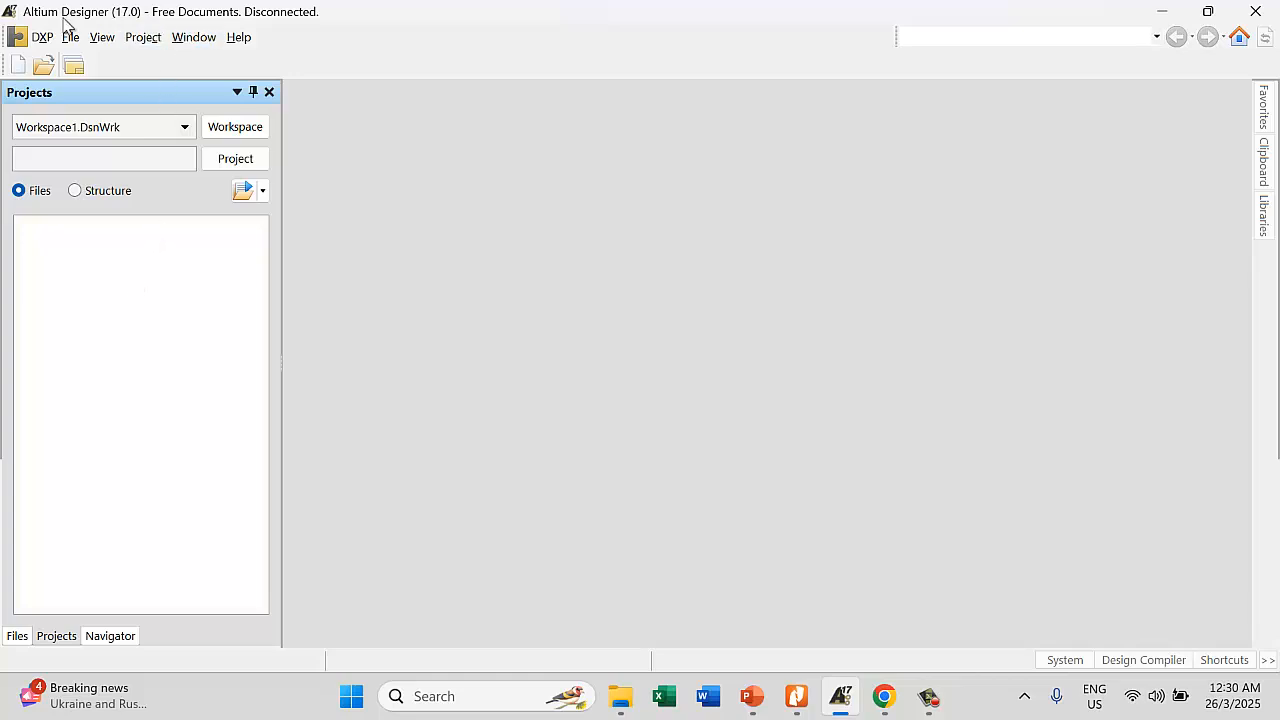
click(17, 636)
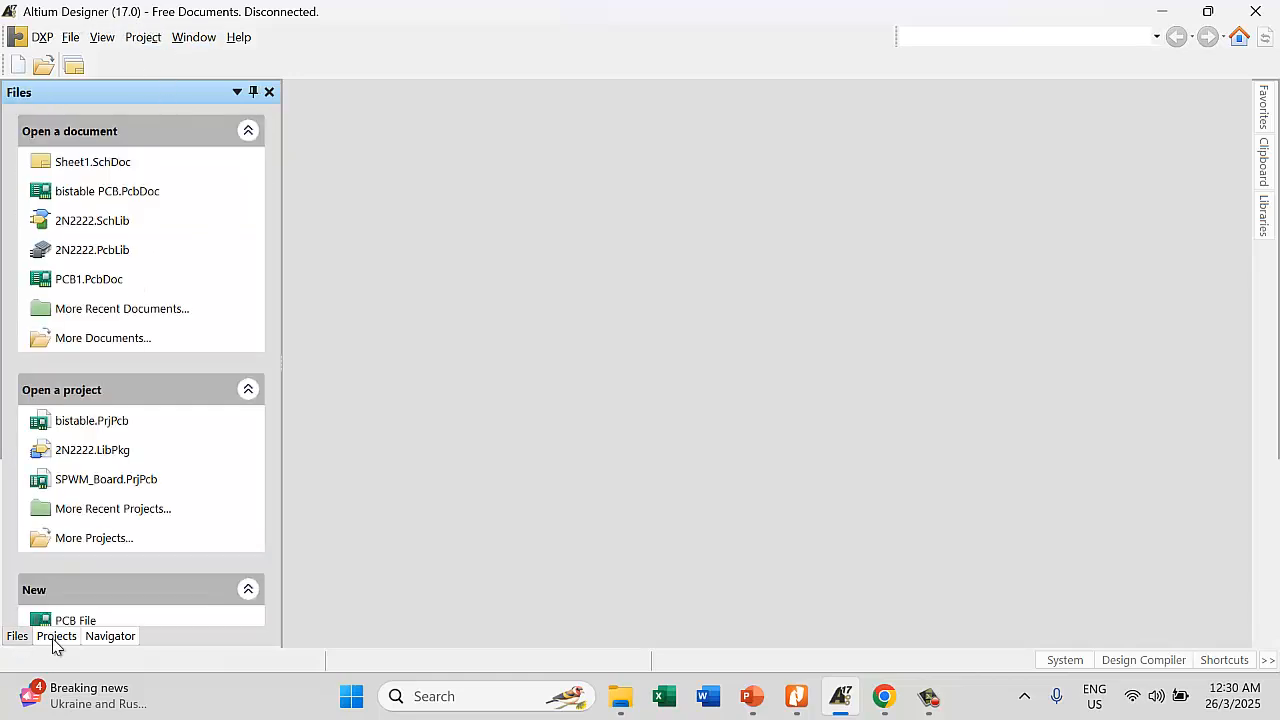
click(56, 637)
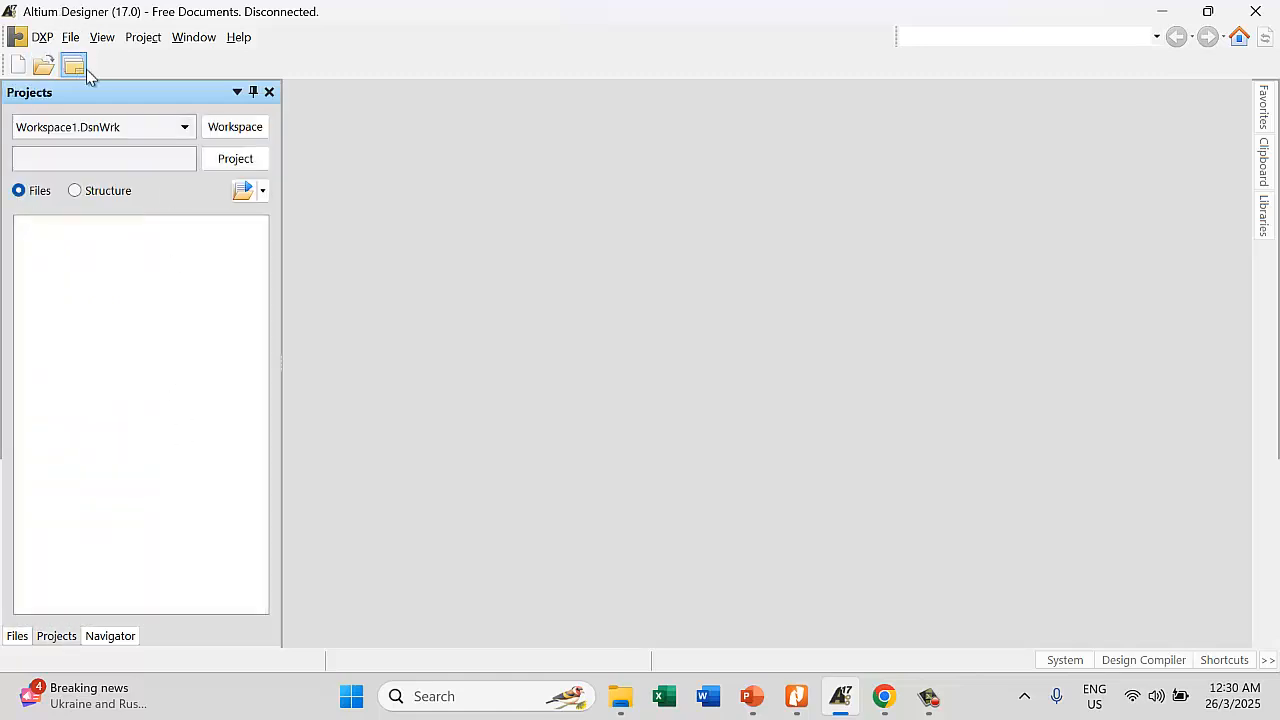
click(18, 637)
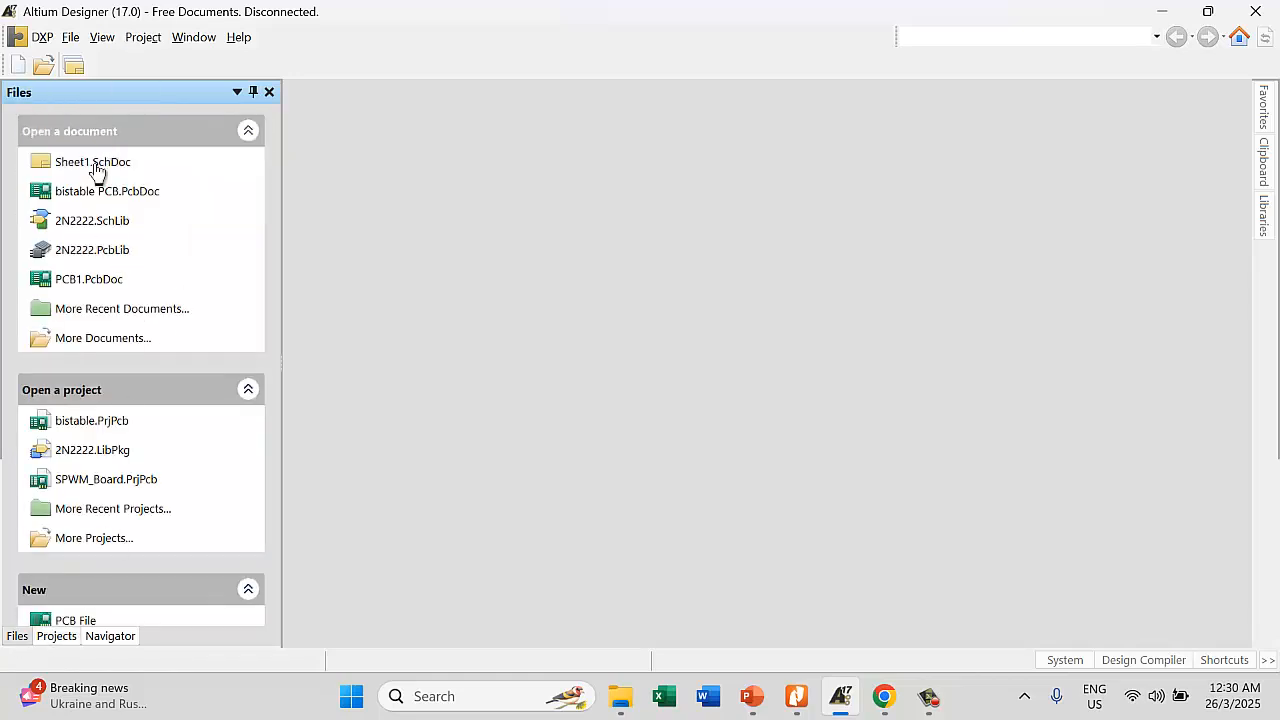
click(60, 637)
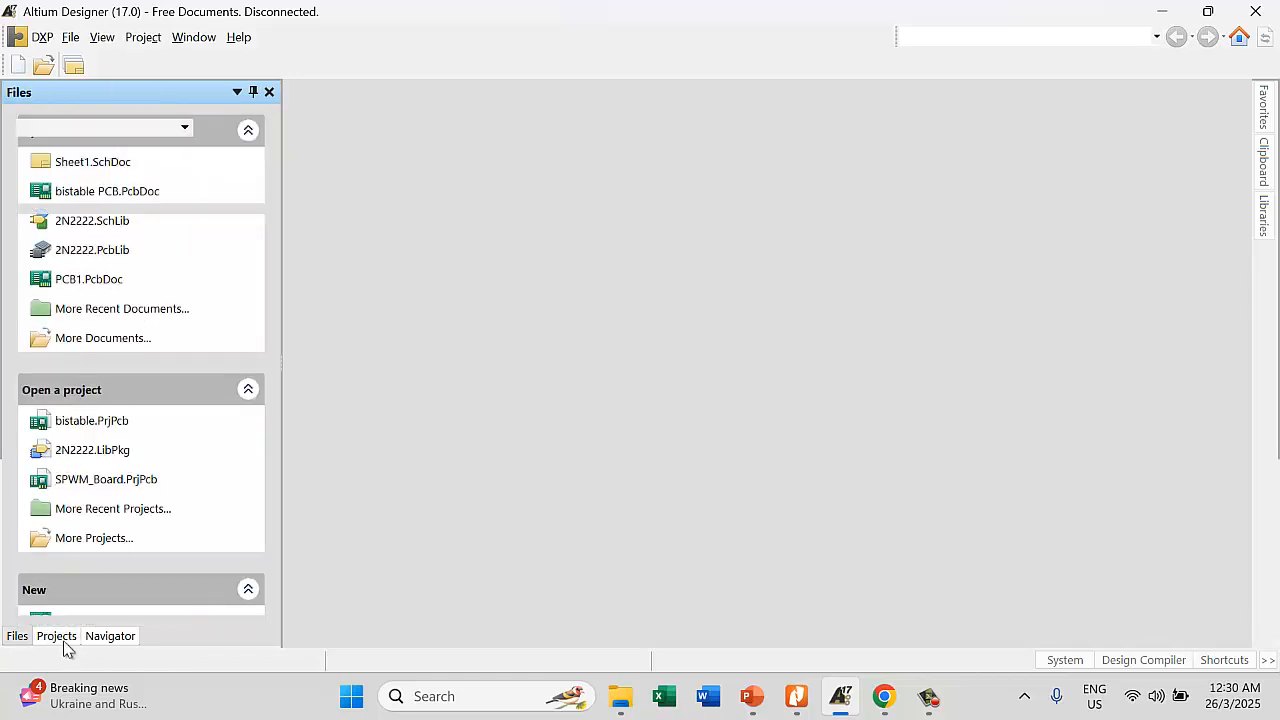
Start a new default PCB project and name it BistableWithPowerSupply
click(78, 40)
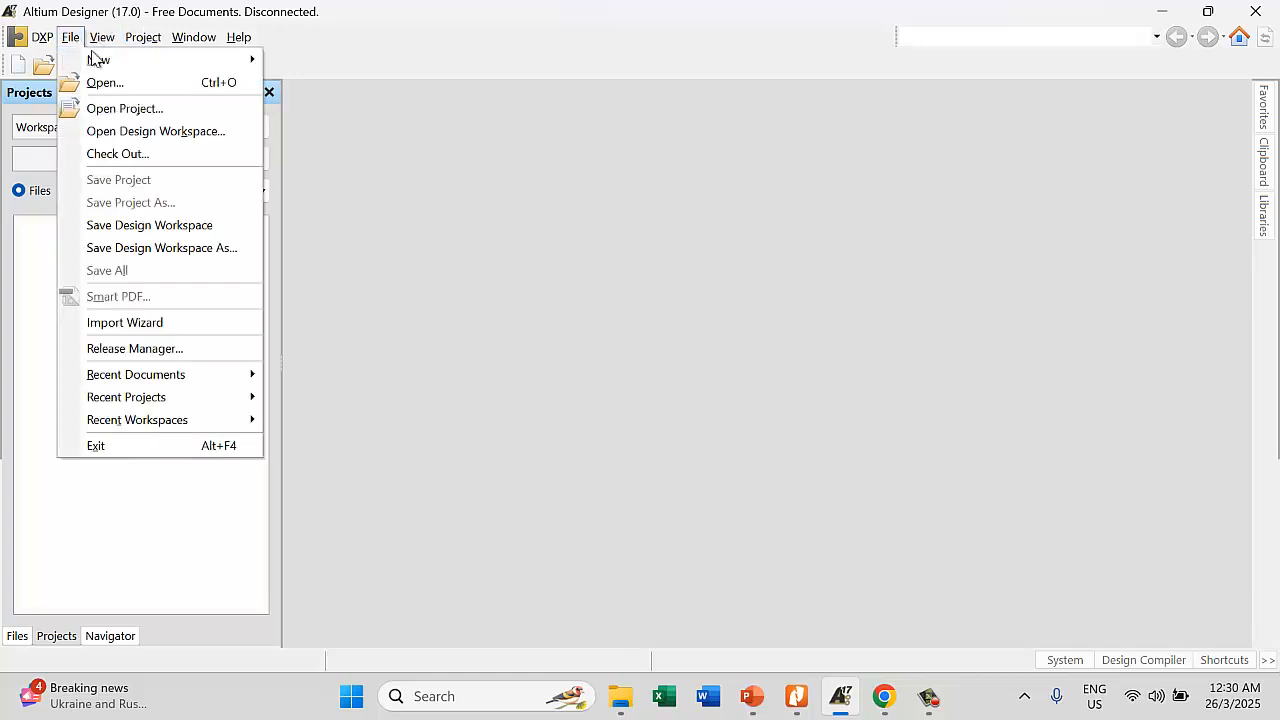
mouse_move(107, 63)
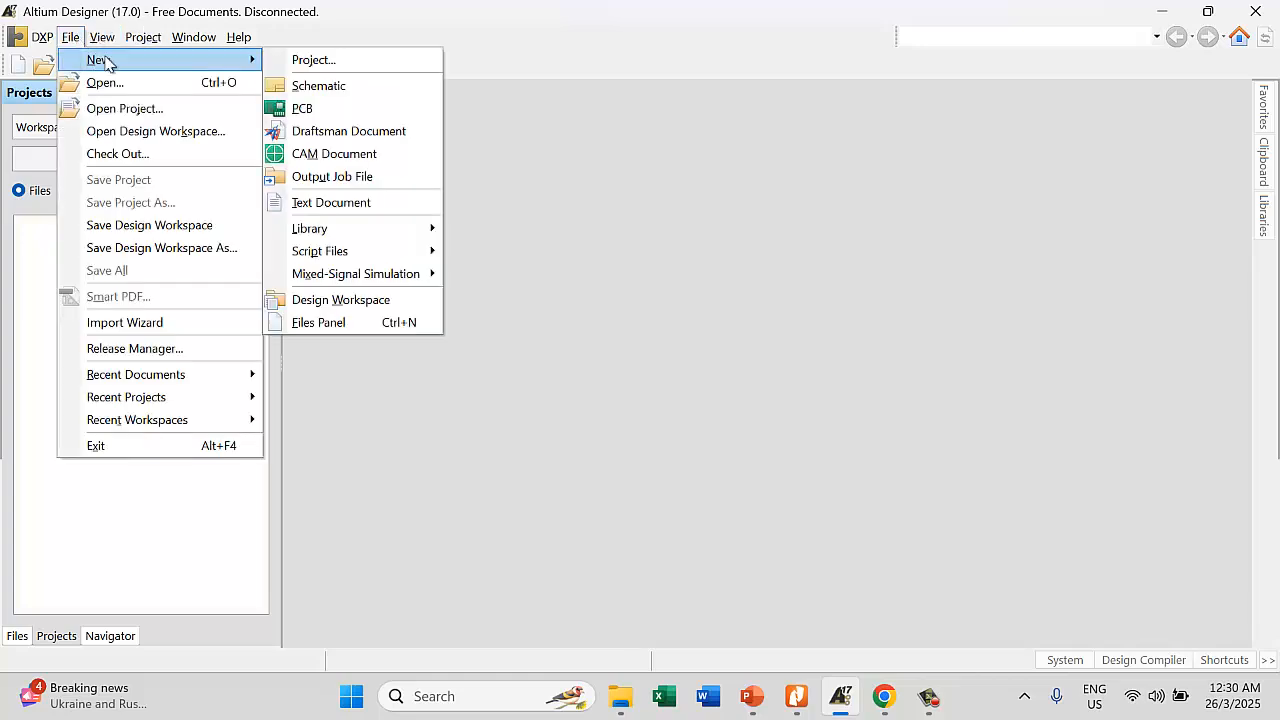
click(314, 61)
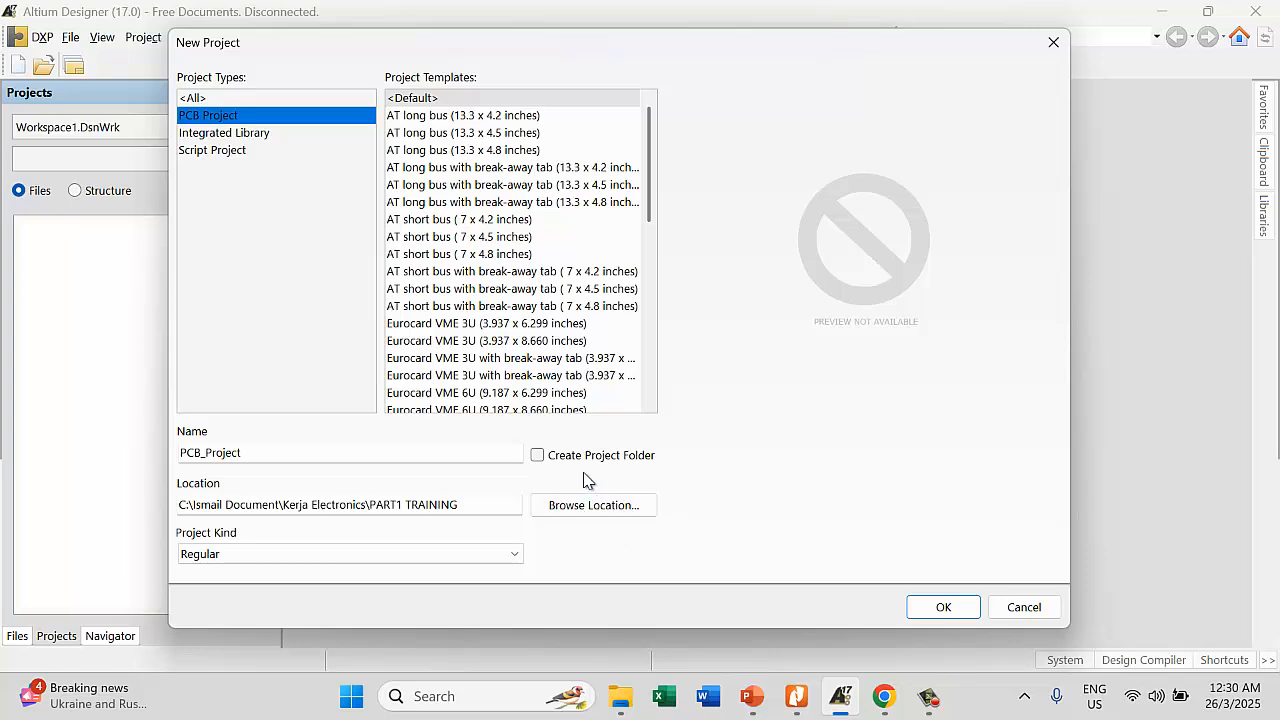
drag(241, 453, 157, 456)
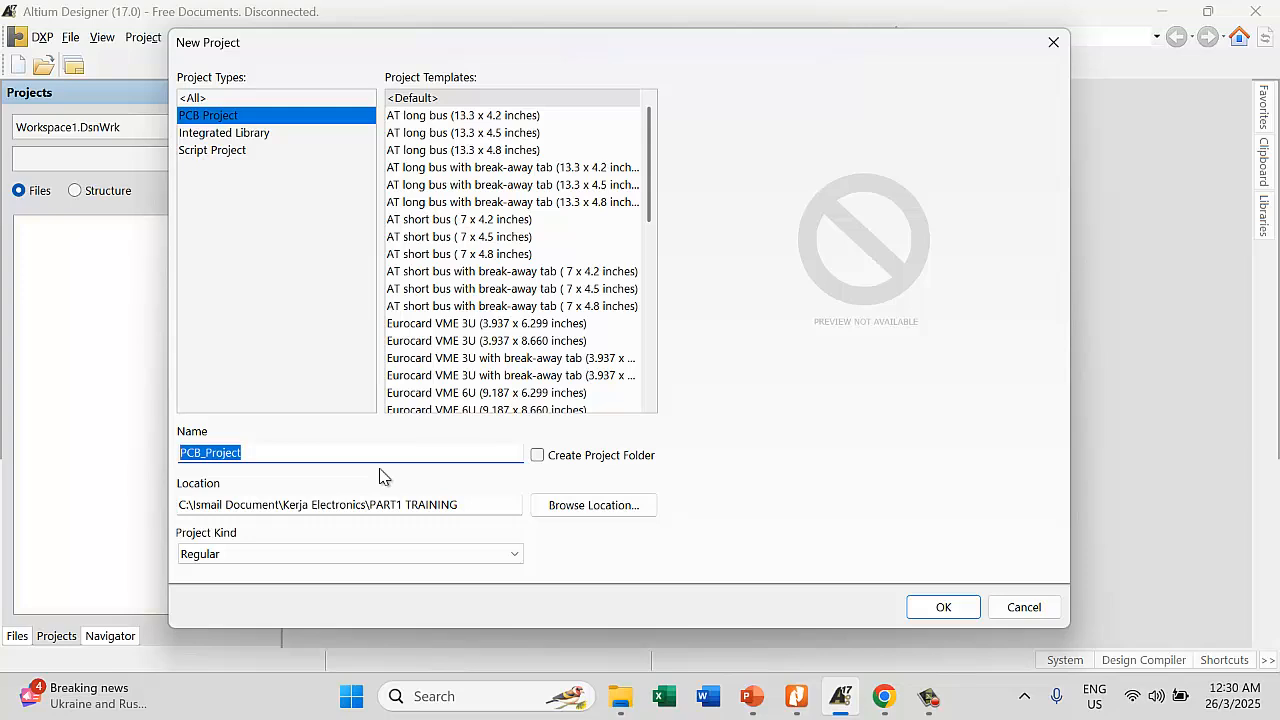
text(Bistable)
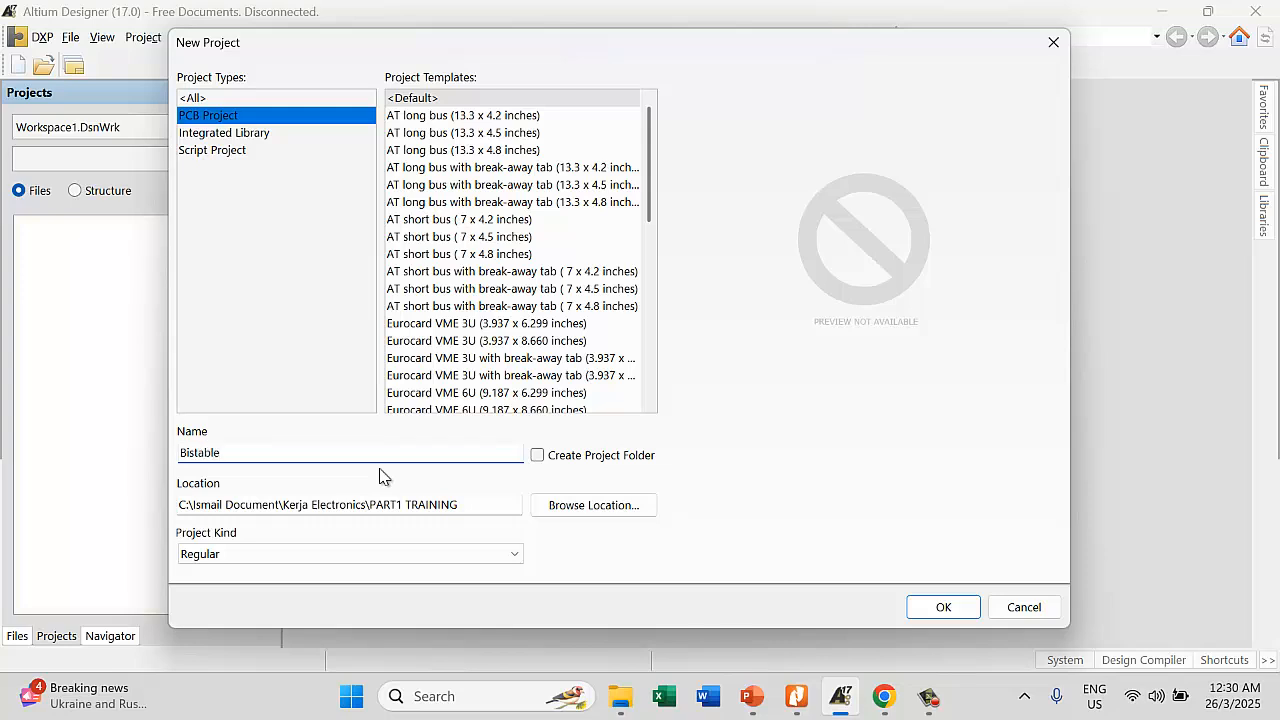
text(WithPowerSupply)
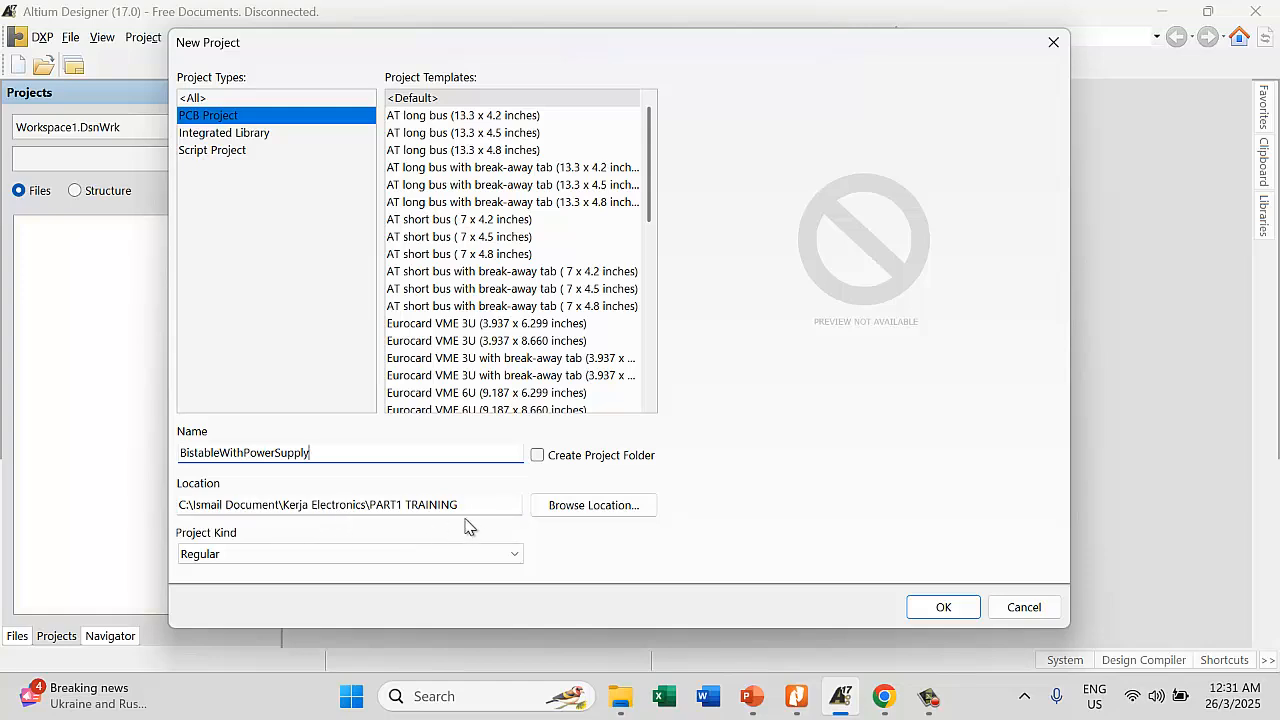
Browse for the project location and open the Kerja Electronics folder on the Windows (C:) drive
click(603, 510)
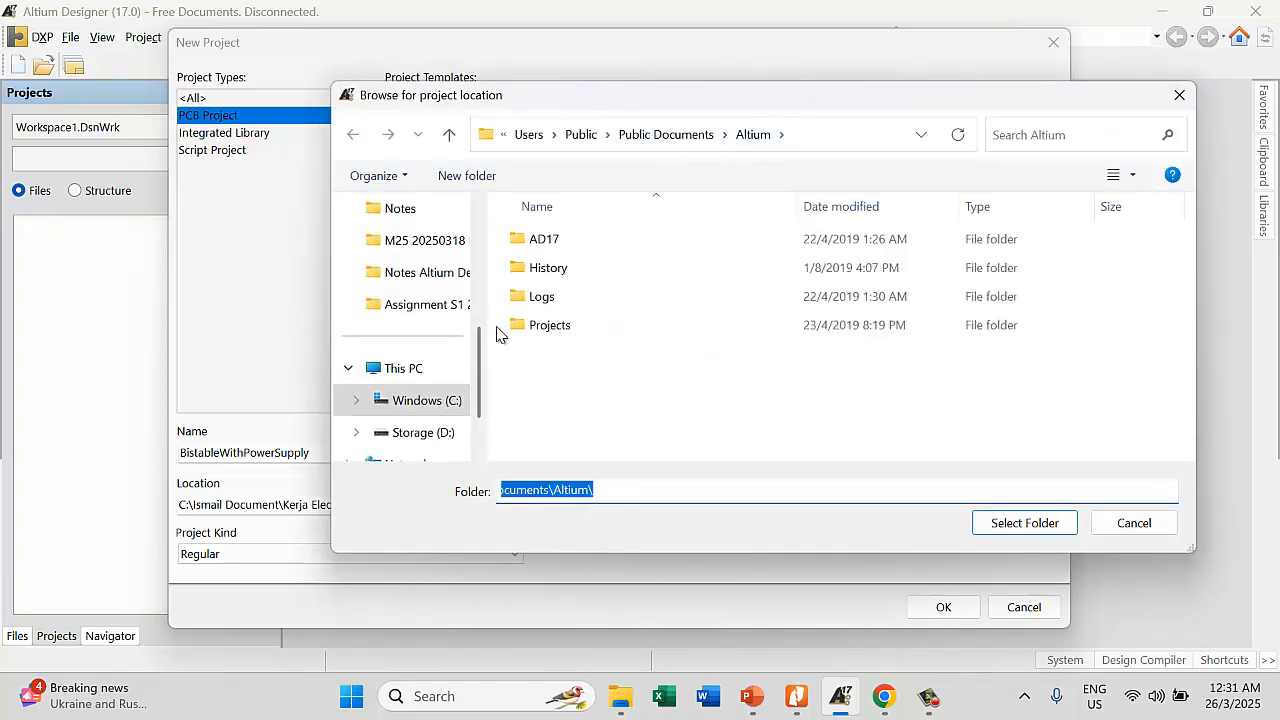
click(424, 435)
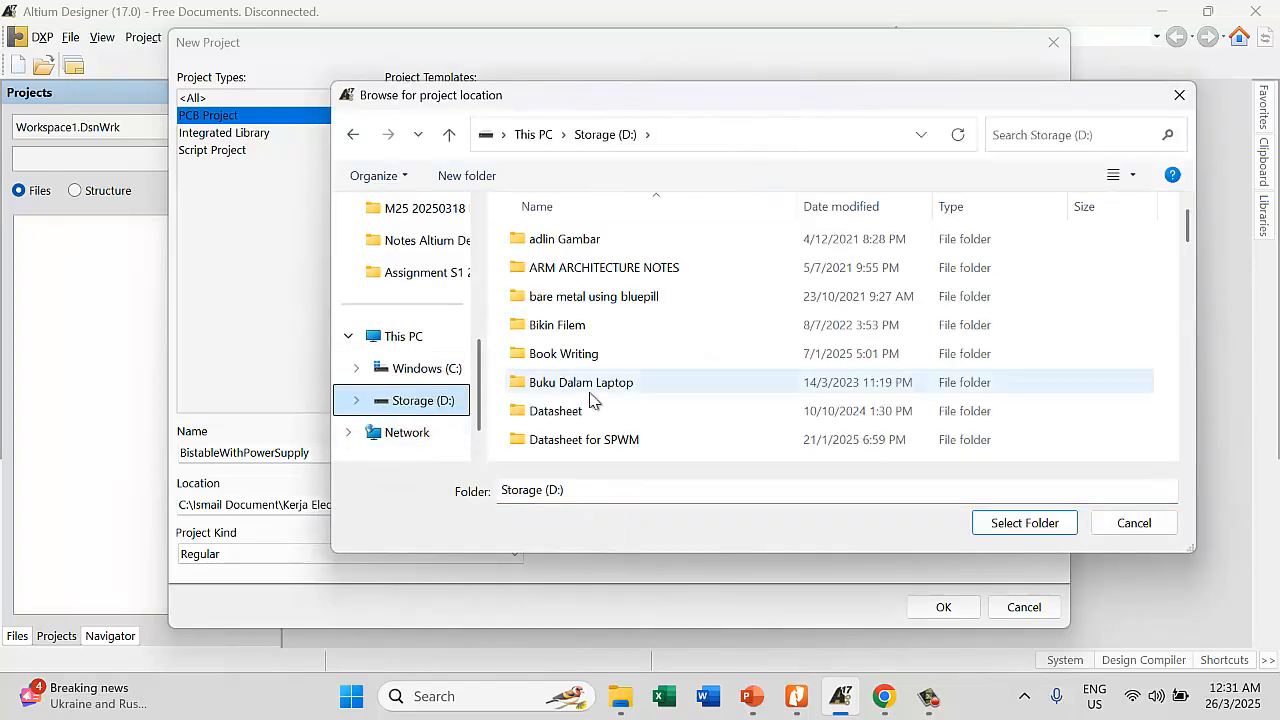
click(425, 368)
scroll(638, 336, down, 2)
scroll(634, 317, up, 2)
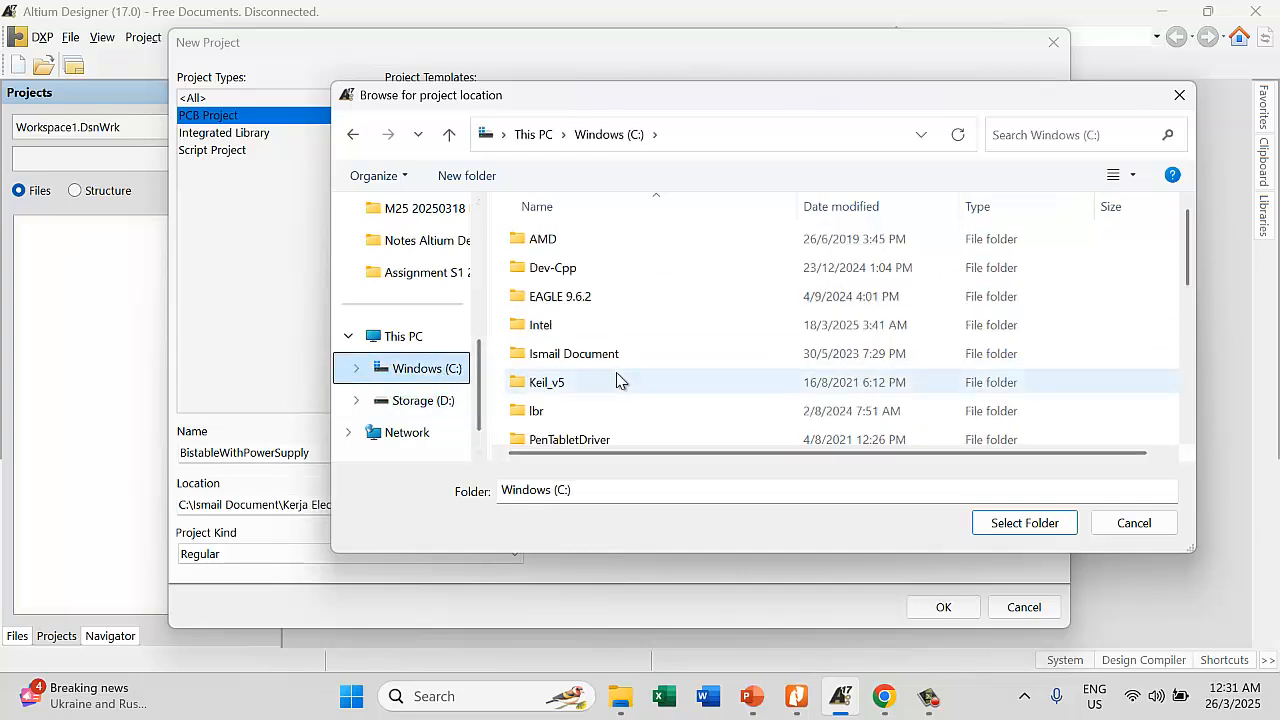
click(600, 354)
double_click(600, 354)
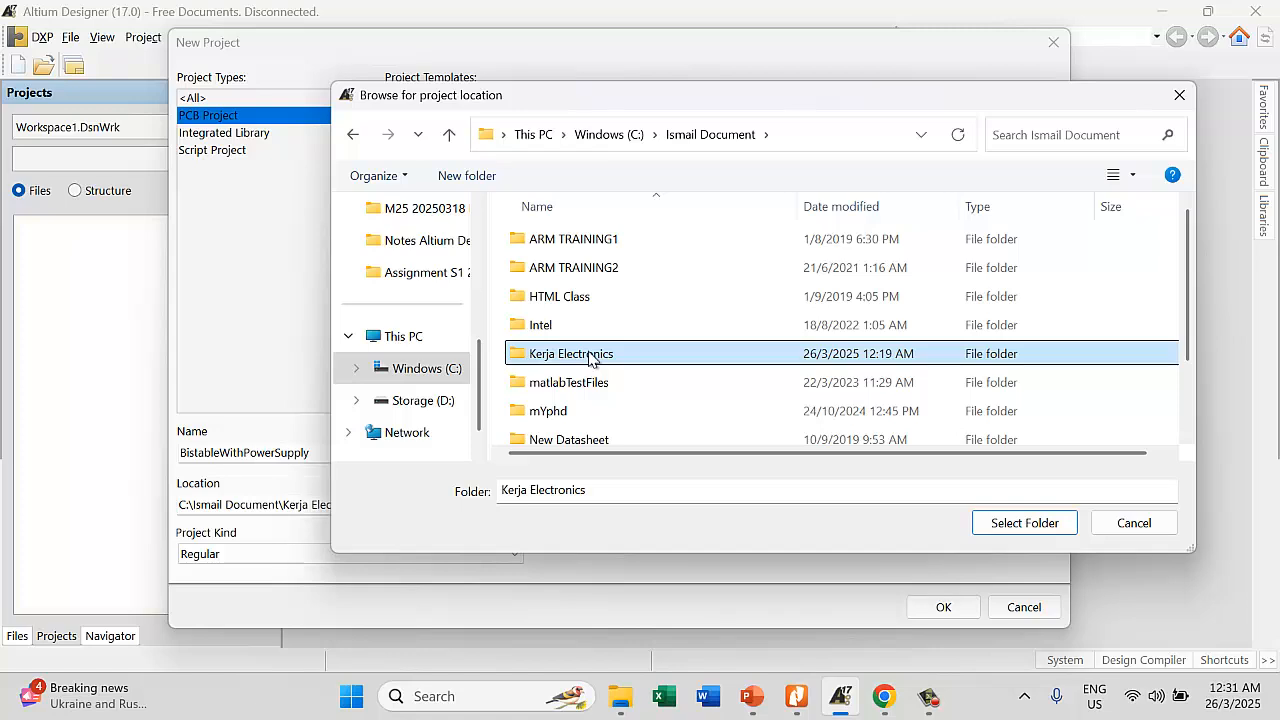
double_click(598, 355)
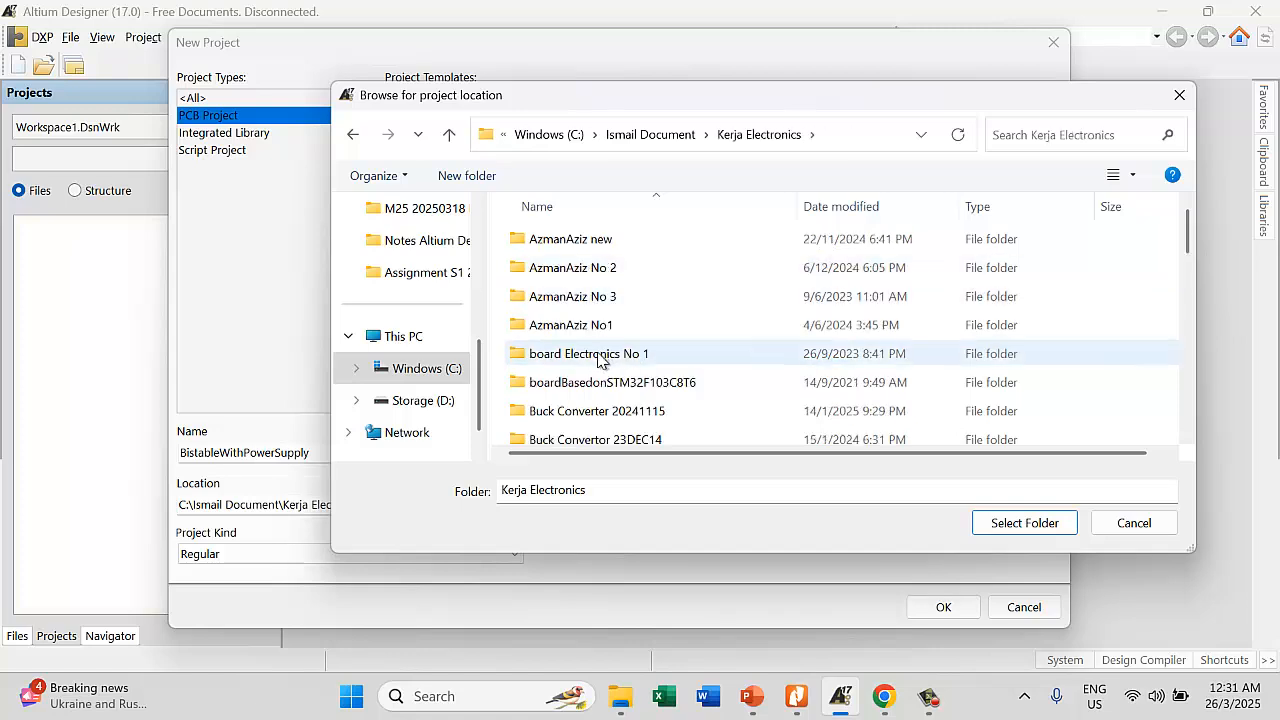
Rename the existing "New folder" inside Kerja Electronics to "Training Part 1"
scroll(600, 358, down, 5)
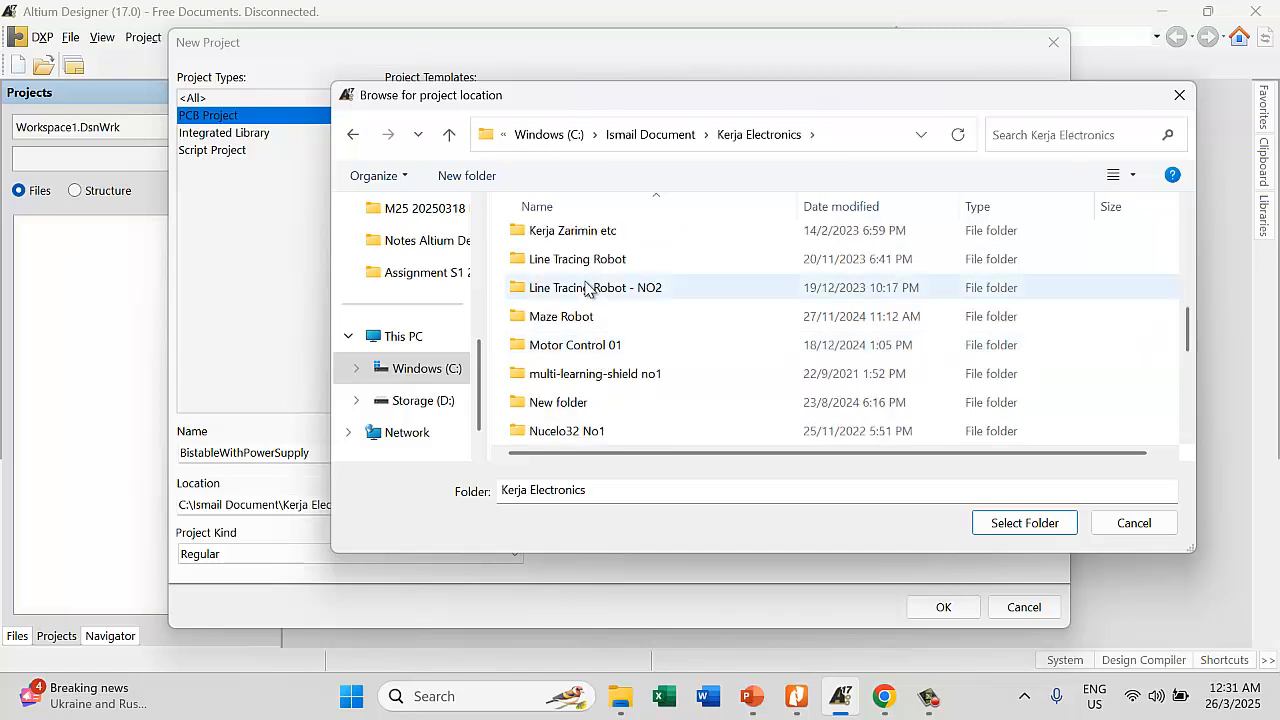
scroll(600, 371, down, 4)
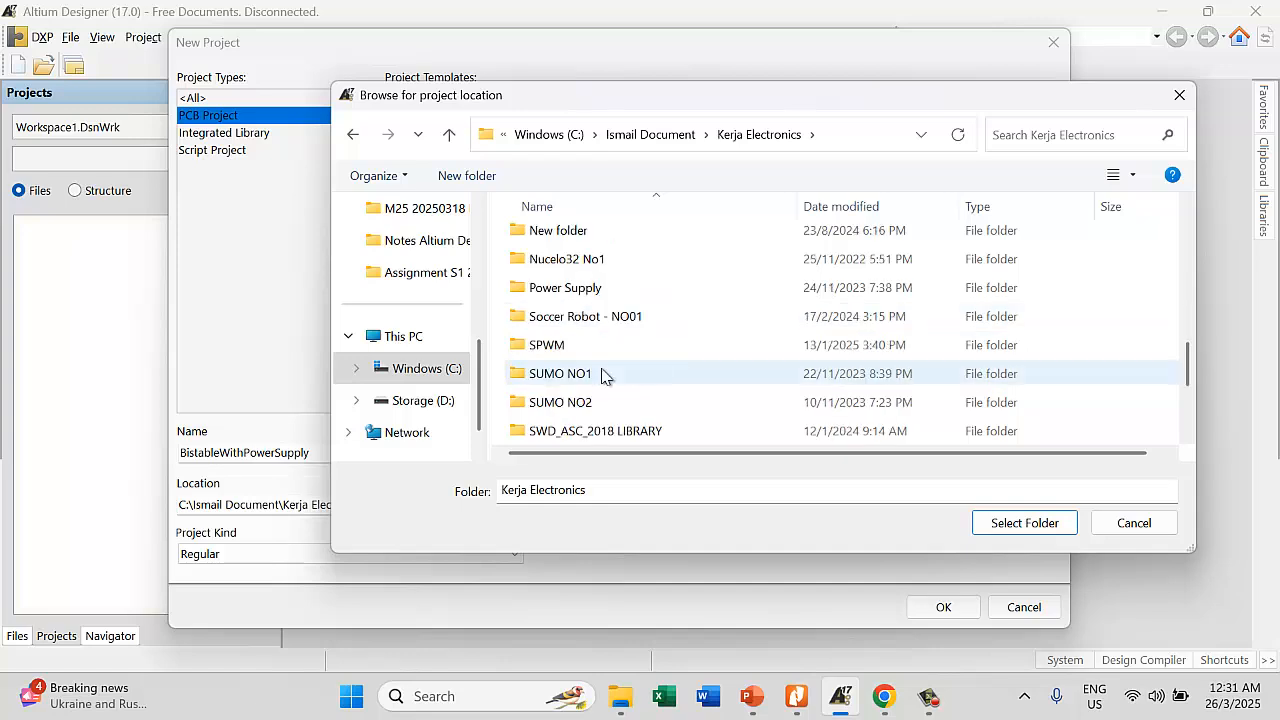
scroll(603, 374, up, 2)
scroll(603, 374, up, 2)
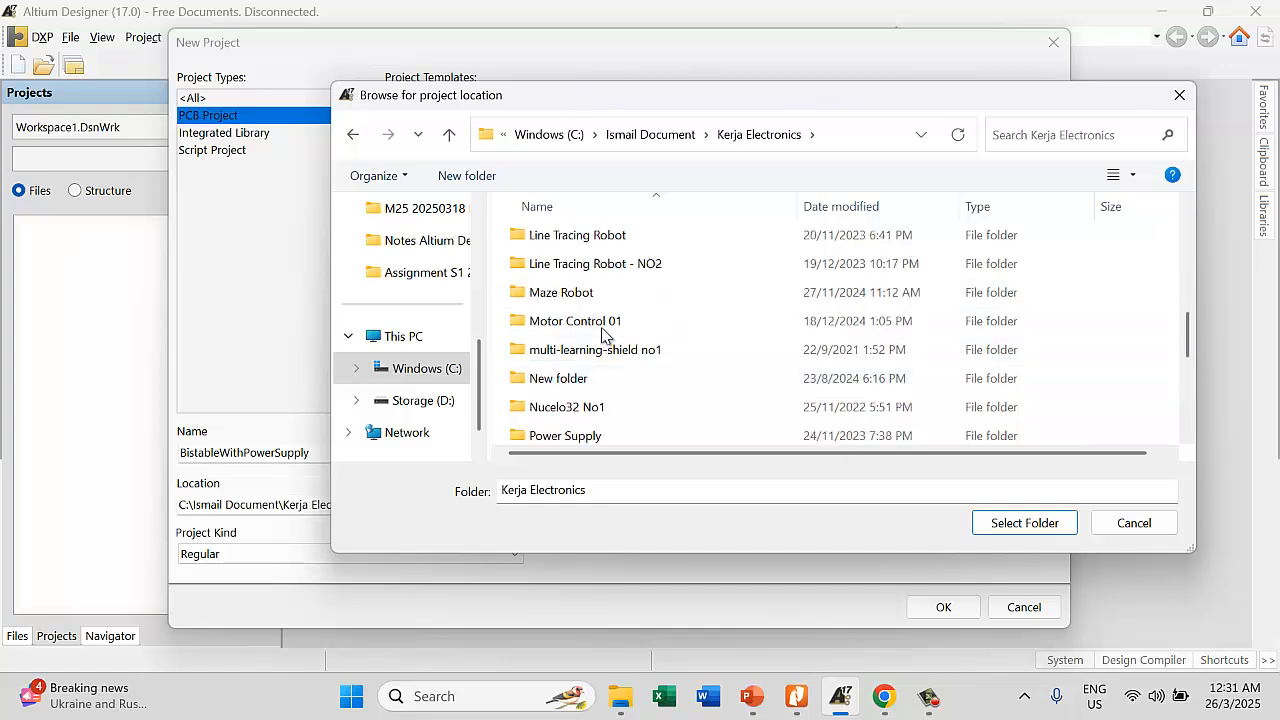
scroll(585, 316, up, 2)
scroll(586, 392, down, 2)
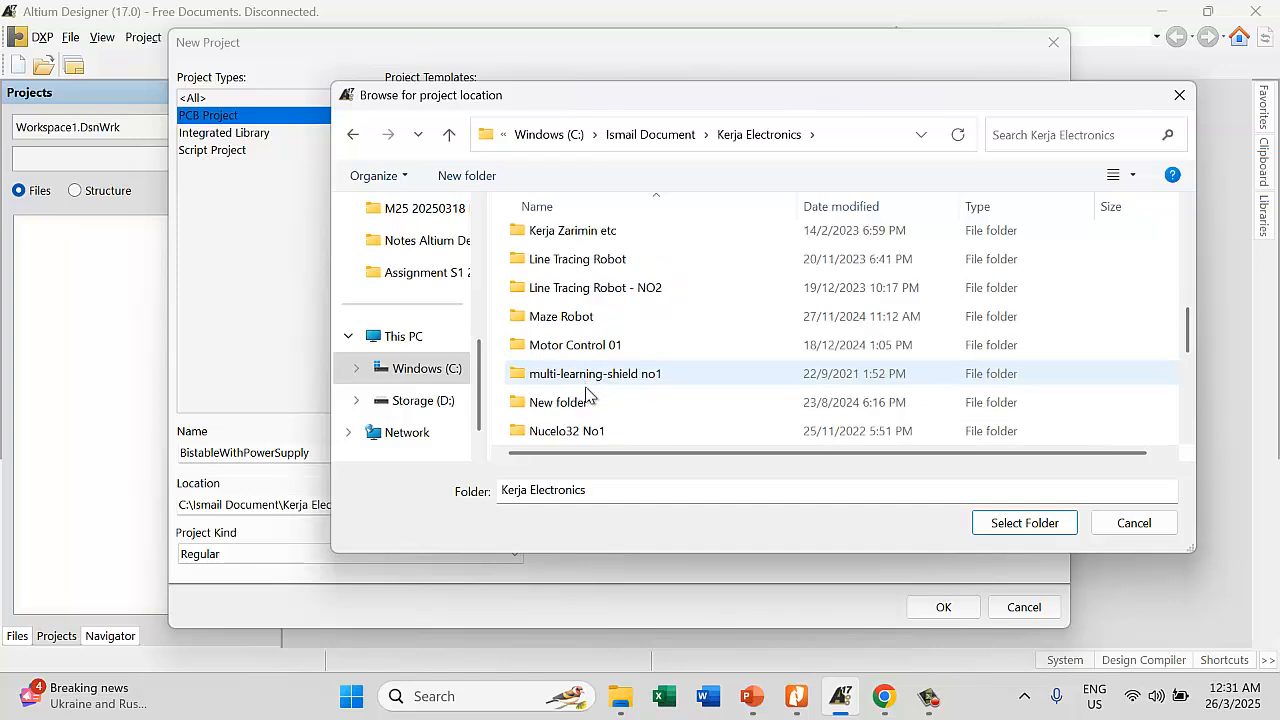
click(572, 404)
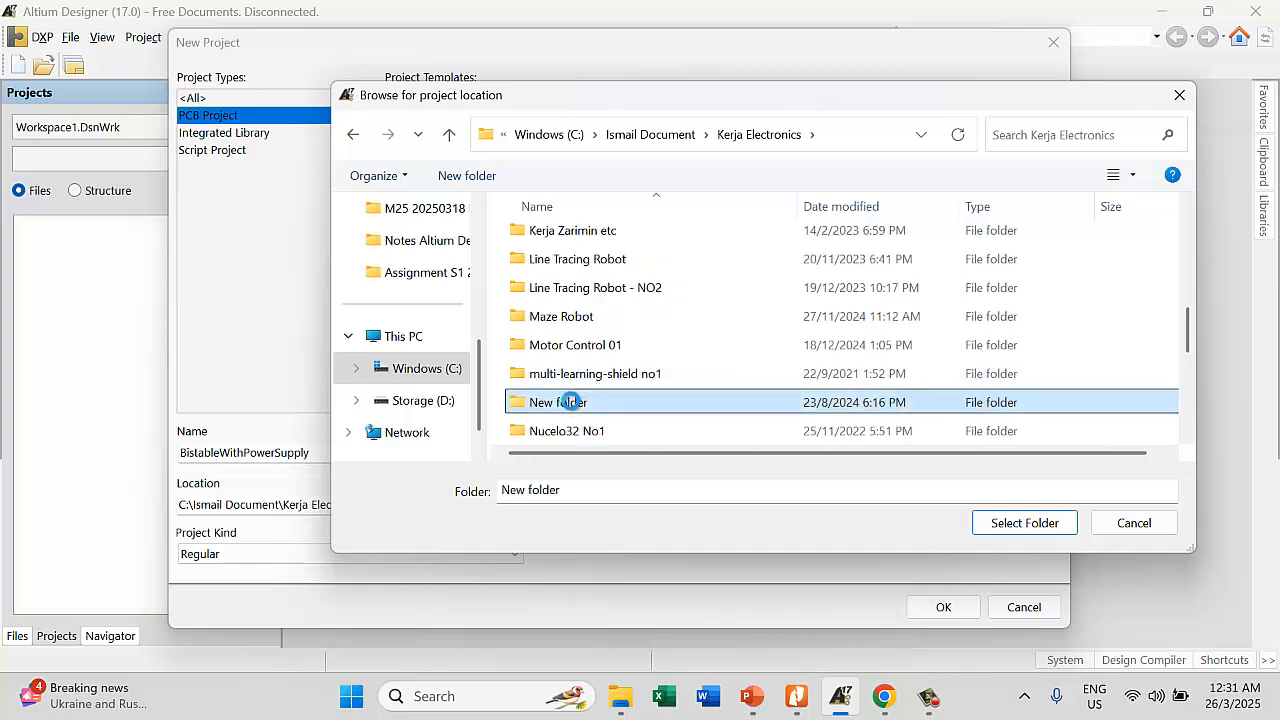
right_click(572, 404)
click(628, 628)
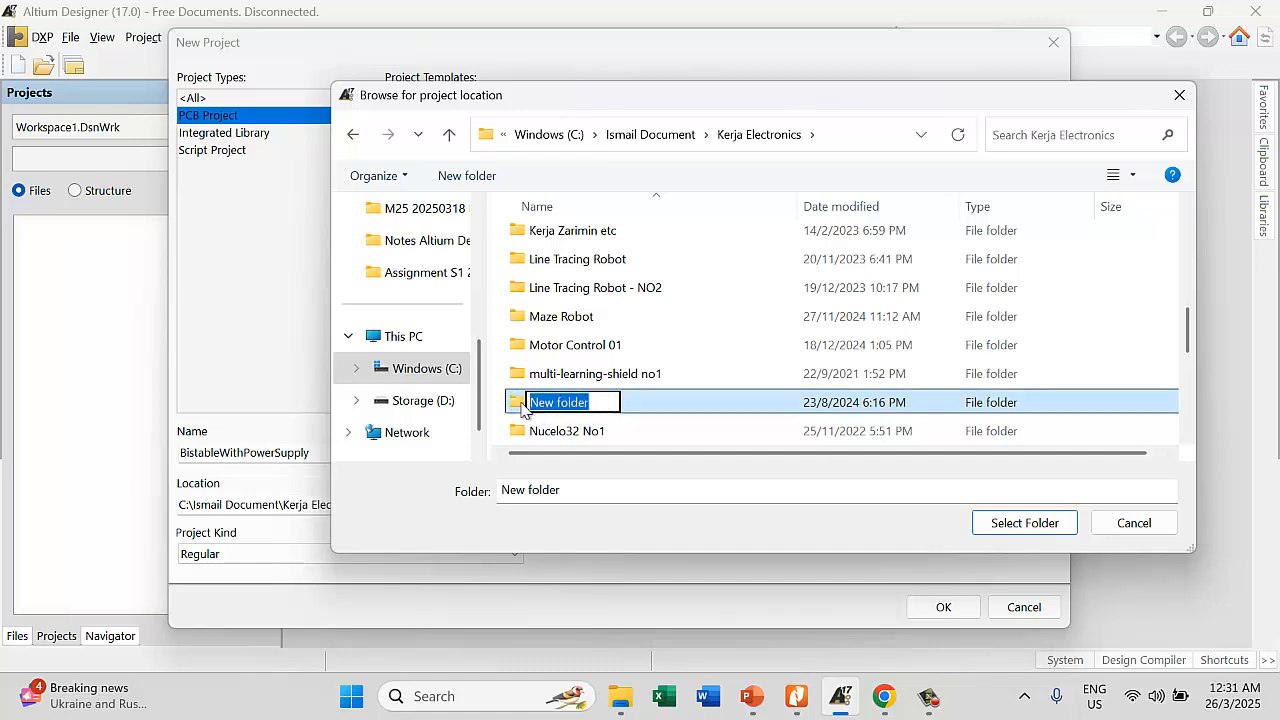
text(Trai)
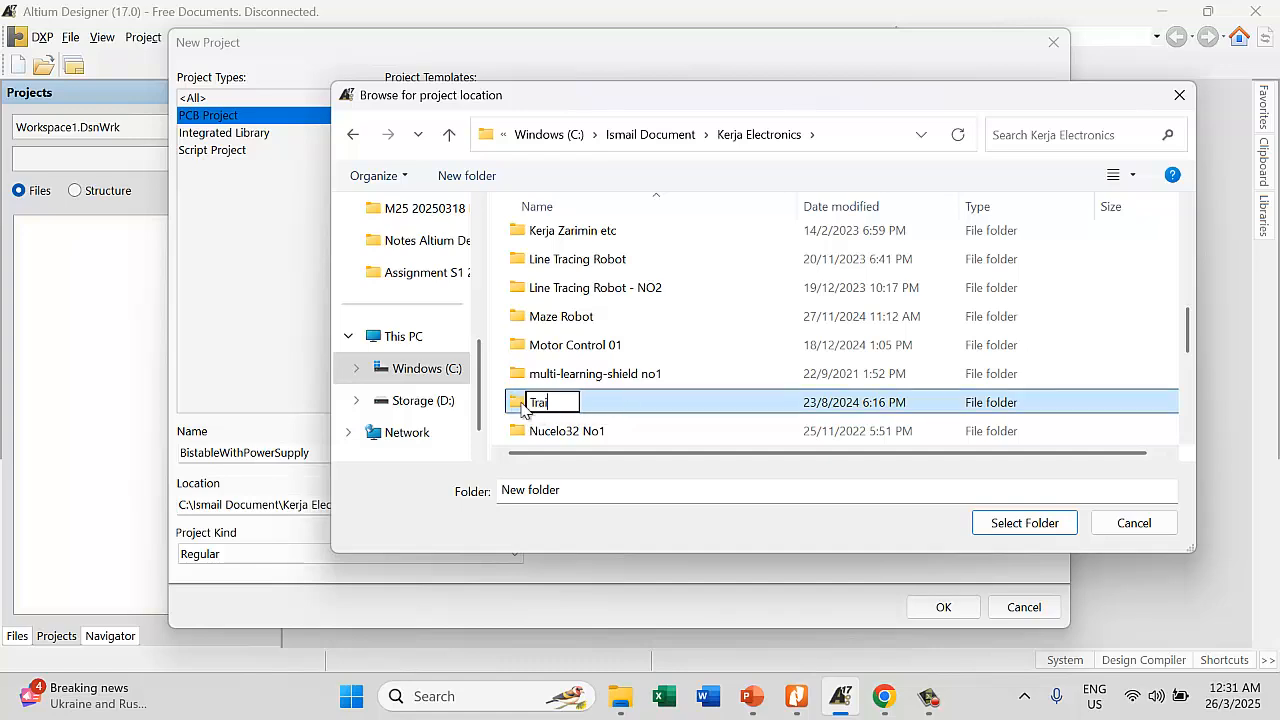
text(ning Part)
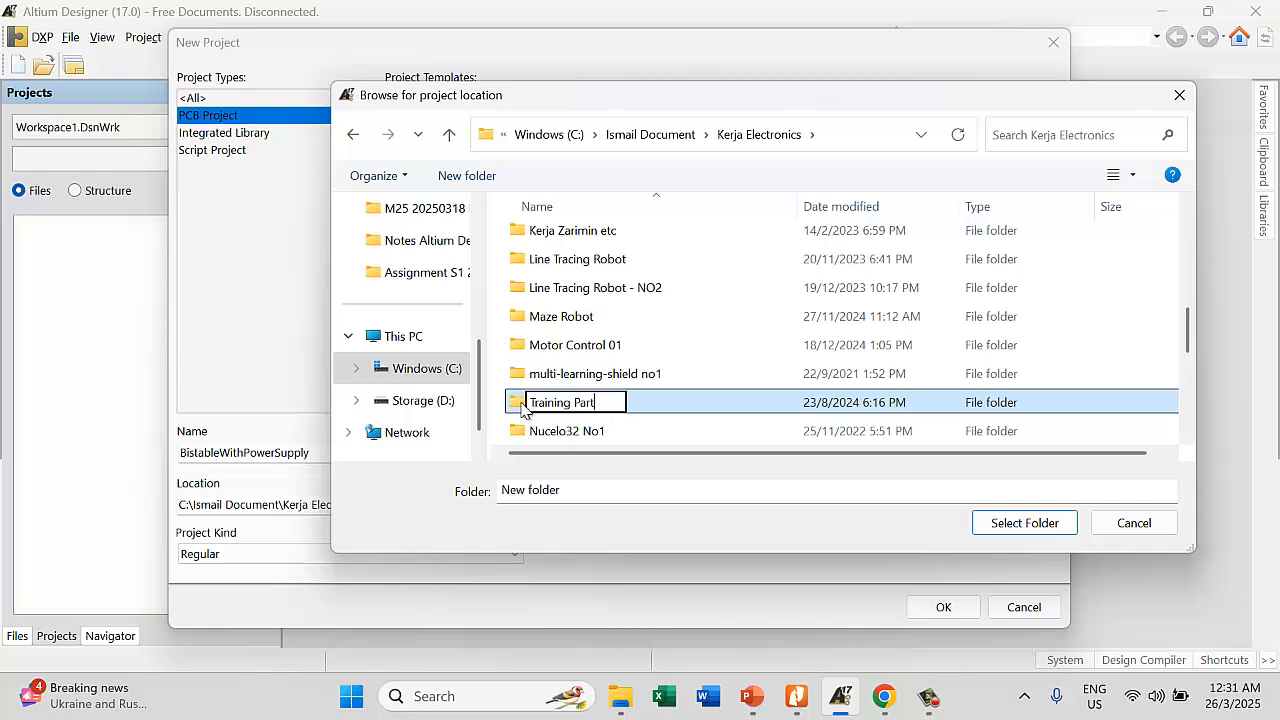
text( 1)
key(Return)
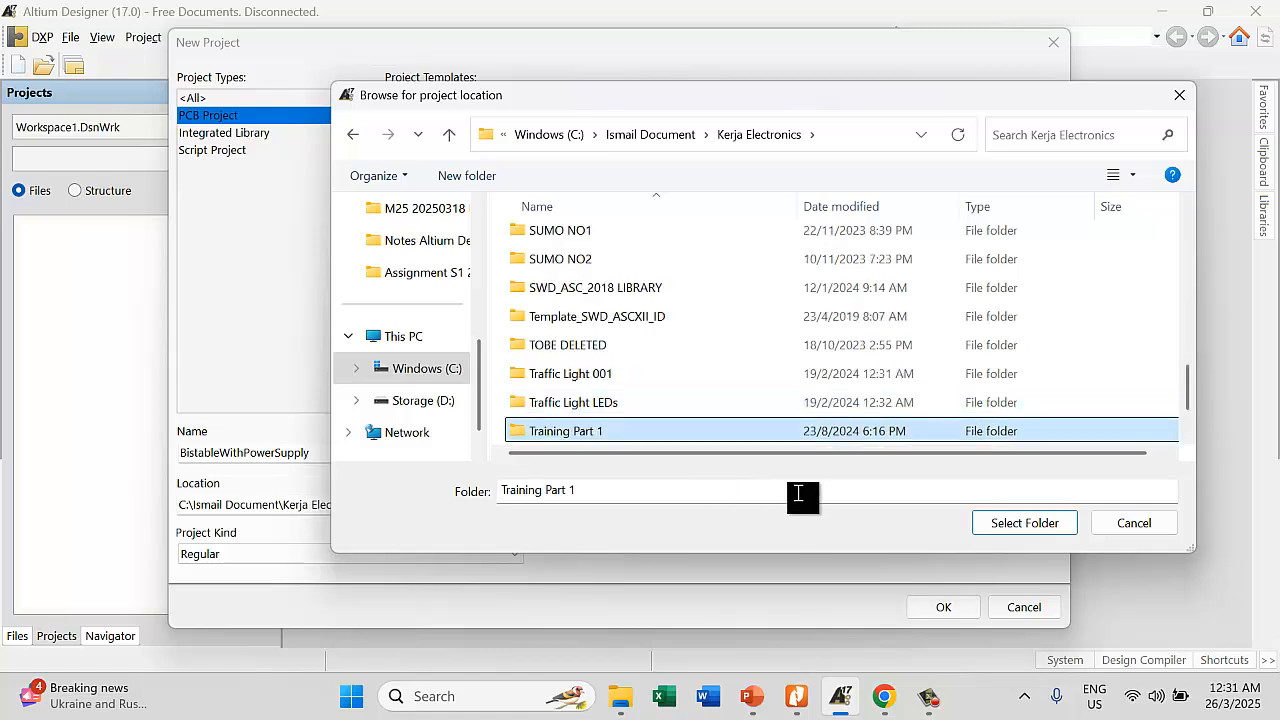
Choose the Training Part 1 folder as the project location and create the project
click(1016, 524)
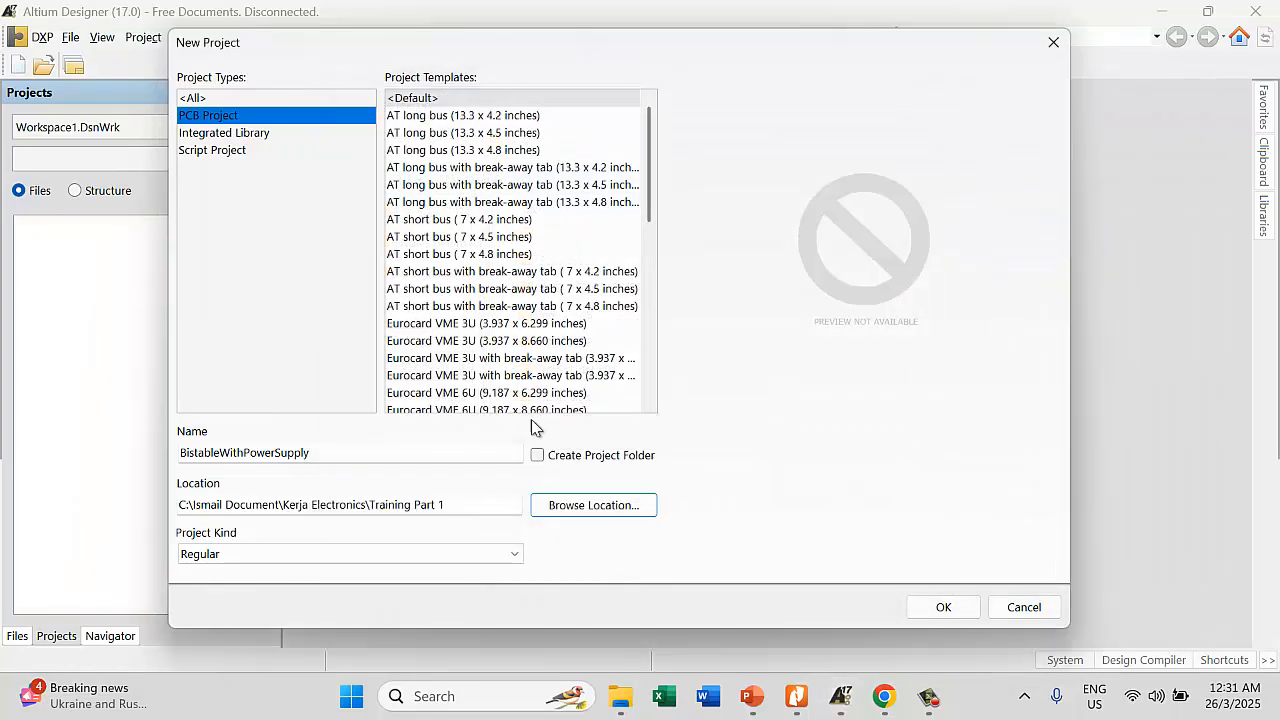
click(443, 506)
click(322, 457)
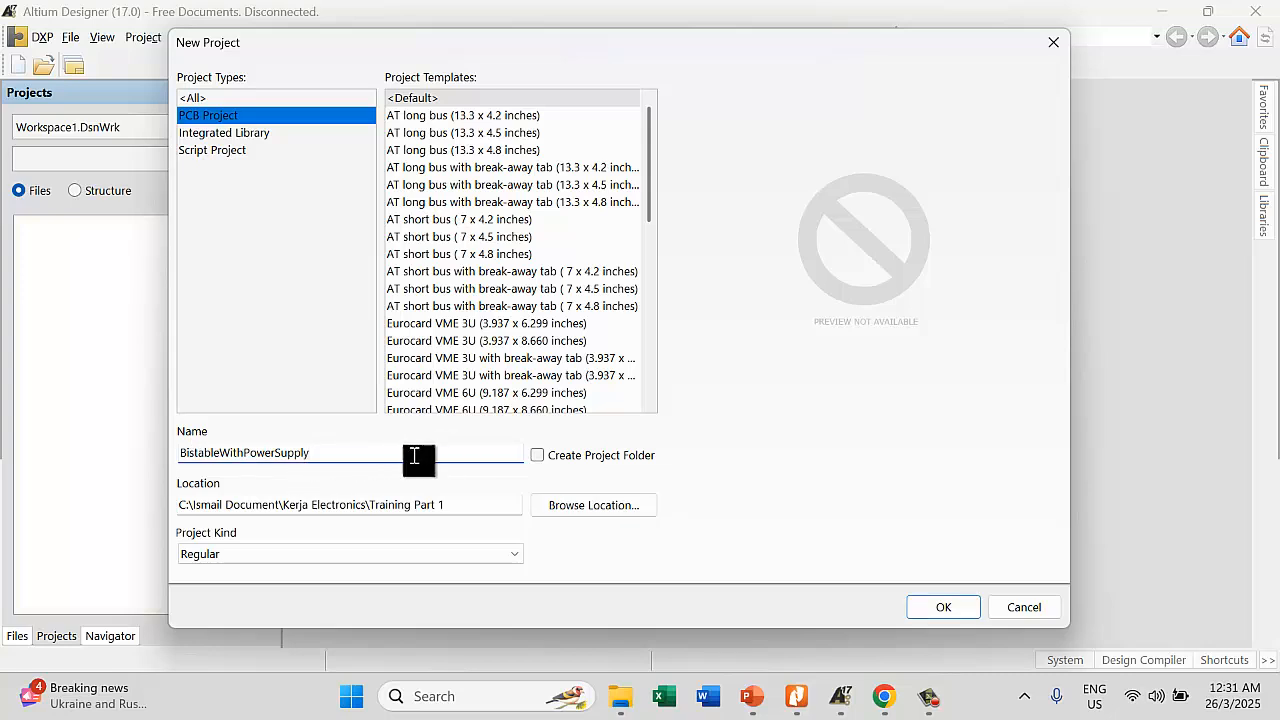
click(933, 606)
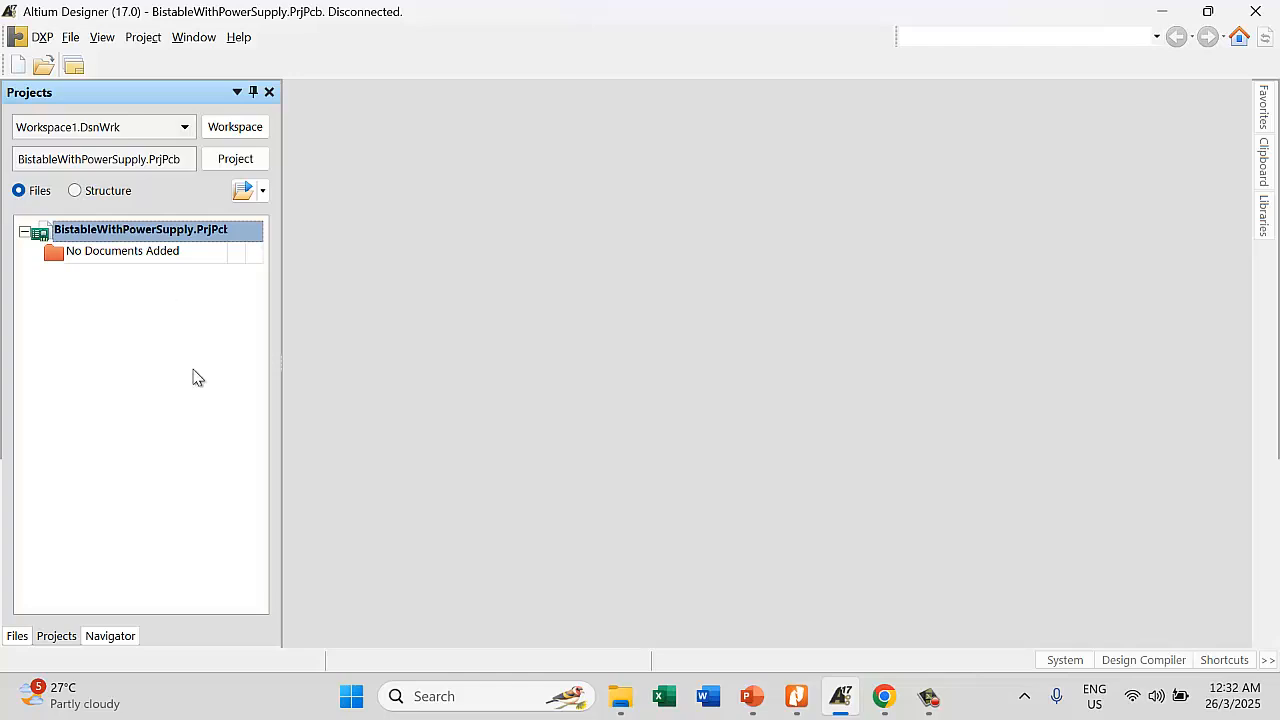
Add a new schematic sheet to the BistableWithPowerSupply project
click(70, 40)
mouse_move(105, 62)
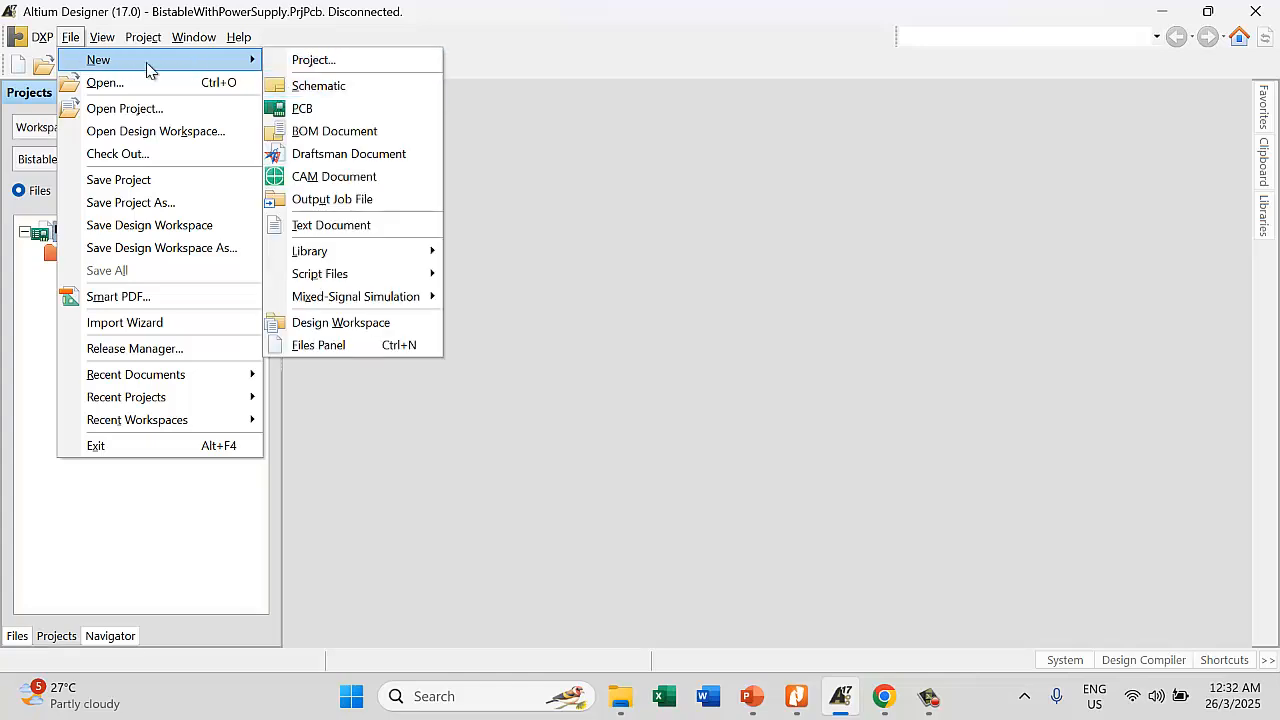
click(316, 86)
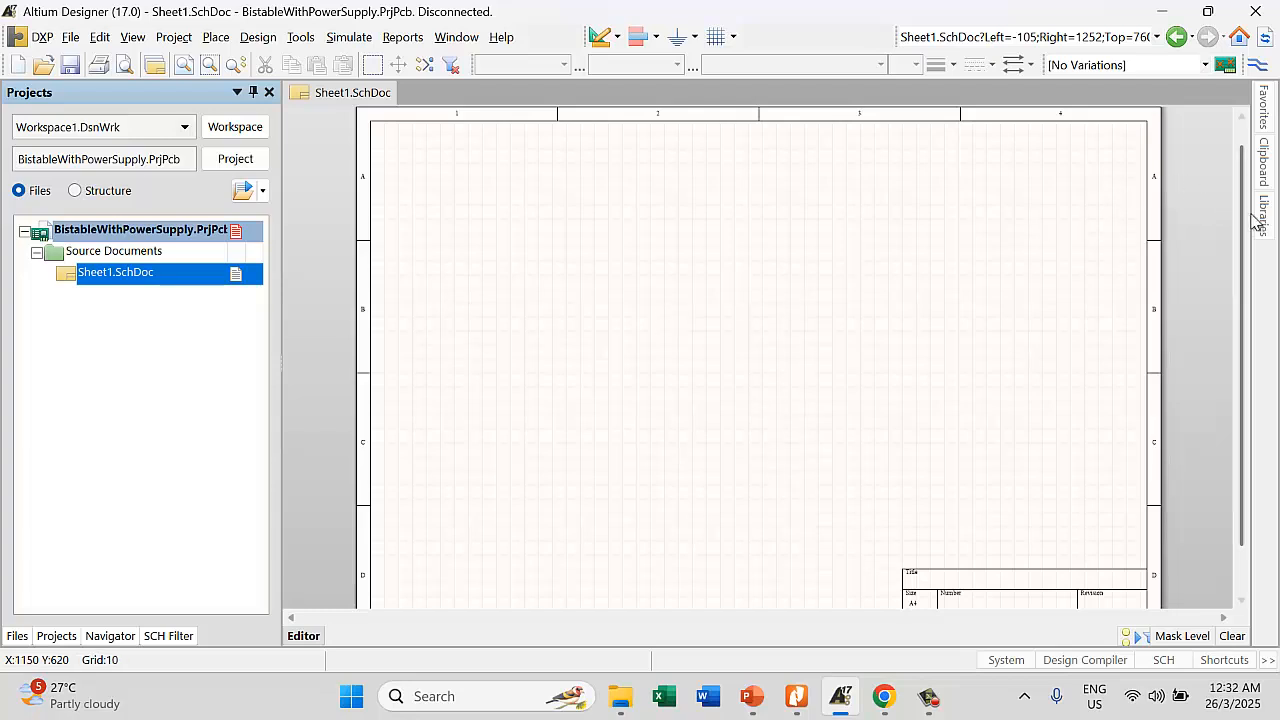
Open the list of available libraries and look through the installed ones
mouse_move(1263, 226)
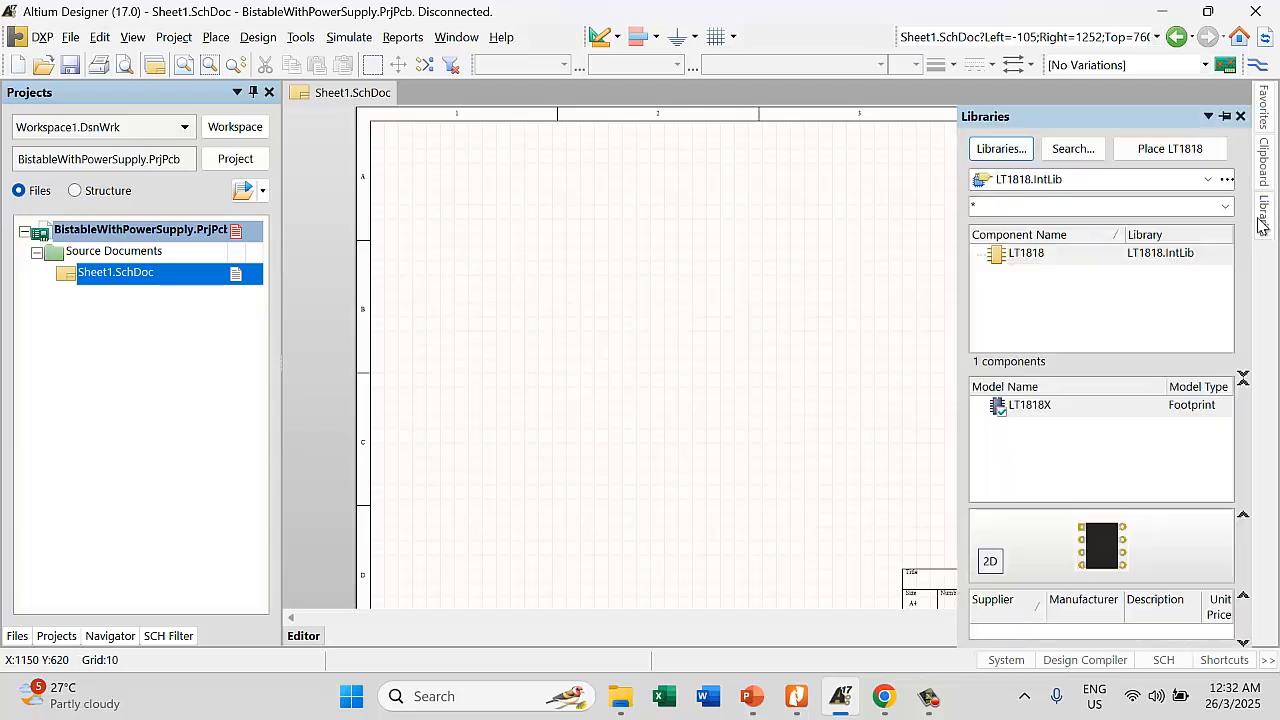
click(999, 150)
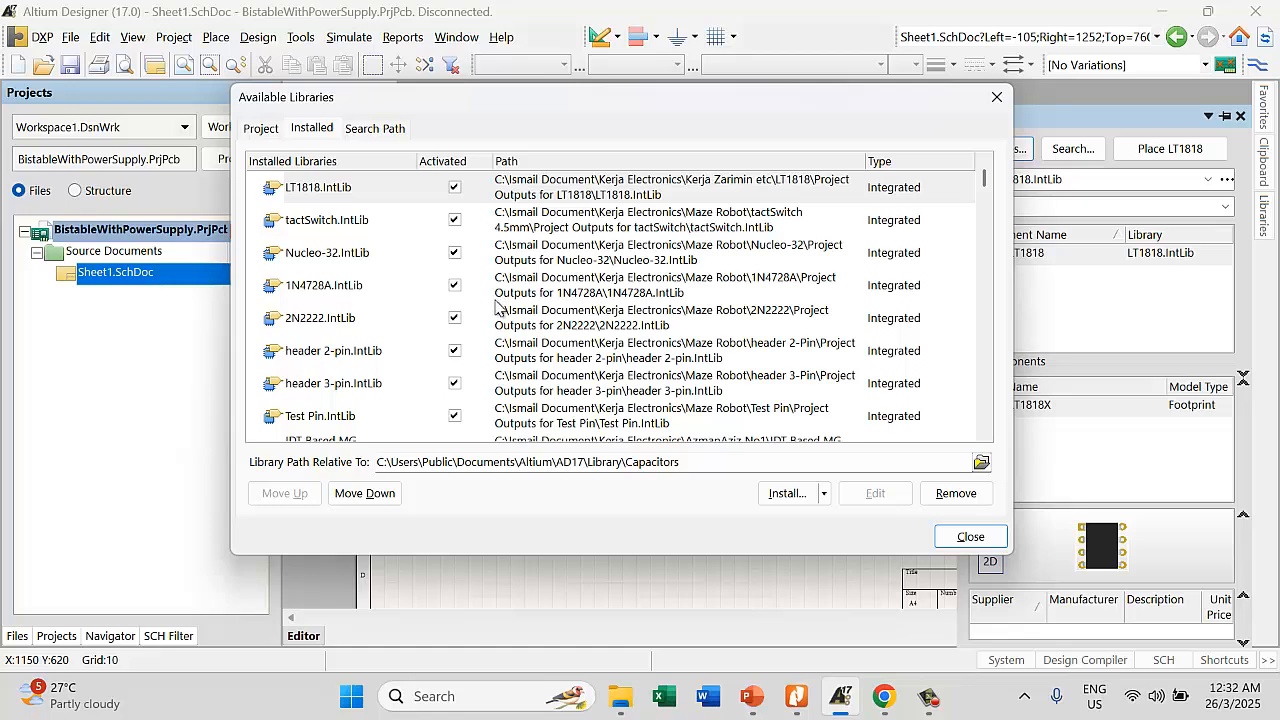
scroll(498, 298, down, 3)
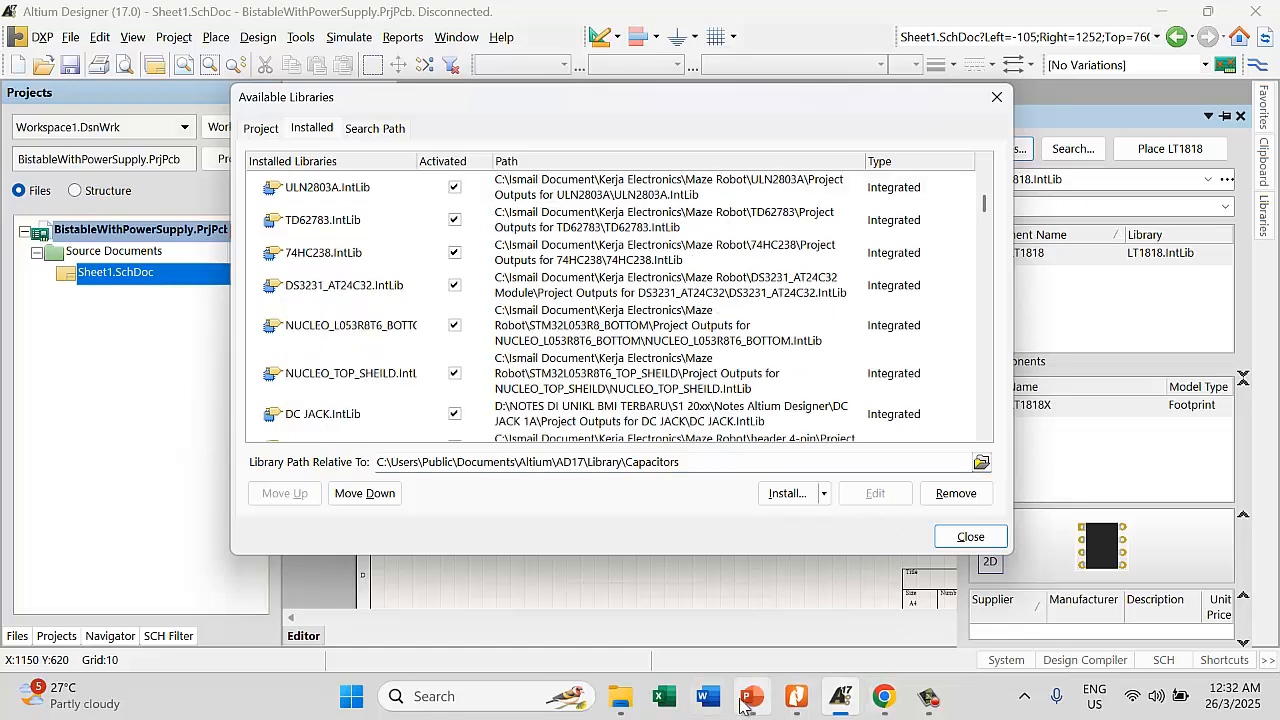
Switch to Google Drive in Chrome and look through the component folders in Altium Library, including 7805T, before returning to Altium Designer
click(884, 700)
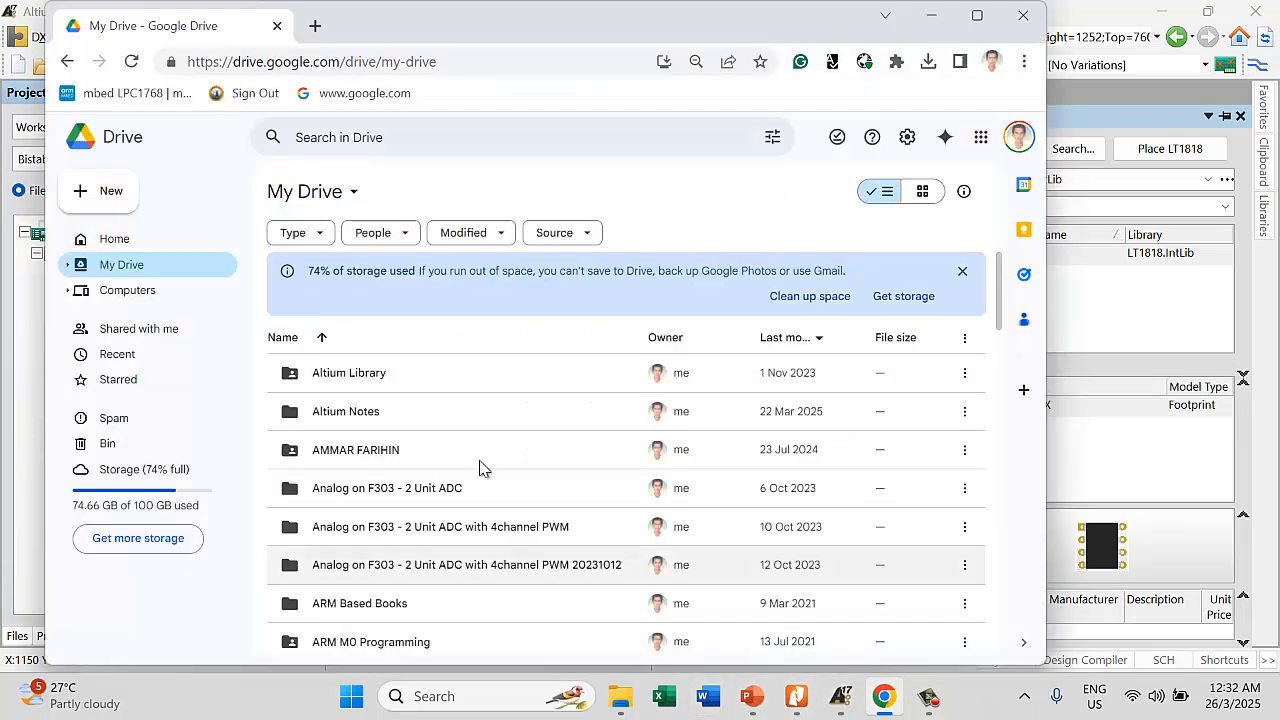
double_click(377, 388)
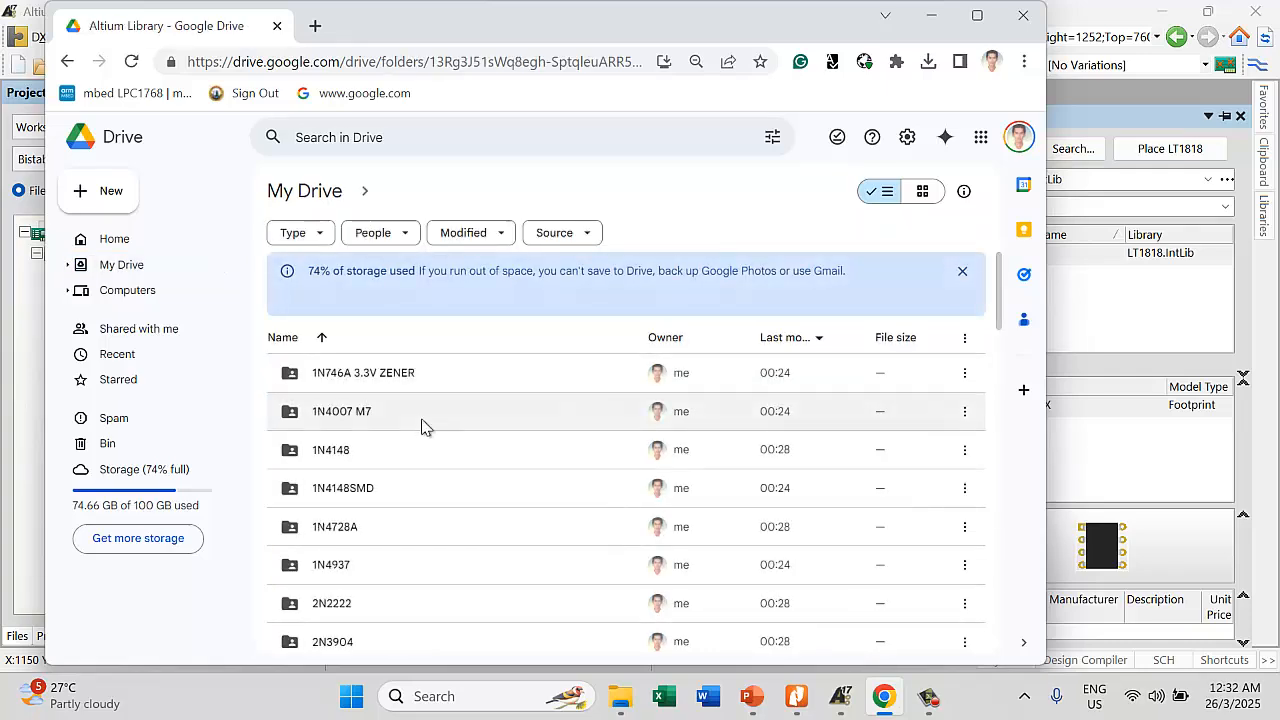
scroll(358, 488, down, 2)
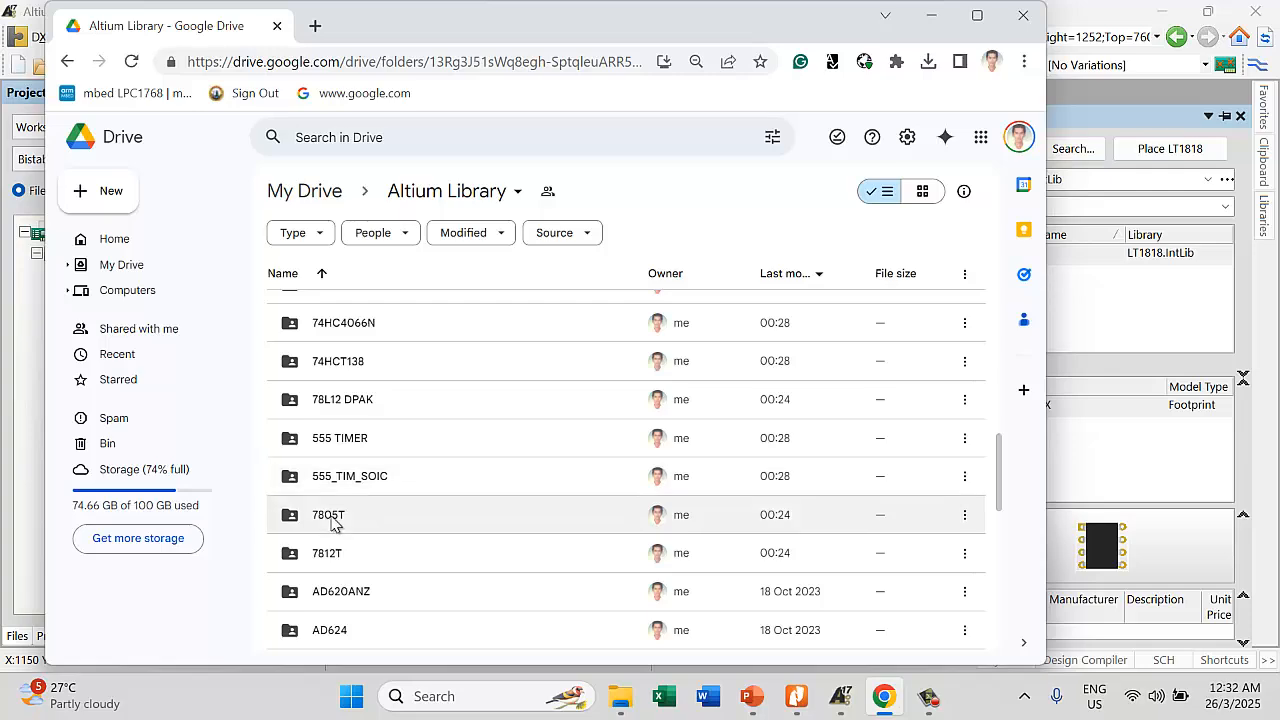
click(1148, 470)
click(969, 537)
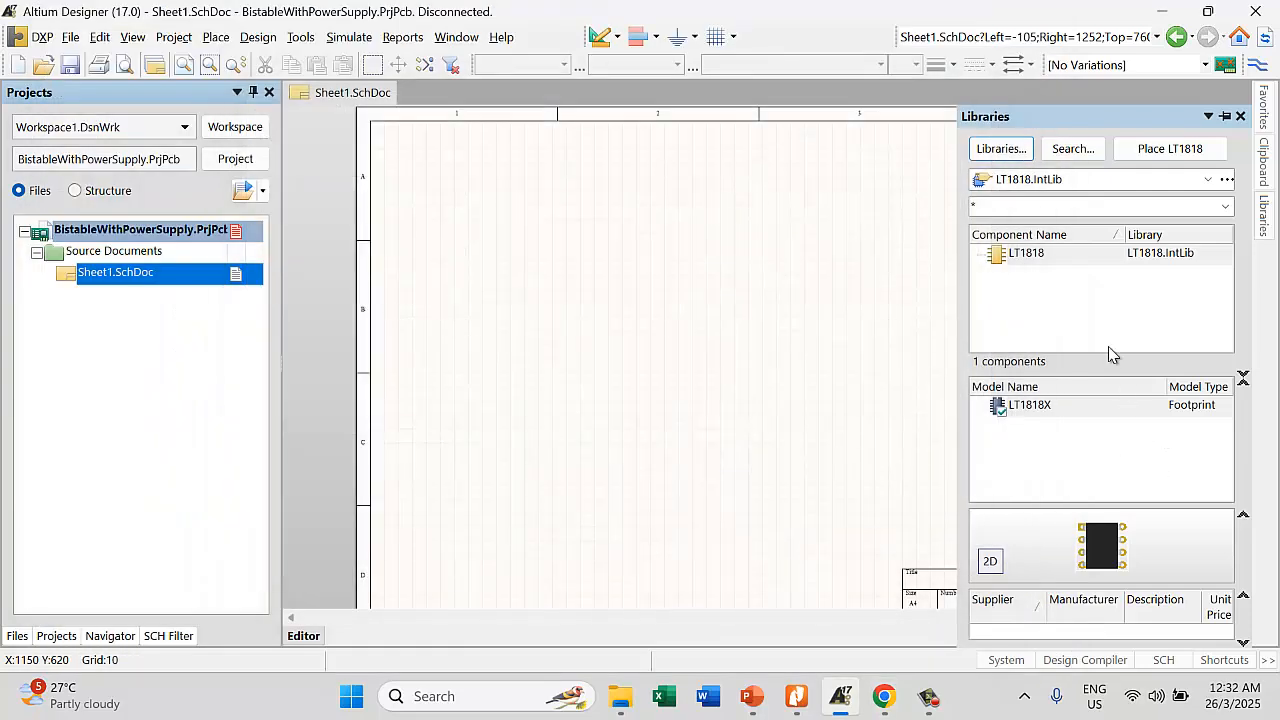
click(1002, 148)
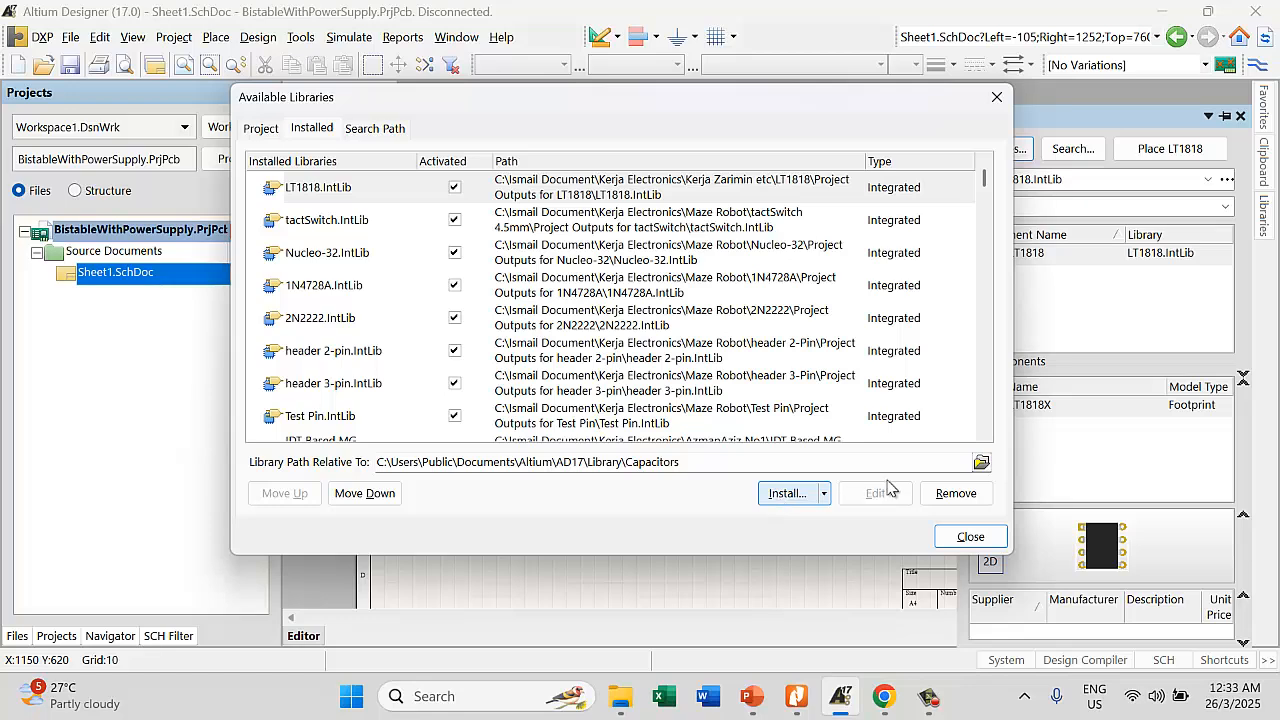
click(789, 496)
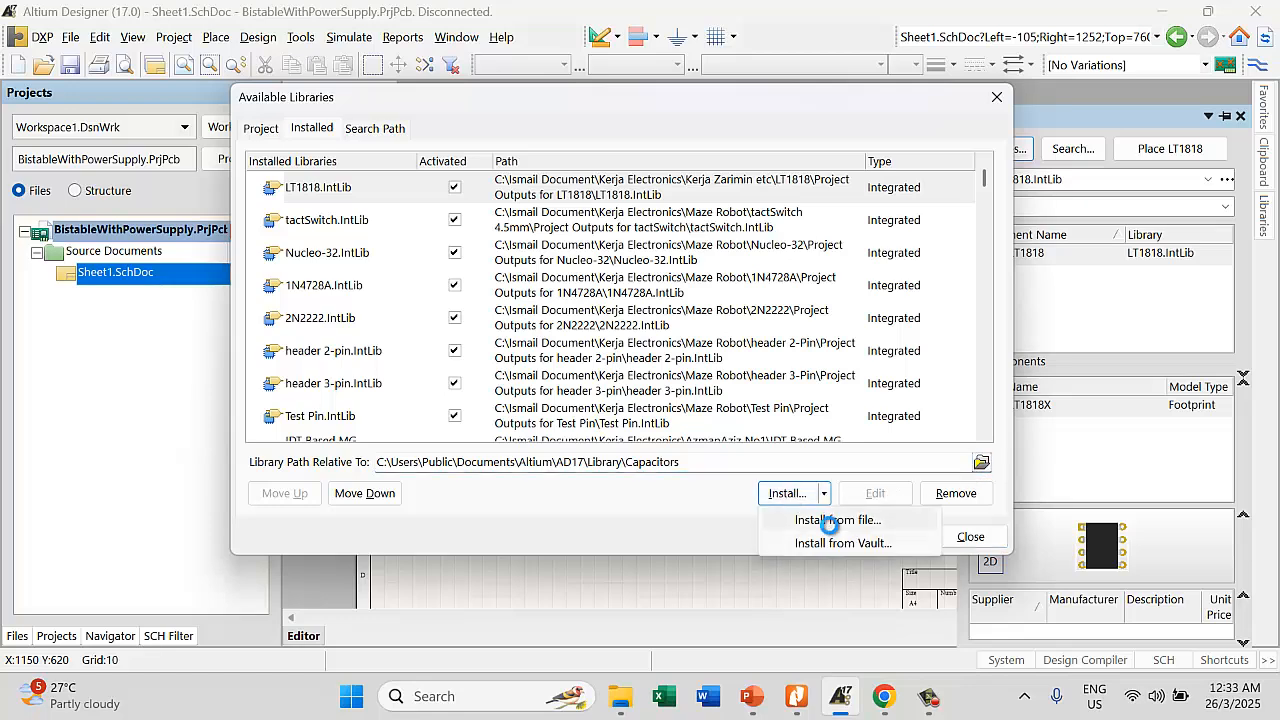
click(832, 520)
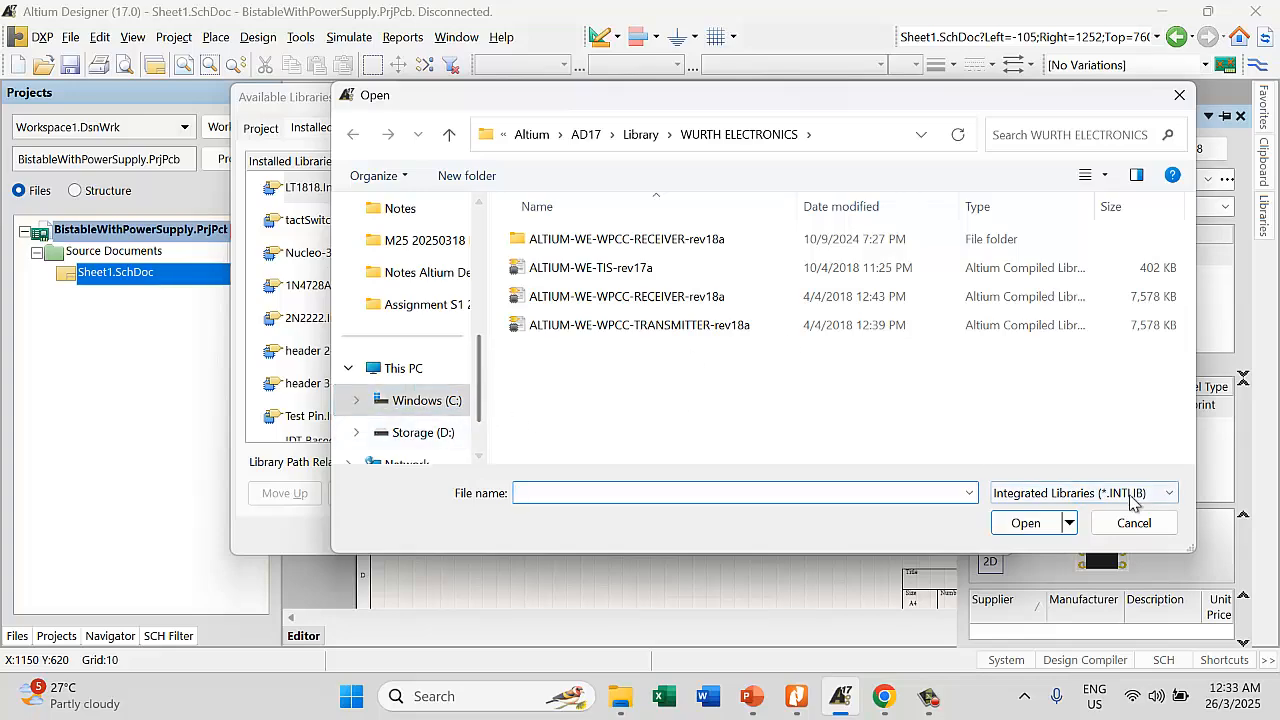
click(1134, 523)
Set the relative library path to the "Project Outputs for 7805T" folder inside Kerja Electronics\Maze Robot\7805T
click(981, 463)
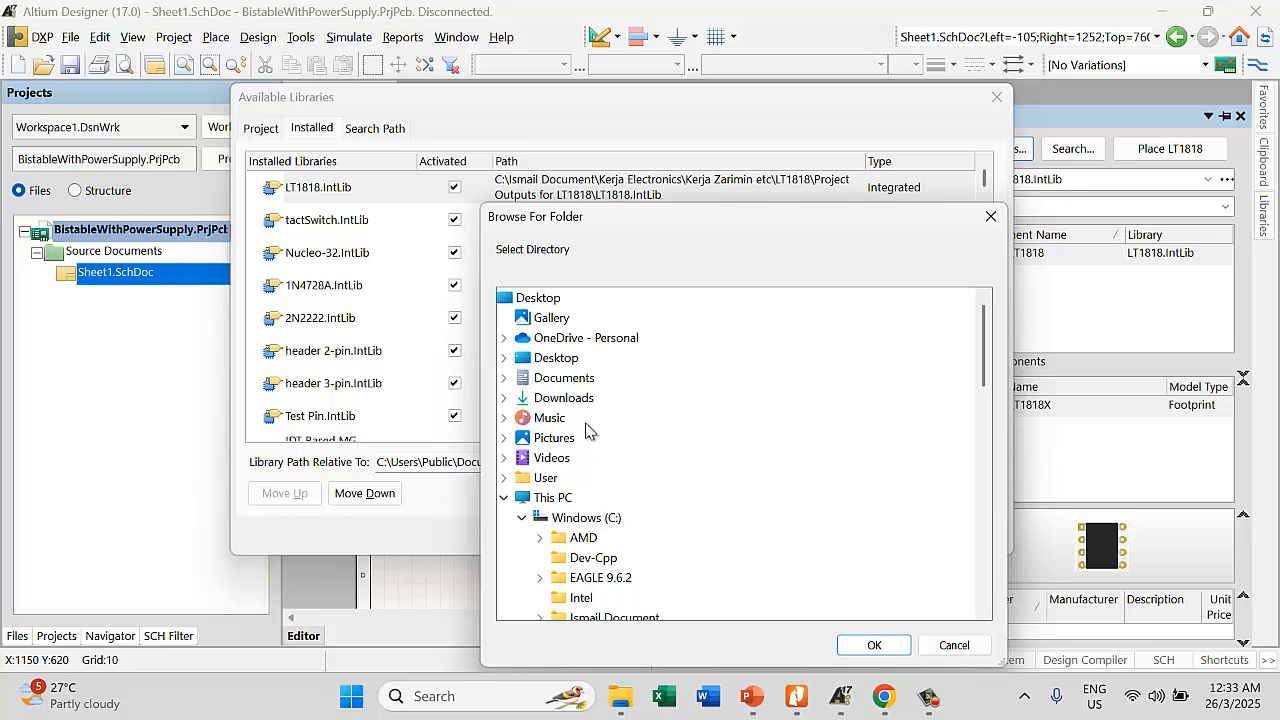
scroll(586, 425, down, 5)
scroll(586, 420, up, 5)
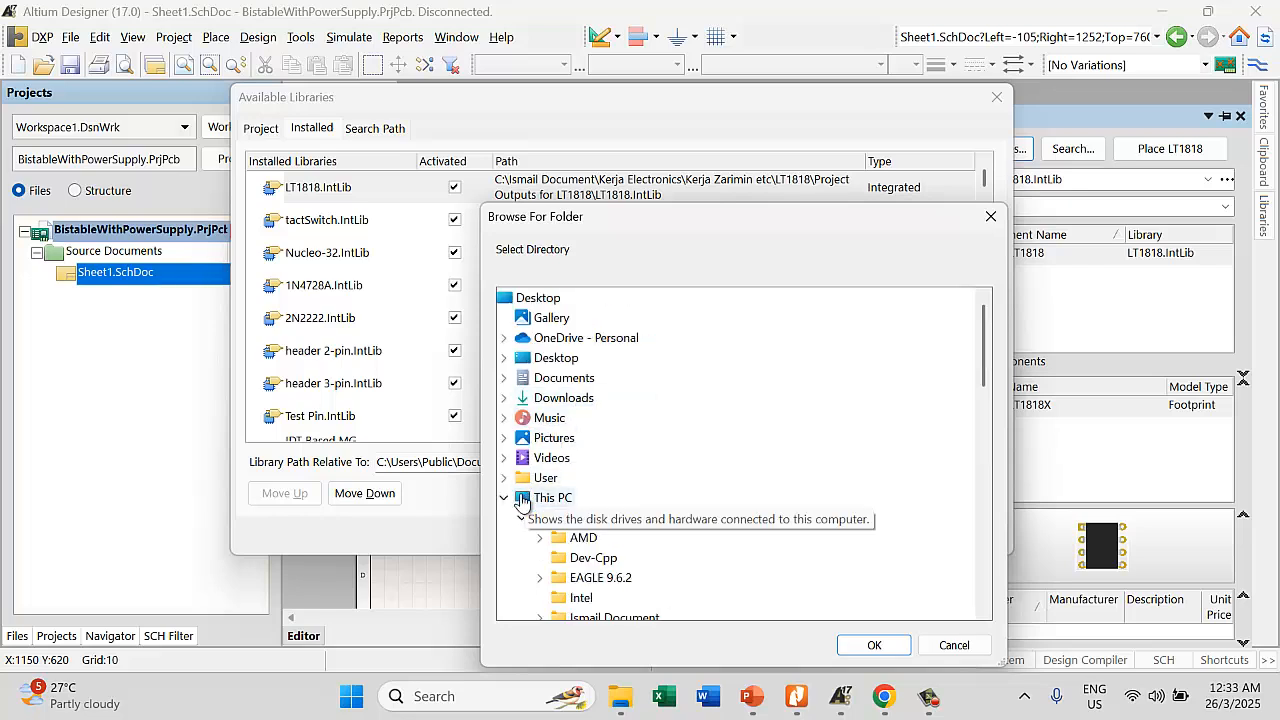
click(605, 517)
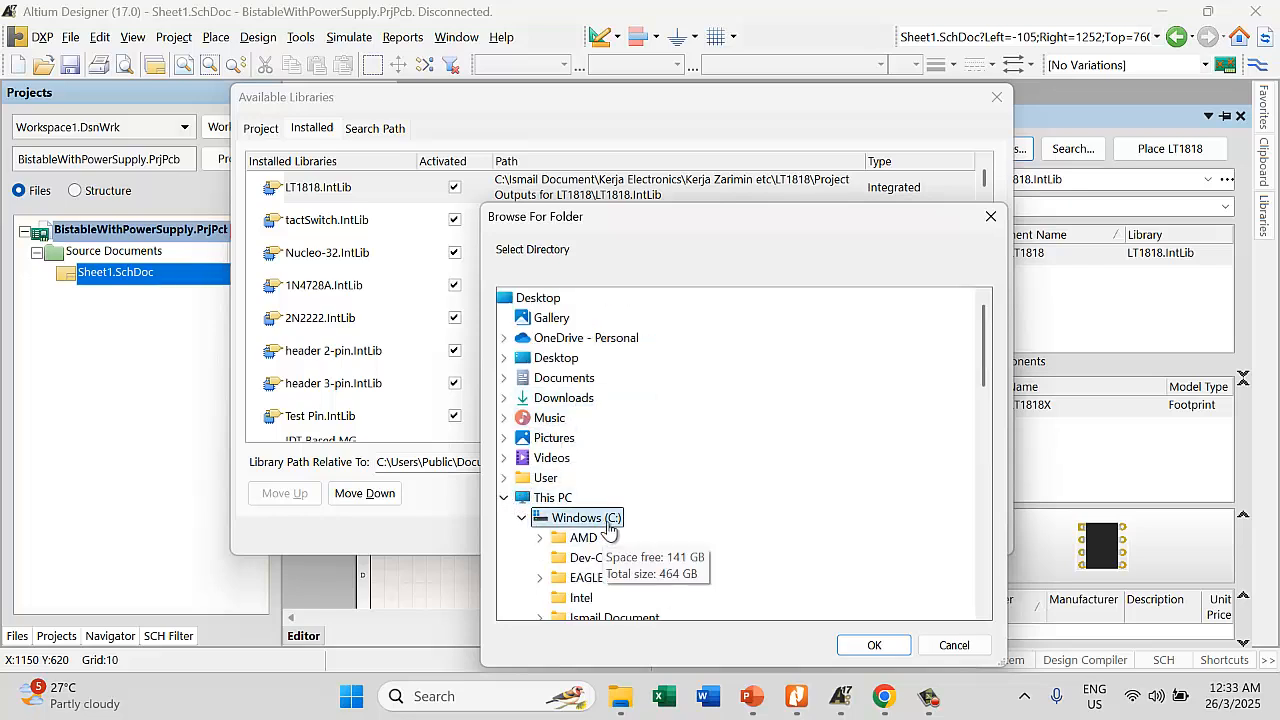
double_click(628, 617)
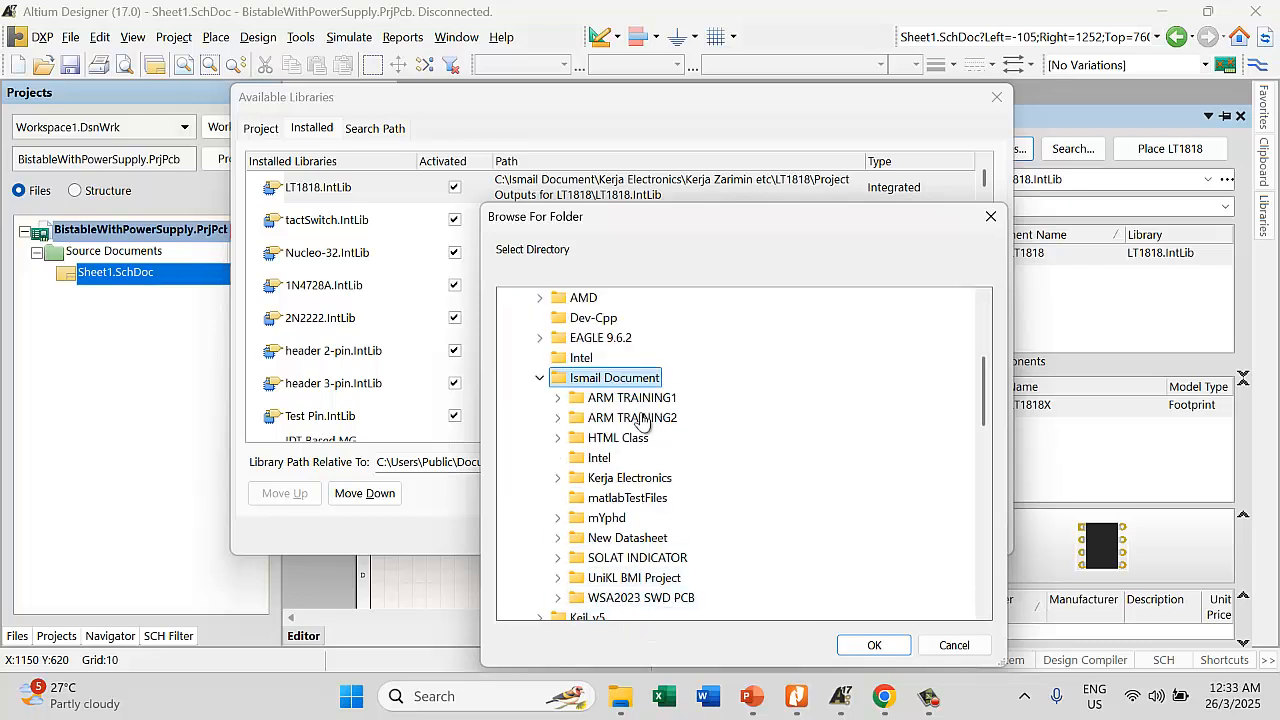
click(600, 480)
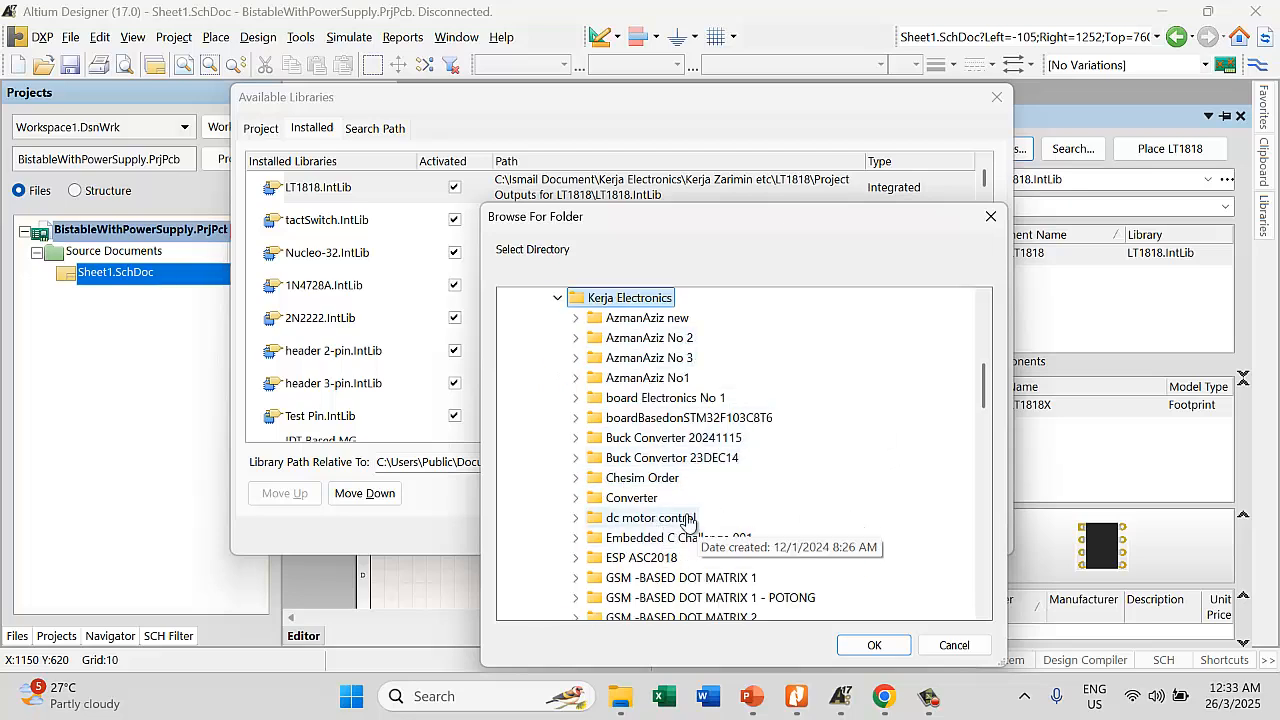
scroll(676, 465, down, 5)
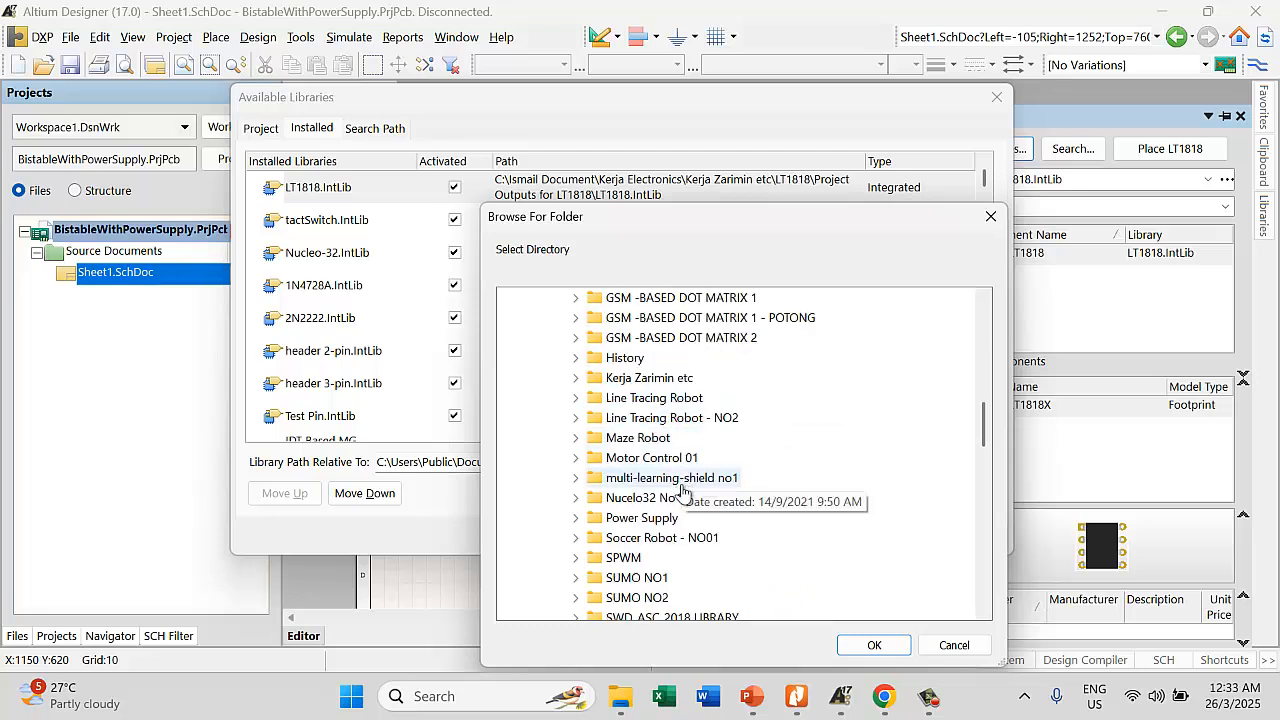
double_click(641, 438)
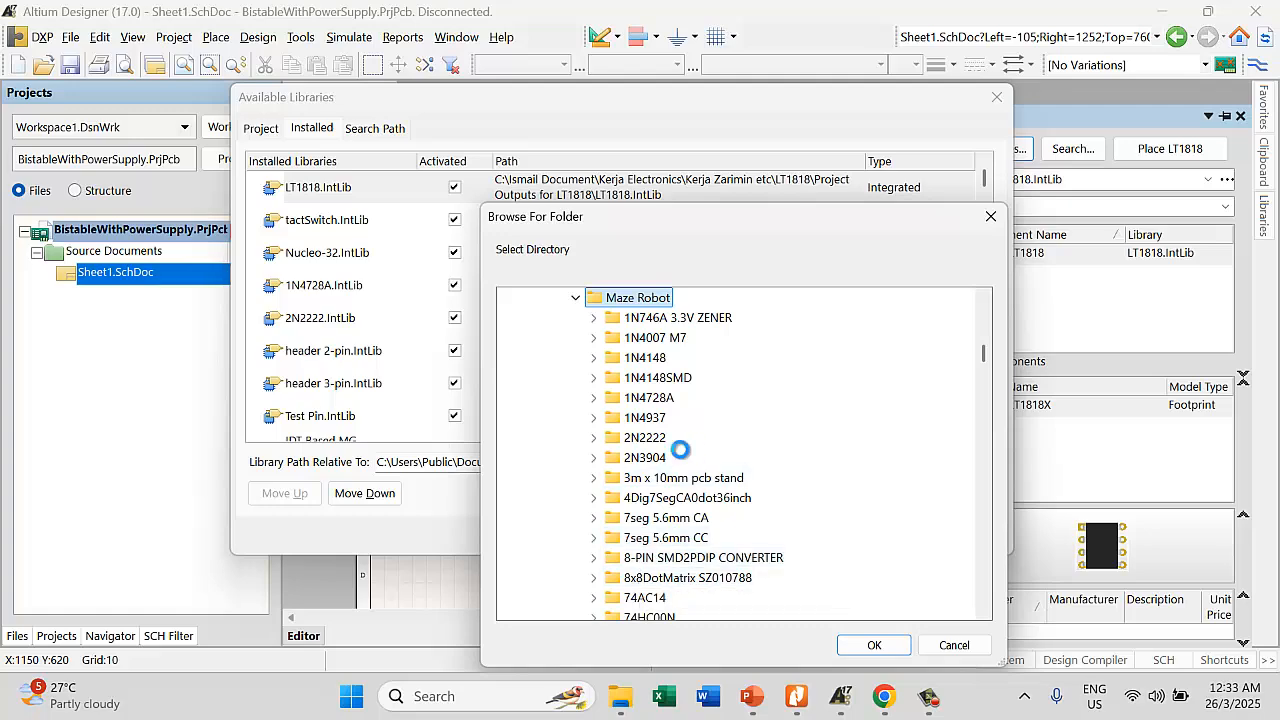
scroll(663, 470, down, 10)
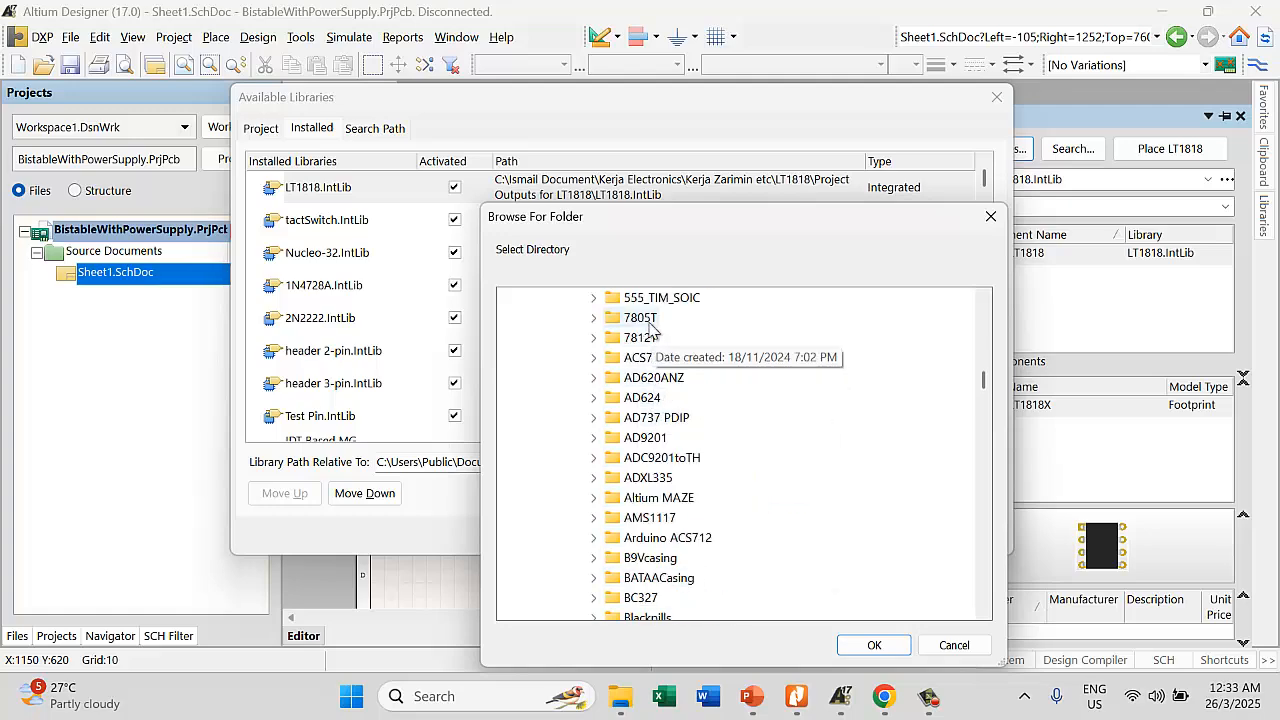
double_click(638, 320)
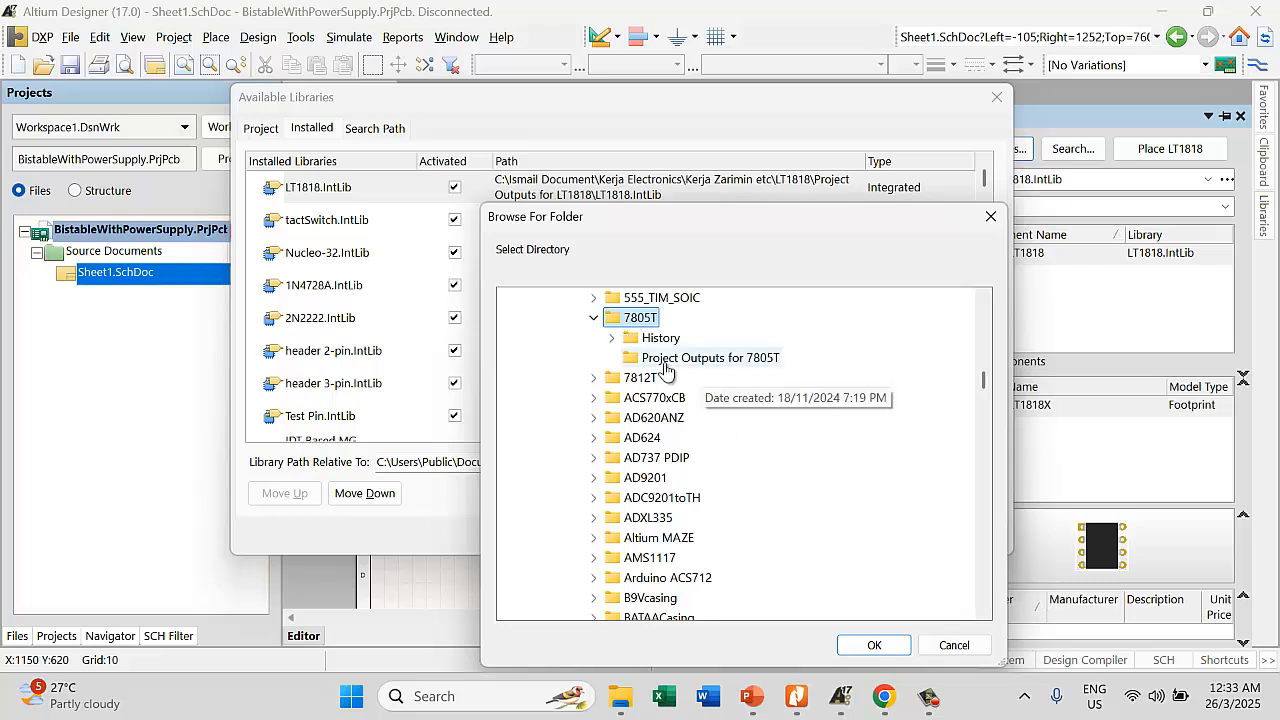
click(667, 360)
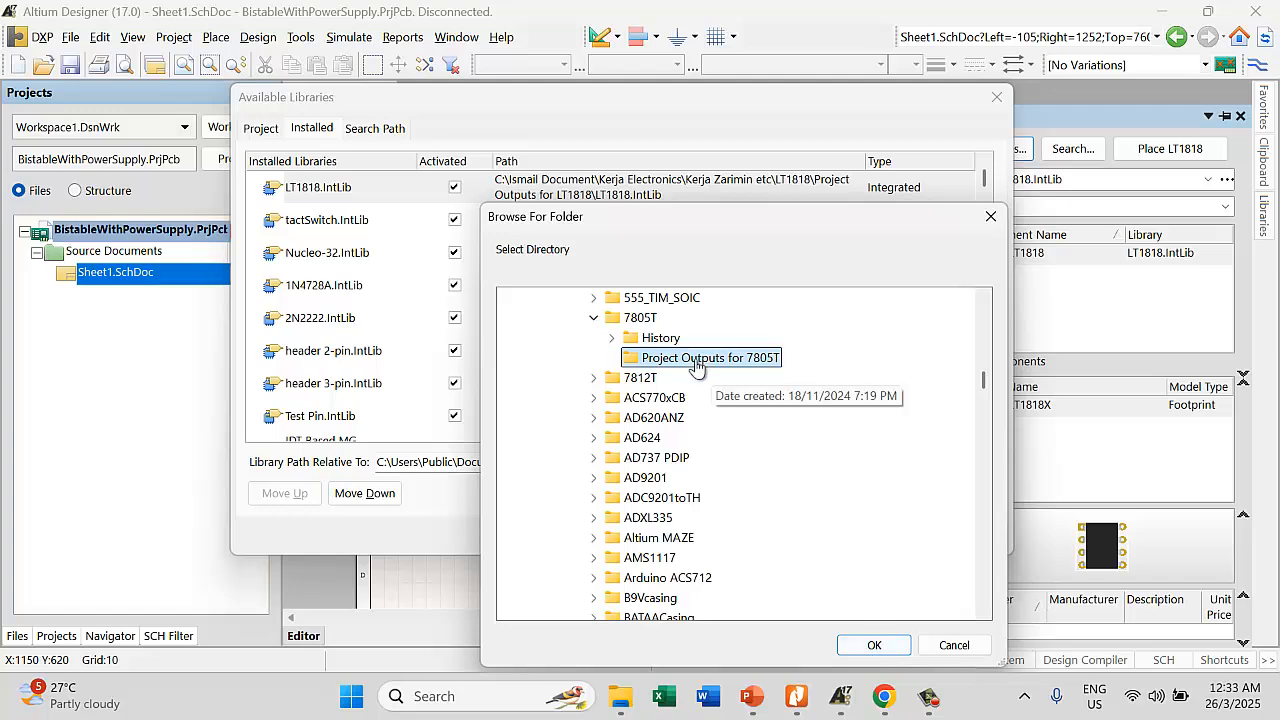
click(874, 645)
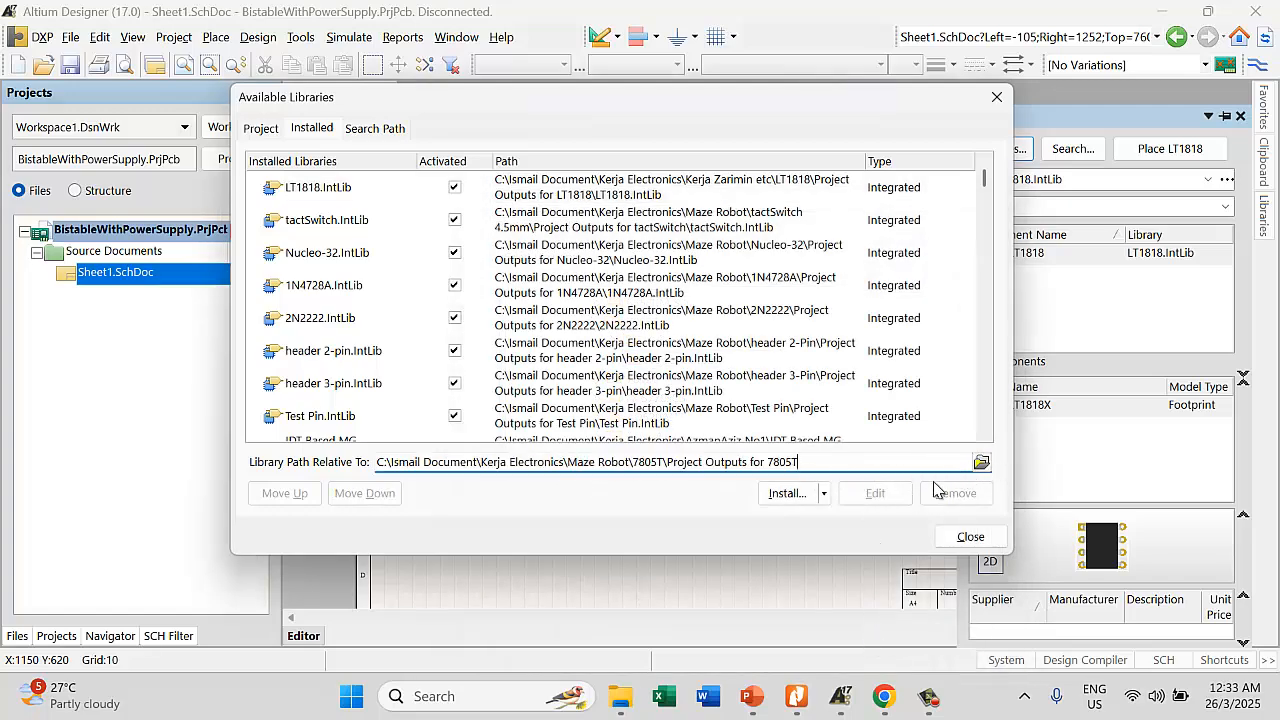
click(981, 463)
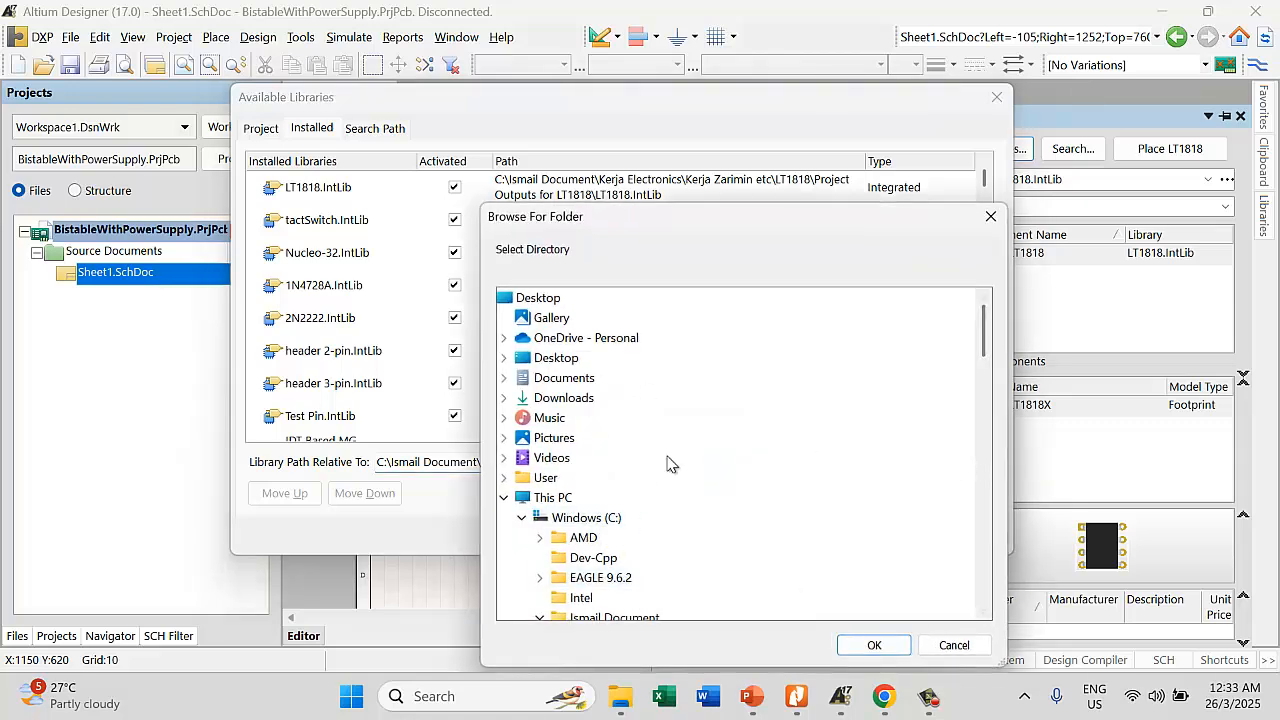
scroll(700, 453, down, 5)
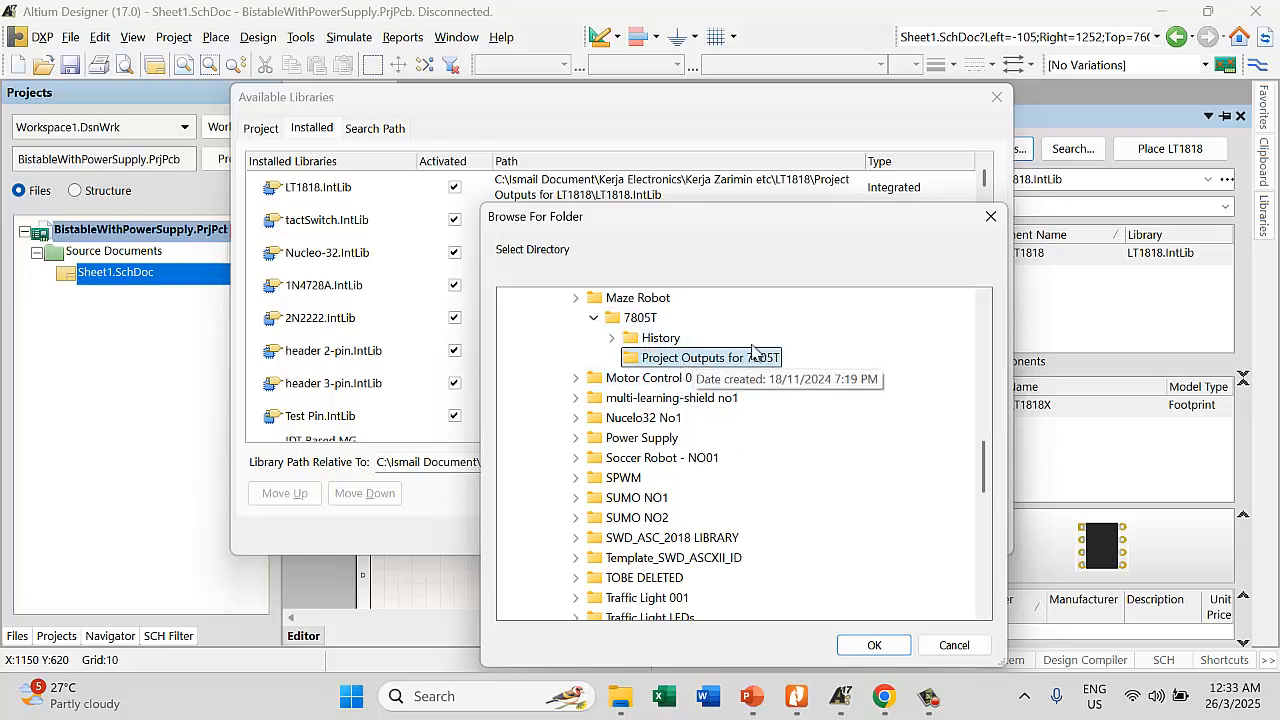
drag(730, 226, 836, 272)
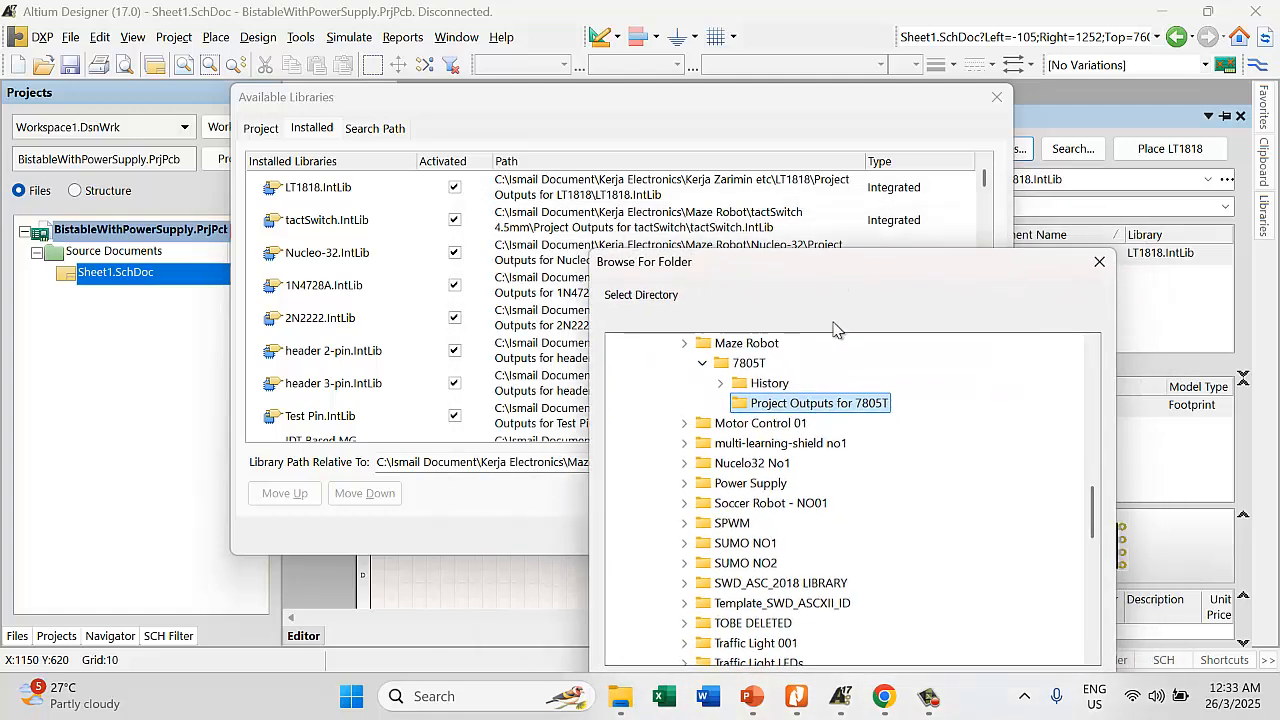
click(702, 364)
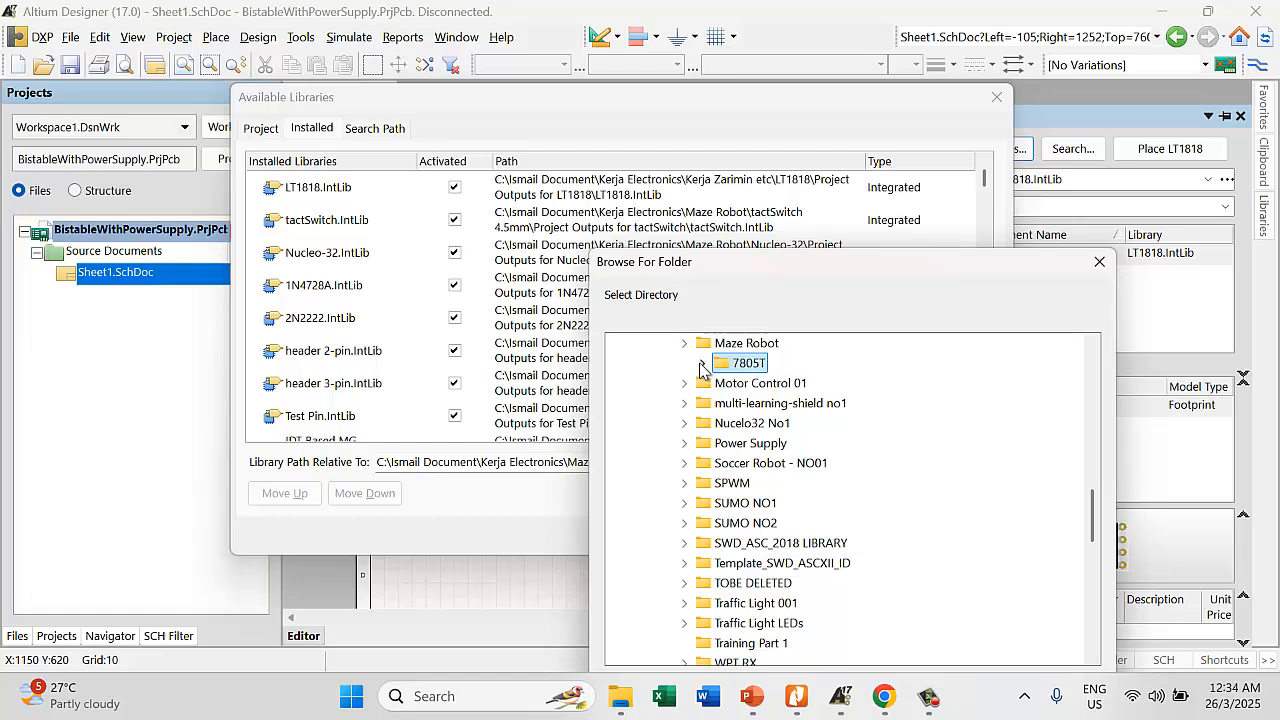
click(703, 364)
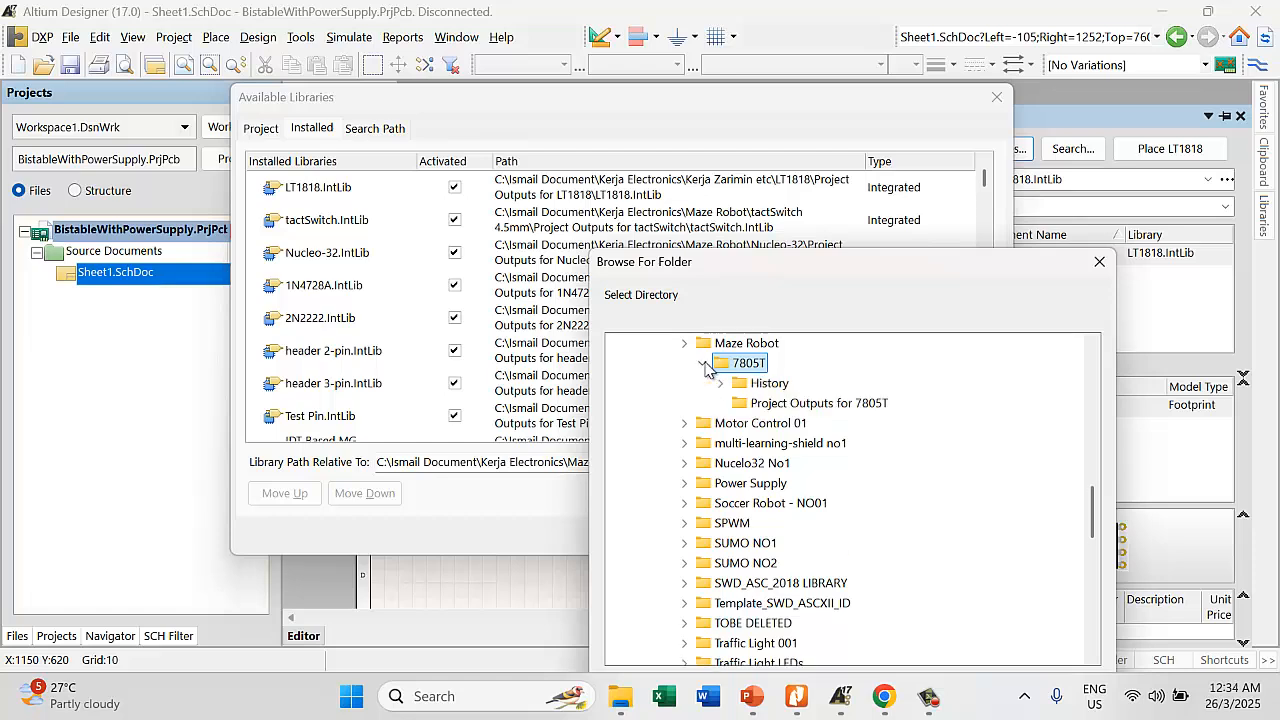
click(757, 390)
click(760, 403)
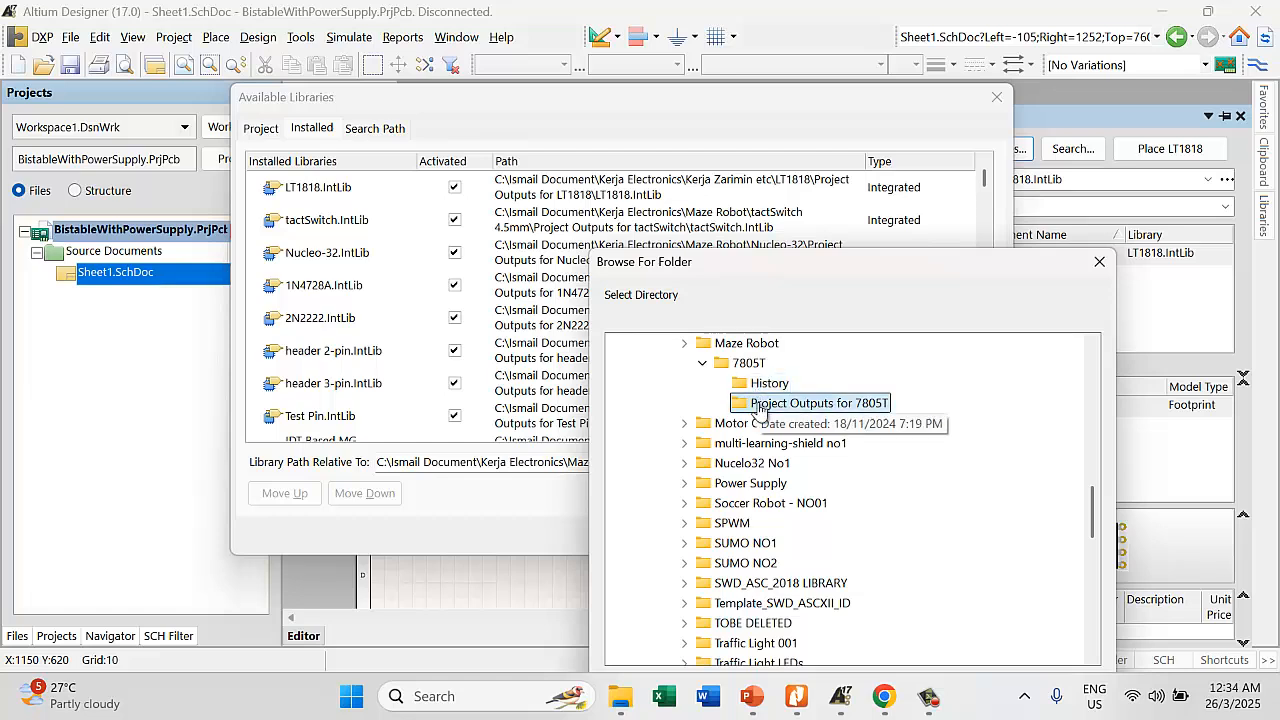
double_click(710, 424)
click(748, 443)
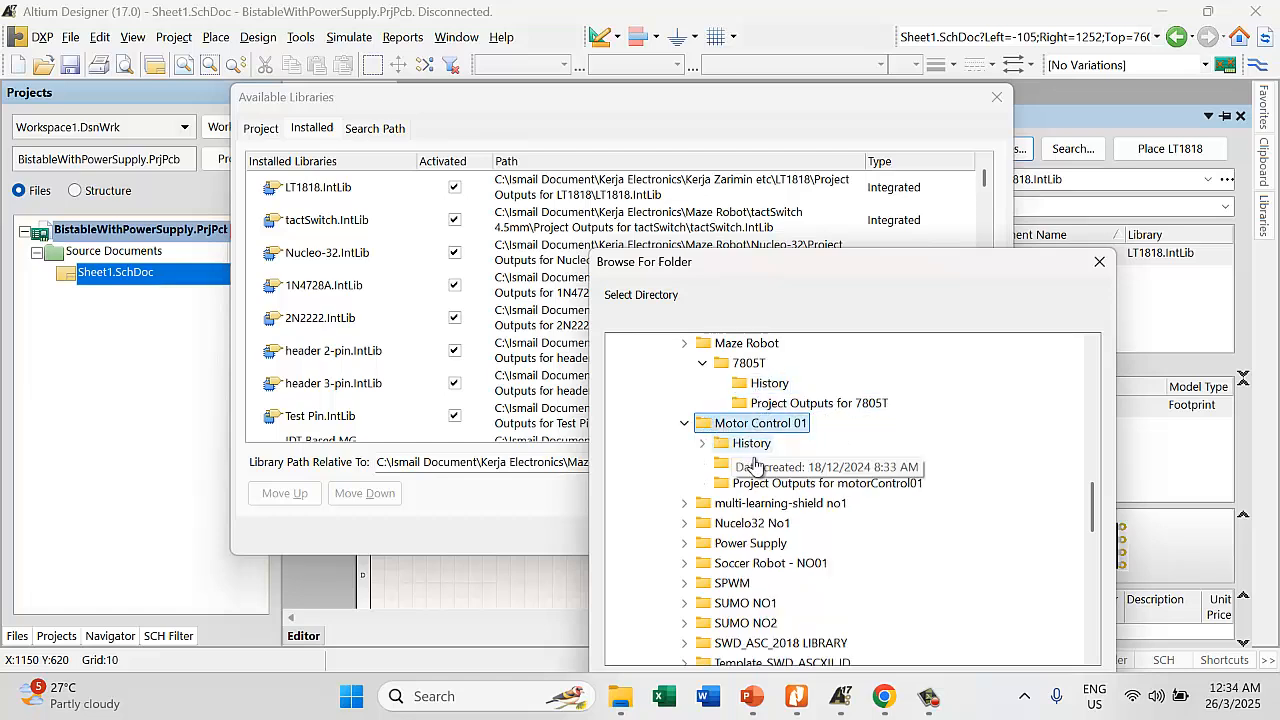
click(760, 463)
click(768, 484)
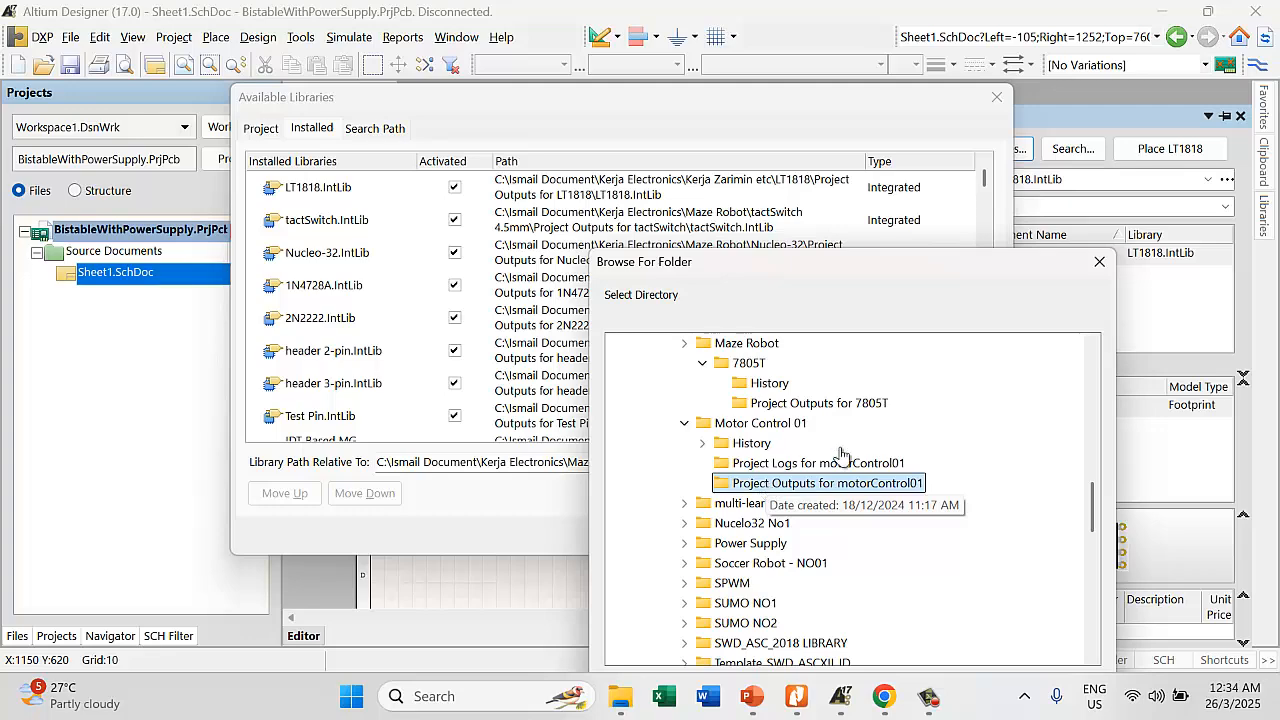
drag(896, 284, 826, 100)
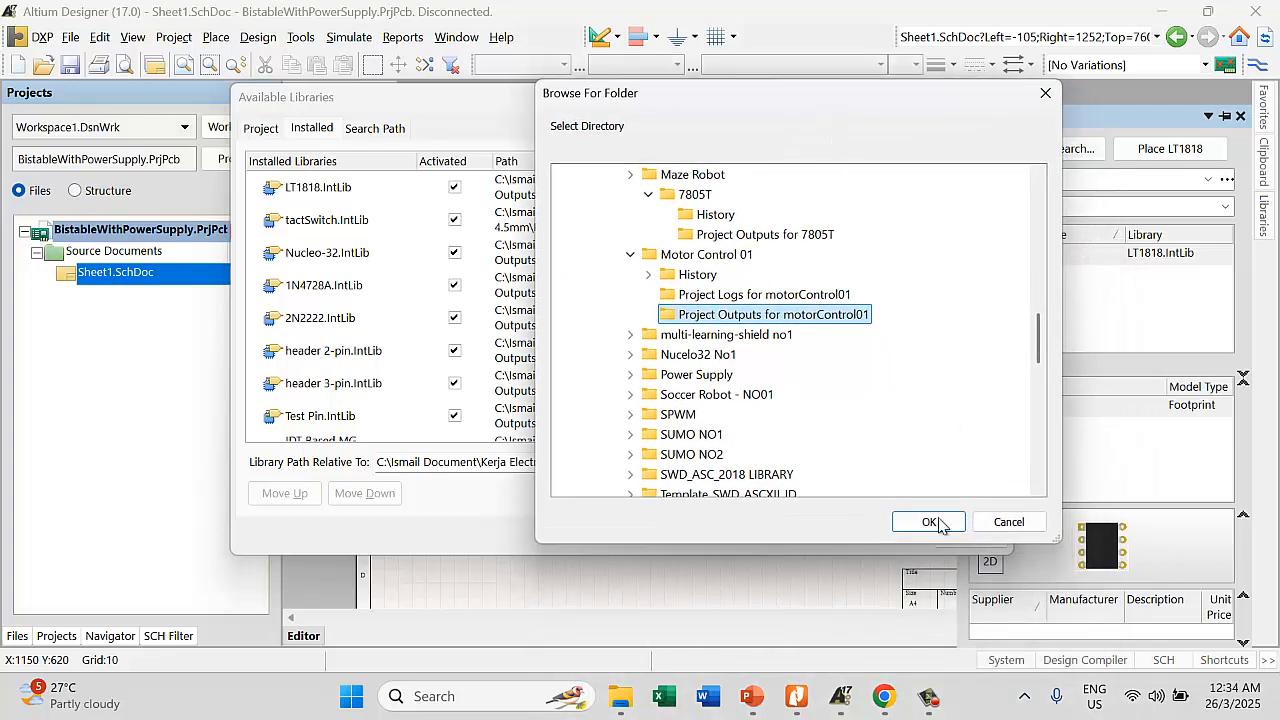
click(1007, 523)
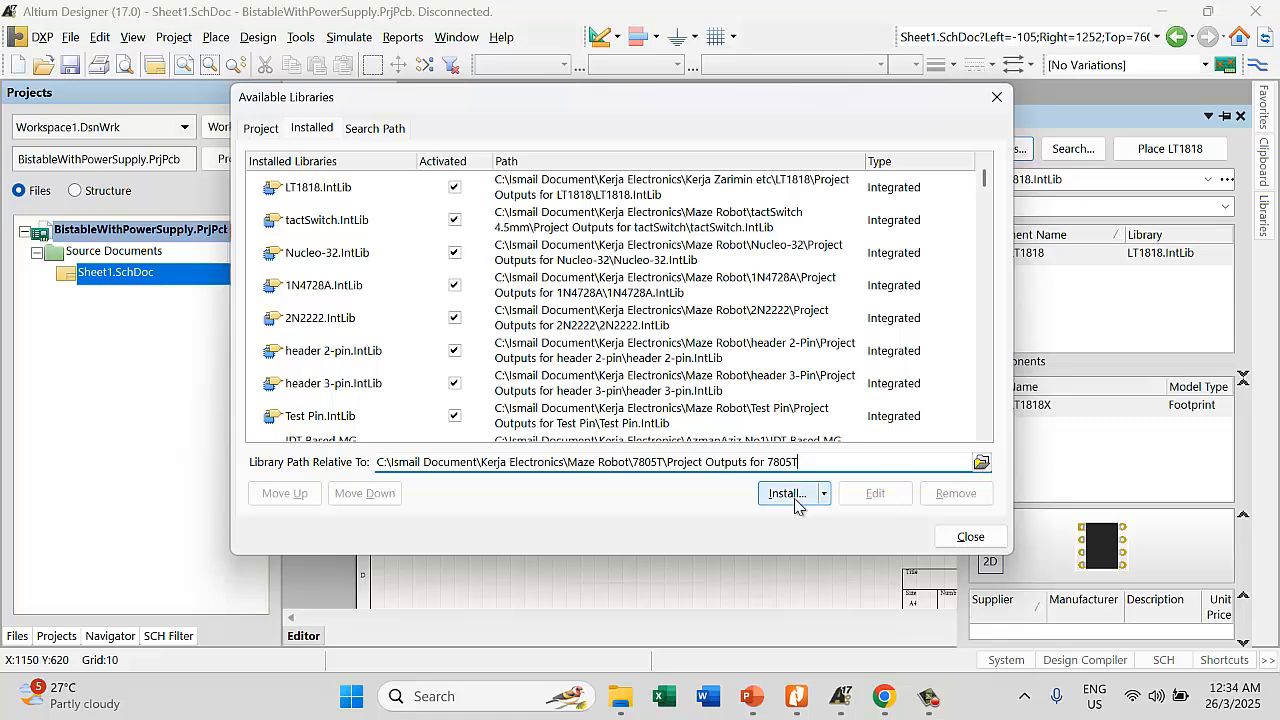
Start installing an integrated library from file and browse to the Windows (C:) drive
click(787, 493)
click(812, 521)
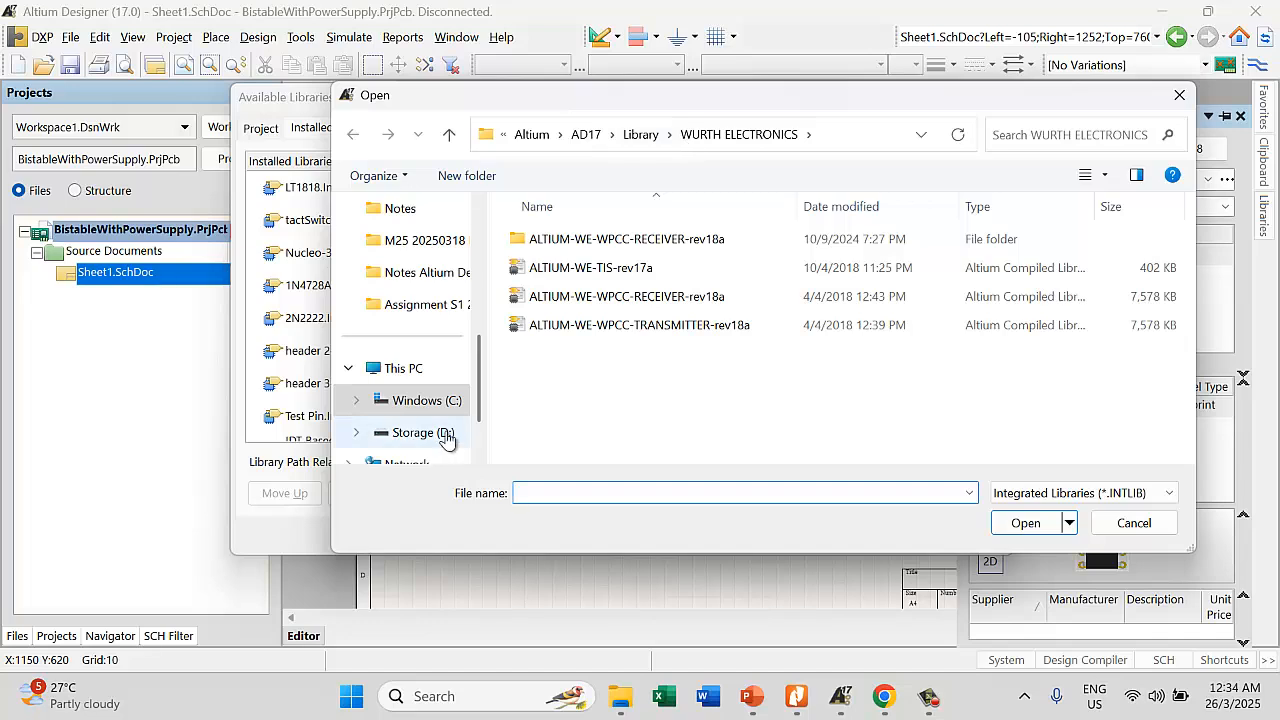
click(427, 400)
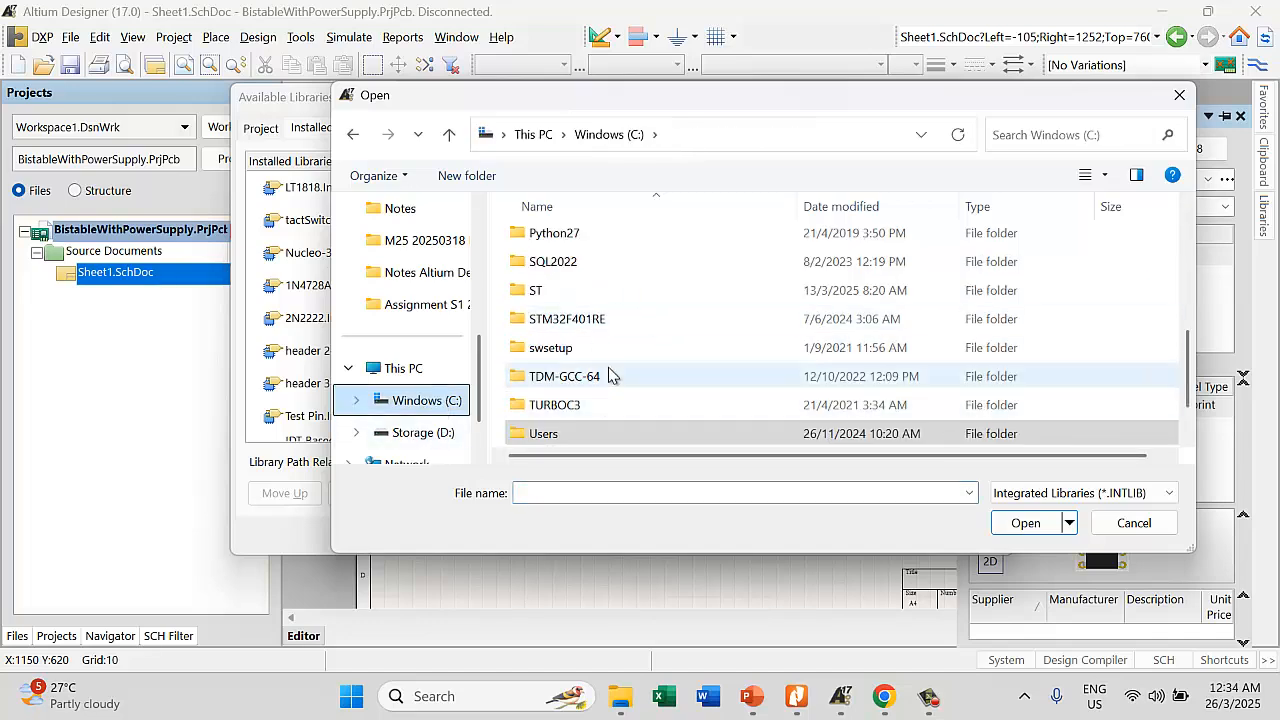
scroll(609, 371, down, 1)
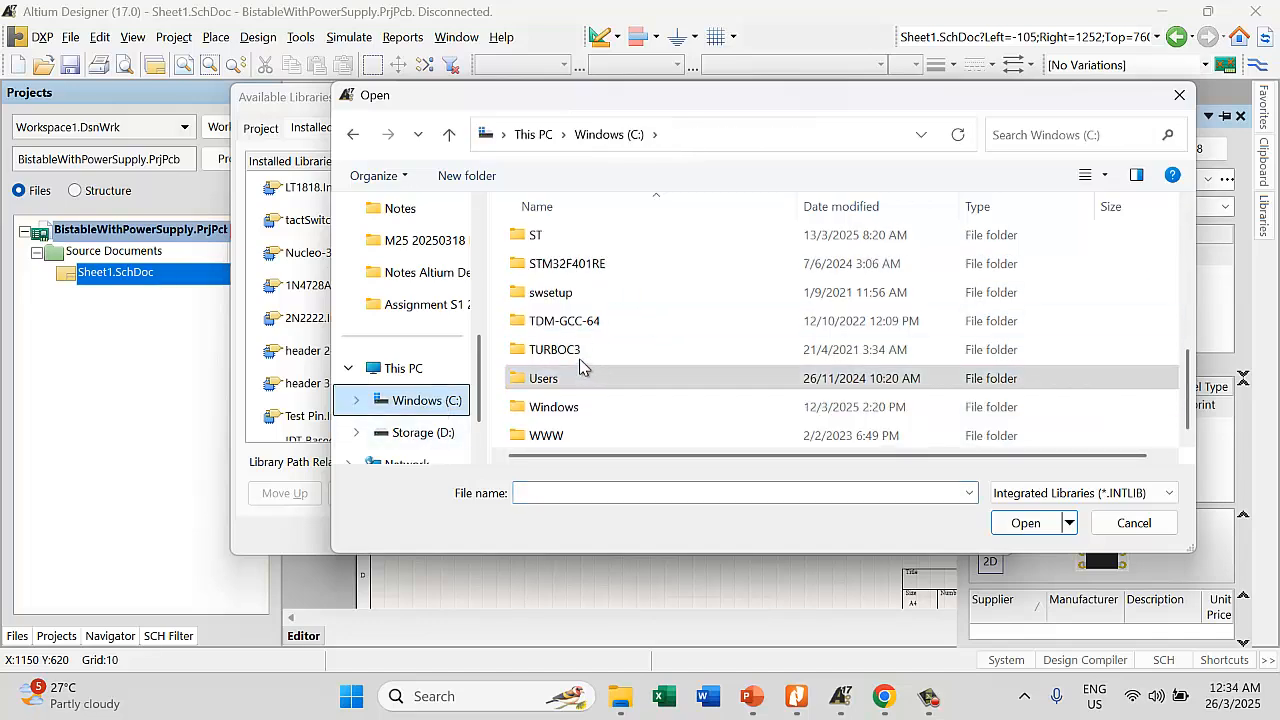
scroll(583, 366, up, 2)
click(572, 300)
double_click(574, 300)
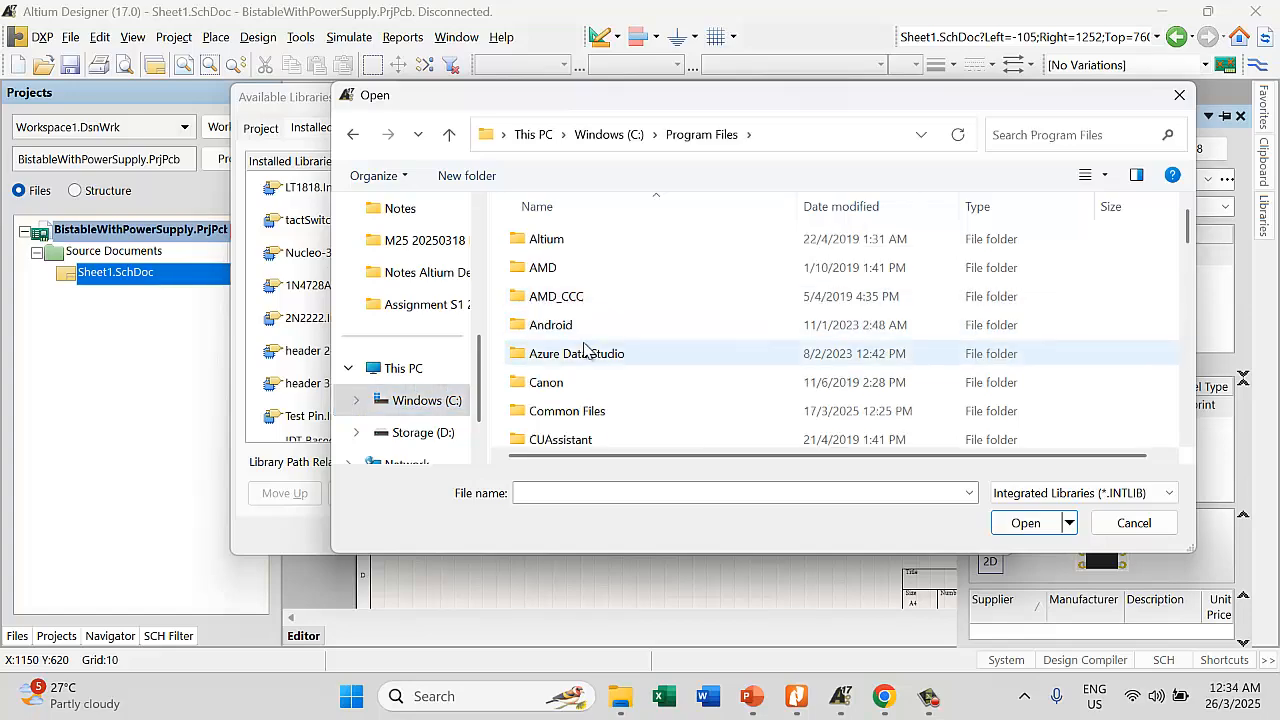
scroll(583, 350, down, 2)
scroll(583, 380, down, 5)
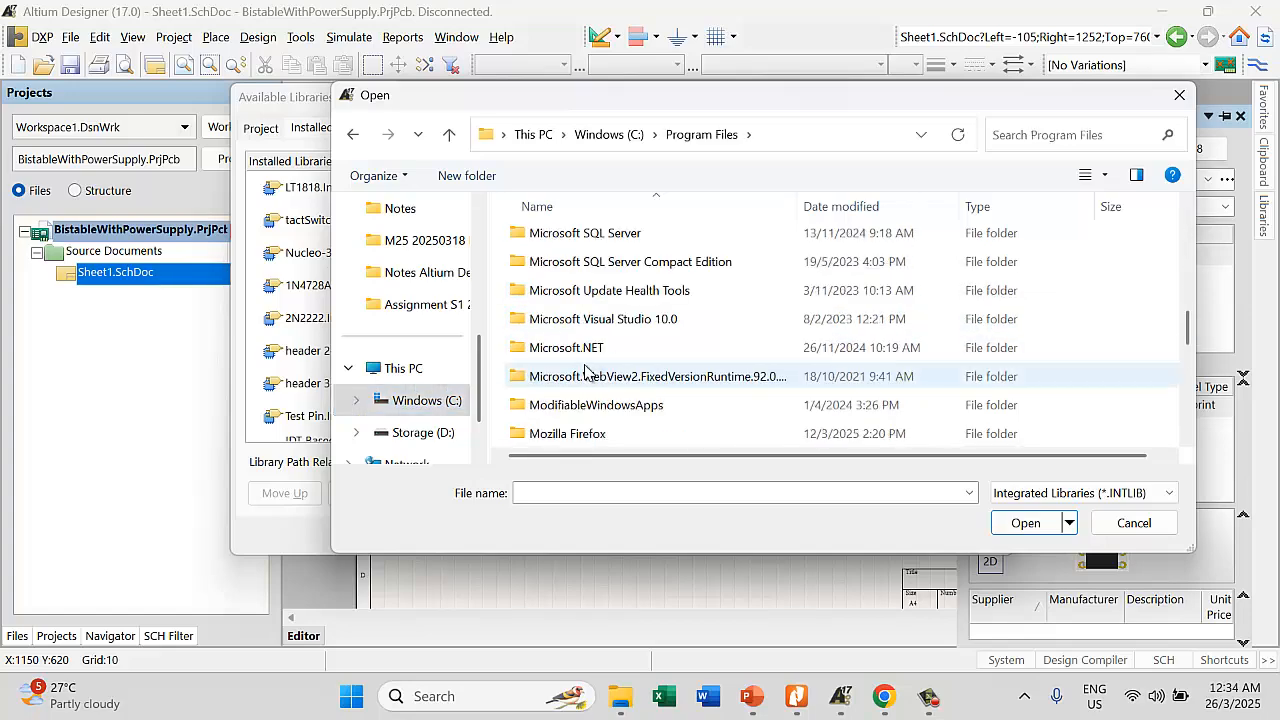
scroll(584, 365, down, 3)
scroll(579, 350, up, 7)
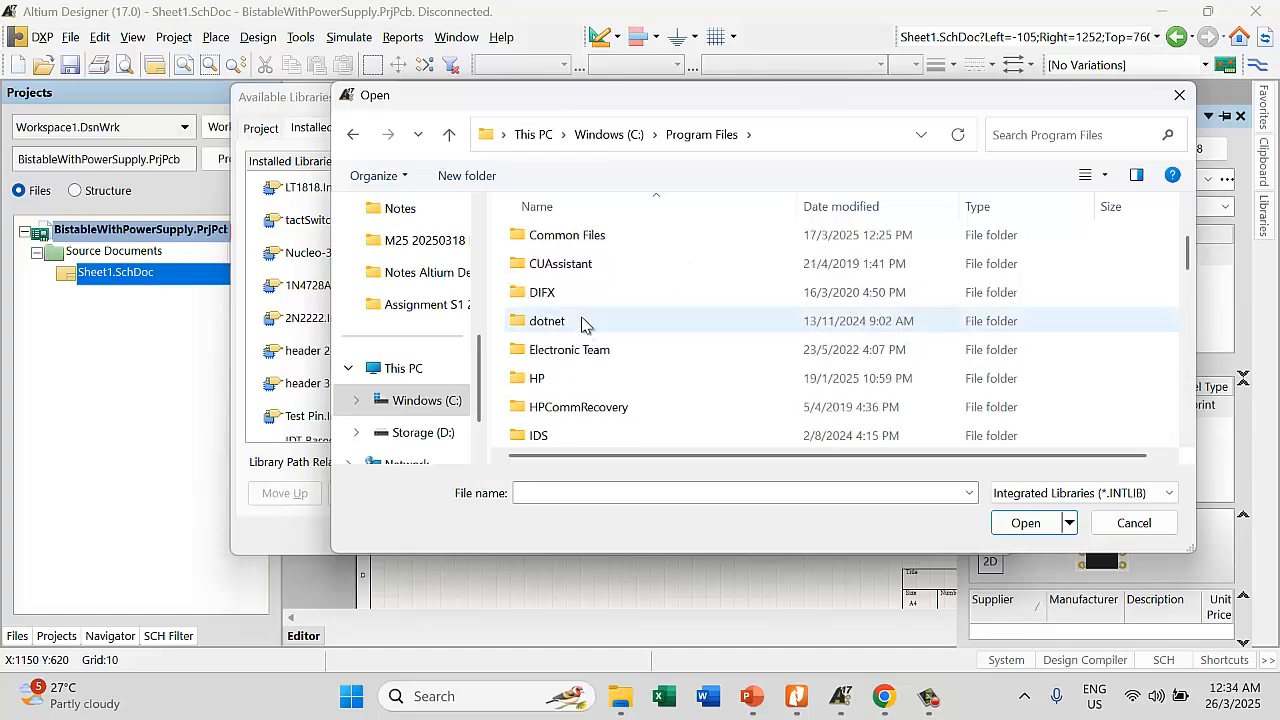
click(449, 134)
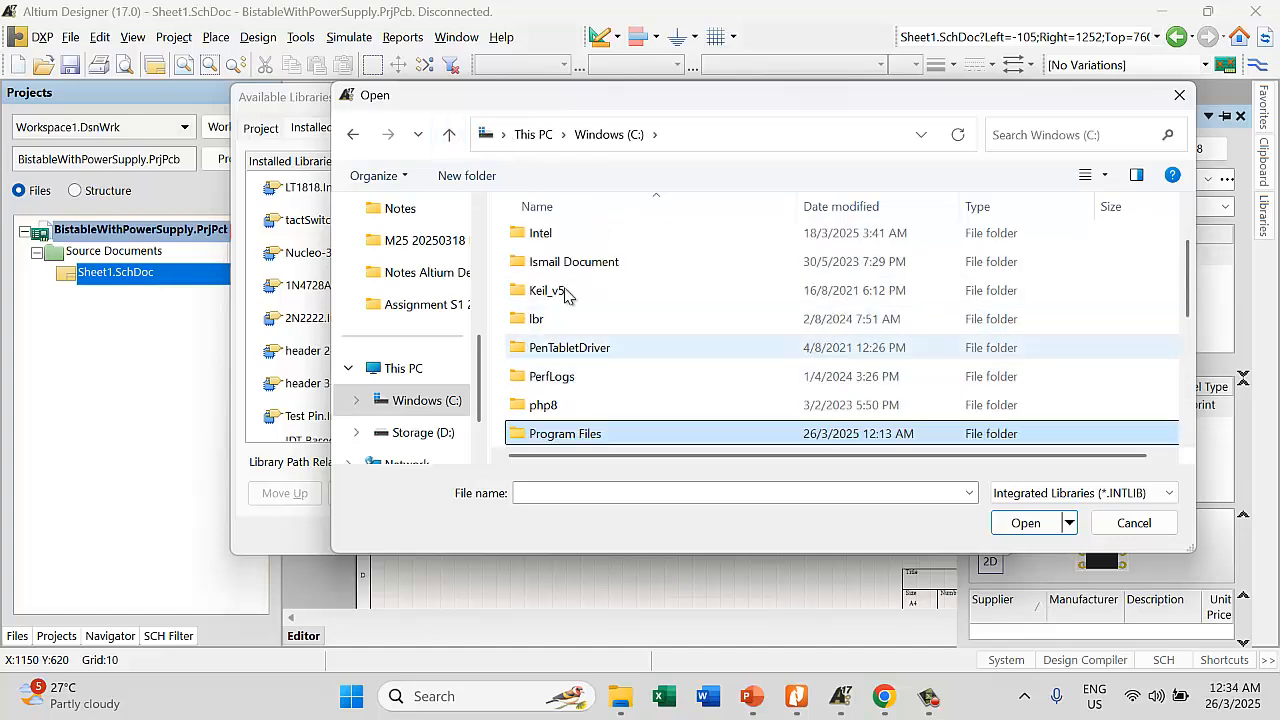
Browse to the Maze Robot folder inside Kerja Electronics on the Windows (C:) drive for the library file
click(585, 263)
double_click(585, 263)
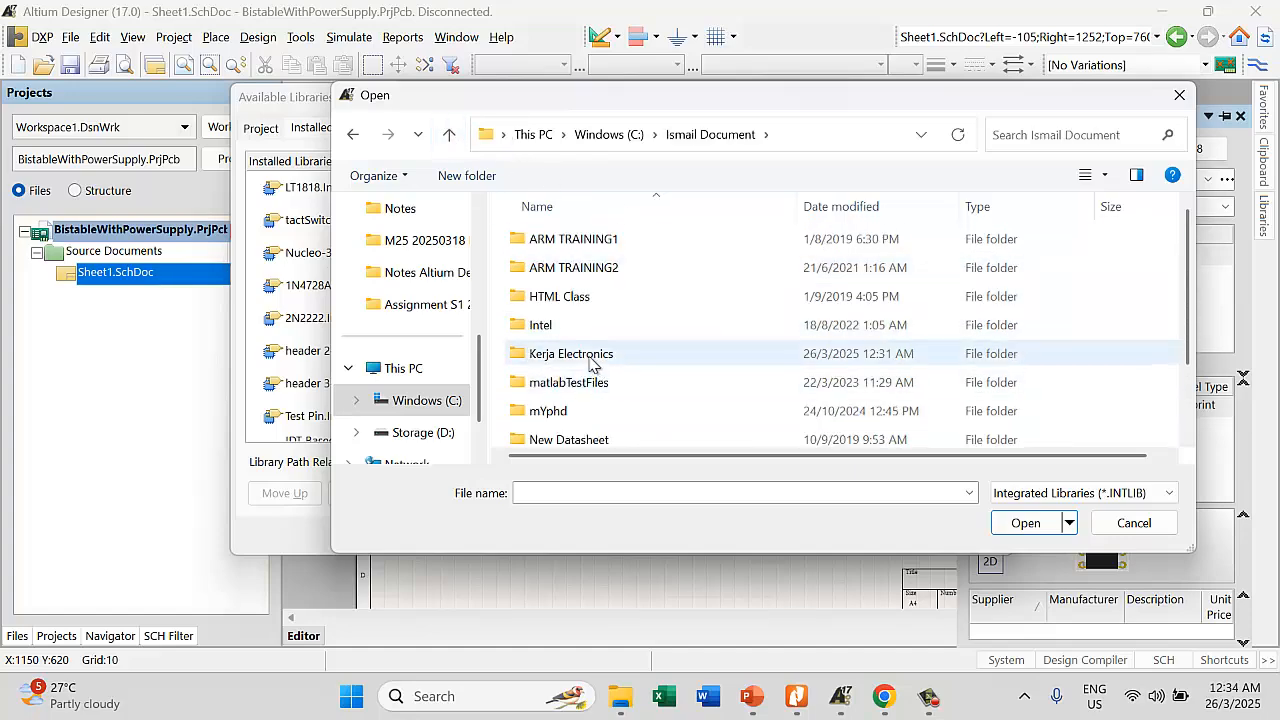
click(585, 353)
double_click(595, 358)
scroll(618, 330, down, 3)
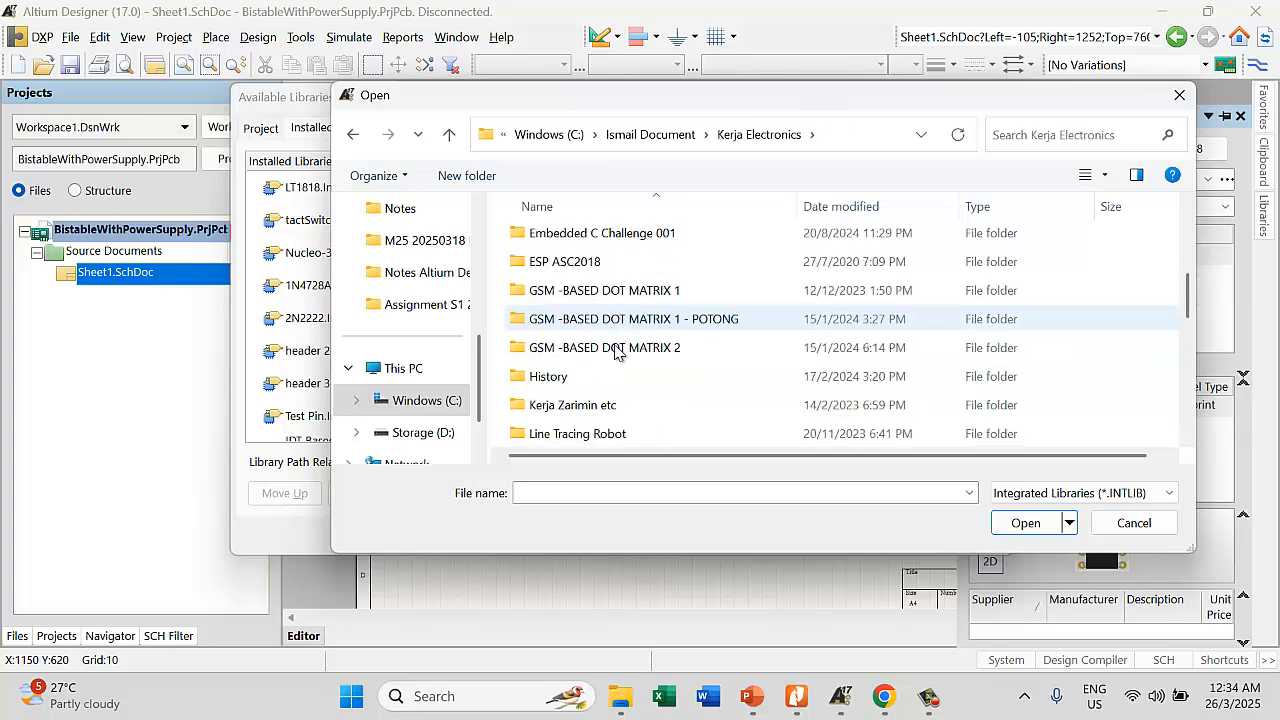
scroll(580, 378, down, 2)
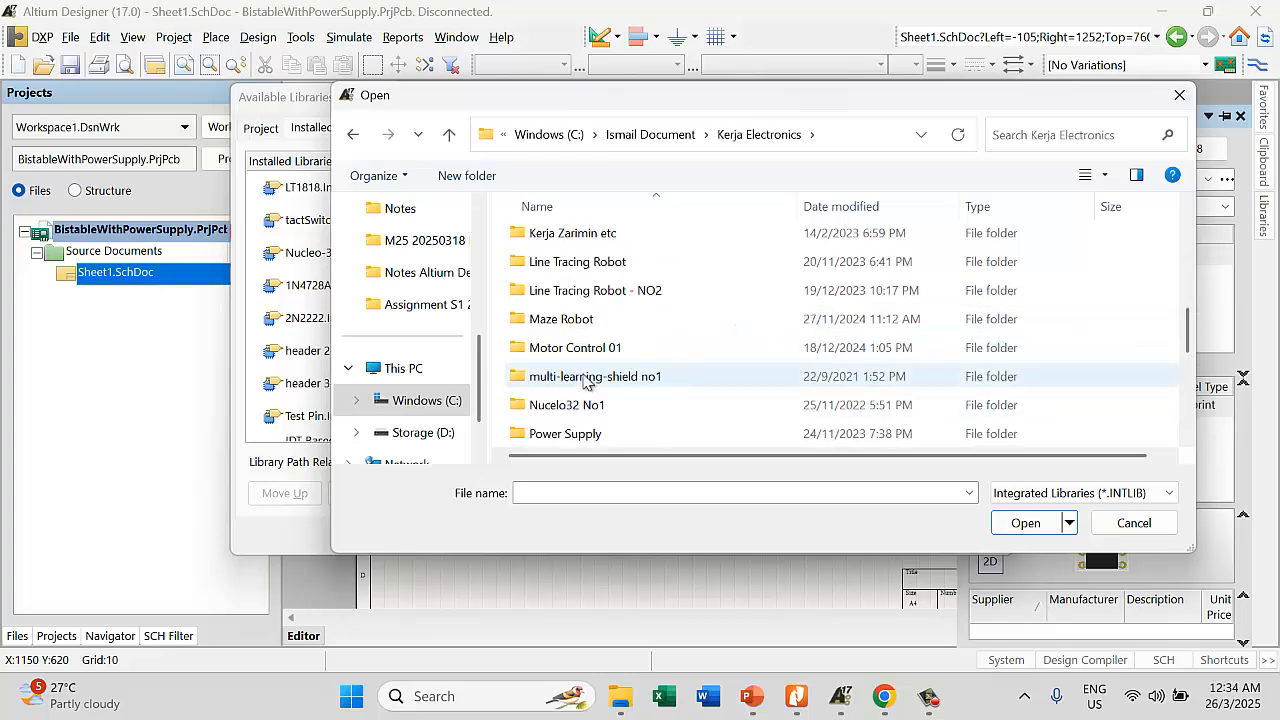
scroll(571, 371, down, 2)
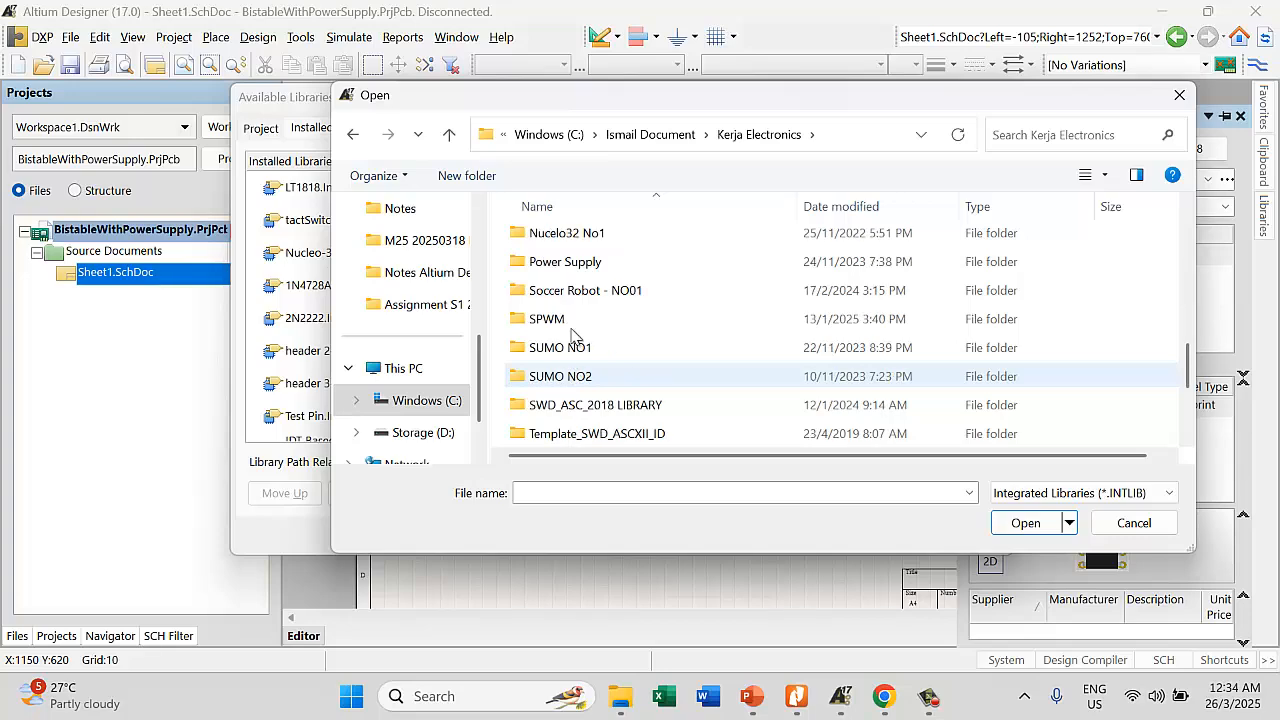
scroll(573, 345, up, 4)
scroll(575, 390, down, 2)
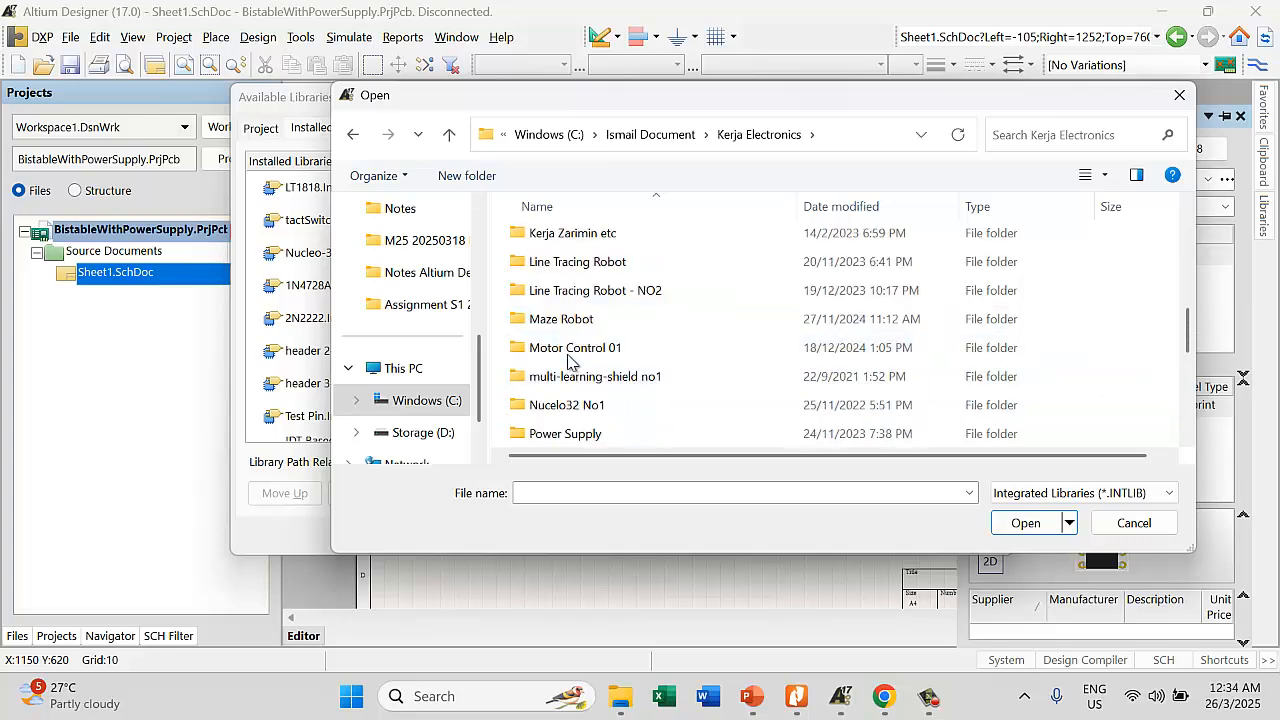
click(570, 320)
double_click(573, 320)
Install the 7805T integrated library from 7805T\Project Outputs for 7805T and close the list of available libraries
scroll(565, 360, down, 2)
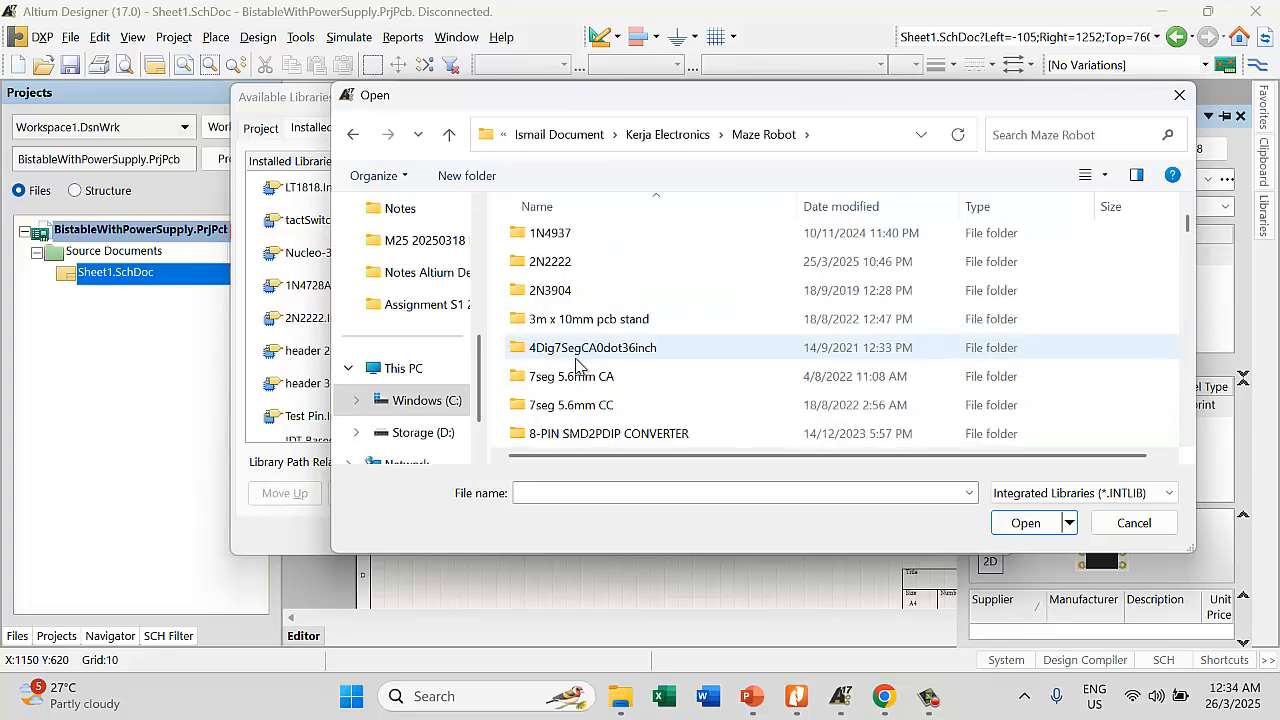
scroll(568, 370, down, 3)
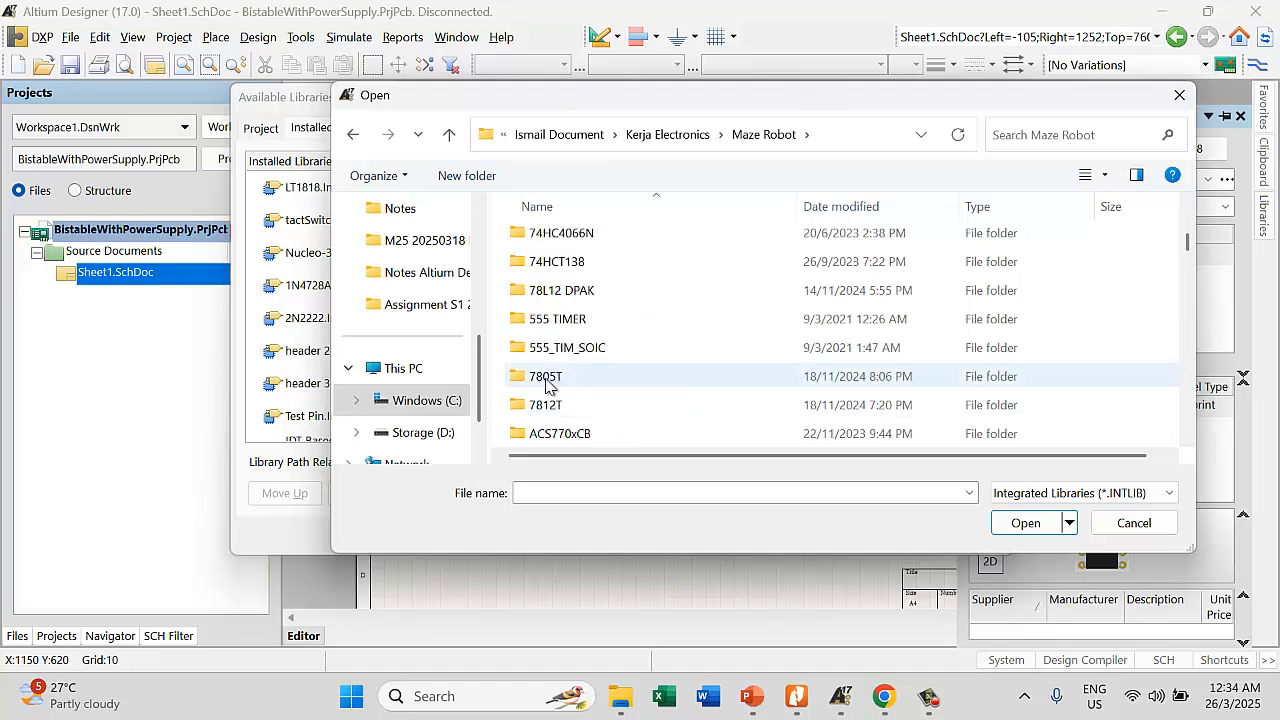
double_click(550, 379)
double_click(574, 278)
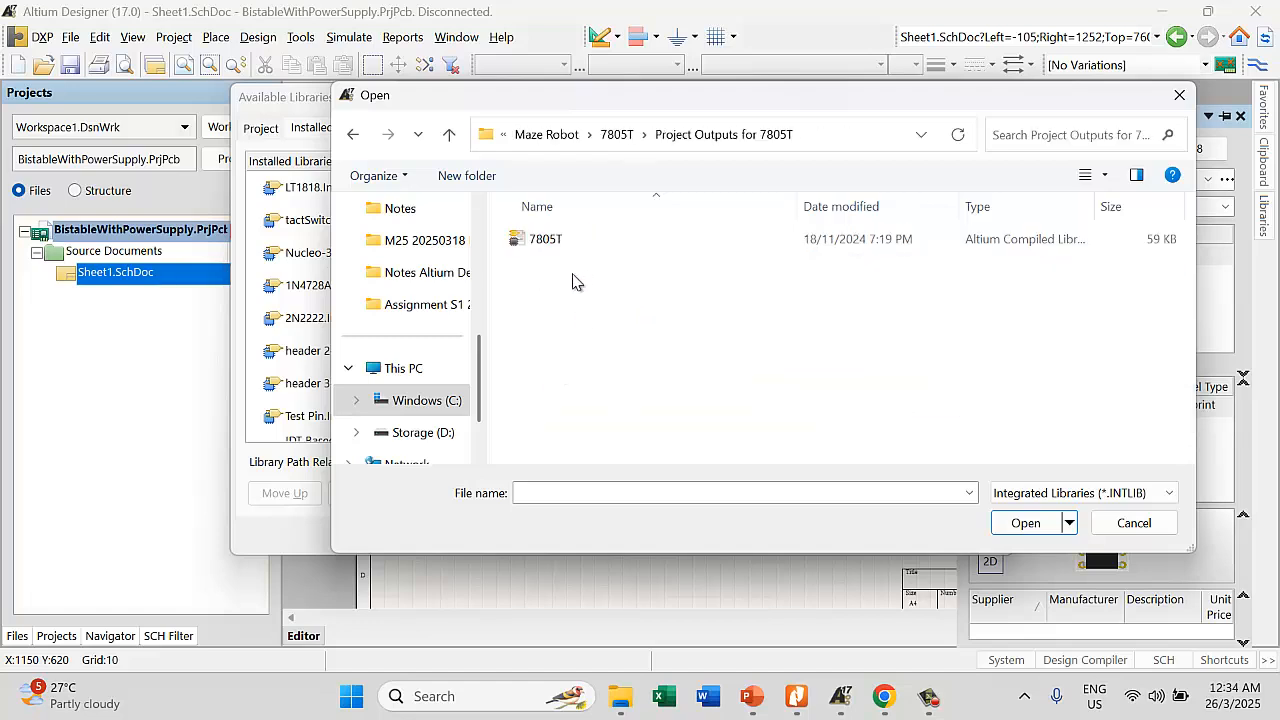
click(532, 247)
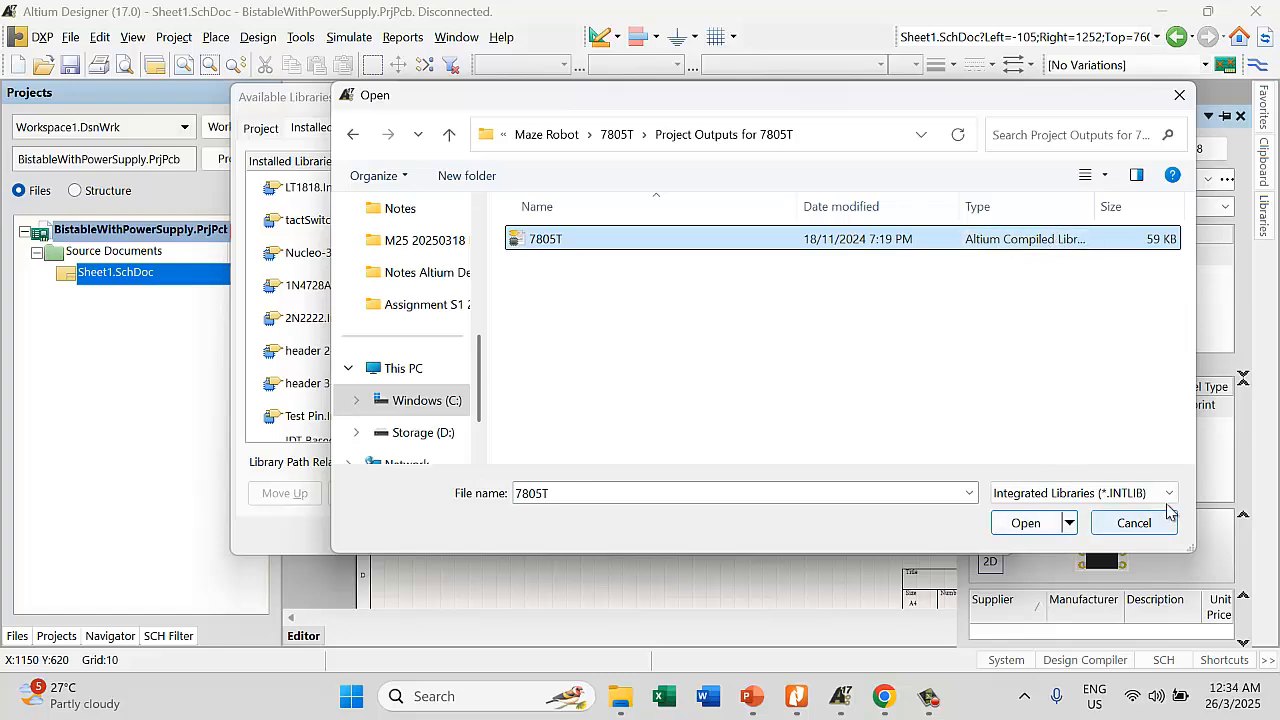
click(1026, 523)
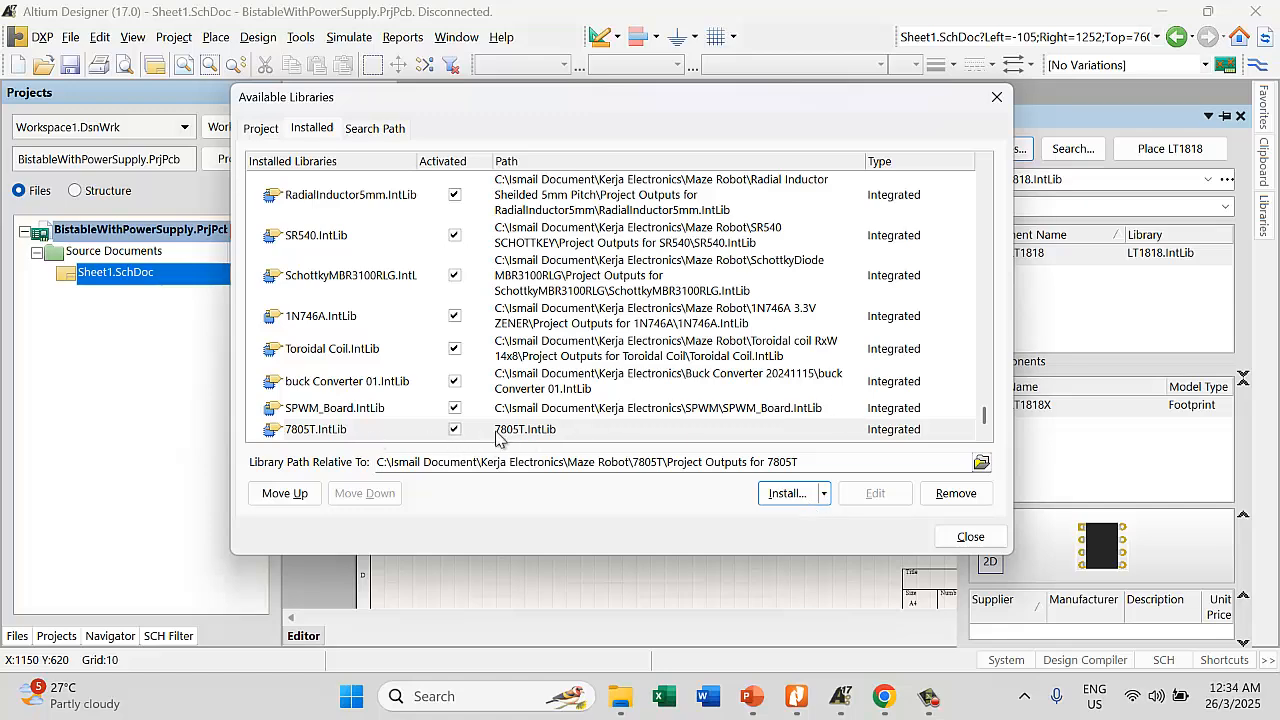
click(966, 538)
Look for 7805T.IntLib in the list of installed libraries and close the list without choosing one
click(1208, 180)
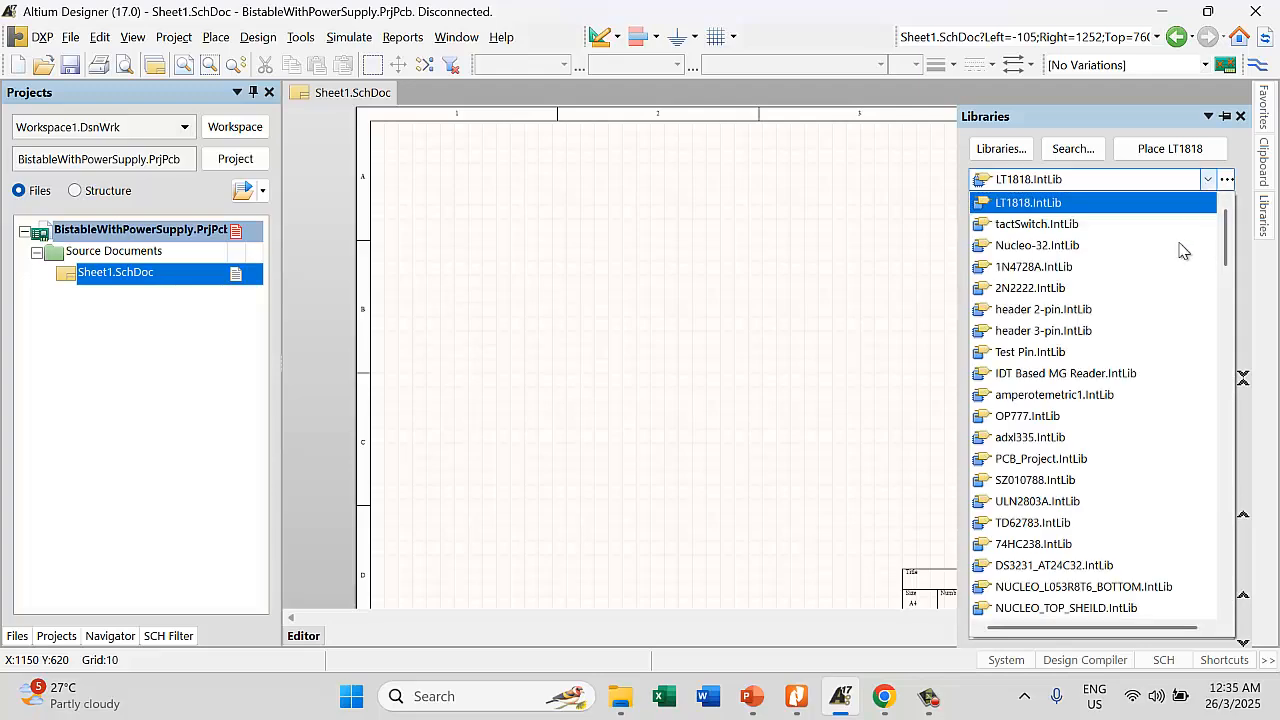
scroll(1120, 480, down, 10)
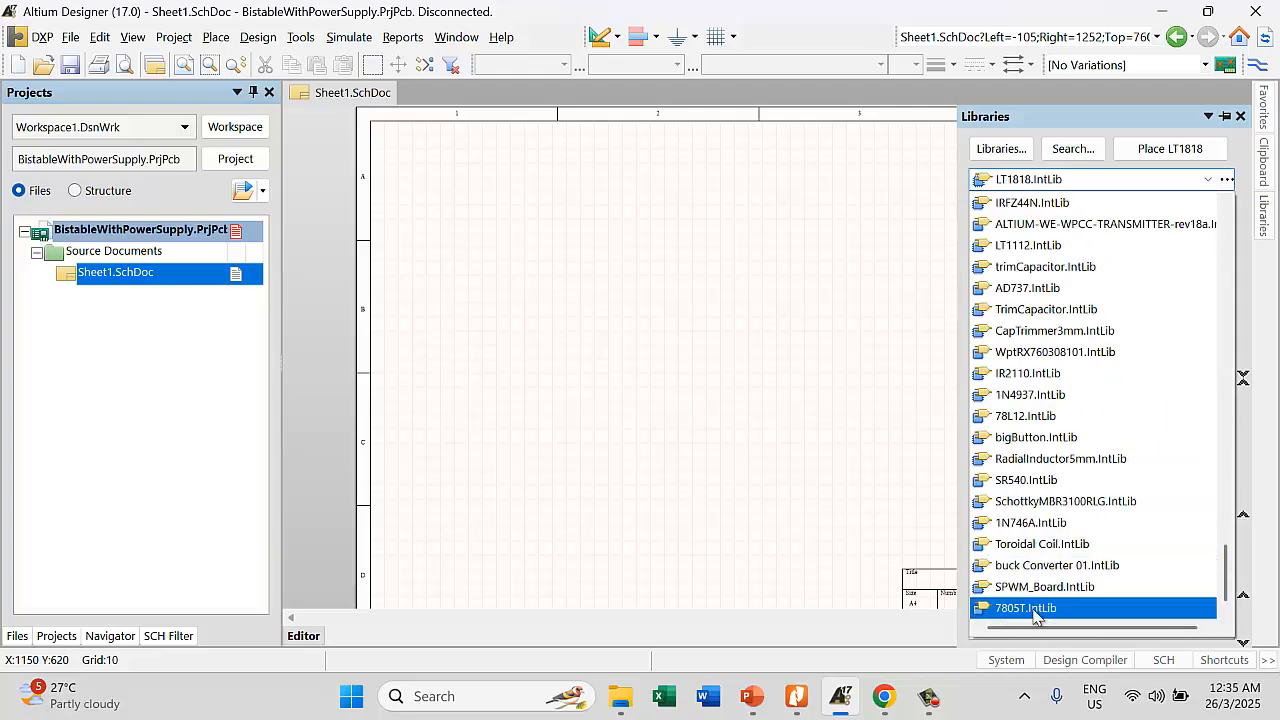
click(642, 398)
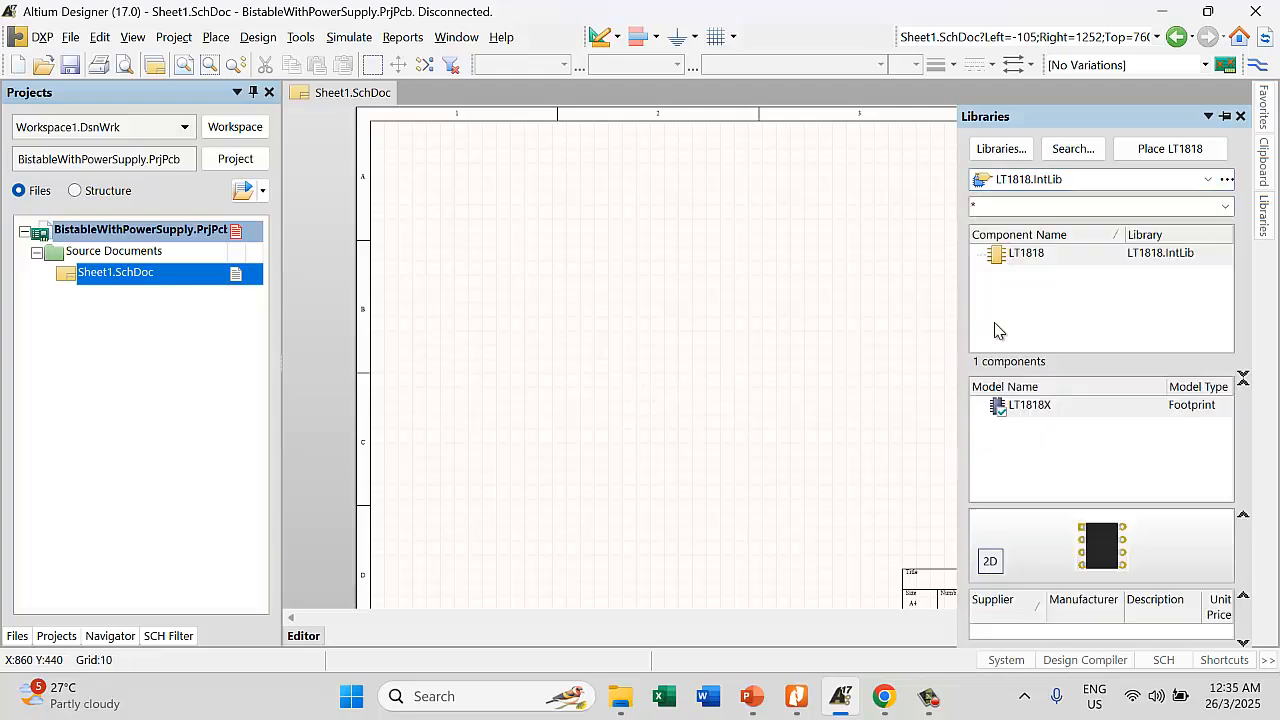
Look through the installed libraries and make Terminal5mm.IntLib the active library
click(1208, 181)
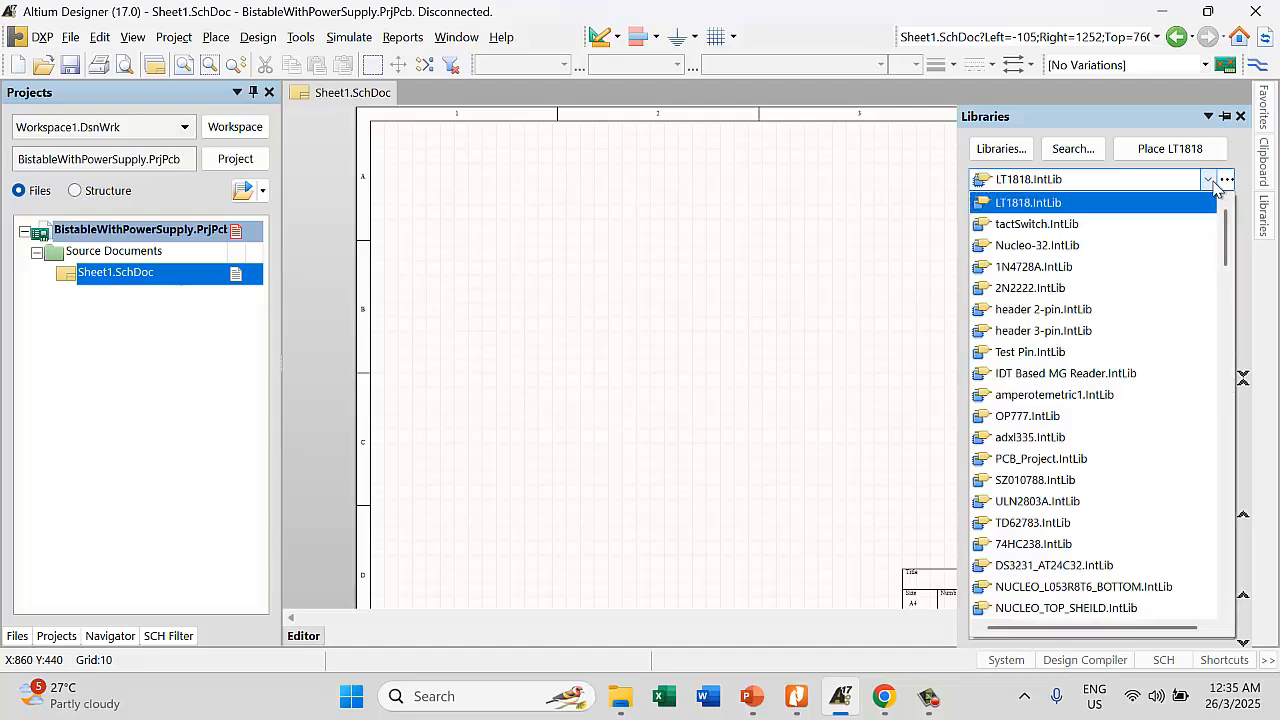
scroll(1107, 421, down, 5)
scroll(1107, 421, down, 10)
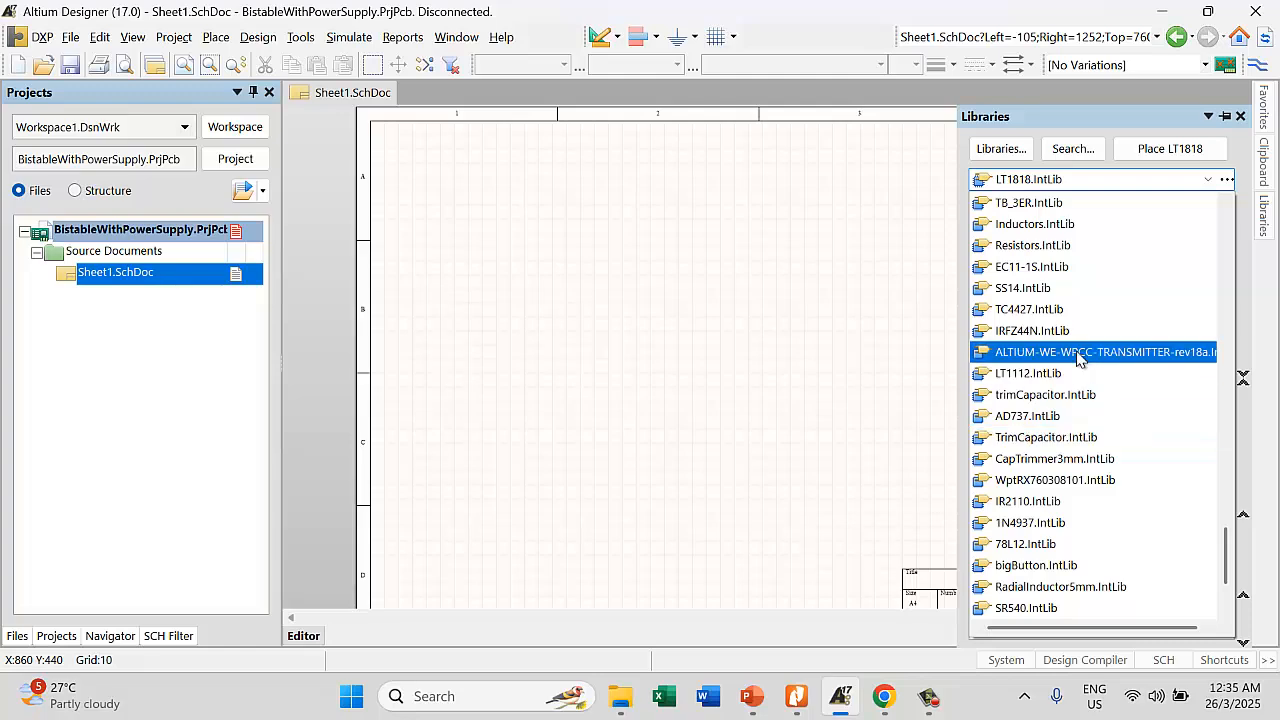
scroll(1087, 530, down, 2)
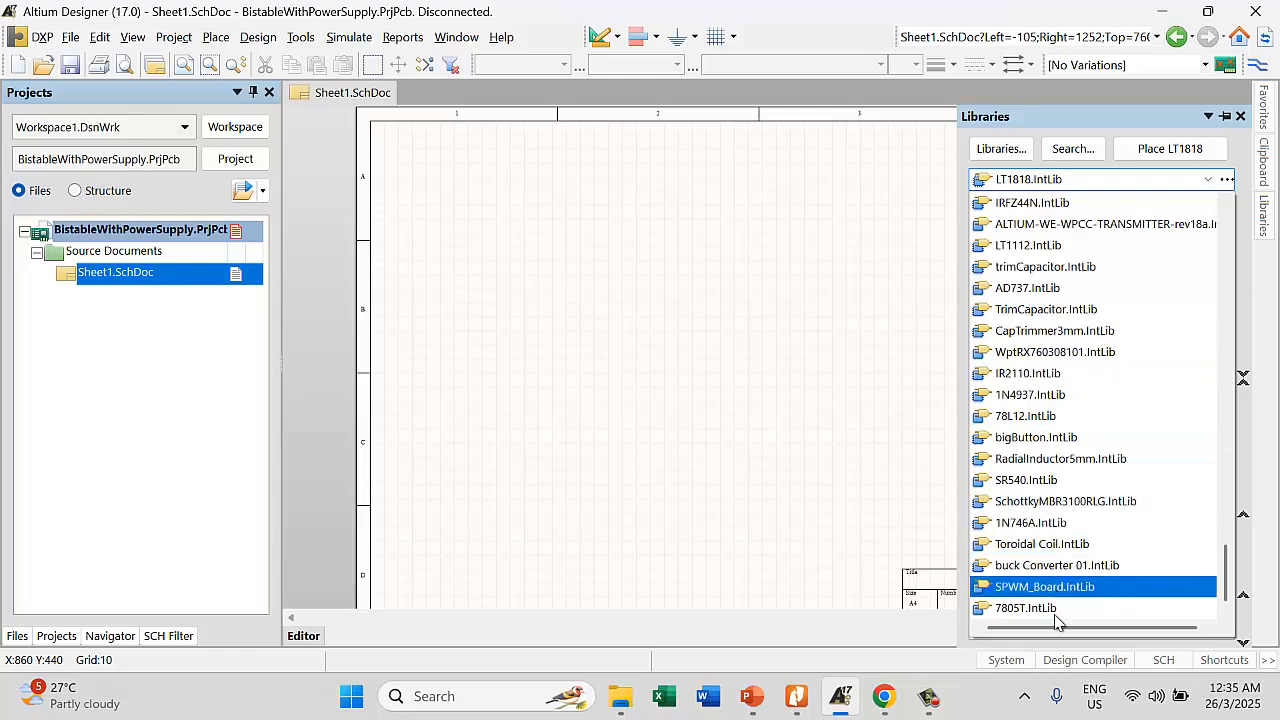
scroll(1050, 345, up, 9)
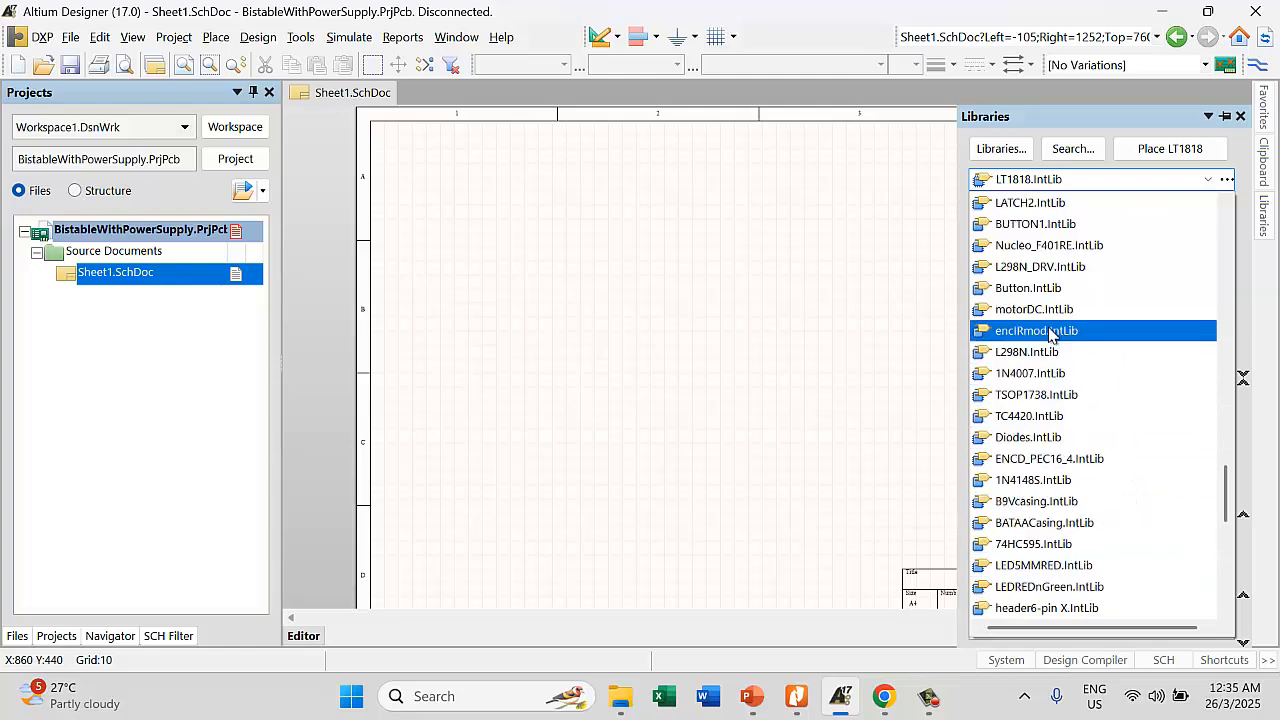
scroll(1050, 330, up, 15)
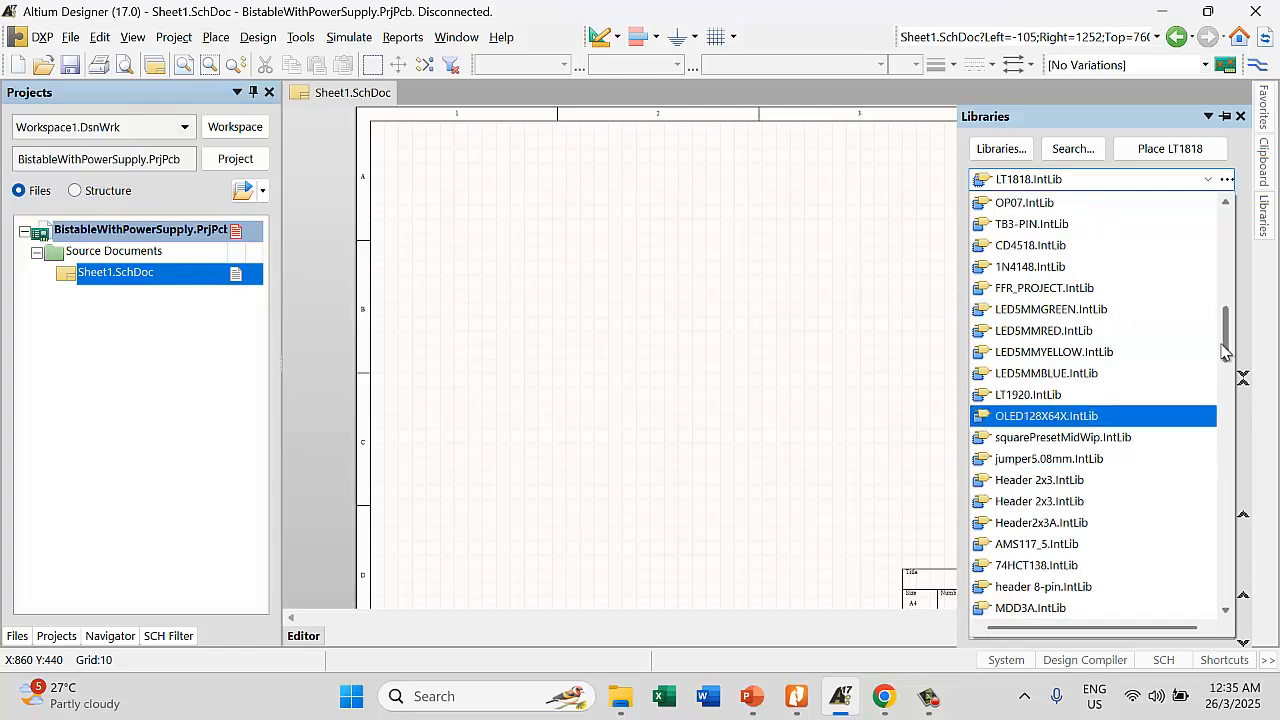
drag(1224, 350, 1226, 256)
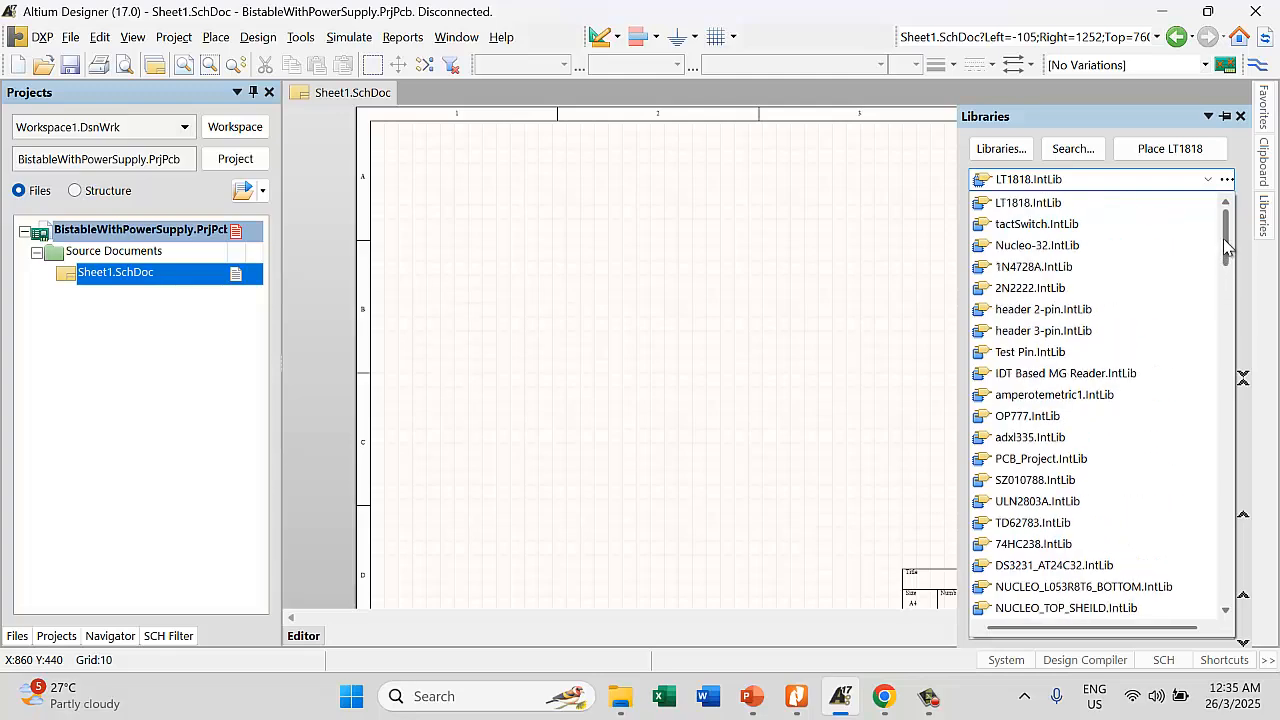
drag(1226, 256, 1221, 390)
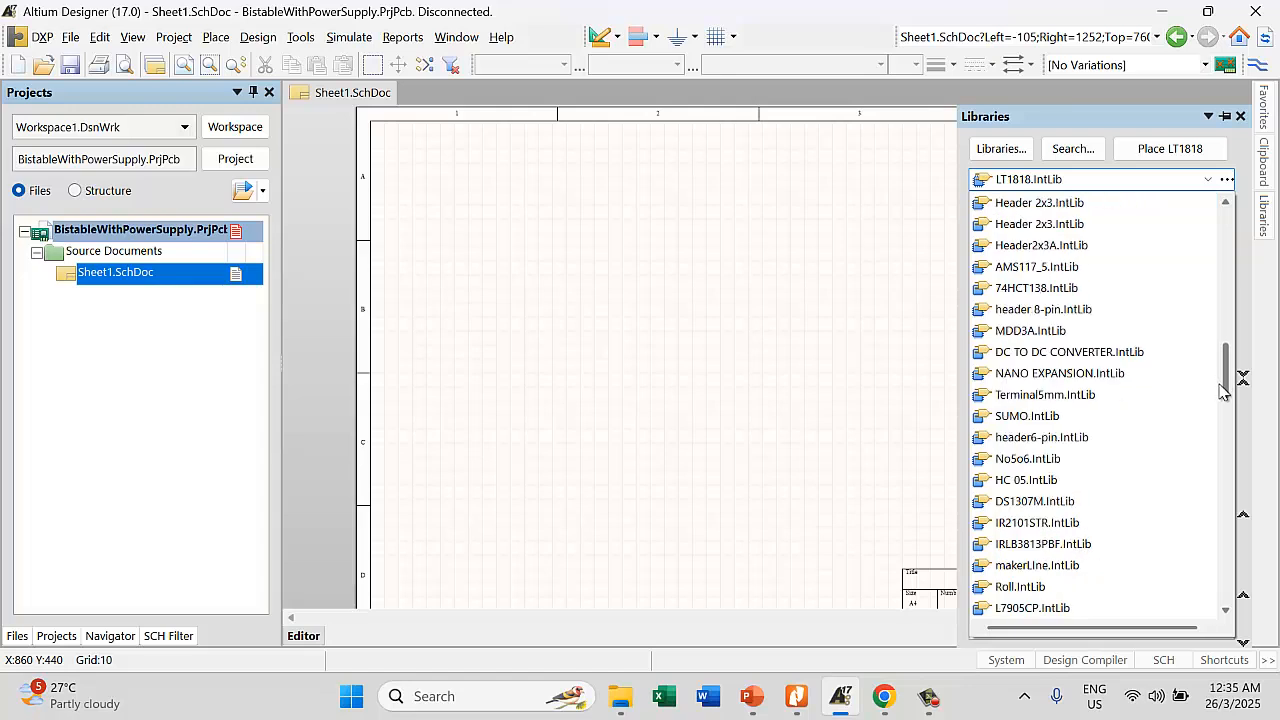
click(1063, 395)
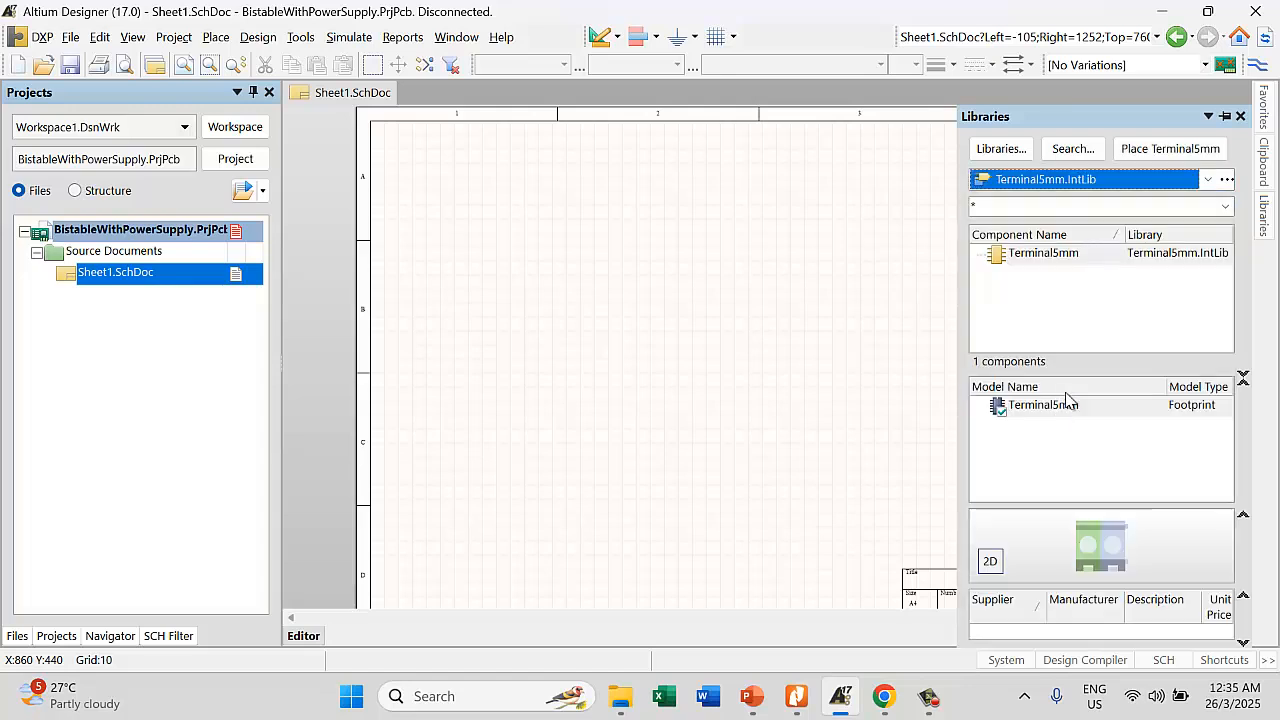
Place one Terminal5mm component on the schematic sheet at about X 200, Y 420, mirrored horizontally so its pins face right
click(1170, 149)
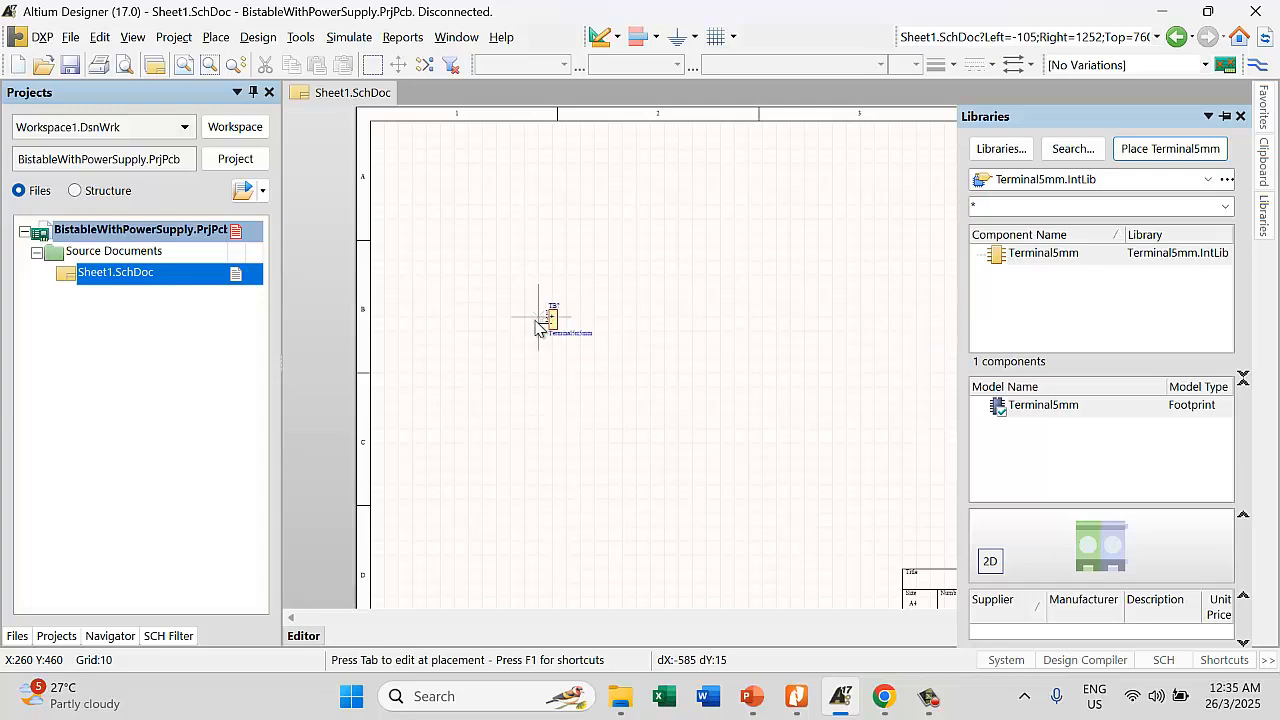
ctrl+scroll(522, 346, up, 3)
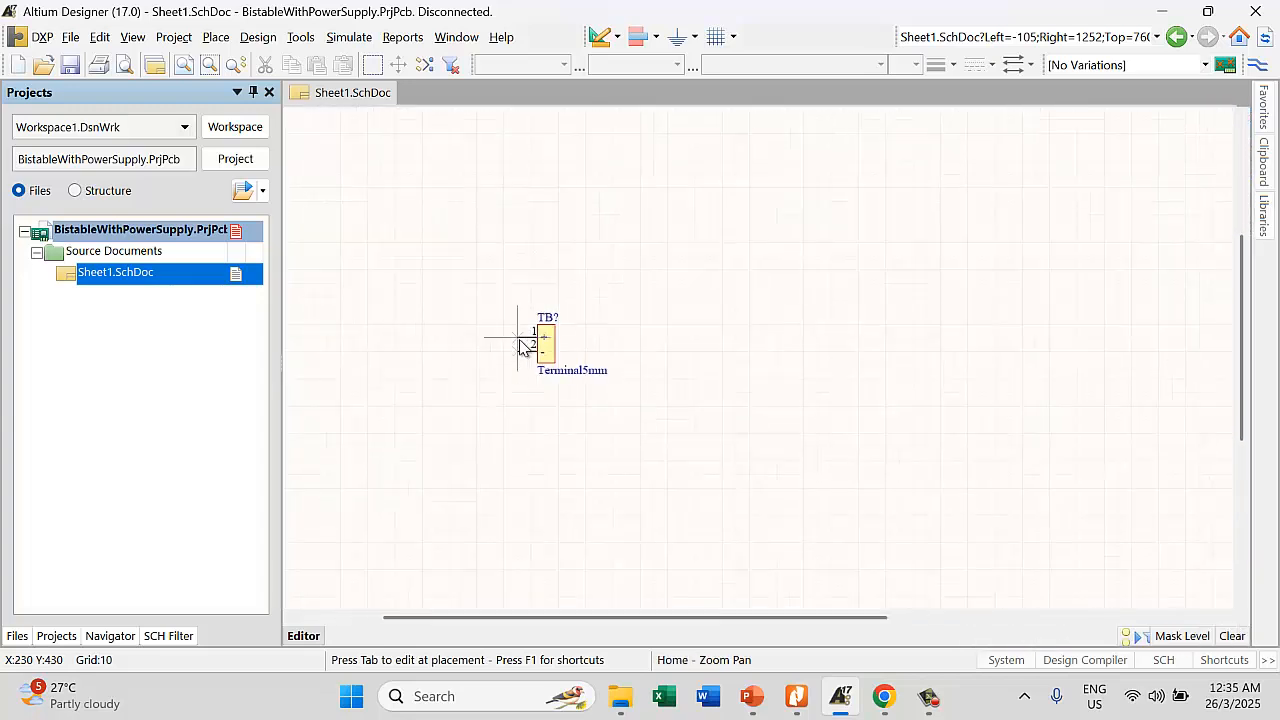
key(x)
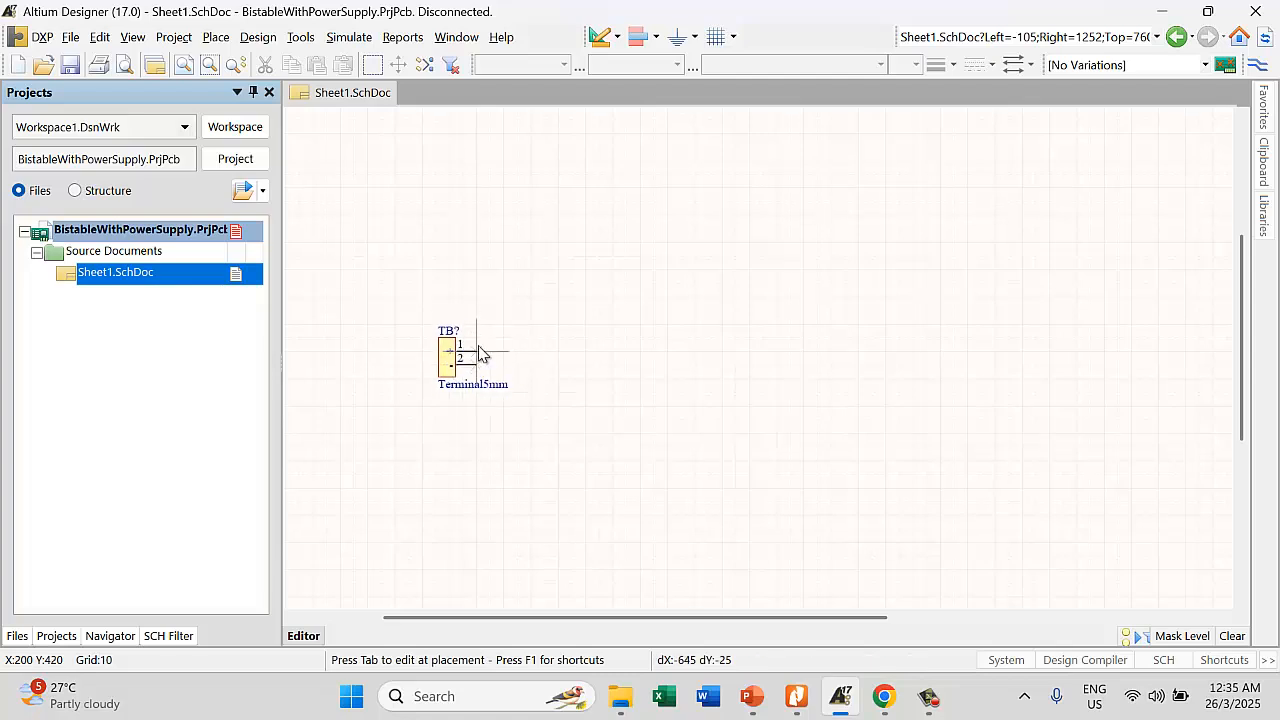
click(471, 356)
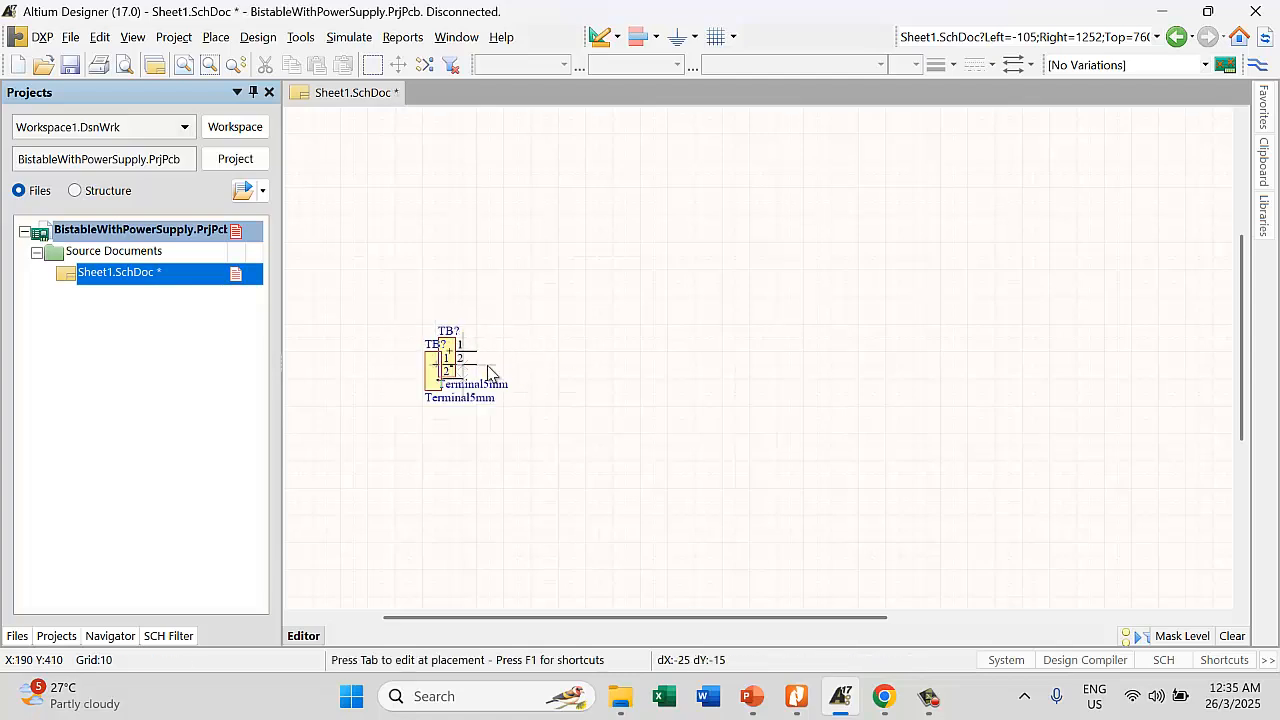
key(Escape)
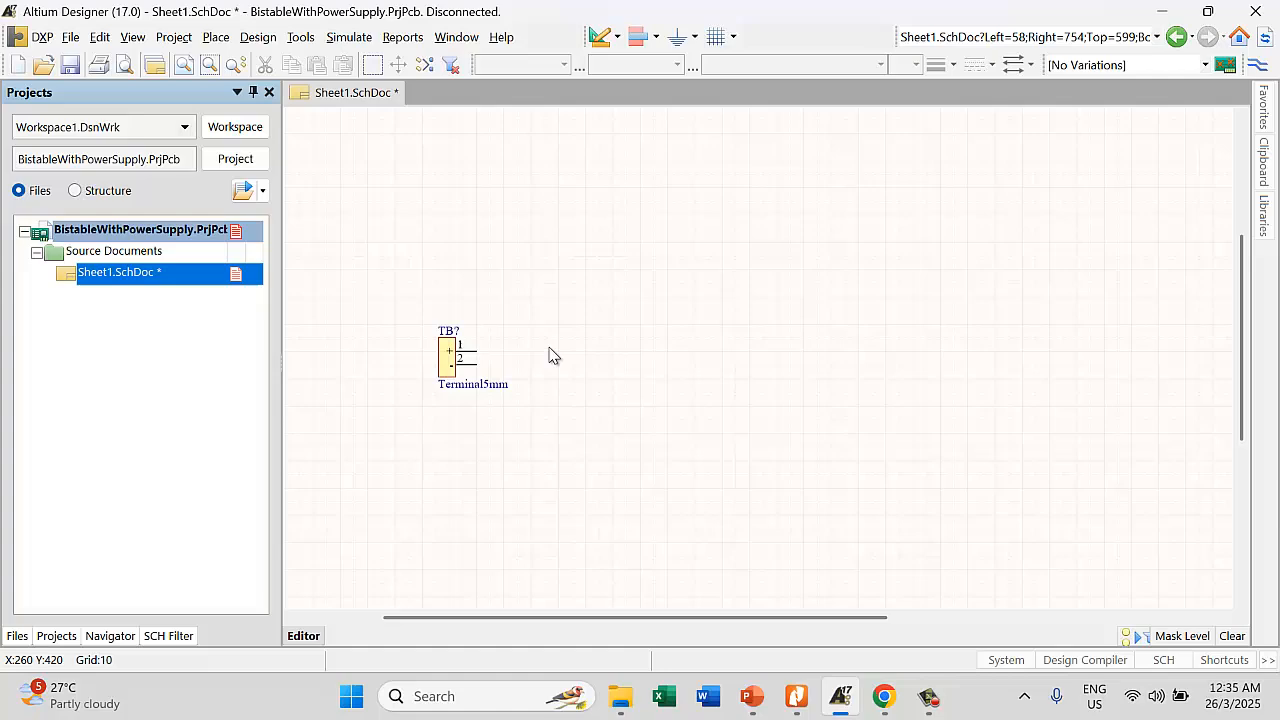
Switch to the ALTIUM TRAINING NO 1 presentation in PowerPoint and look through its slides for the helpful shortcuts
double_click(752, 711)
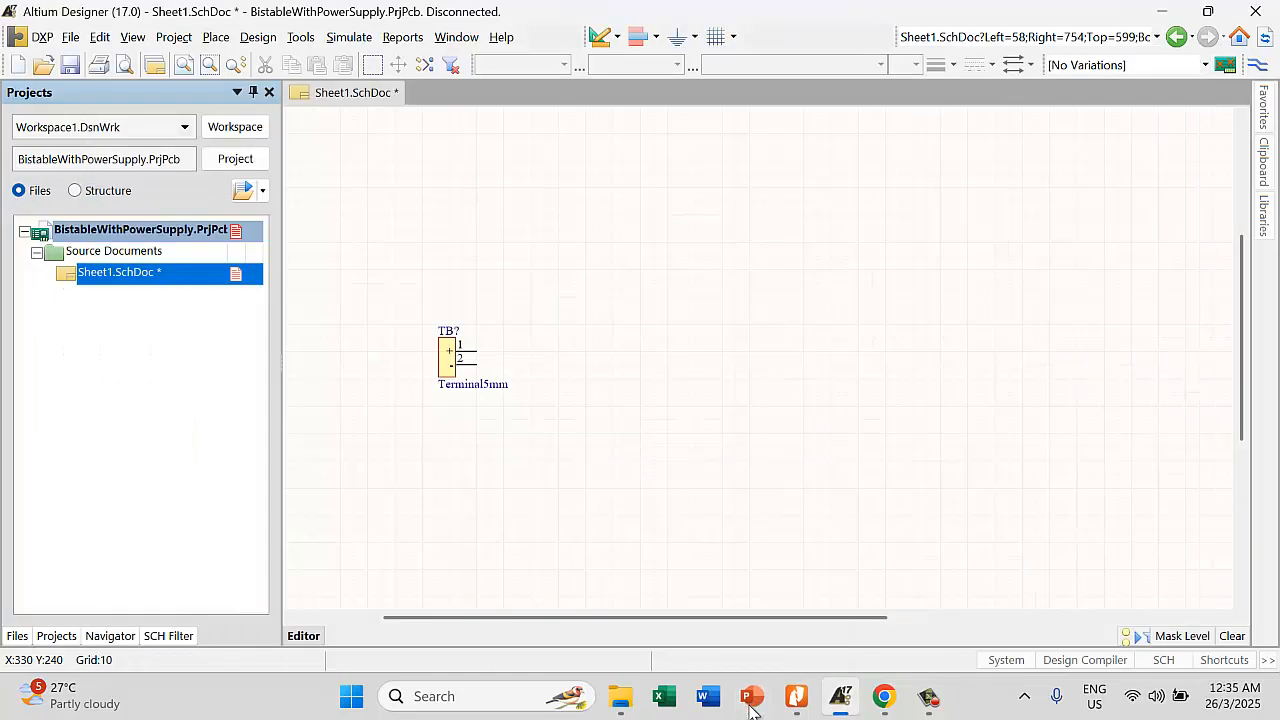
click(752, 711)
scroll(203, 474, up, 20)
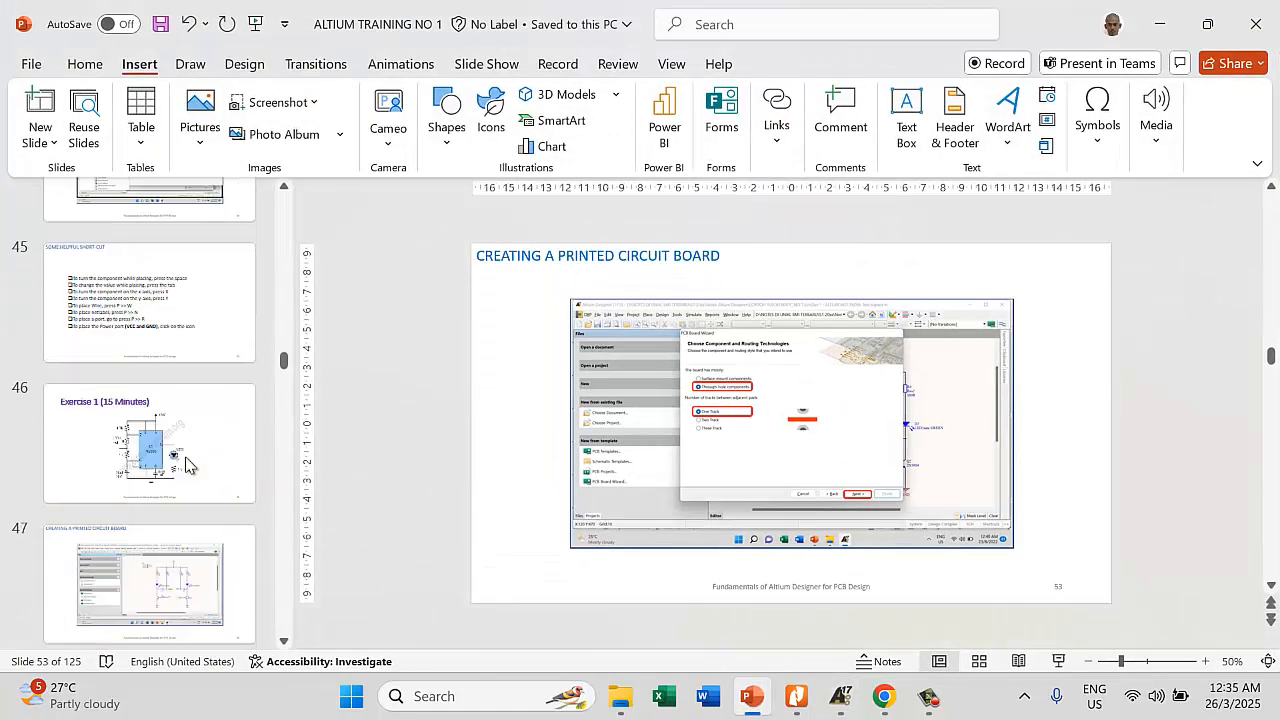
scroll(171, 440, up, 20)
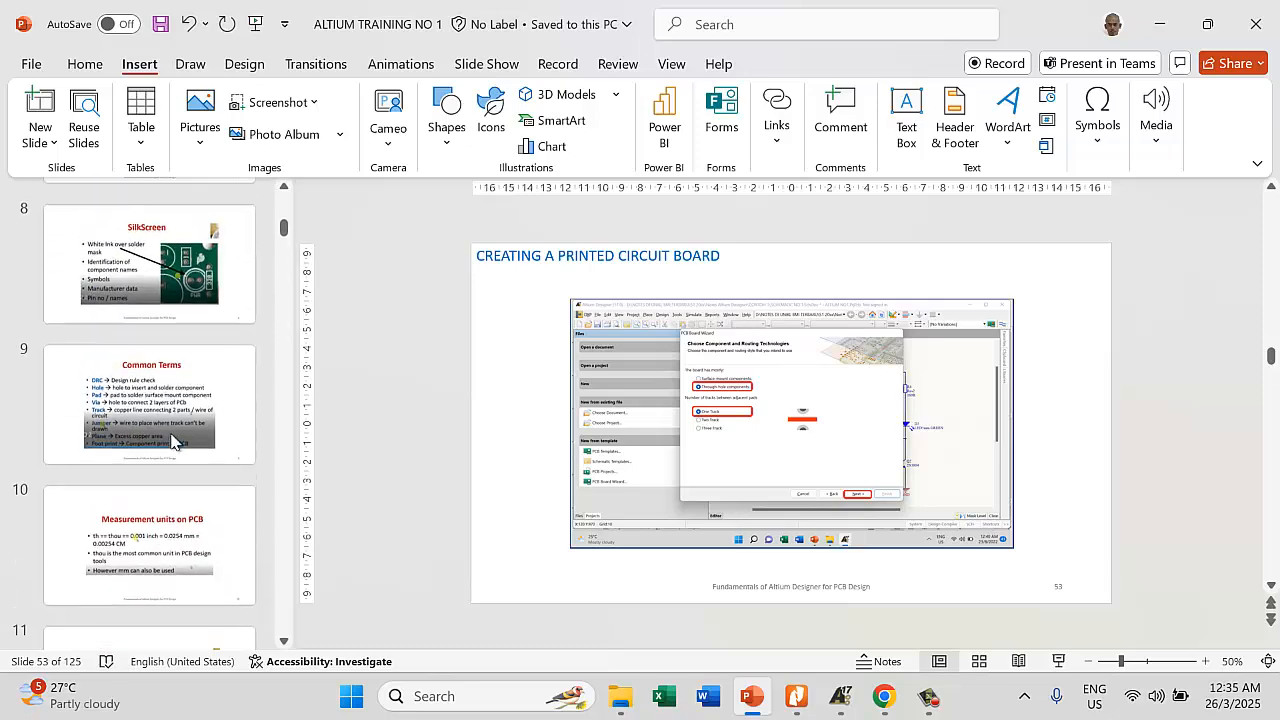
scroll(165, 483, down, 20)
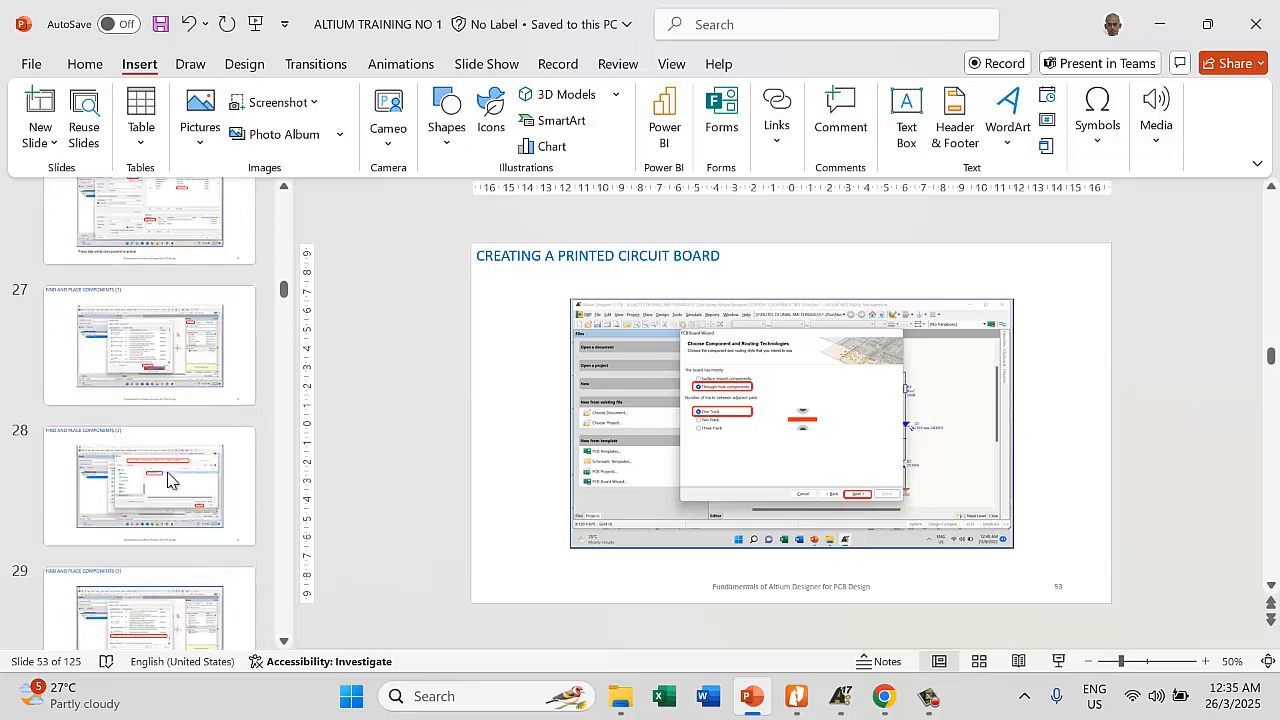
scroll(166, 476, down, 20)
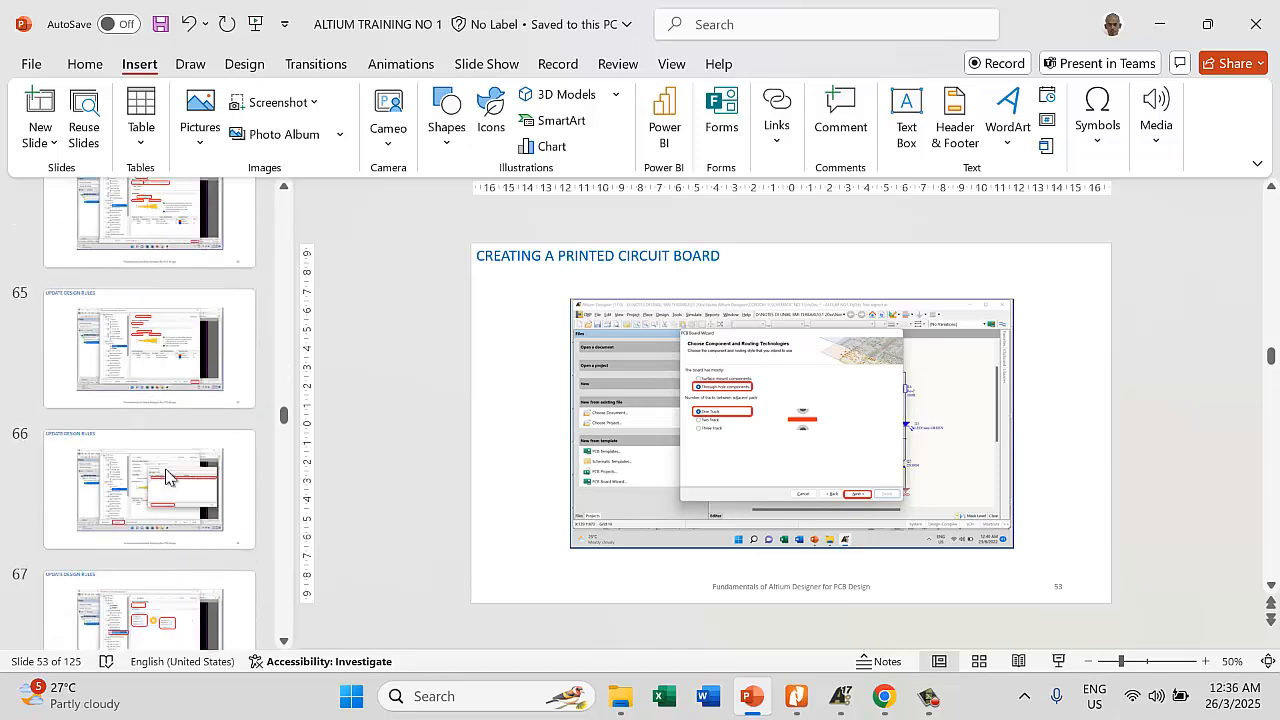
scroll(165, 477, down, 20)
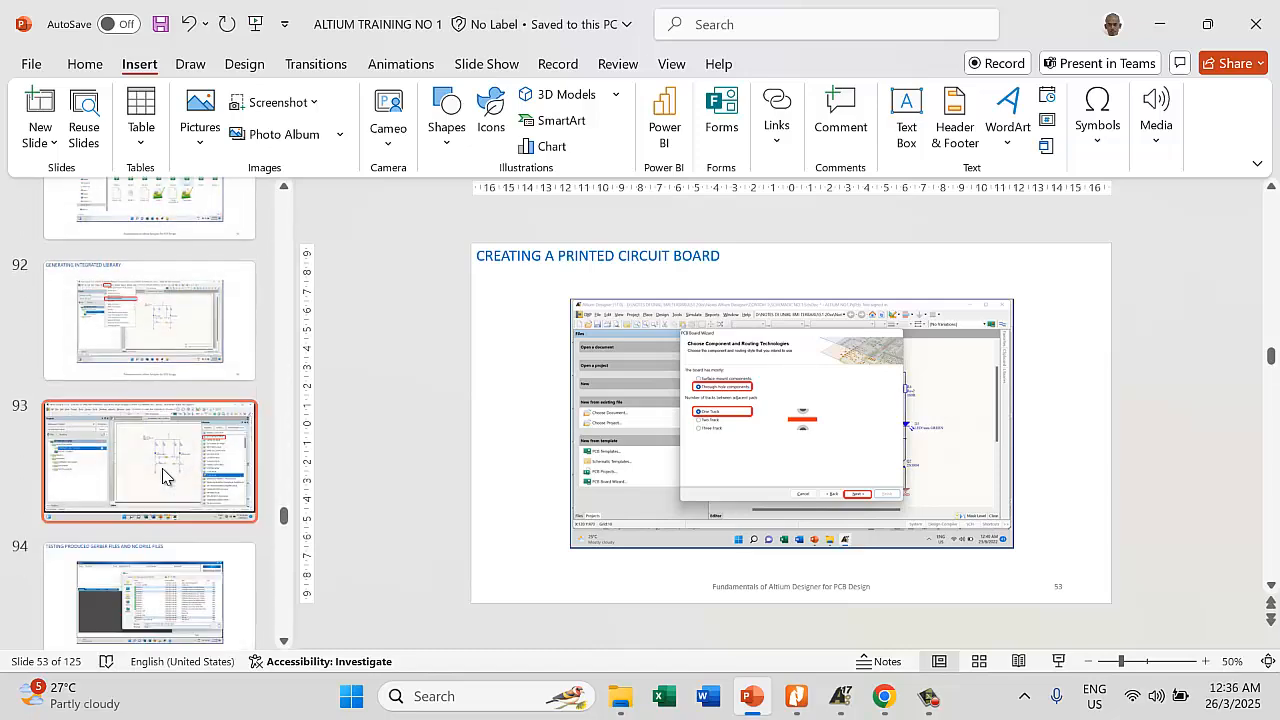
scroll(165, 477, down, 17)
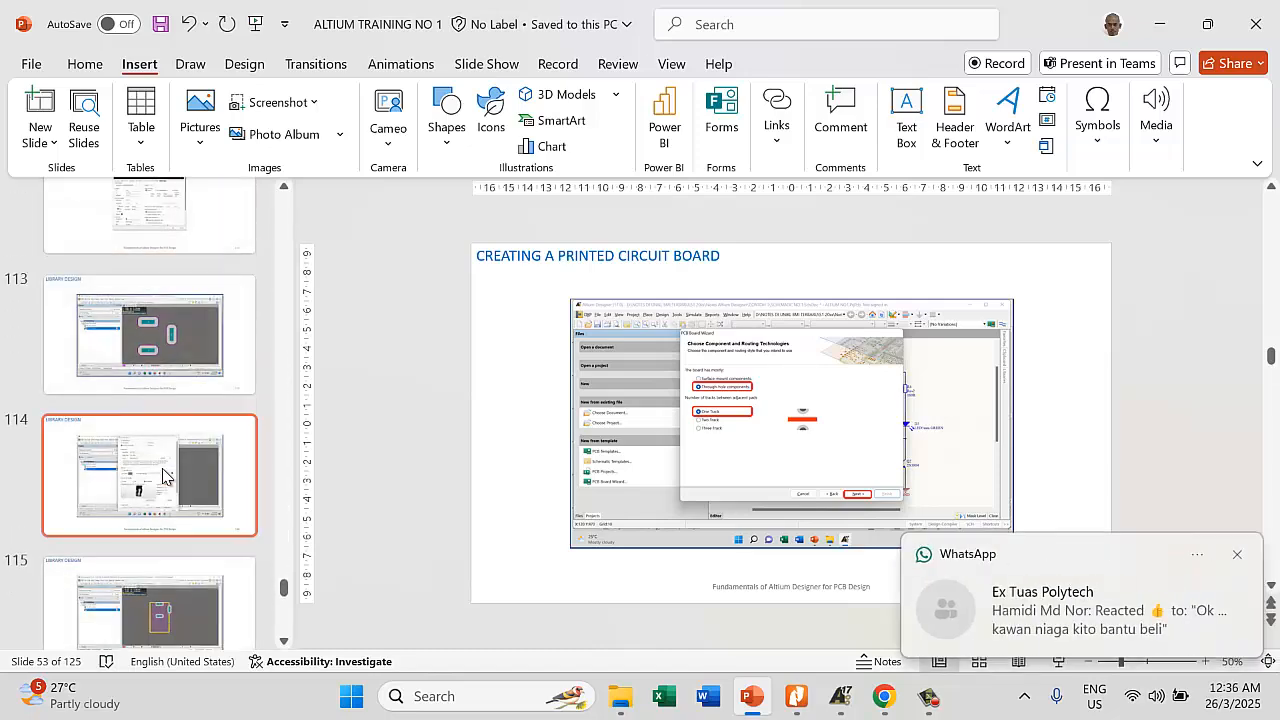
scroll(165, 477, down, 1)
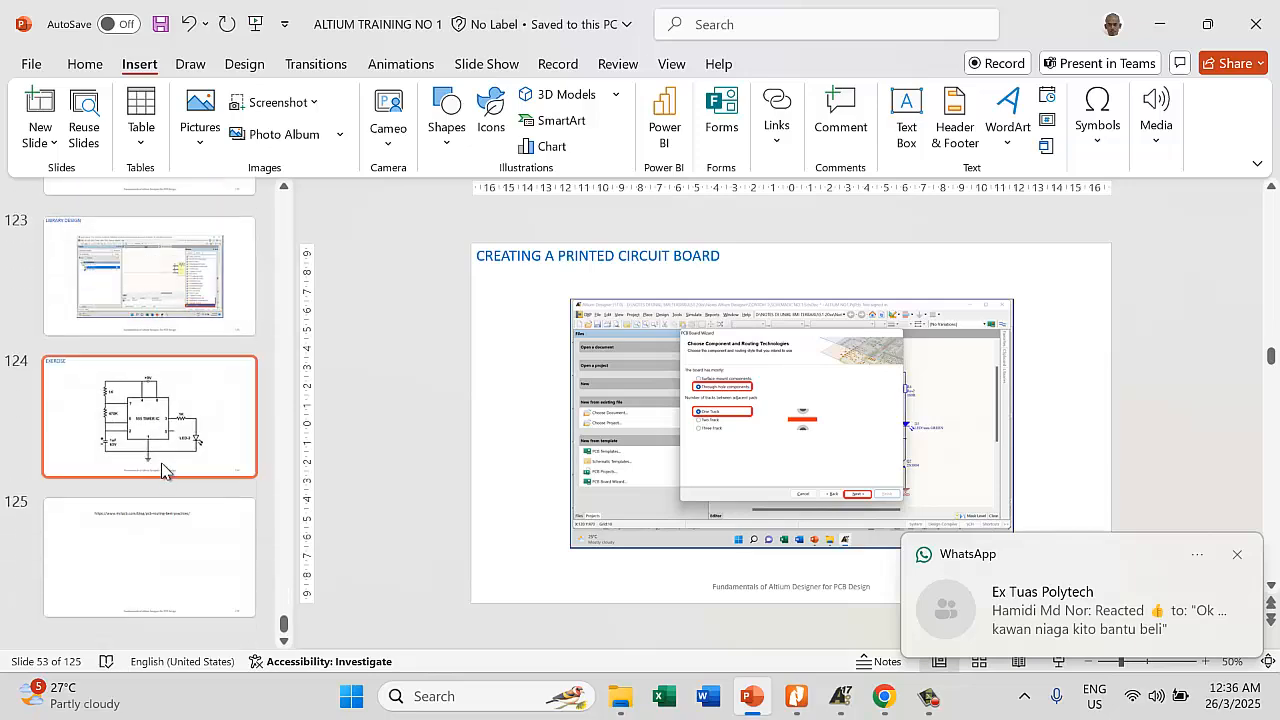
scroll(165, 470, up, 20)
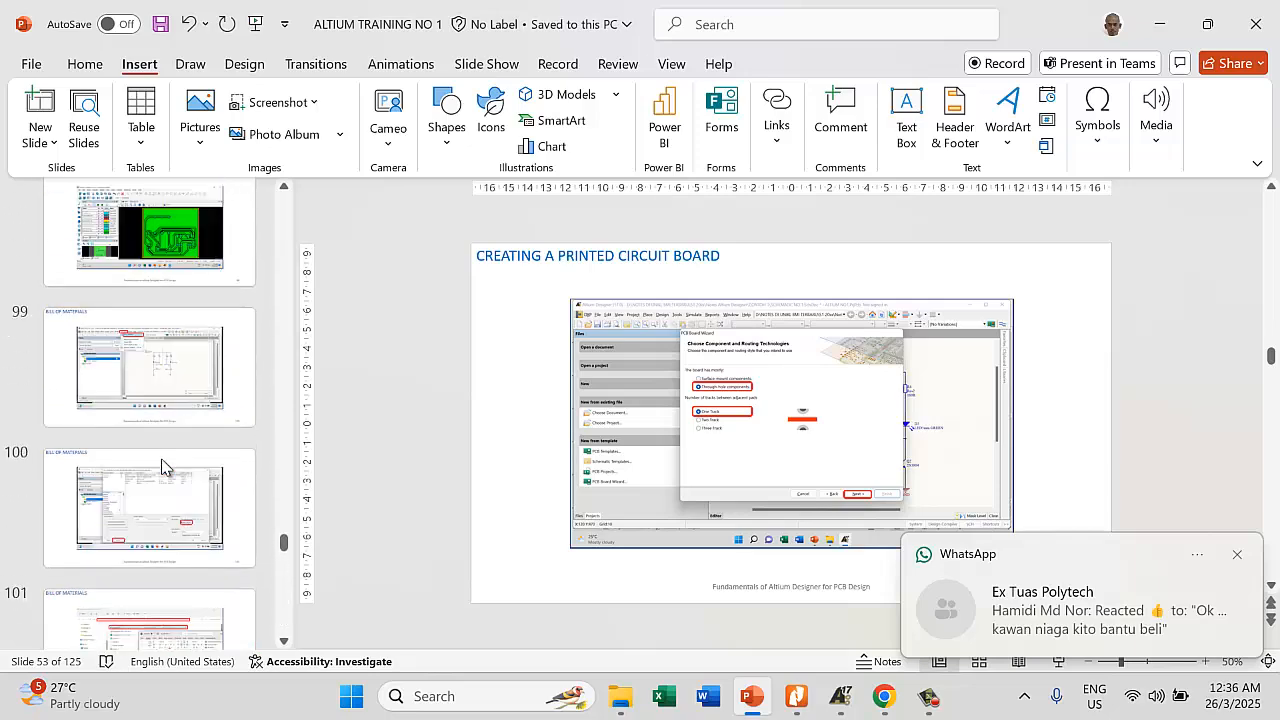
Display slide 45, SOME HELPFUL SHORT-CUT, enlarged to 75% and read its component placement shortcuts
key(Page_Up)
key(Page_Up)
key(Page_Up)
key(Page_Up)
key(Page_Up)
key(Page_Up)
key(Page_Up)
key(Page_Up)
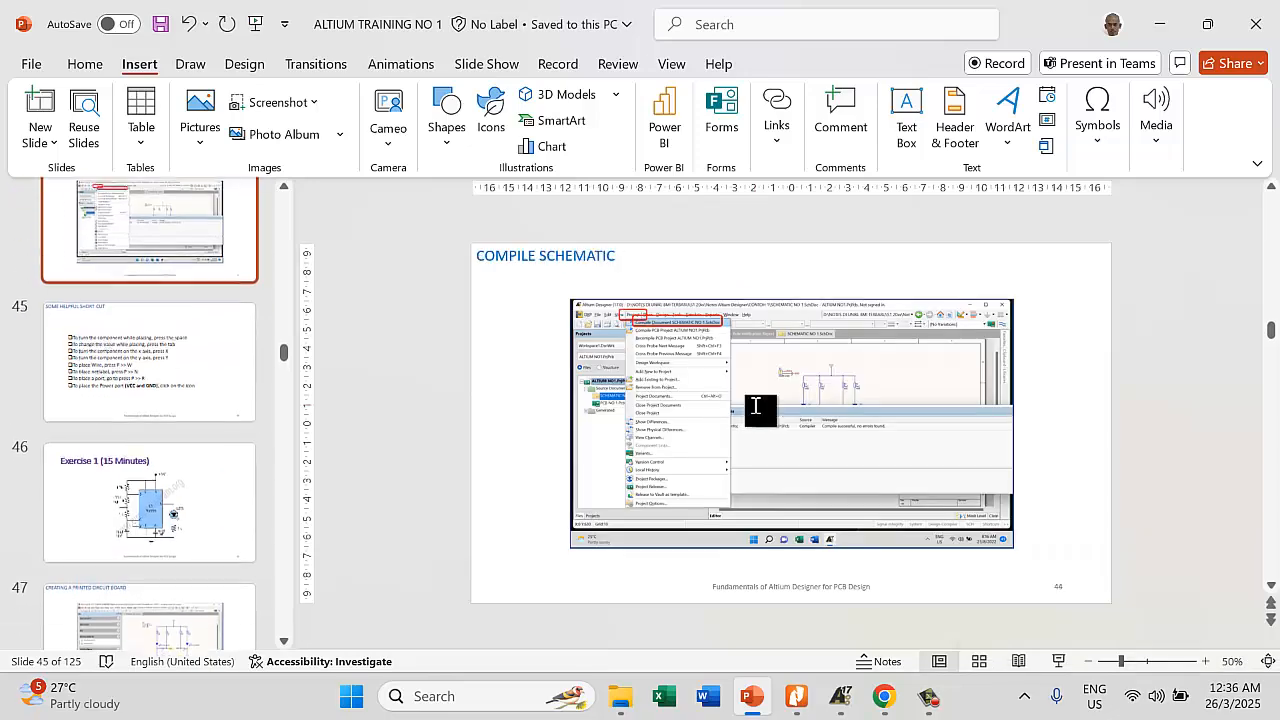
scroll(756, 406, down, 1)
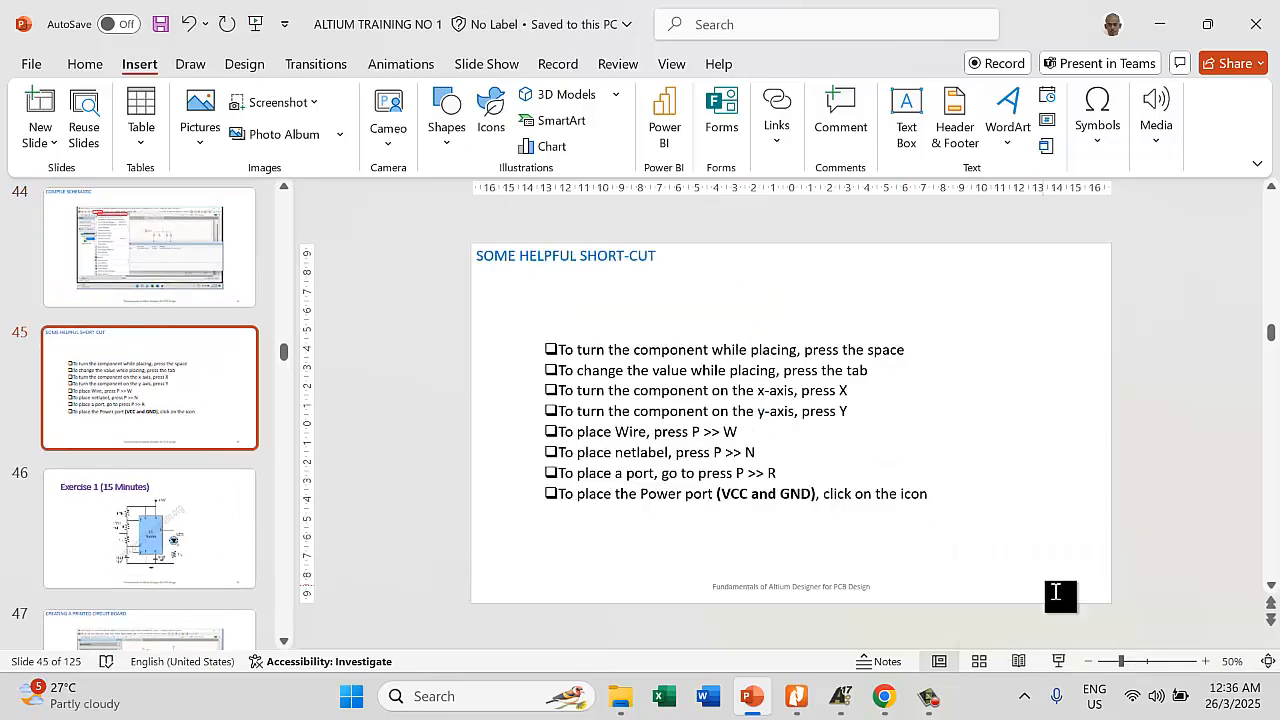
ctrl+scroll(1055, 591, up, 3)
scroll(1053, 589, down, 1)
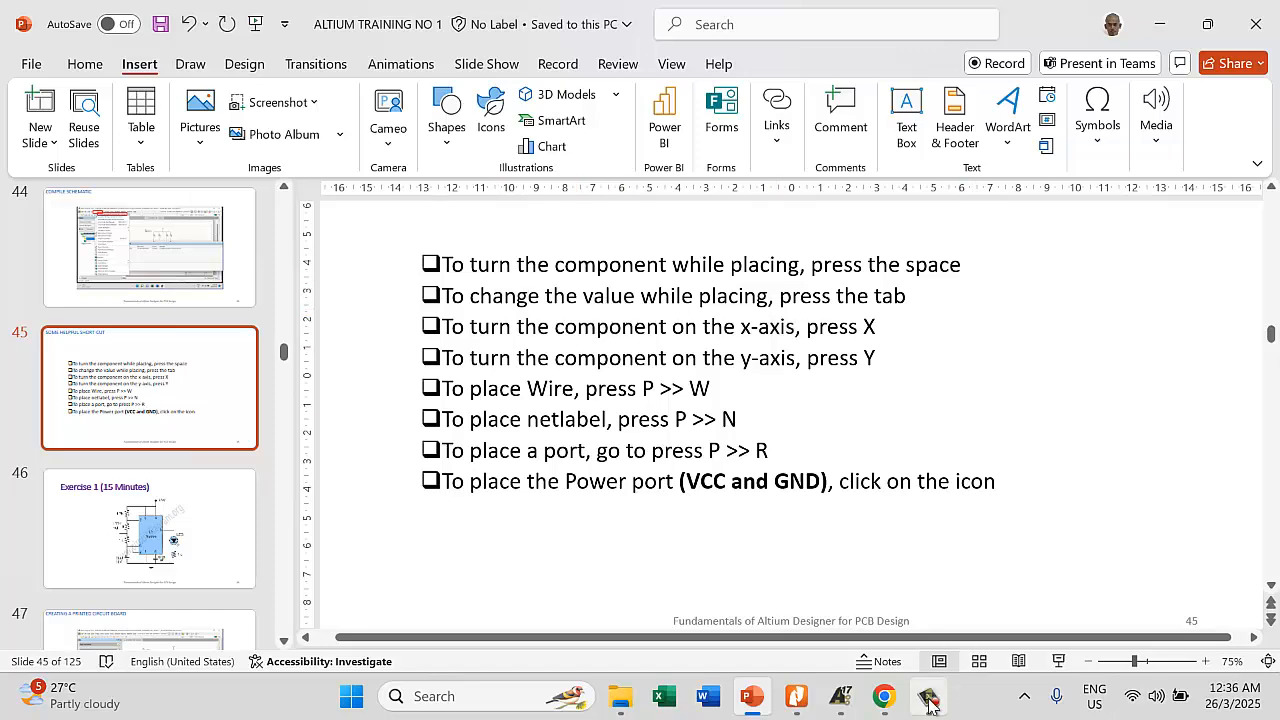
Switch back to Altium Designer and look through the whole list of installed libraries without choosing one
click(838, 706)
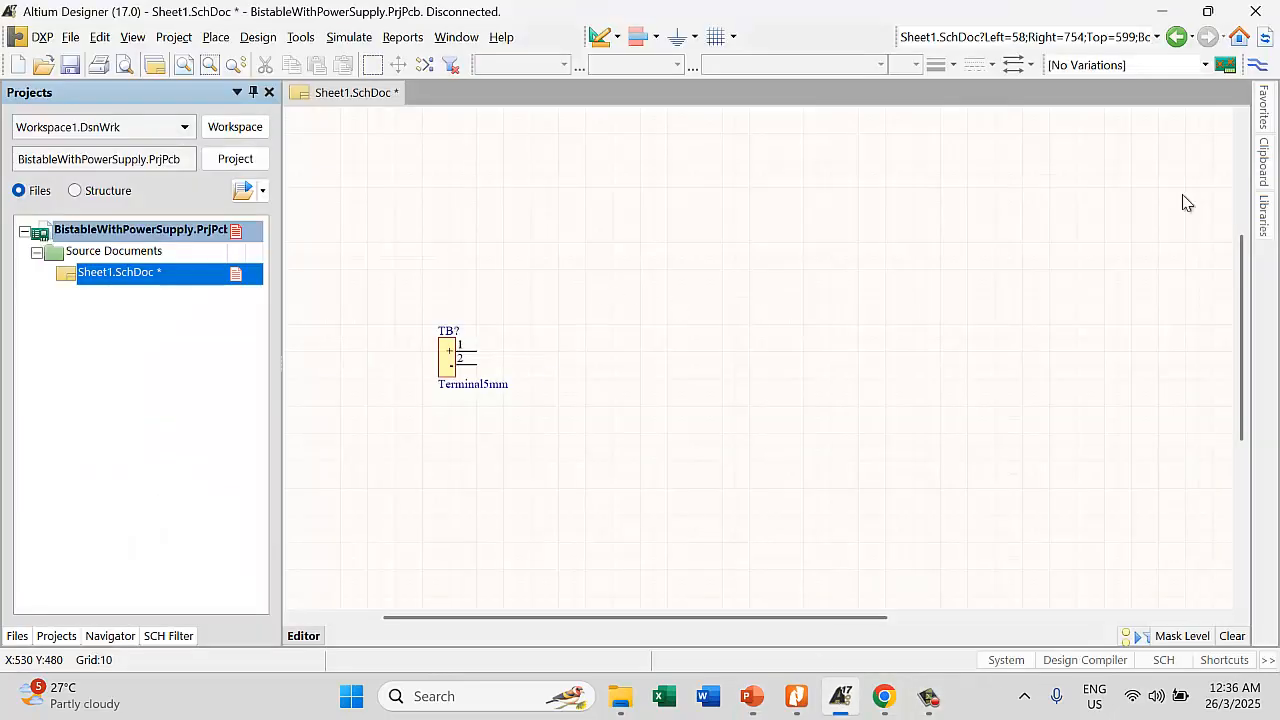
click(1265, 224)
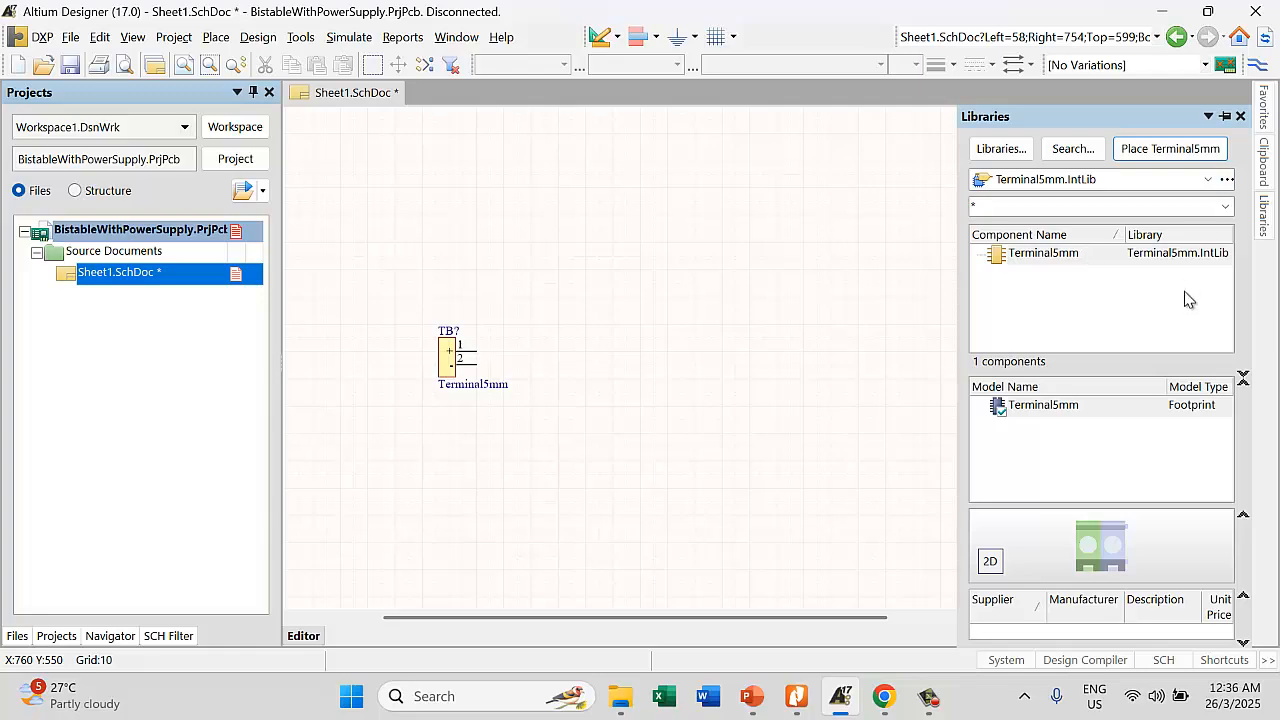
click(1207, 180)
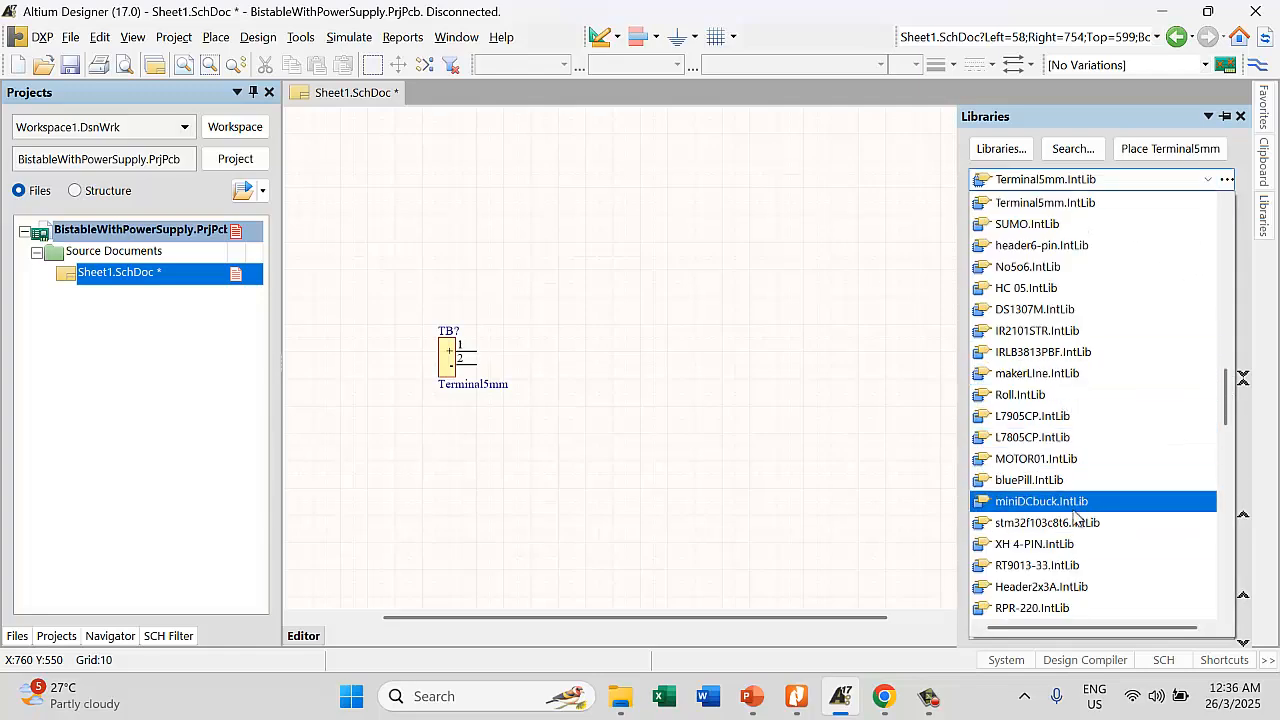
scroll(1064, 523, down, 10)
scroll(1060, 572, down, 8)
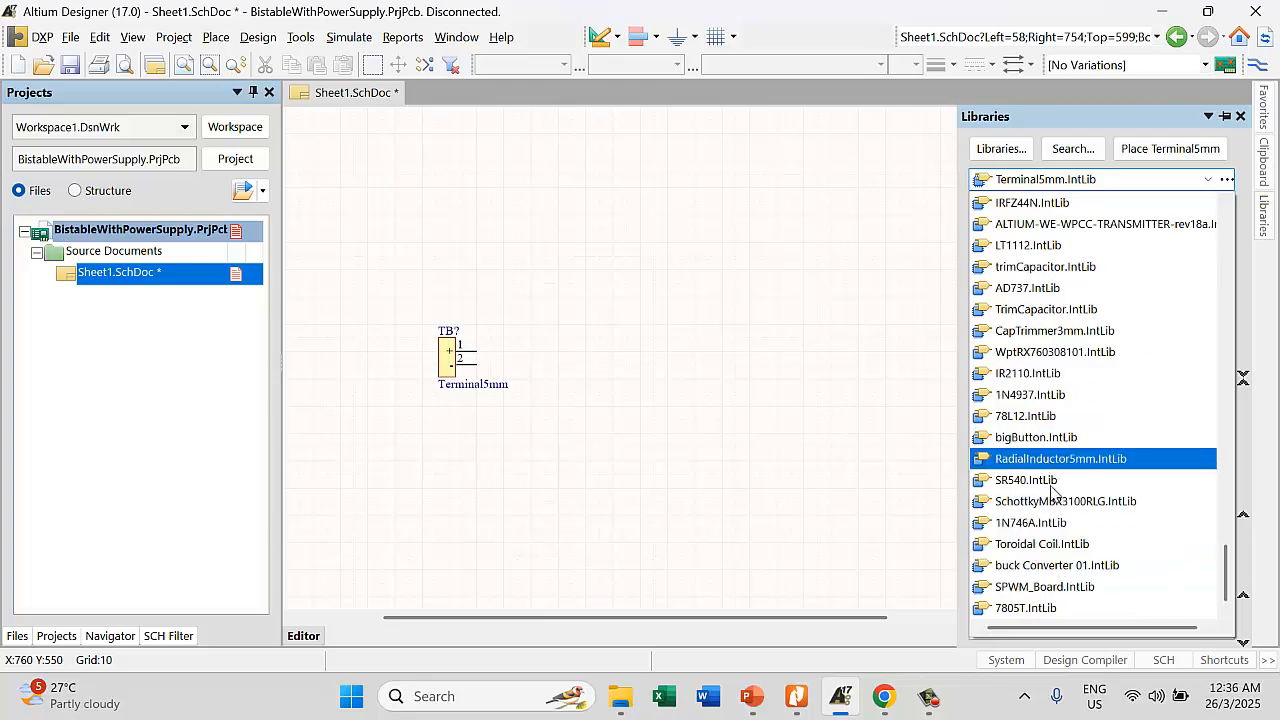
scroll(1054, 440, up, 10)
scroll(1050, 255, up, 20)
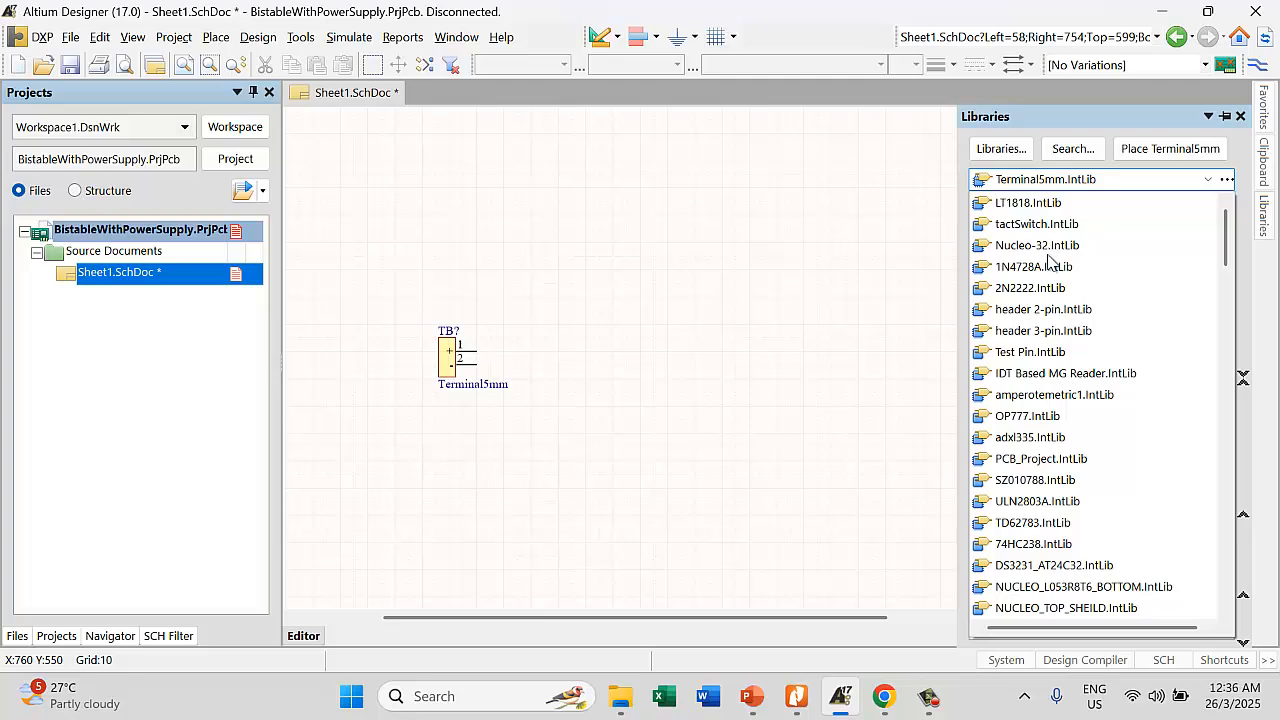
scroll(1038, 568, down, 12)
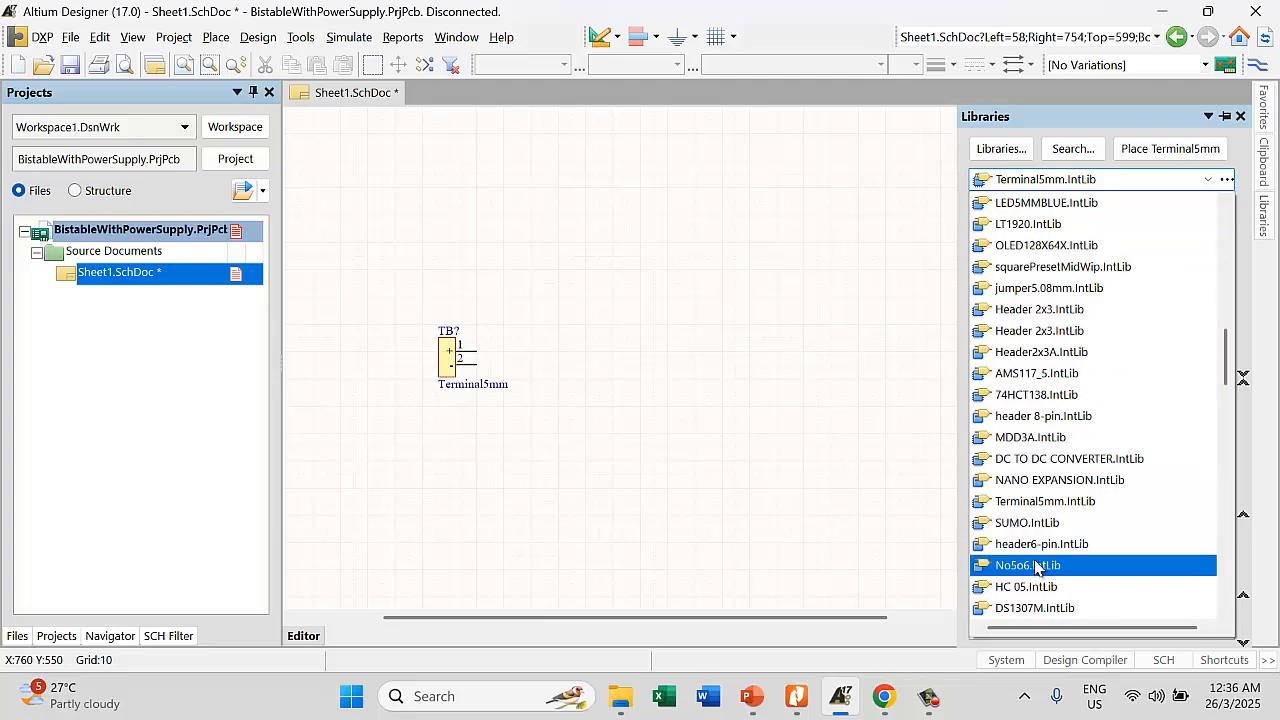
scroll(1040, 287, up, 10)
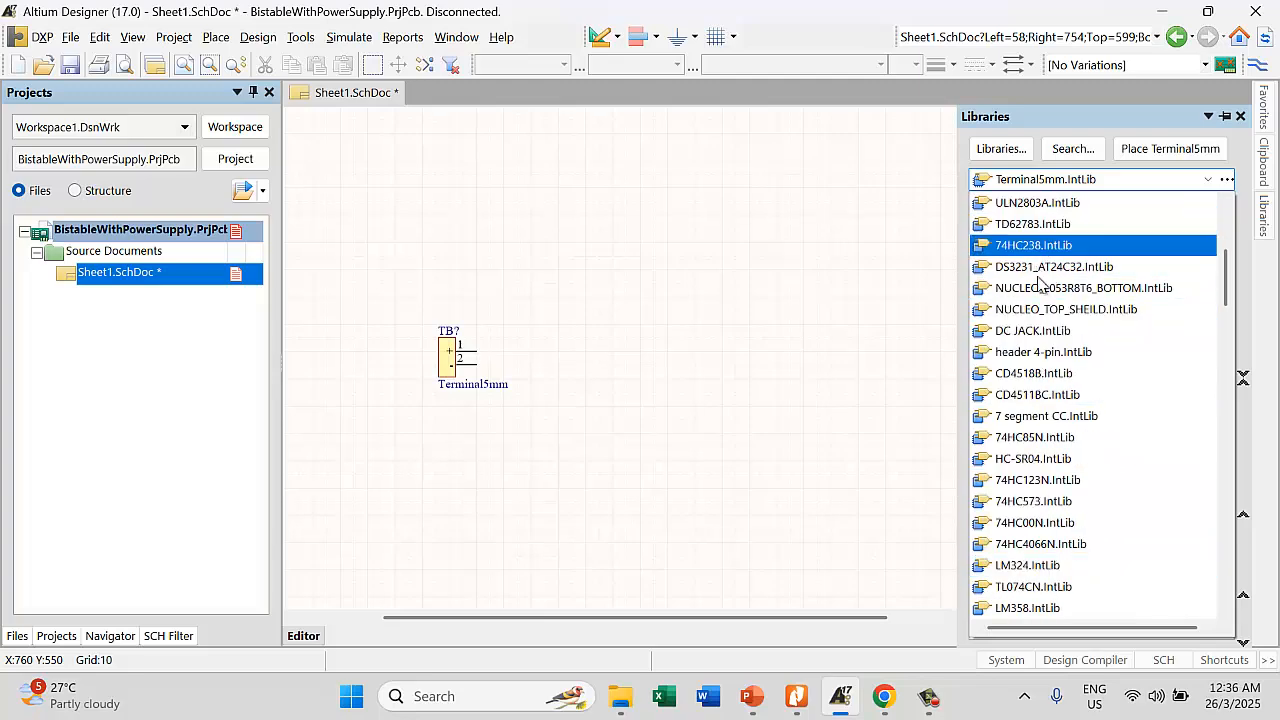
scroll(1045, 340, down, 12)
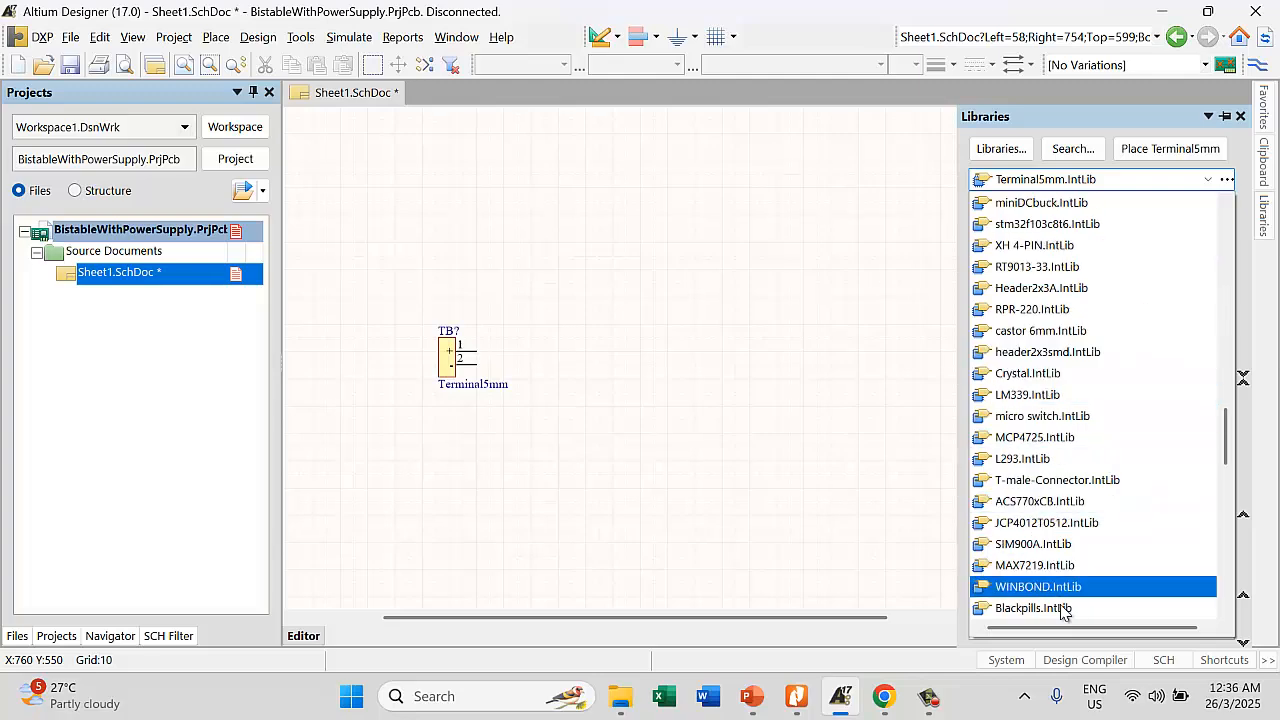
scroll(1100, 605, down, 15)
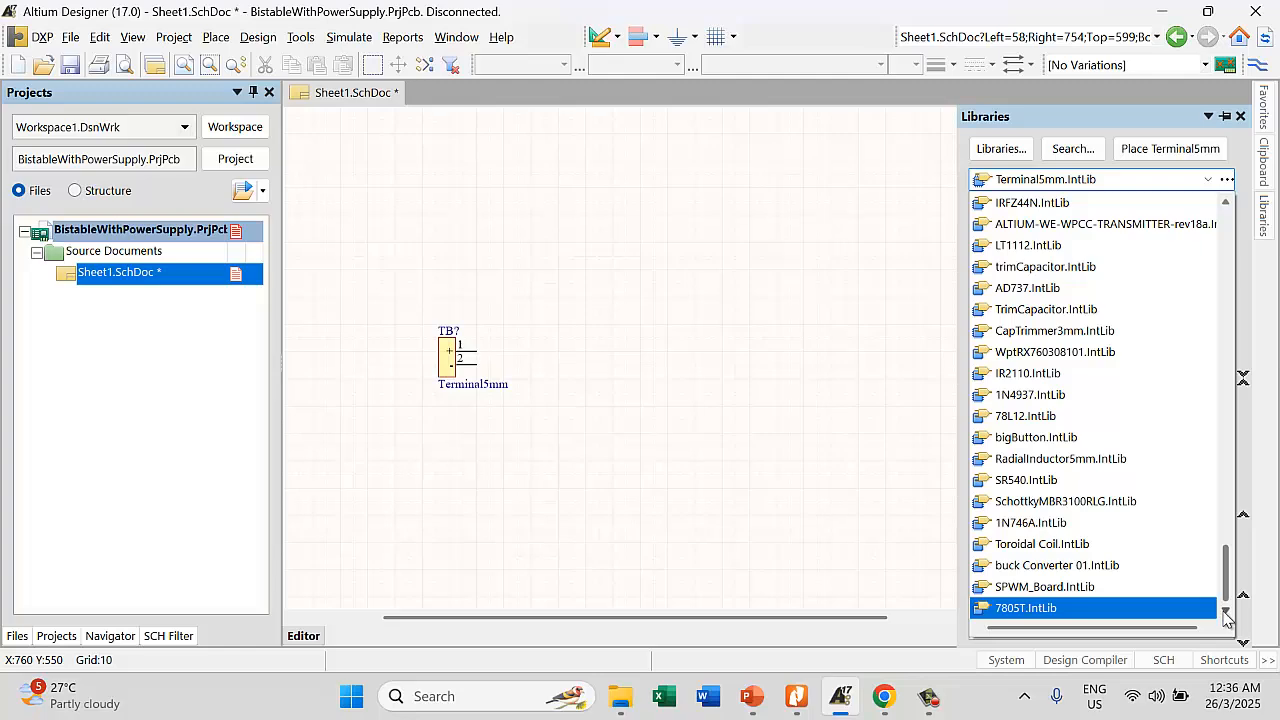
drag(1226, 600, 1226, 548)
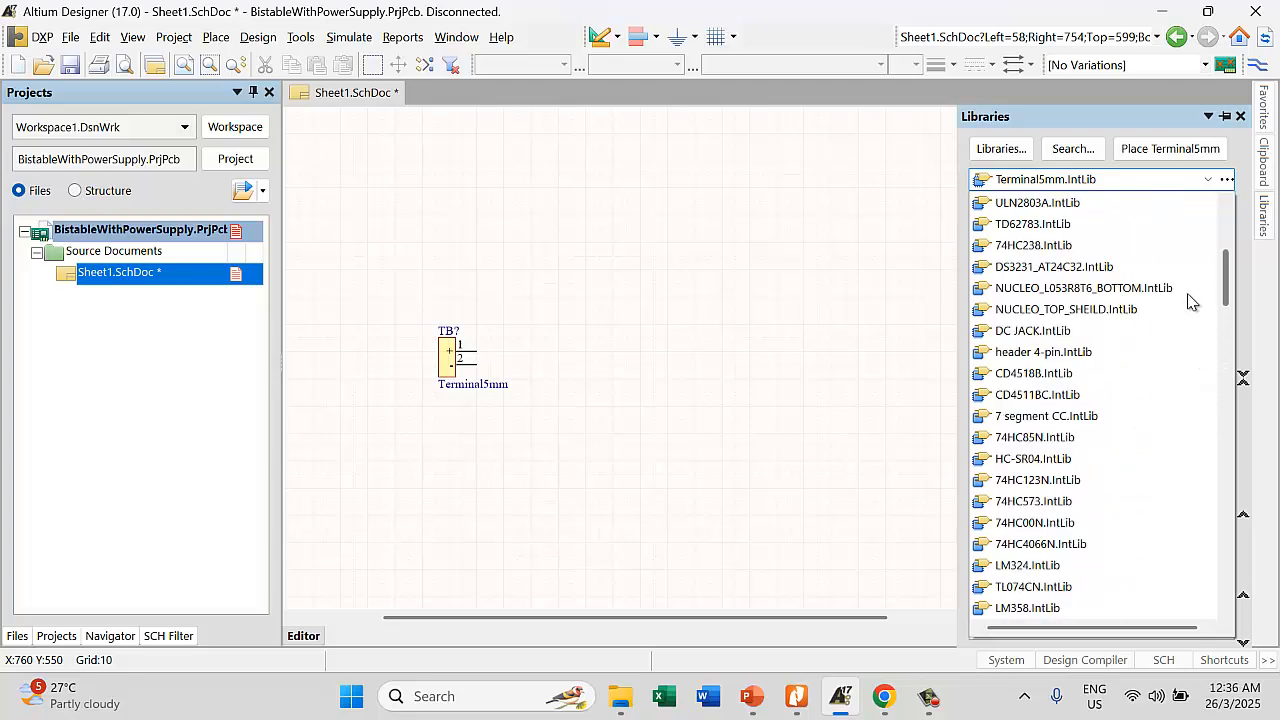
scroll(1188, 297, up, 5)
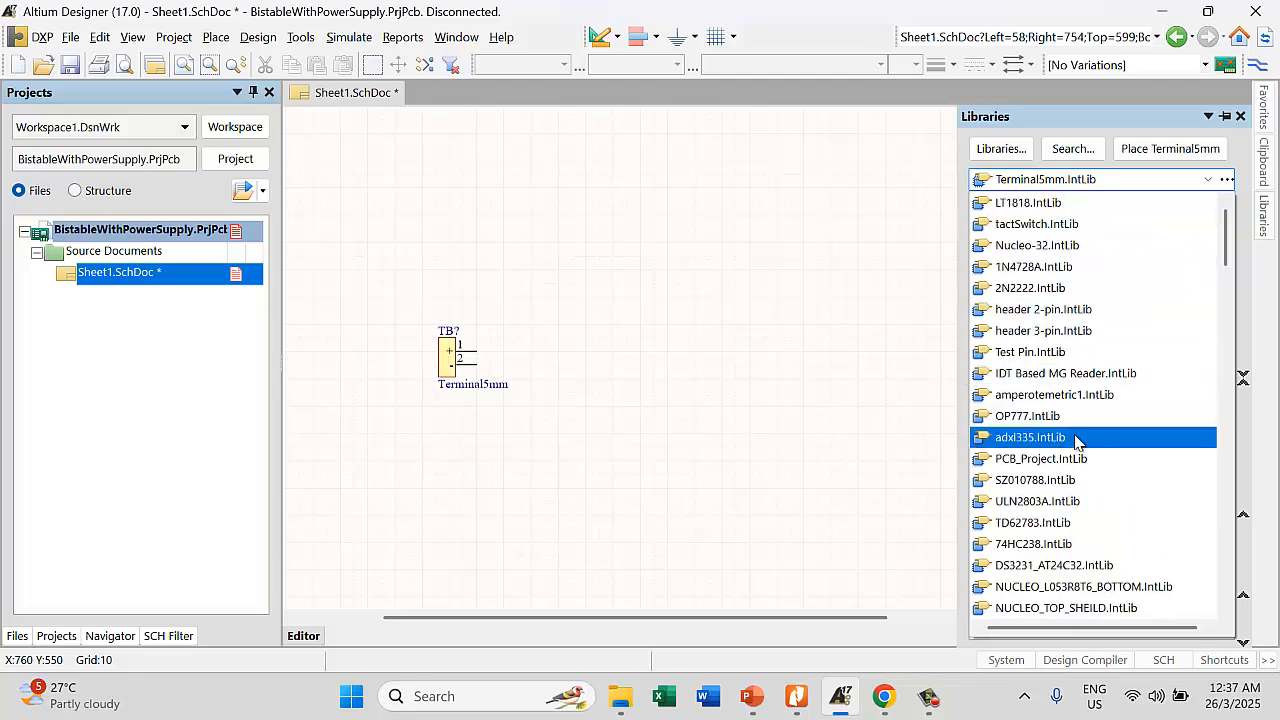
scroll(1078, 440, down, 5)
scroll(1078, 437, down, 10)
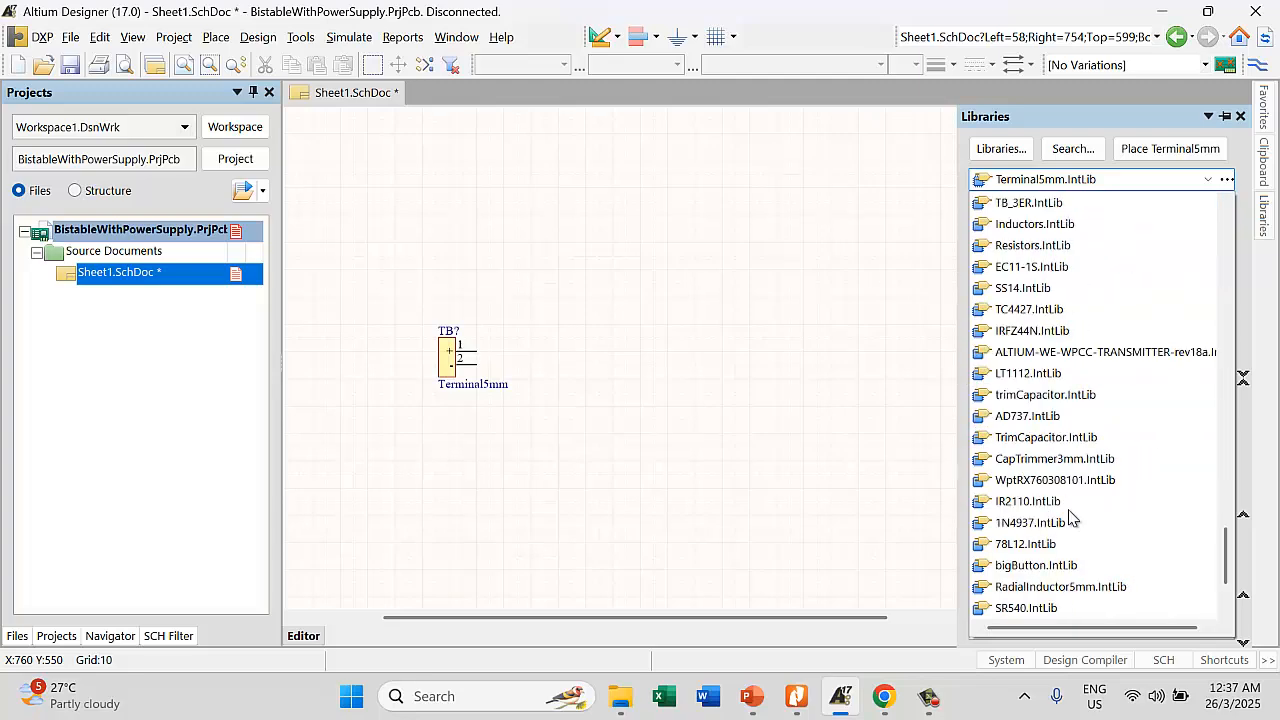
Open the folder browser for the relative library path of the installed libraries and collapse the expanded documents folder on drive C
click(1002, 148)
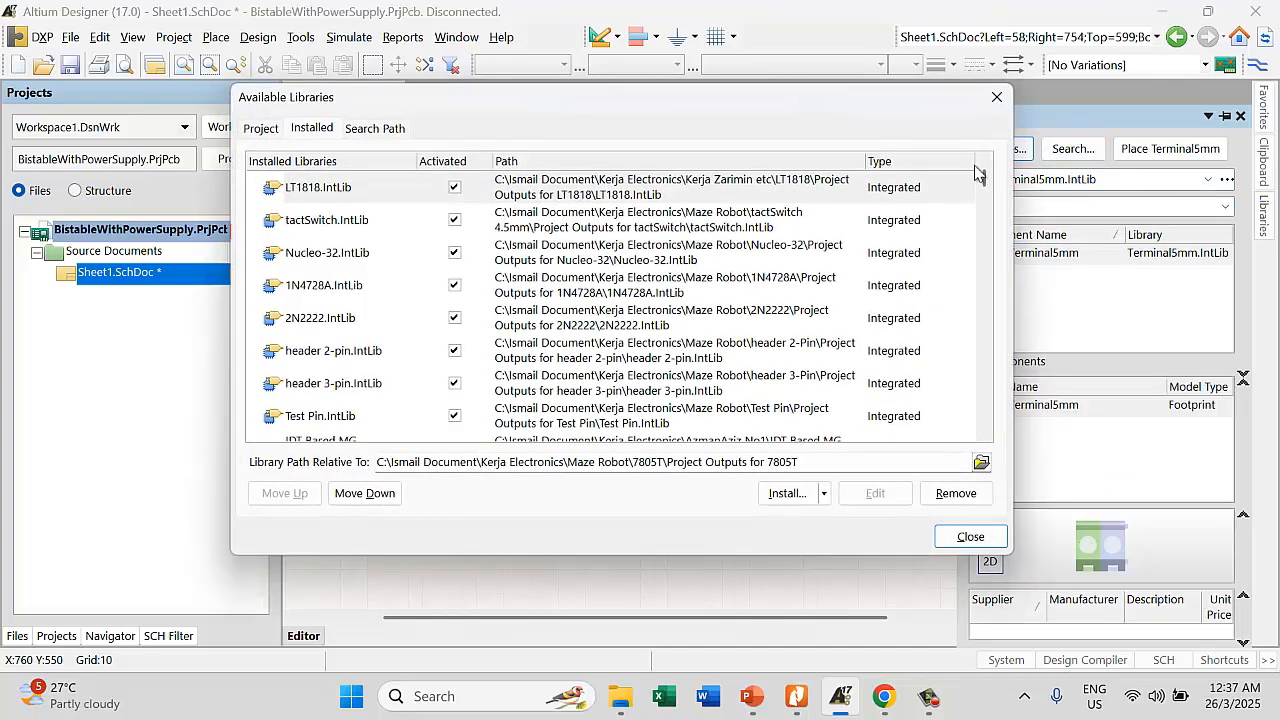
click(981, 462)
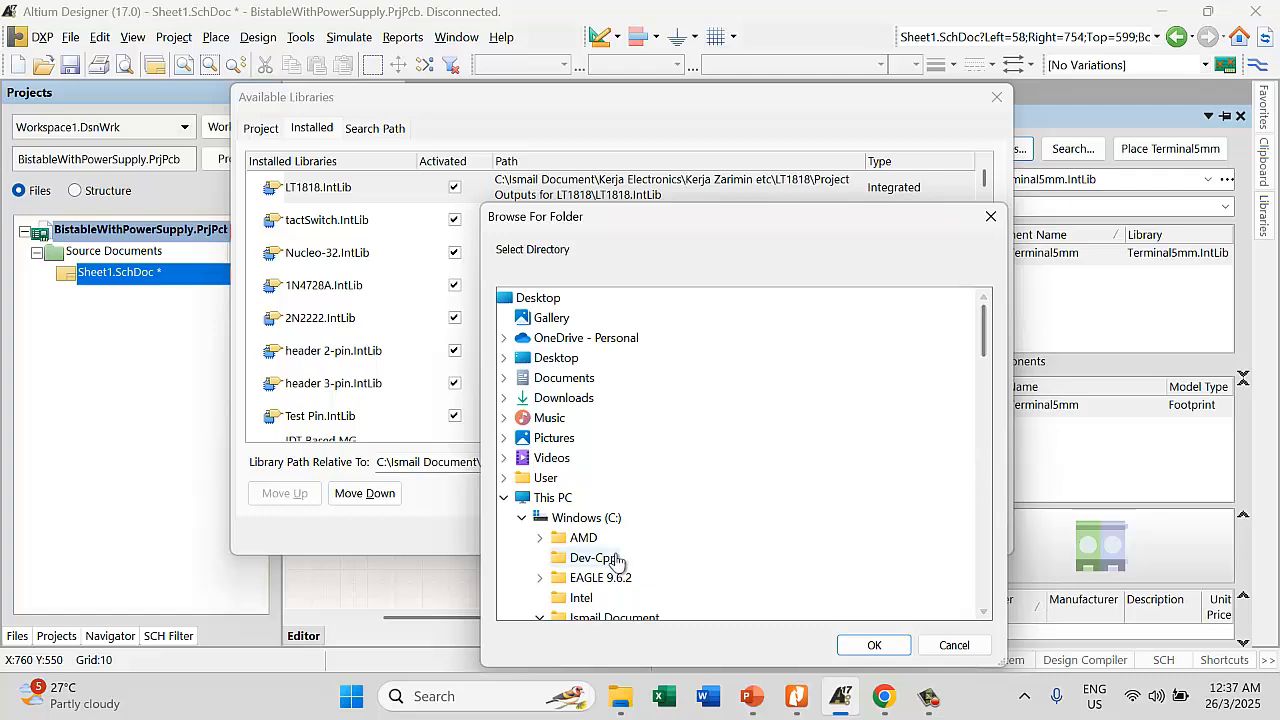
scroll(615, 560, down, 20)
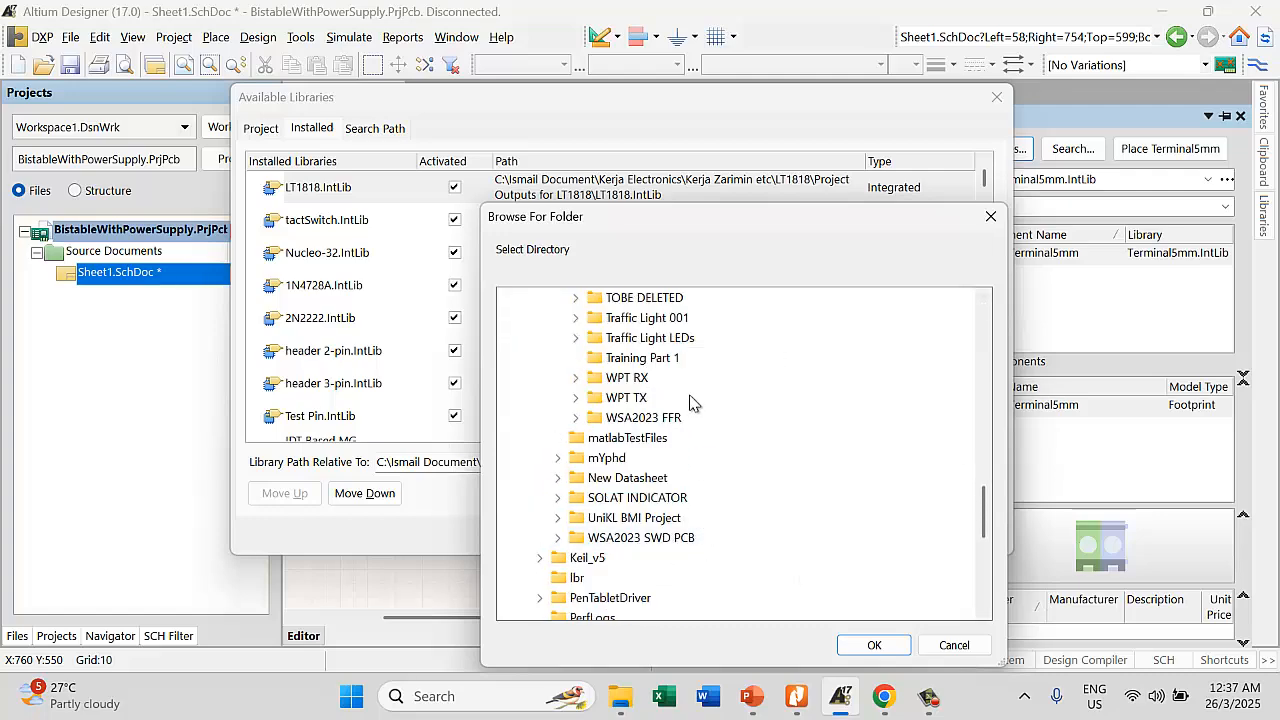
scroll(690, 402, up, 15)
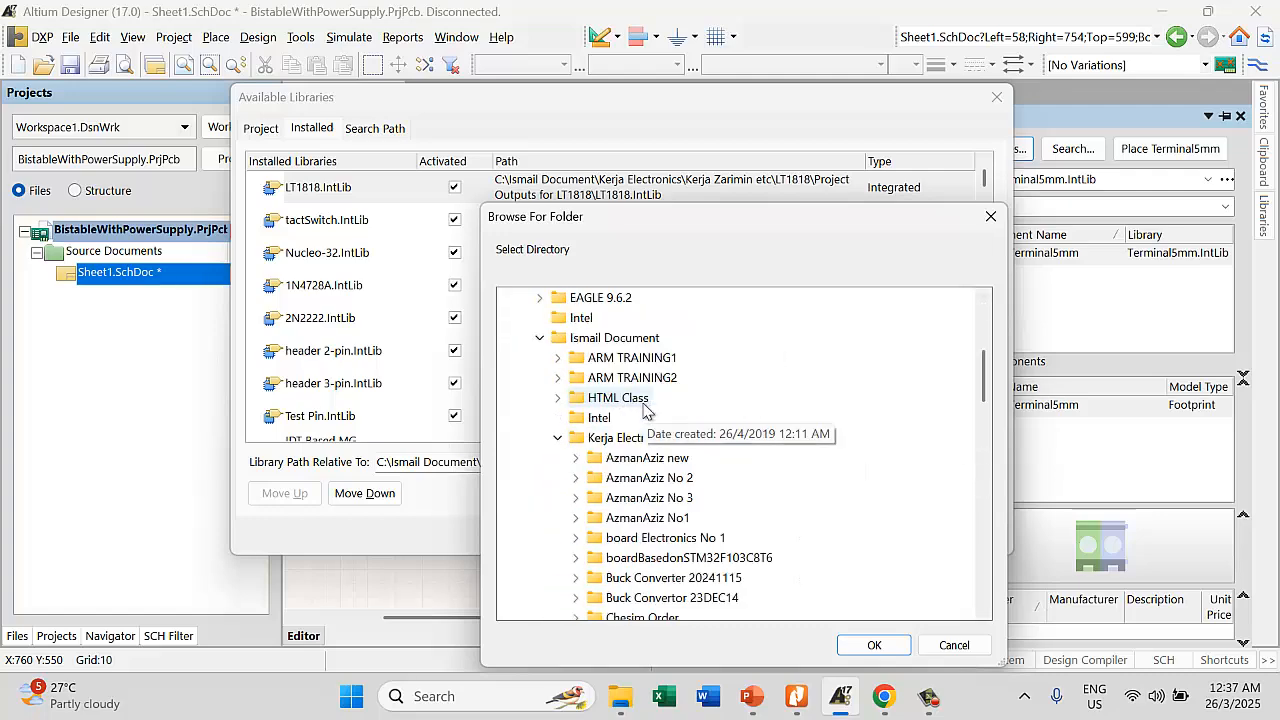
scroll(600, 415, up, 6)
scroll(589, 414, down, 6)
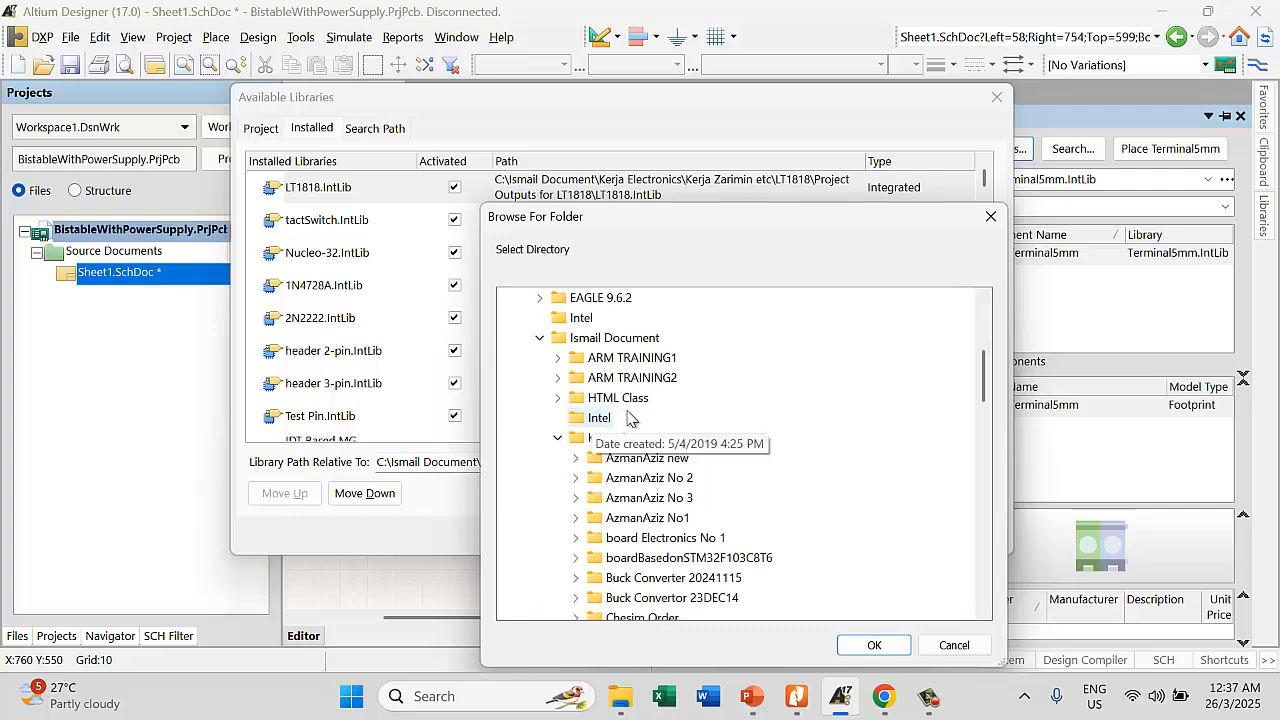
click(539, 338)
scroll(640, 372, up, 5)
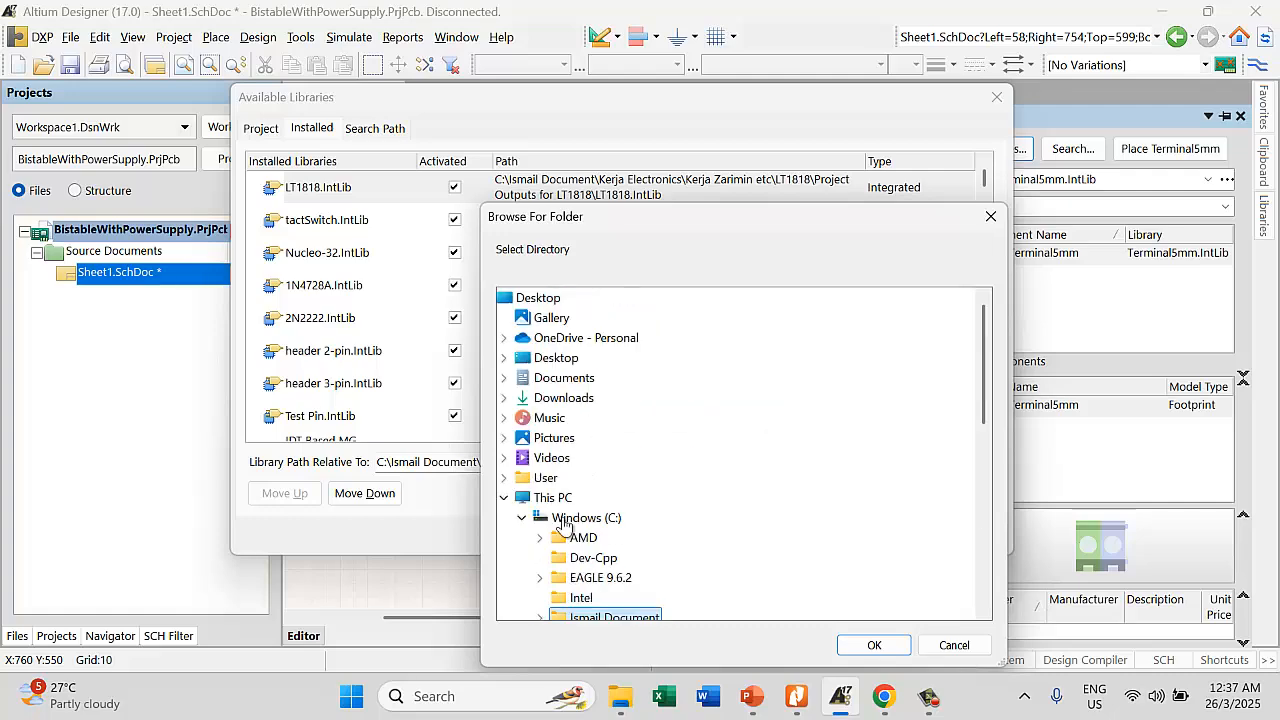
Expand the folder tree on drive C down to Users\Public\Public Documents\Altium\AD17\Library
scroll(690, 490, down, 10)
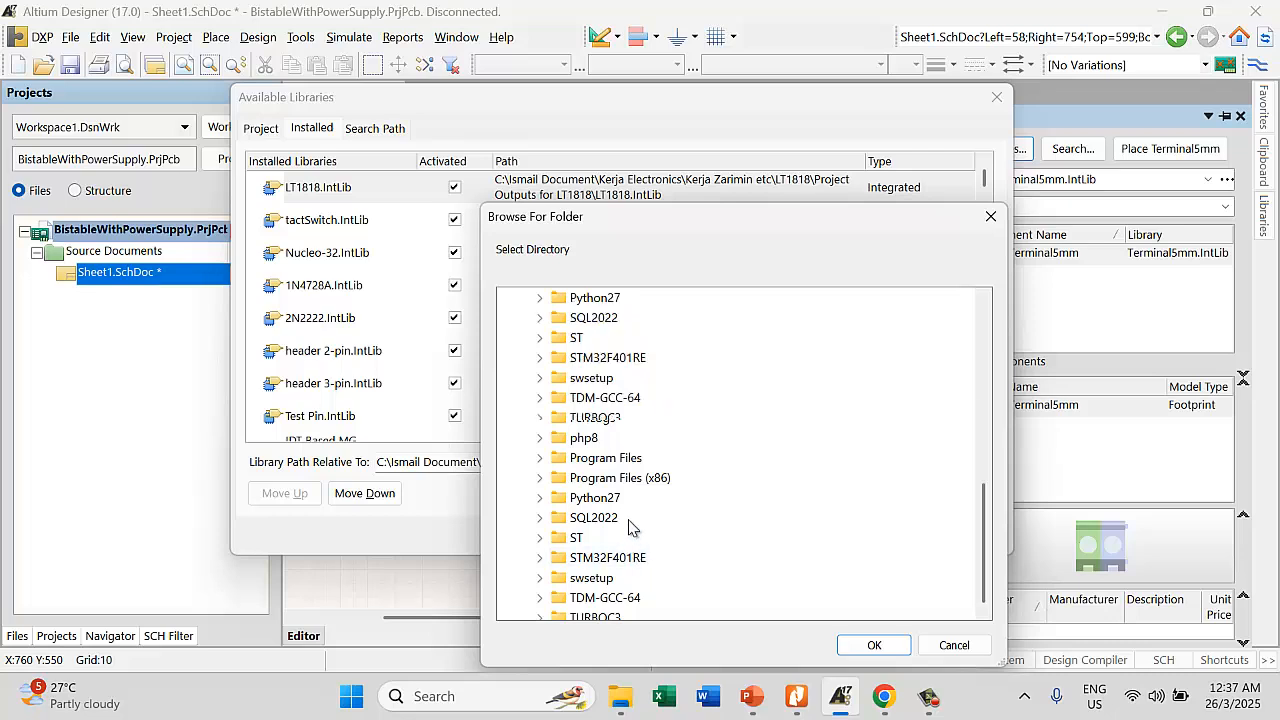
double_click(586, 441)
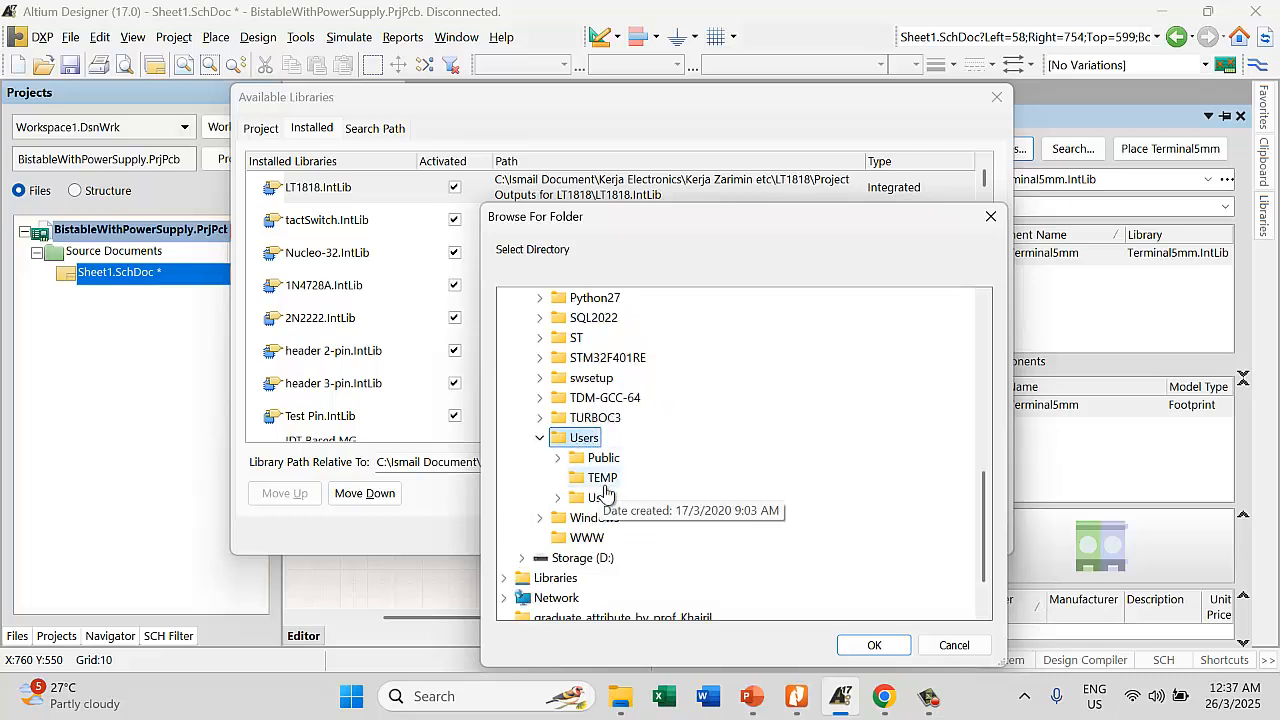
click(559, 458)
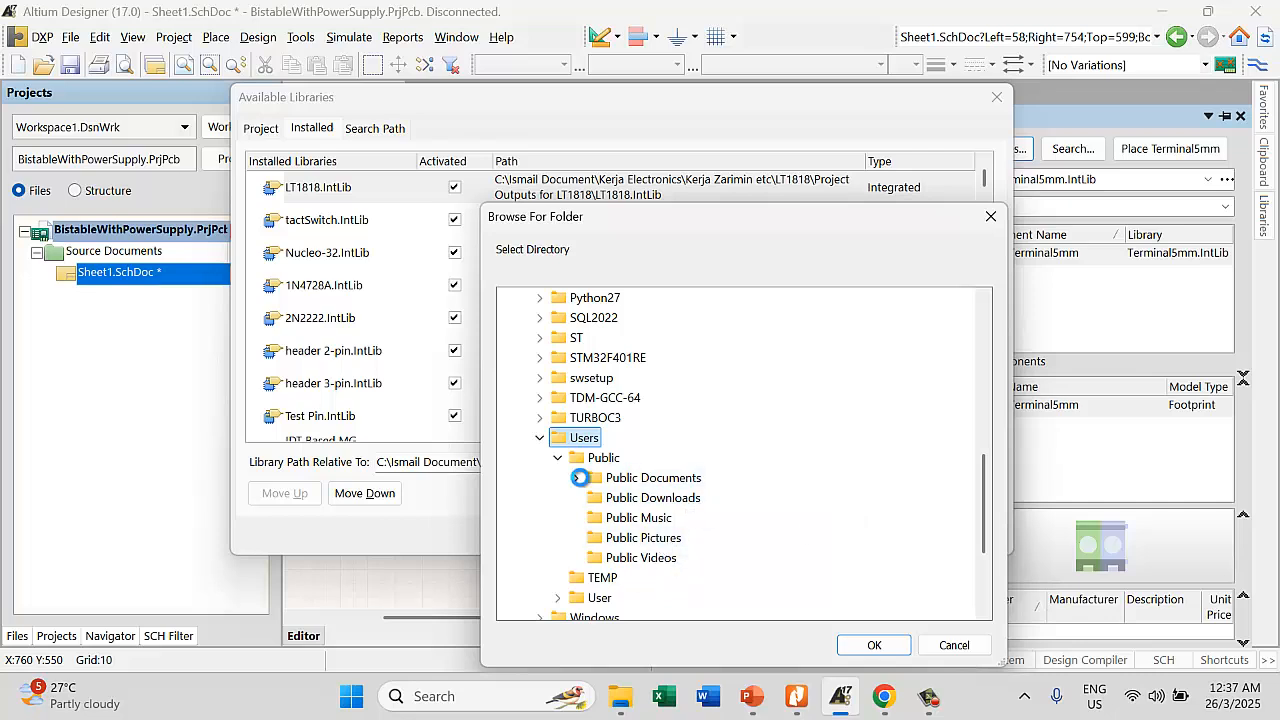
click(579, 477)
click(594, 497)
click(613, 517)
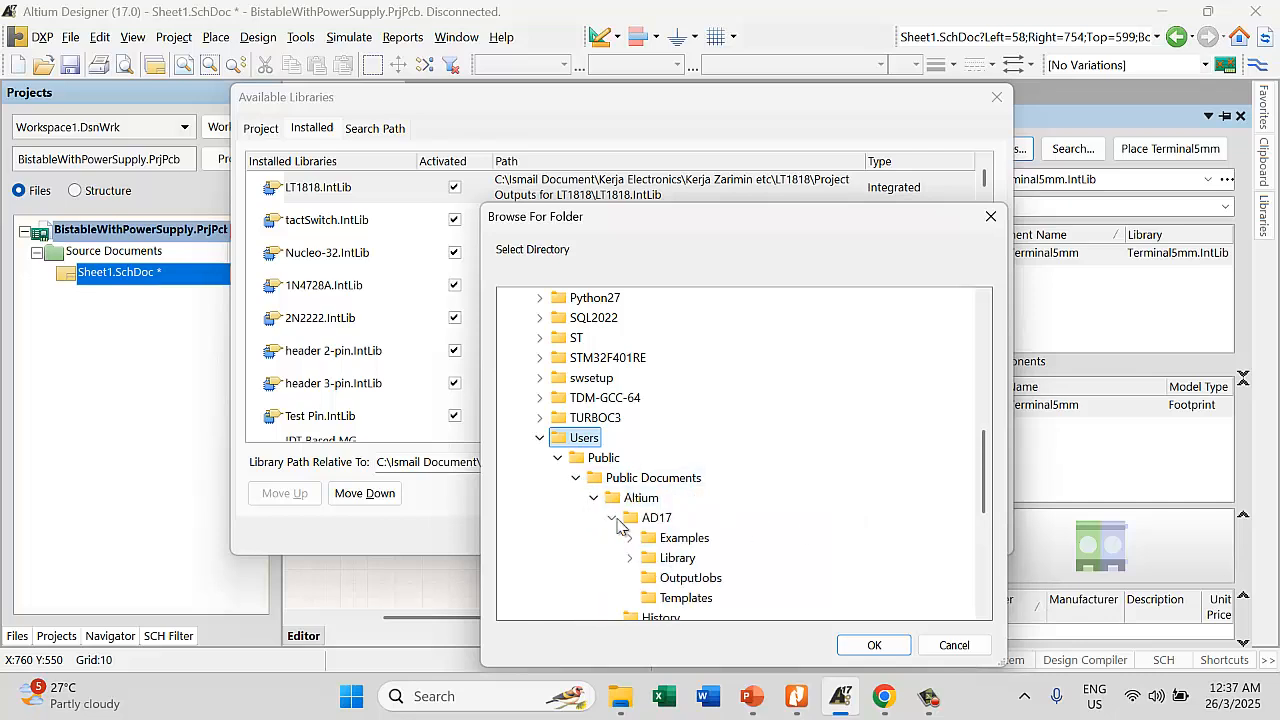
click(630, 557)
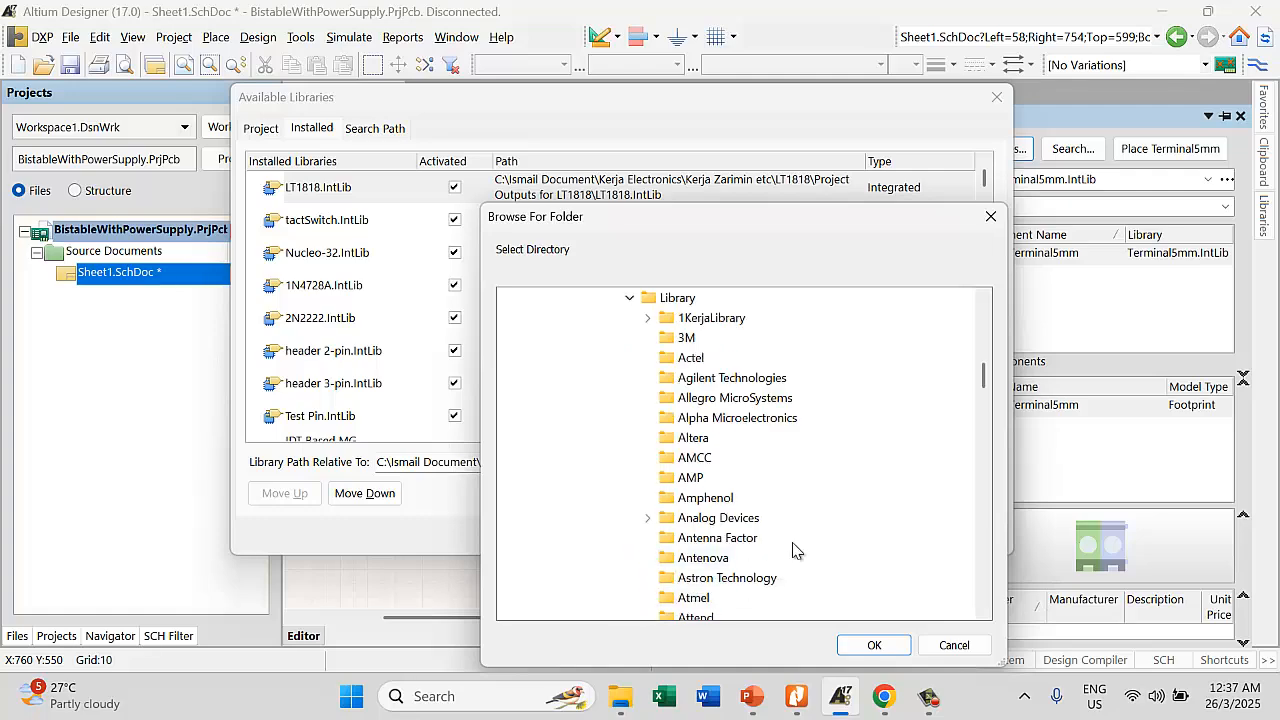
Set the relative library path to the Capacitors folder inside the AD17 Library folder
scroll(770, 440, down, 15)
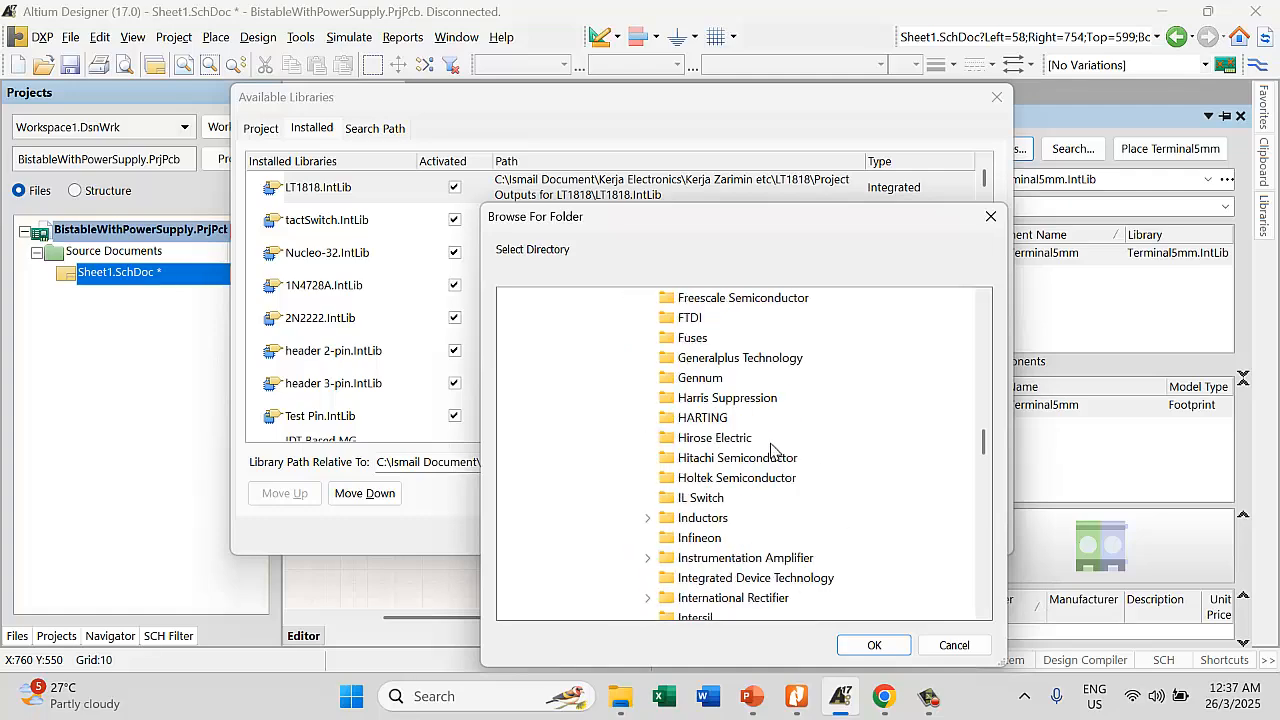
scroll(760, 430, up, 5)
scroll(730, 430, up, 5)
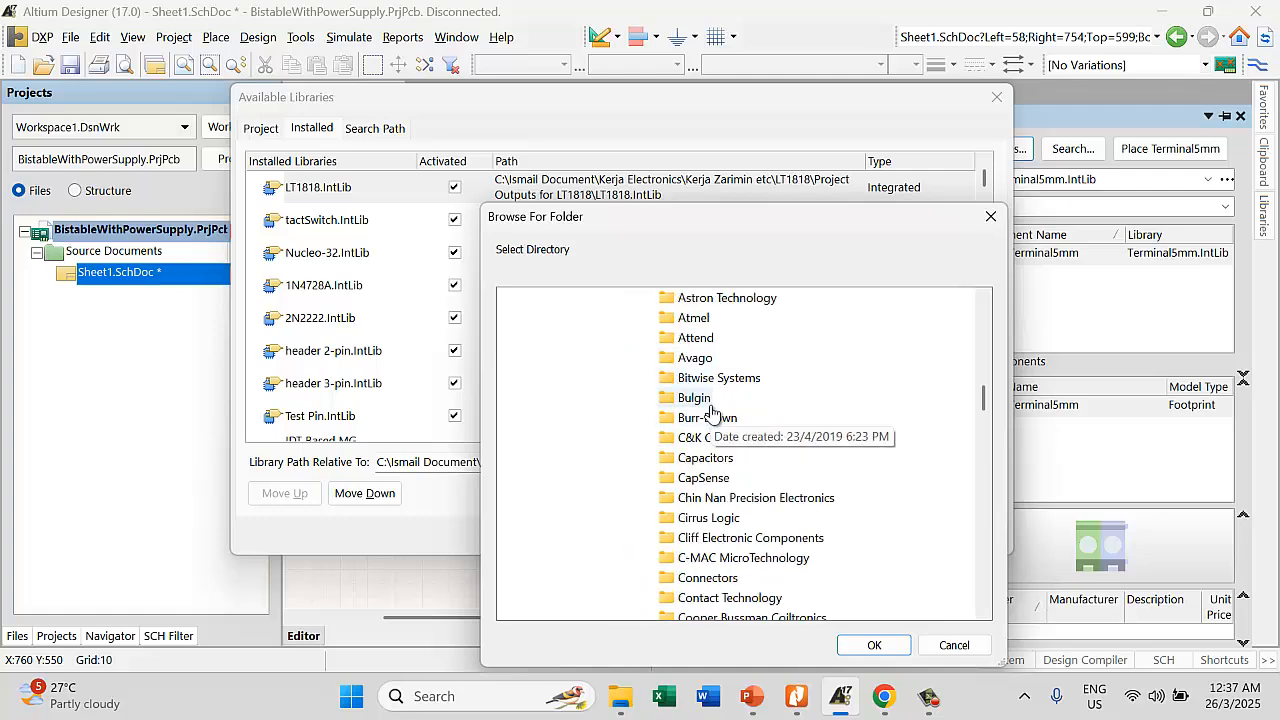
click(706, 458)
click(873, 646)
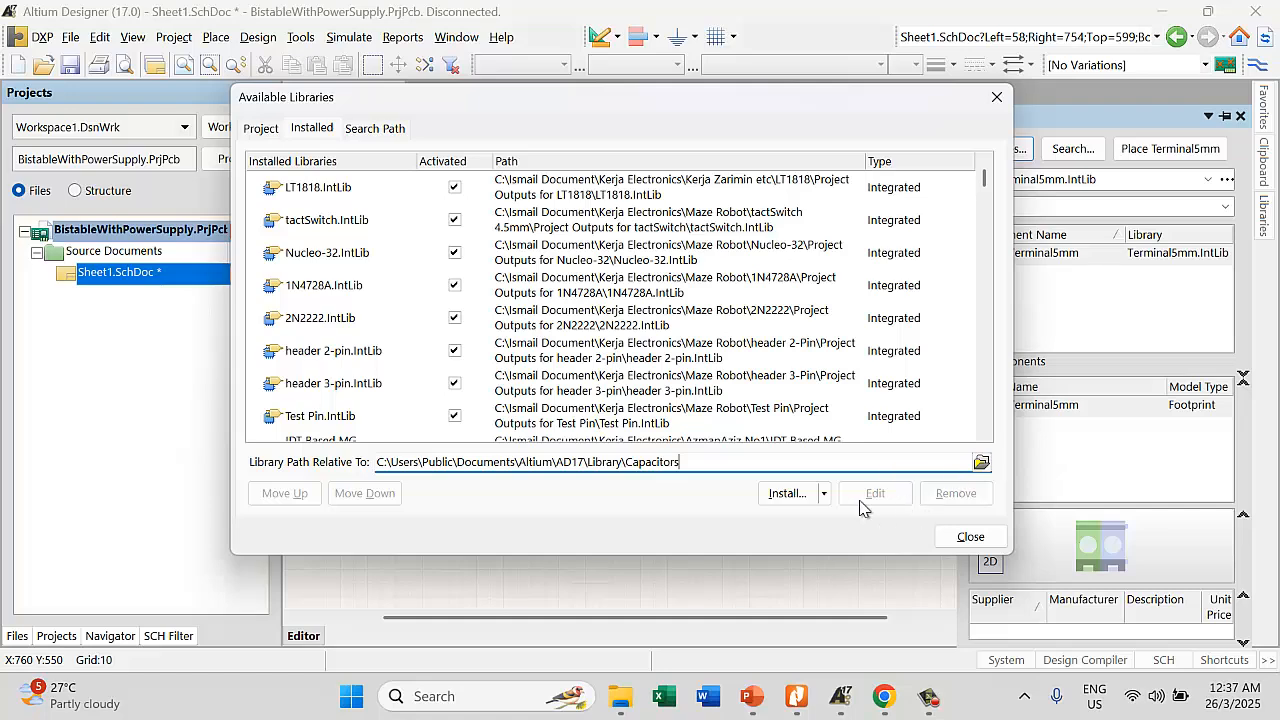
Start installing a library from file and browse to the Users folder on drive C
click(786, 493)
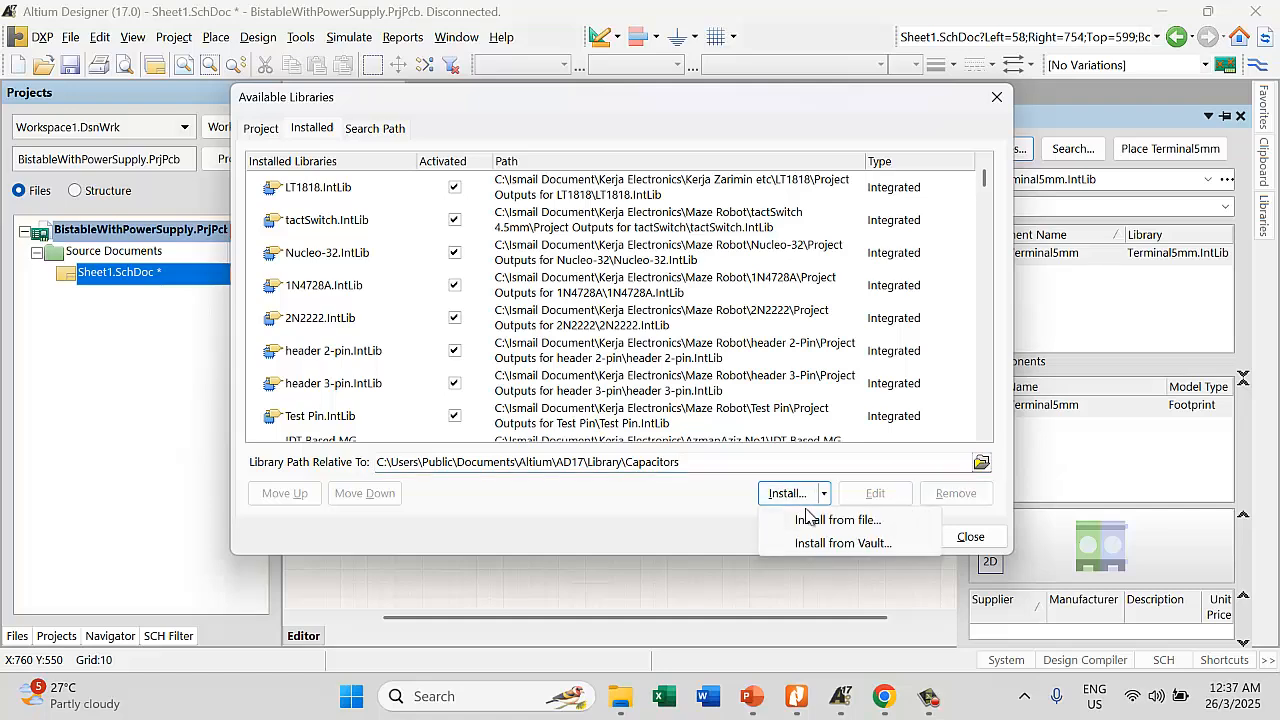
click(812, 519)
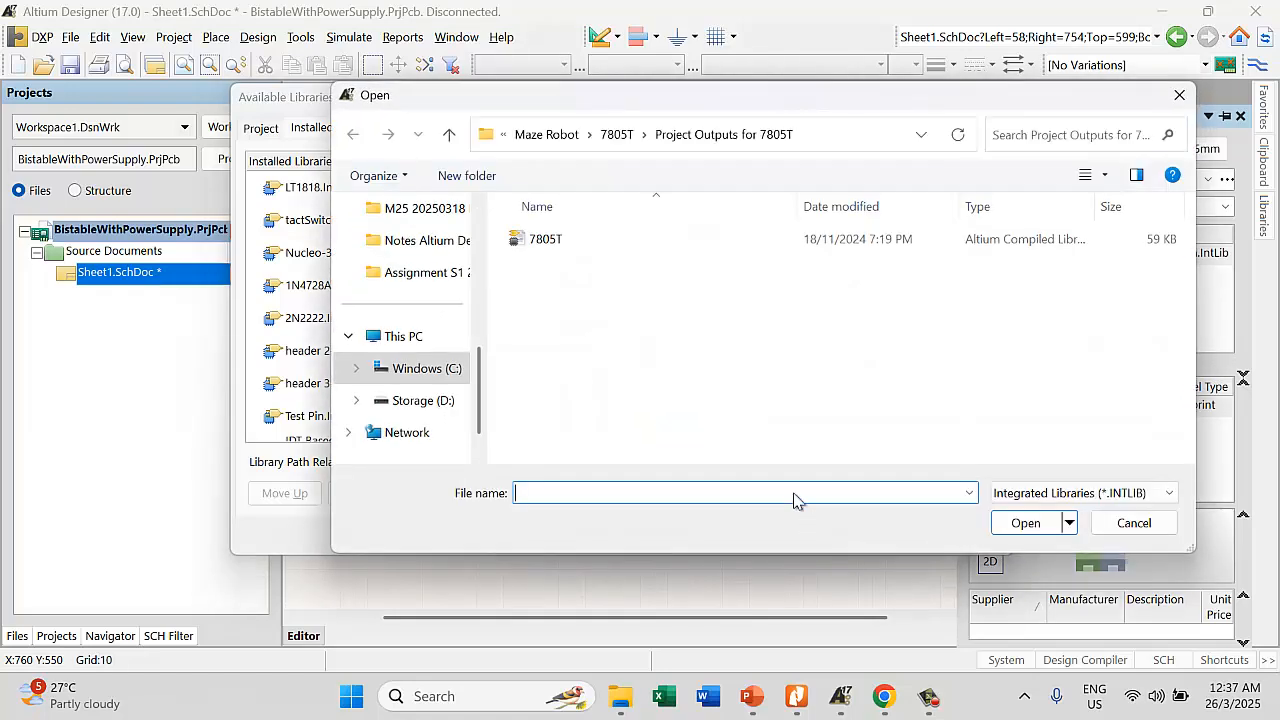
click(440, 378)
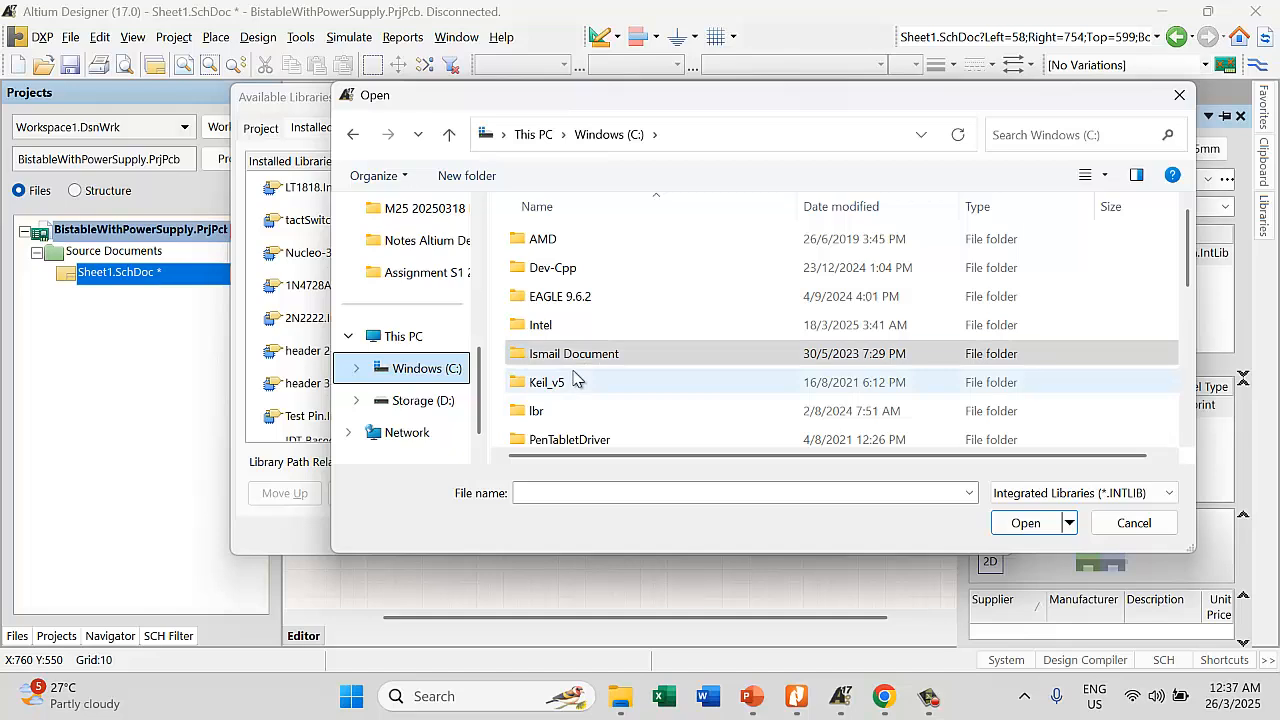
scroll(580, 354, down, 3)
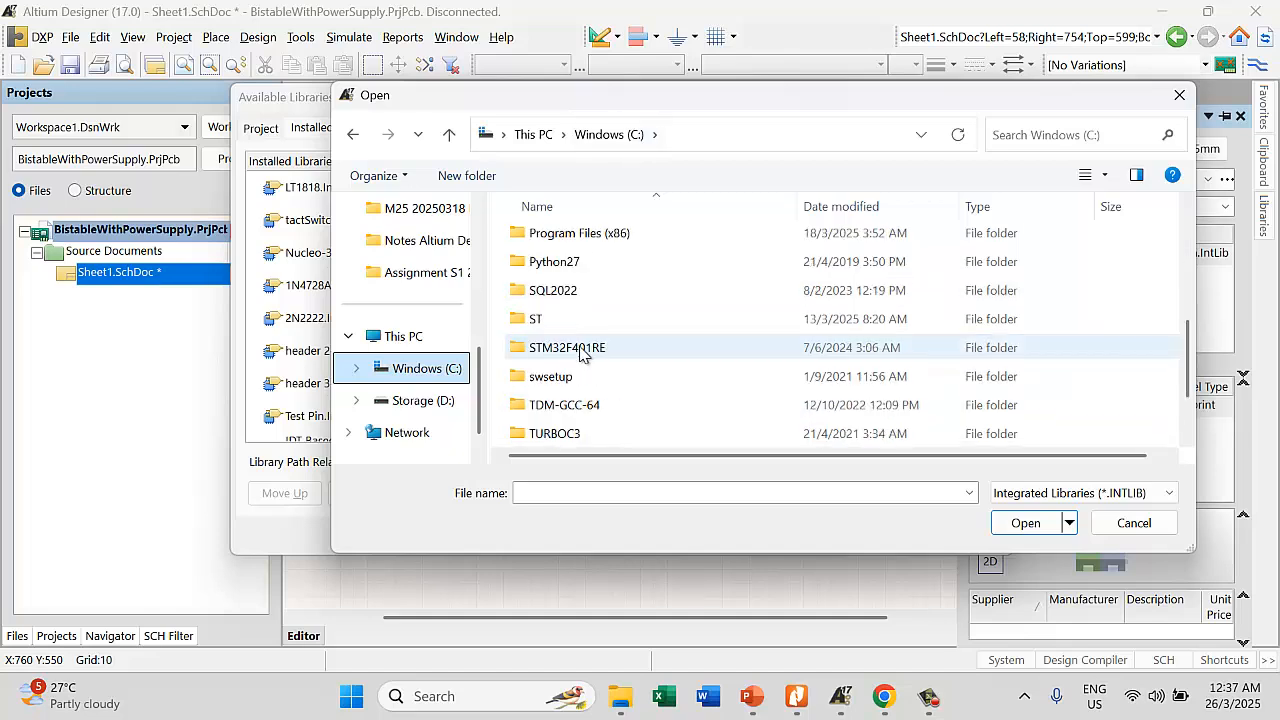
scroll(586, 430, down, 1)
click(574, 384)
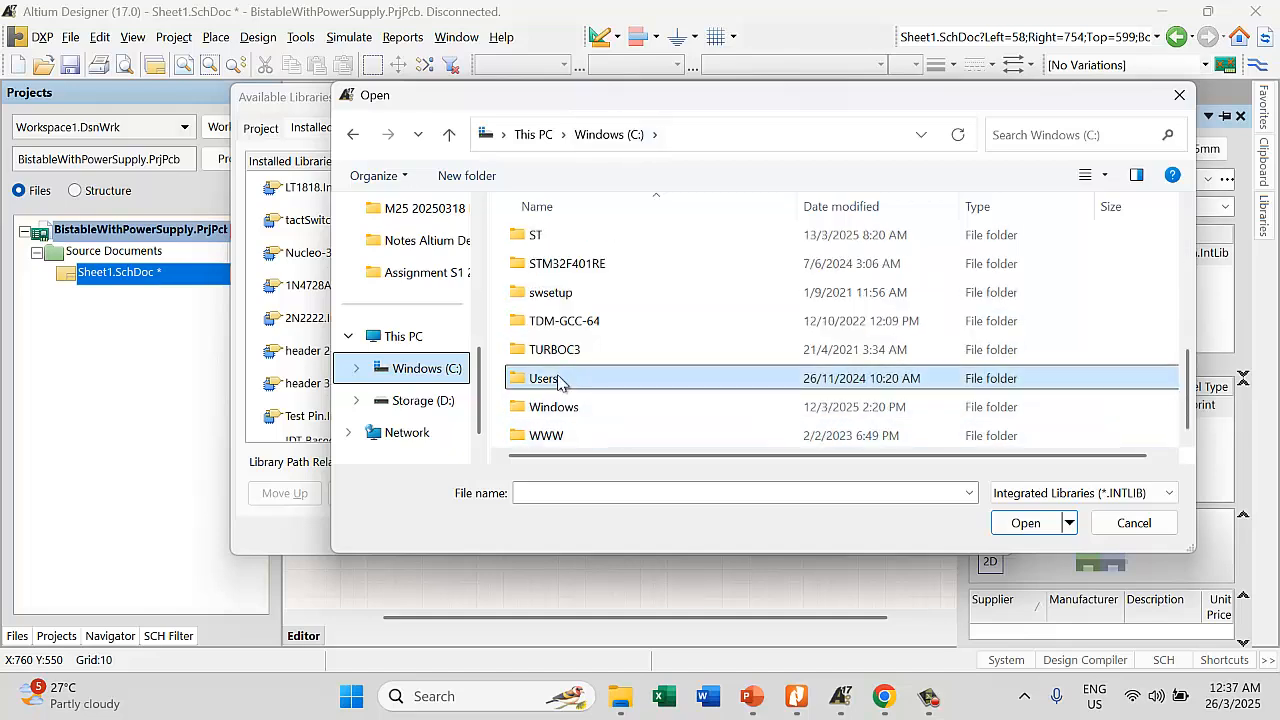
double_click(563, 380)
Browse from Users through Public, Public Documents, Altium and AD17 into the Library folder
double_click(550, 242)
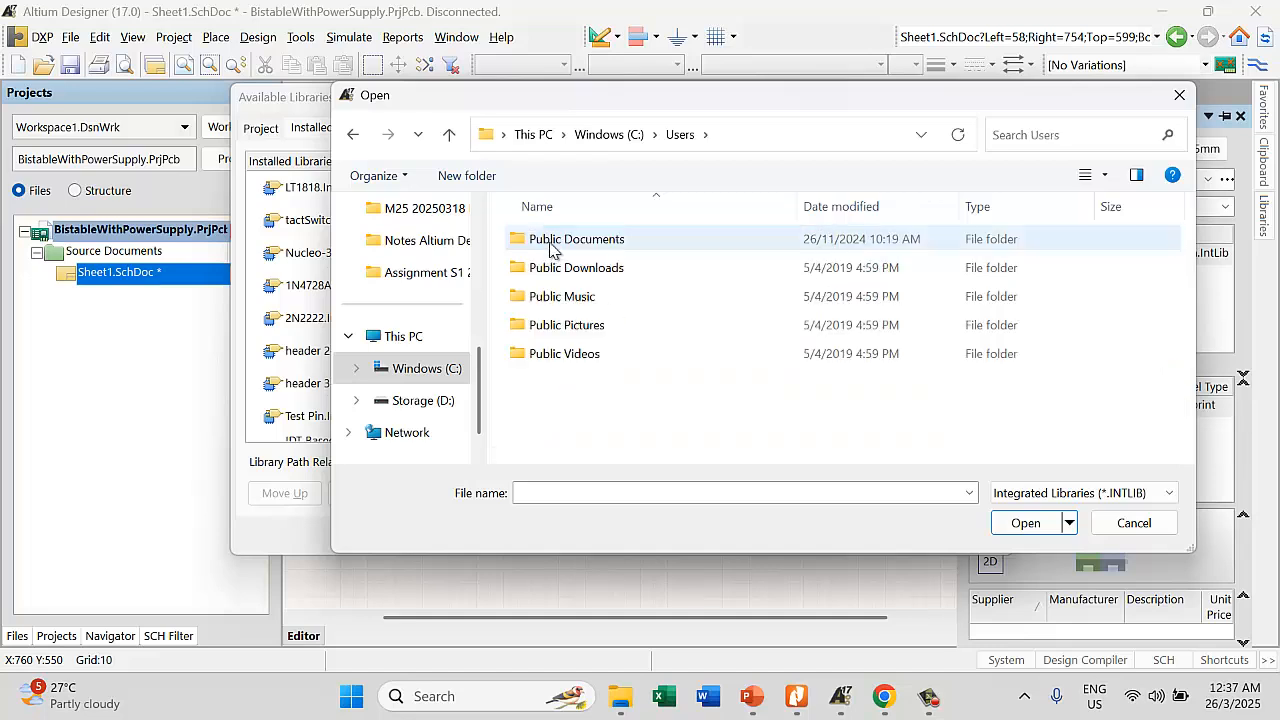
double_click(574, 242)
double_click(556, 241)
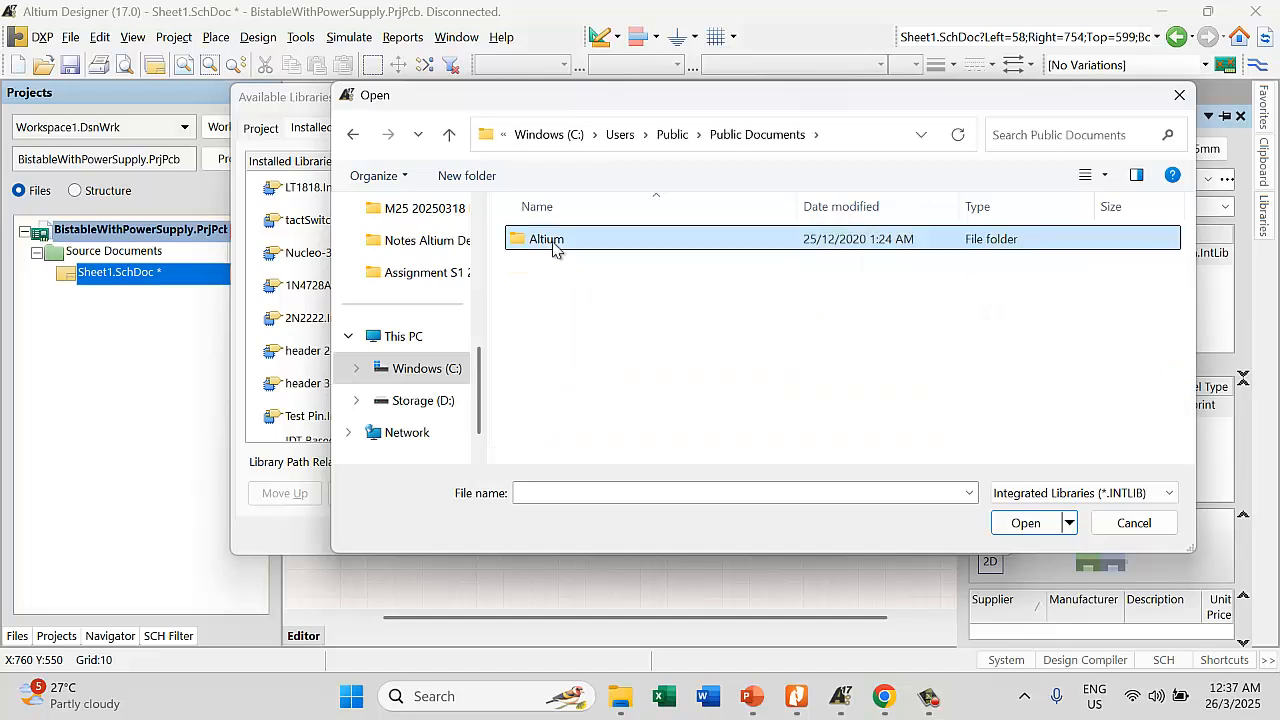
double_click(552, 242)
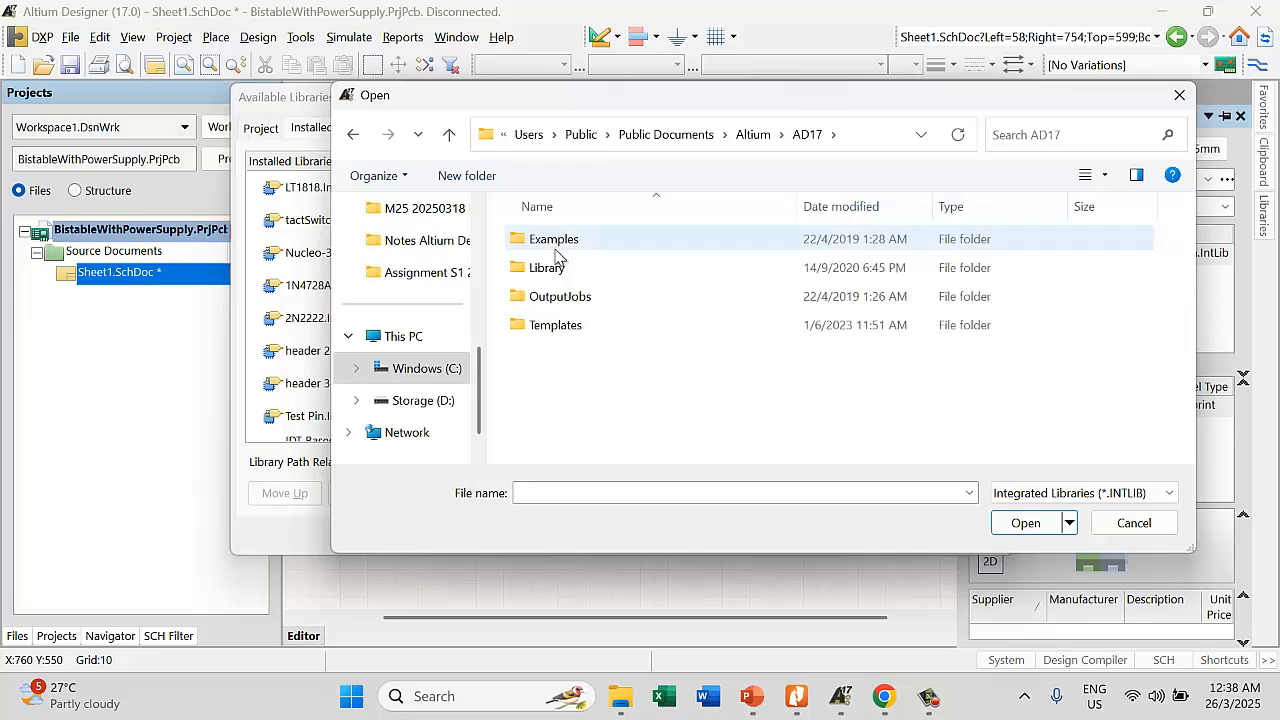
click(557, 270)
double_click(556, 268)
Install the Capacitors (1) integrated library from the Capacitors folder
scroll(609, 346, down, 10)
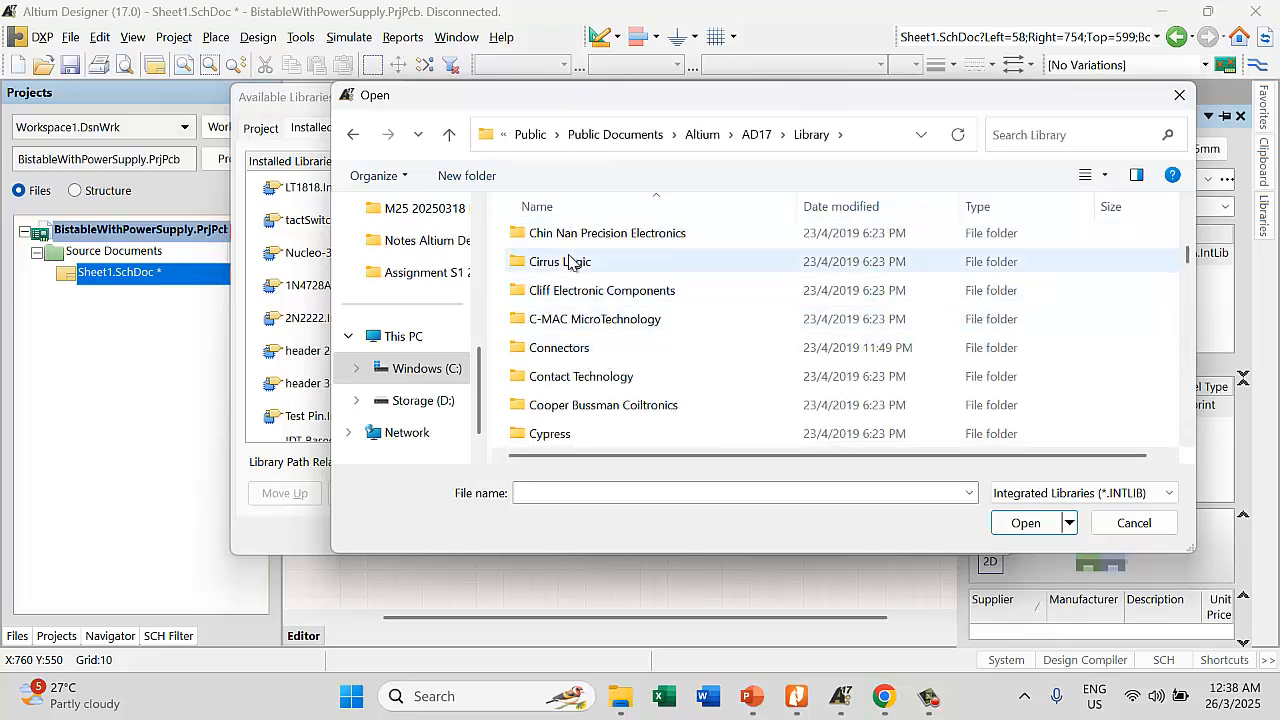
scroll(574, 259, up, 2)
click(560, 332)
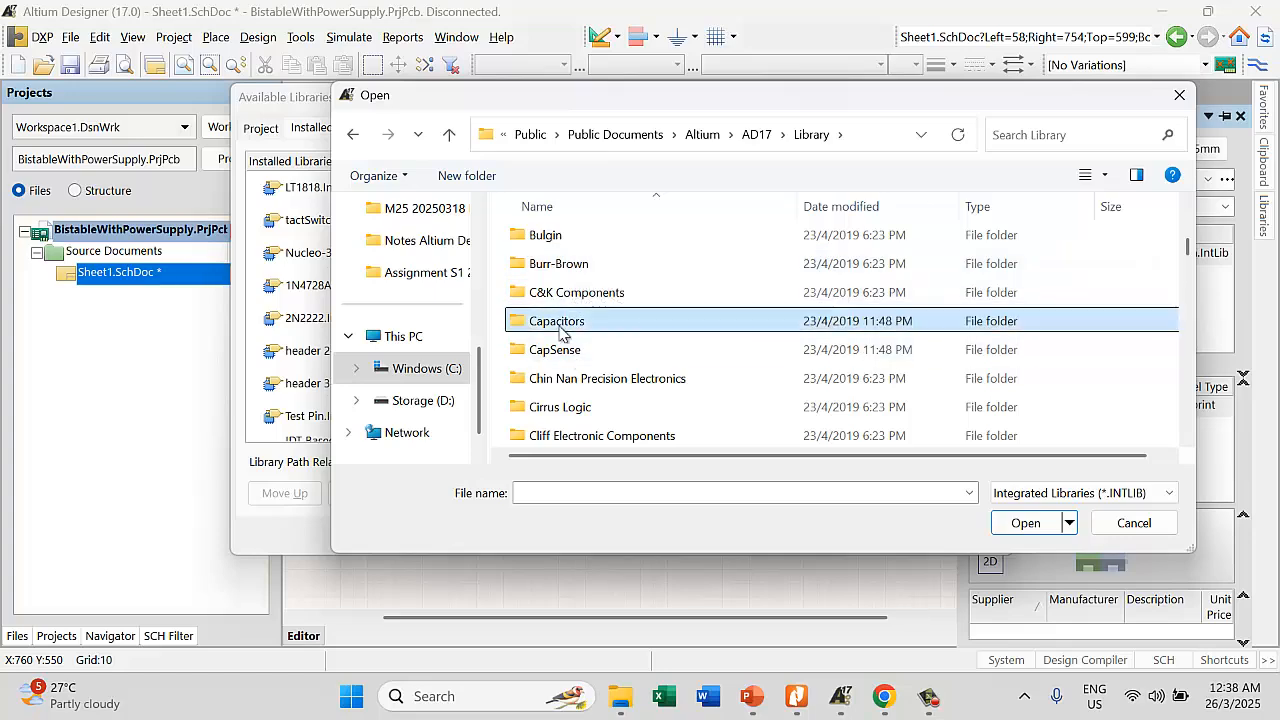
double_click(560, 332)
click(571, 239)
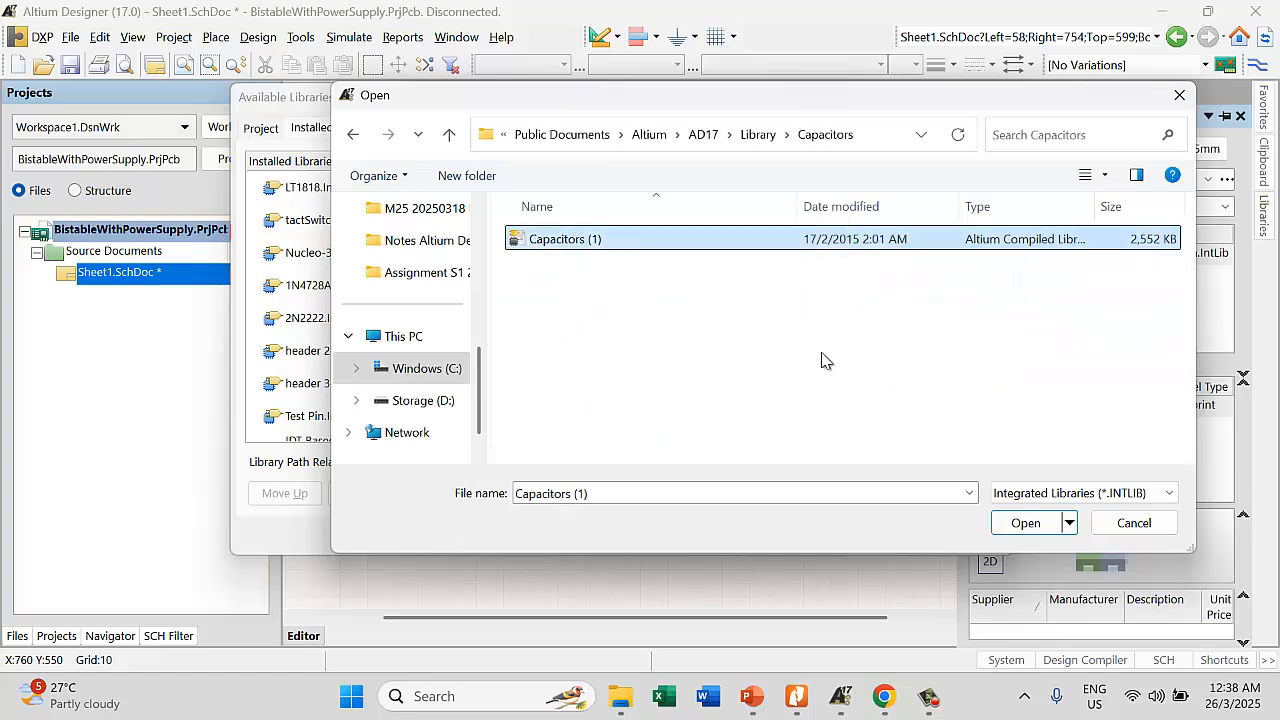
click(1025, 523)
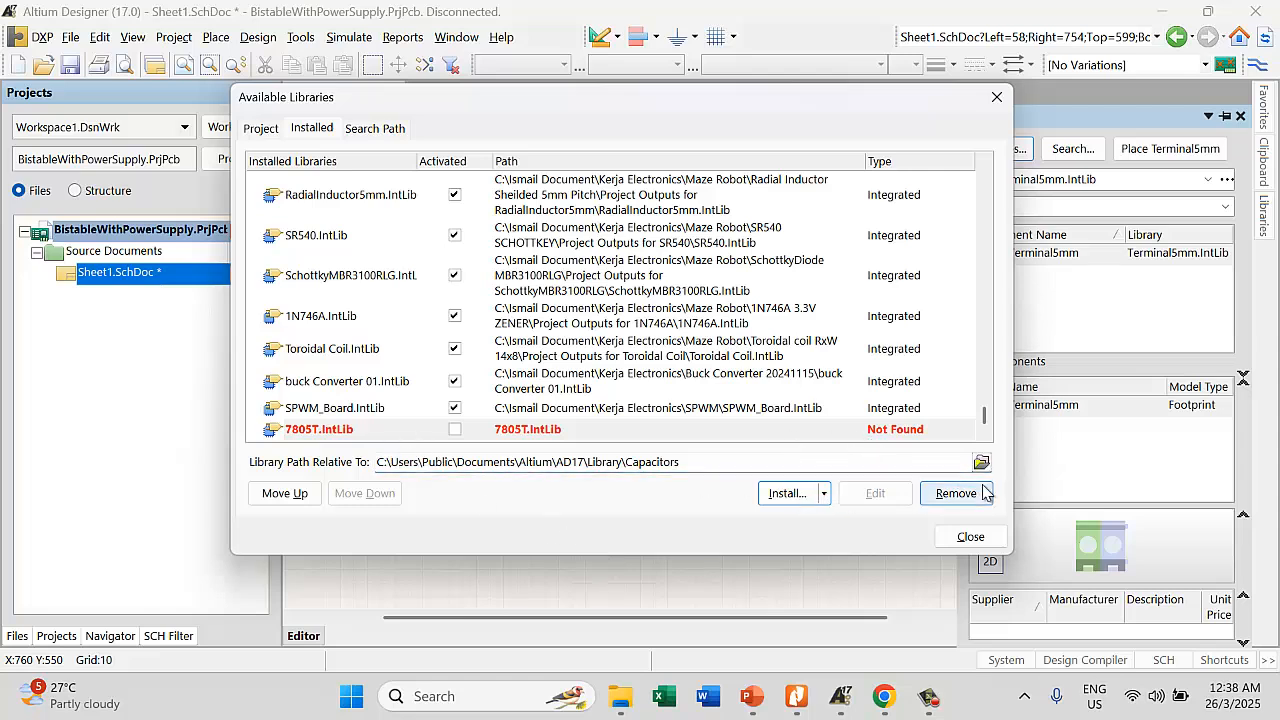
Start installing another library from file and open the personal documents folder on drive C
click(789, 502)
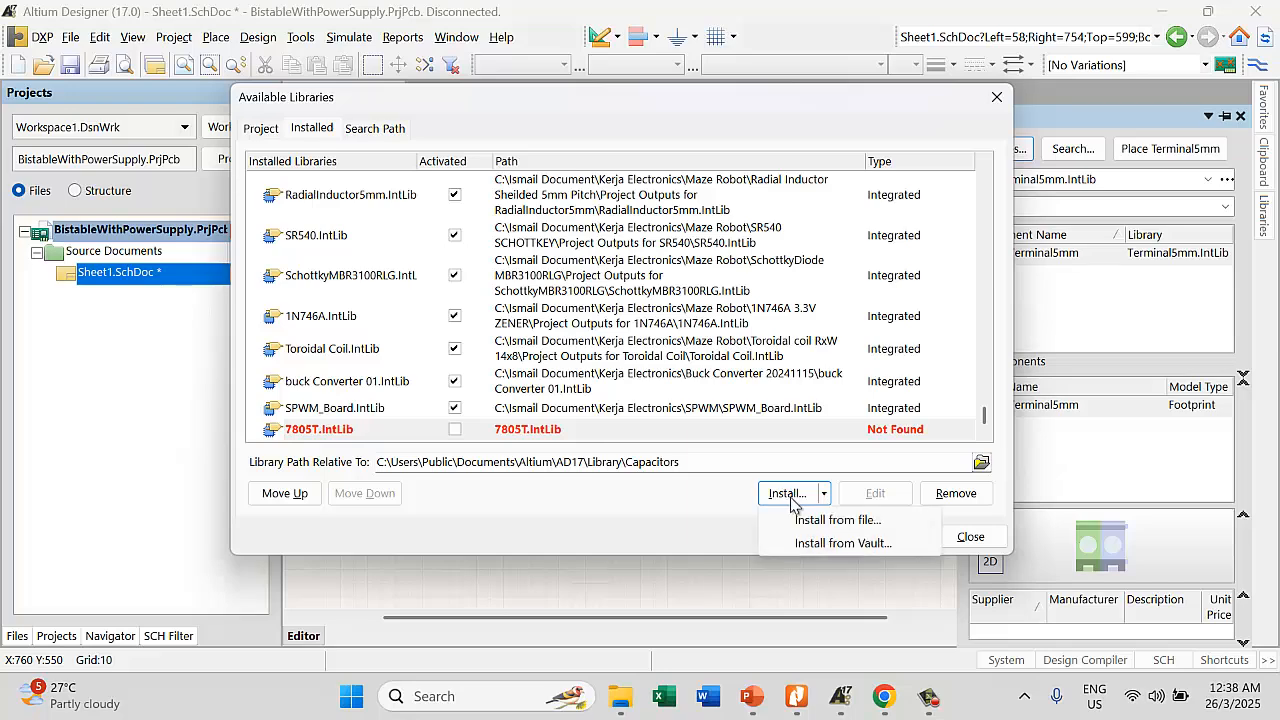
click(836, 520)
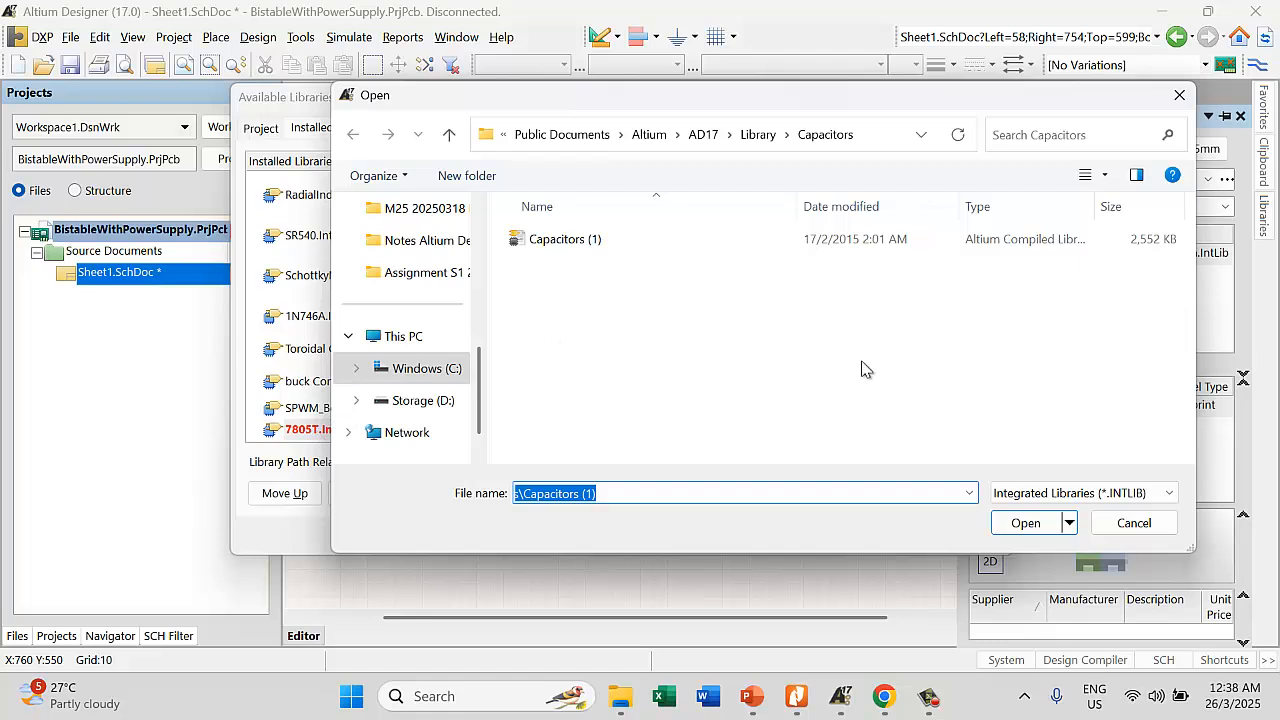
click(449, 370)
scroll(591, 319, down, 1)
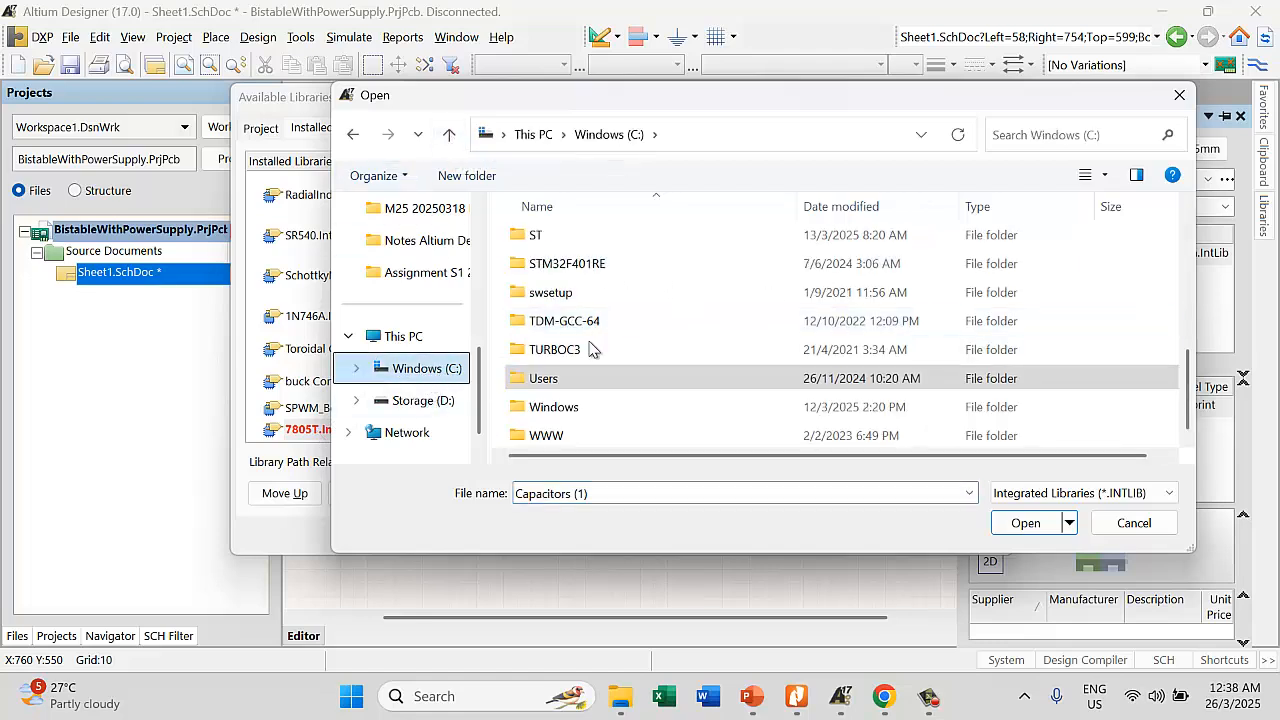
scroll(580, 300, up, 2)
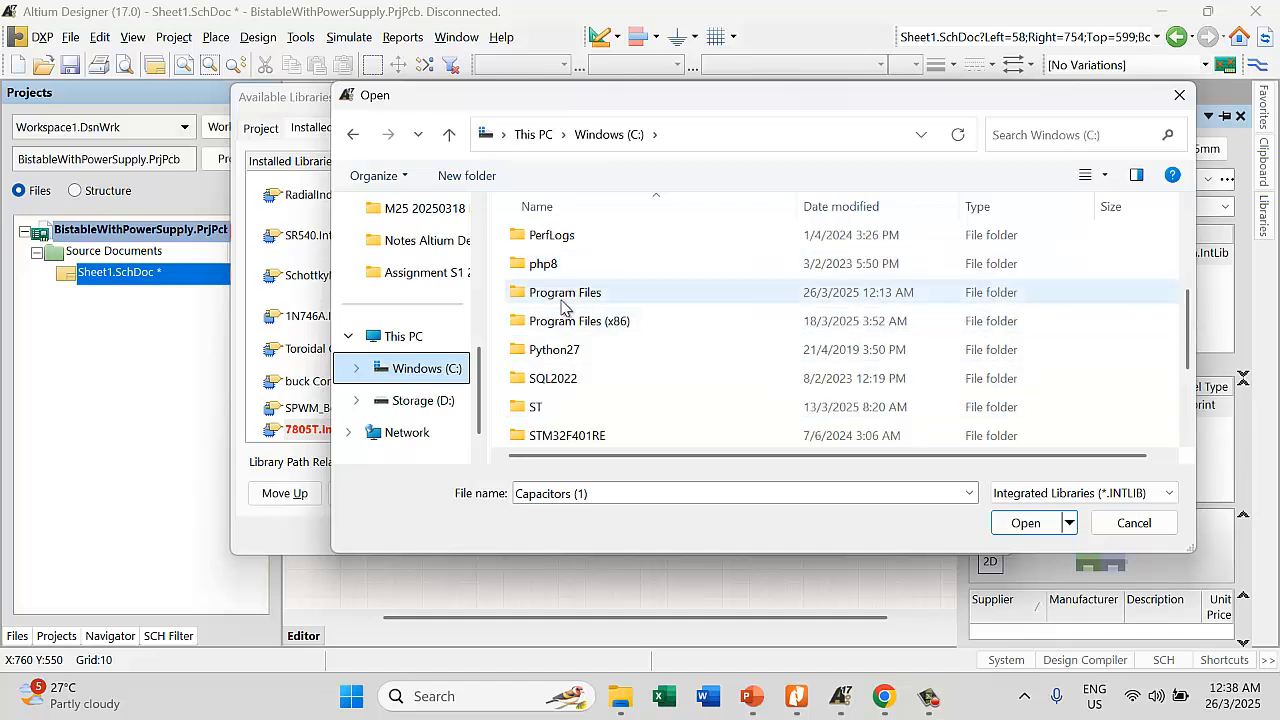
scroll(575, 300, up, 2)
click(572, 297)
double_click(573, 295)
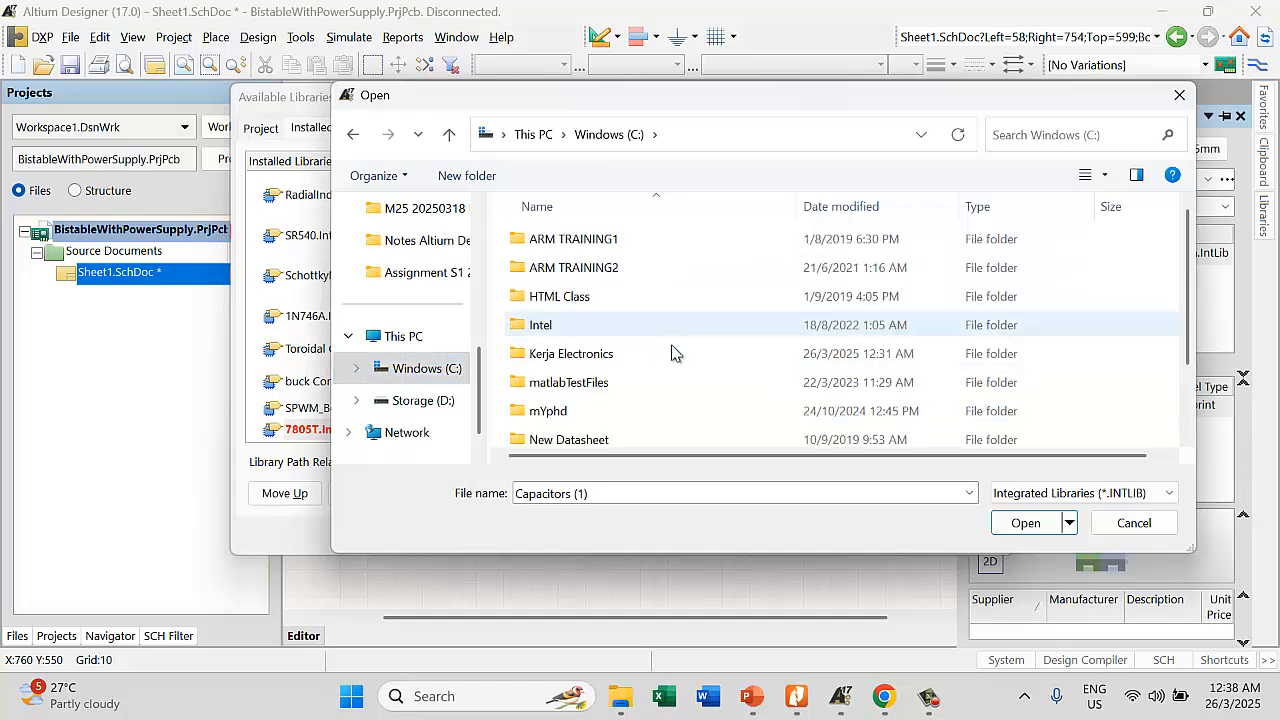
Open the Maze Robot folder inside Kerja Electronics
scroll(595, 370, down, 1)
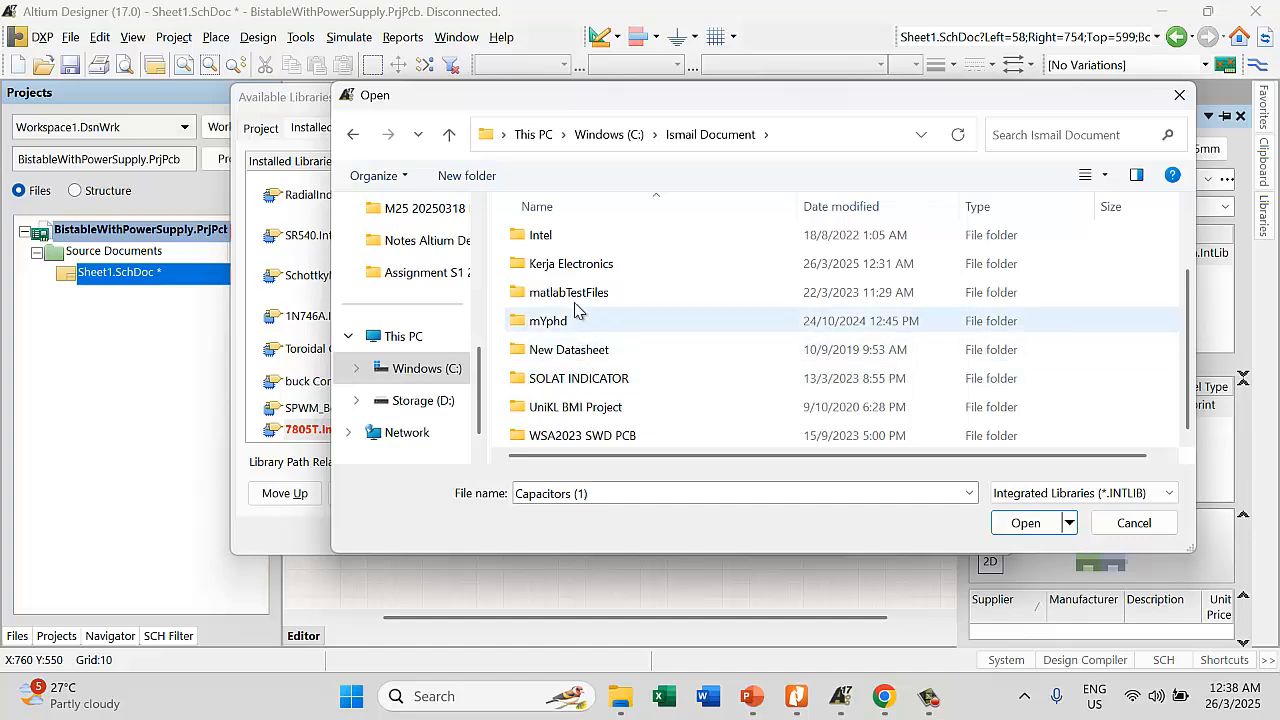
click(553, 270)
double_click(563, 272)
scroll(600, 357, down, 3)
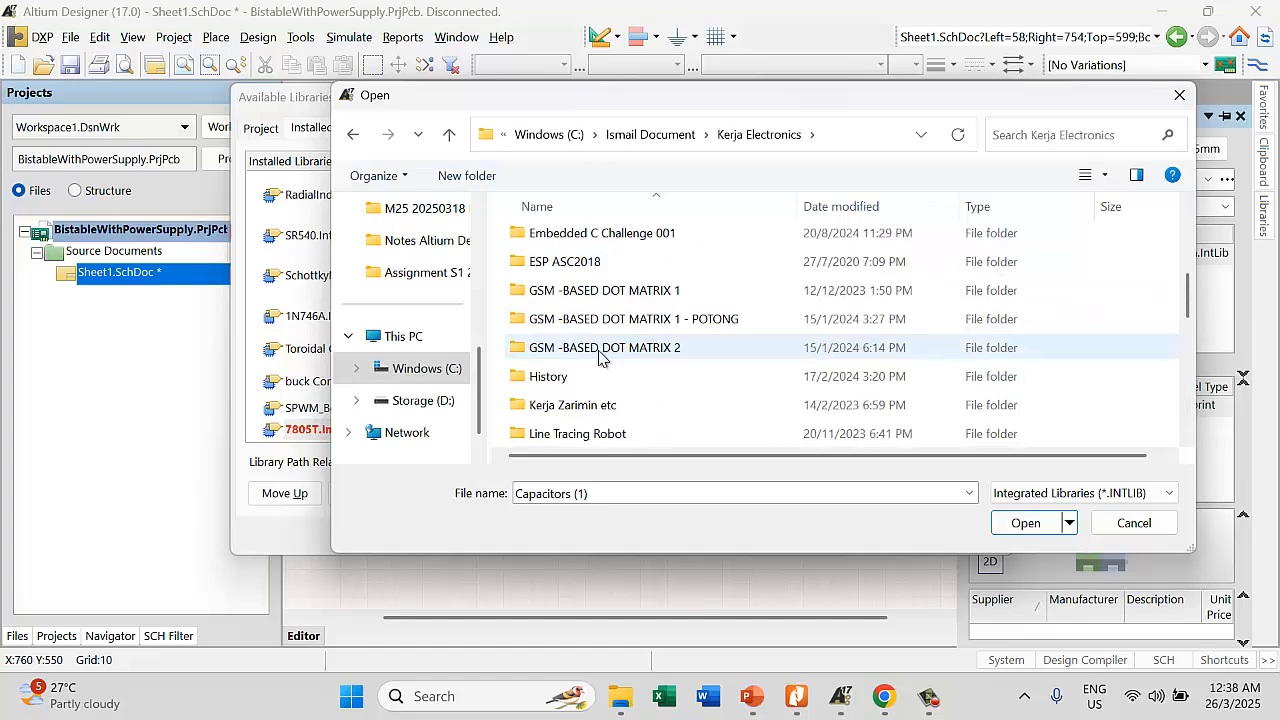
scroll(585, 340, down, 4)
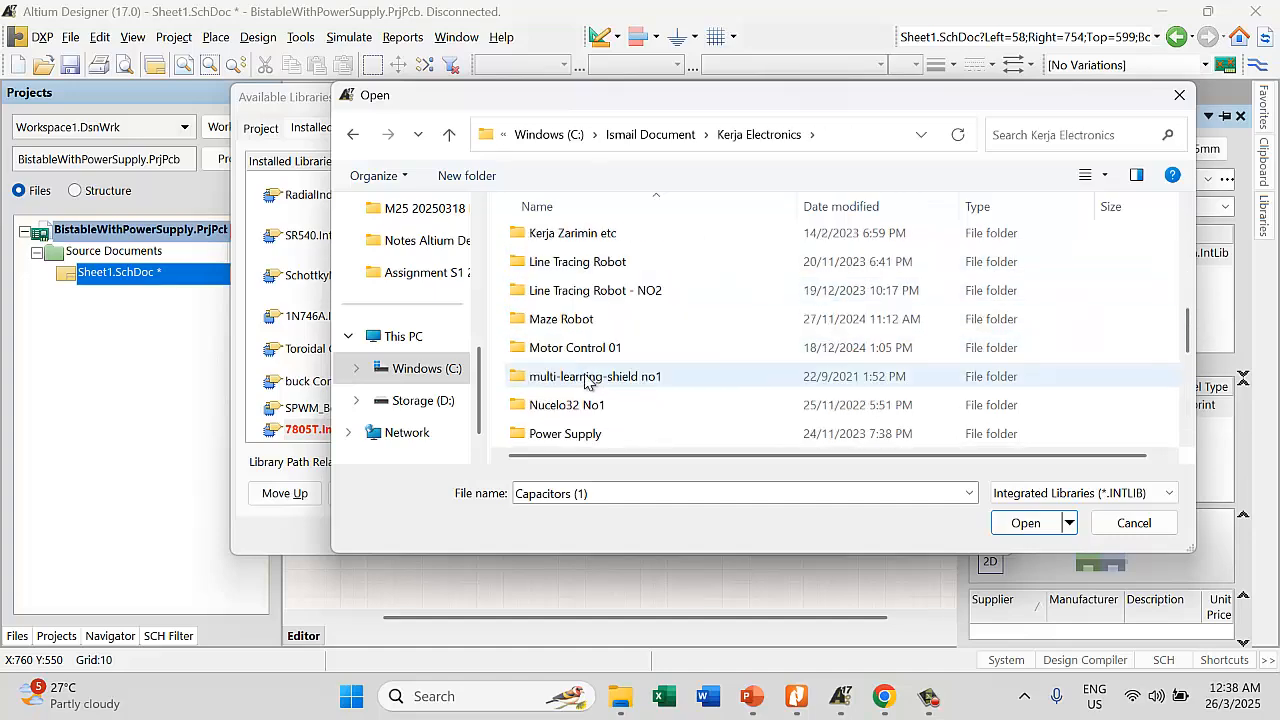
scroll(585, 340, up, 2)
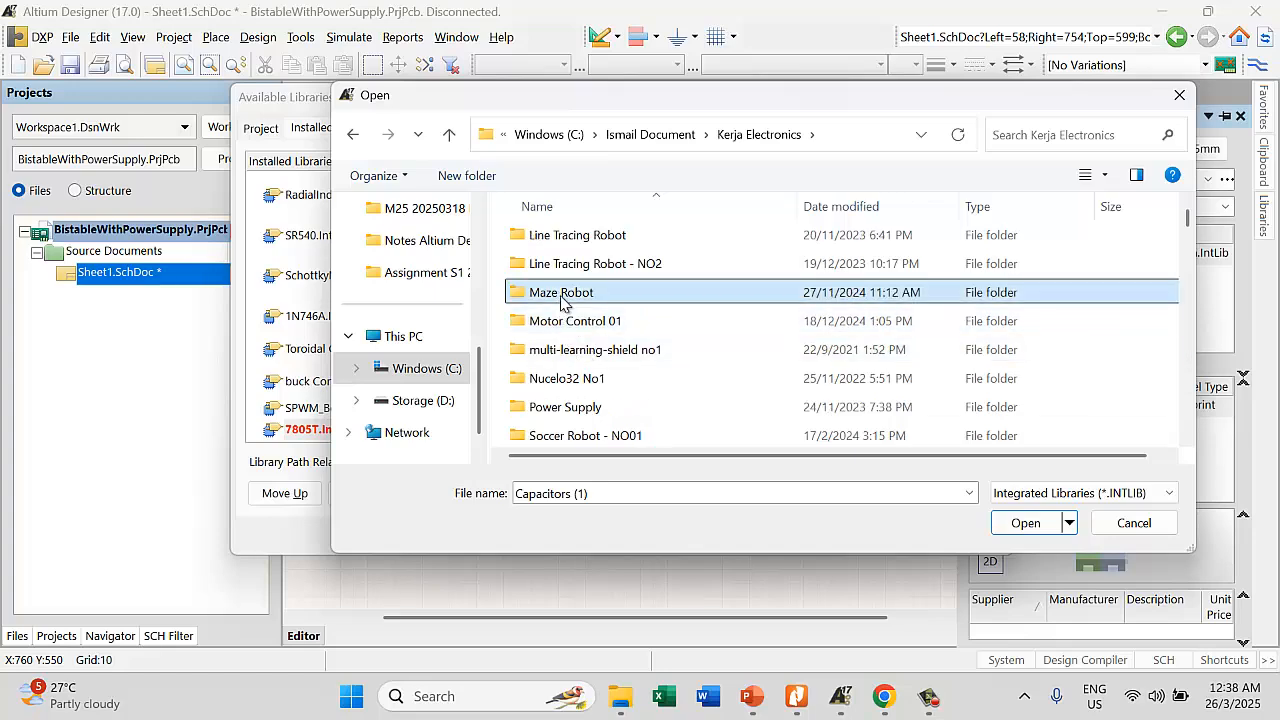
double_click(558, 292)
Find the 7805T folder inside Maze Robot and open it
scroll(575, 340, down, 10)
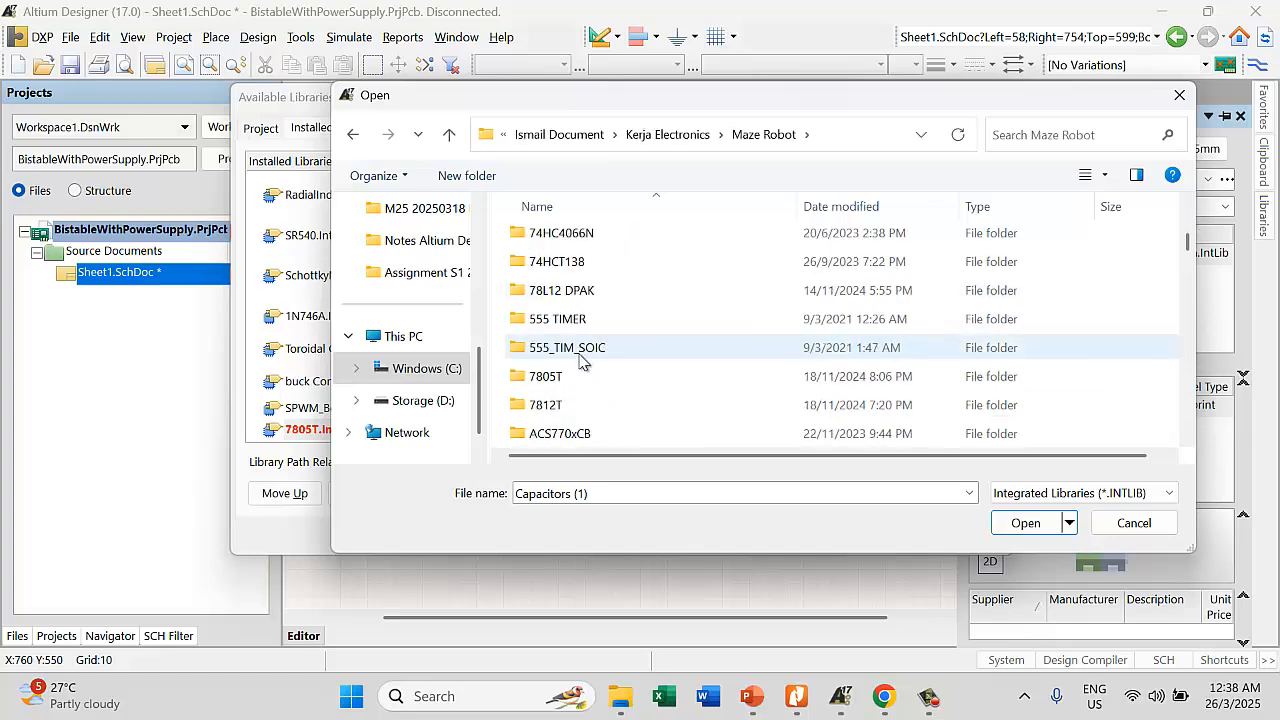
scroll(578, 350, up, 2)
scroll(575, 340, up, 2)
scroll(572, 330, down, 6)
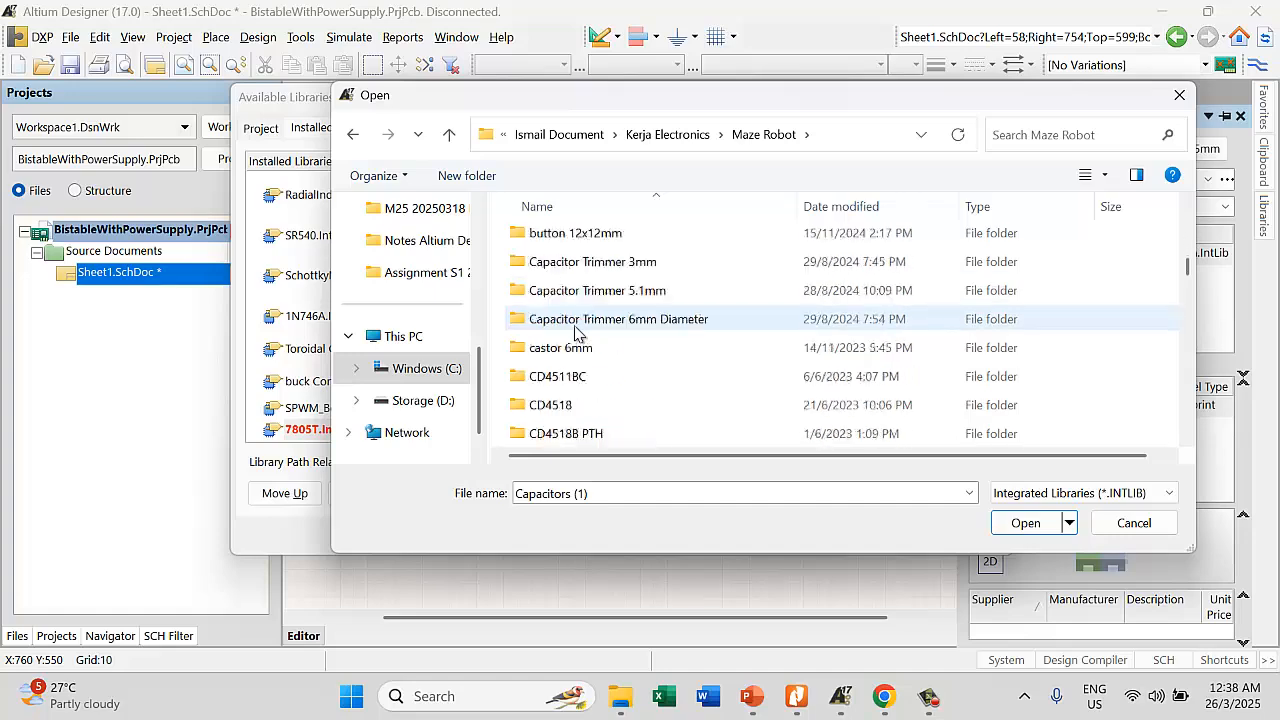
scroll(575, 332, up, 4)
scroll(575, 334, up, 7)
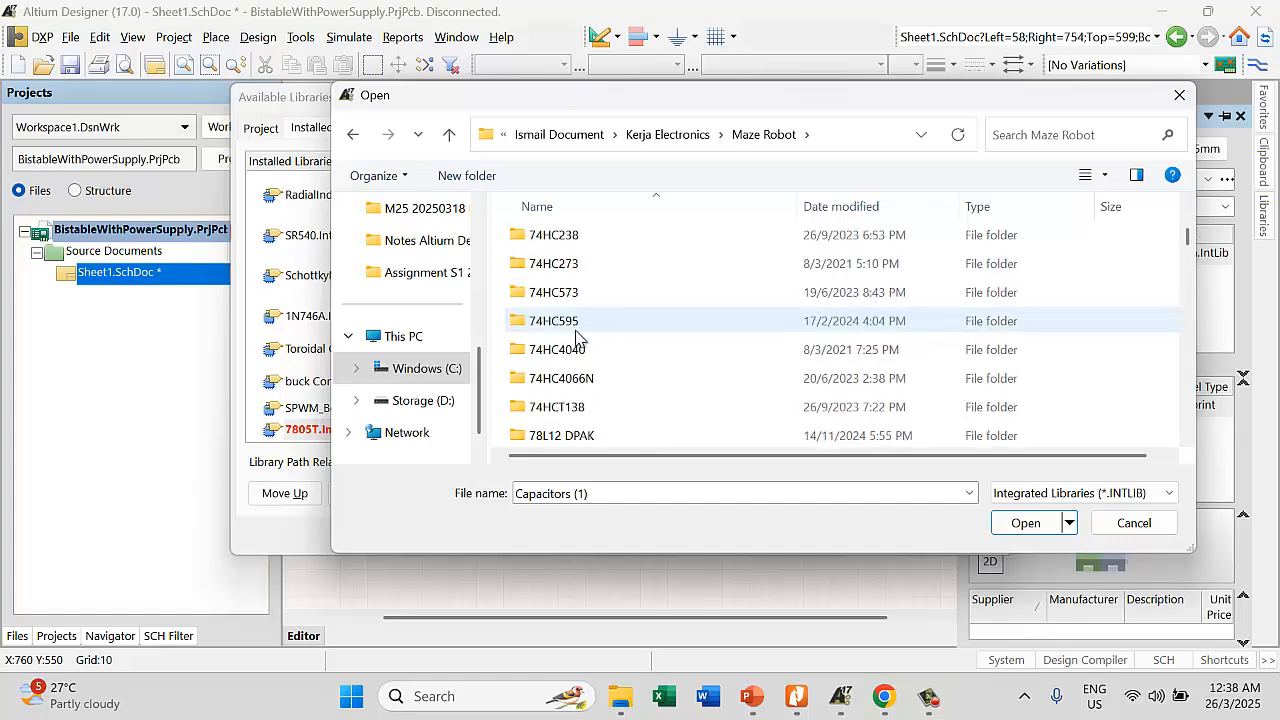
scroll(575, 390, down, 3)
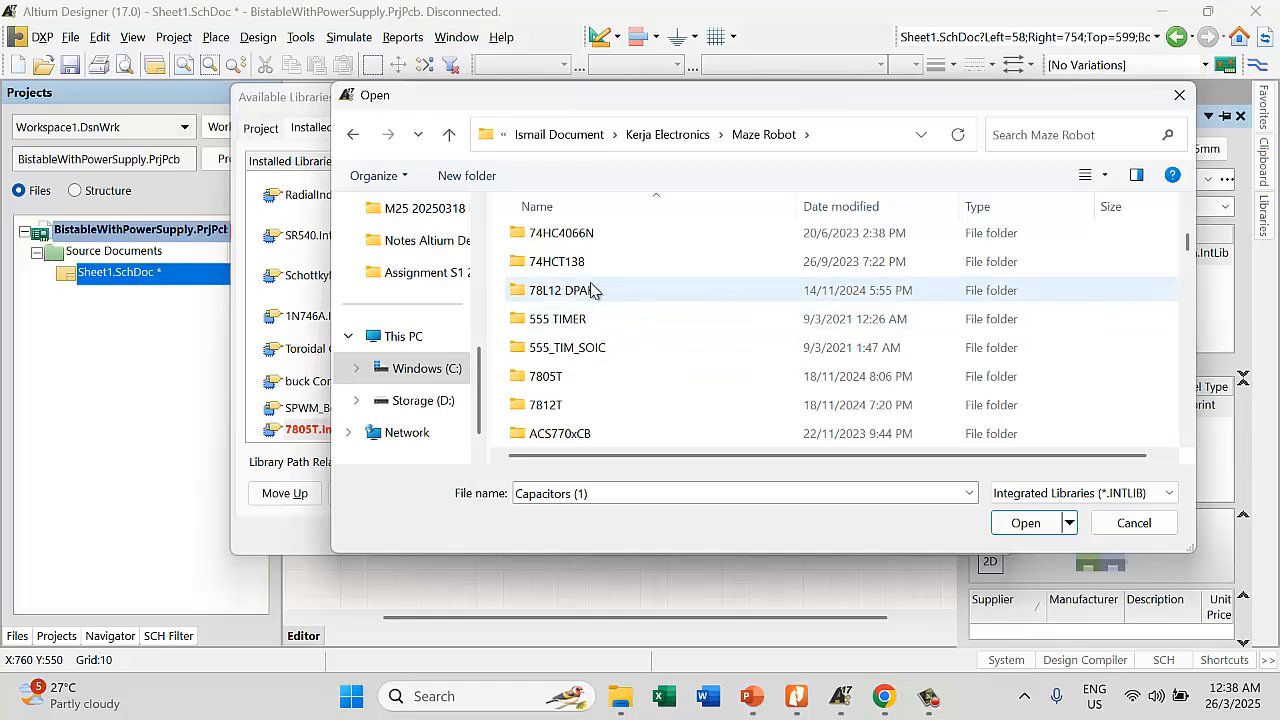
scroll(593, 289, up, 3)
scroll(580, 297, up, 4)
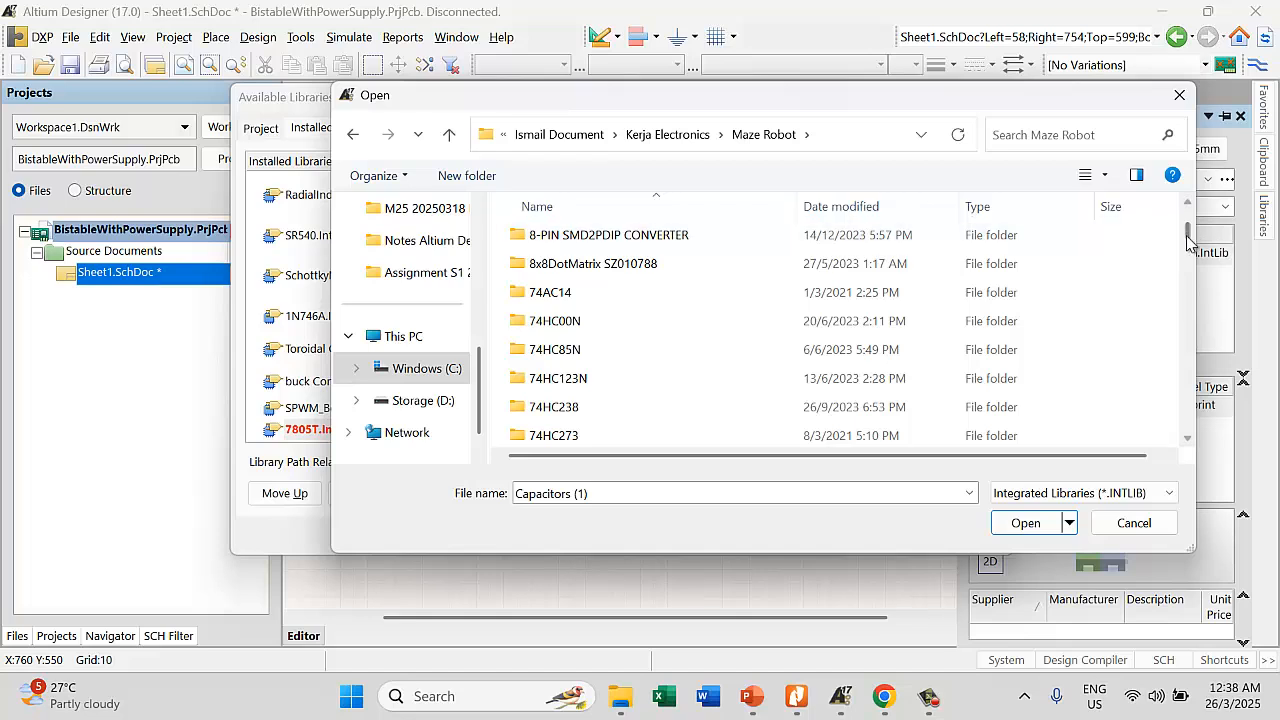
drag(1188, 244, 1190, 253)
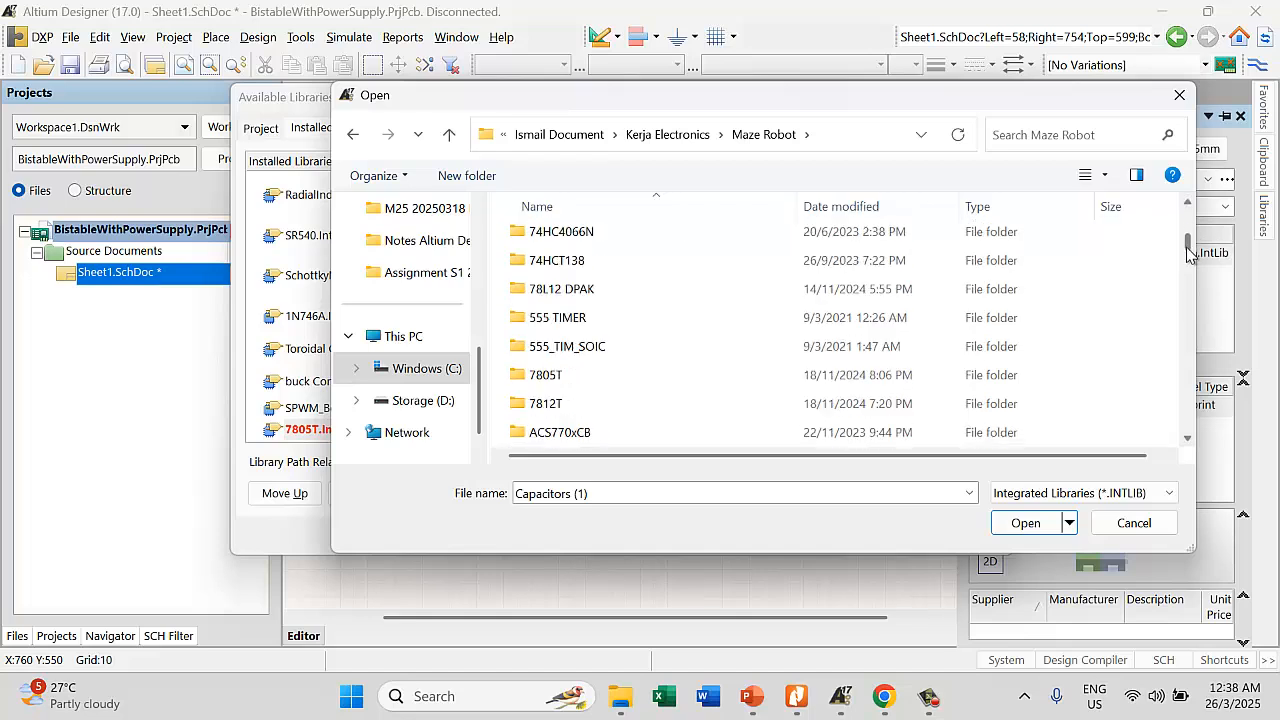
double_click(605, 375)
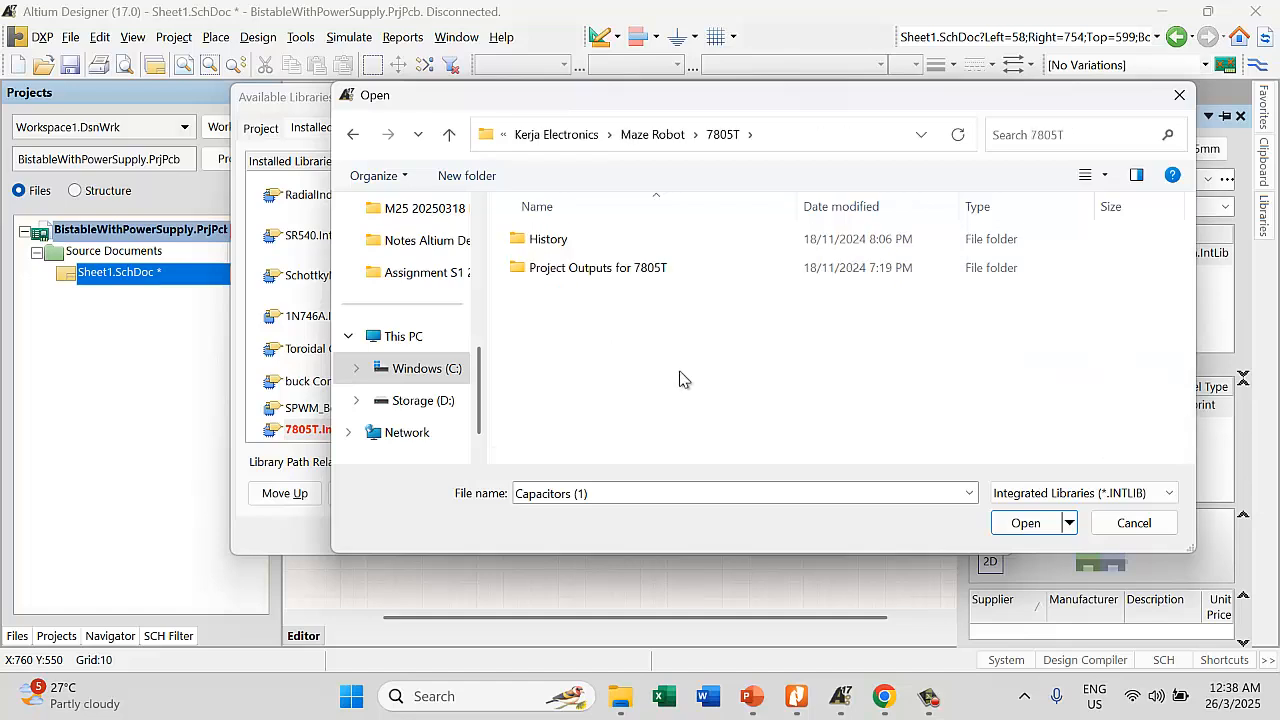
Install the 7805T integrated library from the Project Outputs for 7805T folder
double_click(628, 270)
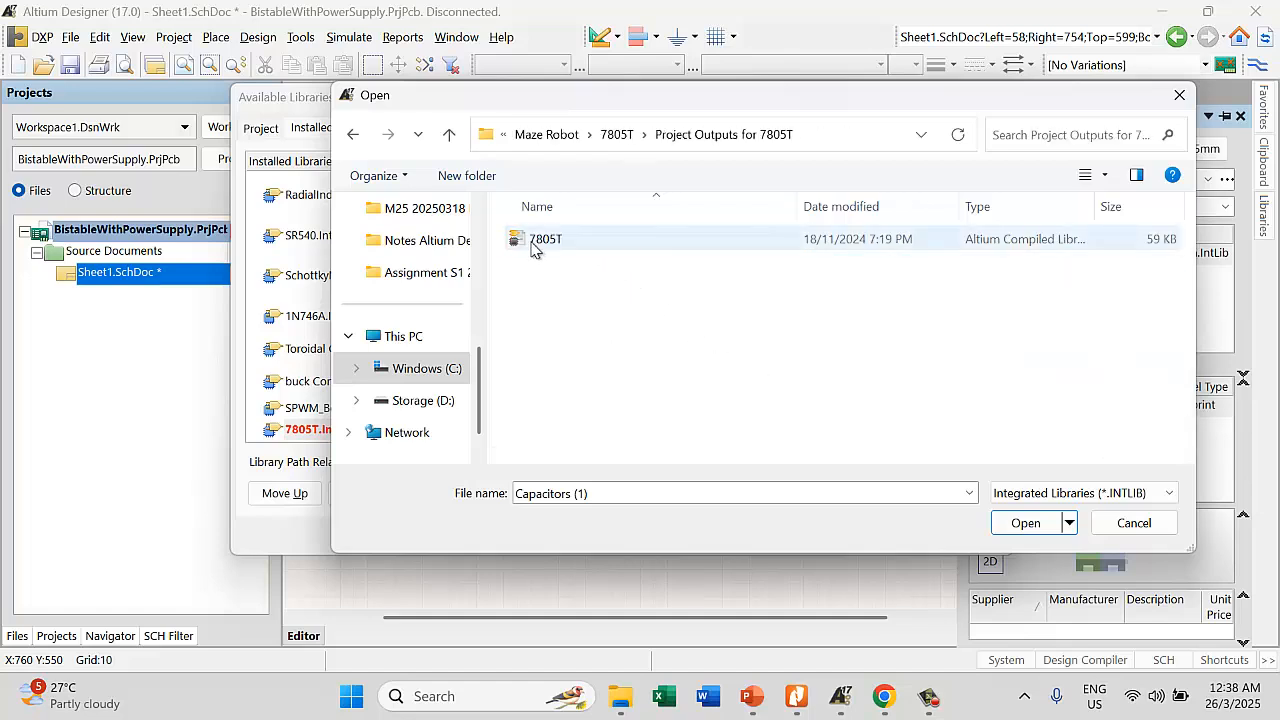
click(560, 240)
click(1023, 525)
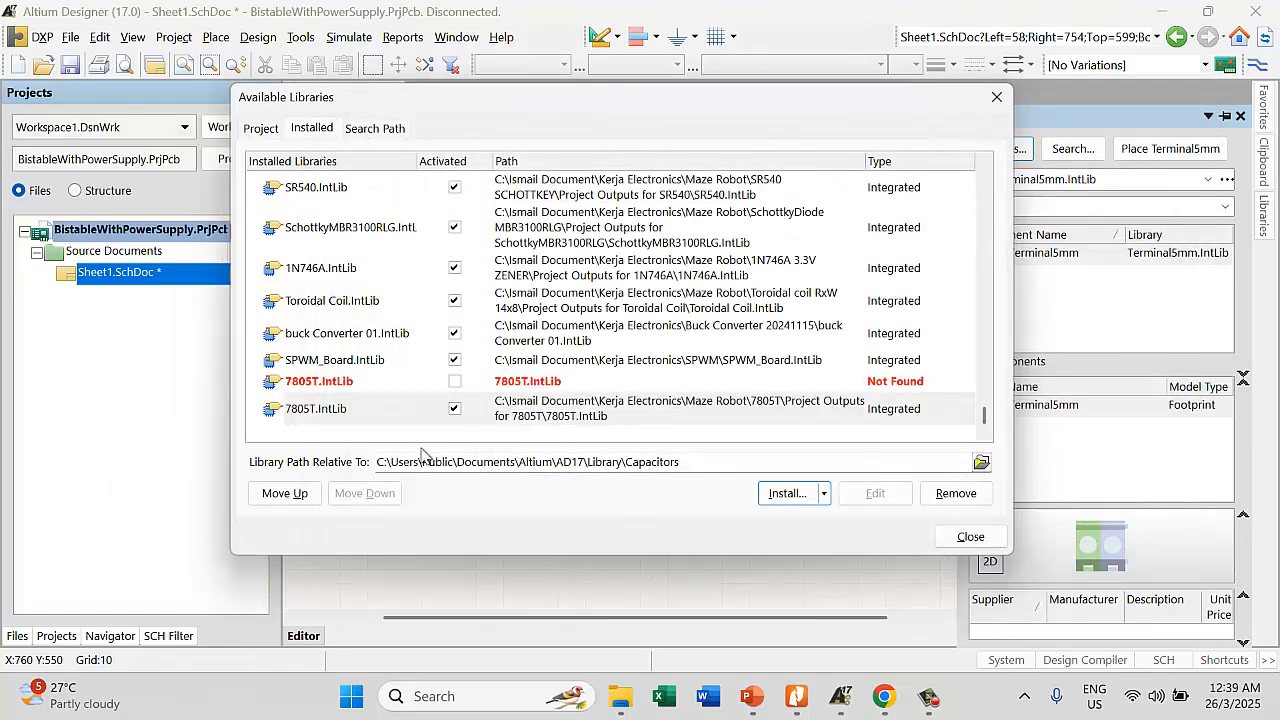
Remove the Not Found 7805T.IntLib entry from the installed libraries, check the rest of the list and close it
click(422, 385)
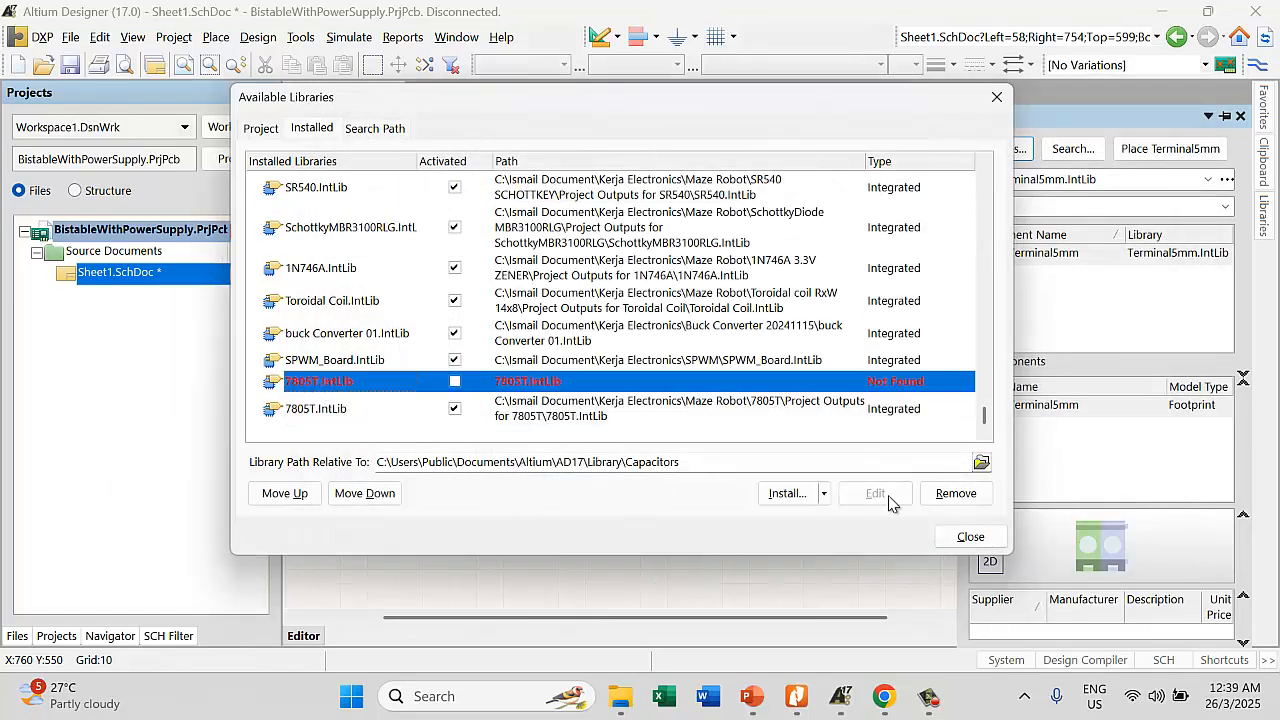
click(953, 493)
scroll(557, 287, down, 3)
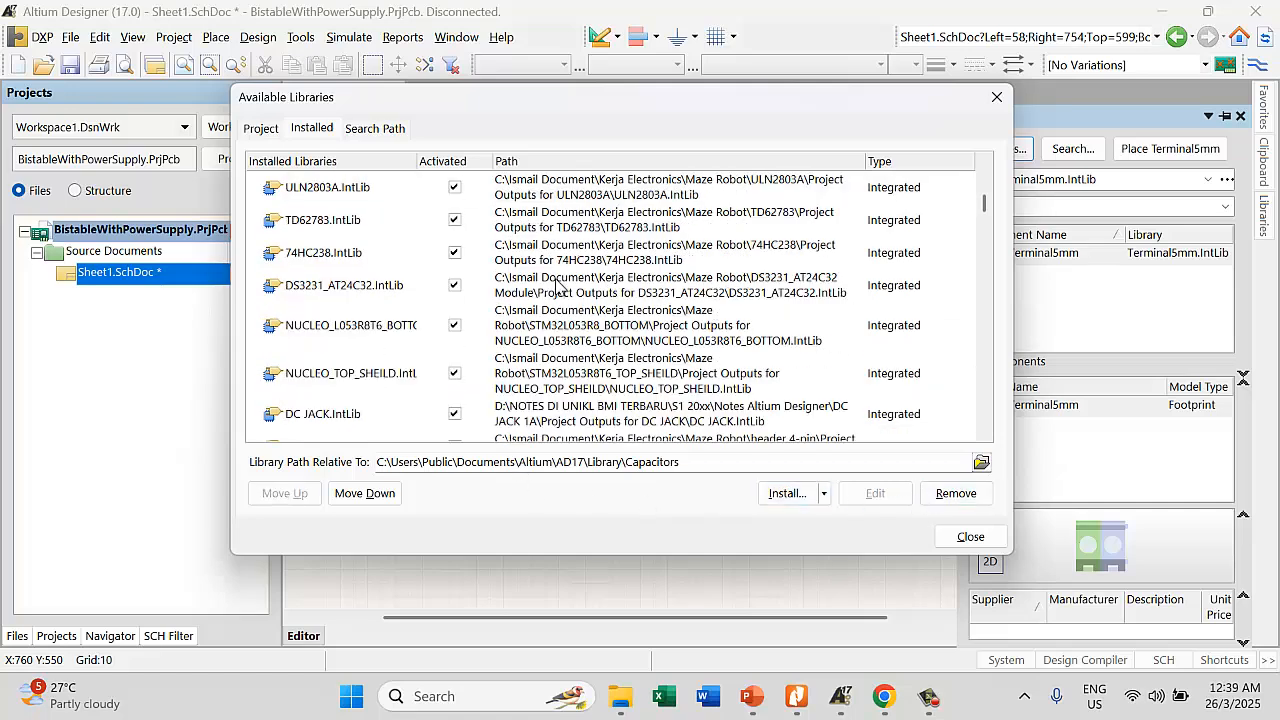
scroll(557, 287, down, 15)
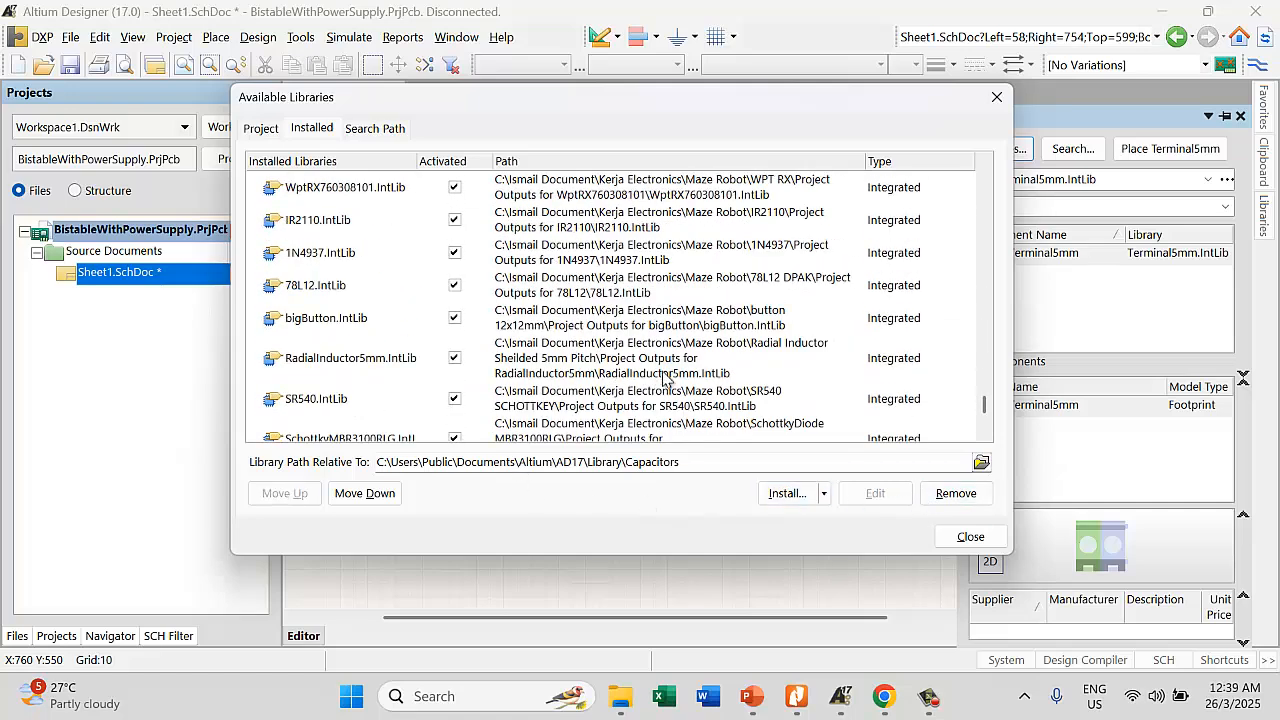
scroll(664, 378, down, 3)
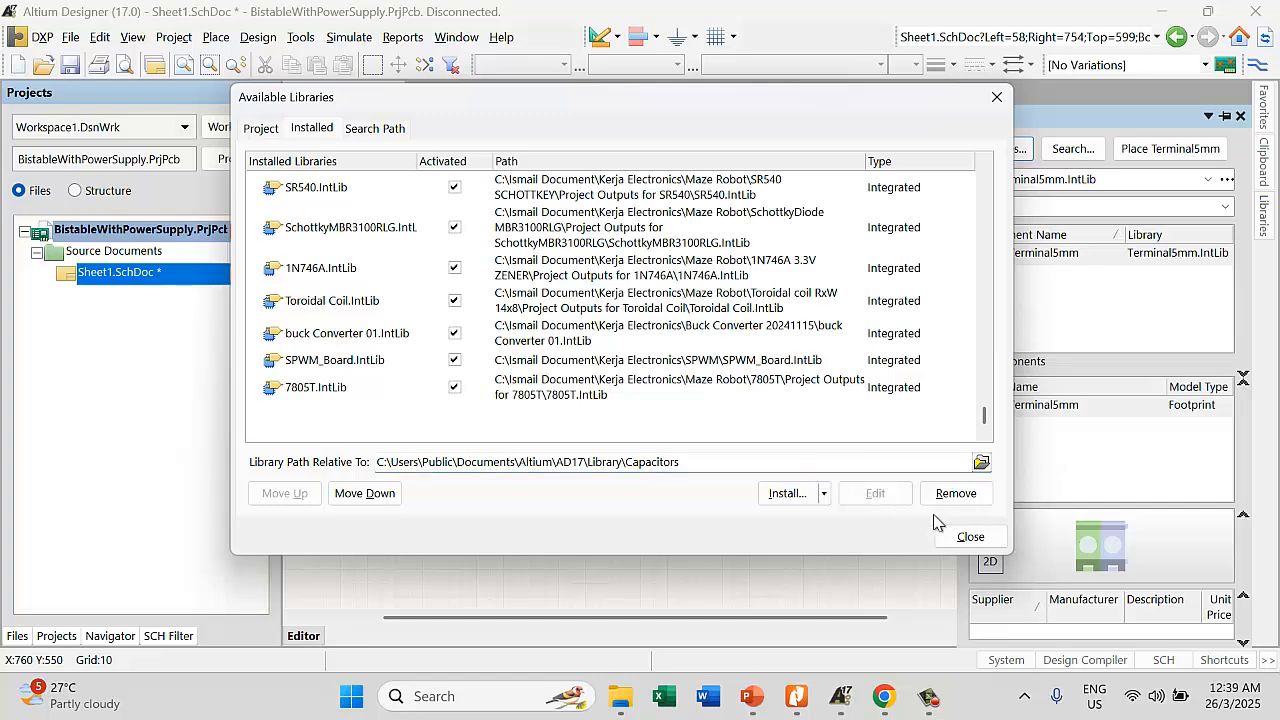
click(969, 538)
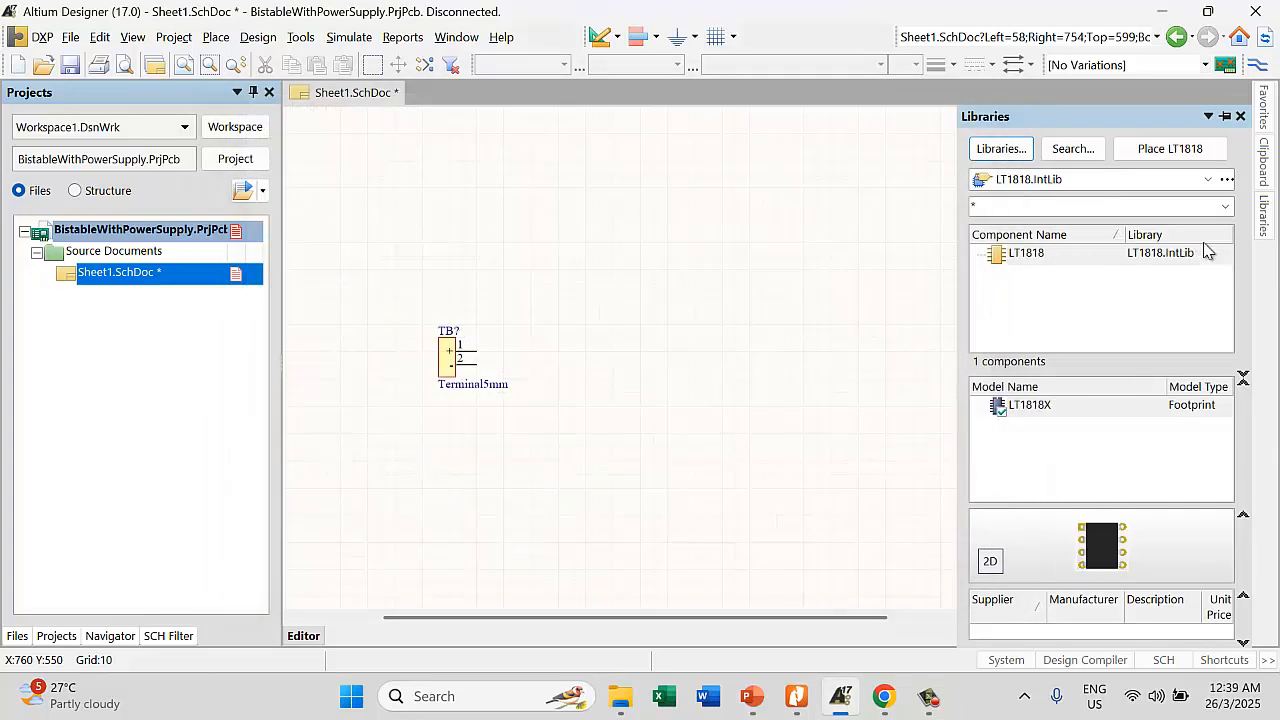
Place one 7805T regulator from 7805T.IntLib on the schematic, to the right of the Terminal5mm block
click(1208, 180)
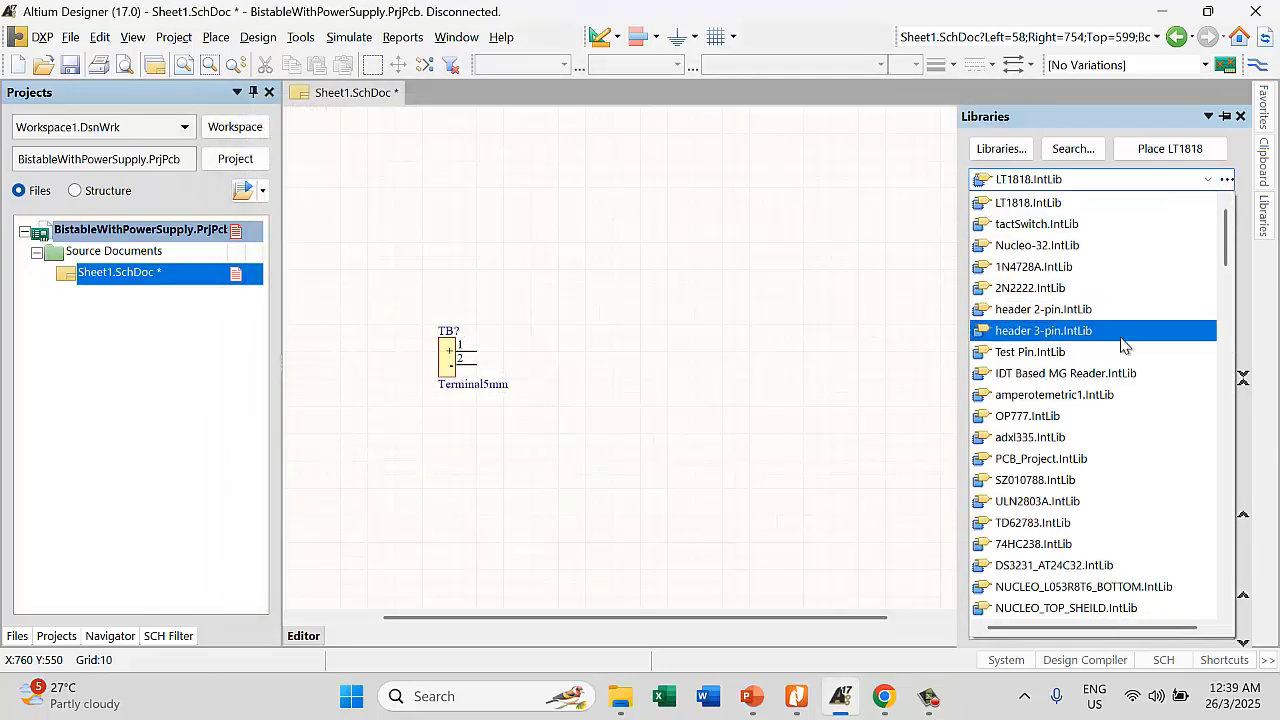
scroll(1120, 500, down, 5)
scroll(1080, 580, down, 15)
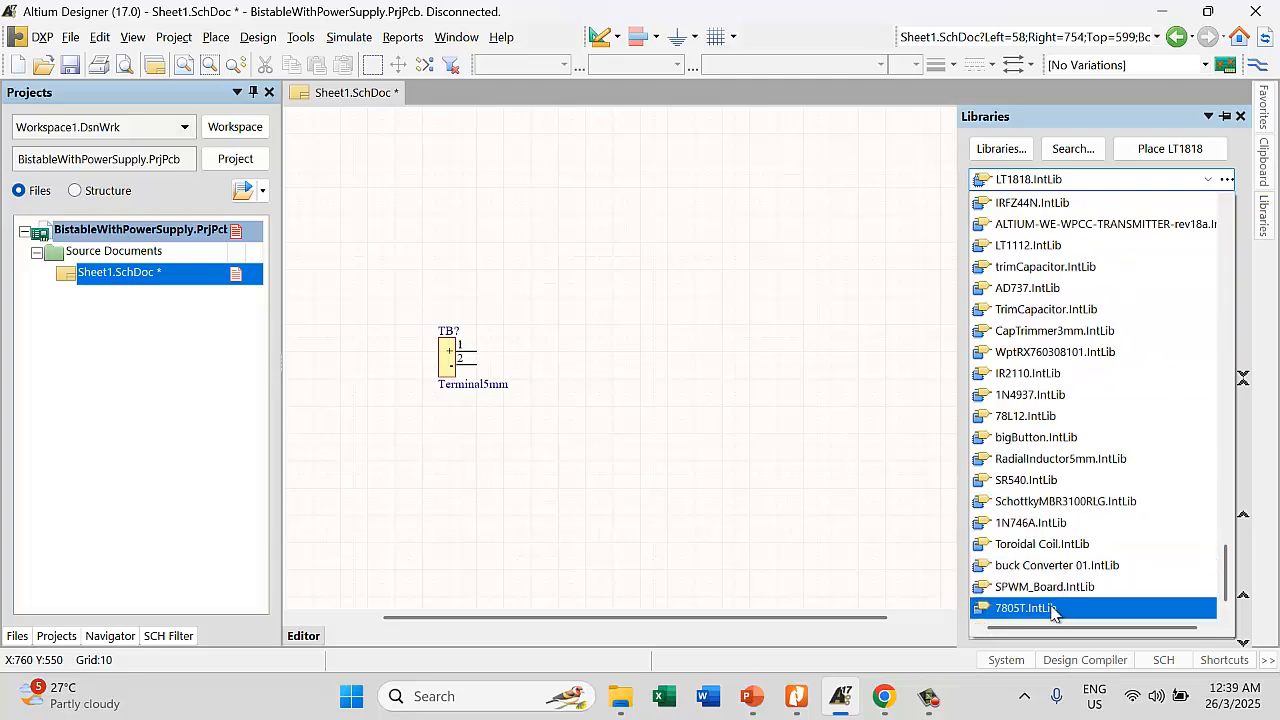
click(1051, 610)
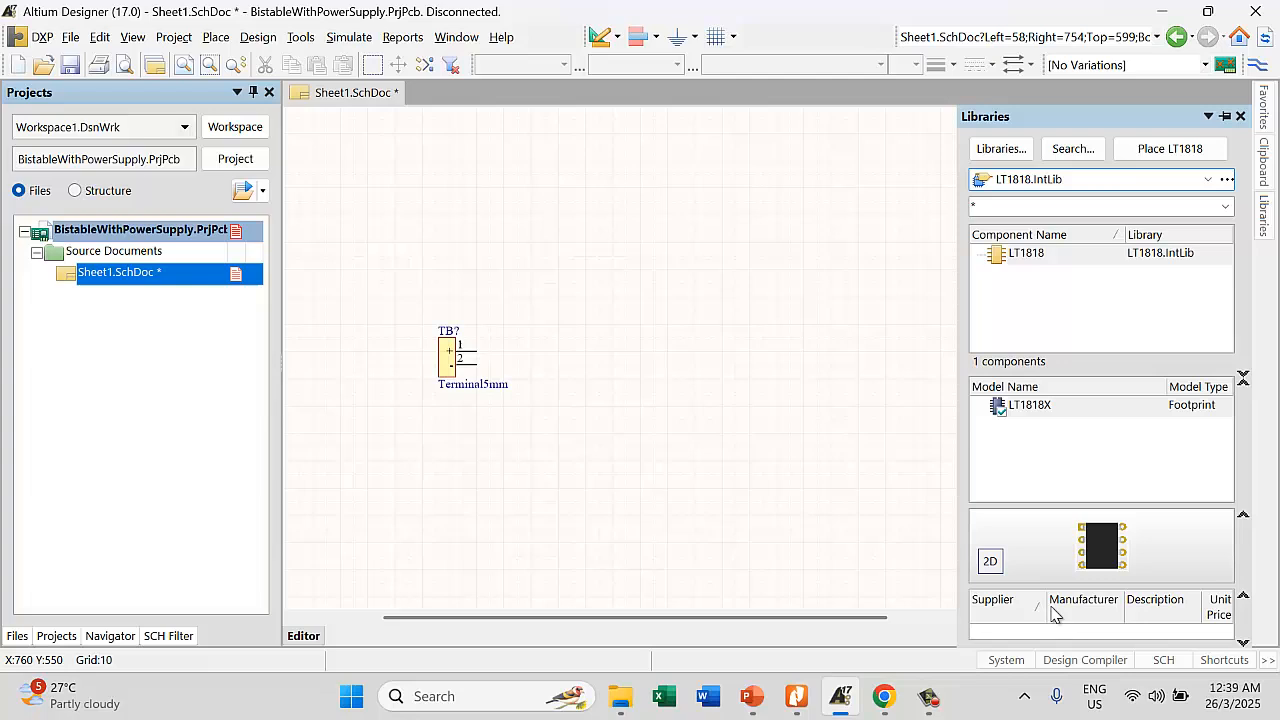
click(1186, 149)
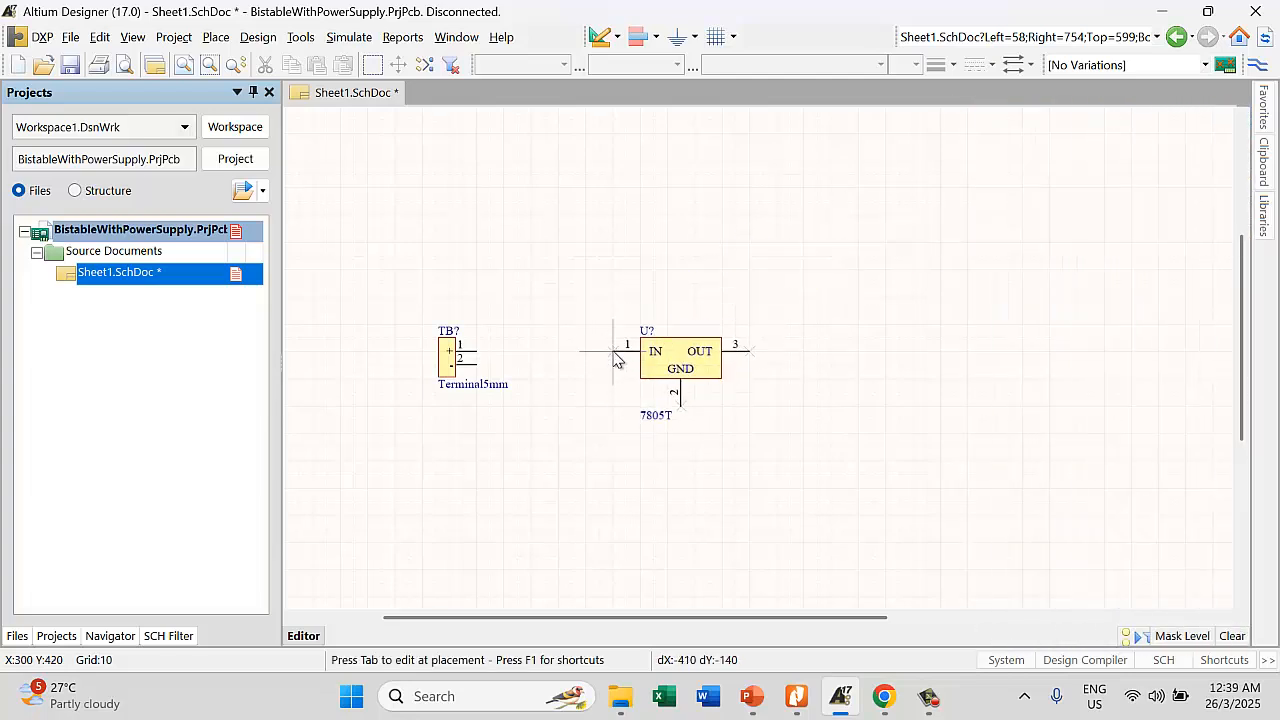
click(617, 358)
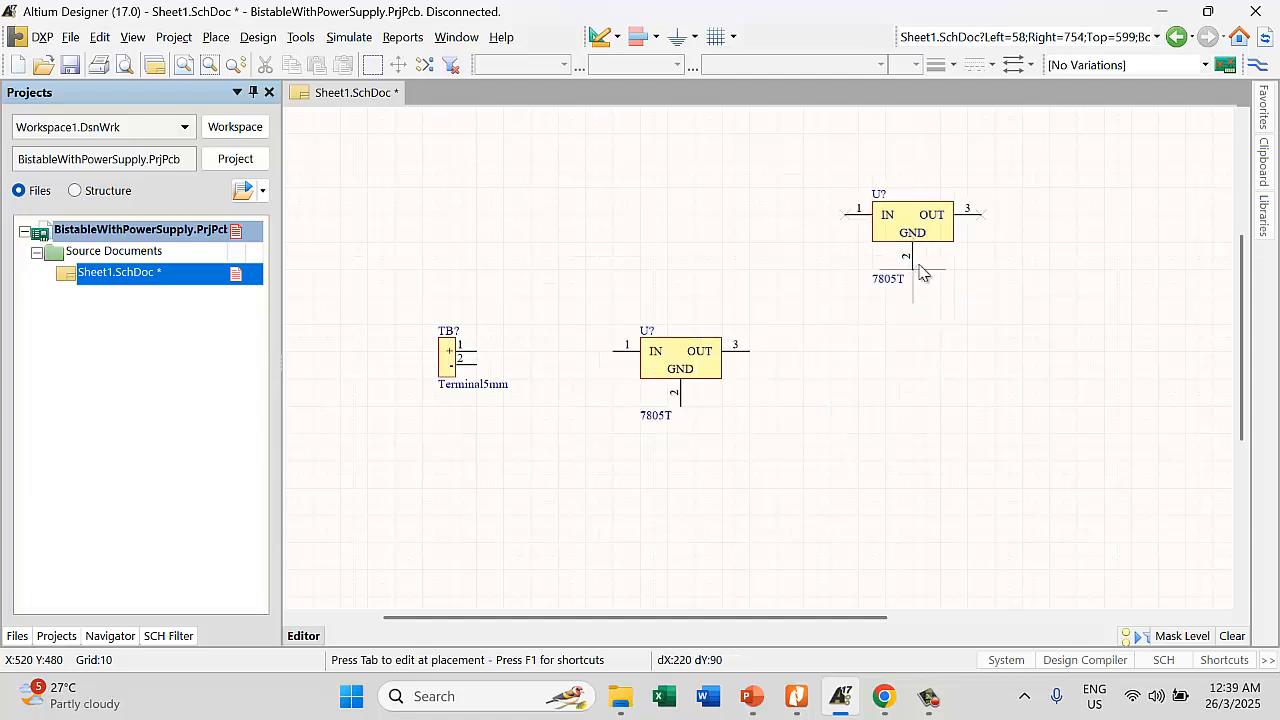
key(Escape)
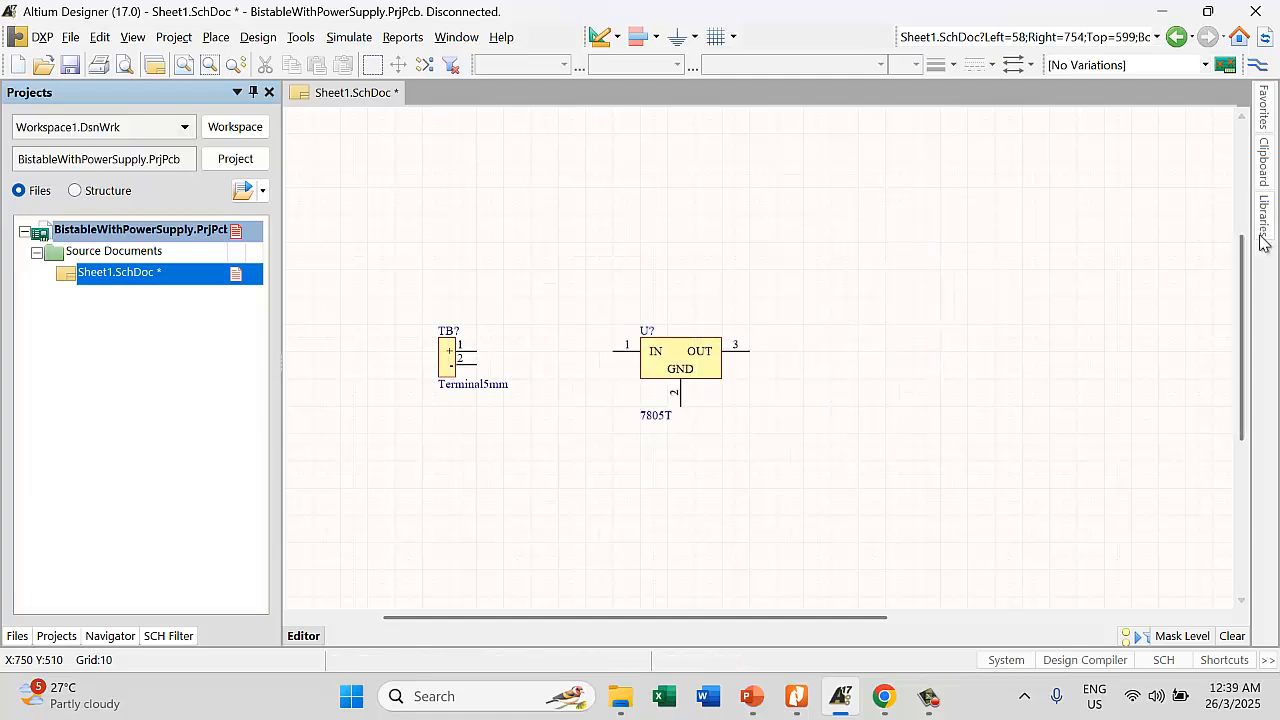
Reopen the installed libraries list, check its last entries and start installing another library from file
mouse_move(1263, 222)
click(1015, 149)
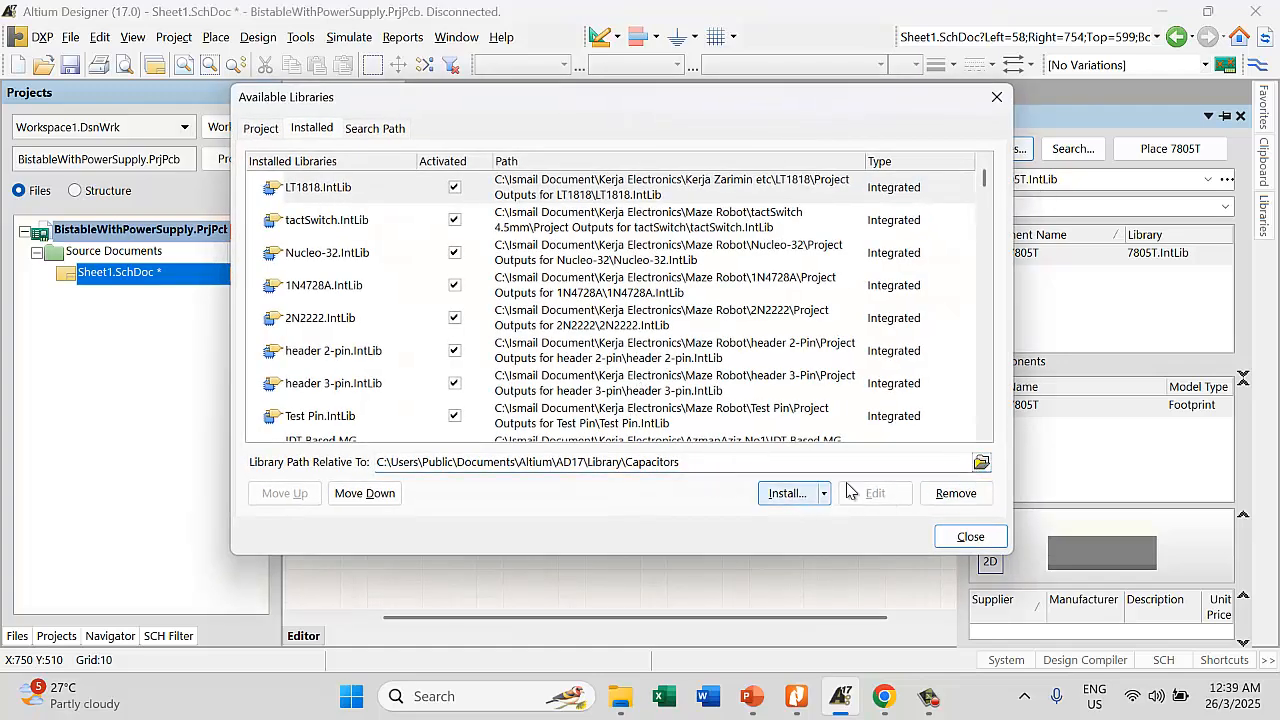
scroll(768, 306, down, 1)
scroll(660, 380, down, 8)
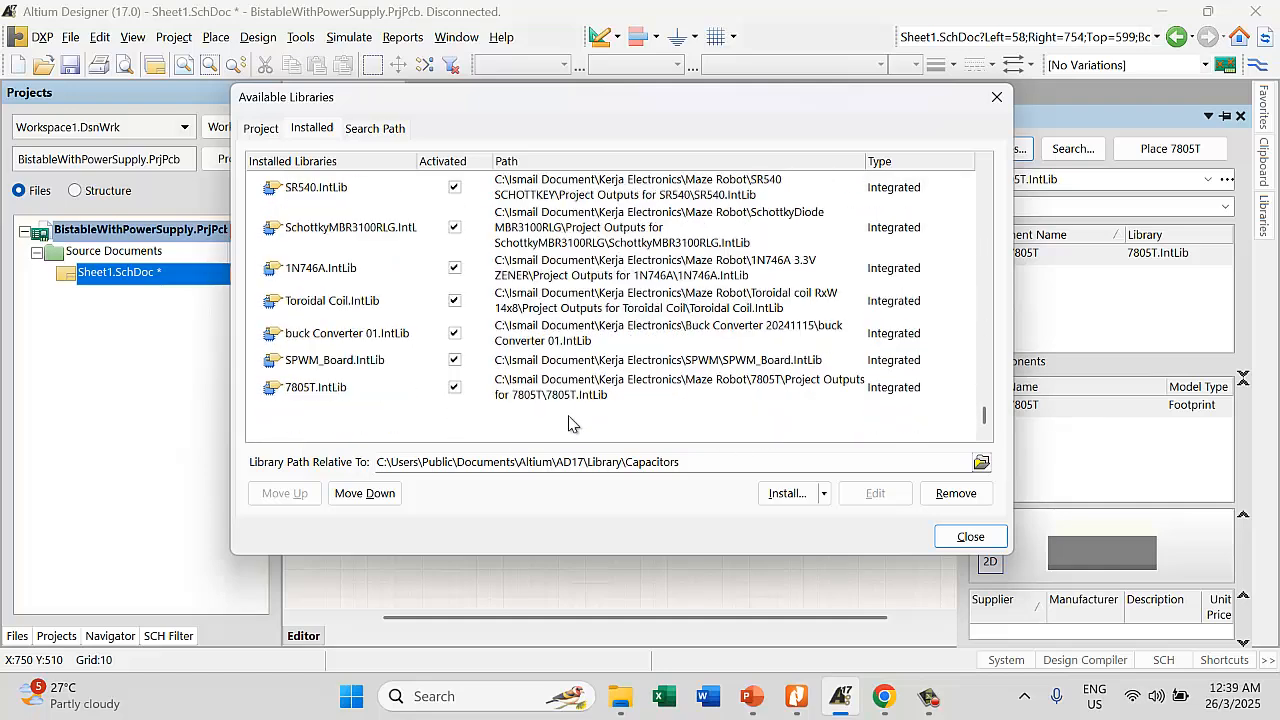
click(806, 503)
click(830, 517)
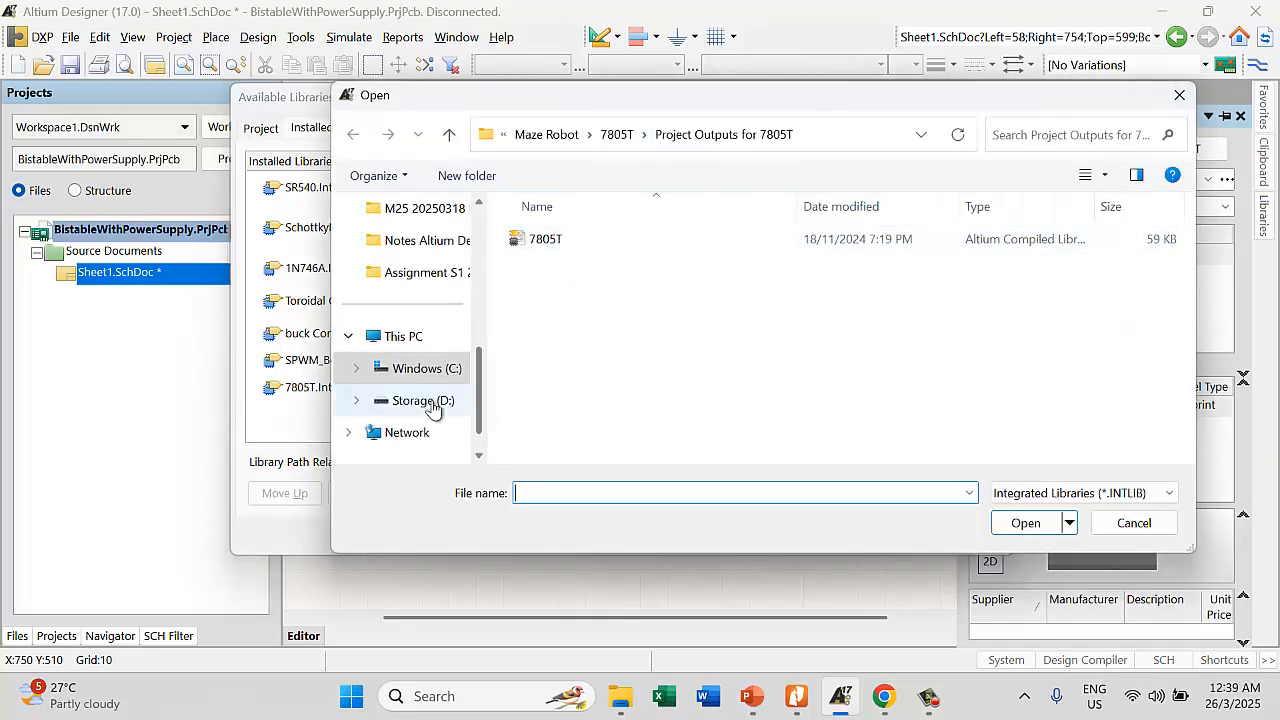
Browse from drive C through Users, Public, Public Documents, Altium and AD17 into the Library folder
click(438, 370)
scroll(585, 370, down, 4)
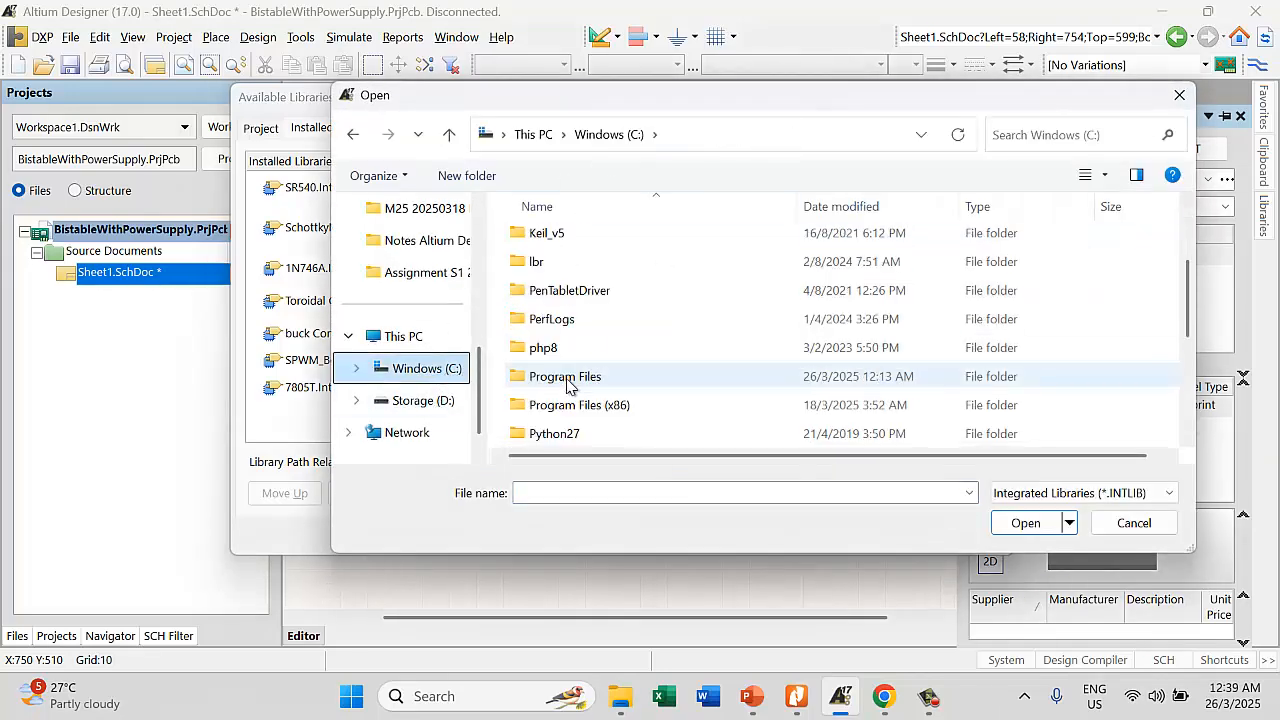
scroll(568, 390, down, 1)
double_click(558, 378)
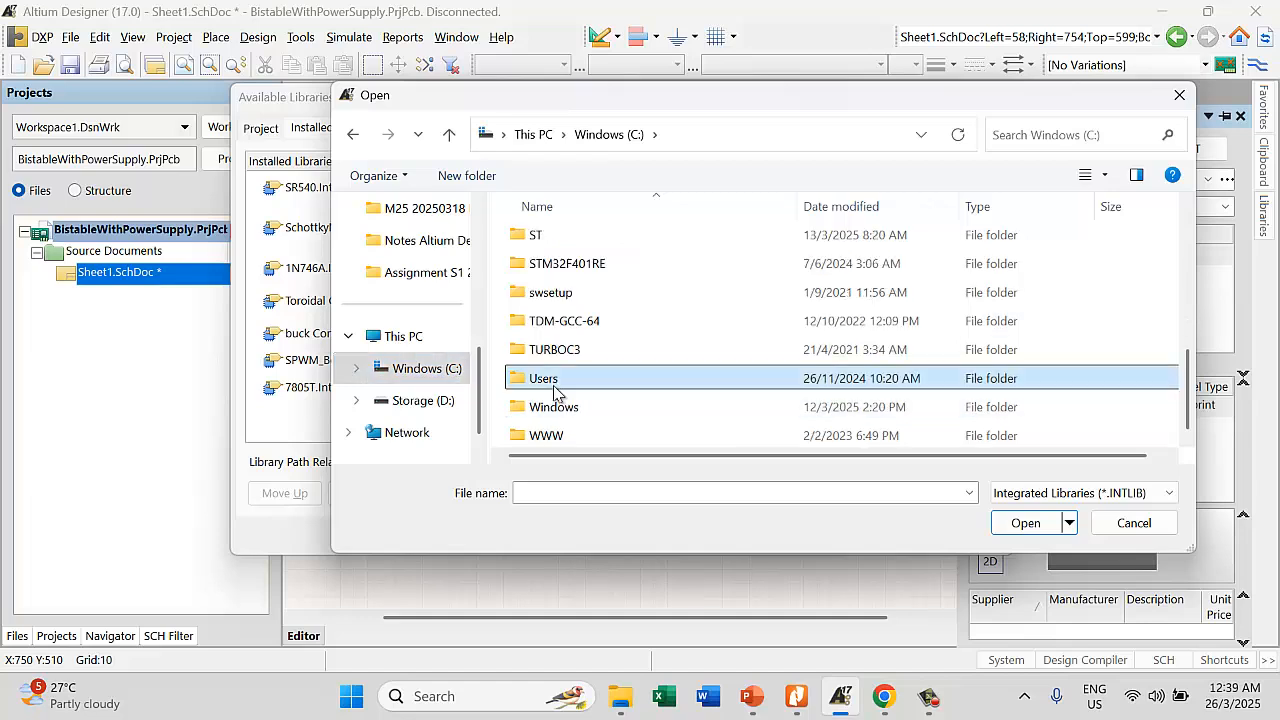
double_click(540, 240)
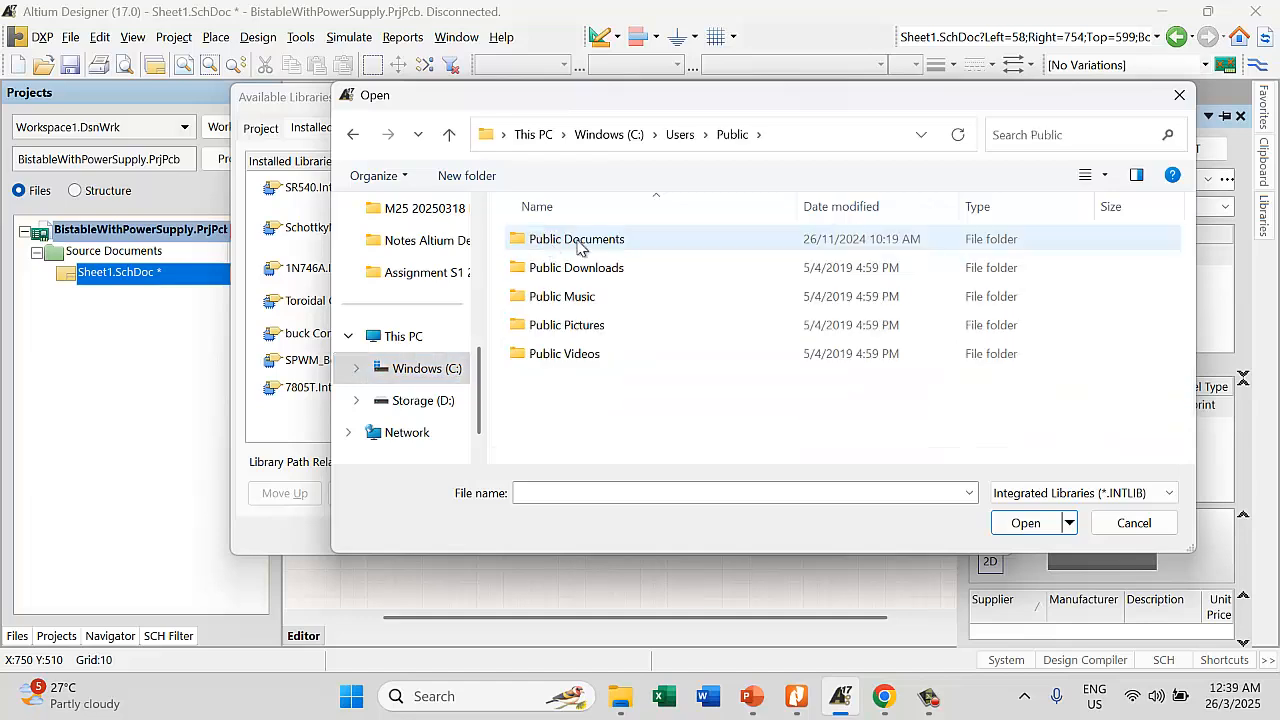
double_click(578, 242)
double_click(551, 243)
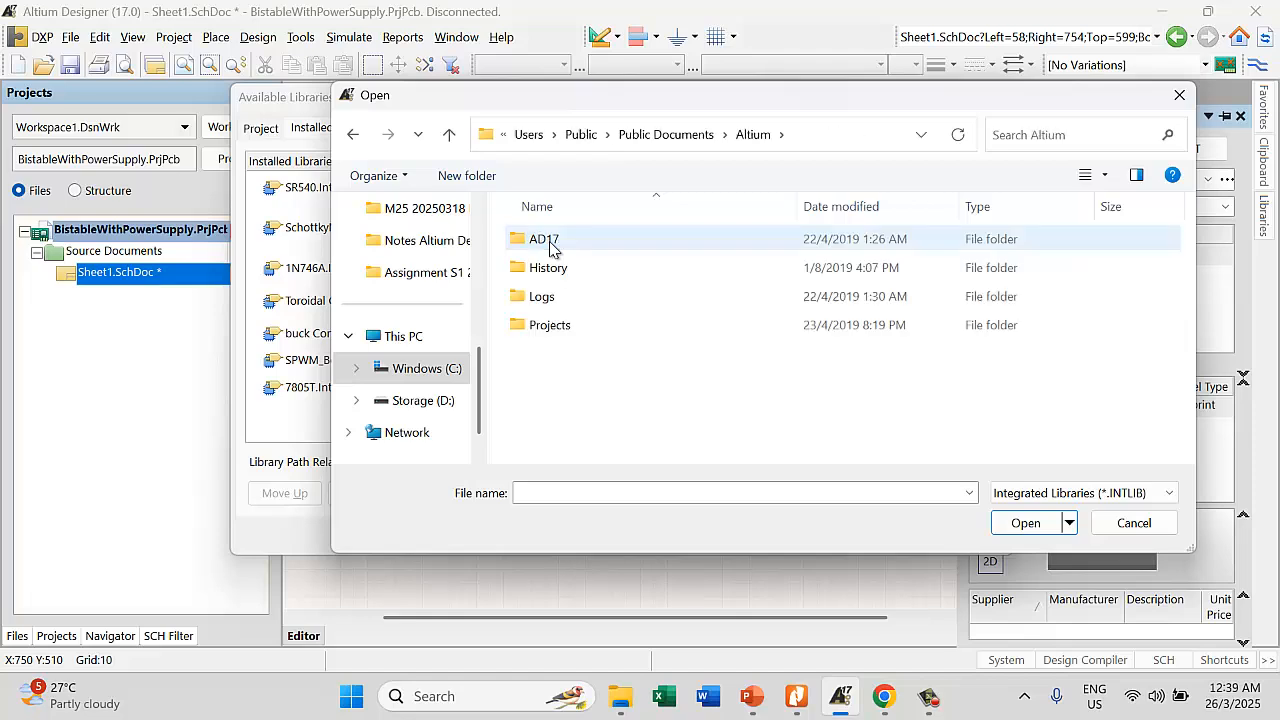
double_click(551, 243)
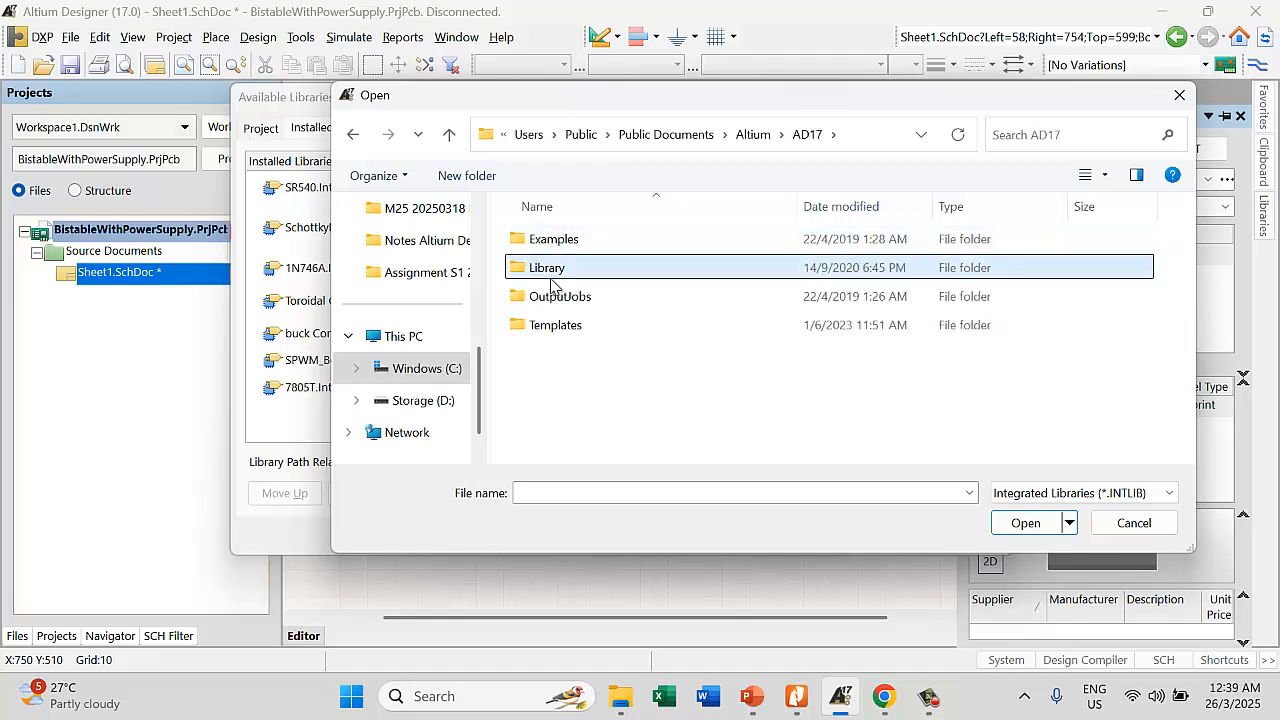
double_click(548, 270)
Select the Capacitors (1) integrated library in the Capacitors folder and install it
scroll(558, 370, down, 12)
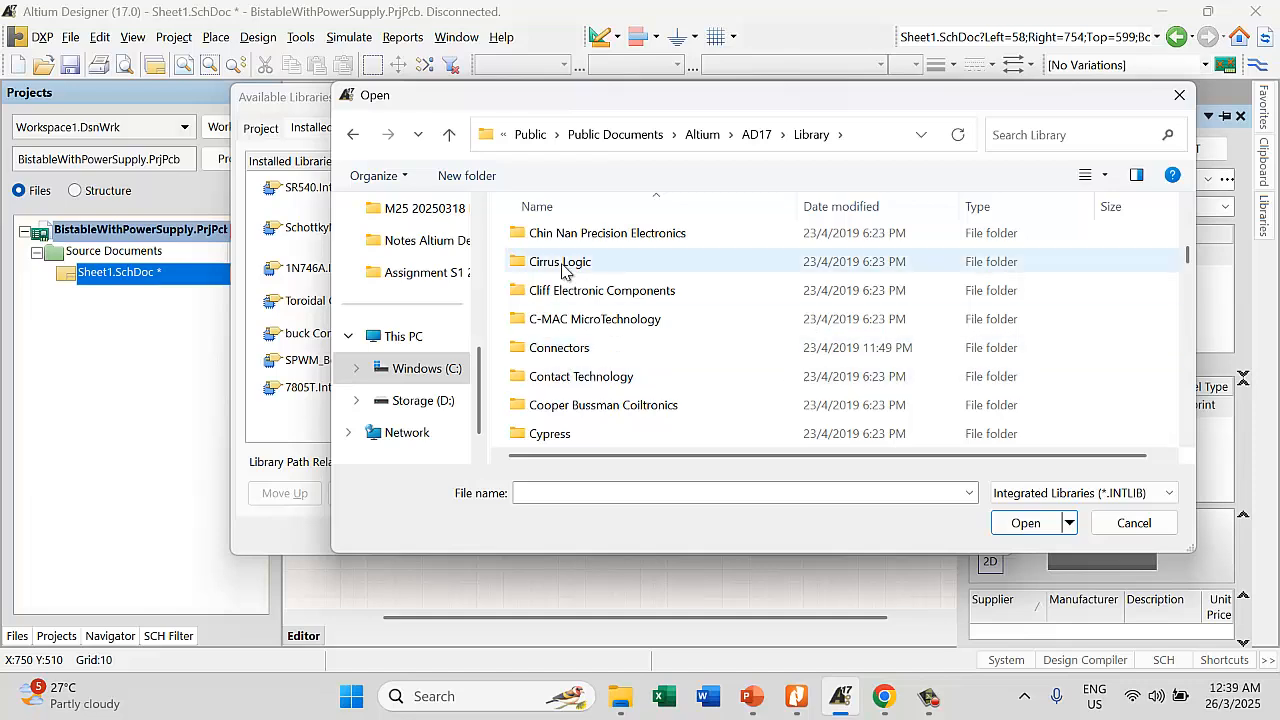
scroll(562, 240, up, 2)
click(555, 322)
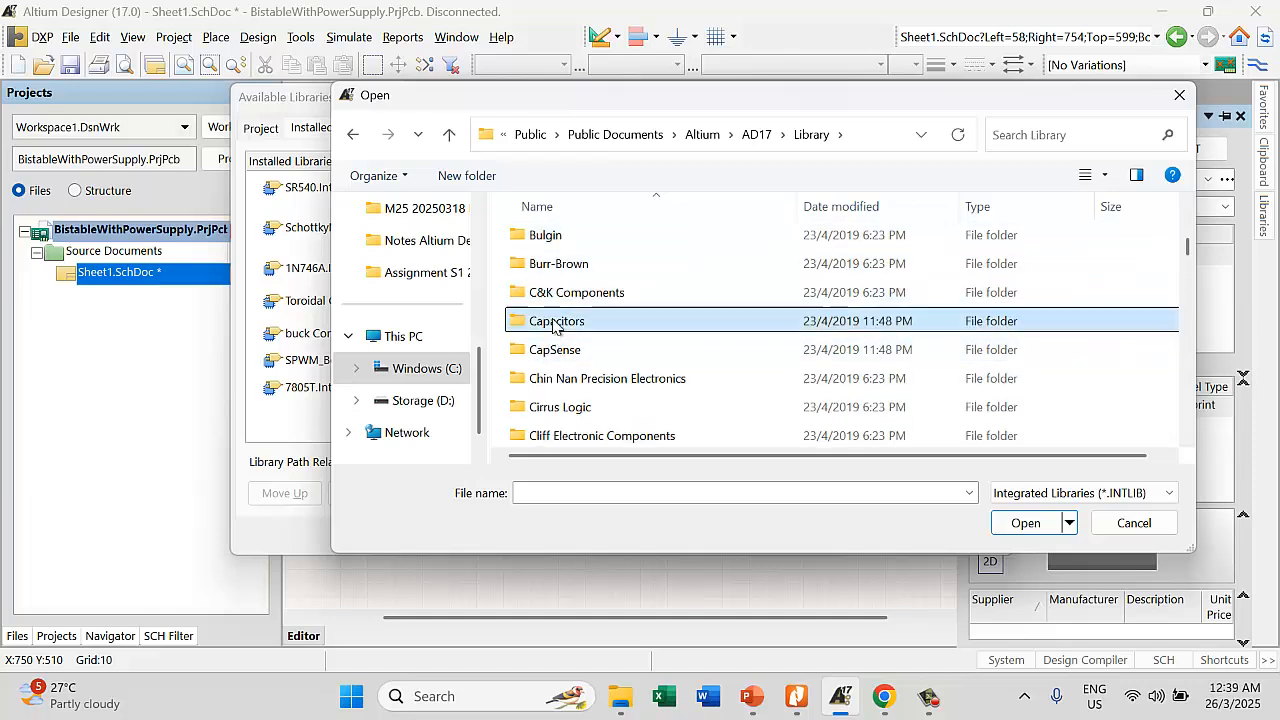
double_click(555, 321)
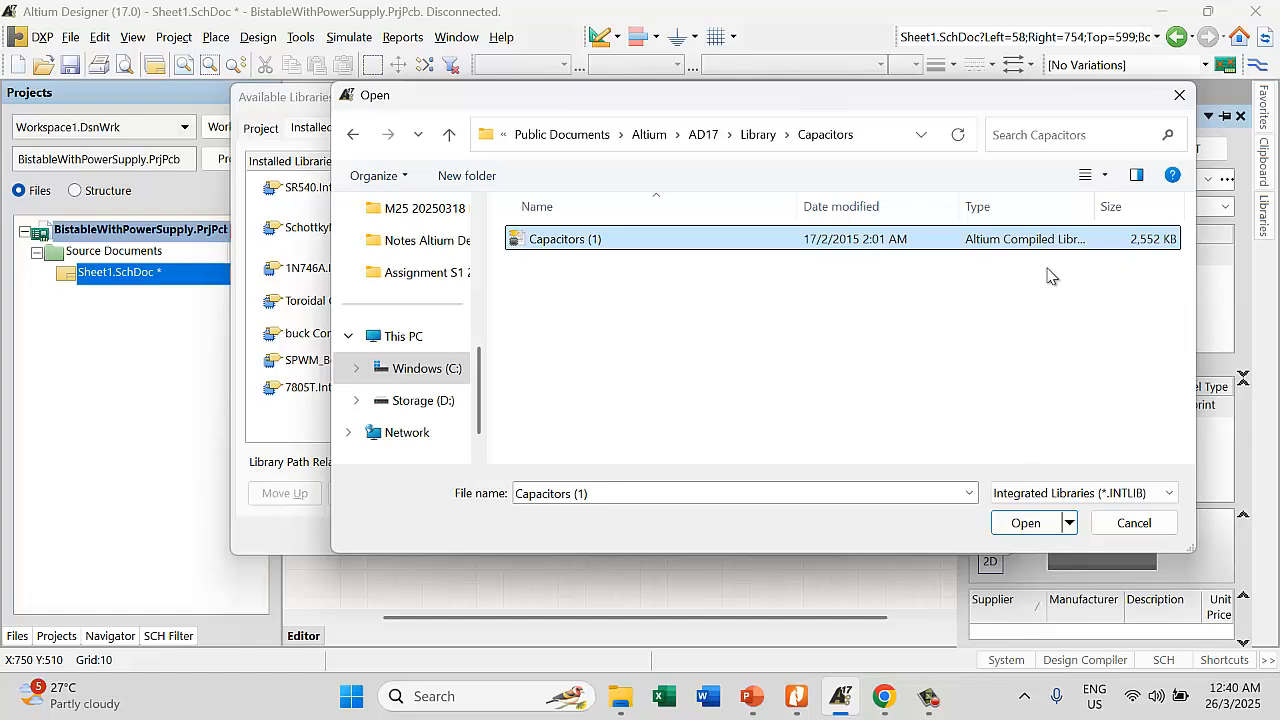
click(1025, 522)
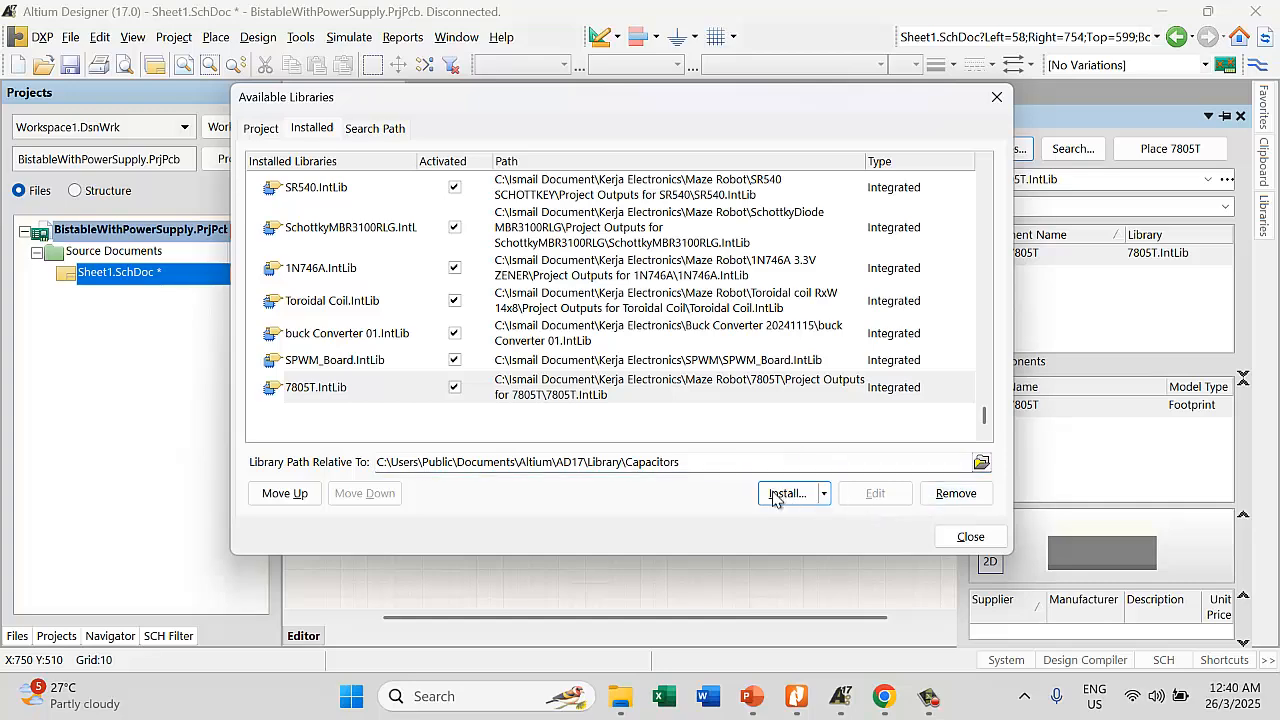
Look for the capacitor library in the installed libraries list and try again to install Capacitors (1) from file
scroll(590, 370, up, 12)
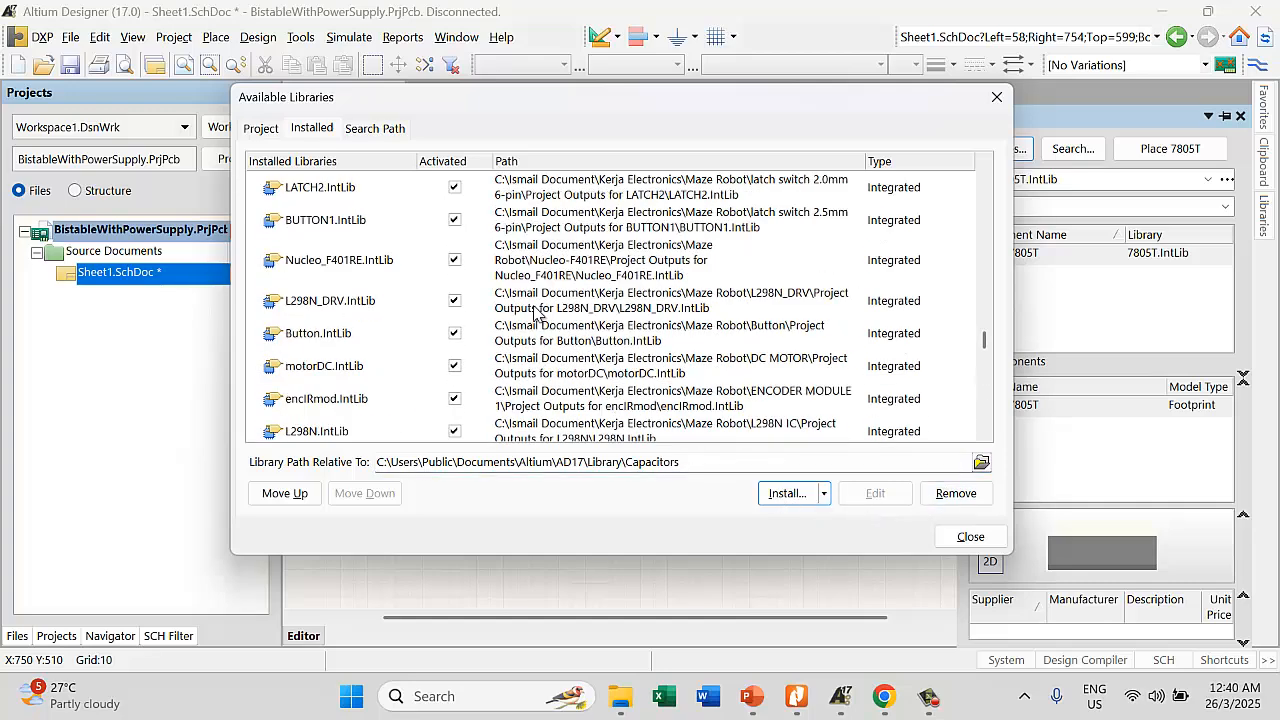
scroll(533, 316, up, 6)
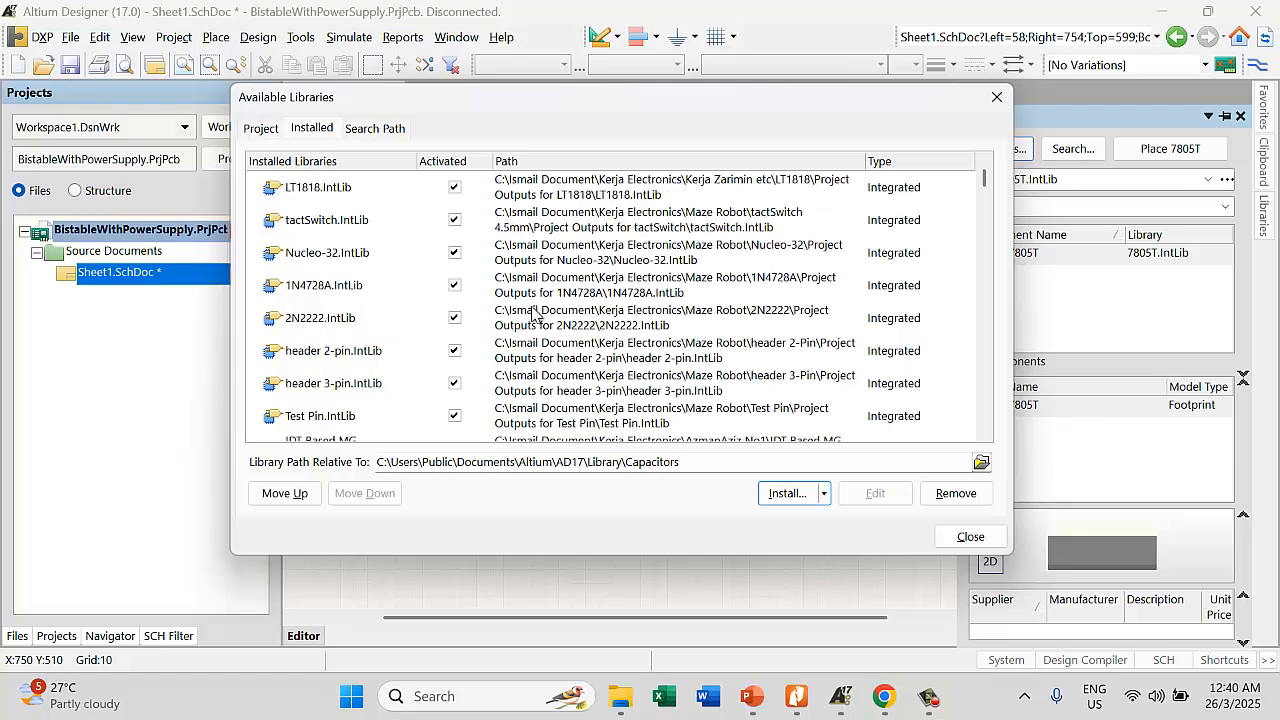
scroll(414, 373, down, 5)
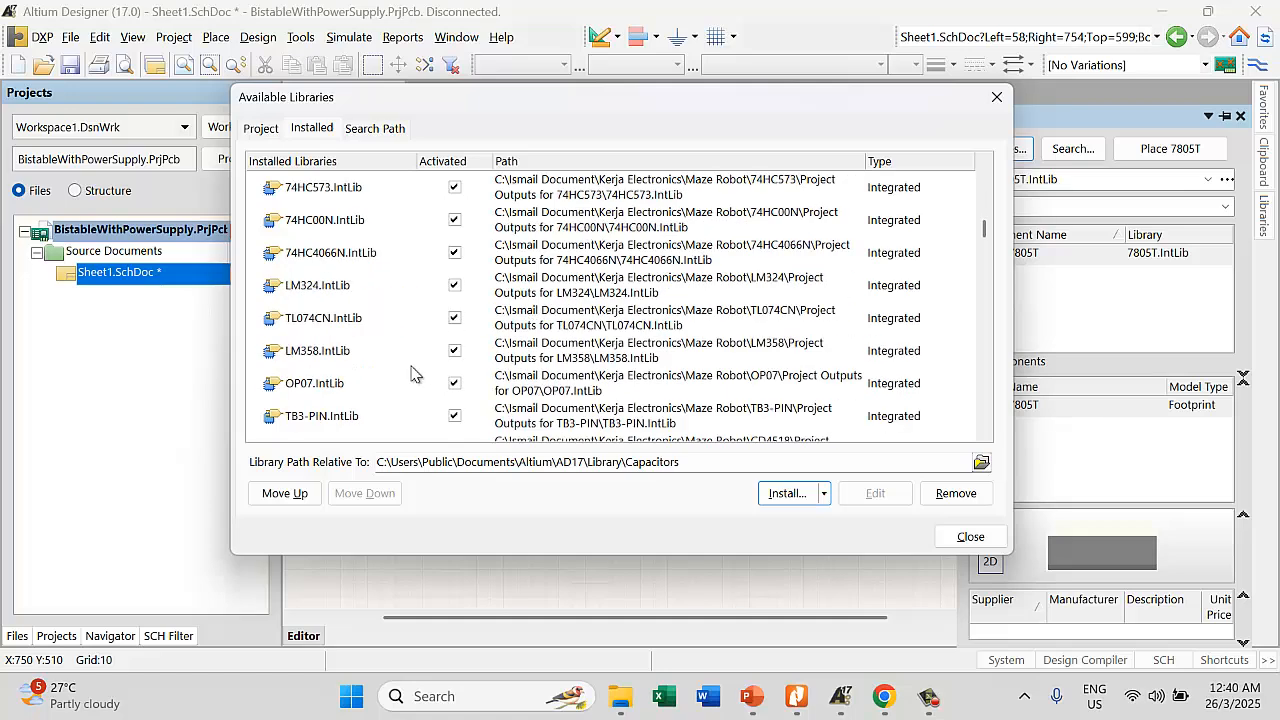
scroll(346, 318, down, 10)
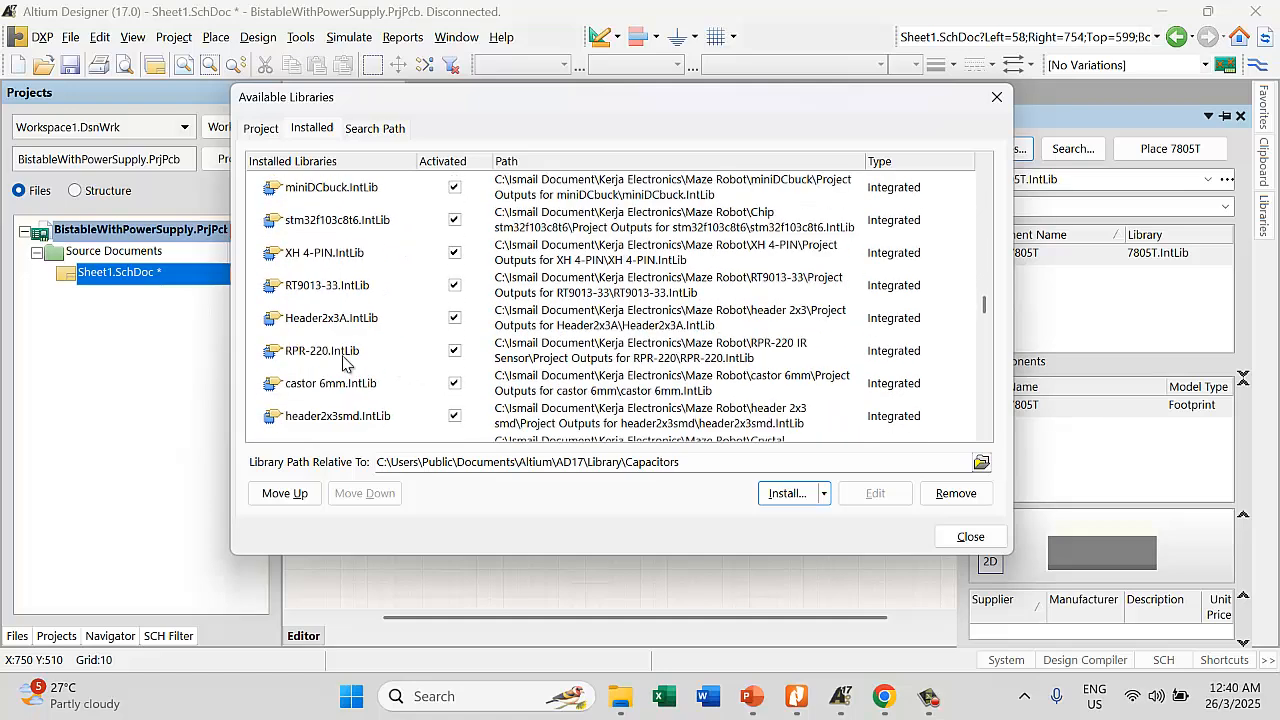
scroll(343, 362, down, 10)
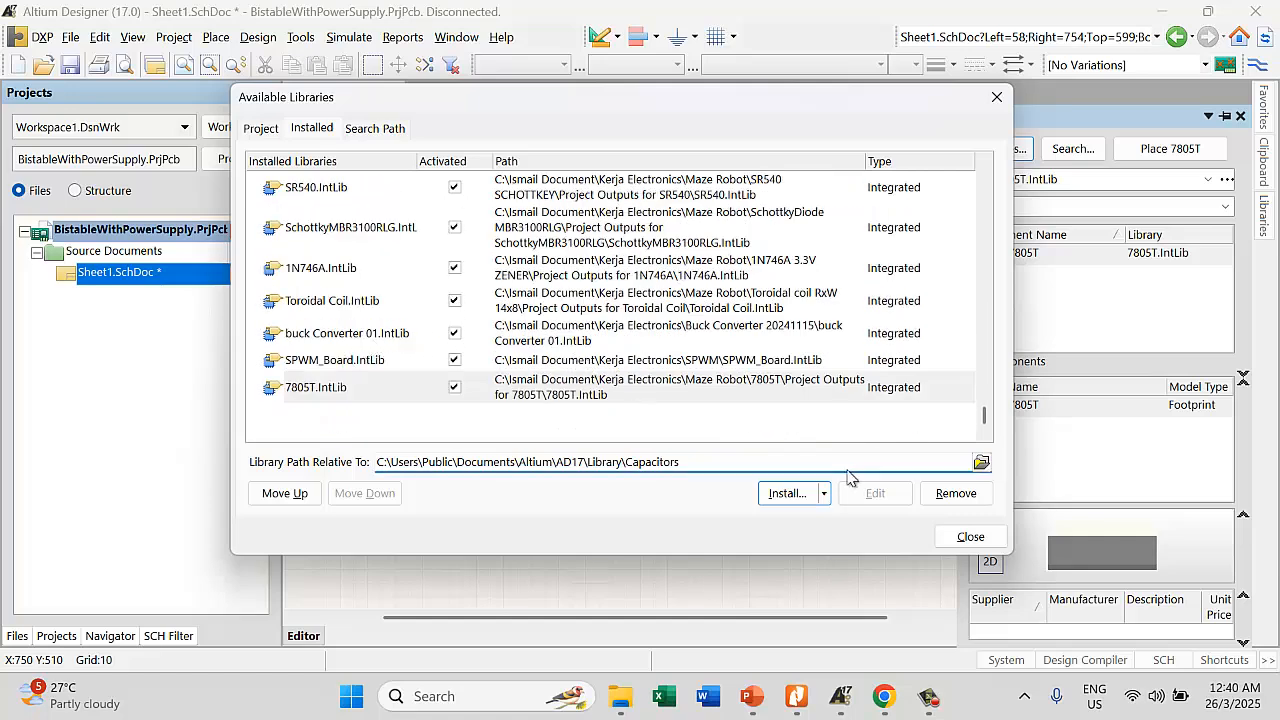
click(788, 493)
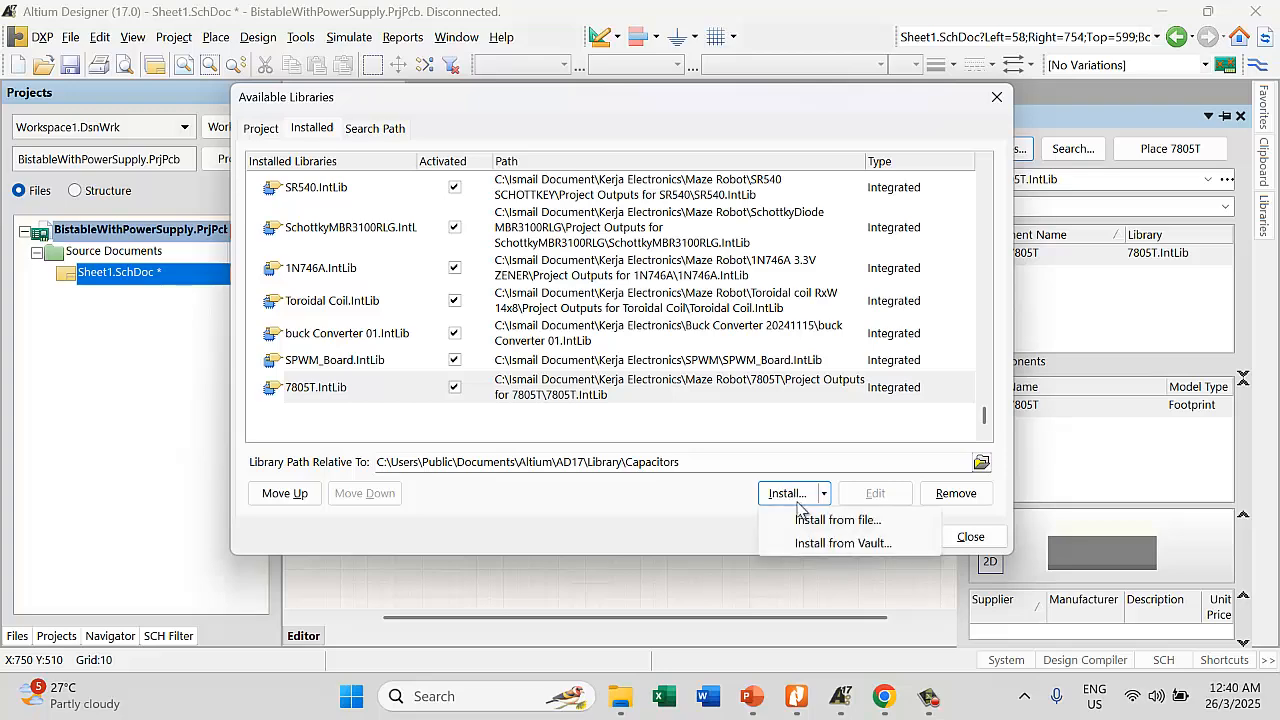
click(812, 518)
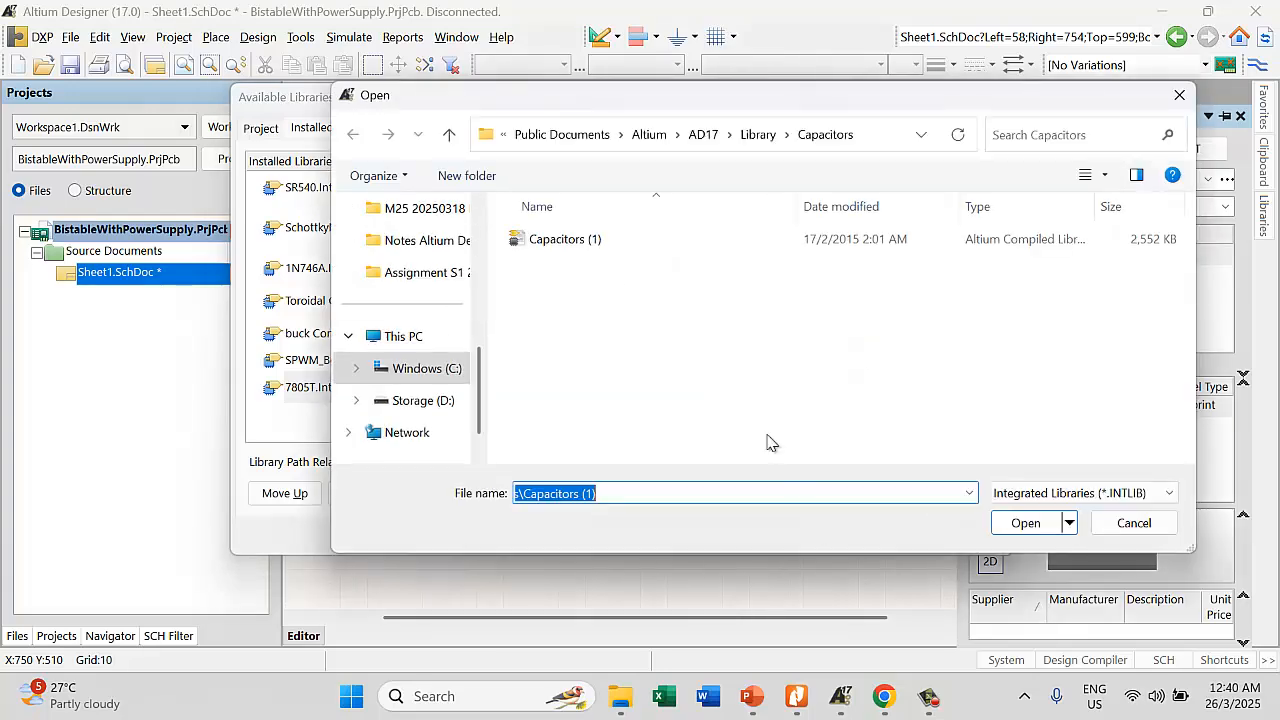
click(591, 242)
click(1036, 530)
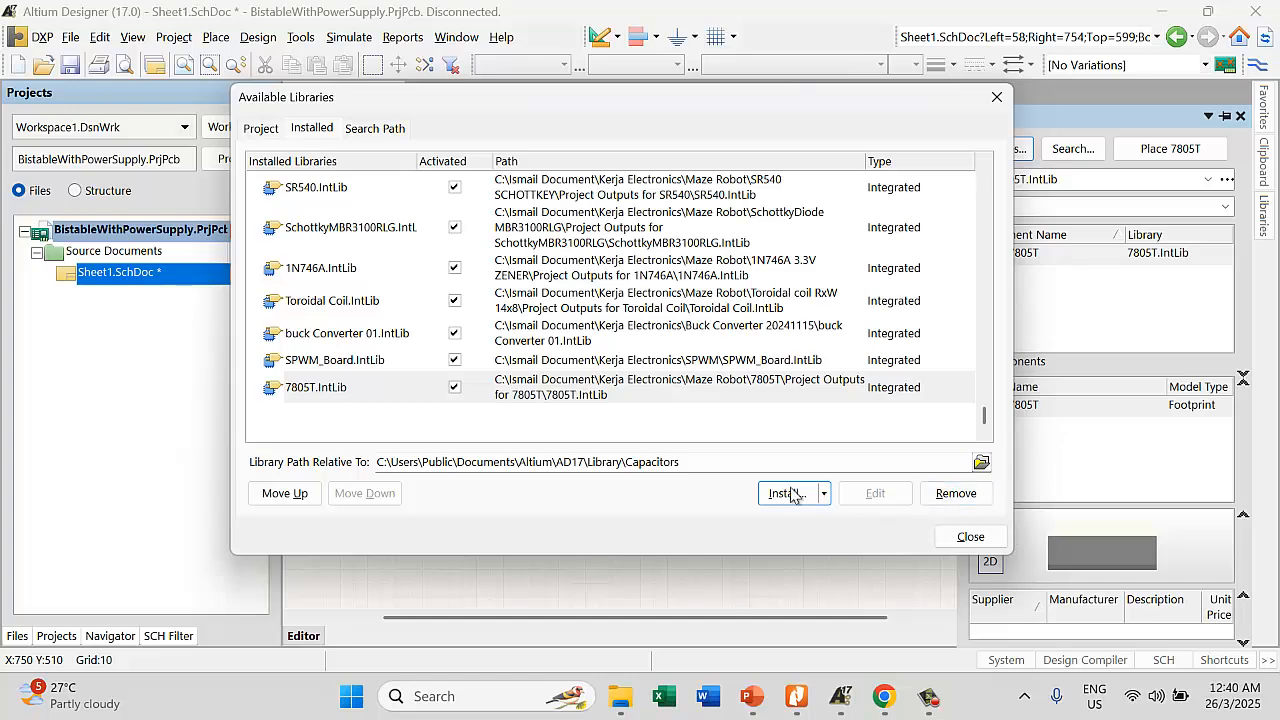
click(789, 495)
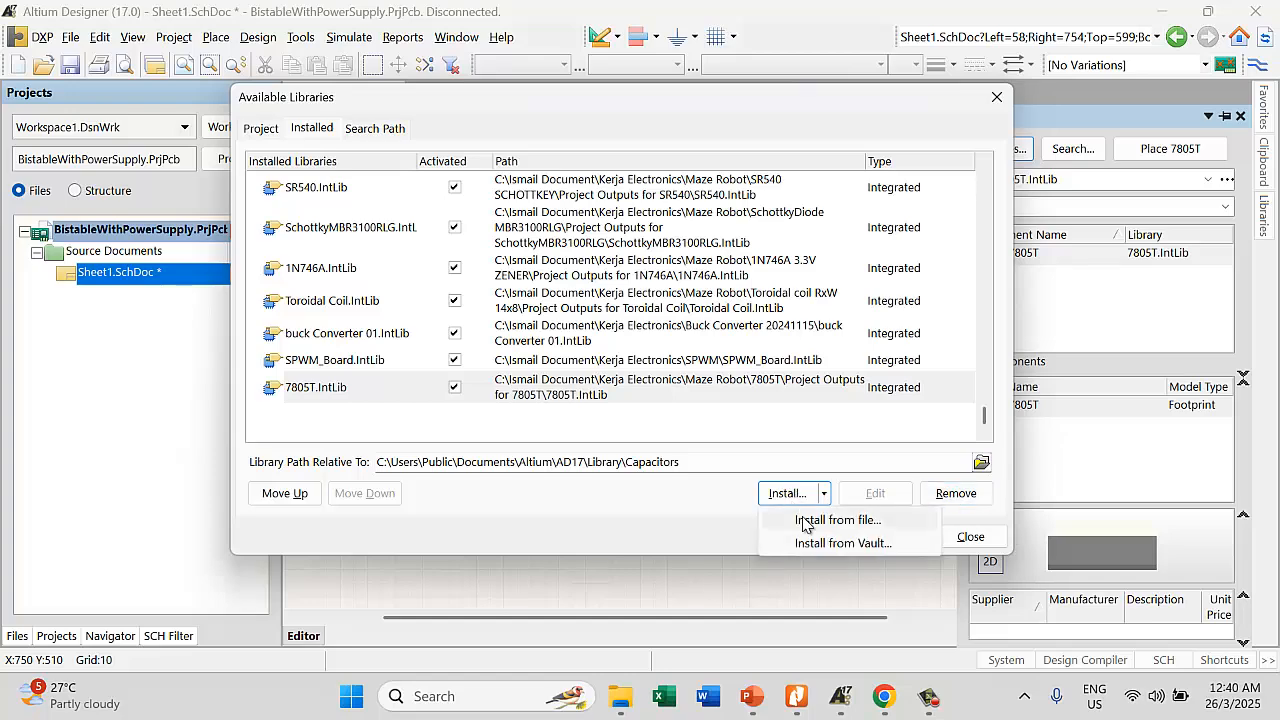
click(802, 518)
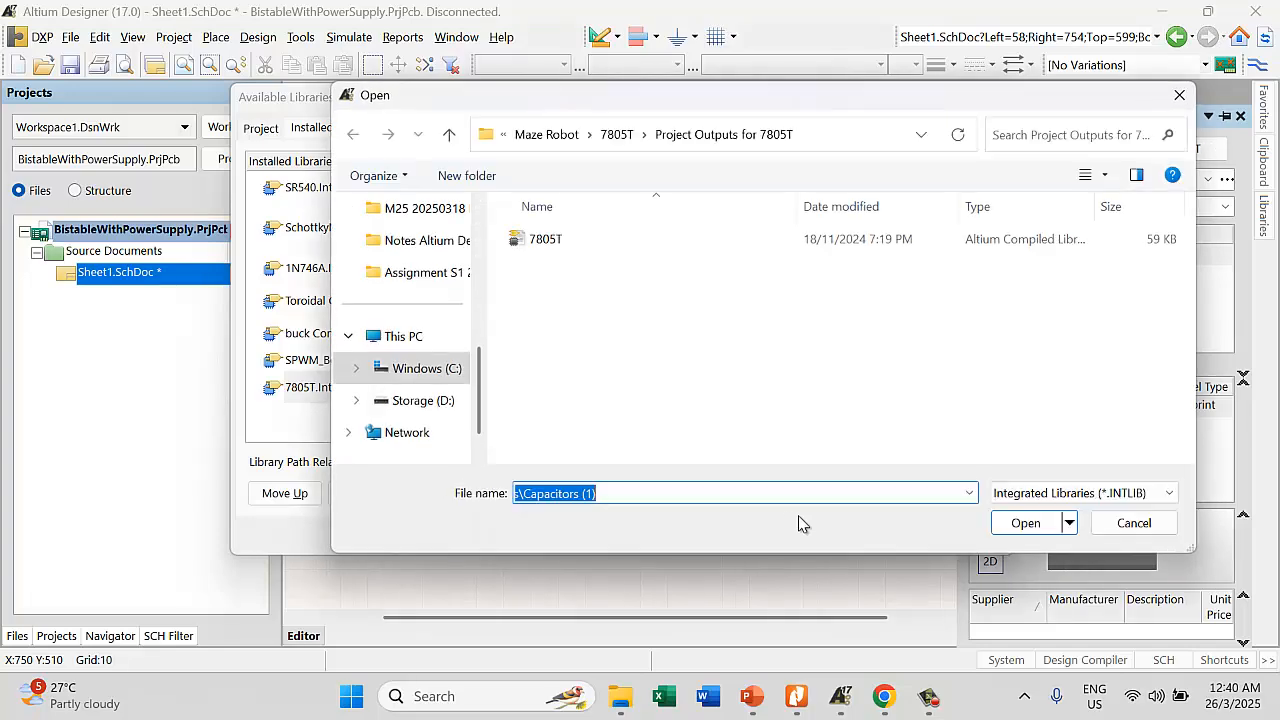
click(1022, 524)
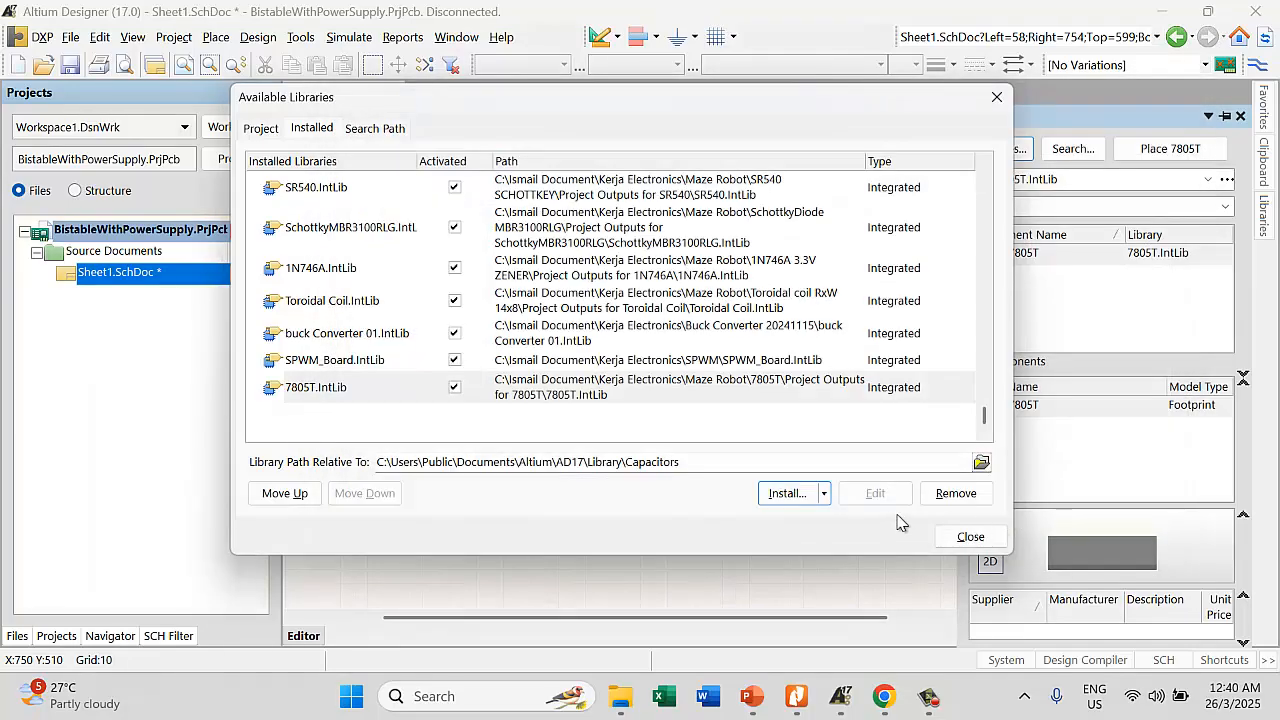
Look through the installed libraries list from its first entries for the capacitor library and close the Available Libraries dialog
click(831, 394)
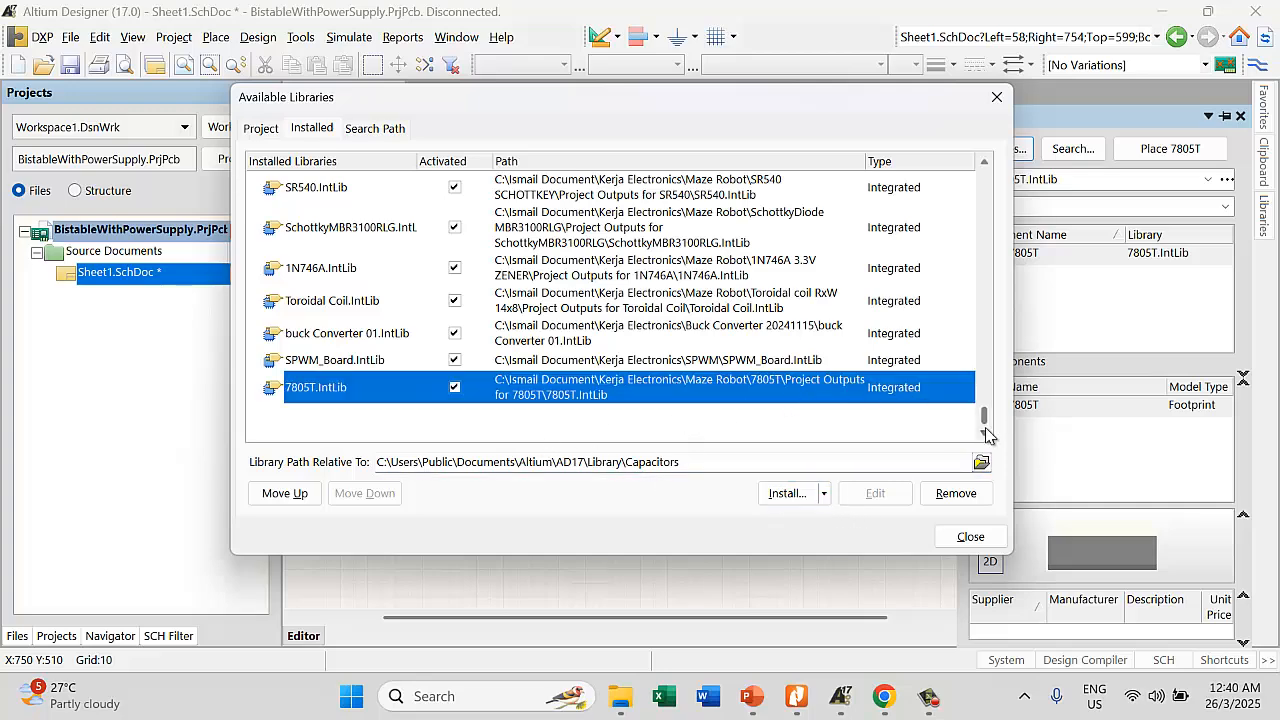
scroll(430, 297, up, 15)
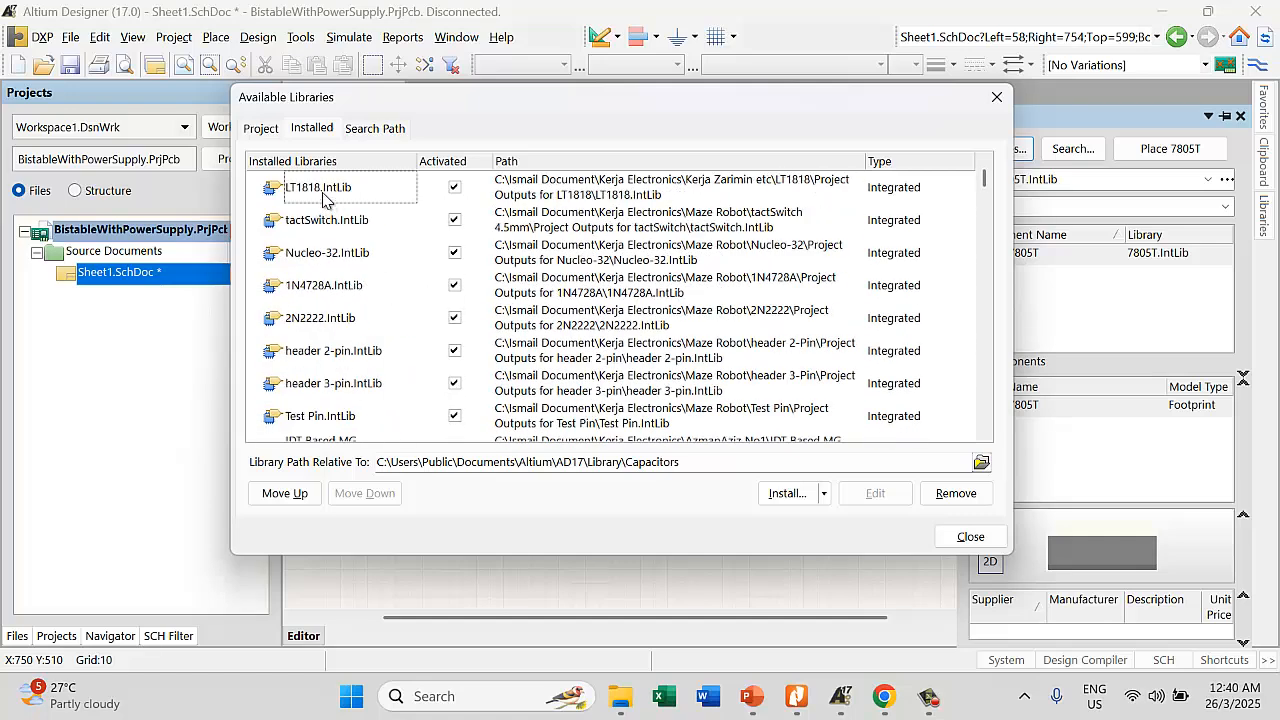
click(325, 195)
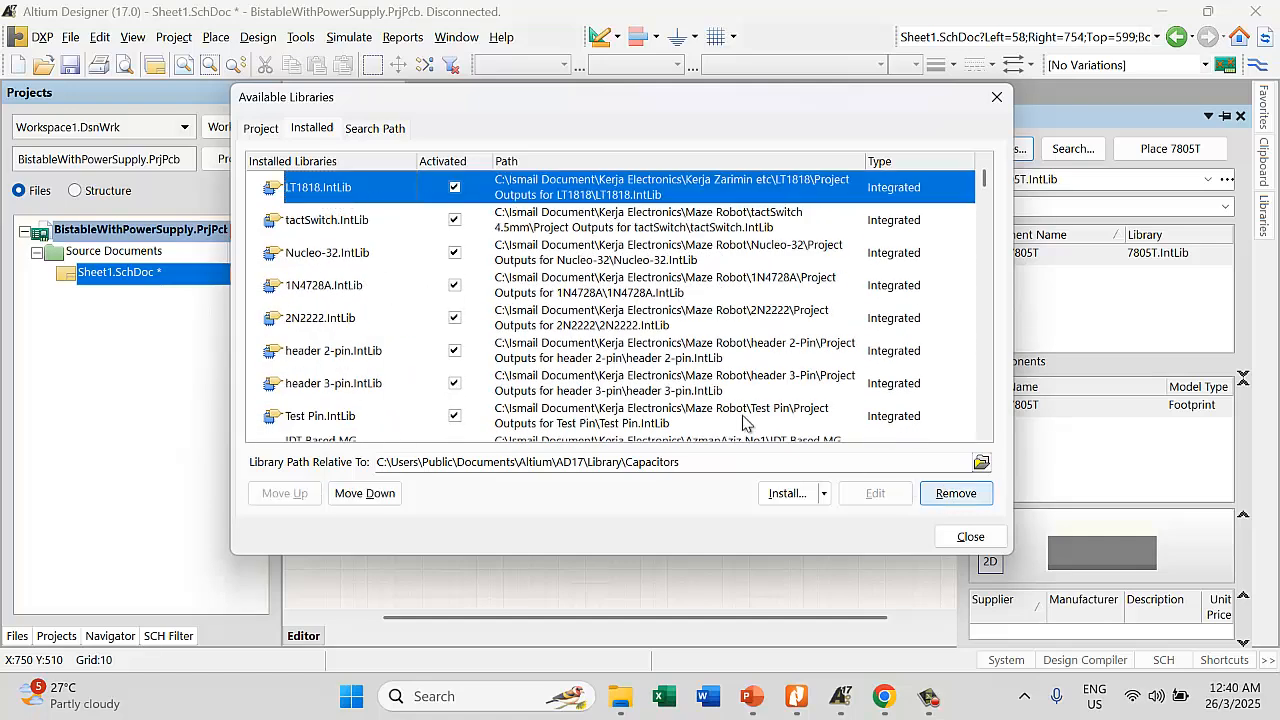
click(340, 264)
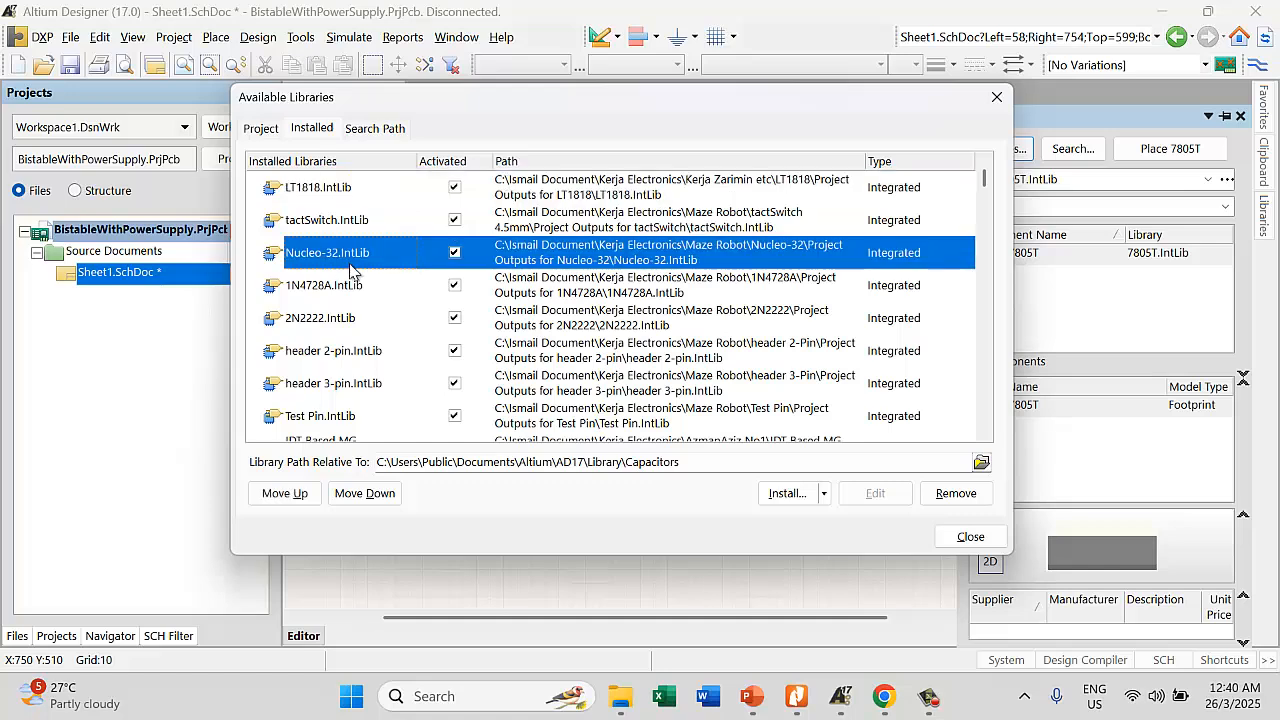
click(316, 288)
click(341, 328)
click(361, 358)
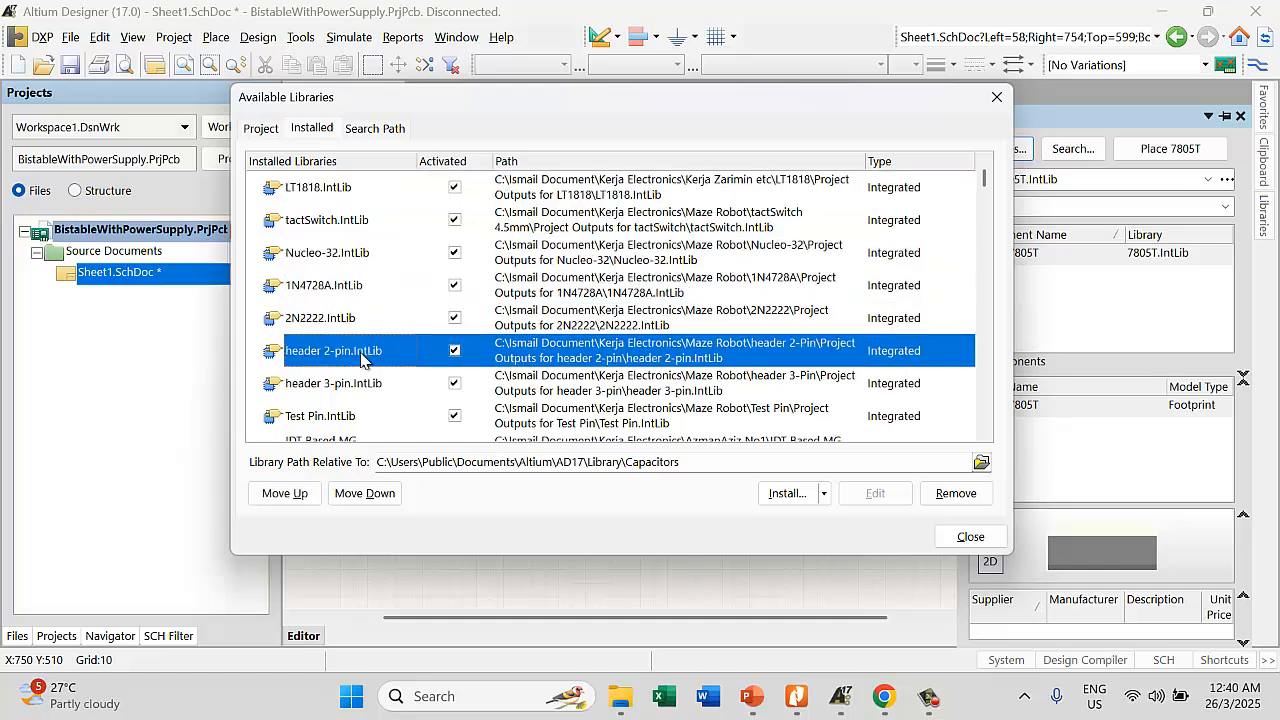
scroll(390, 400, down, 5)
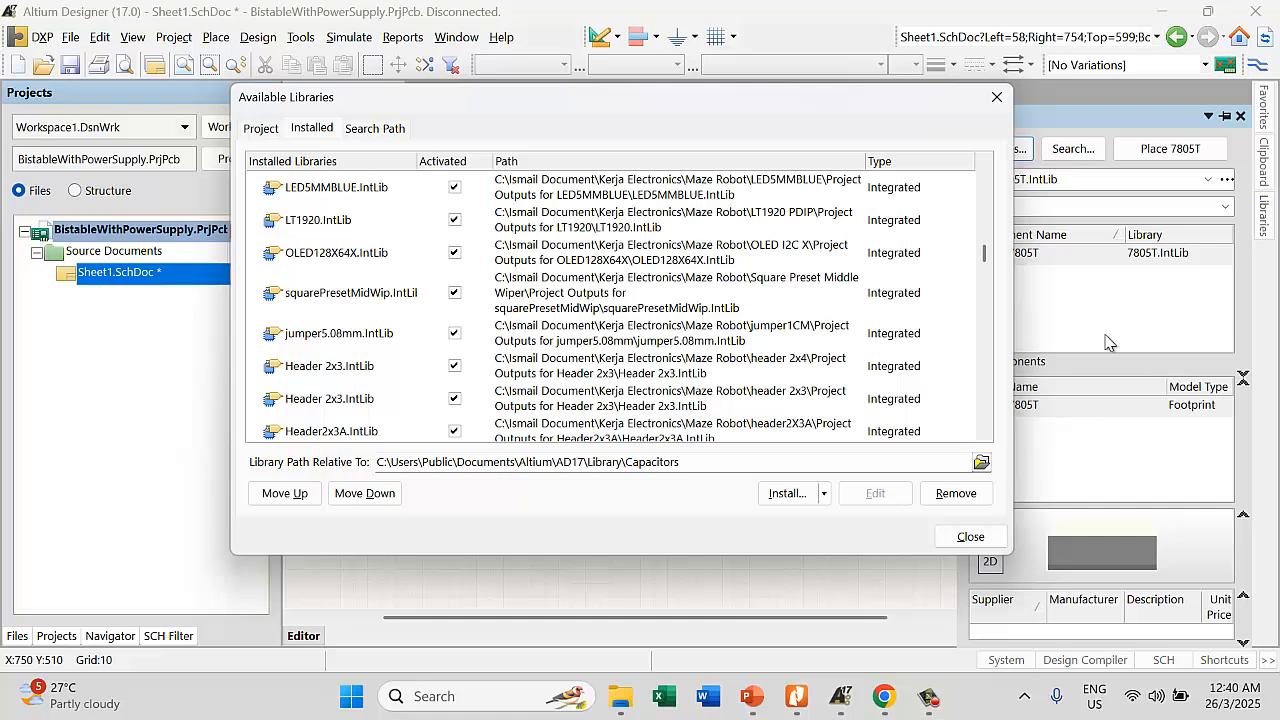
click(970, 537)
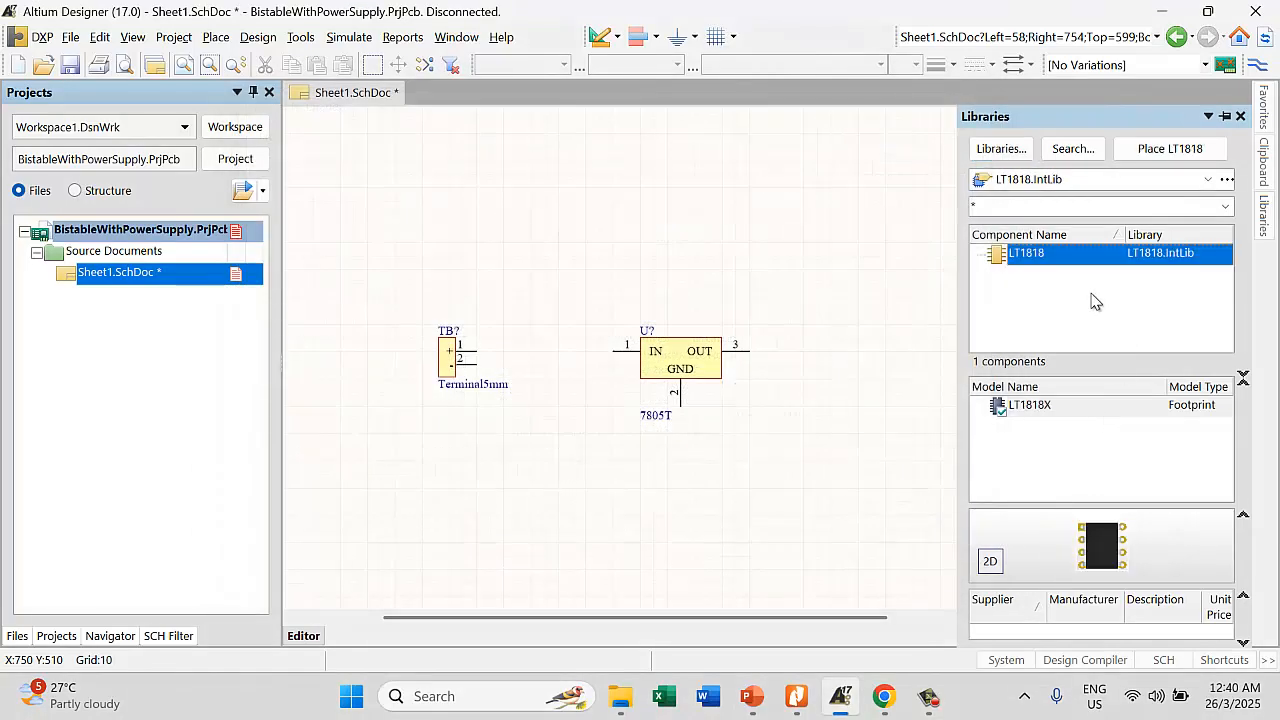
Make Capacitors (1).IntLib the active library for choosing components
click(1210, 180)
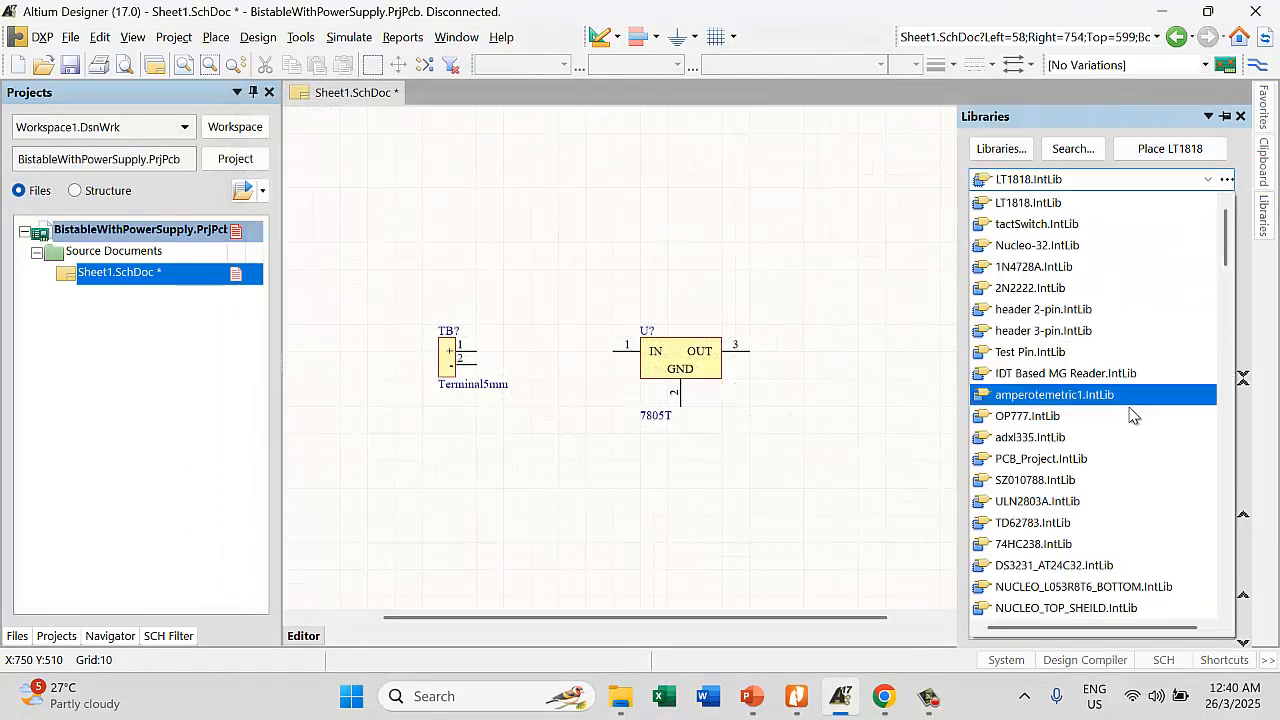
scroll(1117, 391, down, 10)
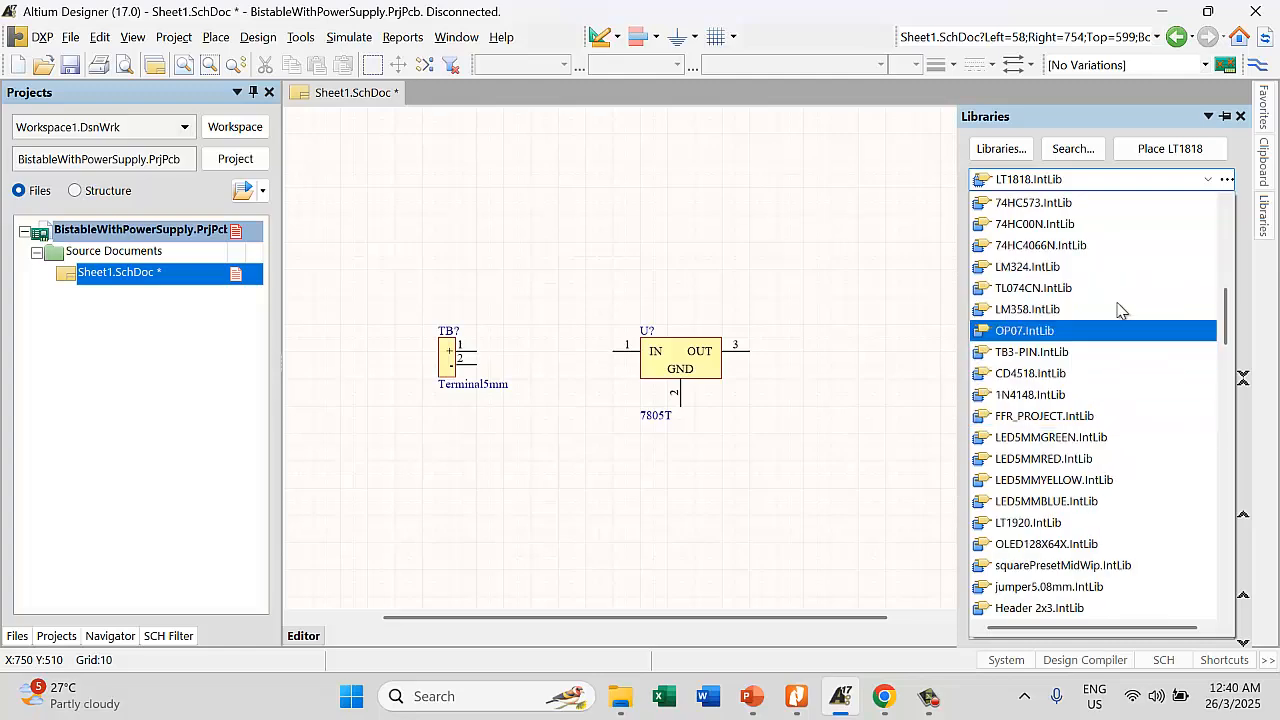
scroll(1133, 486, down, 6)
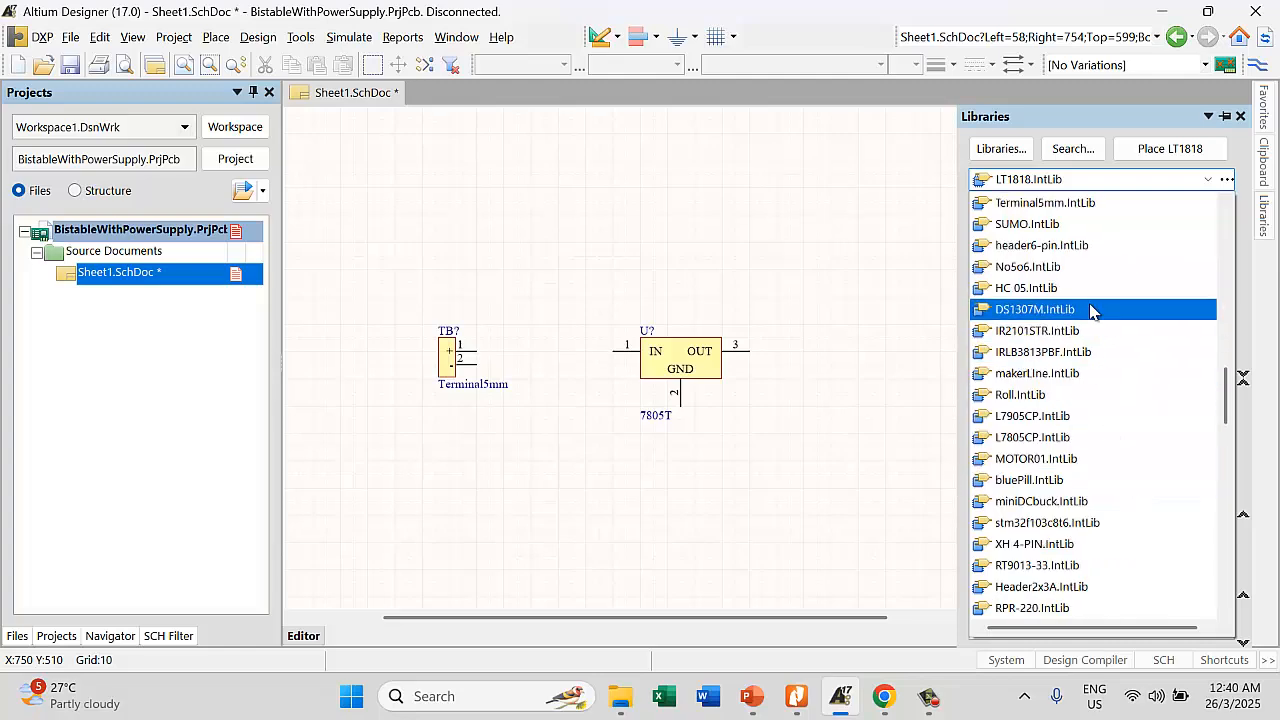
scroll(1093, 500, down, 8)
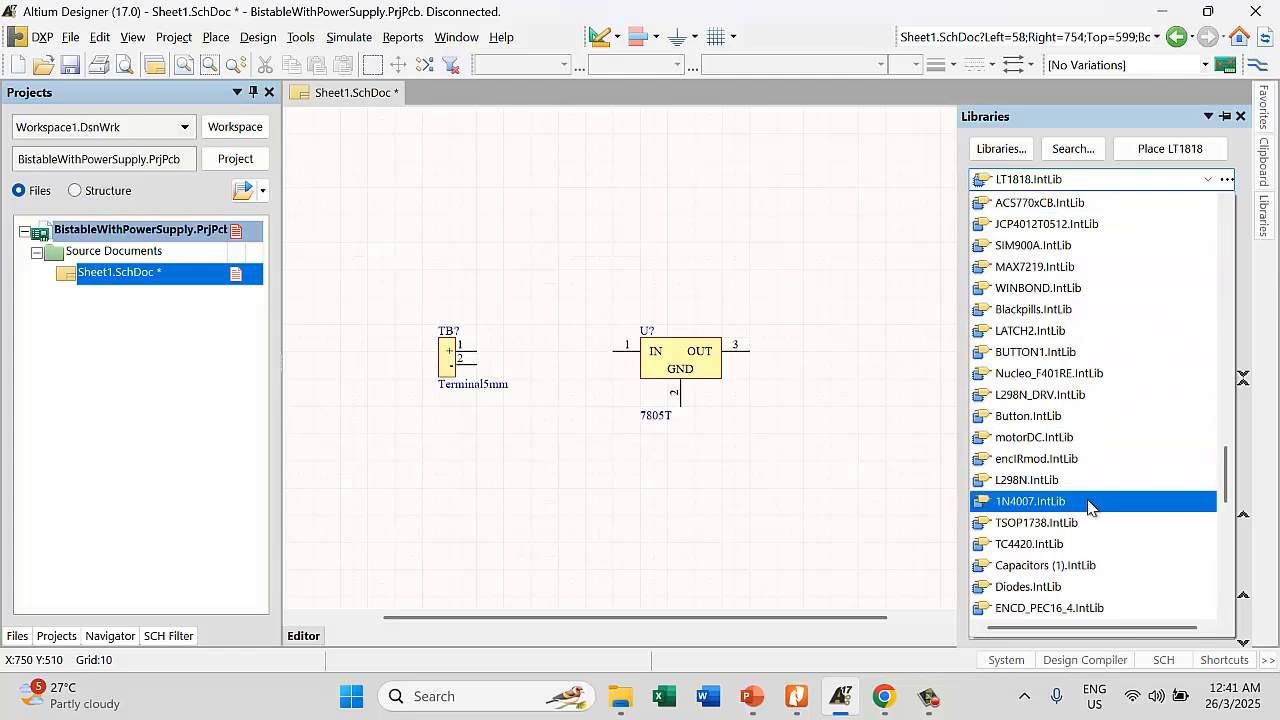
click(1086, 569)
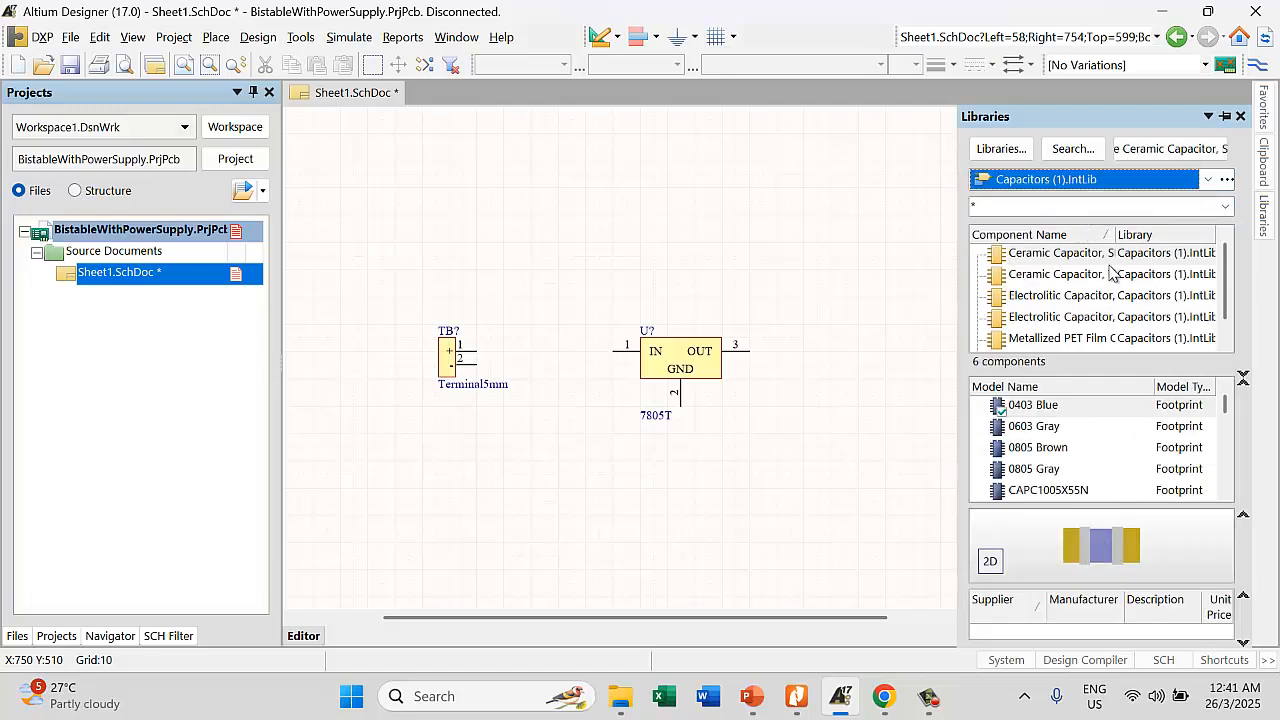
Compare the ceramic and electrolytic capacitors and select Electrolitic Capacitor, Thru-Hole with the RADIAL 3.5x7.7 footprint
click(1085, 274)
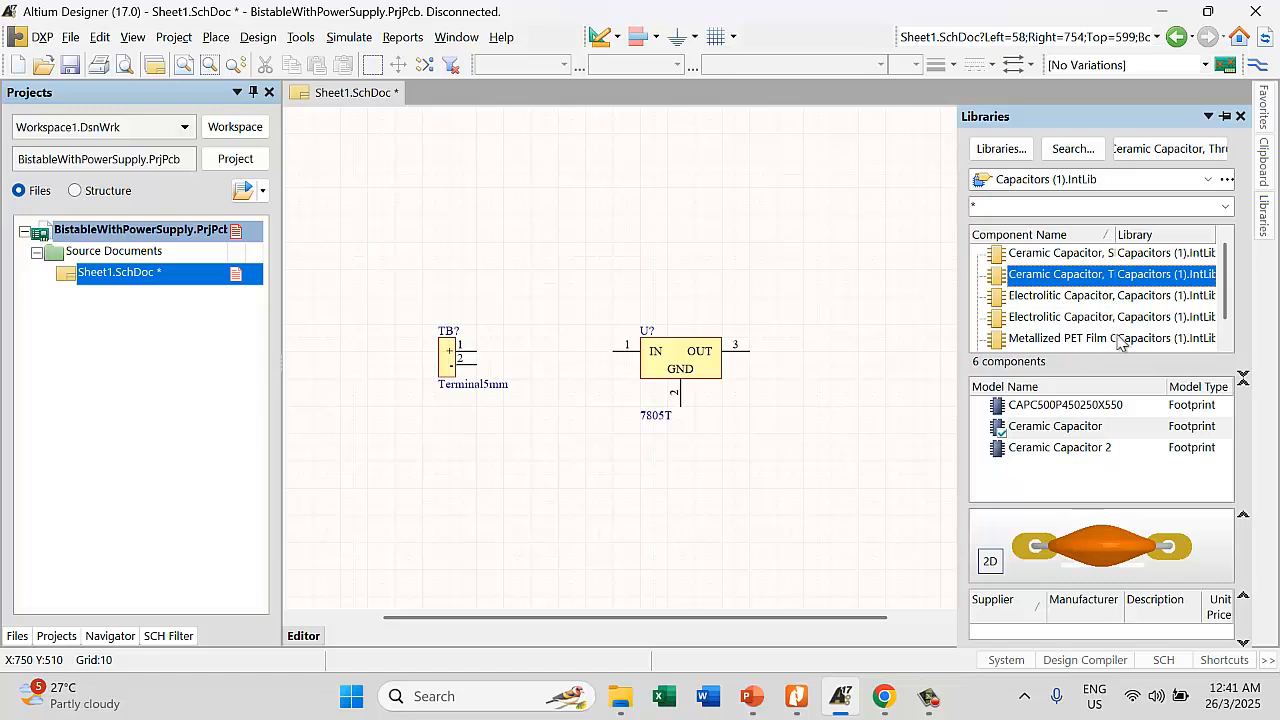
click(1063, 295)
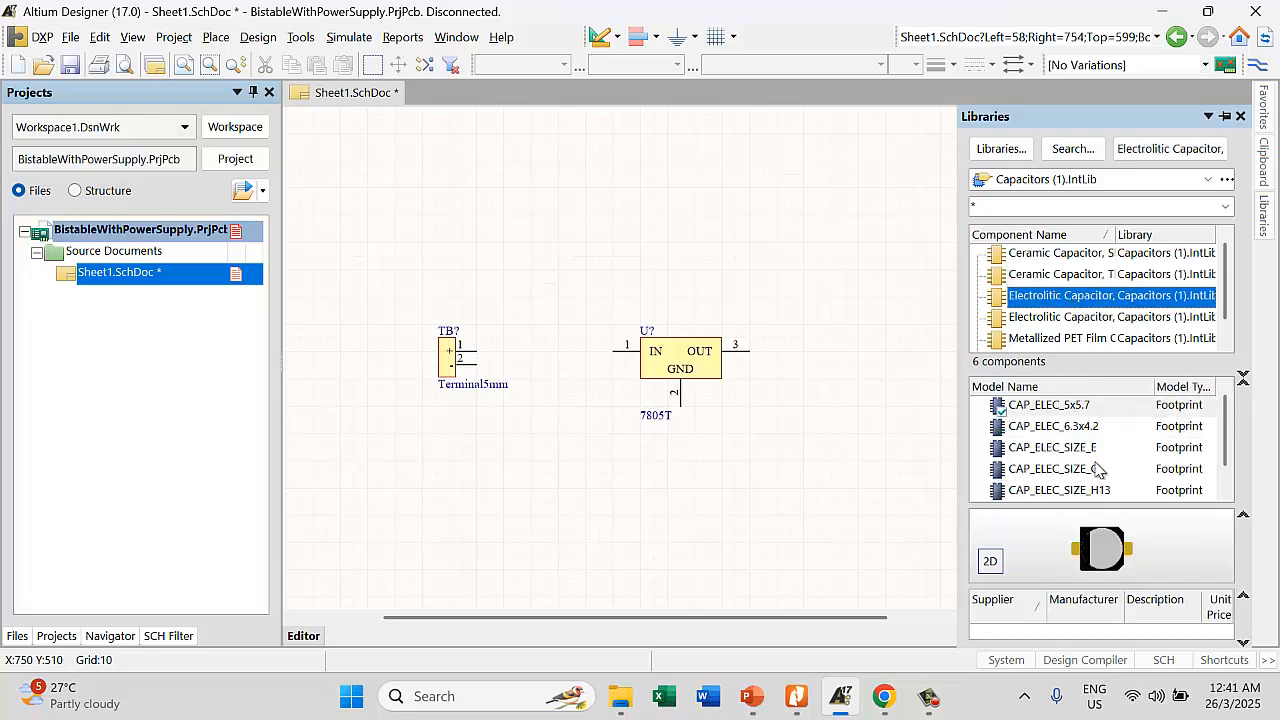
click(1058, 316)
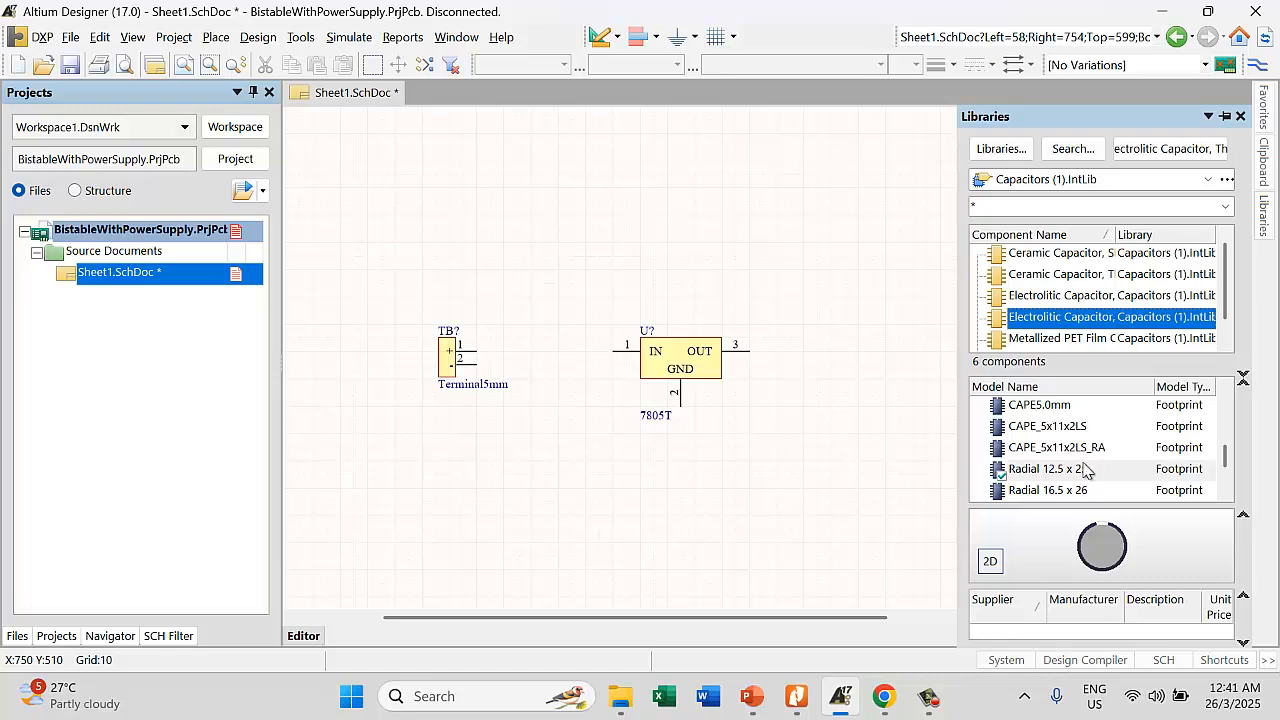
scroll(1085, 470, down, 1)
click(1046, 469)
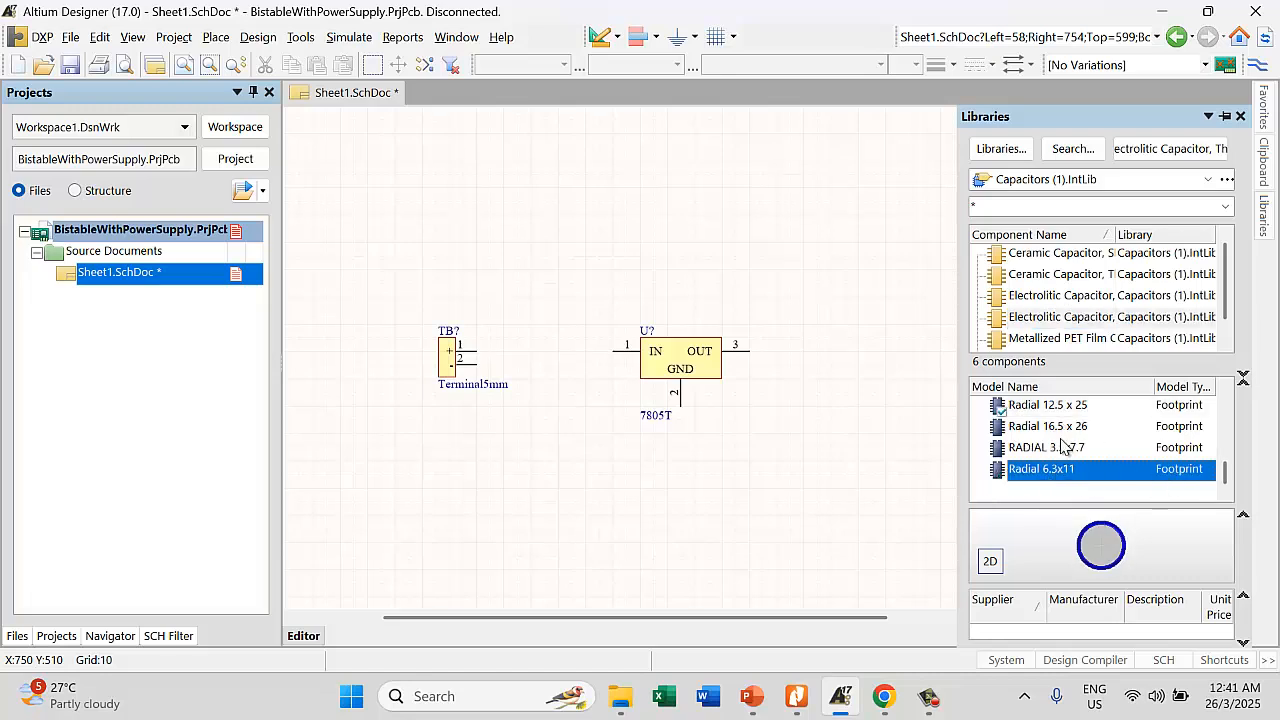
click(1066, 446)
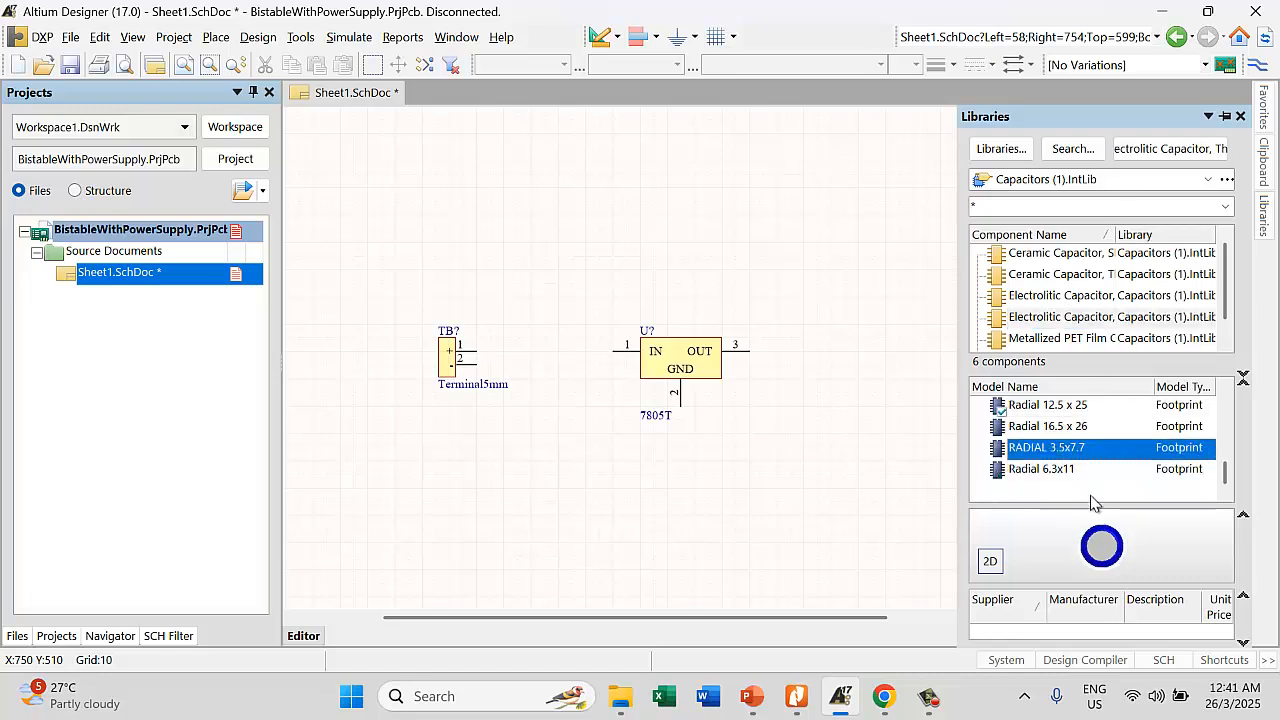
Start placing the electrolytic capacitor between the terminal and the 7805T, rotated to 270 degrees
click(1155, 150)
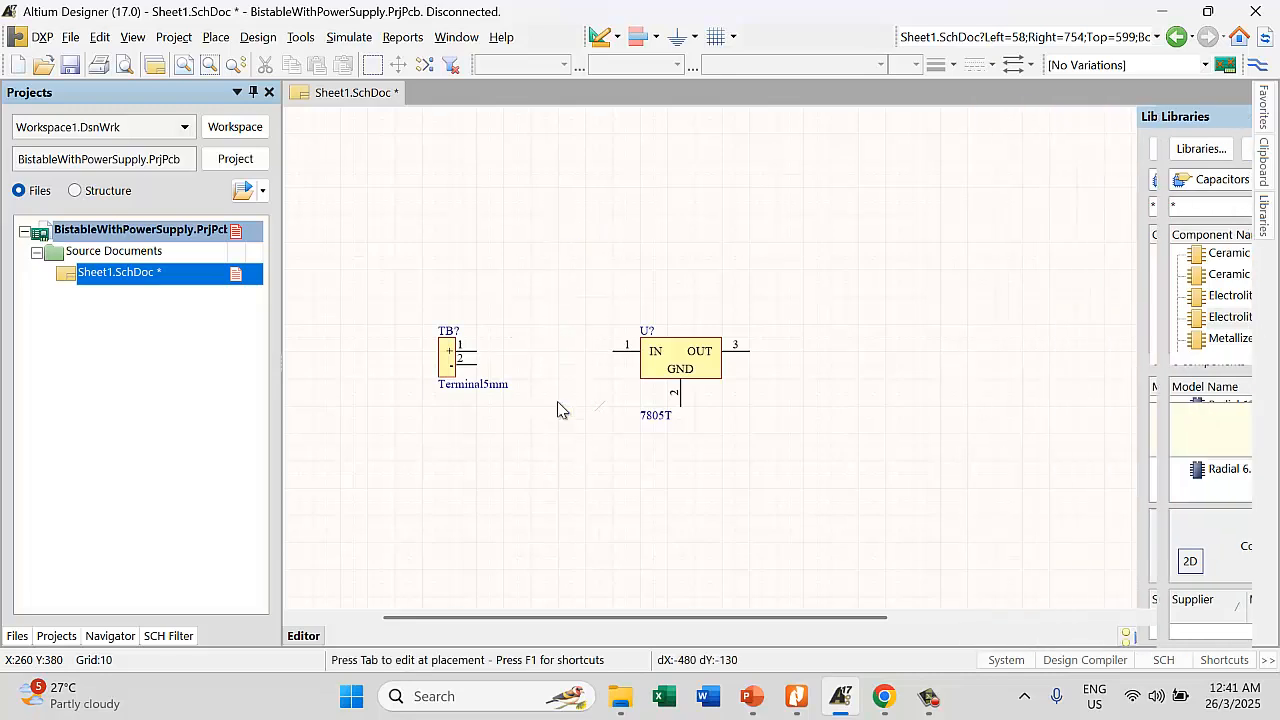
key(space)
key(space)
key(space)
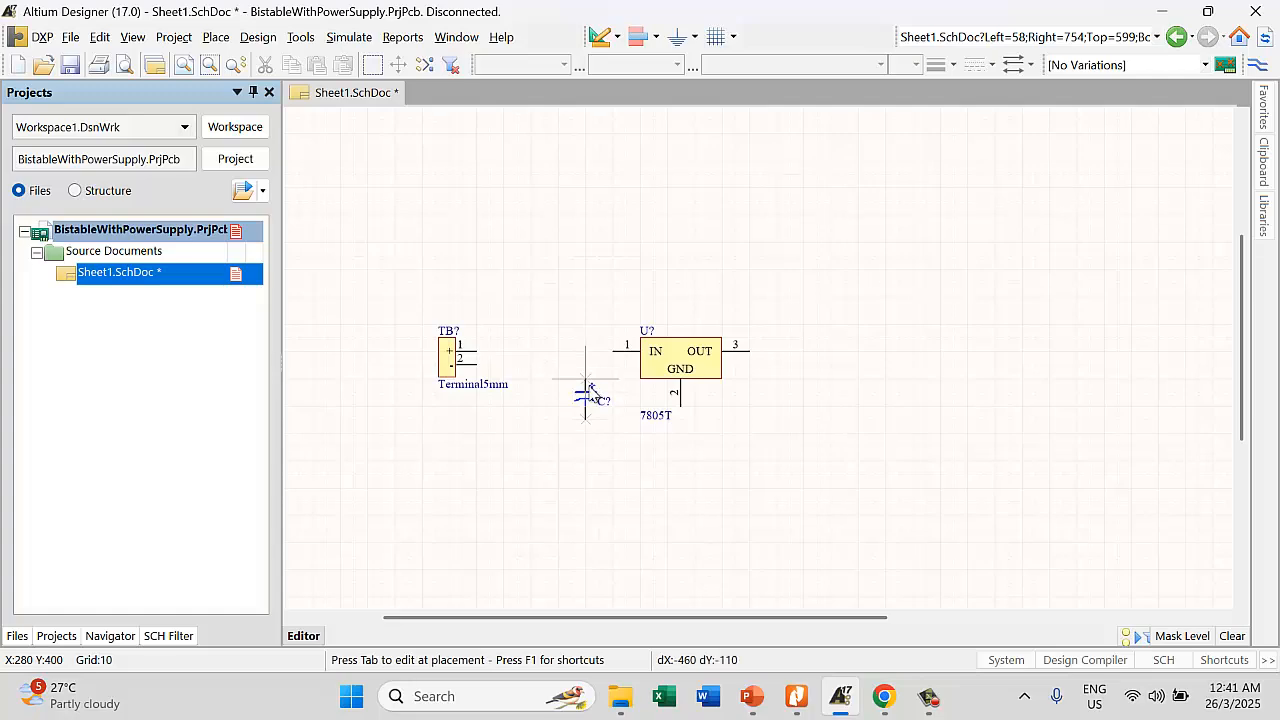
Set the floating capacitor's Value parameter to 10 µF and make it visible on the schematic
key(Tab)
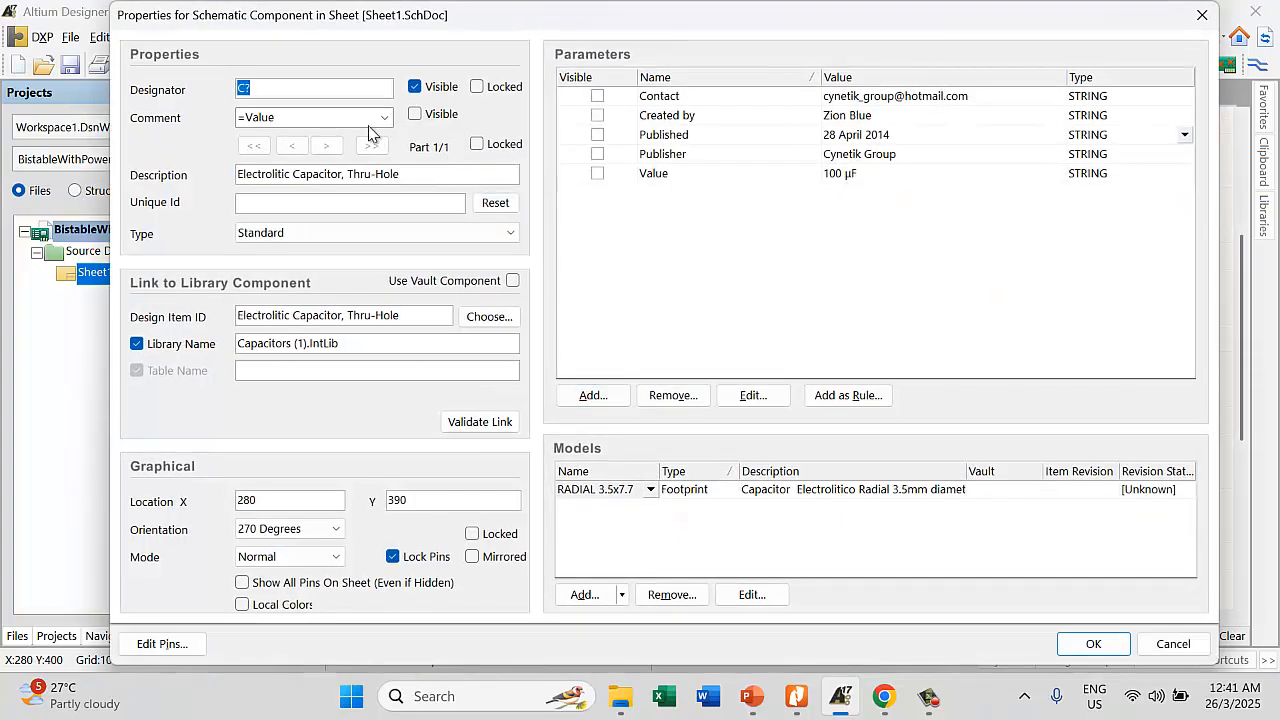
click(832, 175)
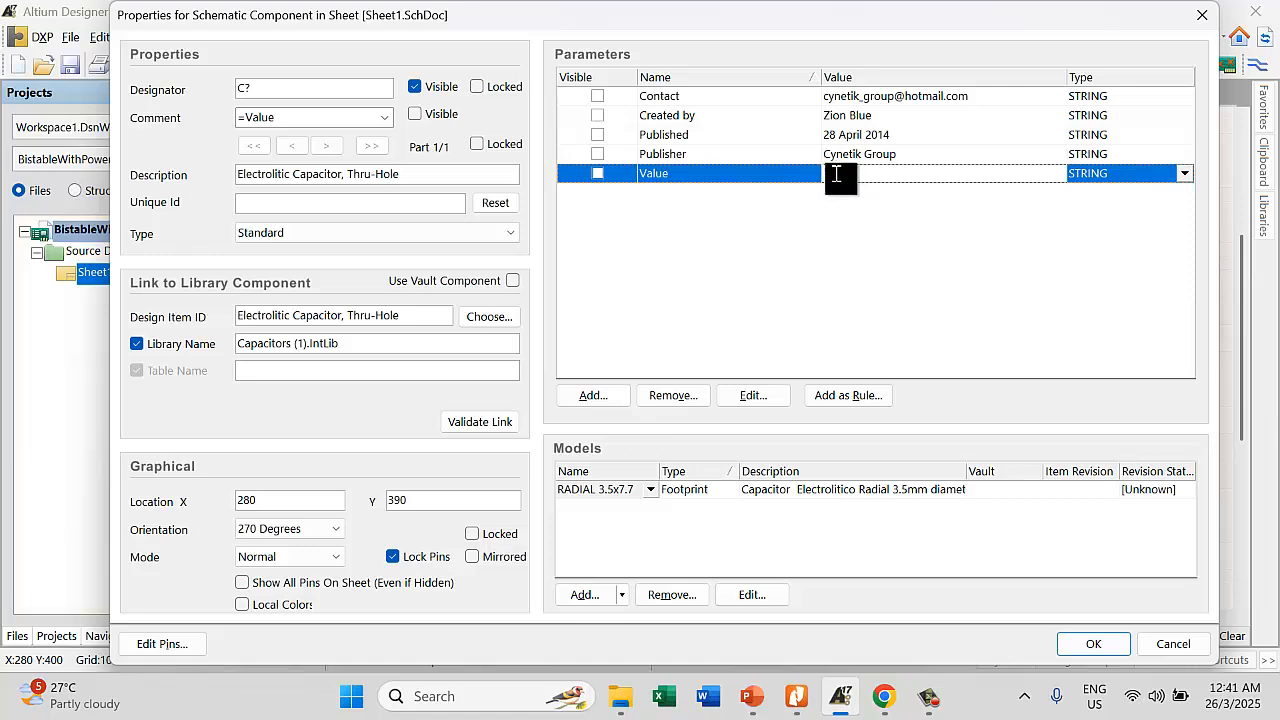
text(10 µF)
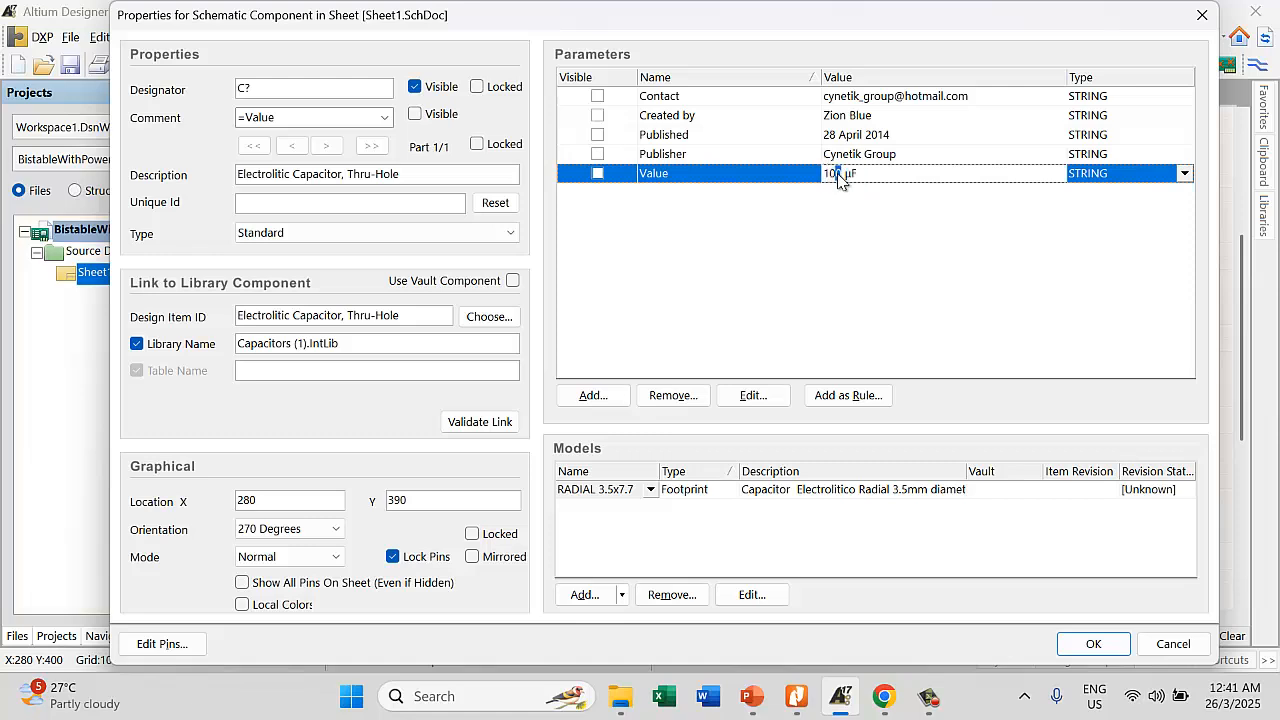
click(598, 174)
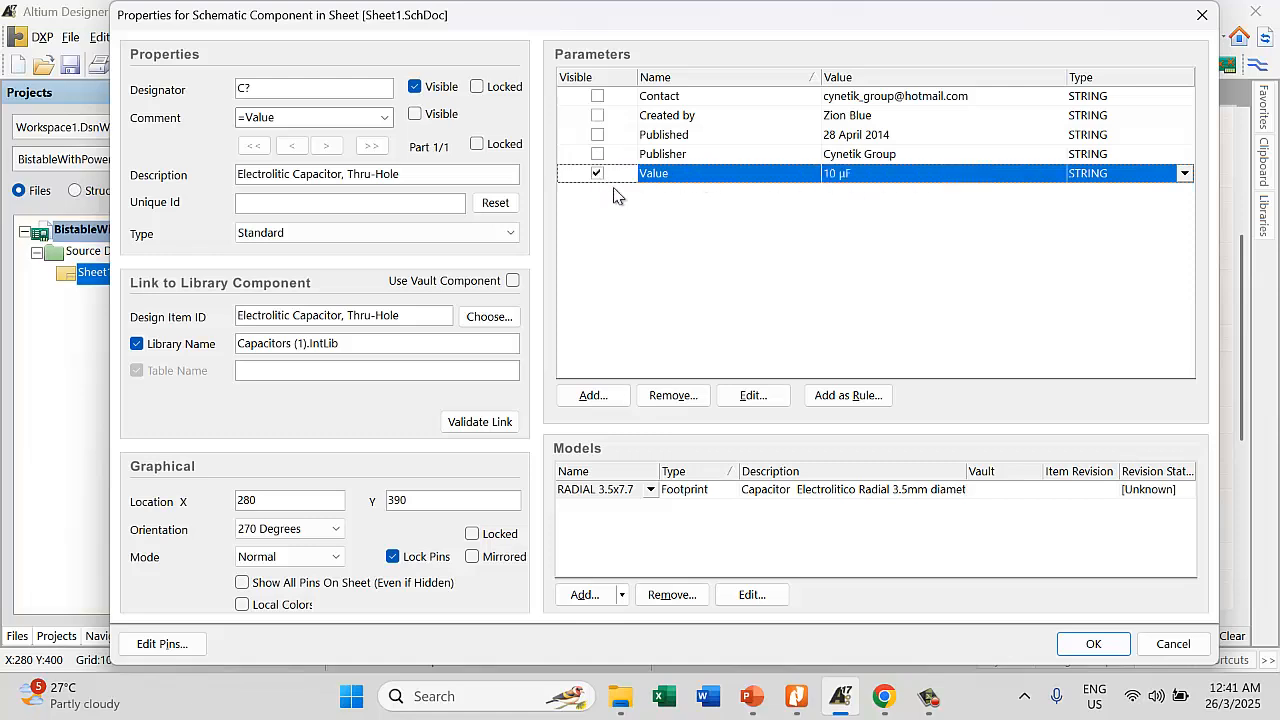
click(1093, 644)
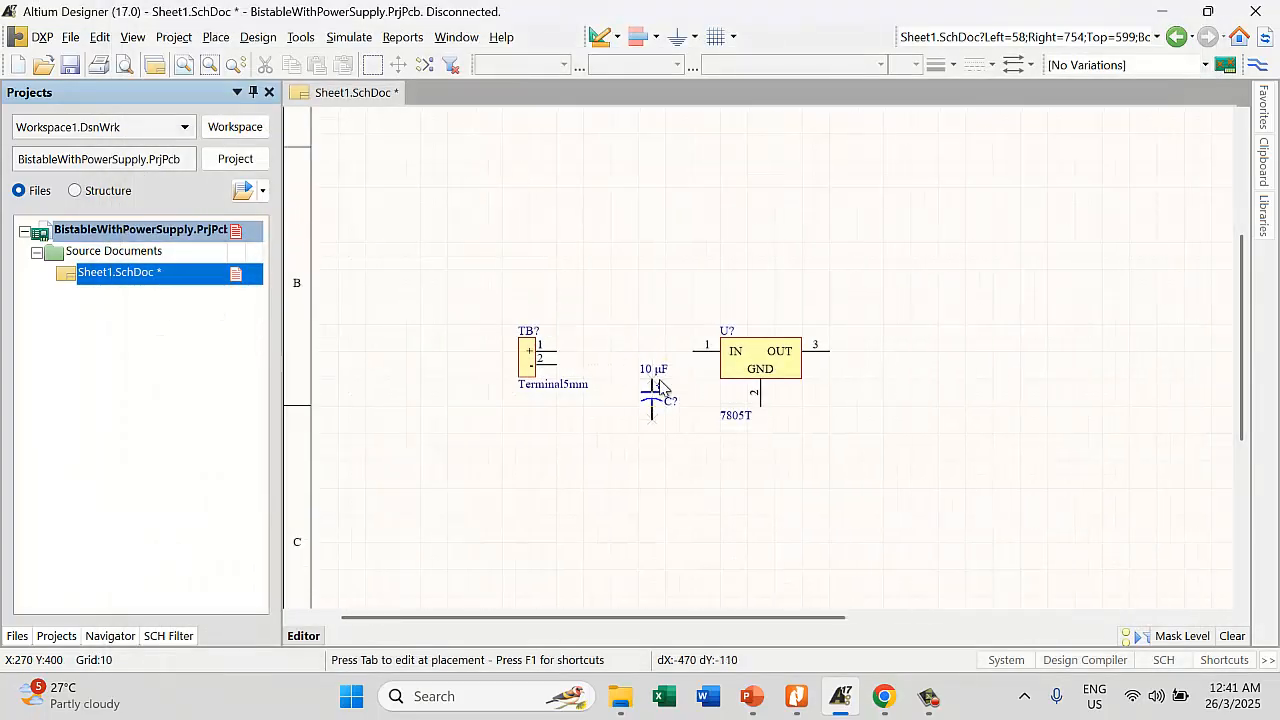
Place two 10 µF electrolytic capacitors, one between the terminal and the 7805T and one below the regulator's OUT pin
key(Up)
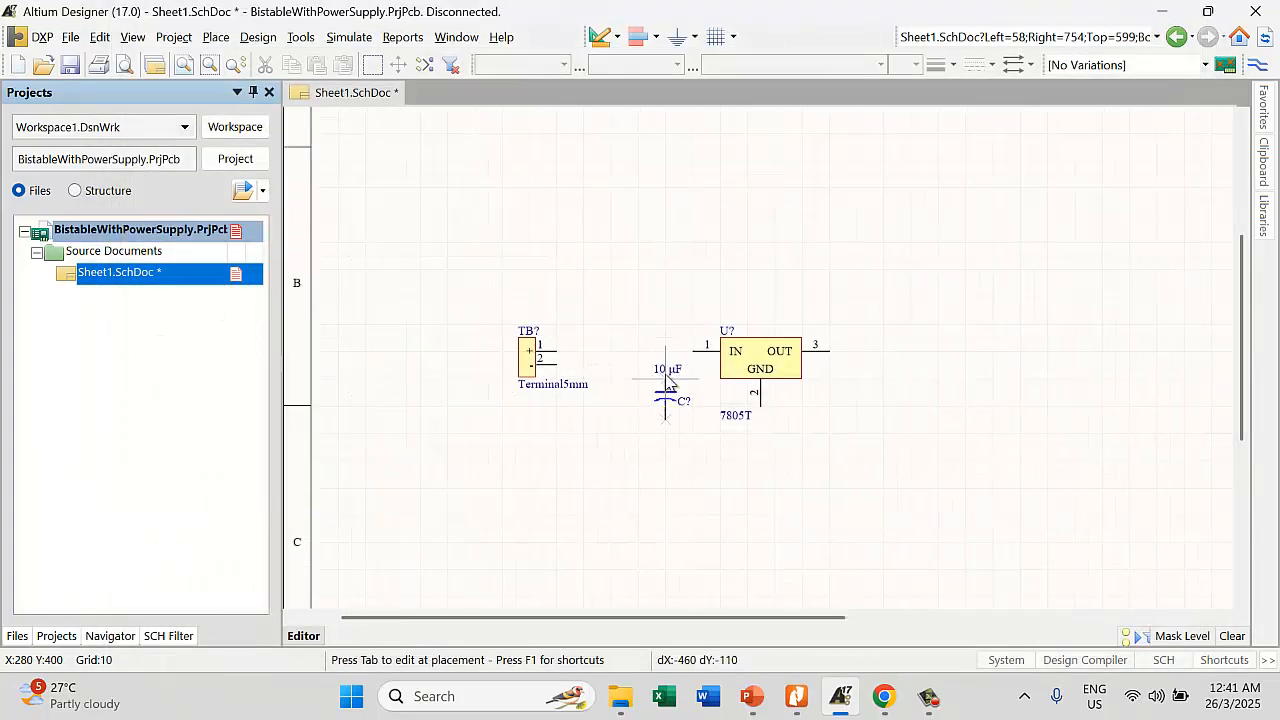
key(shift+Left)
click(656, 380)
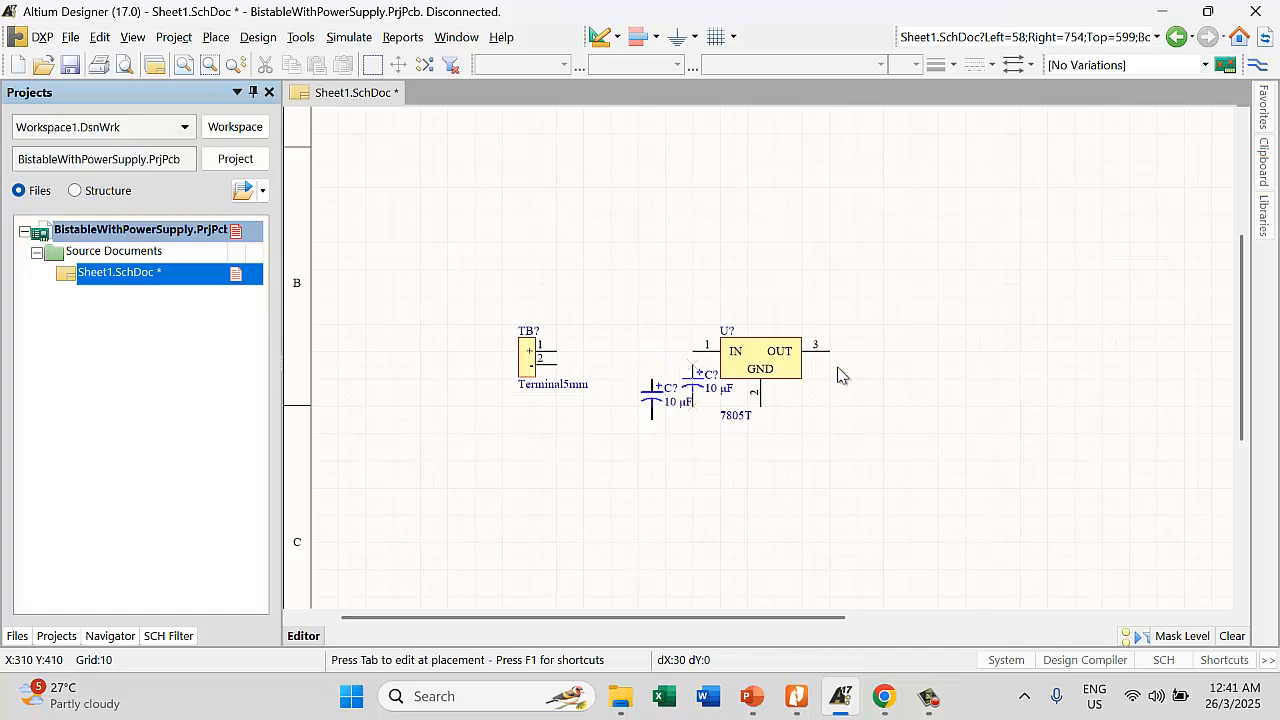
click(832, 372)
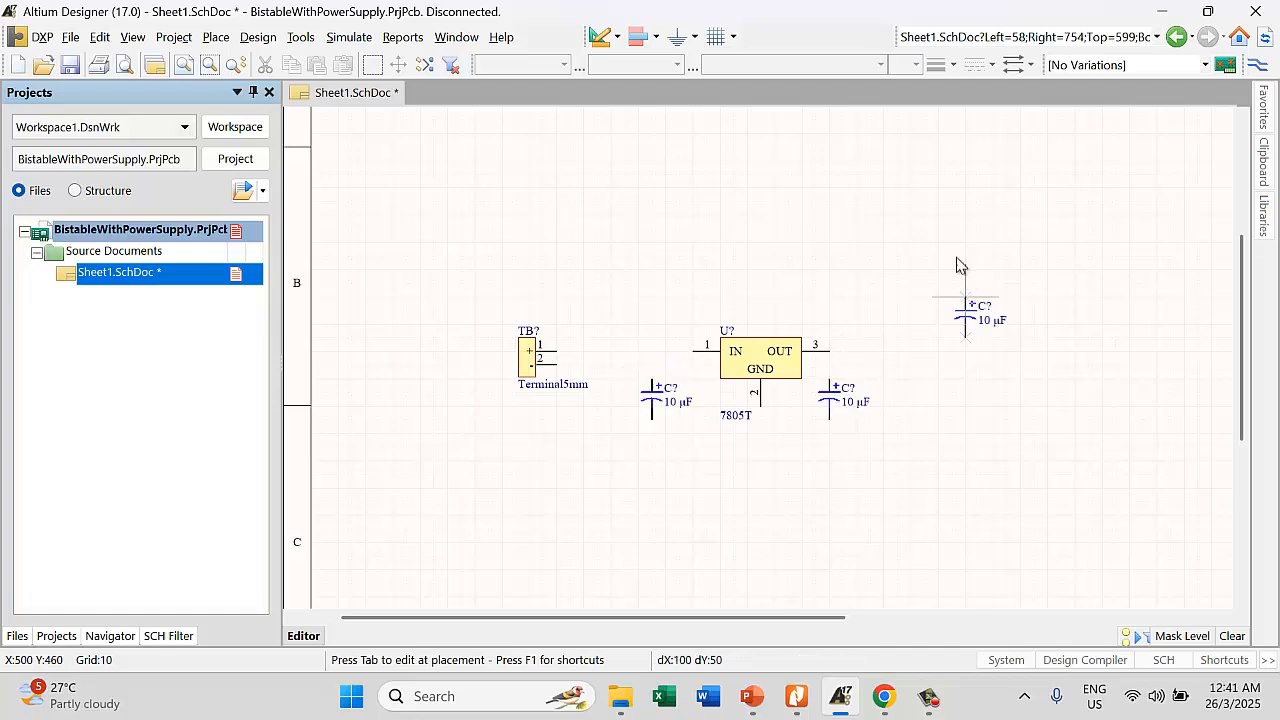
key(Escape)
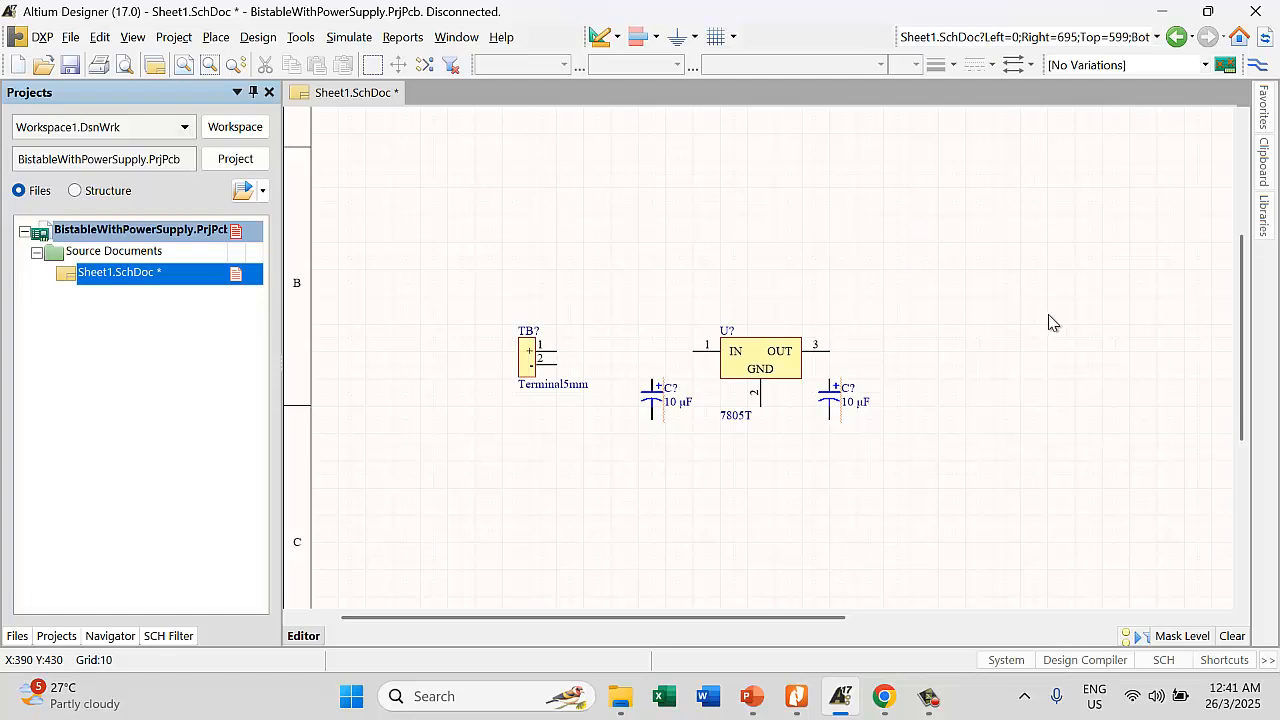
Look through the list of installed libraries for the next component, leaving the active library as it is
click(1264, 215)
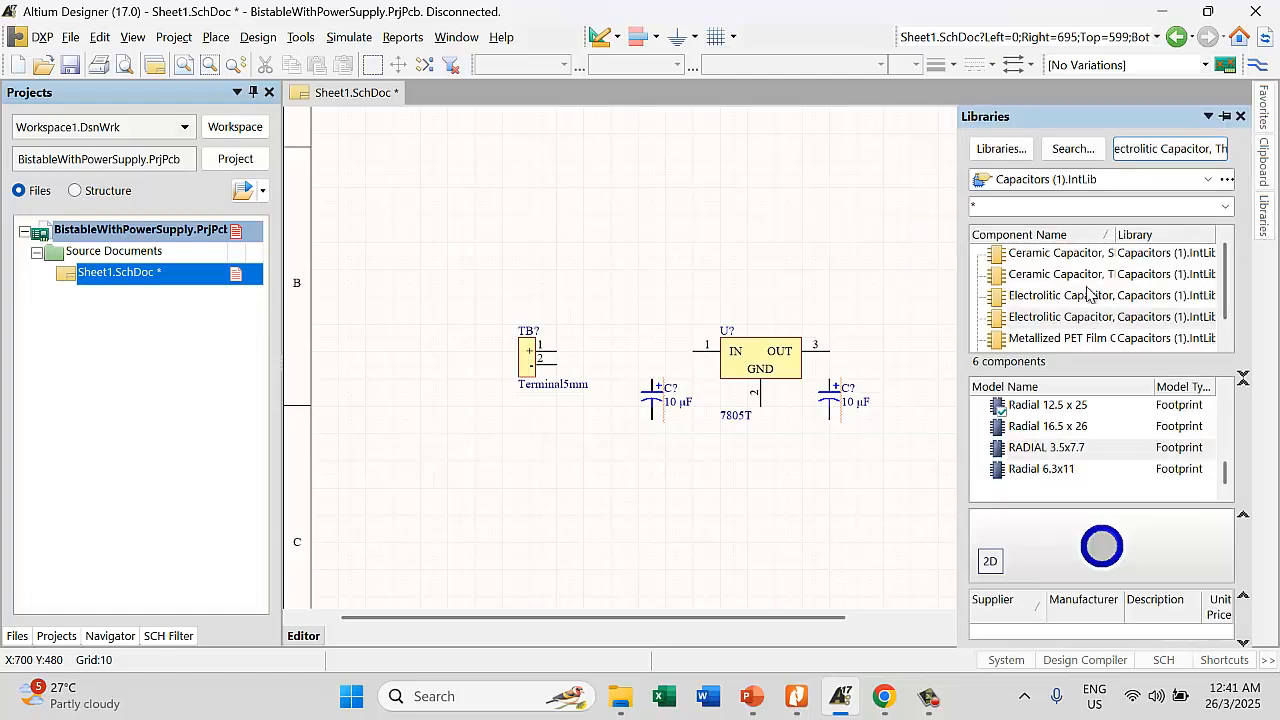
click(1208, 179)
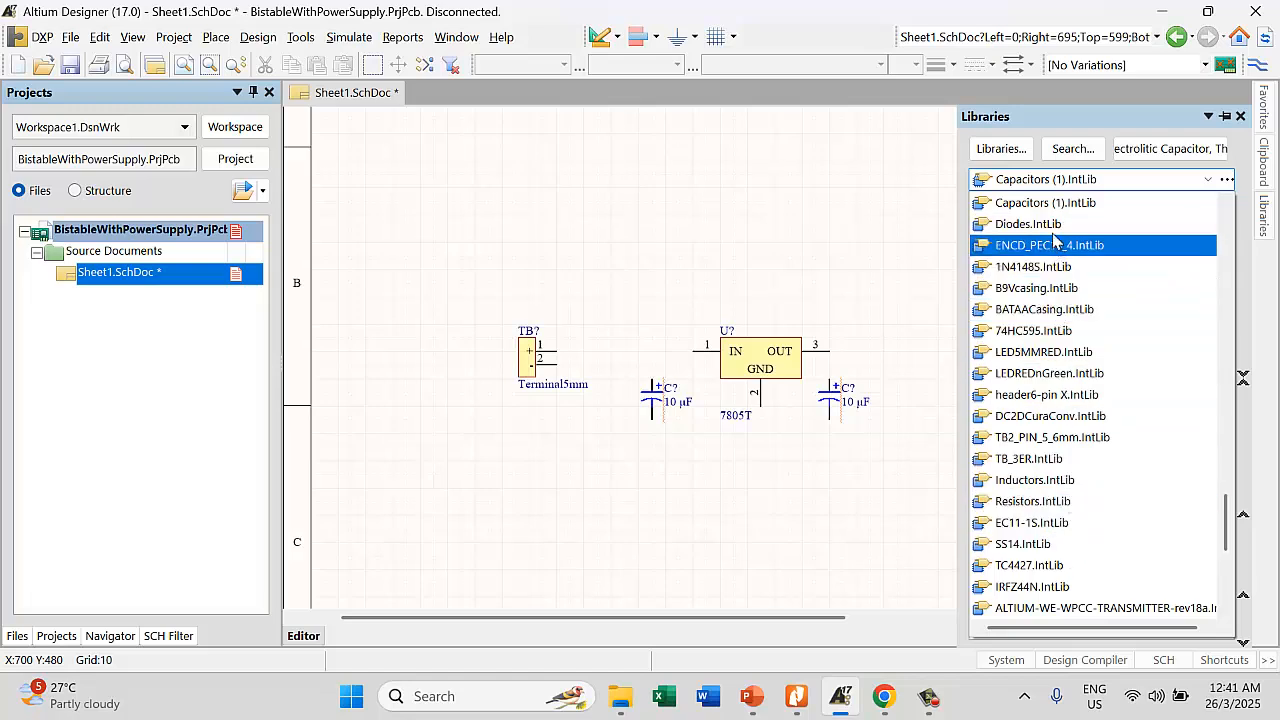
scroll(1051, 234, up, 14)
scroll(1052, 251, down, 14)
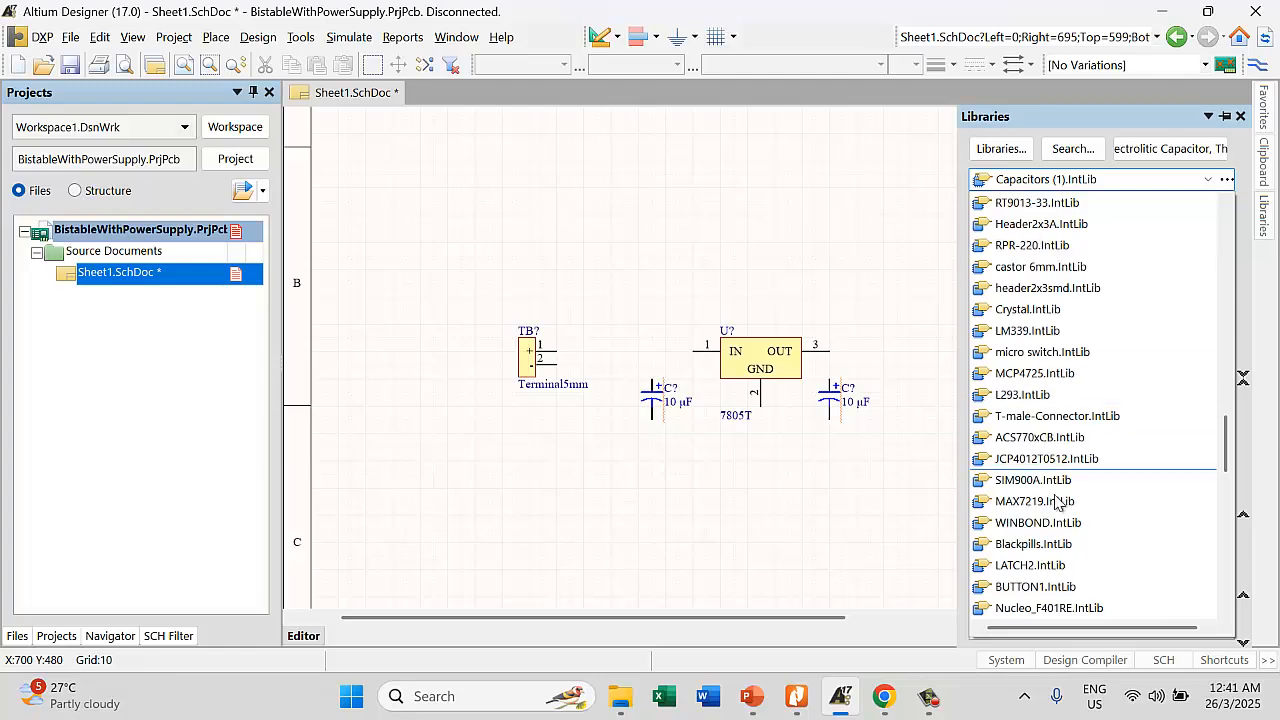
scroll(1055, 398, down, 7)
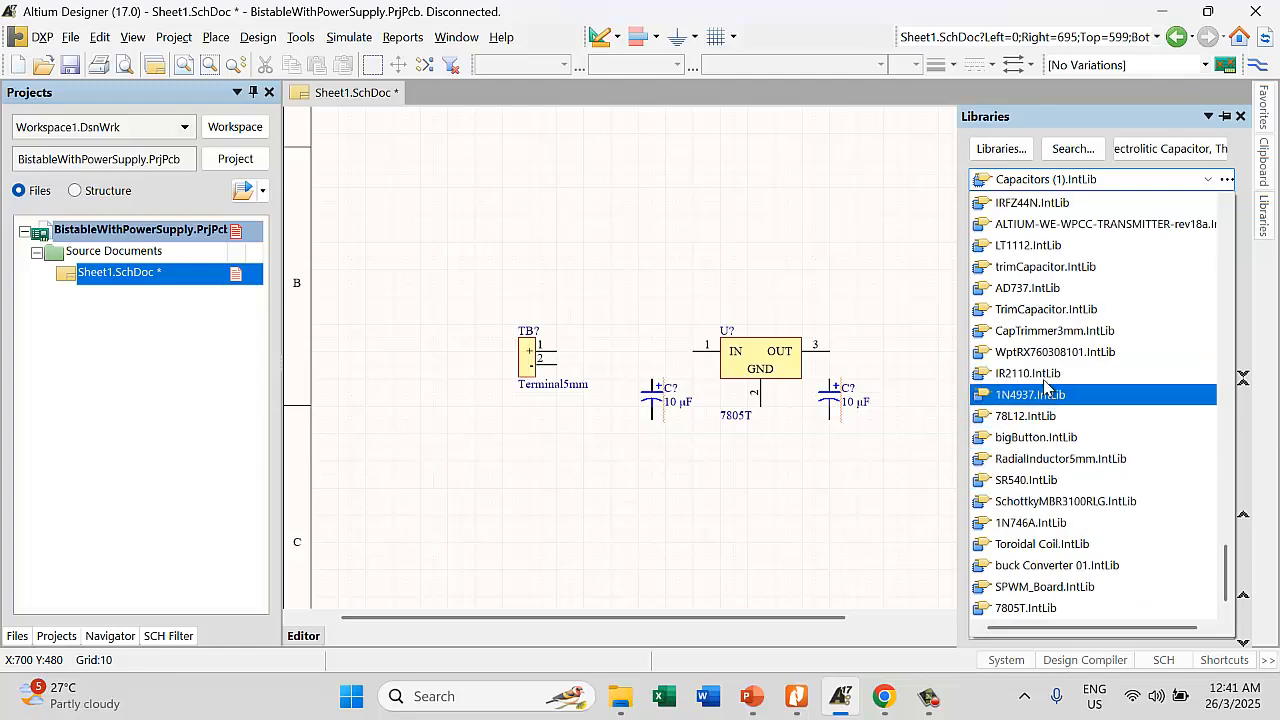
scroll(1040, 312, up, 7)
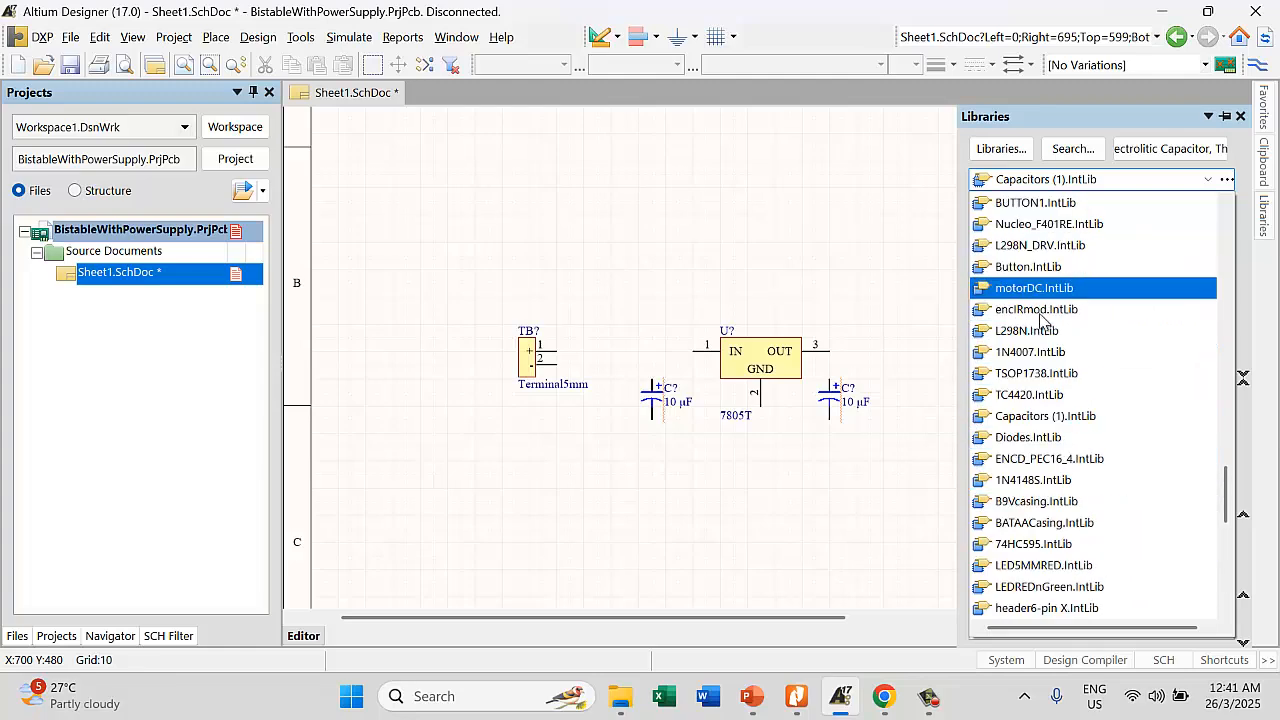
scroll(1037, 283, up, 20)
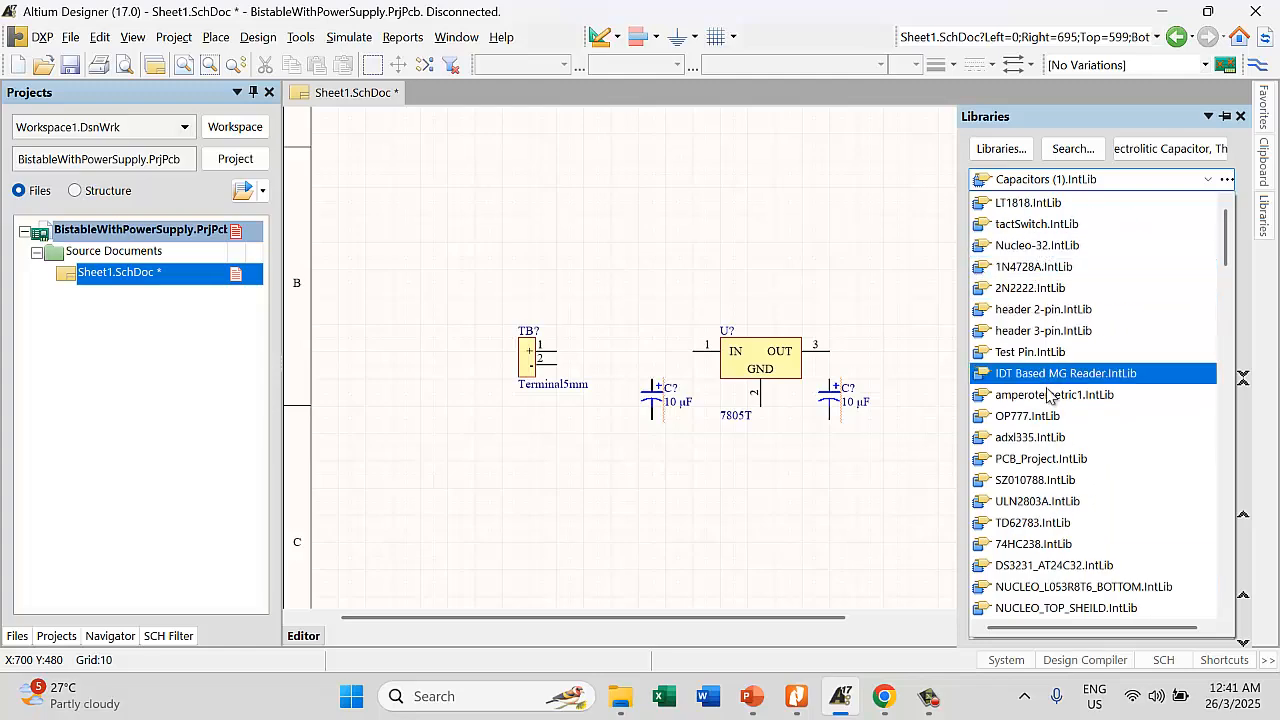
scroll(1228, 280, down, 1)
scroll(1228, 285, down, 3)
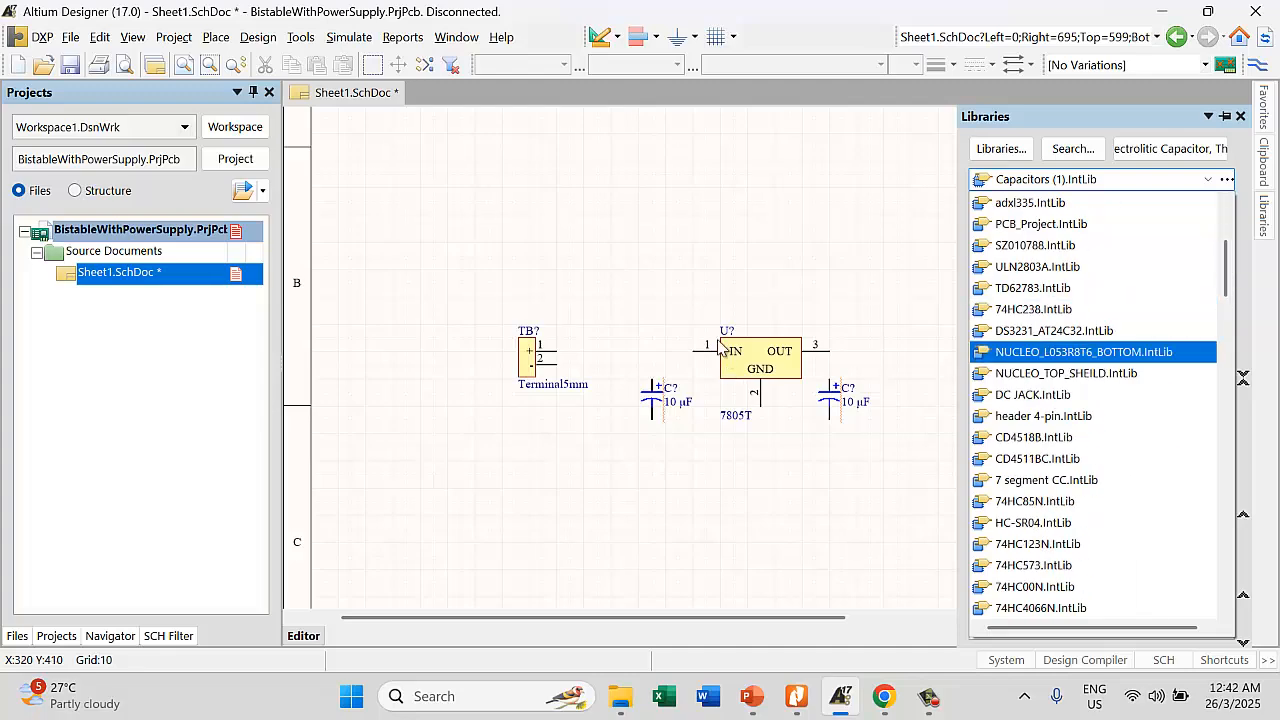
click(700, 268)
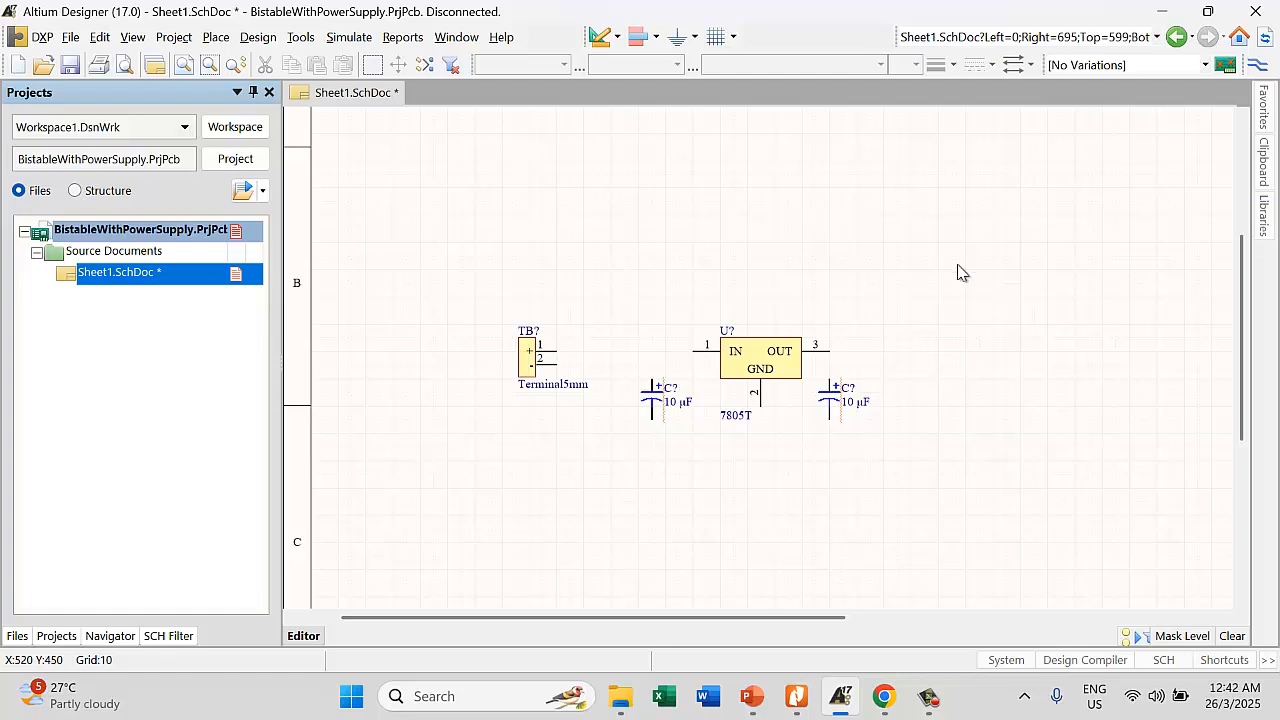
Place GND power ports on both capacitors' lower pins, the 7805T's GND pin and the terminal's pin 2
click(680, 37)
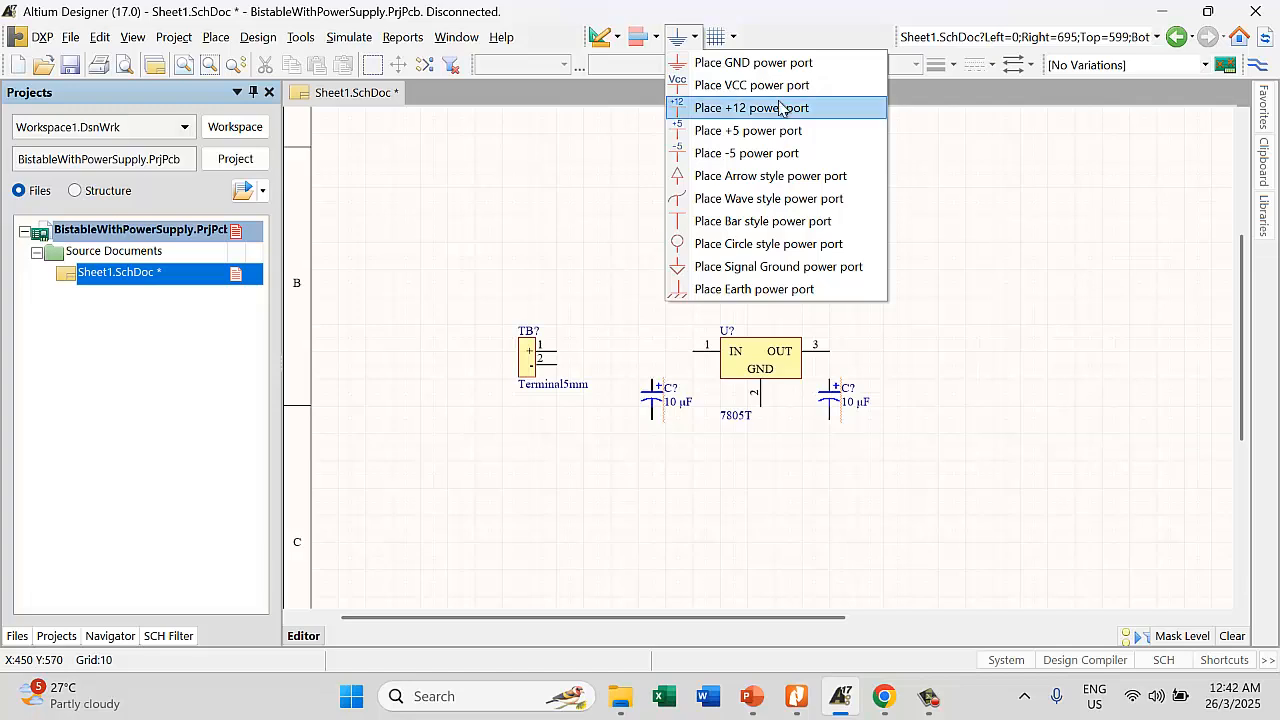
click(740, 62)
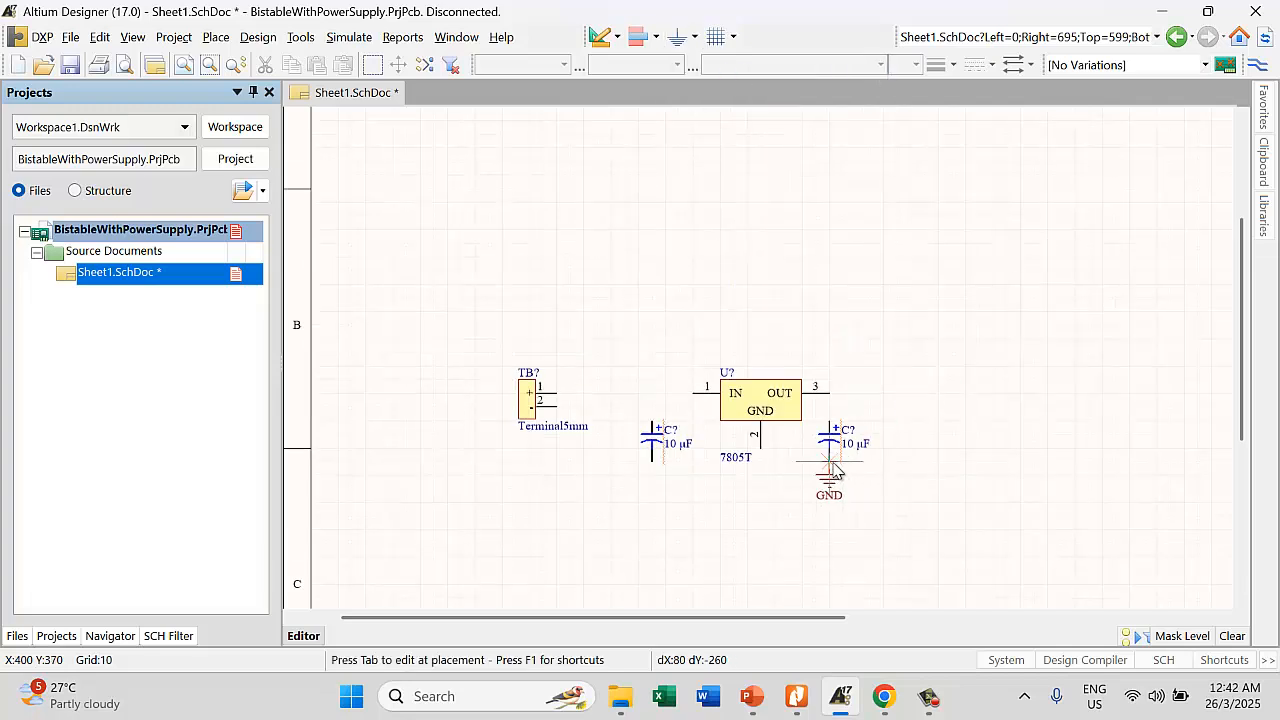
click(829, 463)
click(760, 449)
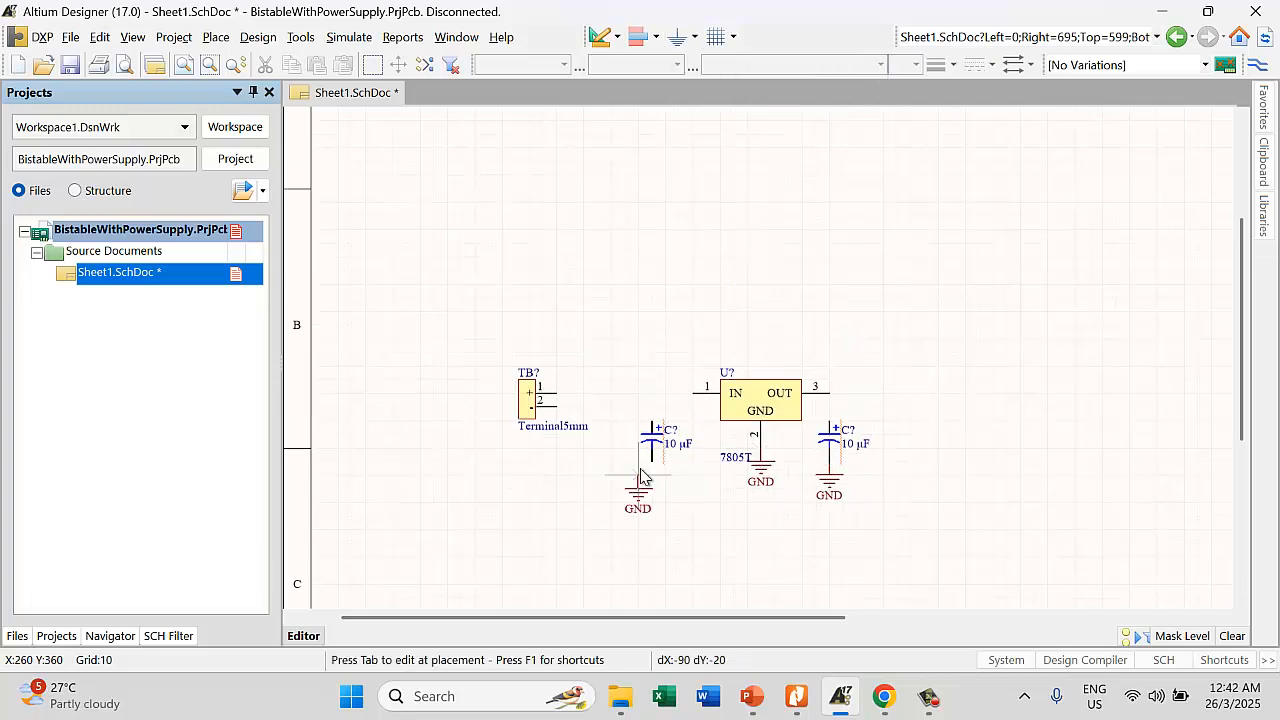
click(651, 463)
click(557, 402)
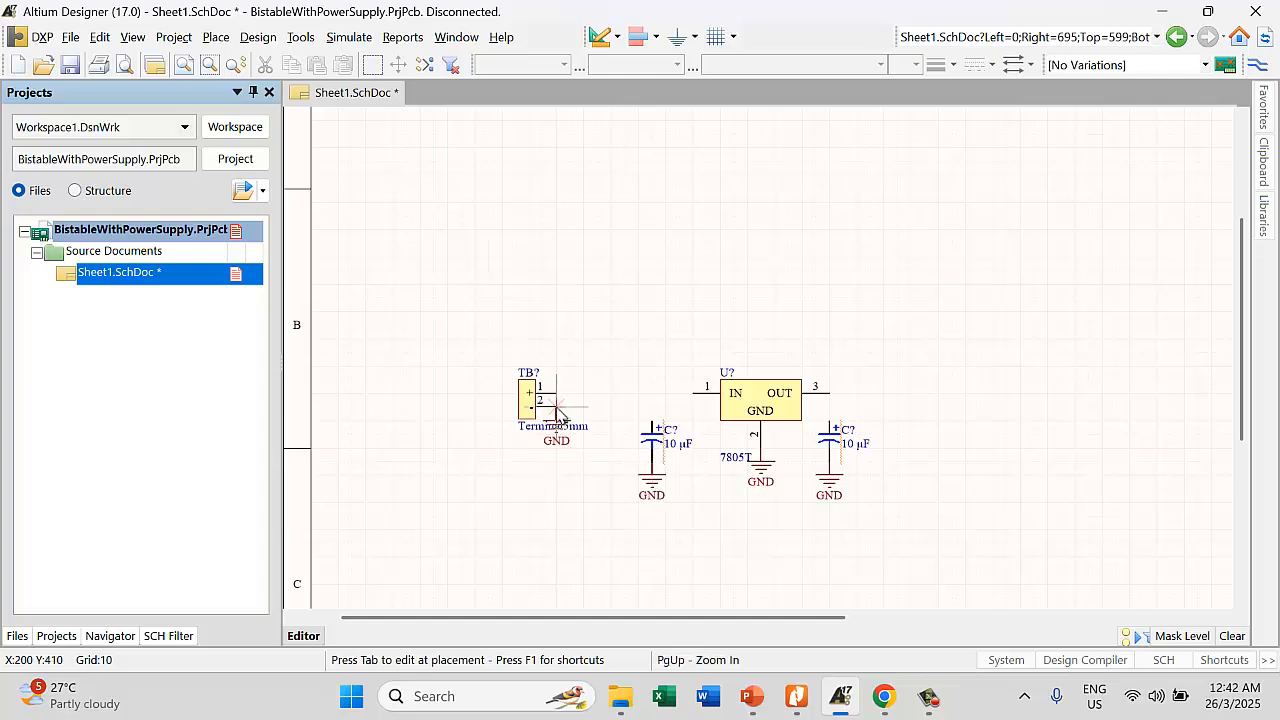
key(Escape)
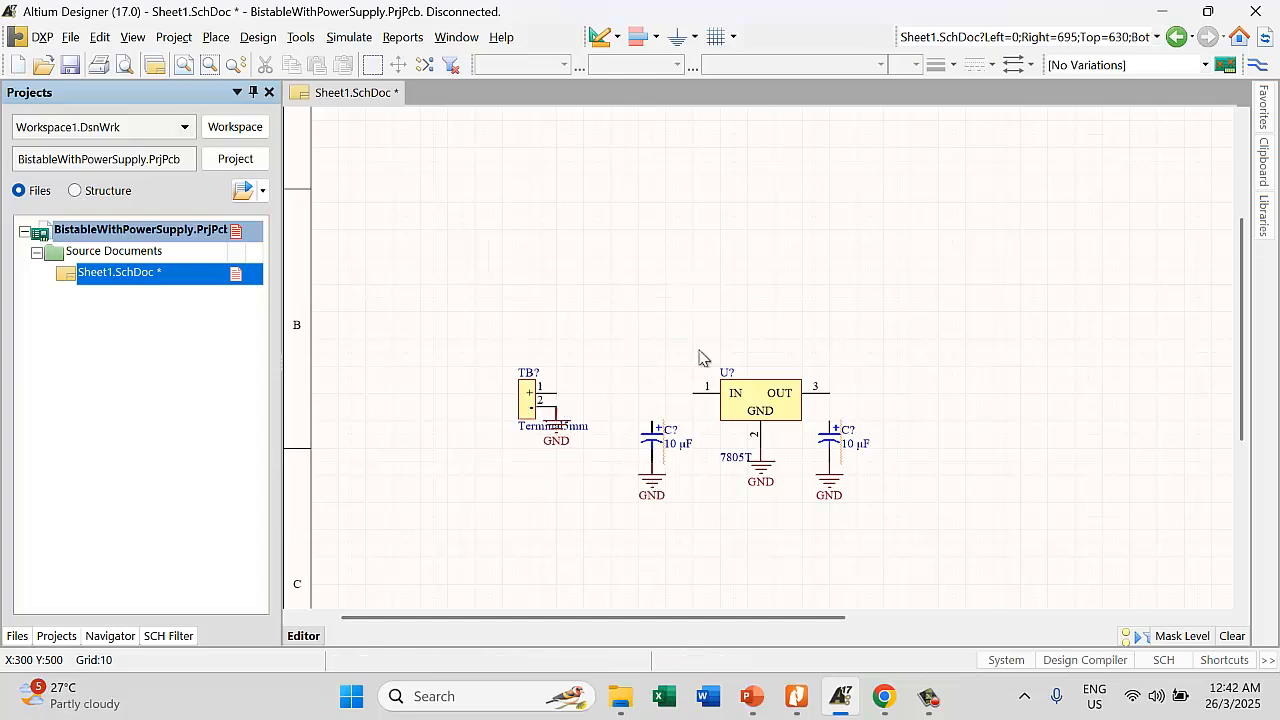
Hide the terminal's Terminal5mm comment on the schematic and clear the selection
double_click(527, 431)
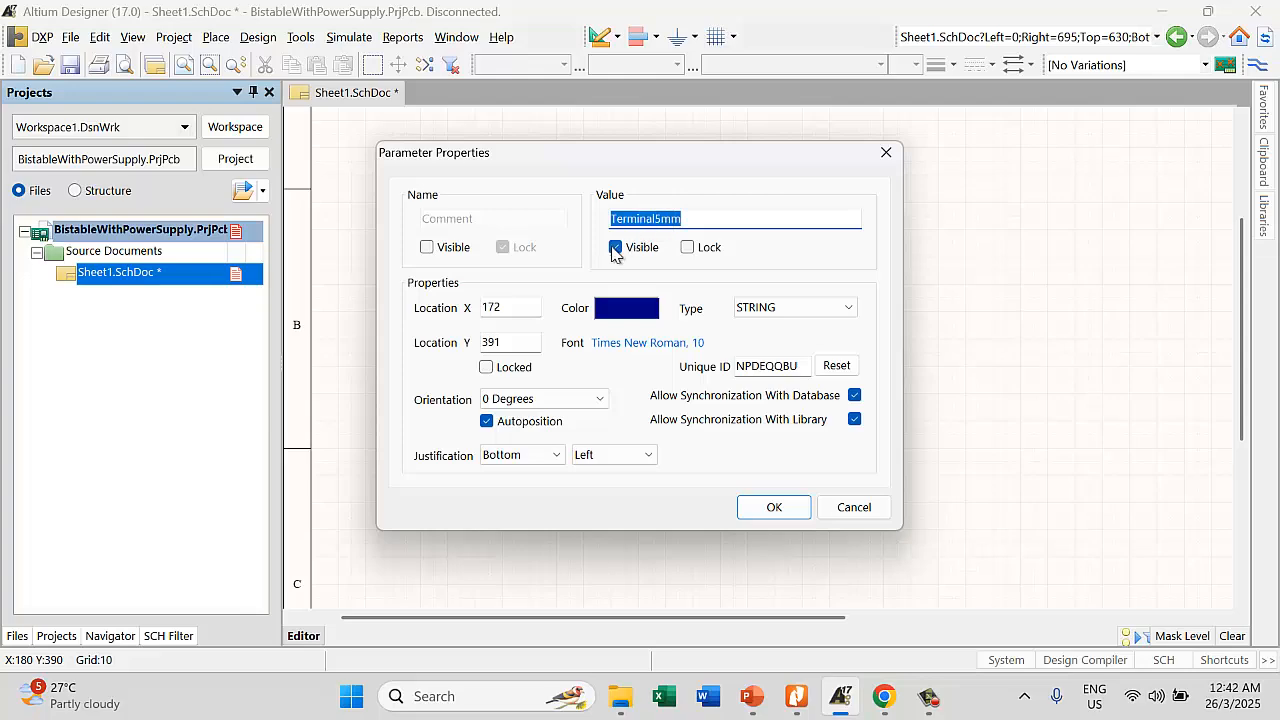
click(614, 247)
click(767, 512)
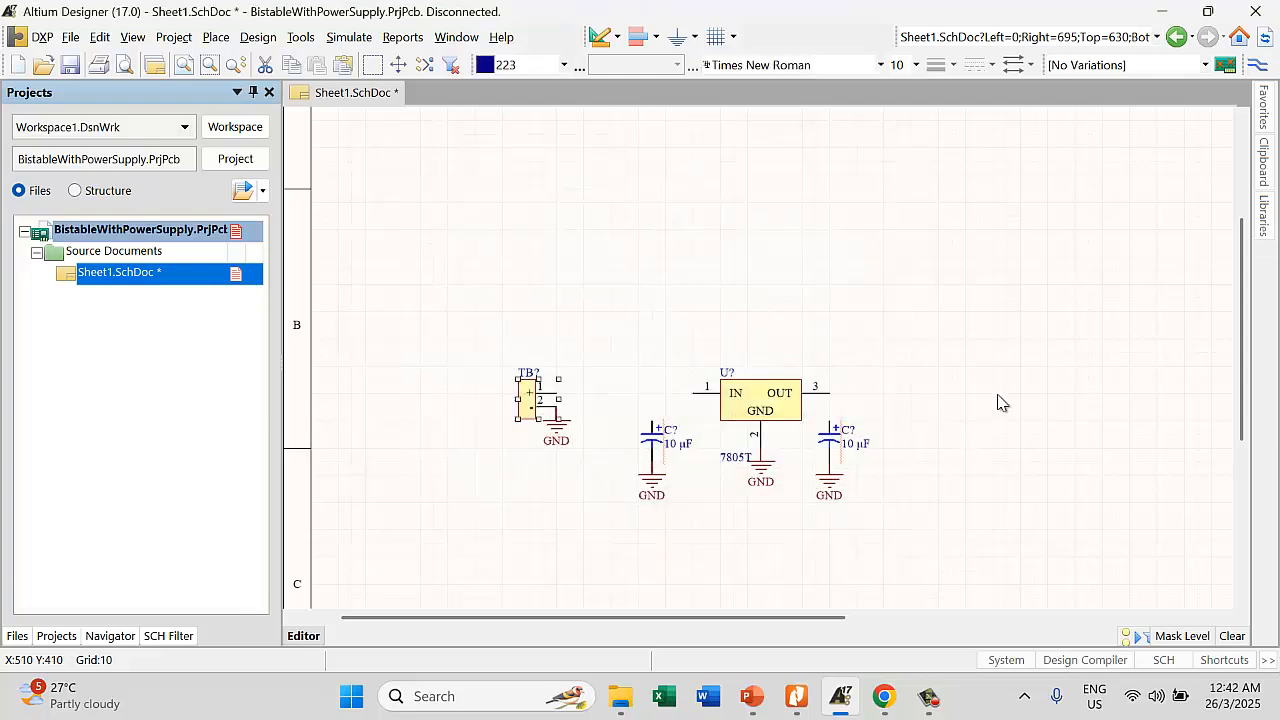
click(897, 369)
Wire terminal pin 1 to the 7805T's IN pin and connect the input capacitor's positive pin to that wire
ctrl+scroll(575, 530, up, 4)
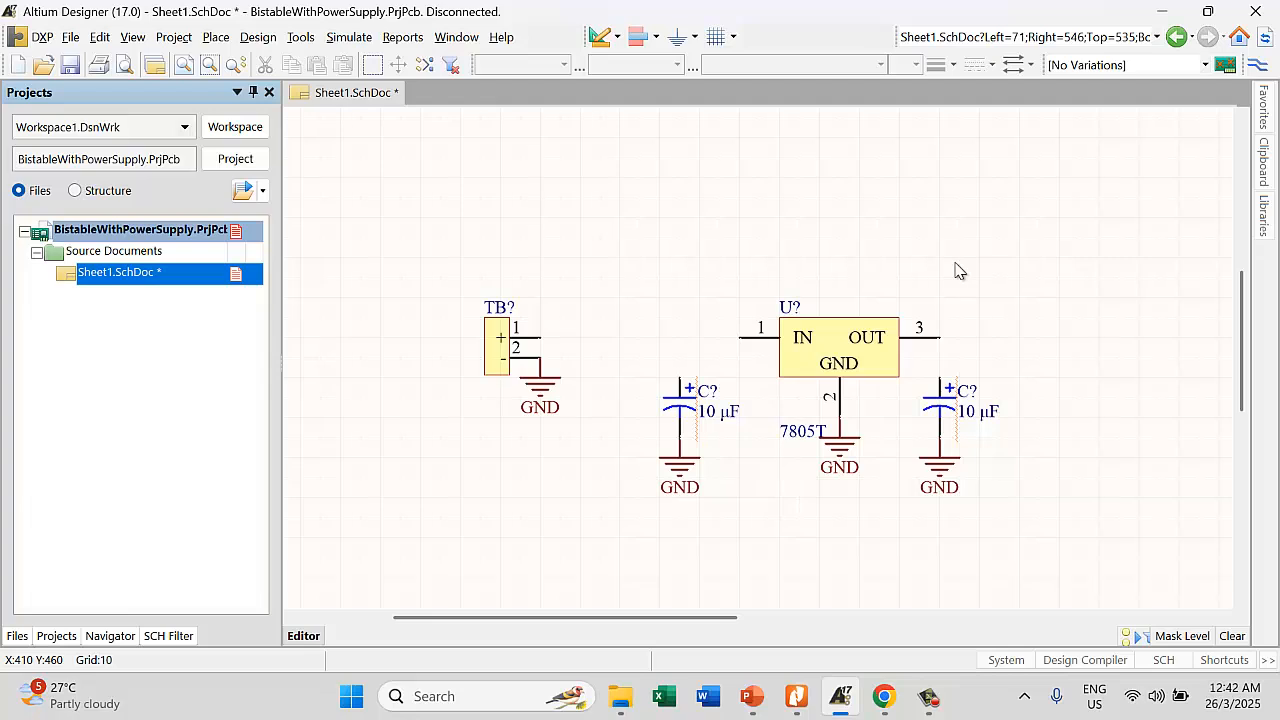
key(p)
key(w)
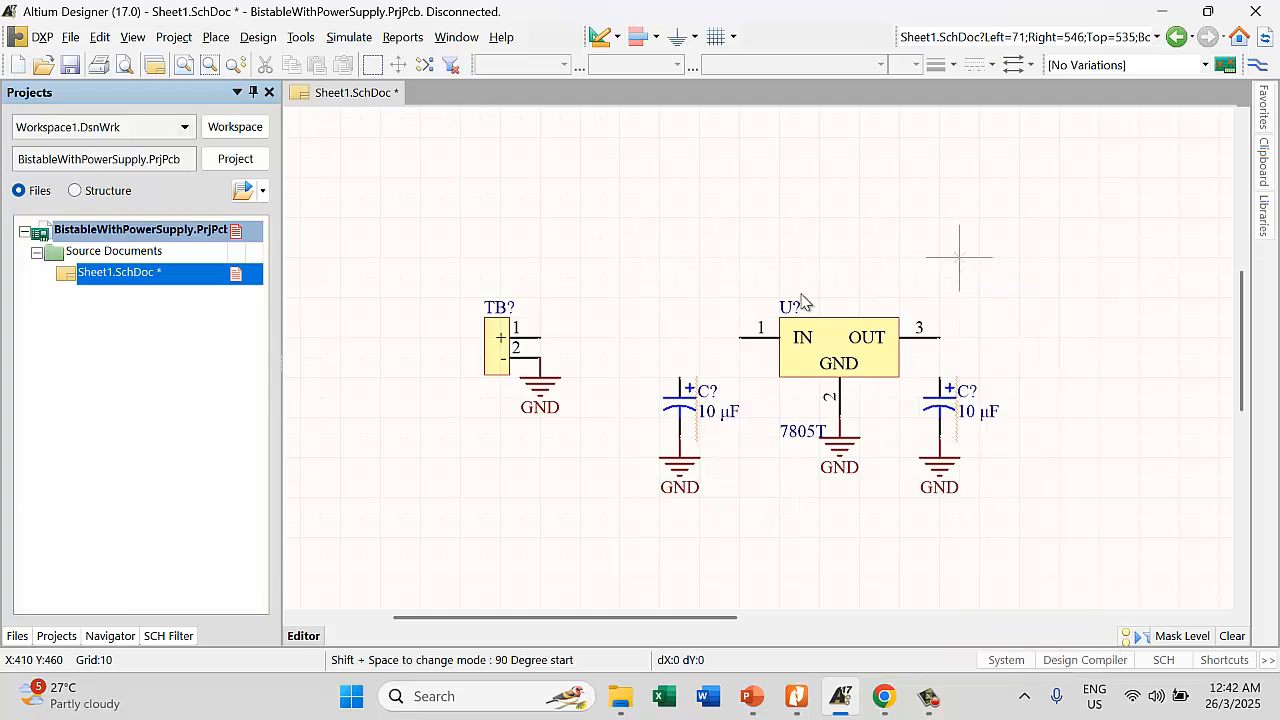
key(Escape)
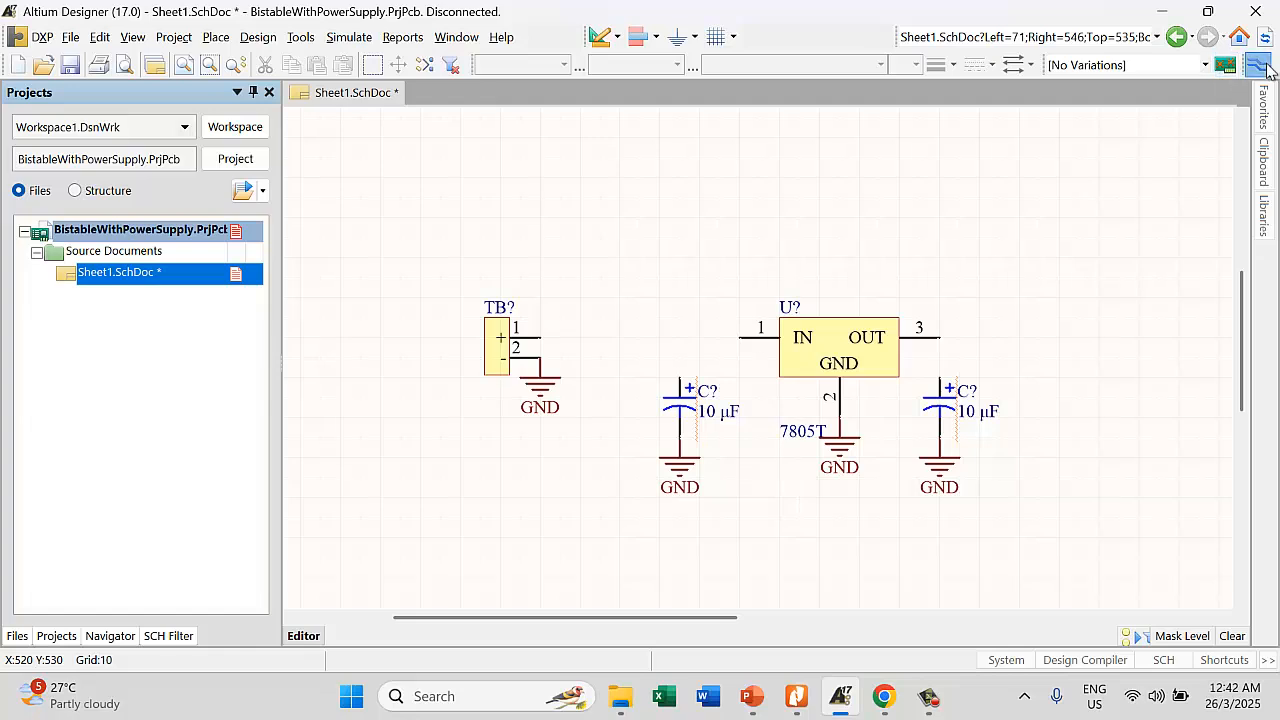
click(1260, 65)
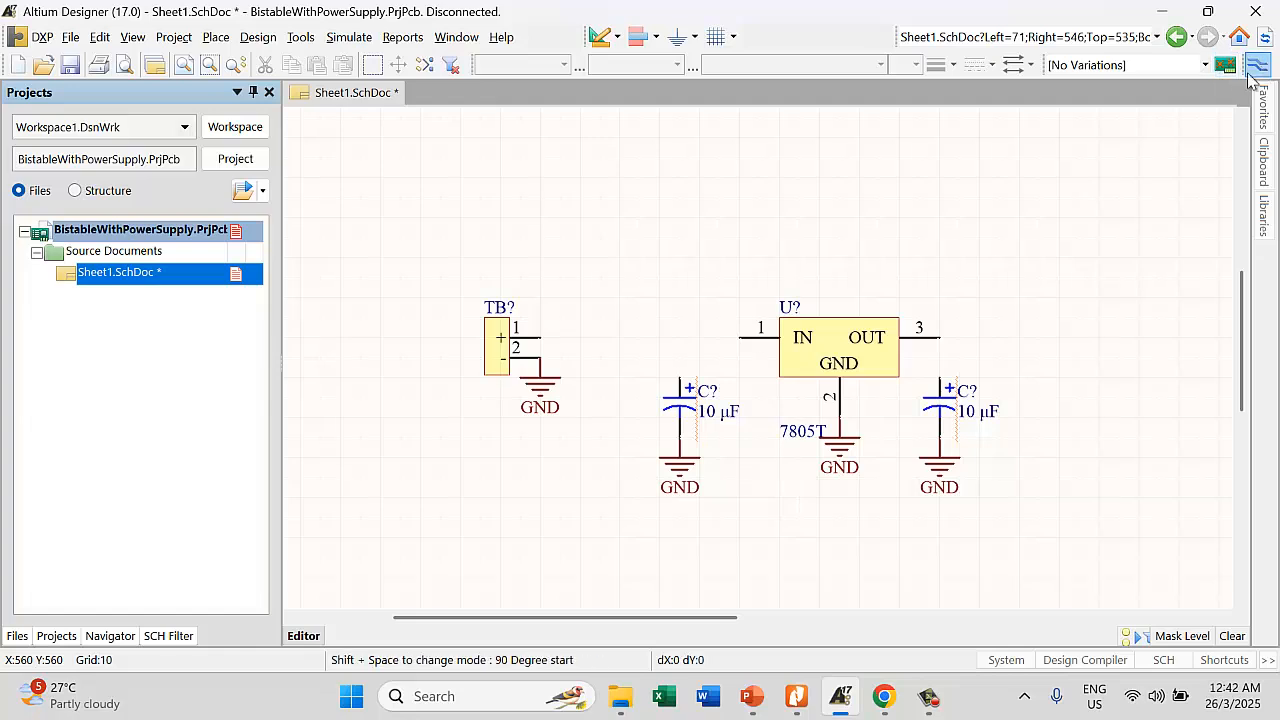
click(541, 338)
click(742, 337)
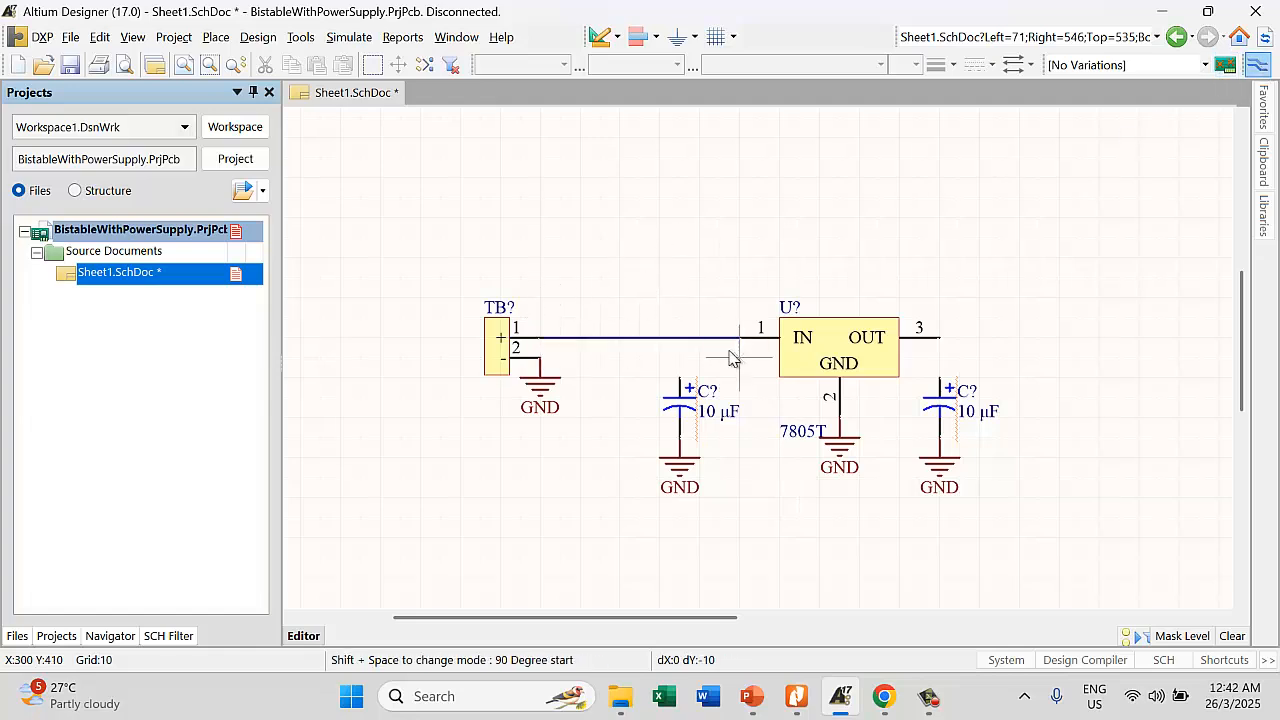
click(680, 378)
click(680, 338)
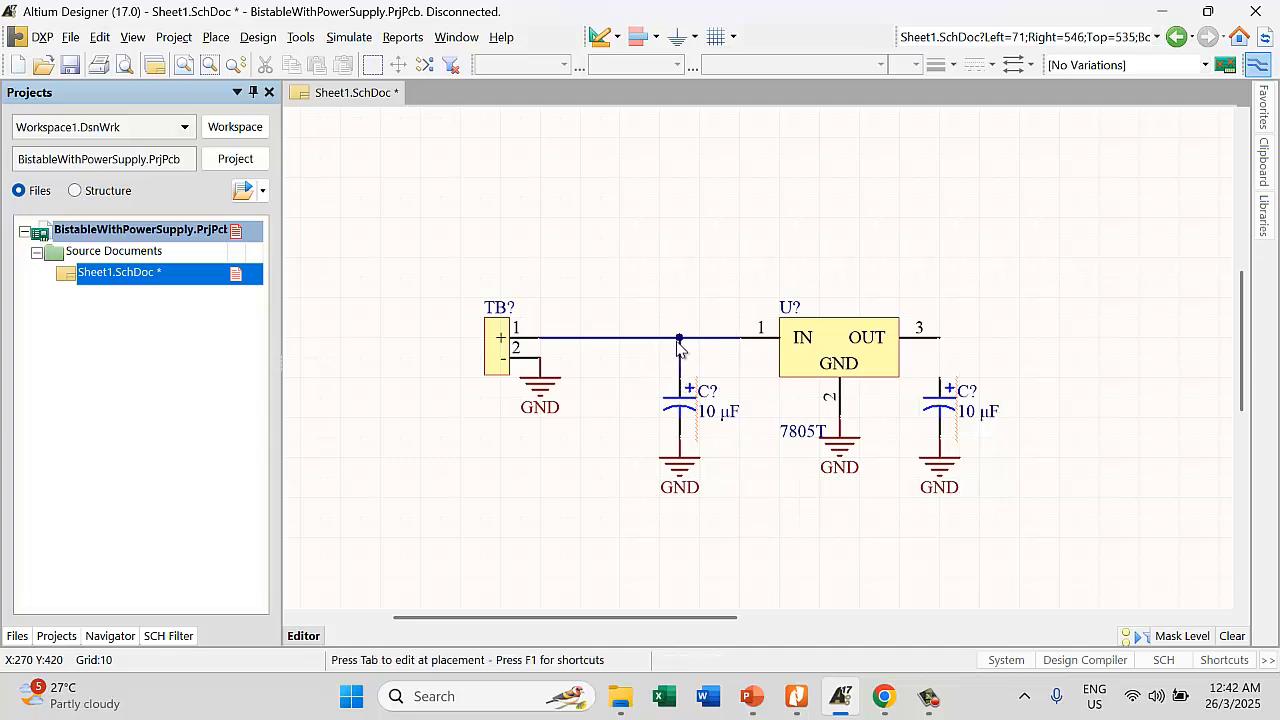
Wire the 7805T's OUT pin to the positive pin of the output capacitor
click(940, 338)
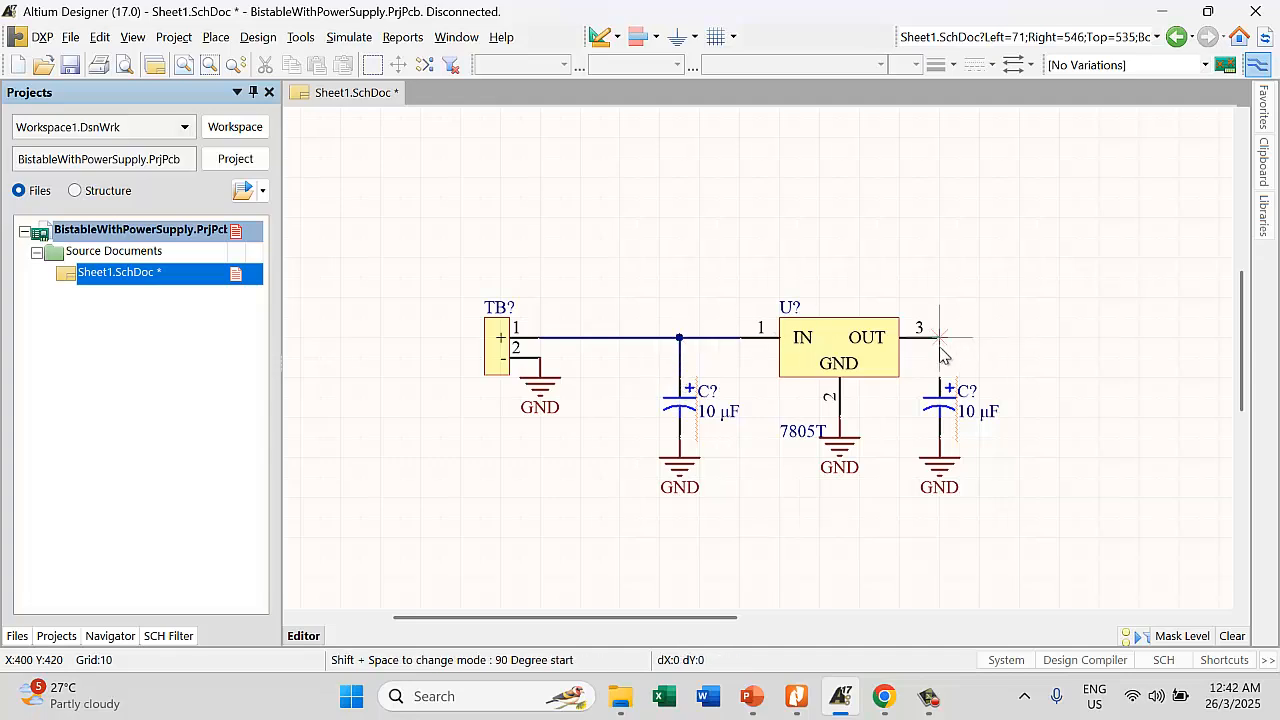
click(940, 378)
key(Escape)
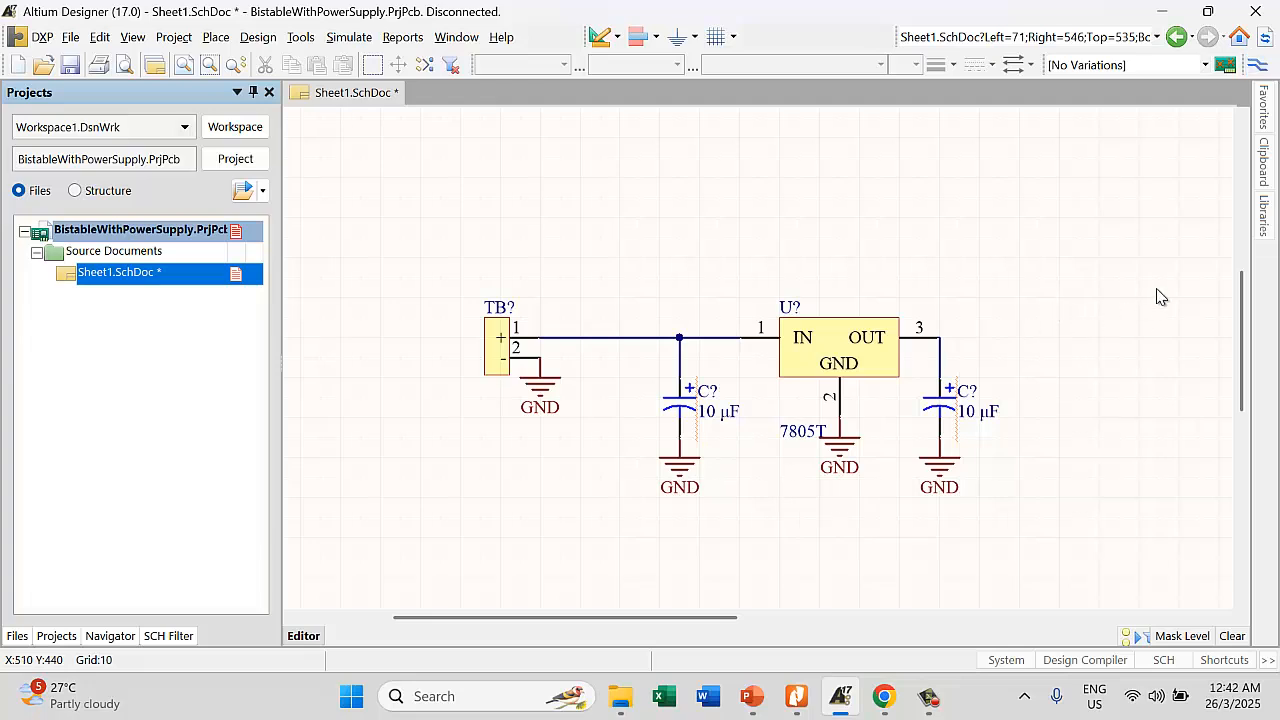
key(p)
click(1150, 360)
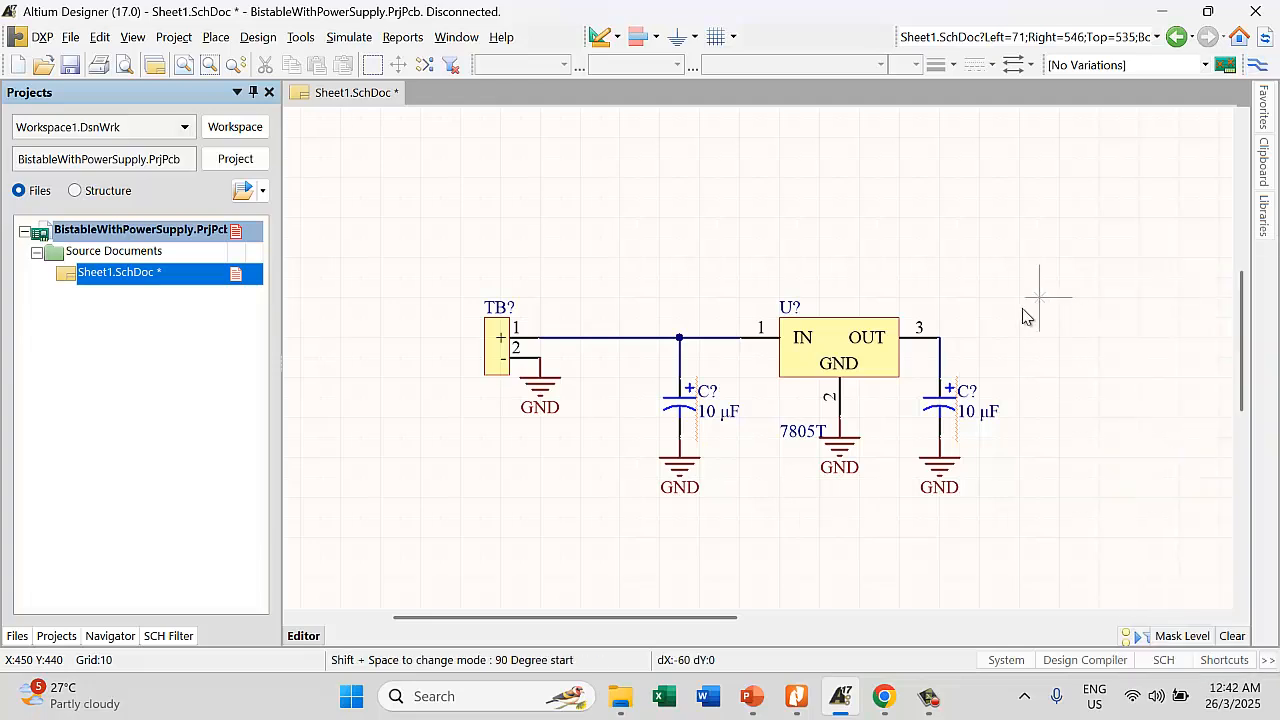
key(Escape)
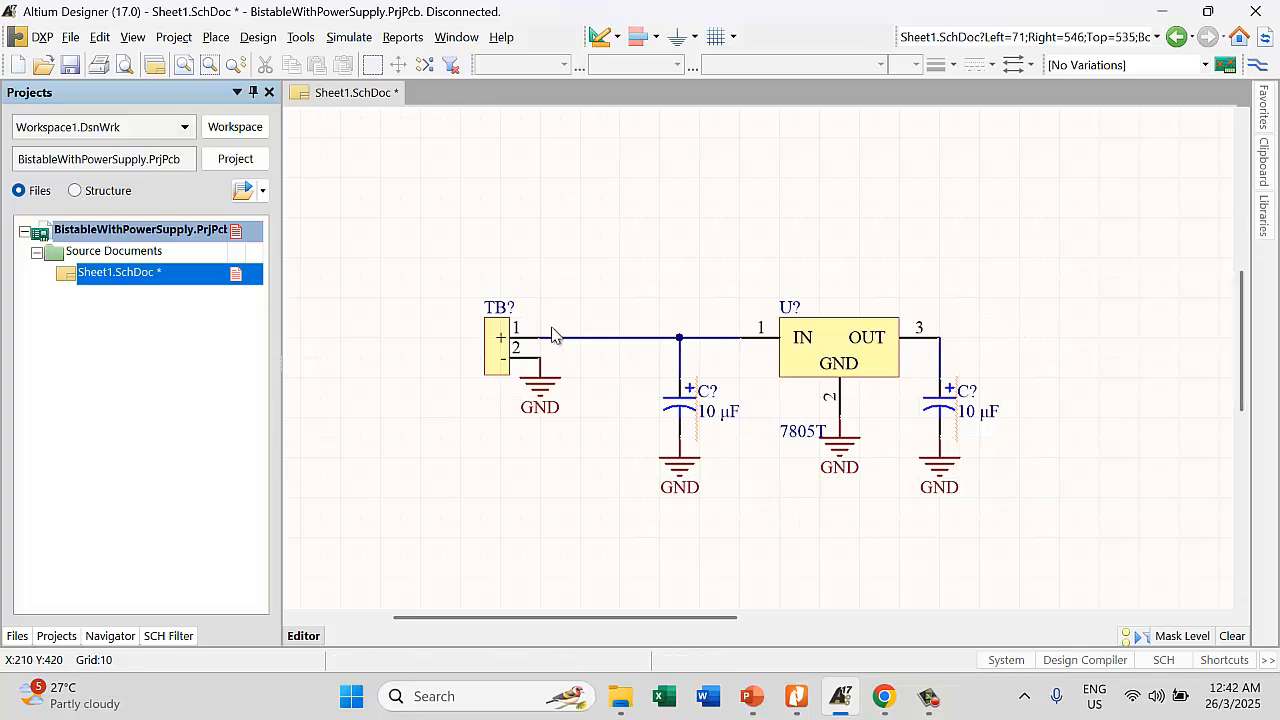
Move the terminal with its GND port about 30 units toward the input capacitor, and the 7805T with its GND port about 10 units toward it
drag(422, 258, 594, 443)
drag(490, 354, 607, 355)
drag(743, 255, 1071, 510)
drag(866, 363, 856, 365)
click(1006, 271)
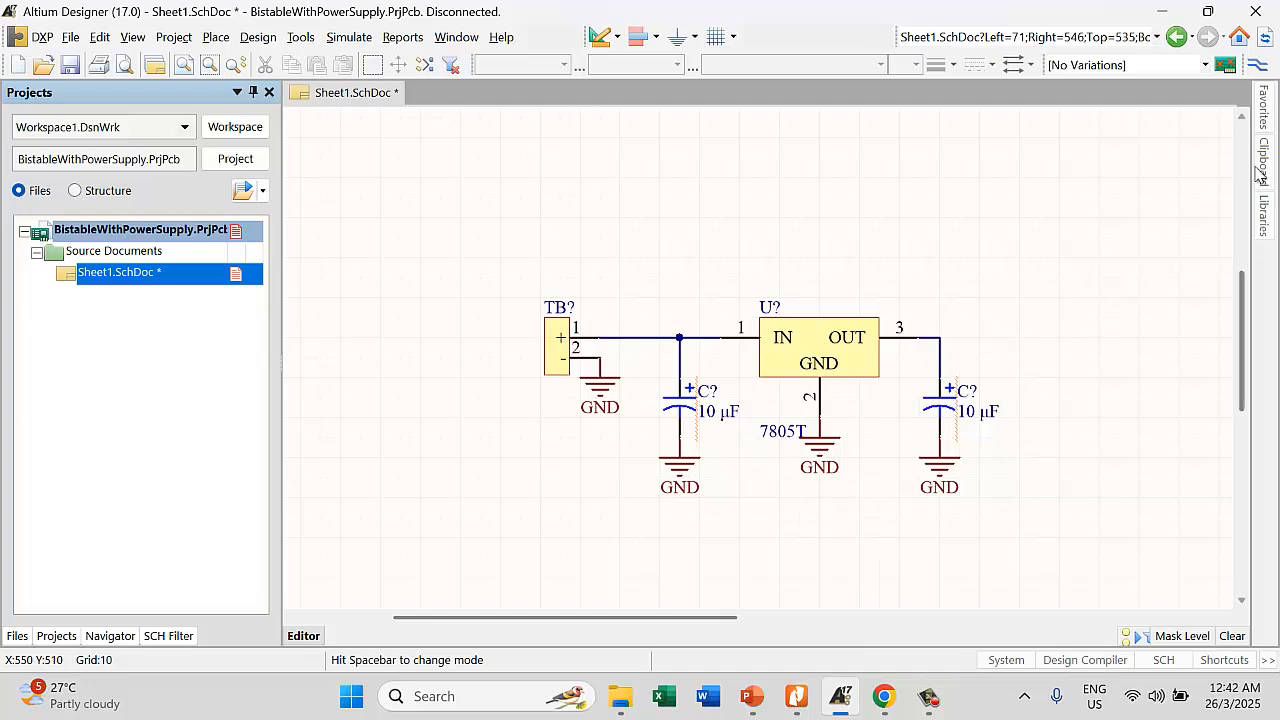
Place a 2-pin header from header 2-pin.IntLib on the schematic
mouse_move(1265, 230)
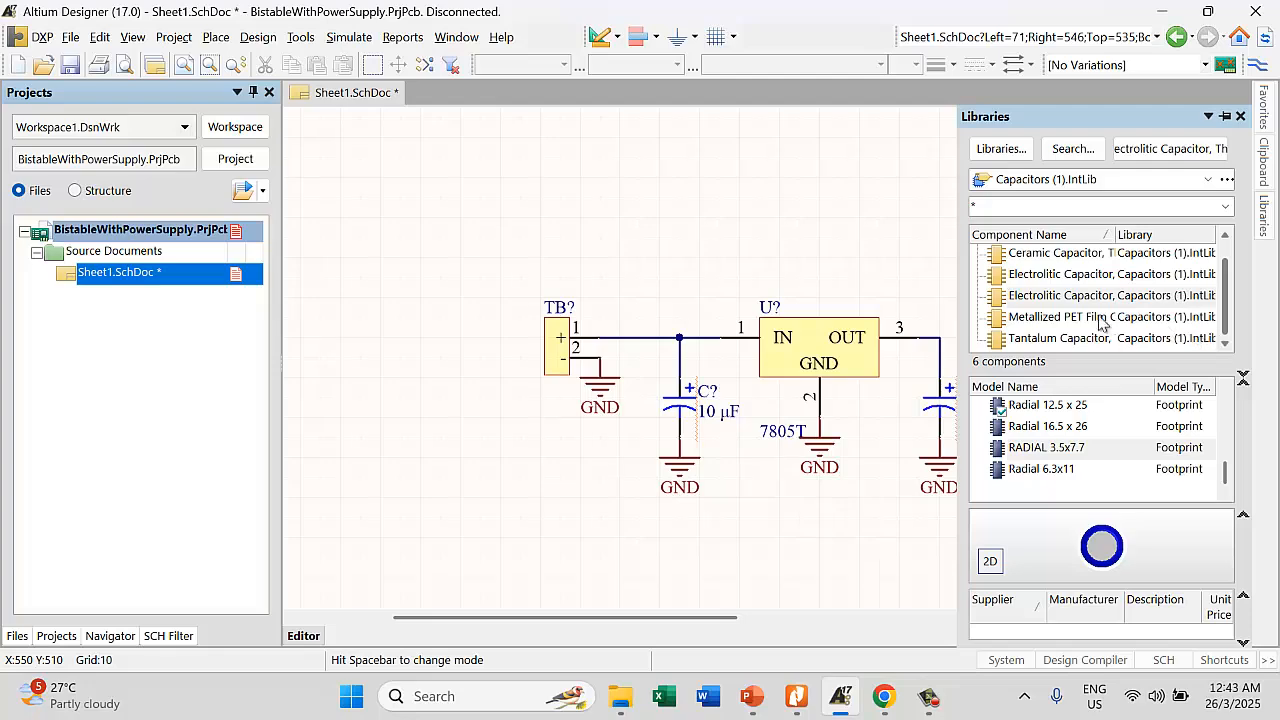
click(1208, 179)
scroll(1040, 400, up, 7)
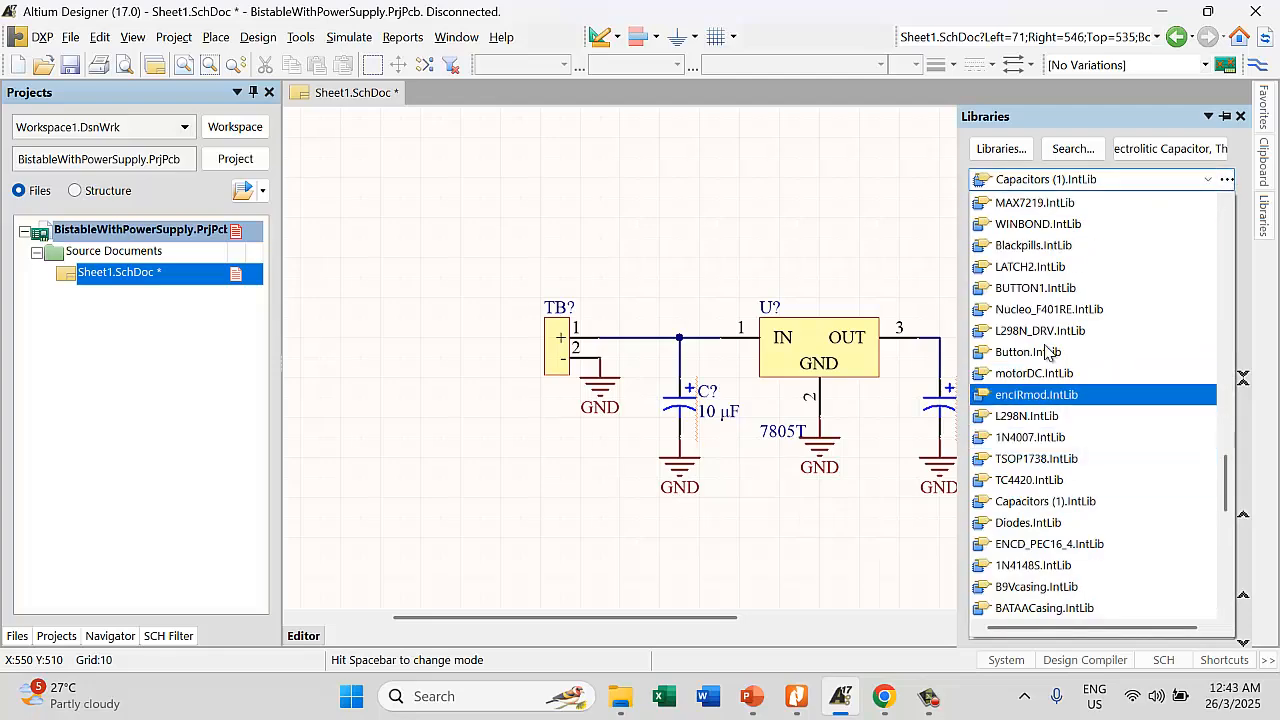
scroll(1035, 290, up, 20)
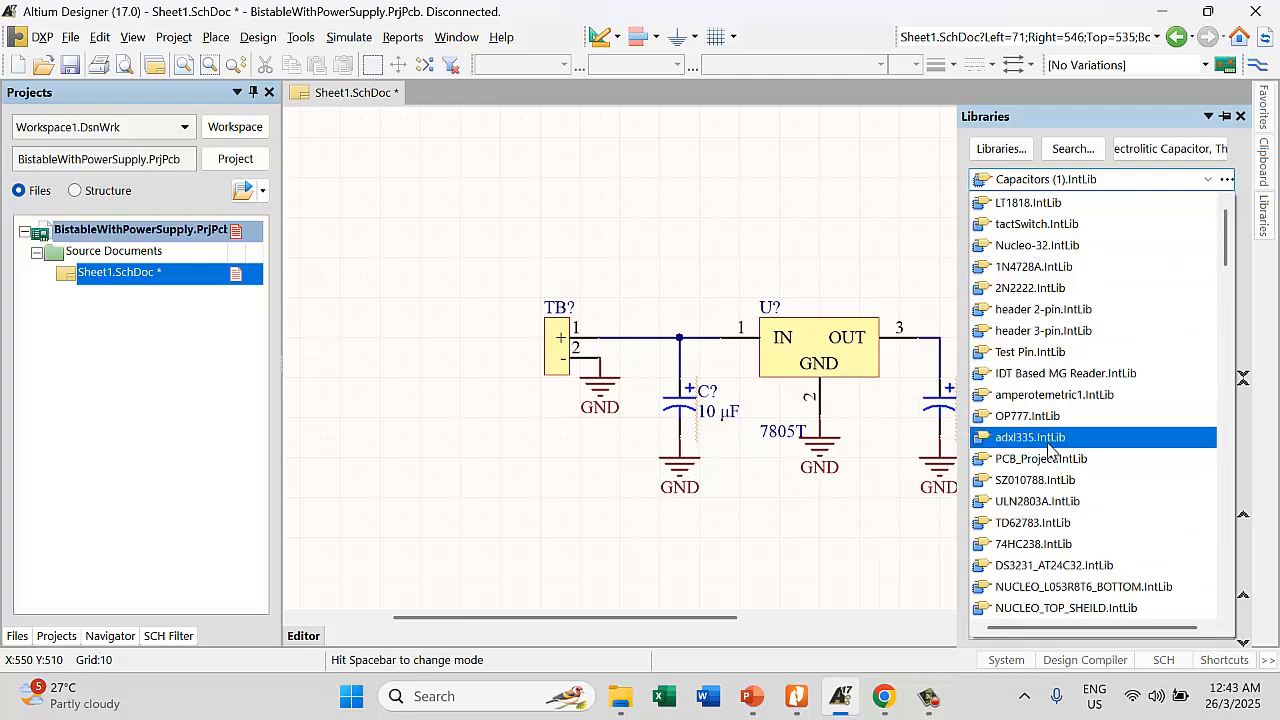
click(1040, 309)
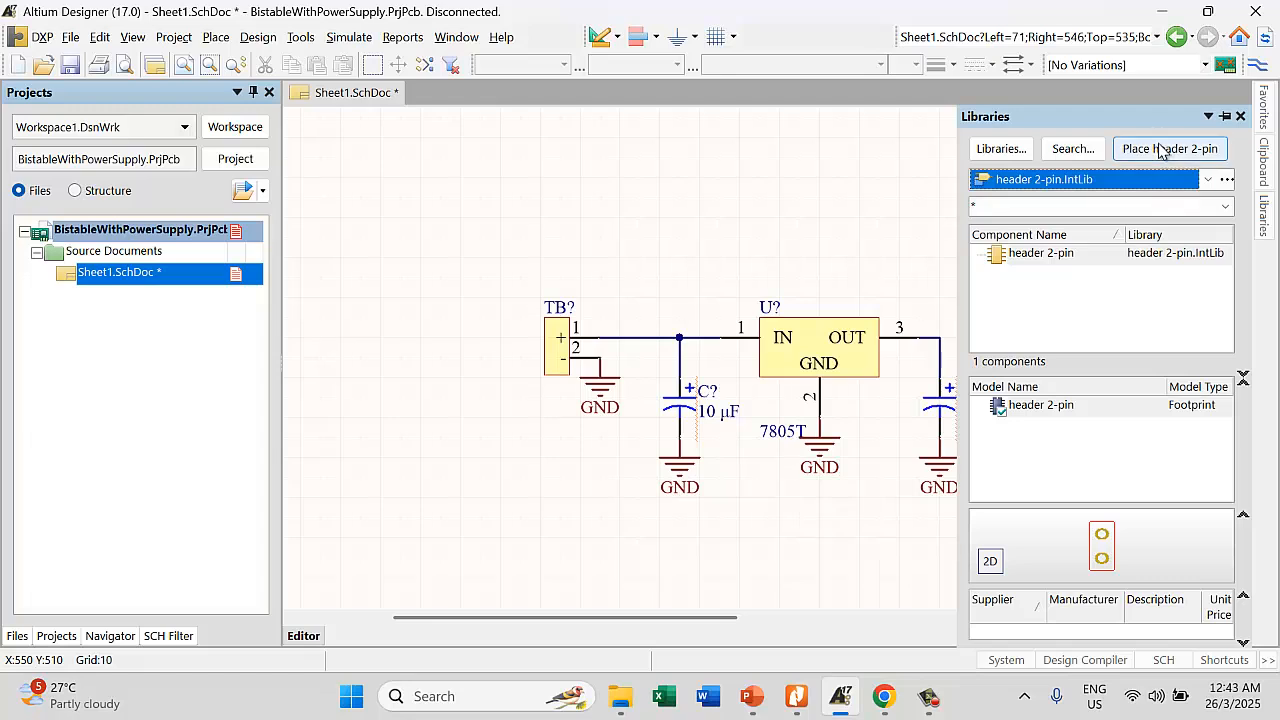
click(1170, 148)
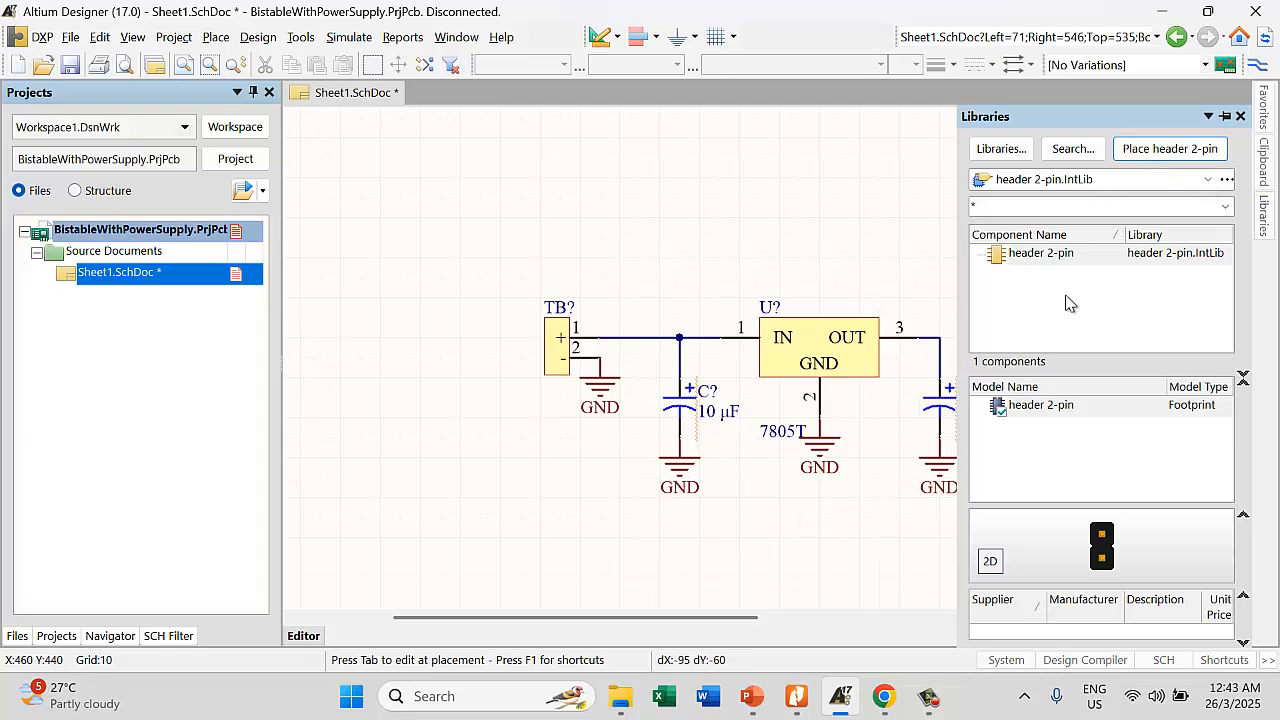
Place a 3-pin header from header 3-pin.IntLib just past the output capacitor, rotated with its pins pointing down and level with the 7805T's OUT wire
click(1208, 180)
click(1040, 226)
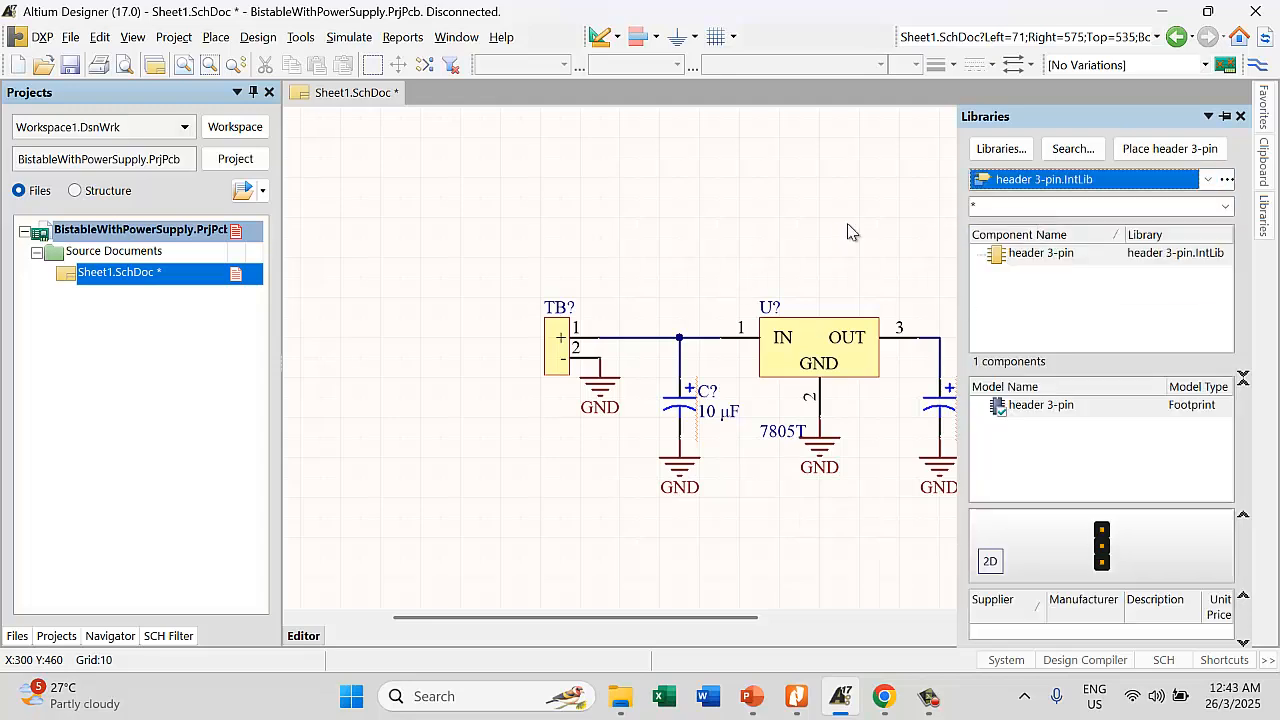
click(1168, 148)
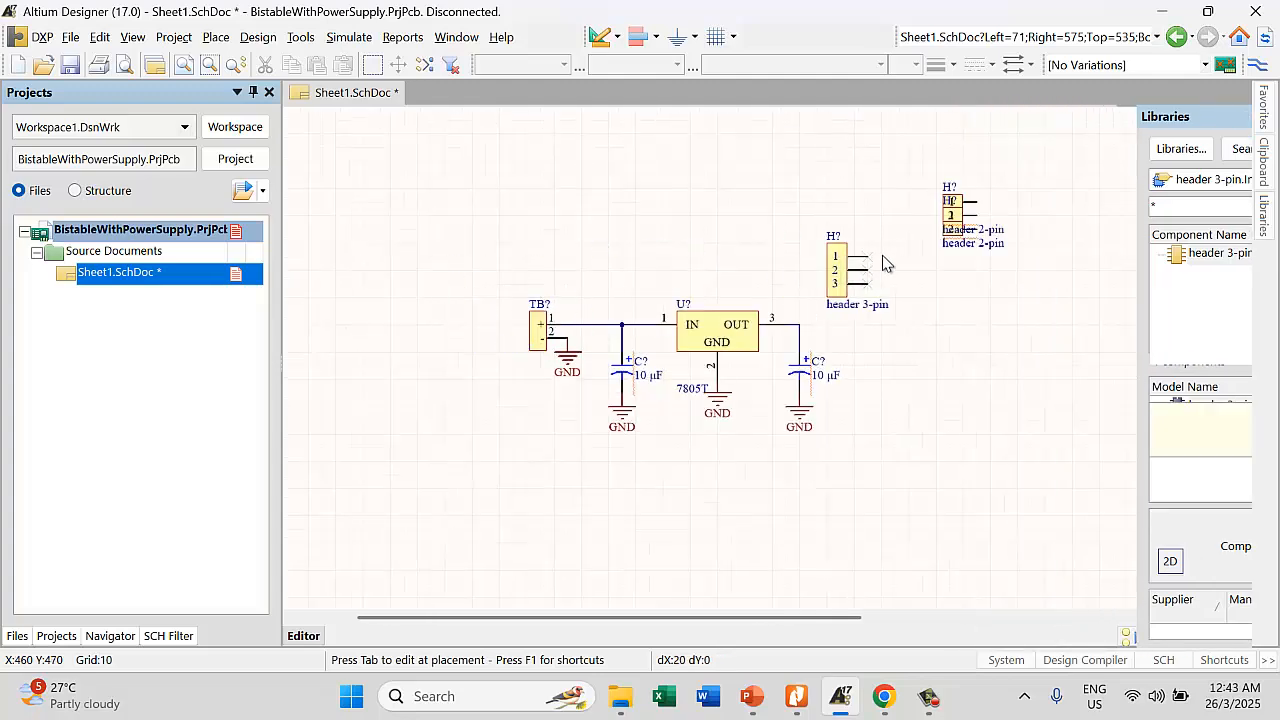
key(space)
key(space)
key(space)
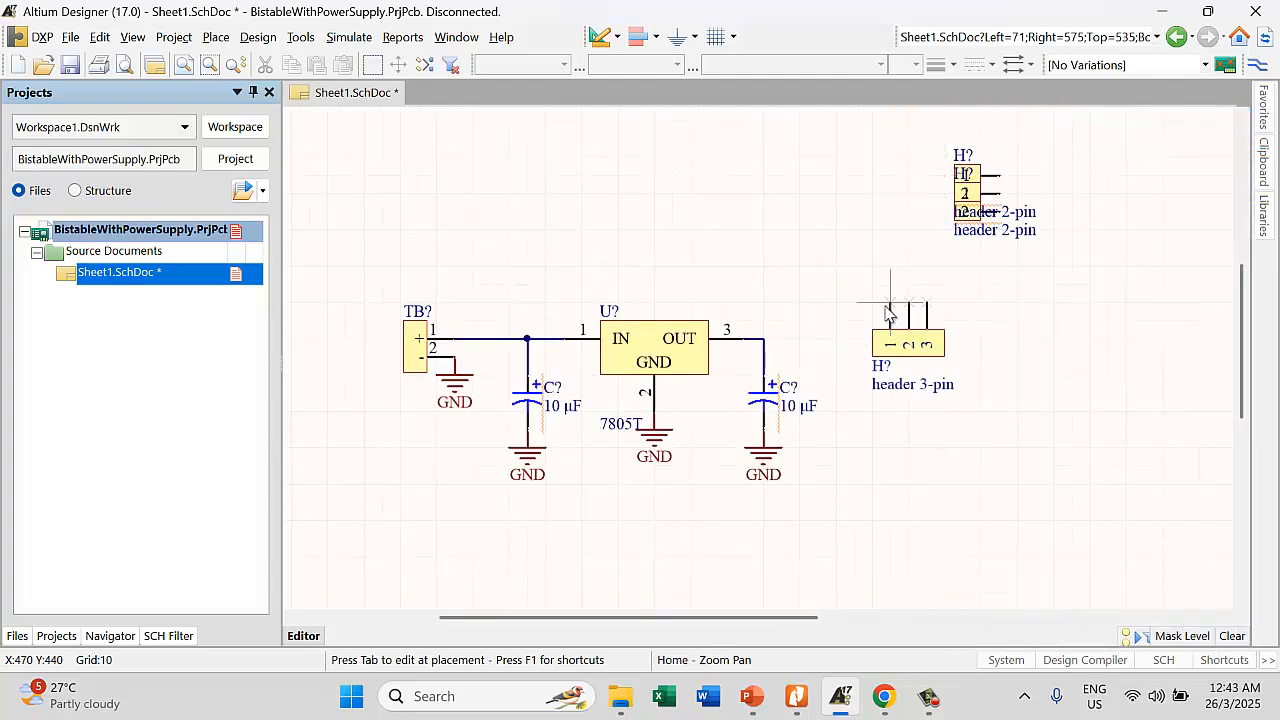
key(Right)
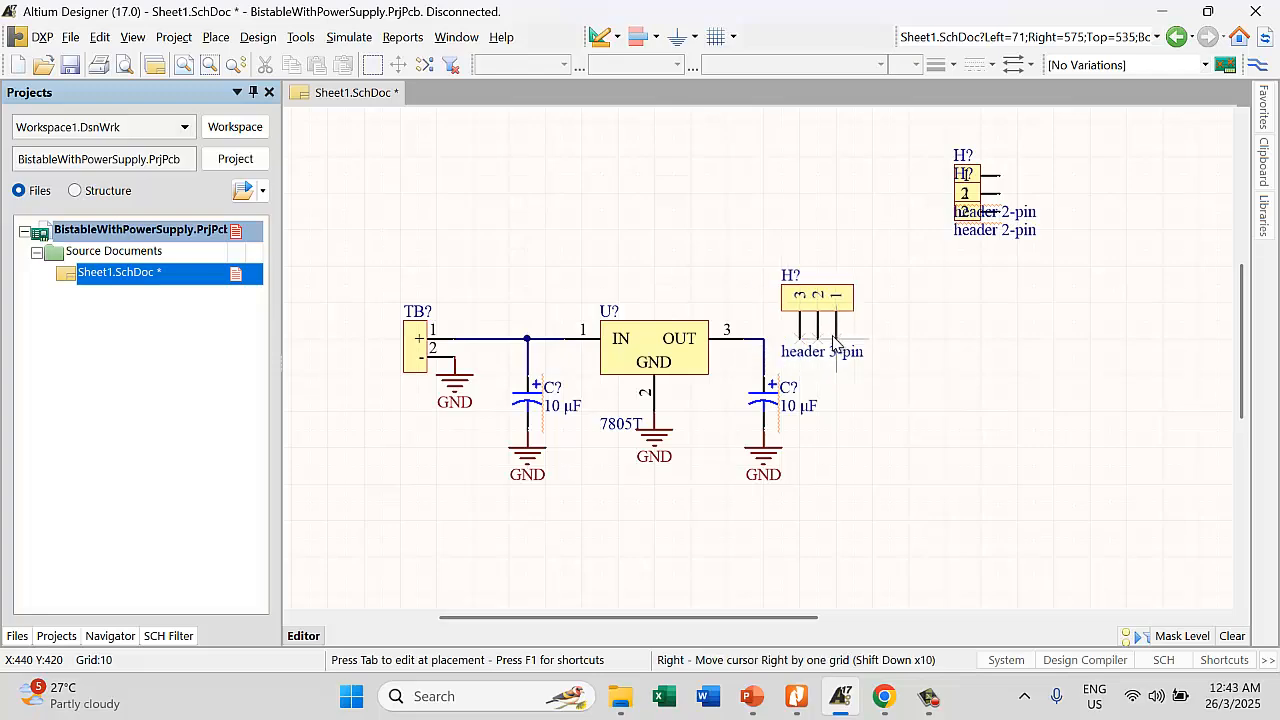
click(833, 341)
right_click(856, 367)
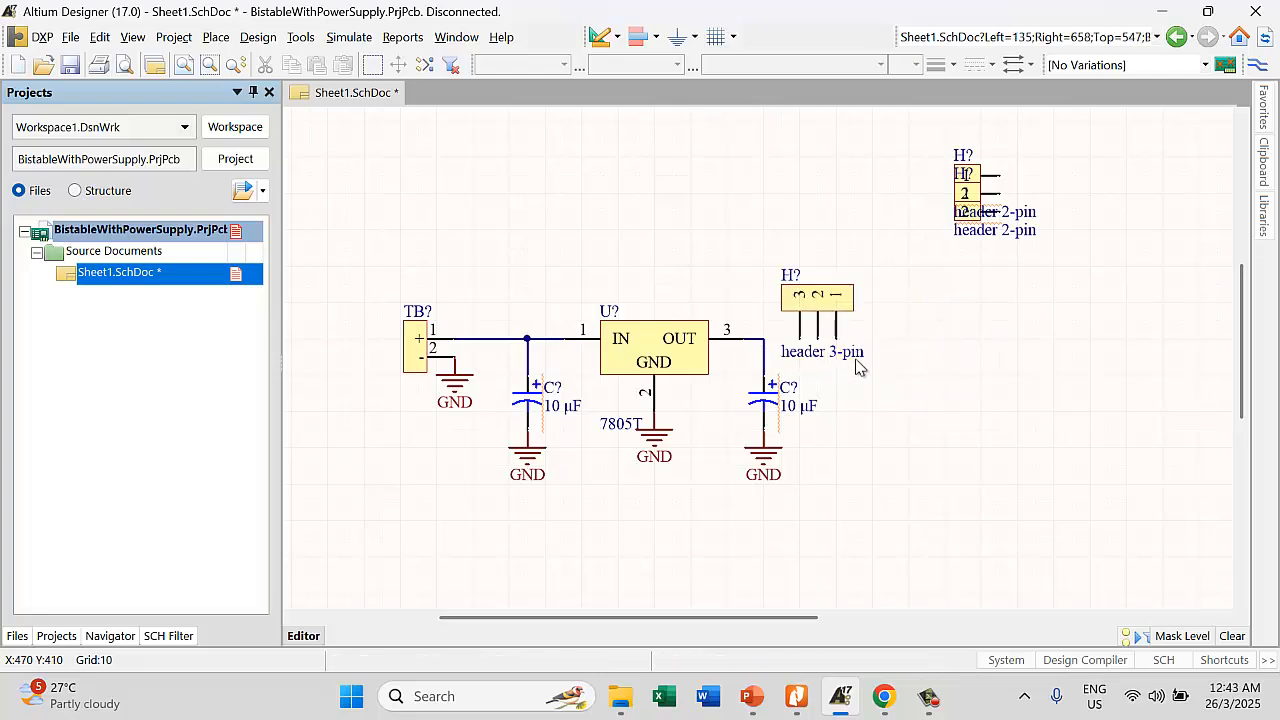
Hide the 3-pin header's comment and delete the two stray overlapping 2-pin headers
double_click(833, 358)
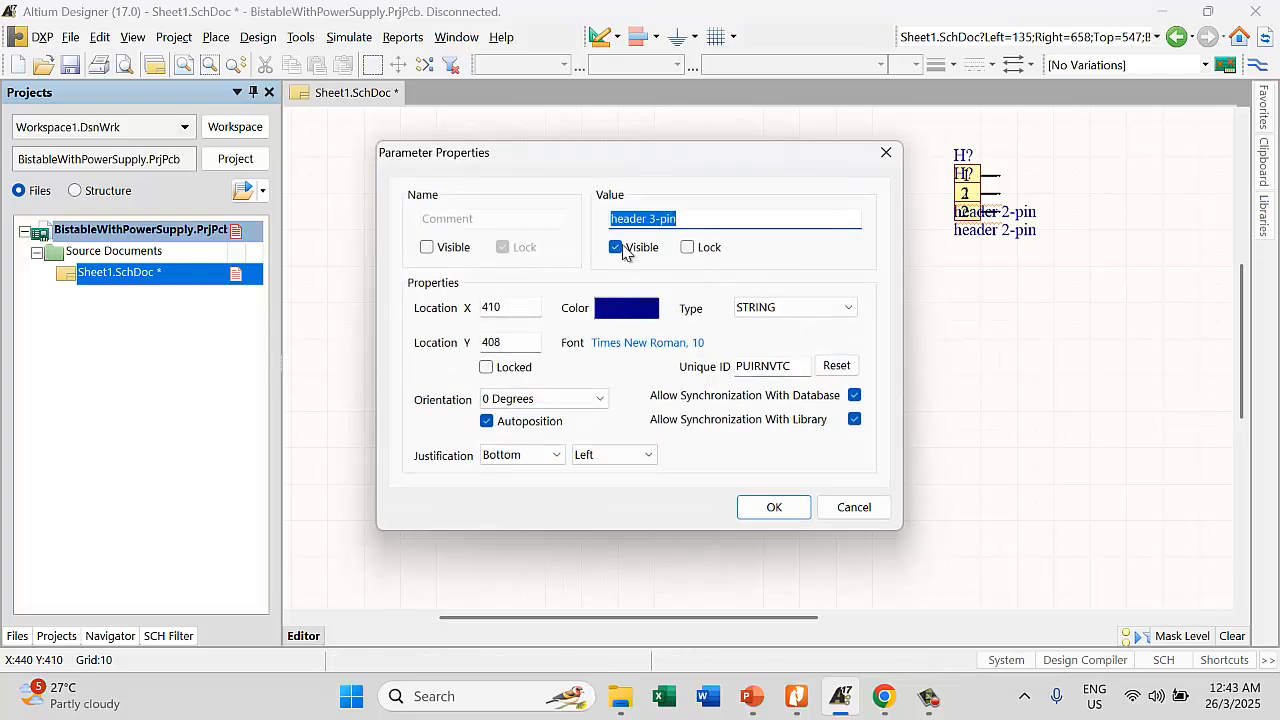
click(615, 247)
click(771, 506)
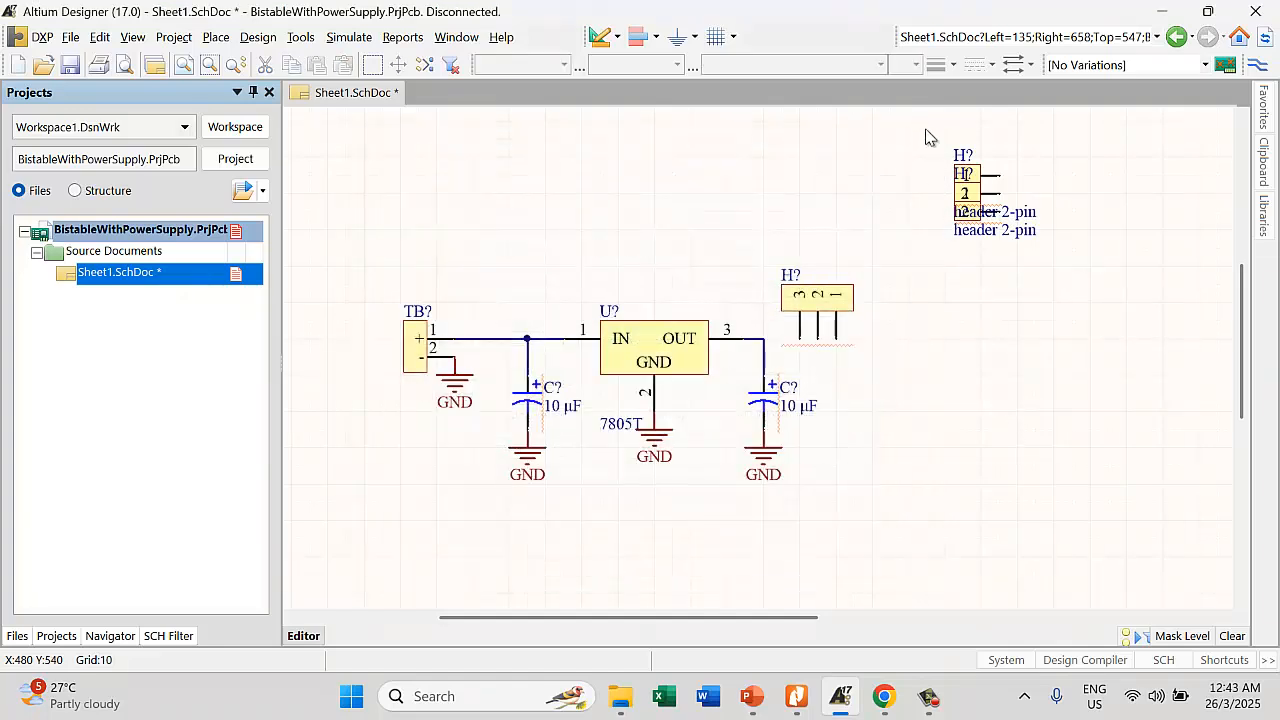
drag(917, 125, 1128, 332)
key(Delete)
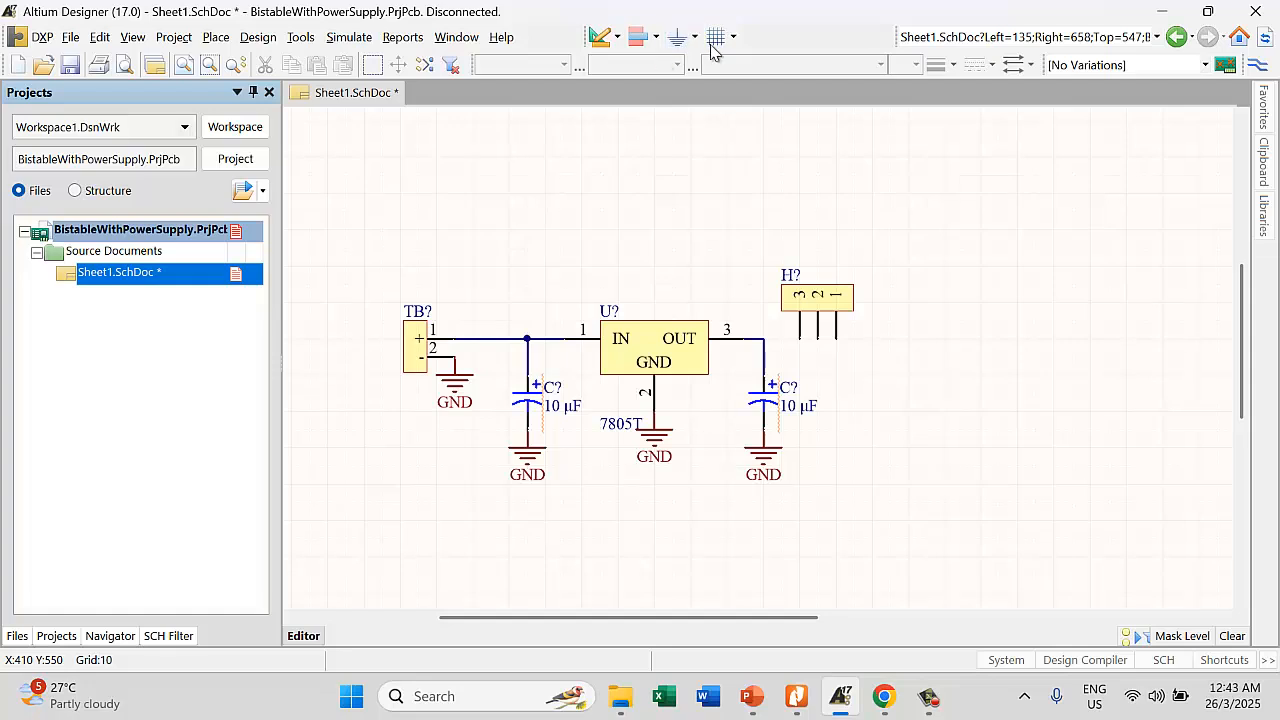
Wire the output capacitor's junction with the 7805T's OUT wire to pins 3 and 2 of the header
key(p)
key(w)
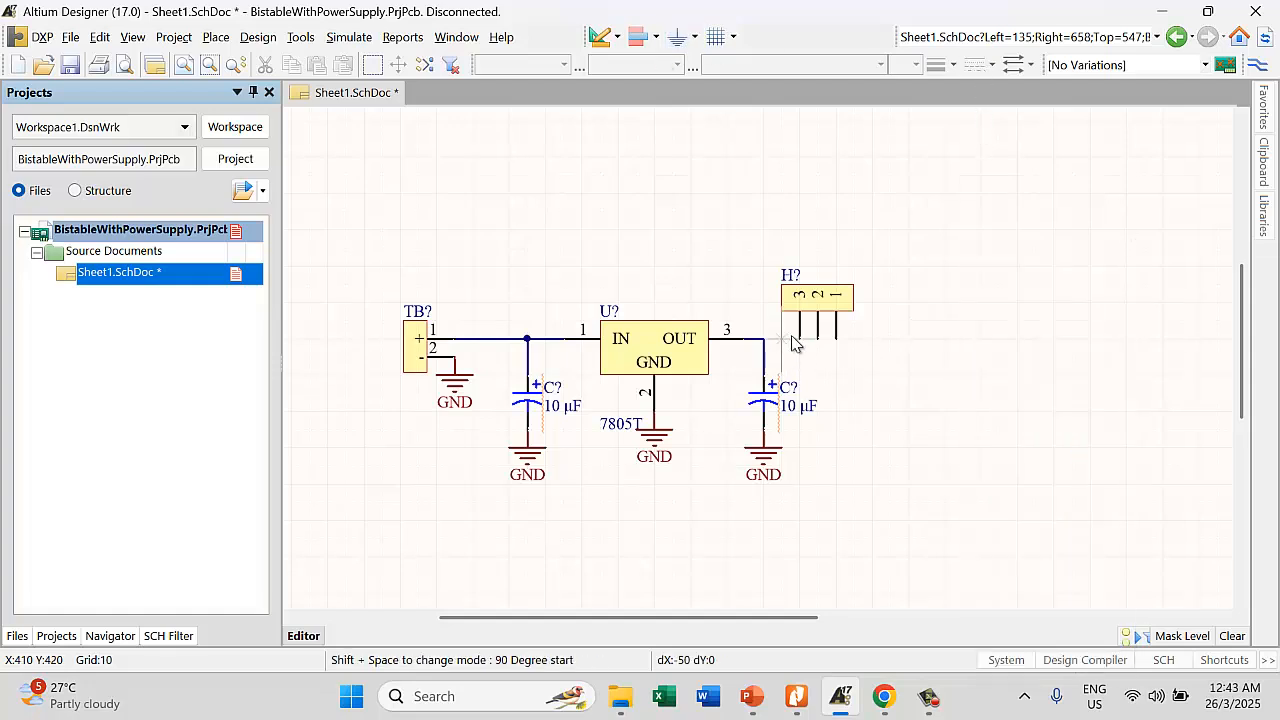
click(765, 342)
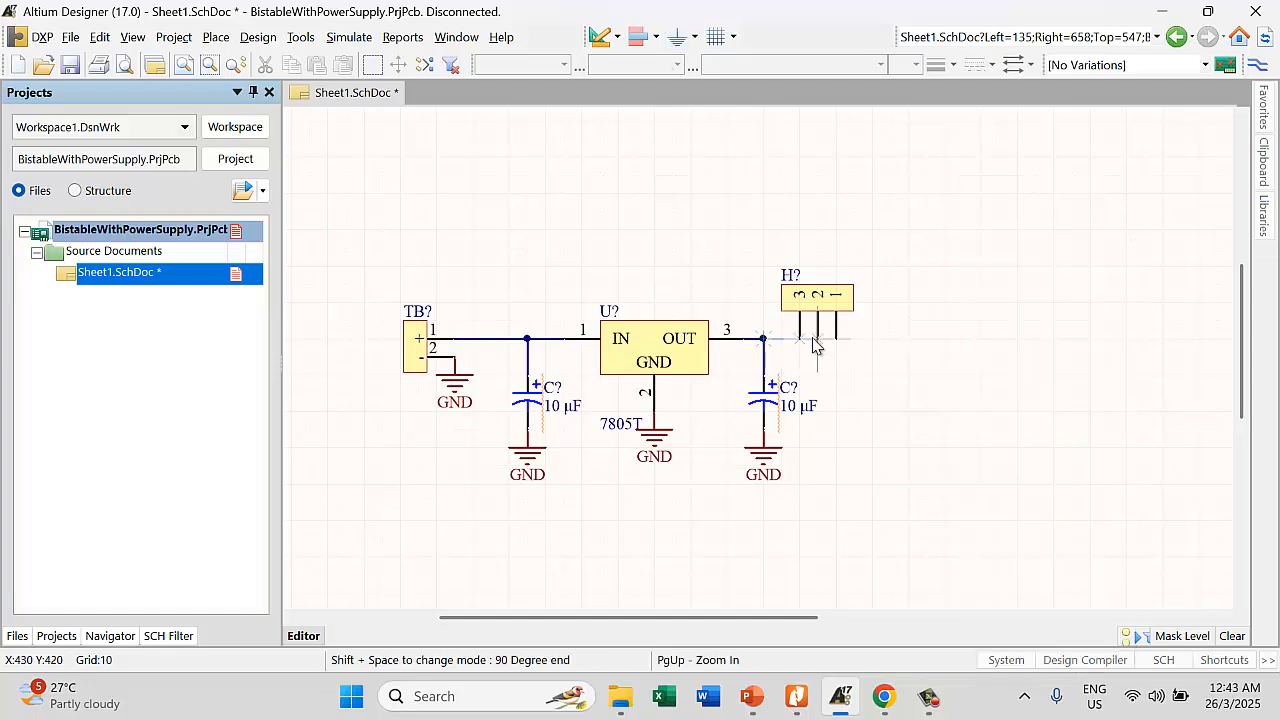
click(818, 340)
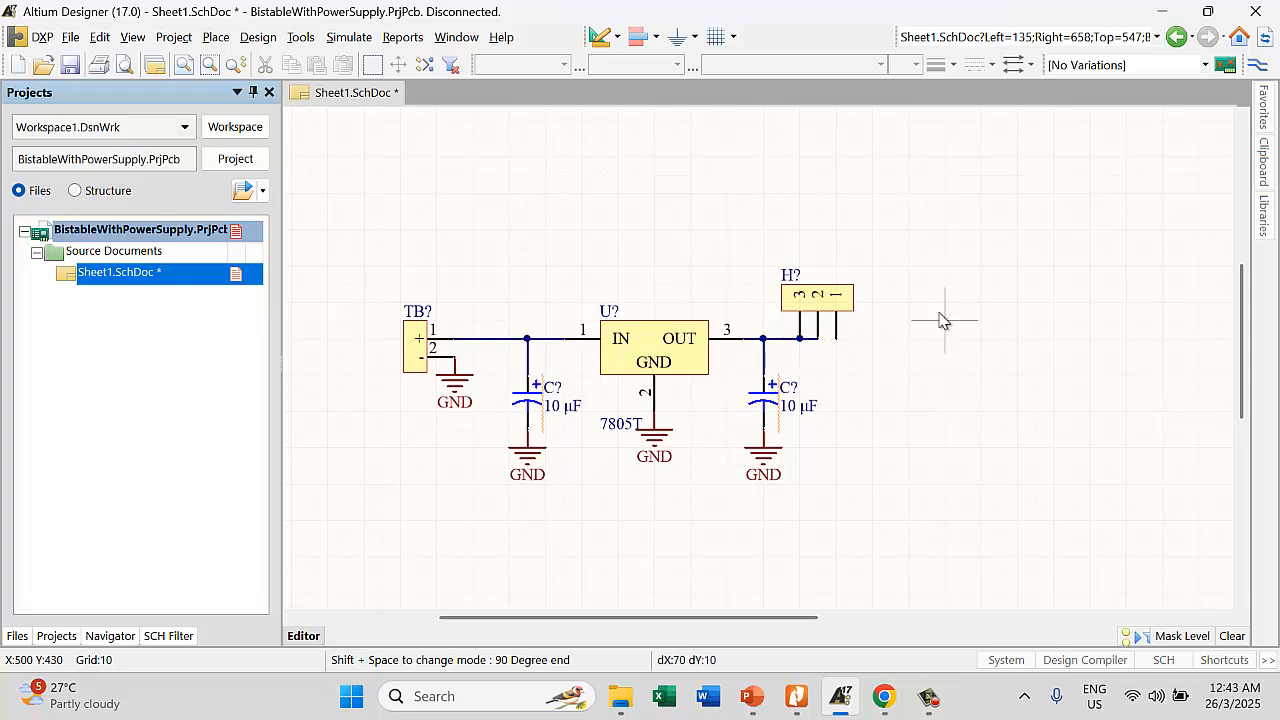
right_click(920, 343)
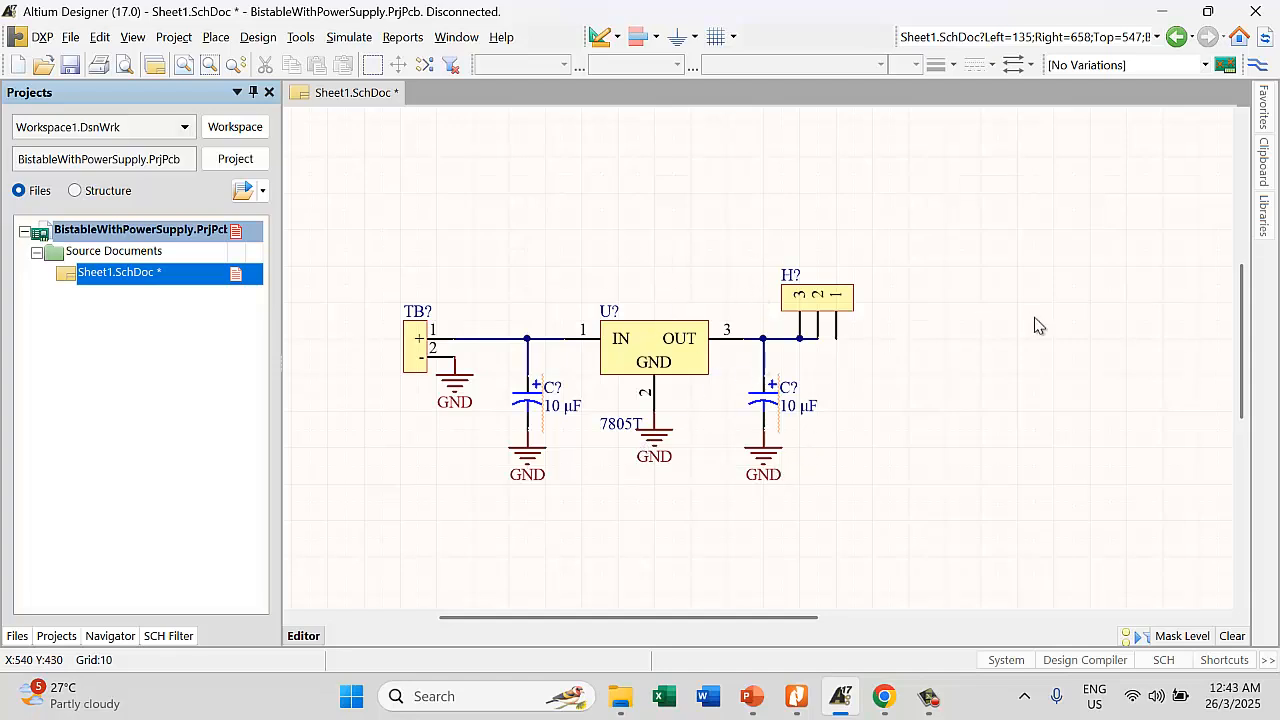
Place a Test Pin from Test Pin.IntLib in the free area above the 7805T's output
click(1265, 215)
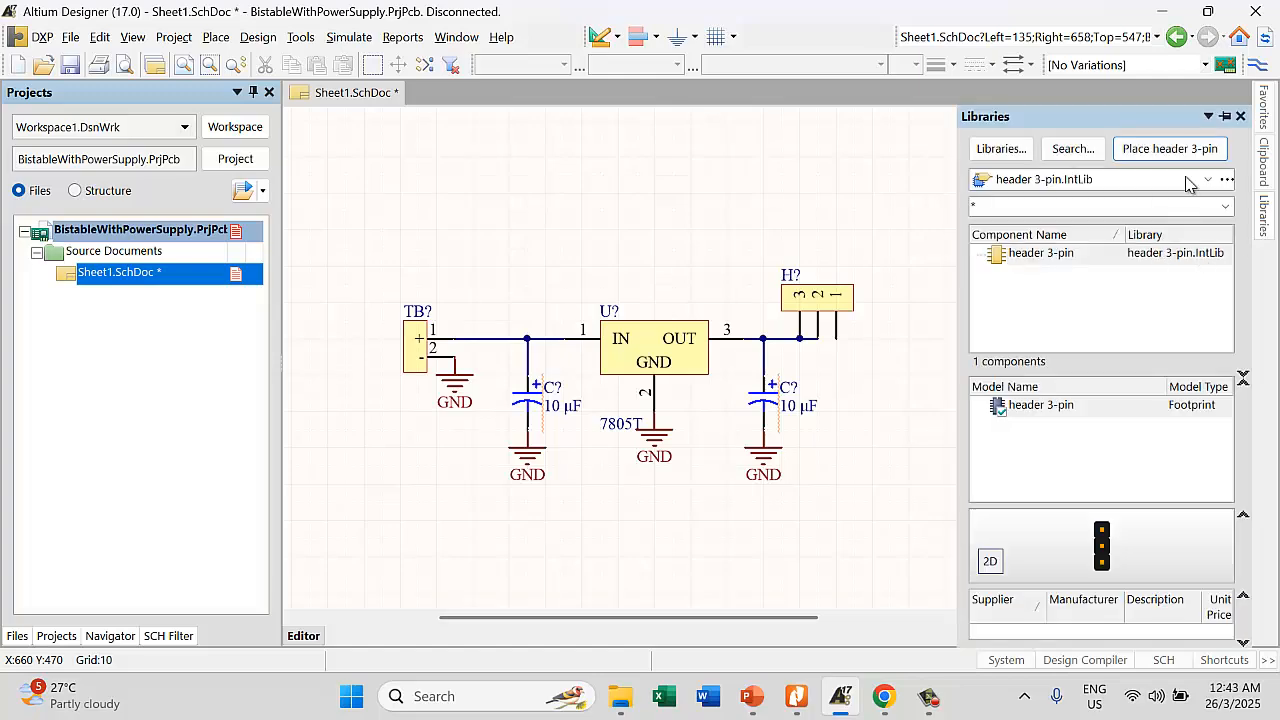
click(1205, 179)
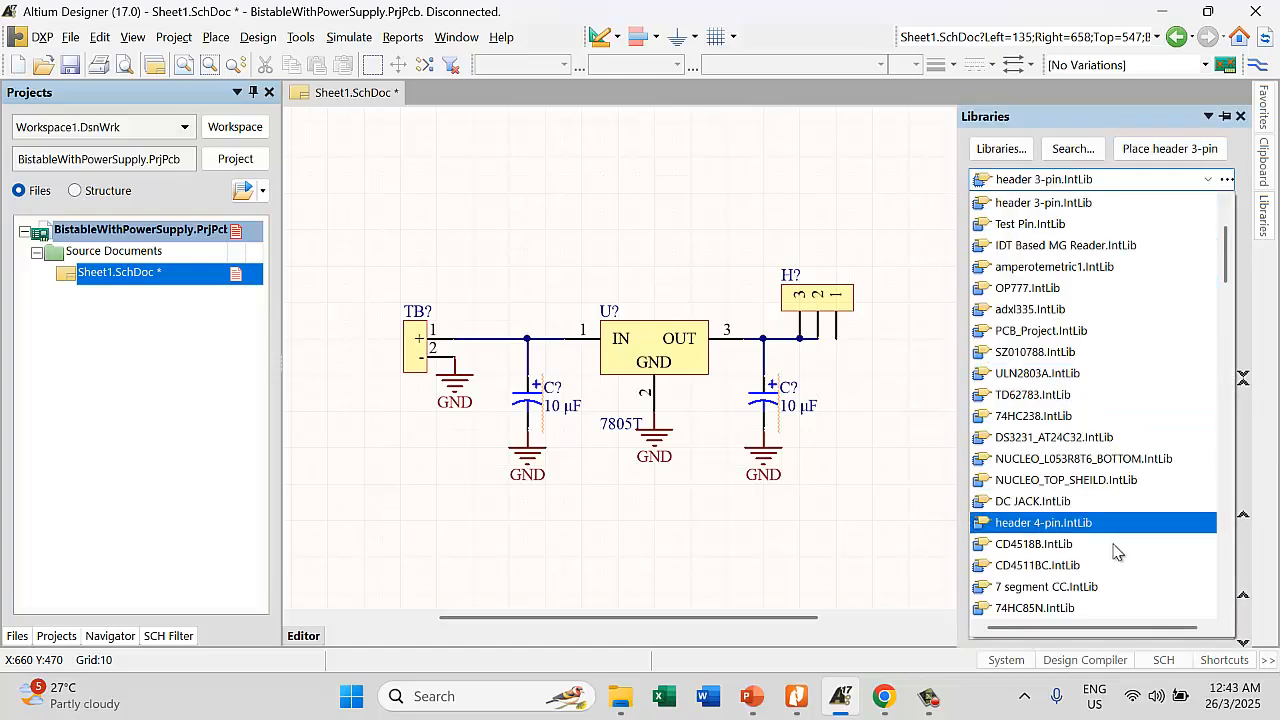
scroll(1100, 525, down, 20)
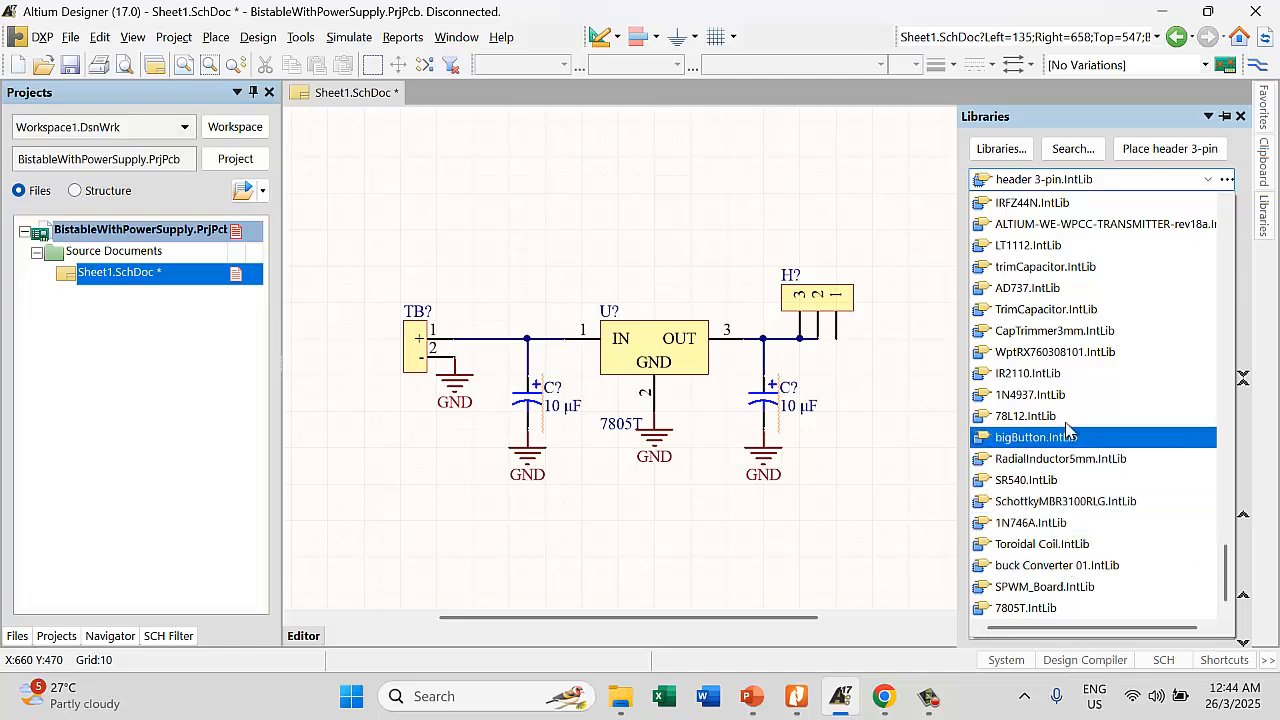
scroll(1065, 350, up, 15)
scroll(1060, 325, up, 4)
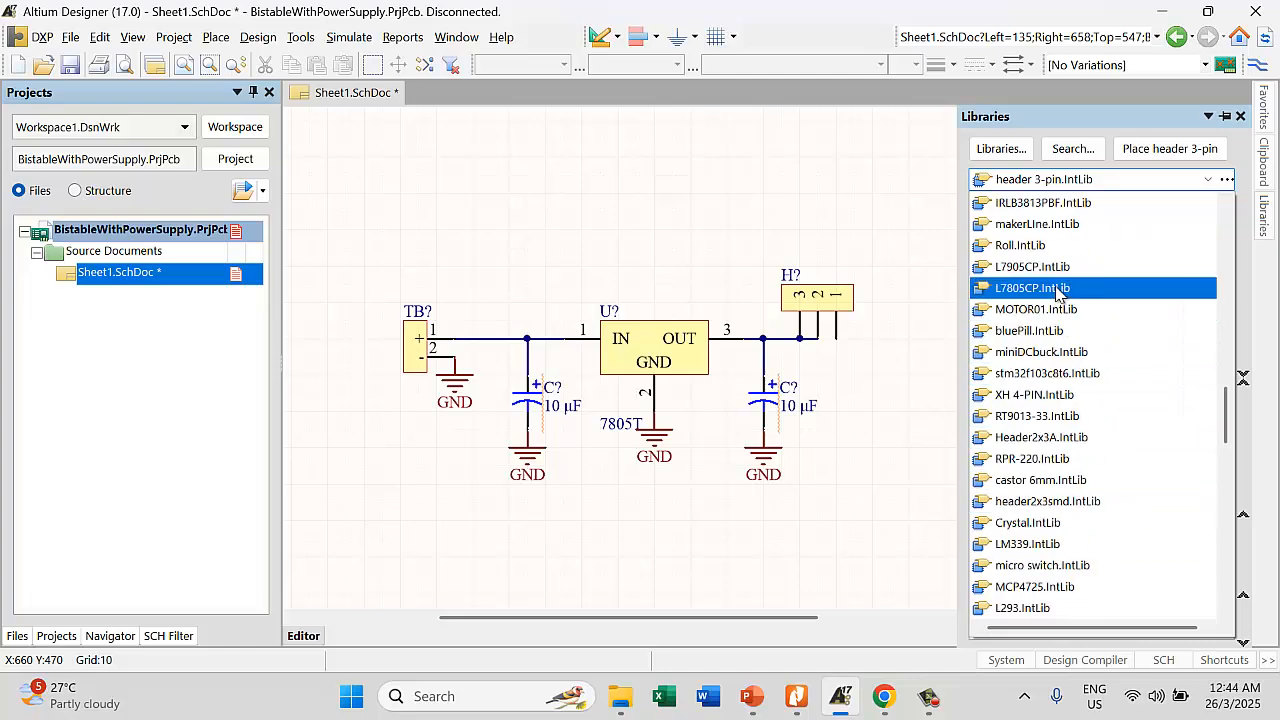
scroll(1058, 310, up, 20)
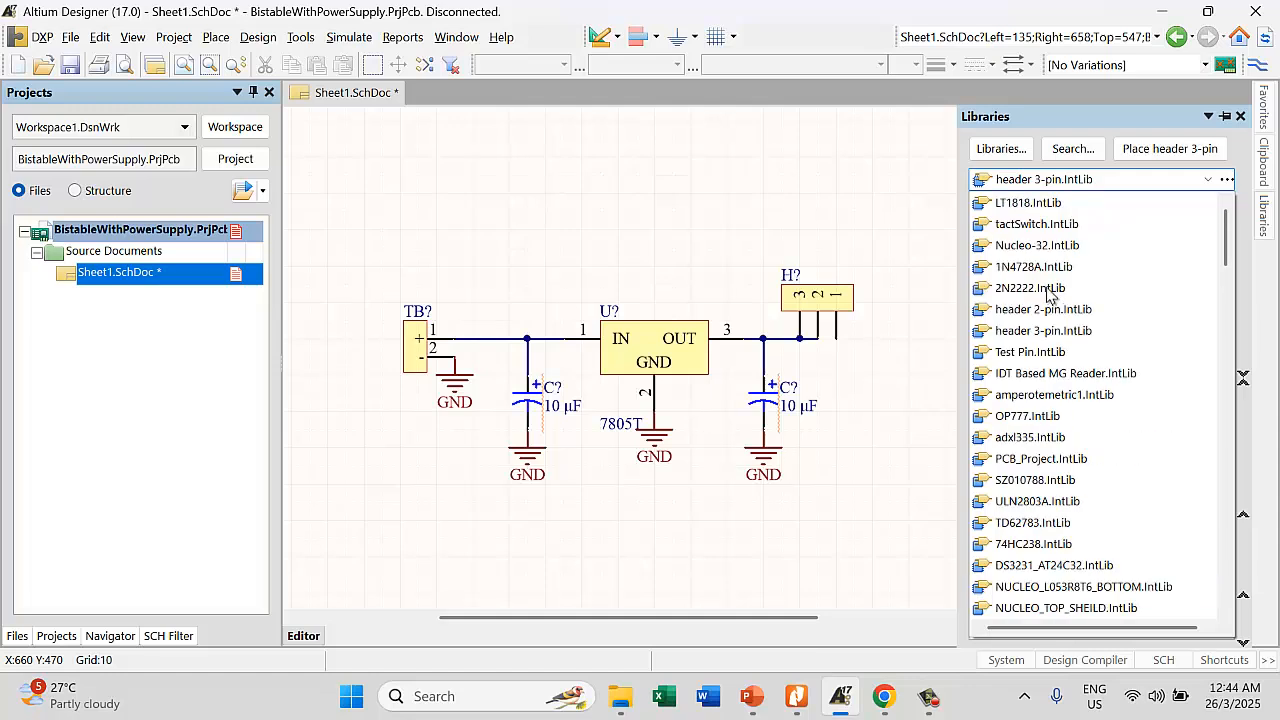
click(1017, 350)
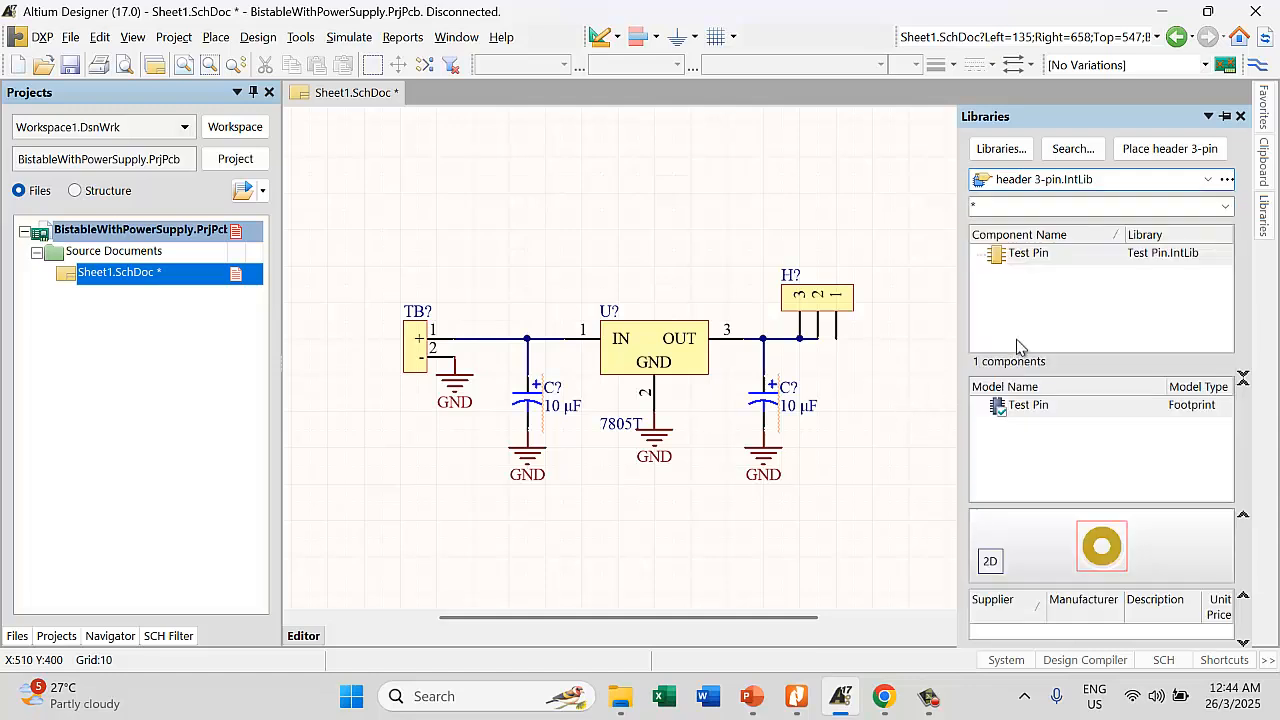
click(1160, 148)
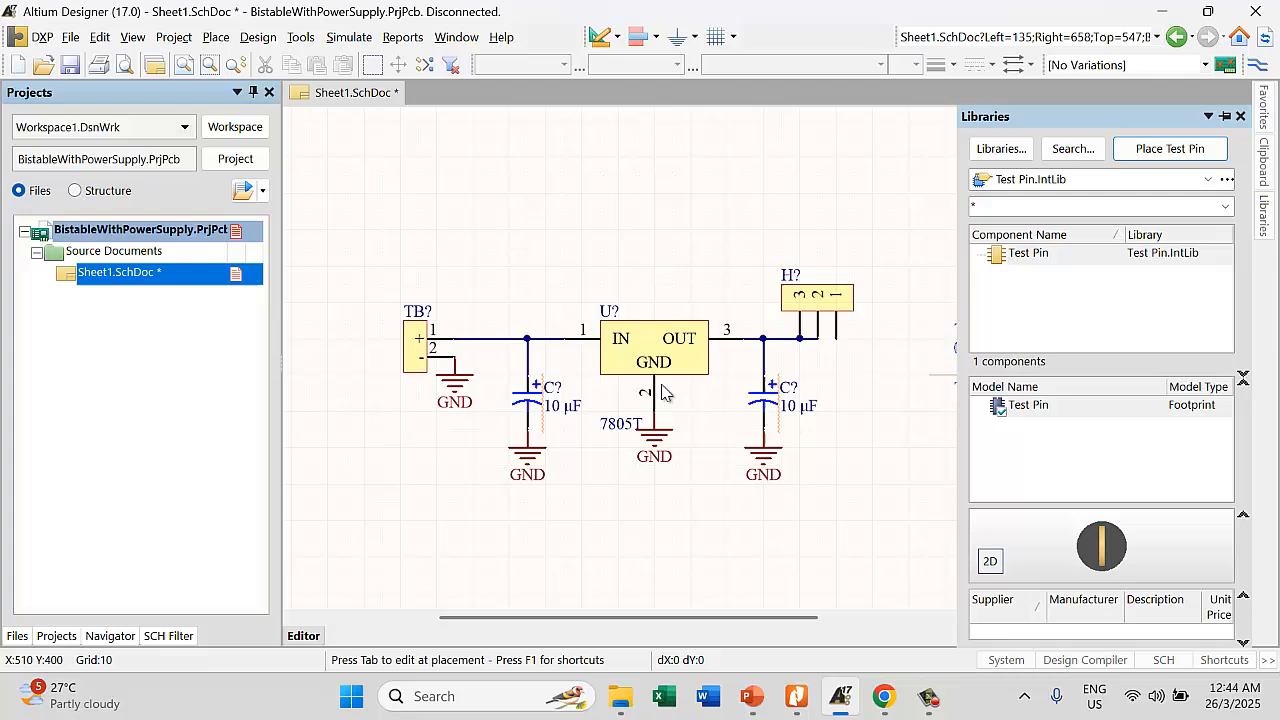
click(819, 252)
Hide the Test Pin comment on the schematic
double_click(754, 259)
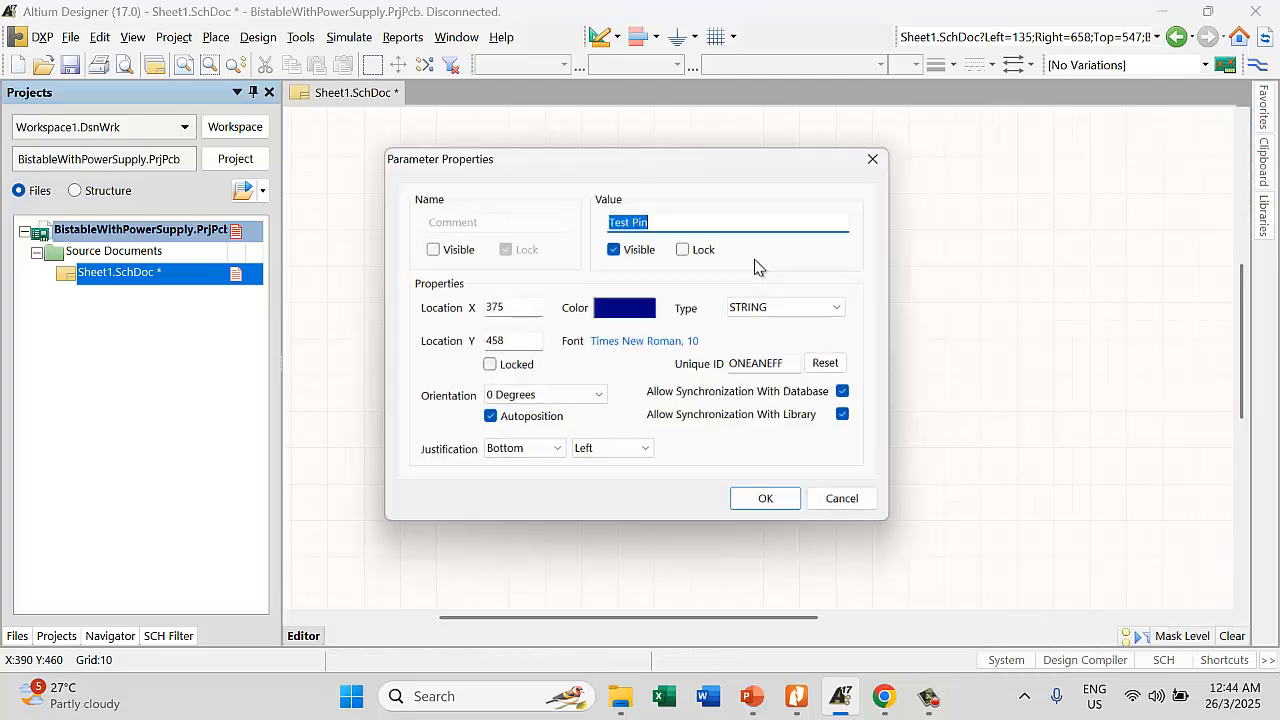
click(616, 247)
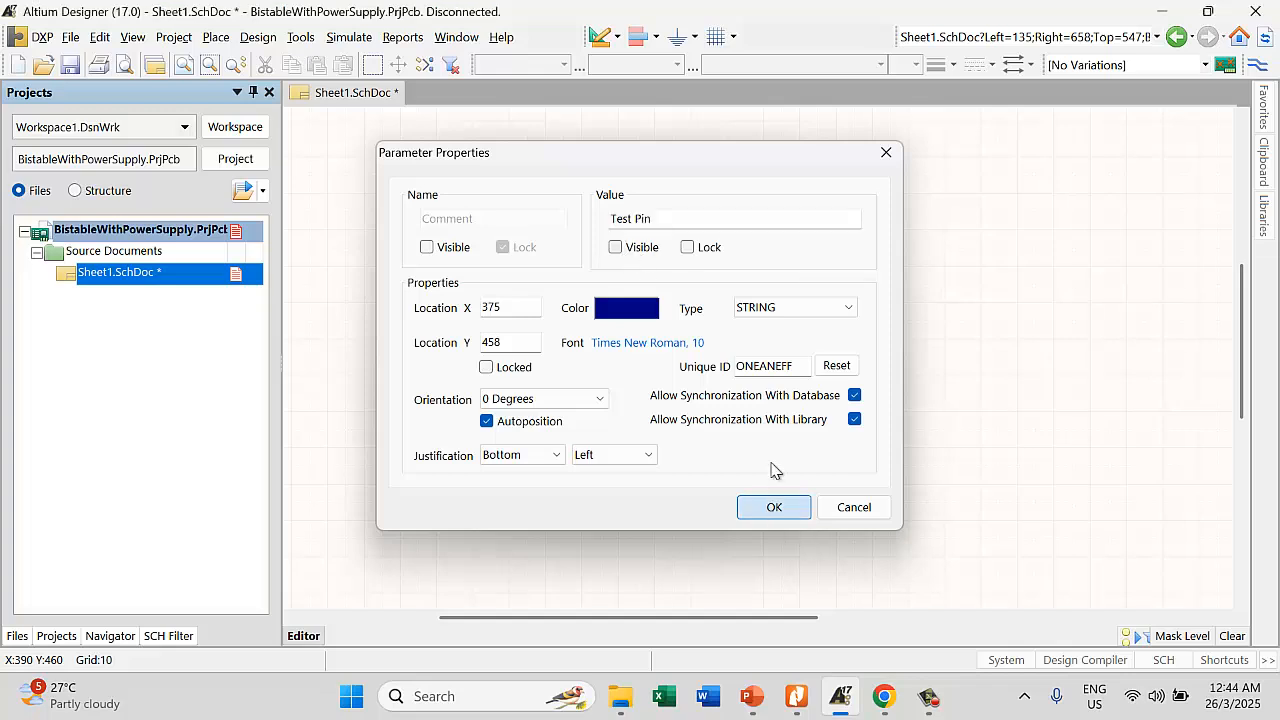
click(772, 506)
Move the test pin directly above the output capacitor's junction and shift the 3-pin header about 20 units away from it
drag(735, 242, 760, 332)
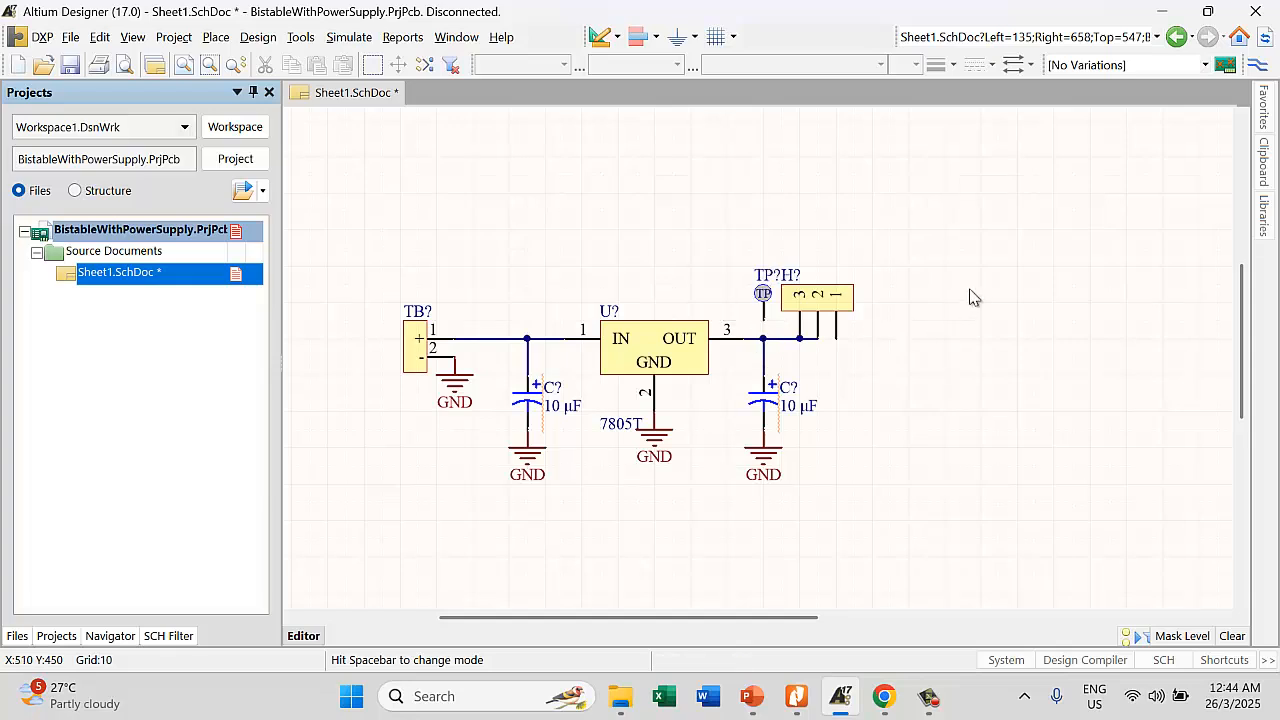
click(822, 303)
drag(824, 290, 957, 302)
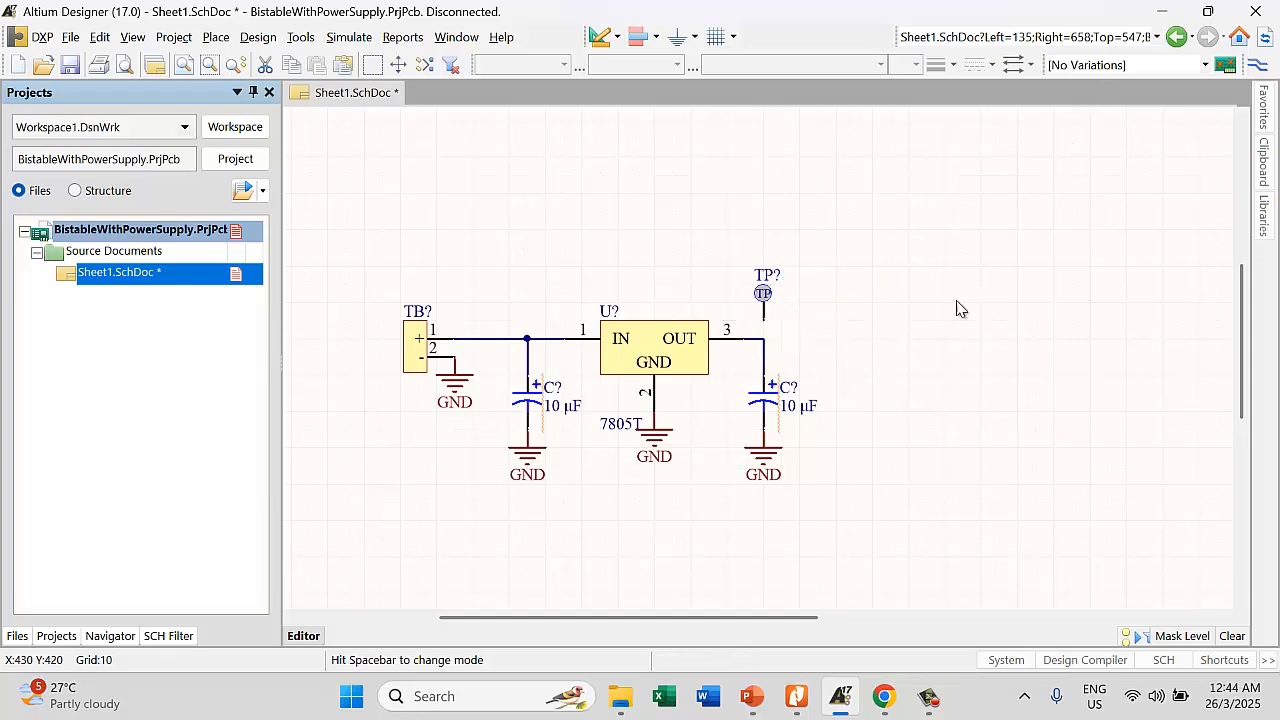
Wire the test pin down to the 7805T's output wire at the capacitor junction
click(1256, 66)
click(1150, 211)
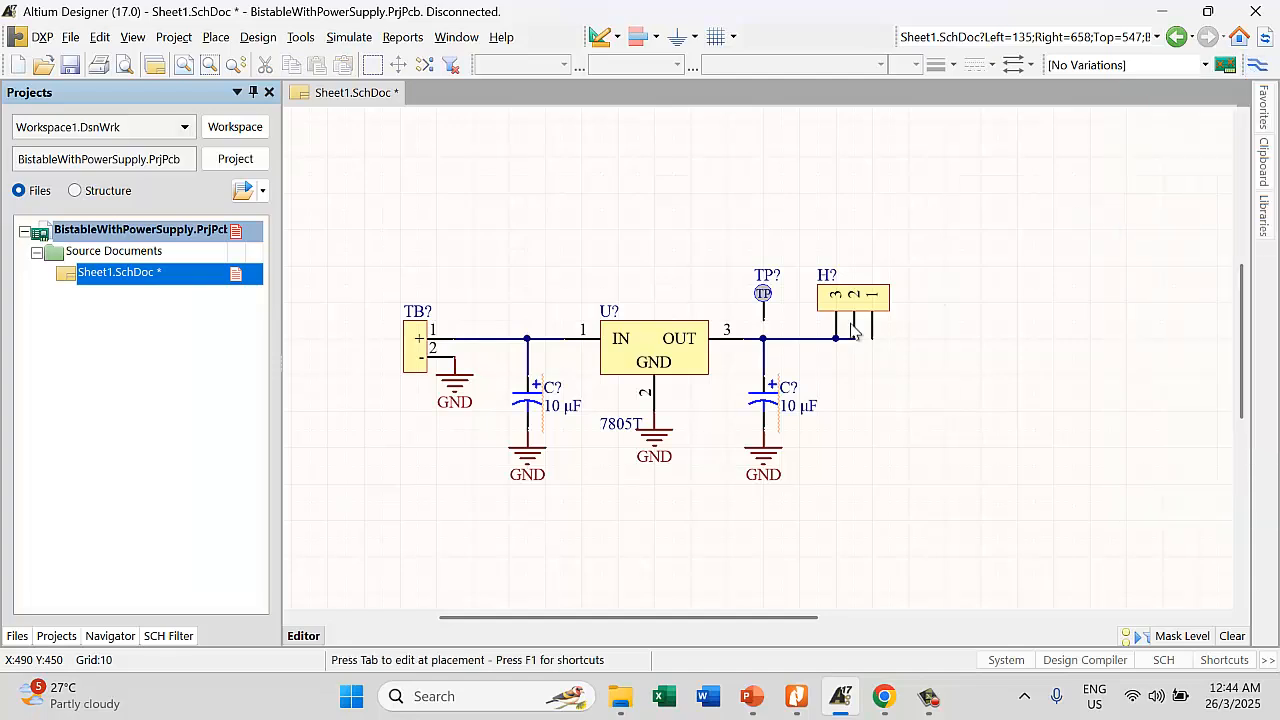
click(767, 337)
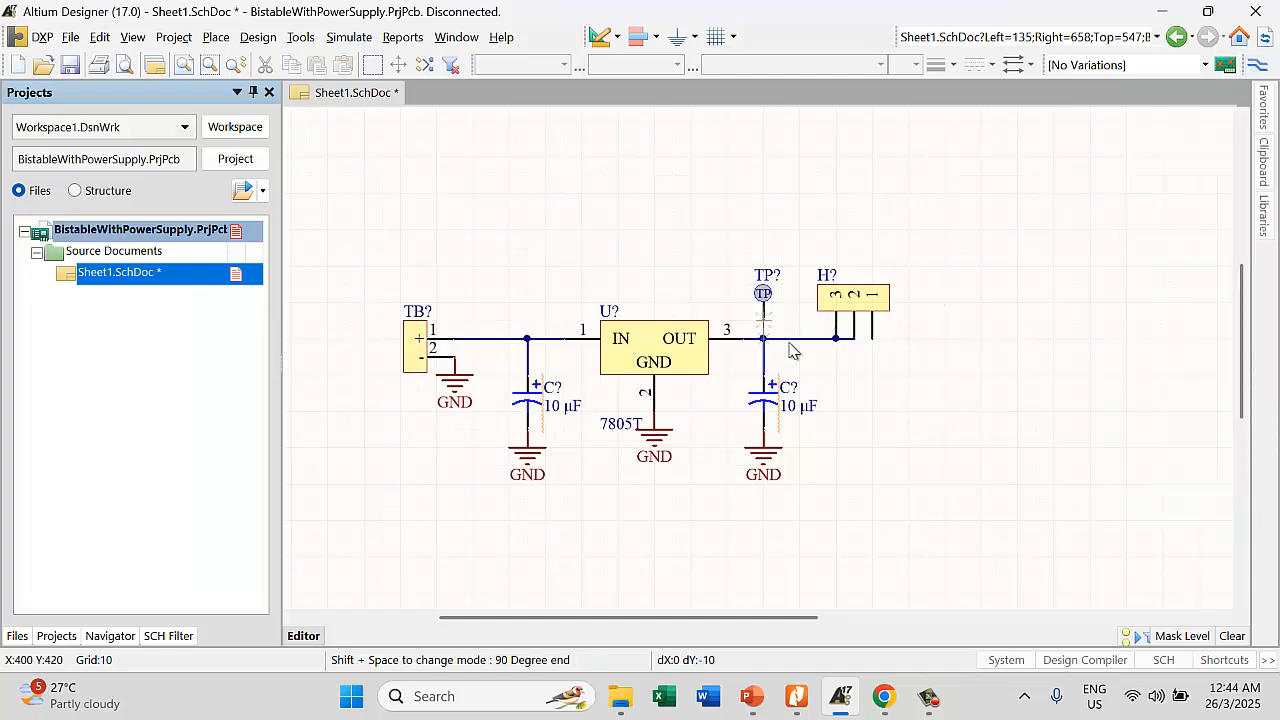
right_click(929, 337)
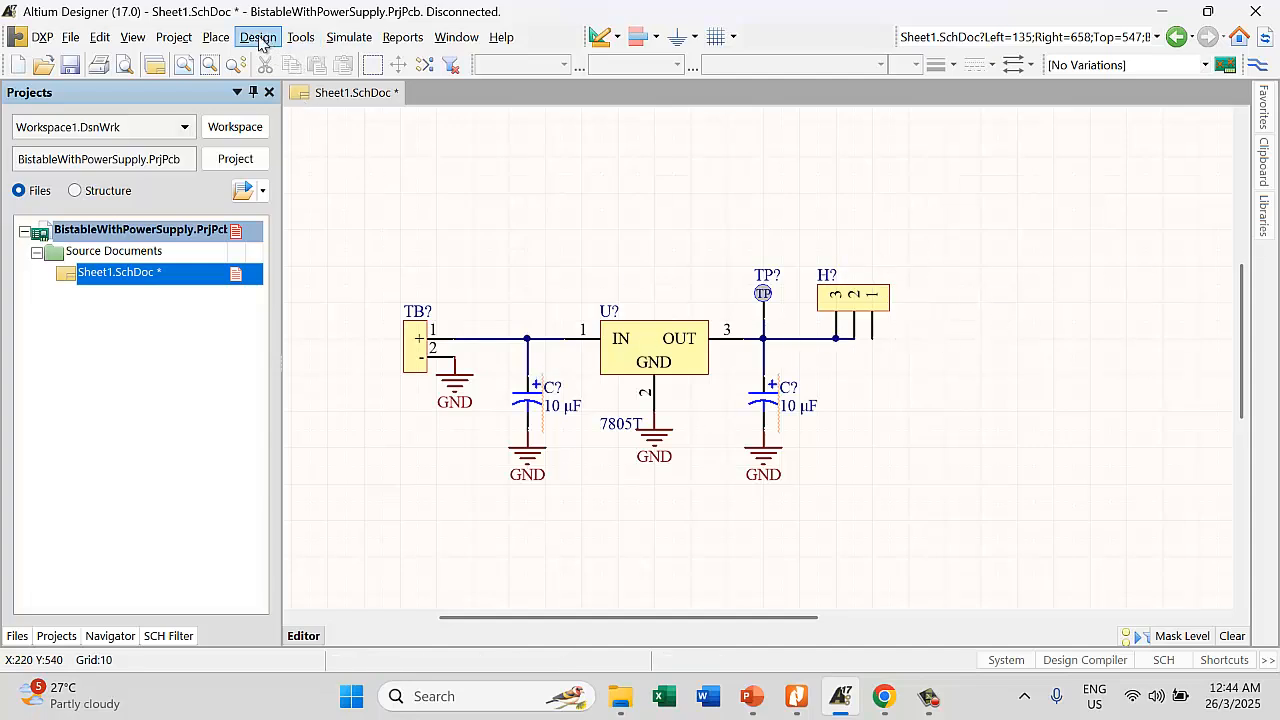
Place a net label beside pin 1 of the 3-pin header and set its net name to VCC
click(215, 37)
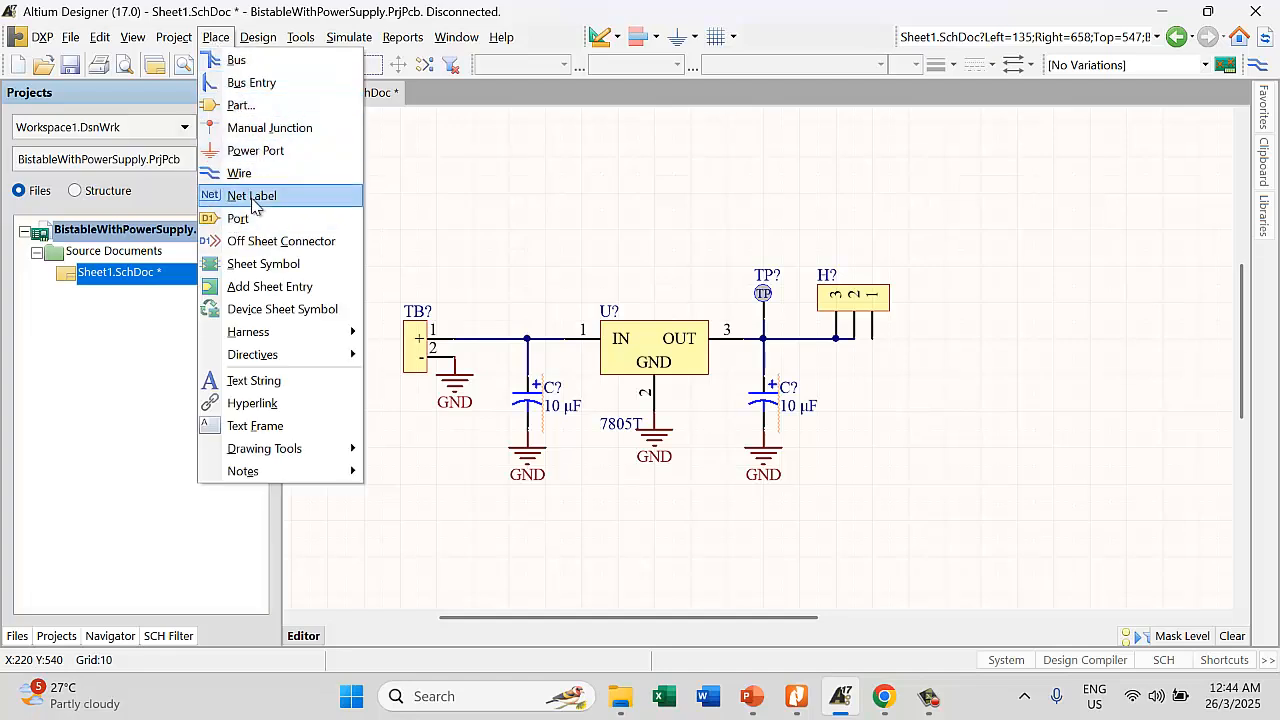
click(248, 197)
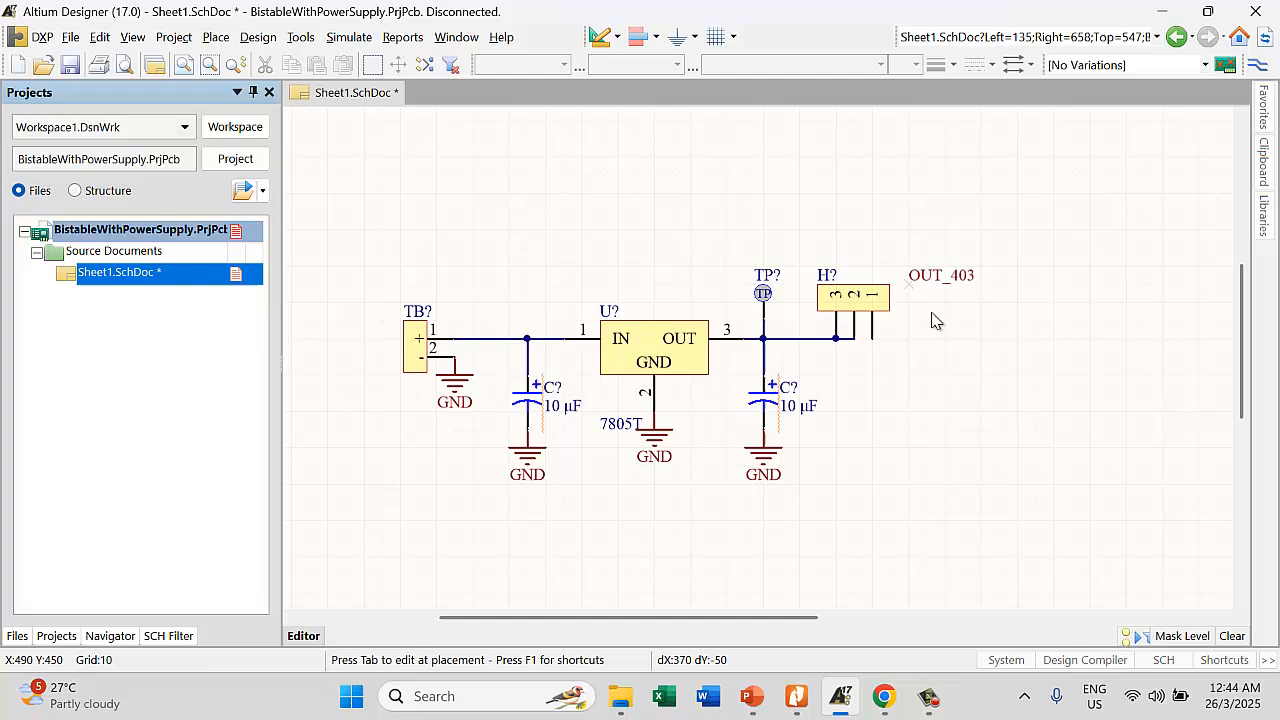
click(886, 345)
key(Escape)
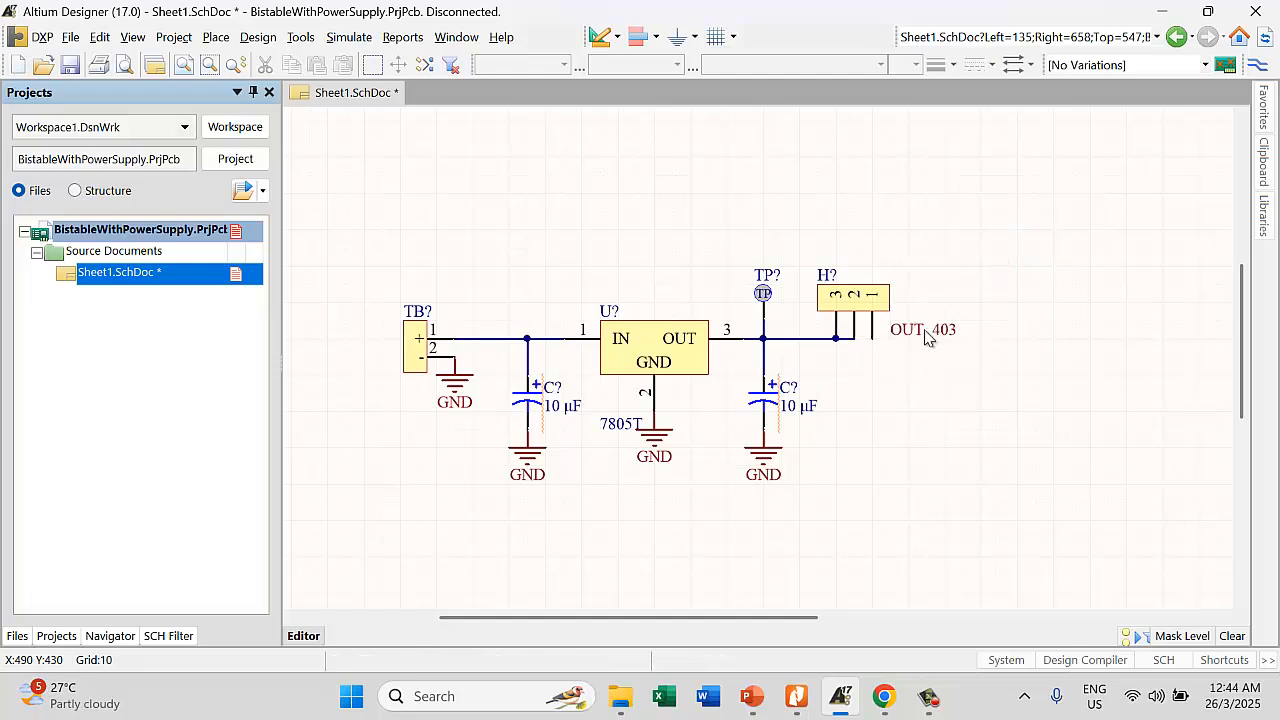
double_click(926, 340)
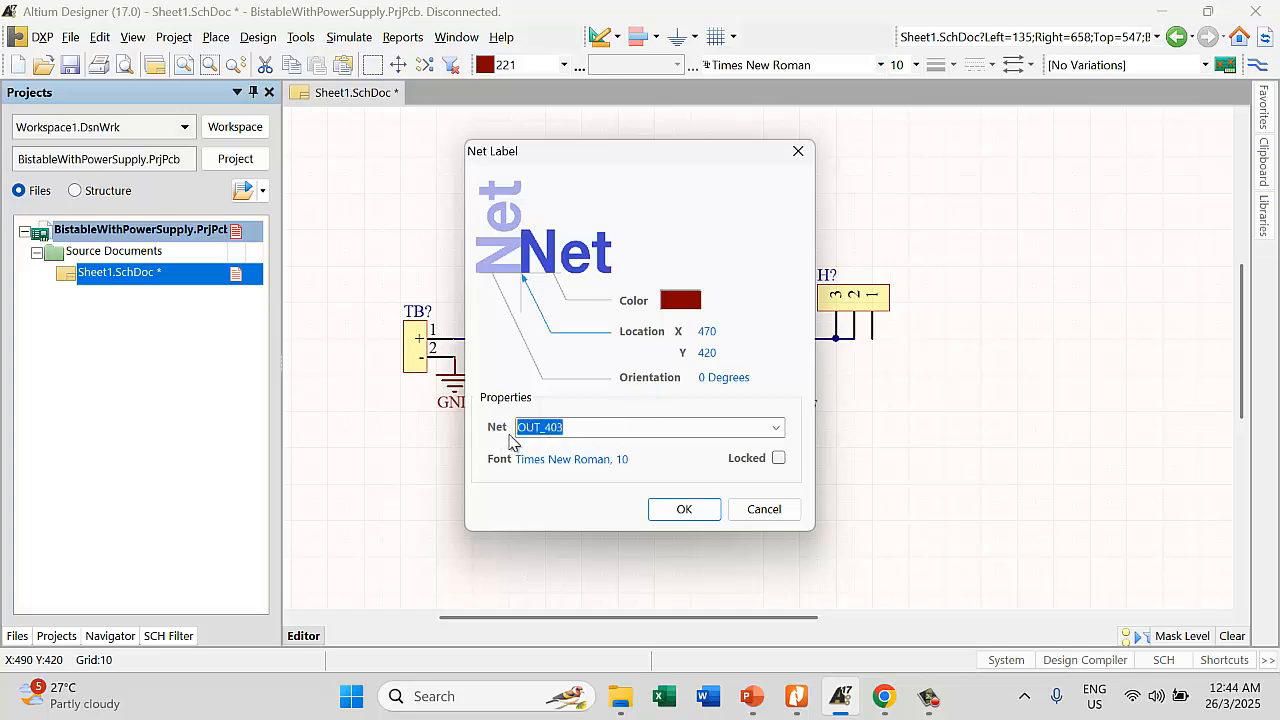
text(VCC)
click(685, 509)
click(995, 366)
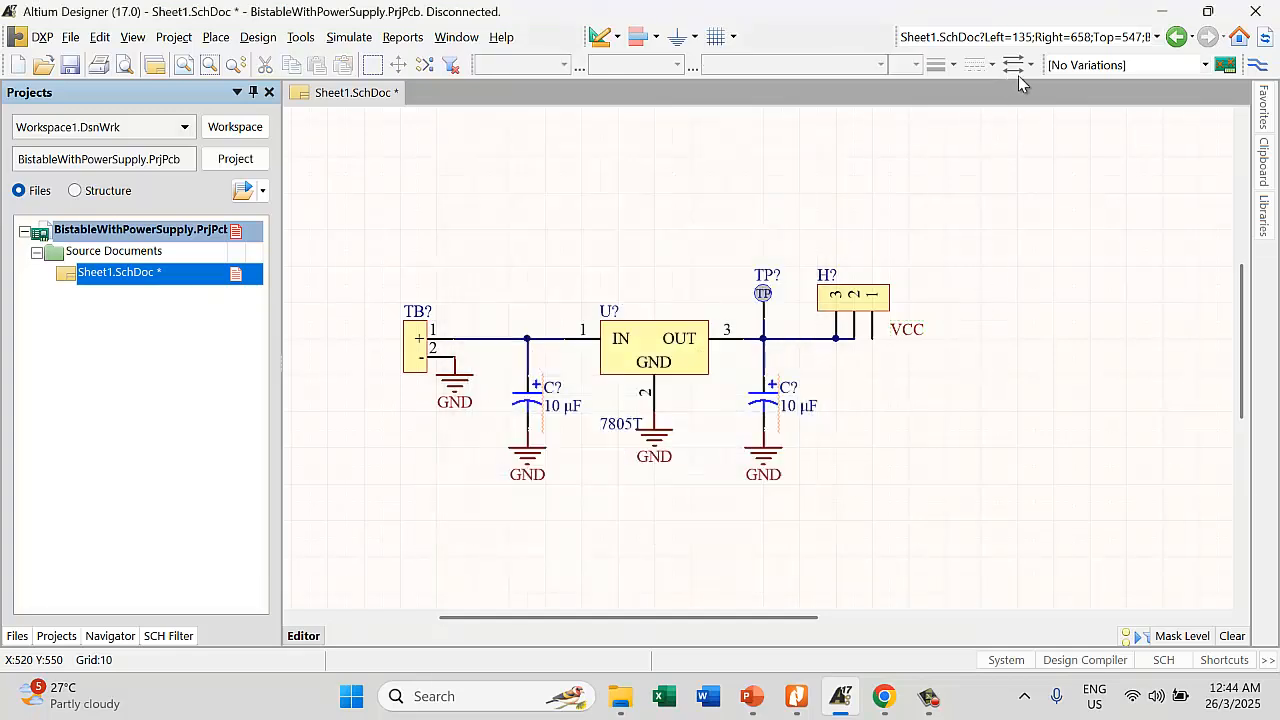
Delete the VCC net label and place a +5 power port beside the 3-pin header's pin 1 in its place
click(903, 336)
key(Delete)
click(694, 38)
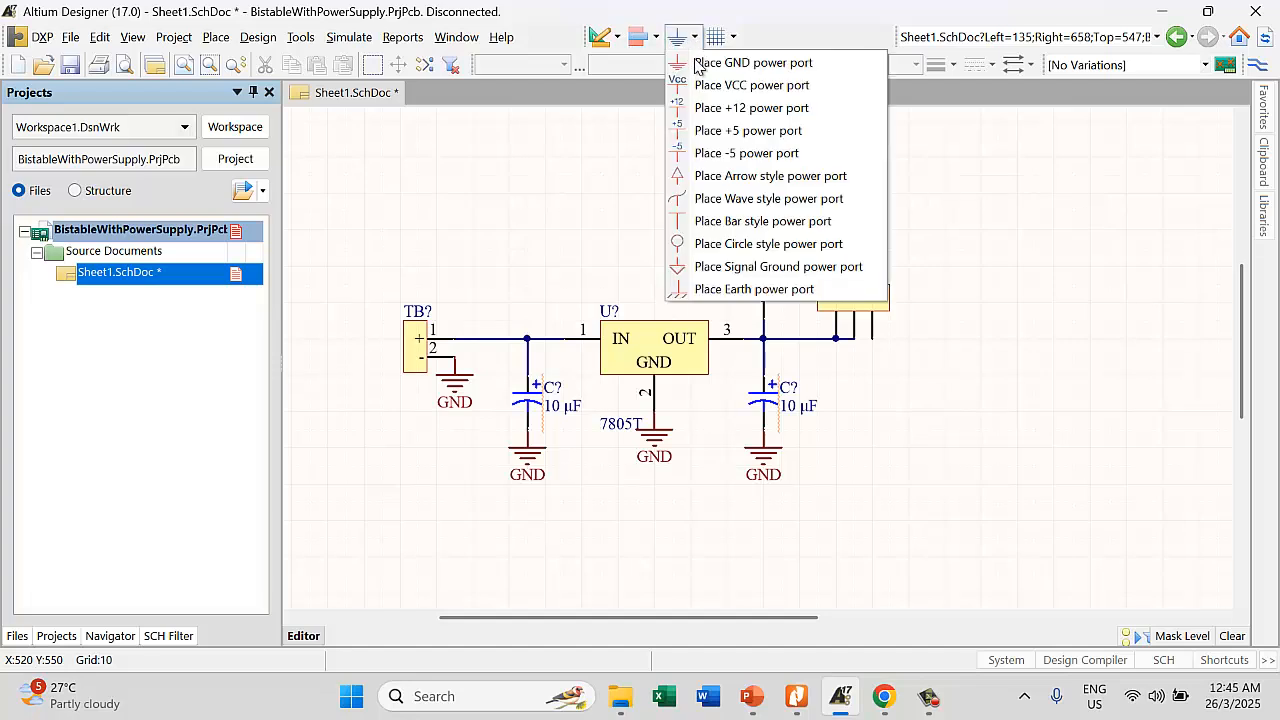
click(716, 131)
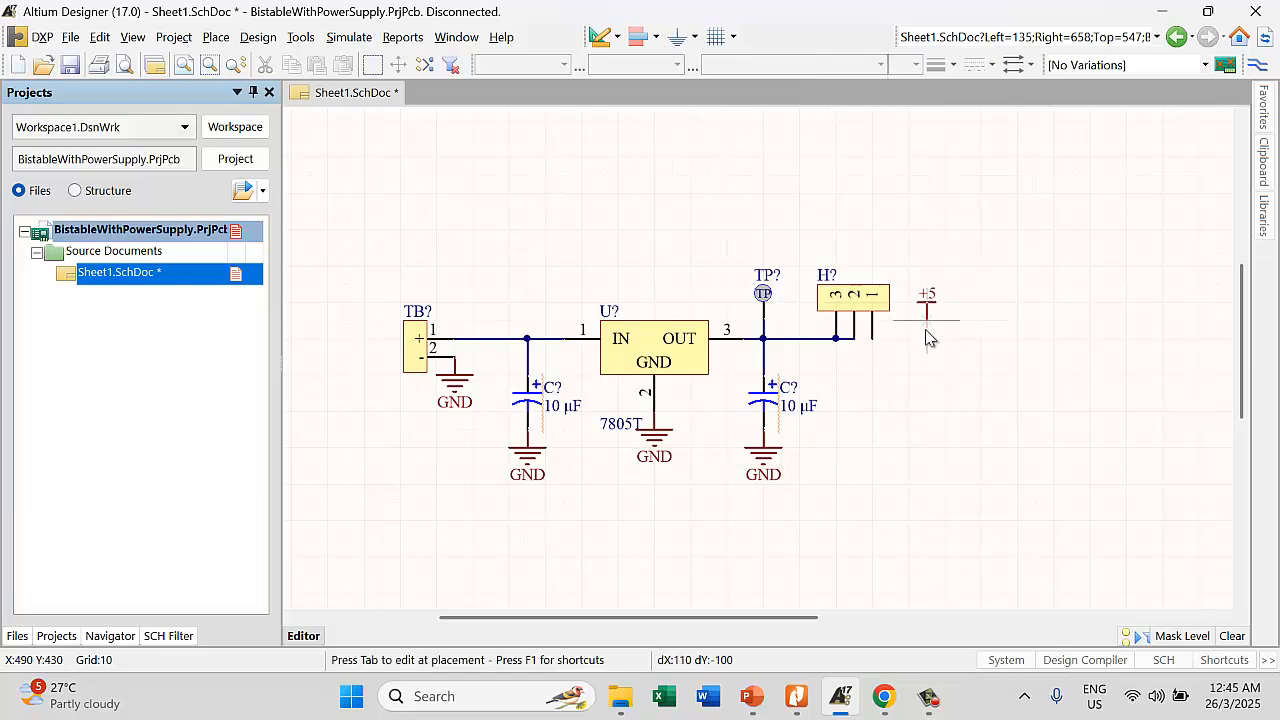
click(910, 340)
right_click(1020, 283)
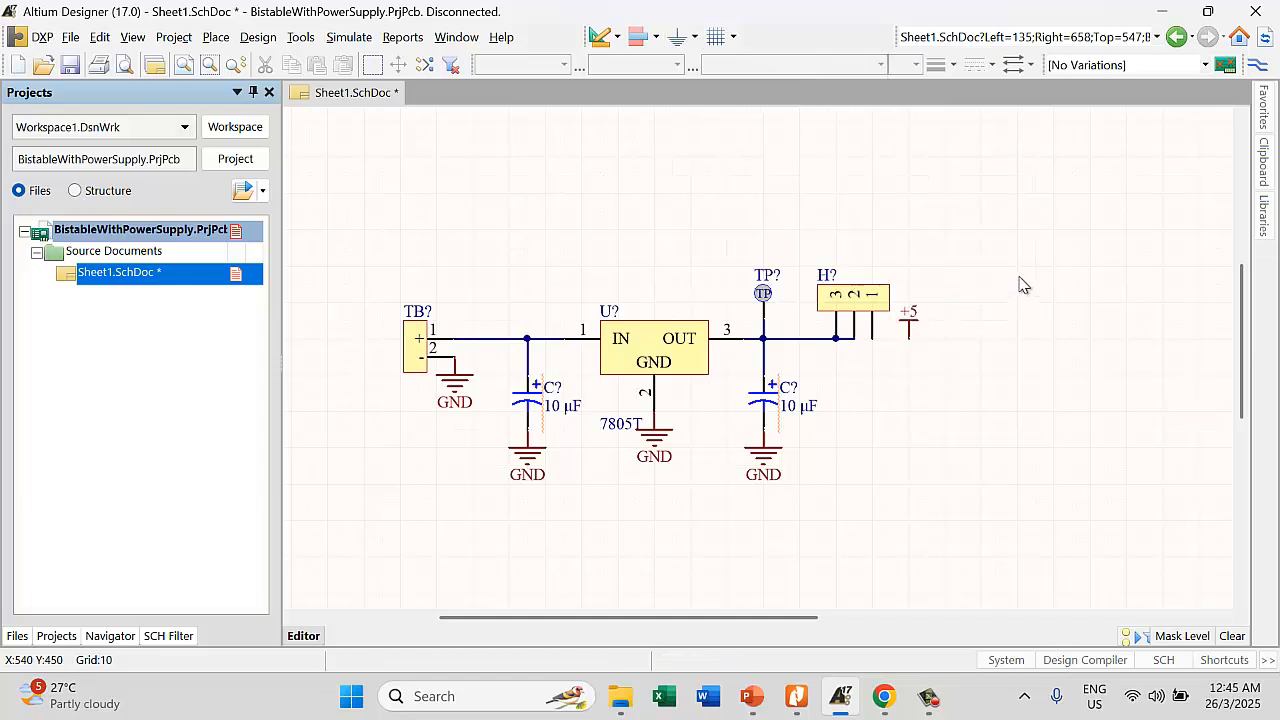
Wire the +5 power port to the header's pin 1 and save the schematic as Sheet1 in the Training Part 1 folder
key(p)
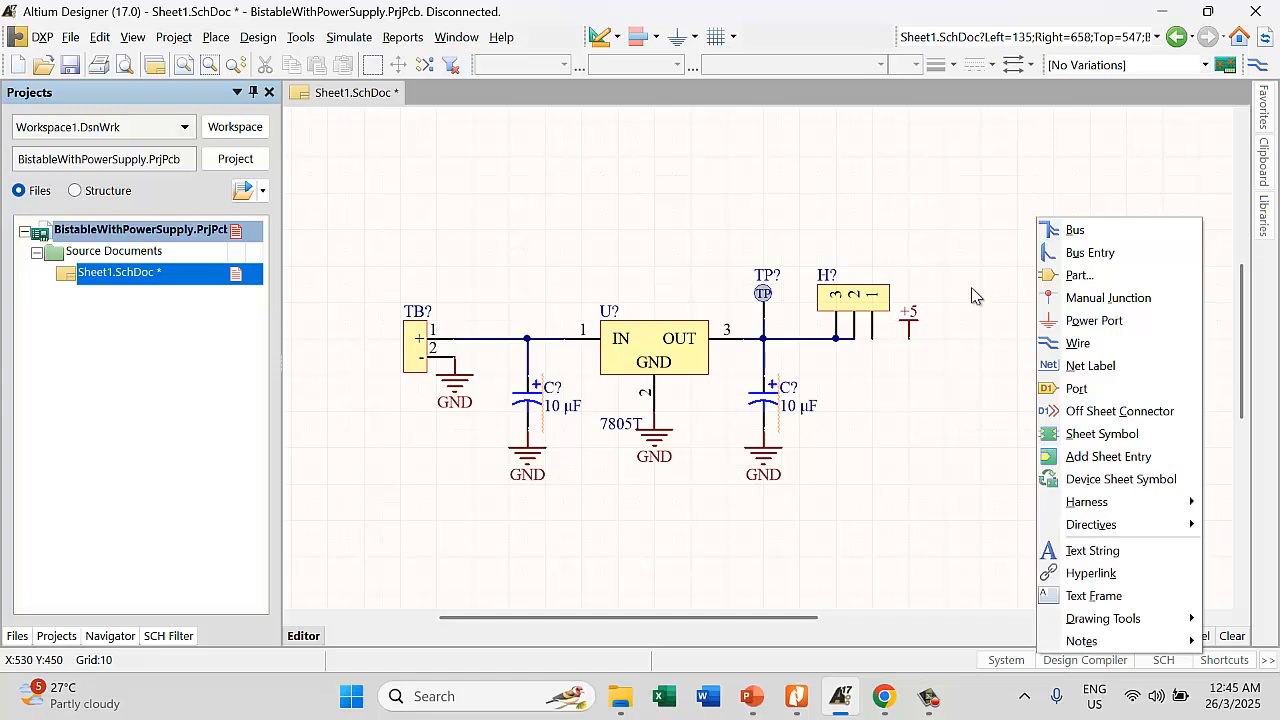
key(w)
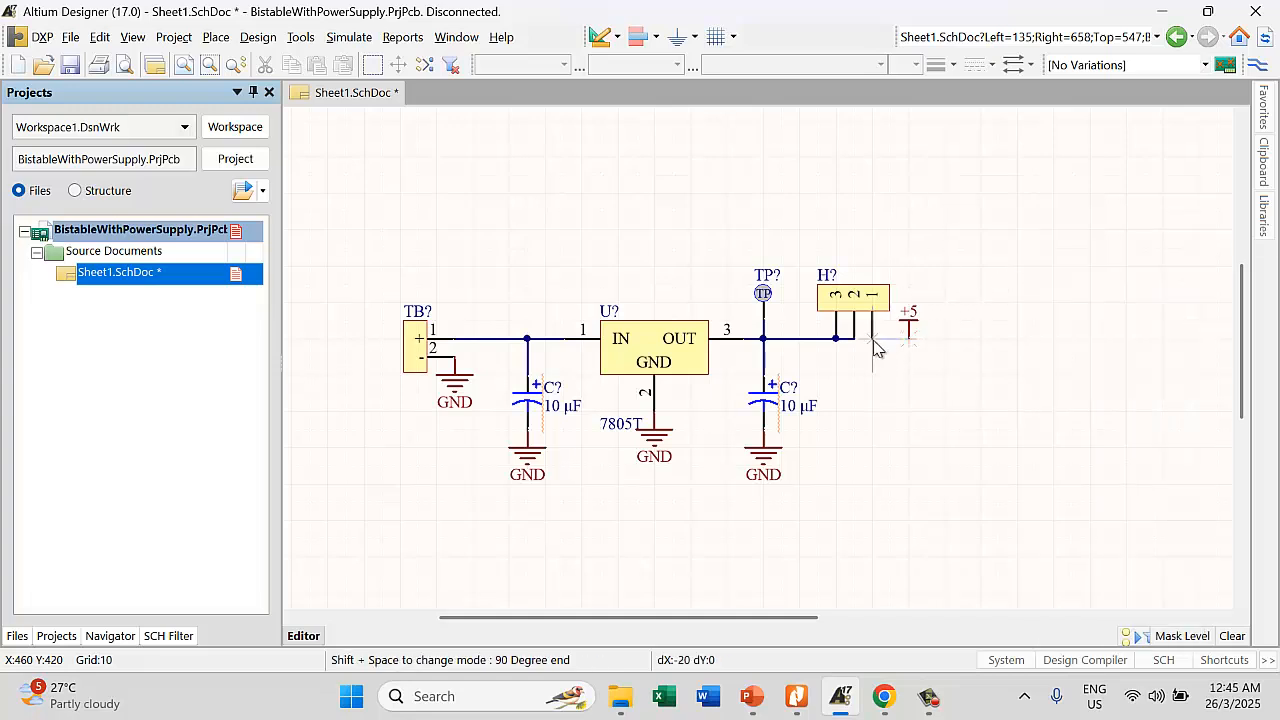
click(872, 340)
right_click(1034, 285)
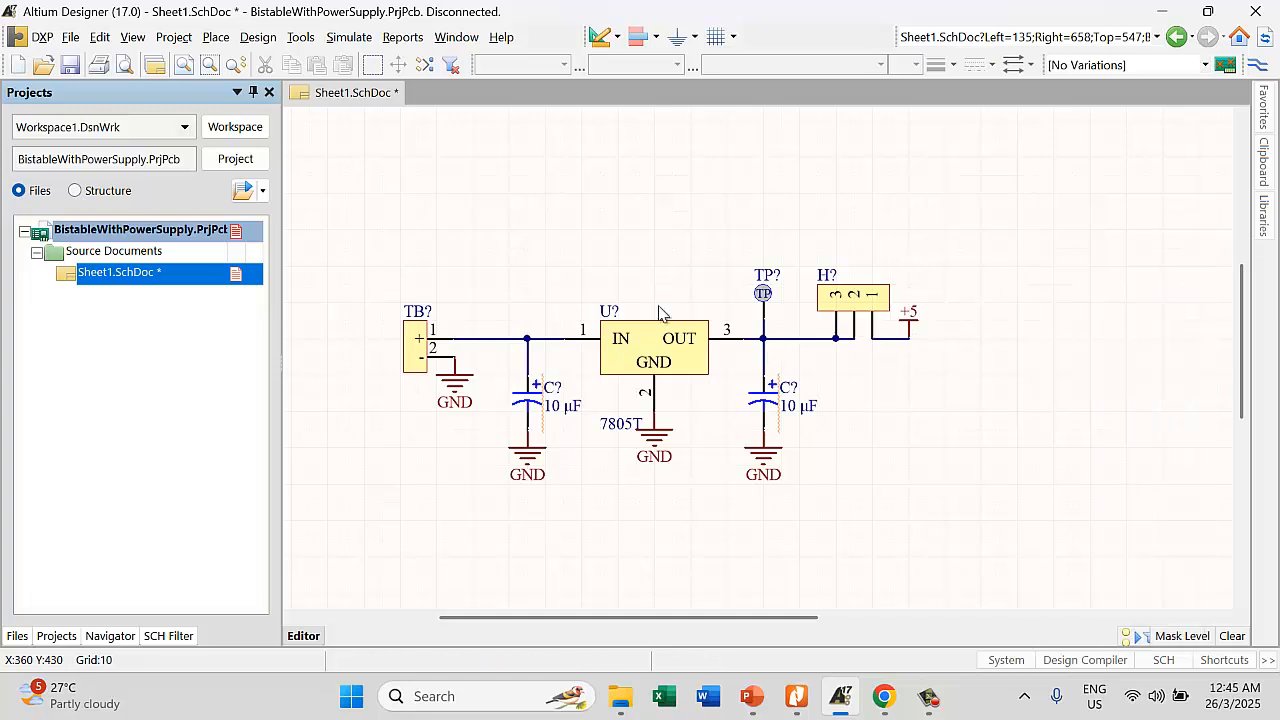
click(71, 75)
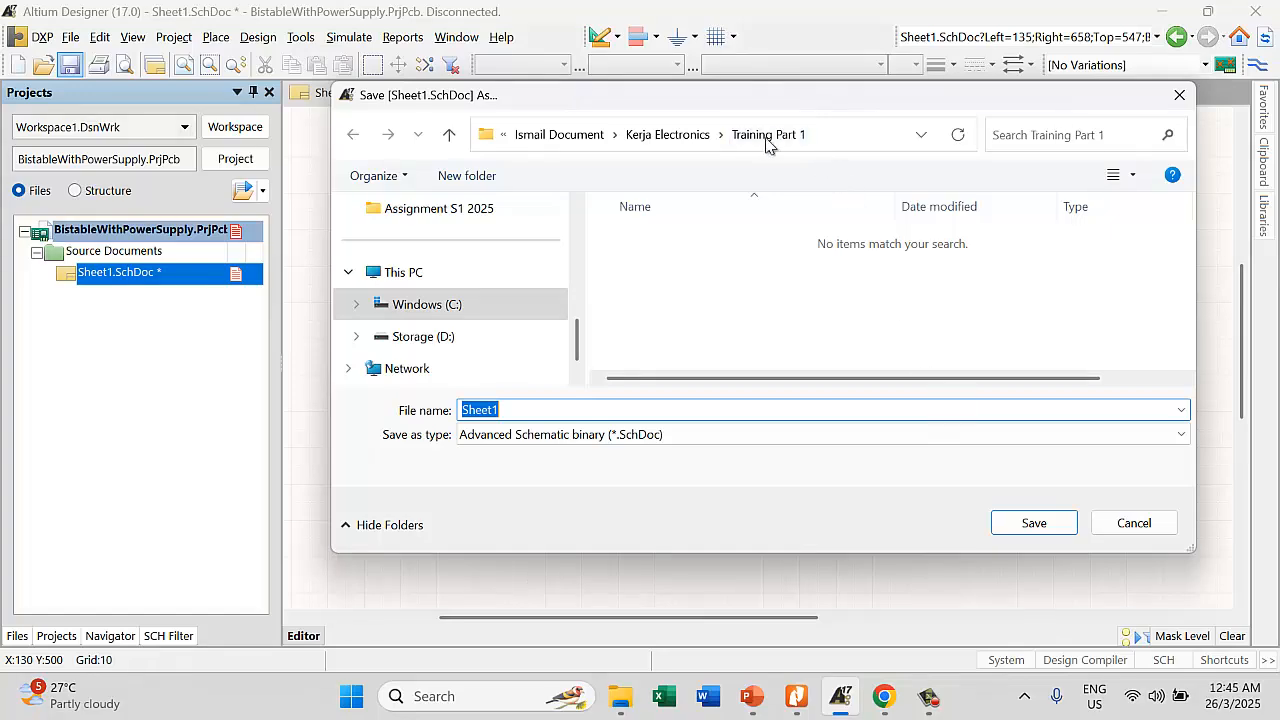
click(1022, 531)
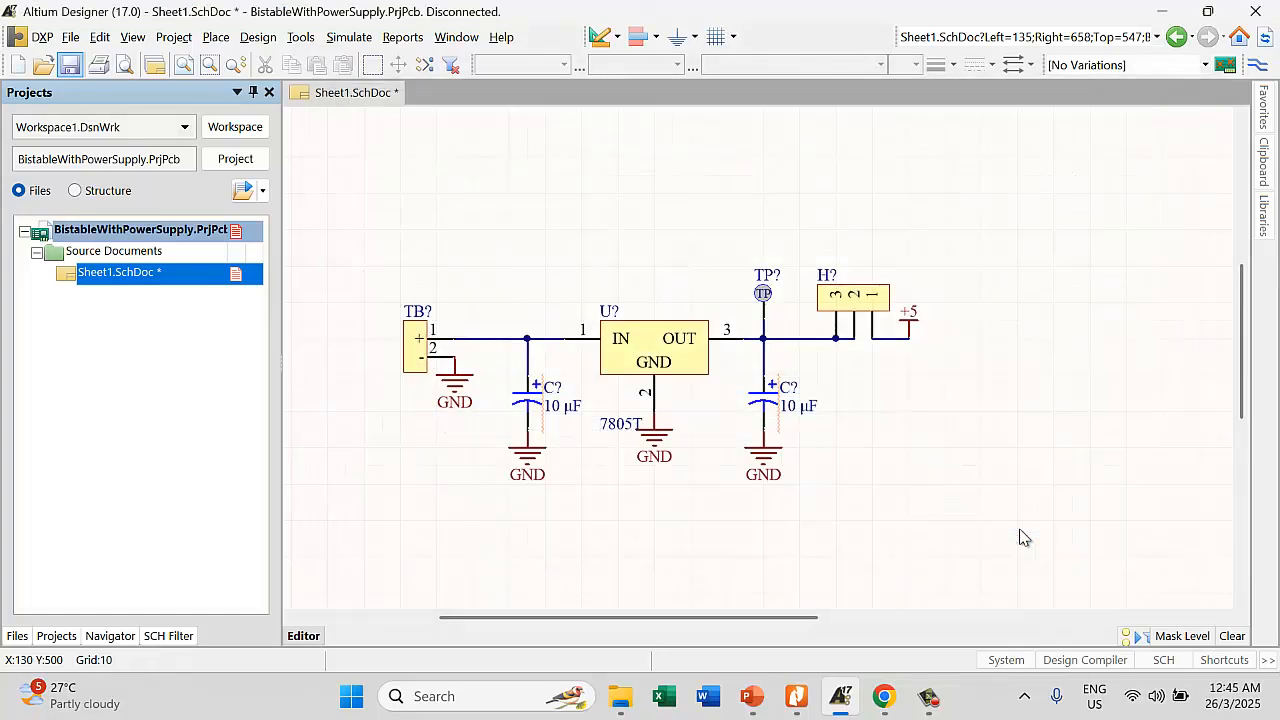
Annotate the schematic quietly, accept the designator updates, and save Sheet1.SchDoc
click(300, 37)
mouse_move(346, 276)
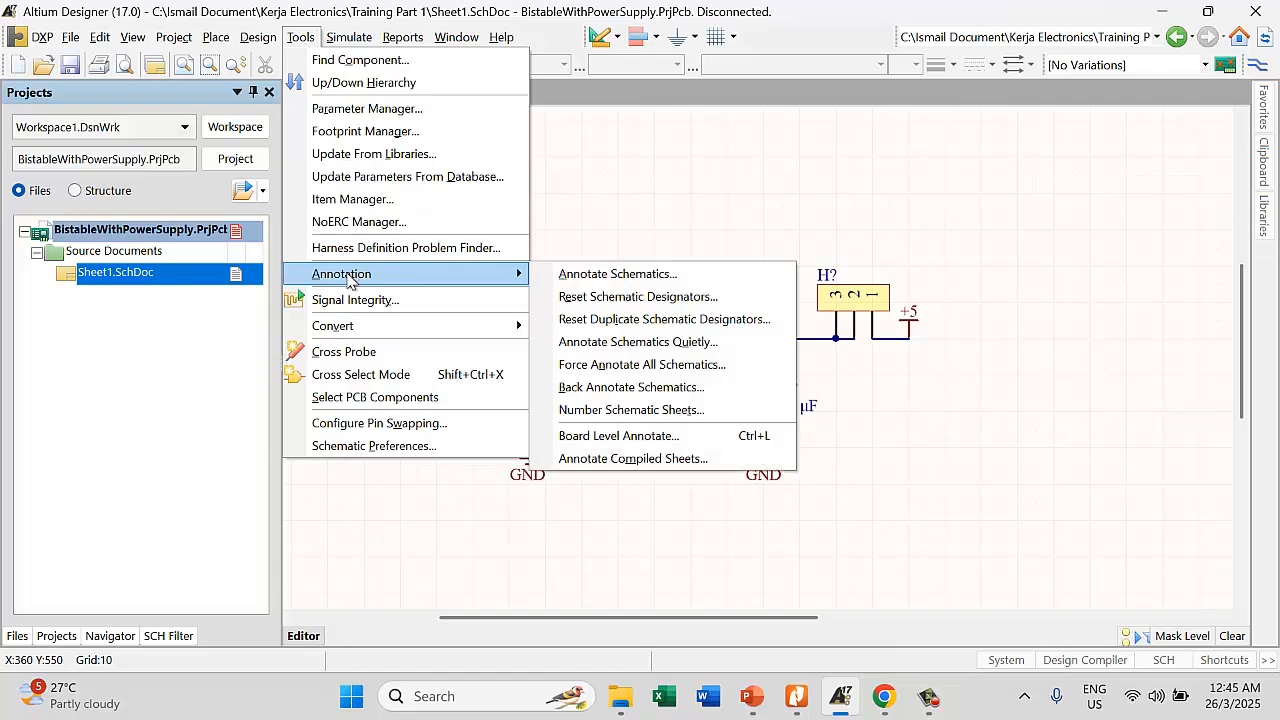
click(628, 342)
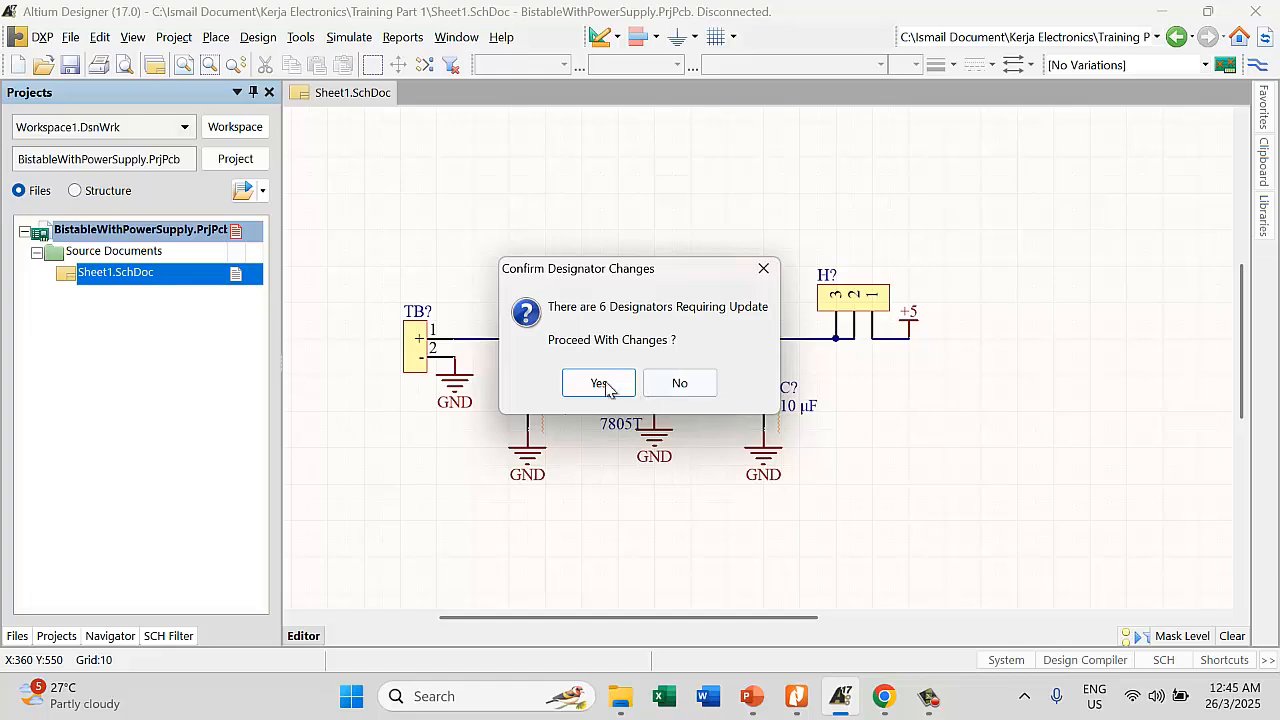
click(598, 386)
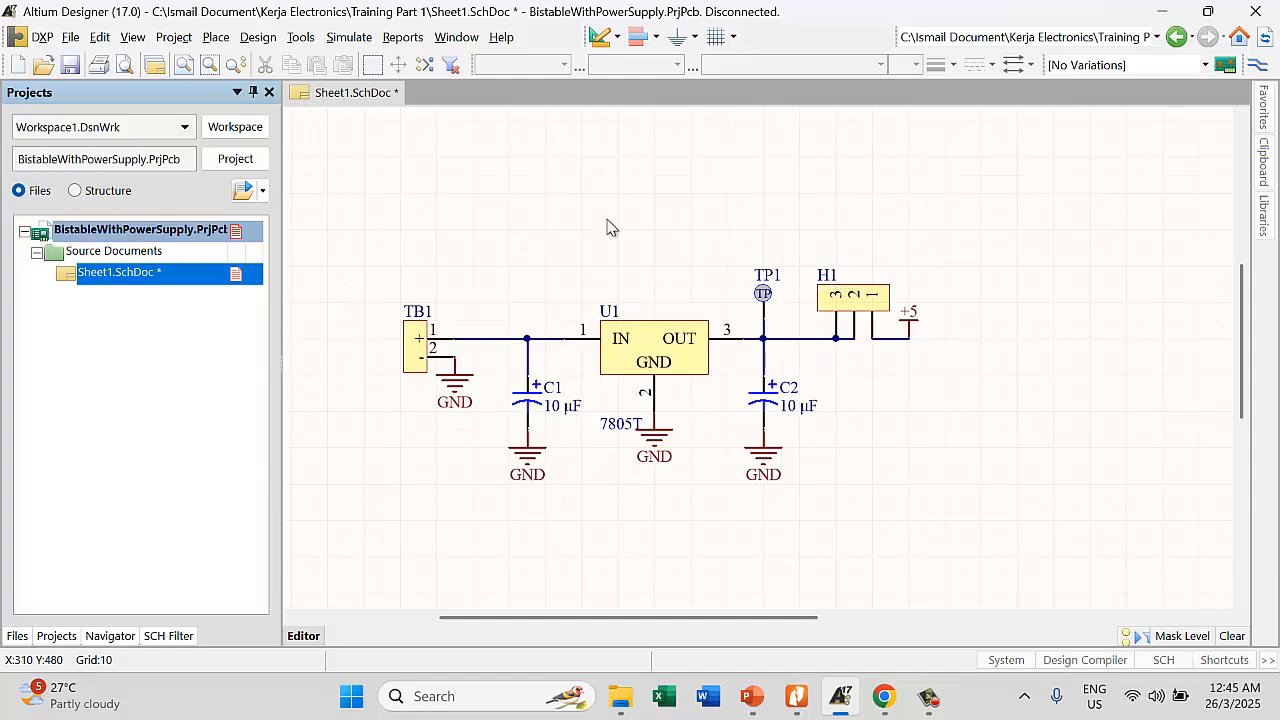
click(70, 64)
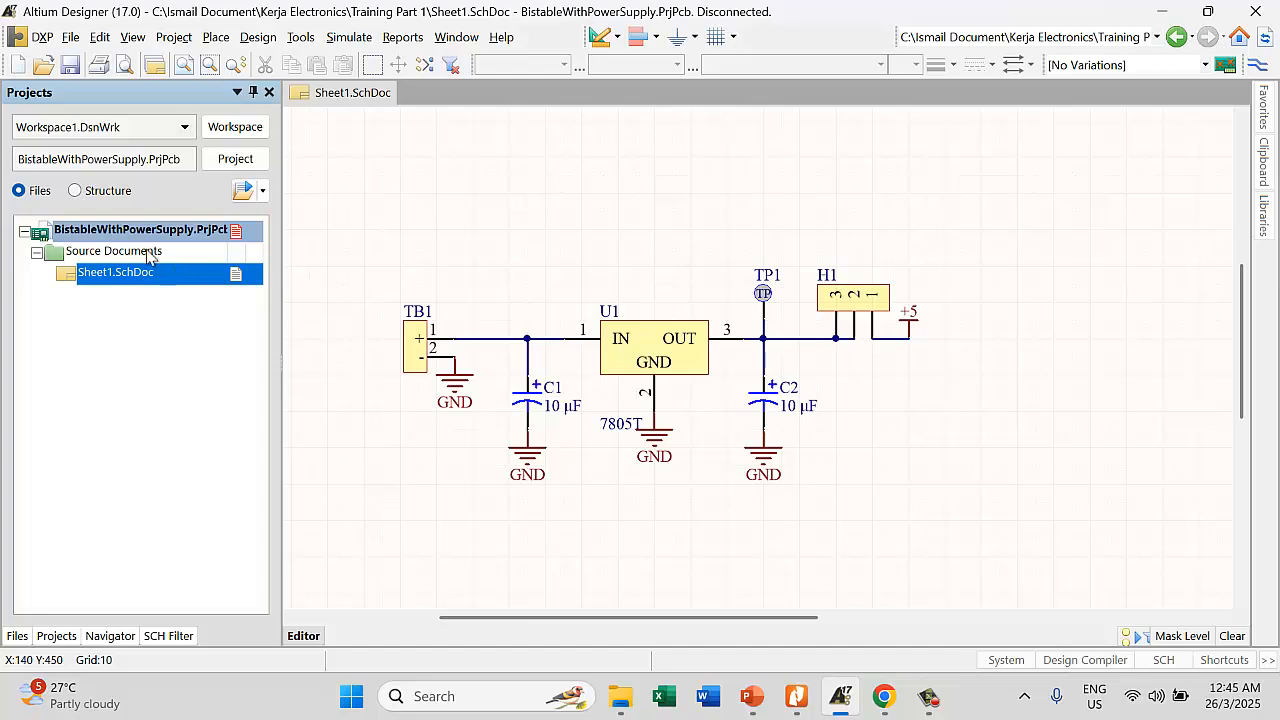
Add a new schematic sheet to the BistableWithPowerSupply project
click(70, 36)
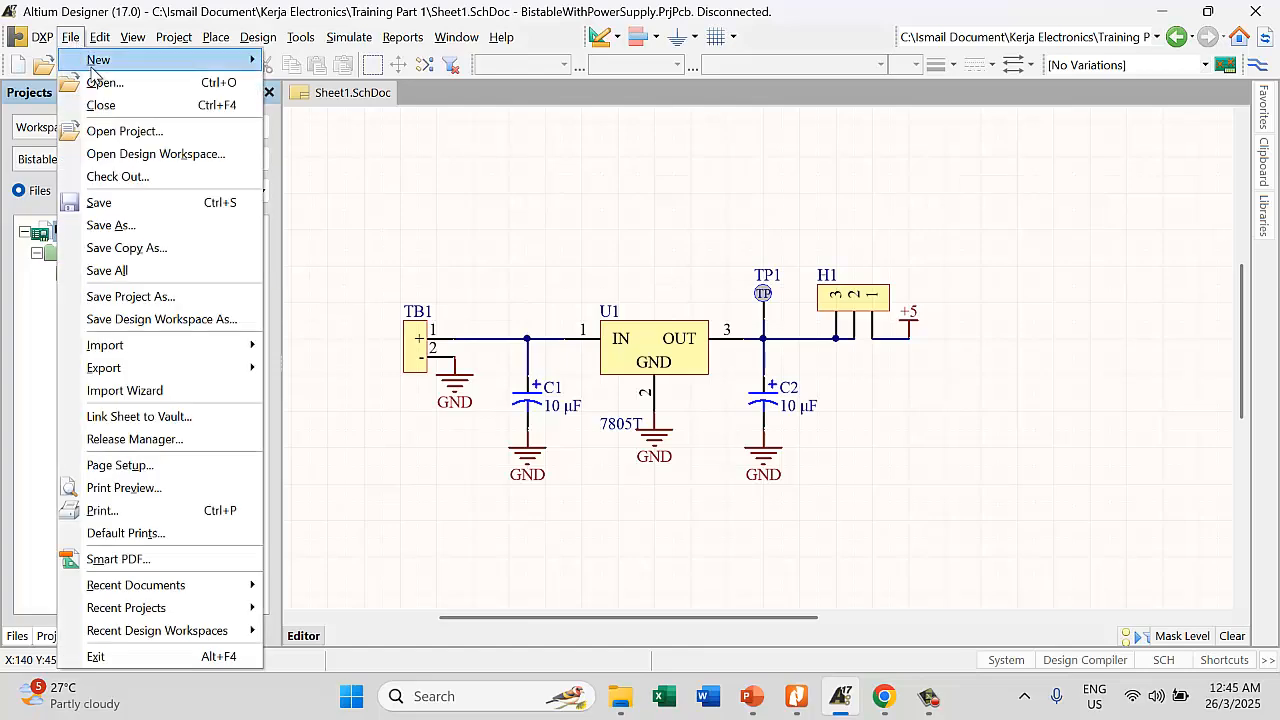
mouse_move(97, 63)
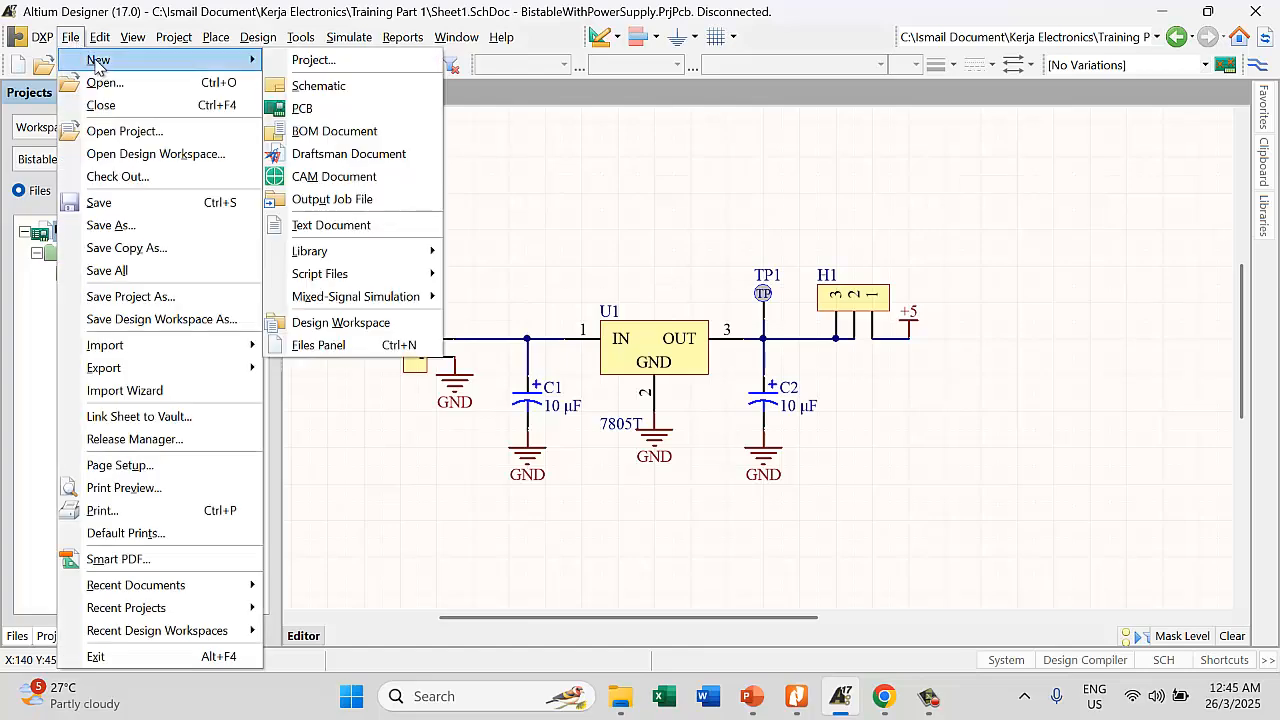
click(318, 85)
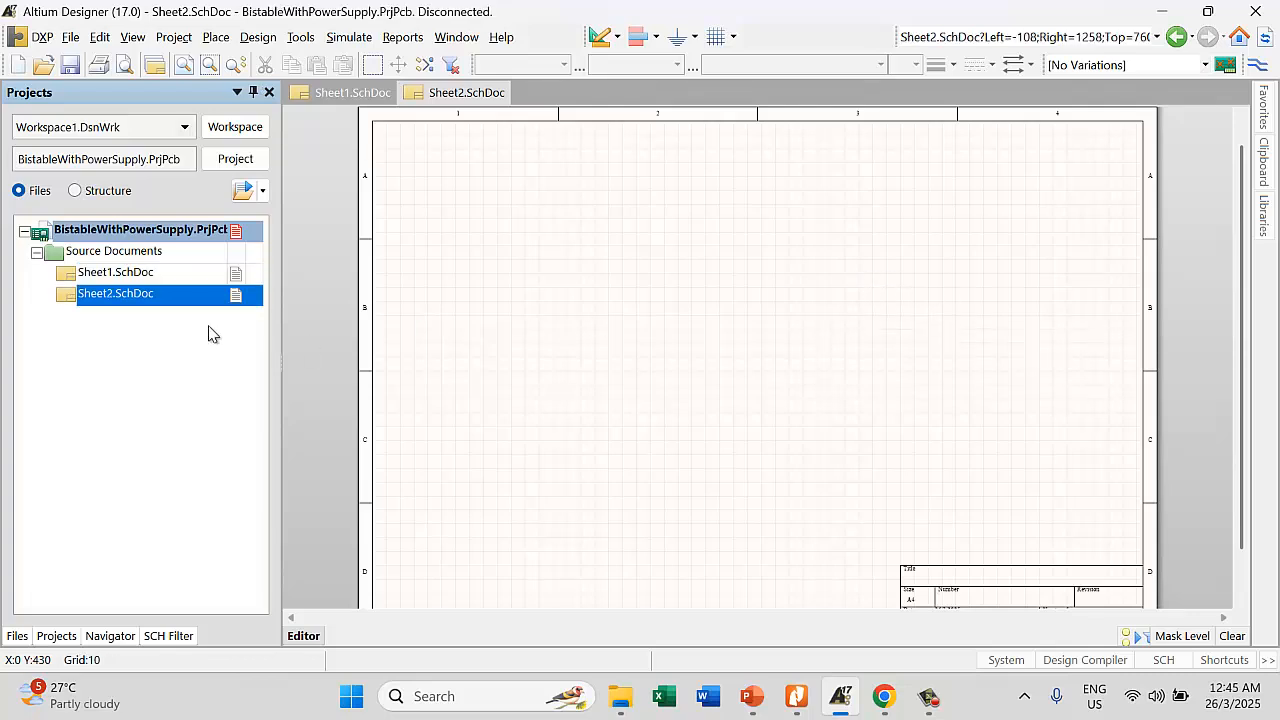
Copy the +5 power port from Sheet1.SchDoc and paste it into the upper-left area of the Sheet2.SchDoc drawing
click(117, 275)
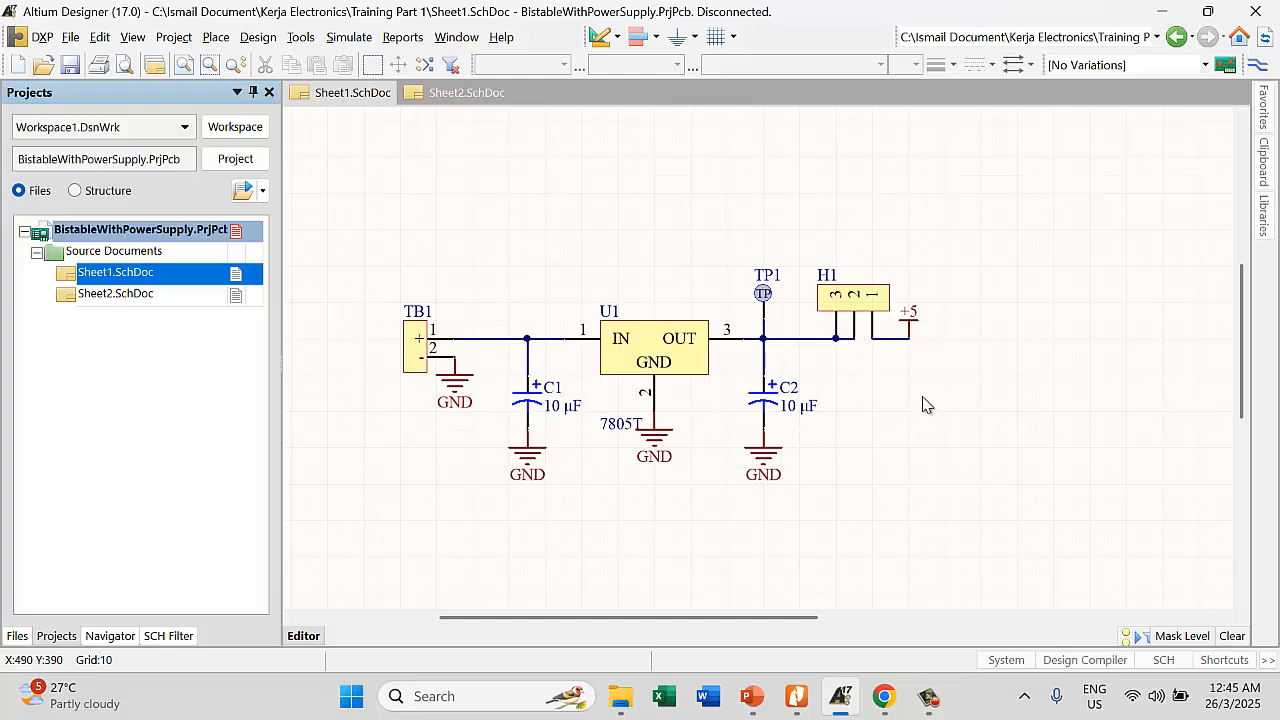
click(912, 326)
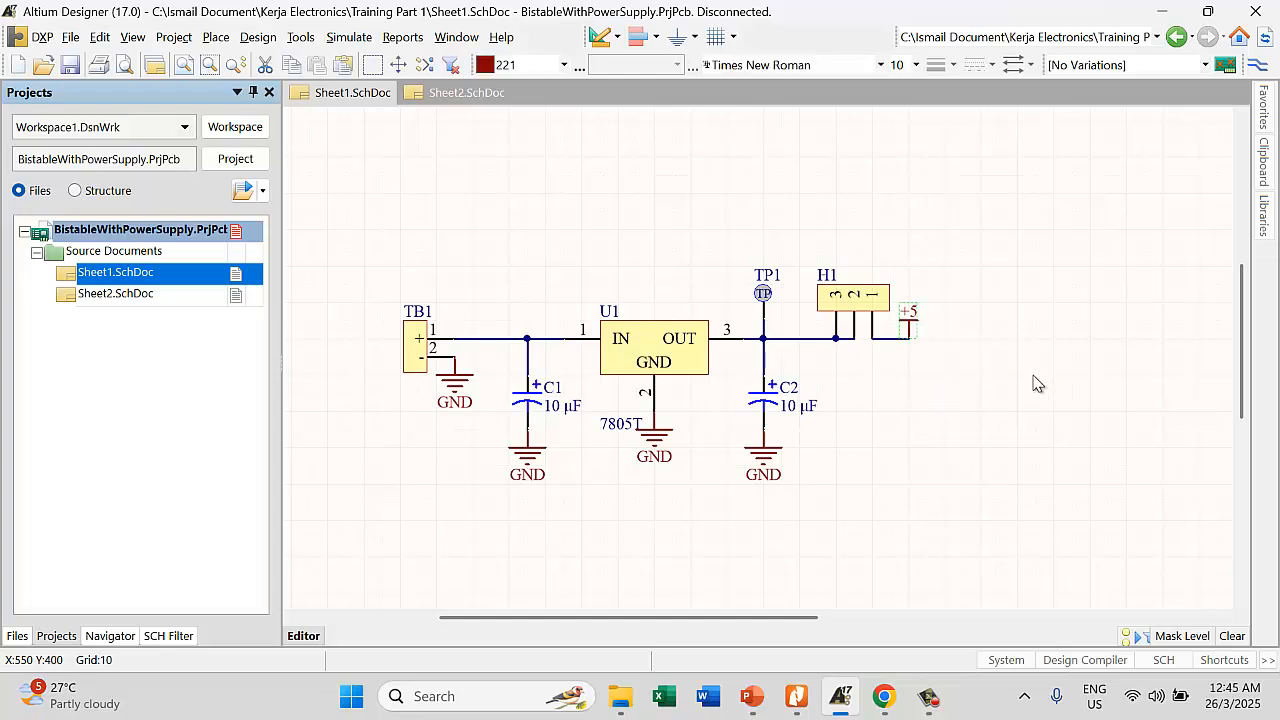
click(157, 296)
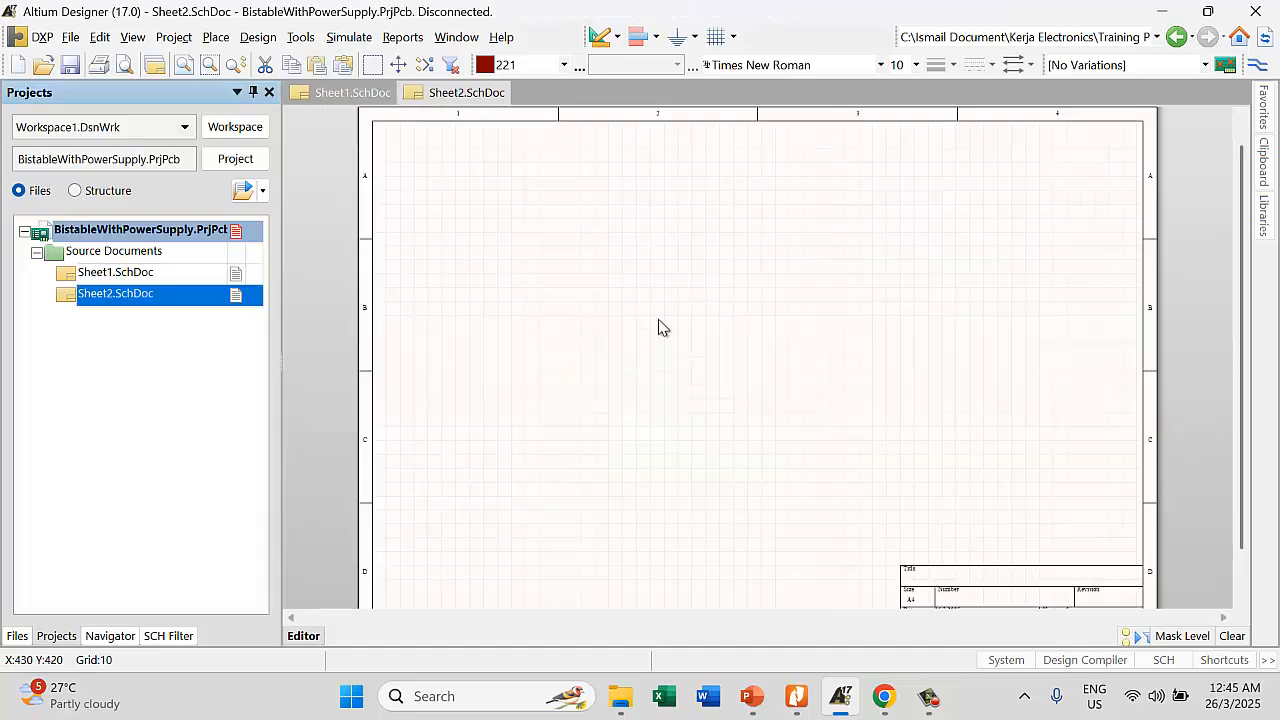
key(ctrl+v)
click(498, 313)
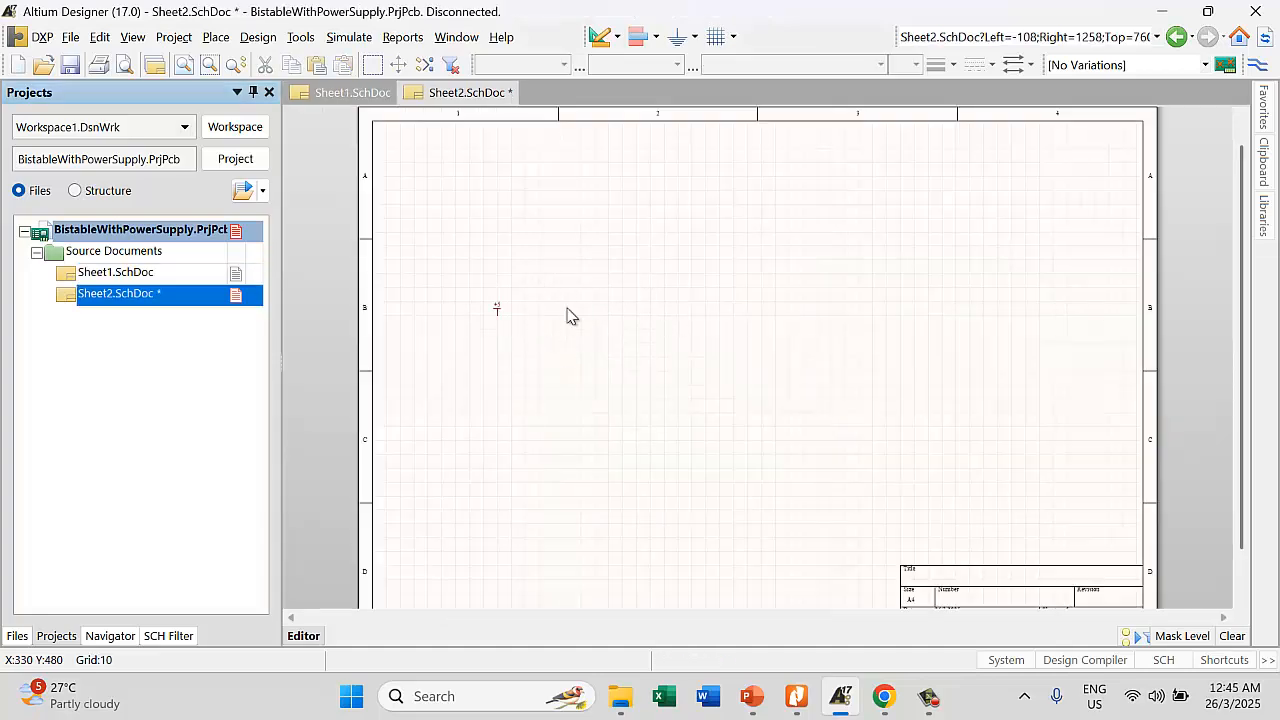
ctrl+scroll(567, 316, up, 3)
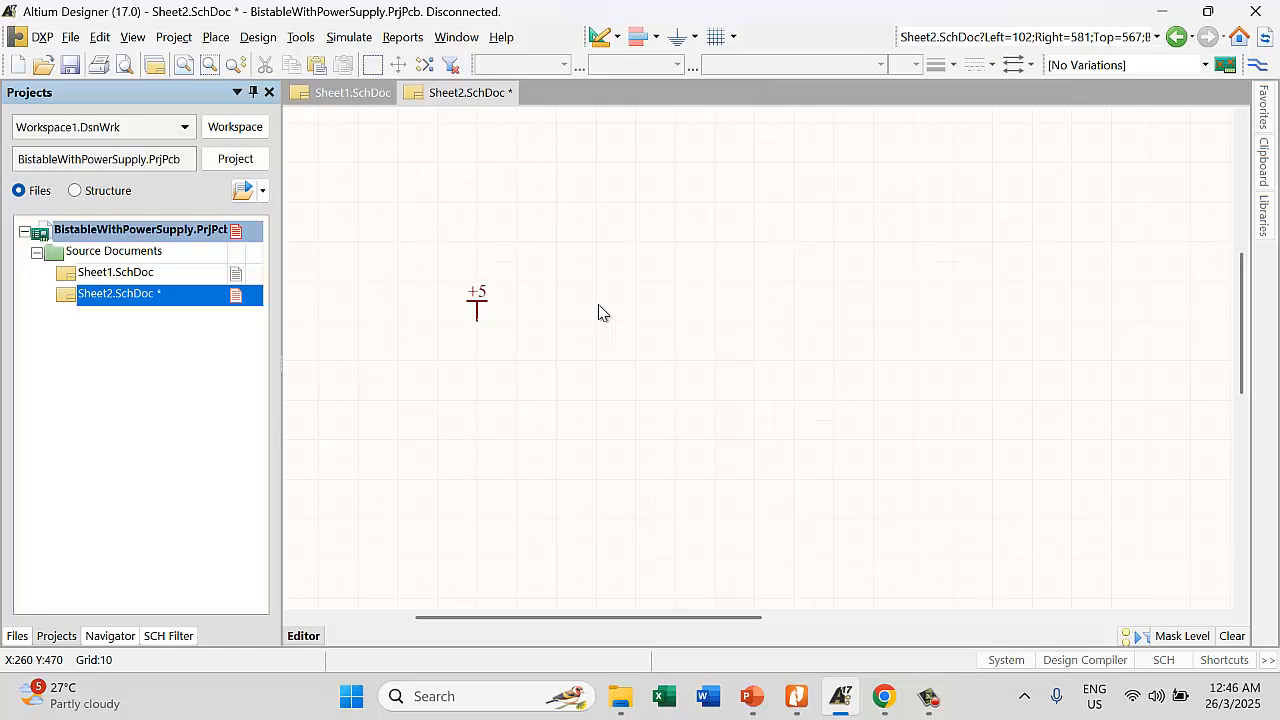
ctrl+scroll(506, 331, down, 1)
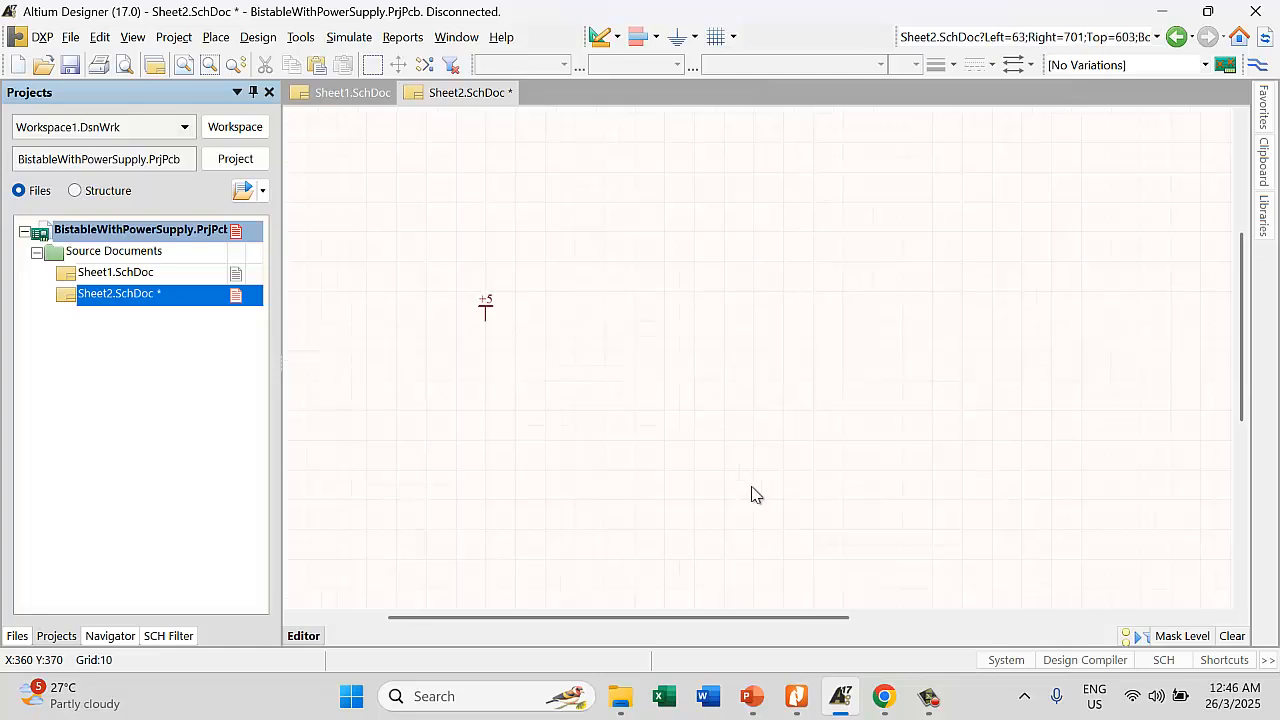
ctrl+scroll(788, 301, down, 1)
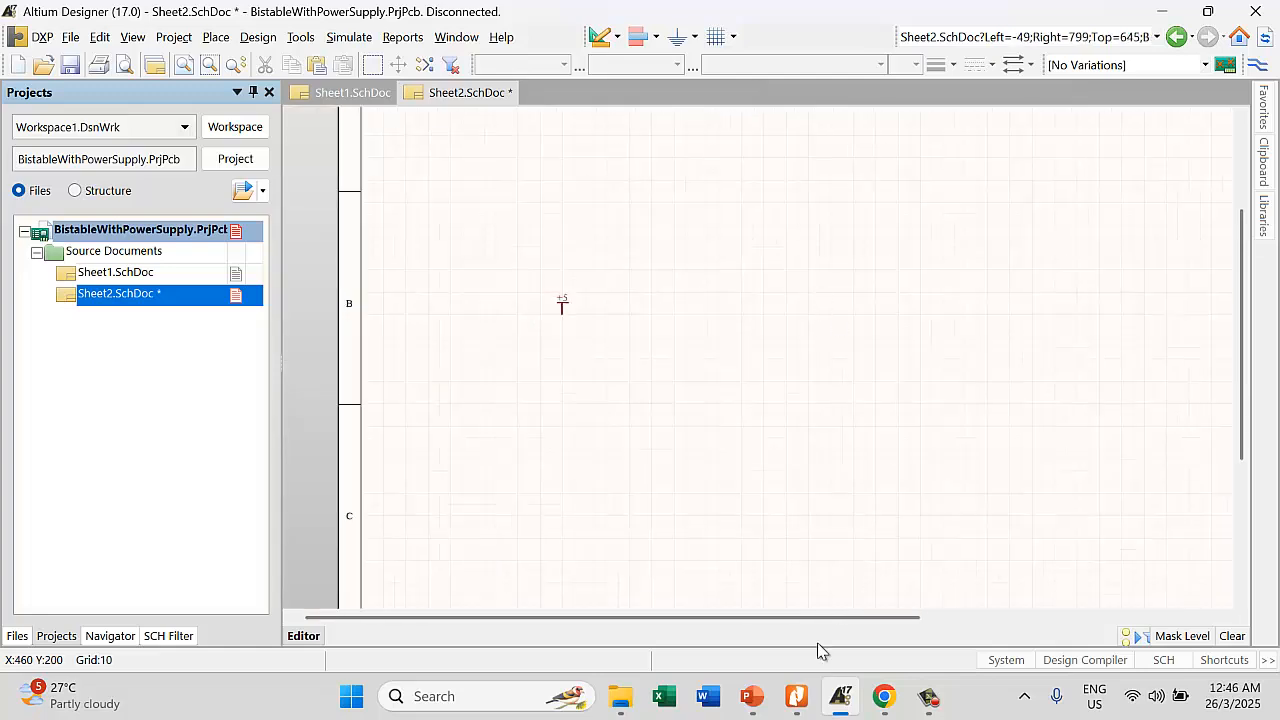
Switch to the PowerPoint training deck and look through the slides for the completed bistable schematic
click(752, 696)
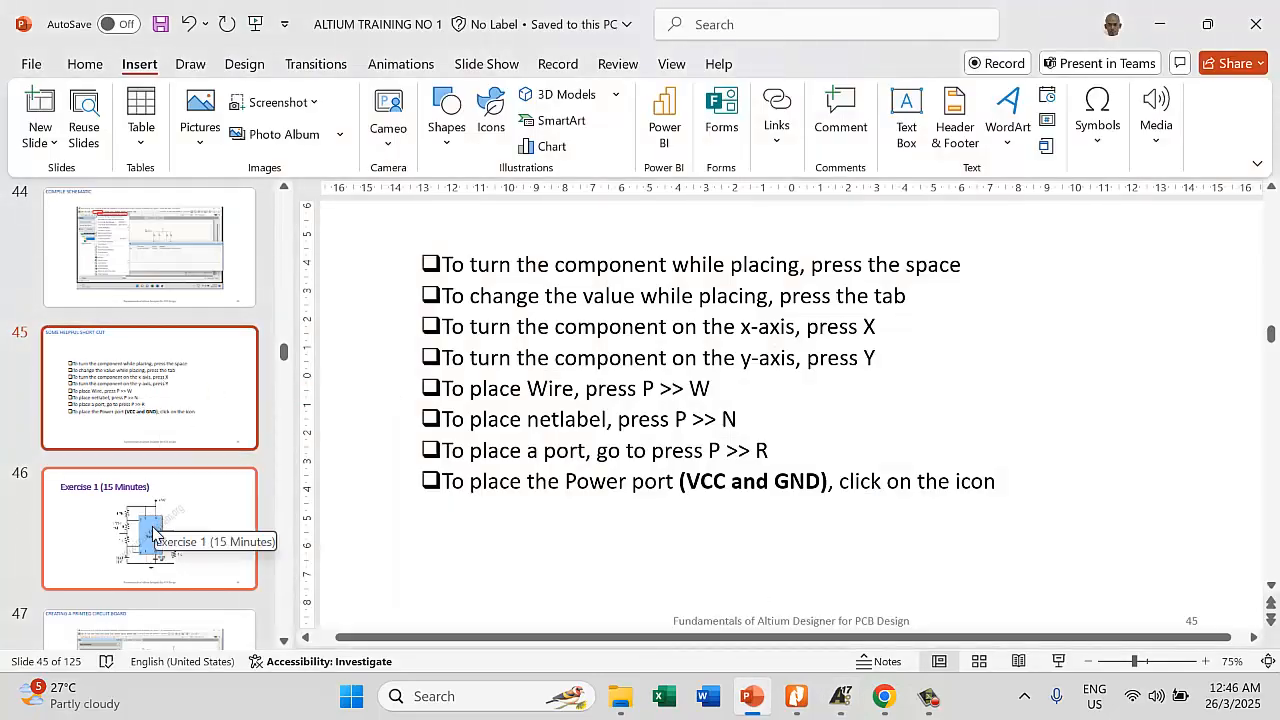
scroll(160, 340, up, 10)
scroll(157, 325, up, 4)
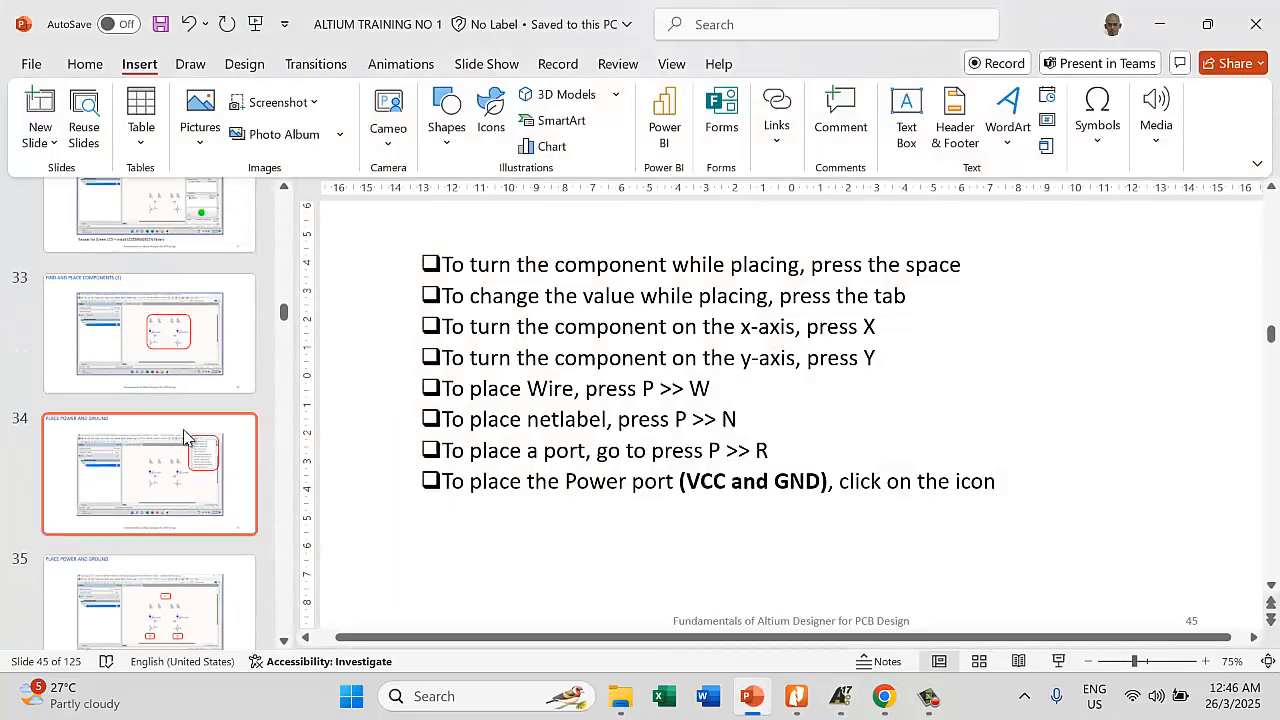
click(160, 485)
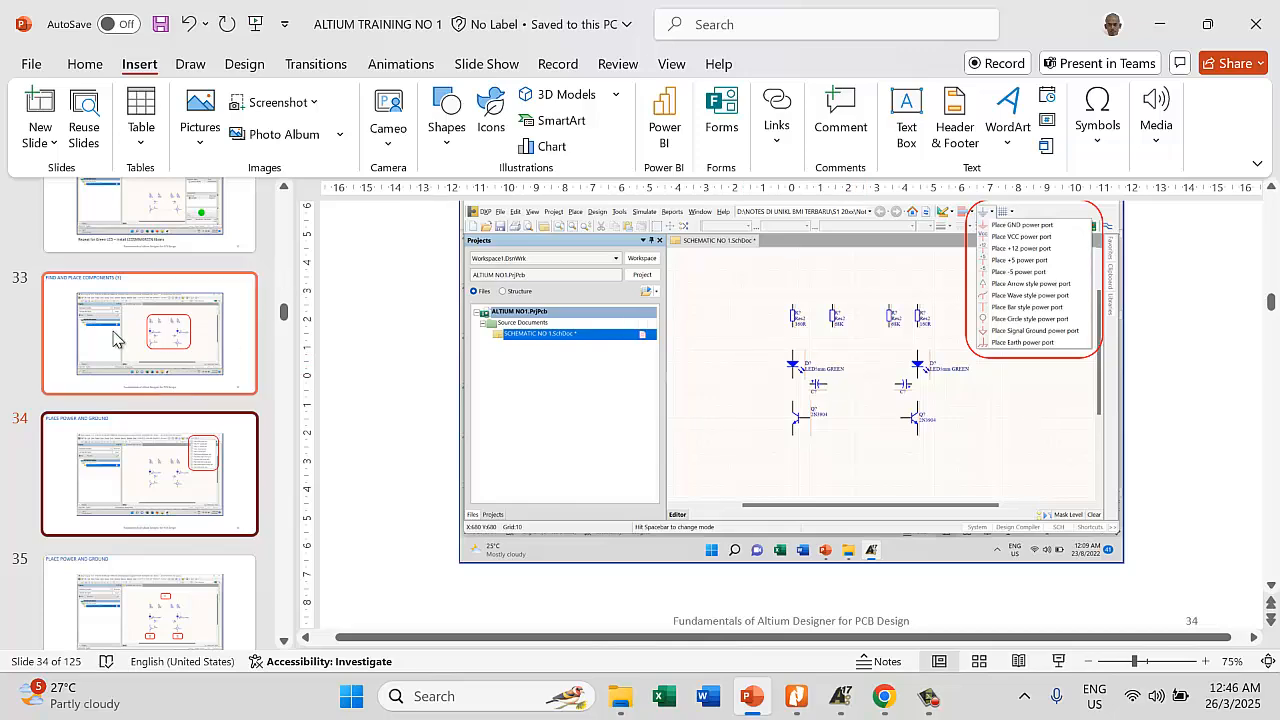
scroll(160, 250, up, 9)
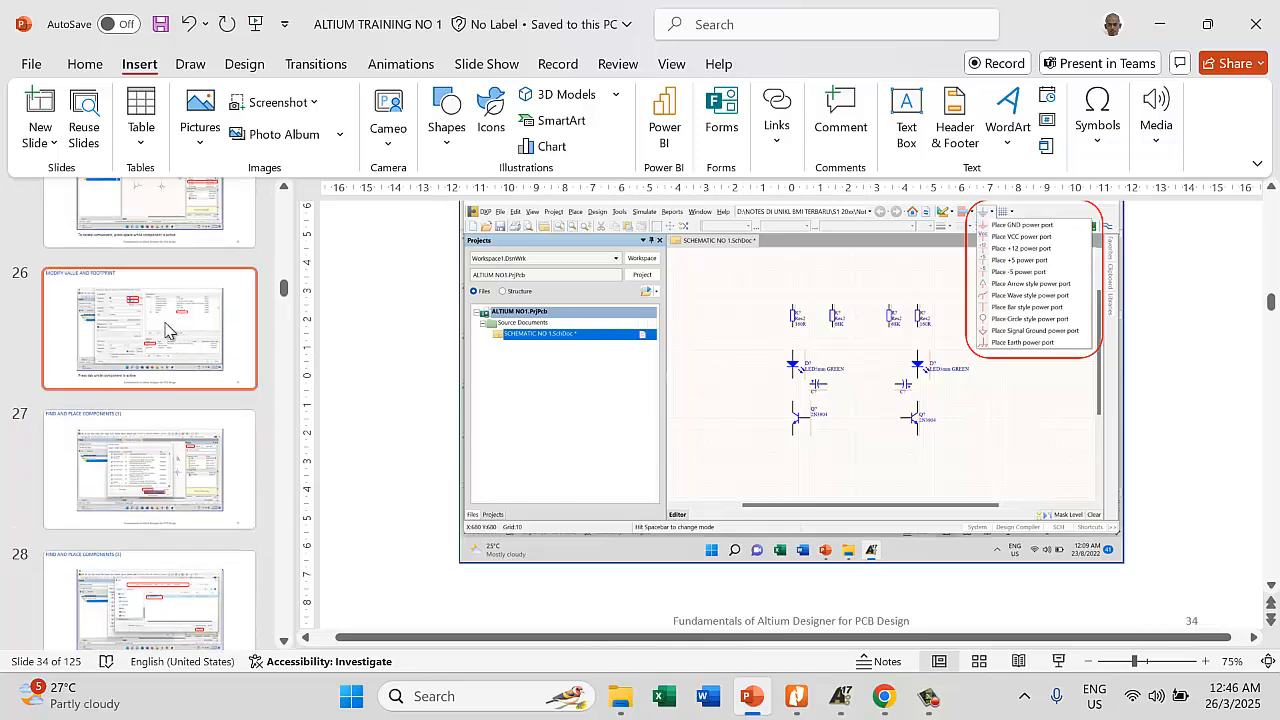
scroll(166, 330, up, 15)
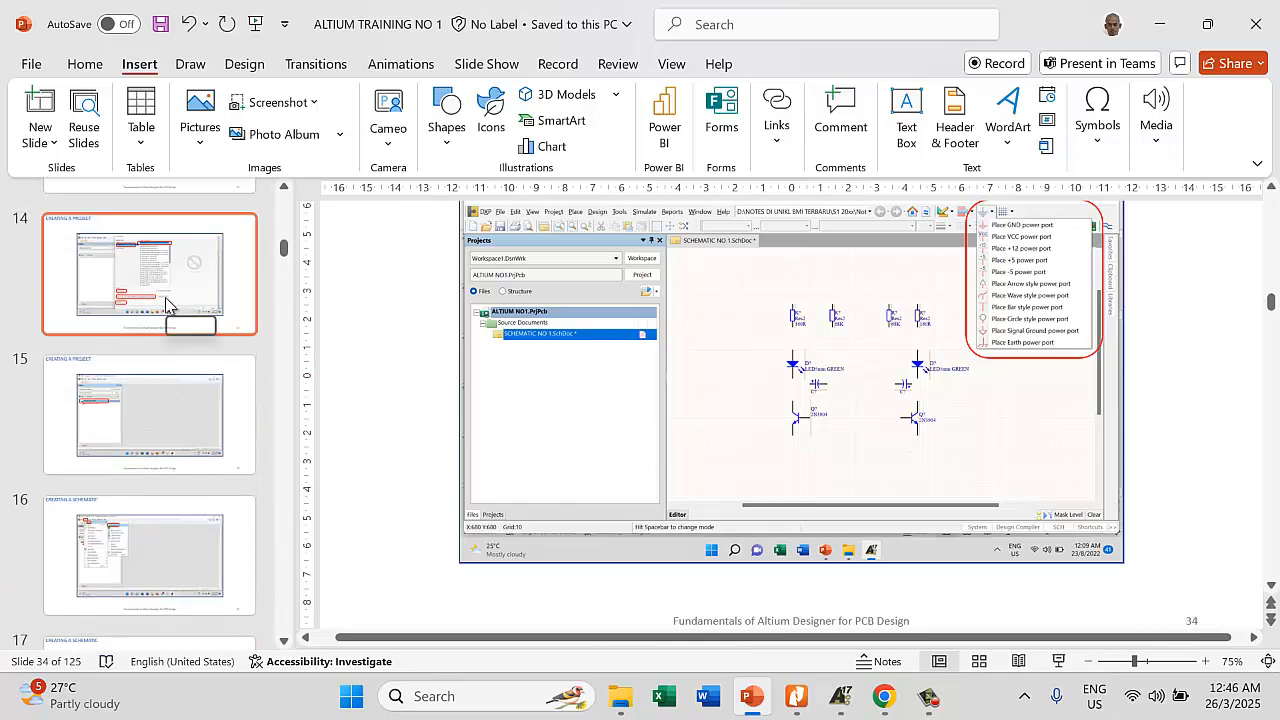
scroll(167, 300, up, 6)
scroll(170, 305, down, 20)
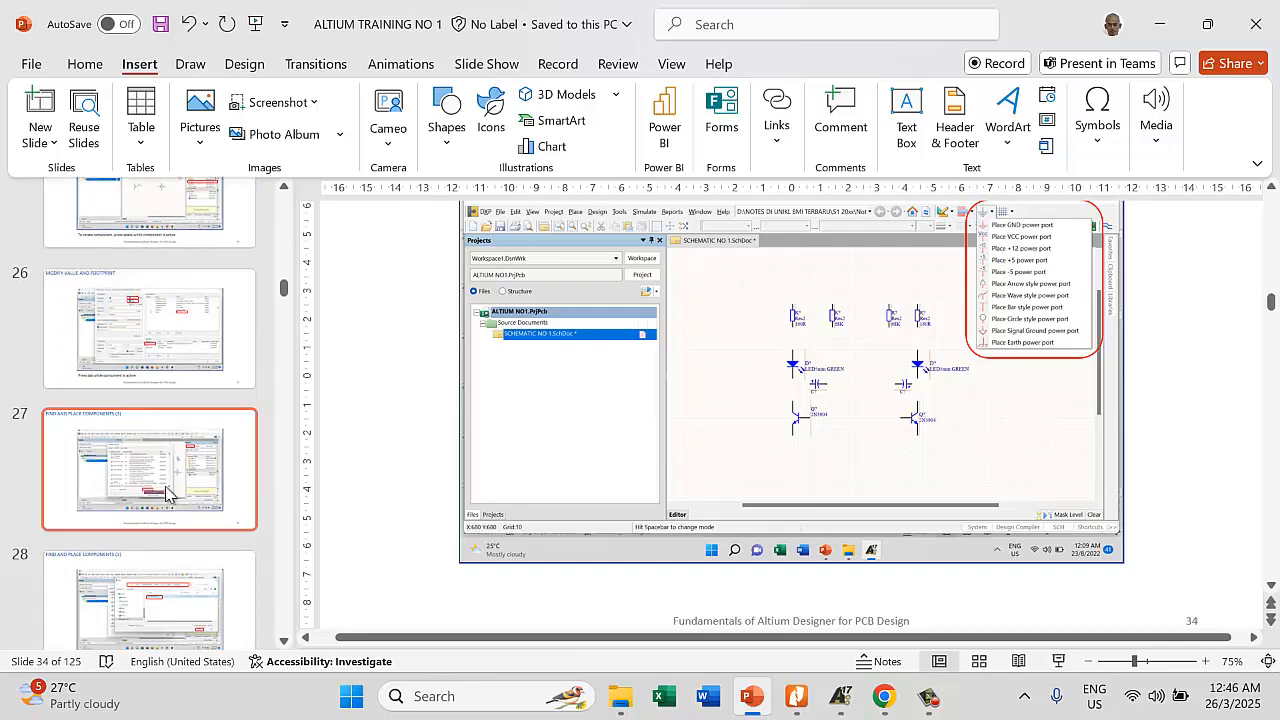
scroll(180, 420, down, 9)
scroll(182, 330, down, 5)
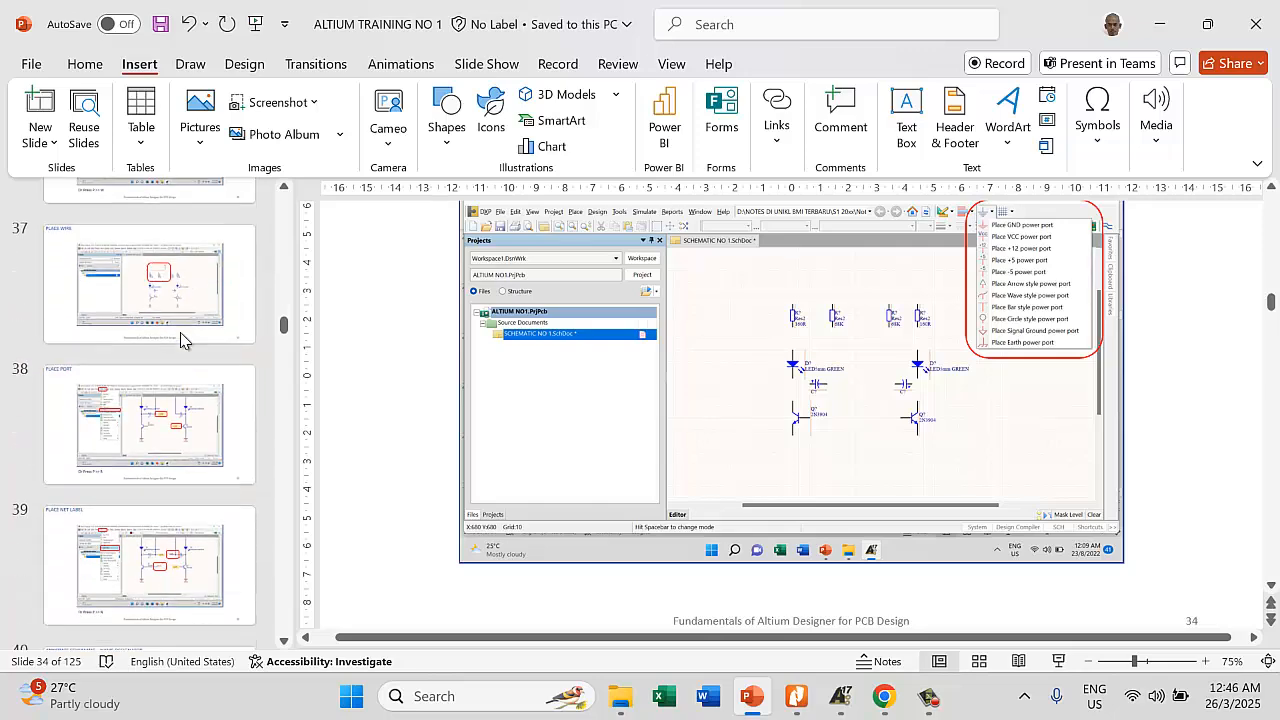
scroll(186, 384, down, 5)
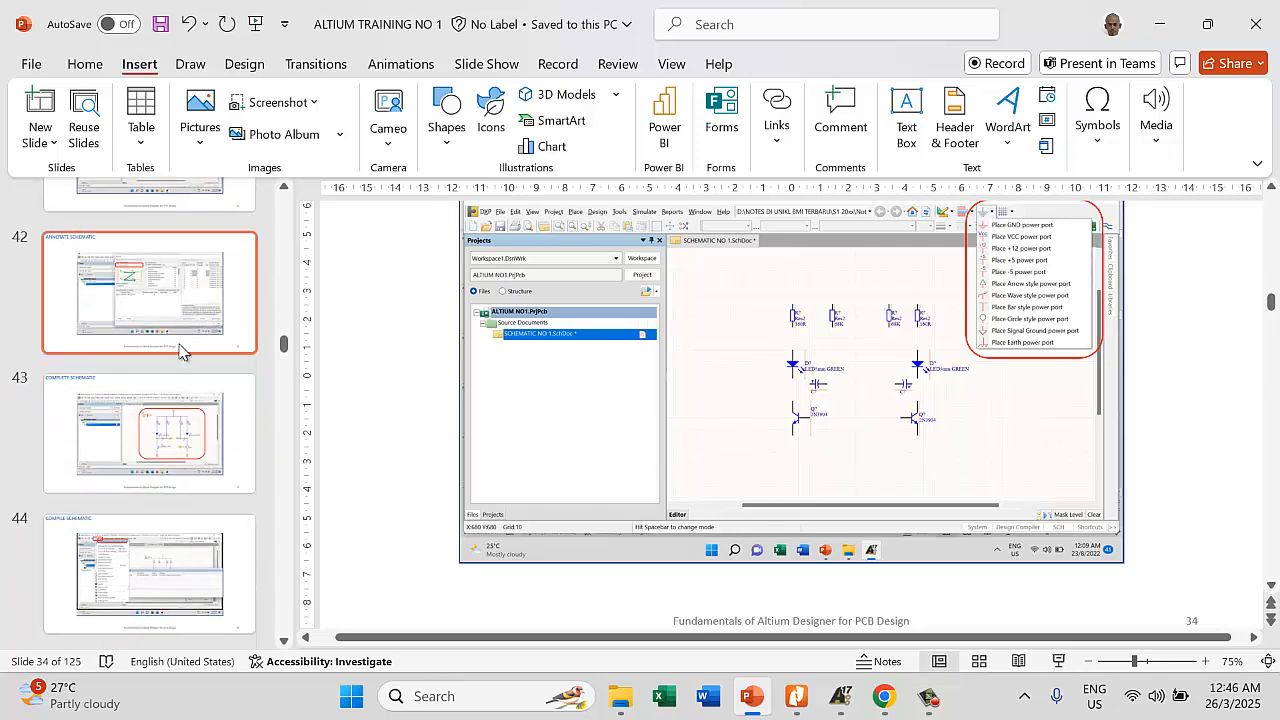
Open slide 43 and examine the components, values and connections of the complete bistable schematic
click(240, 449)
ctrl+scroll(798, 418, up, 12)
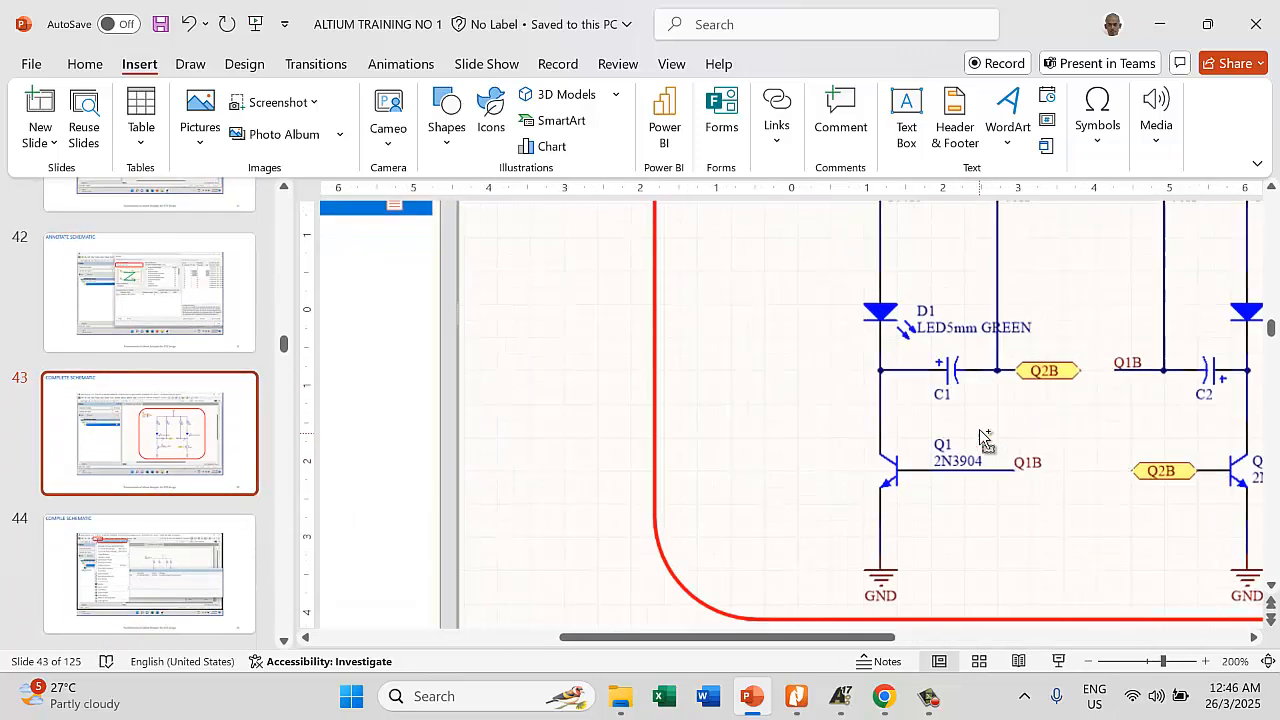
ctrl+scroll(798, 418, down, 8)
ctrl+scroll(1149, 340, up, 2)
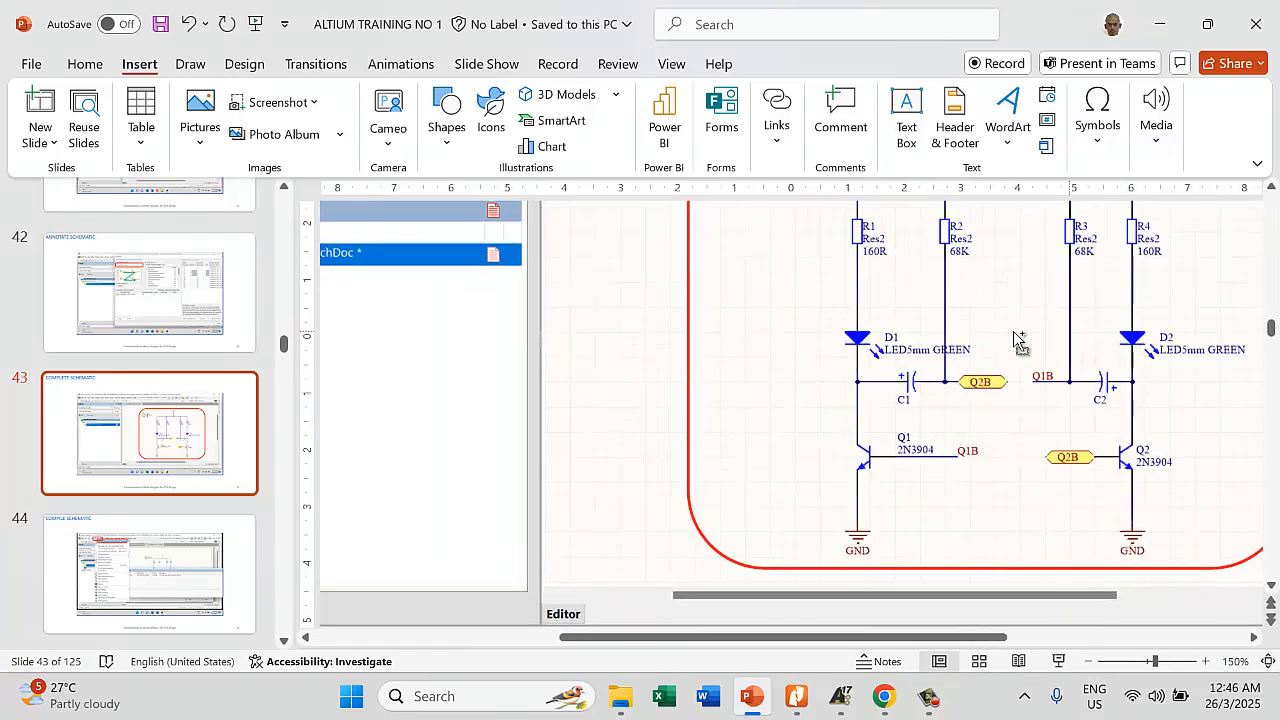
ctrl+scroll(1020, 343, down, 2)
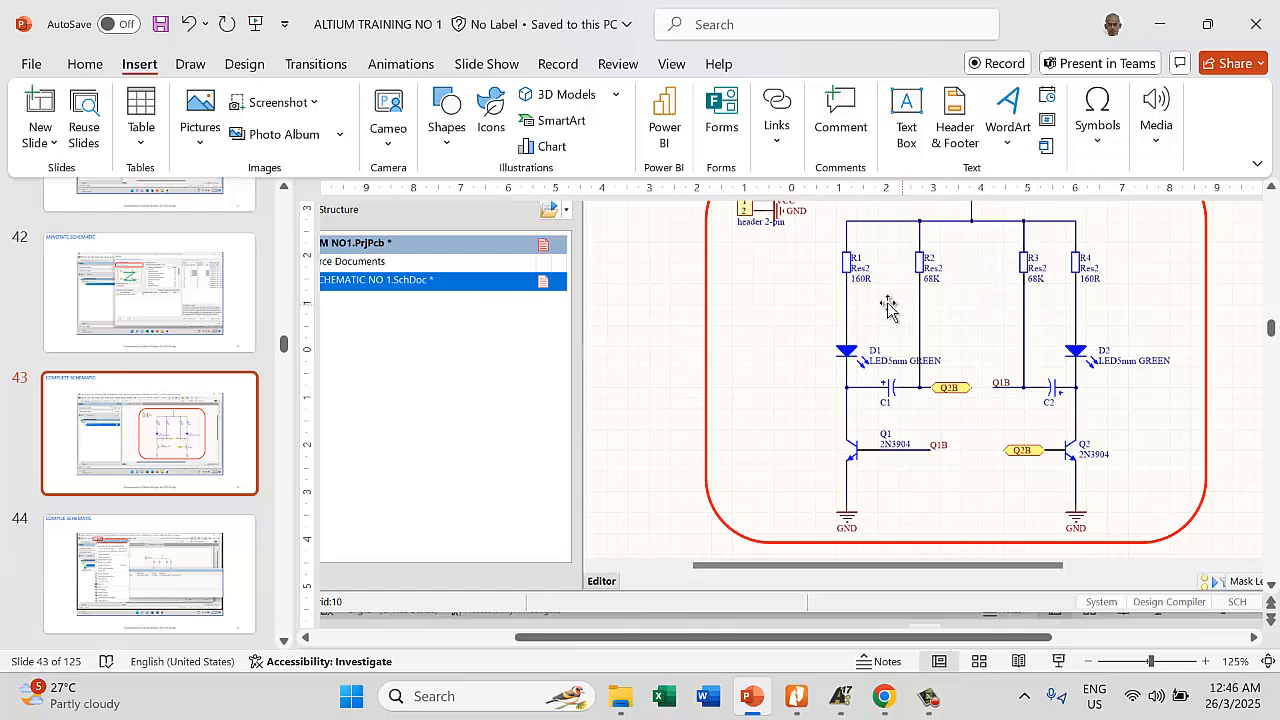
Switch to Altium Designer and look through the installed libraries for the bistable circuit's components
click(850, 705)
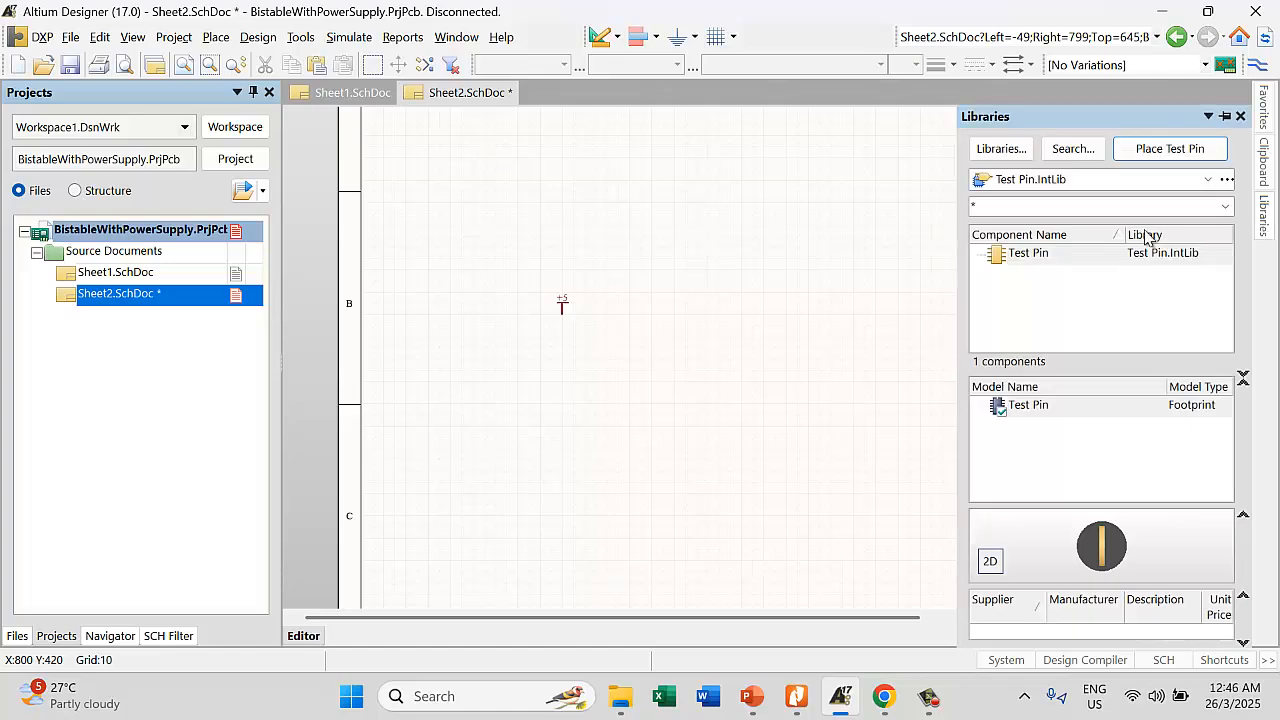
click(1210, 179)
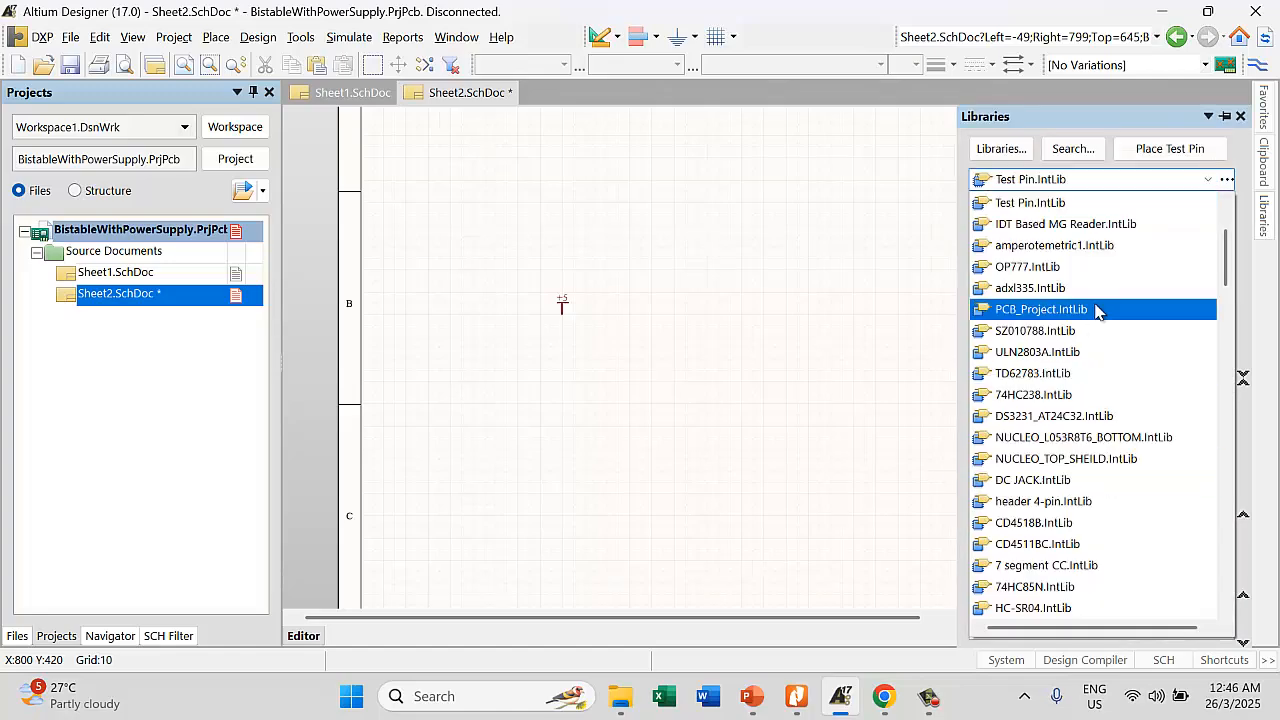
scroll(1080, 437, down, 15)
scroll(1040, 560, down, 15)
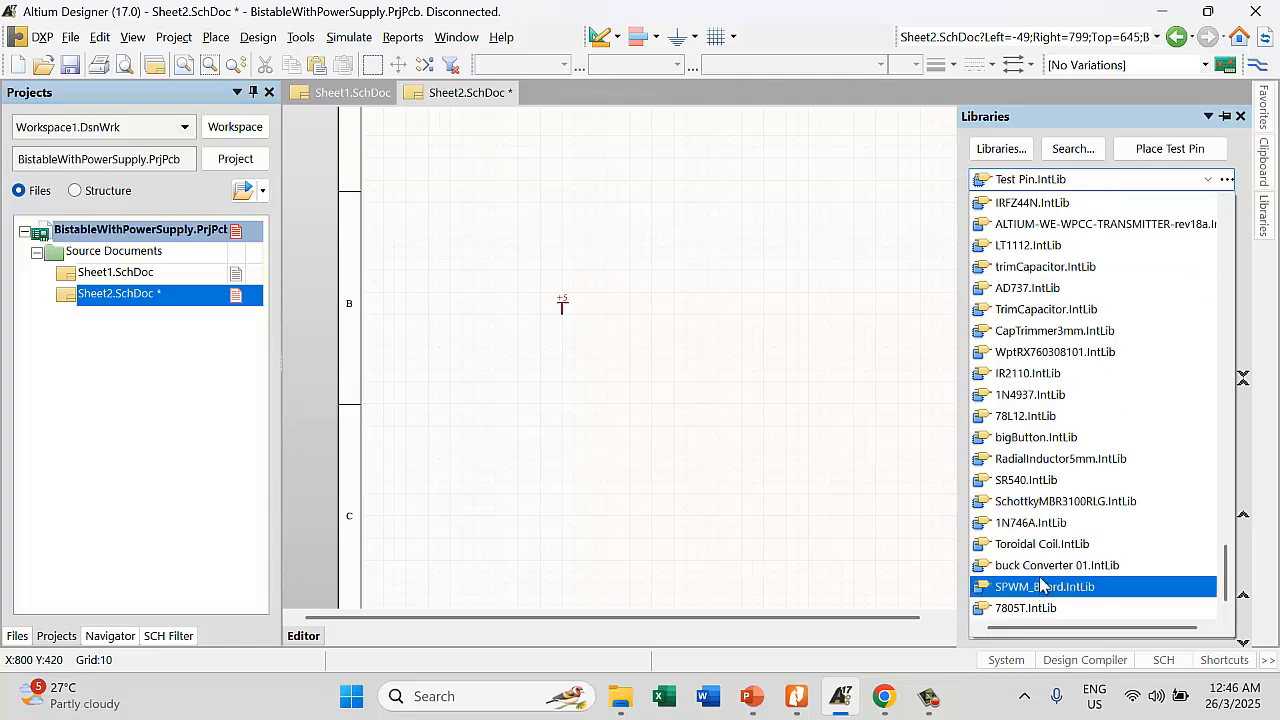
drag(1228, 583, 1243, 452)
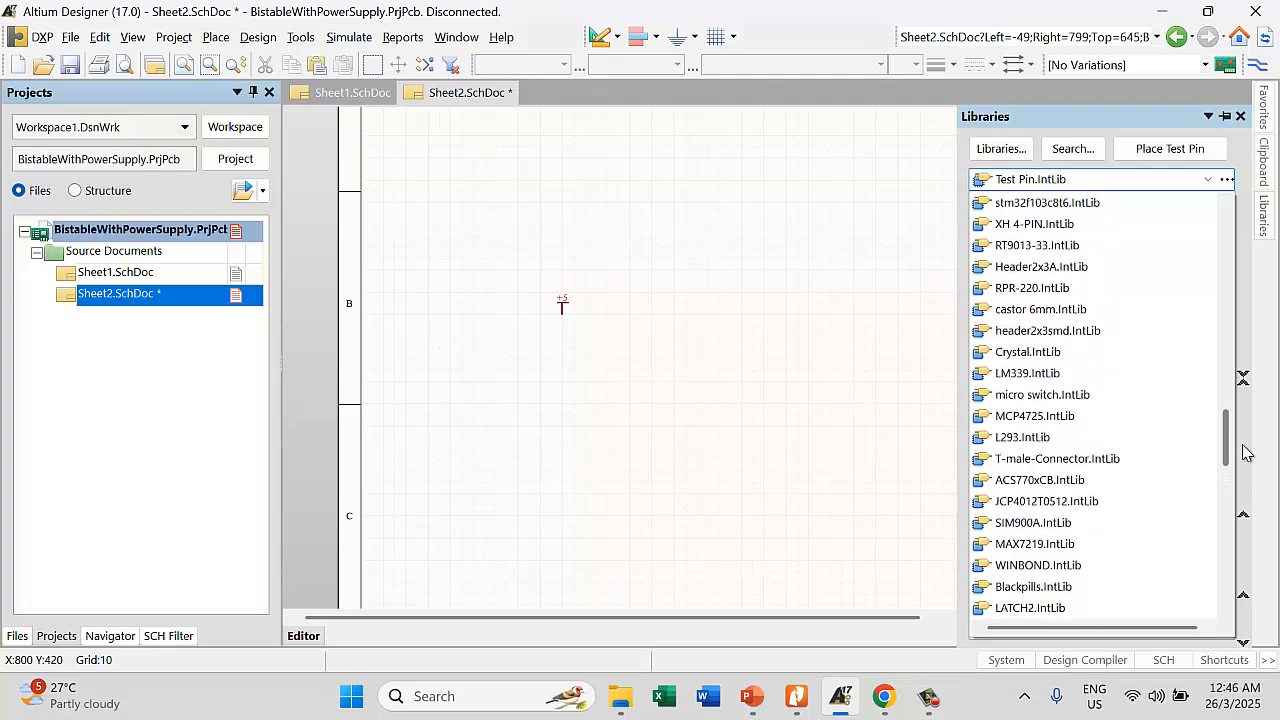
drag(1246, 428, 1258, 251)
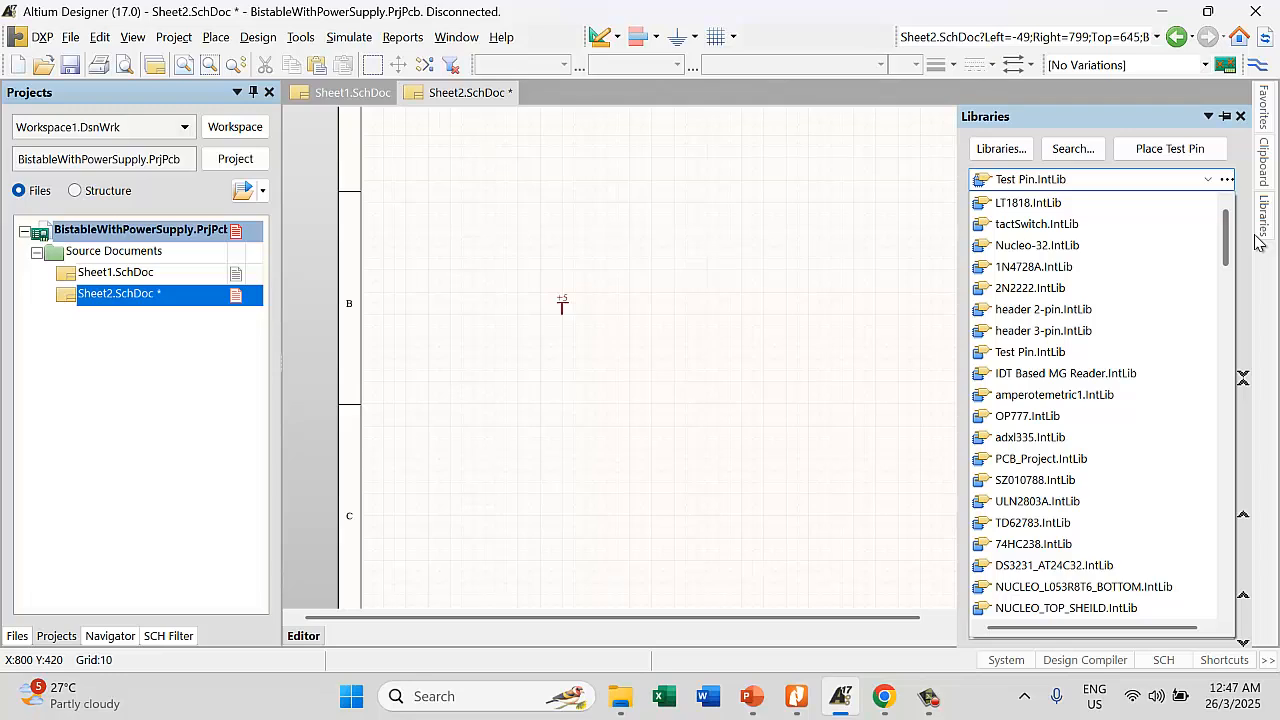
click(1258, 243)
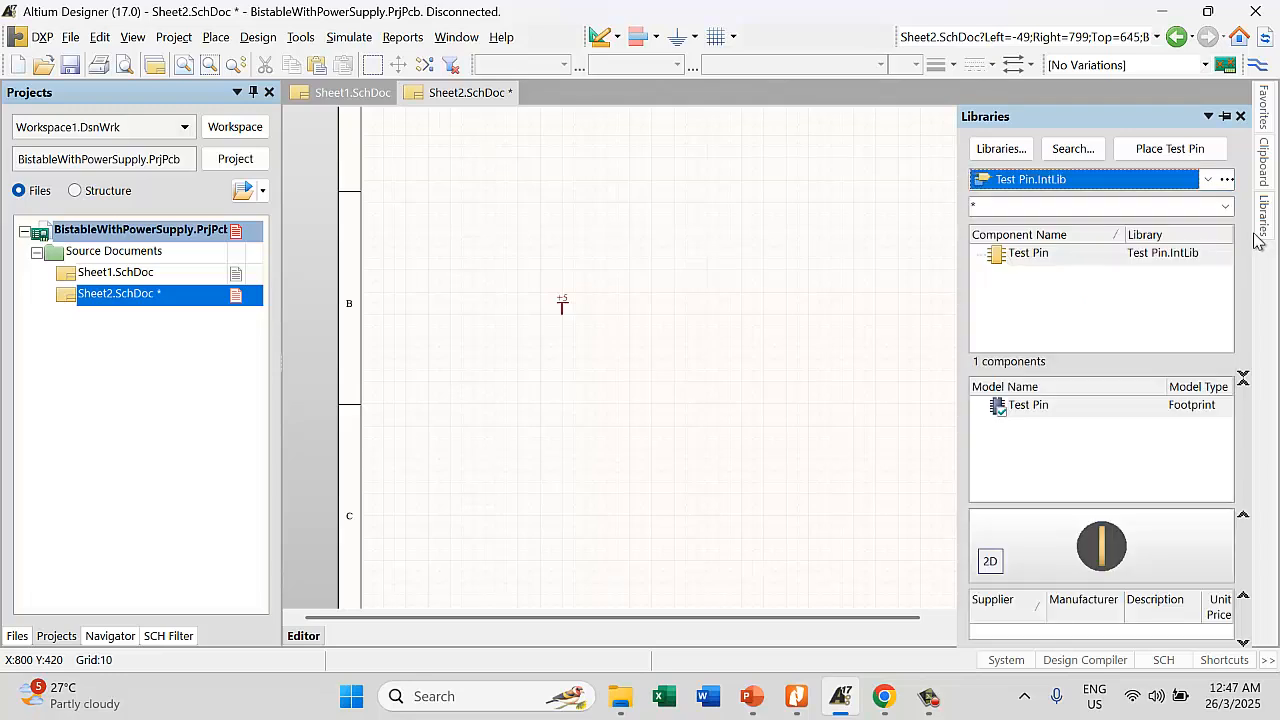
Open the Libraries Search dialog for finding components by name in the available libraries
click(1210, 179)
click(1076, 148)
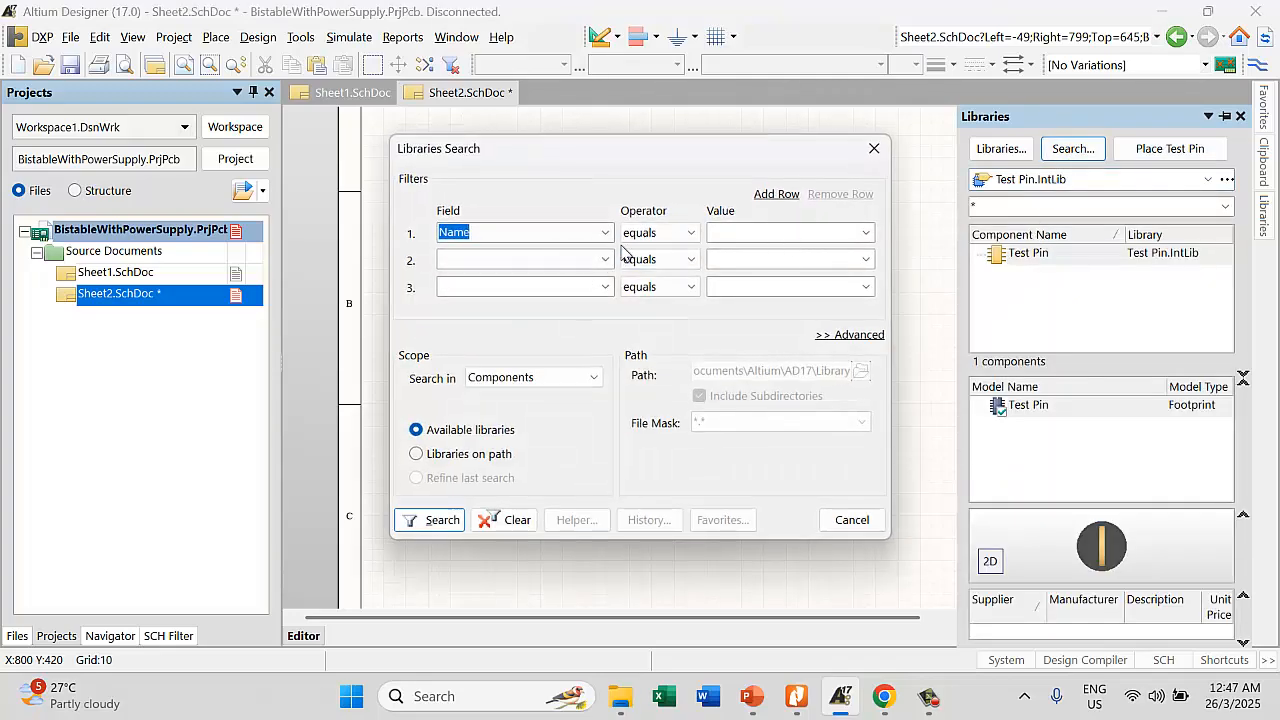
click(777, 232)
click(436, 232)
Switch to the PowerPoint training deck and look back through the slides before slide 43 for the component placement instructions
click(752, 706)
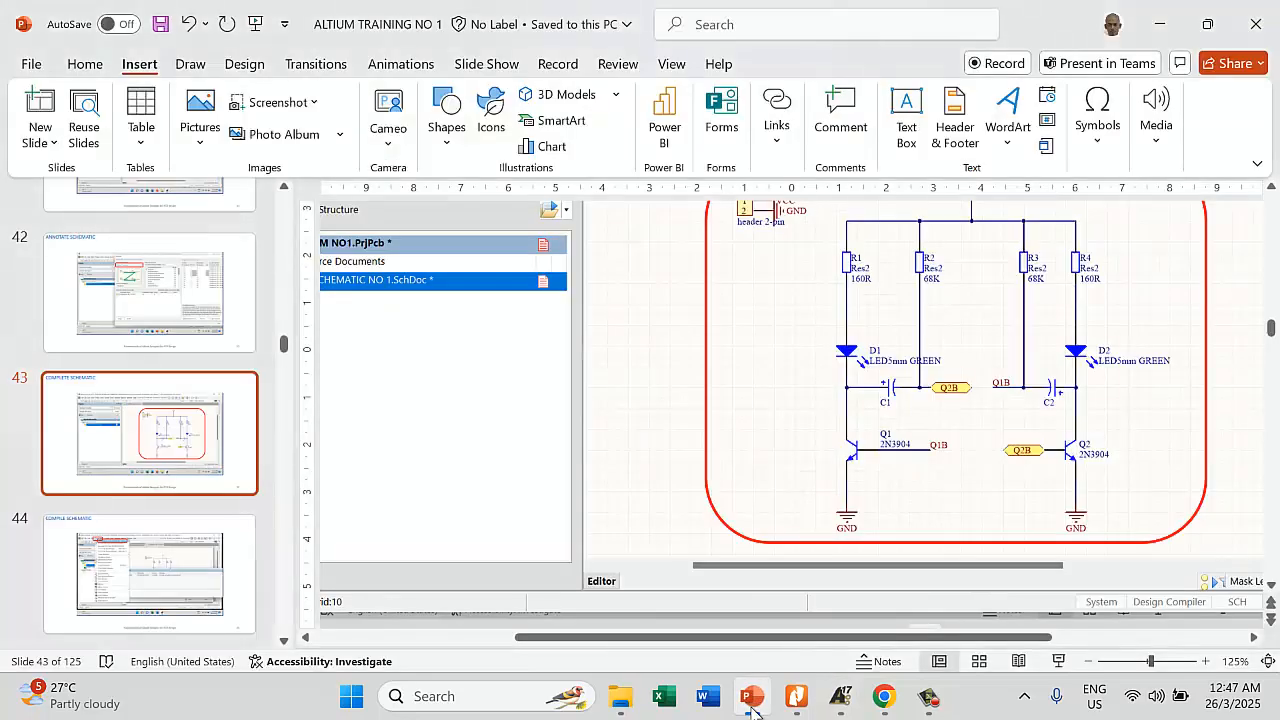
click(200, 307)
scroll(931, 290, up, 5)
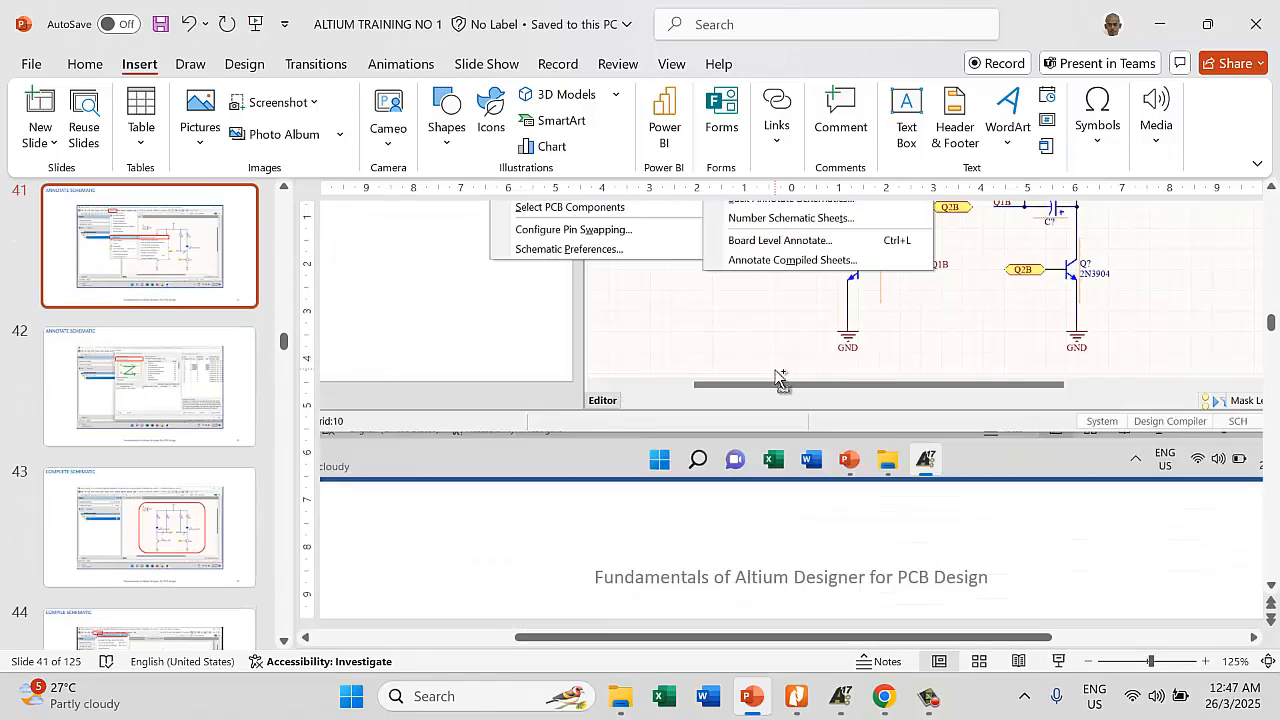
ctrl+scroll(780, 410, down, 3)
scroll(780, 410, up, 6)
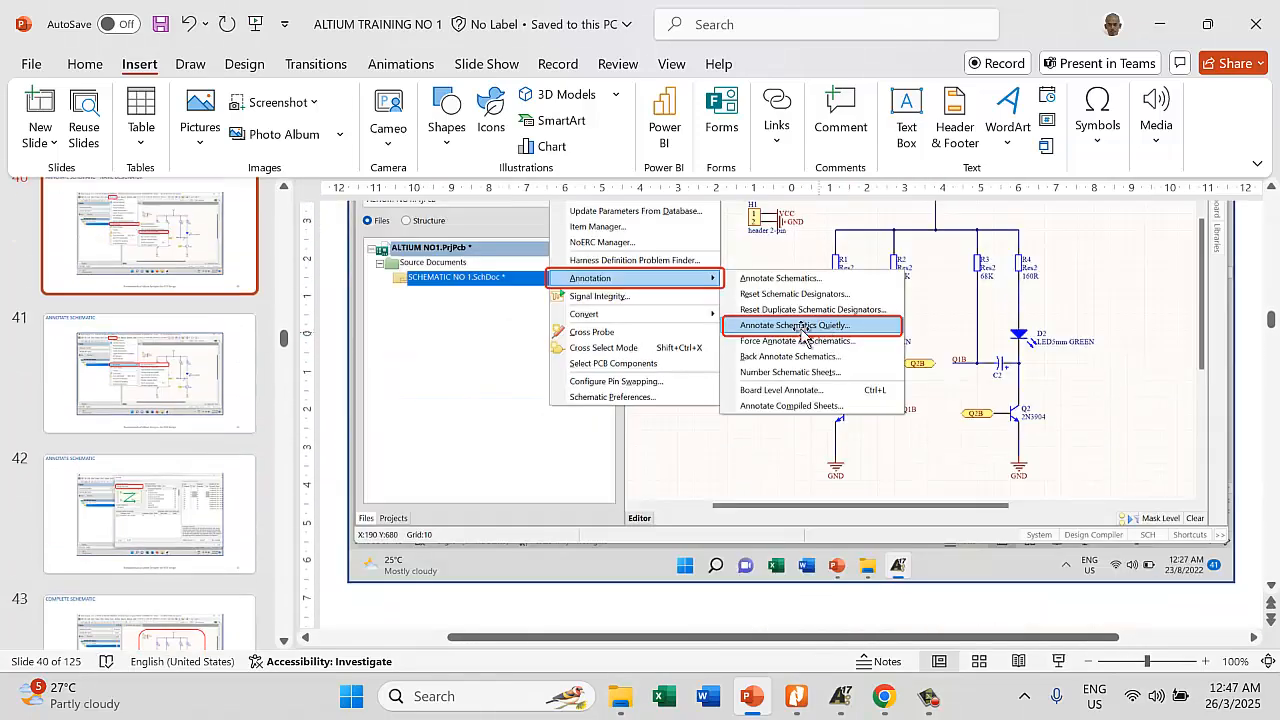
scroll(795, 332, up, 10)
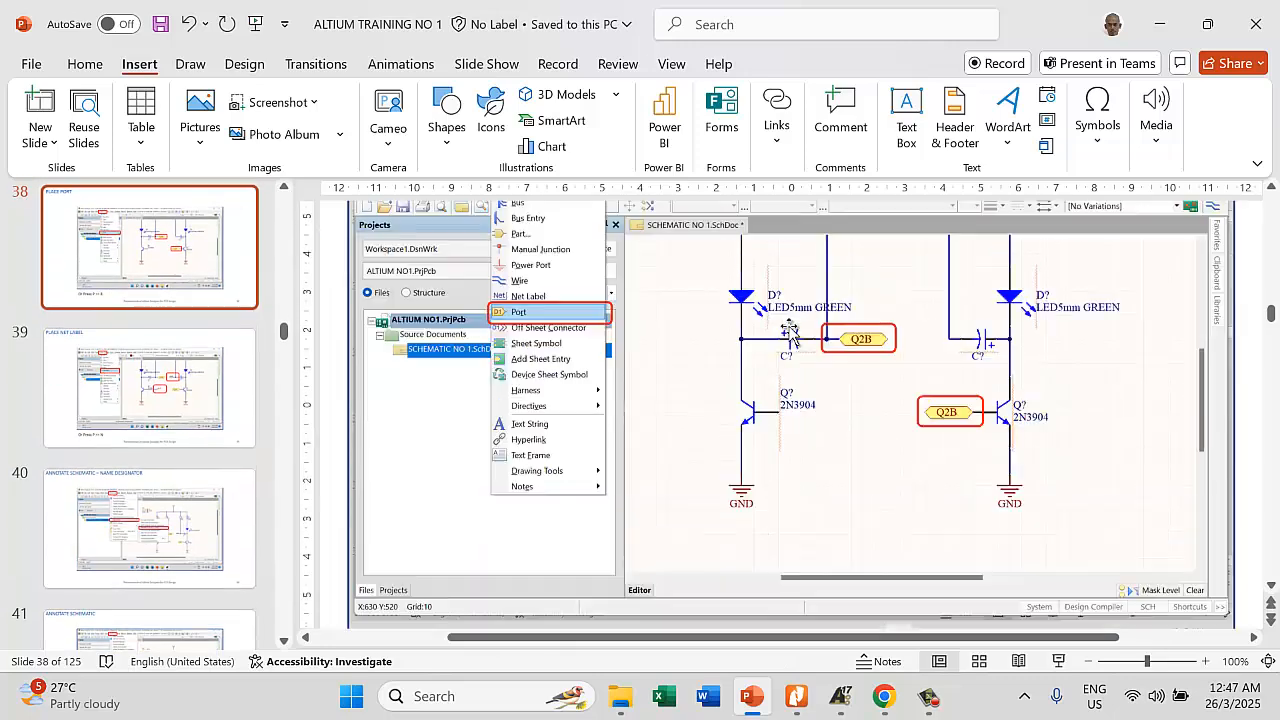
scroll(790, 330, up, 10)
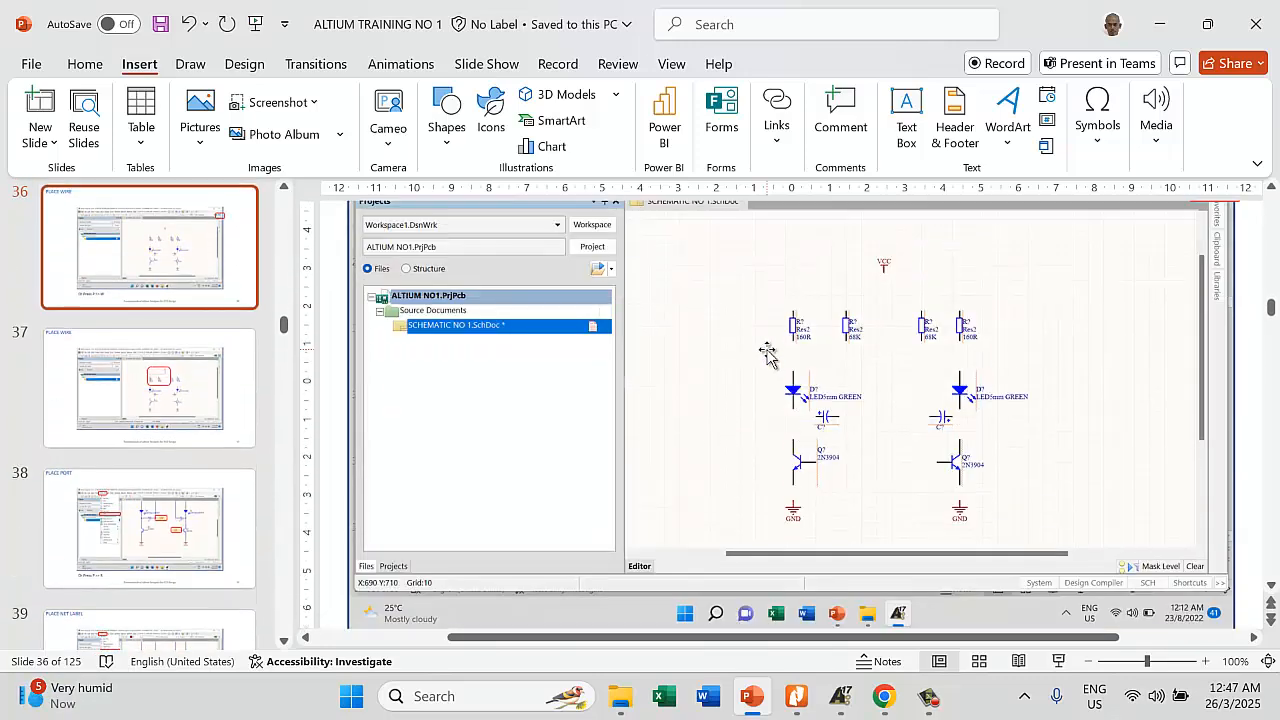
scroll(767, 355, up, 10)
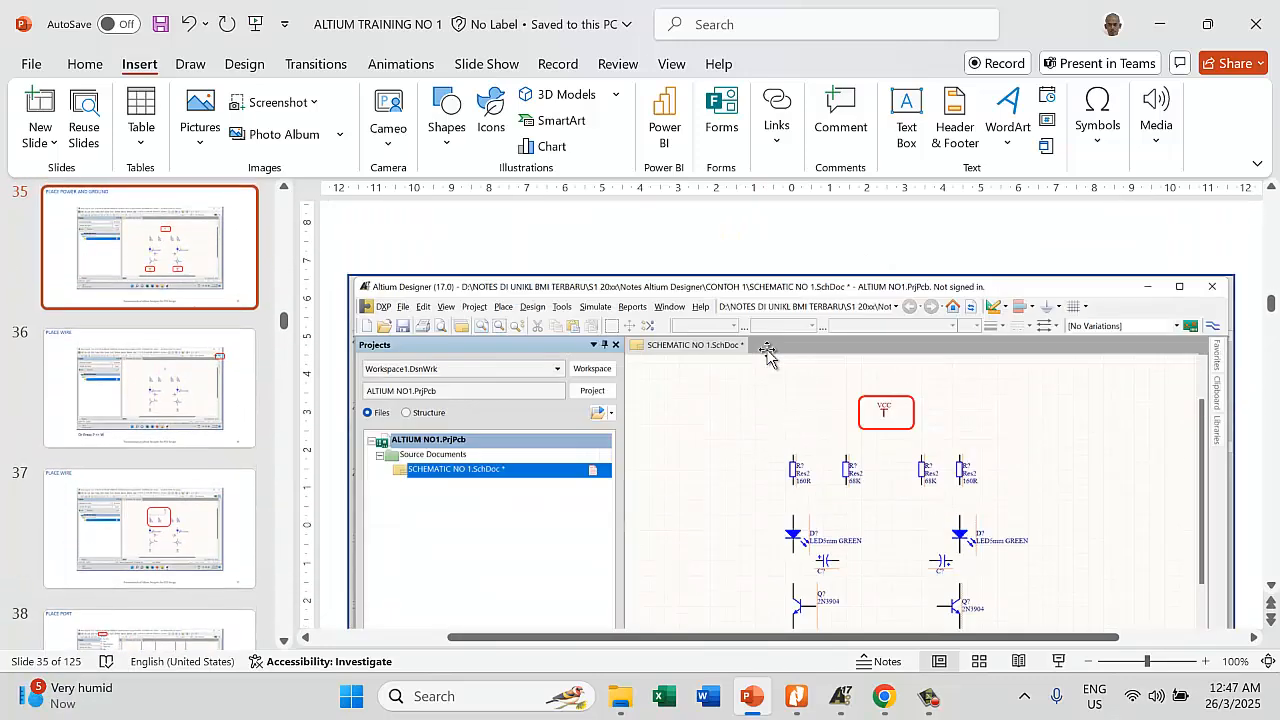
Review the training slides backward from placing power and ground to the Modify Value and Footprint slide
ctrl+scroll(767, 355, down, 4)
scroll(767, 350, up, 10)
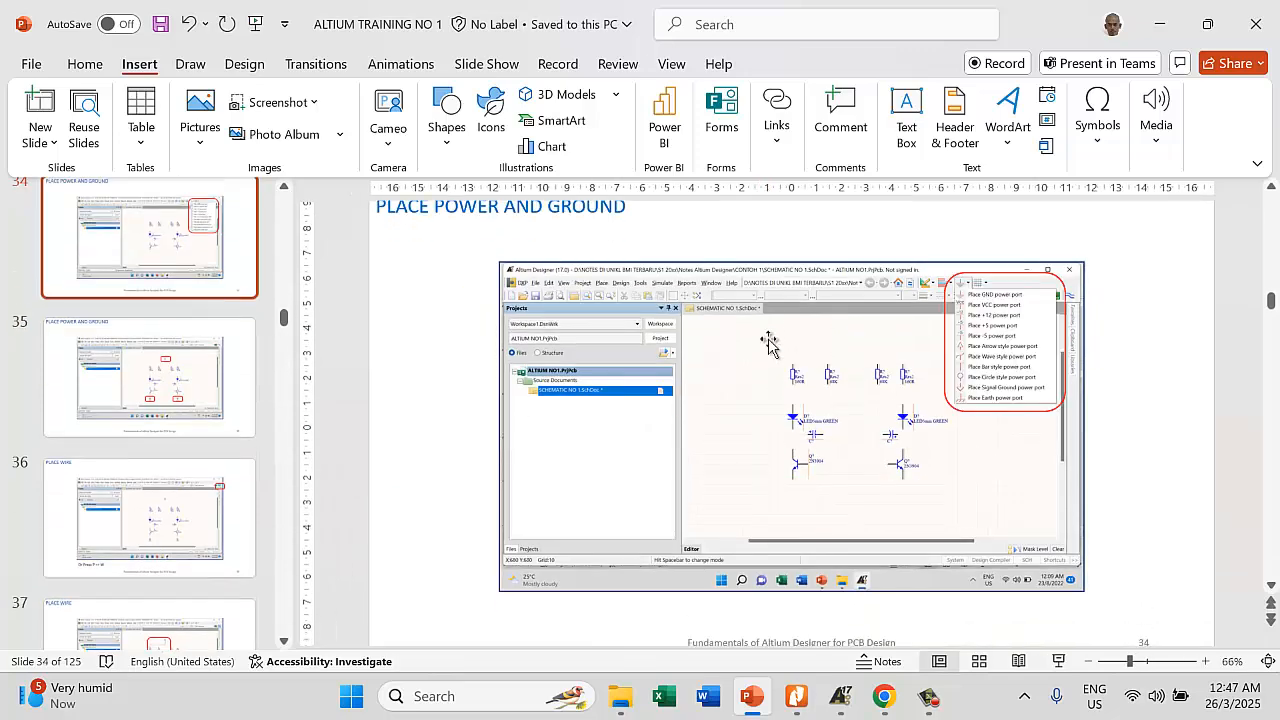
scroll(767, 342, up, 3)
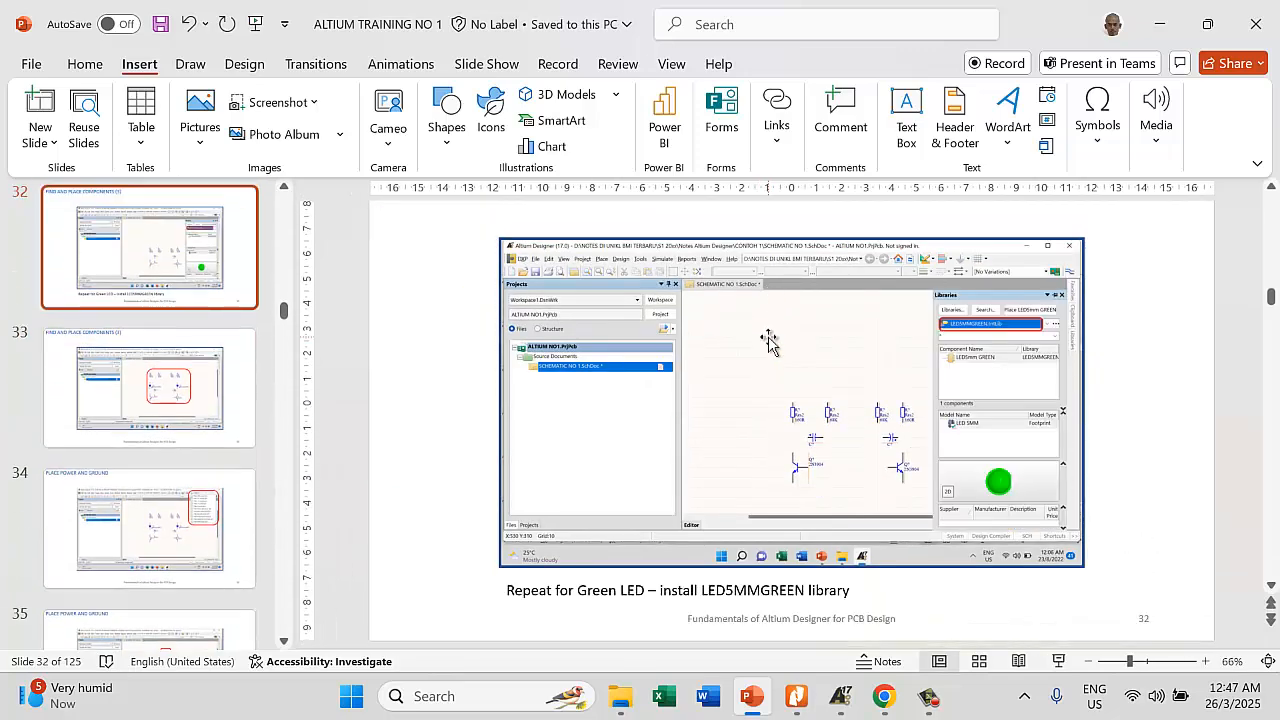
scroll(767, 342, up, 1)
scroll(767, 342, up, 3)
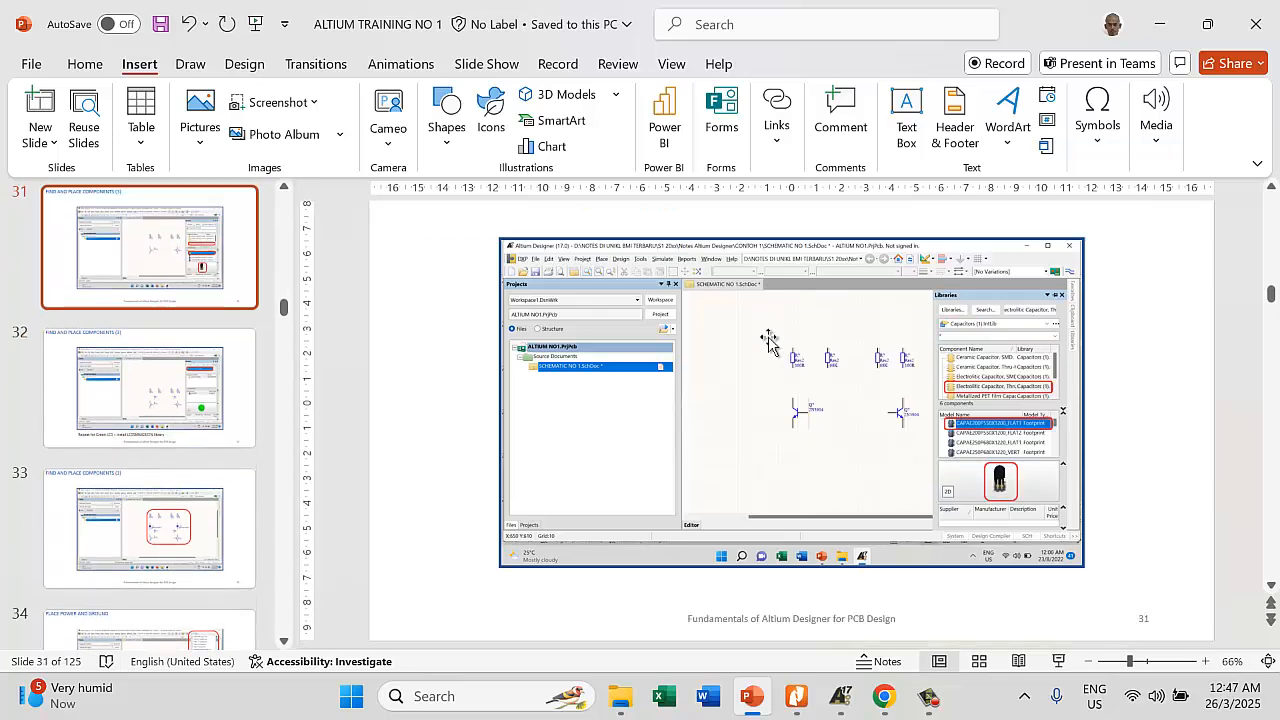
scroll(767, 342, up, 1)
scroll(767, 342, up, 6)
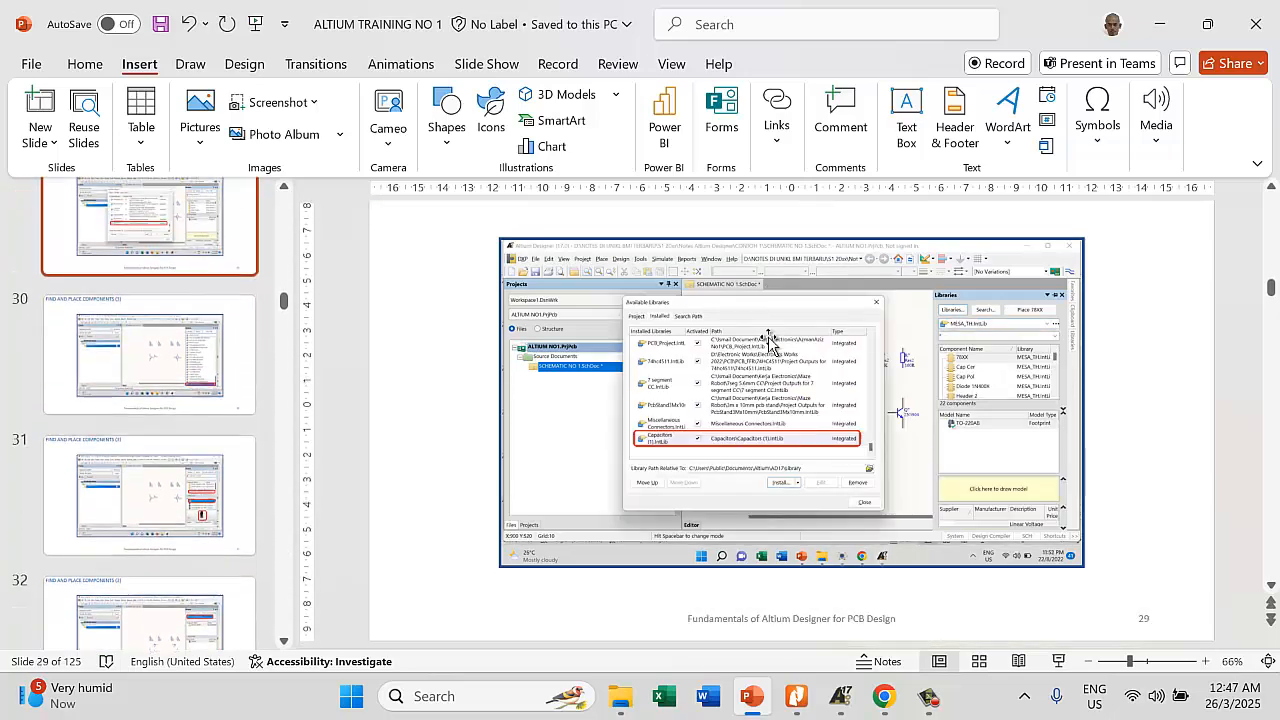
scroll(769, 341, up, 5)
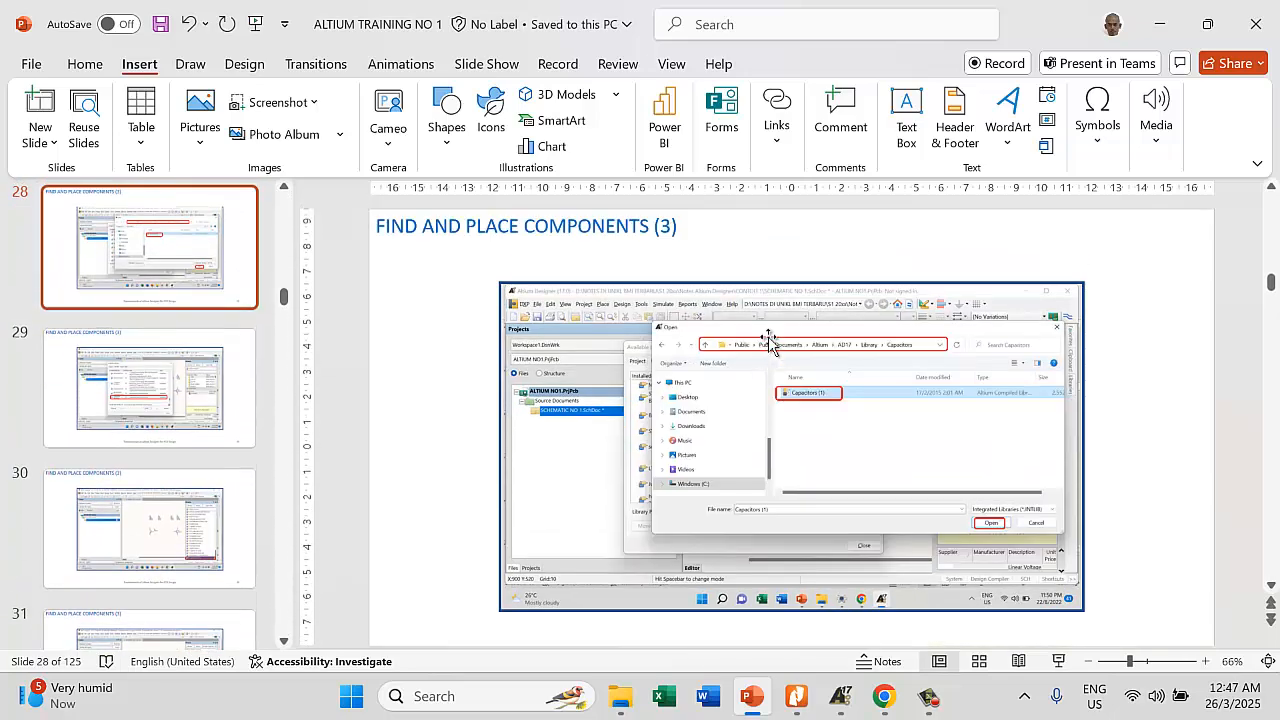
scroll(769, 340, up, 5)
scroll(771, 340, down, 2)
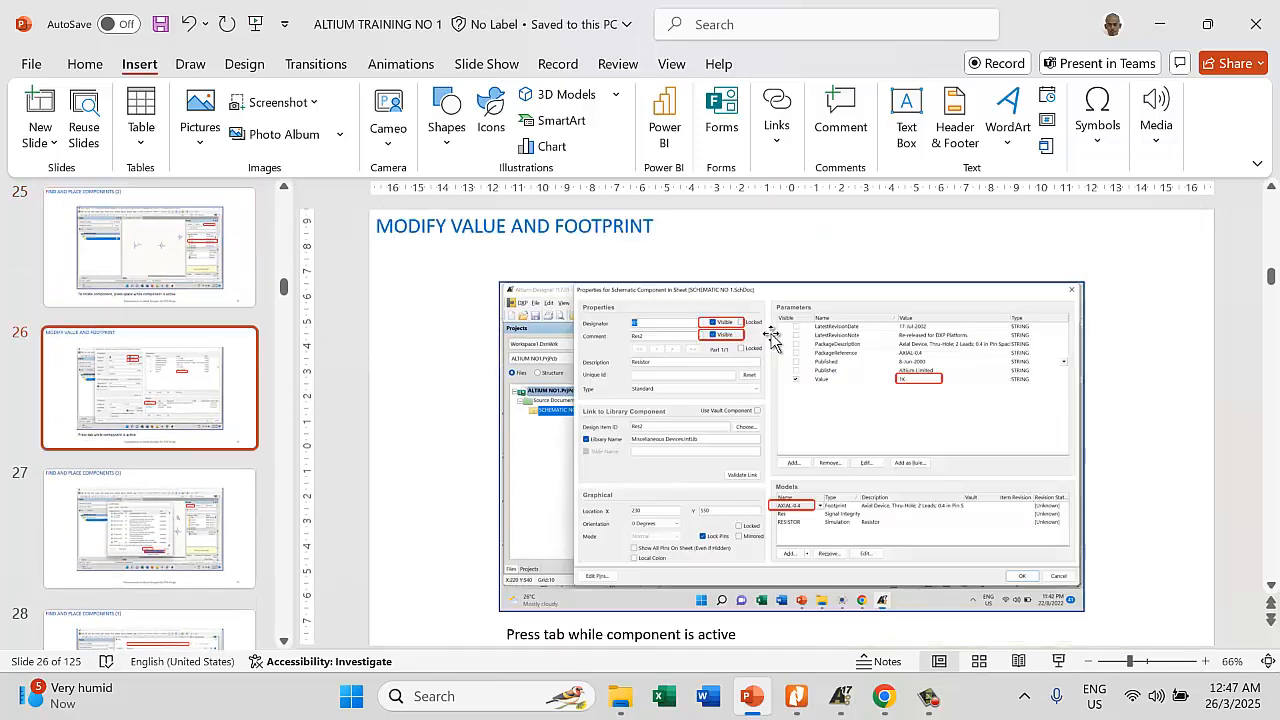
ctrl+scroll(777, 342, up, 4)
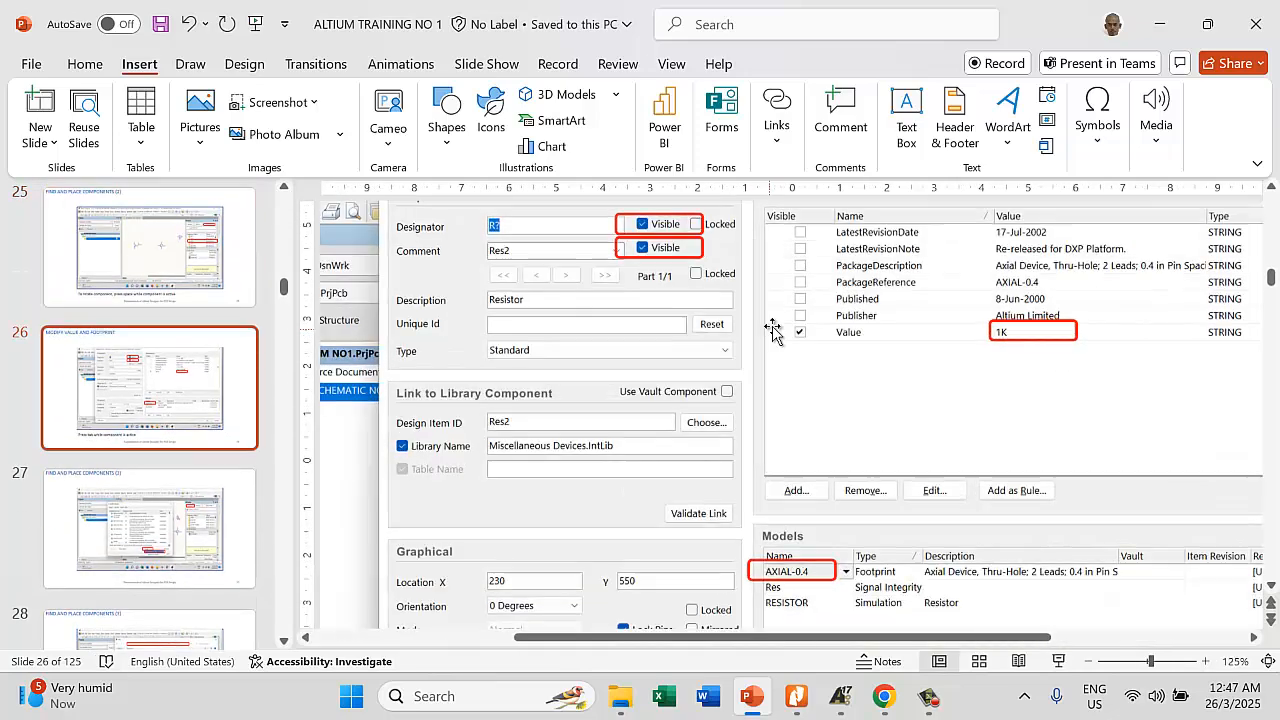
Examine the Find and Place Components (2) slides, back to the Libraries Search example for Res
scroll(777, 333, up, 5)
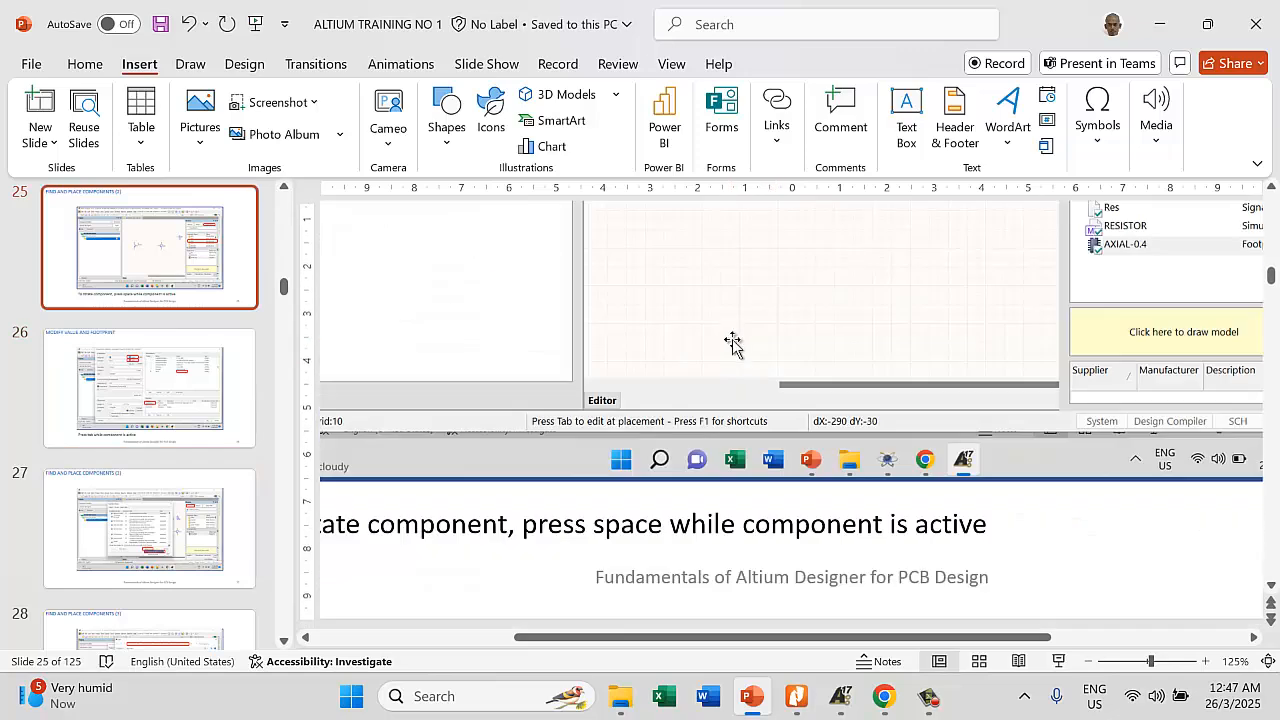
scroll(748, 340, up, 3)
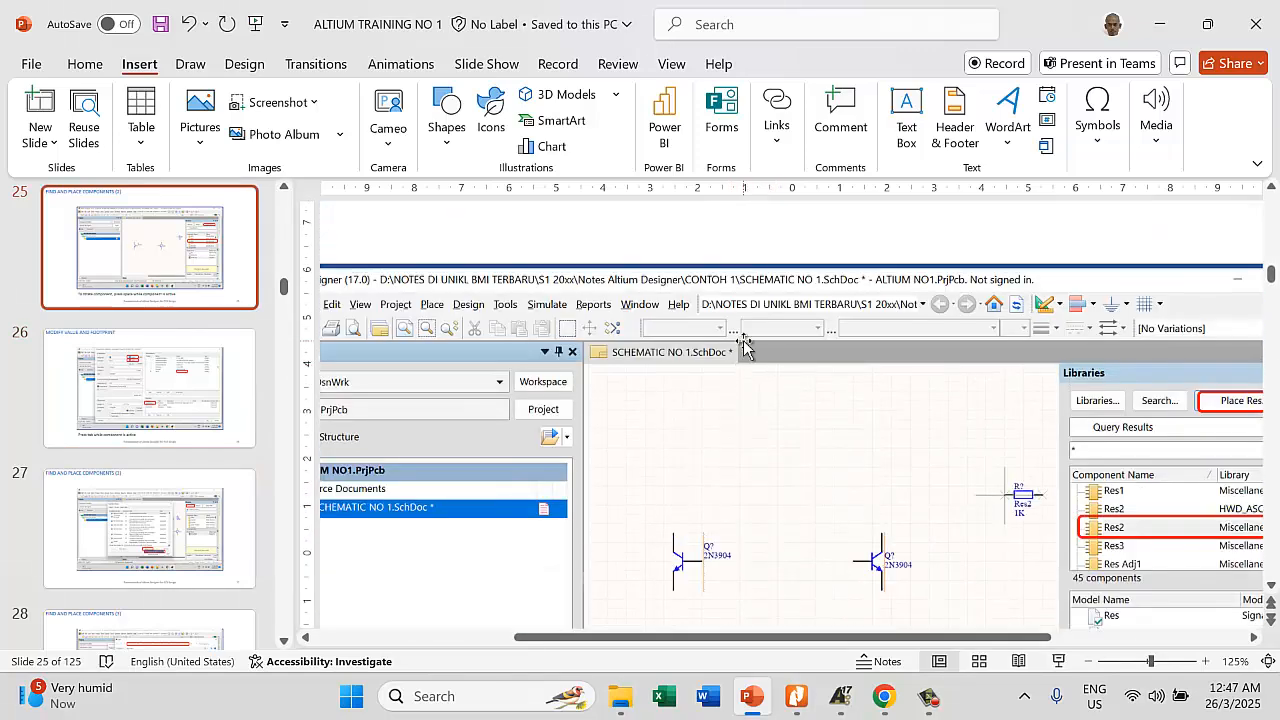
ctrl+scroll(745, 345, down, 2)
ctrl+scroll(740, 352, down, 2)
scroll(770, 330, up, 3)
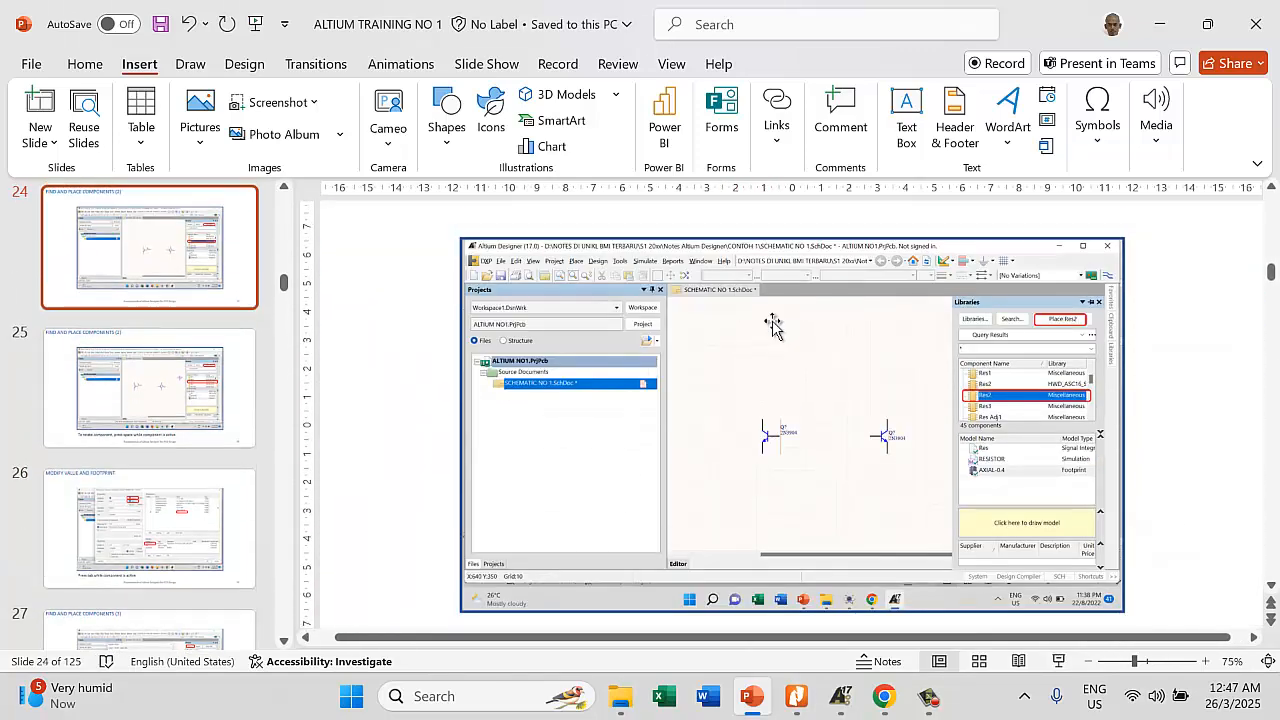
scroll(780, 322, up, 1)
scroll(787, 320, up, 5)
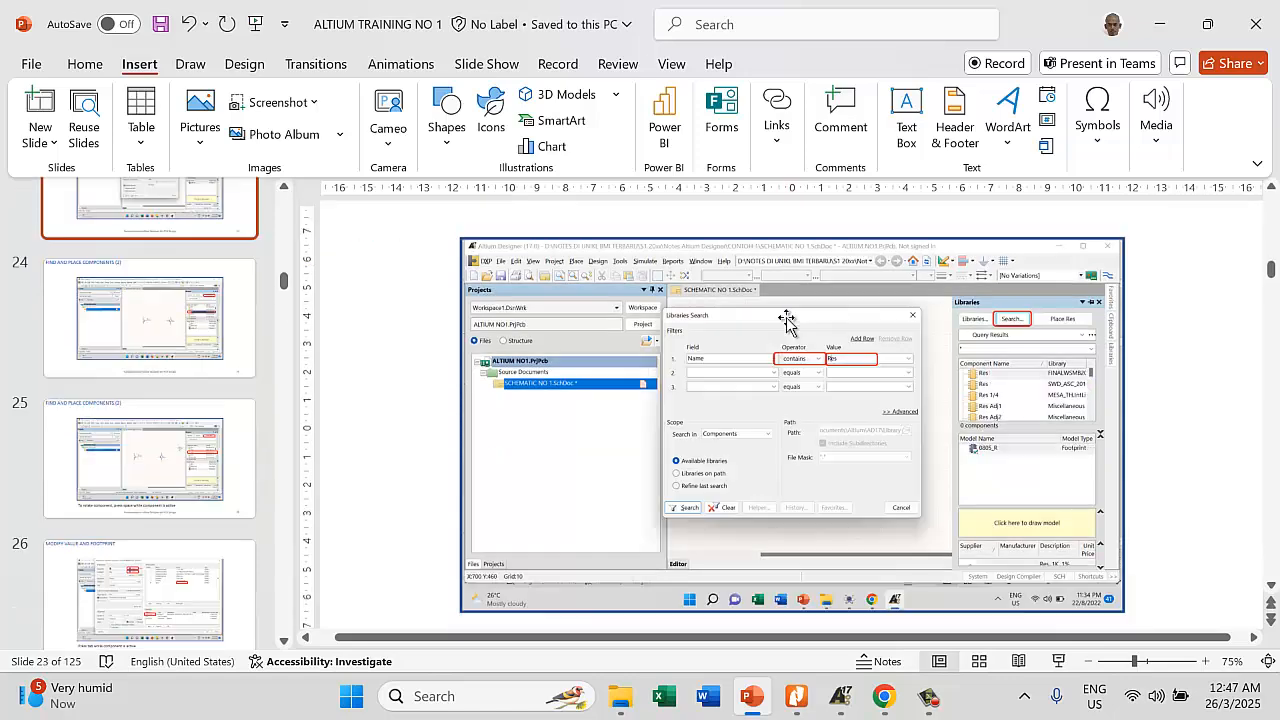
scroll(863, 333, down, 1)
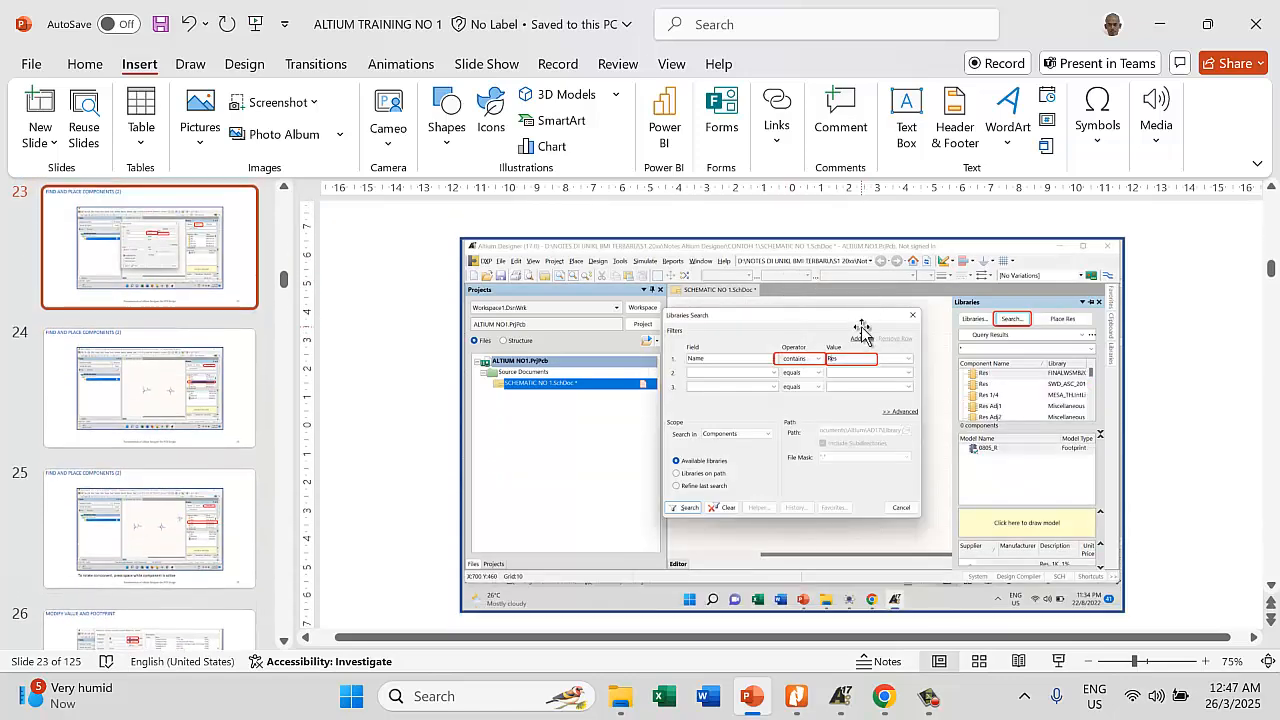
ctrl+scroll(860, 331, up, 4)
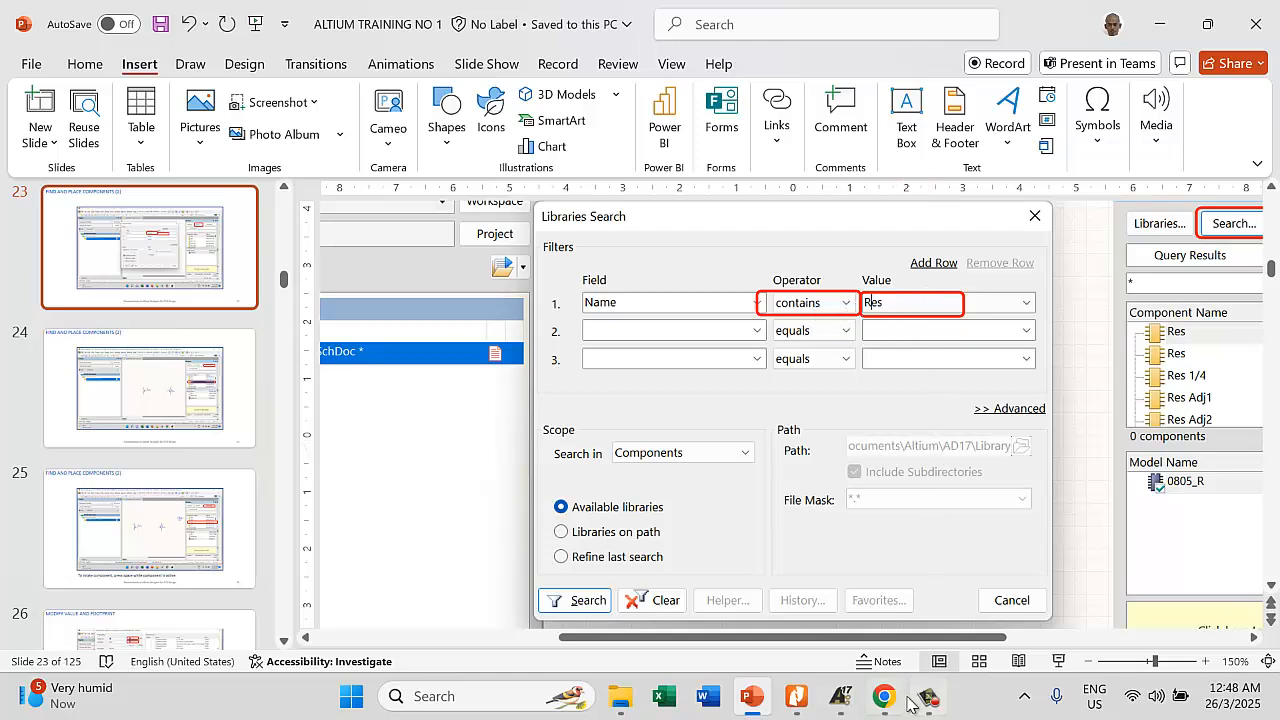
Switch to Altium Designer and search the available libraries for component names containing "Resistior SMD General"
click(842, 700)
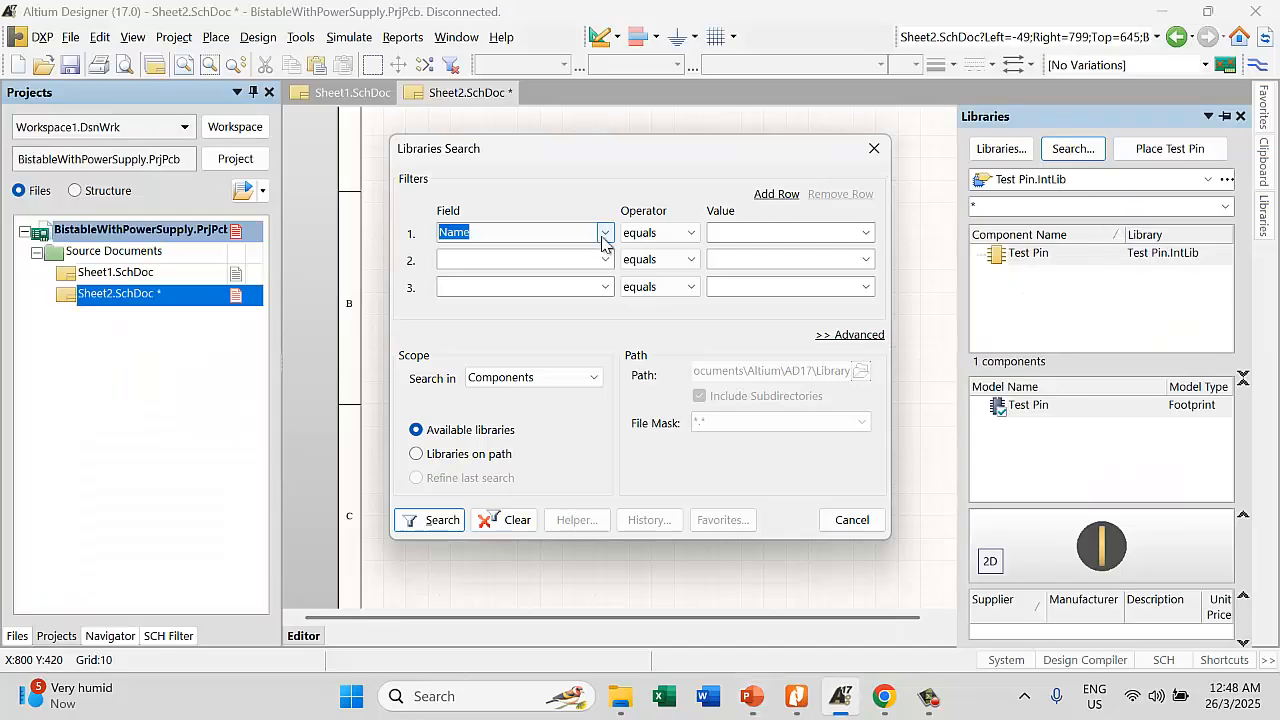
click(690, 233)
click(678, 251)
click(757, 233)
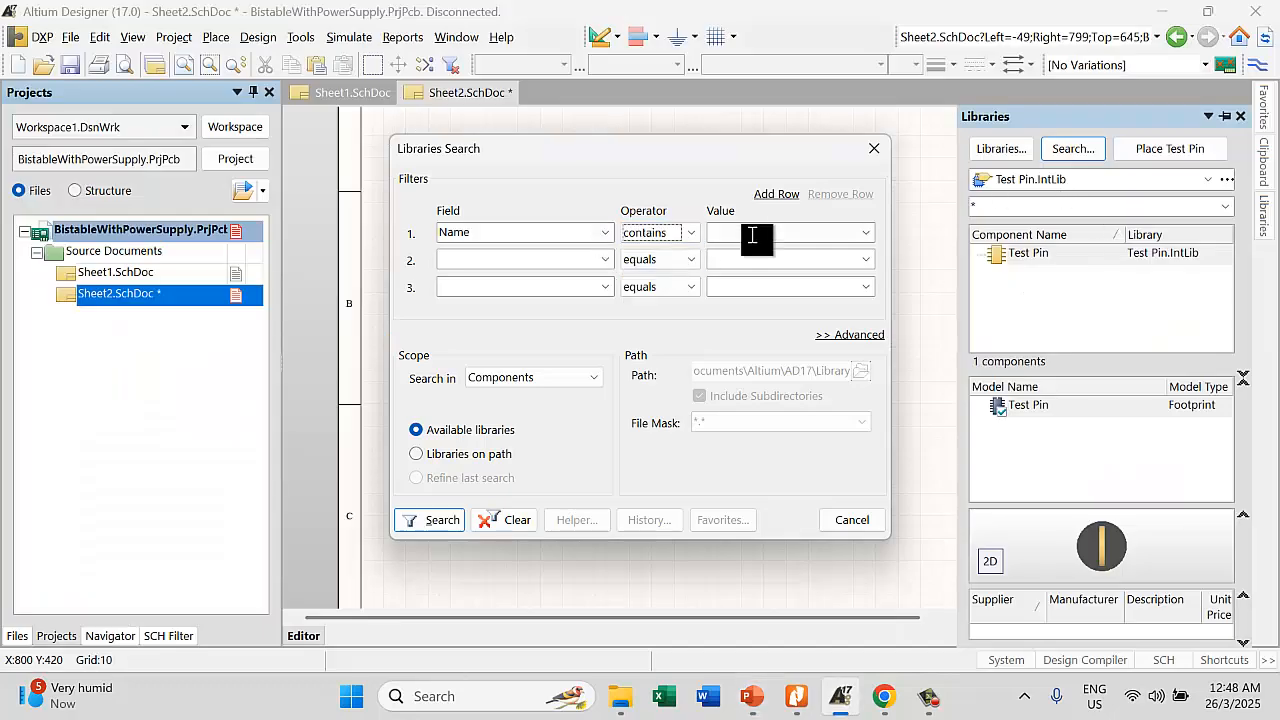
text(R)
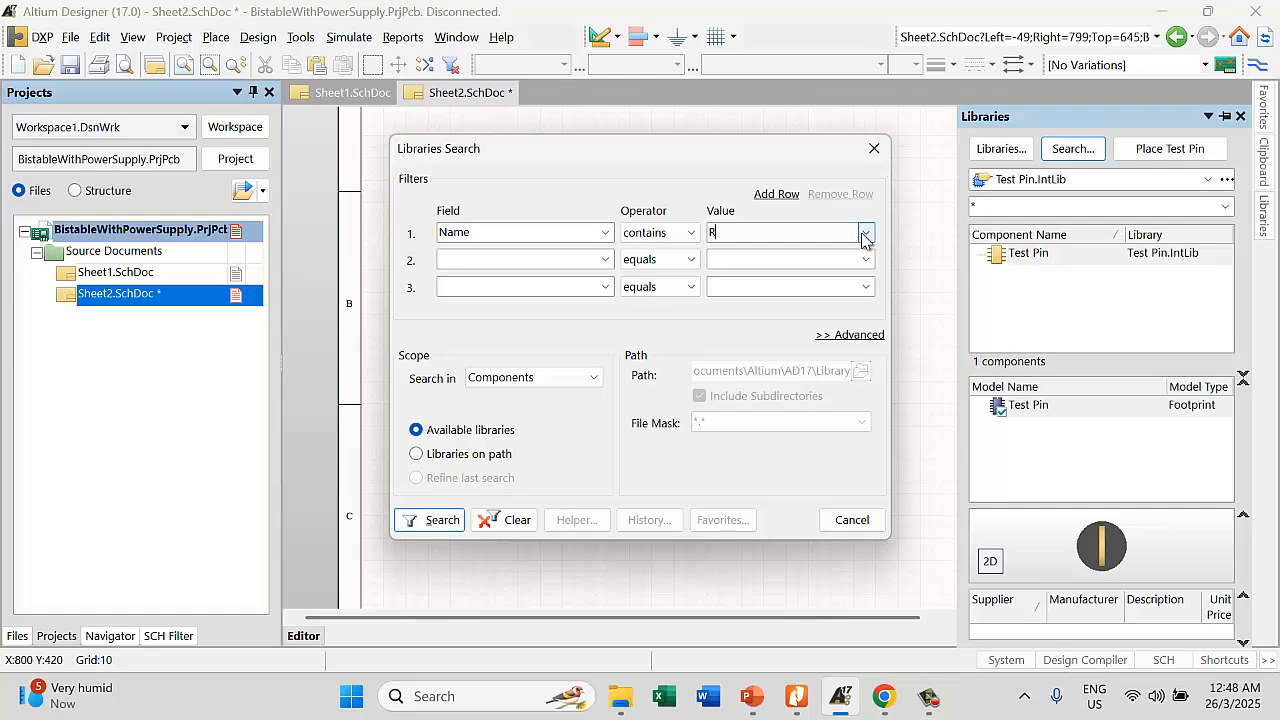
text(esistior SMD General)
key(Return)
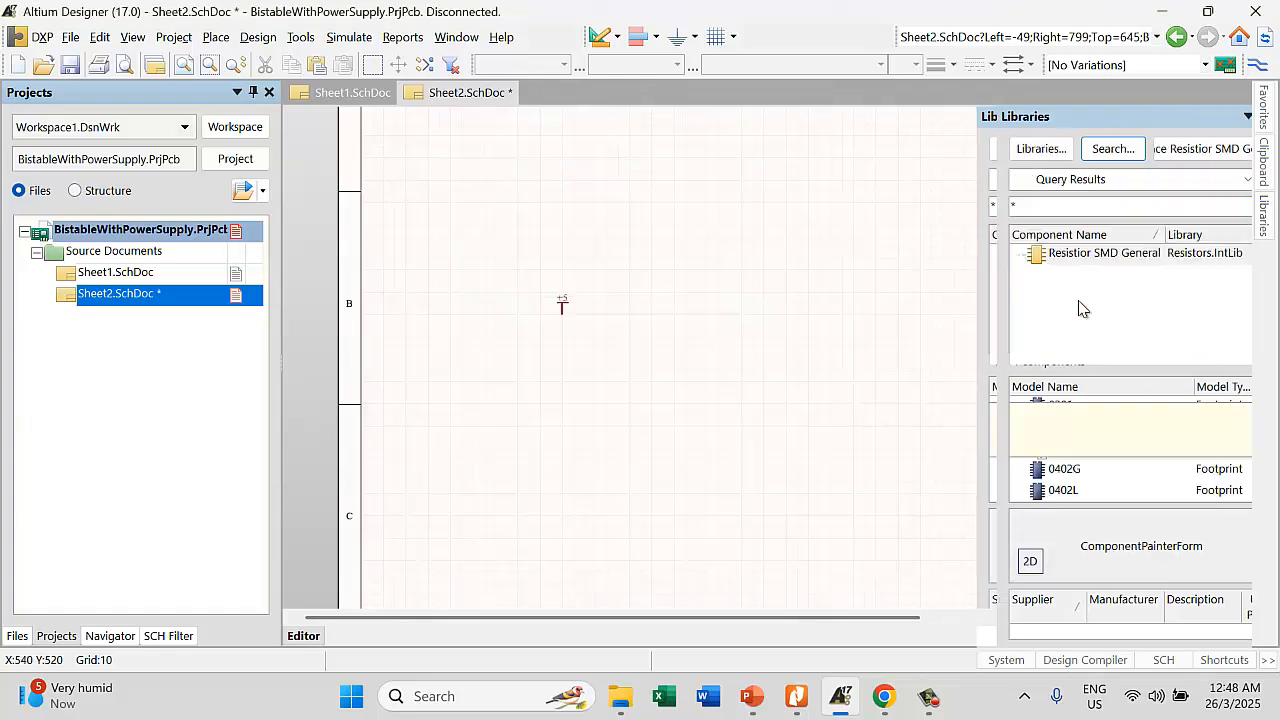
Repeat the library search with the name value shortened to "Resistior"
mouse_move(1260, 232)
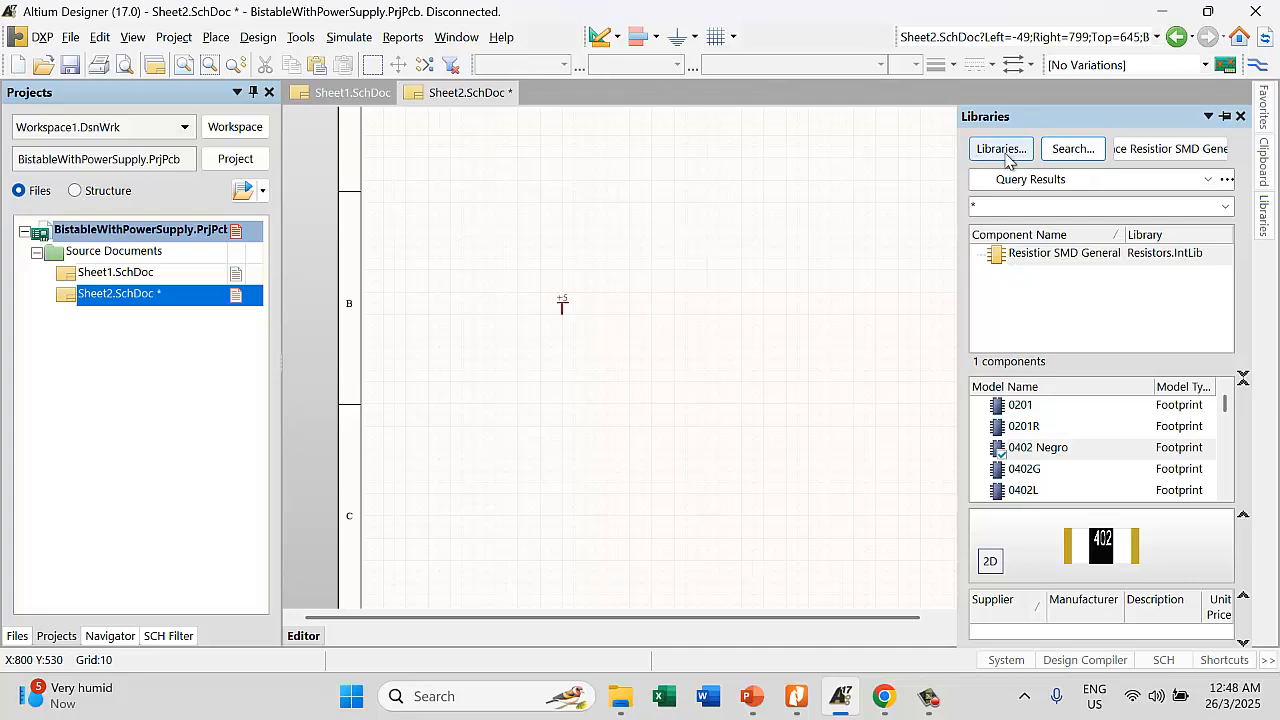
click(1100, 156)
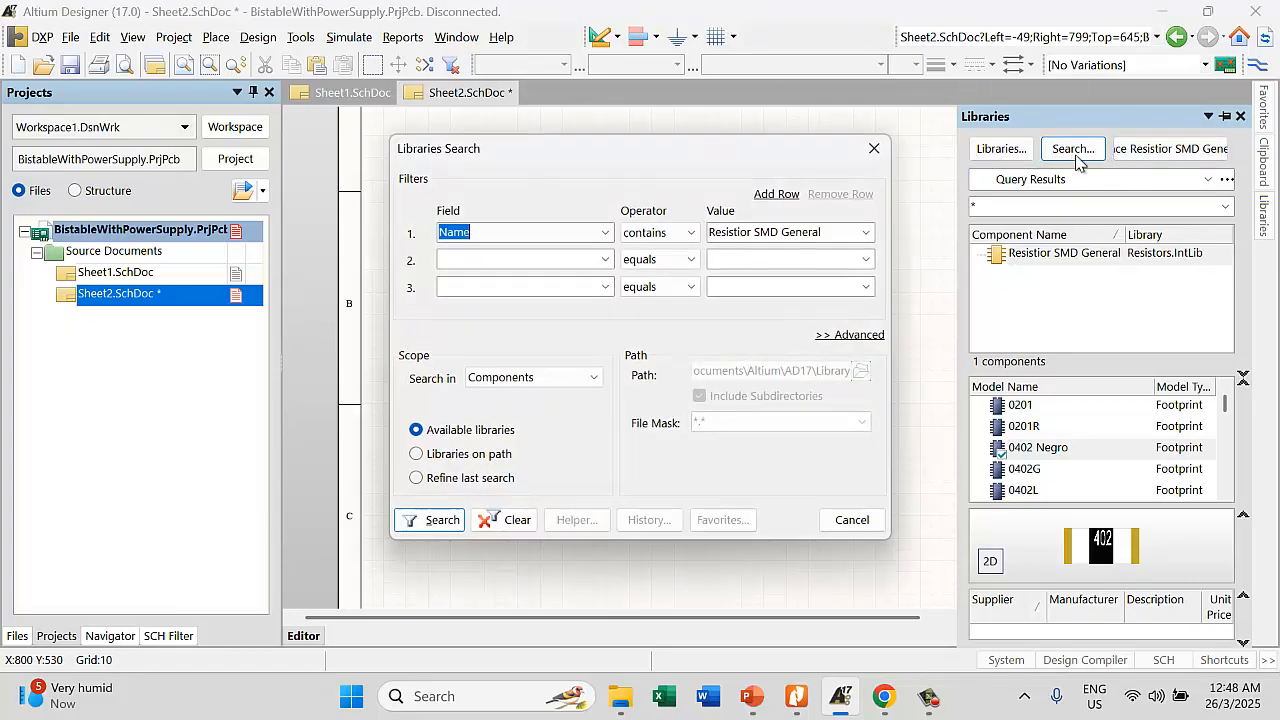
click(776, 233)
drag(823, 237, 753, 238)
key(BackSpace)
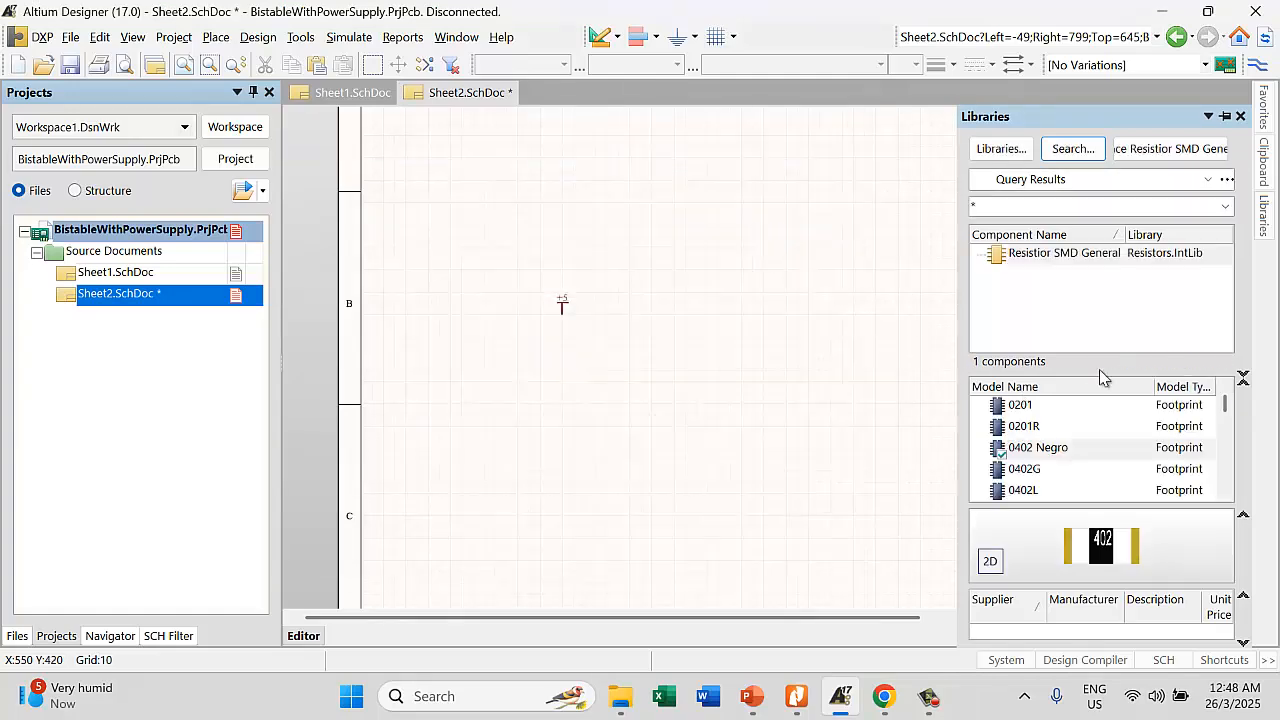
double_click(1086, 253)
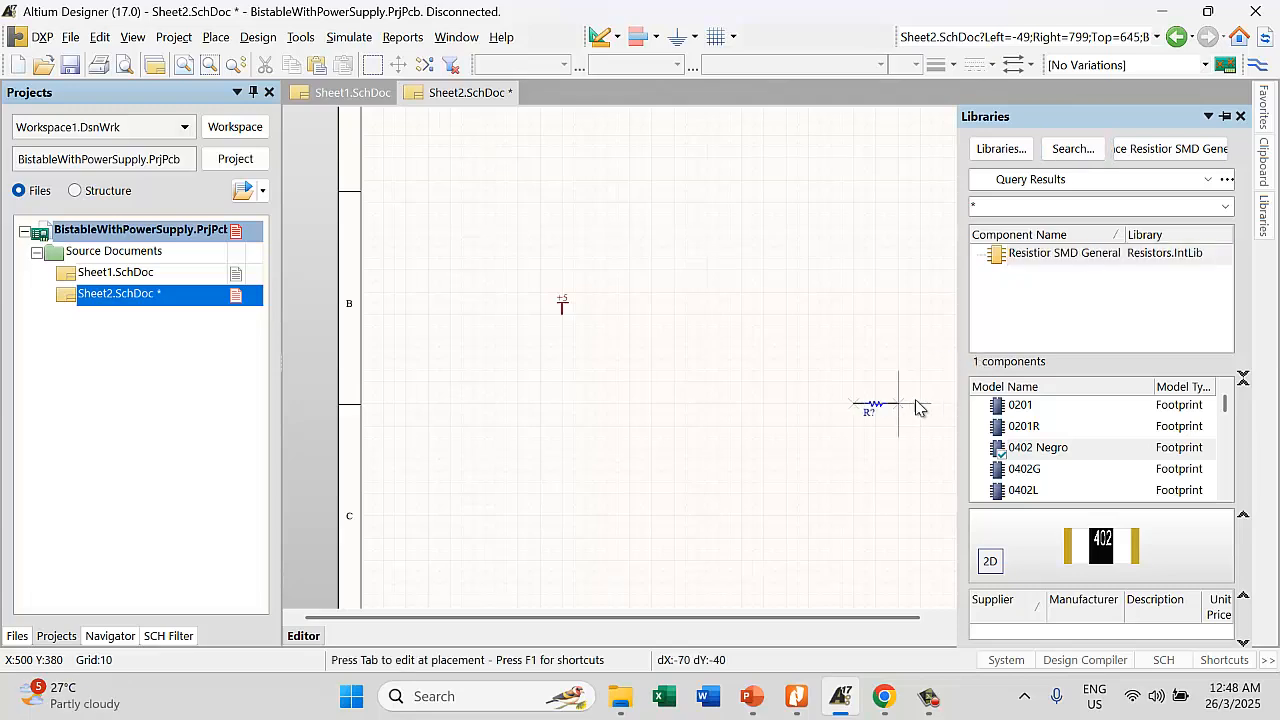
key(Escape)
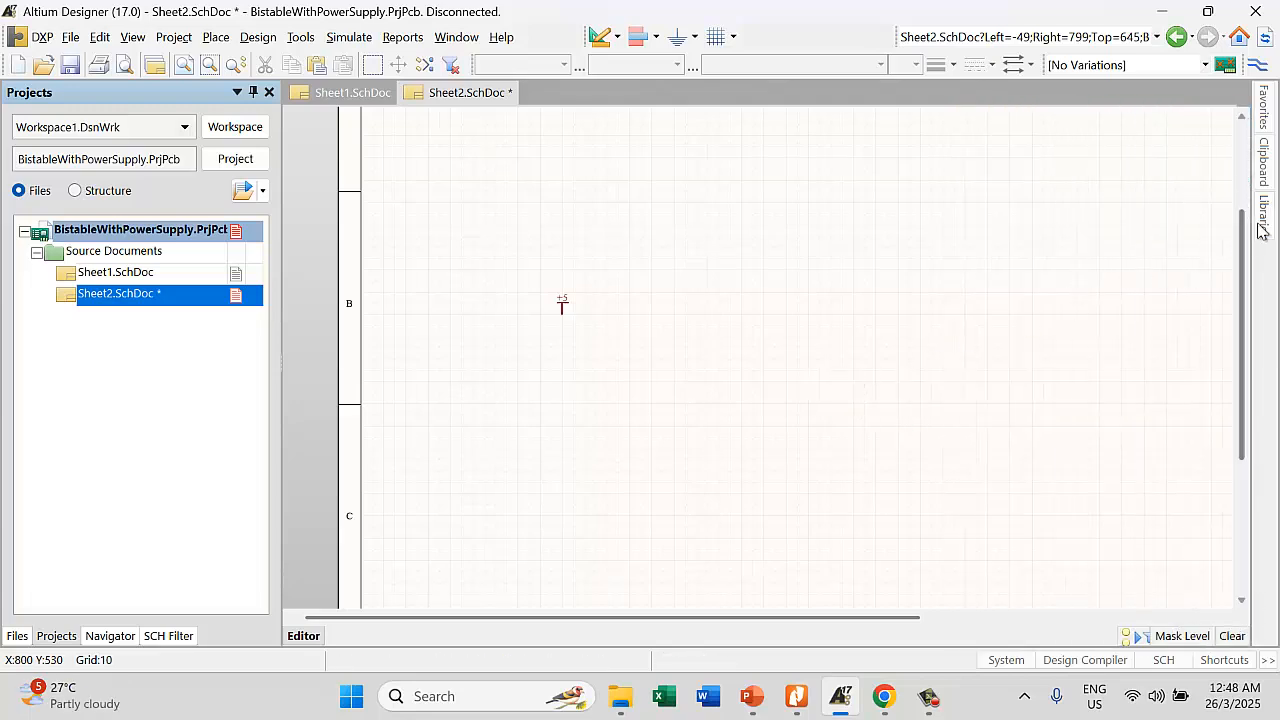
click(1264, 228)
click(1088, 152)
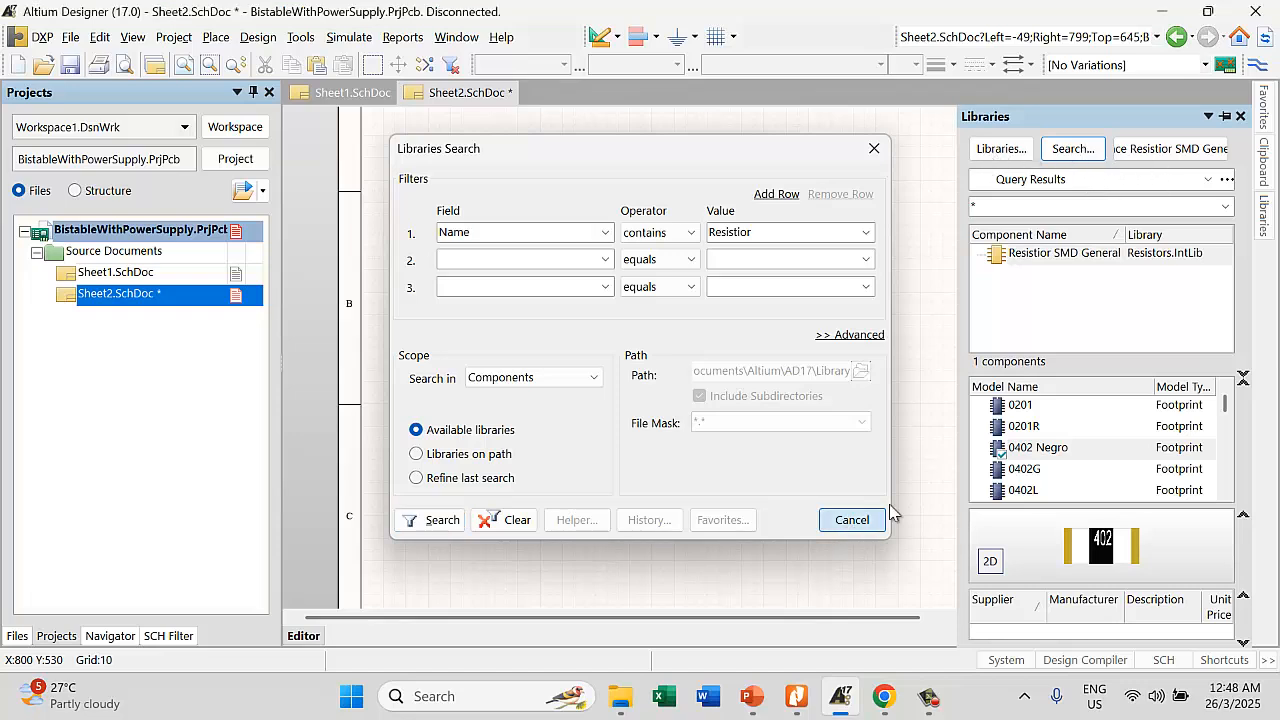
click(852, 519)
Switch the component list to Resistors.IntLib and inspect the R1/2W footprint of the Resistor 1/2 watt component
click(1209, 179)
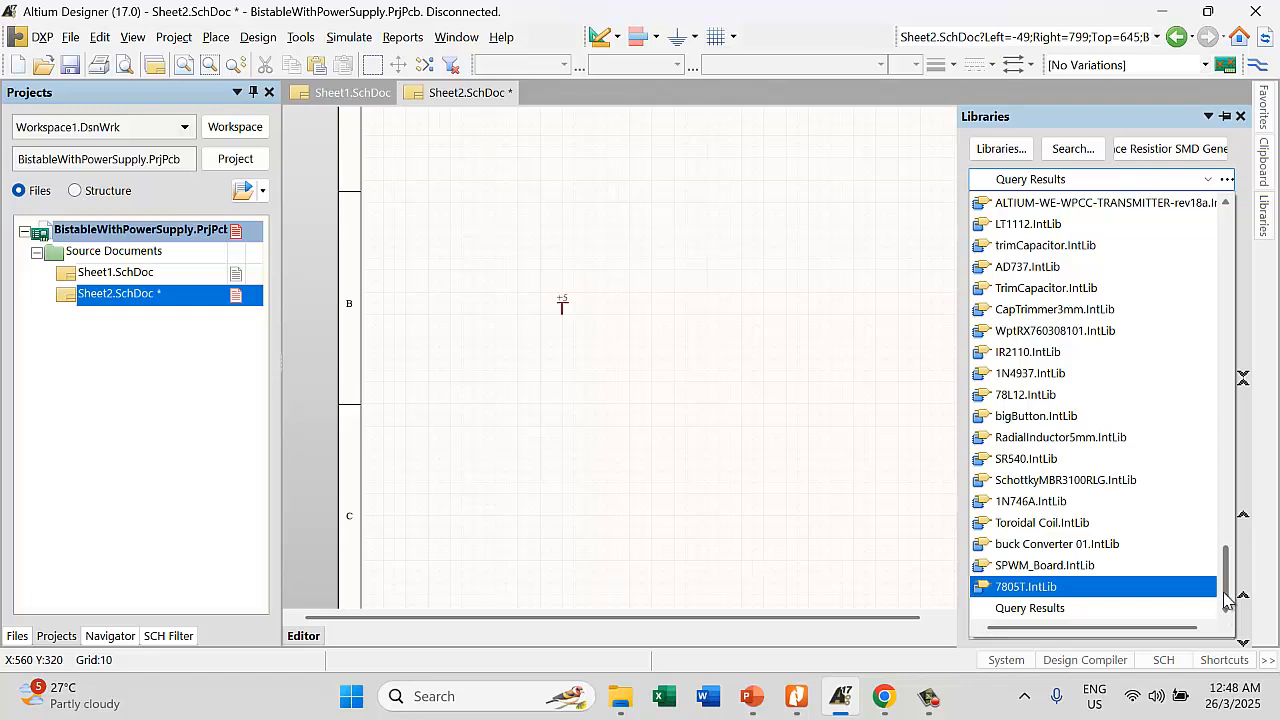
drag(1224, 589, 1230, 564)
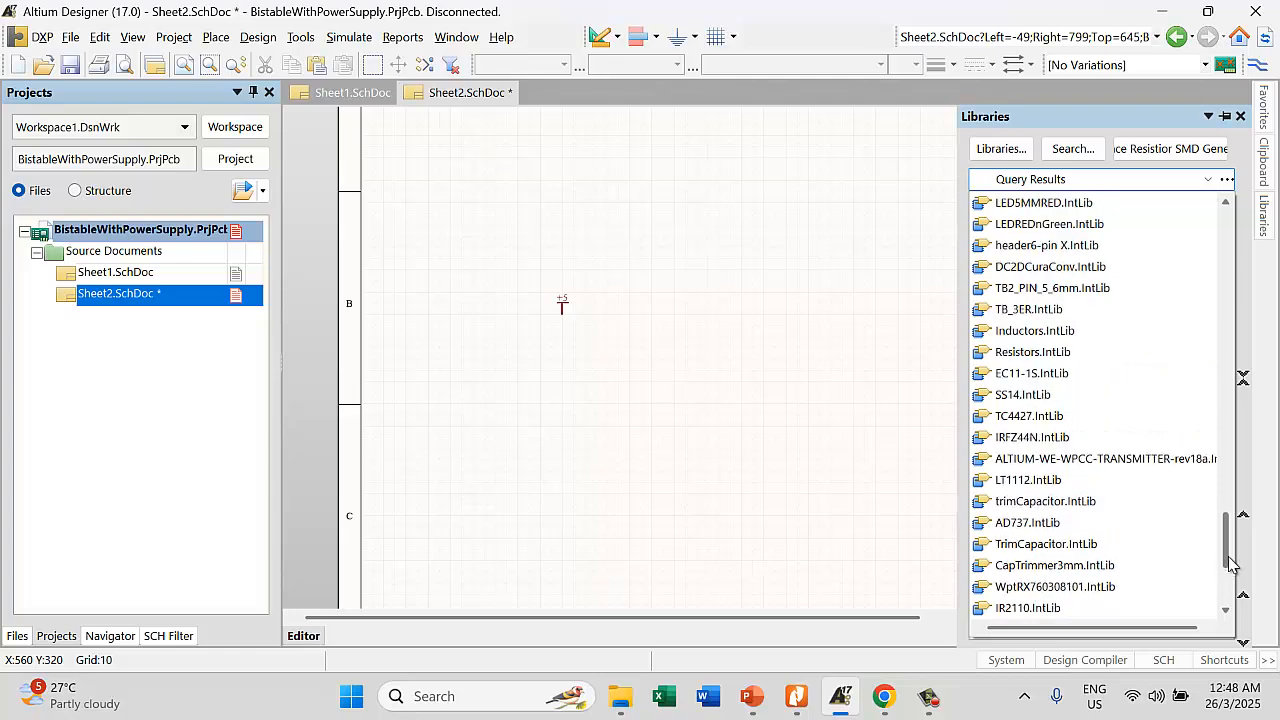
click(1068, 352)
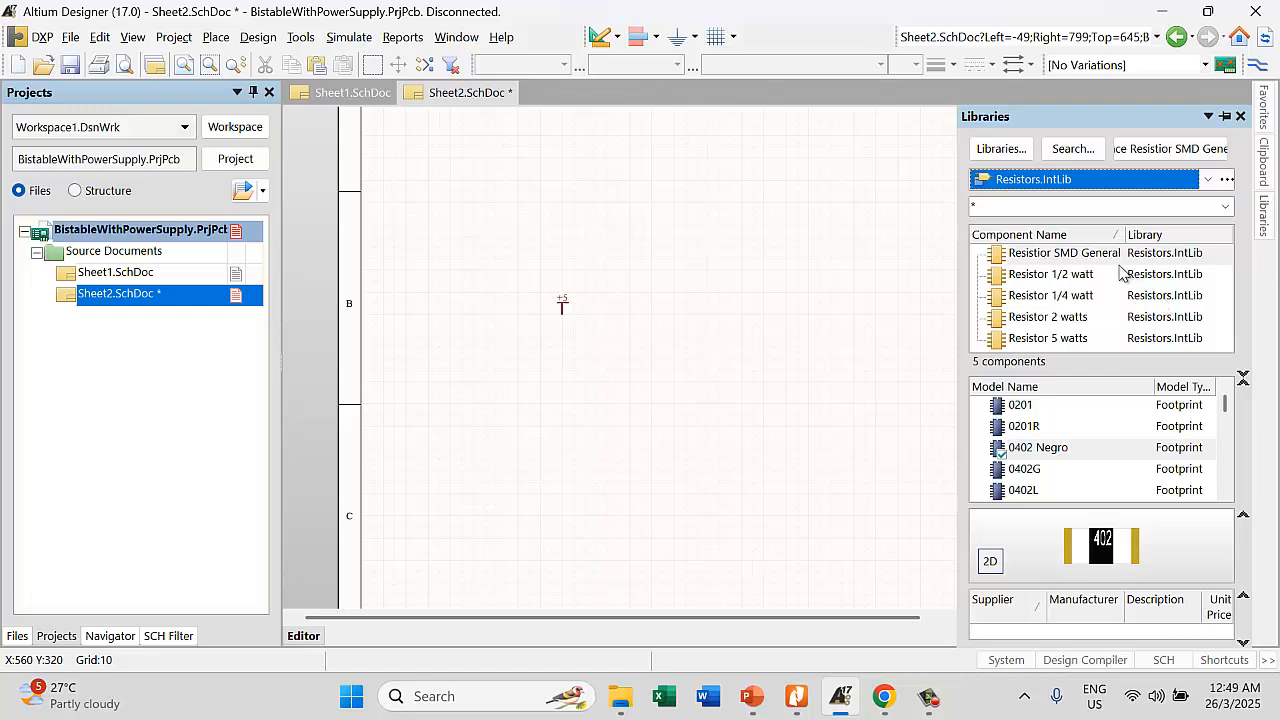
click(1094, 285)
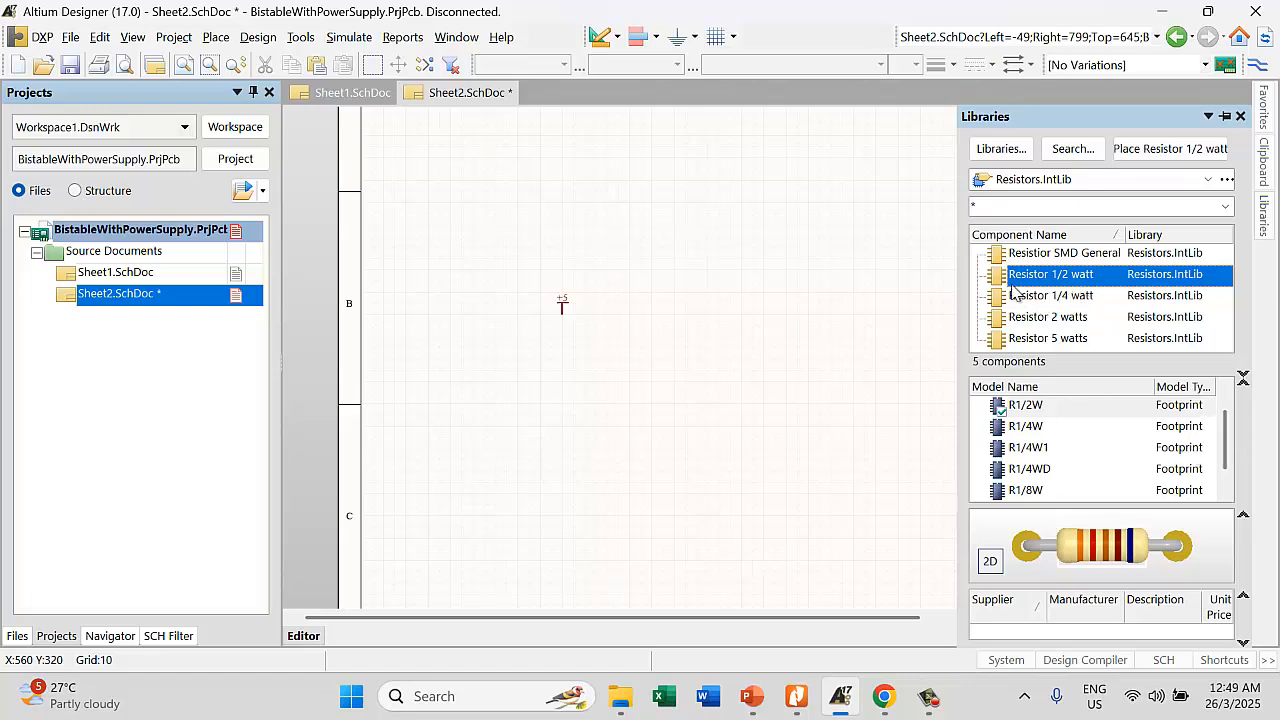
click(1026, 411)
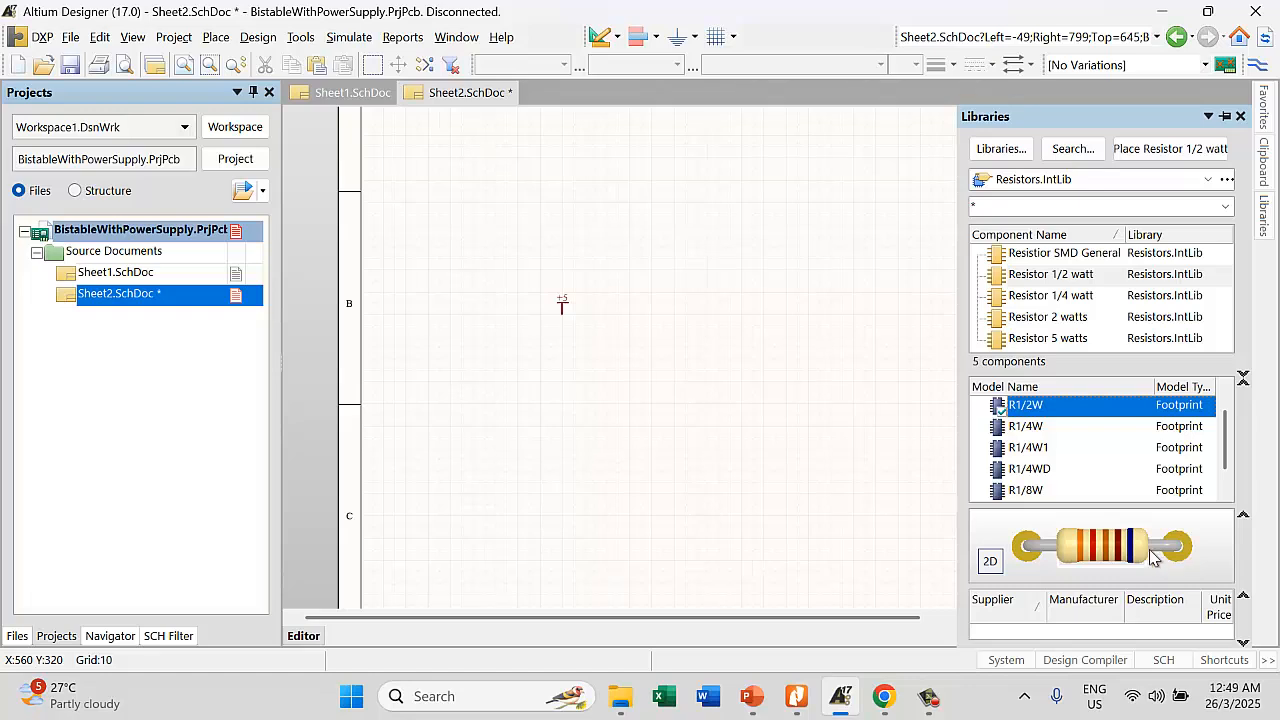
Place two vertical Resistor 1/4 watt components with the 100 Ohm model selected, one on each side below the +5 power port
click(1072, 295)
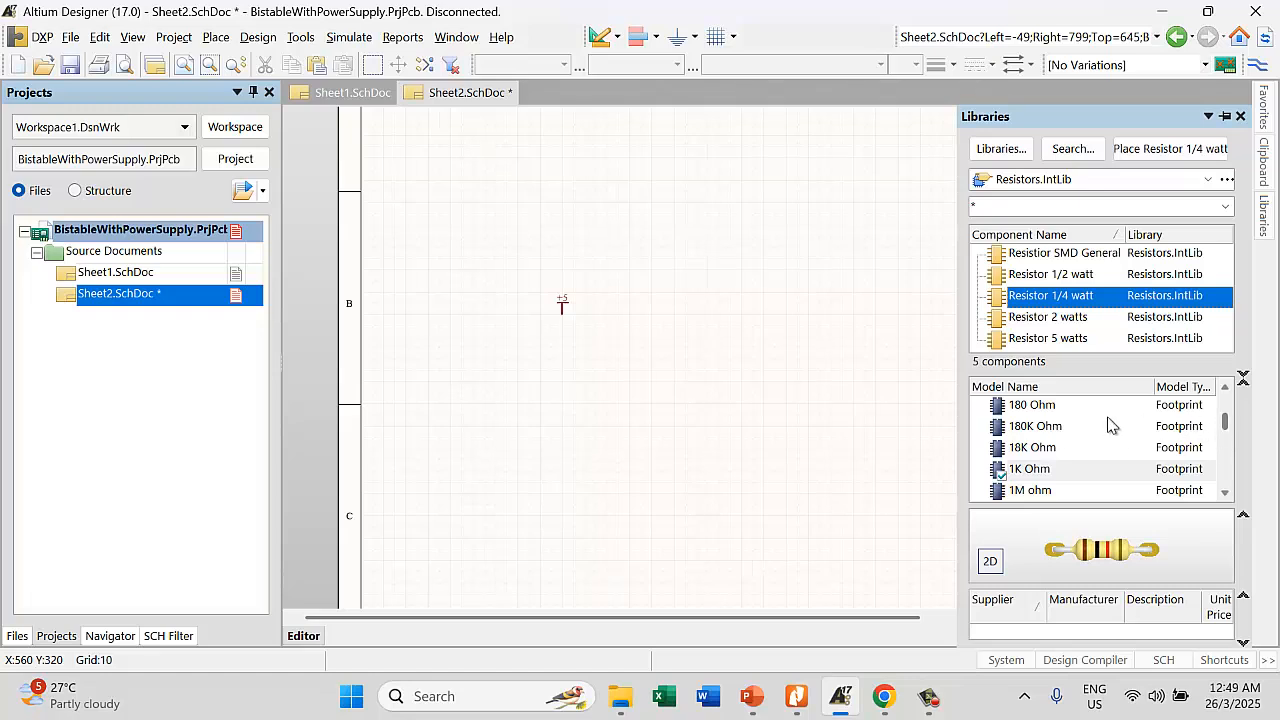
scroll(1030, 425, up, 3)
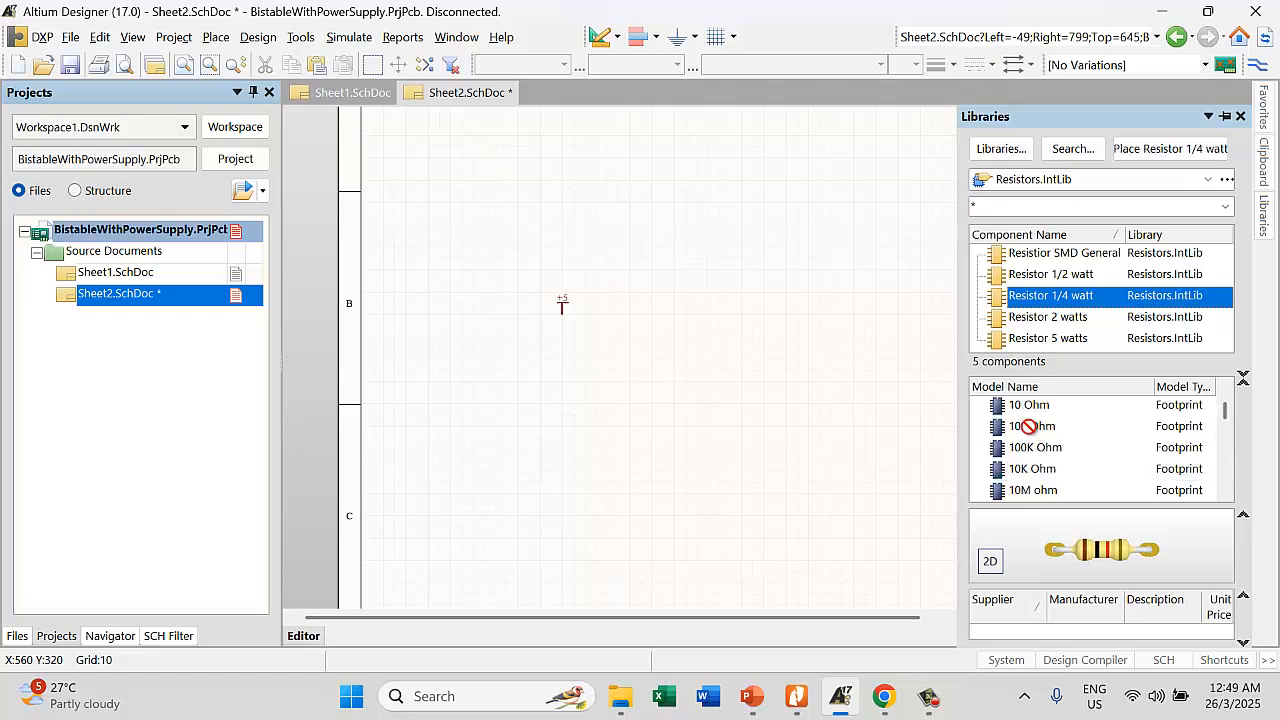
click(1030, 425)
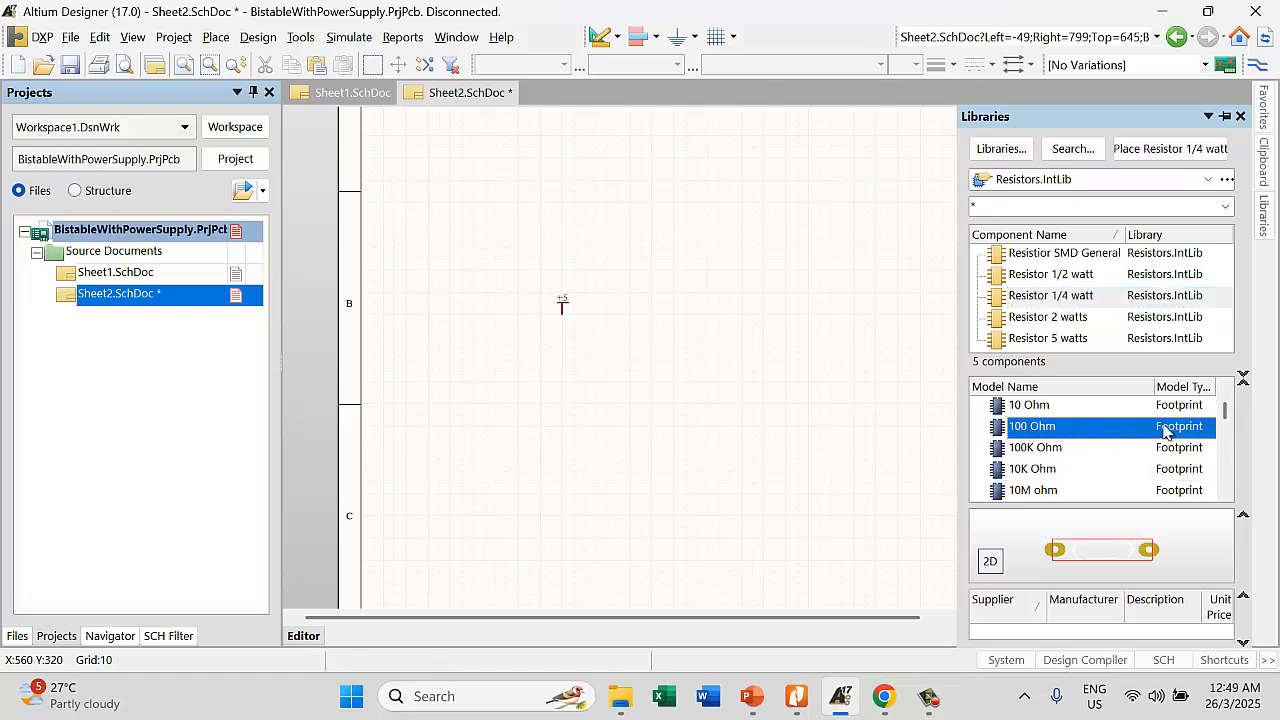
click(1160, 150)
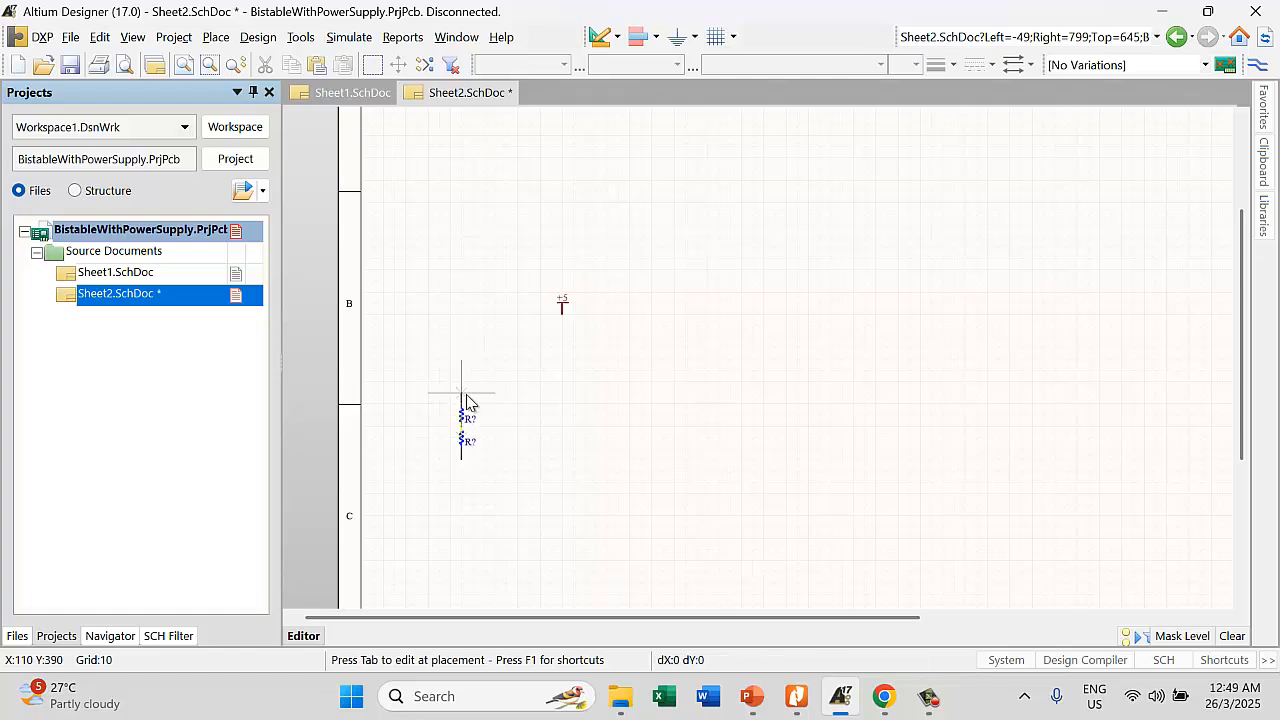
click(464, 419)
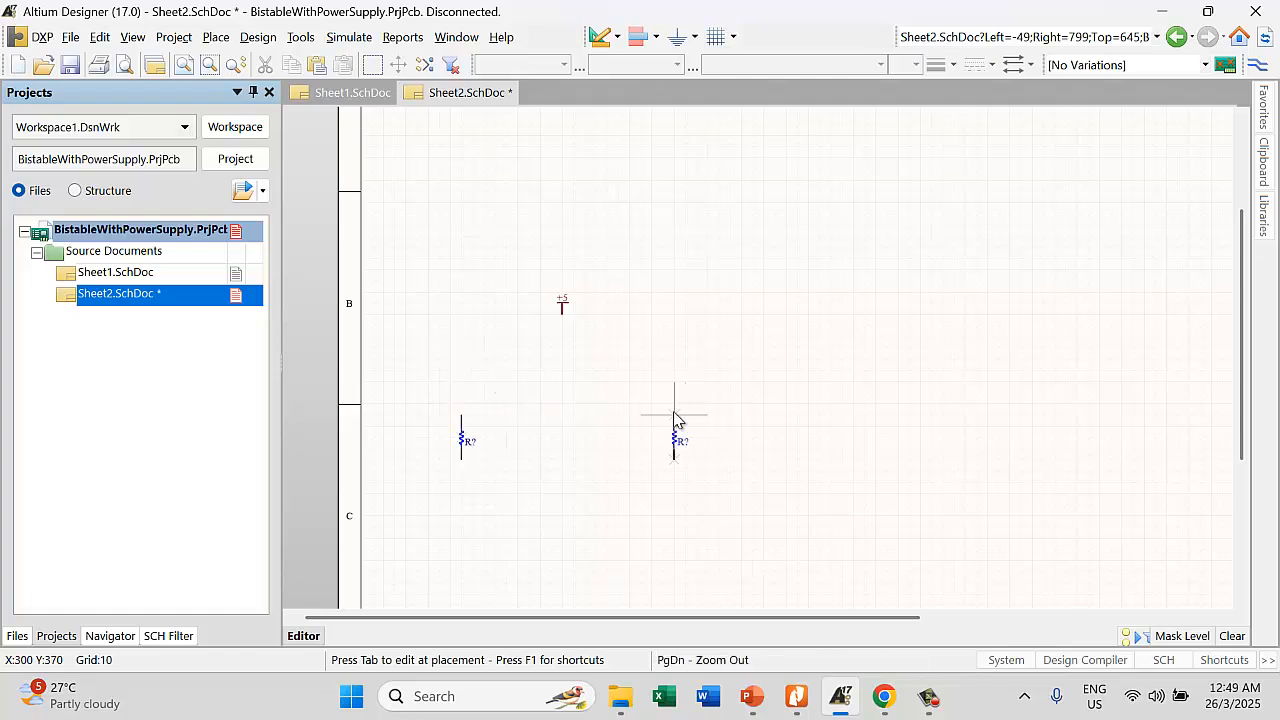
click(674, 418)
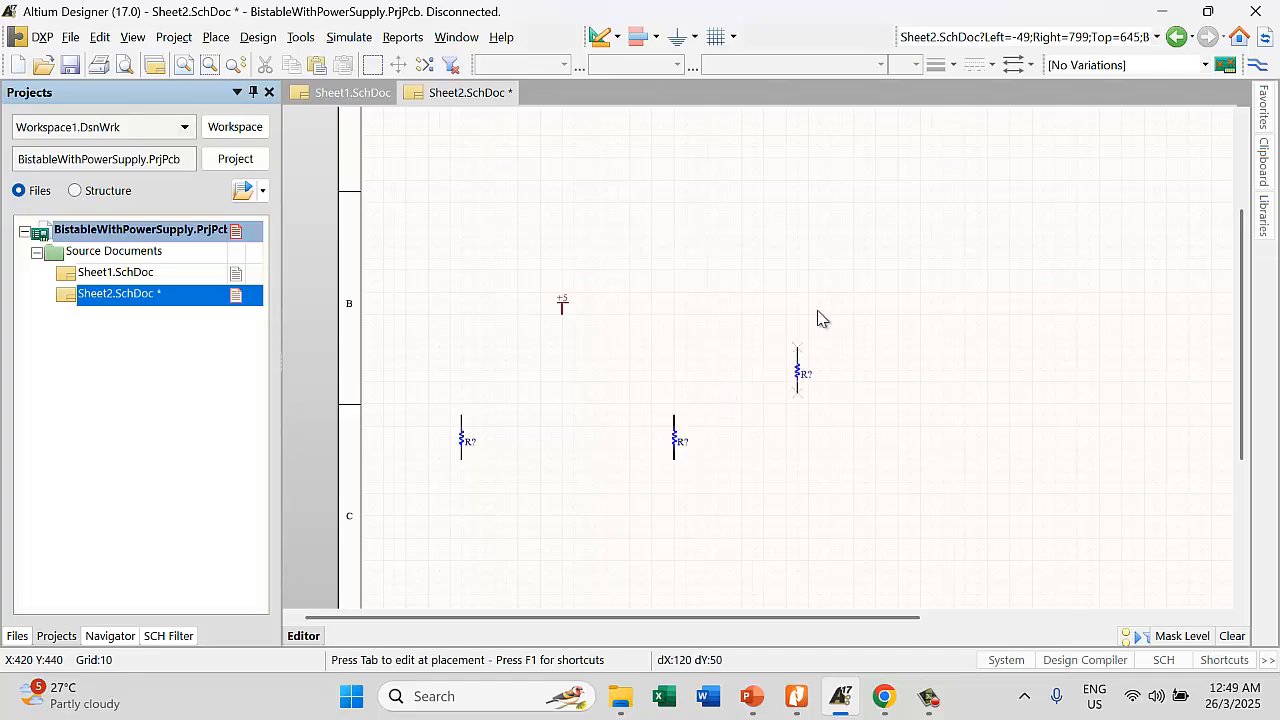
key(Escape)
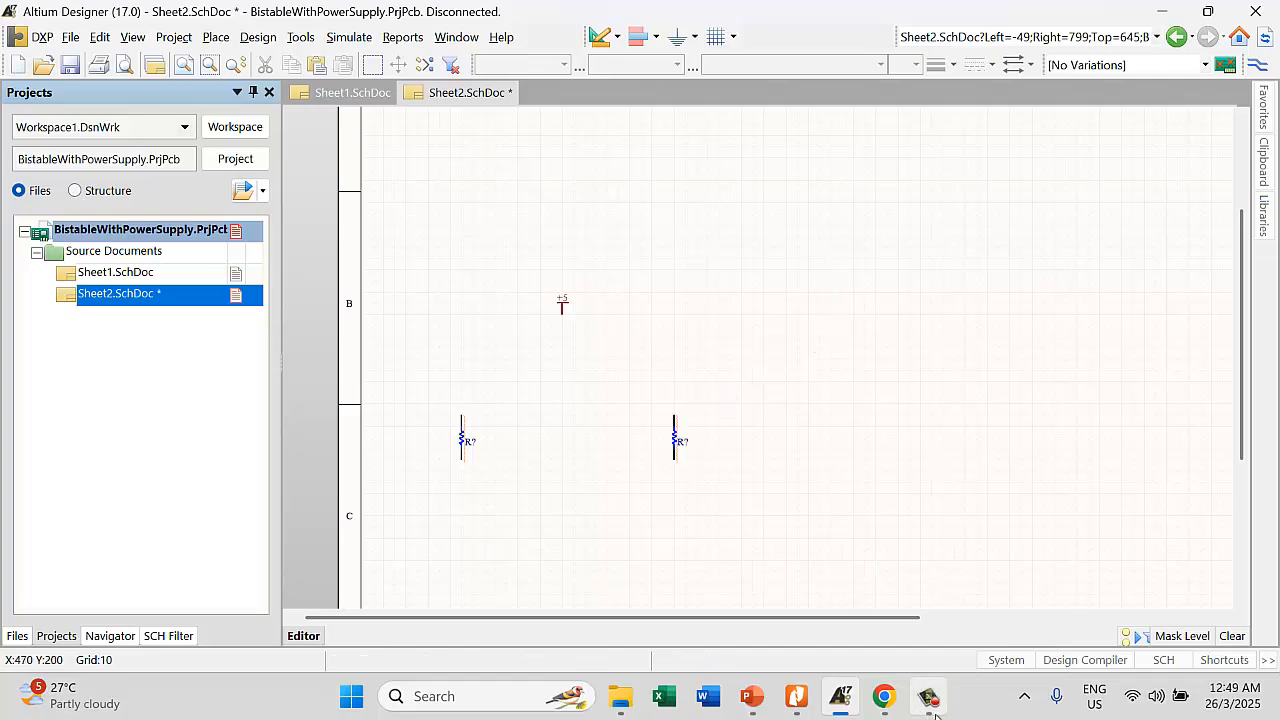
Switch to PowerPoint and review training slides 24 to 31 for the resistor placement, layout and values
click(755, 698)
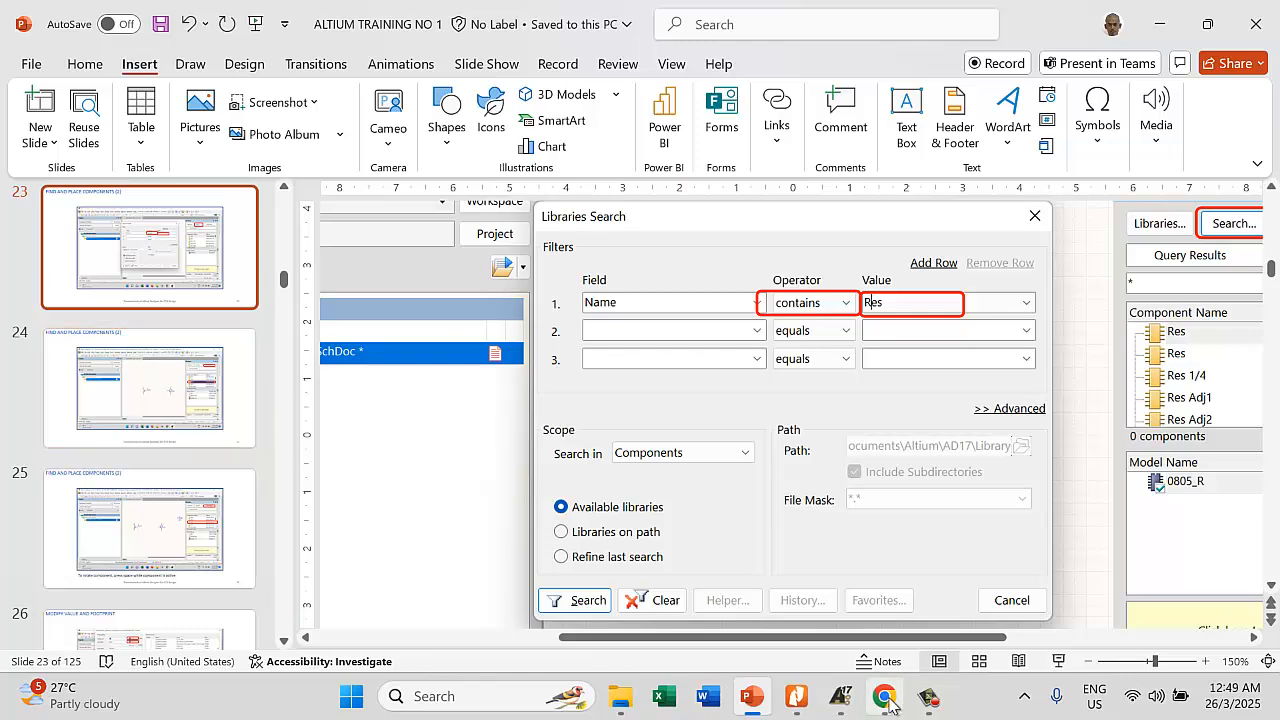
click(145, 395)
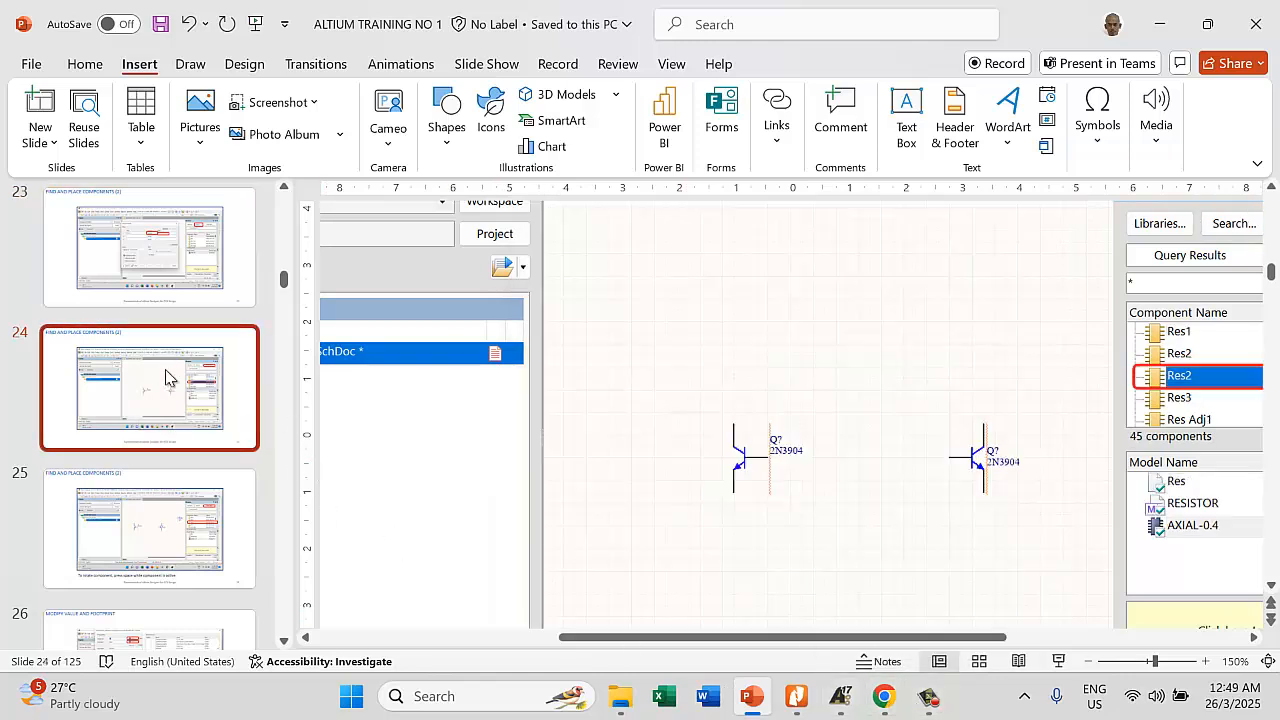
scroll(760, 474, down, 2)
scroll(766, 470, down, 10)
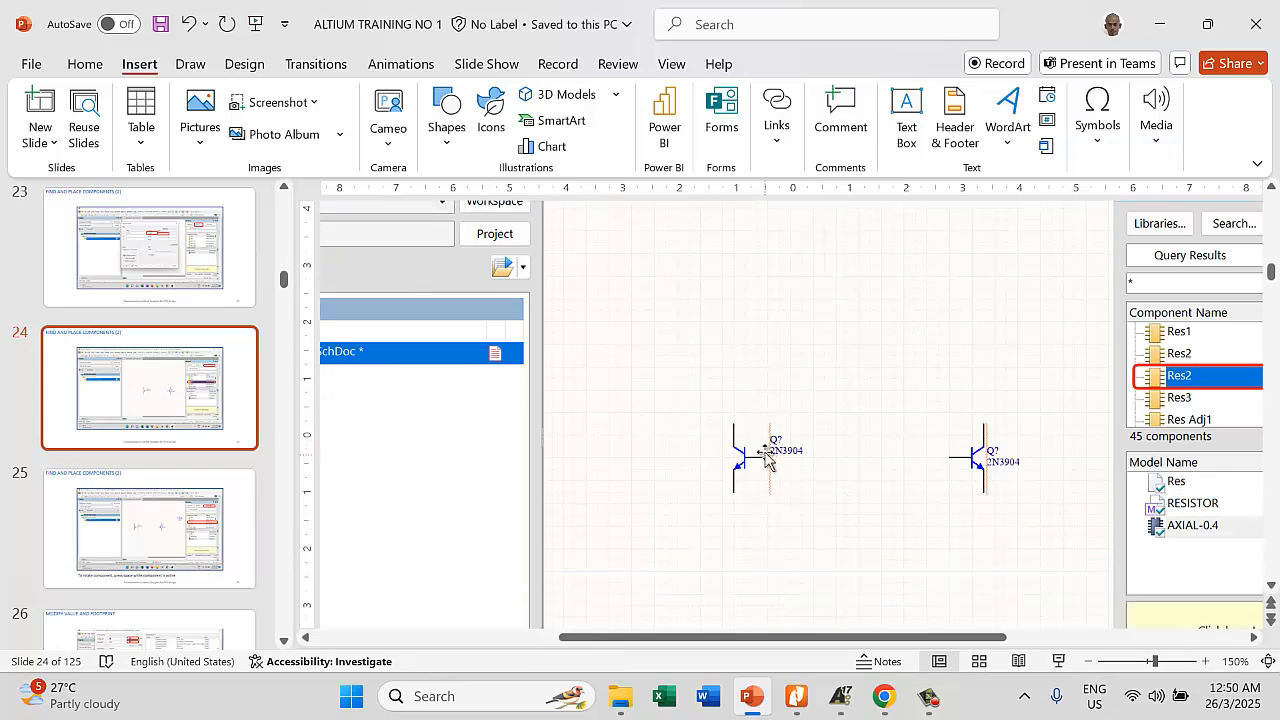
scroll(763, 453, down, 5)
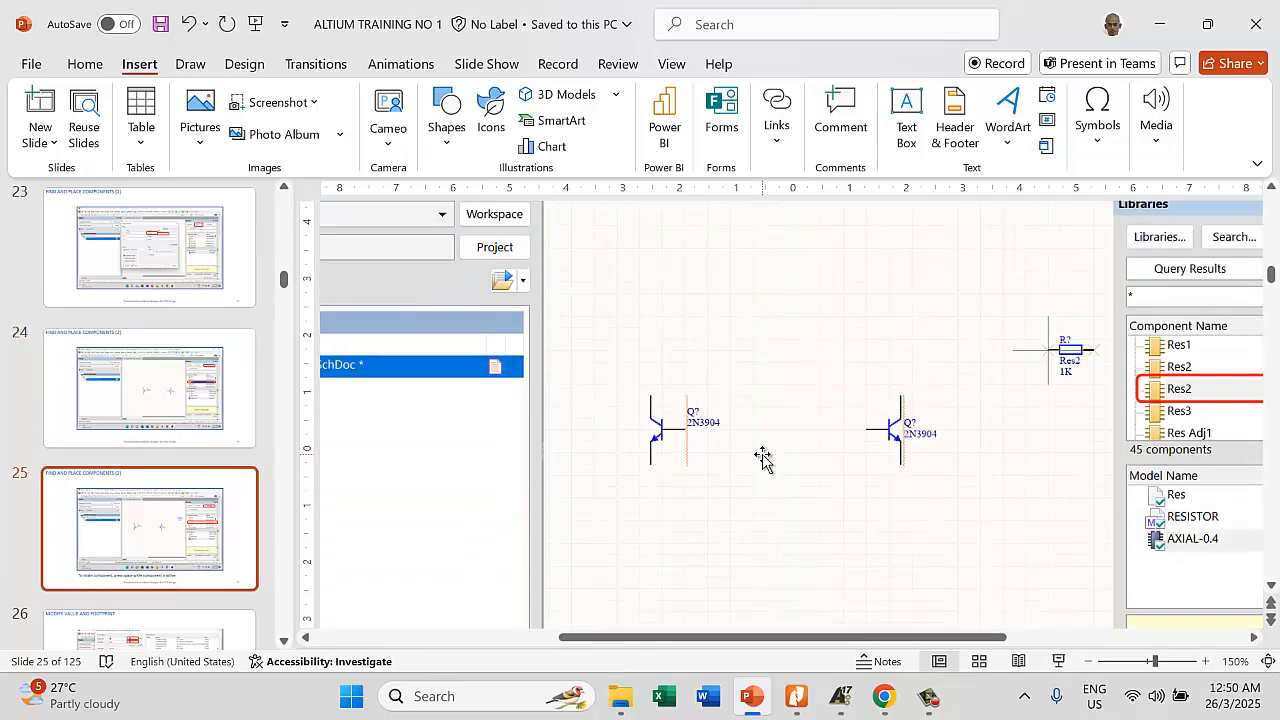
ctrl+scroll(763, 452, down, 5)
scroll(759, 446, down, 10)
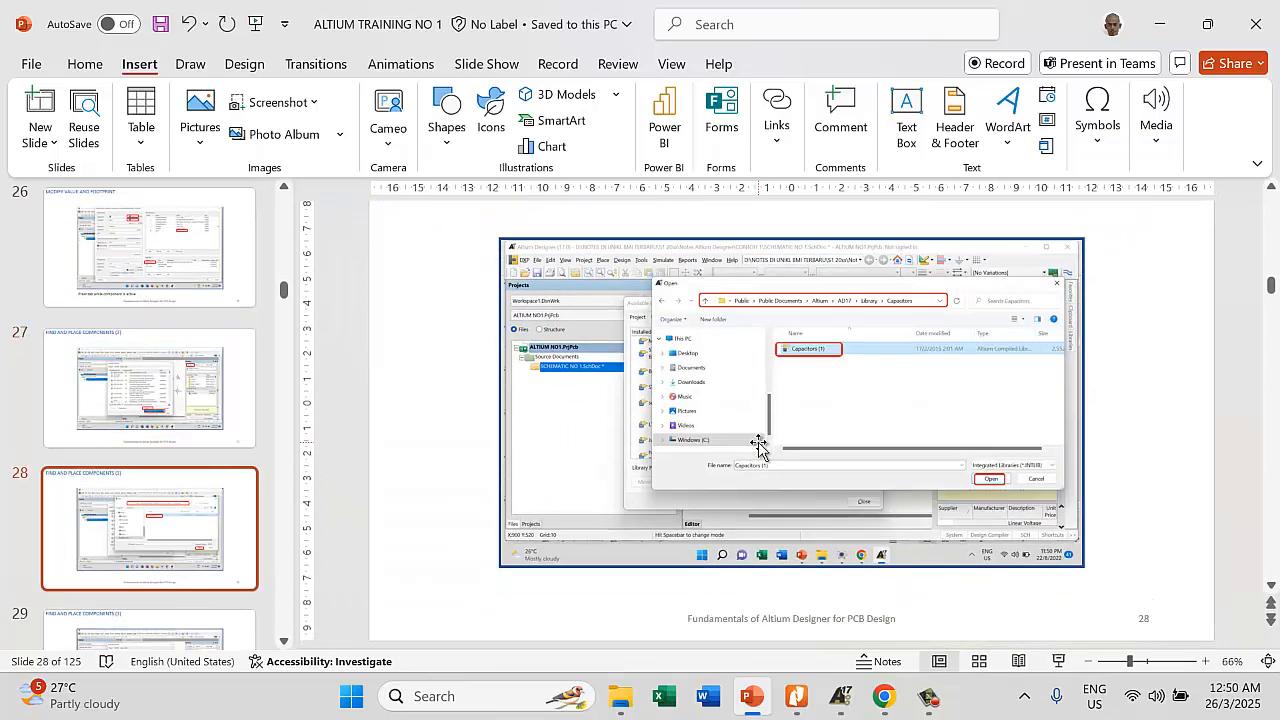
scroll(758, 445, down, 5)
ctrl+scroll(920, 334, up, 10)
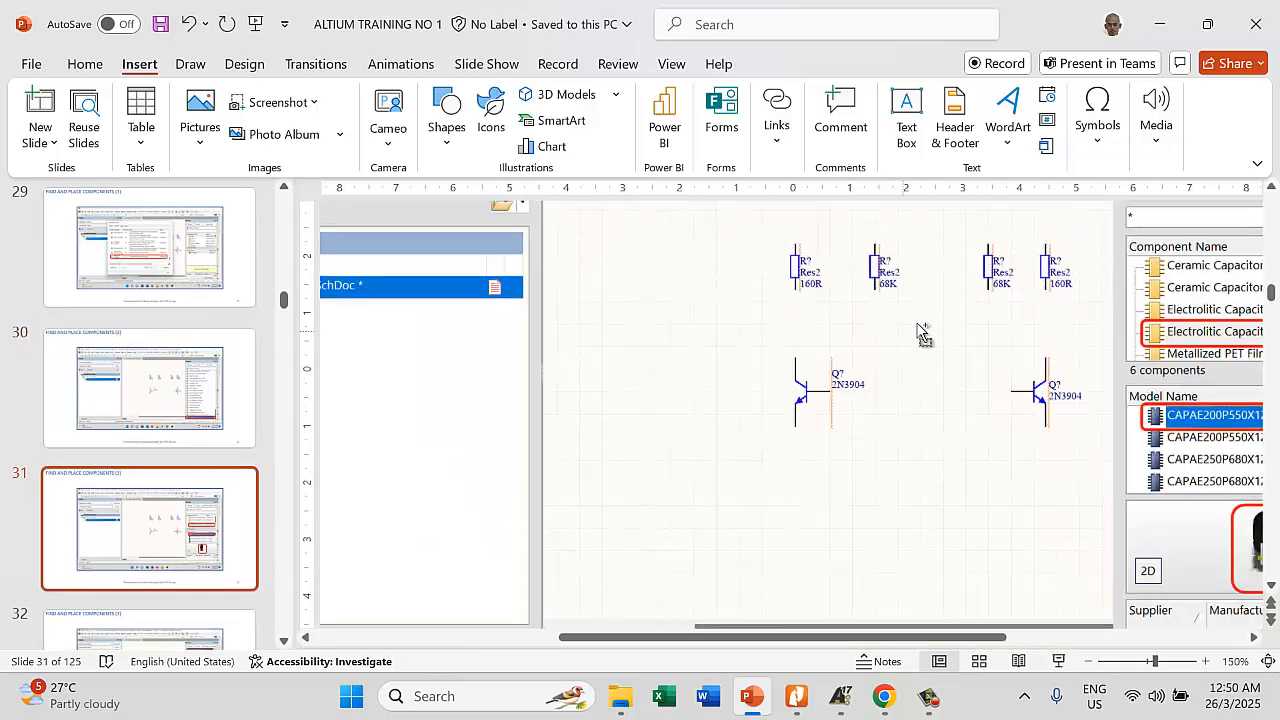
ctrl+scroll(922, 322, down, 4)
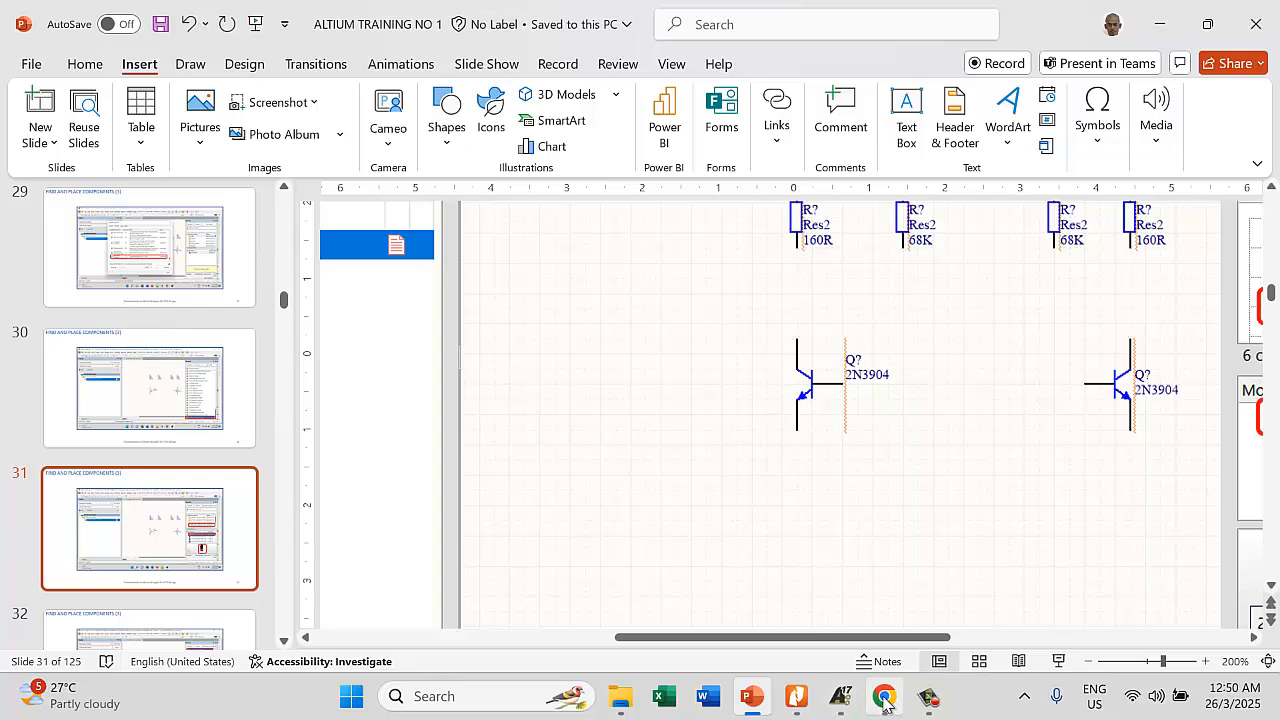
Switch to Altium Designer and delete the two resistors below the +5 power port on Sheet2
click(842, 700)
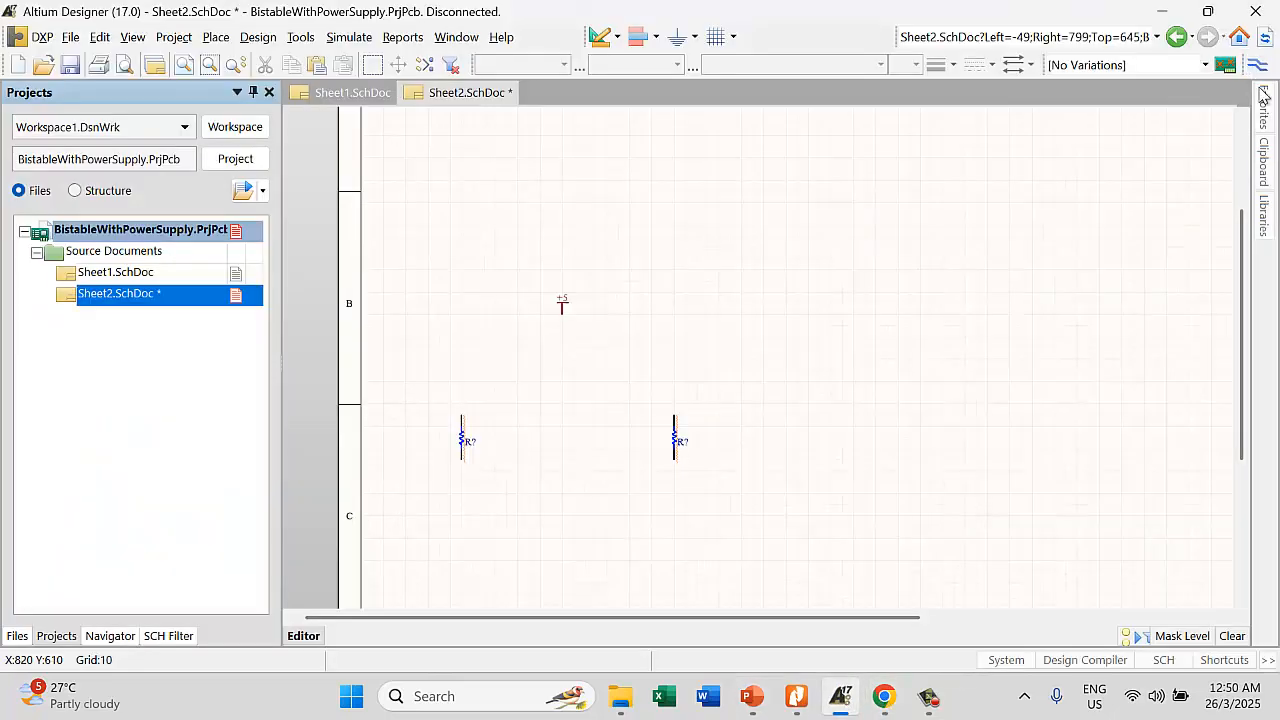
ctrl+scroll(511, 453, up, 1)
drag(386, 346, 808, 523)
key(Delete)
Choose the 180 Ohm model of the Resistor 1/4 watt component in Resistors.IntLib and start its placement
click(1264, 216)
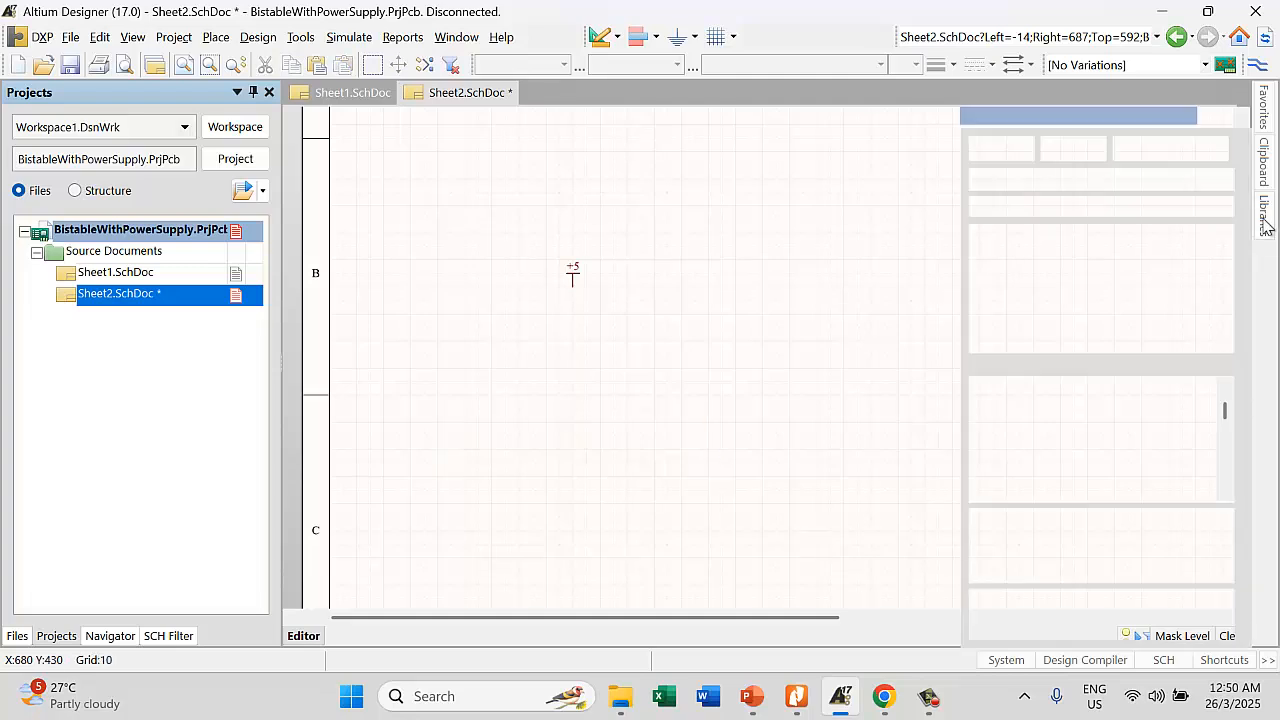
click(1084, 300)
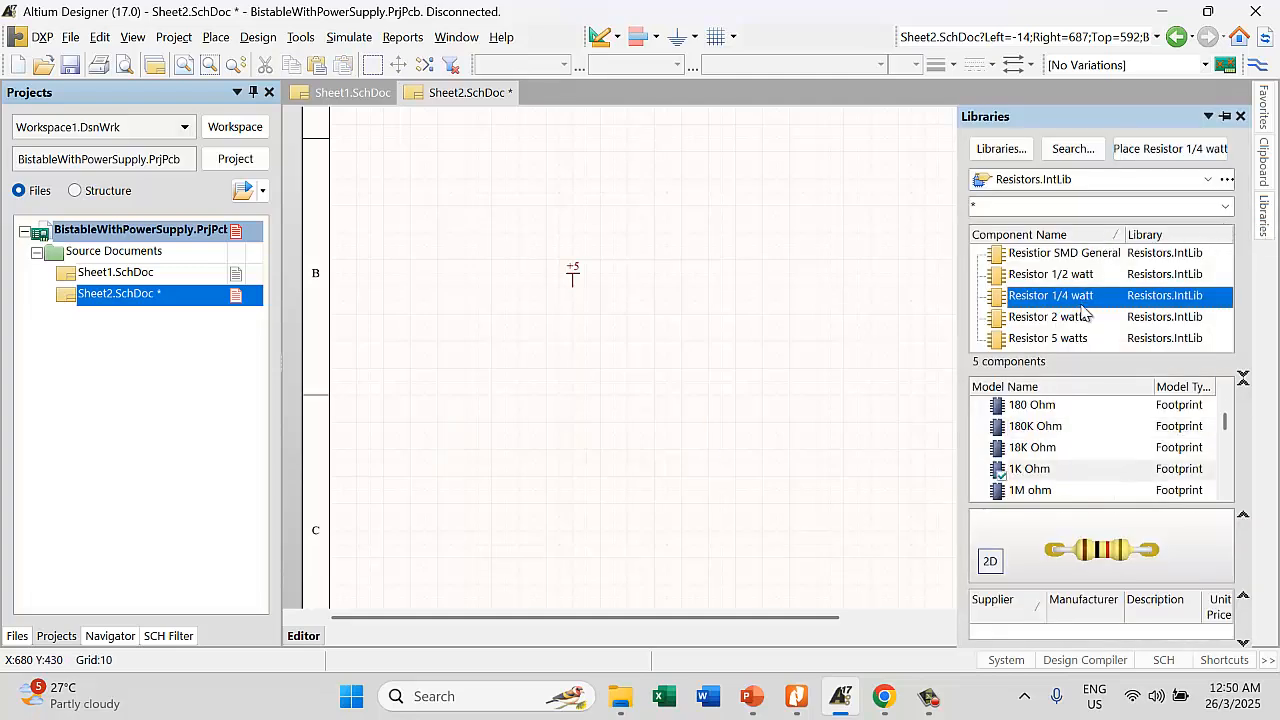
click(1225, 390)
click(1225, 390)
click(1225, 390)
click(1225, 390)
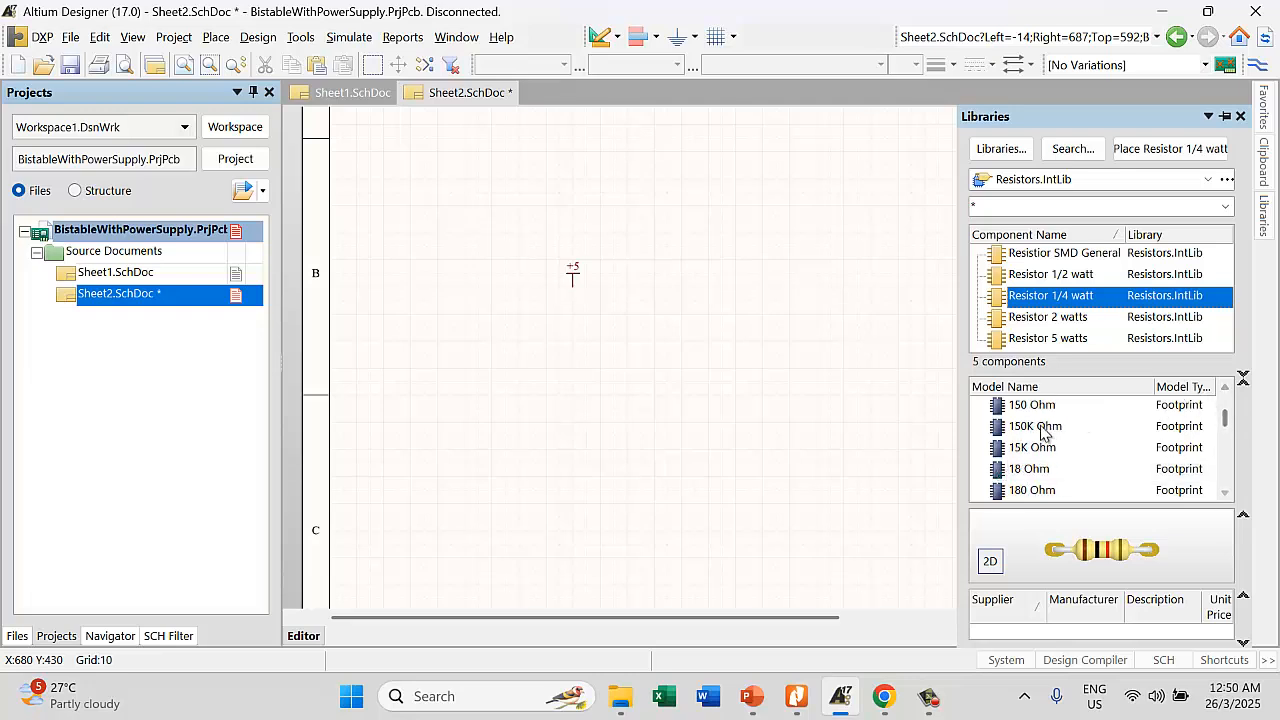
double_click(1024, 490)
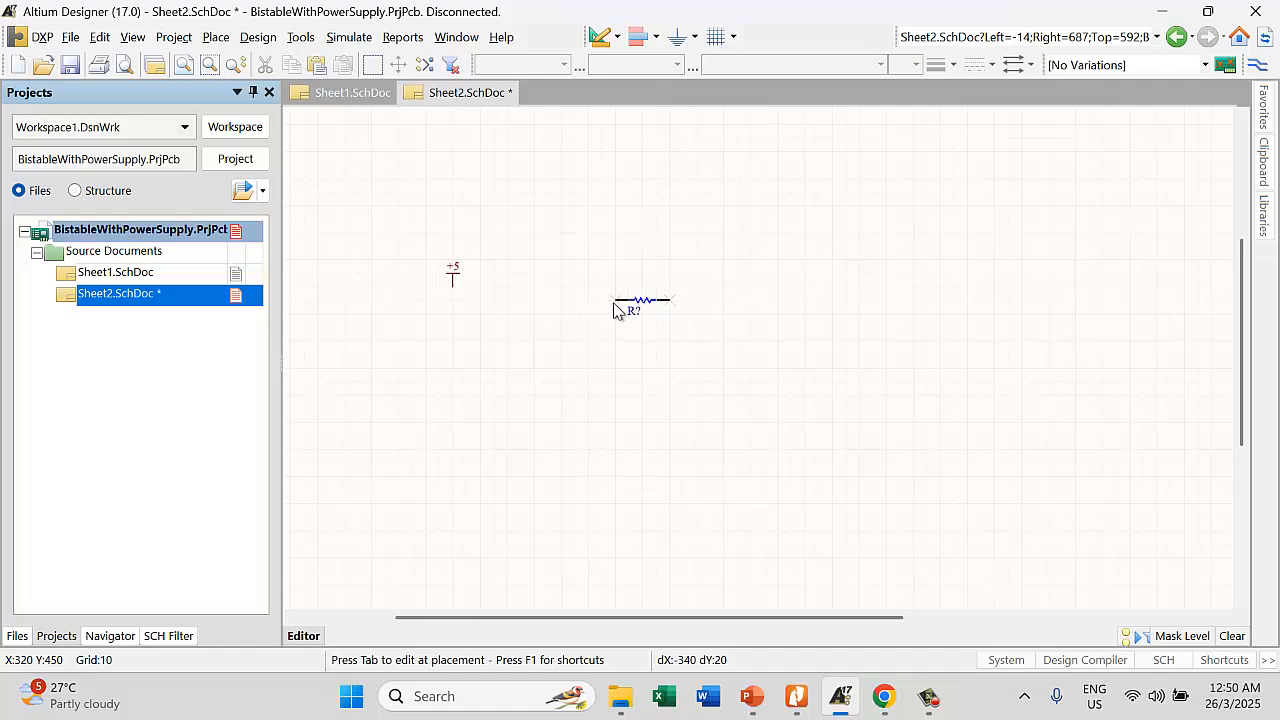
Set the Value parameter of the resistor being placed to 180R and make that parameter visible
key(Tab)
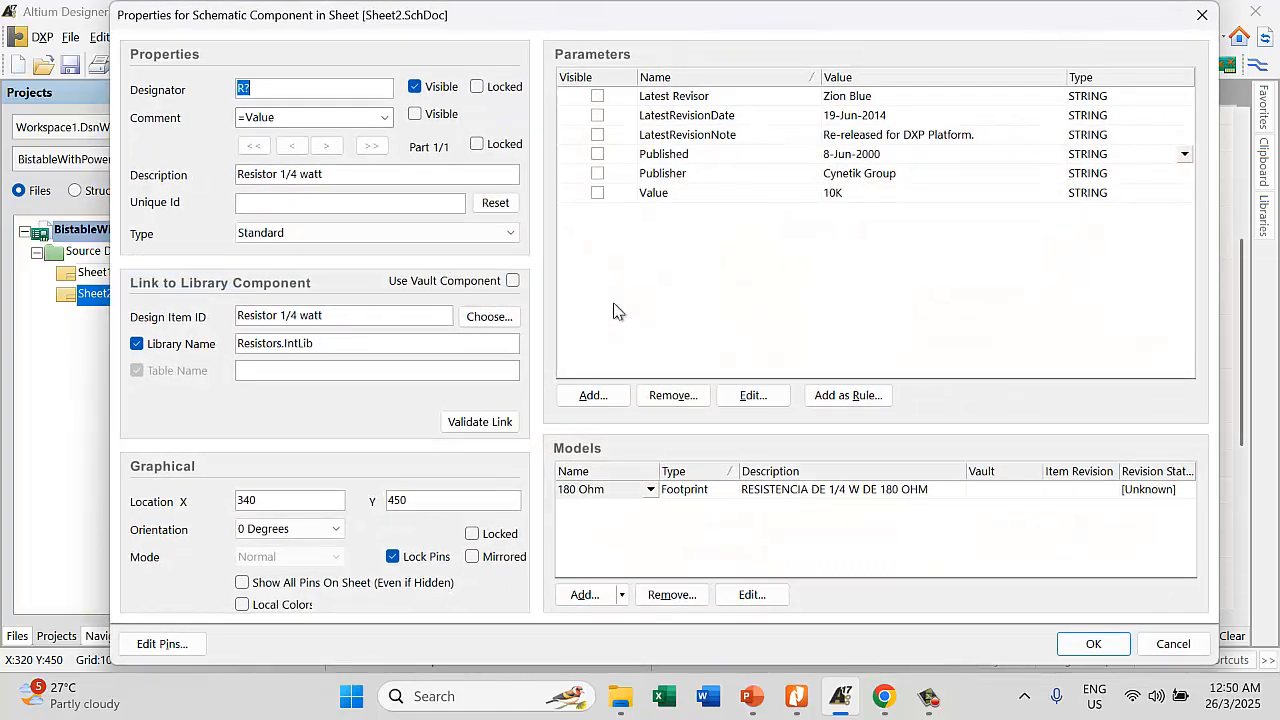
double_click(830, 196)
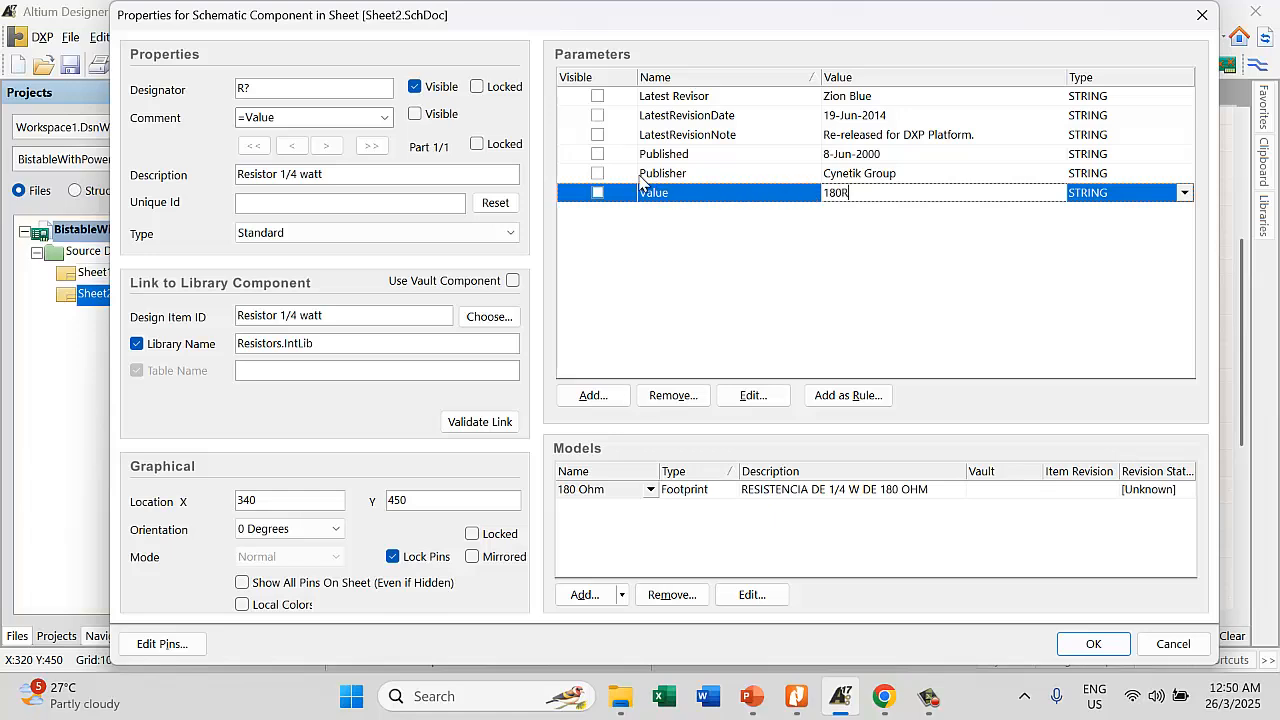
click(598, 193)
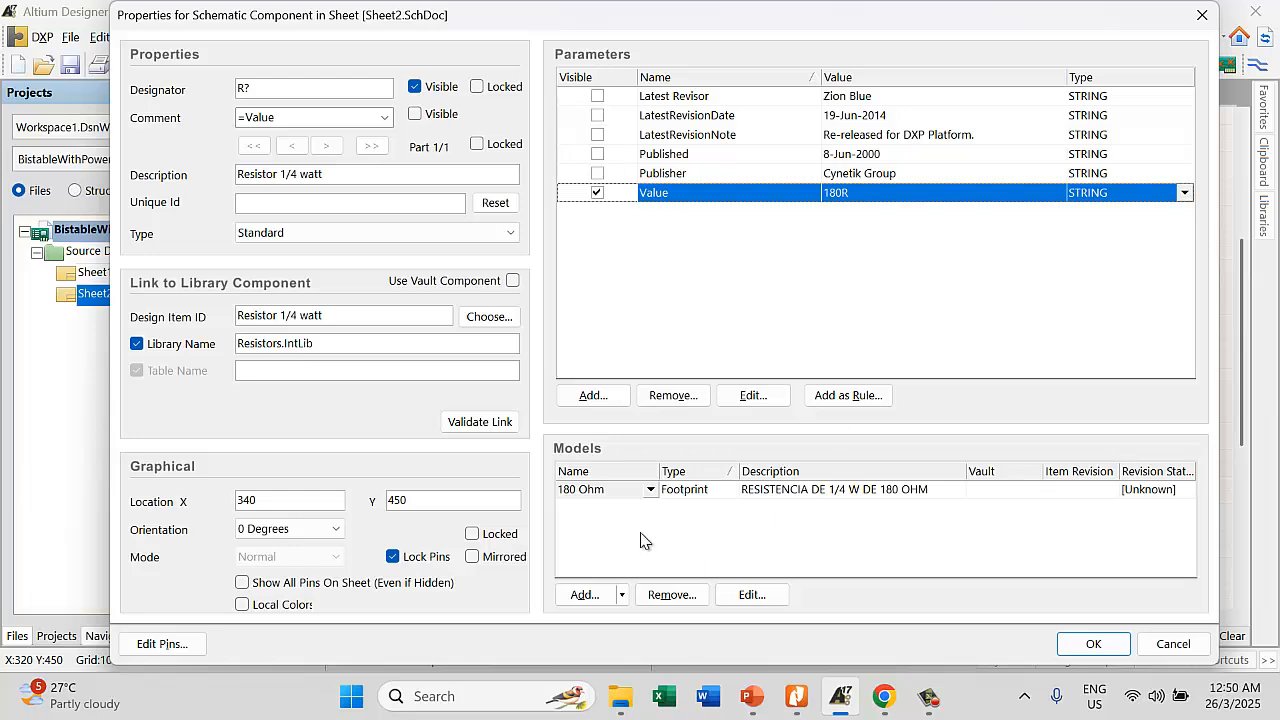
click(1092, 644)
Place two of the 180R resistors vertically at the same height, one on each side below the +5 power port
scroll(517, 183, up, 2)
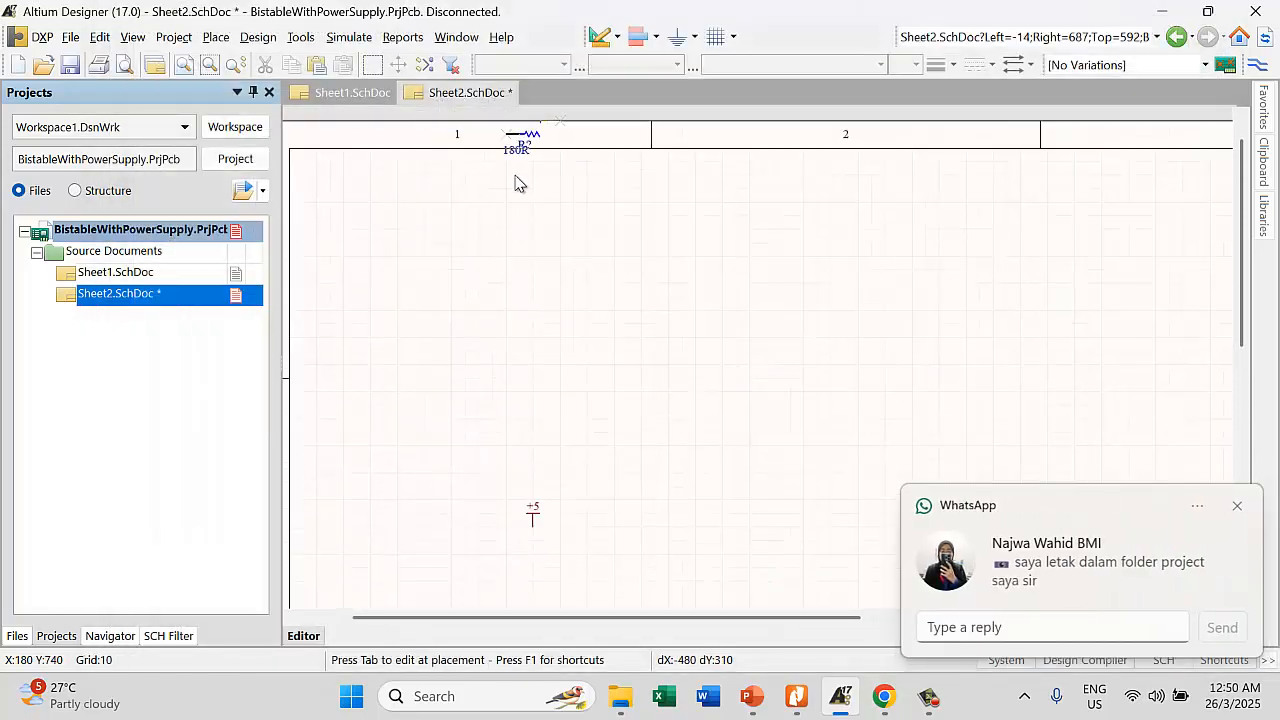
scroll(585, 258, down, 3)
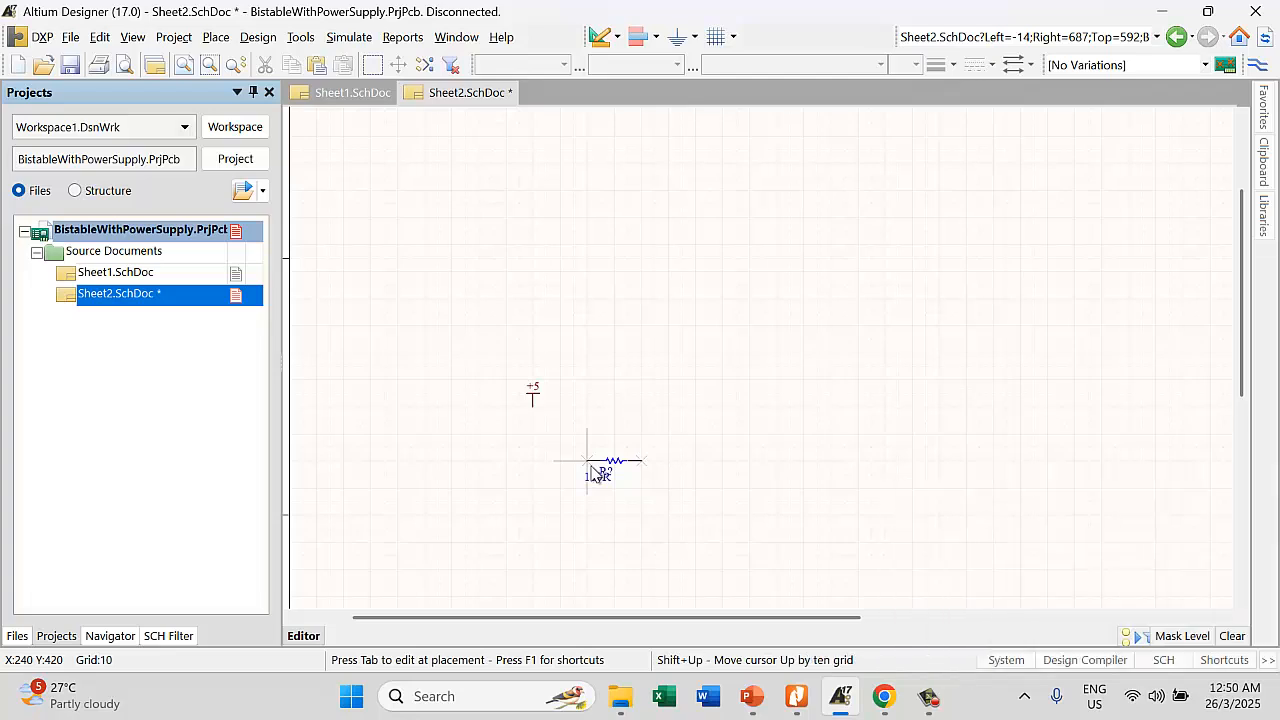
key(space)
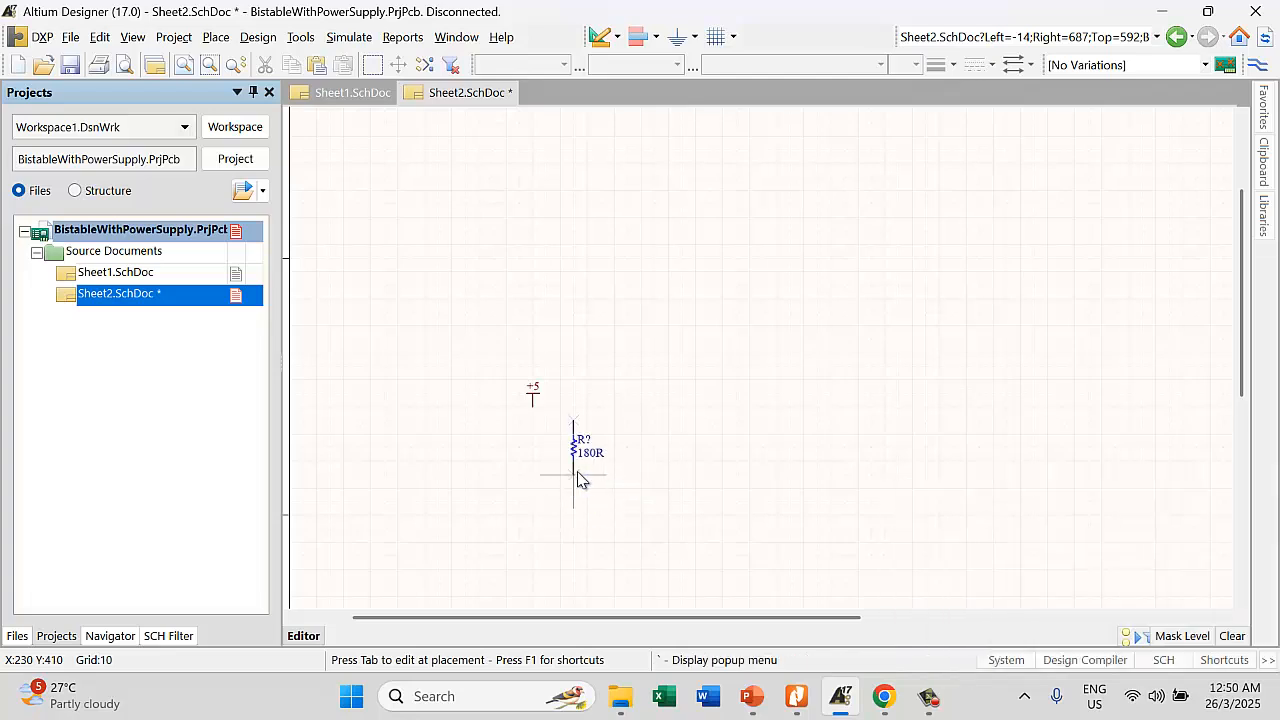
key(space)
key(space)
key(space)
key(space)
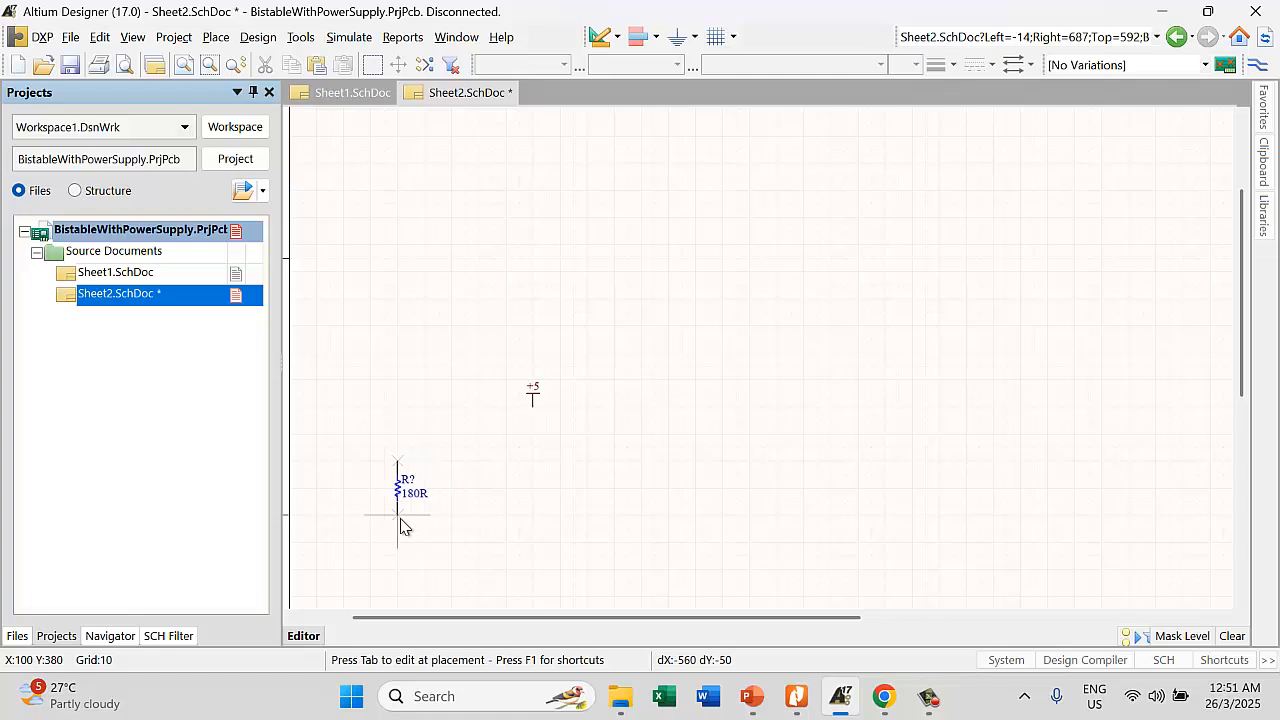
click(399, 522)
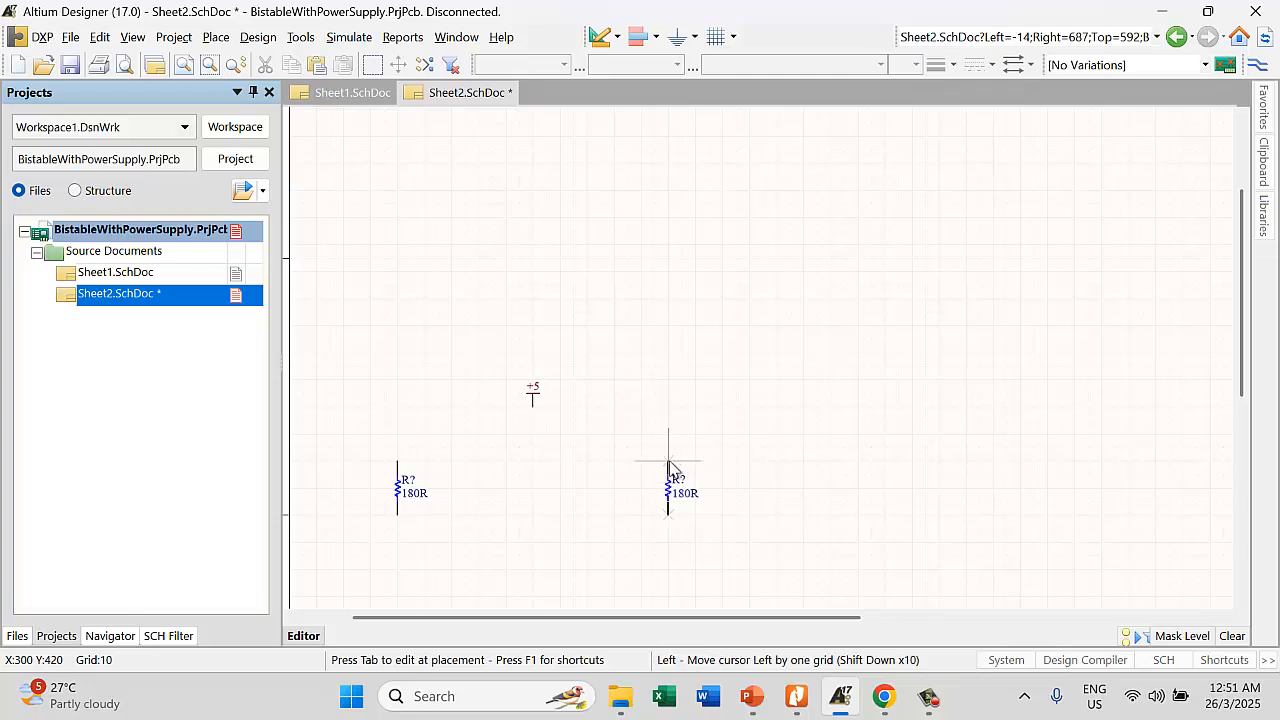
click(668, 463)
right_click(869, 275)
Check the resistor values on the training slide and select the 68K Ohm model of the Resistor 1/4 watt component
click(1261, 212)
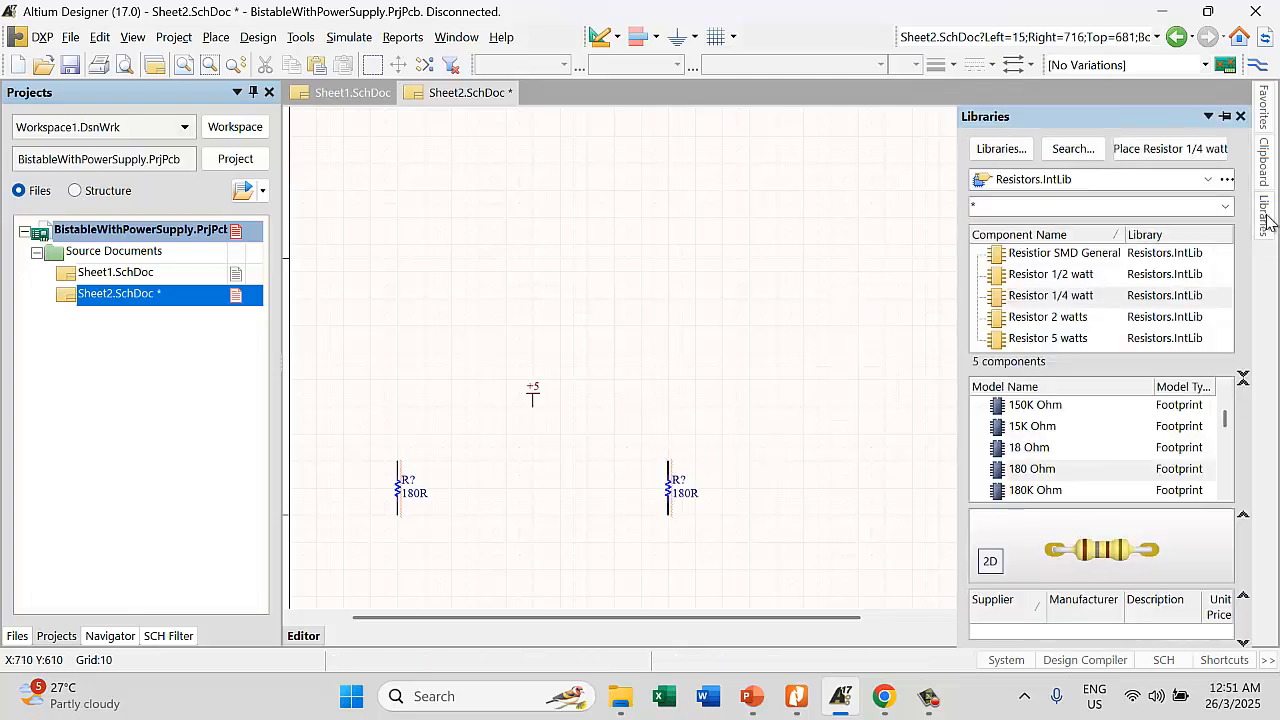
click(1080, 295)
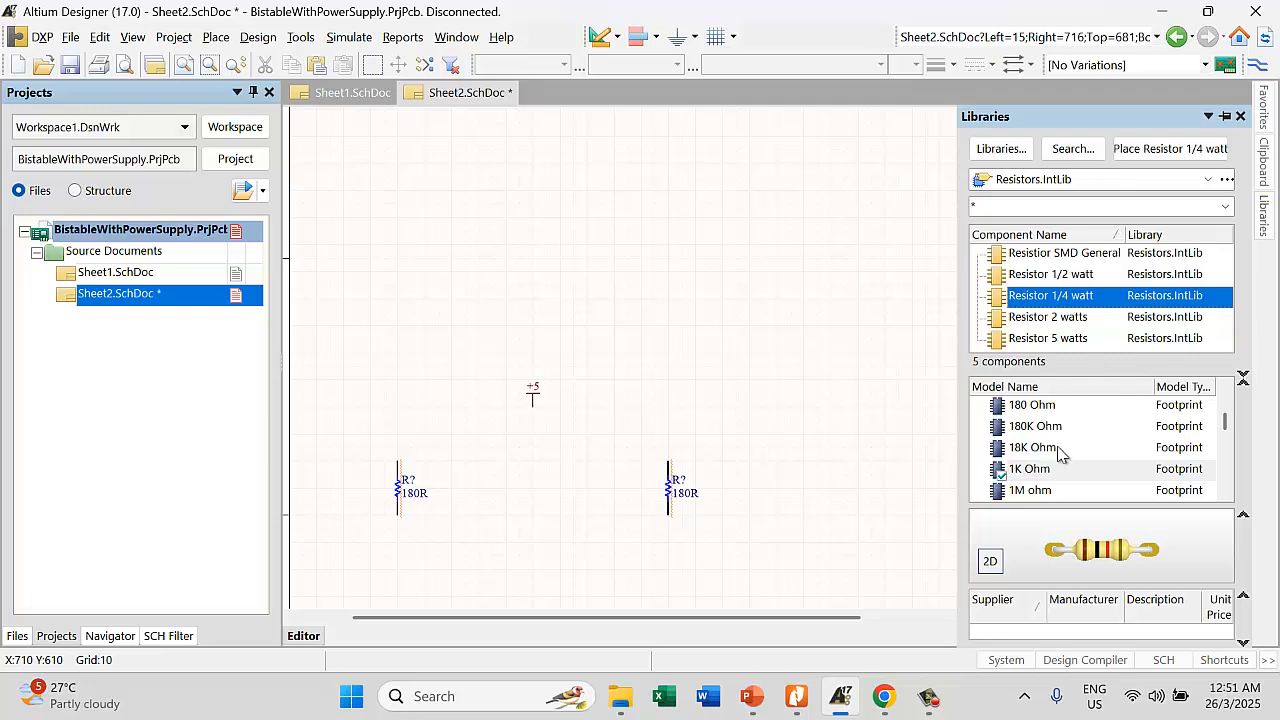
click(1225, 390)
click(1225, 390)
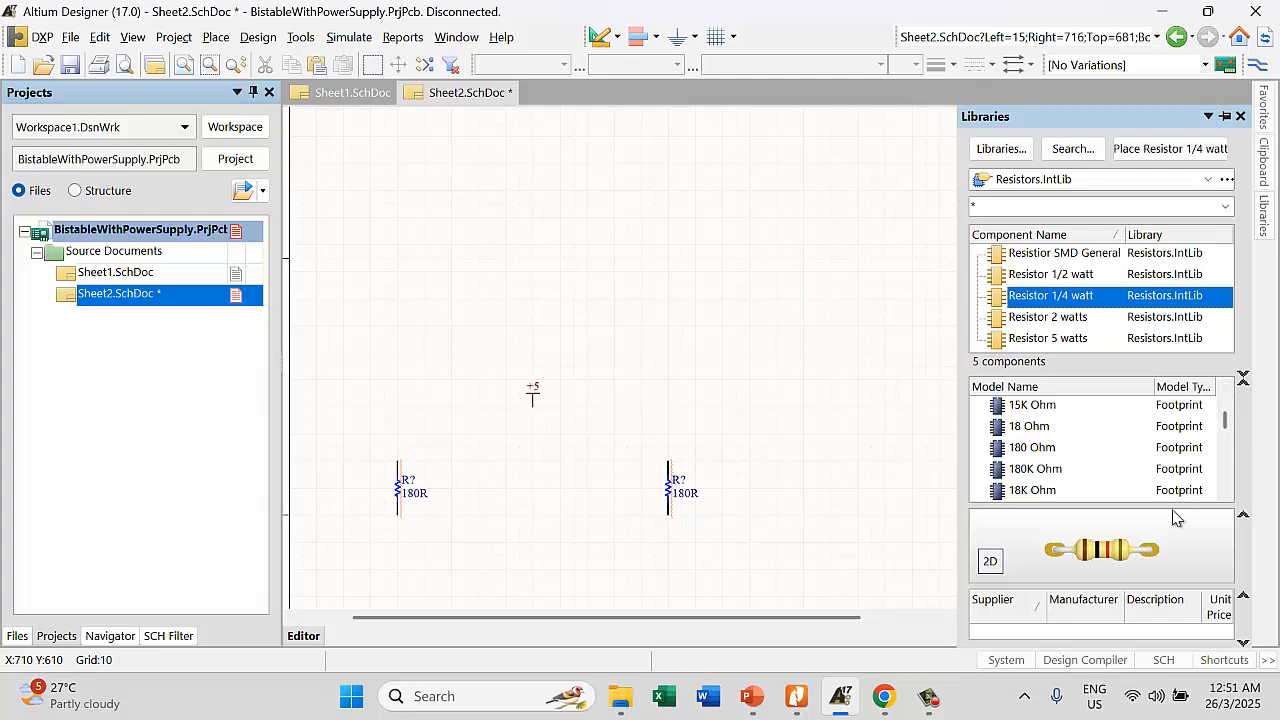
click(752, 702)
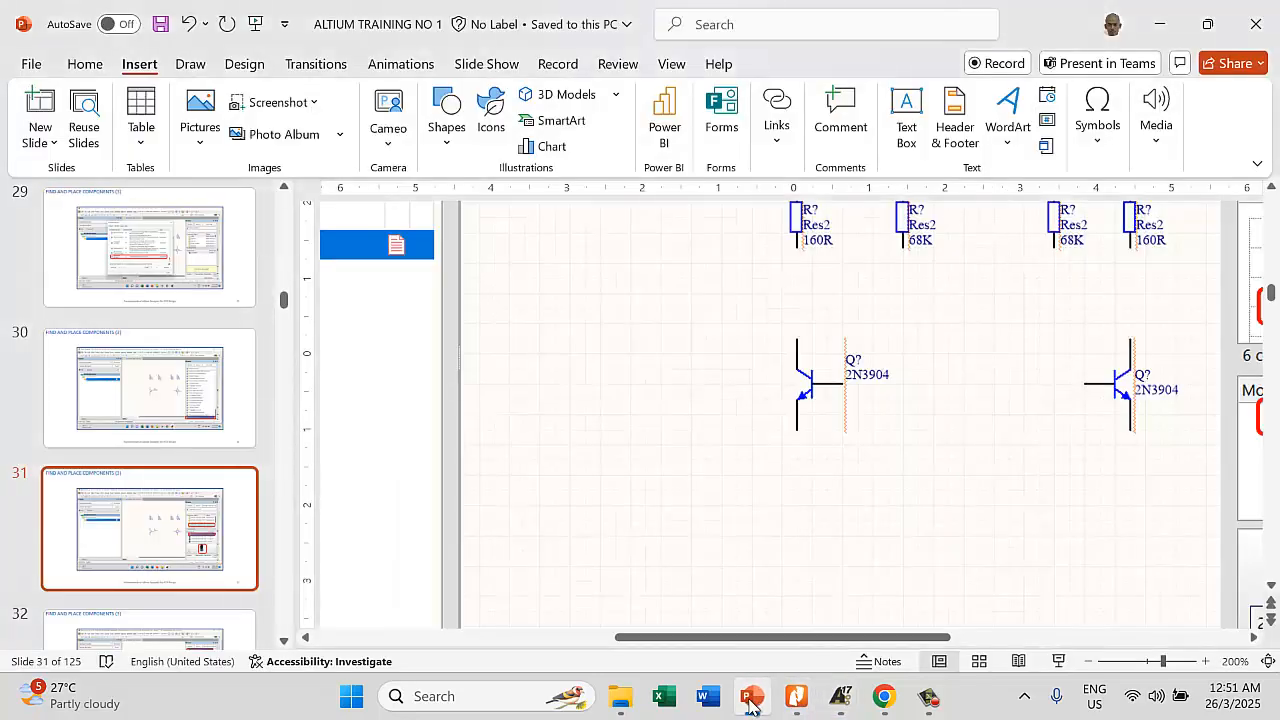
click(752, 702)
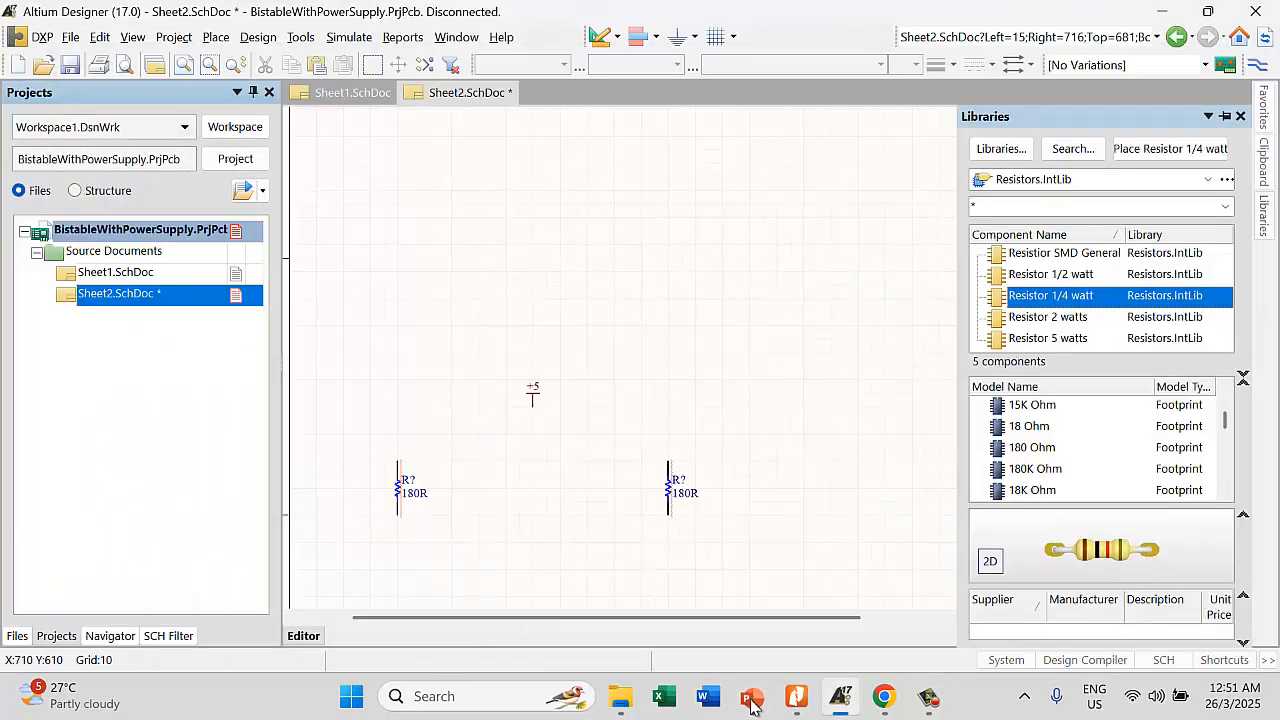
scroll(1135, 453, down, 5)
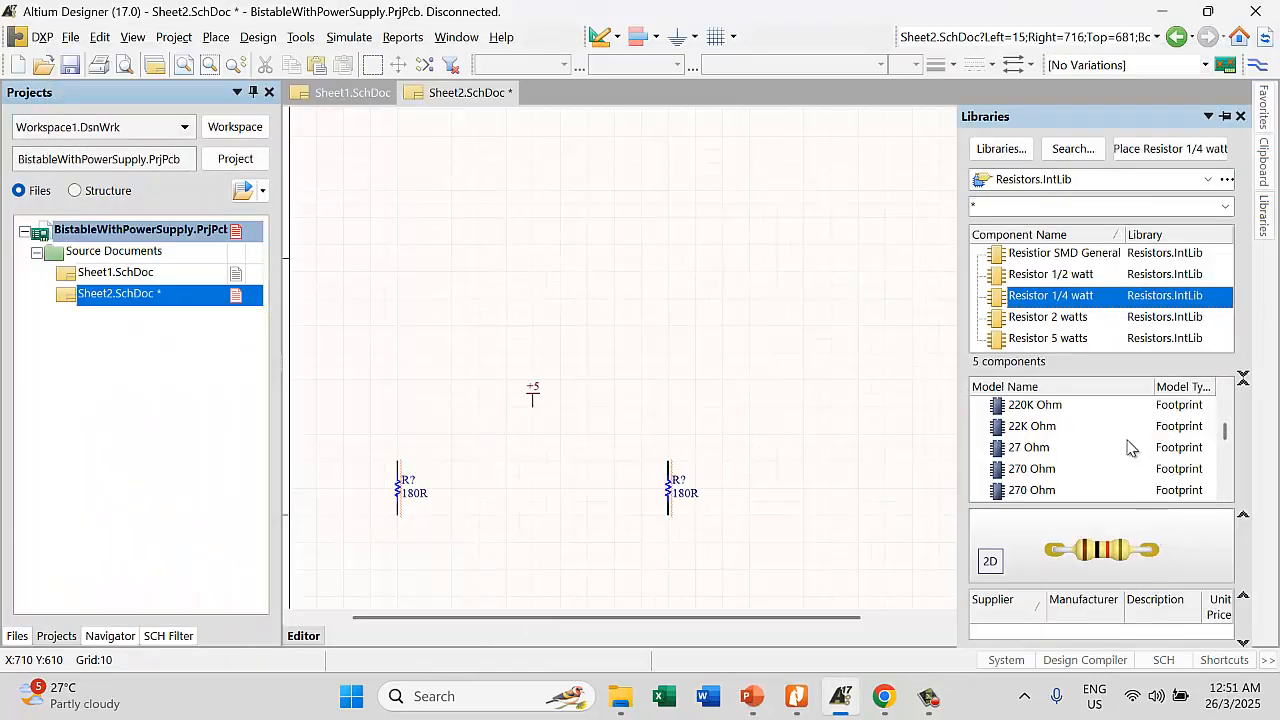
scroll(1128, 447, up, 3)
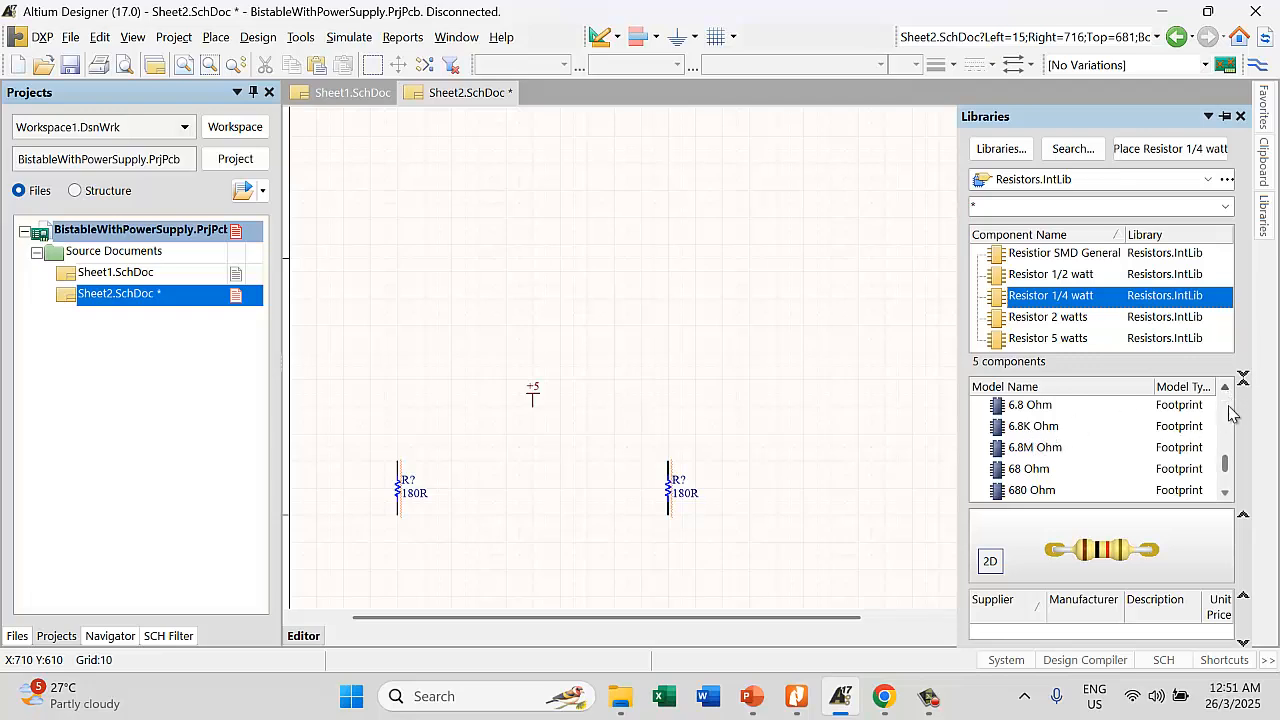
click(1225, 494)
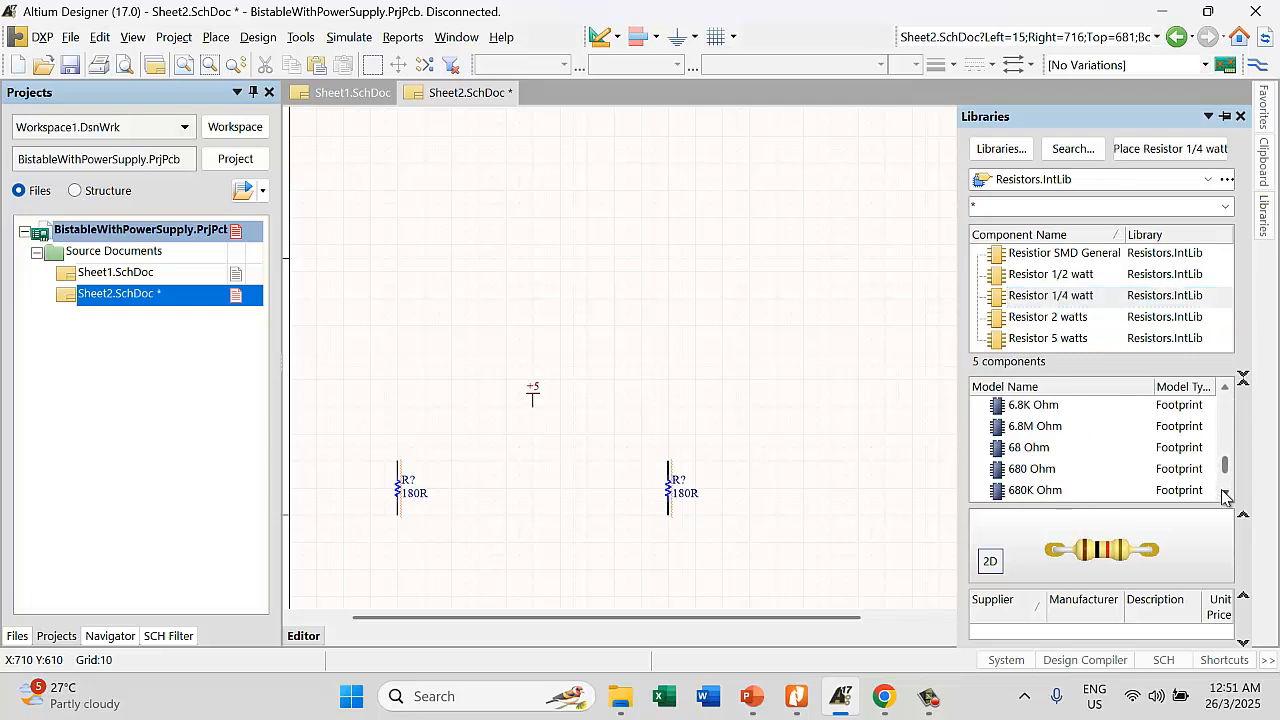
click(1225, 494)
click(1095, 490)
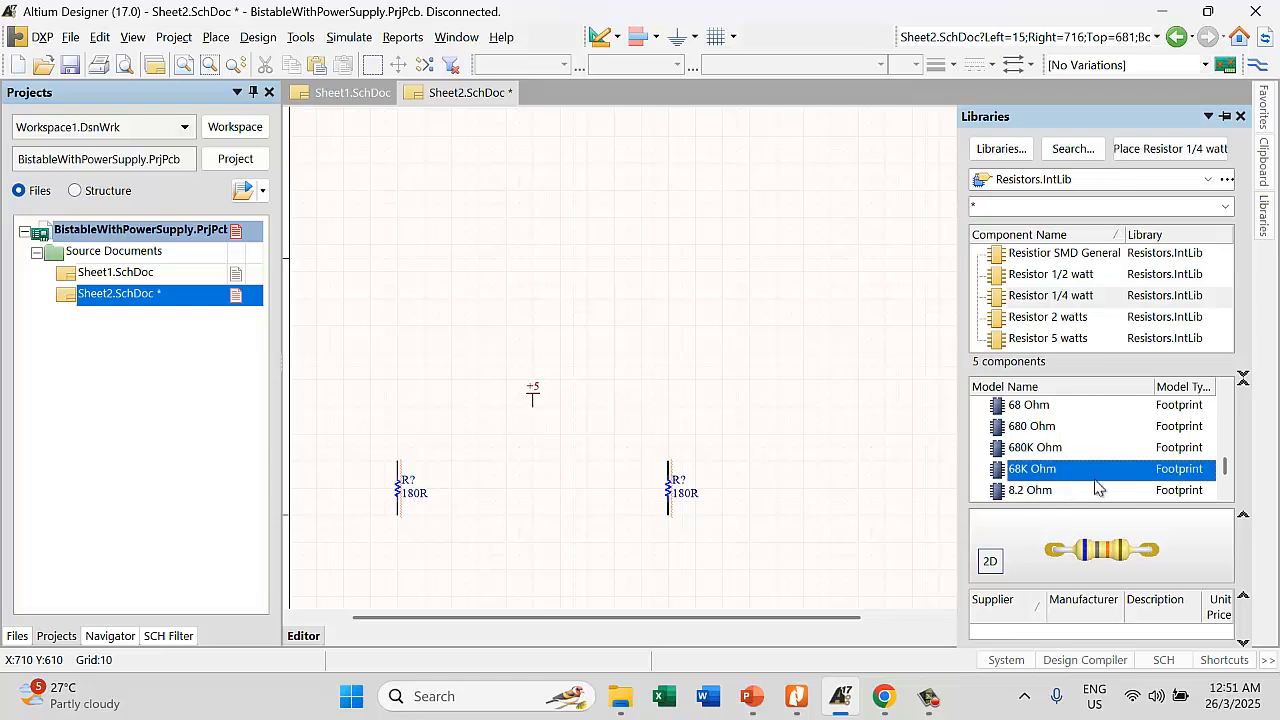
Place two vertical Resistor 1/4 watt components with the 68K Ohm model between the two 180R resistors
click(1170, 150)
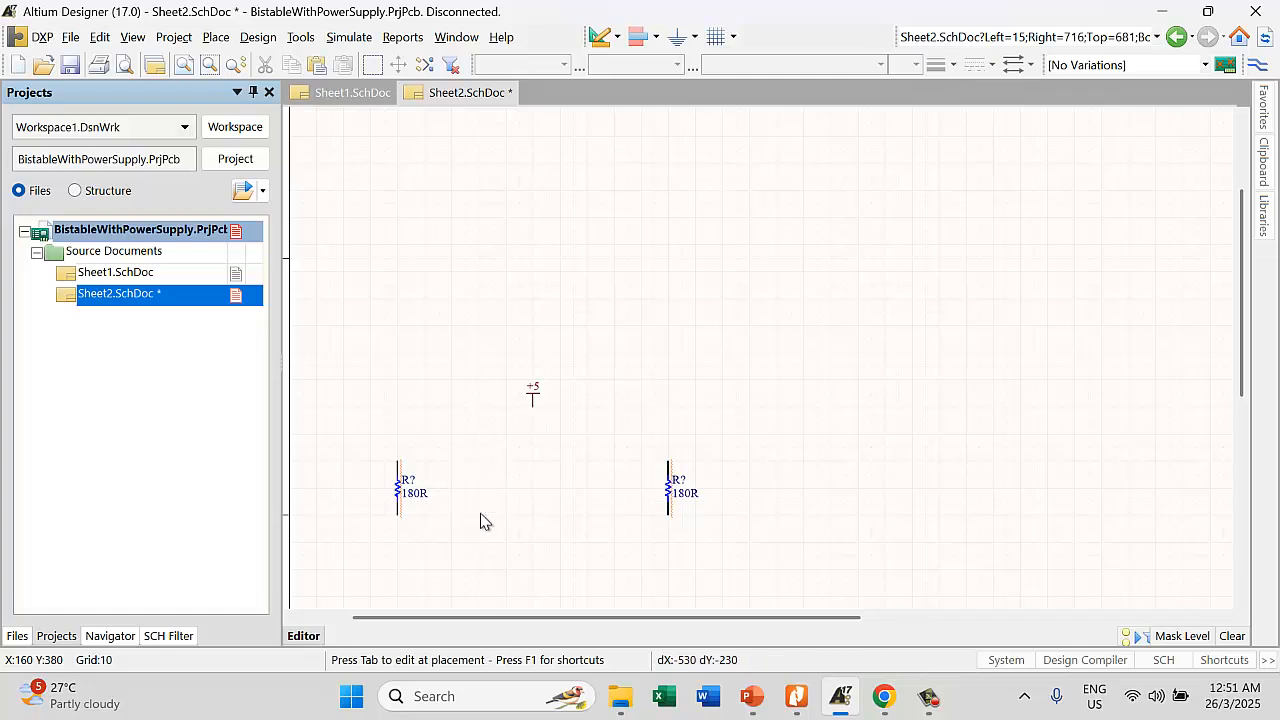
click(479, 462)
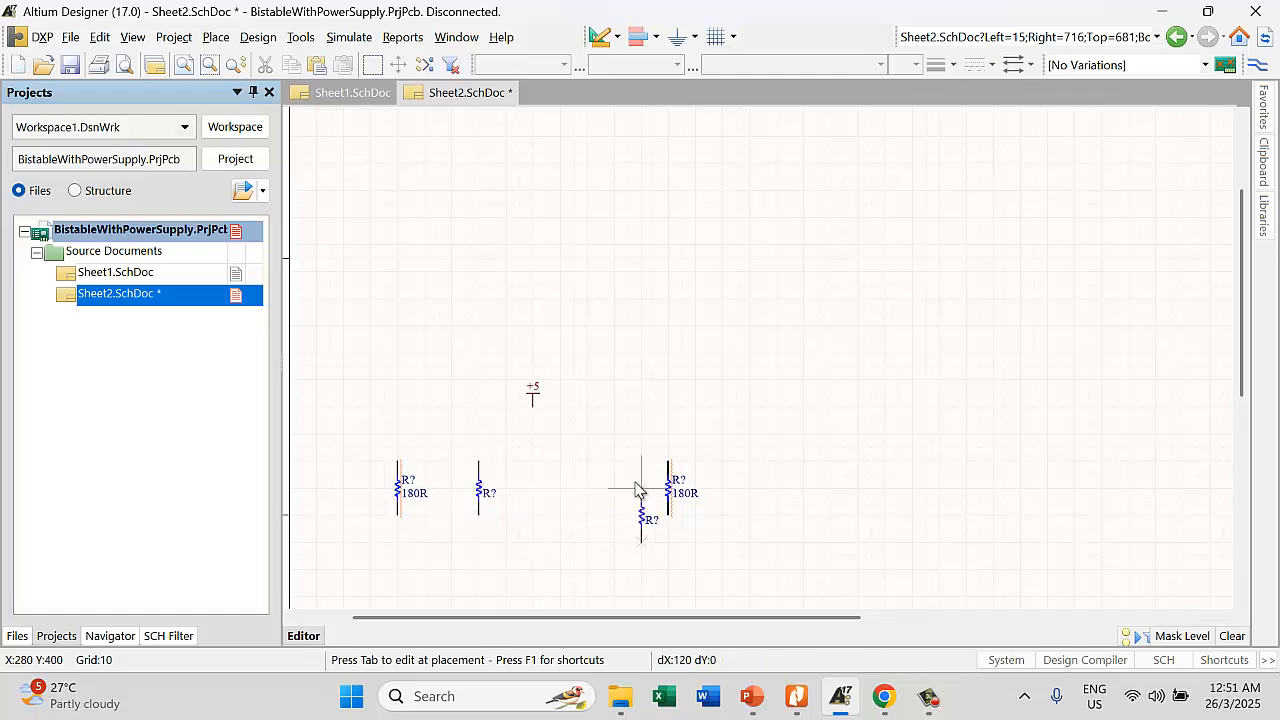
click(587, 462)
key(Escape)
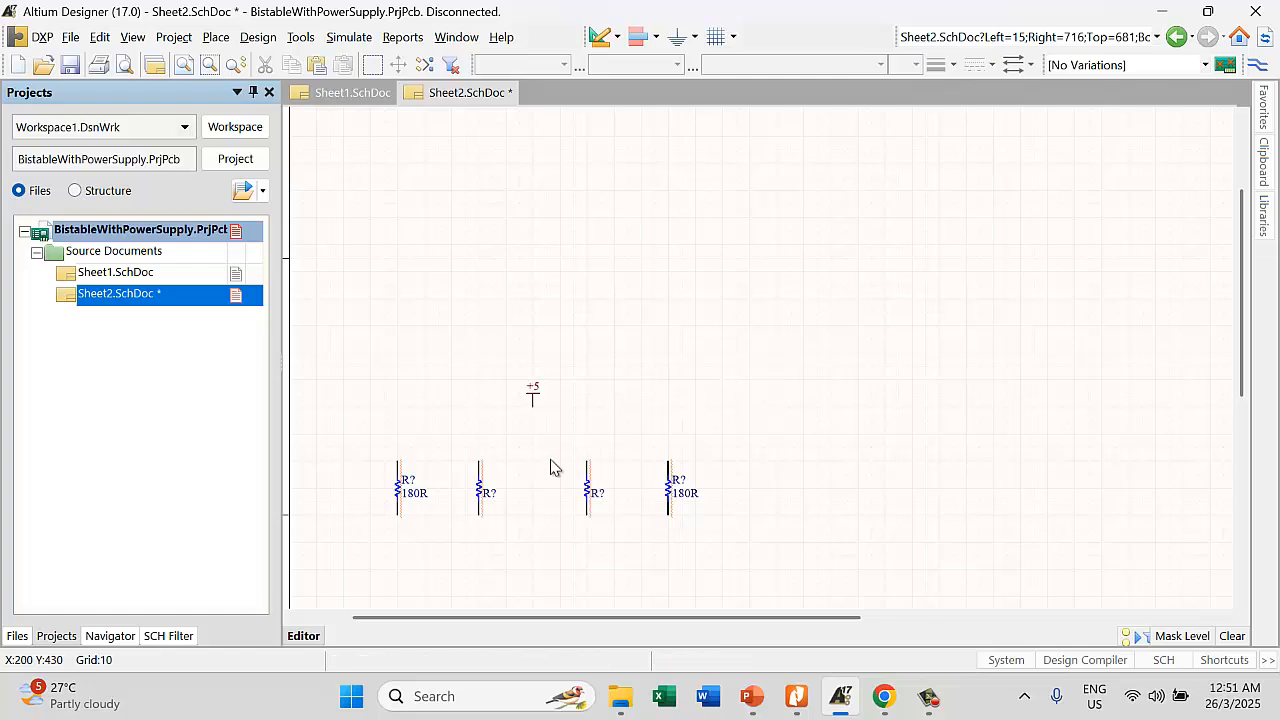
Delete the two inner resistors placed between the 180R resistors
drag(459, 447, 631, 546)
key(Delete)
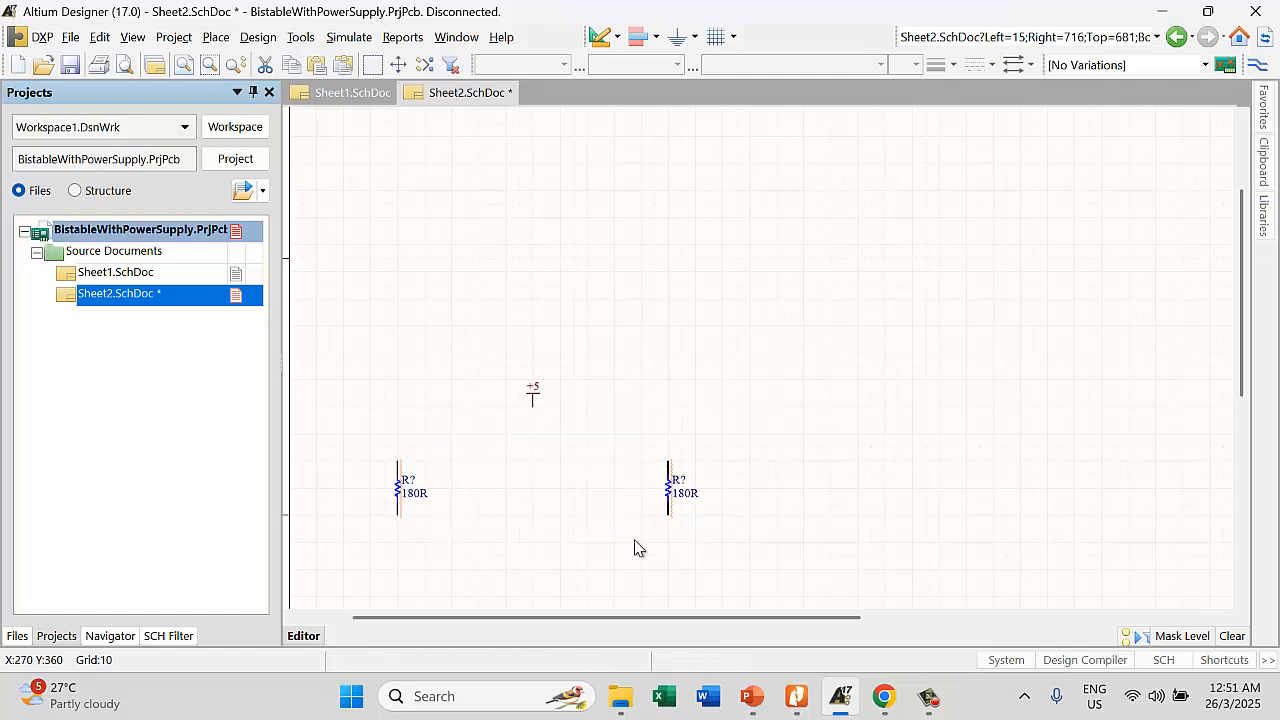
Start placing a Resistor 1/4 watt with the 68K Ohm model and set its Value parameter to 68K, made visible
click(1263, 215)
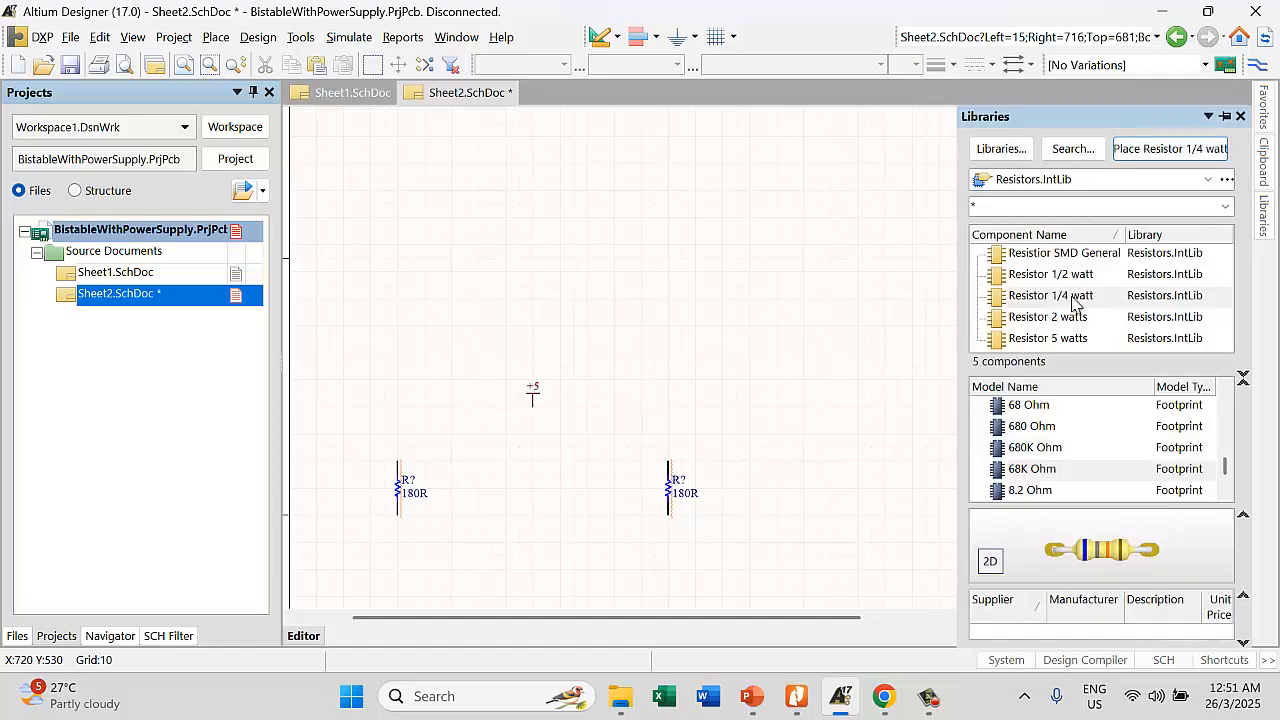
click(1166, 150)
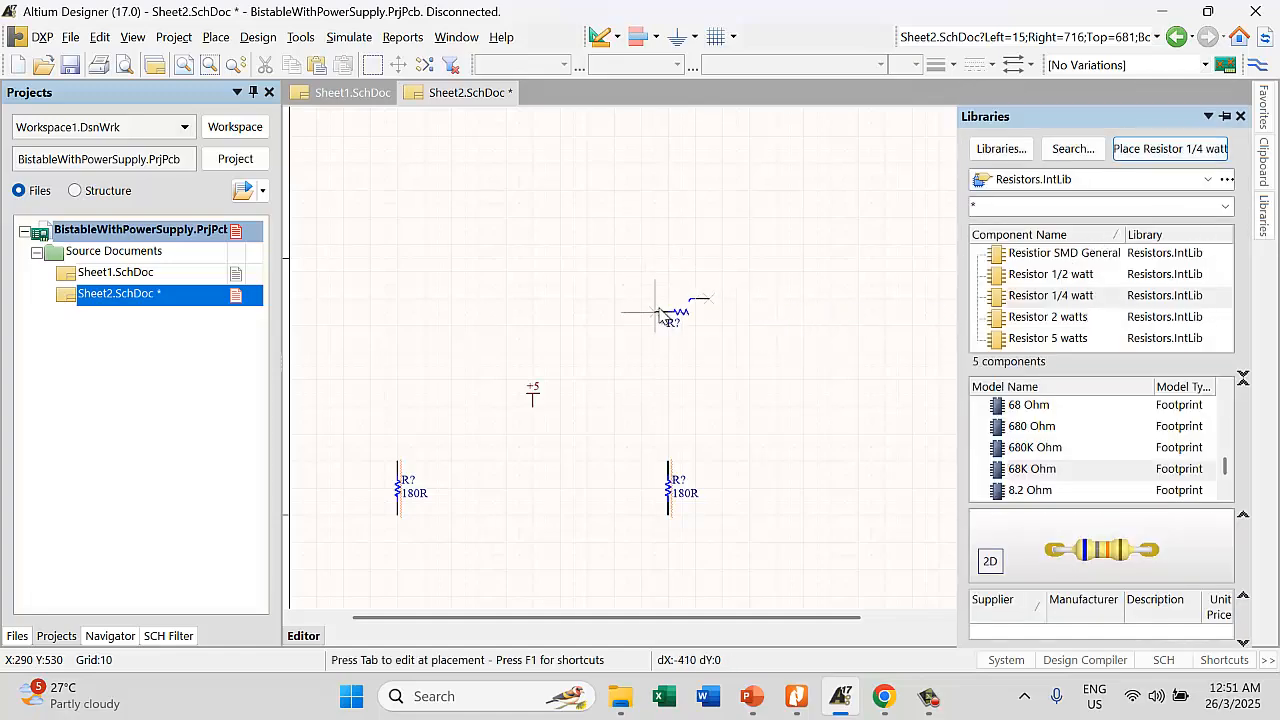
key(Tab)
click(837, 192)
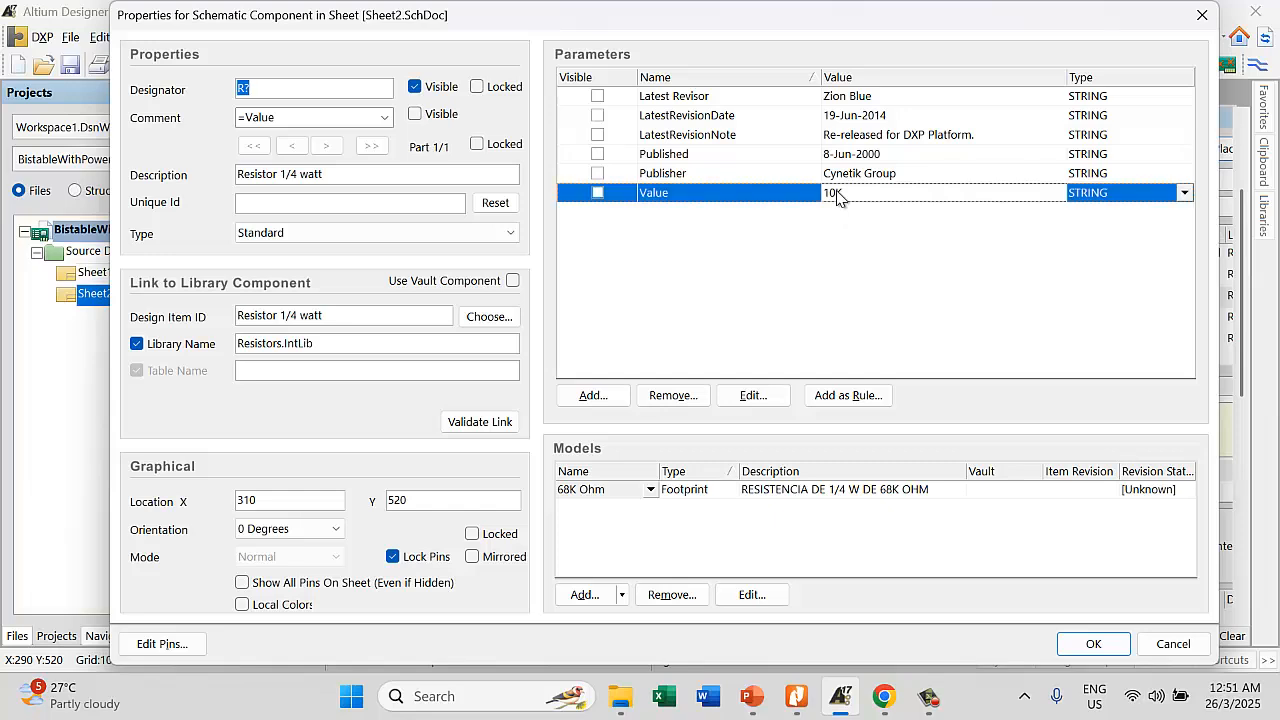
drag(854, 192, 826, 194)
click(599, 193)
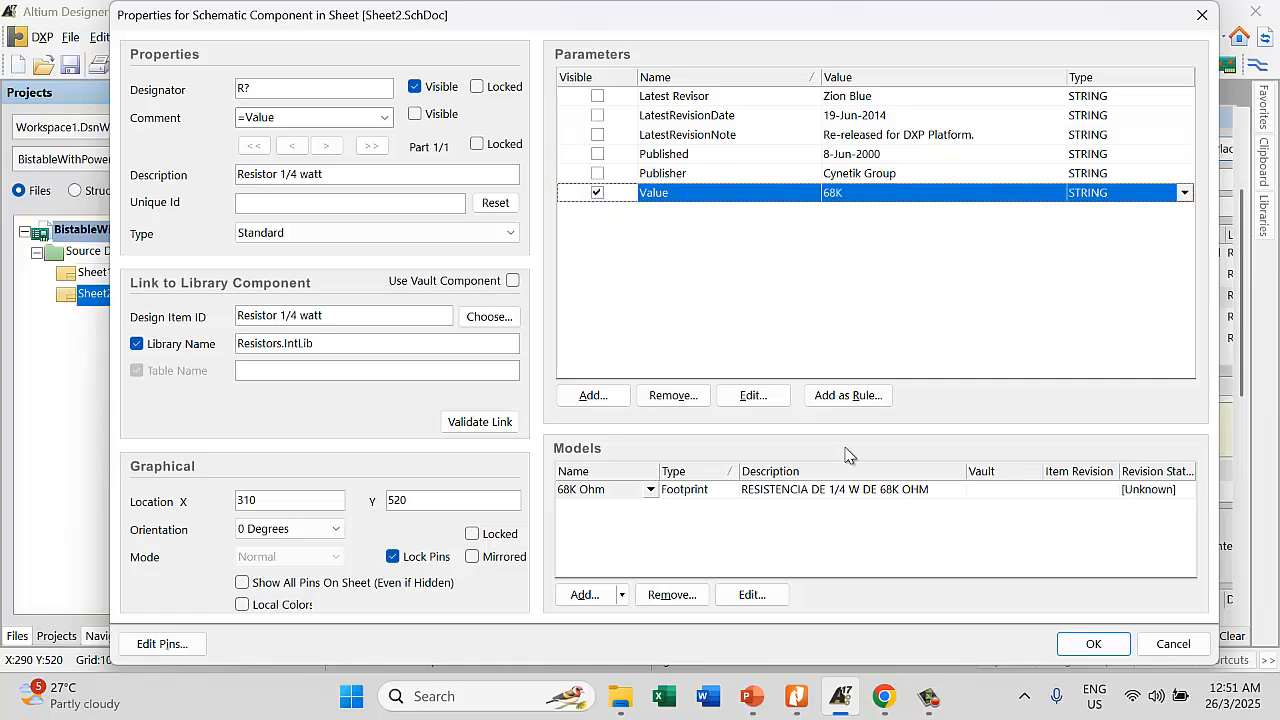
click(1082, 644)
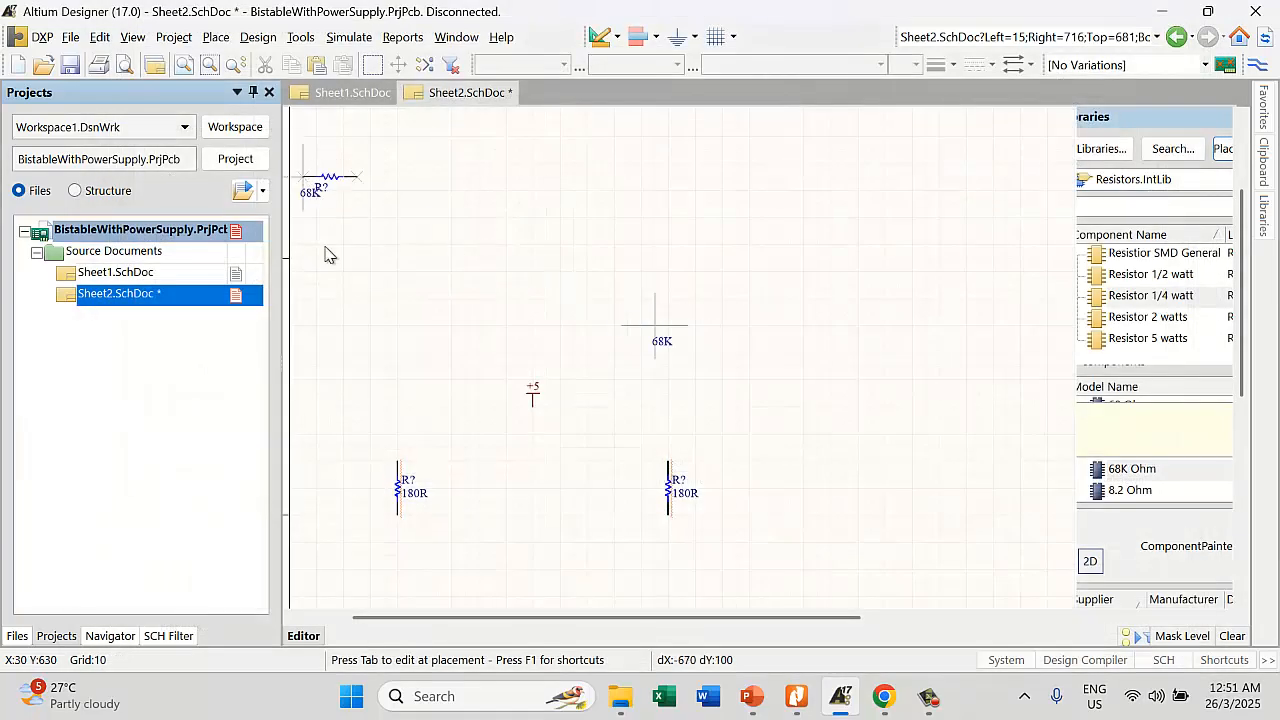
Place two of the 68K resistors vertically between the two 180R resistors, at the same height
key(space)
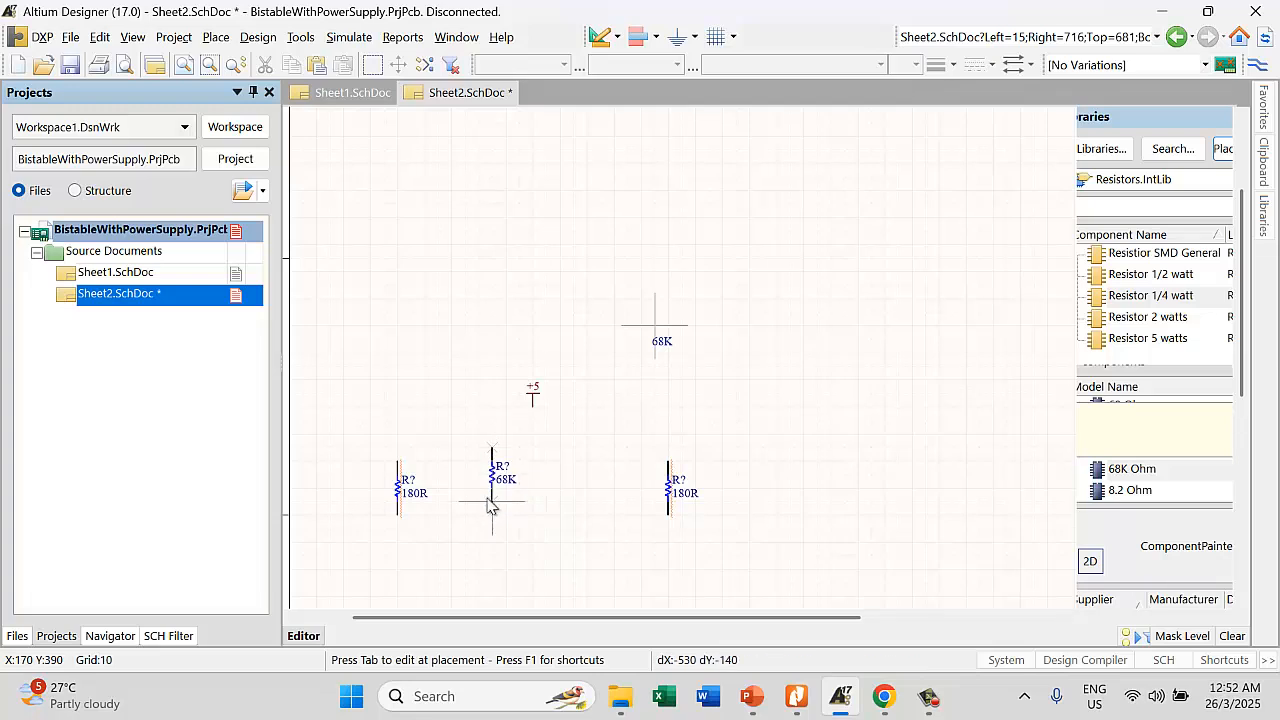
click(478, 517)
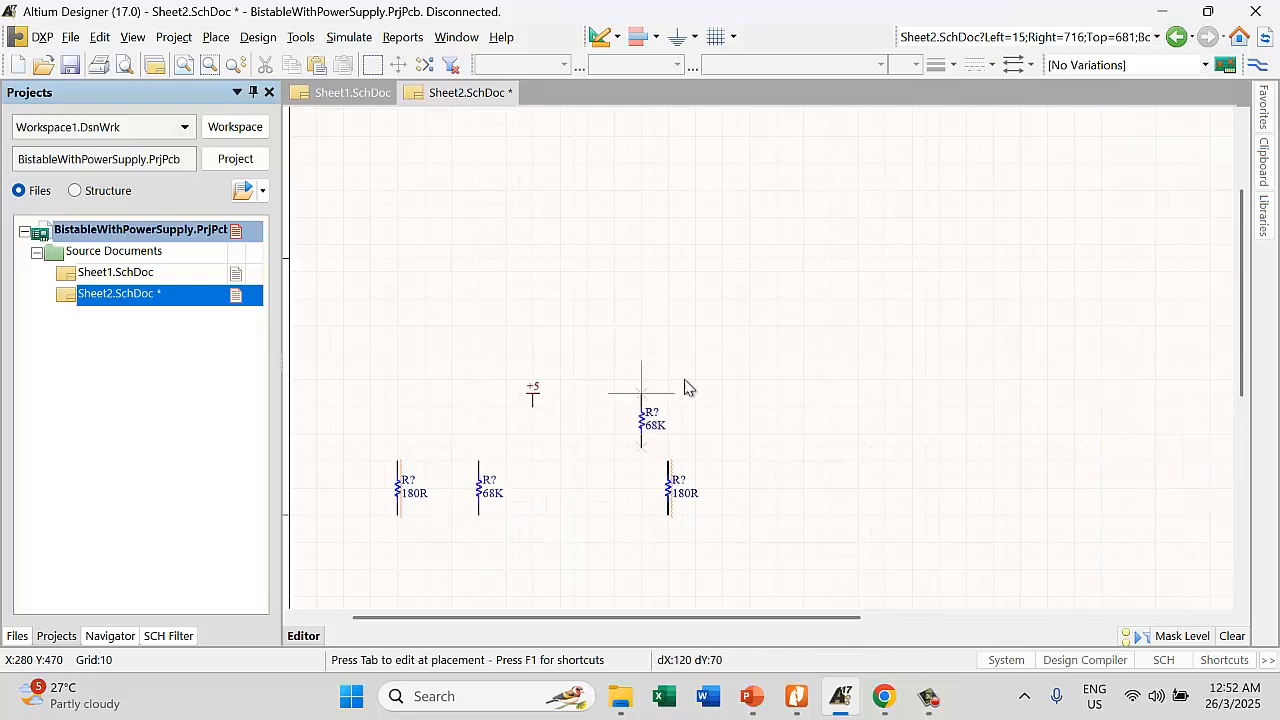
click(587, 465)
key(Escape)
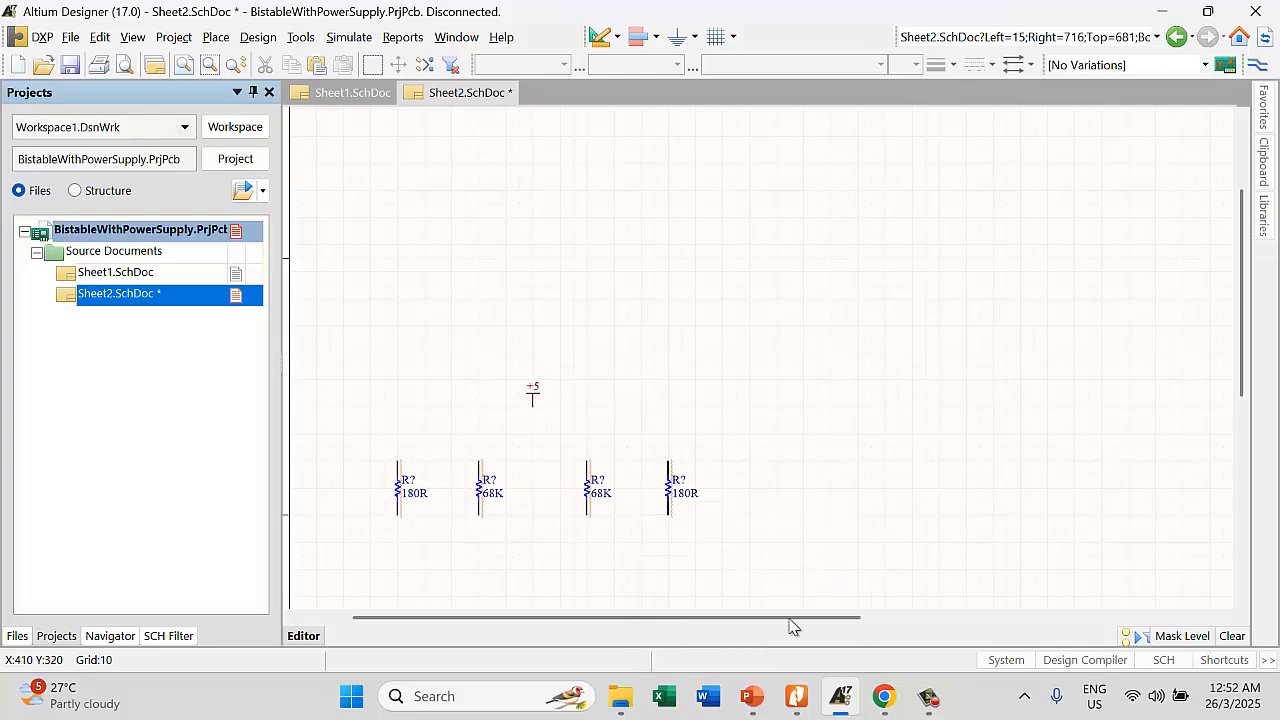
Check the transistor type on the training slide and look through the installed libraries in Altium Designer for a 2N3904 library
click(752, 696)
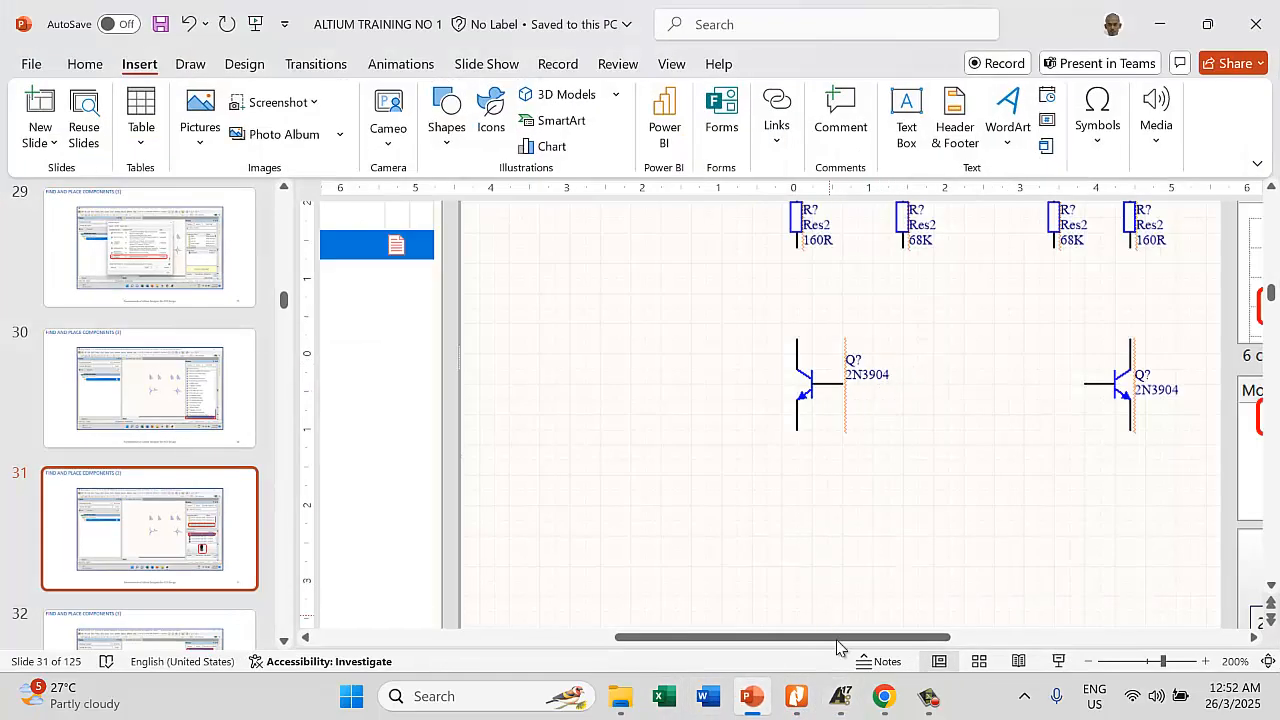
click(840, 700)
click(1264, 214)
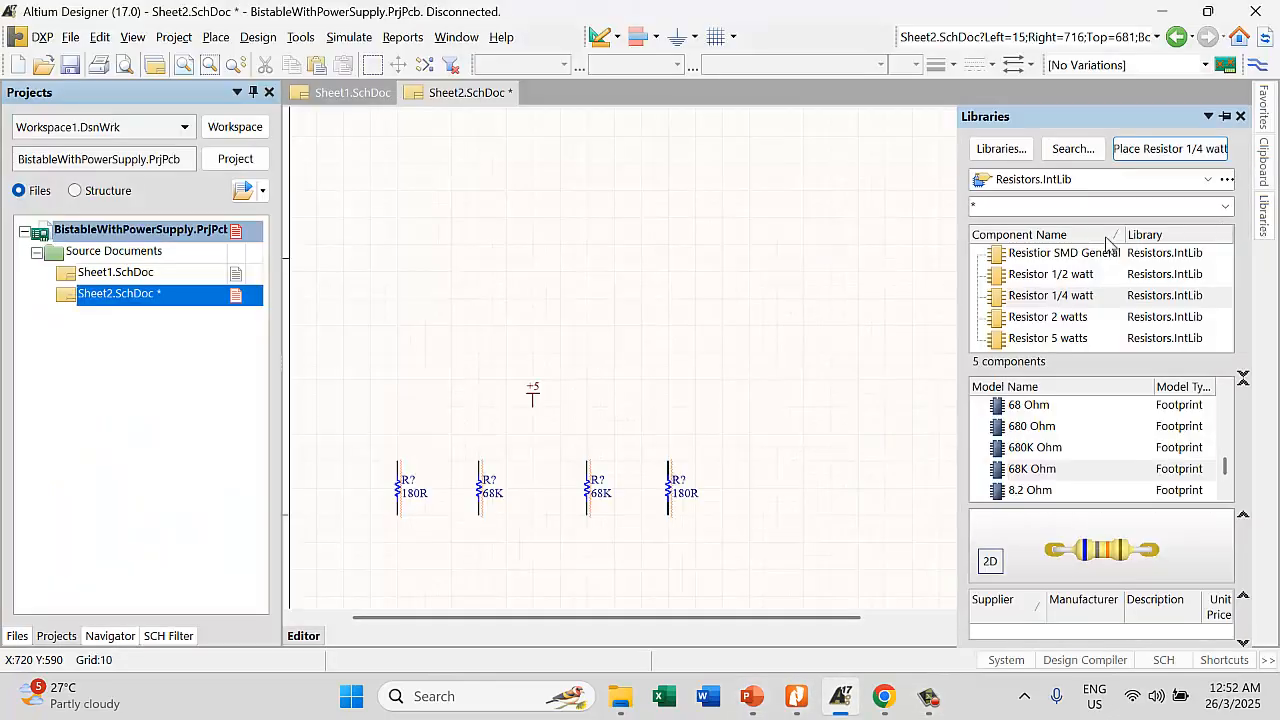
click(1208, 179)
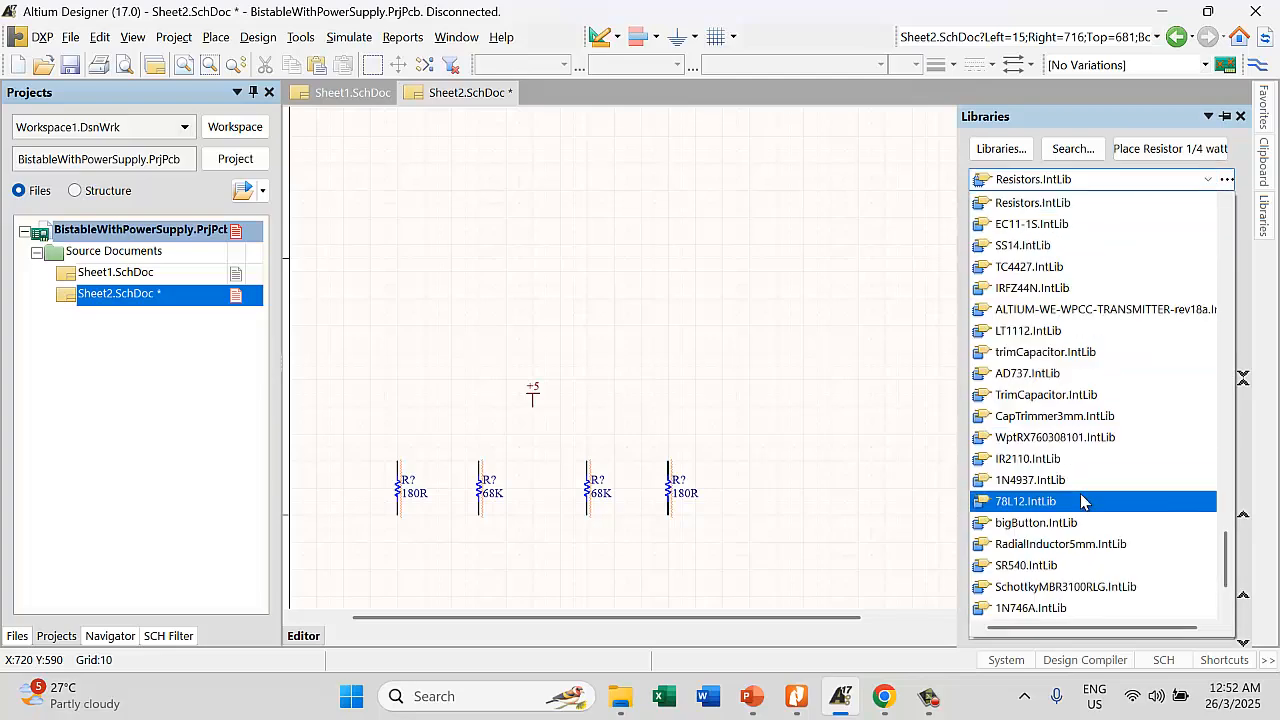
scroll(1097, 266, up, 10)
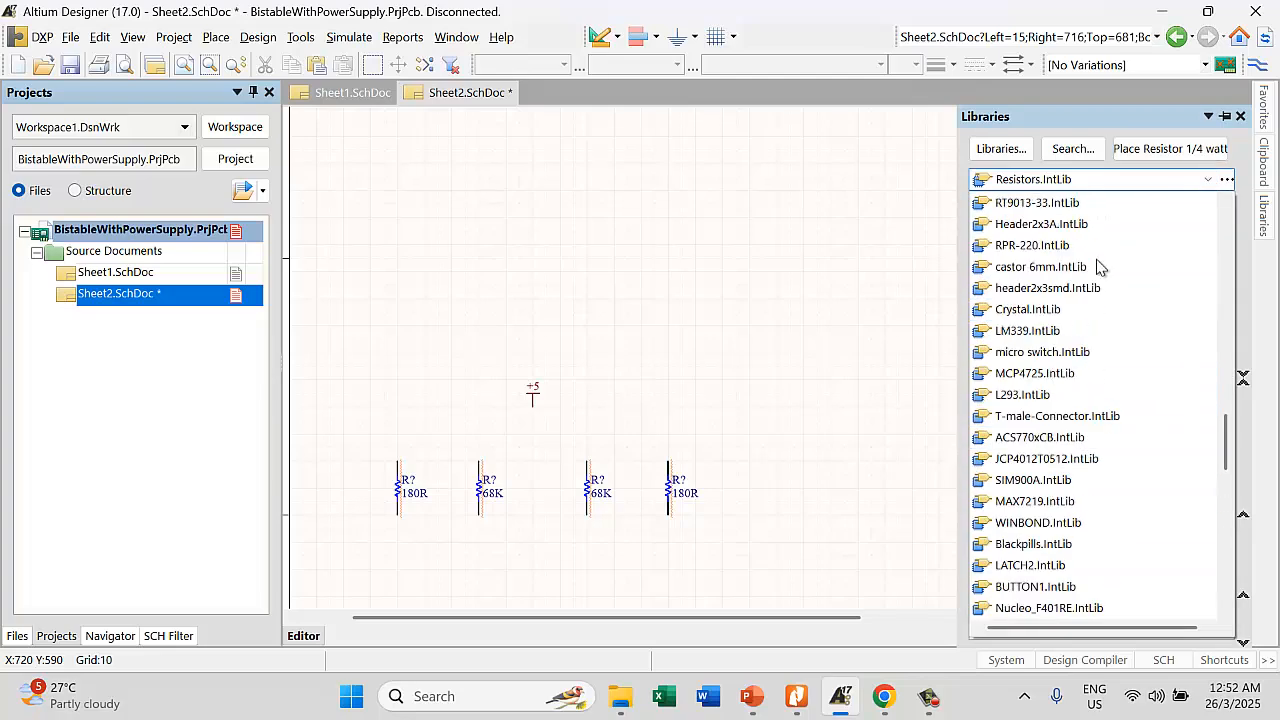
scroll(1097, 266, up, 20)
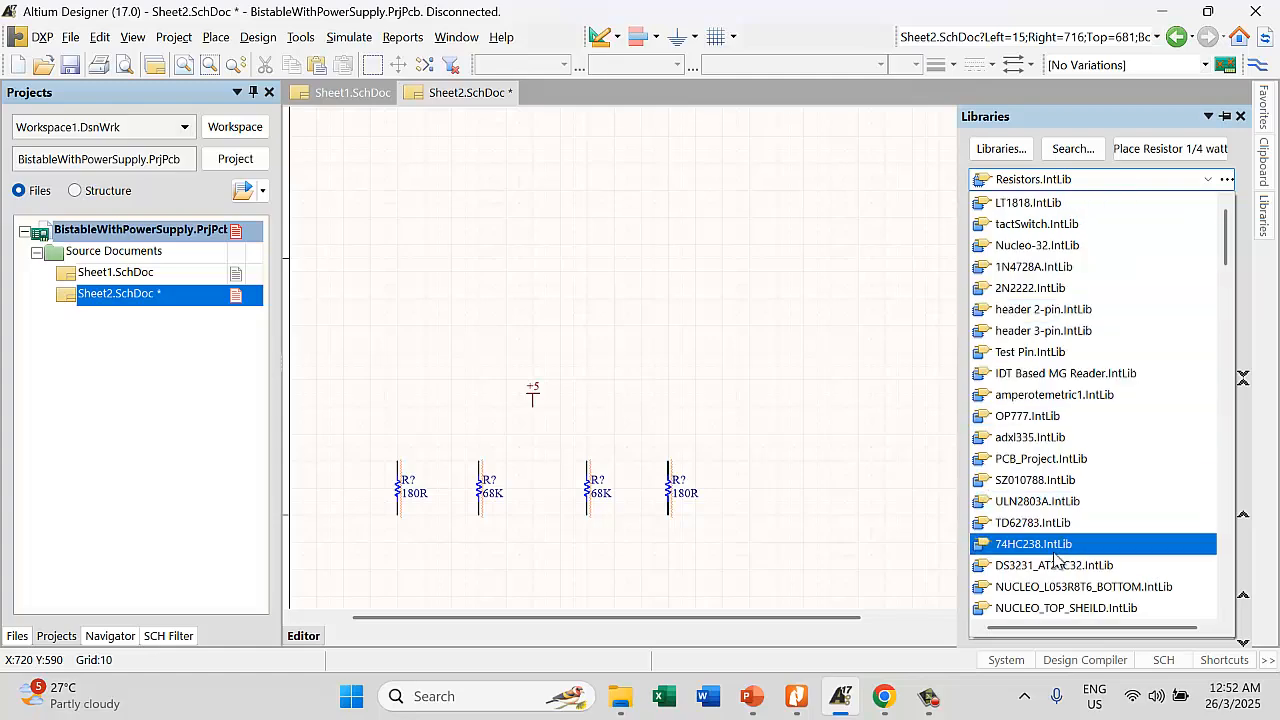
scroll(1052, 580, down, 20)
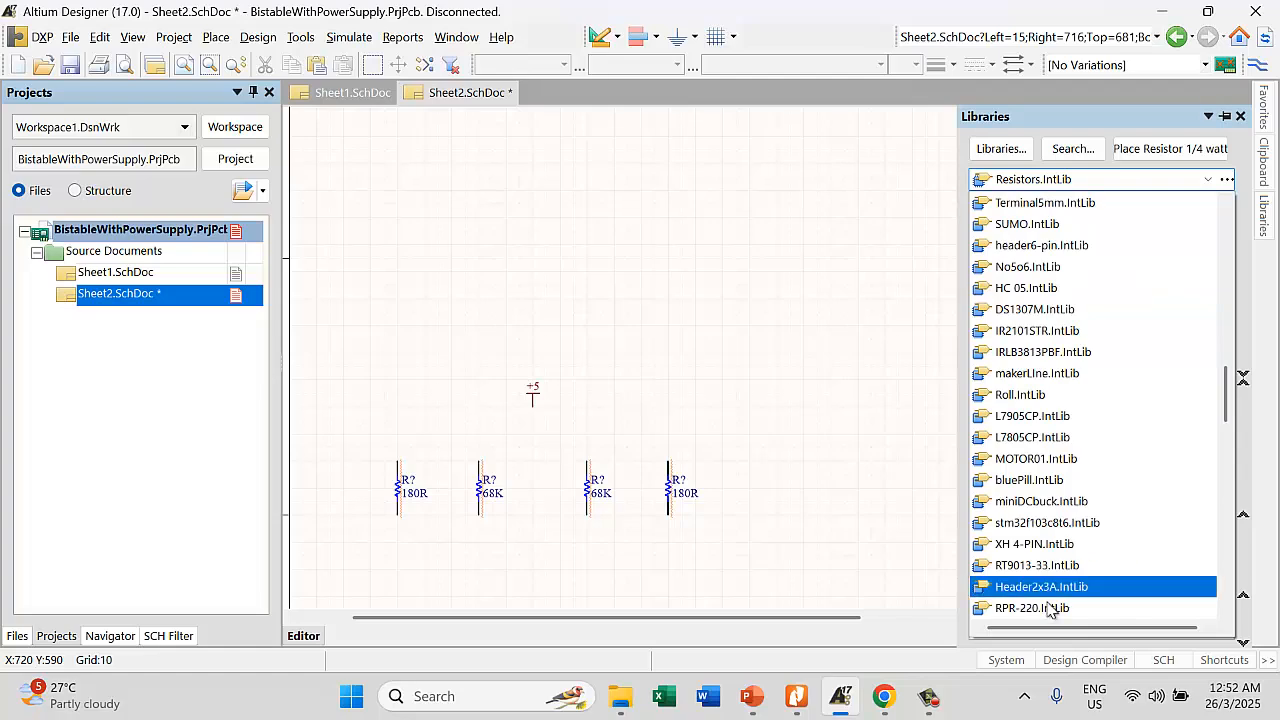
scroll(1050, 608, down, 15)
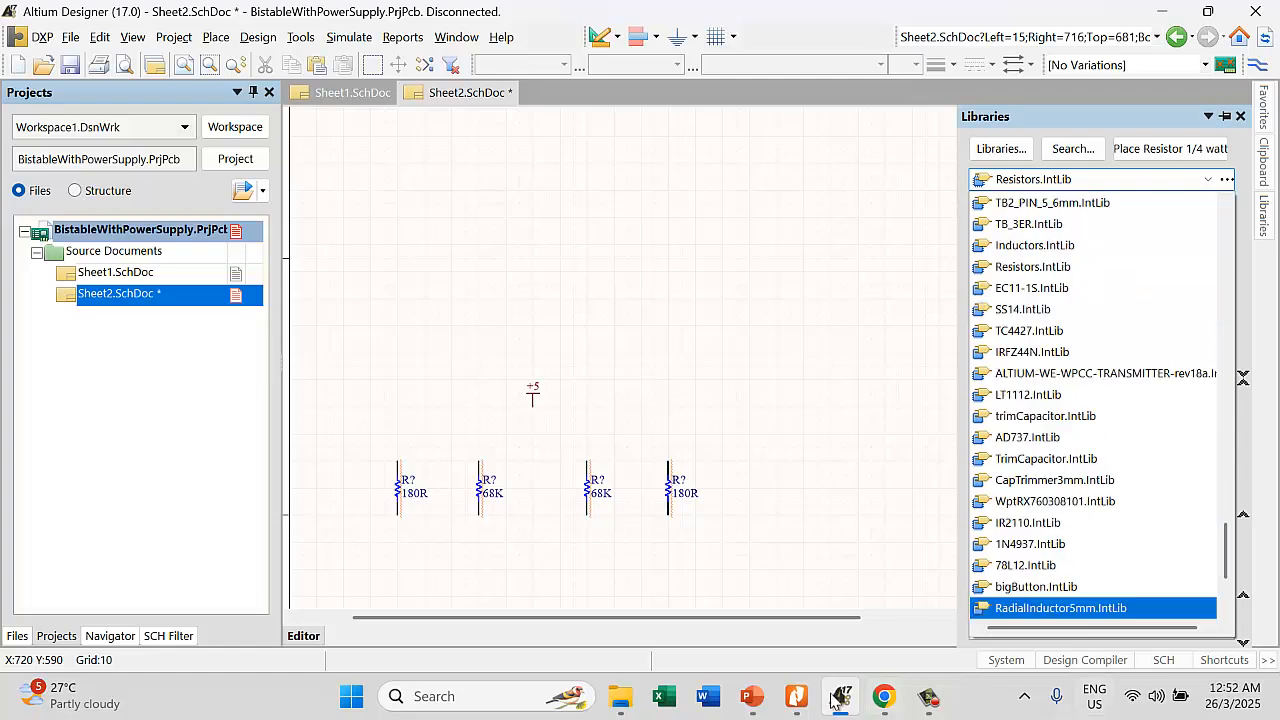
Look for the 2N3904 folder in the Altium Library folder on Google Drive, and return to the schematic in Altium Designer
click(884, 696)
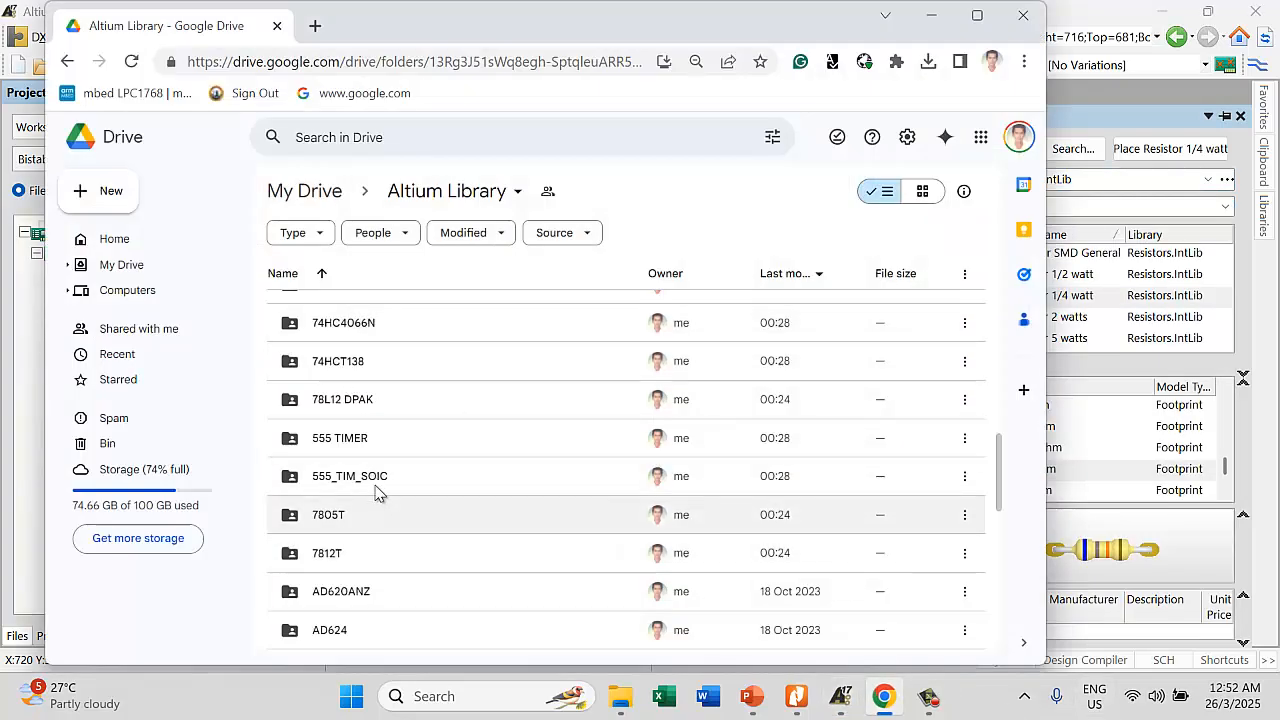
scroll(376, 490, up, 15)
scroll(345, 495, down, 1)
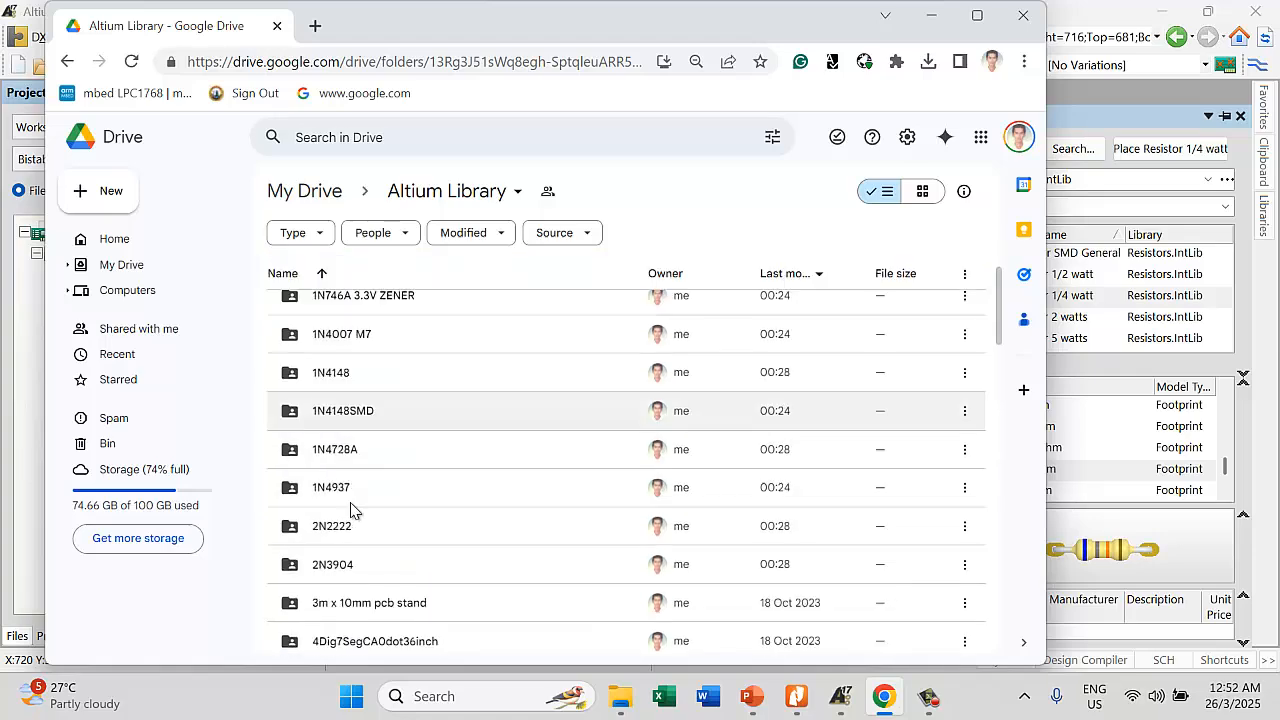
scroll(350, 510, down, 5)
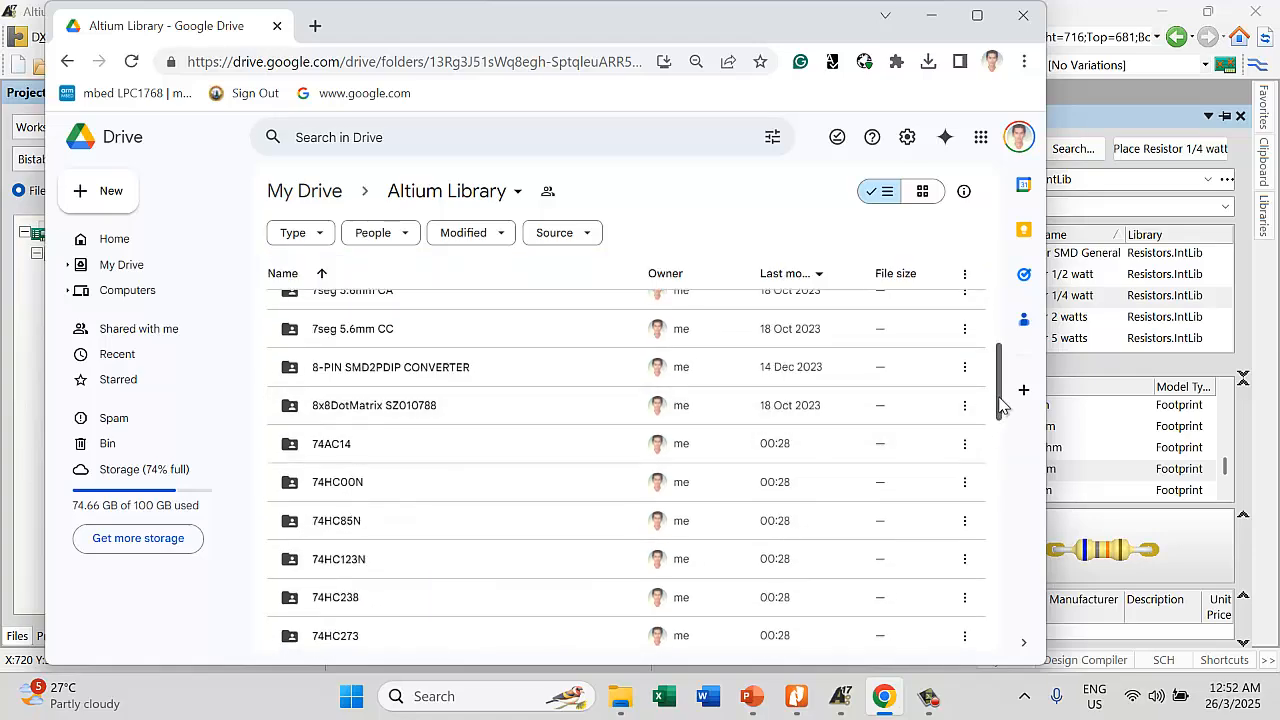
drag(1003, 405, 1005, 350)
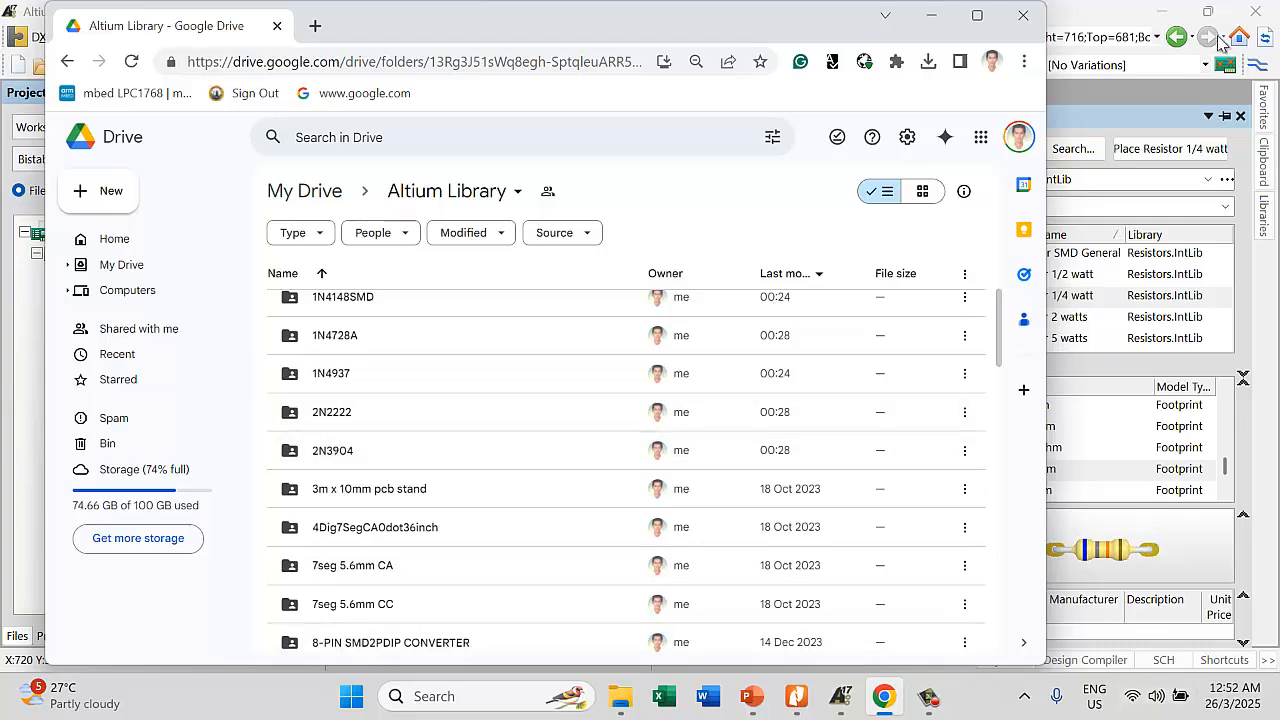
click(1117, 20)
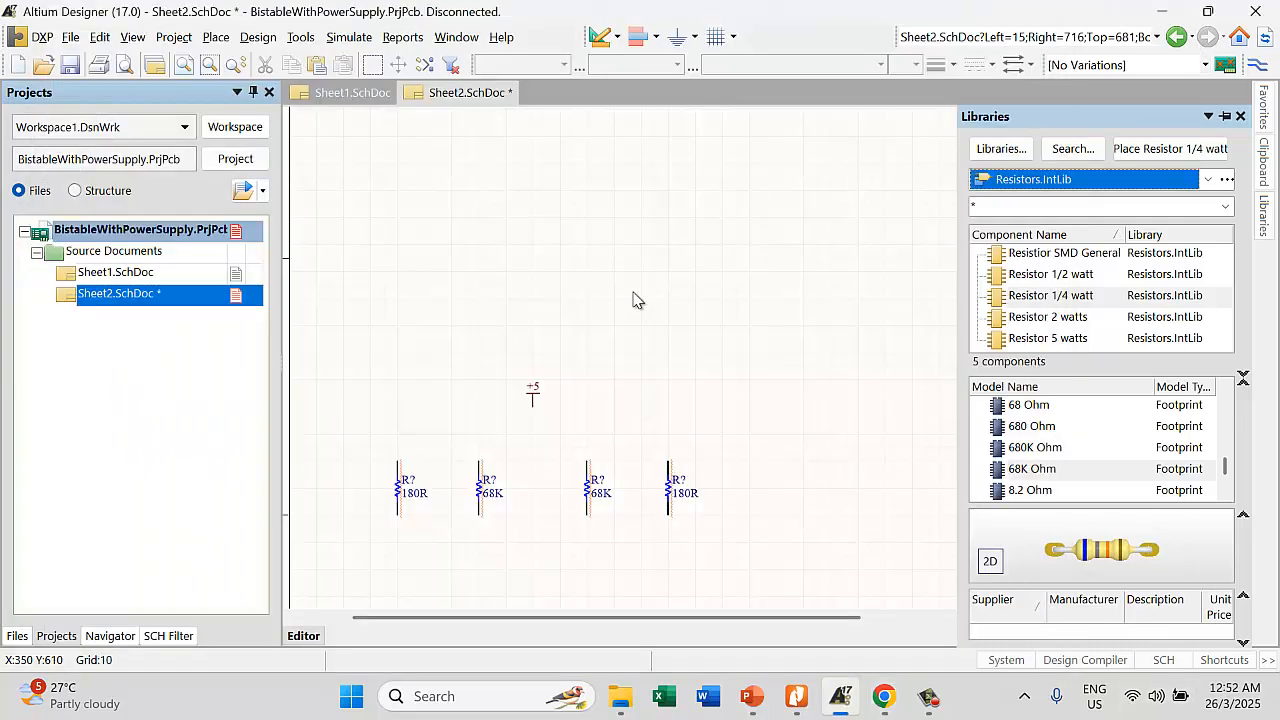
Open the Available Libraries dialog's installed list and start browsing for a new relative library path folder
click(1001, 148)
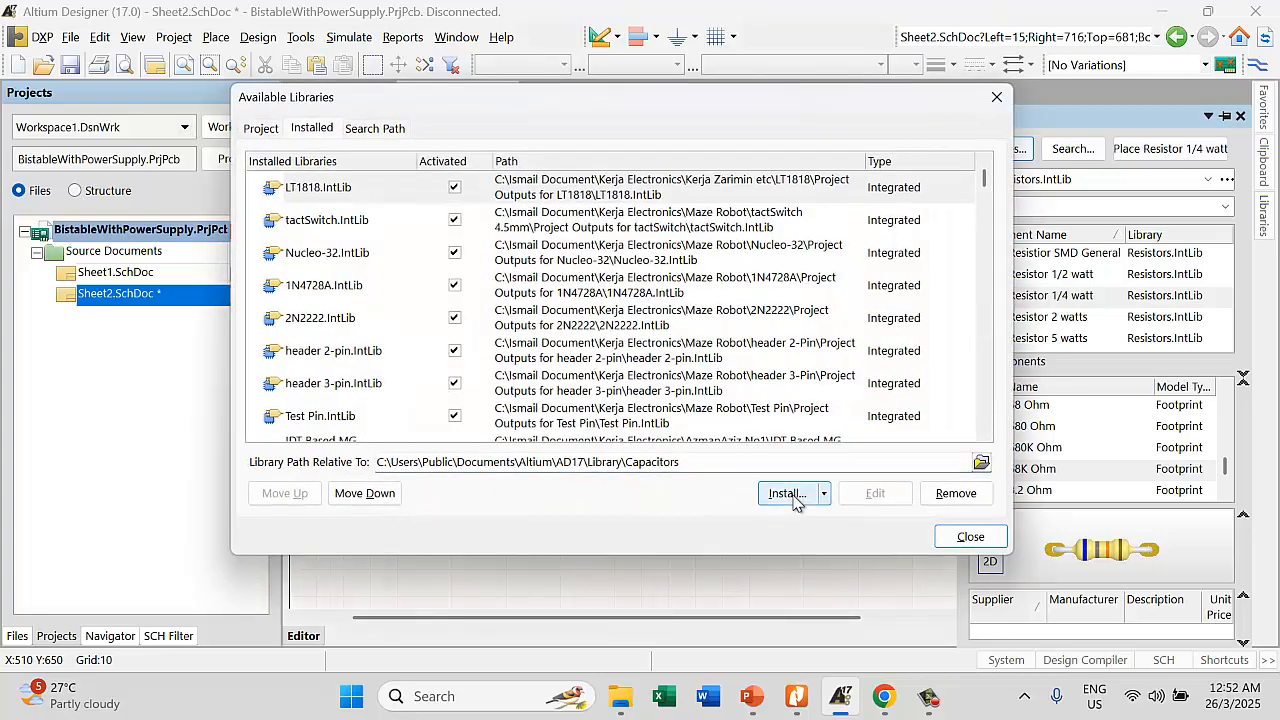
click(792, 497)
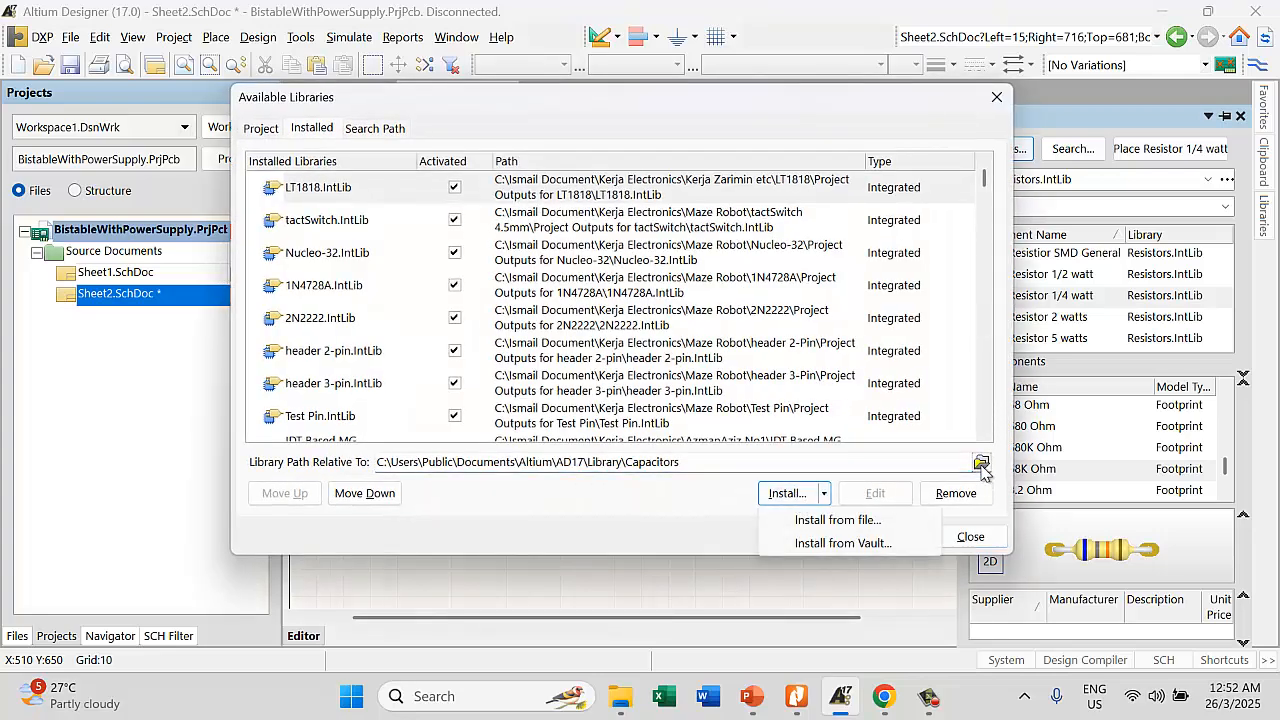
click(897, 520)
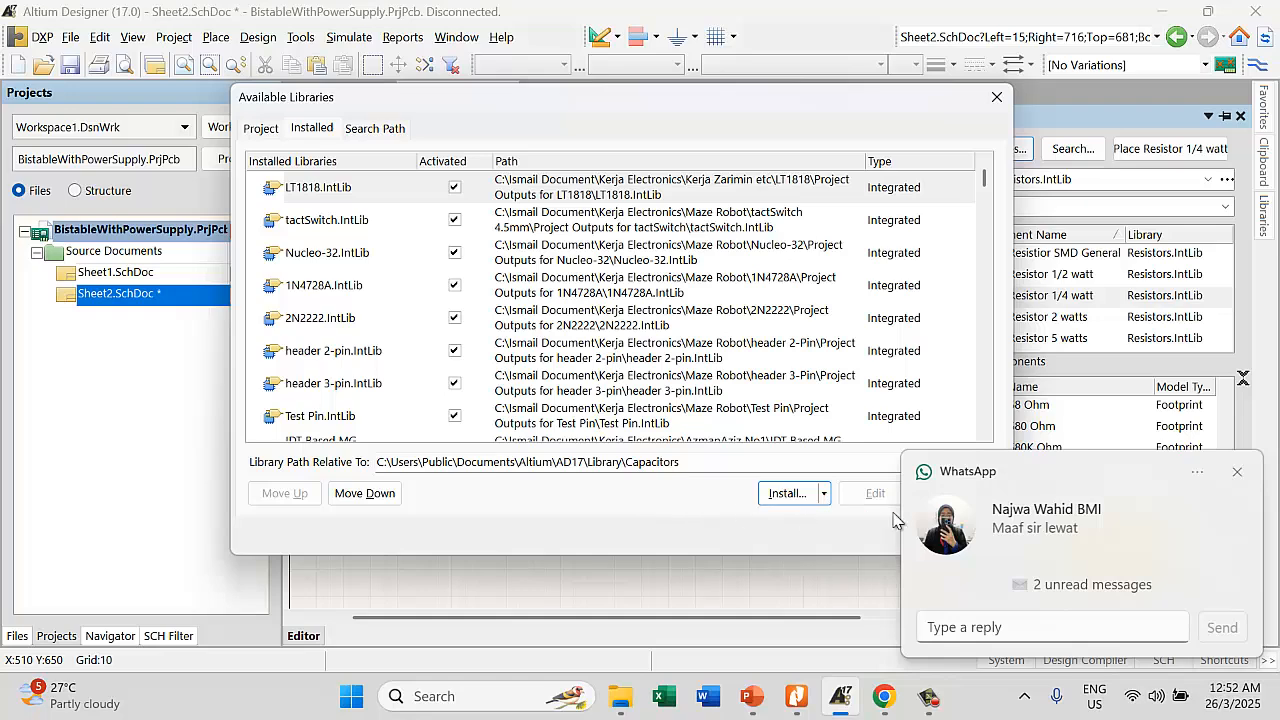
click(808, 463)
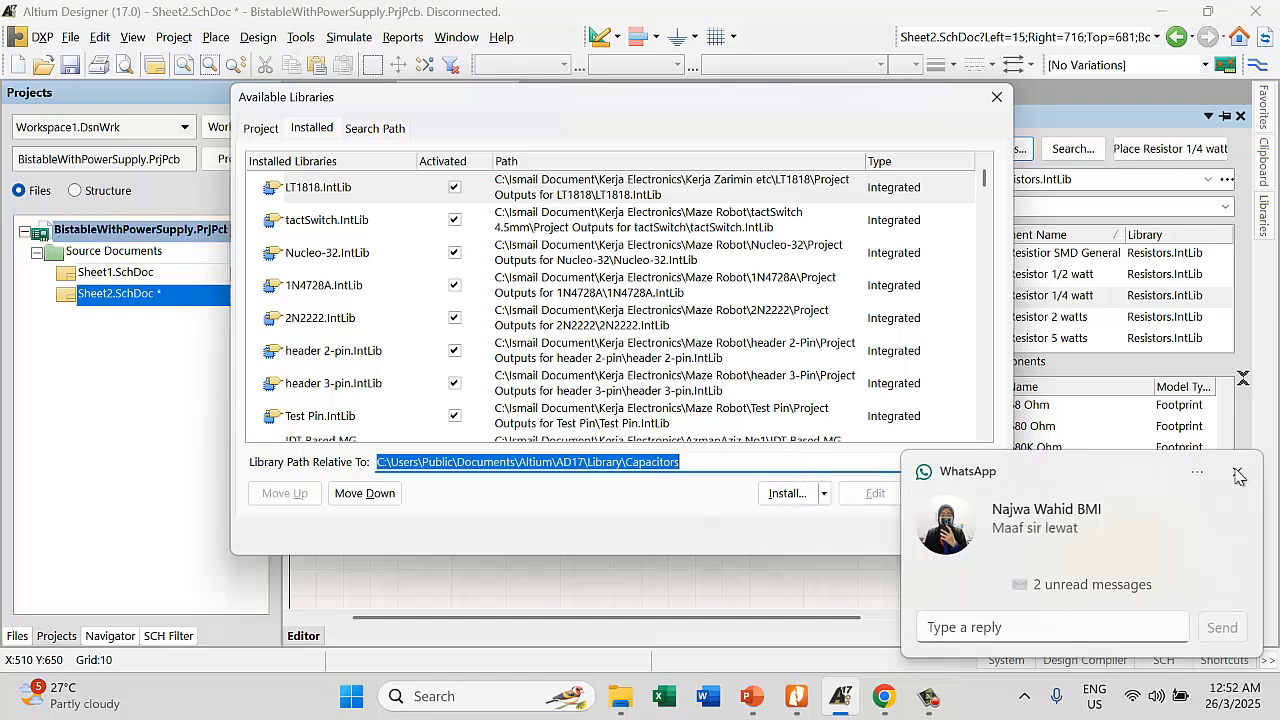
click(1238, 476)
click(981, 466)
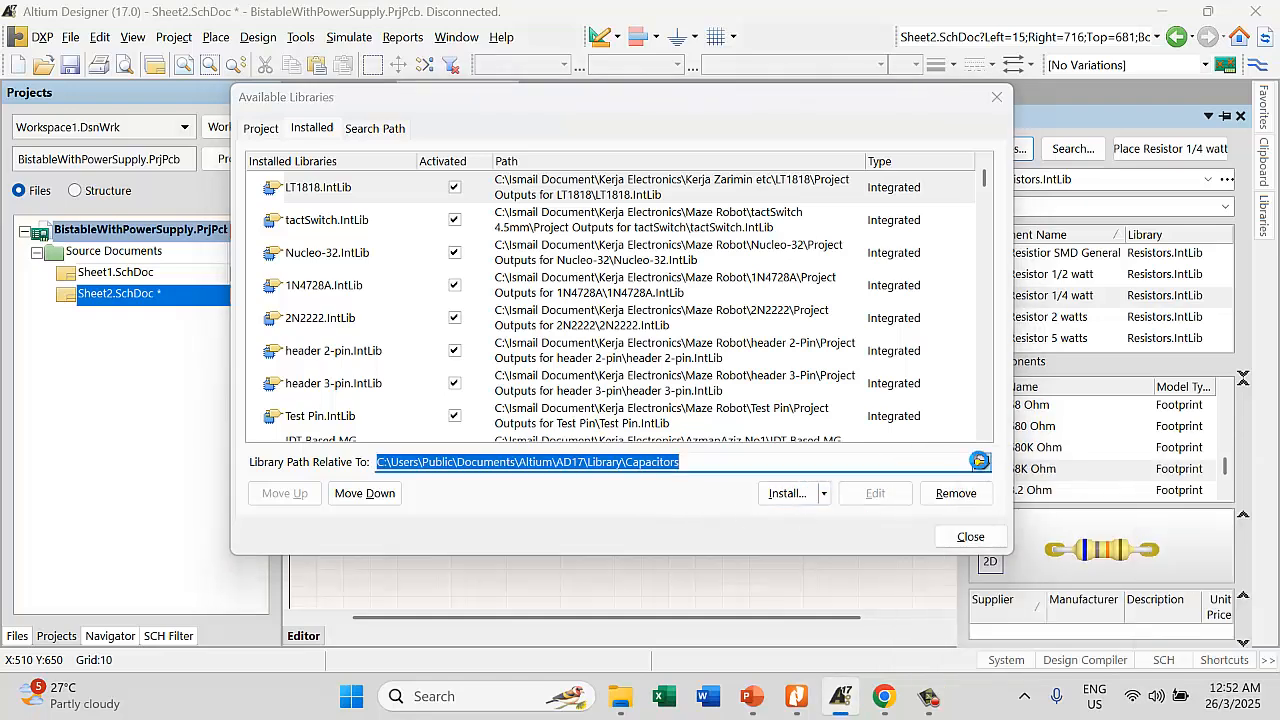
Examine the folder tree of the Windows (C:) drive, including the AD17 Library folder, for where the component libraries are stored
scroll(614, 503, down, 5)
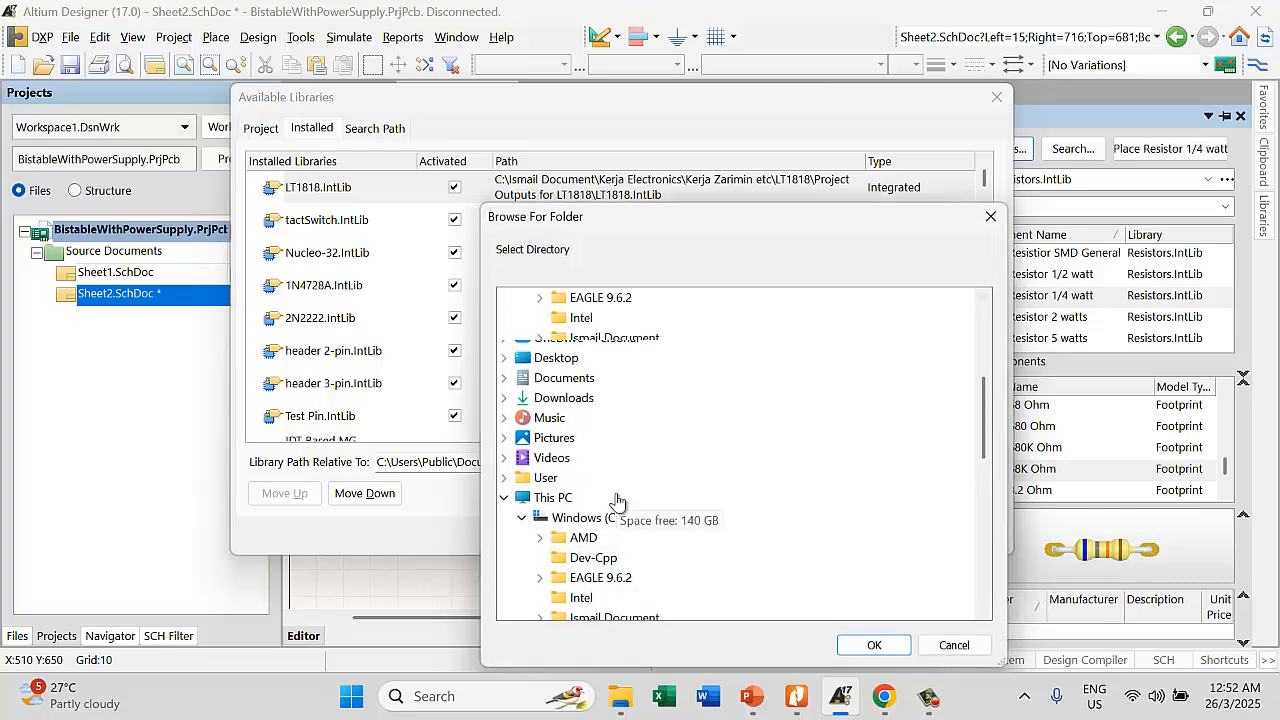
scroll(642, 470, down, 10)
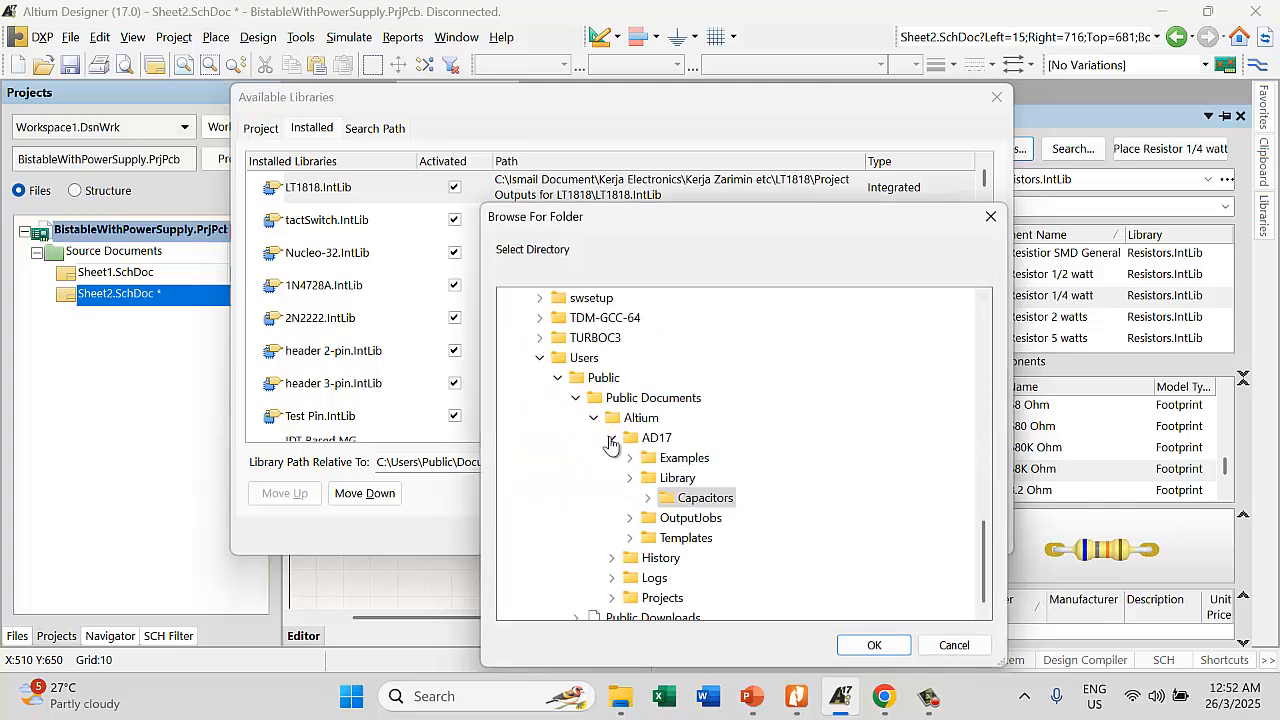
scroll(642, 424, up, 5)
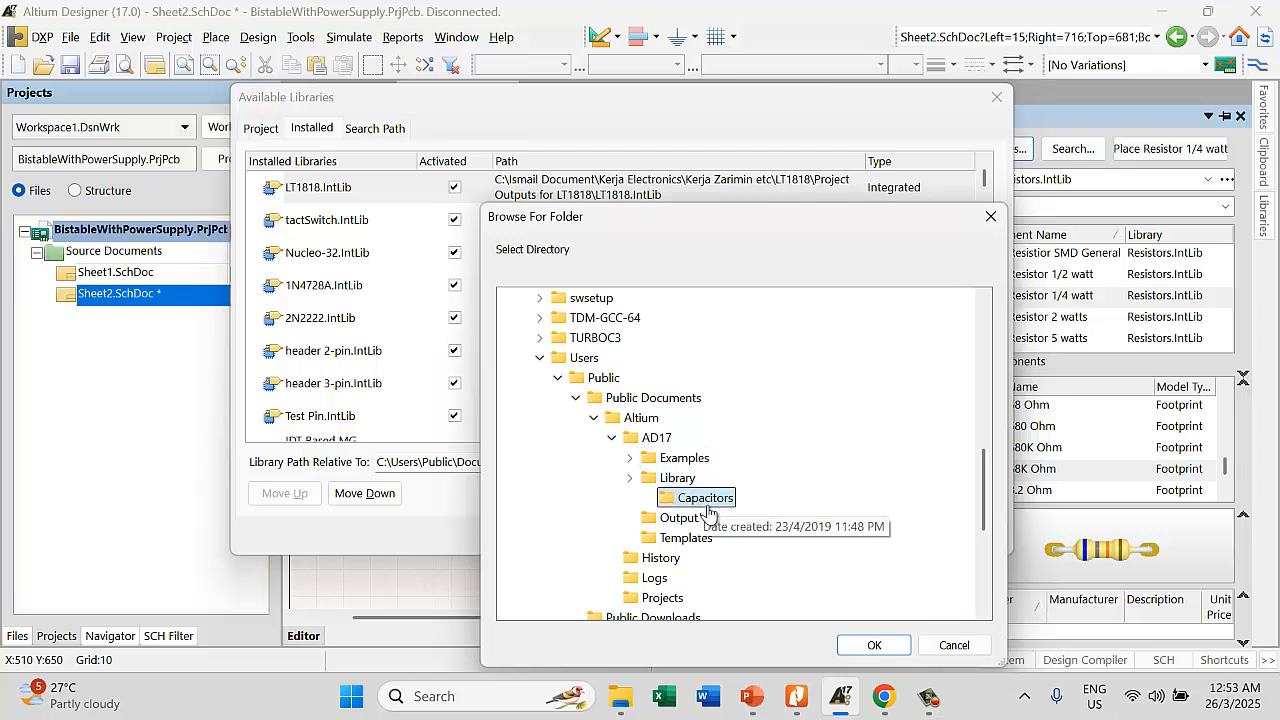
scroll(562, 385, up, 10)
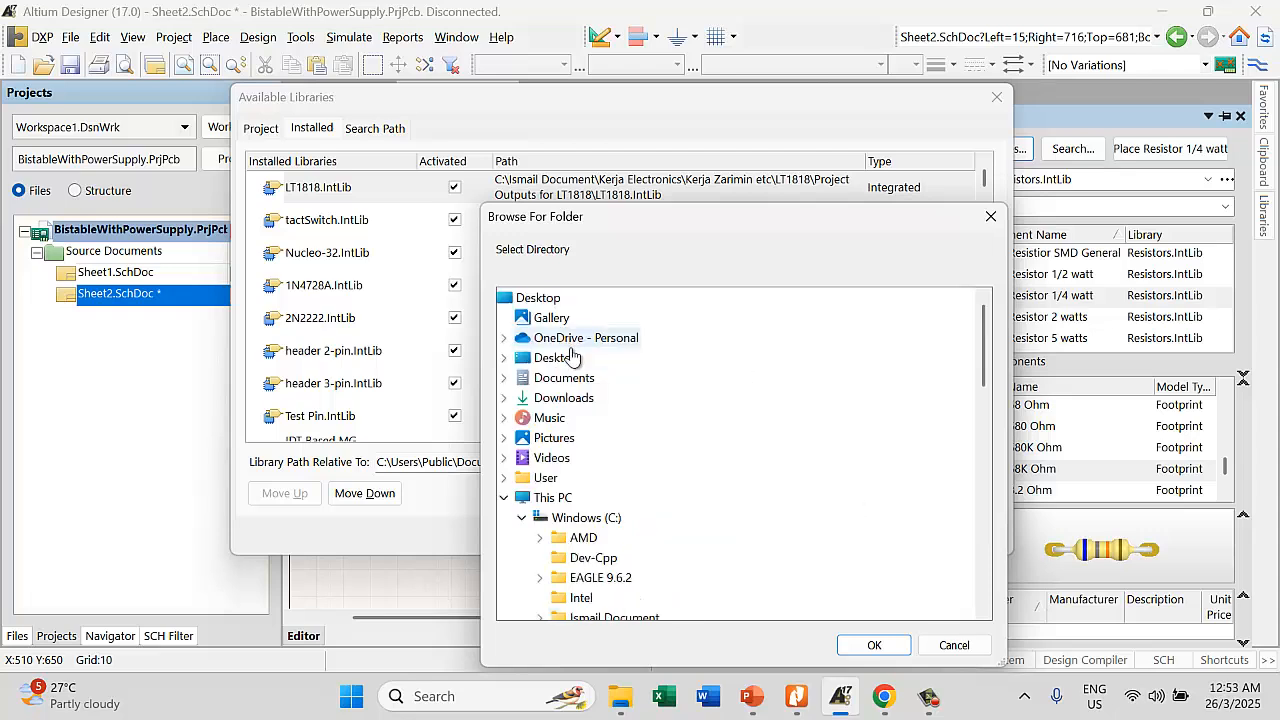
scroll(575, 570, down, 5)
scroll(590, 480, up, 5)
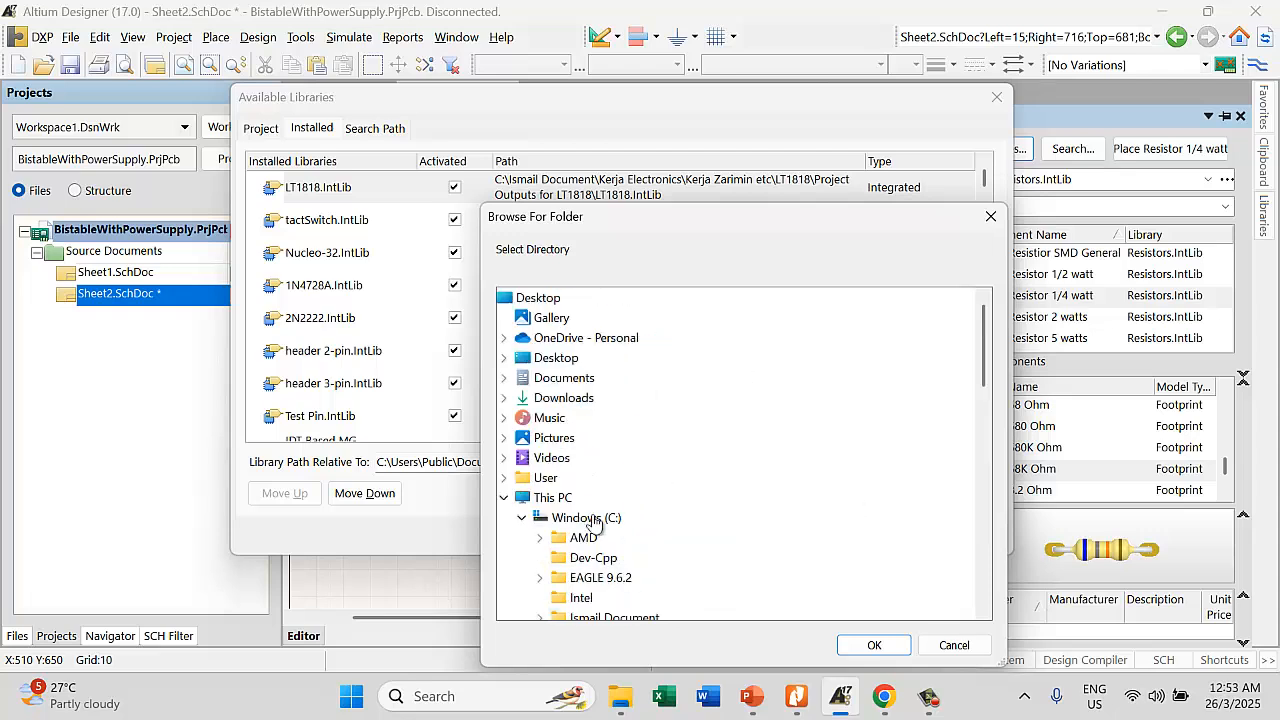
scroll(770, 490, down, 9)
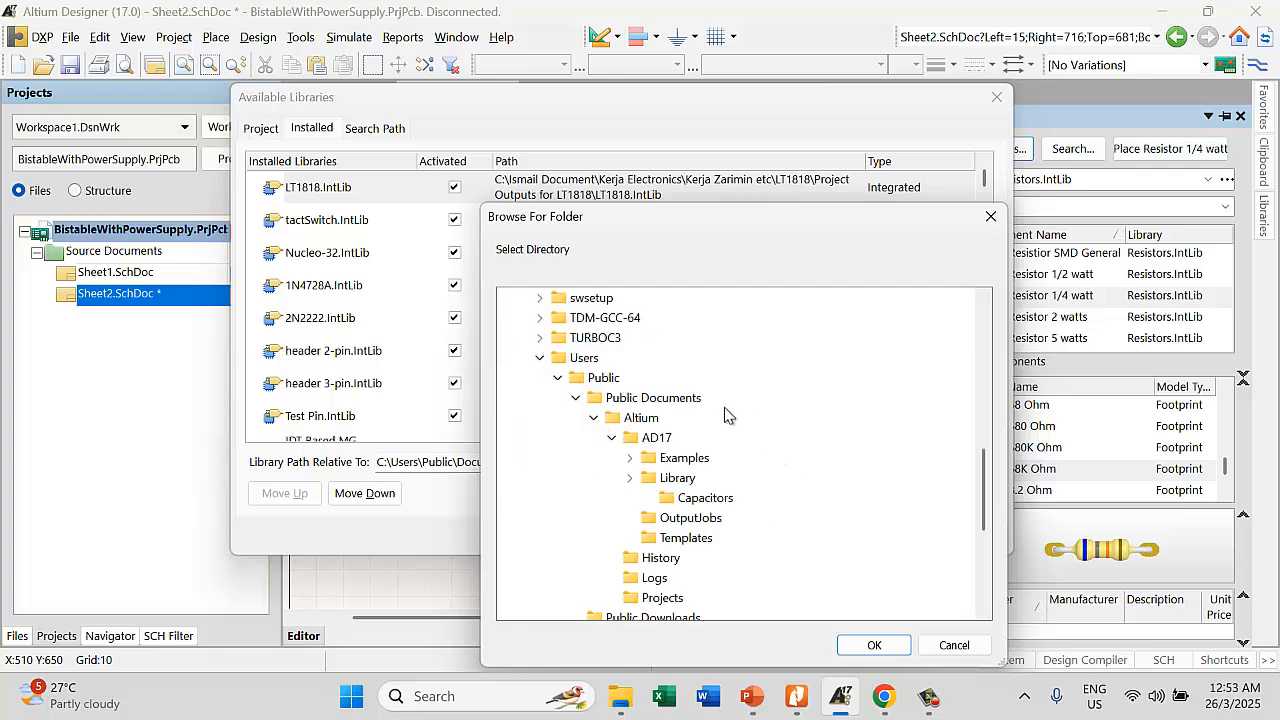
scroll(664, 447, down, 5)
scroll(660, 445, up, 5)
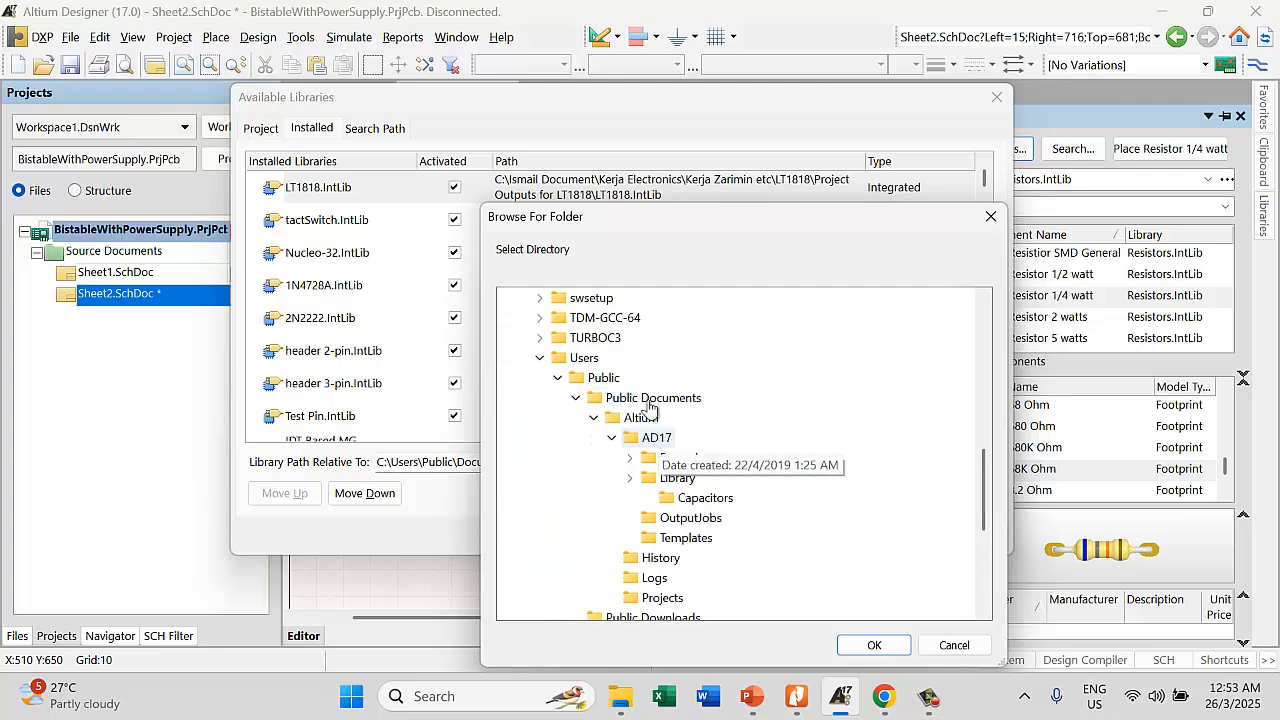
scroll(630, 395, up, 5)
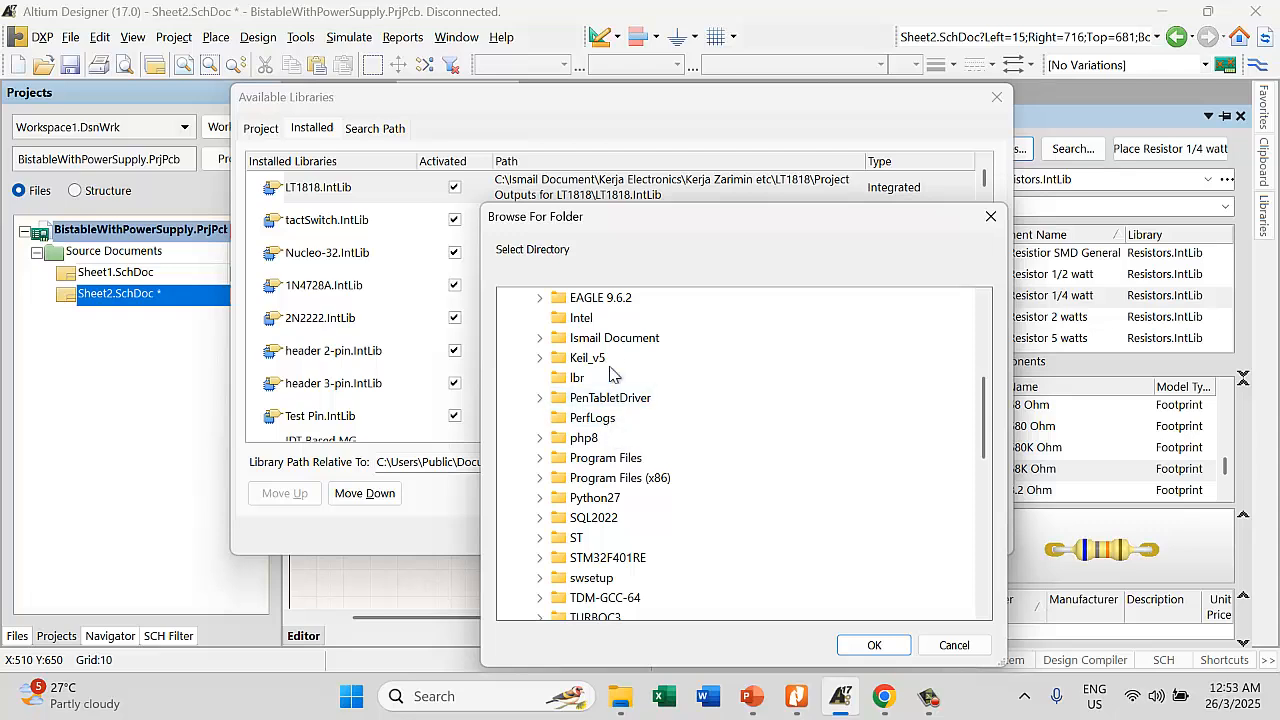
Set the relative library path to the 2N3904 folder under Kerja Electronics\Maze Robot on the C: drive
double_click(606, 337)
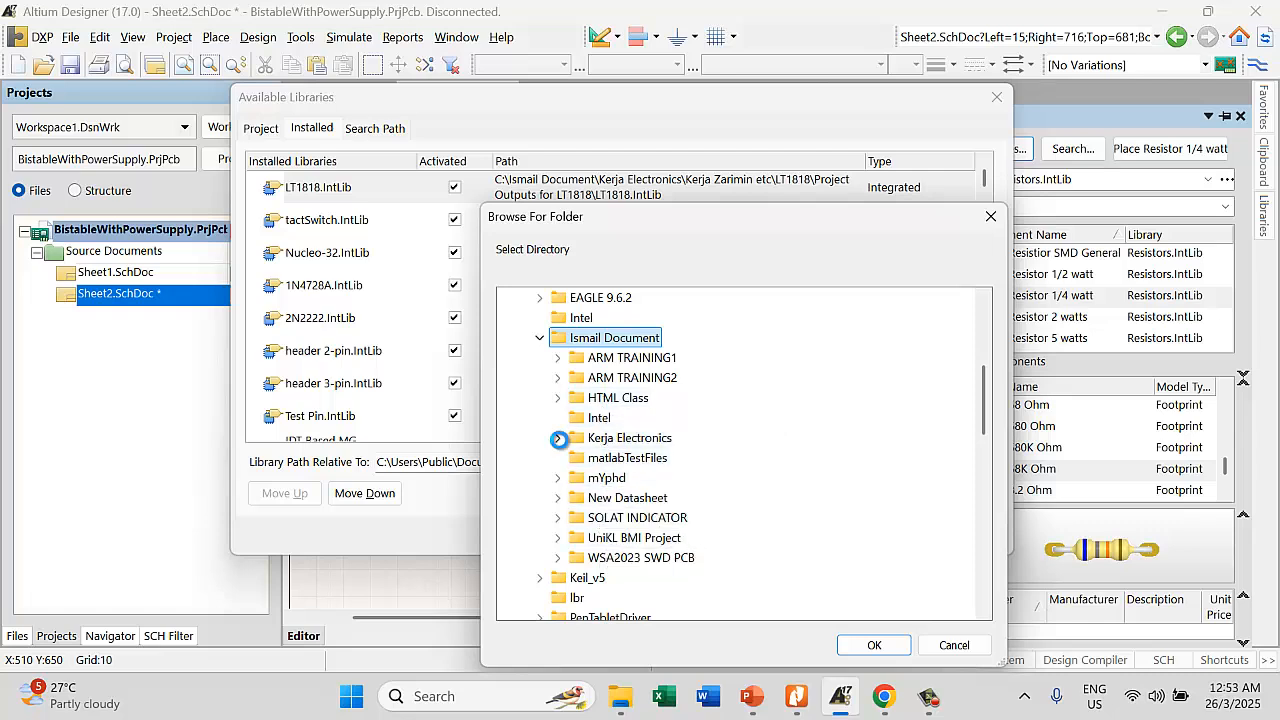
click(558, 439)
scroll(688, 528, down, 9)
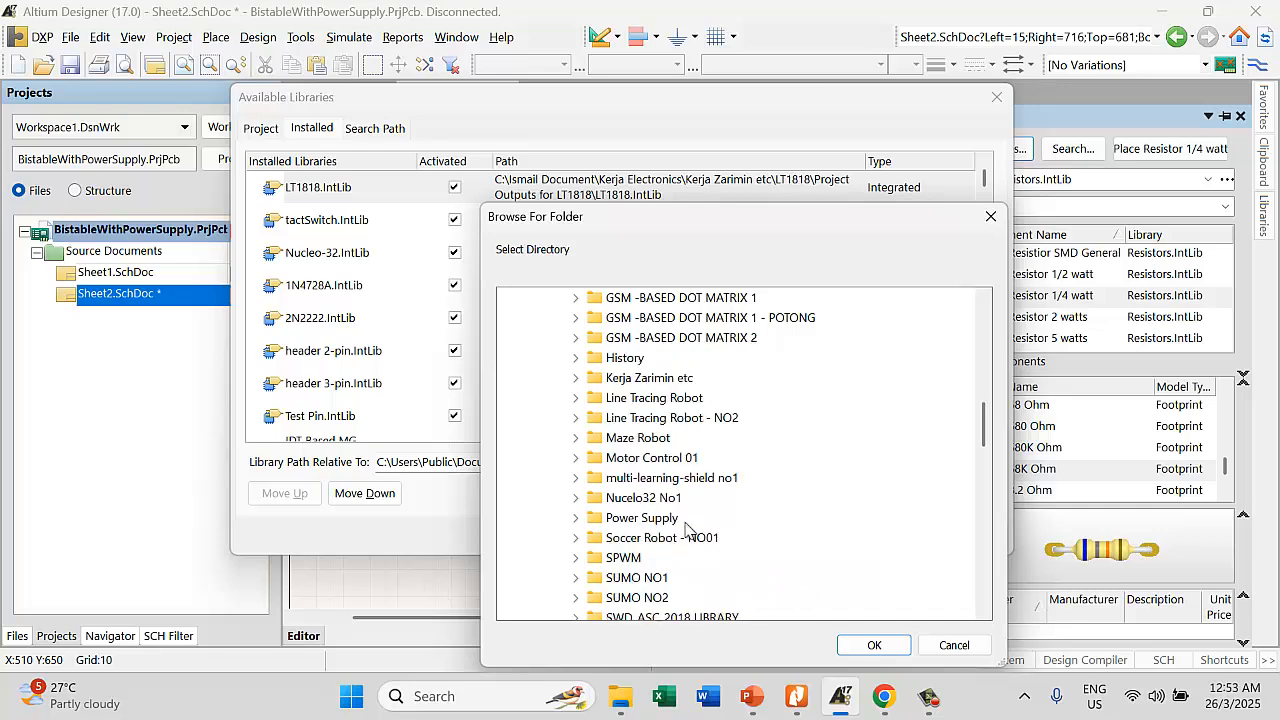
scroll(670, 402, up, 5)
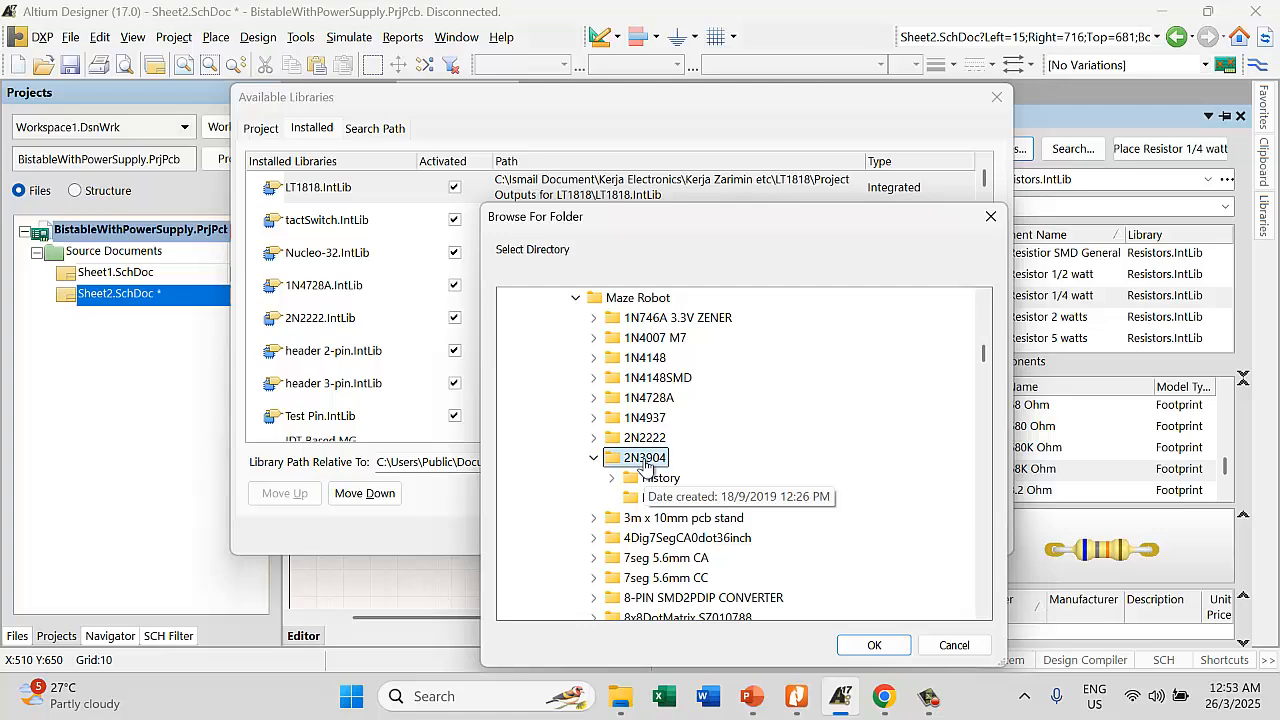
click(874, 646)
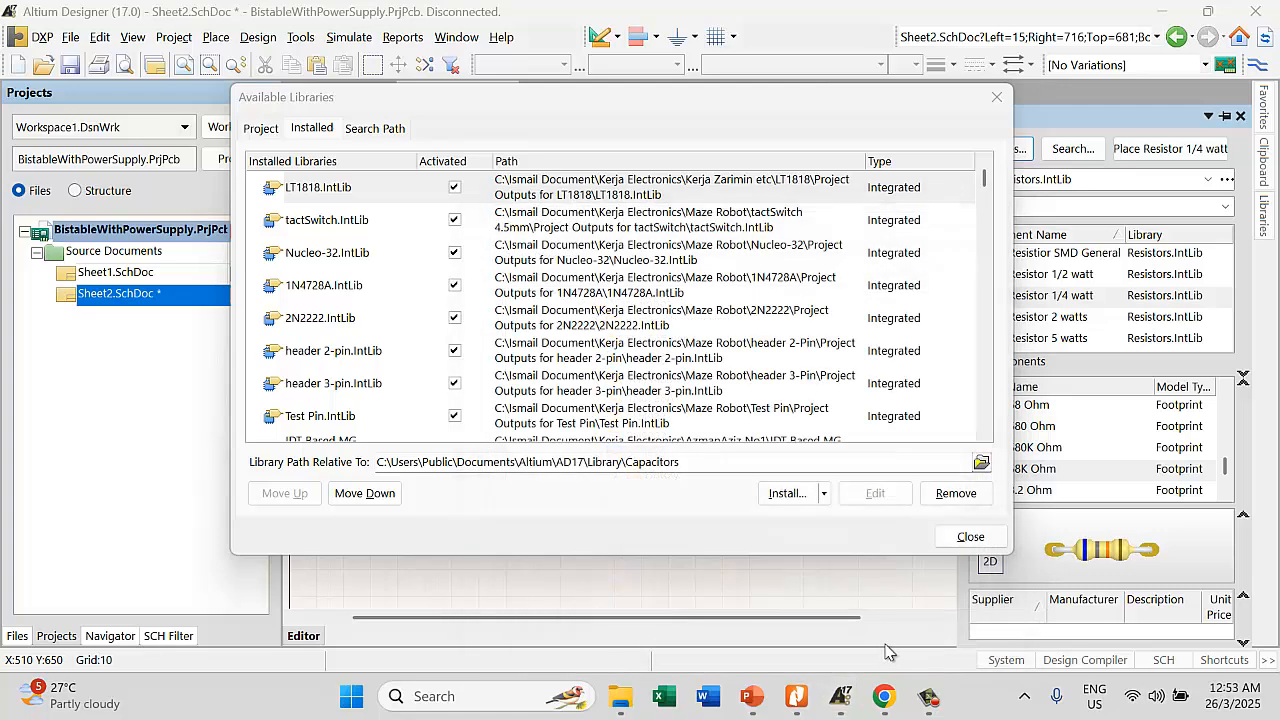
Start installing a library from file and browse to the Kerja Electronics folder on the Windows (C:) drive
click(786, 495)
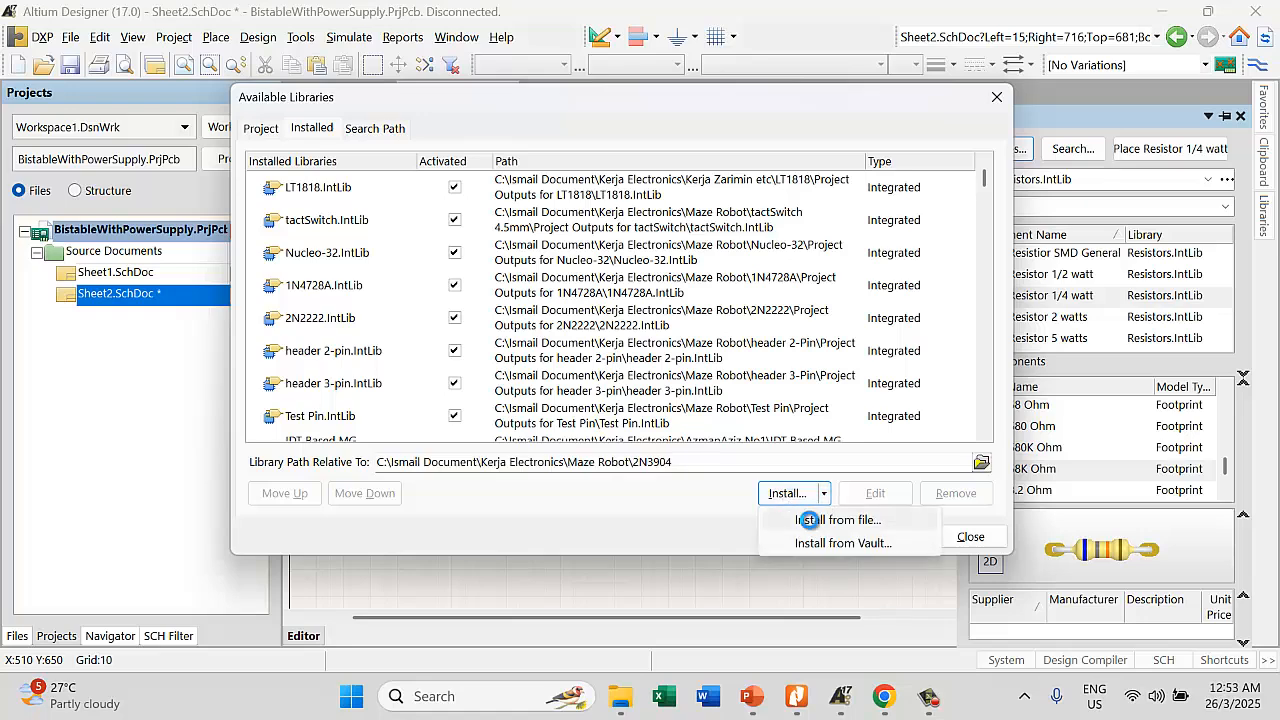
click(816, 519)
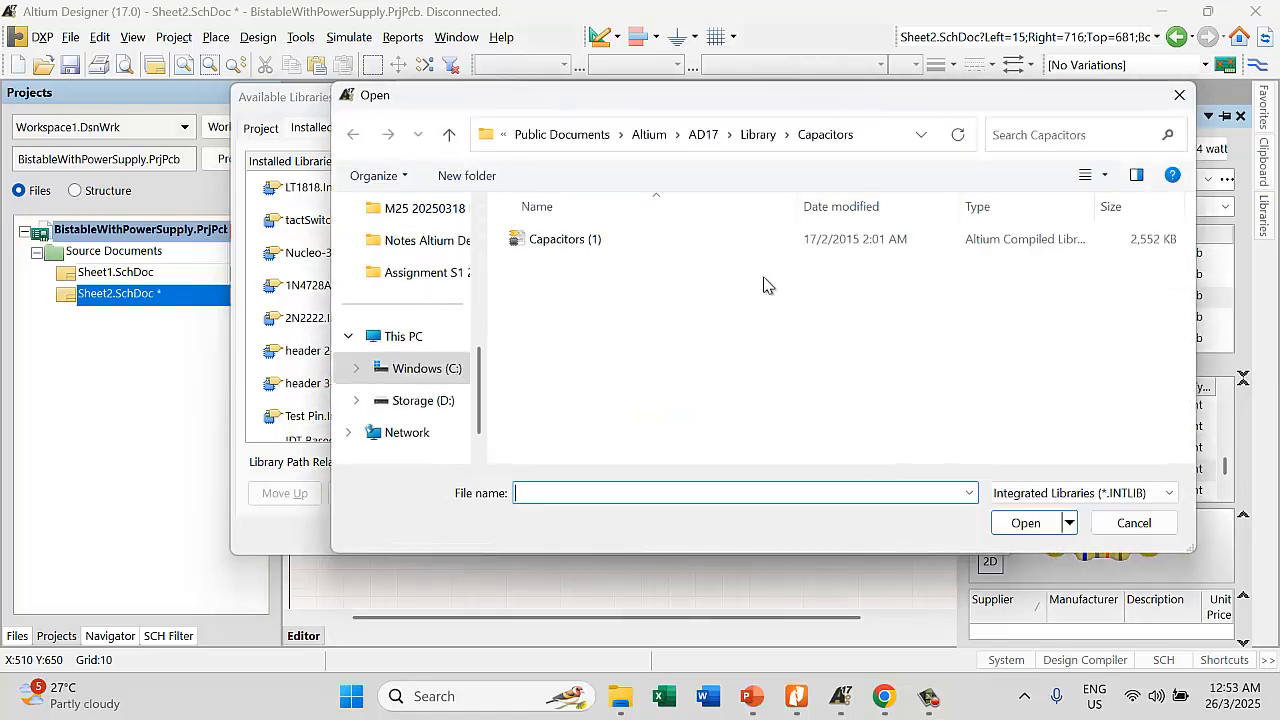
click(447, 366)
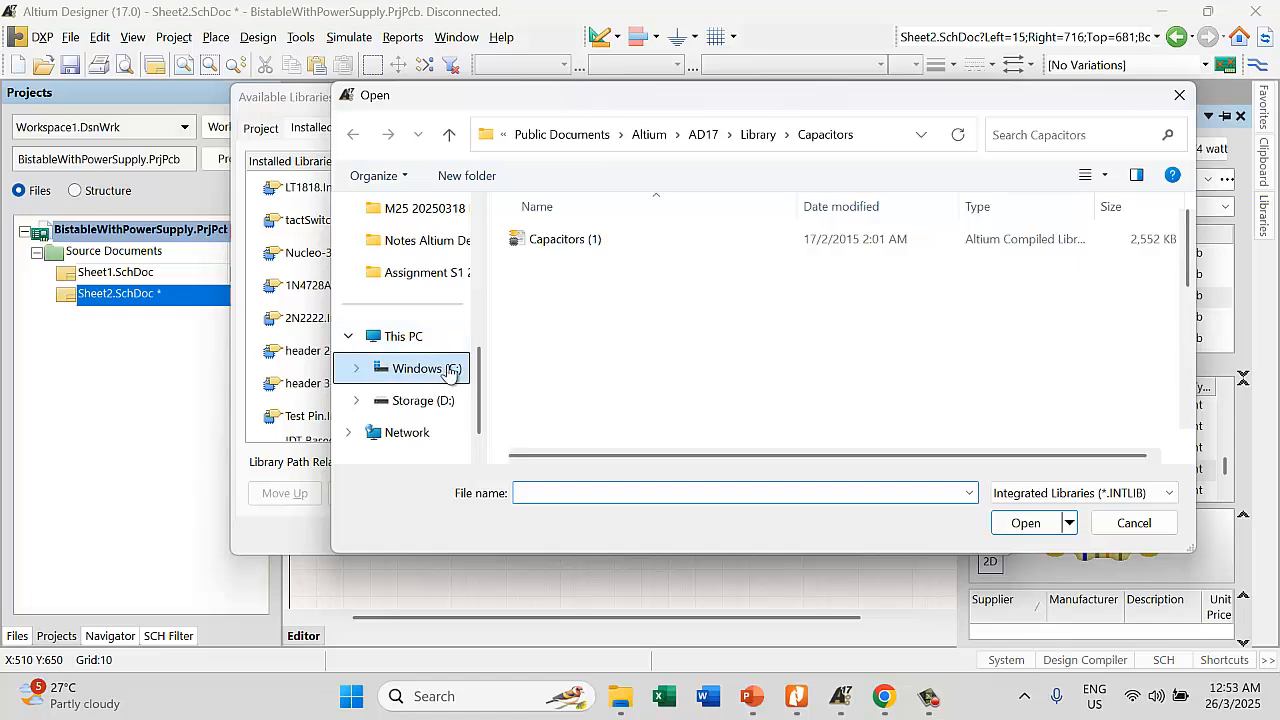
scroll(575, 310, up, 2)
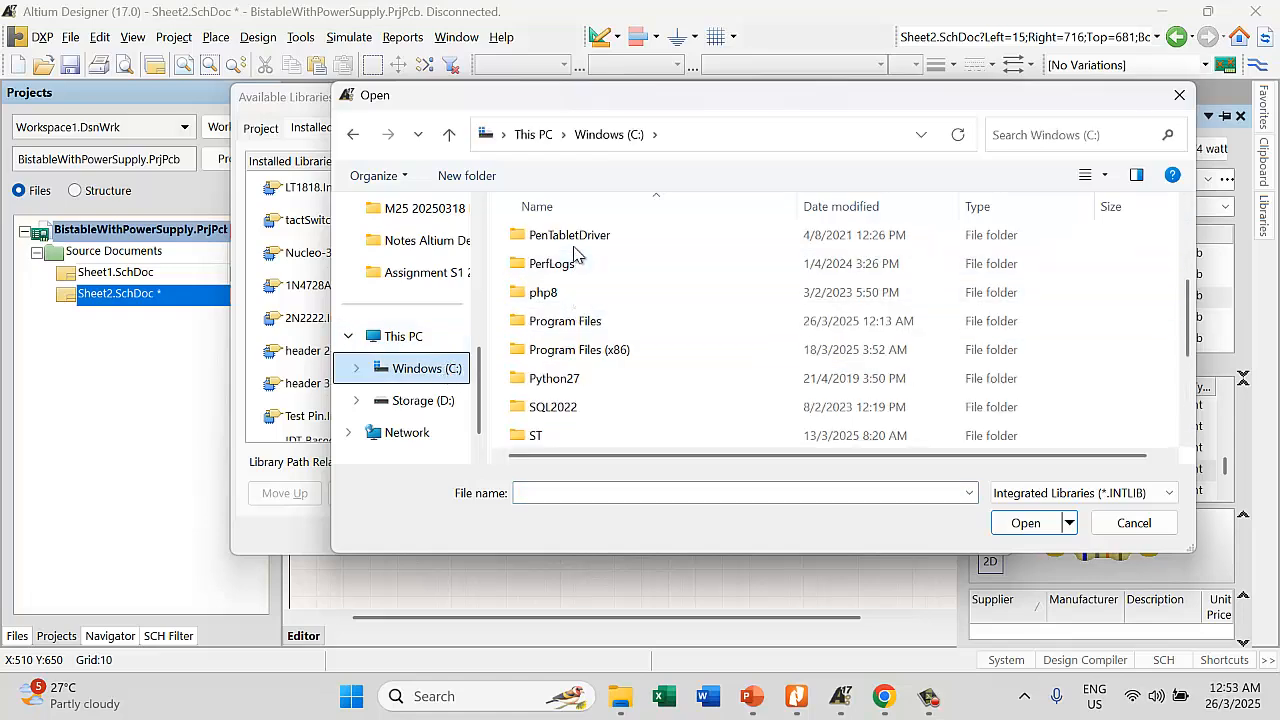
scroll(590, 290, up, 2)
double_click(588, 321)
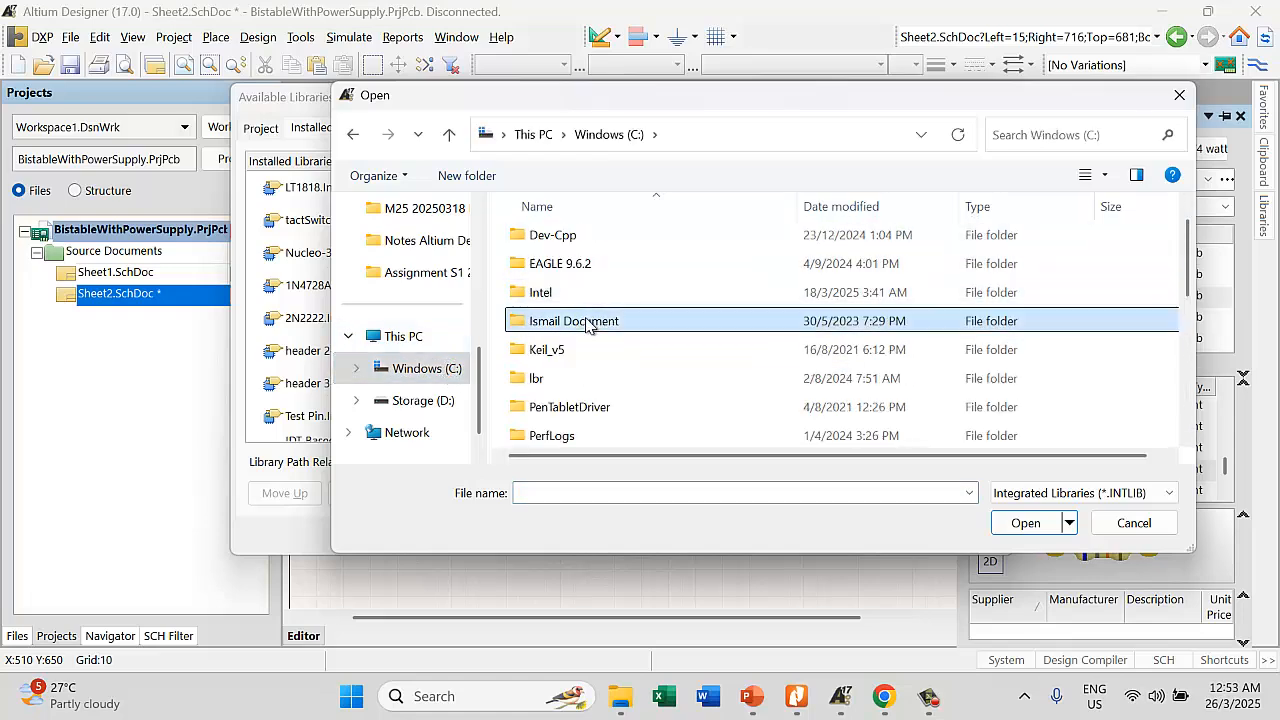
double_click(592, 353)
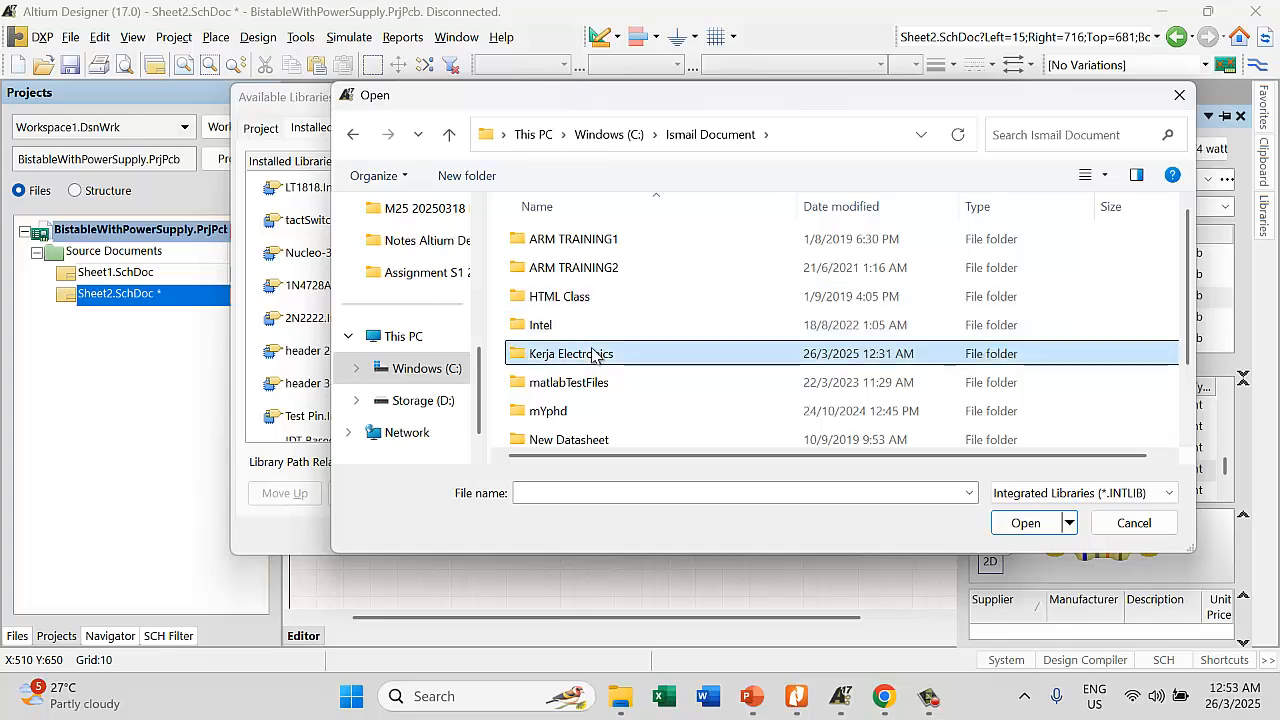
Find the Maze Robot folder inside Kerja Electronics and open it
scroll(630, 352, down, 2)
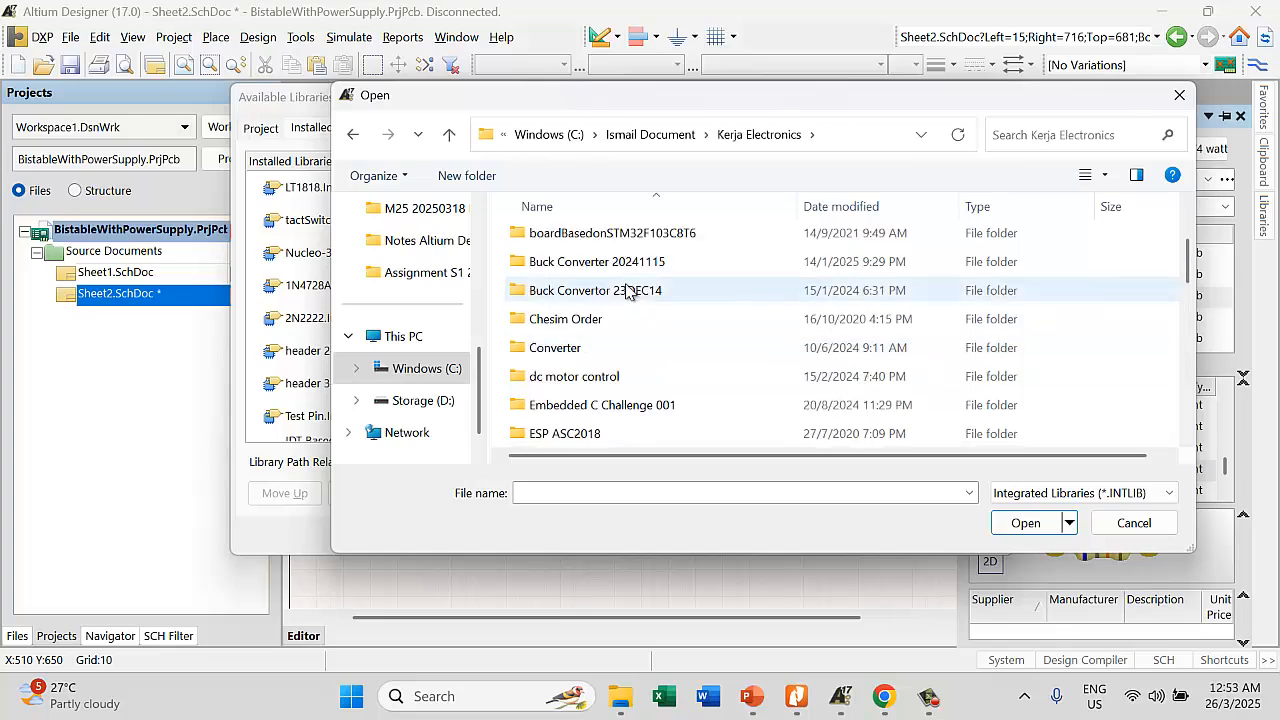
scroll(632, 322, up, 2)
scroll(638, 325, down, 2)
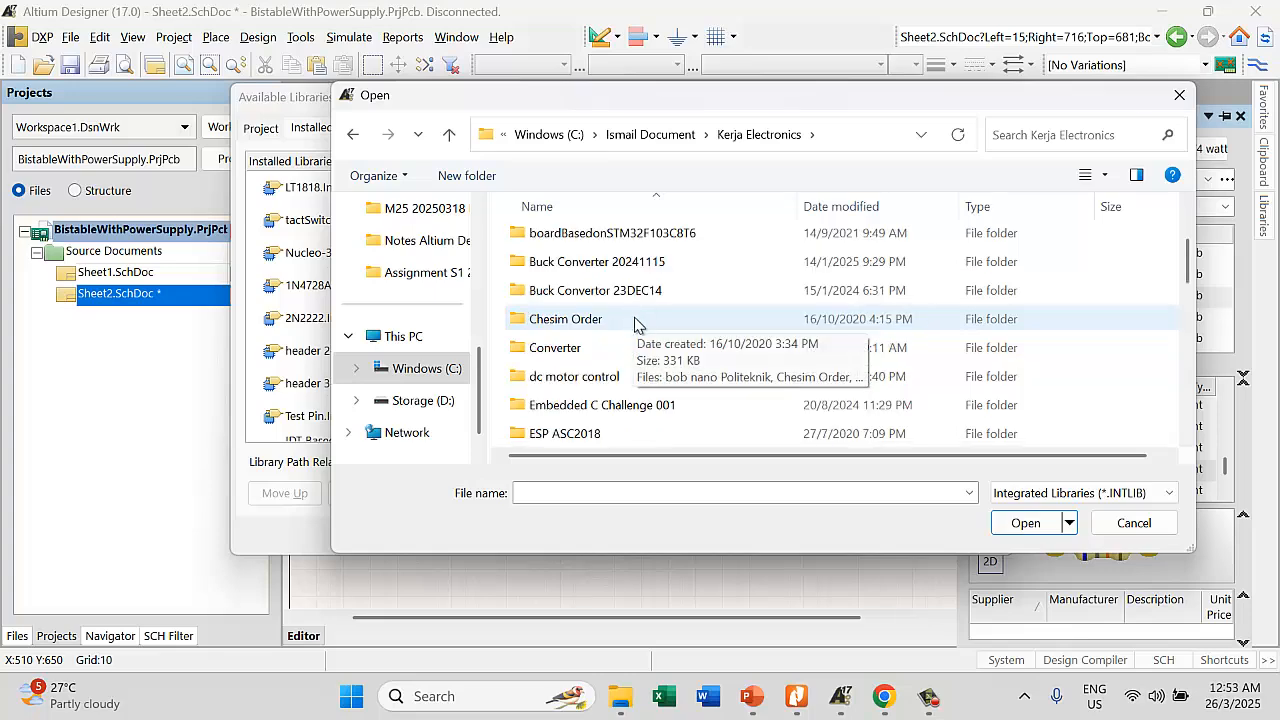
scroll(640, 358, down, 2)
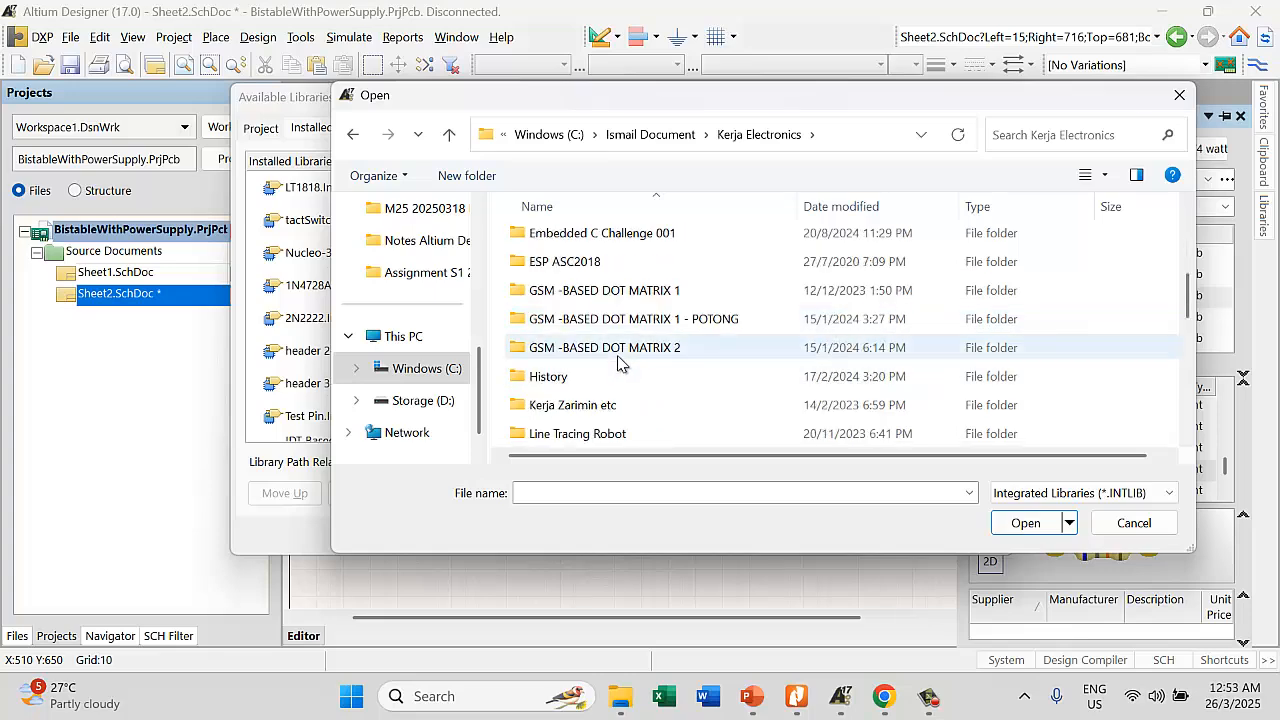
scroll(620, 365, down, 2)
click(530, 328)
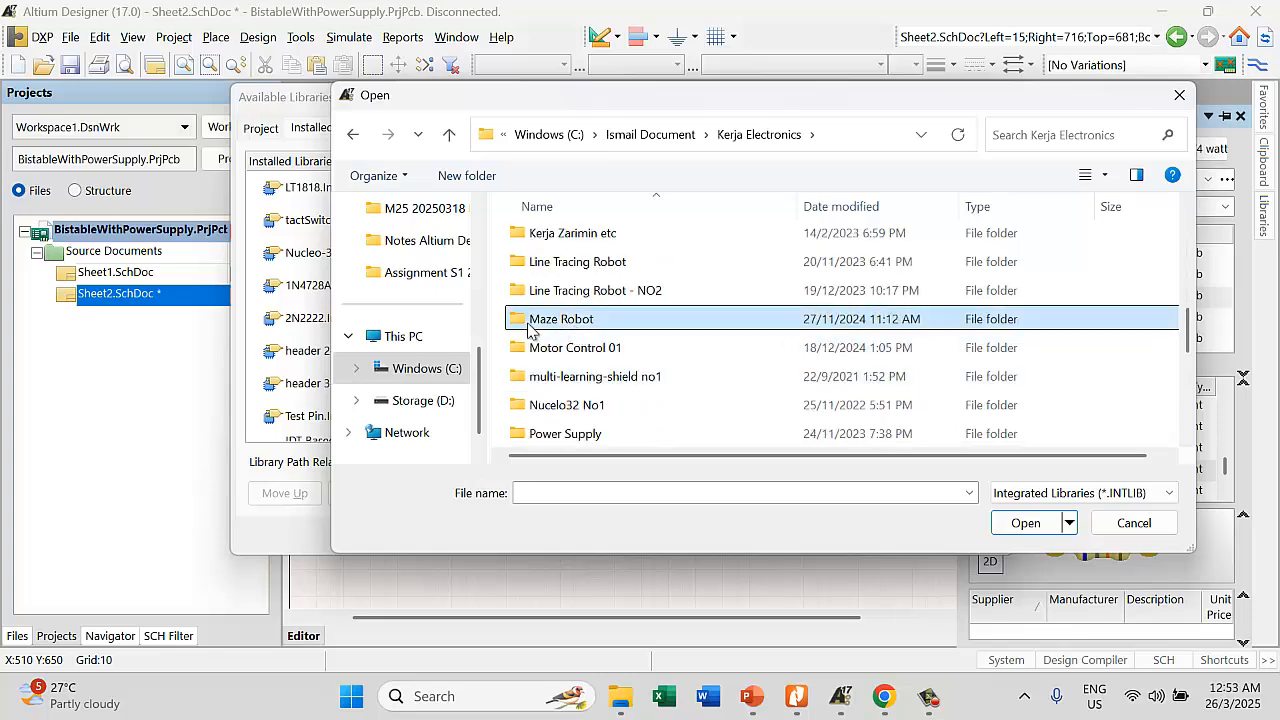
double_click(530, 328)
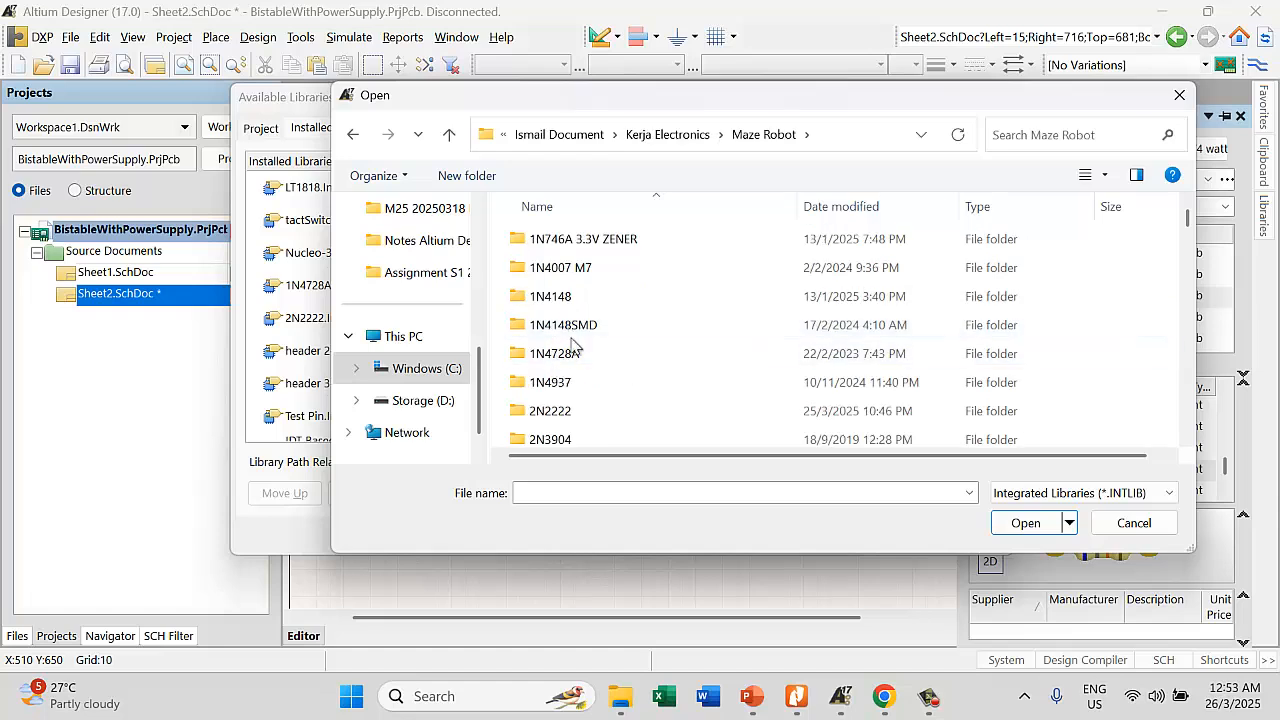
Install the 2N3904 integrated library from its Project Outputs for 2N3904 folder and close the Available Libraries dialog
double_click(550, 291)
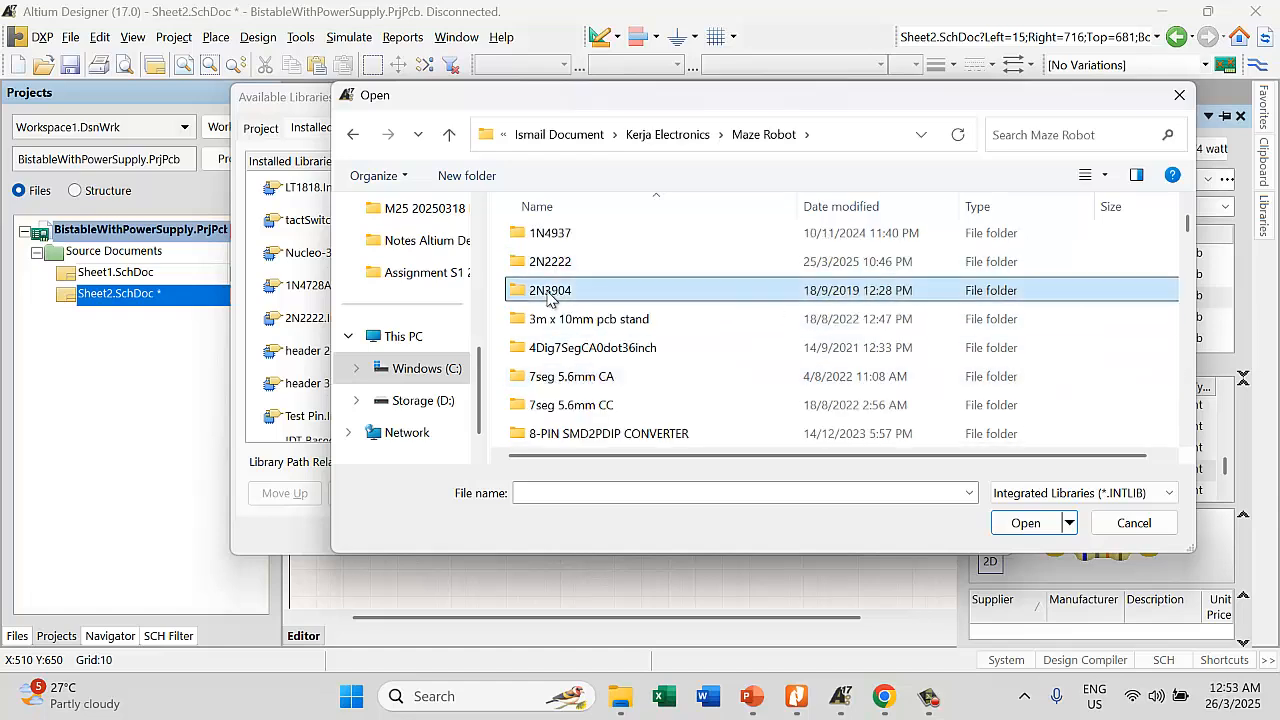
double_click(562, 269)
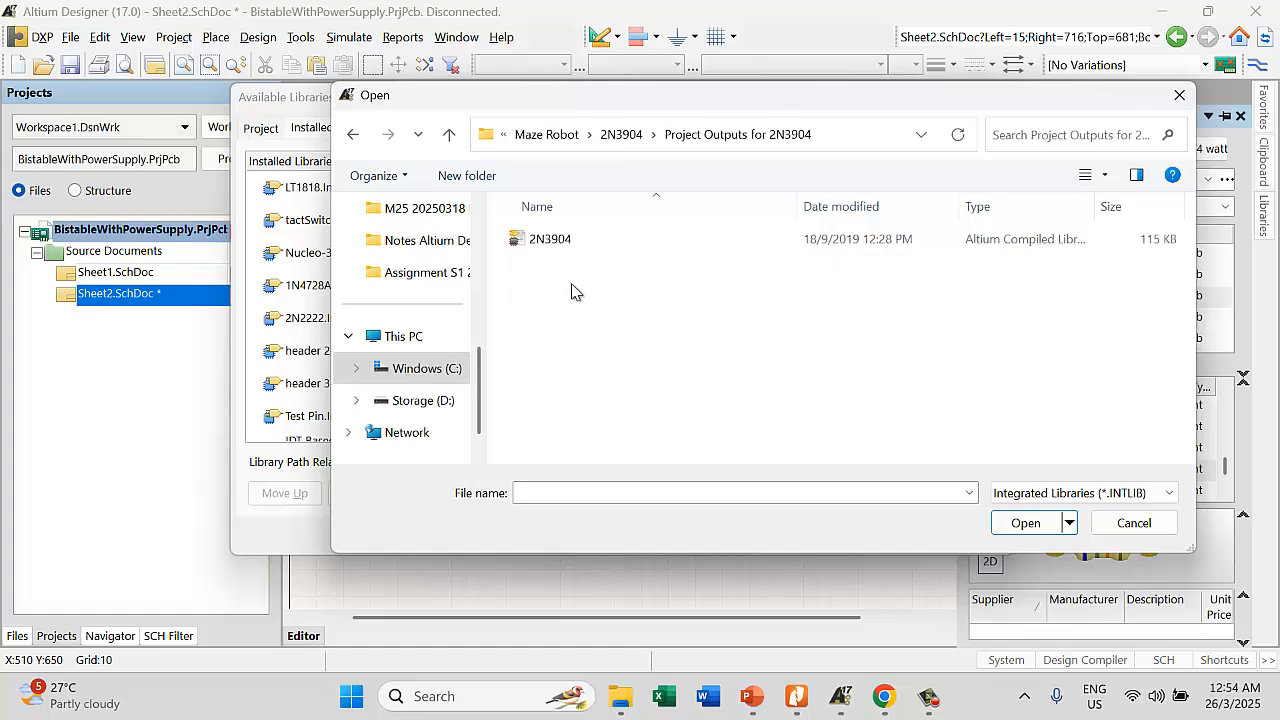
click(566, 244)
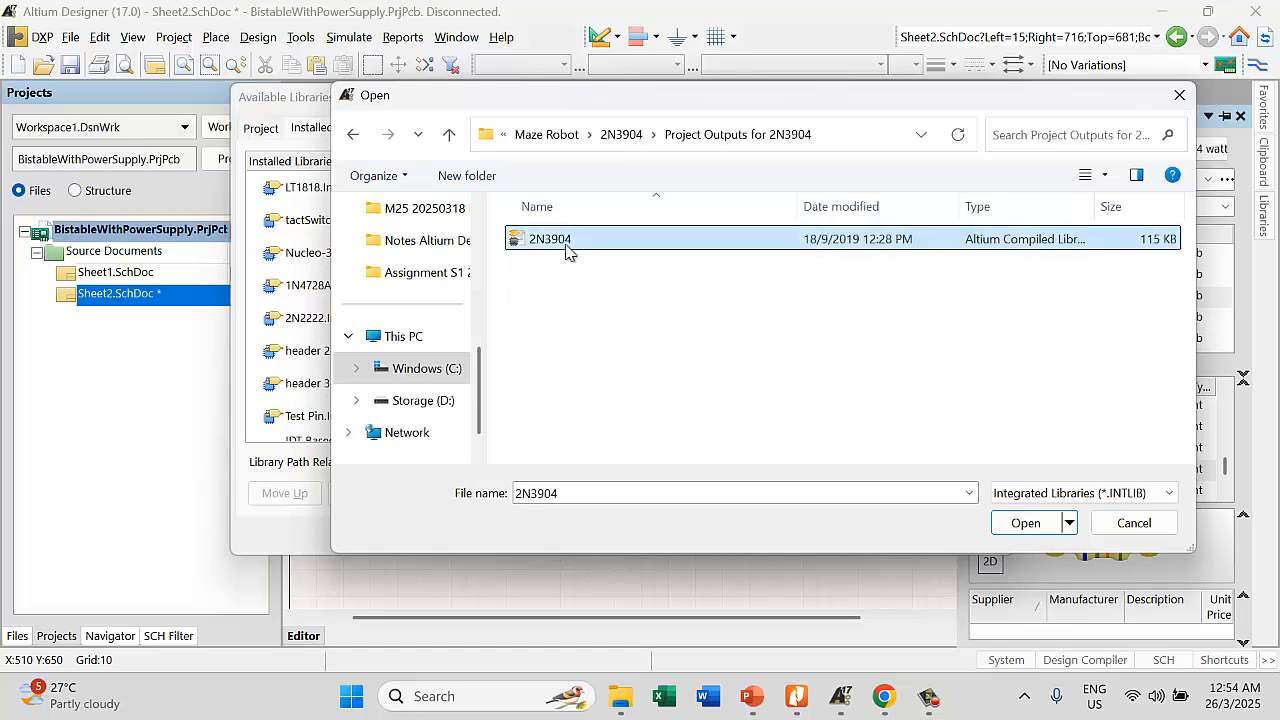
click(1025, 523)
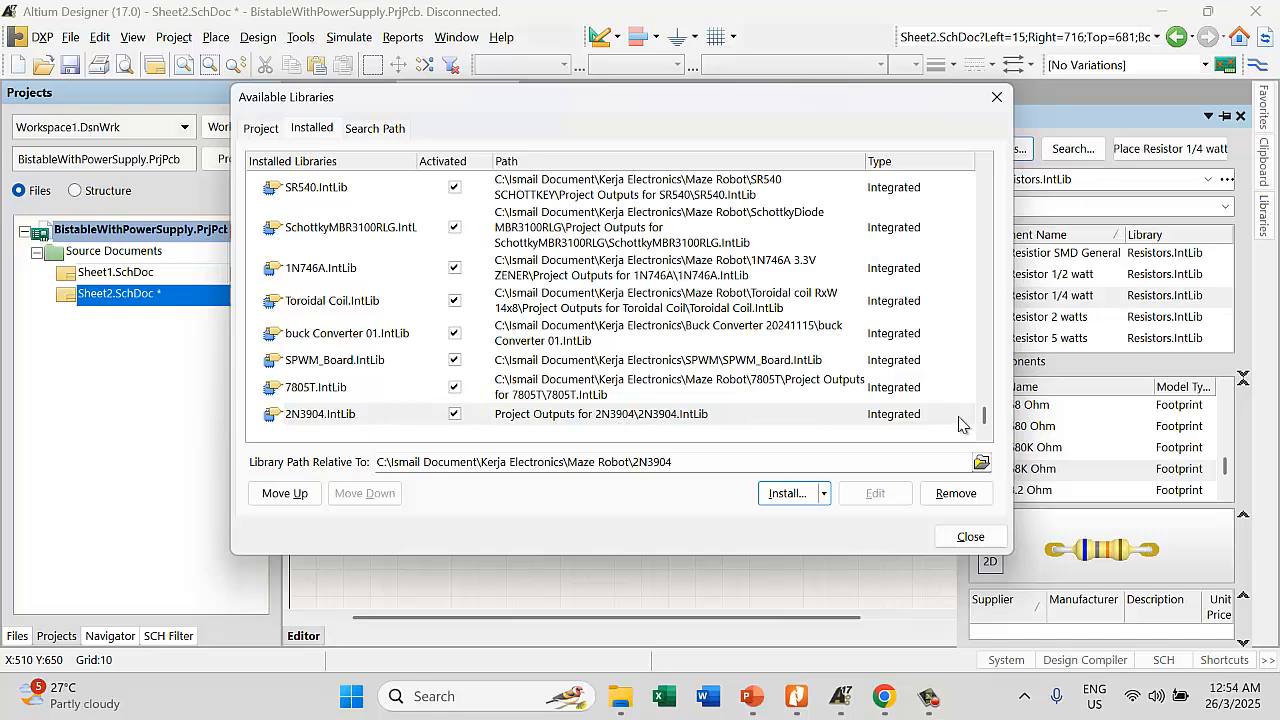
click(968, 536)
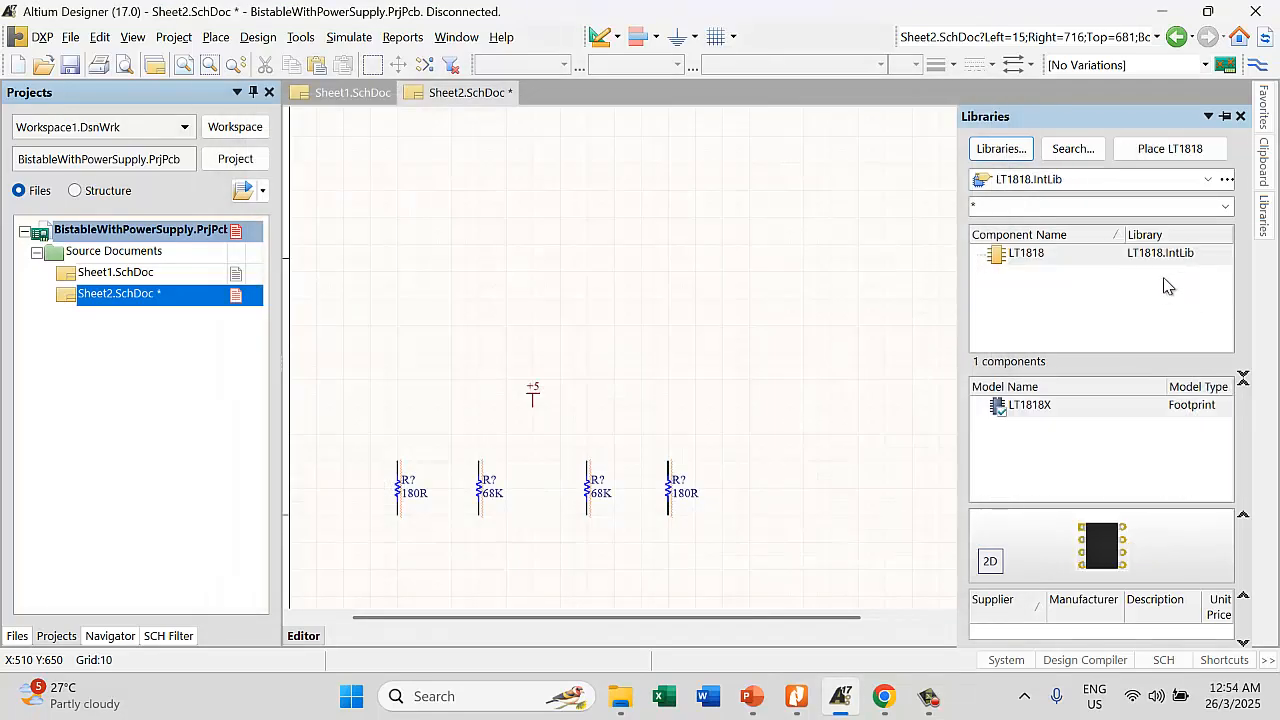
Make 2N3904.IntLib the current library for choosing components
click(1210, 179)
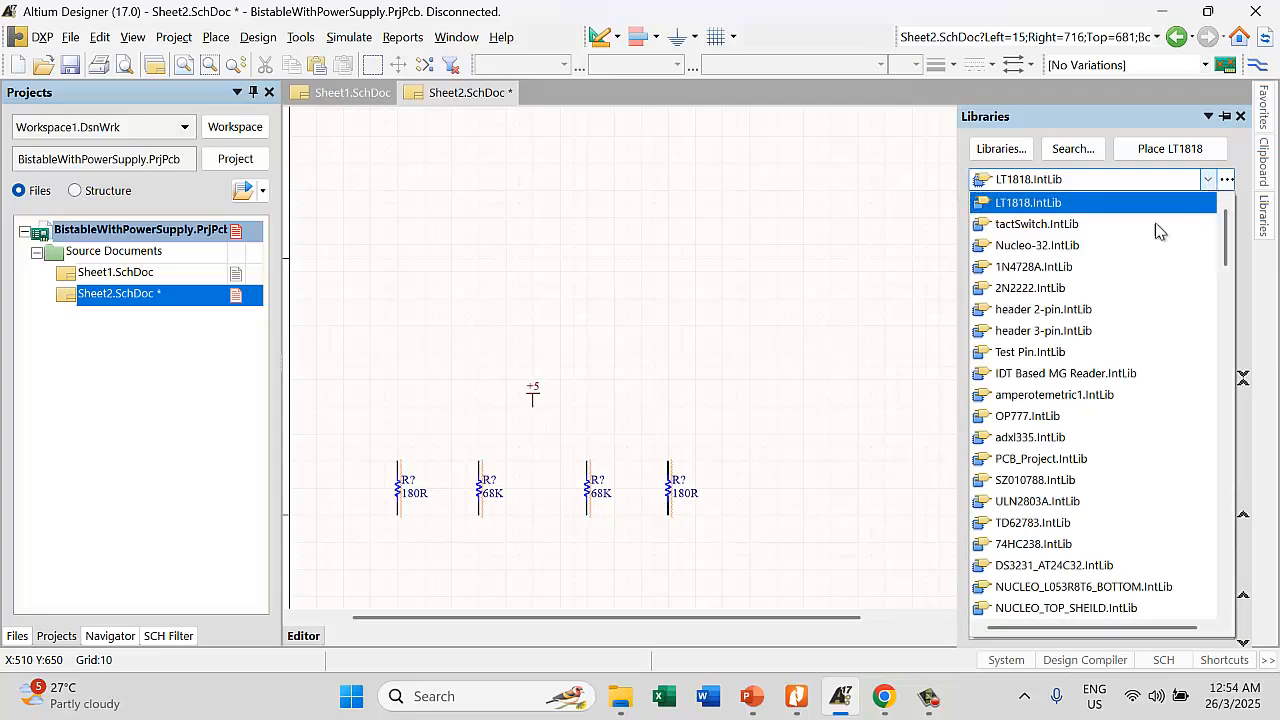
scroll(1103, 378, down, 5)
scroll(1108, 410, down, 20)
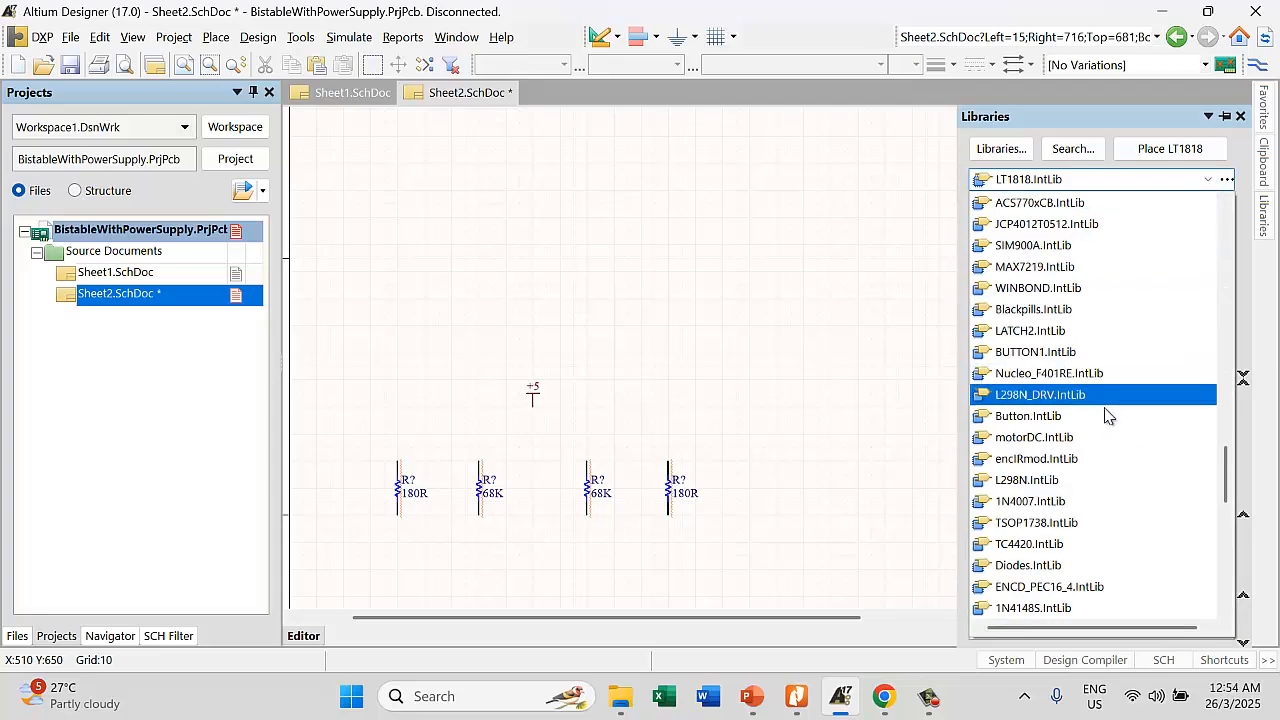
scroll(1122, 448, down, 3)
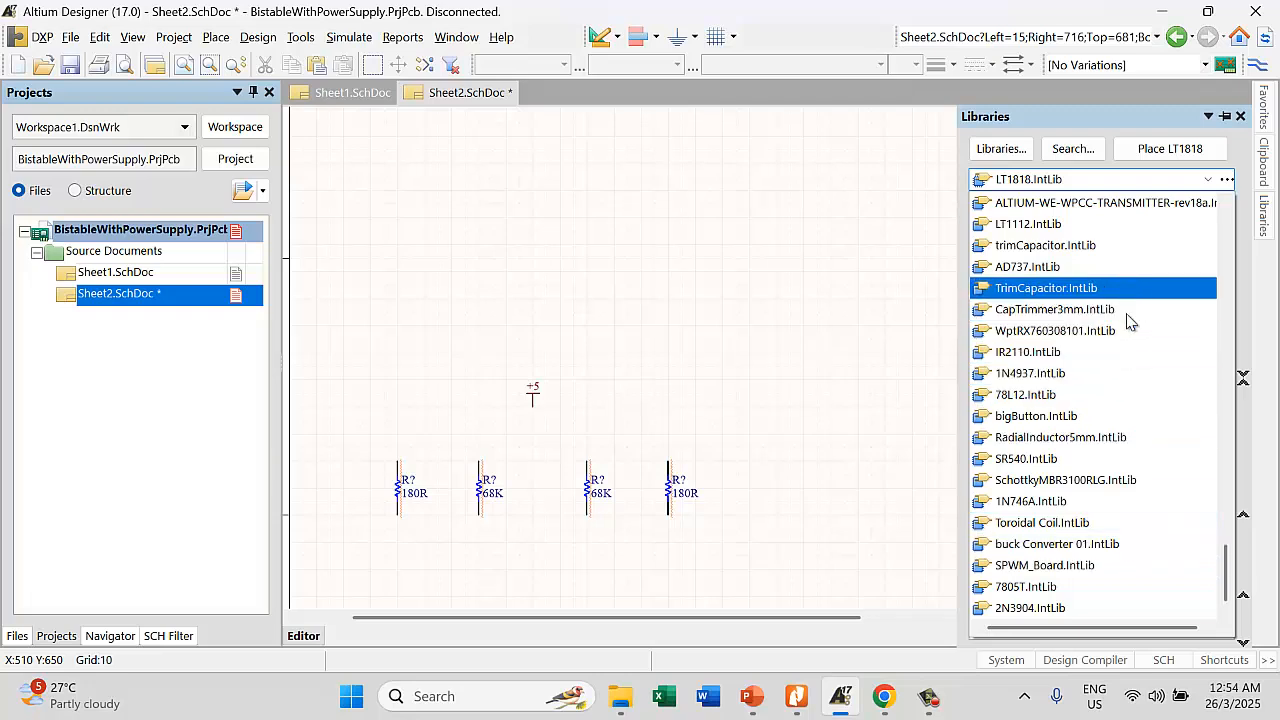
click(1090, 607)
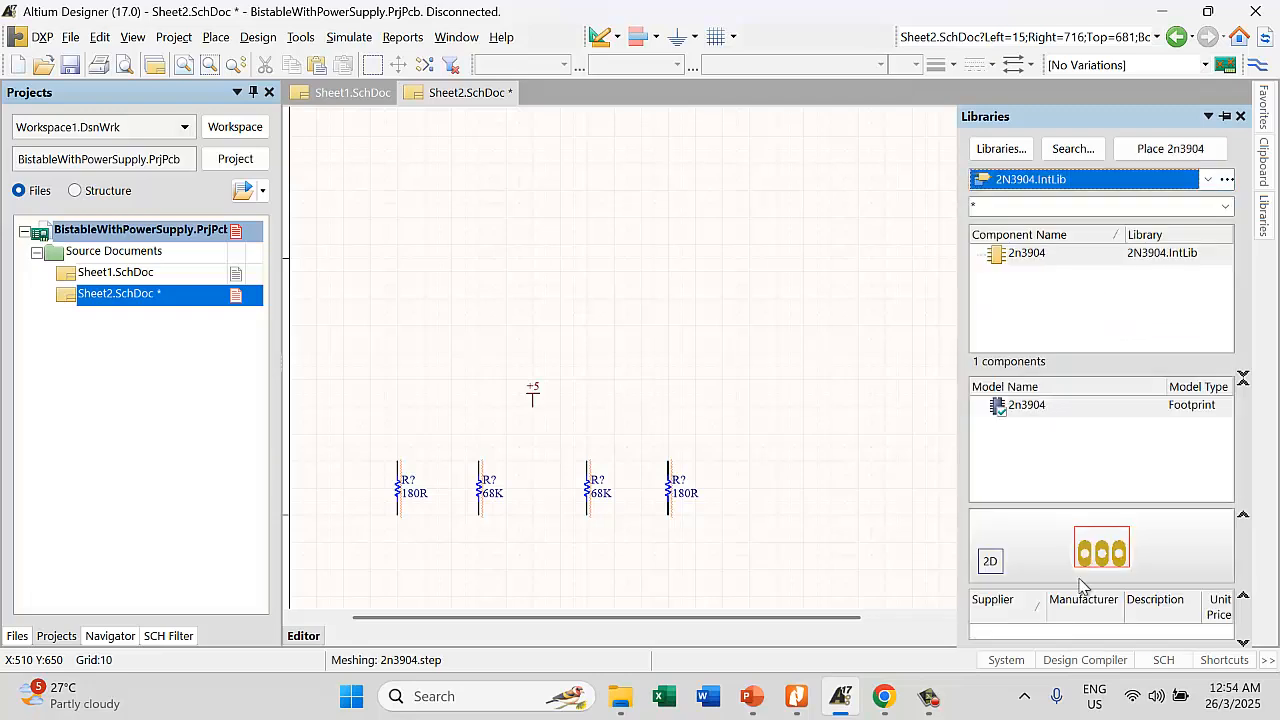
Place two 2n3904 transistors below the outer 180R resistors, mirroring the left one so that both bases point inward
click(1160, 148)
scroll(508, 418, down, 7)
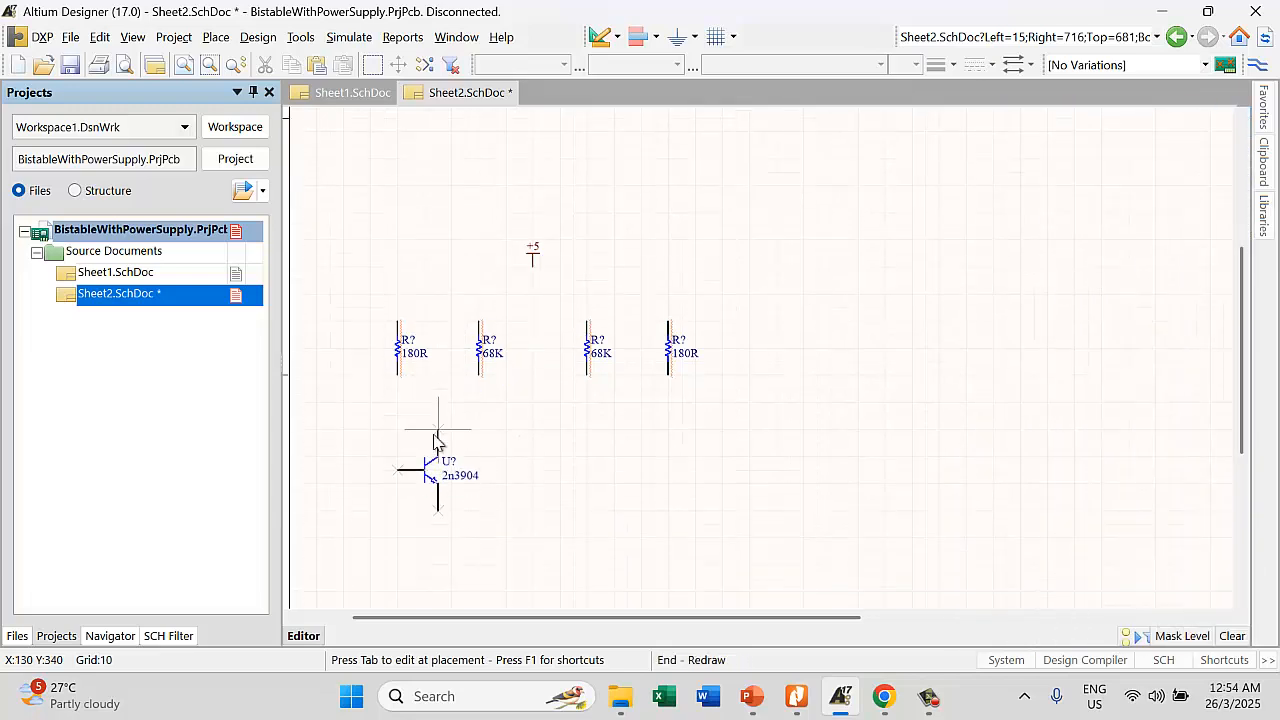
key(x)
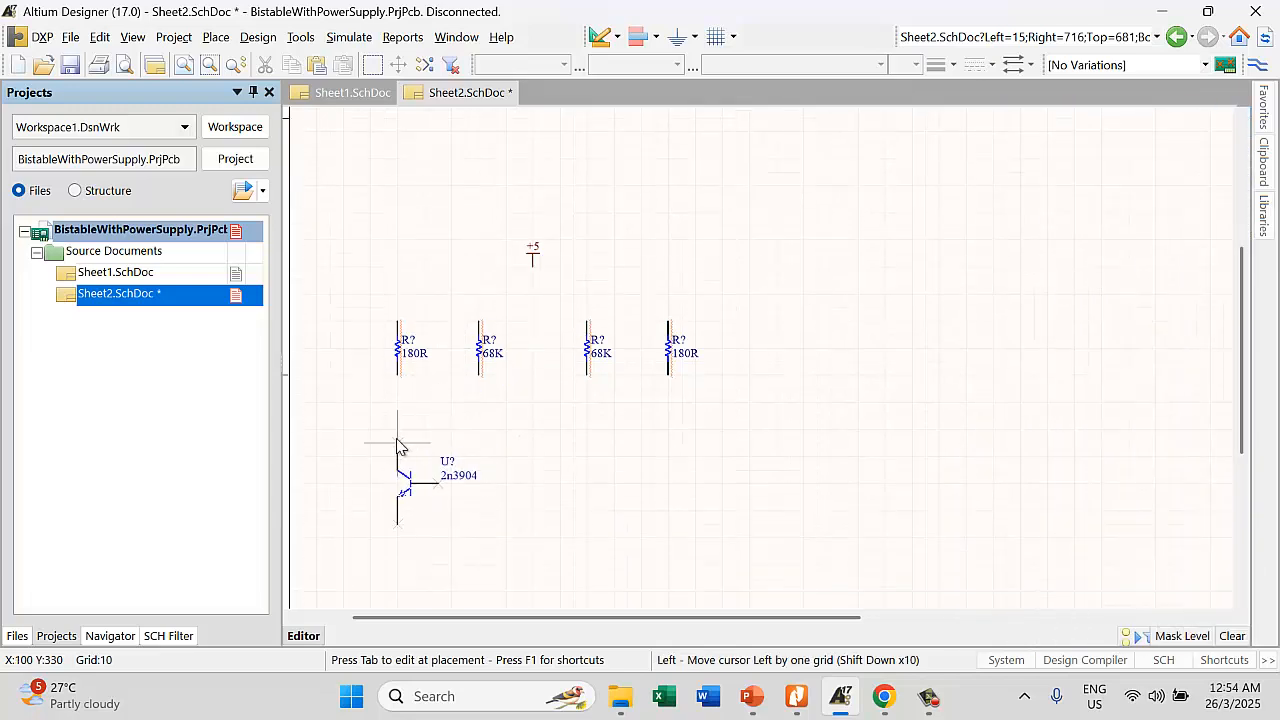
click(397, 445)
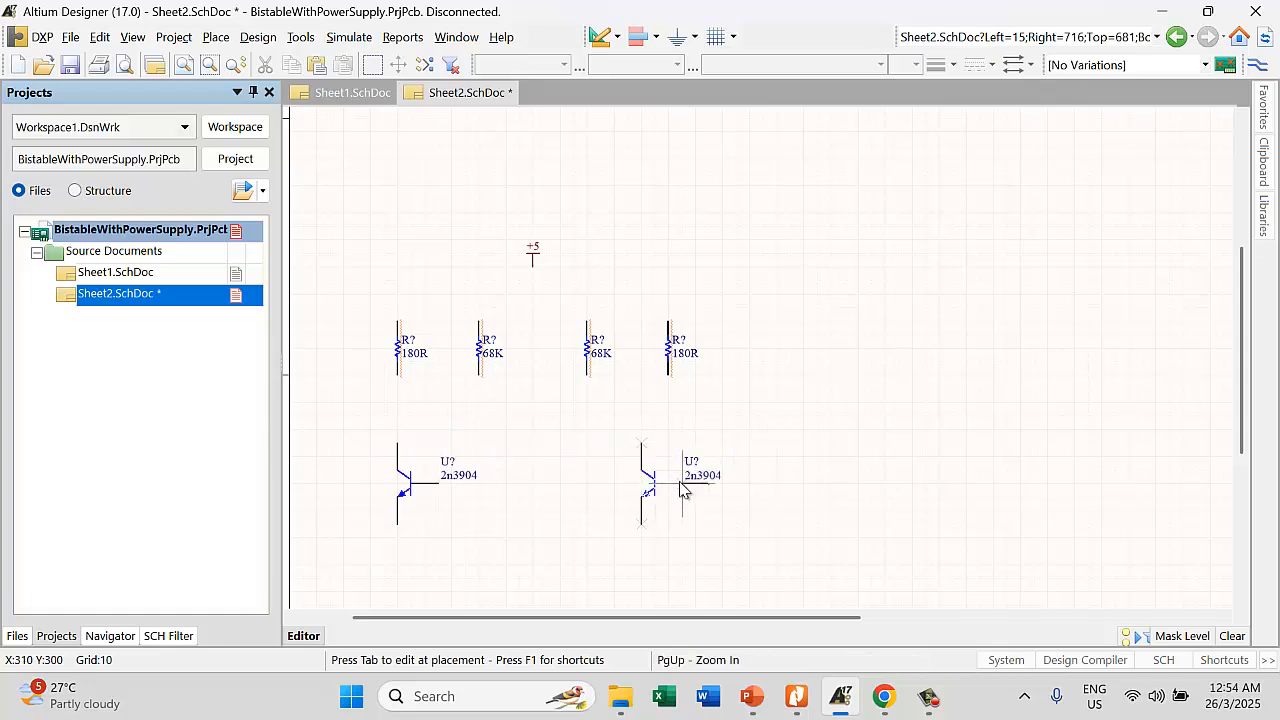
key(x)
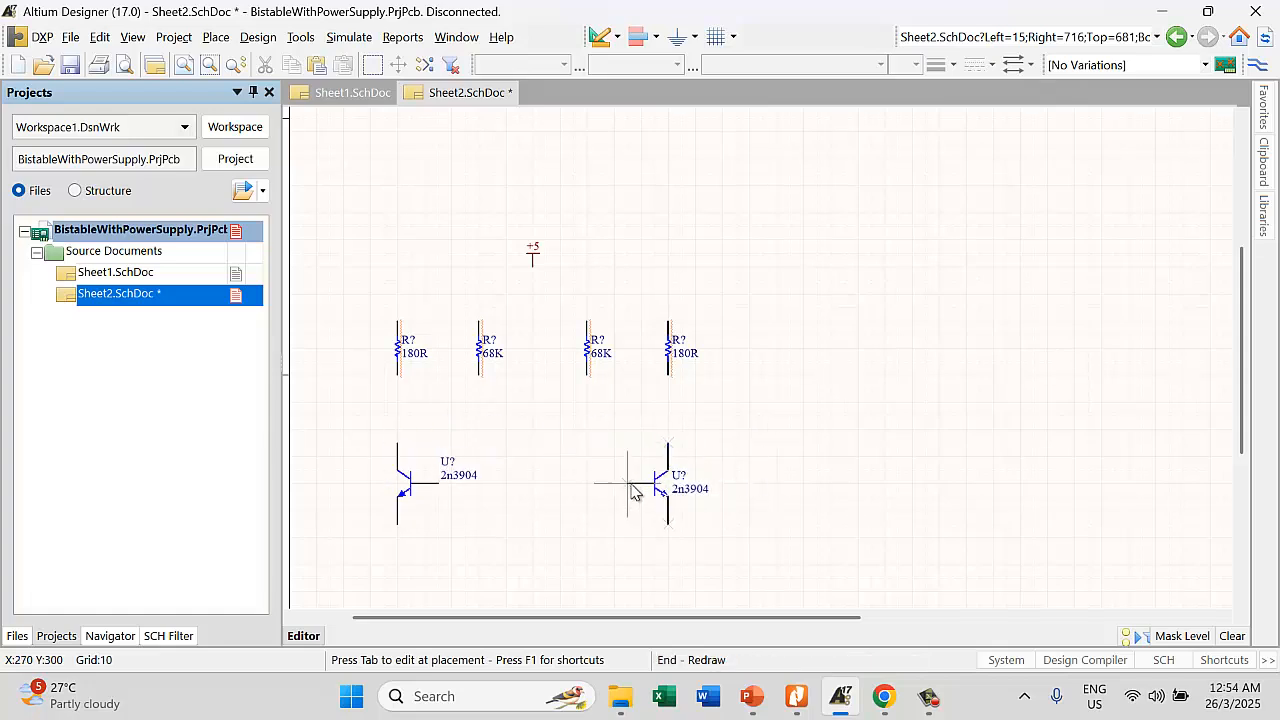
click(632, 490)
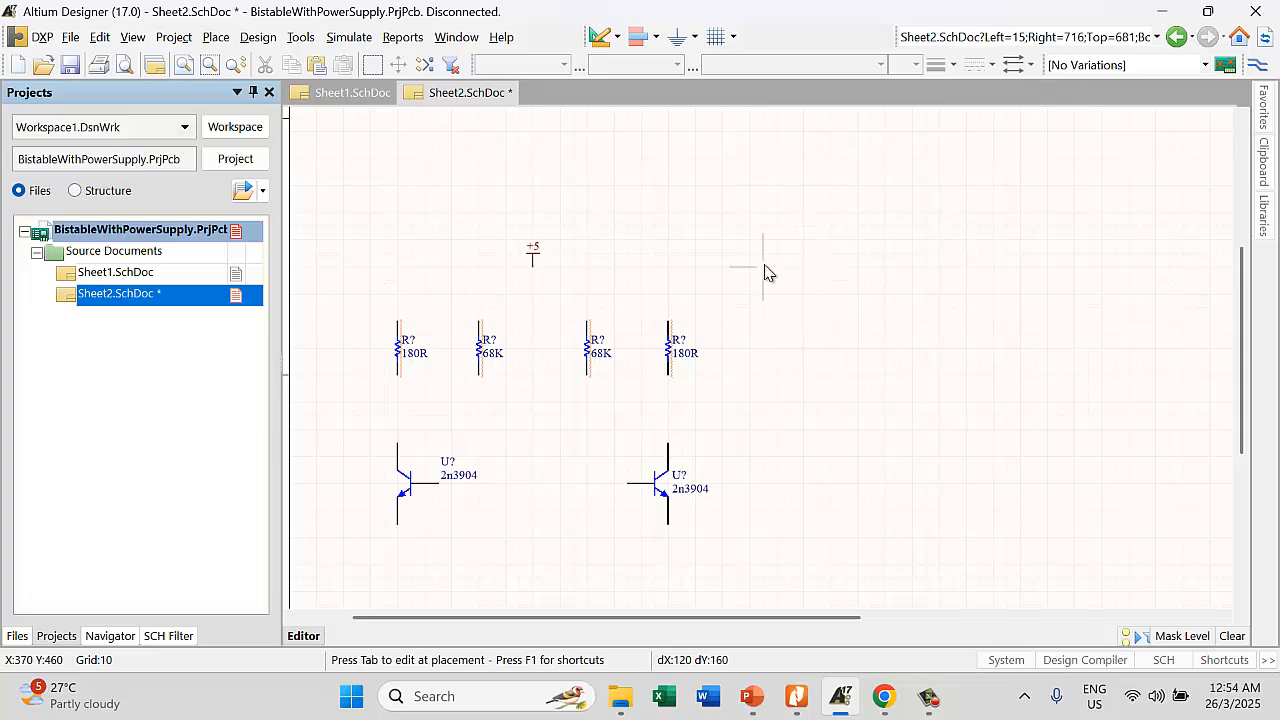
key(Escape)
Look for a capacitor library among the installed ones and search the available libraries for components whose name contains "cap"
click(1264, 216)
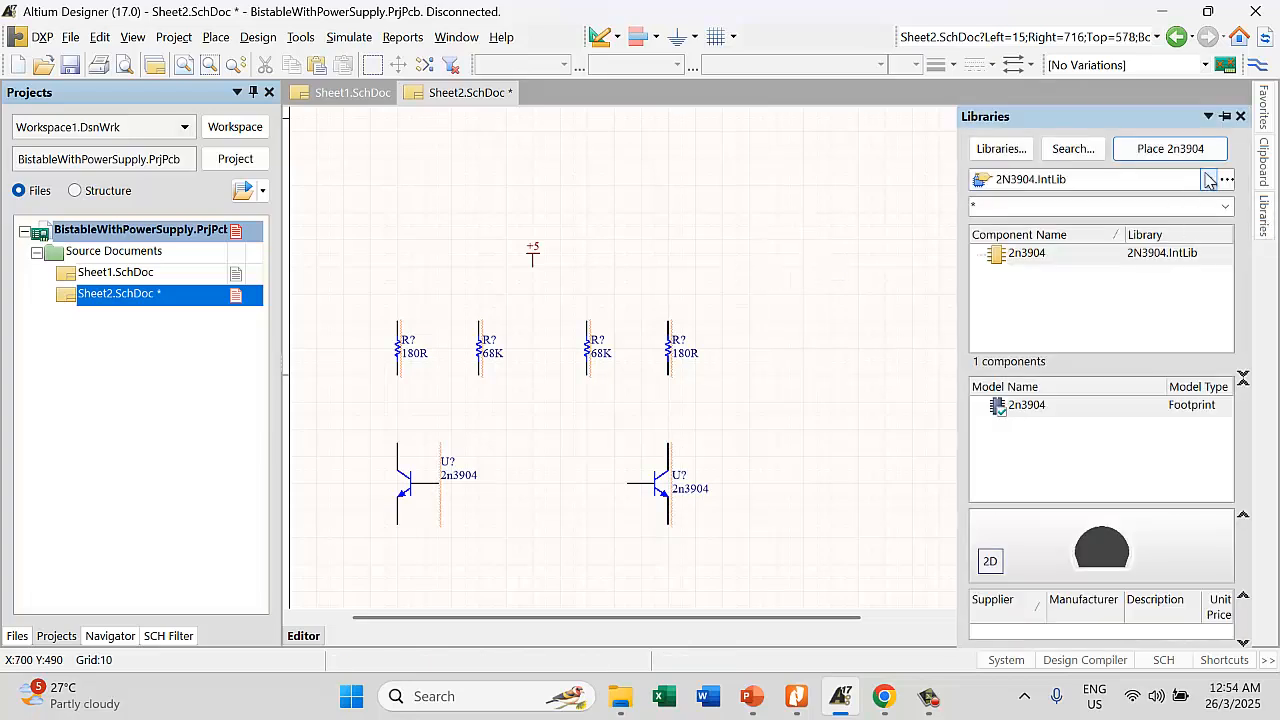
click(1208, 178)
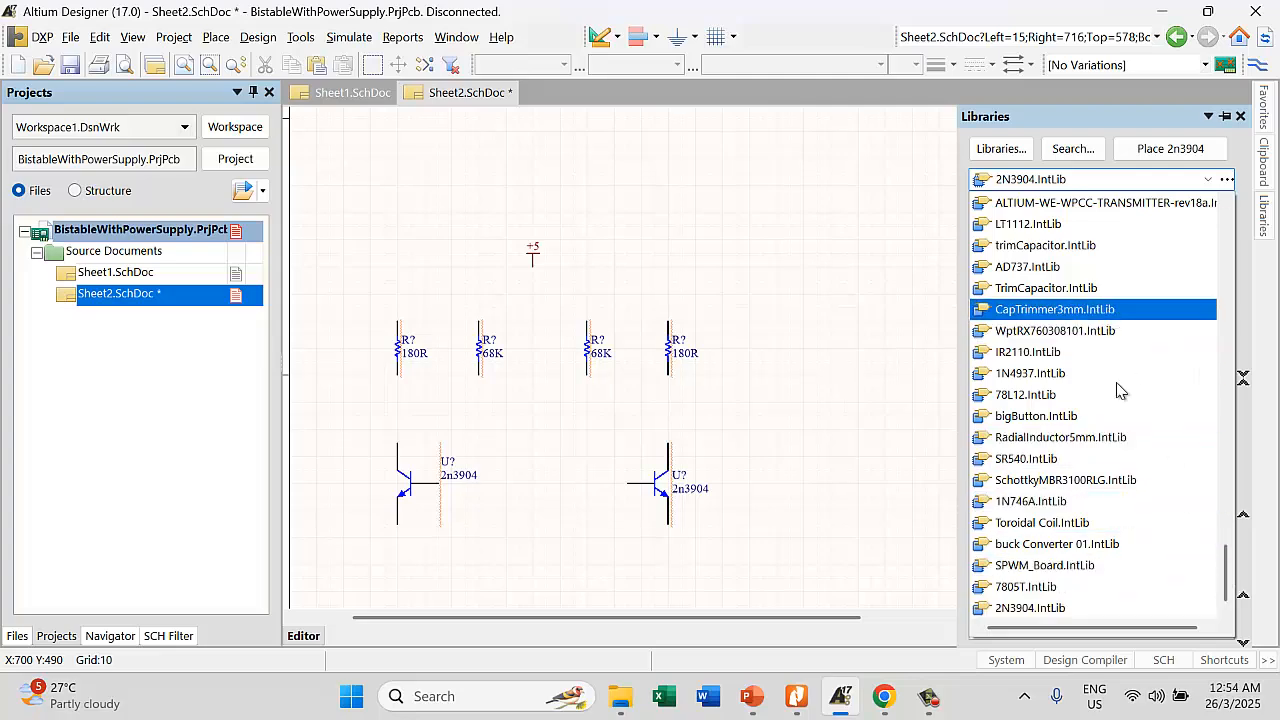
scroll(1224, 560, up, 3)
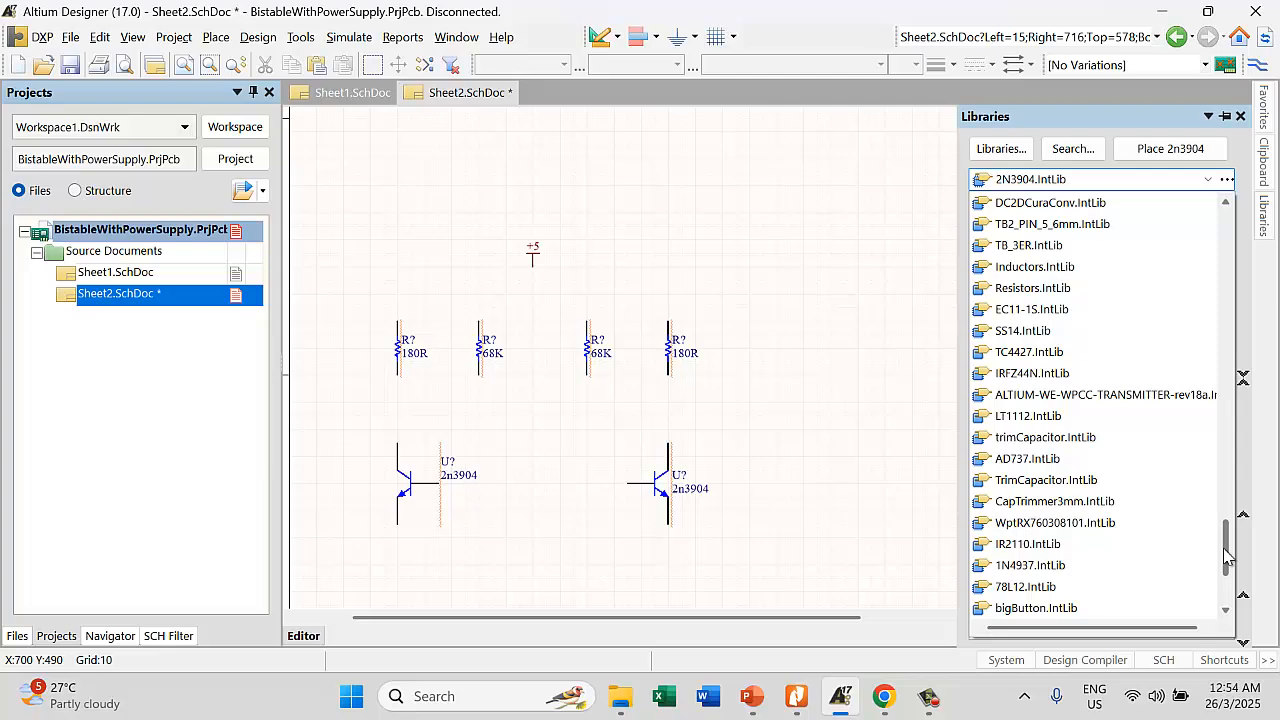
drag(1227, 553, 1227, 489)
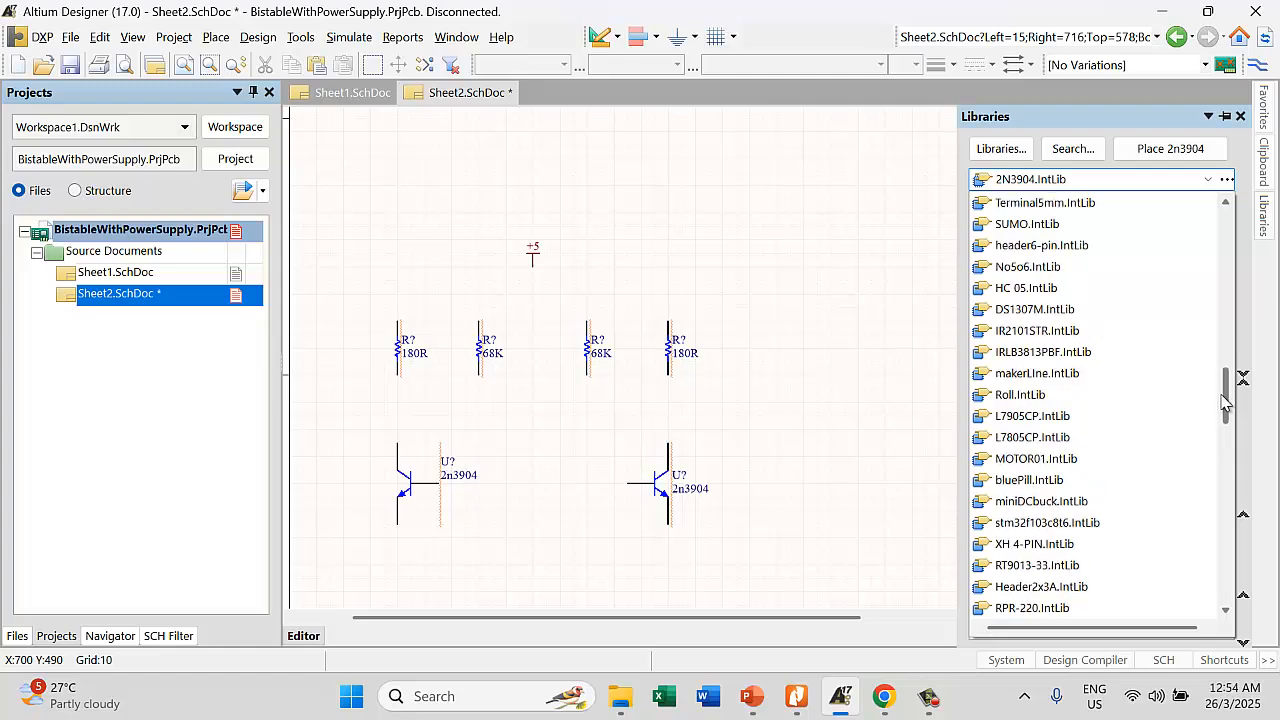
drag(1221, 393, 1210, 232)
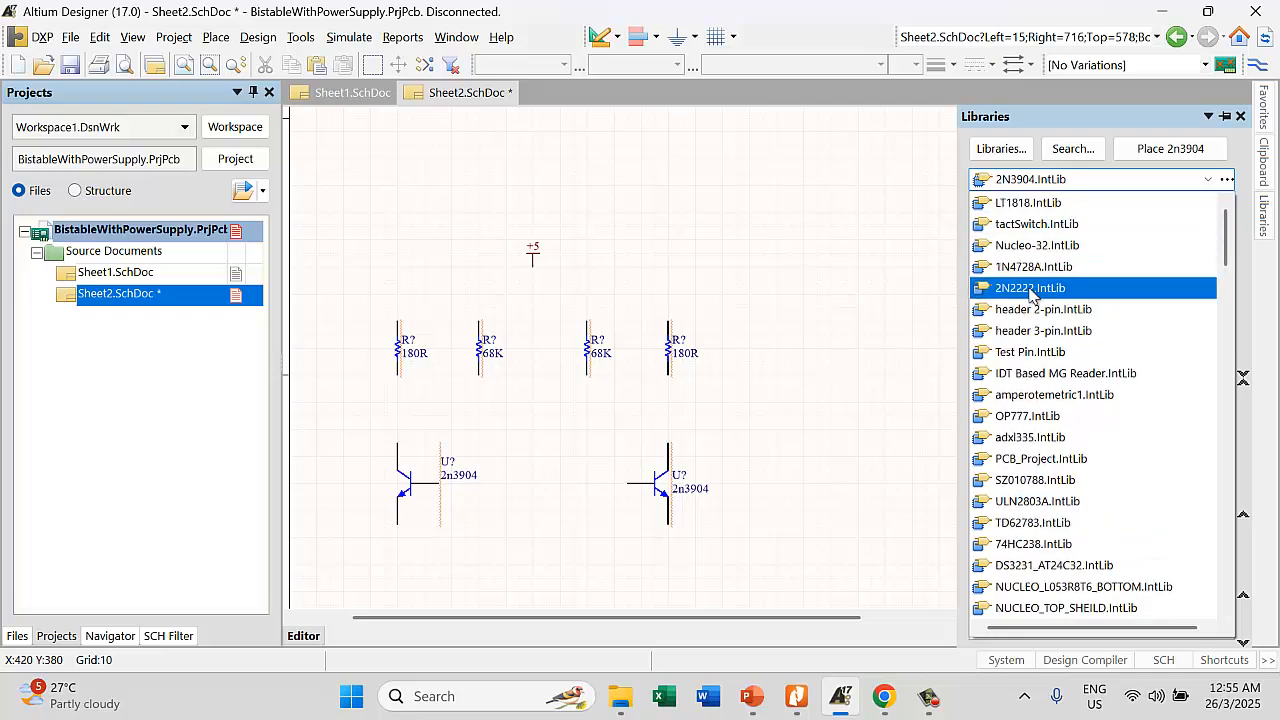
click(1077, 152)
click(1076, 151)
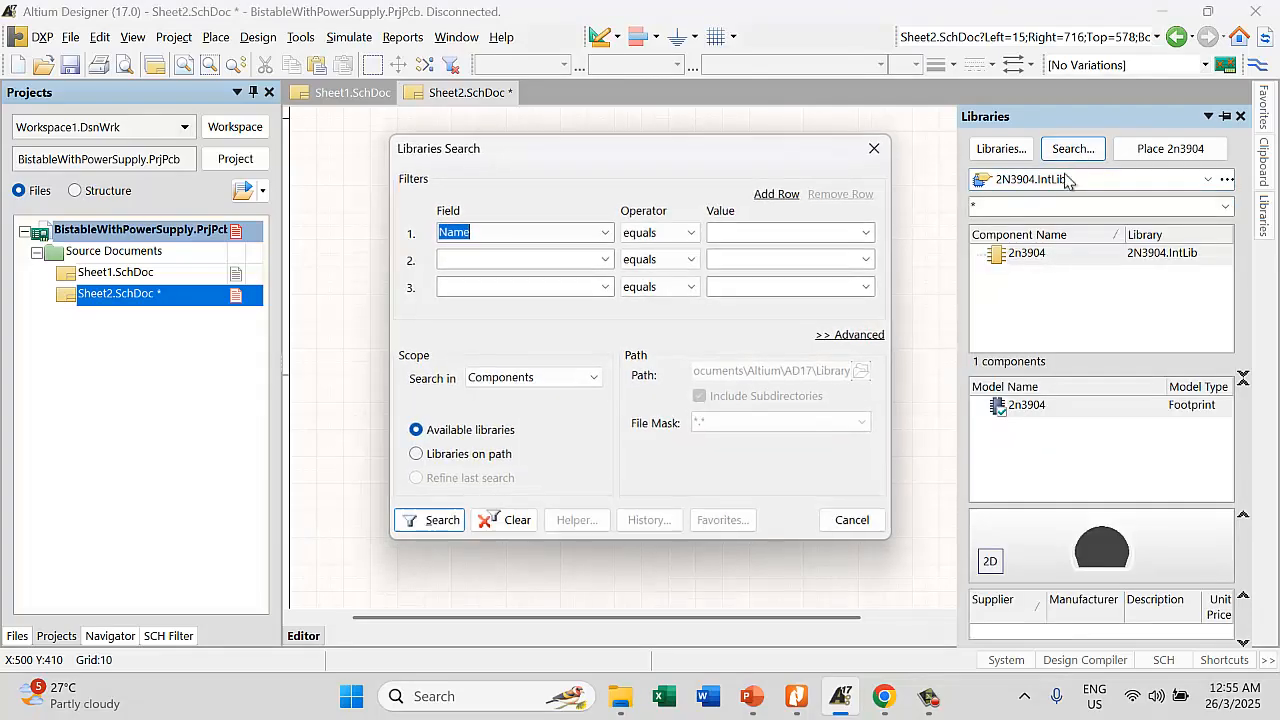
click(692, 234)
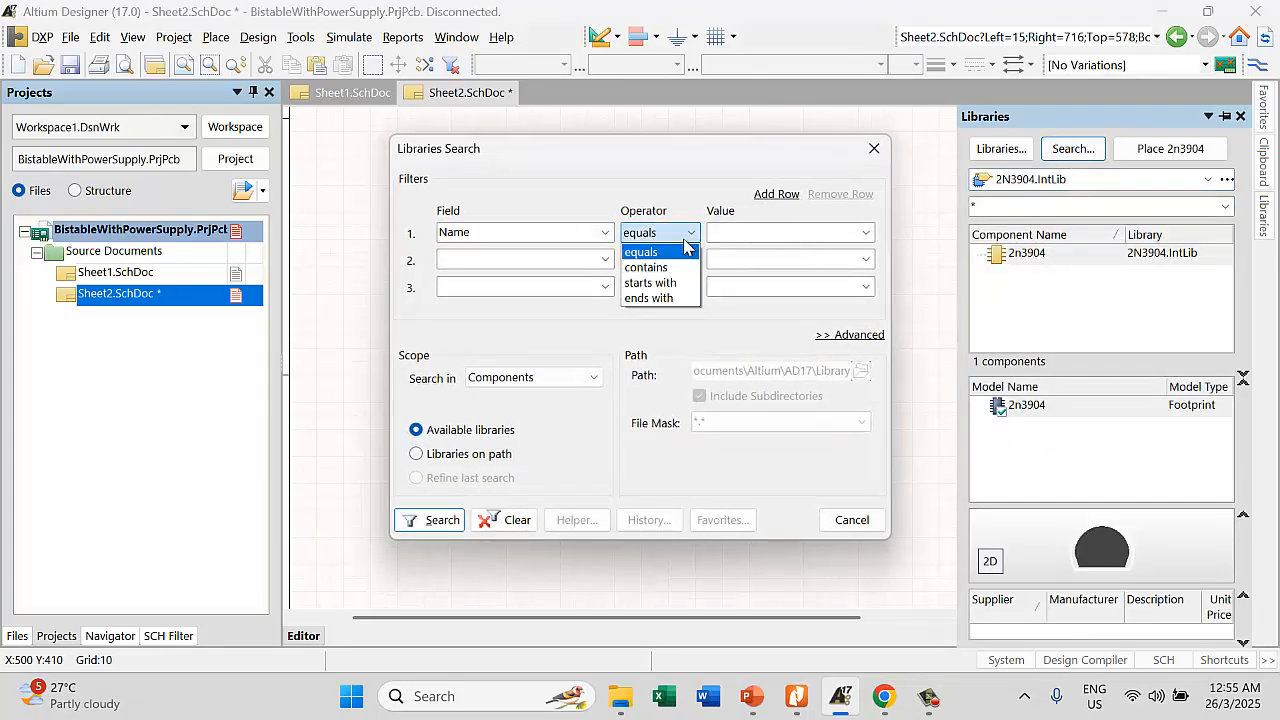
click(740, 234)
text(cap)
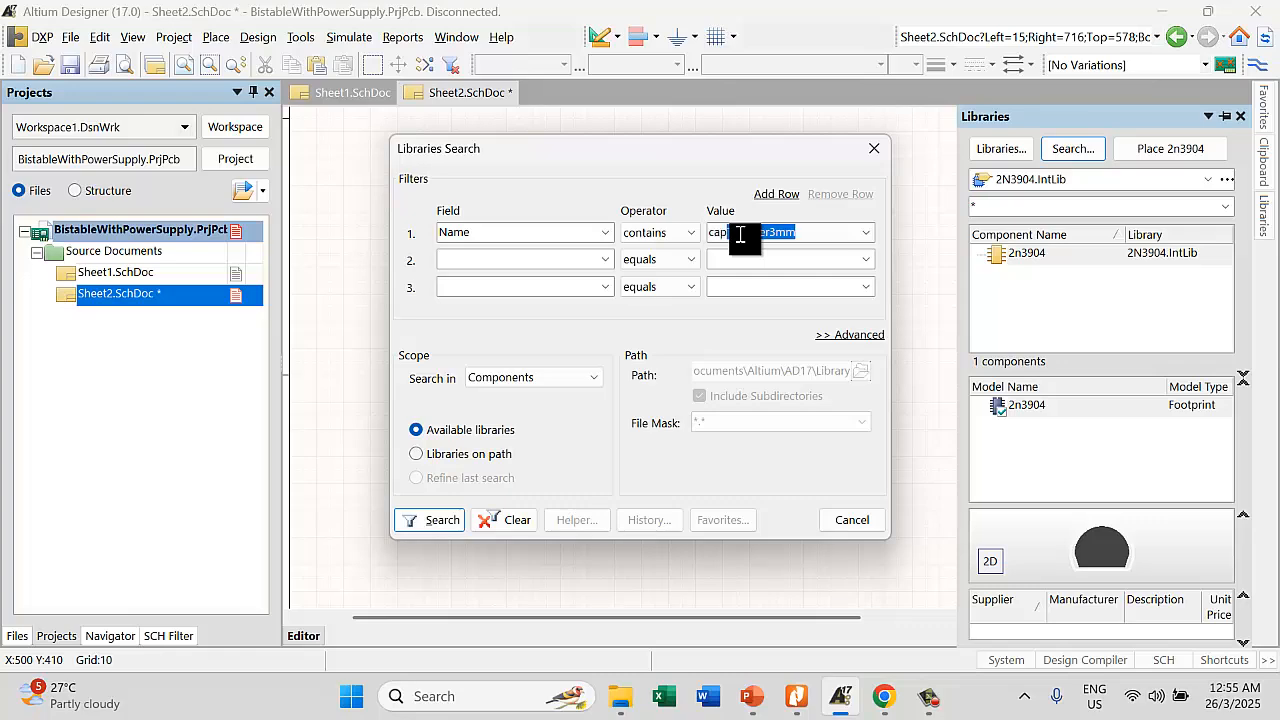
key(Delete)
key(Return)
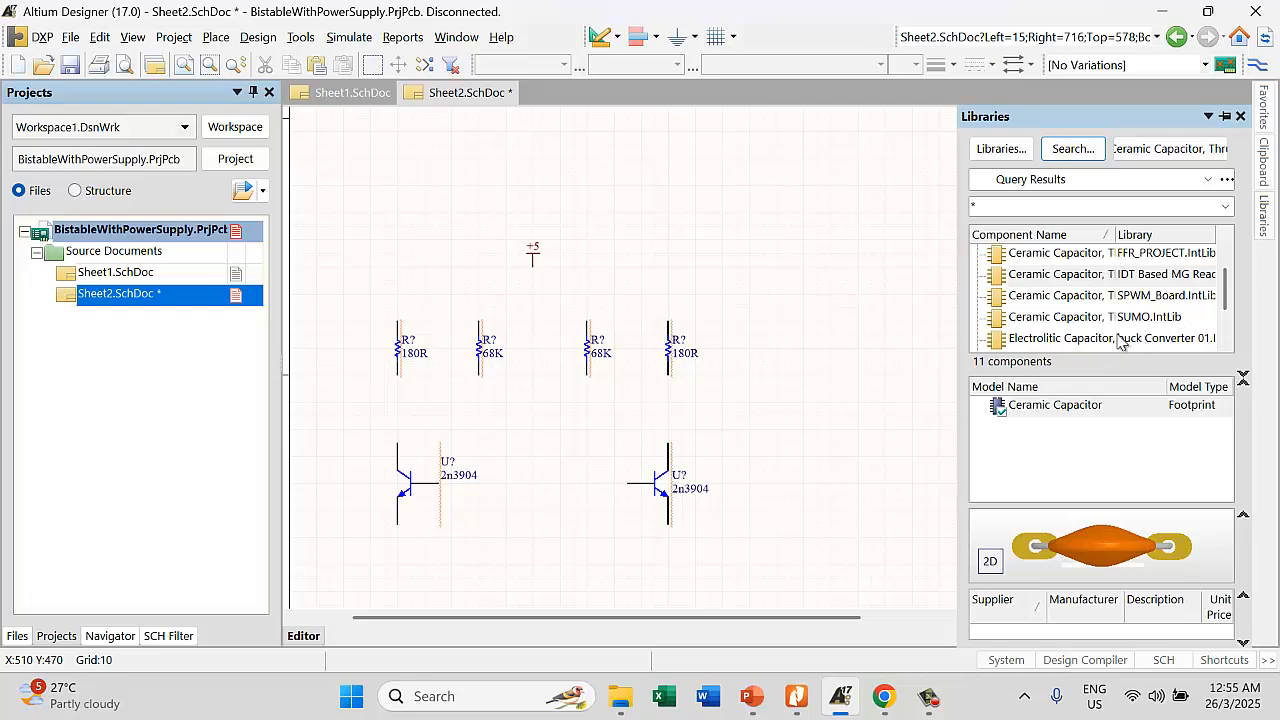
Place the buck Converter 01 electrolytic capacitor with footprint RADIAL 3.5x7.7 above the left transistor, positive side facing outward
click(1083, 345)
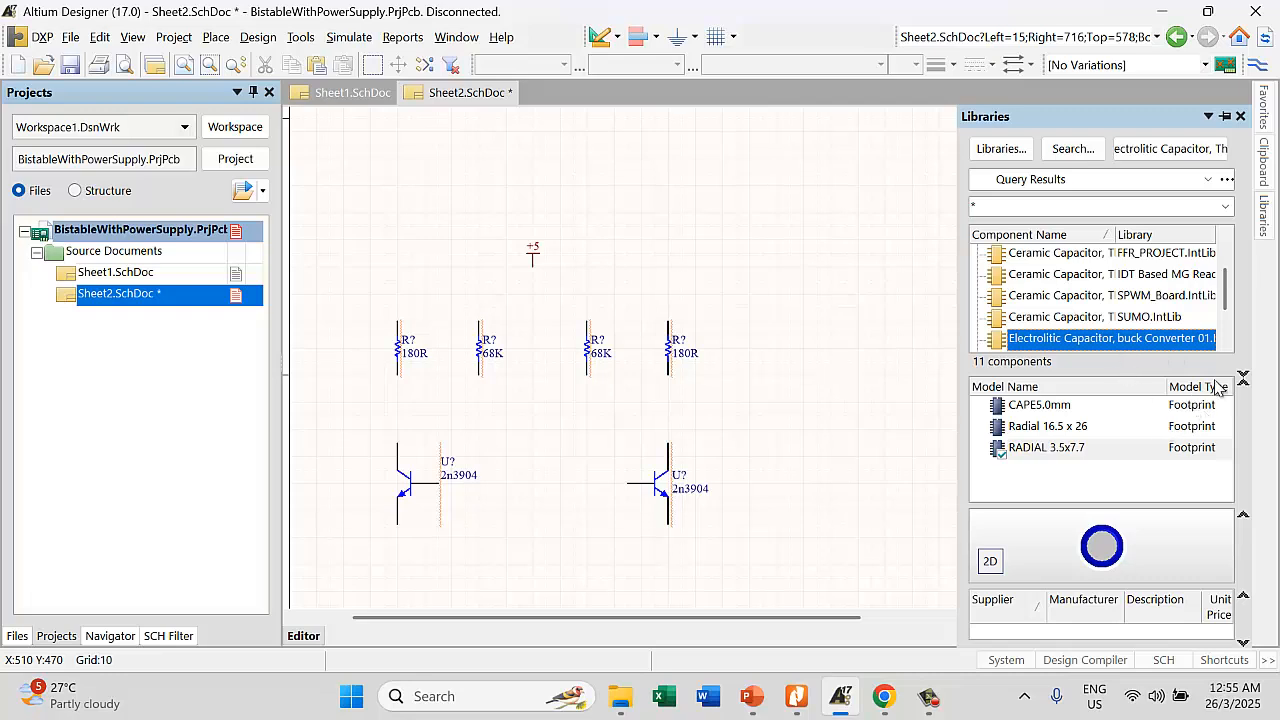
click(1070, 450)
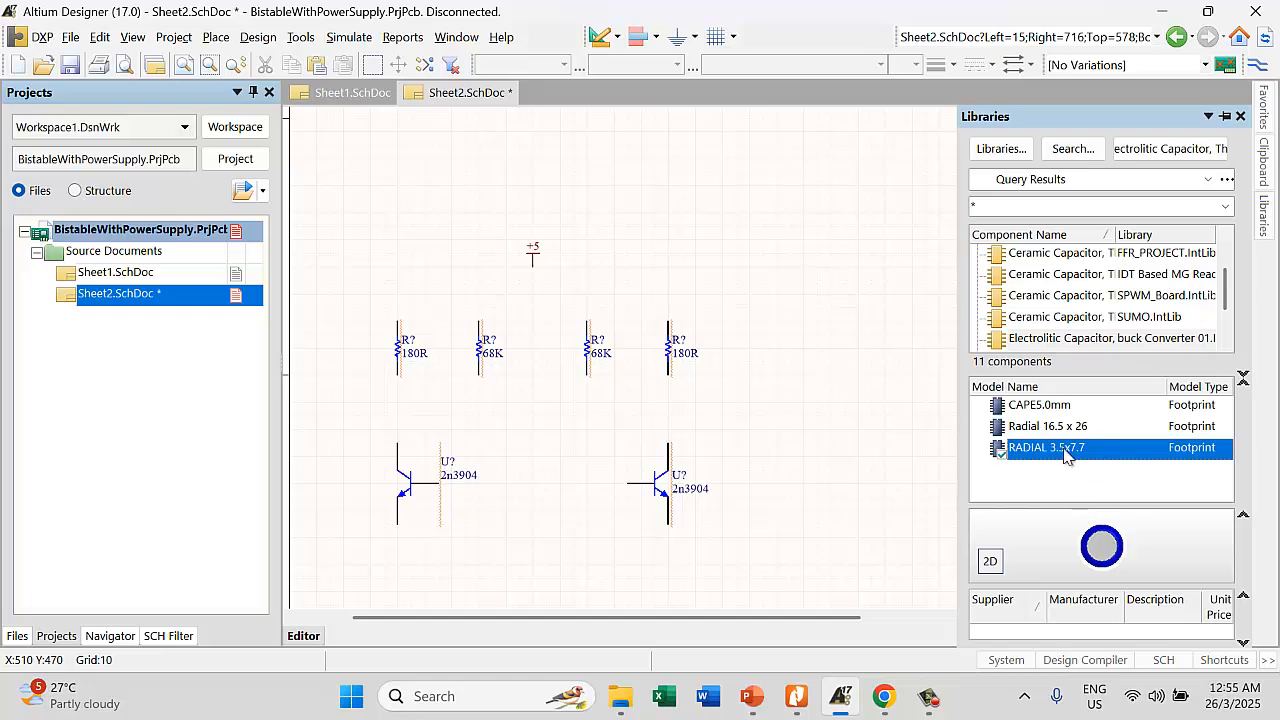
click(990, 561)
click(990, 561)
click(1170, 148)
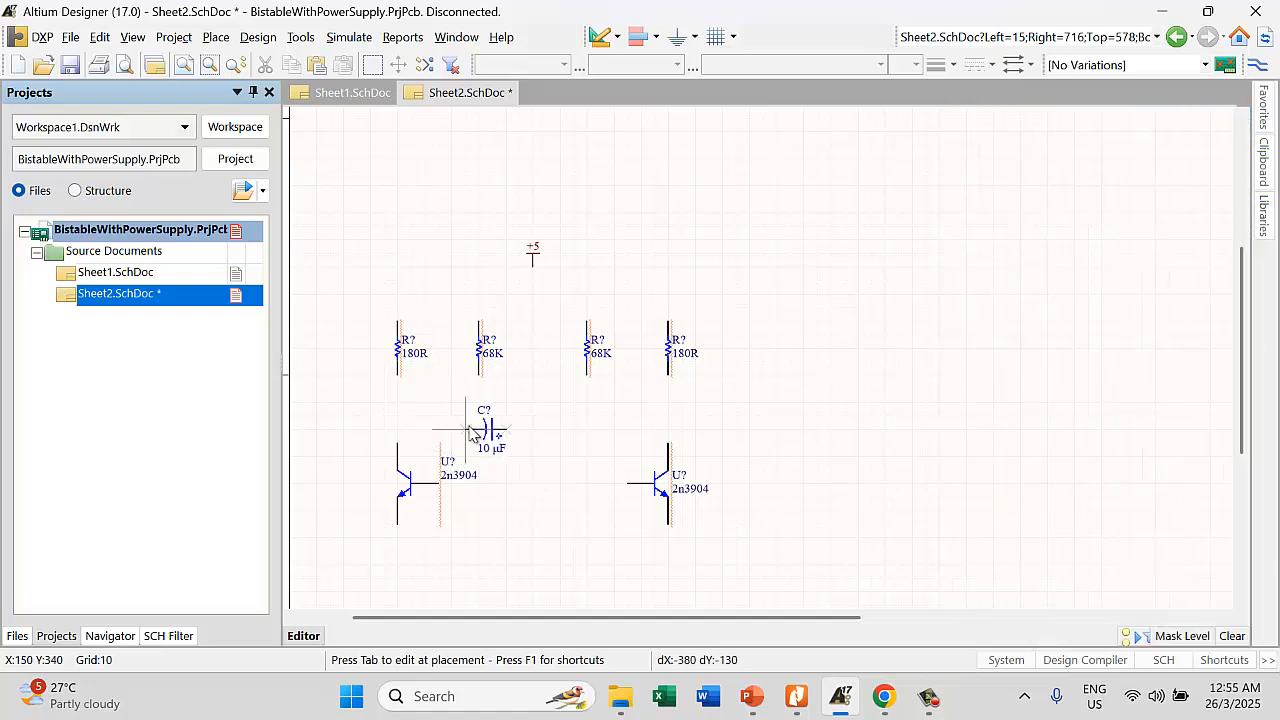
key(space)
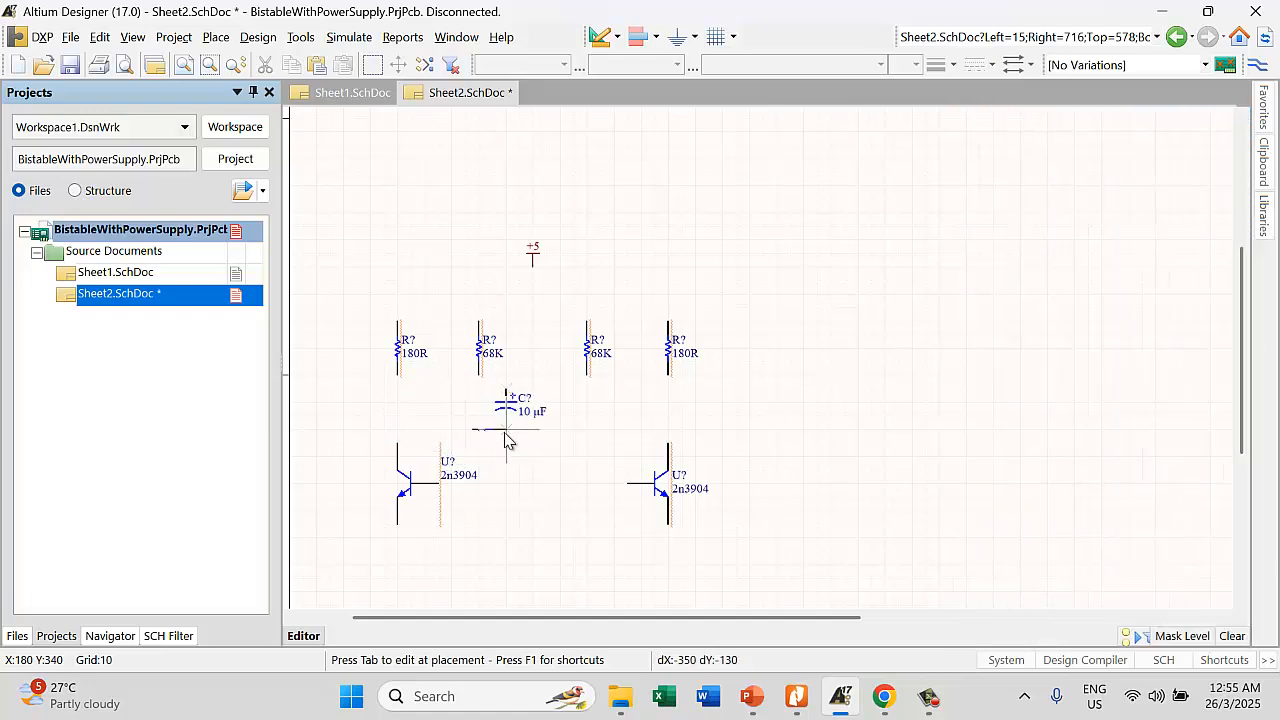
key(space)
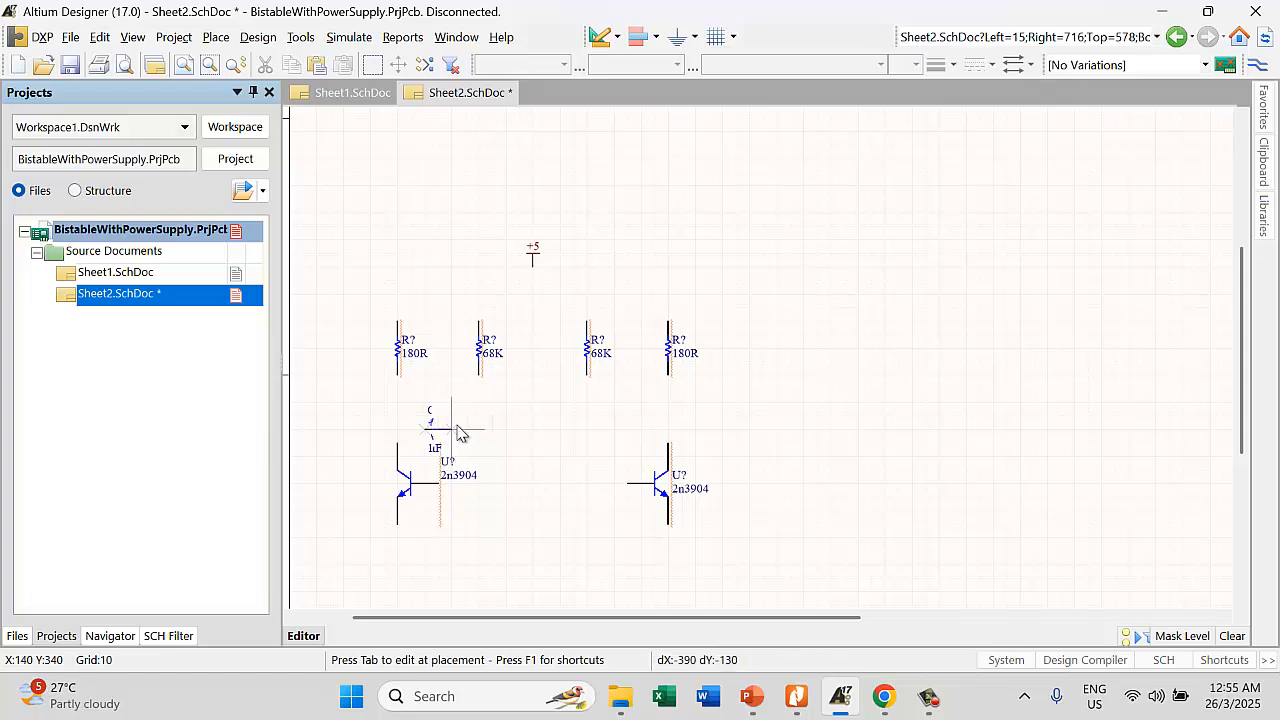
click(457, 427)
Place a second 10 µF capacitor above the right transistor, mirrored so its positive side faces outward, and end placement
key(space)
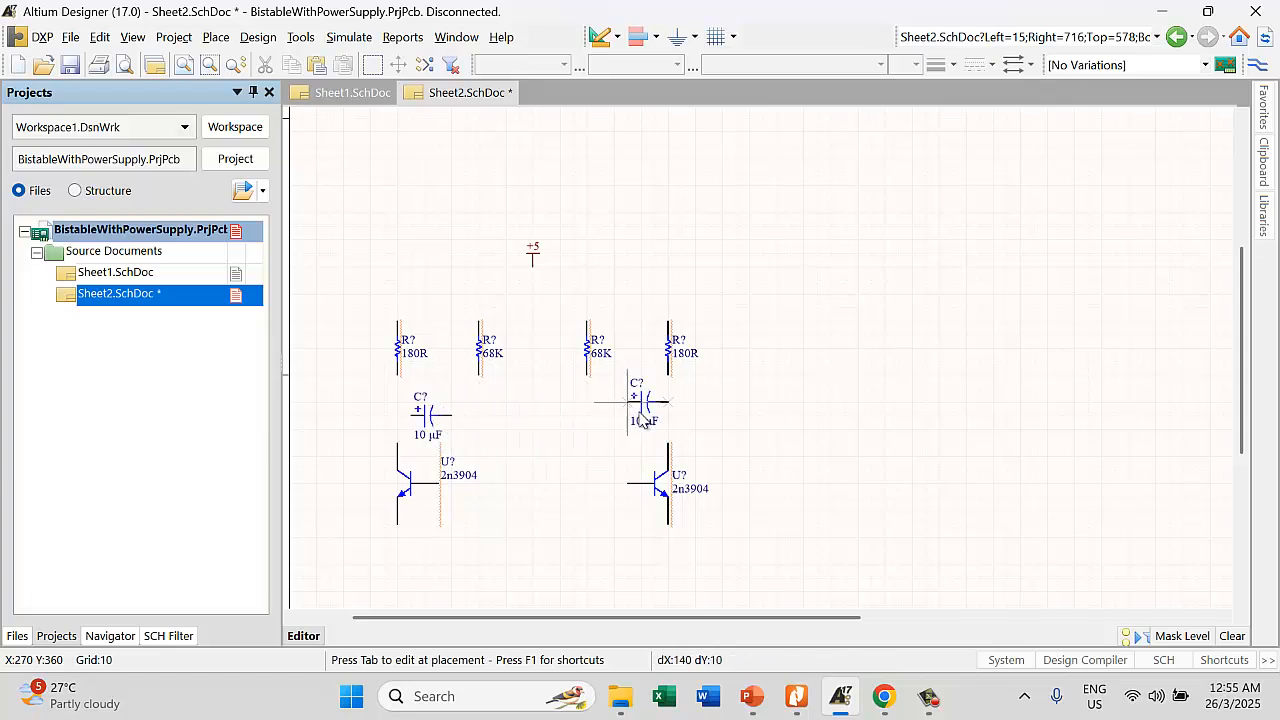
key(space)
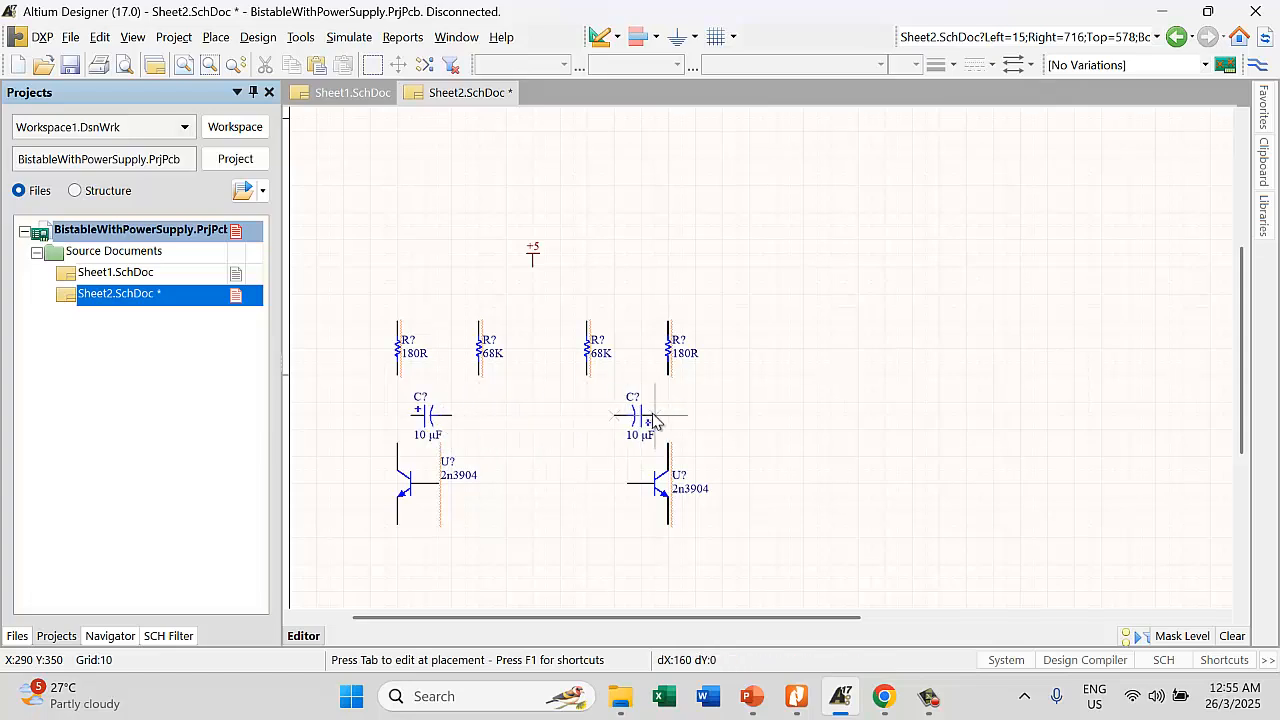
key(space)
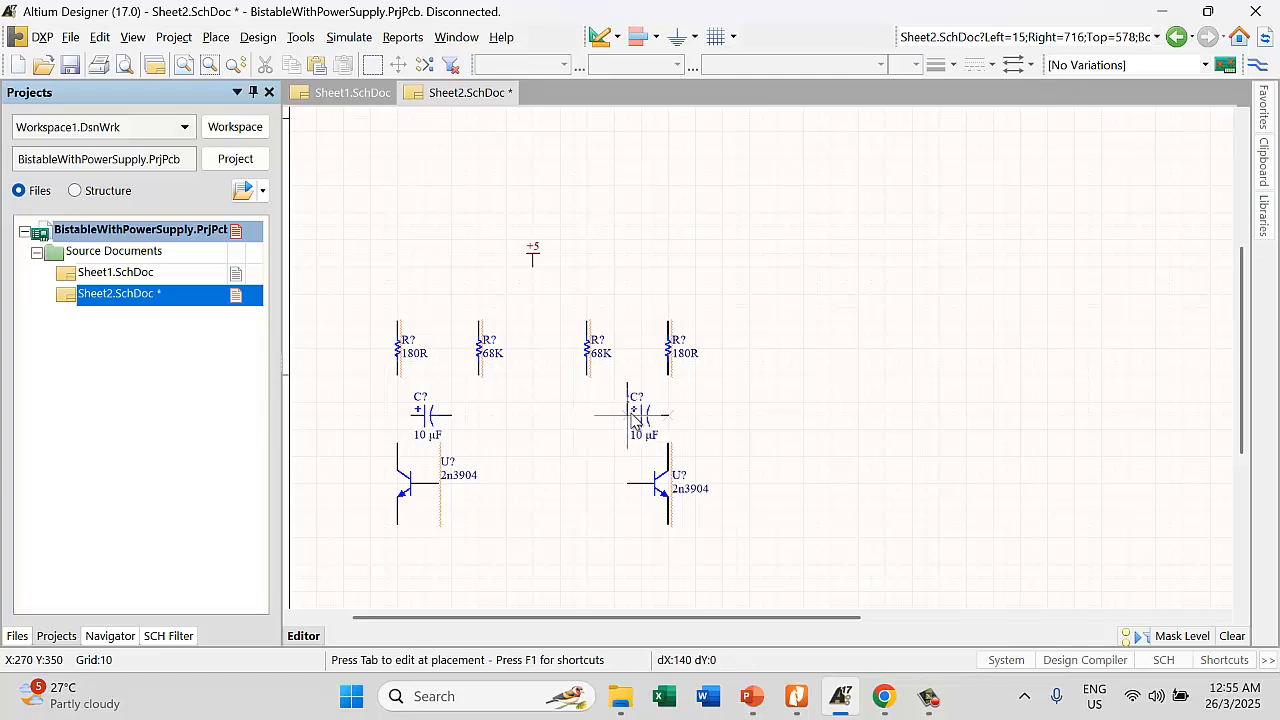
key(space)
key(Right)
key(Right)
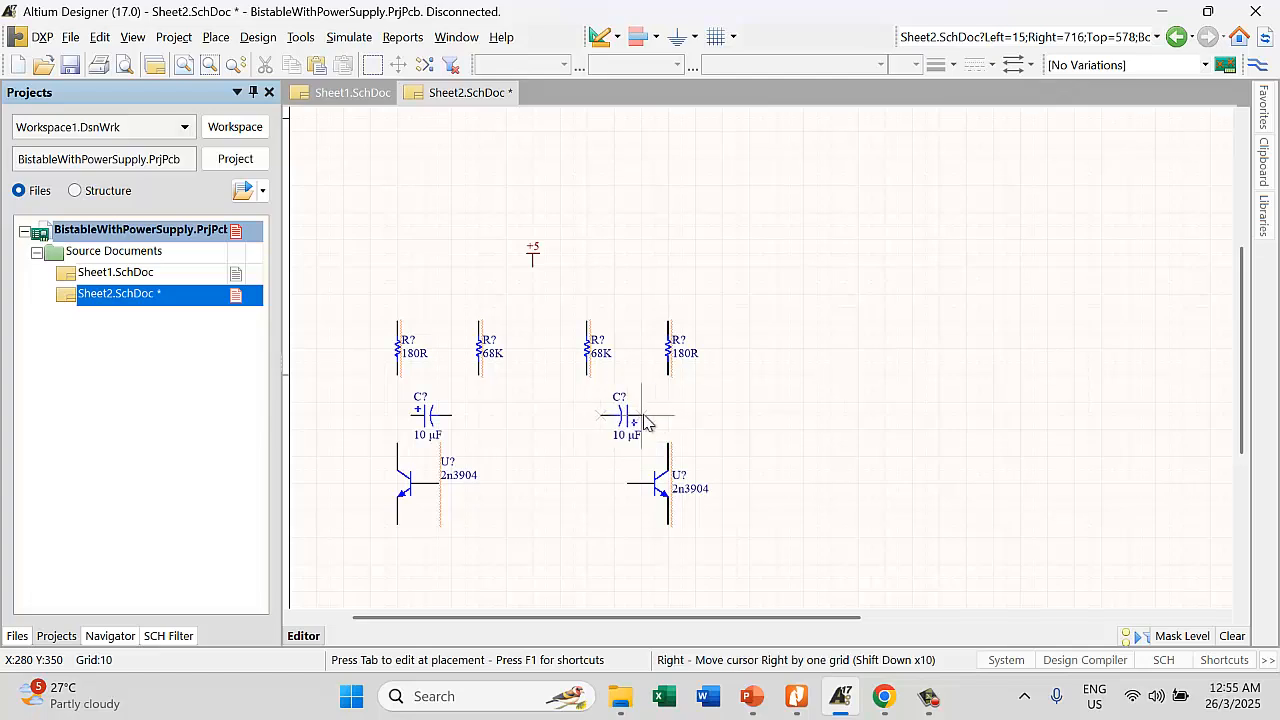
key(space)
key(space)
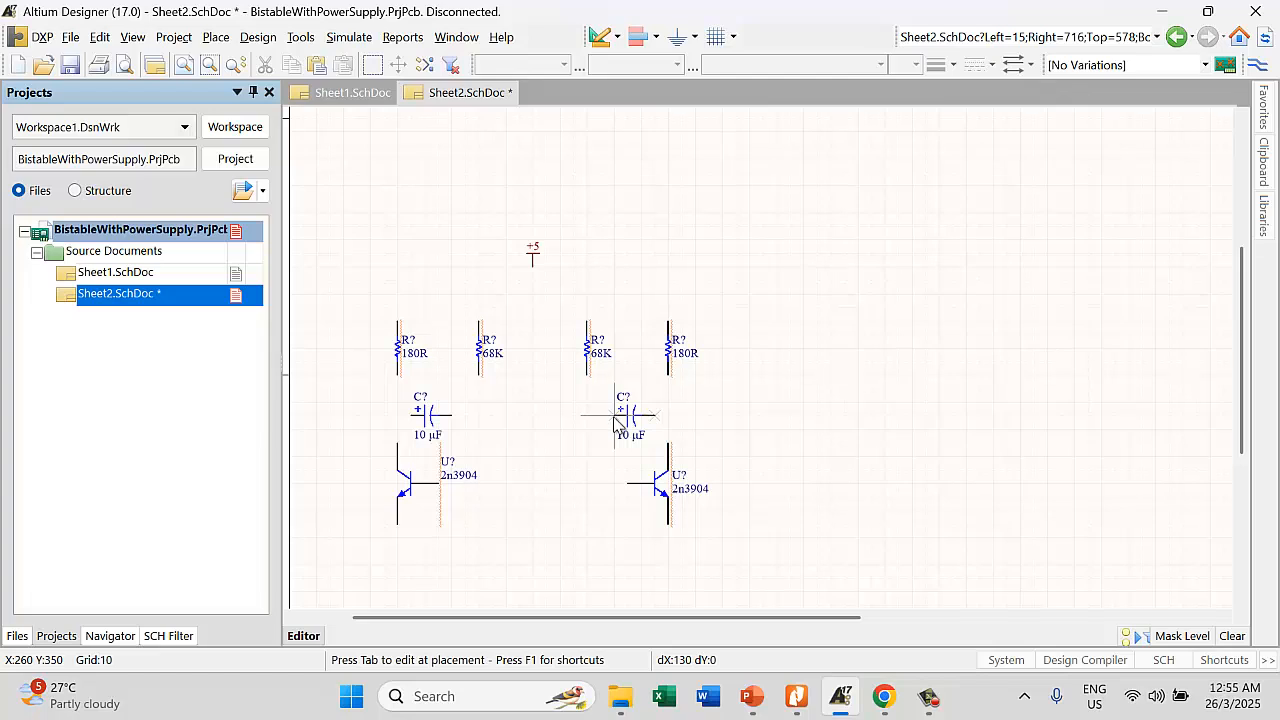
key(x)
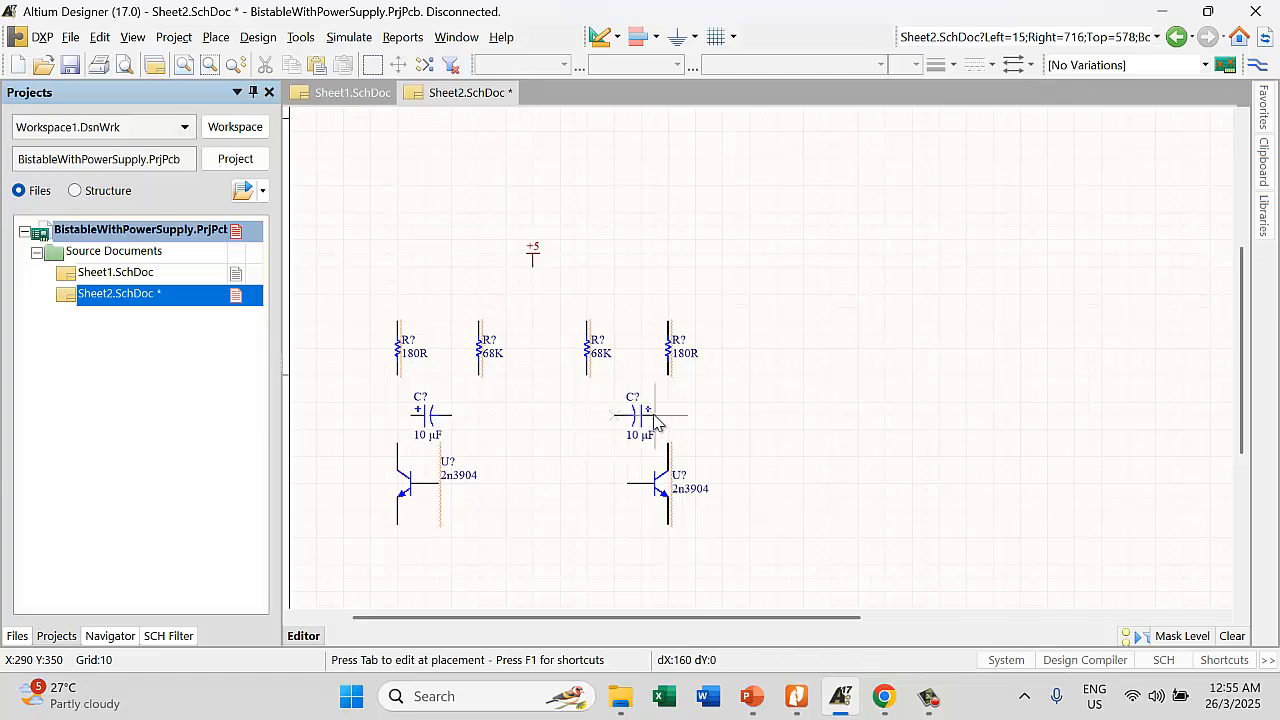
click(655, 420)
right_click(870, 284)
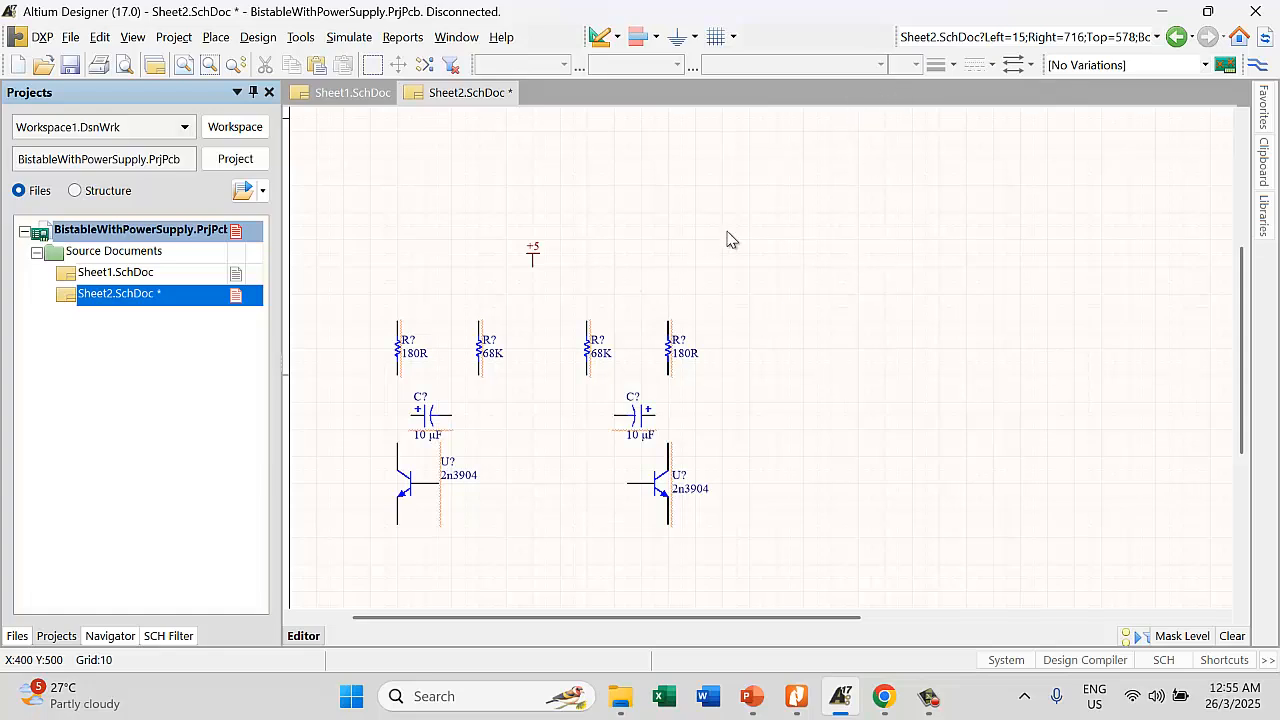
Move the +5 power port down closer to the resistors and wire it to the upper ends of all four resistors
drag(536, 265, 534, 302)
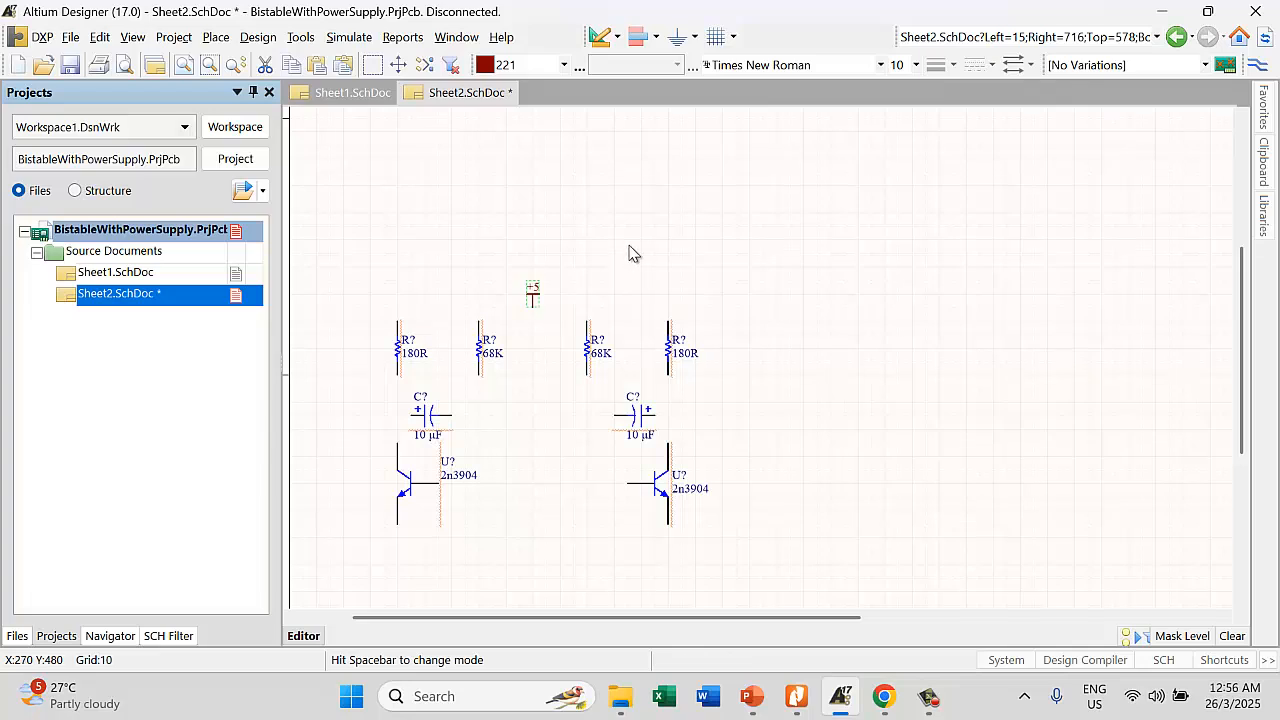
click(1267, 67)
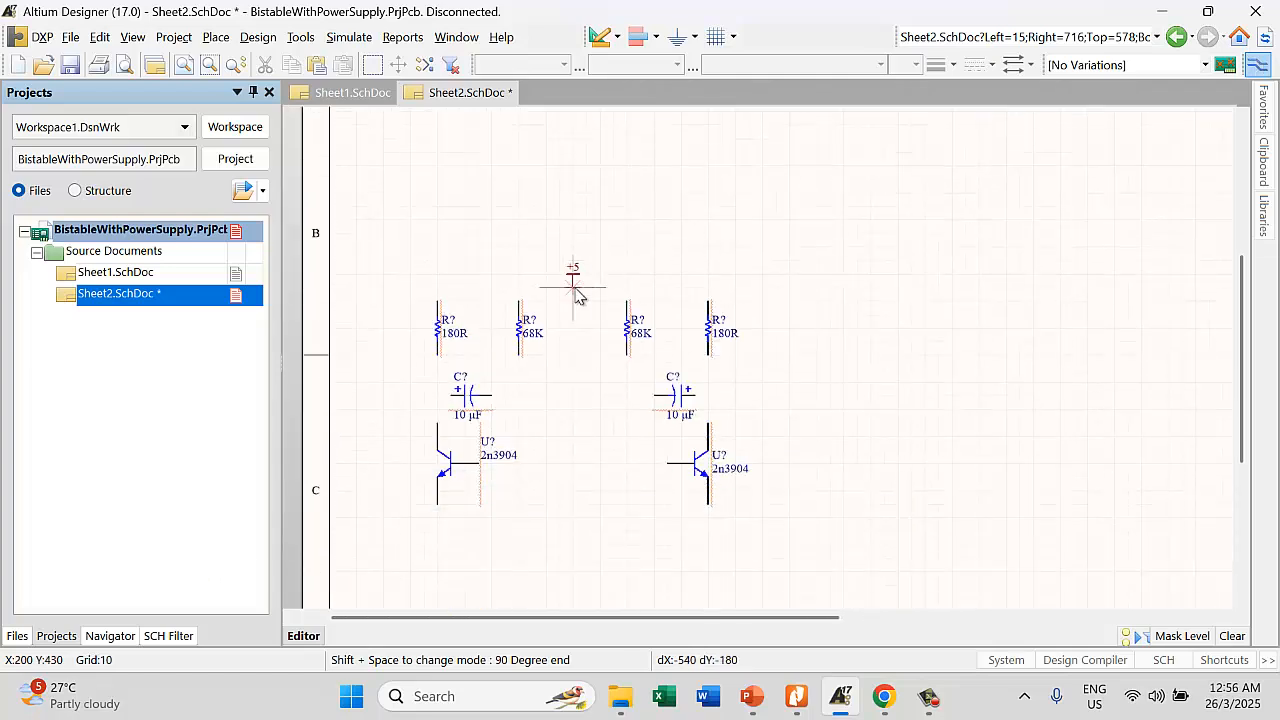
click(572, 288)
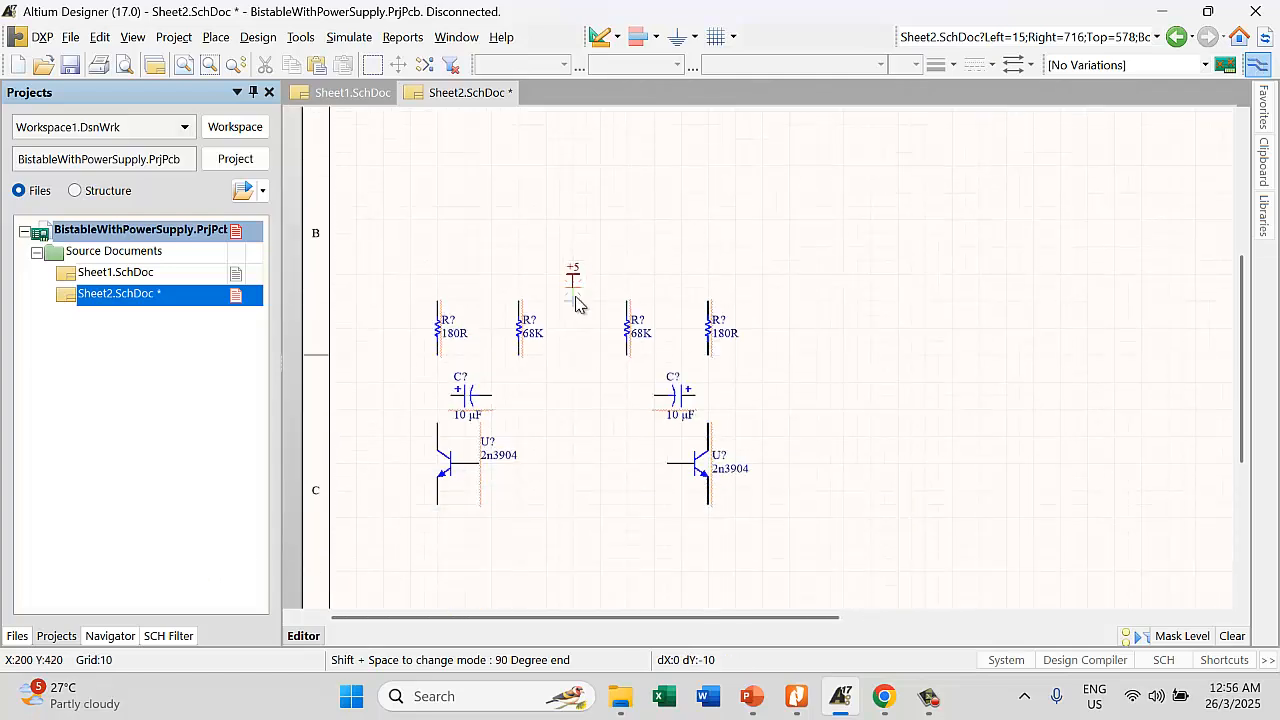
click(437, 300)
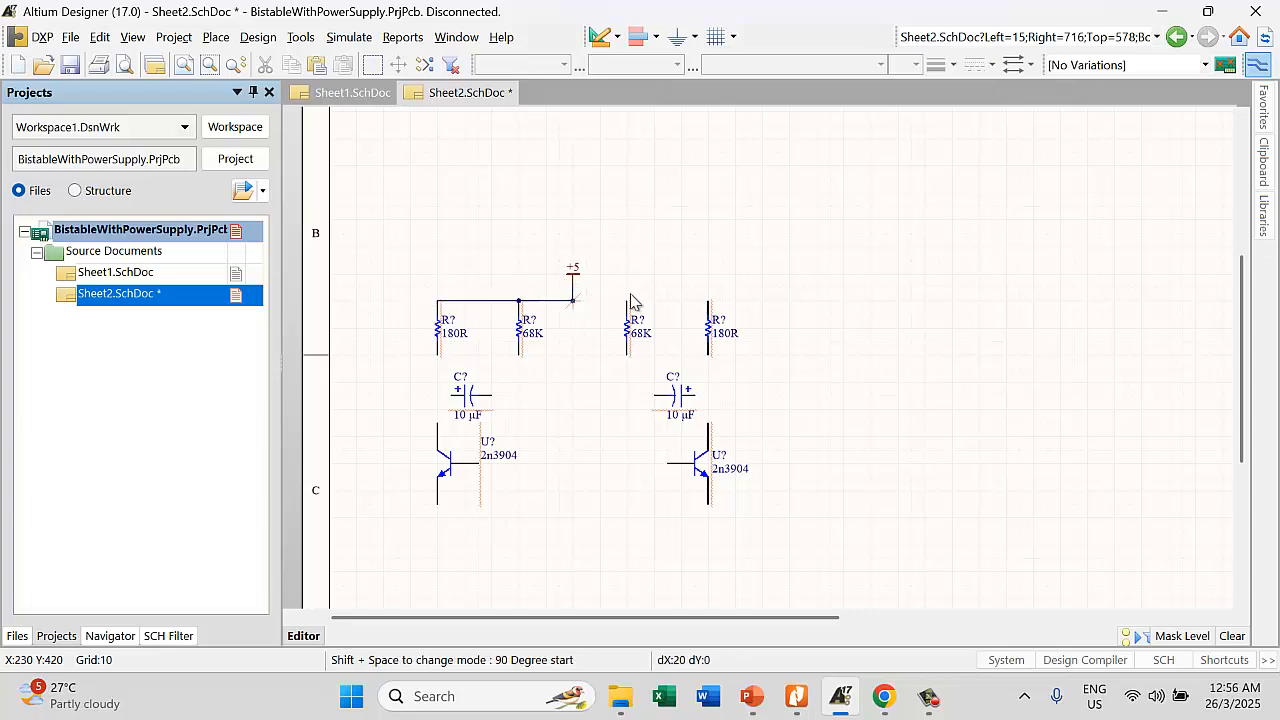
click(572, 300)
click(707, 300)
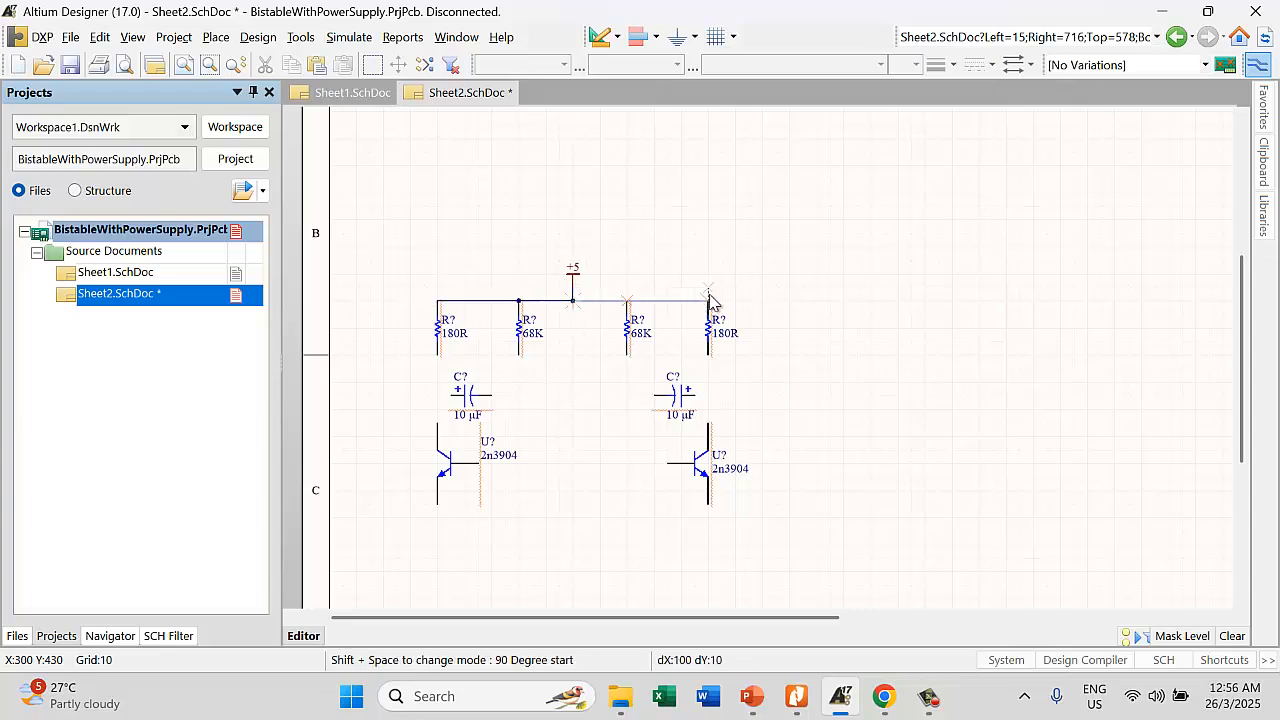
right_click(773, 308)
Wire the right 180R resistor to the transistor collector below it, and connect the right capacitor between that wire and the right 68K resistor
ctrl+scroll(709, 312, up, 2)
ctrl+scroll(825, 383, down, 1)
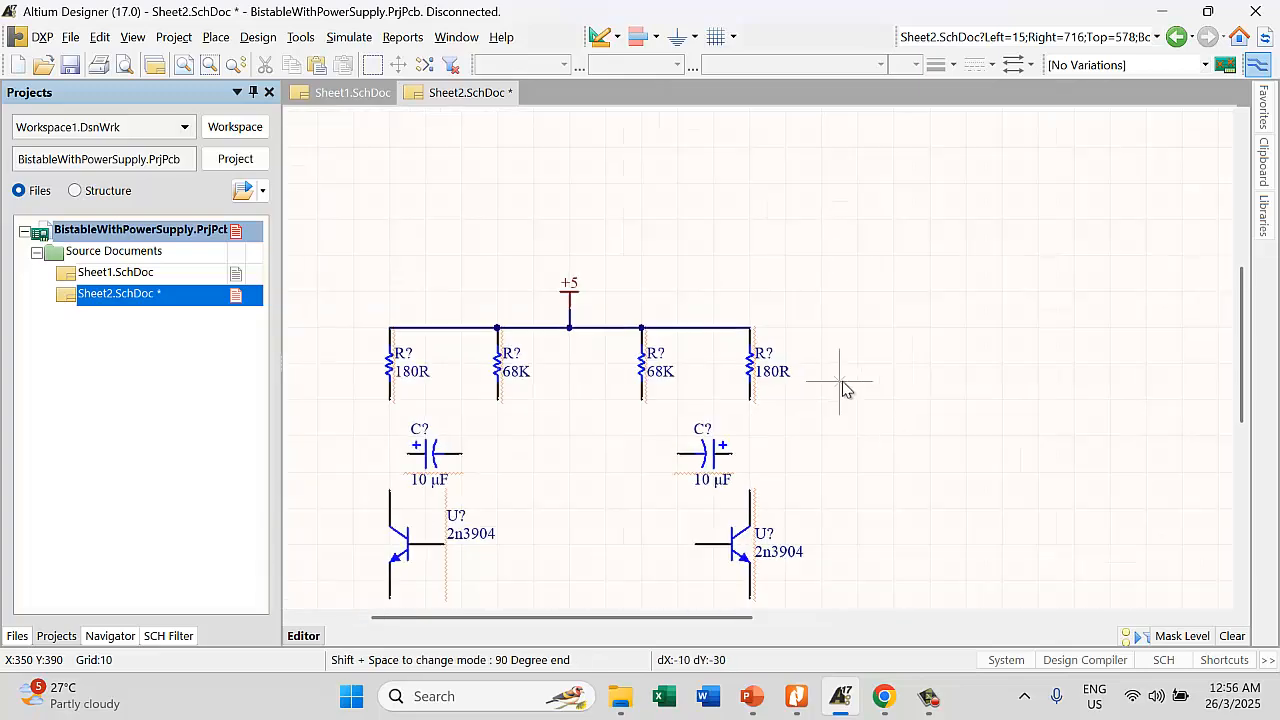
click(750, 491)
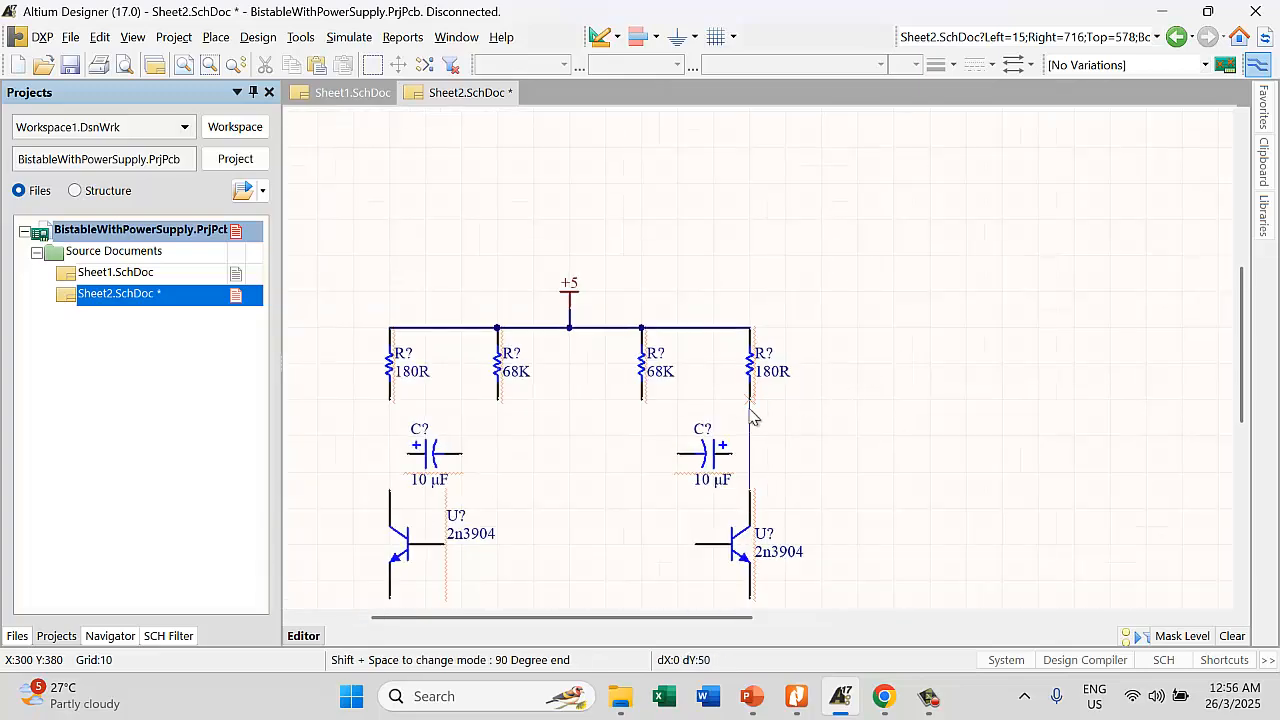
click(750, 402)
click(745, 460)
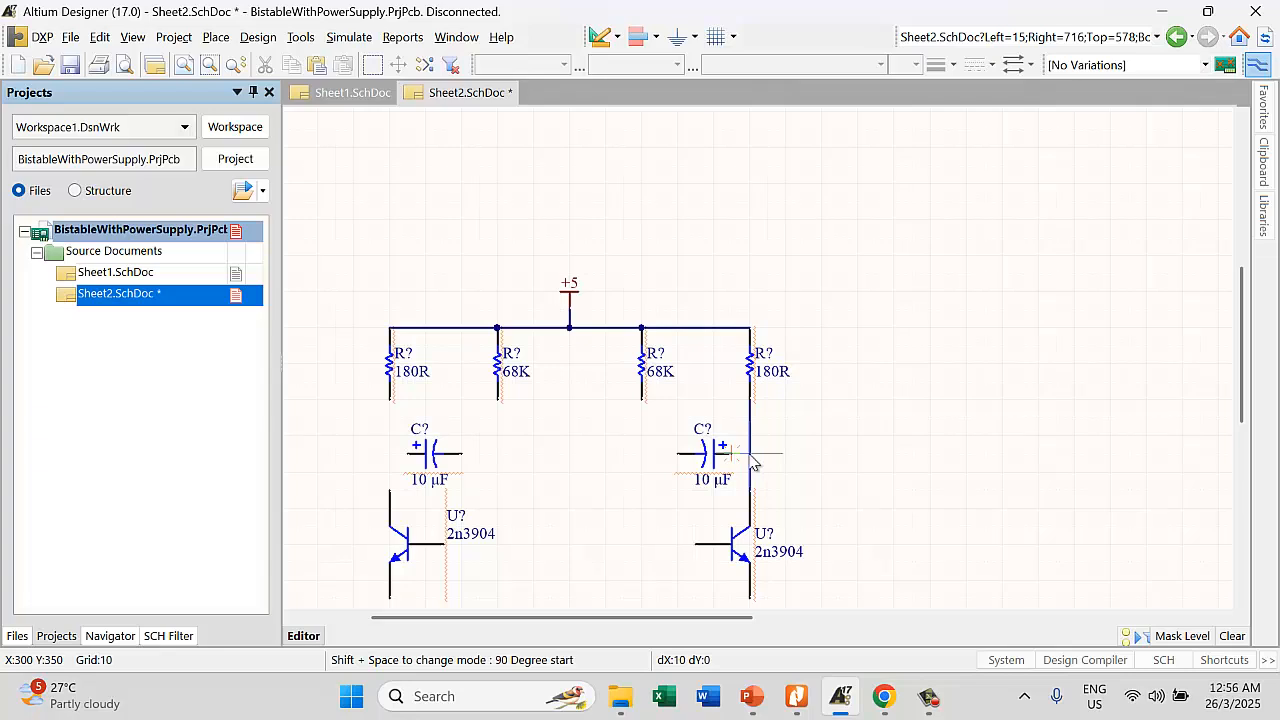
click(752, 460)
click(672, 455)
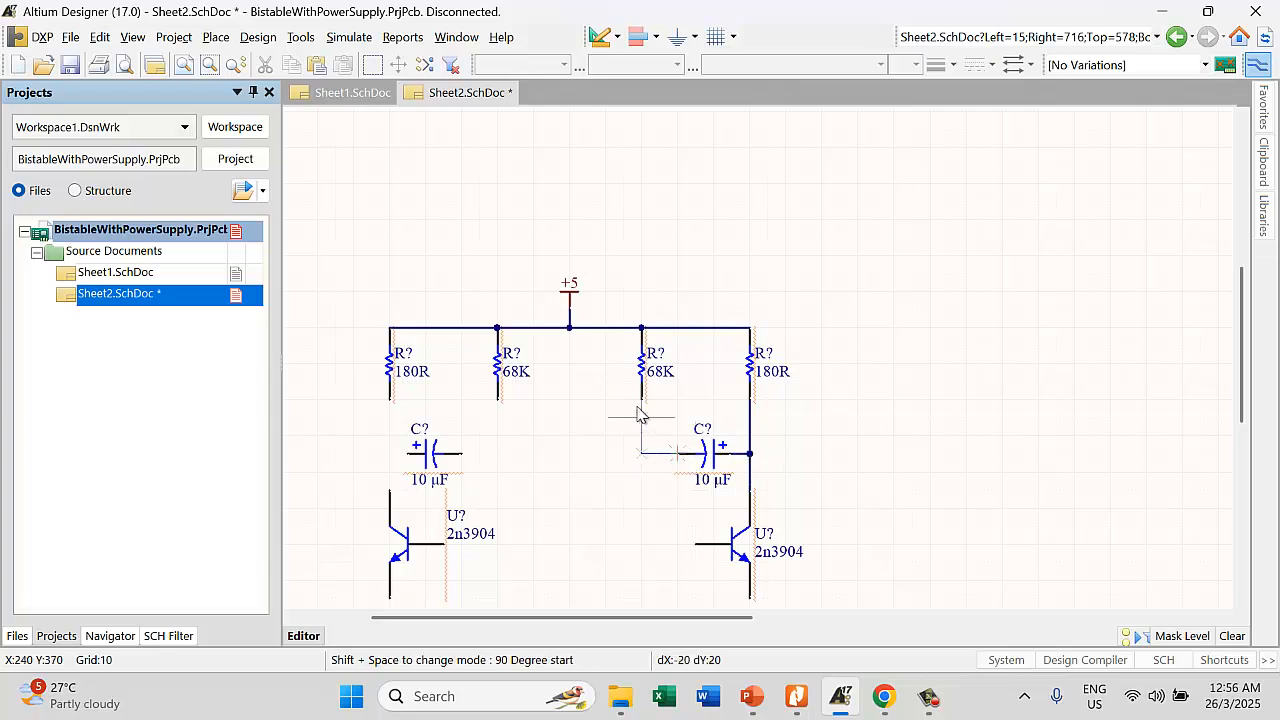
click(642, 405)
right_click(871, 423)
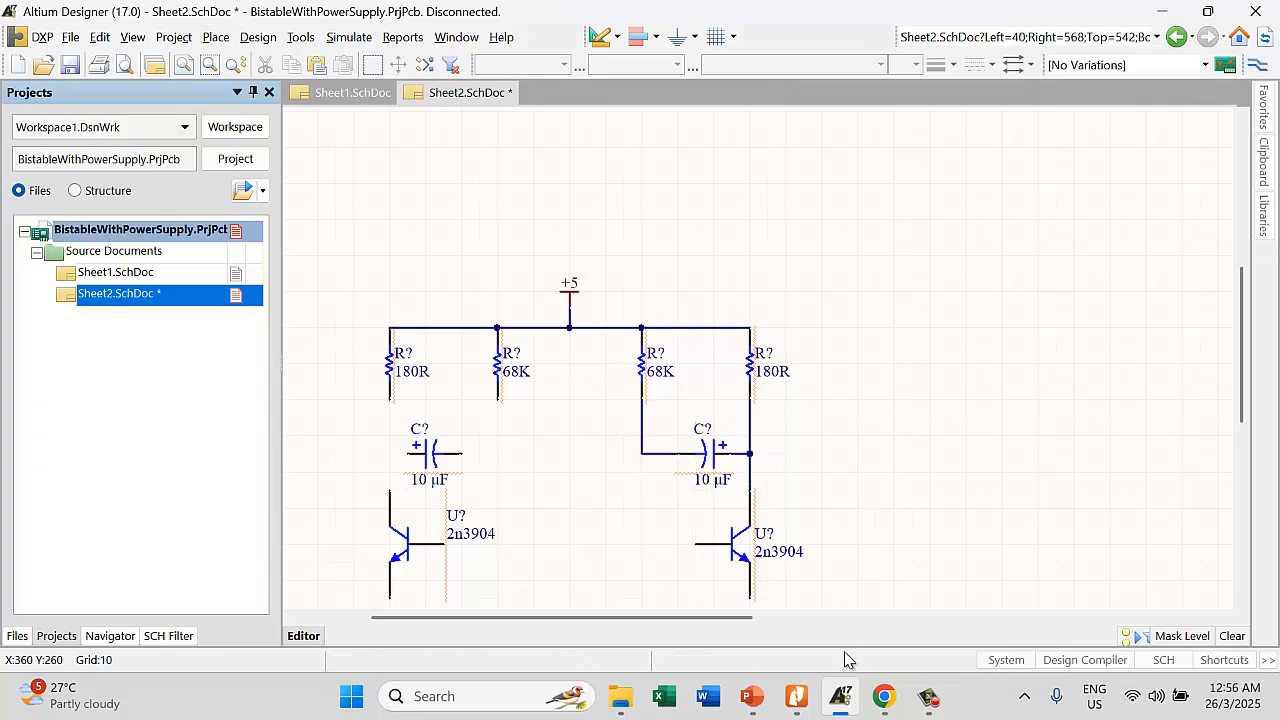
Switch to the PowerPoint training slides and check slides 32 and 33 for the remaining components and their layout
click(760, 697)
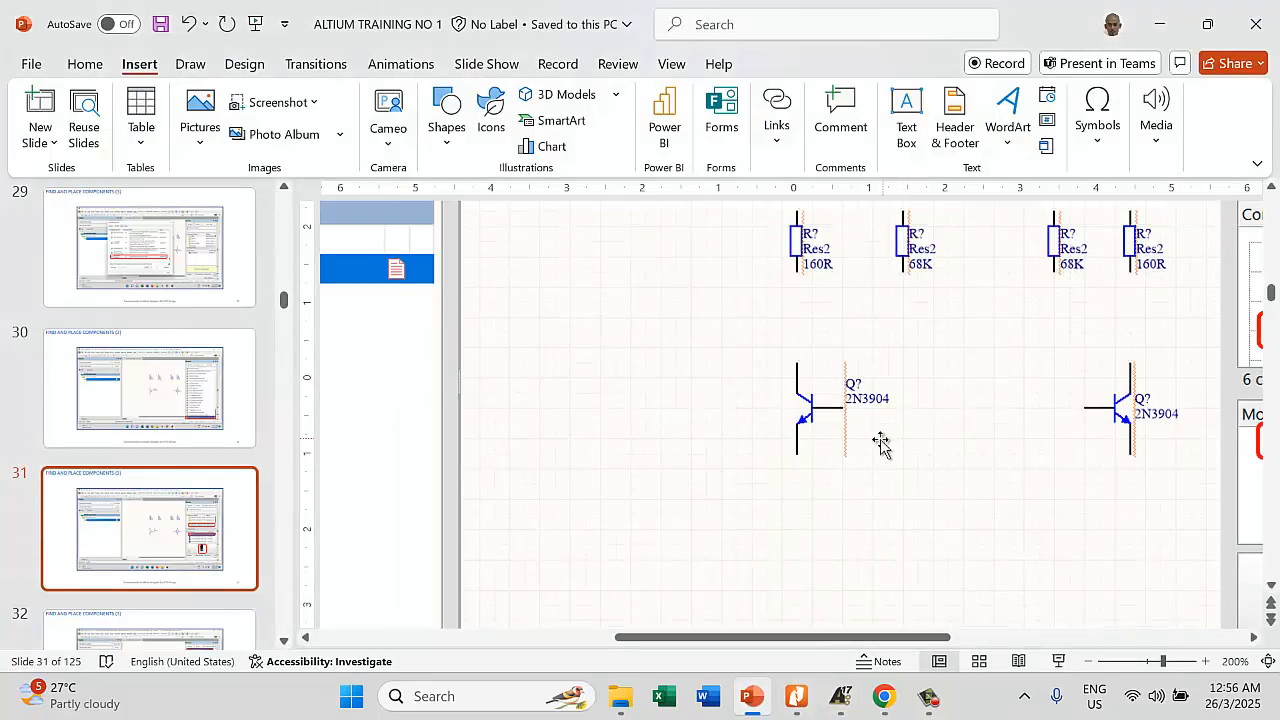
scroll(831, 455, down, 9)
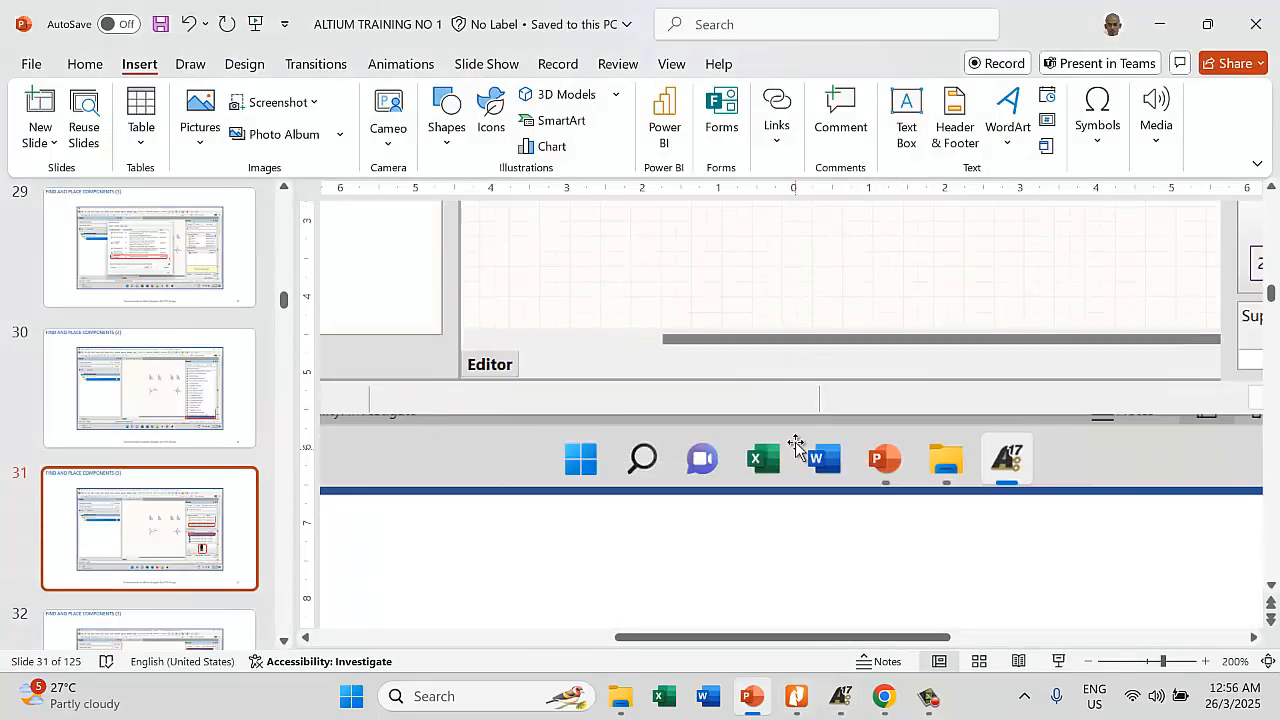
scroll(741, 450, down, 8)
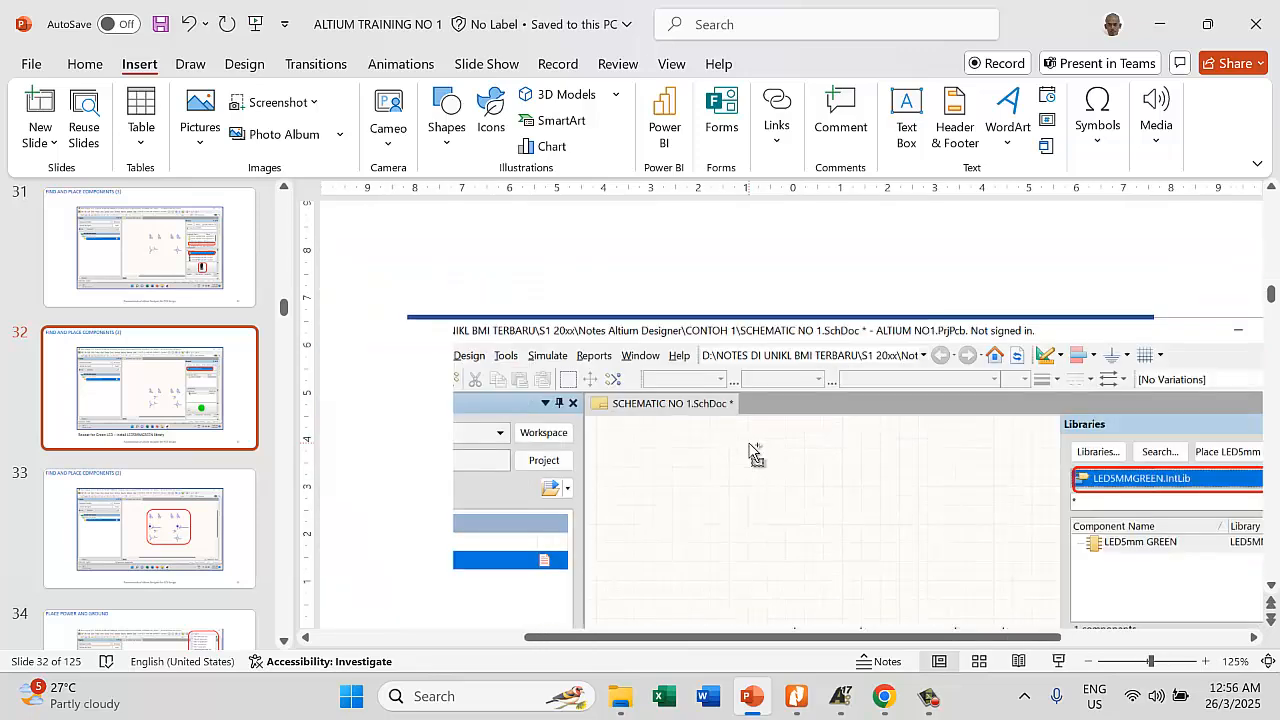
ctrl+scroll(748, 450, down, 5)
scroll(750, 448, down, 12)
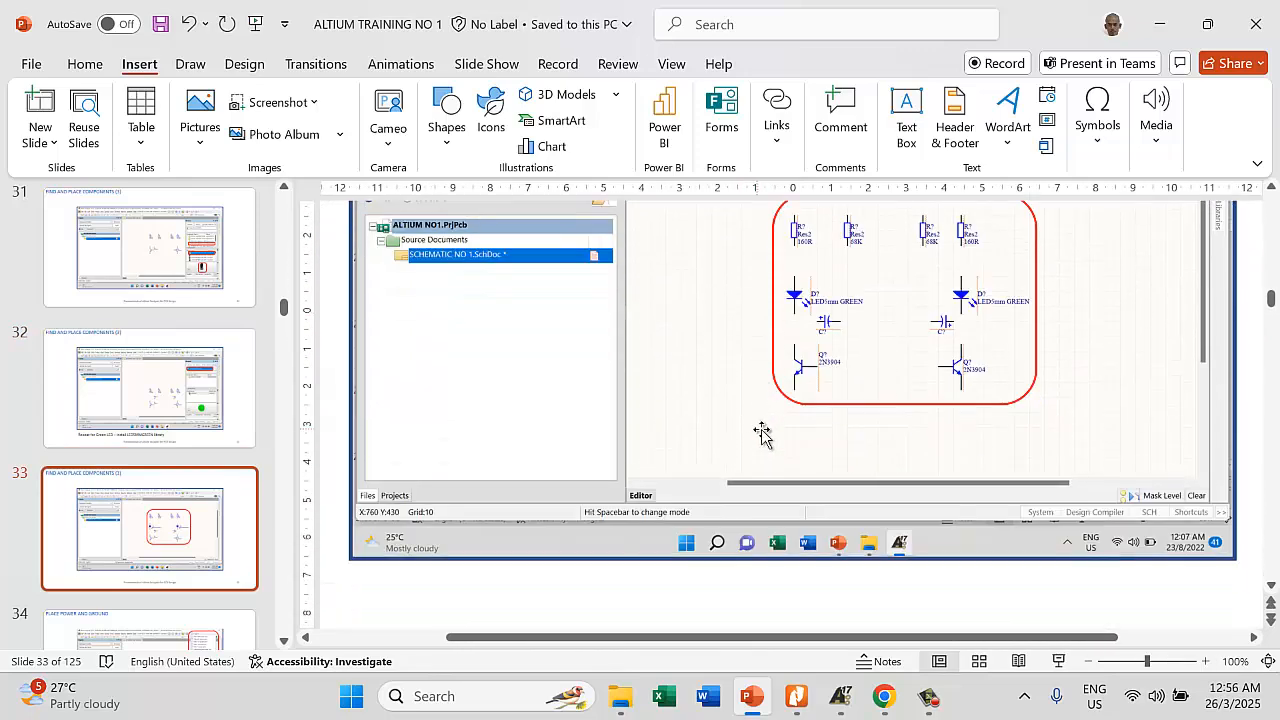
Review slides 33 to 38 of the training deck for the LED, power, ground, wire and port placement
scroll(762, 428, up, 3)
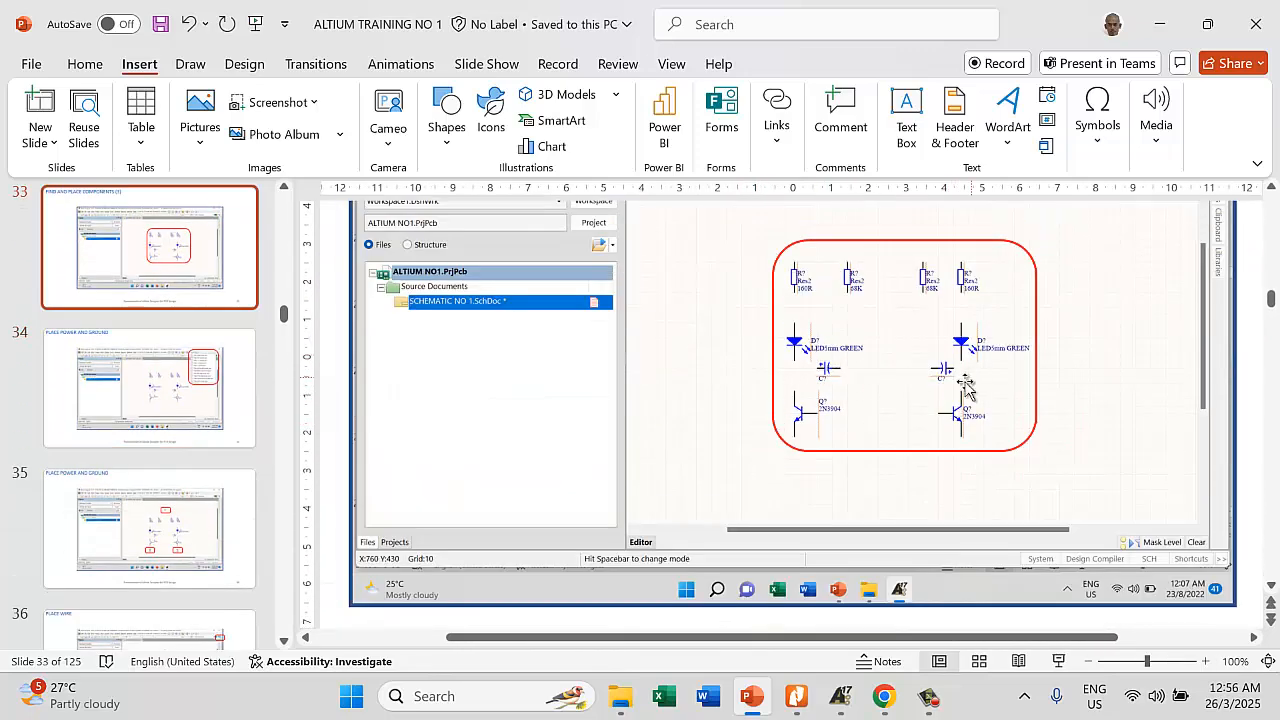
scroll(857, 400, down, 8)
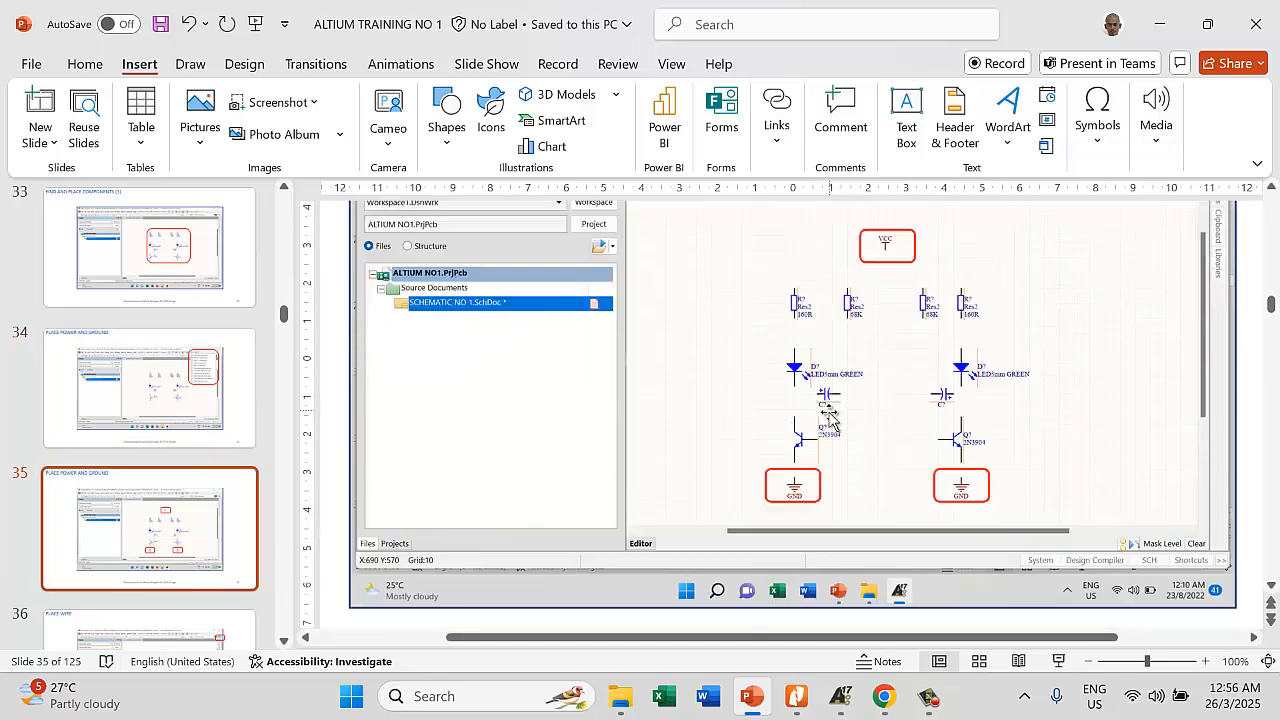
scroll(829, 418, down, 8)
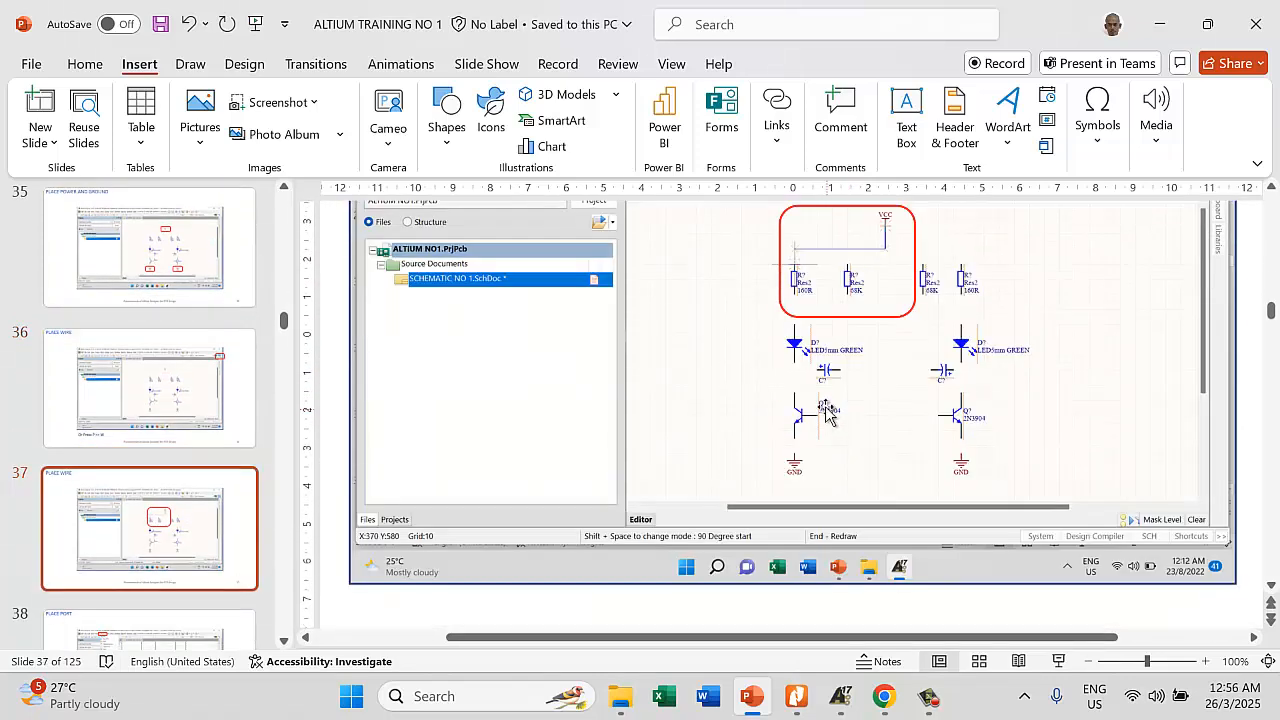
scroll(829, 416, down, 4)
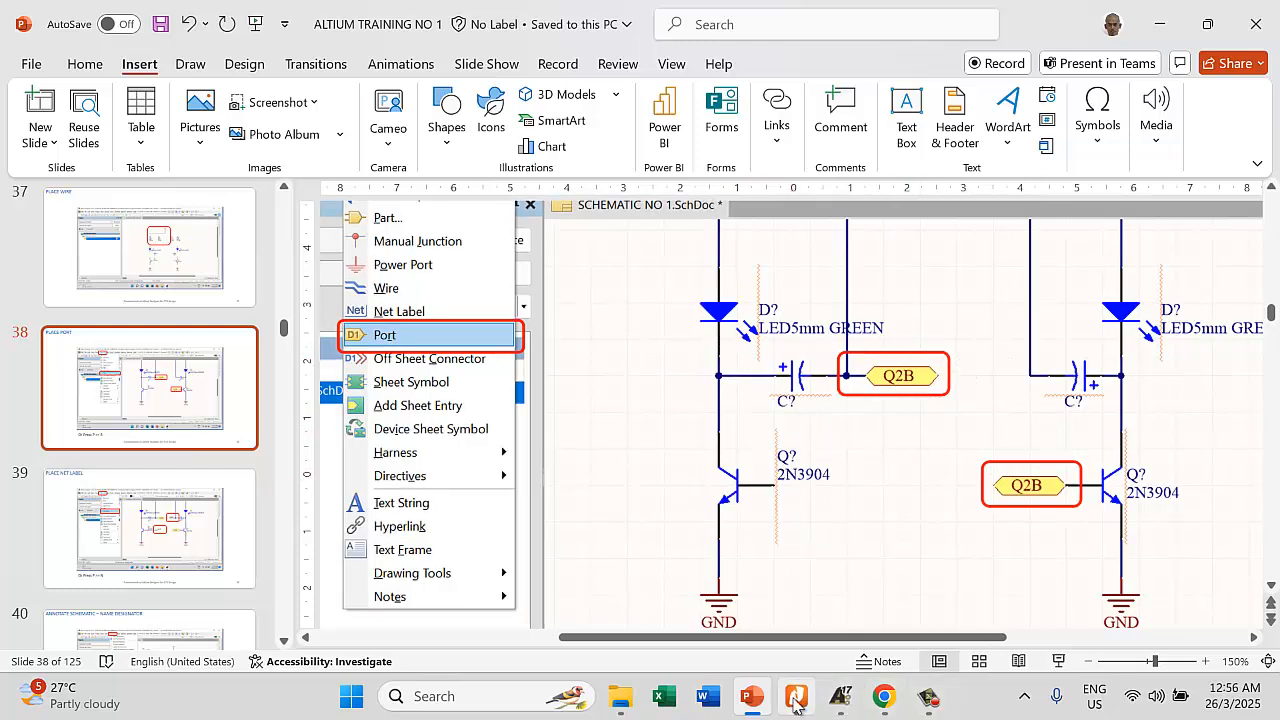
Switch back to Altium Designer and delete the wire joining the right 180R resistor to the transistor collector on Sheet2
click(841, 697)
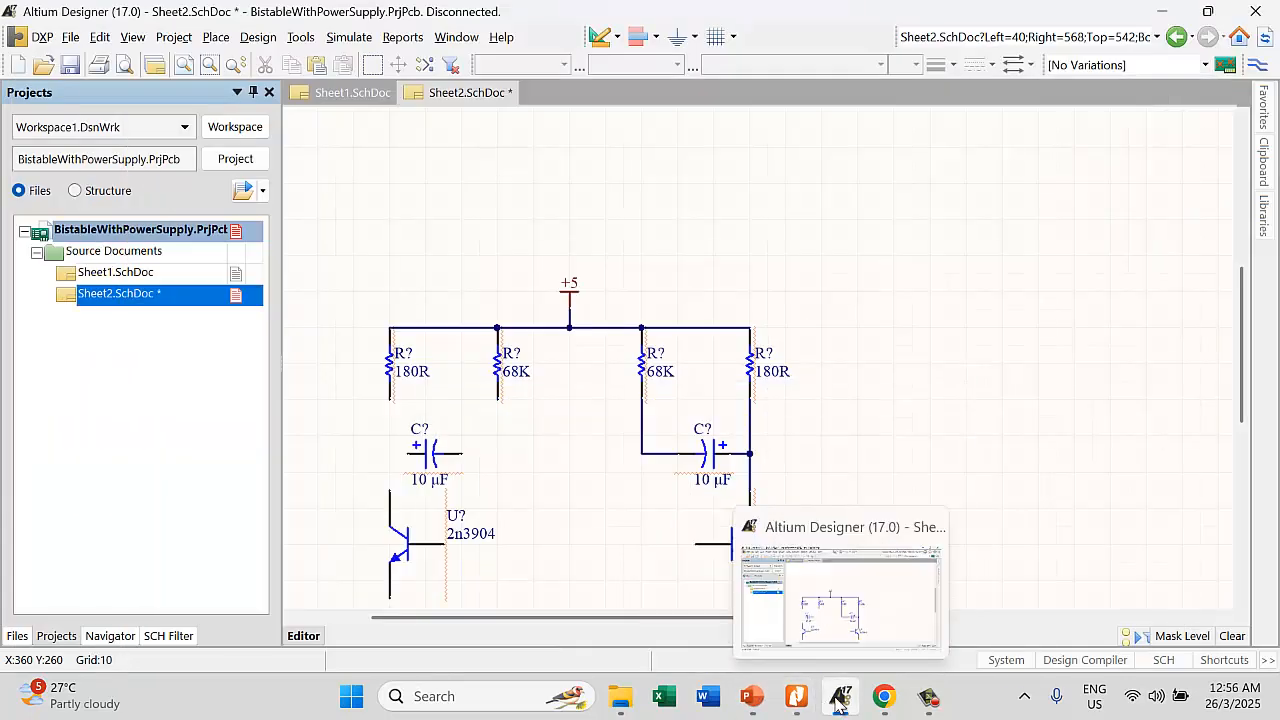
click(1263, 215)
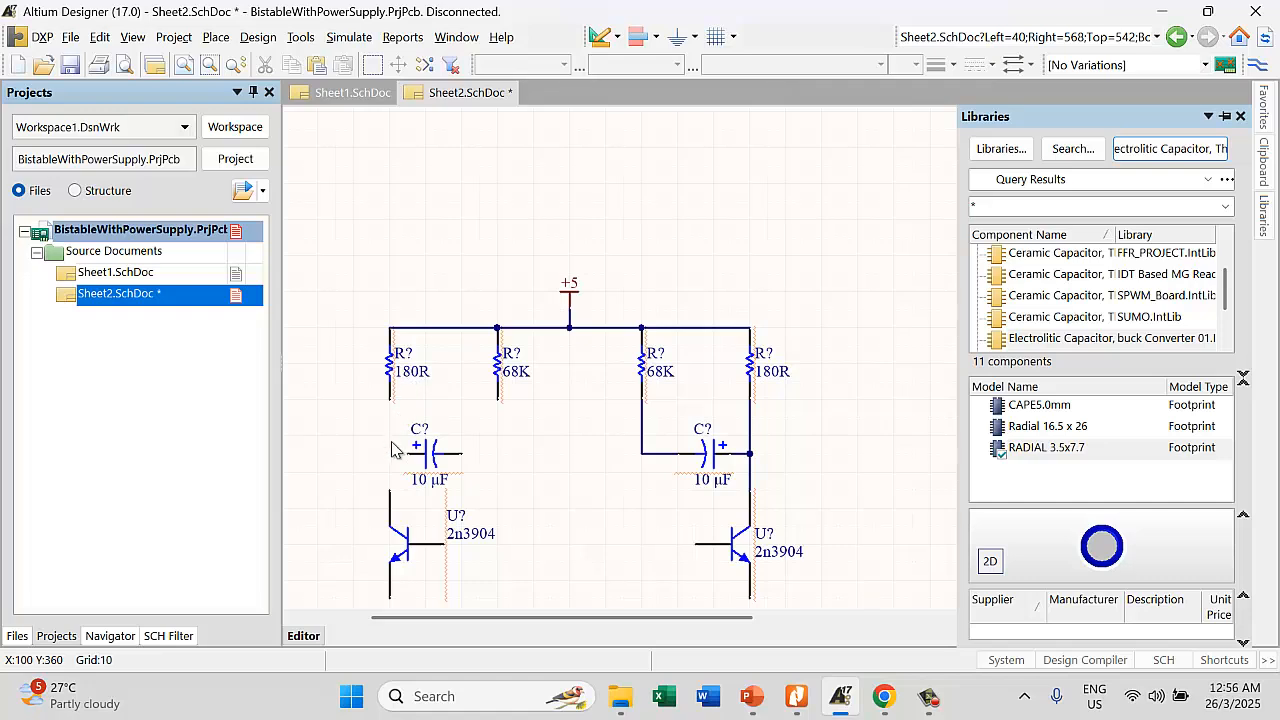
click(750, 433)
key(Delete)
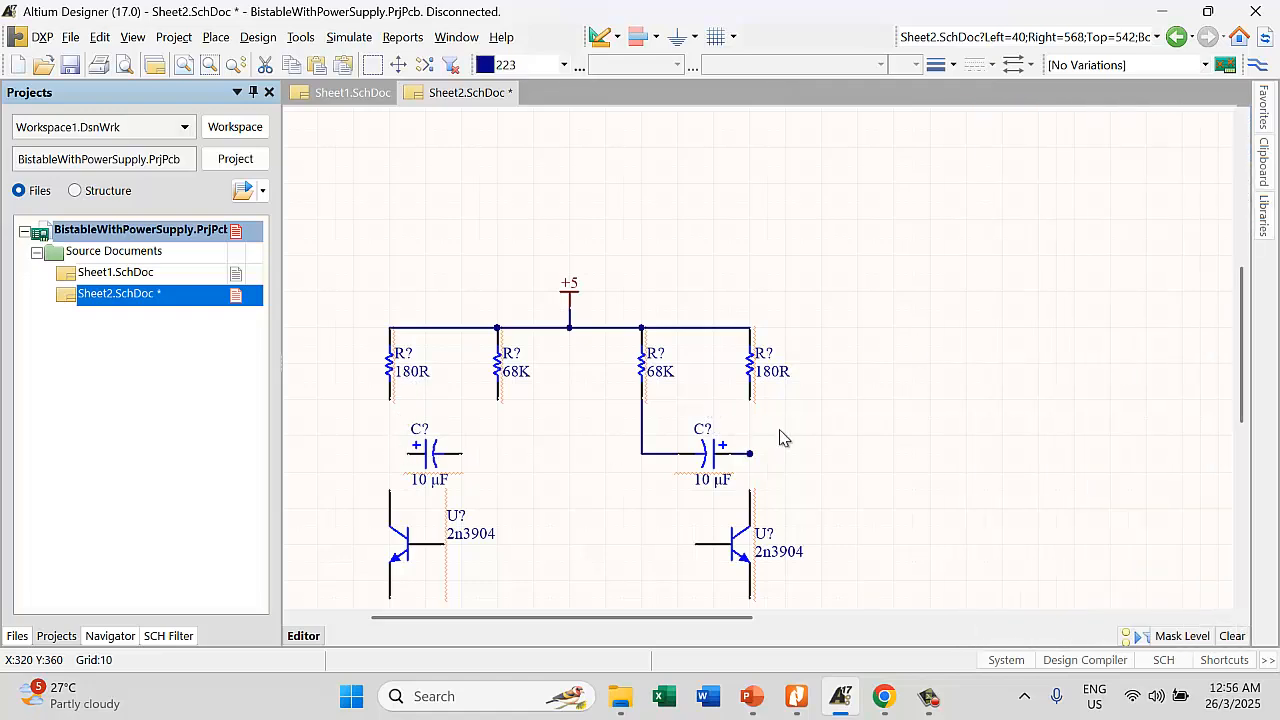
click(1265, 222)
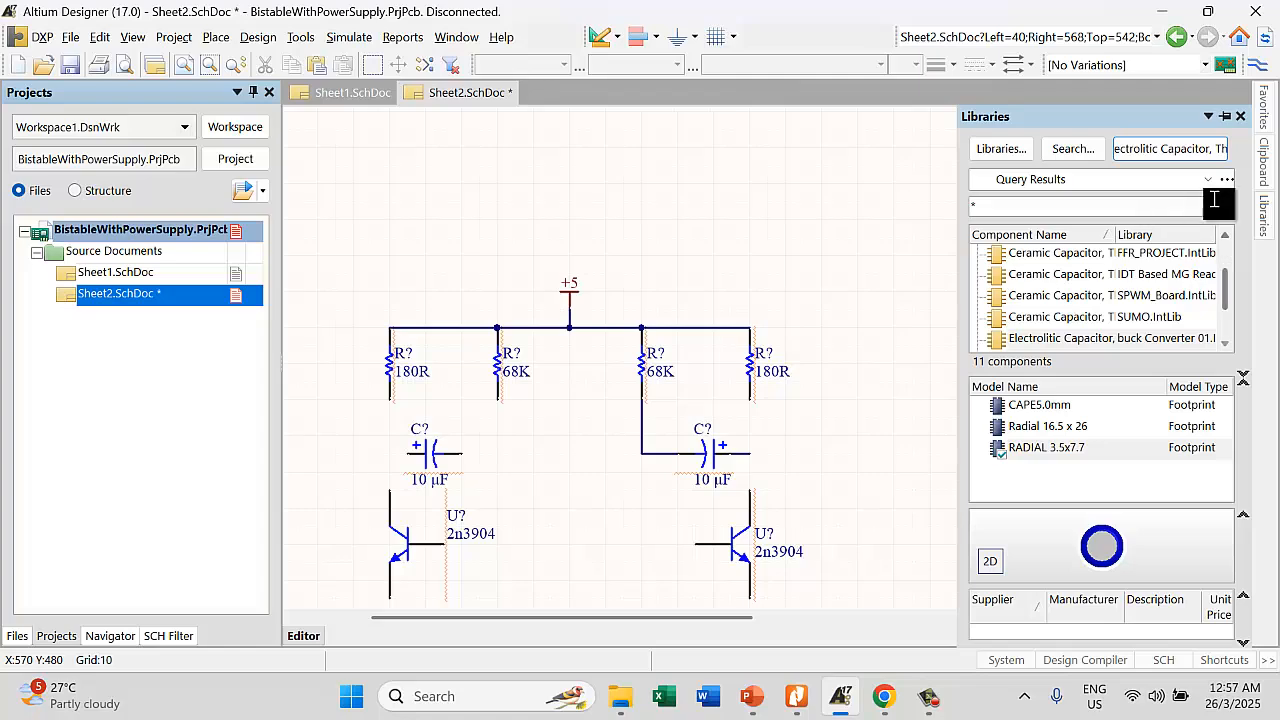
click(1209, 180)
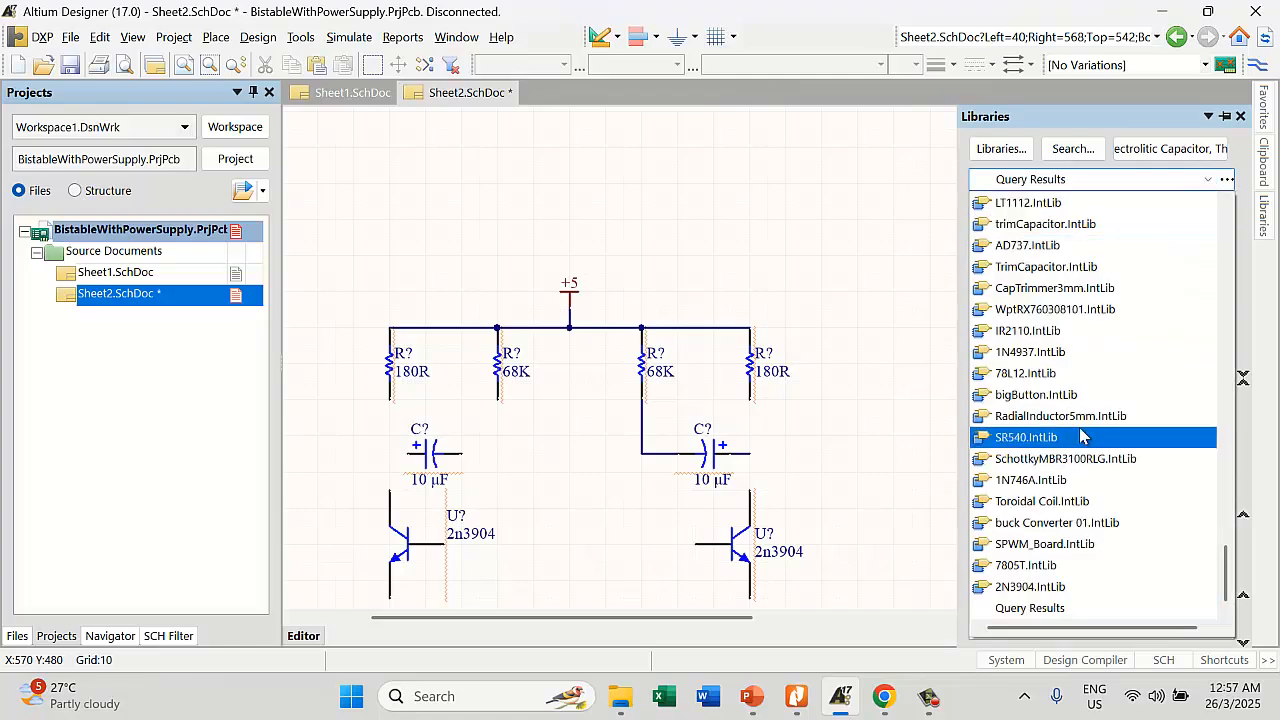
scroll(1065, 330, up, 3)
scroll(1062, 300, up, 20)
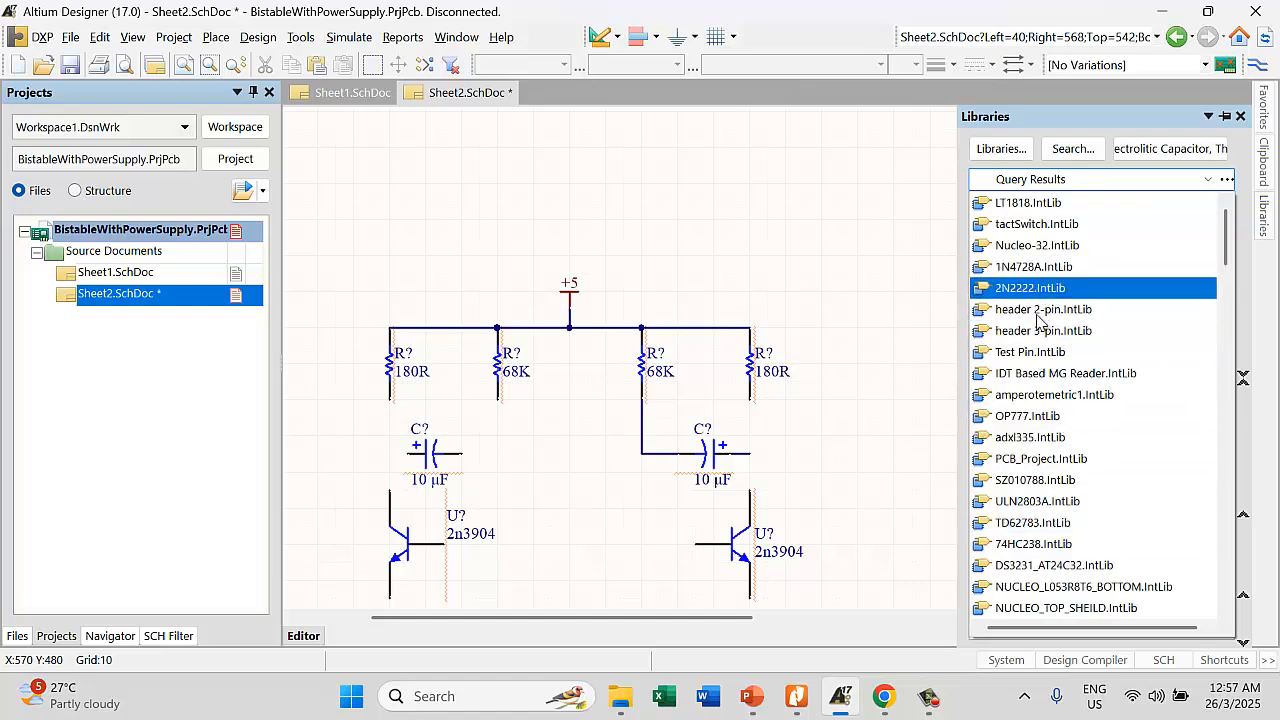
scroll(1033, 293, down, 15)
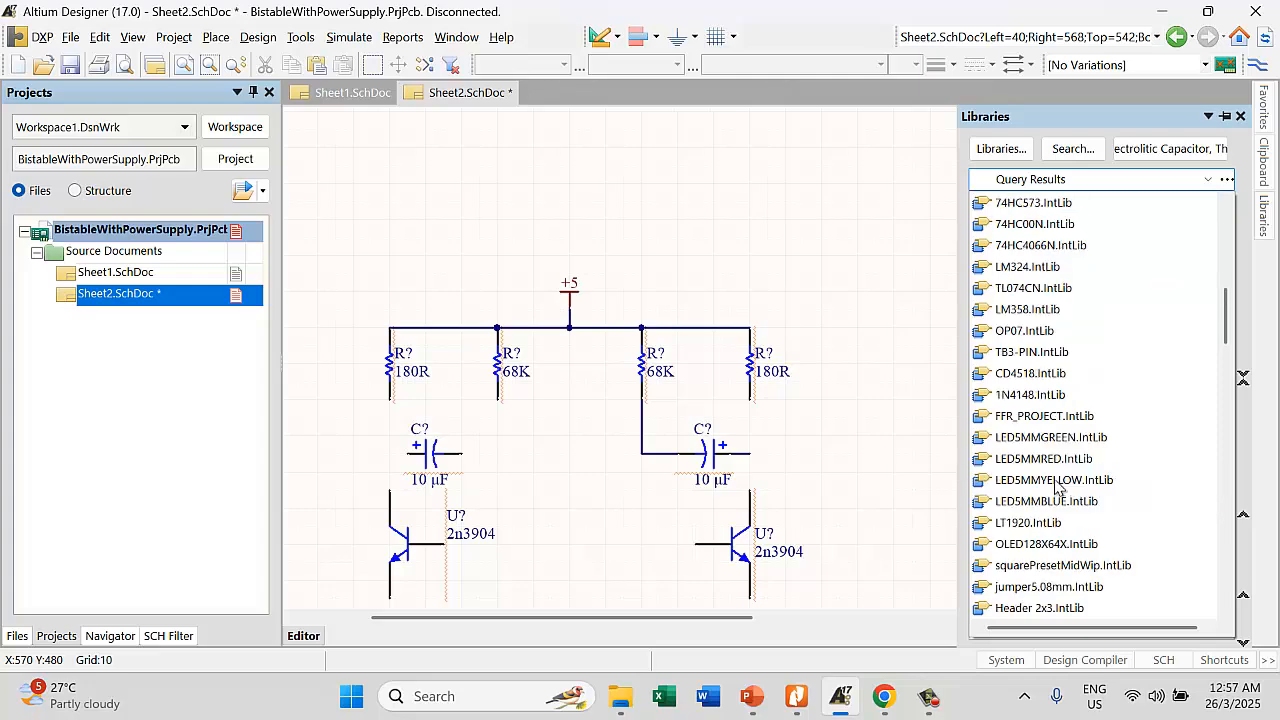
scroll(1057, 485, down, 15)
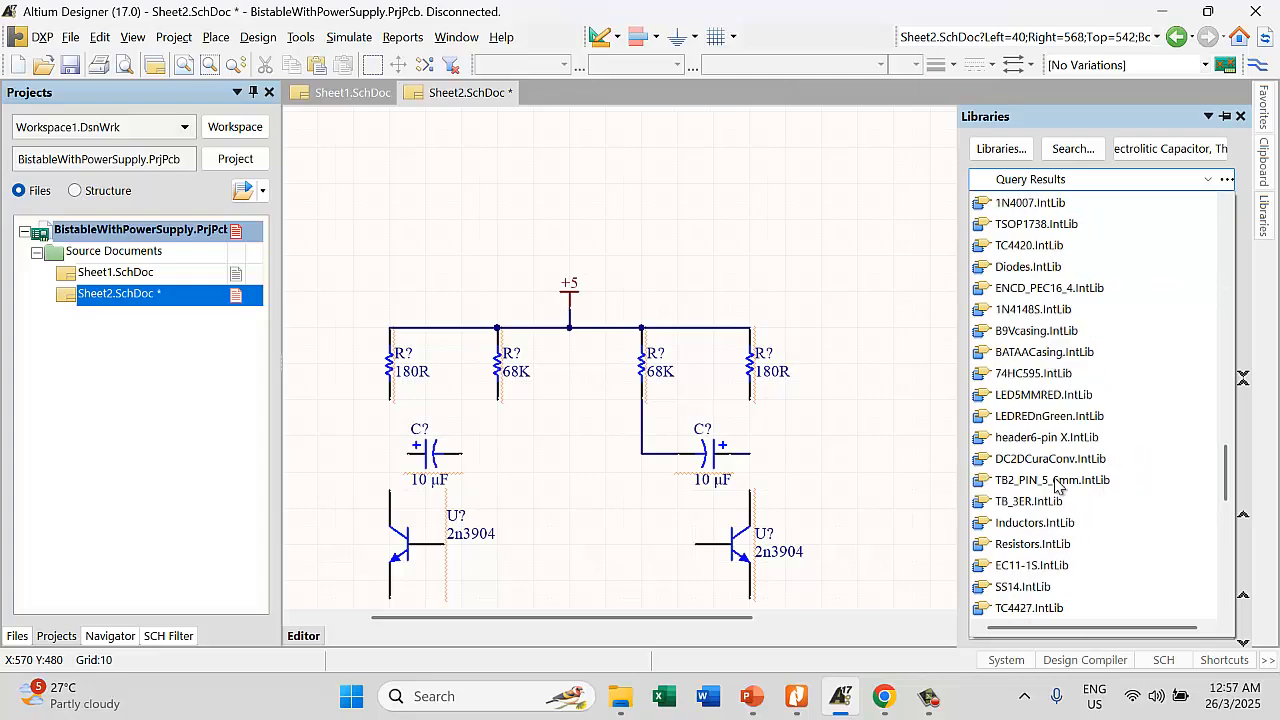
scroll(1085, 465, down, 3)
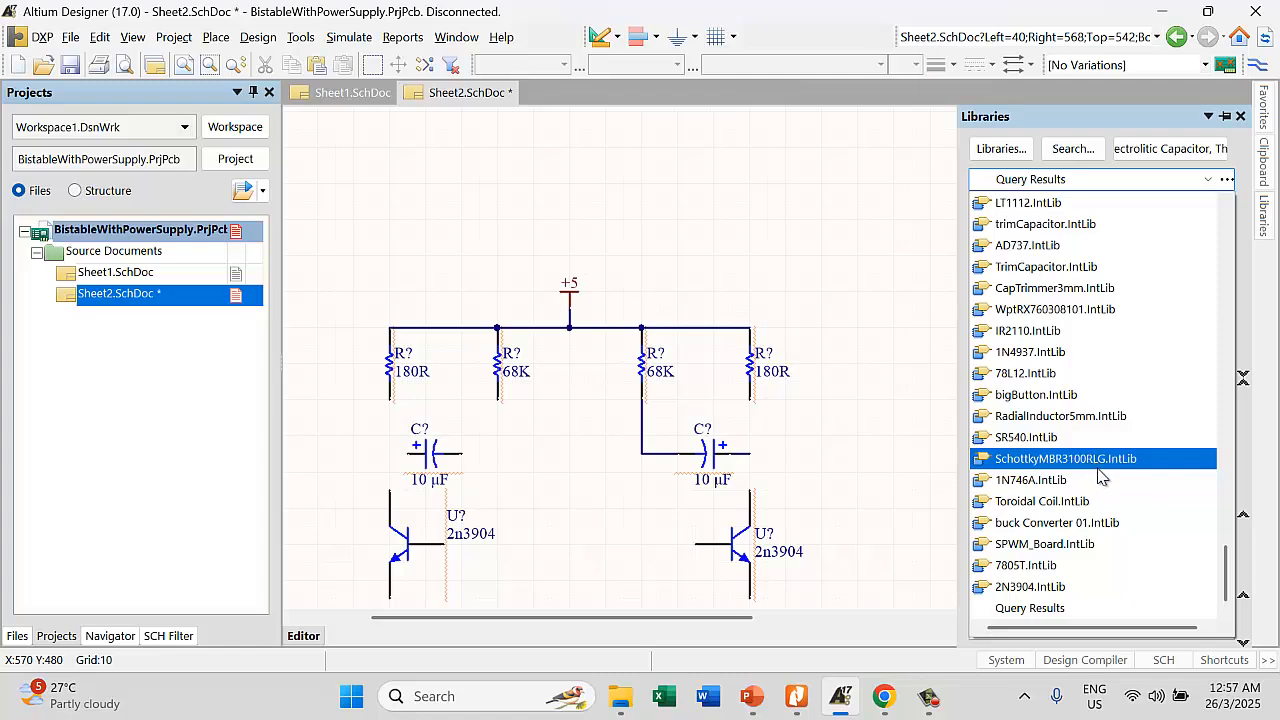
scroll(1108, 424, up, 8)
scroll(1108, 424, down, 5)
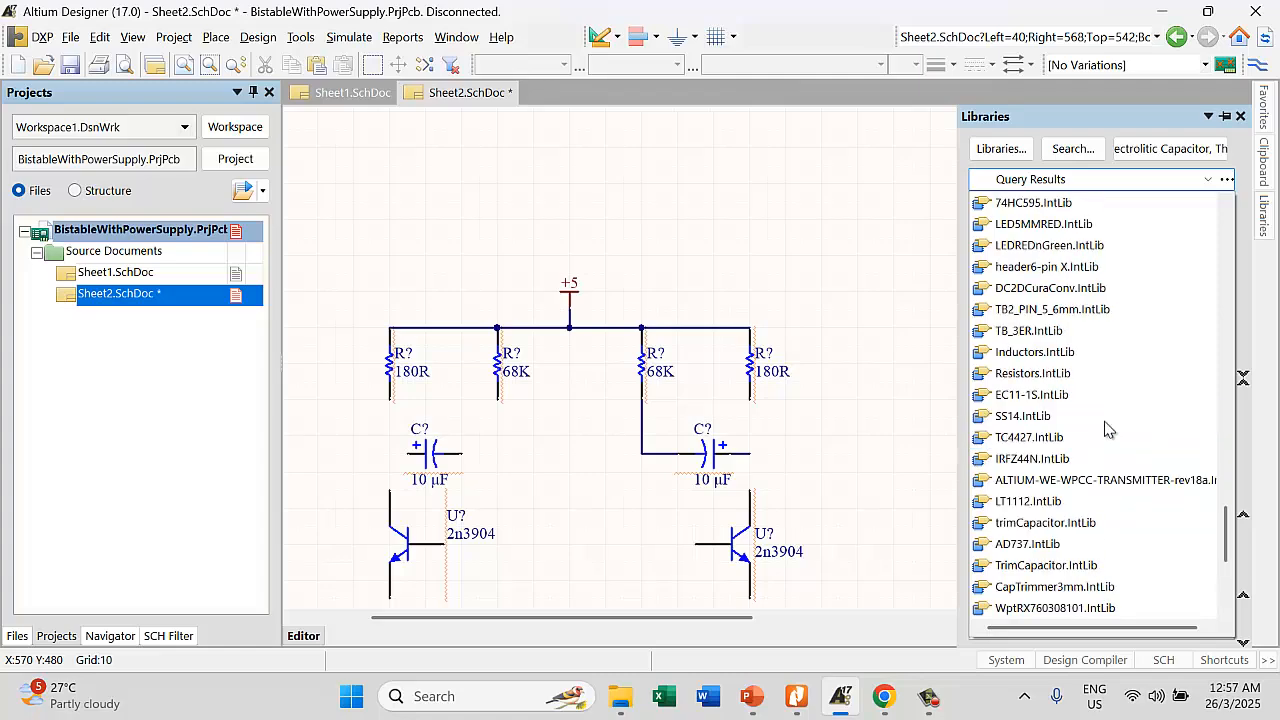
click(1005, 248)
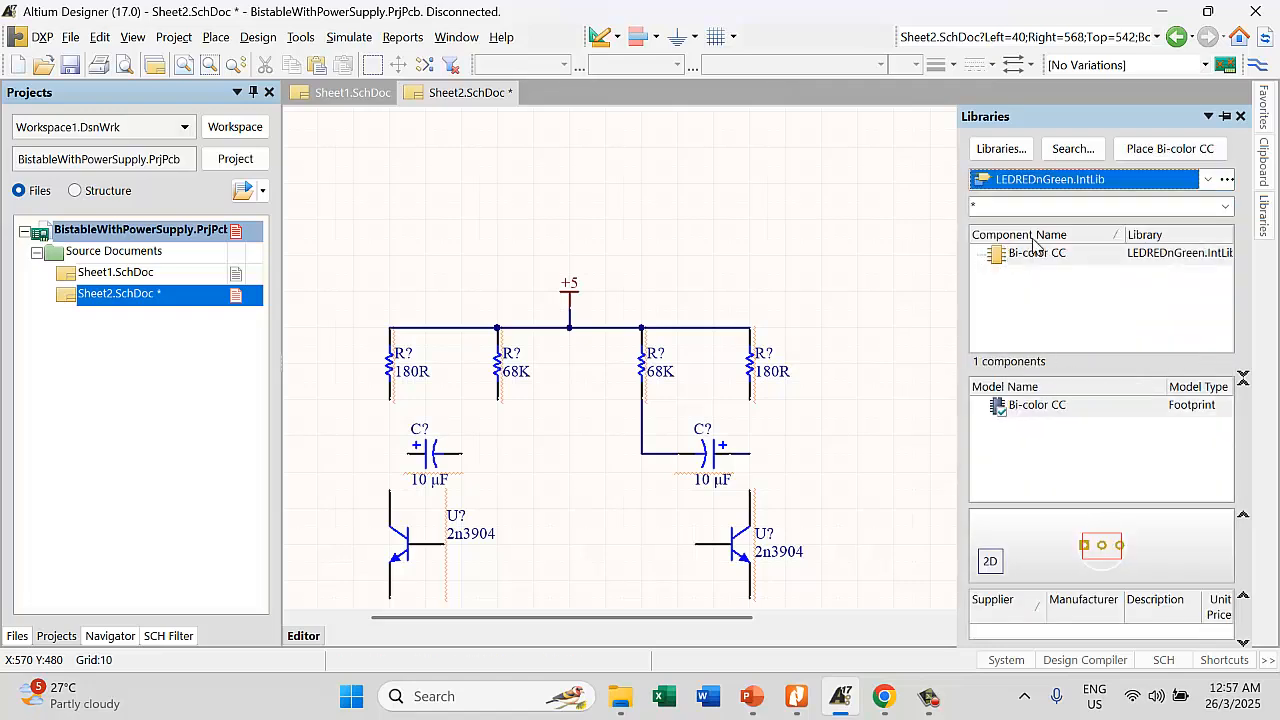
click(1165, 149)
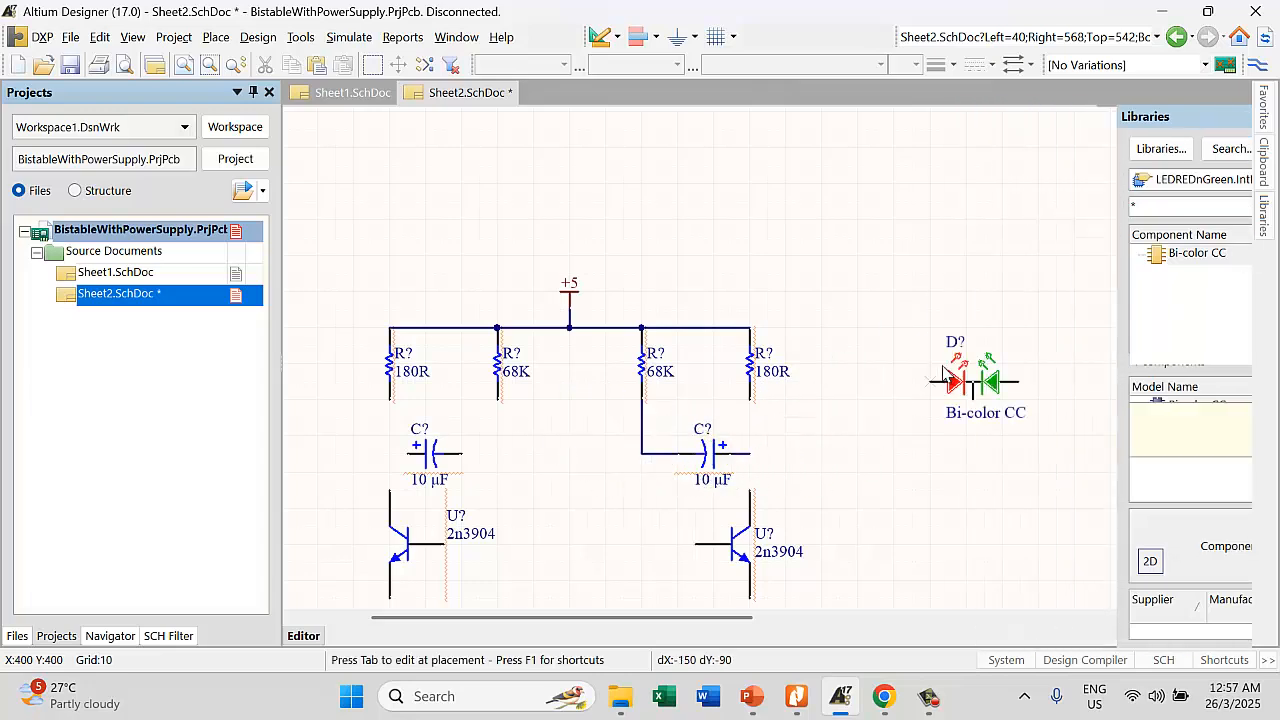
Select LED5MMRED.IntLib as the active component library
mouse_move(1265, 228)
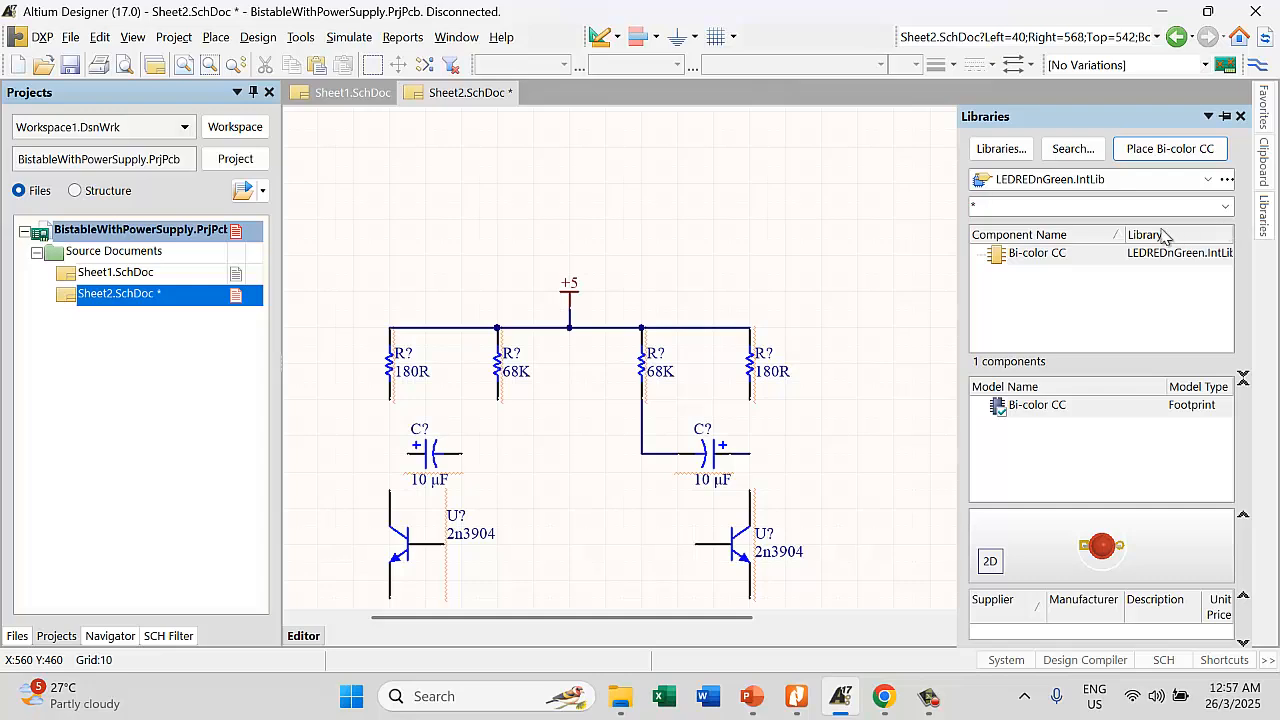
click(1208, 179)
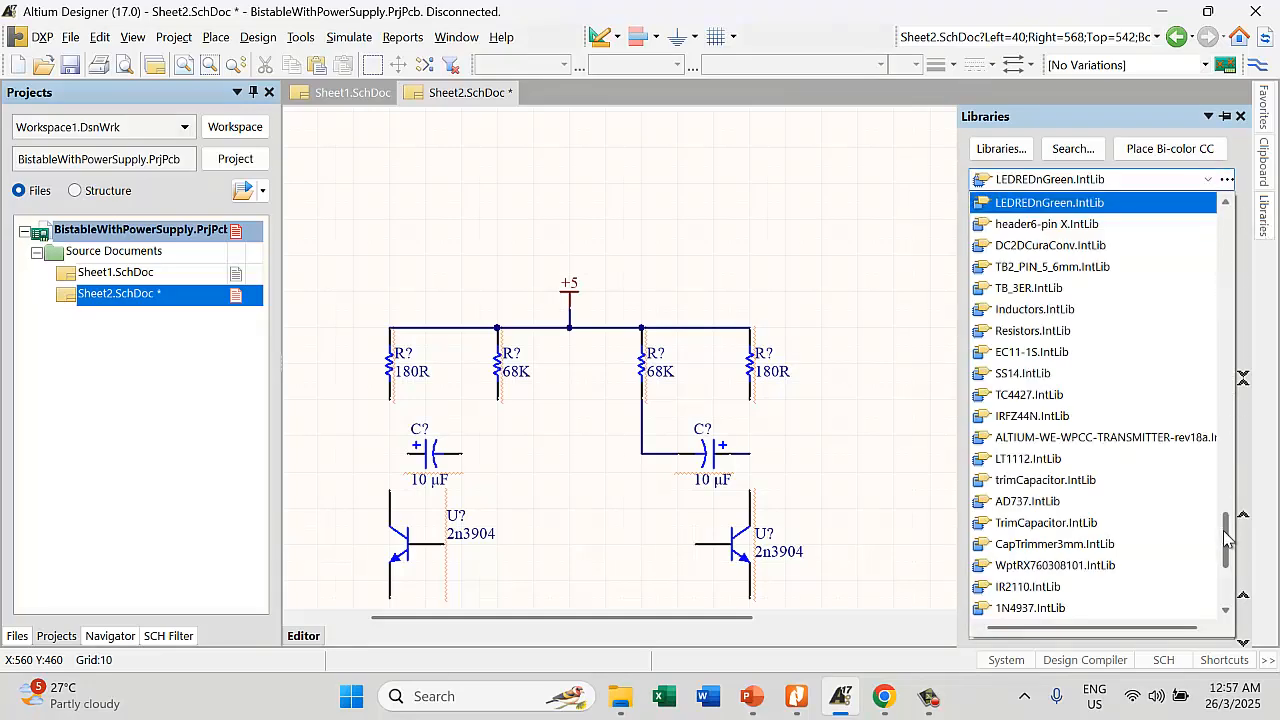
scroll(1228, 538, up, 1)
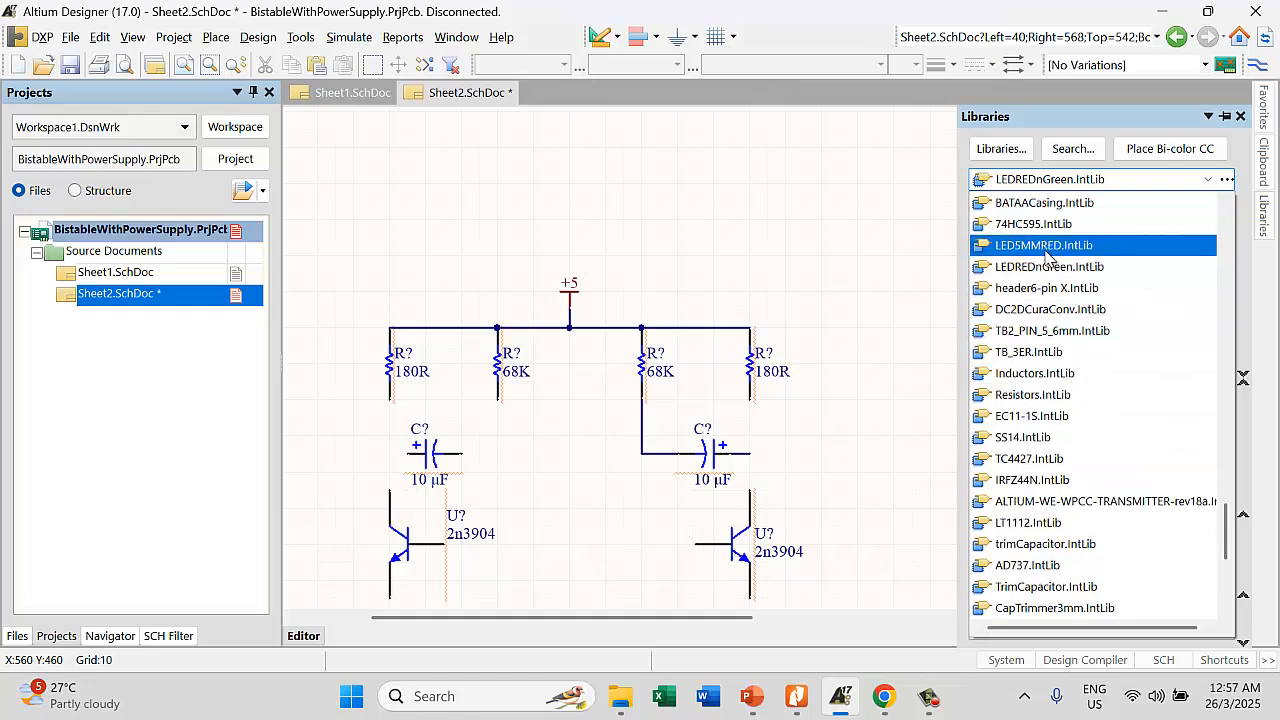
click(1047, 247)
click(1160, 149)
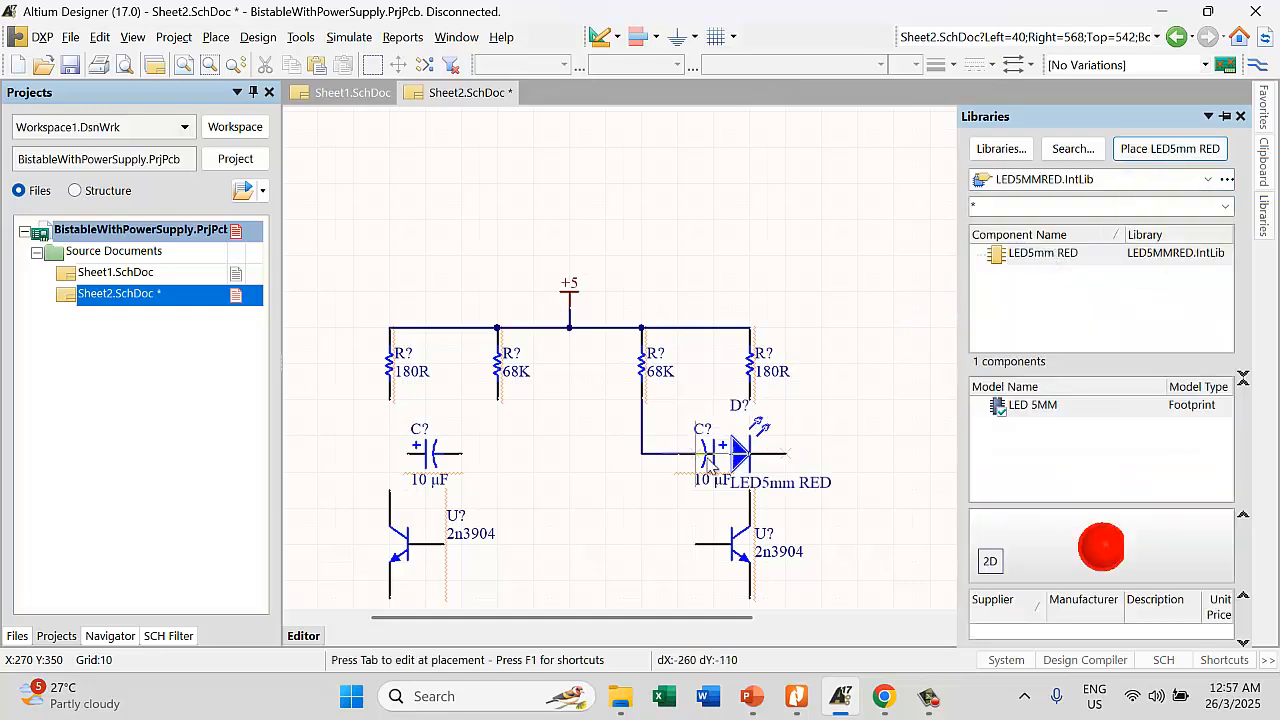
key(space)
key(space)
key(space)
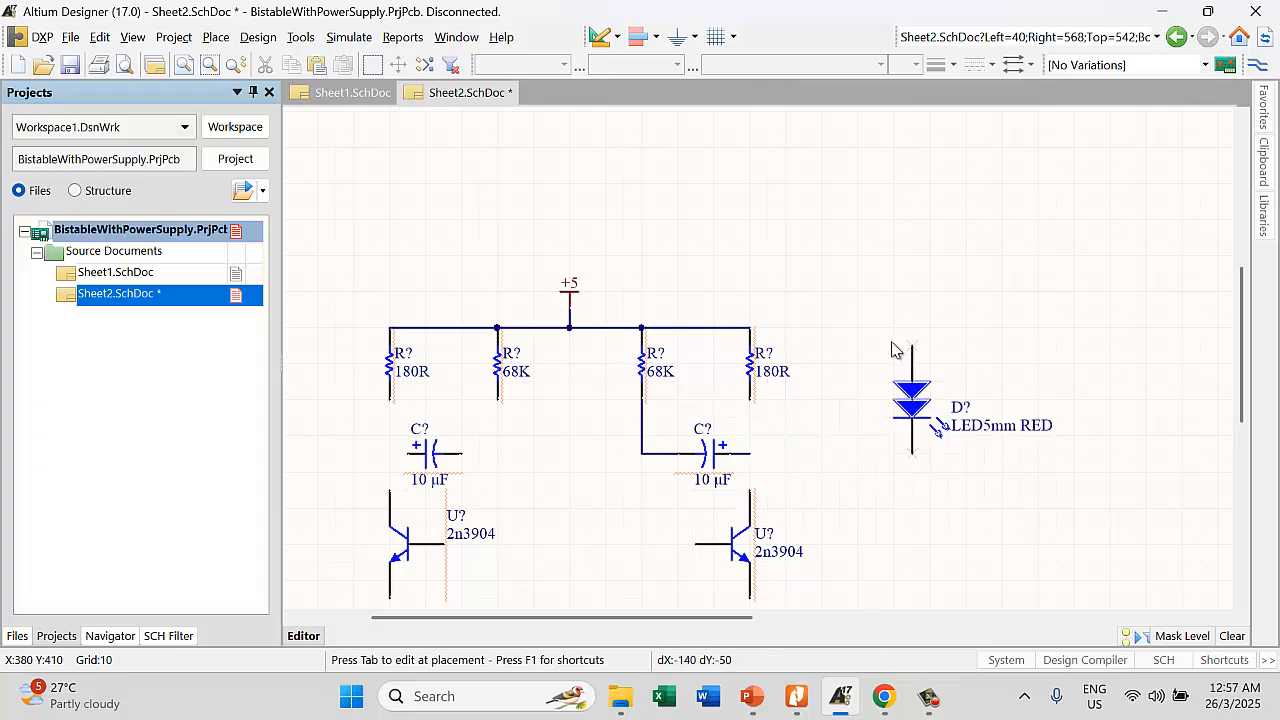
key(Escape)
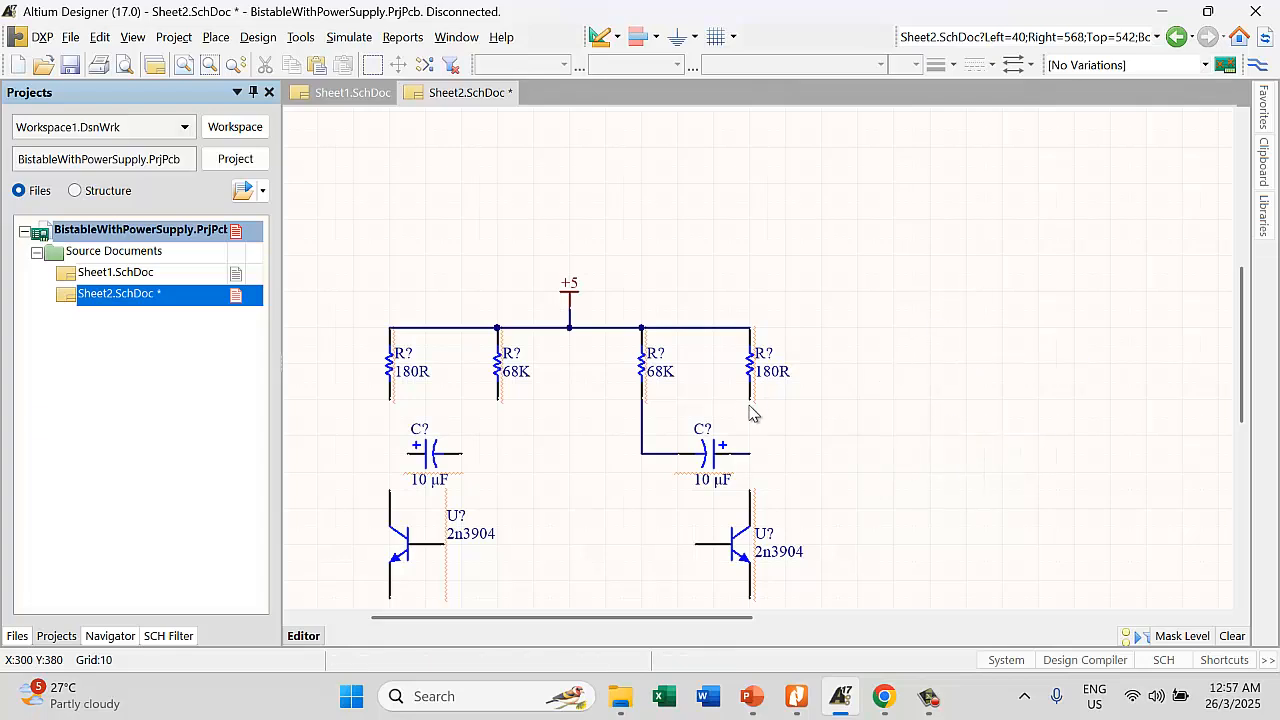
Move the +5 power port and all four resistors with their supply wire up about 30 units, then clear the selection
drag(330, 259, 800, 428)
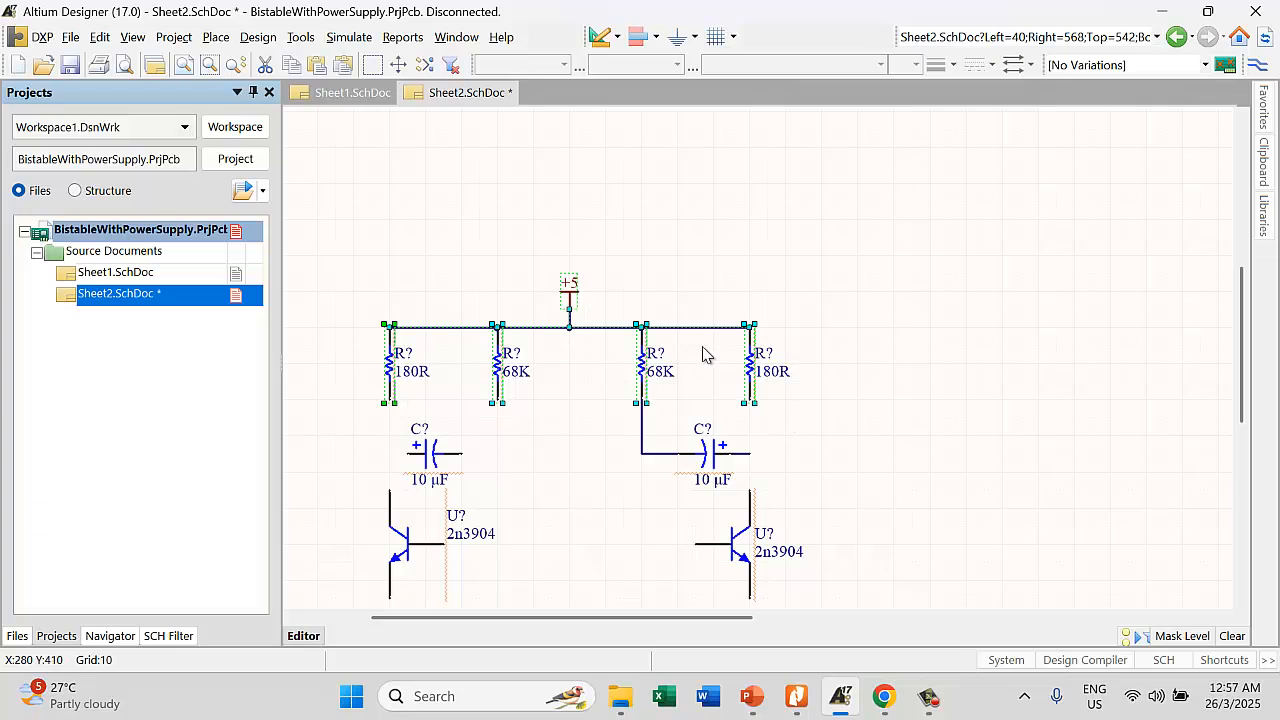
drag(641, 325, 640, 271)
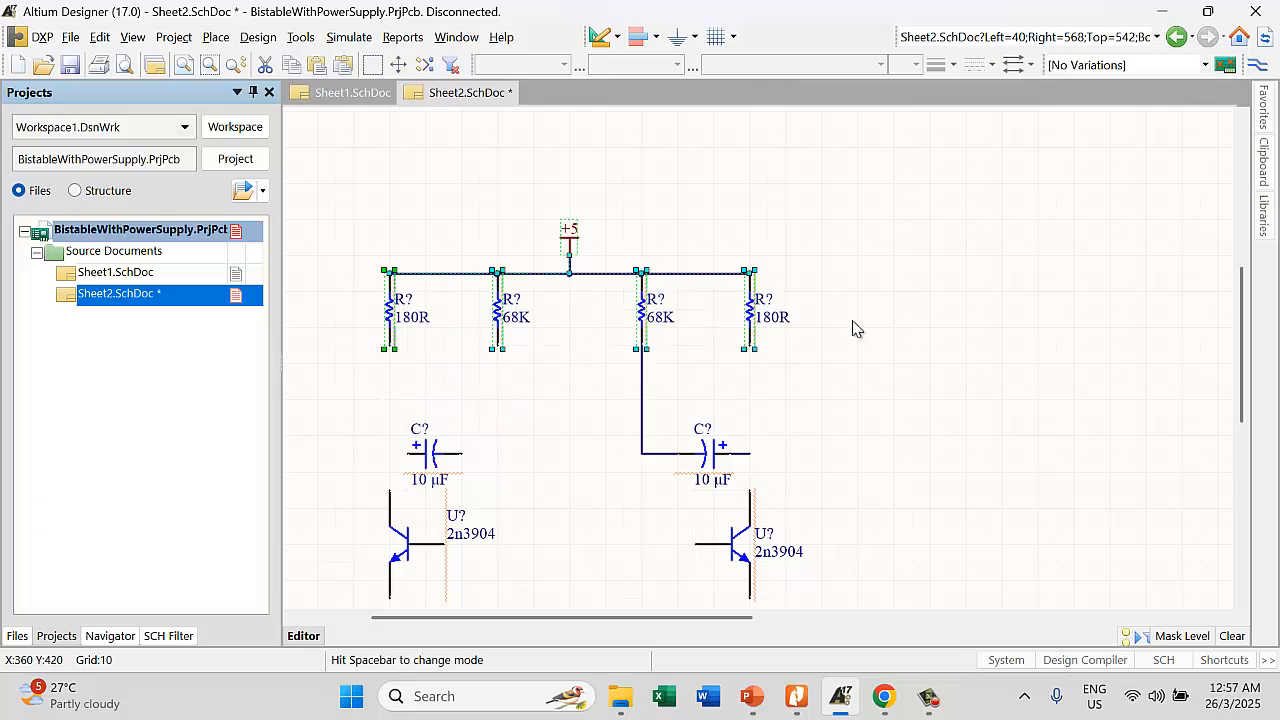
click(993, 311)
Place two LED5mm RED components pointing downward, one under each 180R resistor and level with the capacitor at its lower end
click(1264, 215)
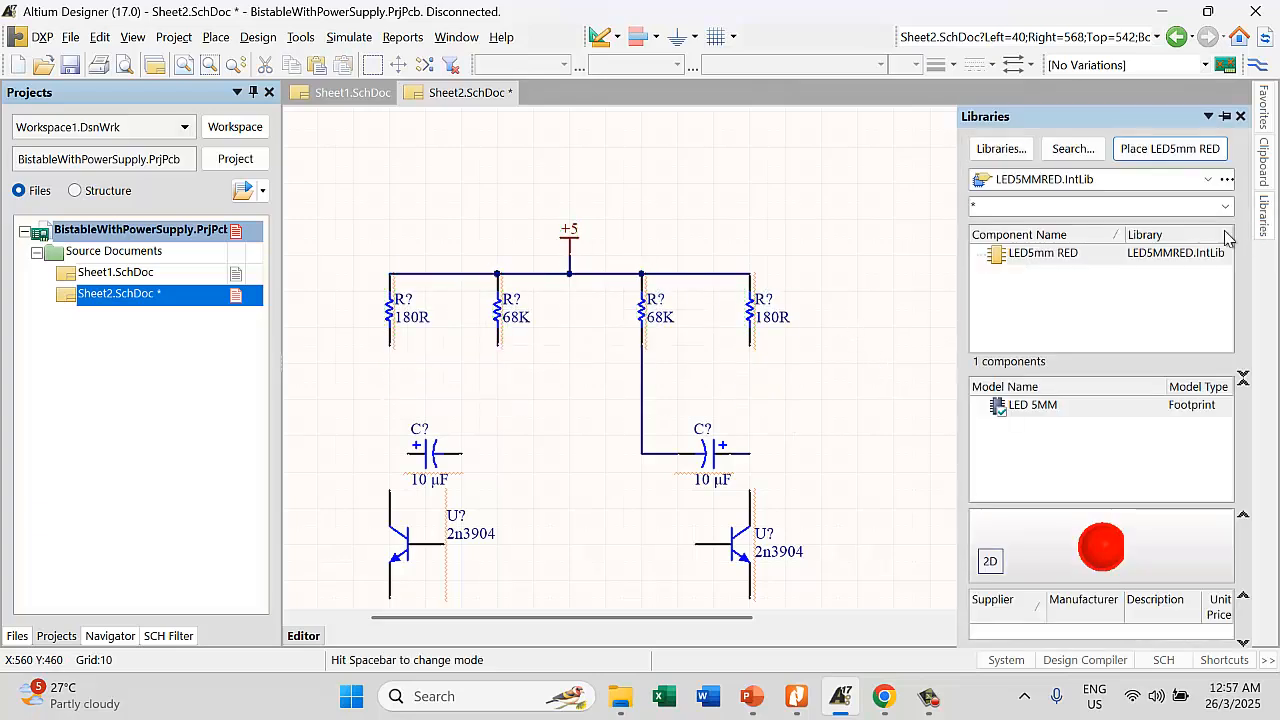
double_click(1166, 254)
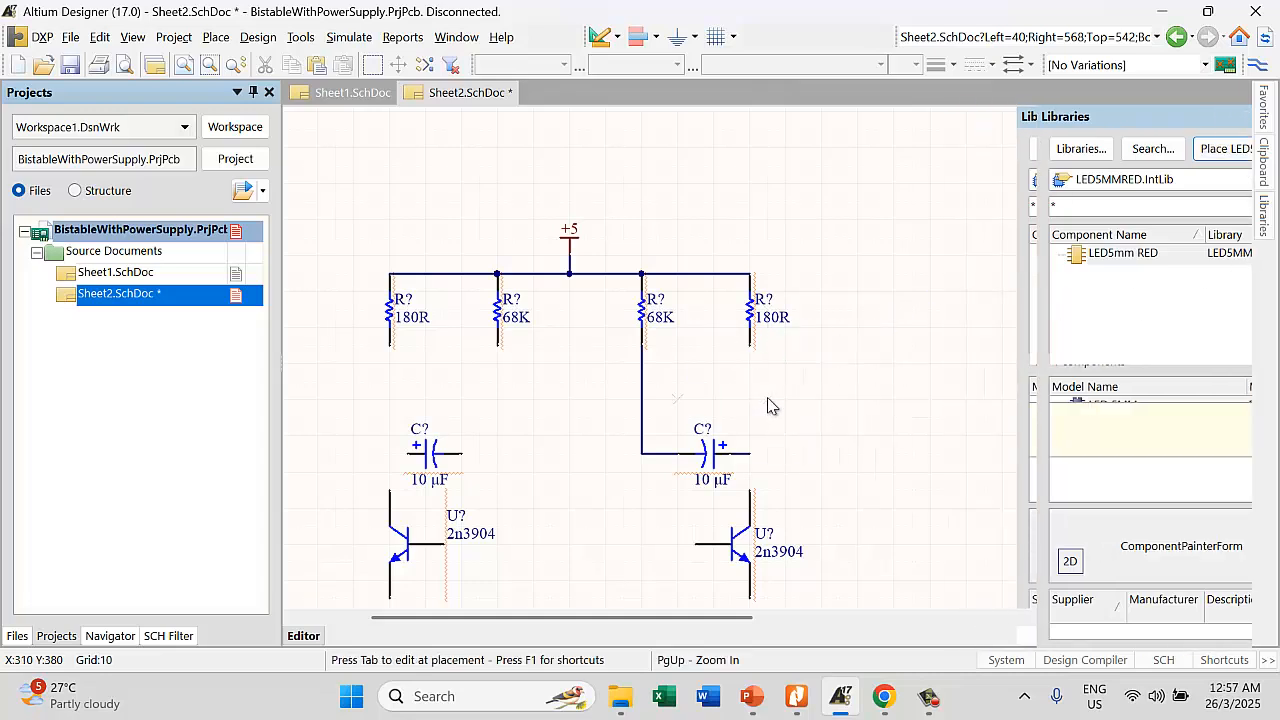
key(space)
key(space)
key(space)
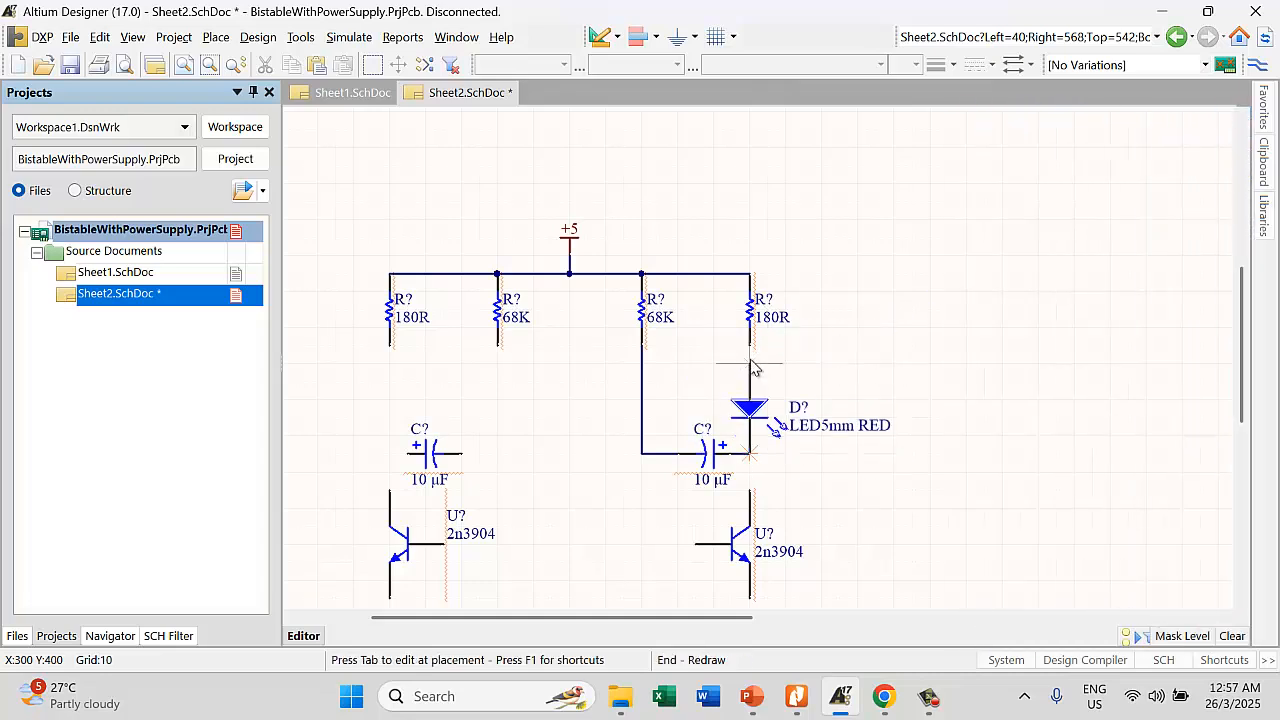
click(752, 368)
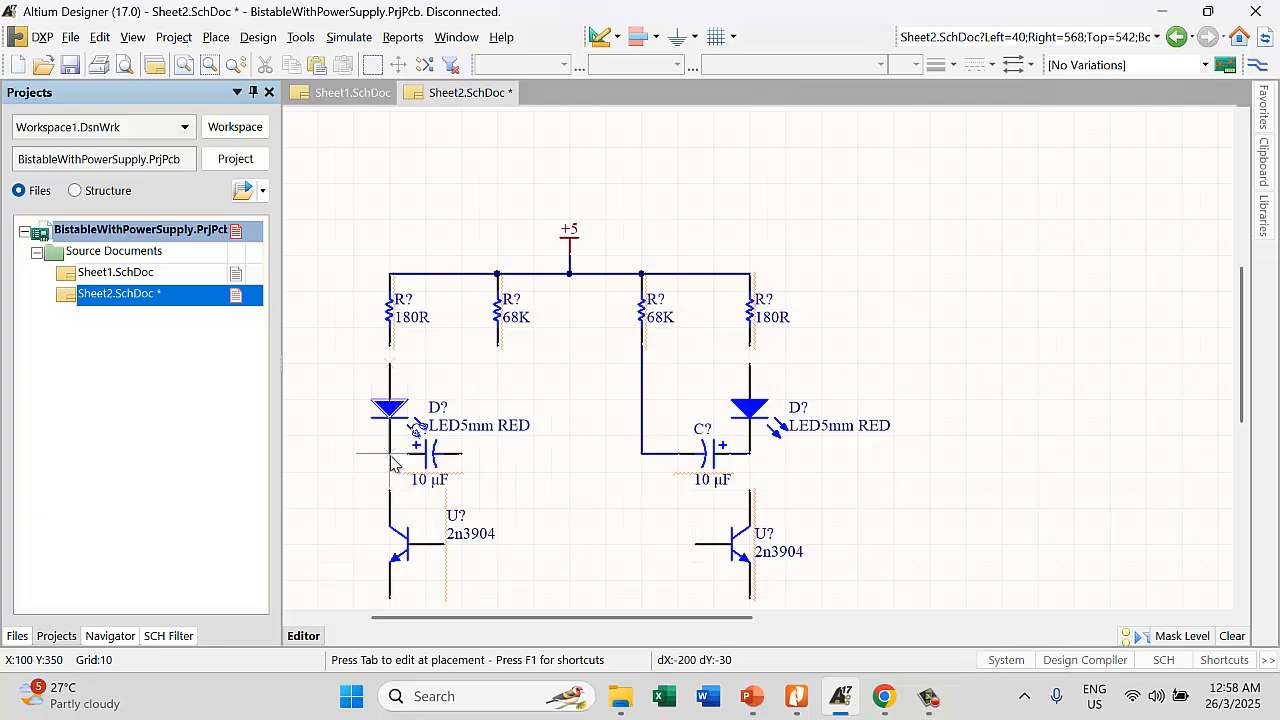
click(404, 463)
key(Escape)
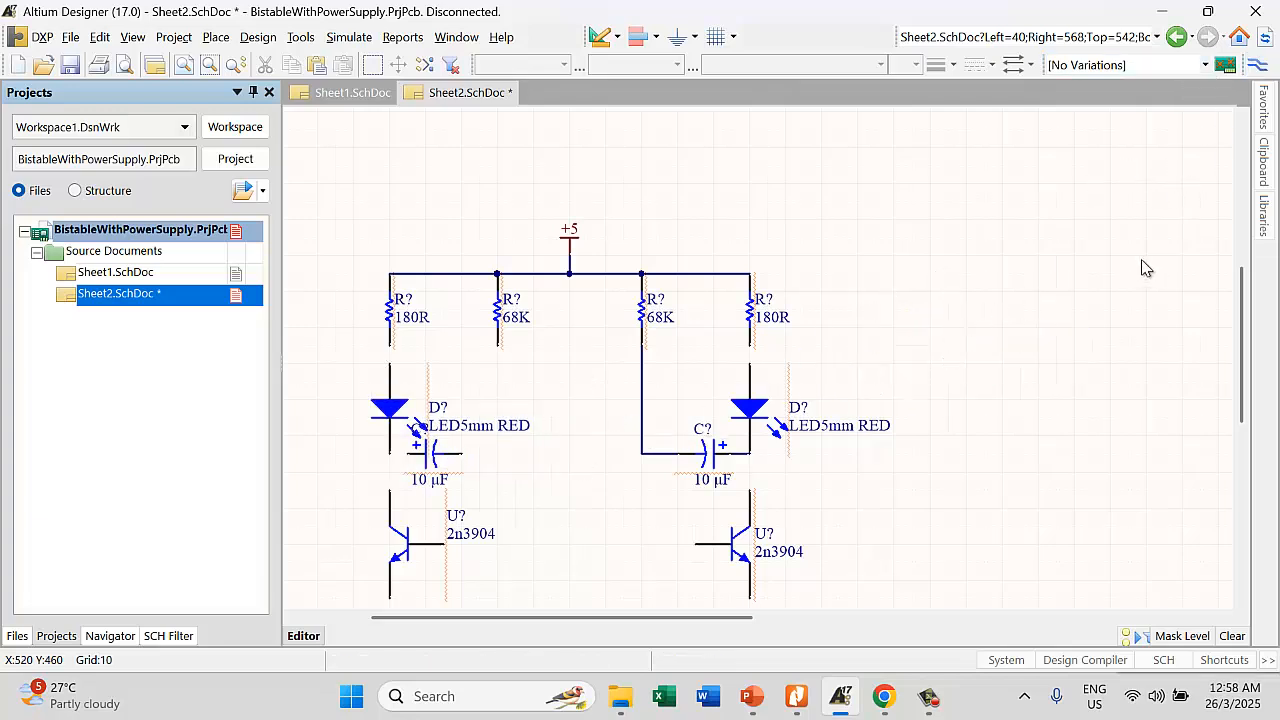
Wire the right 180R resistor to the LED below it, and the LED's lower end to the right transistor's collector
key(p)
key(w)
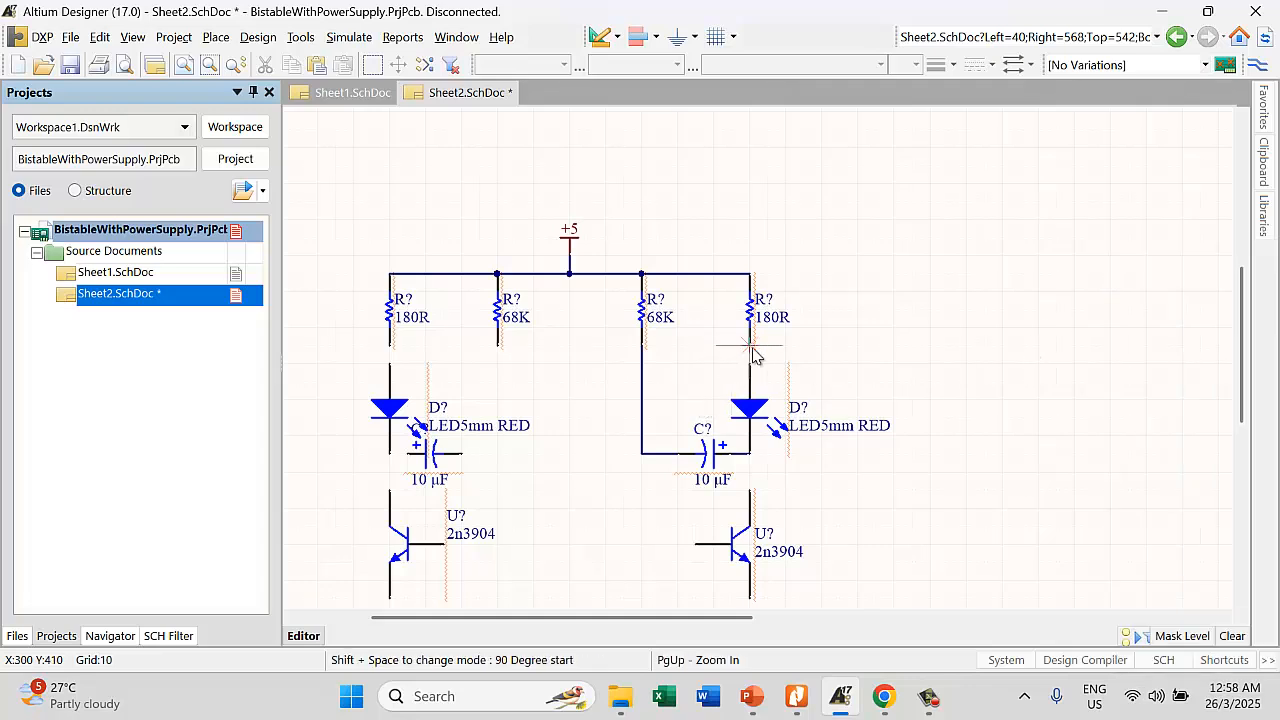
click(751, 347)
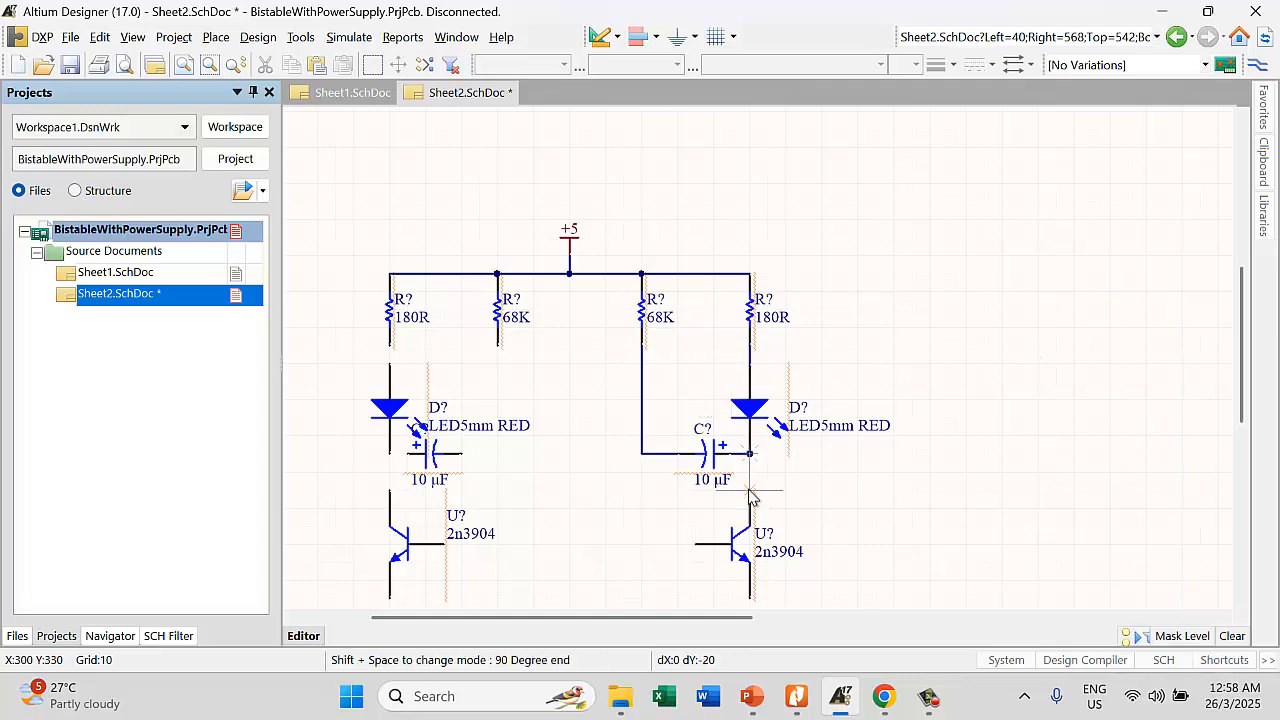
click(750, 508)
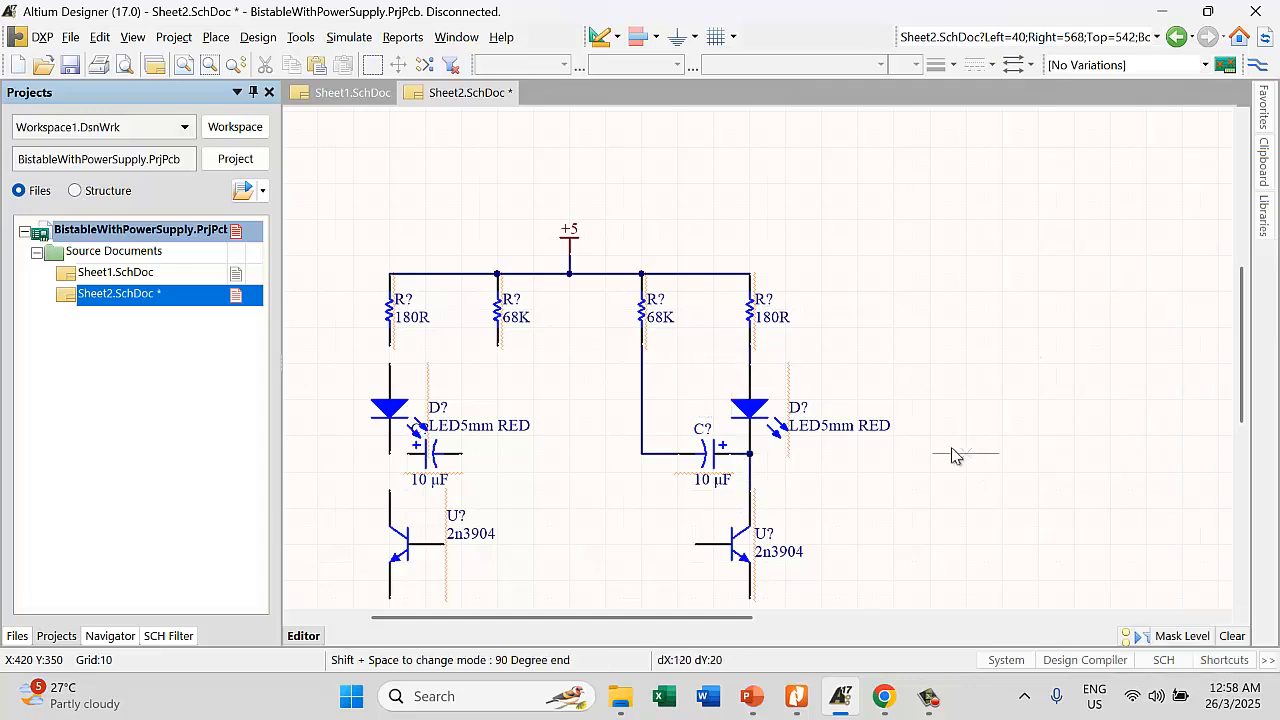
Wire the left 180R resistor to its LED, the left 68K resistor to the capacitor, and the LED's lower end to the left transistor's collector
click(390, 345)
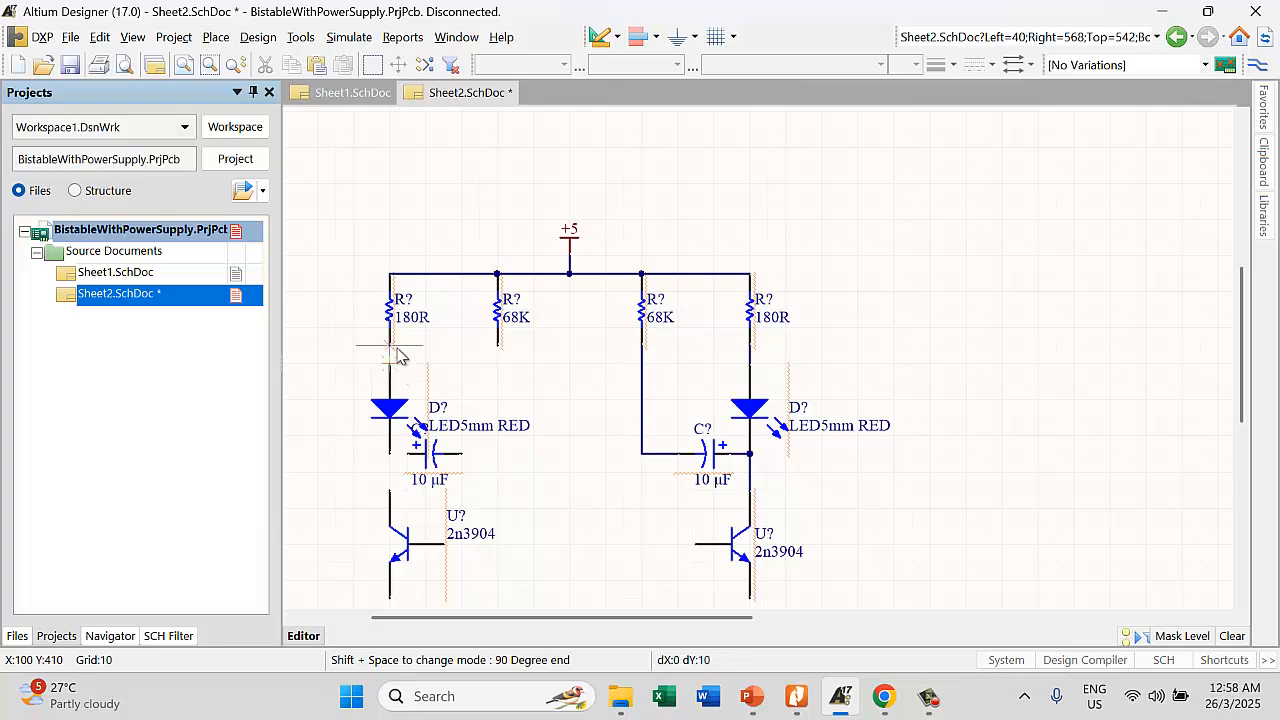
click(498, 345)
click(465, 454)
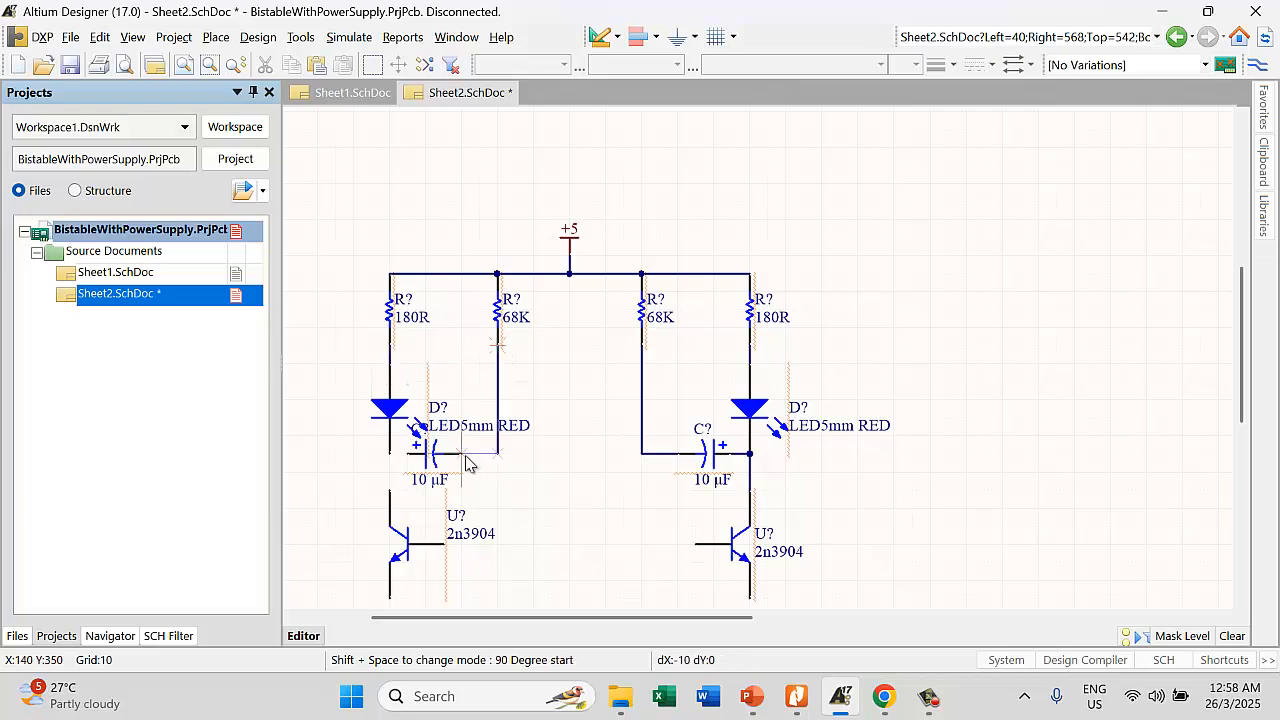
click(391, 460)
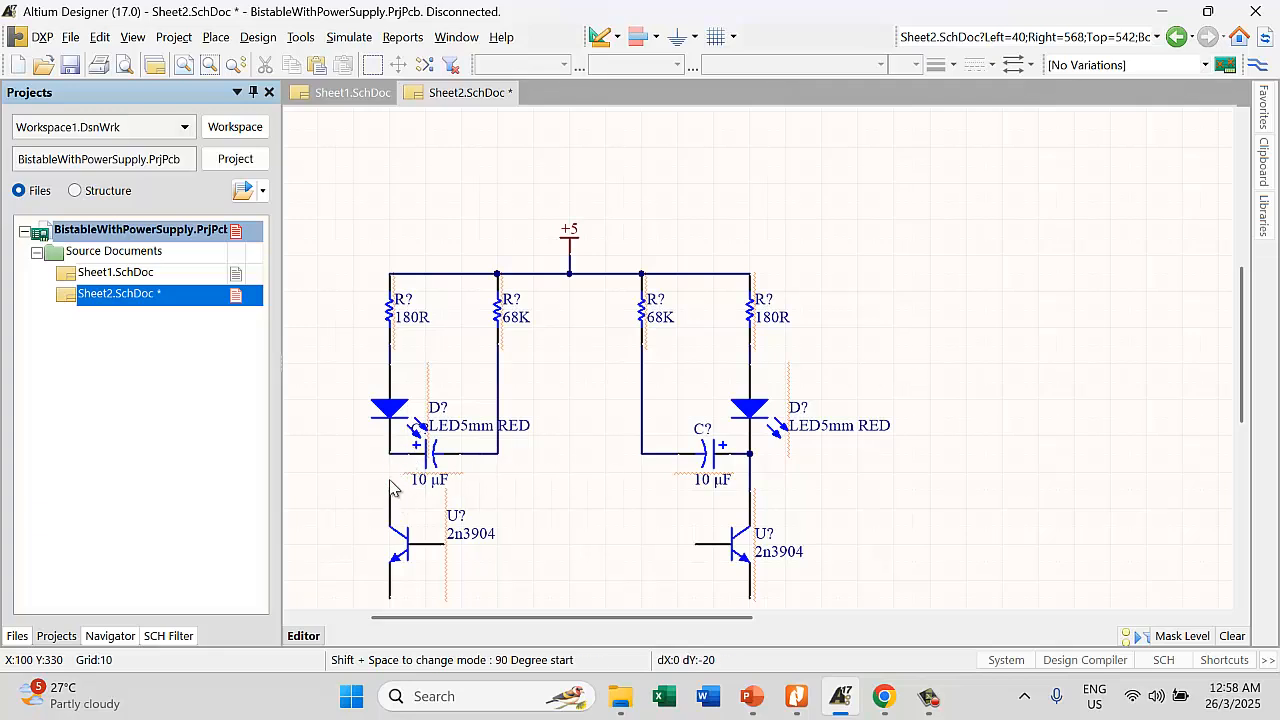
click(400, 456)
right_click(953, 304)
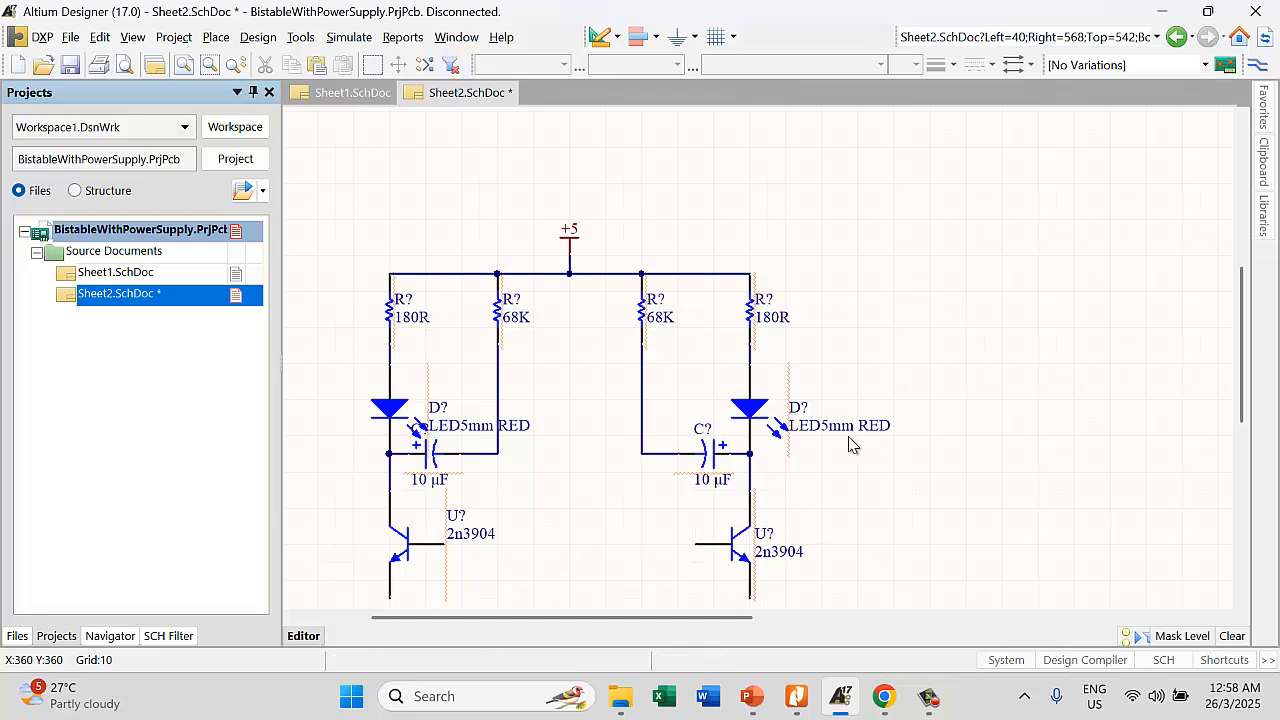
Hide the LED5mm RED comment text of both LEDs
right_click(848, 432)
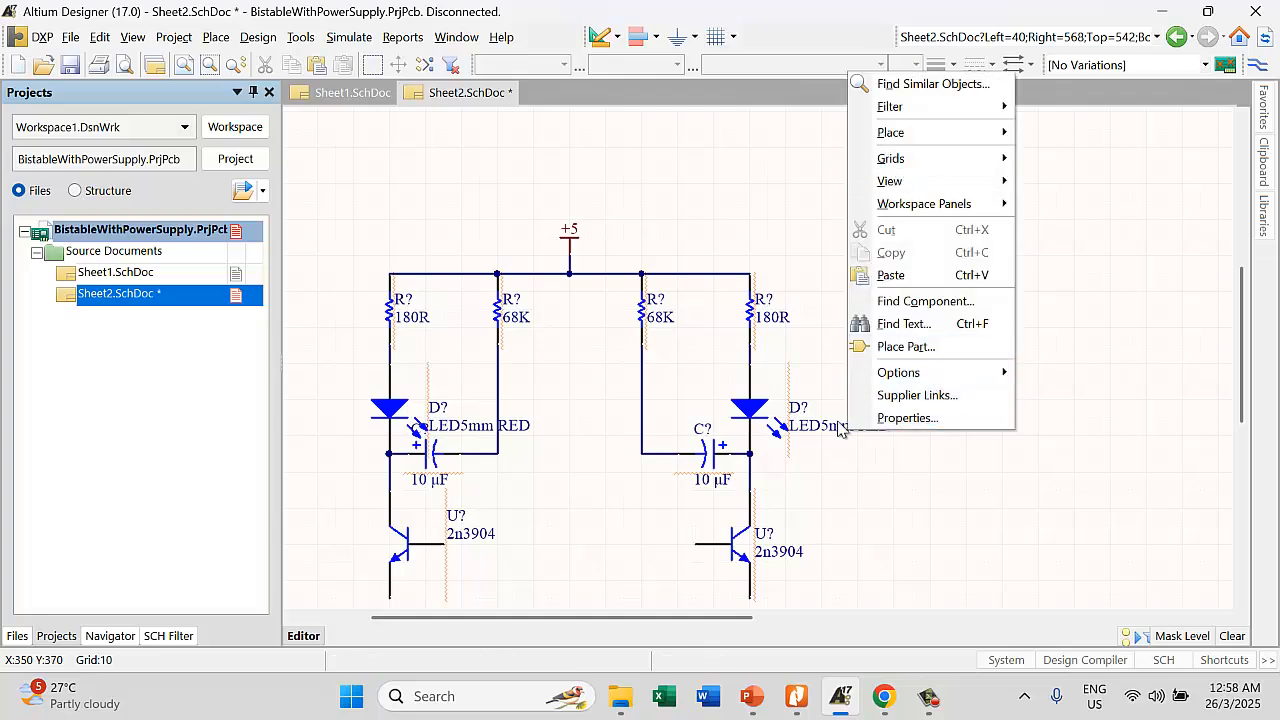
click(830, 431)
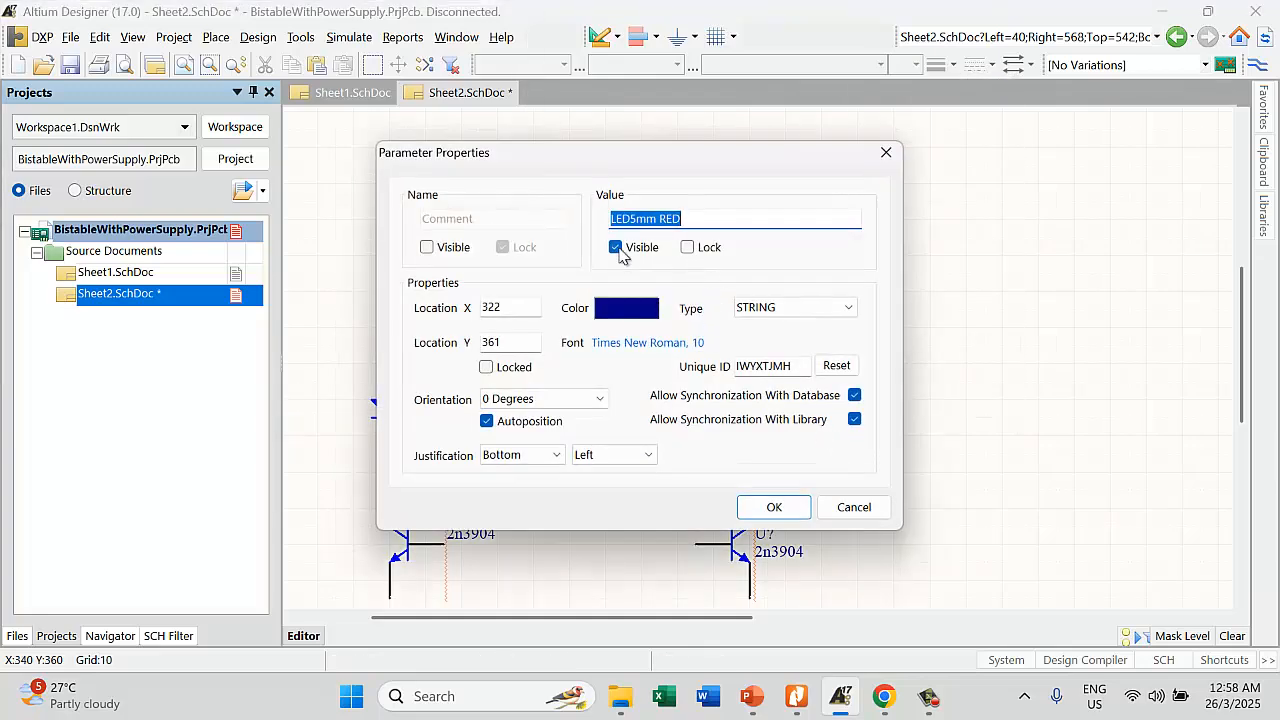
click(772, 506)
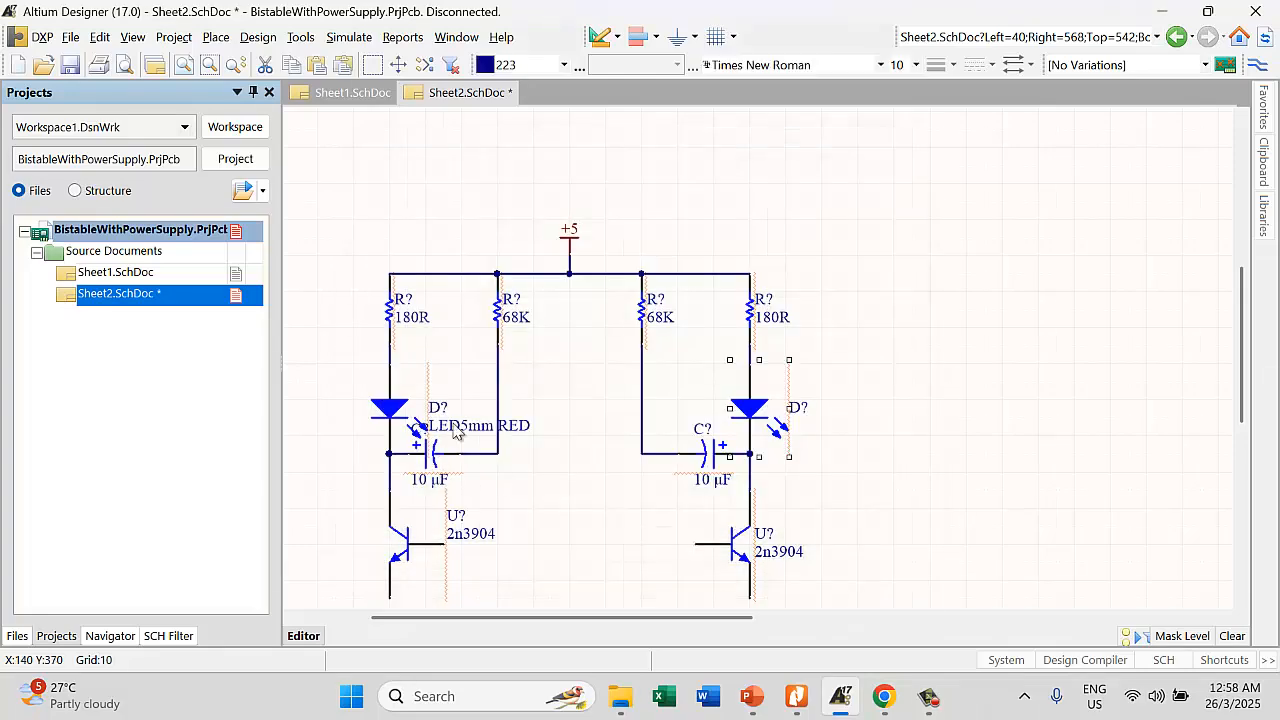
right_click(452, 428)
double_click(442, 428)
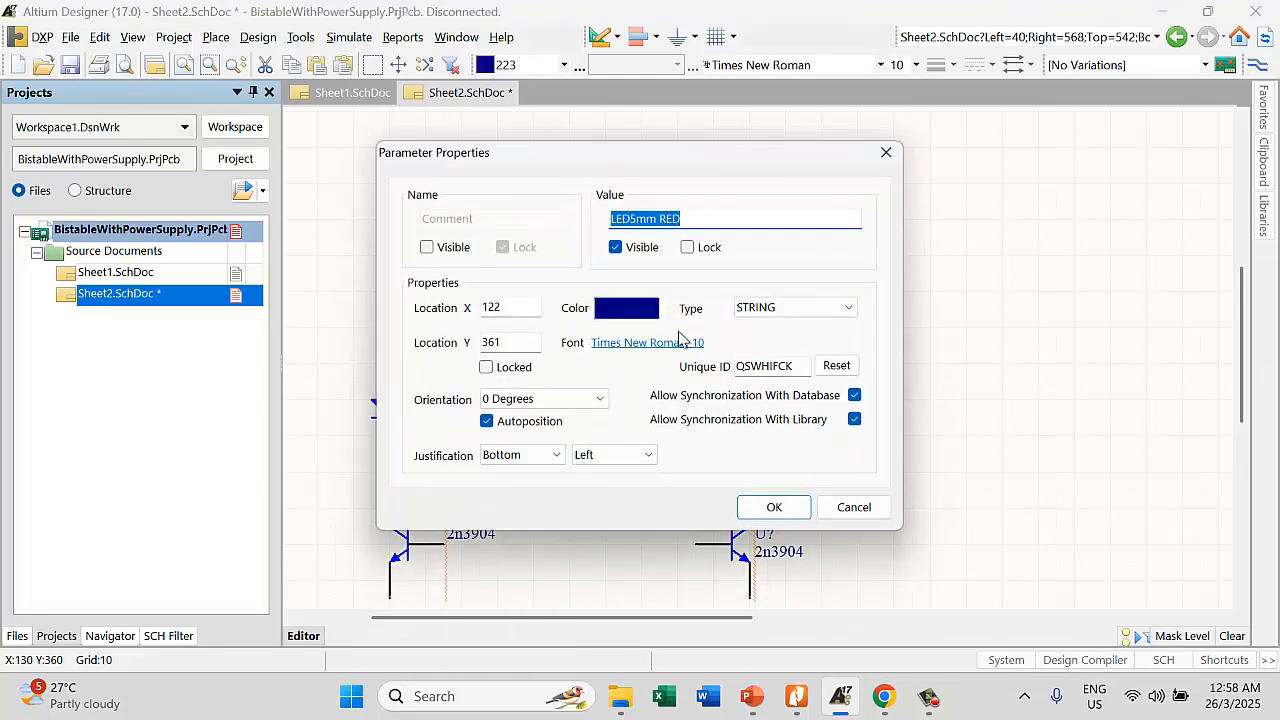
click(639, 248)
click(770, 507)
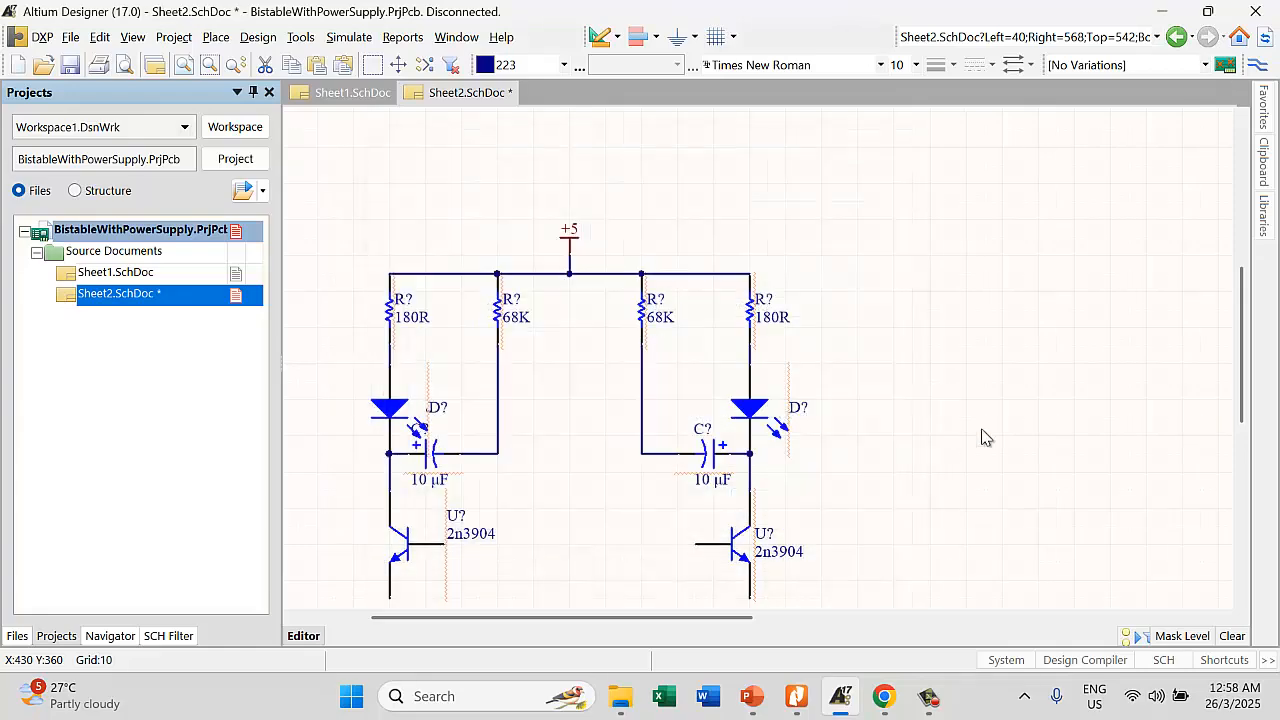
Place a GND power port on the emitter of each of the two transistors
scroll(815, 410, down, 2)
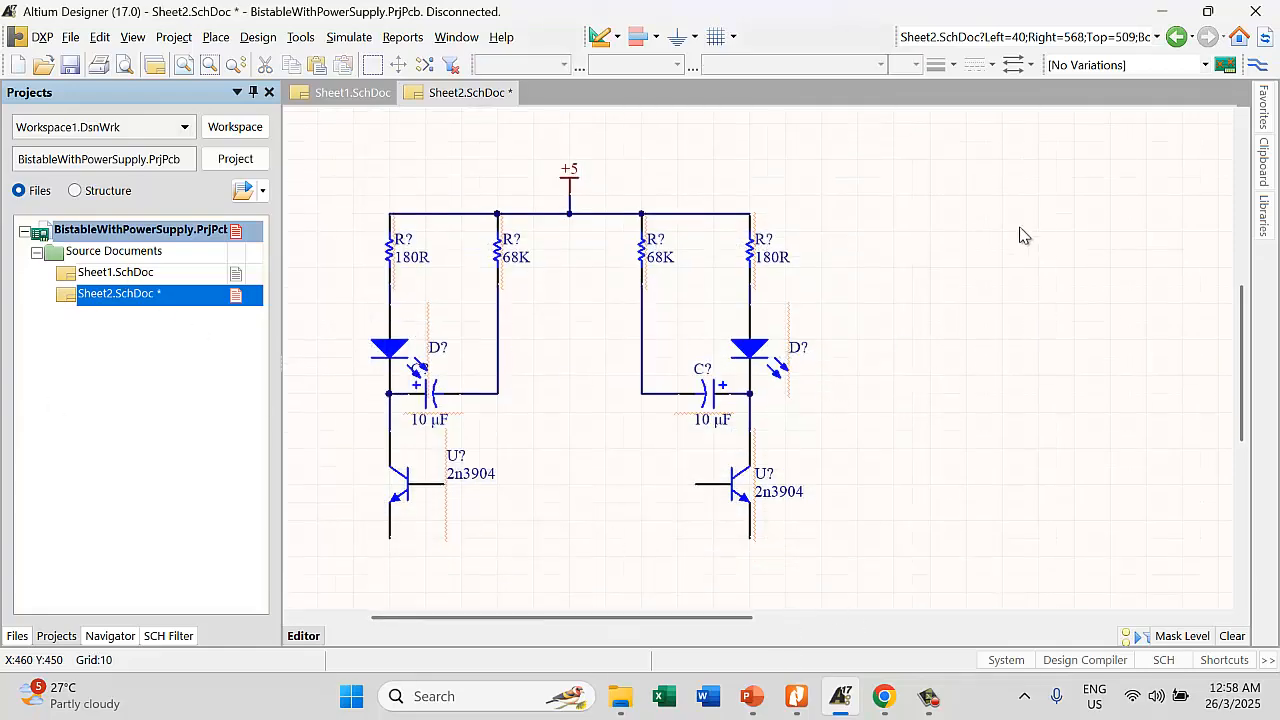
click(656, 40)
click(692, 38)
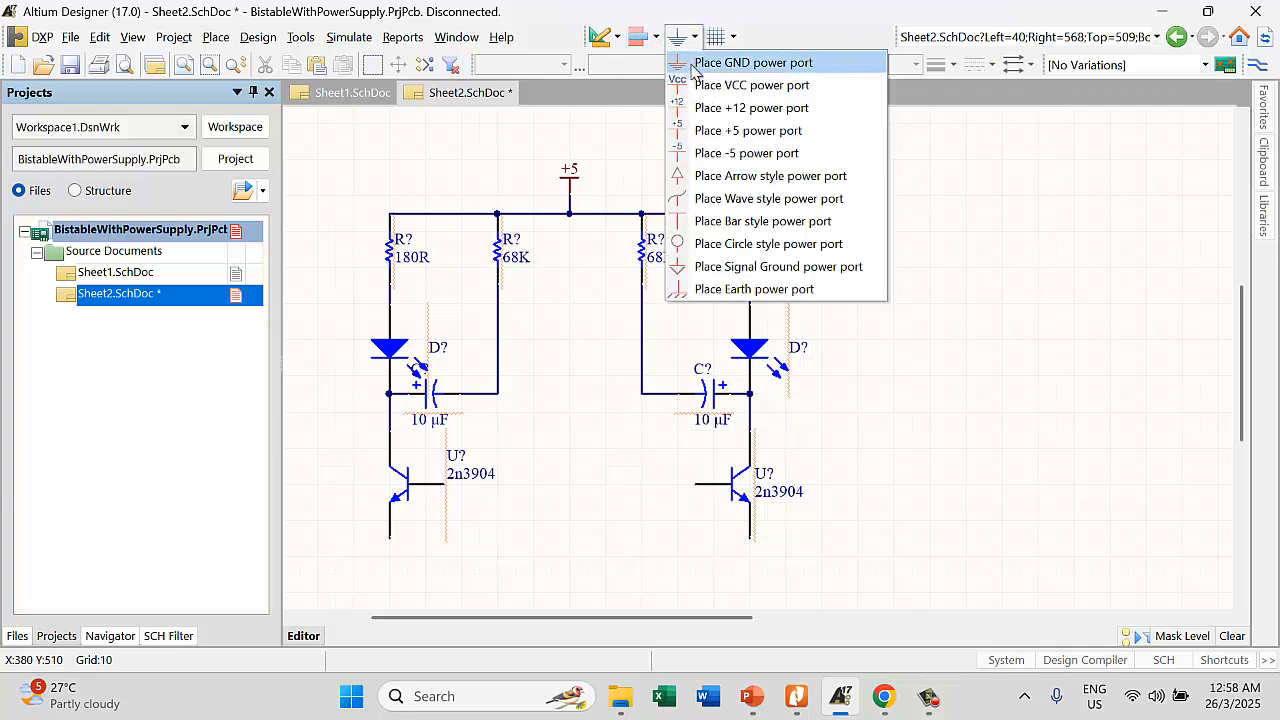
click(693, 63)
click(749, 578)
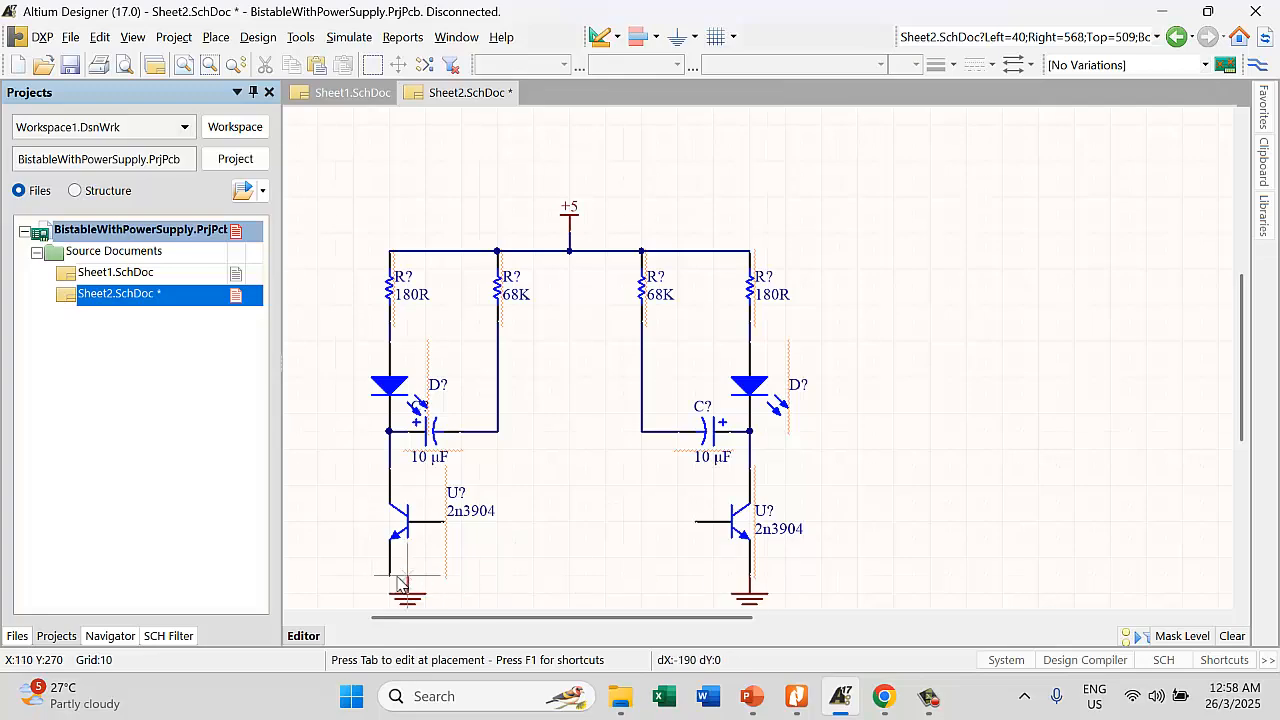
click(391, 578)
right_click(1000, 271)
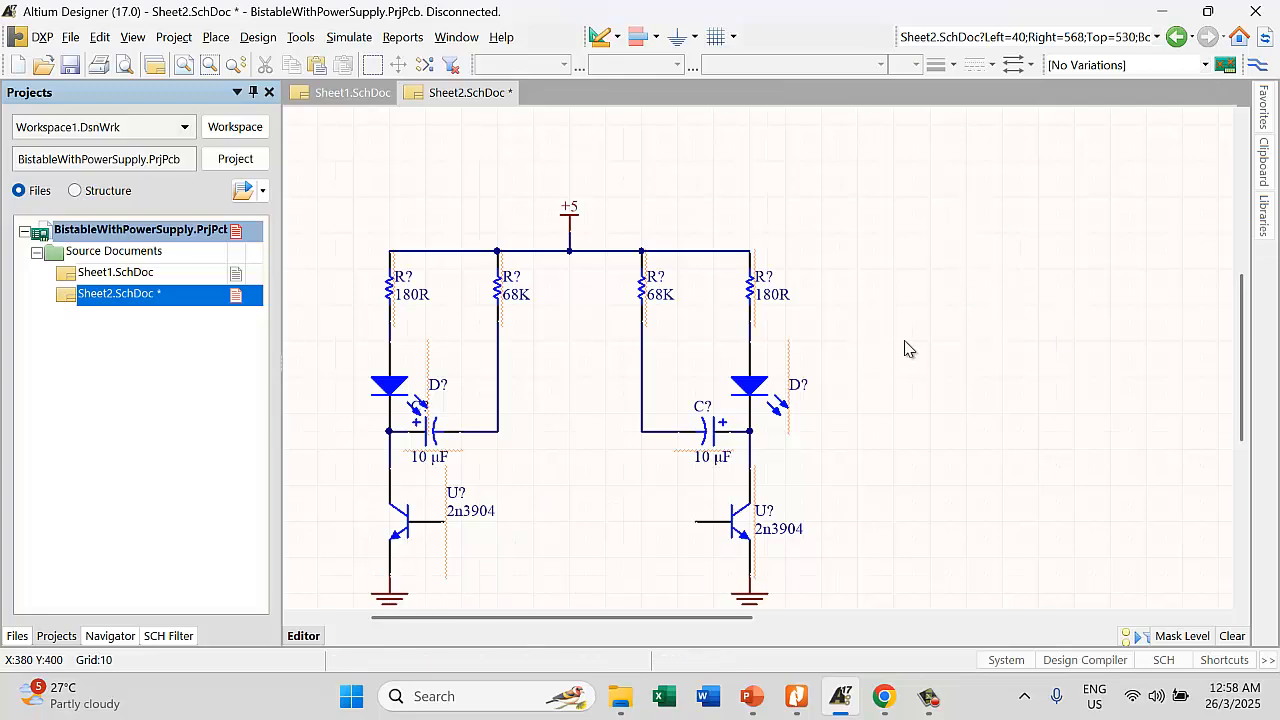
Place four net labels, one on each transistor base and one on each corner where a 68K resistor wire turns toward its capacitor
ctrl+scroll(908, 348, down, 1)
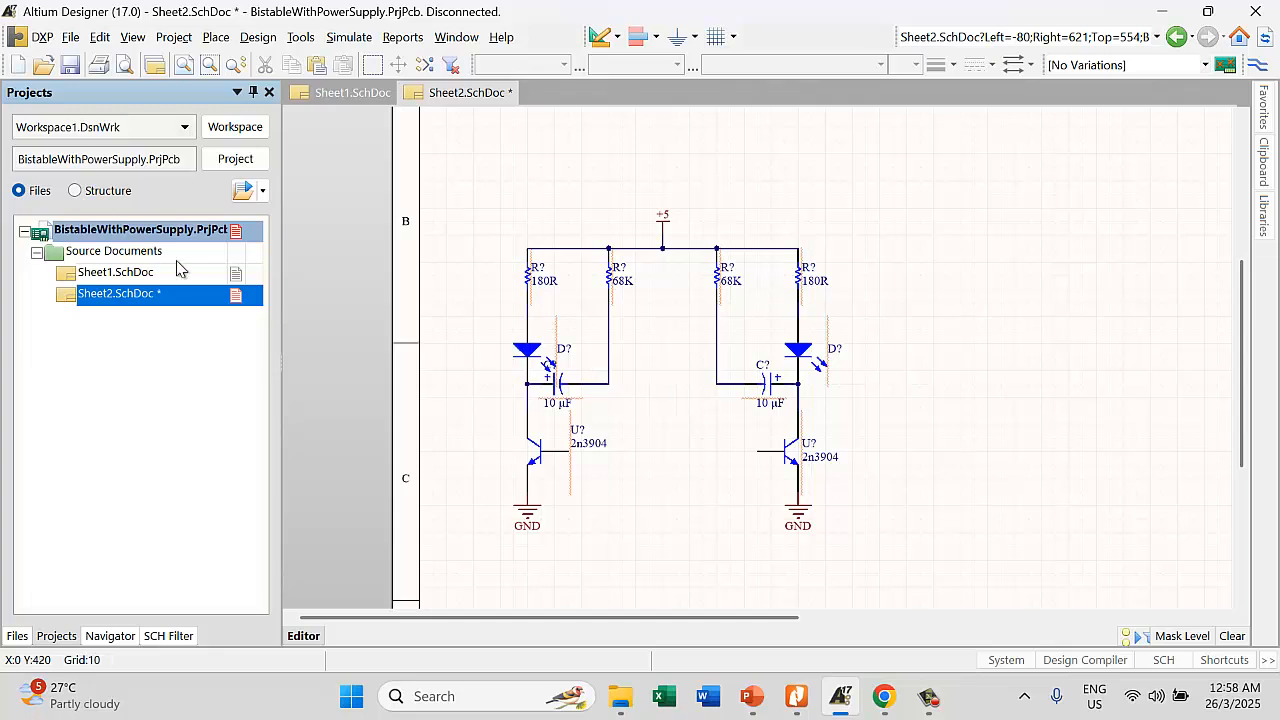
click(216, 37)
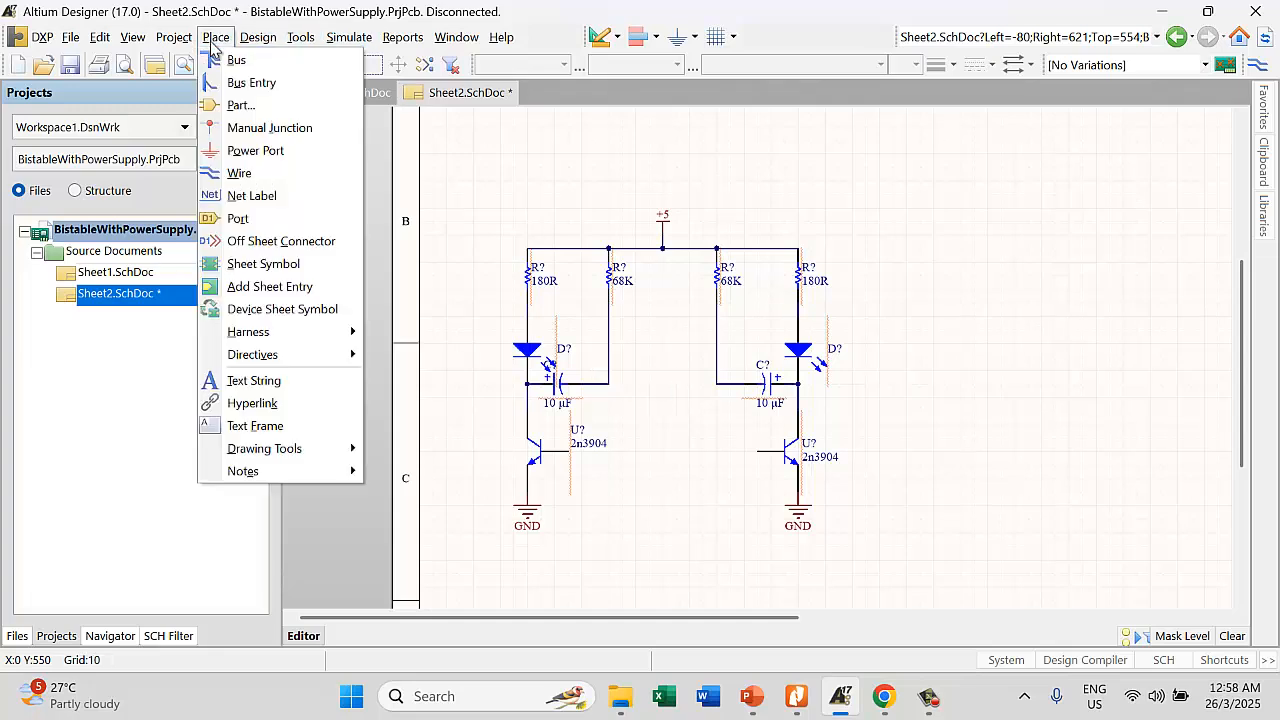
click(243, 197)
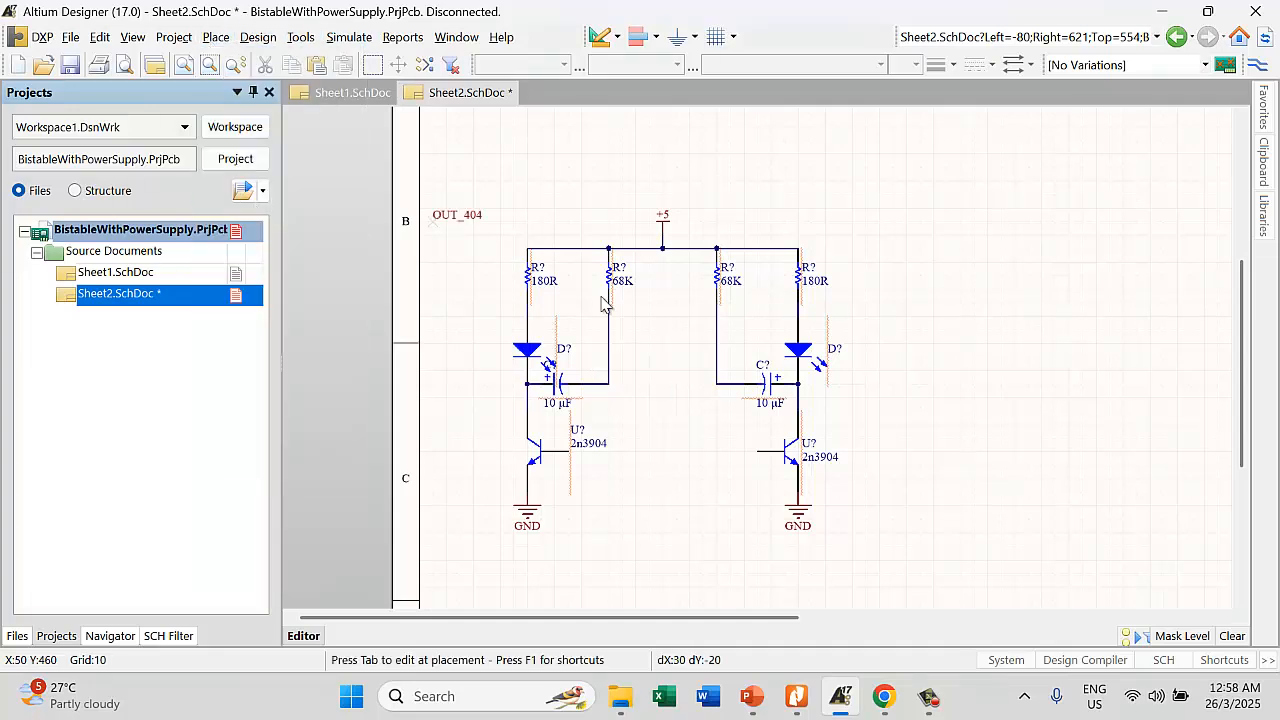
ctrl+scroll(598, 483, up, 1)
ctrl+scroll(598, 483, up, 1)
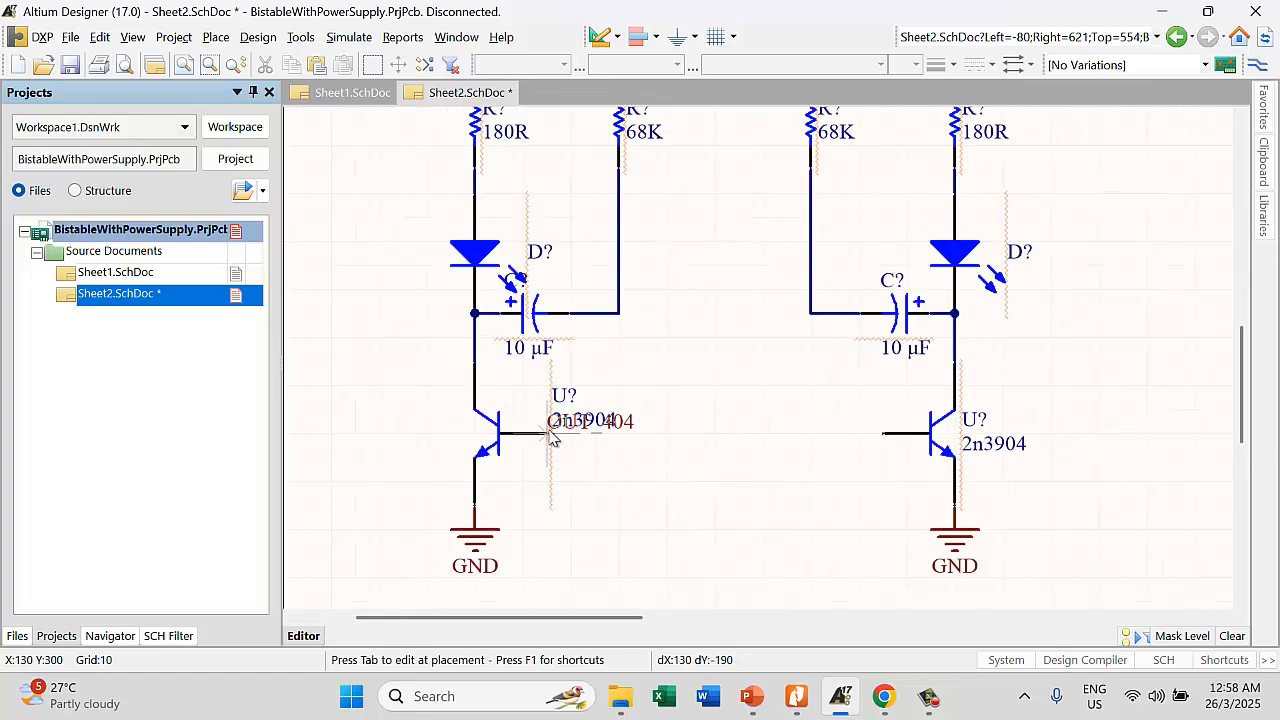
click(549, 434)
click(884, 433)
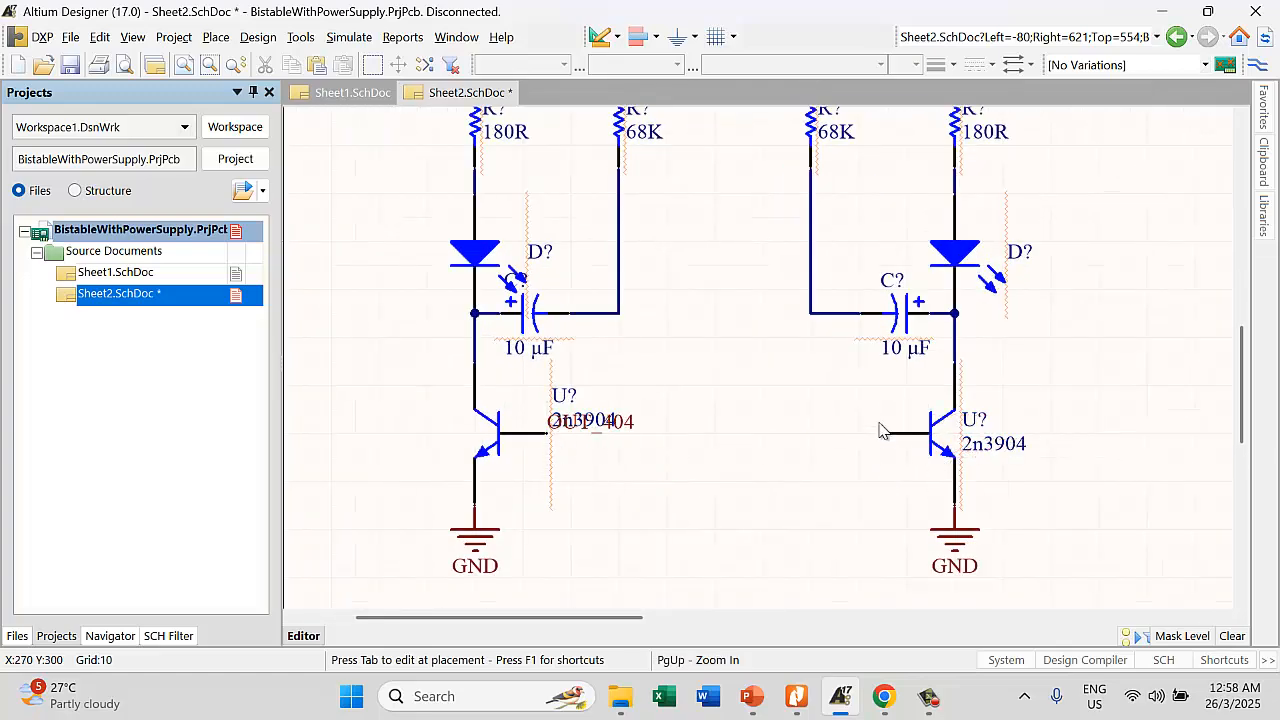
click(620, 313)
click(811, 313)
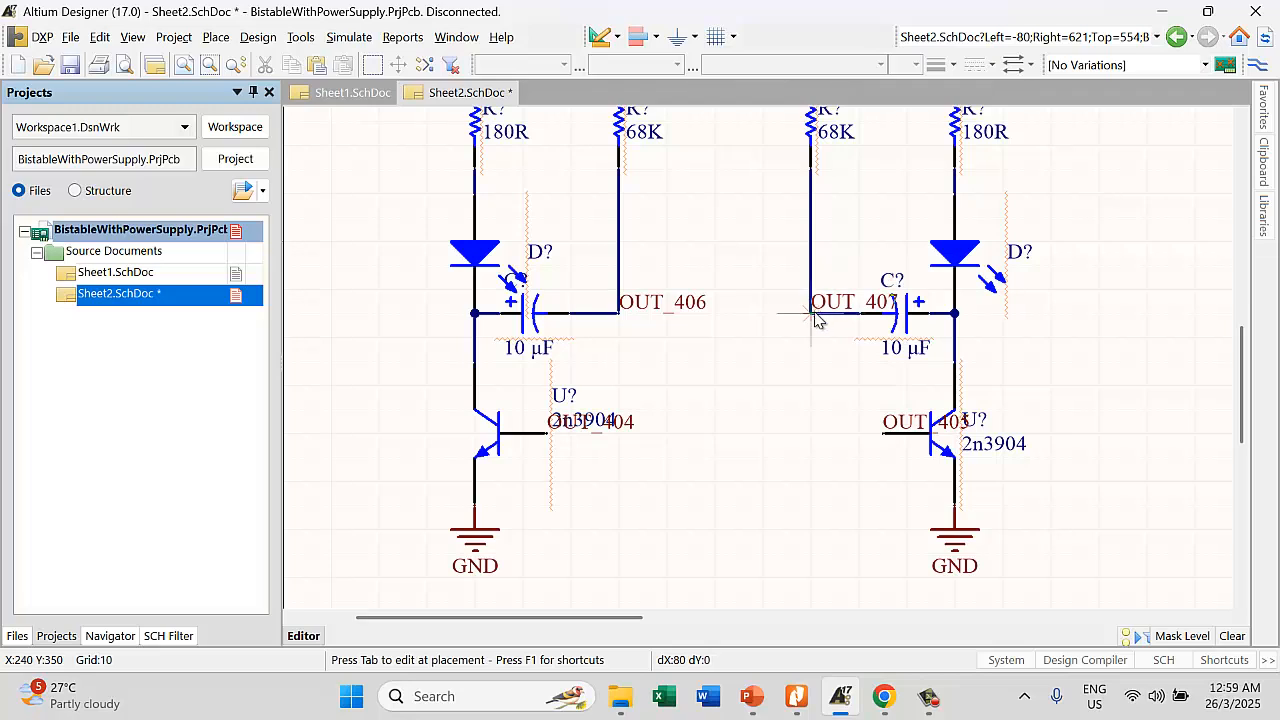
right_click(786, 433)
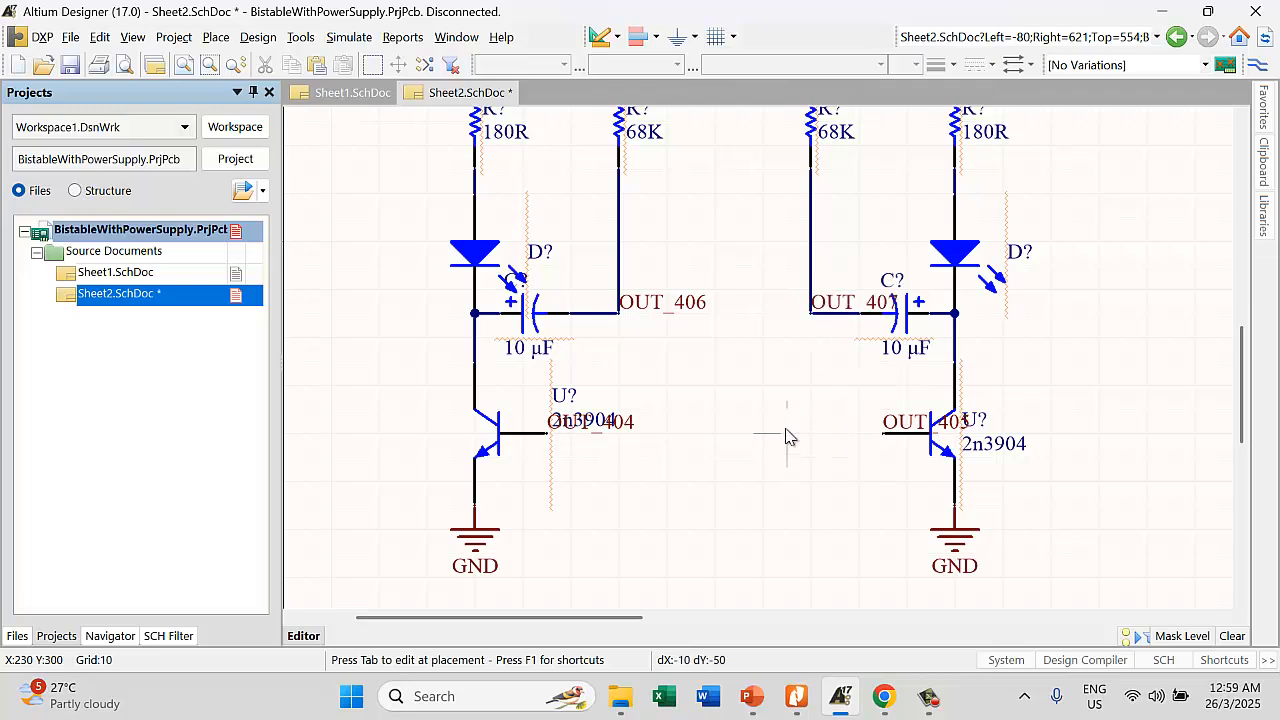
Move the two net labels at the 68K wire corners inward, about 10 units left-hand and 40 units right-hand, and extend wires to them
click(824, 297)
drag(828, 303, 745, 295)
drag(624, 313, 634, 320)
click(688, 362)
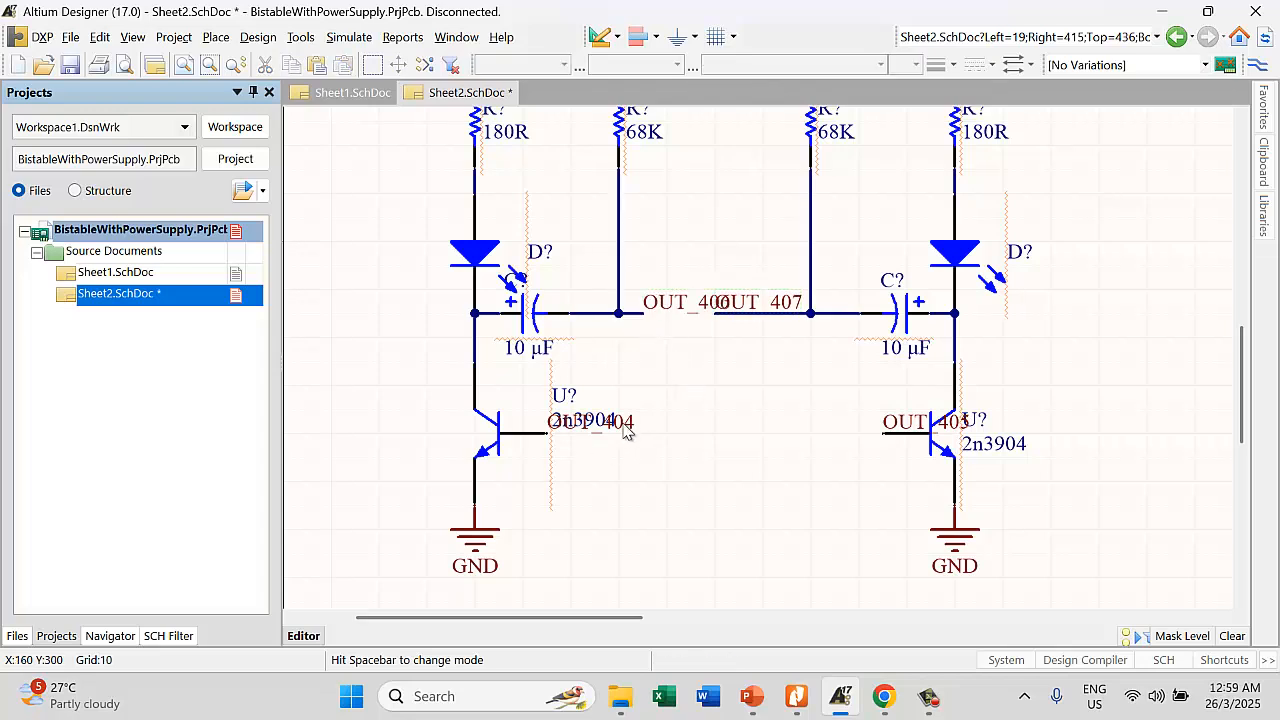
Shift both transistor base net labels about 20 units inward on extended wires, and reposition the left transistor's designator and comment beside its symbol
click(565, 393)
ctrl+scroll(583, 437, up, 3)
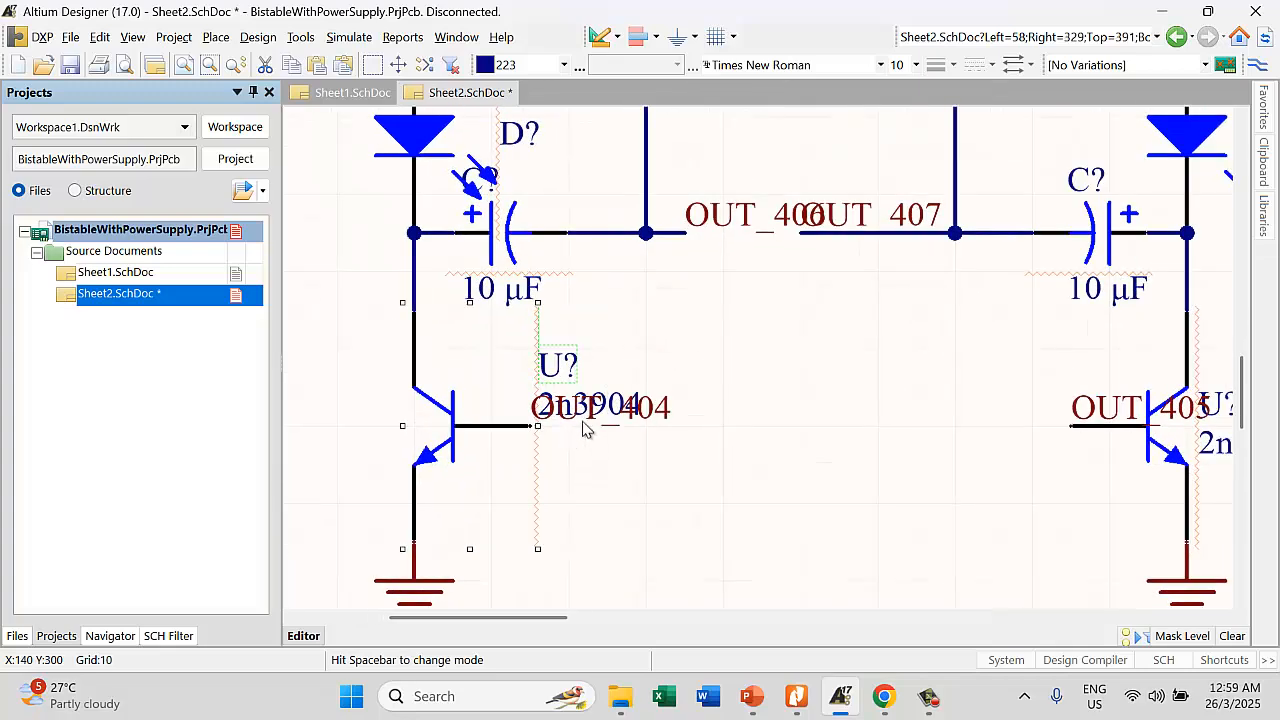
drag(684, 410, 603, 436)
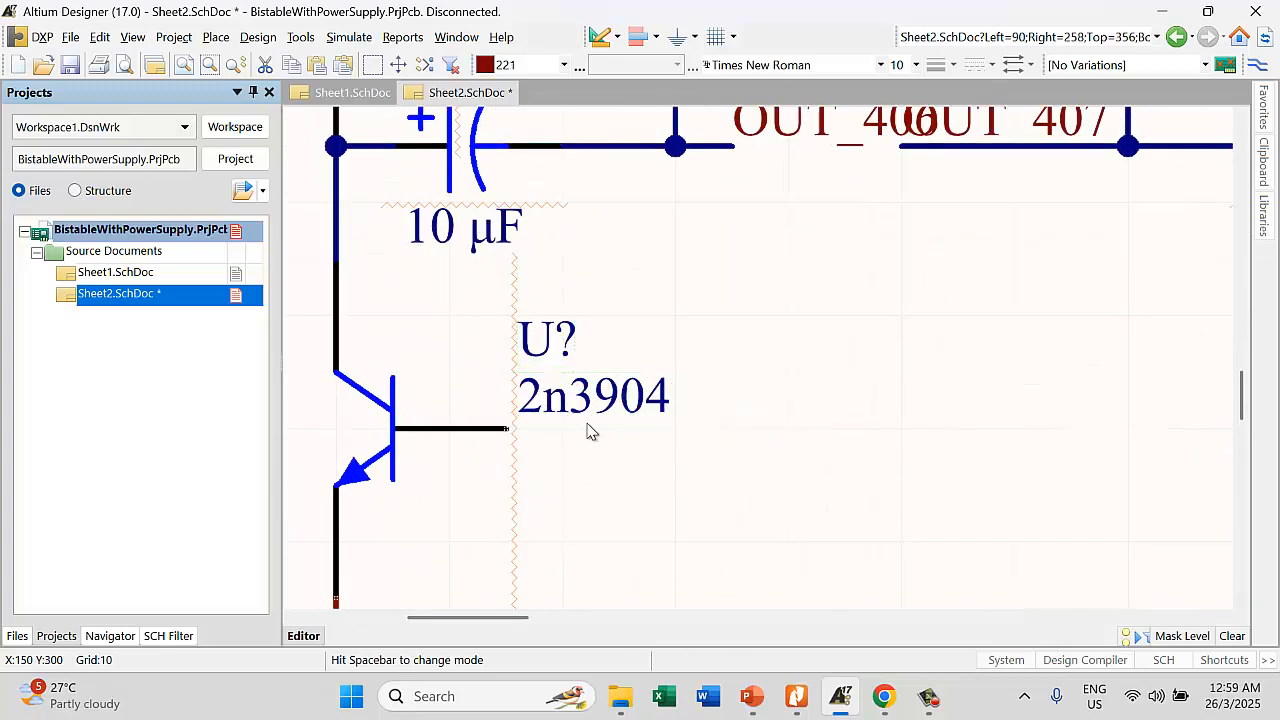
drag(540, 393, 466, 458)
click(525, 345)
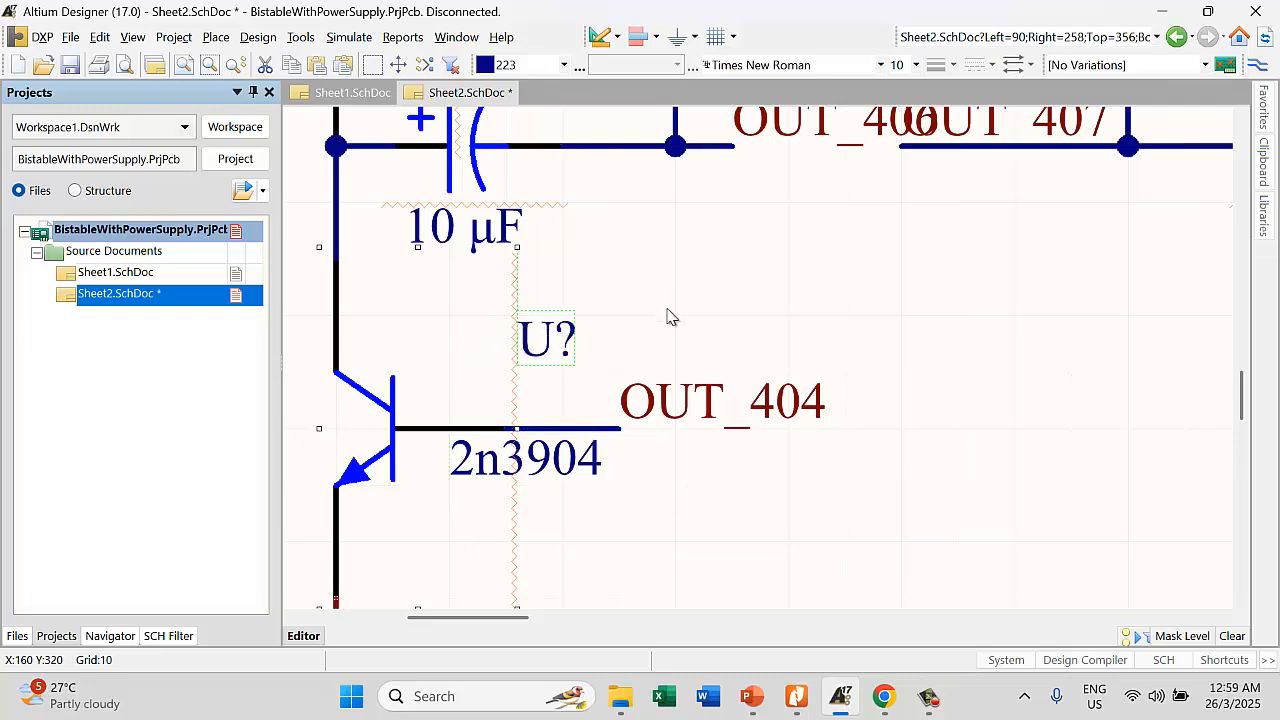
ctrl+scroll(670, 320, down, 1)
drag(597, 329, 512, 374)
ctrl+scroll(864, 362, down, 1)
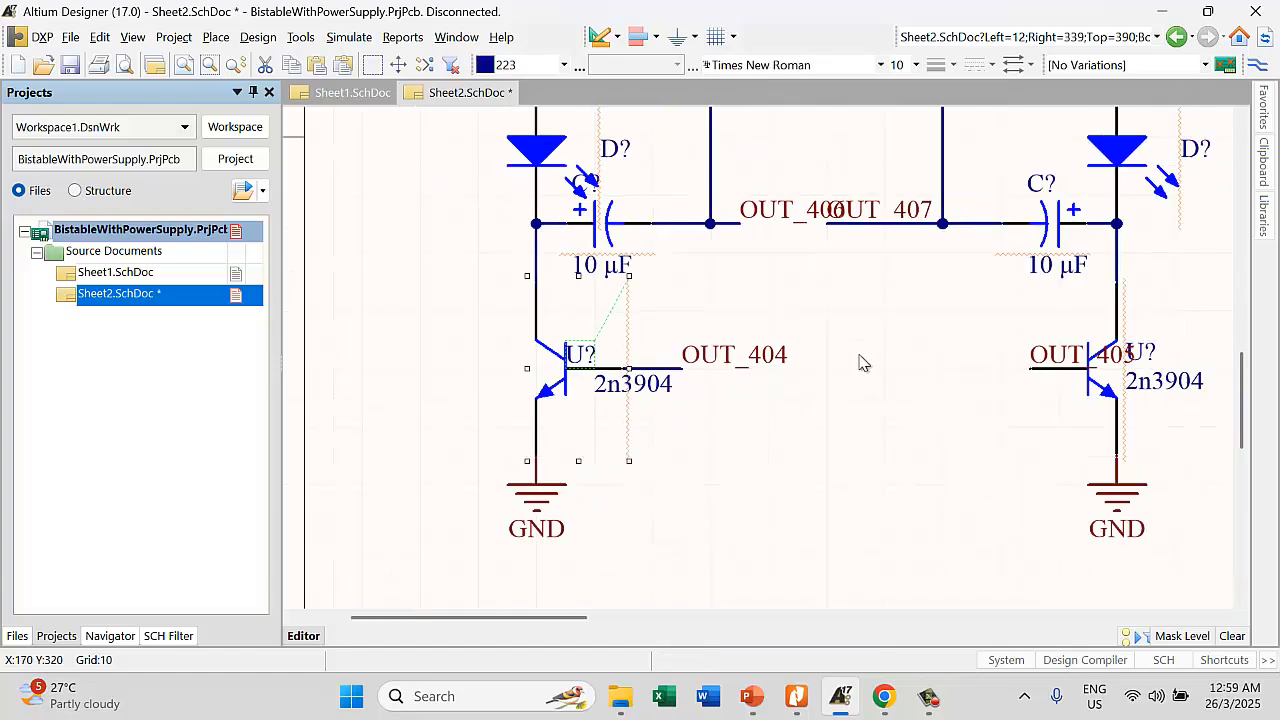
ctrl+scroll(1180, 381, up, 1)
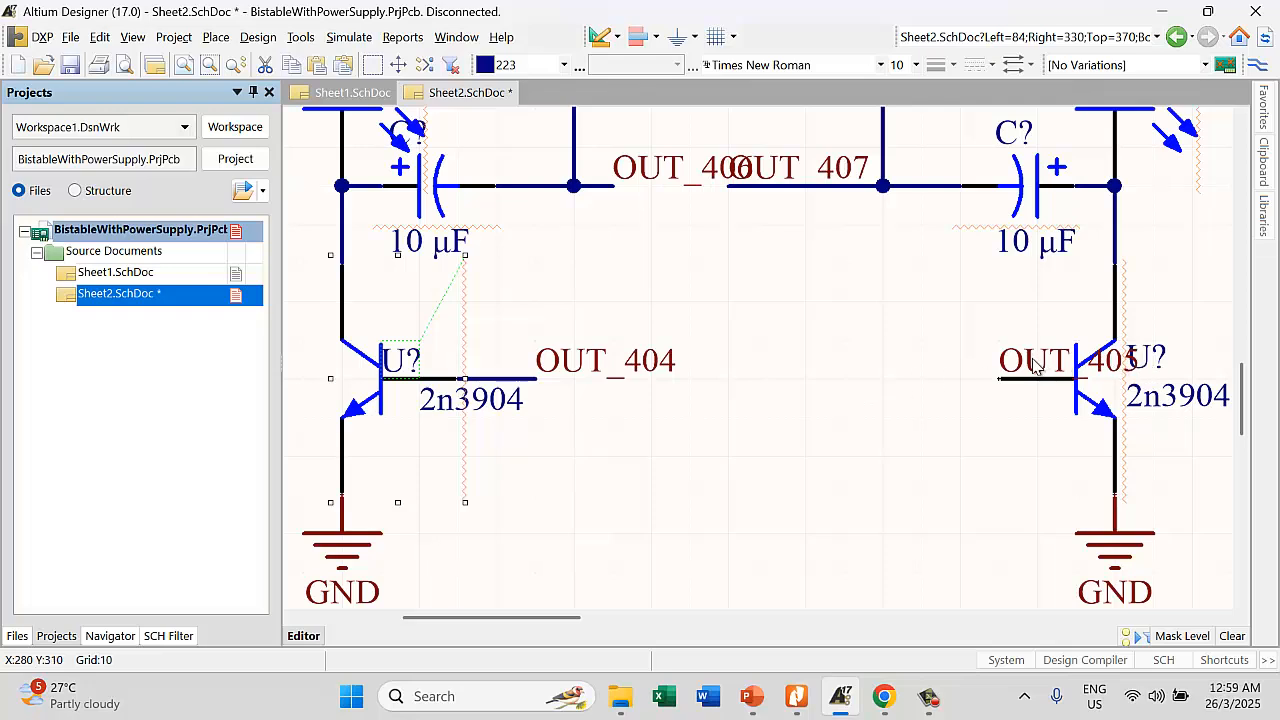
drag(1033, 366, 926, 394)
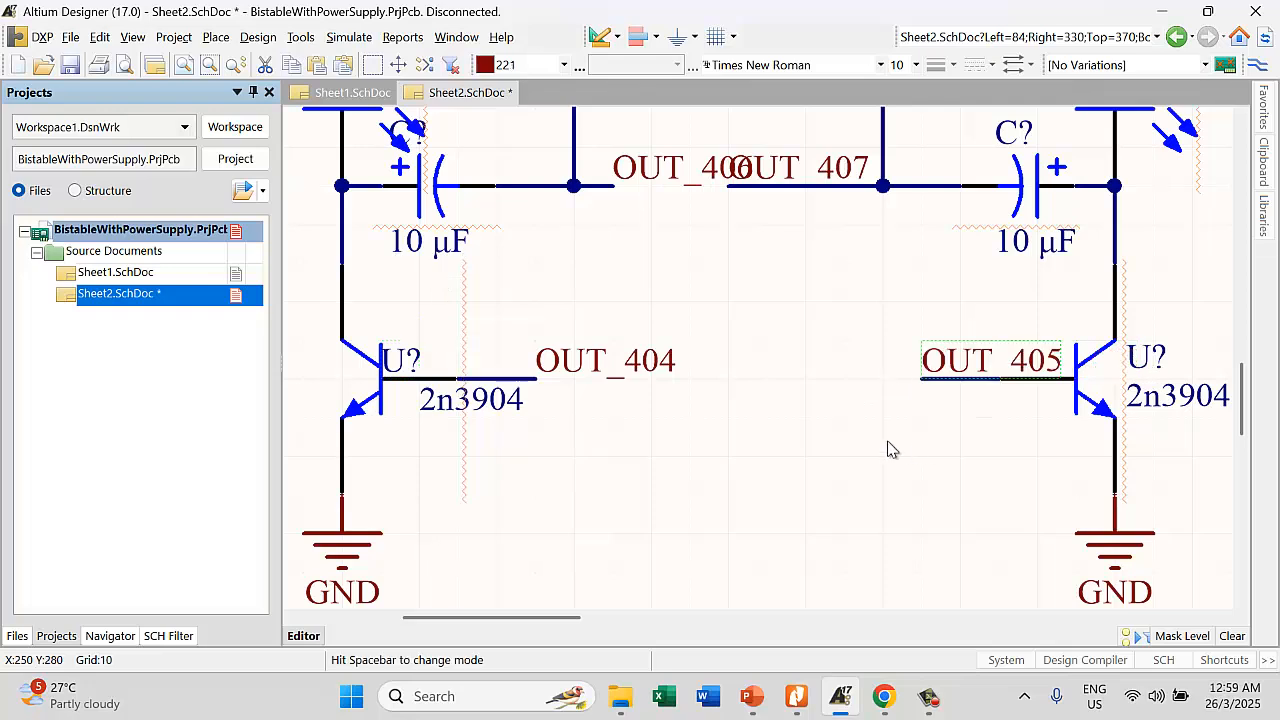
Rename the net label on the left transistor's base to Base_U1
double_click(608, 366)
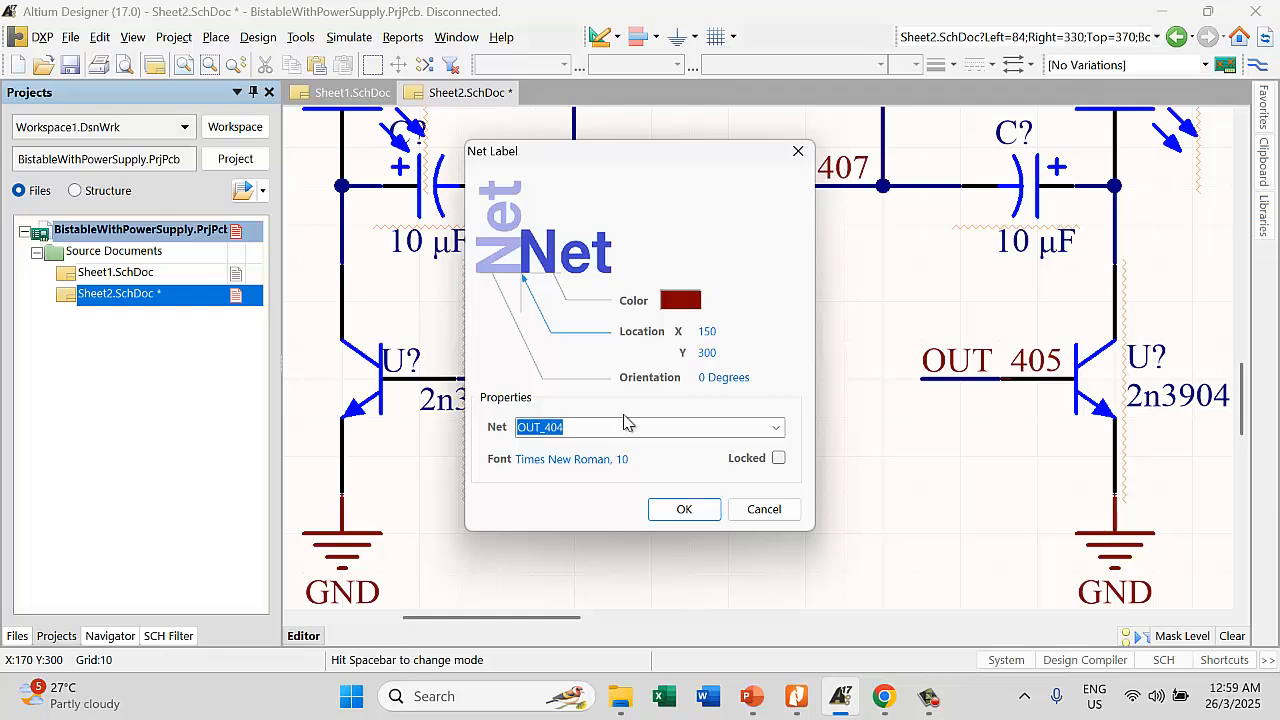
text(Ba)
text(se_U1)
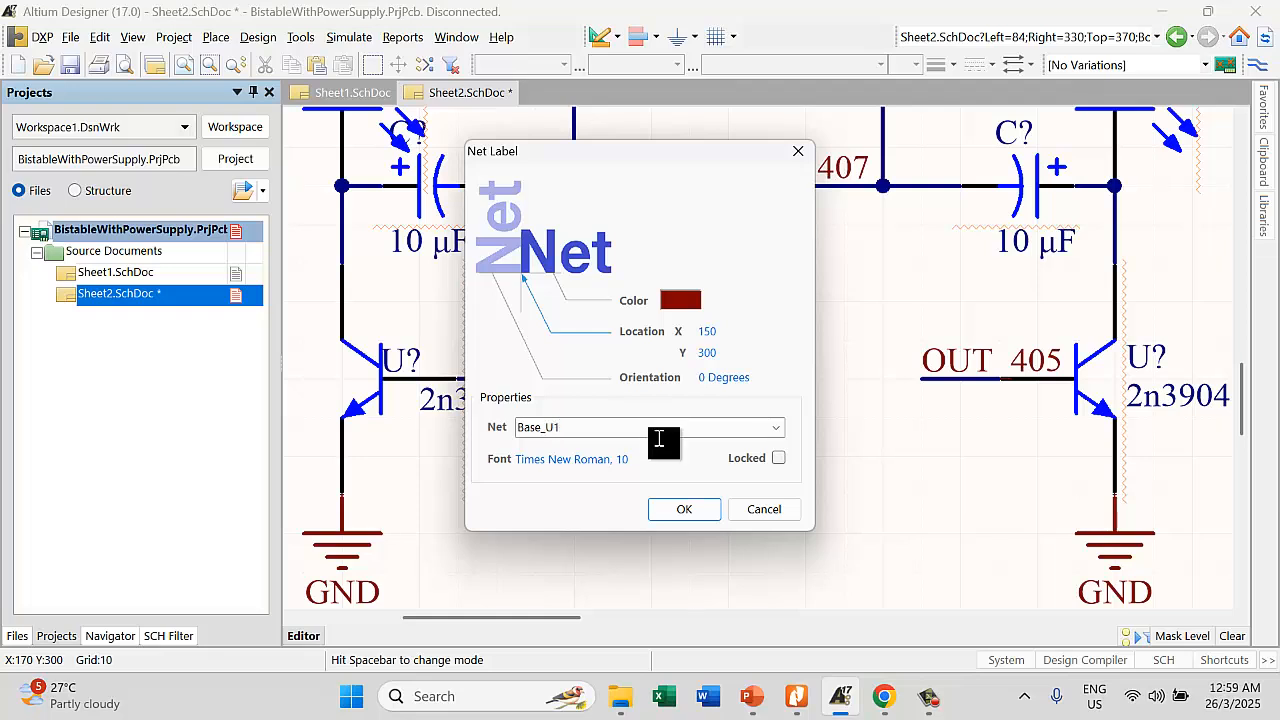
click(684, 509)
Annotate the schematics quietly and accept the proposed designator changes
ctrl+scroll(734, 334, down, 1)
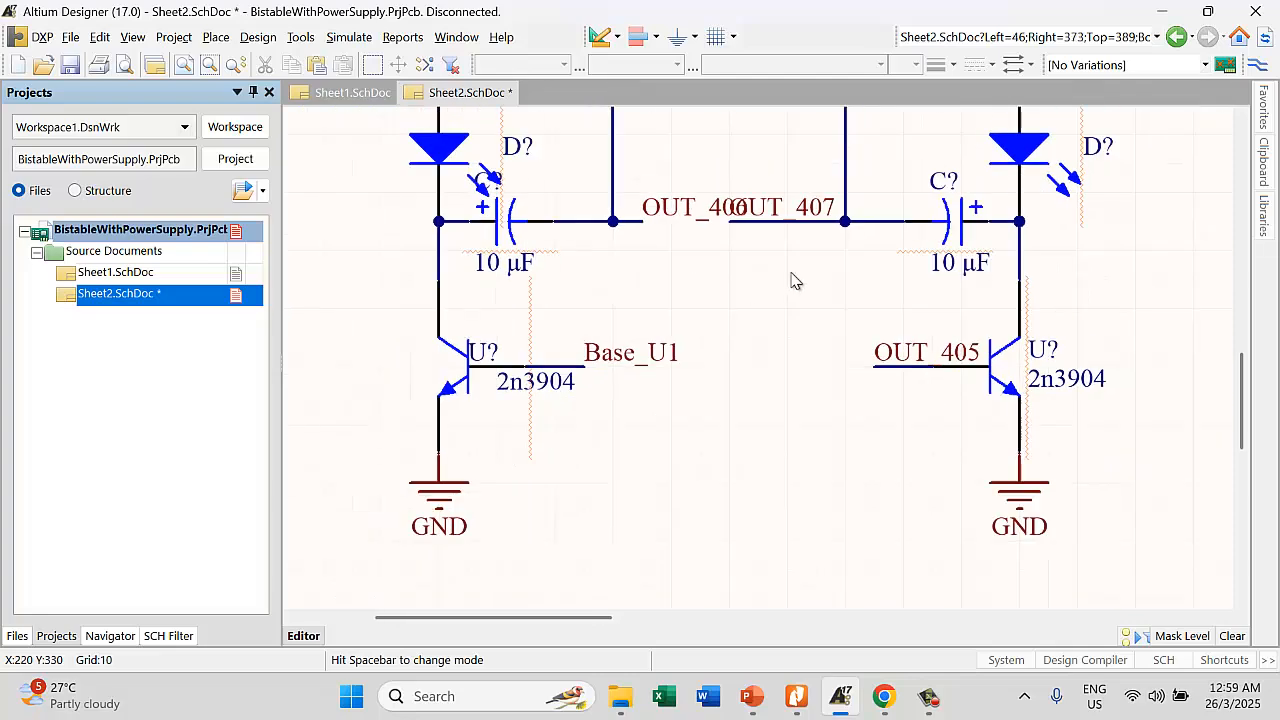
click(303, 40)
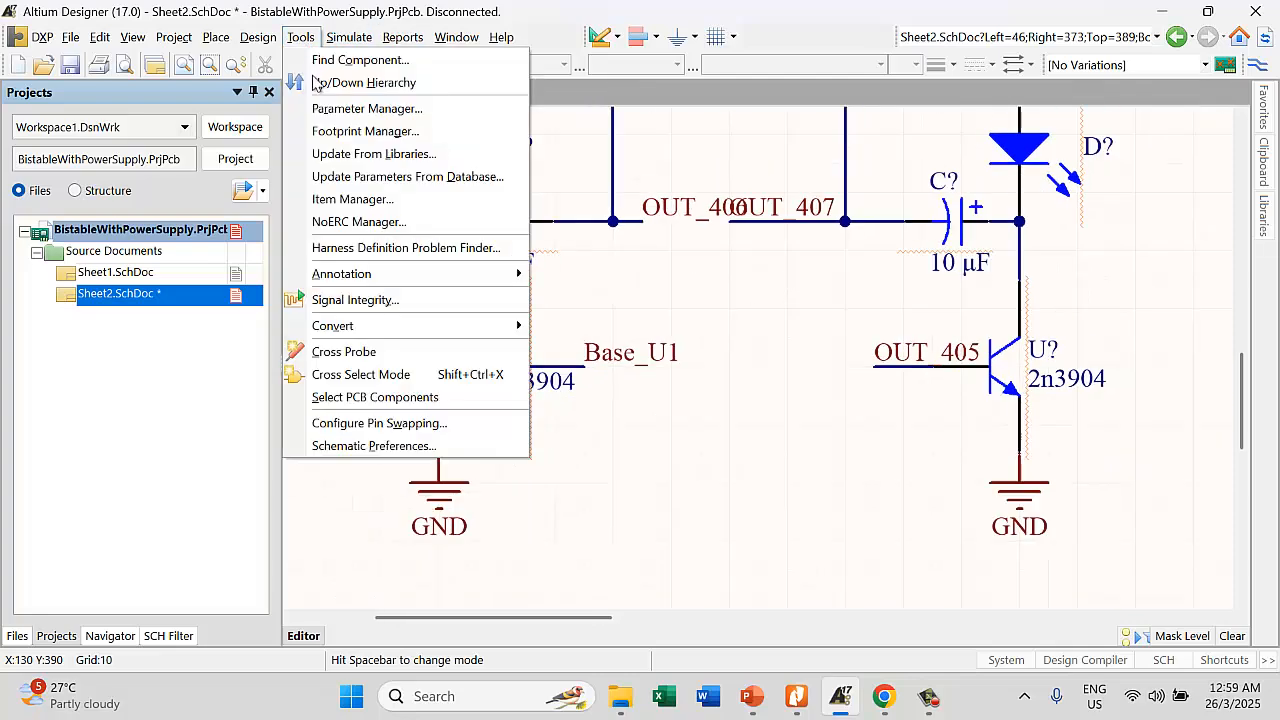
mouse_move(450, 274)
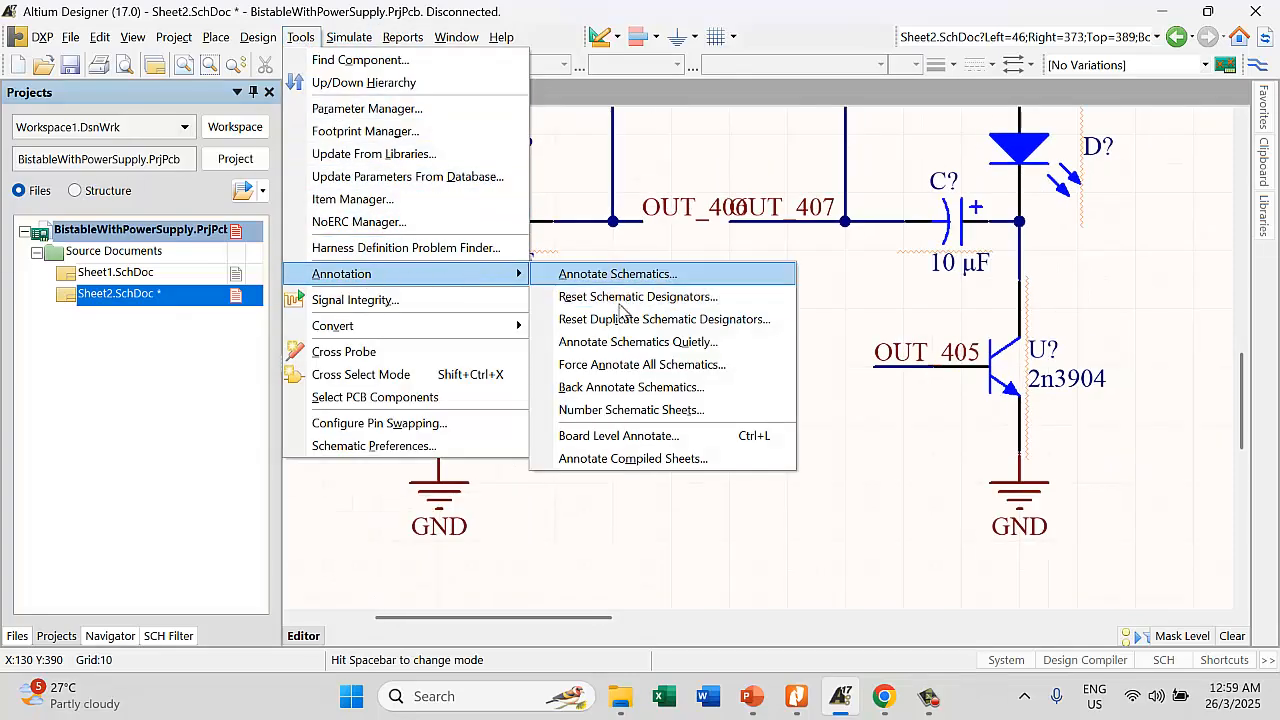
click(620, 342)
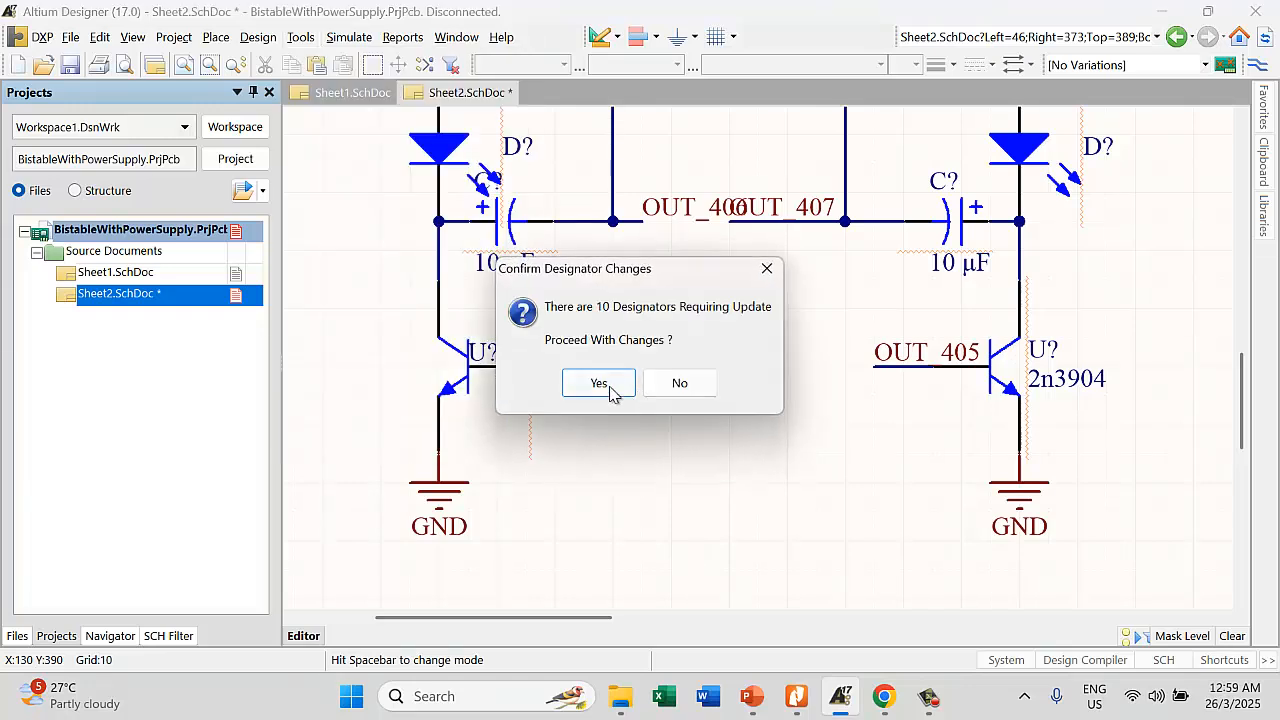
click(599, 383)
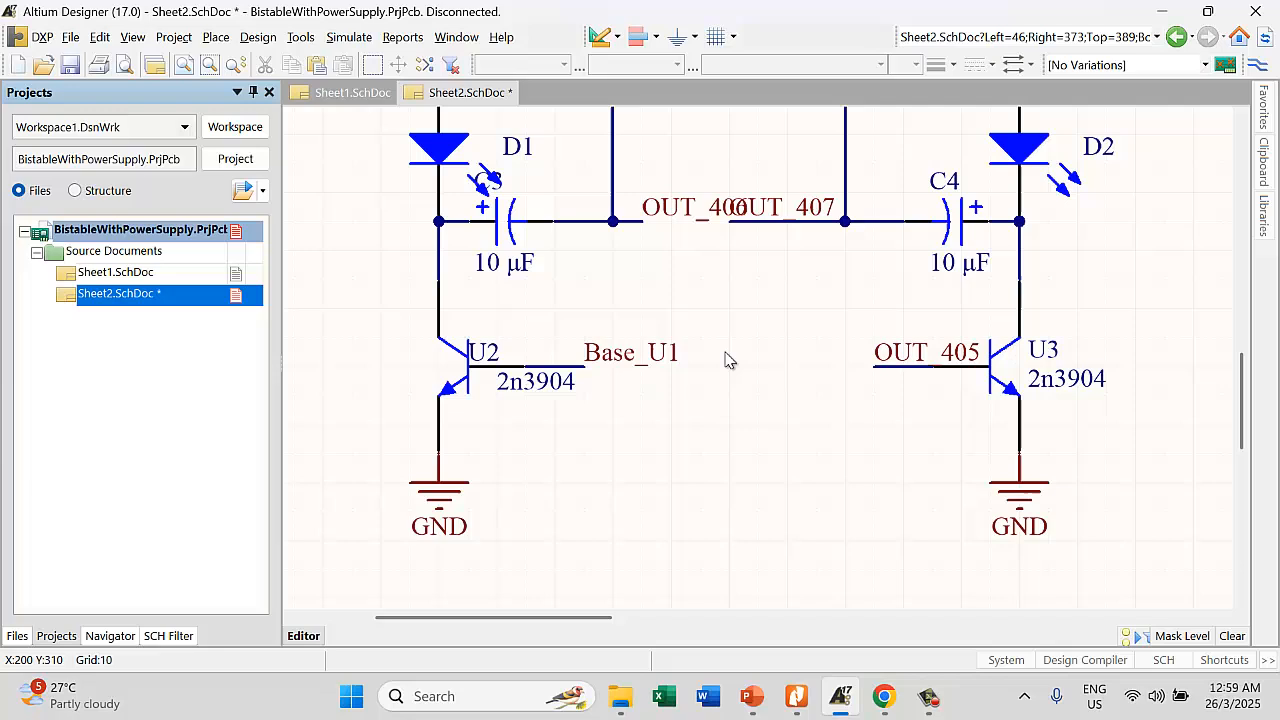
Rename the net label on the left transistor's base to Base_U2
right_click(654, 357)
click(606, 366)
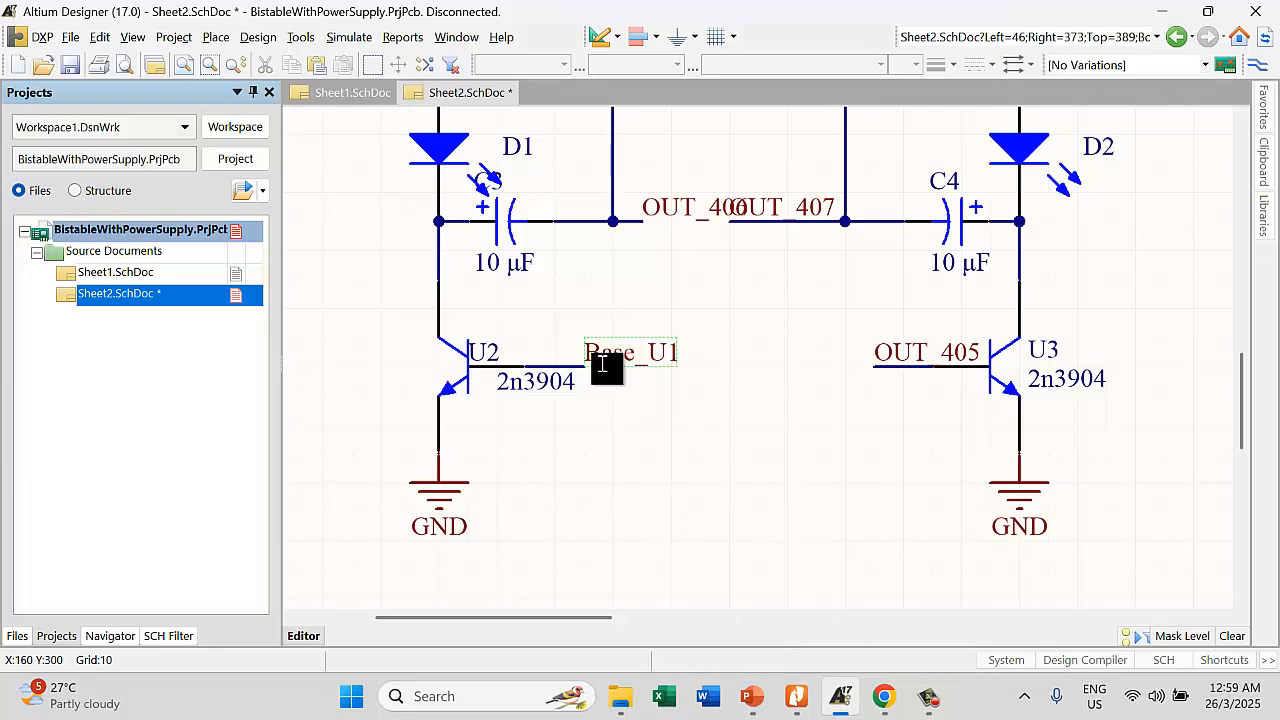
double_click(606, 366)
click(554, 427)
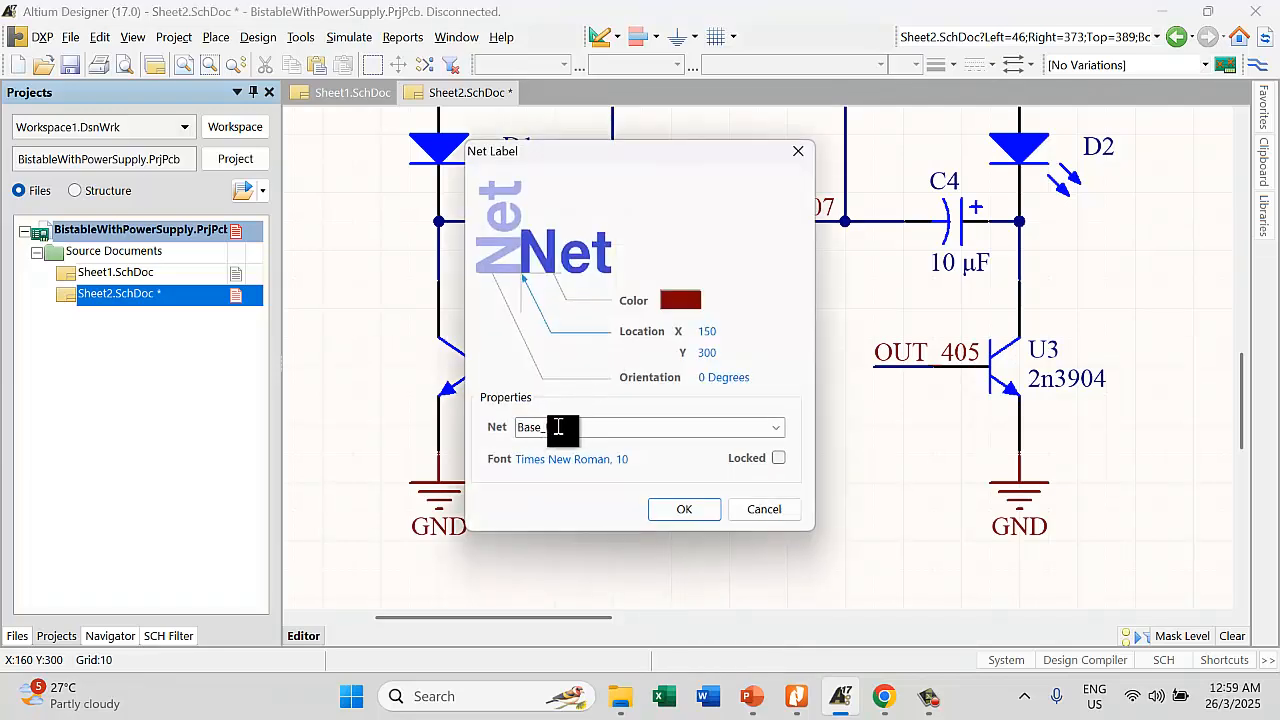
text(U2)
click(665, 509)
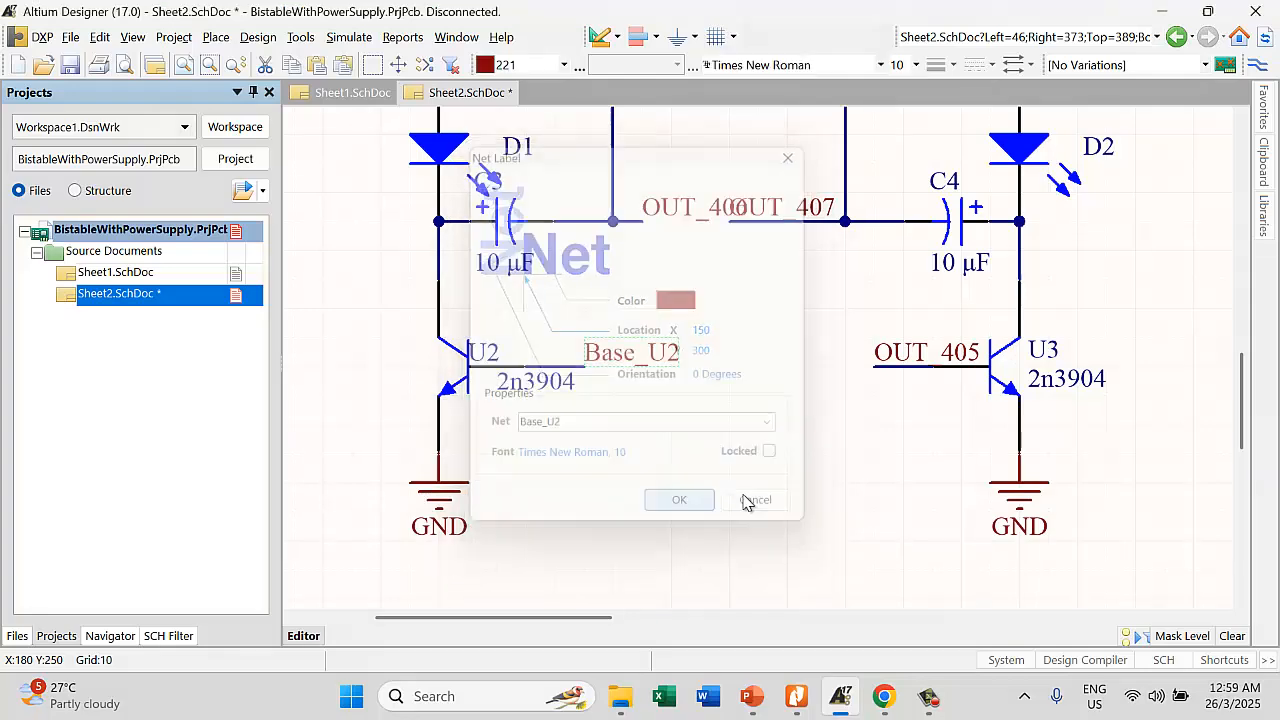
Rename the net label on the right transistor's base to Base_U1
double_click(925, 358)
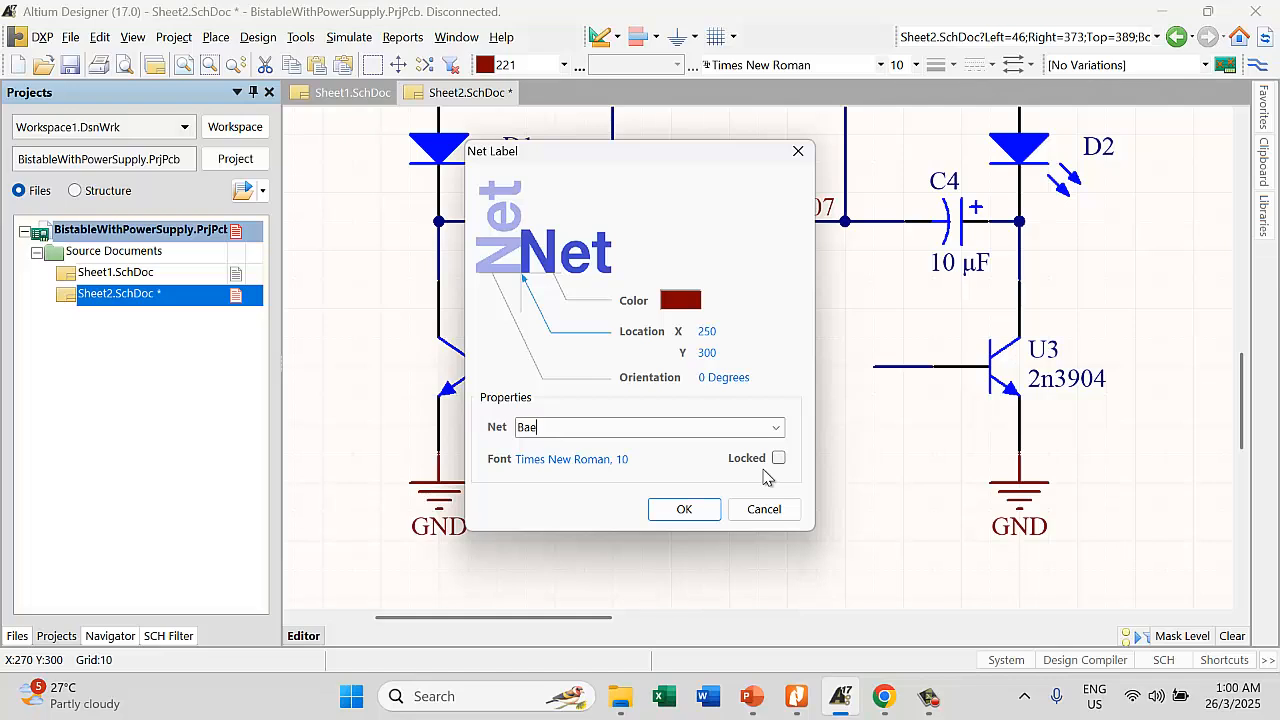
key(BackSpace)
text(se_U1)
key(Return)
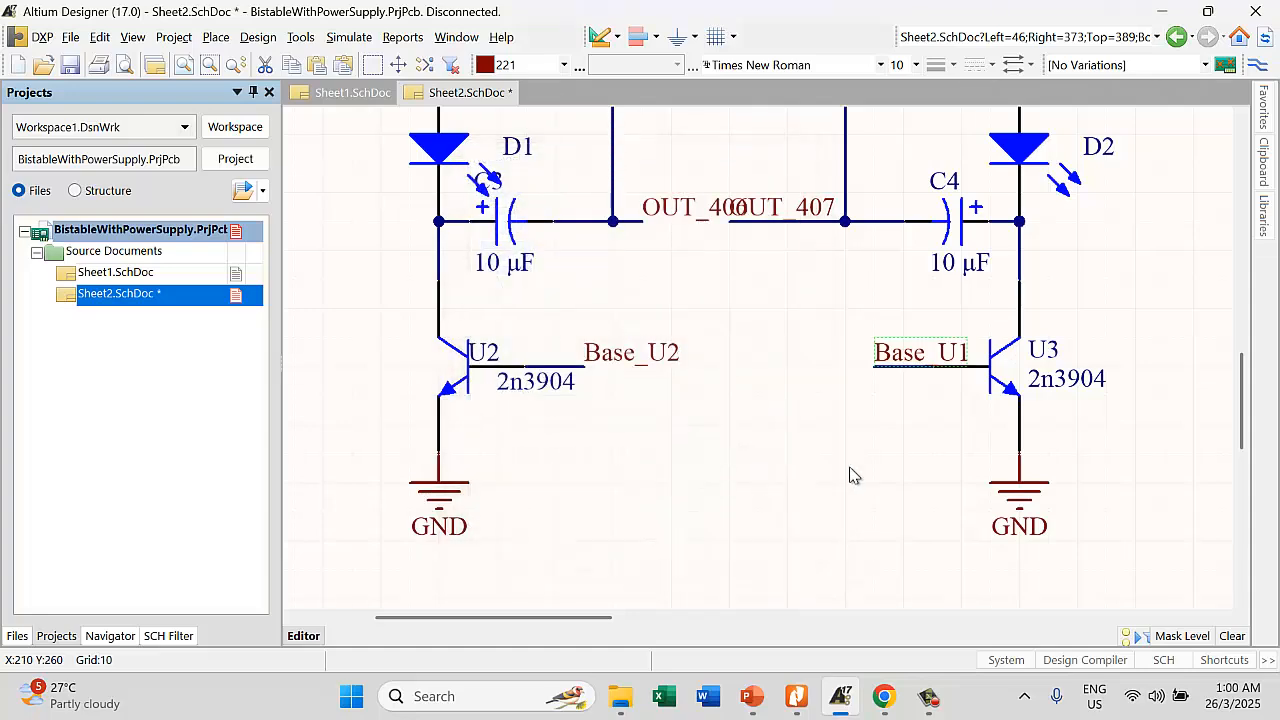
Rename the net label on the right transistor's base to Base_U3
double_click(905, 360)
click(563, 427)
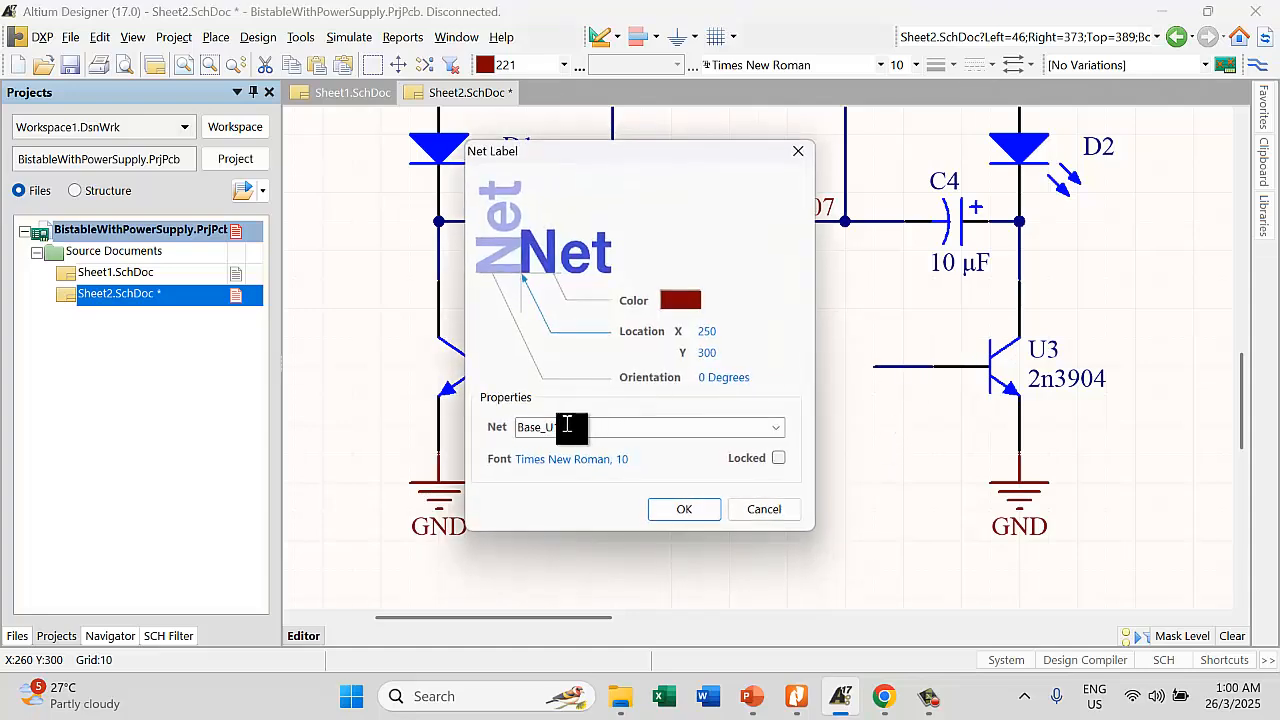
key(BackSpace)
text(3)
click(683, 511)
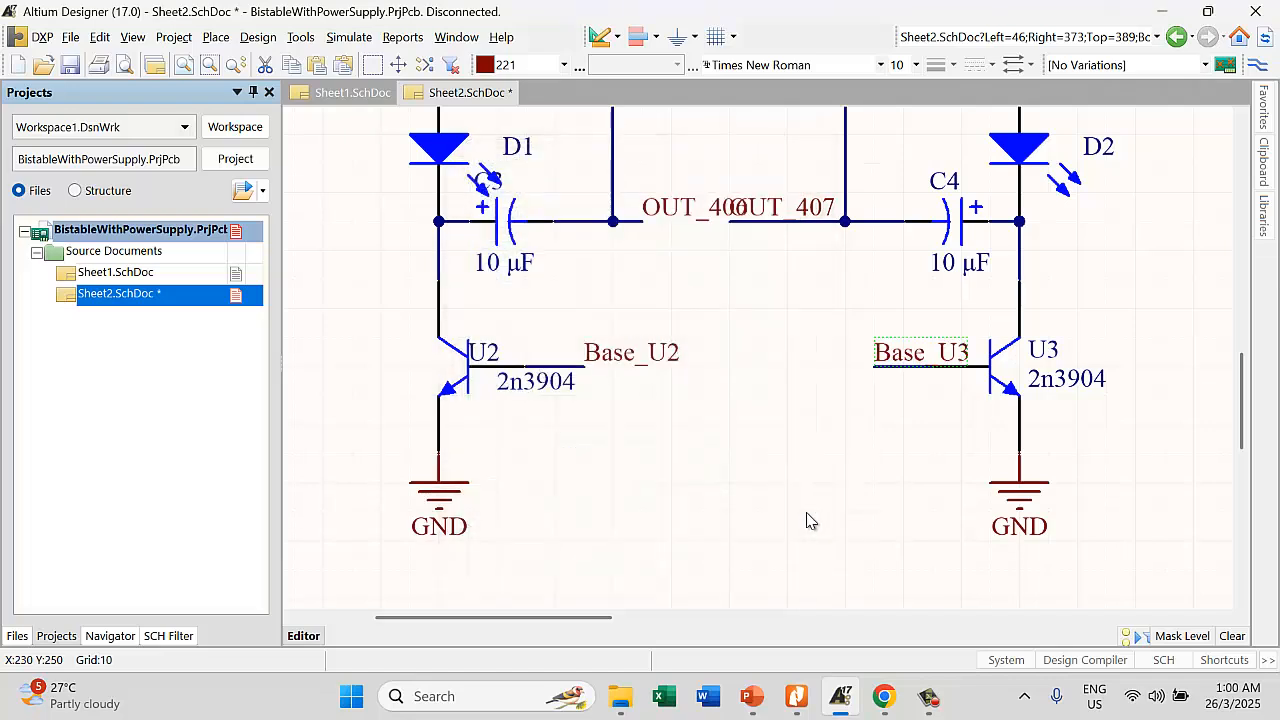
Shift both transistor base net labels 10 units inward and extend their wires to meet them
drag(860, 373, 857, 373)
click(648, 362)
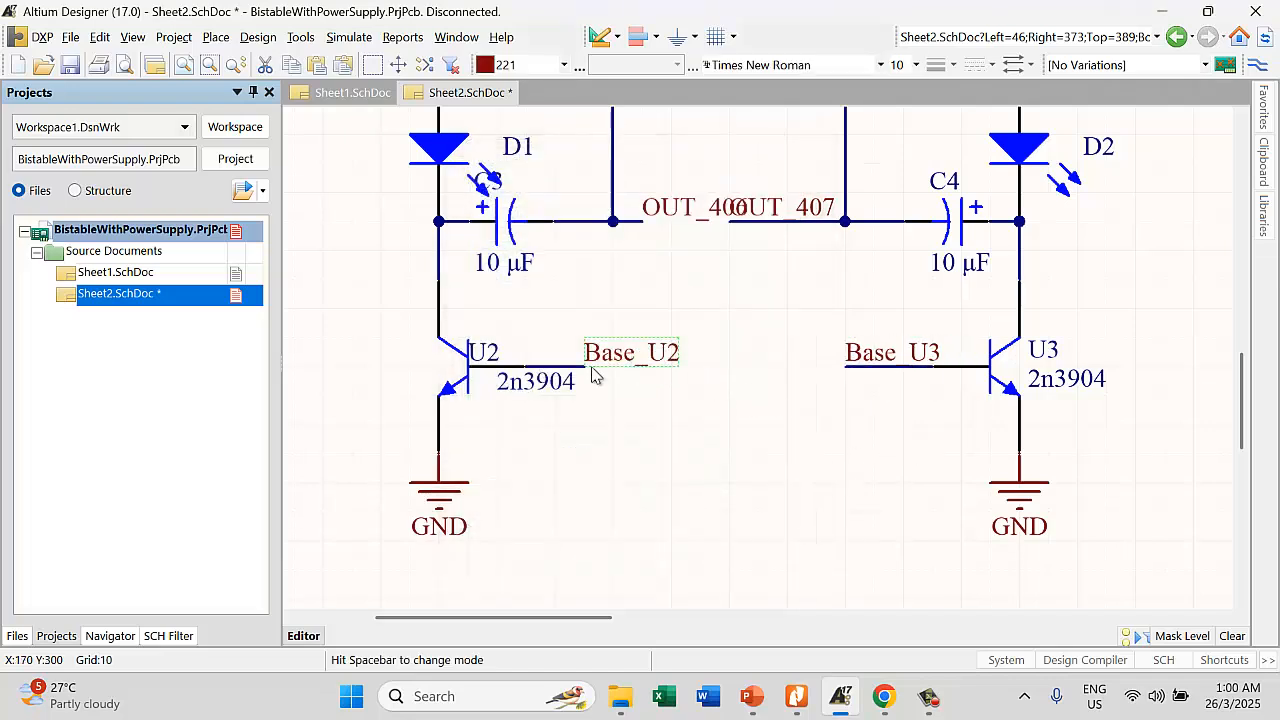
drag(592, 367, 608, 373)
click(712, 366)
Copy the net name Base_U2 from the left transistor's base label to the OUT_407 label beside C4
click(691, 347)
double_click(691, 347)
key(ctrl+c)
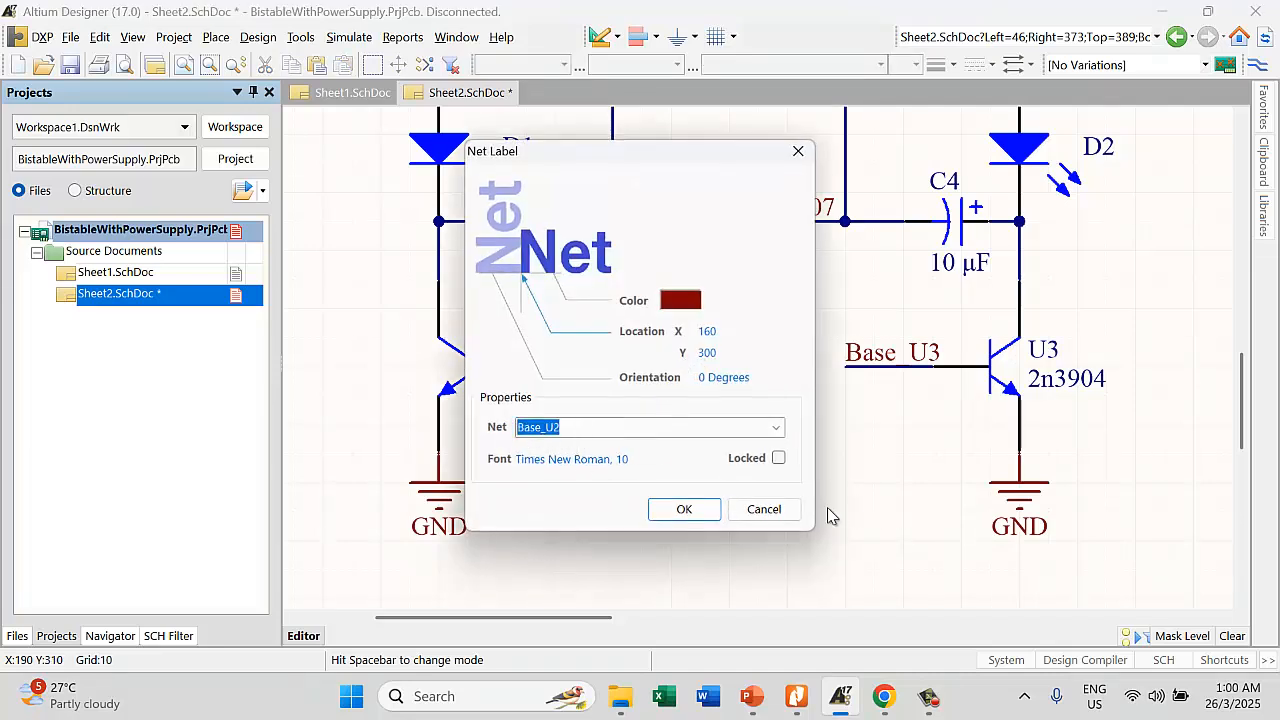
click(684, 509)
double_click(800, 220)
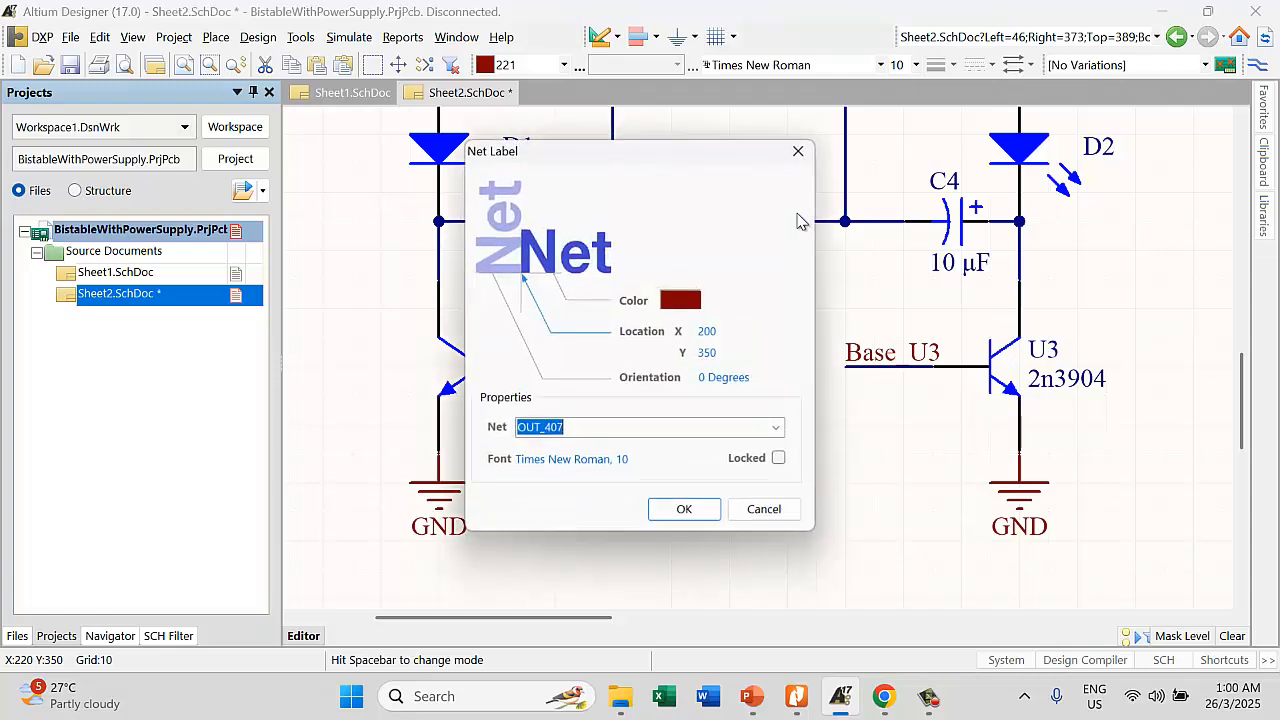
key(ctrl+v)
click(682, 509)
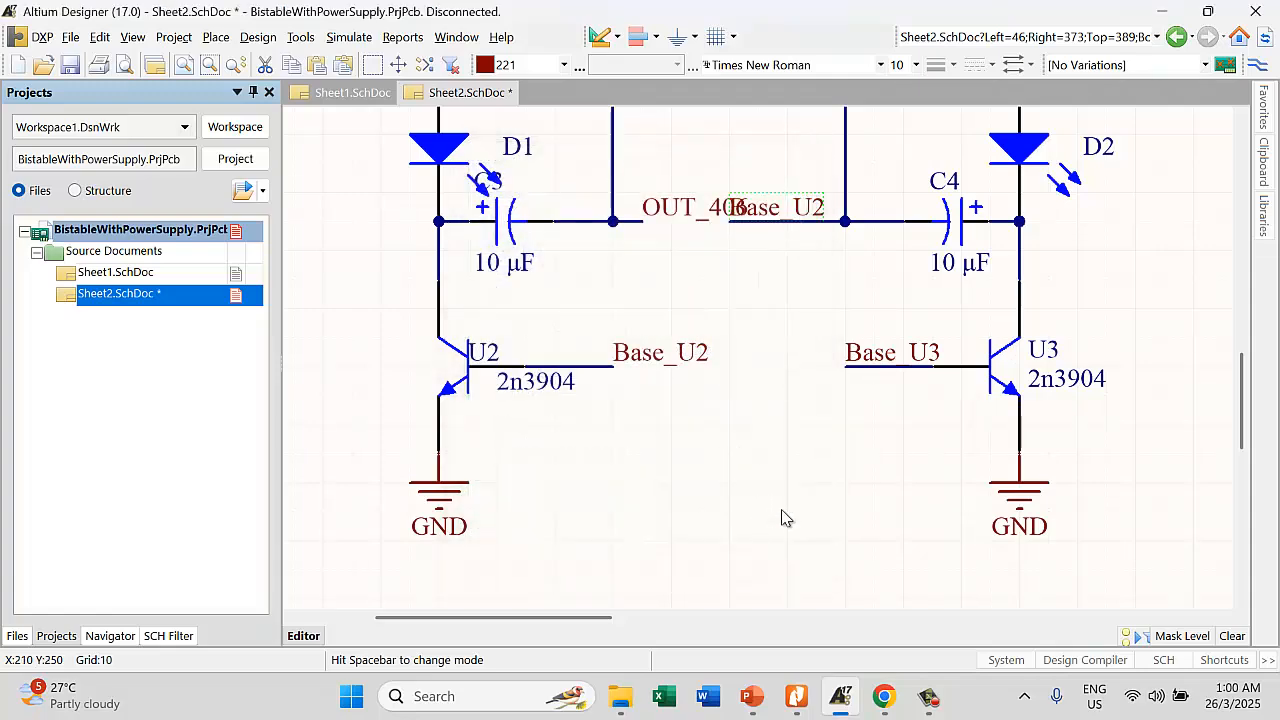
Copy the net name Base_U3 from the right transistor's base label to the OUT_406 label beside C3
double_click(878, 358)
key(ctrl+c)
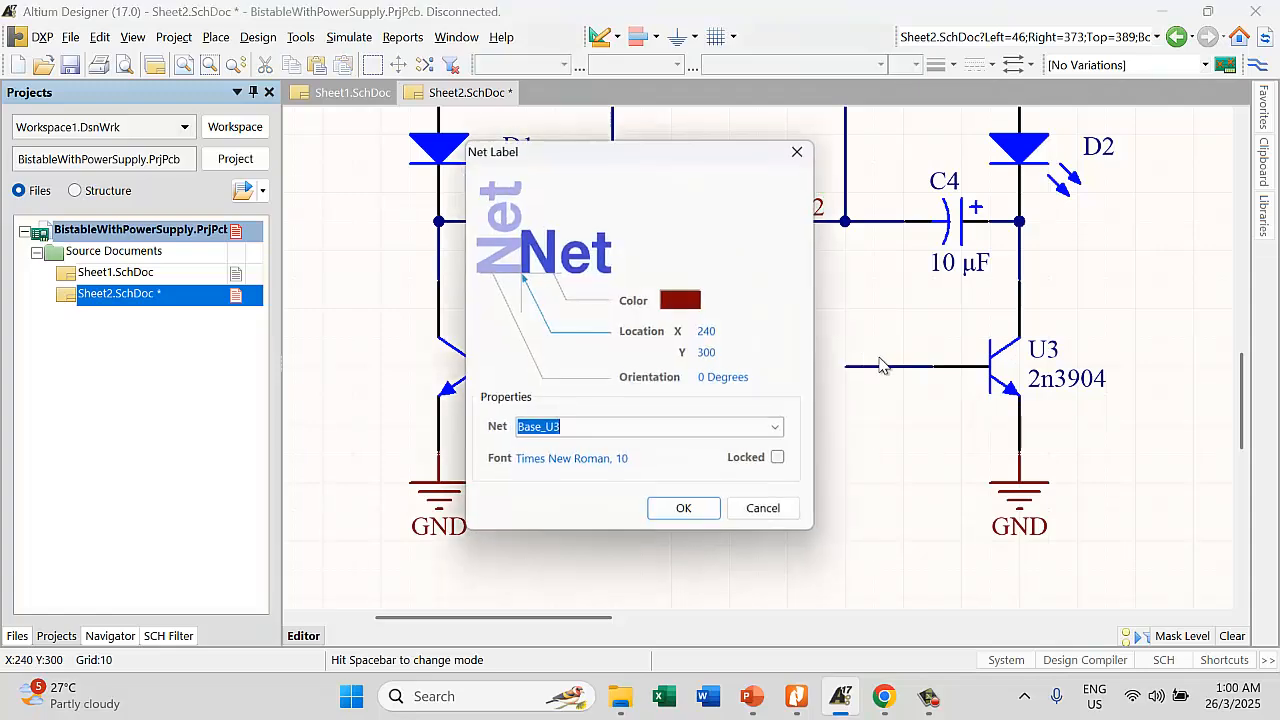
click(670, 509)
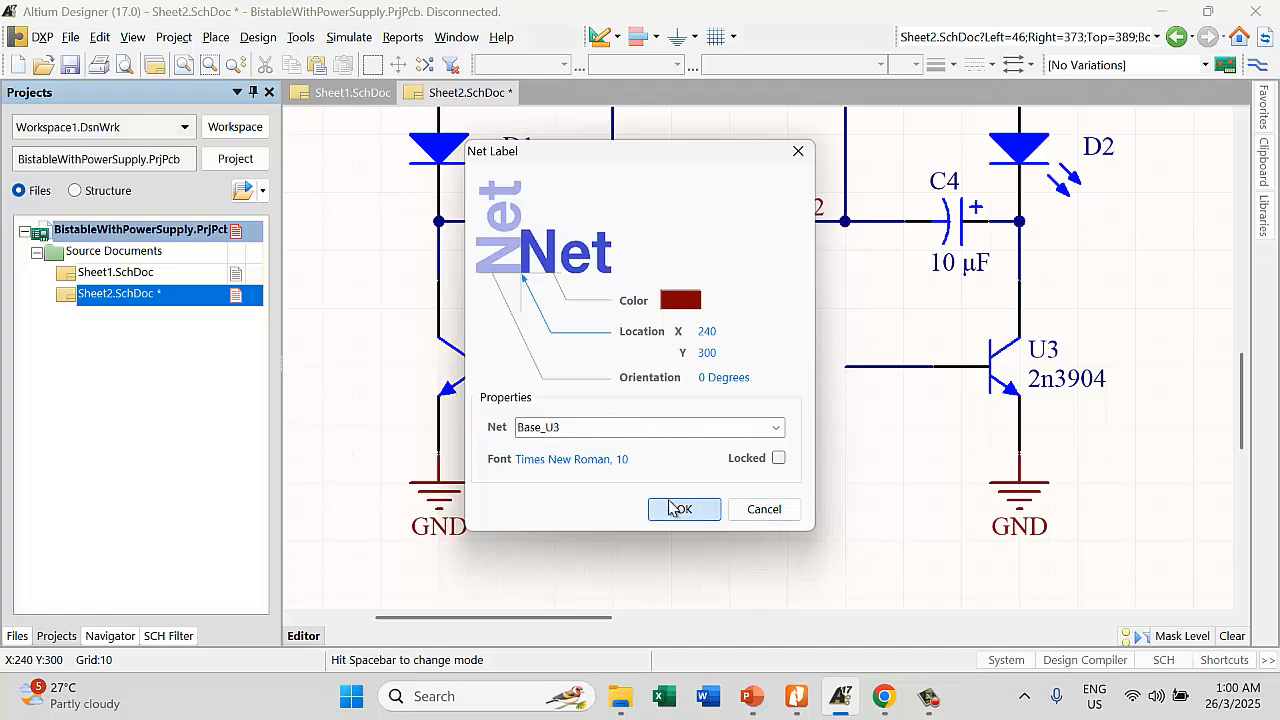
double_click(660, 210)
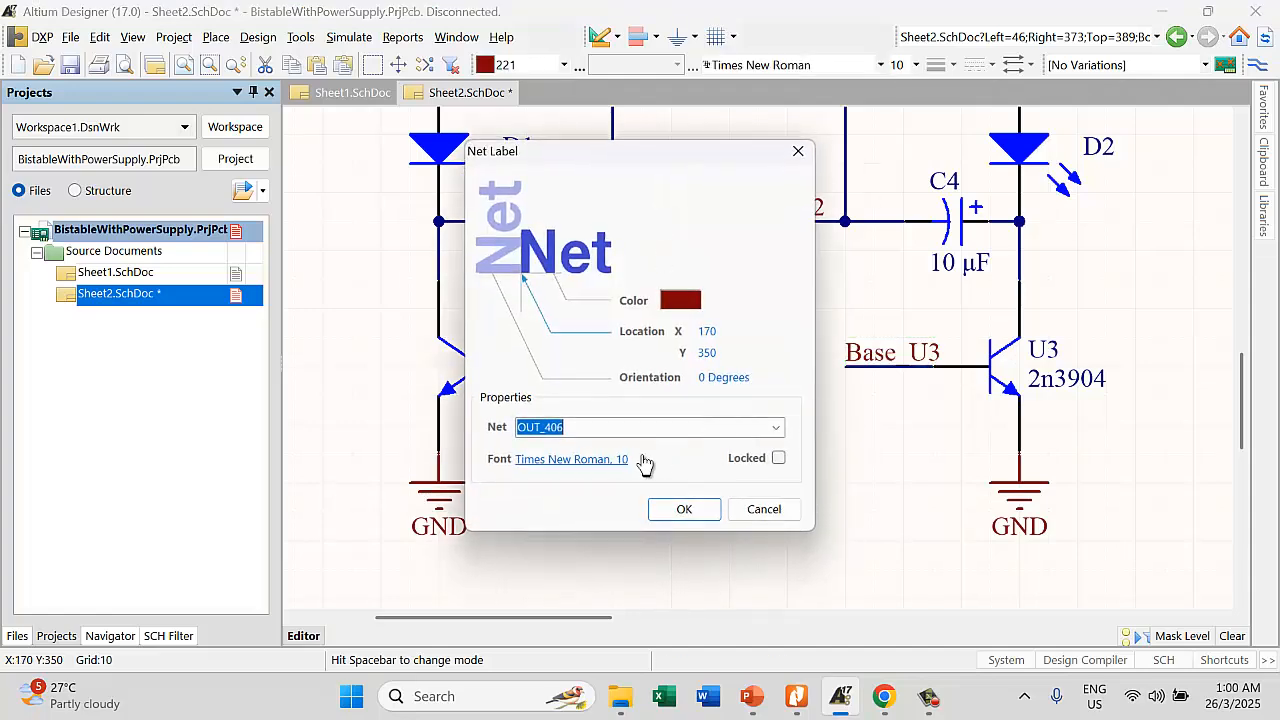
key(ctrl+v)
click(684, 509)
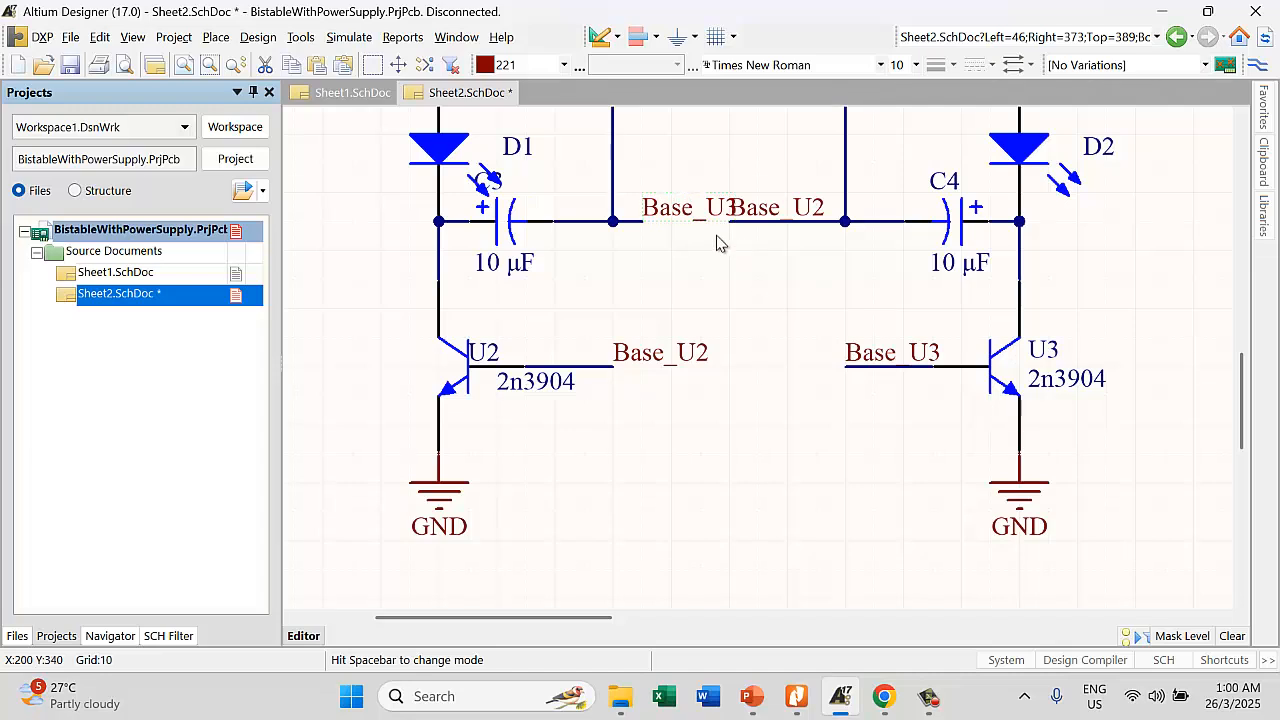
Move the right half of the circuit, including the +5 port, about 10 units outward to separate the overlapping net labels
drag(761, 213, 730, 220)
ctrl+scroll(700, 306, down, 4)
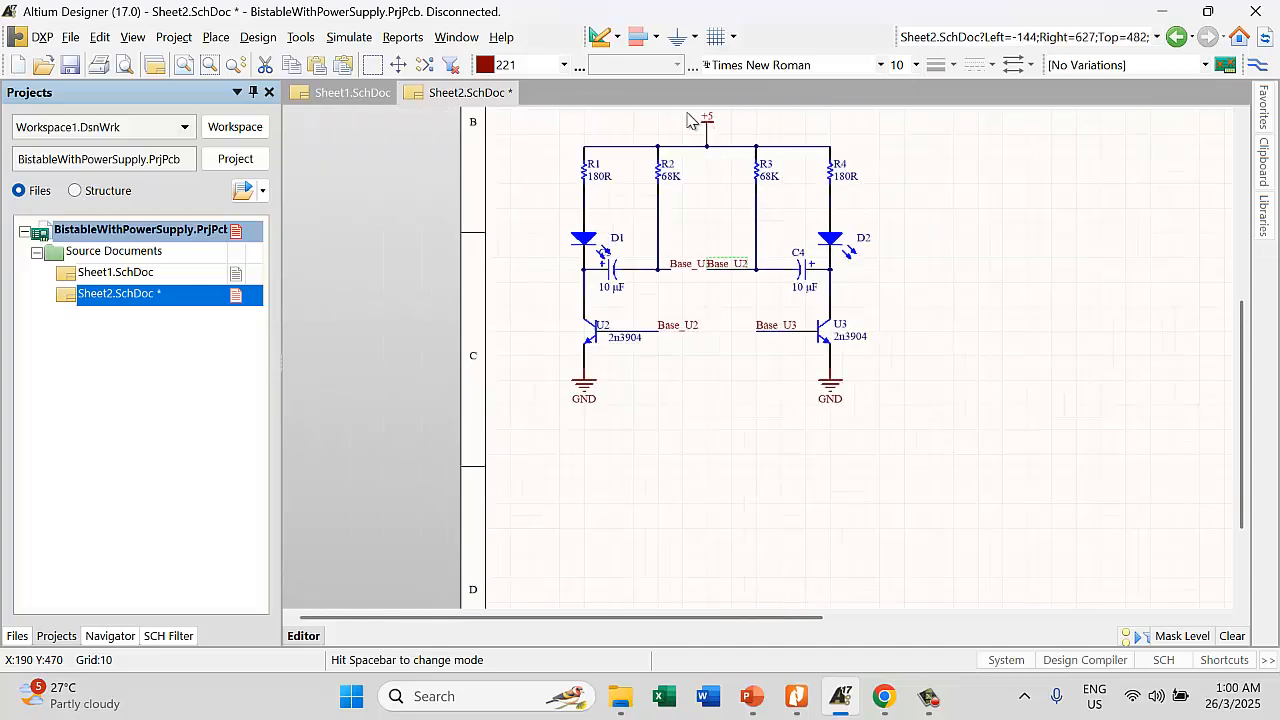
drag(686, 111, 905, 437)
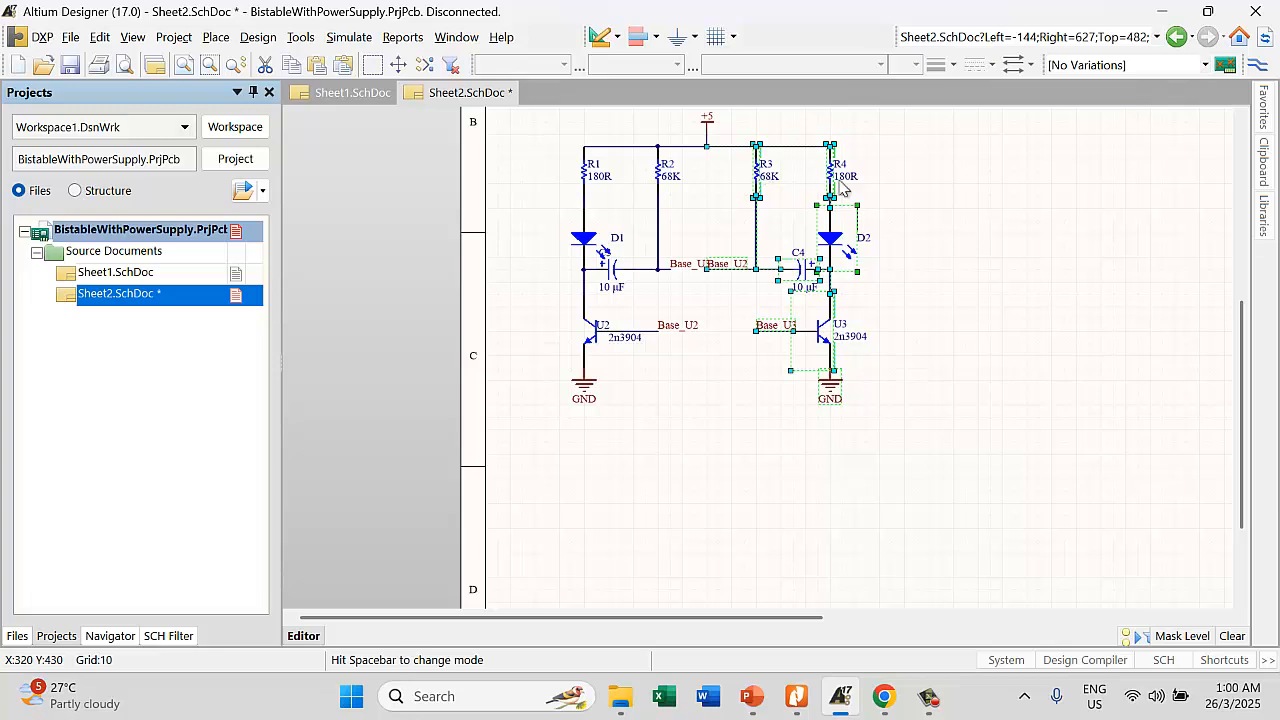
scroll(834, 190, up, 1)
drag(689, 143, 918, 506)
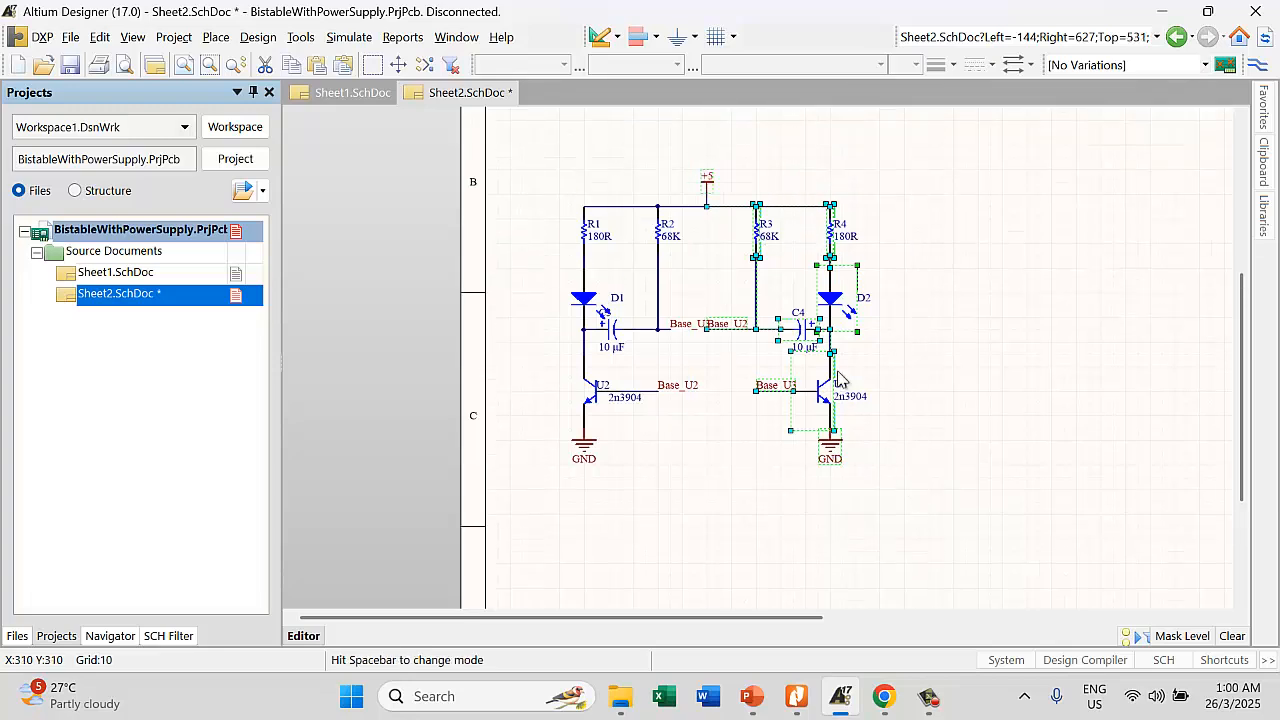
drag(836, 342, 849, 338)
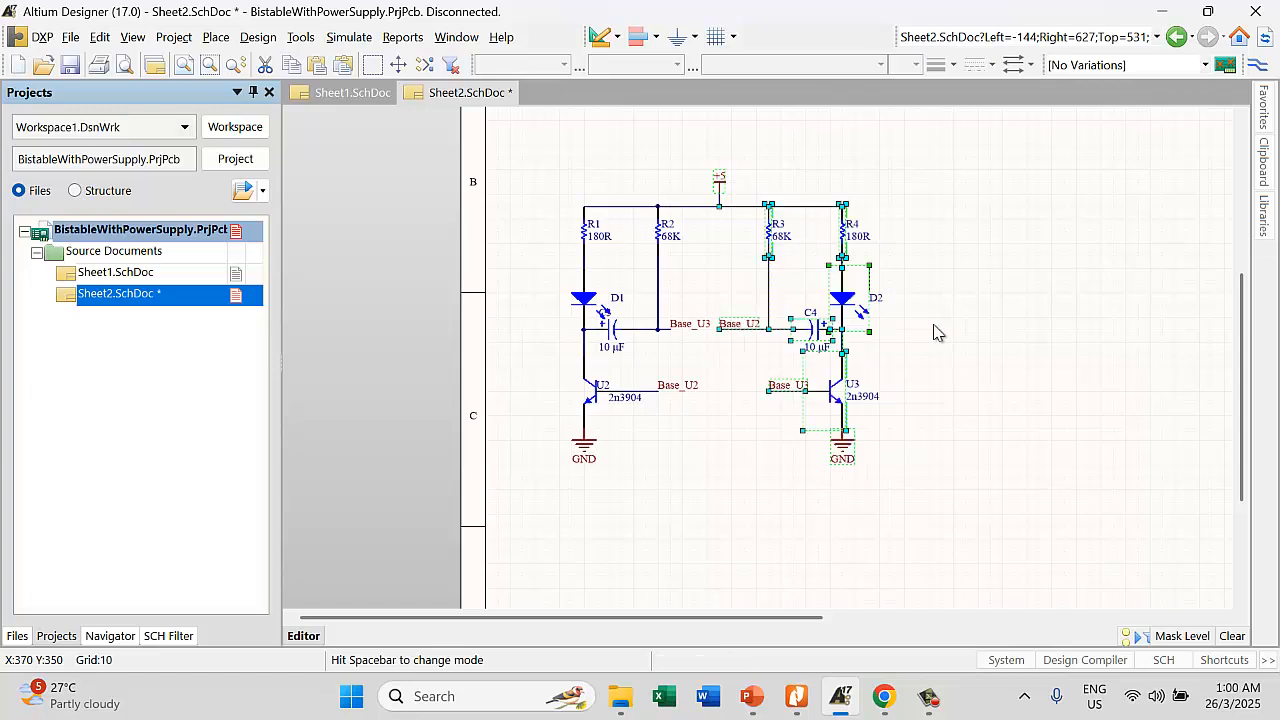
click(940, 335)
ctrl+scroll(912, 382, up, 2)
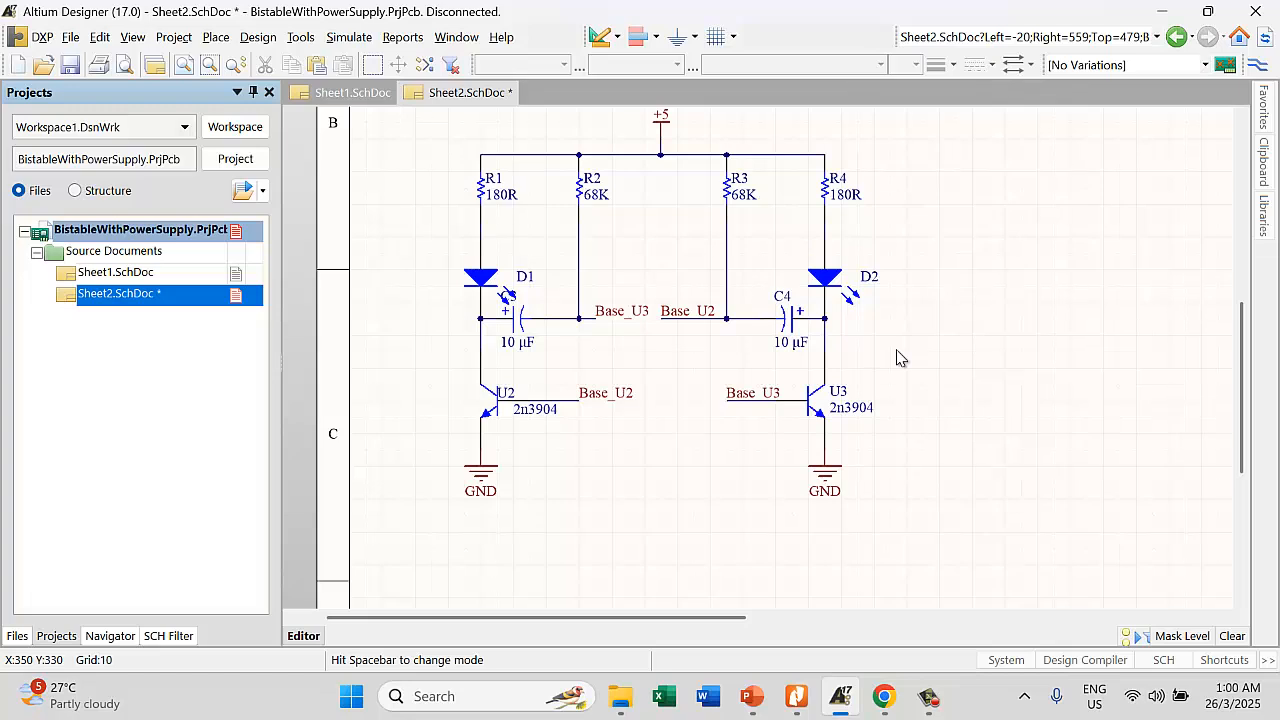
Save the schematic as Sheet2 in the Training Part 1 folder, and save the BistableWithPowerSupply project
click(69, 64)
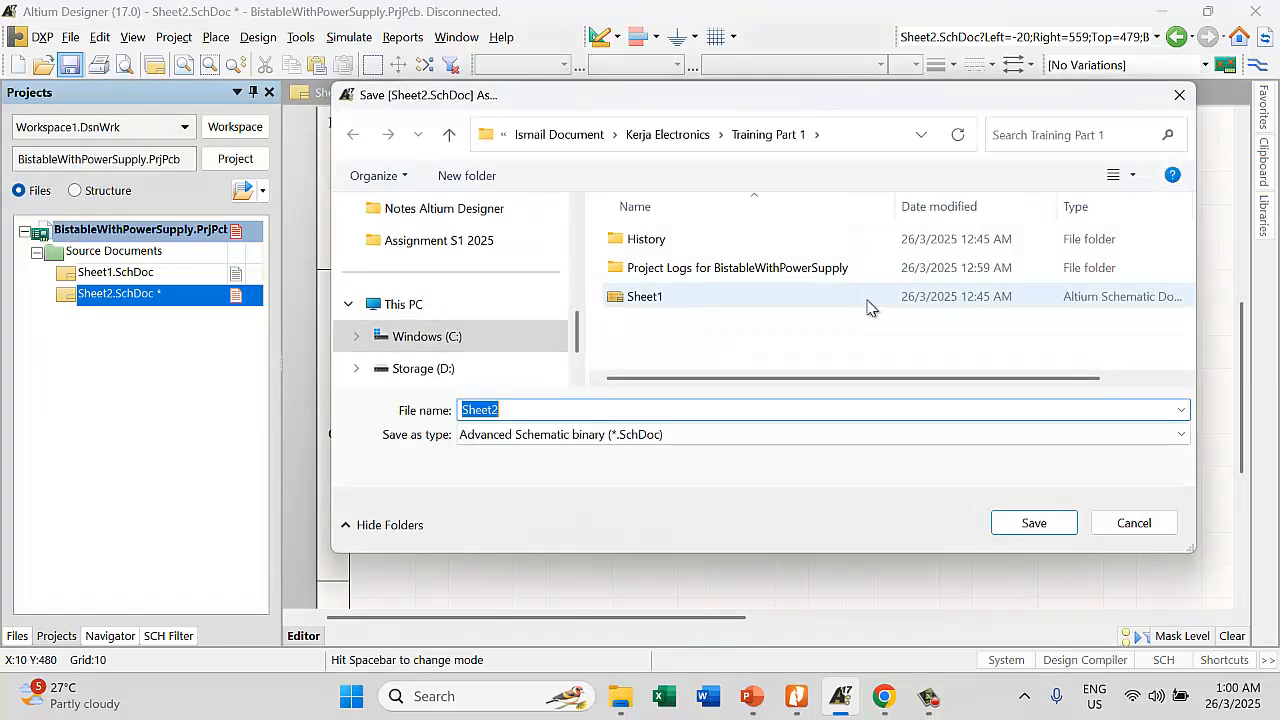
click(1030, 525)
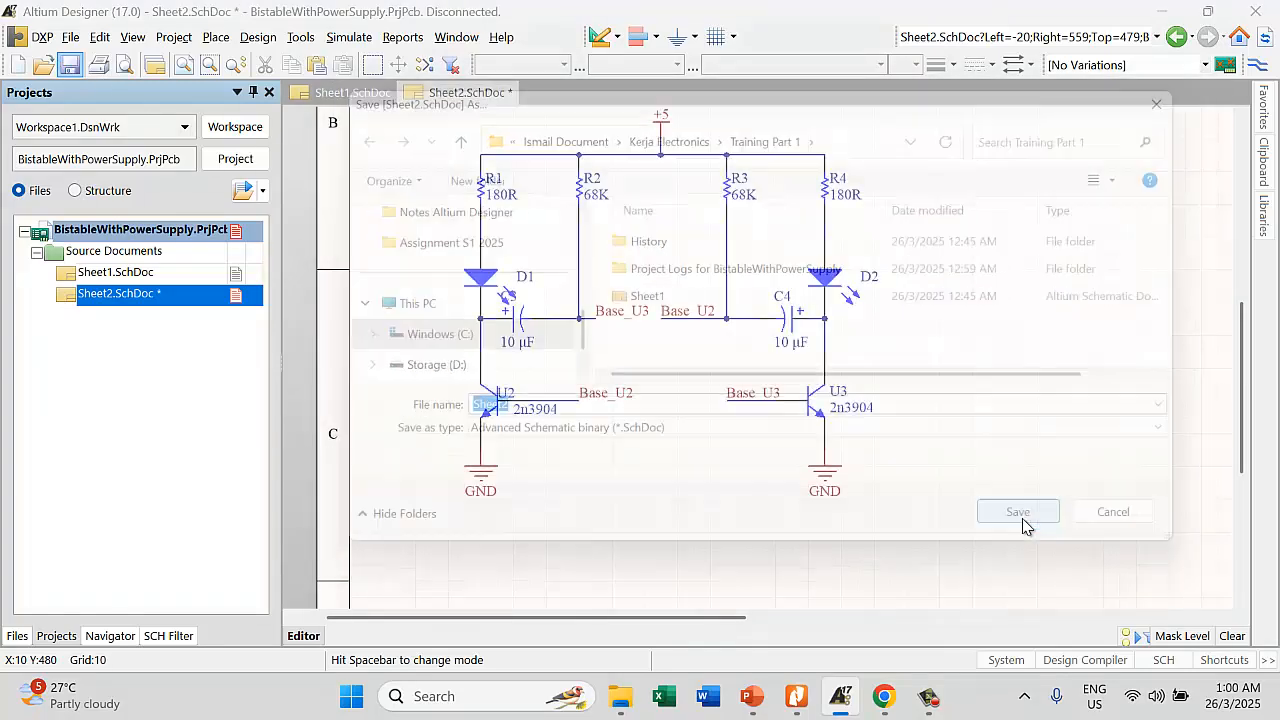
scroll(754, 292, up, 1)
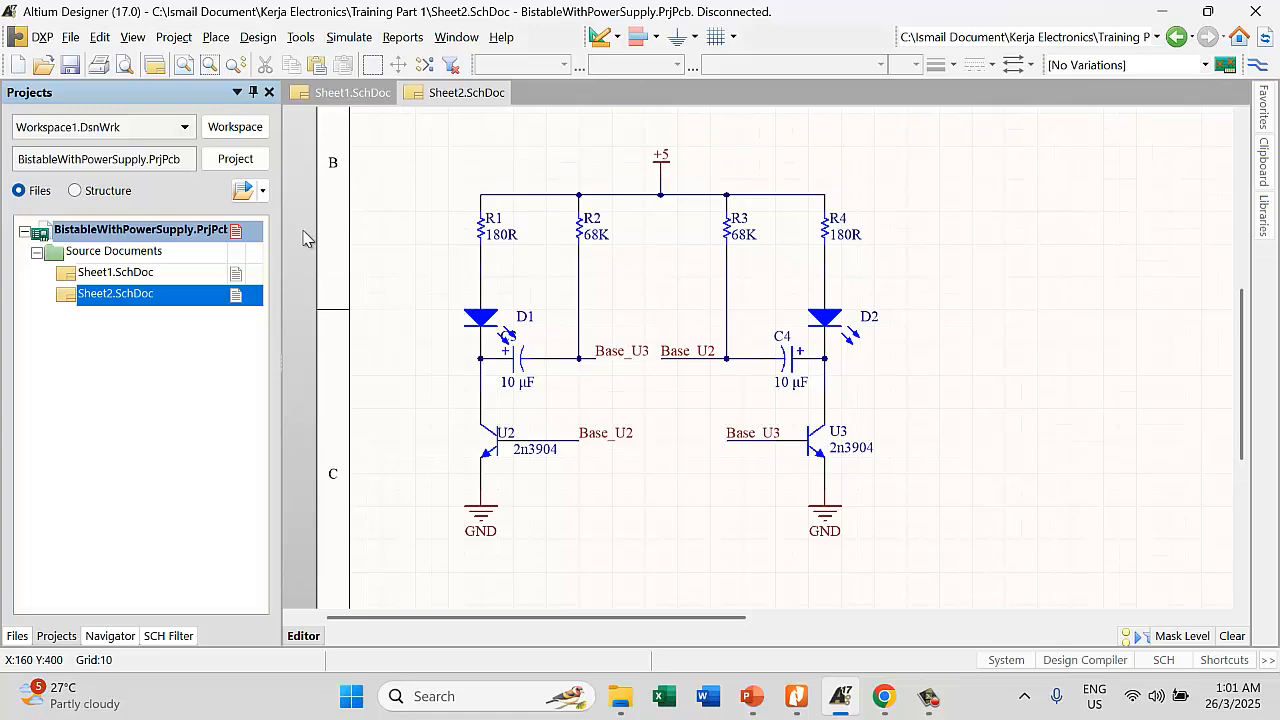
click(102, 274)
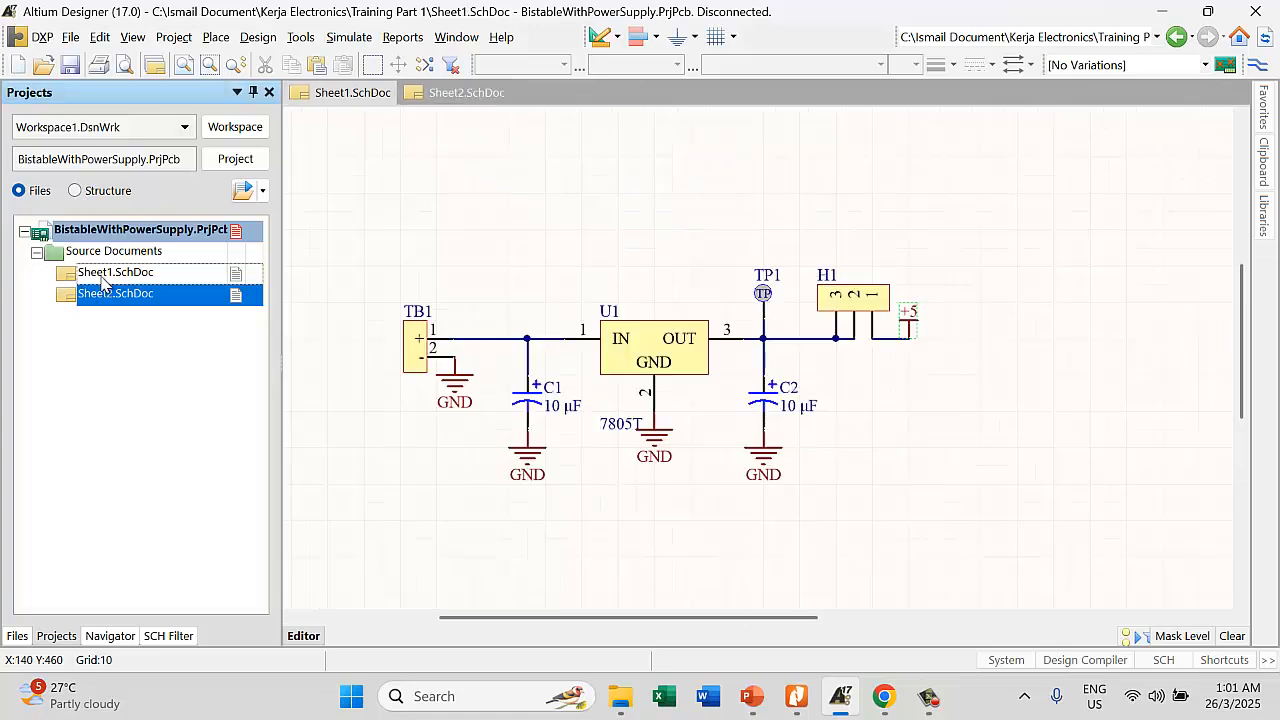
click(101, 295)
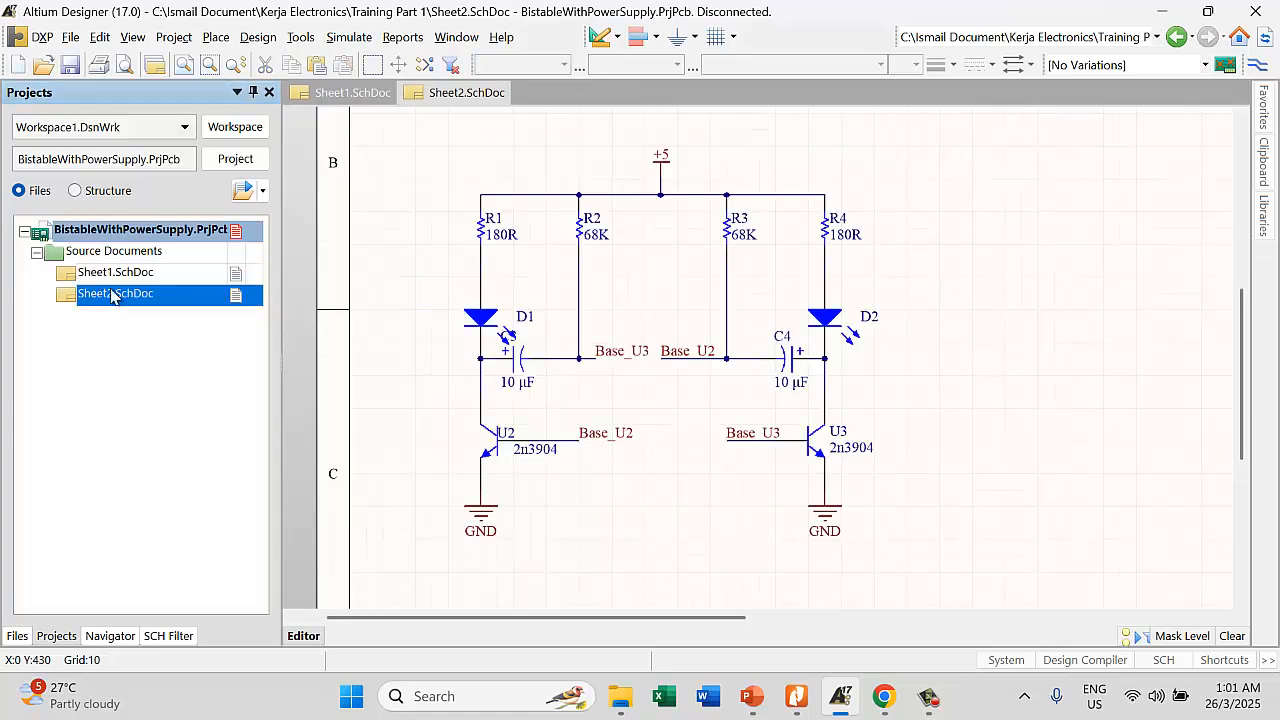
right_click(130, 233)
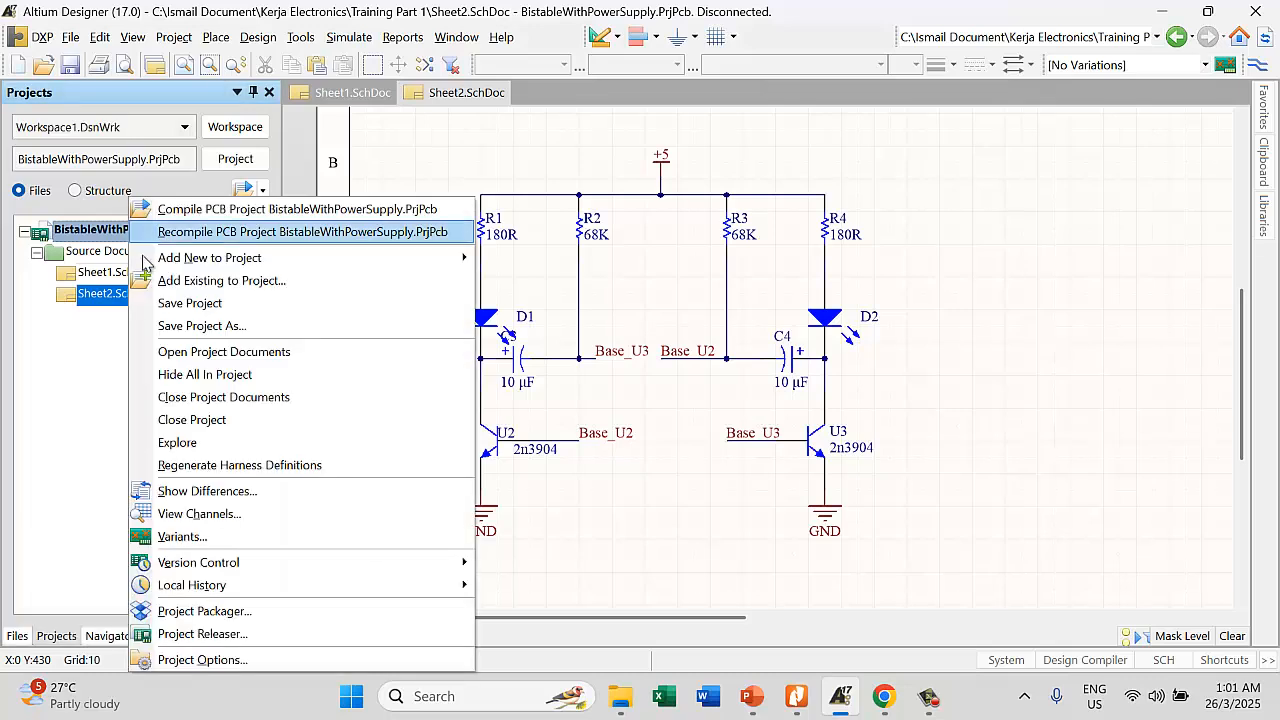
click(170, 305)
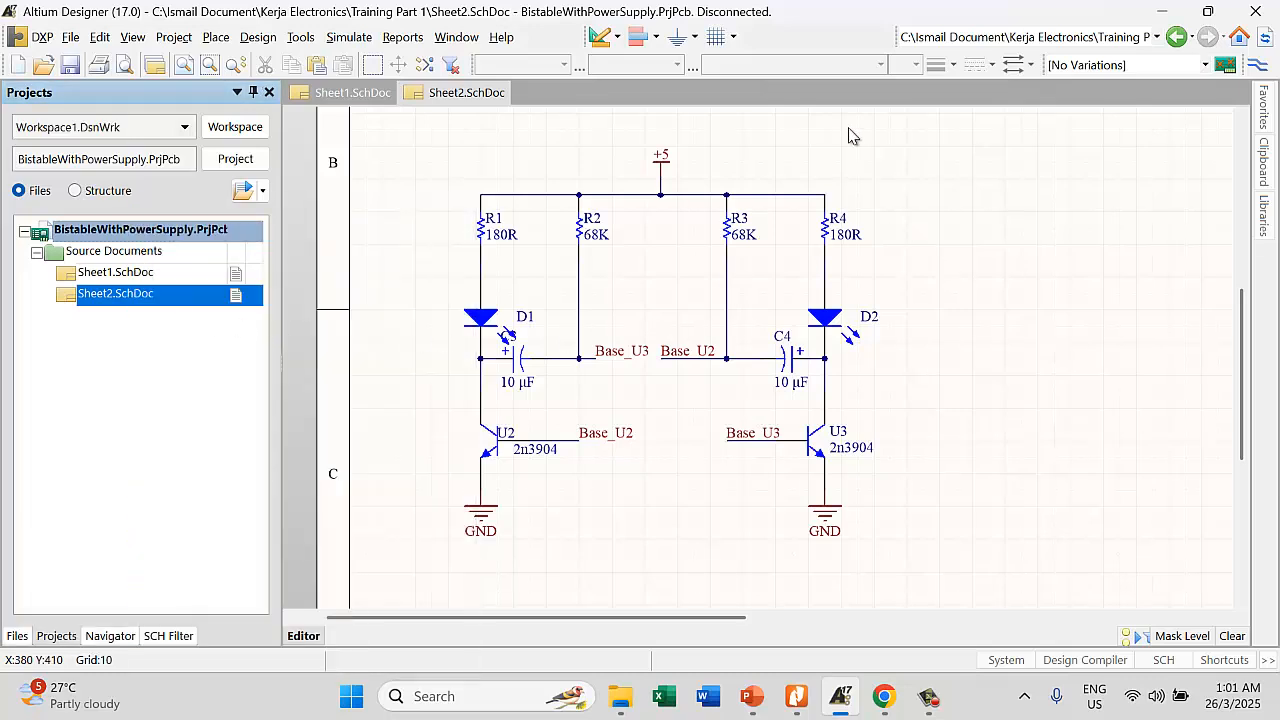
Compile the PCB project BistableWithPowerSupply.PrjPcb and open the compiled view of Sheet2
click(256, 38)
mouse_move(172, 42)
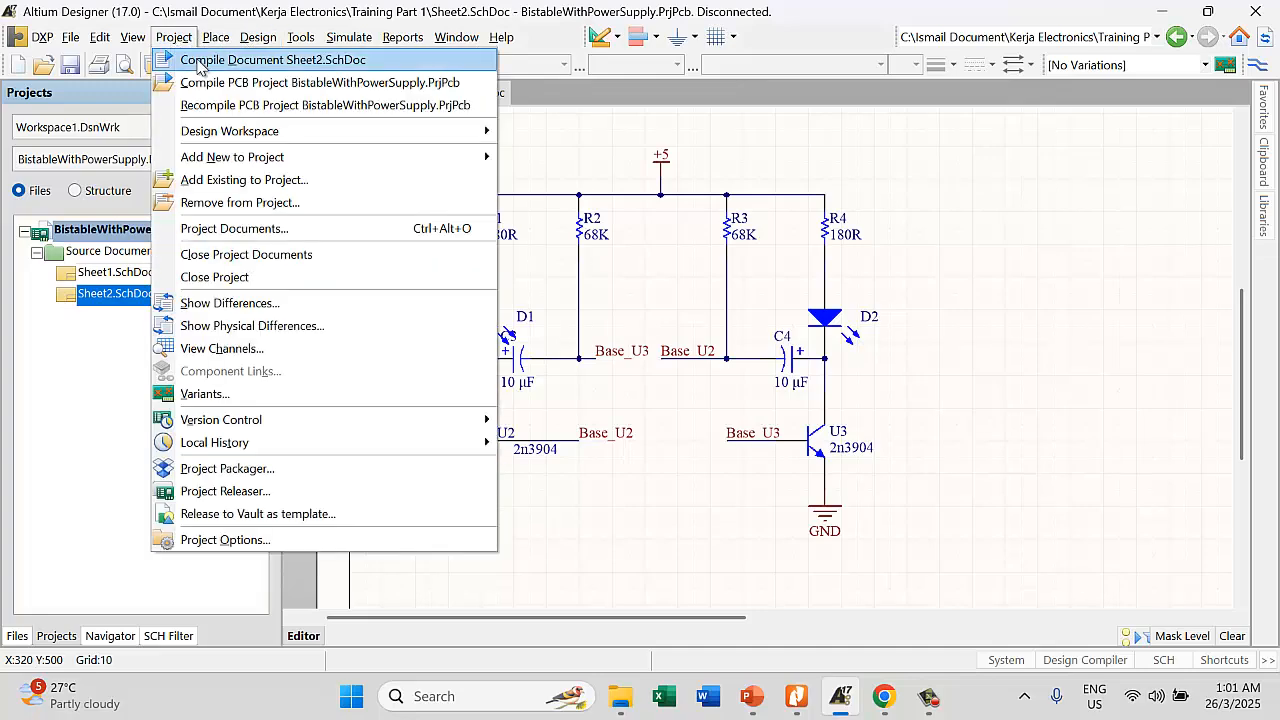
click(198, 86)
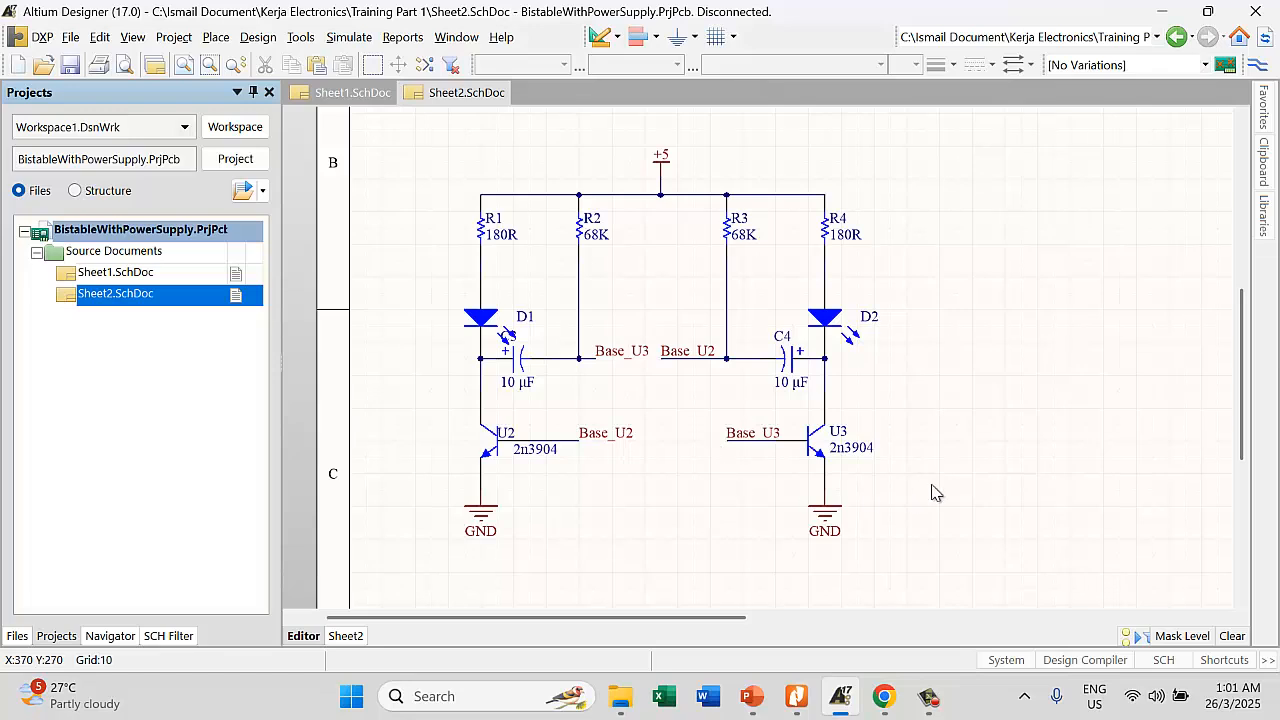
click(343, 637)
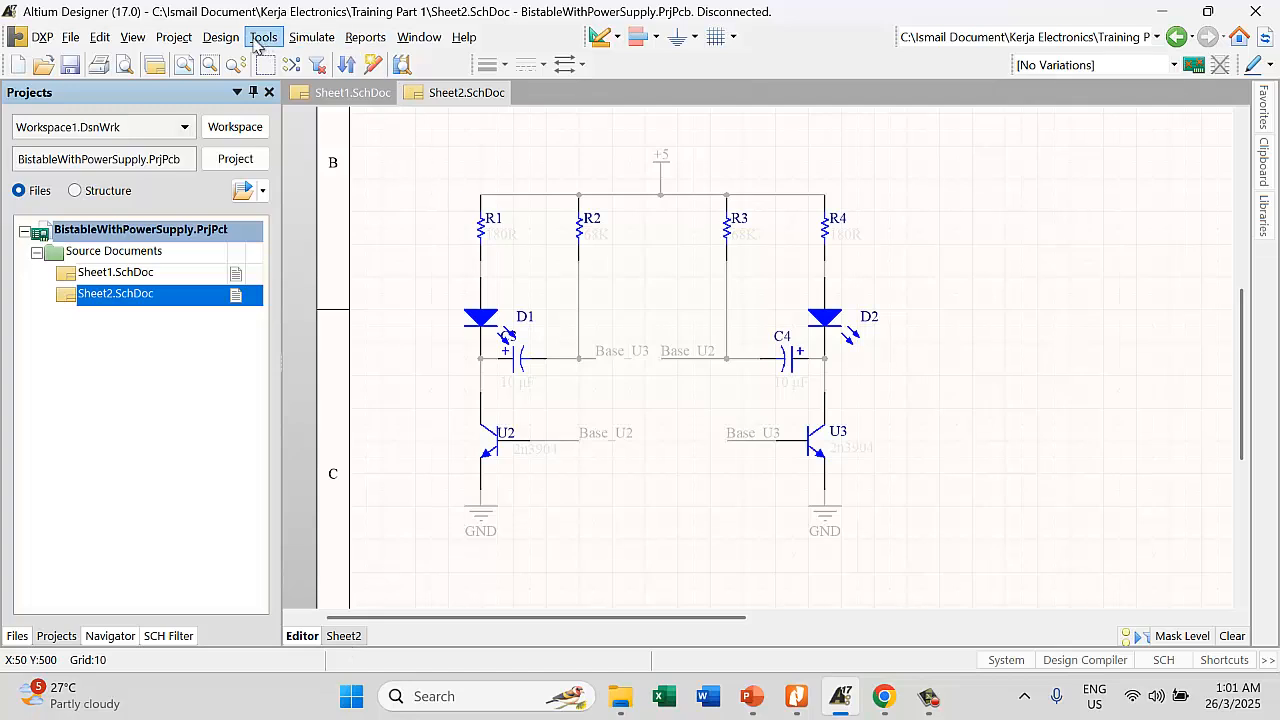
Recompile the PCB project BistableWithPowerSupply.PrjPcb
click(218, 40)
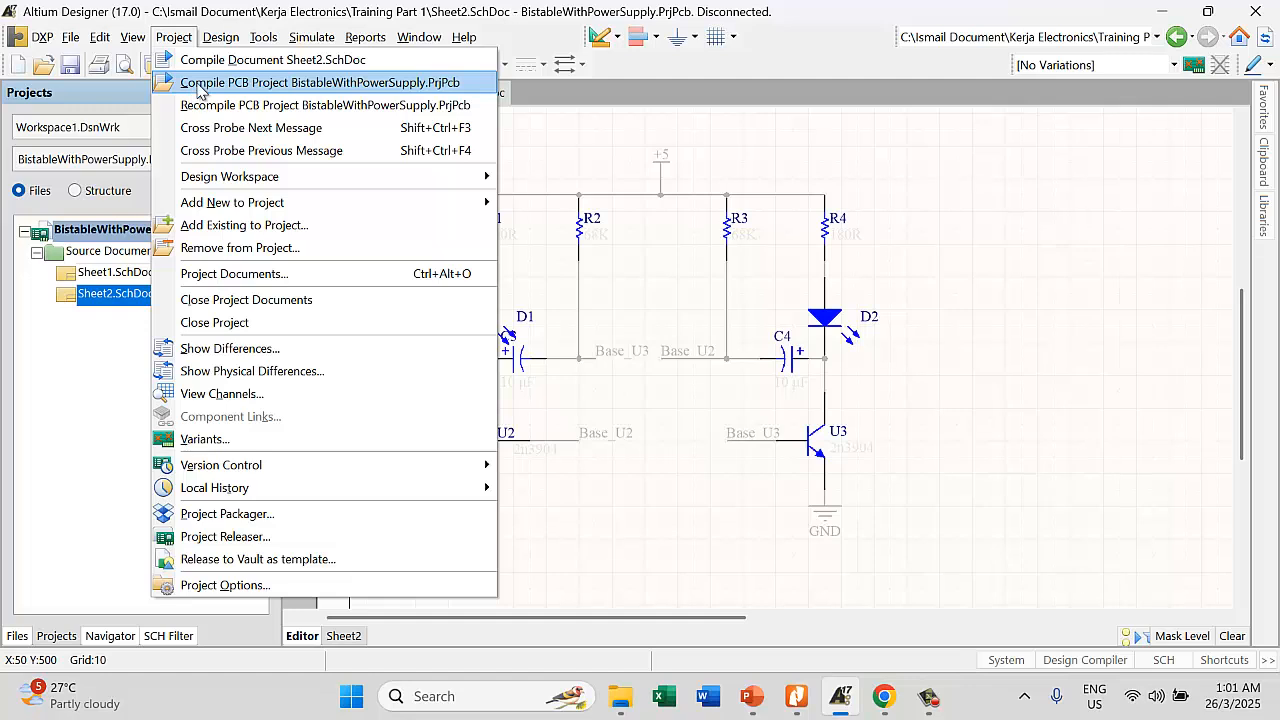
click(218, 106)
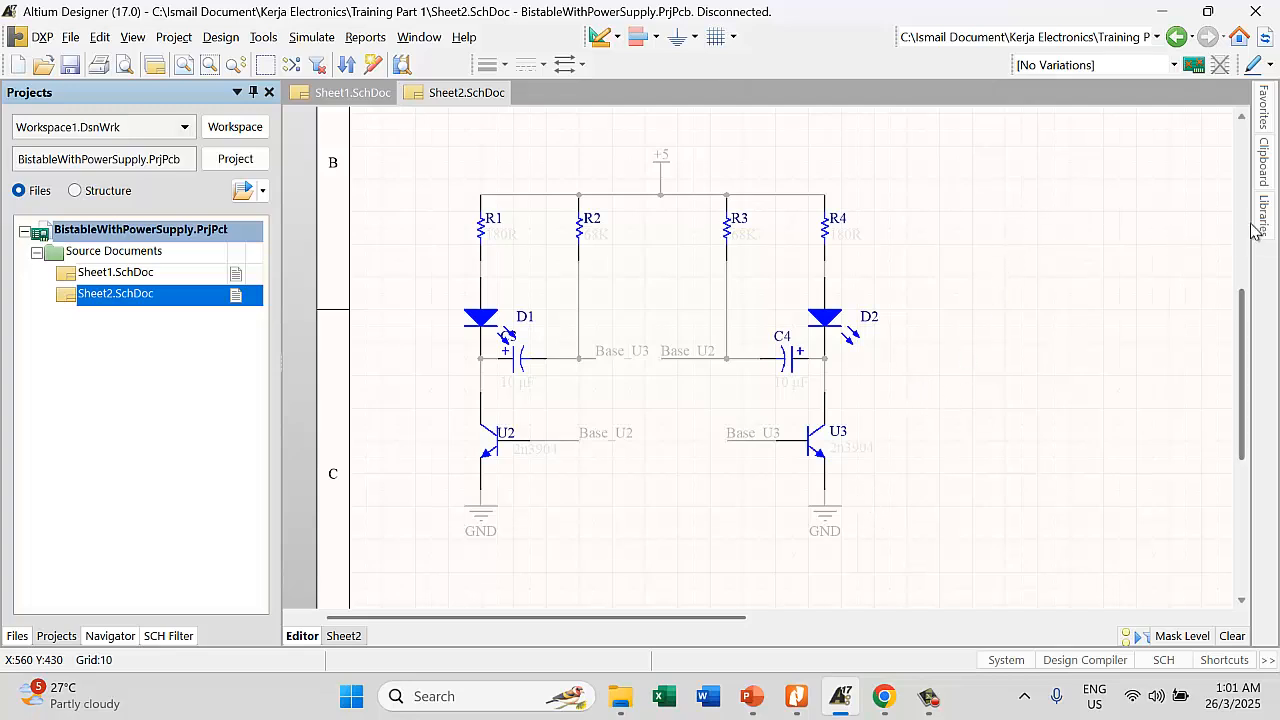
click(1266, 168)
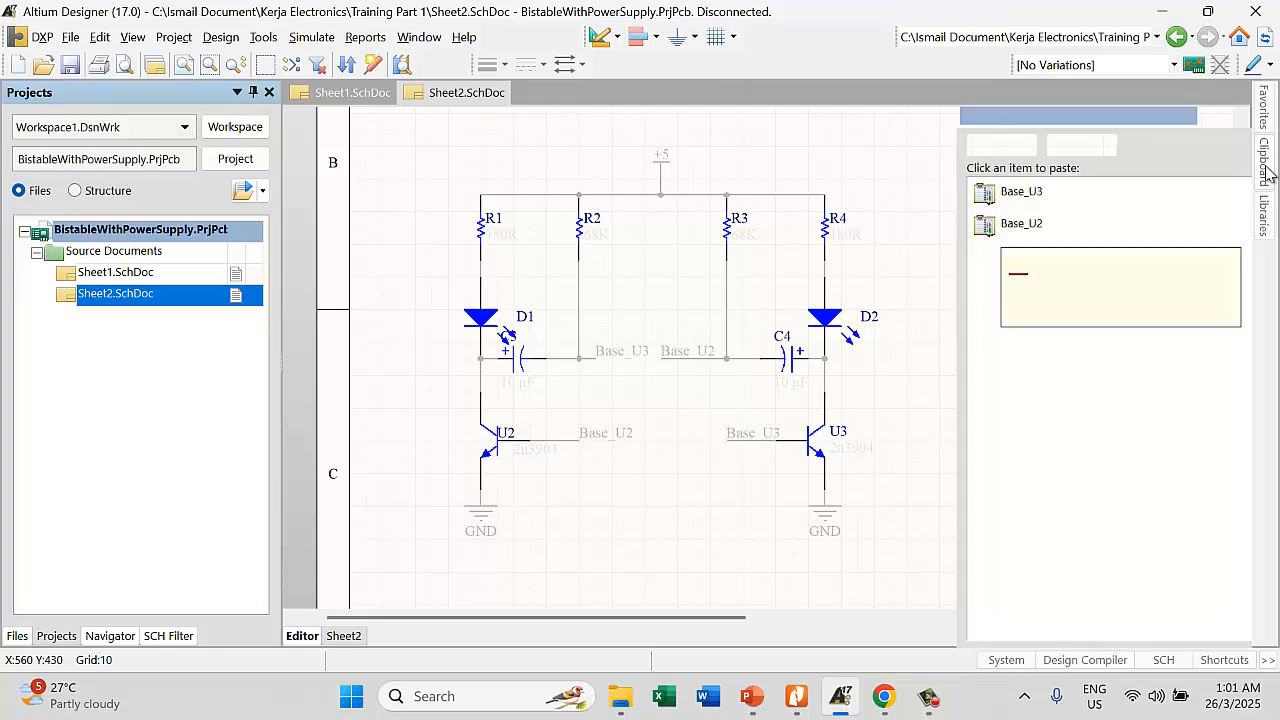
click(1263, 108)
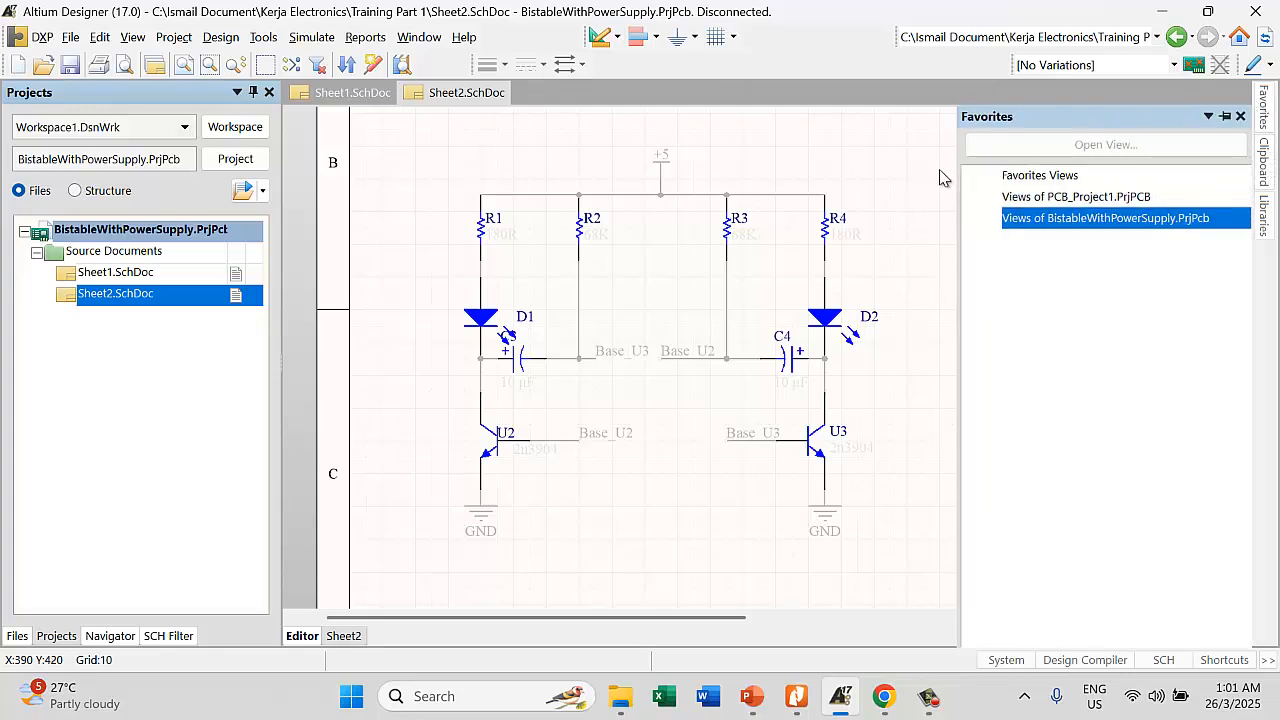
click(1266, 230)
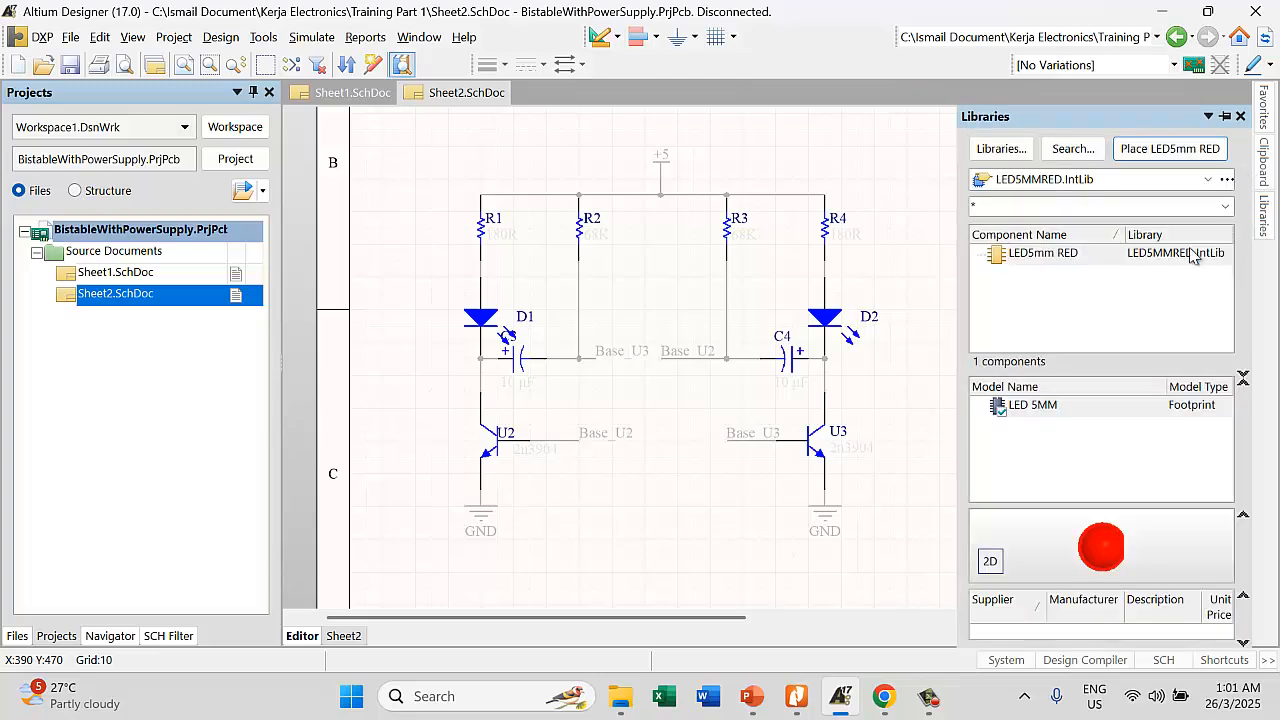
Open schematic Sheet1.SchDoc, compile that document on its own, and dismiss the compiler messages
ctrl+scroll(406, 286, down, 2)
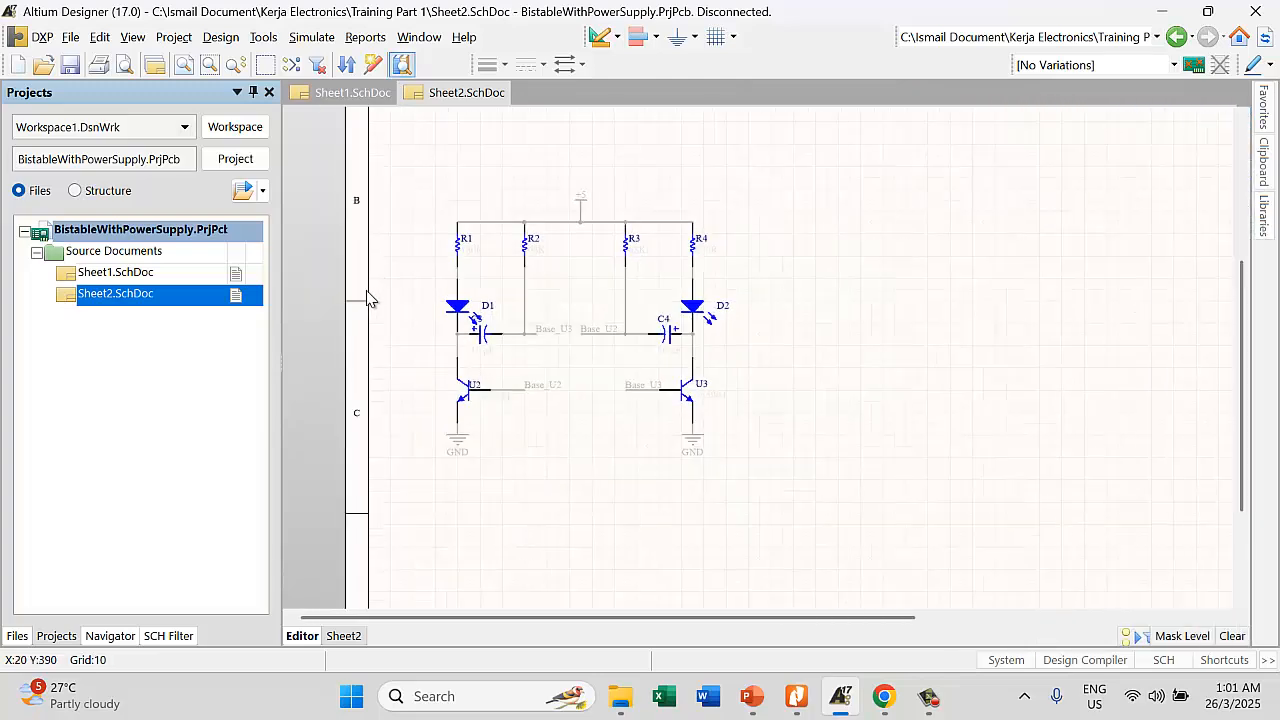
ctrl+scroll(464, 302, up, 1)
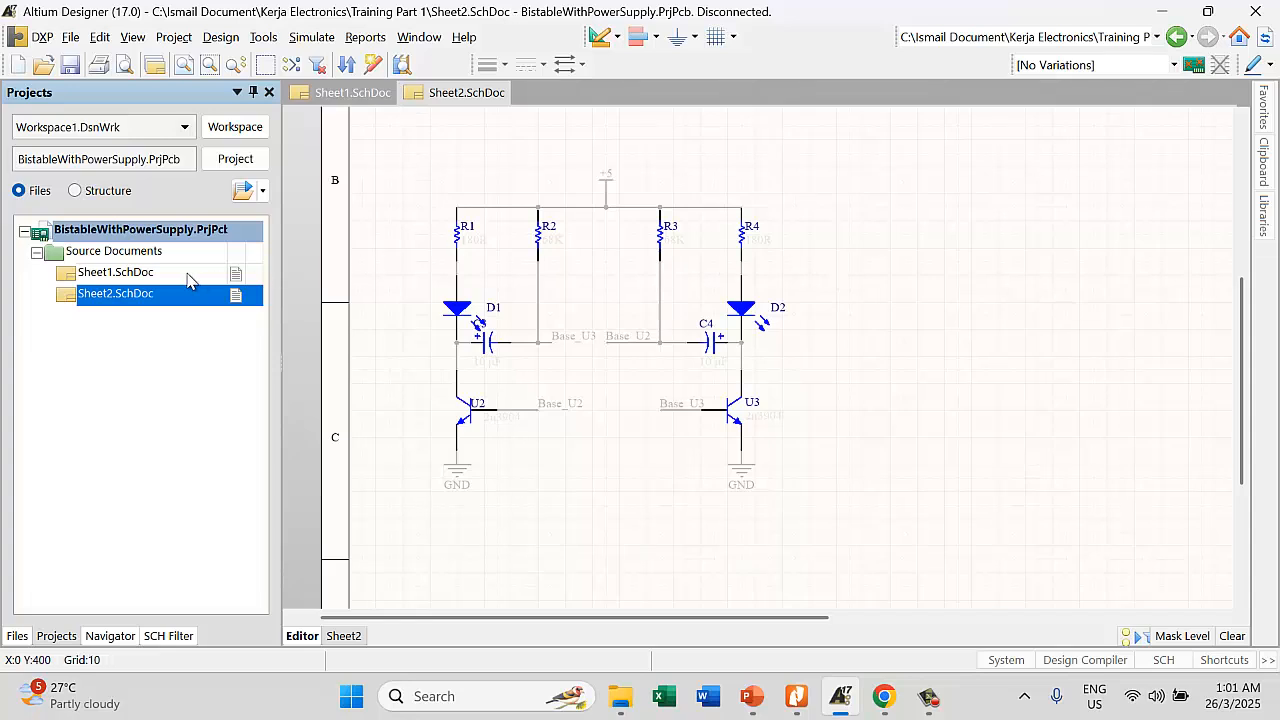
click(154, 274)
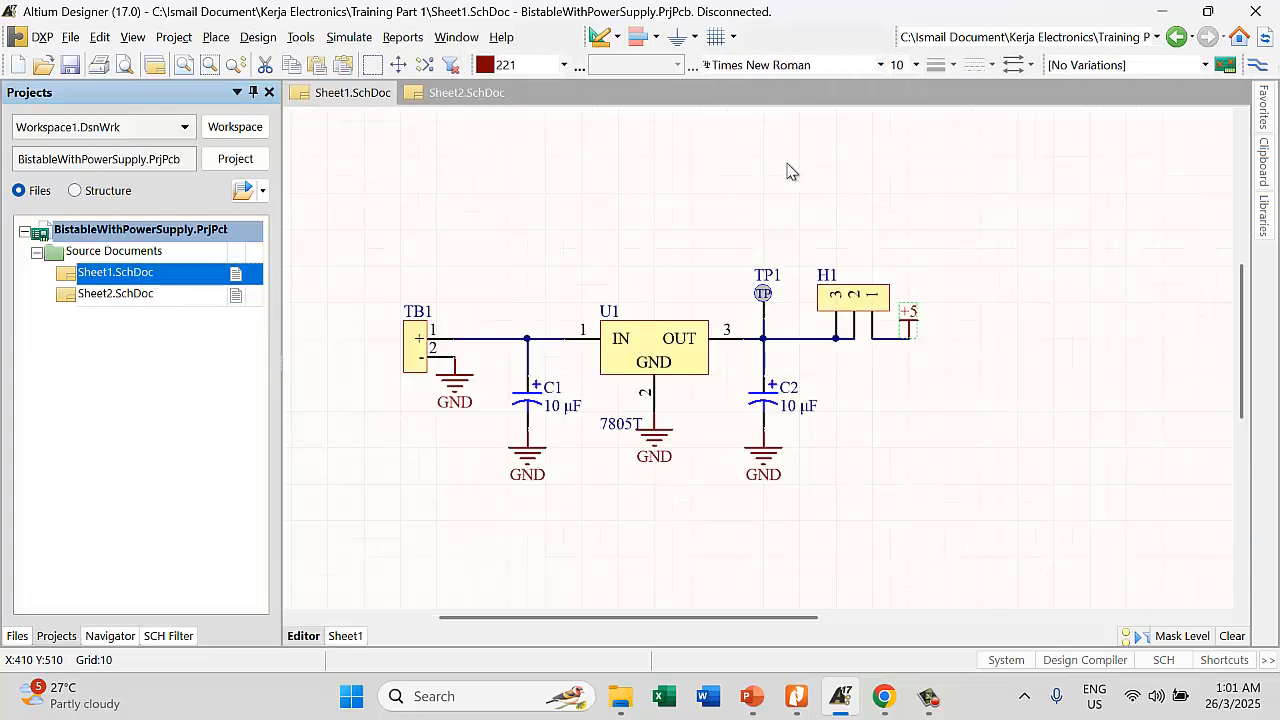
click(165, 42)
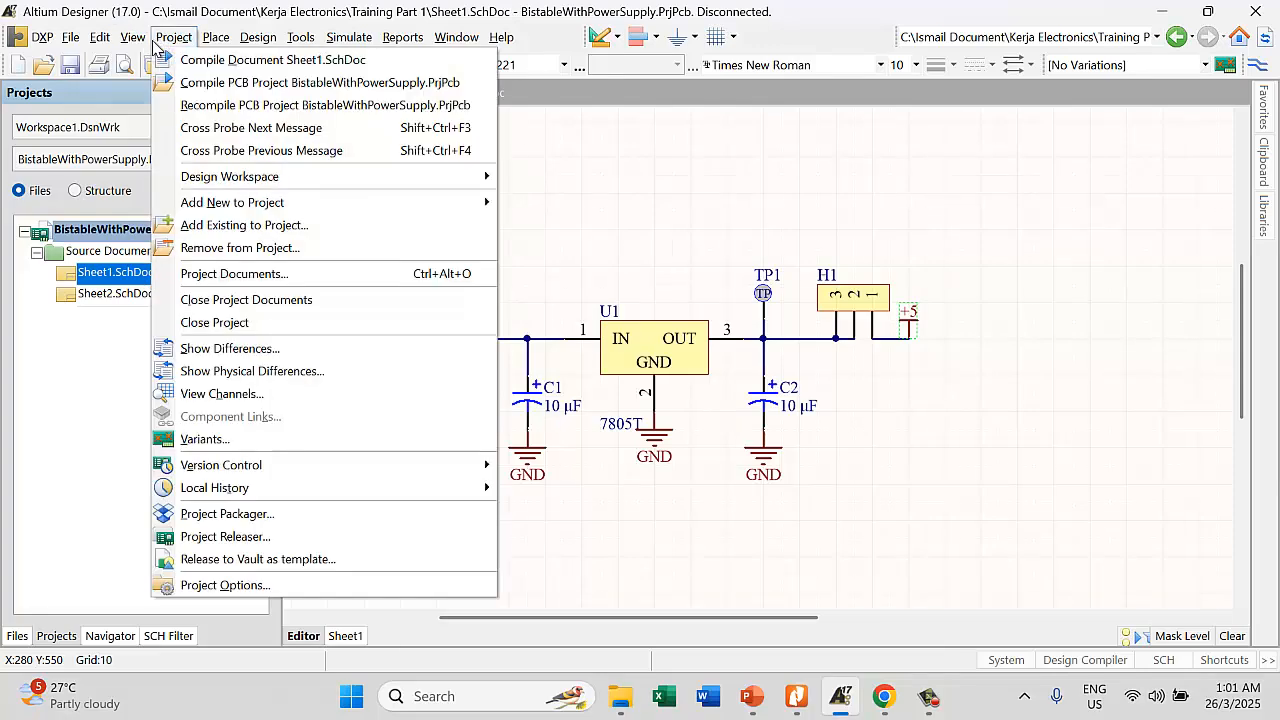
mouse_move(128, 45)
mouse_move(187, 38)
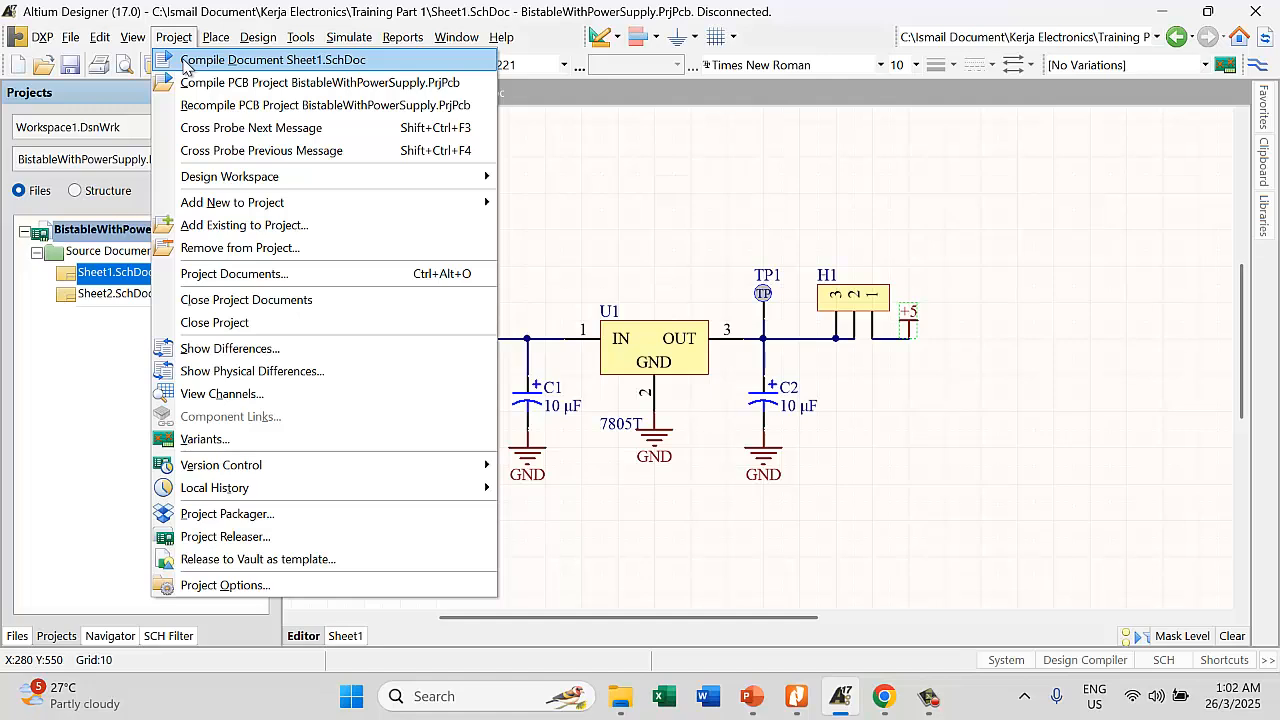
click(185, 62)
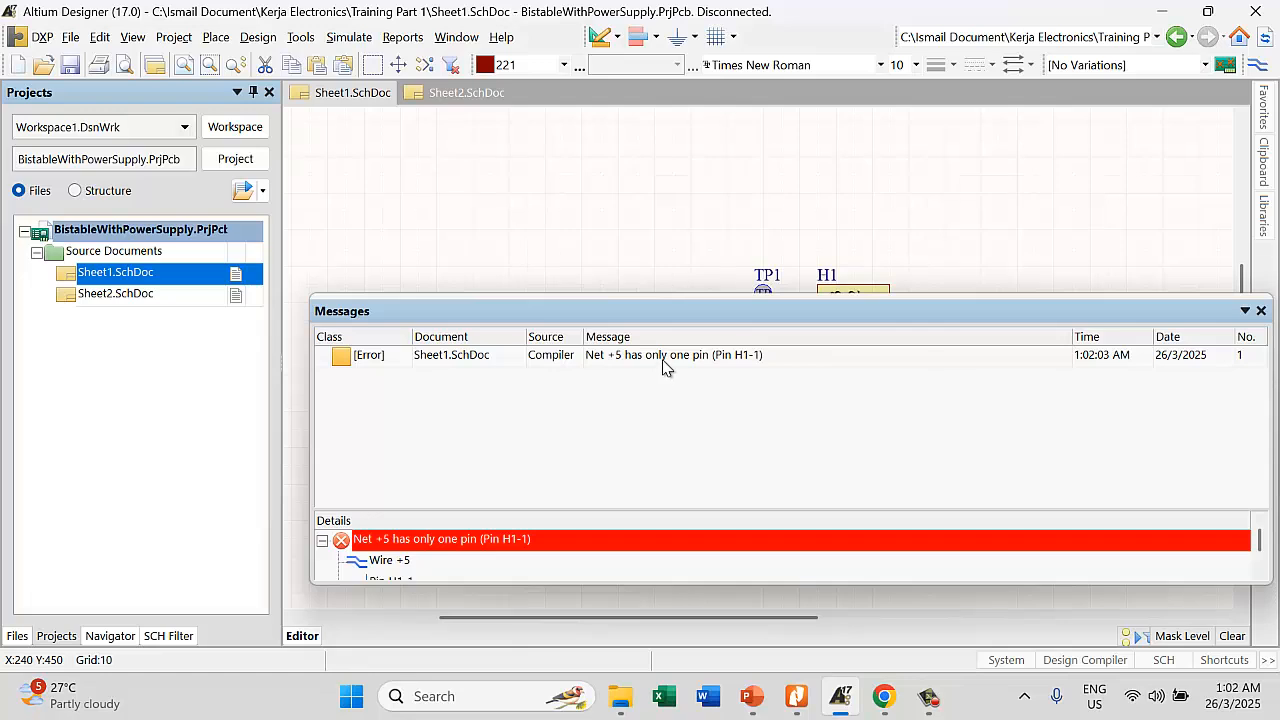
click(1261, 311)
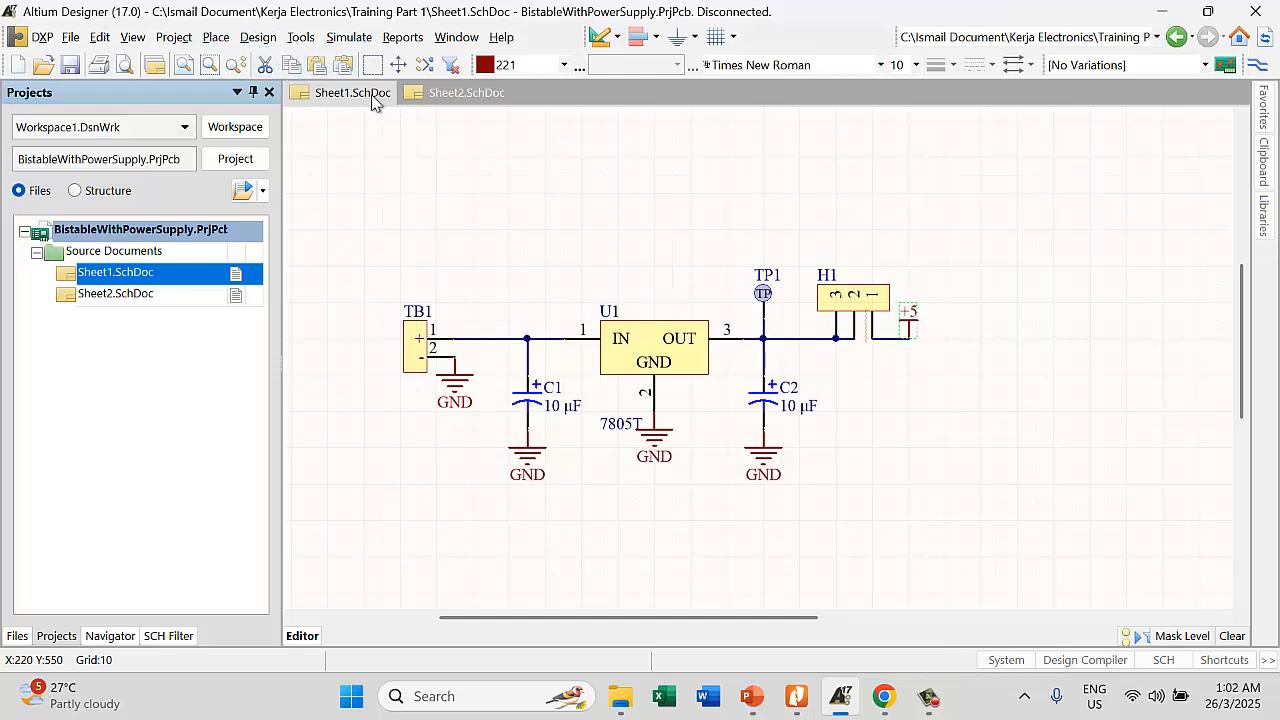
Switch to Sheet2.SchDoc, compile that document, and dismiss the compiler messages
click(446, 94)
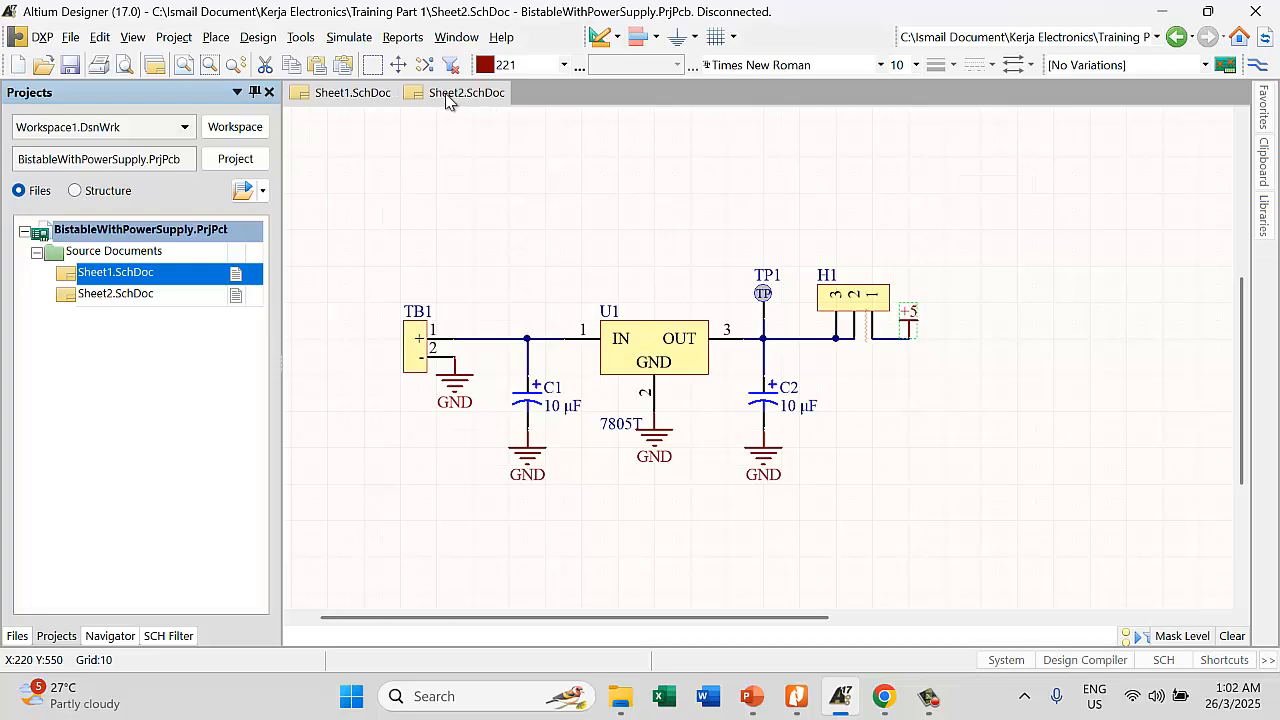
click(177, 37)
click(240, 58)
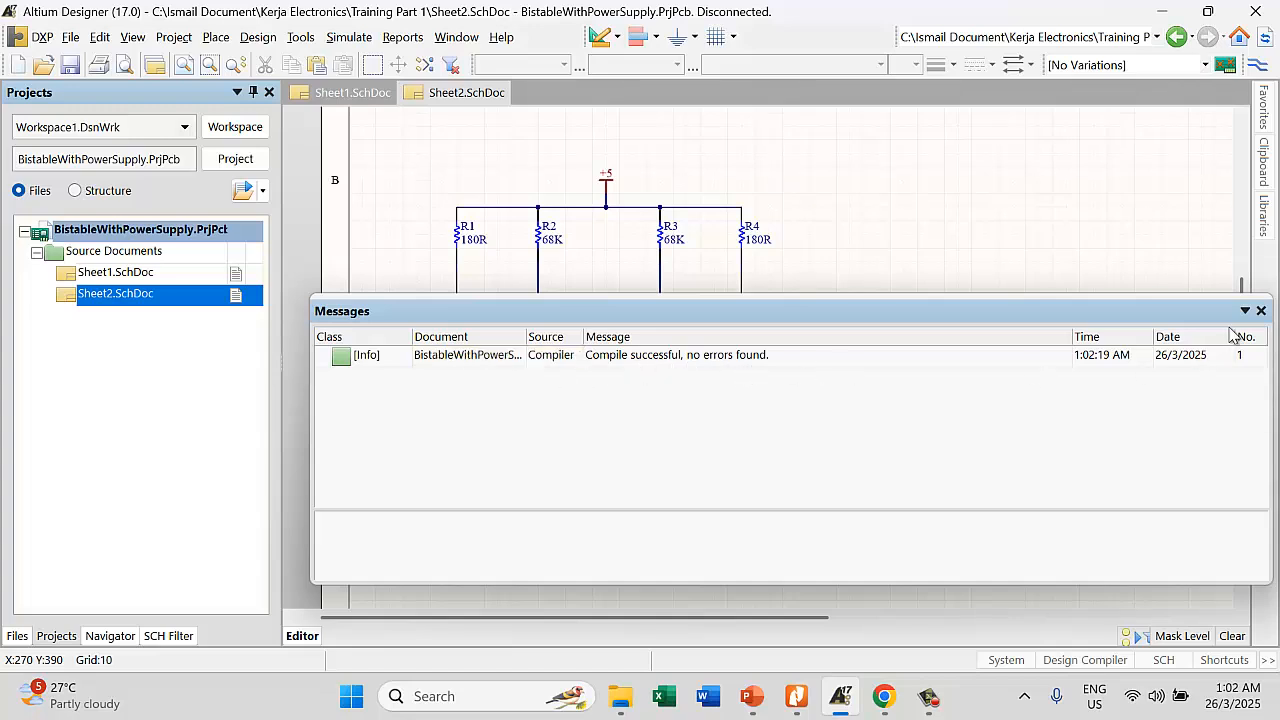
click(1261, 311)
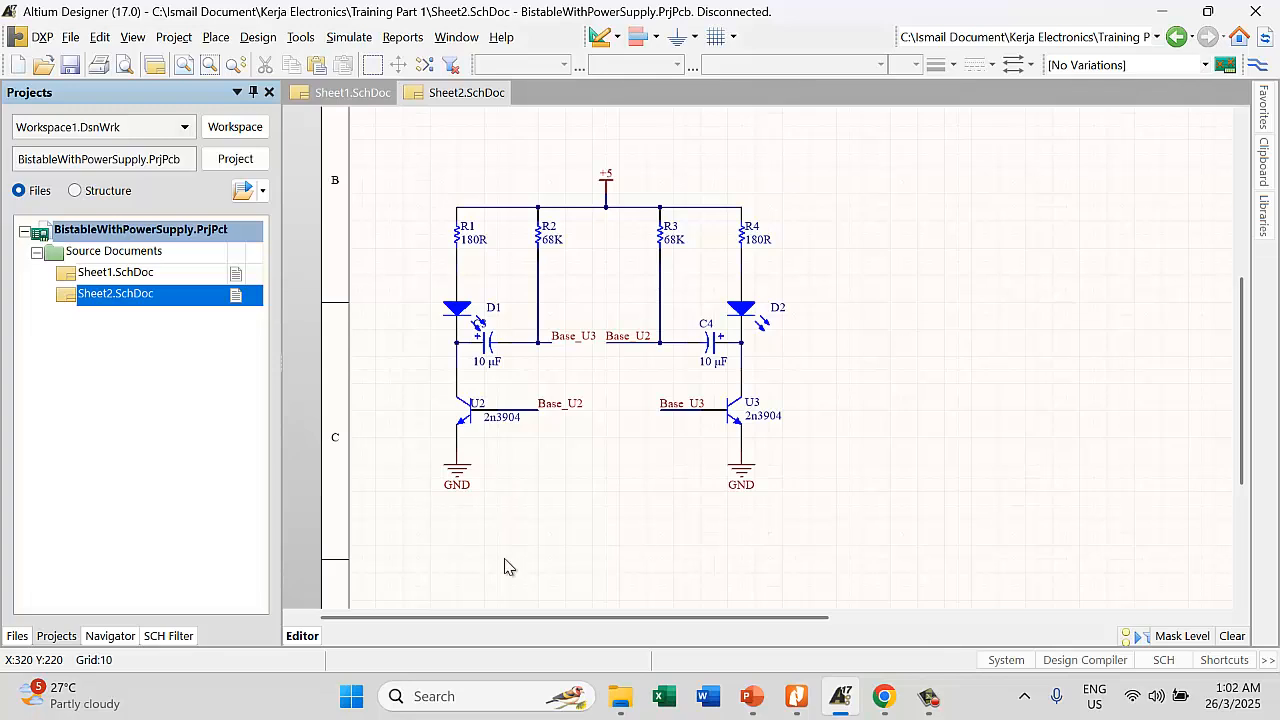
Collapse the other file groups and launch the PCB Board Wizard from the new-from-template options
click(17, 636)
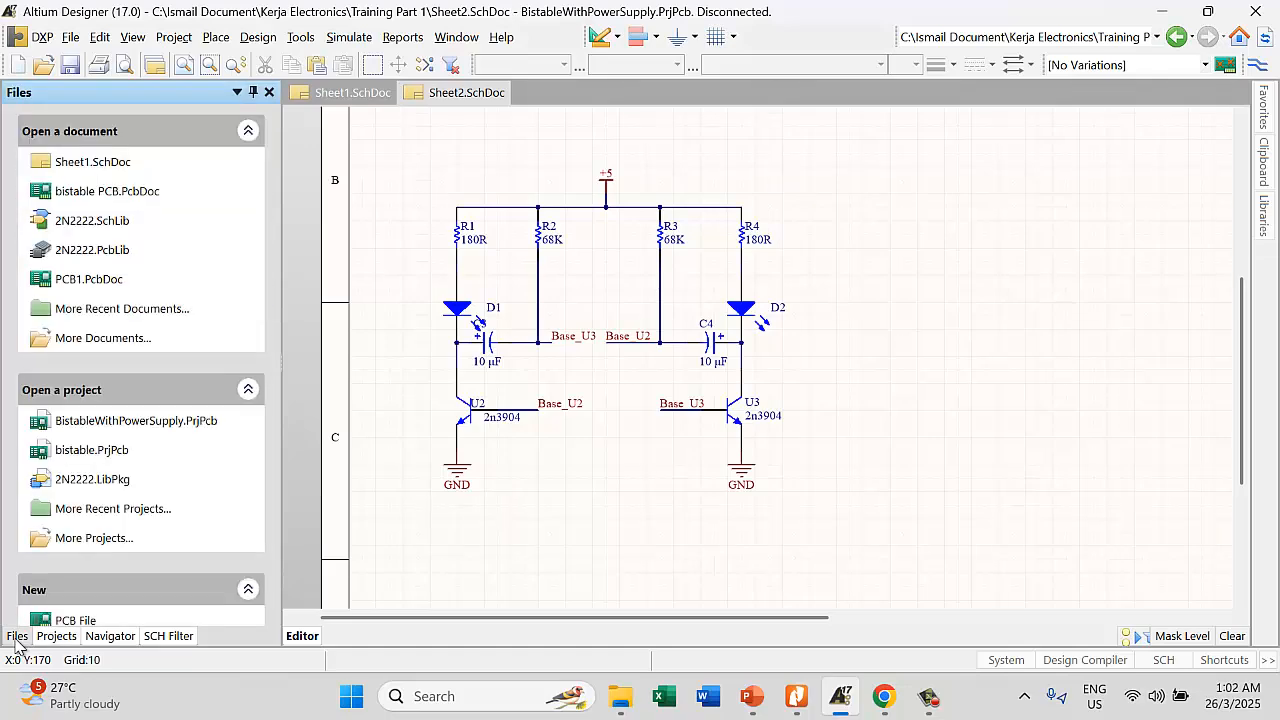
click(248, 131)
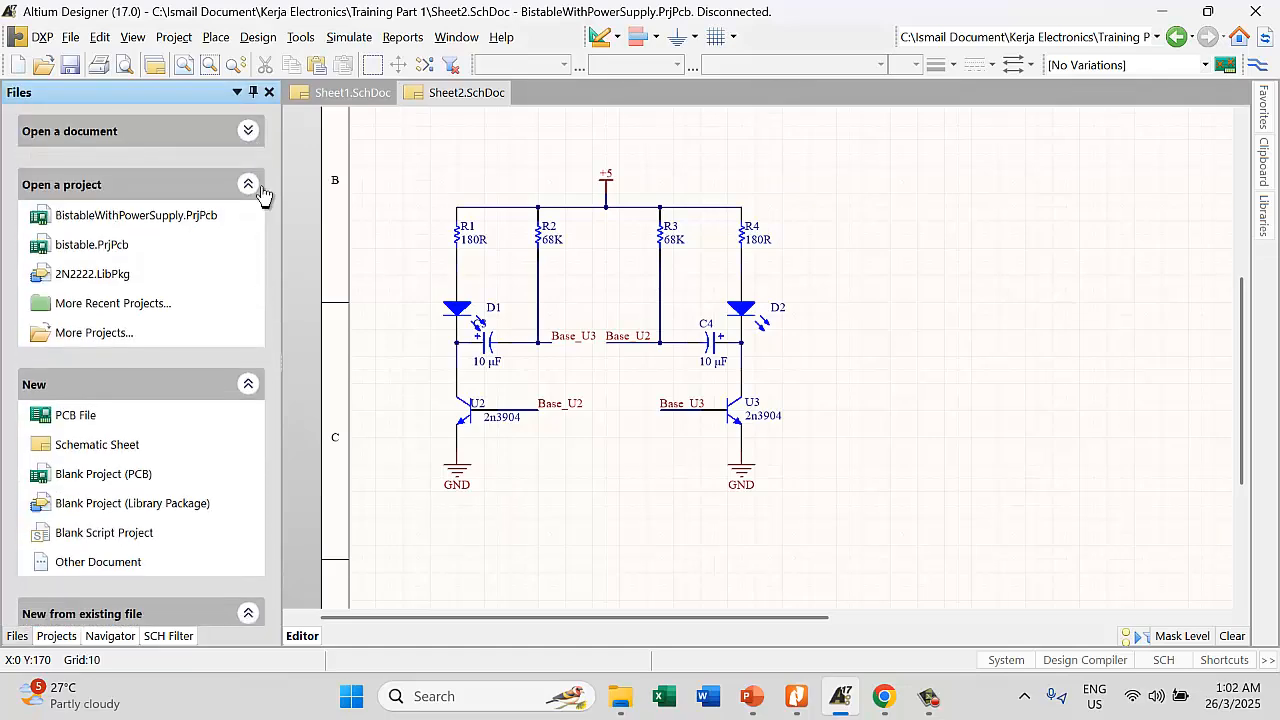
click(249, 185)
click(249, 237)
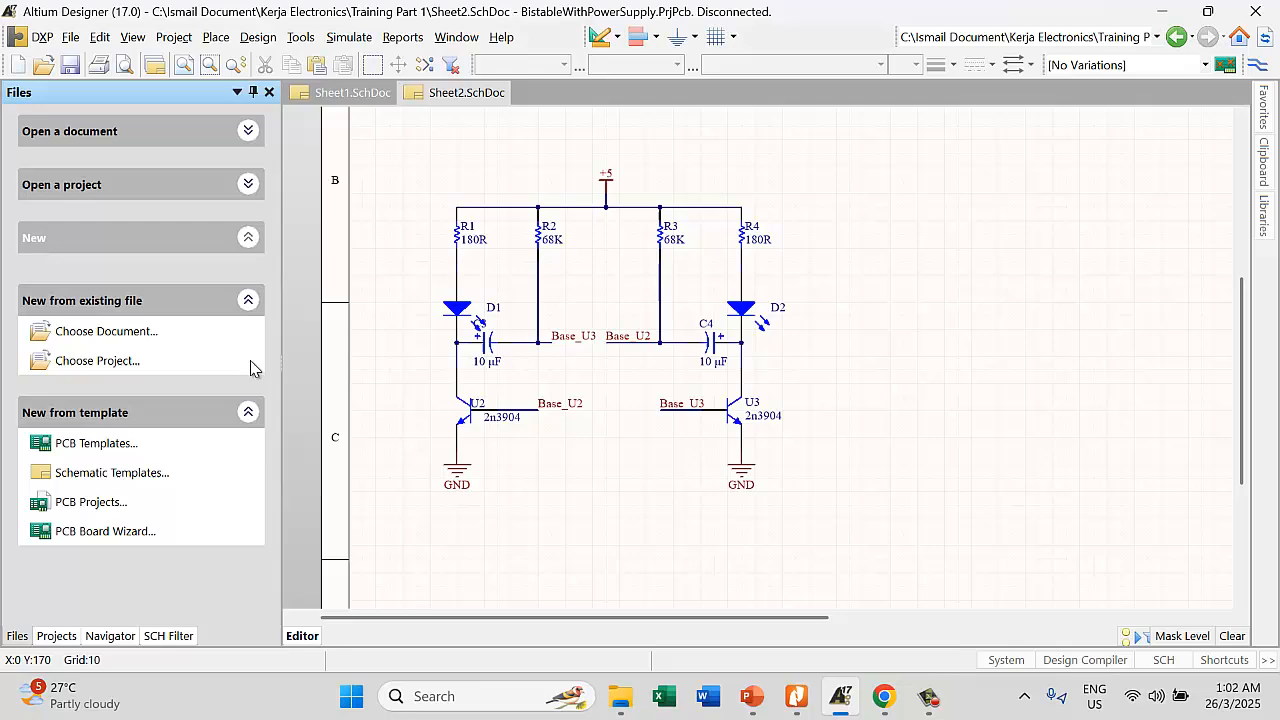
click(249, 291)
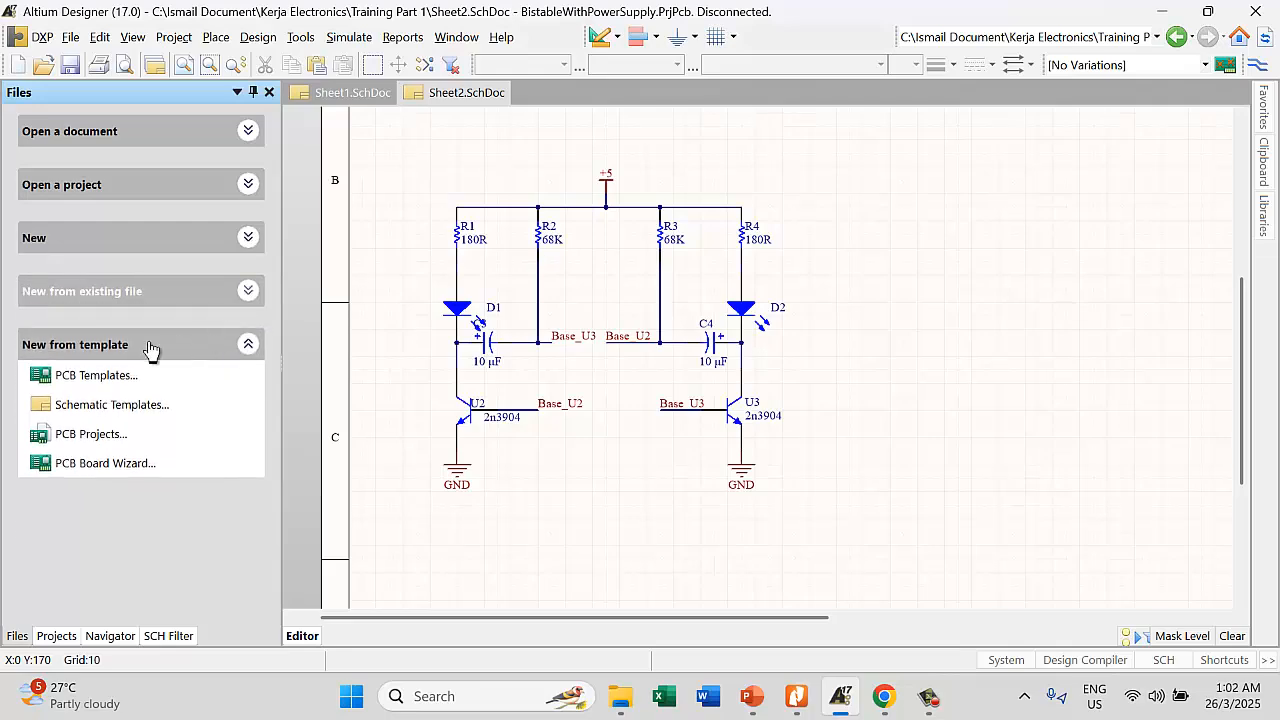
click(97, 464)
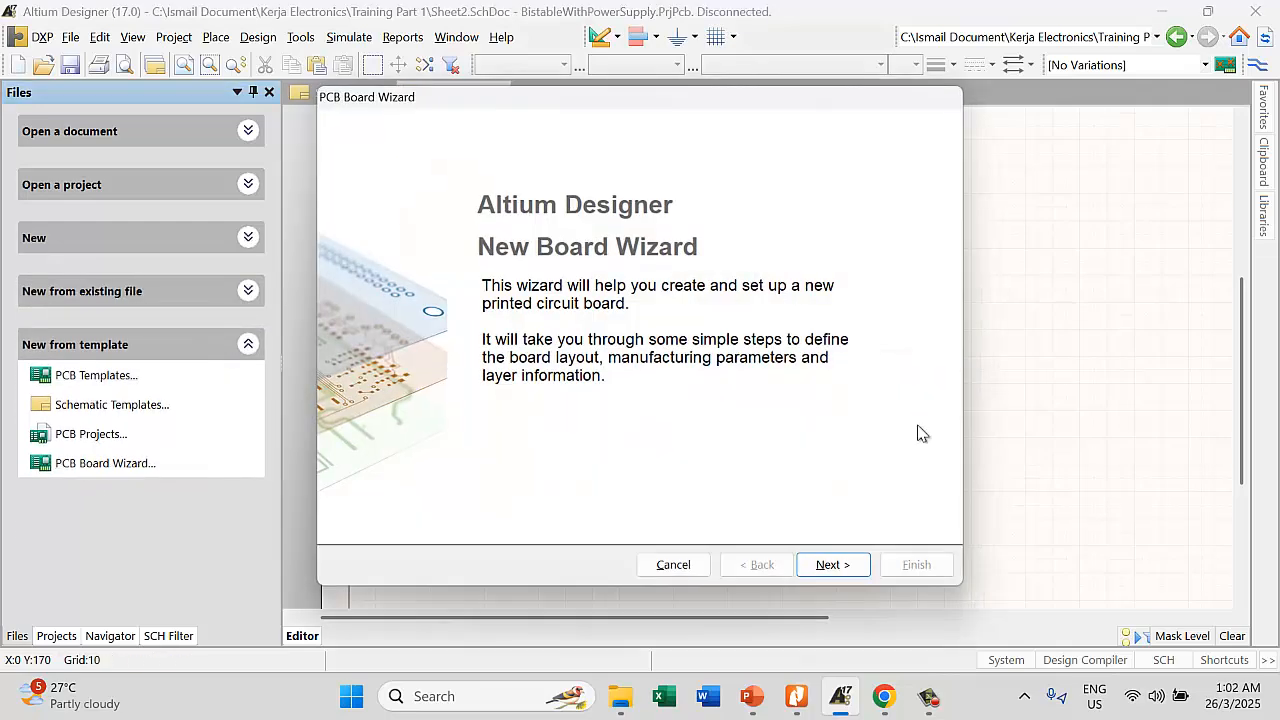
Choose metric units and the [Custom] board profile for the new board
click(842, 572)
click(365, 284)
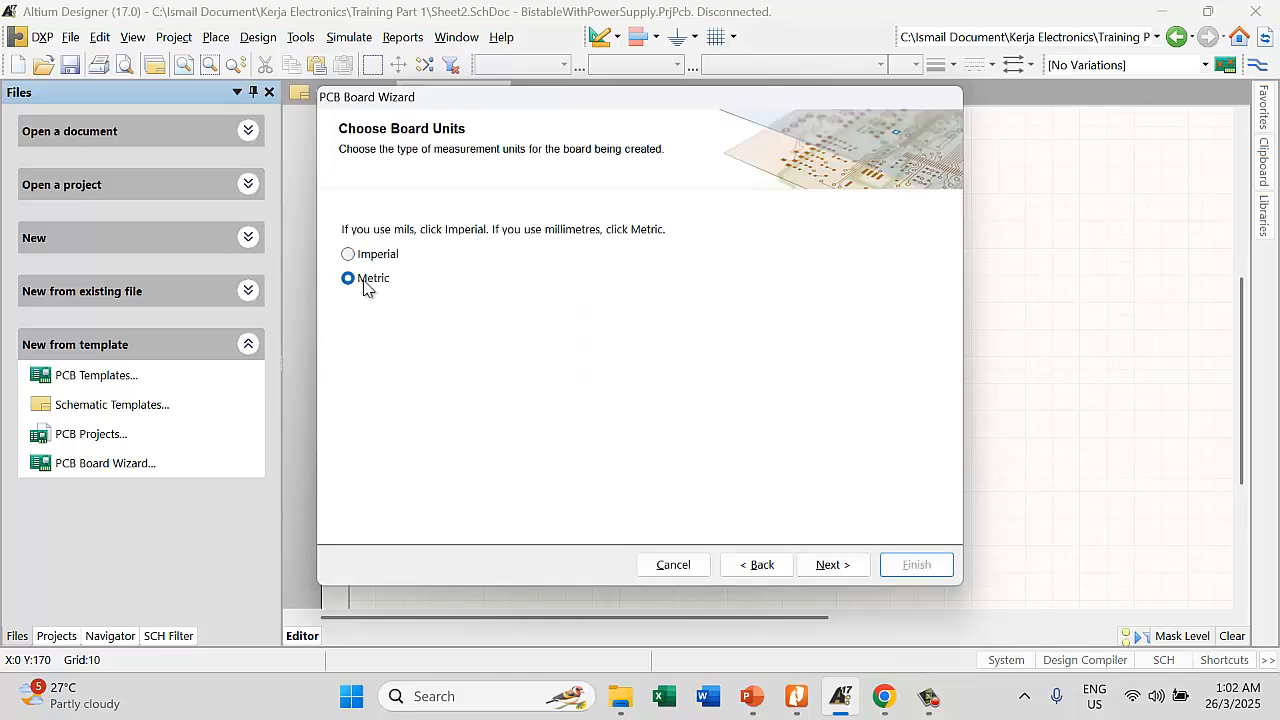
click(831, 564)
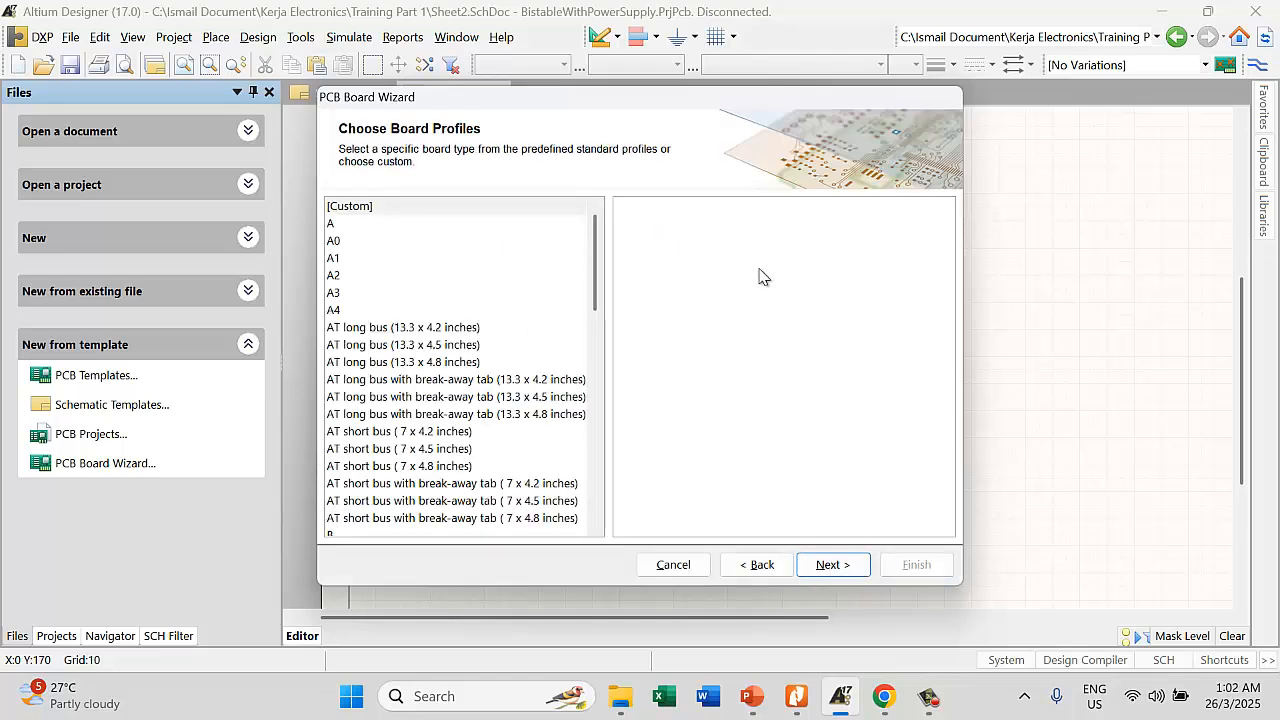
click(362, 208)
click(832, 564)
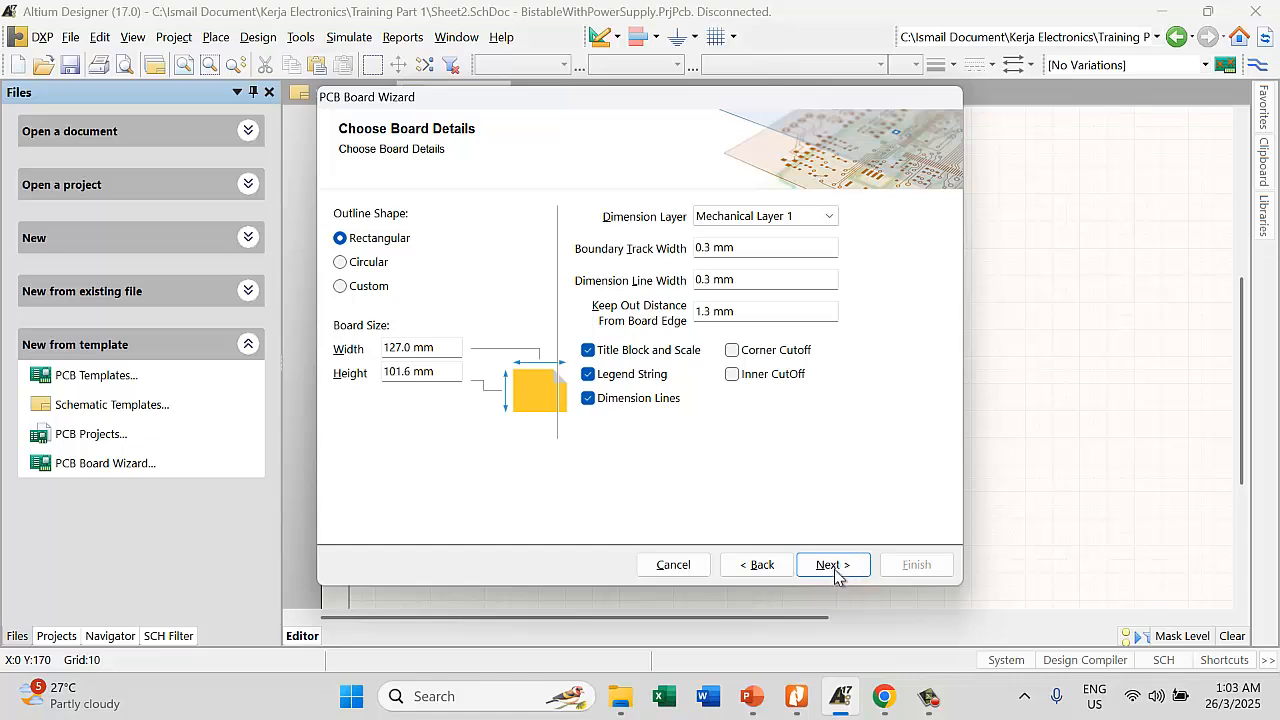
Accept the rectangular 127.0 x 101.6 mm board details and set 2 signal layers with 0 power planes
click(833, 565)
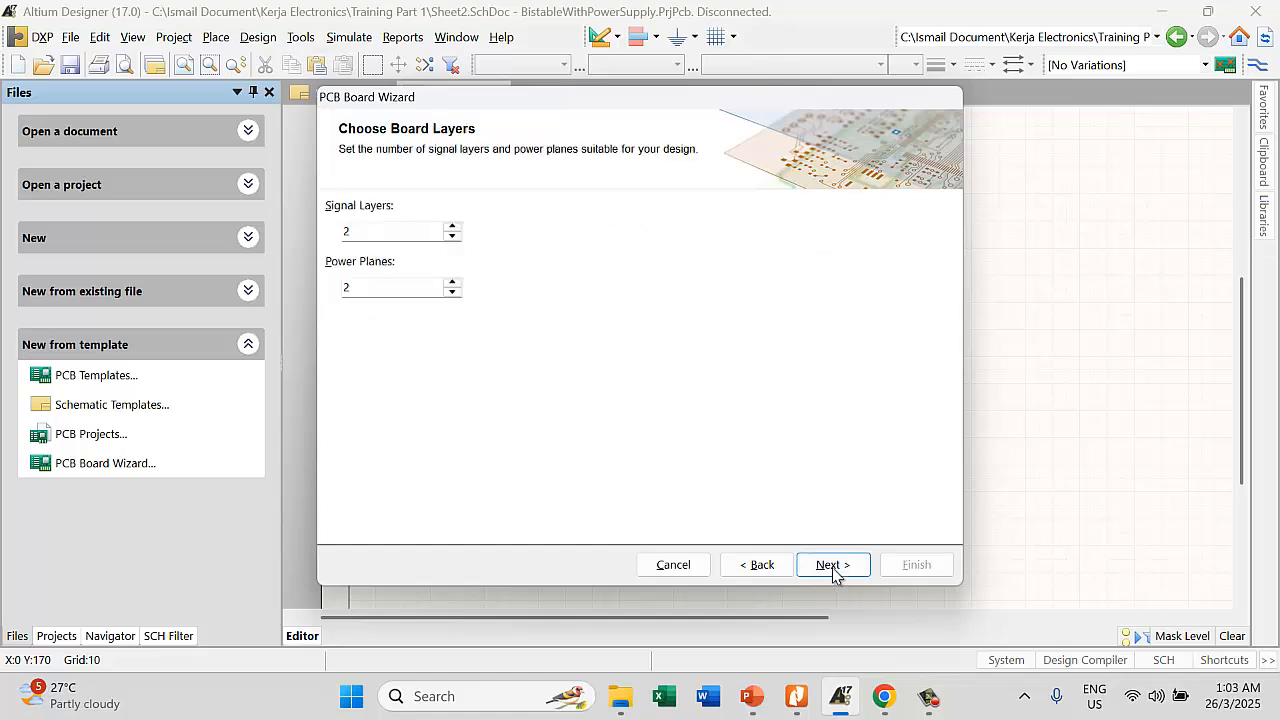
click(453, 292)
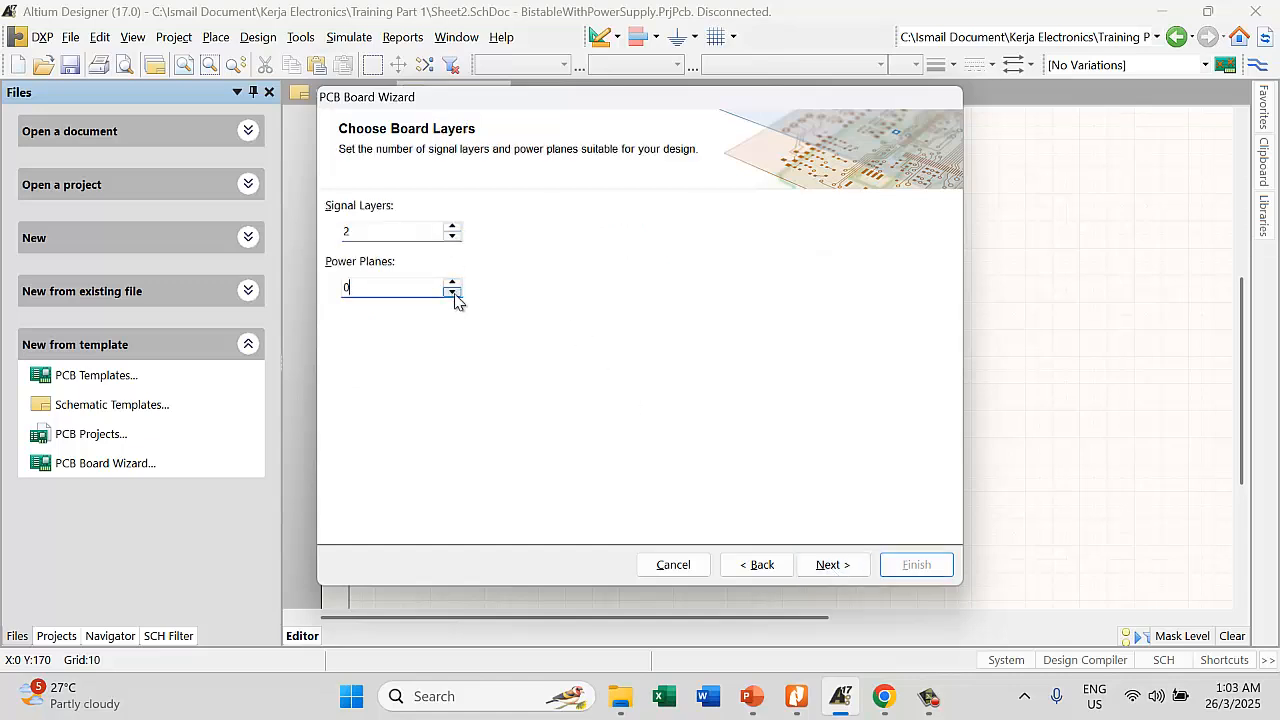
click(852, 574)
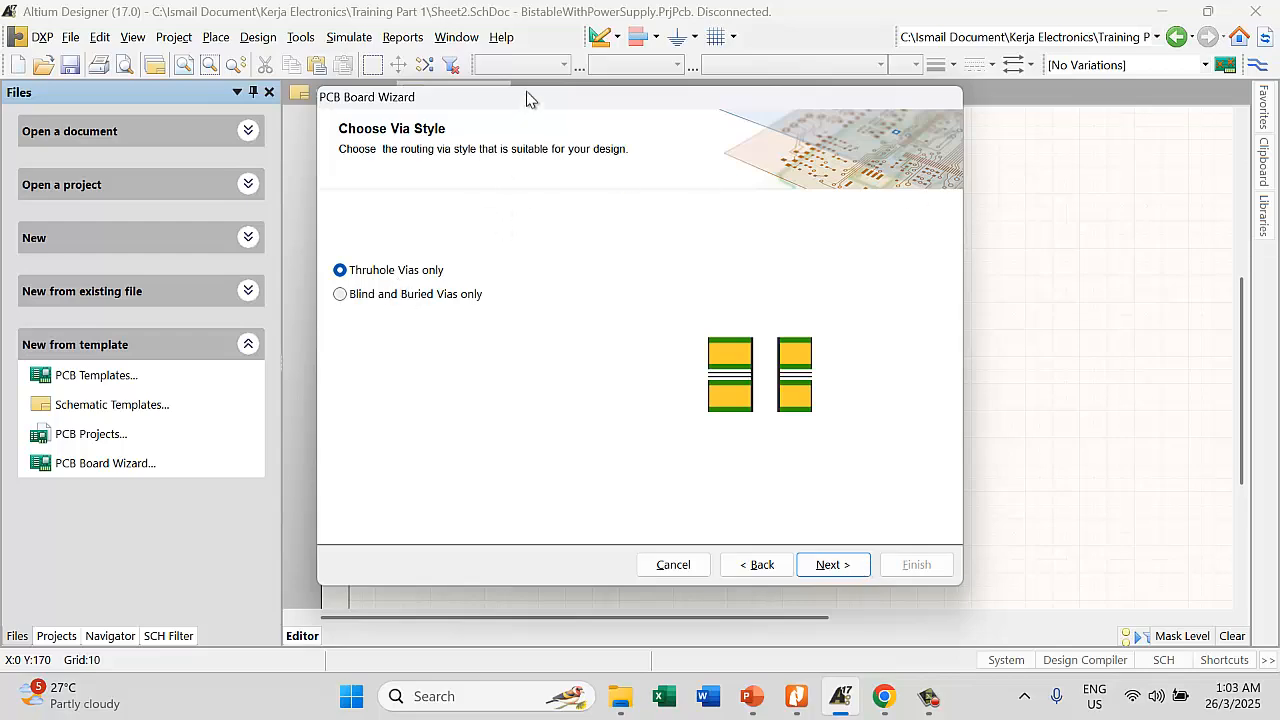
Keep thruhole vias only, and choose mostly through-hole components with two tracks between adjacent pads
drag(527, 96, 740, 110)
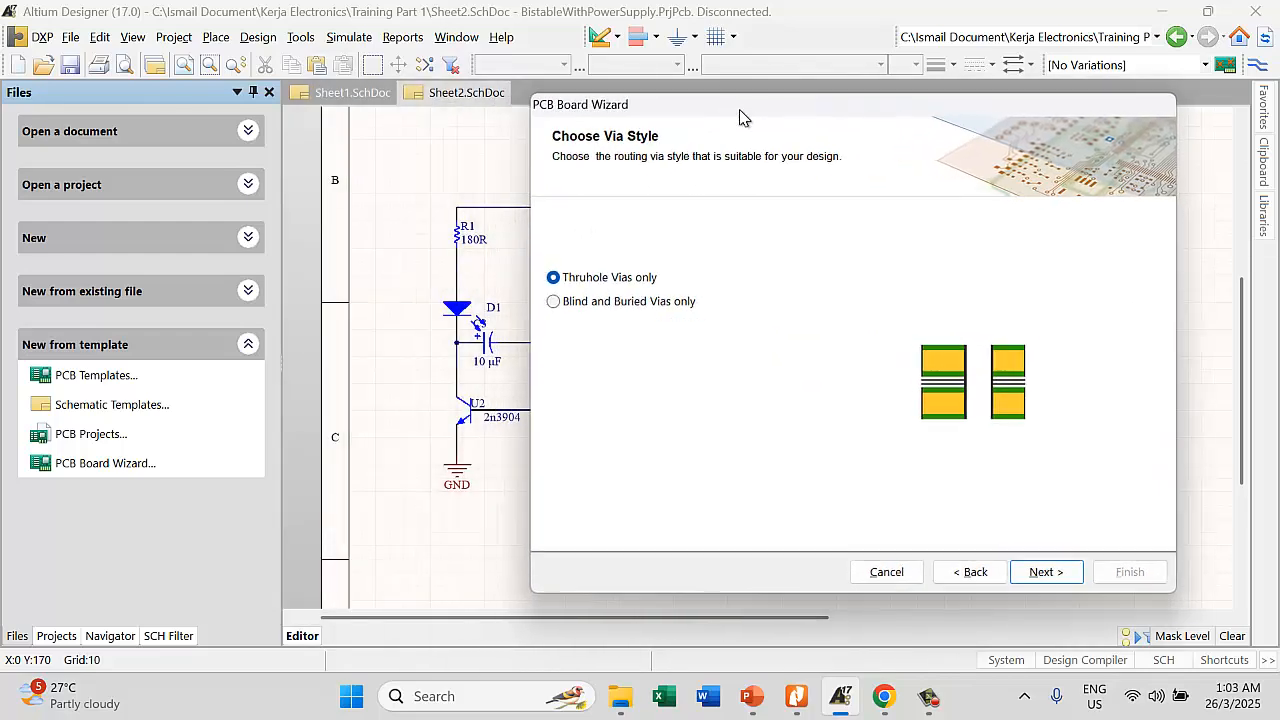
click(1041, 574)
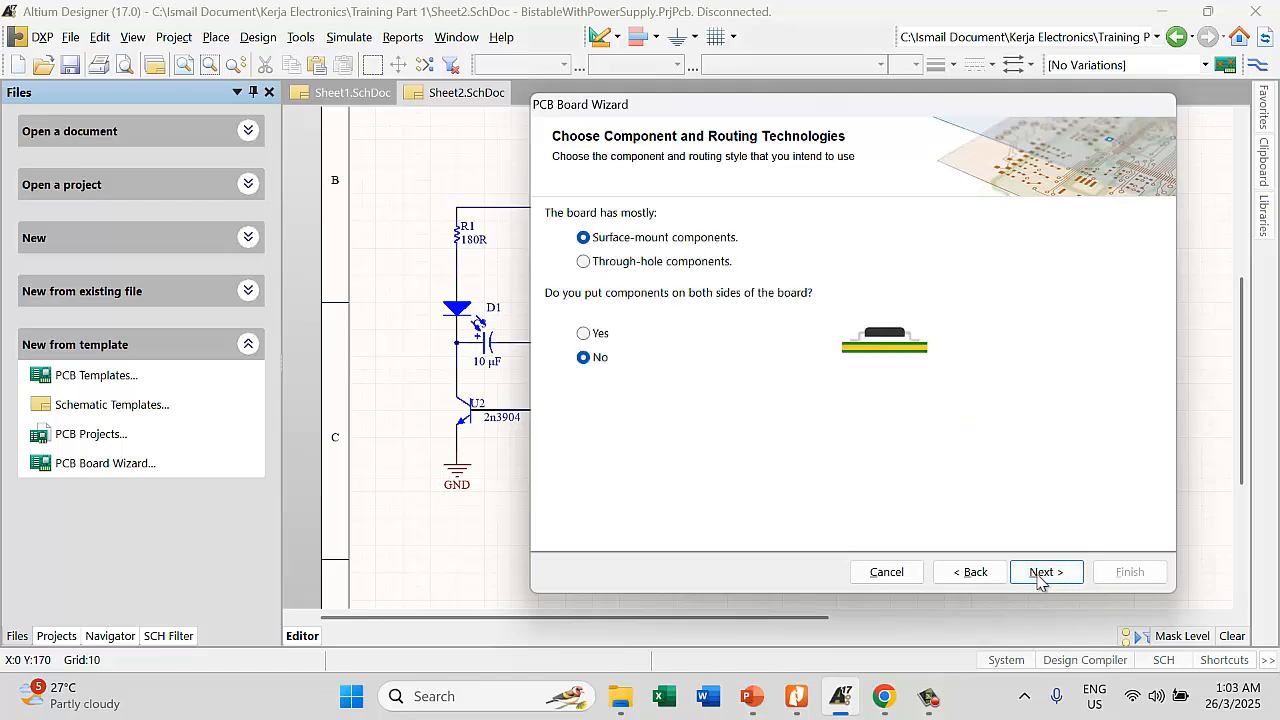
click(705, 262)
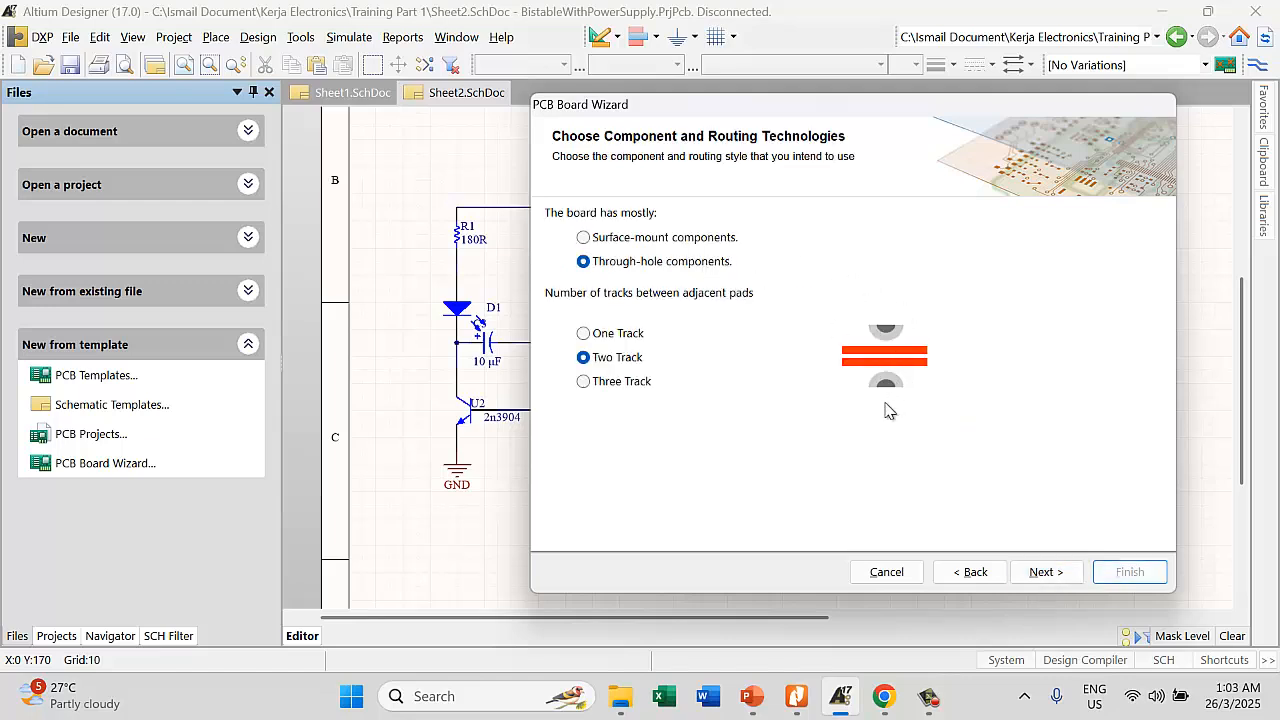
click(585, 335)
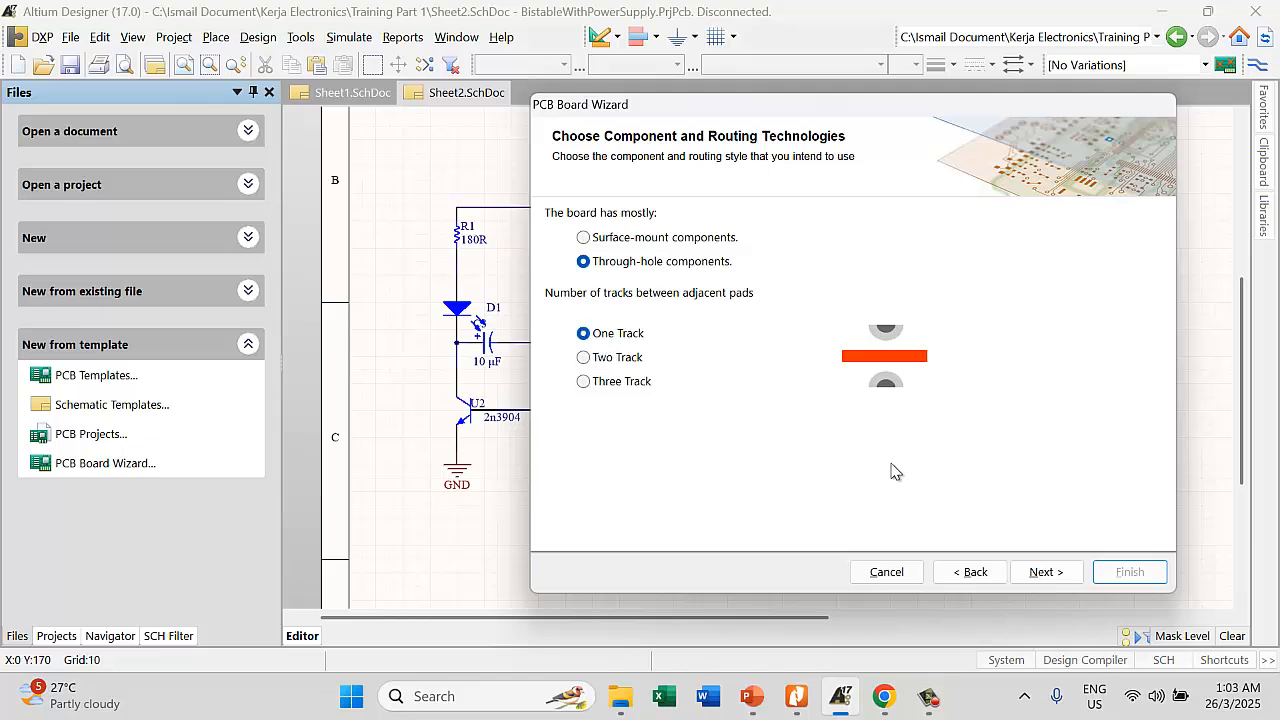
click(630, 362)
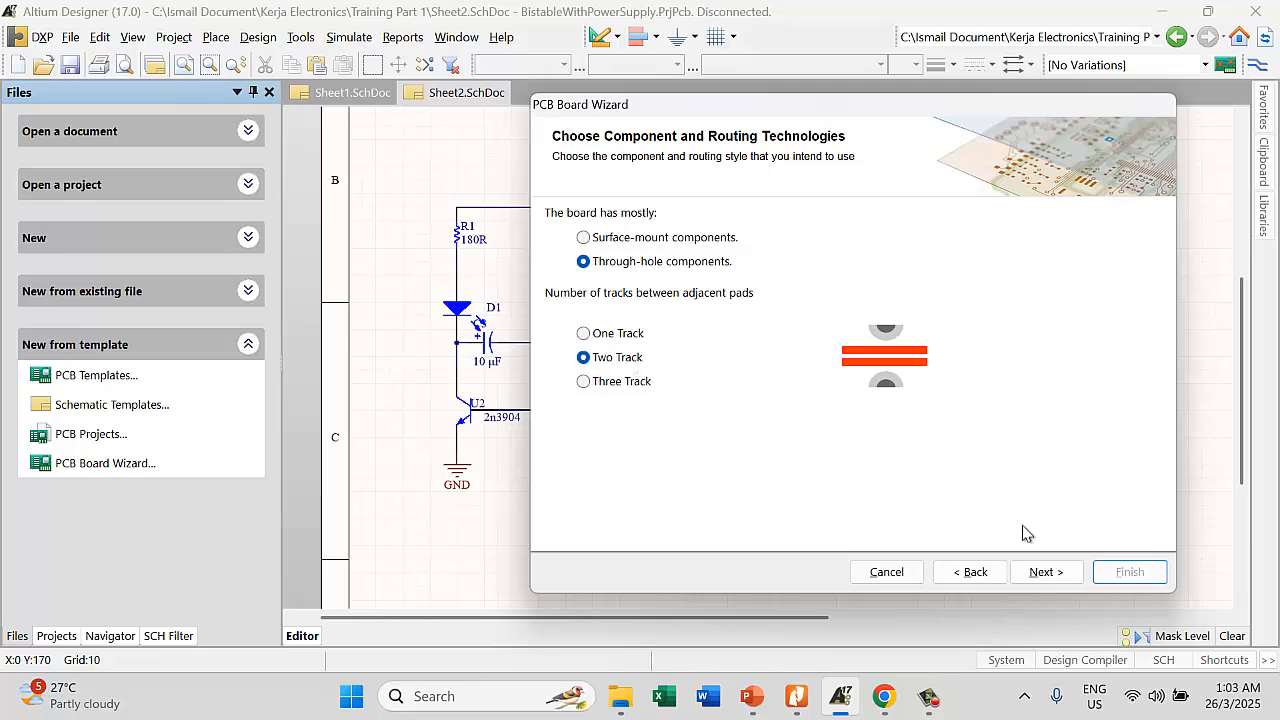
click(1038, 578)
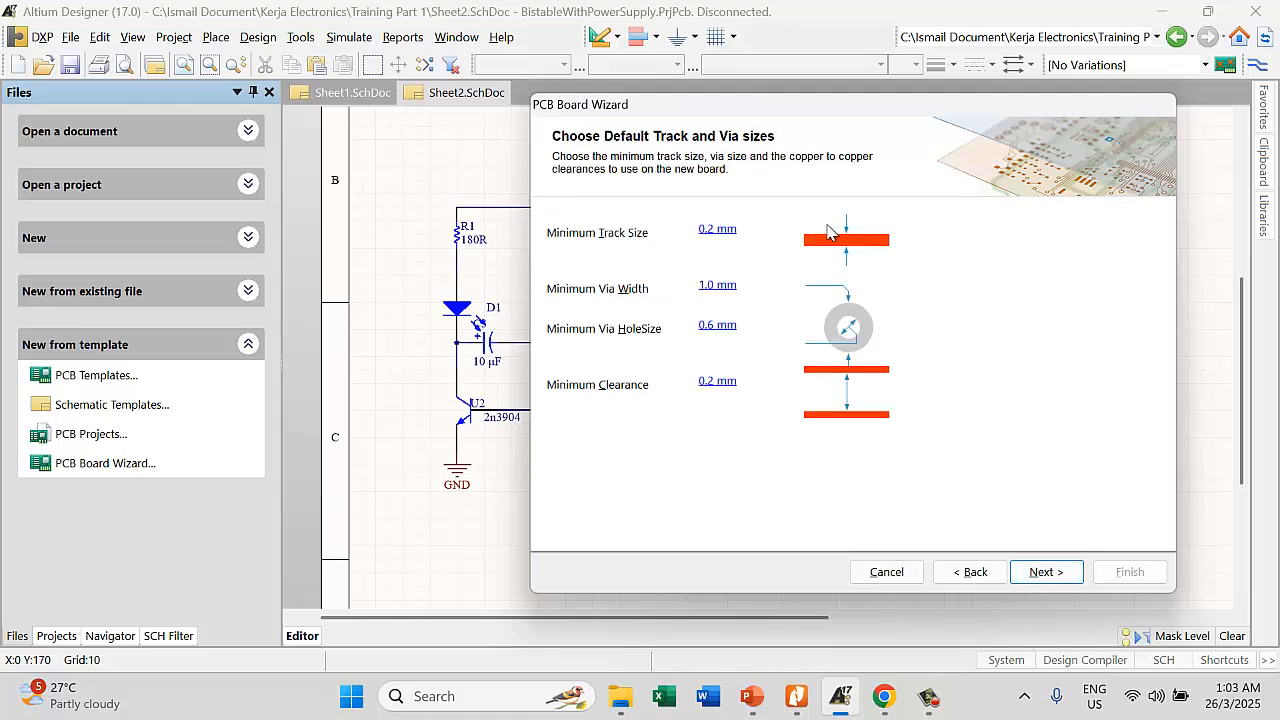
Set the minimum track size to 0.3 mm and the minimum via width to 1.2 mm
click(715, 231)
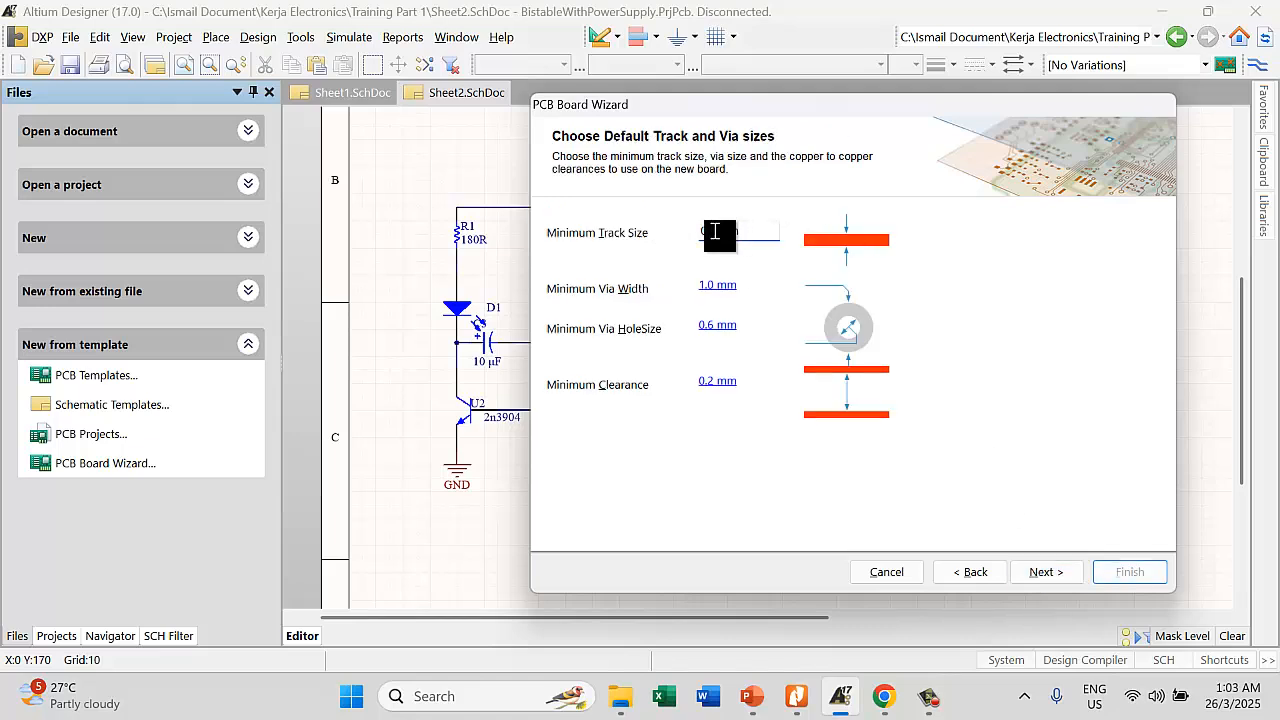
drag(710, 231, 718, 232)
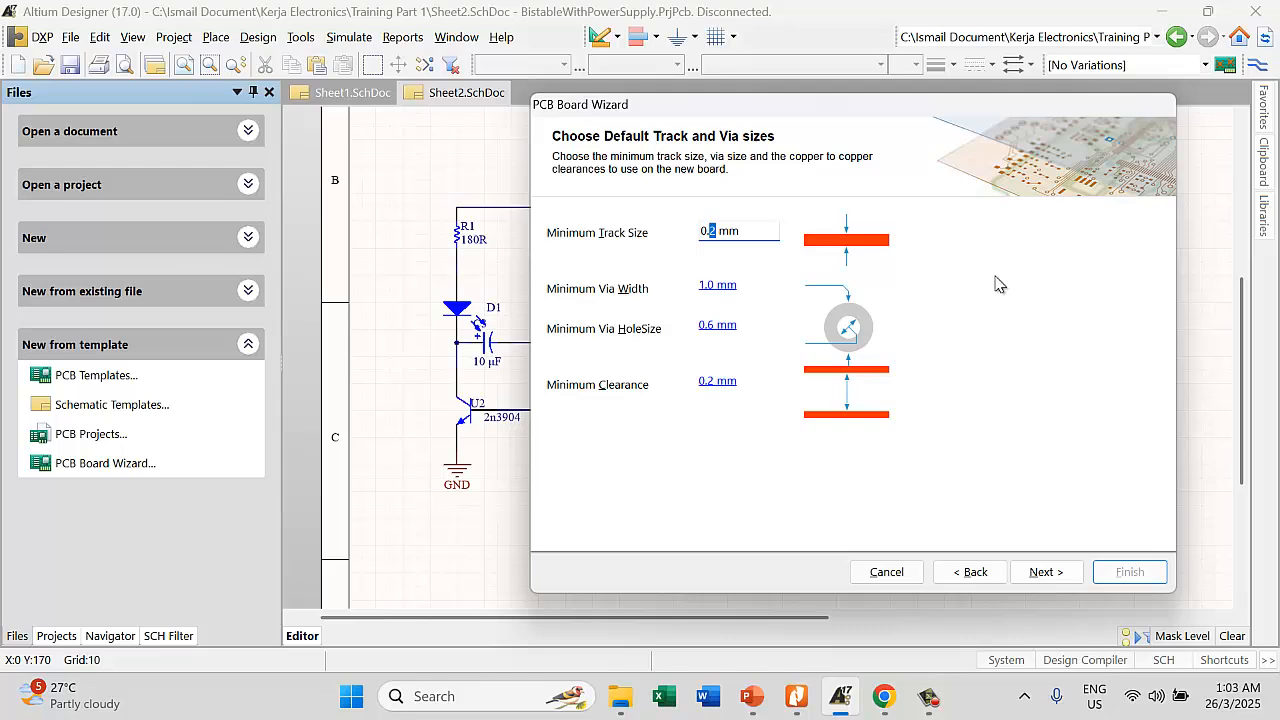
text(3)
click(716, 330)
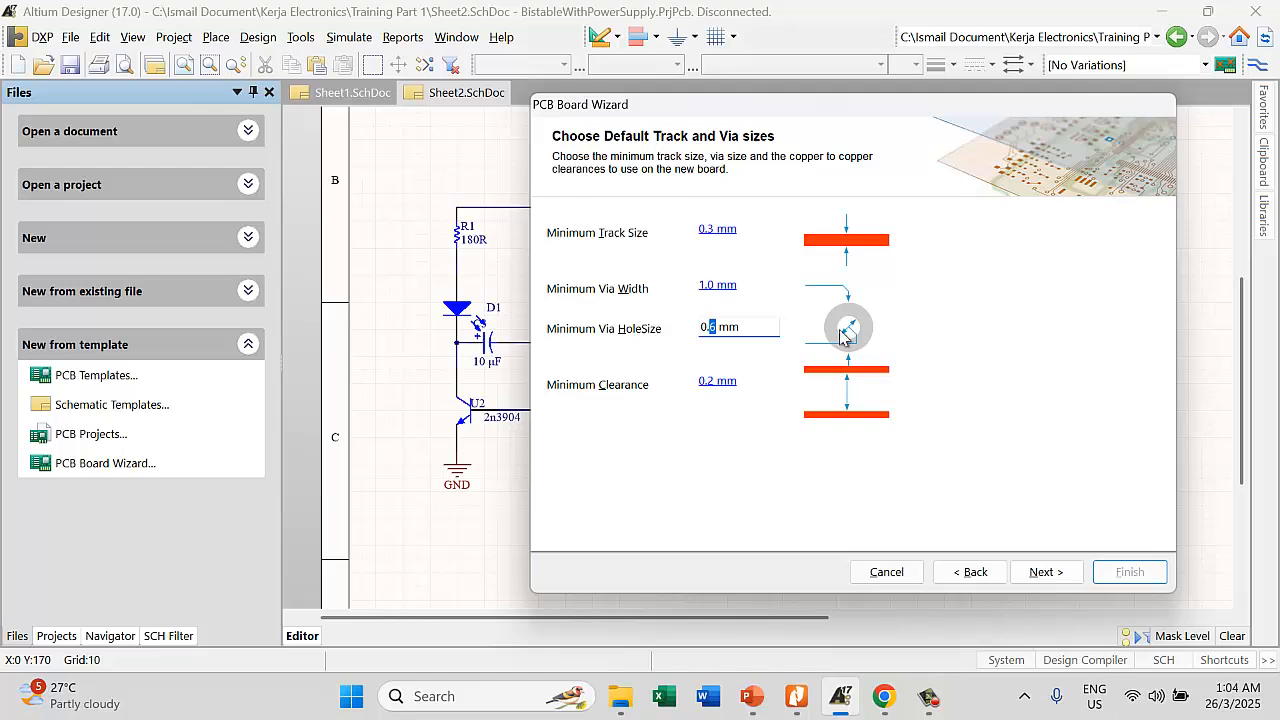
click(716, 285)
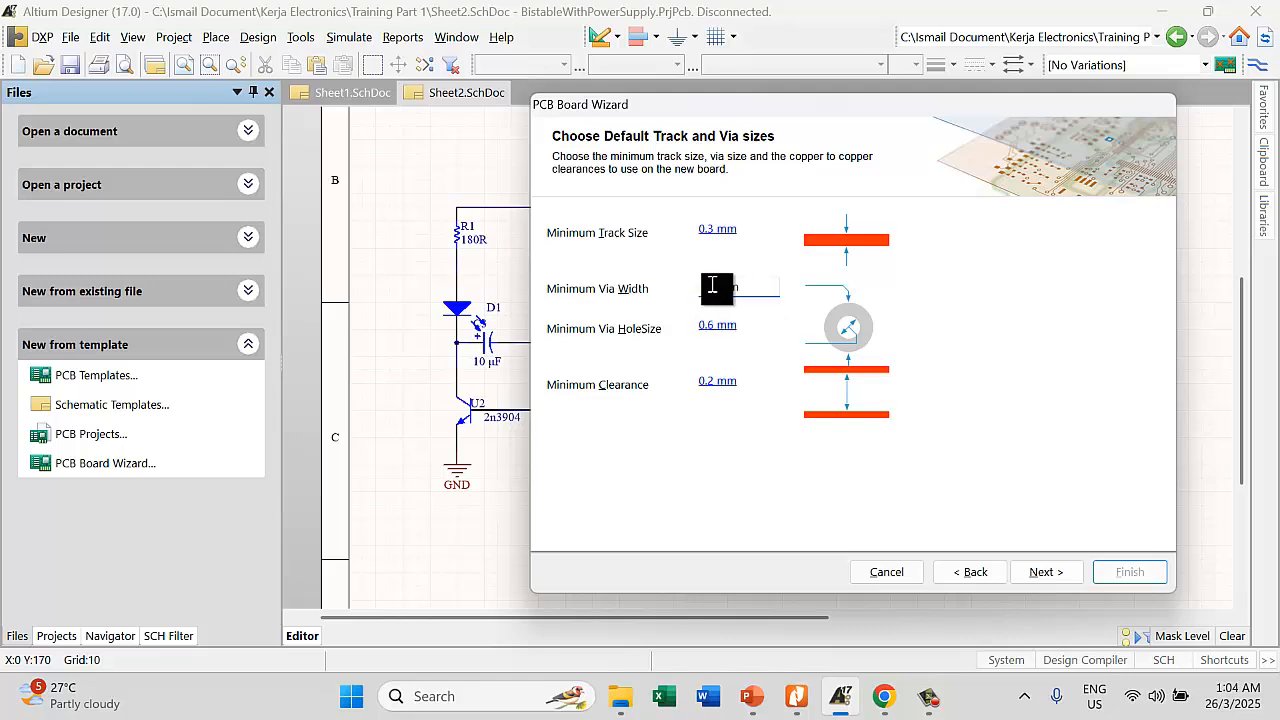
text(6)
drag(713, 286, 720, 287)
text(2)
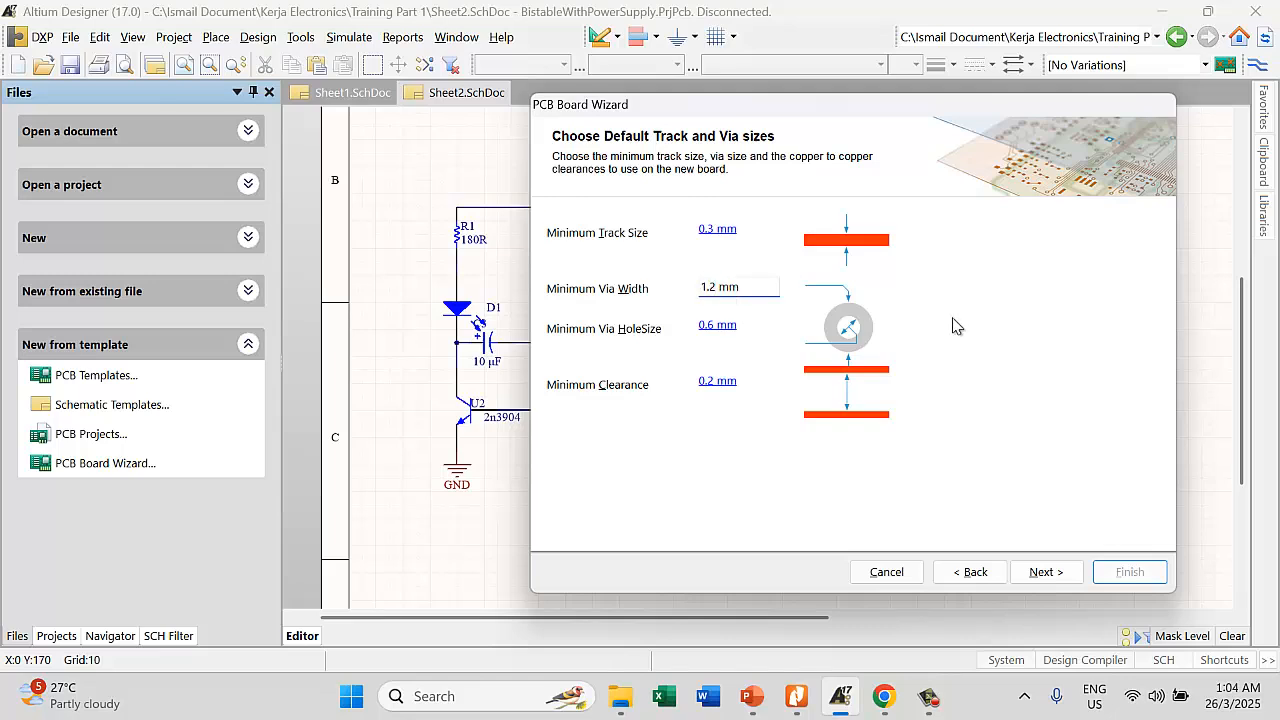
Set the minimum clearance to 0.3 mm and advance to the wizard's completion page
click(717, 382)
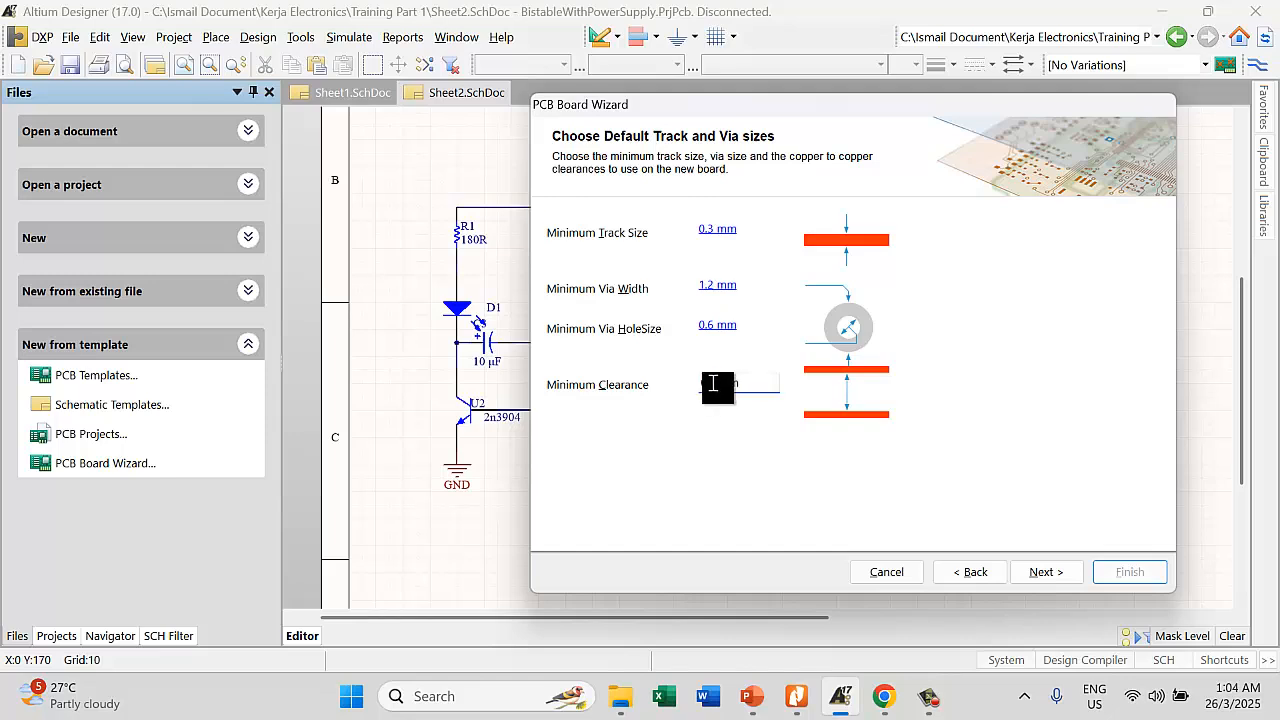
drag(710, 383, 717, 384)
text(3)
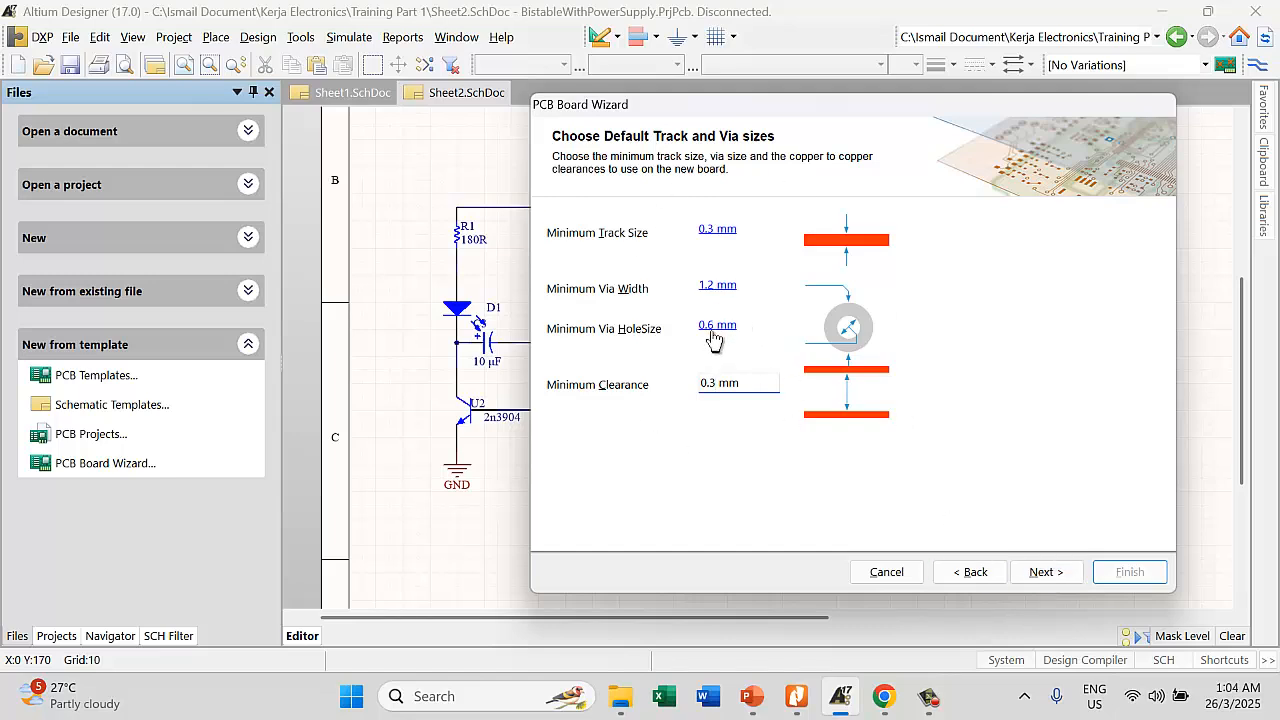
click(1046, 573)
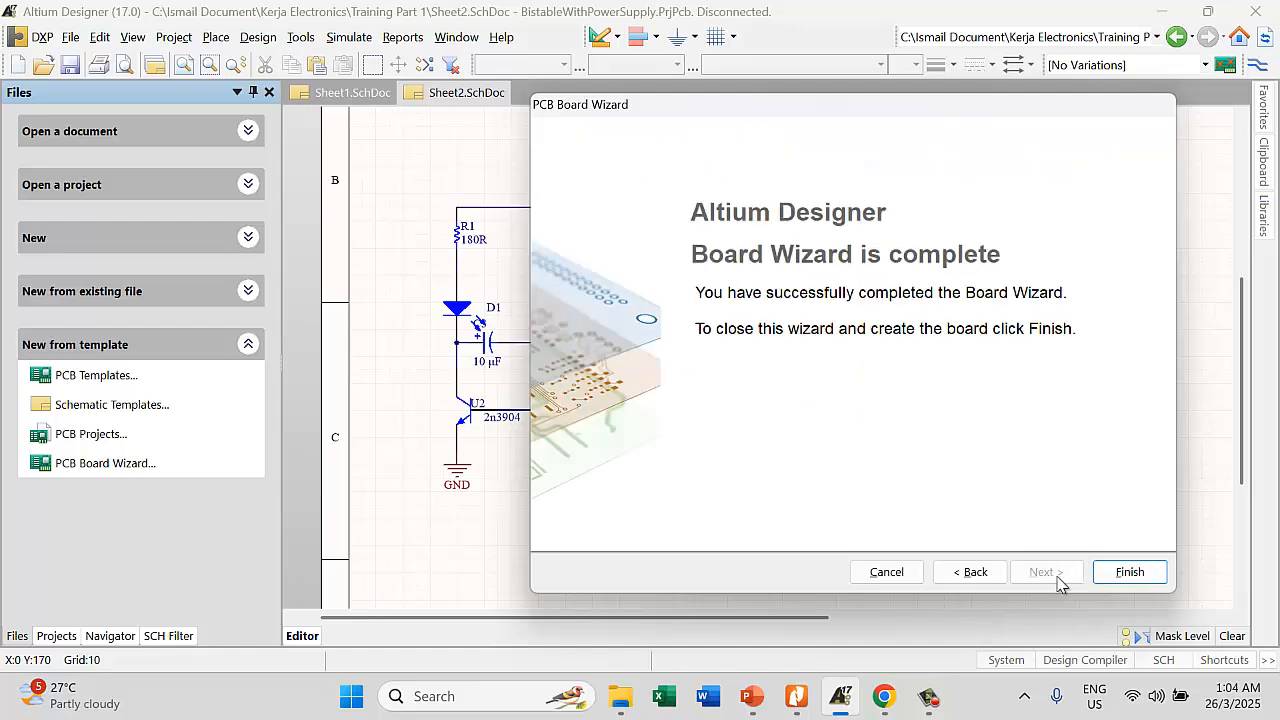
Finish the board wizard and move the new PCB1.PcbDoc from Free Documents into the BistableWithPowerSupply project
click(1122, 574)
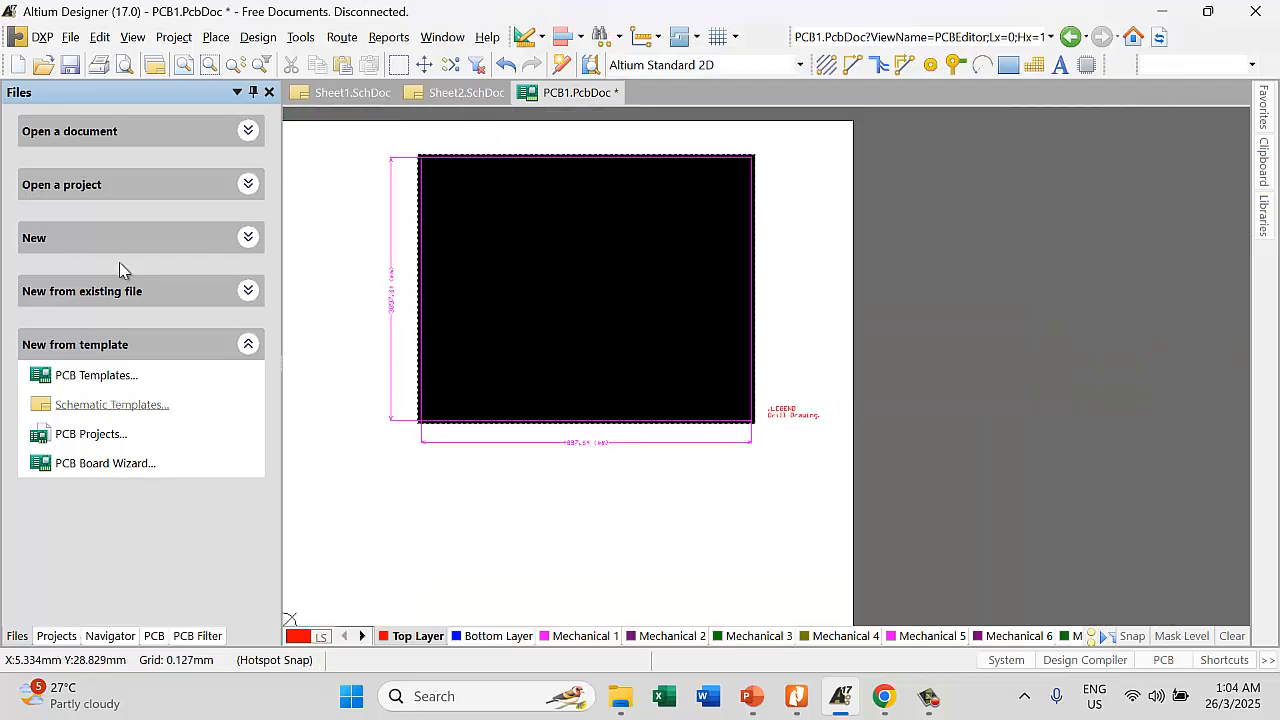
click(56, 640)
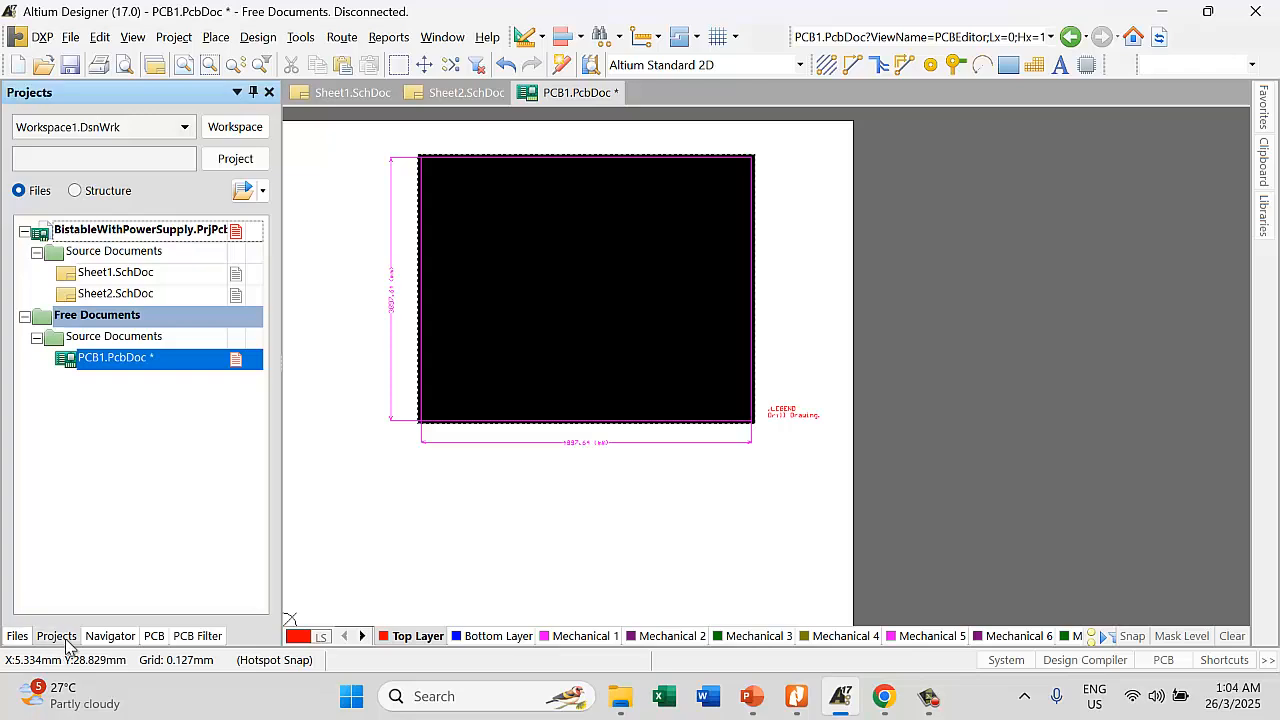
drag(117, 364, 94, 300)
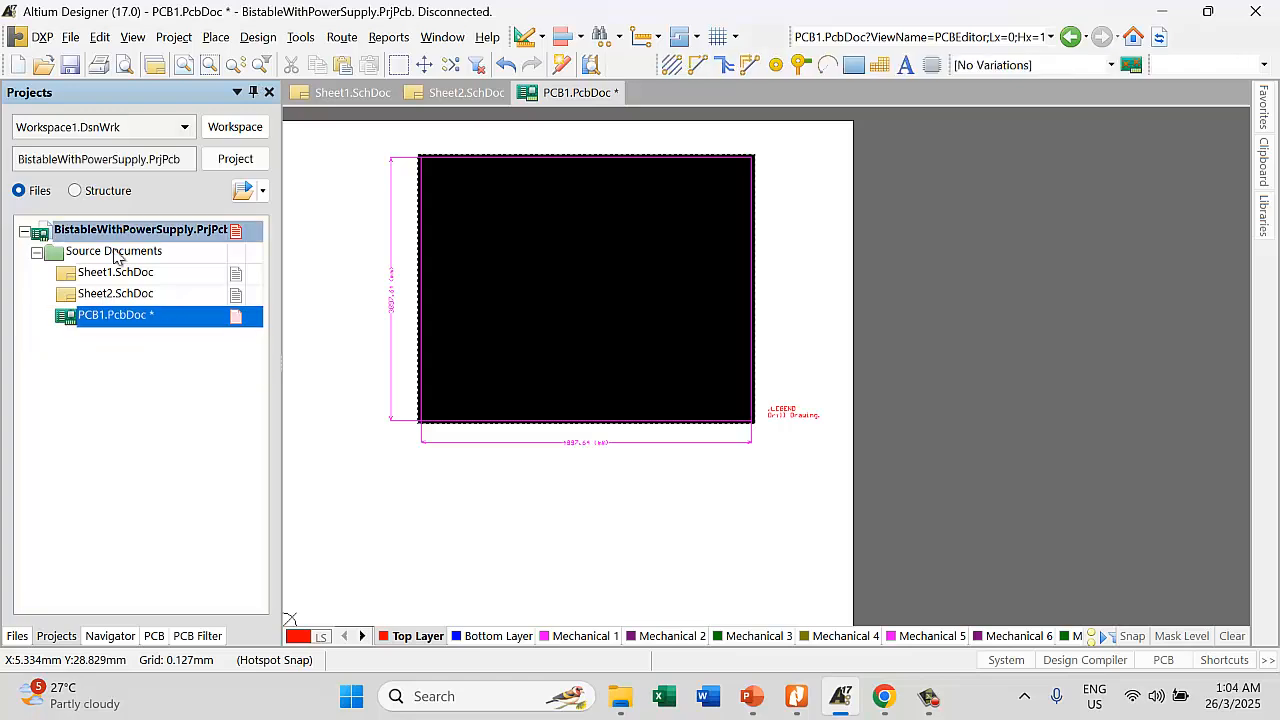
Turn off the sheet display in the board options so only the board area is drawn
right_click(818, 337)
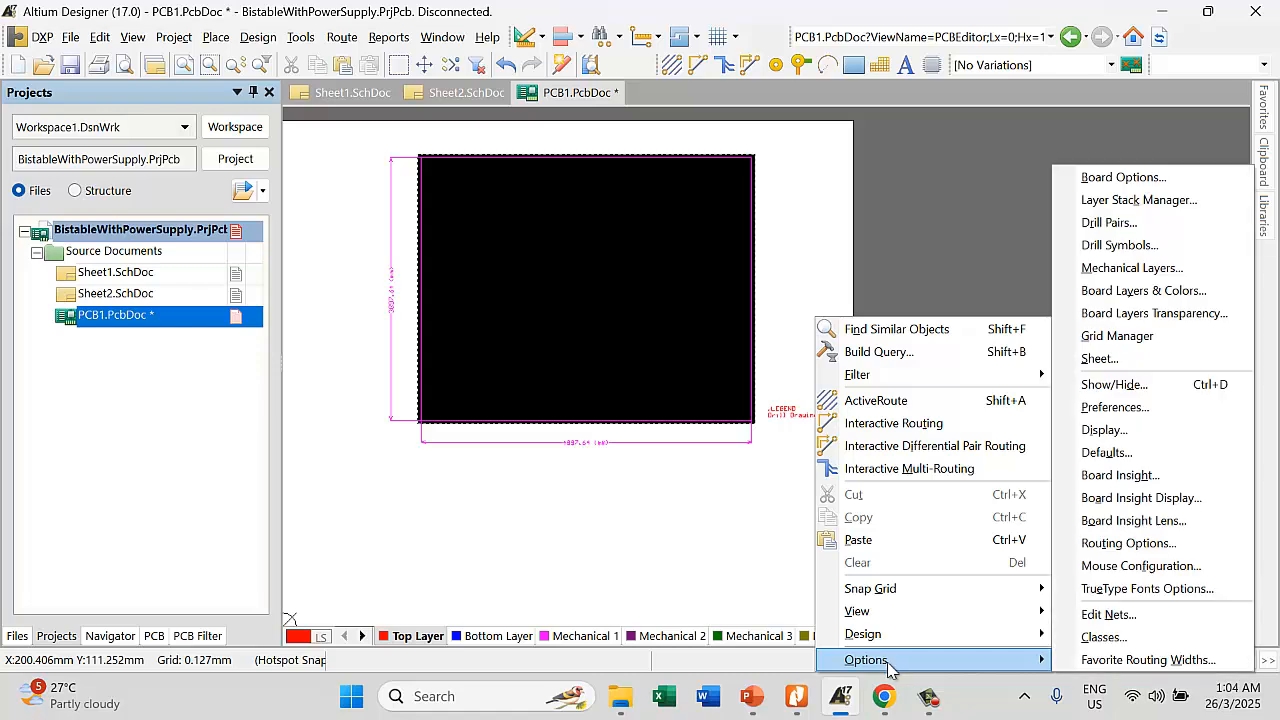
mouse_move(1045, 660)
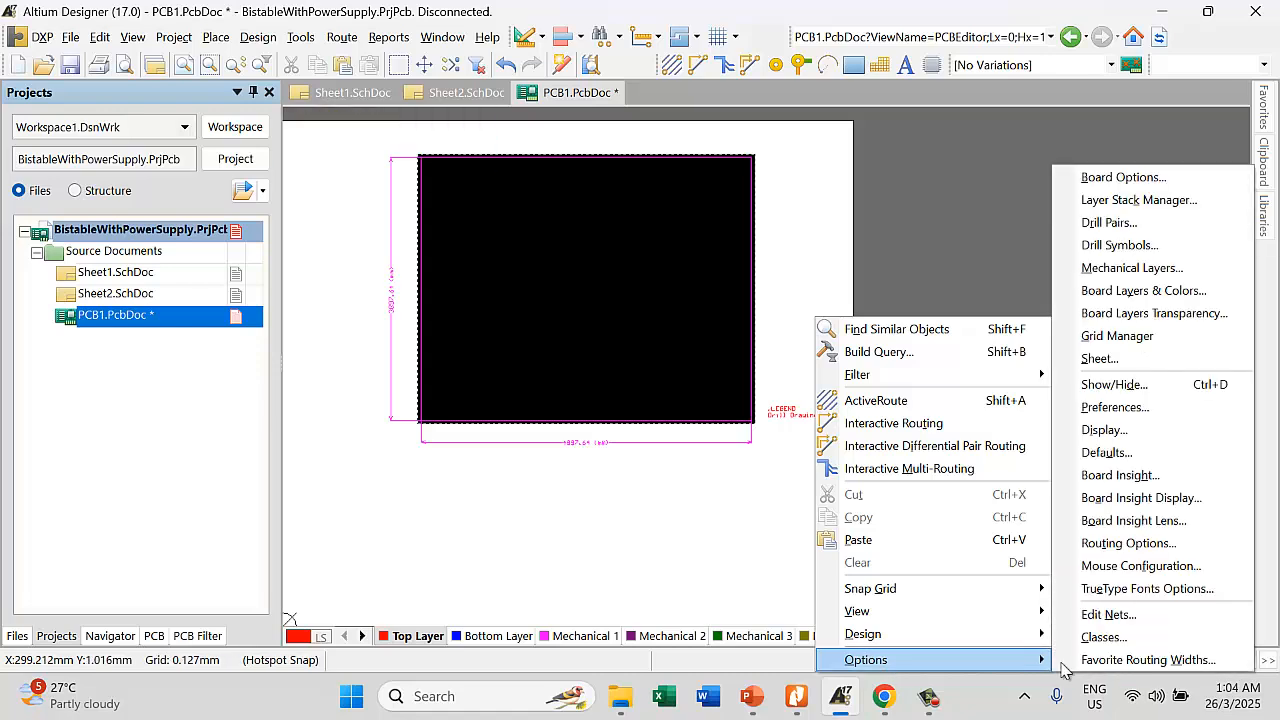
click(1134, 358)
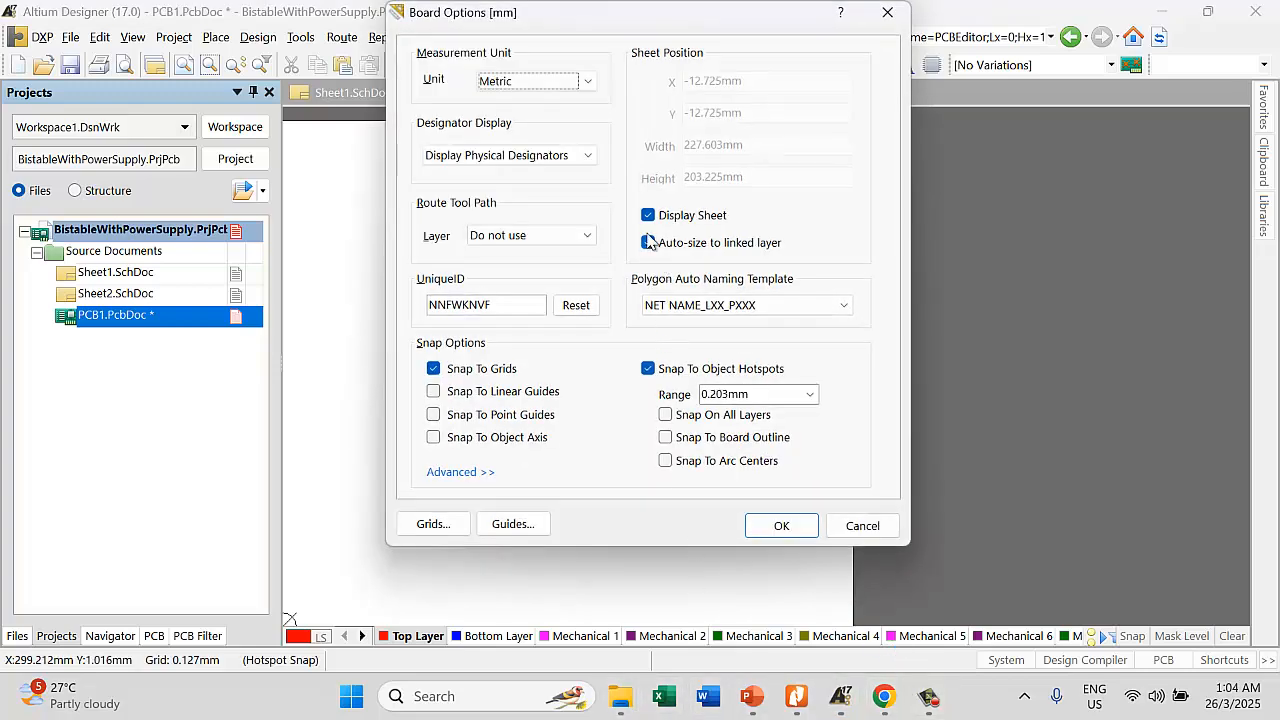
click(648, 215)
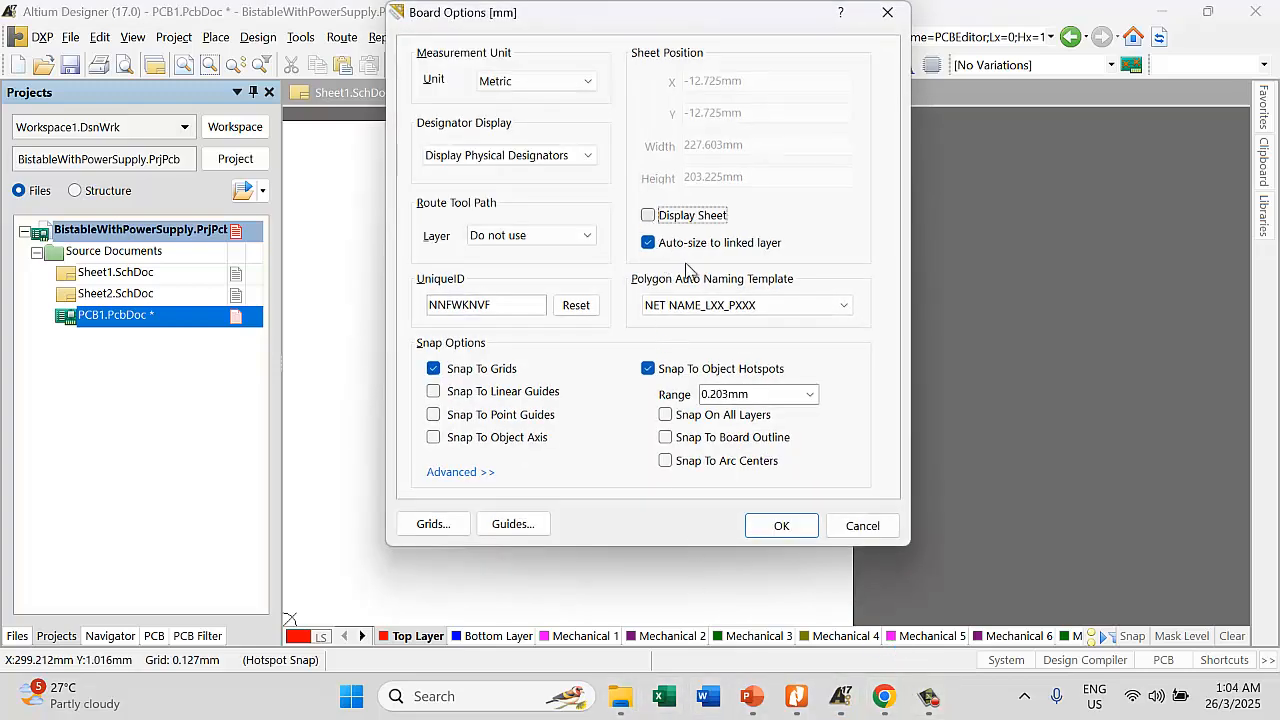
click(794, 527)
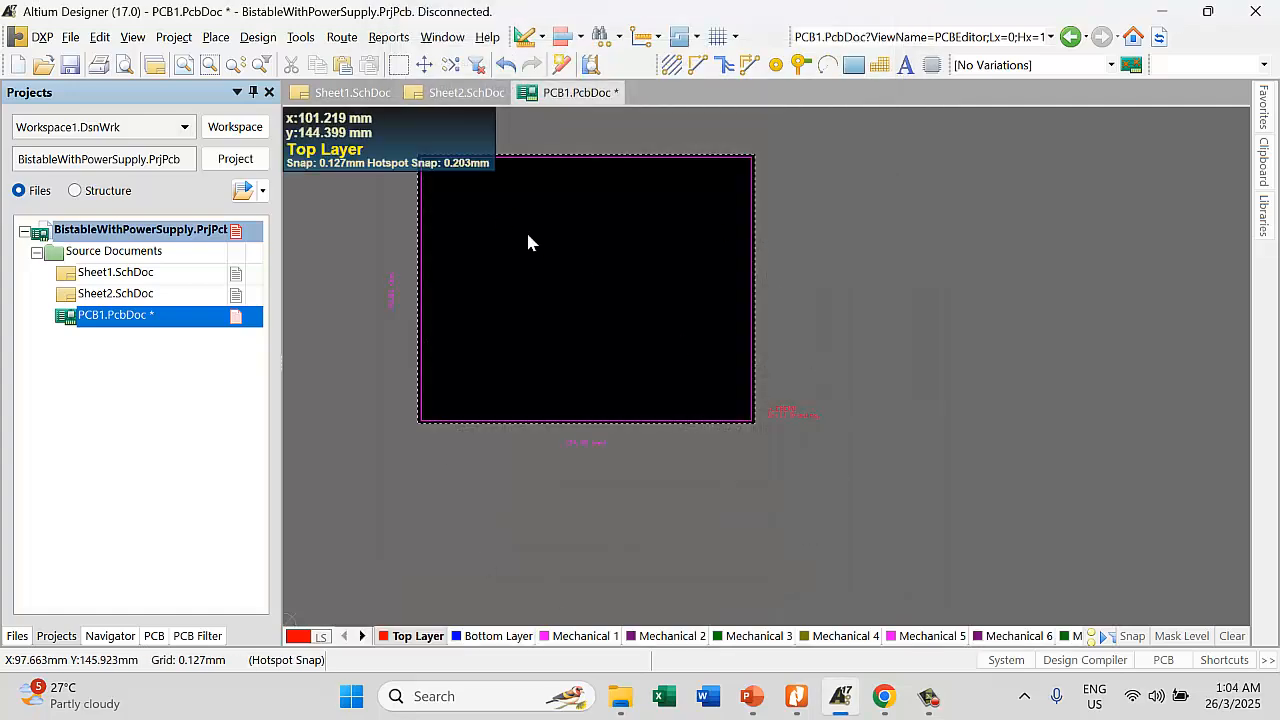
Save the PCB document as PCB1 in the Training Part 1 folder
scroll(385, 270, up, 3)
ctrl+scroll(364, 360, up, 2)
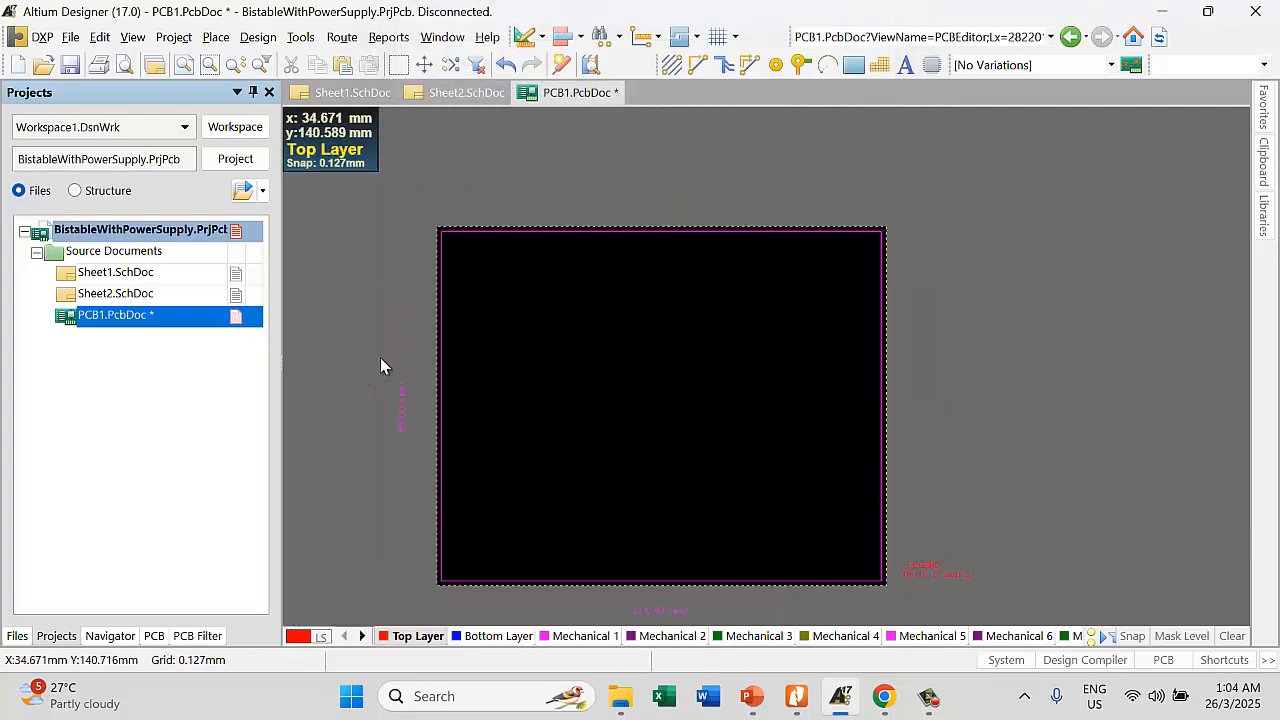
scroll(600, 285, down, 1)
ctrl+scroll(589, 300, up, 1)
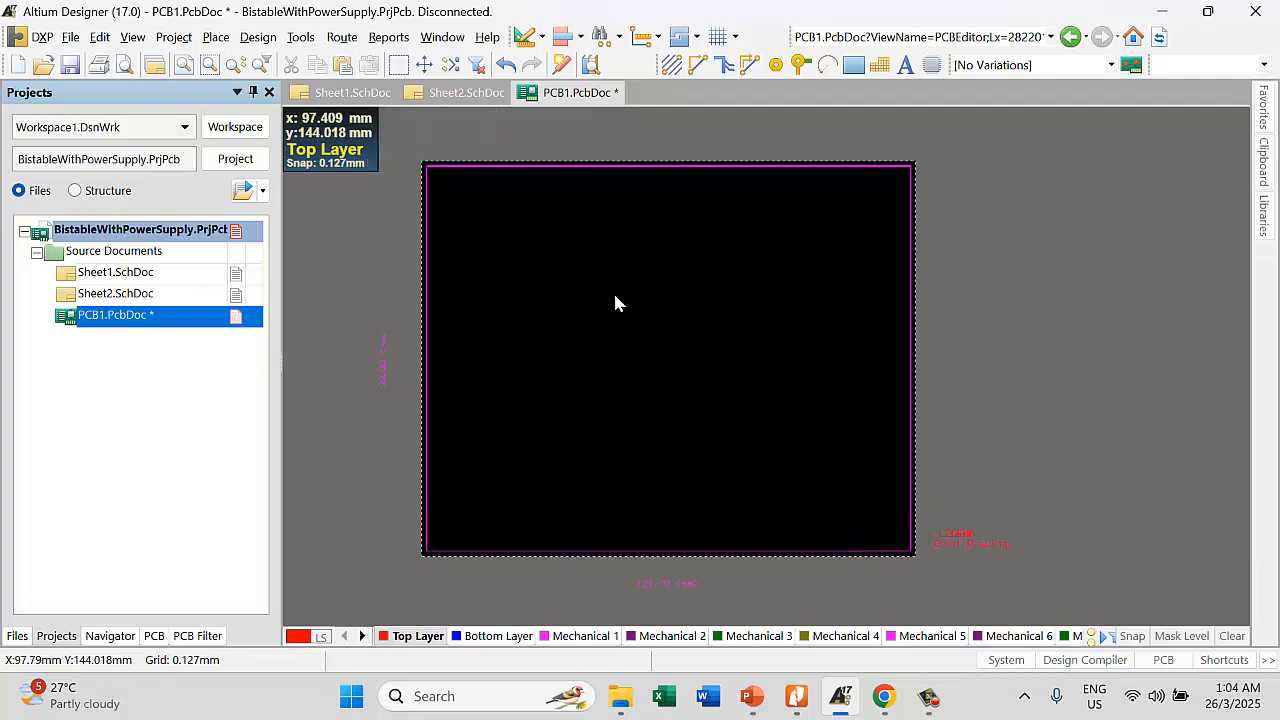
click(70, 66)
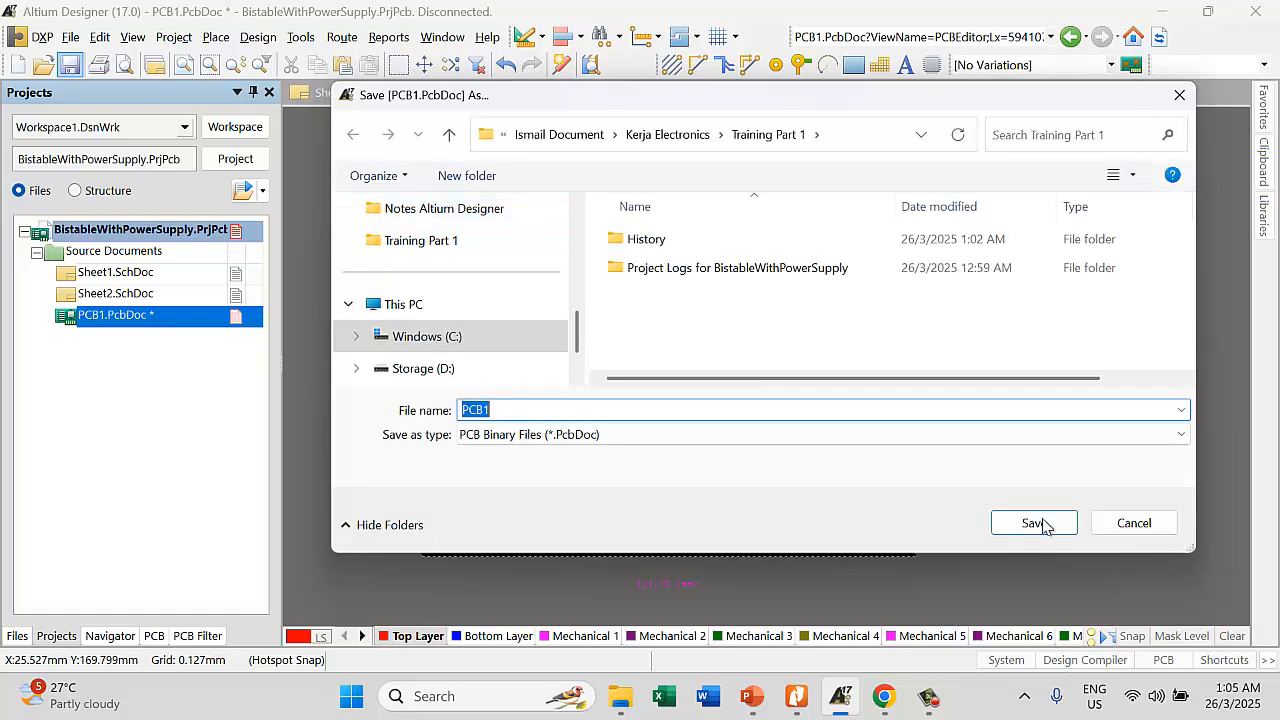
click(1043, 527)
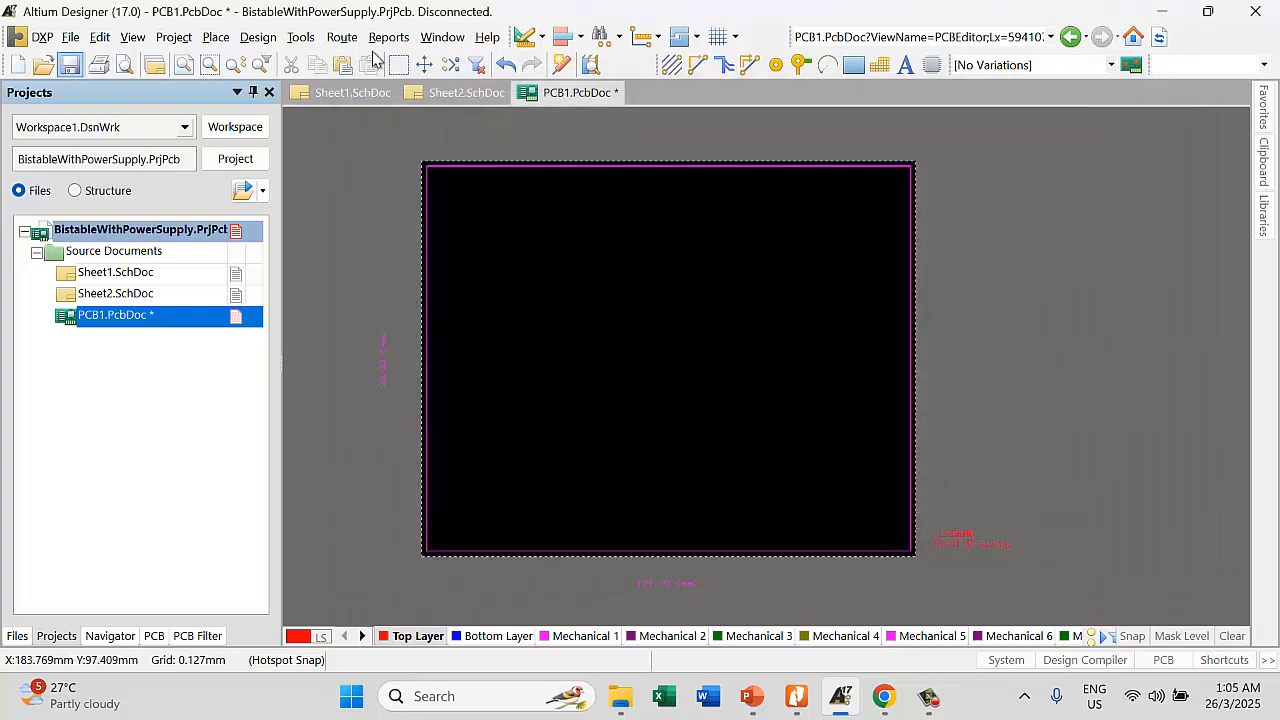
Review the Sheet1 and Sheet2 schematics and generate the change order that updates PCB1.PcbDoc
click(108, 273)
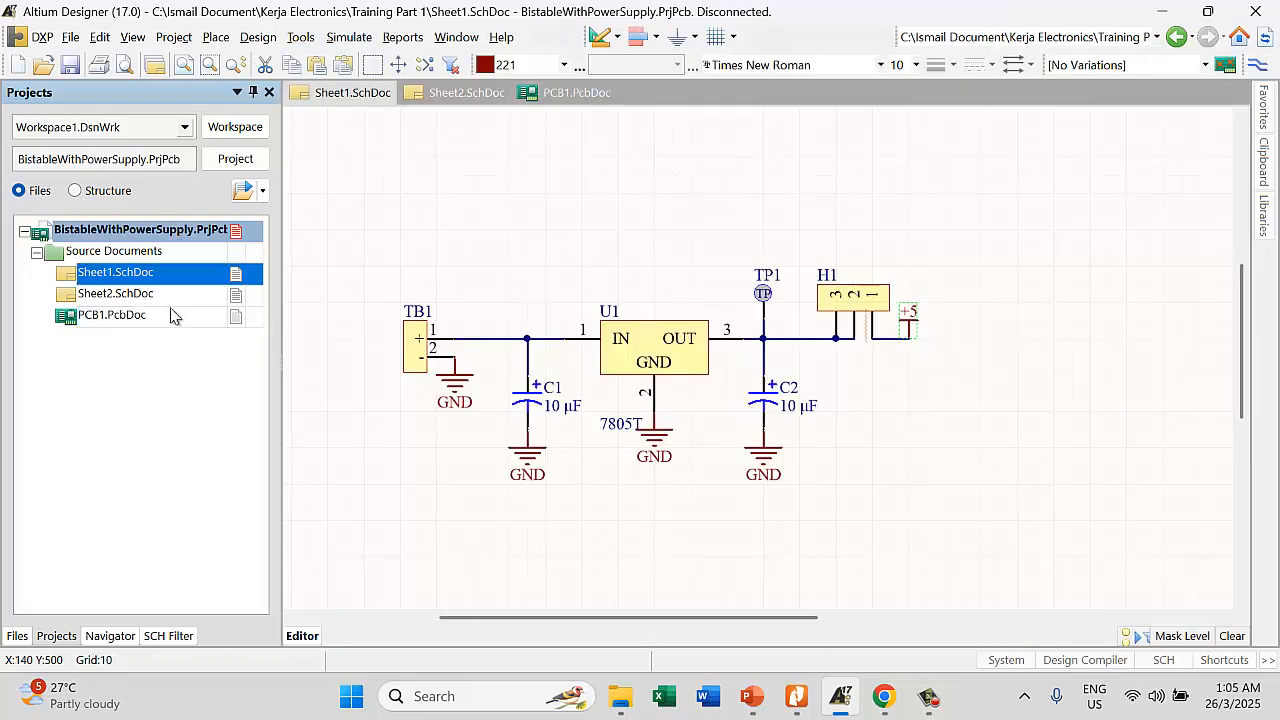
click(125, 297)
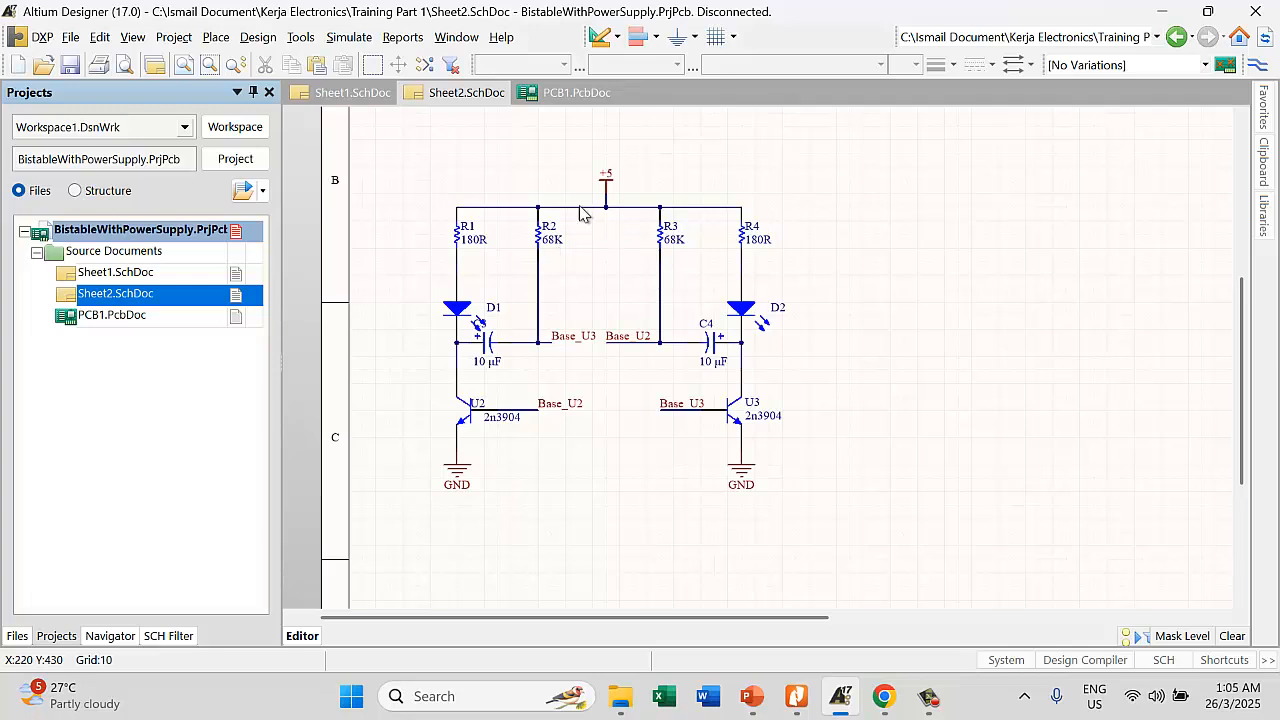
click(259, 38)
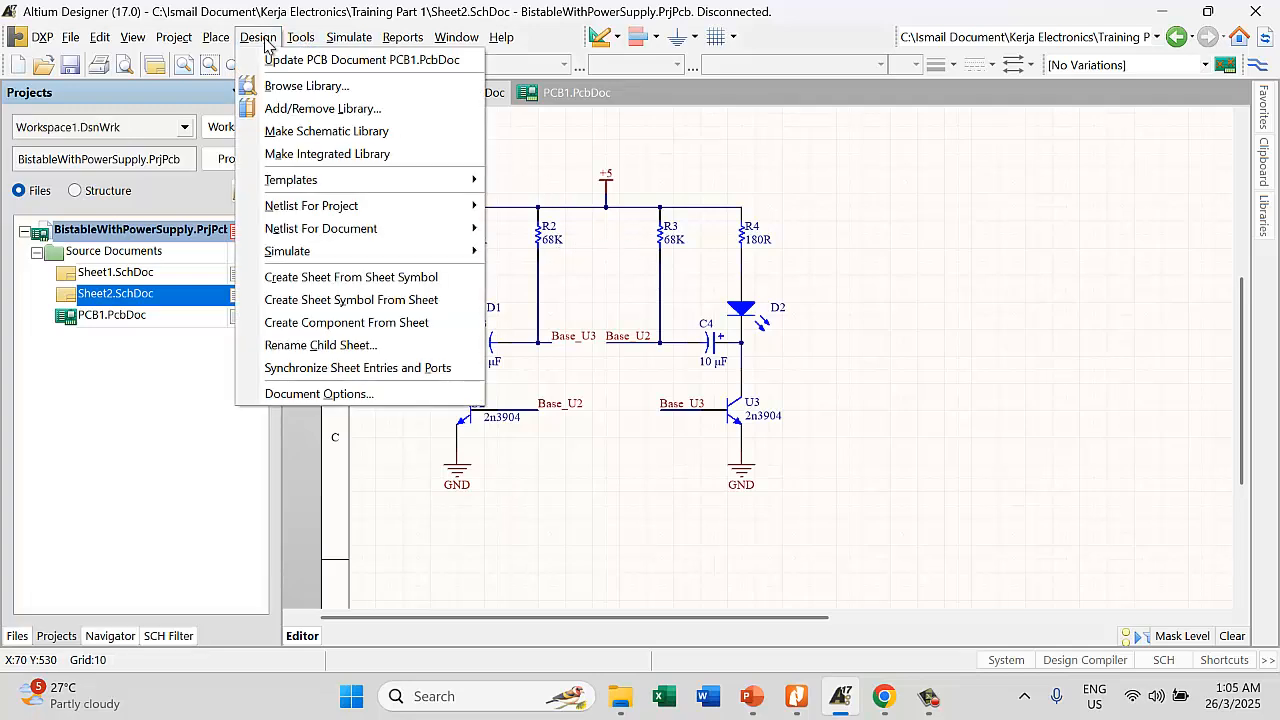
click(300, 60)
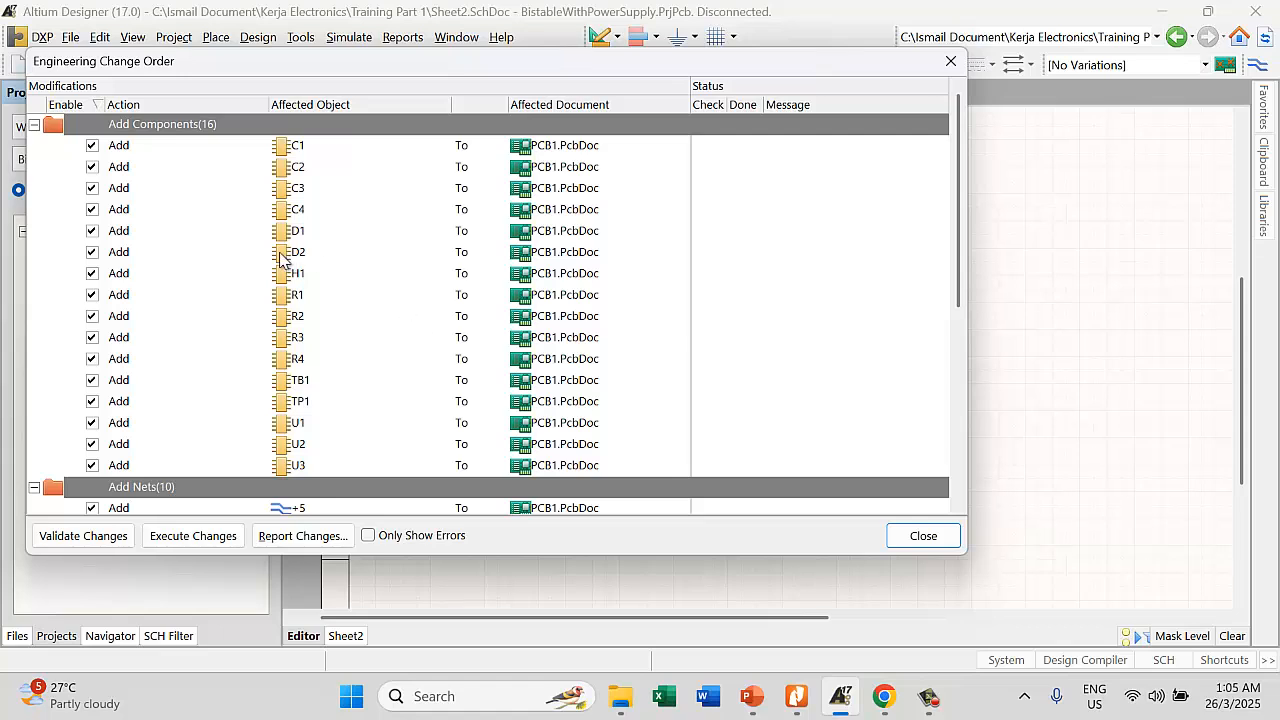
scroll(320, 258, down, 5)
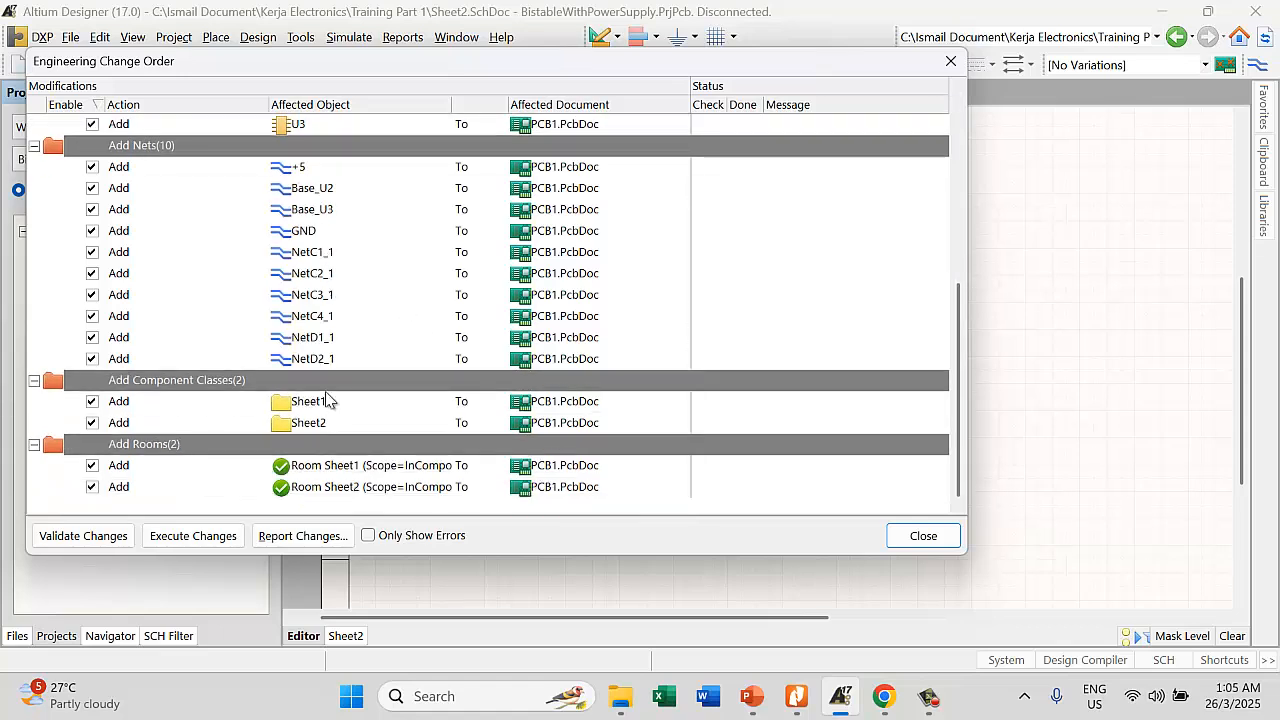
click(92, 487)
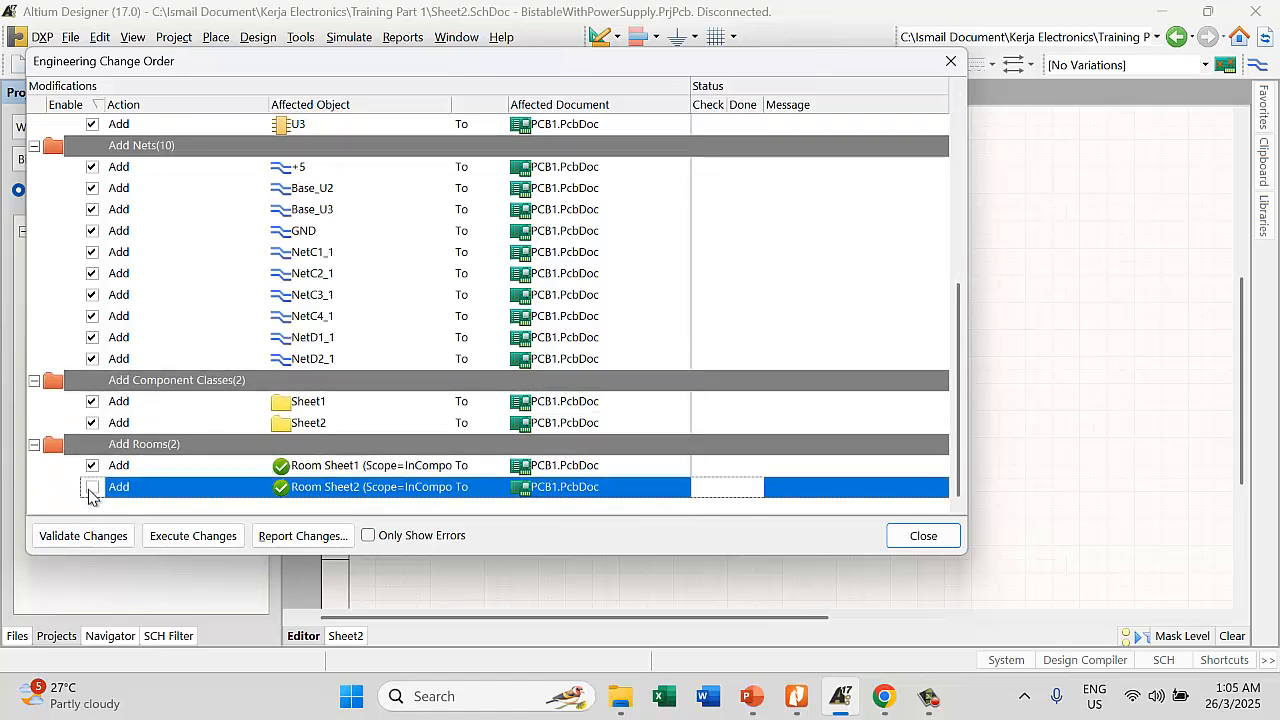
click(92, 465)
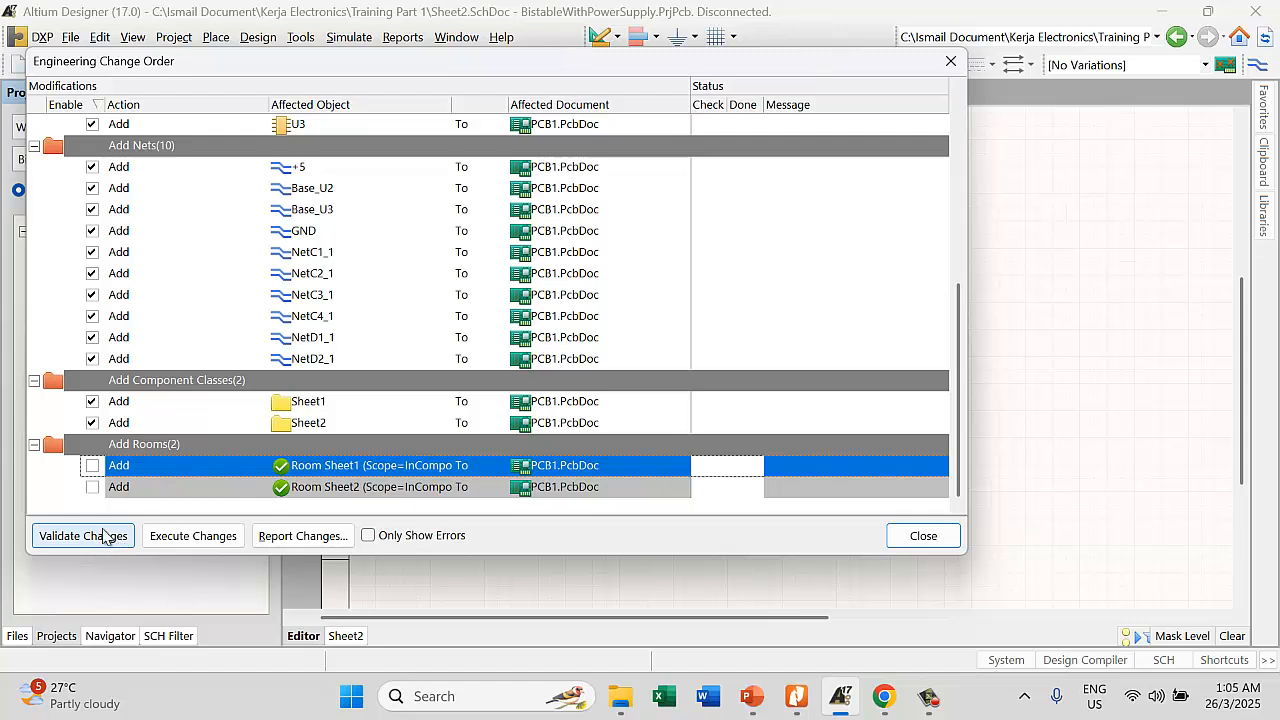
click(92, 487)
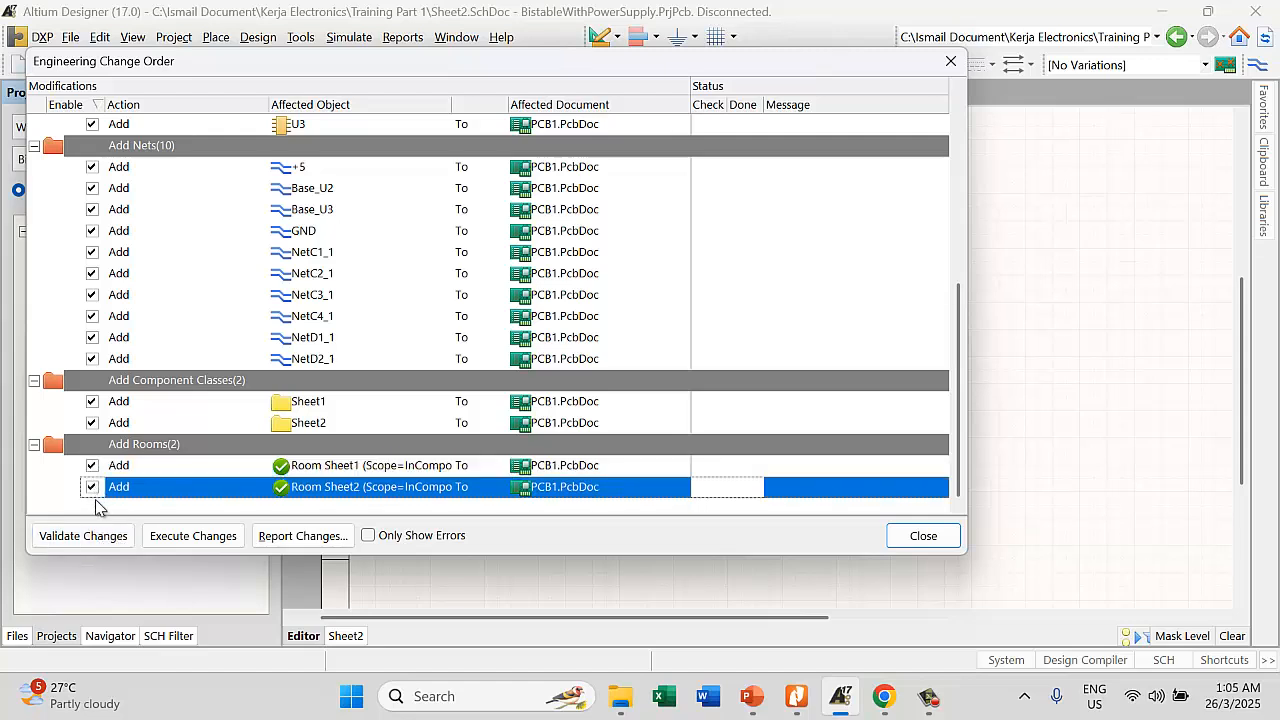
Validate and execute all the engineering changes to transfer components, nets, classes and rooms to PCB1.PcbDoc
click(117, 540)
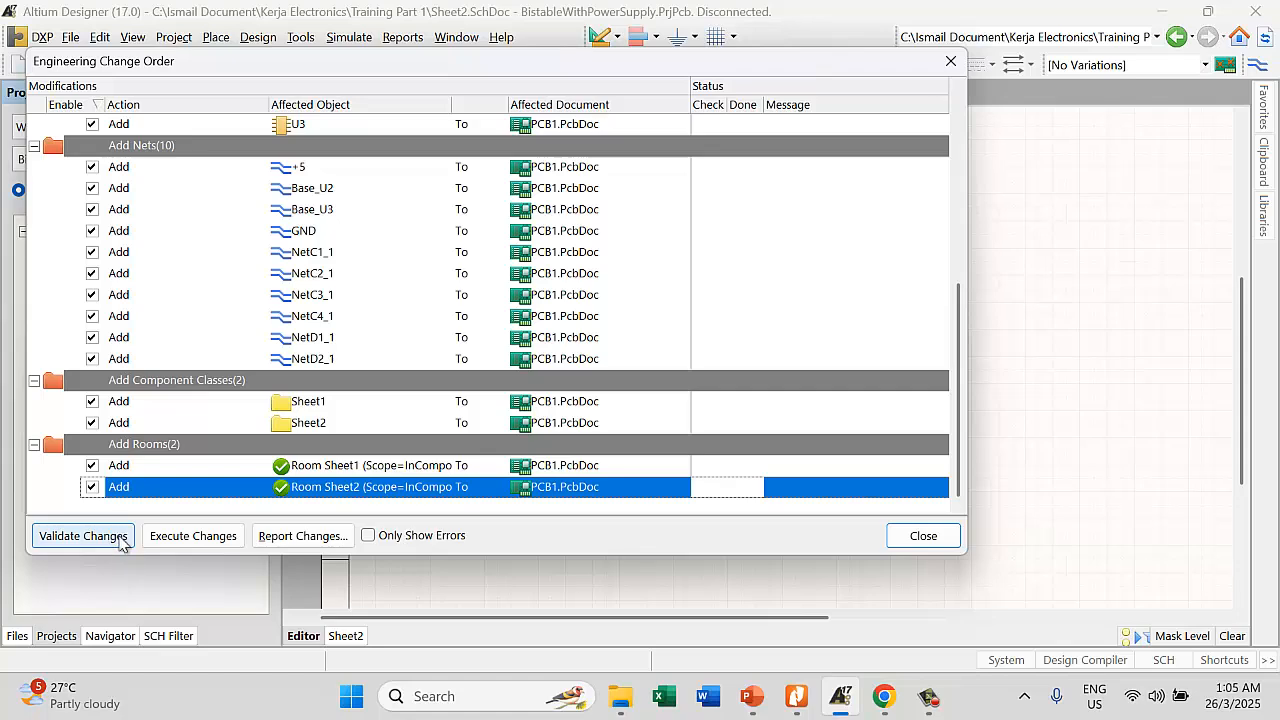
click(195, 540)
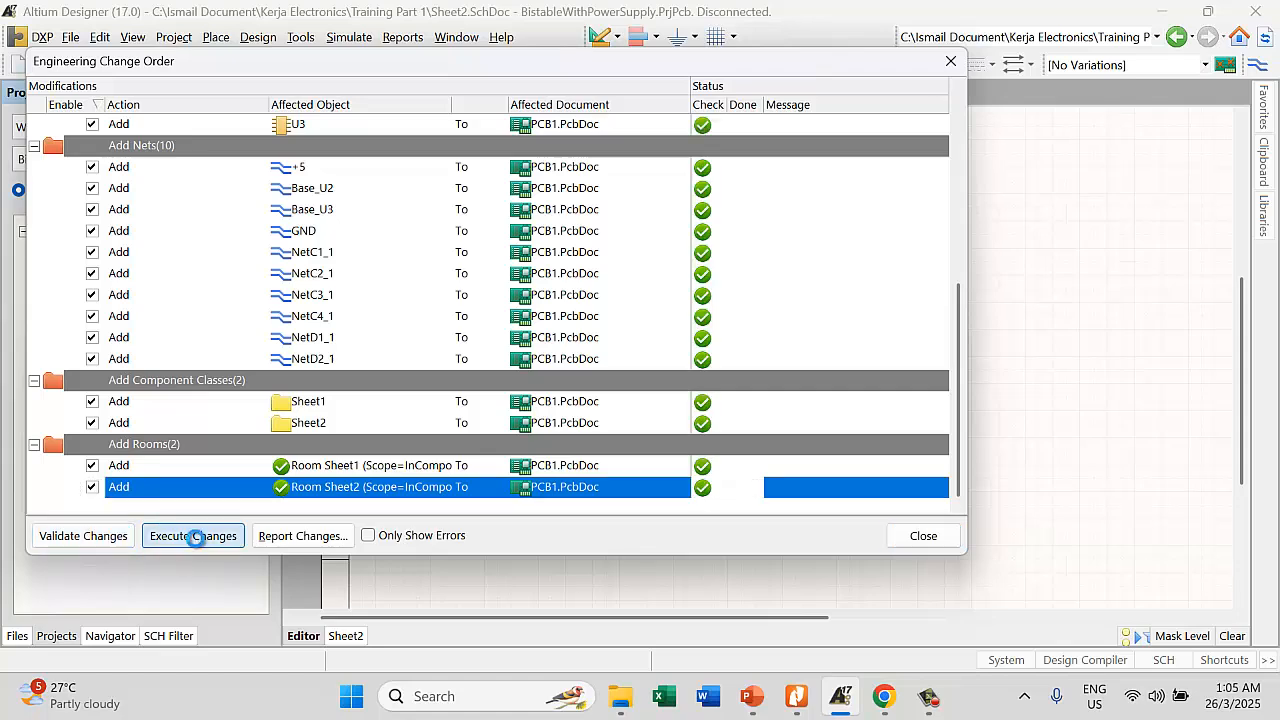
click(920, 535)
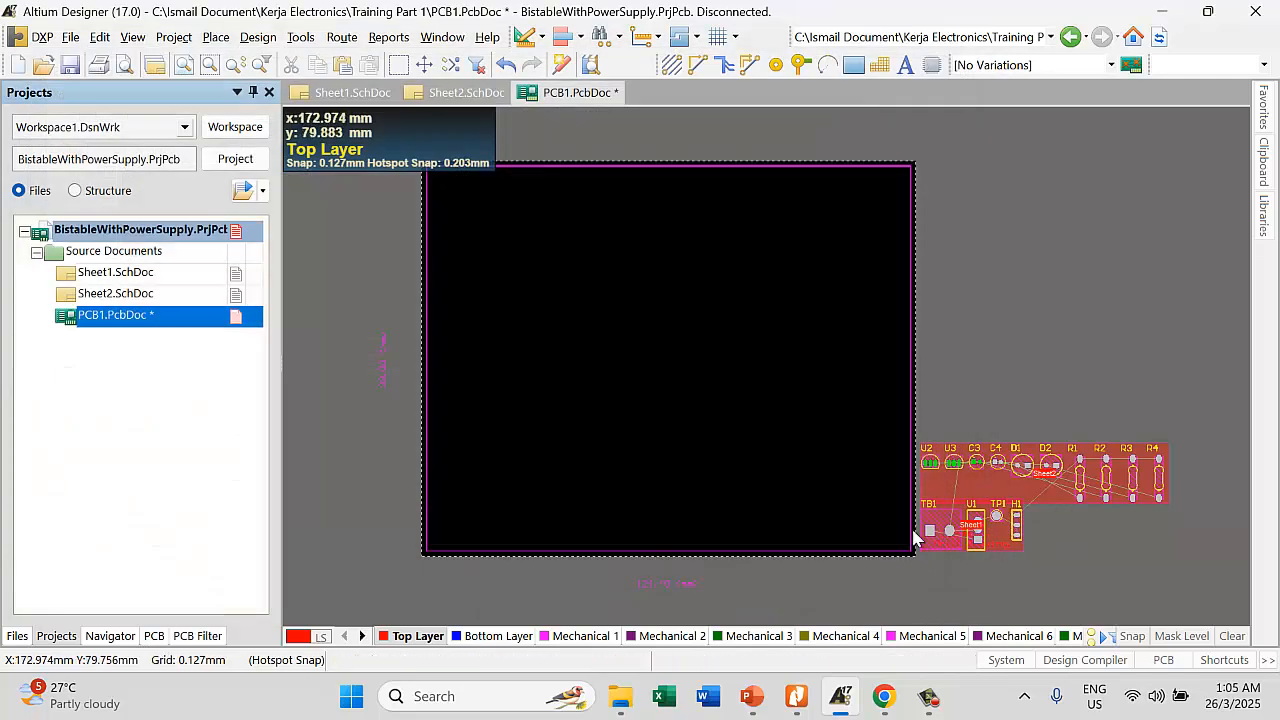
Delete the Sheet2 and Sheet1 rooms surrounding the imported components beside the board
click(942, 494)
key(Delete)
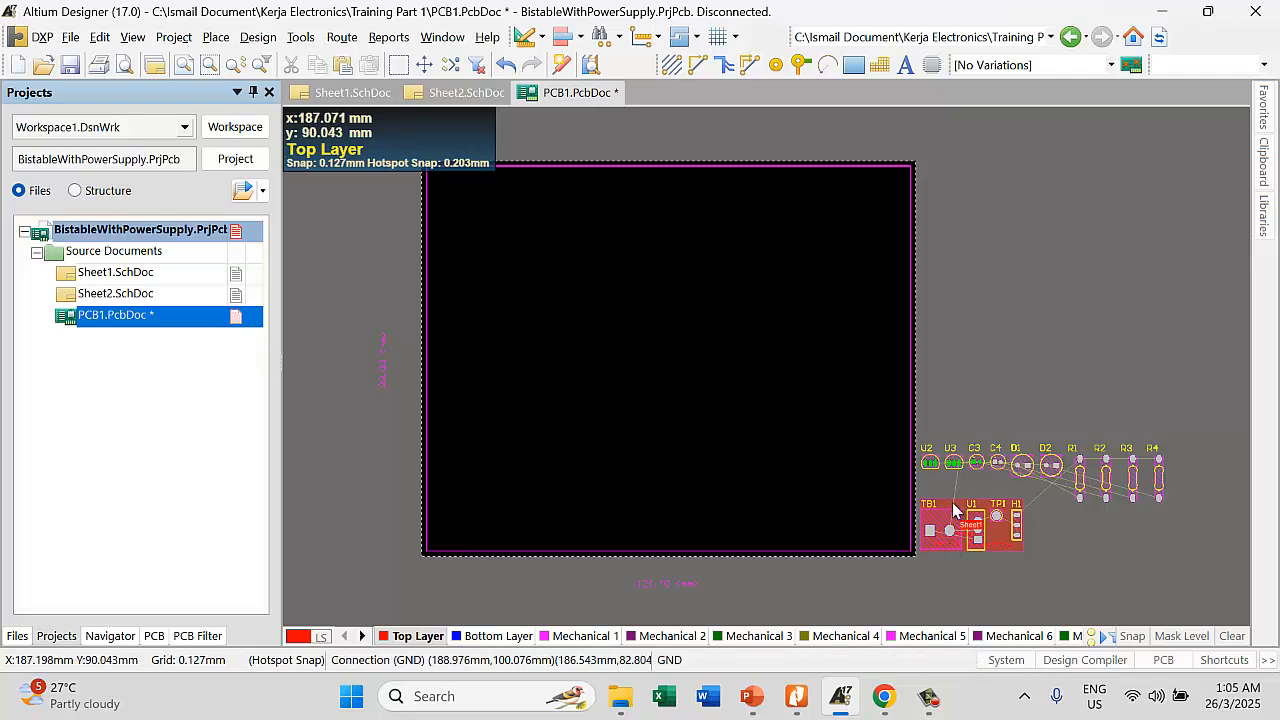
click(958, 510)
key(Delete)
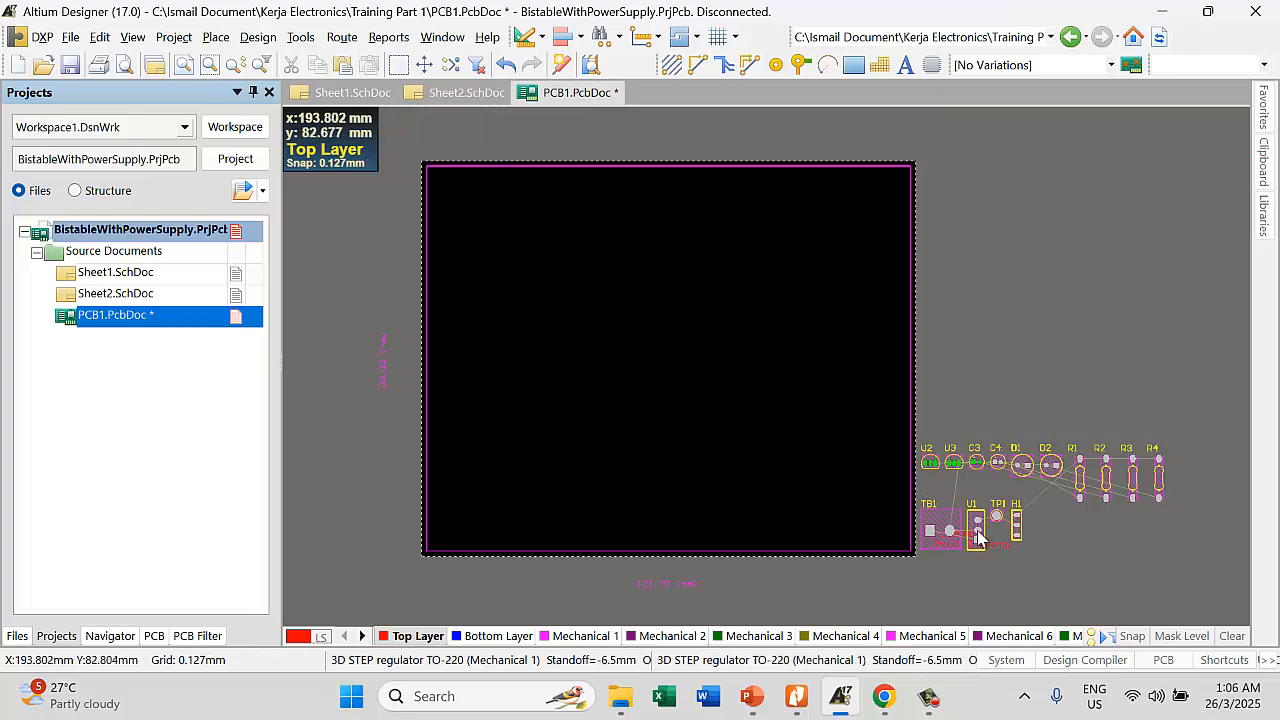
Move the power supply components TB1, U1, TP1 and H1 together onto the board, left of its centre, and deselect them
ctrl+scroll(986, 527, up, 2)
click(924, 519)
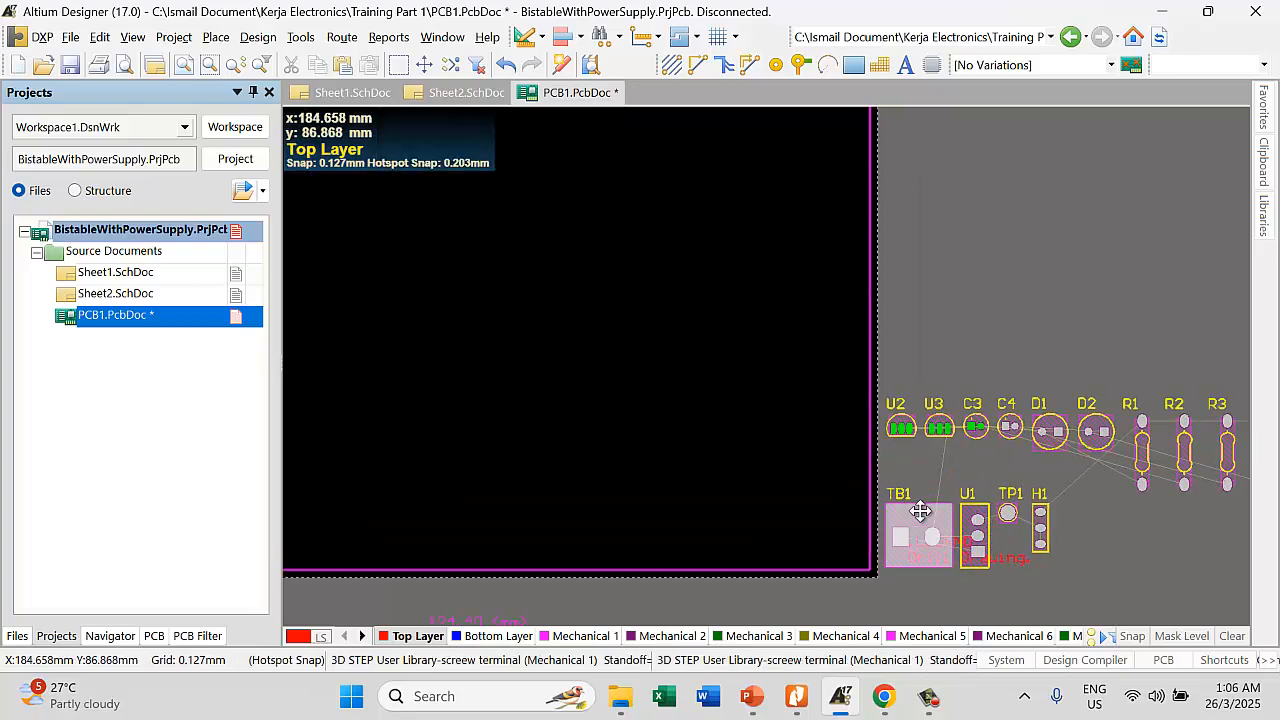
shift+click(978, 530)
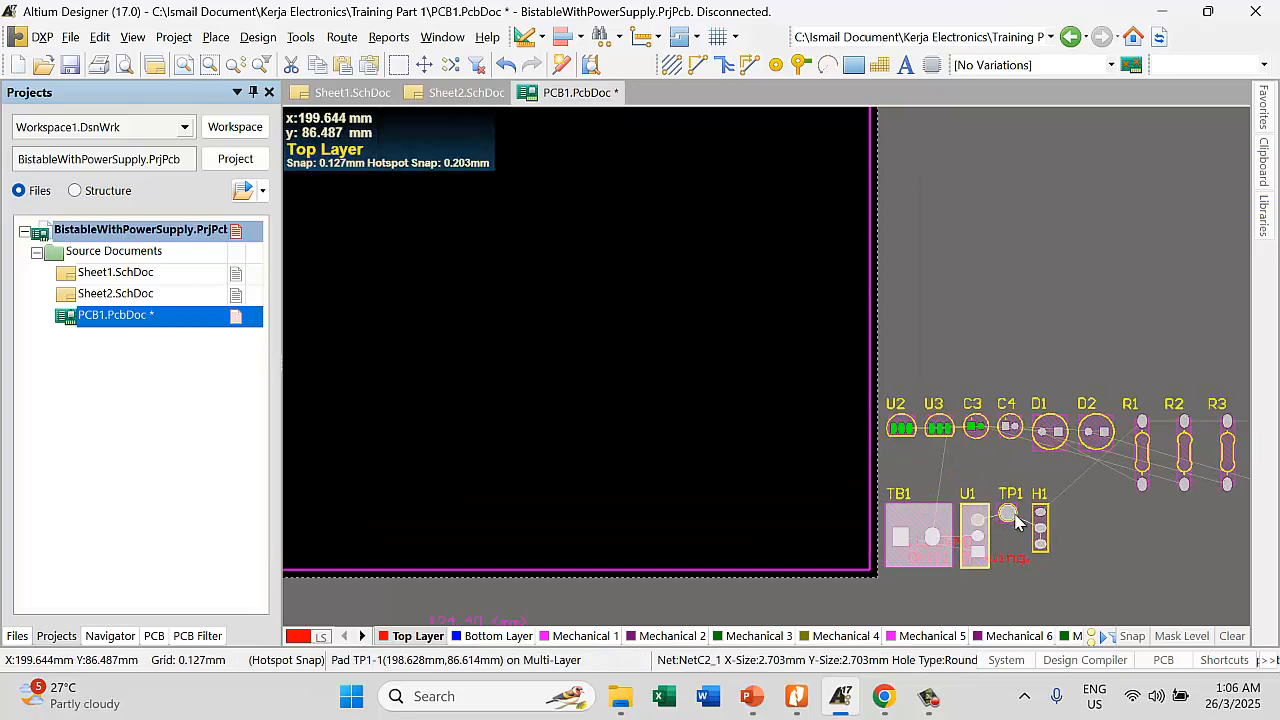
shift+drag(1003, 480, 431, 320)
ctrl+scroll(823, 320, down, 2)
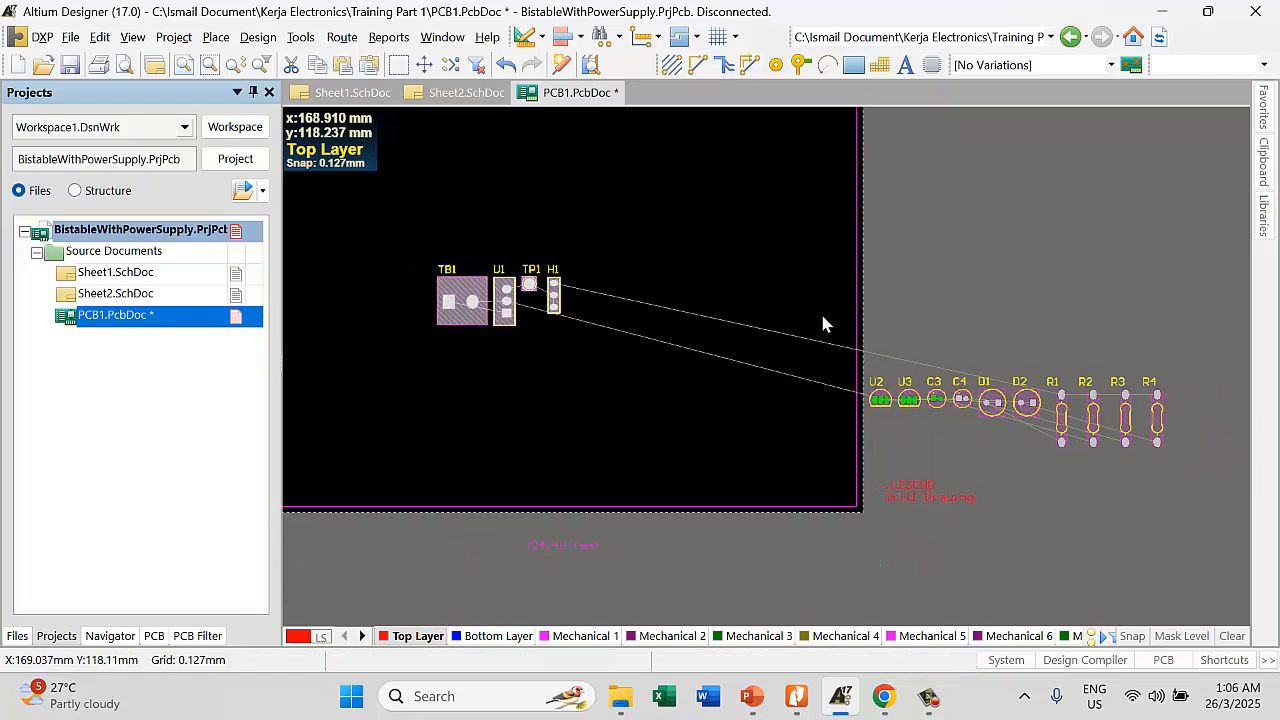
scroll(605, 255, up, 3)
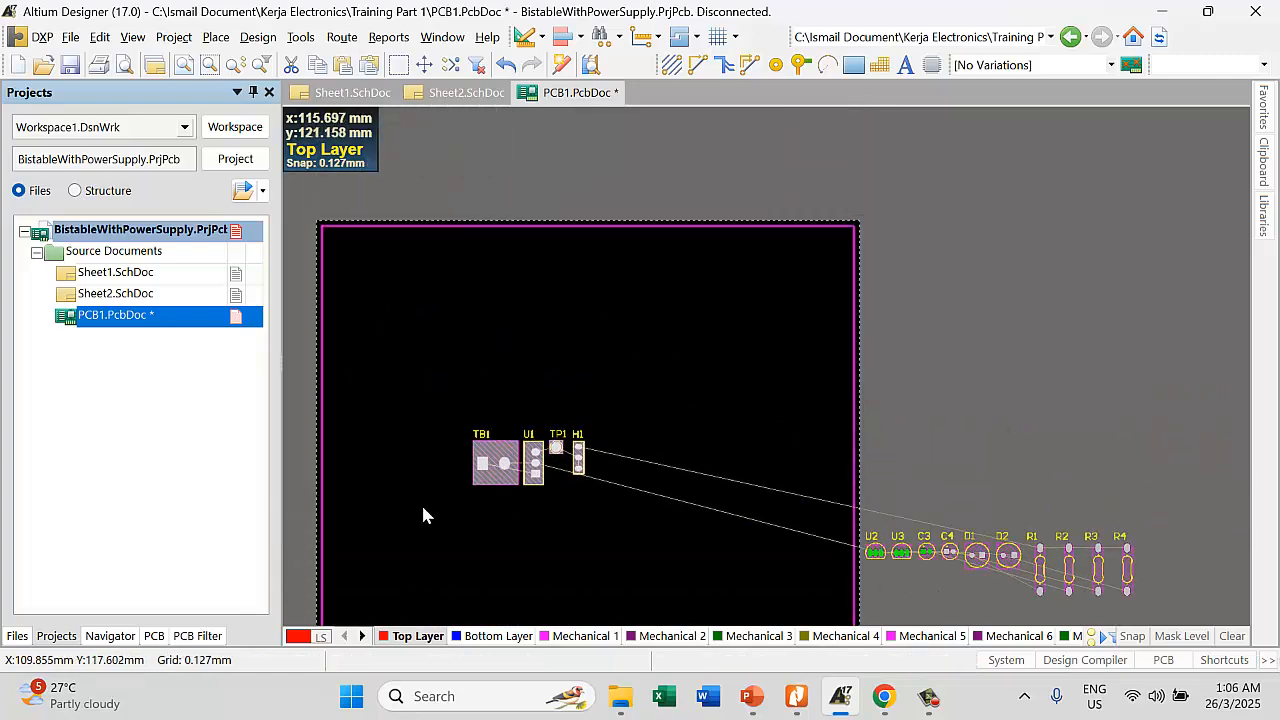
ctrl+scroll(462, 454, up, 2)
click(709, 360)
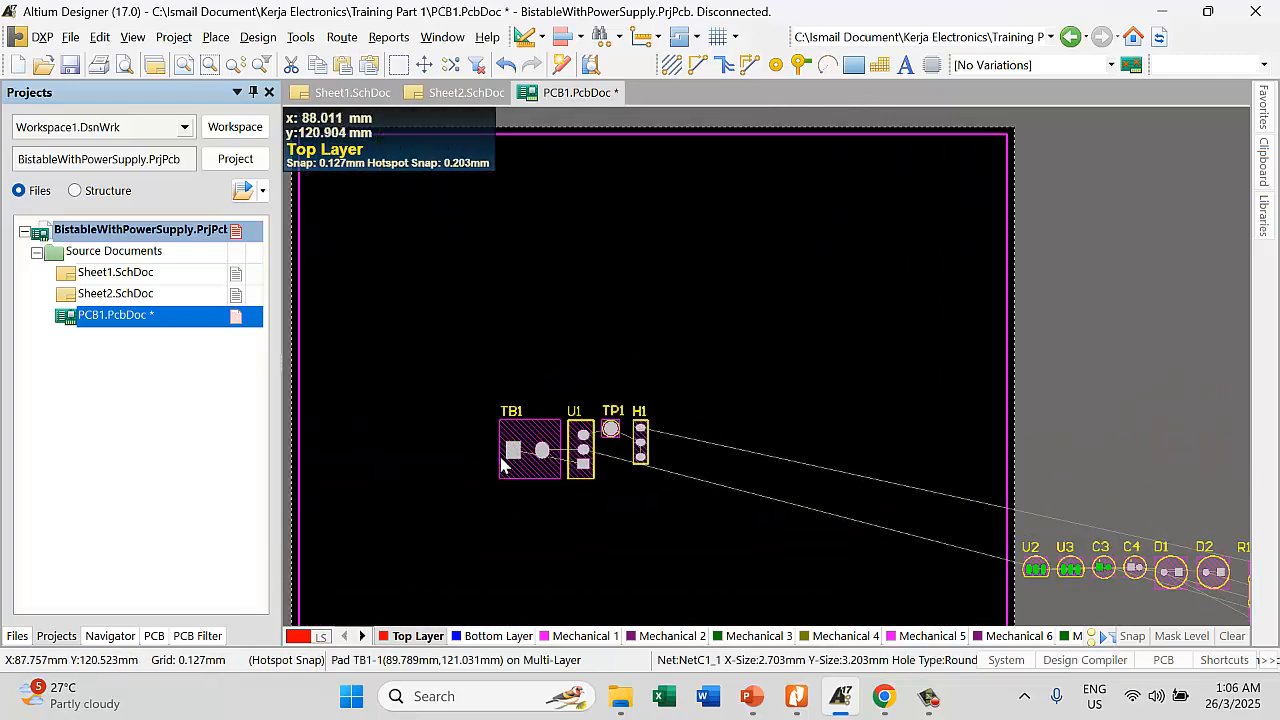
Move terminal block TB1 close to the board's left edge, above the level of U1
drag(512, 450, 331, 328)
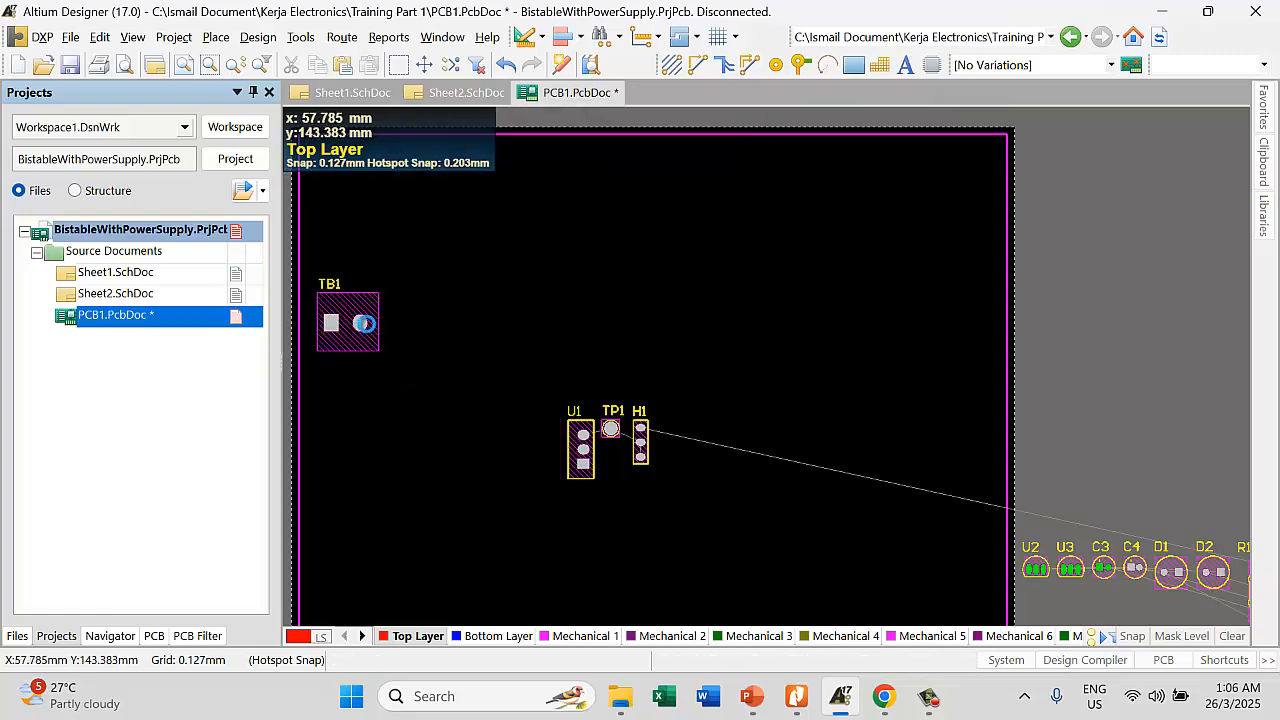
ctrl+scroll(475, 443, up, 2)
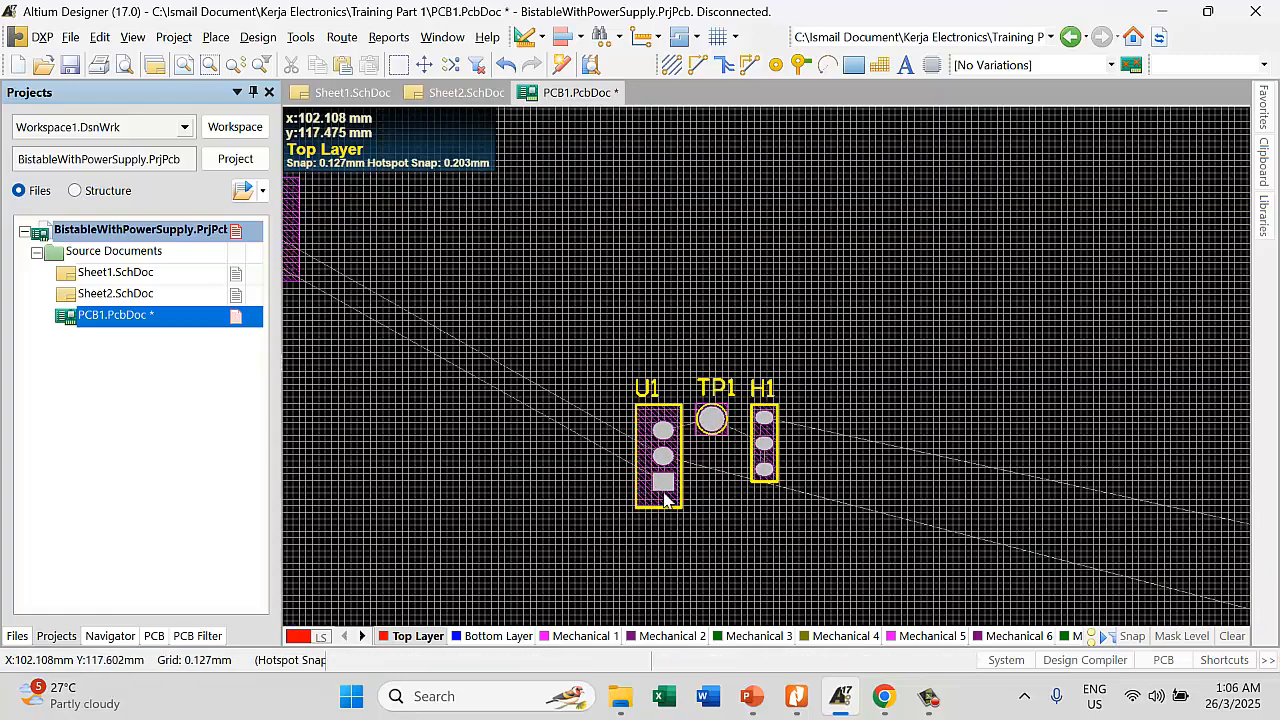
ctrl+scroll(665, 495, up, 1)
ctrl+scroll(669, 493, down, 3)
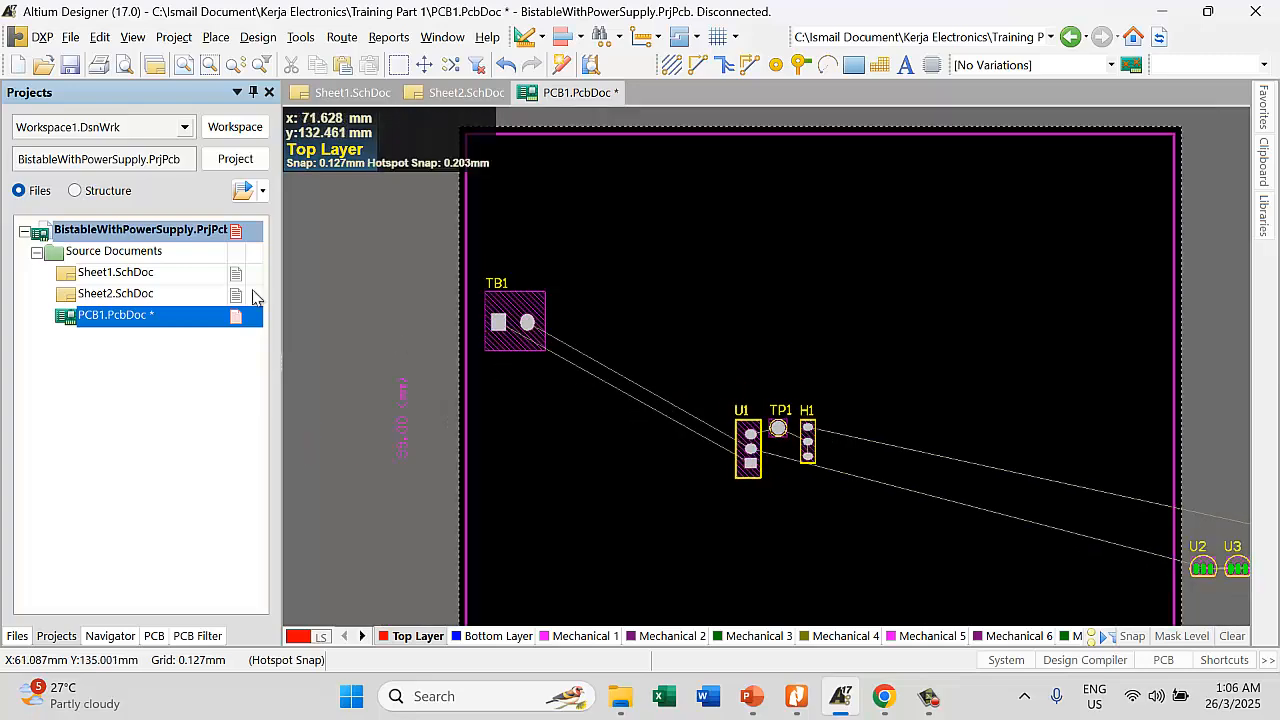
Compare the Sheet1 schematic with the PCB and examine the components still placed outside the board outline
click(104, 276)
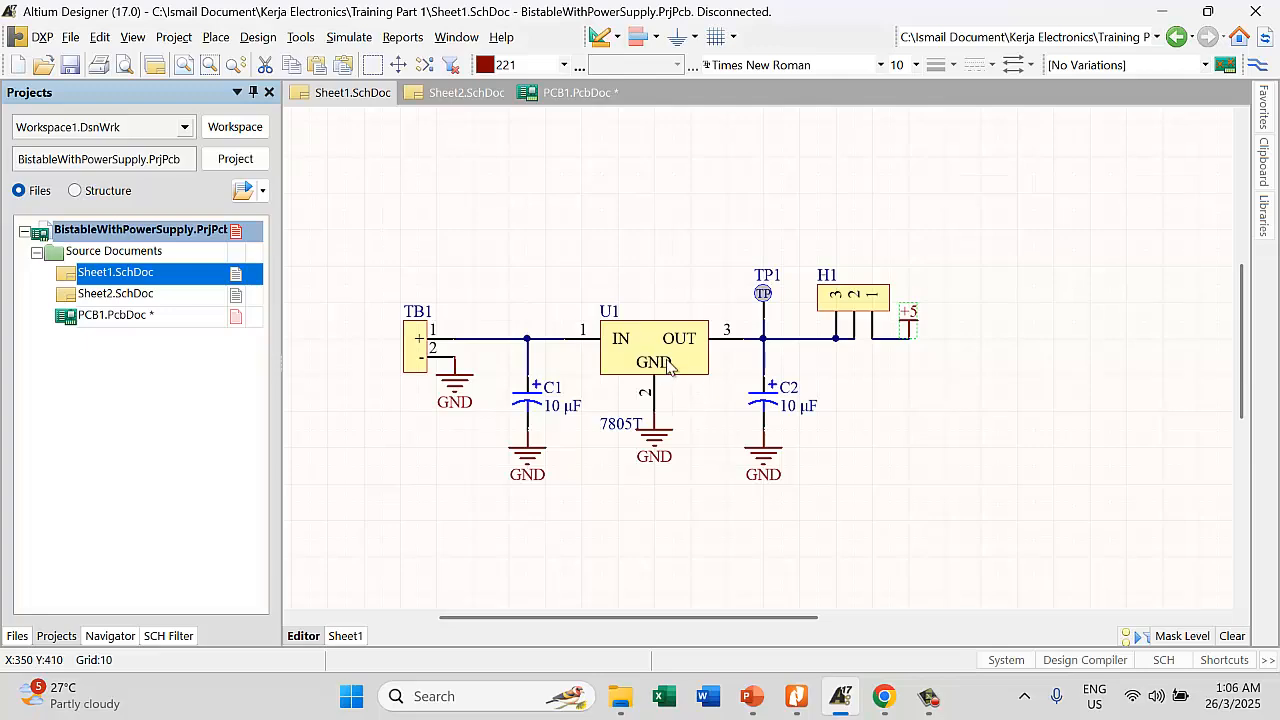
click(115, 315)
ctrl+scroll(751, 380, down, 2)
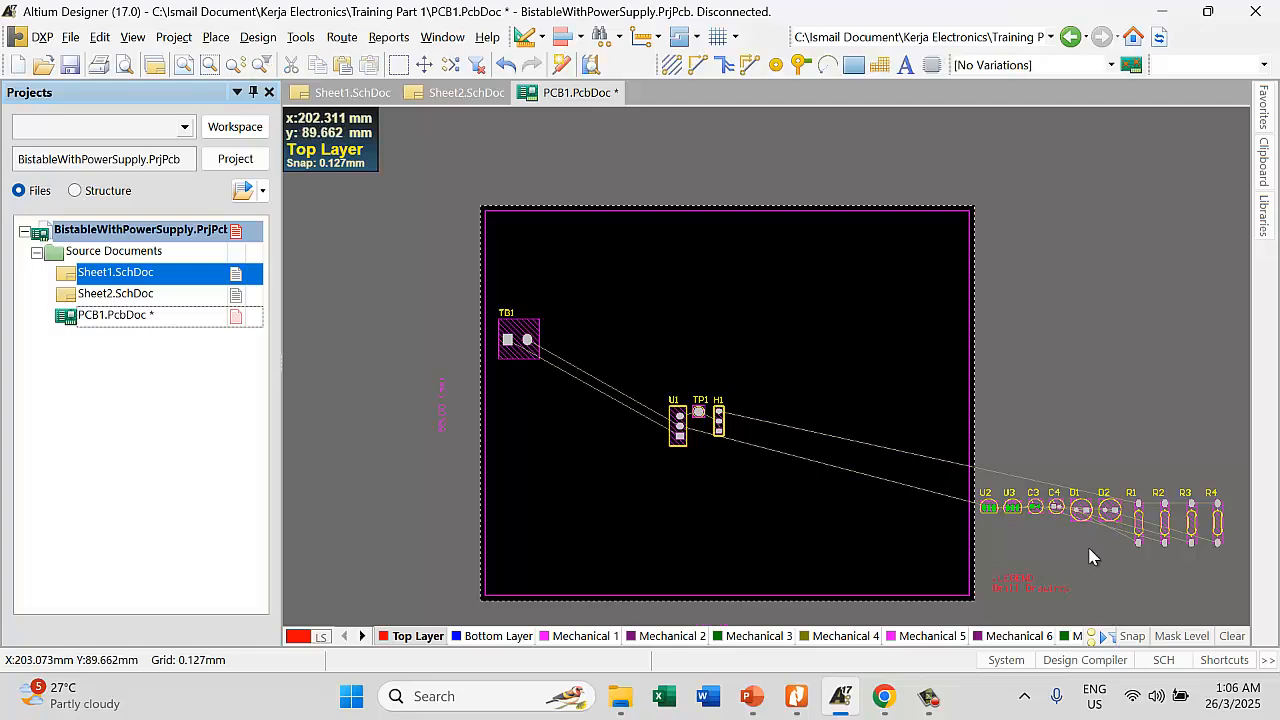
ctrl+scroll(1090, 557, up, 4)
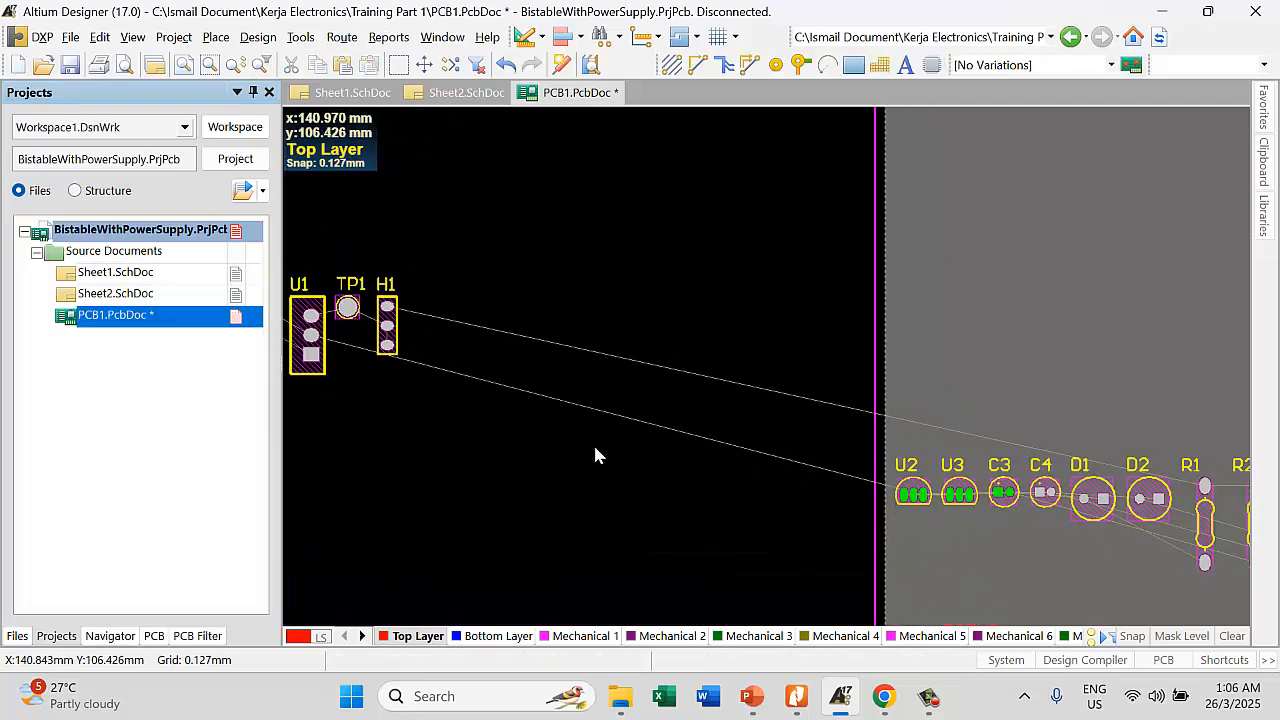
ctrl+scroll(595, 455, down, 2)
ctrl+scroll(838, 478, up, 1)
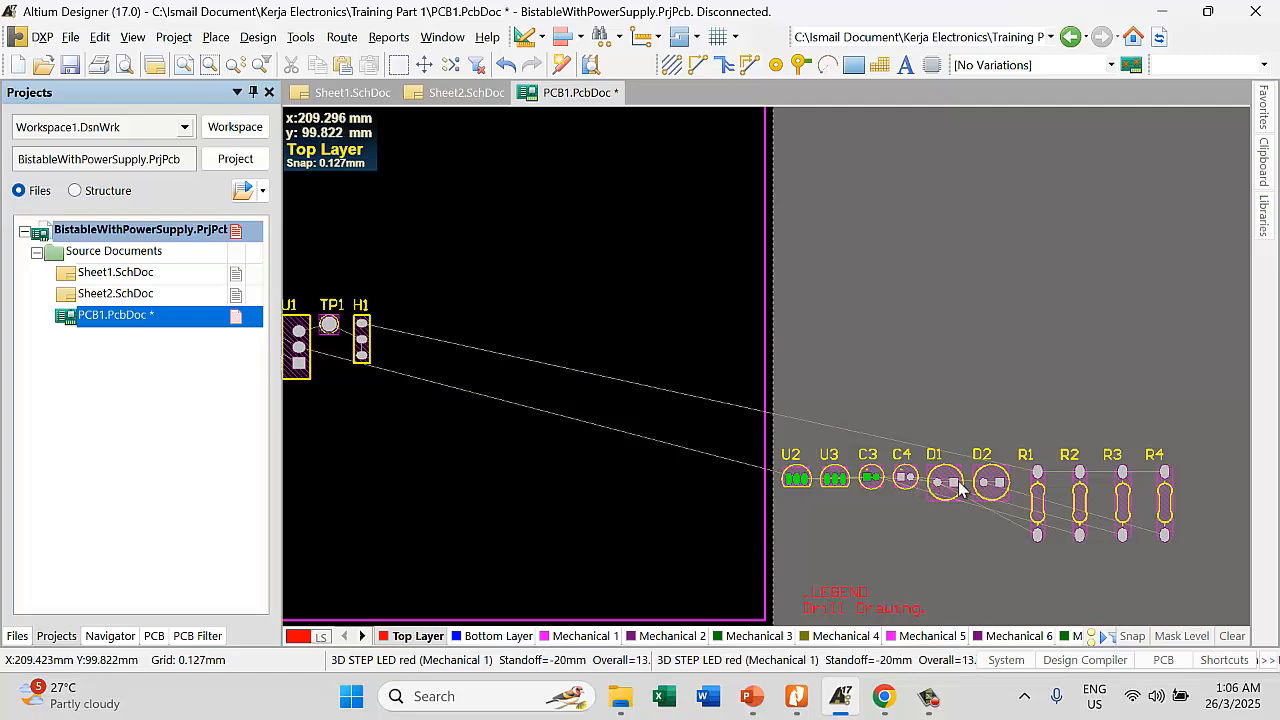
ctrl+scroll(896, 487, up, 1)
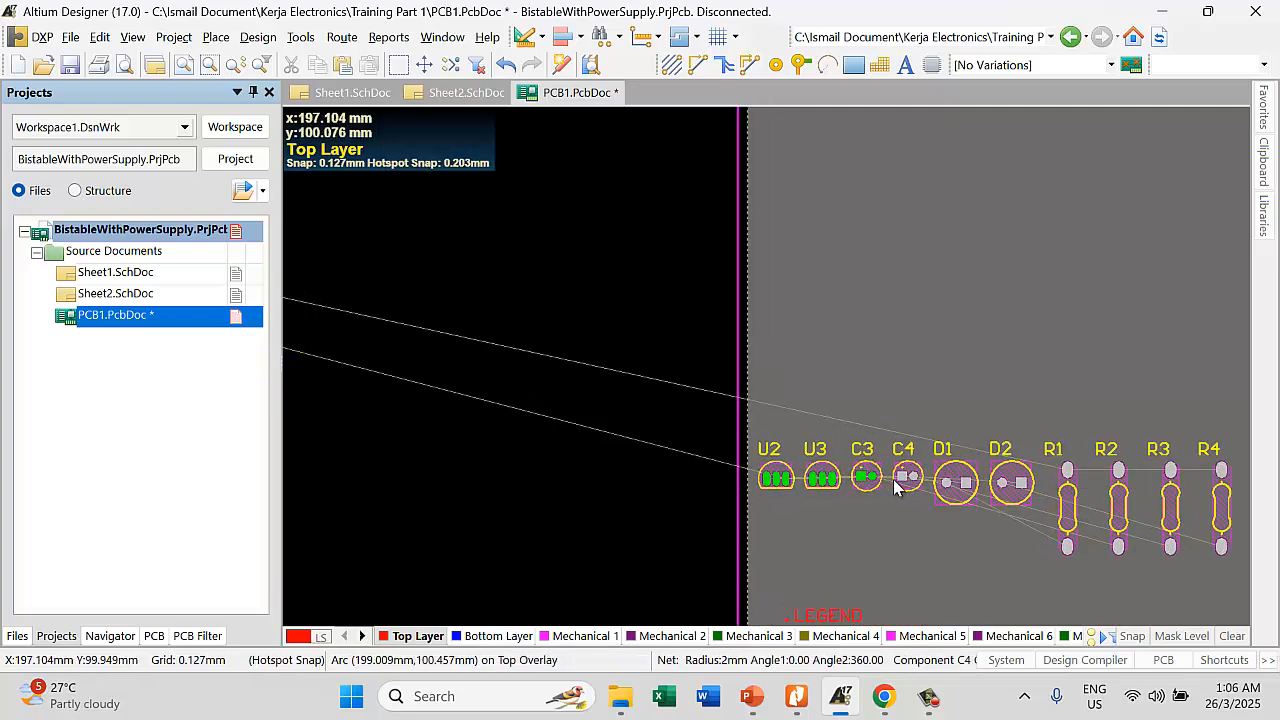
ctrl+scroll(896, 487, up, 2)
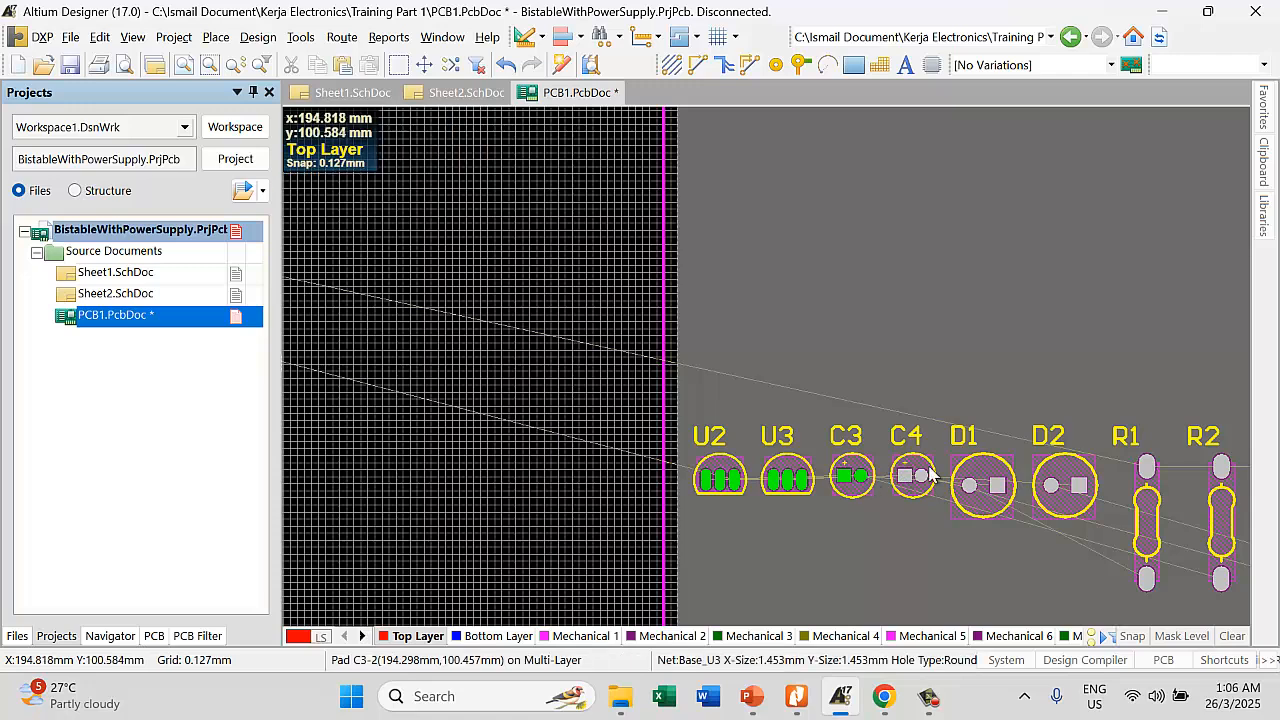
ctrl+scroll(905, 472, down, 1)
Look through the installed component libraries from the PCB document for a capacitor library
click(1263, 210)
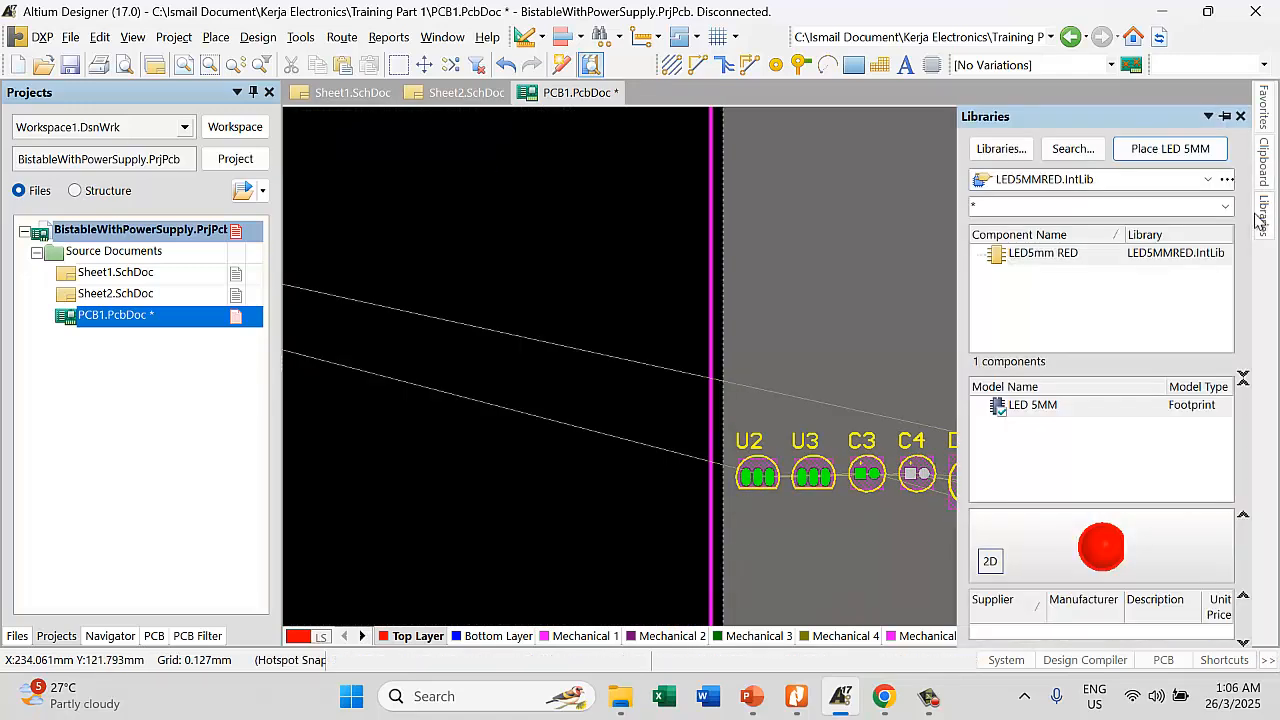
click(1208, 179)
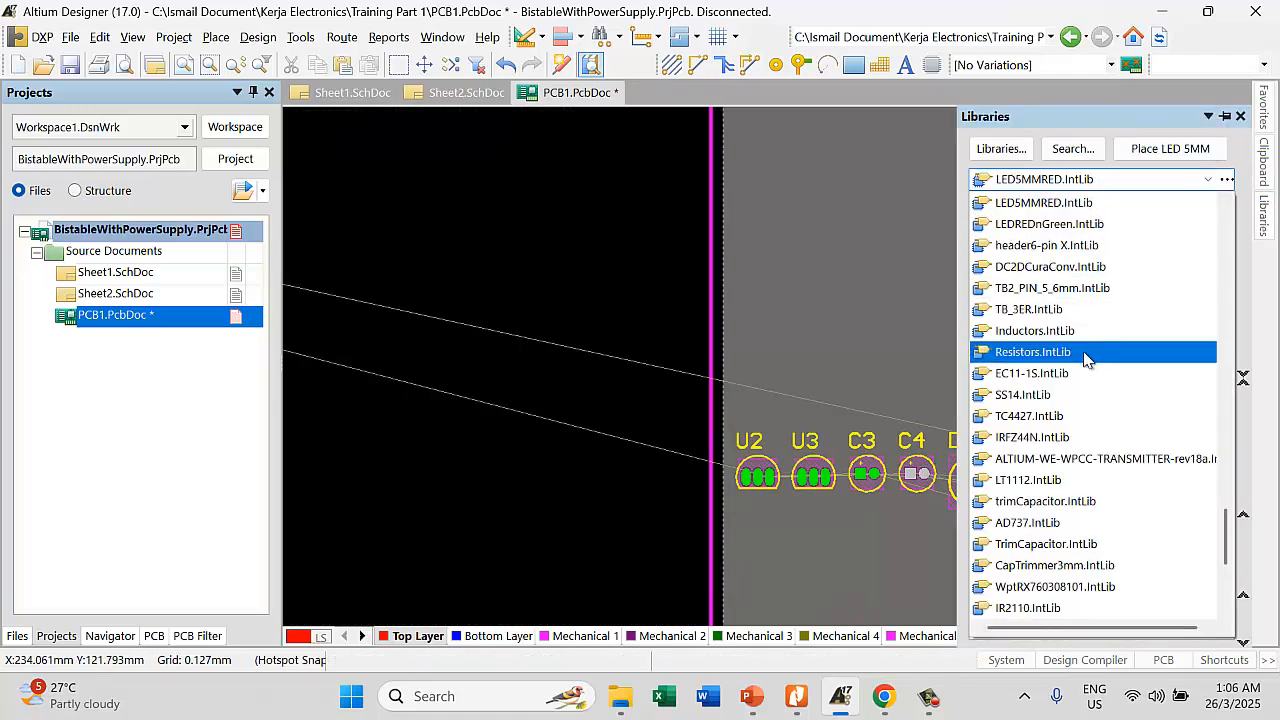
scroll(1047, 380, down, 5)
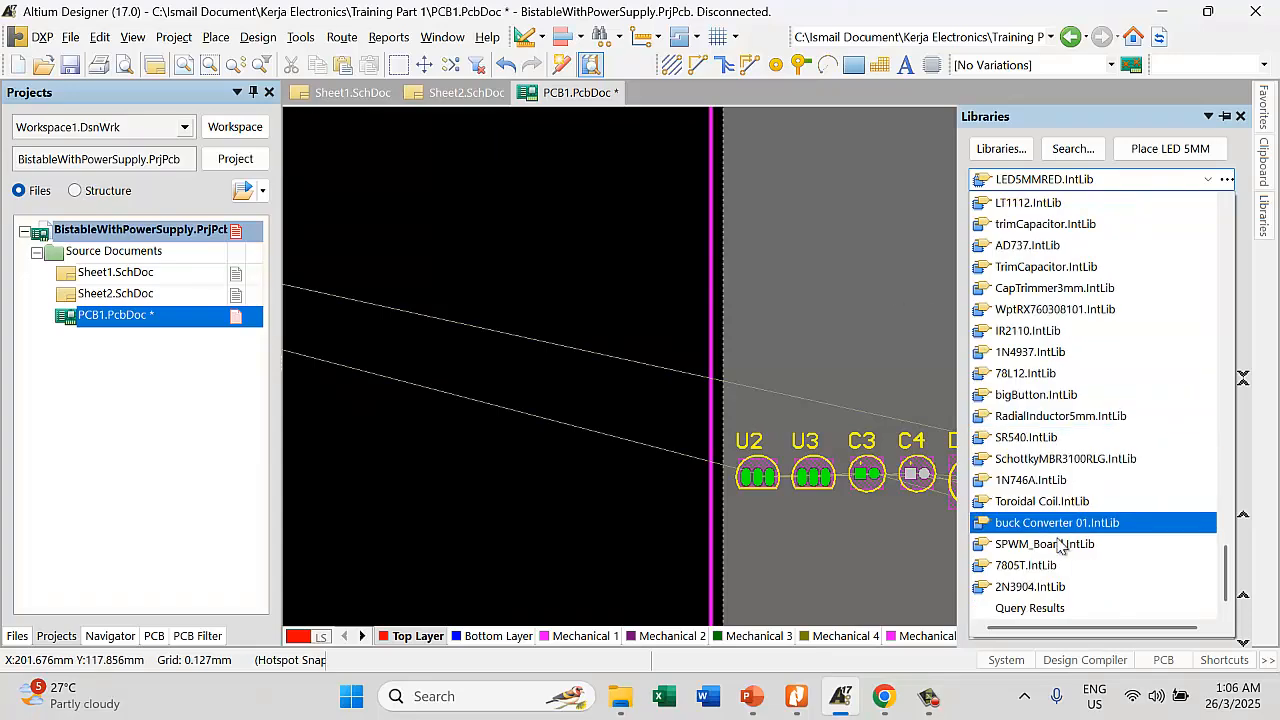
scroll(1055, 240, up, 20)
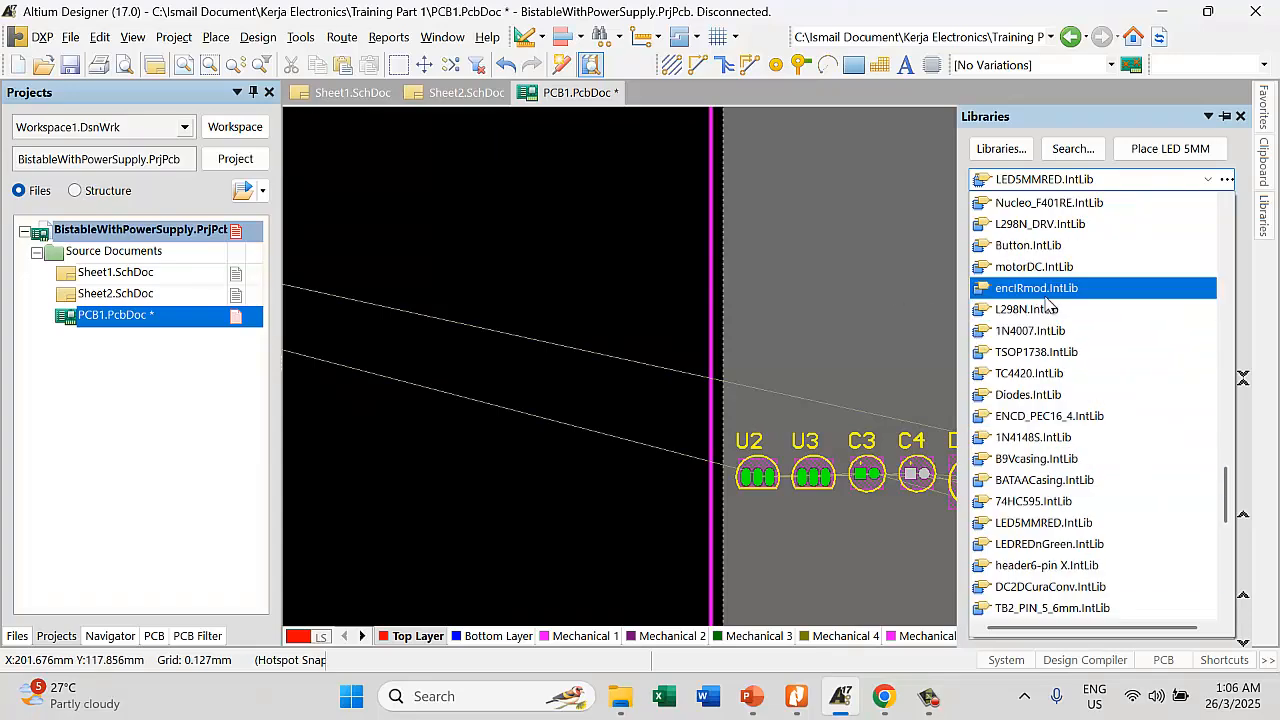
scroll(1057, 240, up, 10)
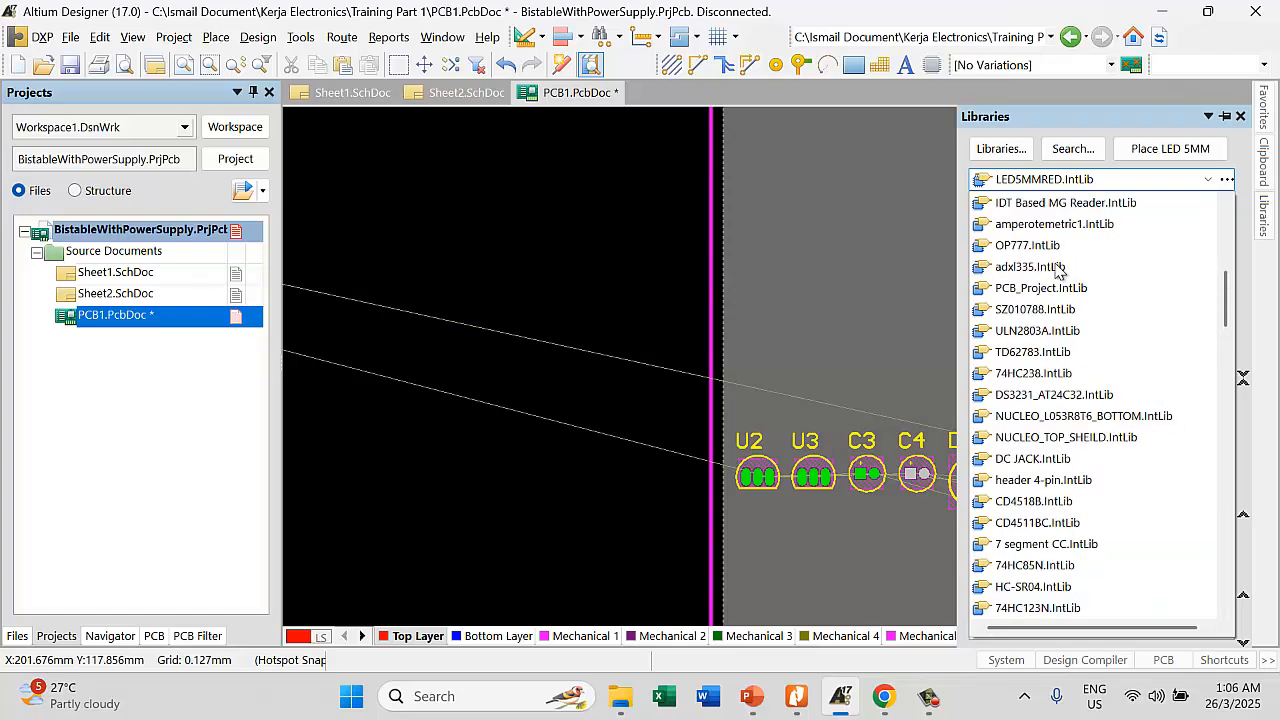
scroll(1057, 270, up, 3)
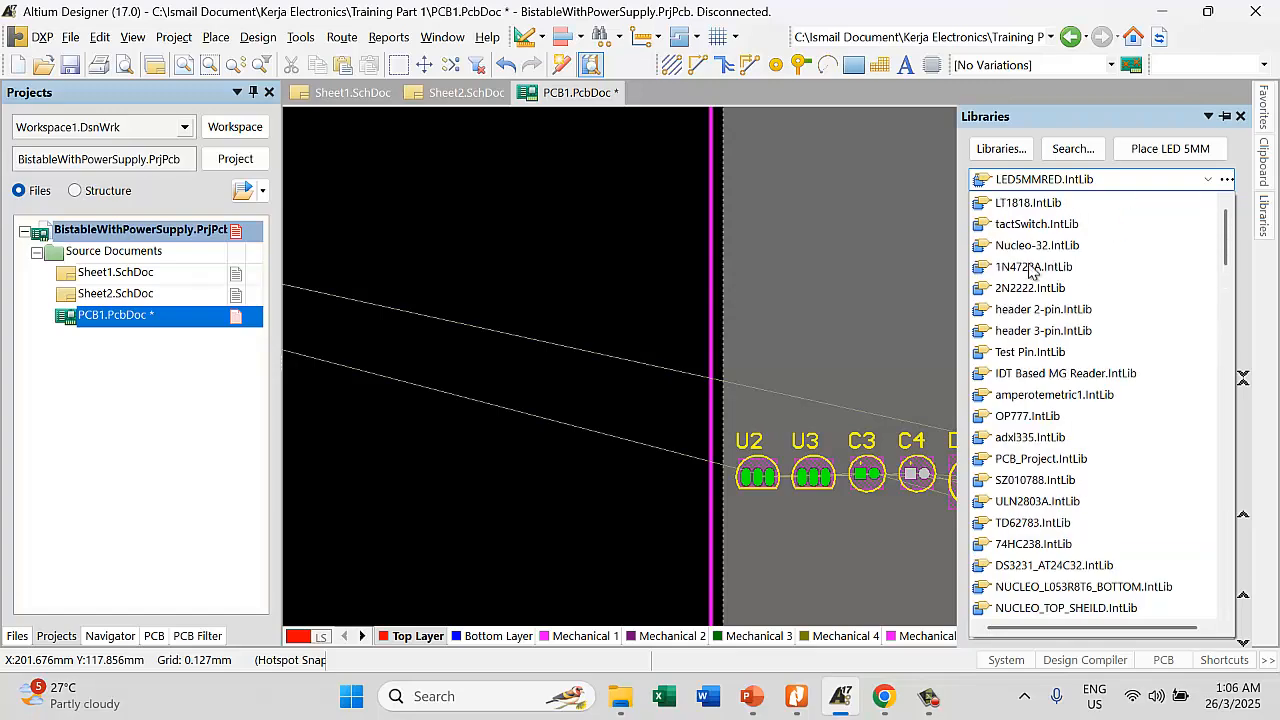
Check the source library and footprint of capacitor C1 in Sheet1
double_click(130, 276)
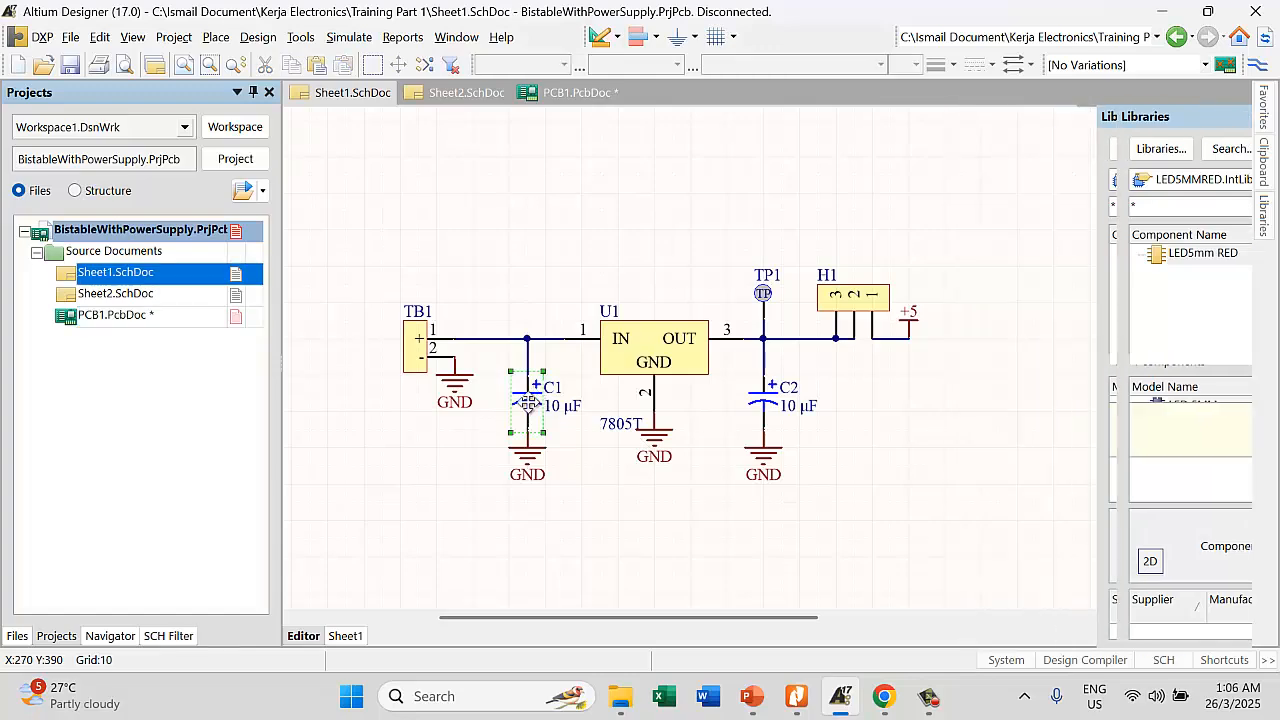
double_click(529, 405)
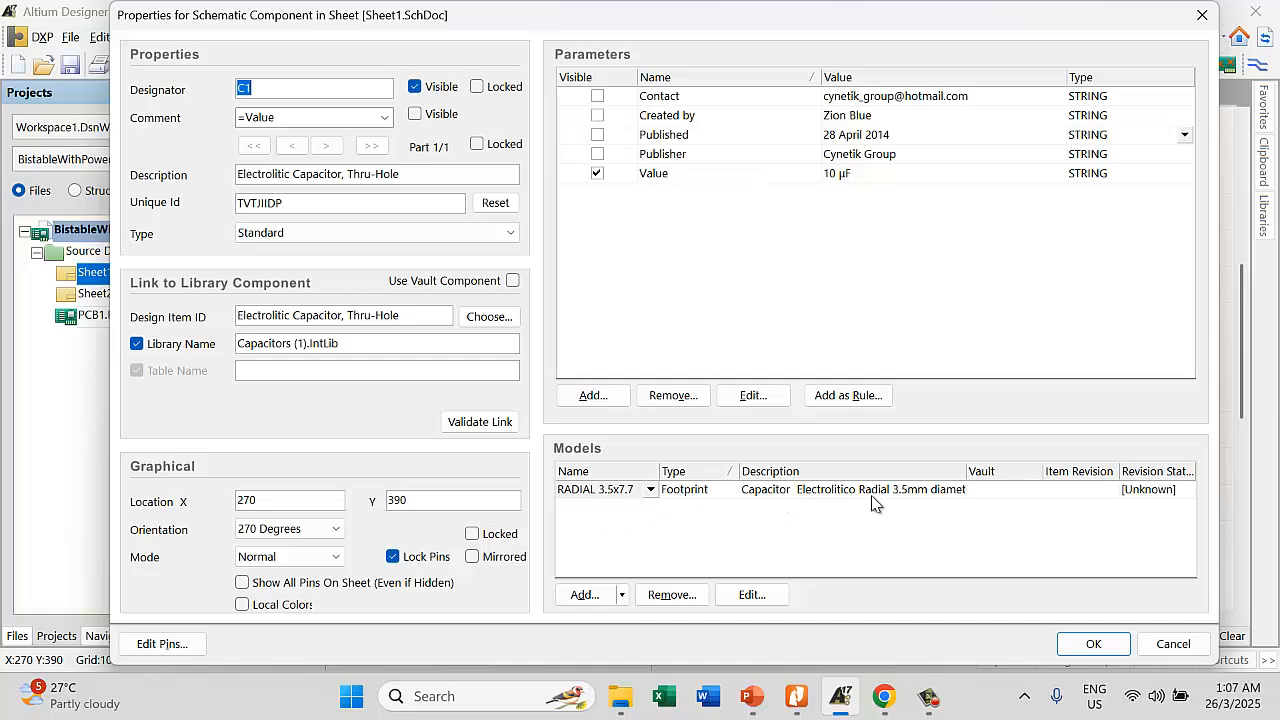
click(1093, 650)
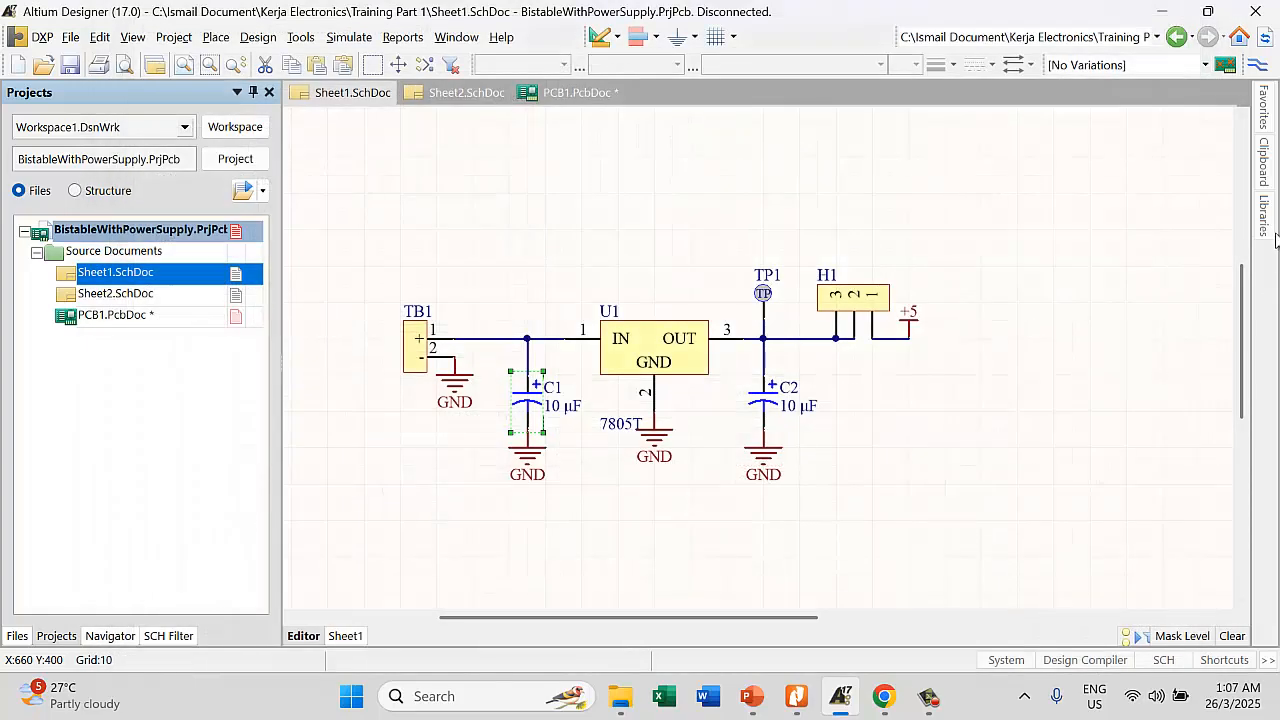
Check the source library and footprint of capacitor C3 in Sheet2
mouse_move(1268, 225)
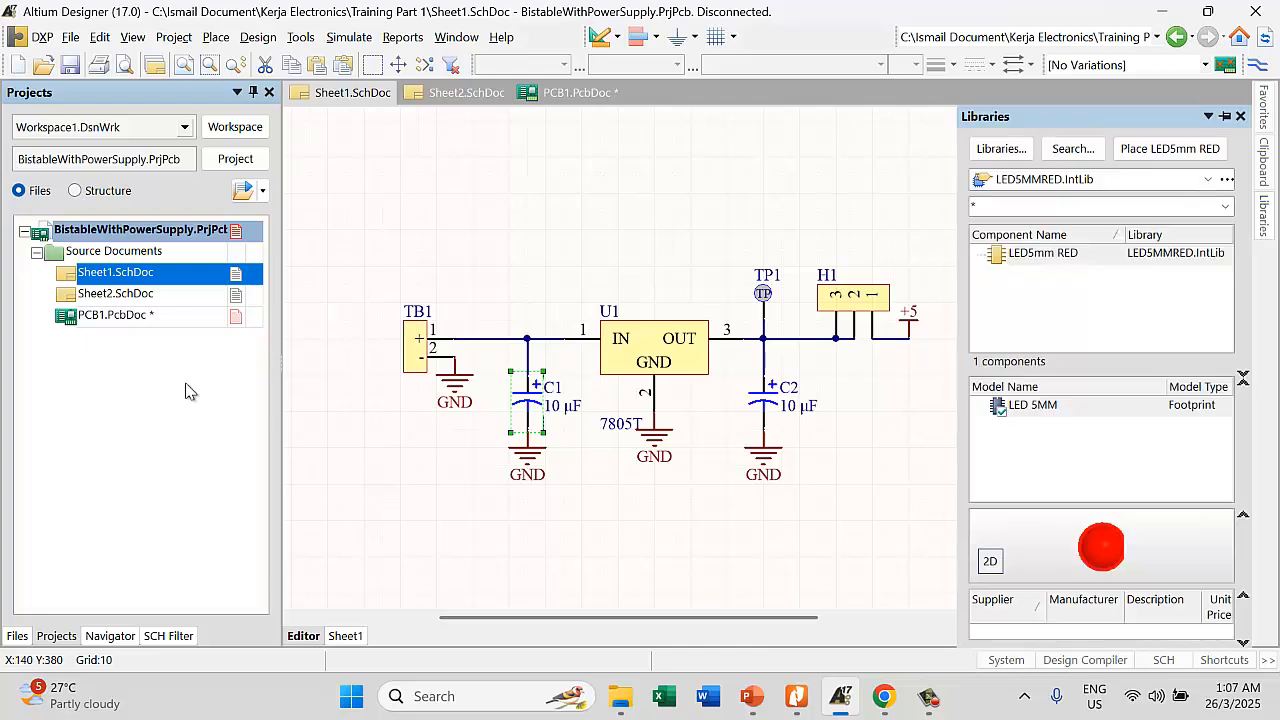
click(124, 296)
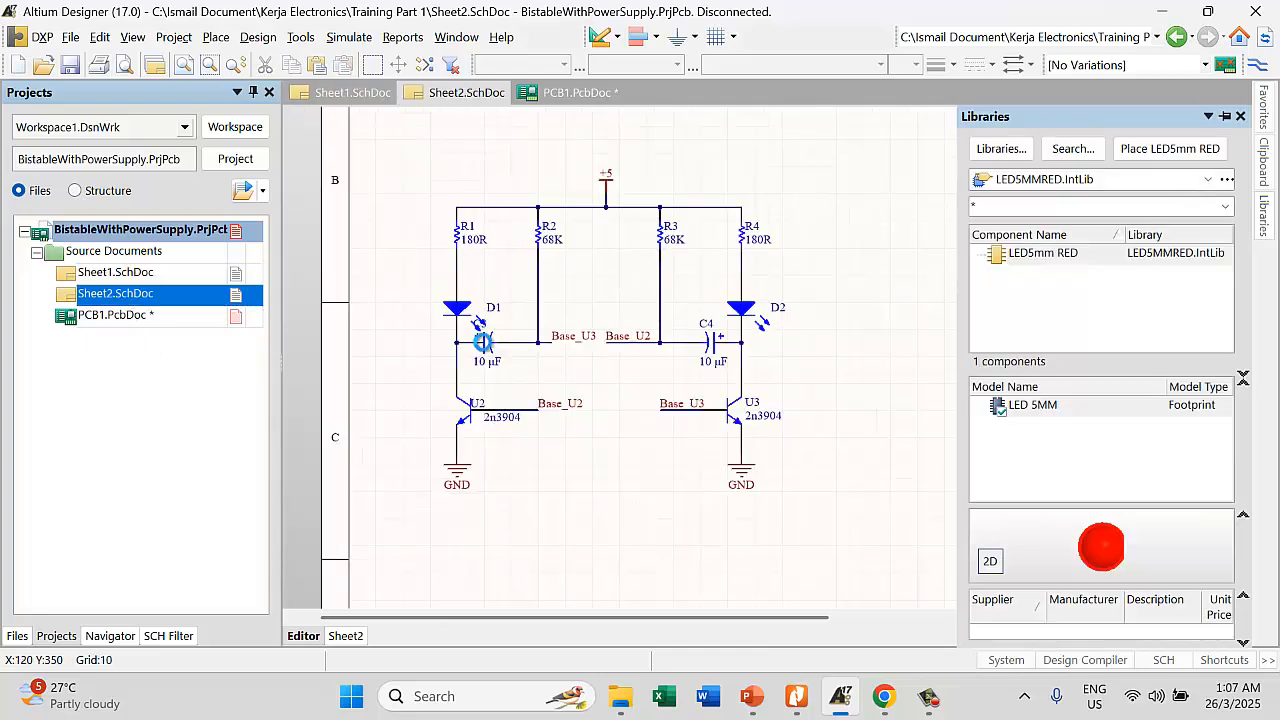
double_click(483, 342)
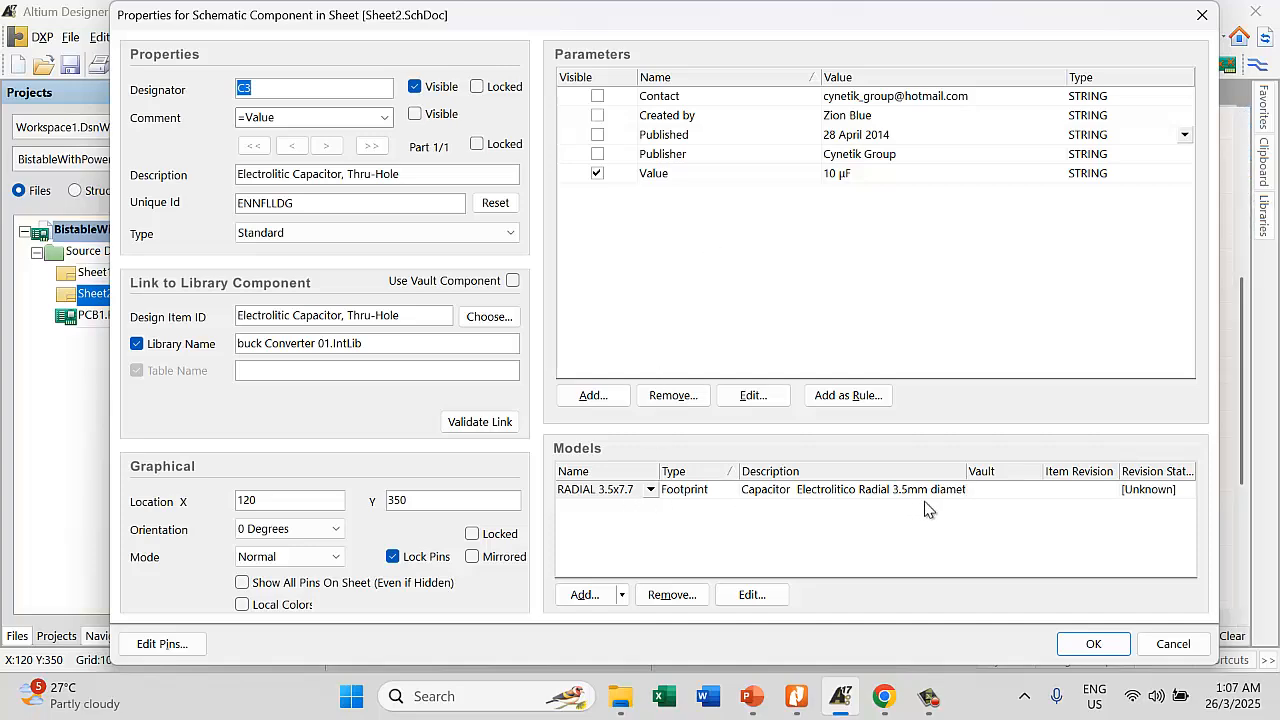
click(1092, 645)
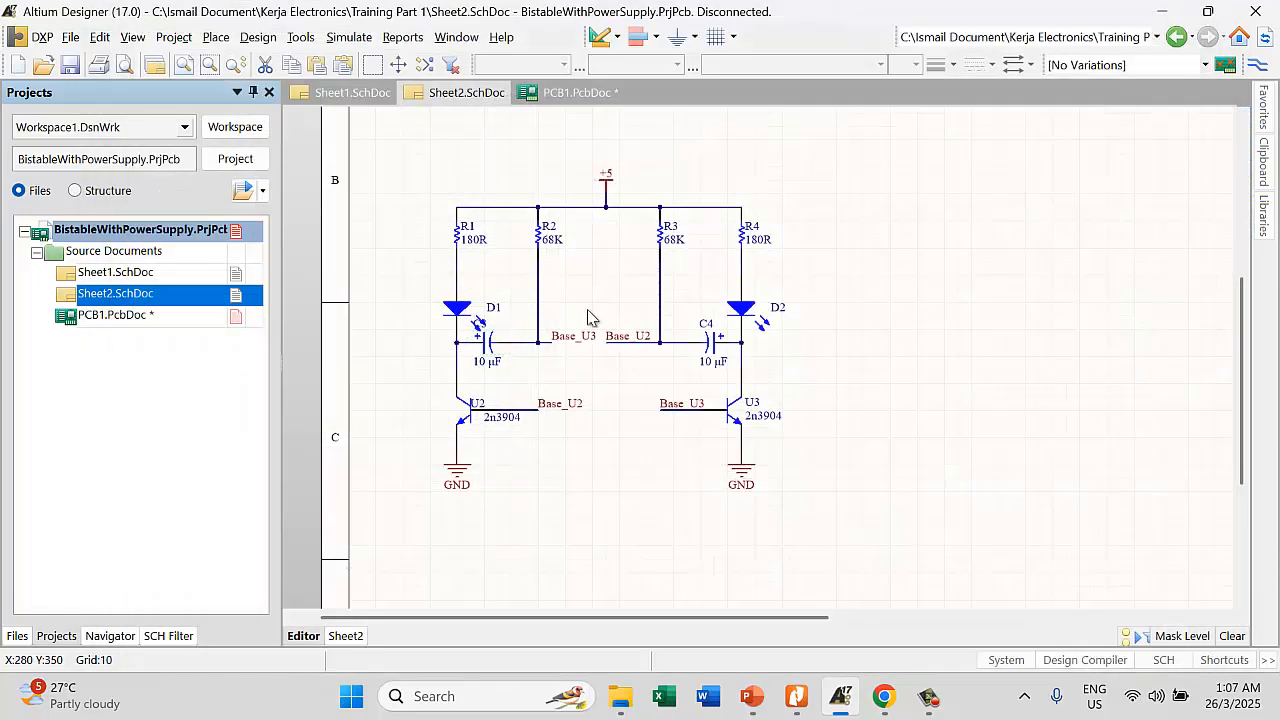
Return to Sheet1 and search the installed libraries for the capacitor library used by C1
click(175, 261)
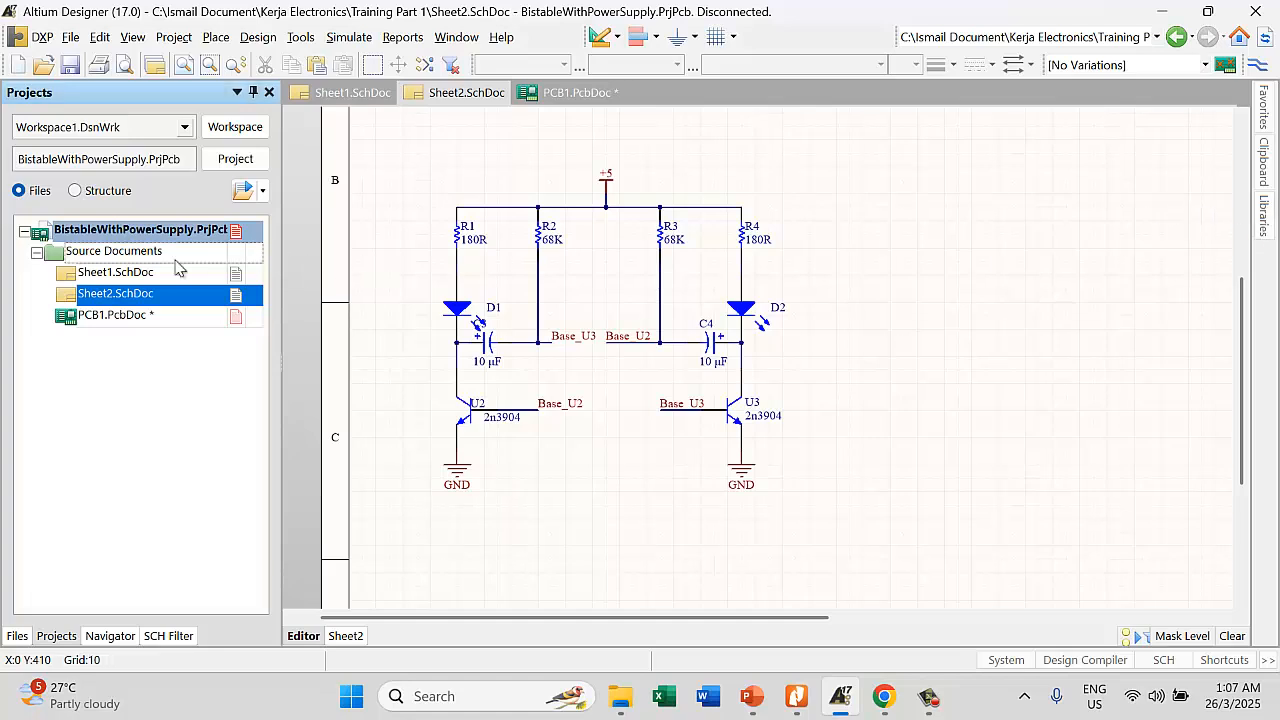
click(182, 273)
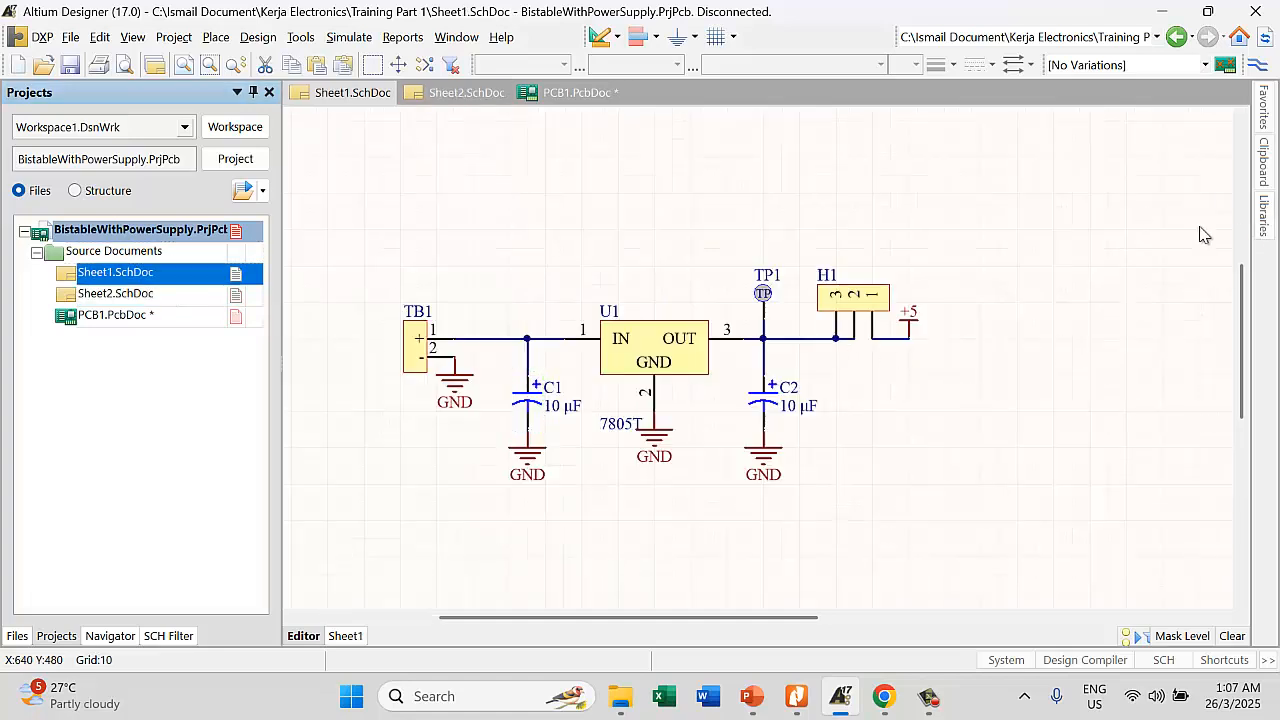
click(1260, 226)
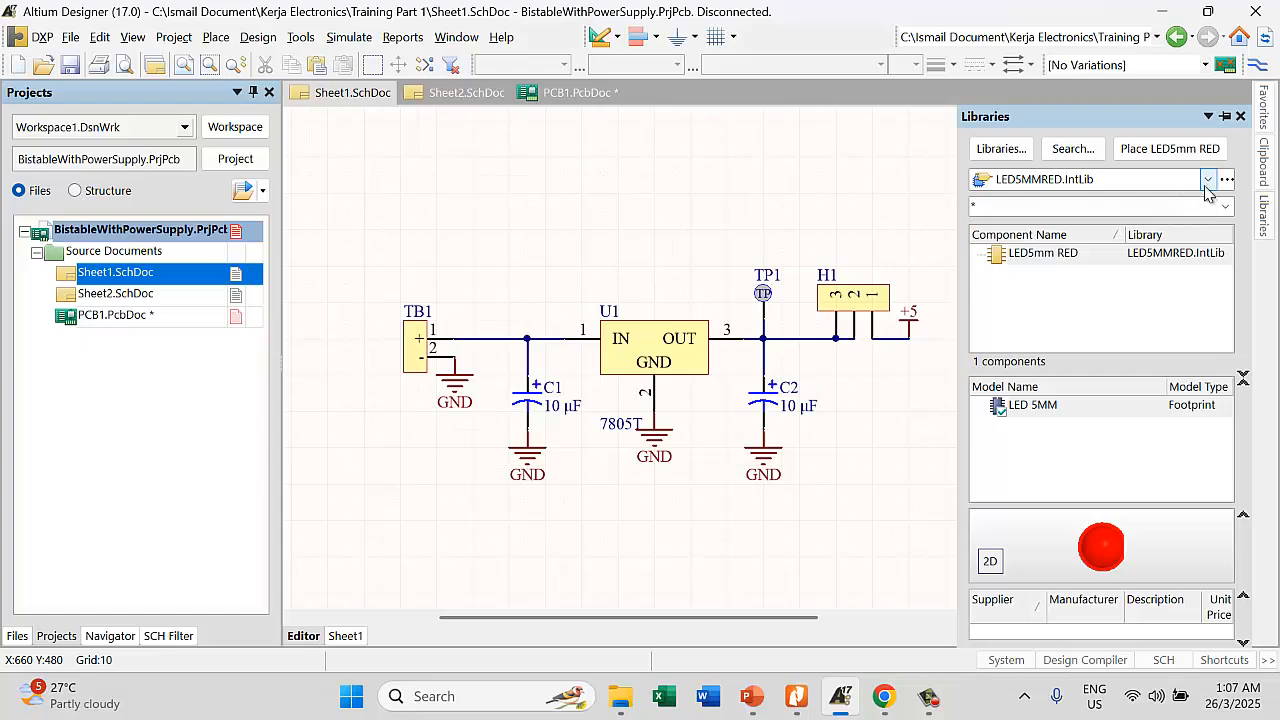
click(1207, 182)
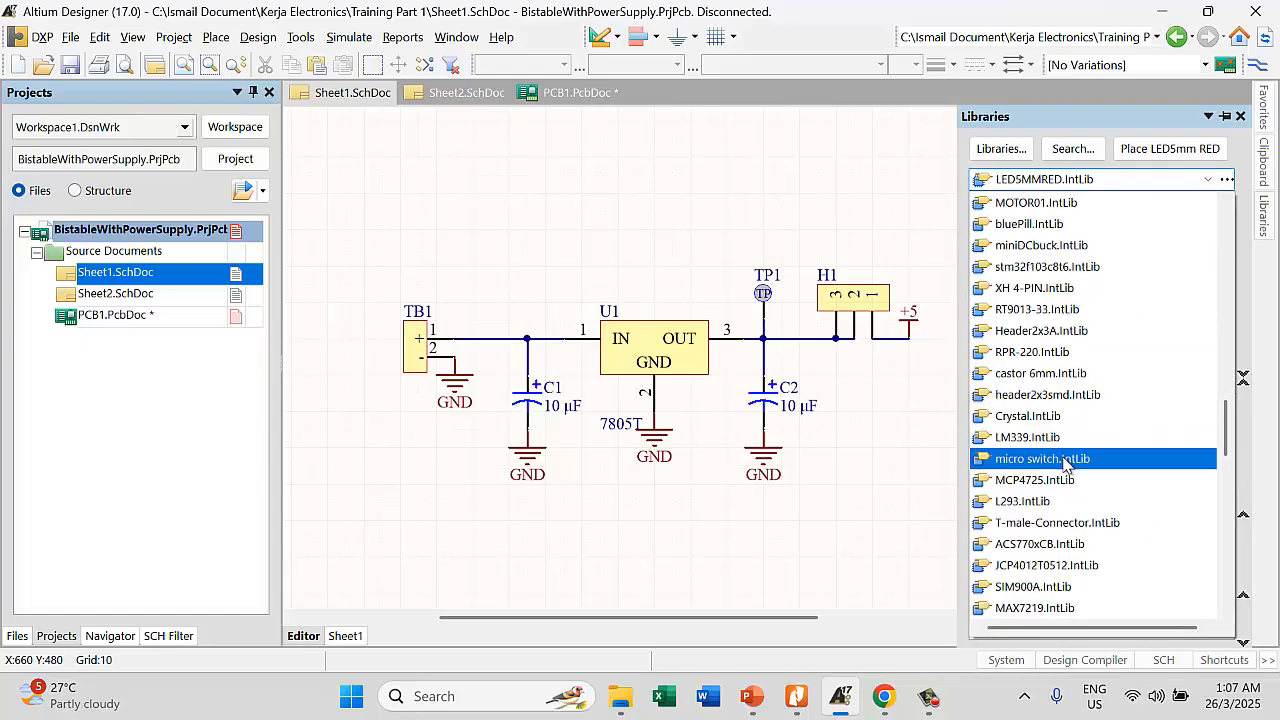
scroll(1080, 543, down, 5)
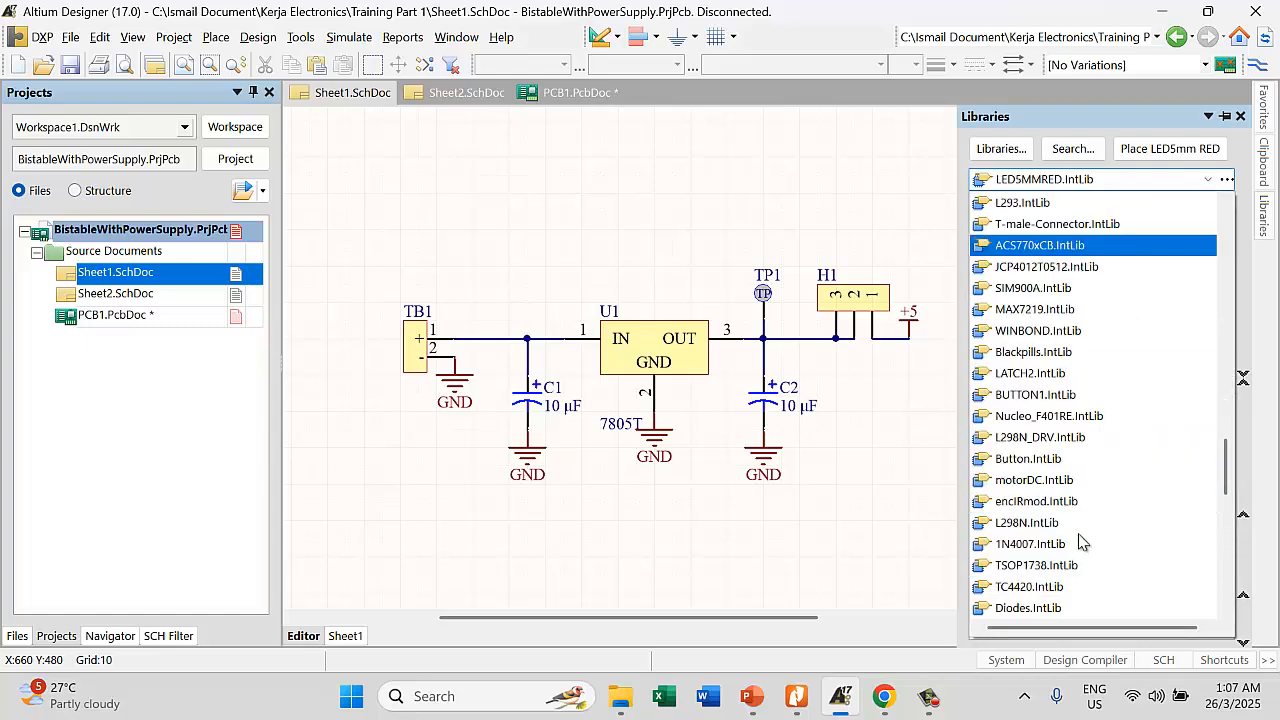
drag(1230, 472, 1234, 515)
click(1232, 514)
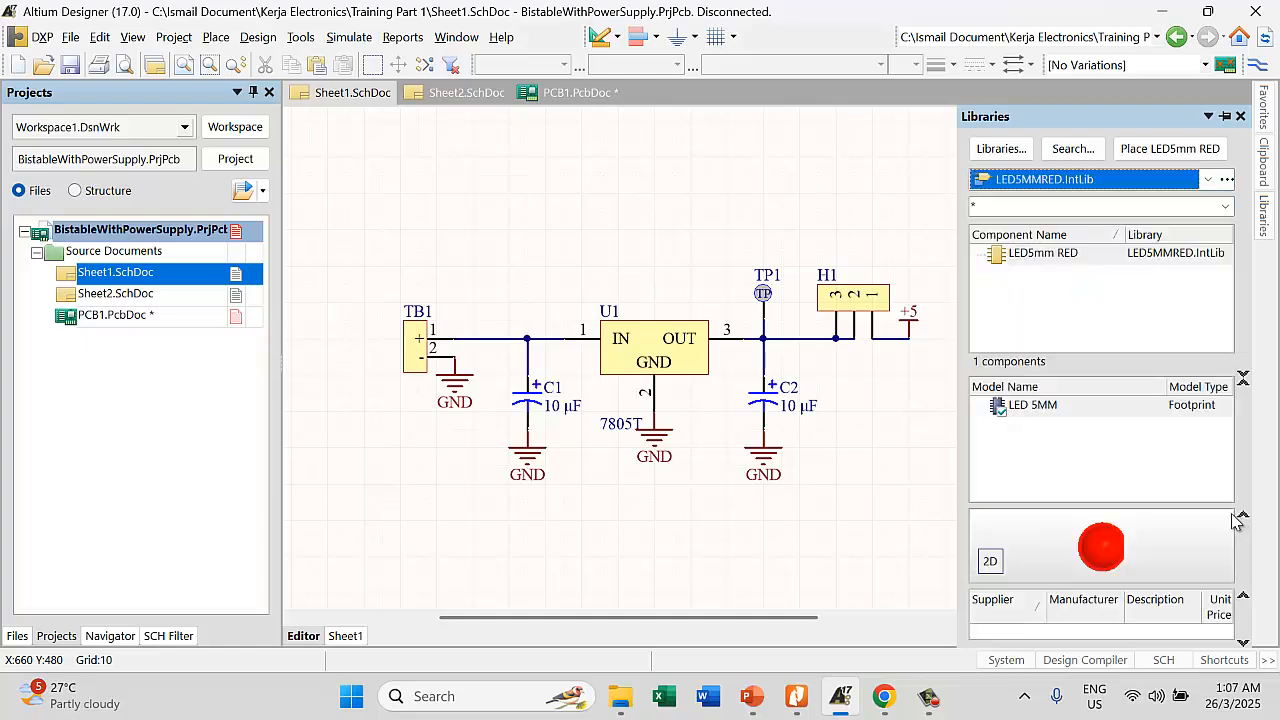
click(1208, 180)
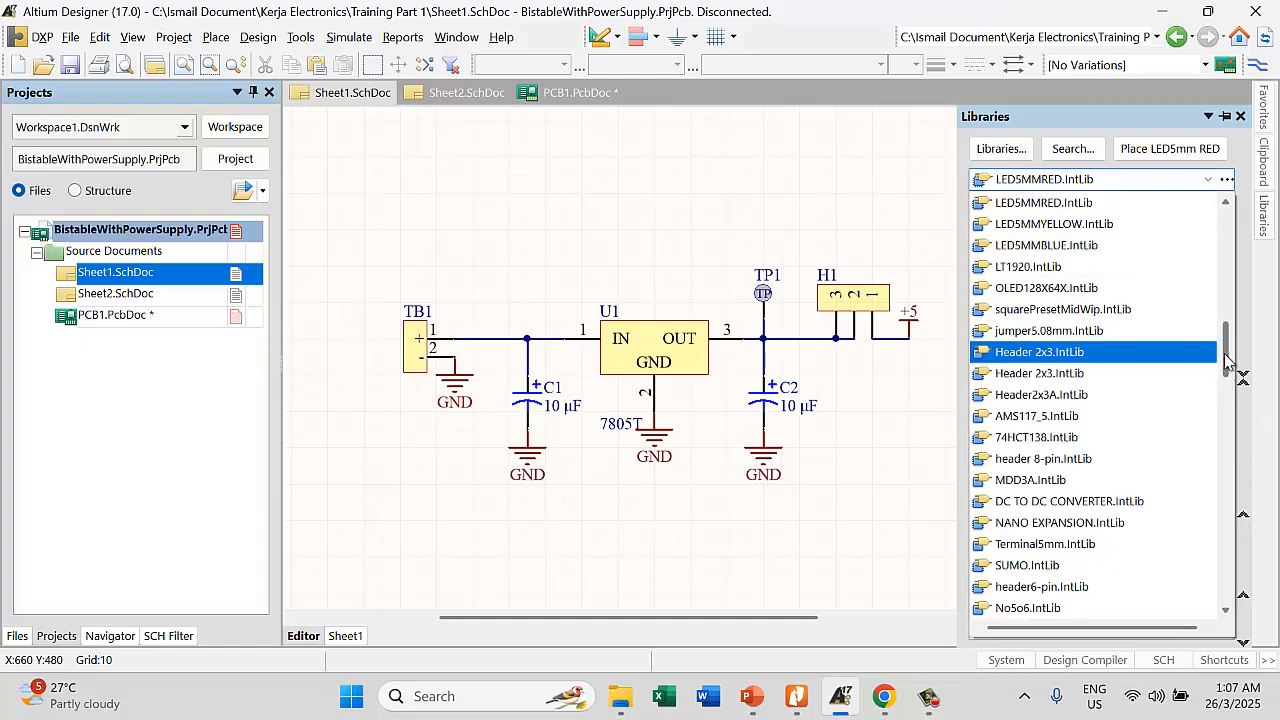
drag(1228, 362, 1228, 390)
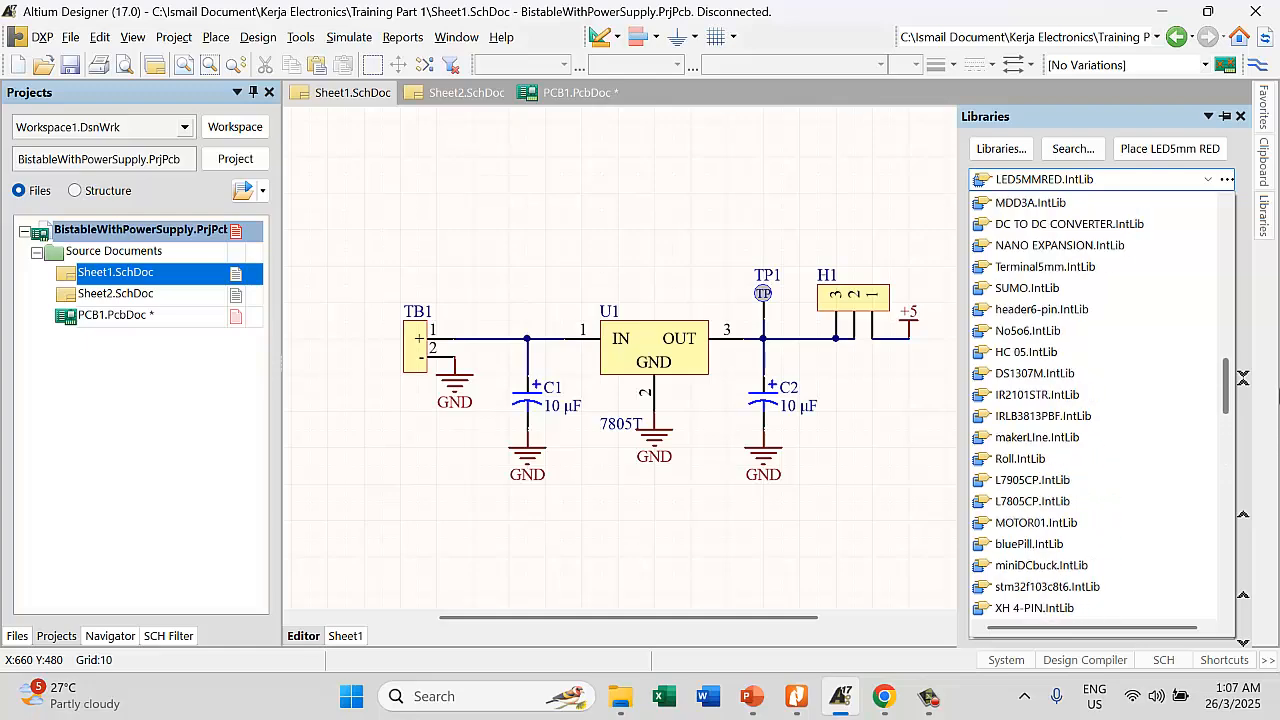
scroll(1276, 334, up, 6)
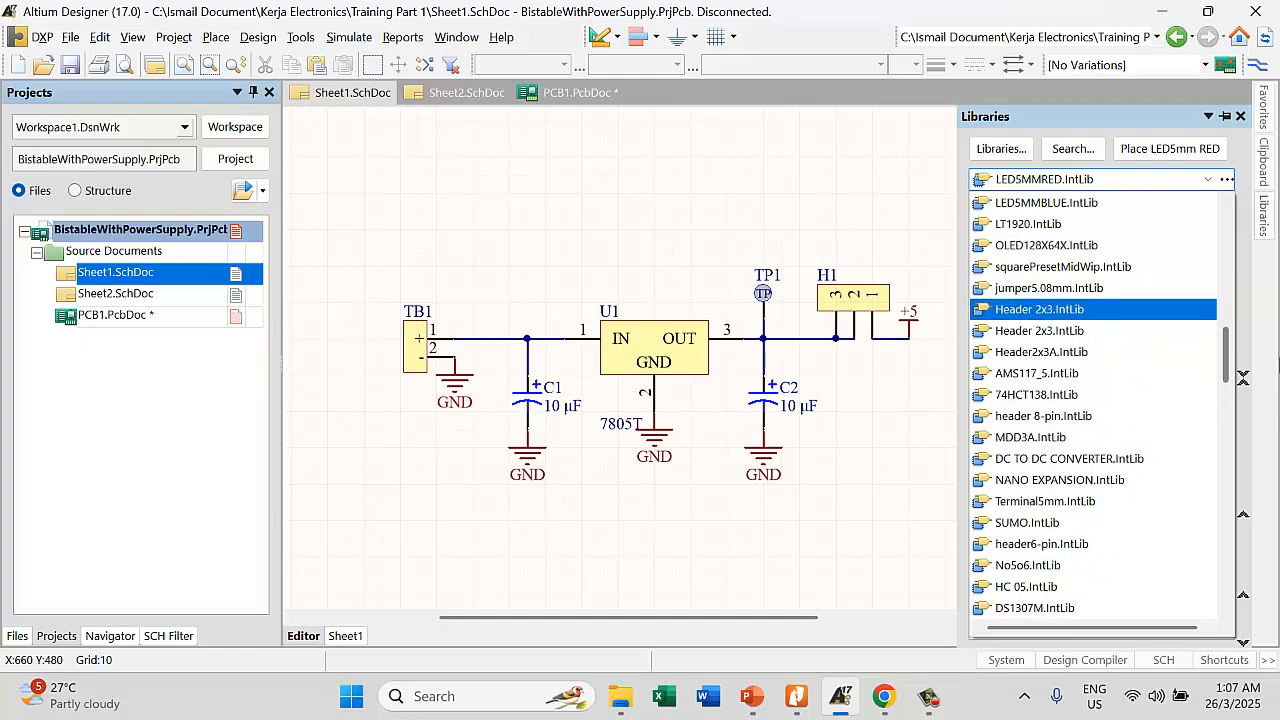
scroll(1276, 334, up, 4)
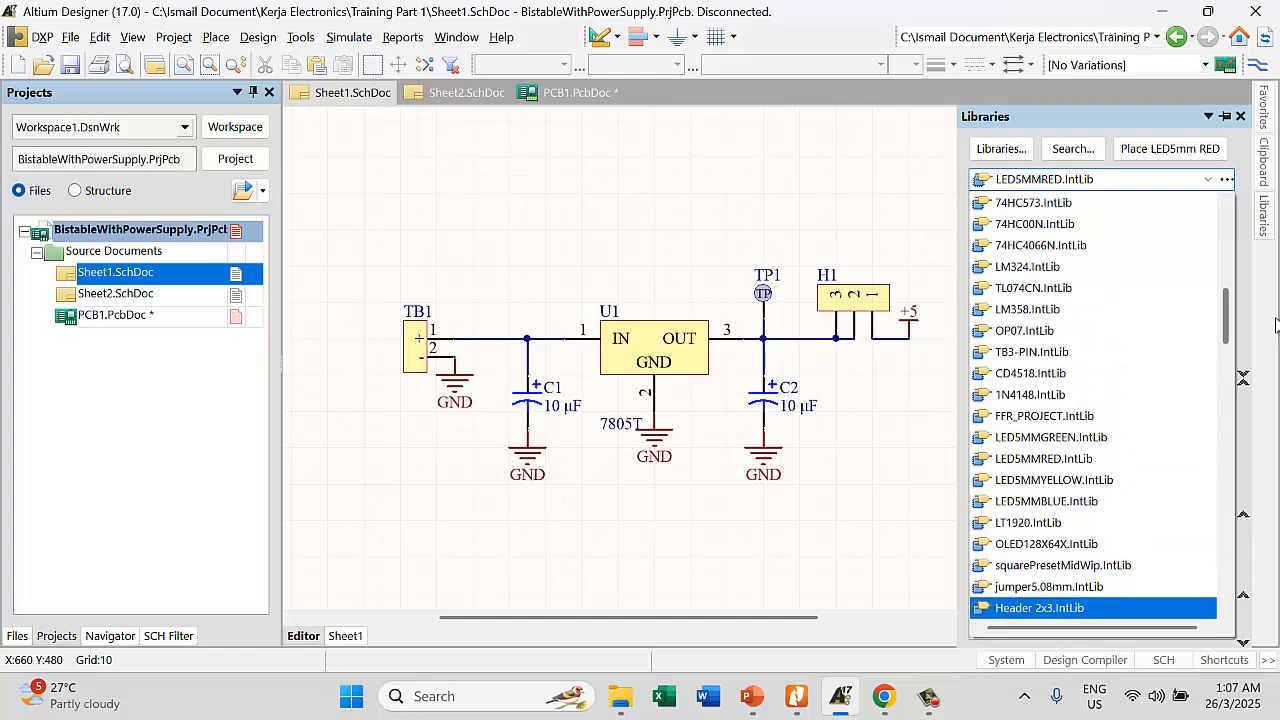
scroll(1274, 300, up, 5)
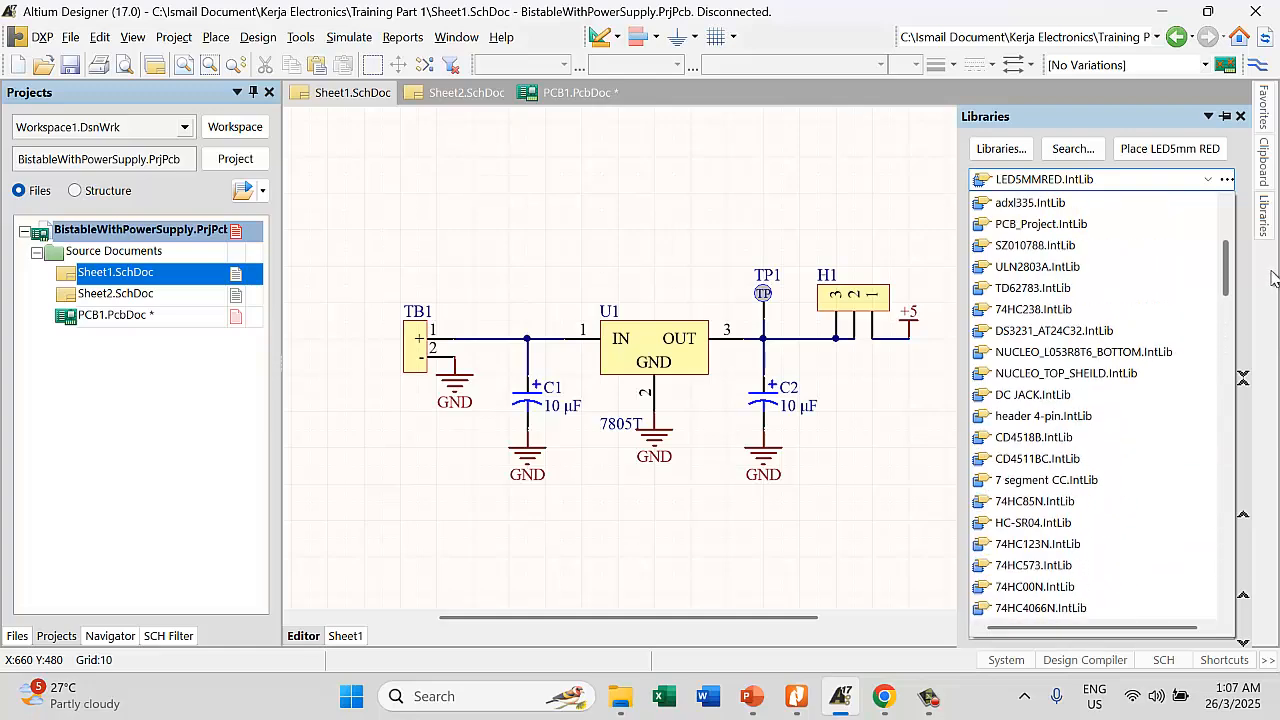
scroll(1272, 260, up, 2)
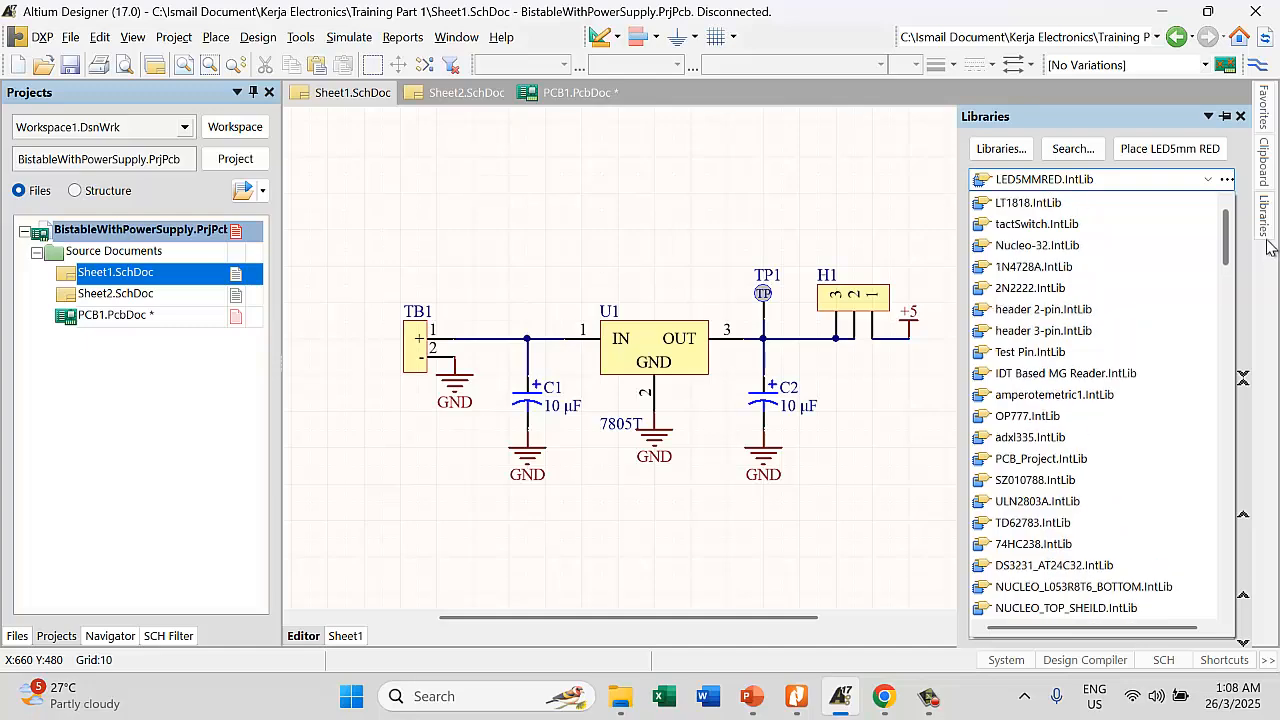
Find the Capacitors (1).IntLib entry in the installed libraries list and check its path
click(1001, 148)
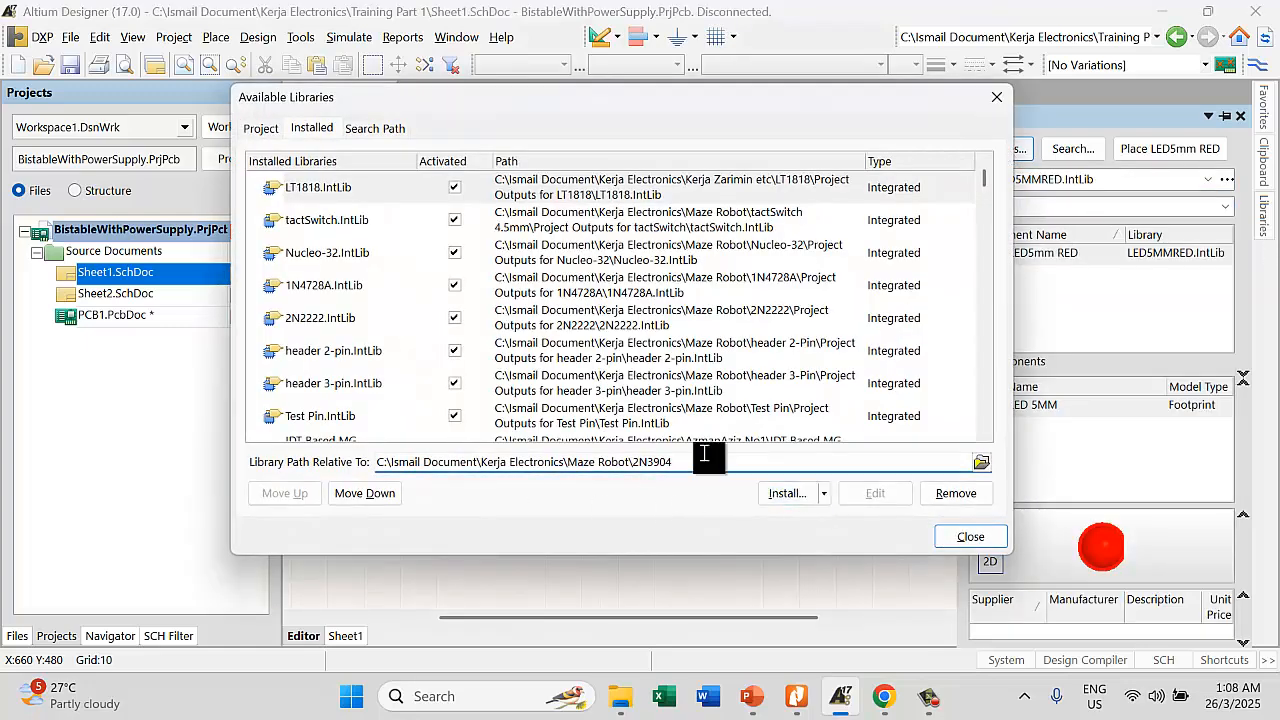
scroll(662, 283, down, 3)
scroll(662, 283, down, 10)
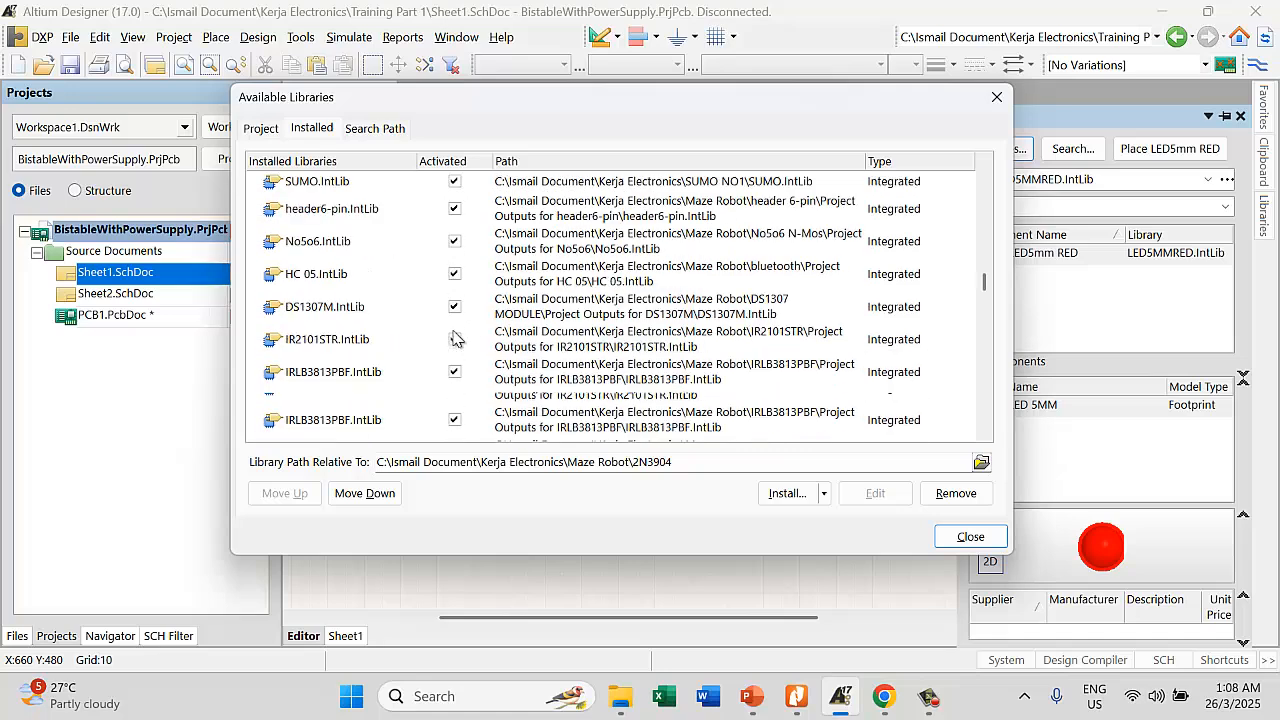
click(404, 287)
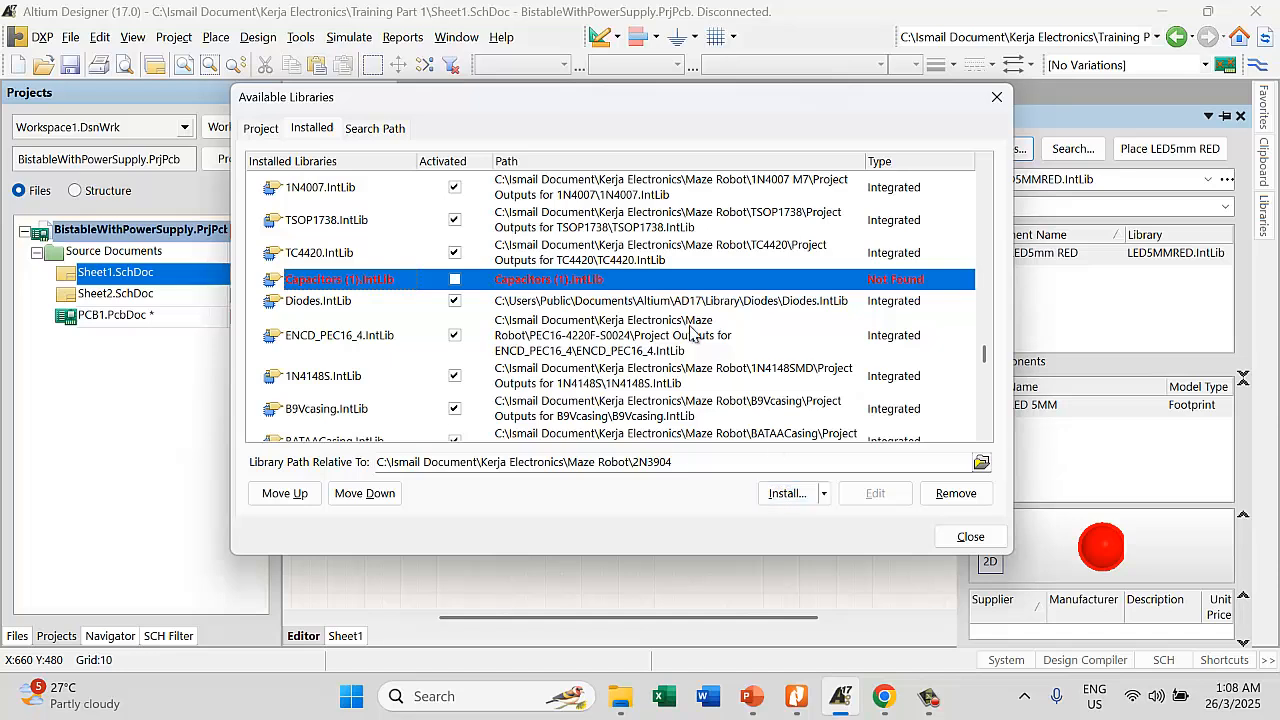
click(580, 281)
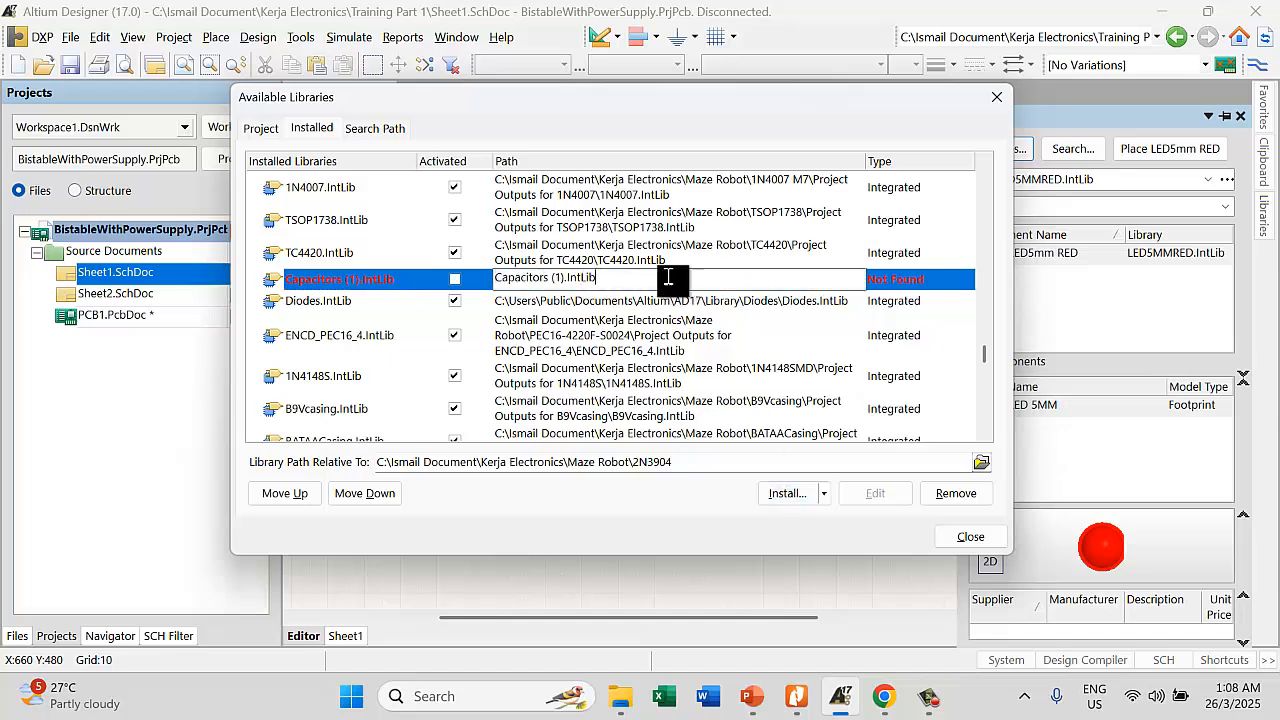
click(981, 462)
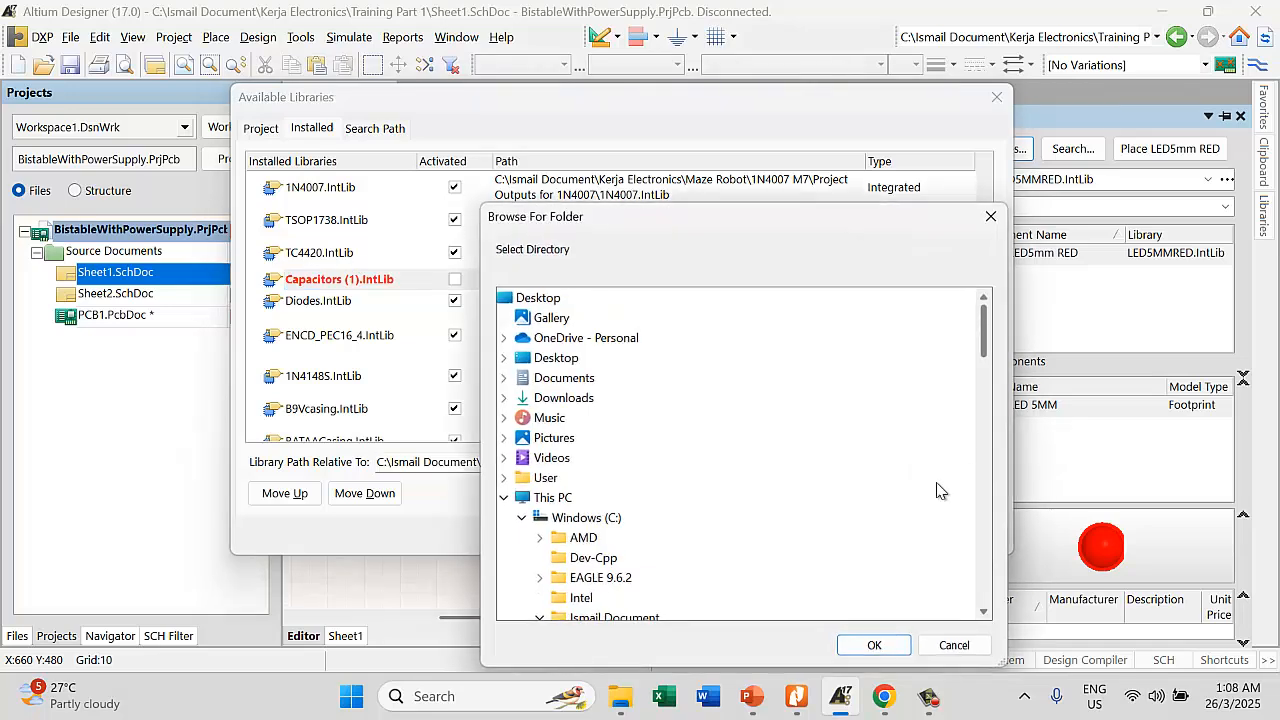
click(962, 645)
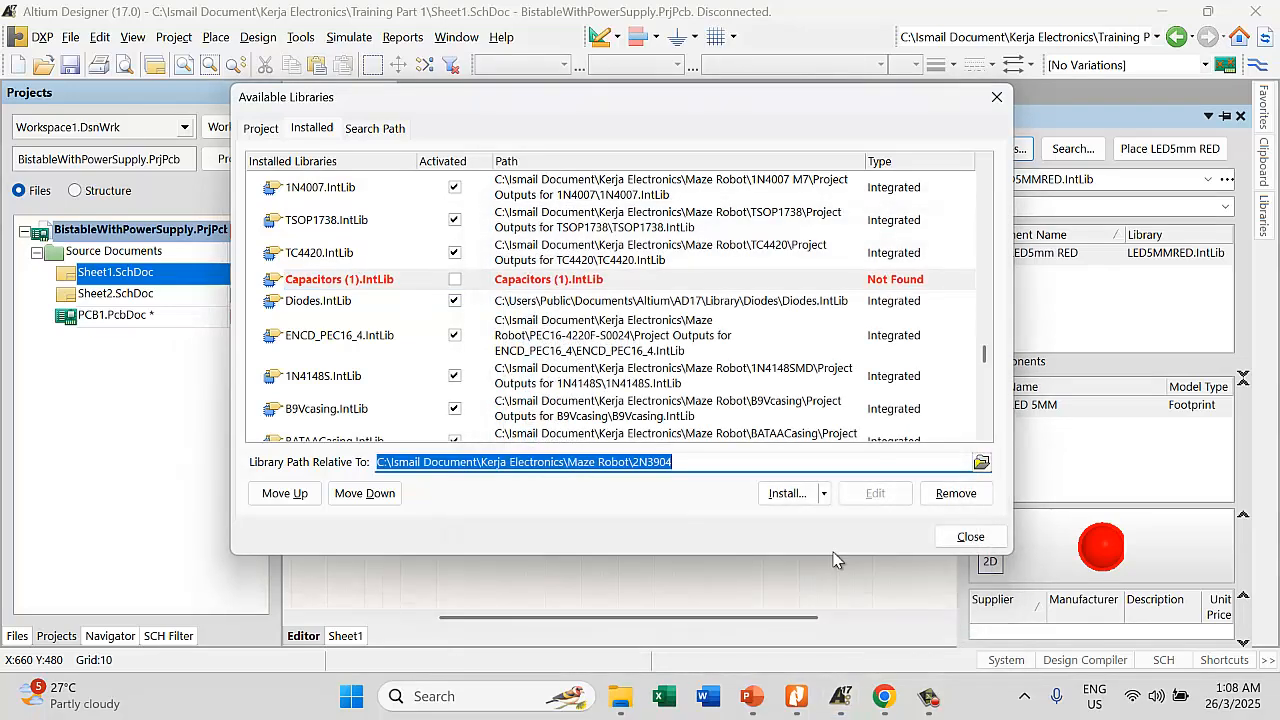
Start installing a library from file and browse to the Public Documents folder Altium\AD17\Library on drive C
click(795, 497)
click(810, 521)
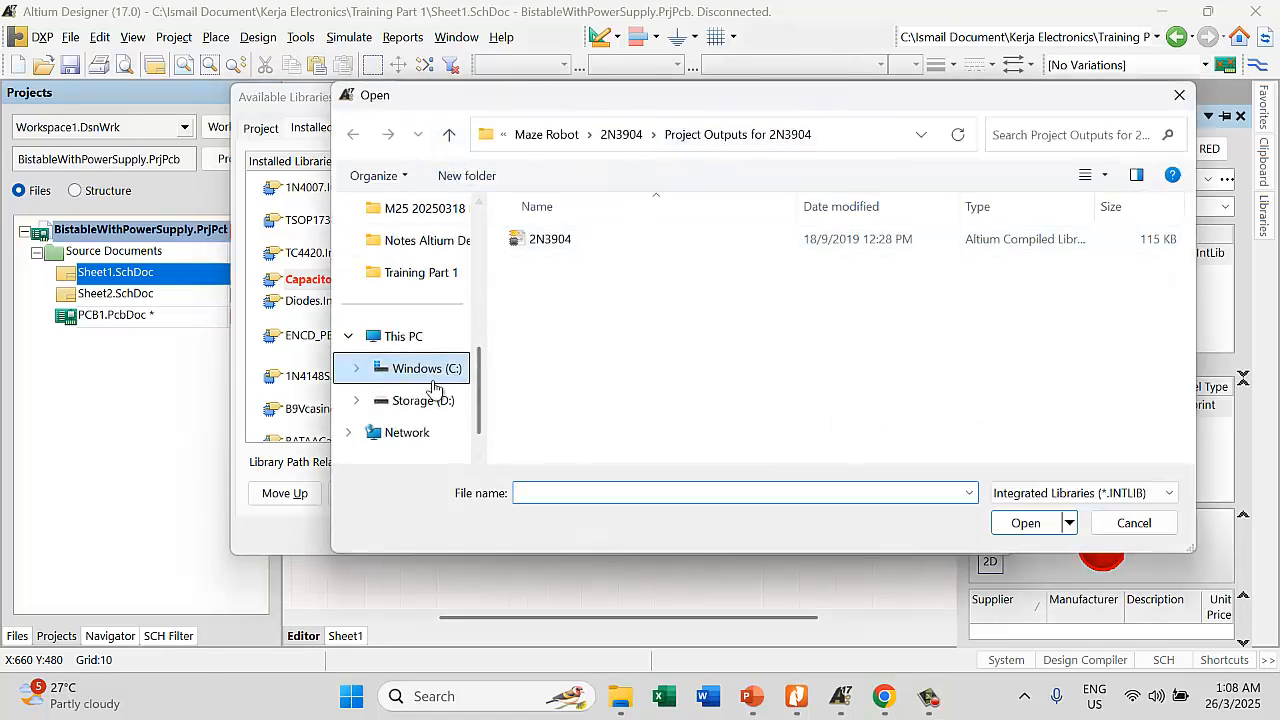
click(405, 368)
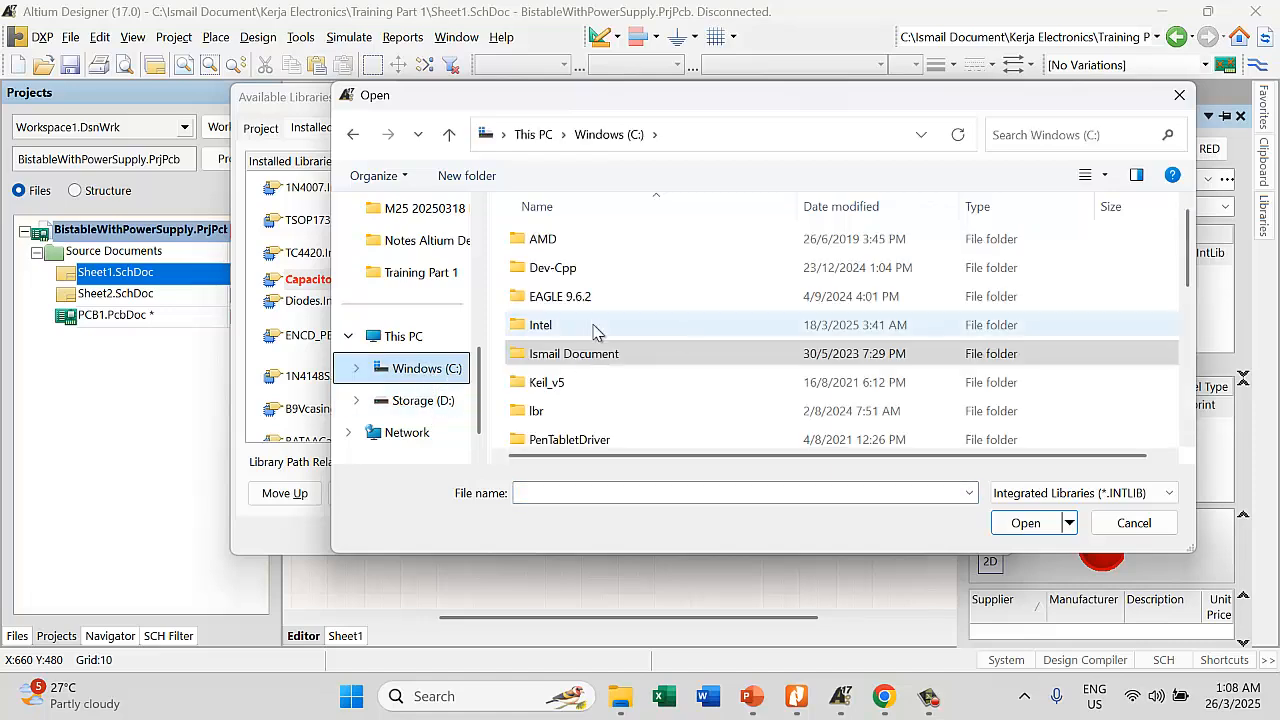
scroll(600, 330, down, 3)
scroll(590, 330, down, 1)
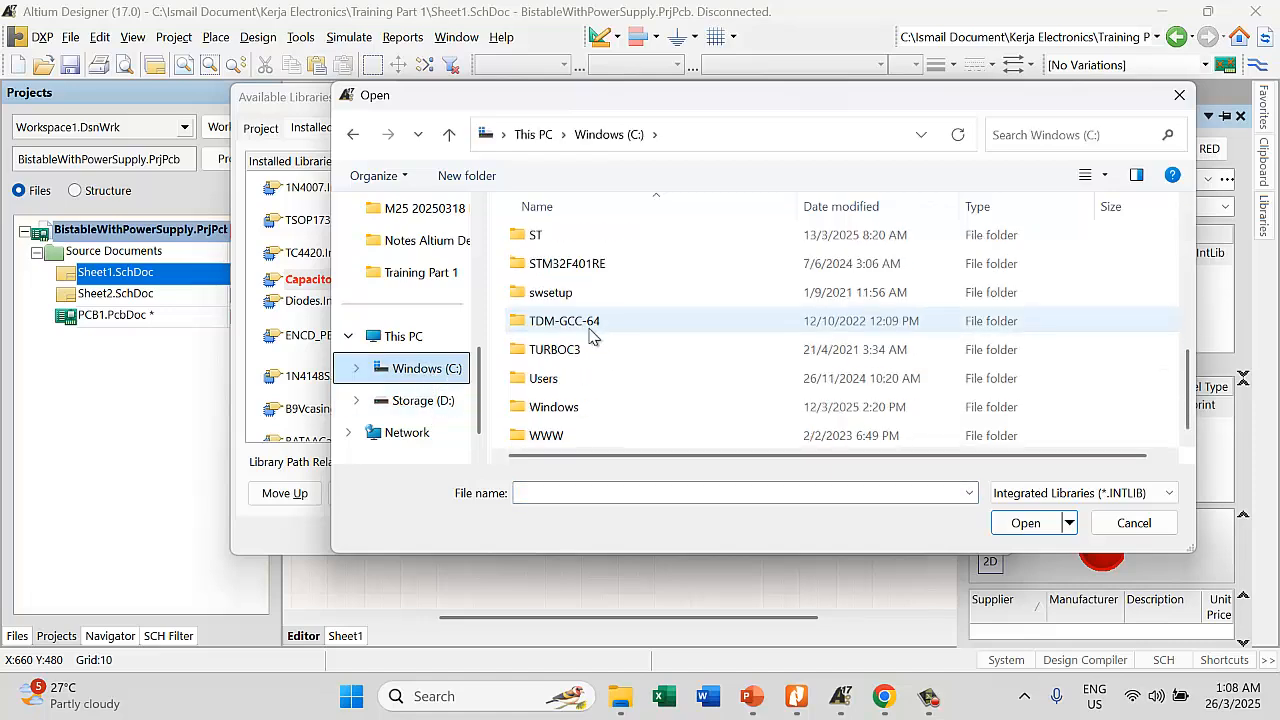
double_click(545, 384)
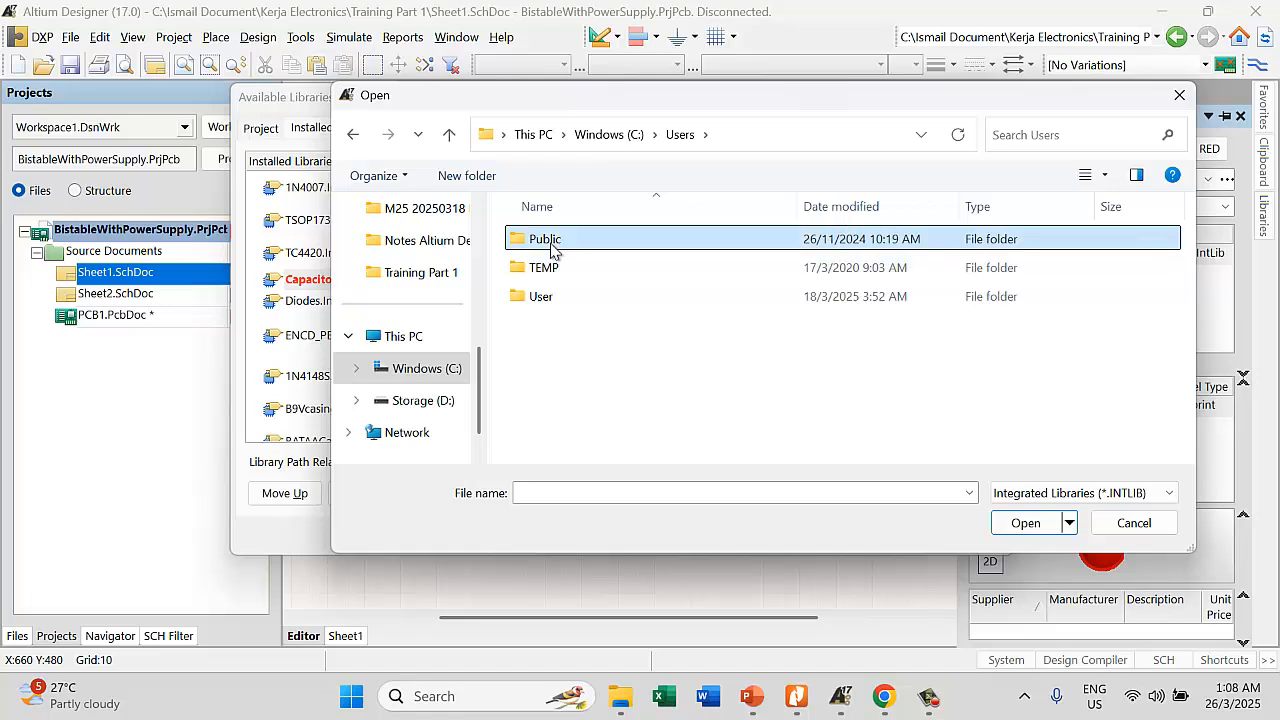
double_click(551, 242)
double_click(545, 240)
click(537, 246)
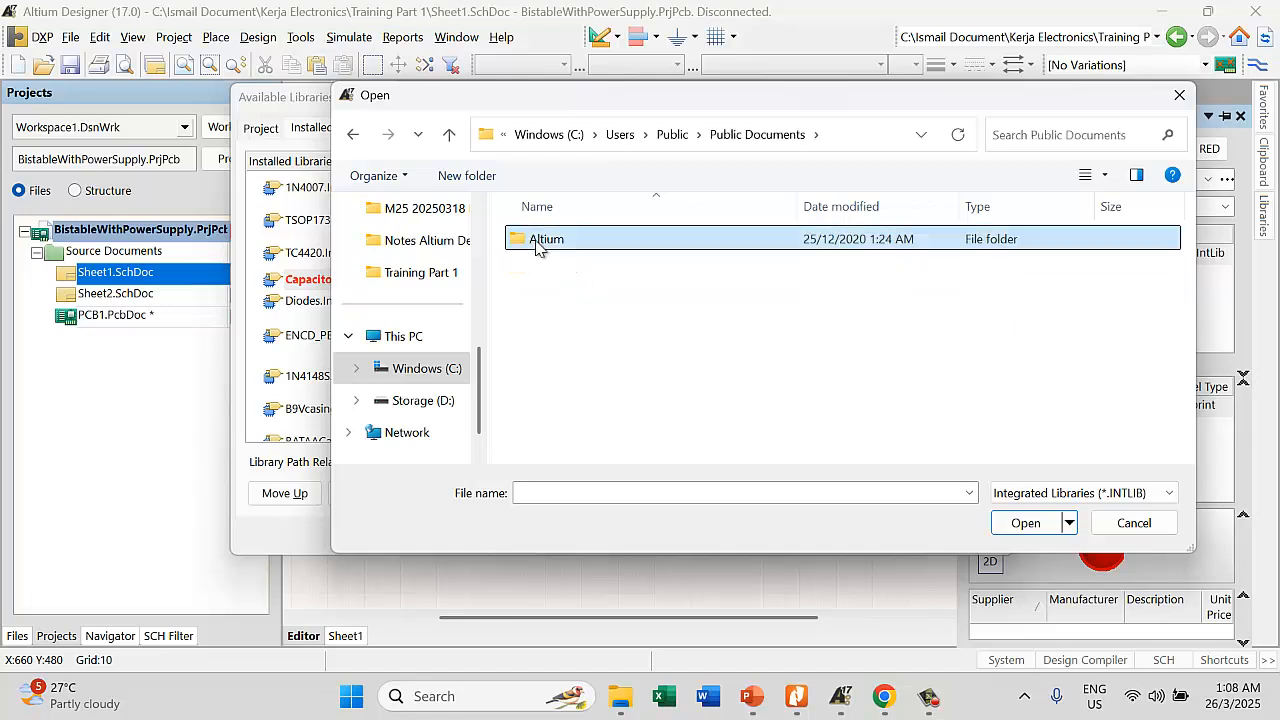
double_click(537, 245)
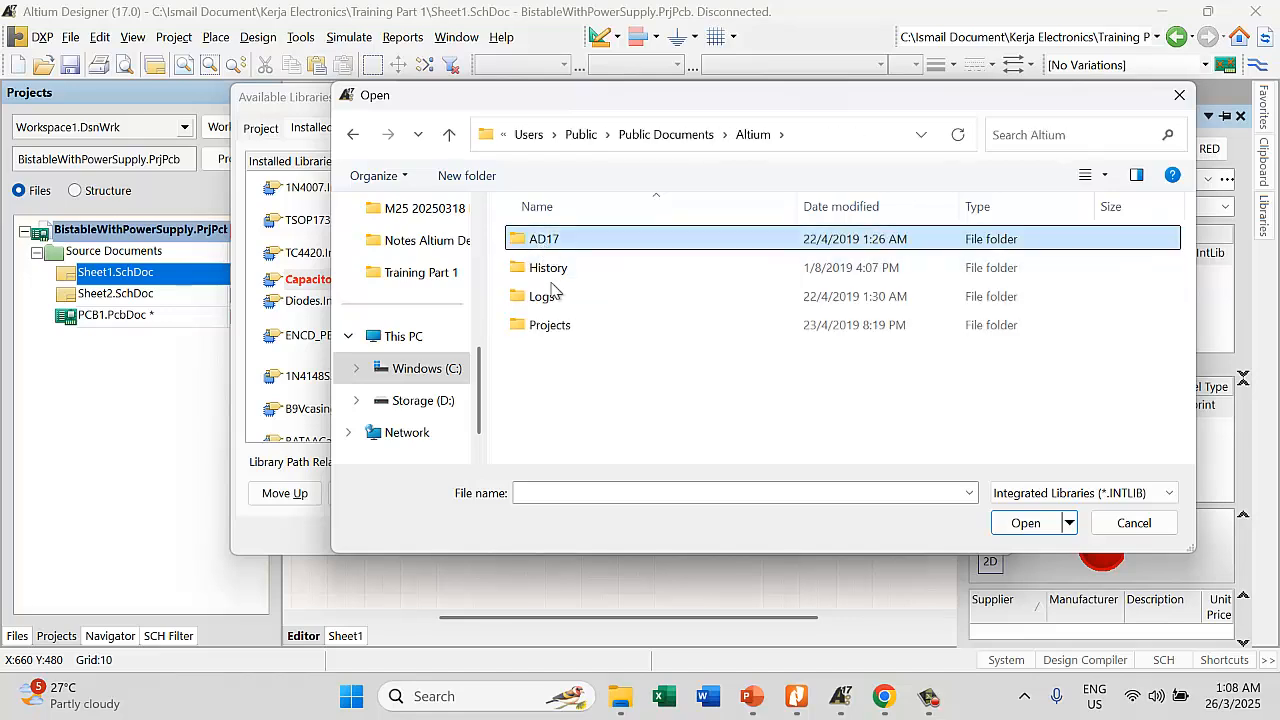
key(Return)
double_click(545, 268)
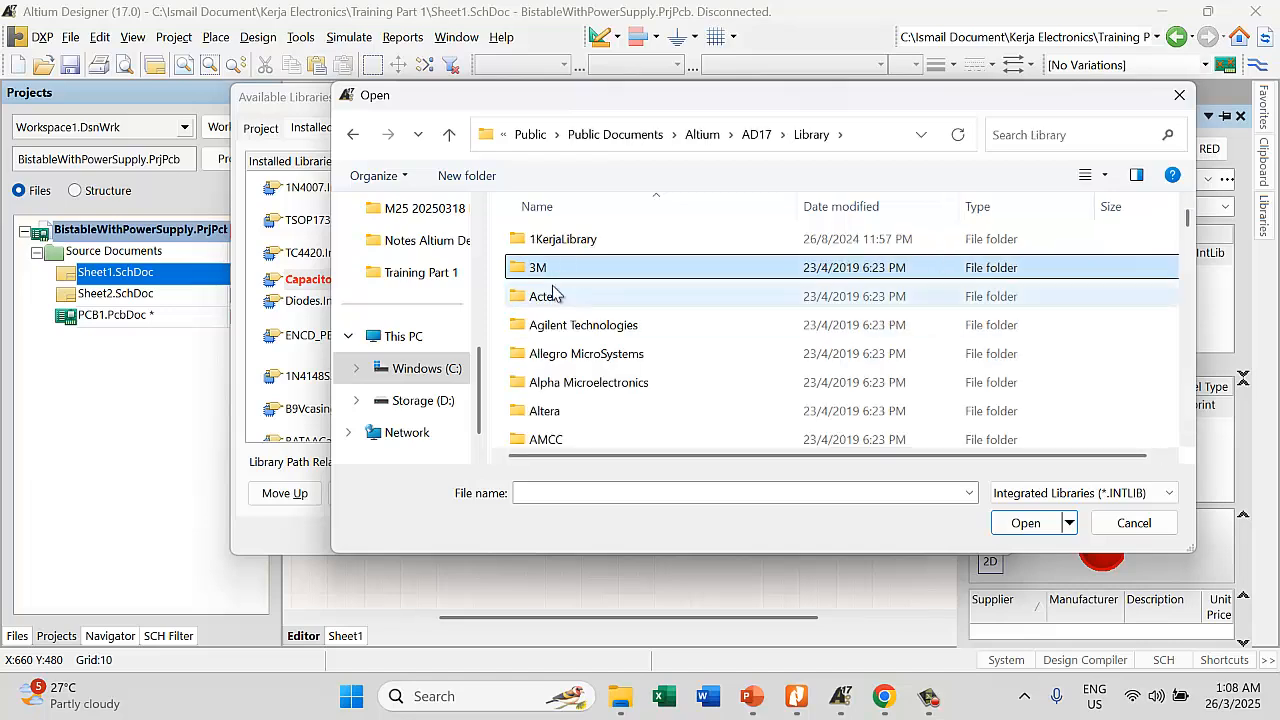
Install Capacitors (1).IntLib from the Capacitors folder and close the available libraries list
scroll(586, 348, down, 6)
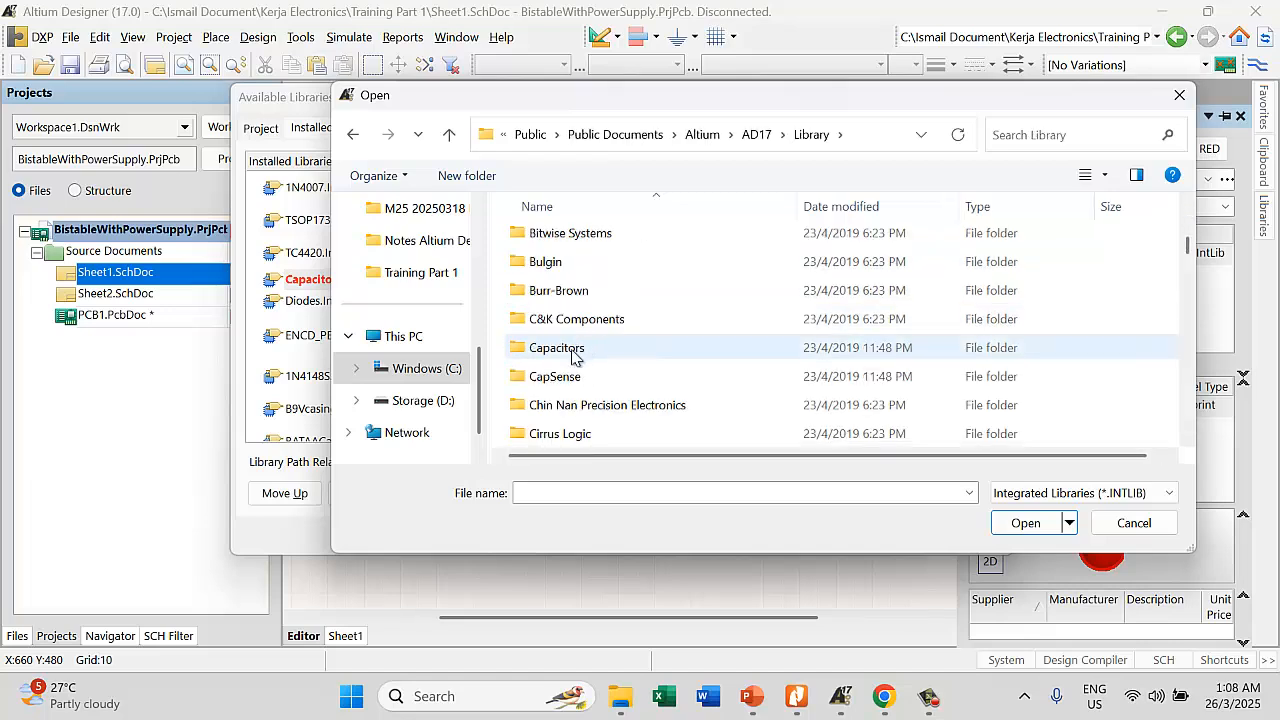
double_click(557, 348)
click(585, 245)
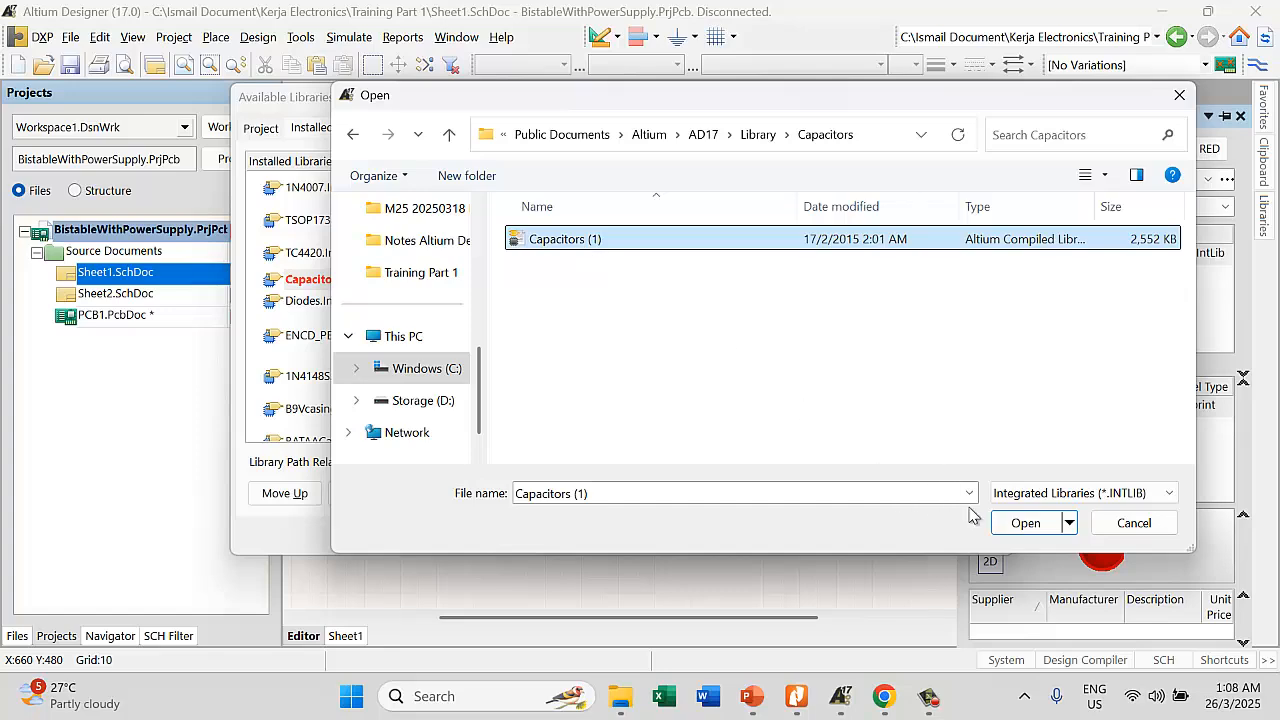
click(1016, 522)
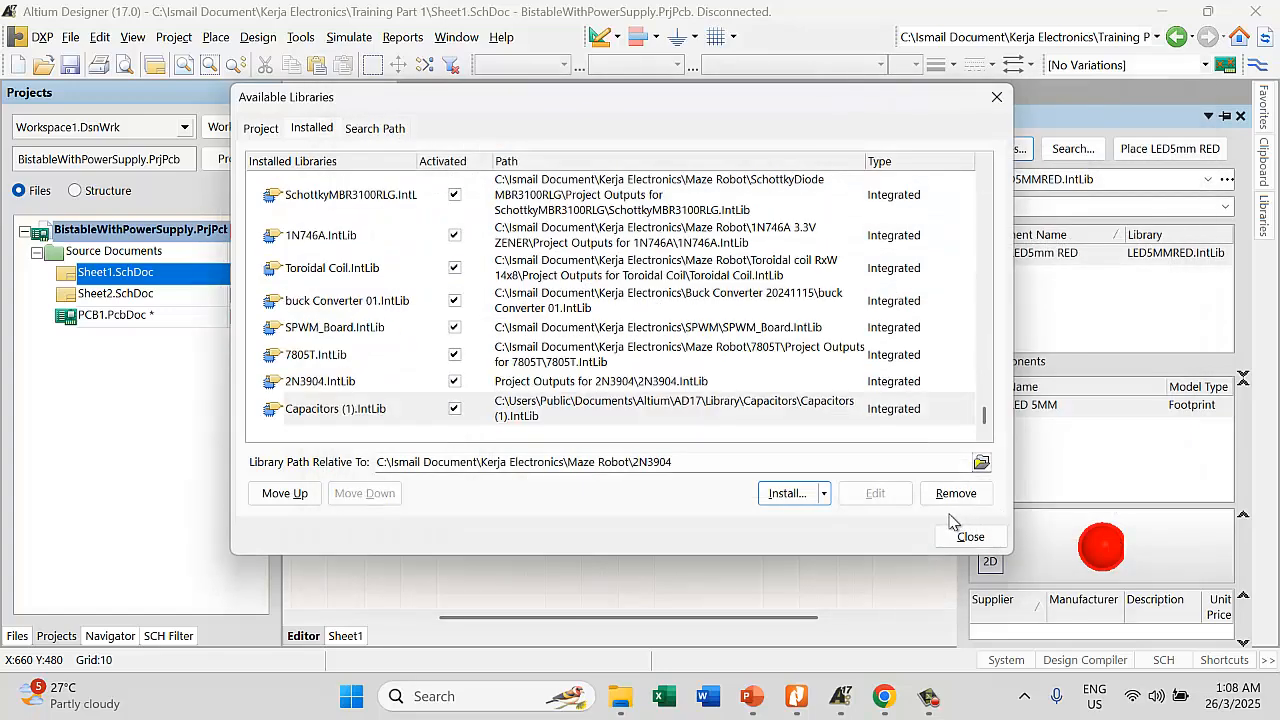
scroll(690, 292, up, 15)
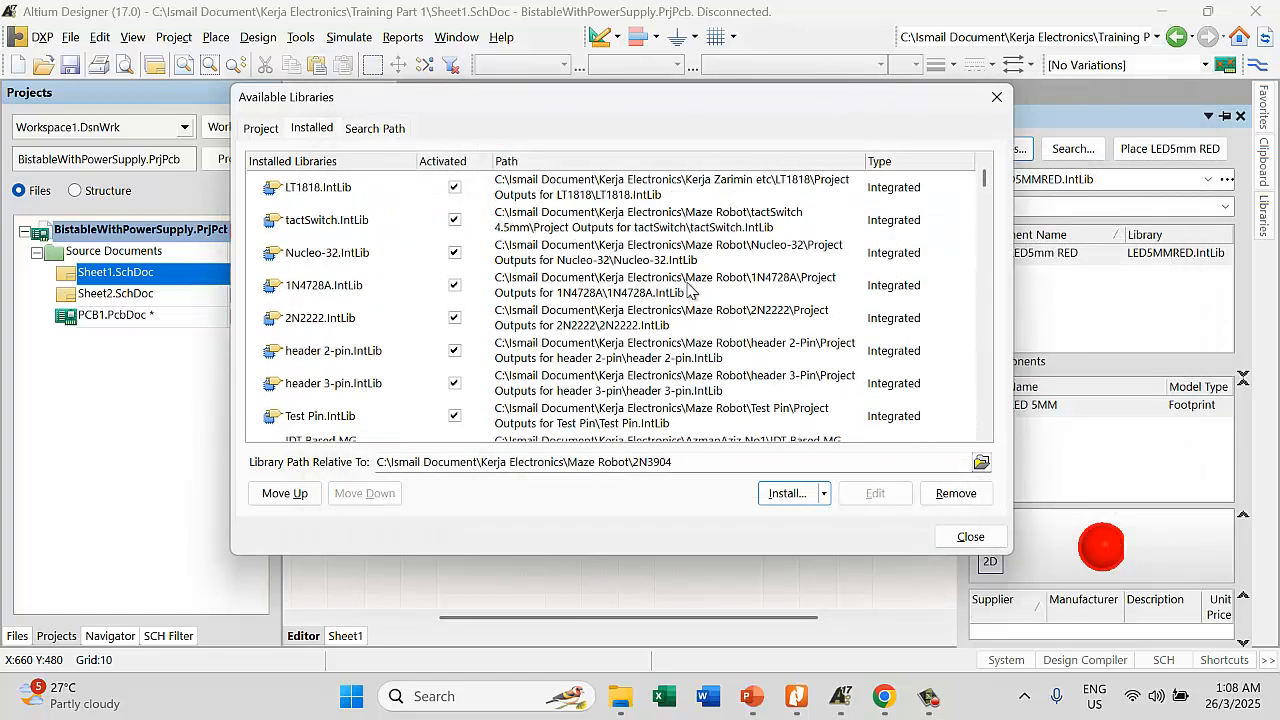
click(958, 539)
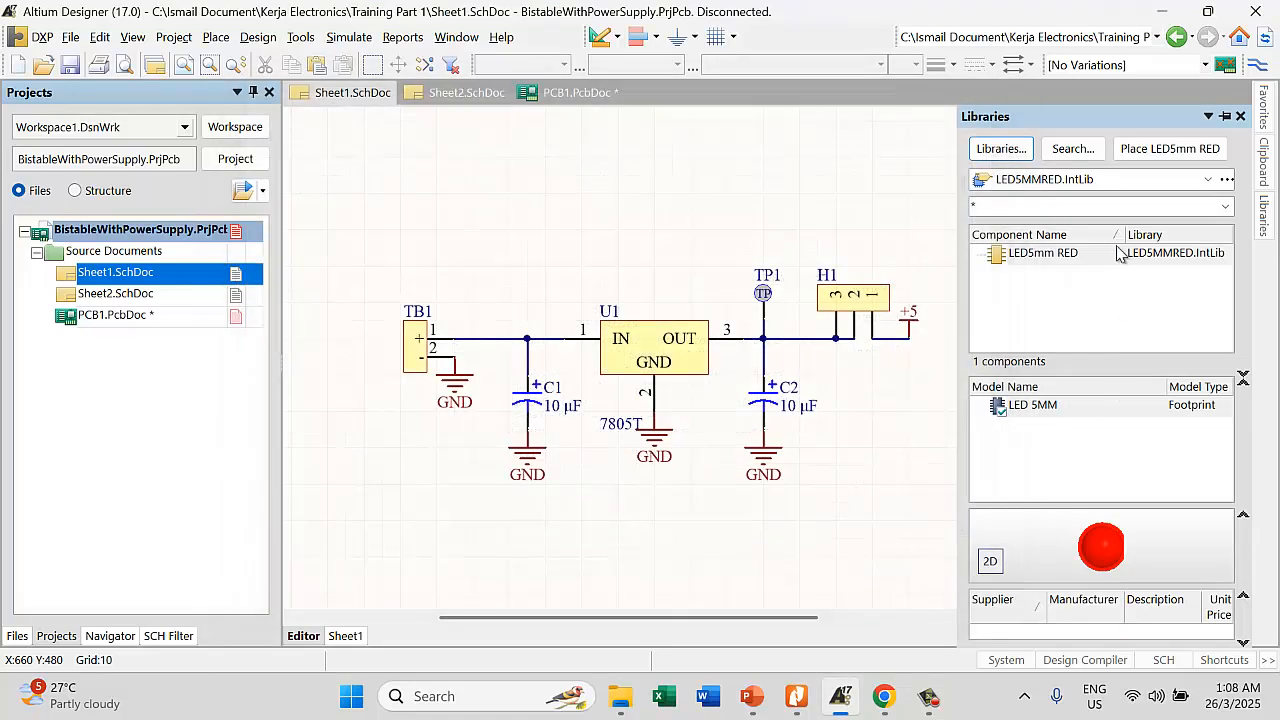
Update PCB1.PcbDoc from the schematic, excluding the Sheet1 and Sheet2 rooms, and validate and execute the changes
click(260, 37)
click(300, 60)
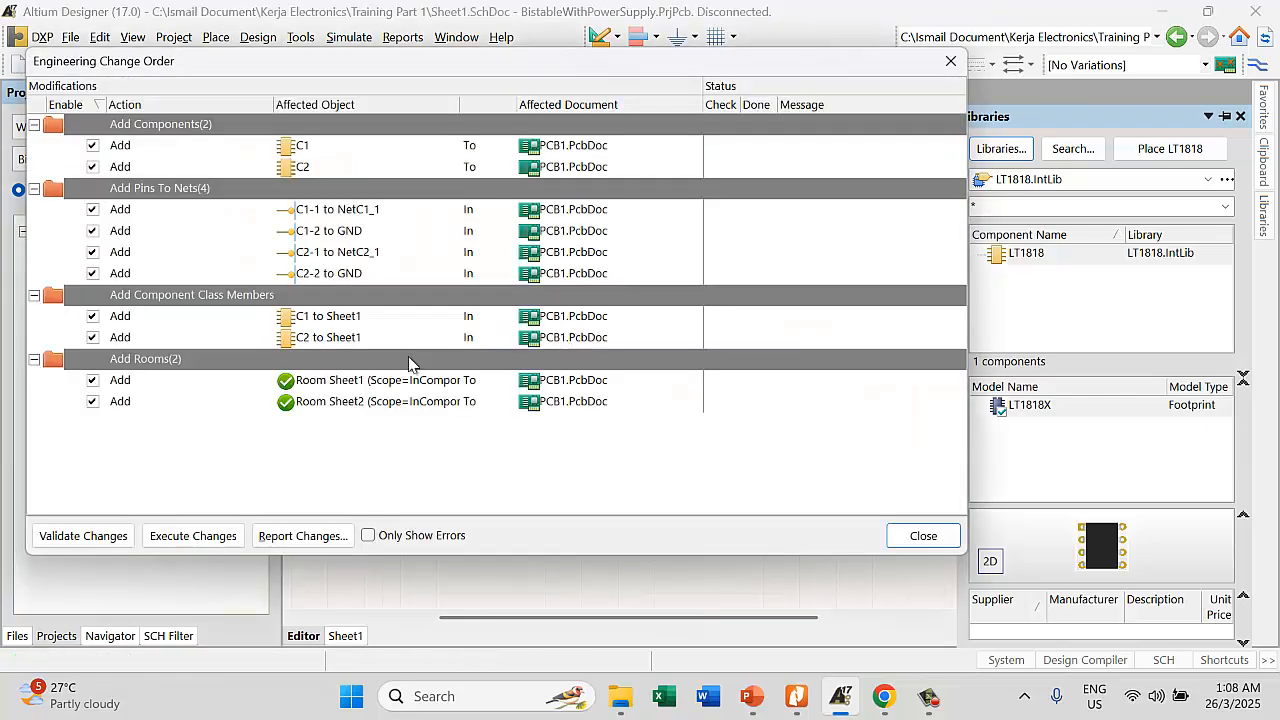
click(91, 402)
click(91, 382)
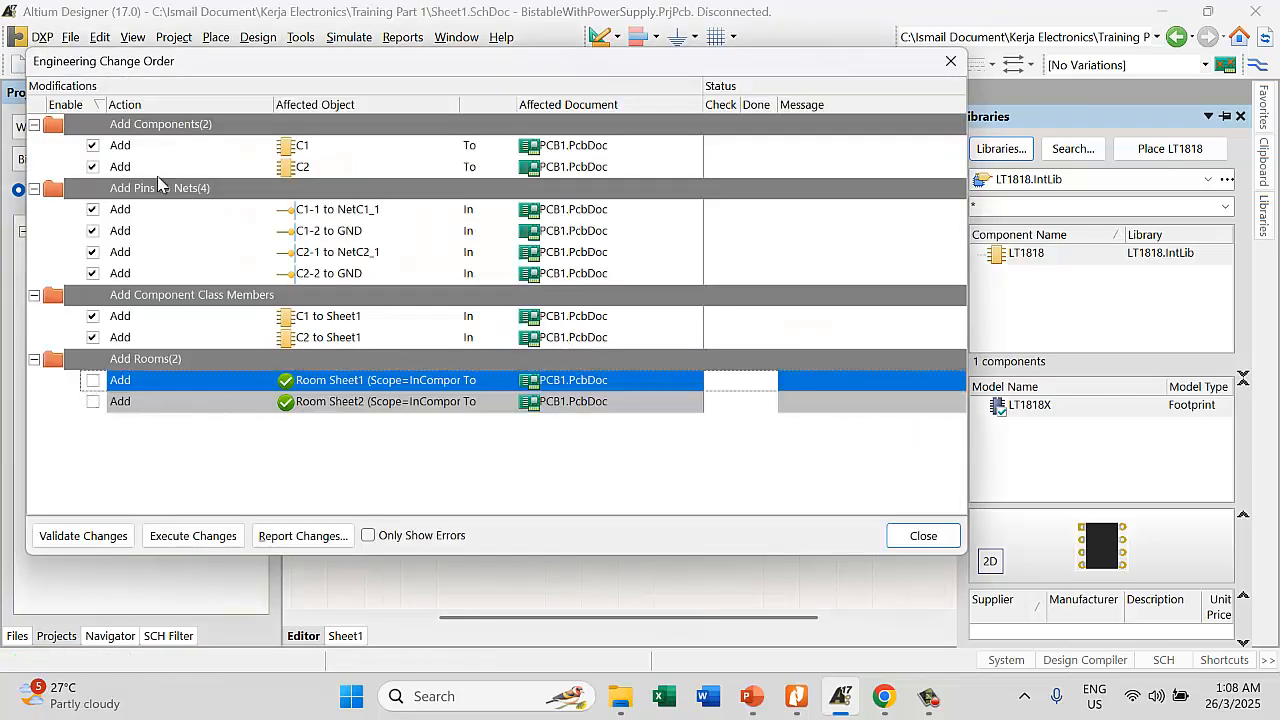
click(80, 536)
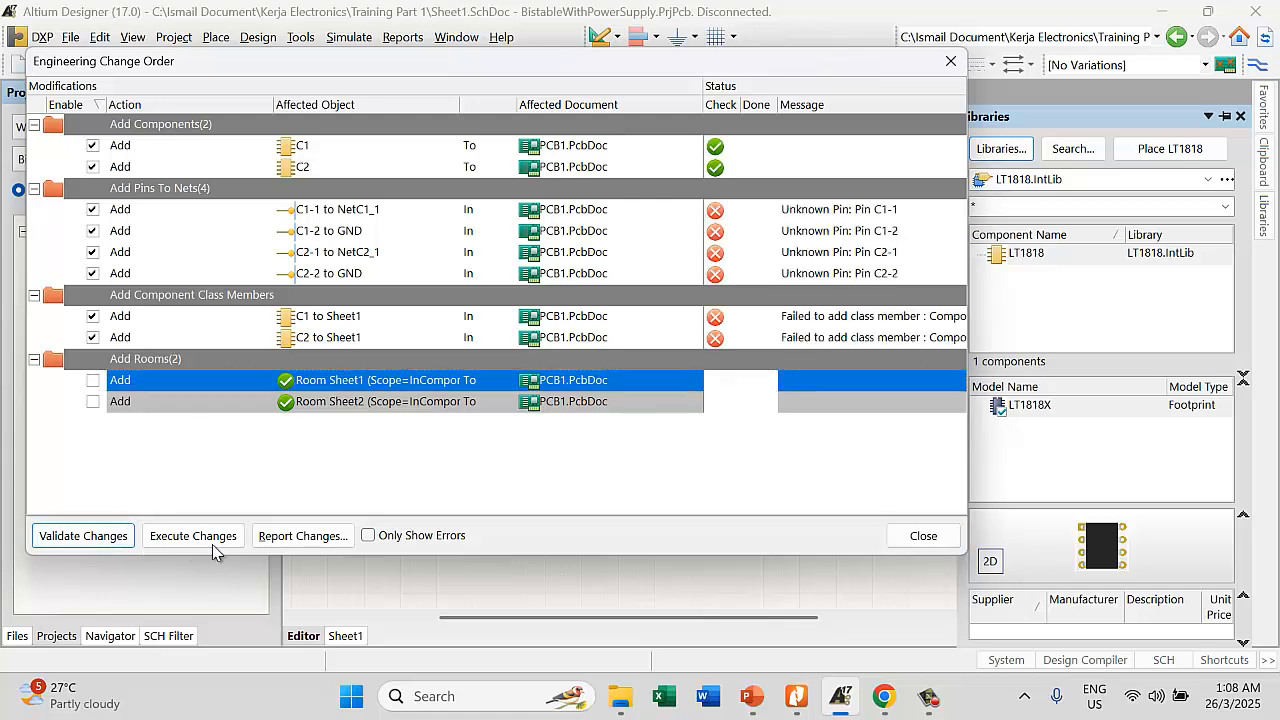
click(180, 536)
click(925, 540)
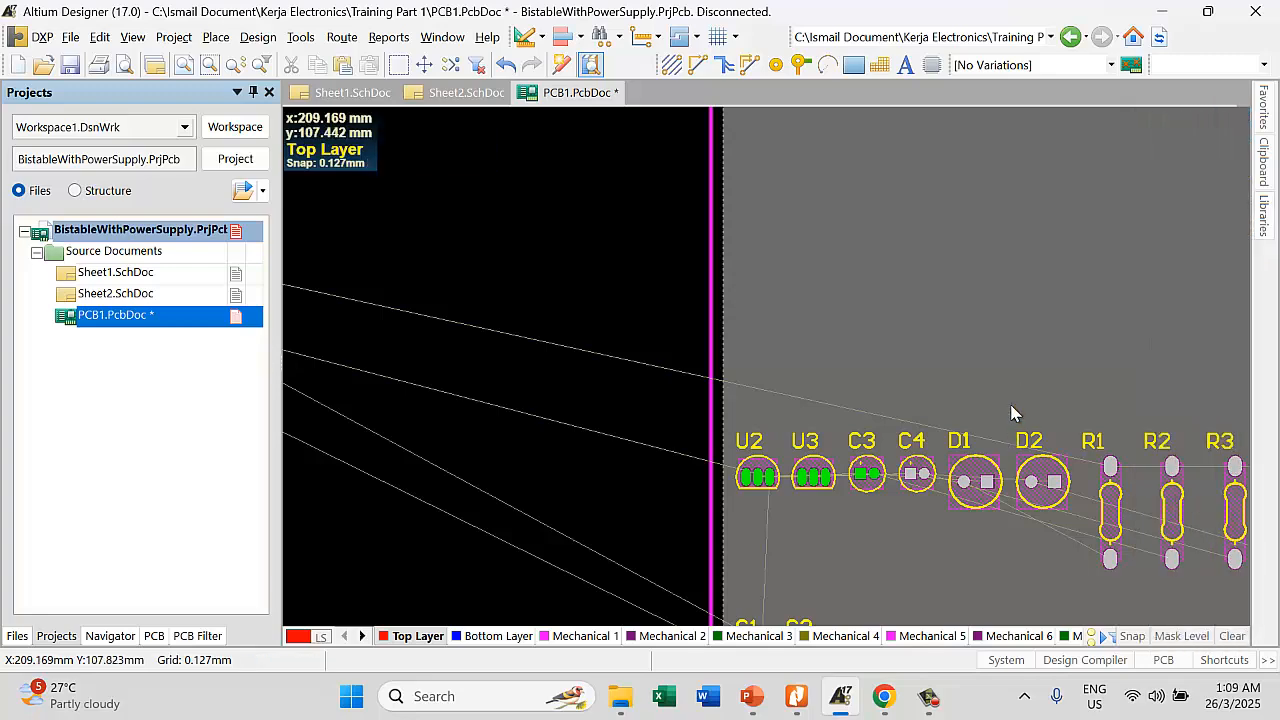
Move capacitors C1 and C2 onto the board, just below U1 and H1
ctrl+scroll(983, 507, down, 3)
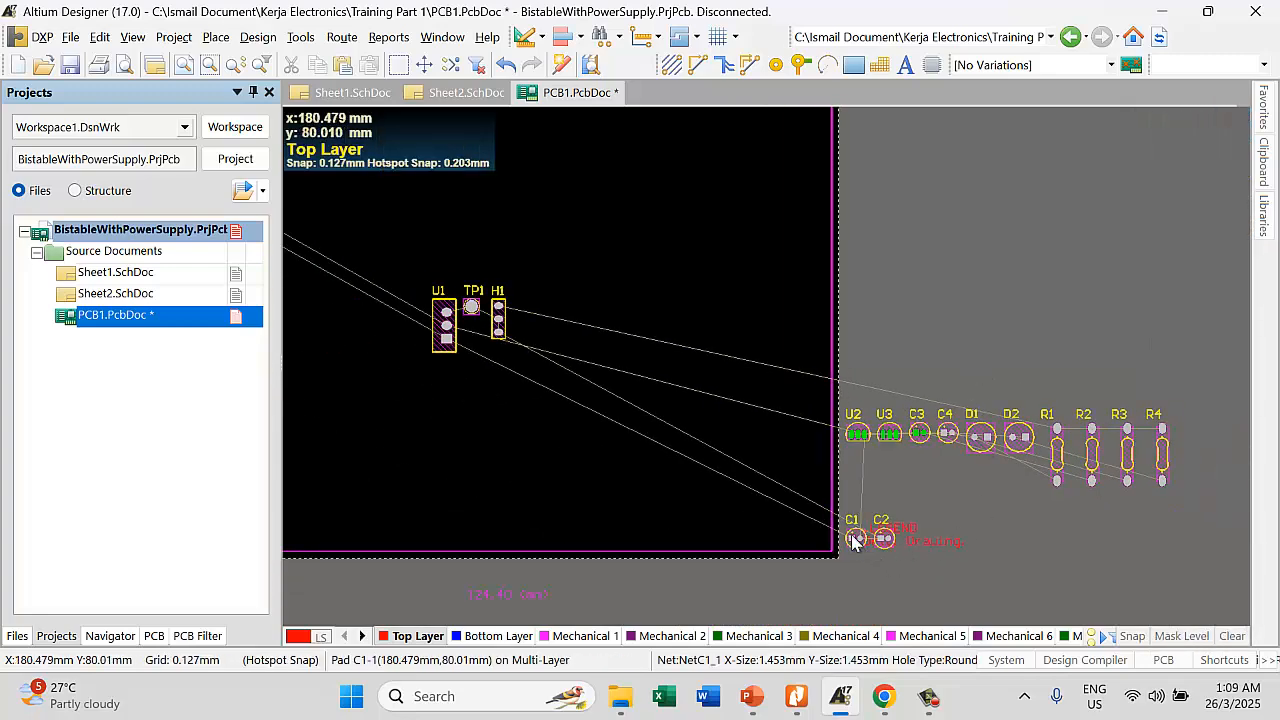
drag(855, 538, 476, 362)
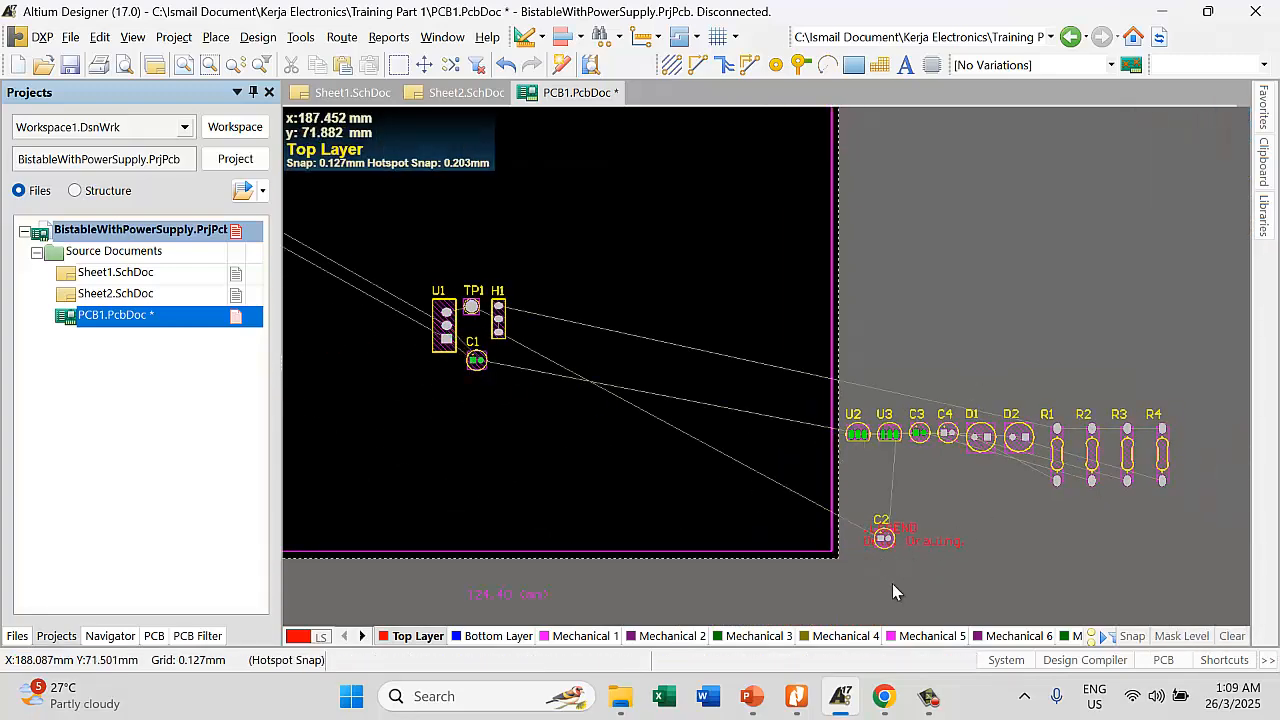
drag(882, 540, 523, 370)
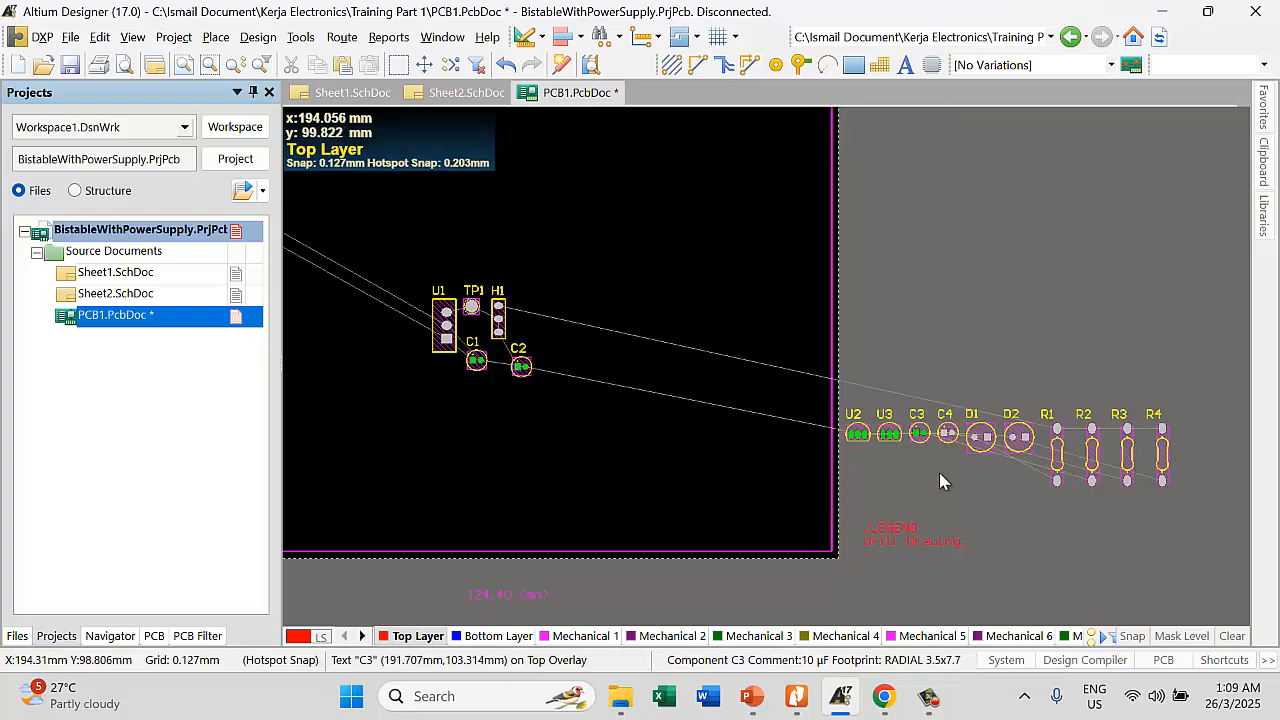
Move regulator U1 beside terminal block TB1 and rotate it so its pads lie in a horizontal row
ctrl+scroll(935, 466, up, 2)
ctrl+scroll(877, 438, up, 2)
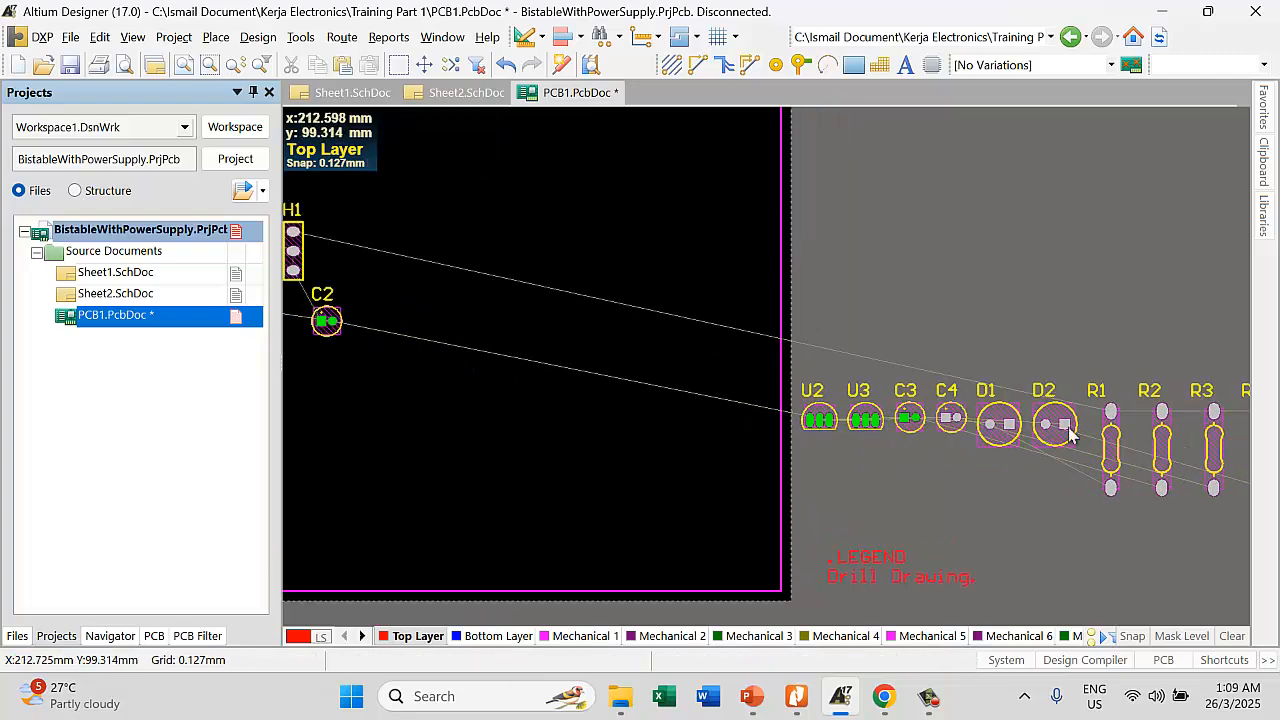
ctrl+scroll(1074, 430, down, 1)
ctrl+scroll(370, 270, up, 4)
ctrl+scroll(508, 275, down, 2)
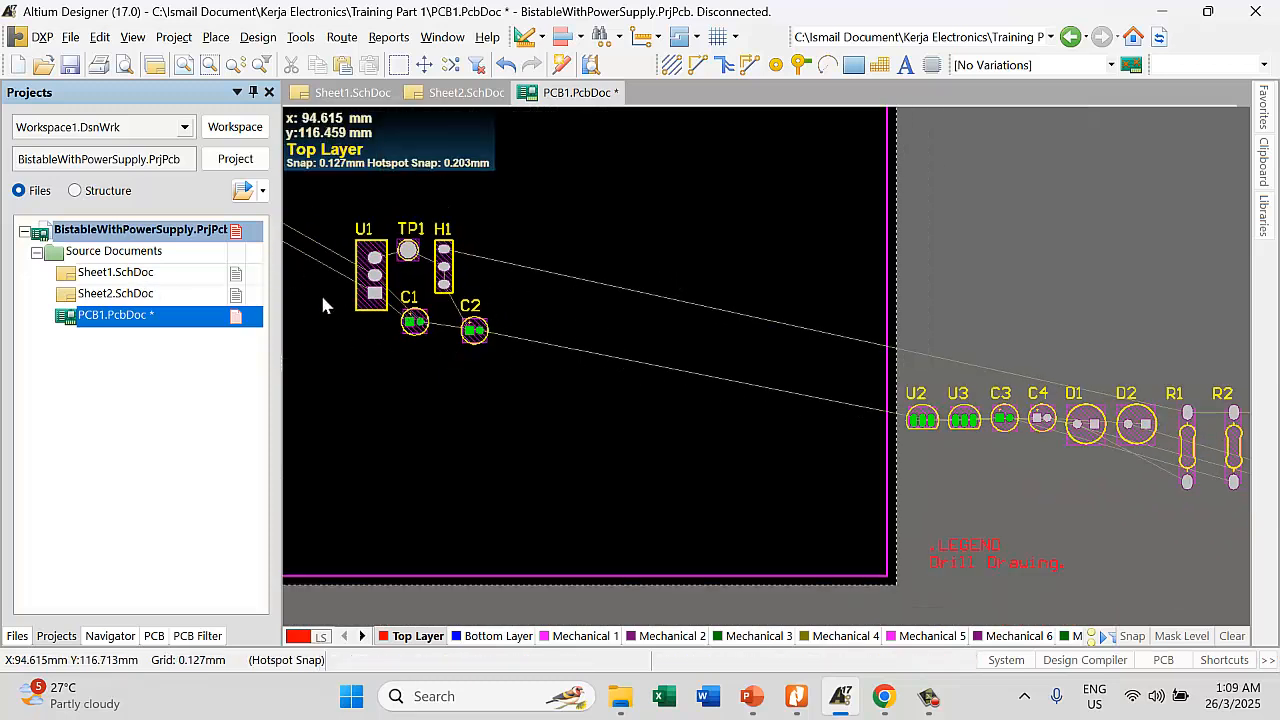
ctrl+scroll(676, 303, down, 1)
ctrl+scroll(604, 245, down, 1)
ctrl+scroll(604, 245, up, 1)
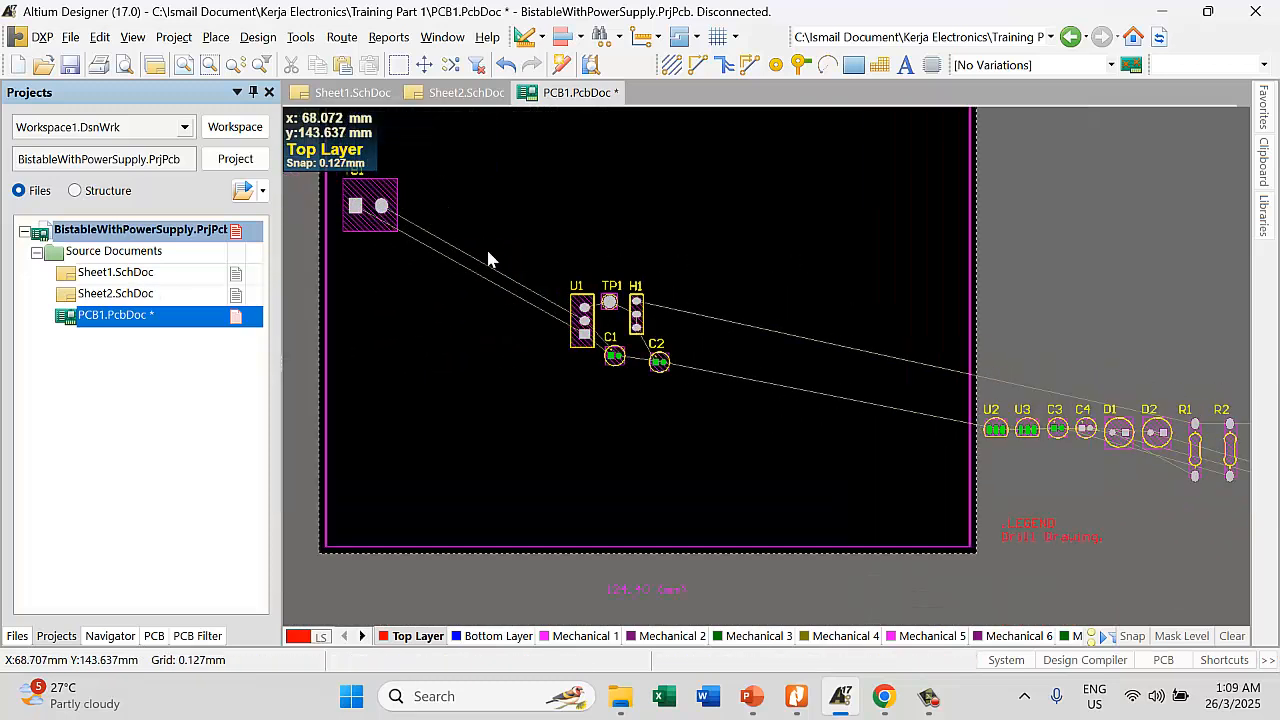
drag(580, 322, 433, 204)
key(space)
key(space)
key(space)
scroll(392, 226, up, 2)
ctrl+scroll(351, 386, up, 4)
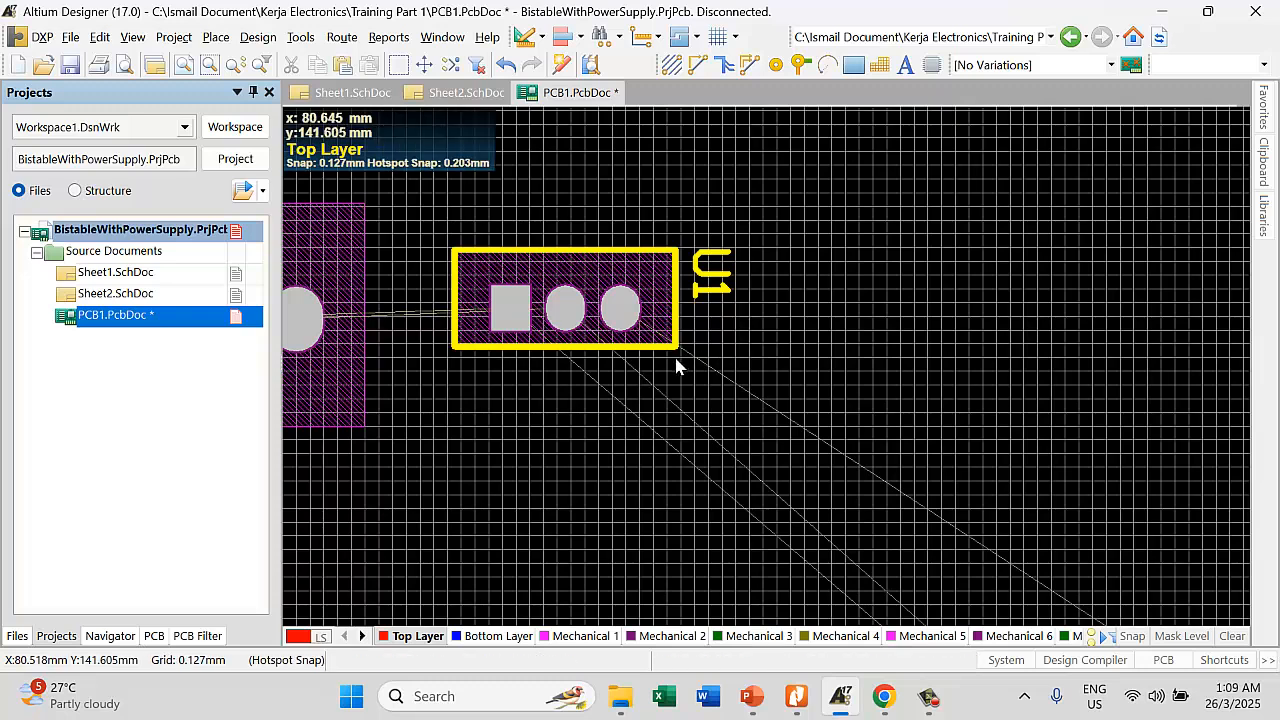
In the 3D view, rotate terminal block TB1 to stand vertically along the board's left edge
key(3)
right_drag(768, 351, 828, 340)
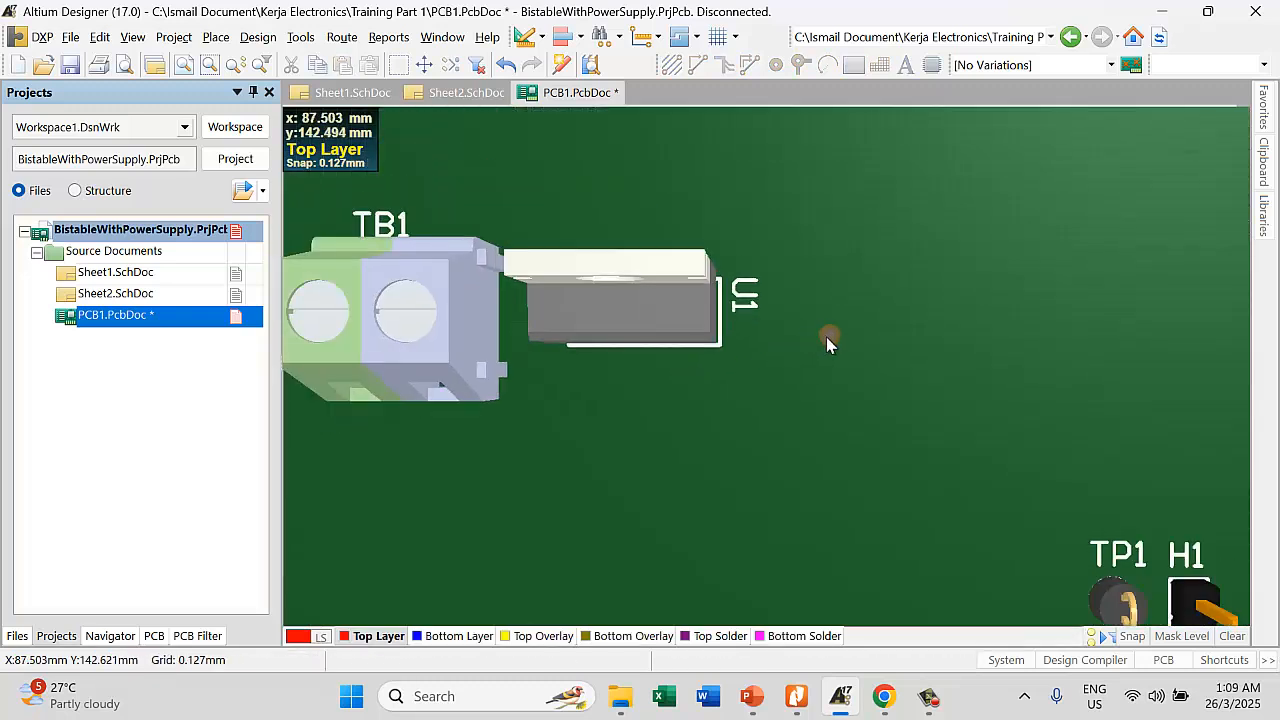
ctrl+scroll(828, 340, down, 2)
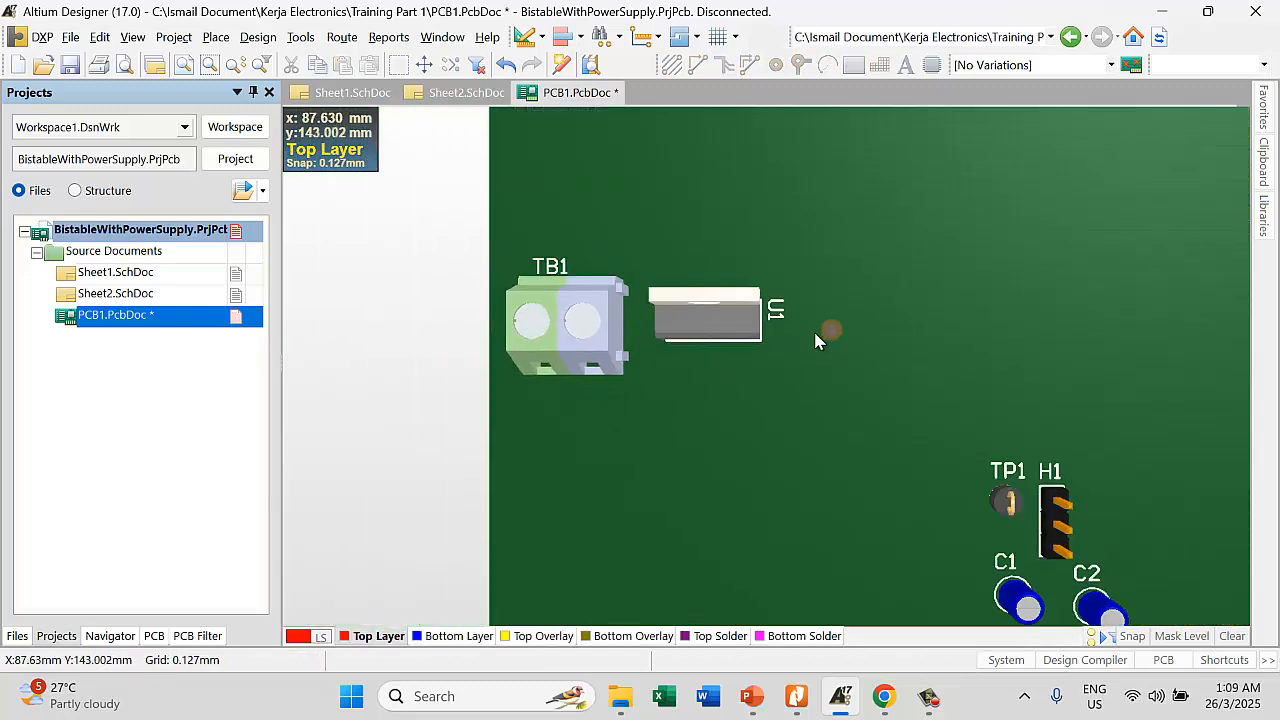
drag(531, 333, 571, 314)
key(l)
key(space)
mouse_move(556, 351)
shift+right_down()
mouse_move(914, 337)
mouse_move(545, 343)
shift+right_up()
drag(545, 343, 573, 363)
ctrl+scroll(730, 336, down, 5)
shift+right_drag(636, 360, 795, 351)
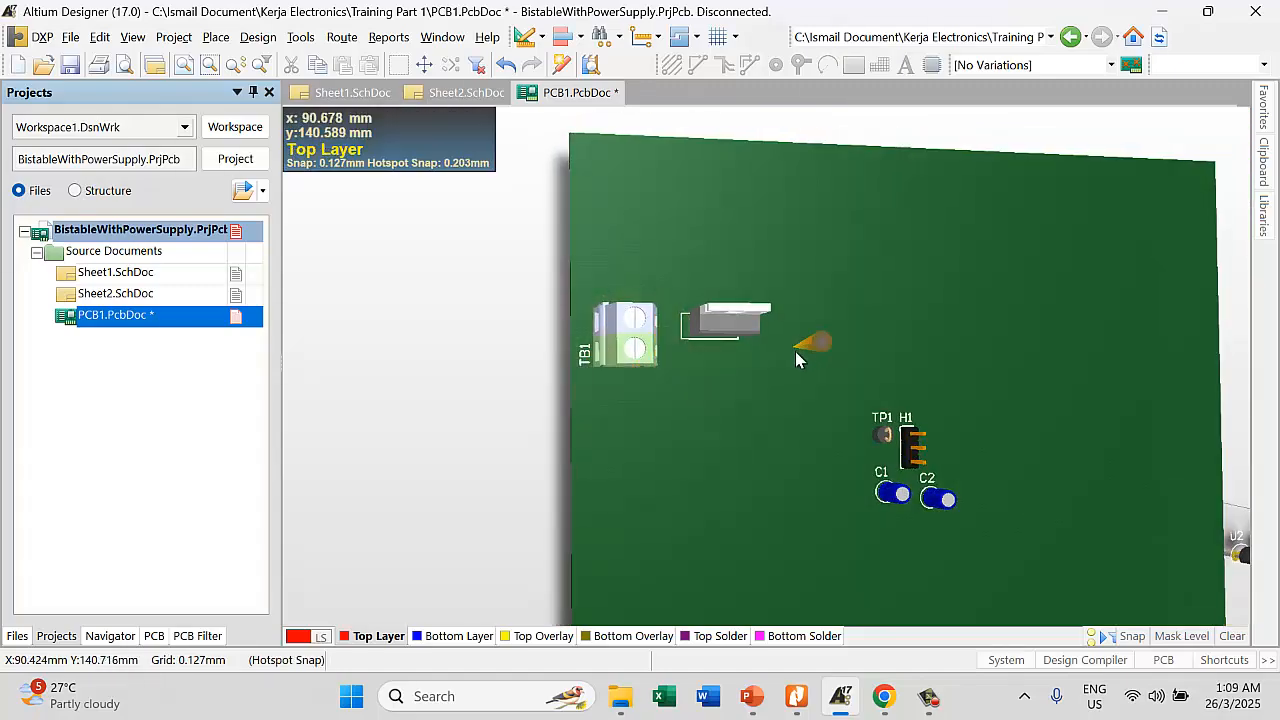
Return to the 2D view and examine the net assignments of U1's pads
key(2)
ctrl+scroll(751, 357, down, 4)
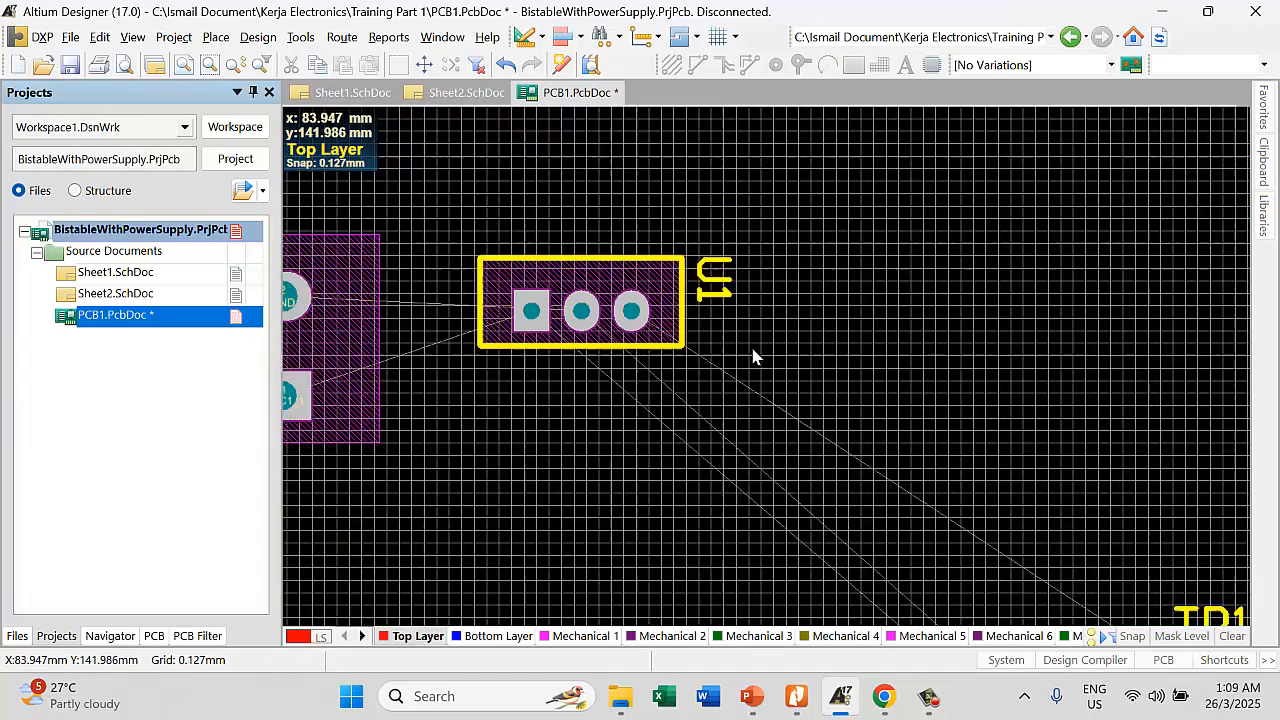
ctrl+scroll(605, 409, up, 8)
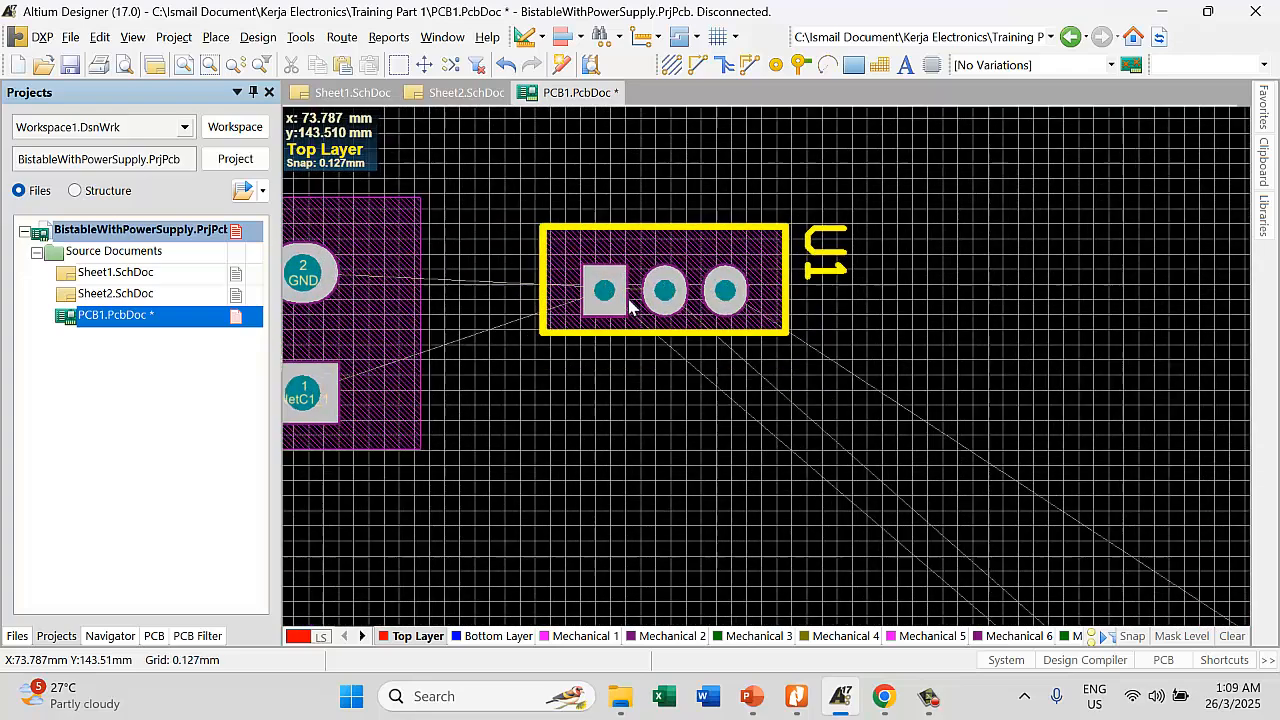
ctrl+scroll(603, 291, down, 4)
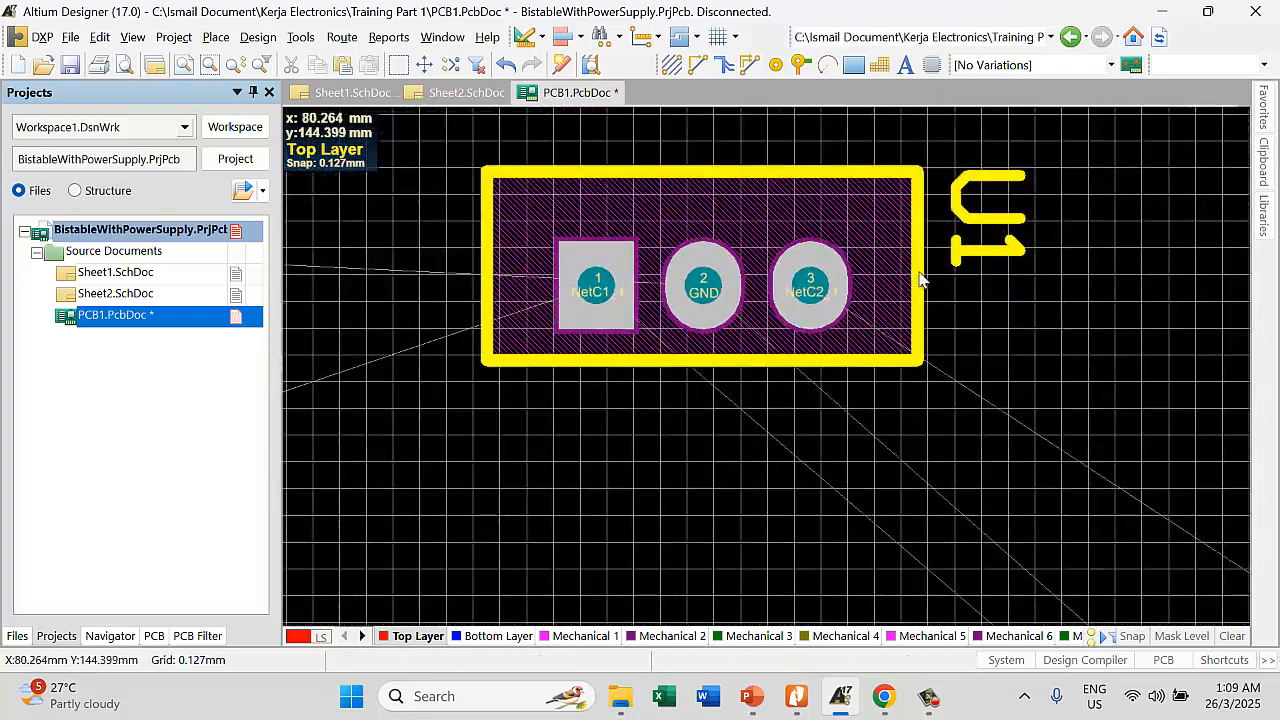
Move test point TP1 to the upper right of regulator U1, near its NetC2_1 pad
drag(794, 317, 775, 277)
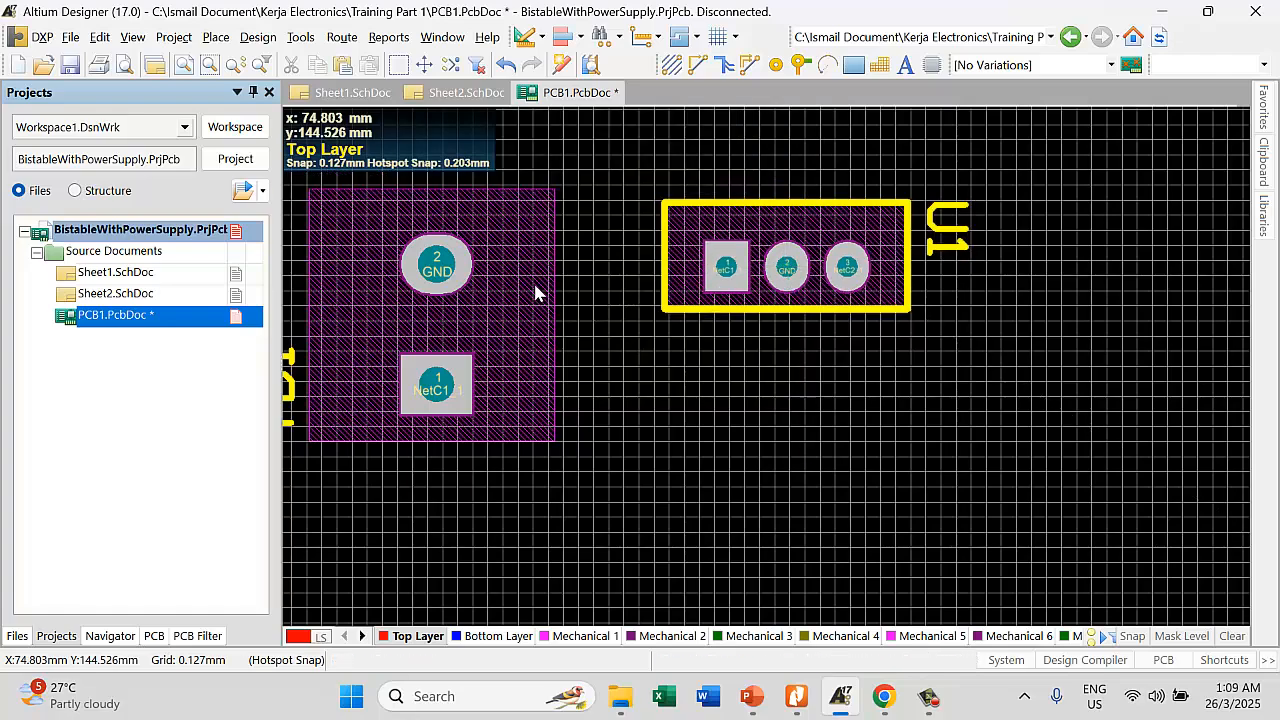
ctrl+scroll(461, 281, down, 3)
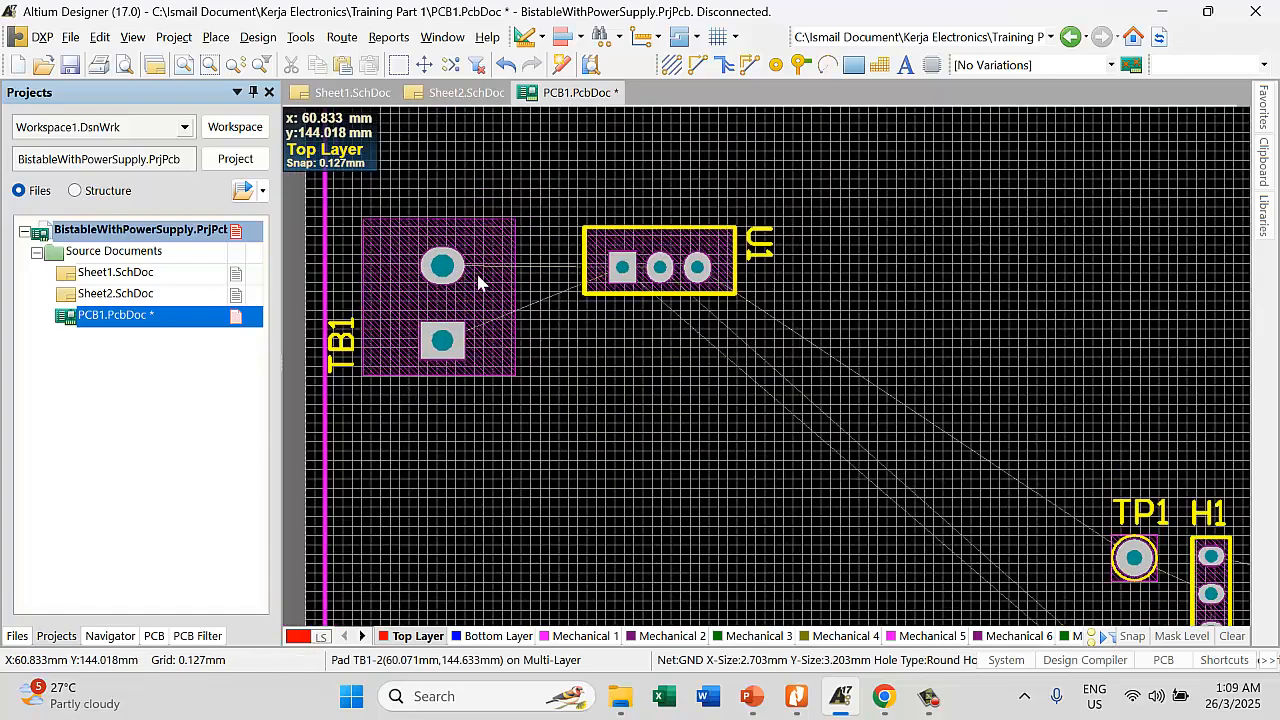
ctrl+scroll(600, 272, down, 1)
drag(990, 490, 738, 212)
Place U1's designator horizontally below the regulator and set its text height to 1.0 mm and stroke width to 0.154 mm
ctrl+scroll(625, 262, up, 2)
ctrl+scroll(580, 317, up, 2)
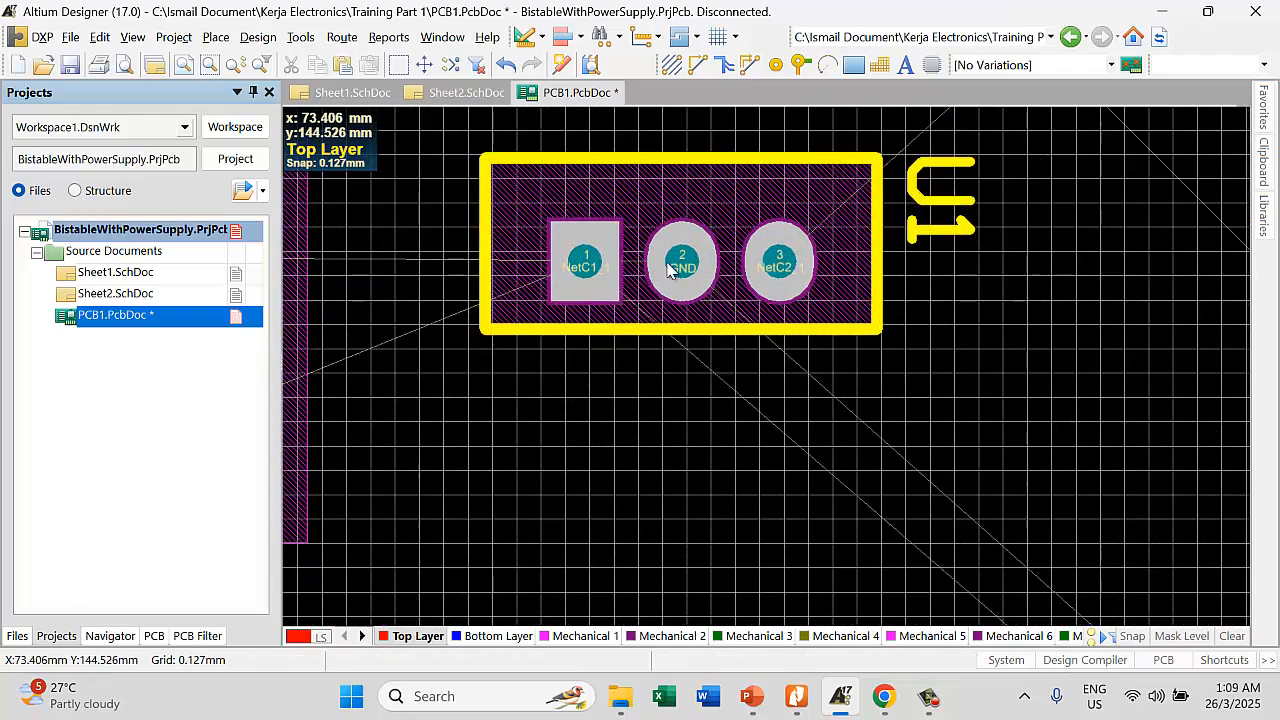
drag(931, 213, 551, 414)
key(space)
ctrl+scroll(824, 362, down, 3)
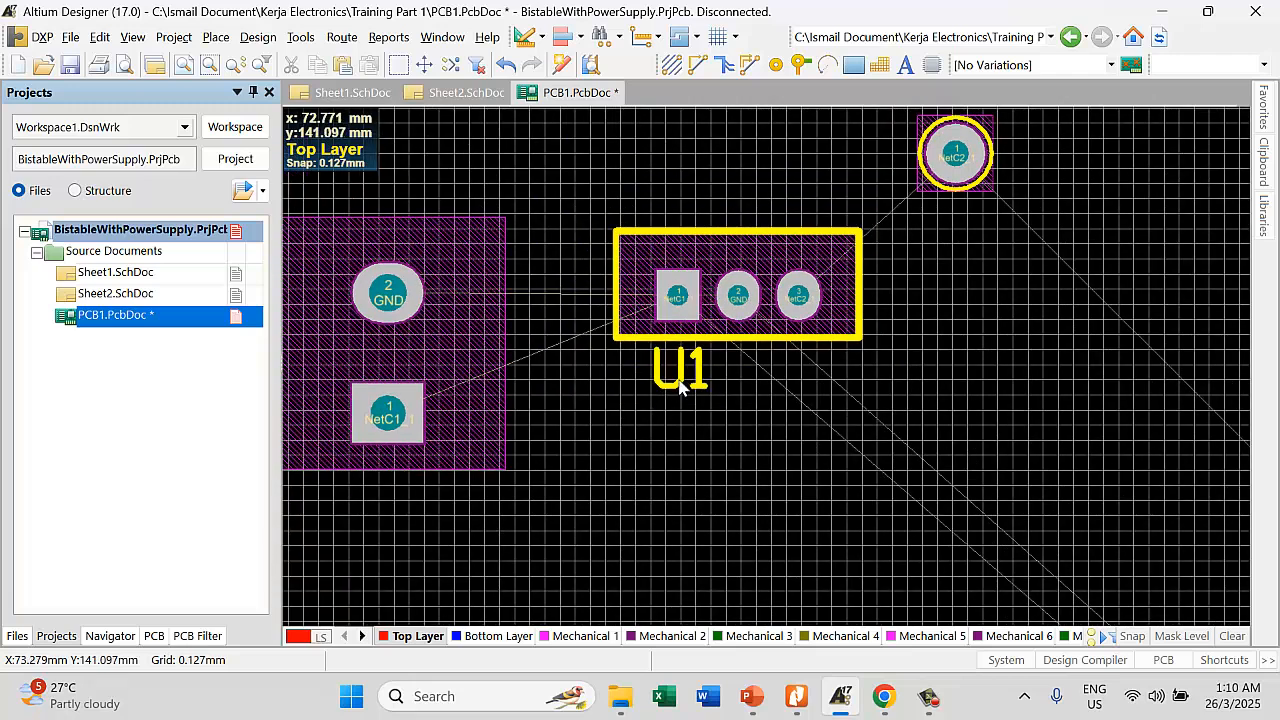
double_click(660, 377)
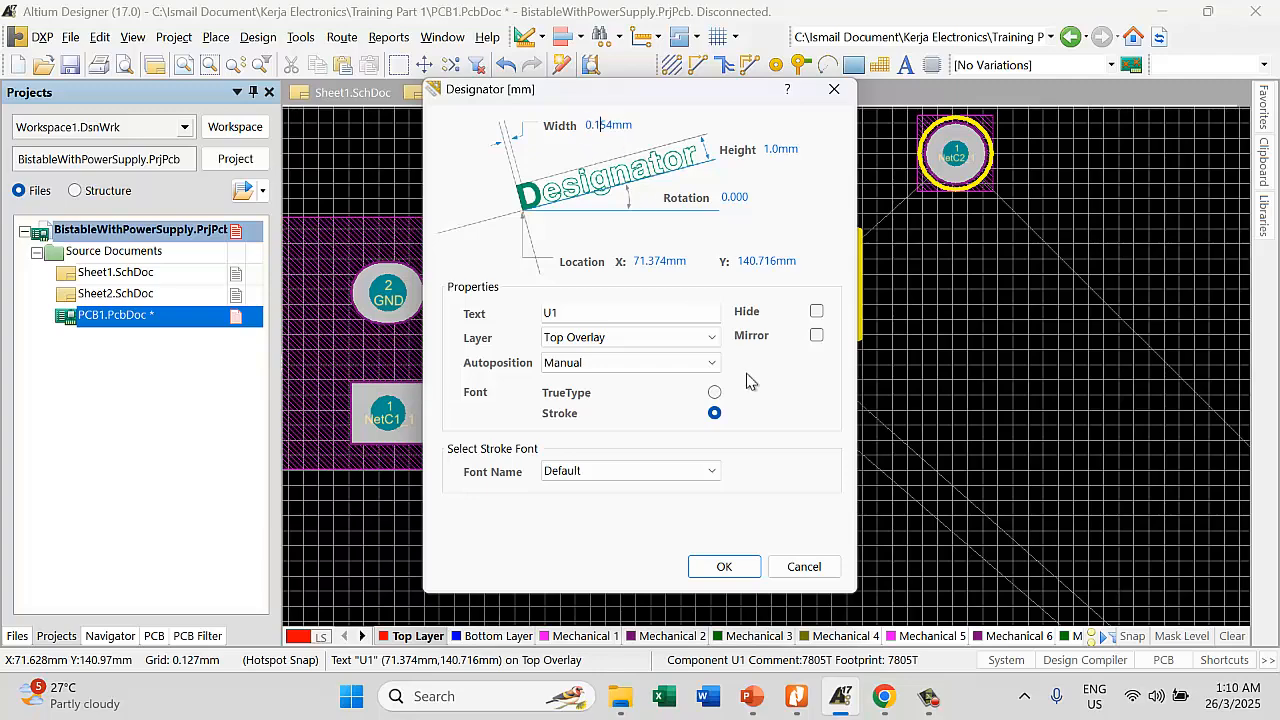
click(740, 567)
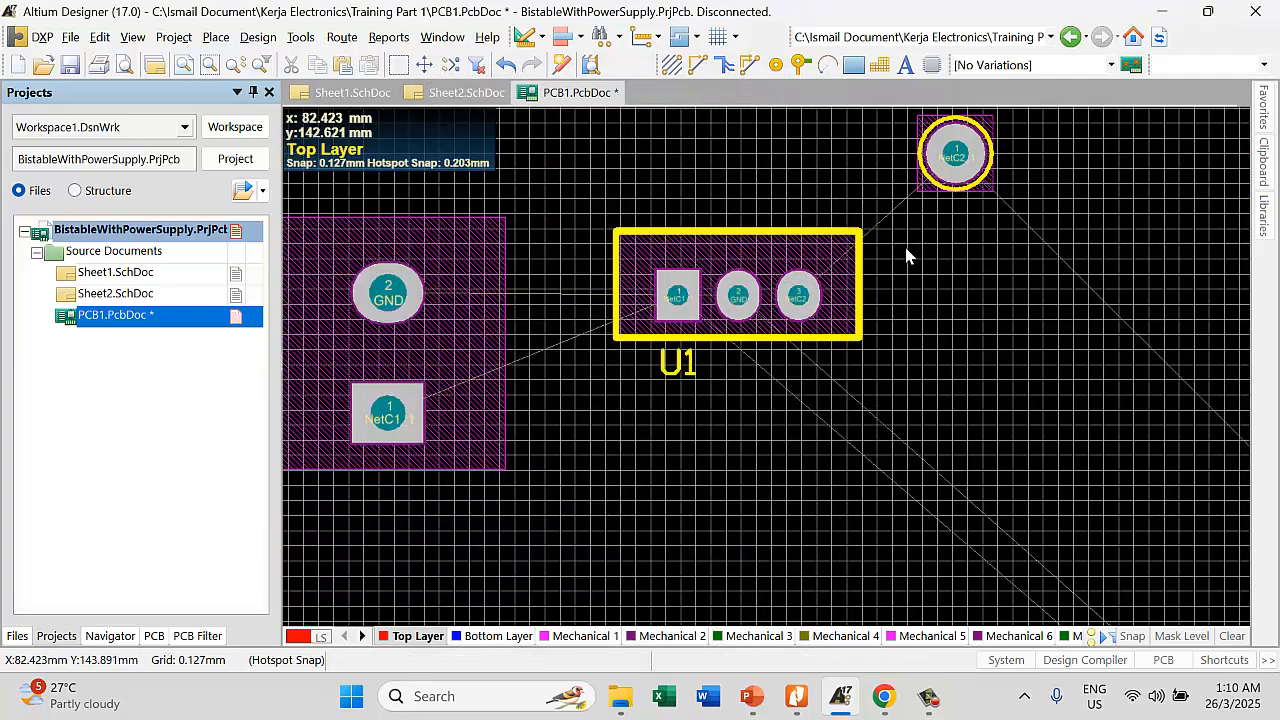
Move test point TP1 level with U1's pads, right beside the regulator's outline
ctrl+scroll(735, 232, down, 2)
ctrl+scroll(735, 232, down, 1)
drag(846, 205, 903, 182)
Move capacitor C1 from beside H1 to just below regulator U1's first pad
scroll(1012, 305, down, 3)
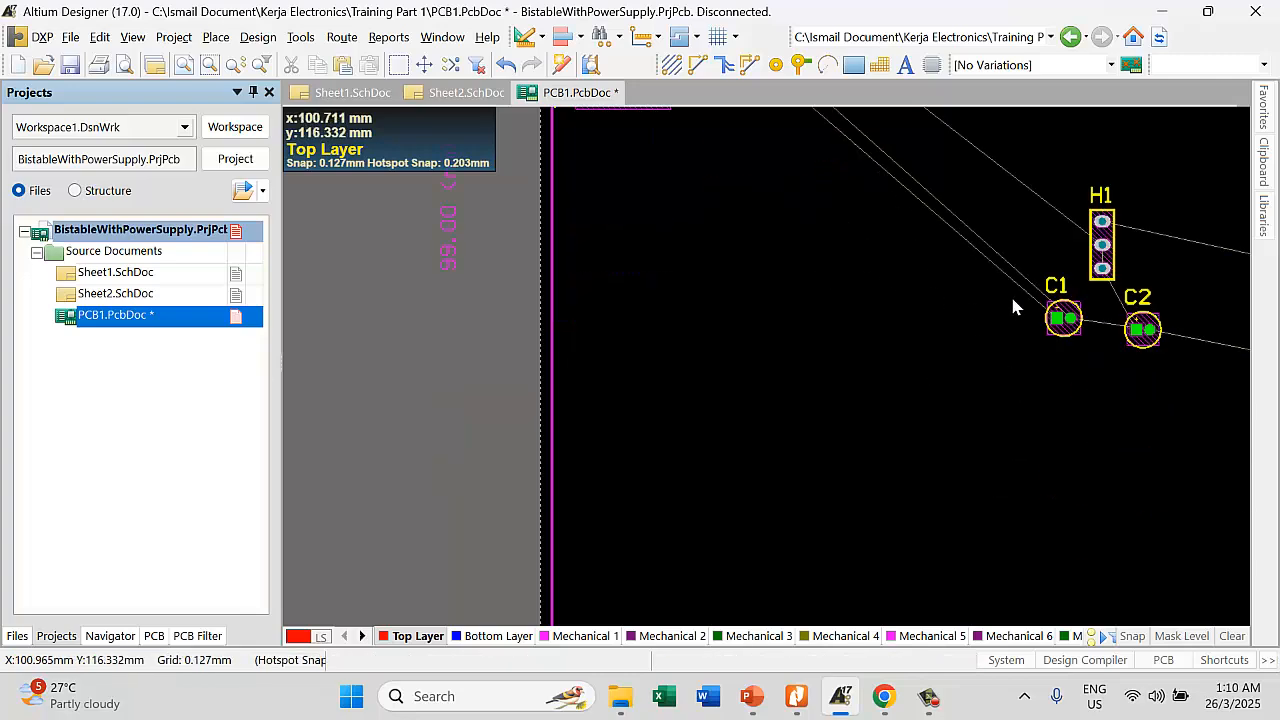
drag(1060, 322, 740, 160)
scroll(771, 500, up, 3)
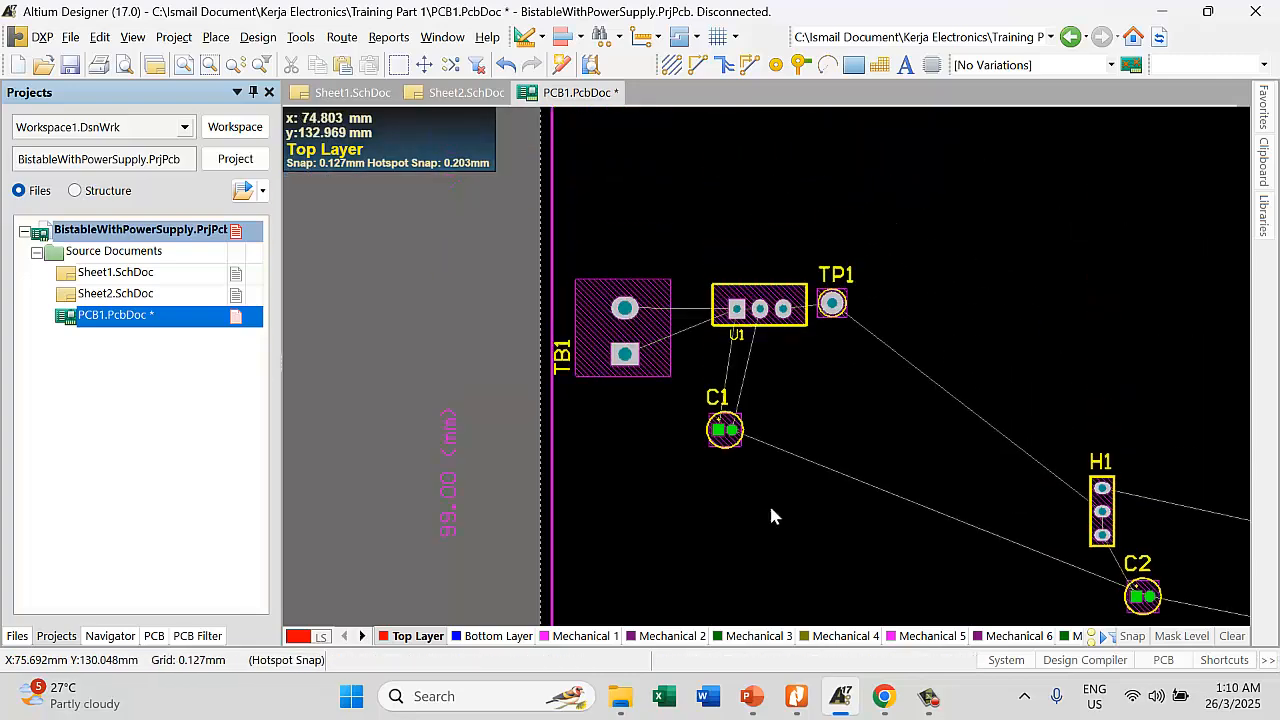
drag(728, 430, 729, 378)
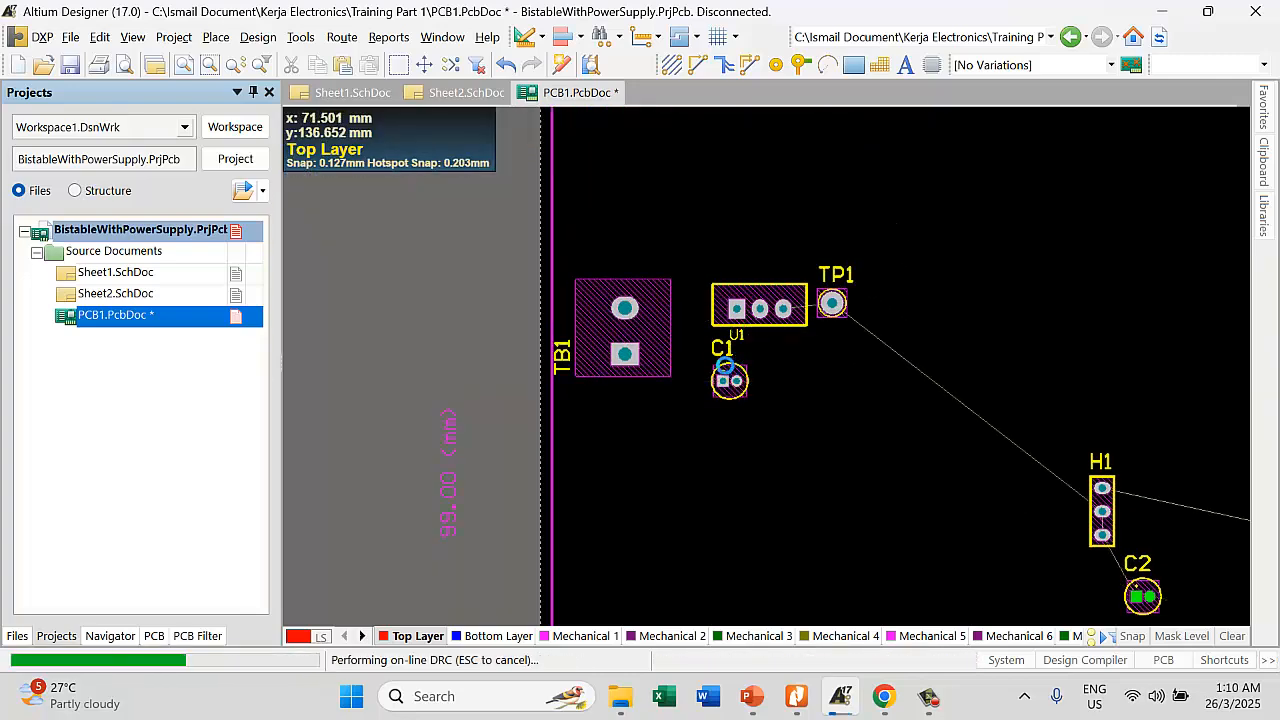
Set C1's designator to a text height of 1.0 mm and a stroke width of 0.154 mm
ctrl+scroll(727, 350, up, 3)
double_click(727, 345)
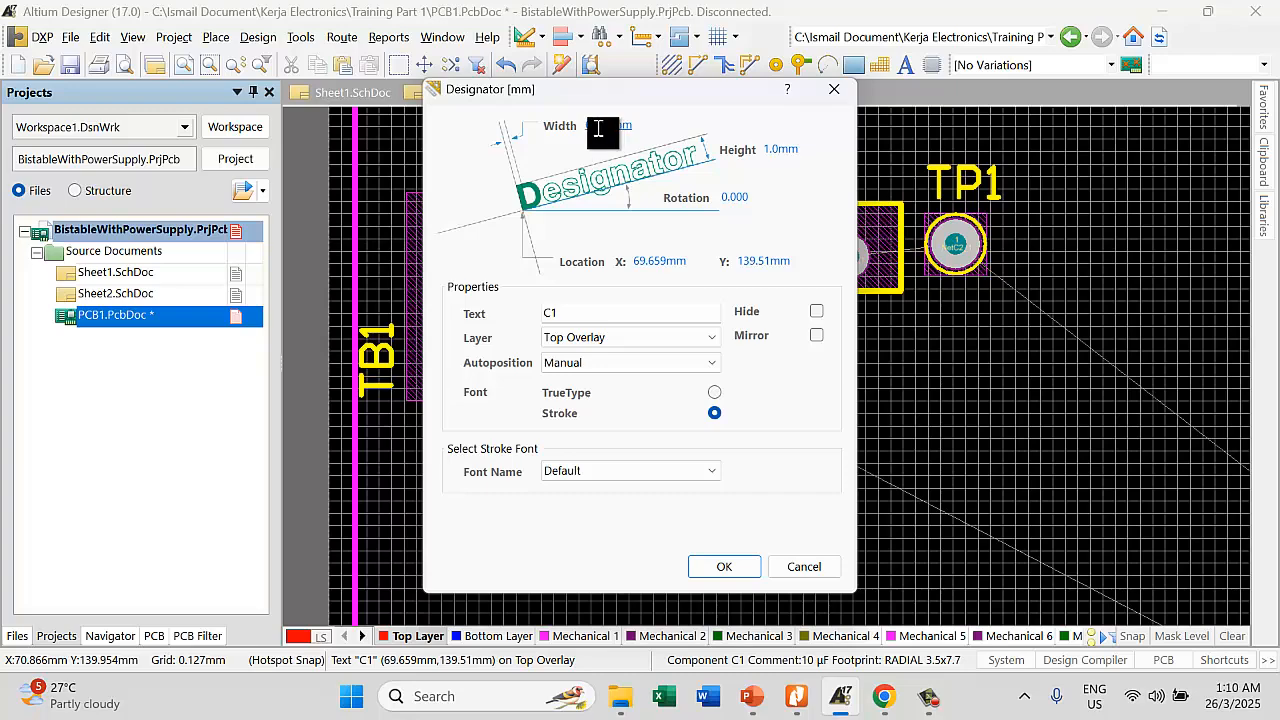
click(734, 569)
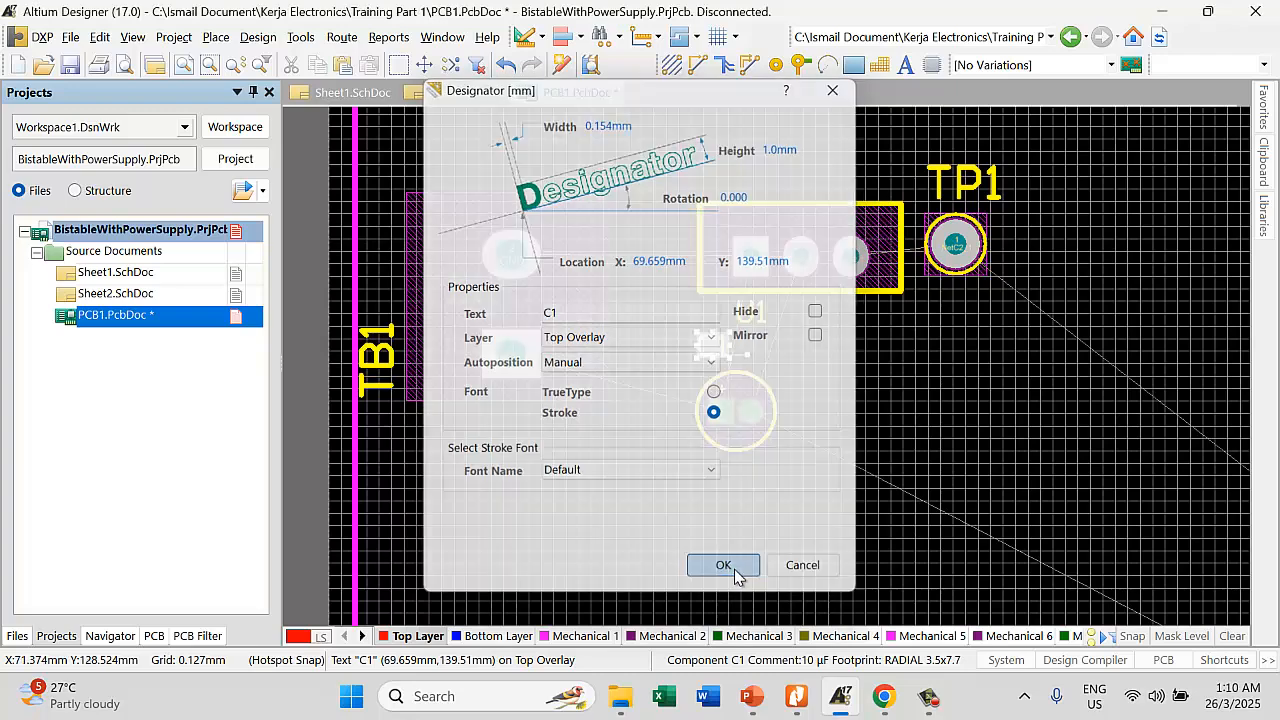
Rotate C1 so its pads stack vertically with the positive pad toward U1, and place its designator horizontally at its upper left
ctrl+scroll(757, 385, up, 2)
ctrl+scroll(757, 385, up, 1)
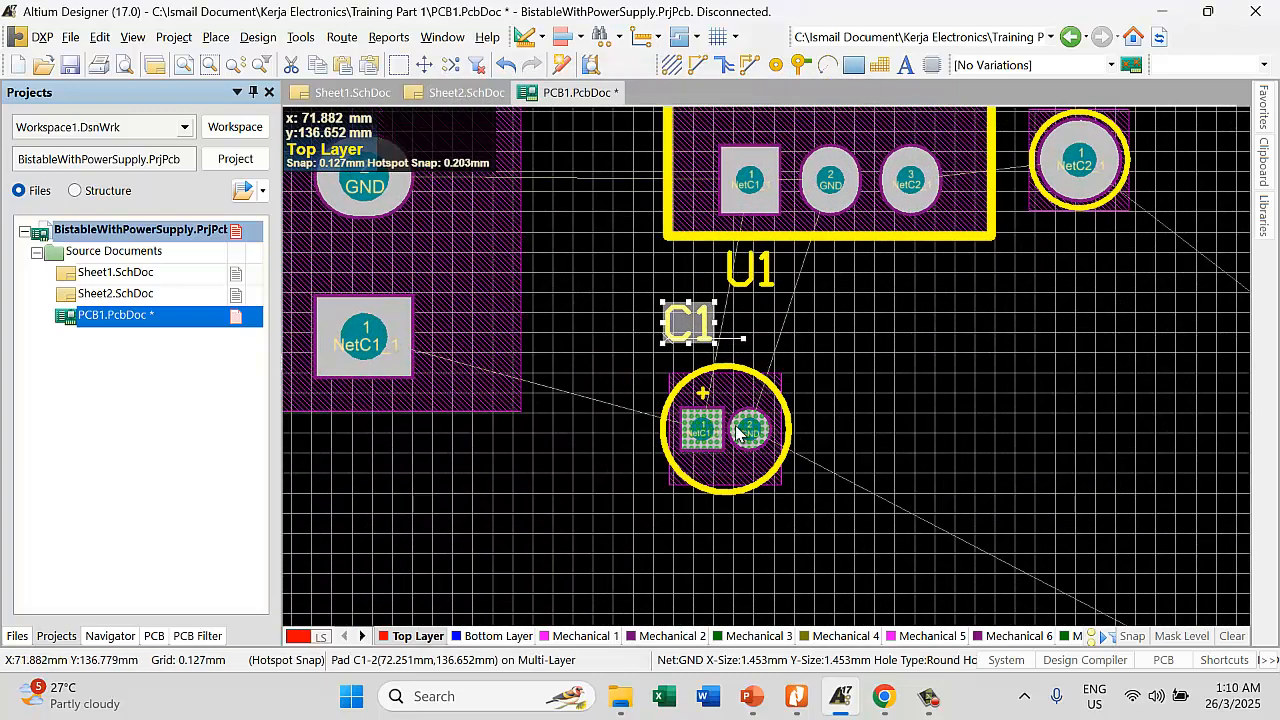
mouse_move(756, 387)
mouse_down()
mouse_move(785, 427)
mouse_move(739, 440)
mouse_move(718, 420)
mouse_move(730, 372)
mouse_move(758, 373)
mouse_up()
key(space)
key(space)
key(space)
drag(859, 338, 676, 320)
key(space)
Move capacitor C2 below TP1 near C1 and set its designator's text height to 1.0 mm
ctrl+scroll(740, 380, down, 6)
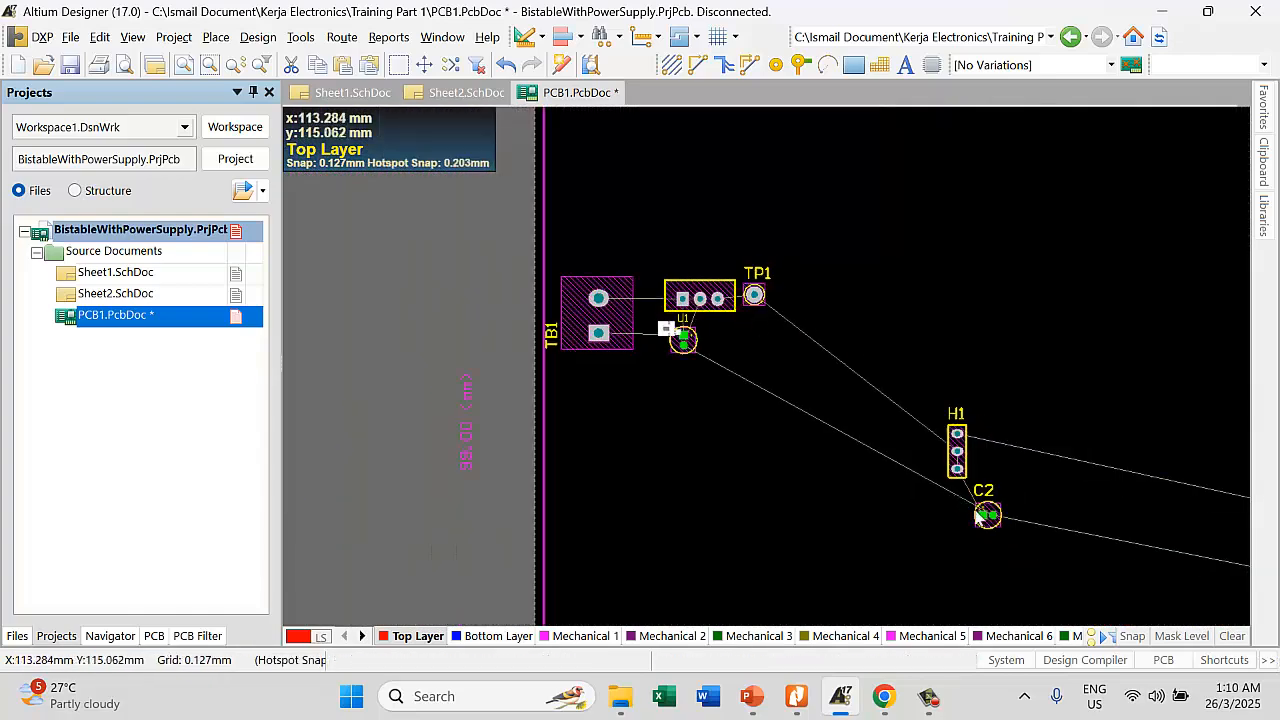
drag(978, 515, 749, 399)
ctrl+scroll(702, 330, up, 3)
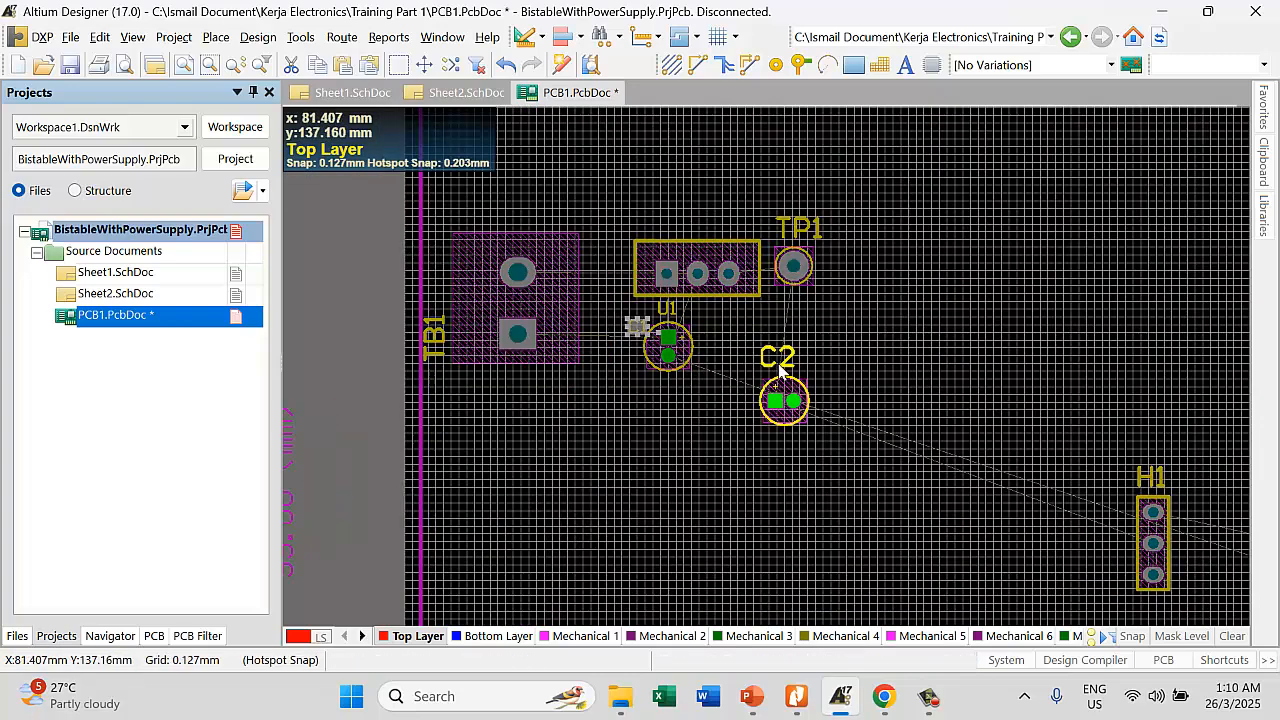
click(778, 358)
double_click(778, 357)
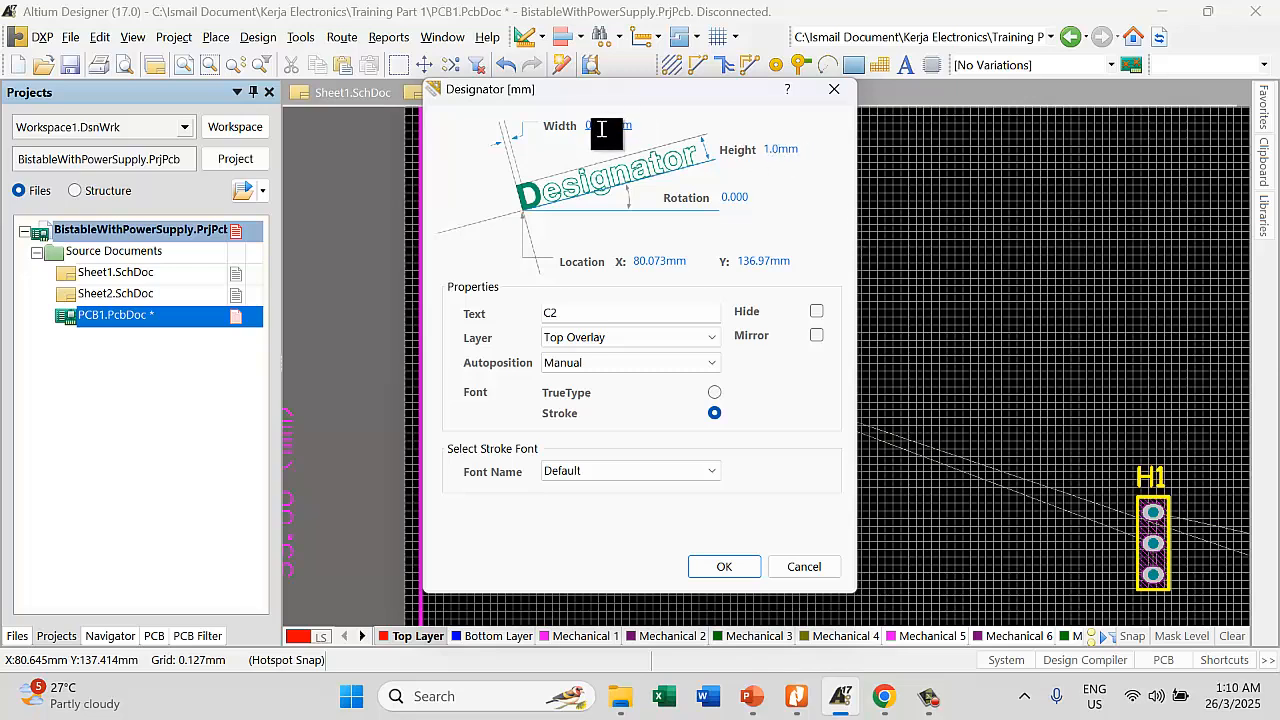
click(726, 566)
Rotate C2 vertically beside C1 under U1's third pad, and place its designator horizontally at its upper right
drag(779, 402, 730, 355)
key(space)
key(space)
key(space)
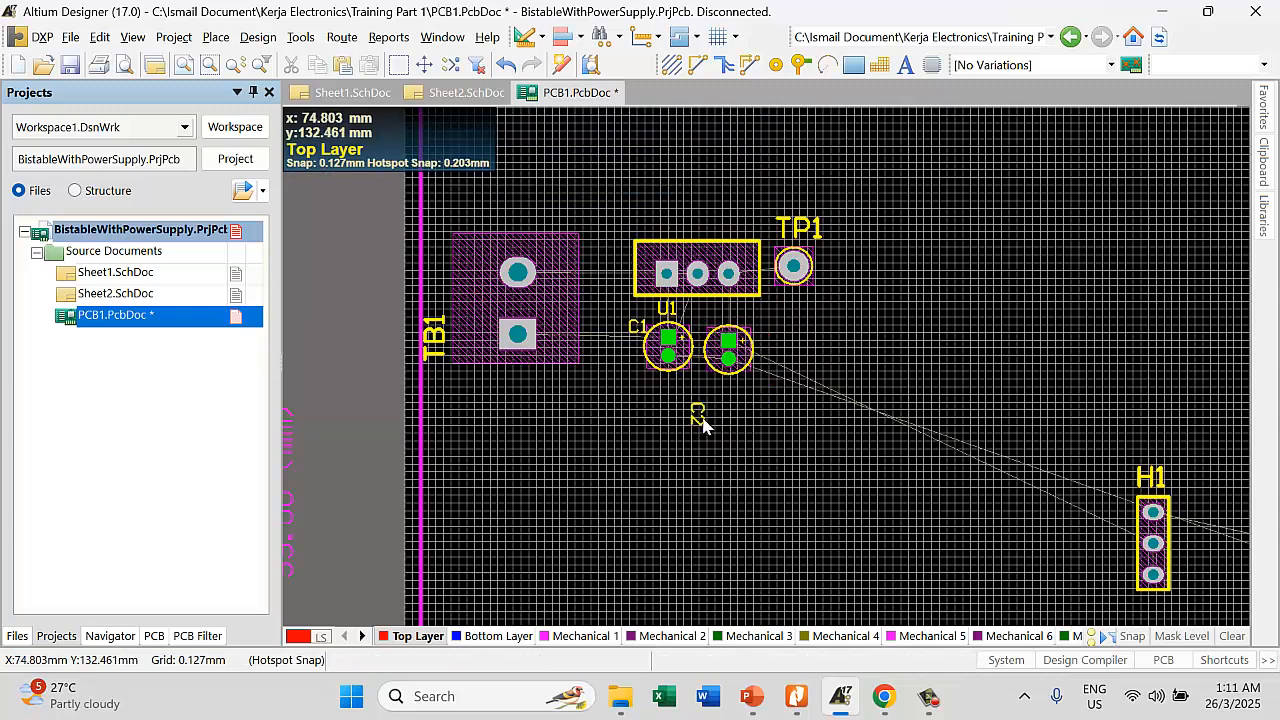
drag(695, 413, 731, 309)
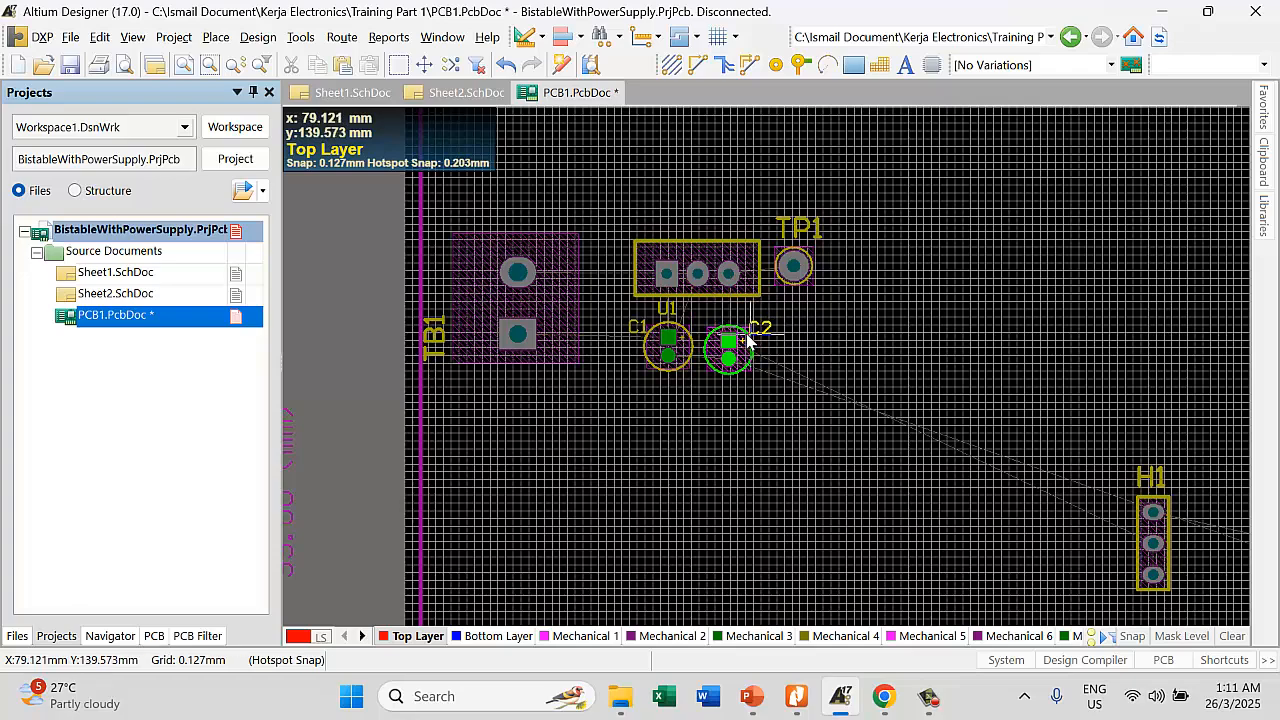
Fine-tune the designators of U1 and C2 so they sit close to their components
ctrl+scroll(747, 340, up, 5)
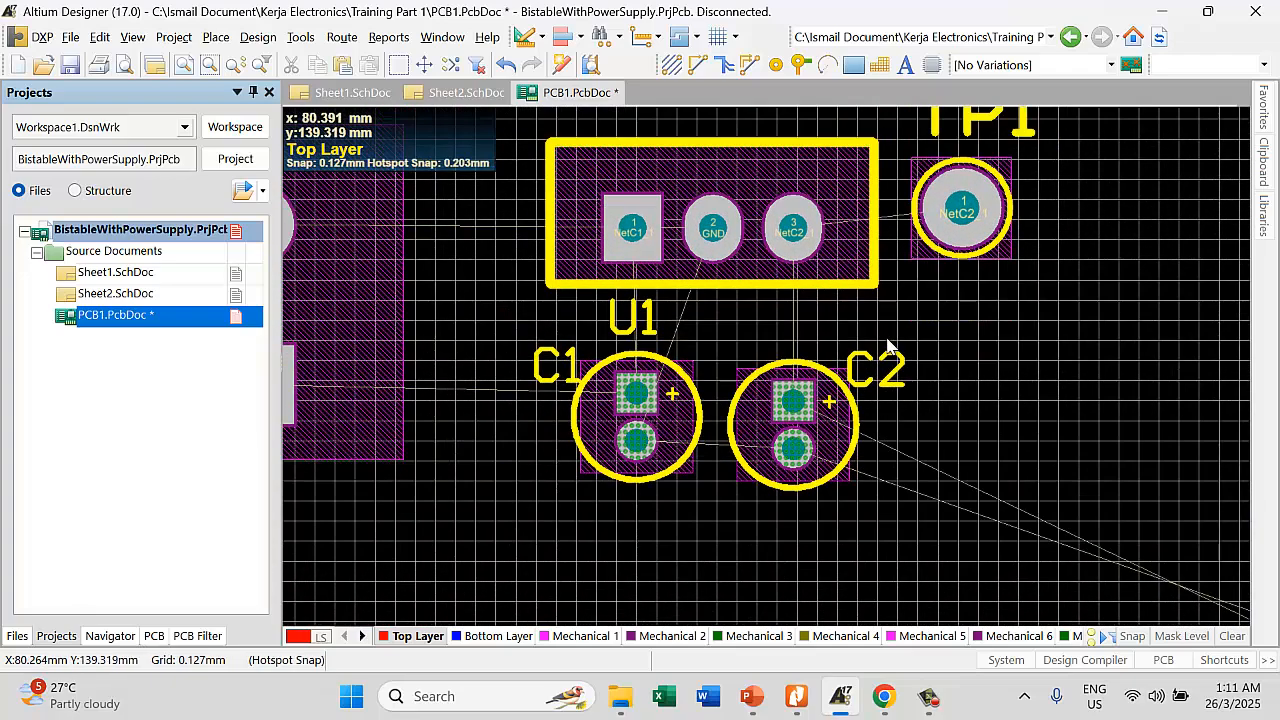
drag(615, 340, 621, 328)
drag(894, 373, 835, 377)
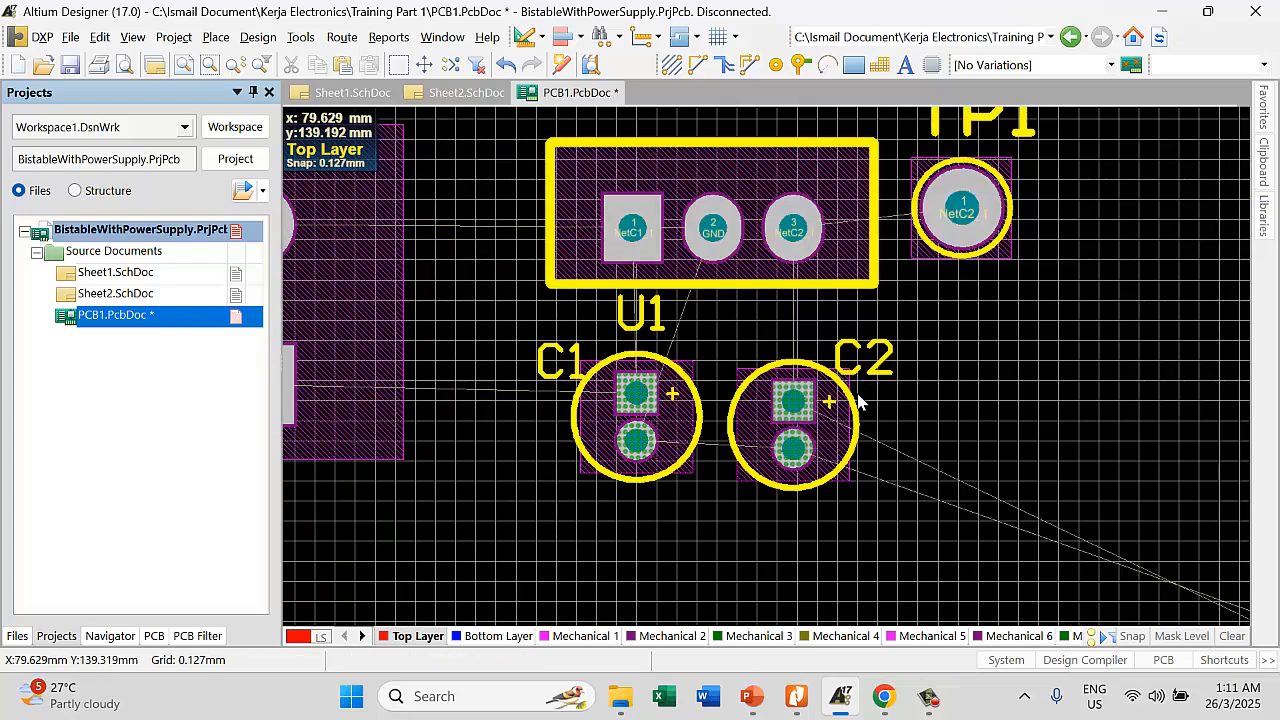
Select U1, TP1, C1 and C2 together and shift the group closer to terminal block TB1
ctrl+scroll(655, 395, down, 2)
ctrl+scroll(650, 391, down, 2)
drag(622, 268, 865, 460)
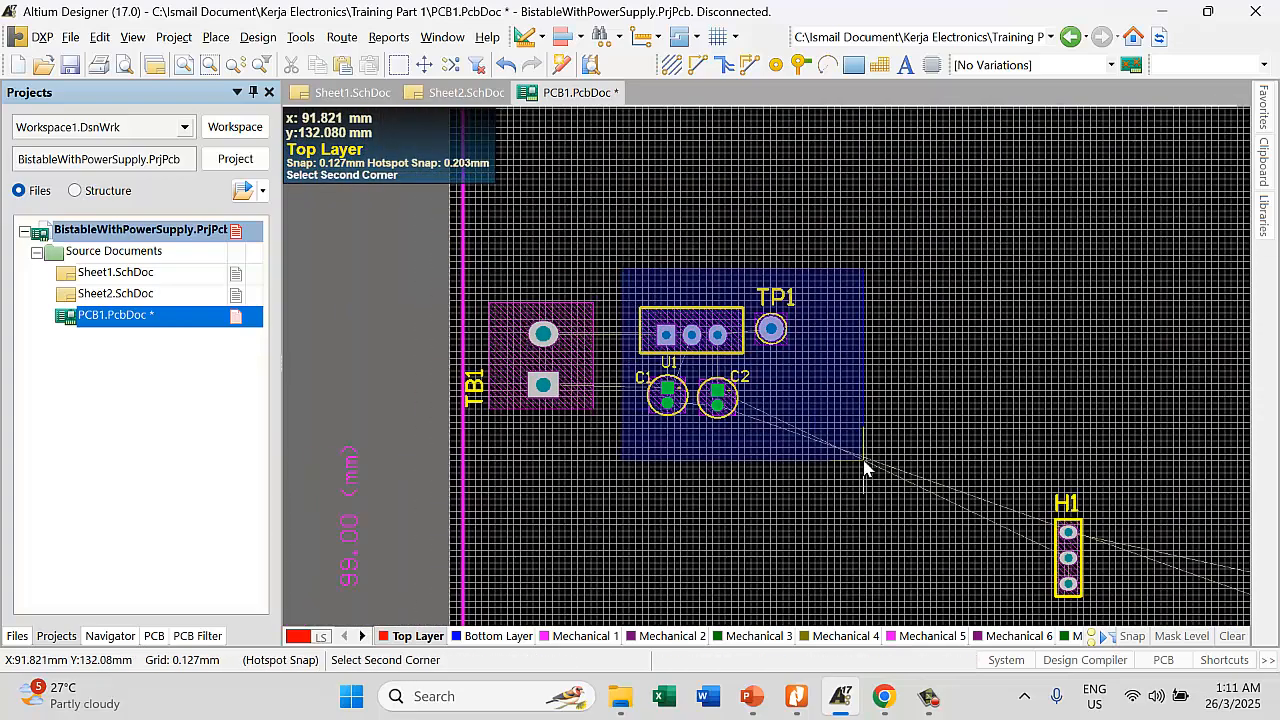
drag(722, 323, 703, 320)
Move header H1 directly below TP1 beside C2 and rotate it 180 degrees
ctrl+scroll(698, 369, down, 3)
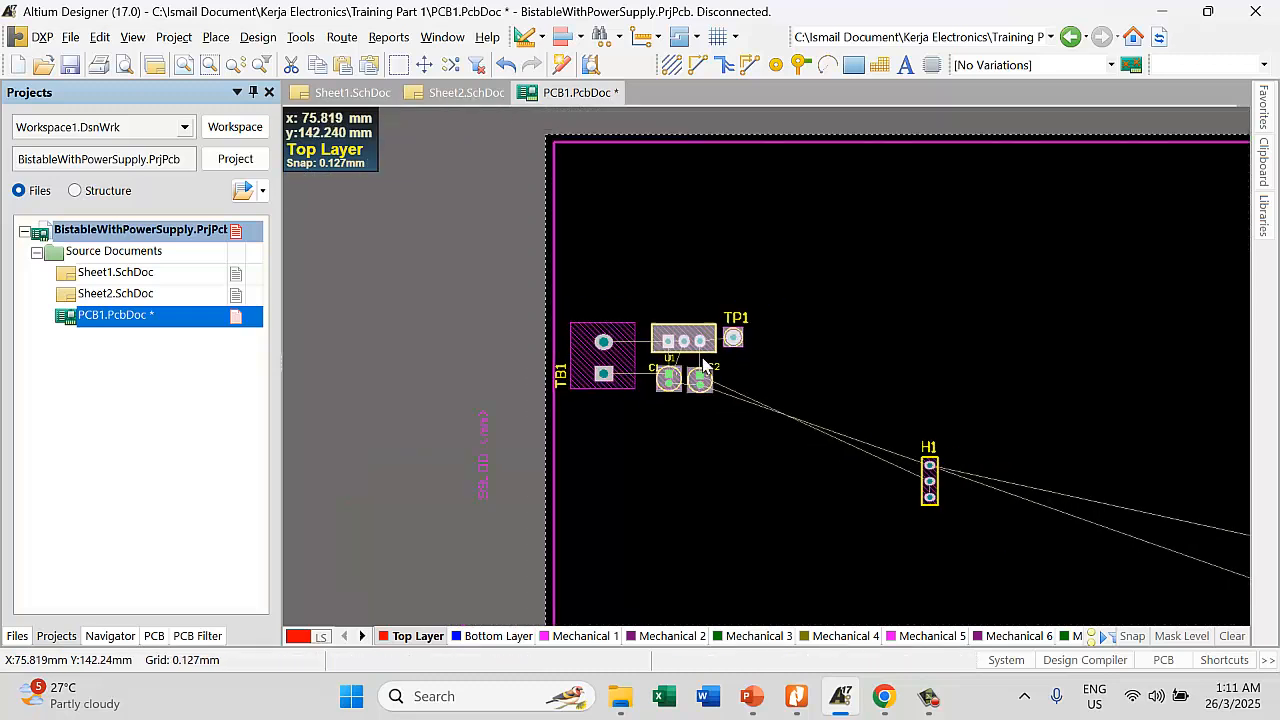
ctrl+scroll(752, 454, up, 2)
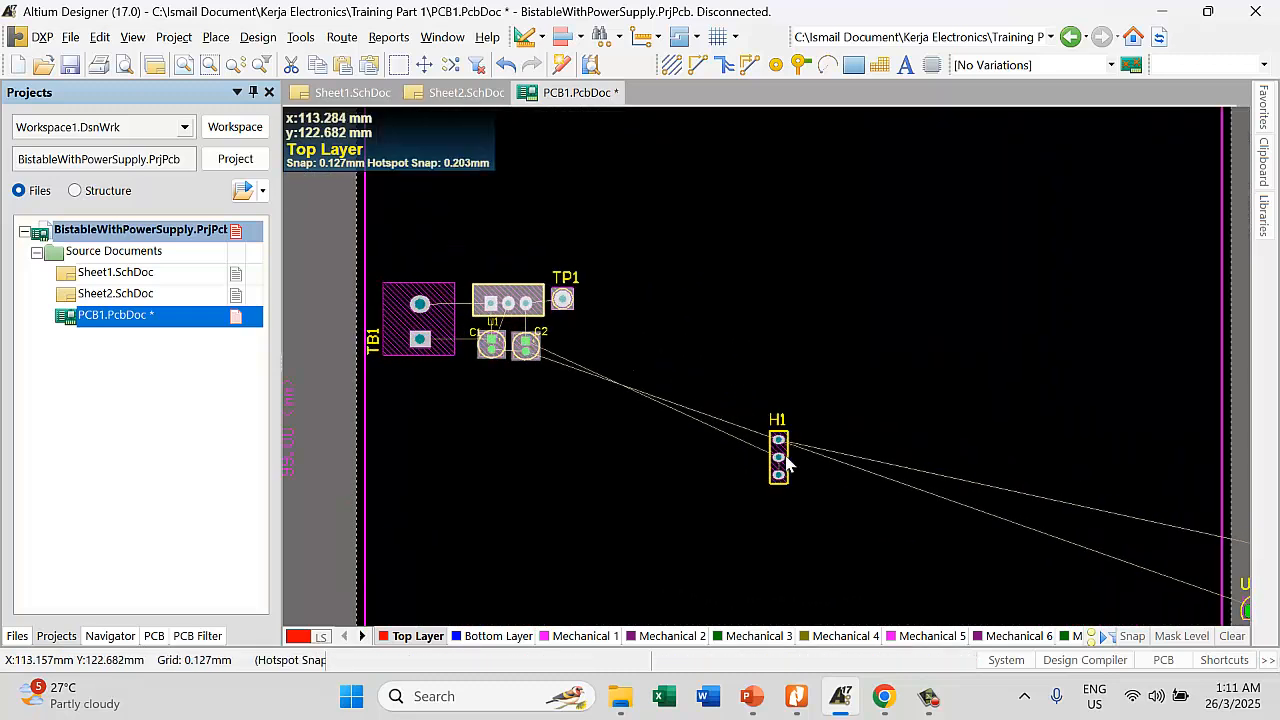
drag(778, 456, 565, 352)
key(space)
key(space)
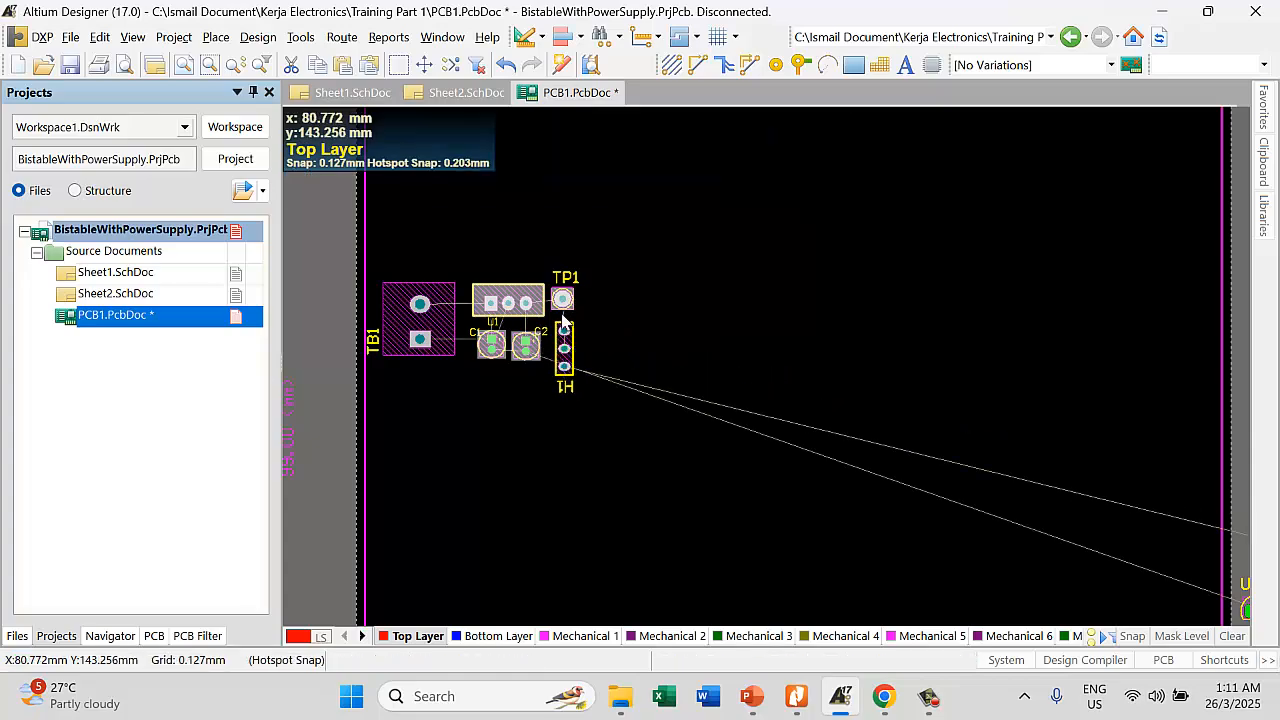
Rotate header H1 another 180 degrees so its +5 pad is at the top, keeping it beside C2
ctrl+scroll(565, 352, up, 4)
ctrl+scroll(566, 402, up, 3)
ctrl+scroll(566, 402, up, 1)
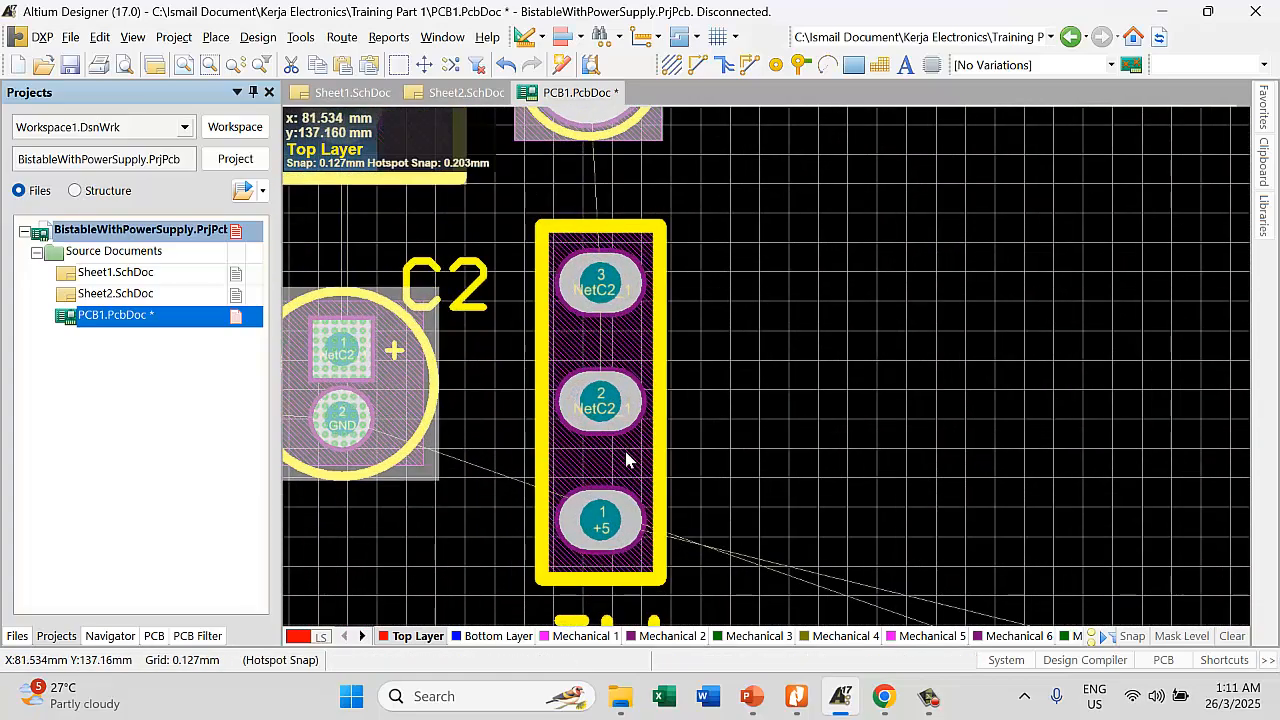
mouse_move(630, 456)
mouse_down()
mouse_move(694, 408)
mouse_move(737, 445)
mouse_move(648, 443)
mouse_up()
key(space)
key(space)
Move H1's designator to the right of the header's upper end and hide it
drag(653, 199, 746, 343)
double_click(752, 338)
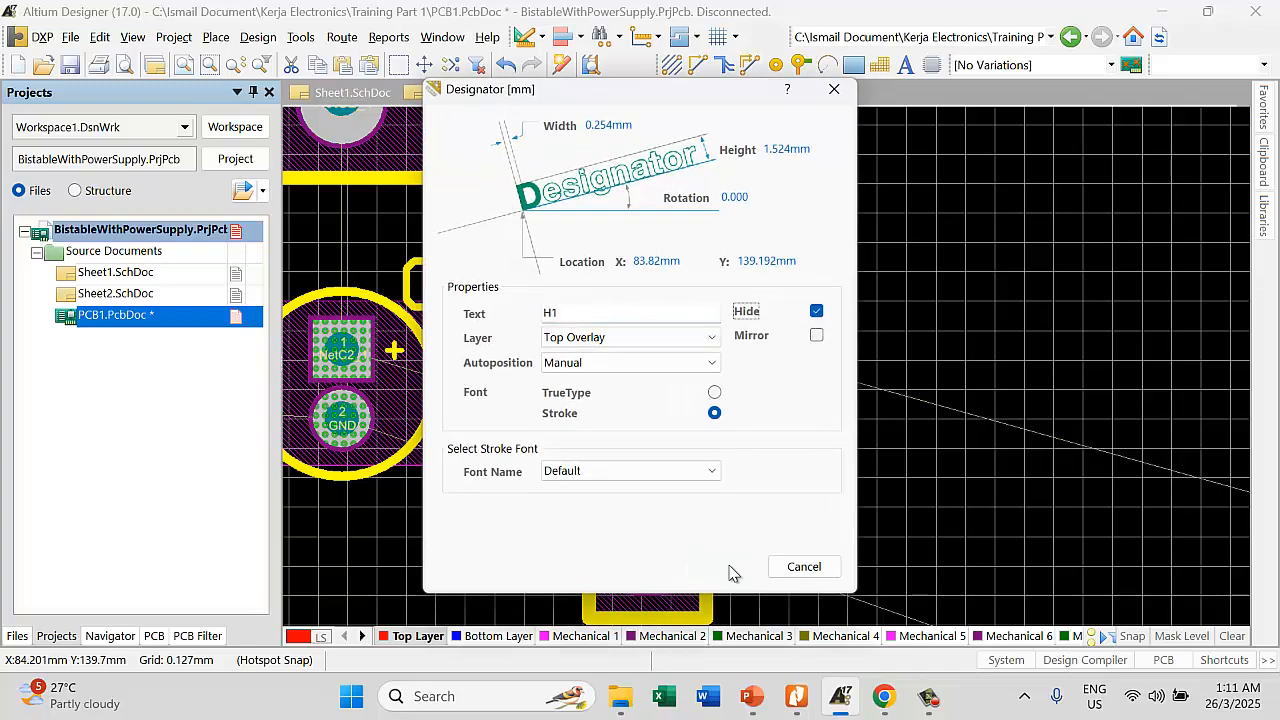
click(730, 572)
Shift test point TP1 slightly to the right above header H1
ctrl+scroll(863, 318, down, 4)
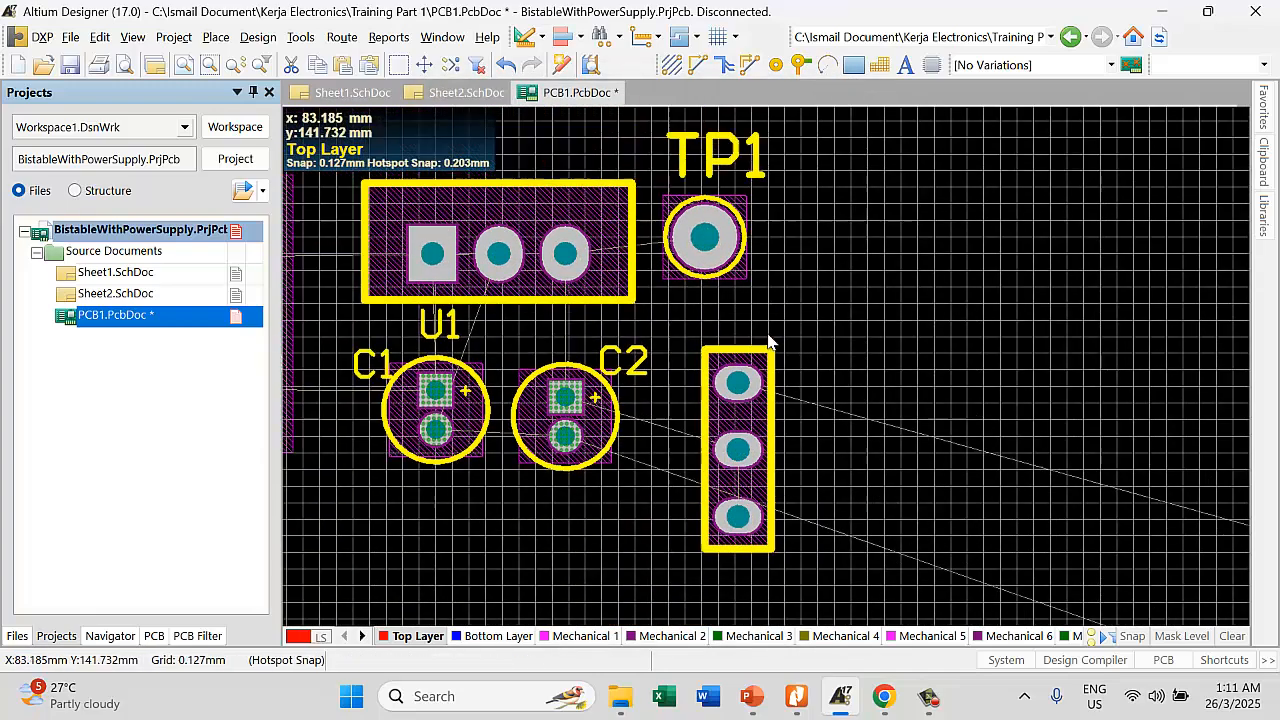
scroll(770, 343, up, 2)
drag(707, 358, 712, 368)
scroll(712, 368, down, 4)
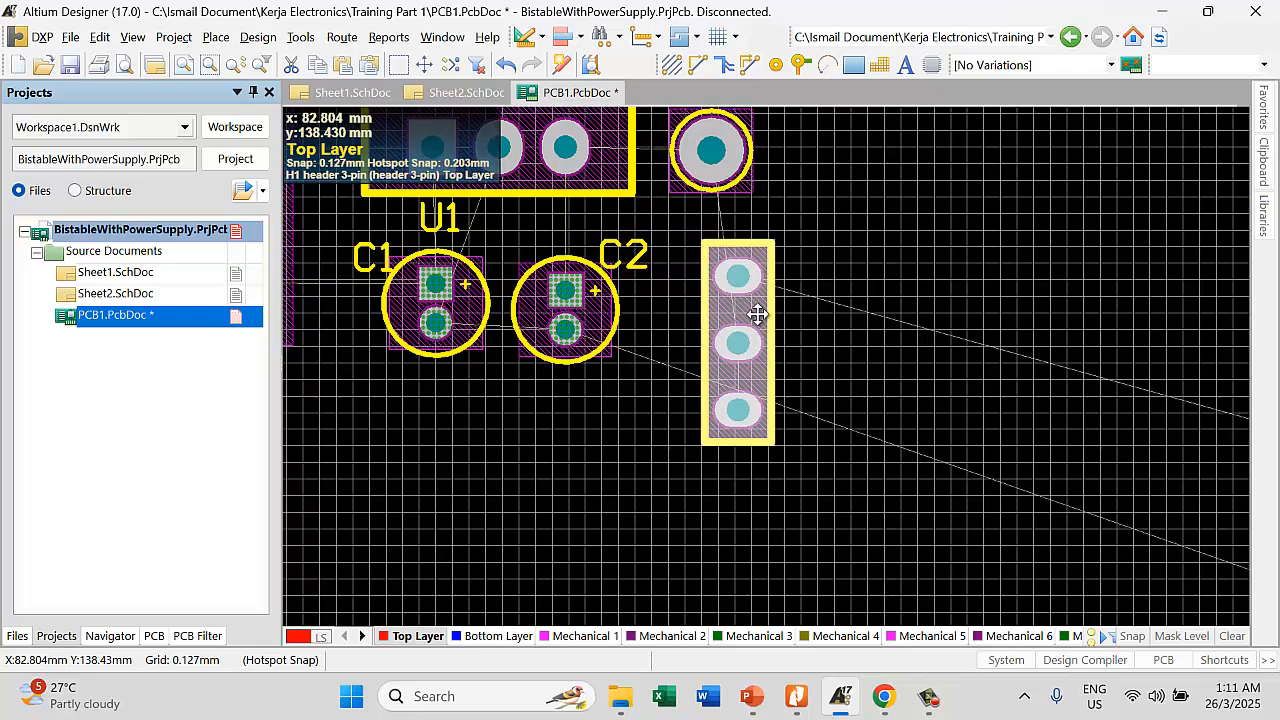
Unhide H1's designator and set its text height to 1.0 mm
double_click(757, 314)
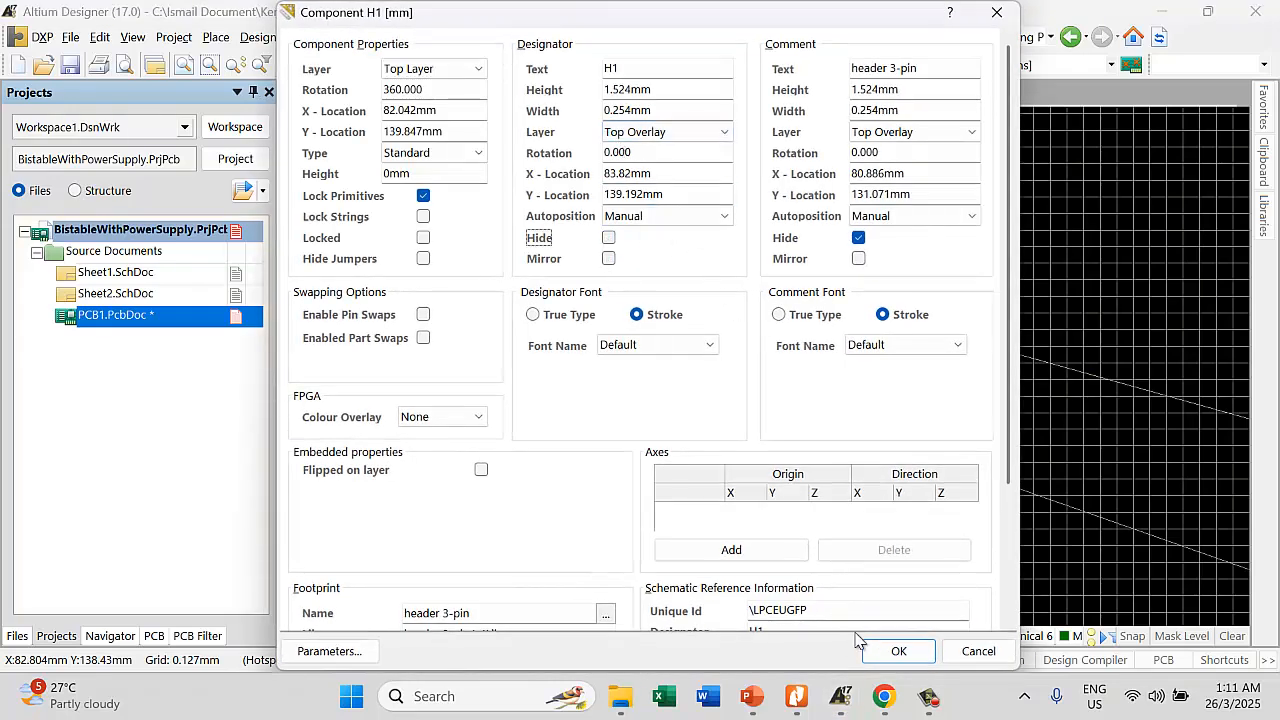
click(897, 651)
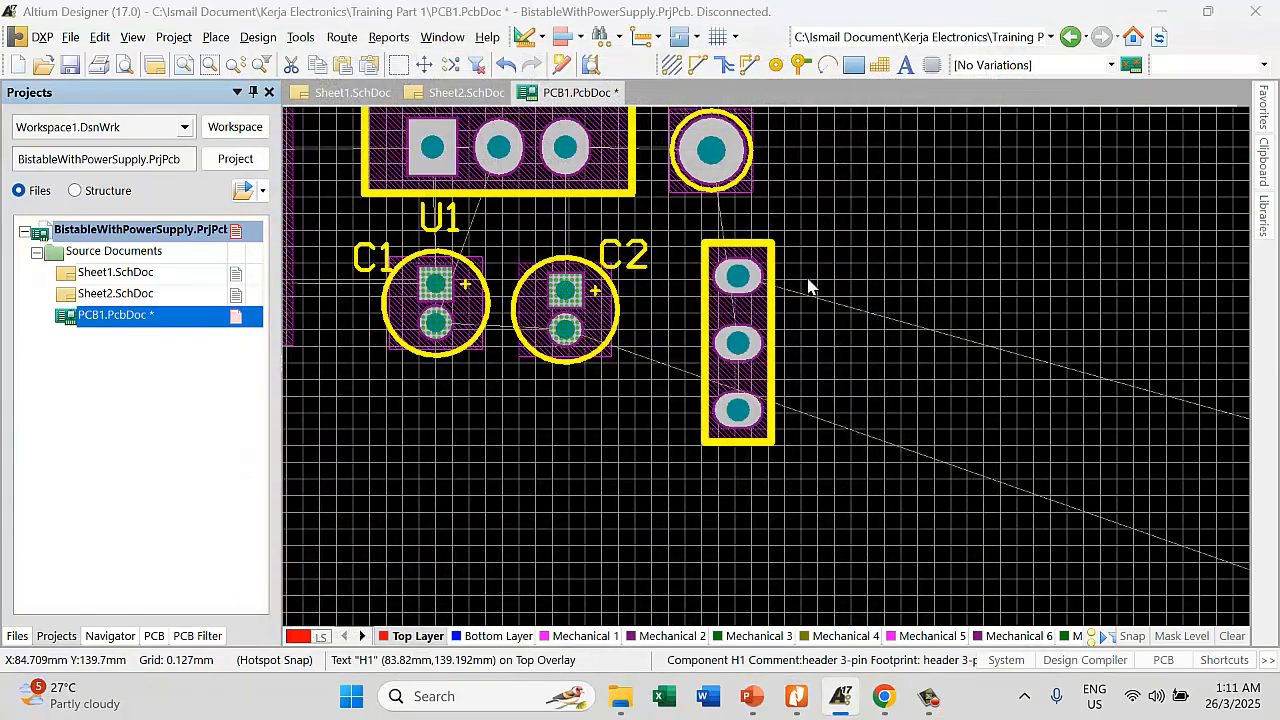
double_click(808, 286)
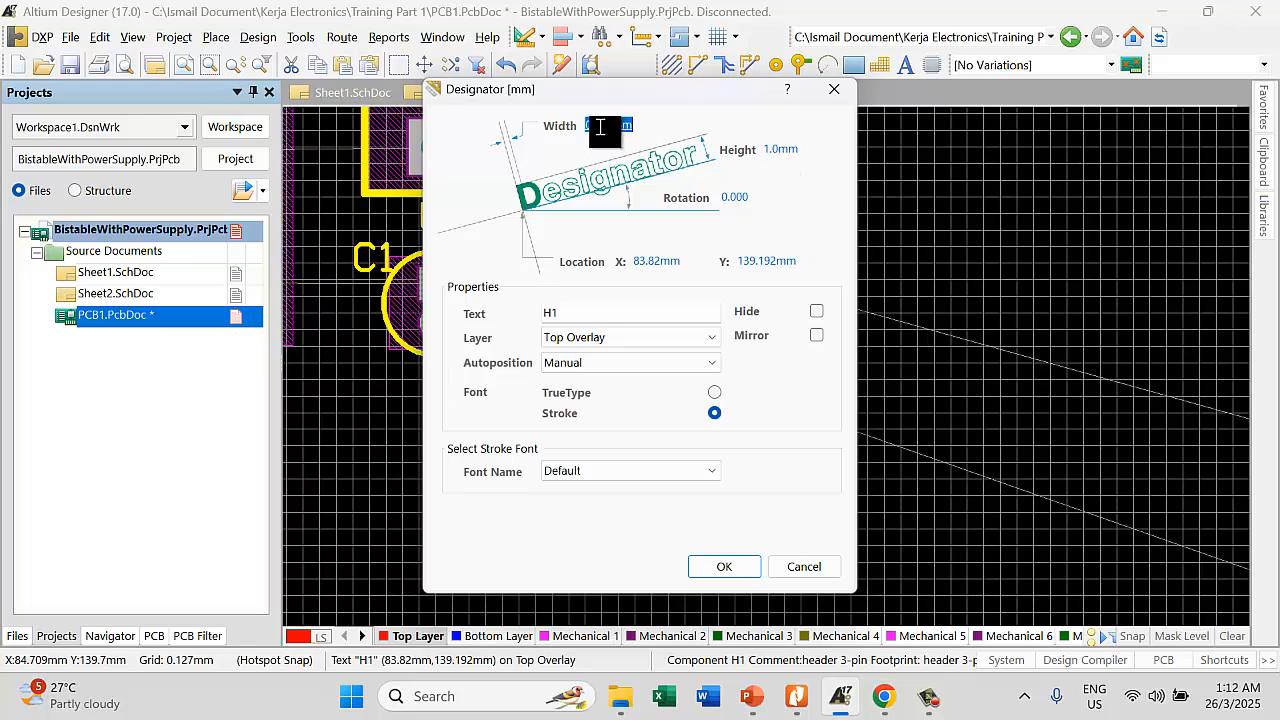
key(Return)
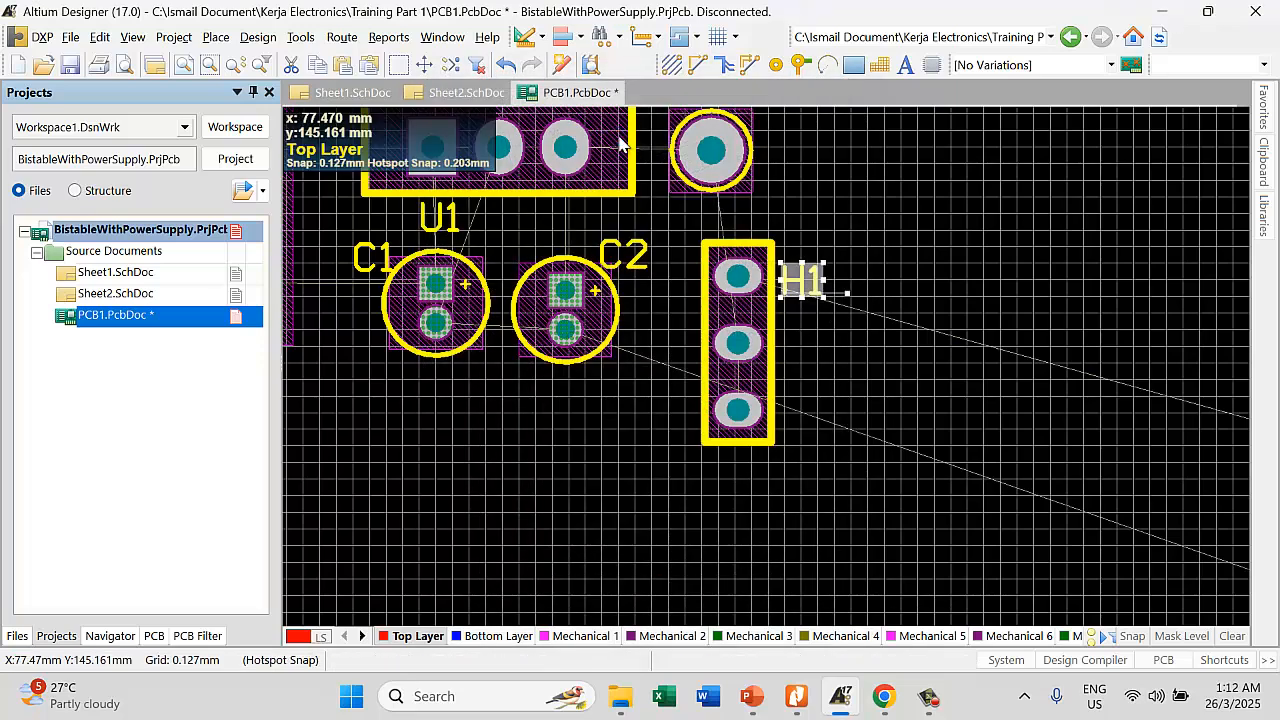
Move TP1 slightly upward and place its designator to the right of the test point
scroll(735, 218, up, 3)
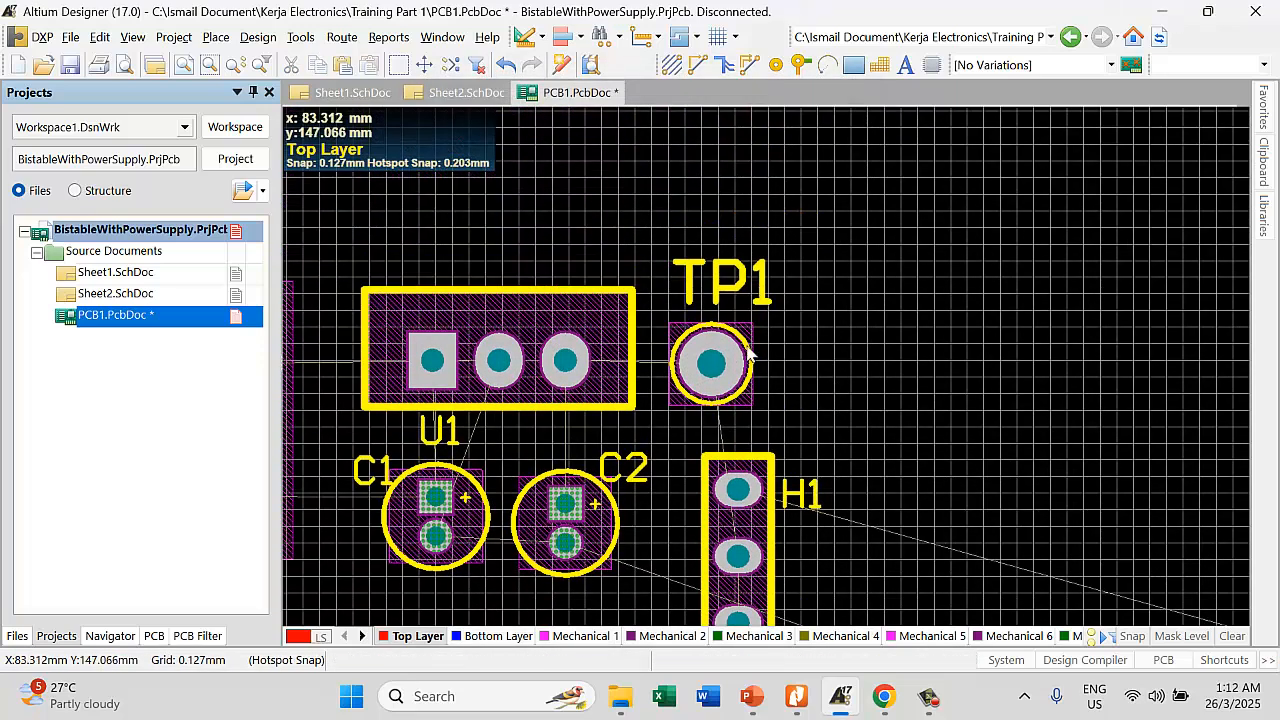
drag(748, 352, 714, 331)
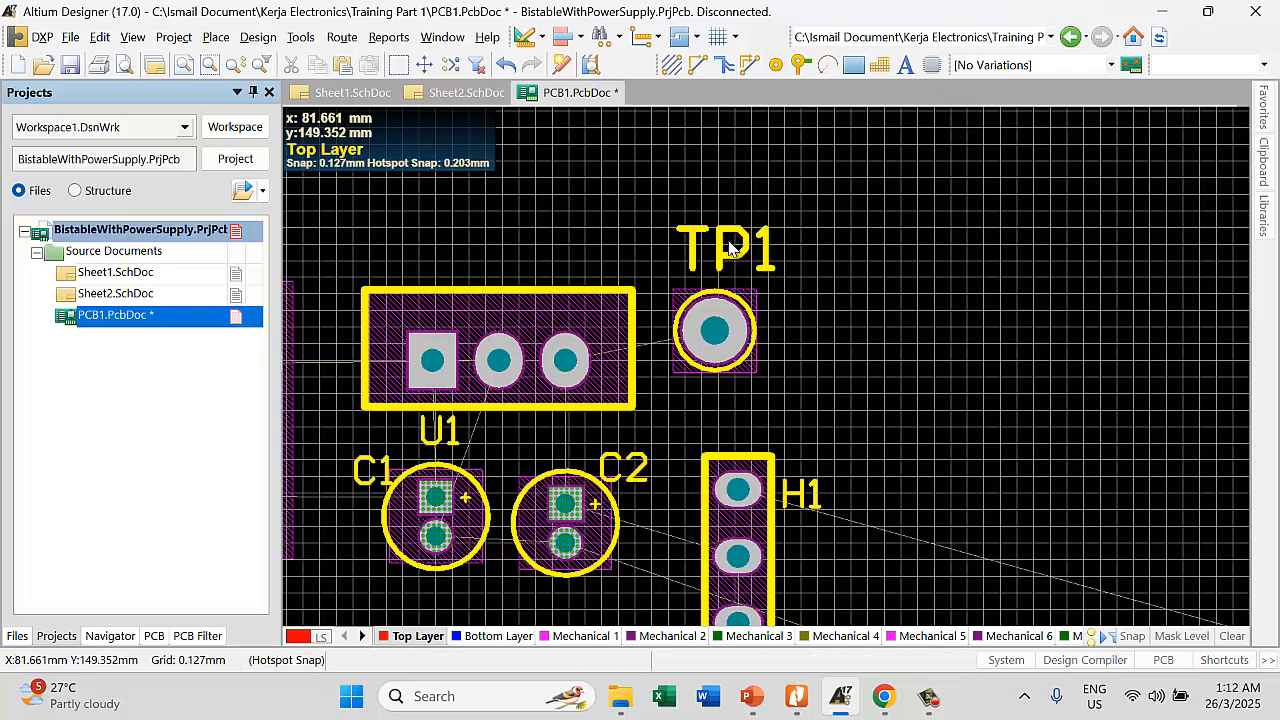
drag(730, 248, 771, 348)
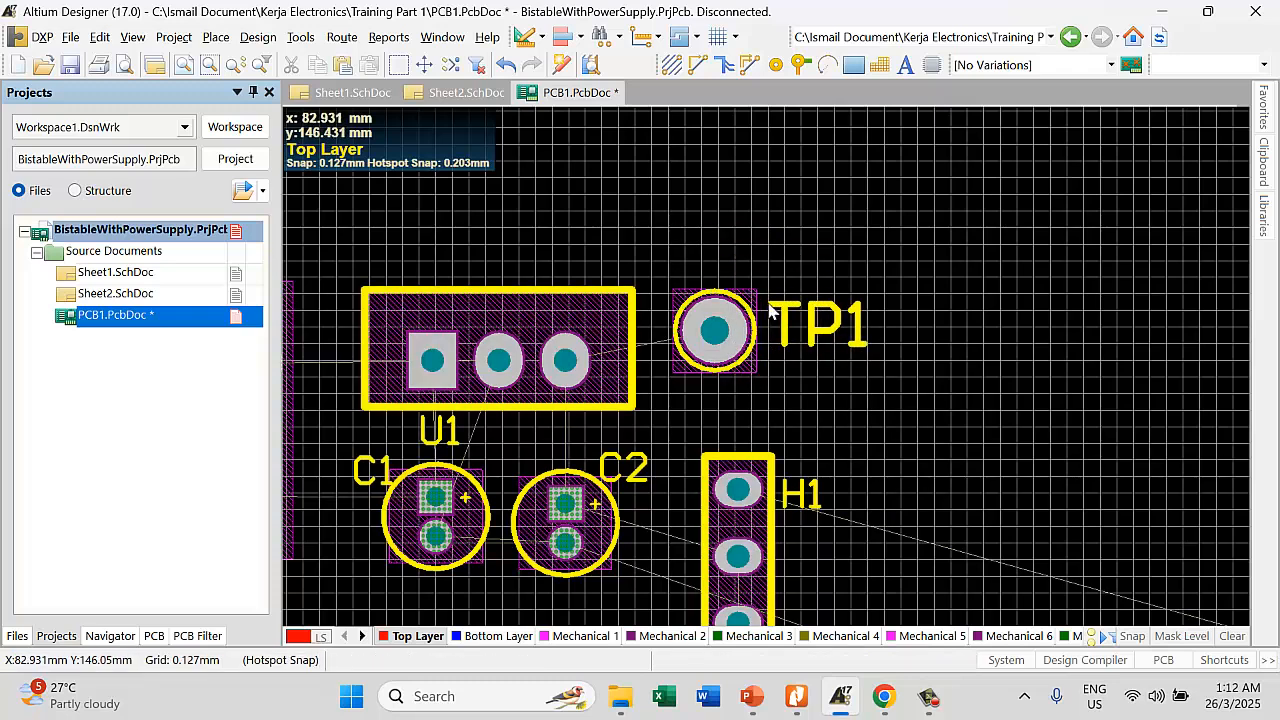
Move header H1 up so it sits directly beneath TP1, beside C2
scroll(775, 300, down, 1)
drag(738, 503, 711, 448)
ctrl+scroll(705, 430, down, 4)
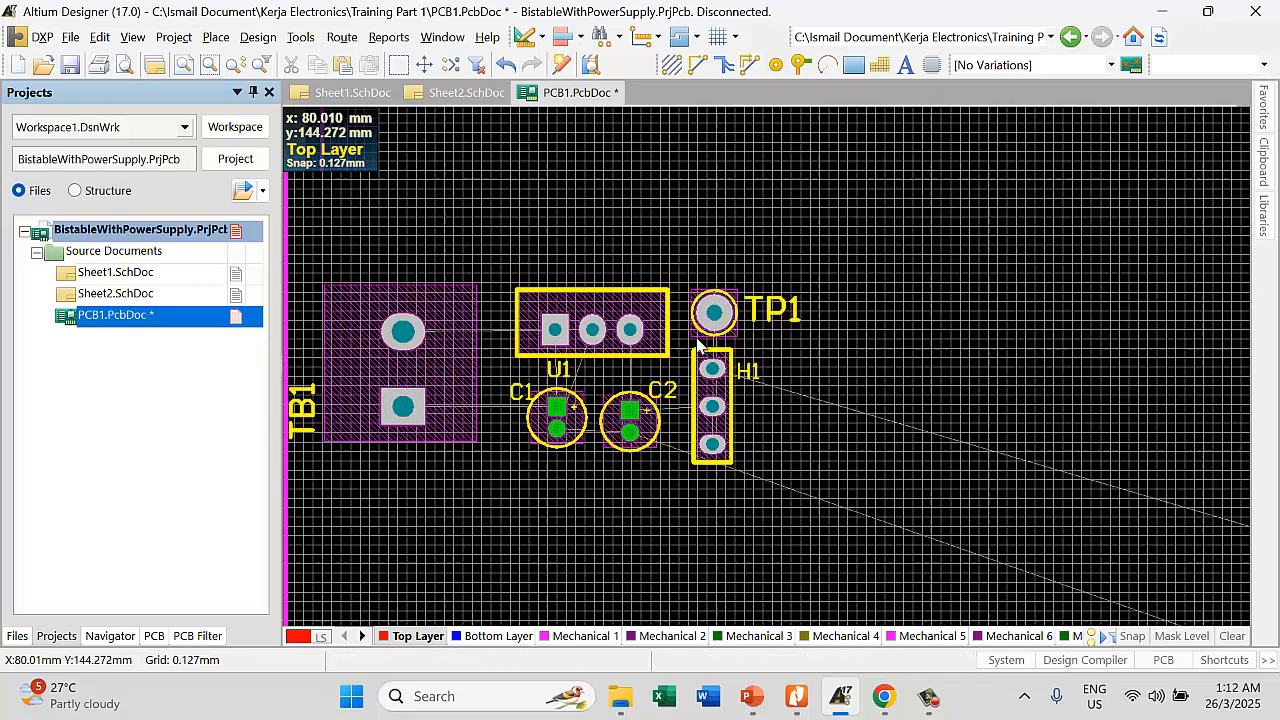
Move the remaining components U2, U3, C3, C4, D1, D2 and R1 to R4 together onto the board below the power-supply parts
ctrl+scroll(689, 396, down, 3)
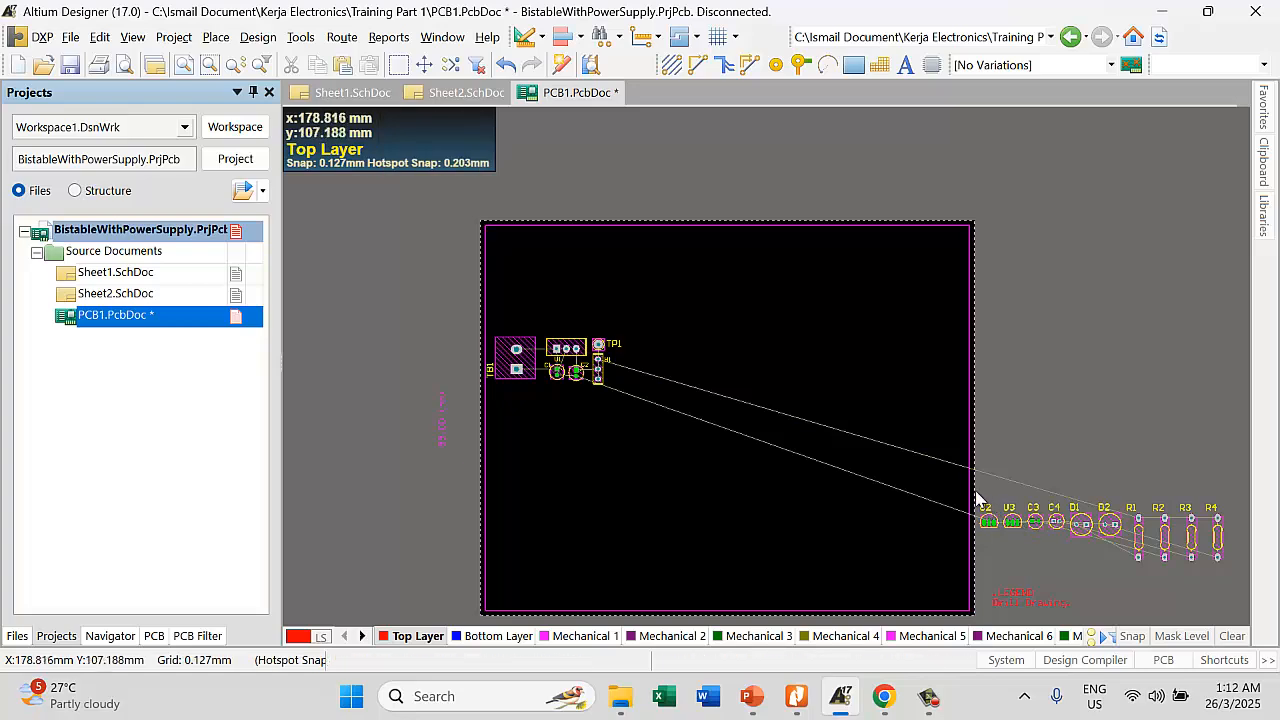
drag(980, 490, 1250, 603)
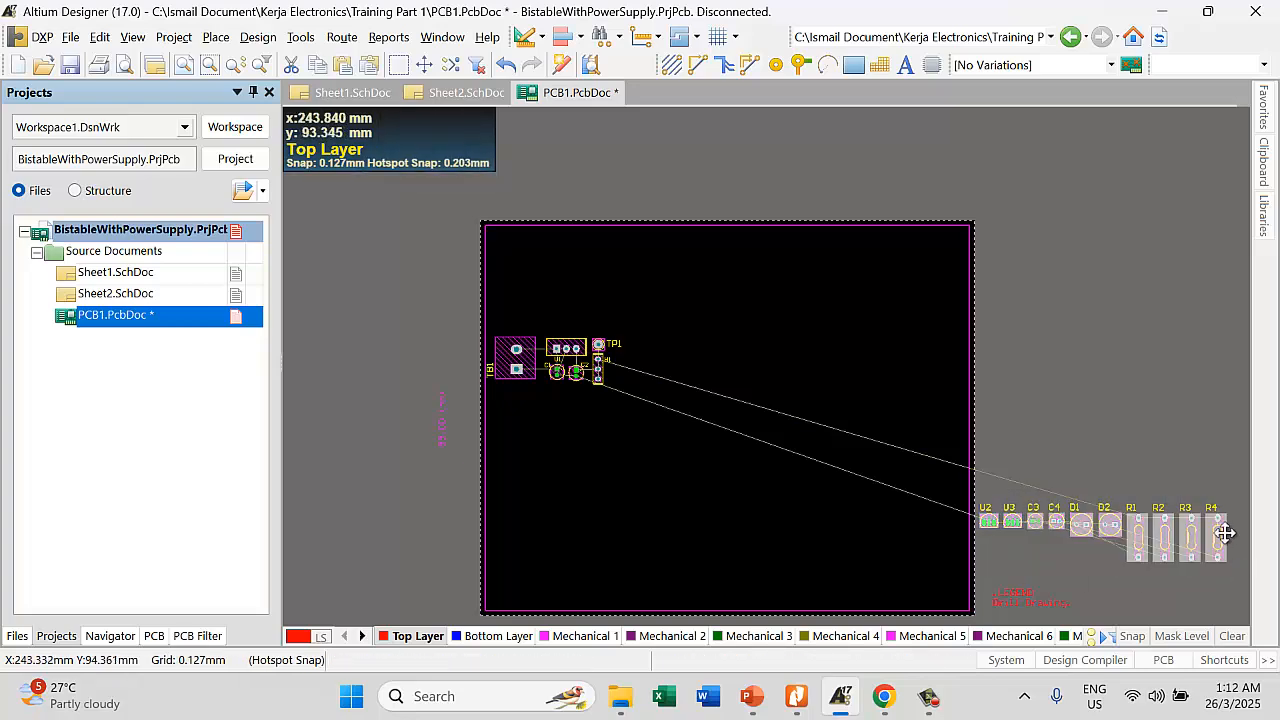
drag(1115, 518, 738, 437)
ctrl+scroll(530, 430, up, 1)
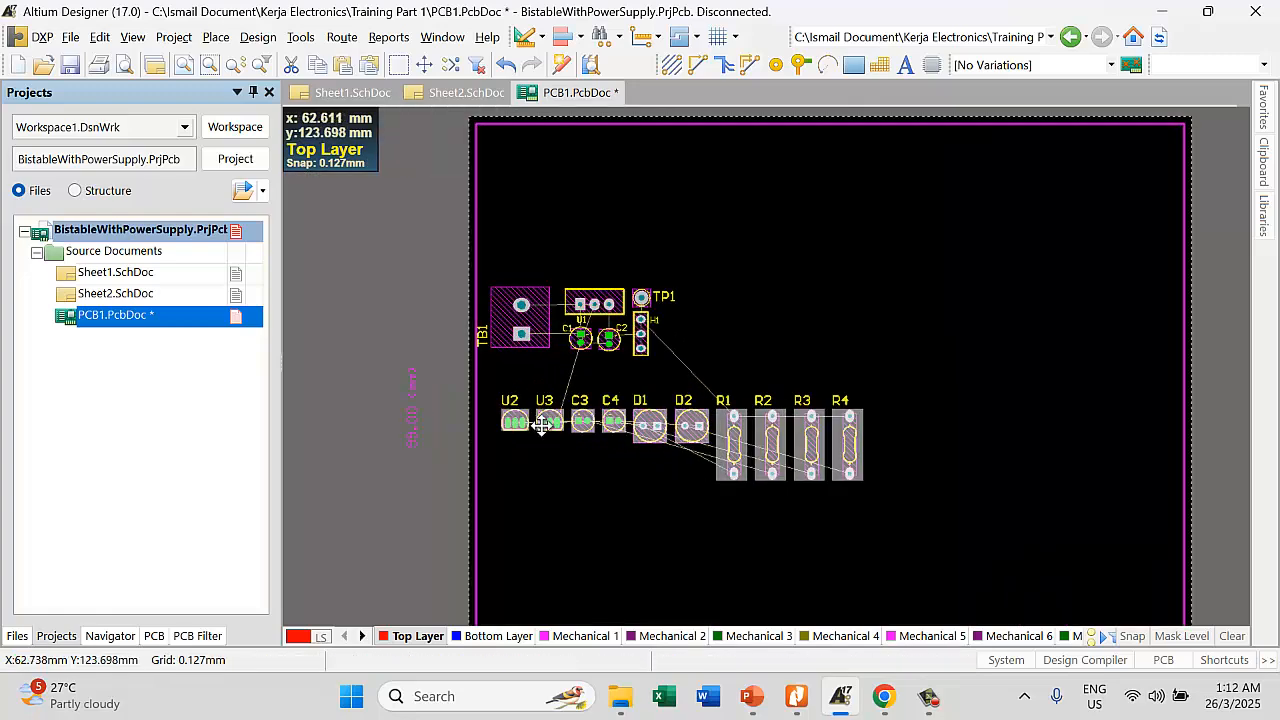
Move U2, U3, C3, C4, D1 and D2 aside to the lower right and place the R1 to R4 row directly below the power-supply parts
ctrl+scroll(548, 428, up, 1)
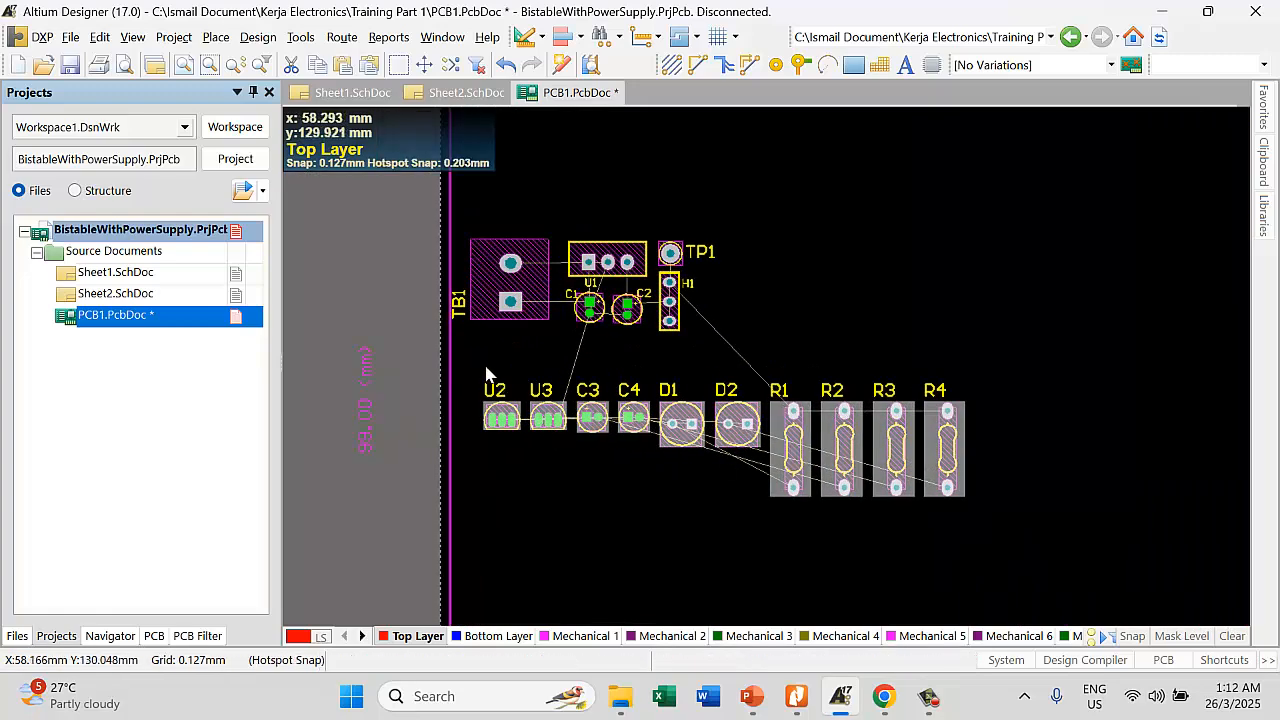
drag(476, 370, 767, 490)
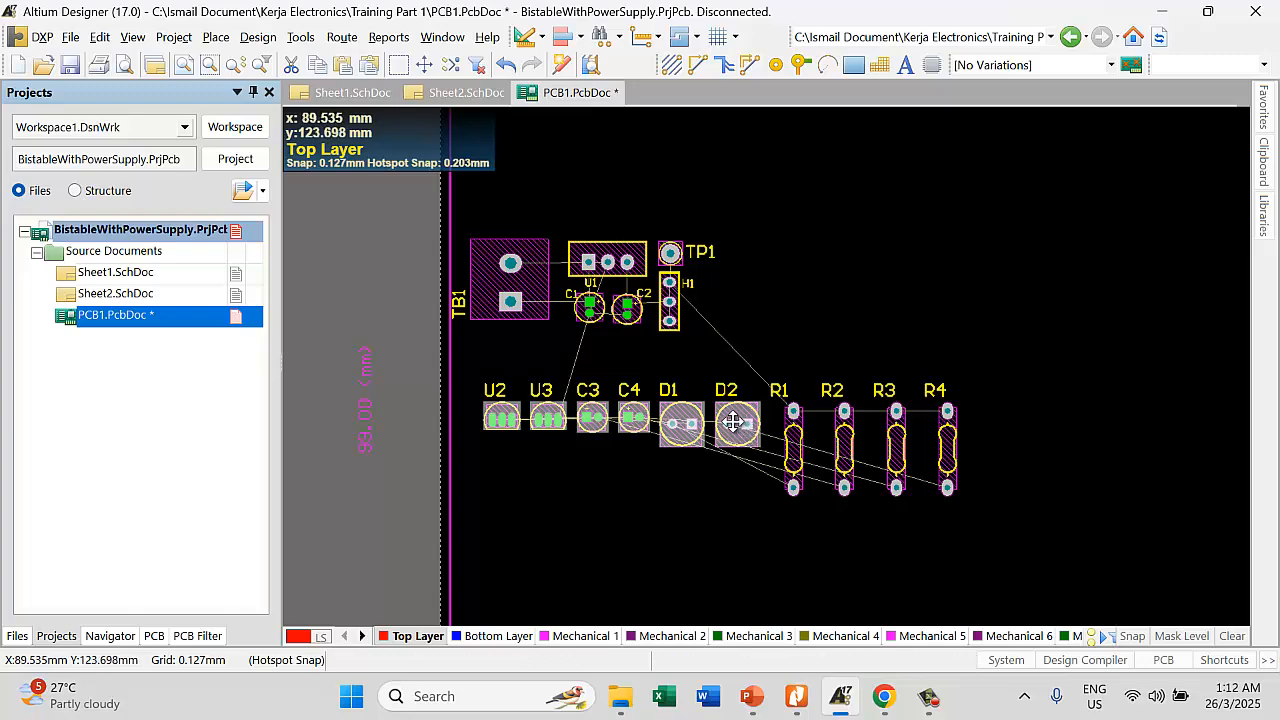
drag(733, 421, 1007, 576)
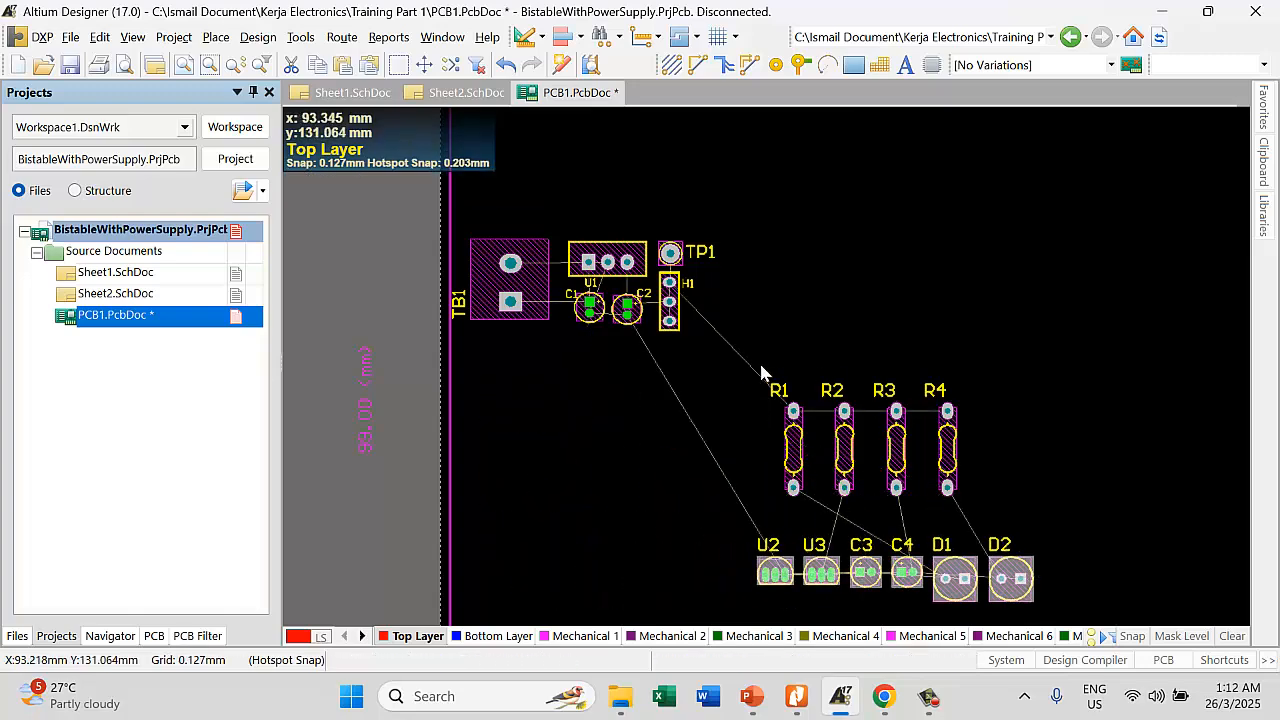
drag(760, 373, 1006, 512)
drag(970, 462, 661, 416)
click(763, 388)
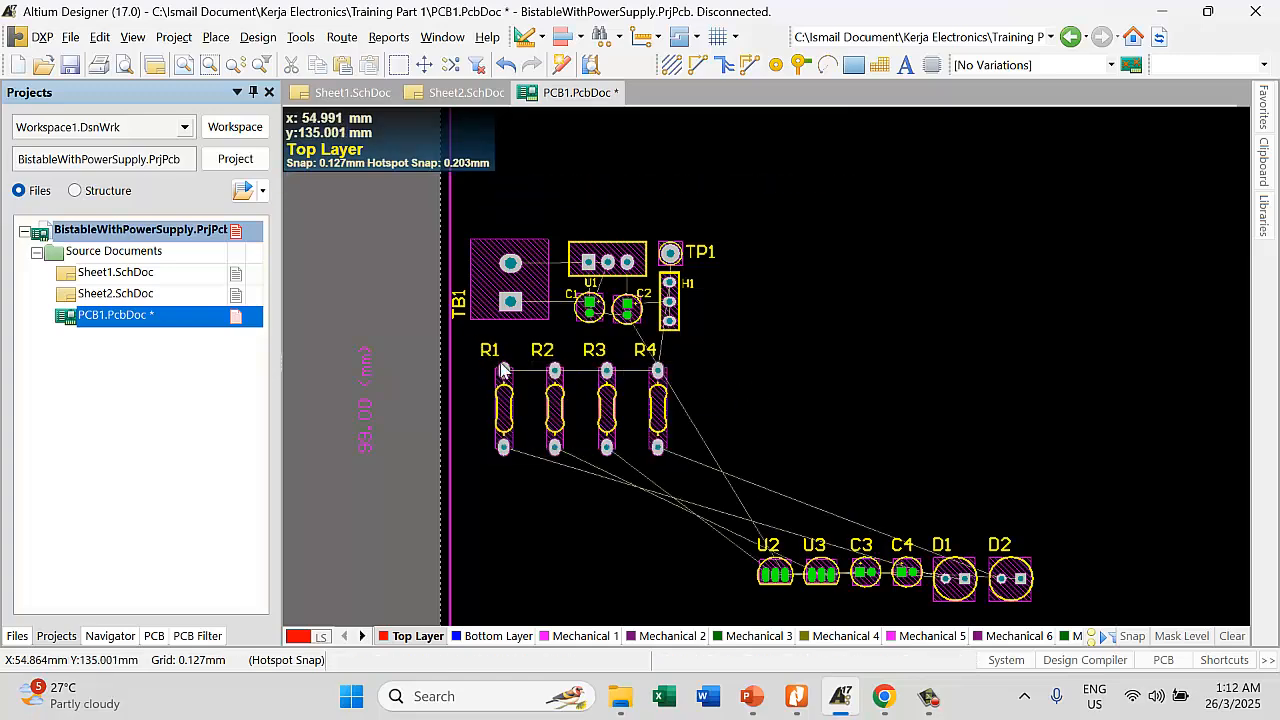
Place D1 and D2 below the resistor row and rotate D1 so its pads stand vertically beneath R1
ctrl+scroll(566, 380, up, 1)
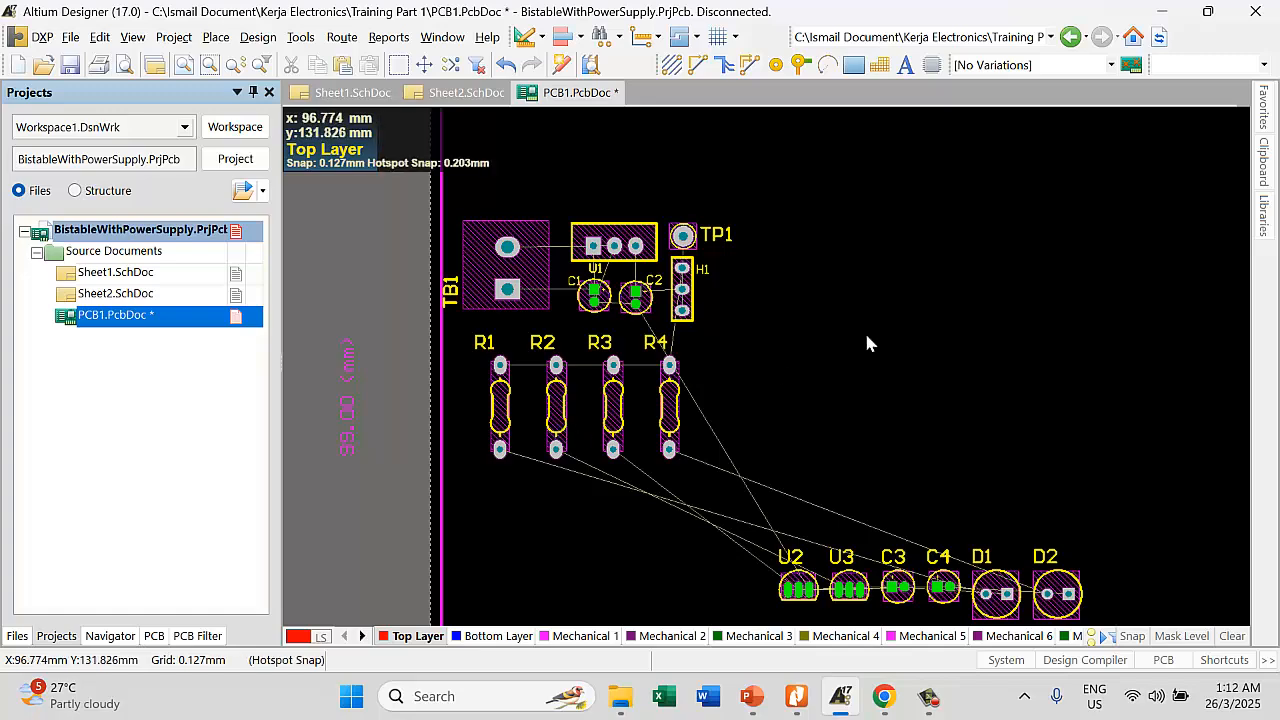
scroll(820, 330, down, 3)
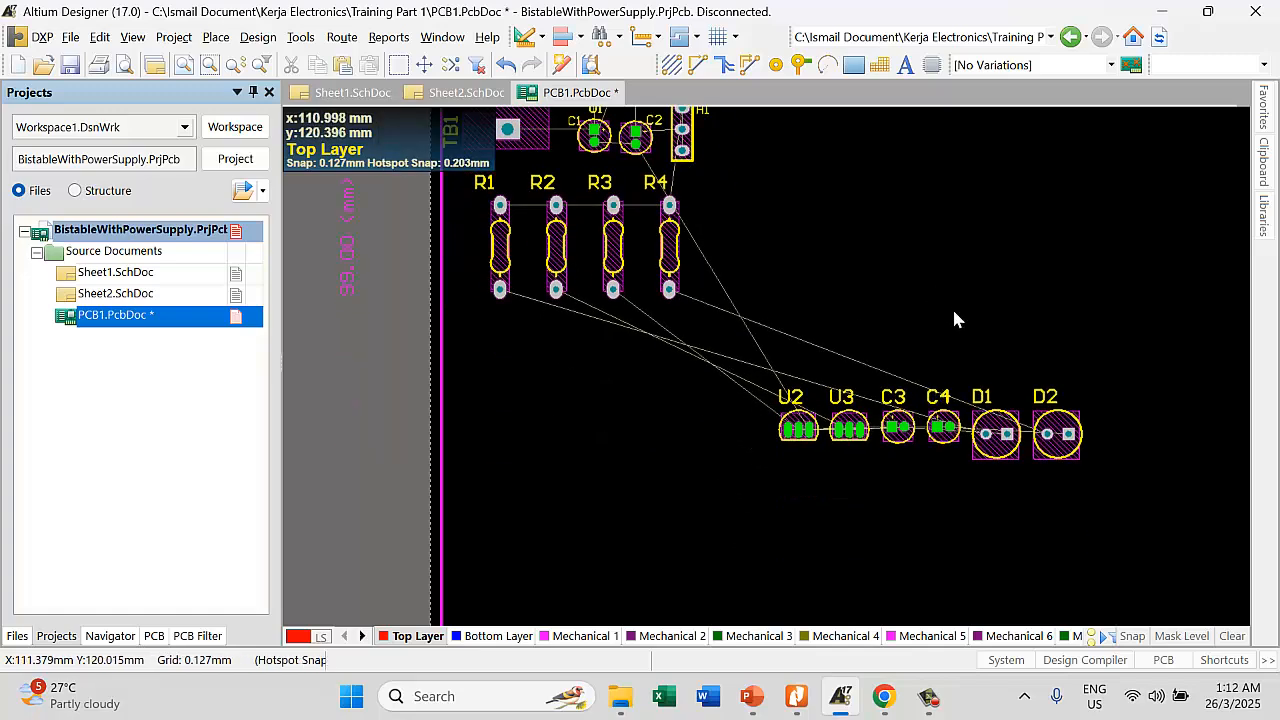
scroll(812, 310, up, 3)
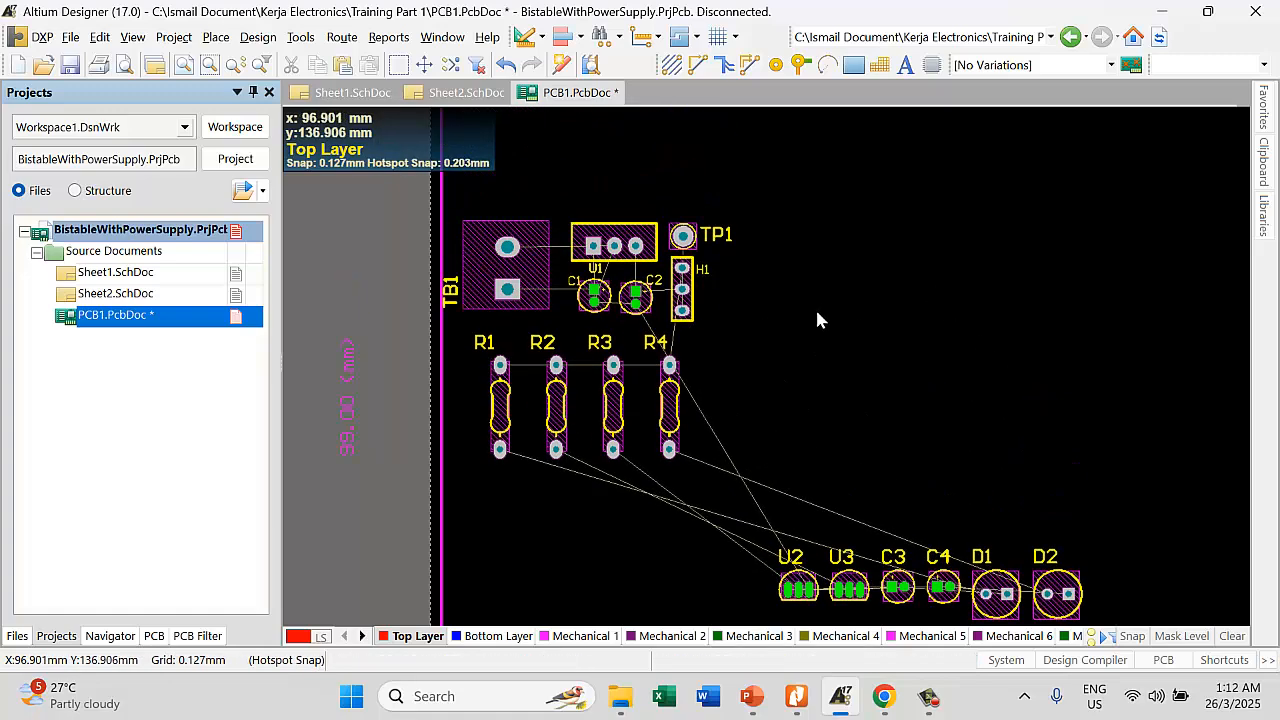
ctrl+scroll(900, 318, down, 1)
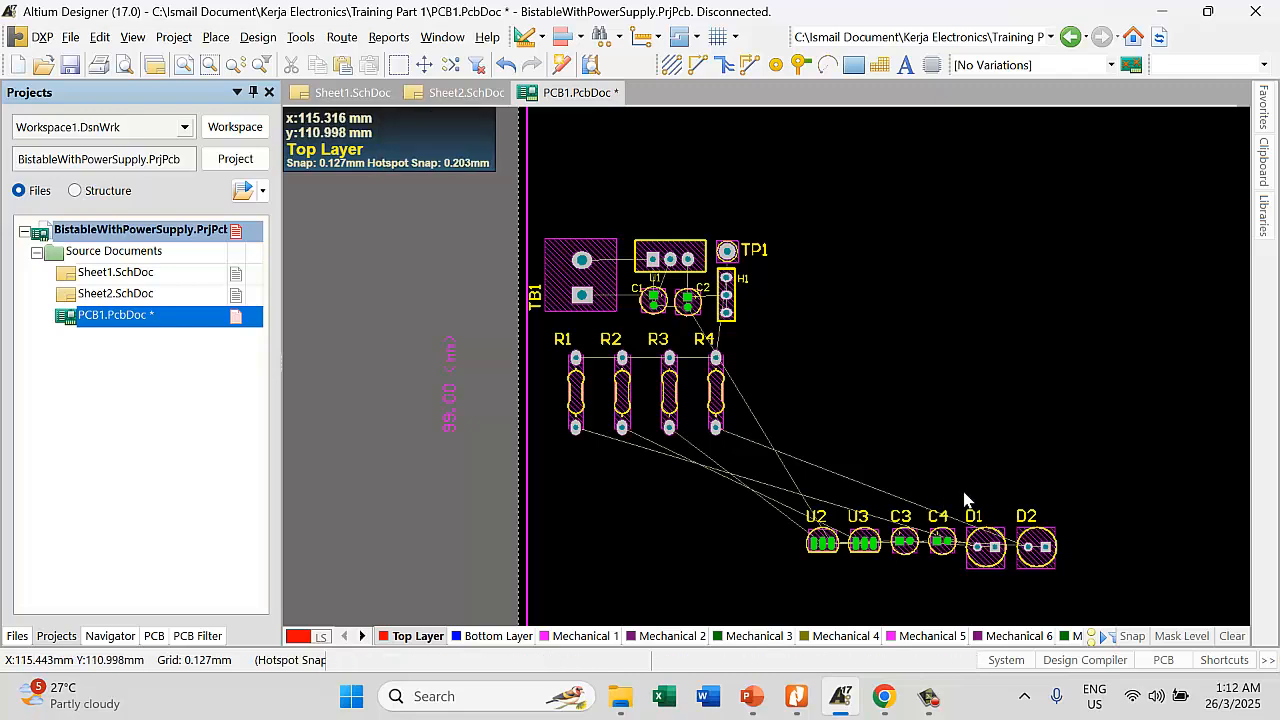
drag(964, 498, 590, 482)
click(741, 456)
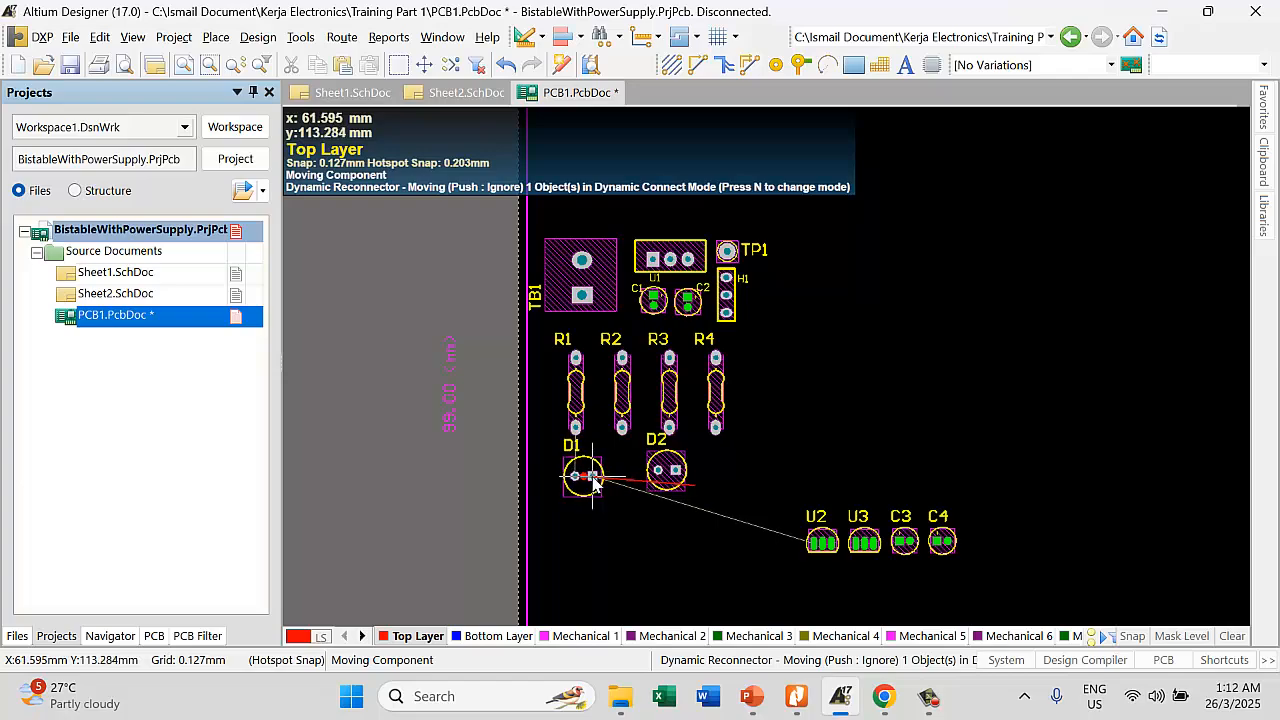
mouse_move(593, 482)
mouse_down()
mouse_move(556, 476)
mouse_move(590, 466)
mouse_up()
ctrl+scroll(594, 482, up, 3)
key(space)
key(space)
key(space)
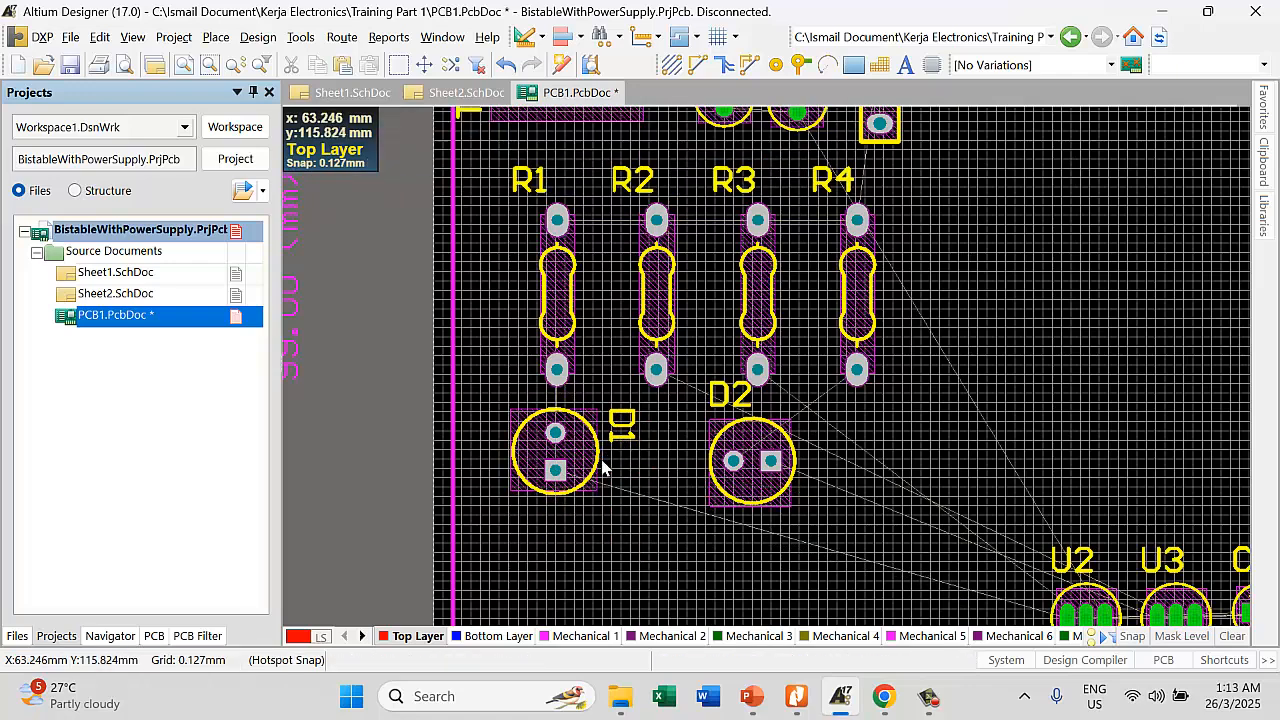
Rotate D1's designator to read horizontally and place it at the upper left of the LED outline
ctrl+scroll(455, 315, up, 4)
drag(455, 315, 330, 352)
key(space)
ctrl+scroll(680, 393, down, 3)
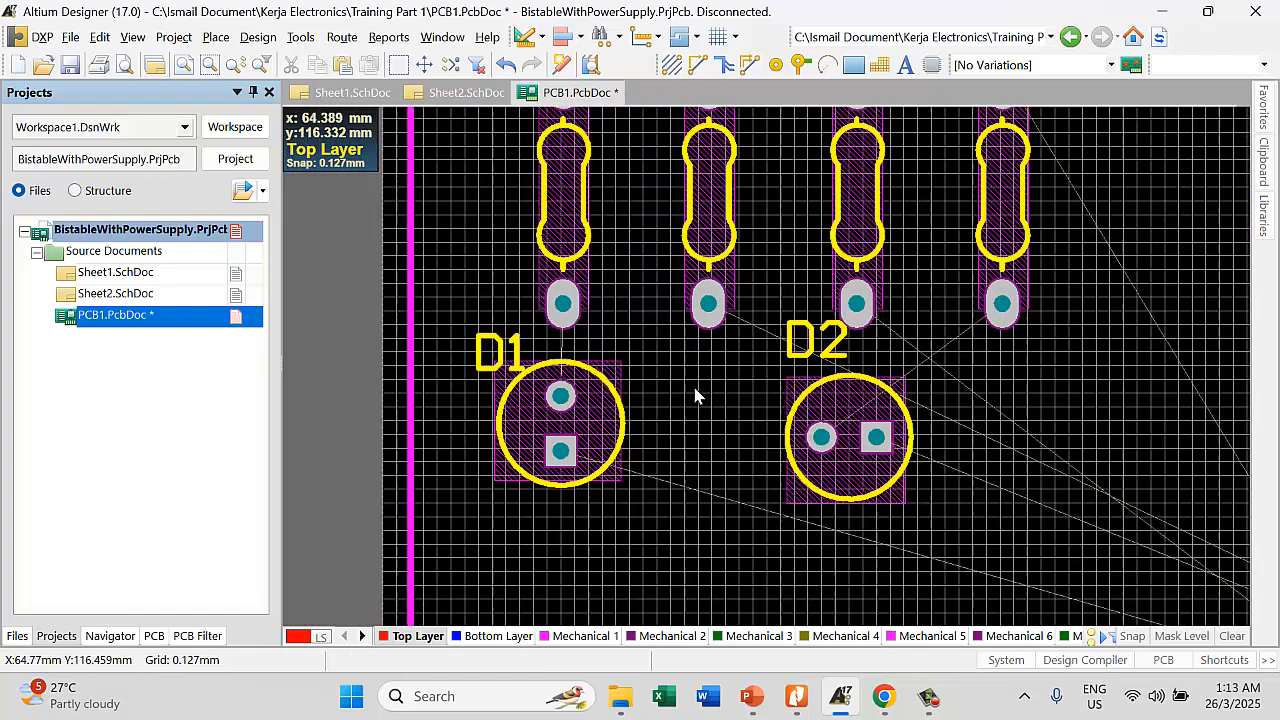
Shrink the D1 and D2 designators, setting D1's text height to 1.0 mm and D2's stroke width to 0.154 mm
double_click(510, 352)
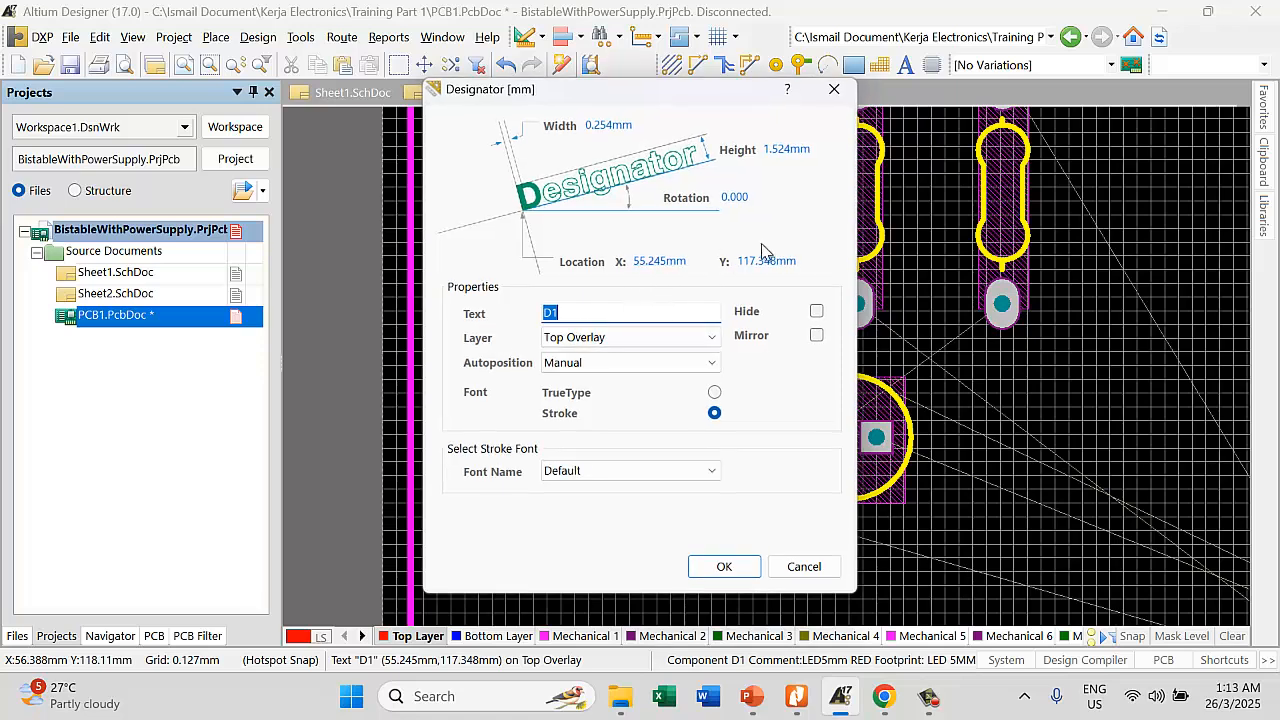
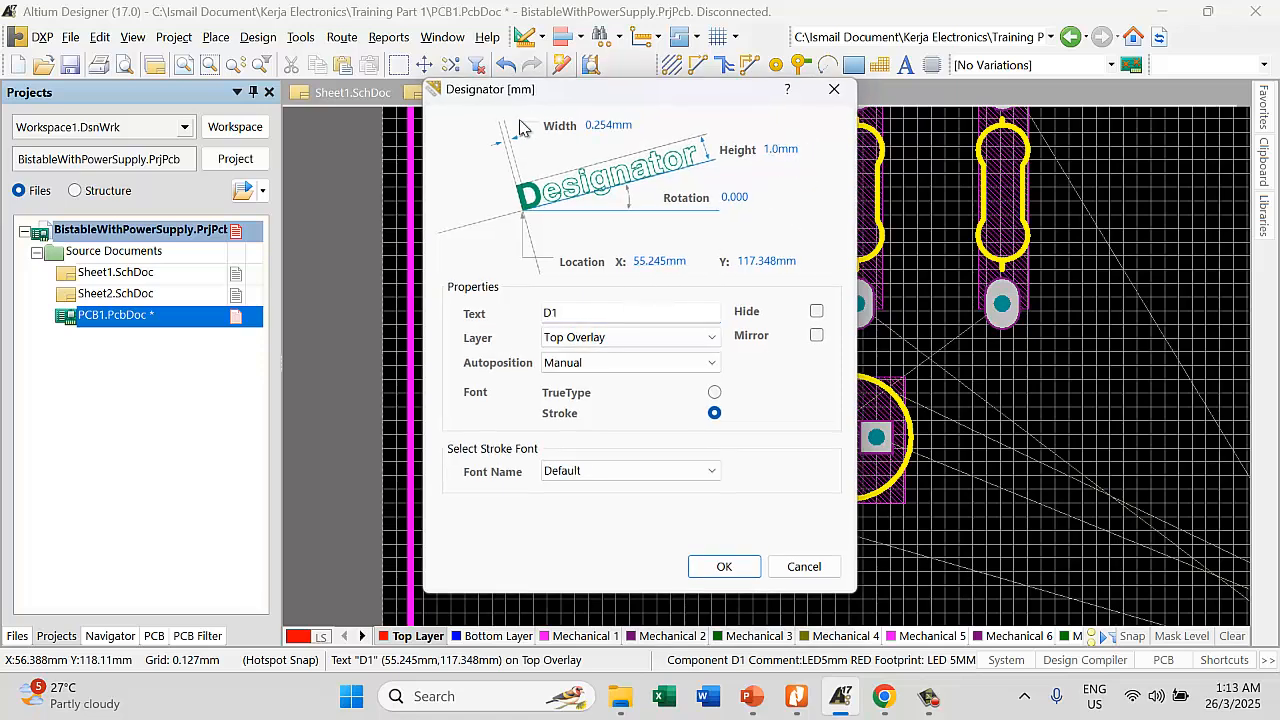
click(724, 566)
double_click(826, 342)
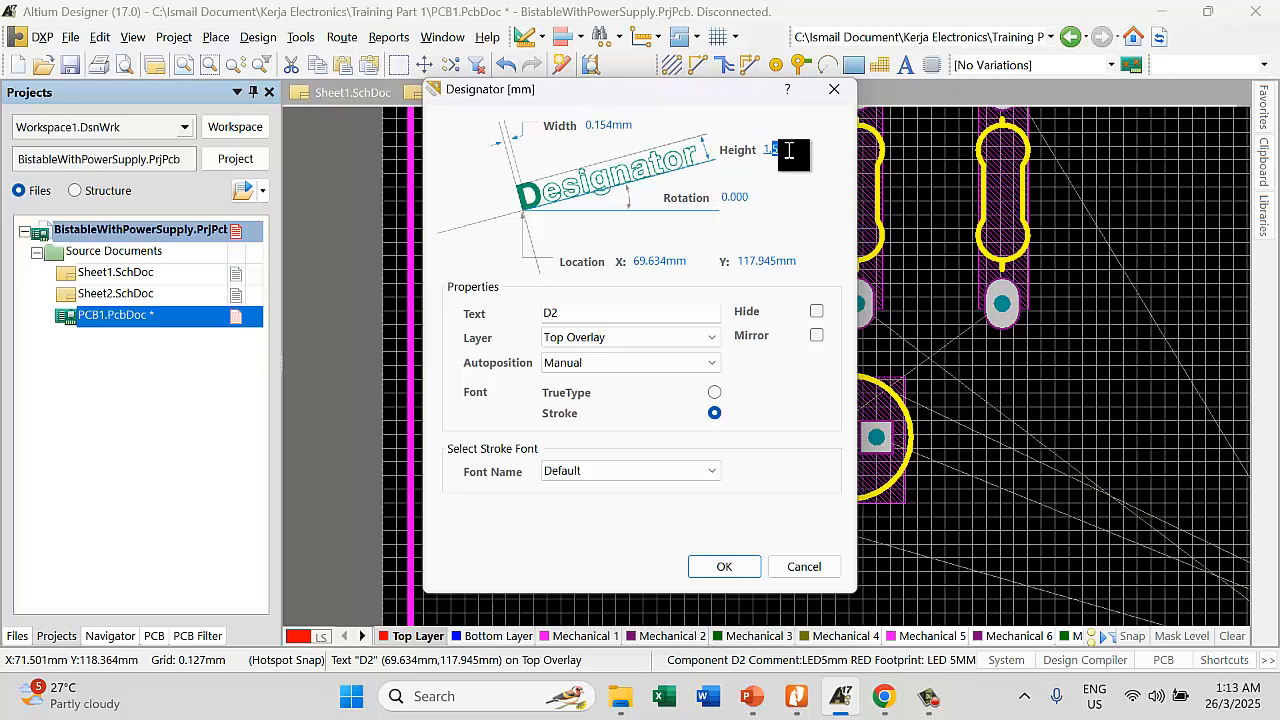
click(727, 565)
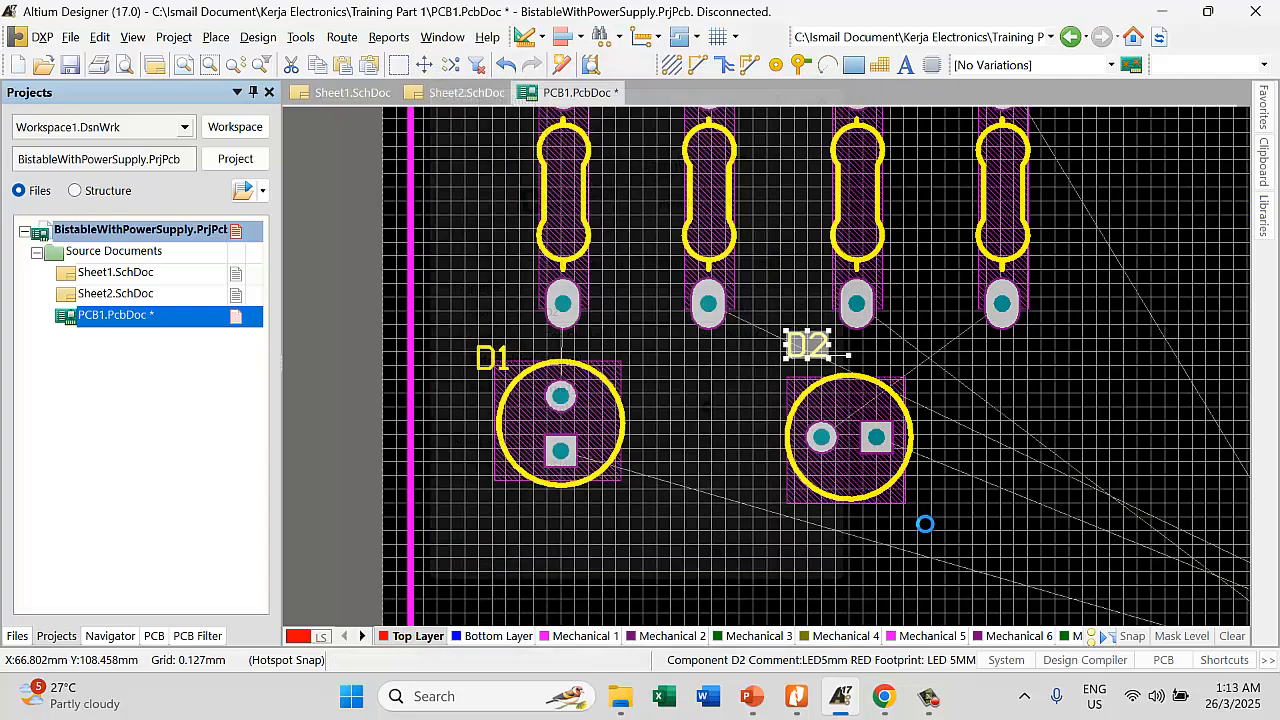
Rotate D2 so its pads stand vertically, align it beneath R4, and place its designator at the upper right of its outline
ctrl+scroll(697, 366, down, 3)
drag(792, 383, 853, 418)
key(space)
key(space)
key(space)
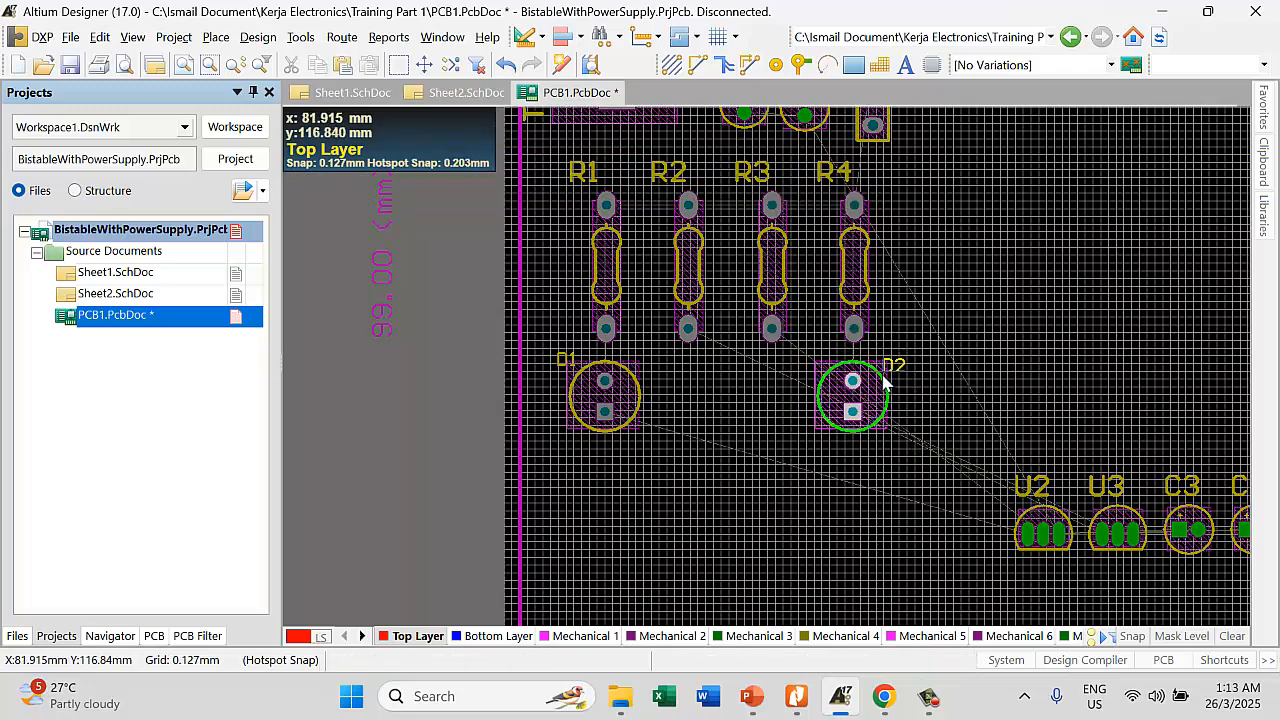
Move C3 and C4 between D1 and D2 below the resistors, and place U2 above U3 to the right of the group
ctrl+scroll(723, 357, down, 2)
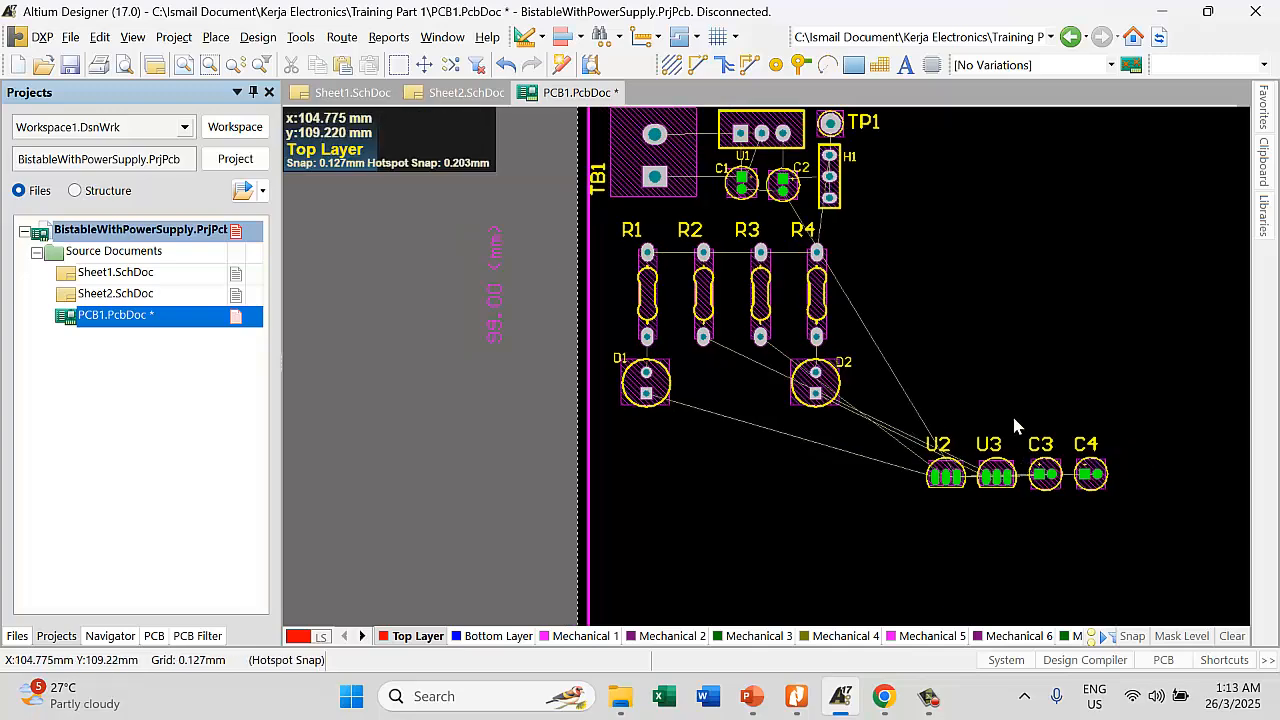
drag(1013, 425, 764, 400)
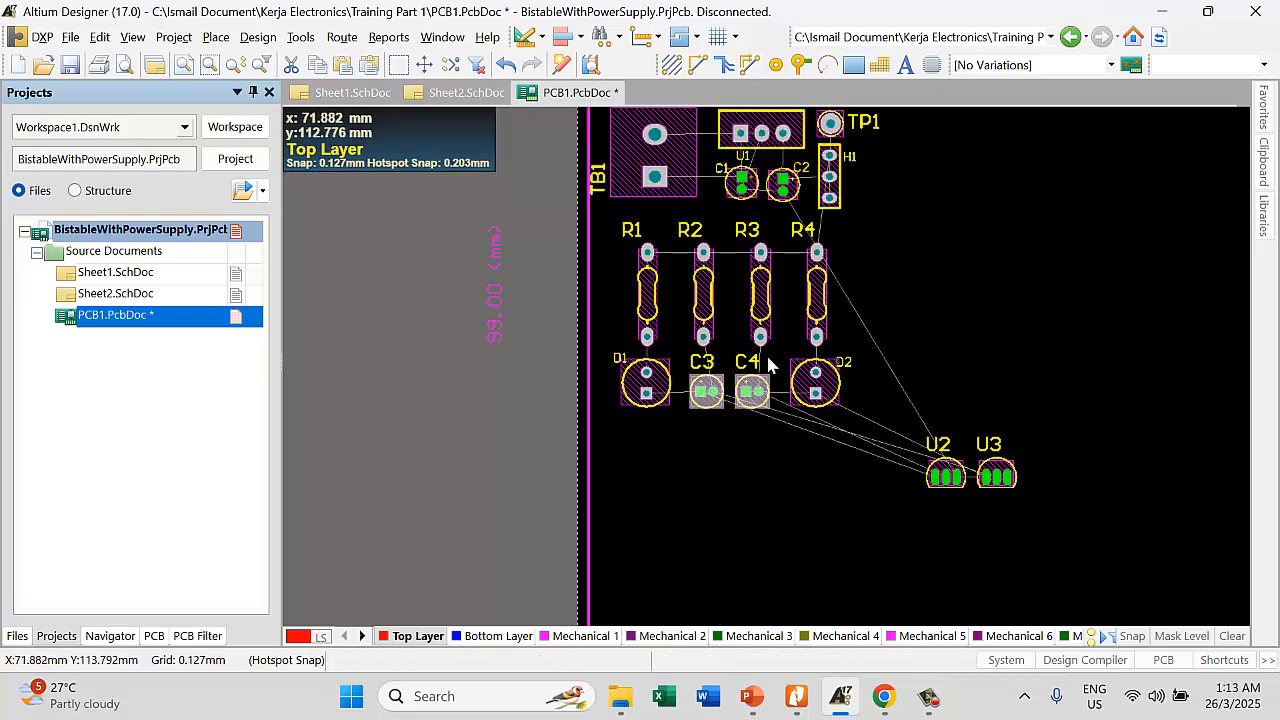
drag(929, 482, 995, 380)
Widen the resistor row by shifting R1 slightly left and R4 slightly right
ctrl+scroll(651, 310, up, 3)
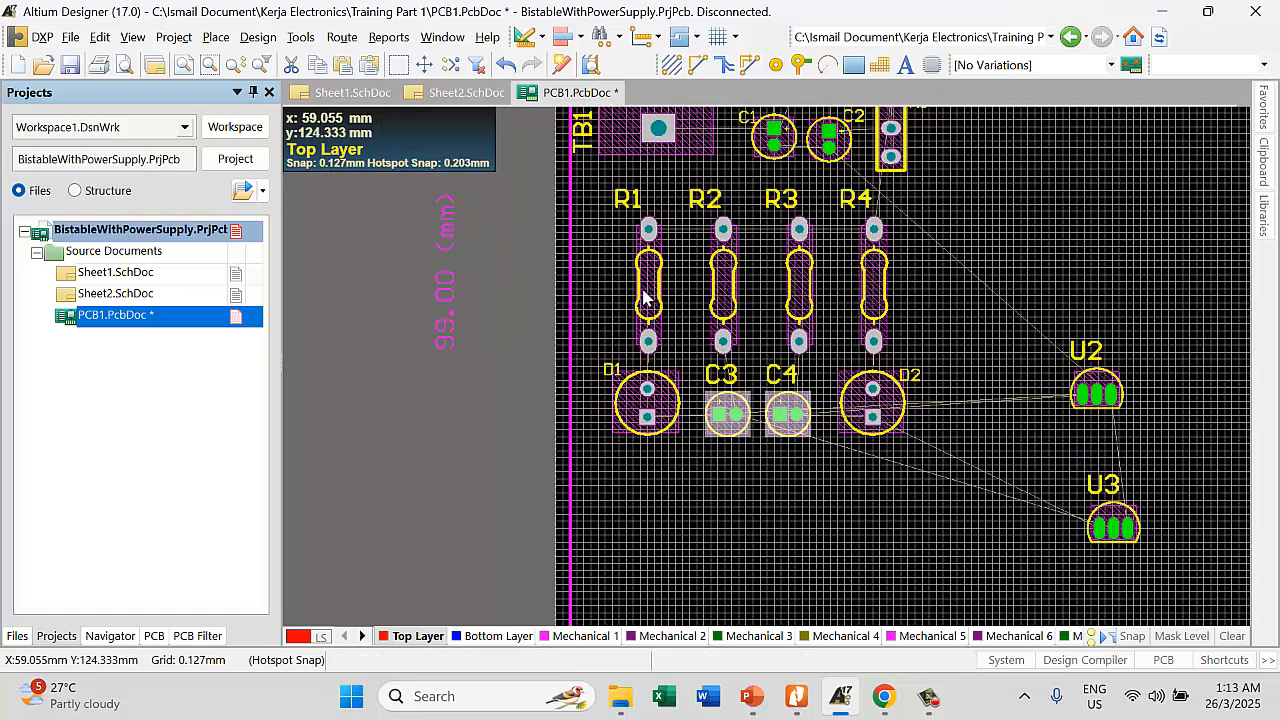
drag(651, 310, 624, 290)
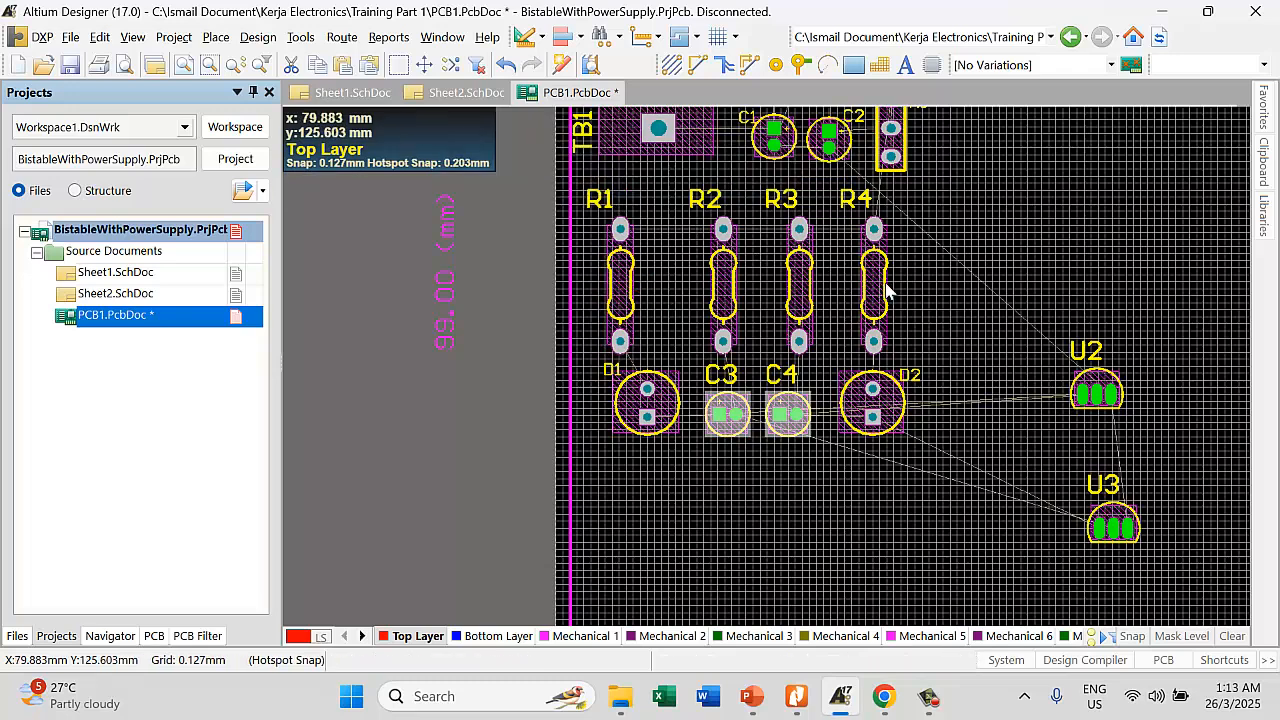
drag(886, 290, 897, 290)
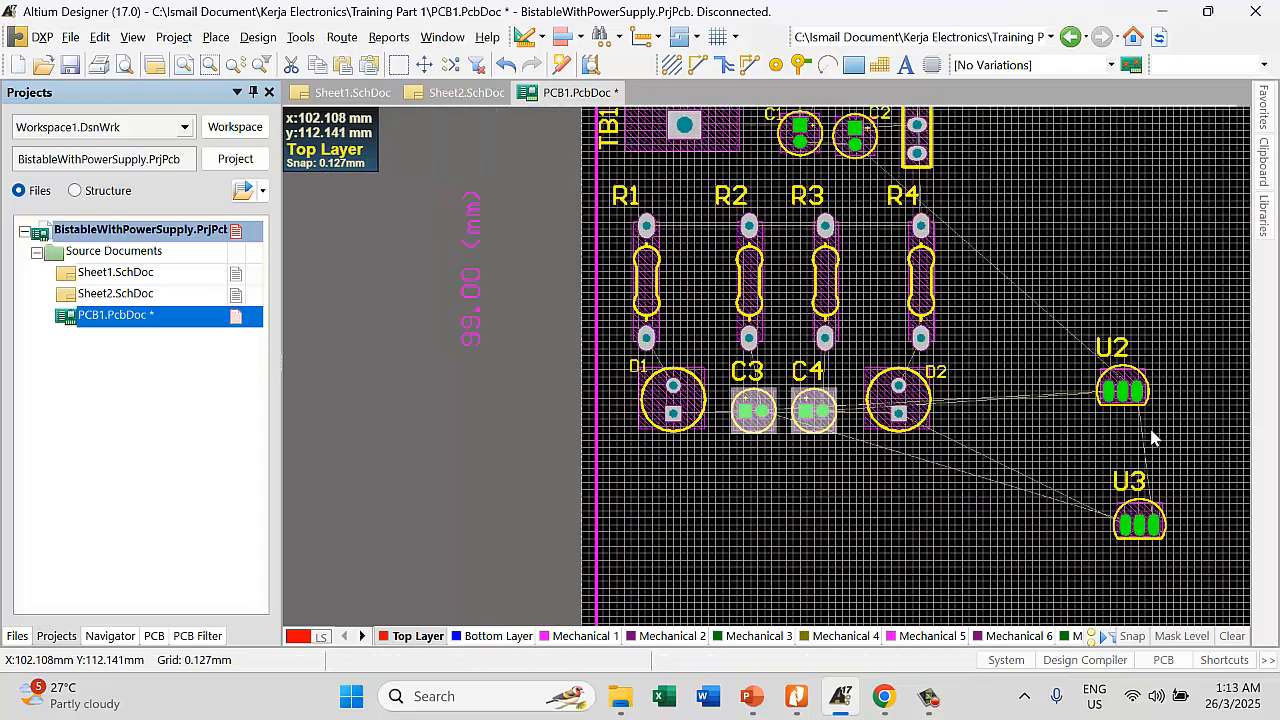
Set the C3 and C4 designators to a text height of 1.0 mm and a stroke width of 0.154 mm
click(755, 383)
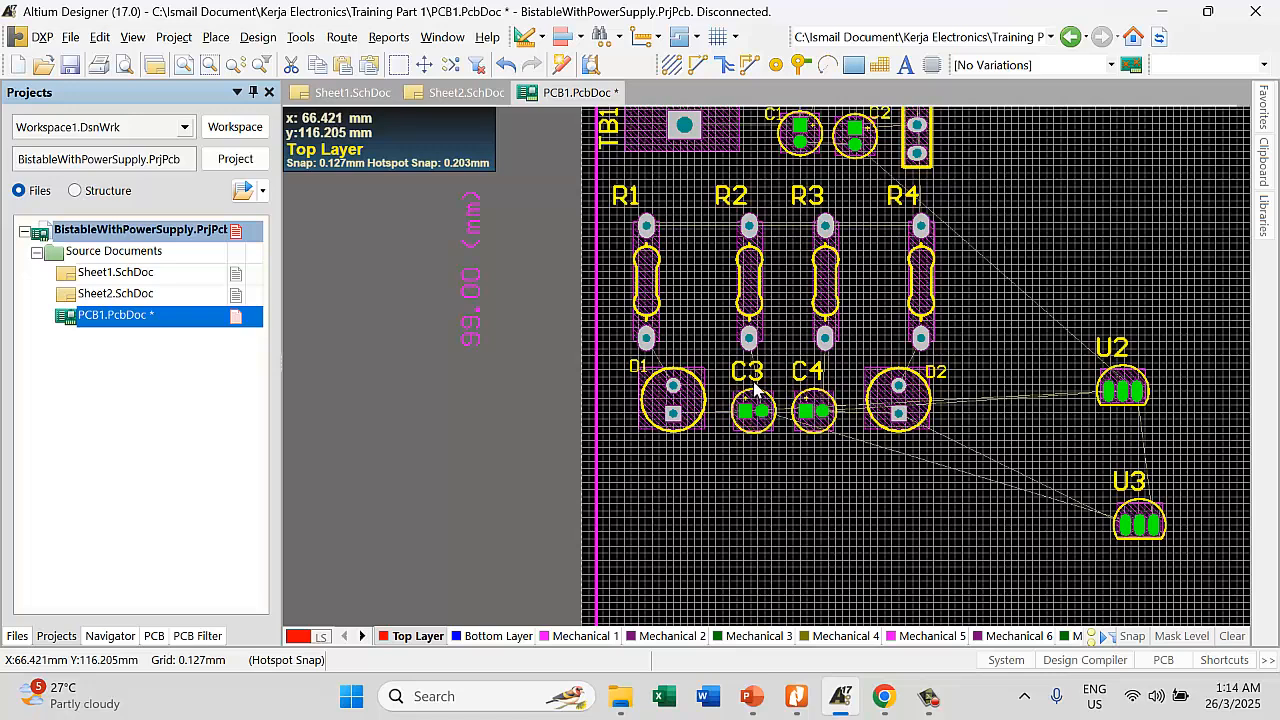
double_click(752, 368)
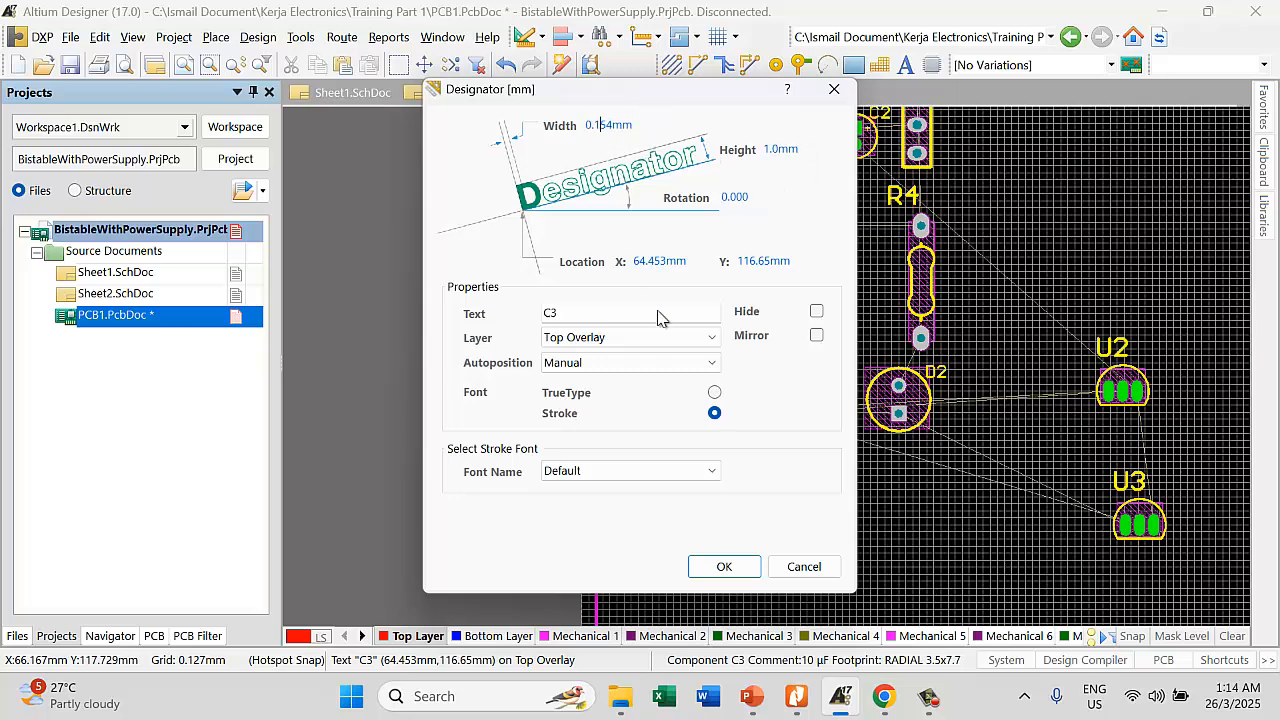
click(726, 564)
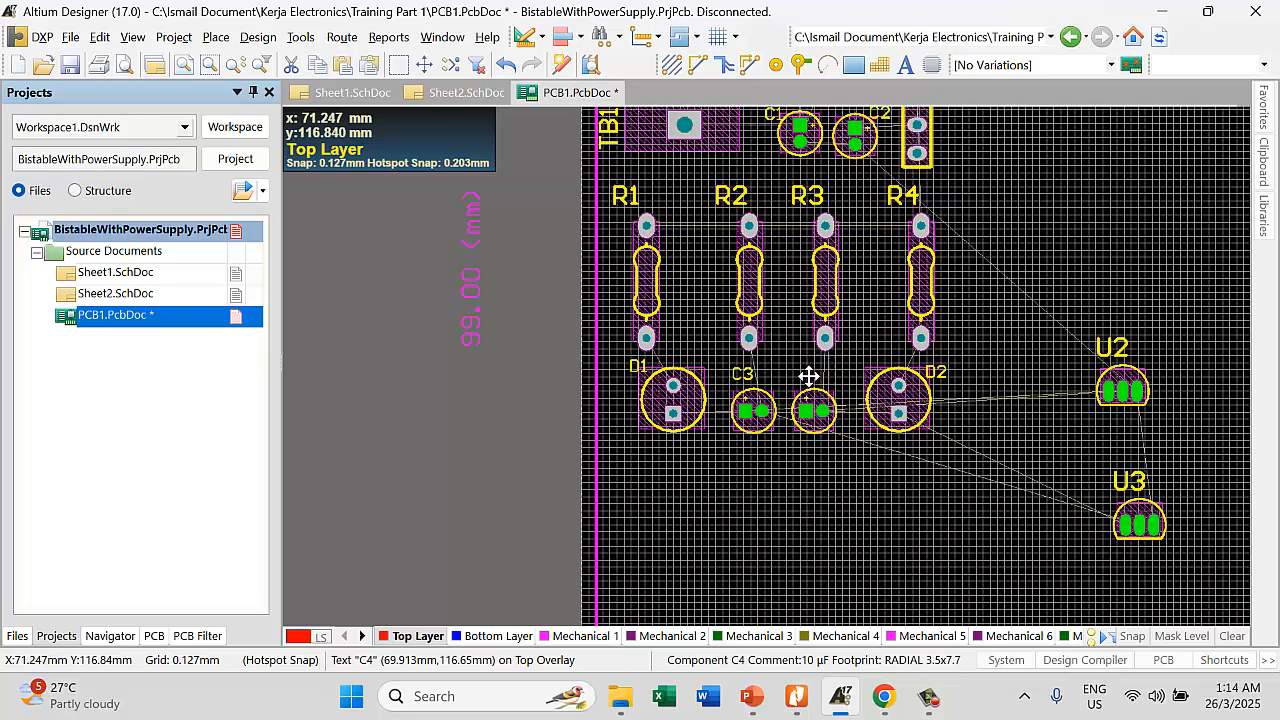
double_click(755, 366)
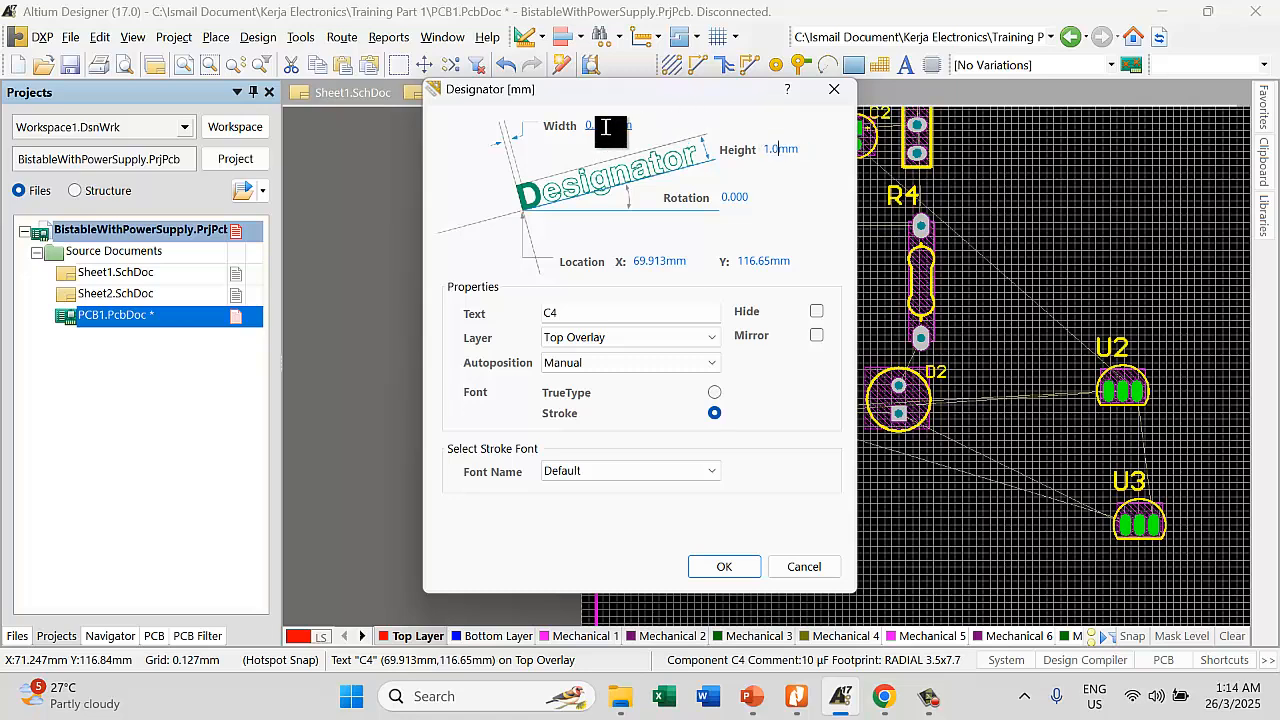
click(755, 577)
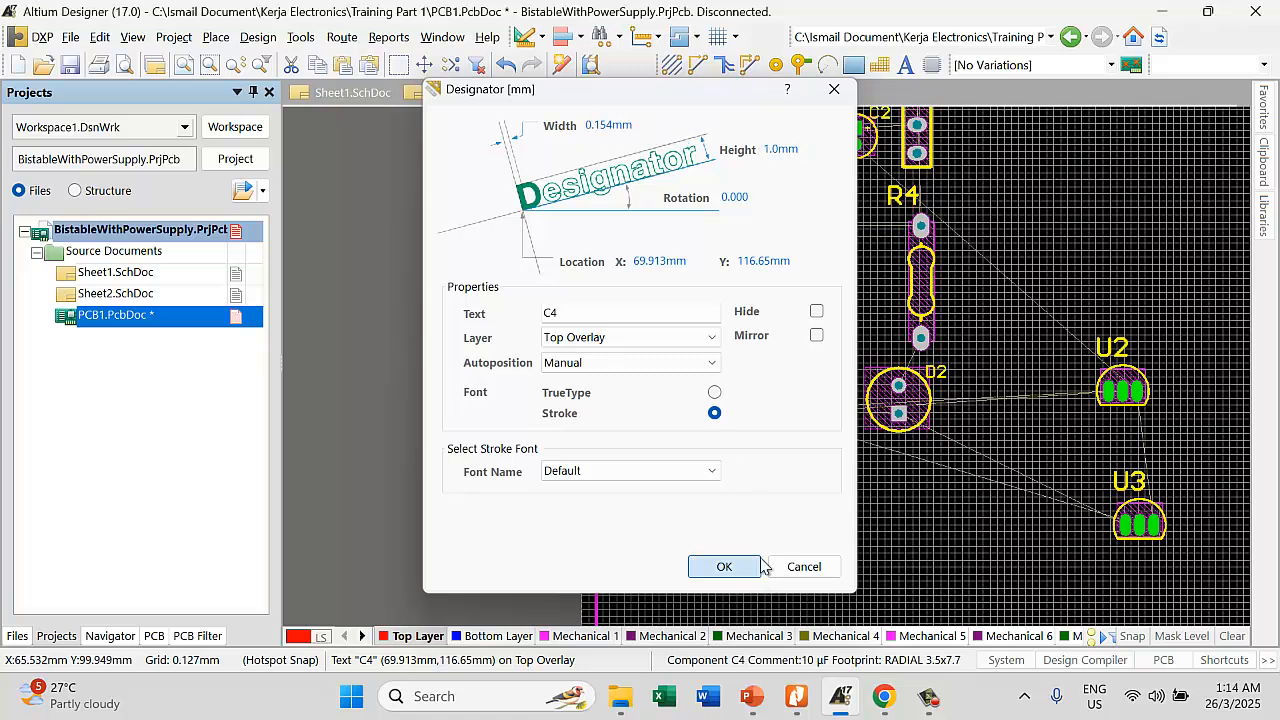
Rotate C4 so its pads stand vertically with pad 1 on top, and align it beneath R3
ctrl+scroll(895, 395, up, 1)
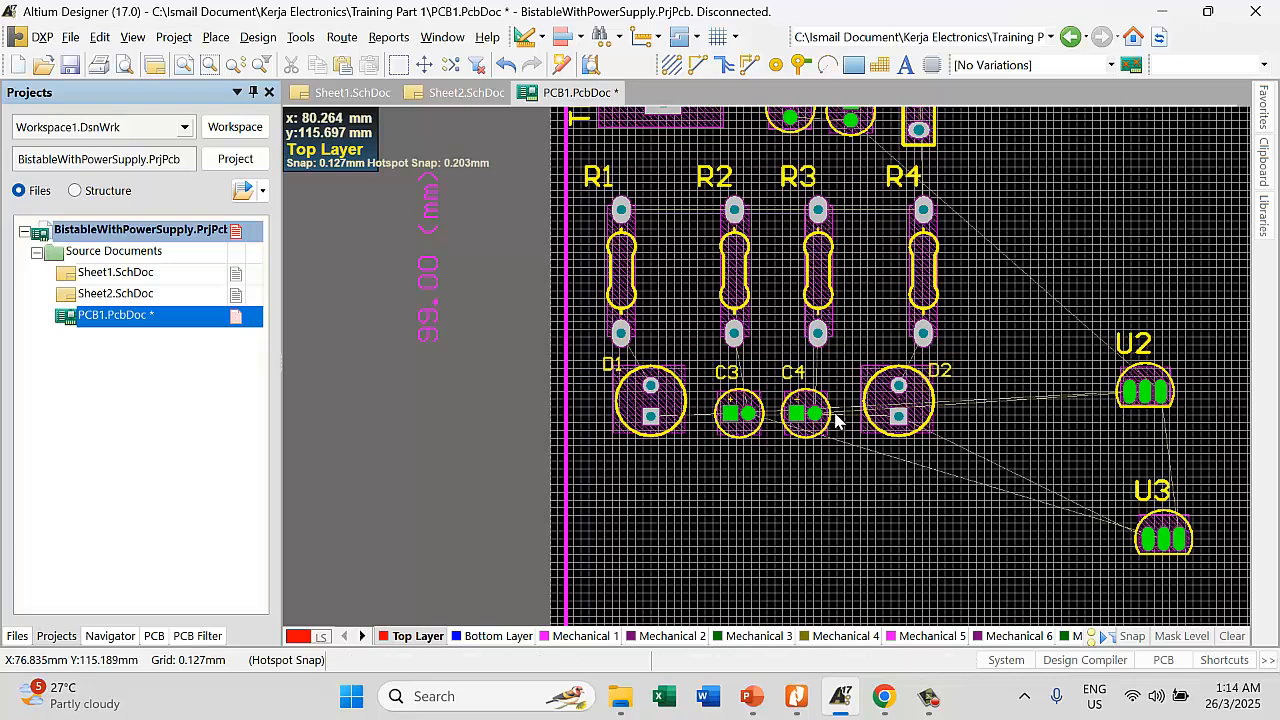
ctrl+scroll(830, 405, up, 3)
drag(797, 412, 761, 374)
key(space)
key(space)
key(space)
key(space)
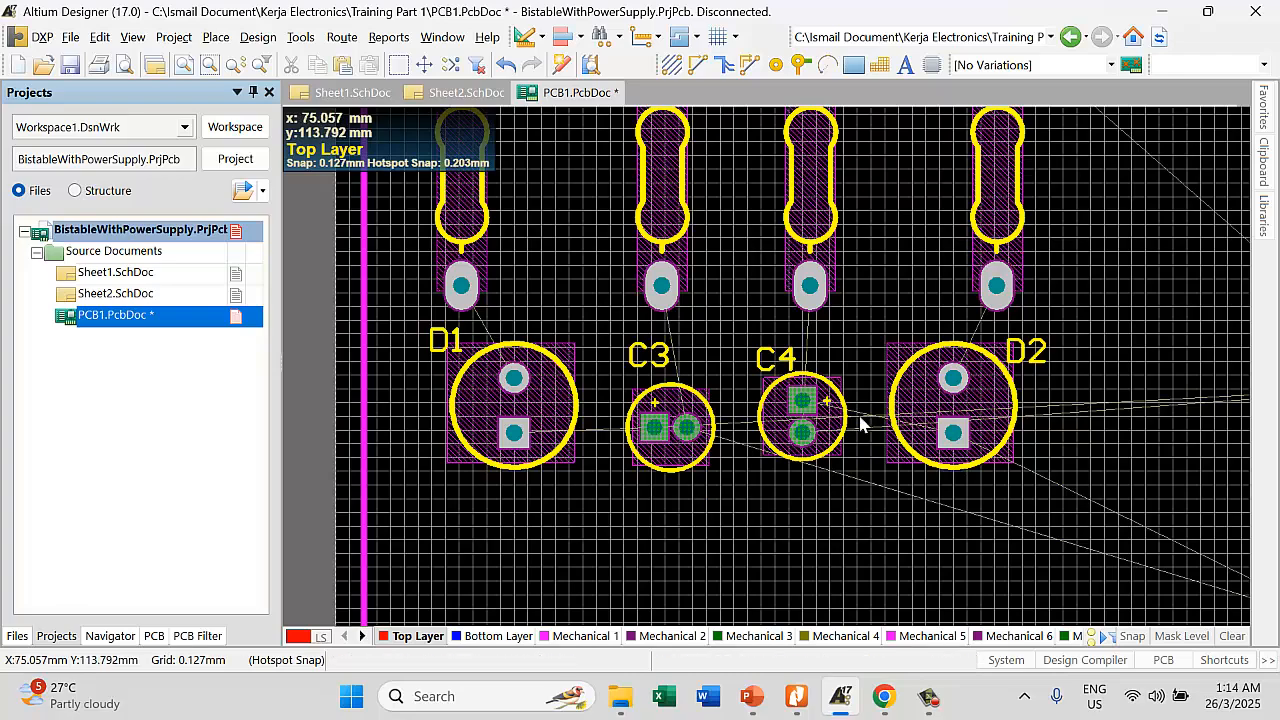
Rotate C3 so its pads stand vertically with pad 1 on top, and align it beneath R2 level with C4
ctrl+scroll(803, 428, up, 4)
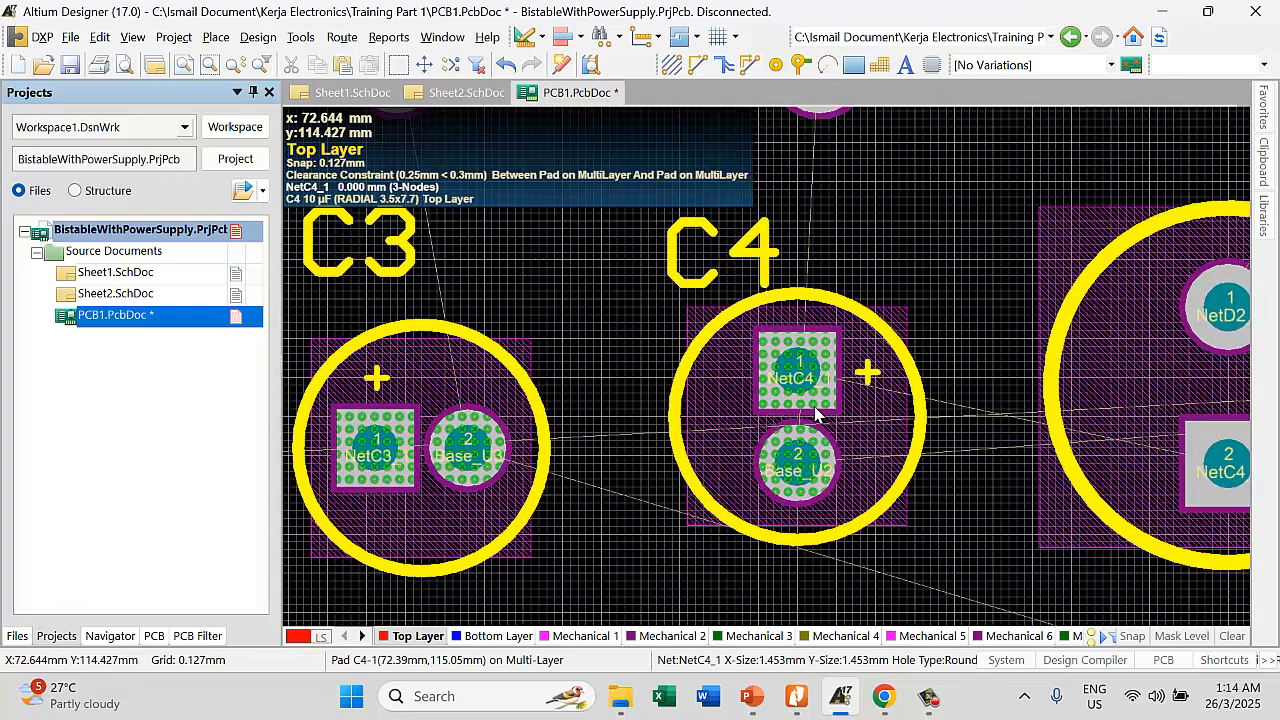
ctrl+scroll(815, 414, down, 3)
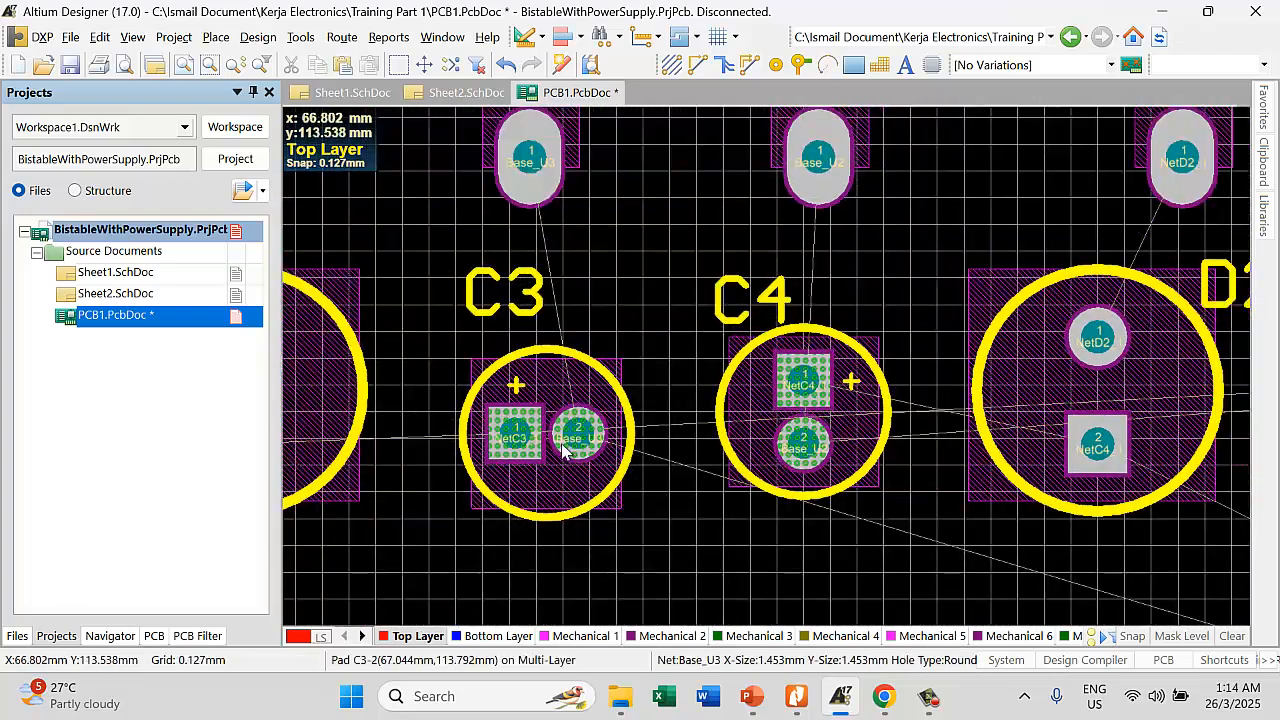
ctrl+scroll(519, 449, up, 2)
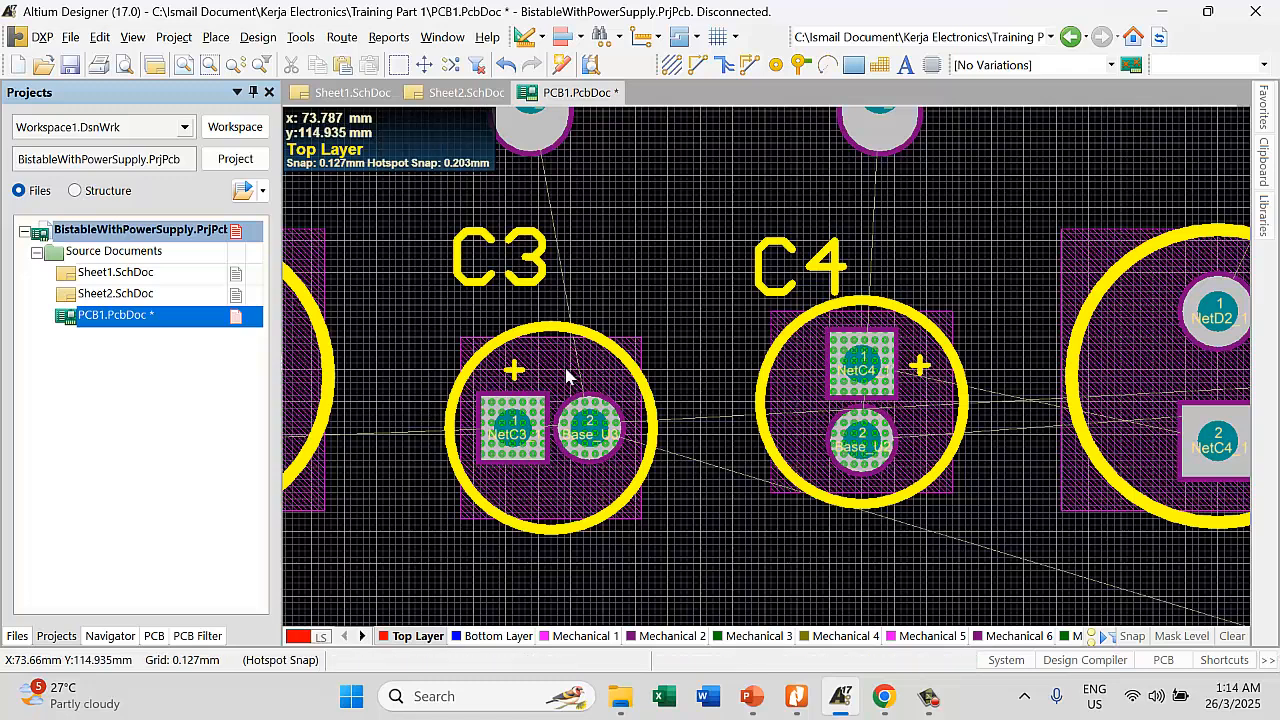
double_click(521, 262)
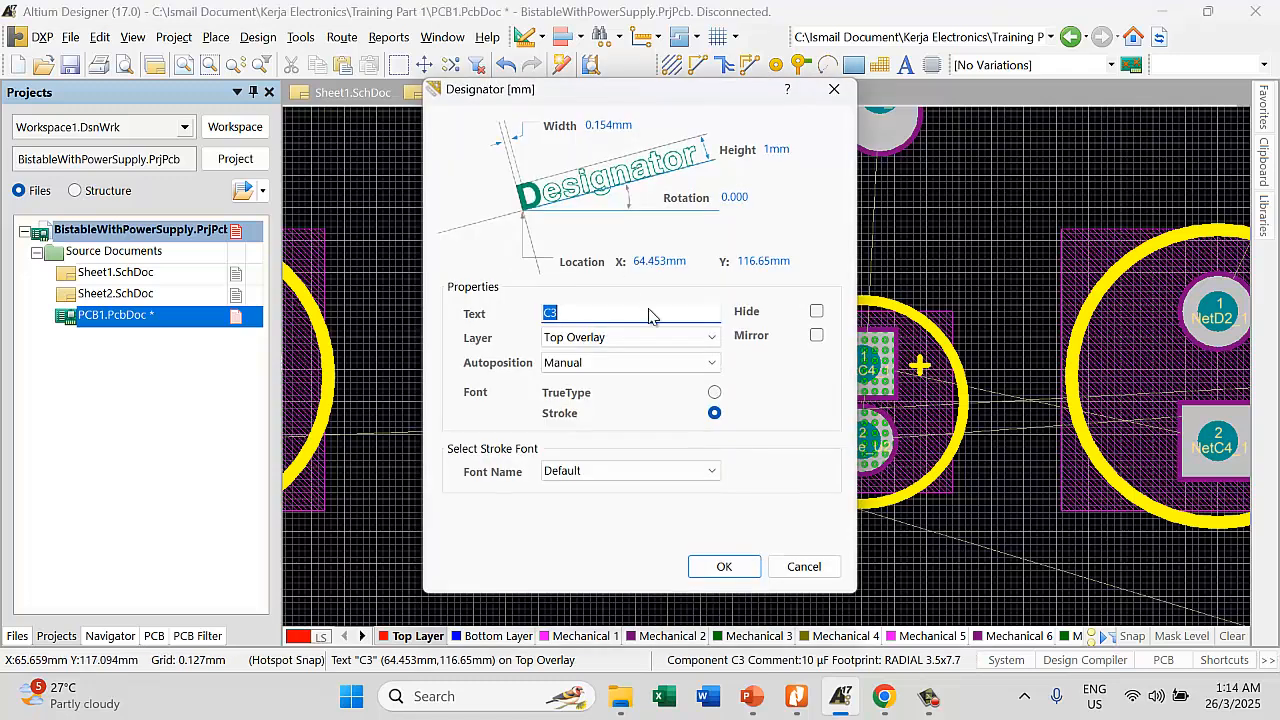
click(733, 571)
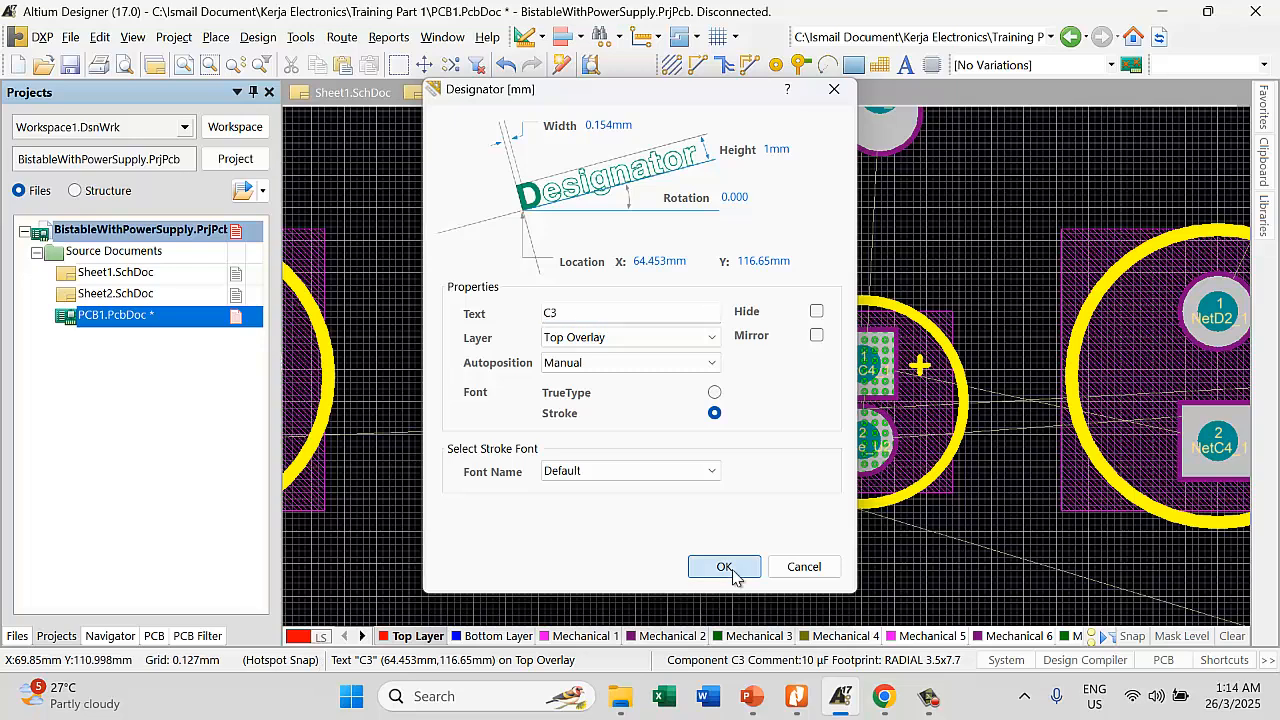
drag(573, 397, 527, 403)
key(space)
key(space)
key(space)
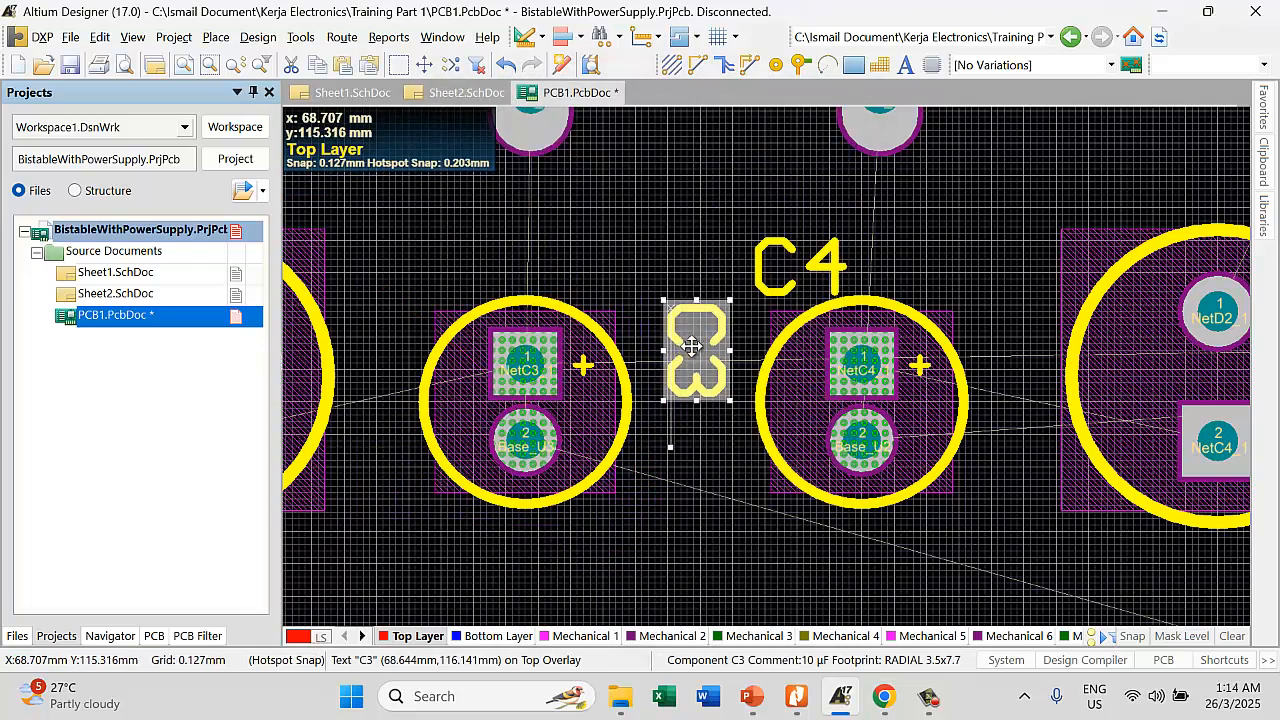
Turn the C3 designator back to horizontal and place it just above the upper-right edge of C3
drag(692, 348, 741, 391)
key(space)
ctrl+scroll(606, 307, down, 5)
ctrl+scroll(654, 306, down, 1)
click(723, 402)
click(730, 428)
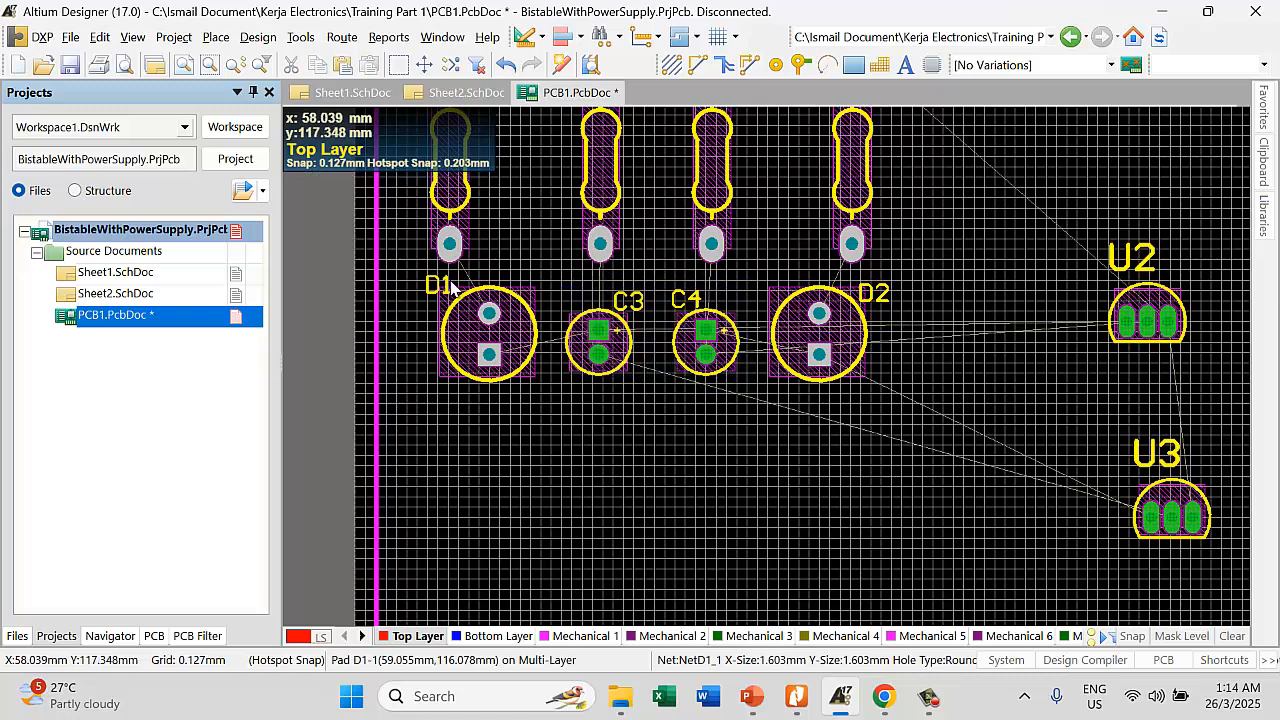
Align D1, C3, C4 and D2 by their bottom edges
drag(416, 268, 920, 428)
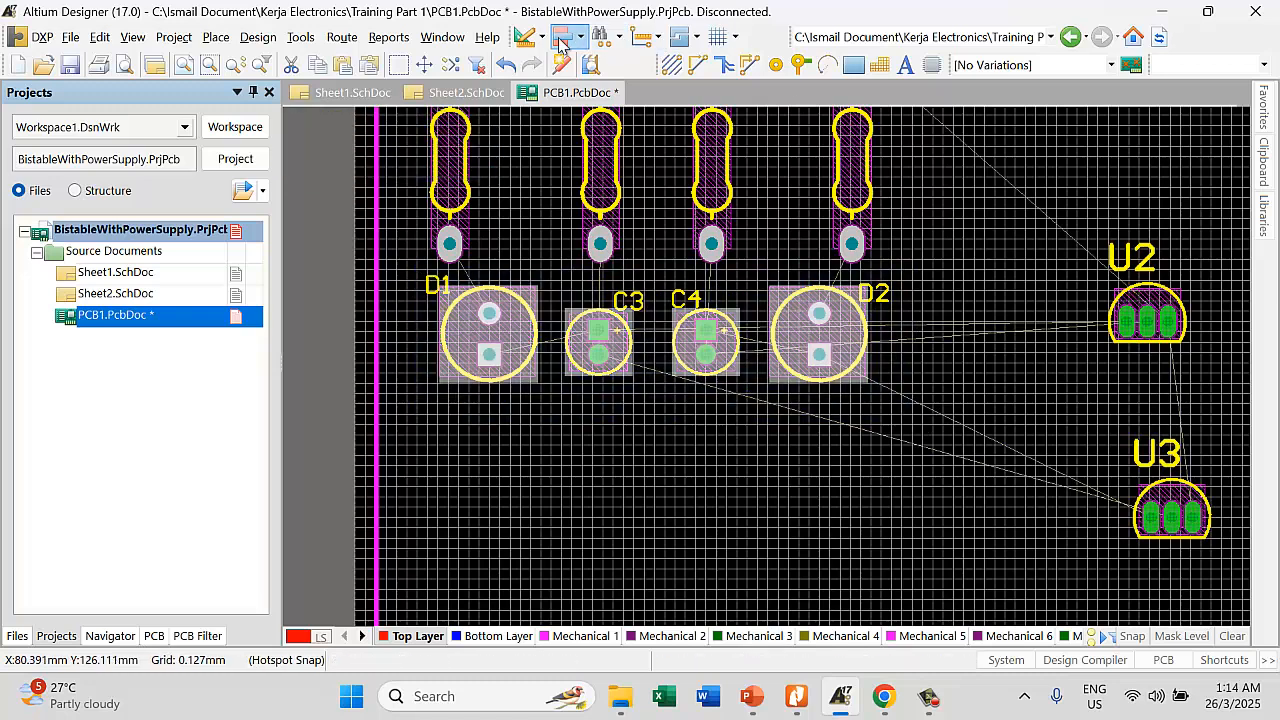
click(561, 40)
click(617, 120)
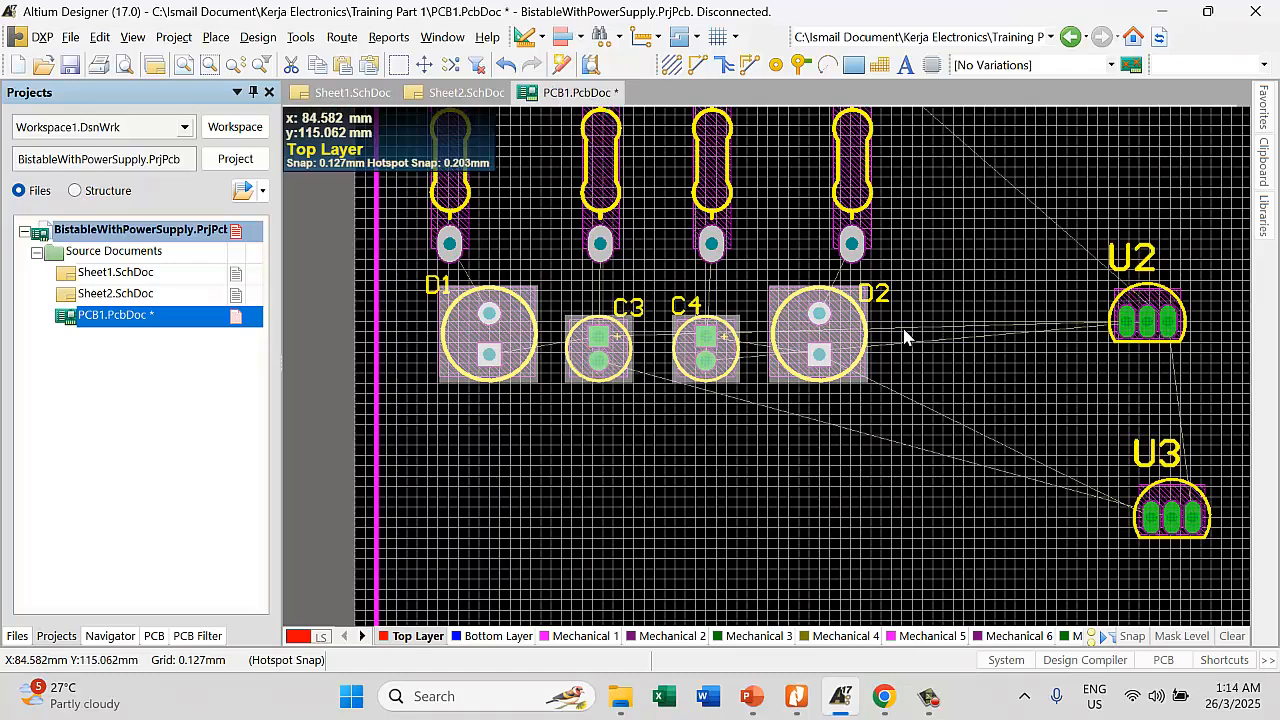
click(916, 376)
Move U2 between the lower halves of R1 and R2, and U3 between the lower halves of R3 and R4
ctrl+scroll(855, 305, down, 2)
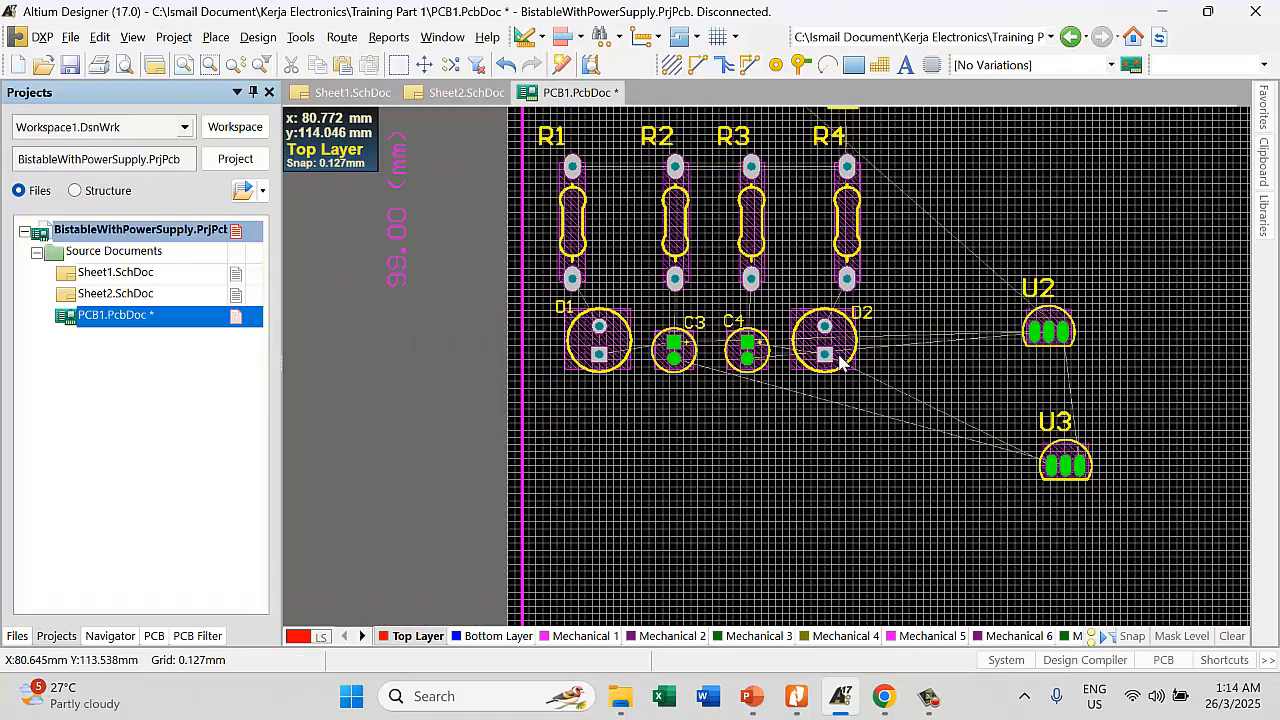
scroll(872, 336, up, 3)
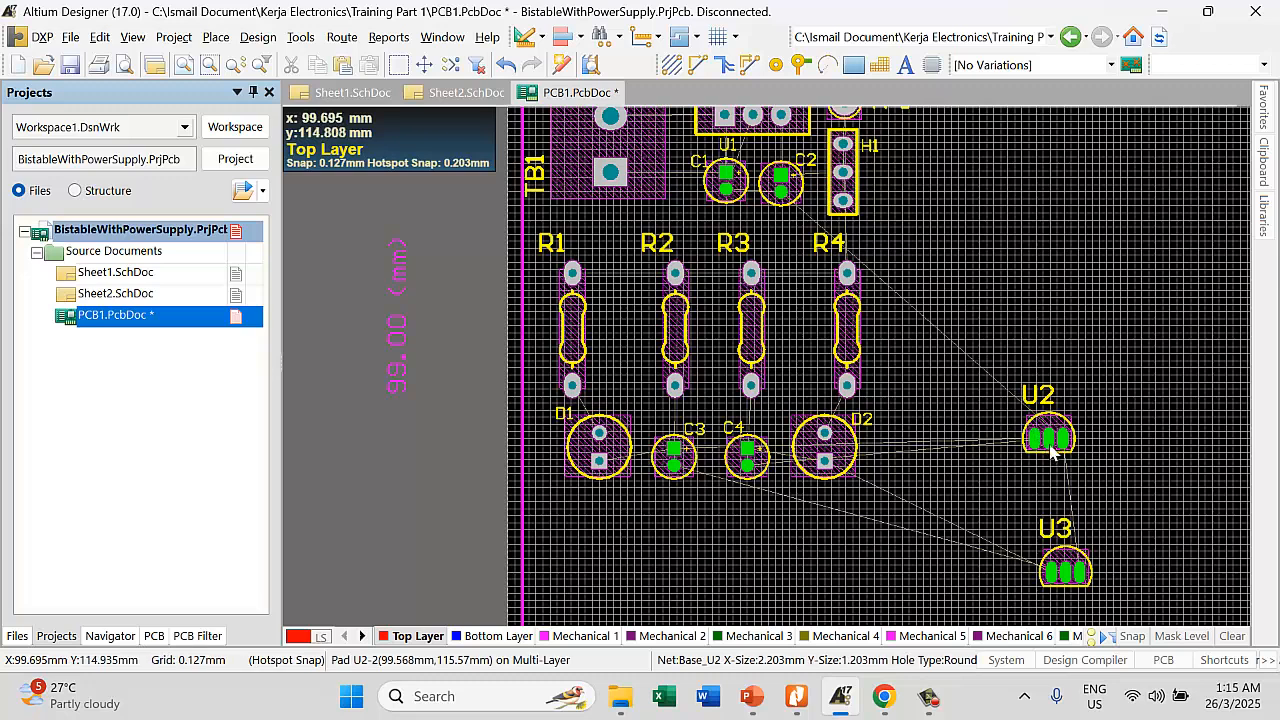
drag(1042, 437, 627, 375)
drag(1062, 572, 803, 373)
Set the U2 and U3 designators to a text height of 1.0 mm and a stroke width of 0.154 mm
ctrl+scroll(803, 373, up, 3)
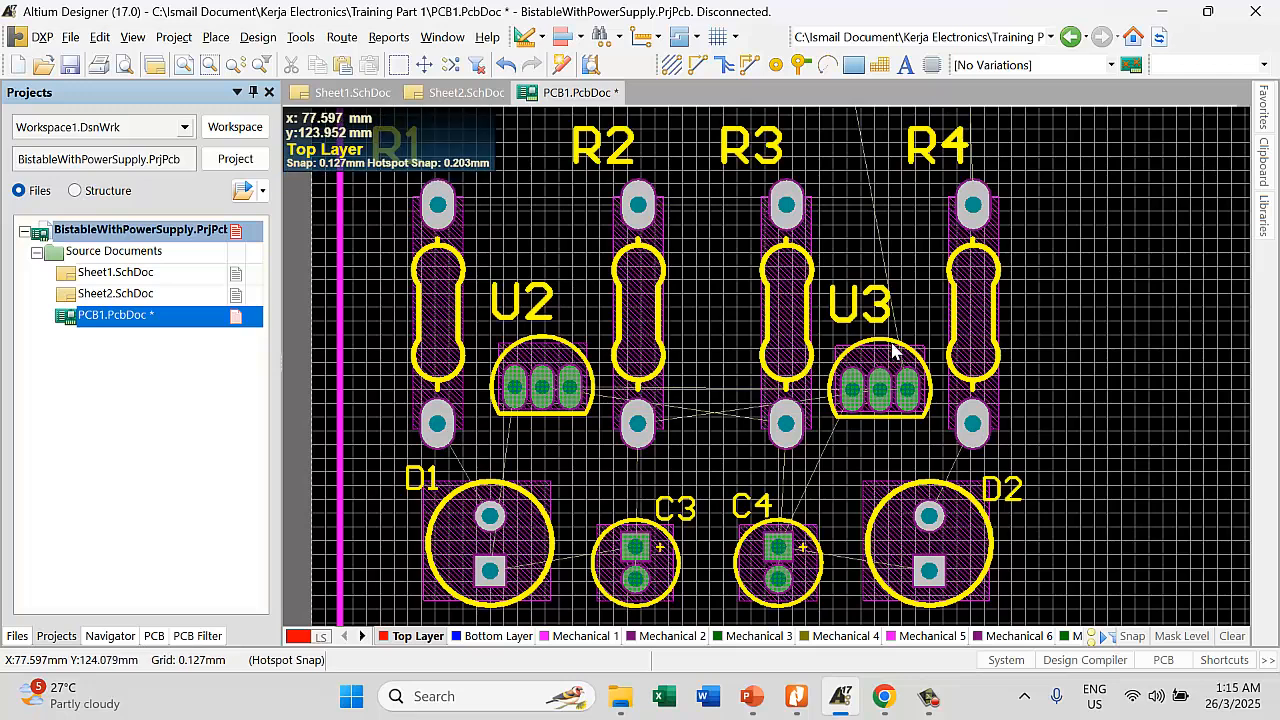
double_click(517, 306)
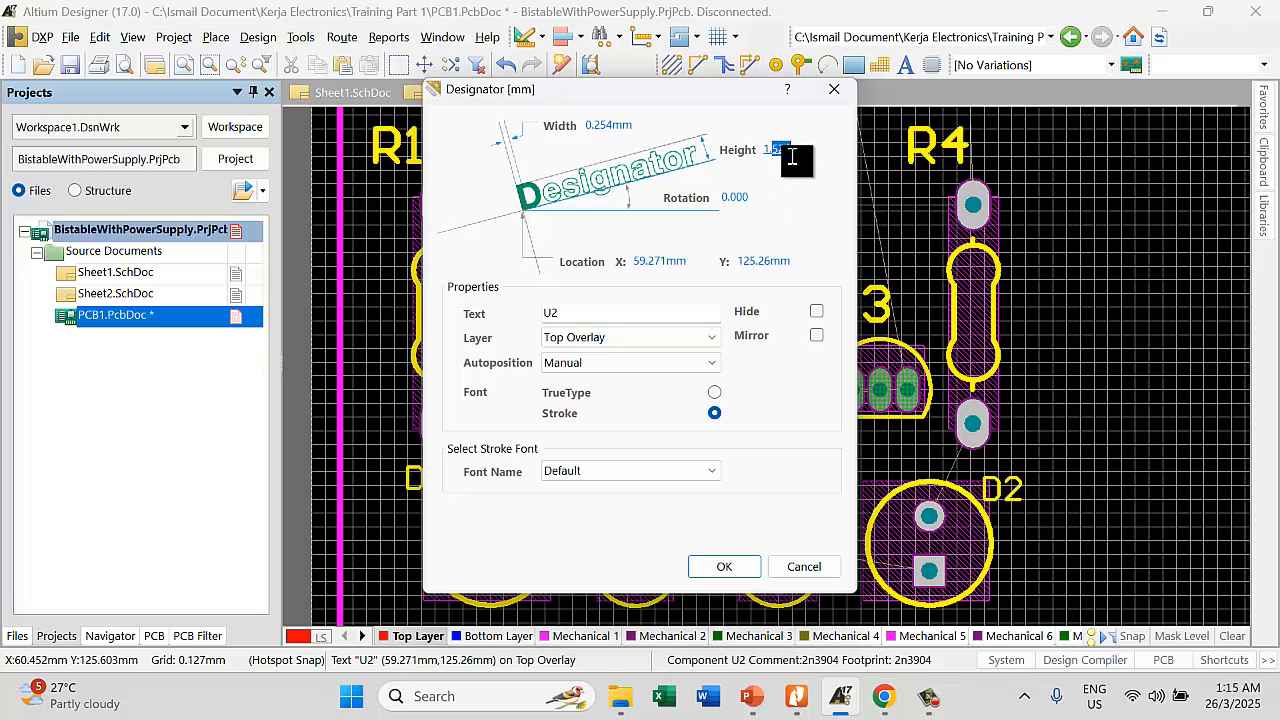
text(1.0)
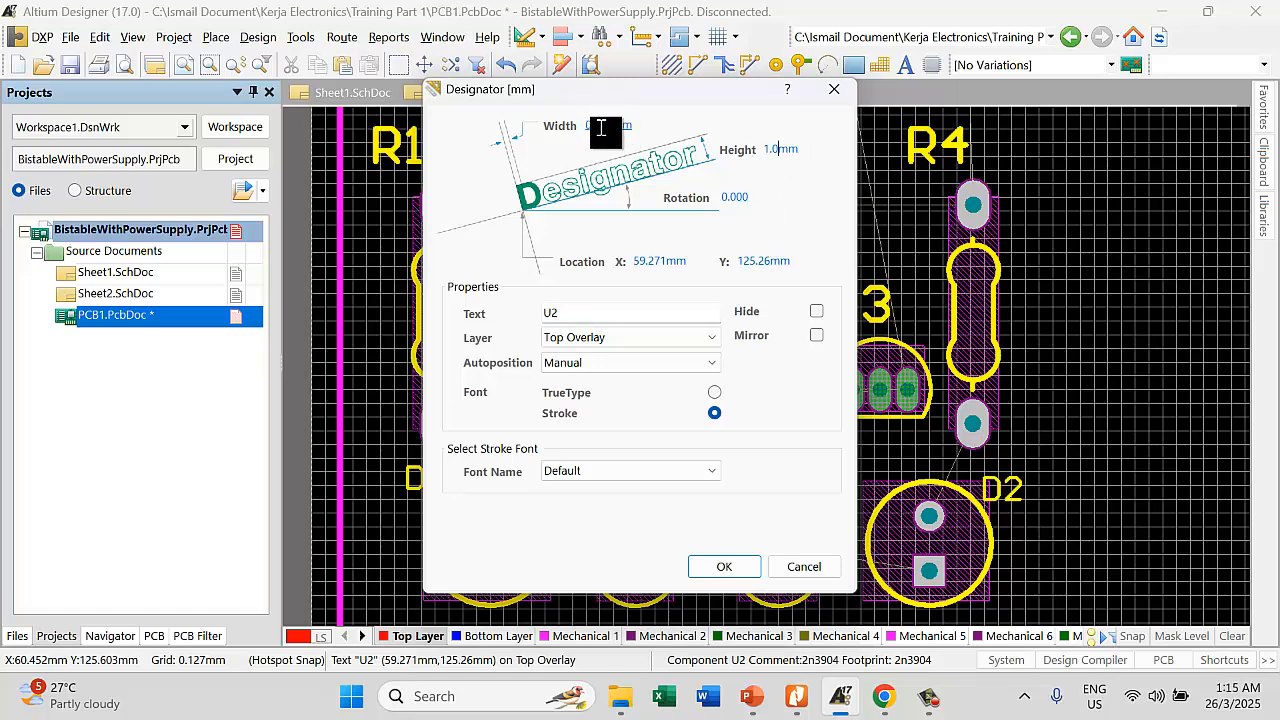
click(755, 566)
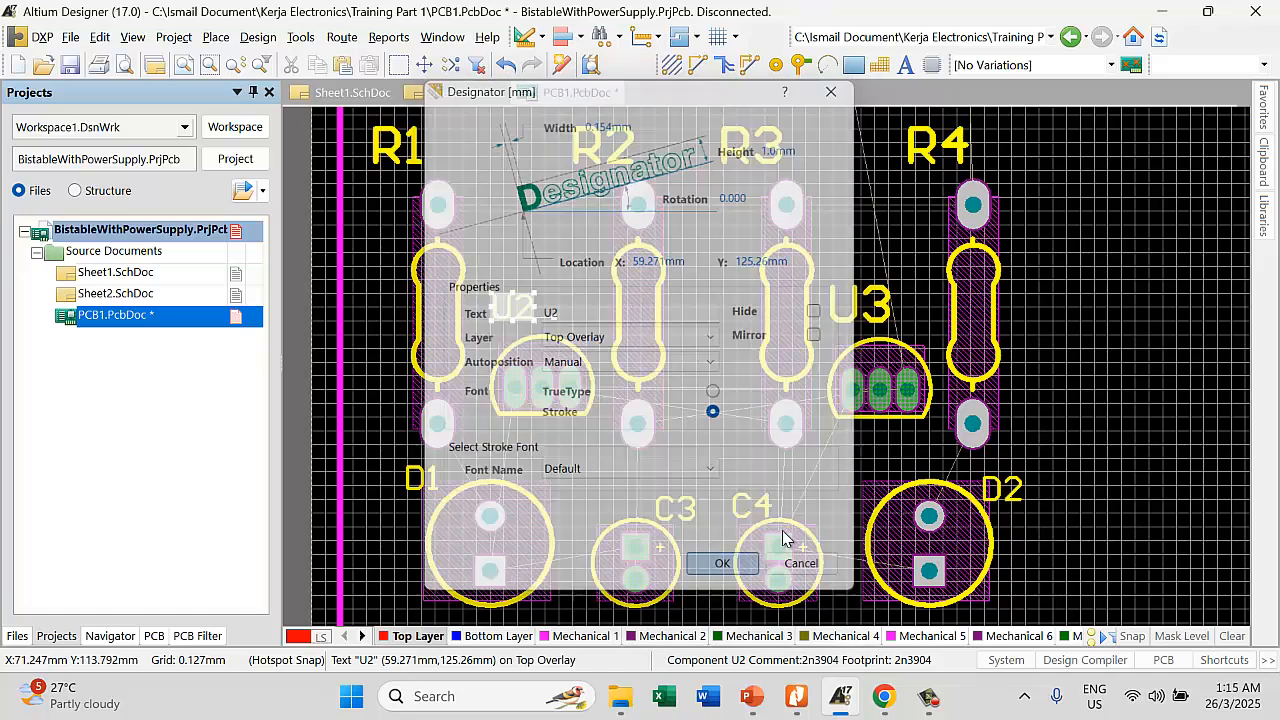
double_click(840, 312)
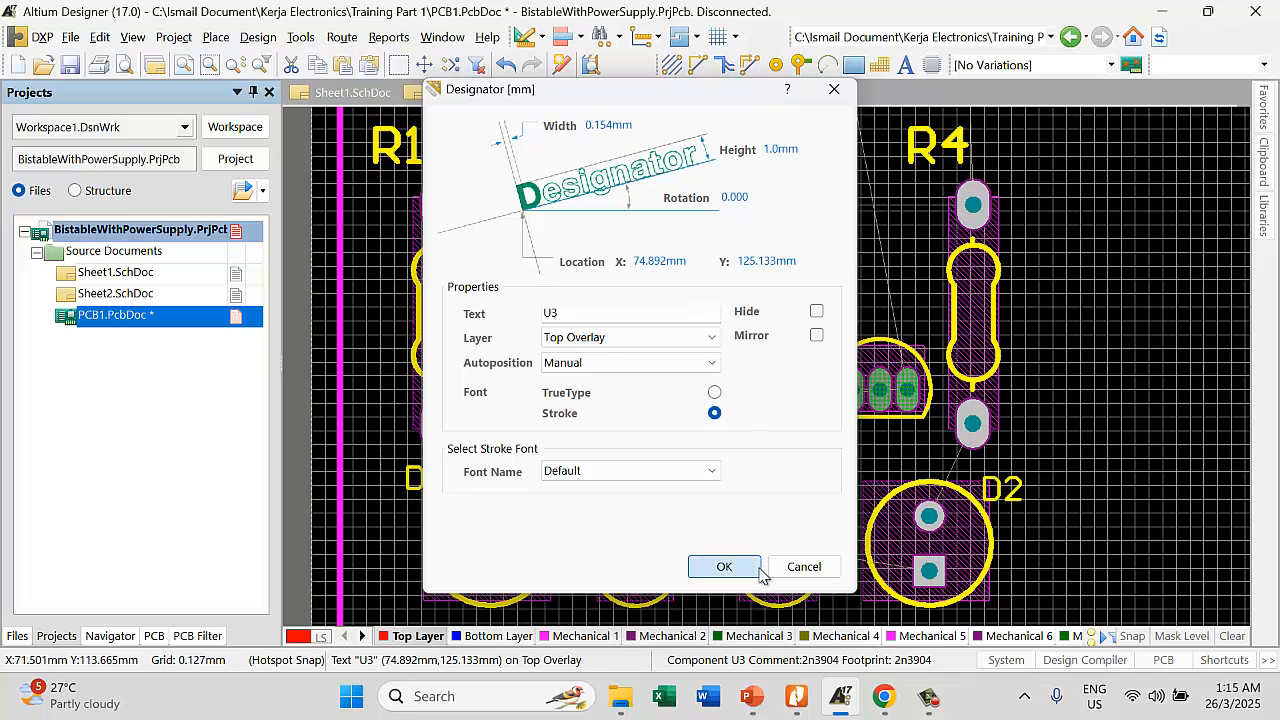
click(726, 566)
Reset the error markers on the board to clear the green highlighting from the pads
ctrl+scroll(886, 464, up, 4)
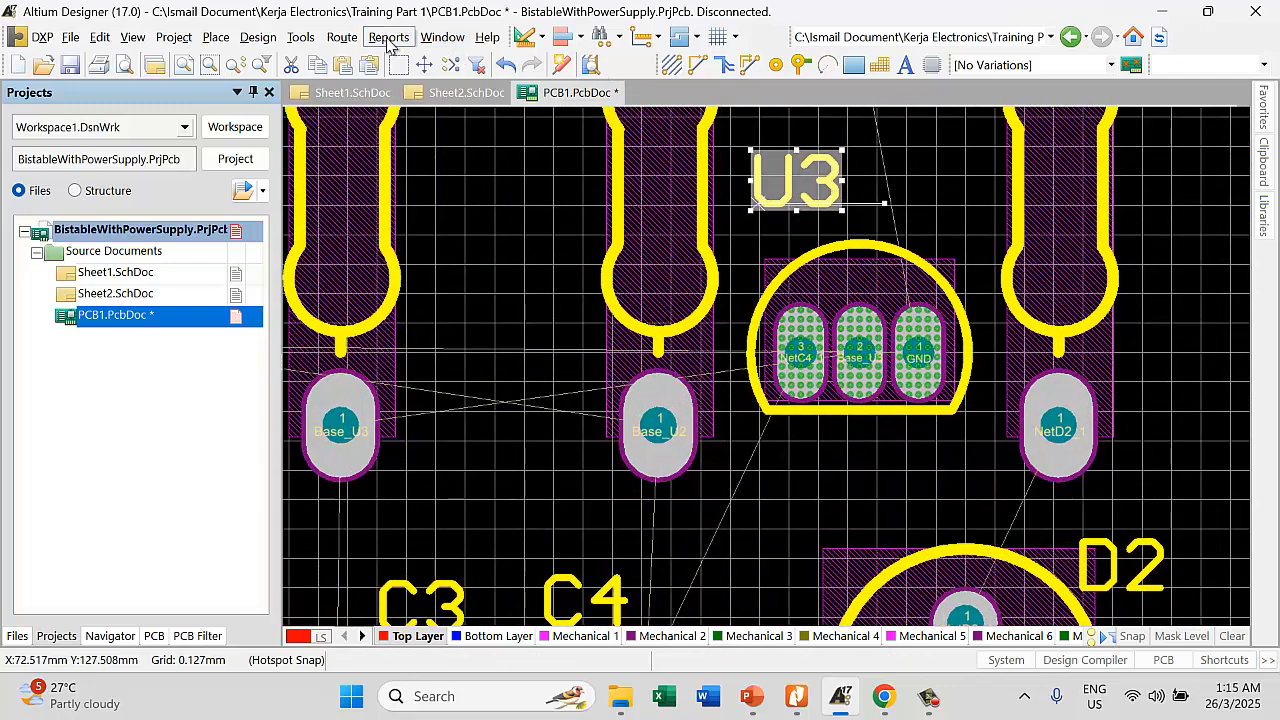
click(388, 38)
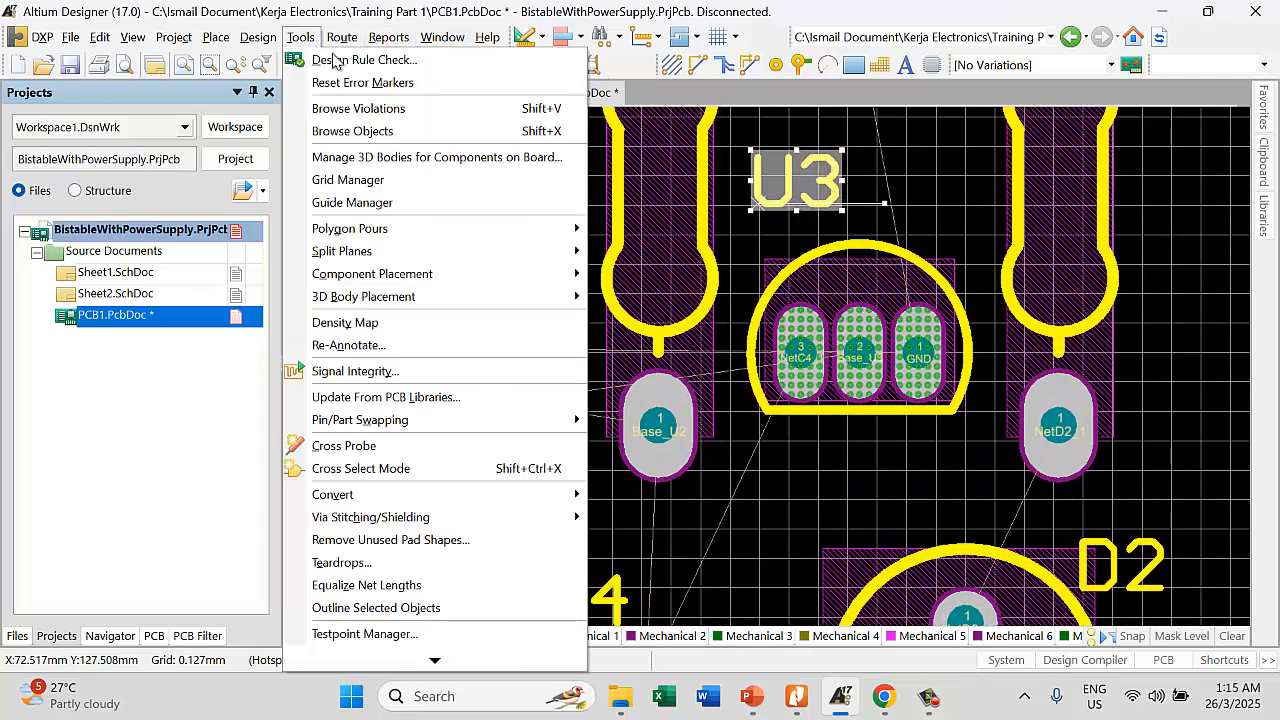
click(342, 83)
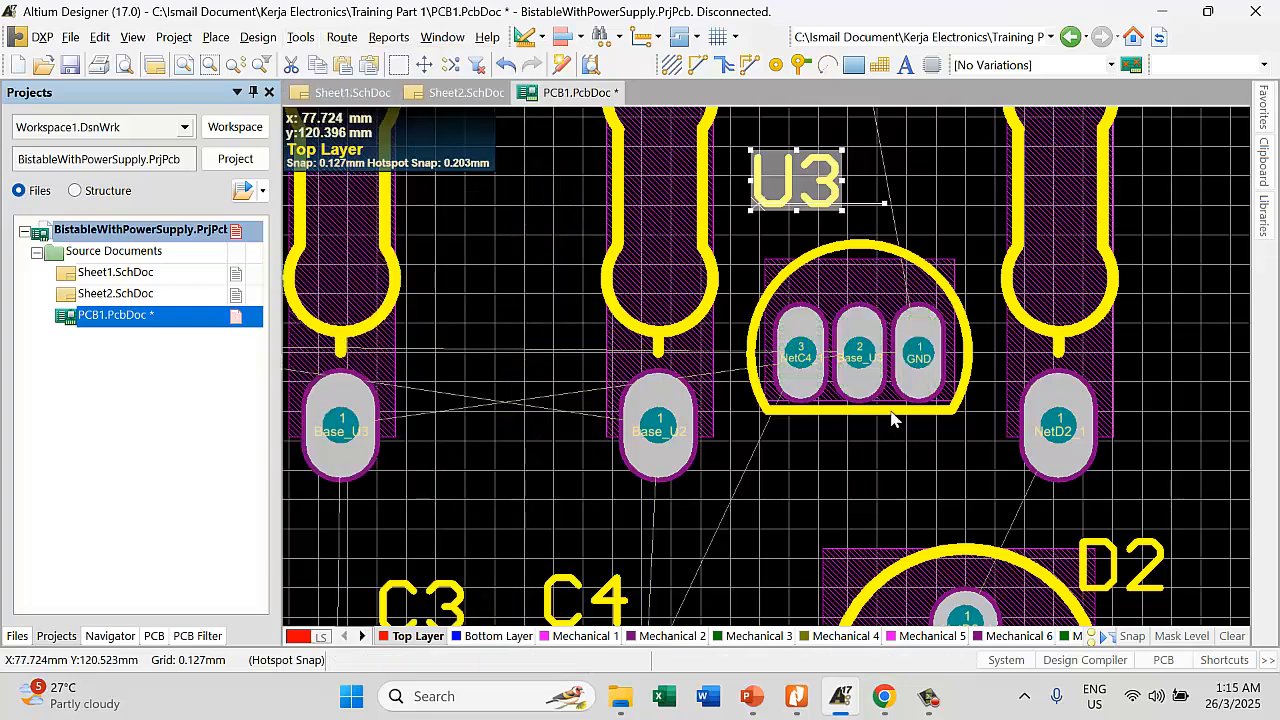
Move the U3 and U2 designators just below the flat sides of their transistors
ctrl+scroll(935, 355, down, 2)
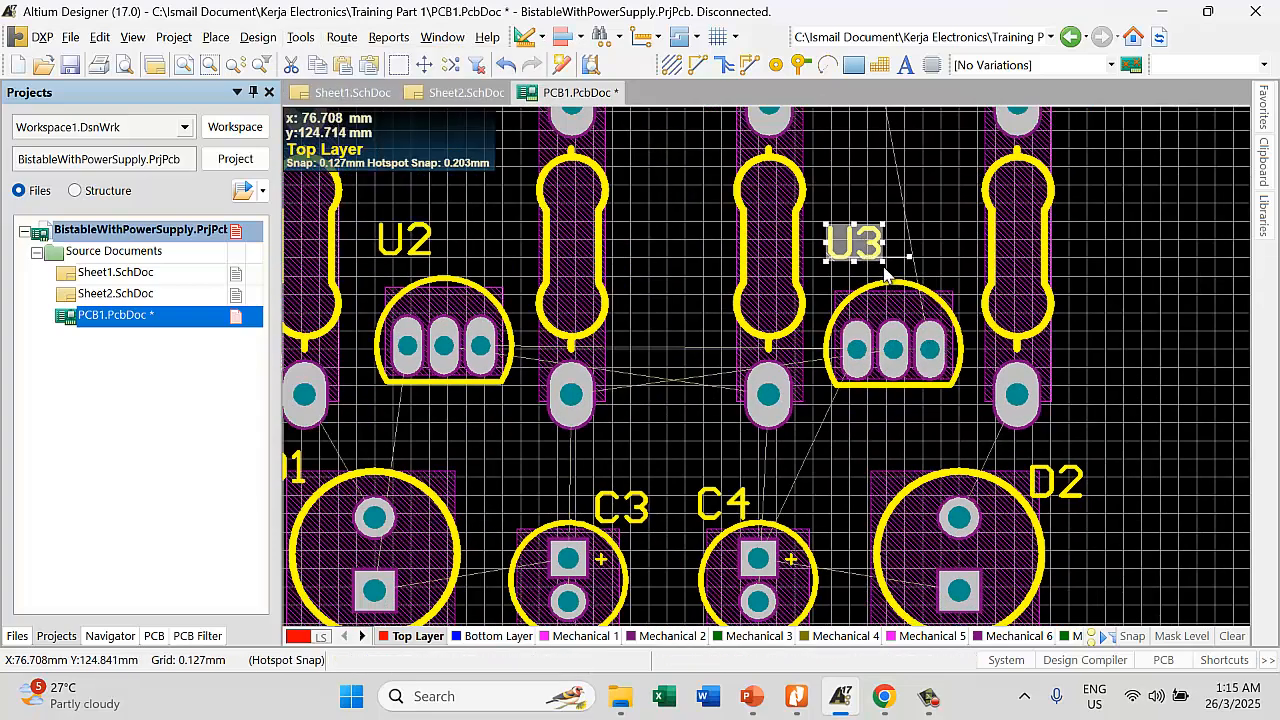
drag(855, 250, 908, 420)
drag(415, 240, 458, 428)
ctrl+scroll(775, 332, down, 2)
ctrl+scroll(822, 336, down, 2)
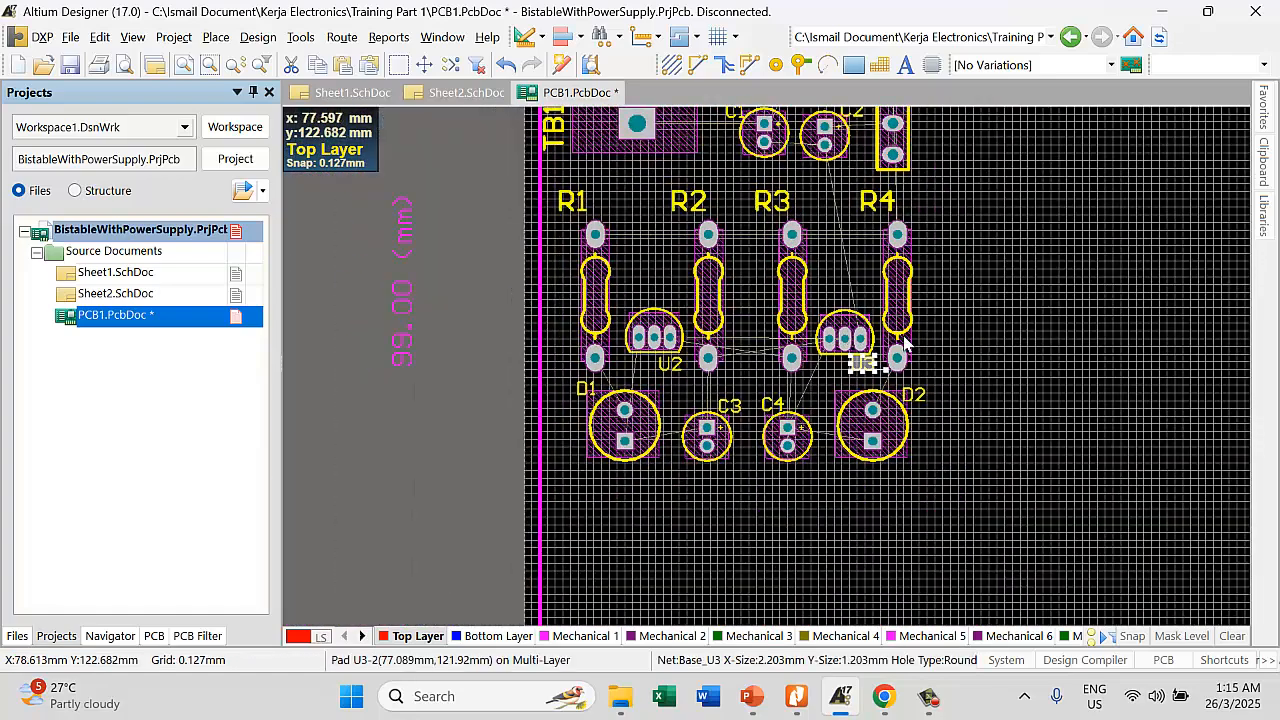
drag(596, 300, 862, 347)
key(ctrl+z)
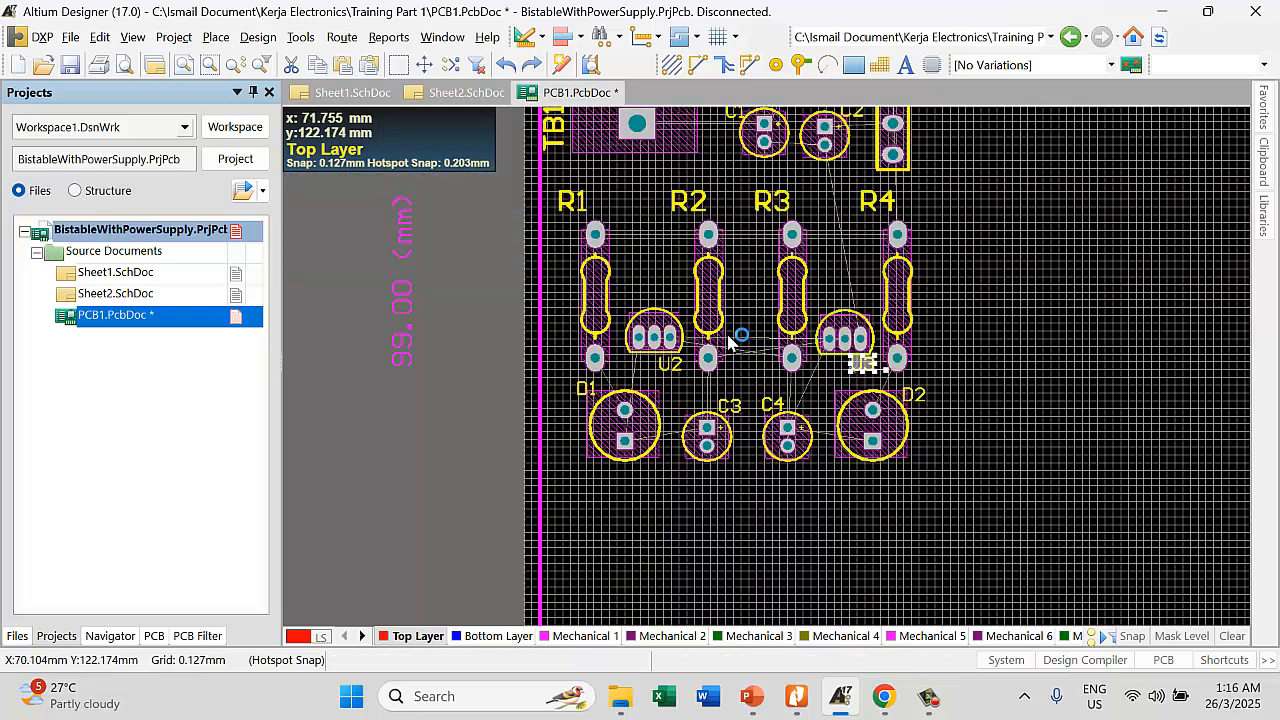
drag(562, 300, 743, 342)
key(ctrl+z)
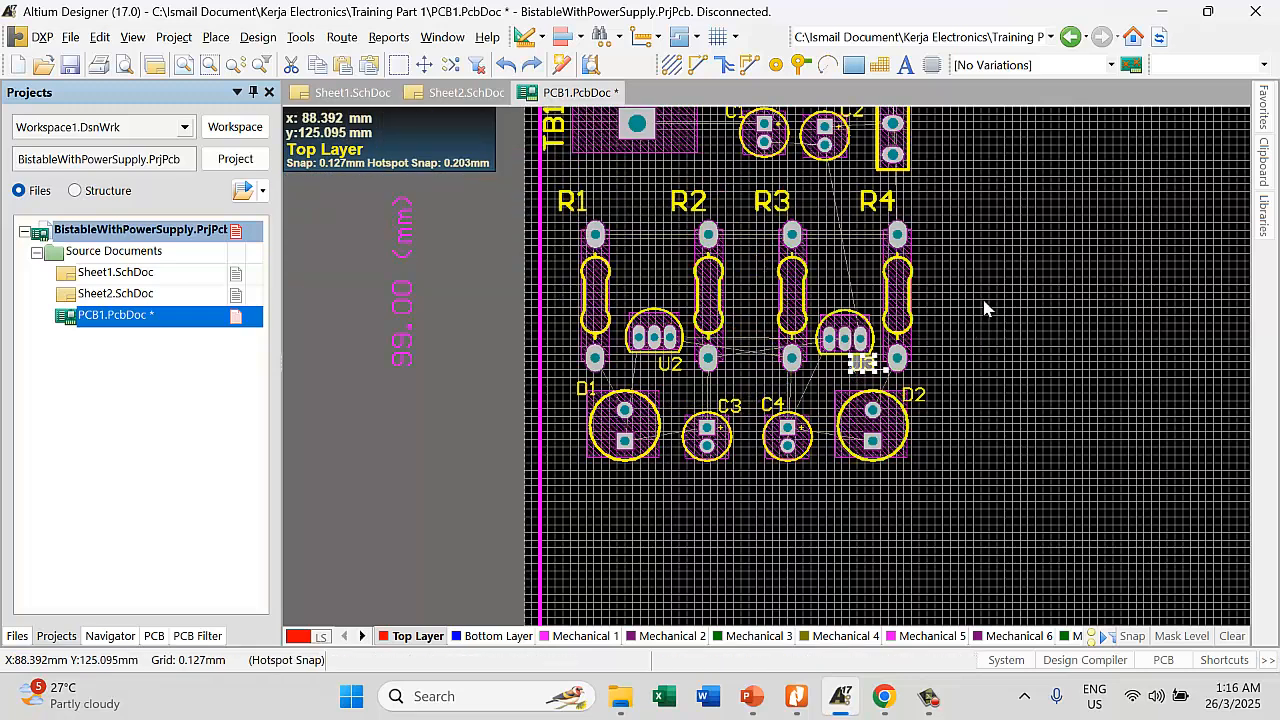
Select only U2 and U3 among the resistors and align them by their top edges
drag(984, 368, 690, 353)
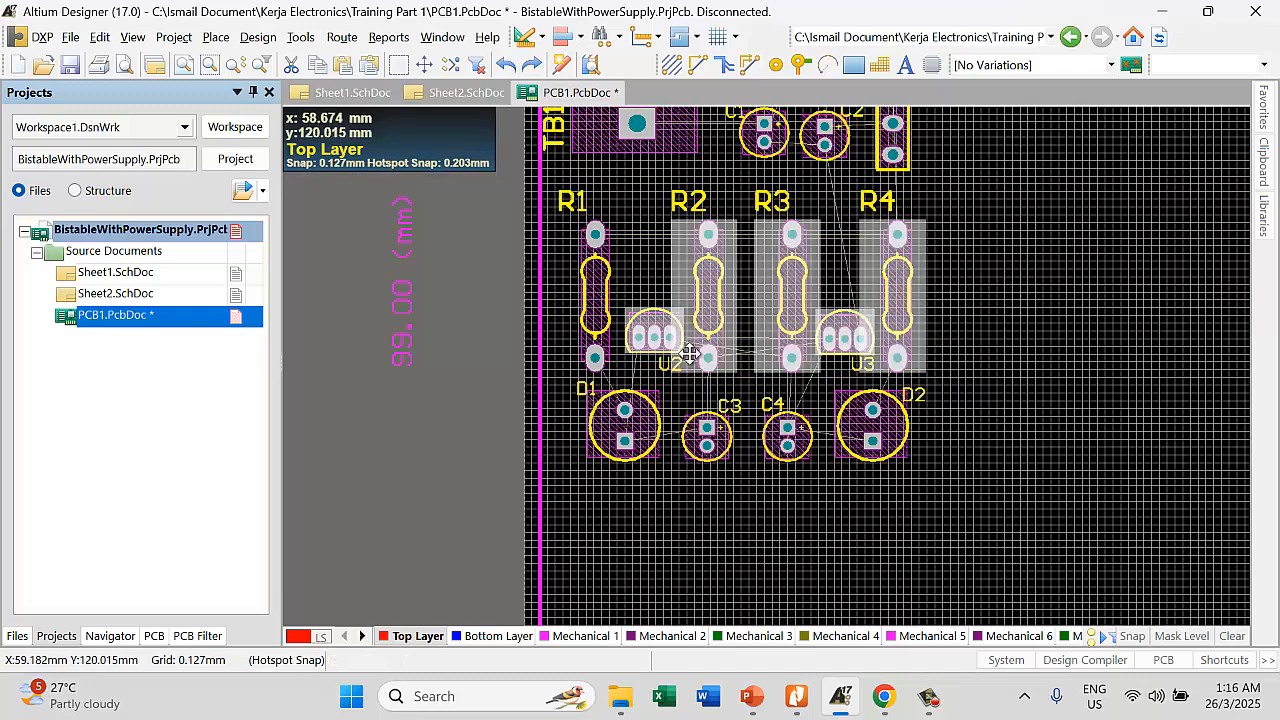
shift+click(718, 290)
shift+click(773, 290)
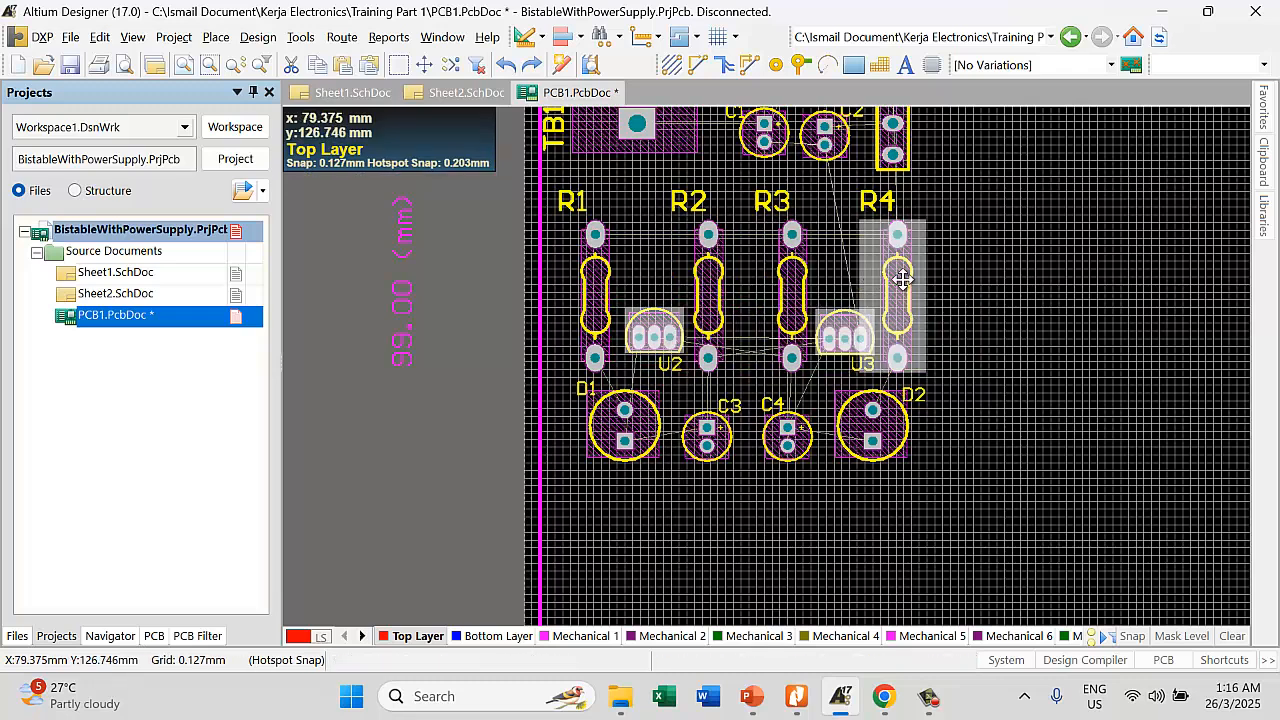
shift+click(897, 290)
click(561, 37)
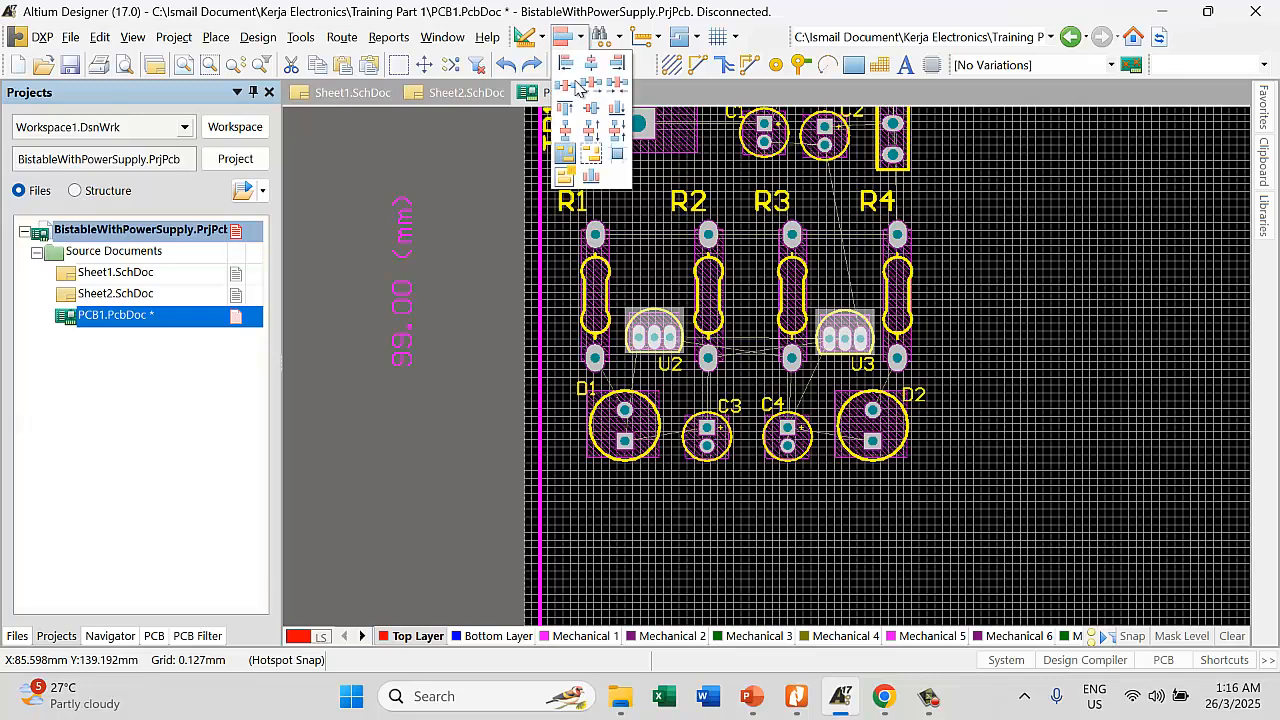
click(570, 95)
click(1030, 322)
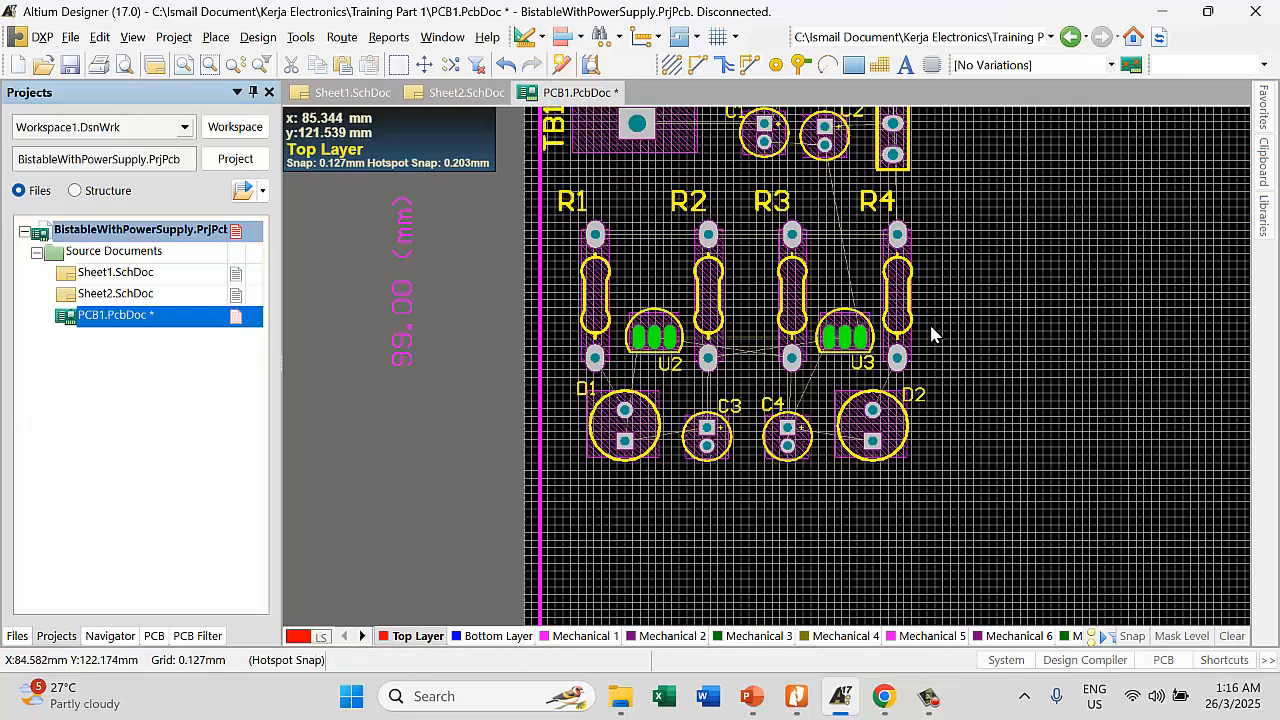
Shift TB1 slightly right and rotate its designator to read downward, placed against the component's lower-left edge
scroll(951, 334, up, 2)
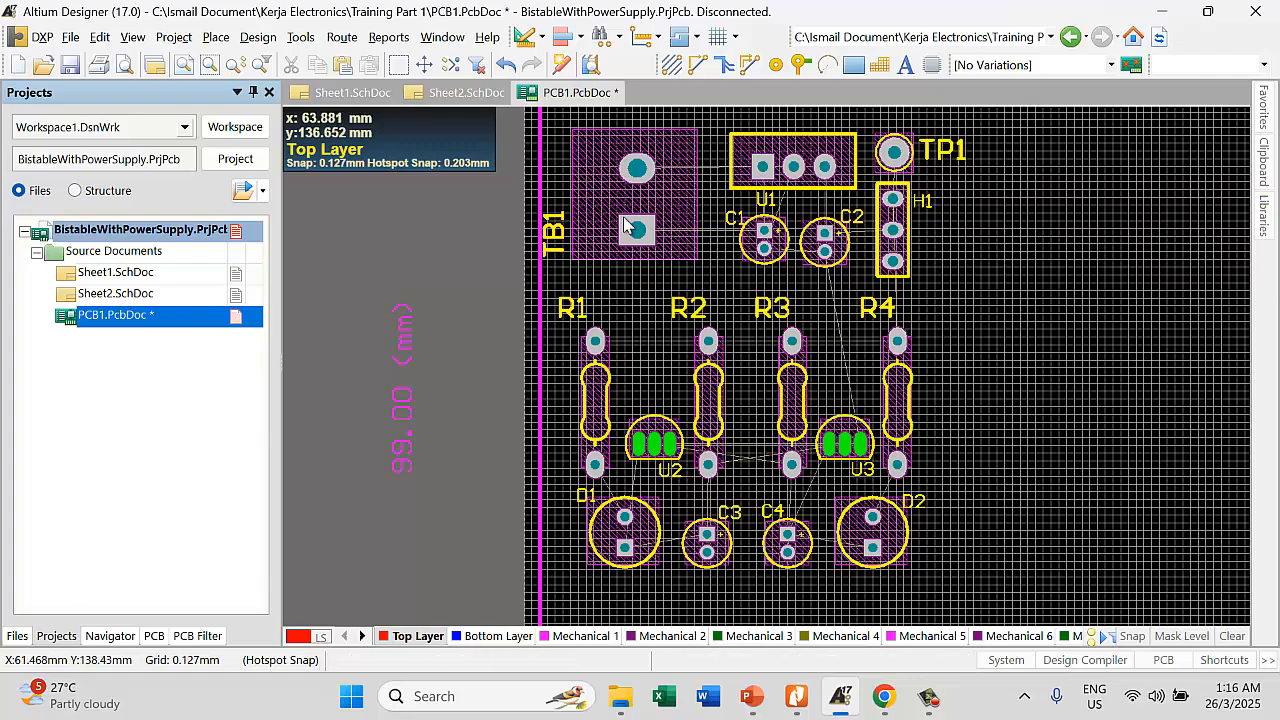
ctrl+scroll(630, 225, up, 3)
scroll(660, 212, up, 3)
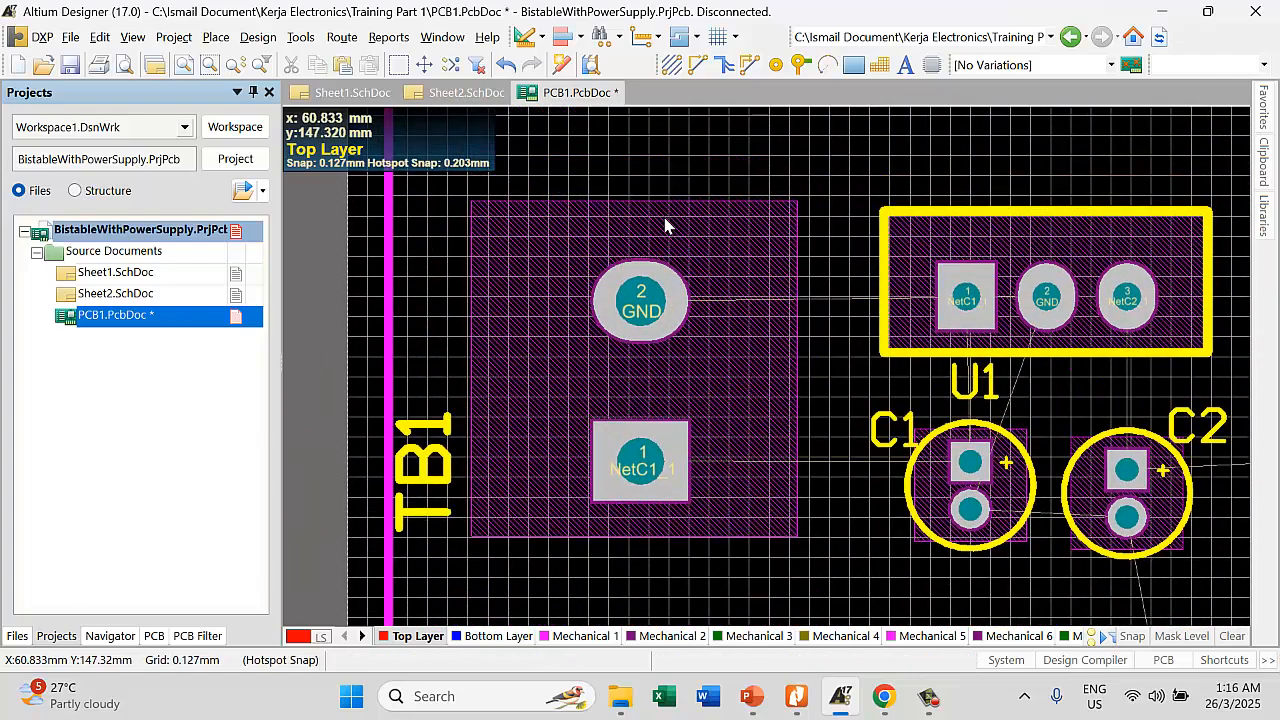
scroll(663, 211, down, 1)
drag(447, 404, 424, 372)
key(space)
key(space)
key(space)
key(space)
key(space)
key(space)
drag(640, 416, 653, 407)
mouse_move(432, 368)
mouse_down()
mouse_move(419, 366)
mouse_move(450, 371)
mouse_up()
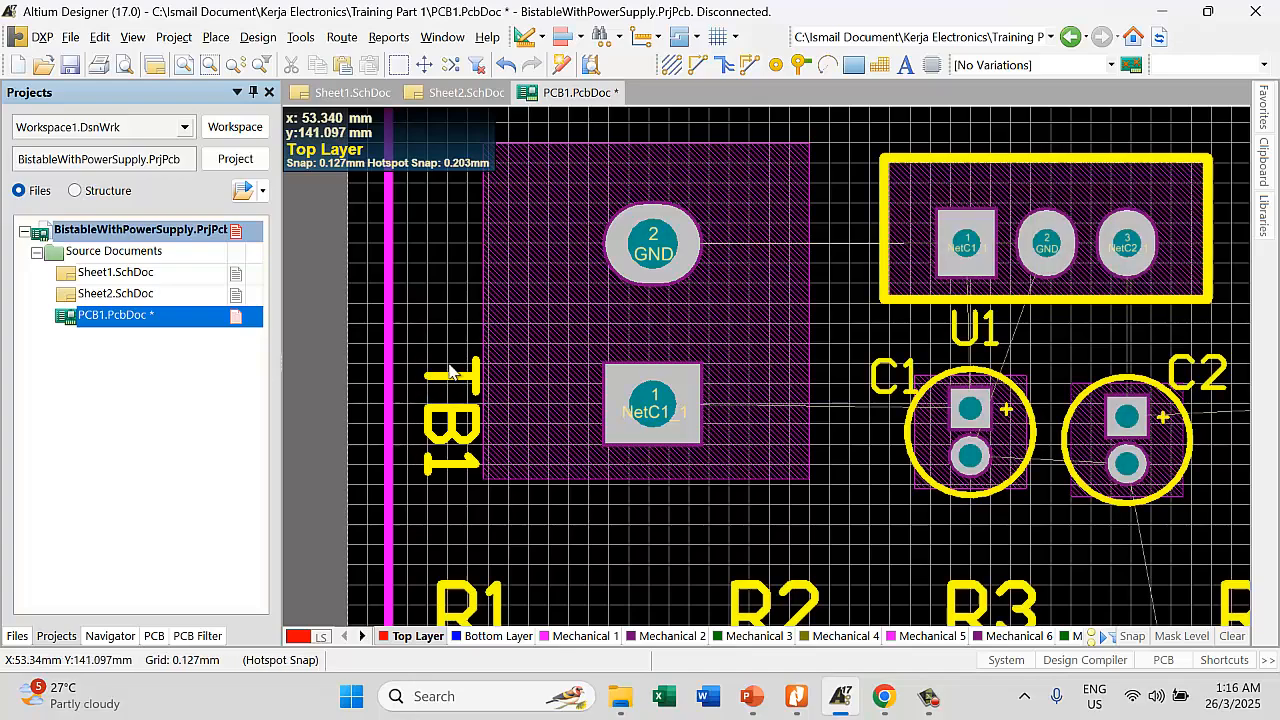
Examine the component placement on the board in 3D from different angles, and return to the 2D layout
ctrl+scroll(450, 371, down, 6)
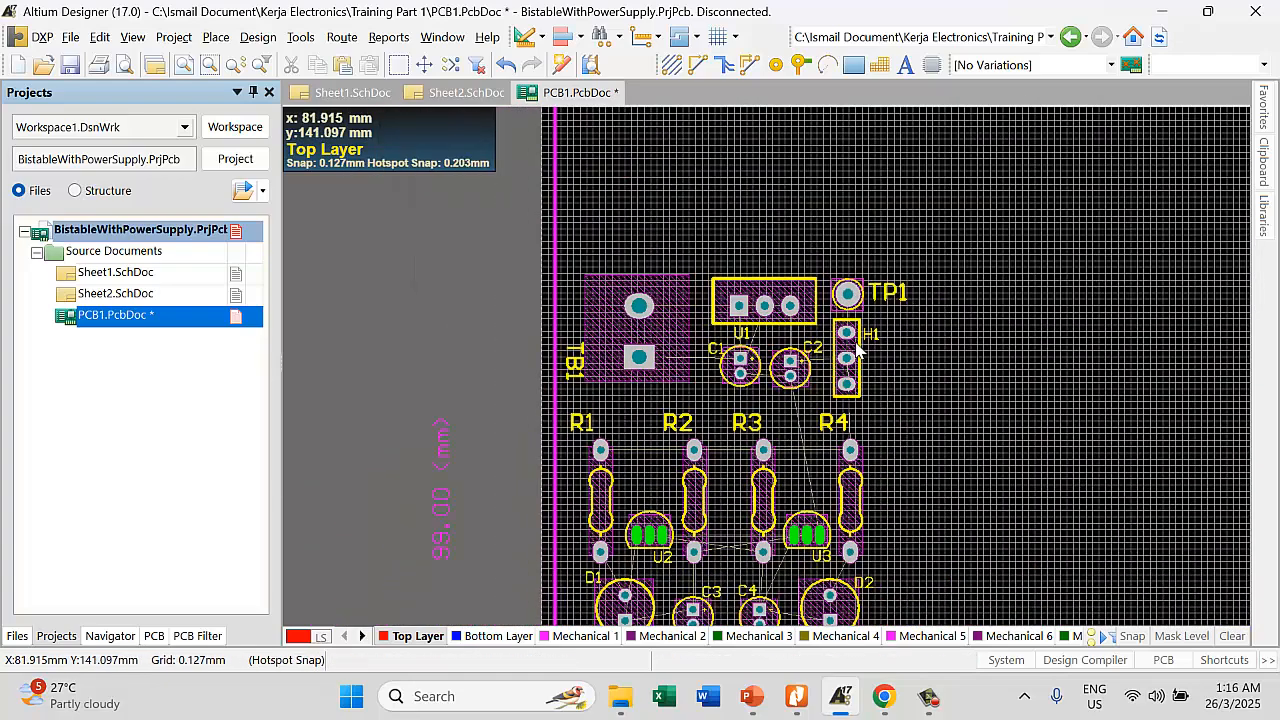
key(3)
key(shift)
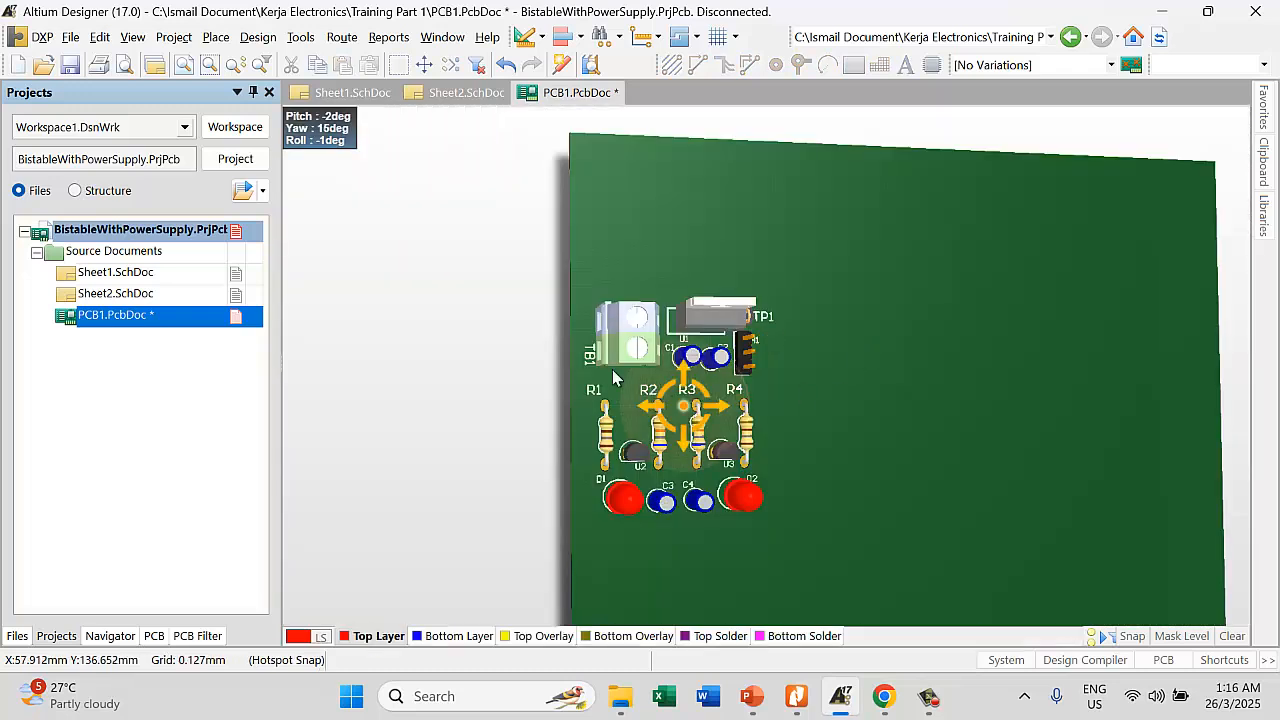
shift+right_drag(640, 372, 536, 332)
shift+right_drag(529, 451, 560, 373)
key(2)
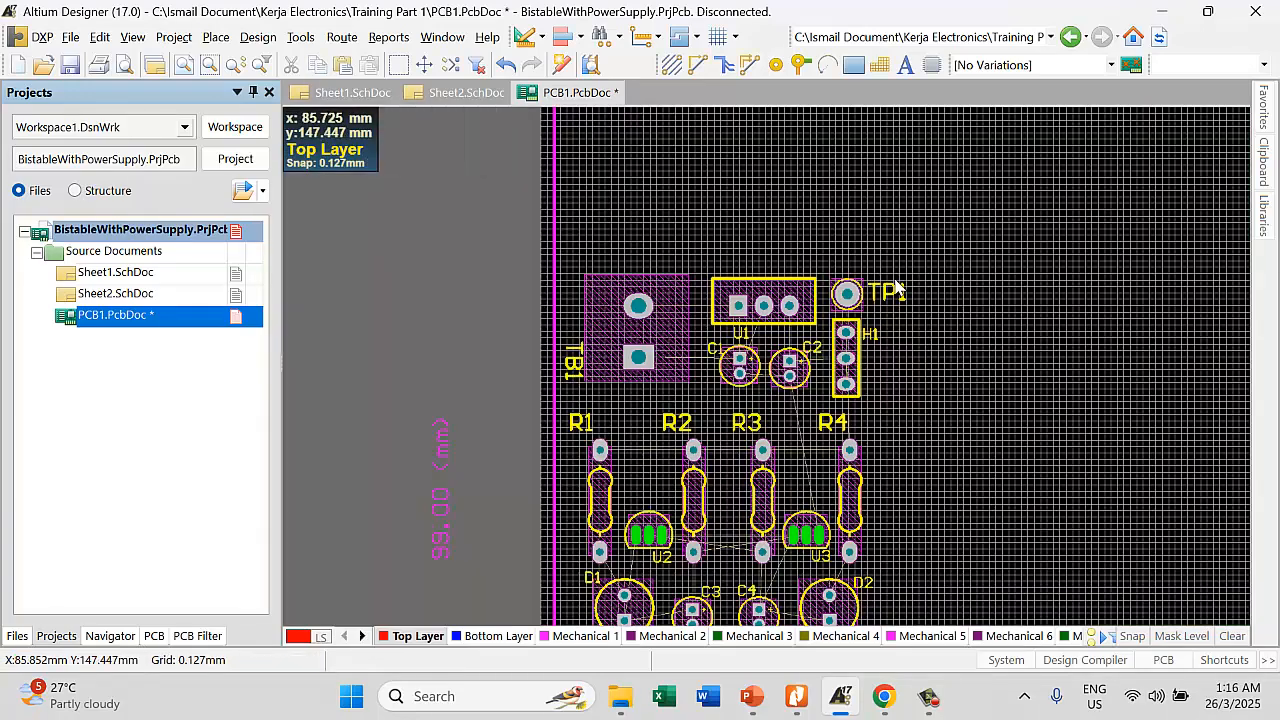
Set the TP1 designator's text height to 1.0 mm and place it centred just above the test pin
ctrl+scroll(862, 298, up, 2)
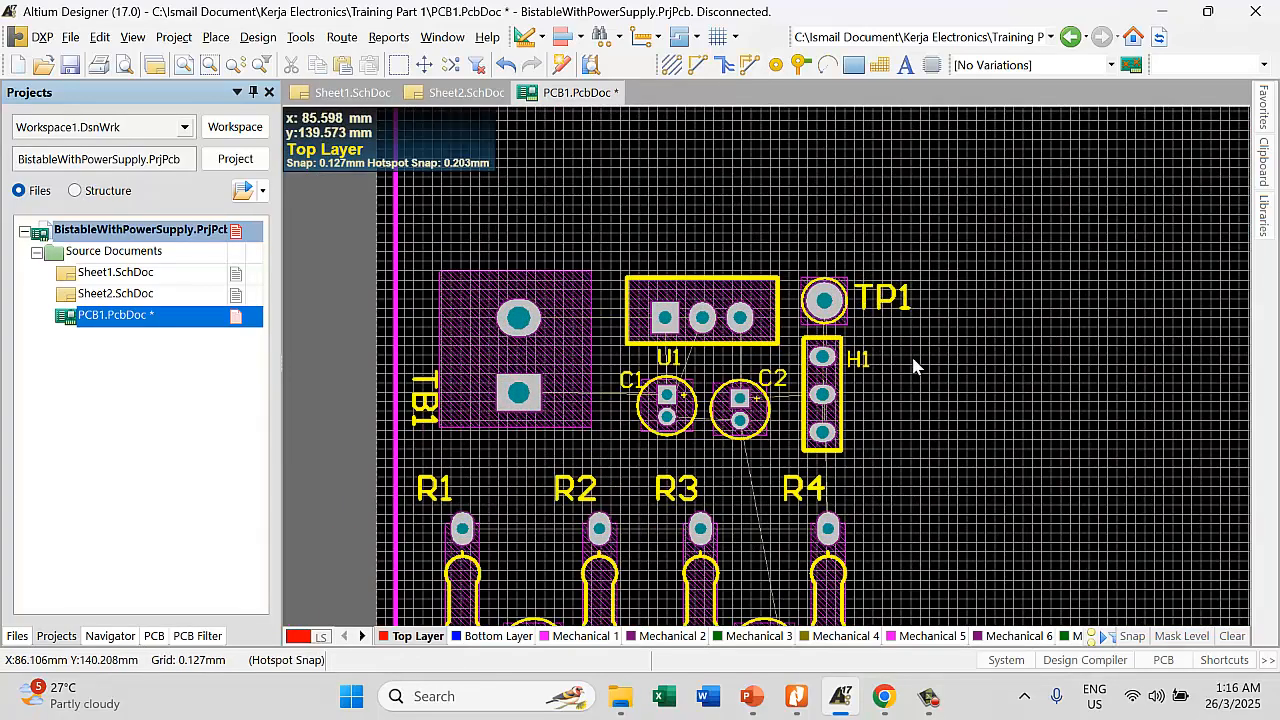
double_click(877, 297)
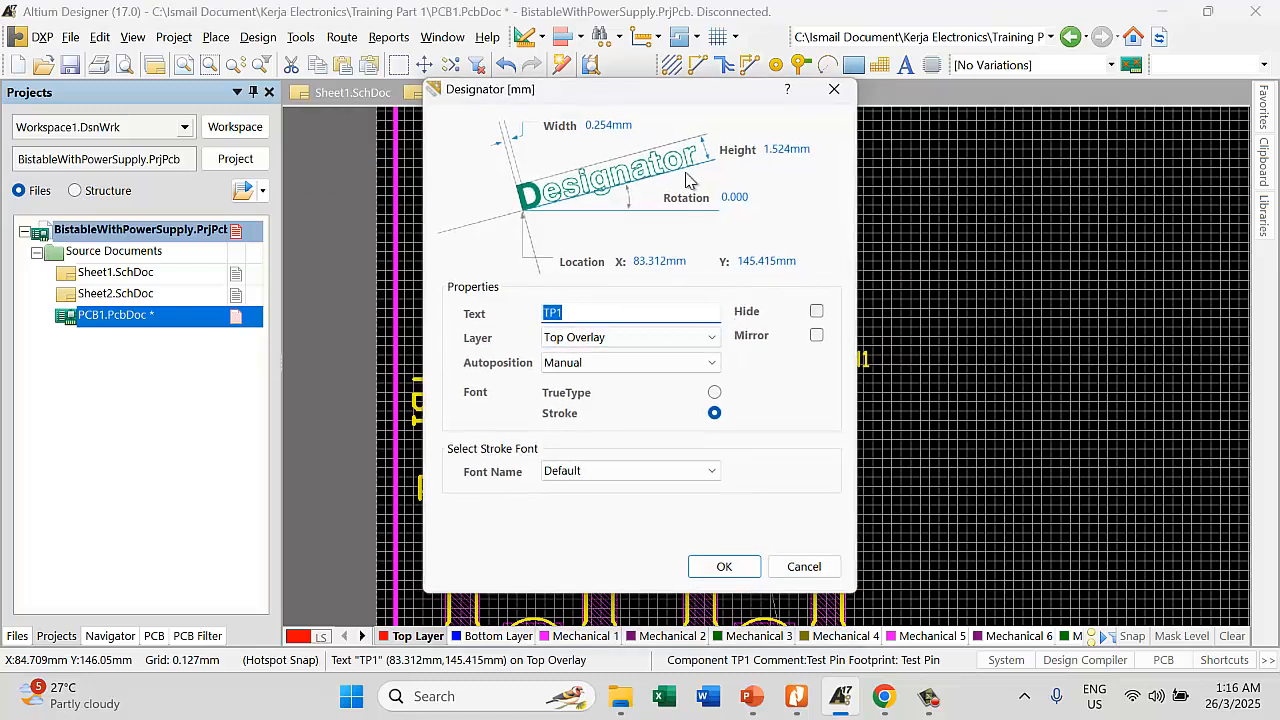
double_click(790, 150)
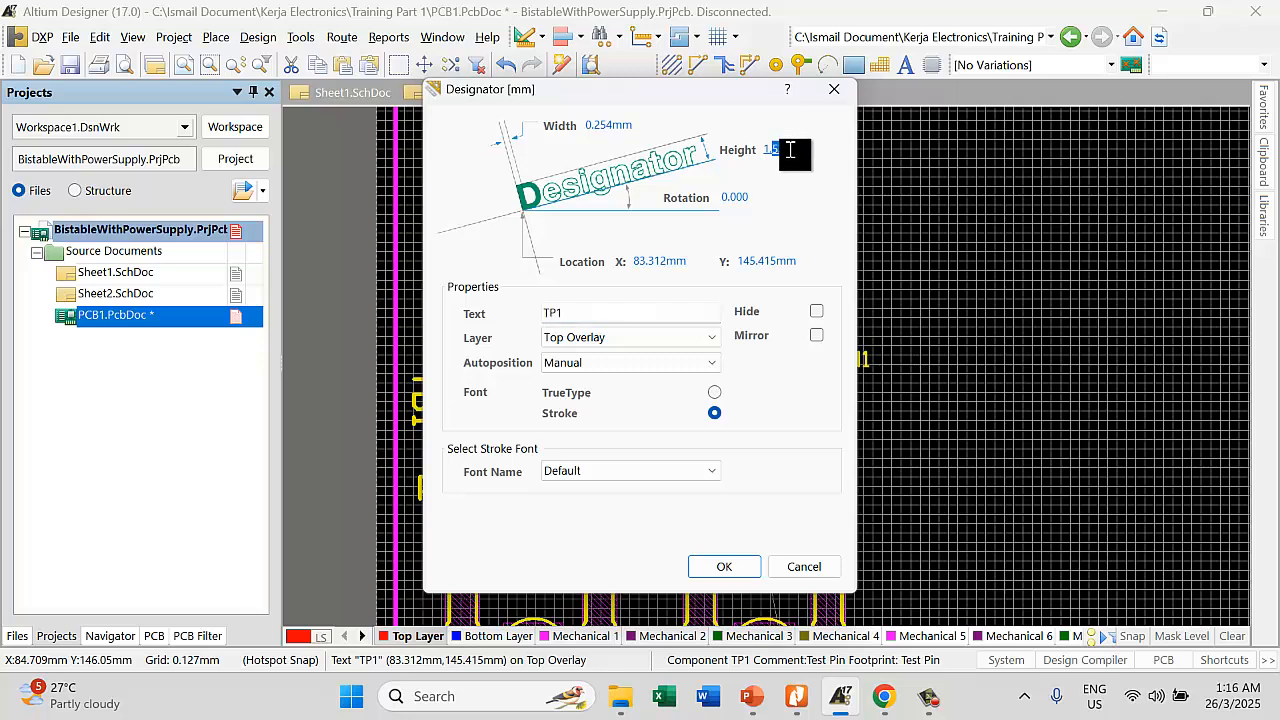
text(1.0mm)
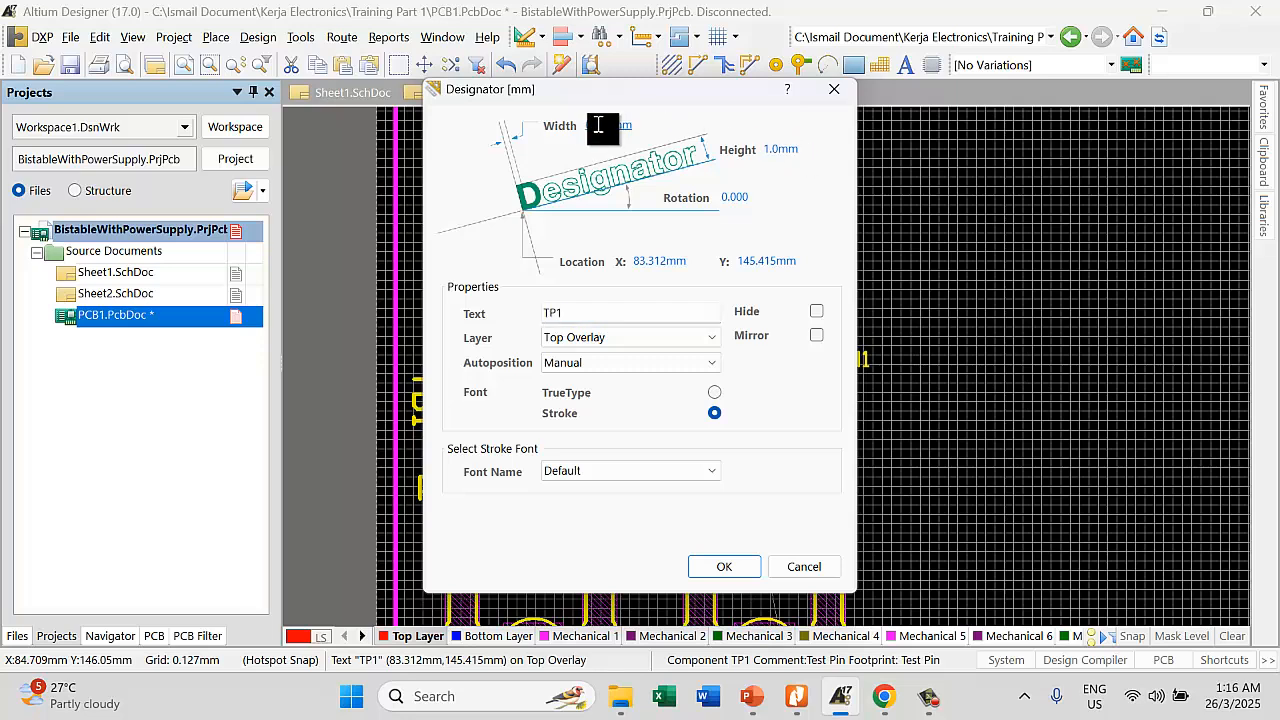
click(599, 124)
click(724, 567)
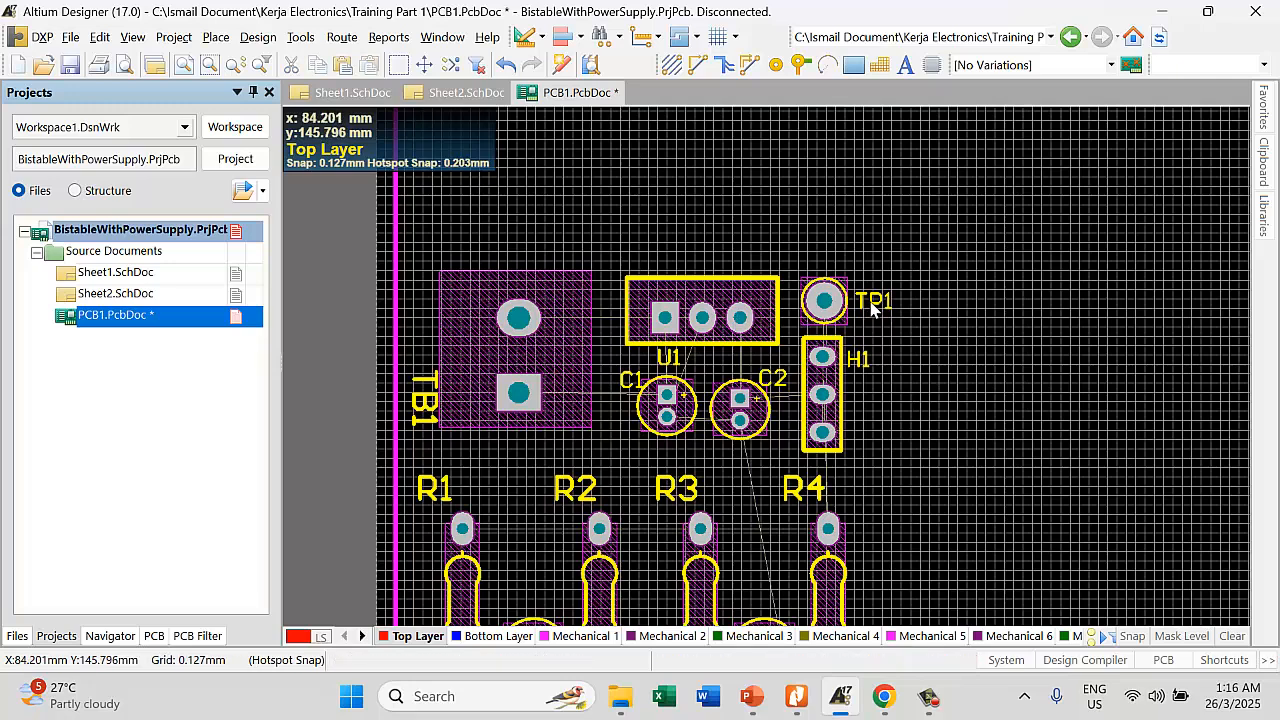
drag(873, 303, 810, 279)
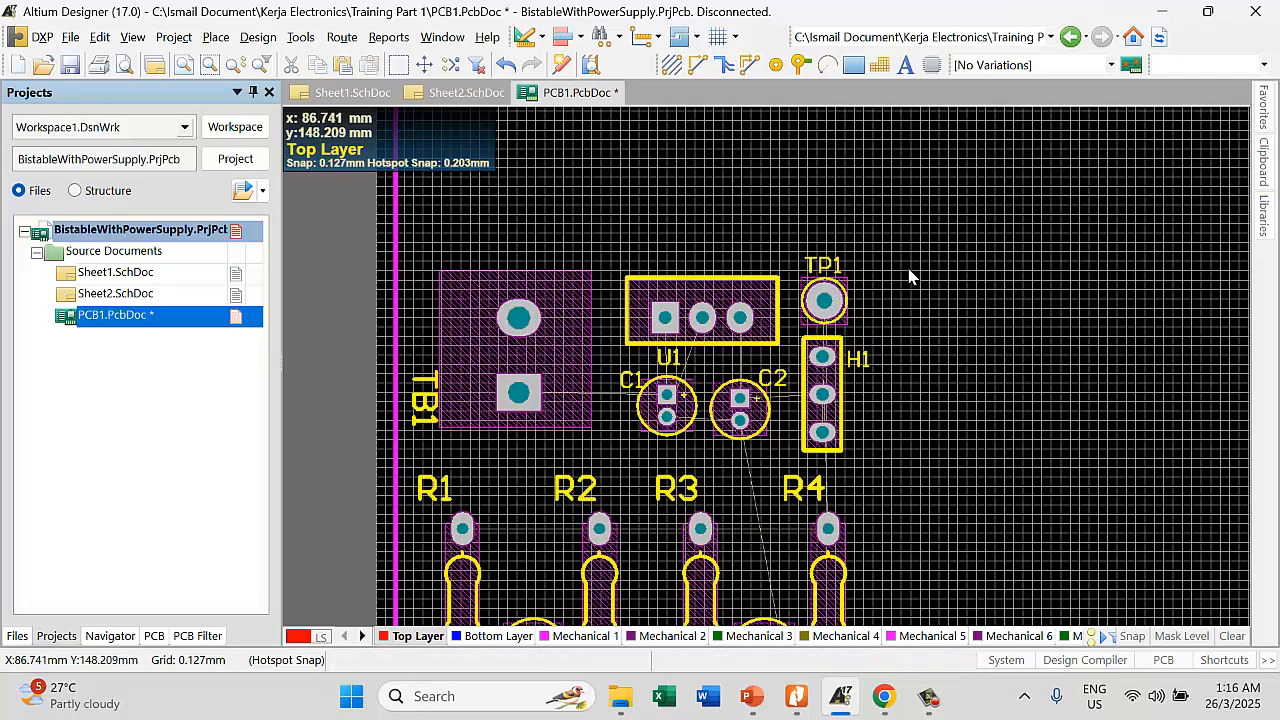
Move the keep-out outline's bottom edge up to about Y 109.7 mm, just below the D1, C3, C4 and D2 row
ctrl+scroll(849, 274, down, 3)
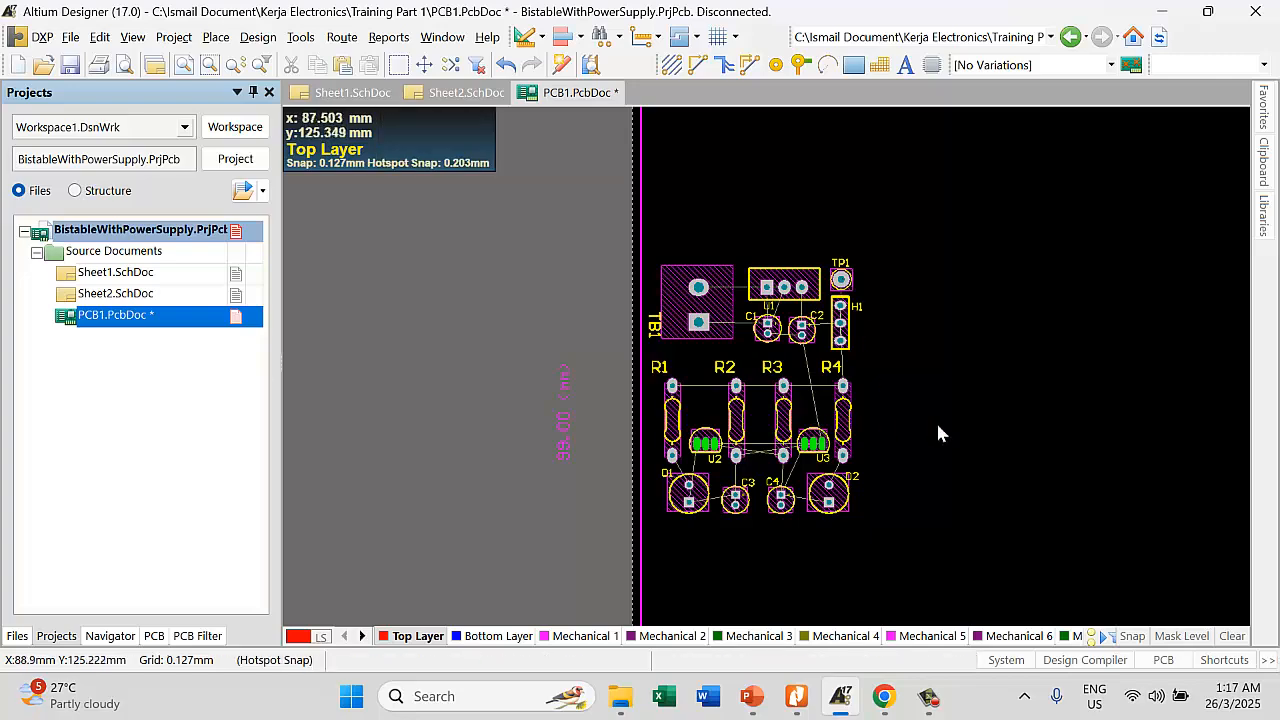
scroll(925, 427, up, 1)
scroll(905, 410, down, 2)
shift+scroll(881, 386, right, 3)
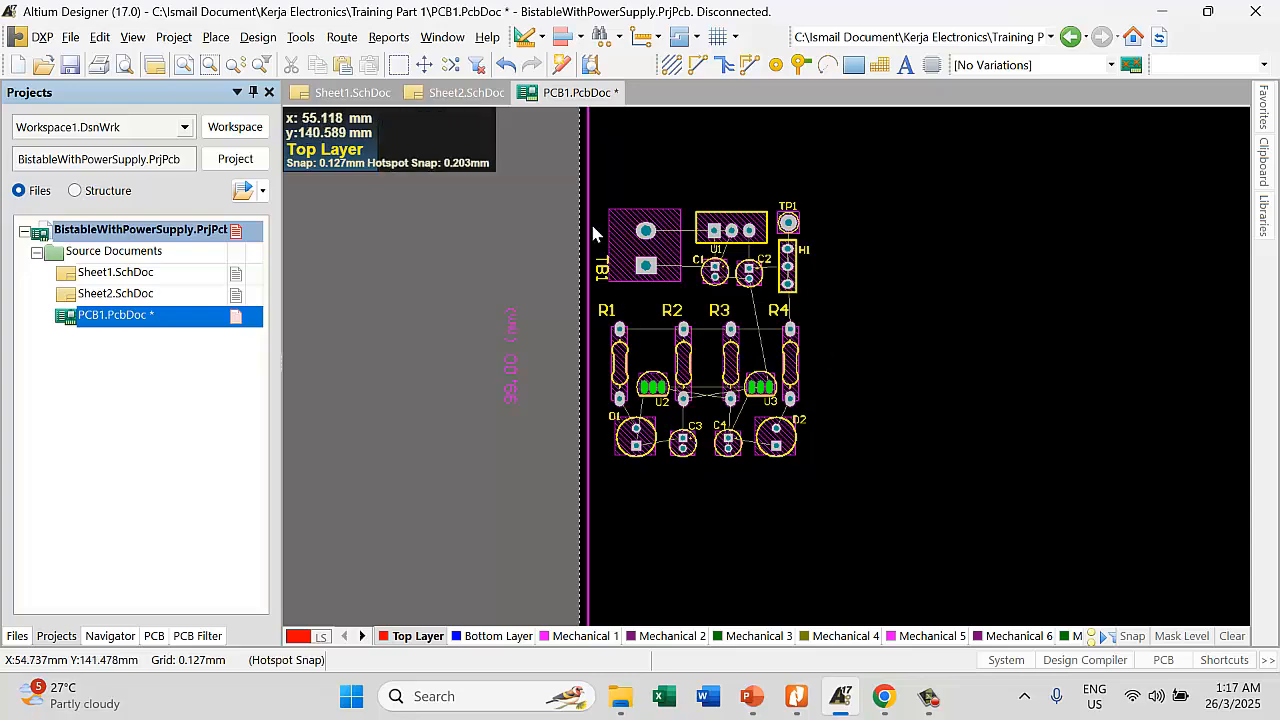
ctrl+scroll(655, 280, down, 1)
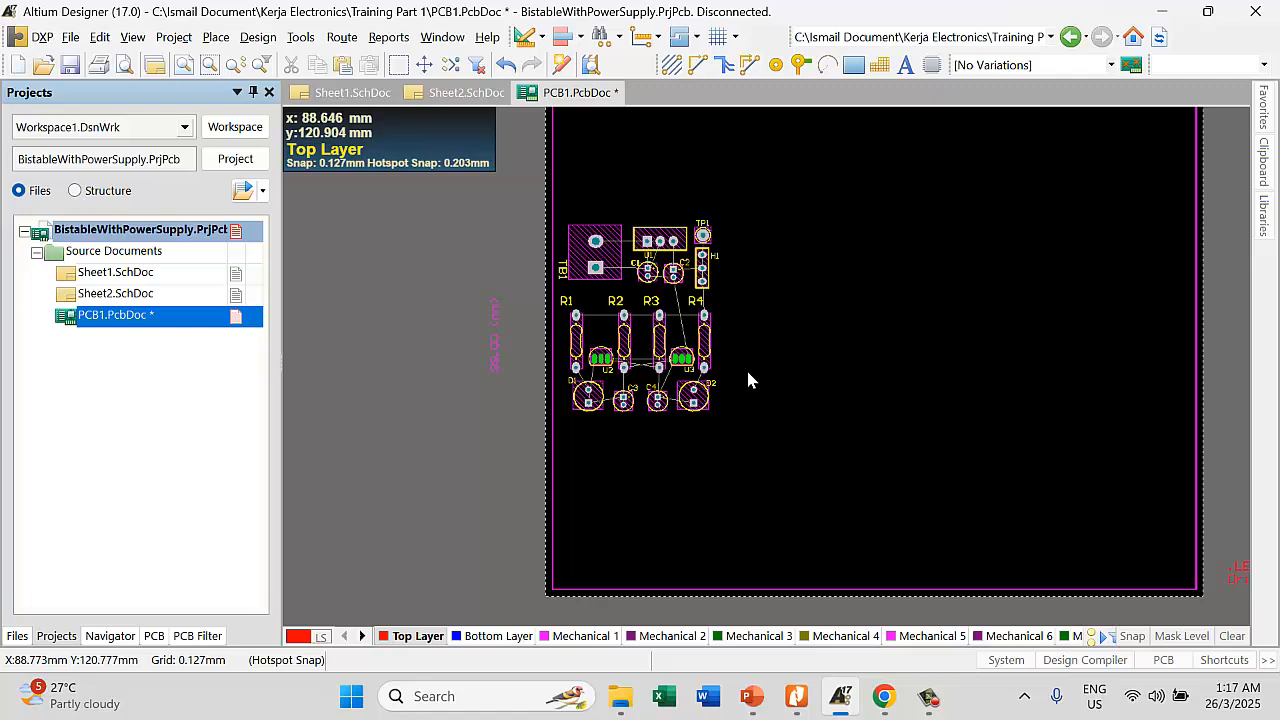
click(758, 590)
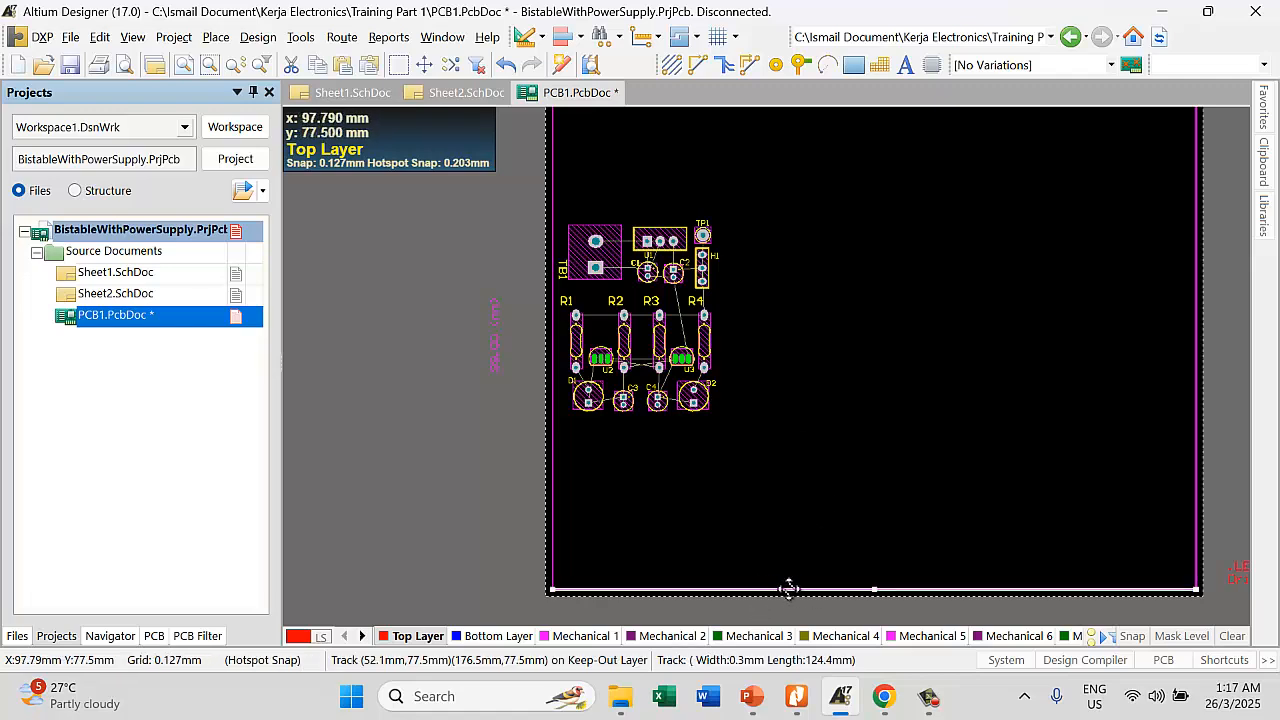
drag(789, 581, 786, 430)
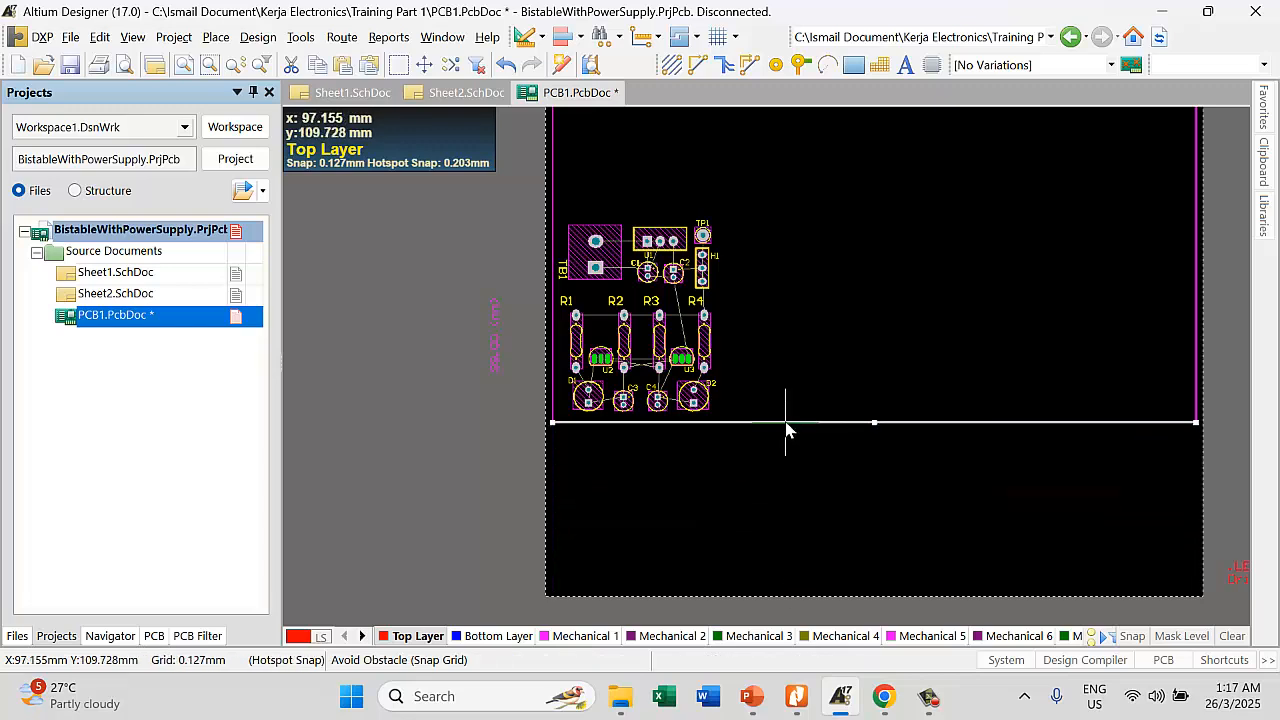
Pull the keep-out outline's right edge in to about X 85.2 mm and its top edge down to about Y 150.5 mm, close around the components
ctrl+scroll(886, 429, down, 2)
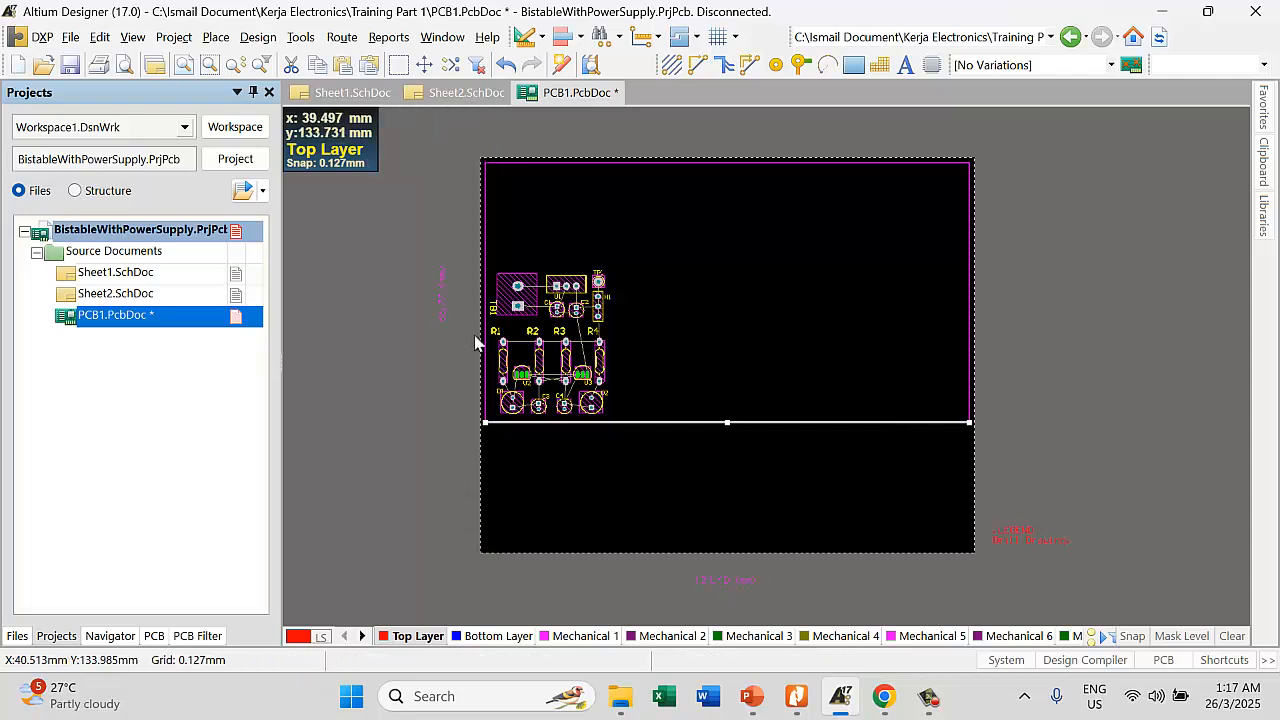
ctrl+scroll(548, 378, up, 1)
click(1015, 315)
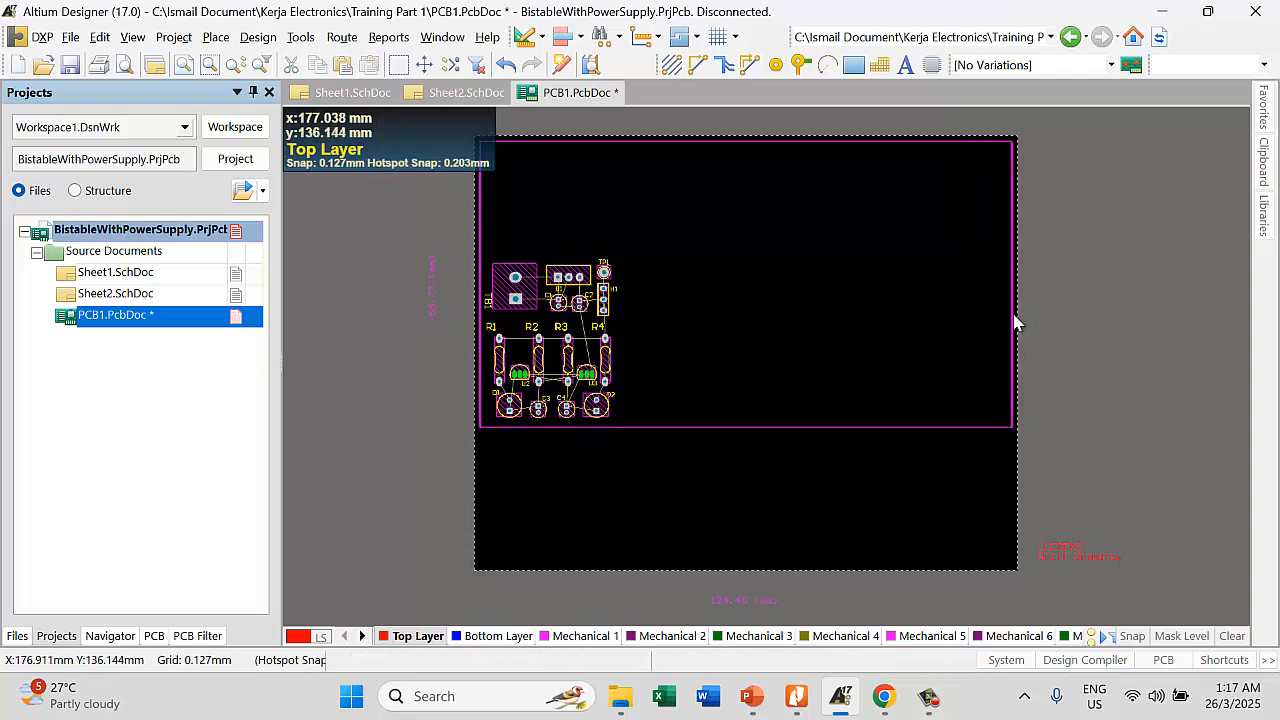
drag(1012, 318, 621, 336)
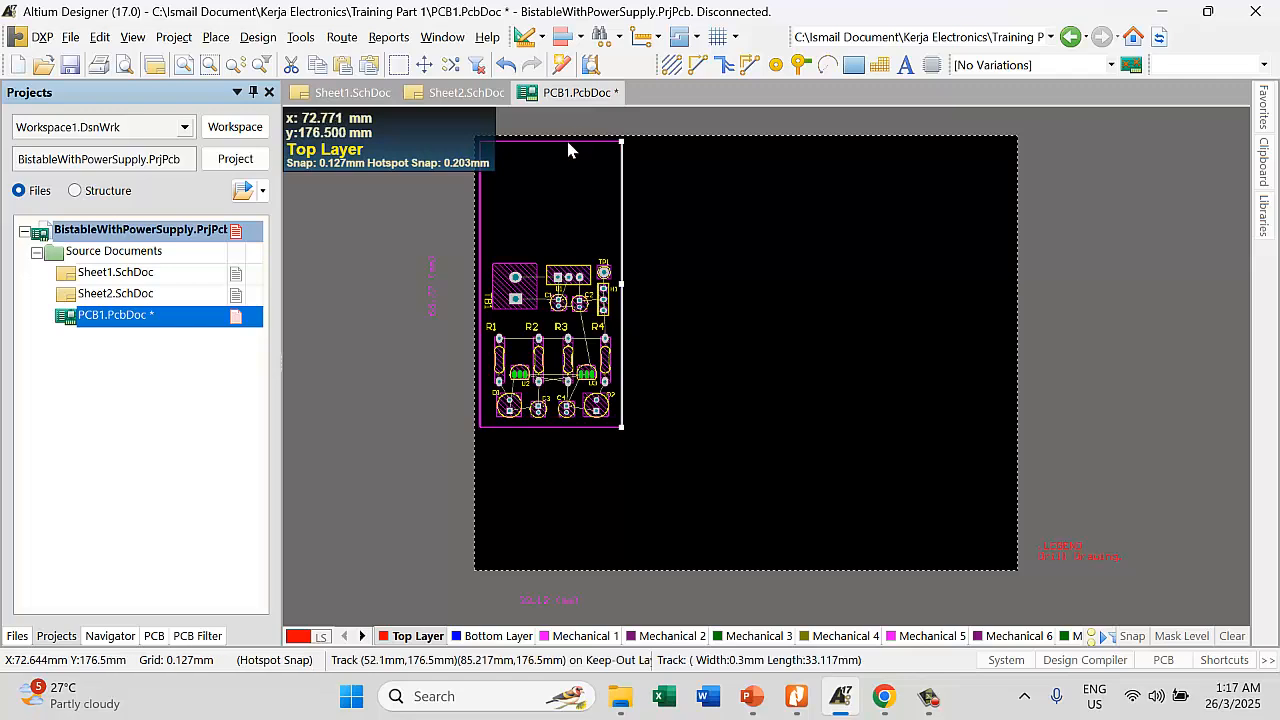
click(566, 141)
drag(567, 159, 567, 255)
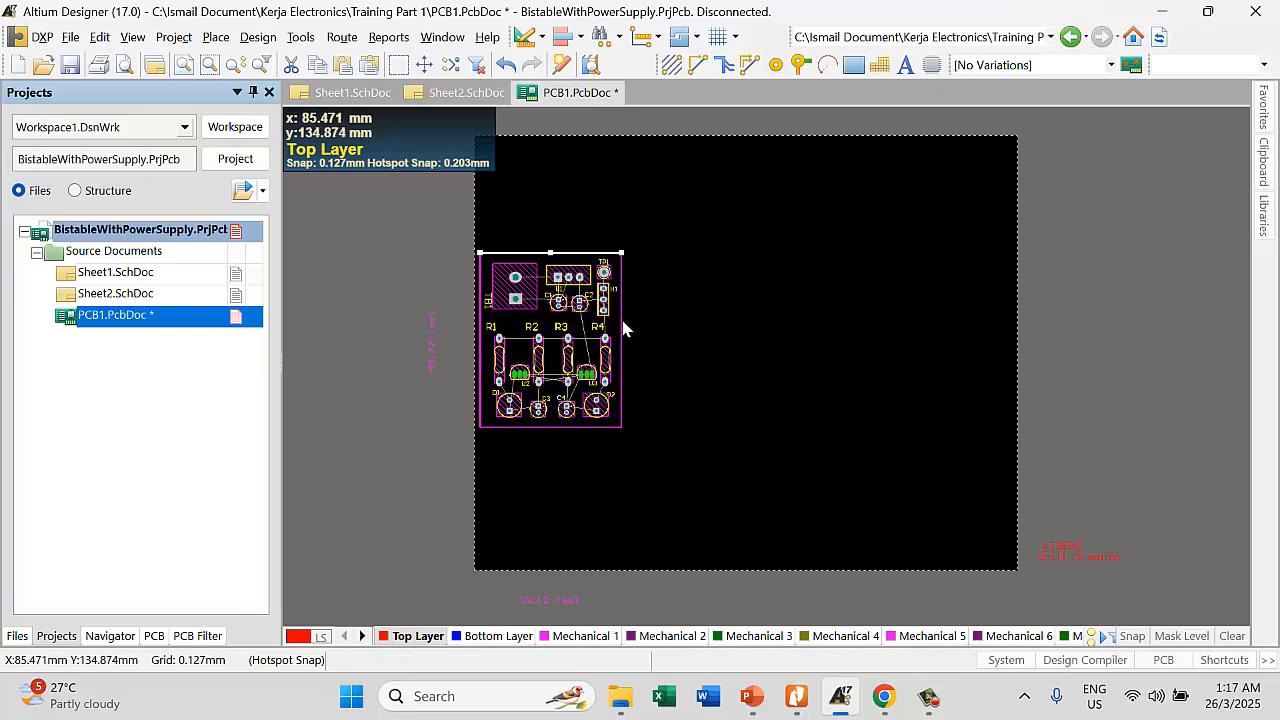
Select all four keep-out edges and redefine the board shape from the selected objects
ctrl+scroll(623, 334, up, 2)
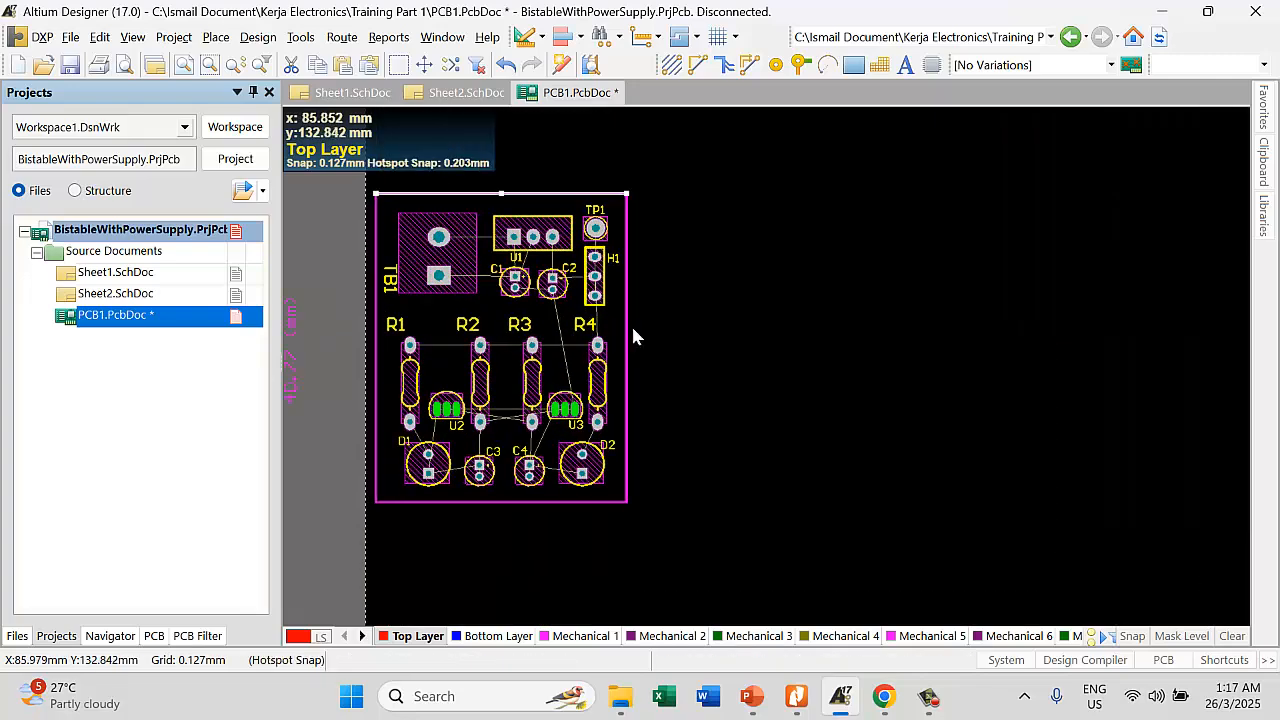
click(626, 351)
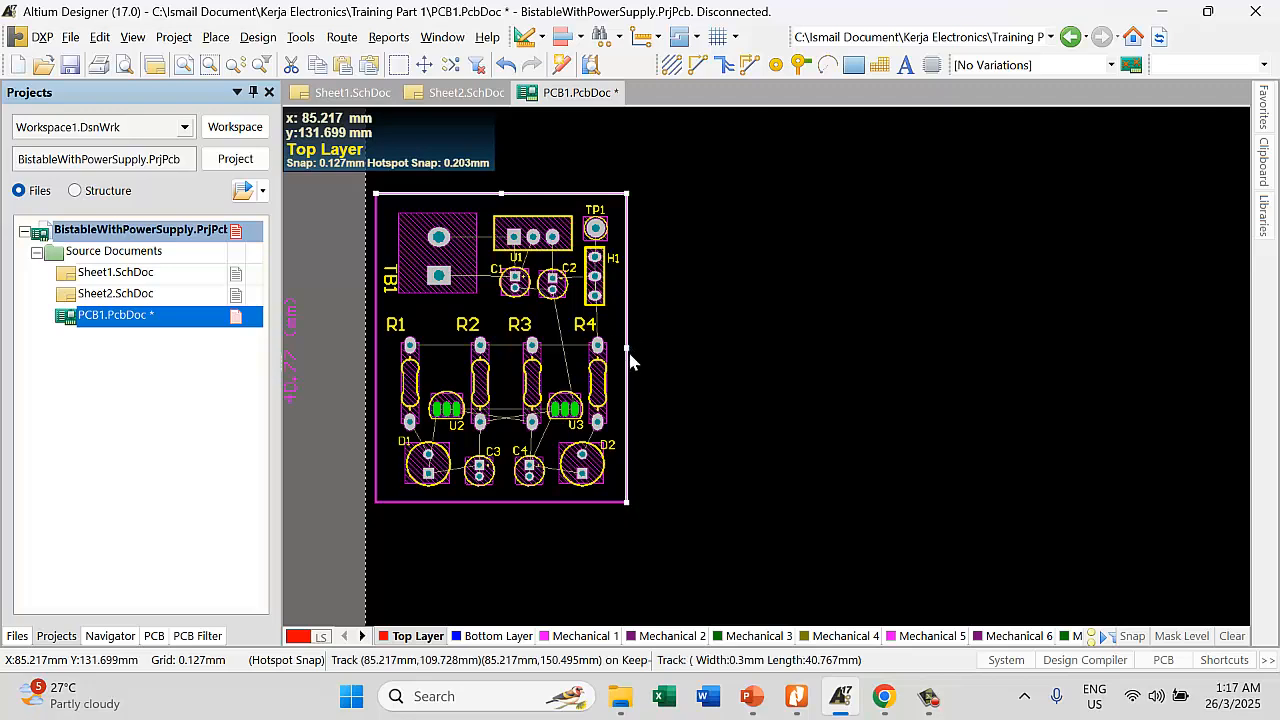
shift+click(540, 501)
shift+click(376, 417)
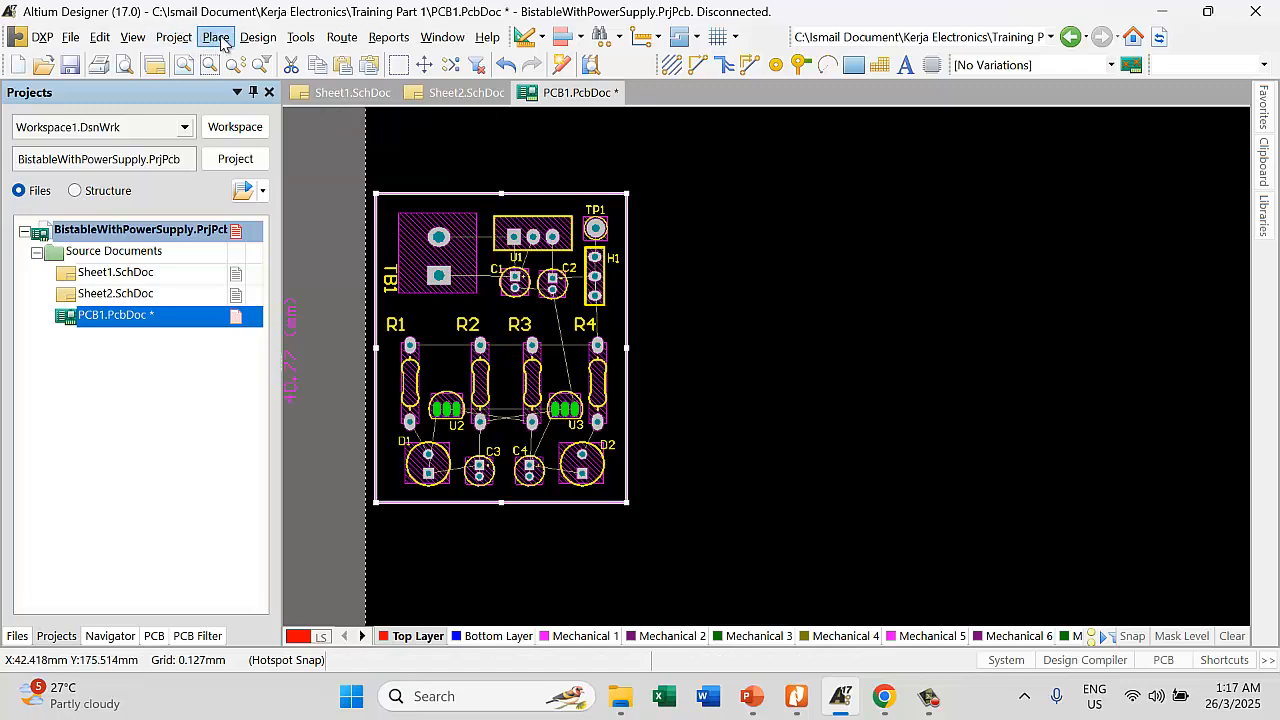
click(258, 37)
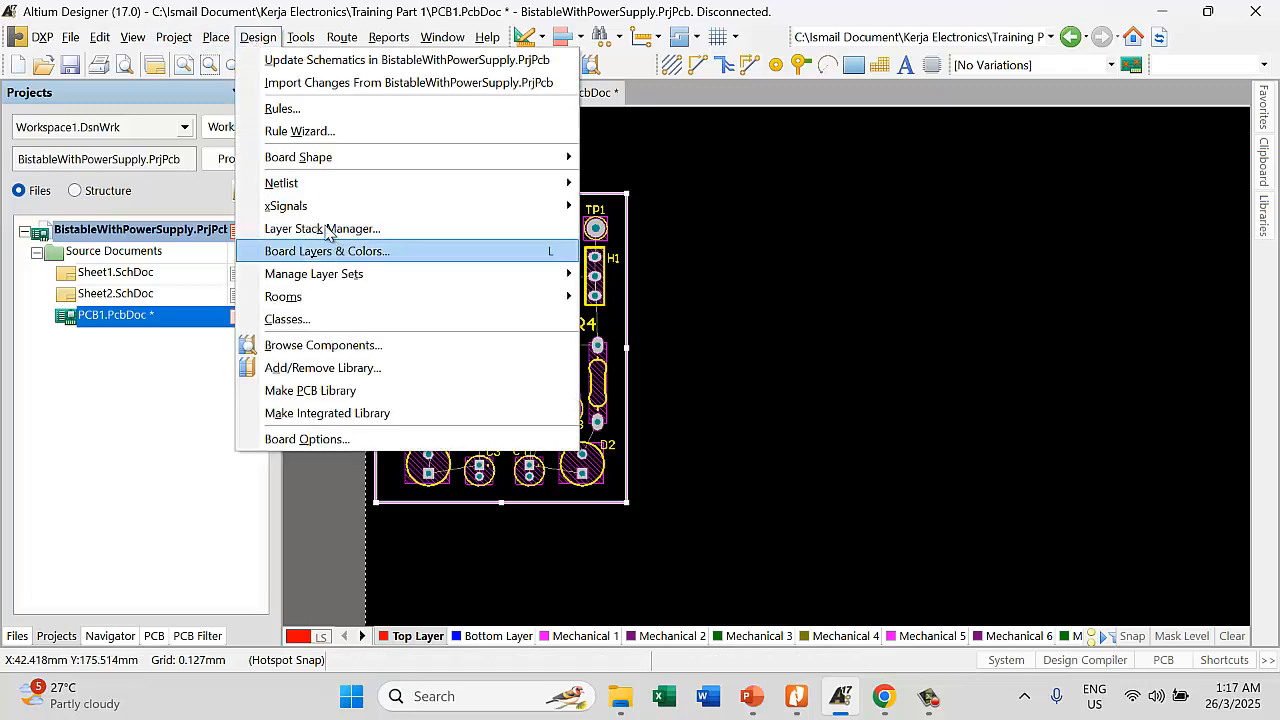
mouse_move(563, 157)
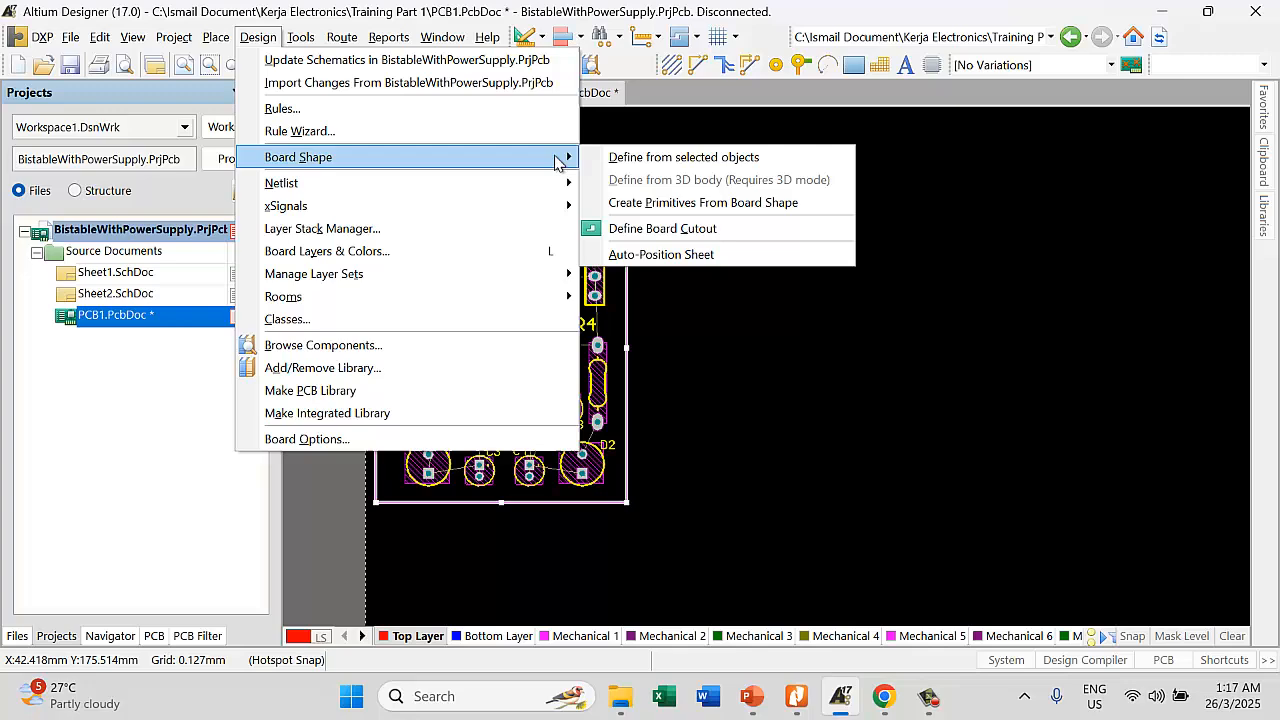
click(669, 163)
Move the width dimension up close below the board and the height dimension in close beside its left edge
ctrl+scroll(1037, 289, down, 2)
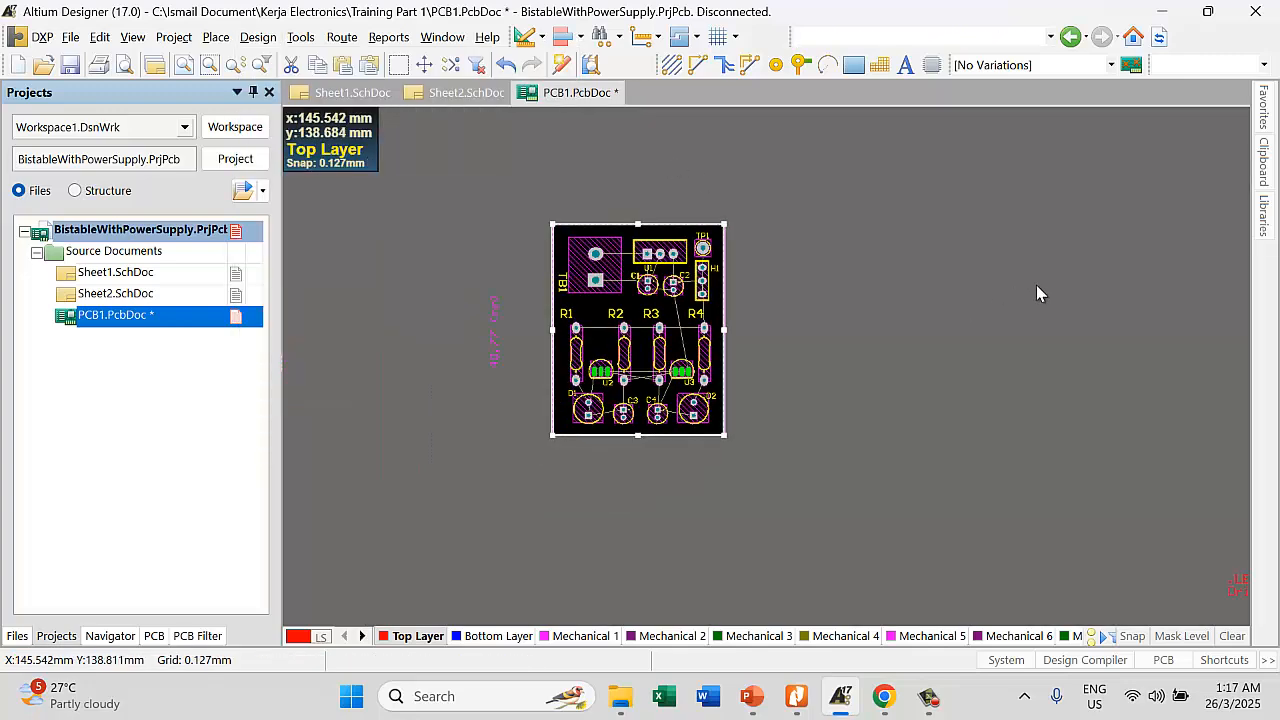
click(551, 557)
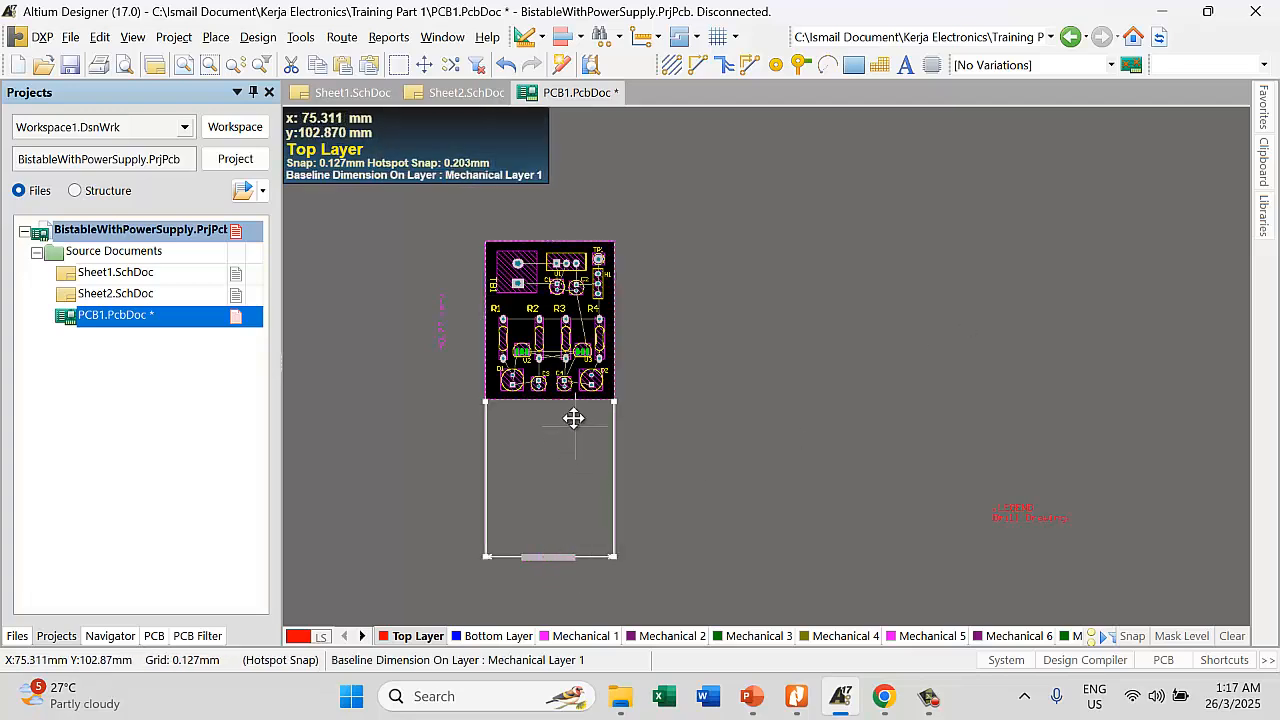
drag(612, 557, 613, 411)
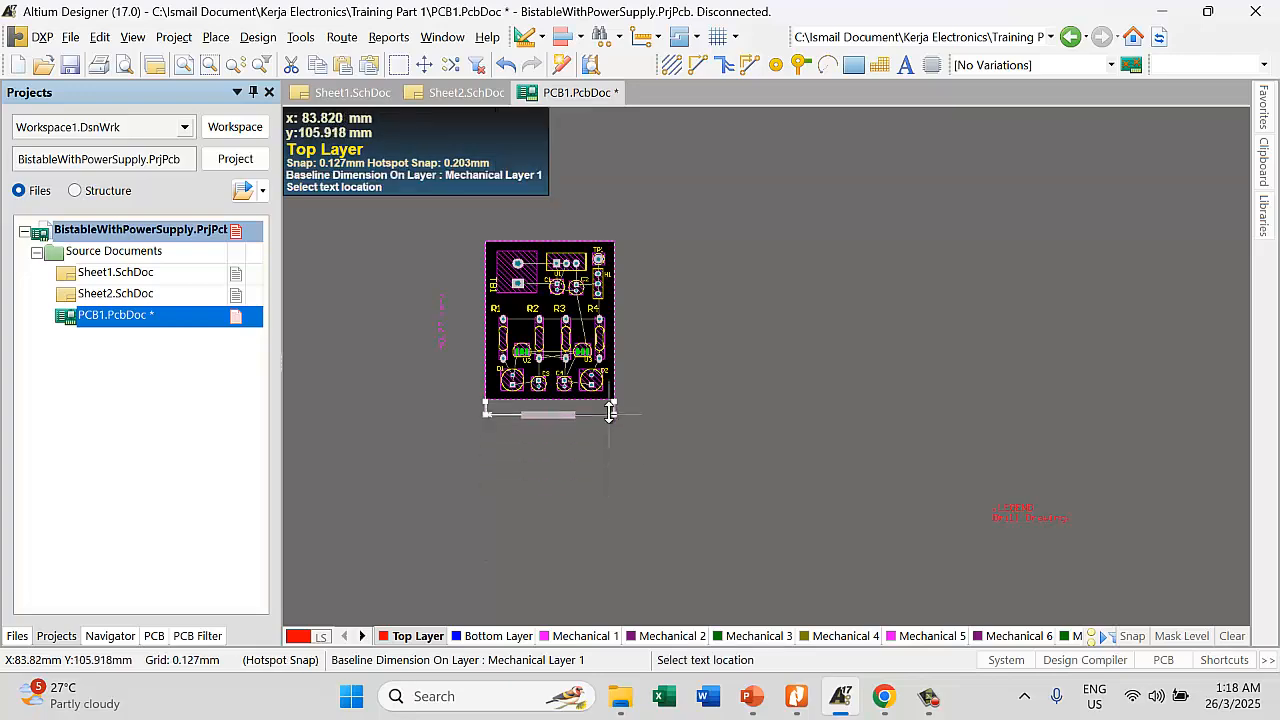
click(440, 340)
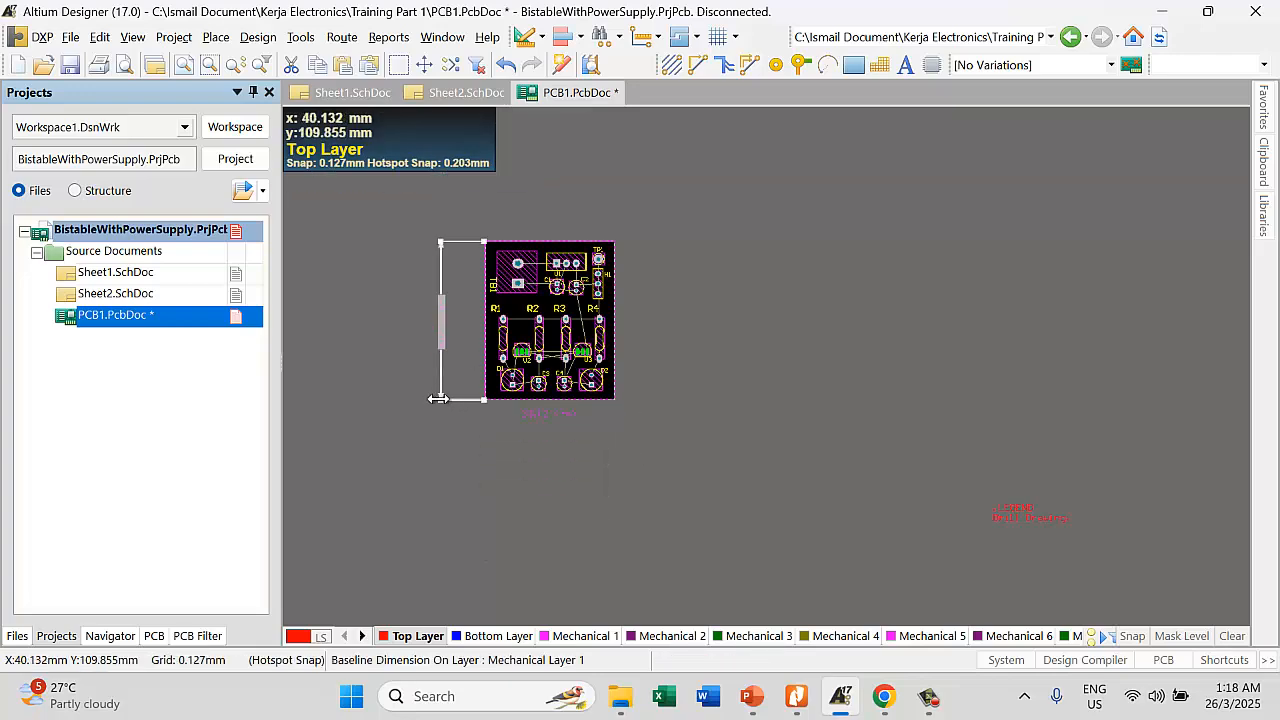
drag(441, 399, 475, 401)
ctrl+scroll(487, 404, up, 4)
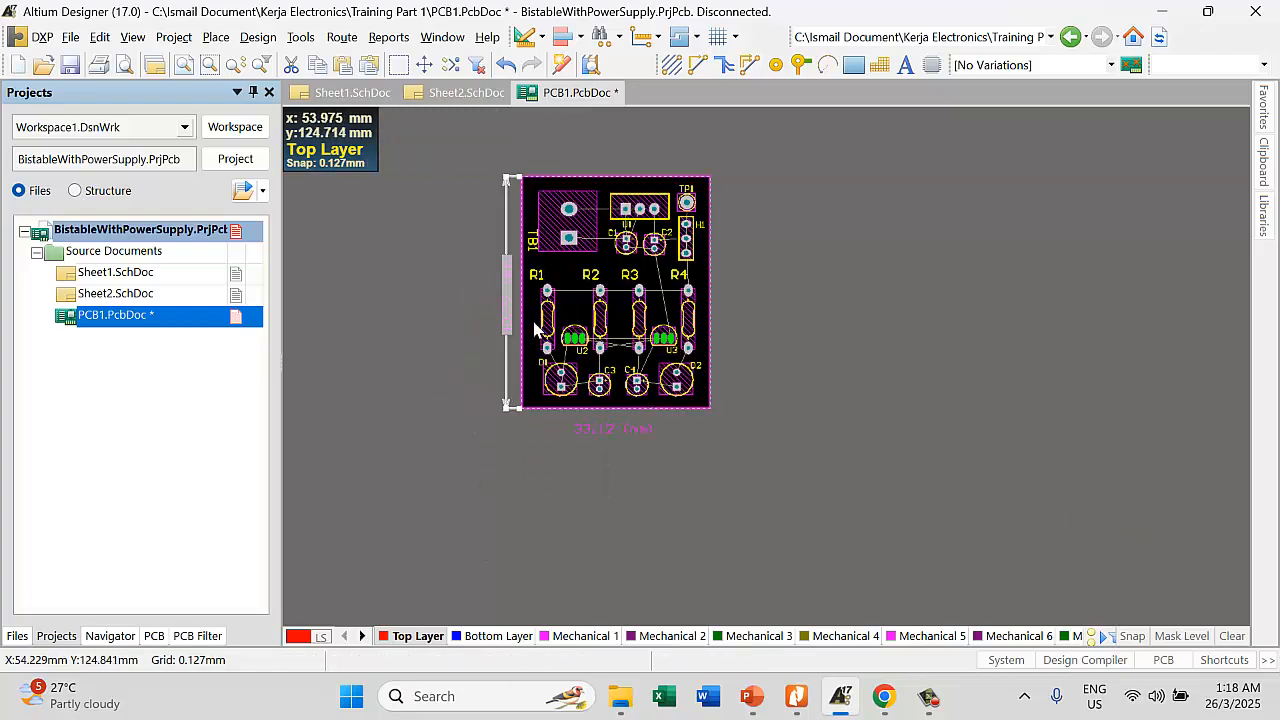
ctrl+scroll(863, 317, up, 1)
click(903, 324)
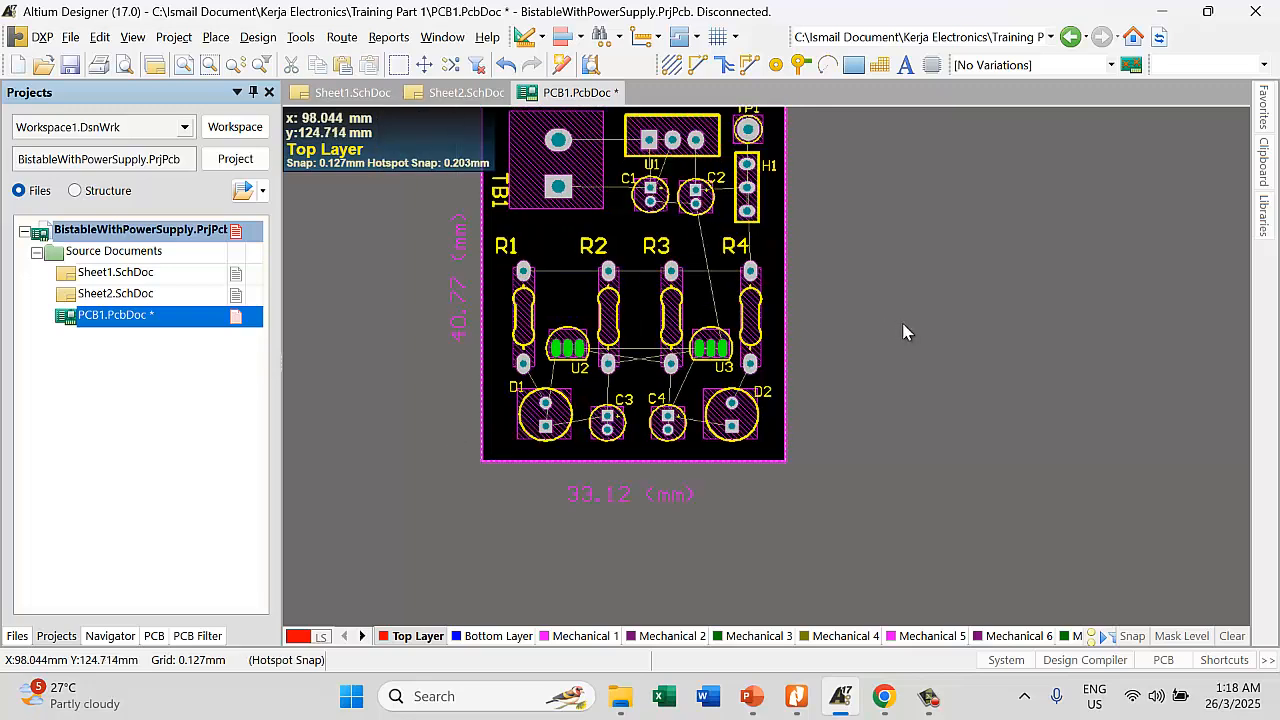
Show the board in 3D and apply the Altium 3D Black view configuration to it
scroll(903, 332, up, 1)
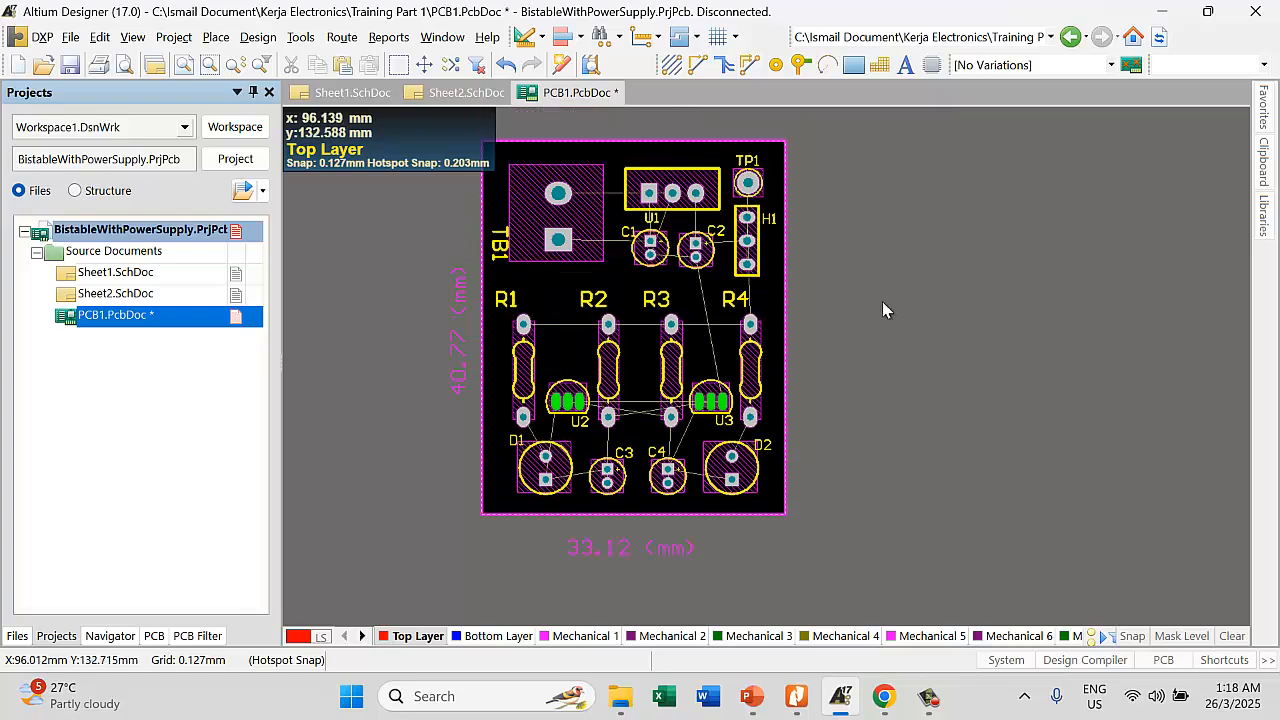
key(3)
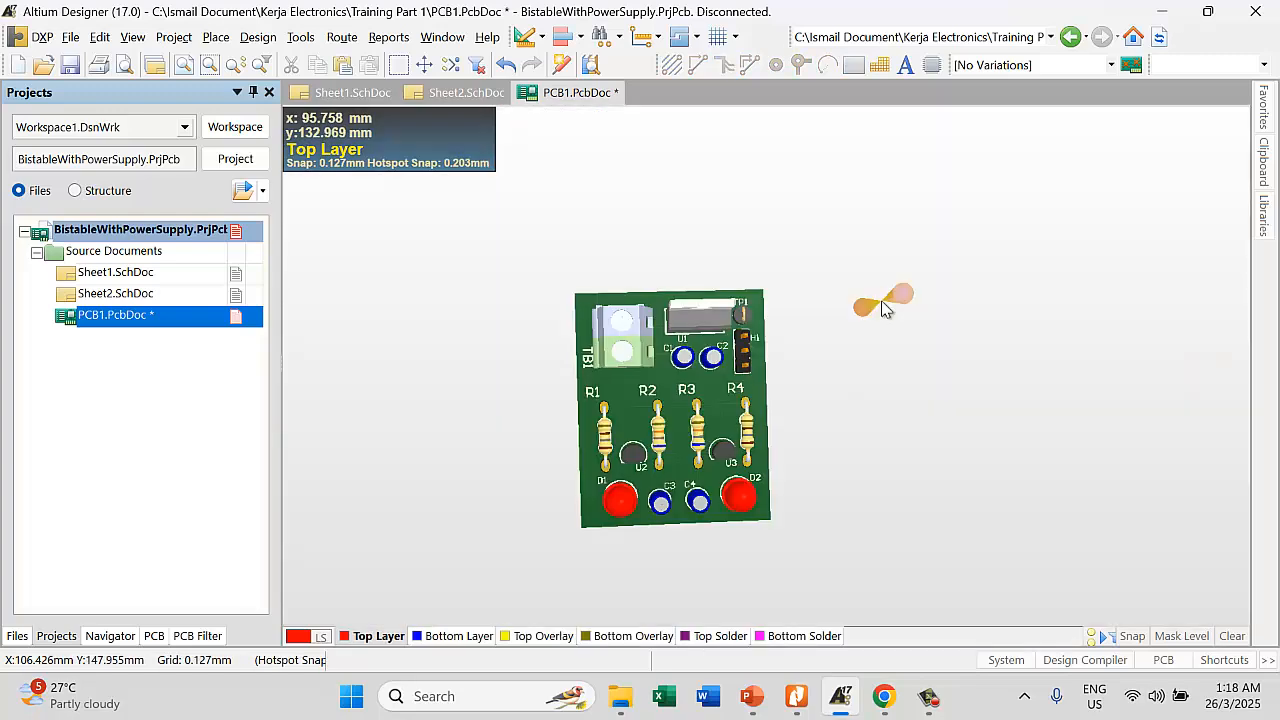
click(264, 42)
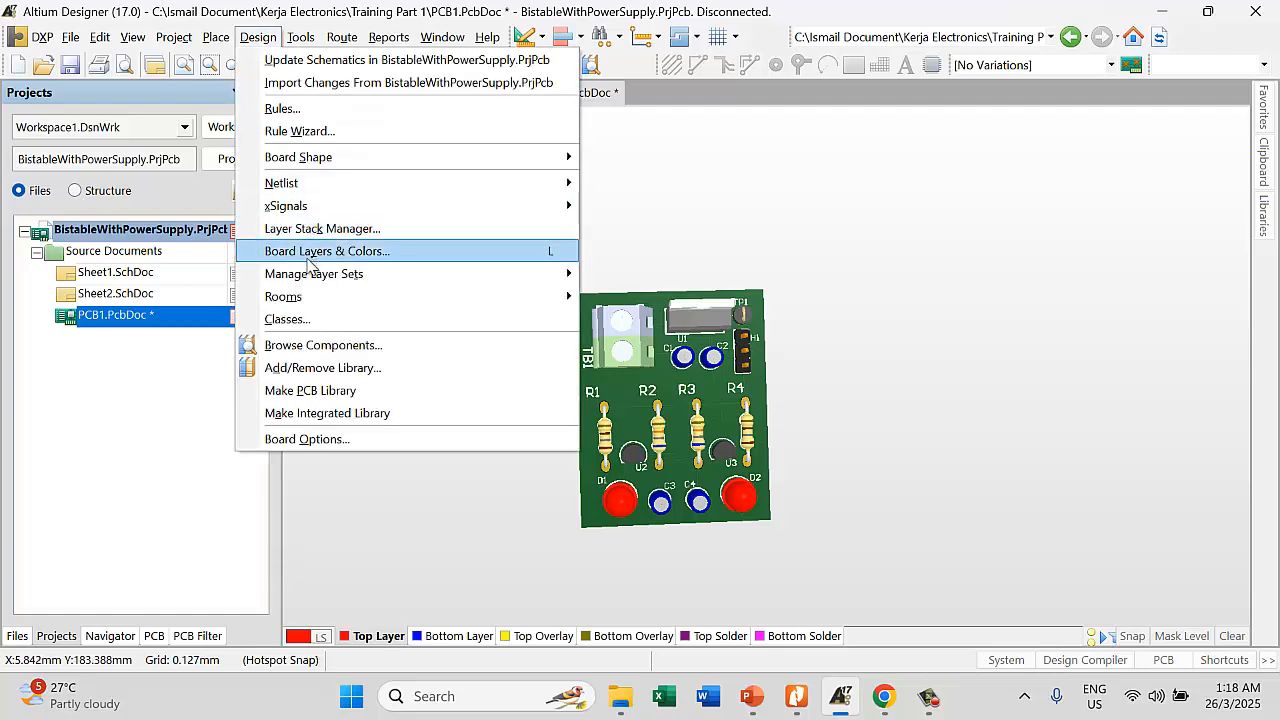
click(308, 256)
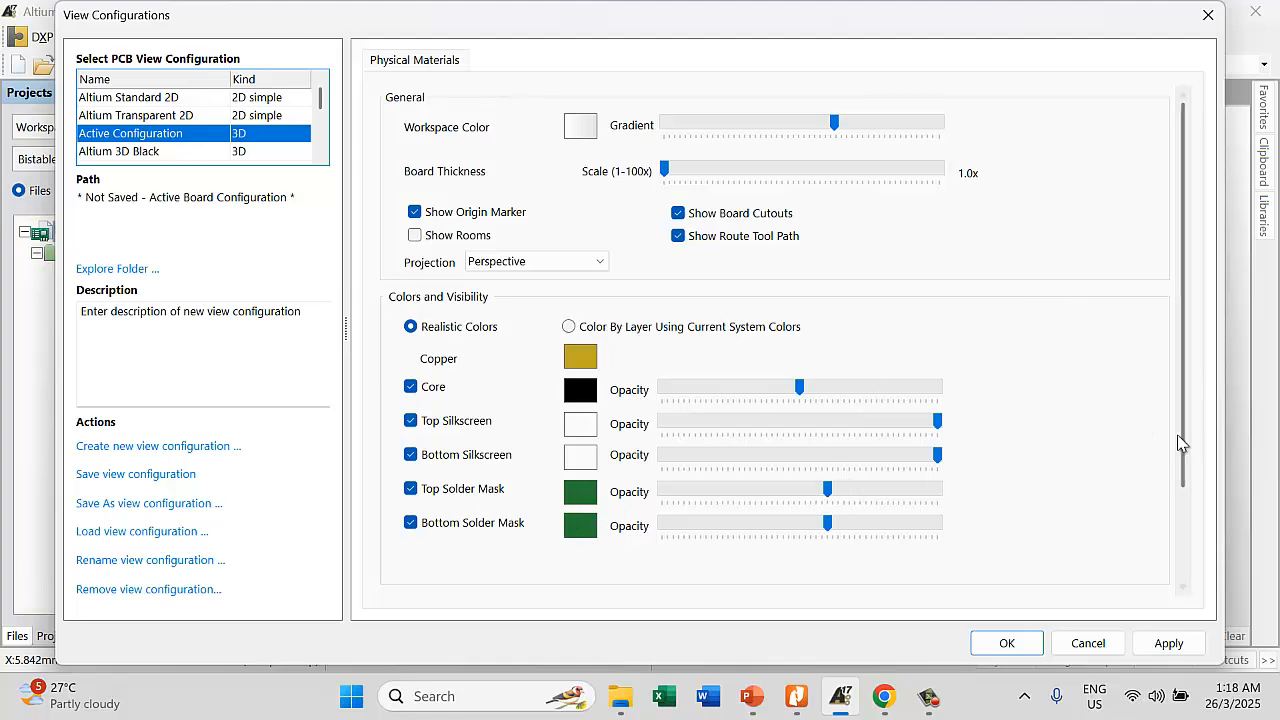
drag(1181, 440, 1183, 578)
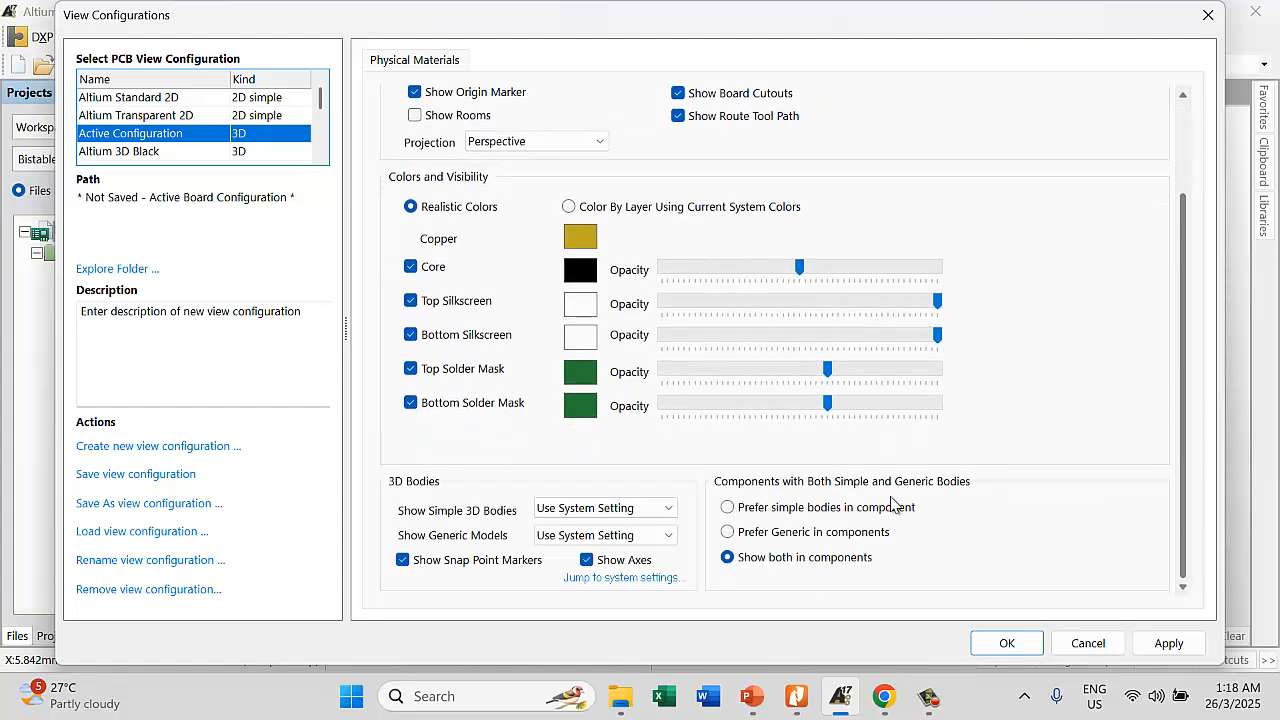
click(138, 162)
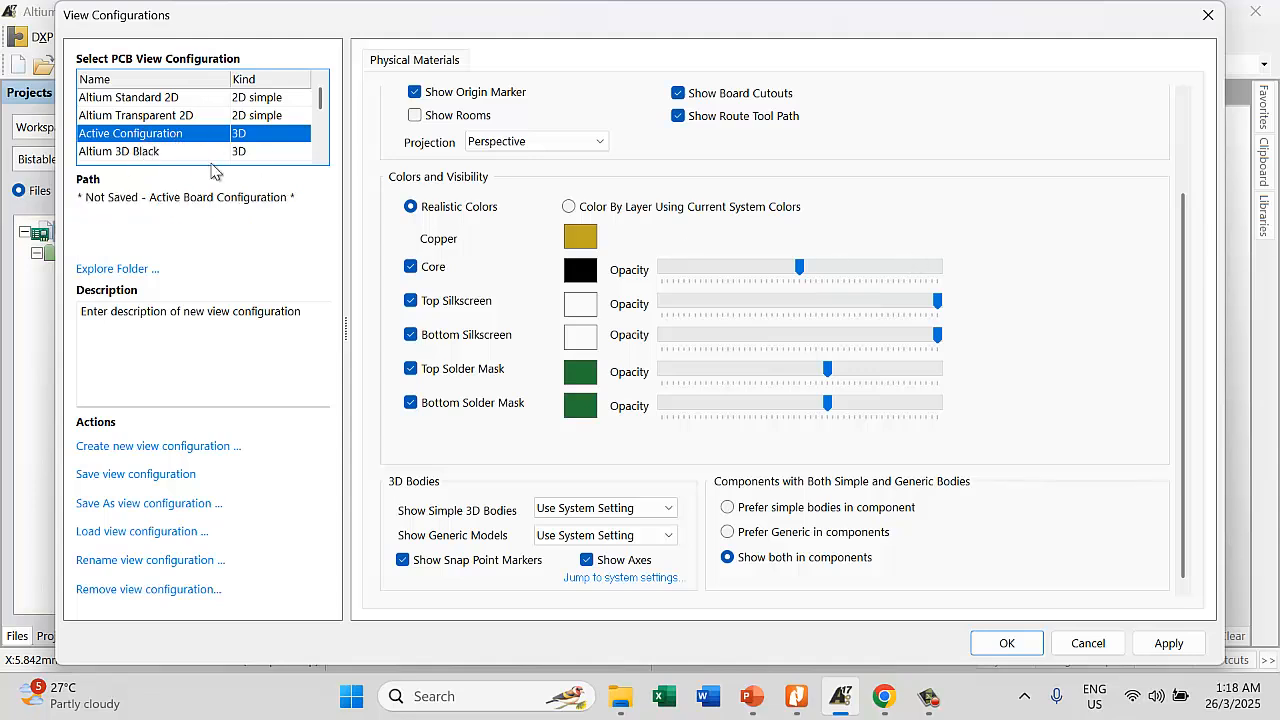
drag(322, 112, 323, 123)
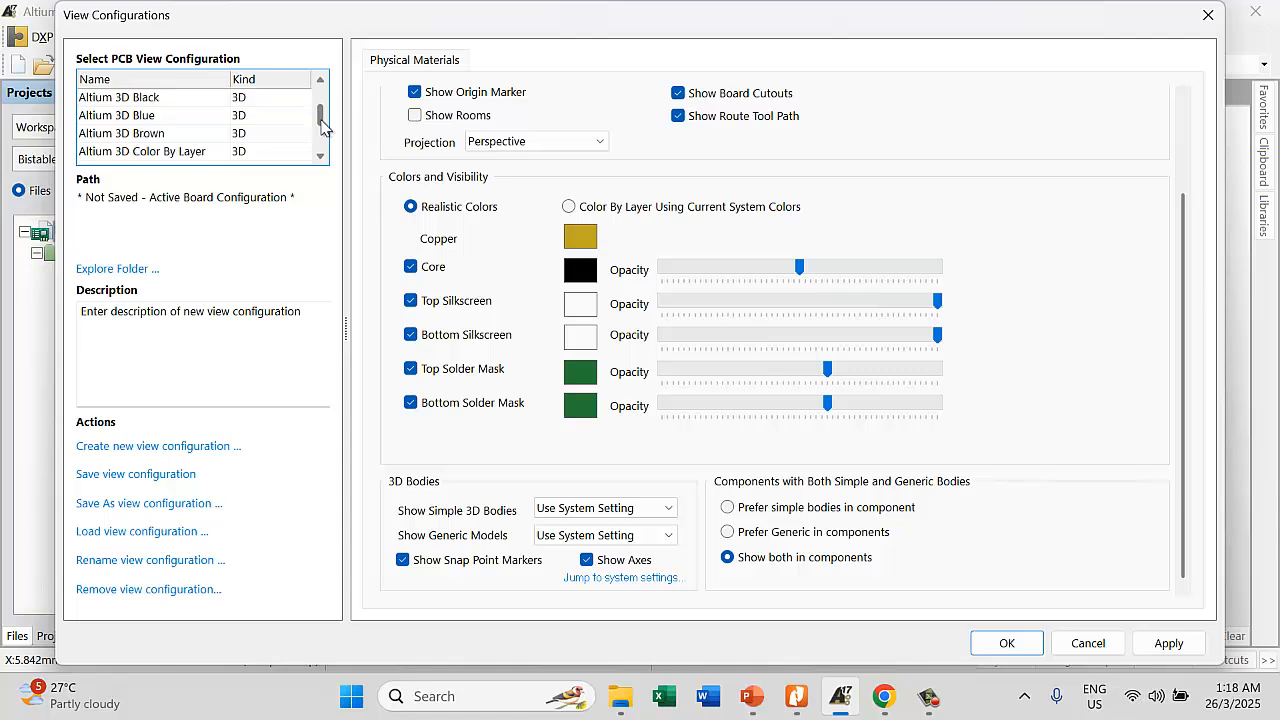
click(130, 100)
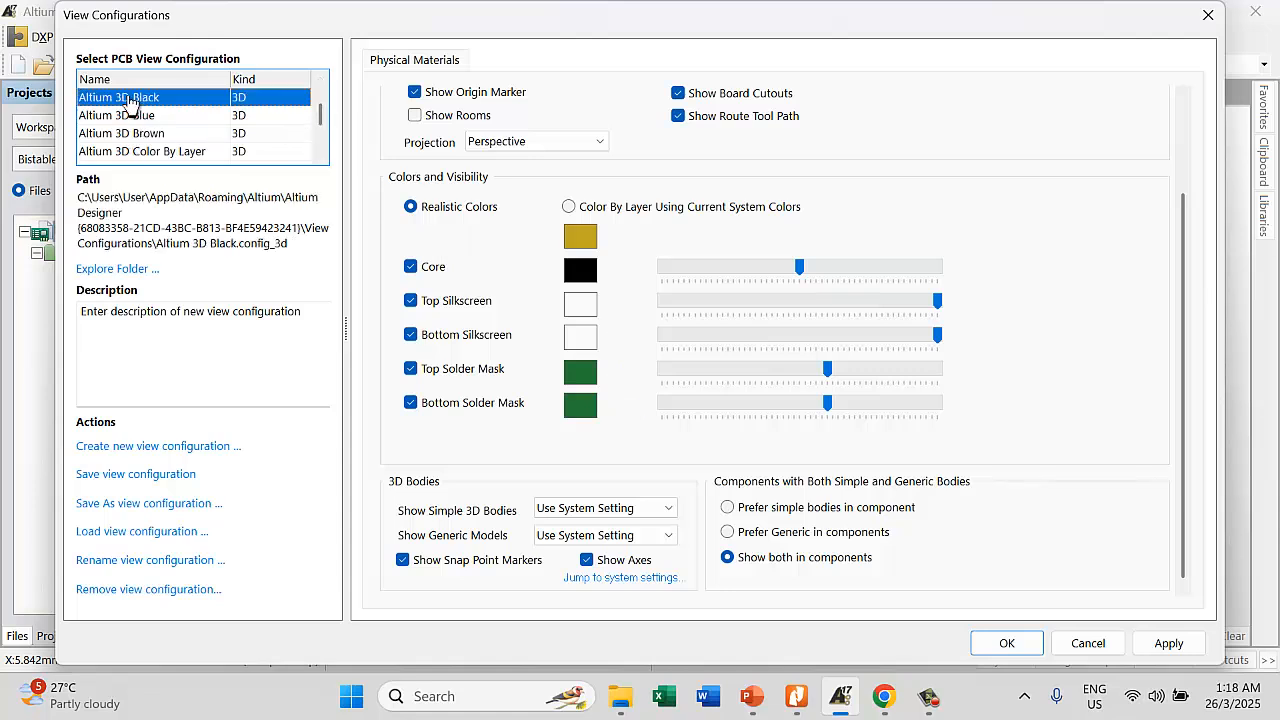
click(1157, 643)
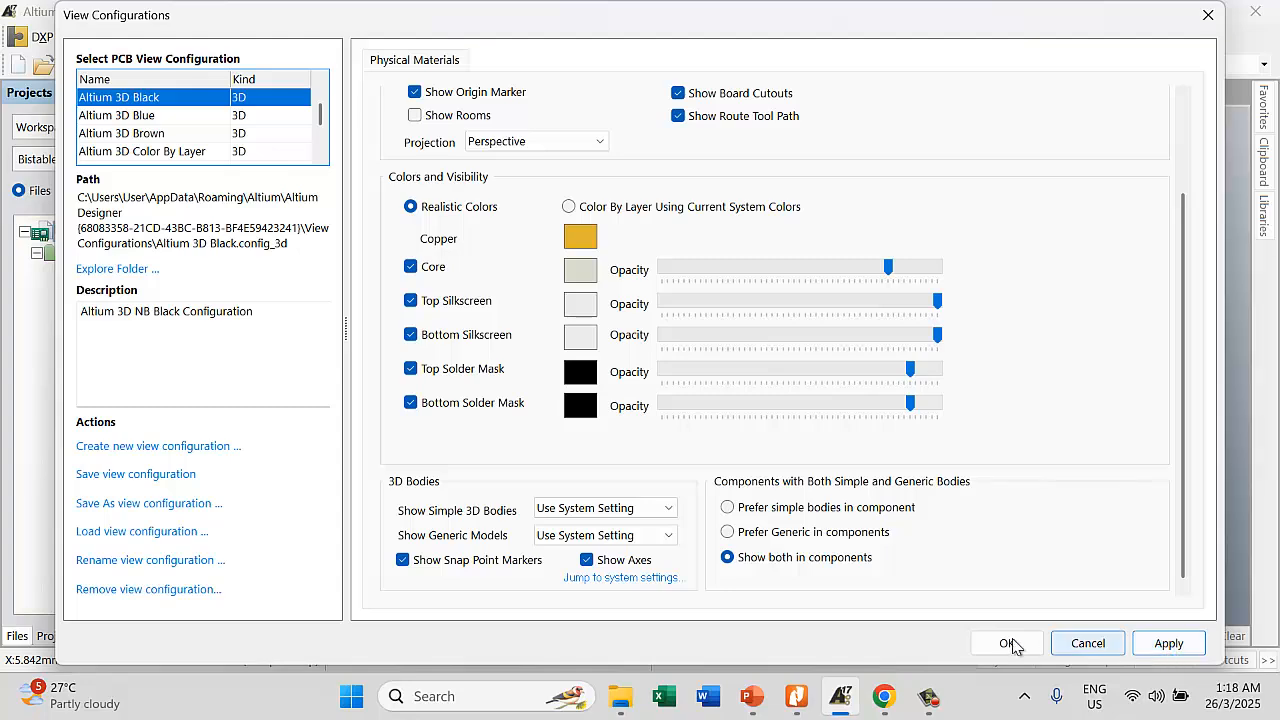
Accept the Altium 3D Black configuration, look over the board in 3D, and return to the 2D layout
click(1008, 643)
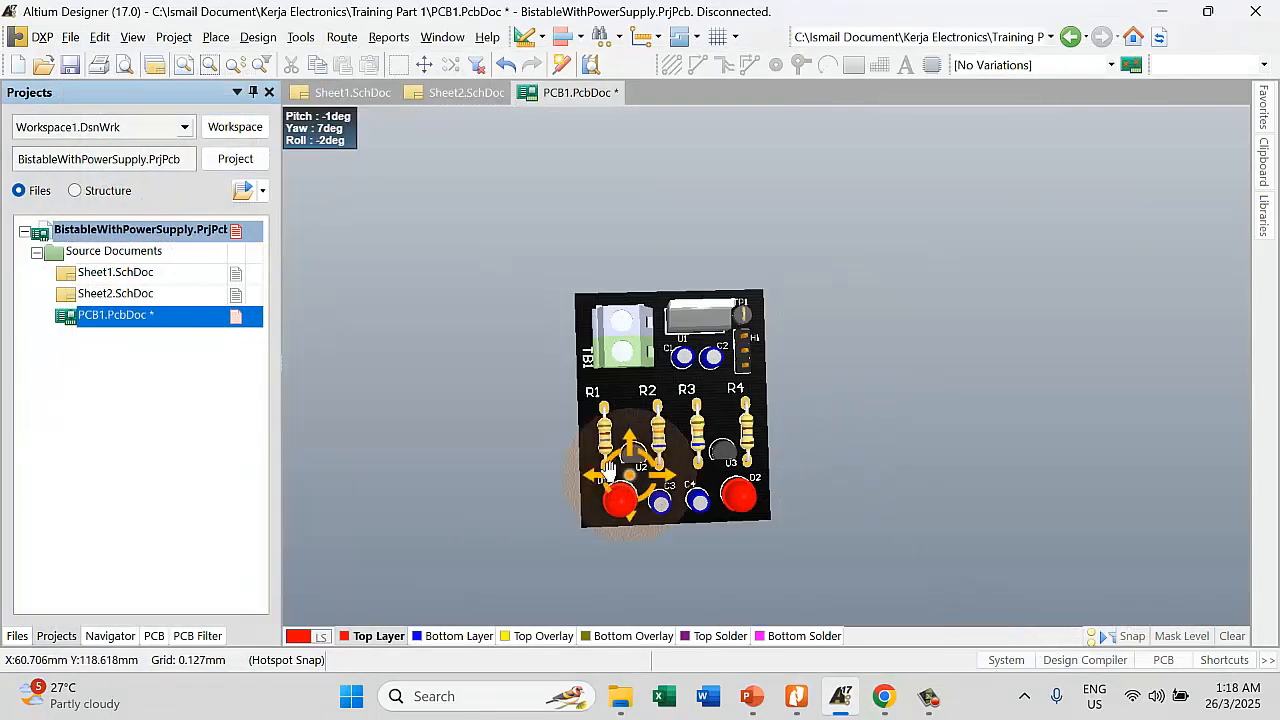
shift+right_drag(630, 470, 601, 488)
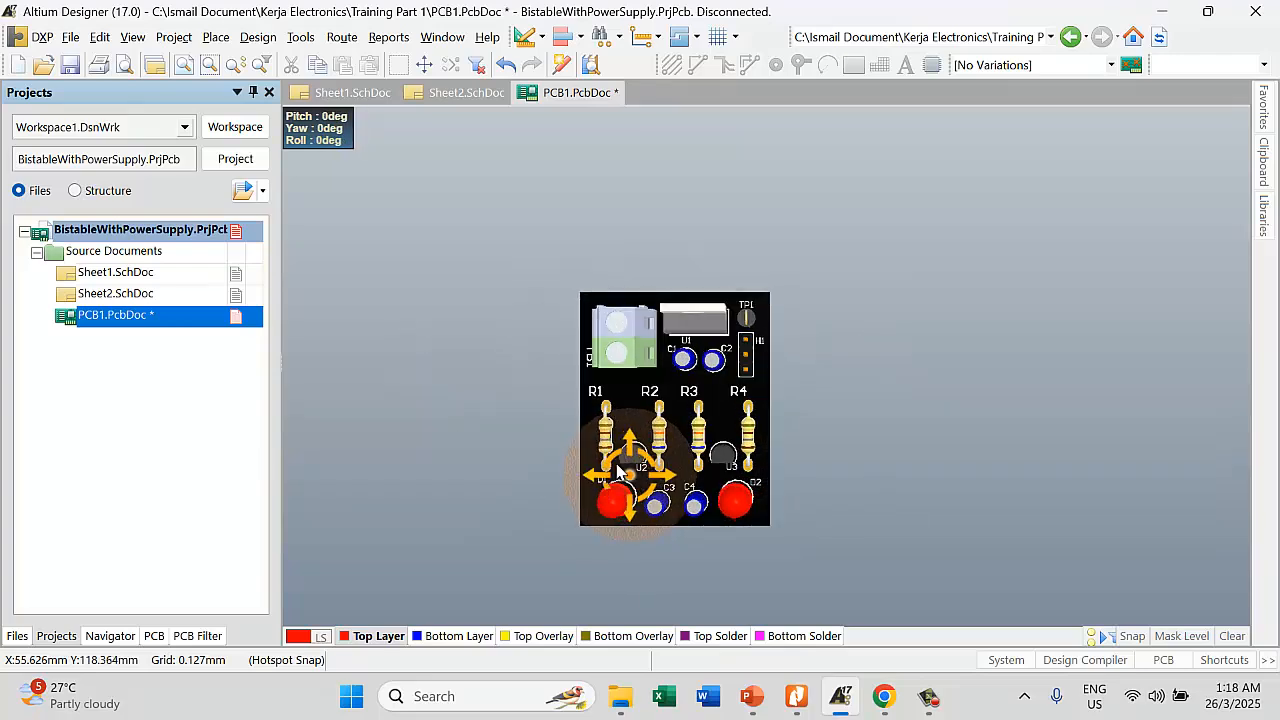
ctrl+scroll(717, 445, up, 1)
ctrl+scroll(717, 445, up, 1)
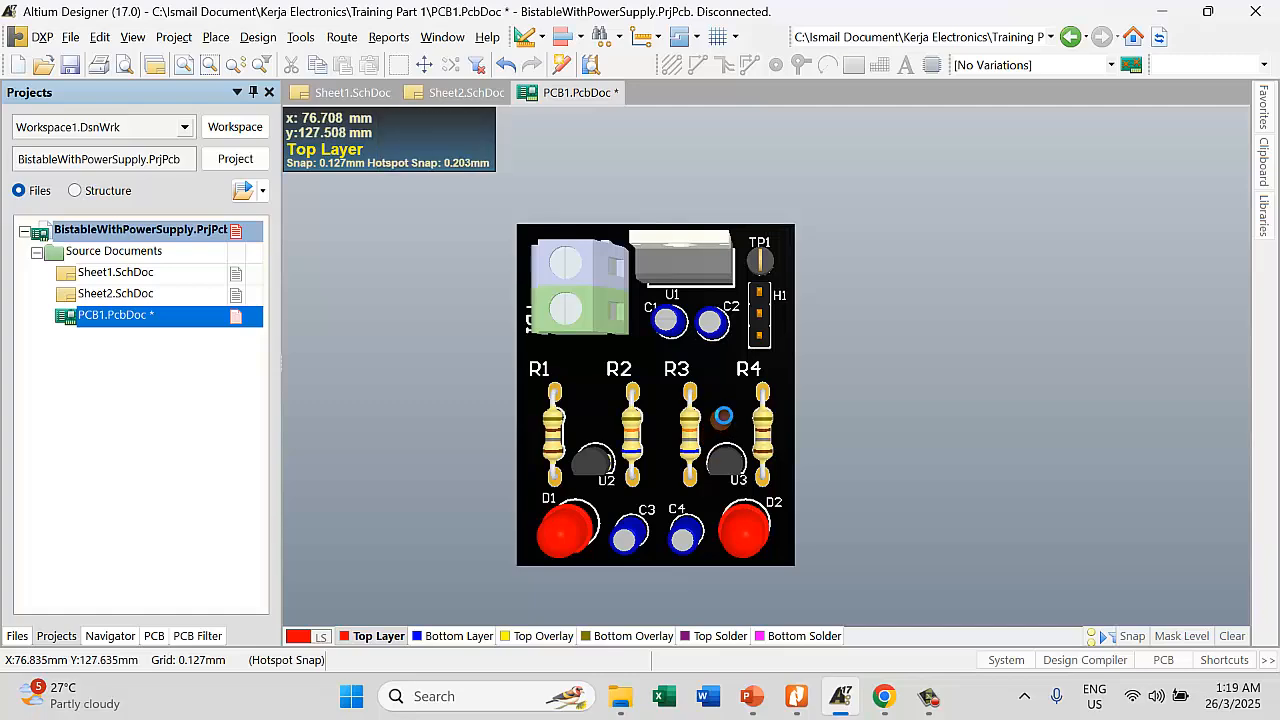
key(2)
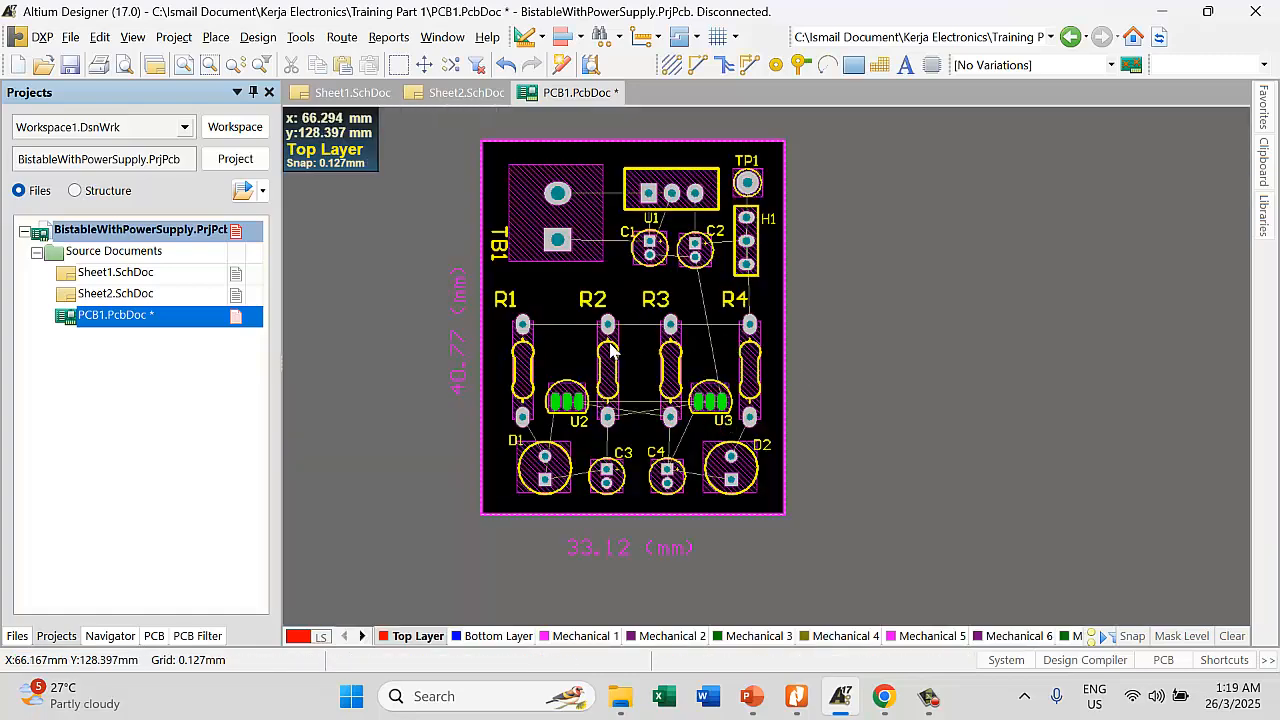
Reduce the R1 designator to 1.0 mm height with a thinner stroke width and move it close beside the resistor's upper pad
ctrl+scroll(875, 355, up, 1)
scroll(946, 316, up, 2)
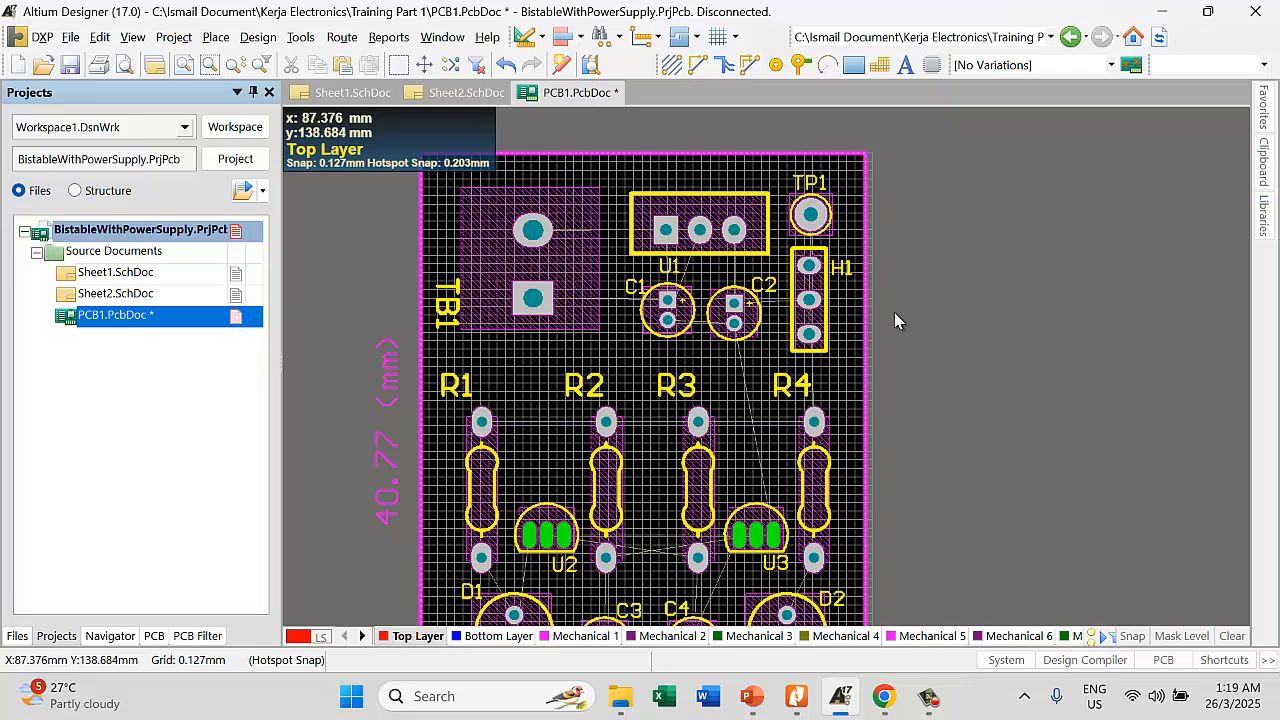
double_click(451, 386)
drag(773, 151, 787, 152)
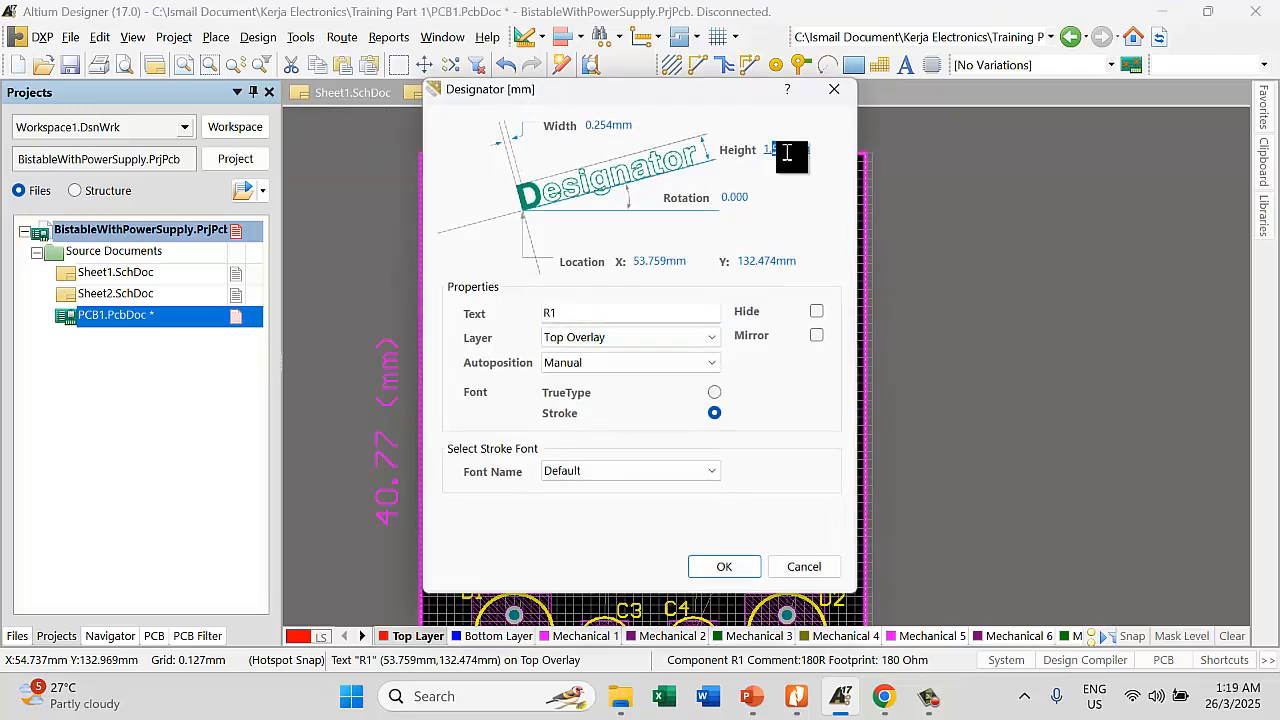
text(0mm)
click(613, 126)
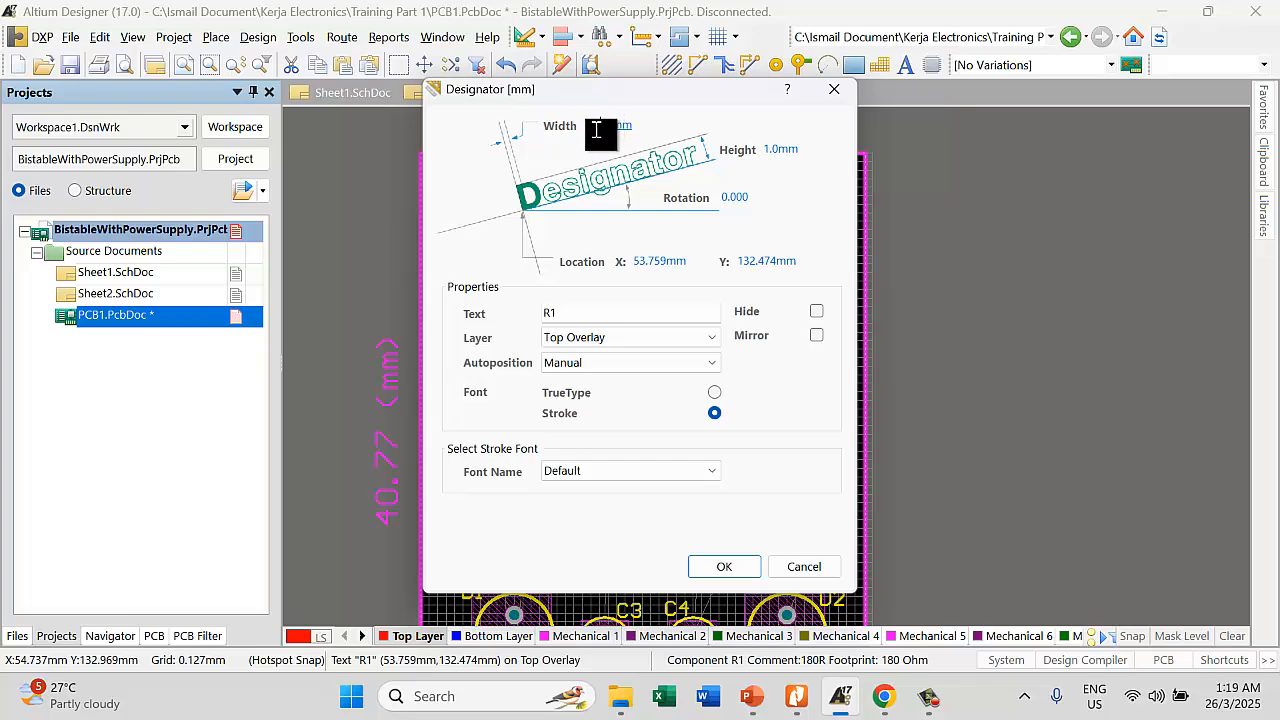
click(724, 567)
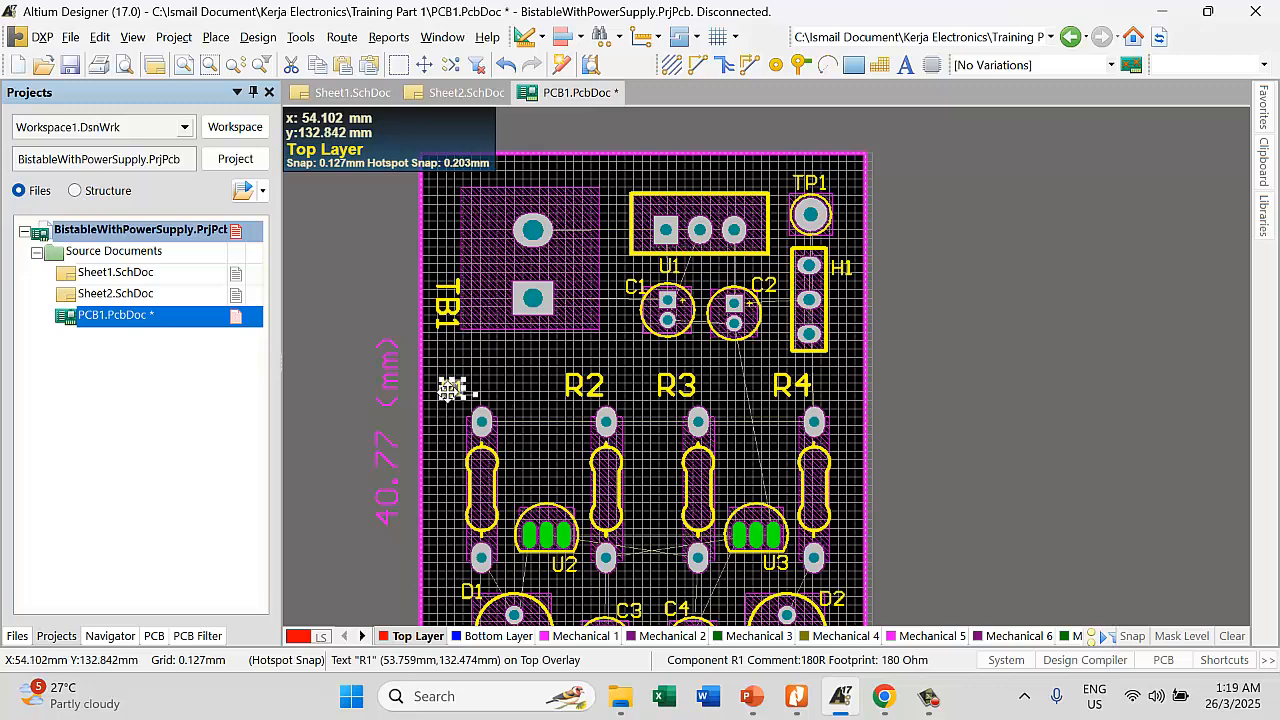
click(453, 428)
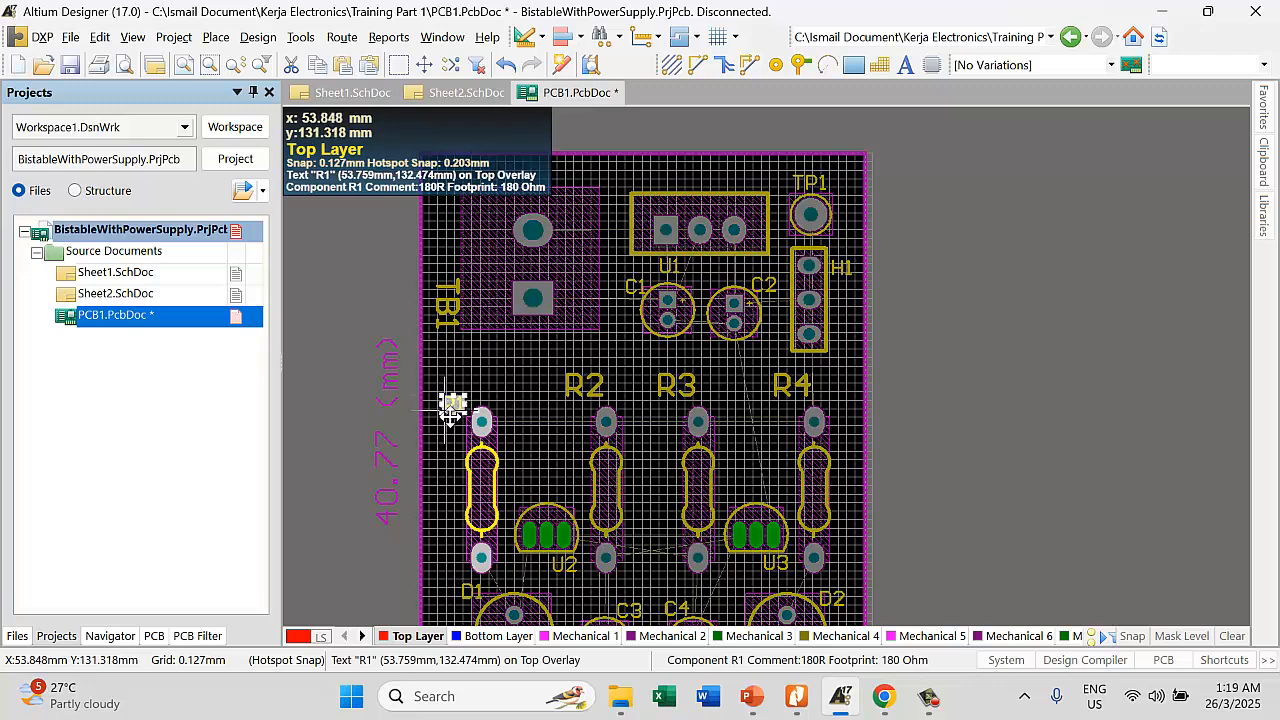
Reduce the R2 designator to 1.0 mm height with a thinner stroke width and place it beside R2's upper pad
double_click(582, 384)
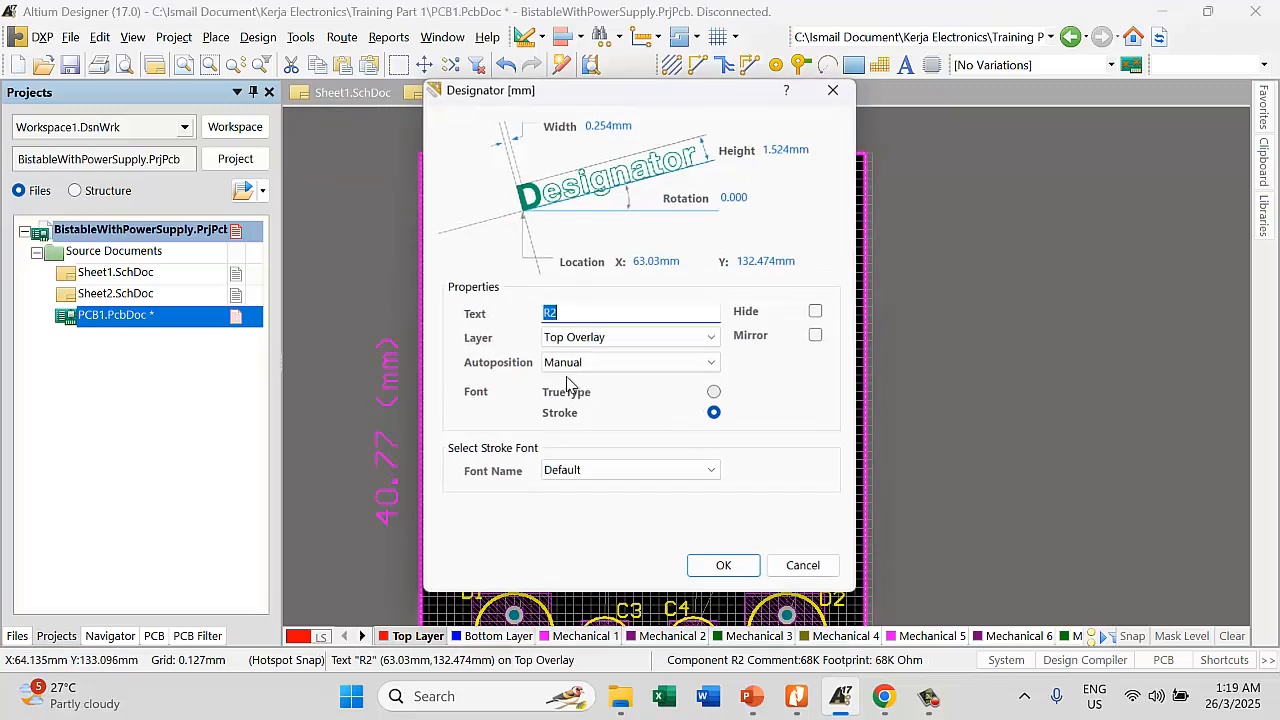
click(787, 150)
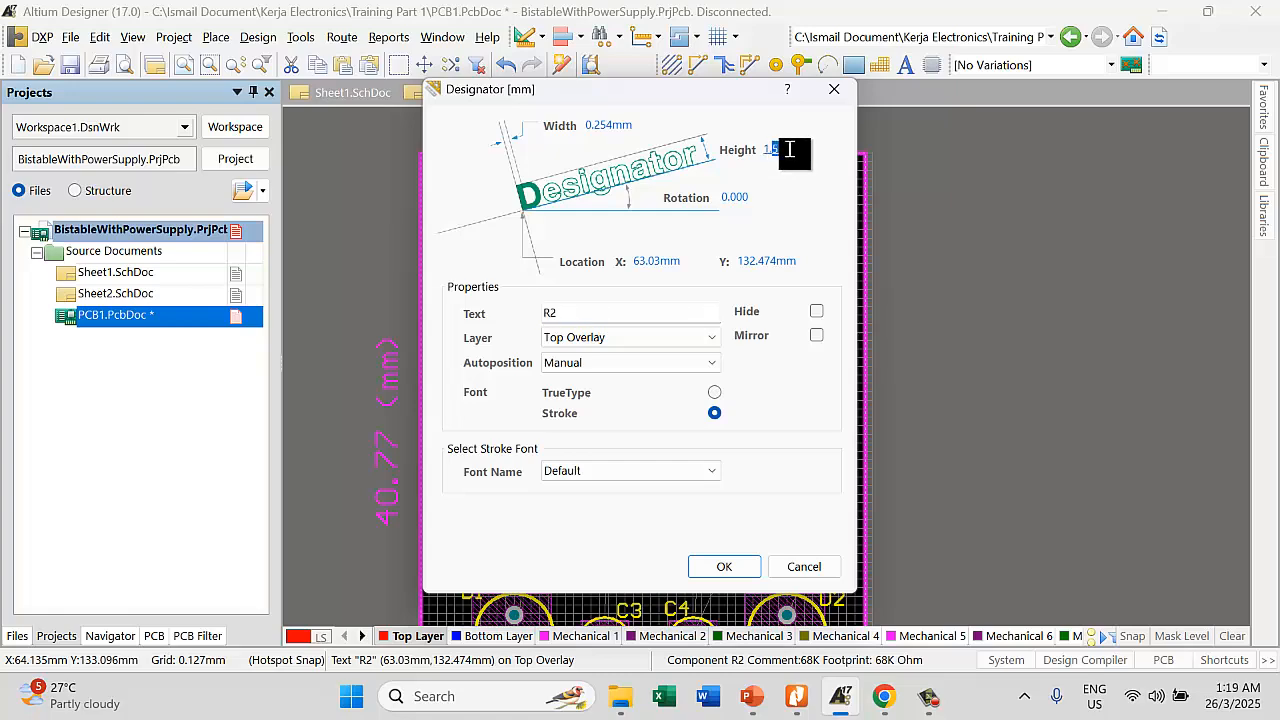
text(1.0mm)
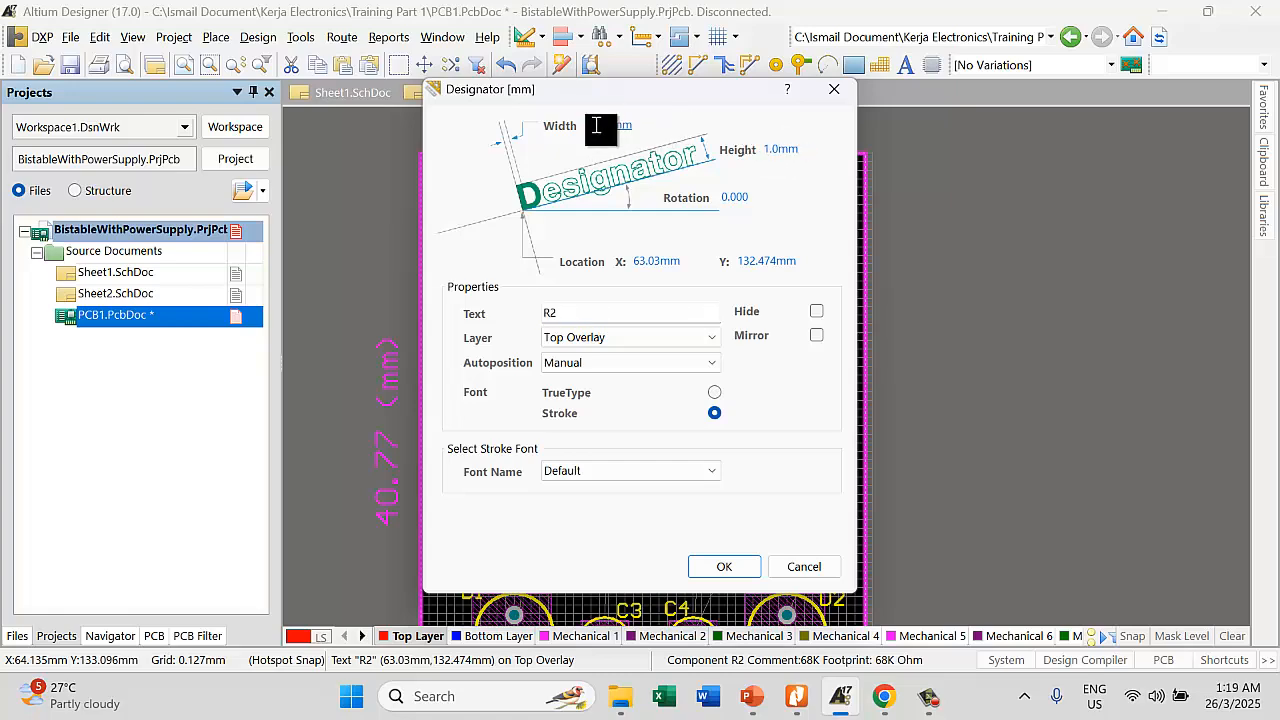
click(600, 128)
click(722, 566)
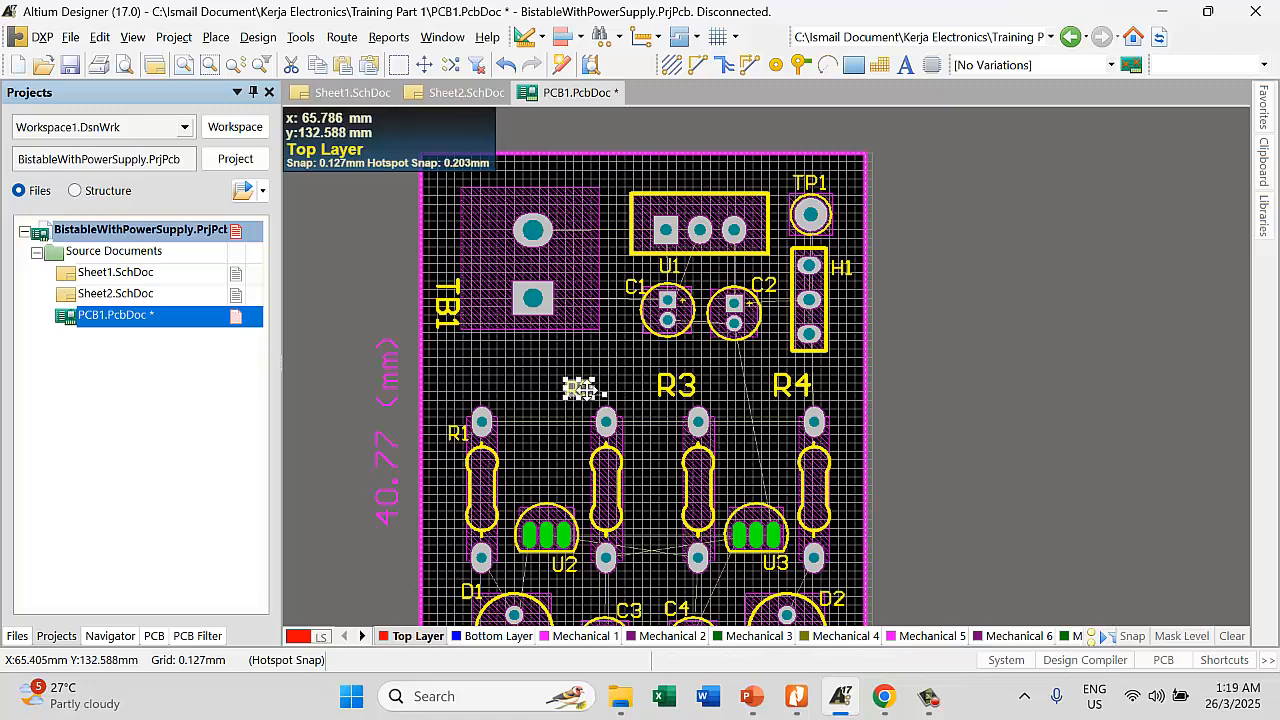
drag(567, 432, 569, 437)
Set the R3 designator's stroke width to 0.154 mm, reduce its height to match R2, and place it beside R3's upper pad
double_click(674, 385)
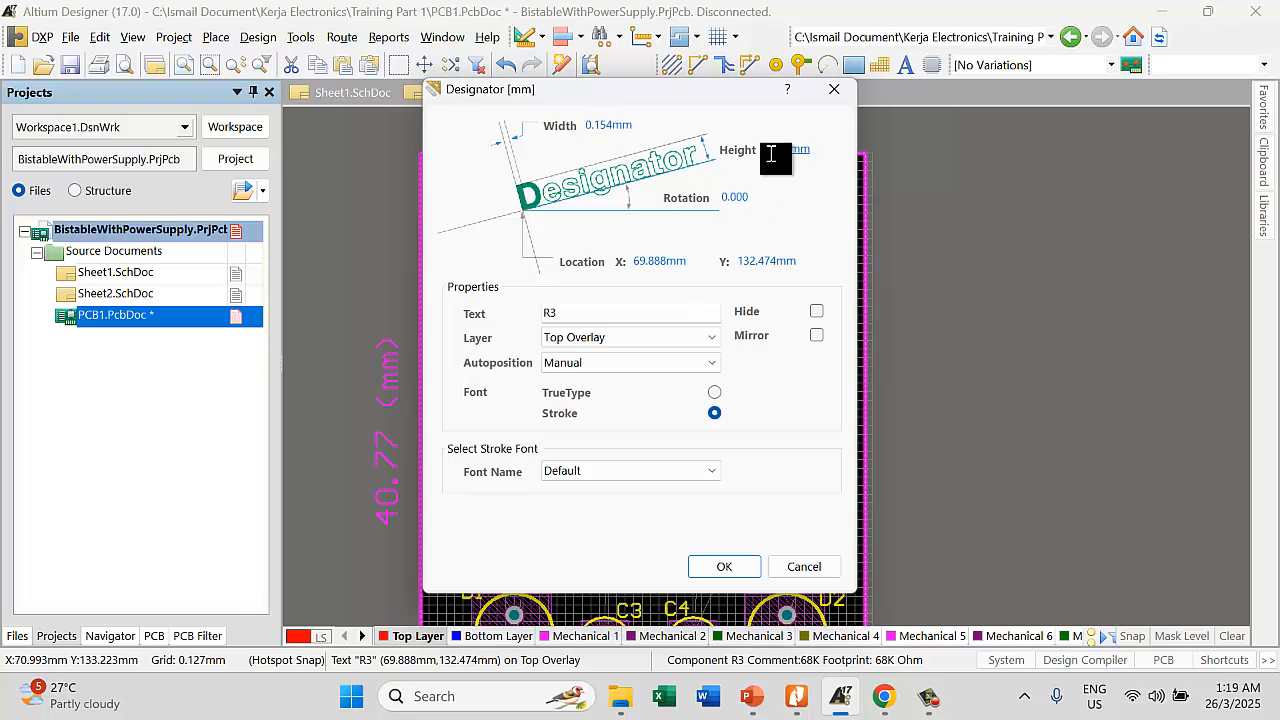
drag(777, 149, 793, 151)
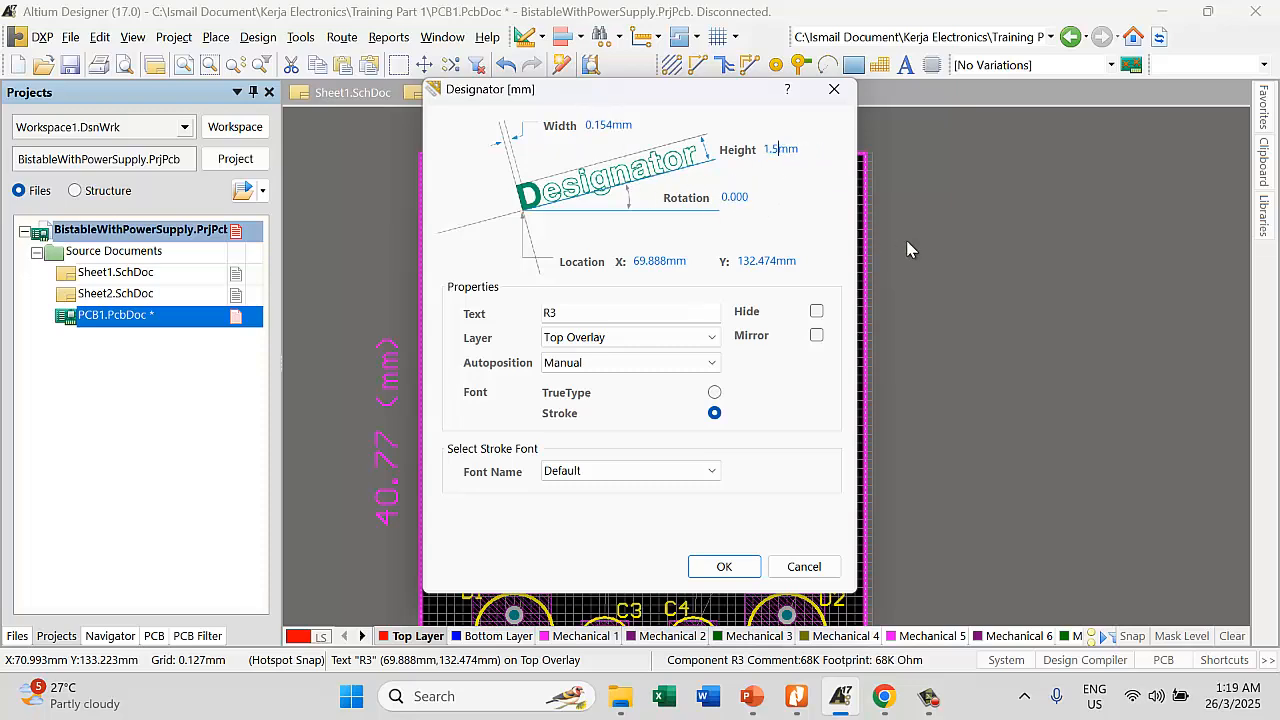
key(Return)
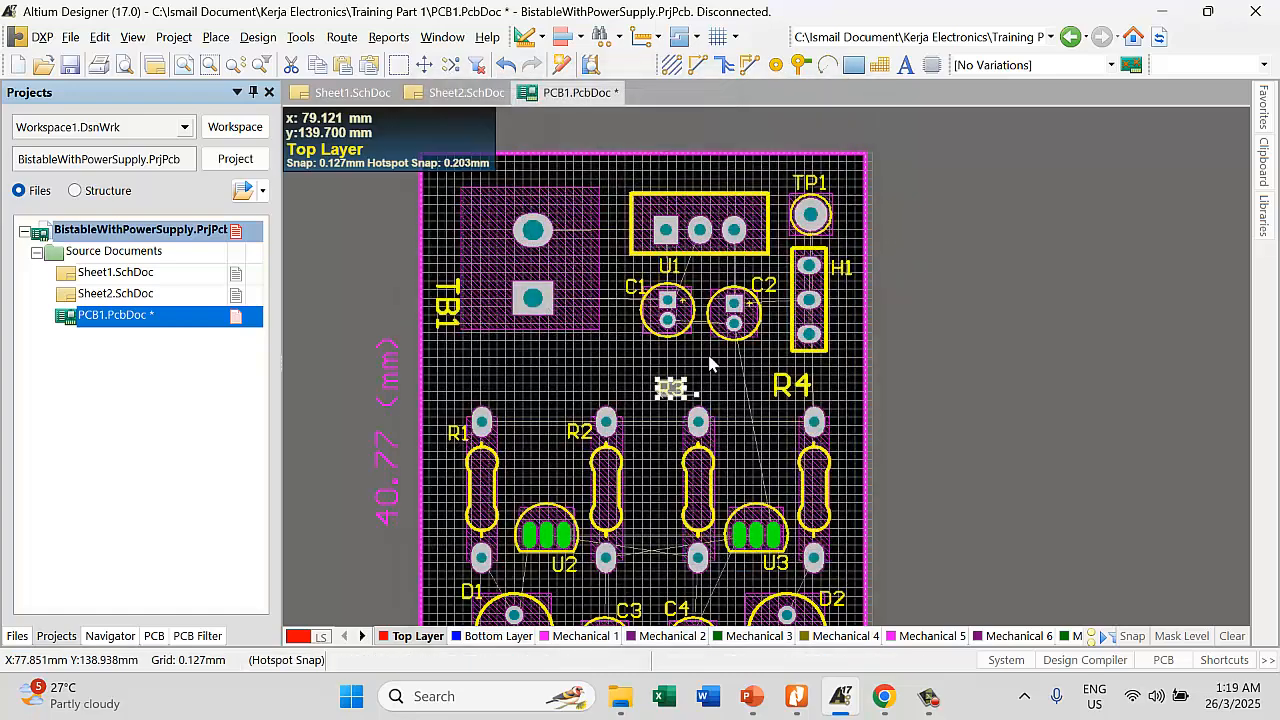
drag(670, 388, 678, 437)
double_click(795, 390)
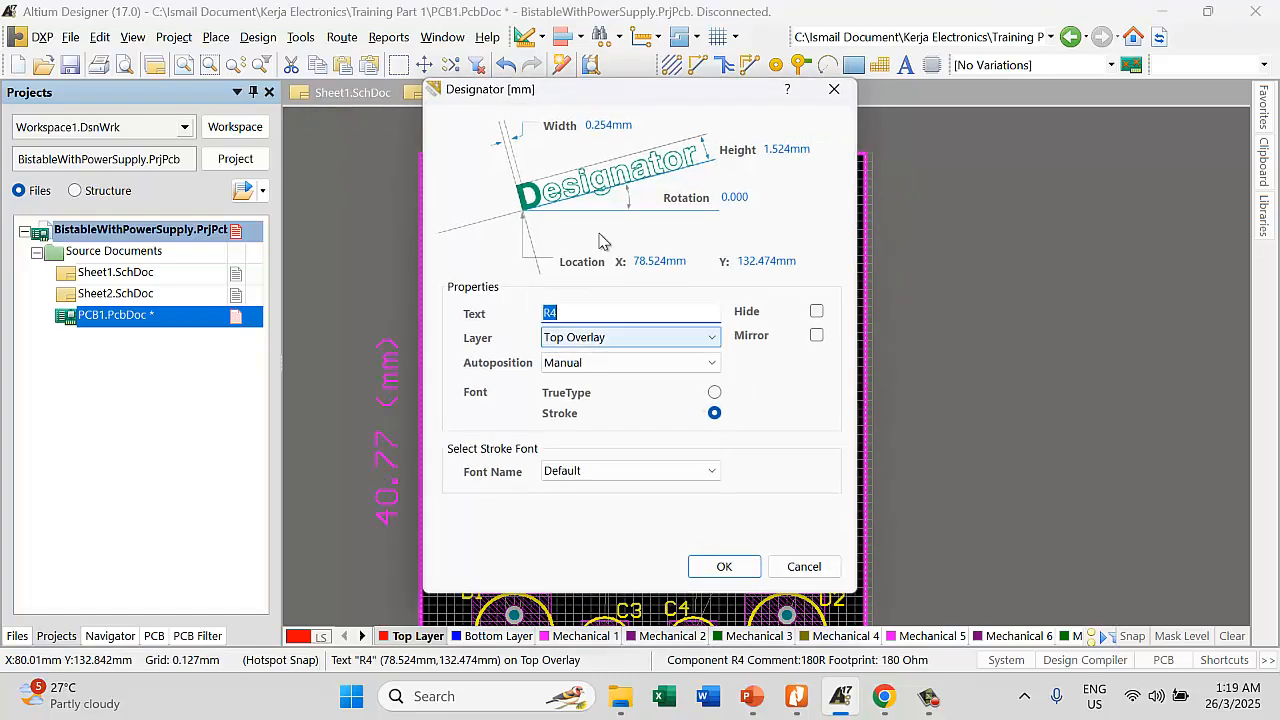
click(600, 123)
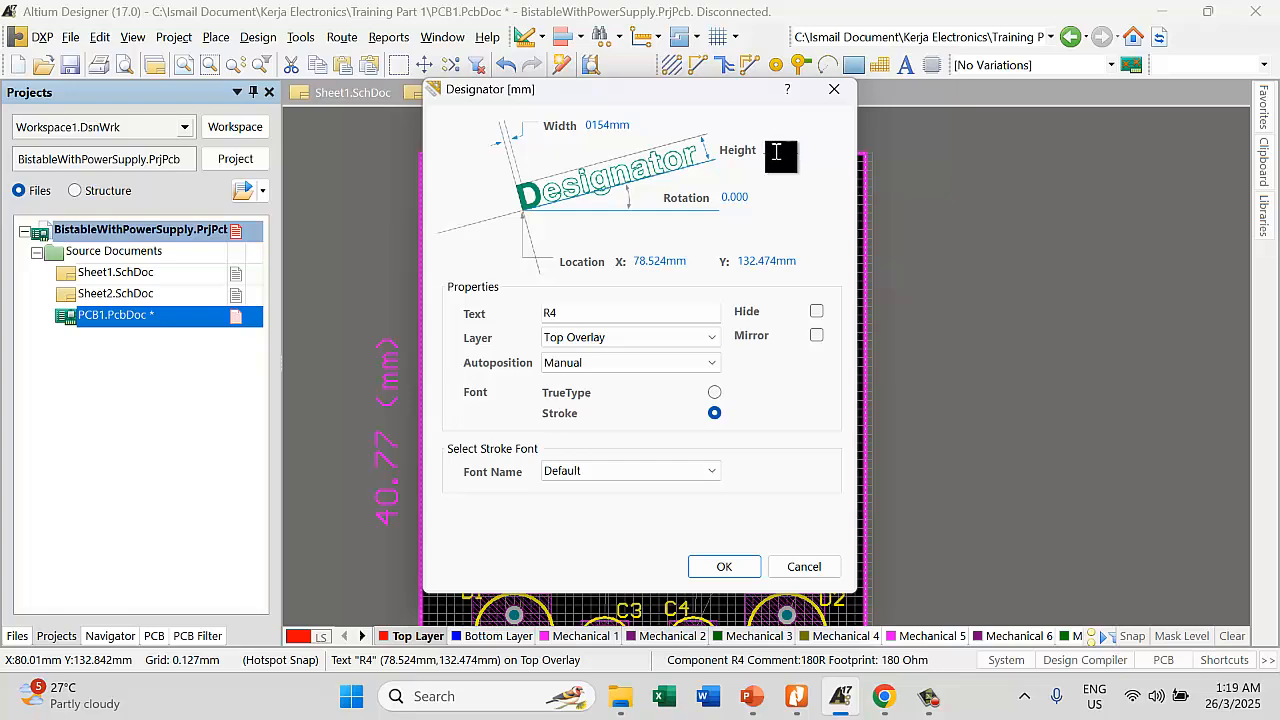
key(Return)
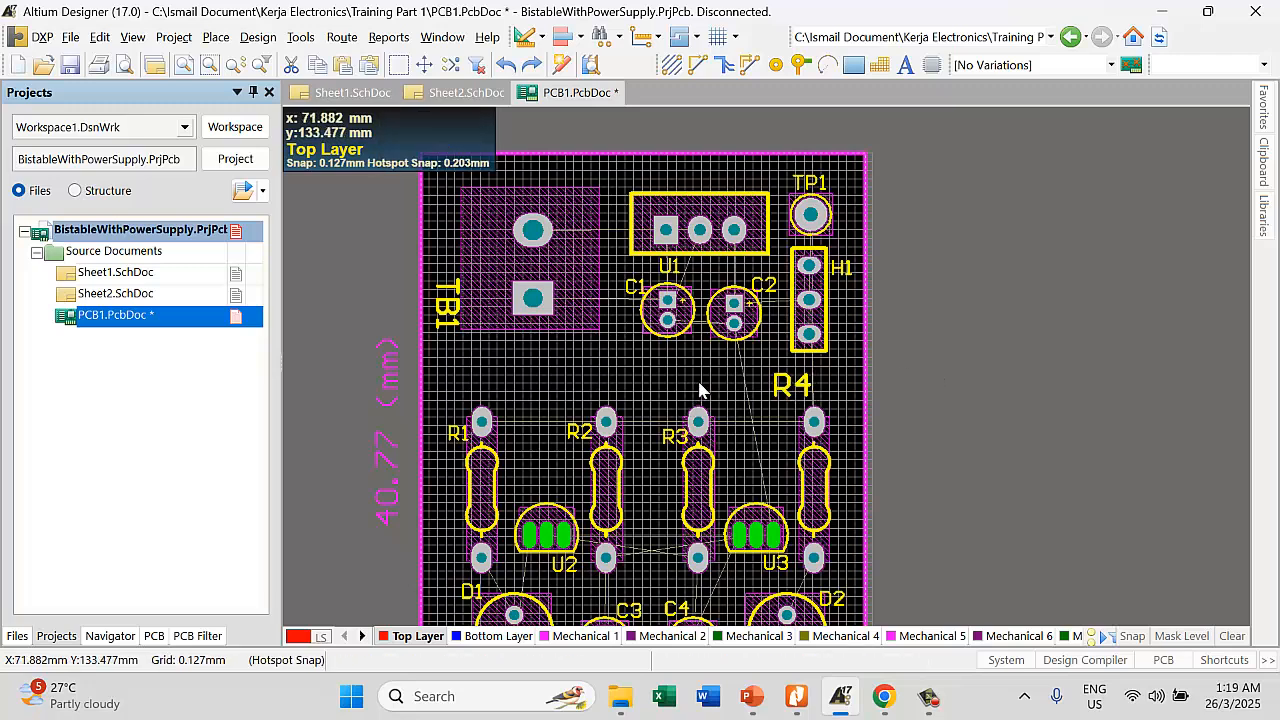
Set the R4 designator to 1.0 mm height and 0.154 mm stroke width, and move it beside R4's upper pad
double_click(793, 386)
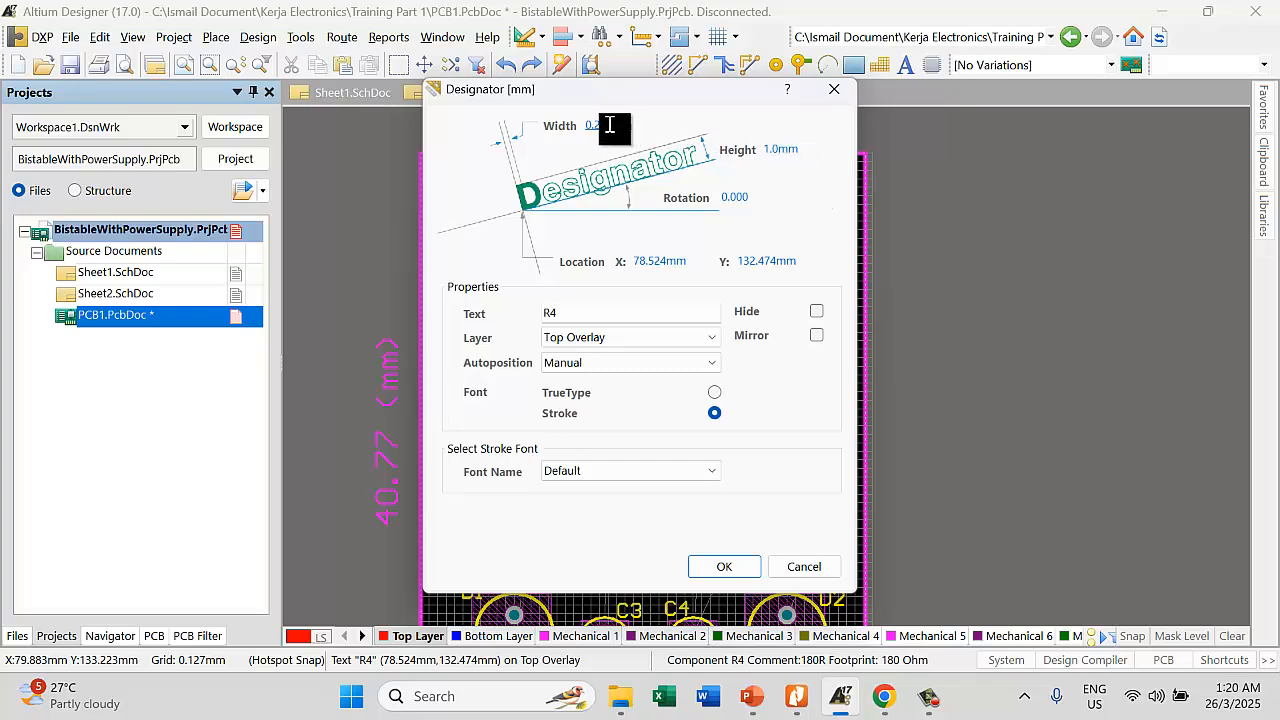
drag(604, 126, 597, 126)
text(154mm)
click(721, 562)
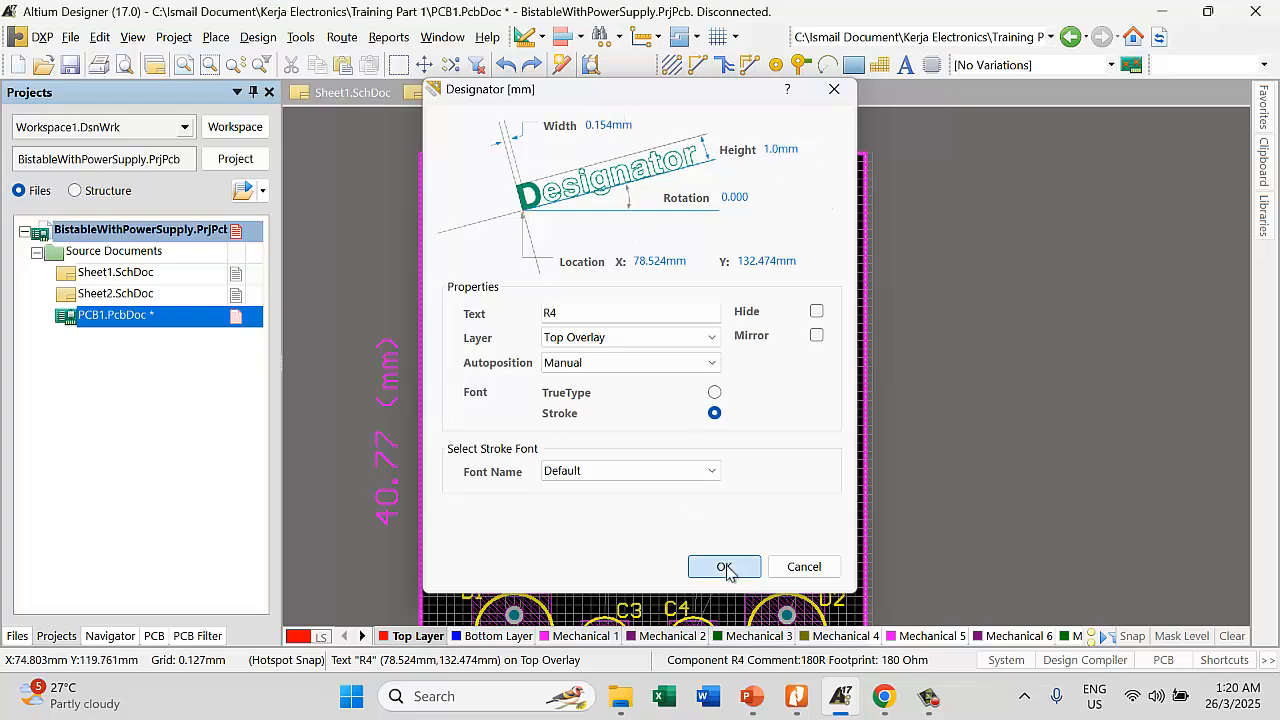
drag(780, 396, 780, 442)
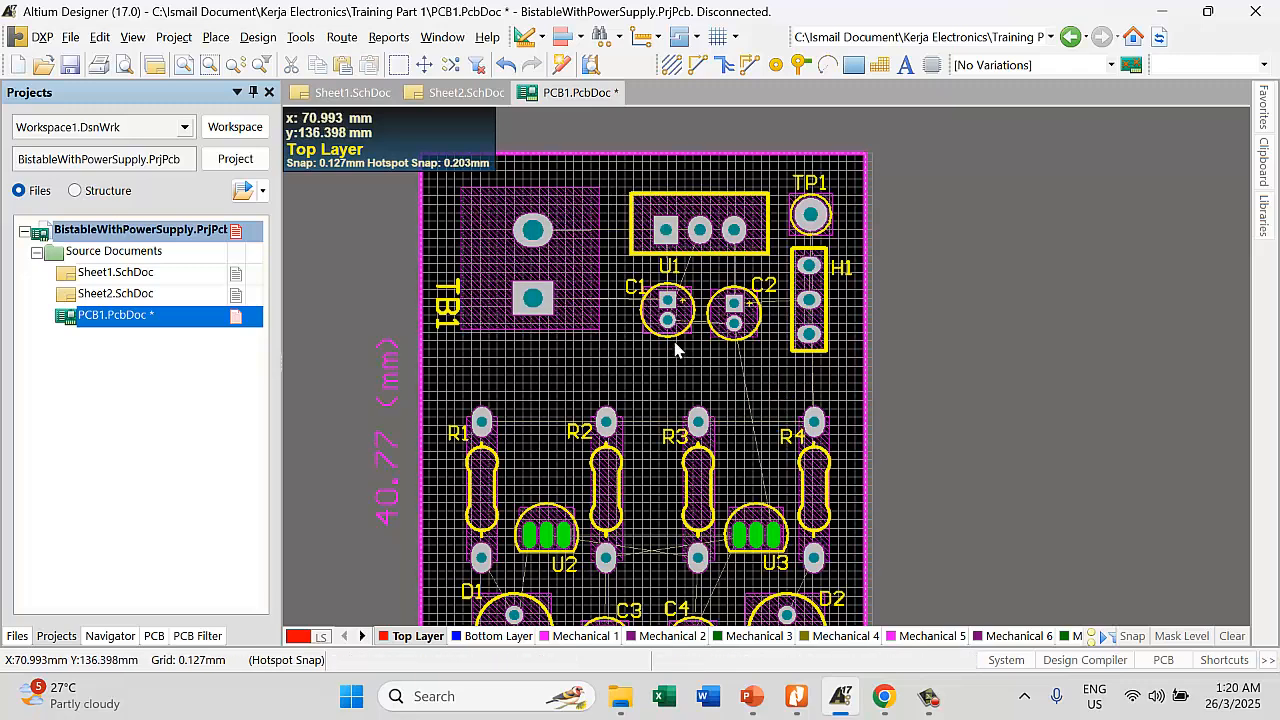
Look over the resized resistor designators on the whole board and save the PCB document
scroll(805, 372, down, 3)
scroll(775, 350, up, 1)
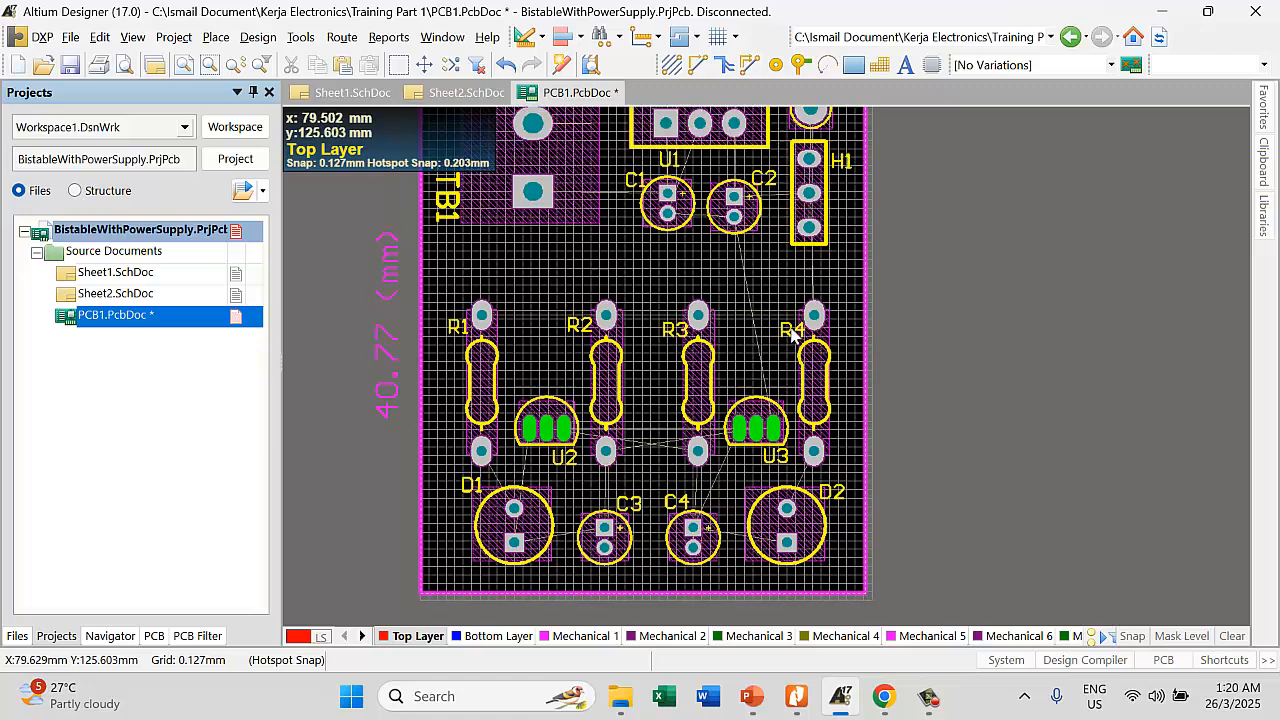
scroll(780, 335, up, 1)
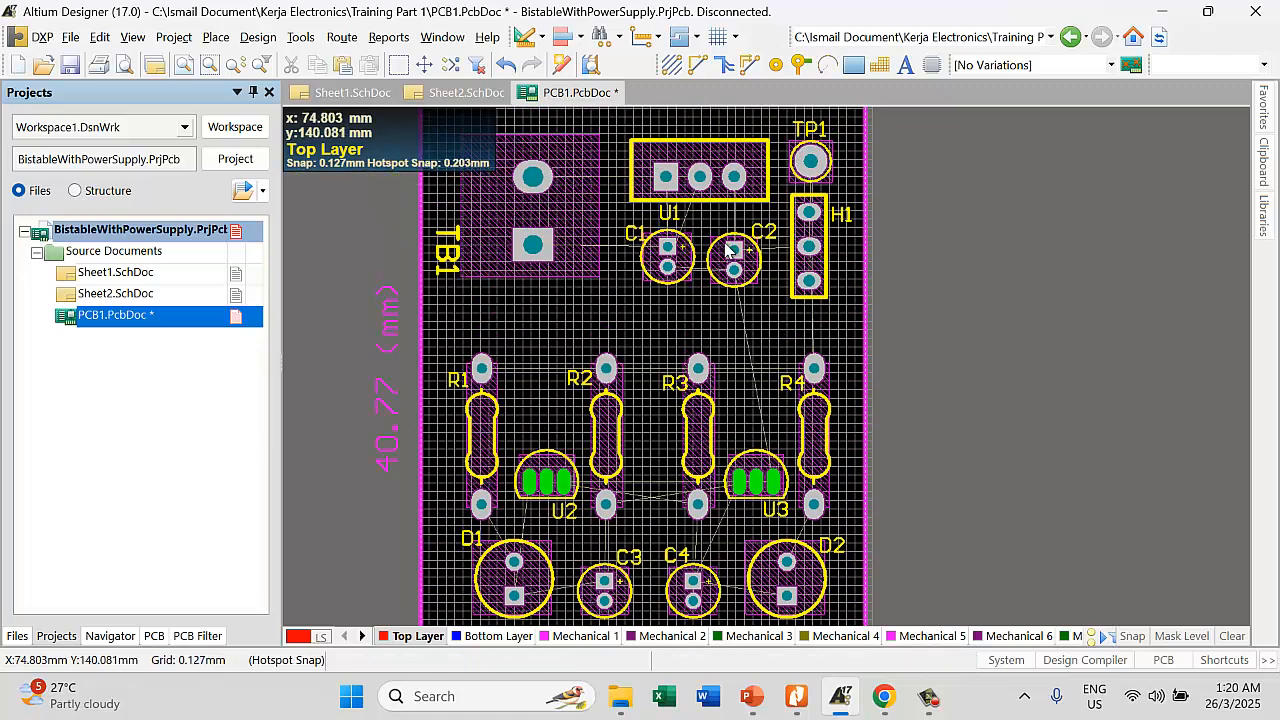
ctrl+scroll(728, 250, down, 1)
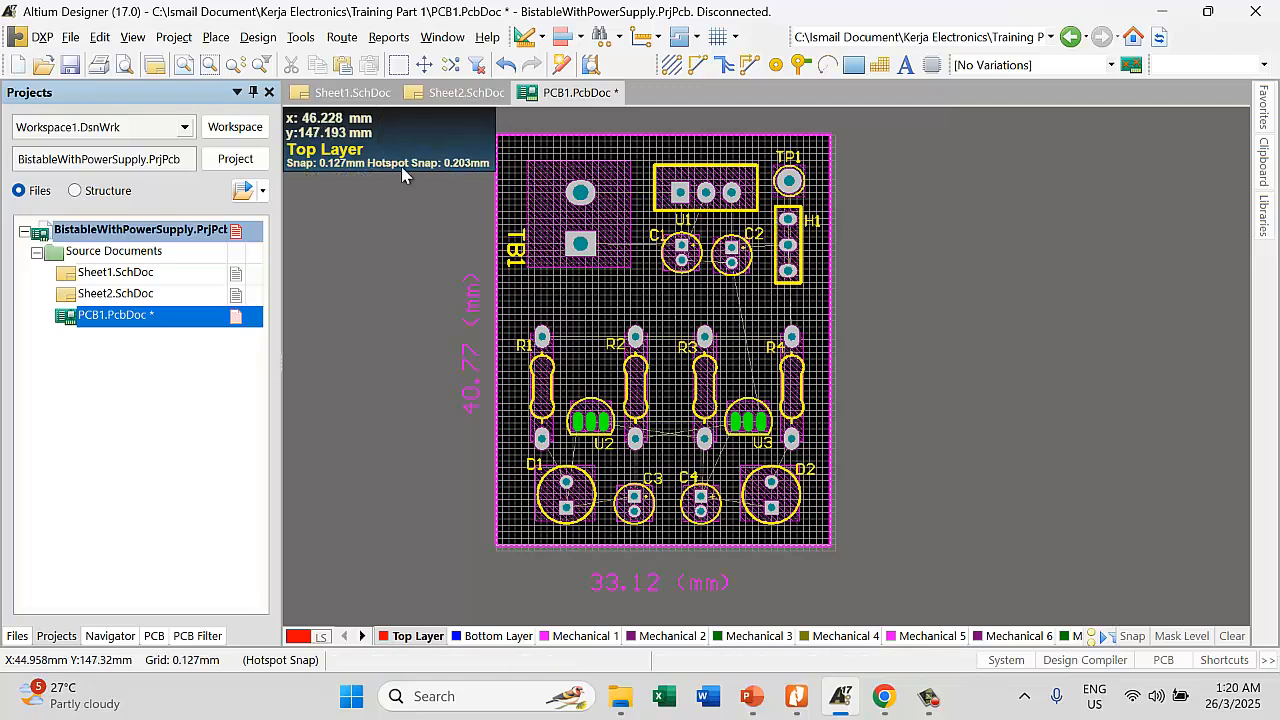
click(72, 67)
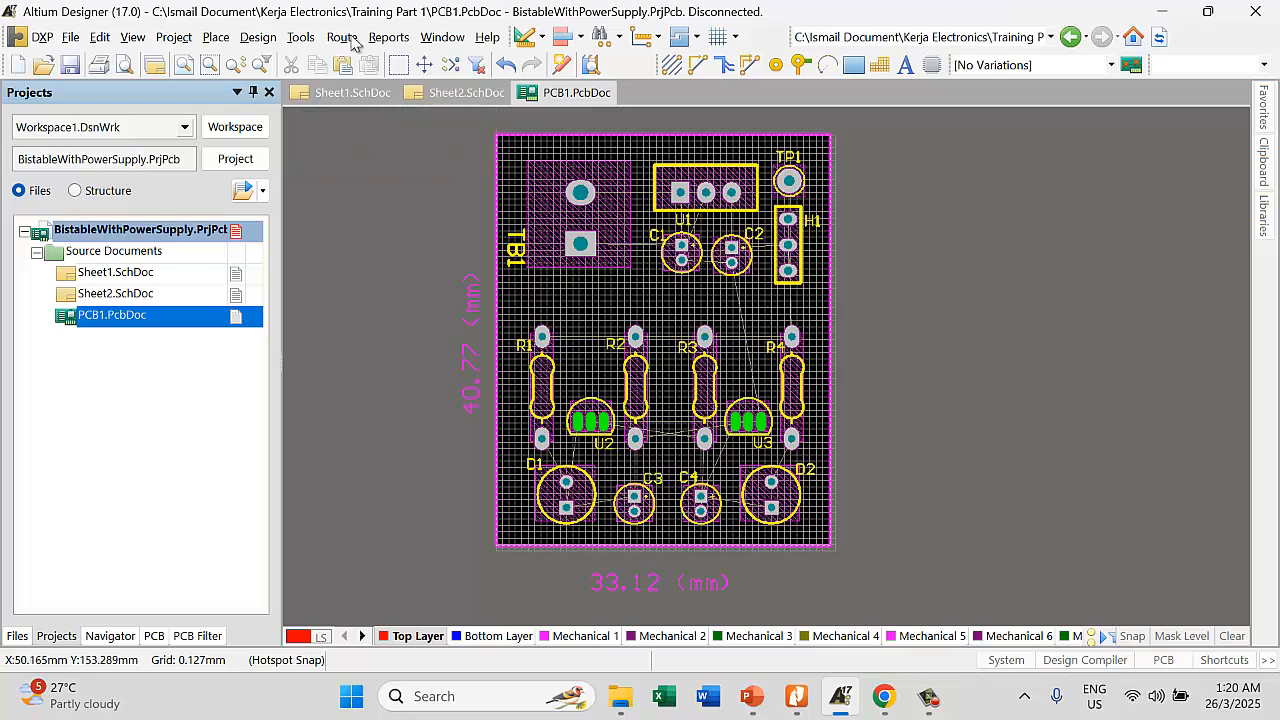
Start a new polygon pour and set its fill mode to Hatched (Tracks/Arcs)
click(212, 40)
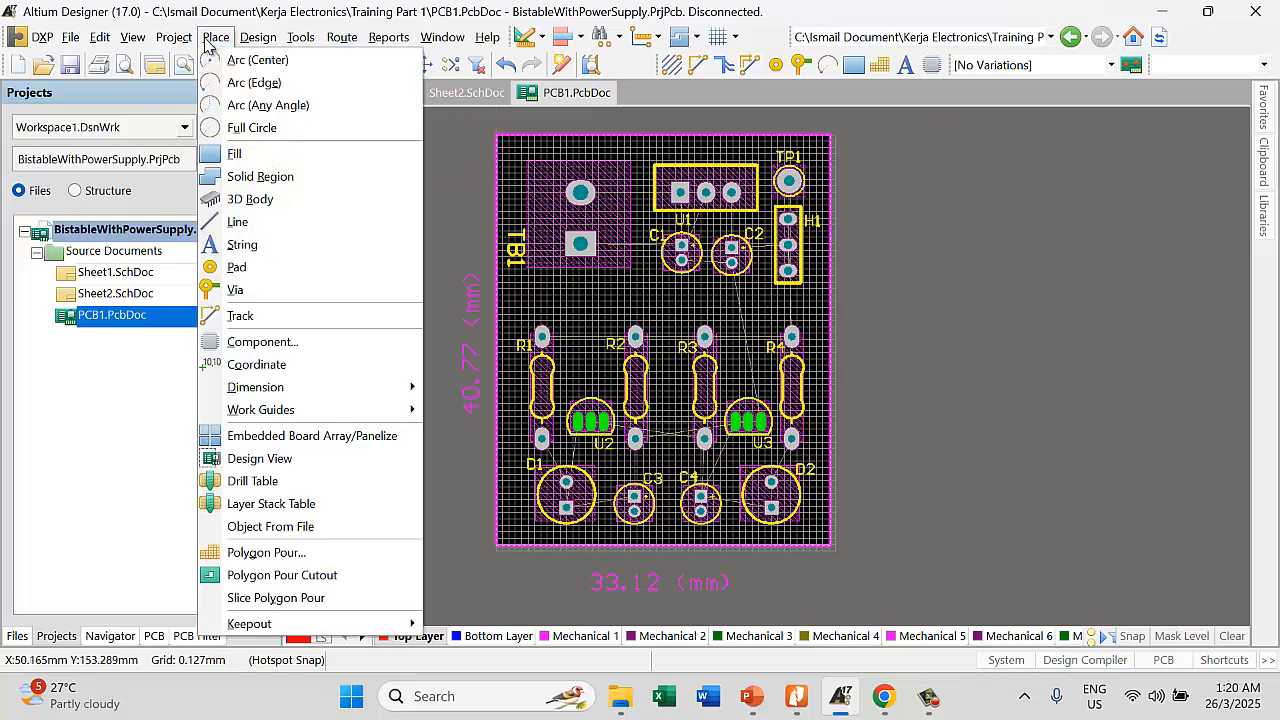
click(262, 552)
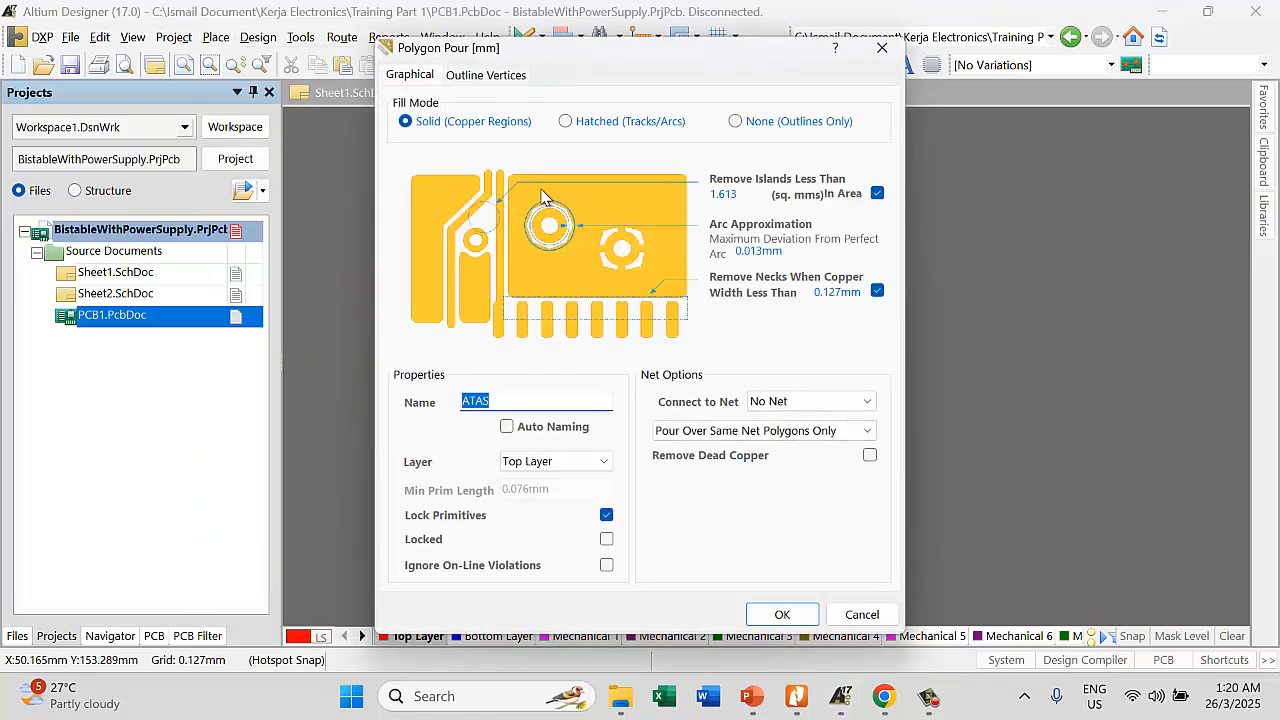
click(597, 125)
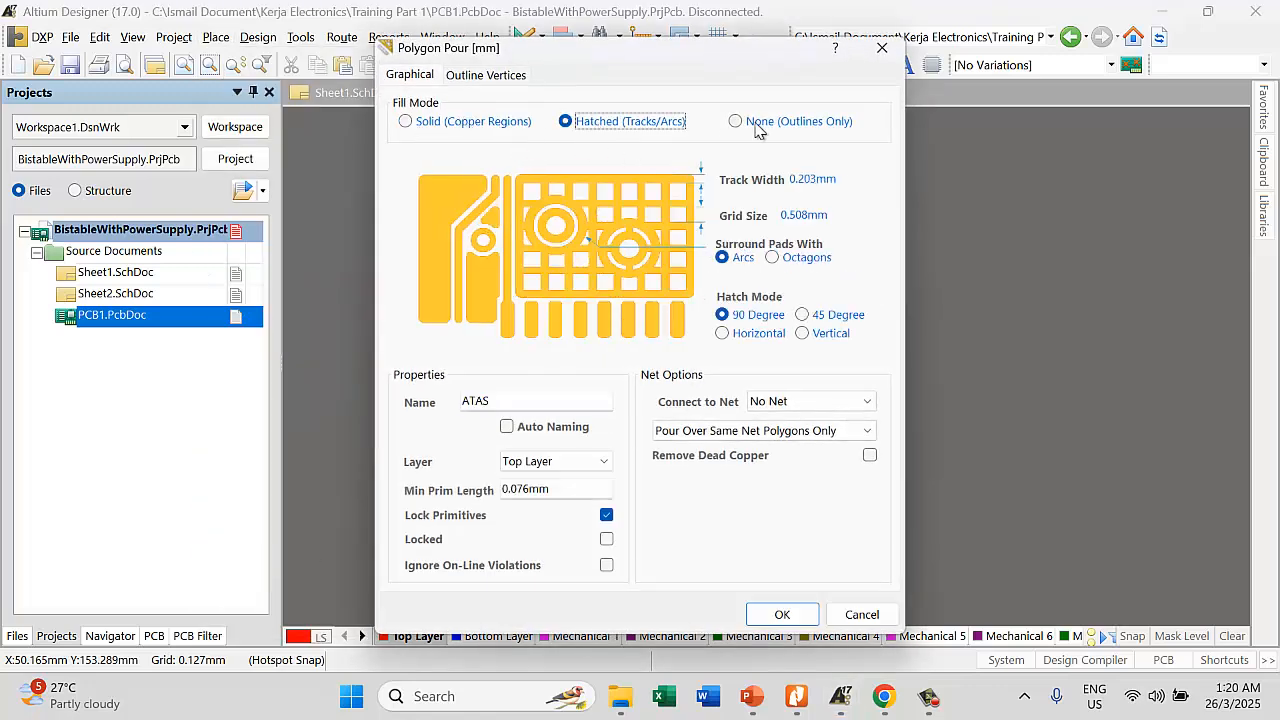
click(750, 121)
click(433, 125)
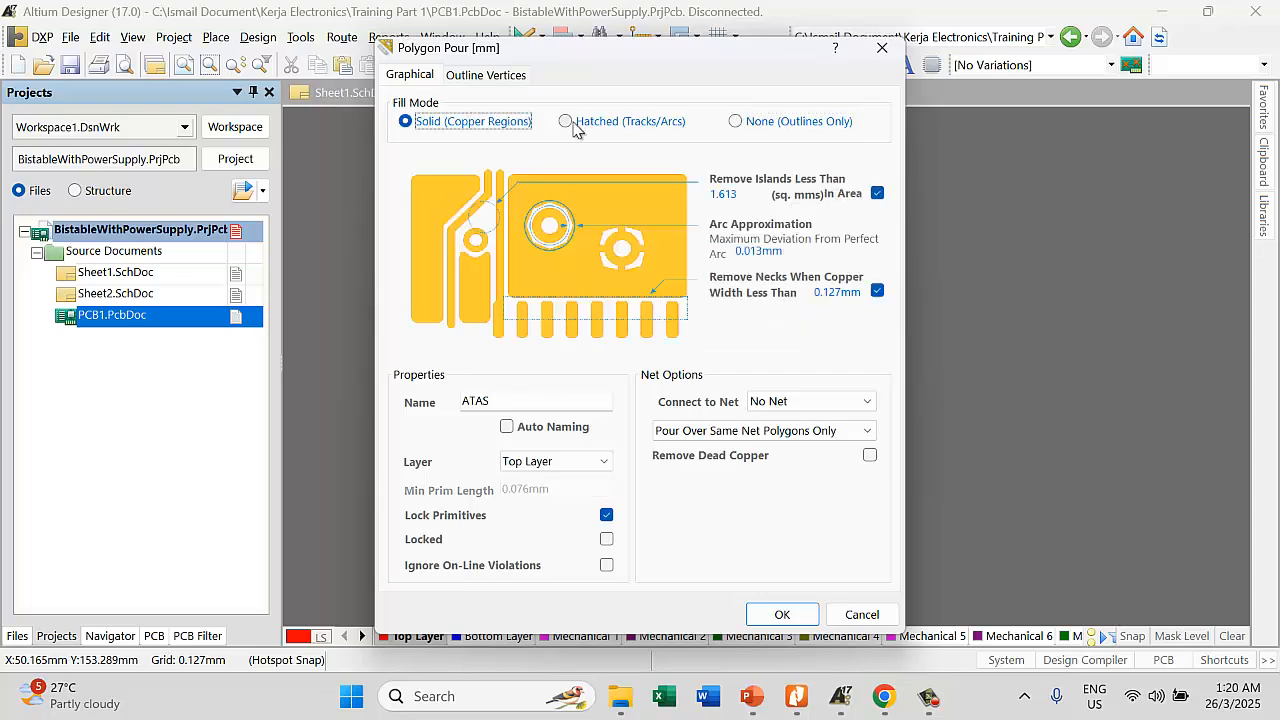
click(600, 124)
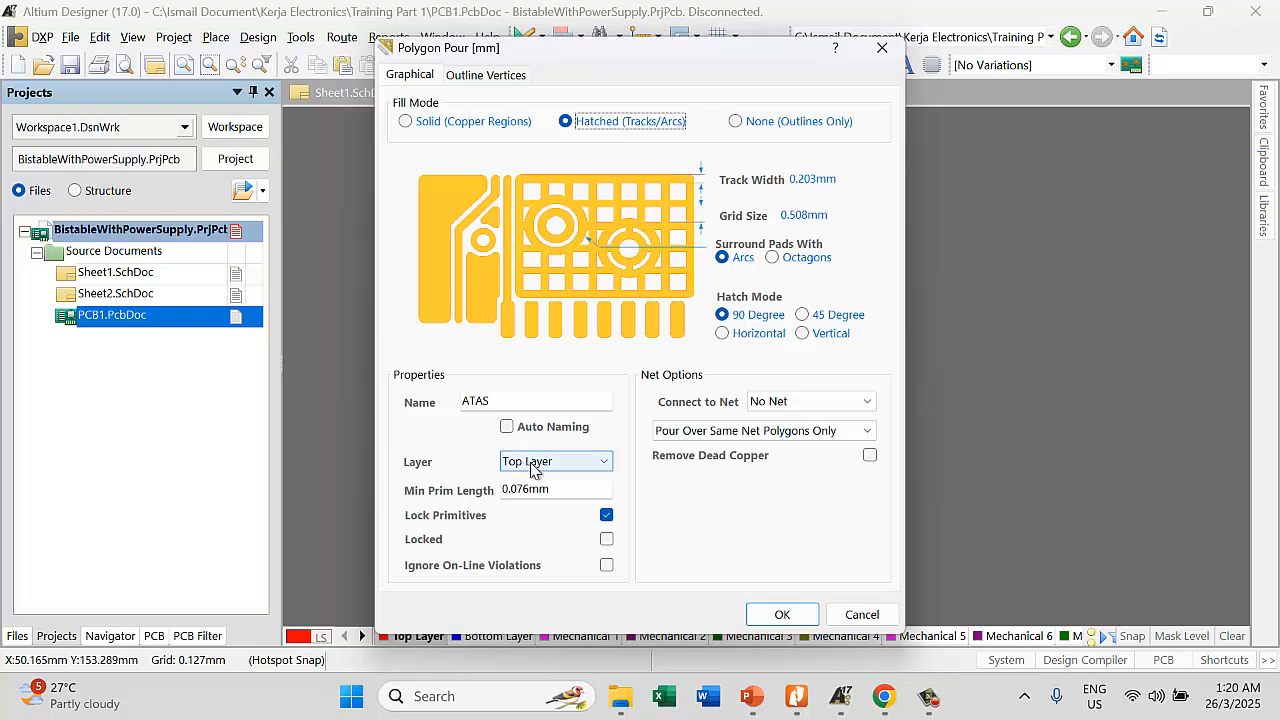
Assign the hatched polygon pour to the Bottom Layer, connect it to the GND net, name it XXX, and accept the settings
click(600, 462)
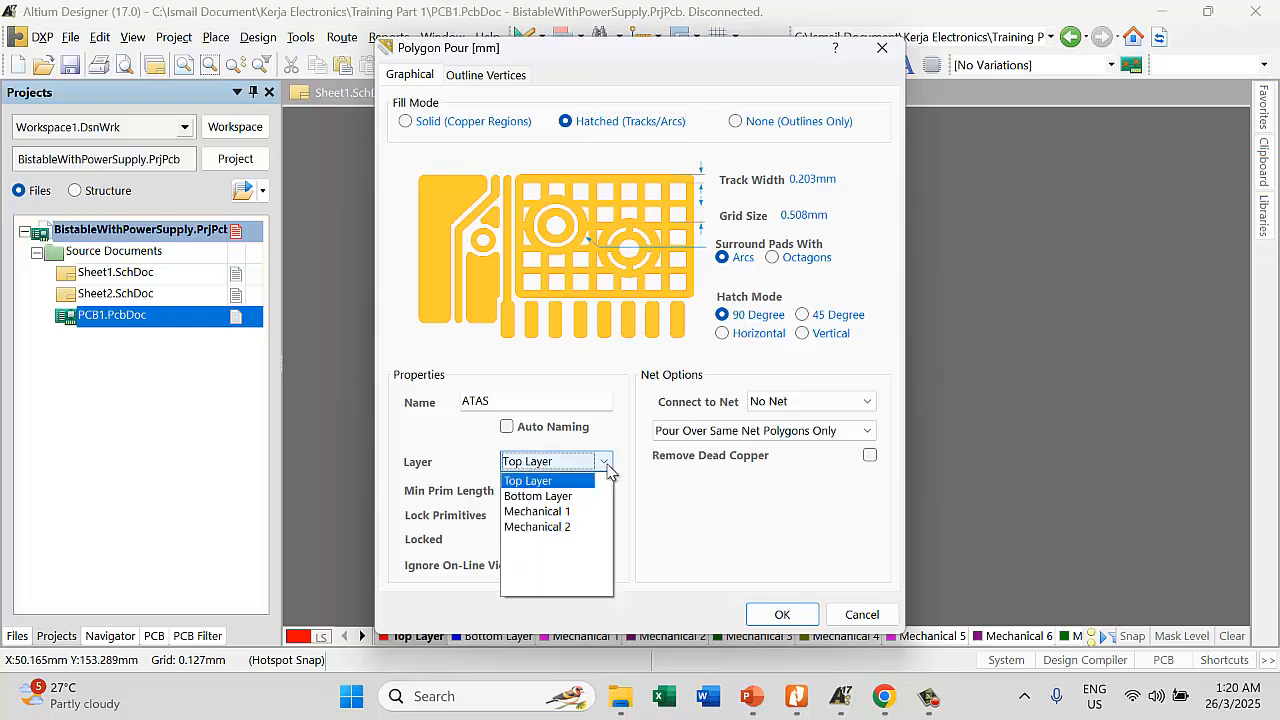
click(578, 491)
click(855, 403)
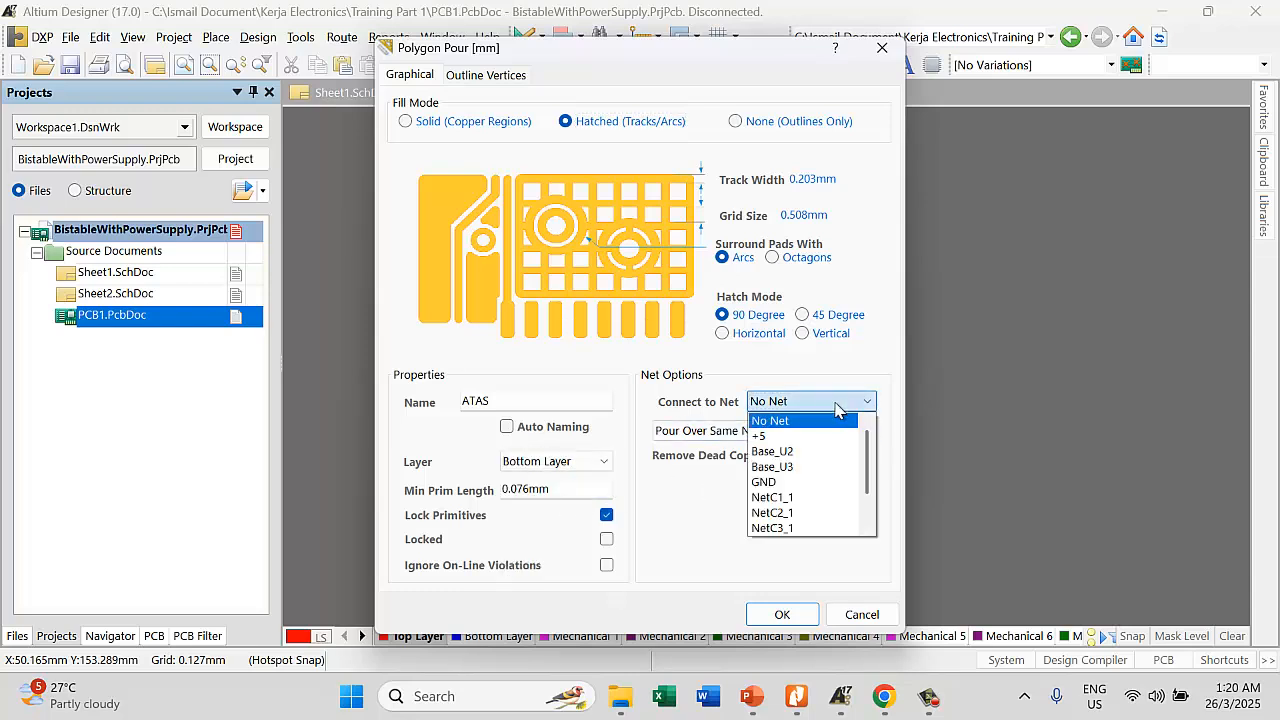
click(768, 481)
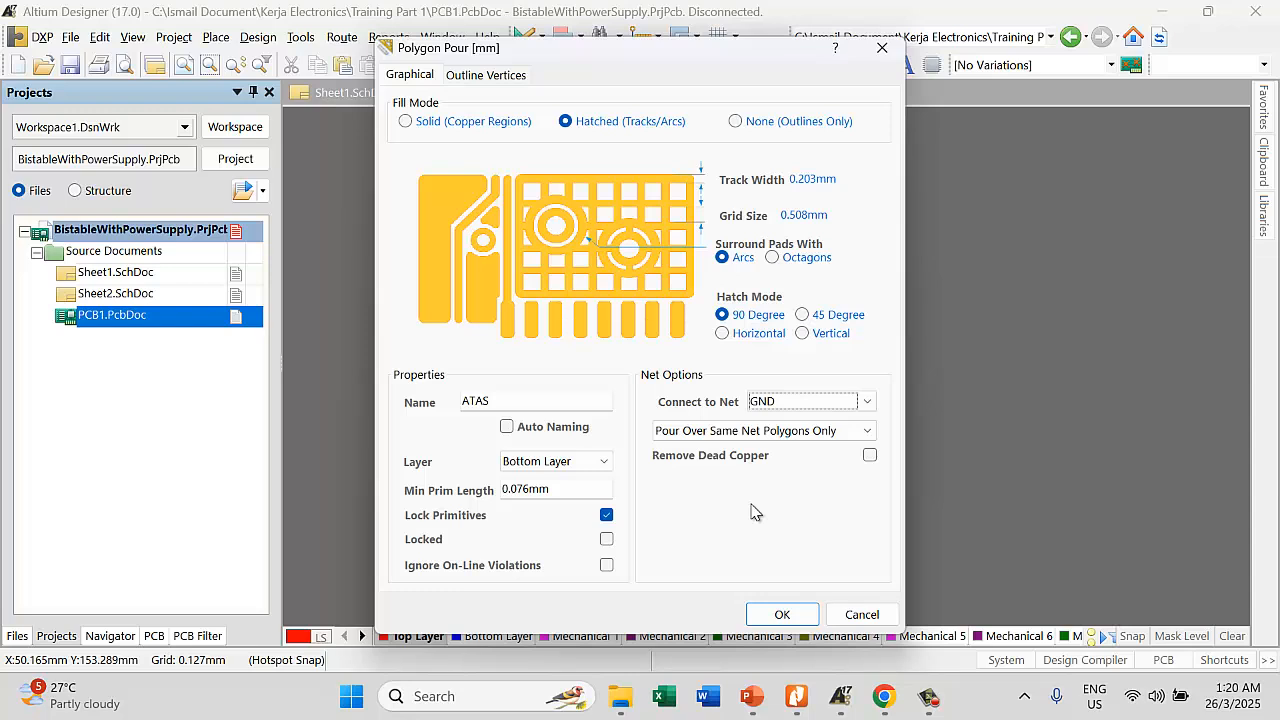
drag(494, 400, 452, 401)
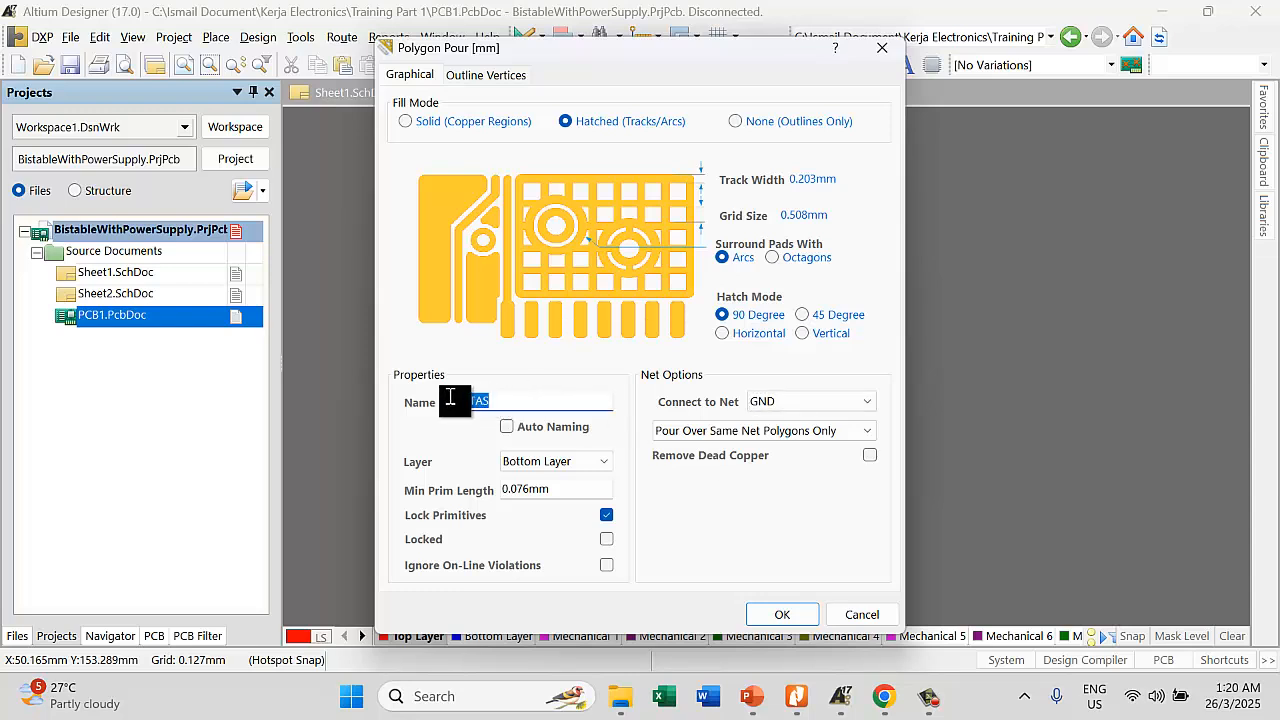
key(BackSpace)
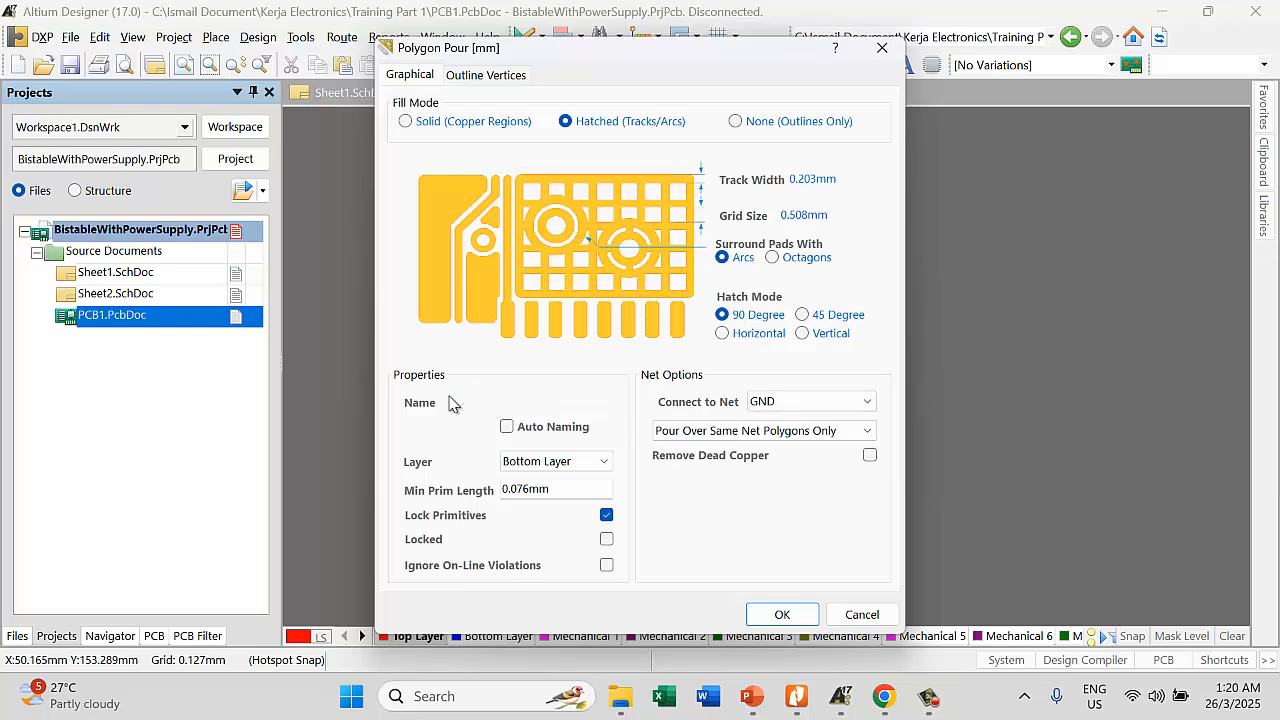
text(XXX)
click(782, 614)
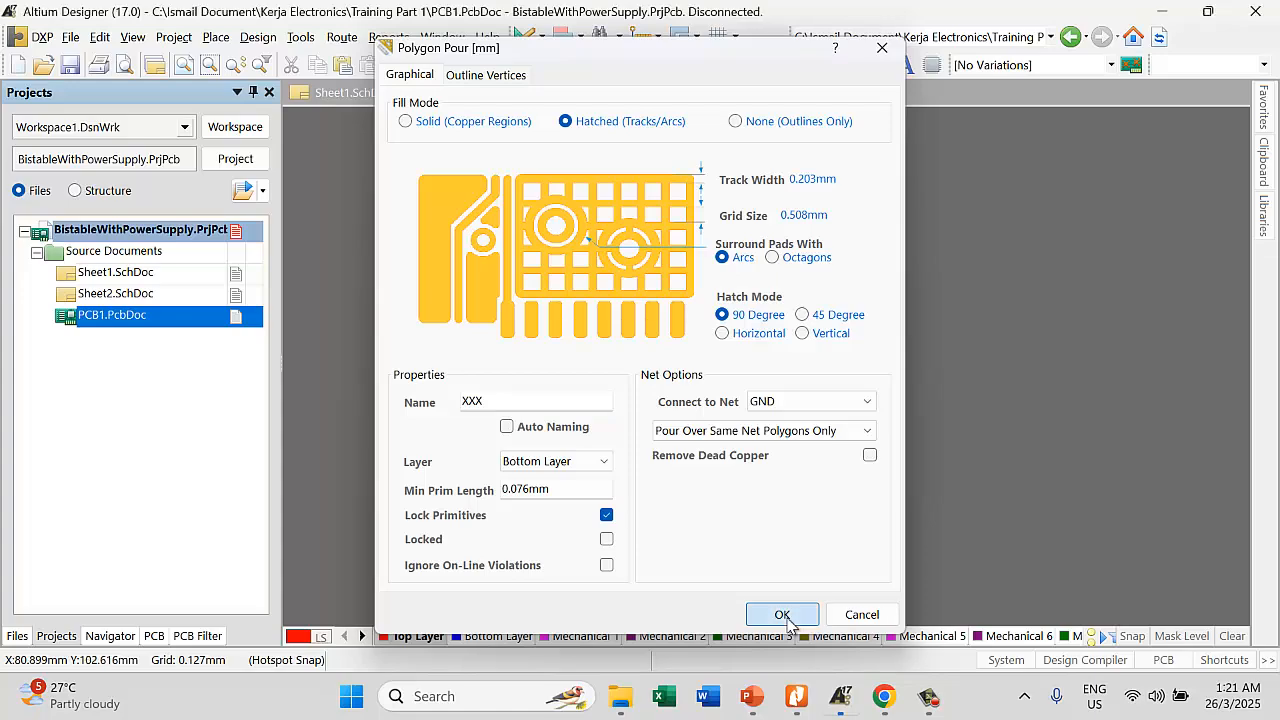
Start the polygon outline at the board's upper-left corner and run it along the upper edge to the upper-right corner
ctrl+scroll(487, 253, up, 5)
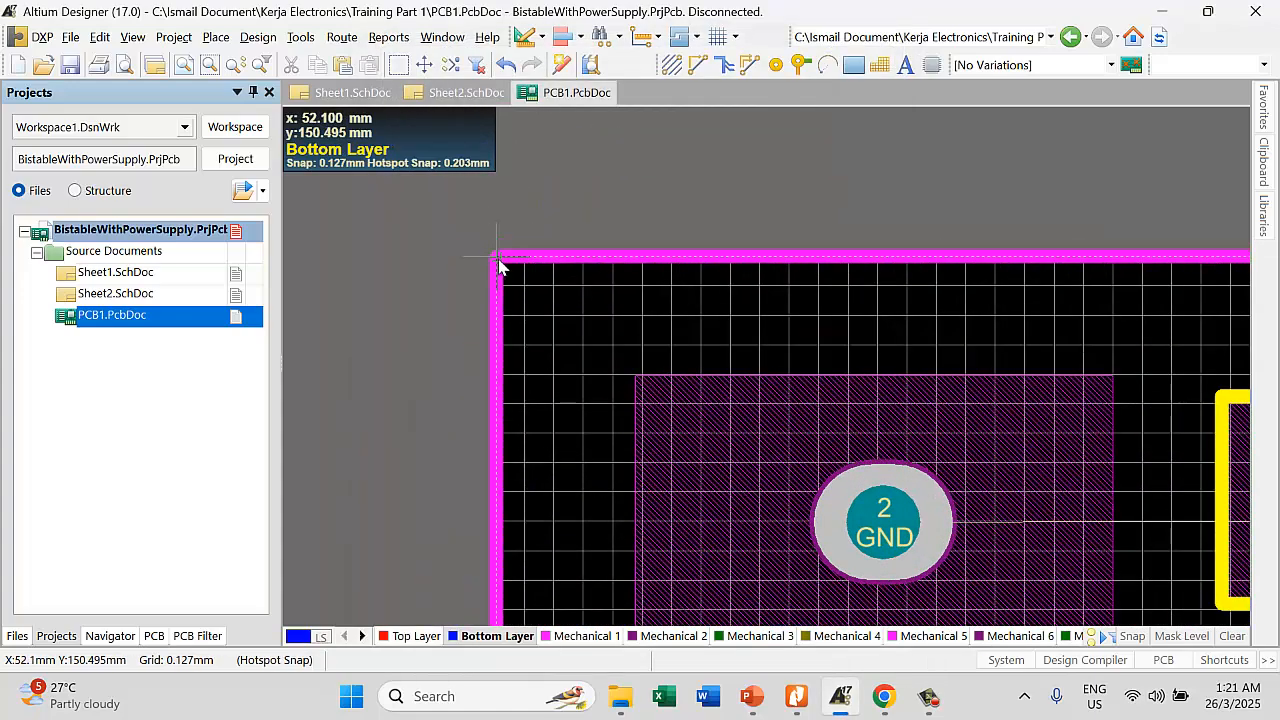
ctrl+scroll(505, 263, up, 4)
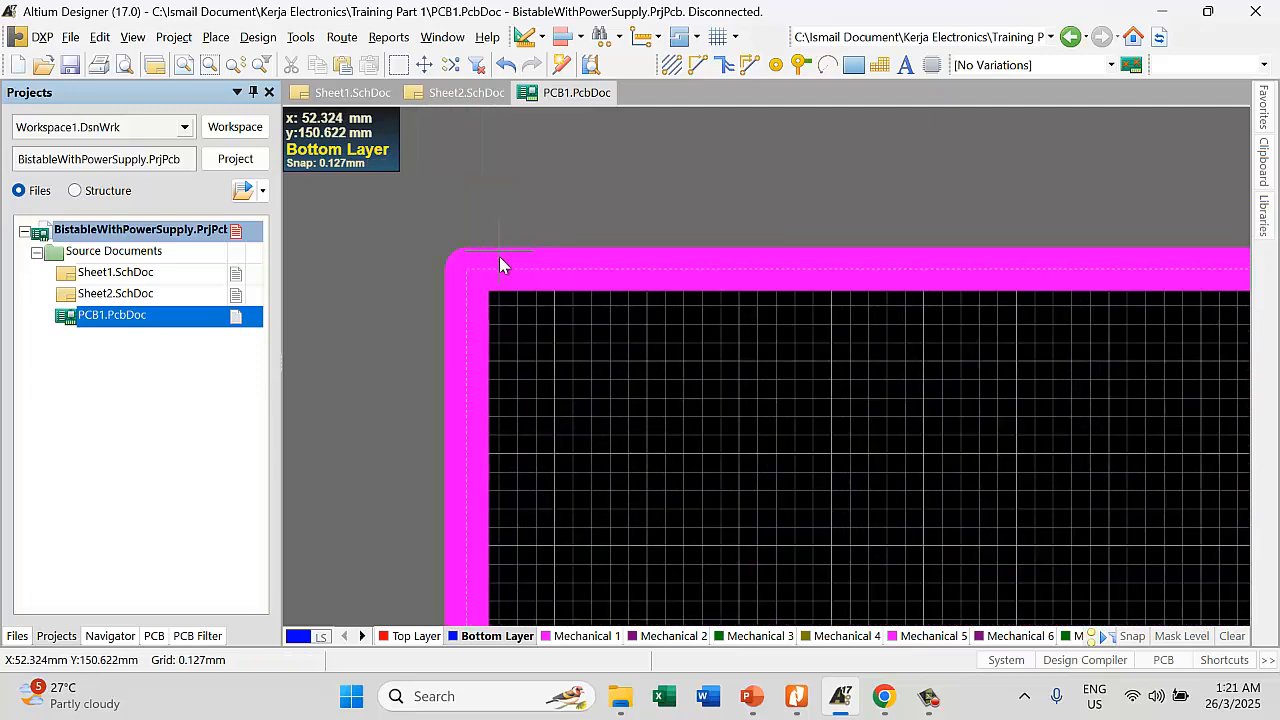
click(455, 289)
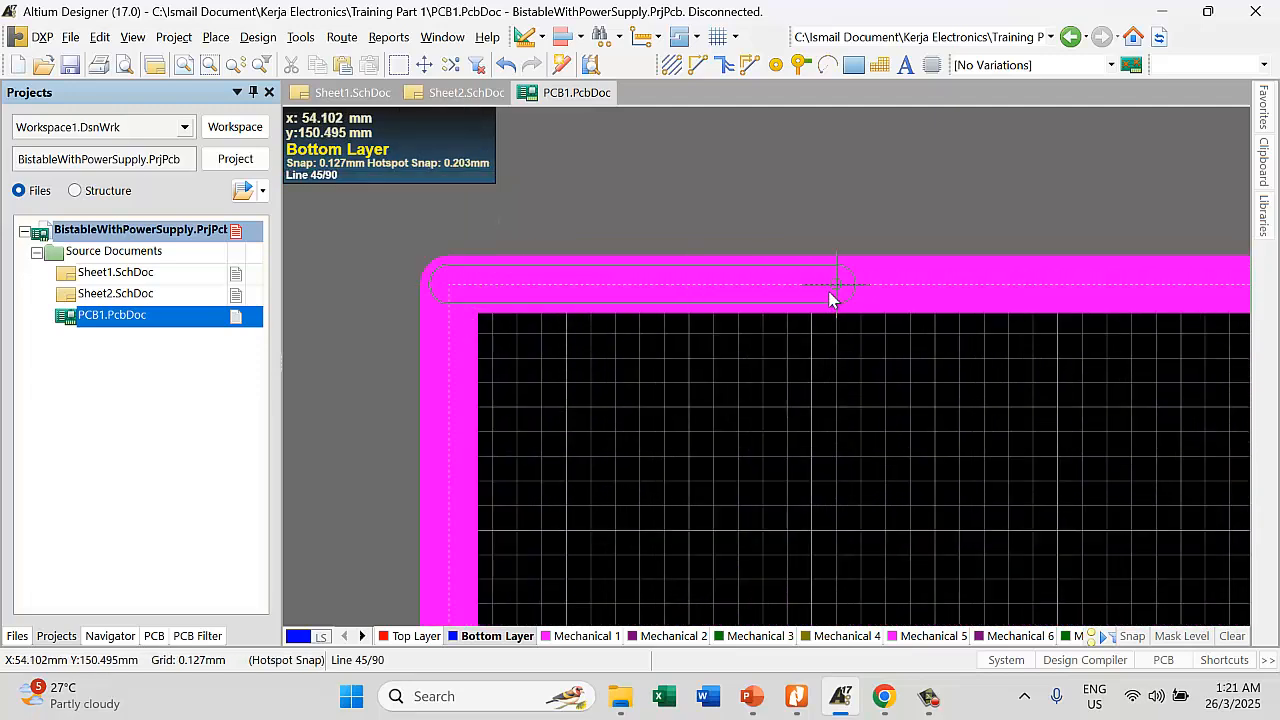
ctrl+scroll(506, 329, down, 3)
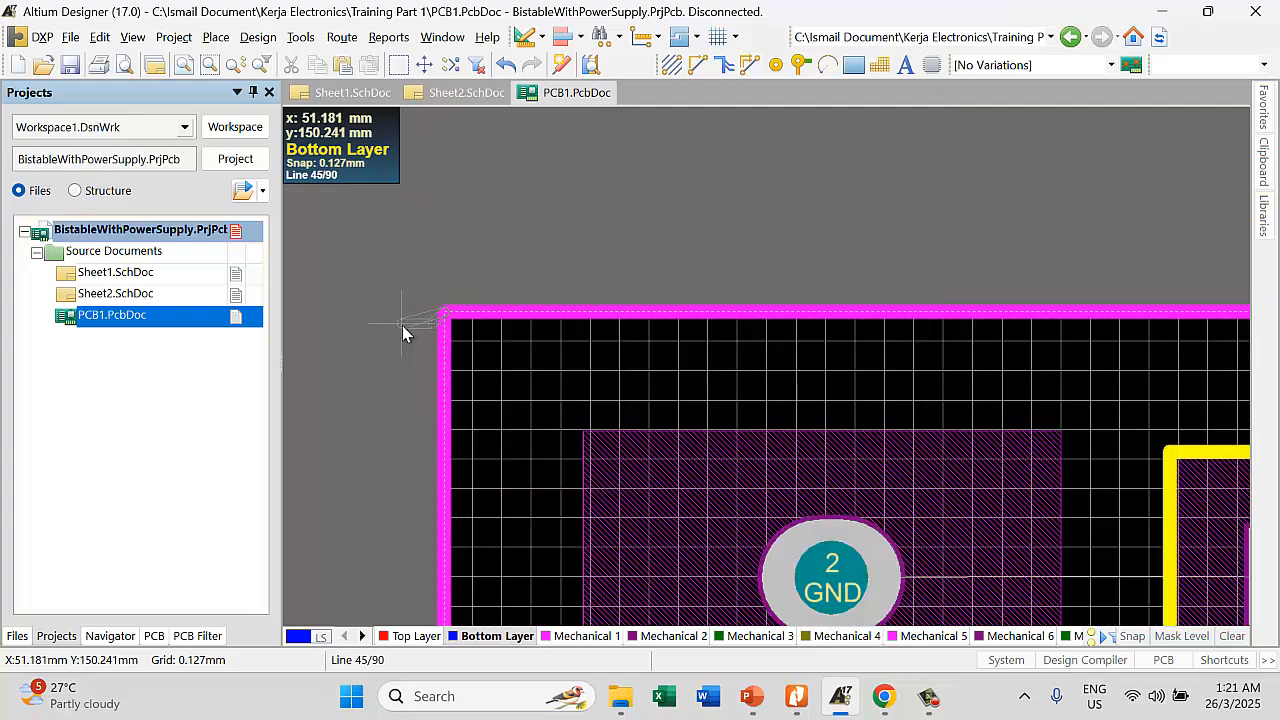
ctrl+scroll(402, 325, down, 3)
ctrl+scroll(1062, 316, up, 4)
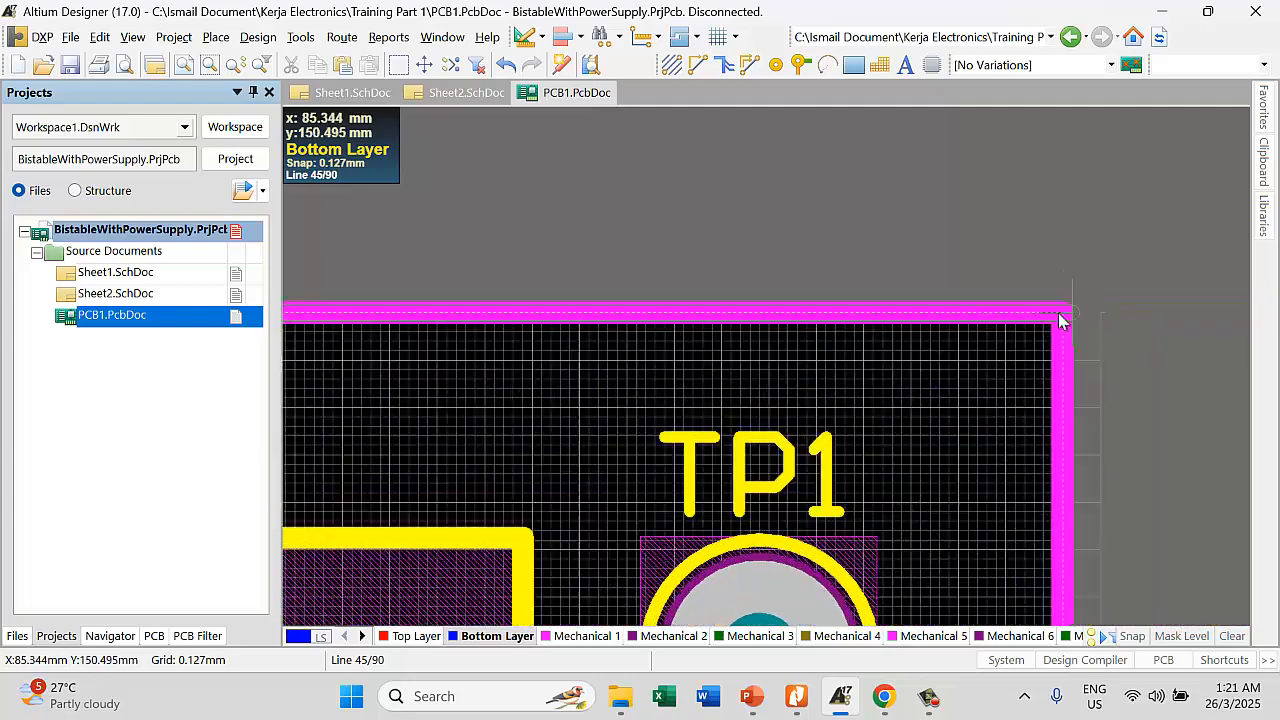
ctrl+scroll(1062, 318, up, 2)
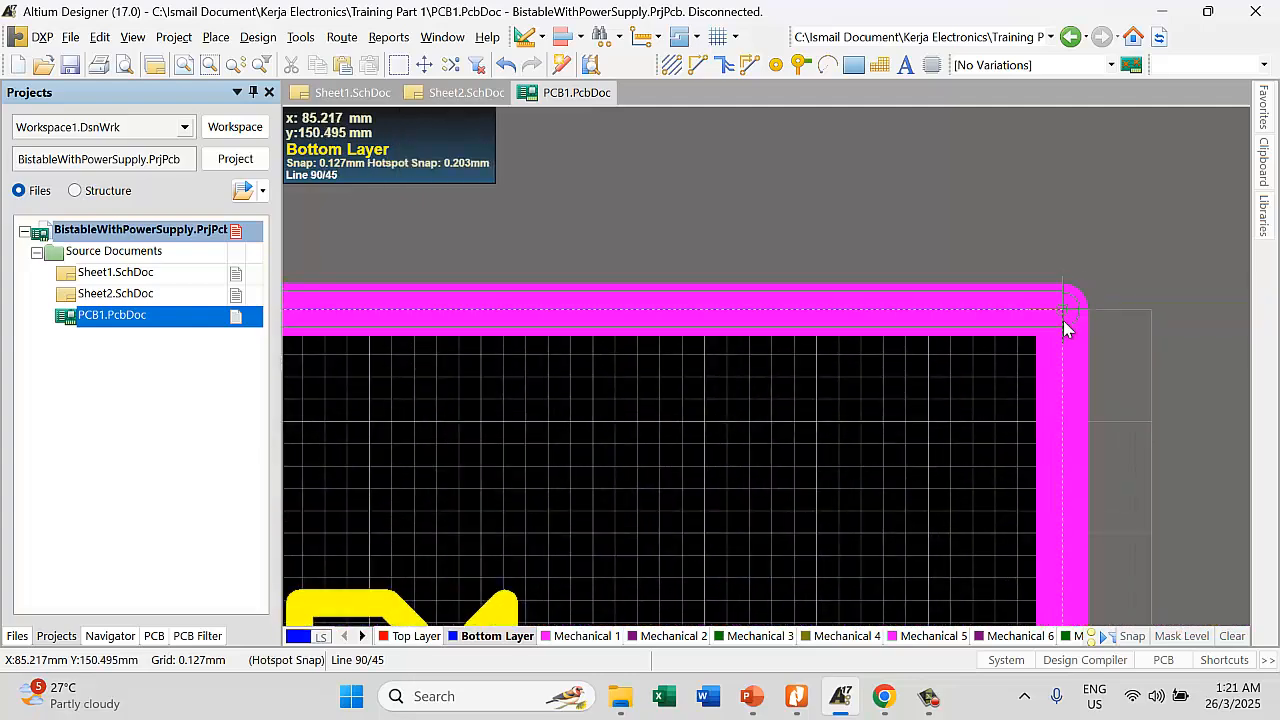
Continue the polygon outline through the board's lower-right and lower-left corners and finish it to pour the copper
scroll(1064, 328, down, 5)
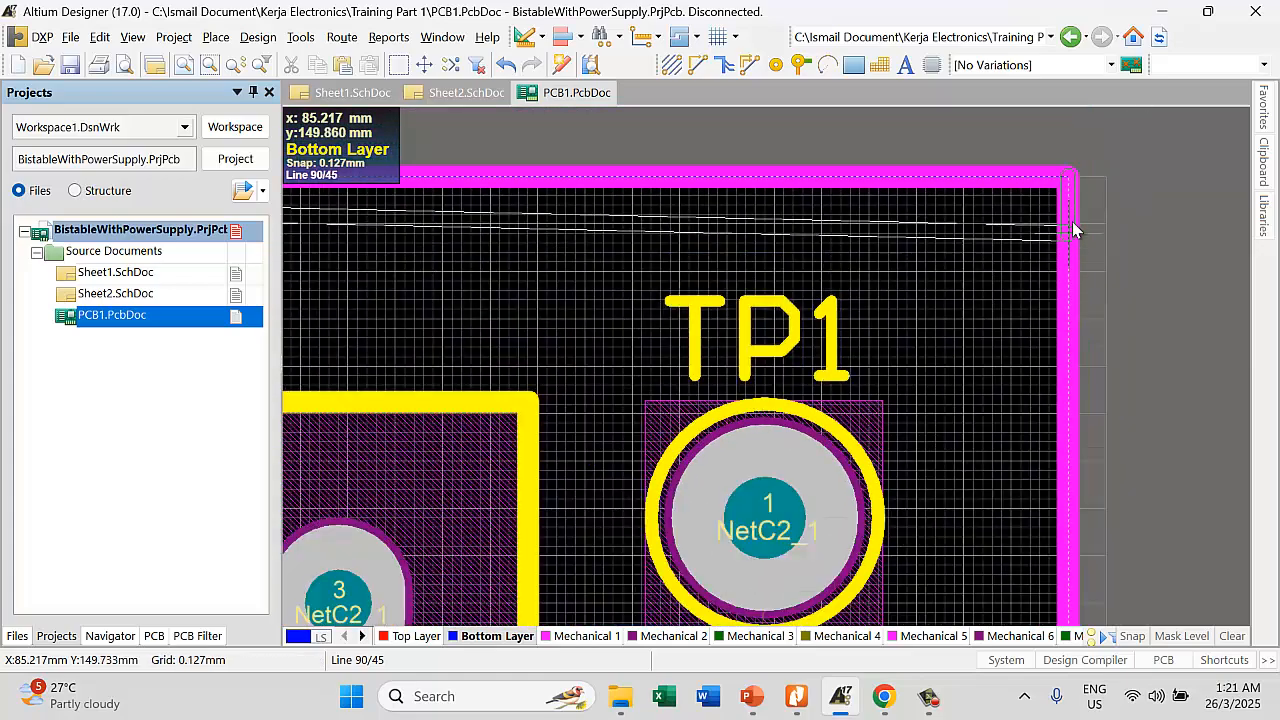
scroll(1074, 530, down, 10)
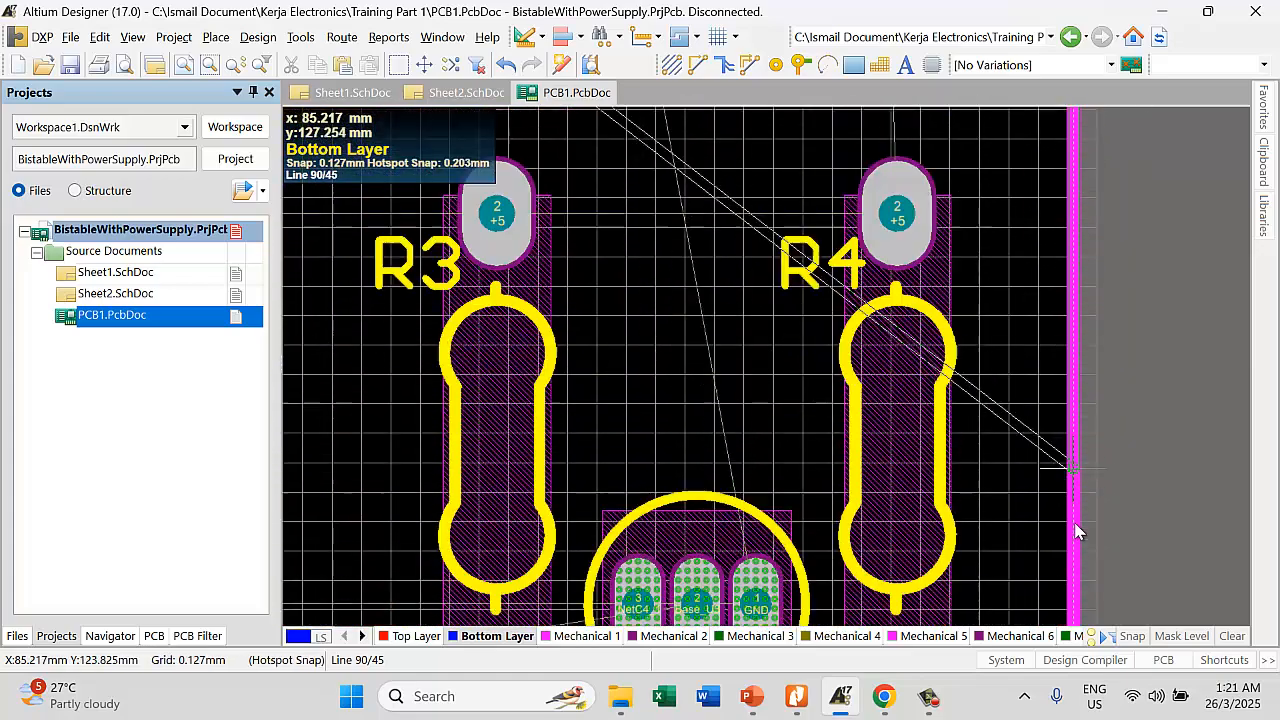
scroll(1074, 530, down, 10)
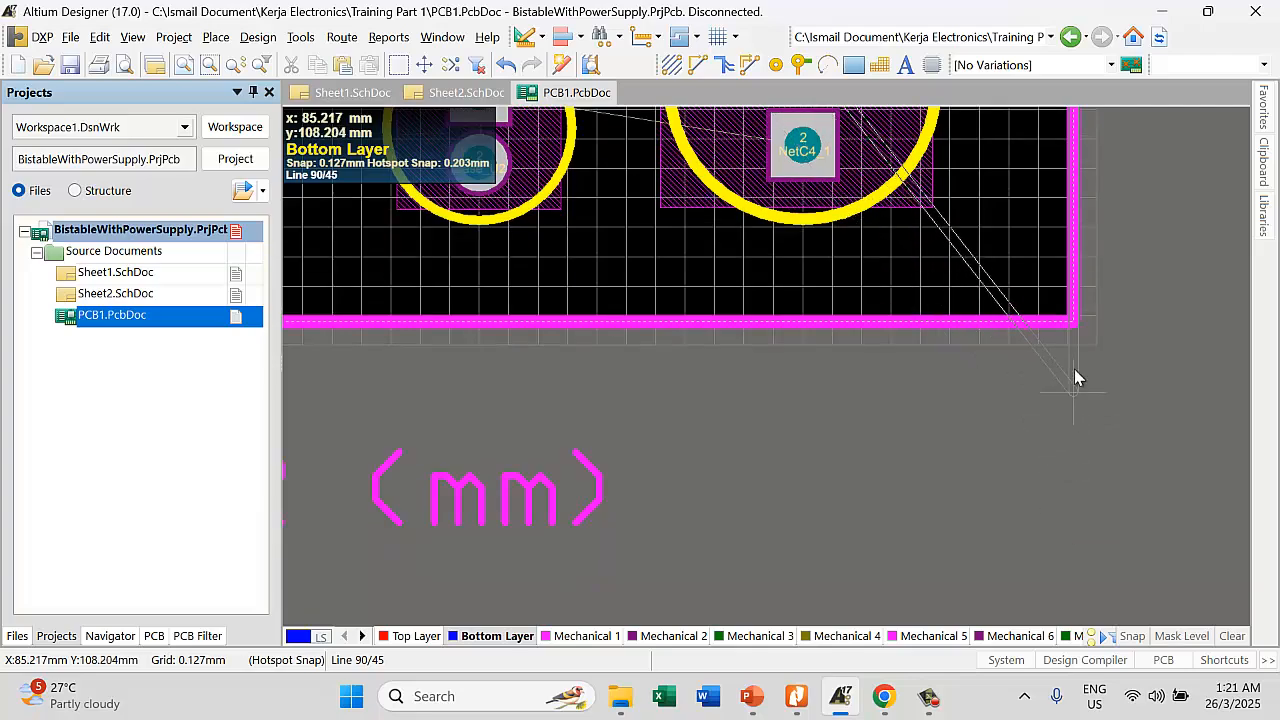
ctrl+scroll(1075, 470, up, 4)
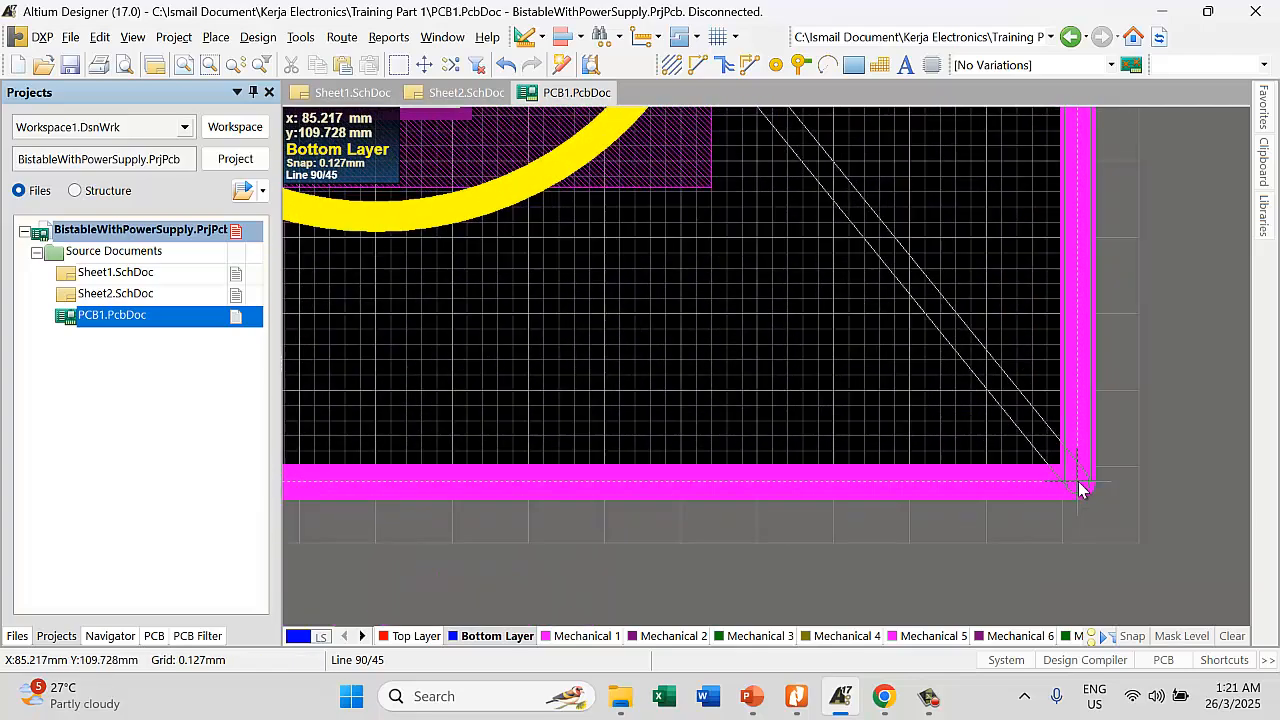
ctrl+scroll(603, 491, down, 3)
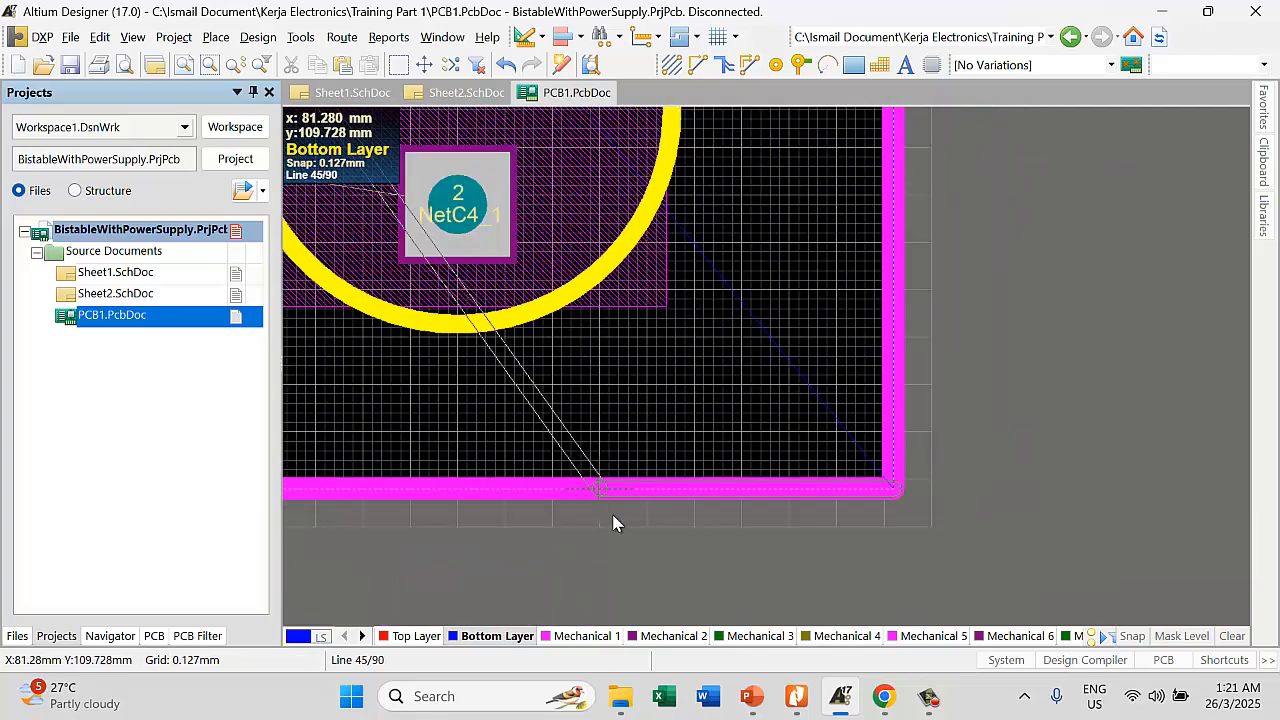
click(767, 490)
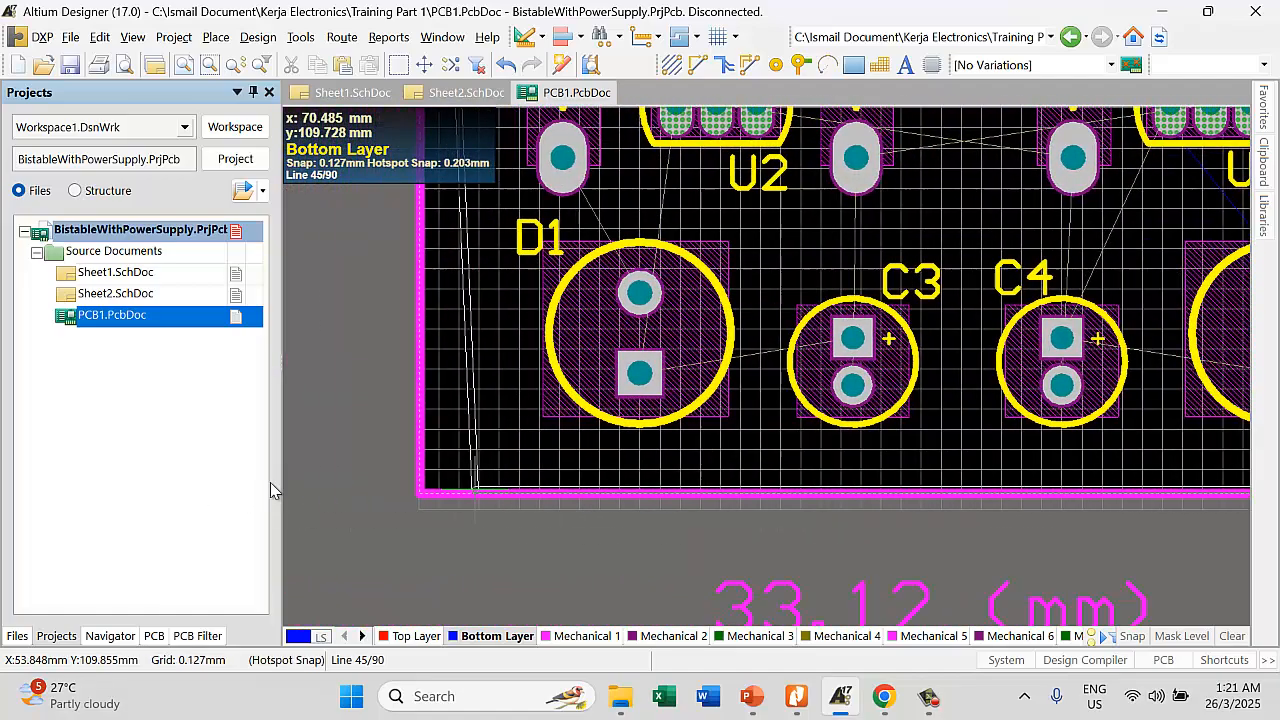
ctrl+scroll(435, 494, up, 4)
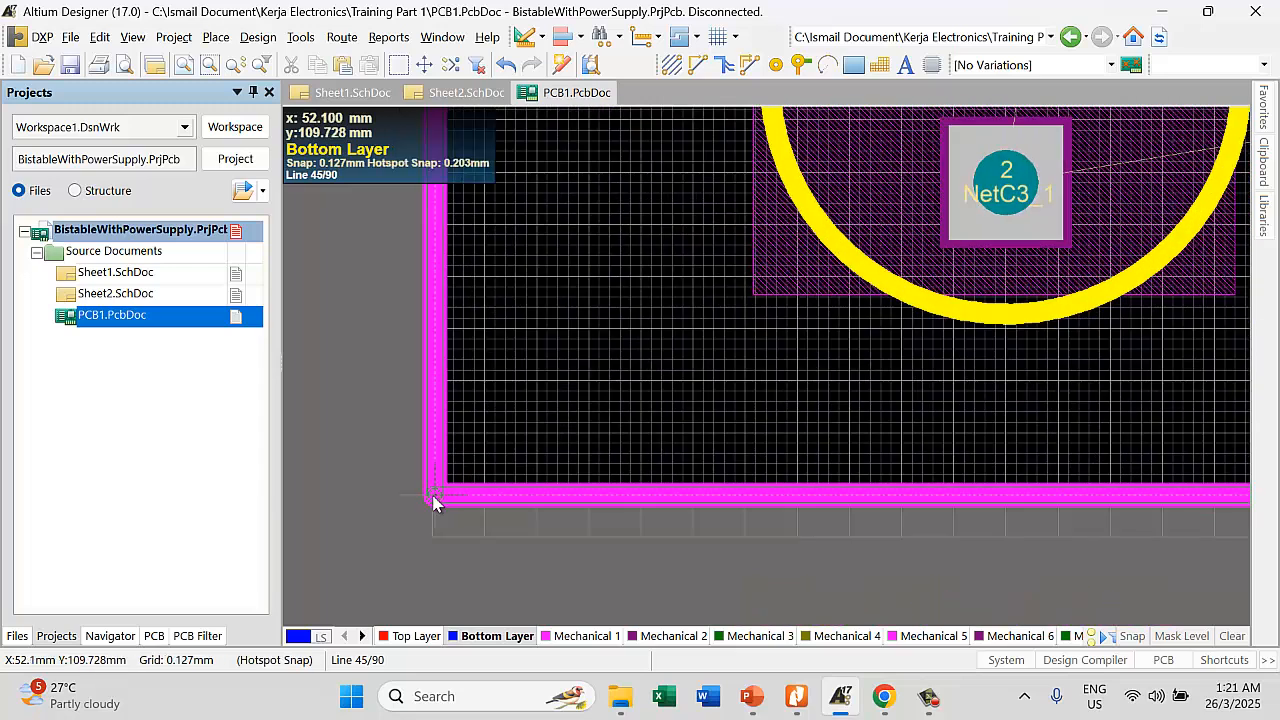
click(435, 494)
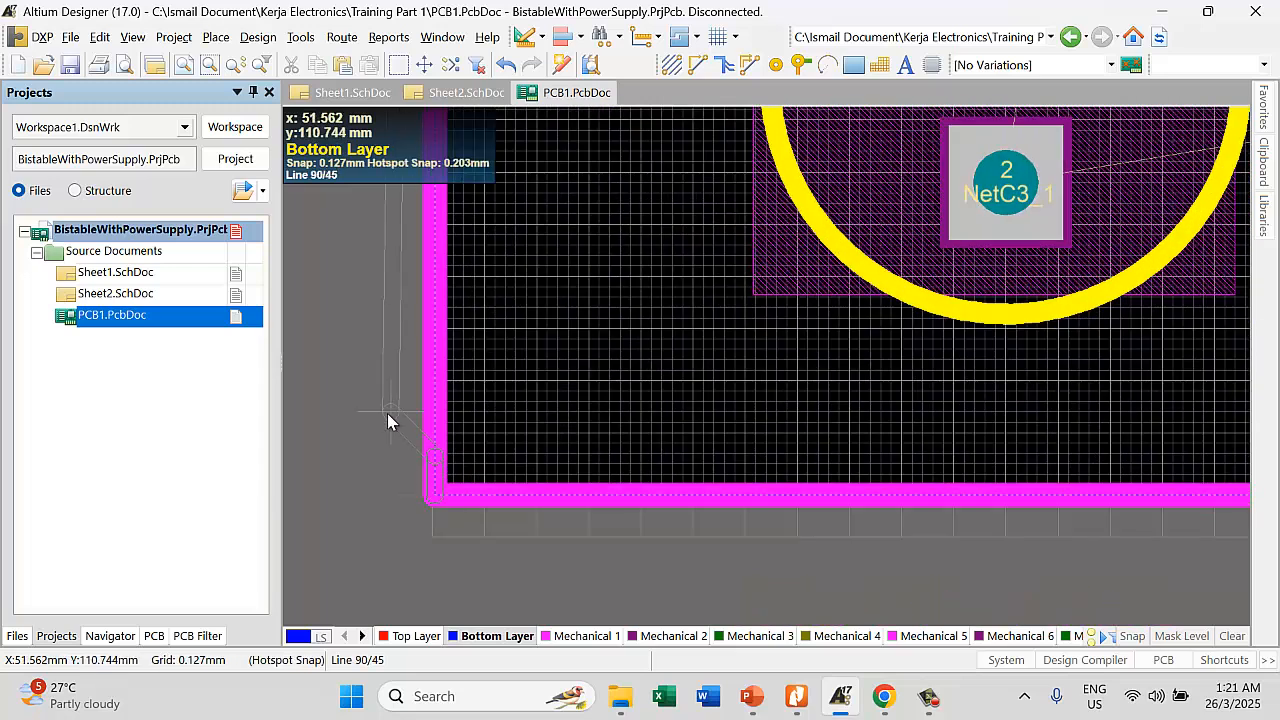
right_click(387, 413)
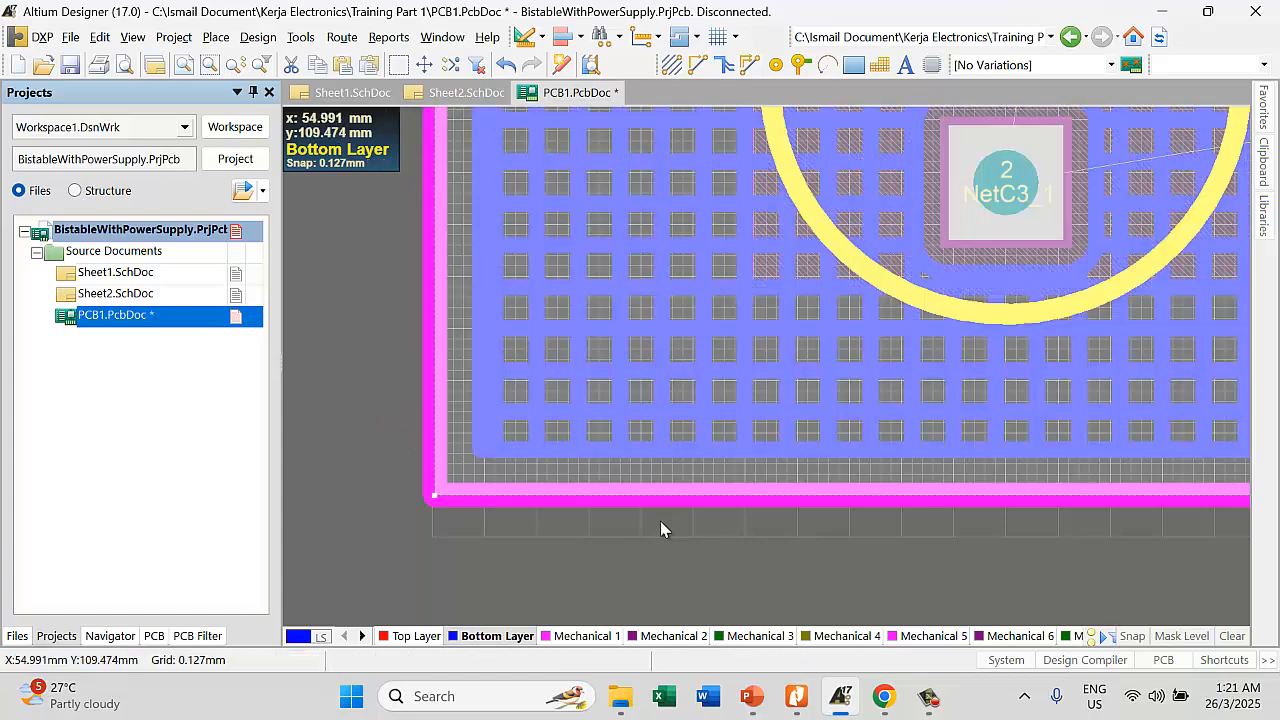
Check the hatched bottom-layer pour across the board and save the PCB document
ctrl+scroll(660, 521, down, 3)
scroll(626, 437, up, 2)
ctrl+scroll(577, 372, up, 2)
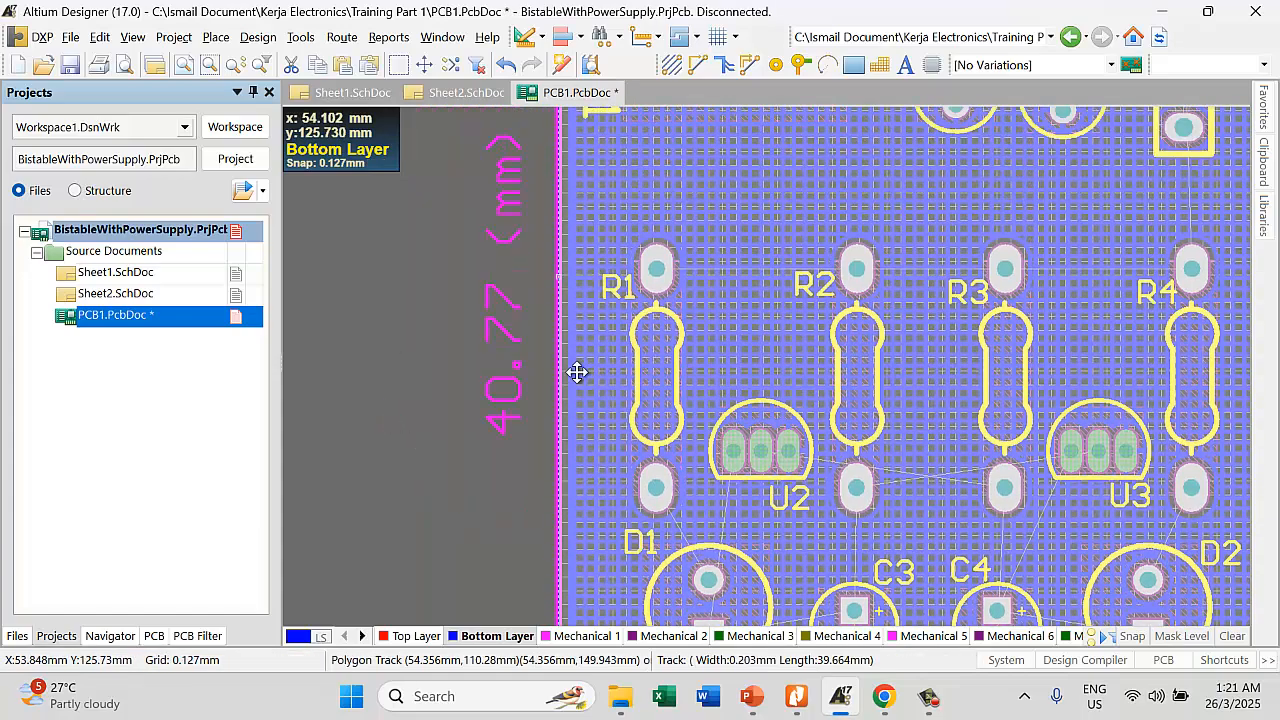
ctrl+scroll(577, 372, down, 1)
scroll(1074, 286, up, 2)
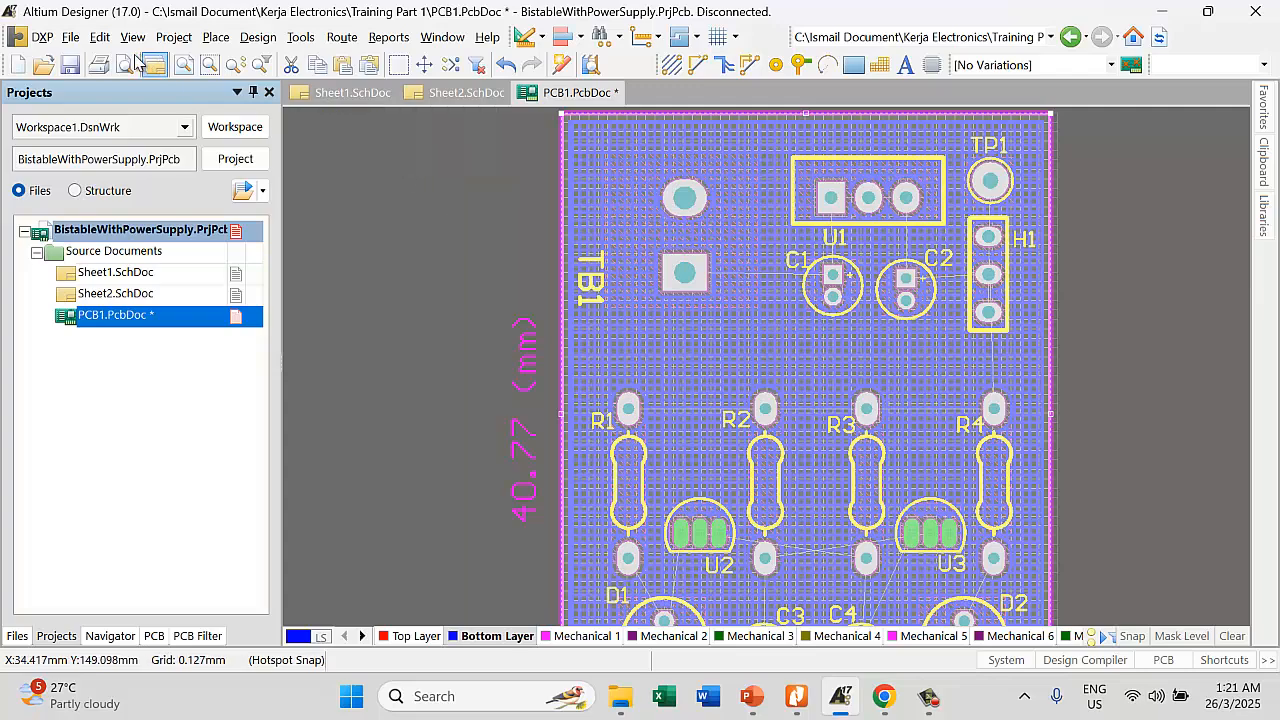
click(69, 64)
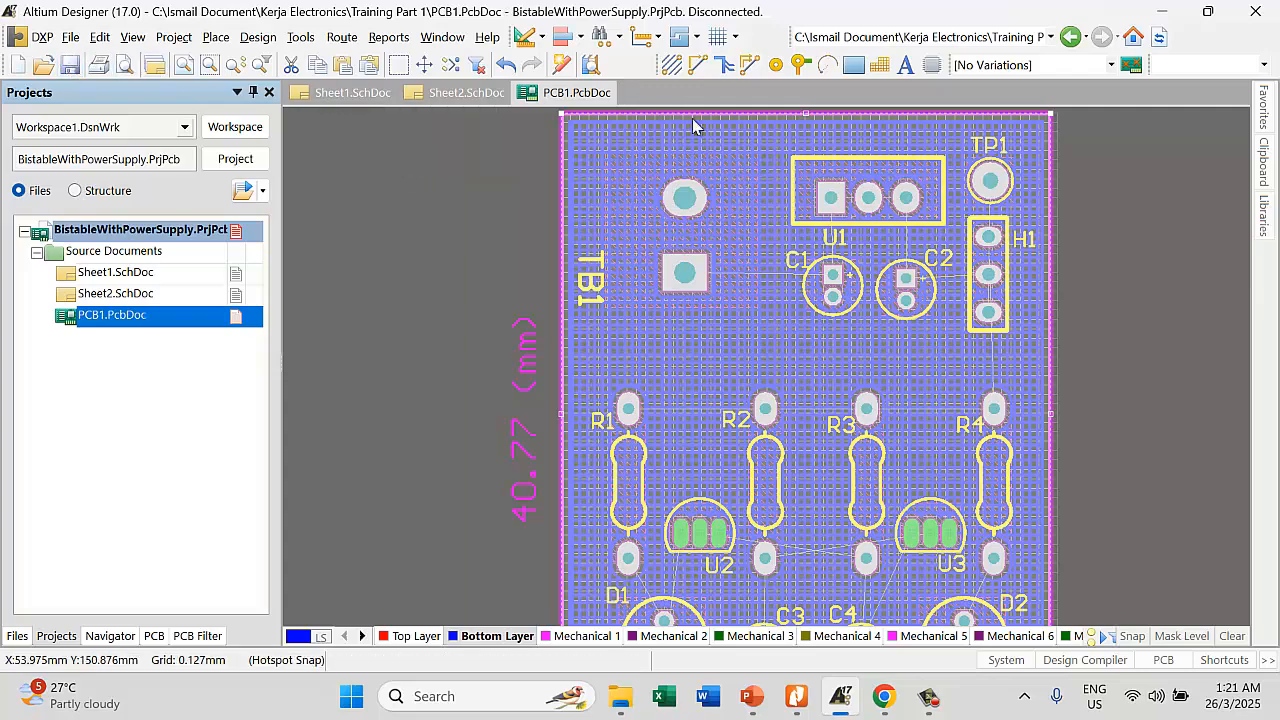
Deselect the pour and open the PCB design rules and constraints editor
ctrl+scroll(672, 348, down, 1)
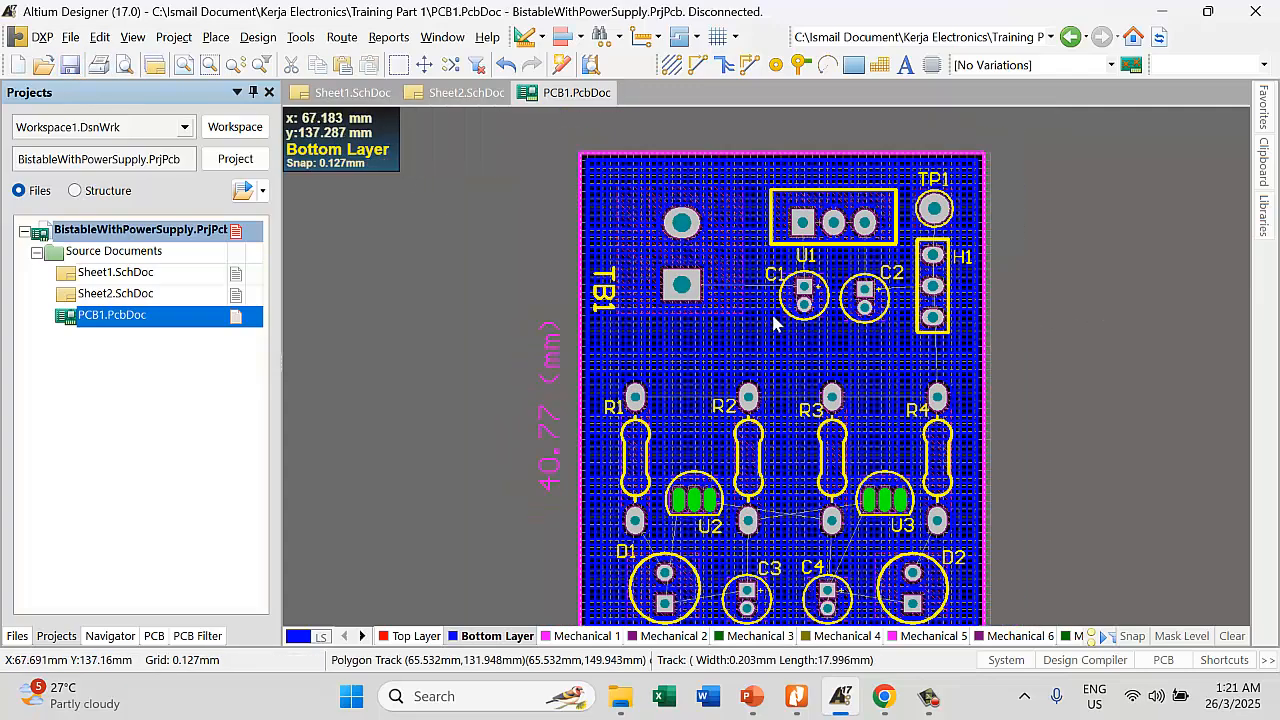
ctrl+scroll(770, 300, down, 1)
ctrl+scroll(910, 220, up, 2)
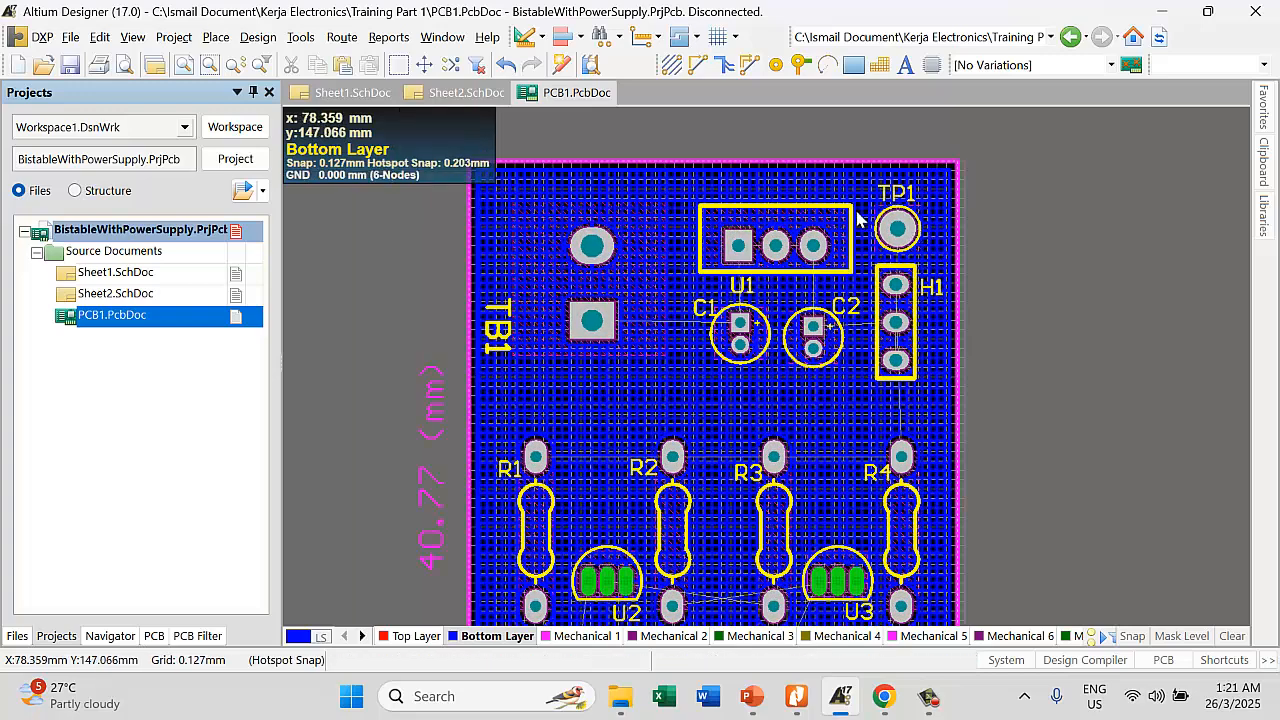
click(342, 37)
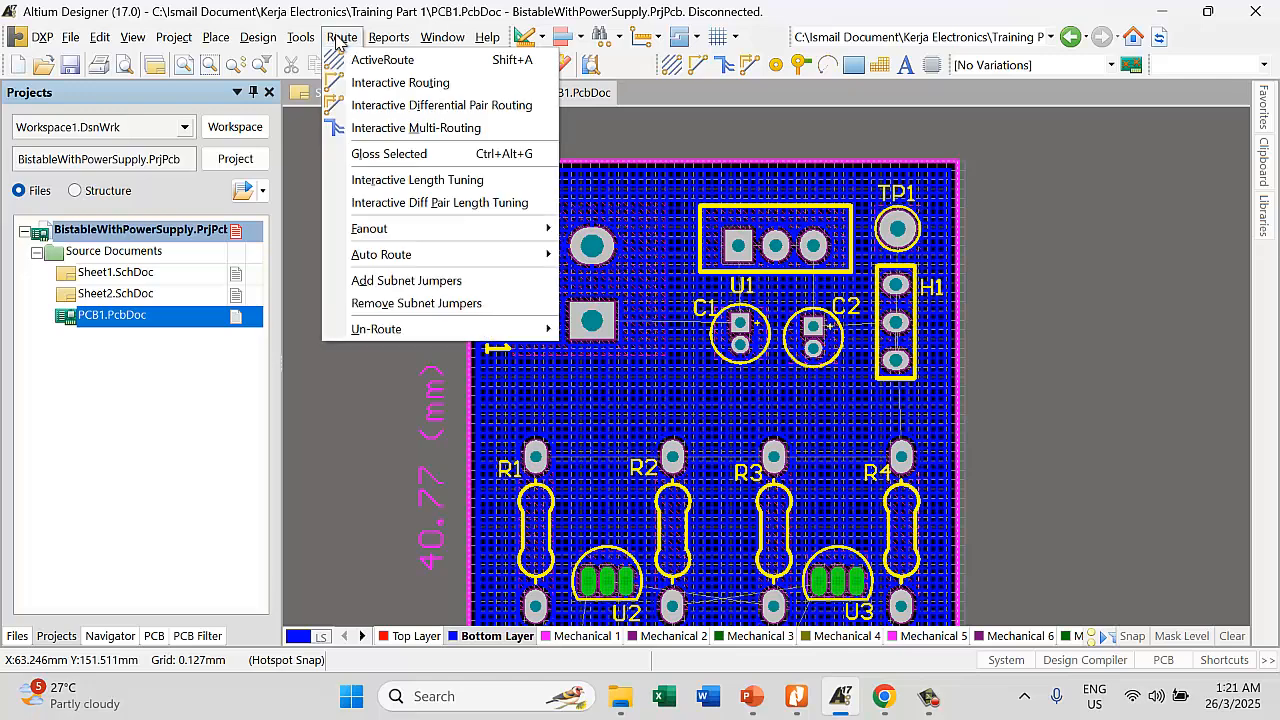
mouse_move(301, 40)
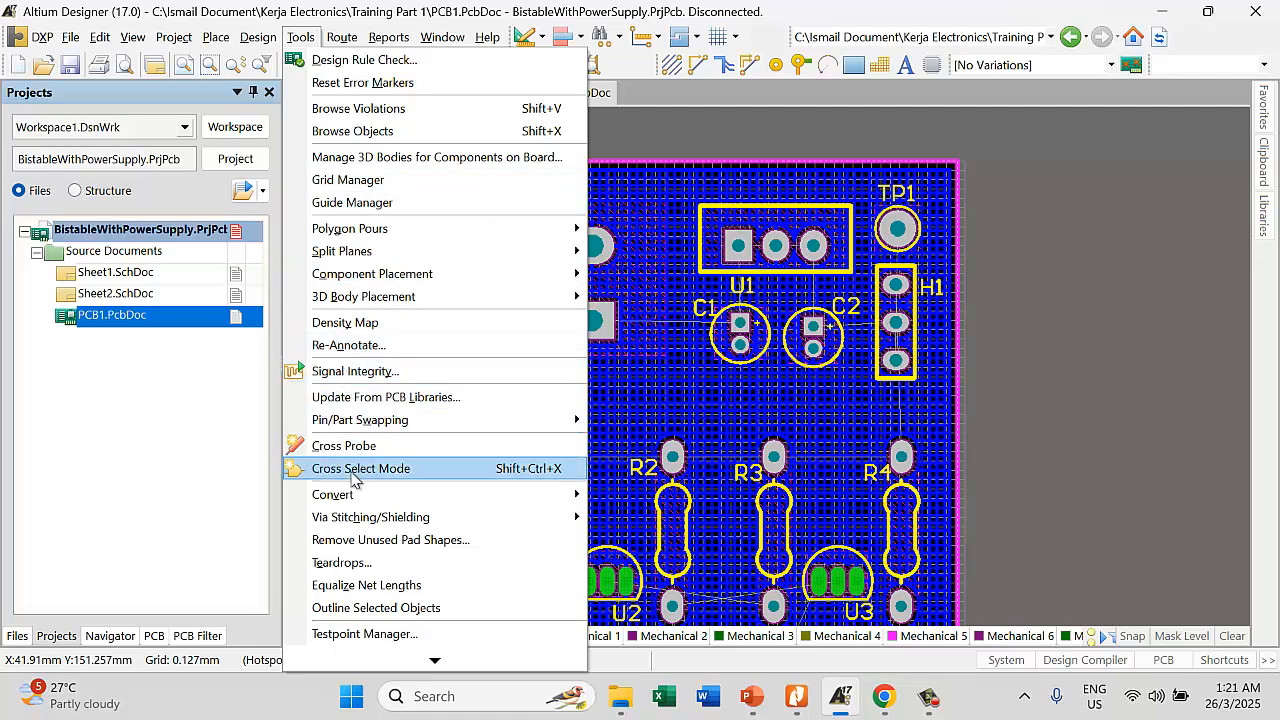
mouse_move(253, 42)
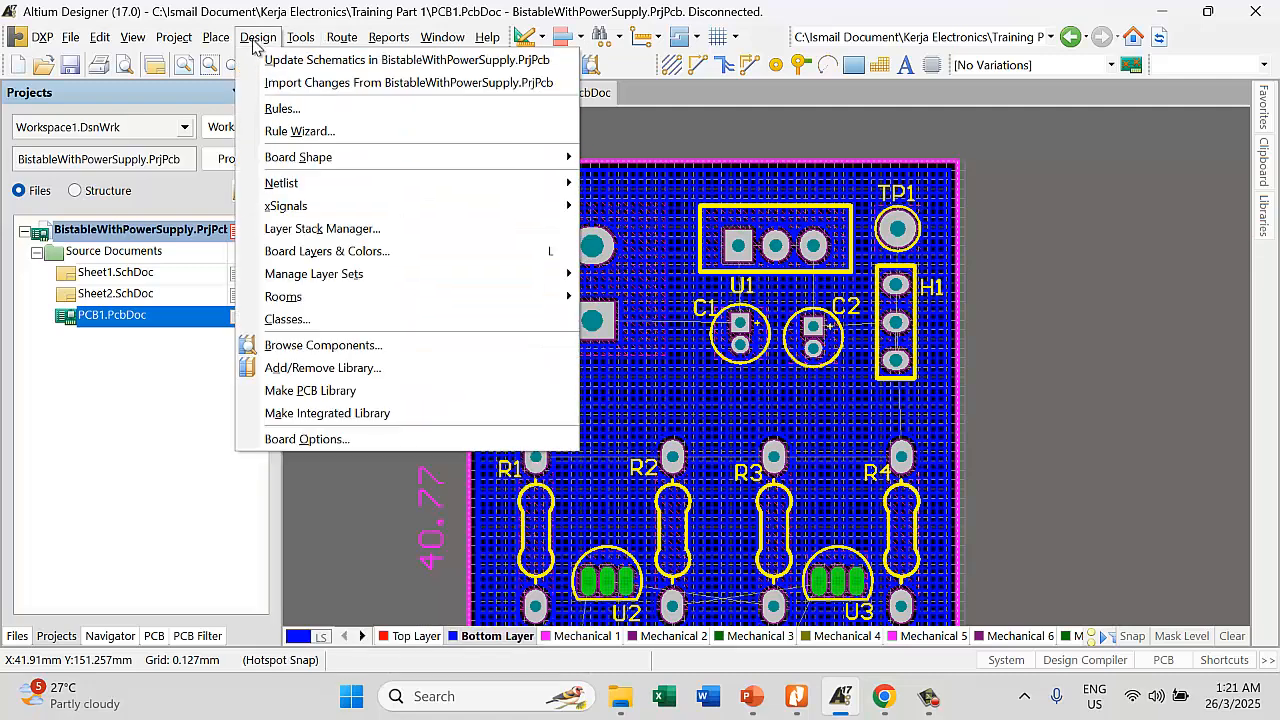
click(282, 109)
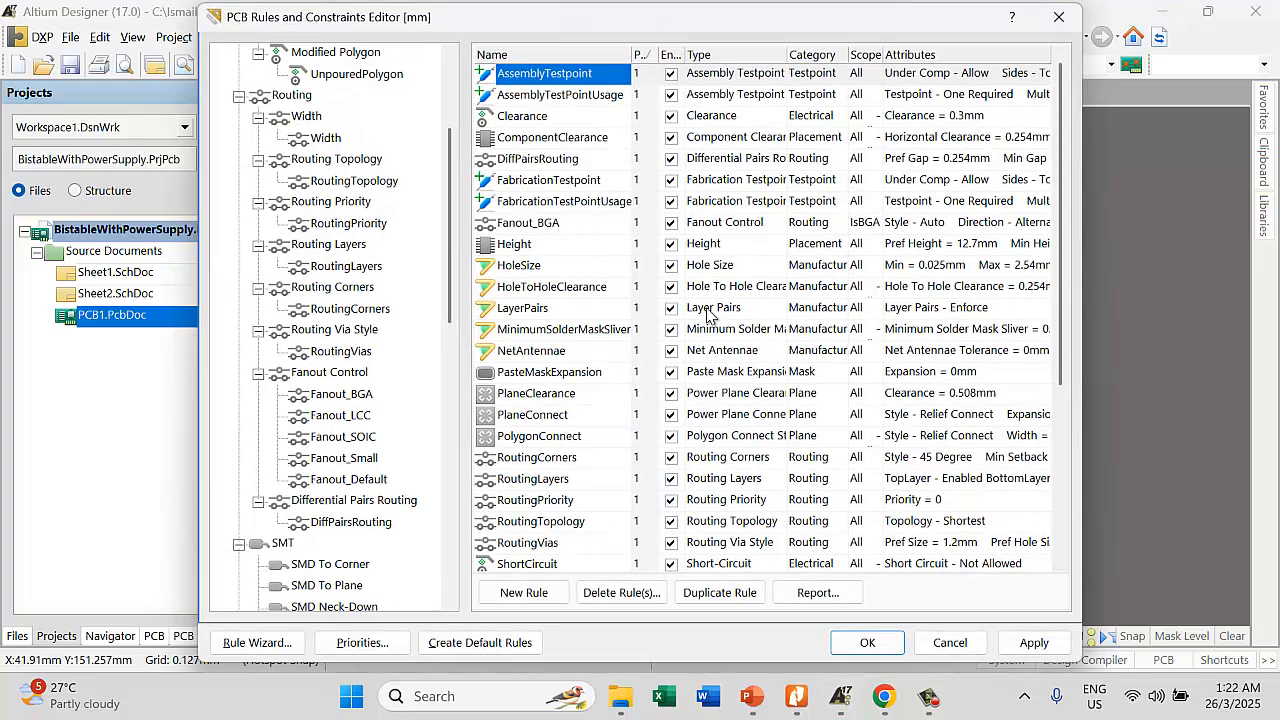
Open the Width routing rule and rename it GND
click(321, 142)
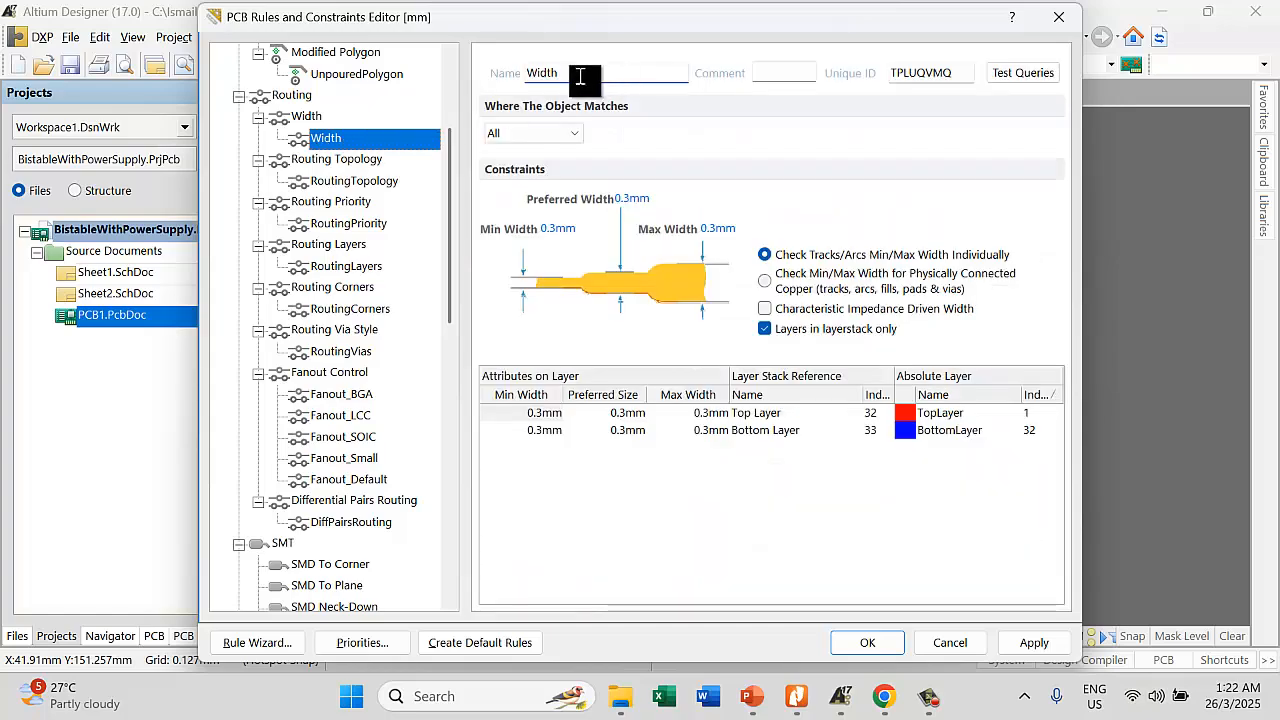
drag(682, 20, 642, 137)
drag(532, 188, 478, 190)
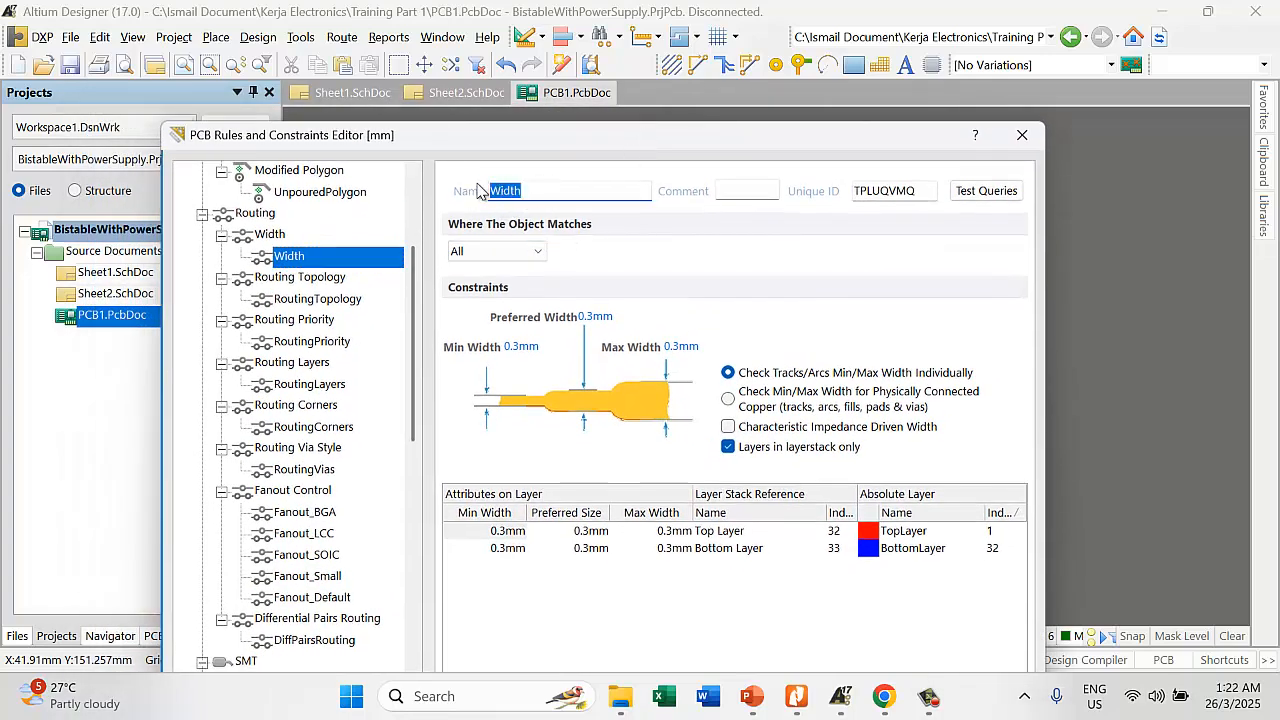
Scope the GND width rule with the custom query InNet('GND')
click(542, 257)
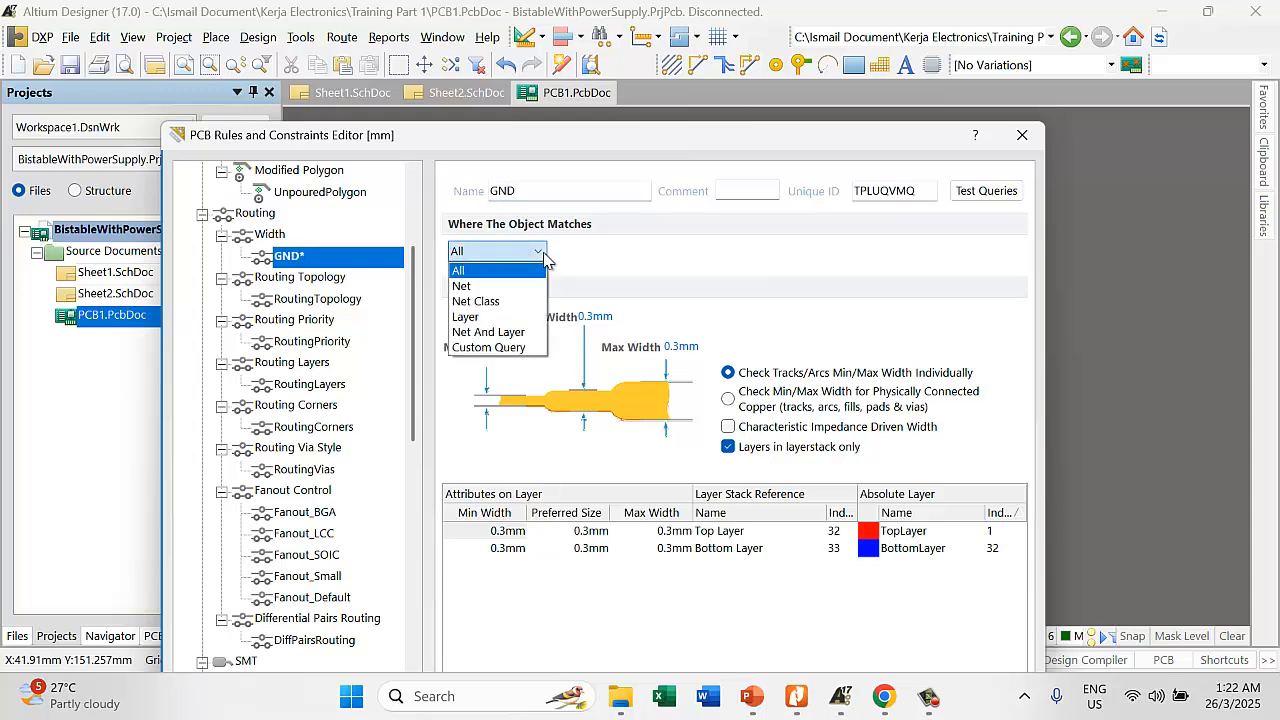
click(489, 347)
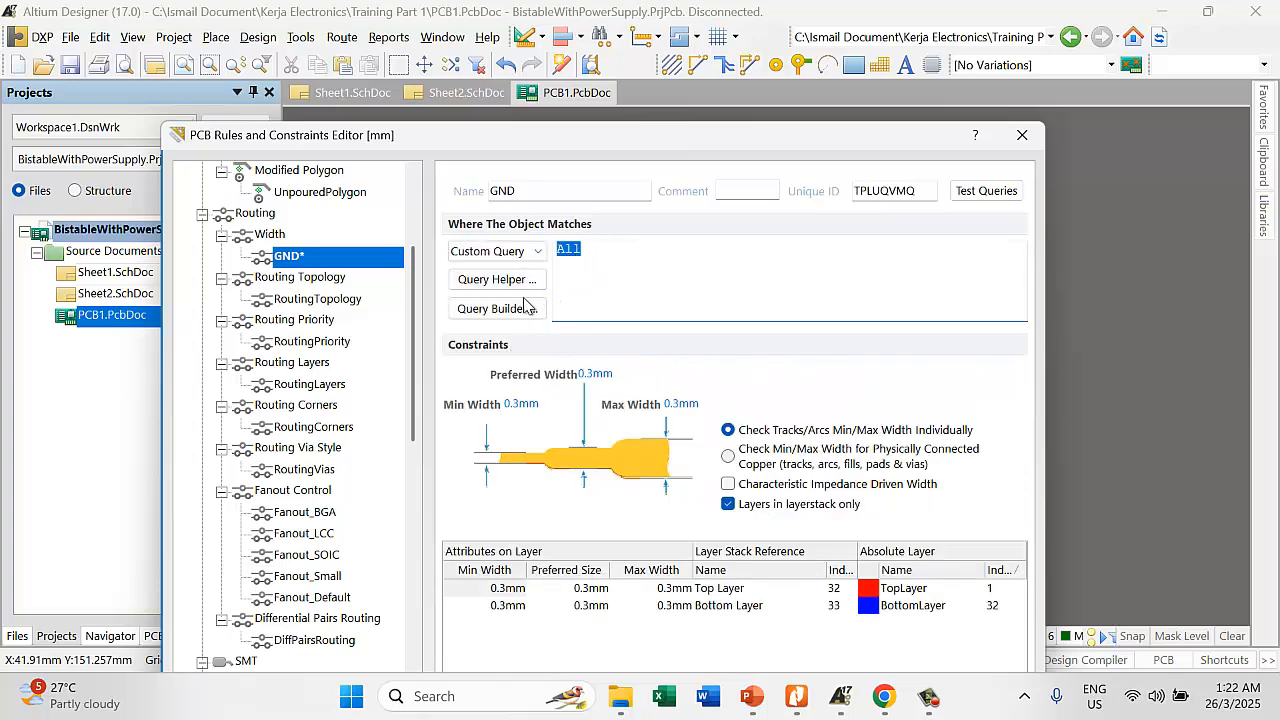
click(530, 254)
click(589, 259)
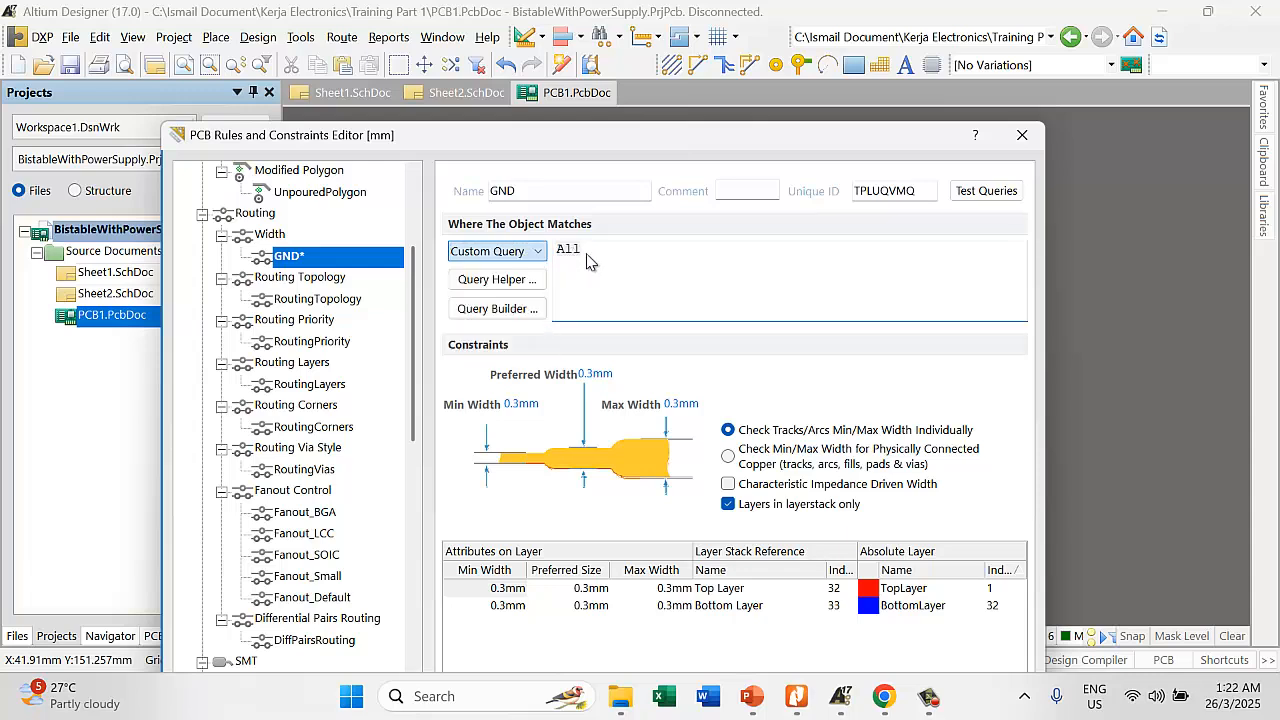
drag(591, 251, 554, 251)
text(inn)
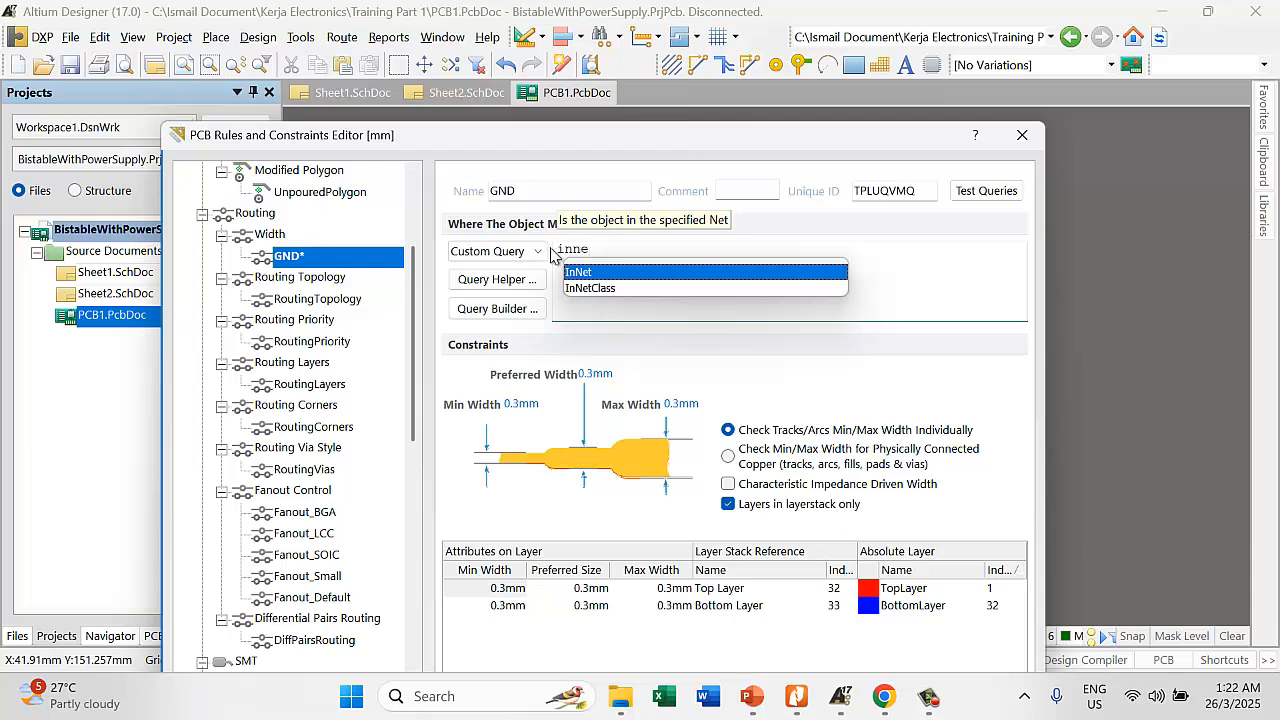
text(e)
double_click(582, 273)
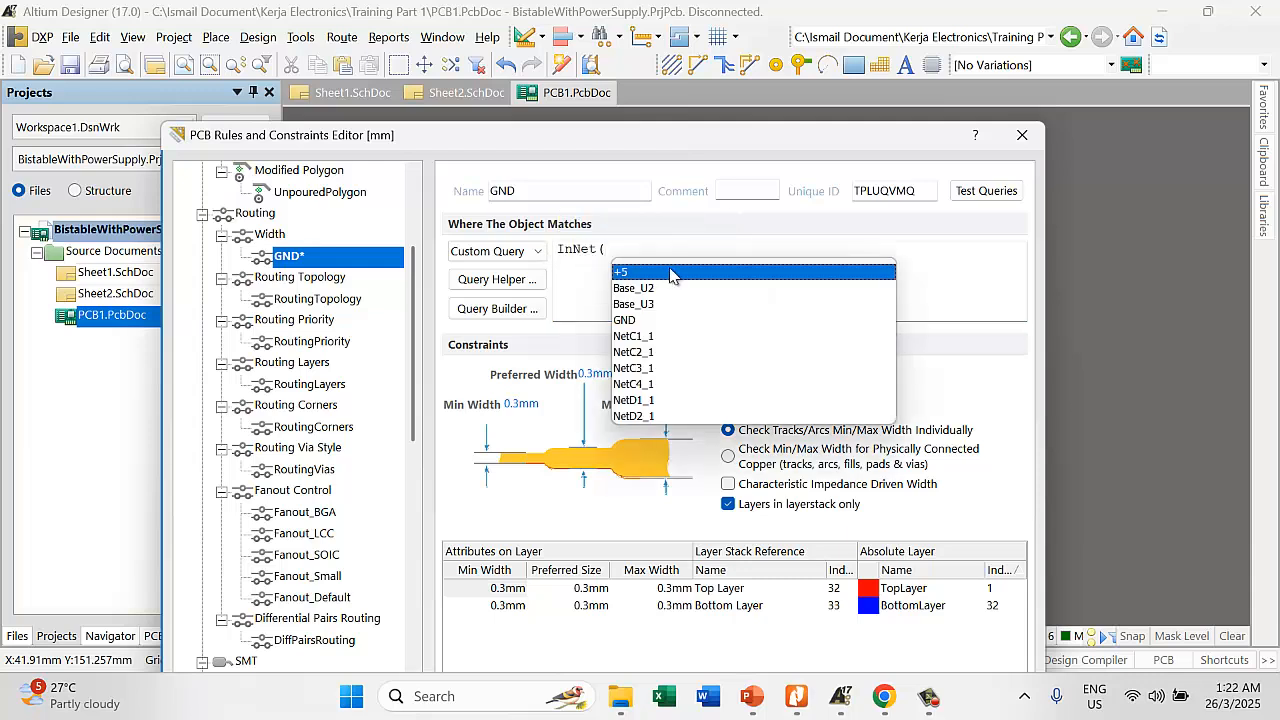
double_click(632, 321)
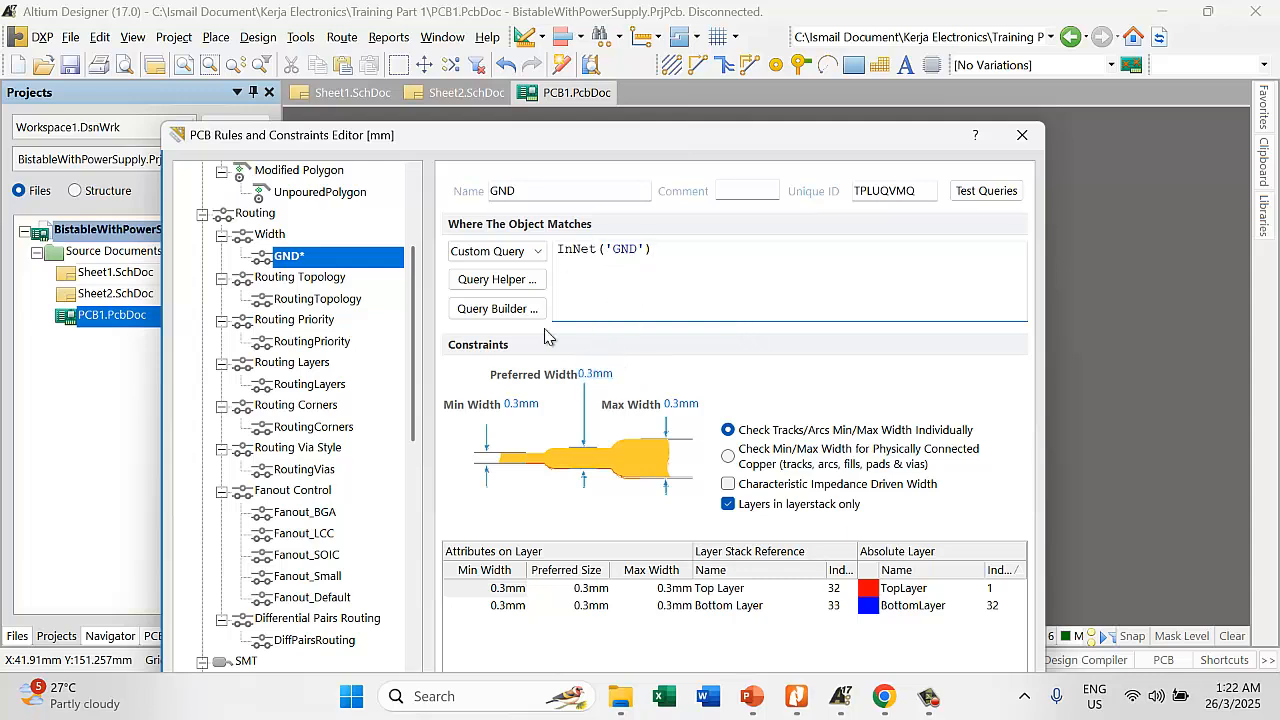
Set the GND rule's preferred width to 1.0 mm, maximum to 1.2 mm and minimum to 0.8 mm, and apply the changes
click(593, 375)
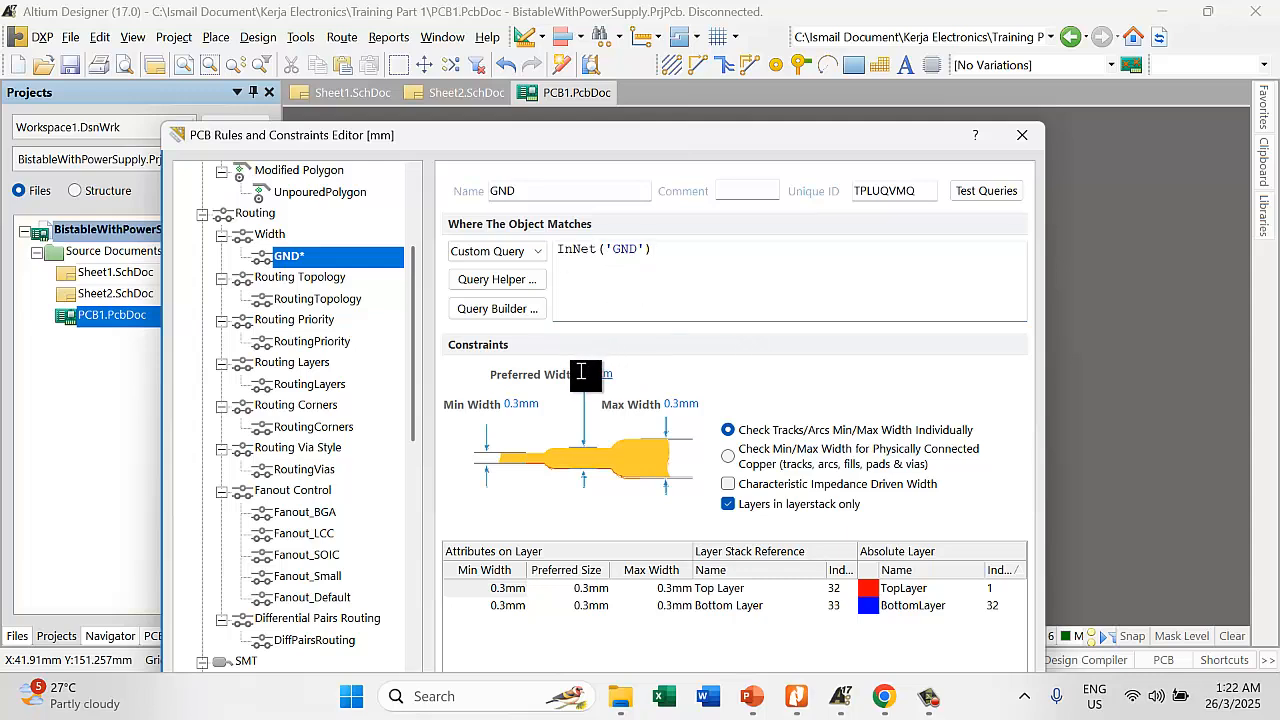
double_click(580, 374)
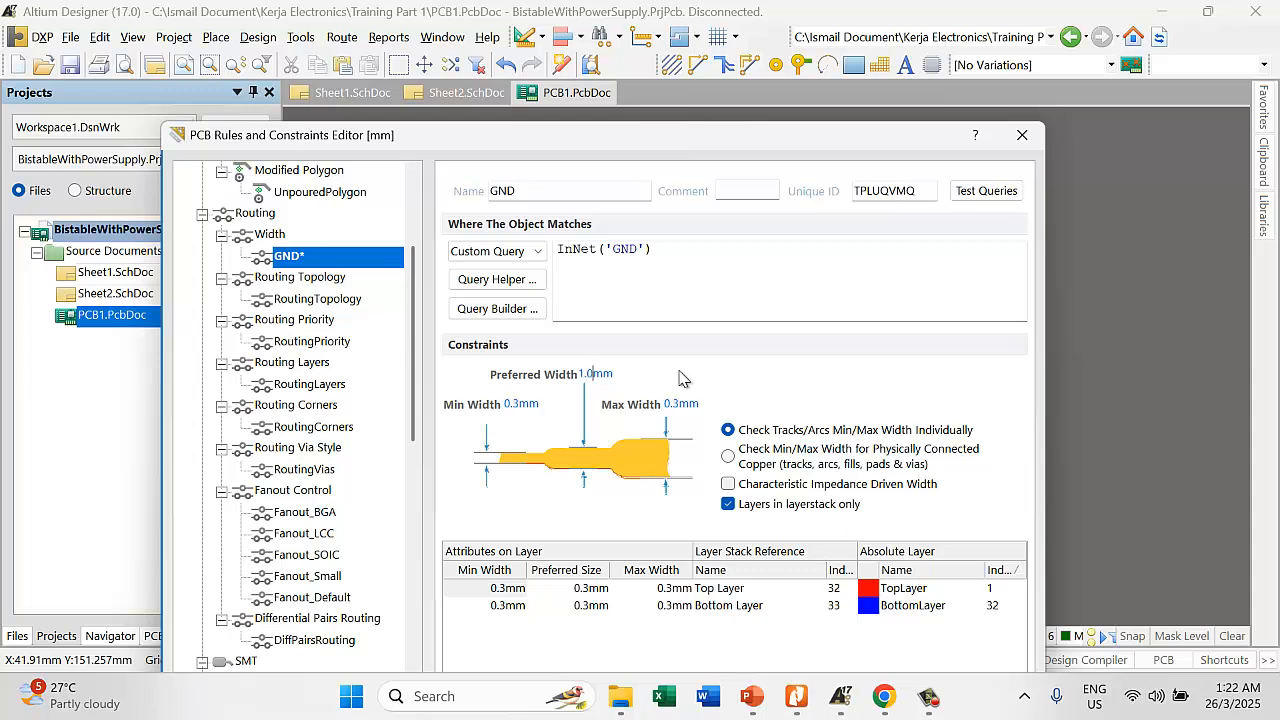
double_click(676, 402)
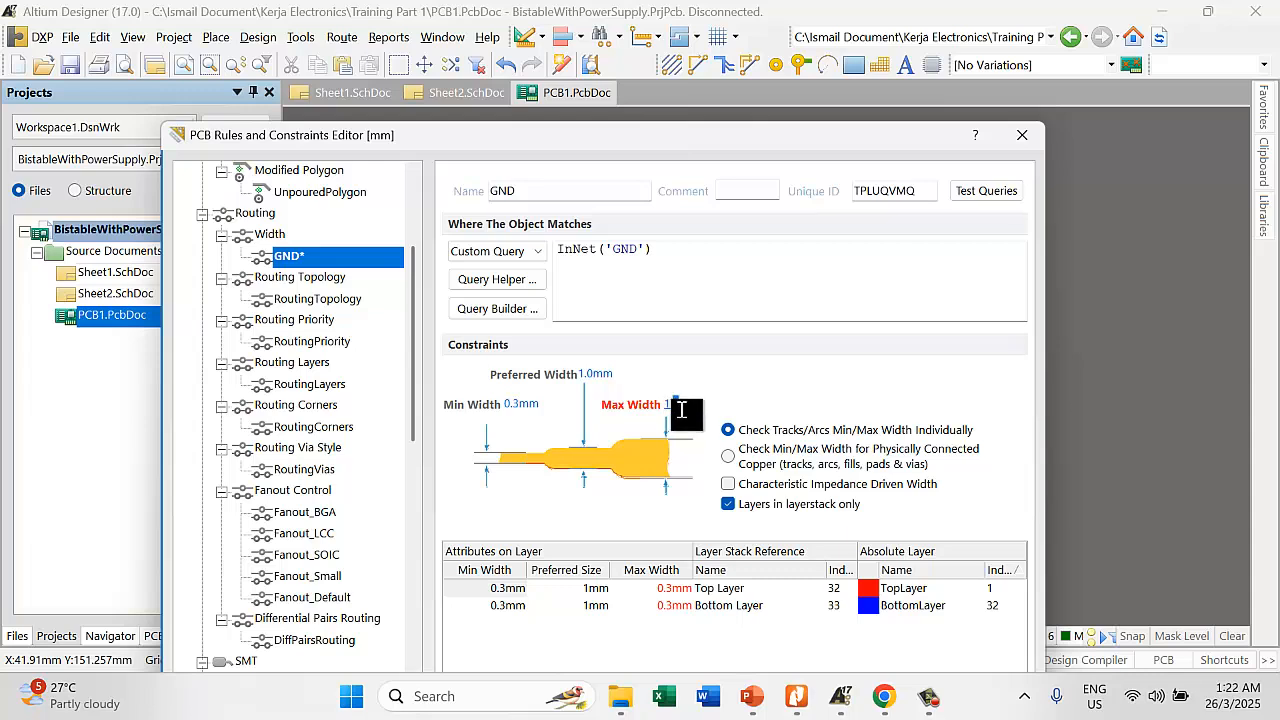
text(1.2mm)
double_click(520, 404)
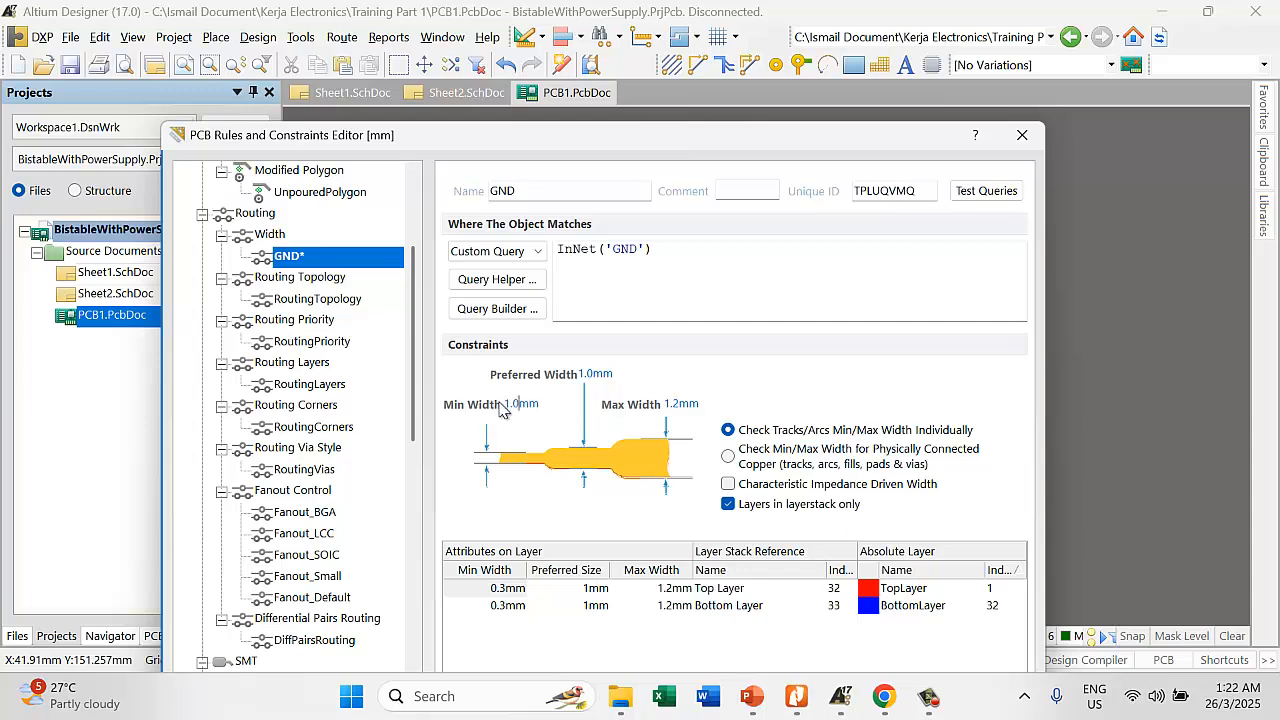
double_click(506, 405)
drag(813, 132, 782, 24)
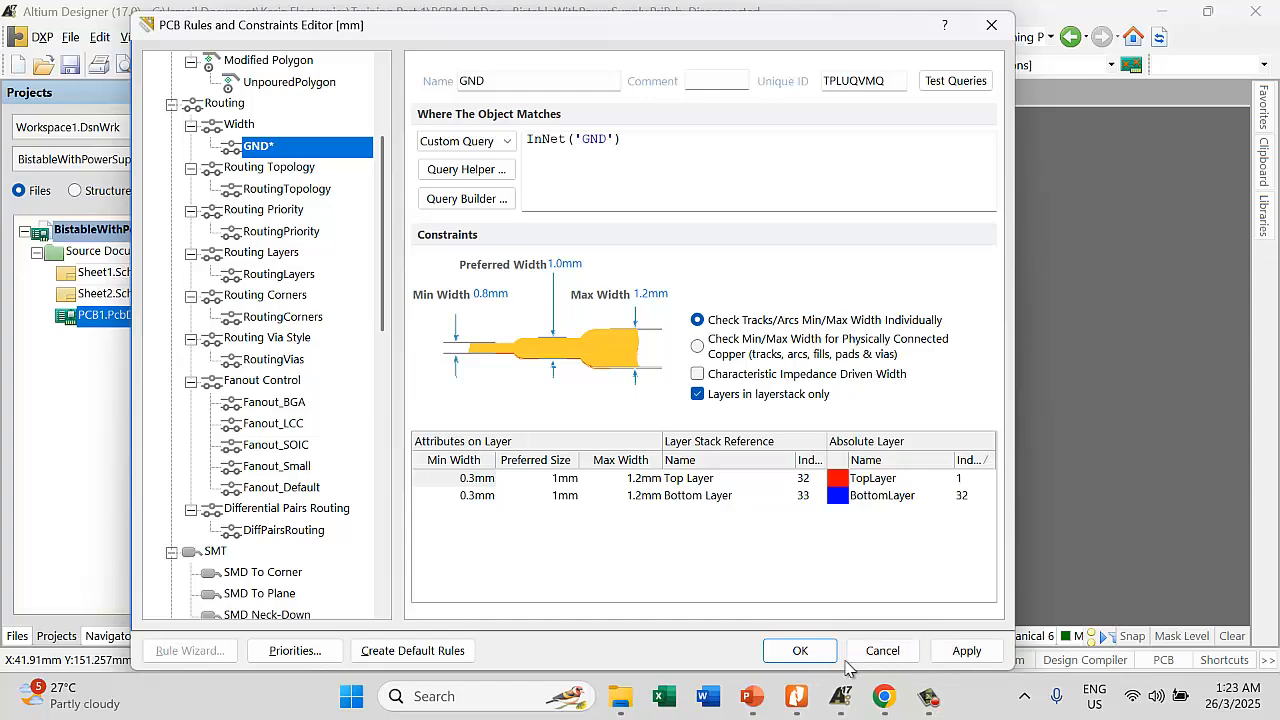
click(966, 650)
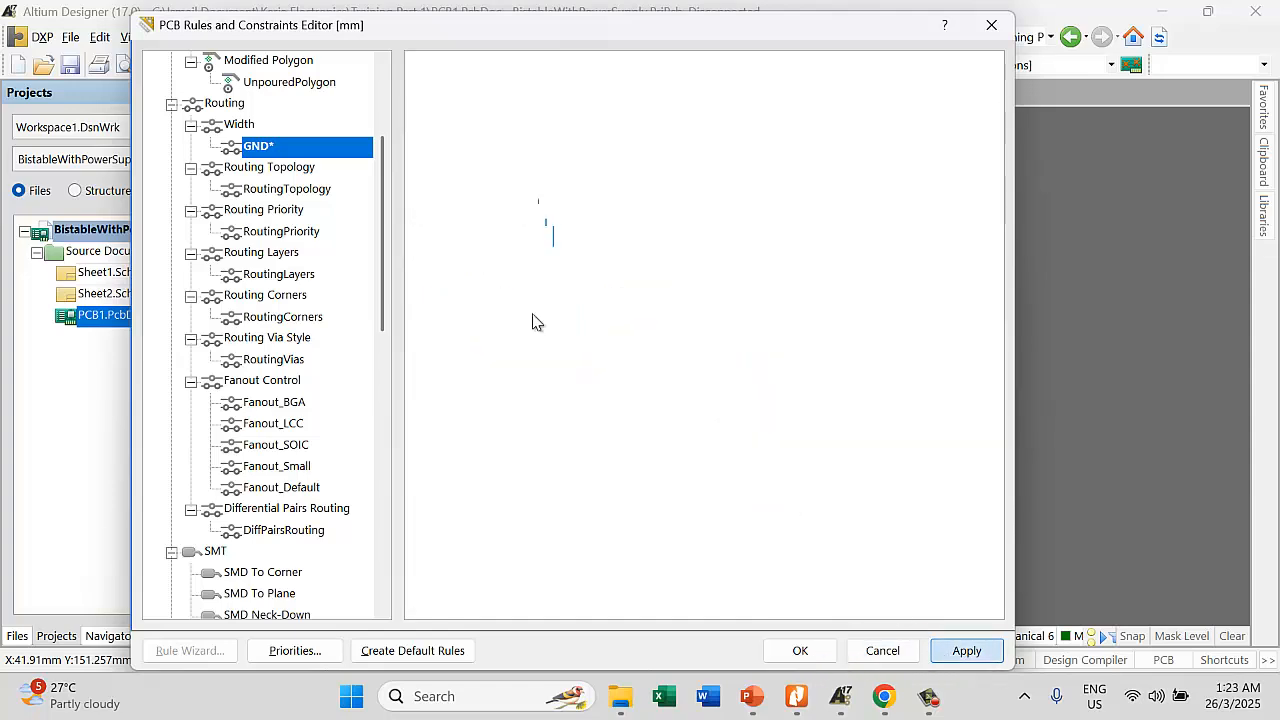
Add a new rule to the Width routing category and name it POWER
double_click(240, 125)
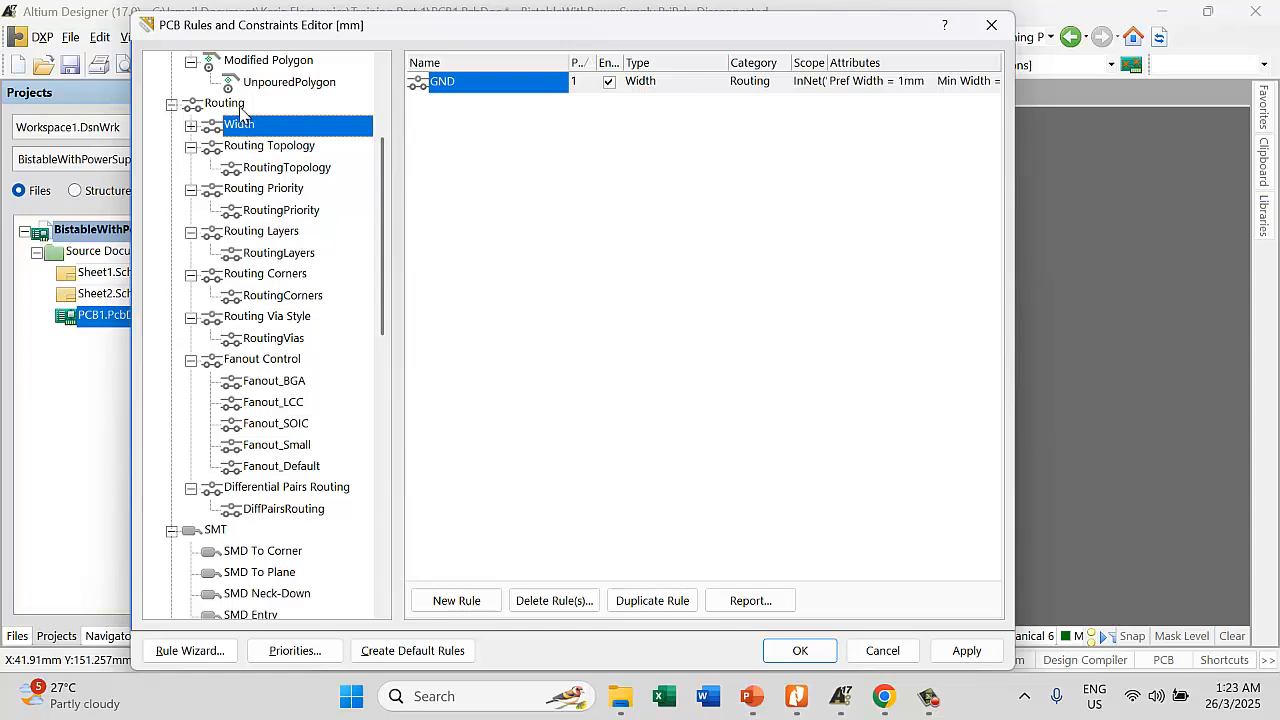
double_click(219, 131)
right_click(240, 130)
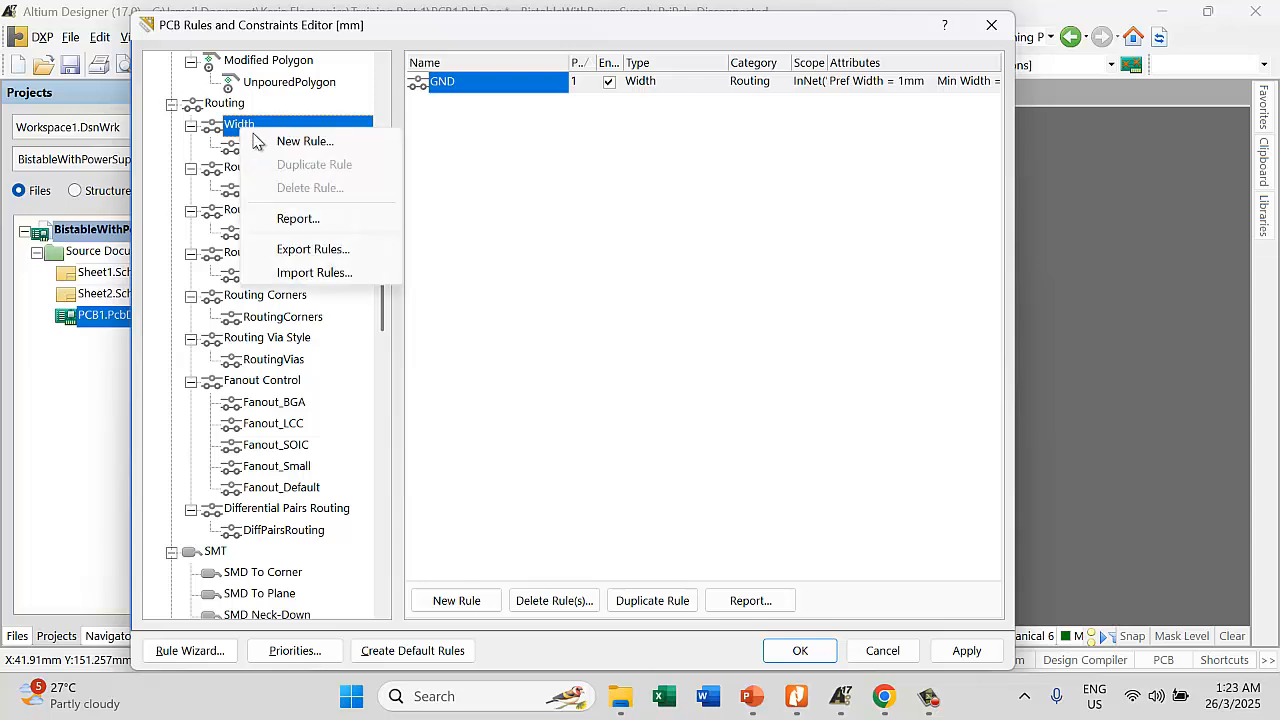
click(262, 137)
click(458, 88)
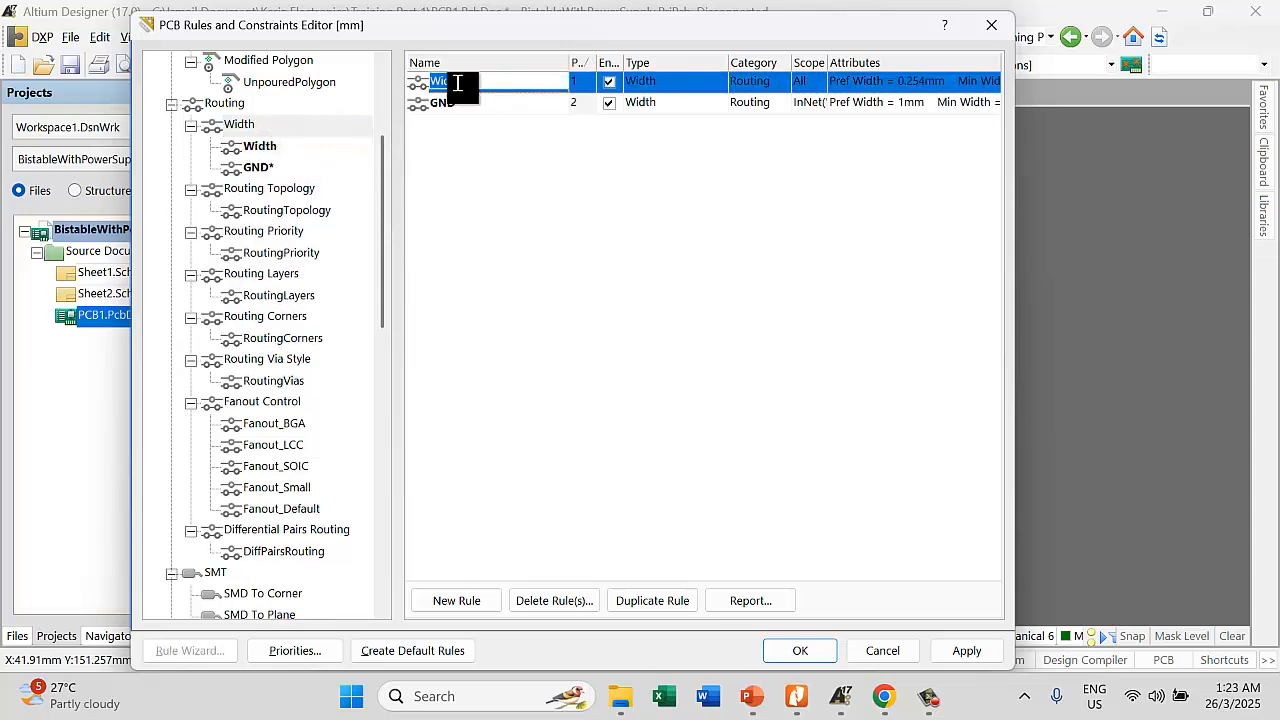
key(Return)
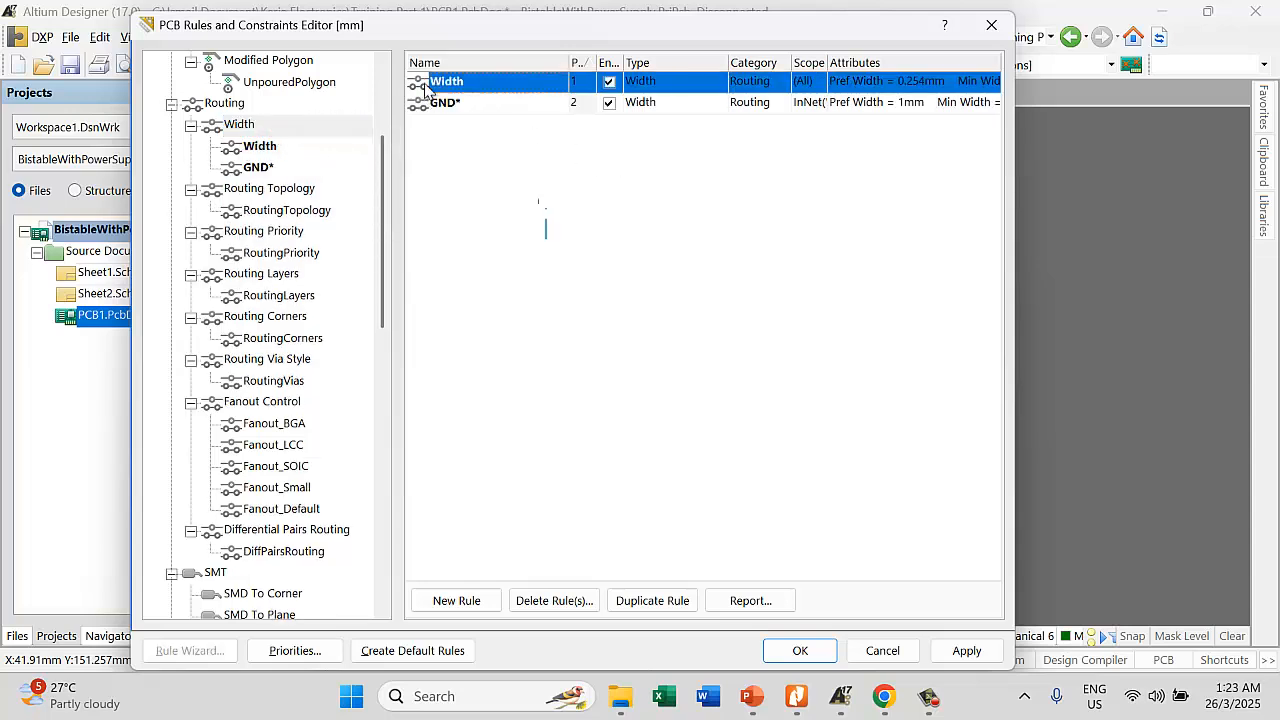
double_click(425, 88)
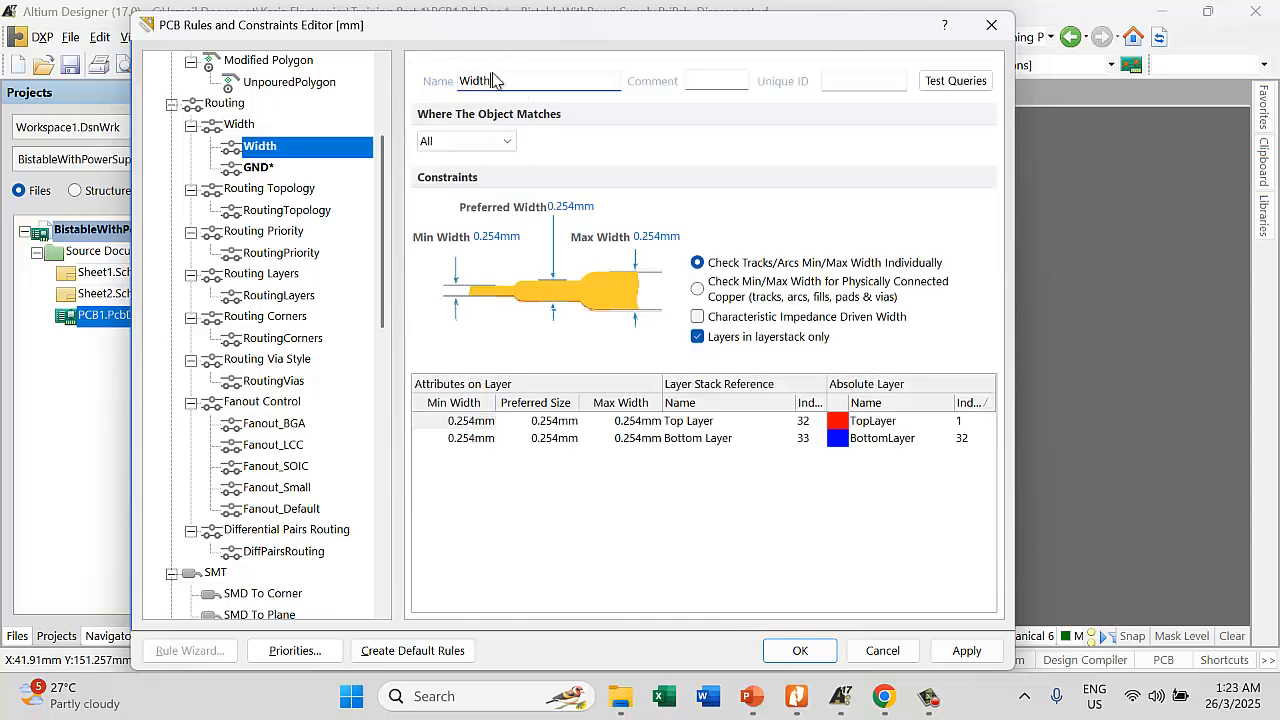
drag(492, 80, 459, 86)
text(POWER)
Scope the POWER width rule with the custom query InNet('+5')
click(507, 141)
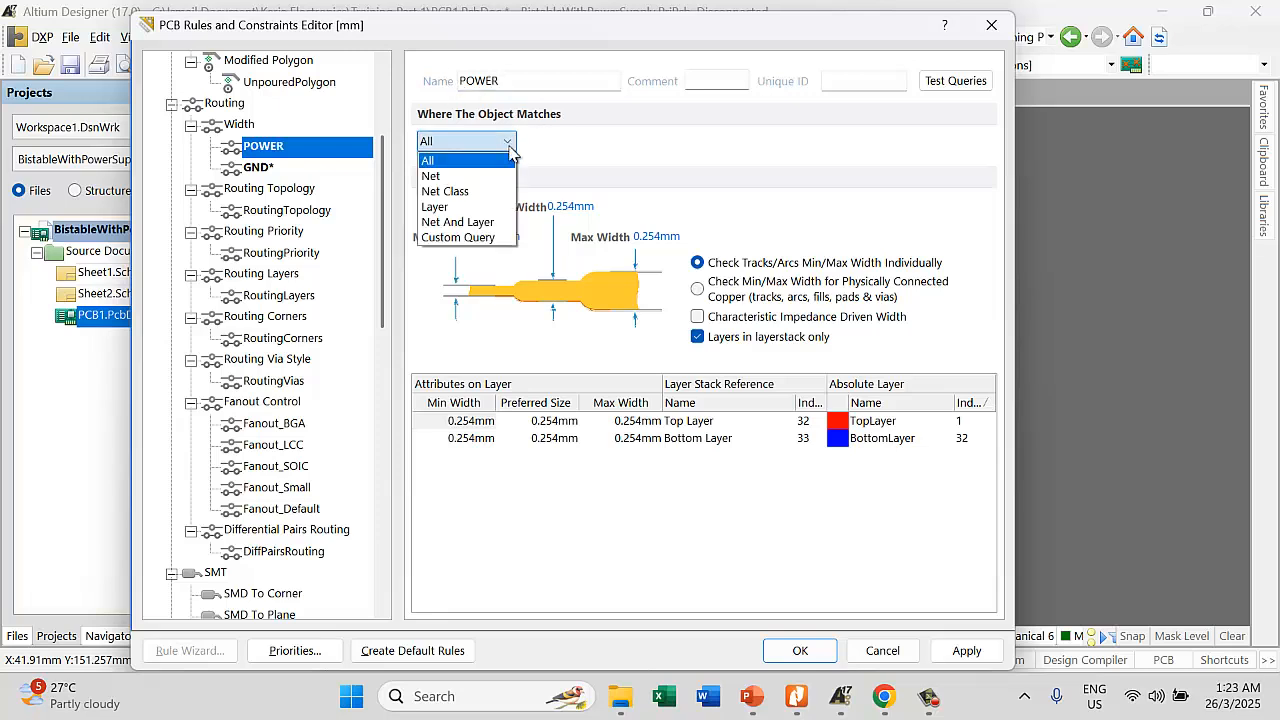
click(470, 237)
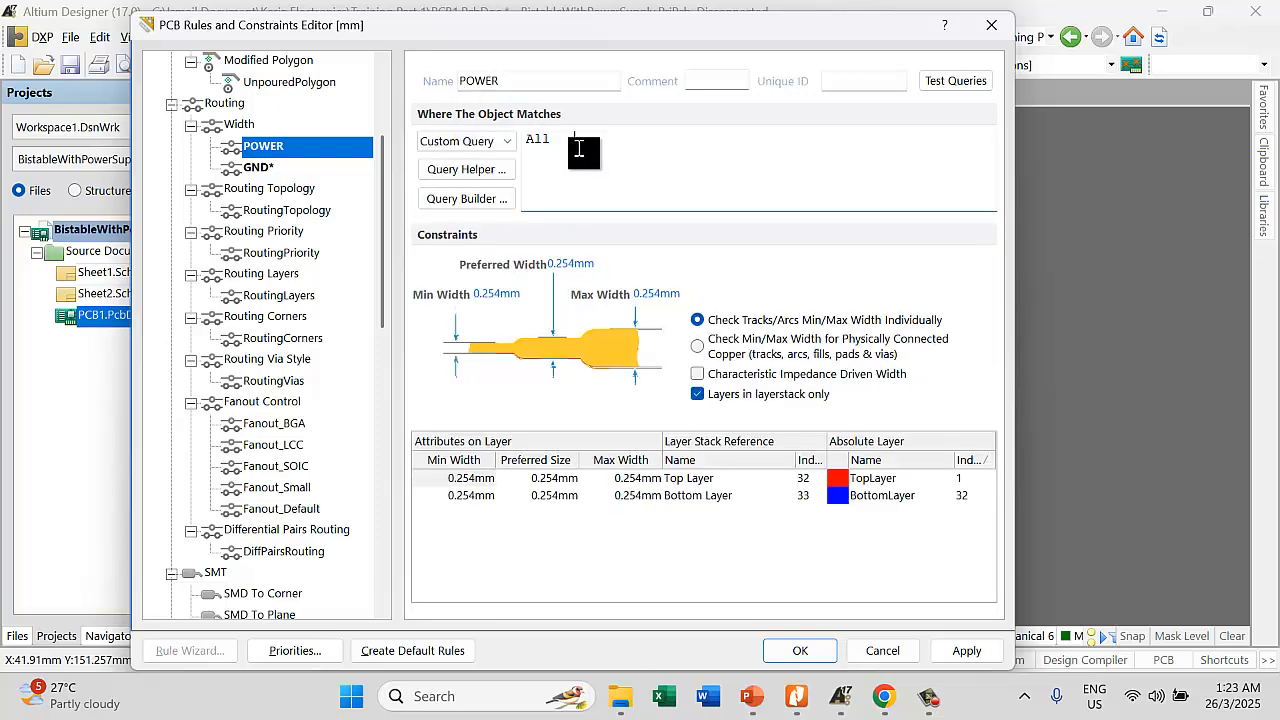
drag(563, 145, 519, 145)
text(I)
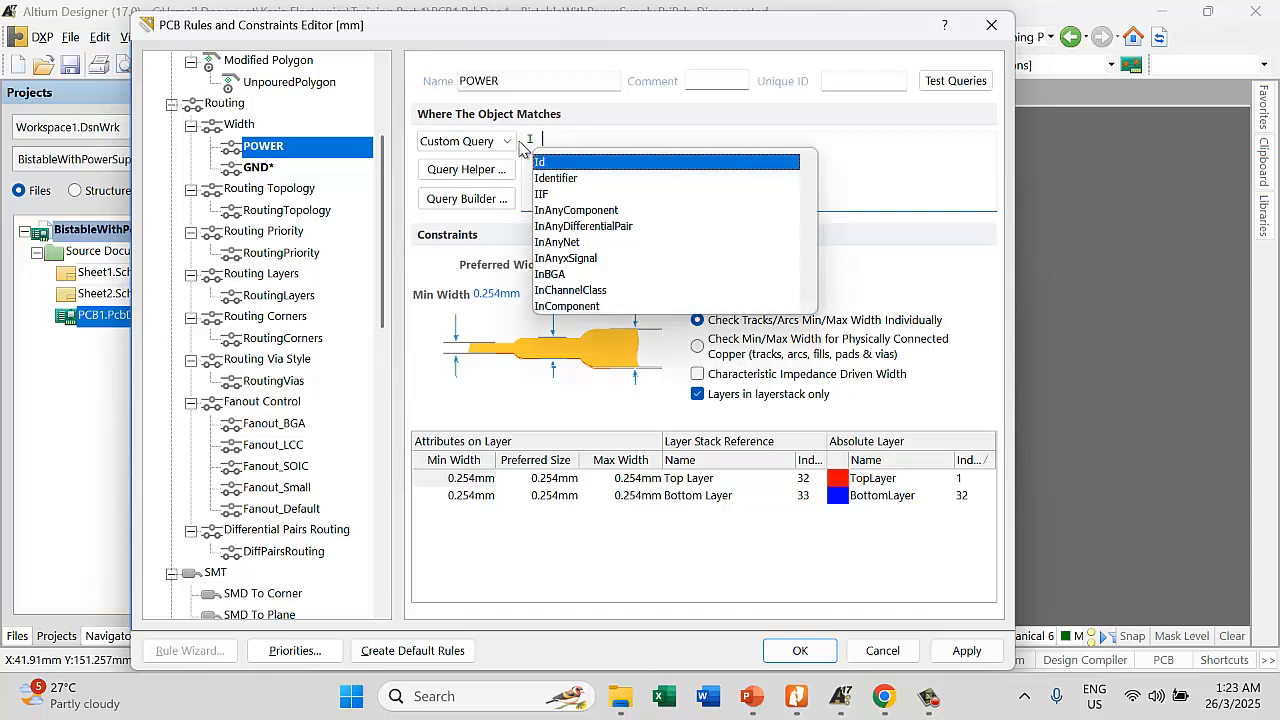
text(nne)
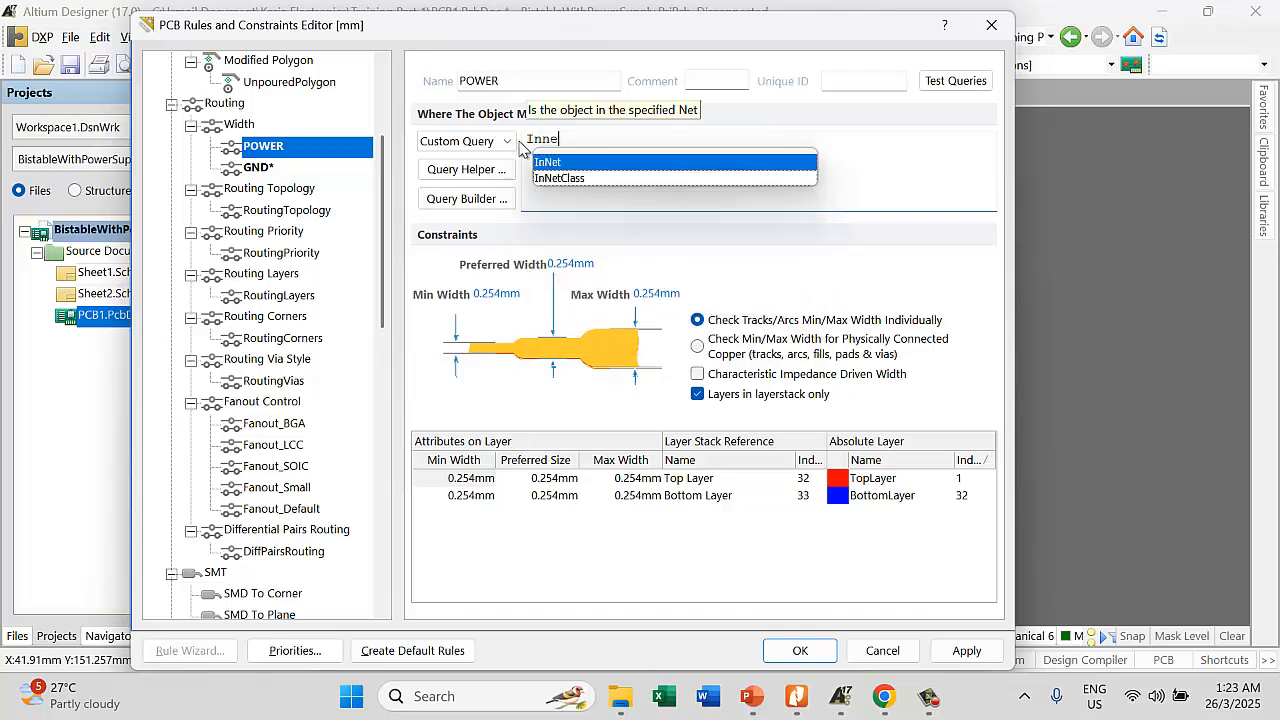
key(Down)
key(Up)
key(Return)
text(()
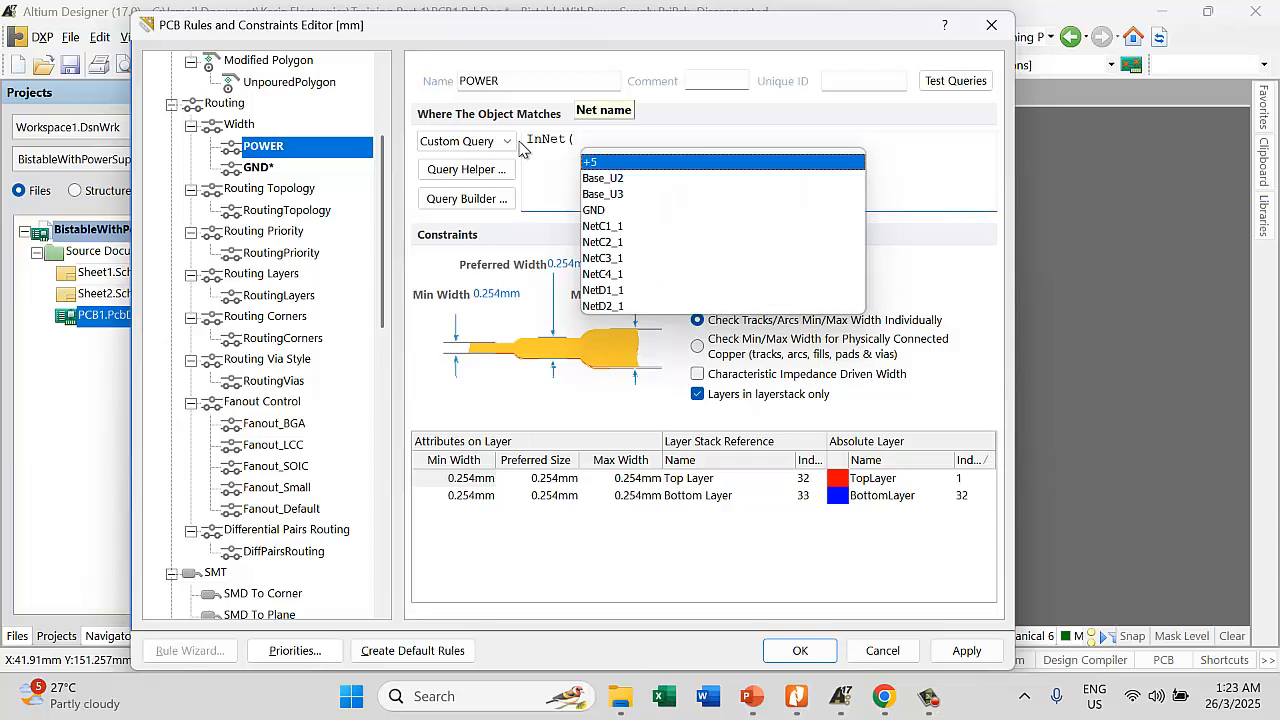
key(Return)
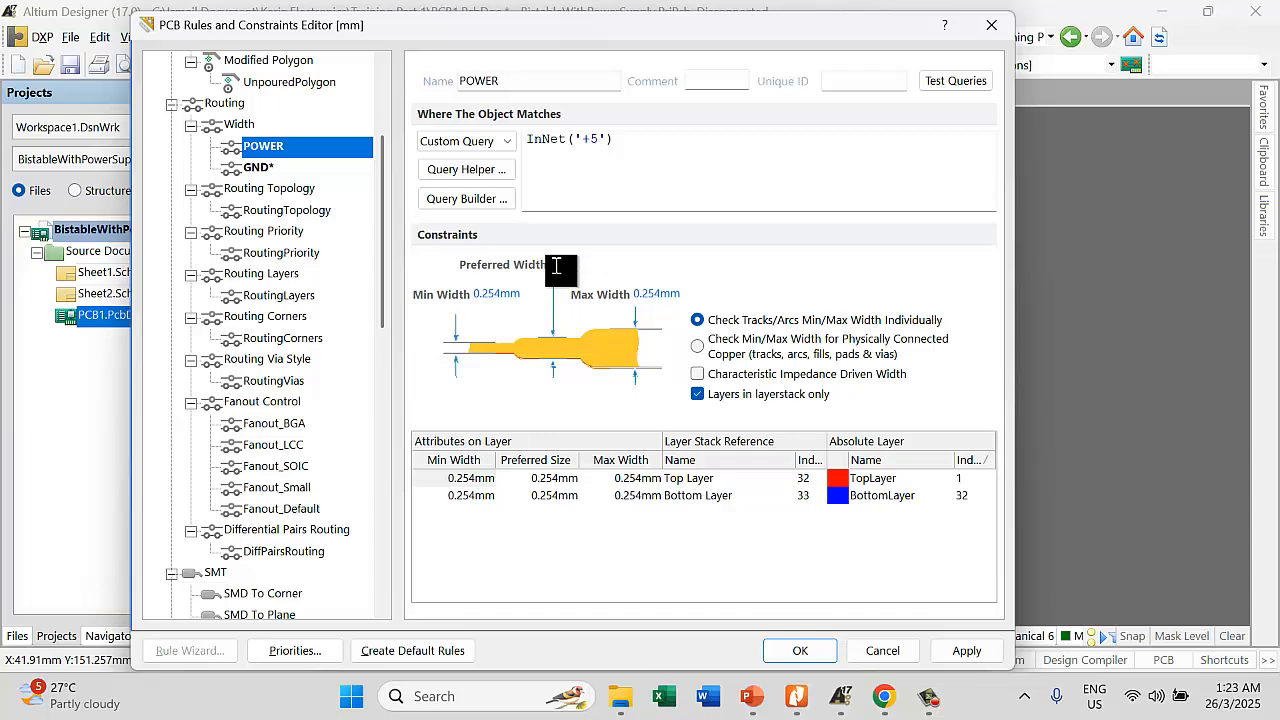
Set the POWER rule's preferred width to 0.8 mm, maximum to 1.0 mm and minimum to 0.6 mm, and apply the changes
text(8)
drag(661, 293, 633, 291)
text(1)
key(Return)
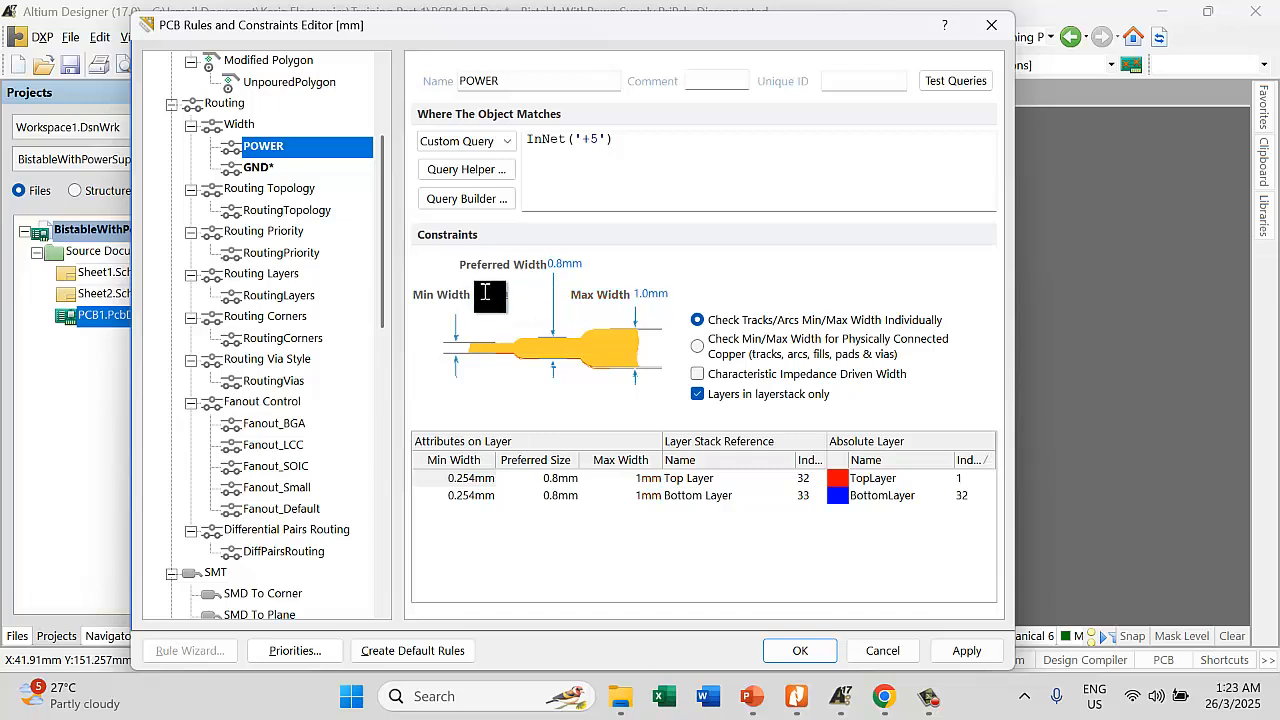
key(Return)
click(966, 651)
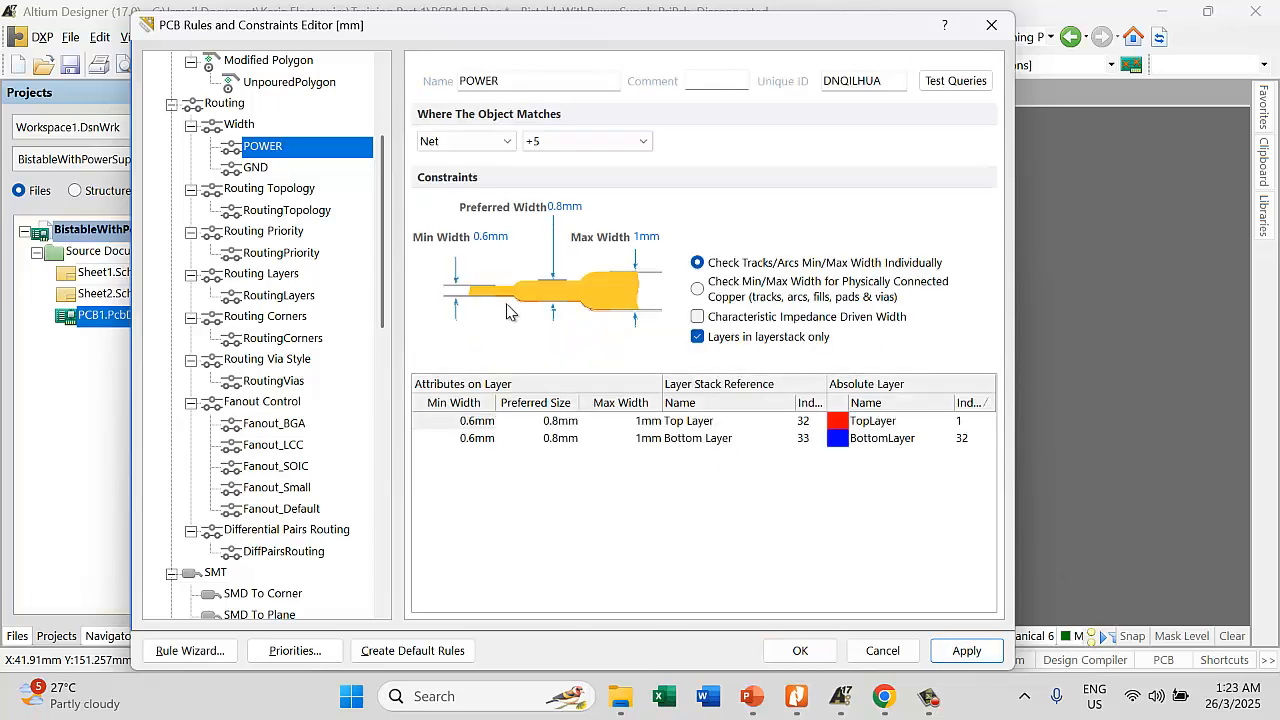
Add a third Width routing rule and name it Others, keeping its scope on all objects
click(239, 125)
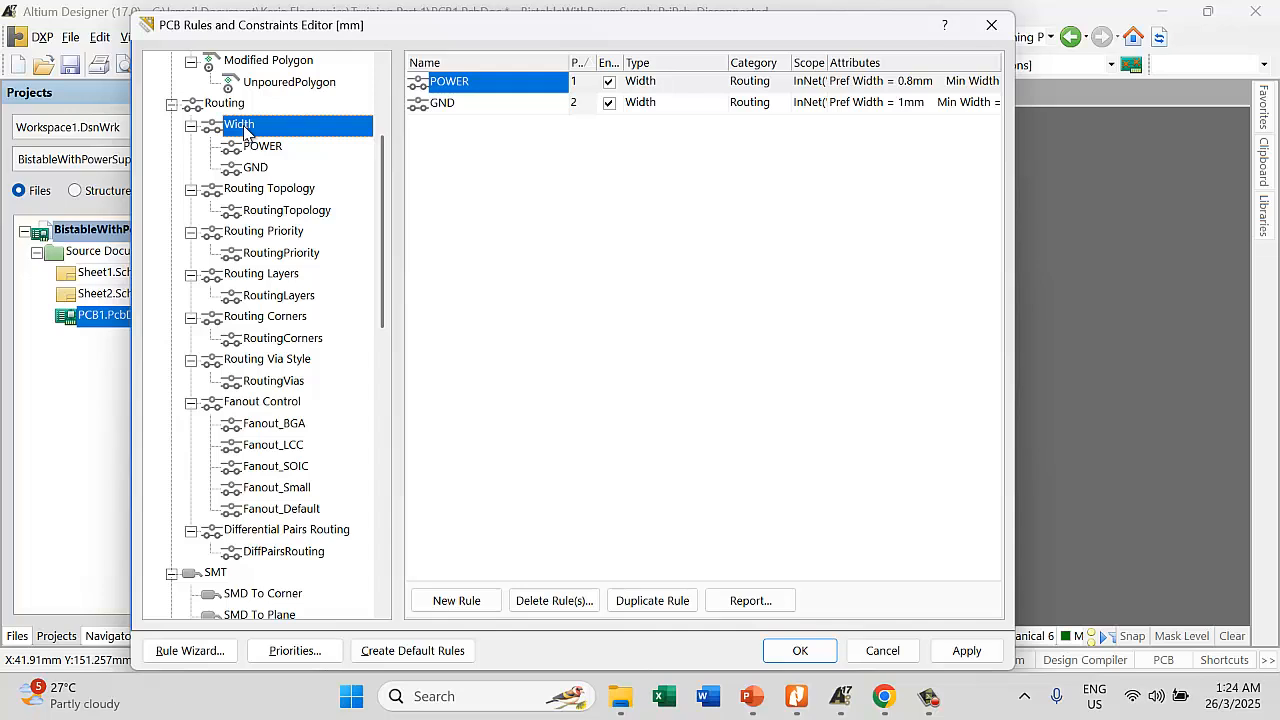
right_click(245, 132)
click(290, 141)
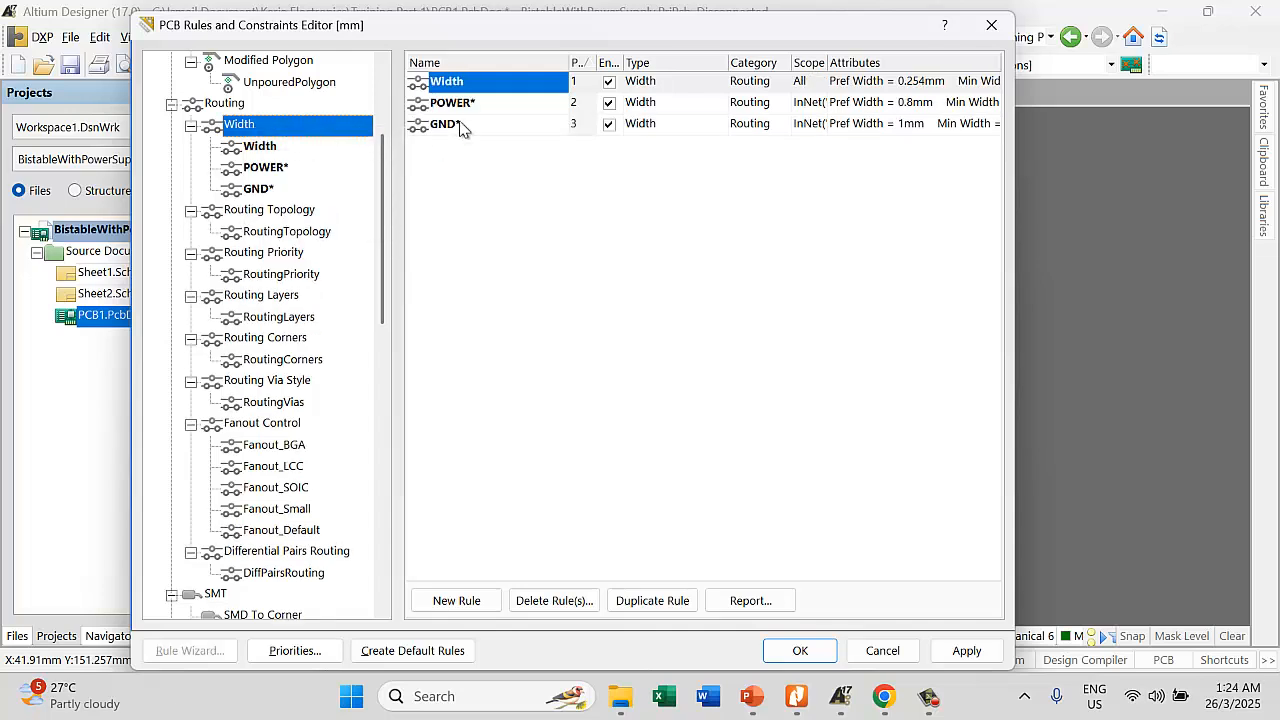
click(465, 84)
click(470, 84)
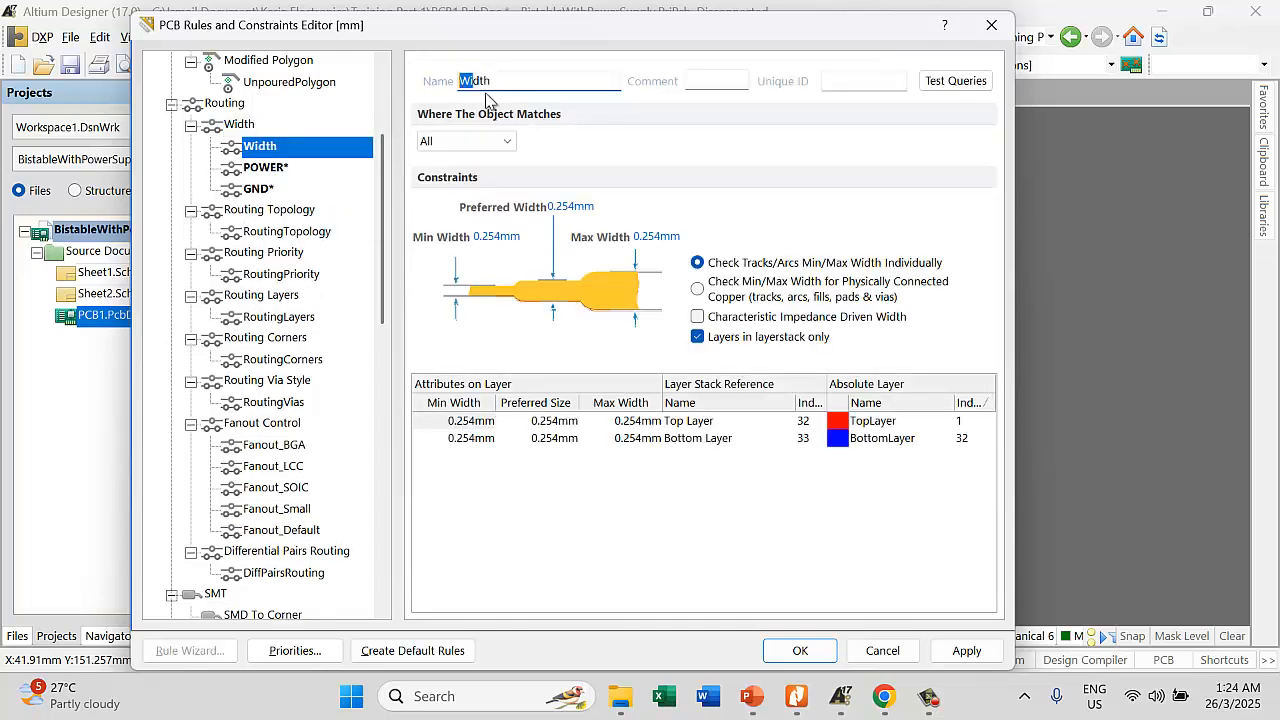
drag(507, 82, 464, 81)
Set the Others rule's preferred width to 0.6 mm, maximum to 0.7 mm and minimum to 0.5 mm, then apply and close the rules editor
drag(557, 204, 578, 208)
text(6)
drag(661, 234, 650, 234)
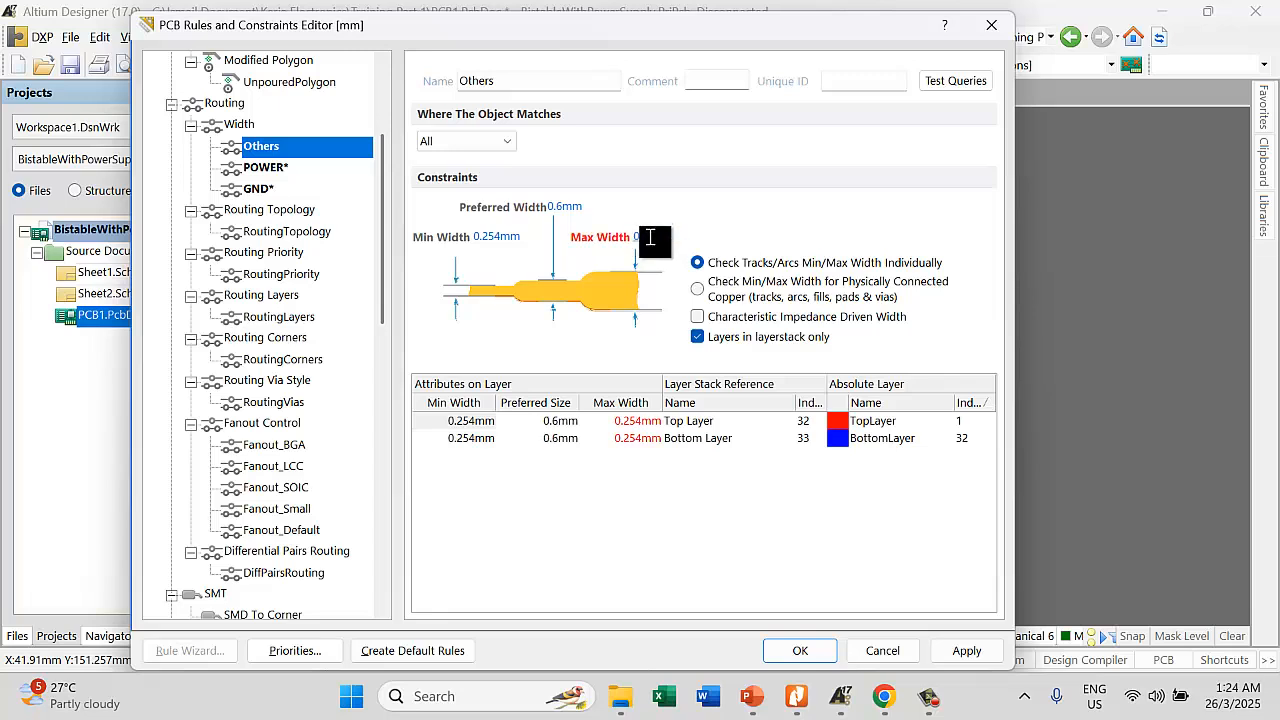
drag(502, 238, 482, 237)
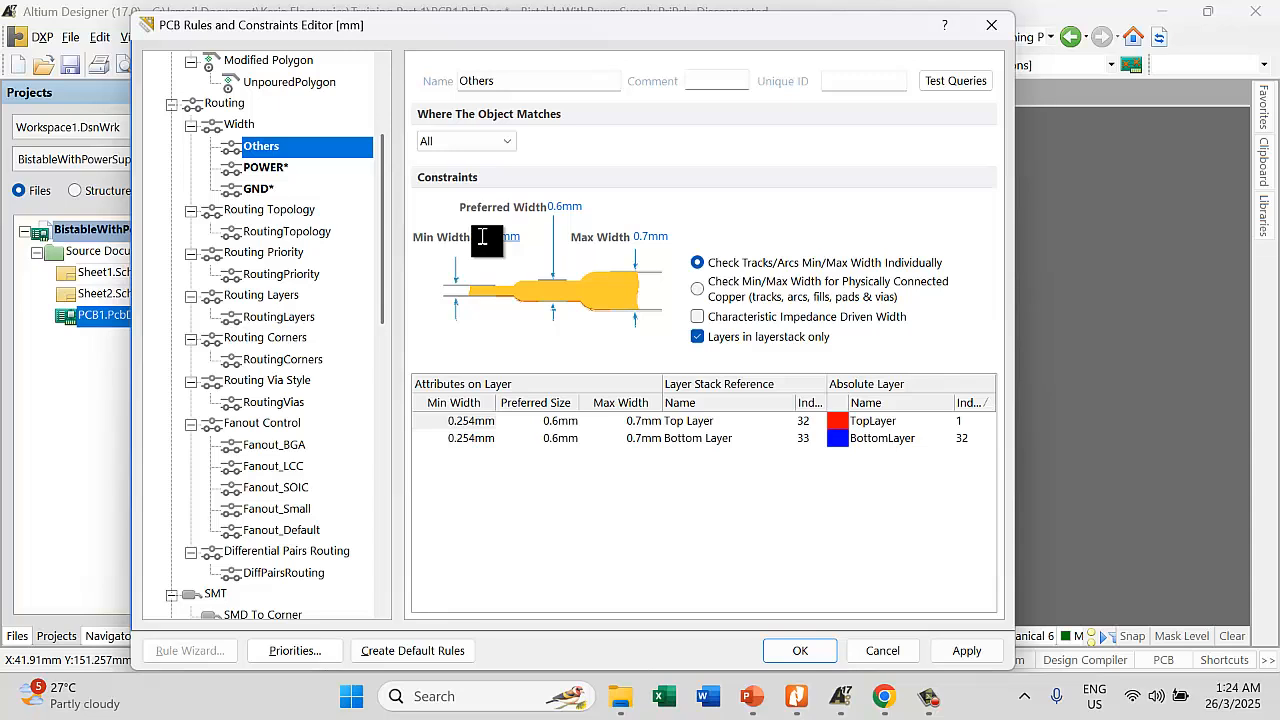
text(5)
click(631, 317)
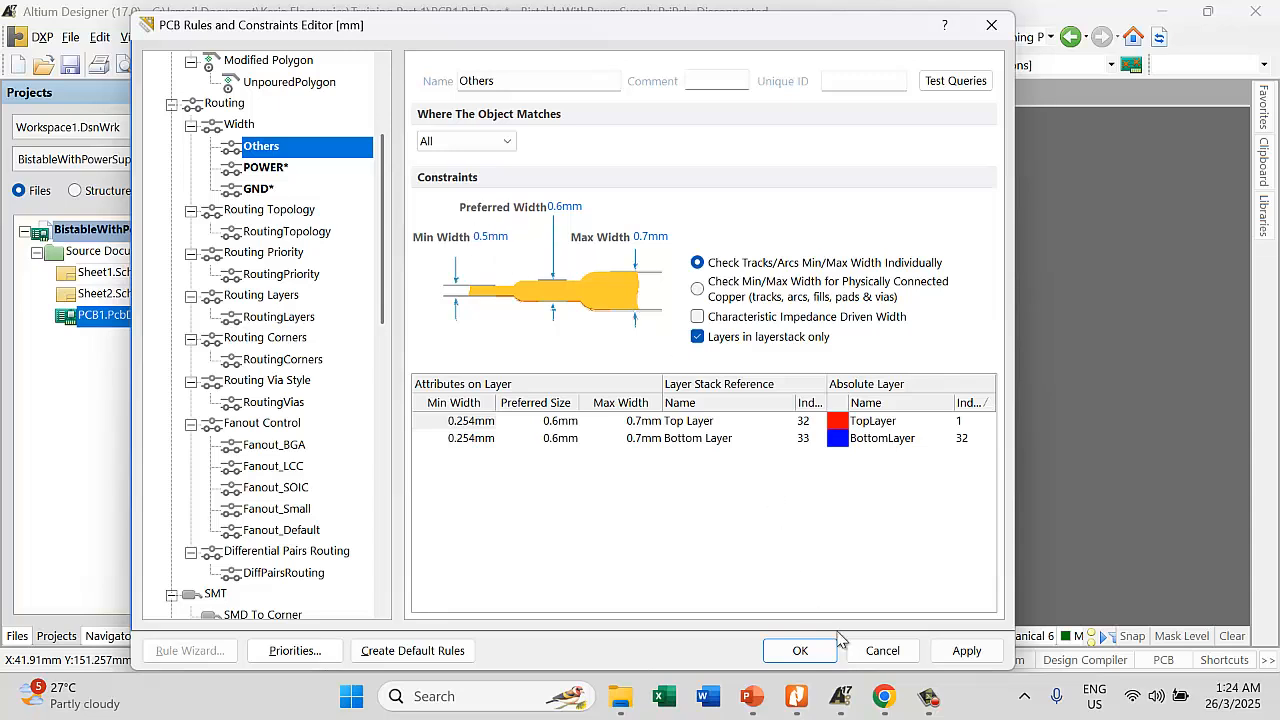
click(968, 652)
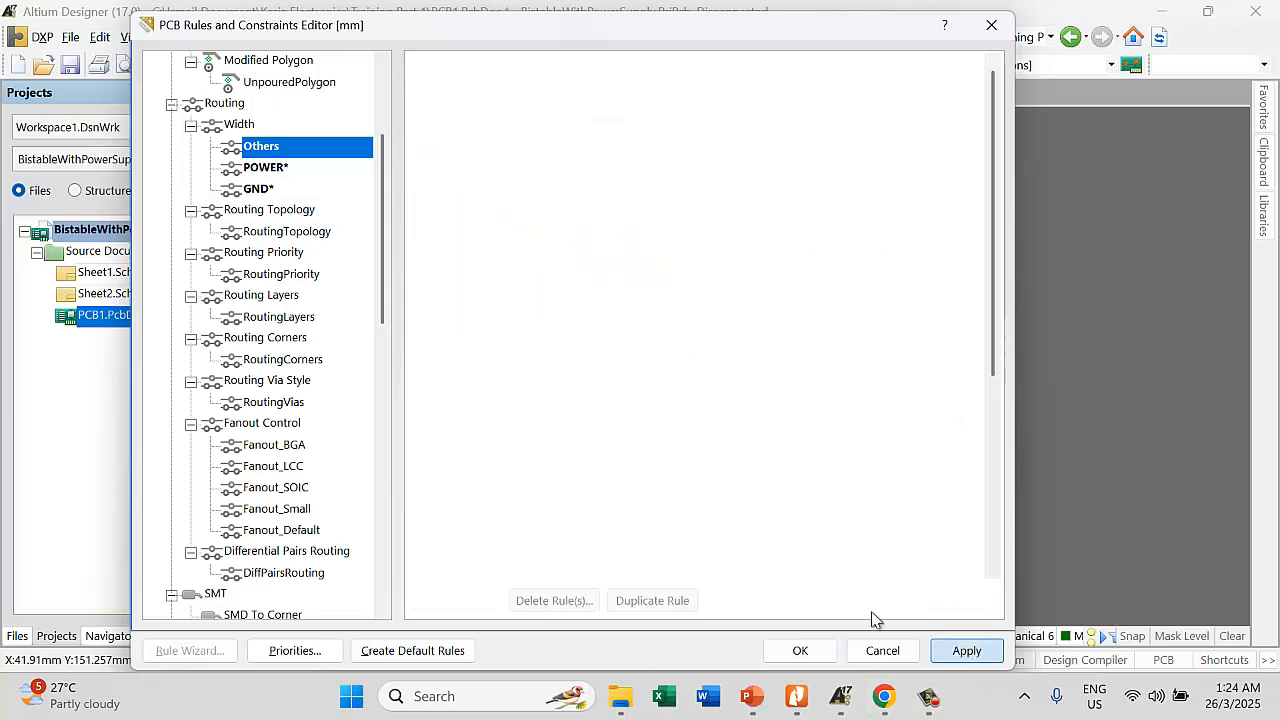
click(802, 651)
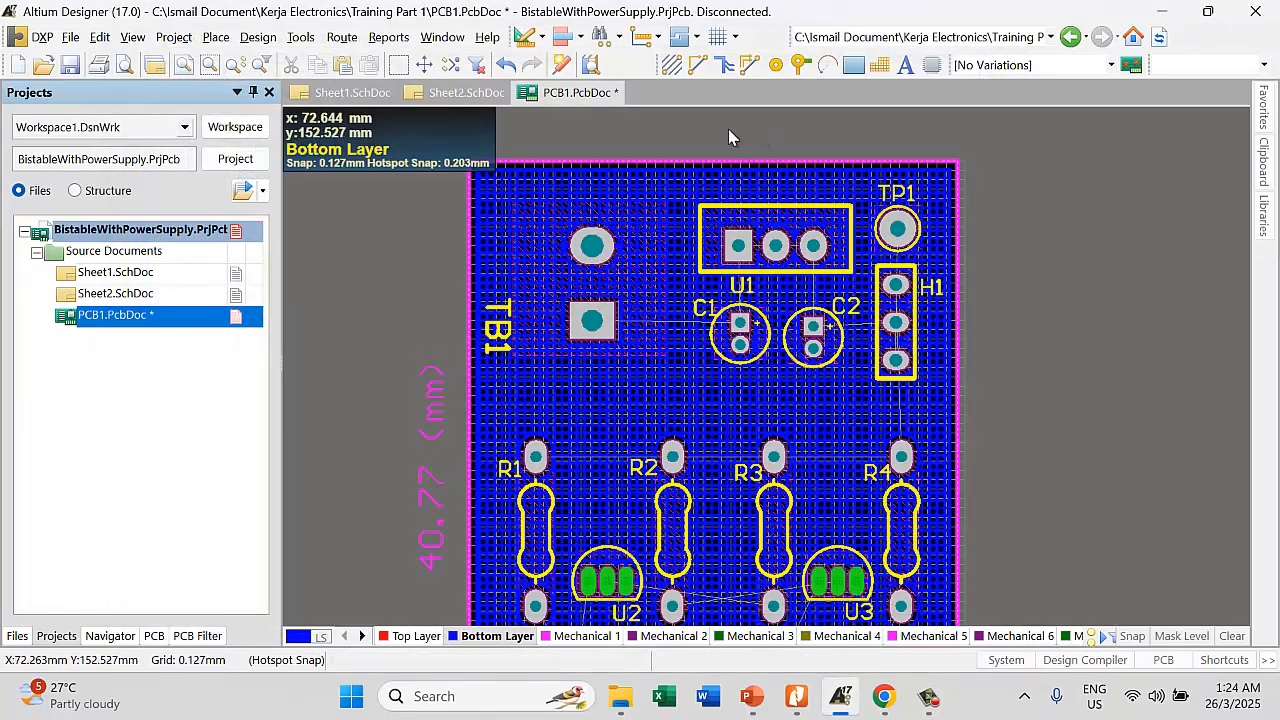
ctrl+scroll(731, 210, up, 2)
ctrl+scroll(731, 210, up, 2)
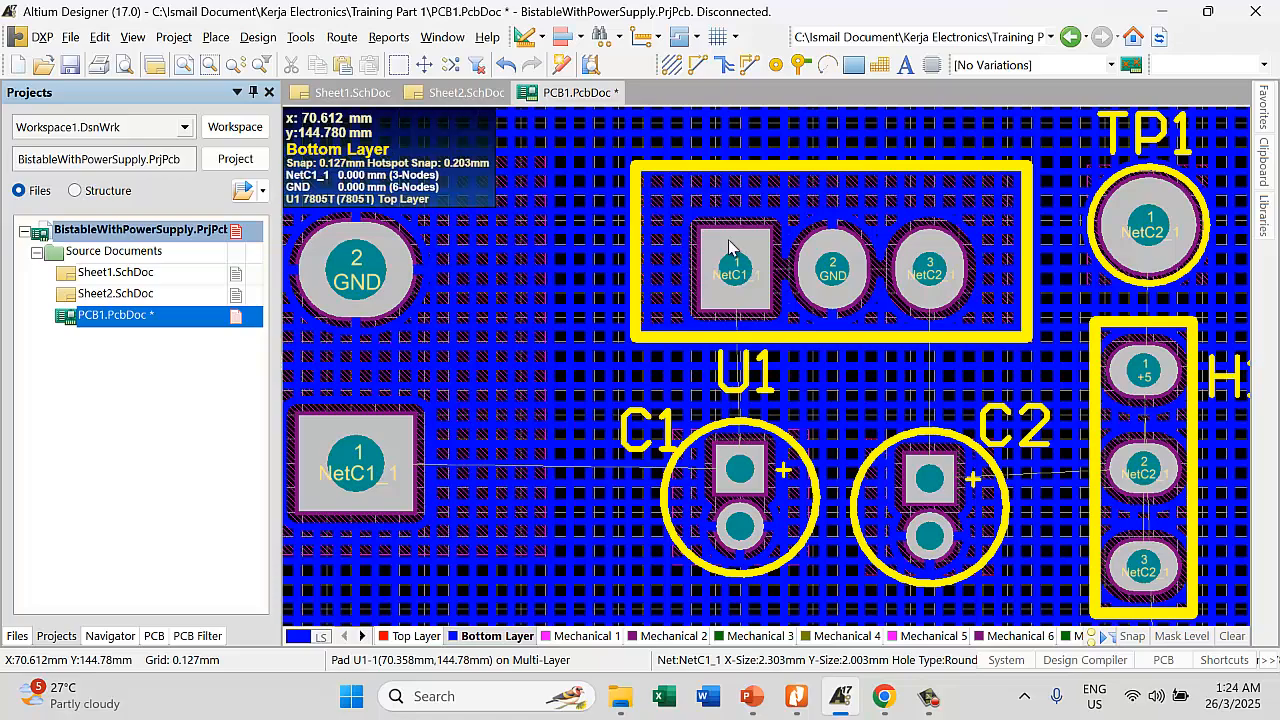
ctrl+scroll(740, 228, down, 1)
ctrl+scroll(740, 228, down, 1)
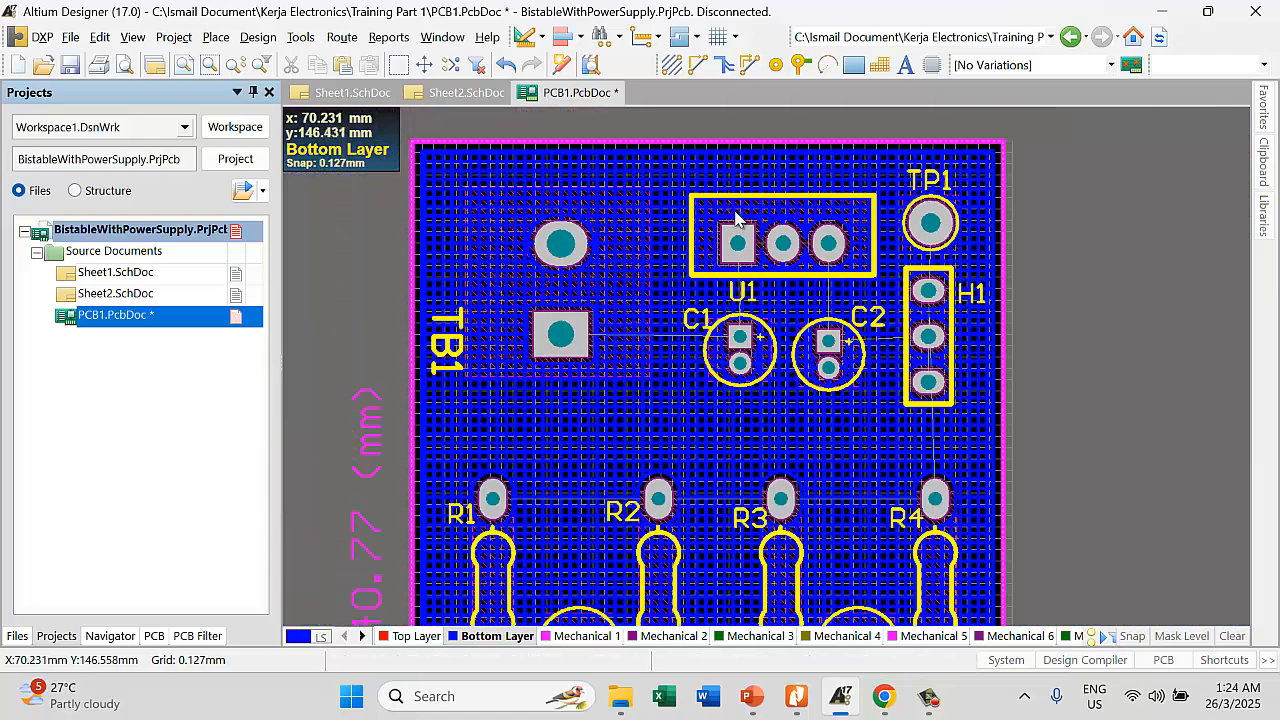
right_click(645, 368)
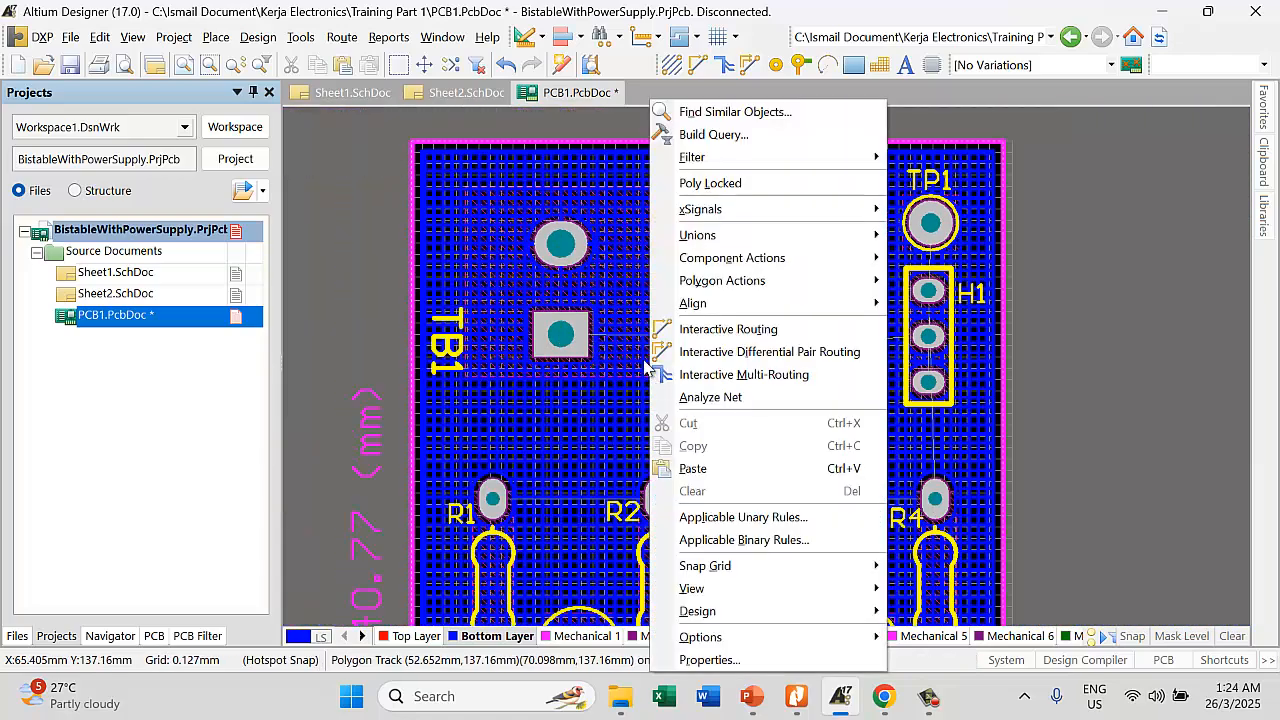
click(215, 37)
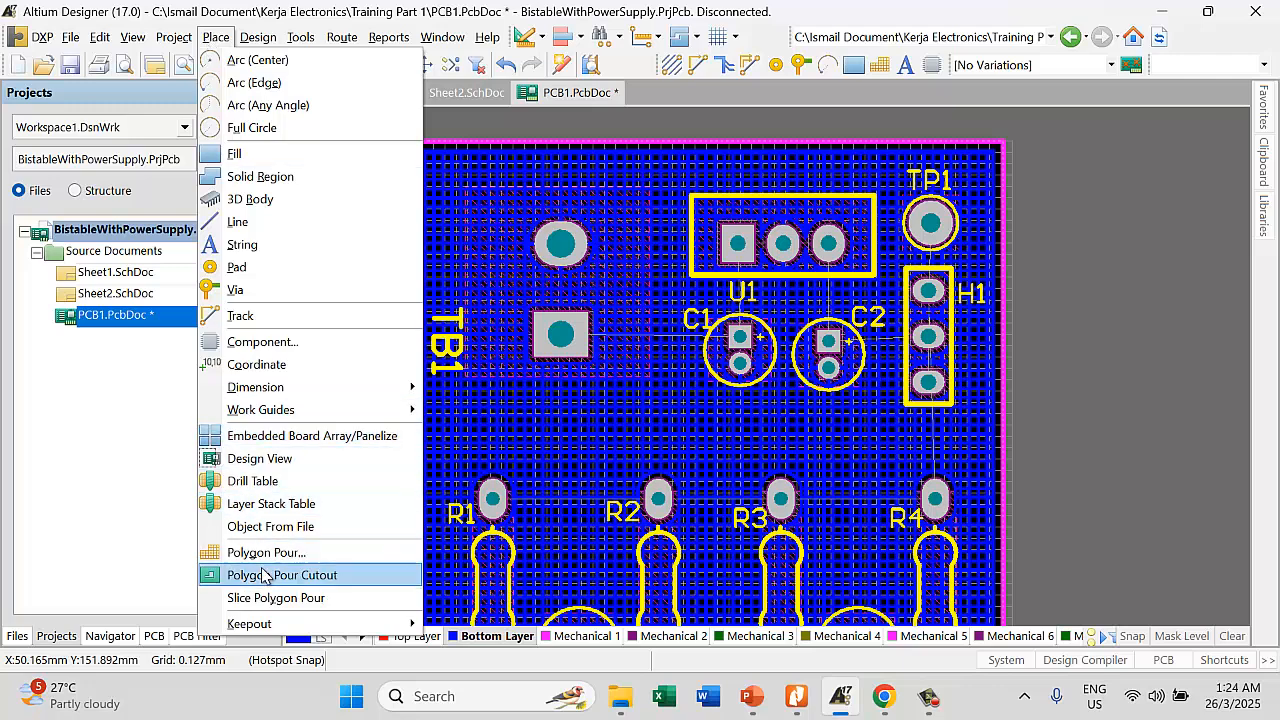
click(275, 555)
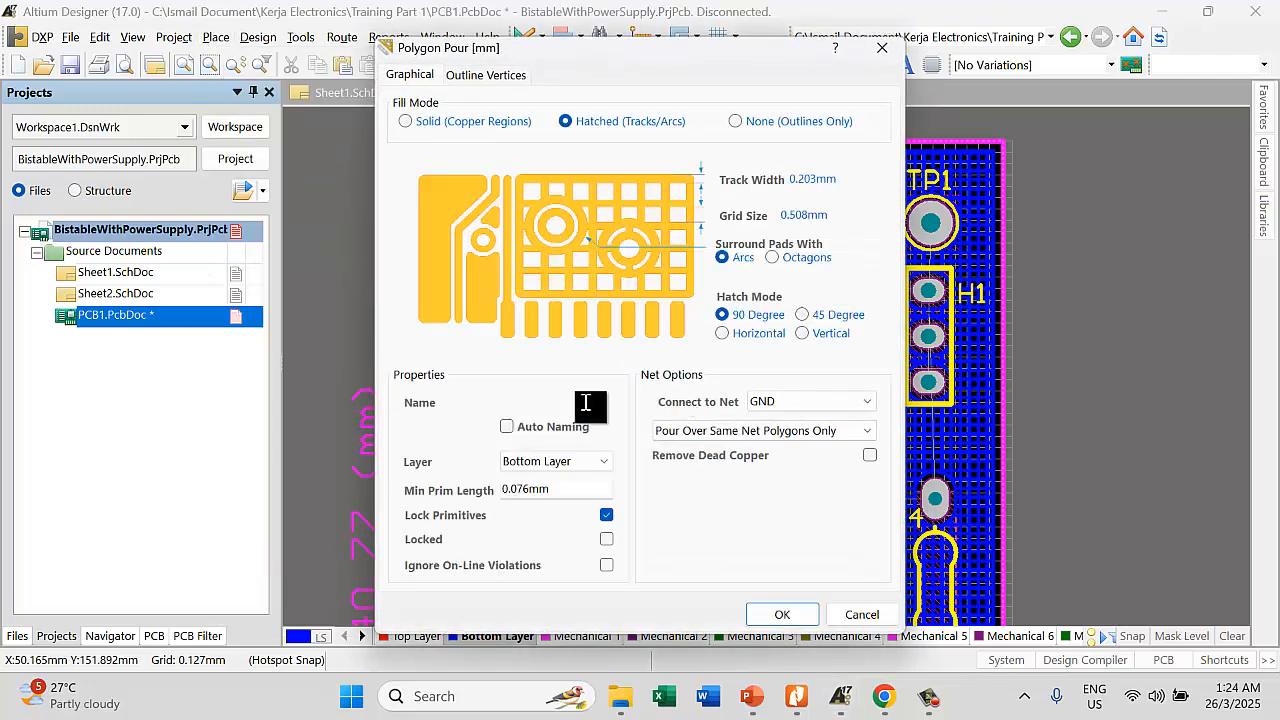
click(884, 616)
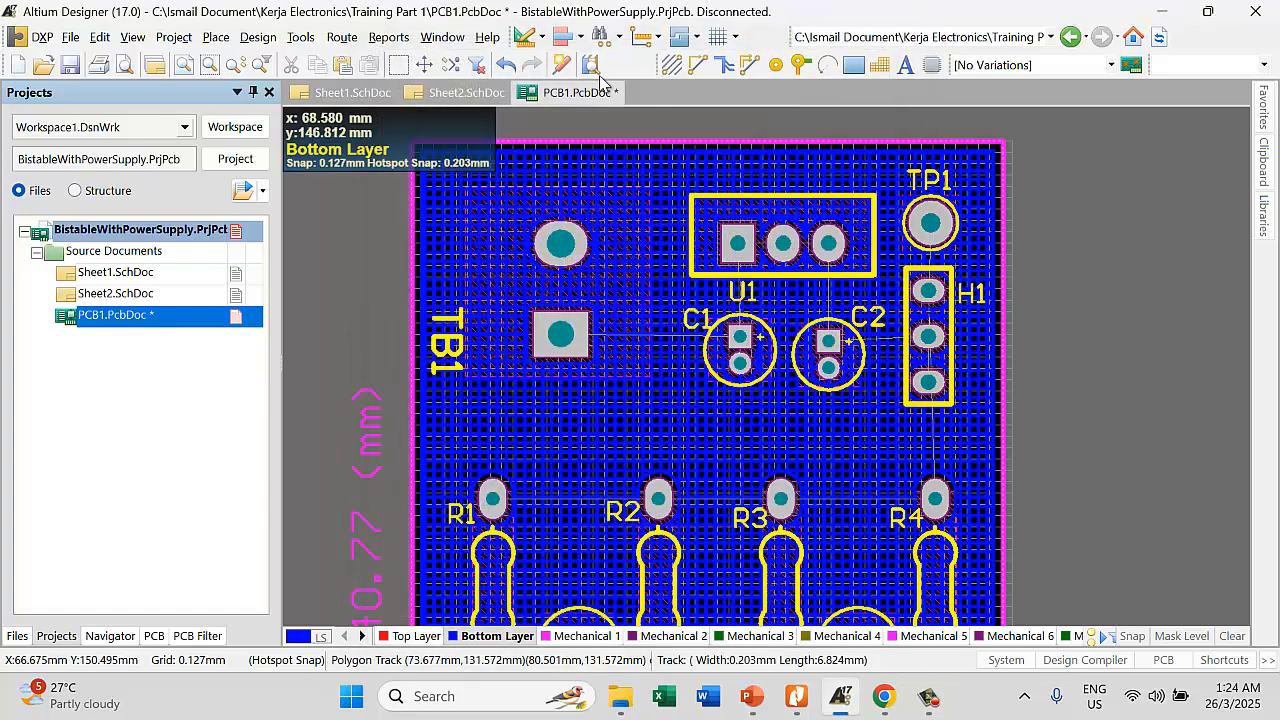
Shelve the hatched polygon pour on the bottom layer so the board can be routed without it
click(300, 37)
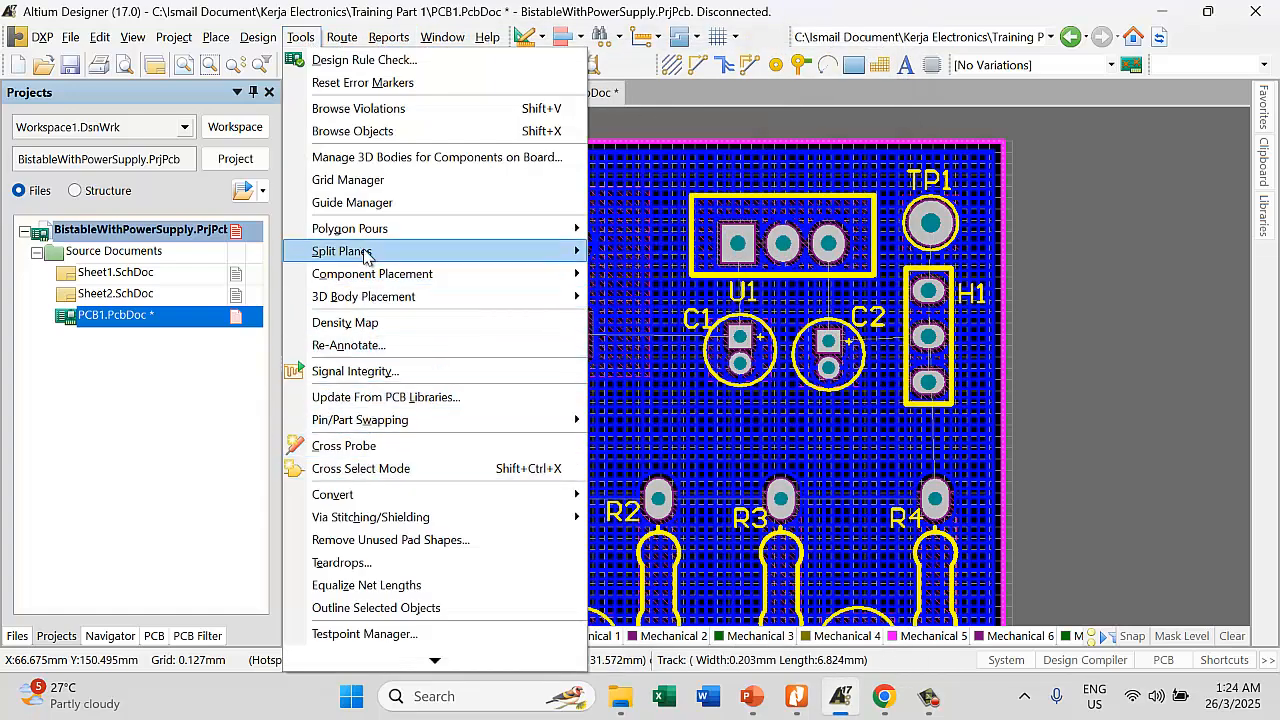
mouse_move(368, 235)
click(660, 256)
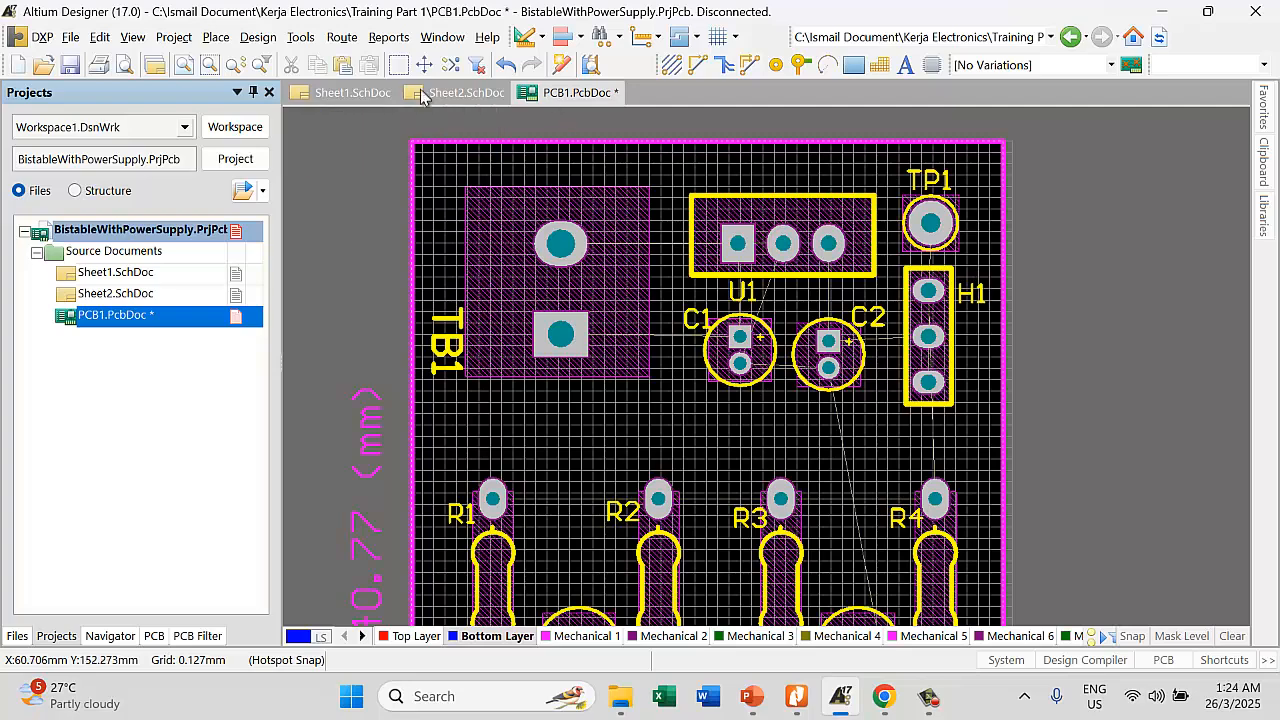
Interactively route the GND net on the bottom layer from U1 pad 2 down to C1's GND pad
click(698, 65)
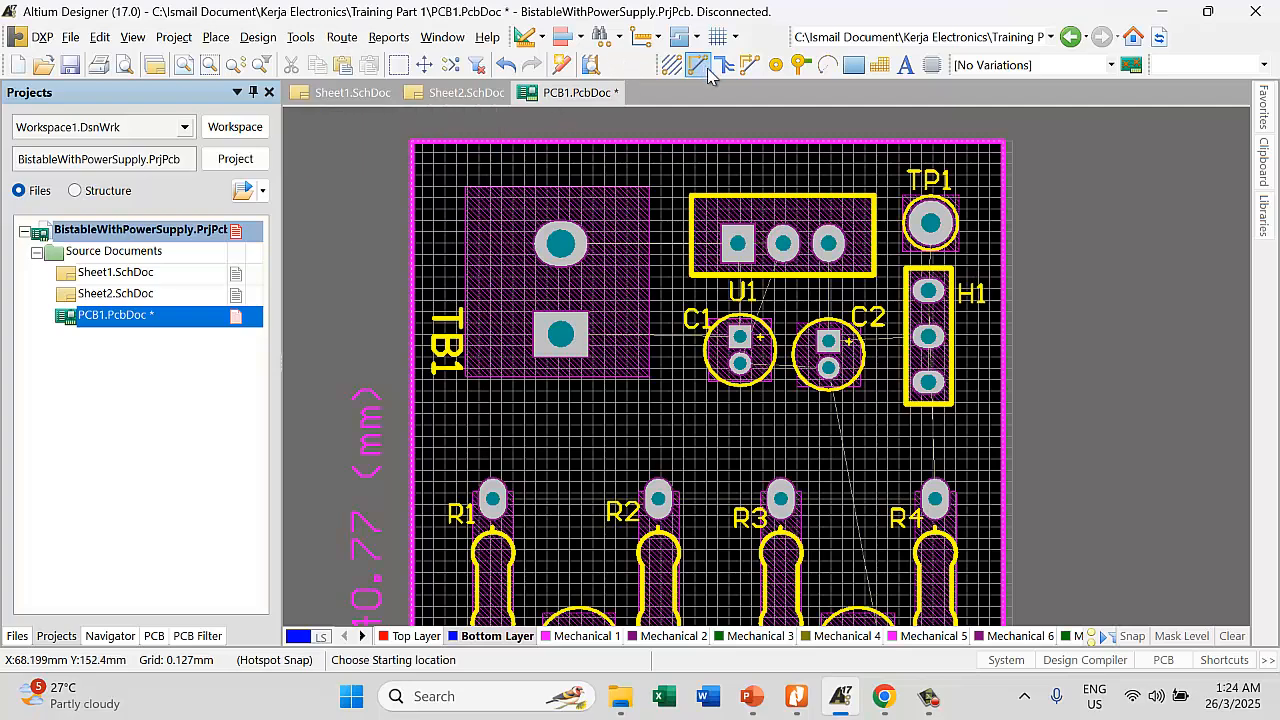
ctrl+scroll(566, 268, up, 2)
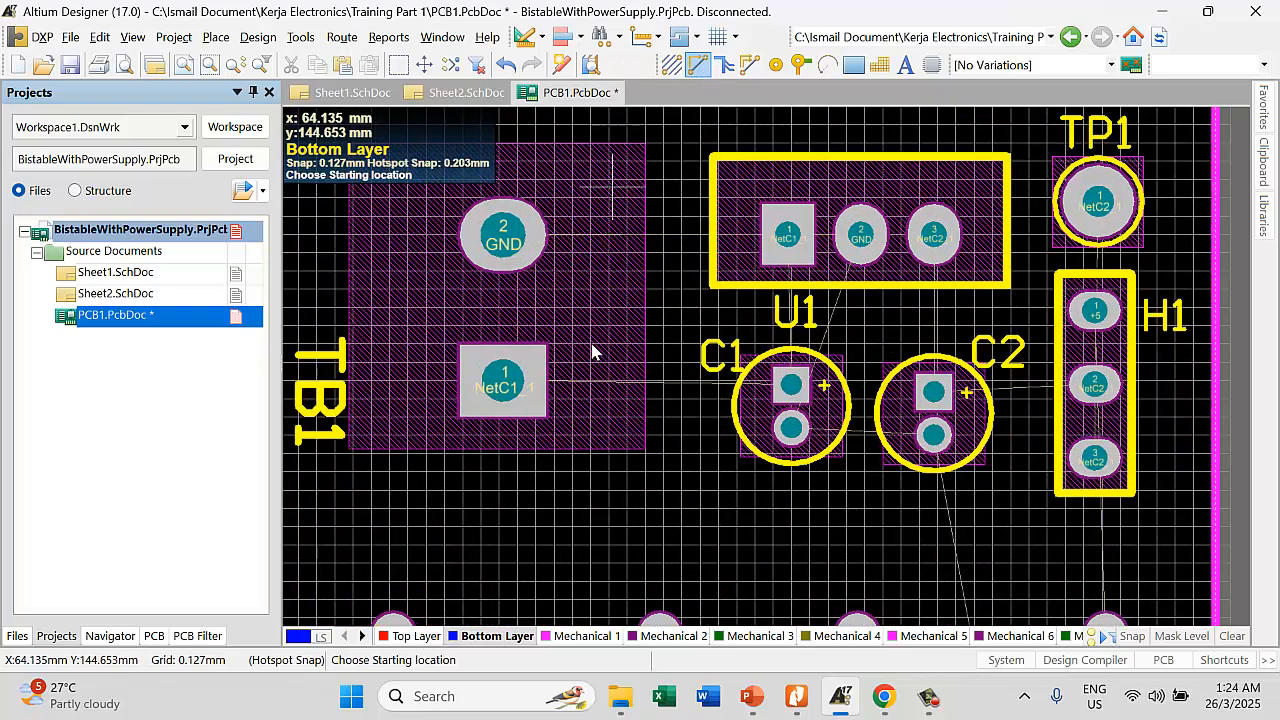
click(486, 636)
scroll(686, 317, up, 7)
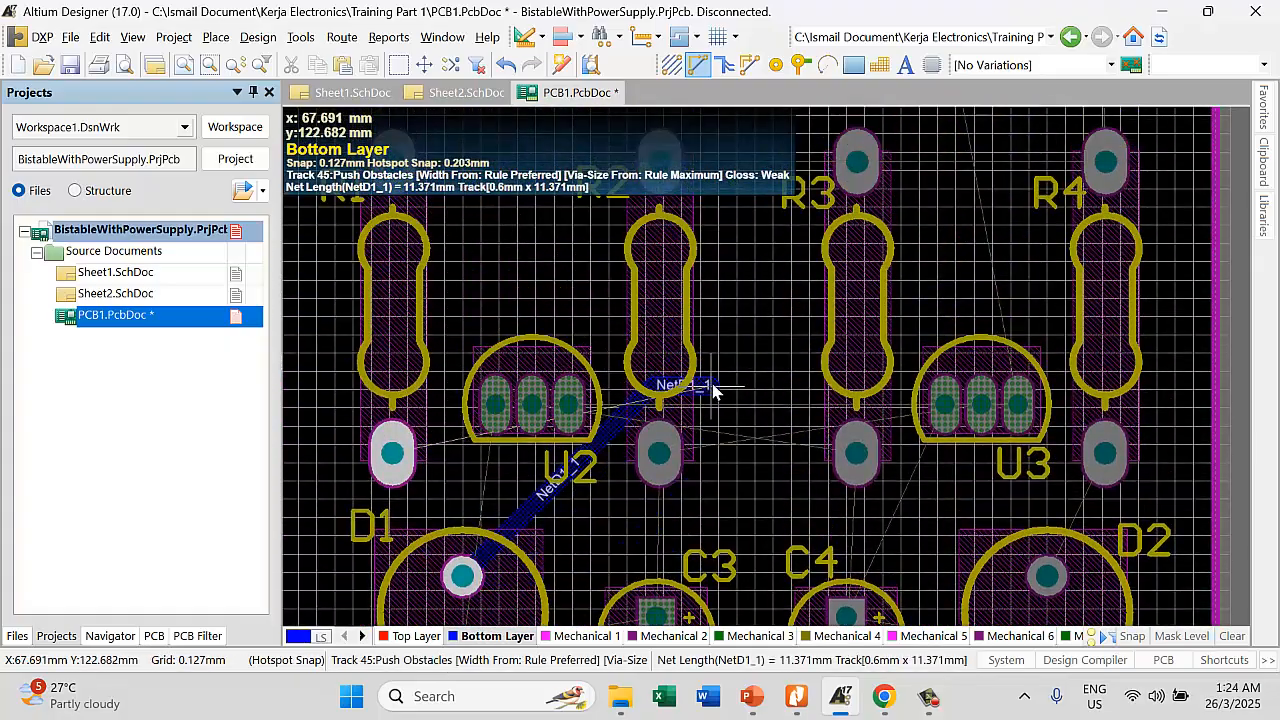
right_click(713, 385)
scroll(643, 253, up, 7)
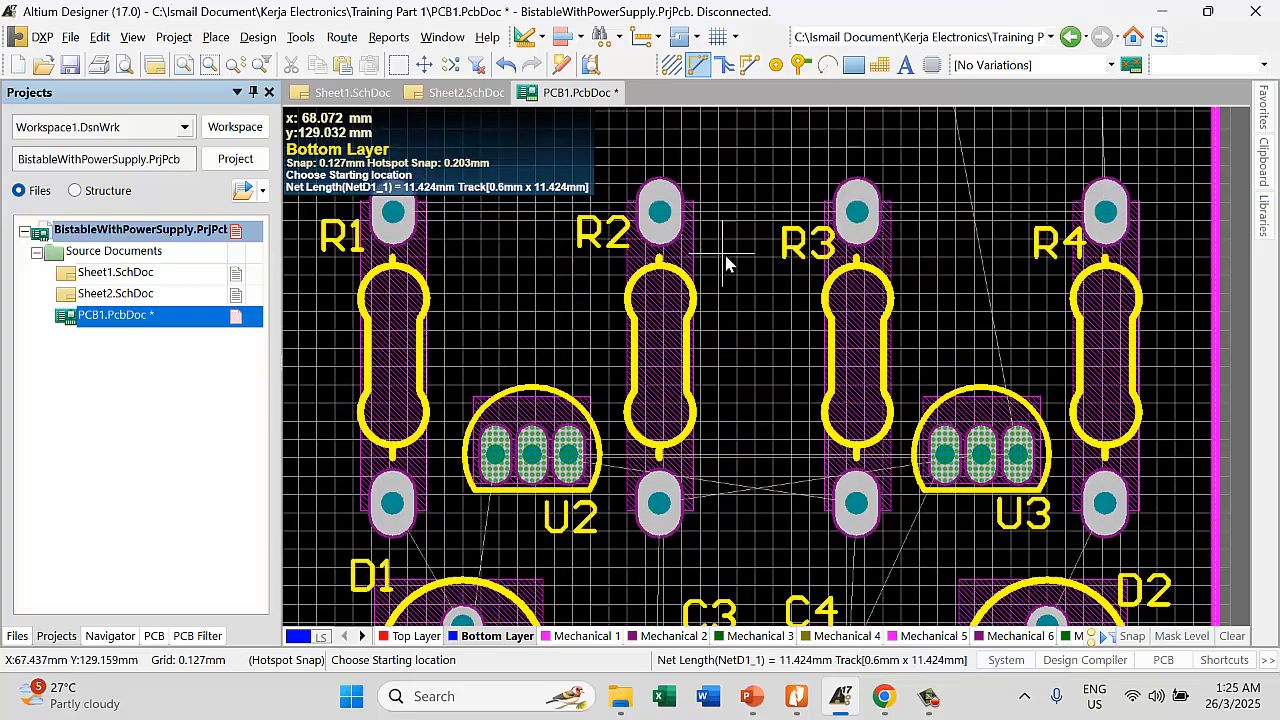
scroll(736, 266, up, 5)
scroll(798, 377, down, 2)
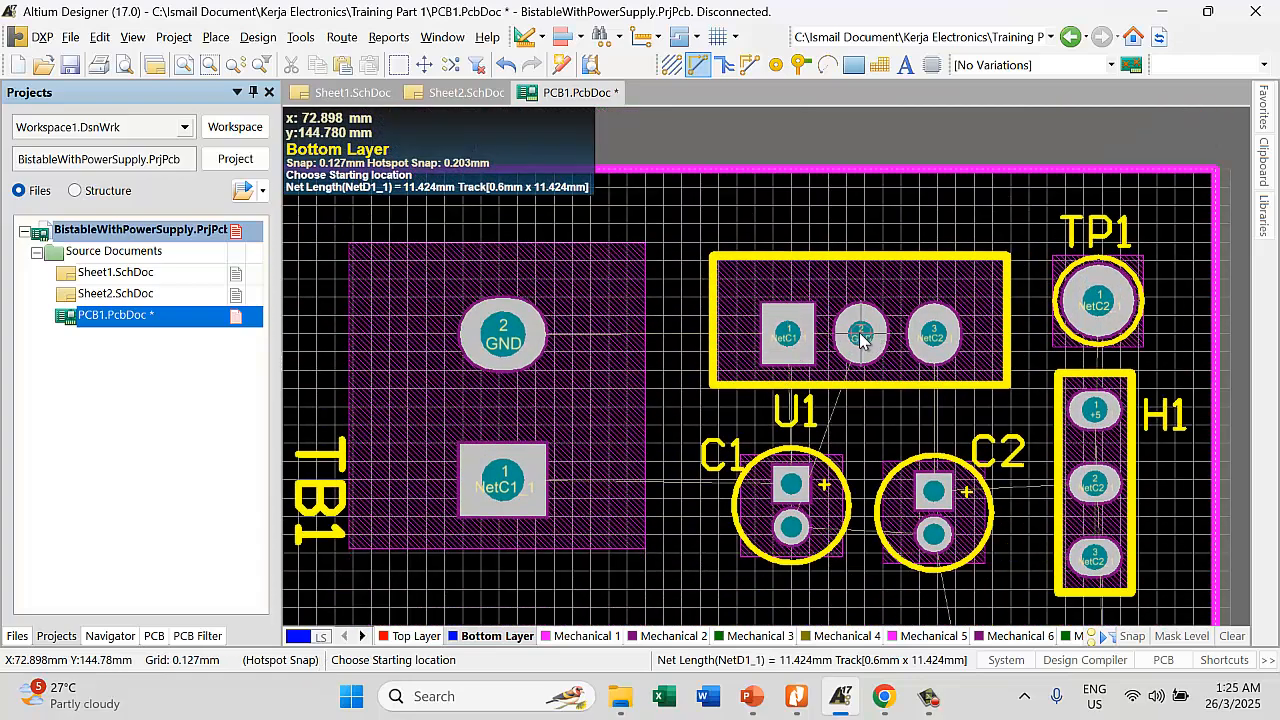
click(860, 338)
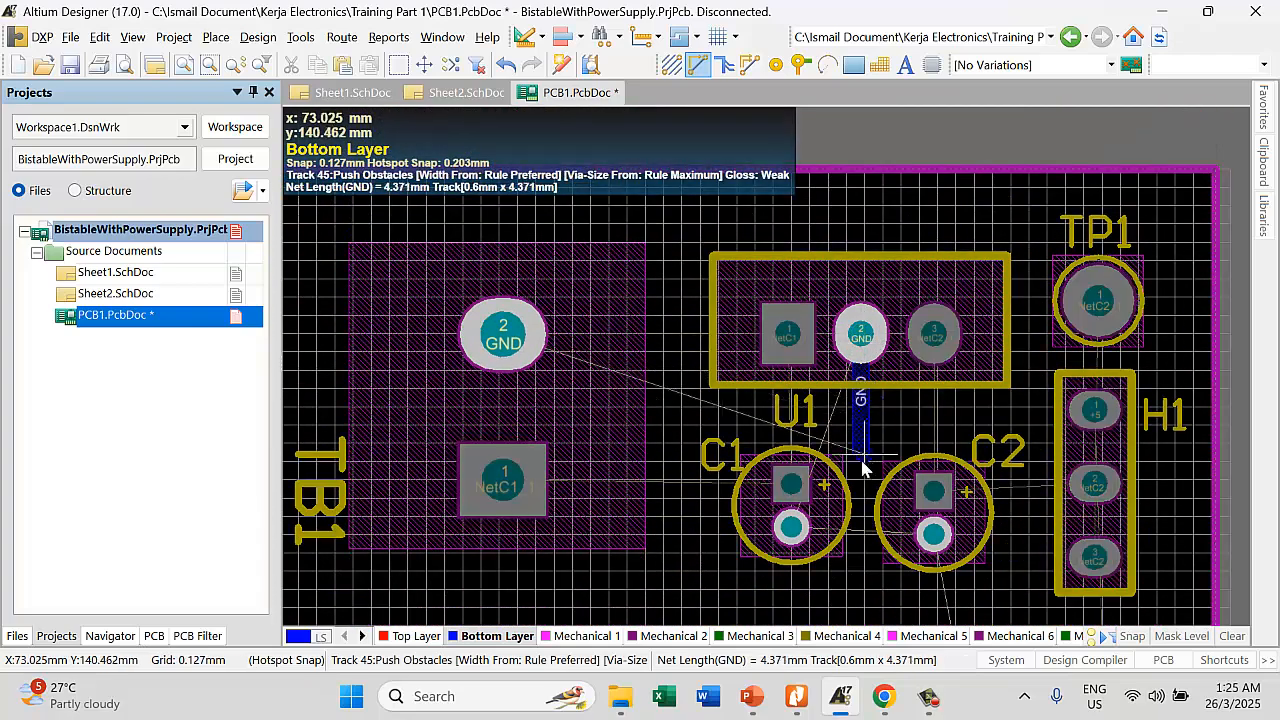
click(836, 535)
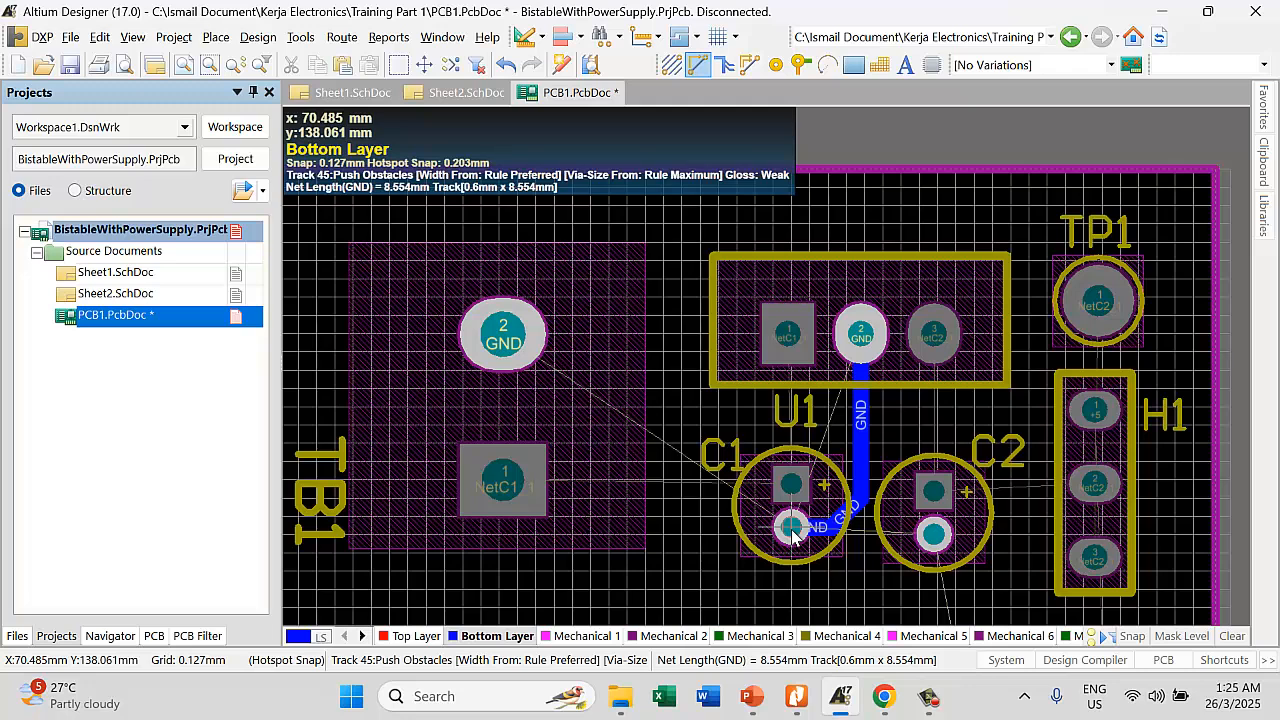
click(791, 535)
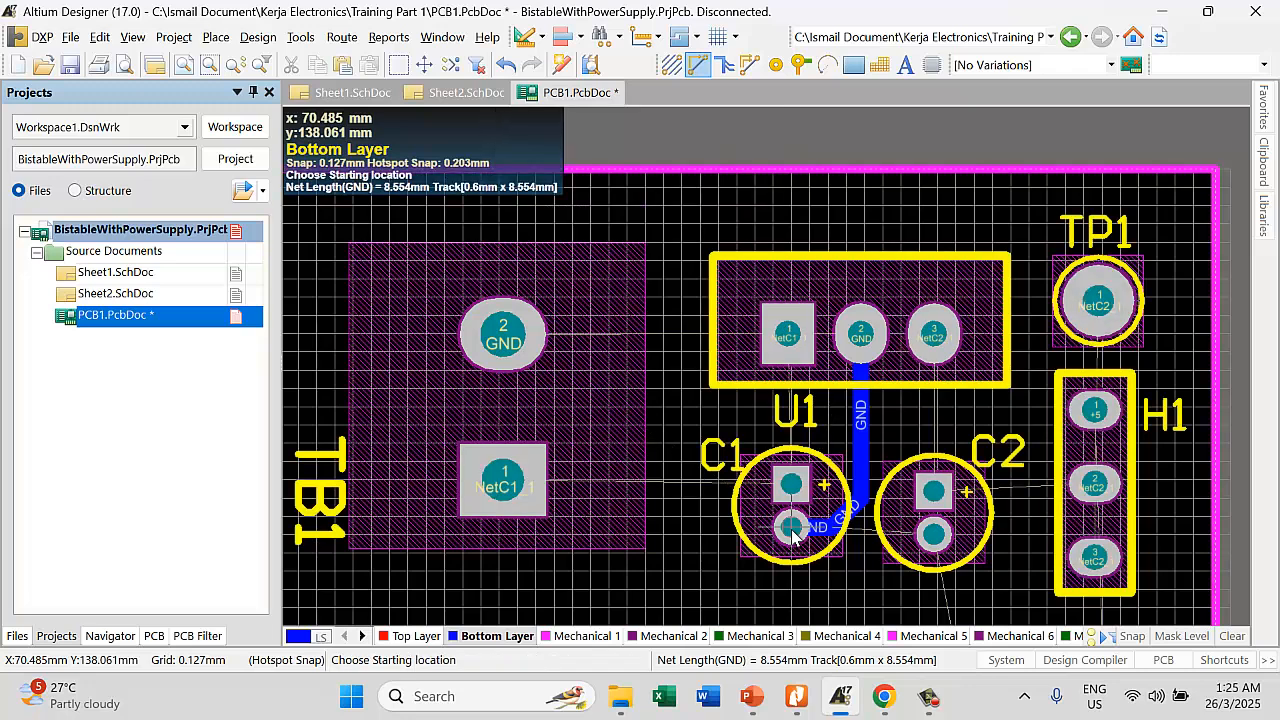
Route GND from TB1 pad 2 to U1 pad 2 above the components, and NetC1_1 from U1 pad 1 to TB1 pad 1
click(503, 340)
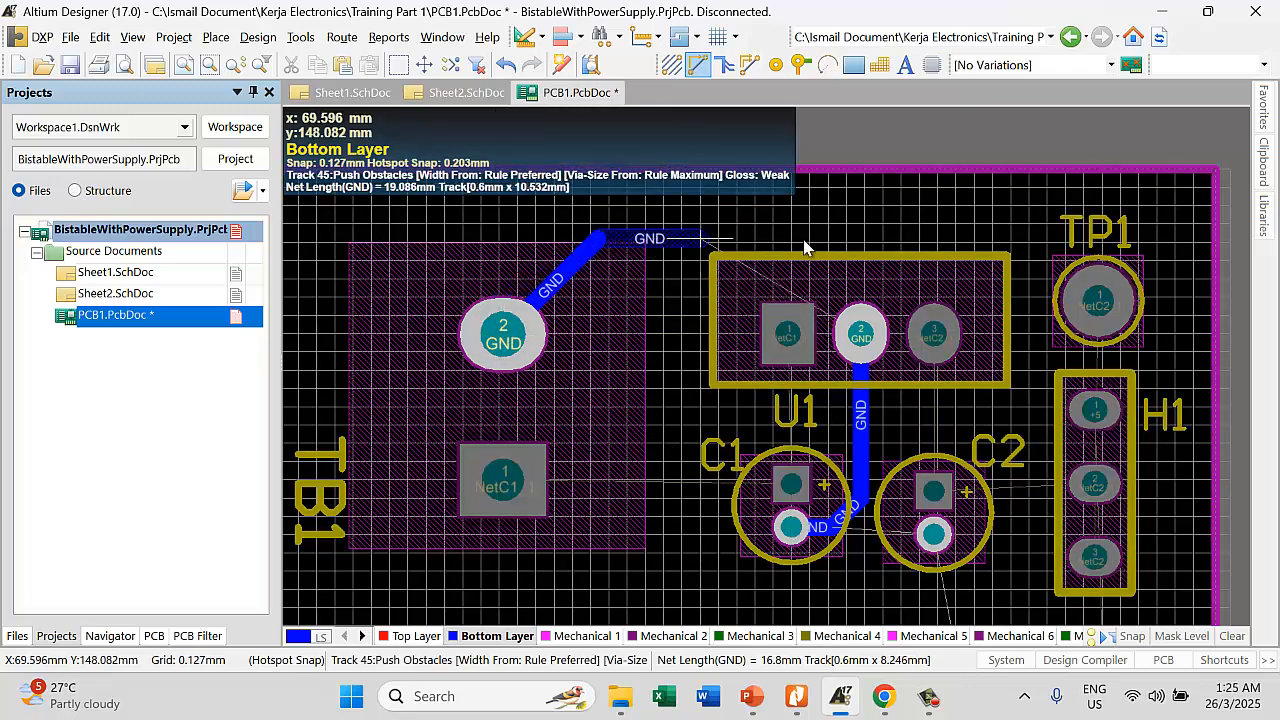
click(862, 337)
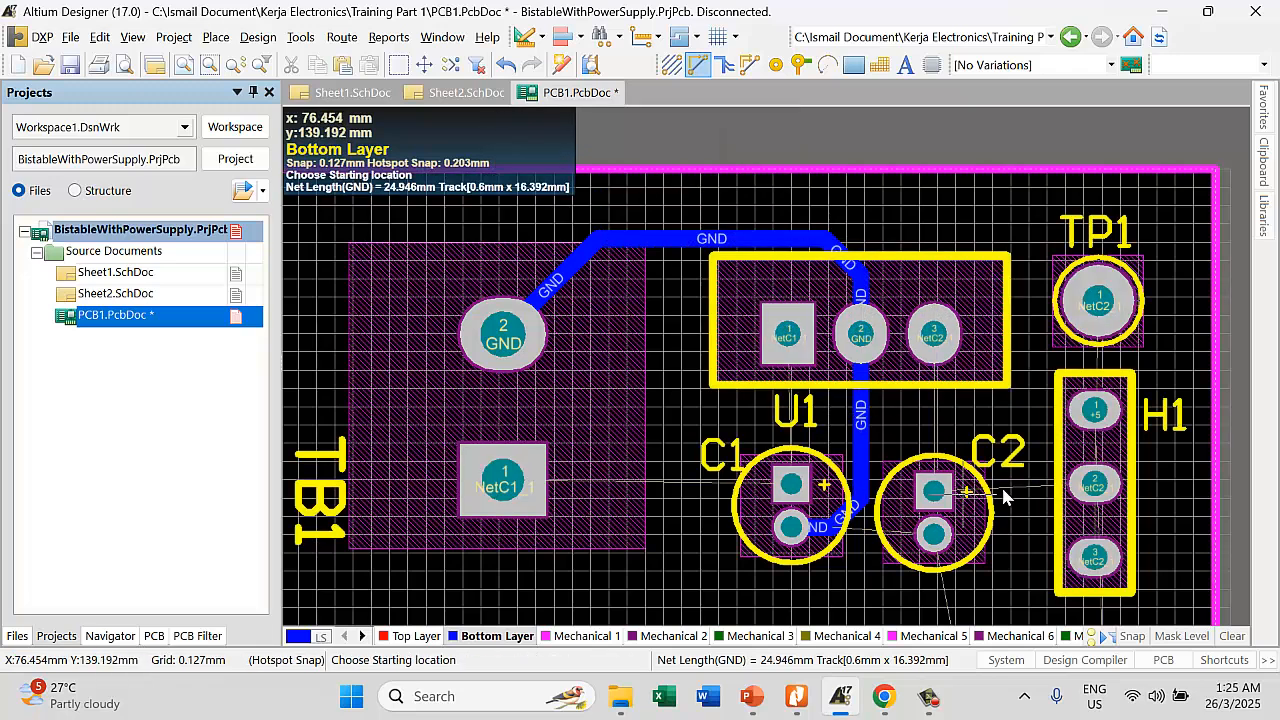
click(789, 337)
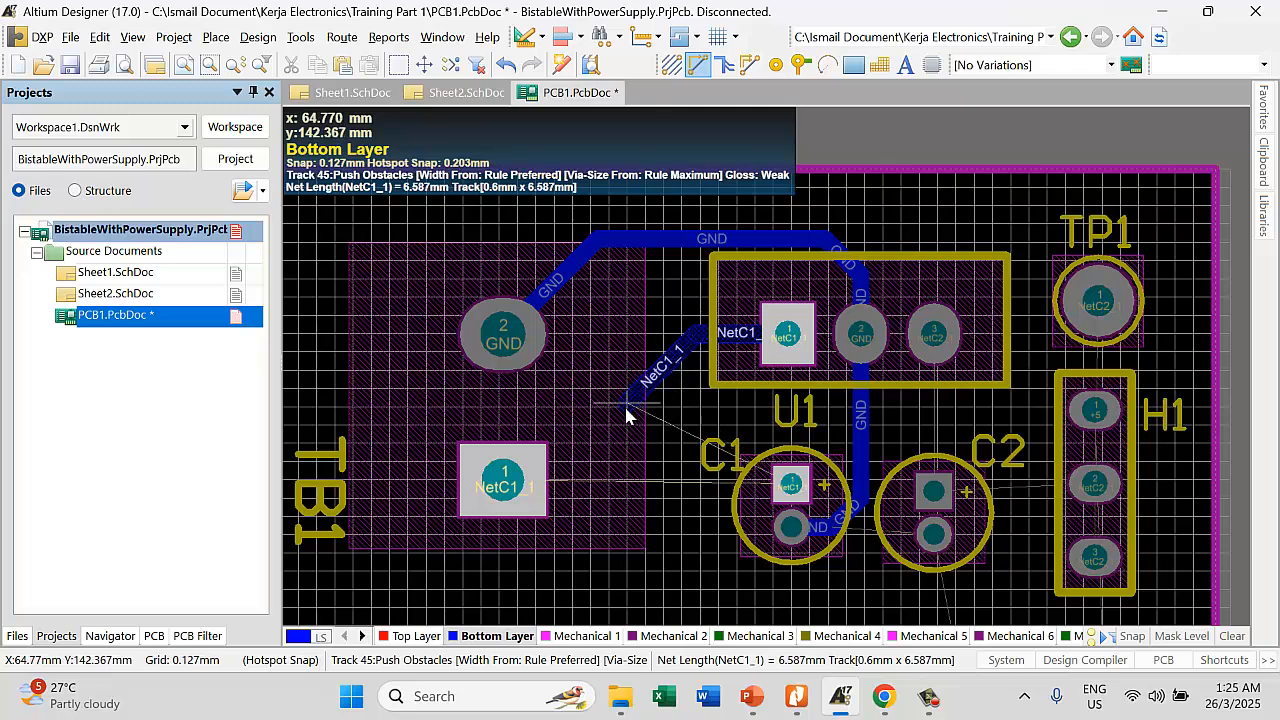
click(503, 486)
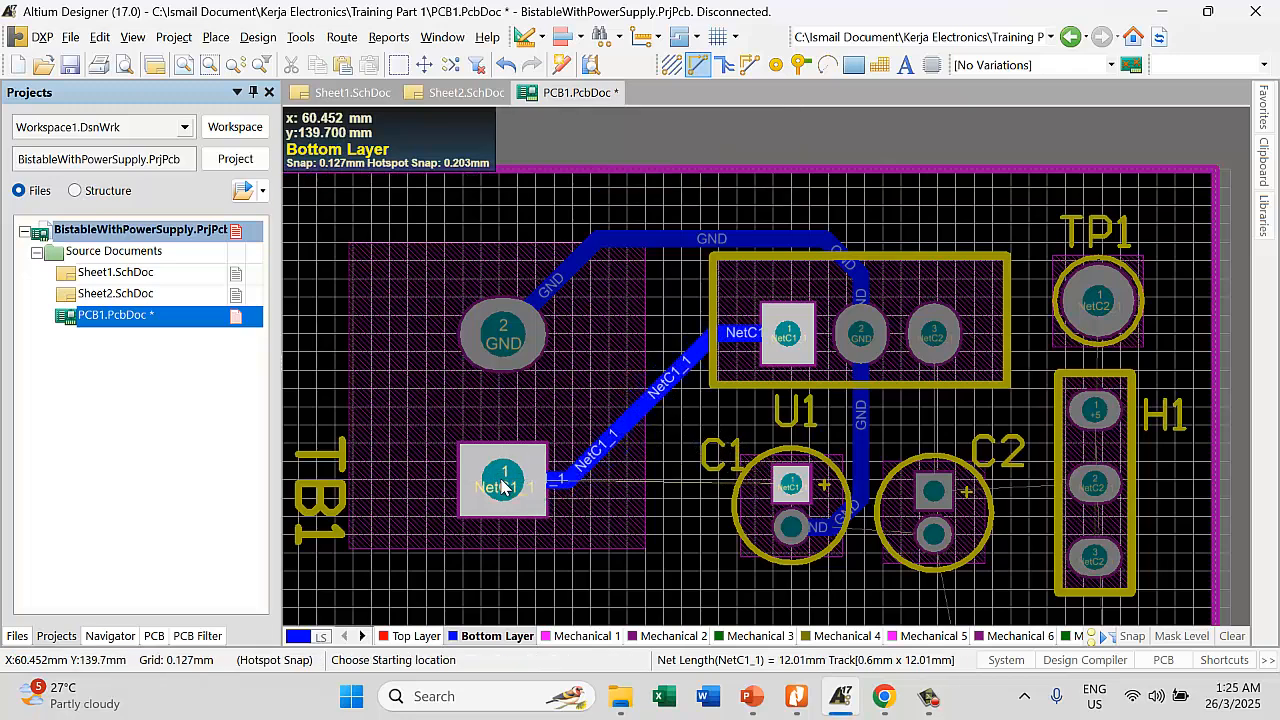
Check the width of the diagonal NetC1_1 track between TB1 and U1 in its properties
ctrl+scroll(685, 379, up, 2)
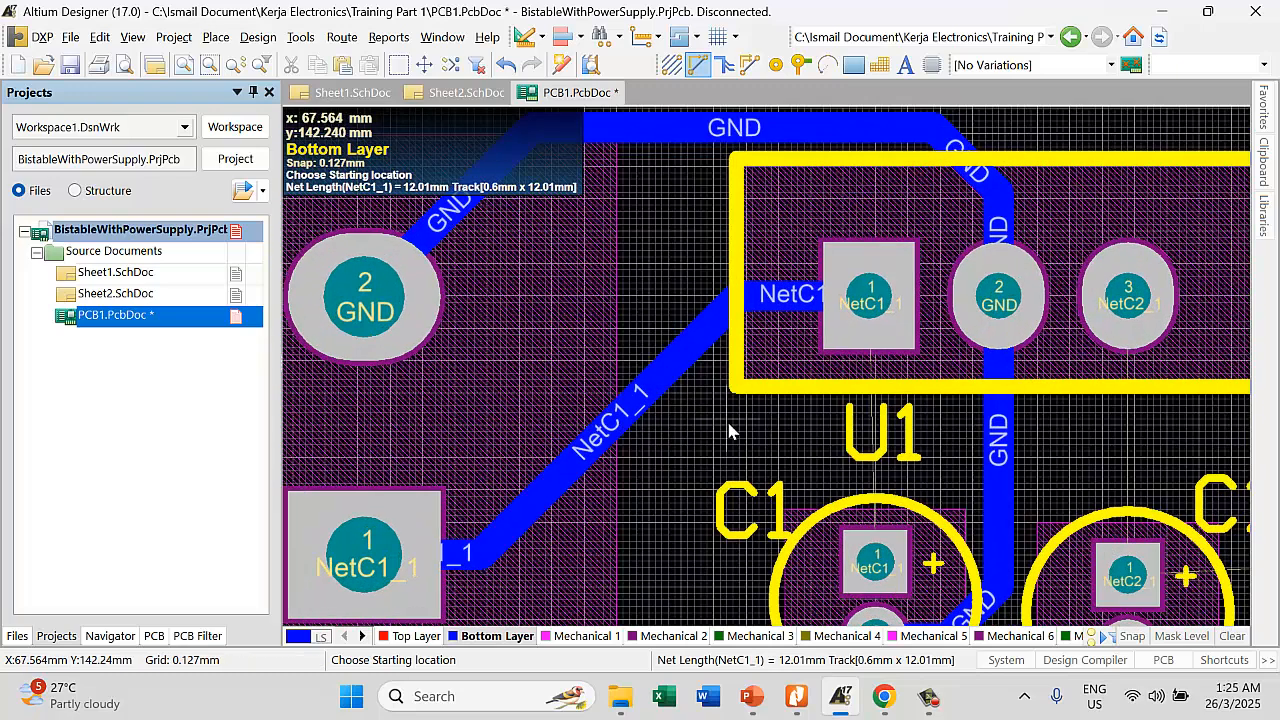
click(680, 350)
double_click(680, 350)
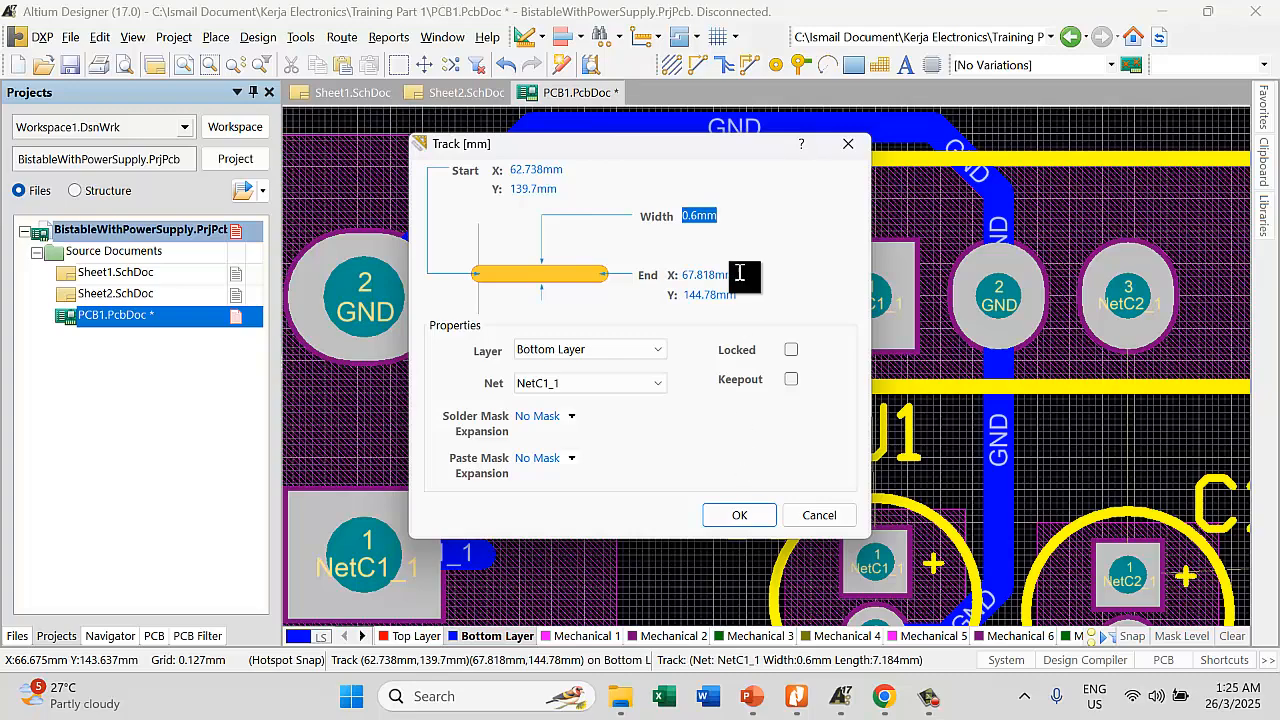
click(752, 524)
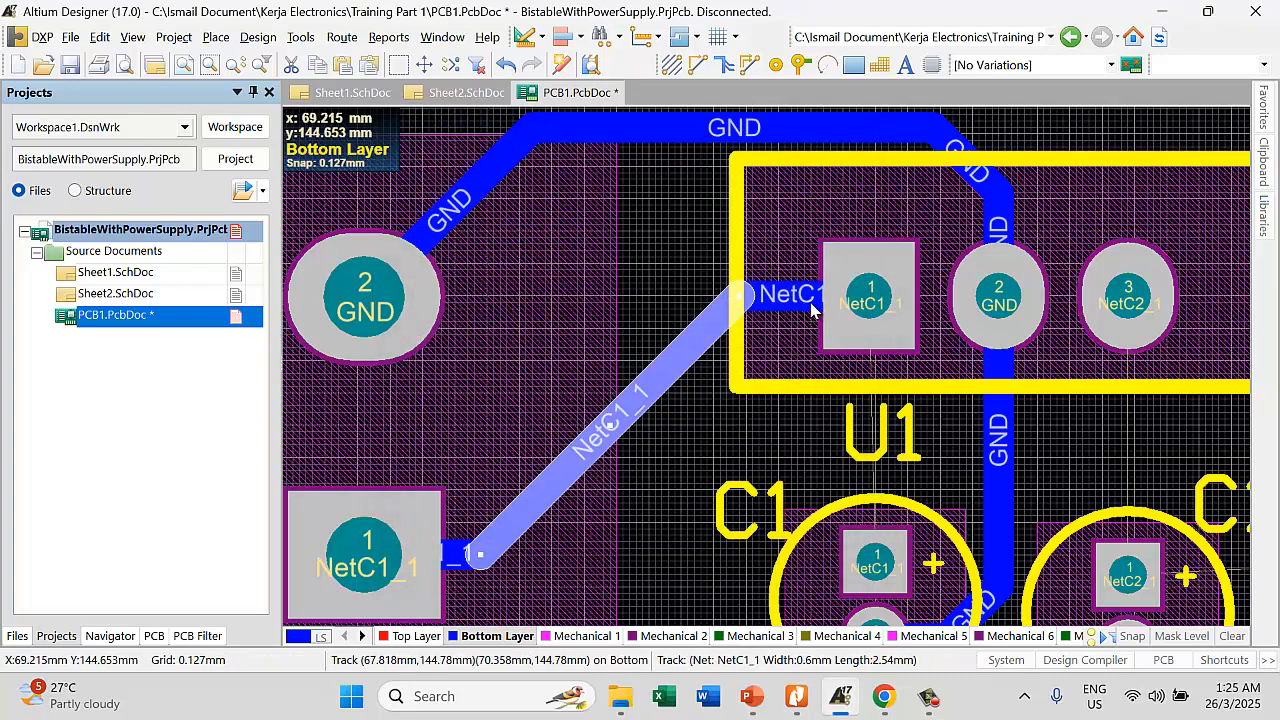
Route NetC2_1 on the bottom layer from U1 pad 3 straight down to C2's positive pad
ctrl+scroll(812, 310, down, 3)
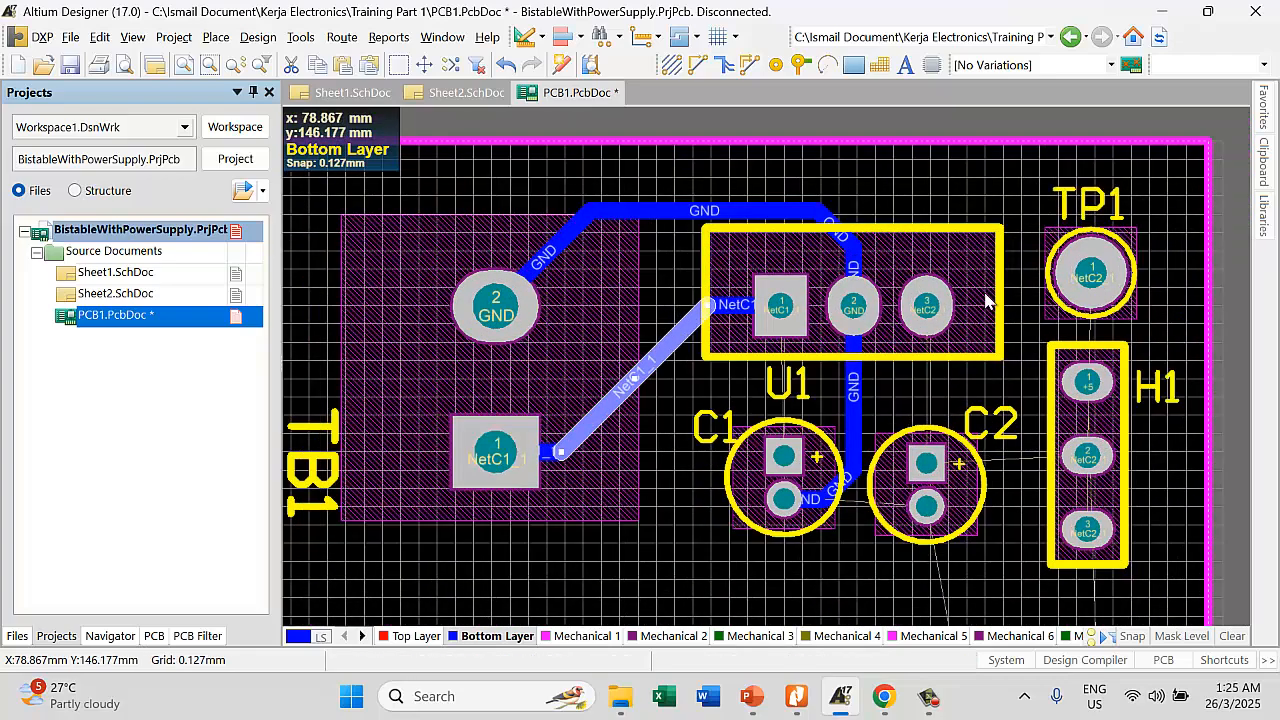
ctrl+scroll(920, 305, up, 3)
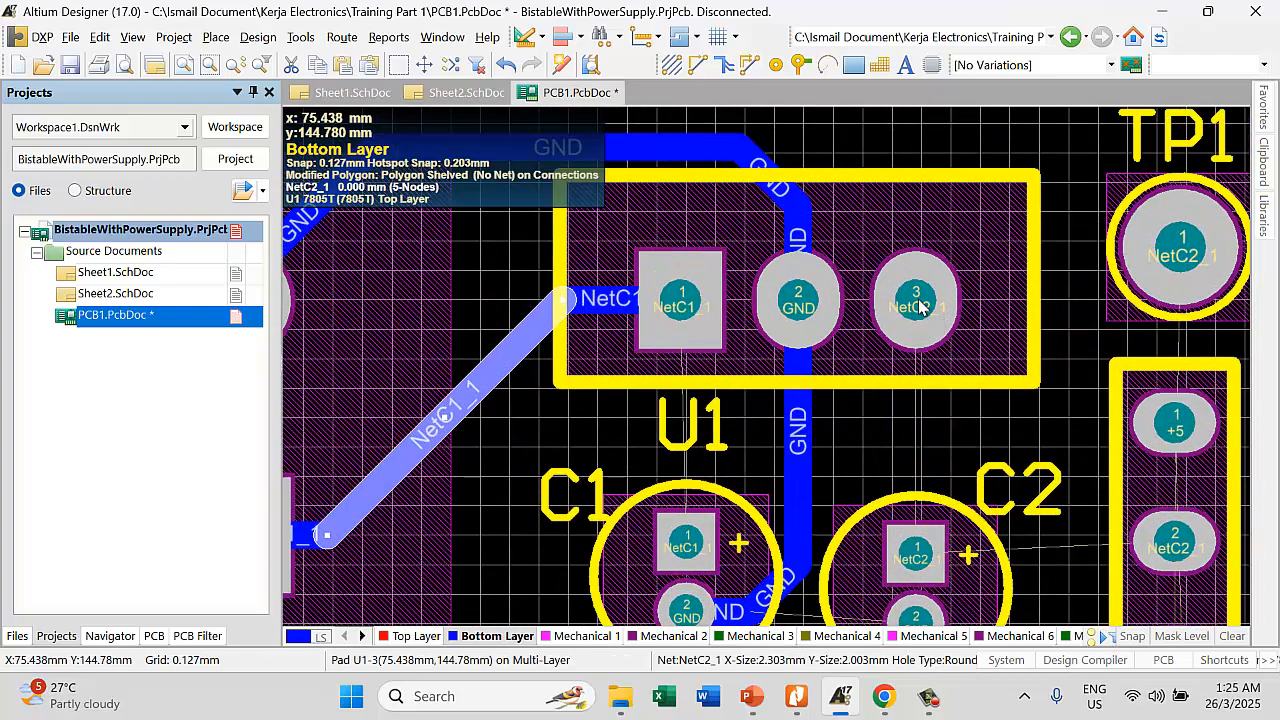
ctrl+scroll(920, 305, down, 2)
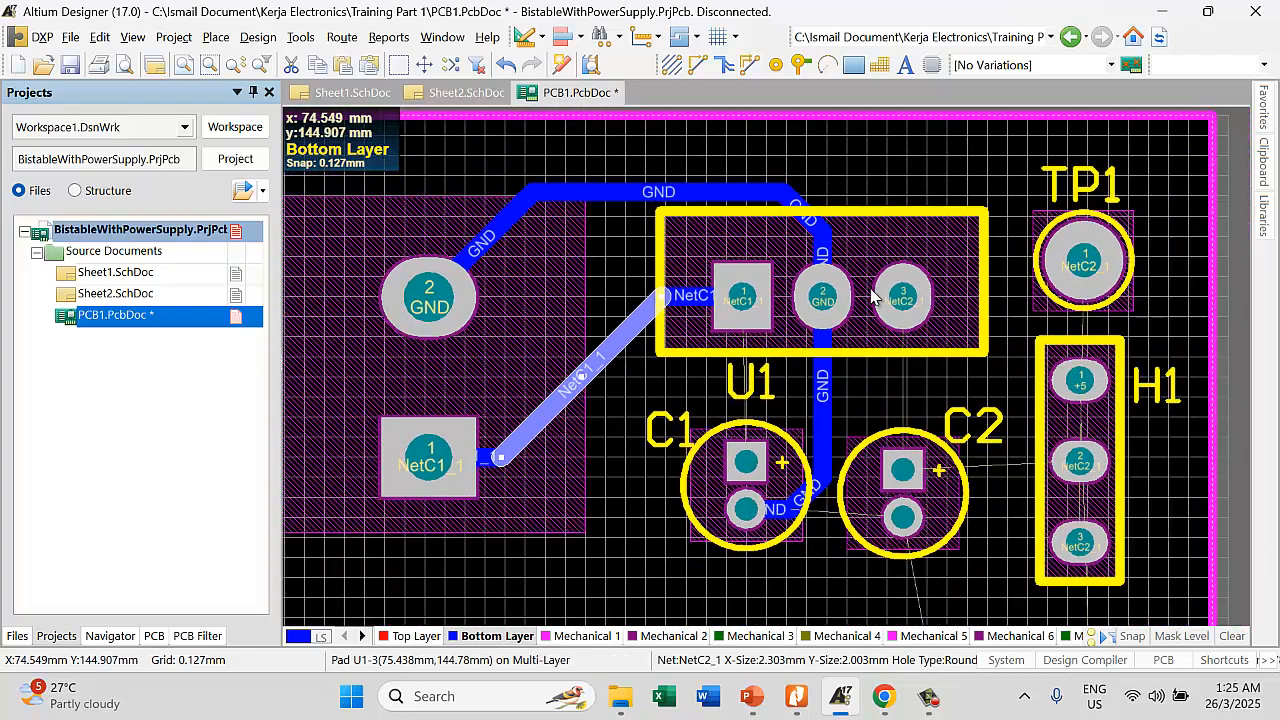
click(698, 64)
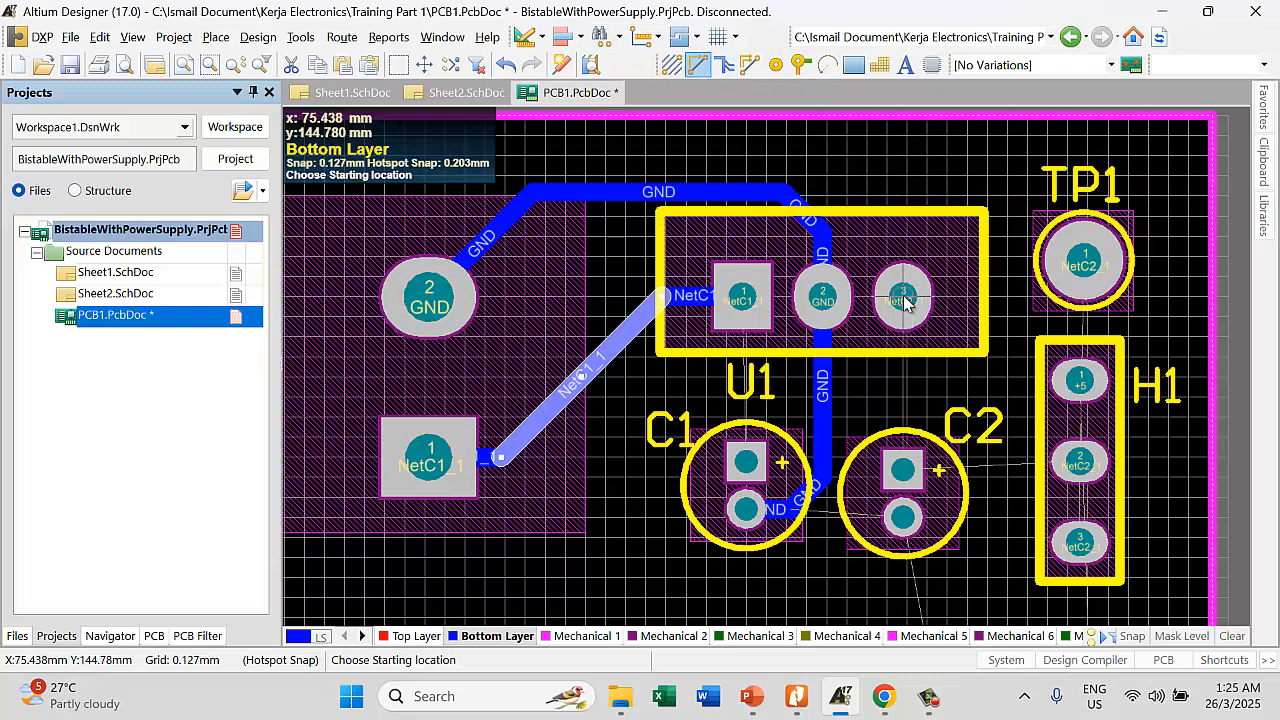
click(903, 300)
click(903, 470)
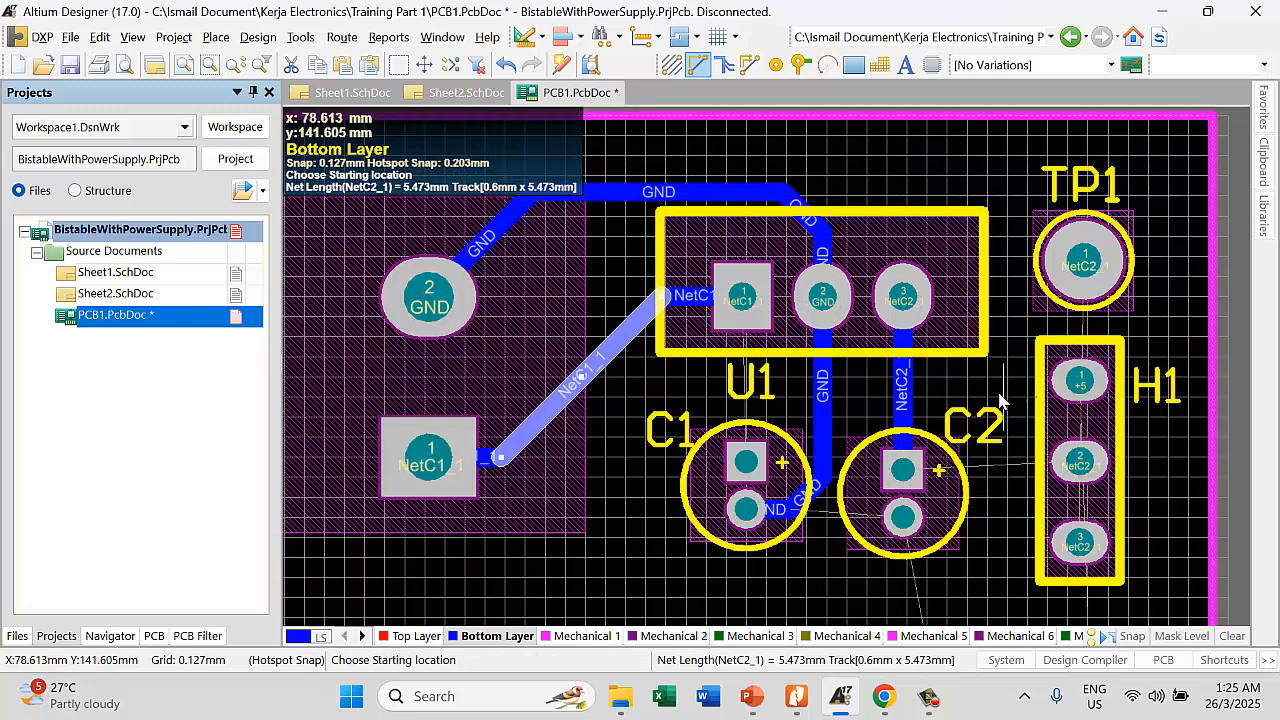
key(Escape)
Check the width of the NetC2_1 track between U1 and C2 in its properties
double_click(903, 390)
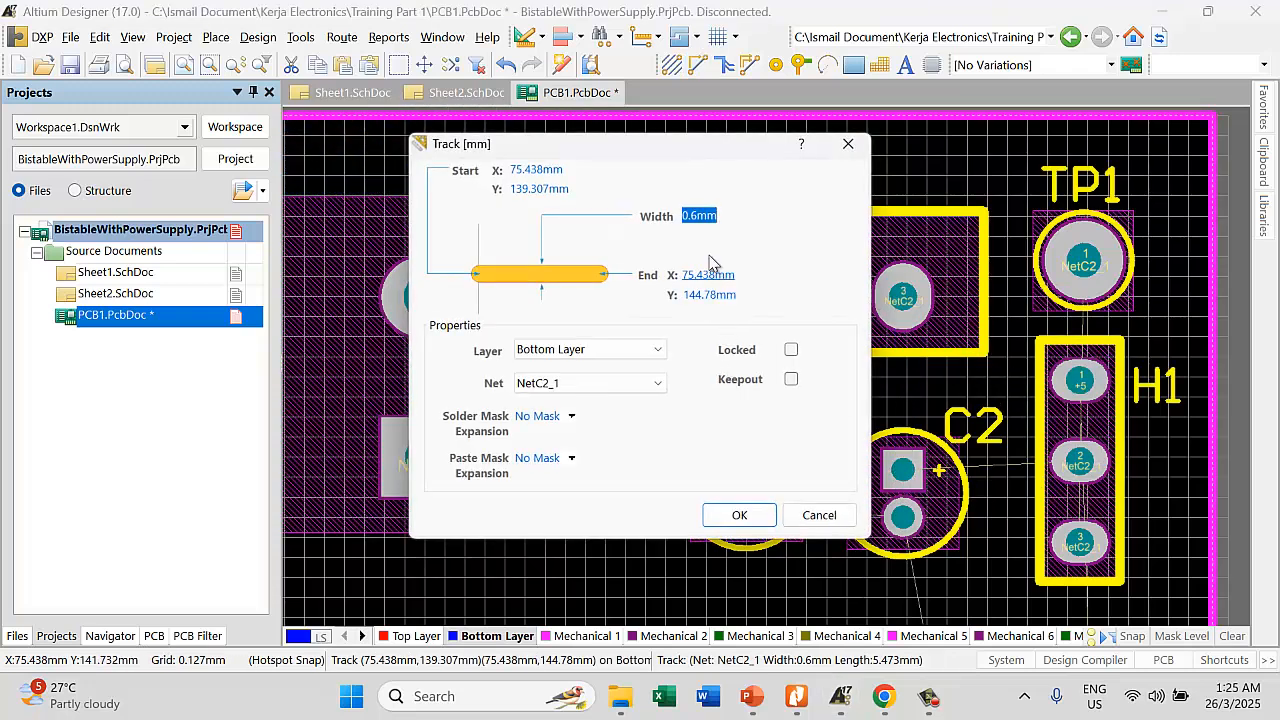
click(737, 516)
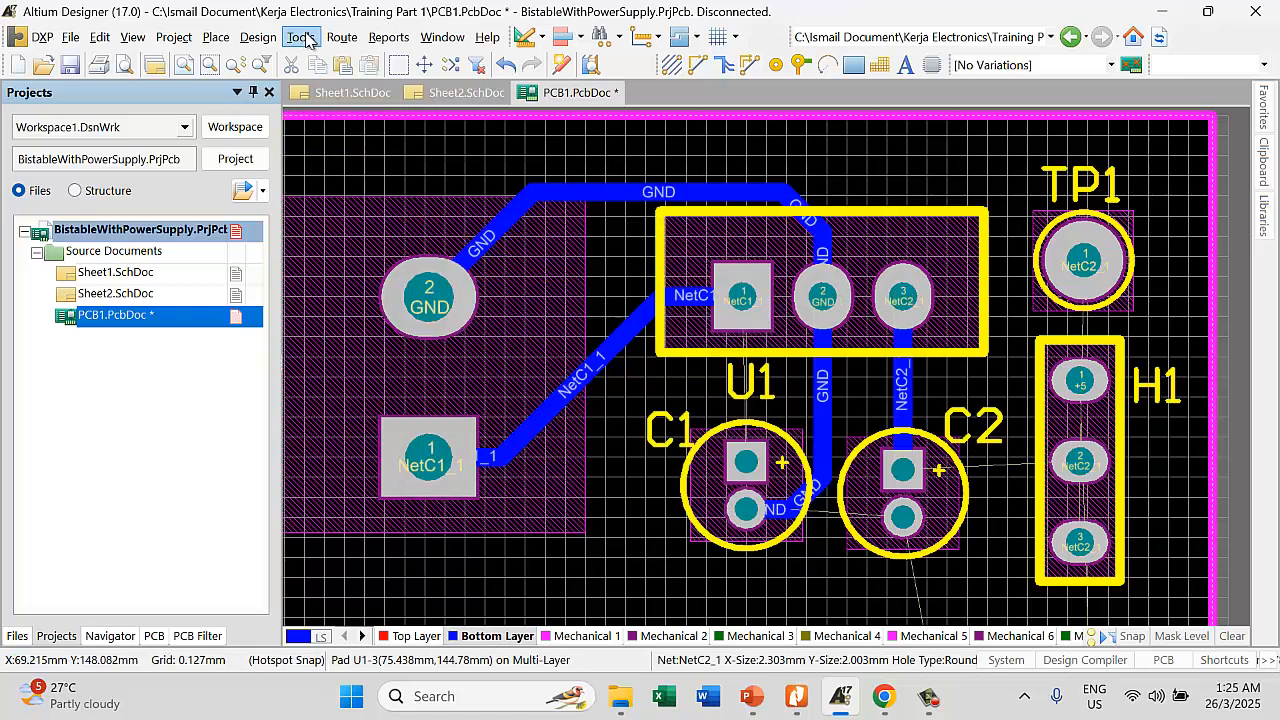
Open the PCB design rules
click(257, 46)
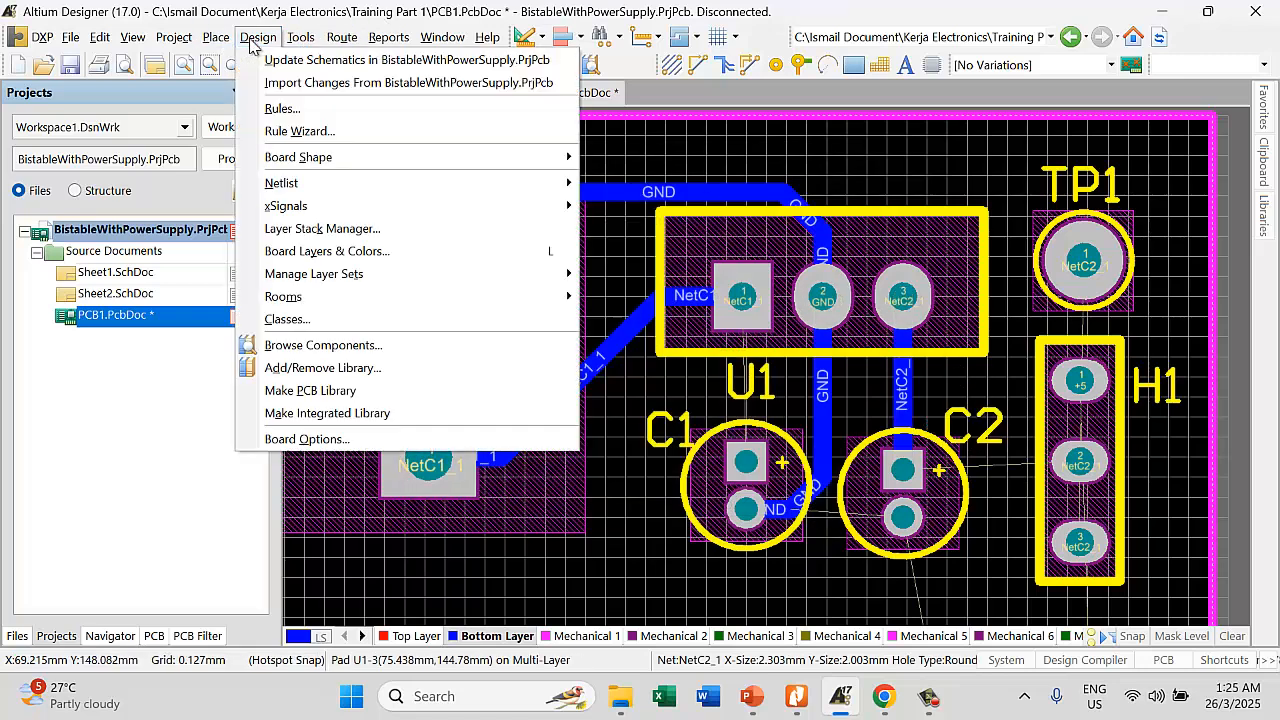
Open the PCB design rules and change the POWER width rule's object match from Net to Custom Query
click(281, 108)
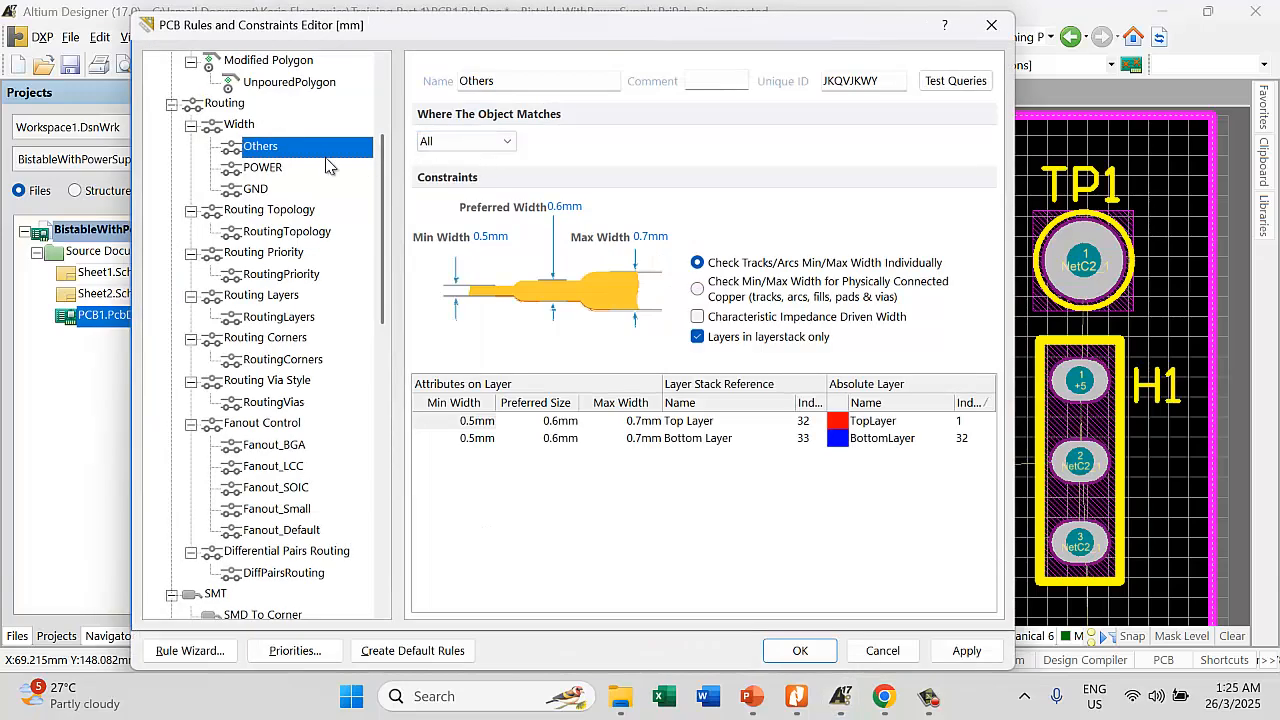
click(260, 169)
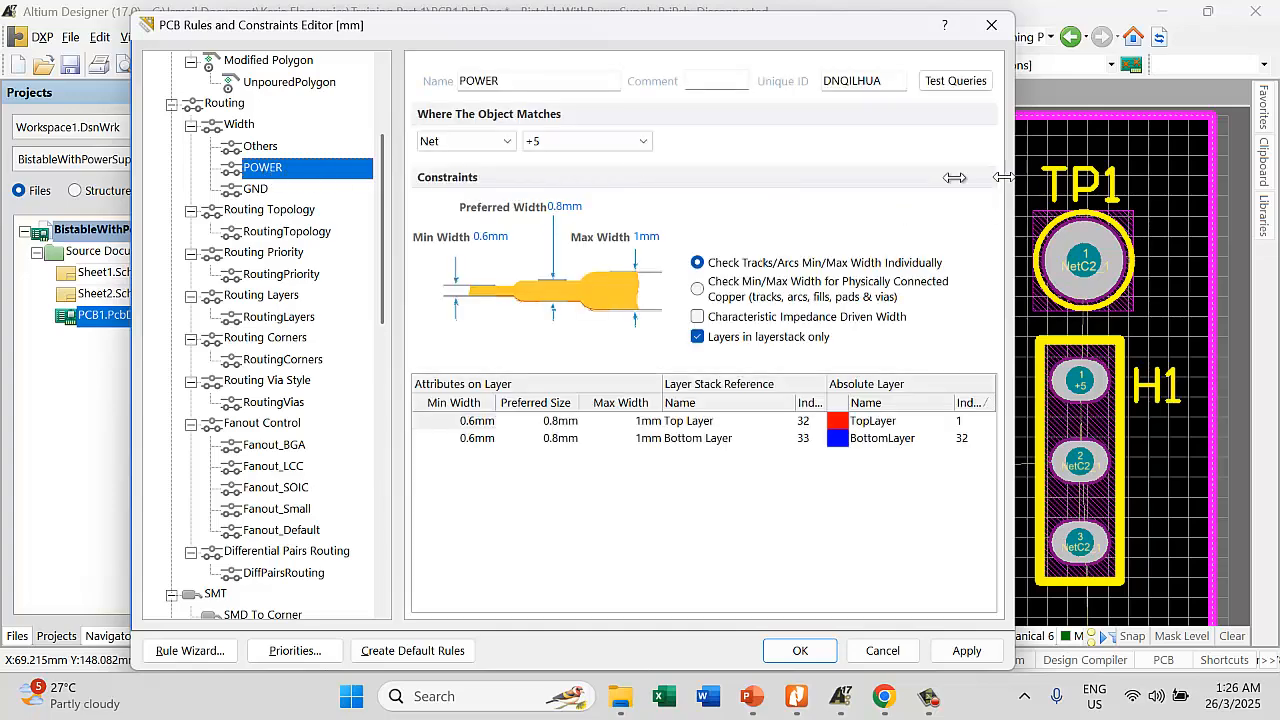
drag(670, 107, 636, 8)
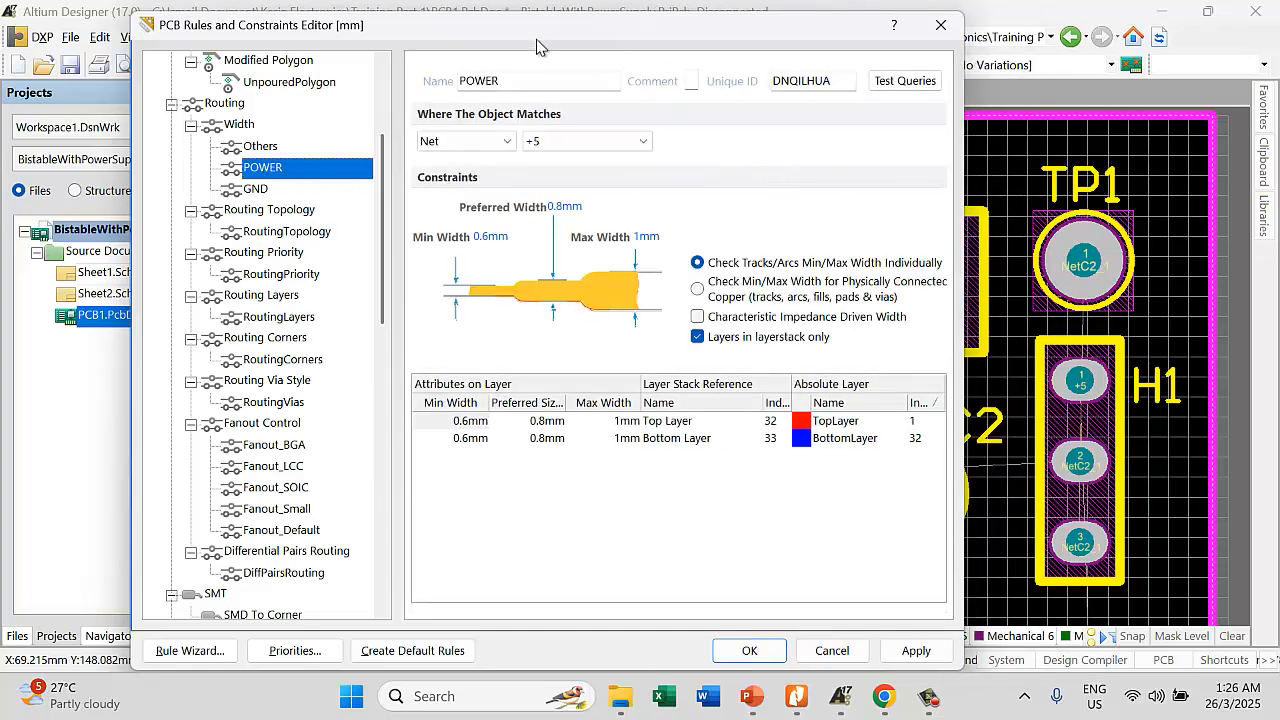
drag(530, 50, 424, 200)
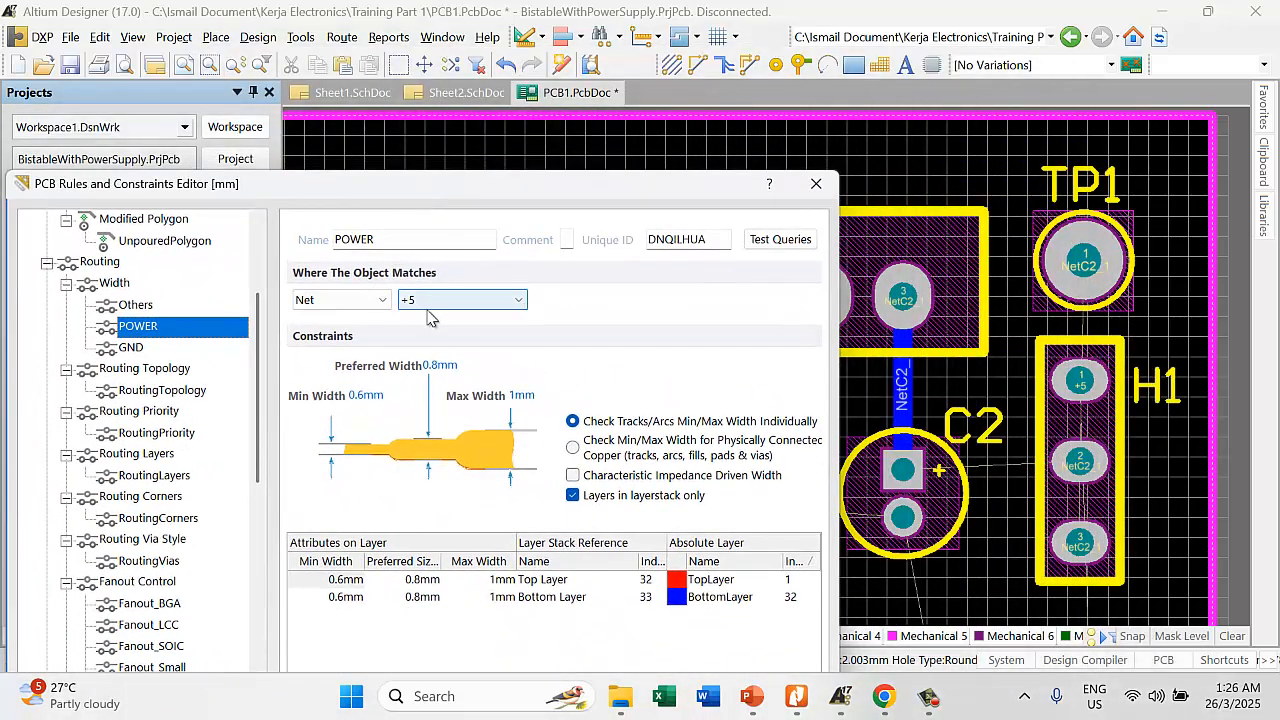
click(382, 300)
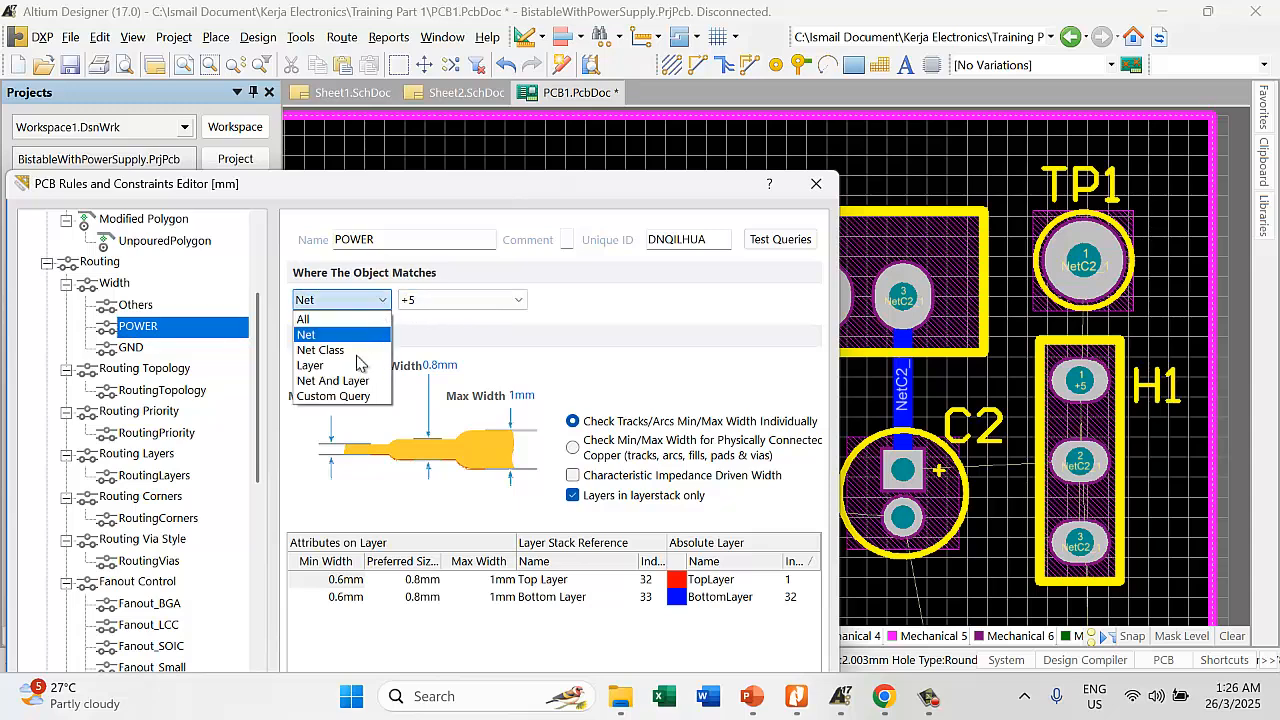
click(355, 396)
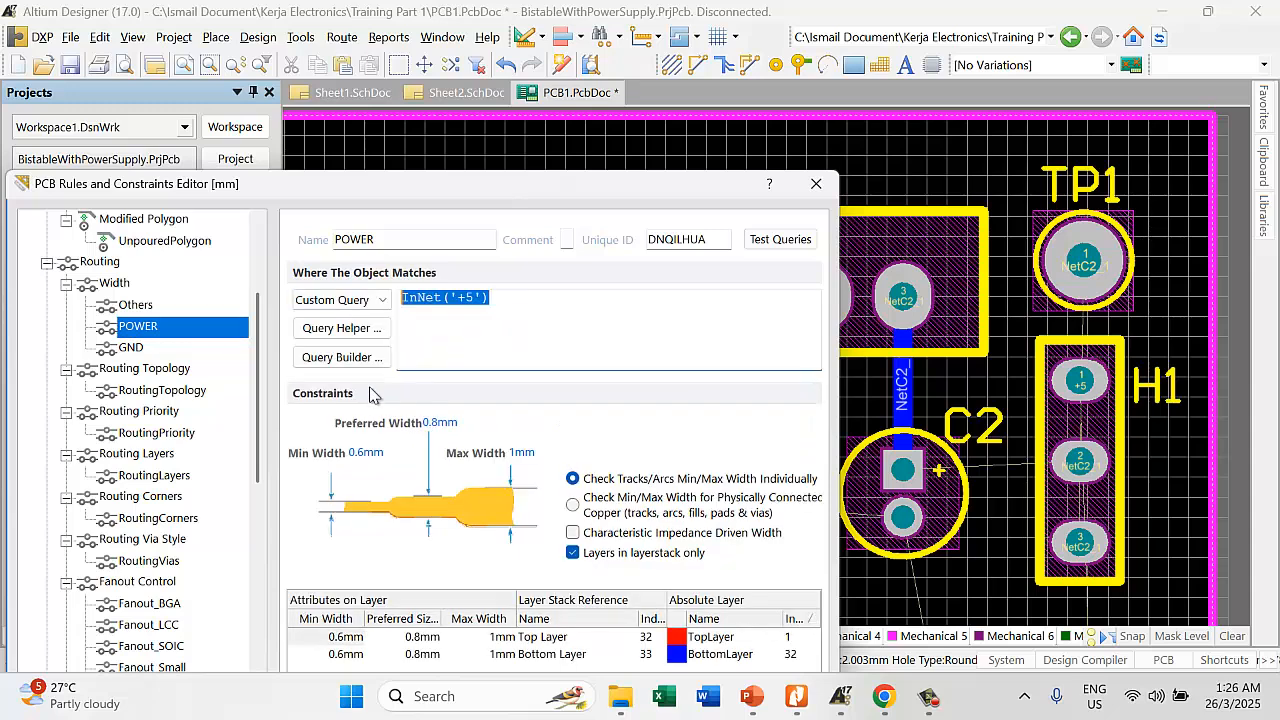
Append +InNet('NetC1_1') to the POWER rule's custom query after InNet('+5')
click(512, 298)
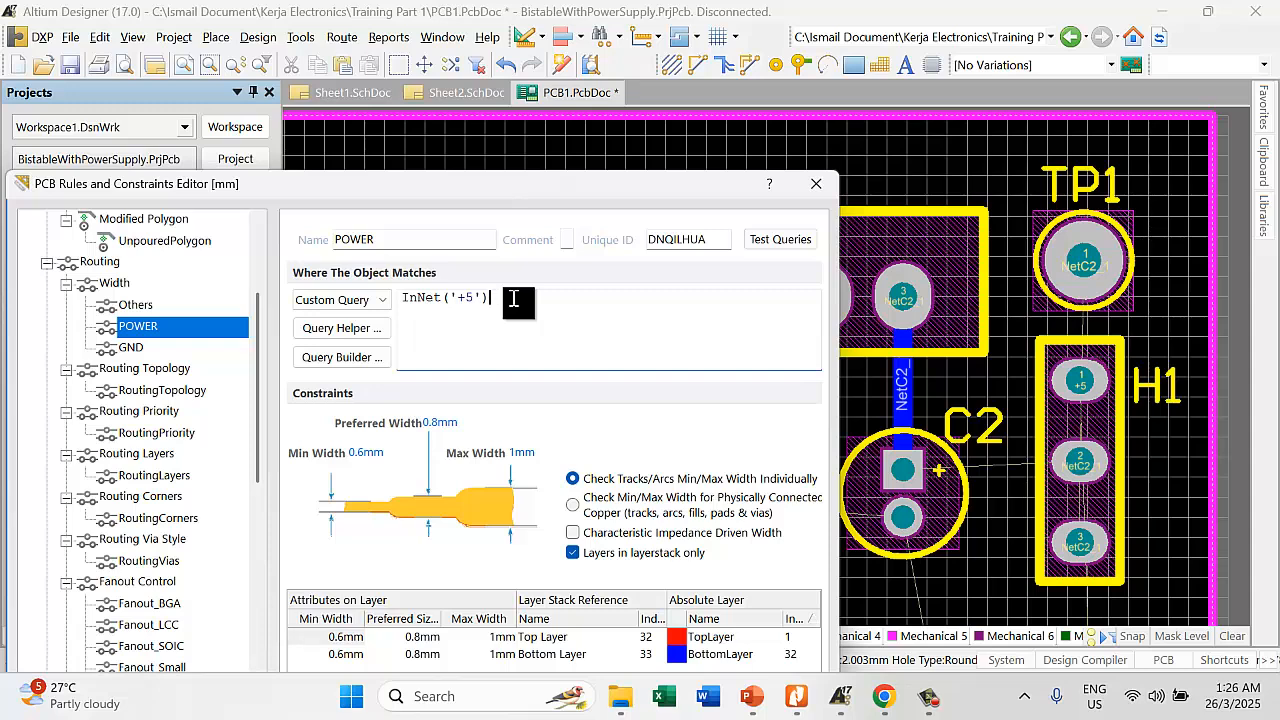
text(+InNet()
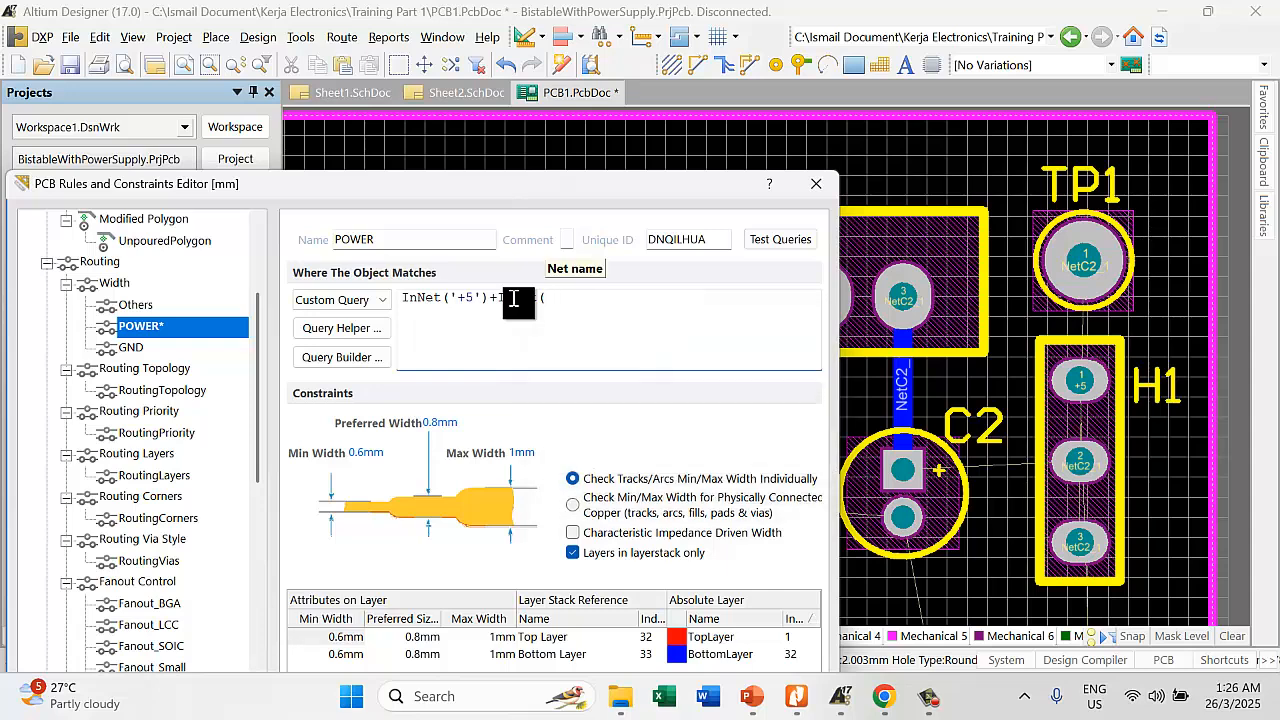
key(Down)
key(Down)
key(Down)
key(Down)
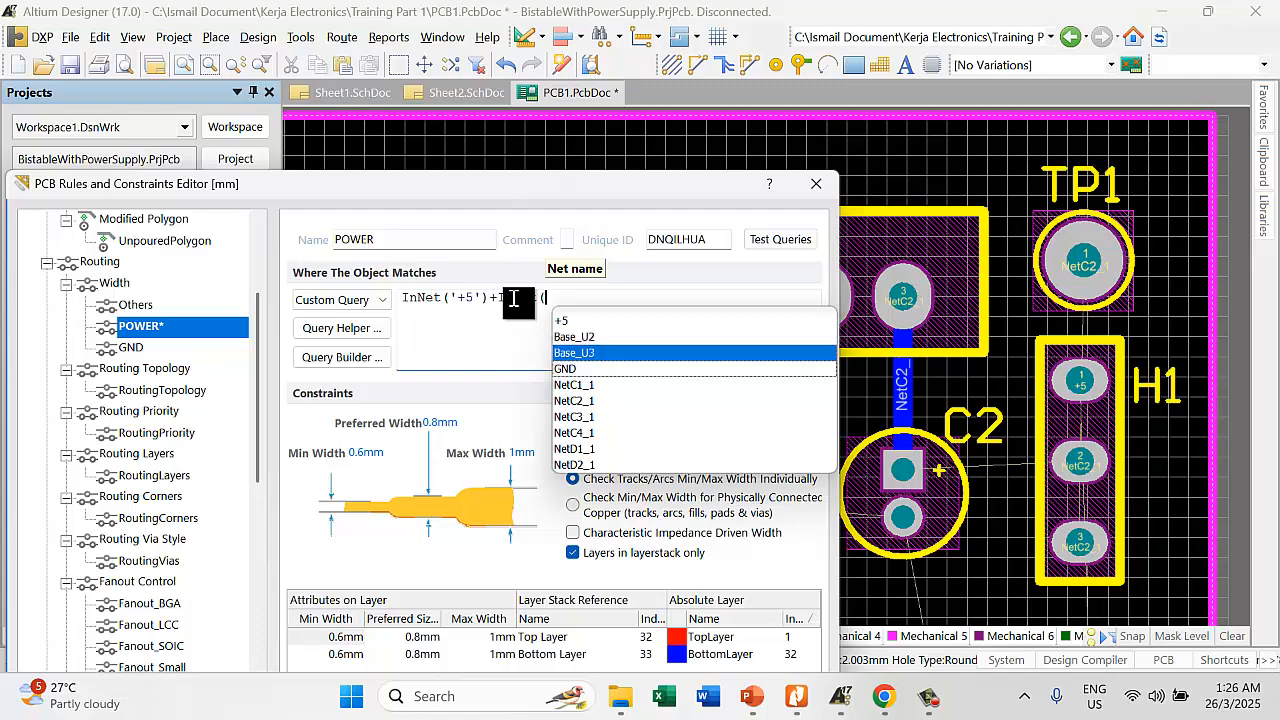
key(Return)
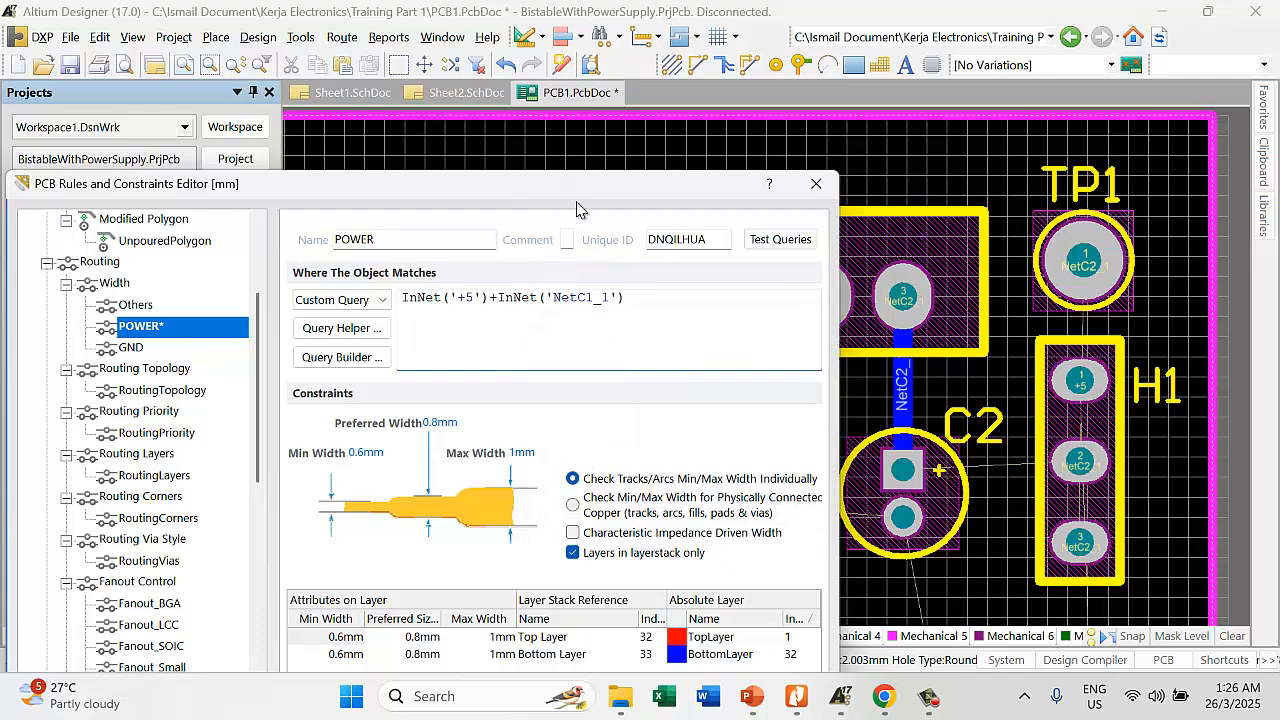
Extend the POWER rule's custom query with +InNet('NetC2_1')
drag(574, 193, 509, 202)
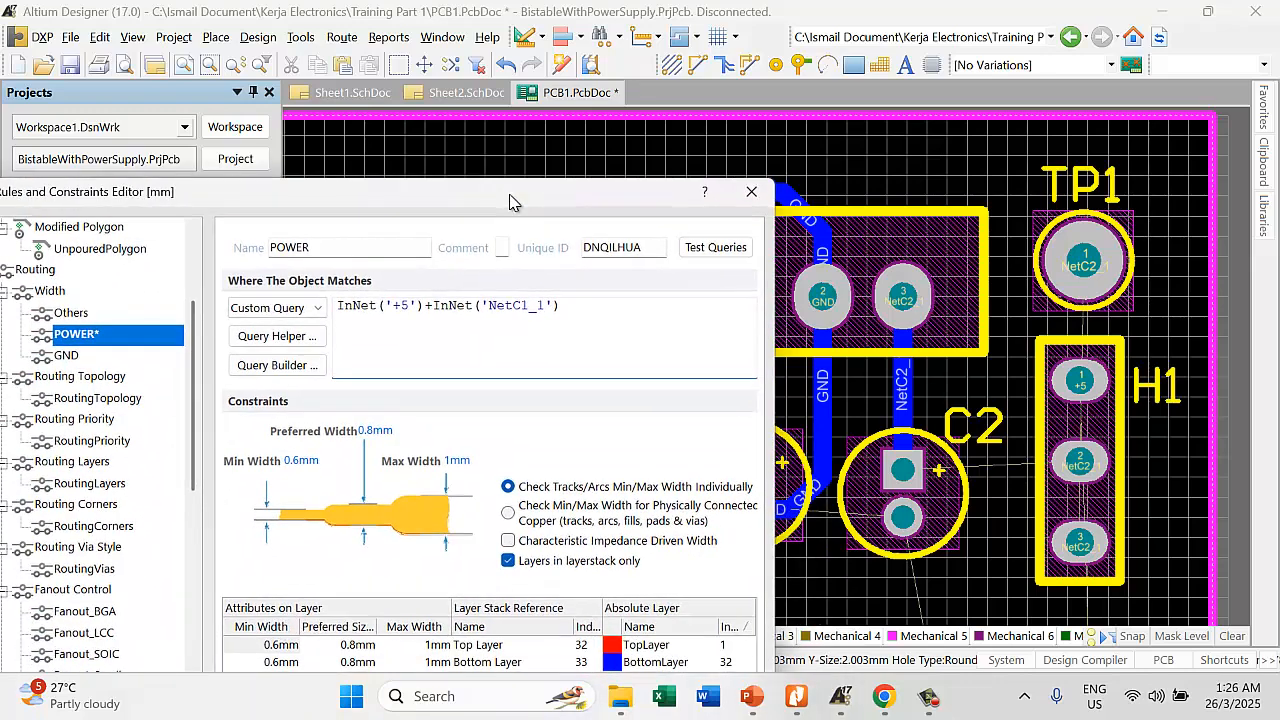
text(+innet)
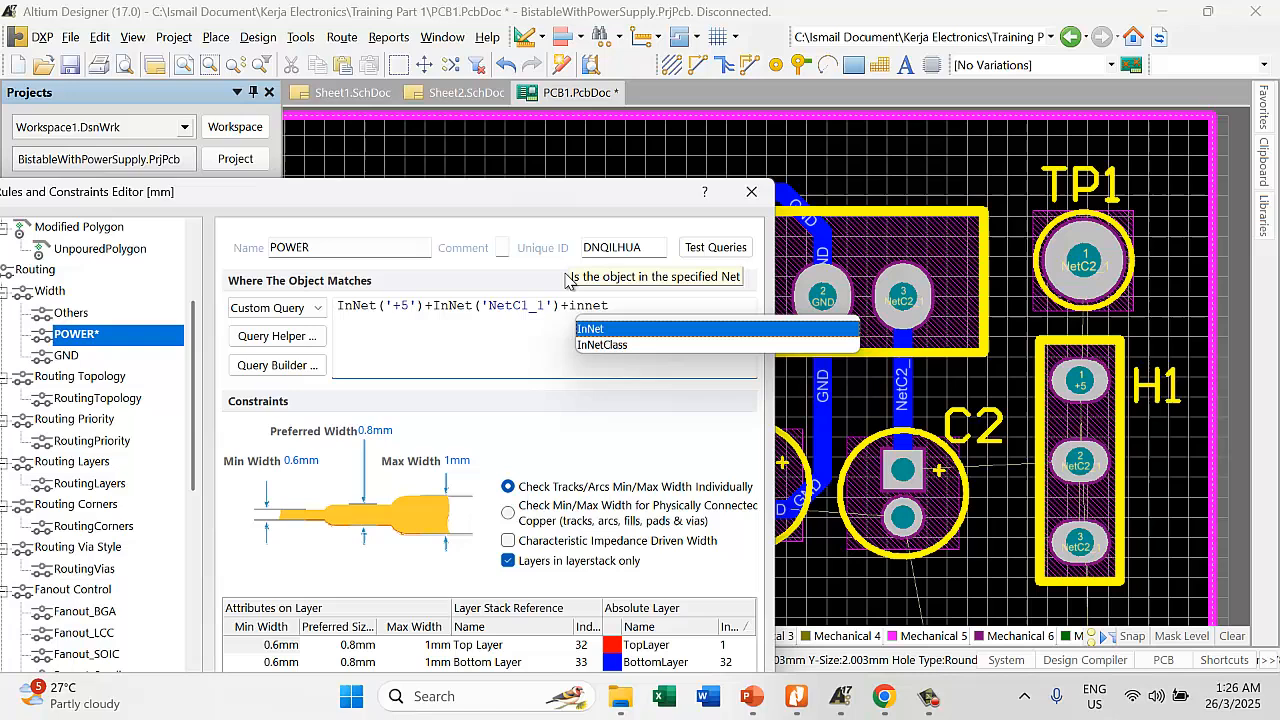
double_click(592, 330)
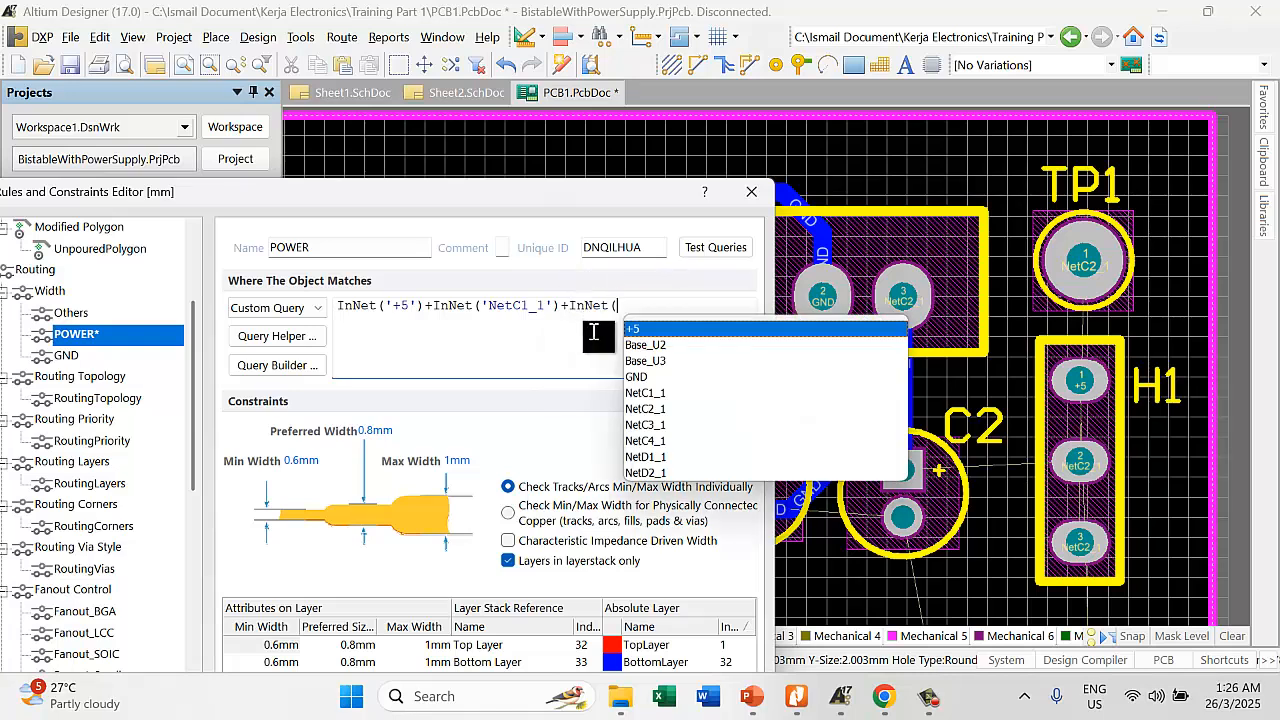
double_click(654, 410)
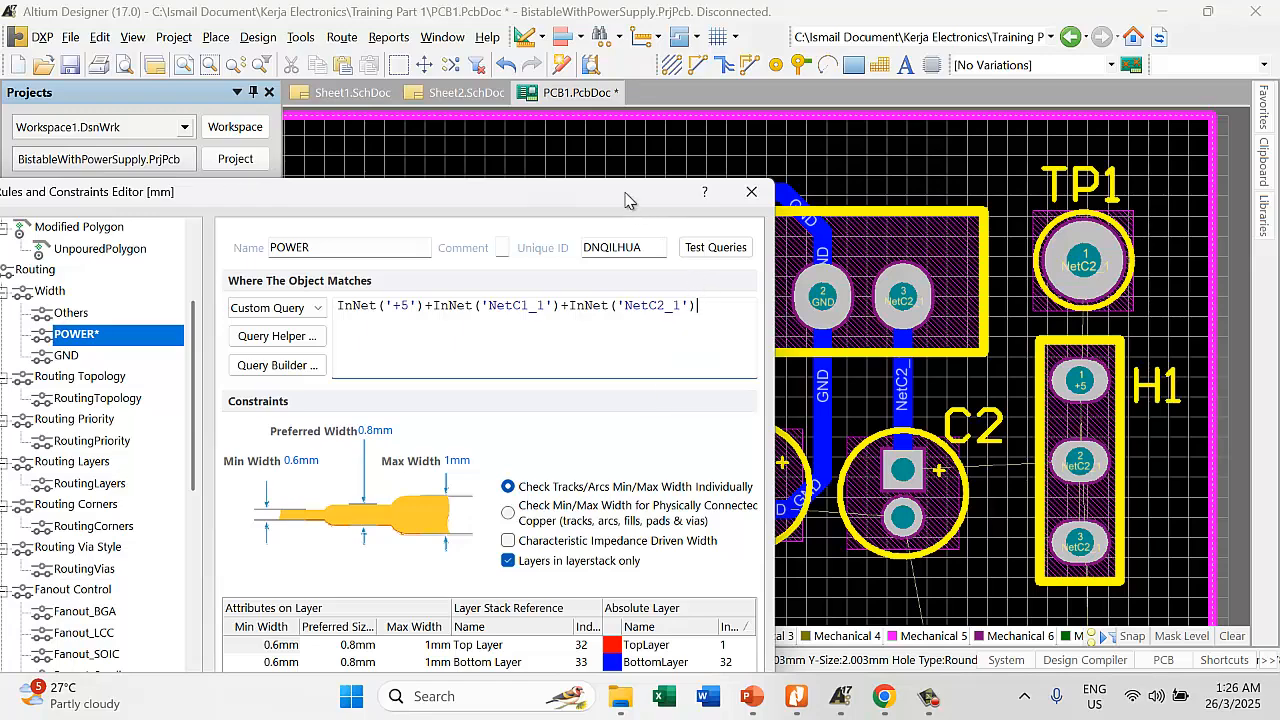
drag(625, 200, 572, 208)
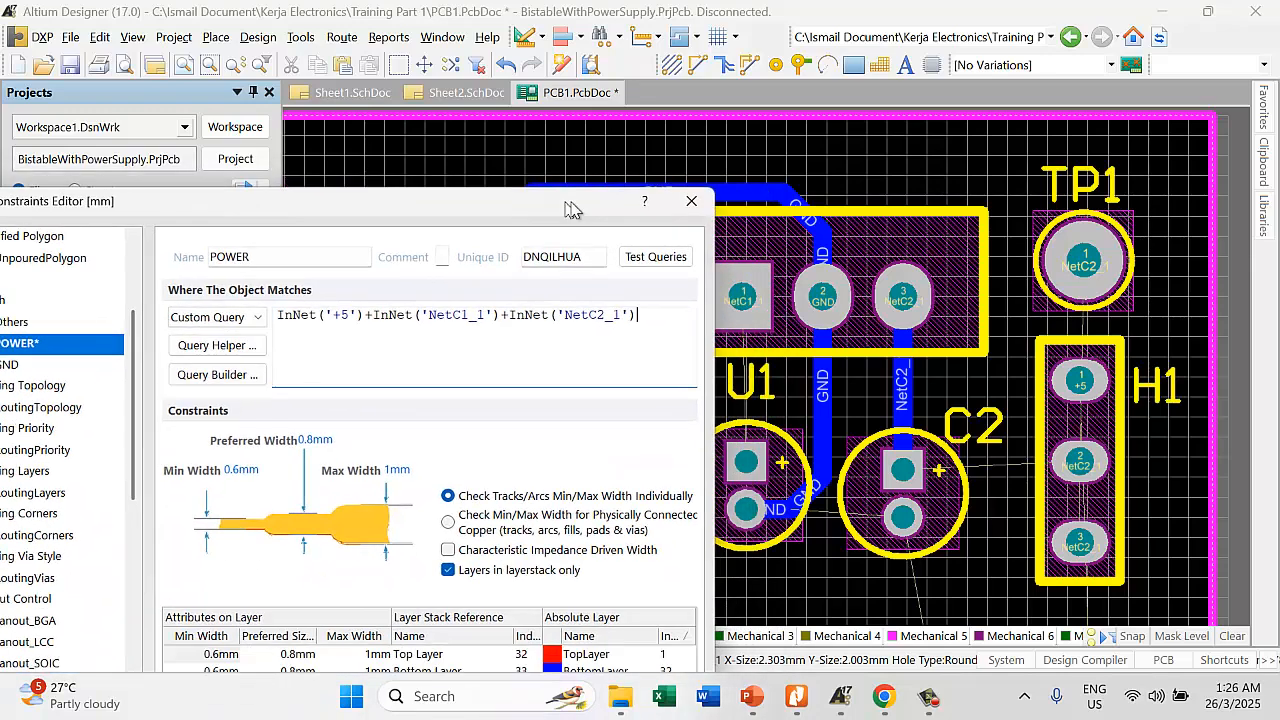
Re-enter NetC2_1 as the net name in the last InNet term of the POWER rule's query
text(_1'))
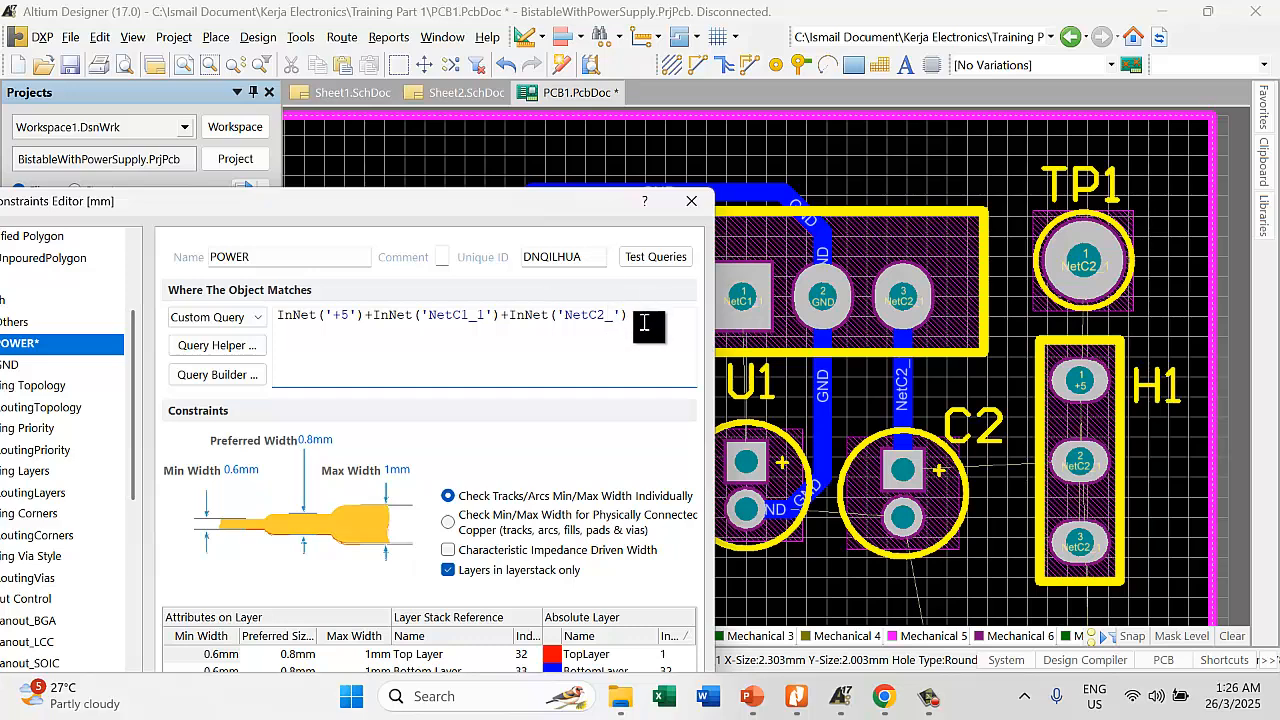
key(Left)
key(Left)
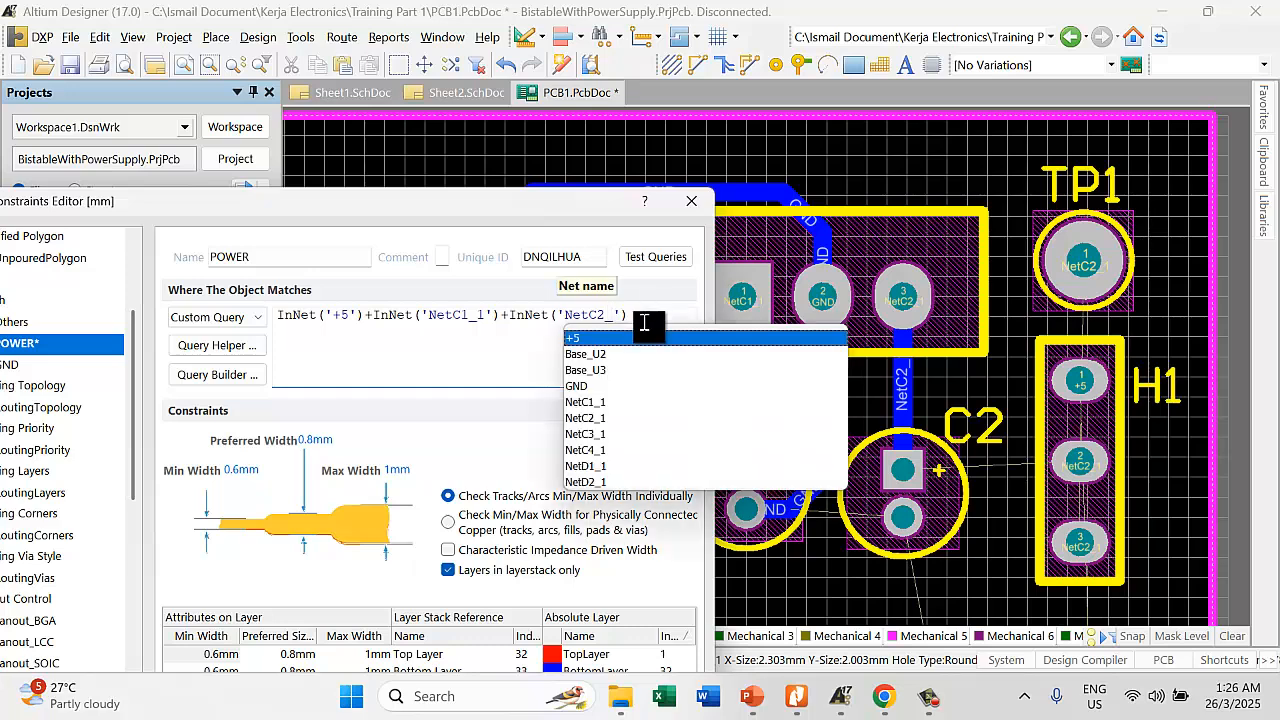
key(Down)
key(Down)
key(Down)
key(Down)
key(Down)
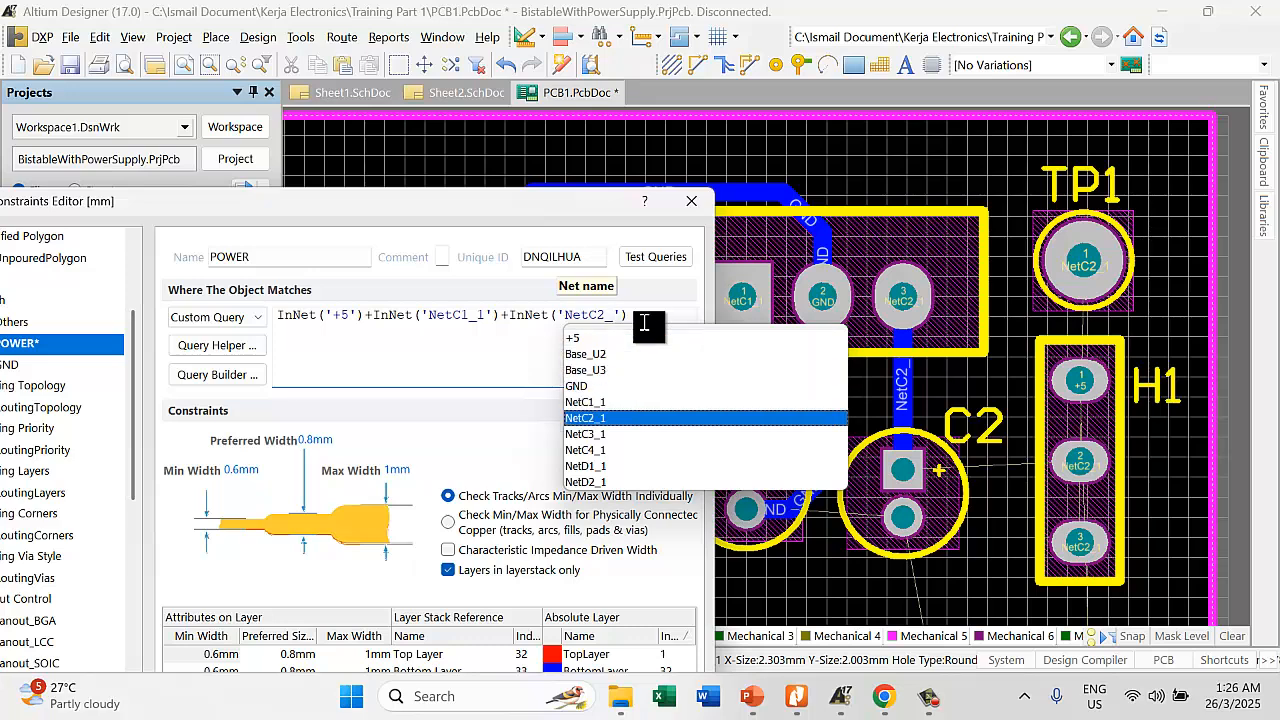
key(Down)
key(Down)
key(Down)
key(Down)
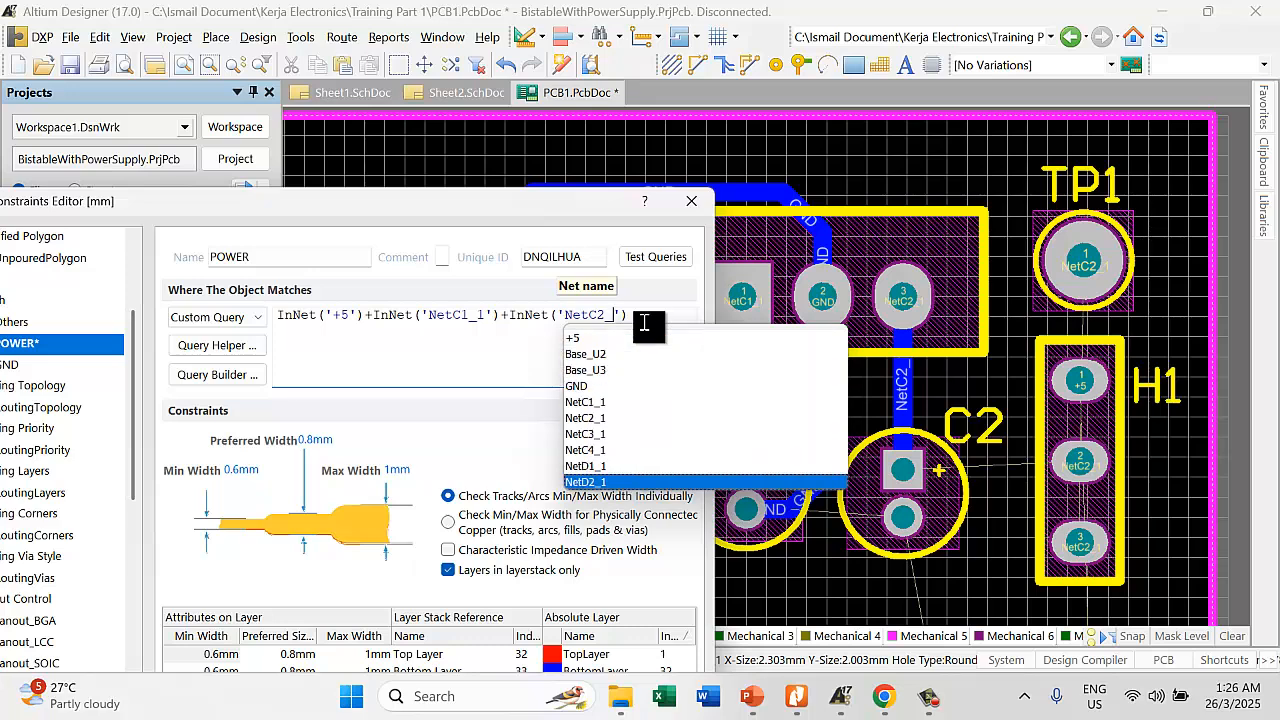
key(Up)
key(Up)
key(Up)
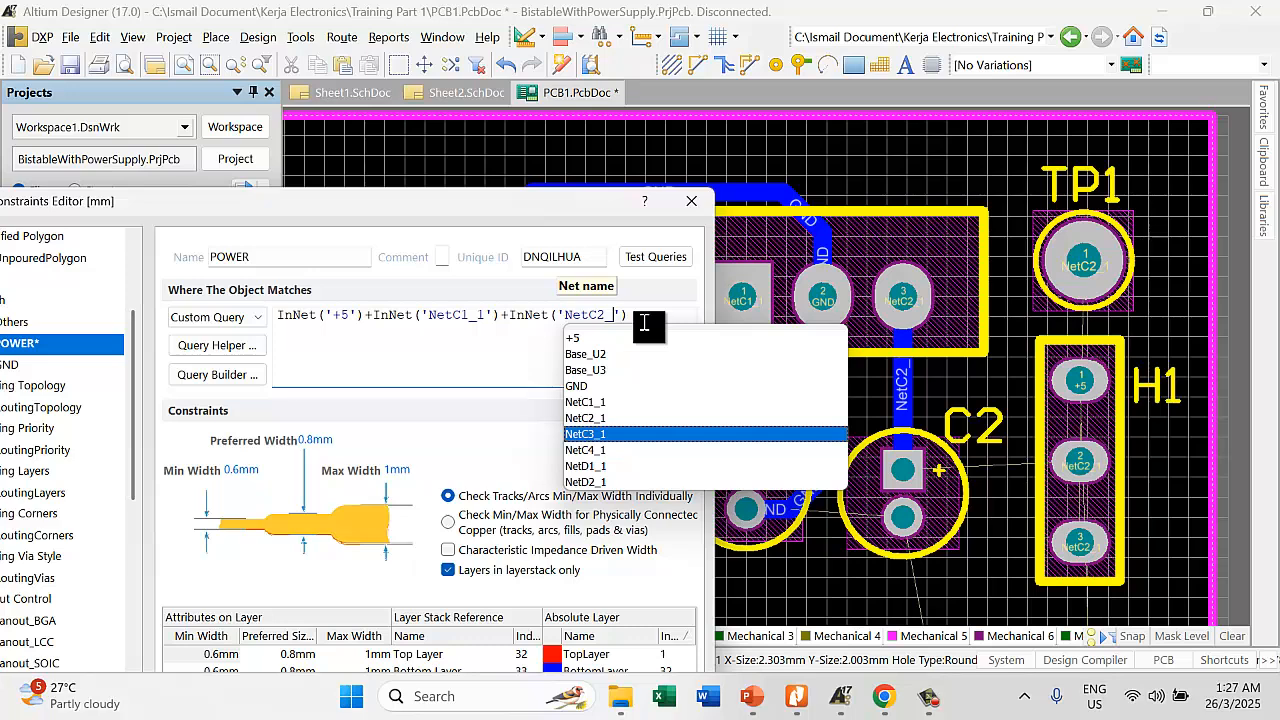
key(Up)
key(Return)
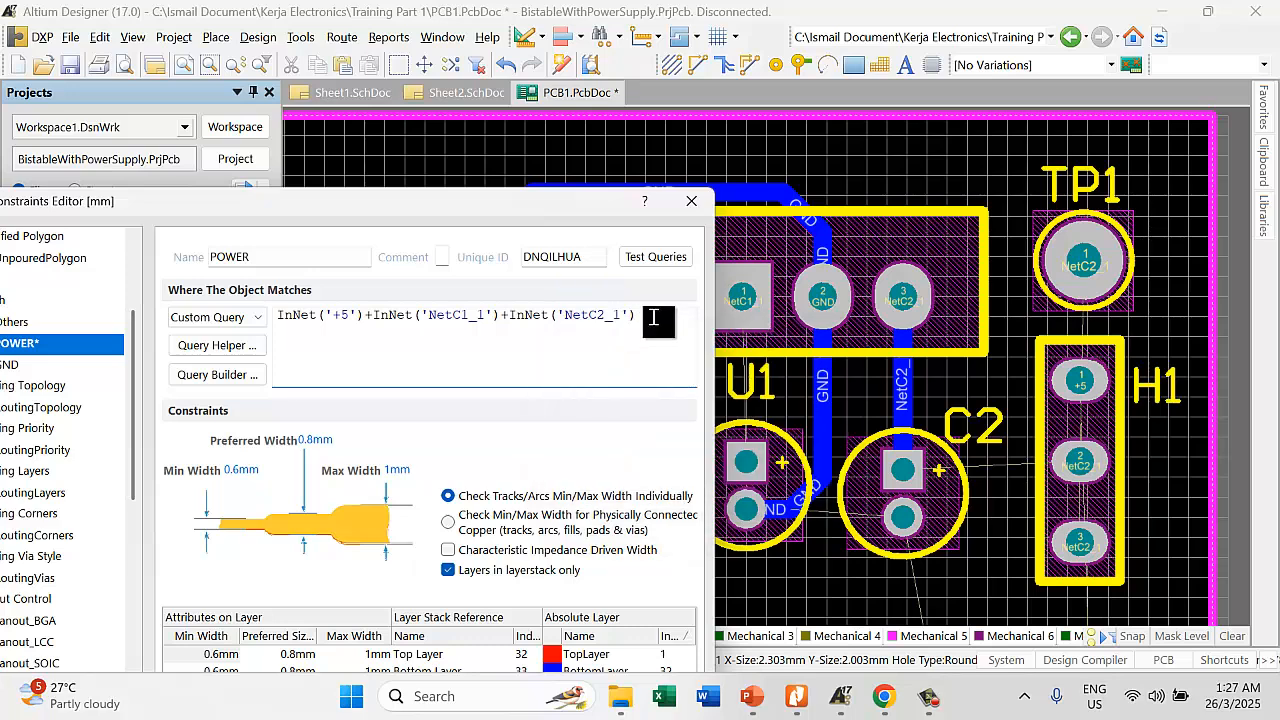
Apply the POWER width rule's new query and close the rules editor
drag(582, 201, 628, 16)
click(653, 642)
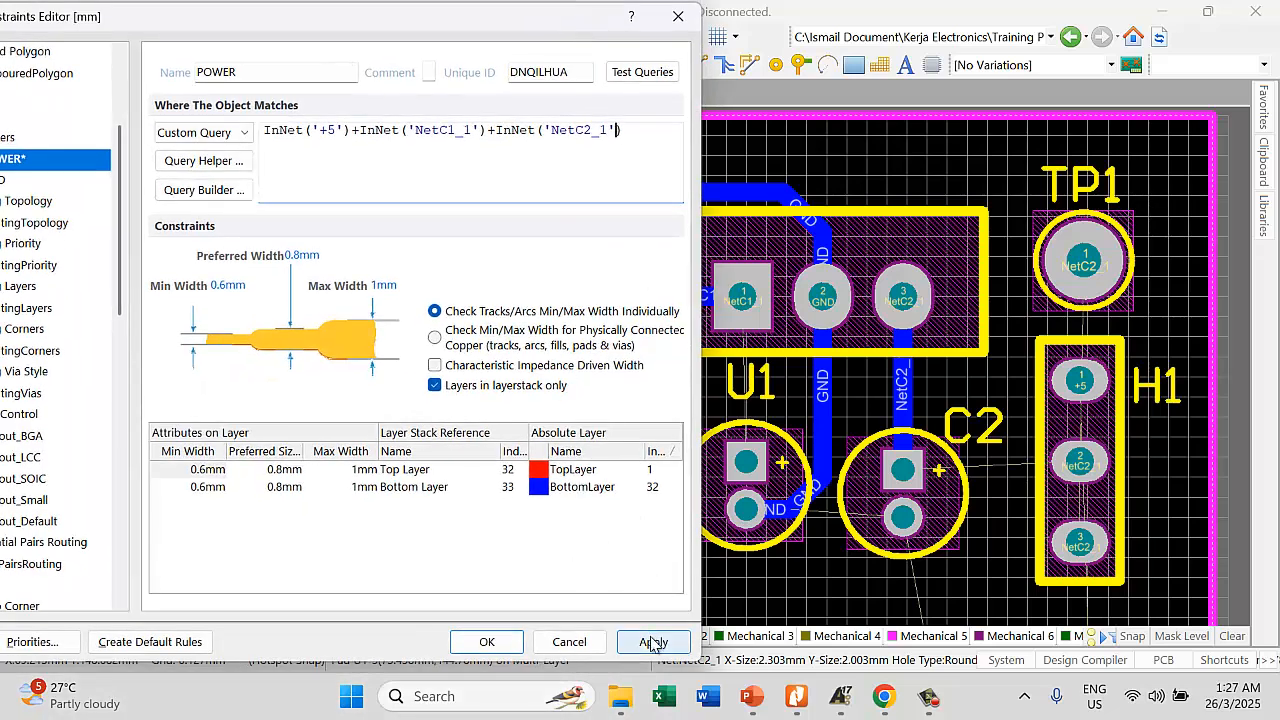
click(489, 646)
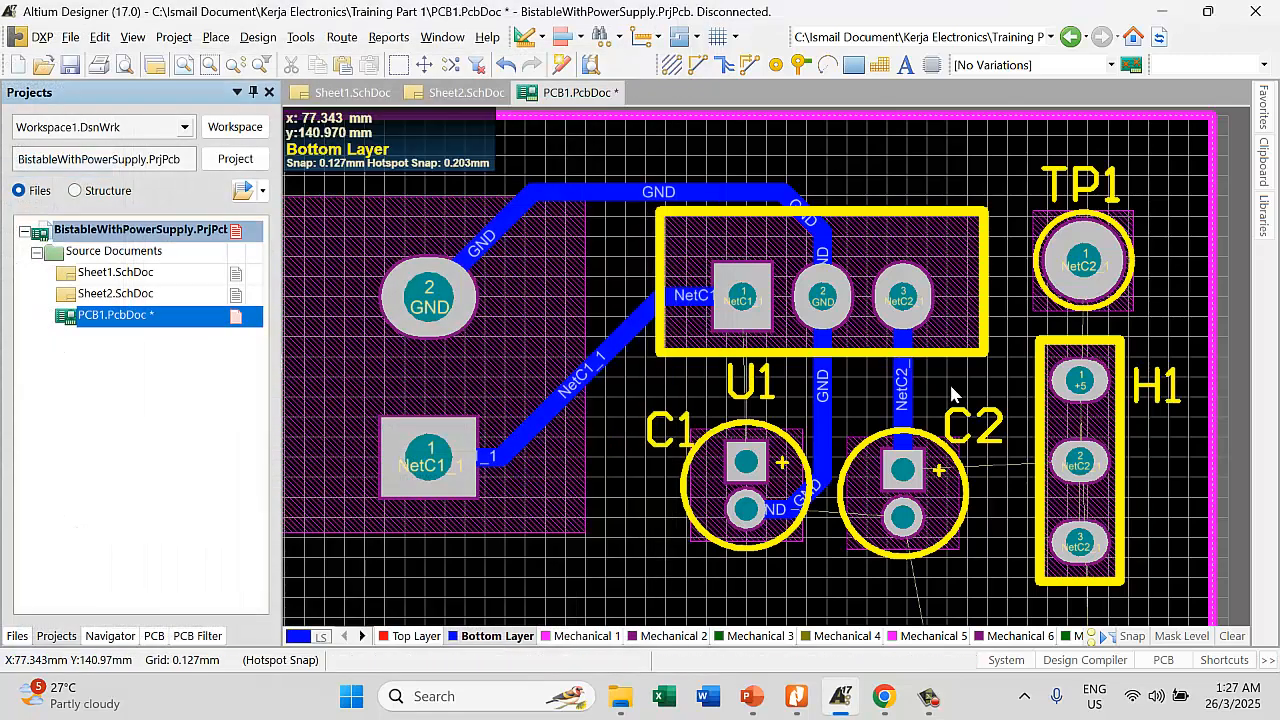
Check the width of the NetC2_1 track between U1 and C2 in its properties
click(900, 395)
double_click(900, 395)
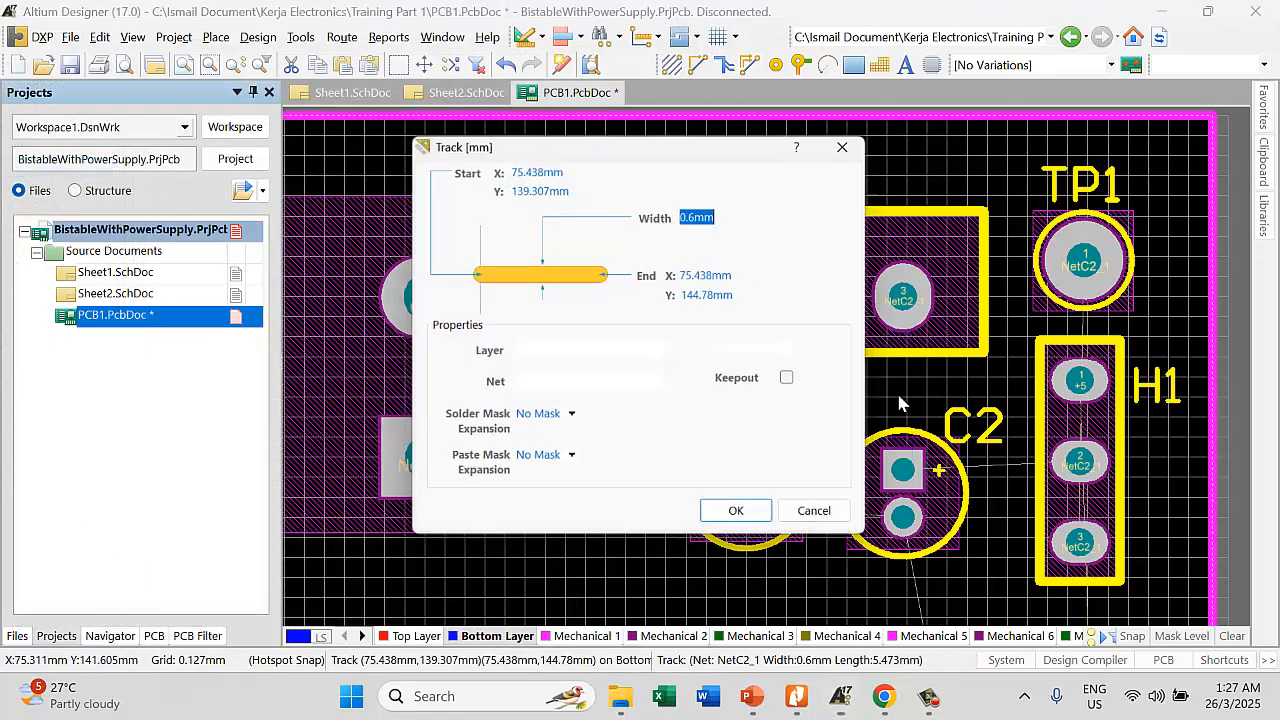
click(741, 513)
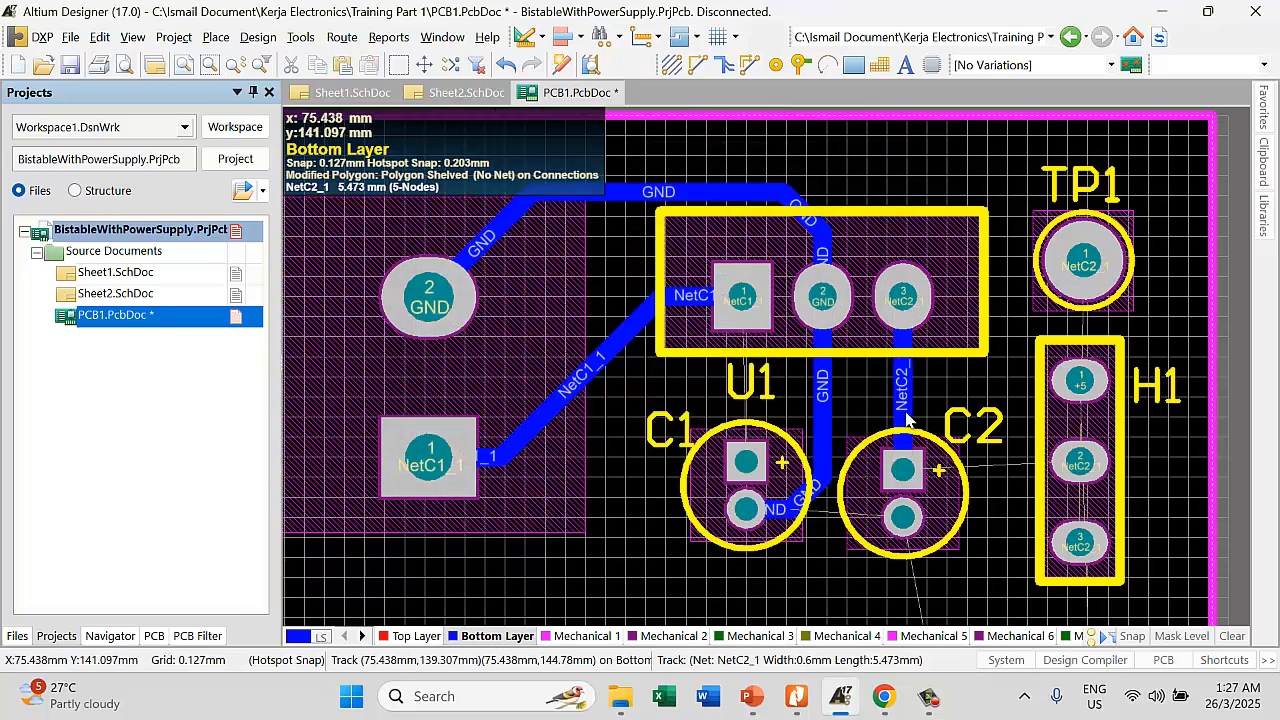
Delete the NetC2_1 track between U1 and C2 and all NetC1_1 track segments between the input connector and U1
click(906, 418)
key(Delete)
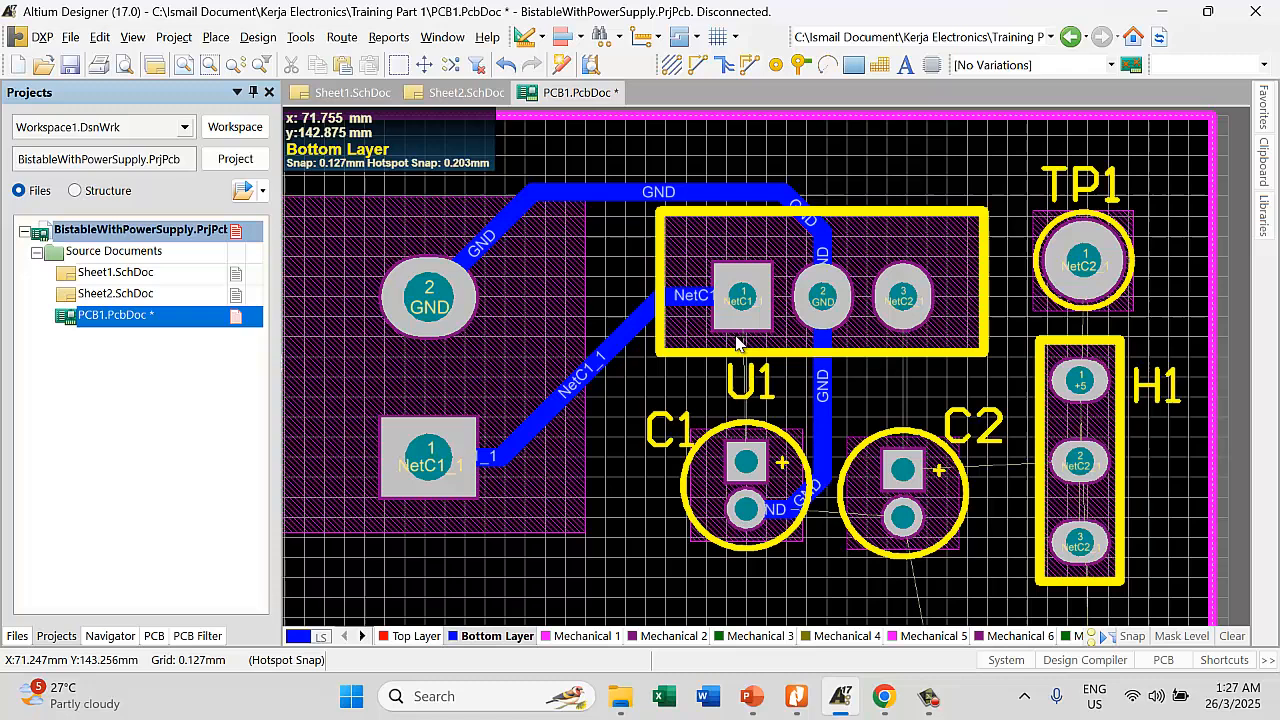
click(665, 298)
key(Delete)
click(645, 315)
key(Delete)
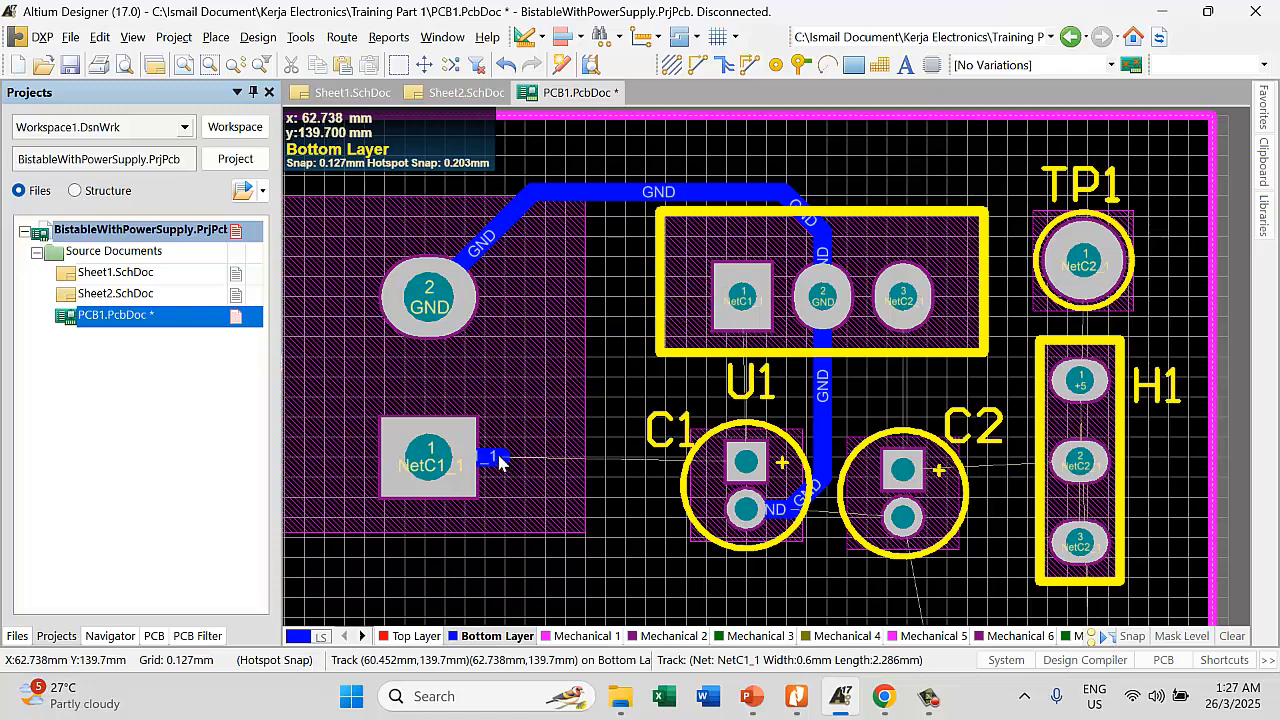
click(498, 458)
key(Delete)
Route bottom-layer tracks from the connector's NetC1_1 pad to U1 pad 1 and from U1 pad 3 to C2's positive pad
click(697, 64)
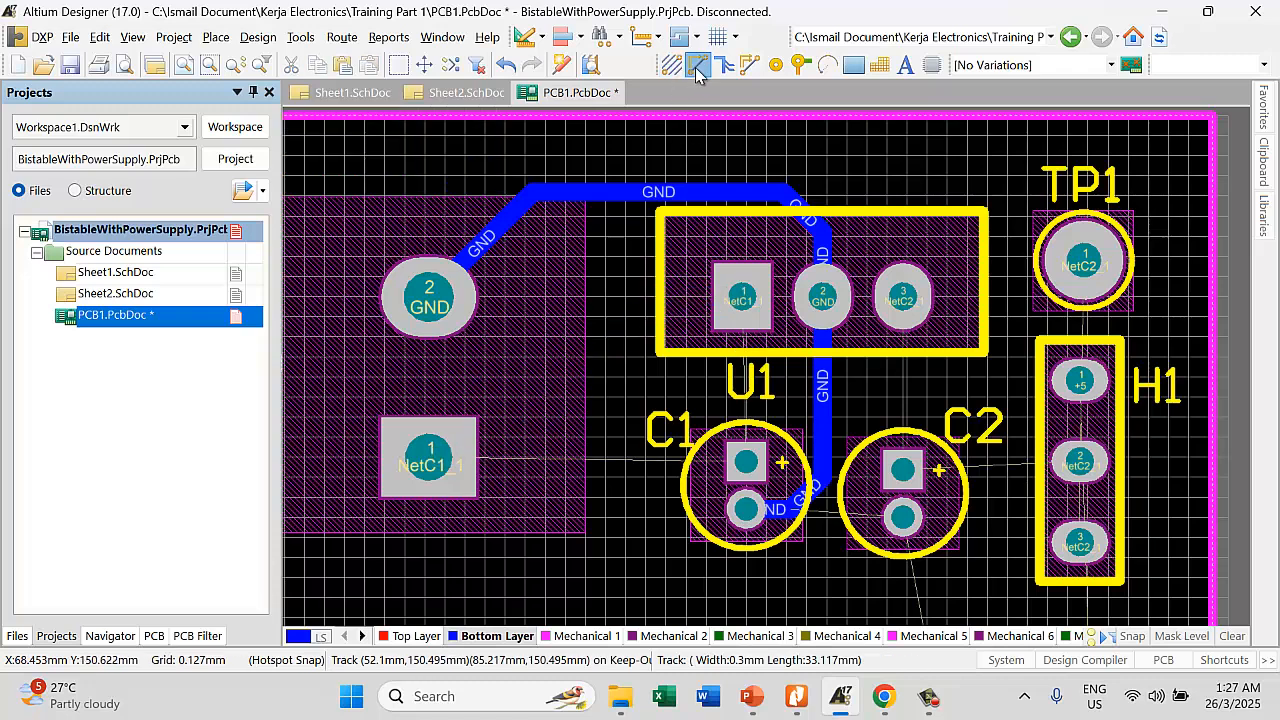
click(440, 455)
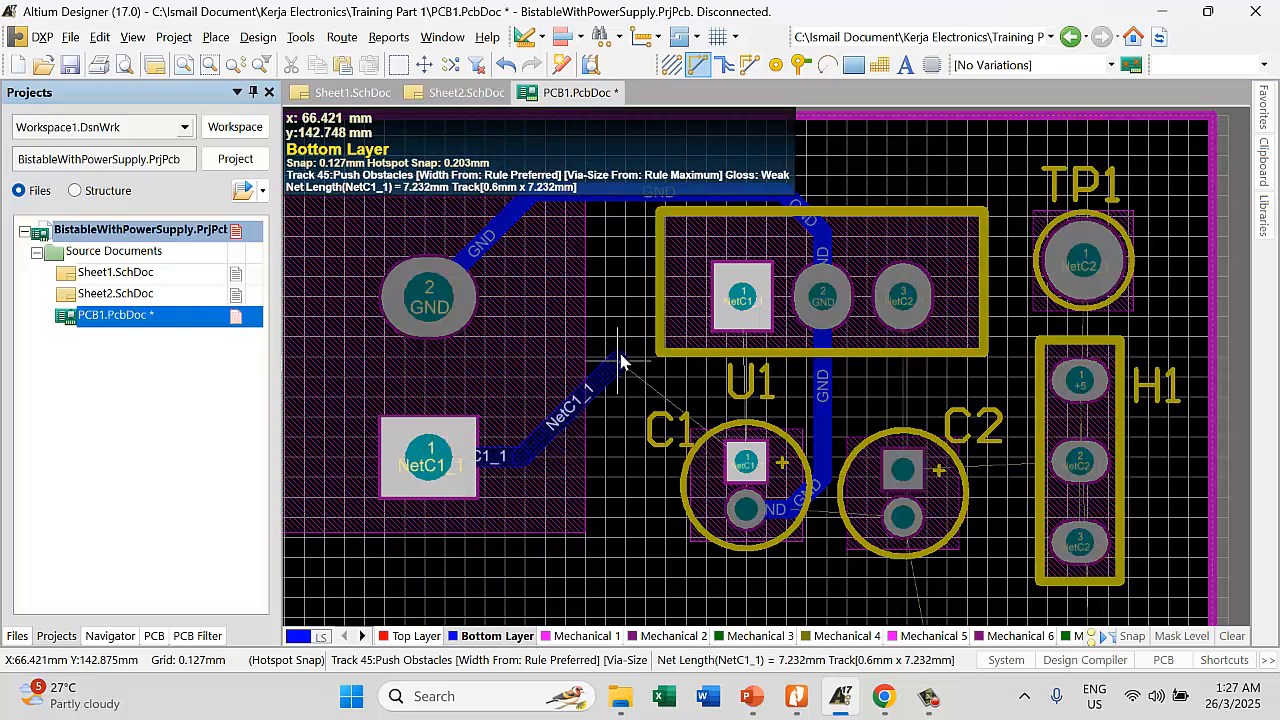
click(737, 306)
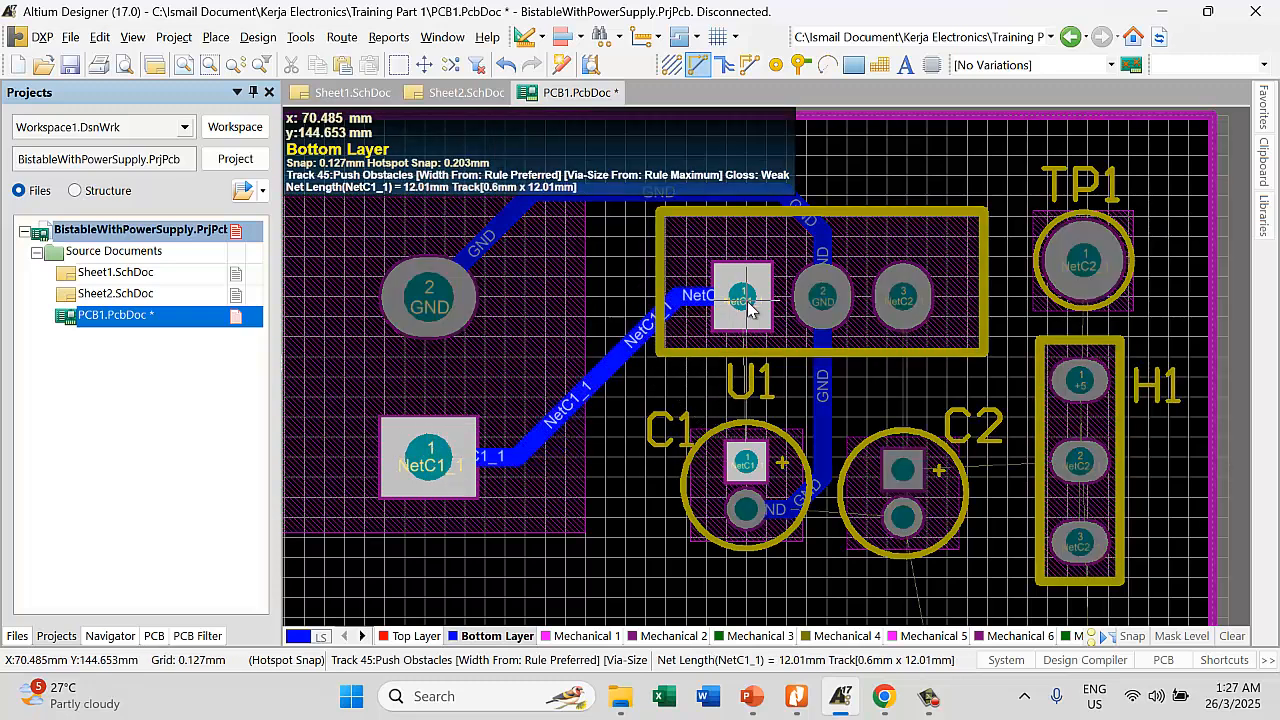
click(905, 303)
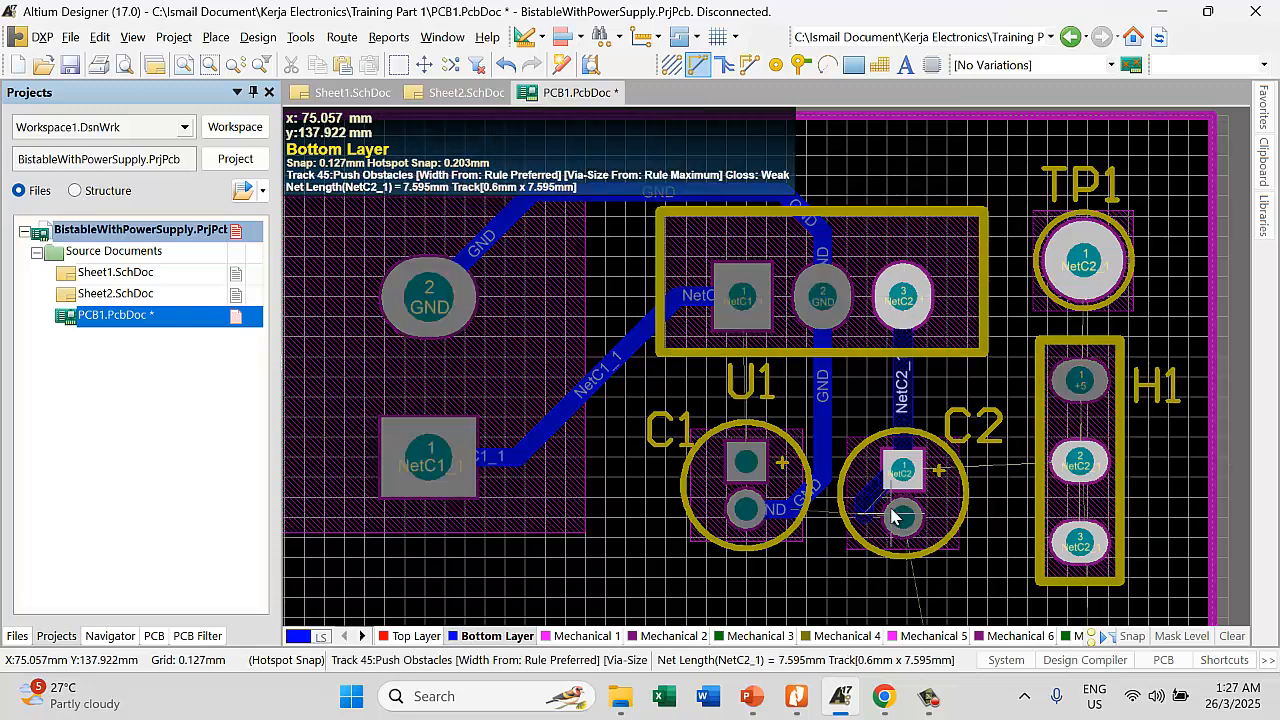
click(903, 470)
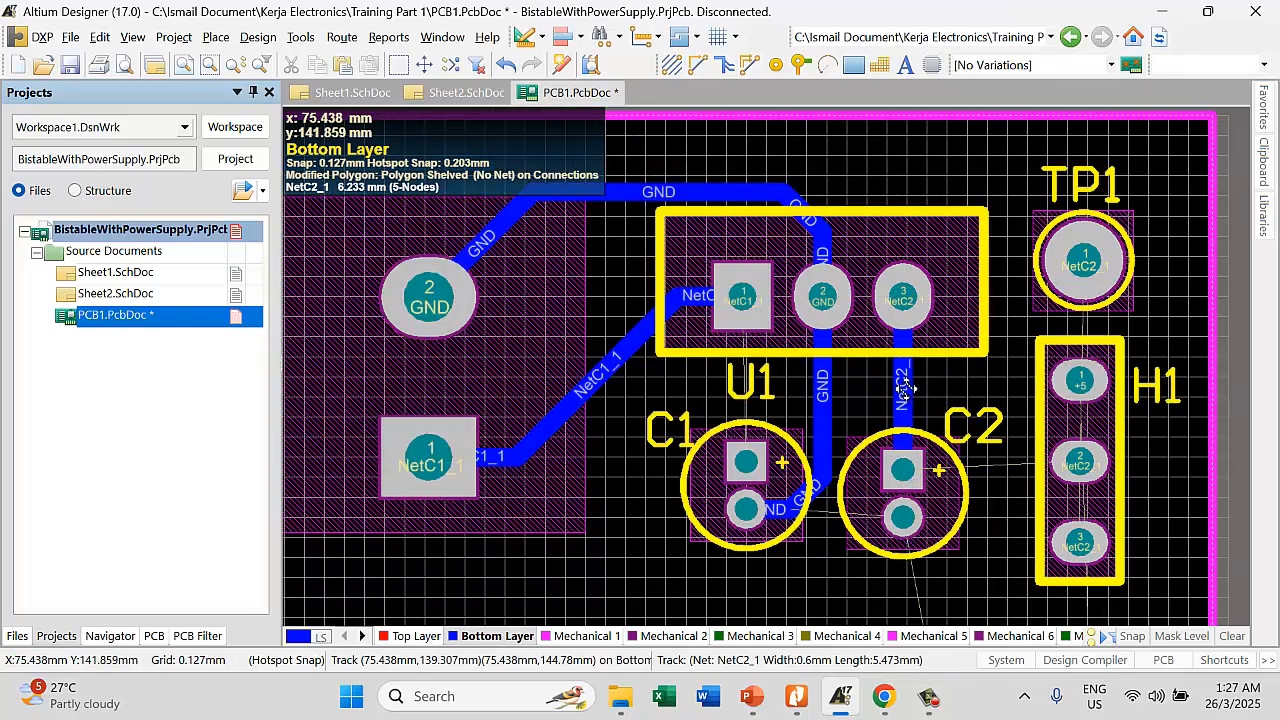
Inspect the width of the newly routed NetC2_1 track between U1 and C2
double_click(905, 384)
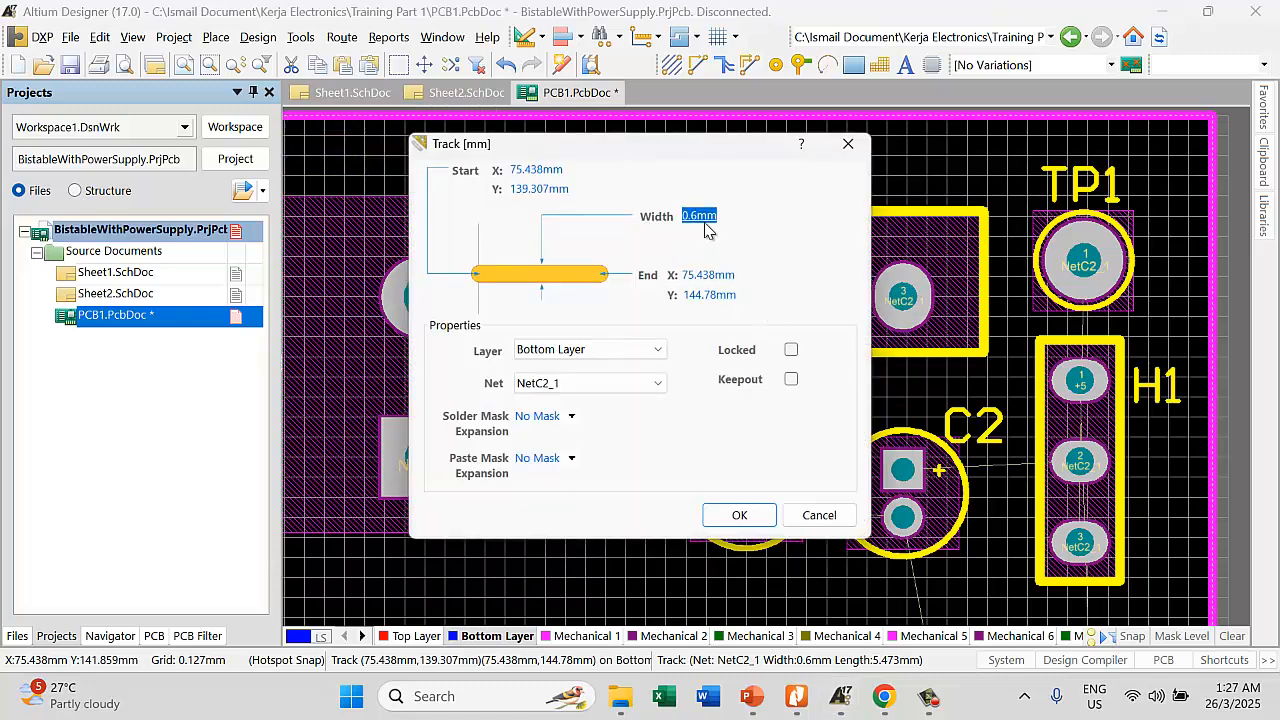
click(755, 526)
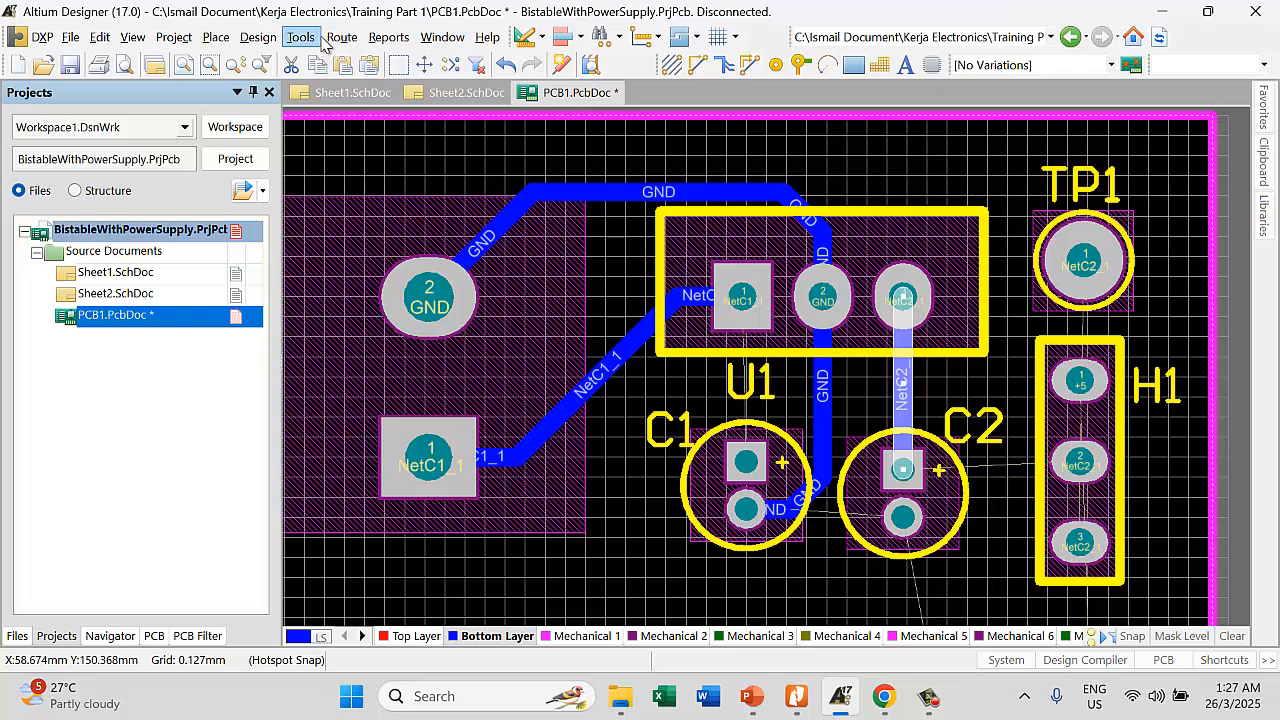
Review and reapply the POWER width rule, and check the width of the NetC2_1 track between U1 and C2
click(270, 40)
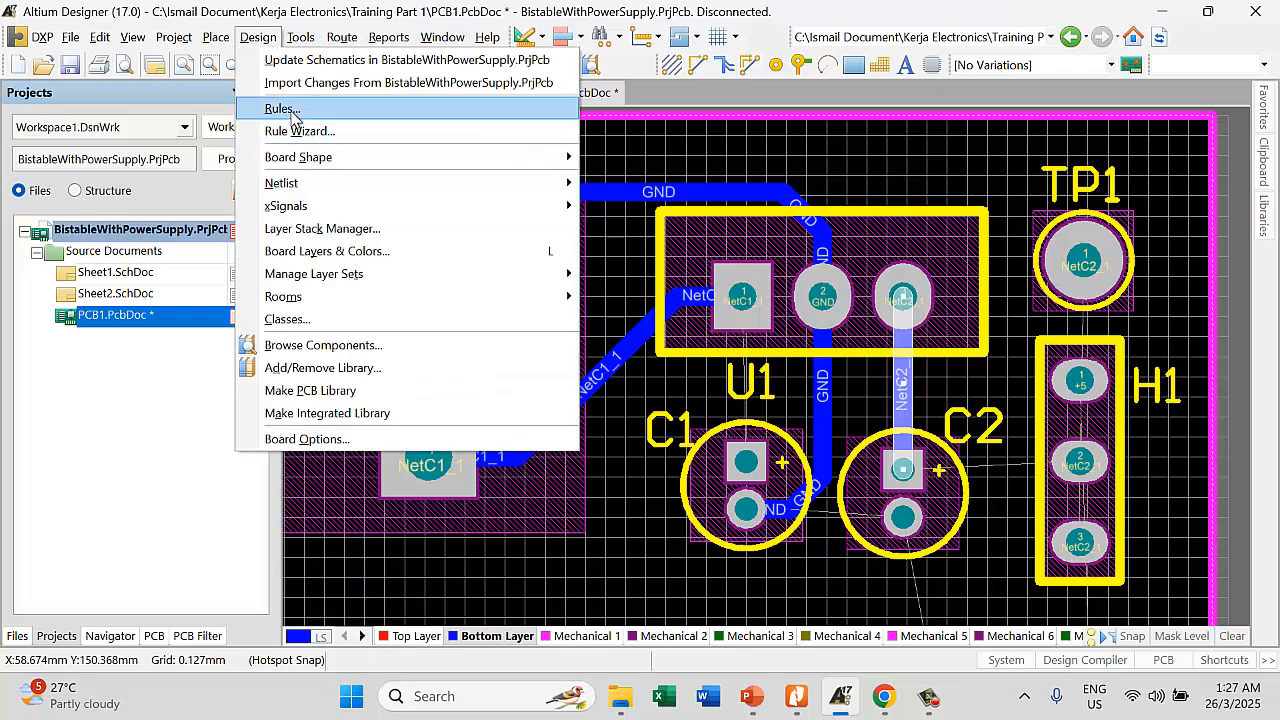
click(282, 109)
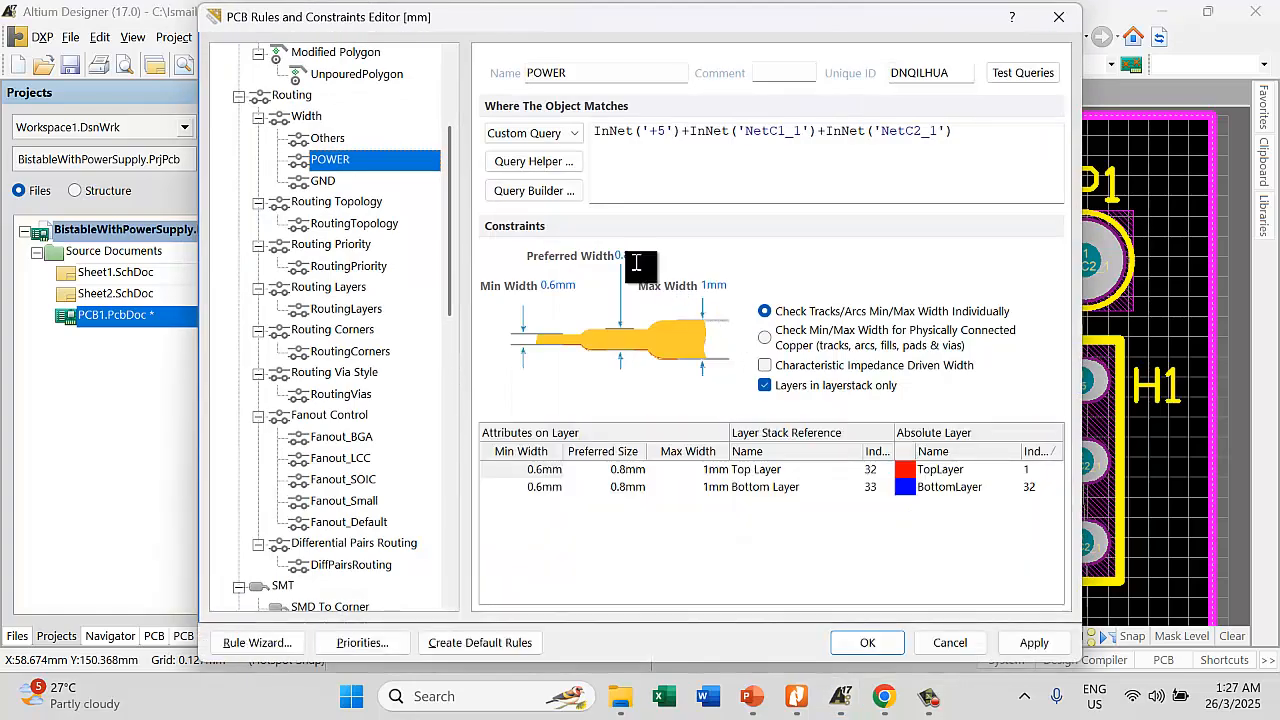
click(1032, 645)
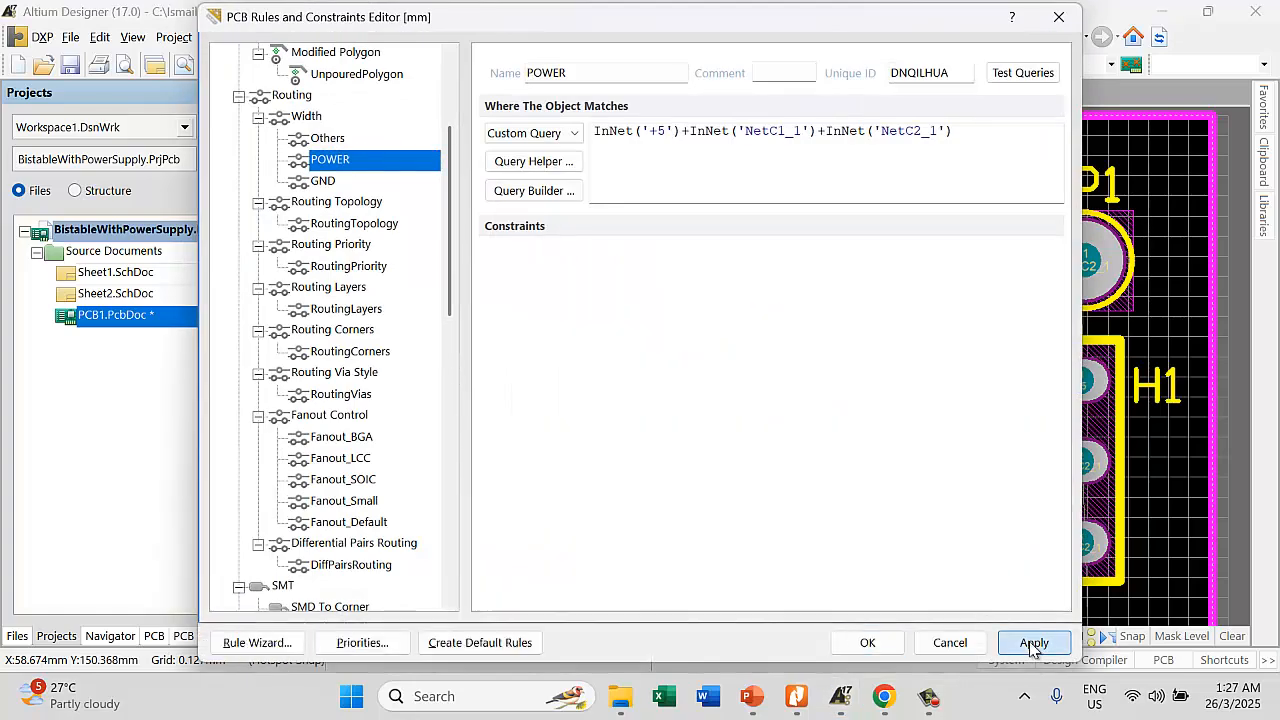
click(867, 645)
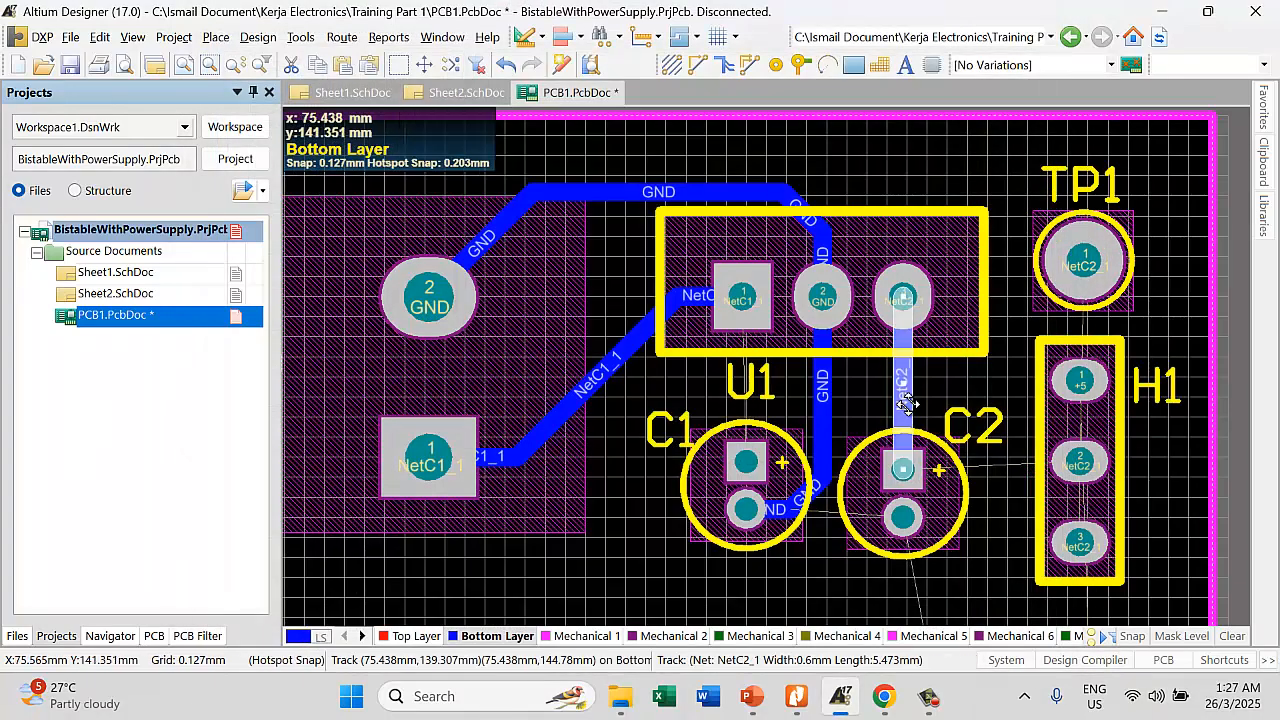
double_click(907, 403)
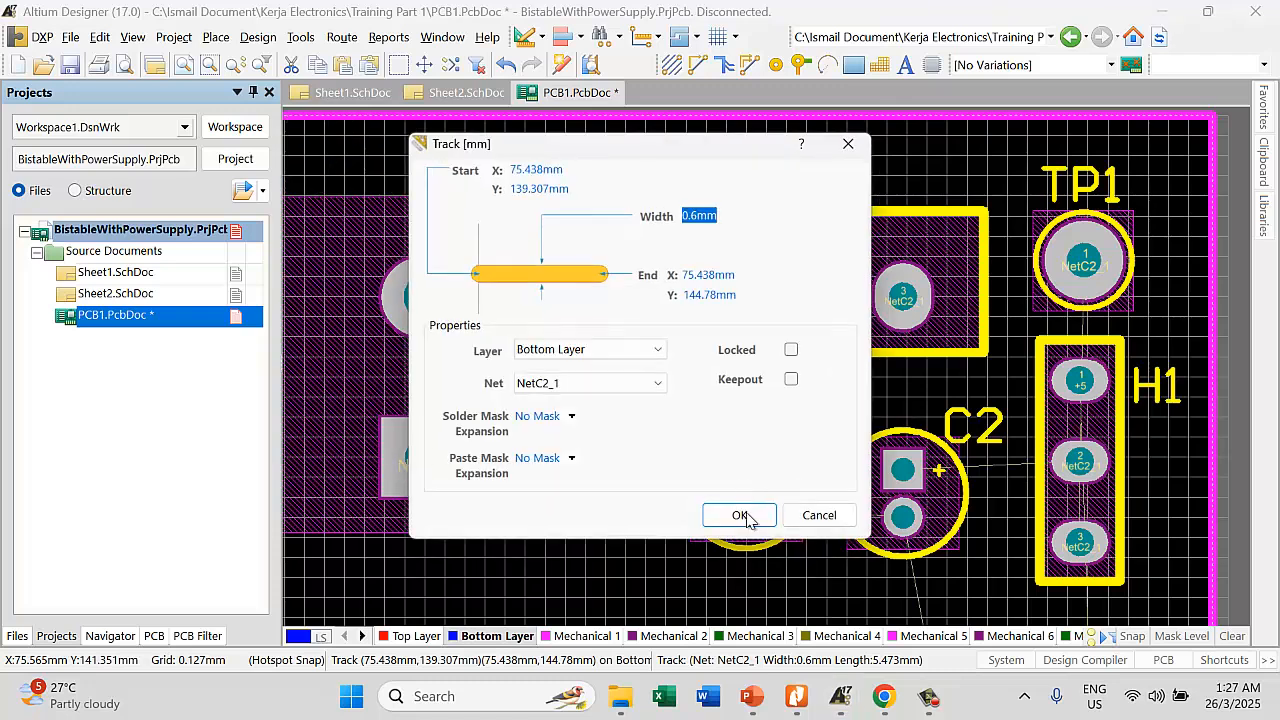
click(740, 515)
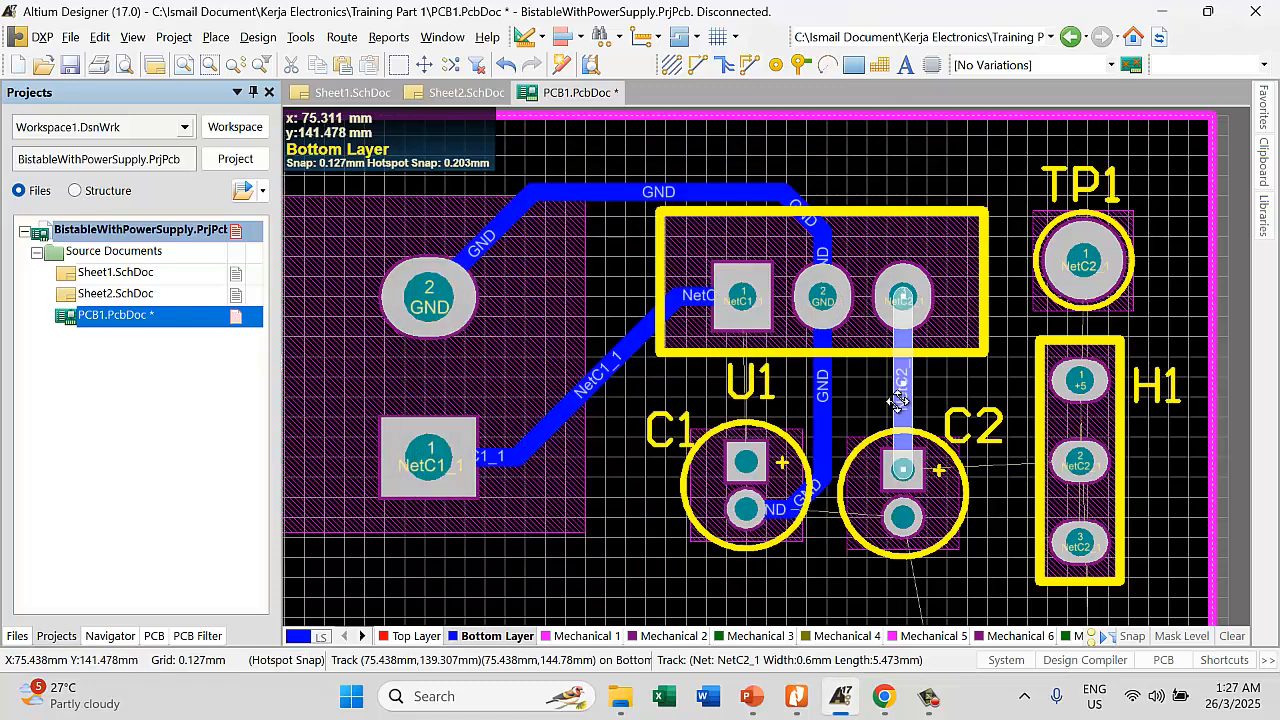
Delete the NetC2_1 track between U1 and C2 and the GND track segments between U1 and C1
key(Delete)
click(830, 406)
key(Delete)
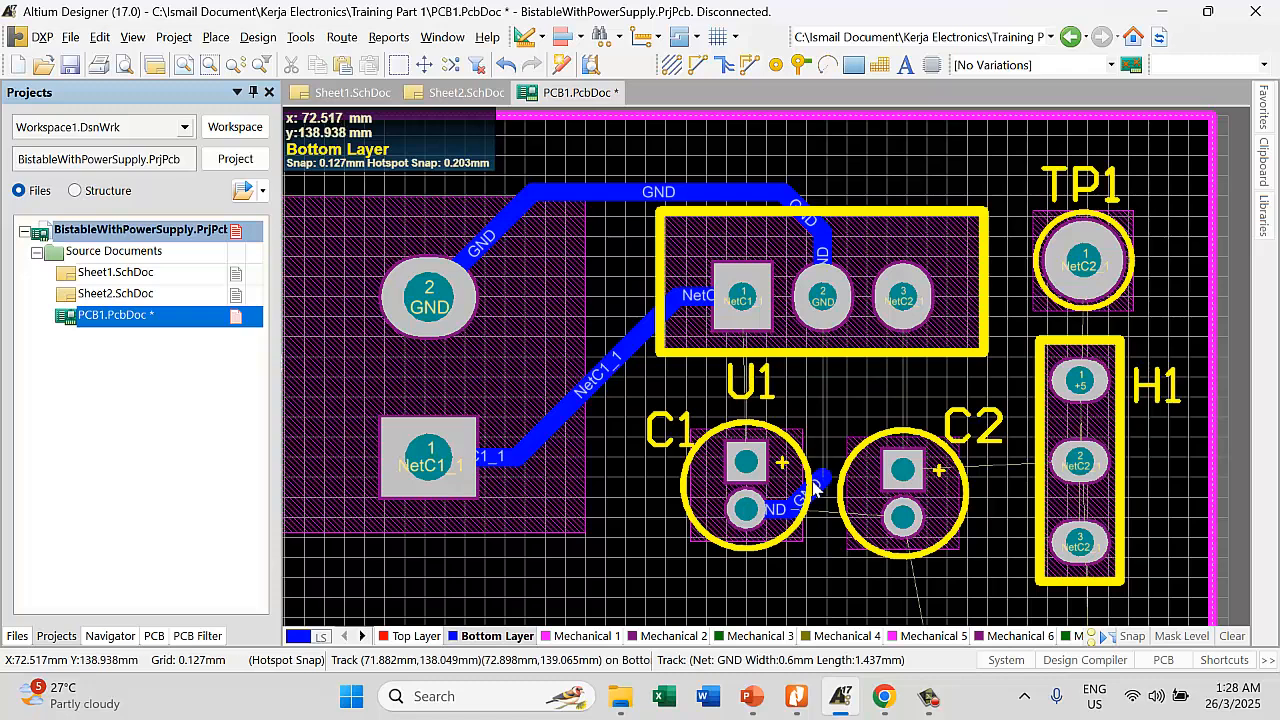
click(815, 487)
key(Delete)
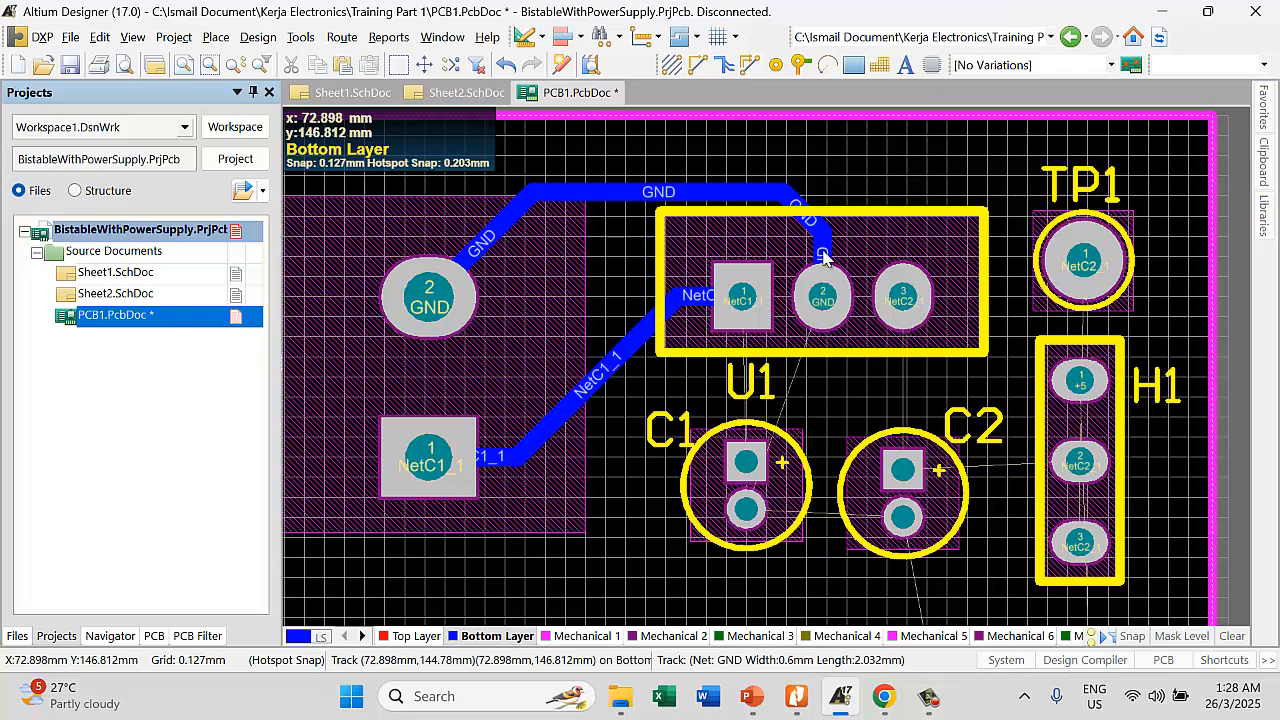
Delete all GND track segments between connector TB1 and U1 pad 2
click(798, 204)
key(Delete)
click(598, 200)
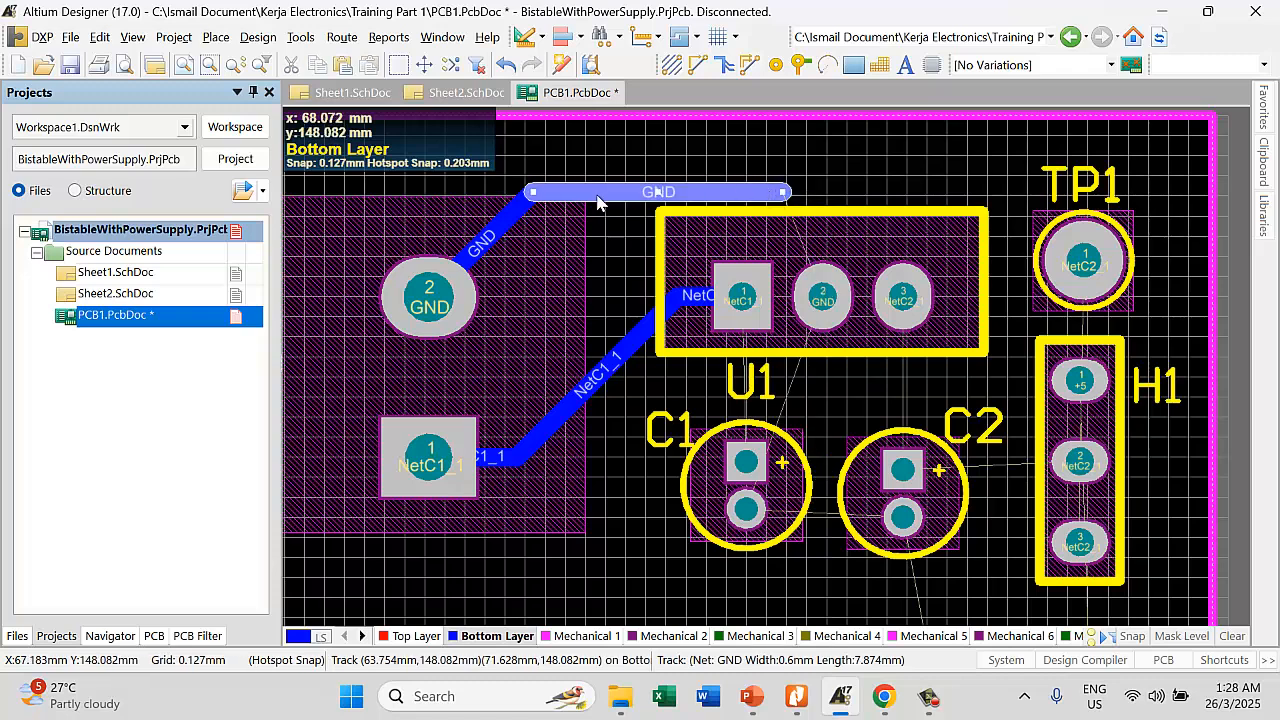
key(Delete)
click(522, 197)
key(Delete)
Delete all NetC1_1 track segments between connector TB1 and U1 pad 1
click(540, 425)
key(Delete)
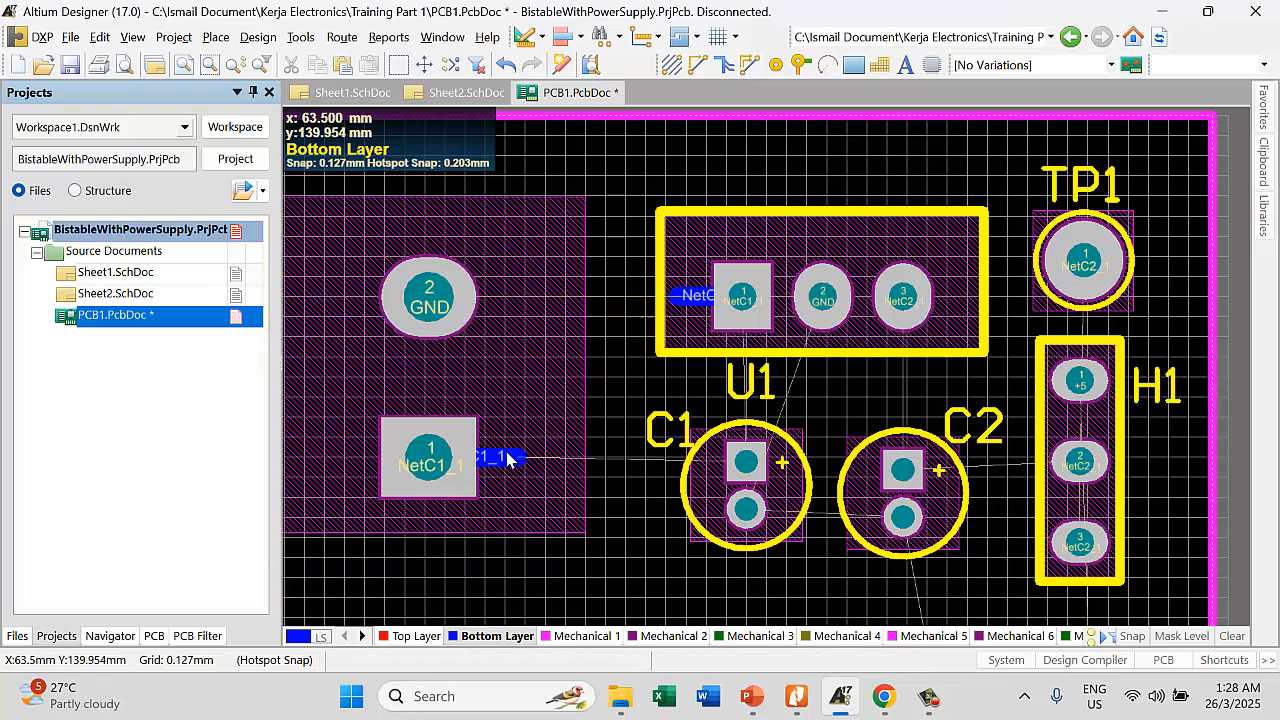
click(507, 458)
key(Delete)
click(692, 297)
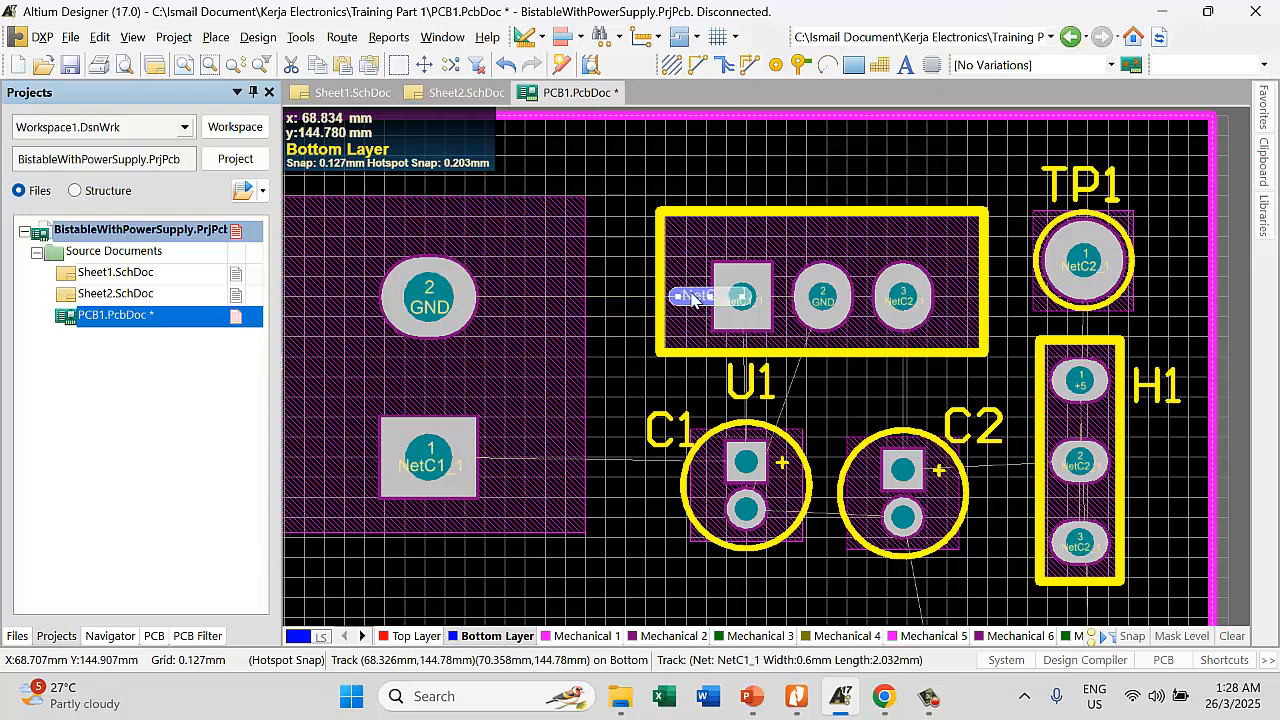
key(Delete)
Examine the +5 net connections between header H1 and the upper pads of resistors R1 to R4
ctrl+scroll(849, 371, down, 3)
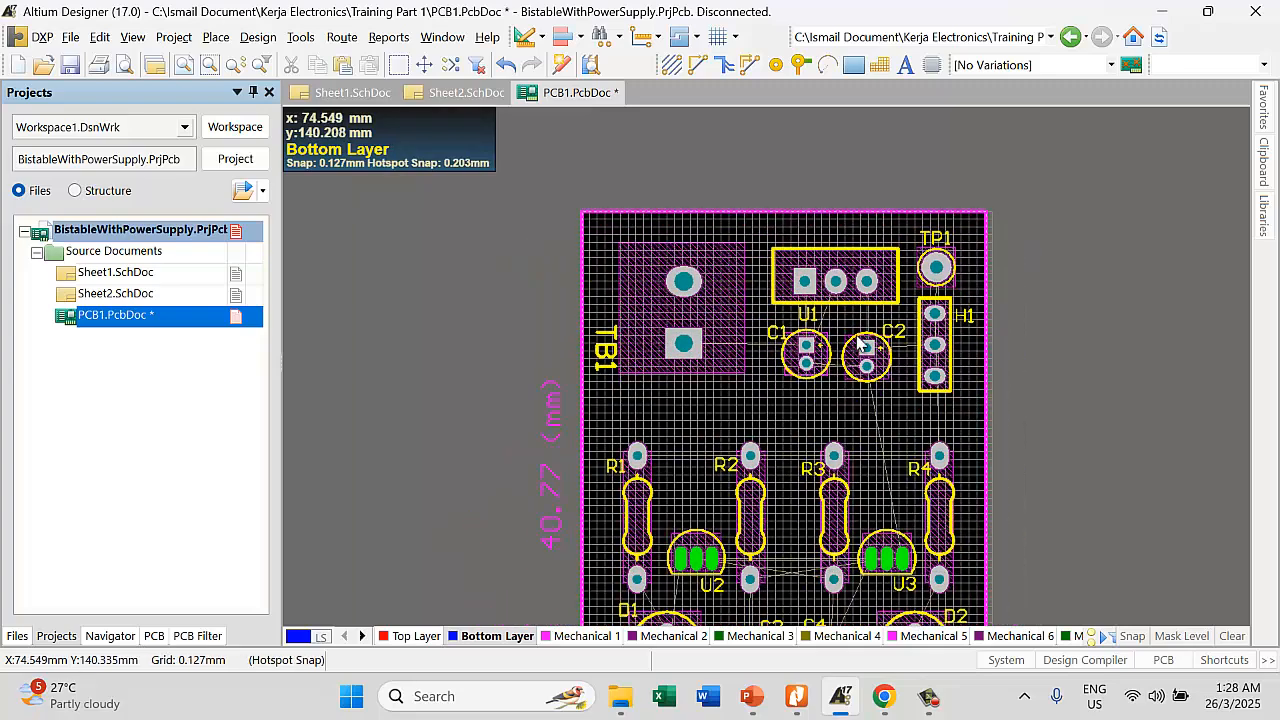
ctrl+scroll(894, 420, up, 1)
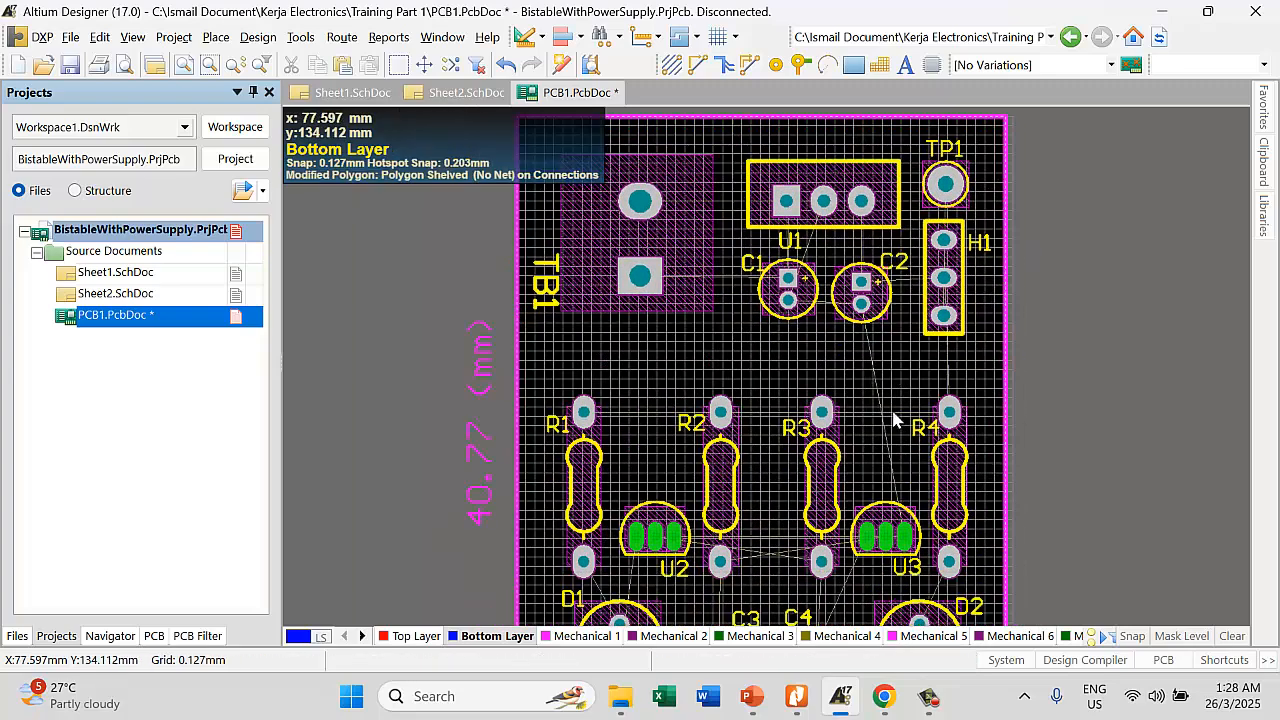
scroll(894, 380, down, 1)
ctrl+scroll(812, 355, up, 1)
ctrl+scroll(706, 373, up, 1)
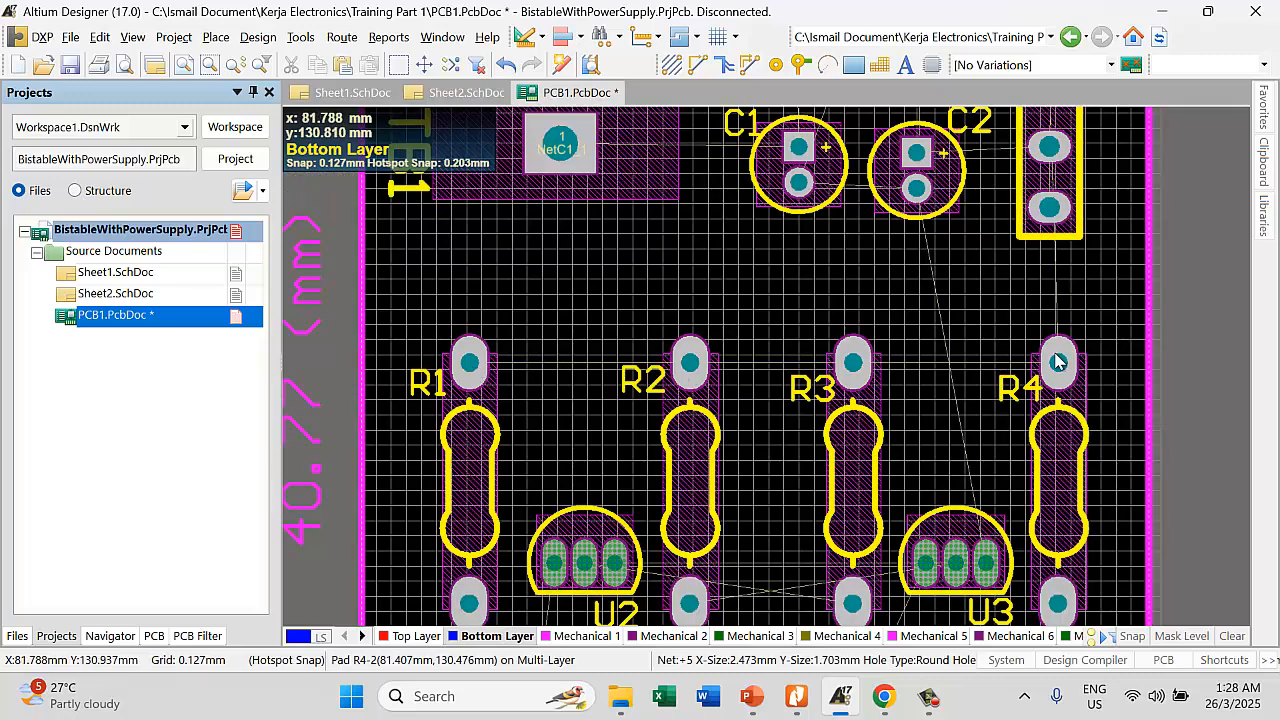
scroll(770, 345, down, 2)
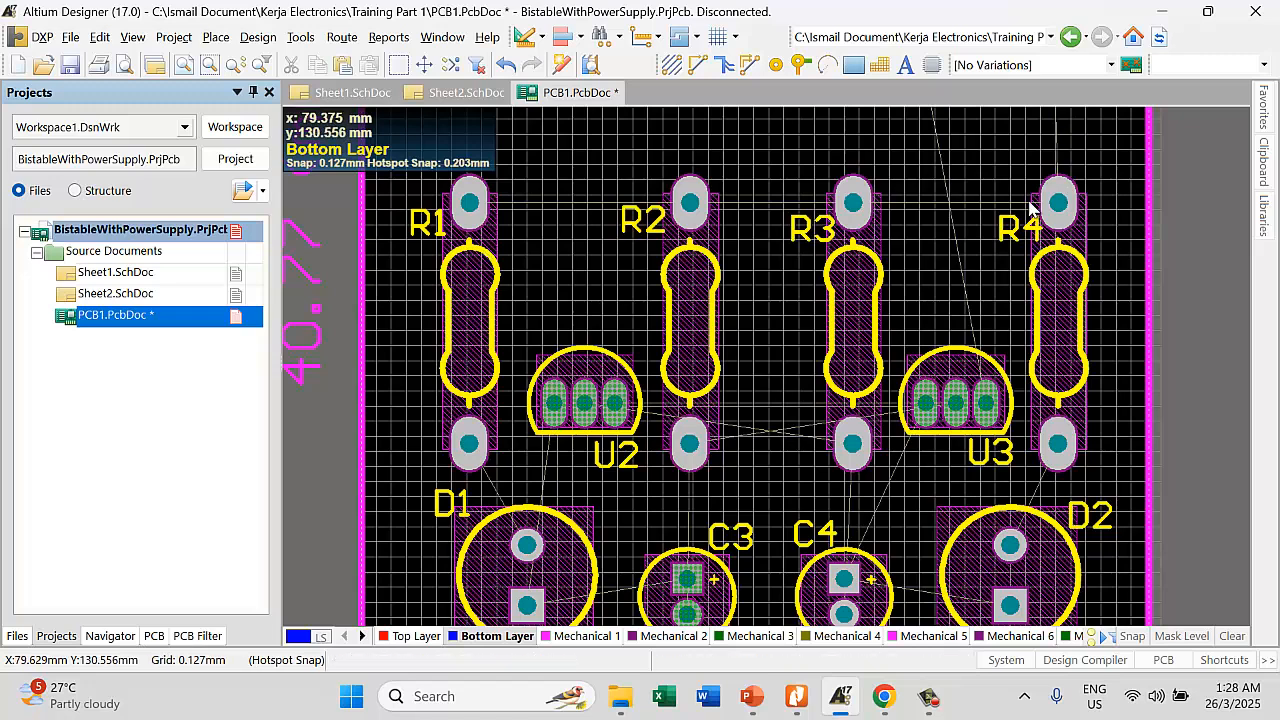
scroll(828, 258, up, 1)
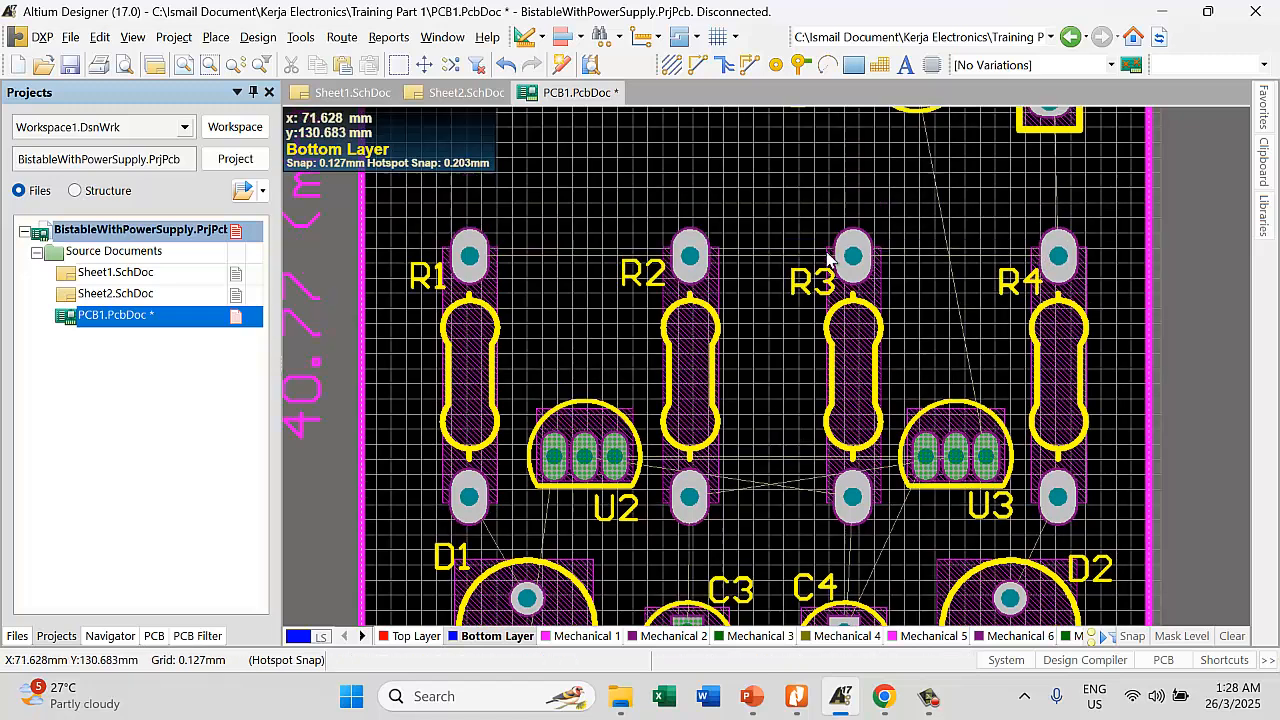
scroll(832, 262, up, 2)
scroll(900, 275, up, 1)
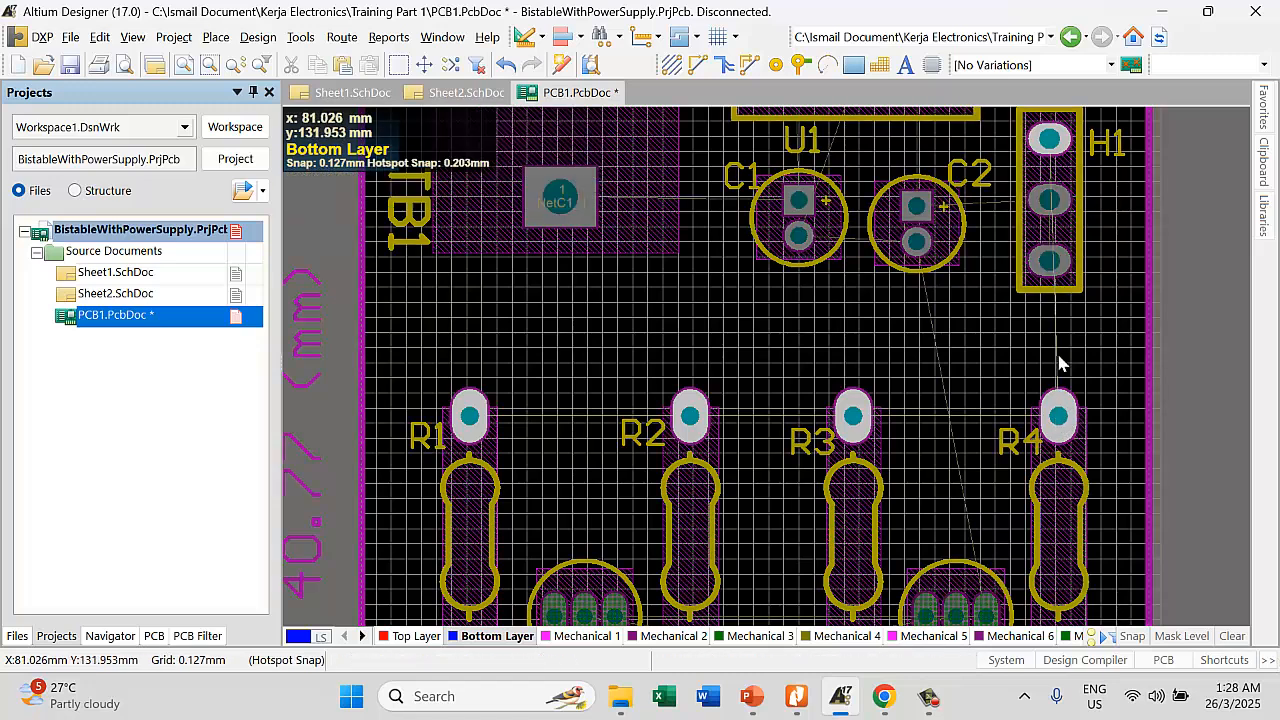
ctrl+scroll(1058, 325, up, 1)
scroll(1057, 243, up, 1)
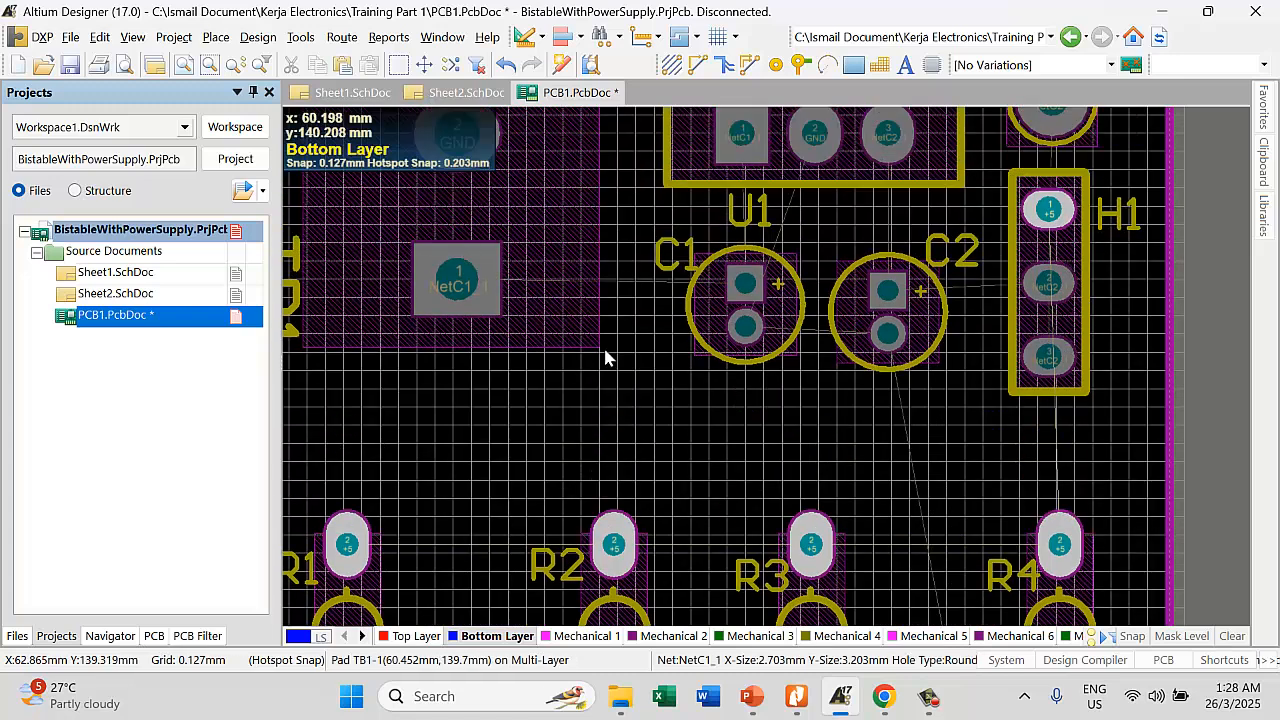
Review the Others, POWER and GND width rules and compare the POWER rule's nets with the pads on the board
click(341, 38)
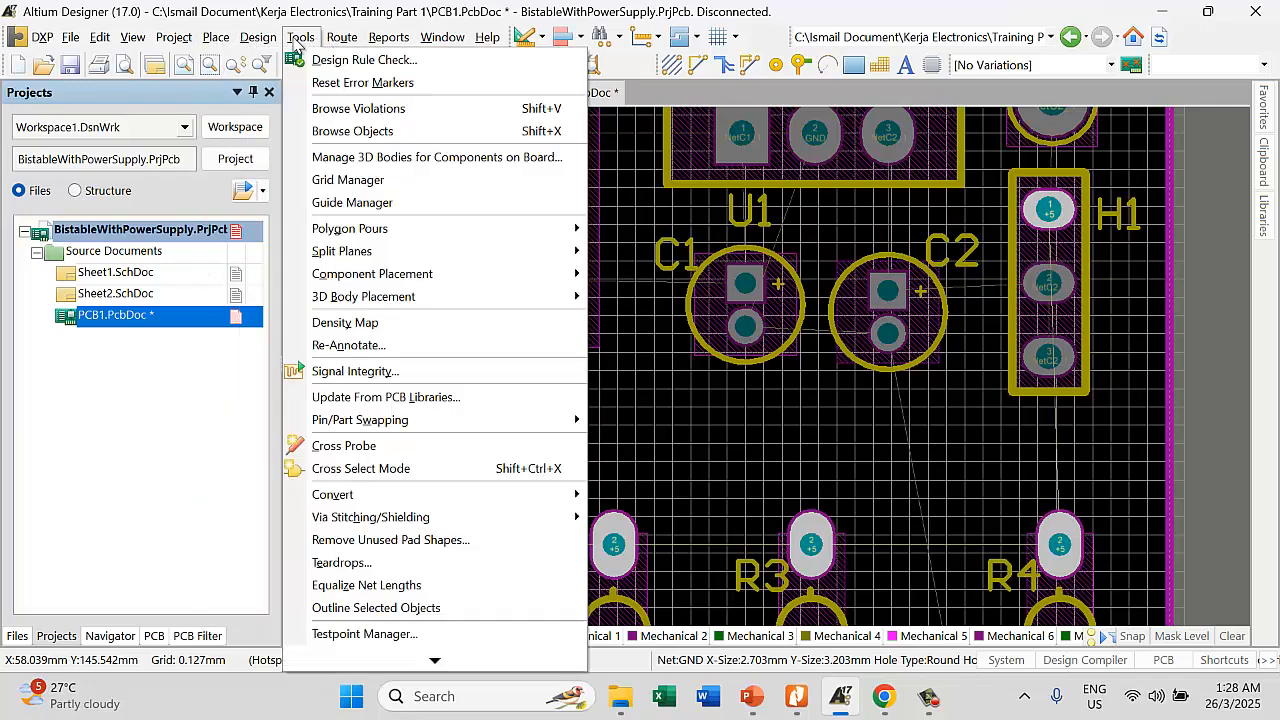
click(252, 40)
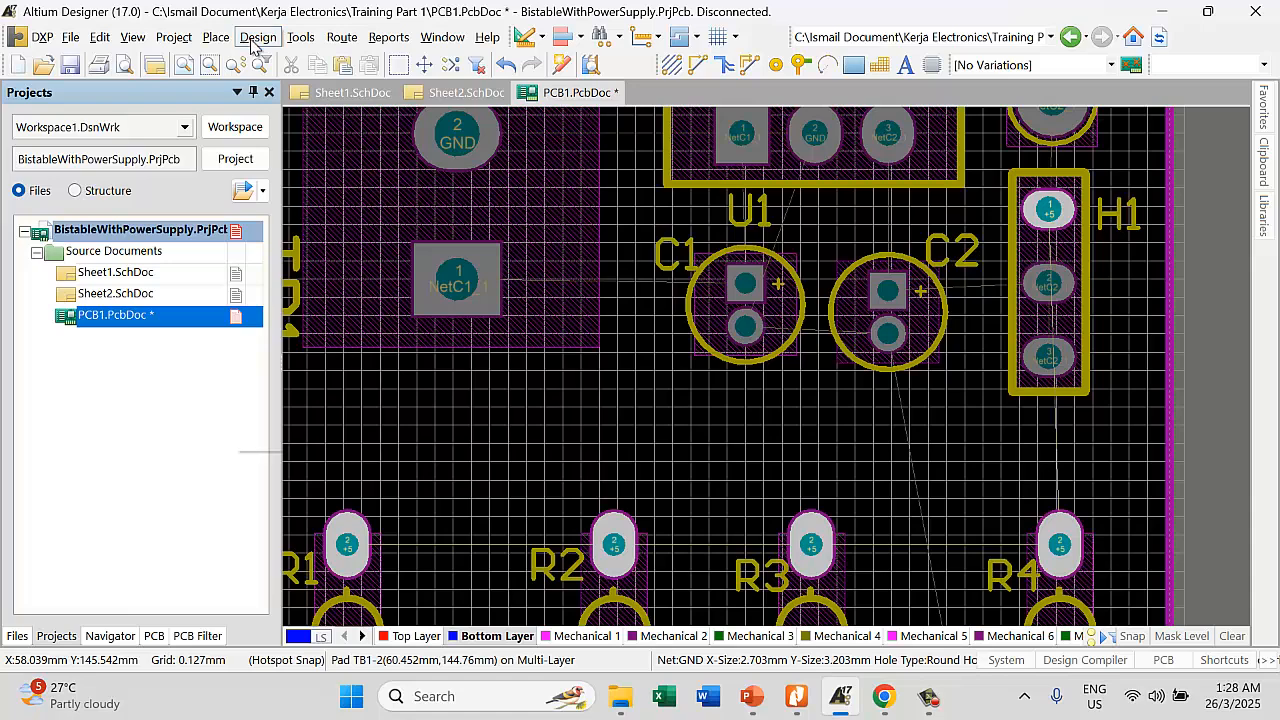
click(252, 40)
click(291, 110)
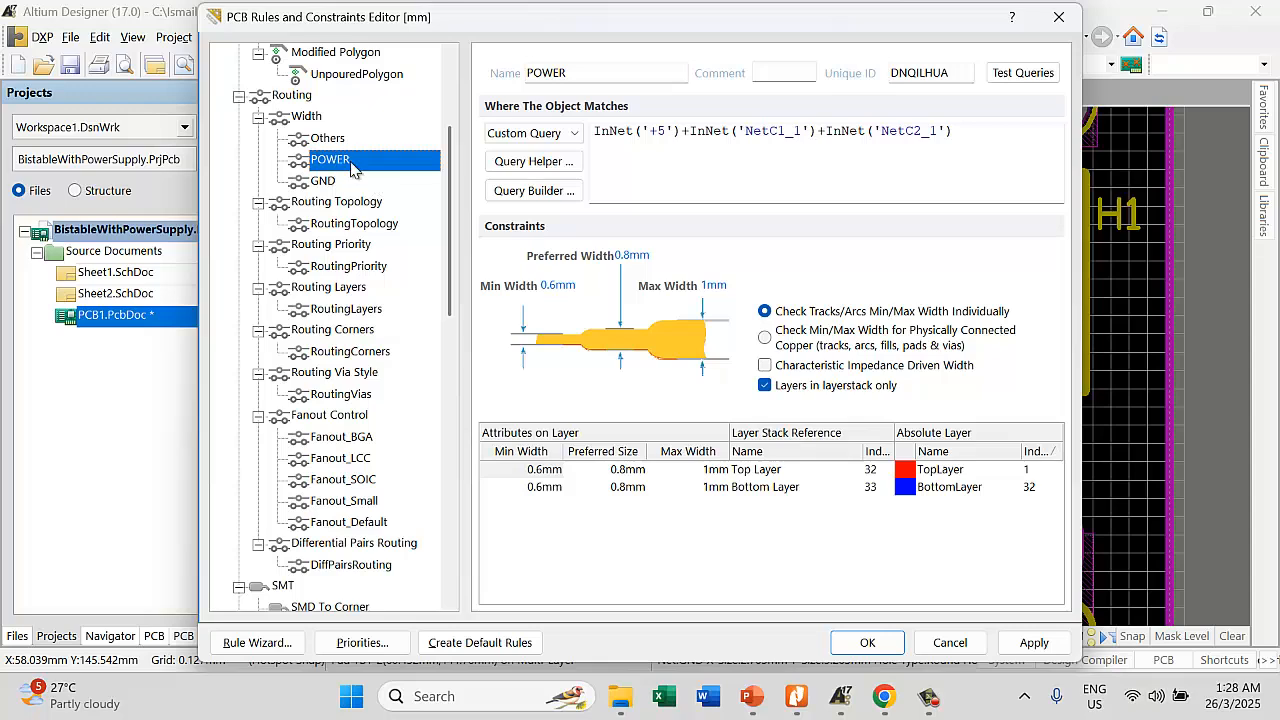
click(328, 138)
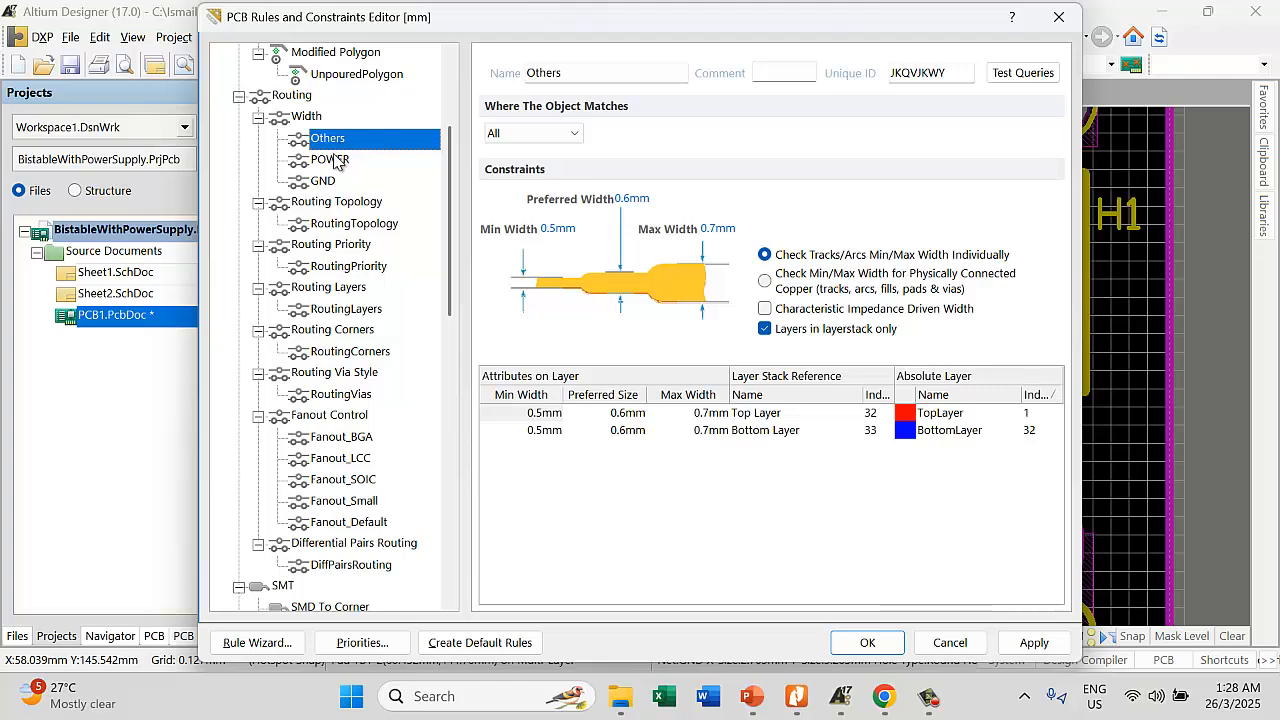
click(330, 160)
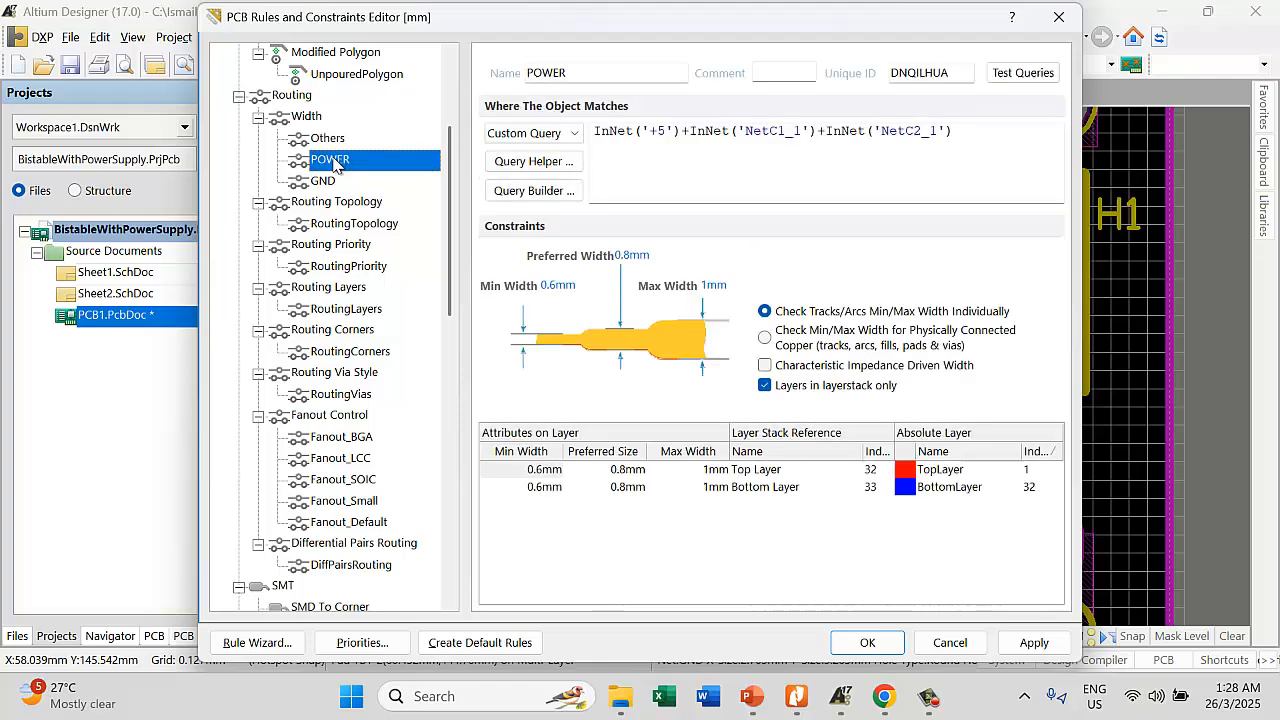
click(325, 181)
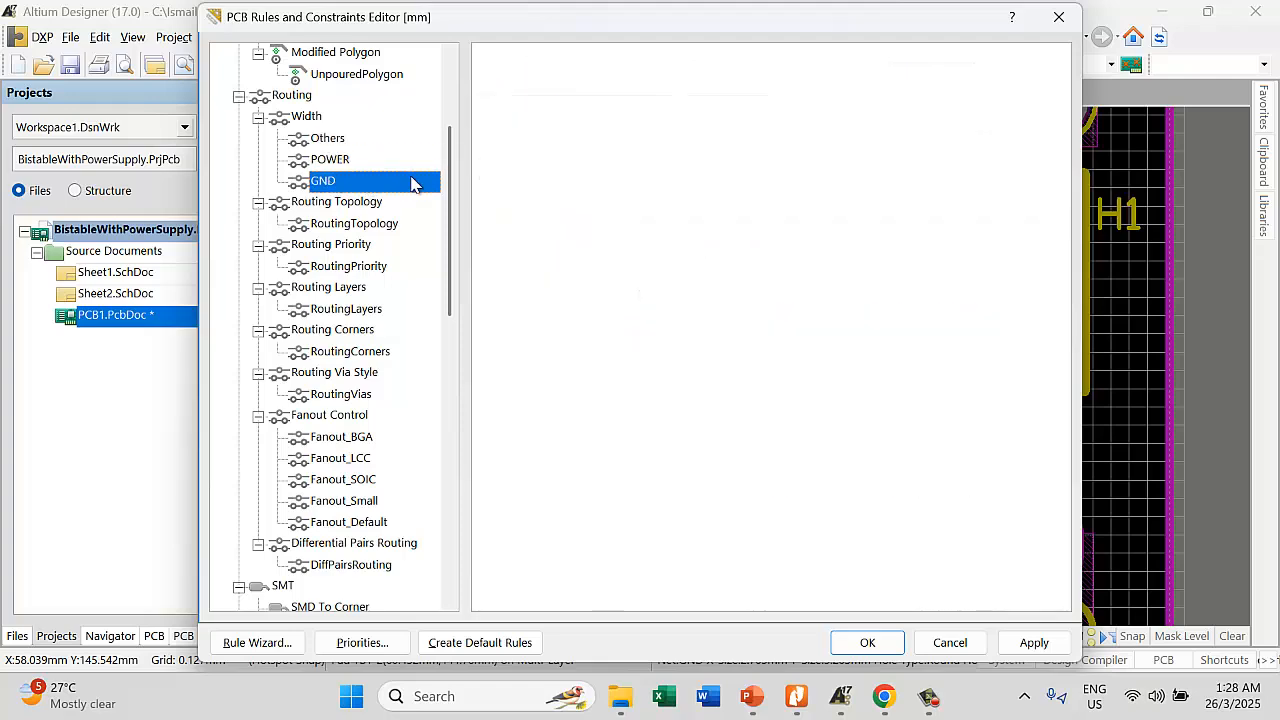
click(330, 160)
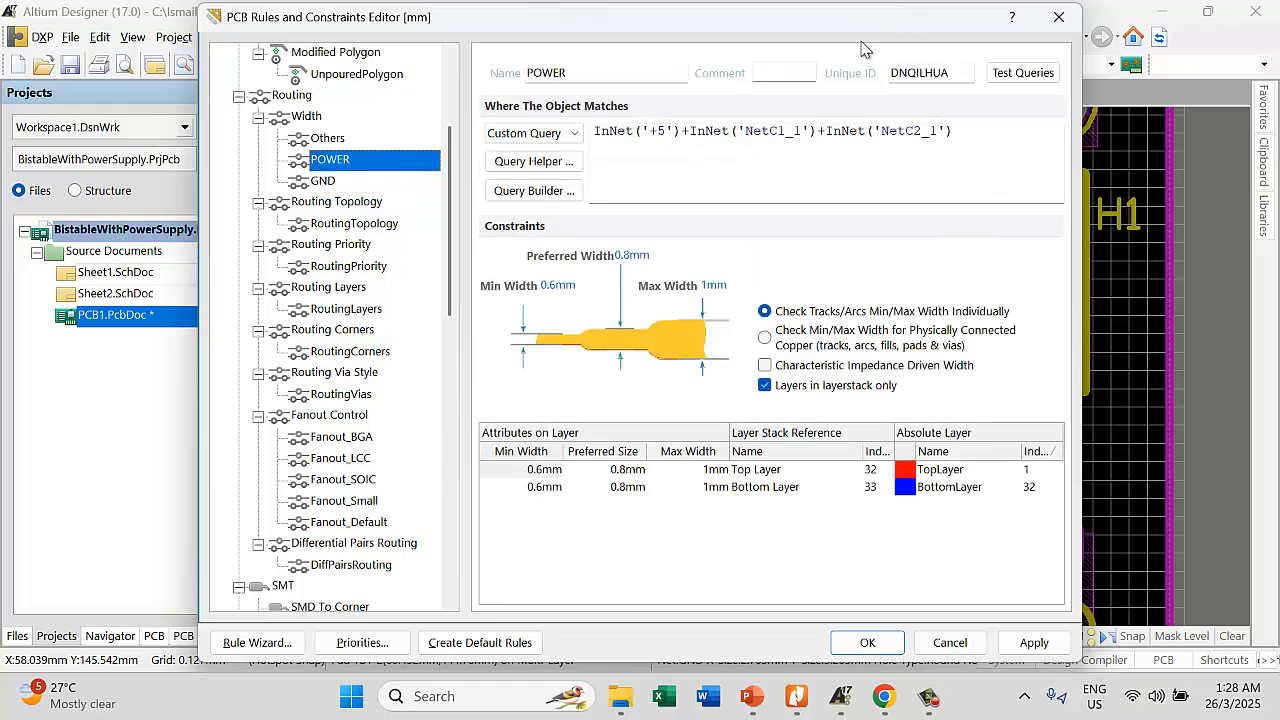
drag(631, 29, 370, 62)
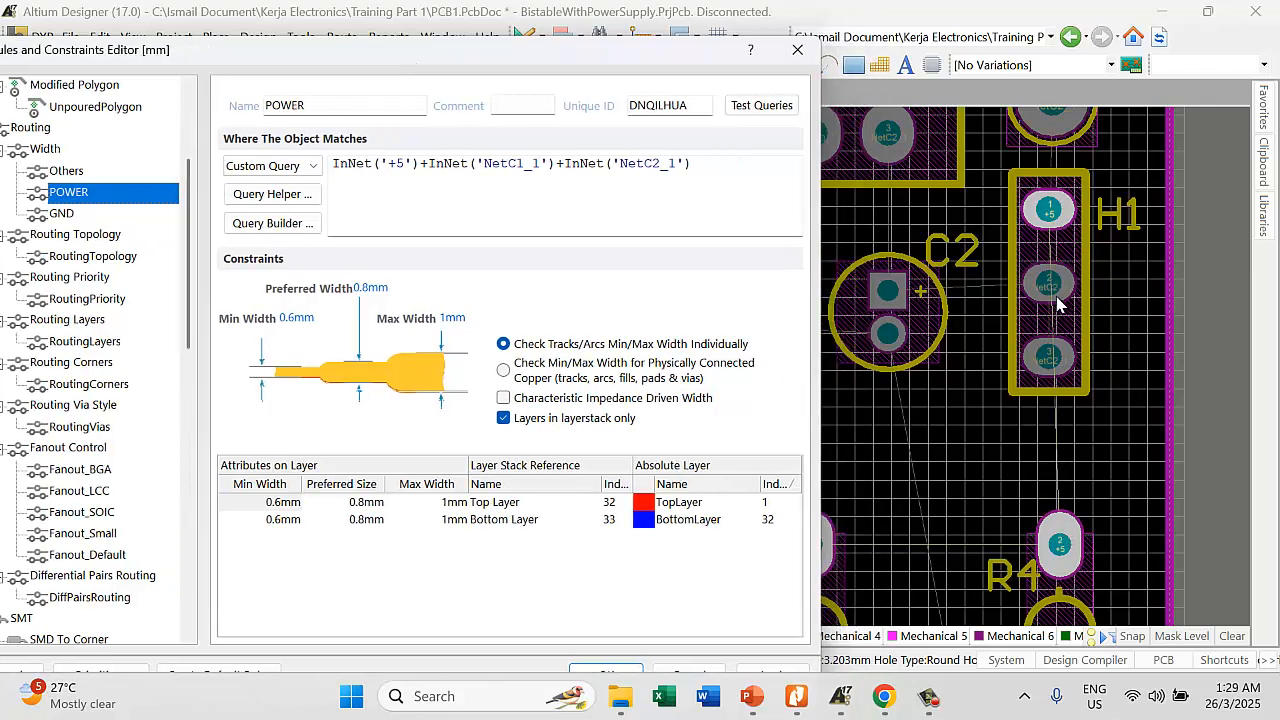
click(797, 49)
Open the autorouting setup for the whole board and set the Top Layer's routing direction to Not Used
ctrl+scroll(659, 226, down, 2)
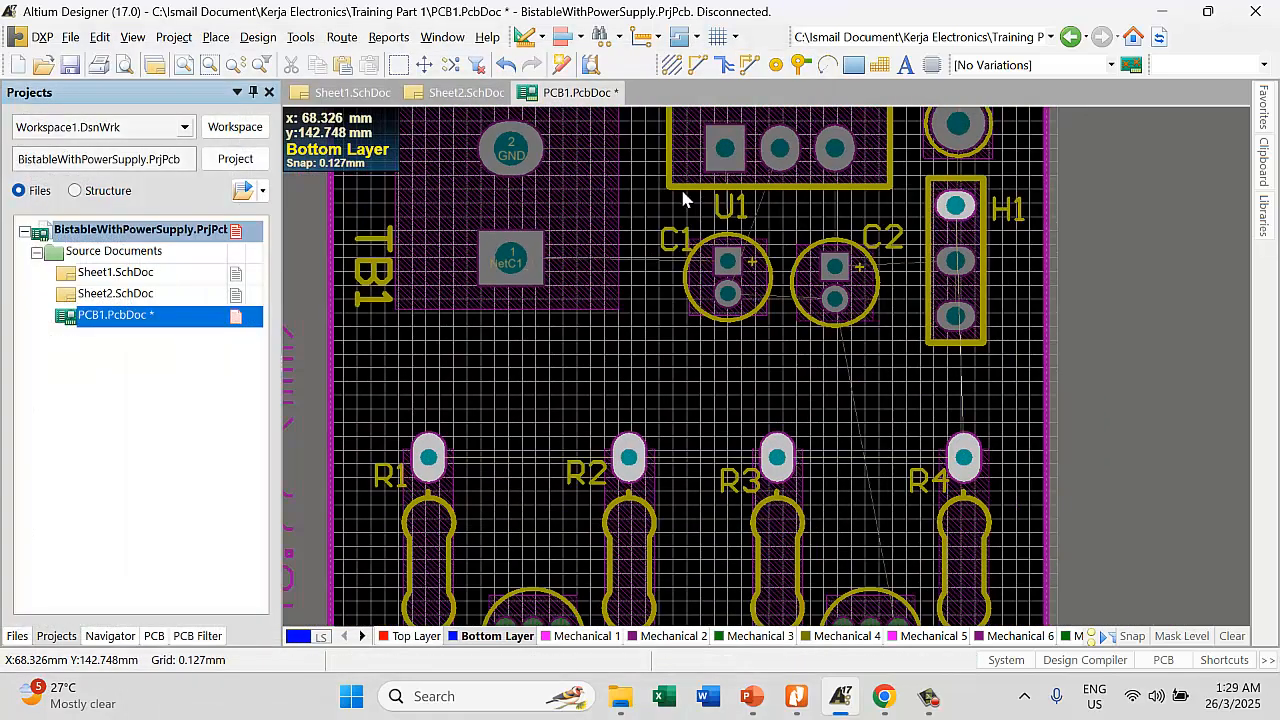
ctrl+scroll(690, 205, down, 1)
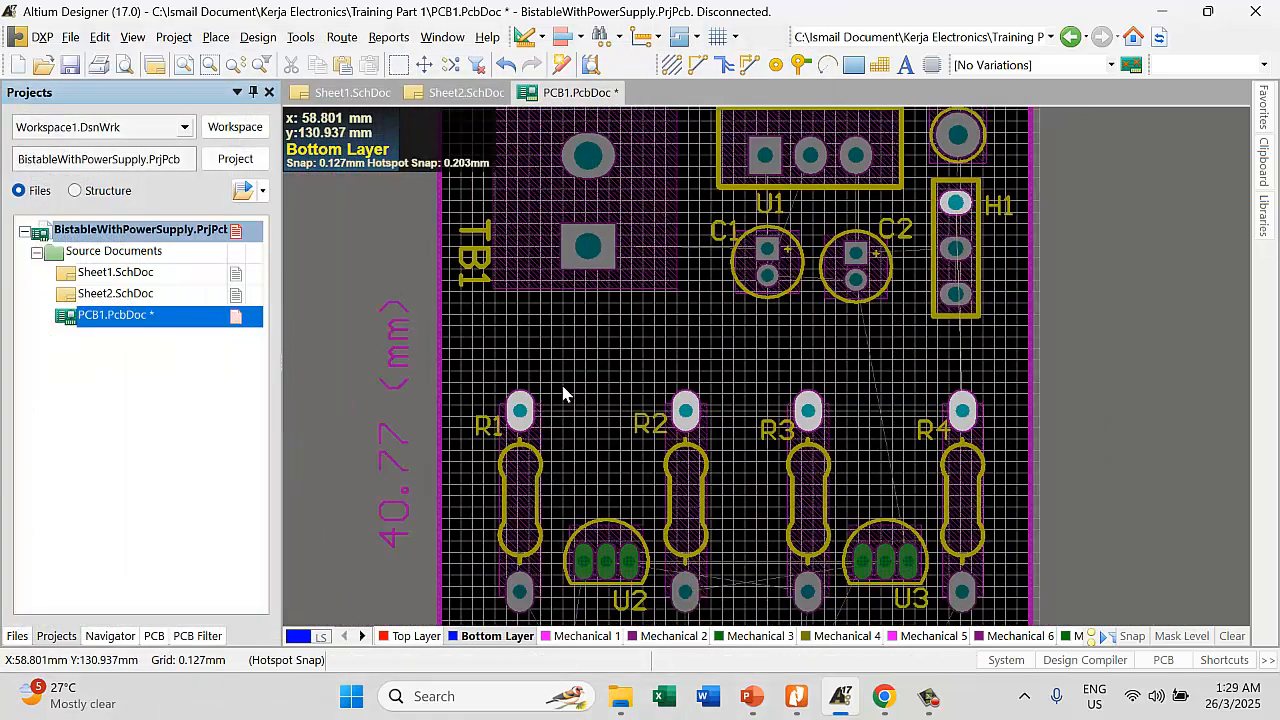
click(342, 38)
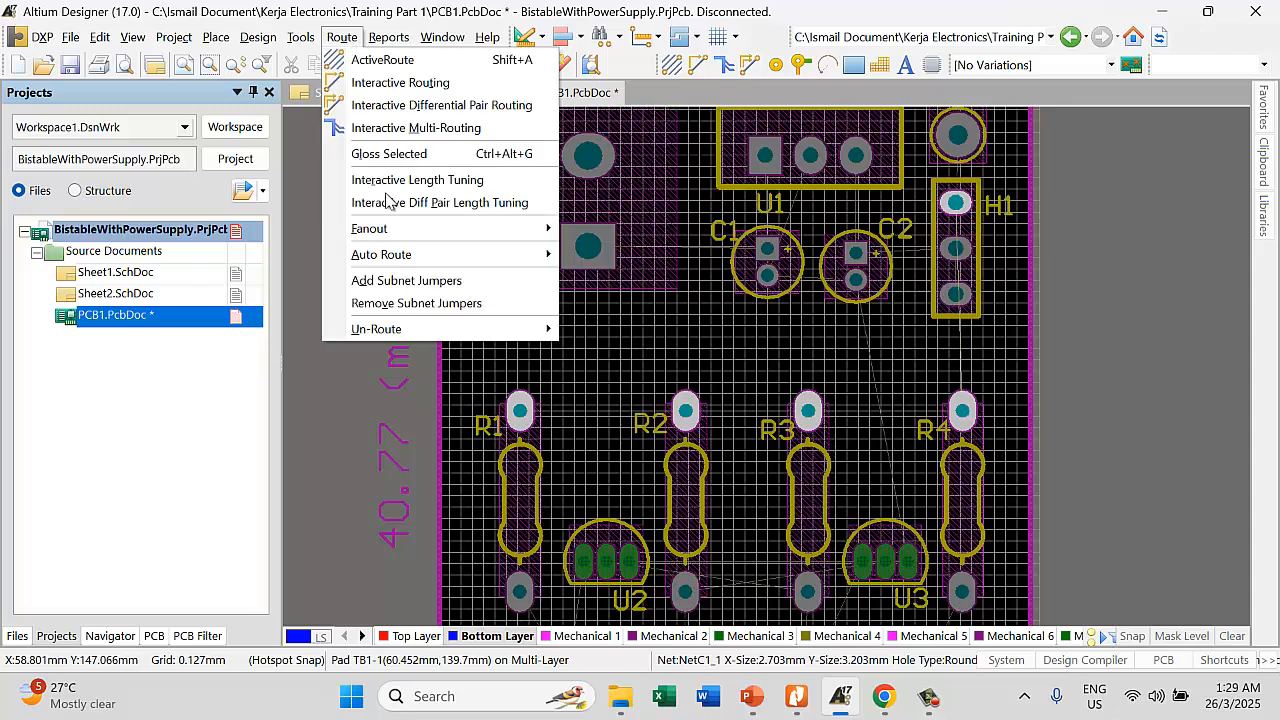
mouse_move(380, 257)
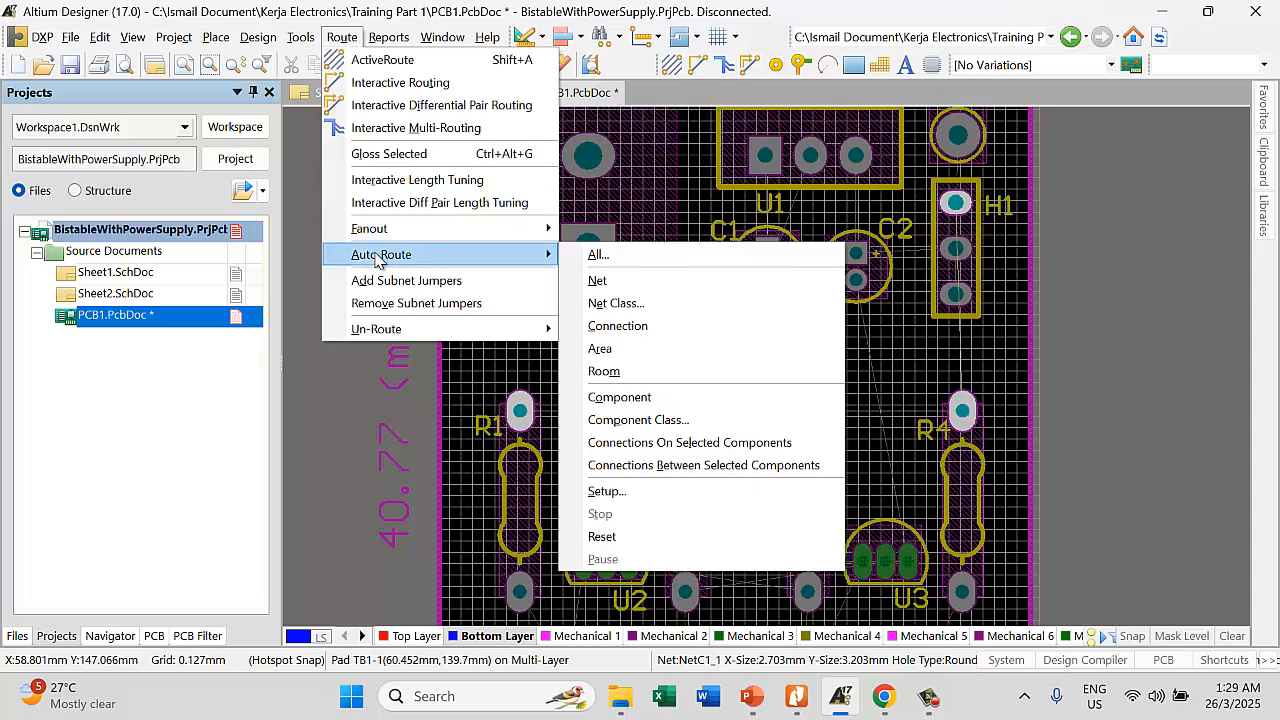
click(600, 257)
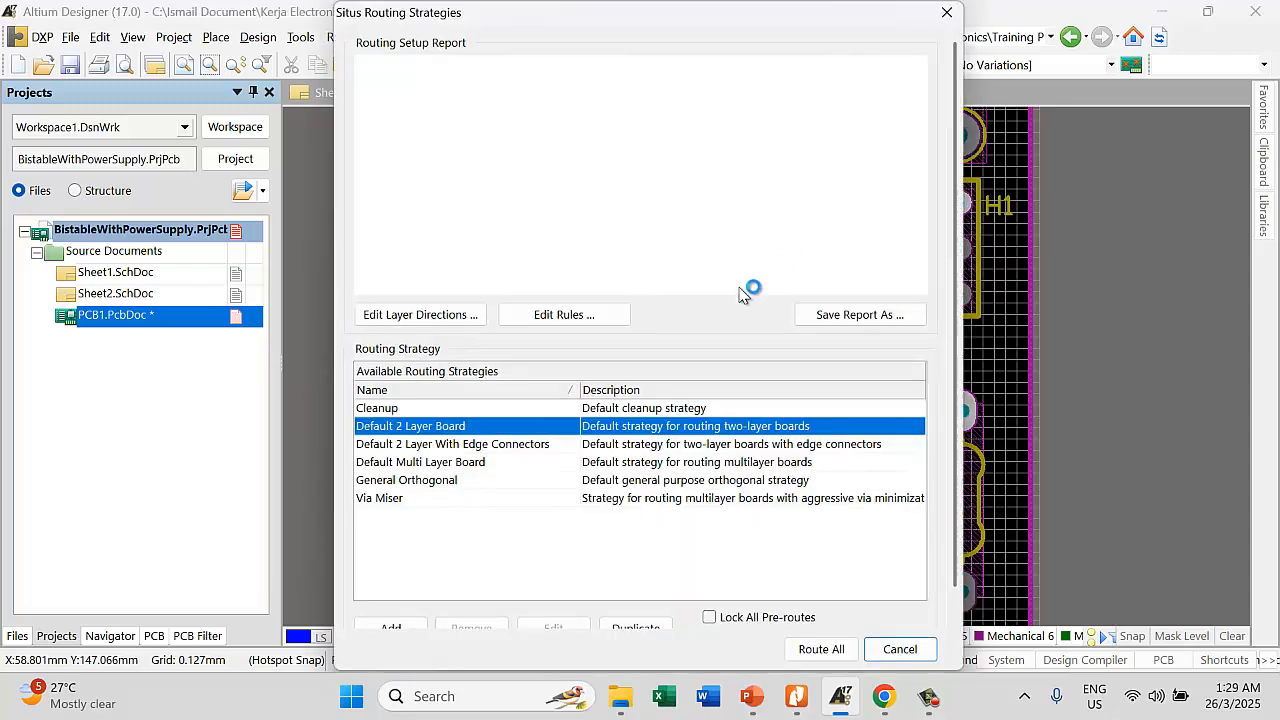
click(452, 320)
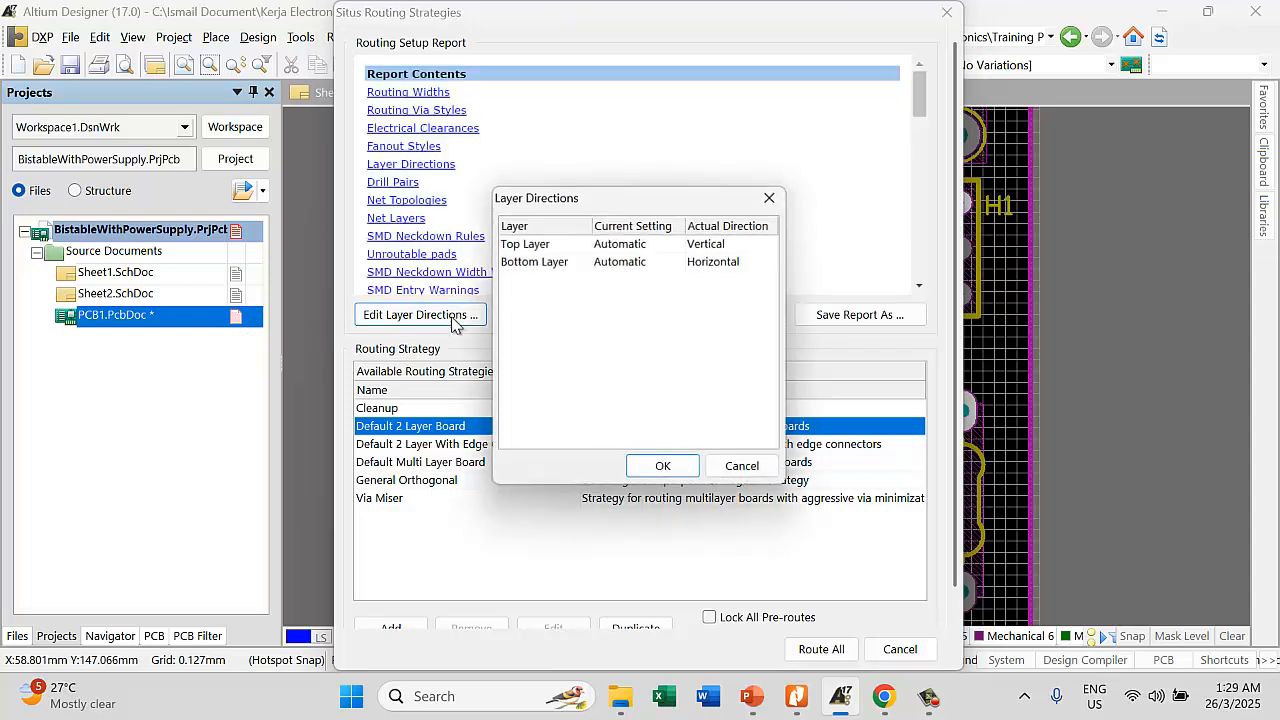
click(627, 248)
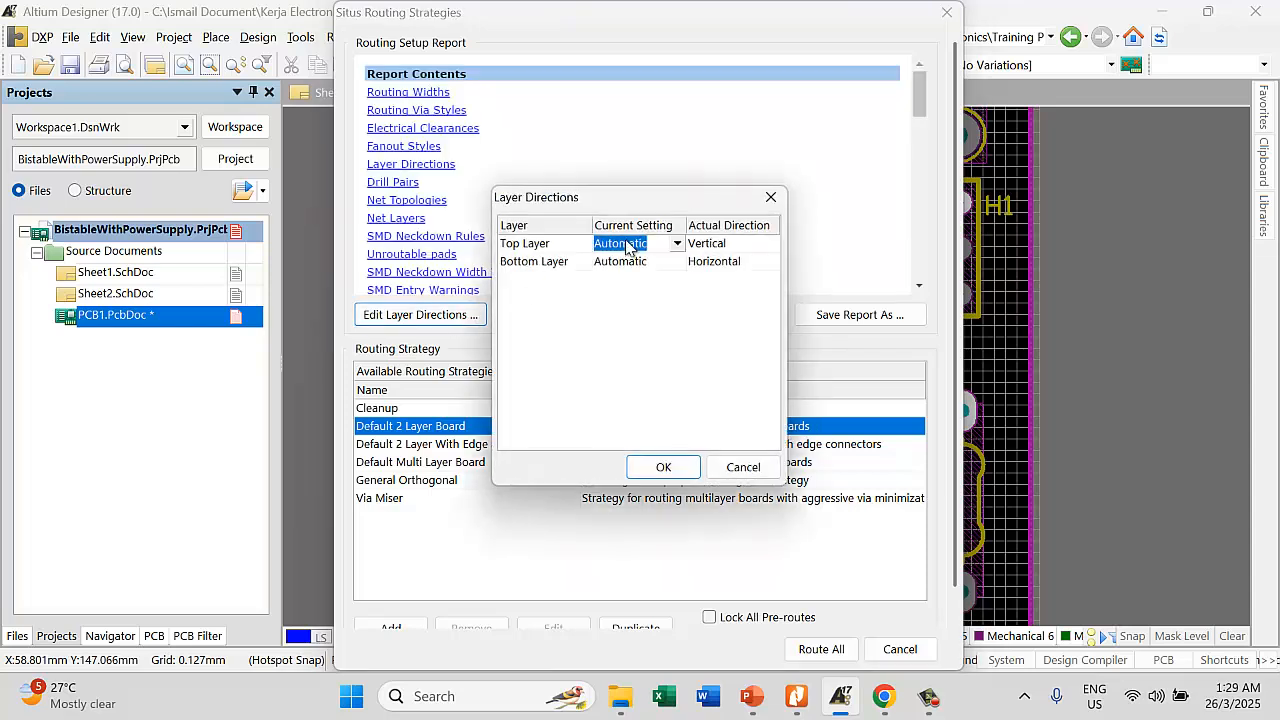
click(677, 245)
scroll(635, 300, up, 3)
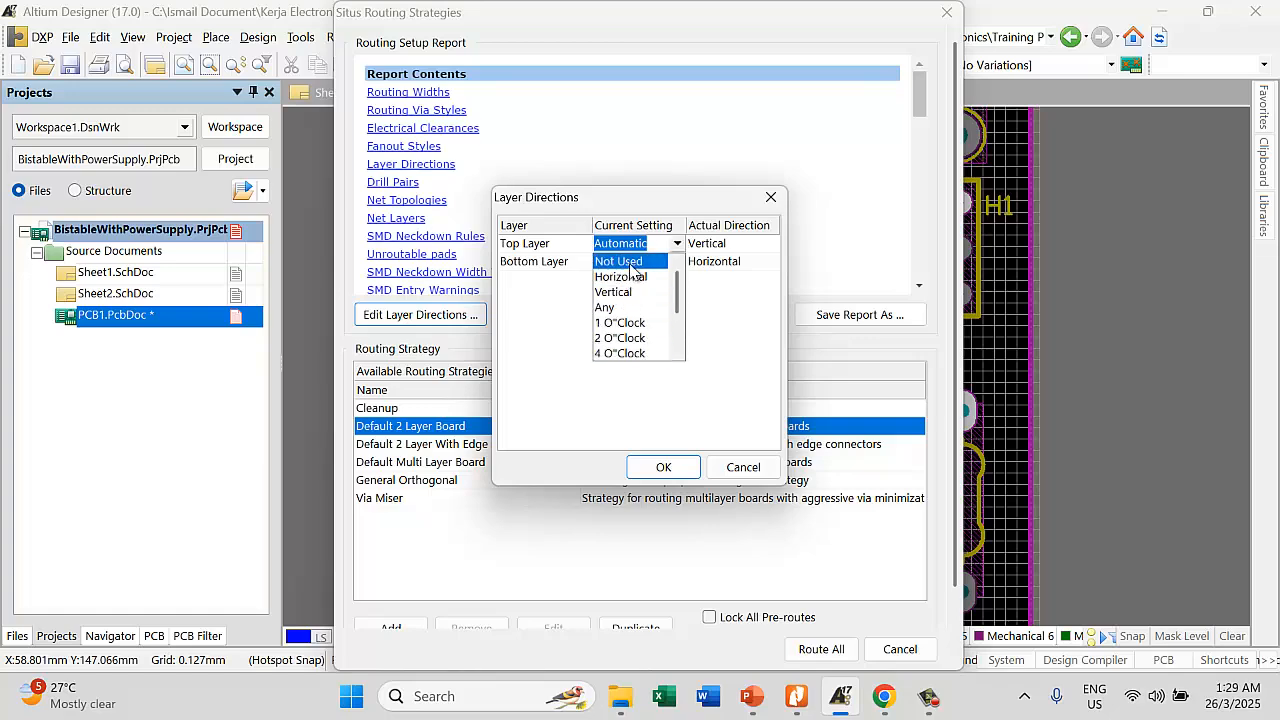
click(632, 262)
click(658, 466)
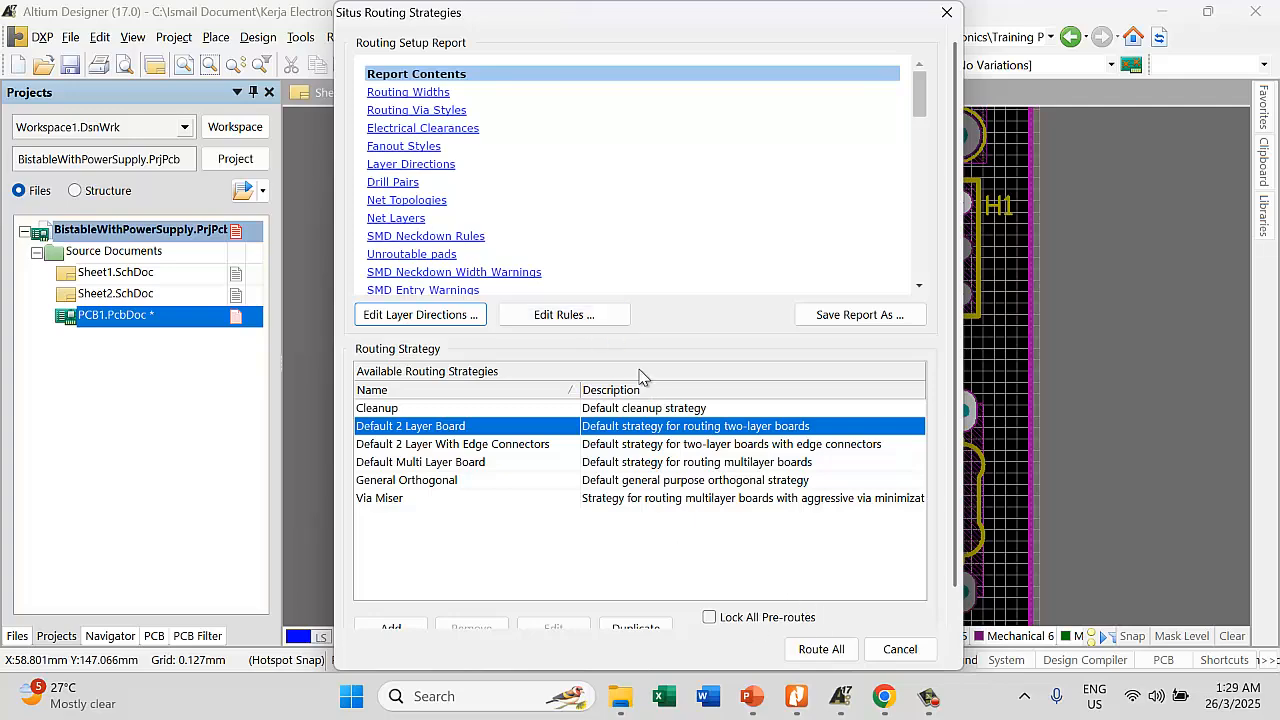
Apply the existing width rules and autoroute the whole board with the Default 2 Layer Board strategy
click(585, 316)
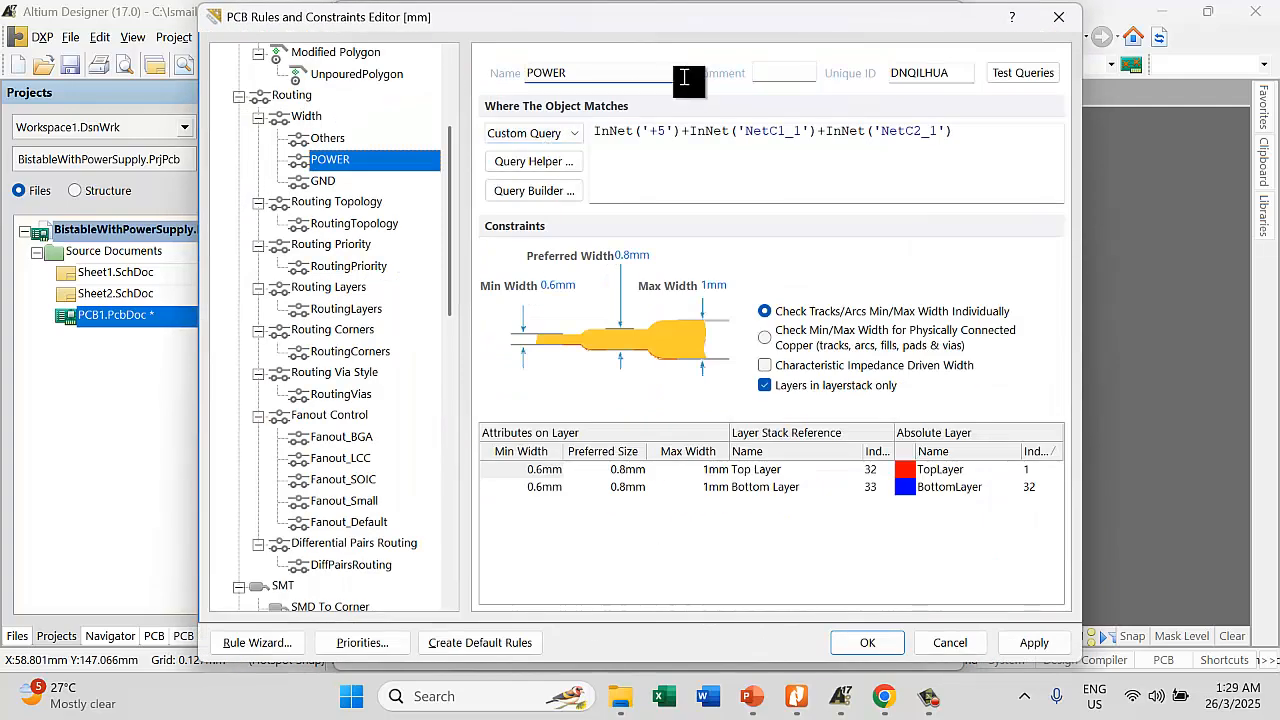
click(1030, 645)
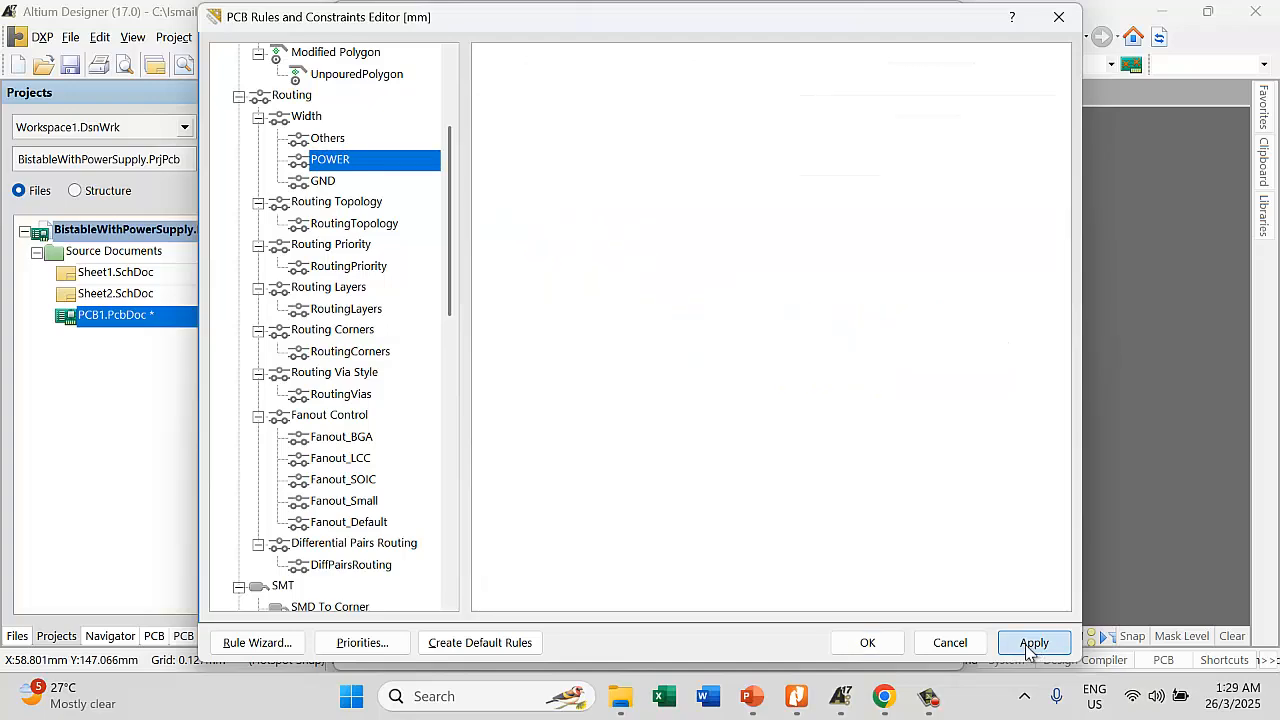
click(864, 641)
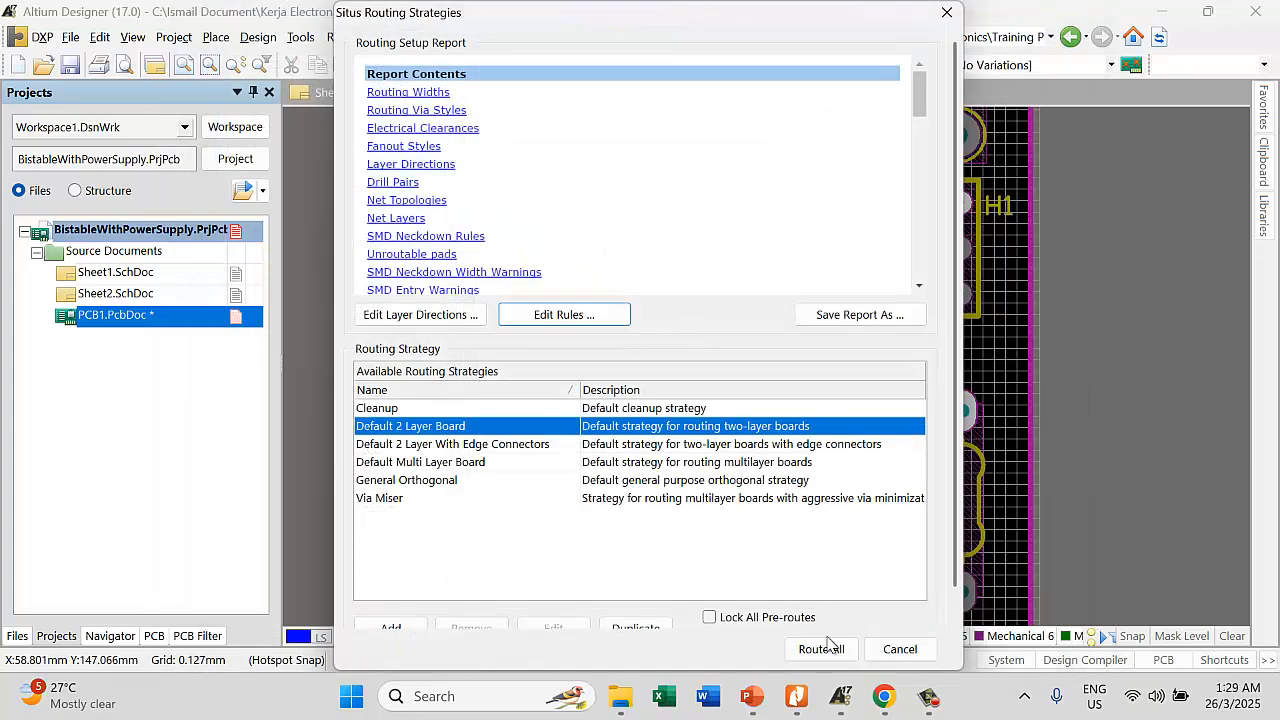
click(826, 648)
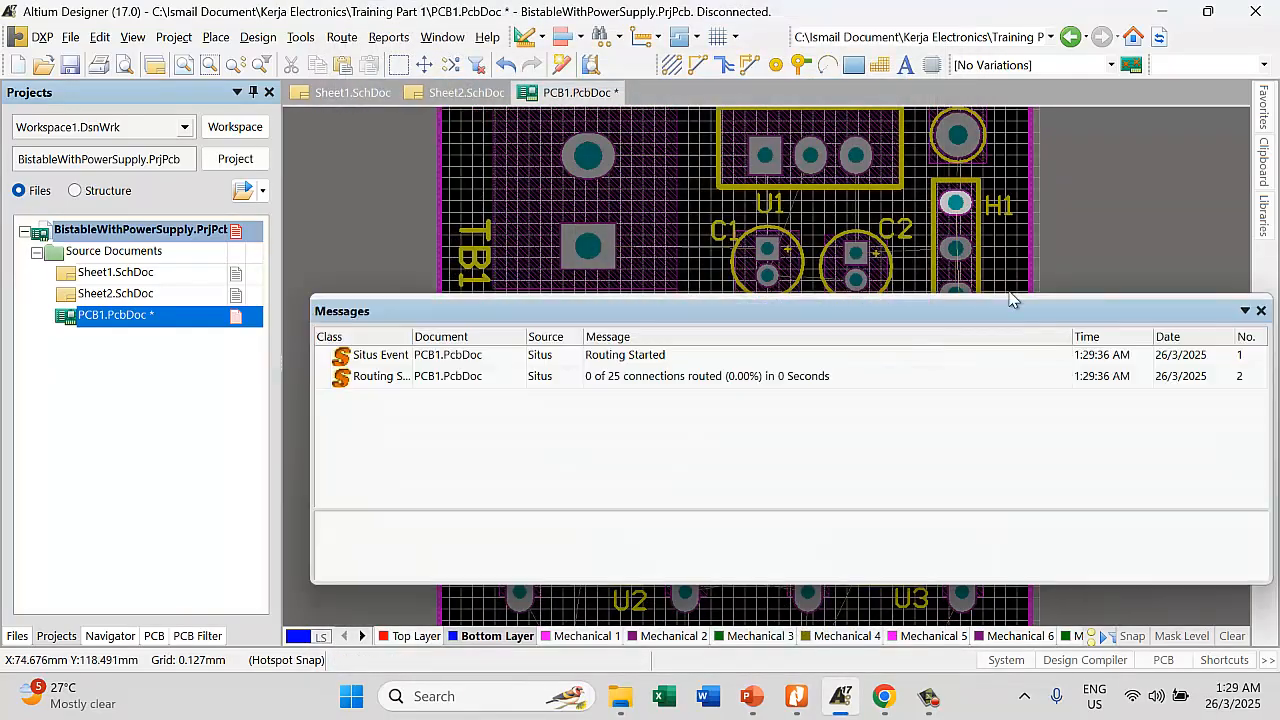
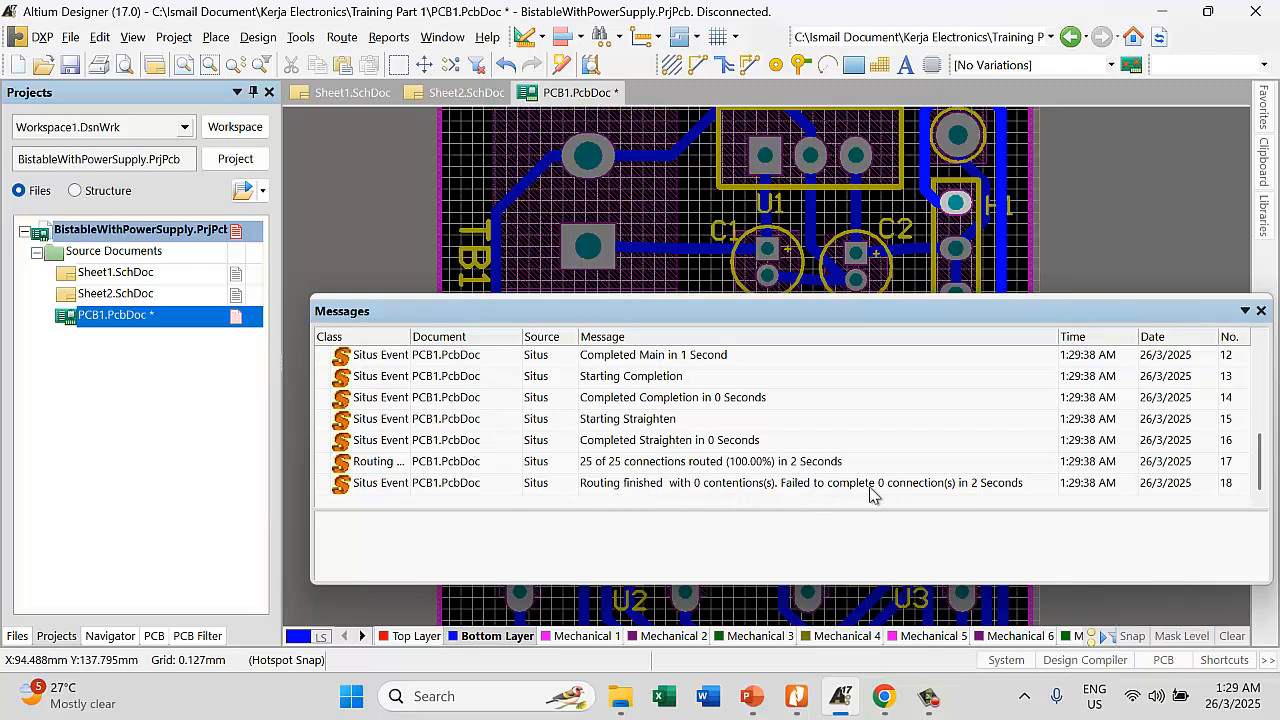
click(1260, 312)
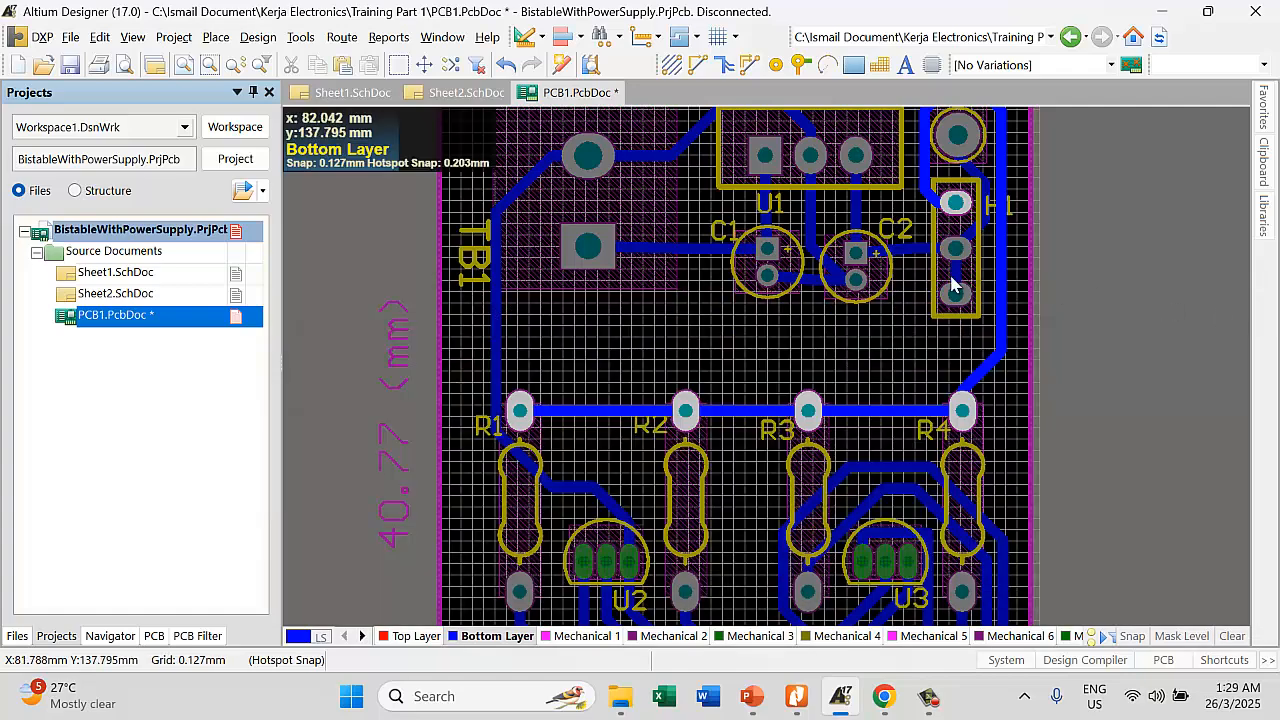
Check the width of the autorouted +5 track between the upper pads of R1 and R2
scroll(833, 328, down, 5)
ctrl+scroll(780, 350, up, 3)
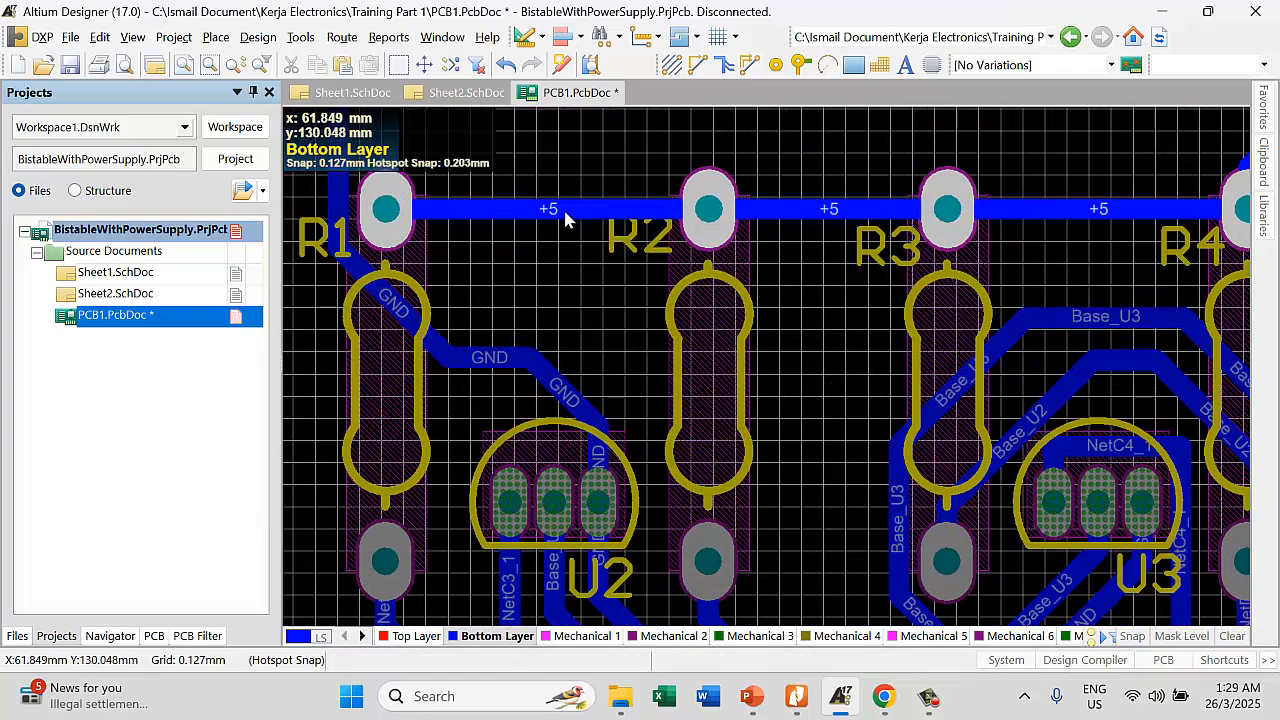
double_click(564, 210)
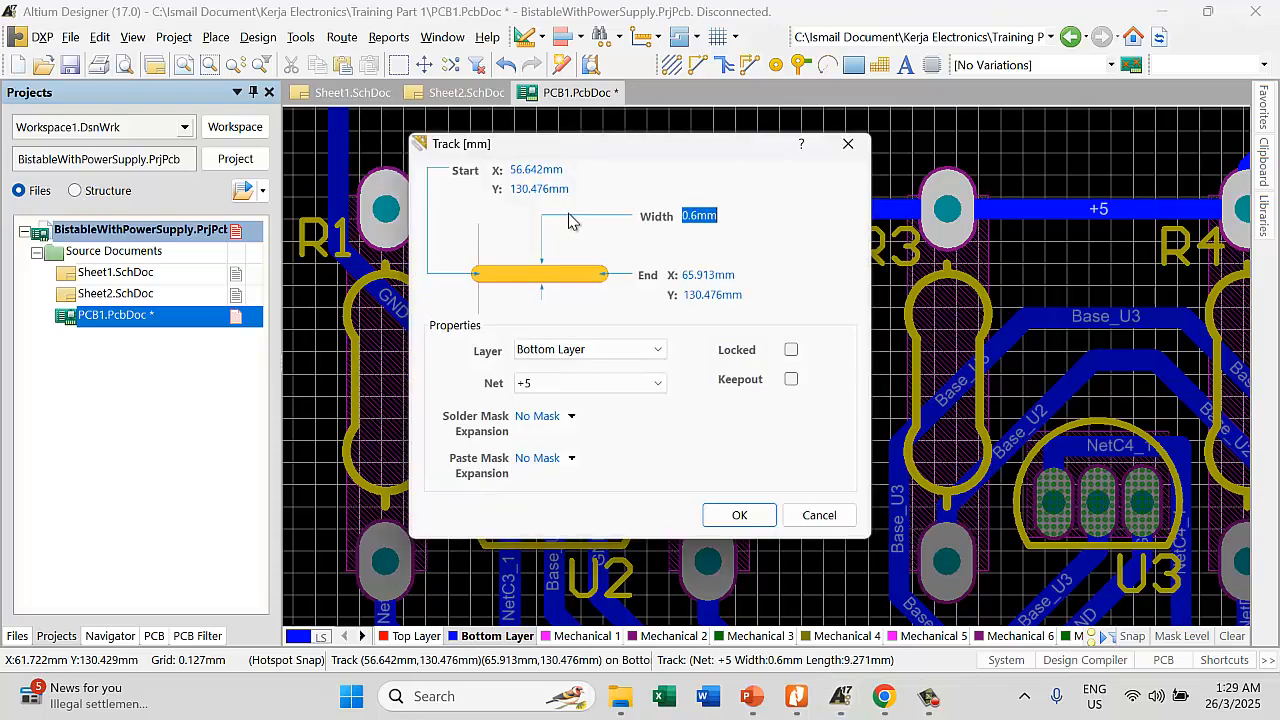
click(741, 516)
ctrl+scroll(756, 329, down, 2)
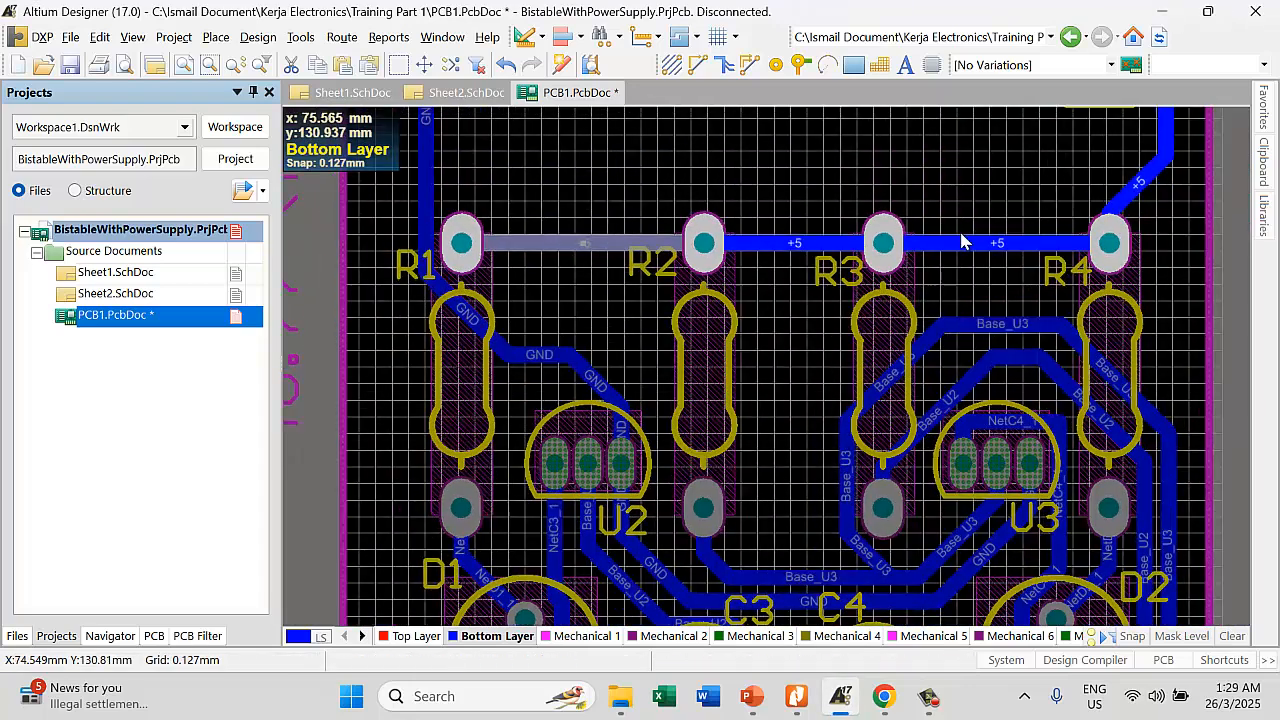
ctrl+scroll(1000, 238, up, 1)
ctrl+scroll(1006, 254, down, 2)
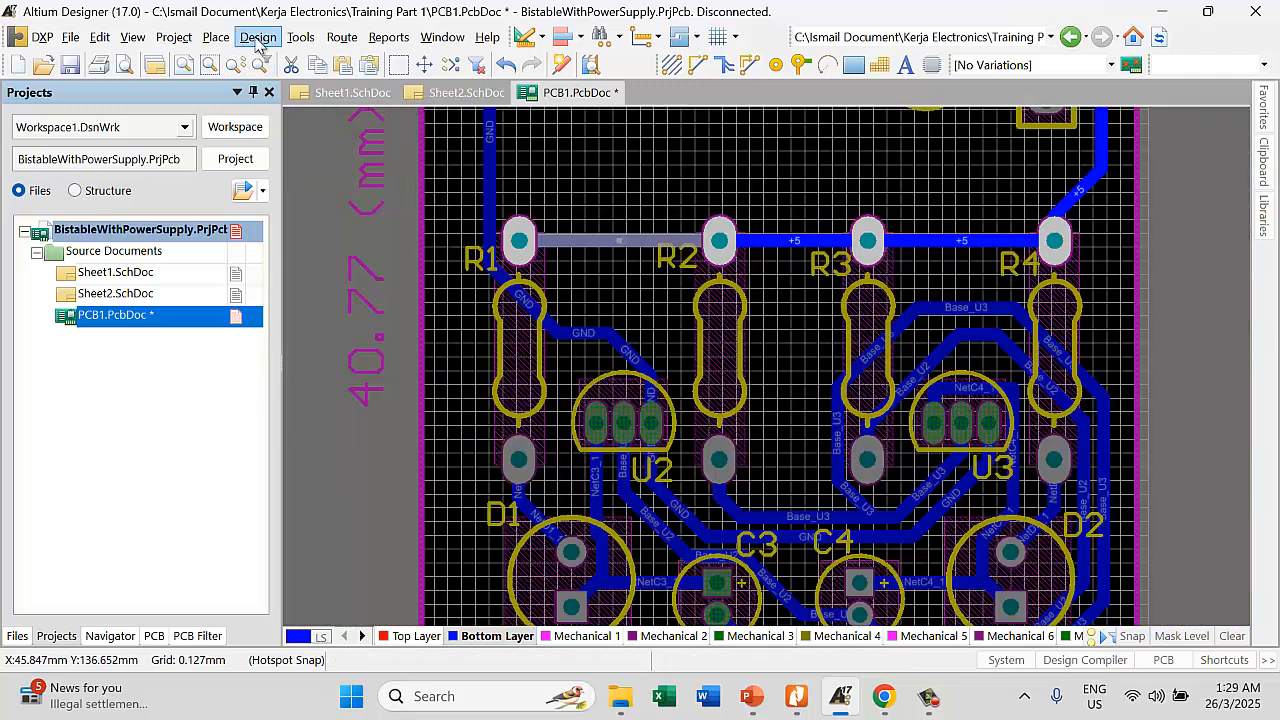
Review the POWER width rule's net query and its per-layer width limits, and reapply the design rules
click(298, 38)
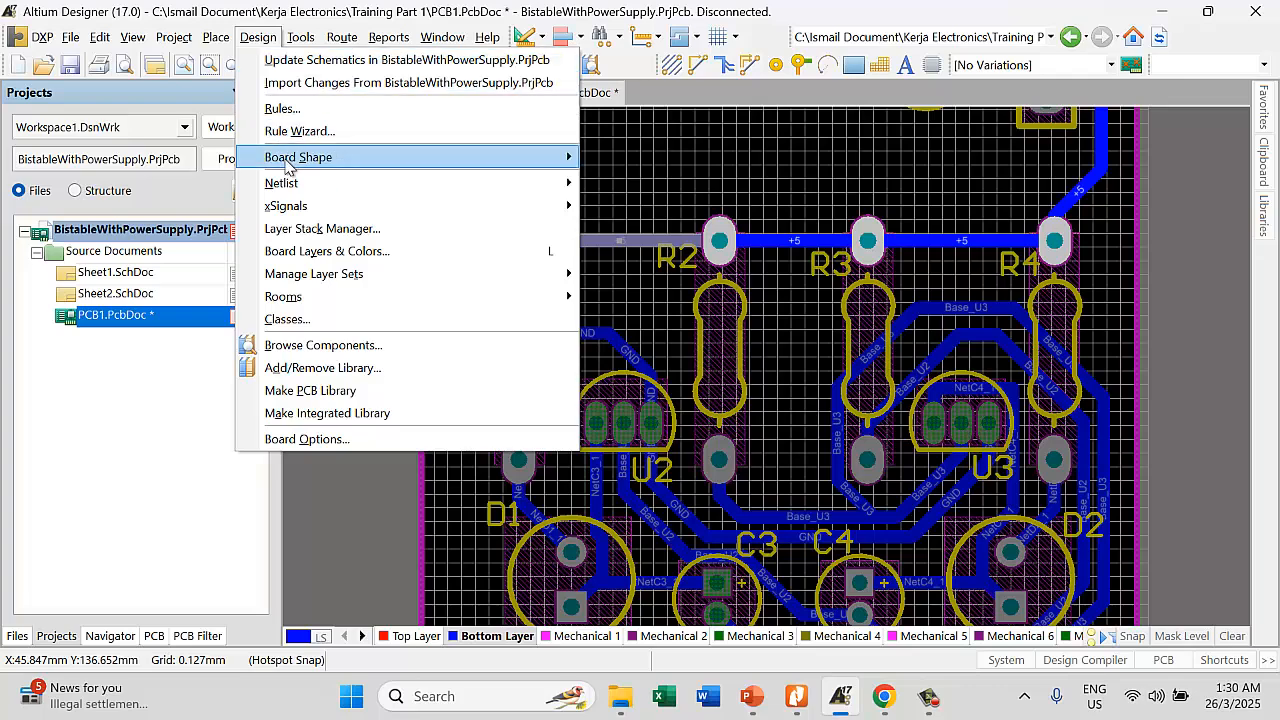
click(285, 108)
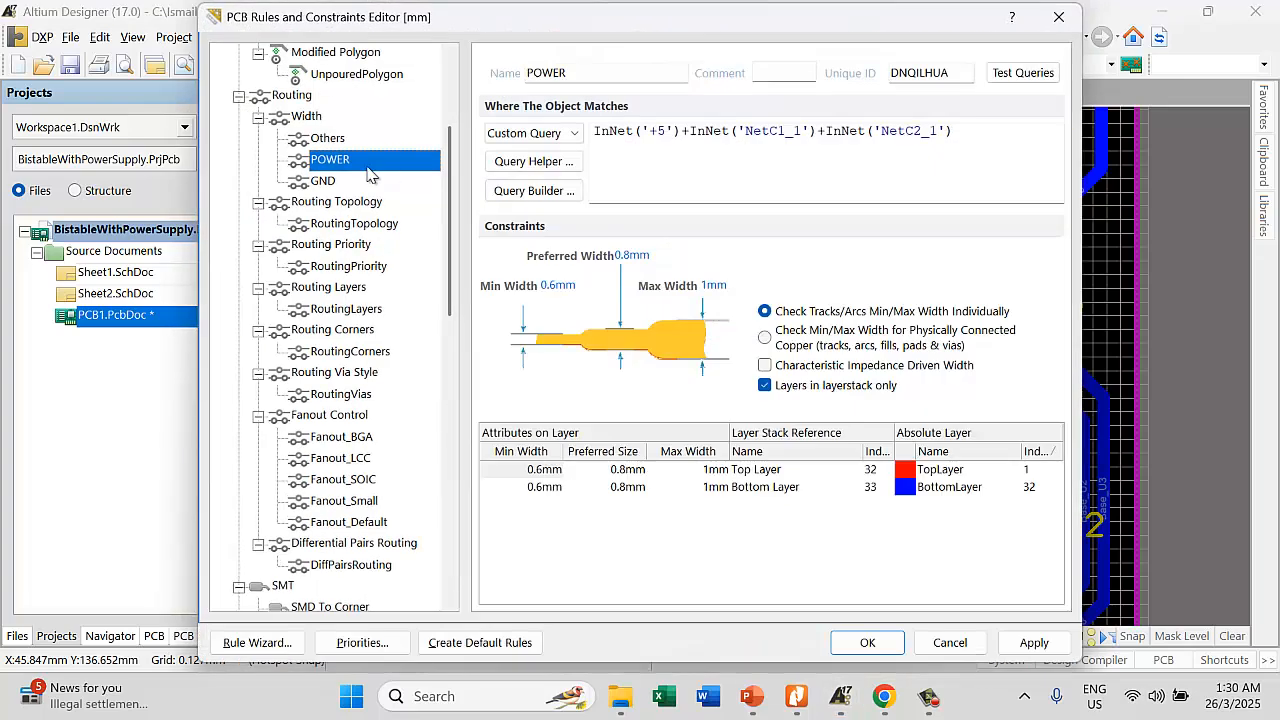
click(662, 146)
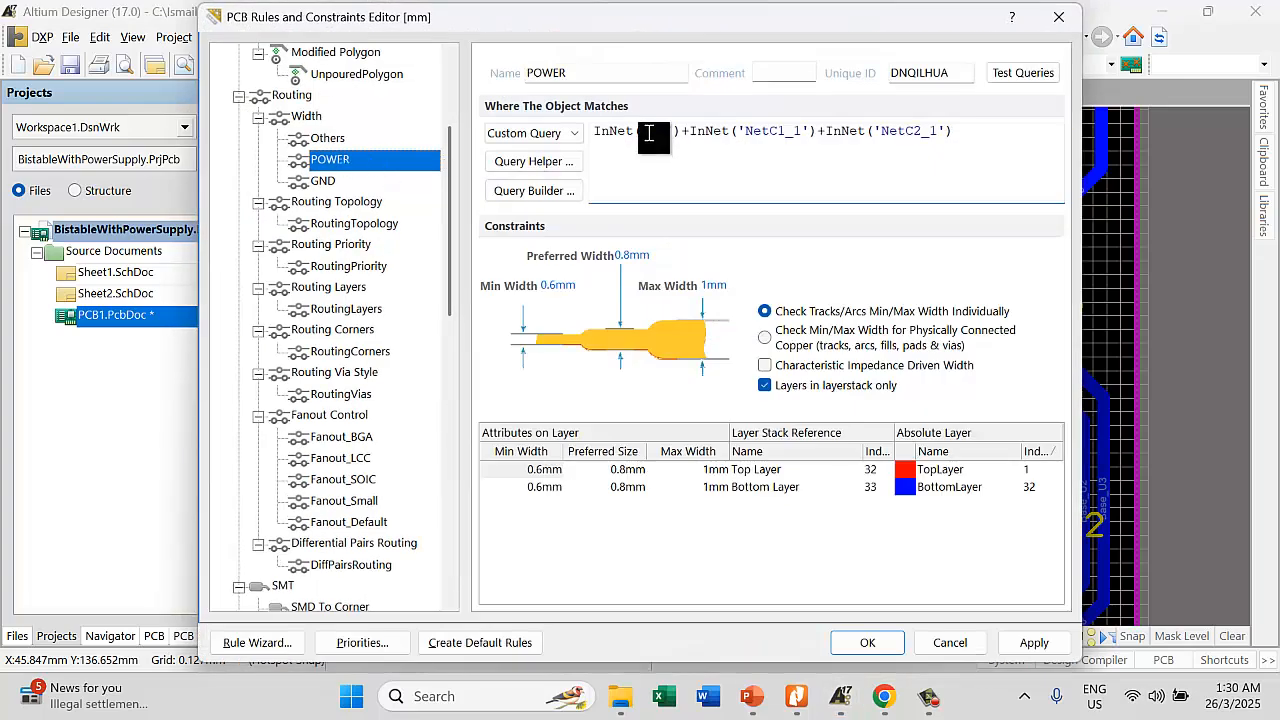
click(647, 133)
click(604, 288)
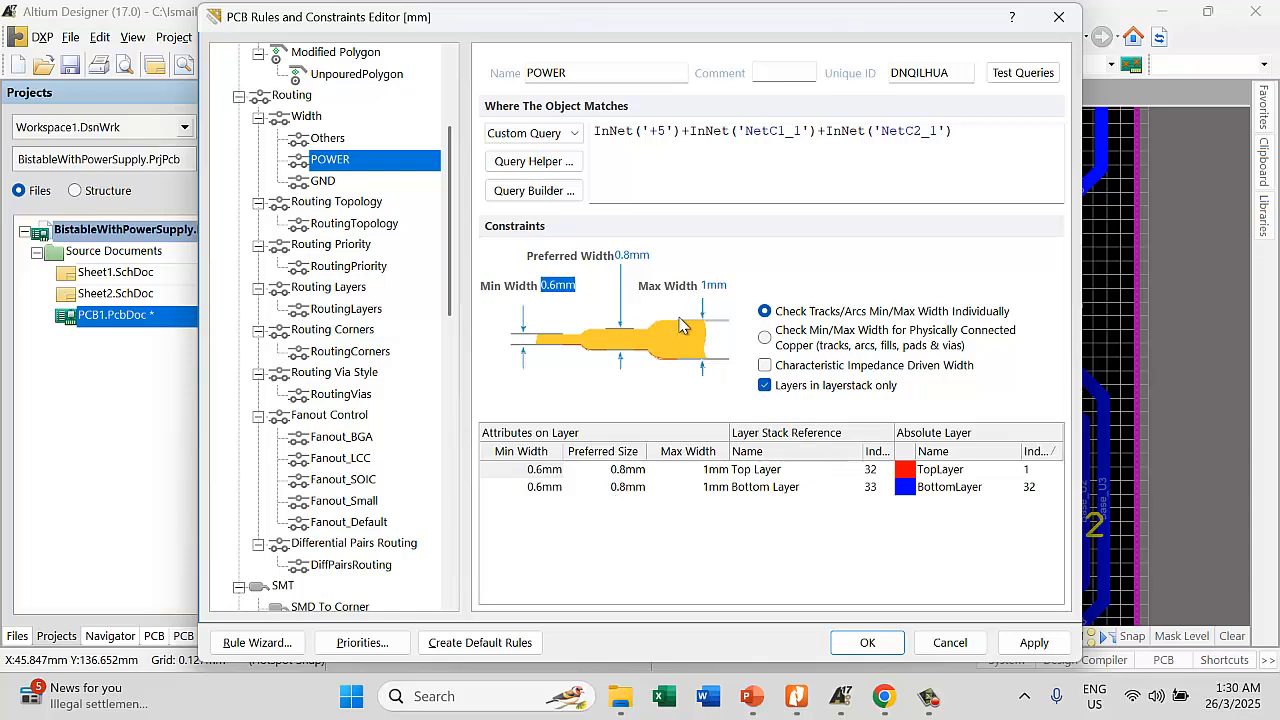
click(714, 532)
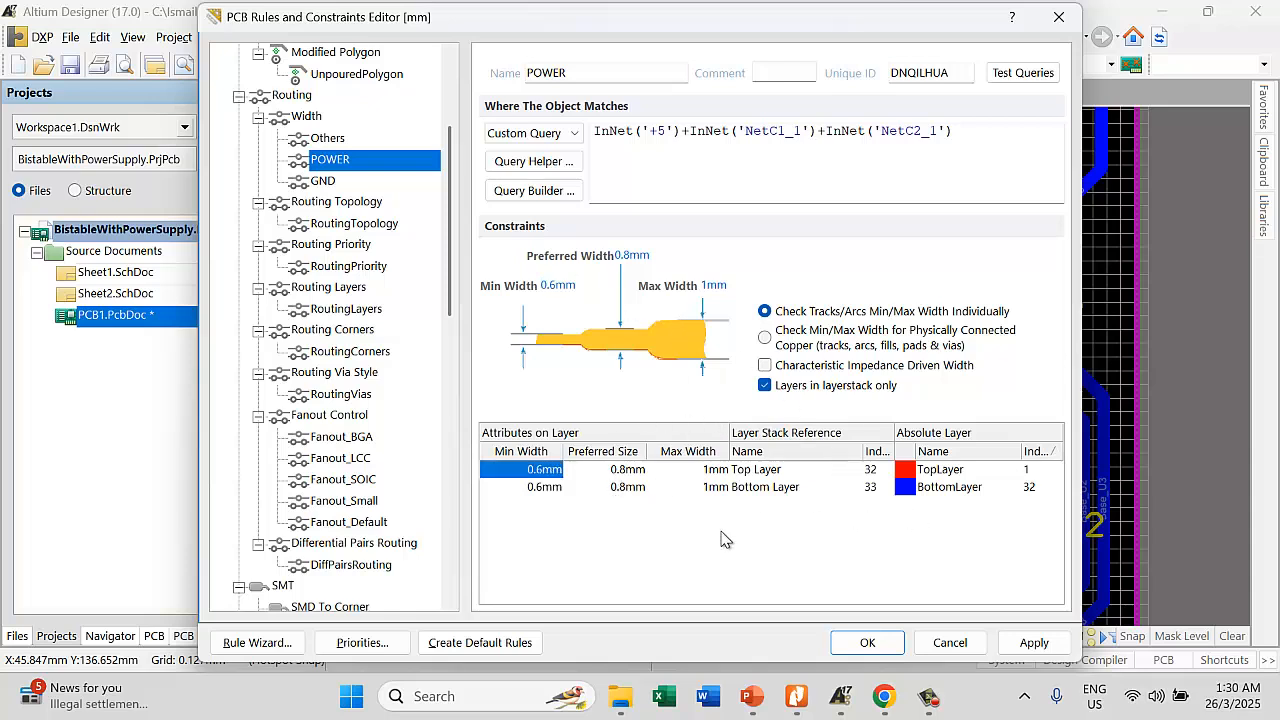
click(760, 474)
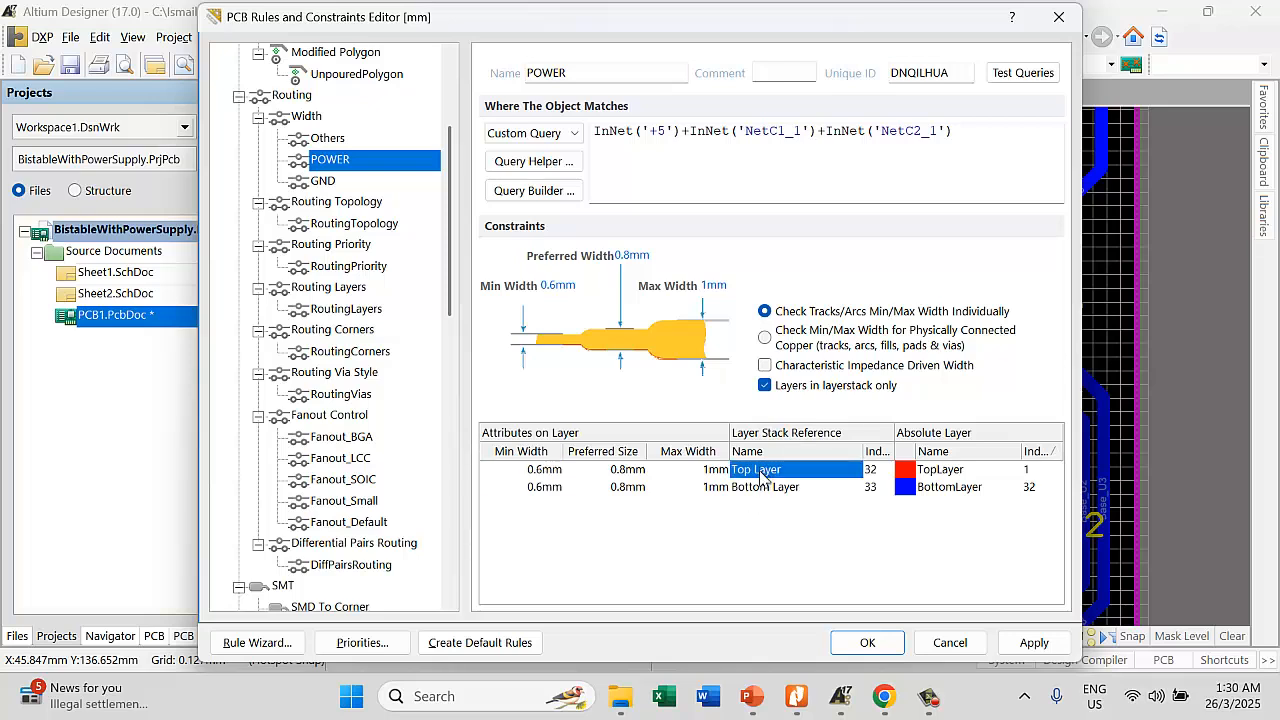
click(763, 490)
click(636, 489)
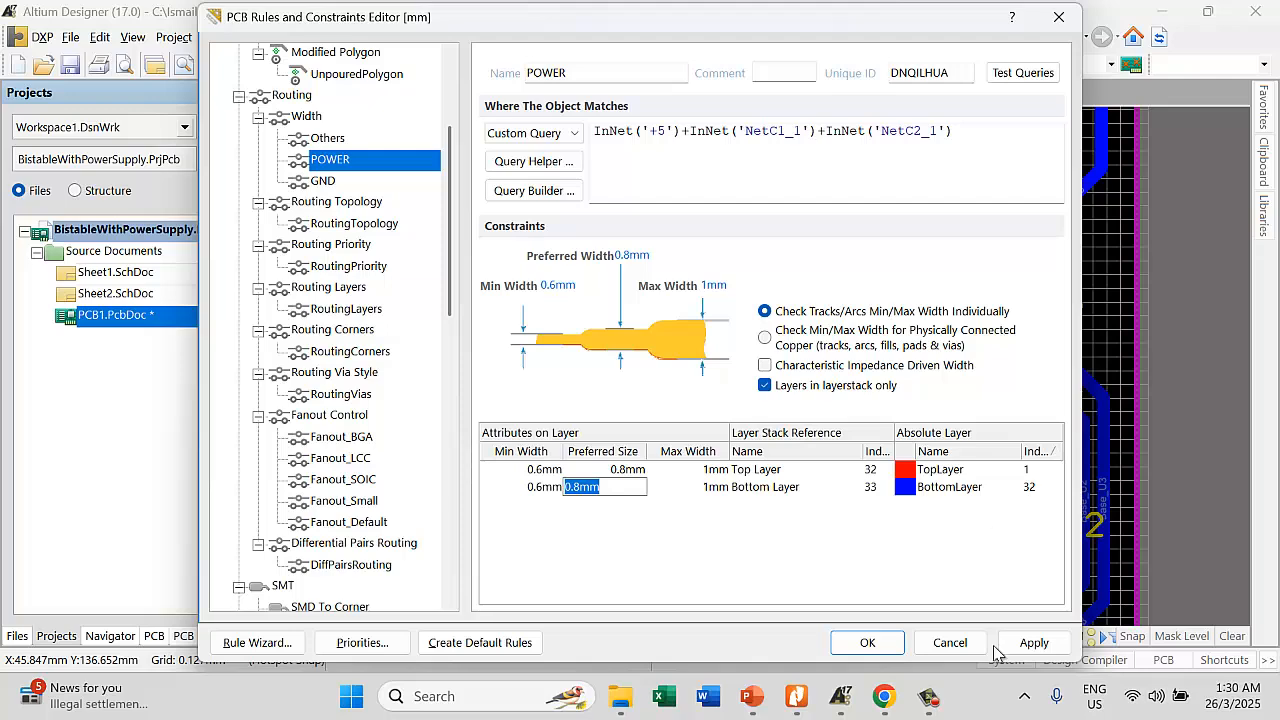
click(1030, 645)
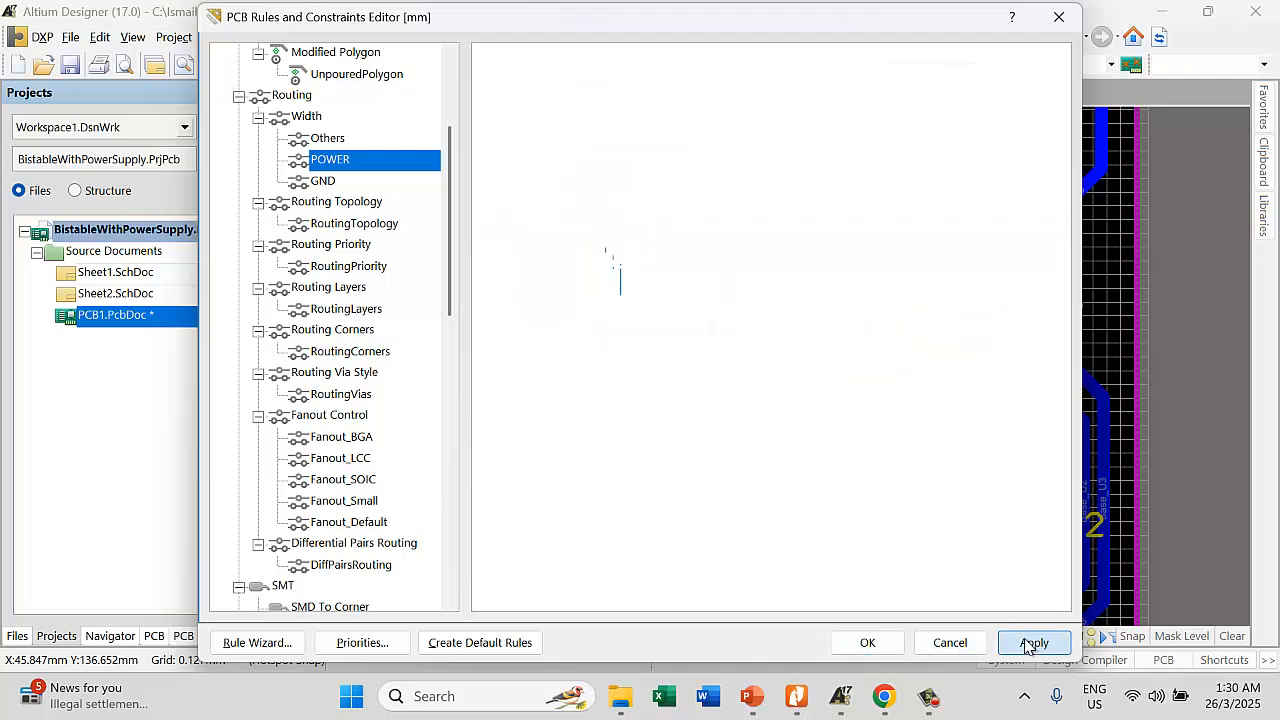
click(868, 644)
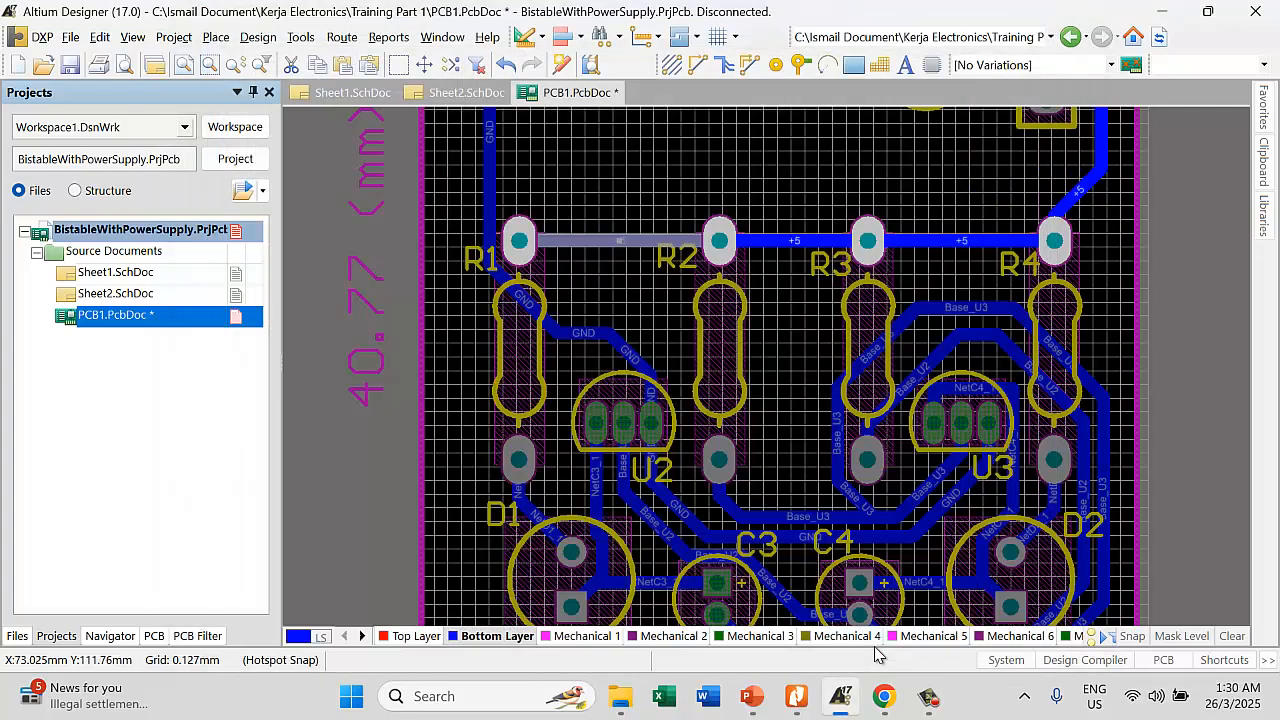
Unroute all tracks on the board
ctrl+scroll(925, 320, down, 2)
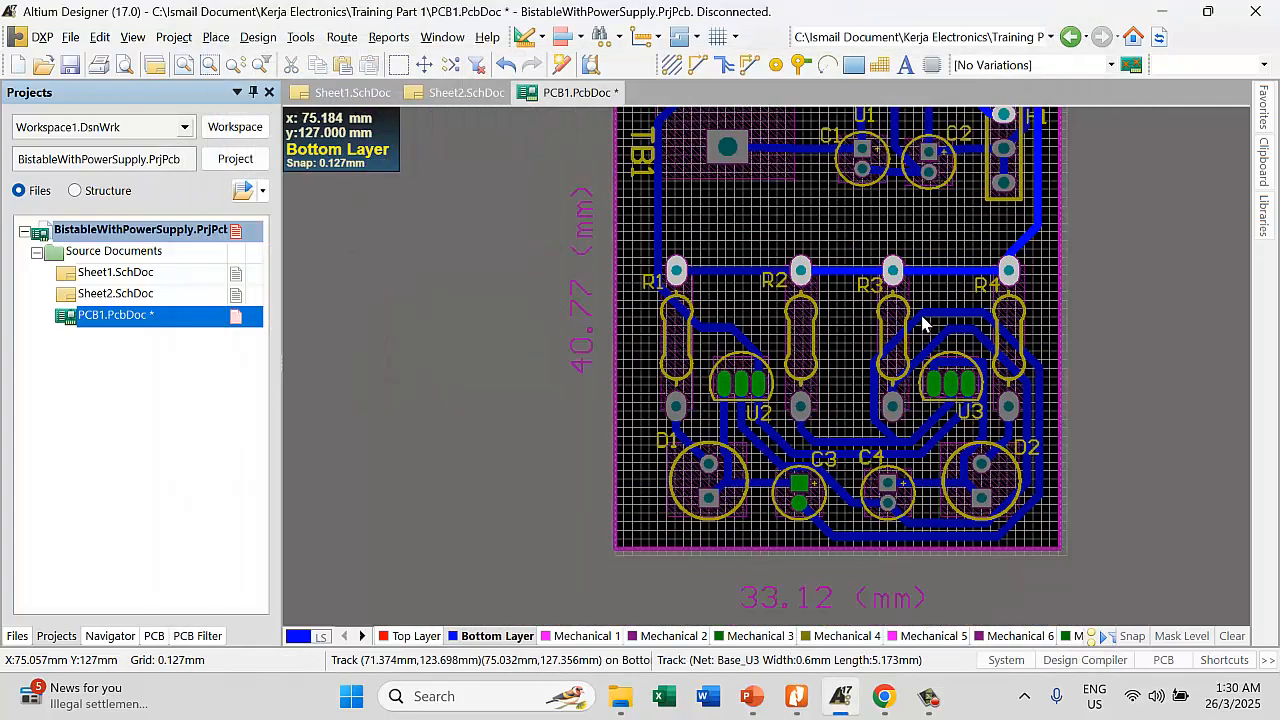
scroll(914, 286, up, 2)
click(342, 38)
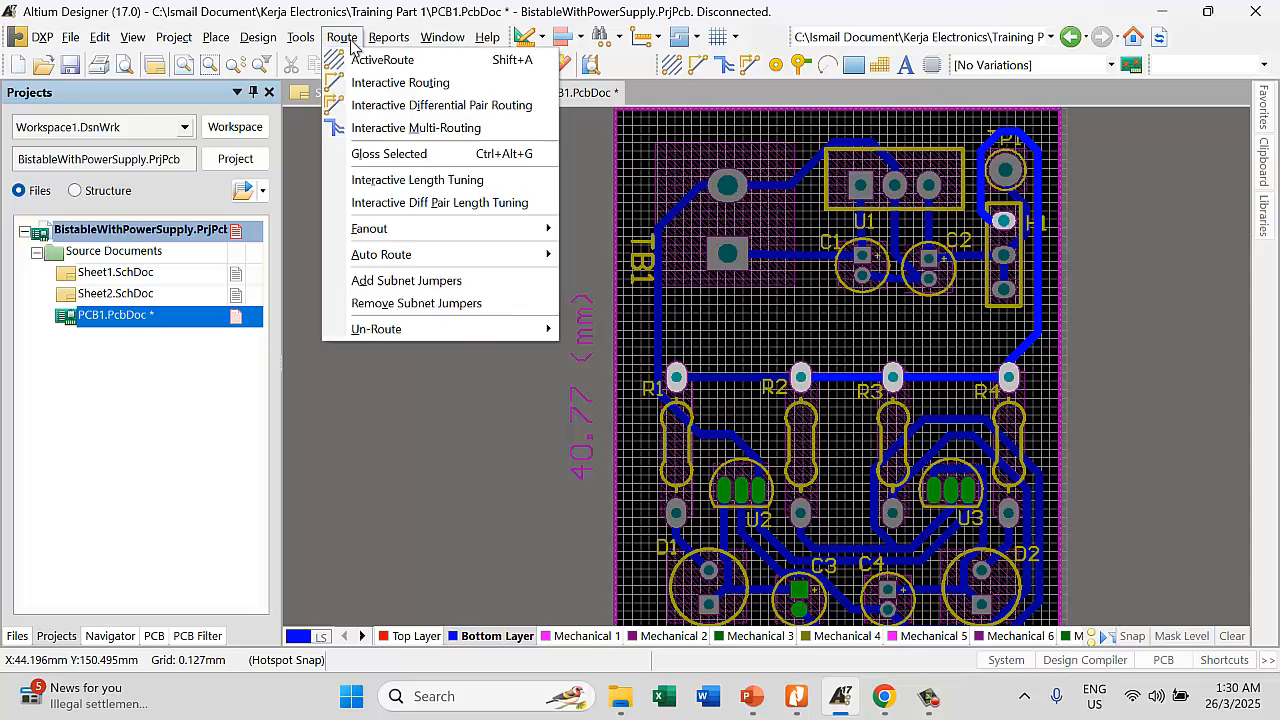
mouse_move(381, 334)
click(592, 331)
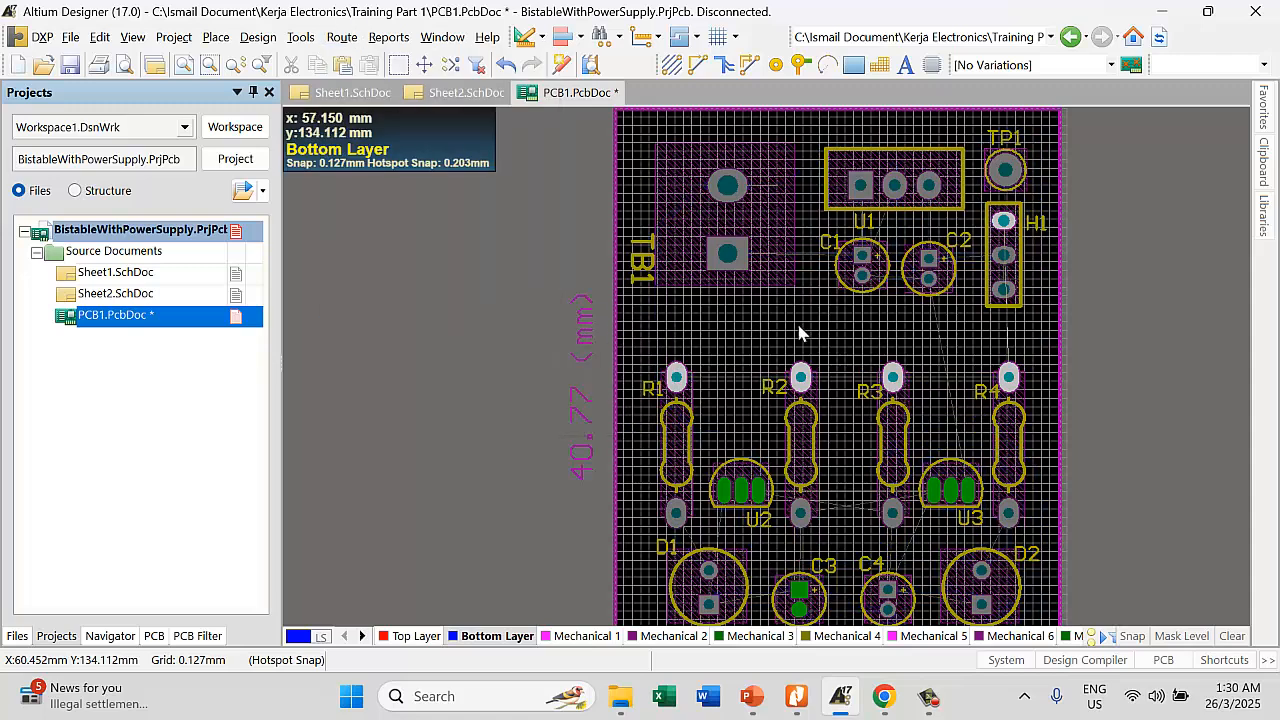
Autoroute all nets on the cleared board using the Default 2 Layer Board strategy
ctrl+scroll(695, 335, down, 1)
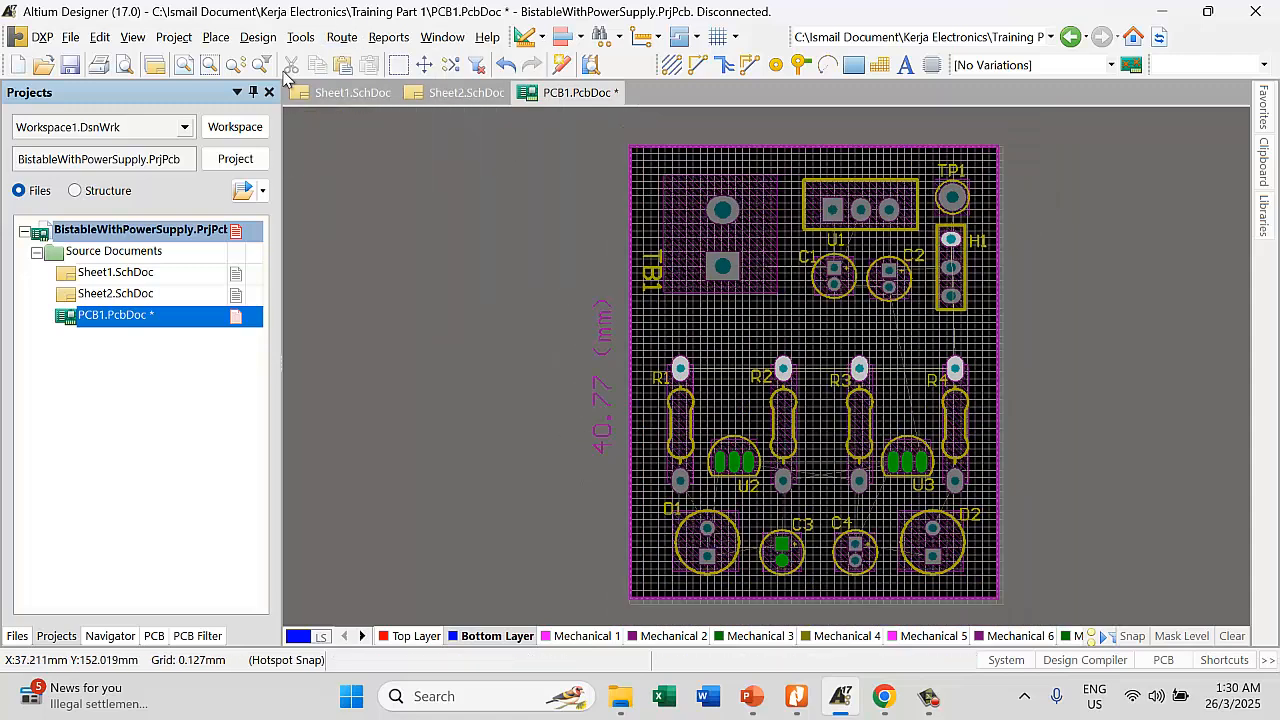
click(342, 37)
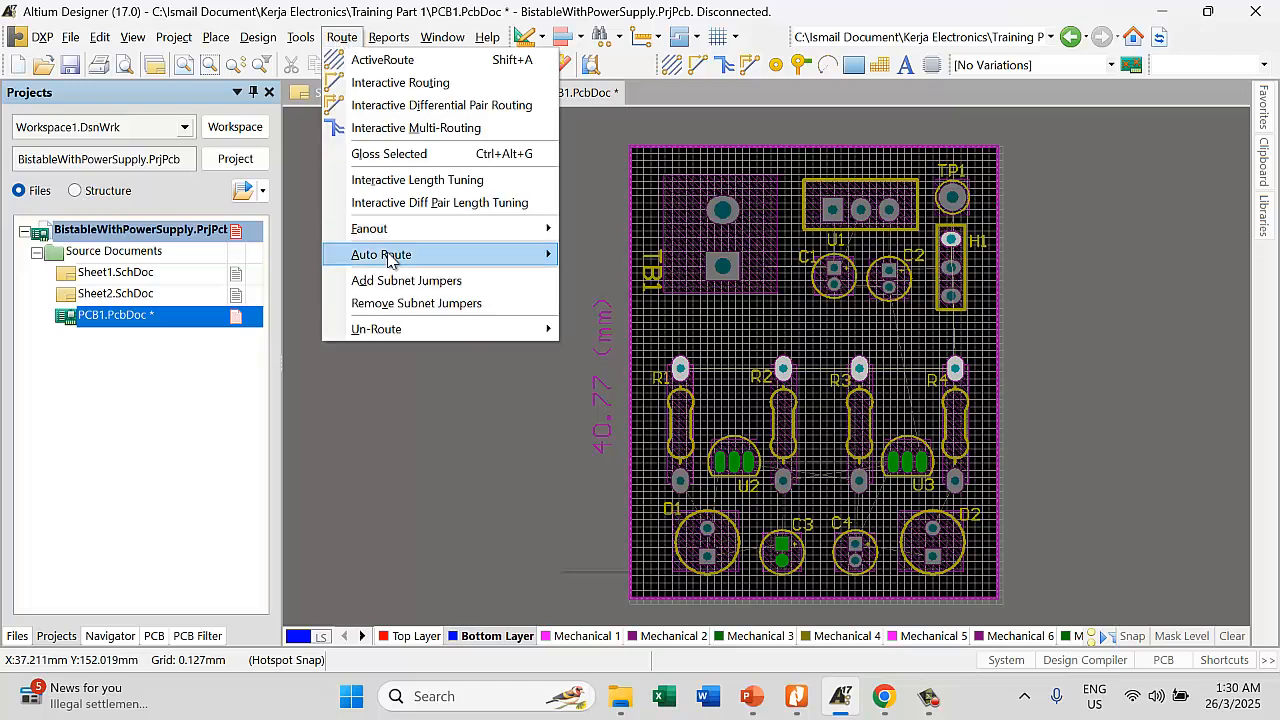
mouse_move(396, 258)
click(596, 256)
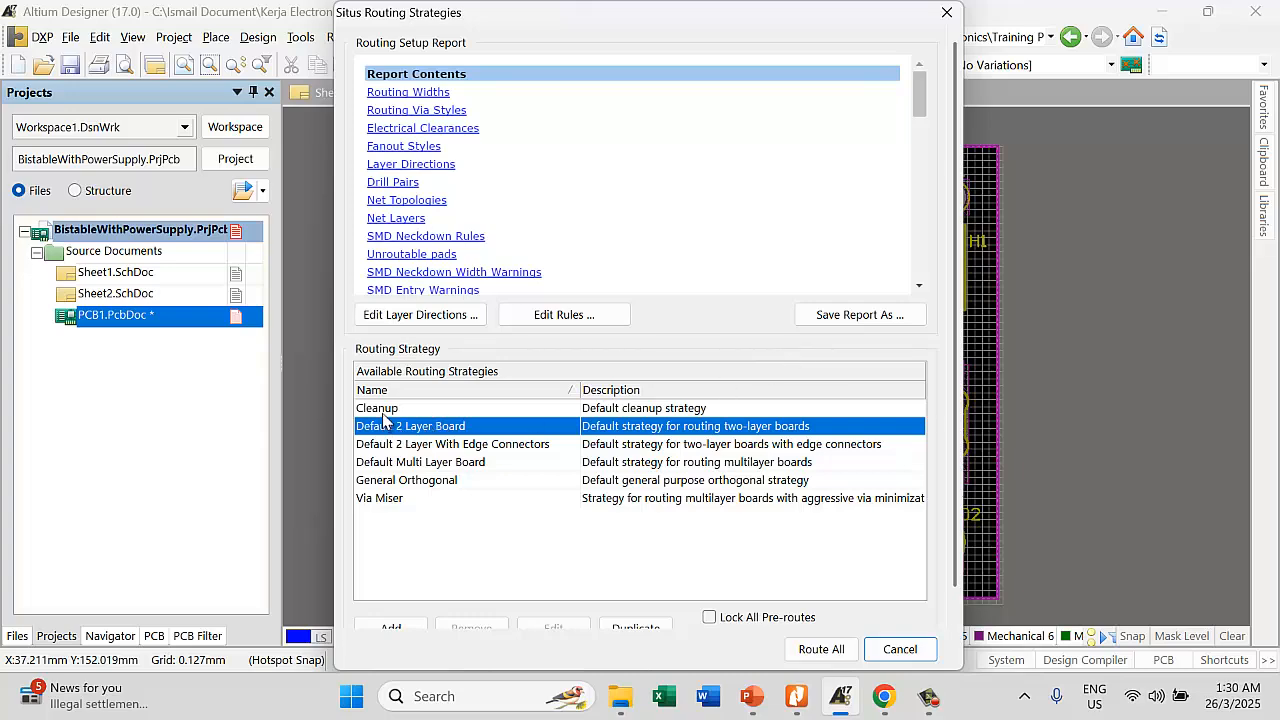
click(822, 648)
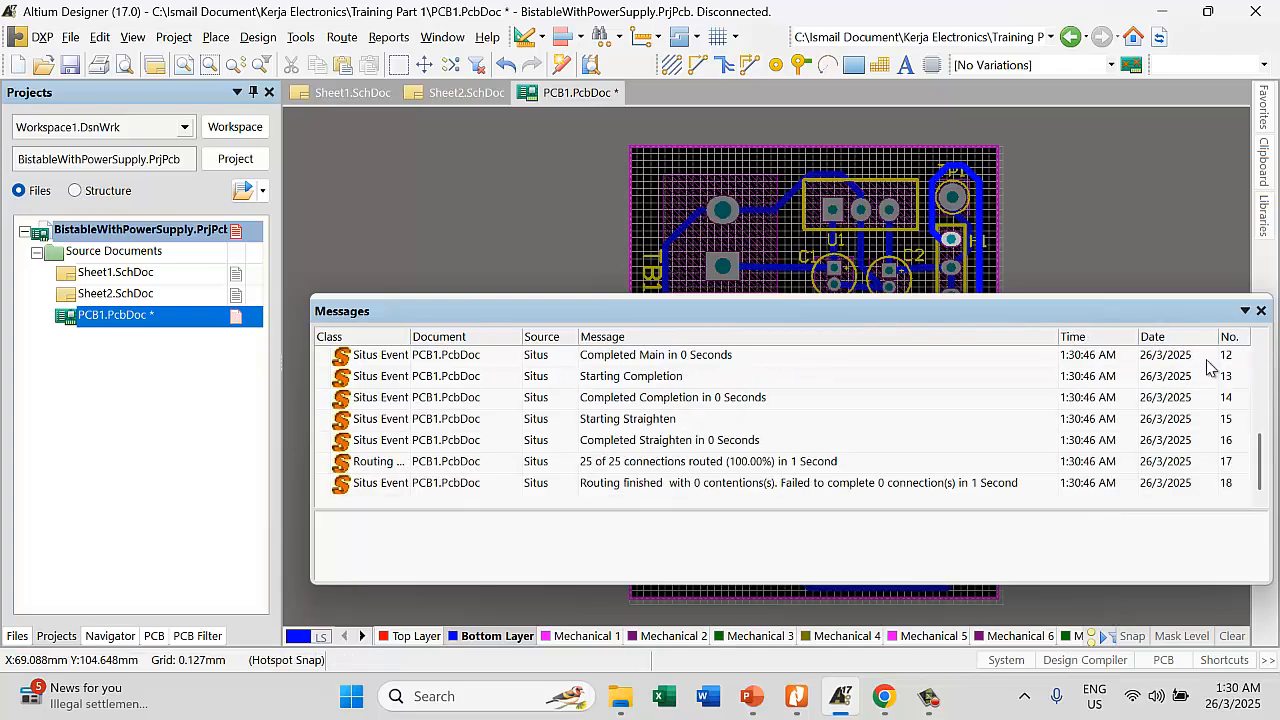
click(1261, 311)
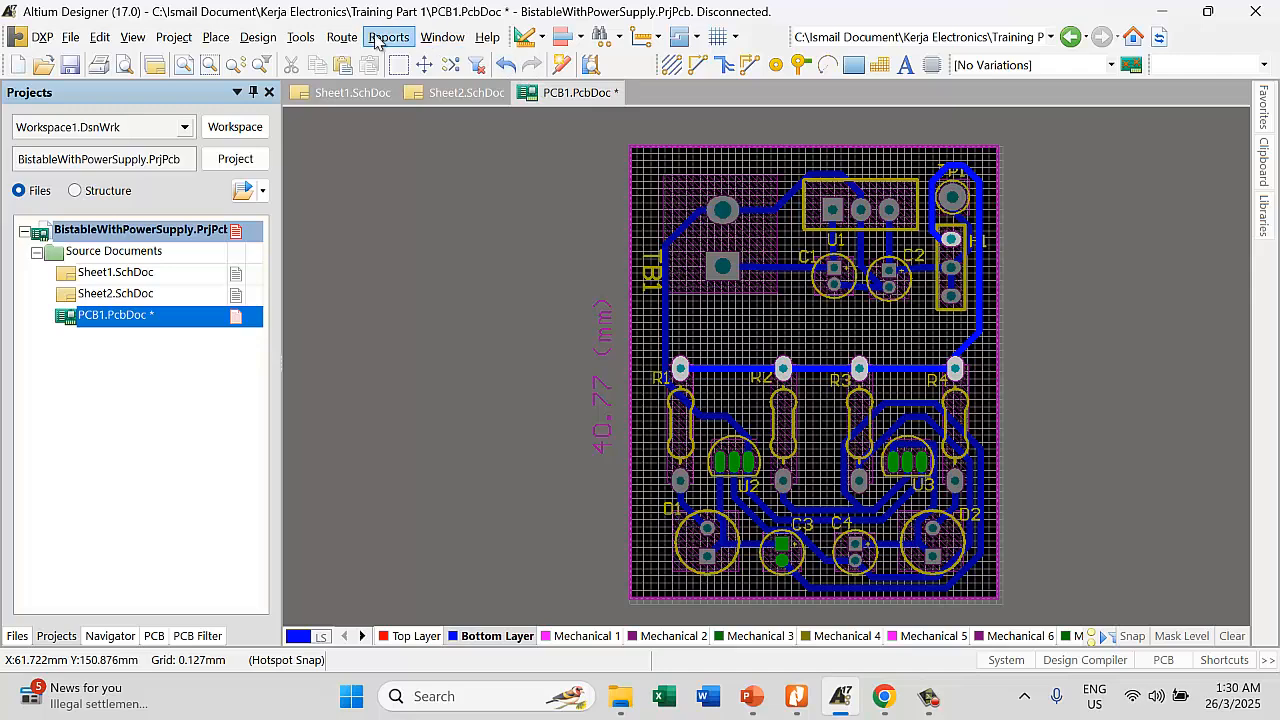
click(338, 40)
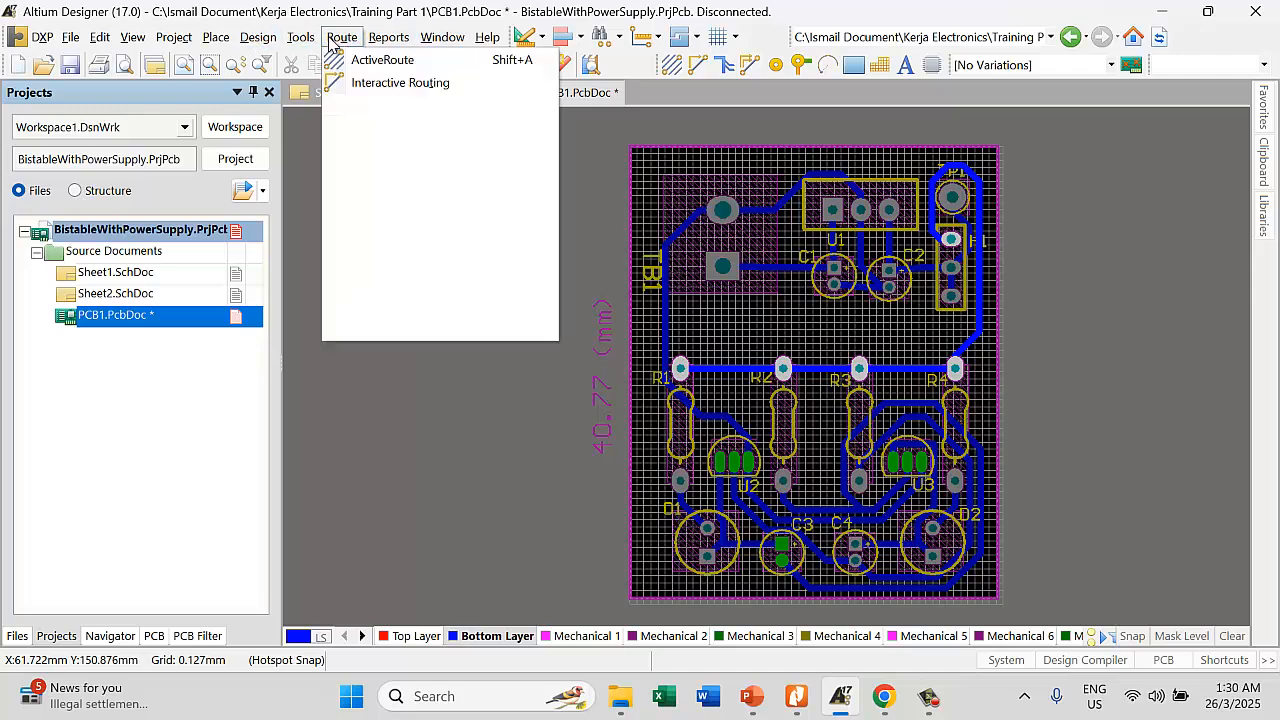
mouse_move(262, 48)
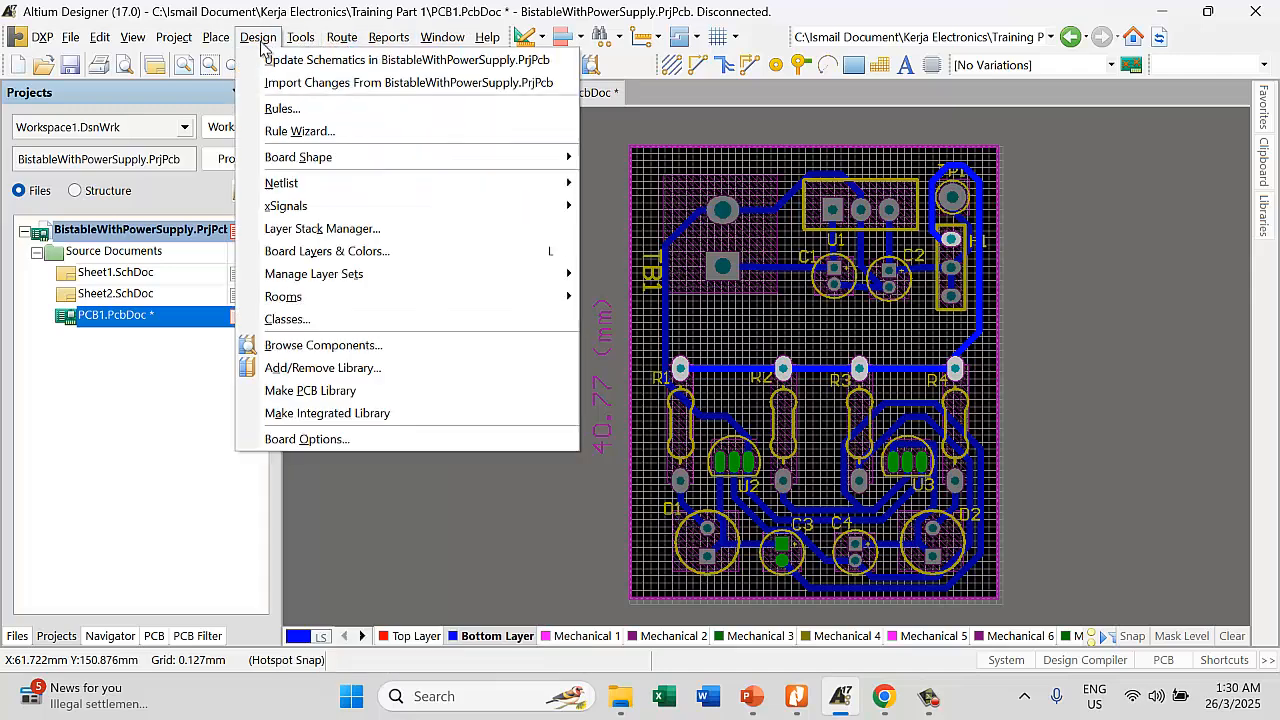
click(292, 136)
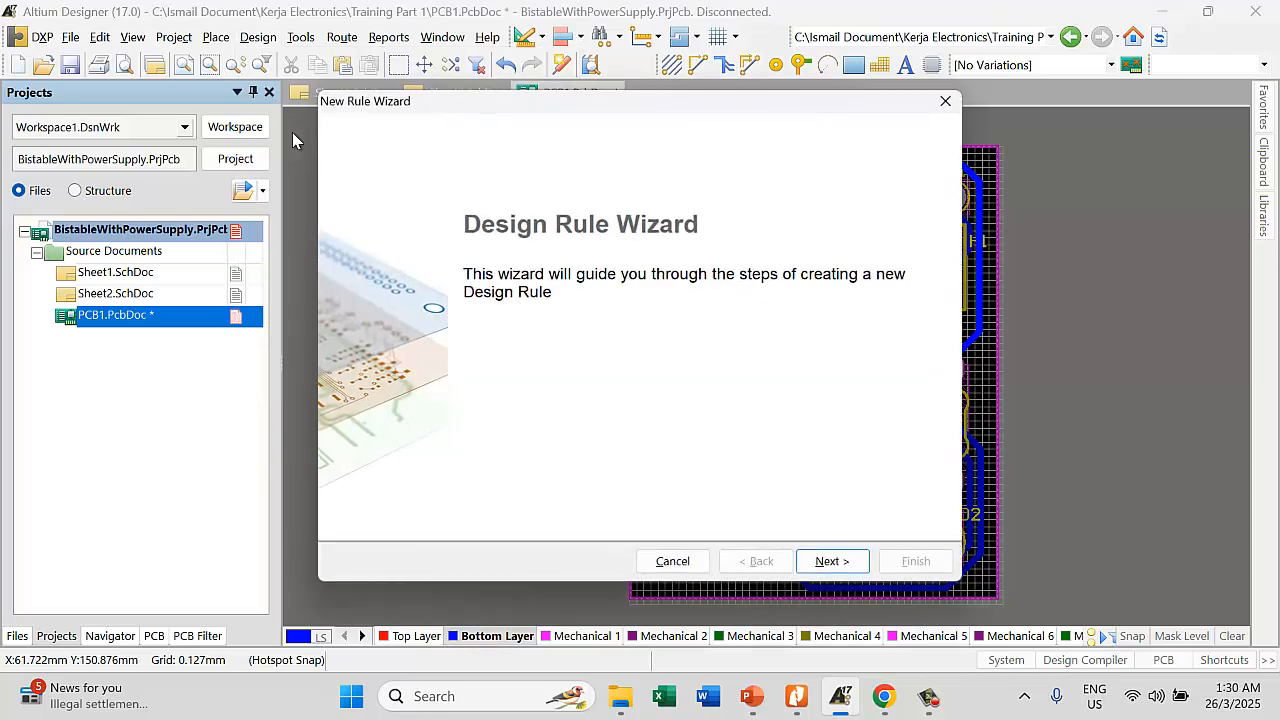
click(945, 101)
Raise the GND width rule to priority 1 in the PCB design rules
click(298, 38)
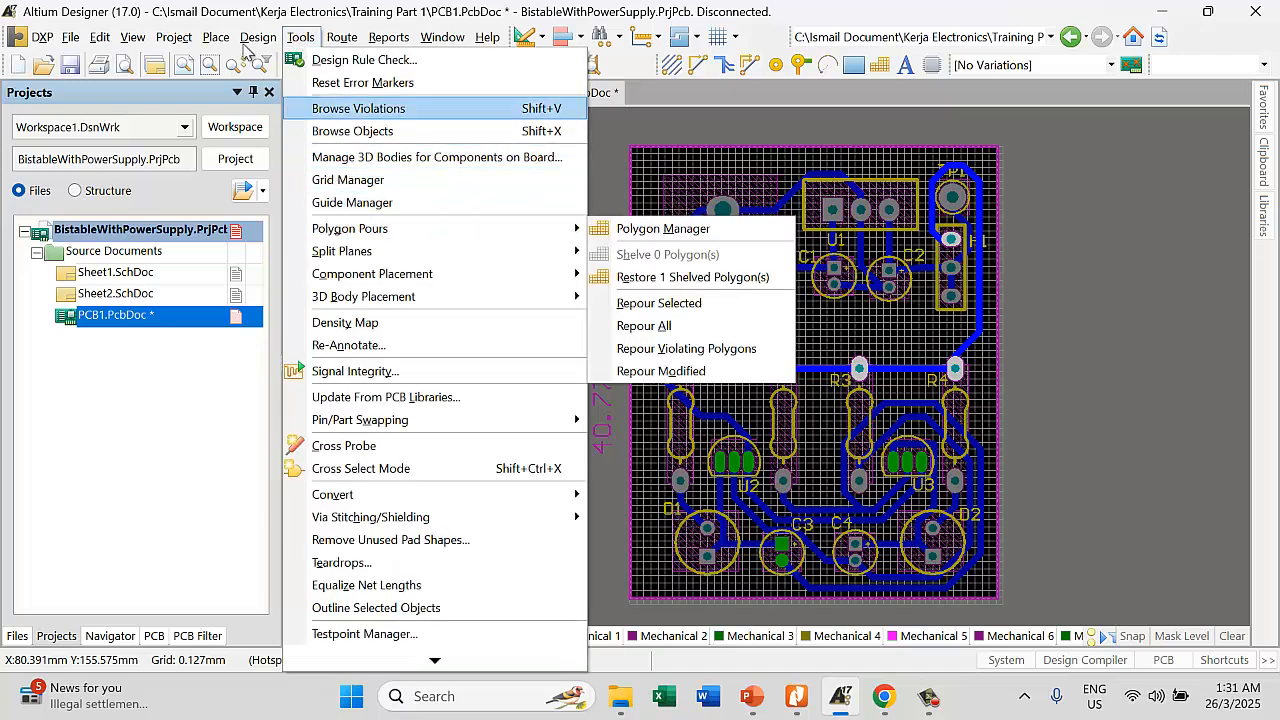
mouse_move(255, 38)
click(292, 110)
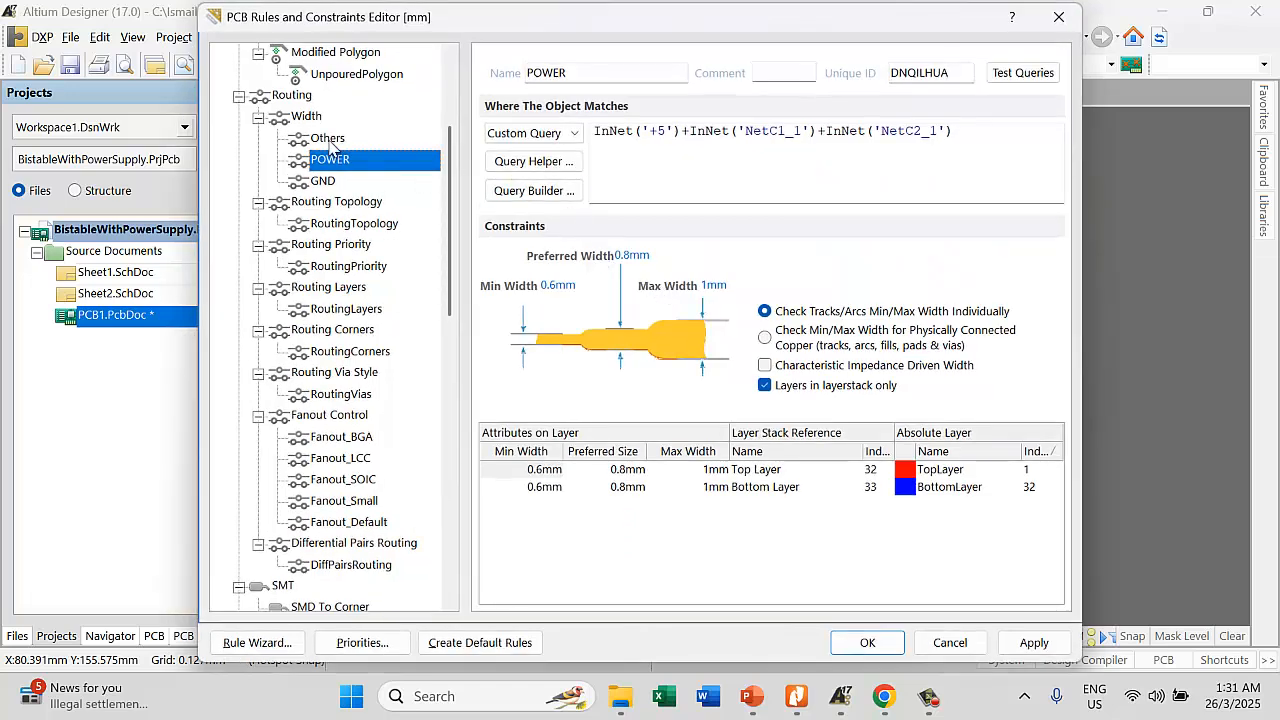
click(378, 648)
drag(745, 190, 993, 348)
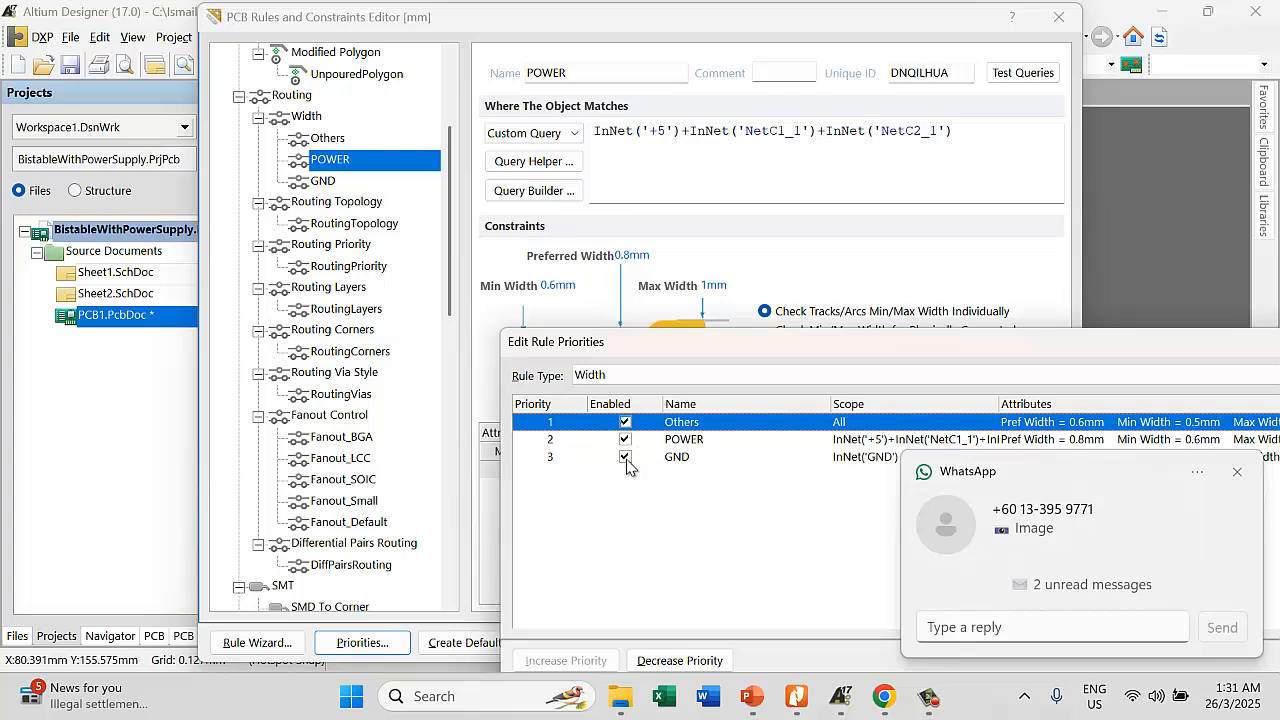
drag(727, 350, 486, 169)
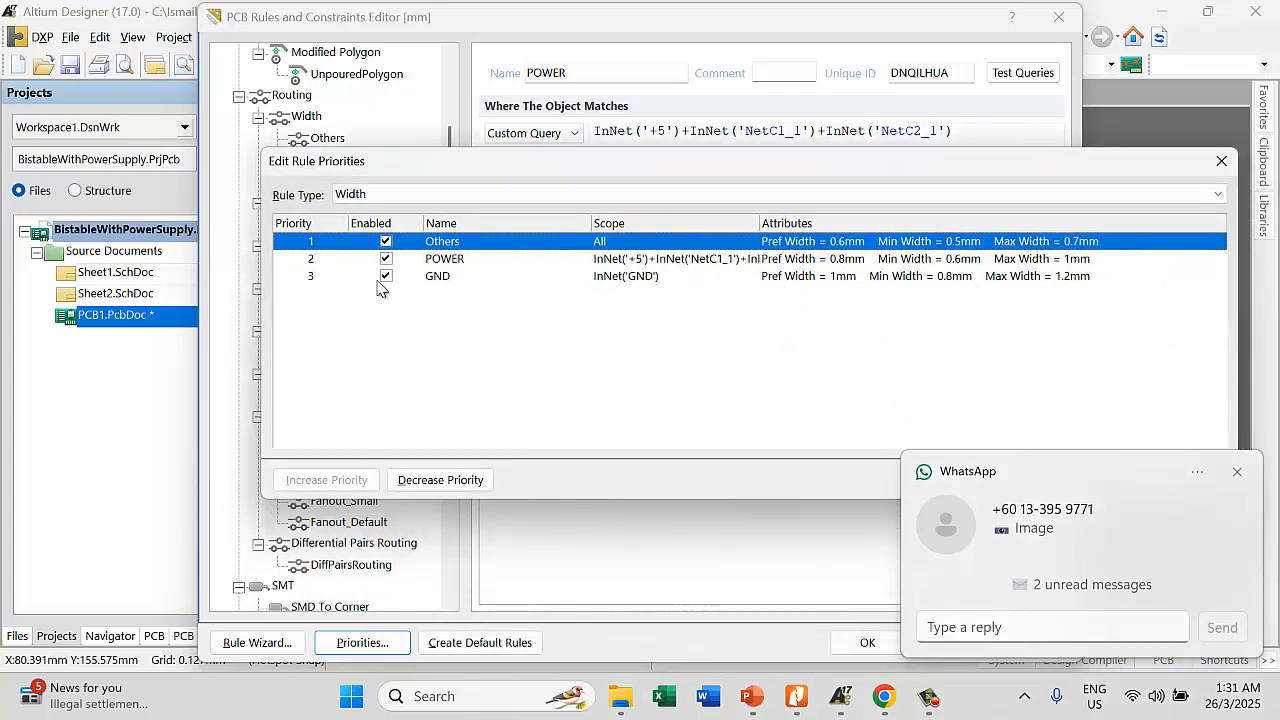
click(384, 283)
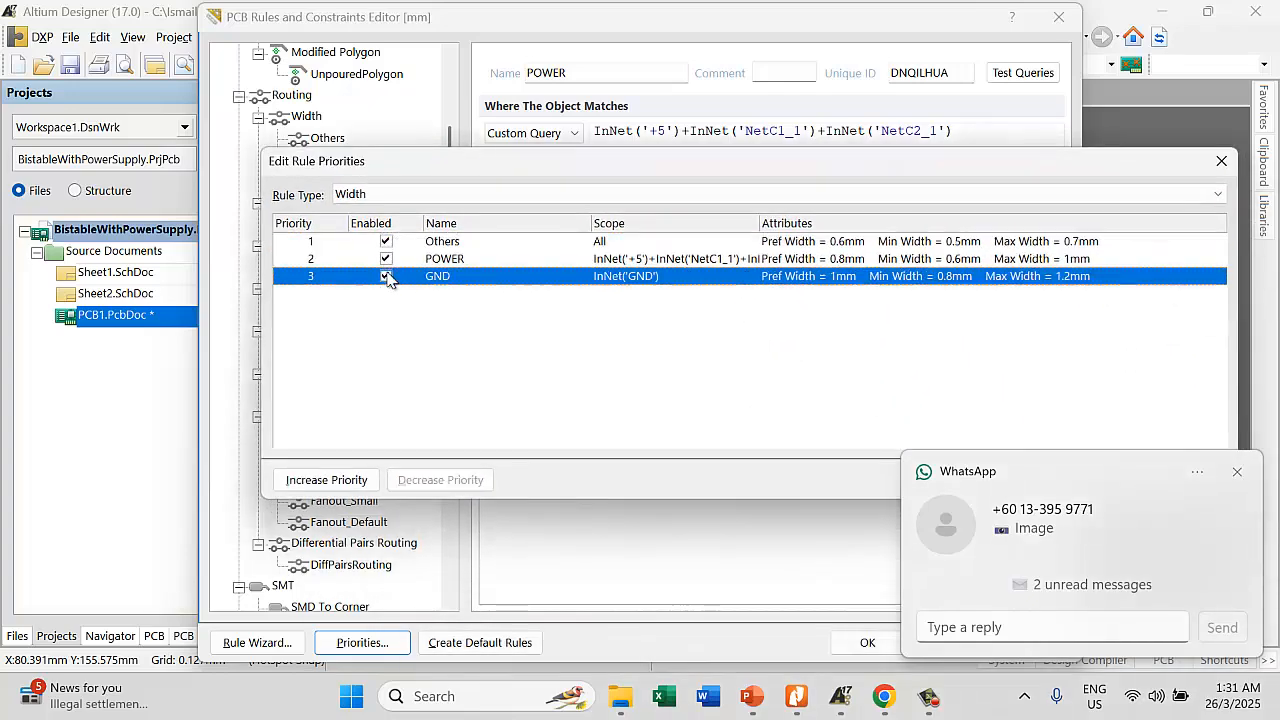
click(330, 480)
click(330, 480)
Raise the POWER width rule to priority 2, above Others, and apply the design rules
click(385, 283)
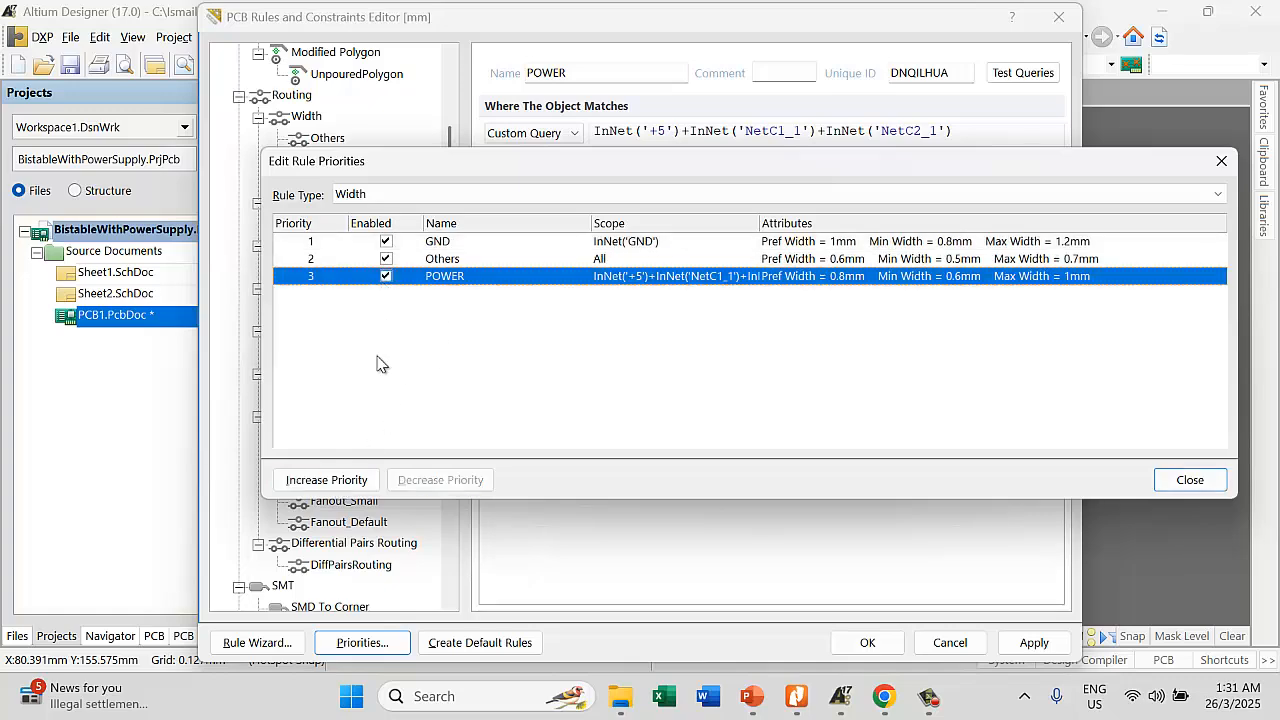
click(337, 480)
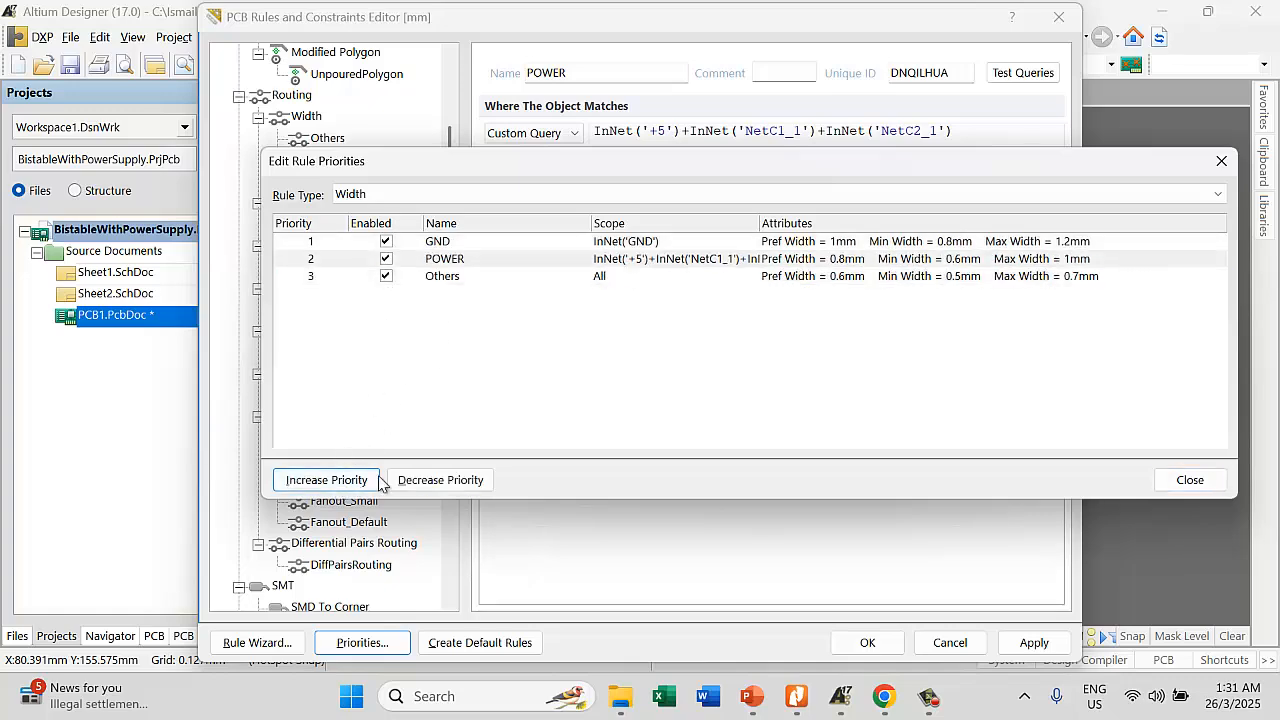
click(1189, 480)
click(1032, 643)
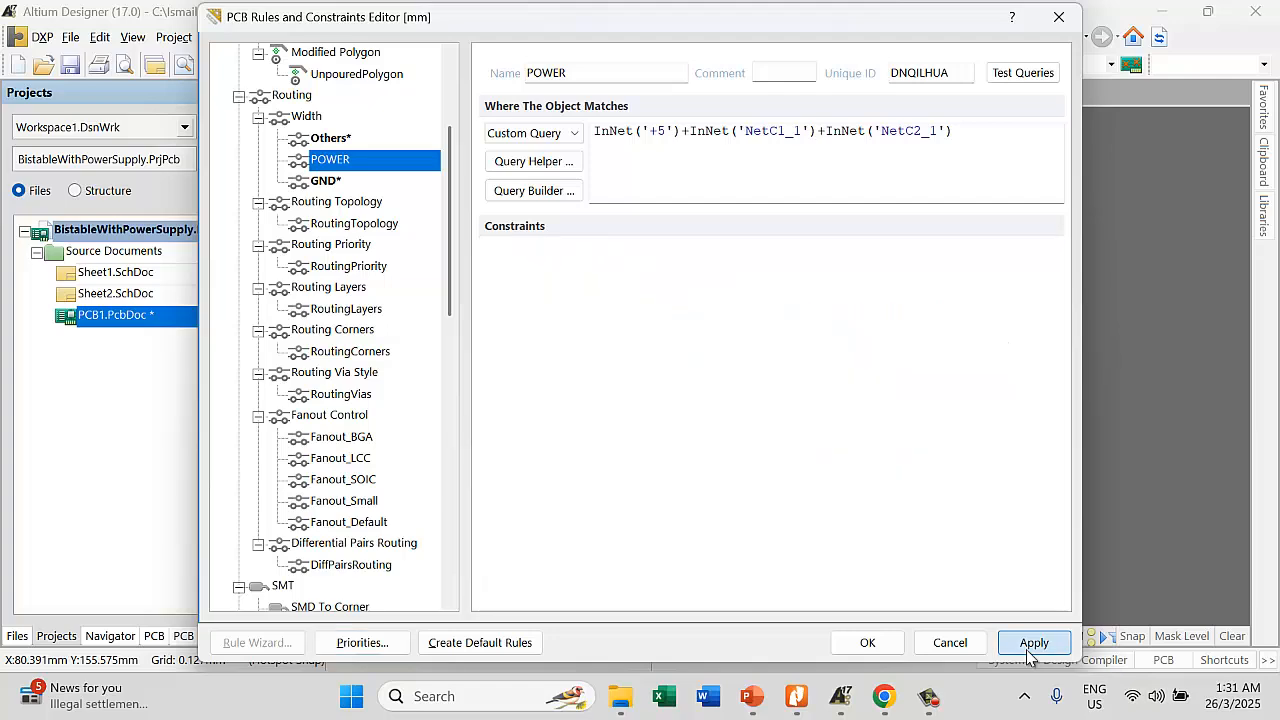
click(877, 652)
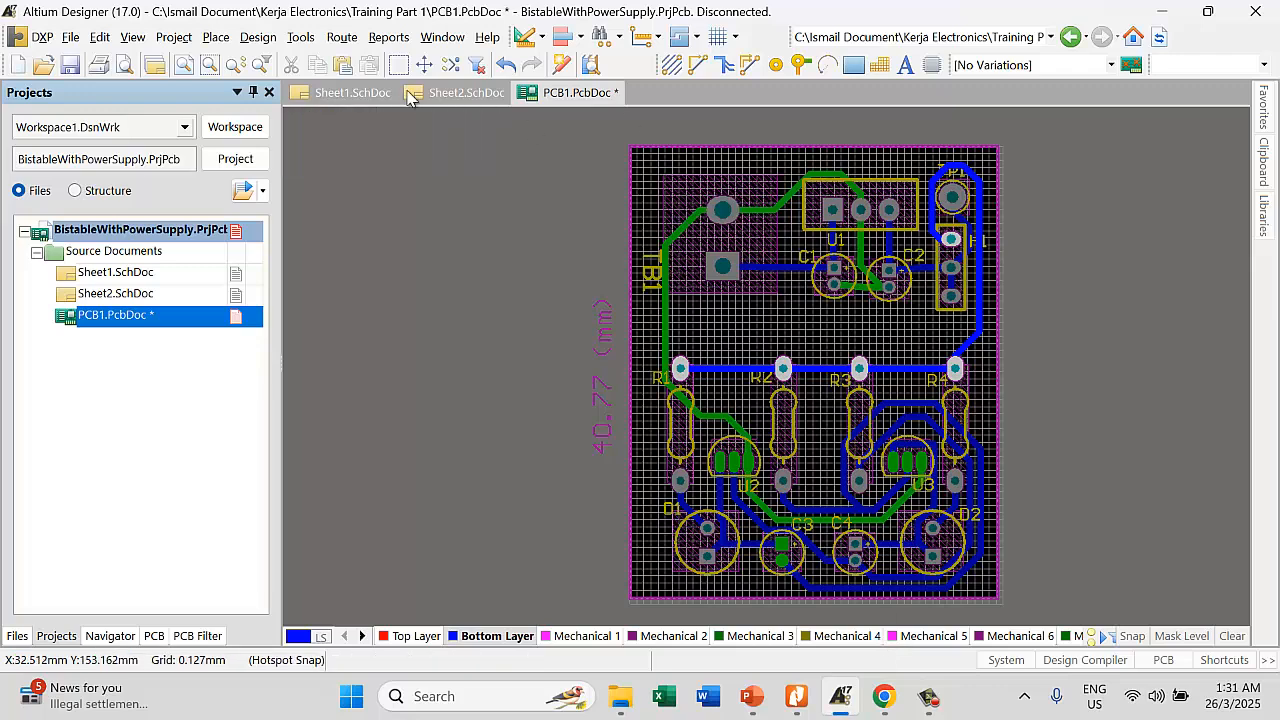
Unroute all tracks on the board
click(340, 40)
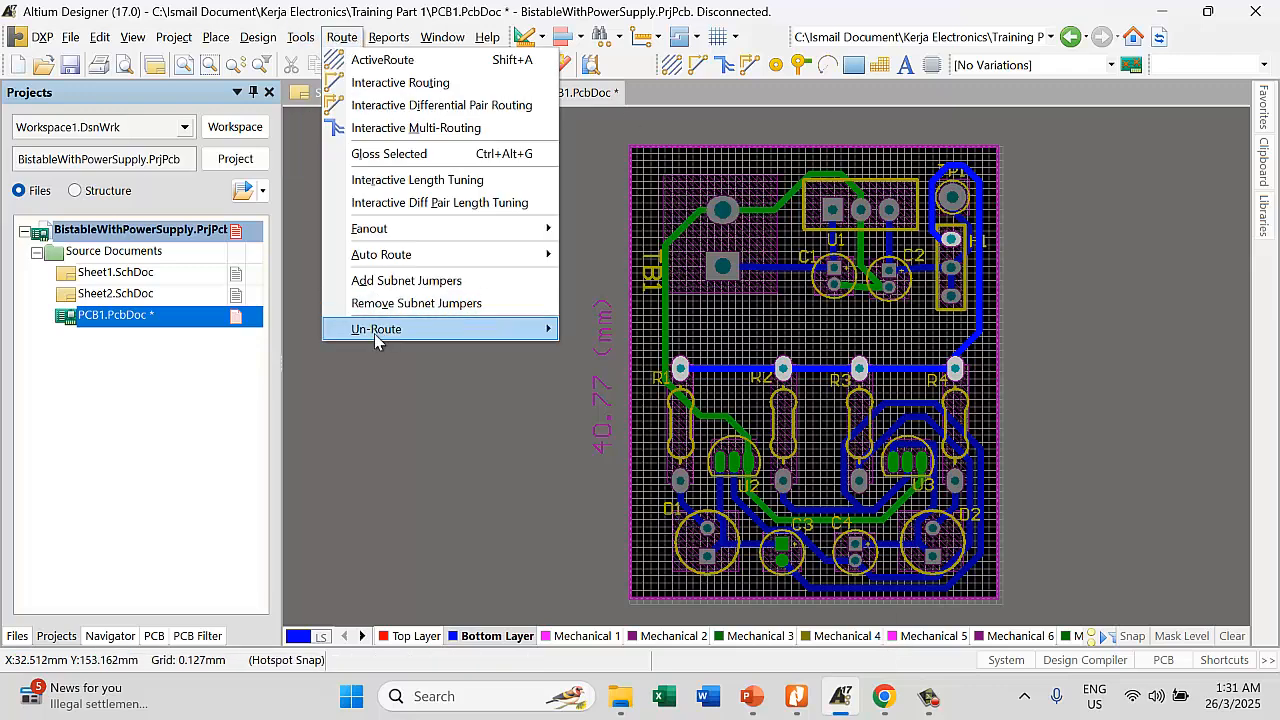
mouse_move(380, 336)
click(591, 344)
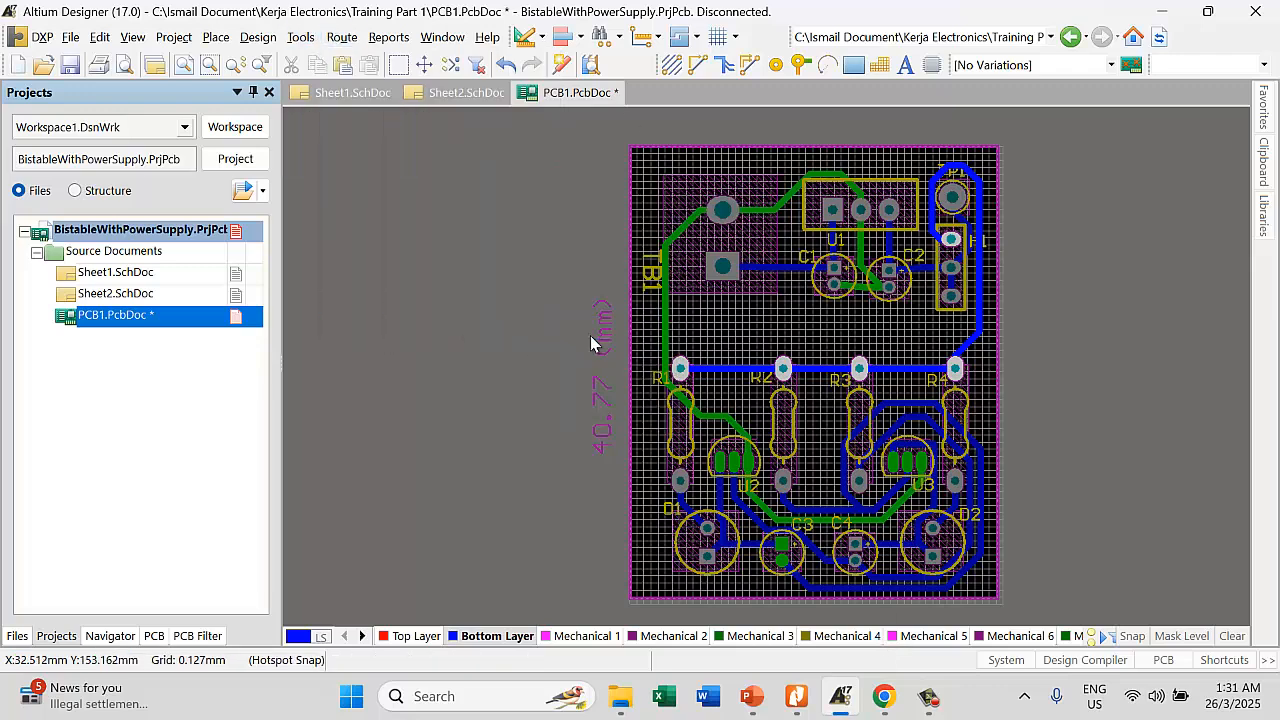
Autoroute all nets using the Default 2 Layer Board strategy and close the routing messages when it finishes
click(341, 37)
mouse_move(384, 254)
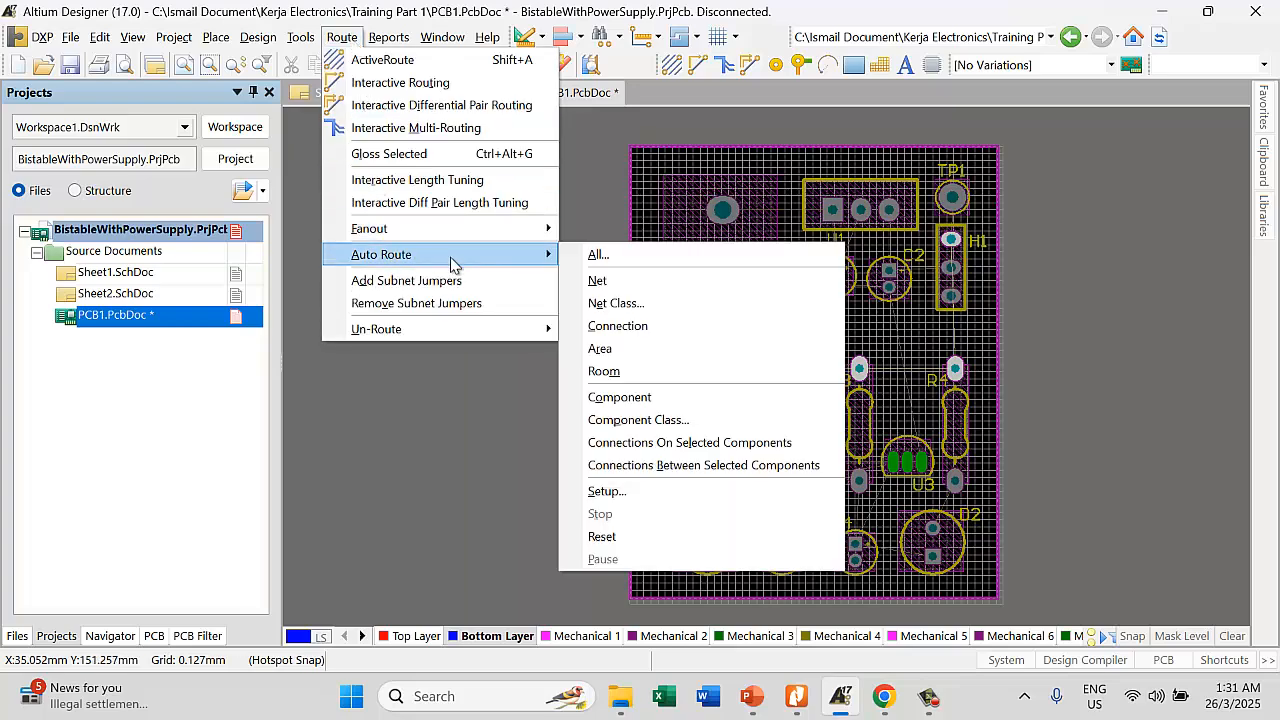
click(600, 256)
click(820, 647)
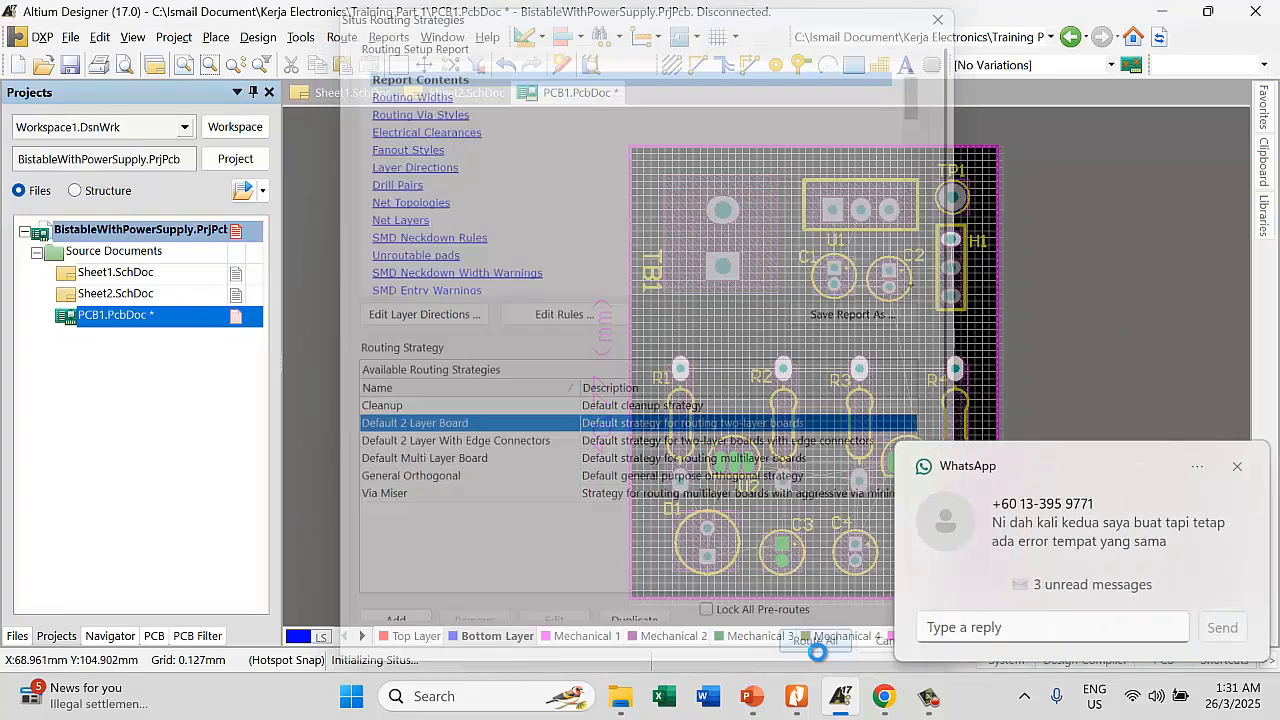
click(1237, 468)
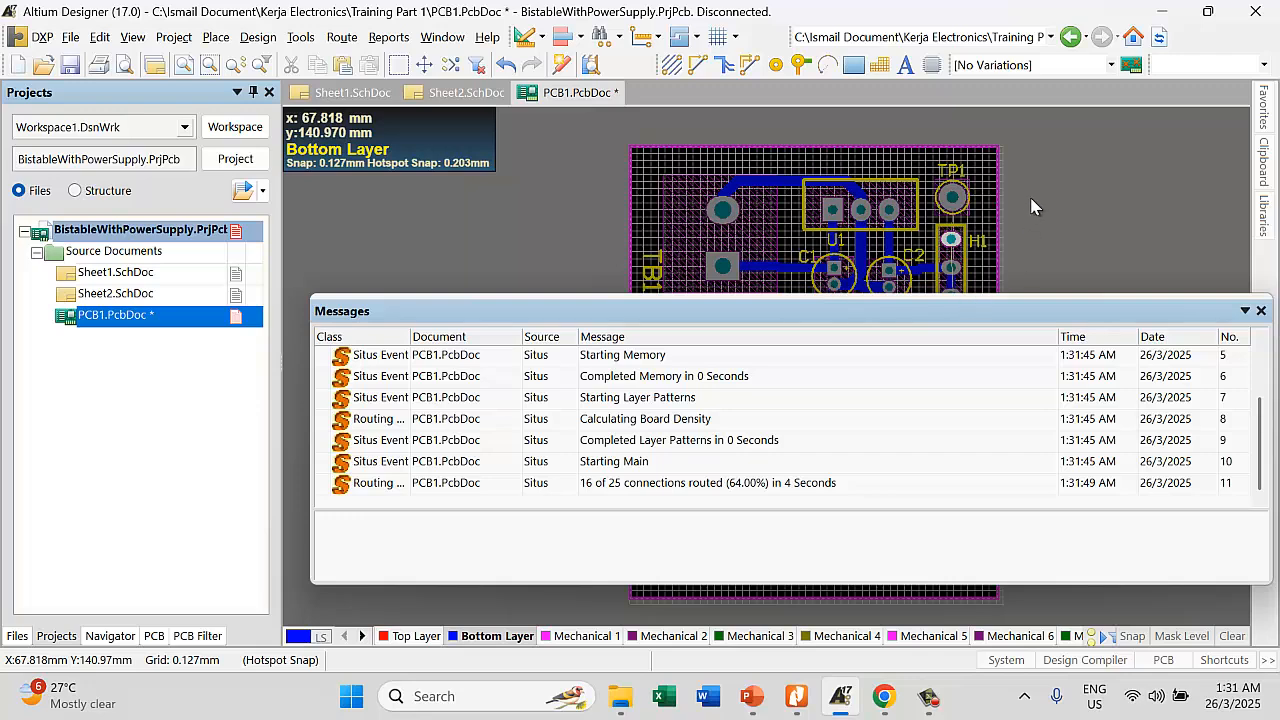
scroll(660, 200, down, 5)
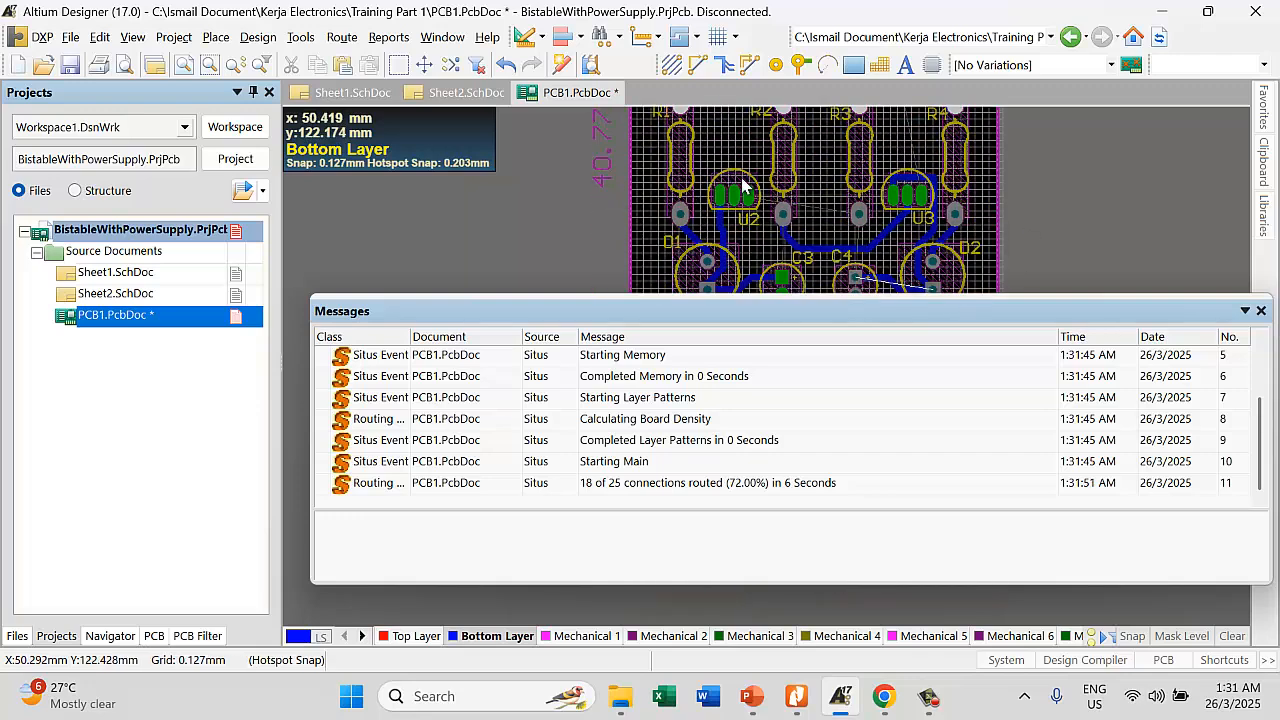
ctrl+scroll(1036, 198, down, 1)
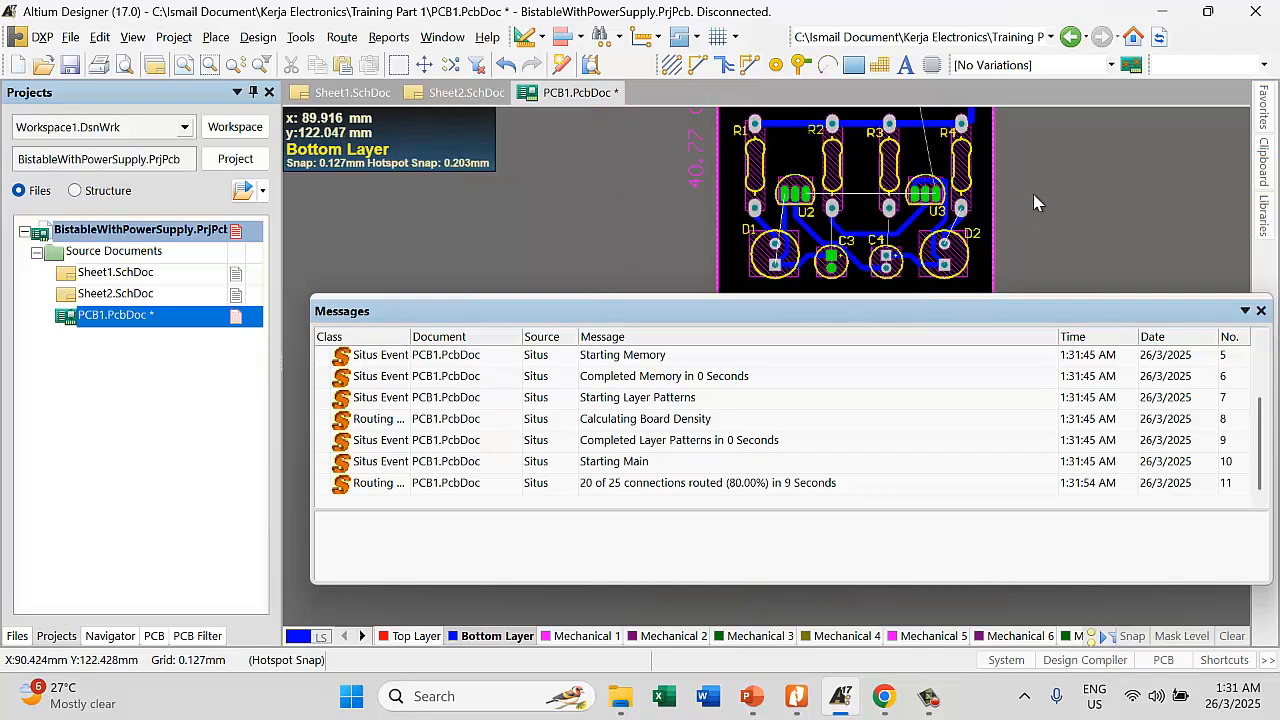
scroll(1024, 186, up, 1)
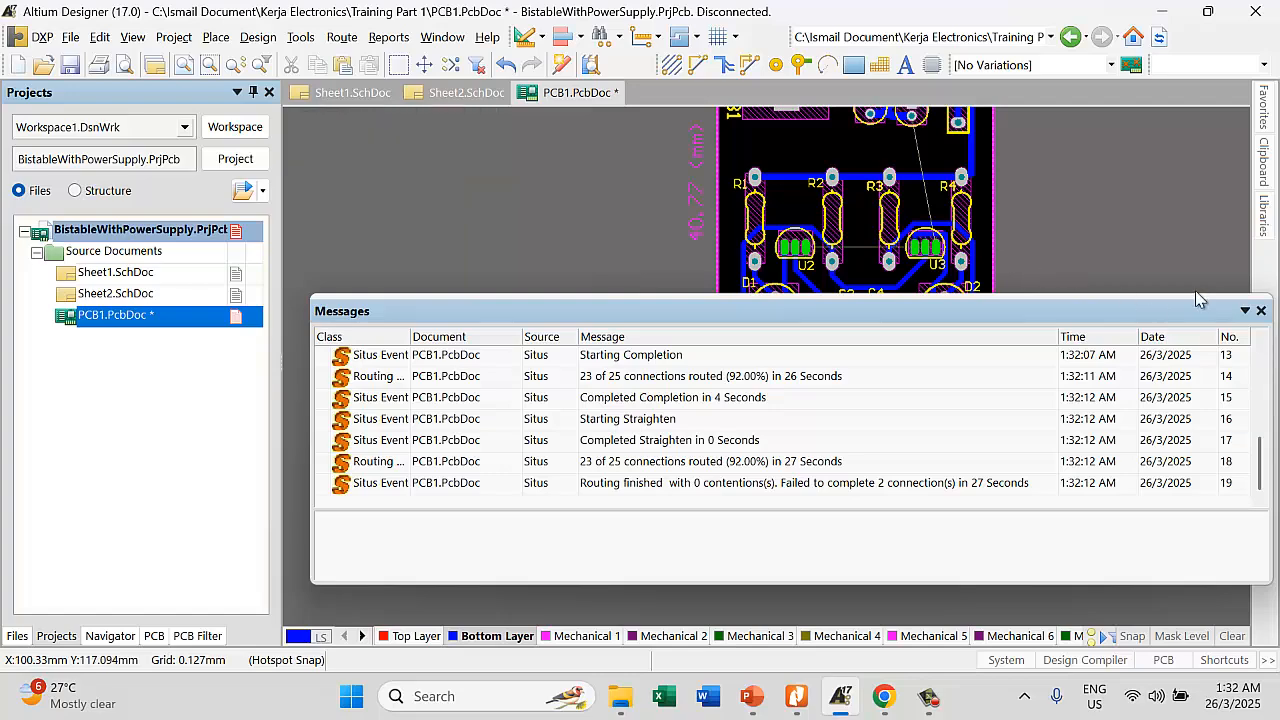
click(1260, 312)
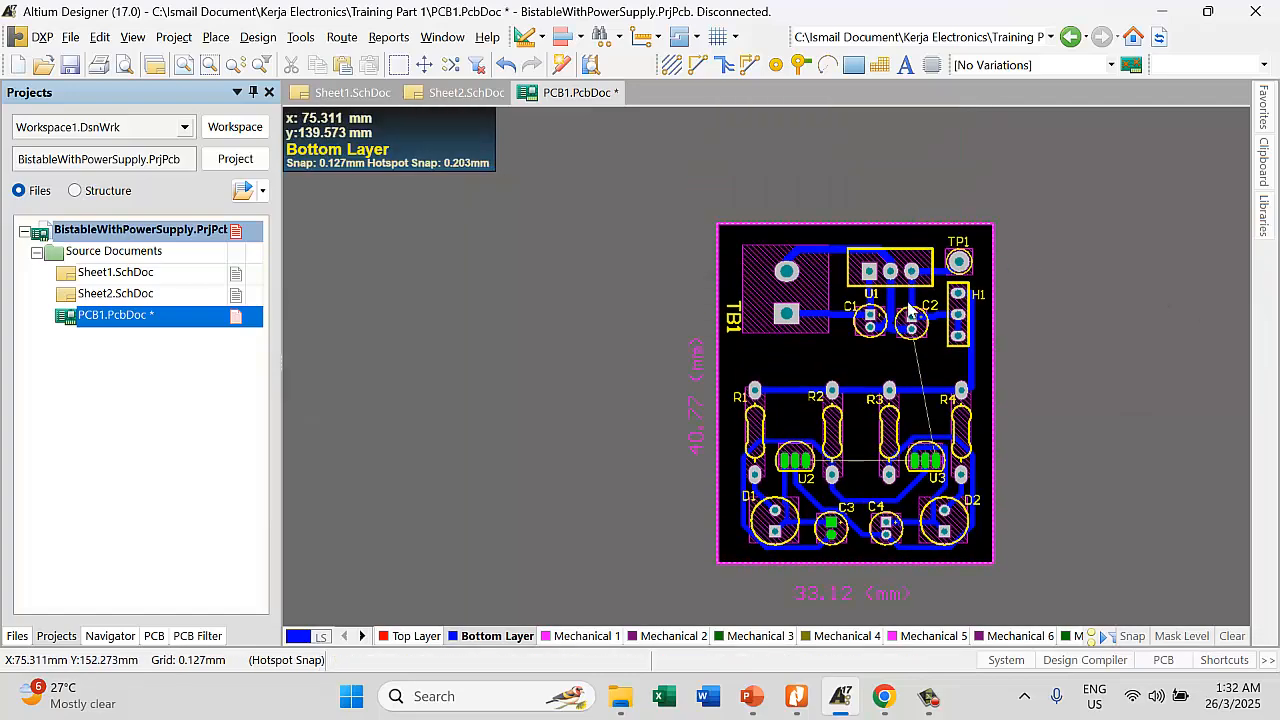
Inspect the autorouted GND, +5 and signal tracks and look for unrouted connections across the board
ctrl+scroll(928, 313, up, 3)
ctrl+scroll(928, 313, up, 1)
scroll(837, 330, down, 4)
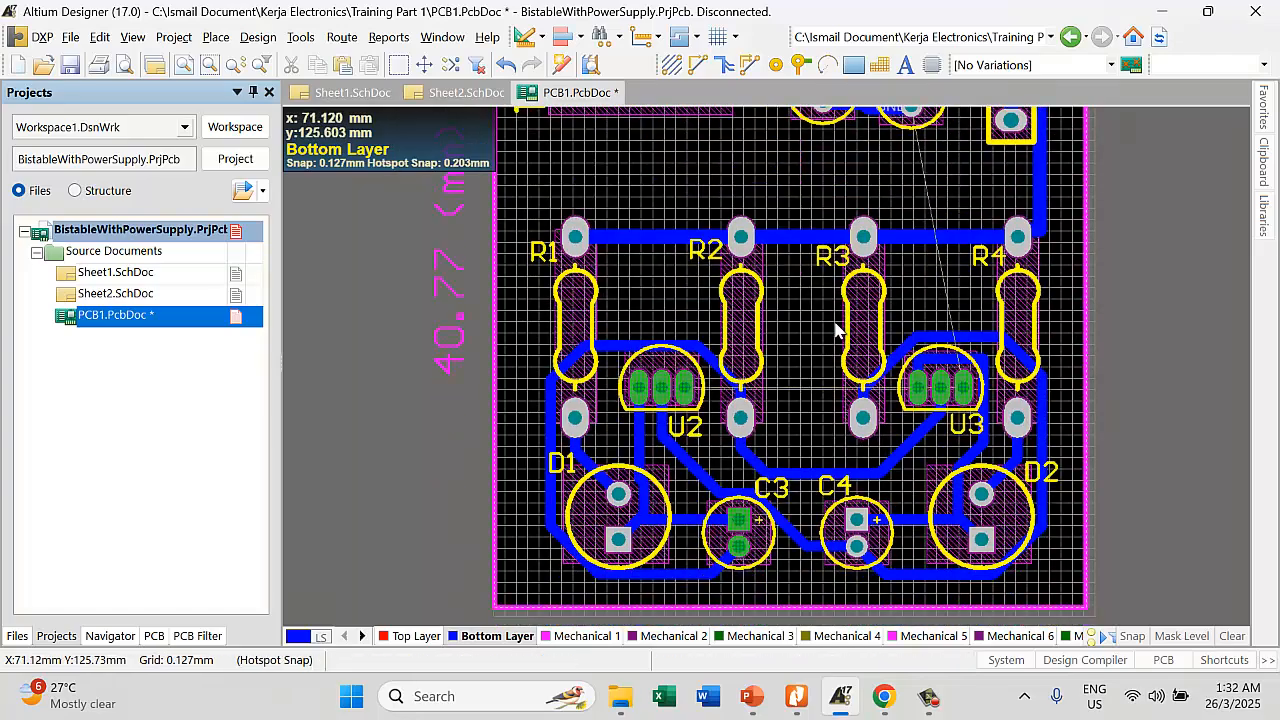
ctrl+scroll(865, 305, up, 1)
ctrl+scroll(865, 302, up, 1)
scroll(1020, 275, up, 4)
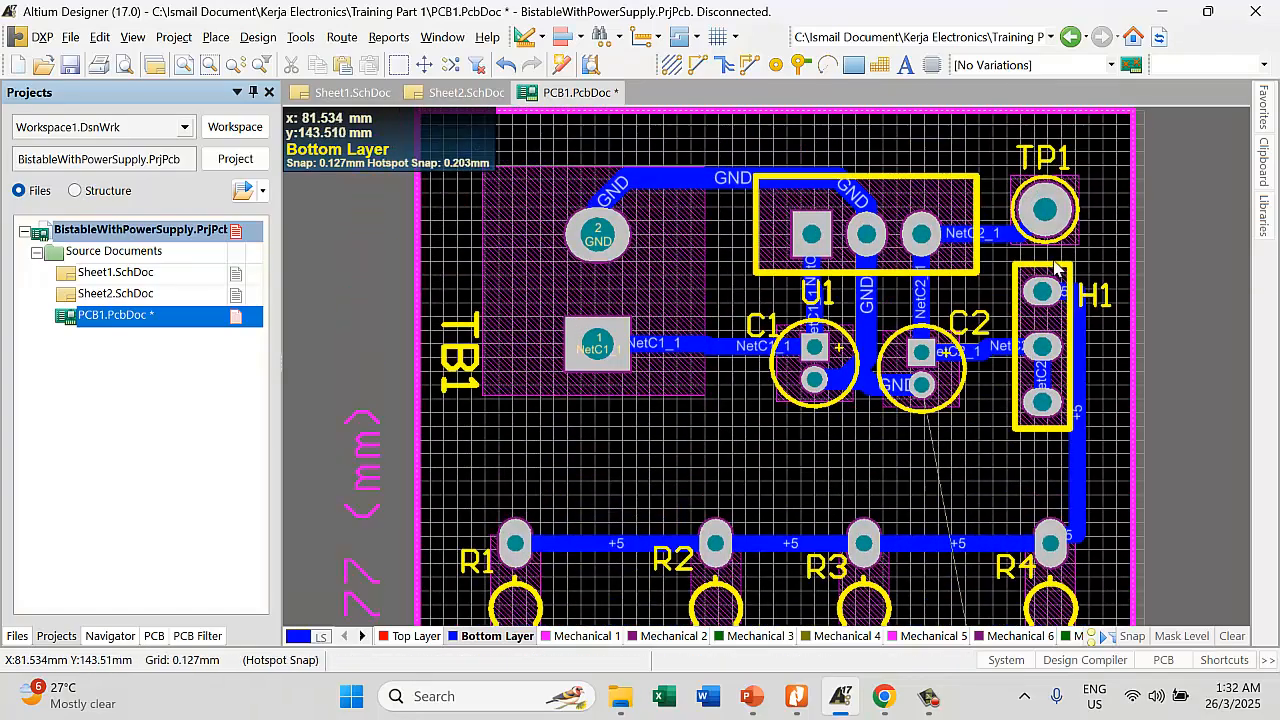
ctrl+scroll(989, 281, down, 4)
ctrl+scroll(947, 293, up, 2)
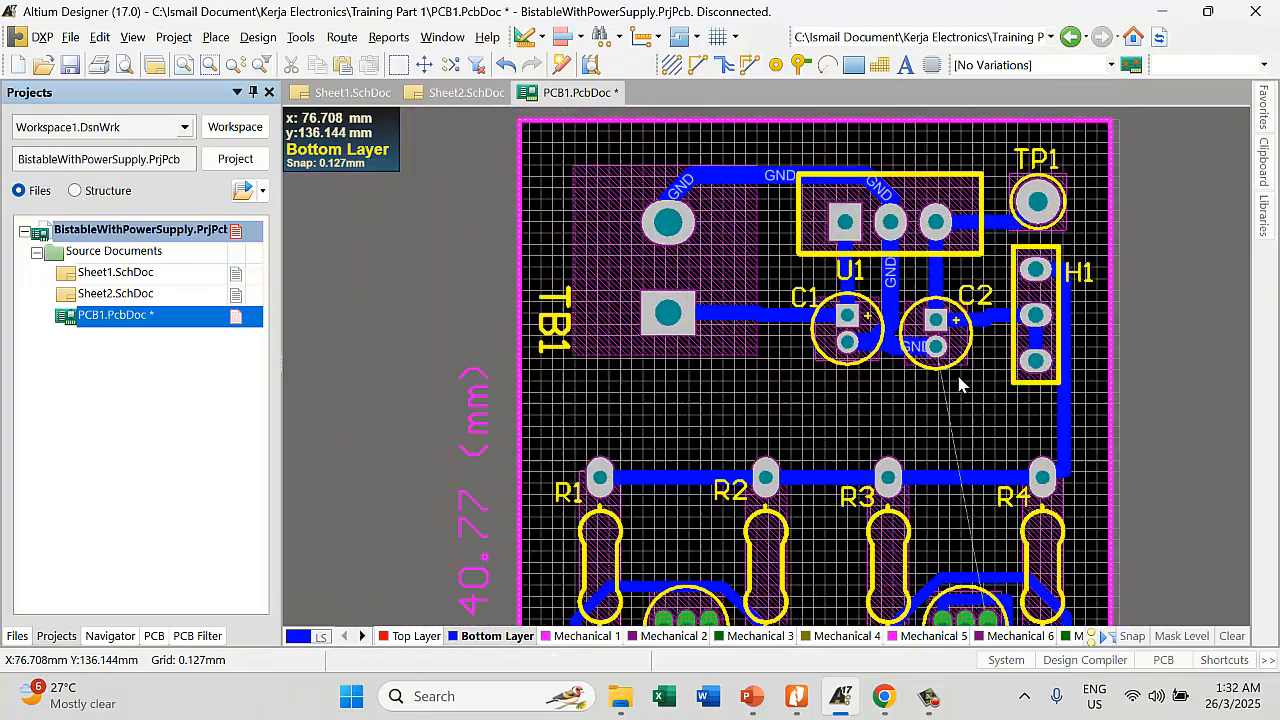
scroll(941, 348, down, 3)
scroll(941, 348, down, 2)
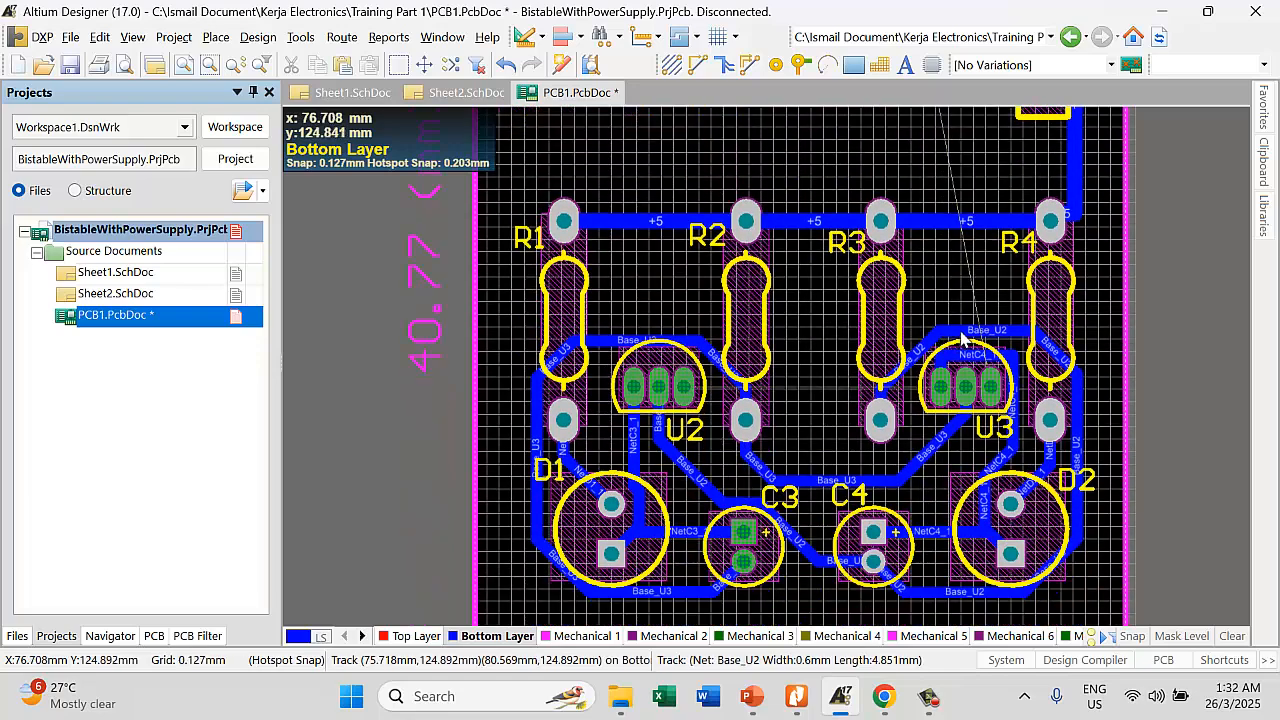
scroll(830, 272, up, 1)
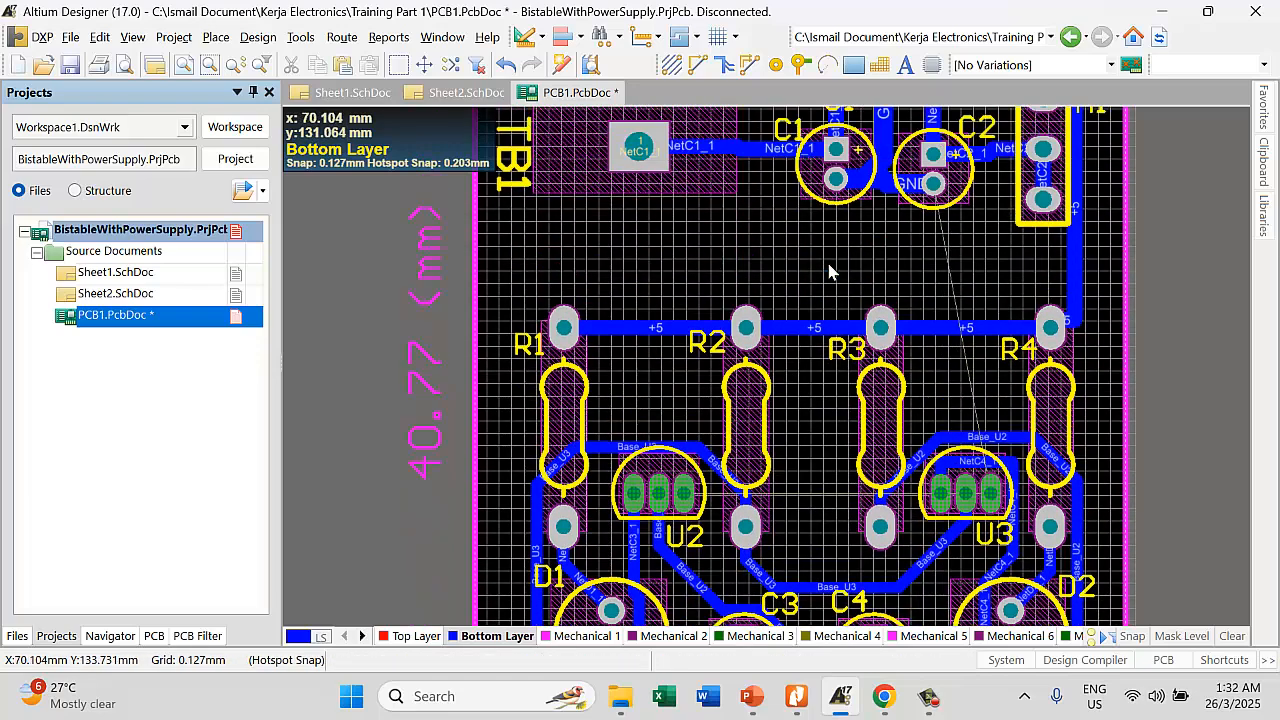
ctrl+scroll(828, 270, down, 1)
ctrl+scroll(829, 266, down, 1)
Select the components from R1–R4 down to D1 and D2, and unroute all tracks on the board
drag(621, 268, 994, 531)
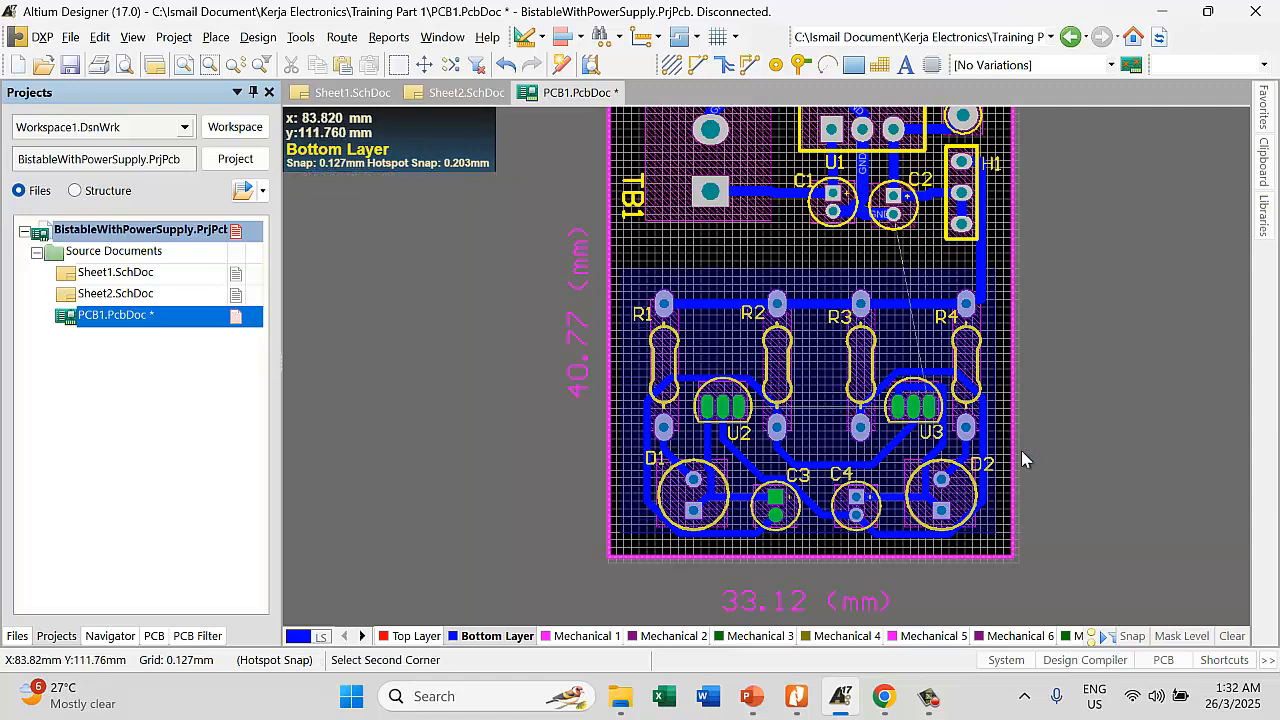
click(341, 37)
mouse_move(410, 329)
click(590, 333)
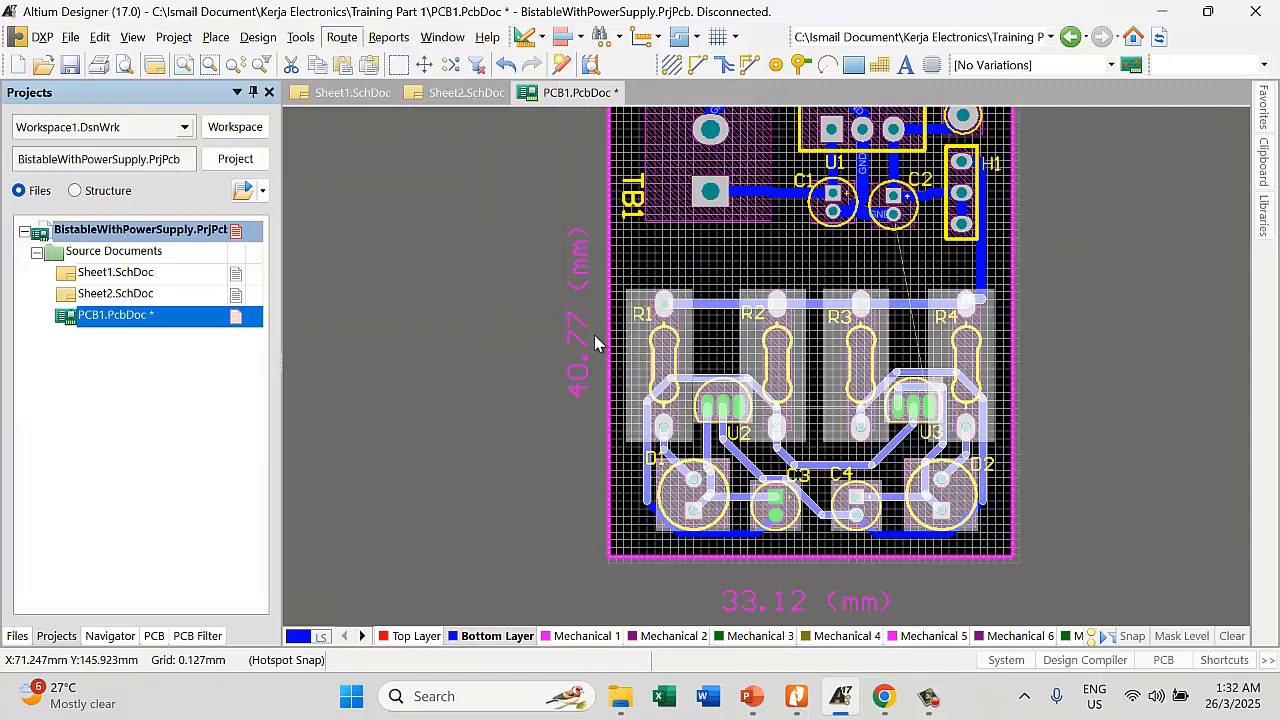
Move R1–R4, U2, U3, D1, D2, C3 and C4 together slightly upward, closer to C1 and C2
click(675, 283)
drag(625, 271, 1000, 553)
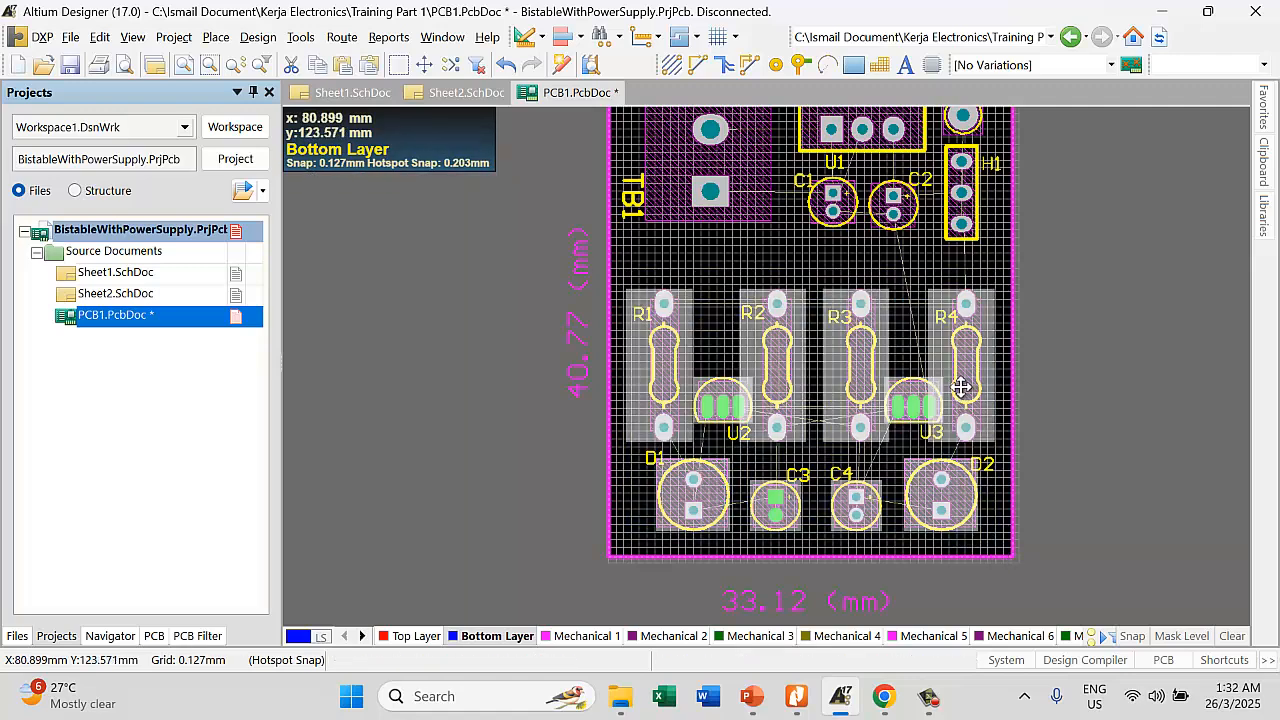
drag(960, 386, 960, 356)
click(1074, 349)
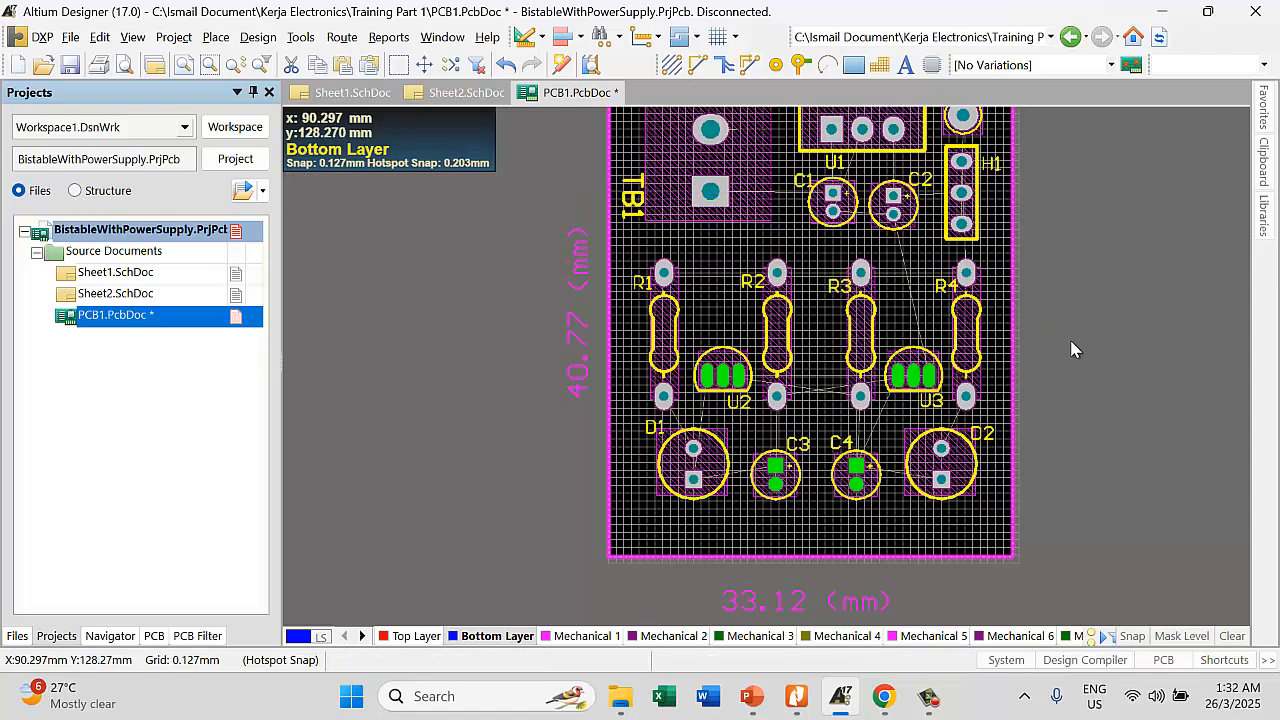
Move the lower keep-out line up to just below D1 and D2, for an outline height of about 37.21 mm
click(862, 556)
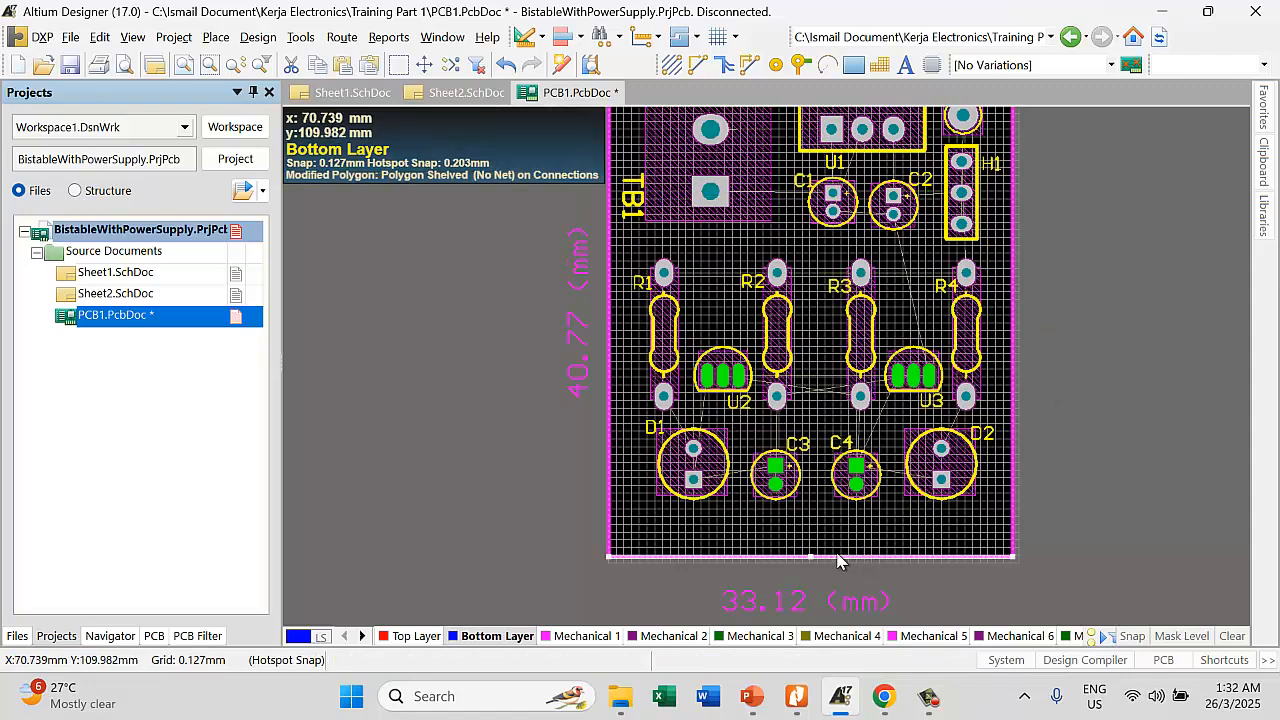
mouse_move(836, 554)
mouse_down()
mouse_move(836, 534)
mouse_move(857, 520)
mouse_up()
click(860, 557)
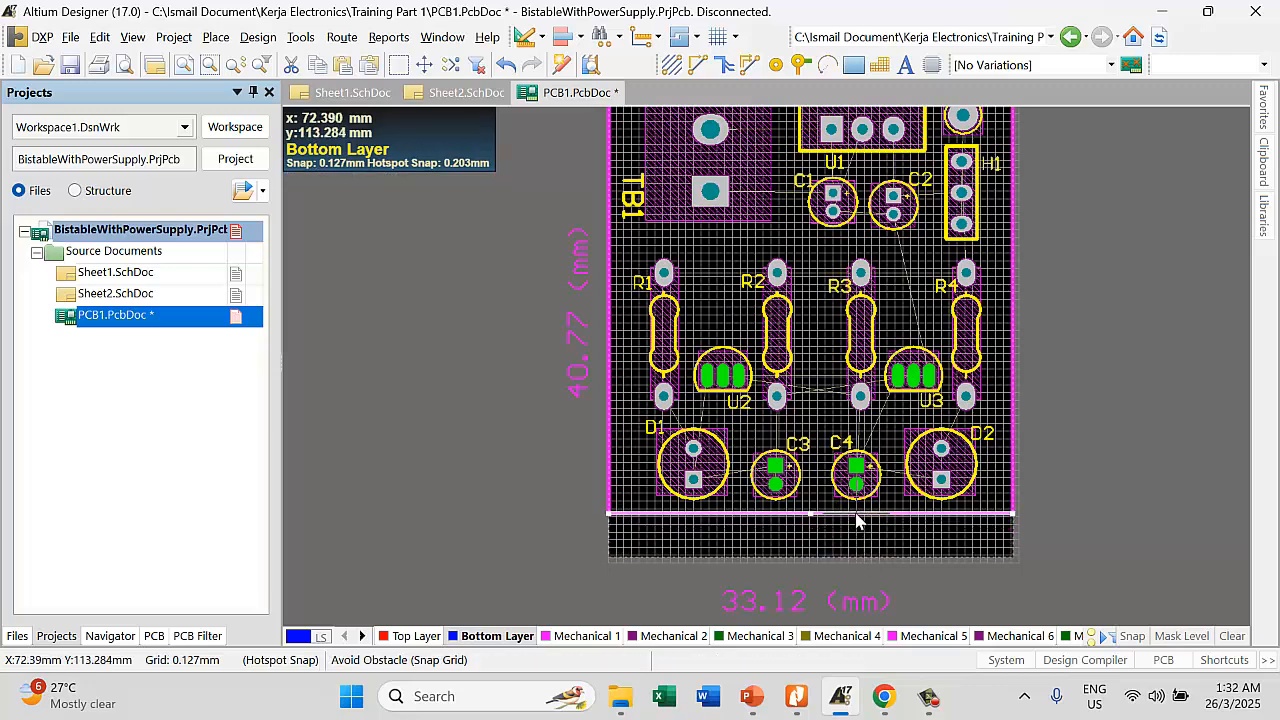
drag(857, 520, 857, 514)
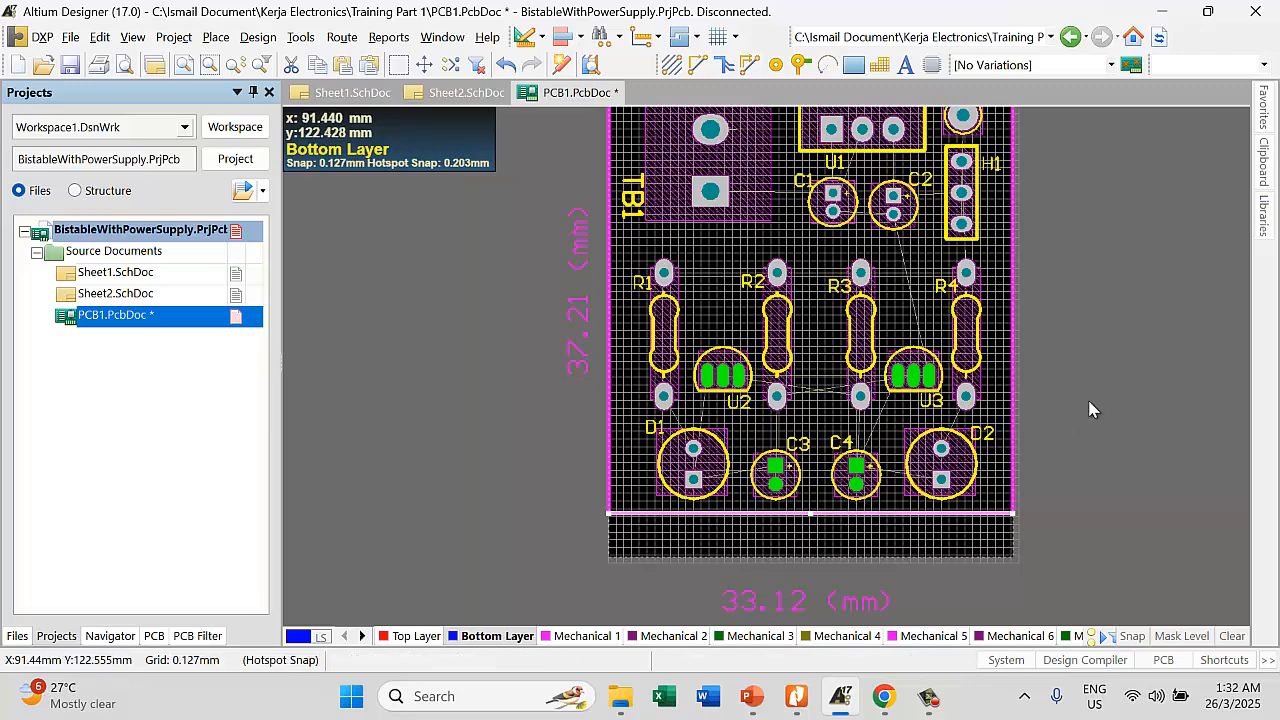
click(1055, 394)
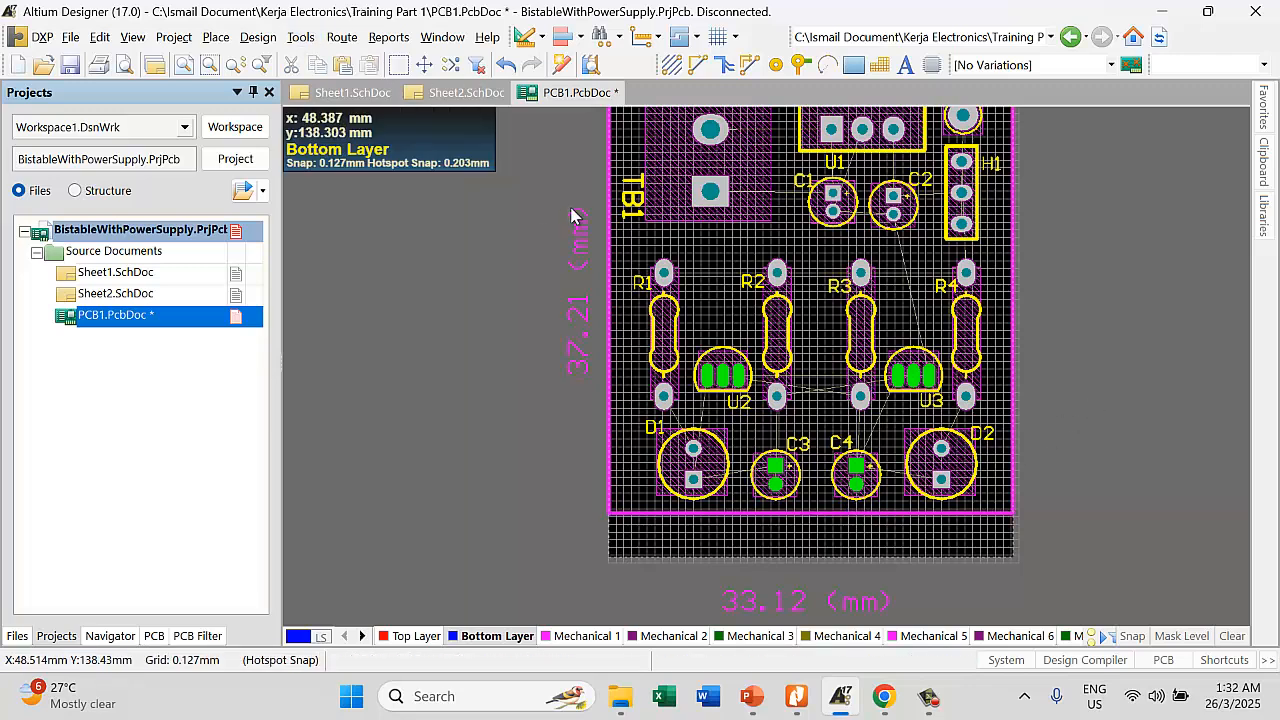
Select all four keep-out outline lines and redefine the board shape from them
shift+click(1012, 267)
shift+click(889, 514)
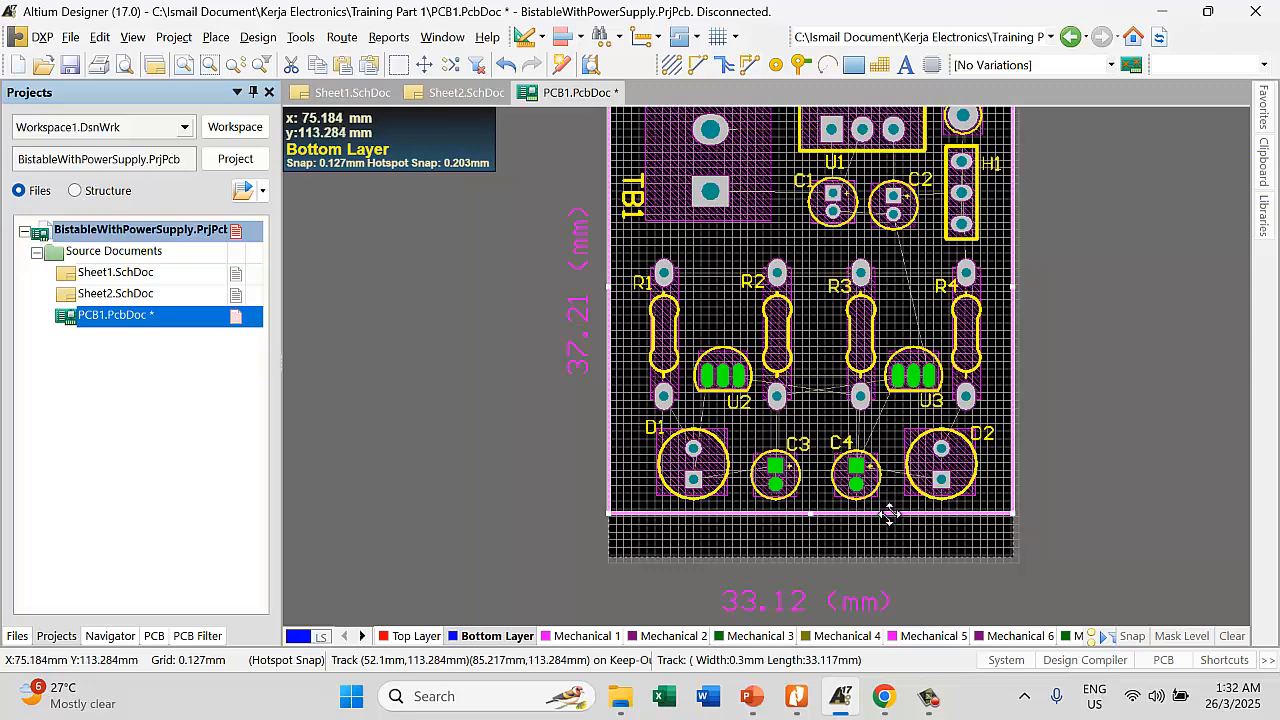
scroll(905, 230, up, 2)
shift+click(882, 166)
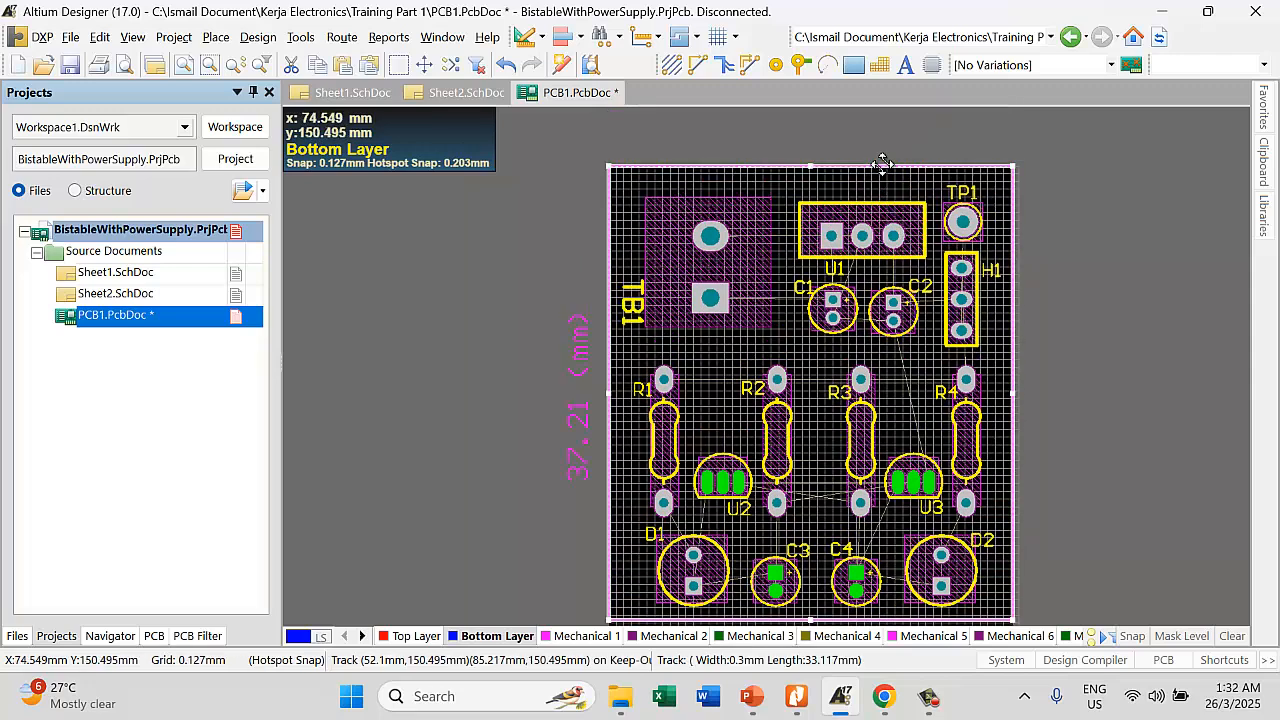
click(257, 37)
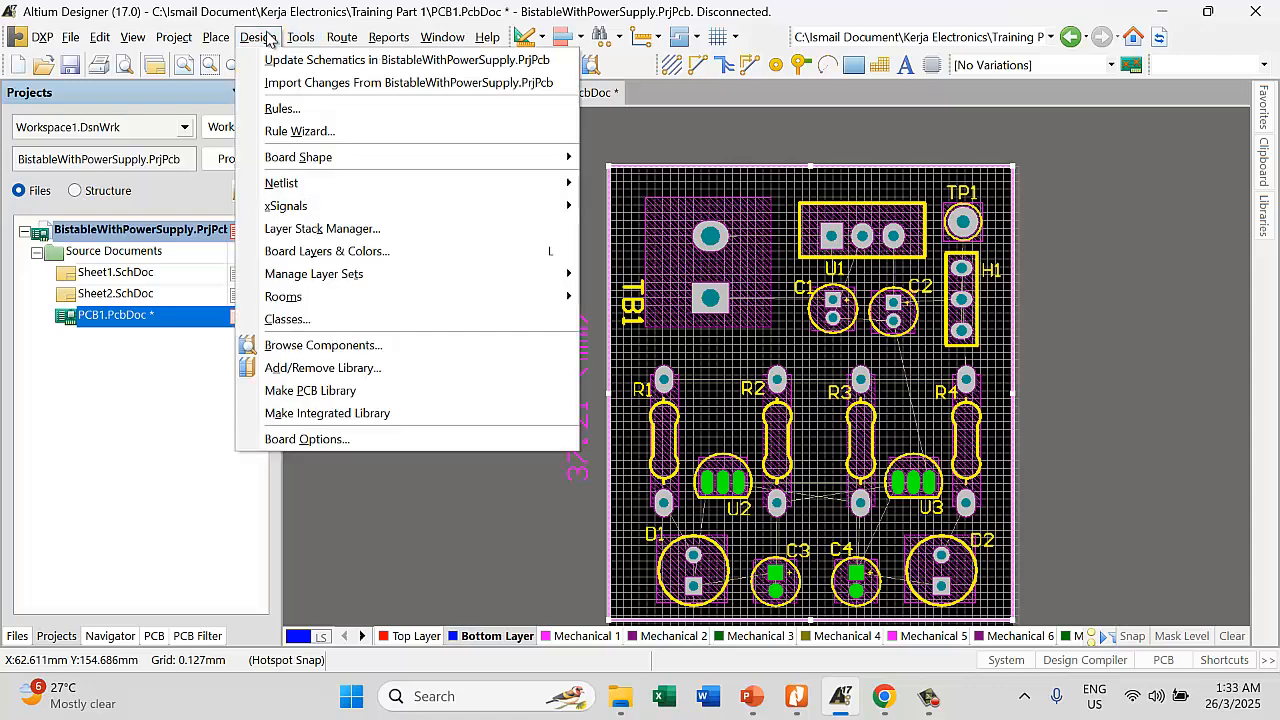
mouse_move(305, 168)
click(680, 157)
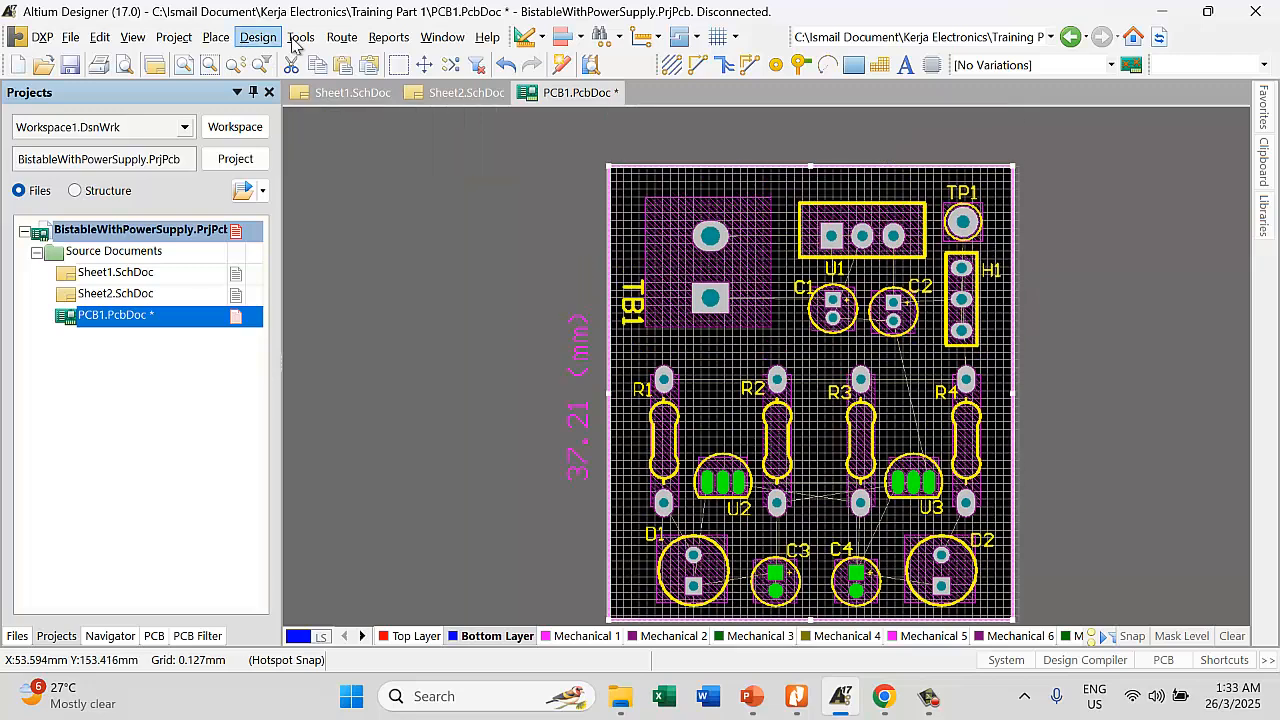
Restore the shelved polygon pour onto the board
click(259, 38)
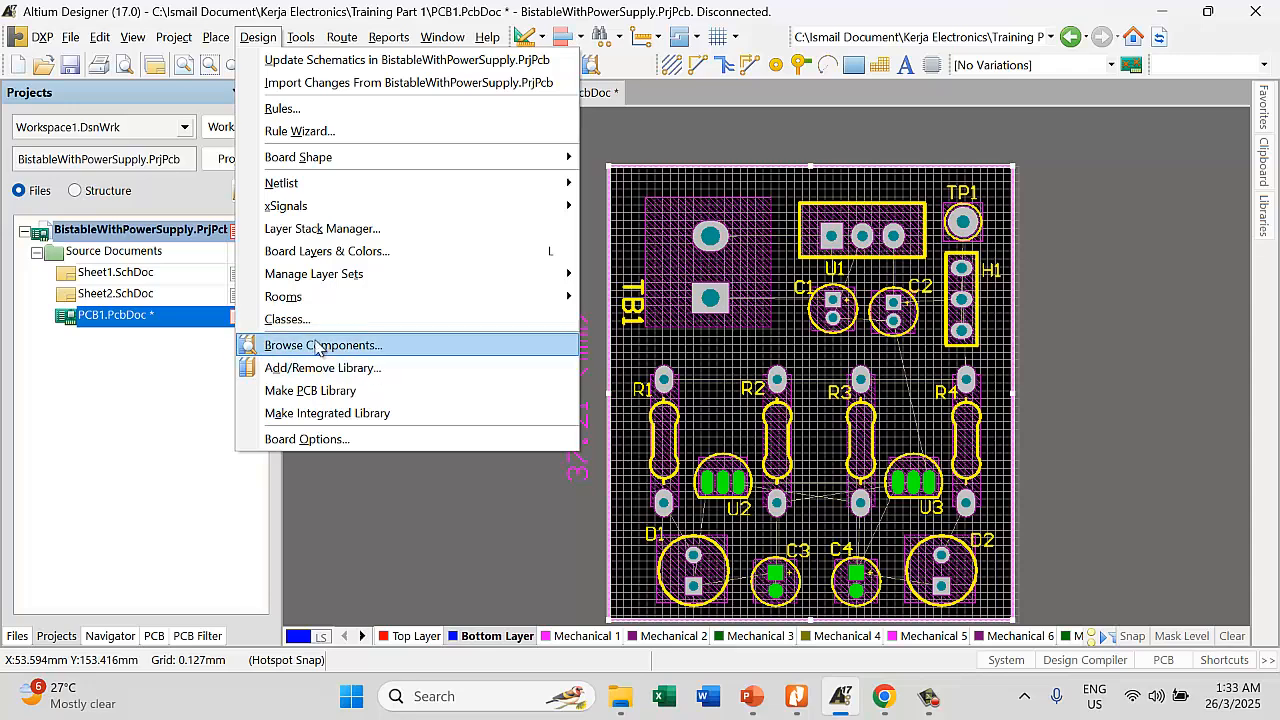
mouse_move(345, 40)
mouse_move(301, 42)
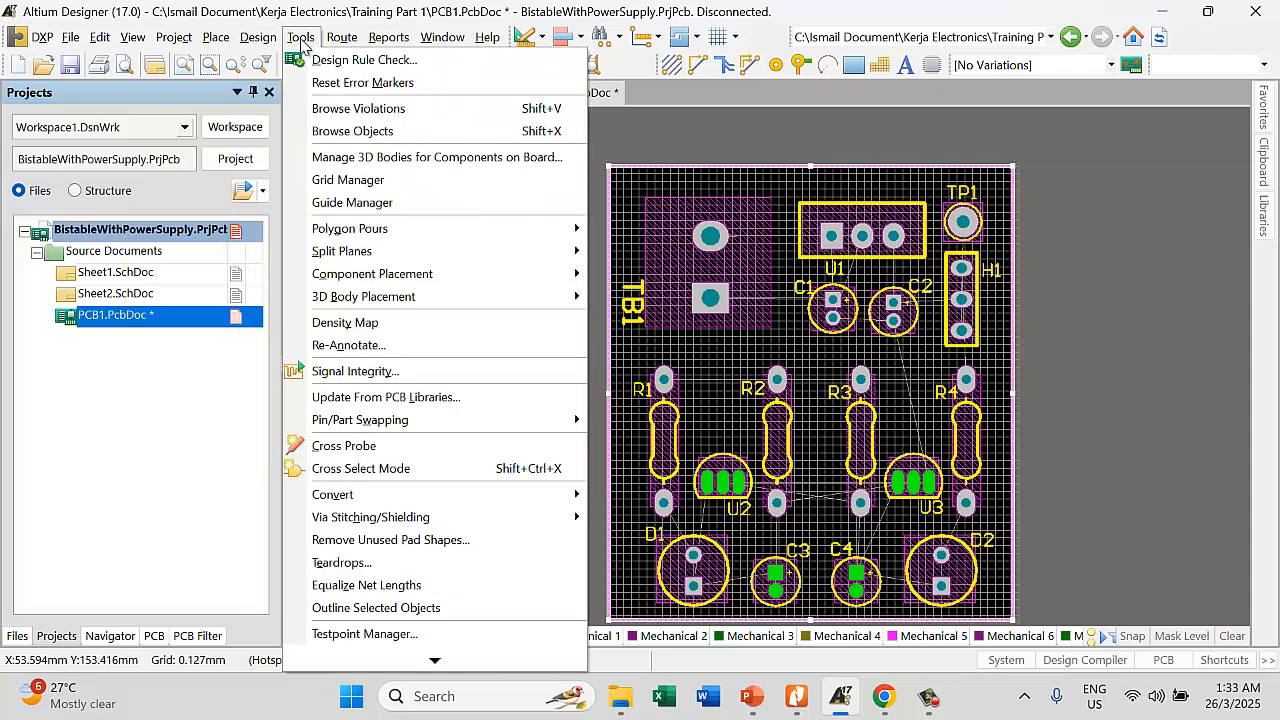
mouse_move(356, 234)
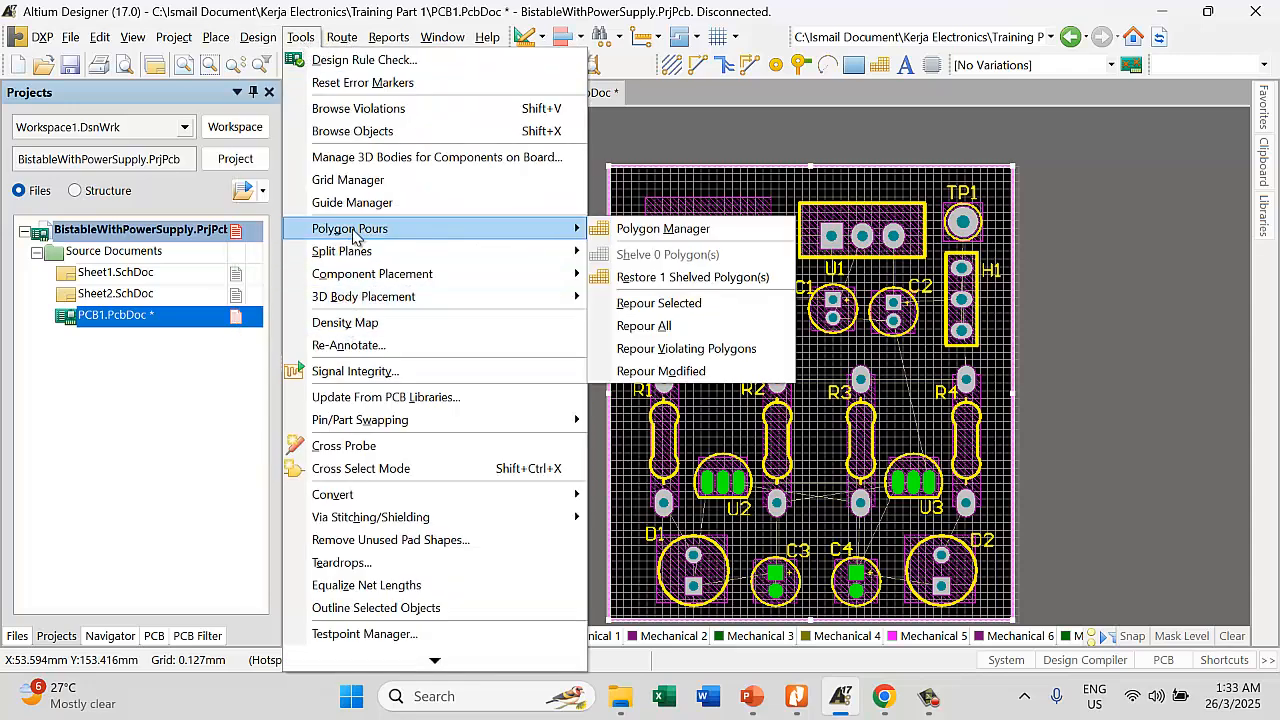
click(690, 277)
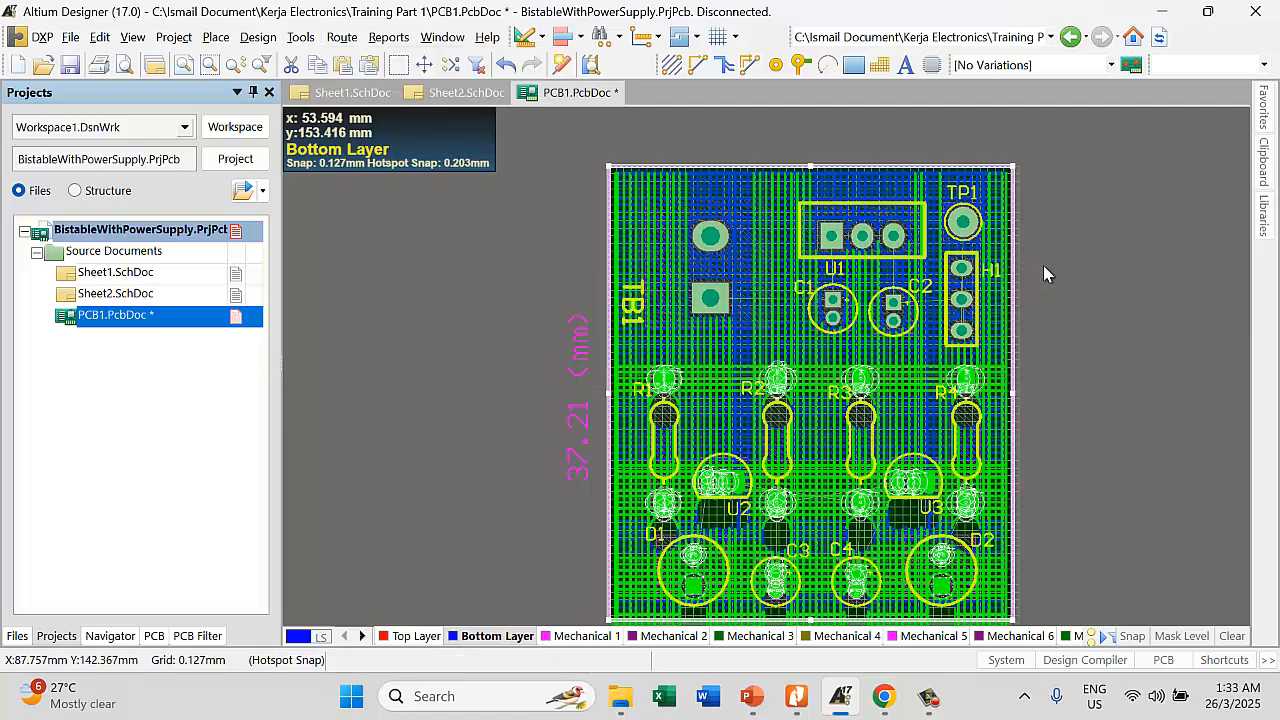
scroll(1043, 265, down, 2)
right_click(982, 440)
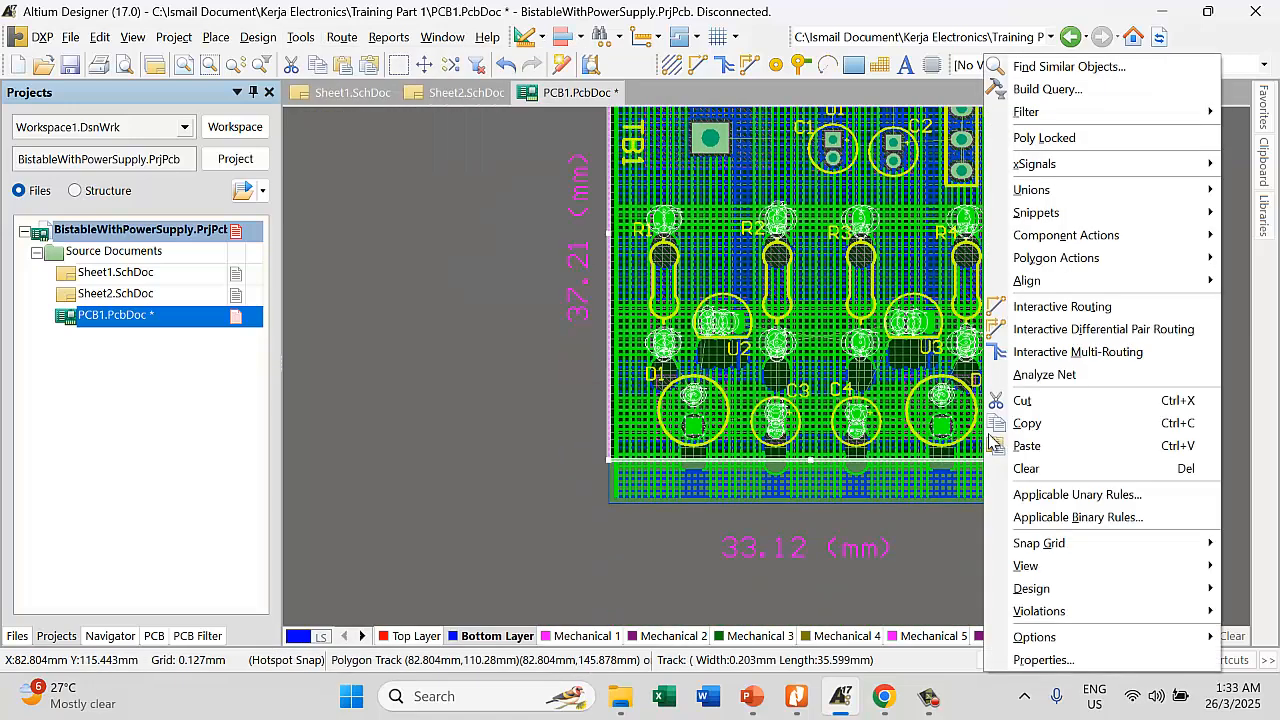
double_click(490, 637)
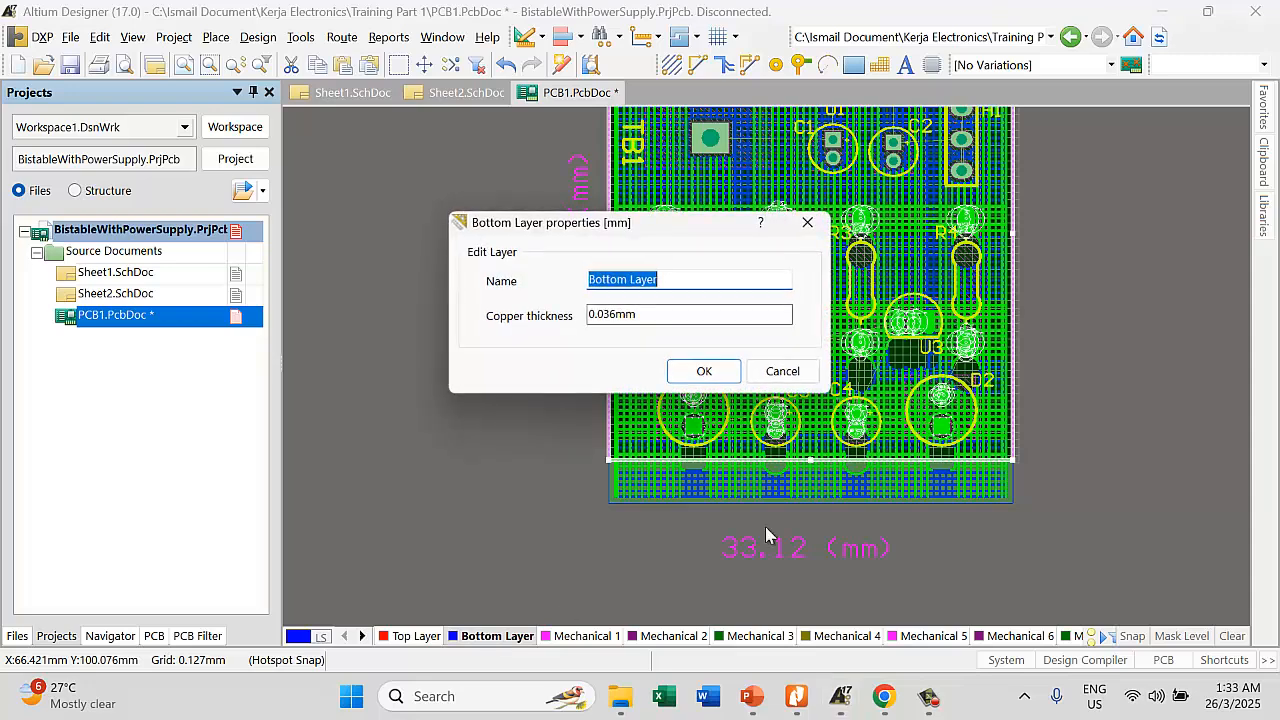
click(704, 371)
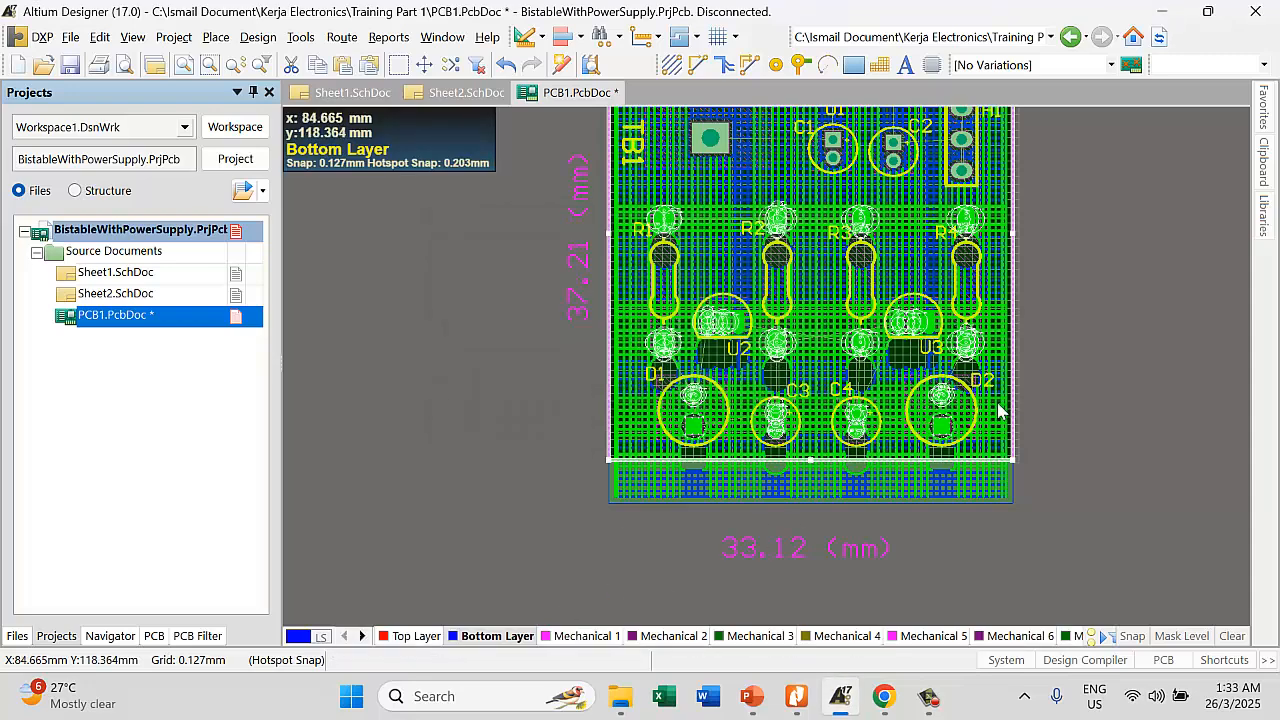
right_click(993, 440)
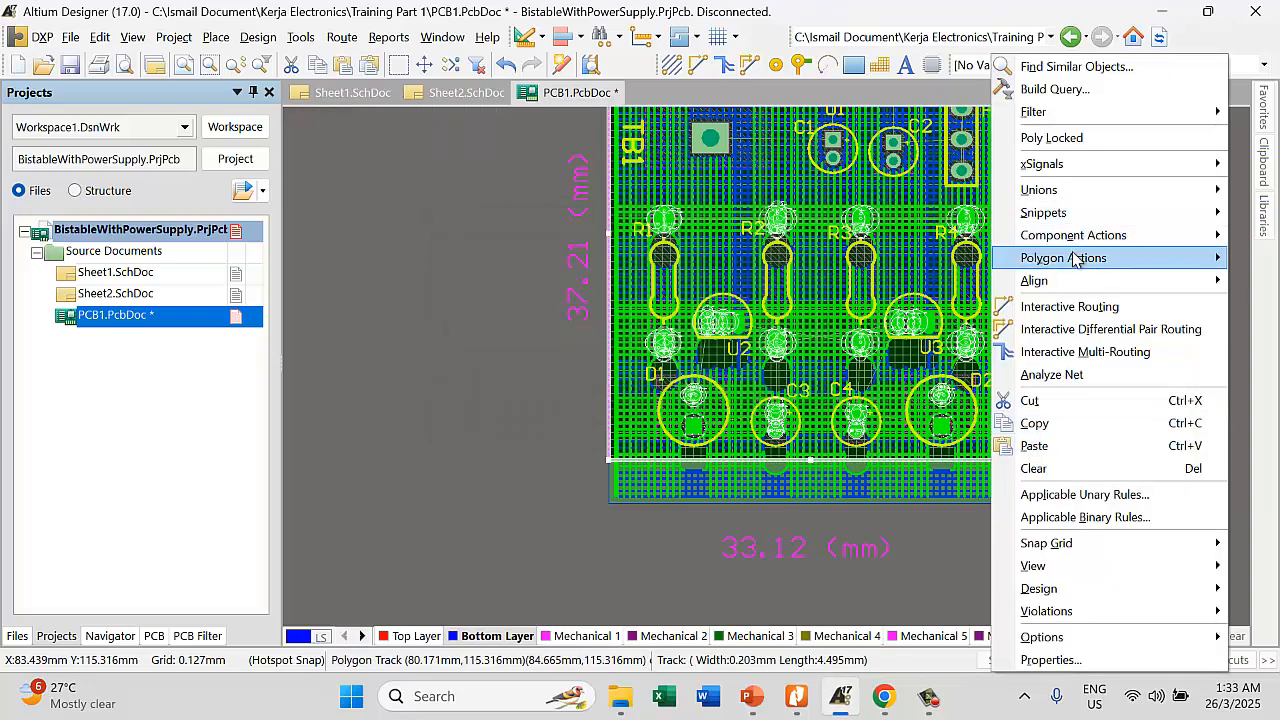
mouse_move(1075, 258)
click(821, 286)
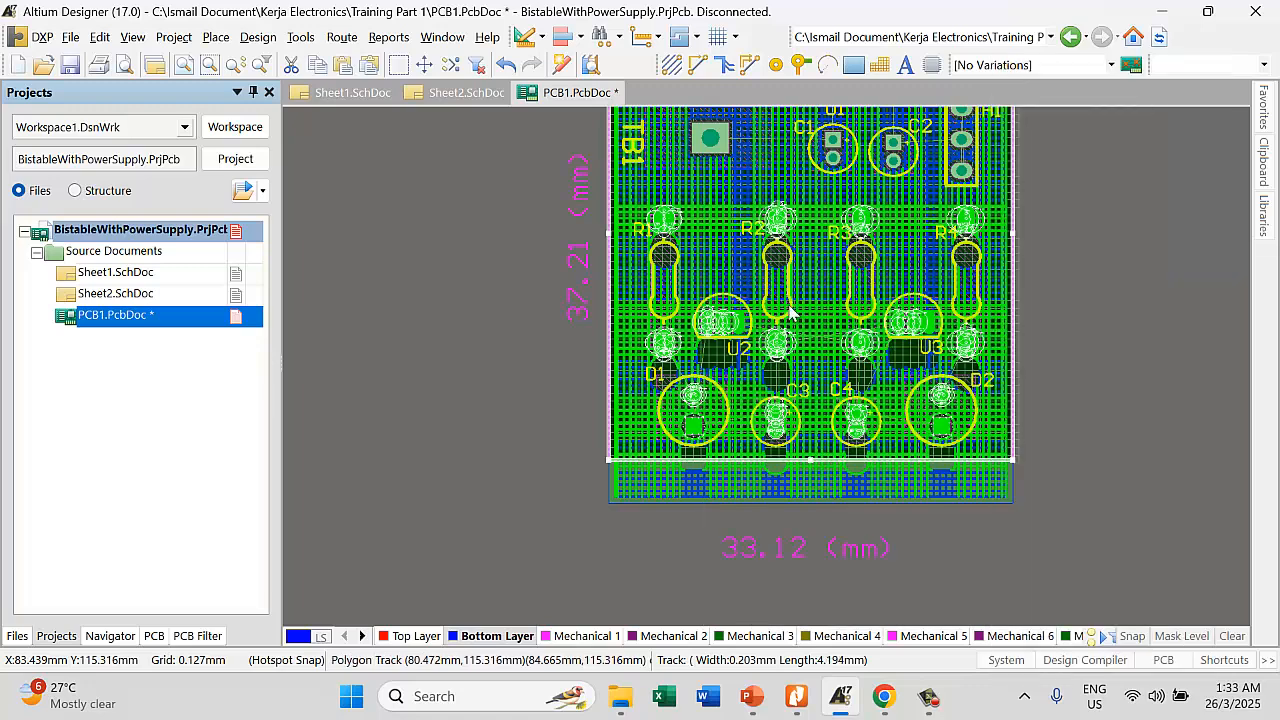
Delete the old GND polygon pour on the Bottom Layer that extends below the redefined board outline
click(995, 496)
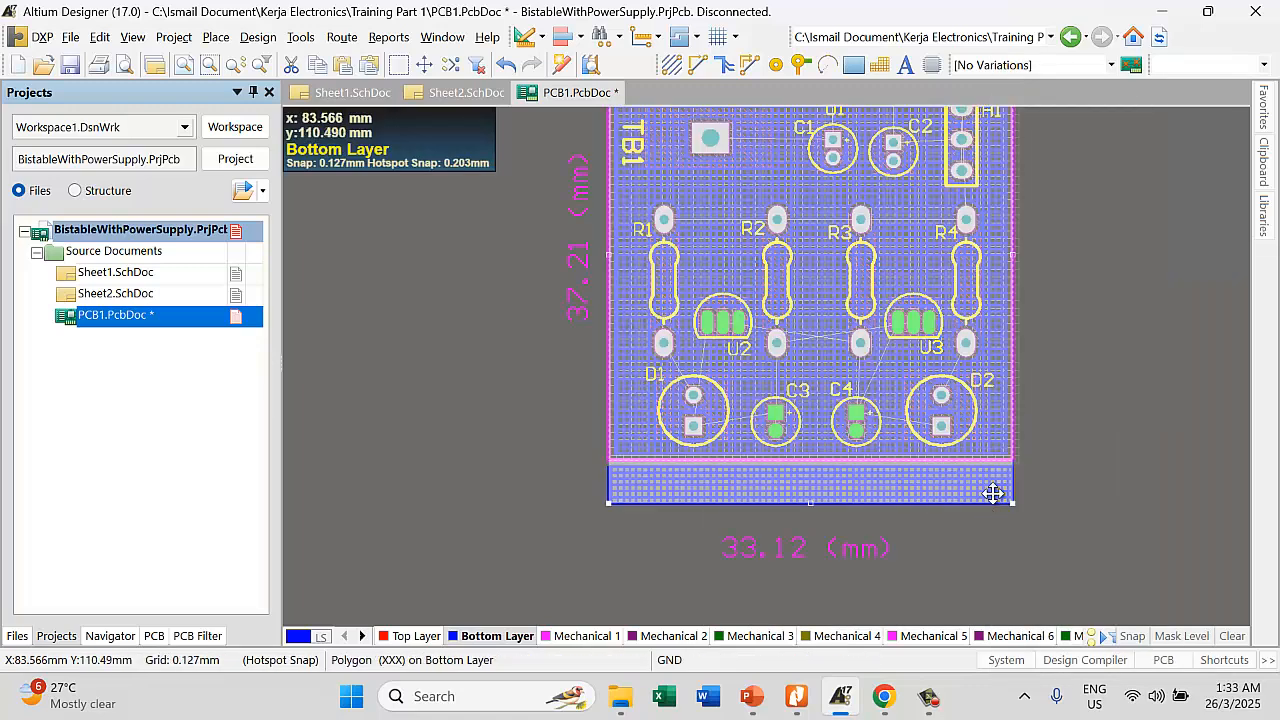
key(Delete)
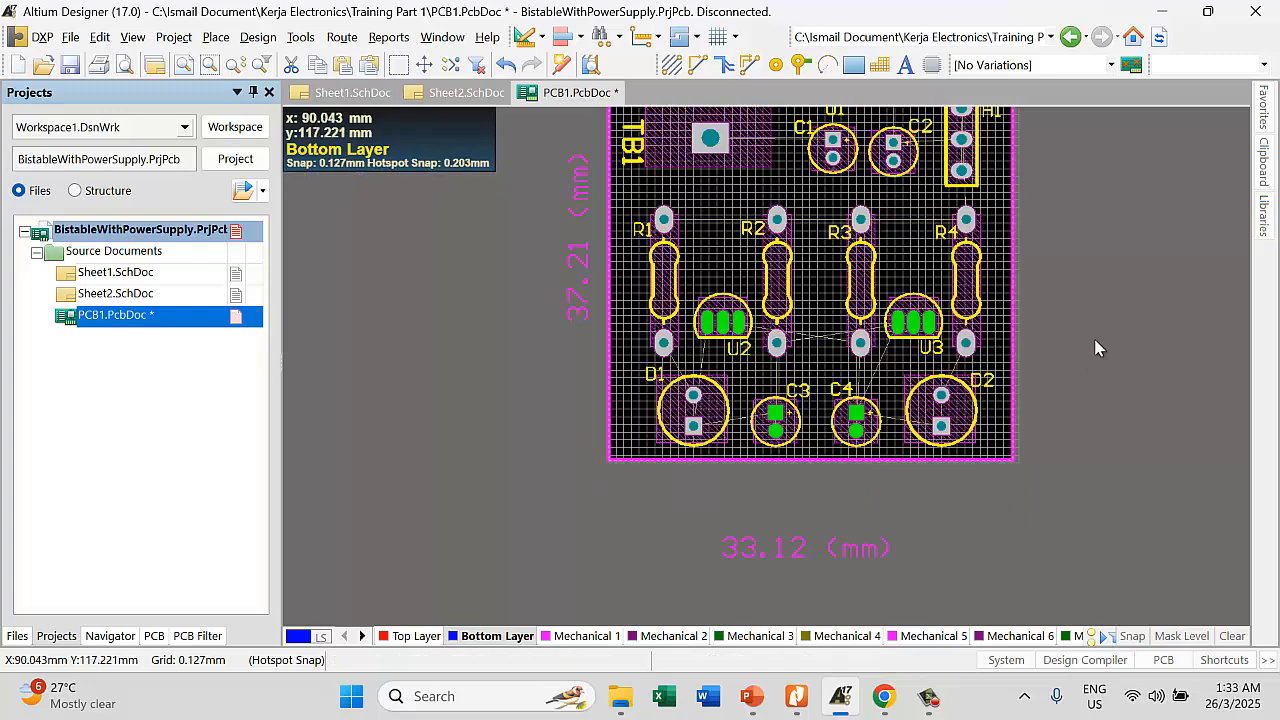
Set up a new hatched polygon pour named XXX on the Bottom Layer, connected to GND and pouring over same-net polygons only
scroll(990, 267, up, 3)
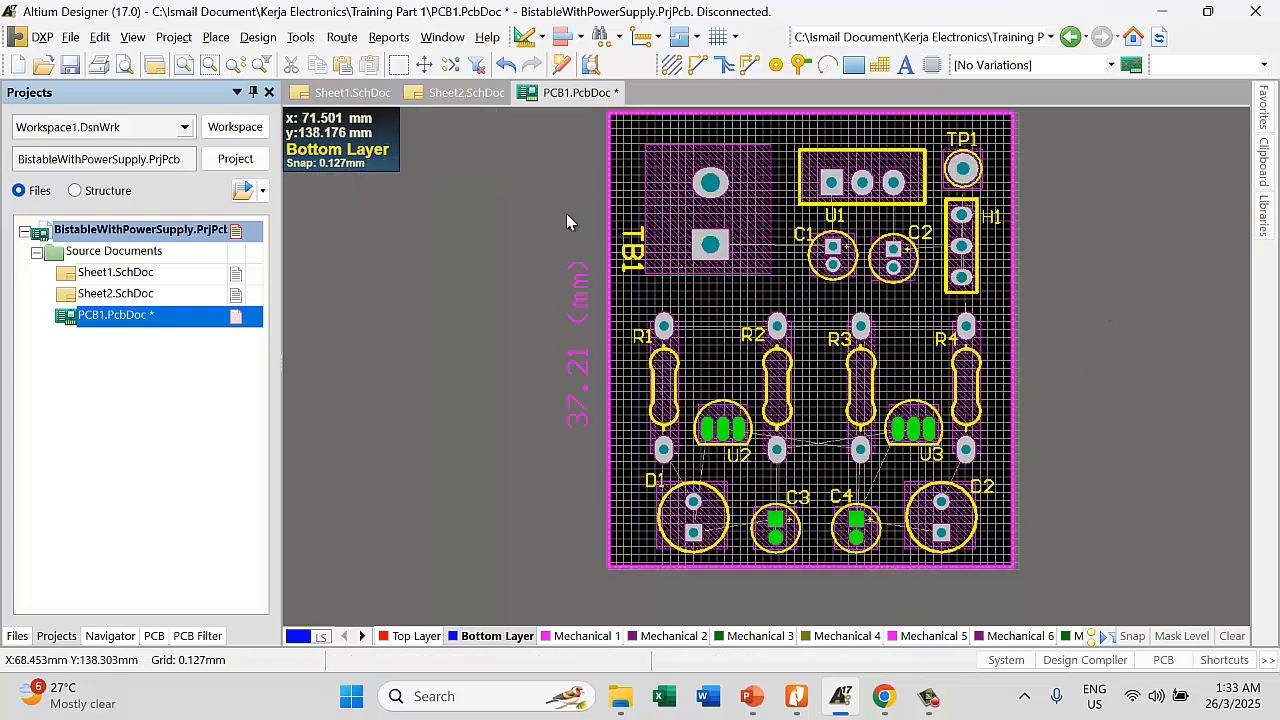
click(218, 37)
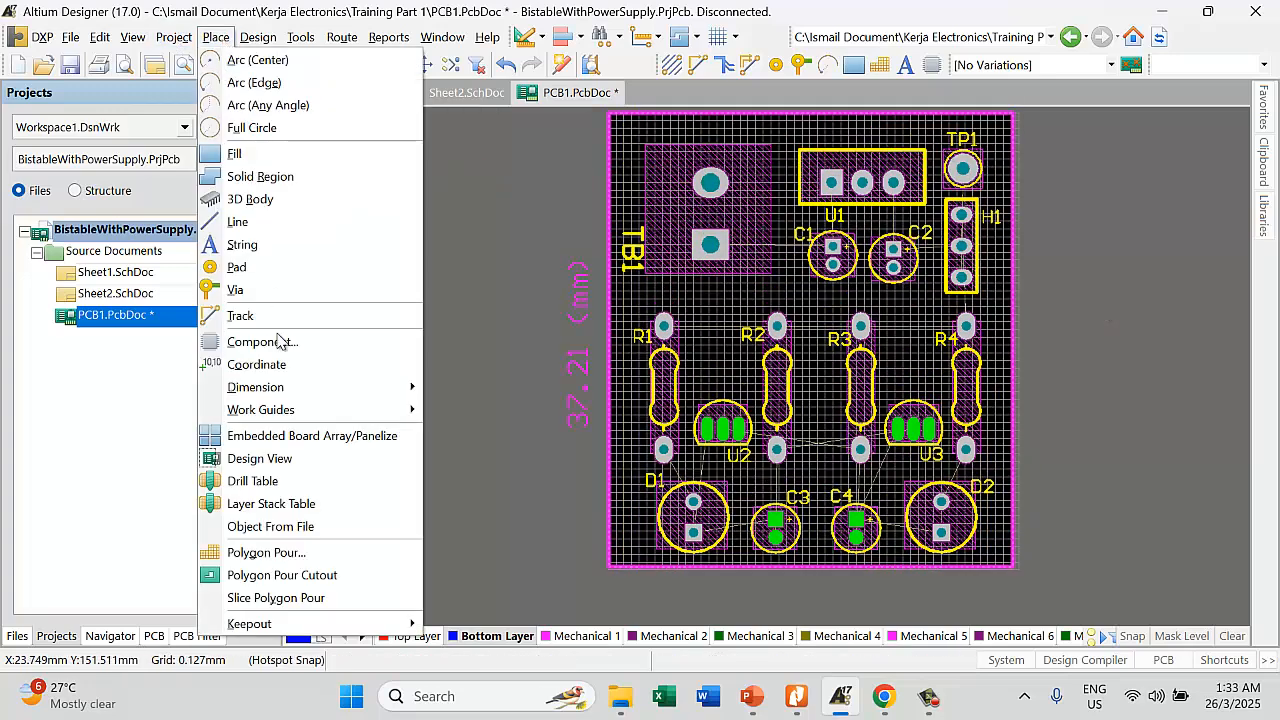
click(257, 550)
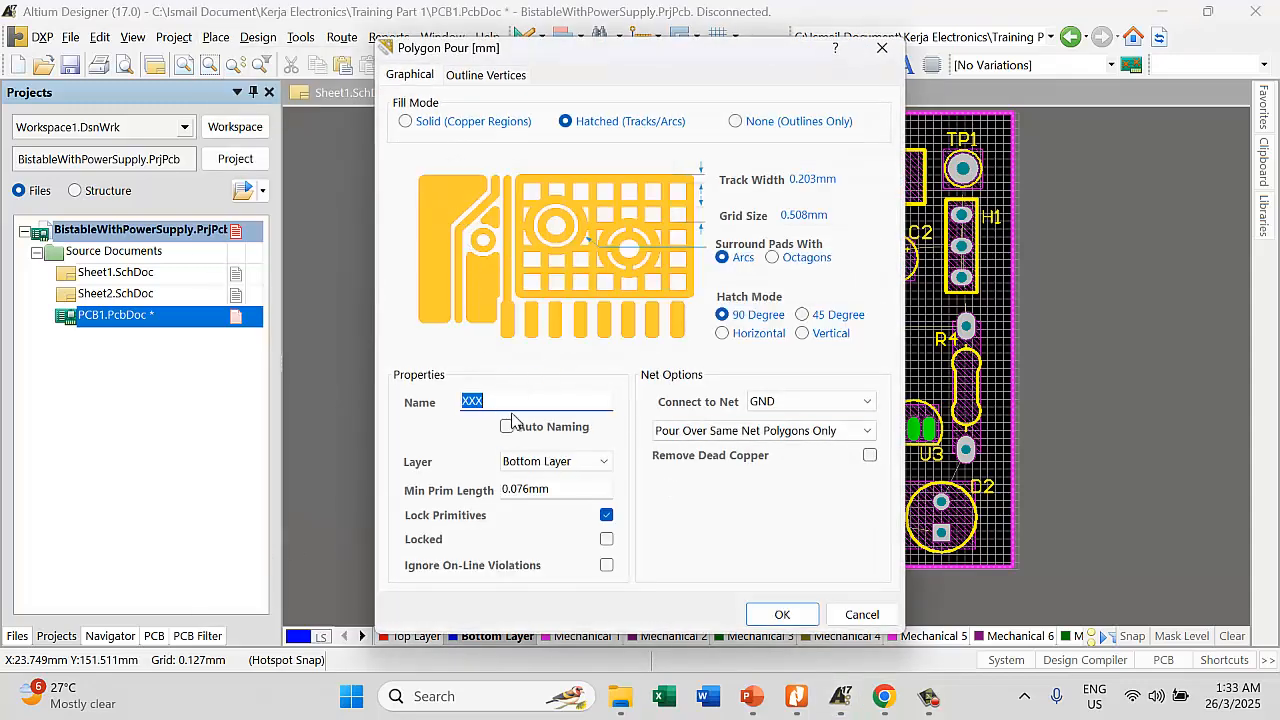
click(778, 616)
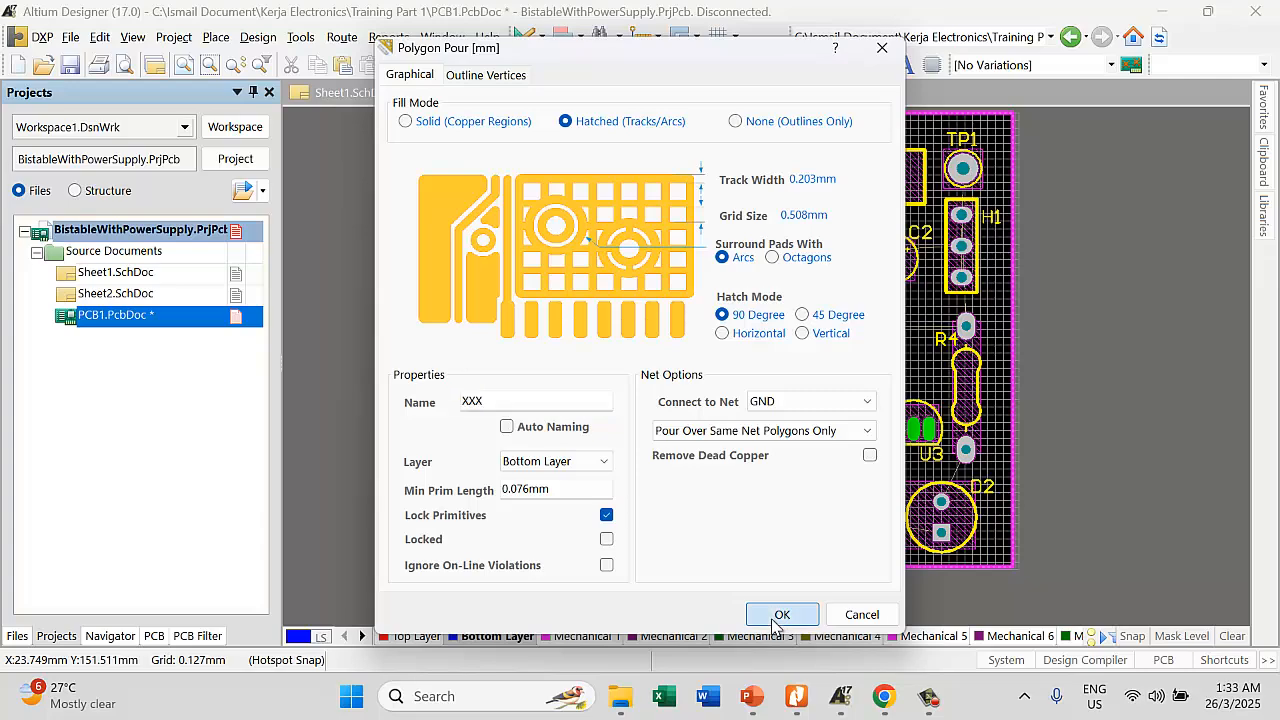
Trace the polygon pour's boundary through the four corners of the keep-out outline and finish the pour
ctrl+scroll(605, 268, up, 6)
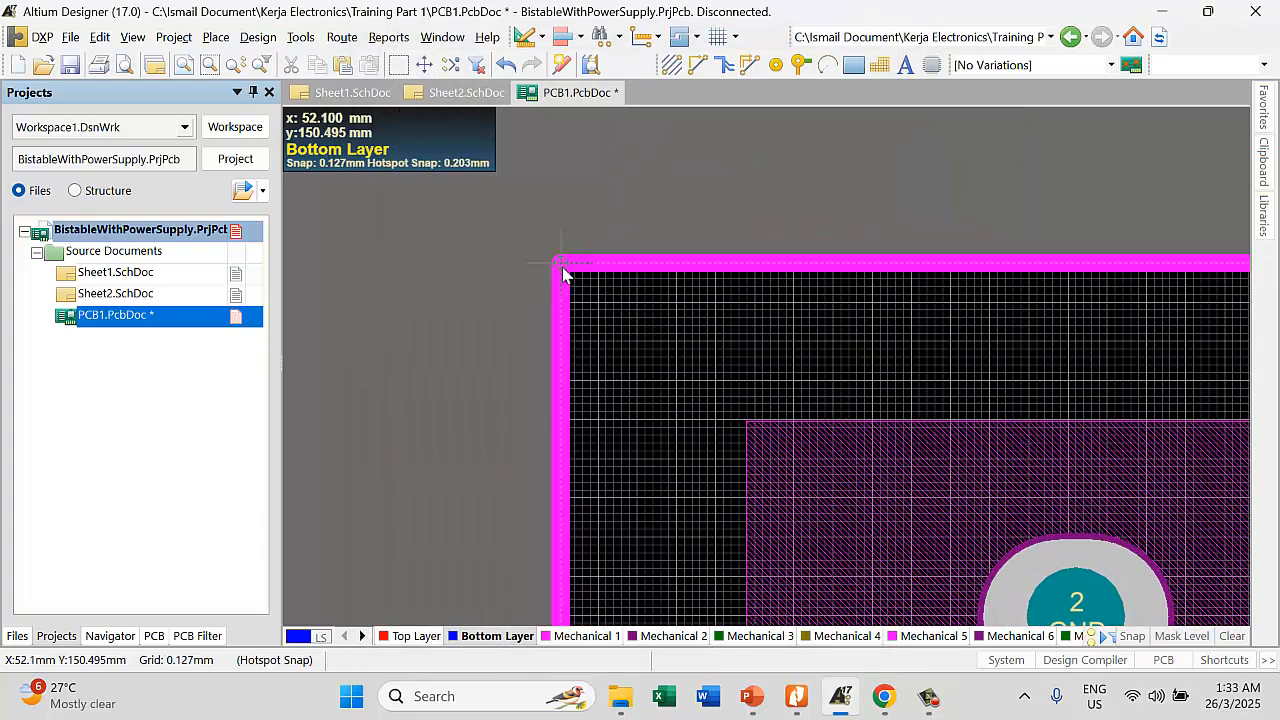
click(563, 272)
ctrl+scroll(543, 280, down, 5)
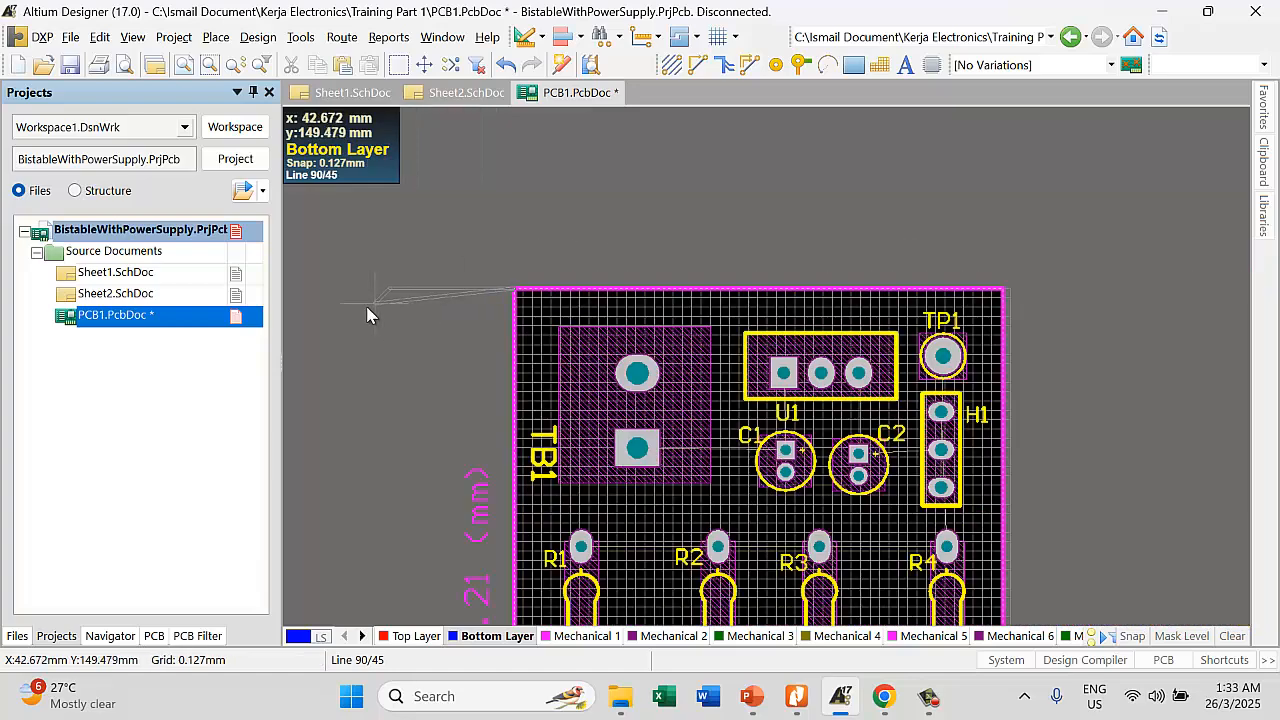
ctrl+scroll(367, 314, down, 1)
ctrl+scroll(840, 289, up, 4)
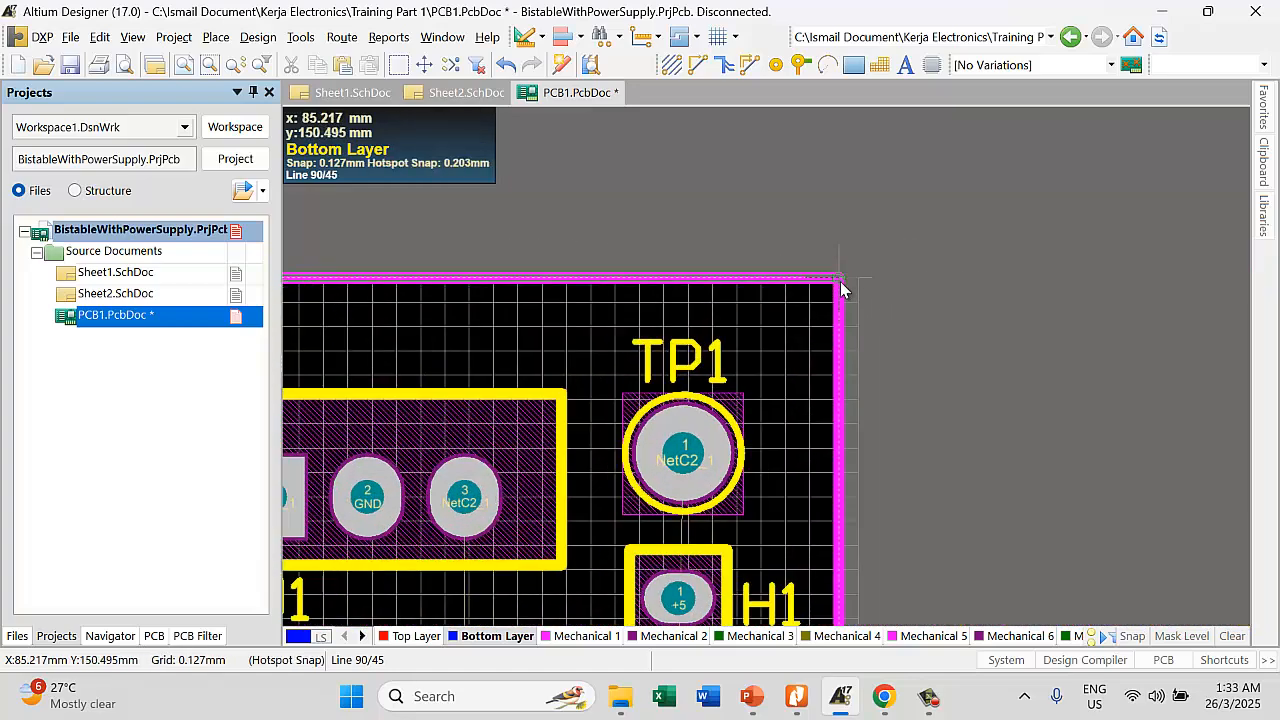
key(space)
scroll(848, 345, down, 6)
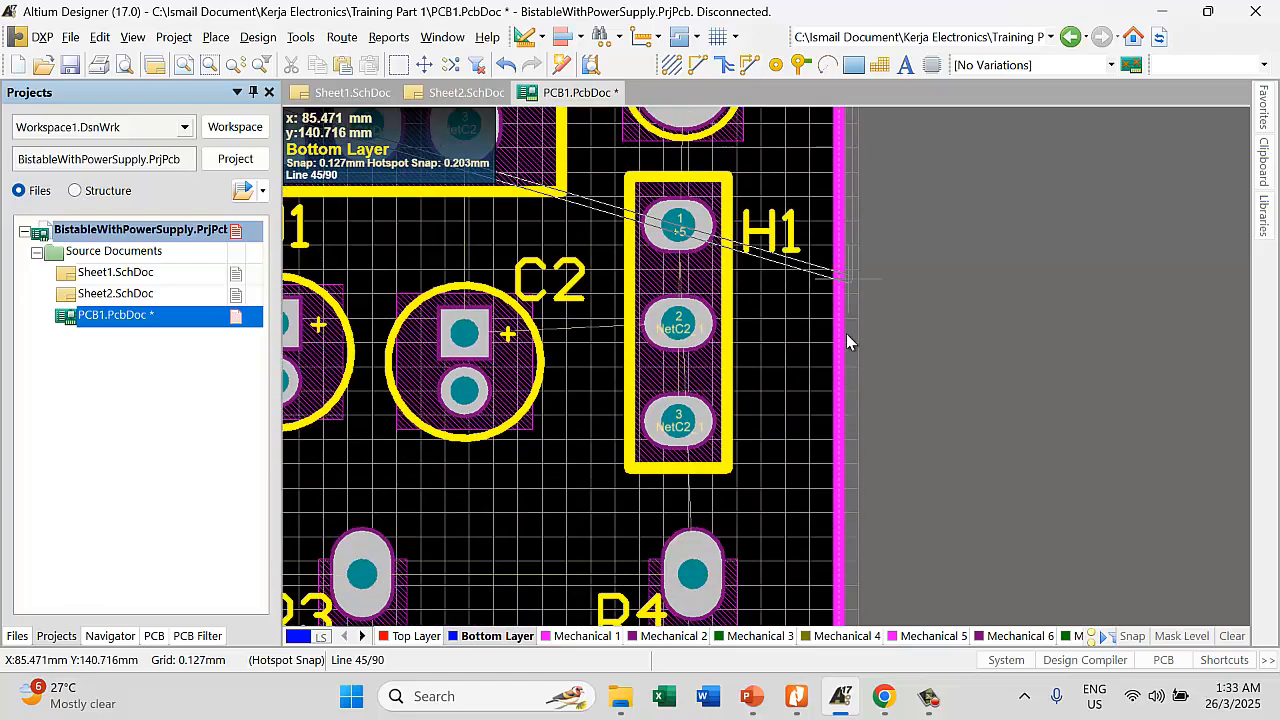
scroll(848, 345, down, 7)
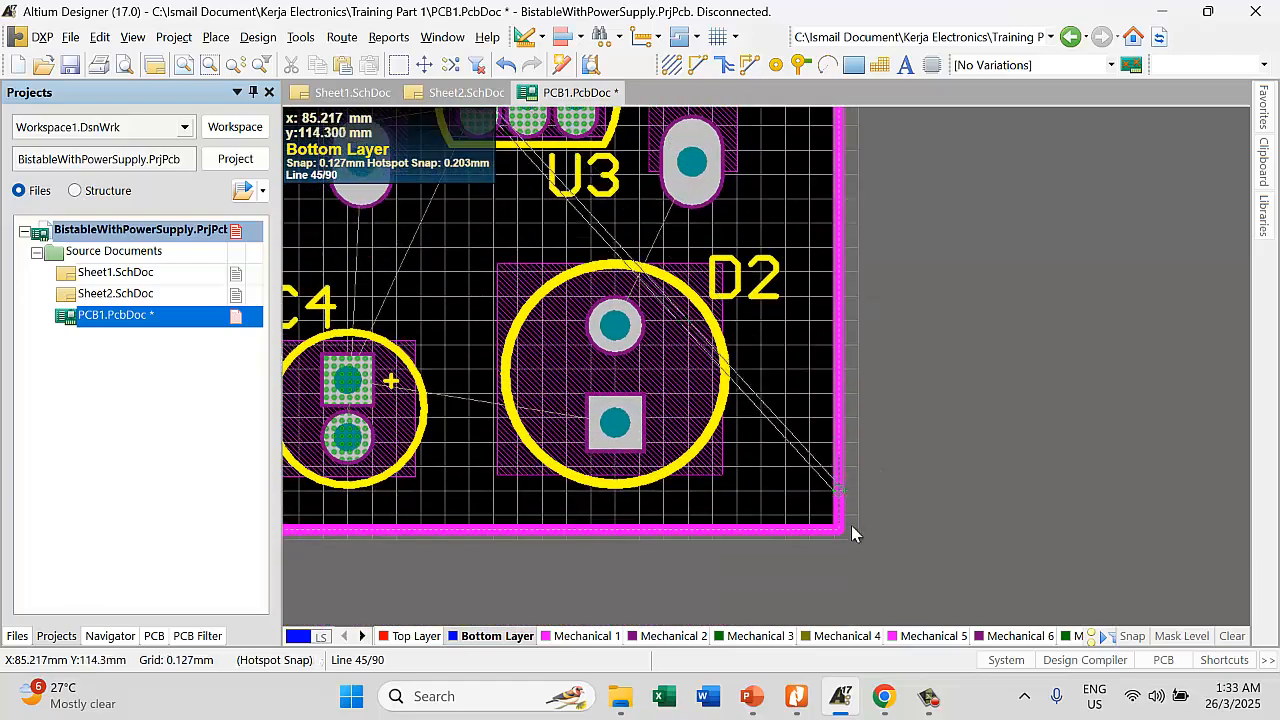
ctrl+scroll(838, 533, down, 3)
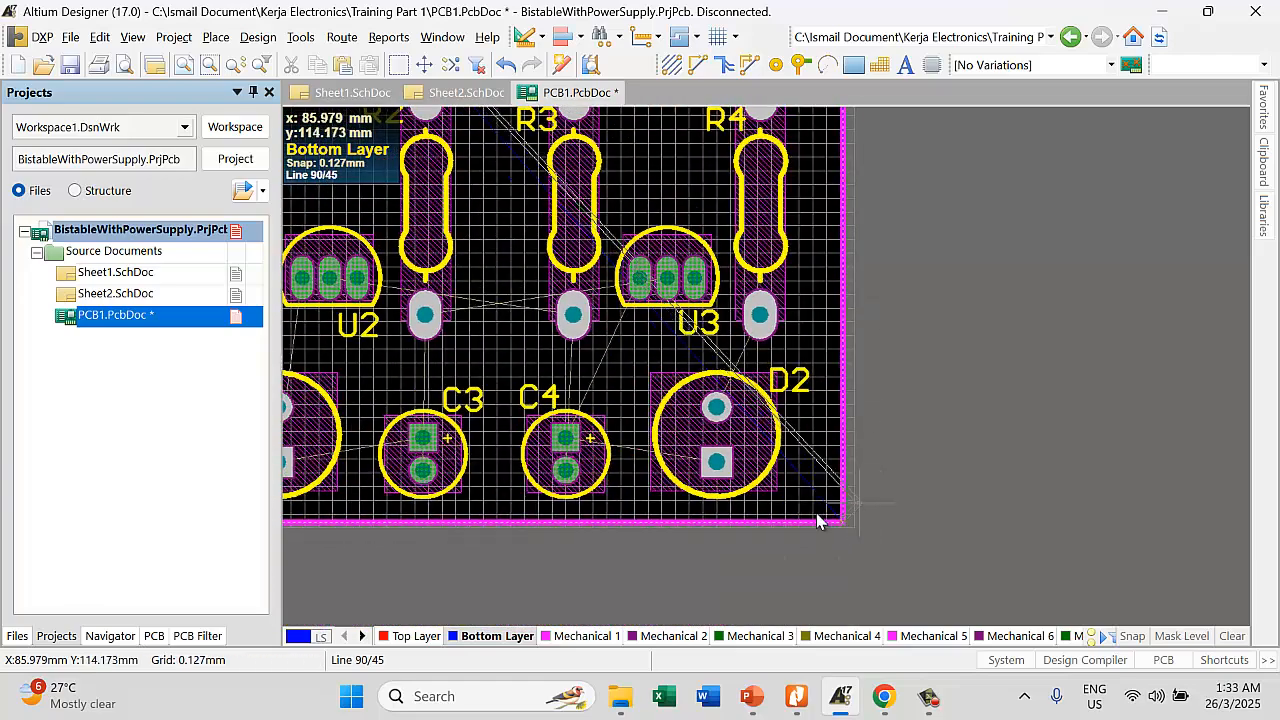
key(space)
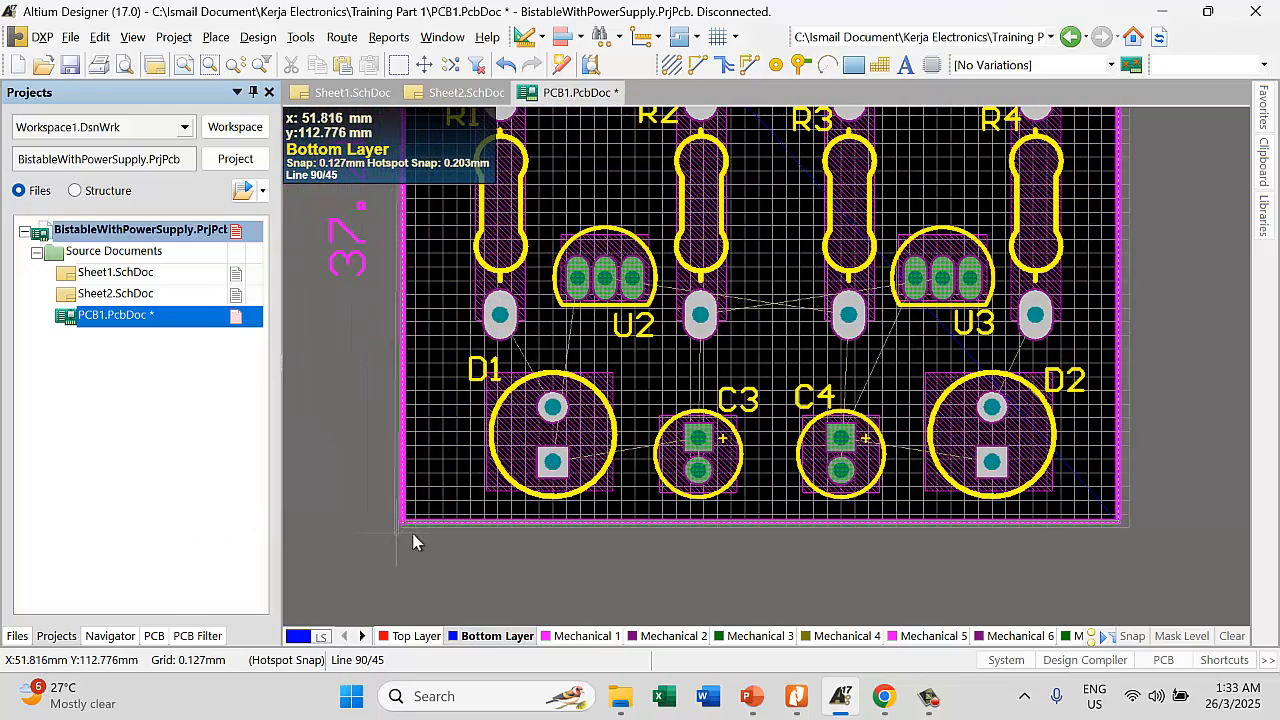
ctrl+scroll(405, 527, up, 6)
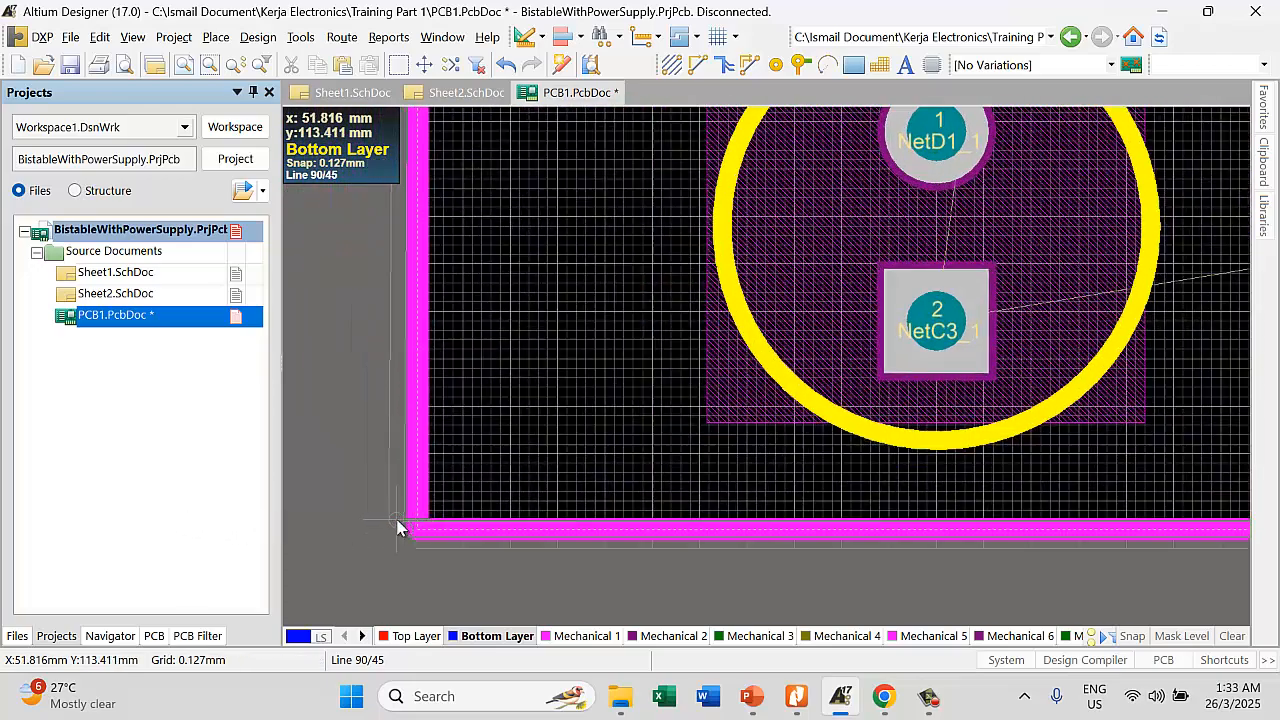
key(space)
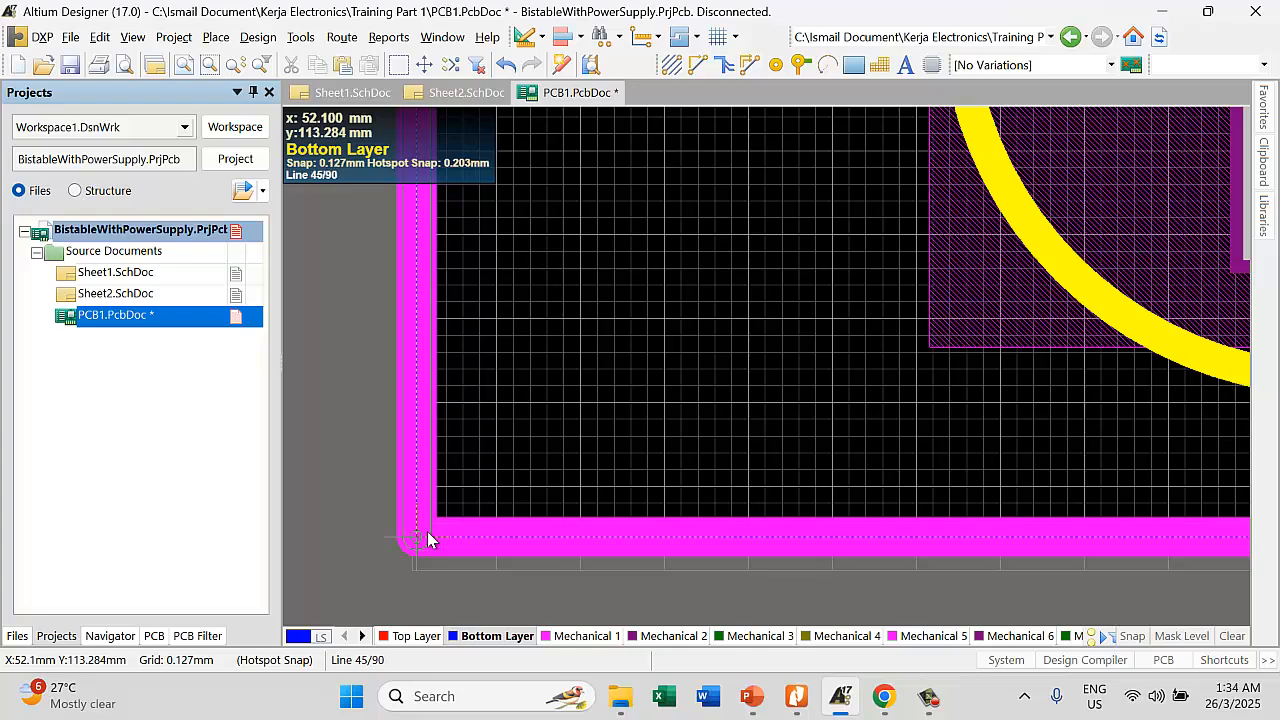
click(417, 535)
right_click(357, 466)
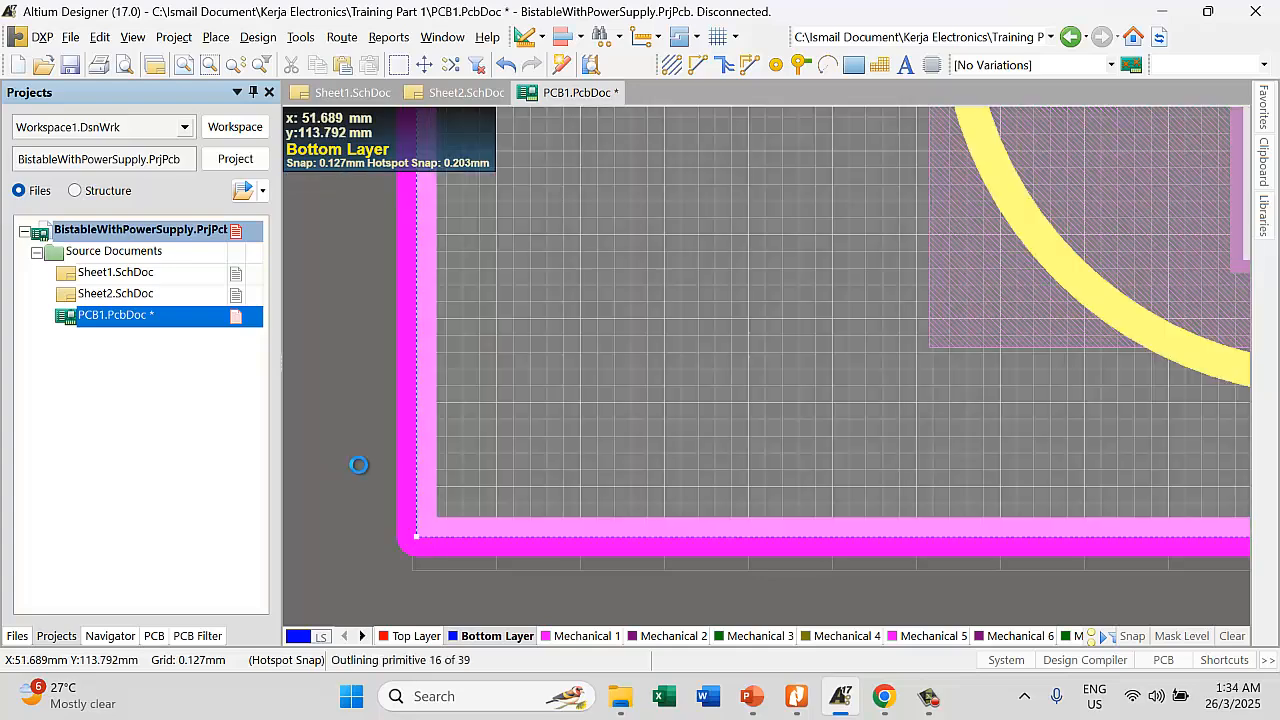
Try to autoroute all connections on the board with the new GND polygon pour in place
ctrl+scroll(488, 428, down, 6)
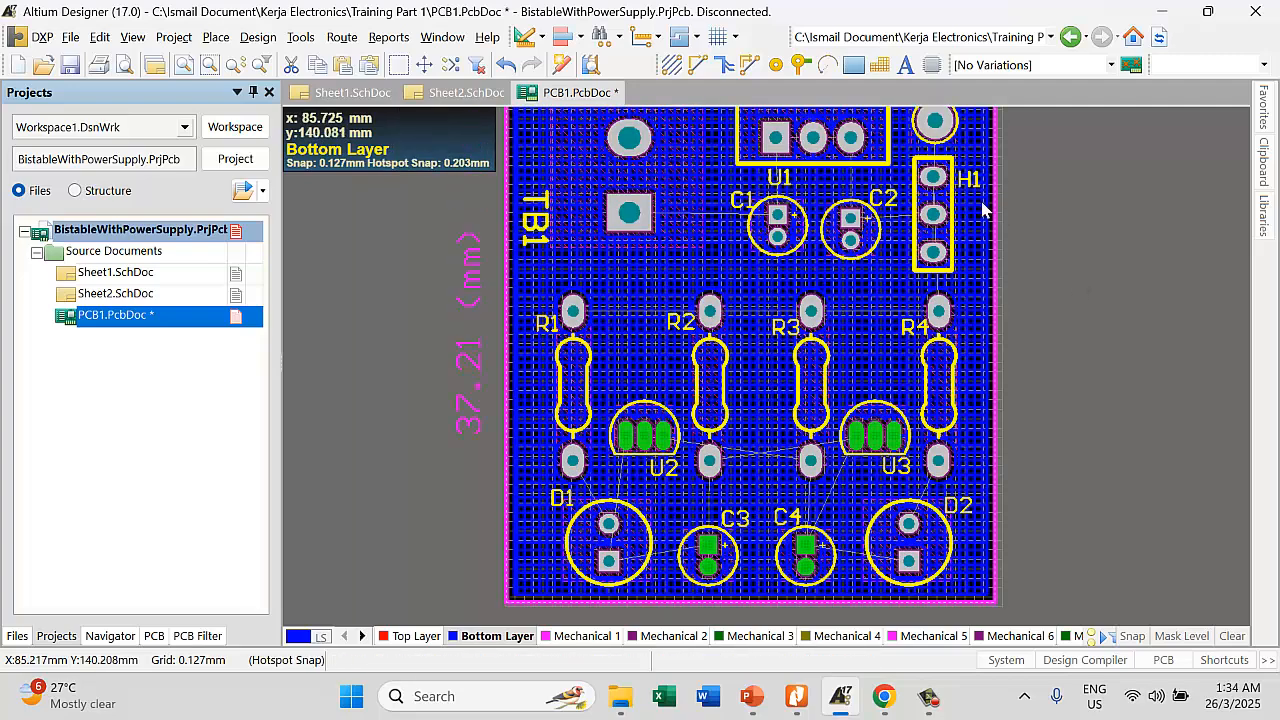
scroll(763, 217, up, 4)
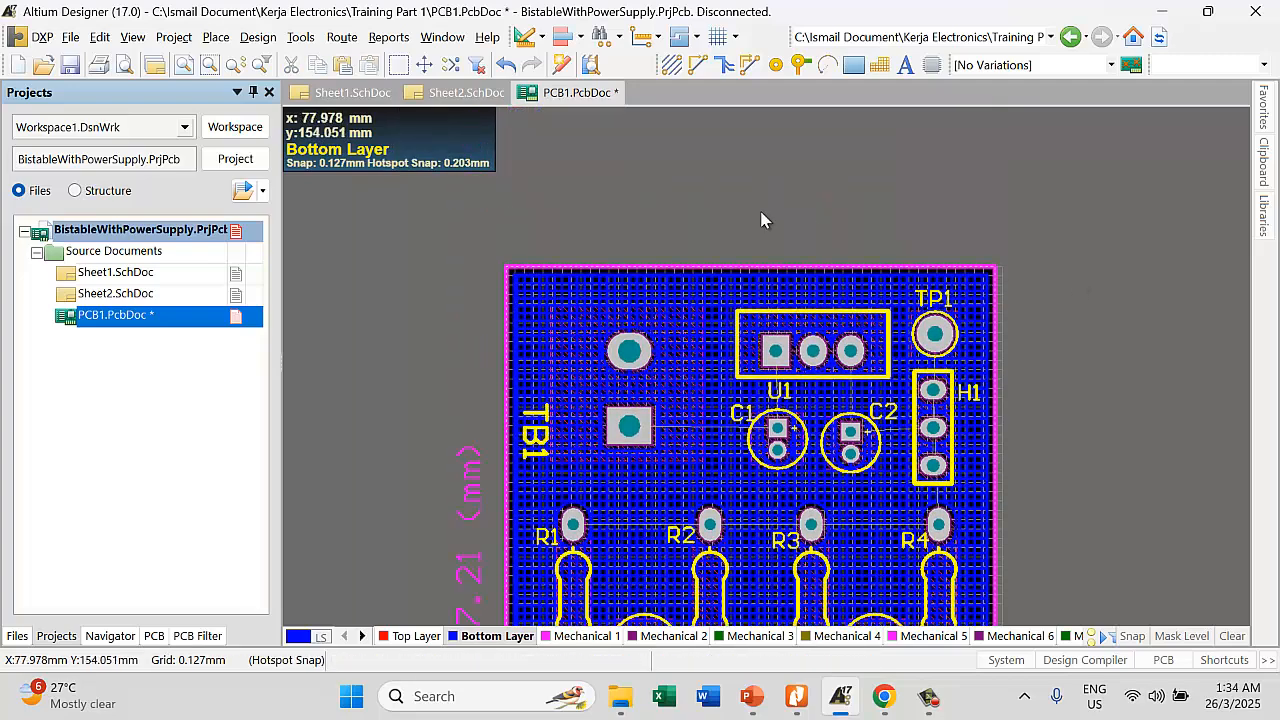
click(341, 38)
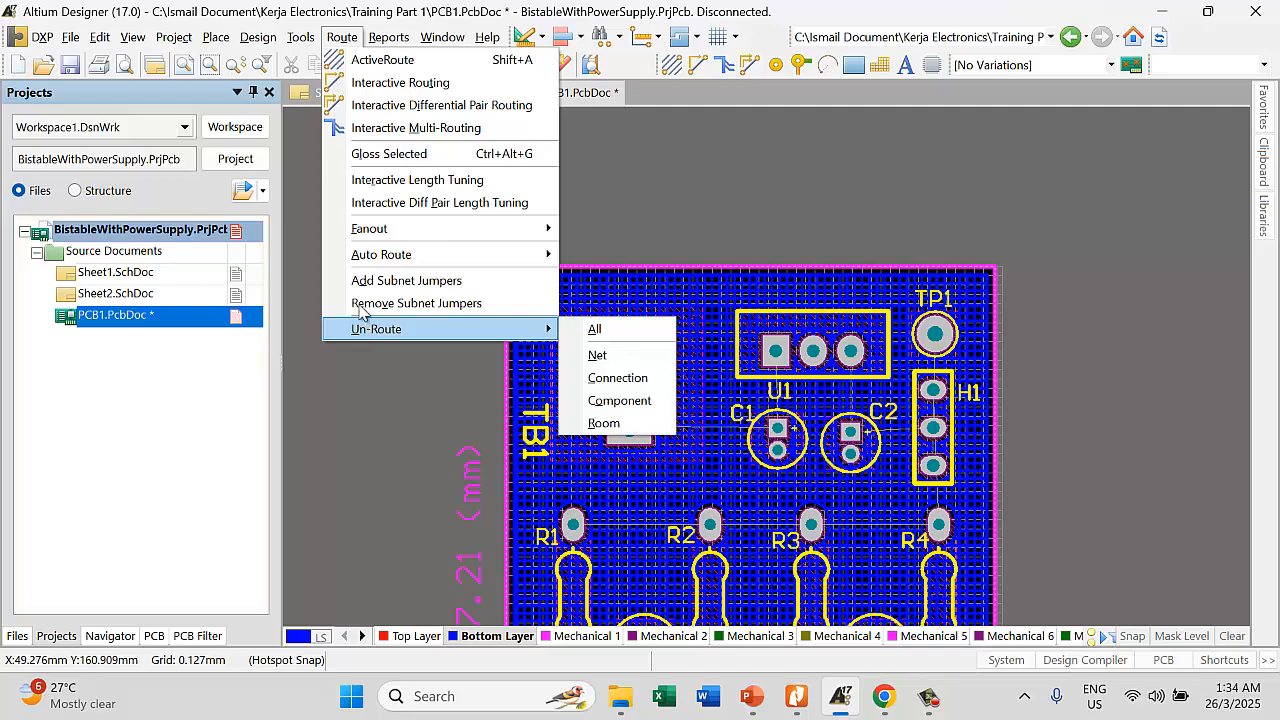
click(620, 256)
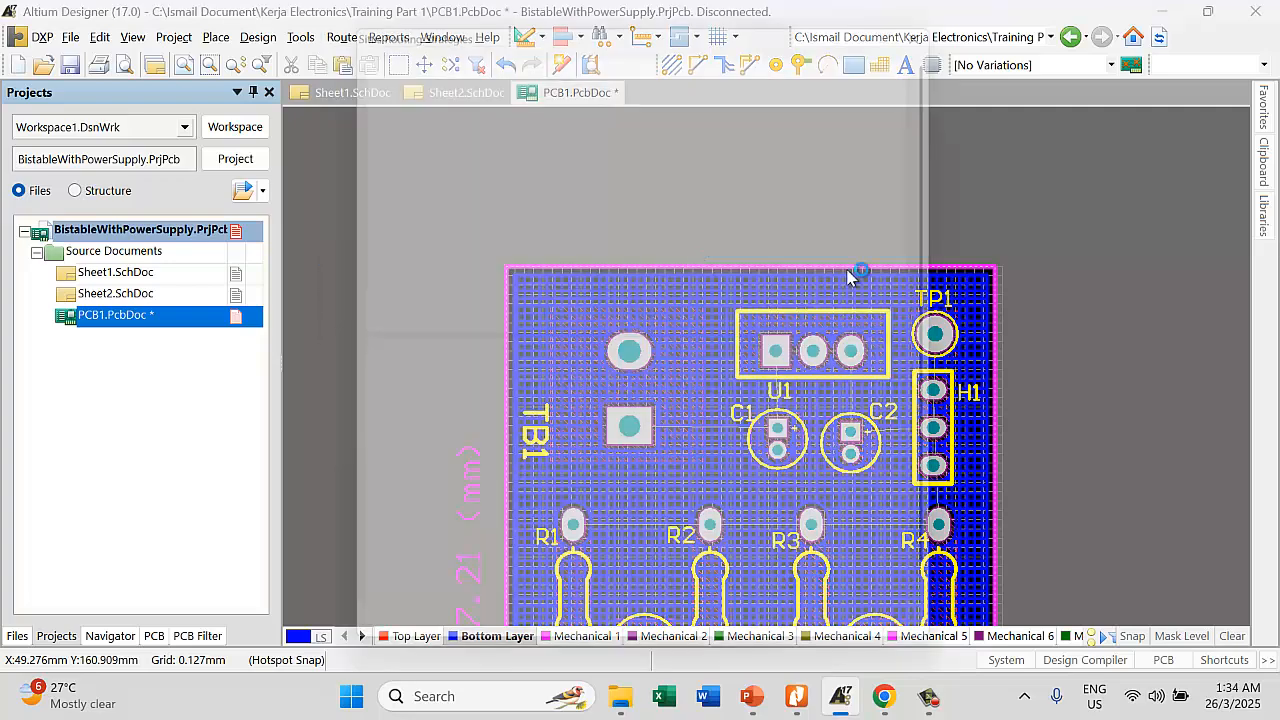
click(828, 648)
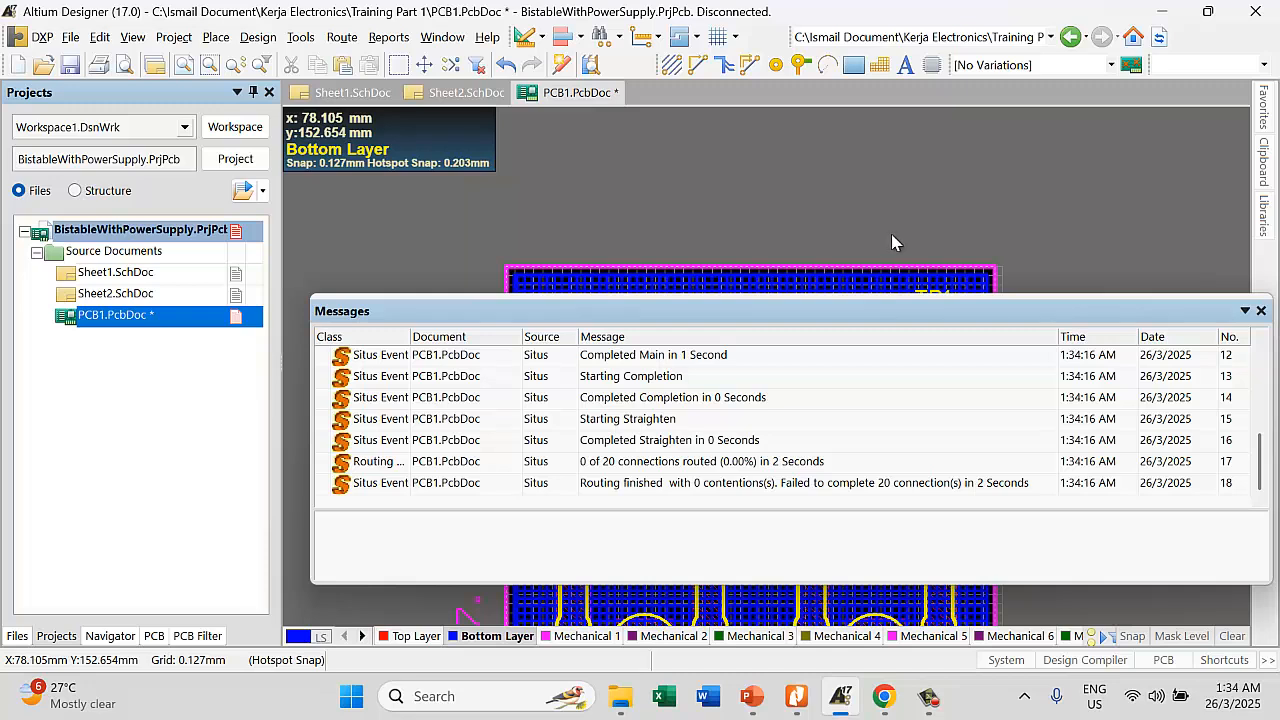
Select the GND polygon pour, try autorouting the whole board again, and dismiss the routing messages
click(762, 610)
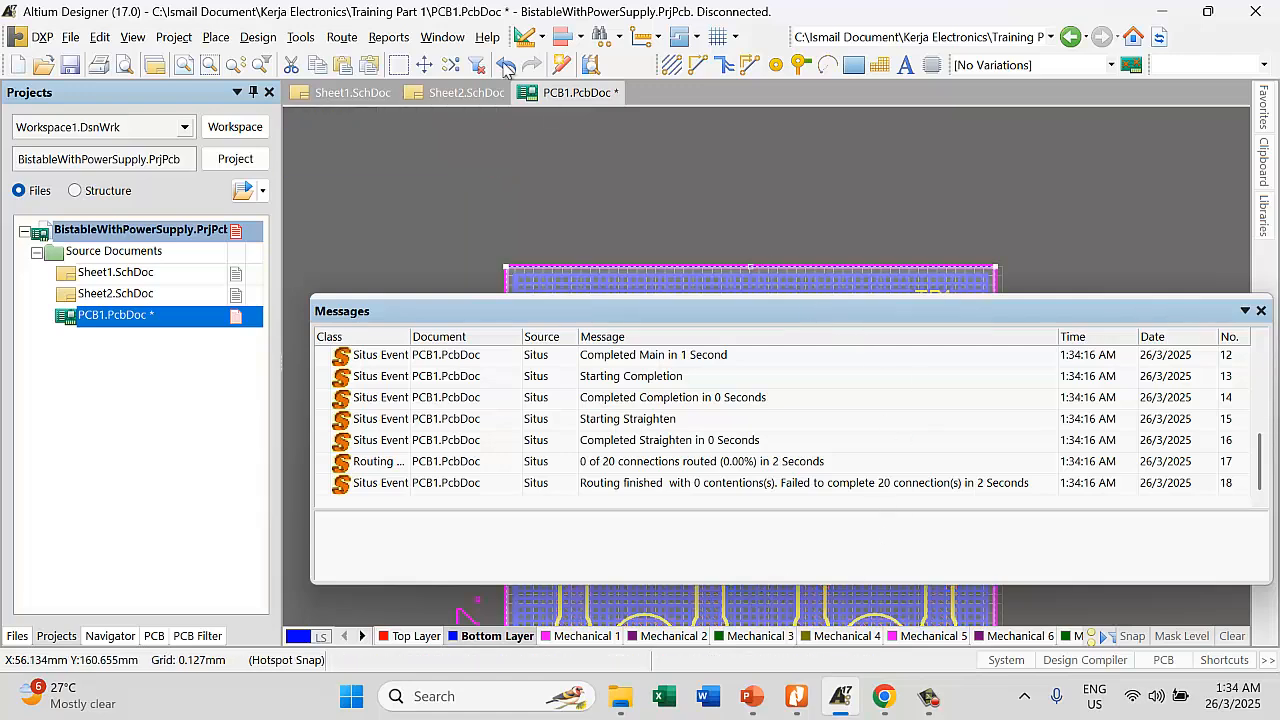
click(343, 38)
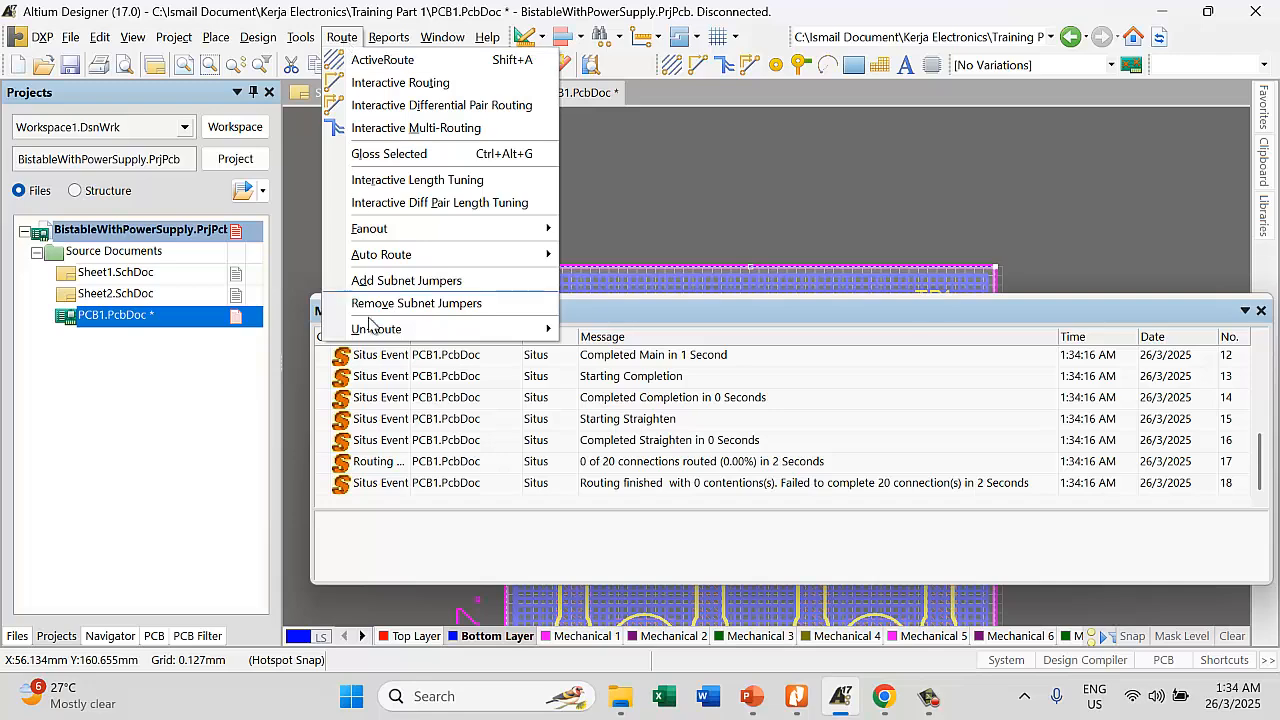
mouse_move(386, 258)
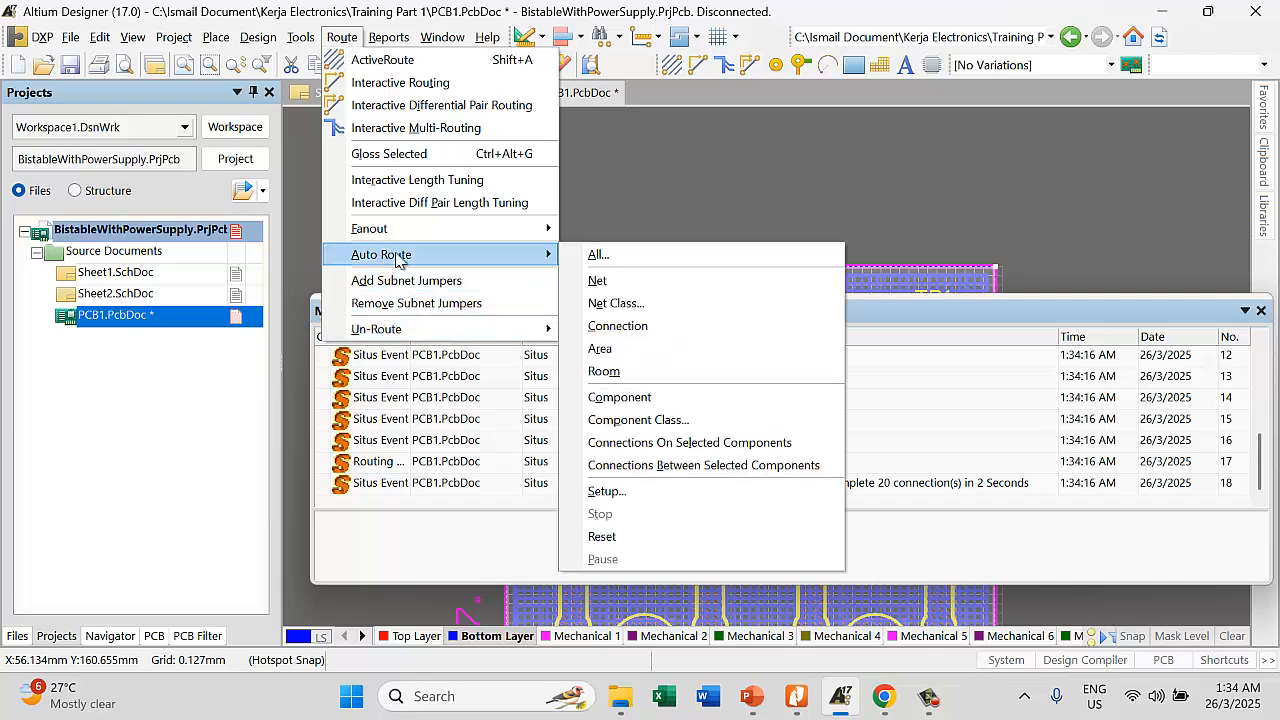
click(598, 259)
click(821, 649)
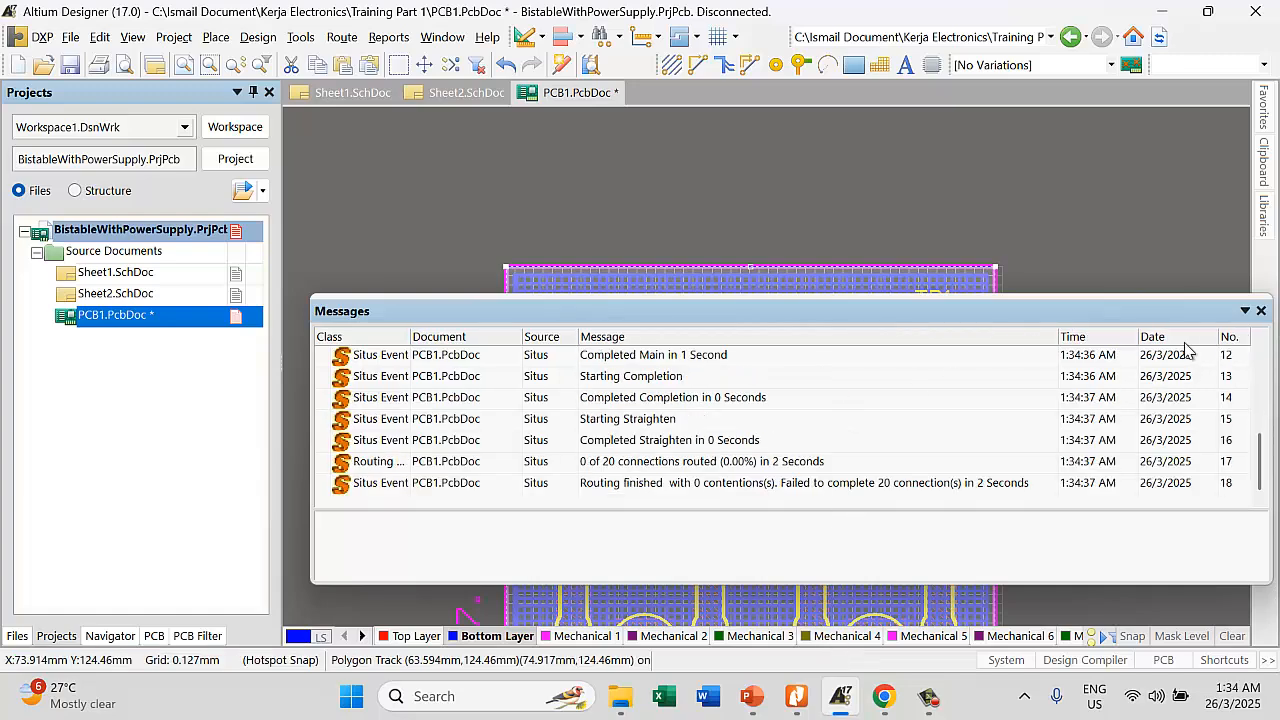
click(1260, 312)
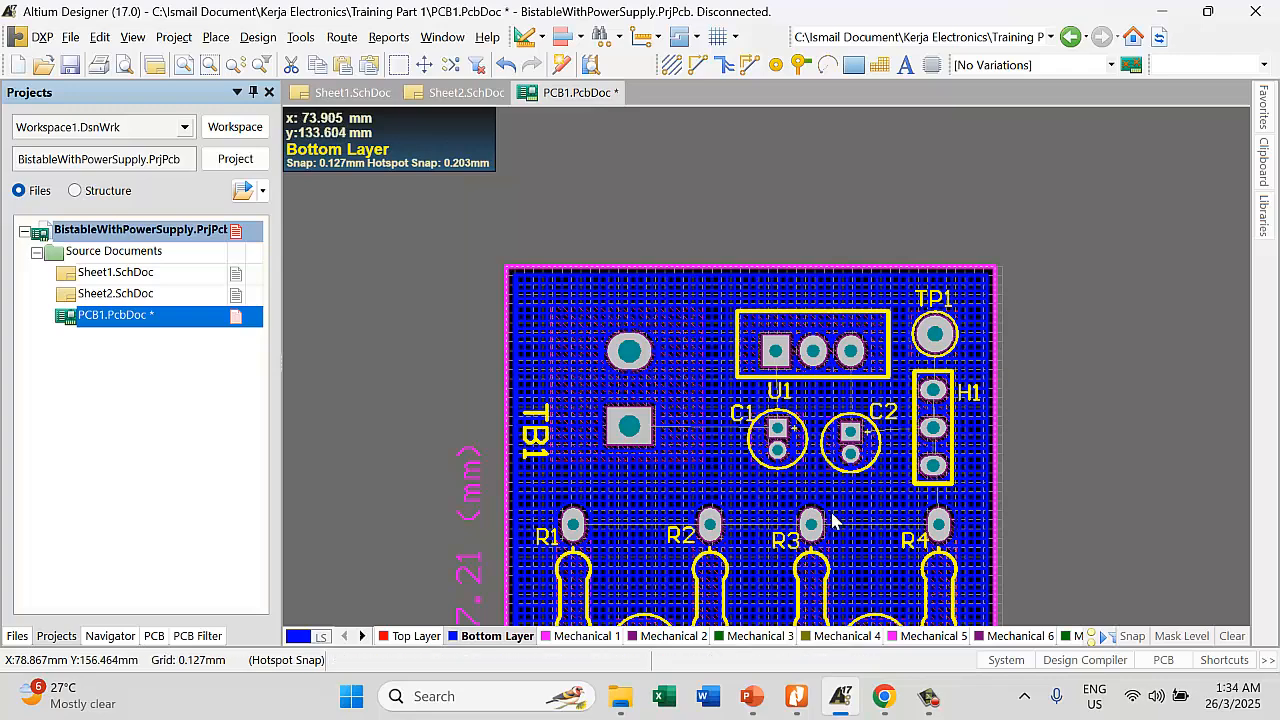
Shelve all polygon pours on the board
right_click(860, 507)
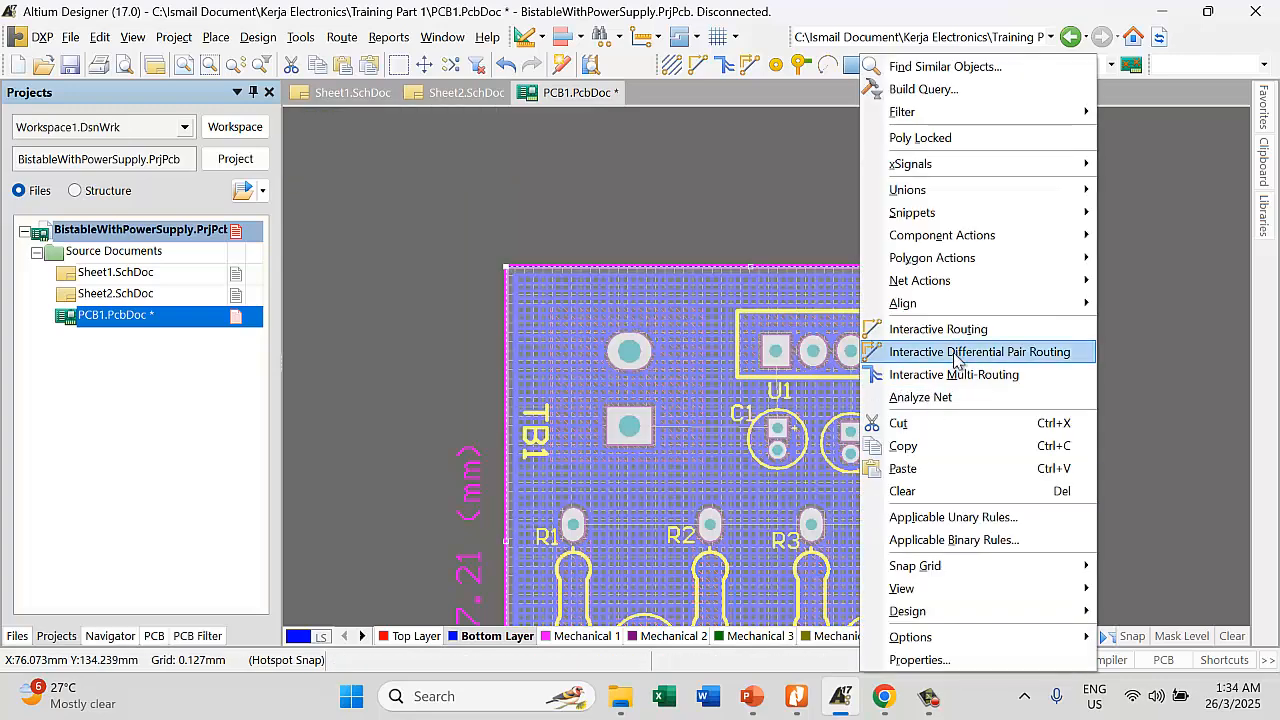
mouse_move(934, 260)
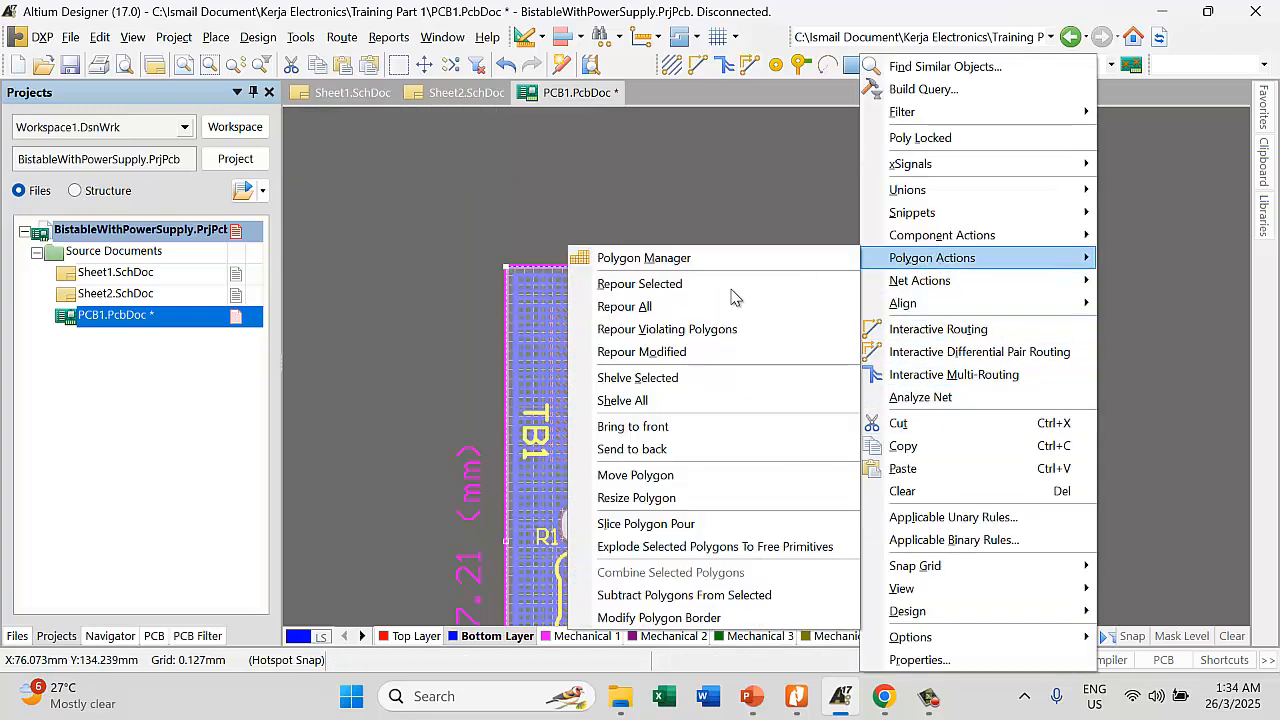
click(651, 401)
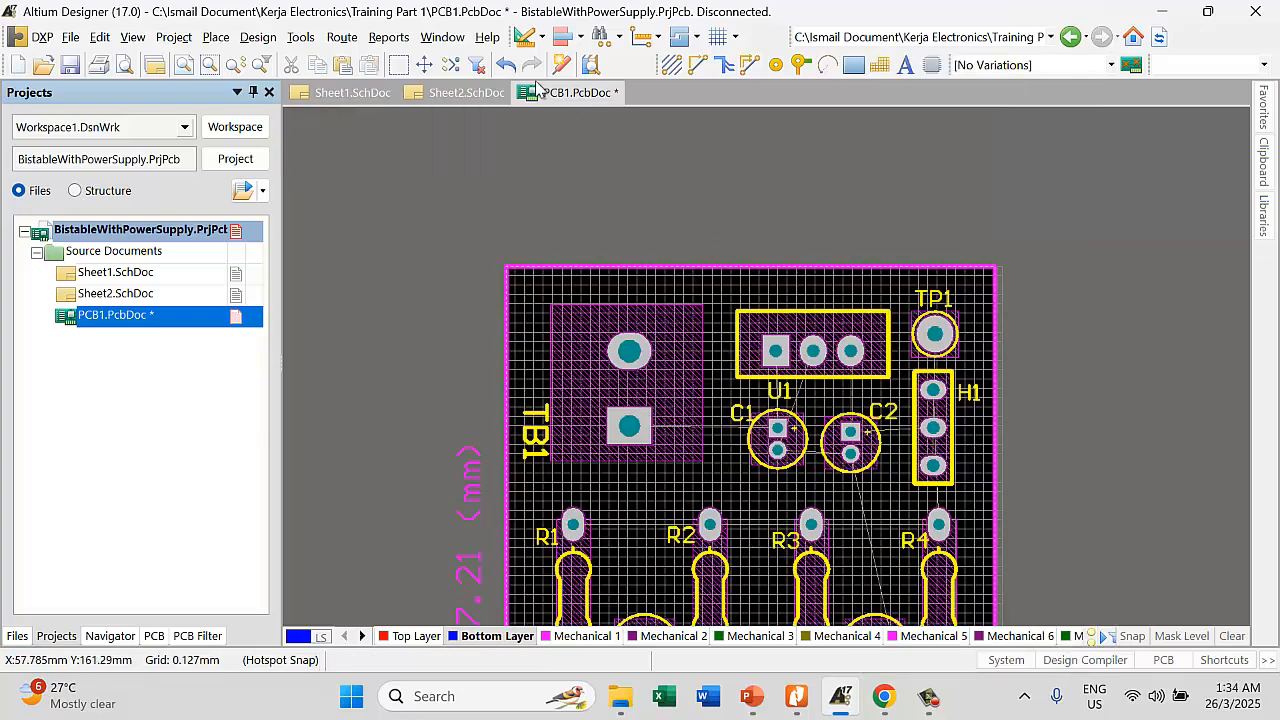
Autoroute the whole board using the Default 2 Layer Board strategy while the polygon pour is shelved
click(341, 37)
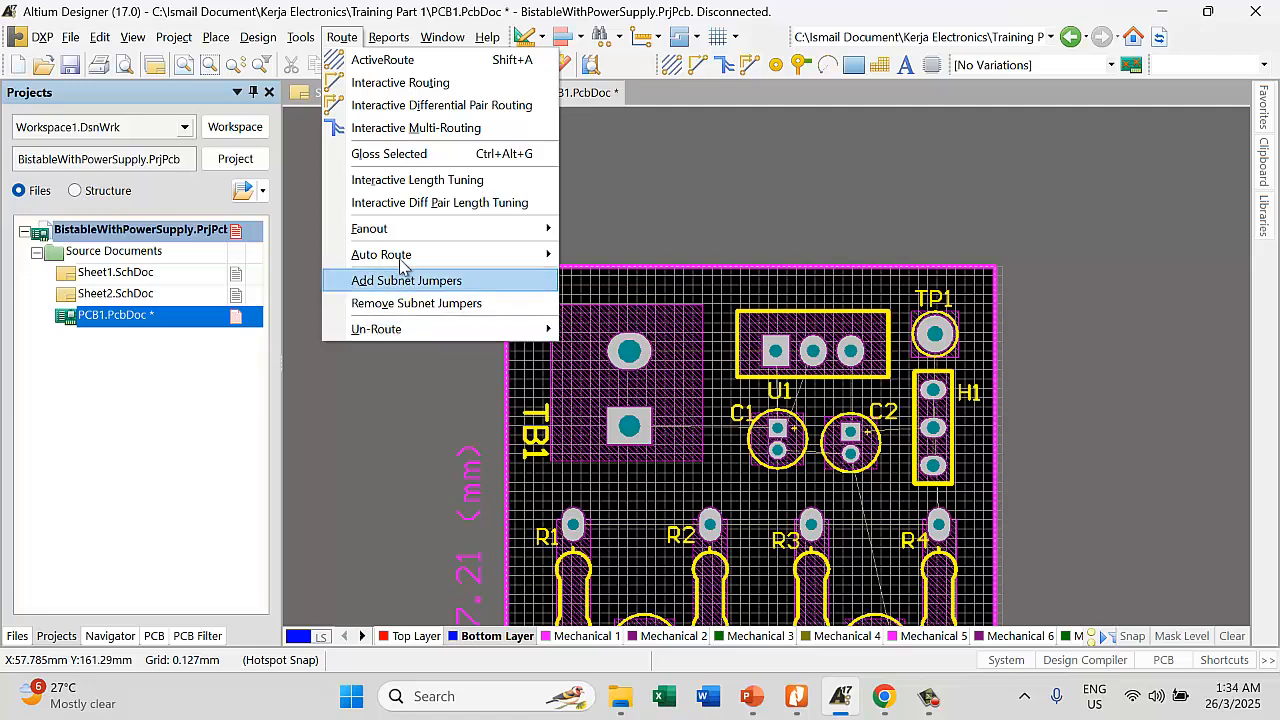
mouse_move(410, 258)
click(598, 254)
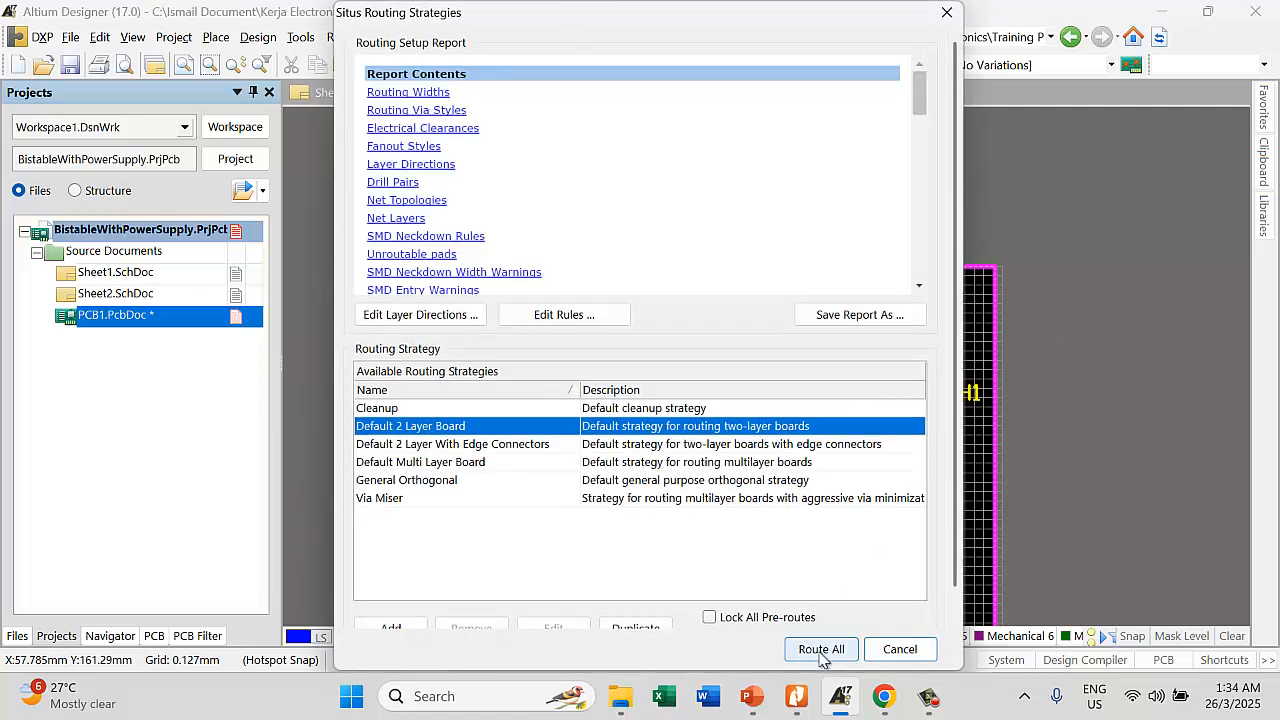
click(822, 648)
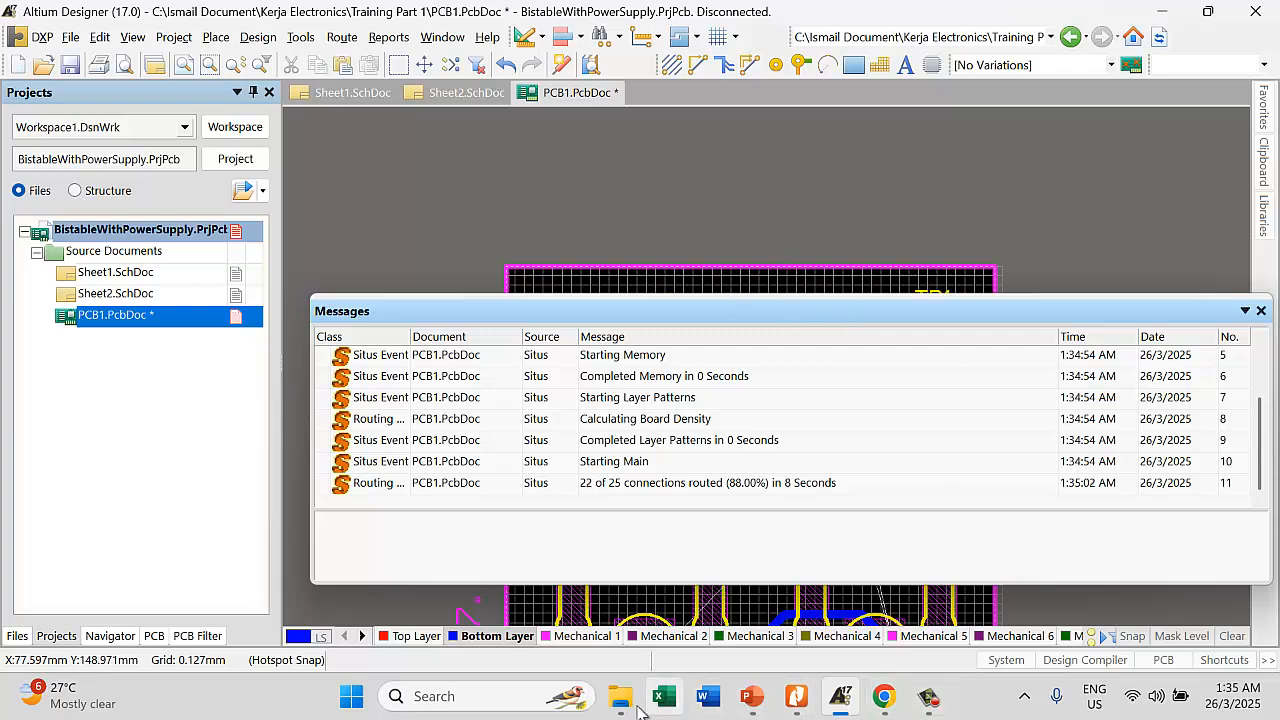
click(482, 700)
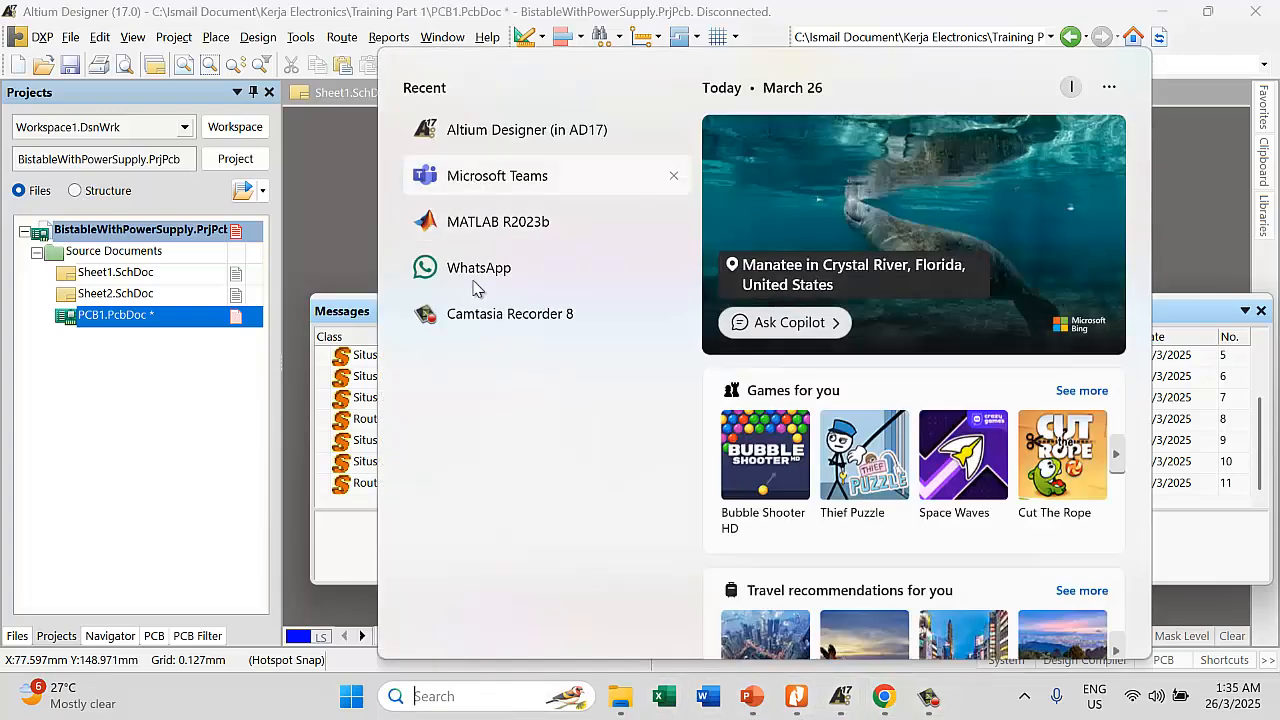
click(478, 276)
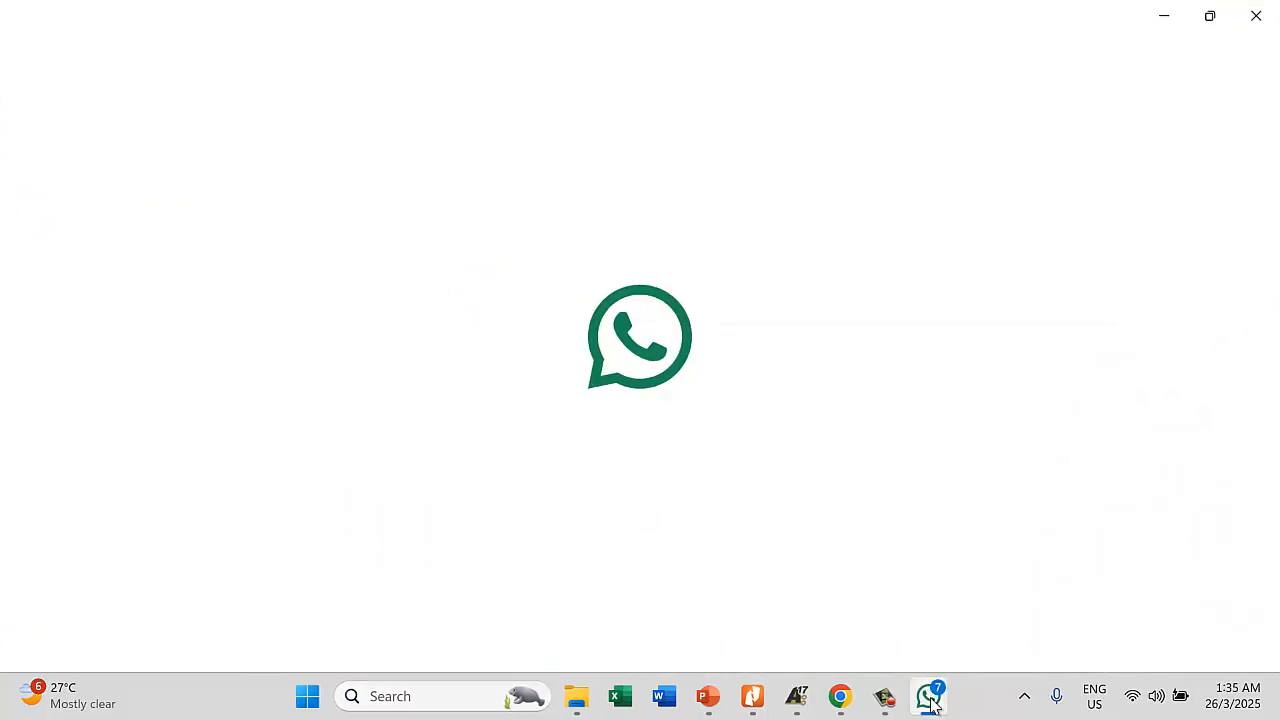
click(930, 700)
mouse_move(888, 712)
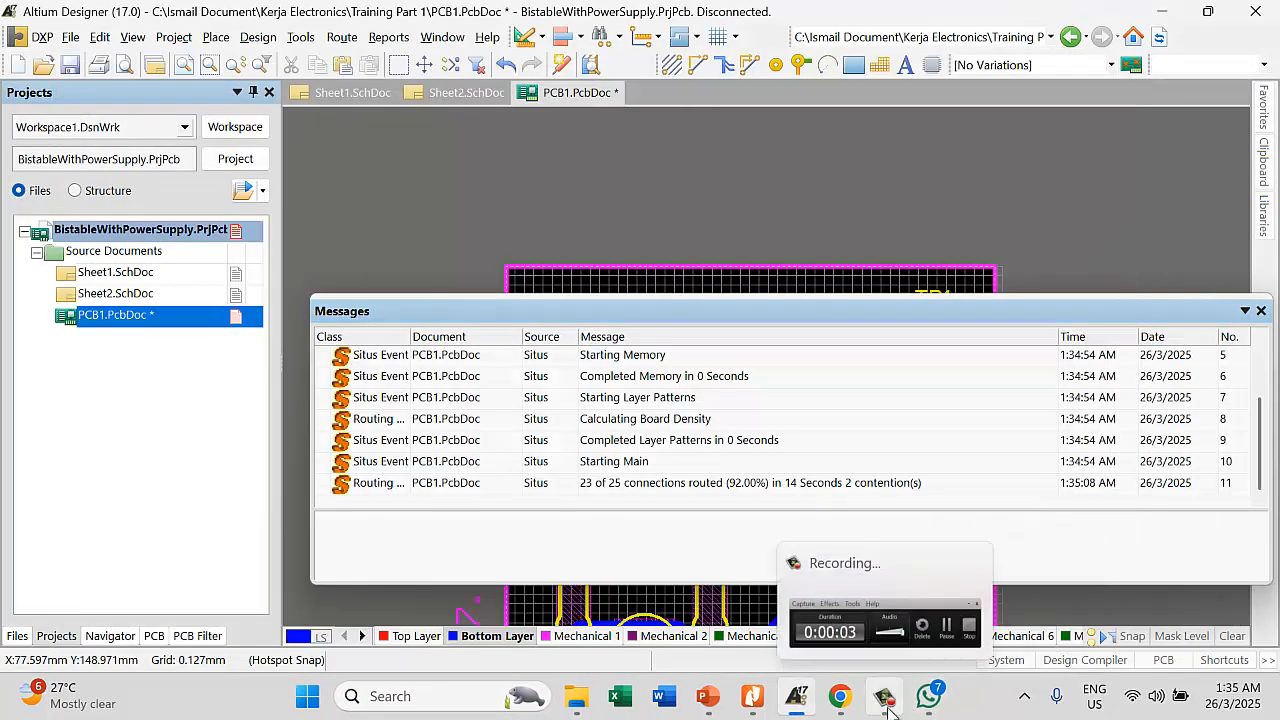
mouse_move(950, 710)
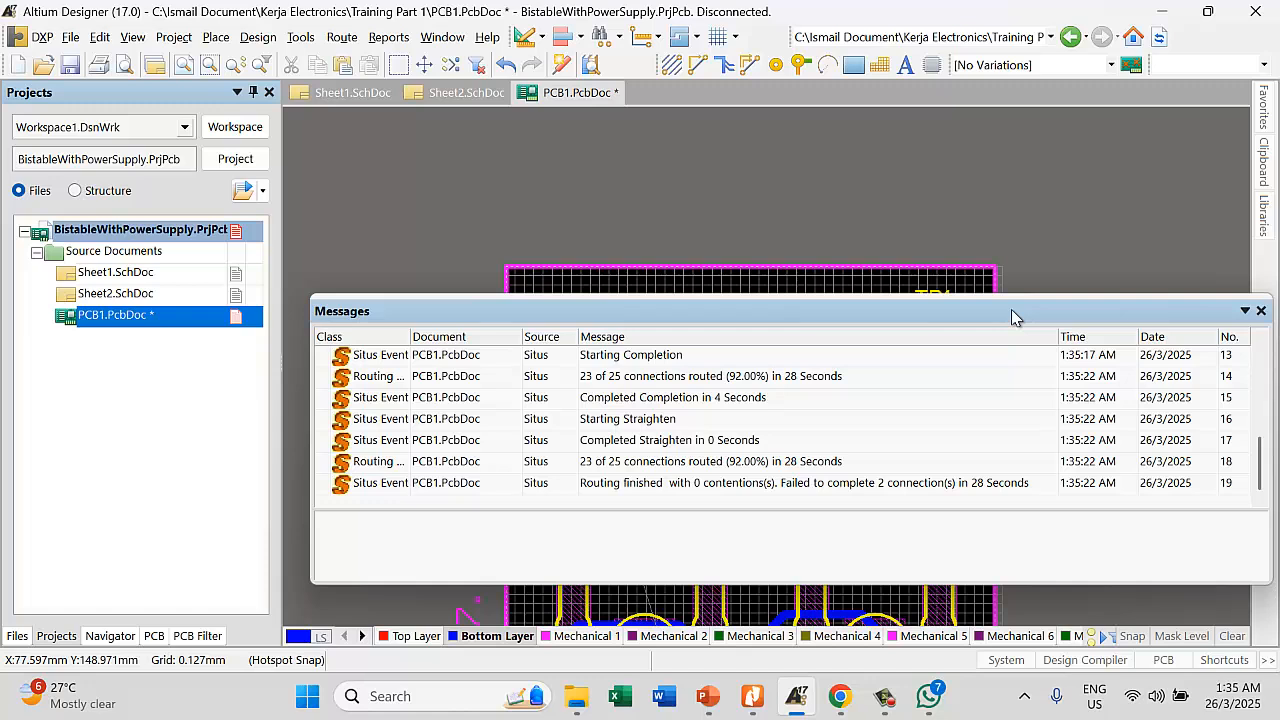
Dismiss the routing messages and examine the autorouted tracks around U2, U3, C3 and C4 and up to the power section
click(1261, 311)
scroll(920, 177, down, 3)
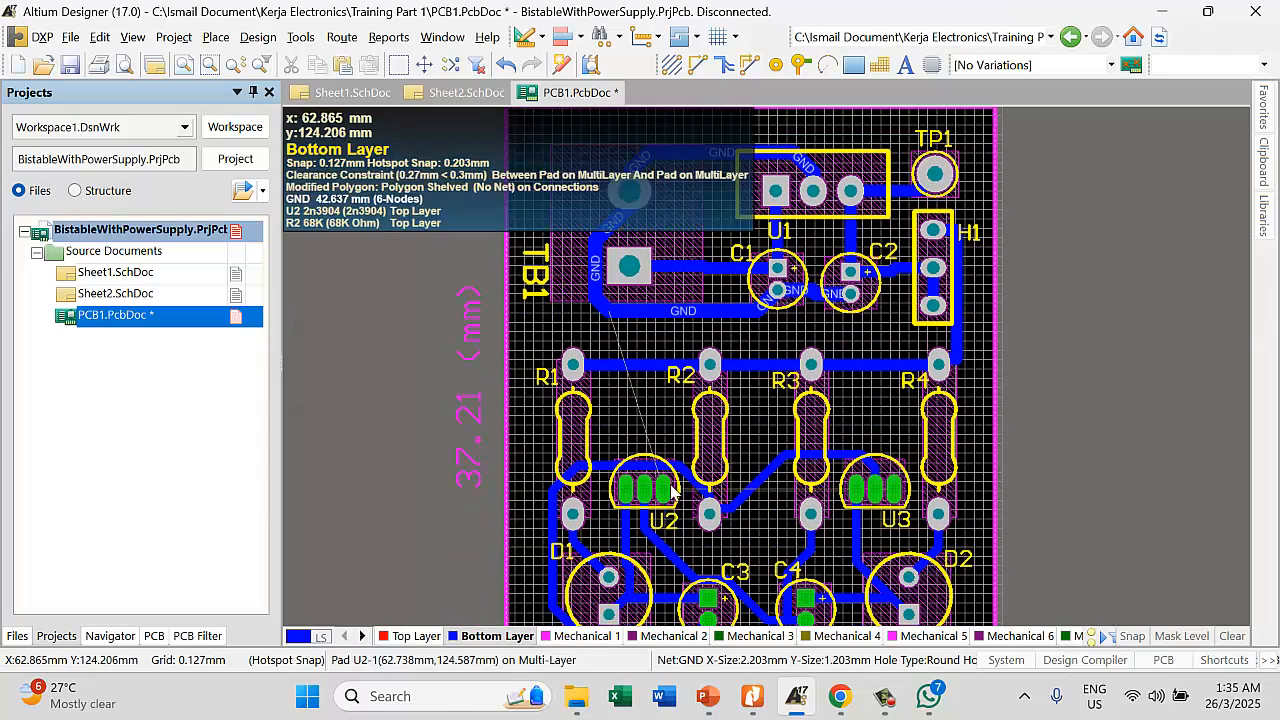
scroll(745, 360, down, 3)
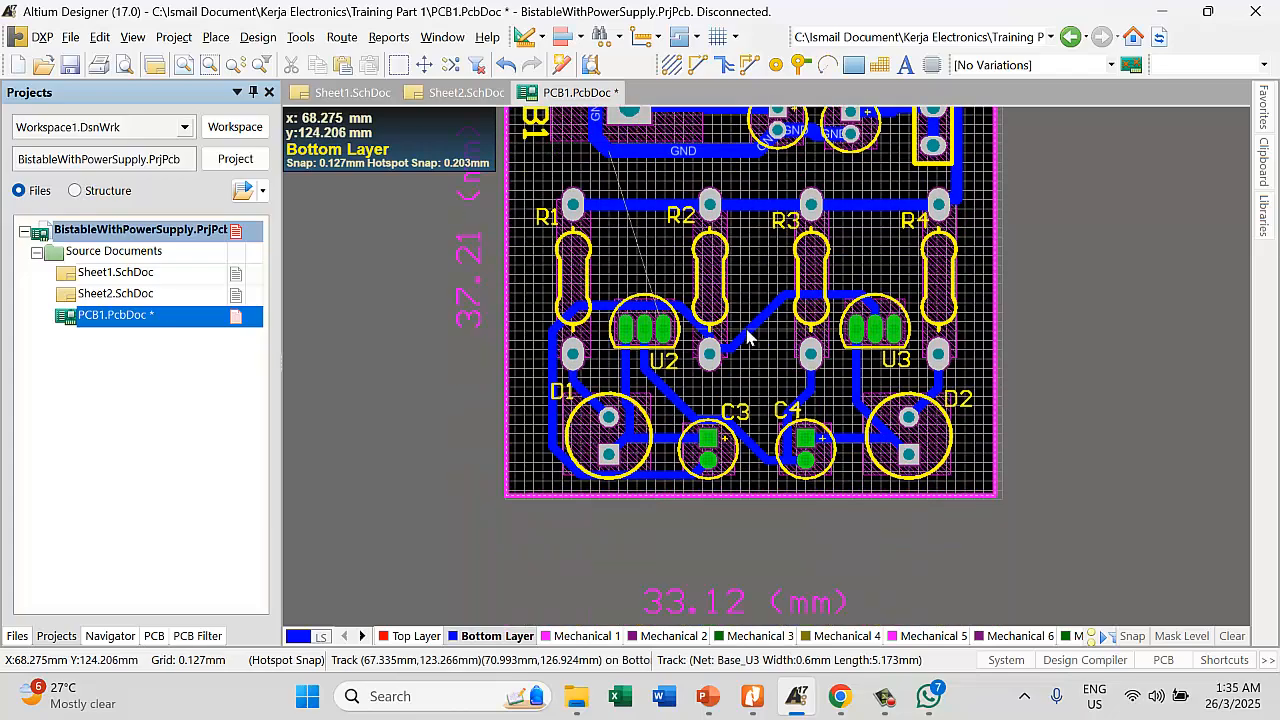
ctrl+scroll(738, 343, up, 4)
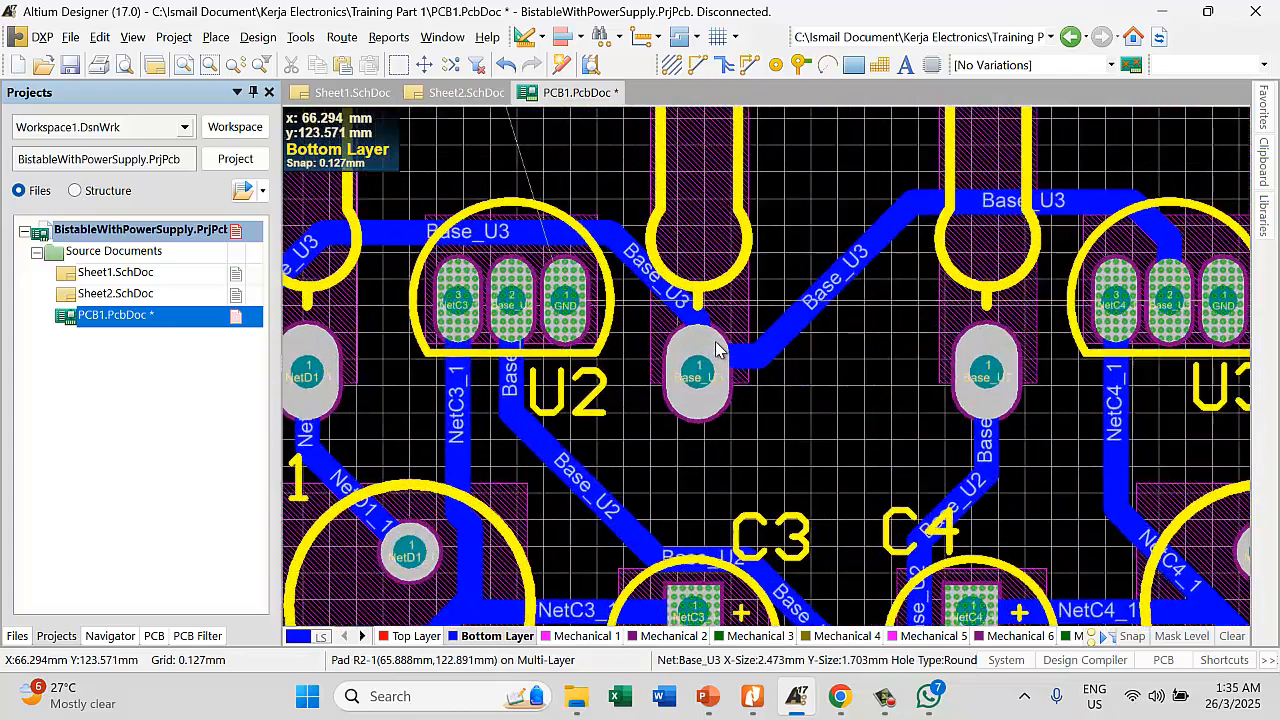
ctrl+scroll(752, 362, down, 3)
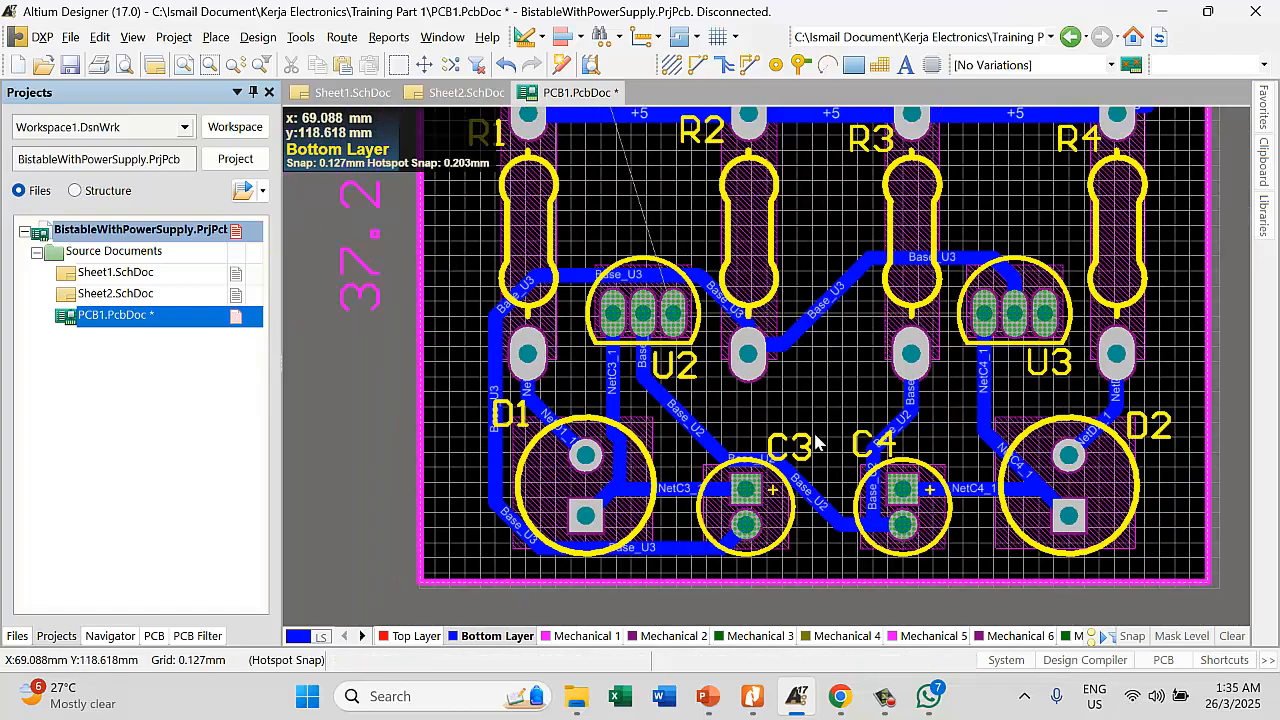
ctrl+scroll(790, 380, down, 2)
scroll(740, 260, up, 4)
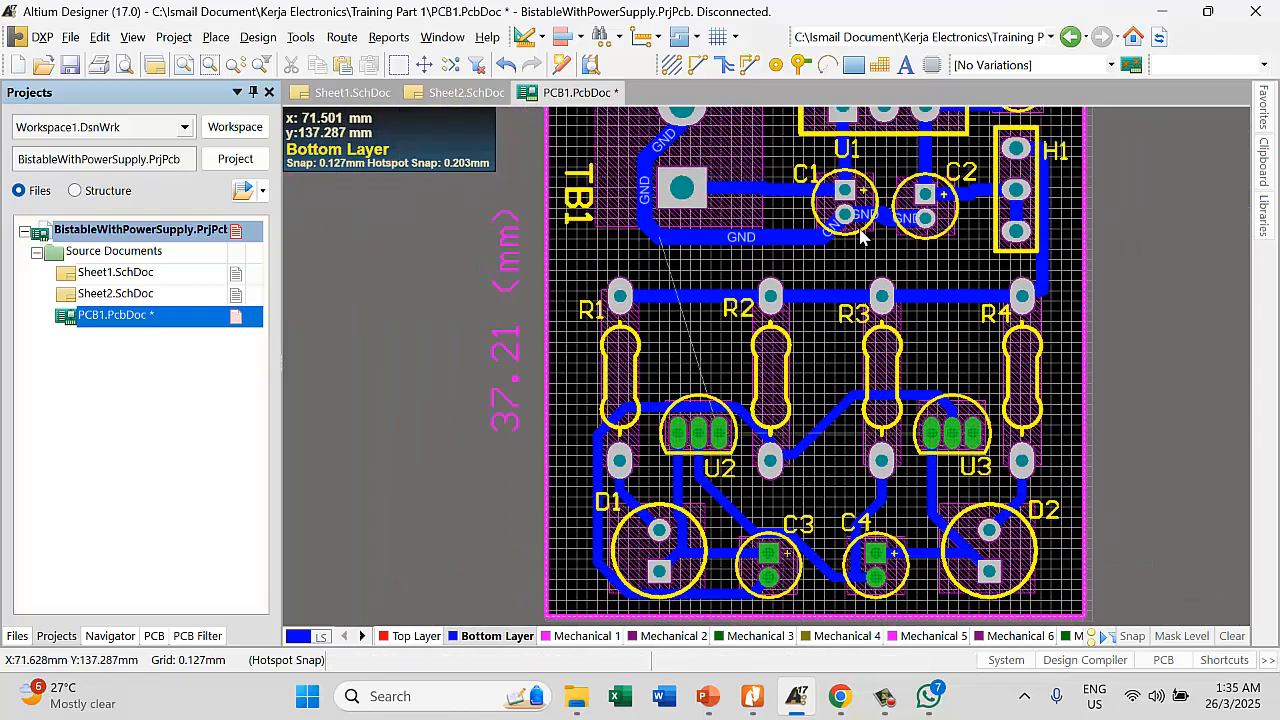
Restore the shelved GND polygon pour and repour it around the routed tracks
click(301, 37)
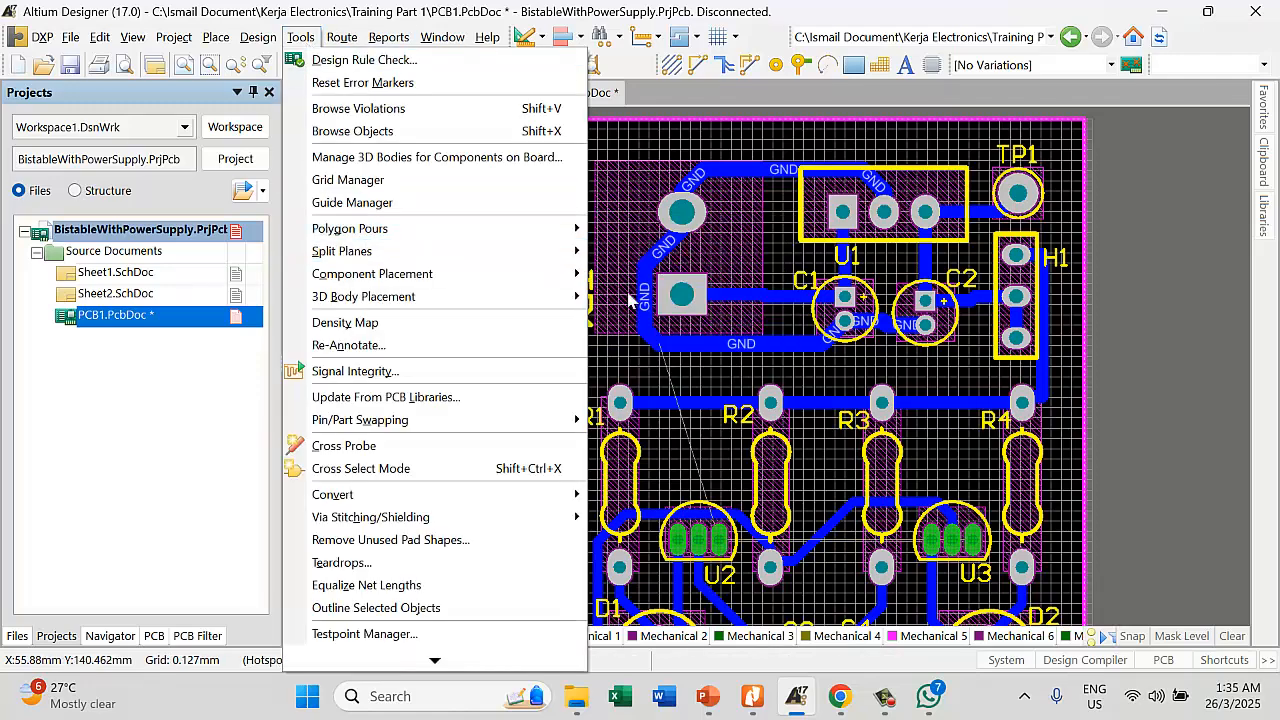
mouse_move(510, 229)
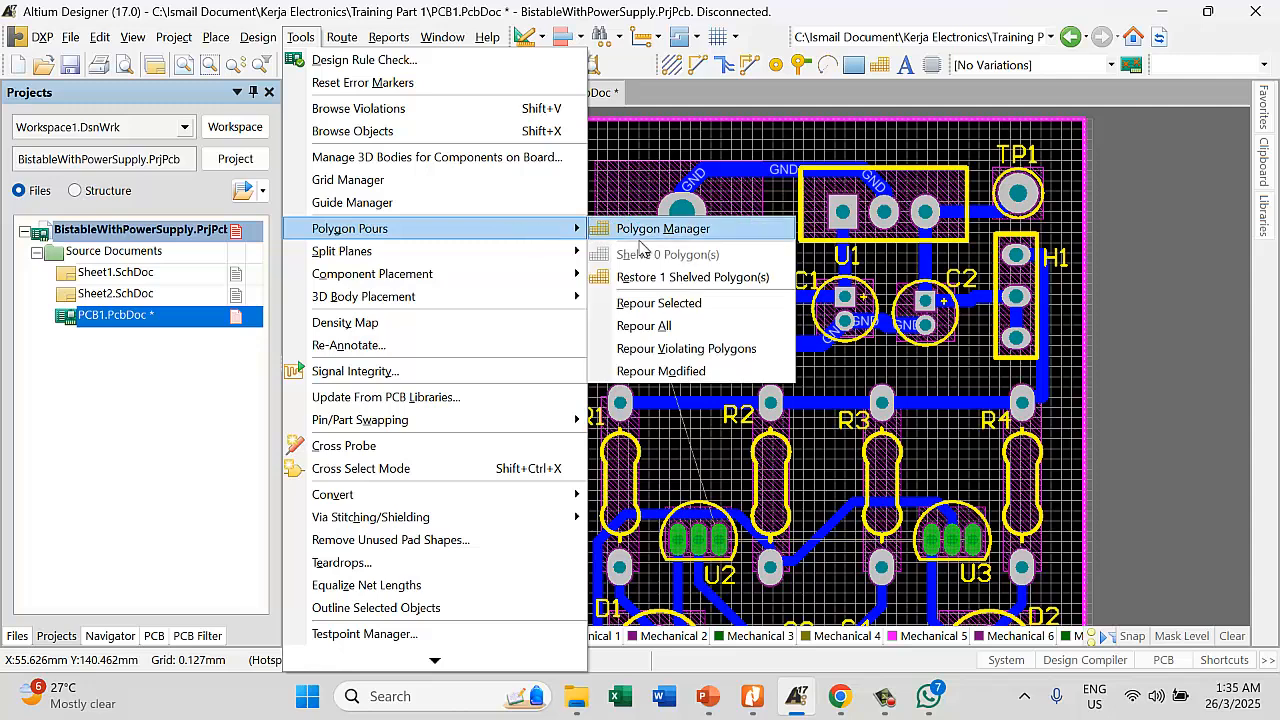
click(632, 277)
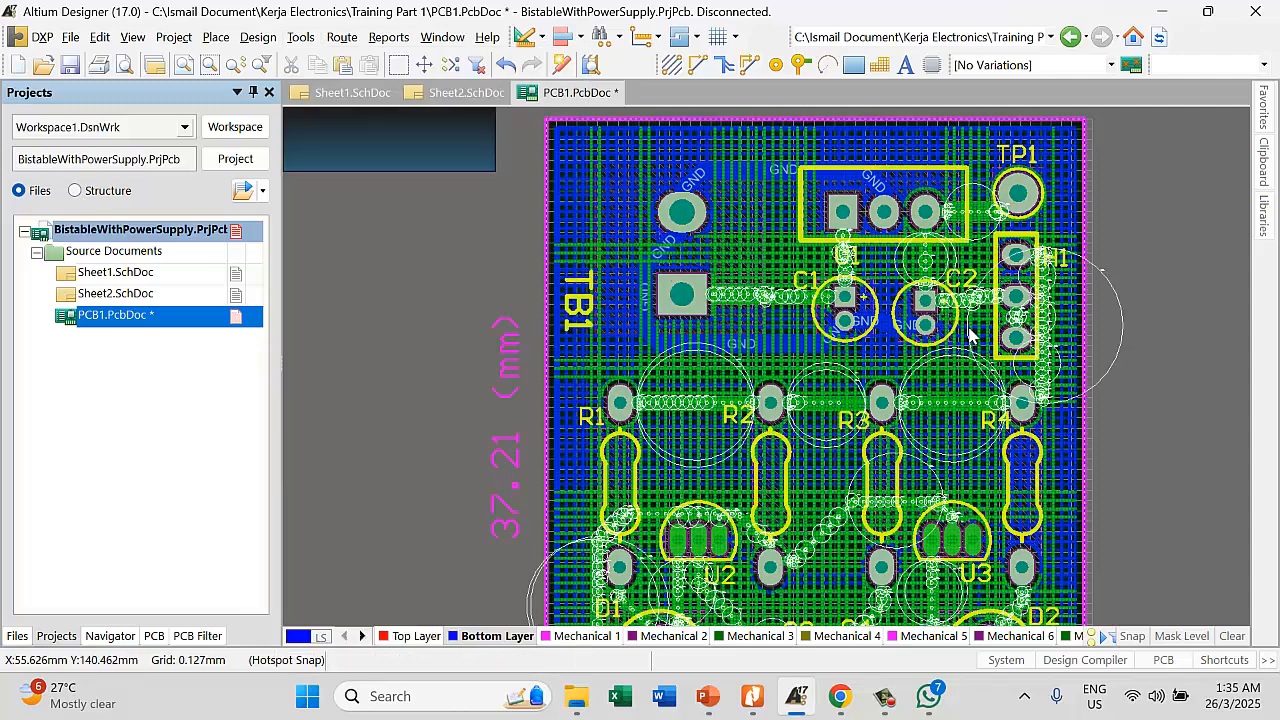
right_click(600, 212)
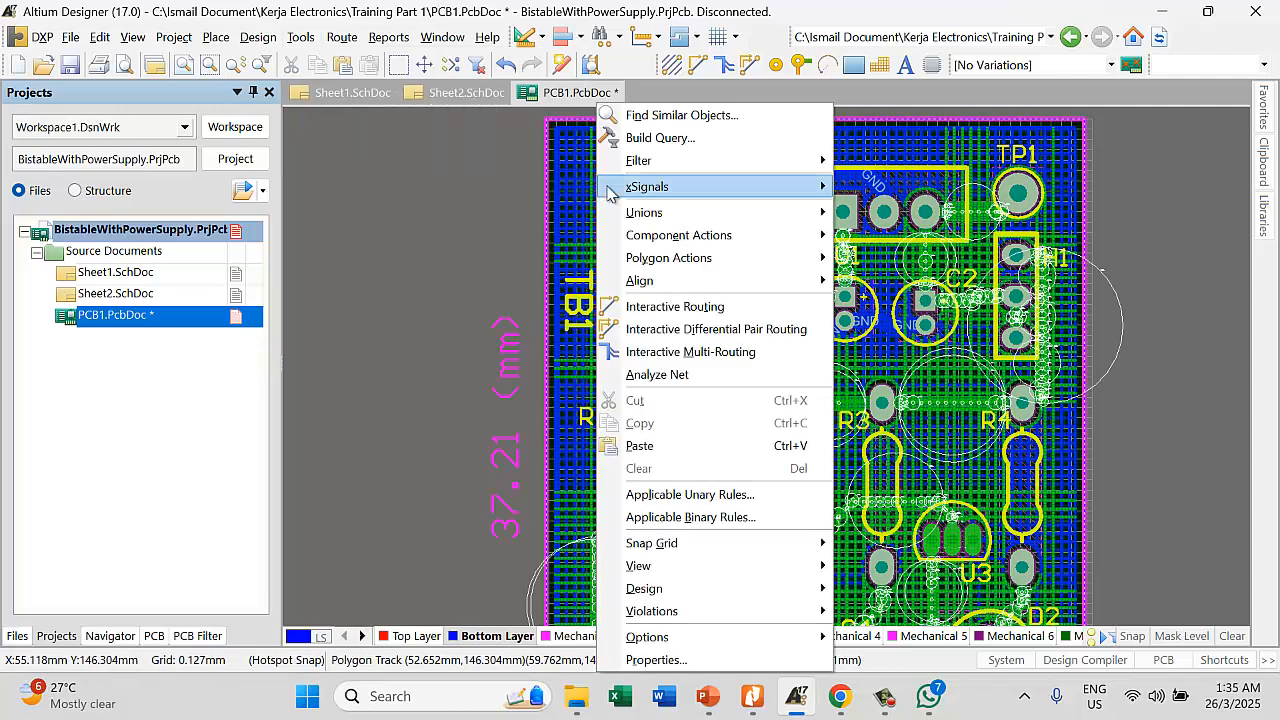
mouse_move(683, 266)
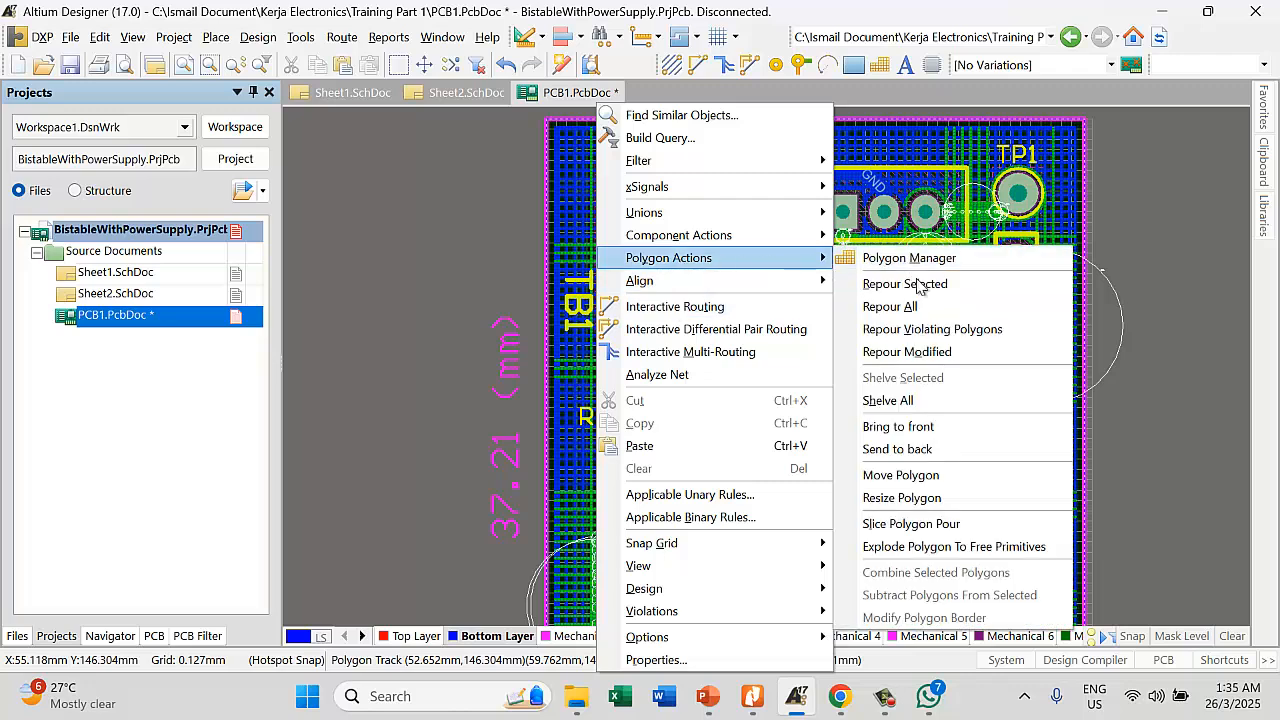
click(918, 285)
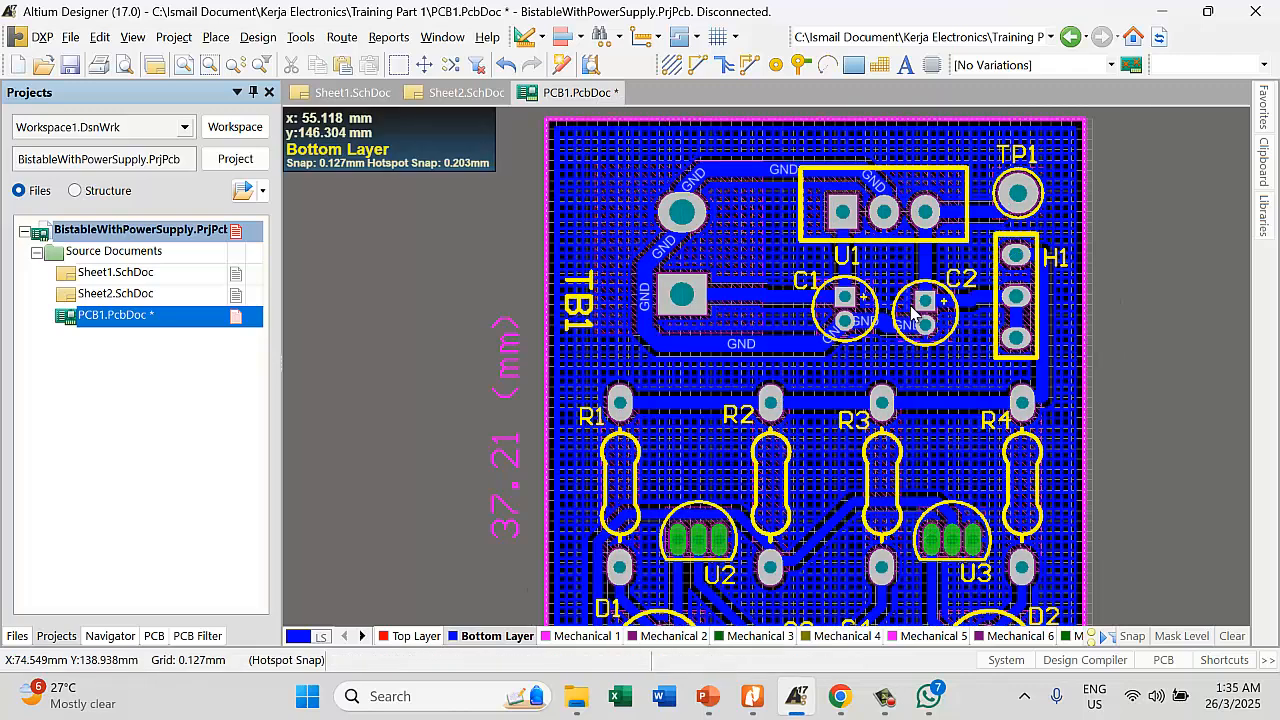
Inspect the polygon's clearance around the tracks, then highlight the GND net and check its pads on U2 and U3
scroll(925, 312, down, 3)
ctrl+scroll(725, 484, up, 2)
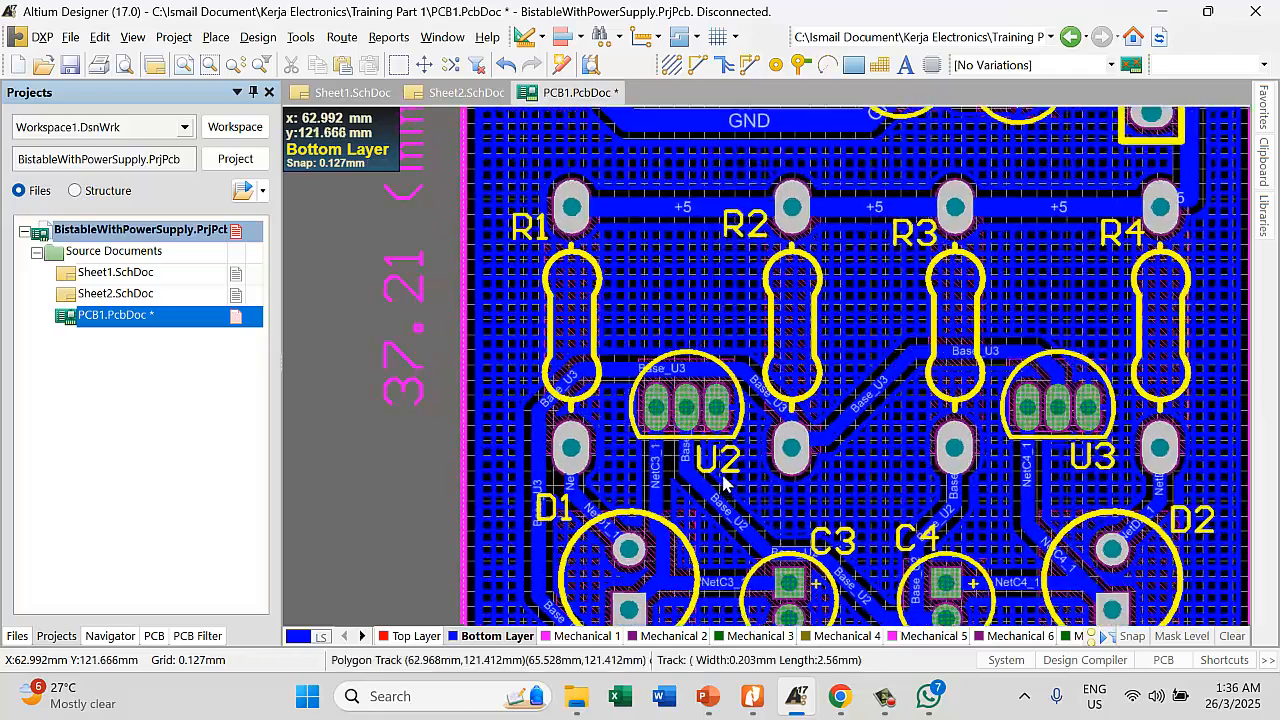
ctrl+scroll(726, 484, up, 2)
scroll(727, 432, down, 3)
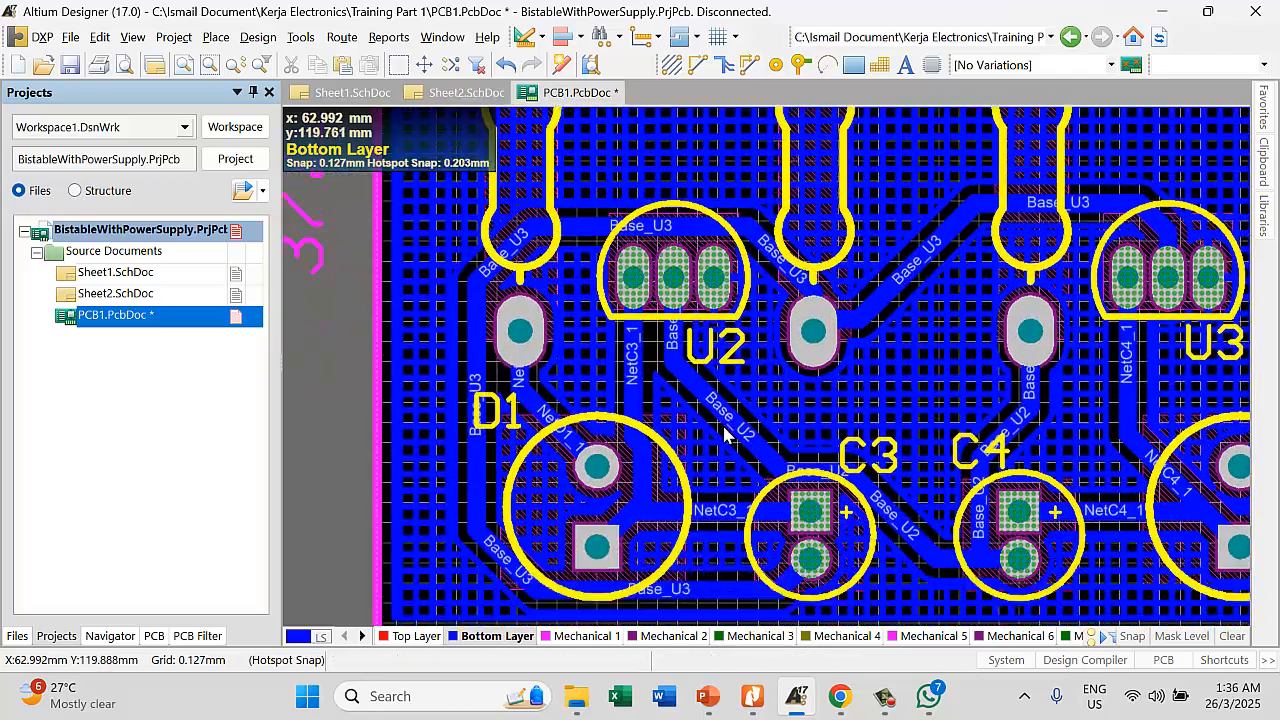
scroll(727, 432, up, 12)
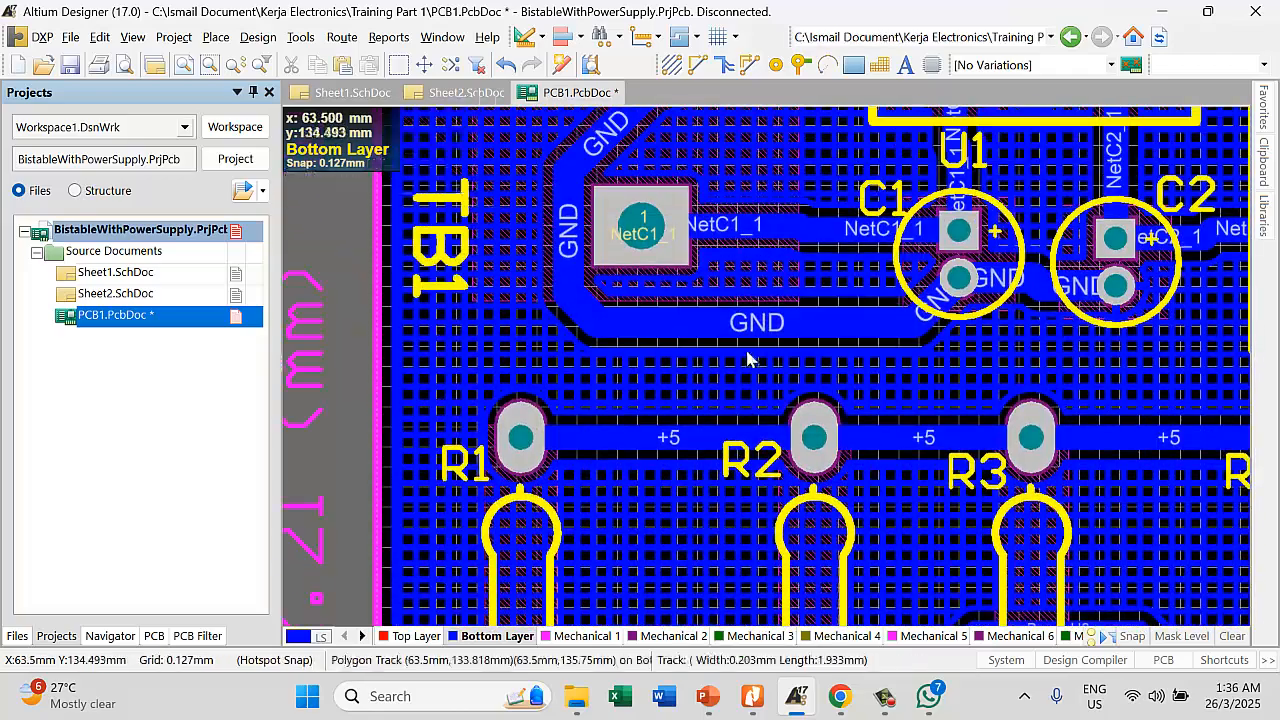
key(shift+s)
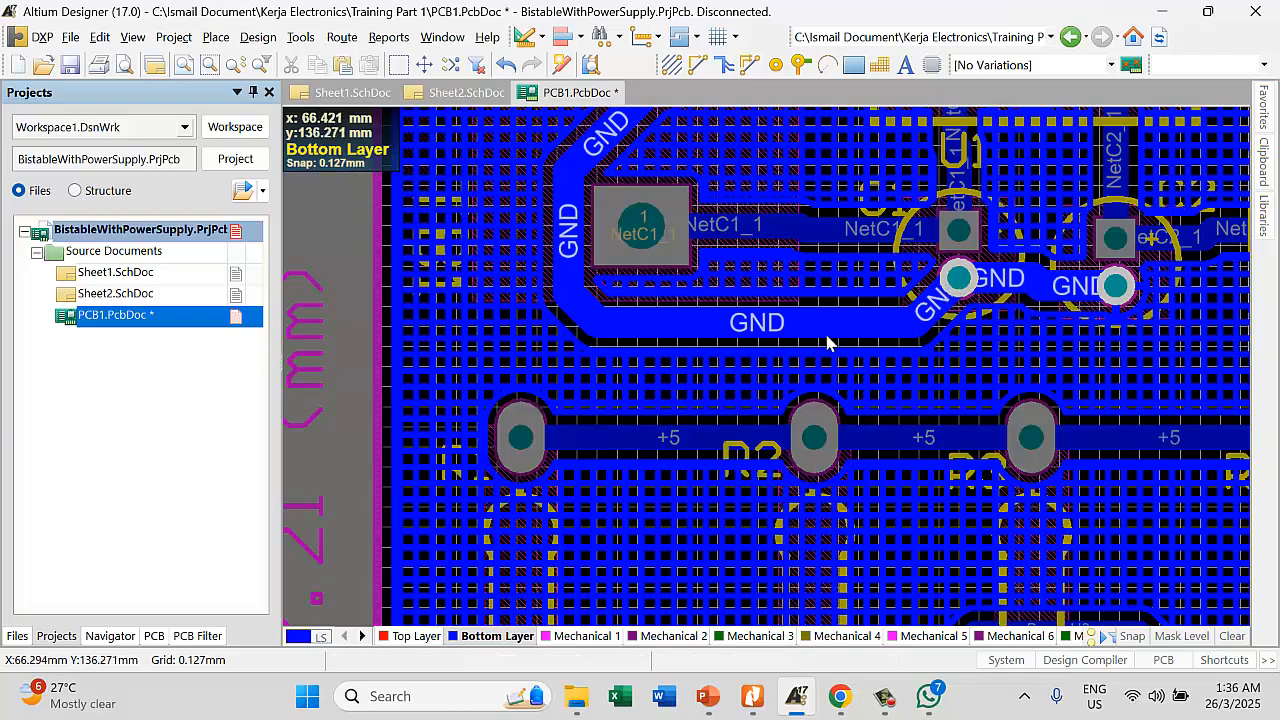
ctrl+scroll(828, 335, down, 1)
ctrl+scroll(828, 335, down, 4)
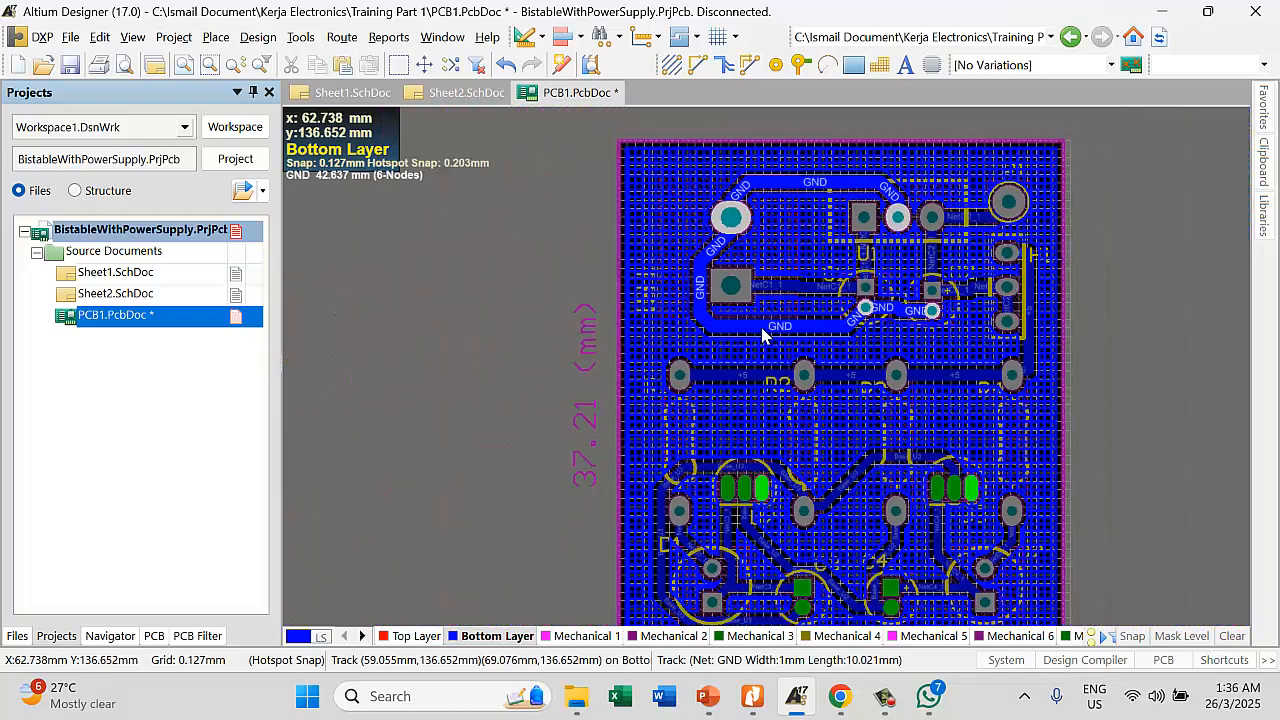
ctrl+scroll(990, 385, up, 3)
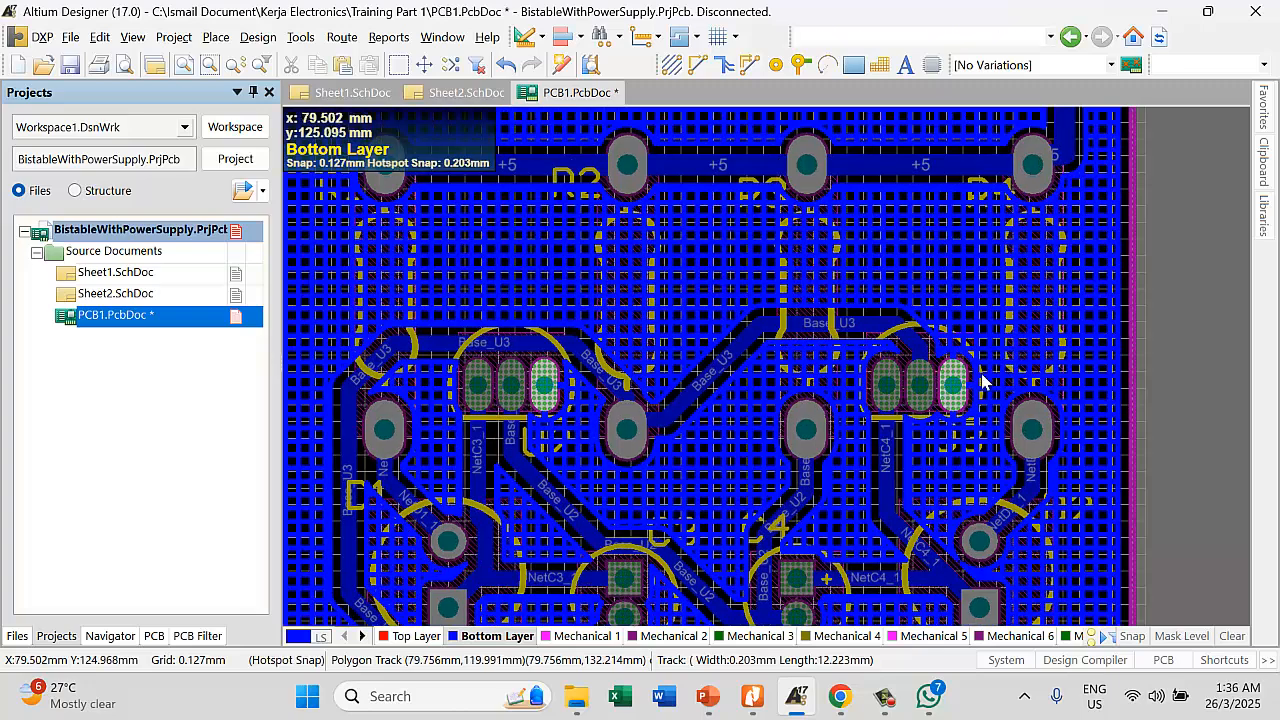
ctrl+scroll(972, 377, down, 2)
Reset the error markers on the board and dismiss the incoming message notification
click(388, 38)
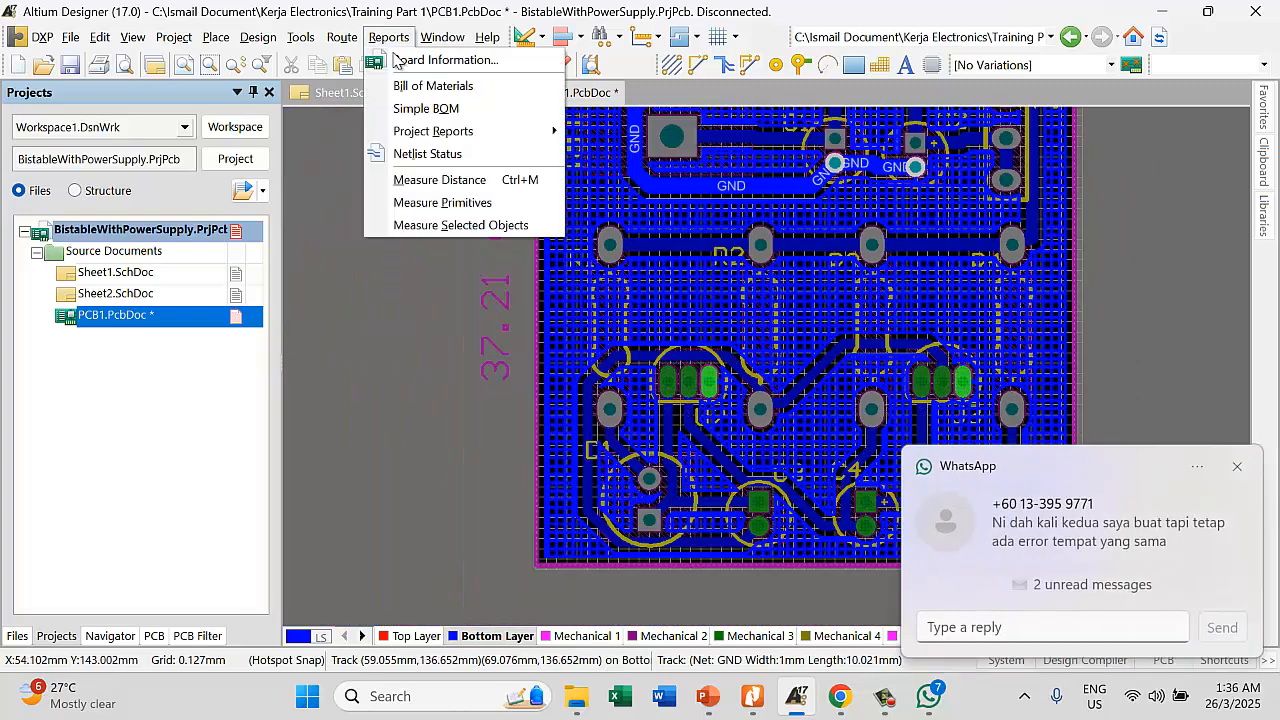
mouse_move(363, 45)
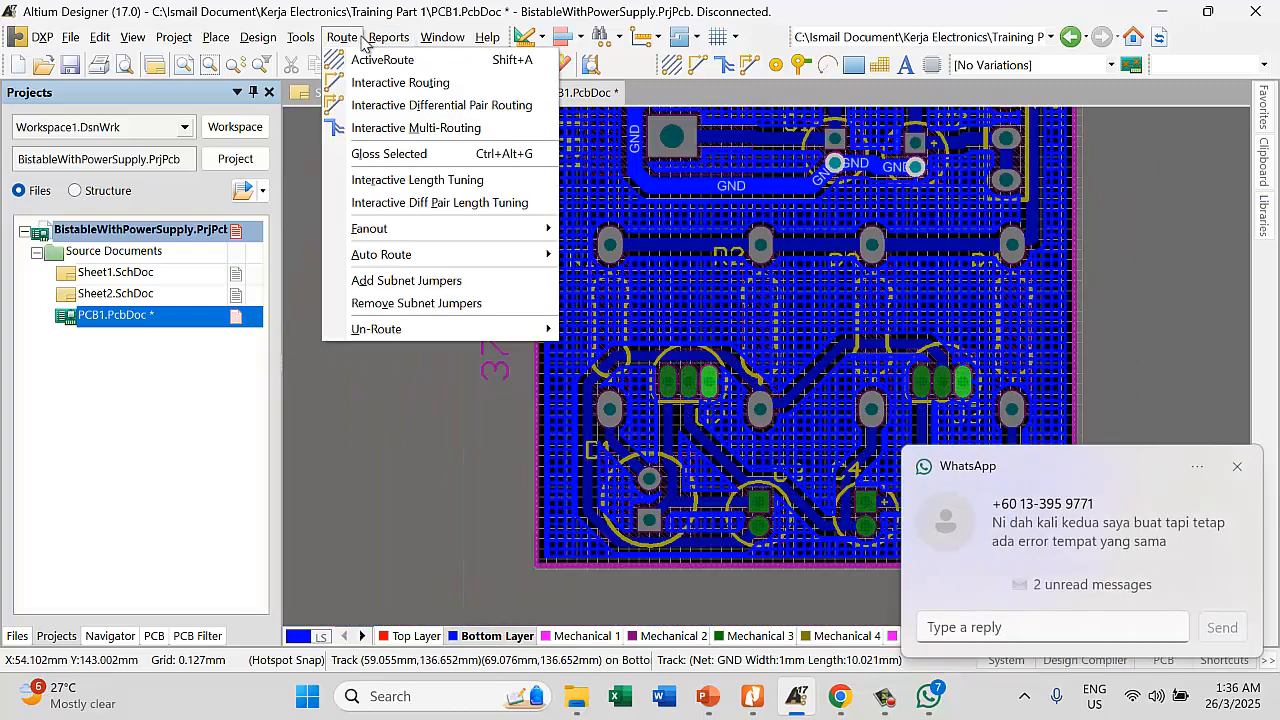
click(302, 40)
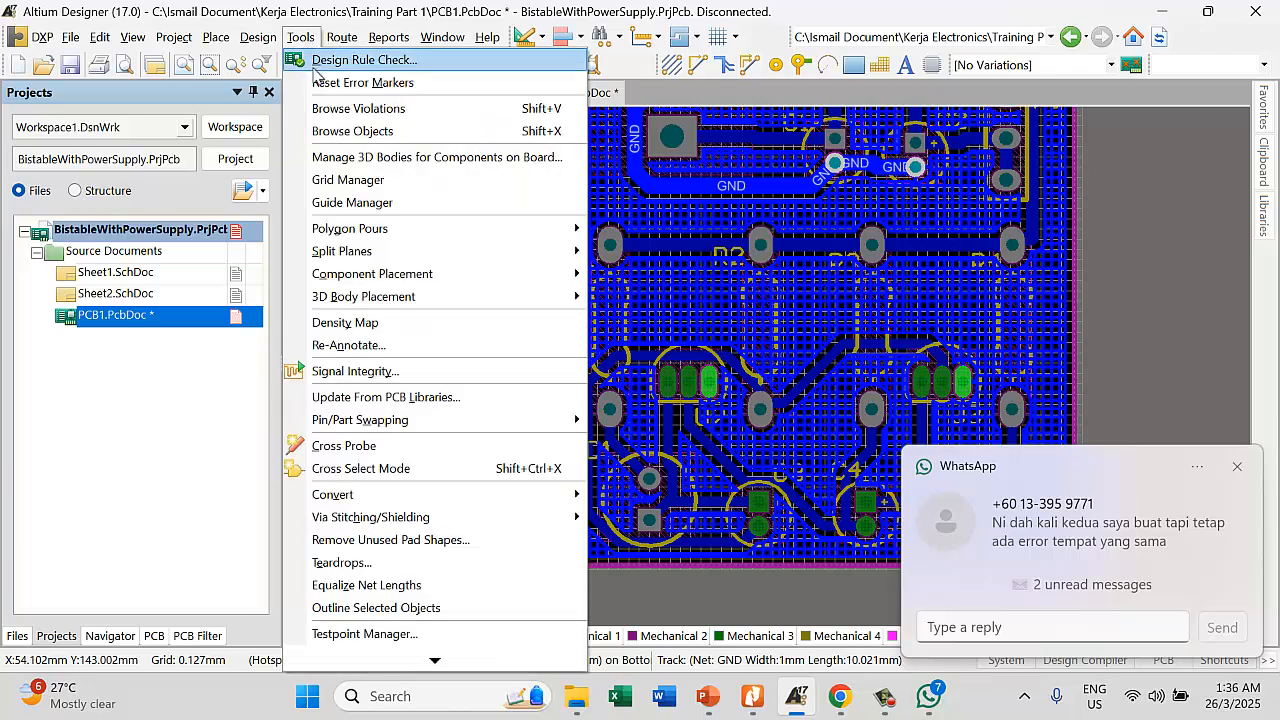
click(343, 83)
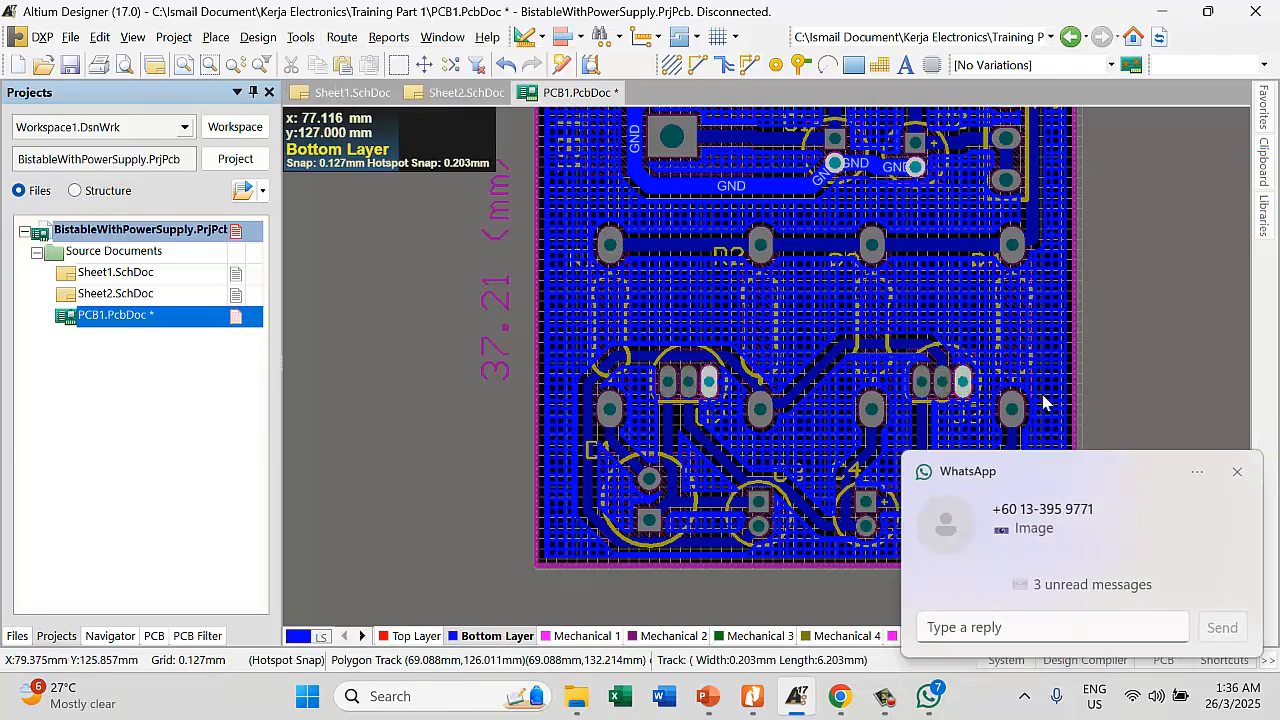
click(1238, 473)
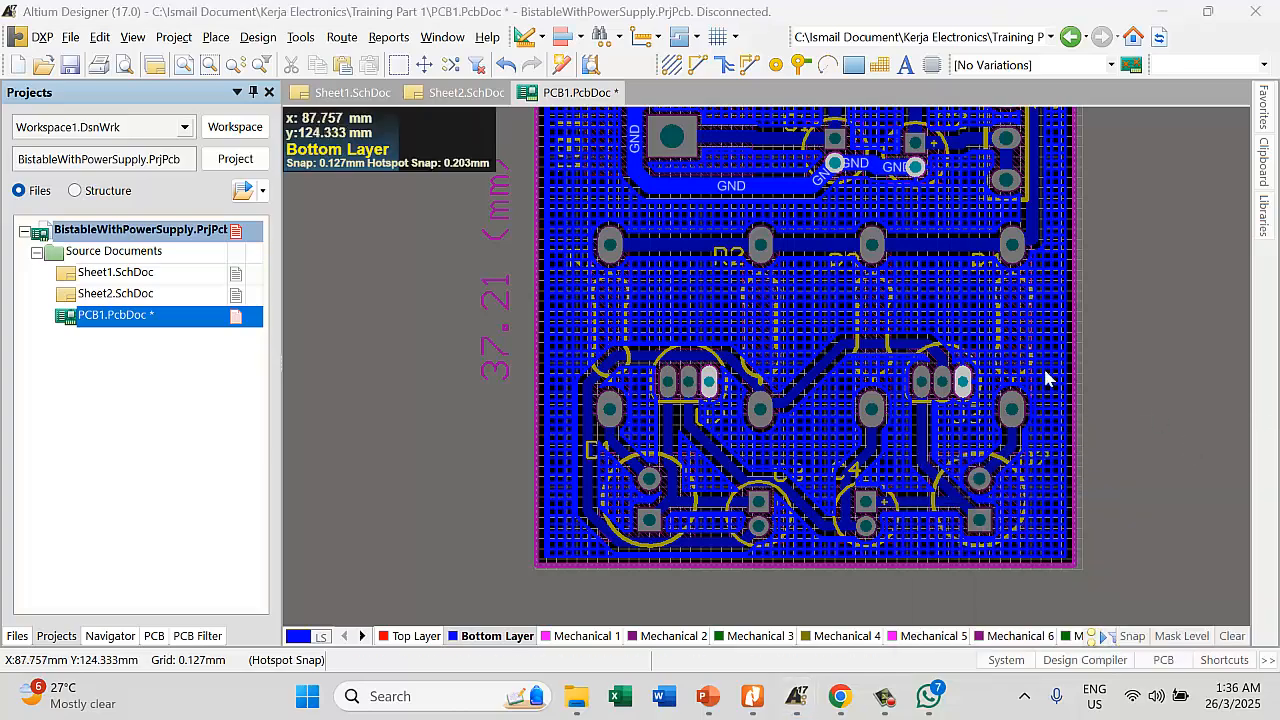
Run the design rule check on the board and review the rule violation summary in the generated report
ctrl+scroll(1047, 350, up, 1)
scroll(1020, 290, up, 1)
scroll(1025, 289, up, 1)
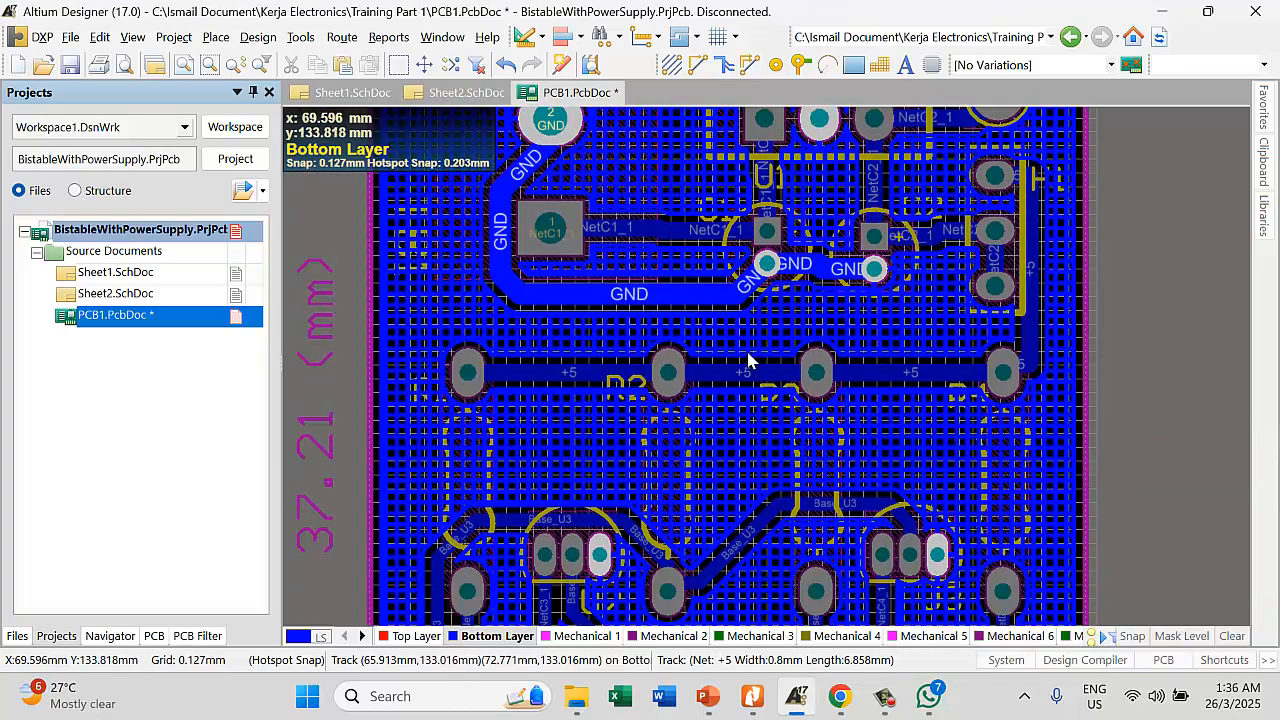
ctrl+scroll(742, 345, down, 1)
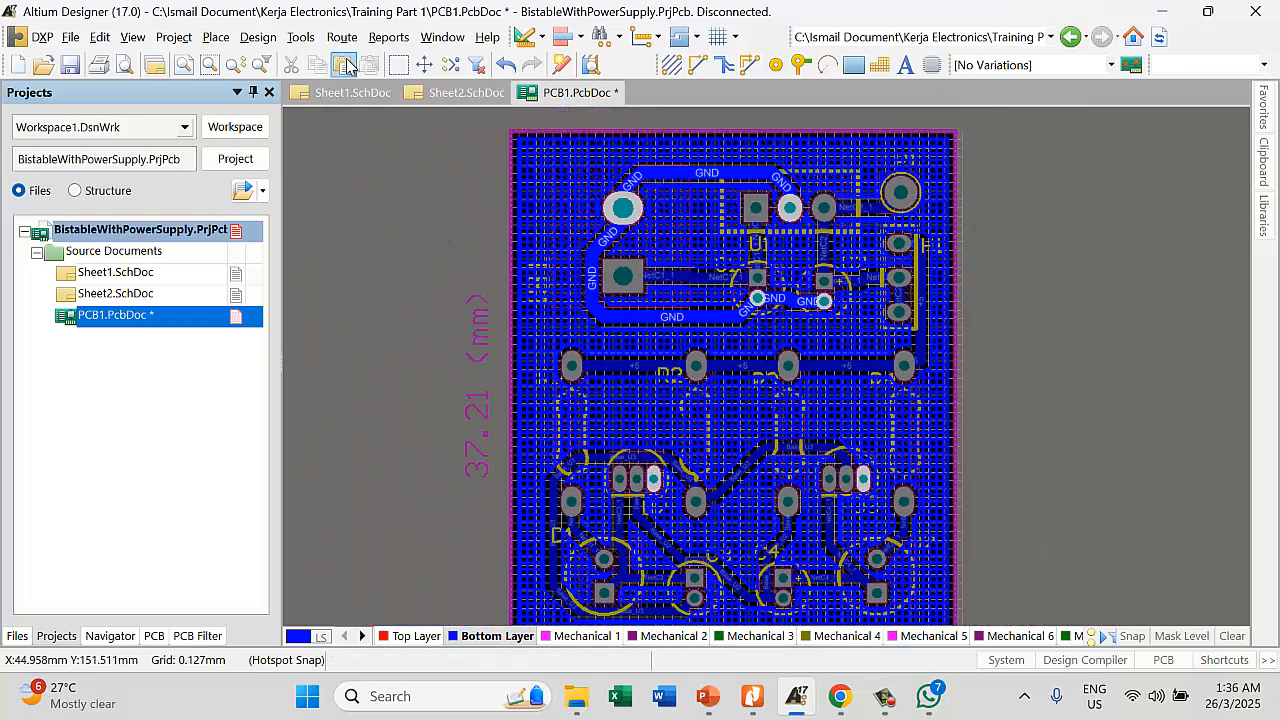
click(258, 39)
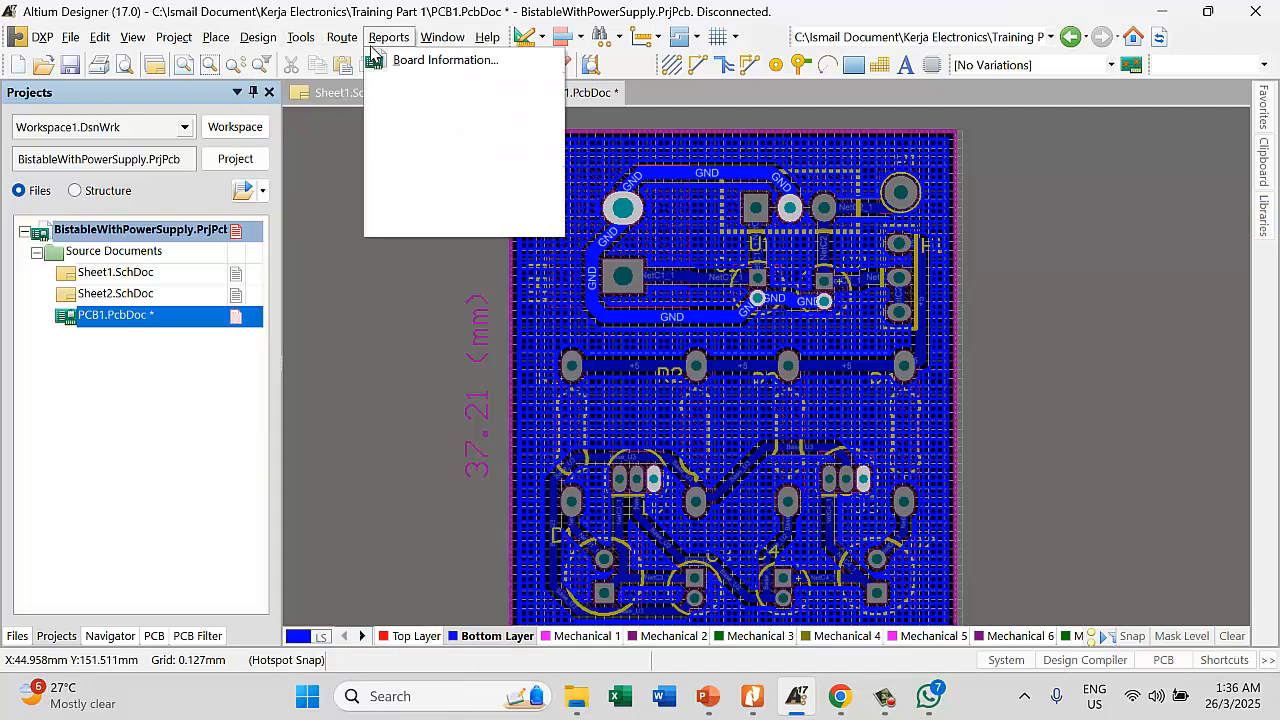
mouse_move(389, 45)
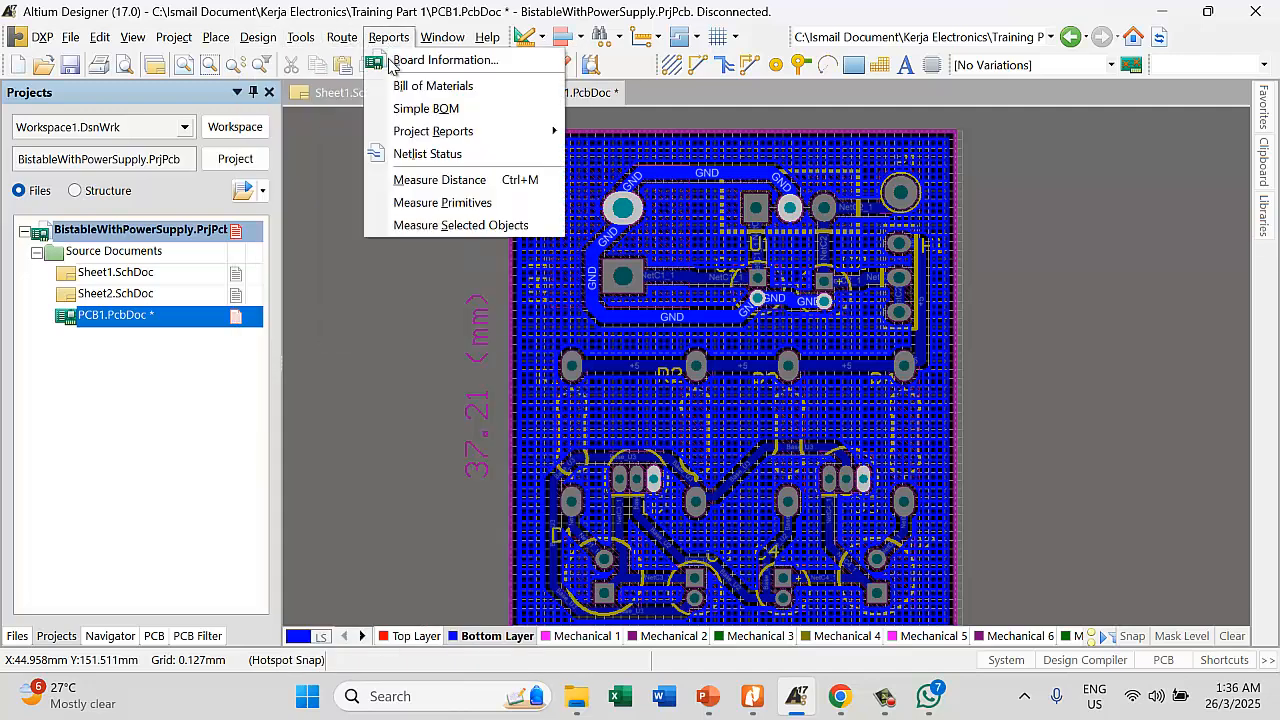
mouse_move(303, 40)
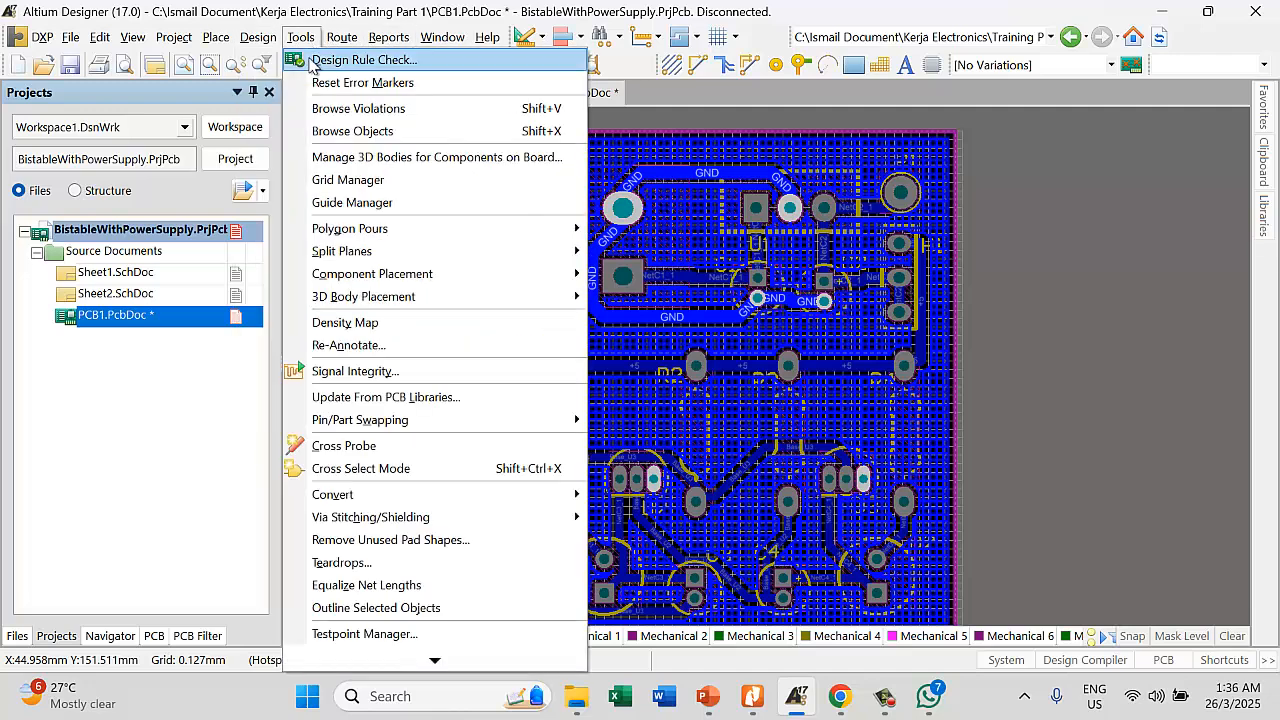
click(360, 60)
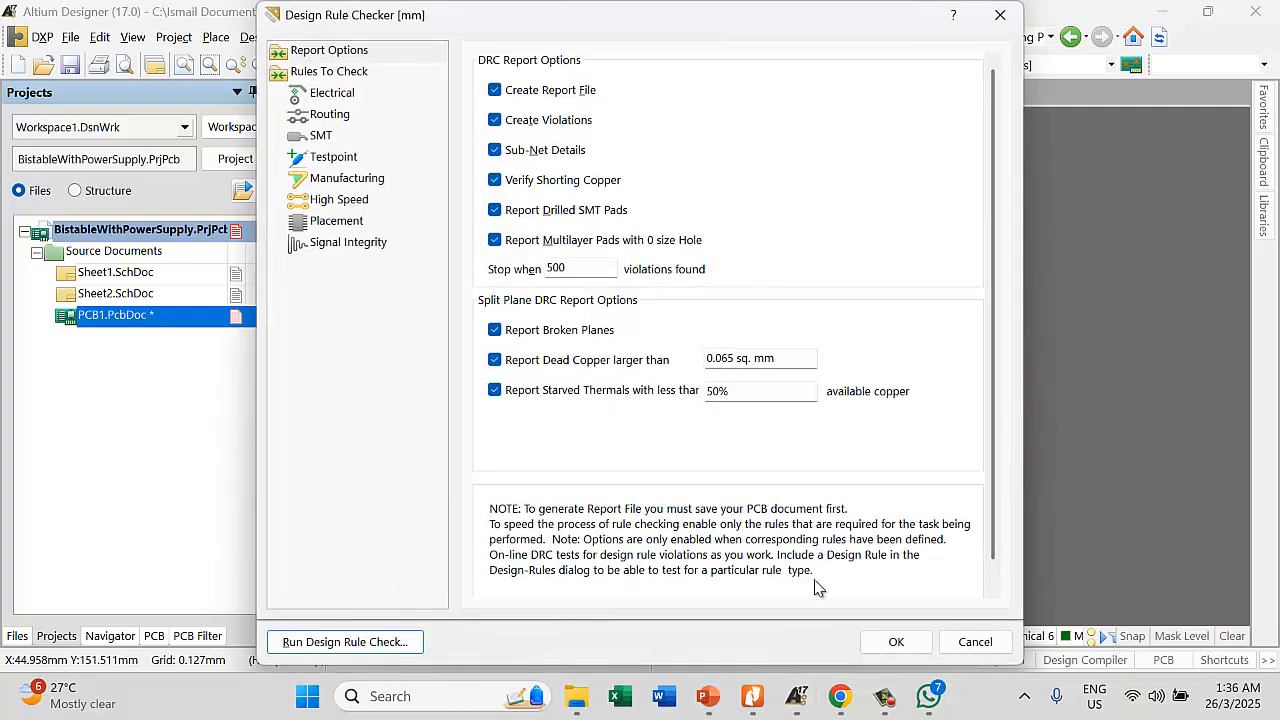
click(380, 645)
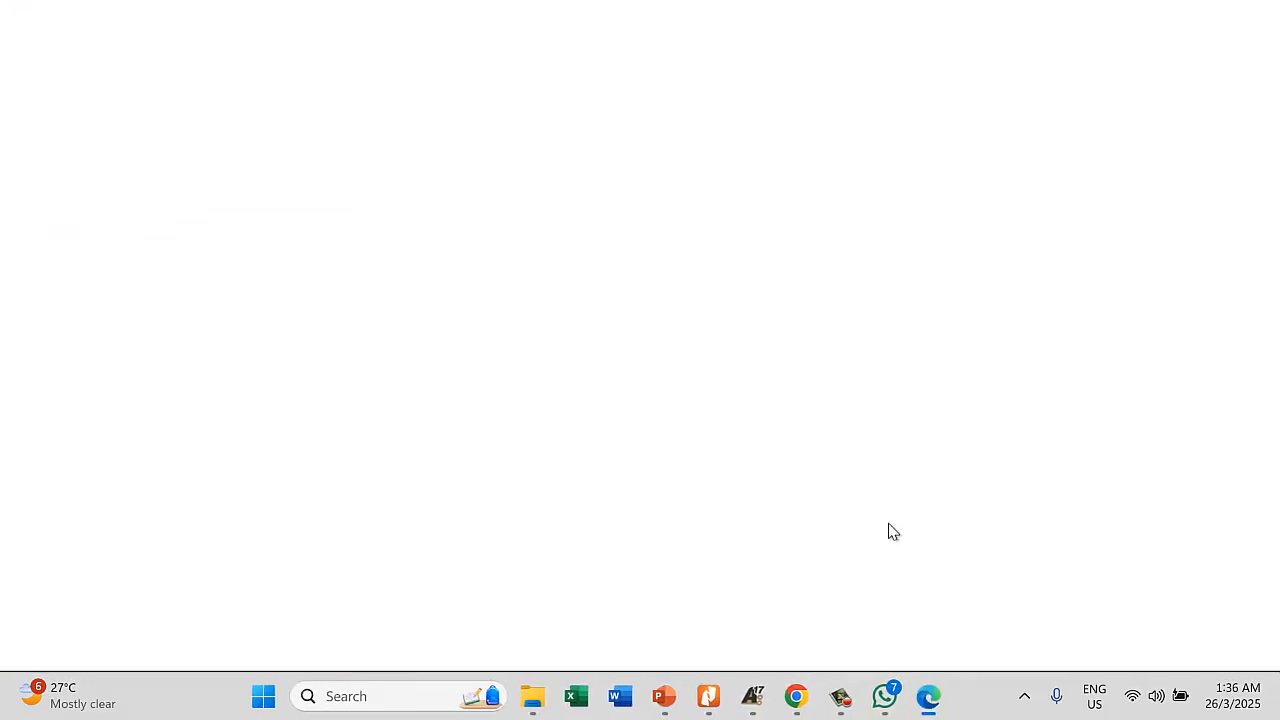
scroll(512, 357, down, 5)
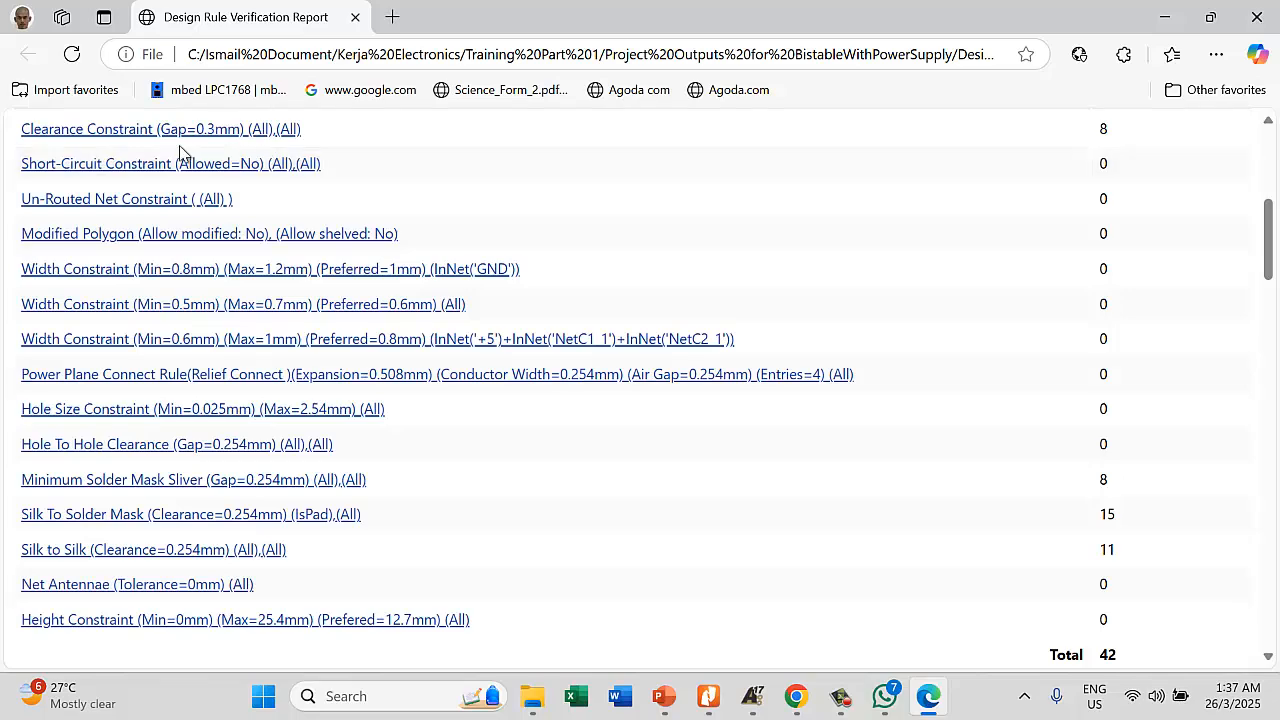
Switch back to Altium Designer, dismiss the violation messages and inspect the flagged pads on U2, U3, C3 and C4
click(756, 700)
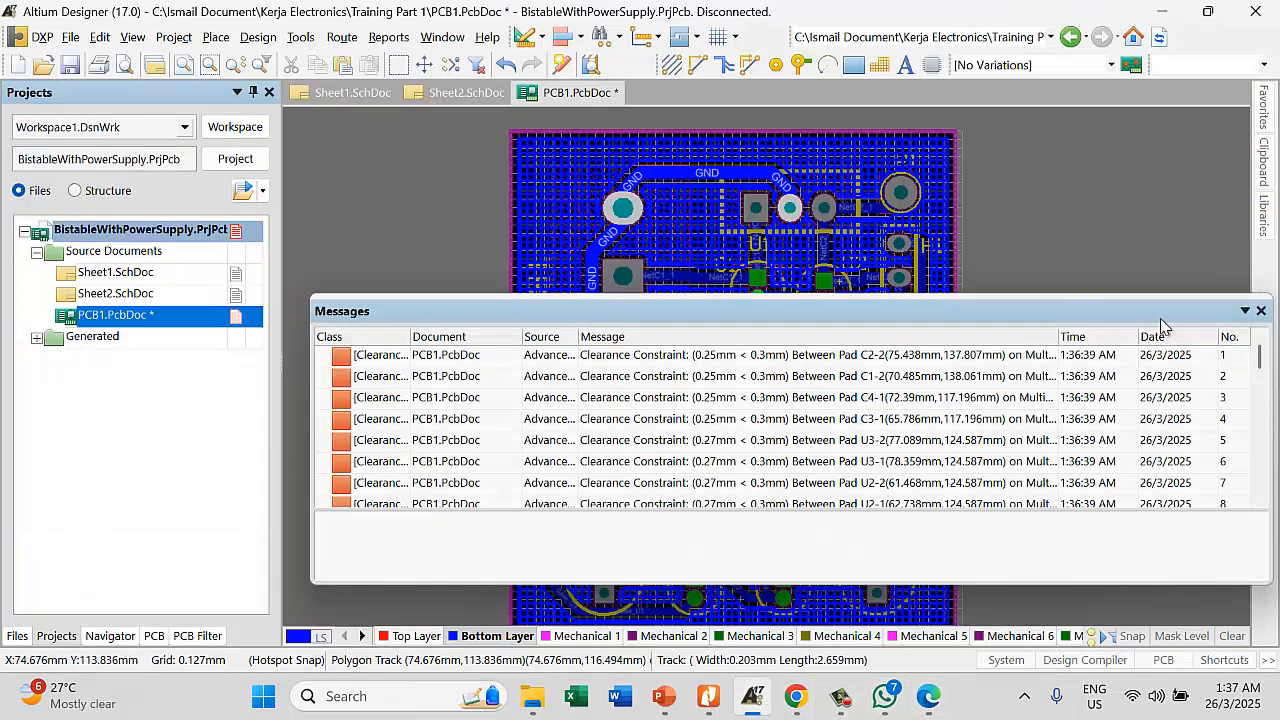
click(1261, 311)
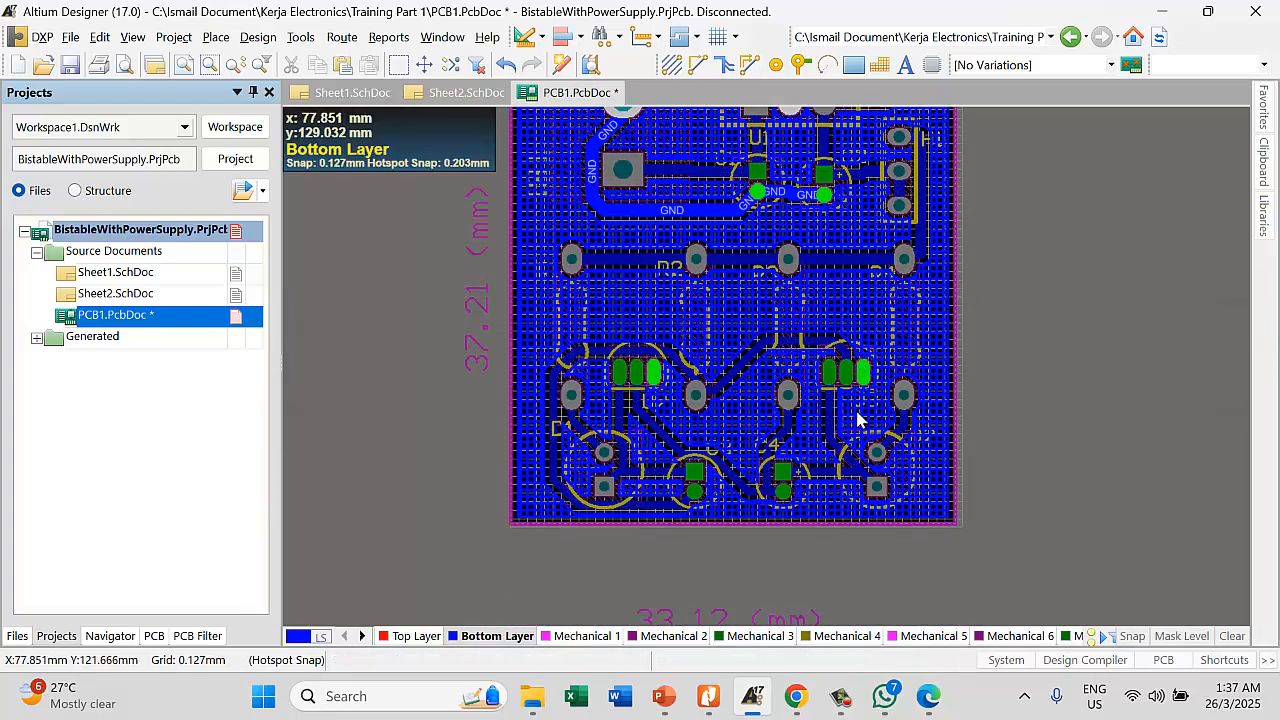
ctrl+scroll(848, 383, up, 3)
ctrl+scroll(848, 383, up, 1)
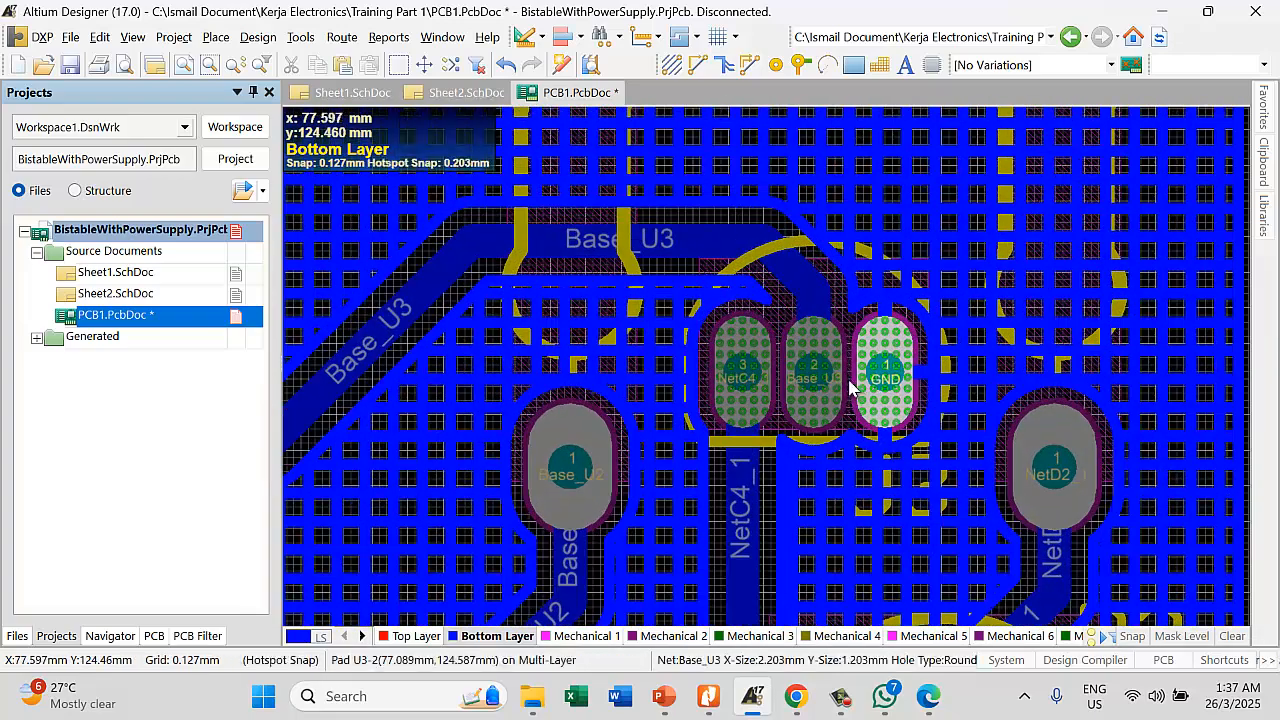
ctrl+scroll(978, 358, down, 2)
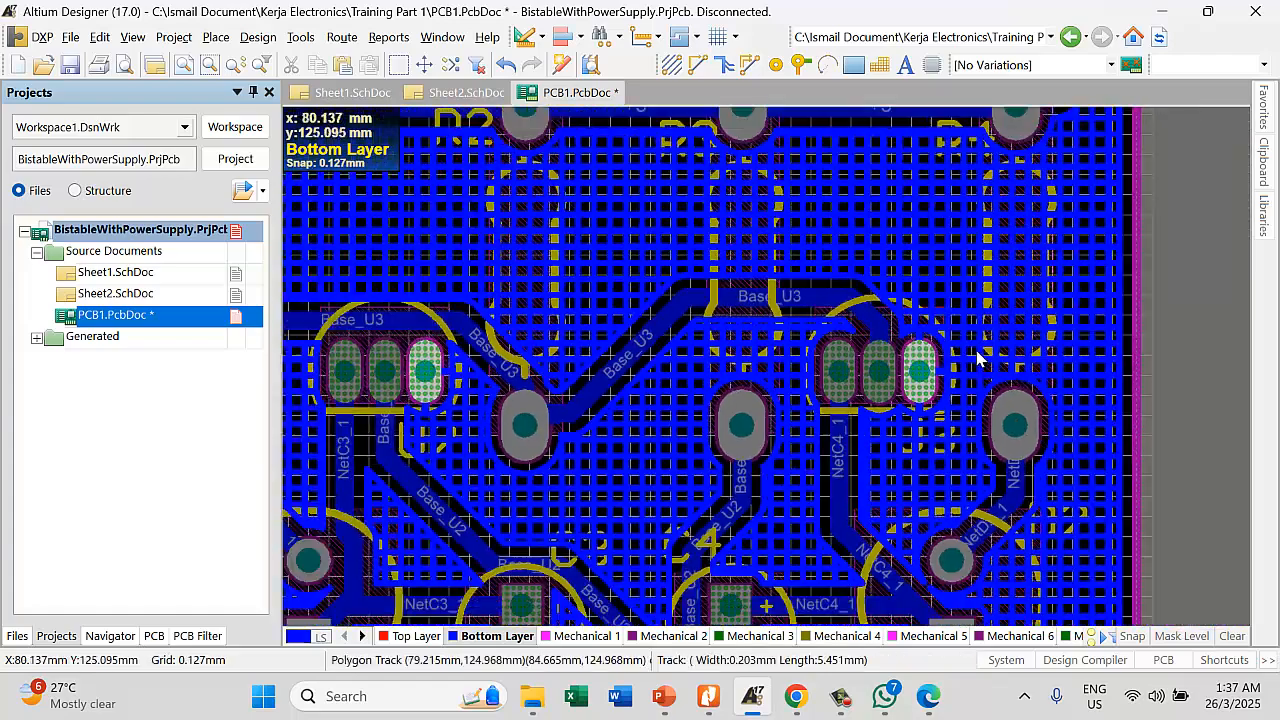
ctrl+scroll(1000, 340, down, 2)
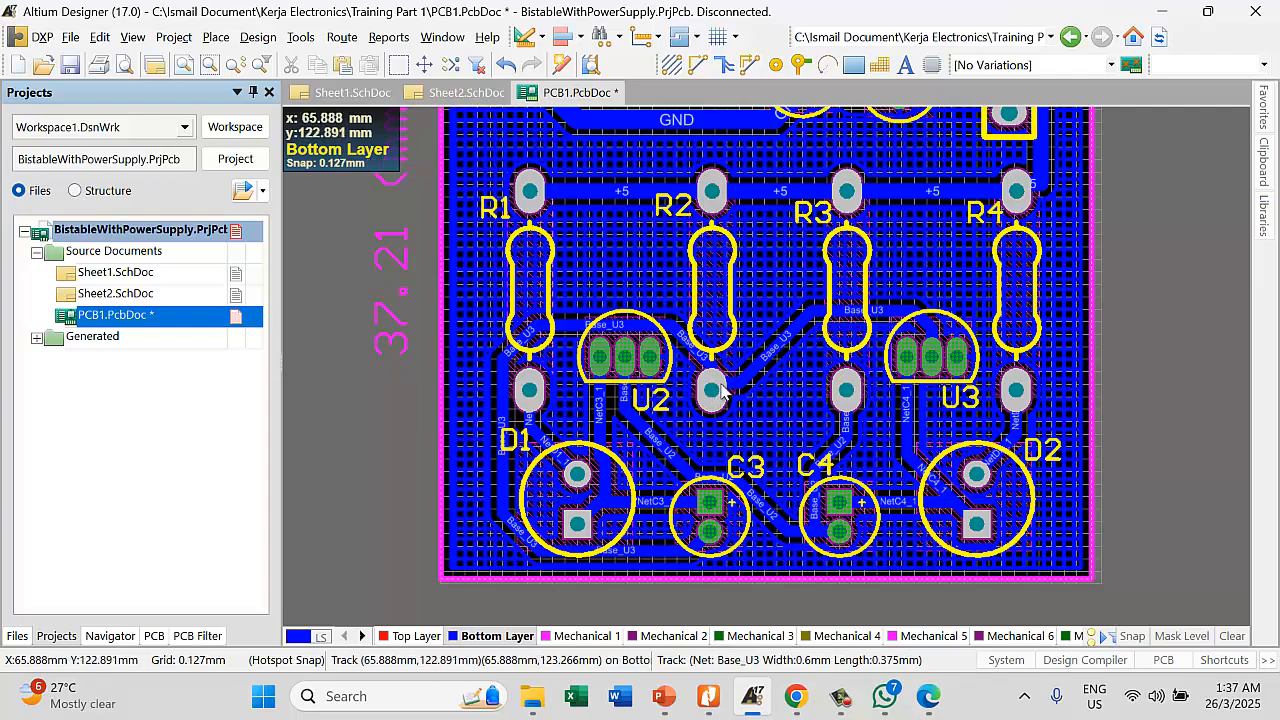
ctrl+scroll(740, 350, up, 1)
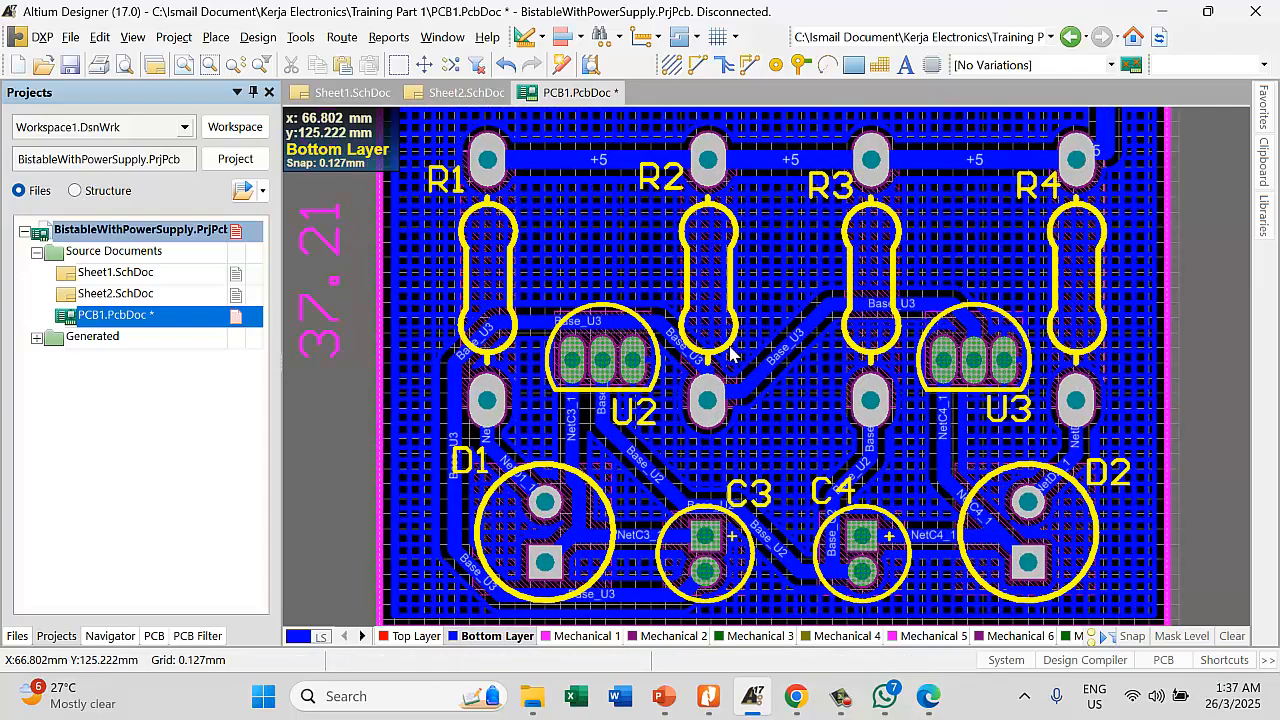
Change the GND polygon's fill mode to Solid (Copper Regions) and repour all polygons
ctrl+scroll(730, 352, up, 3)
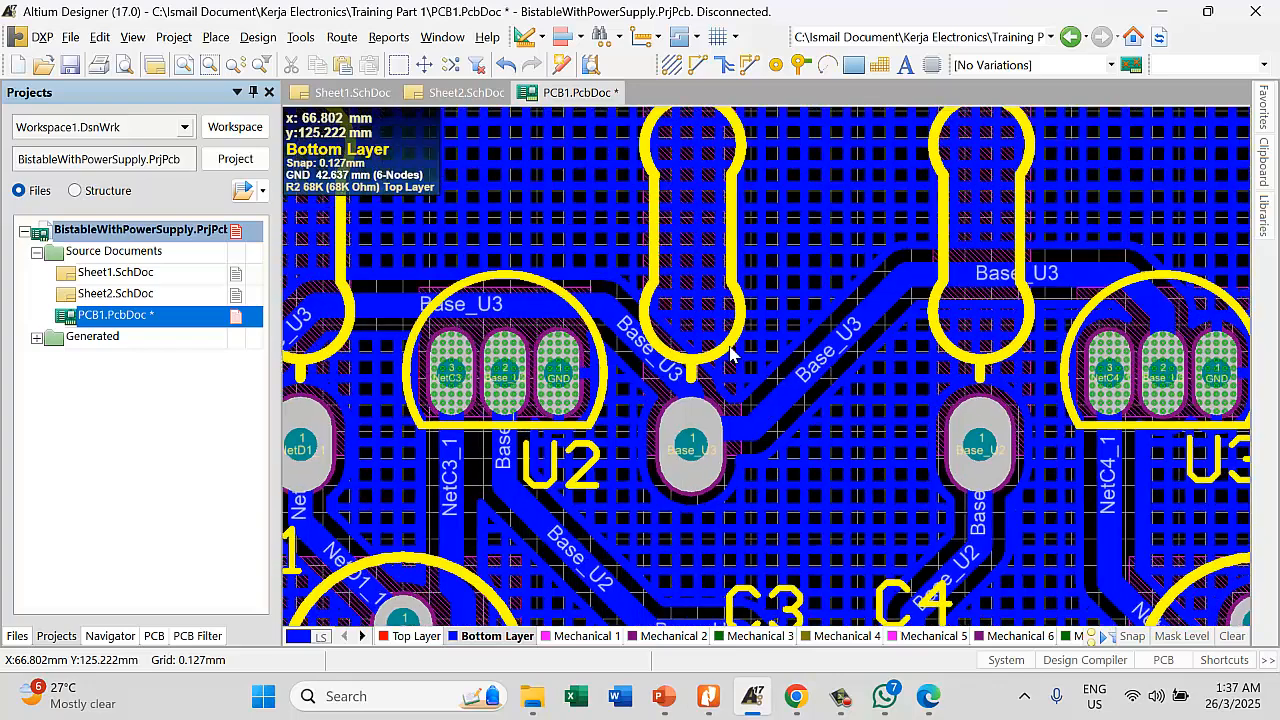
double_click(811, 241)
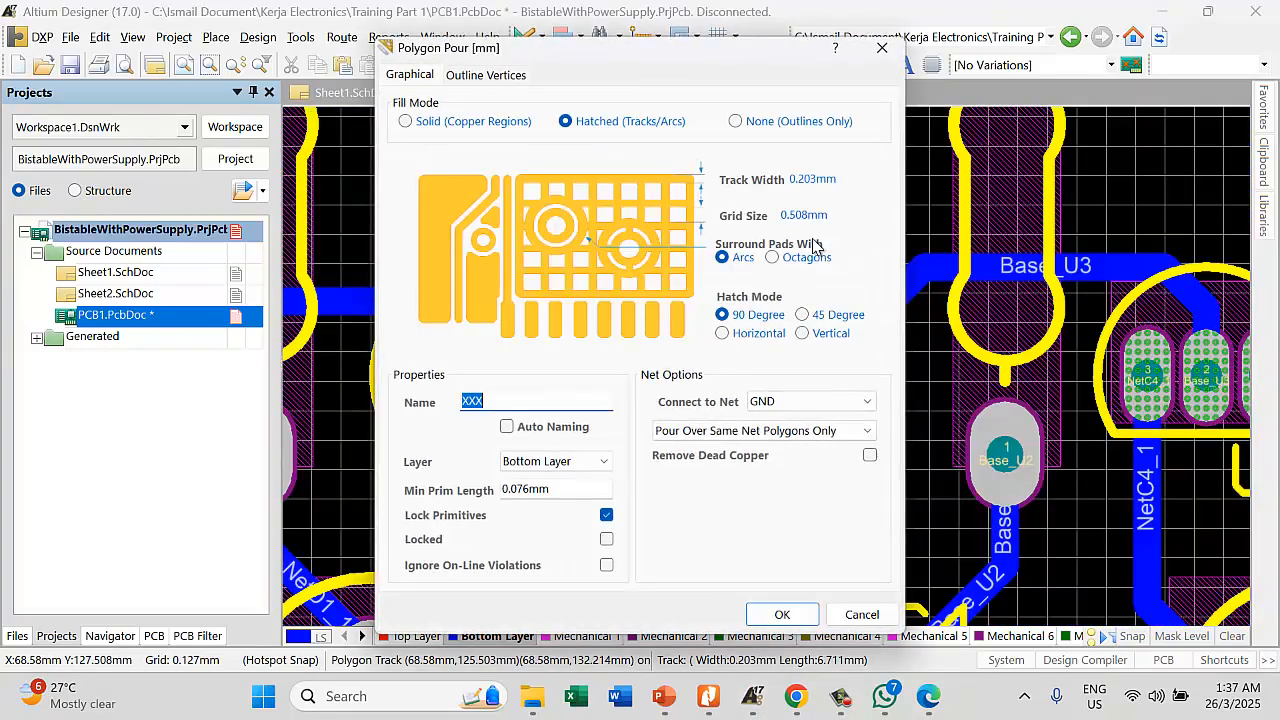
click(438, 122)
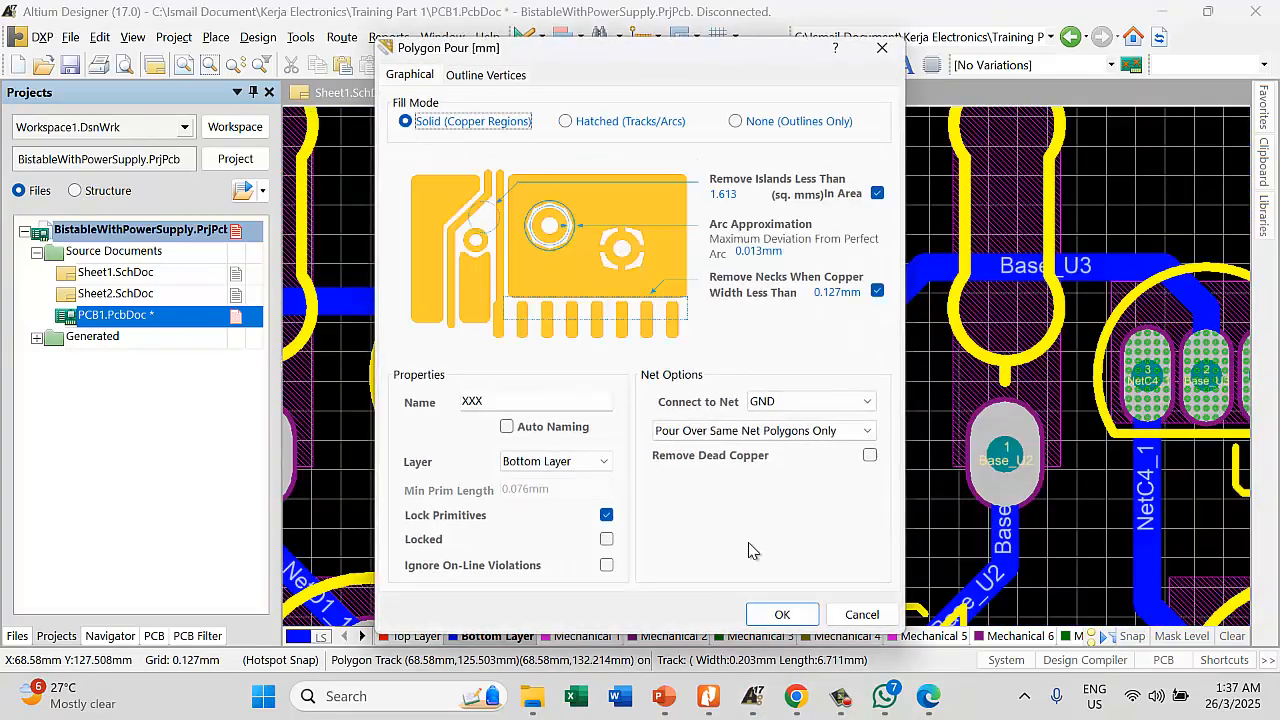
click(782, 616)
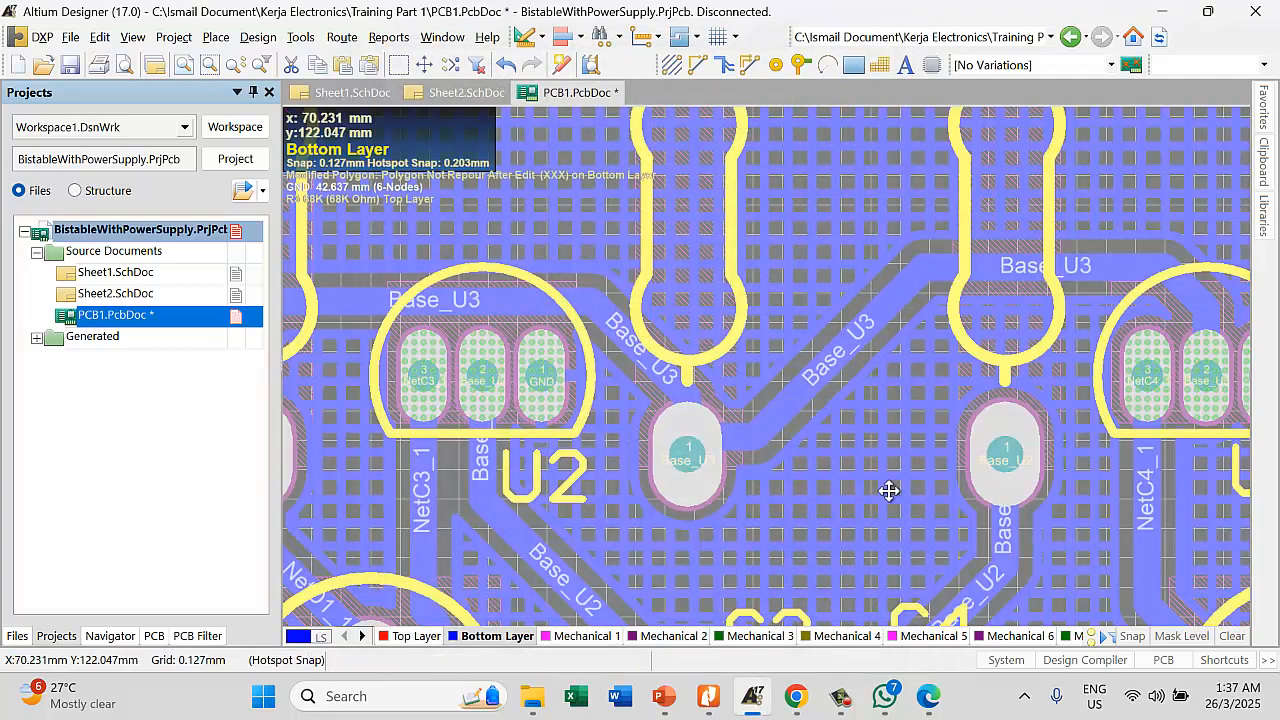
ctrl+scroll(814, 409, down, 4)
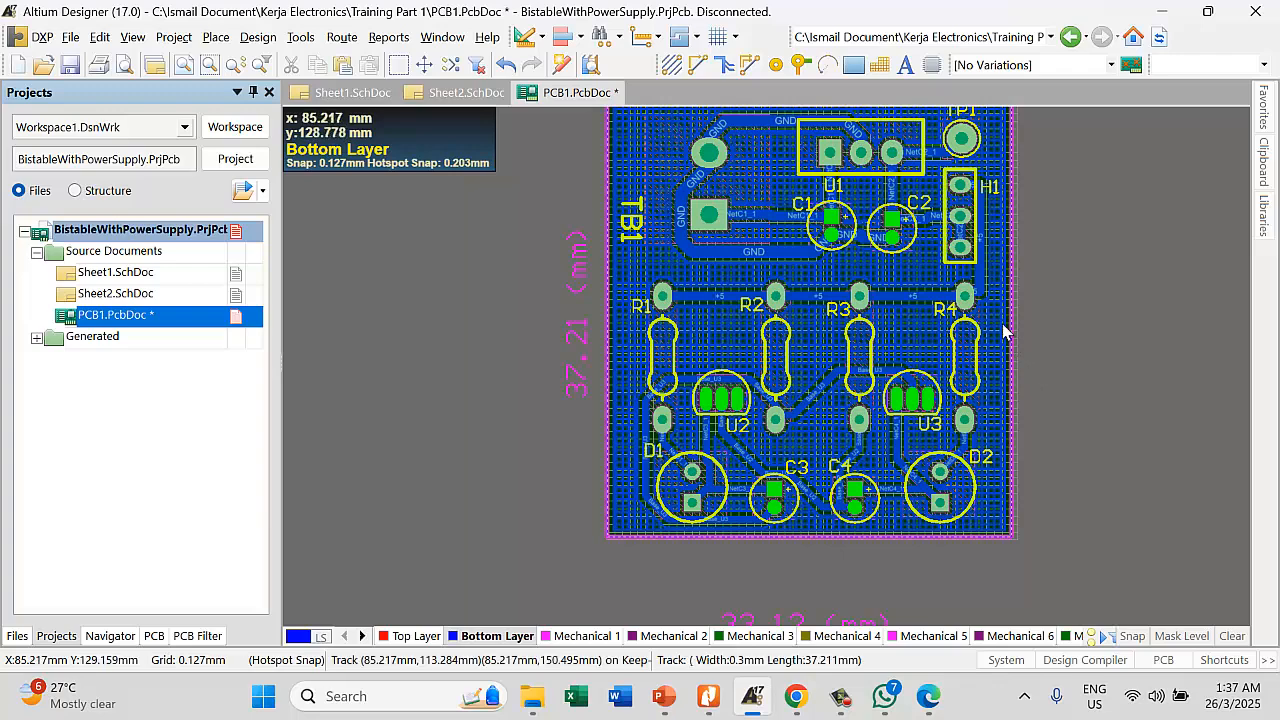
right_click(716, 352)
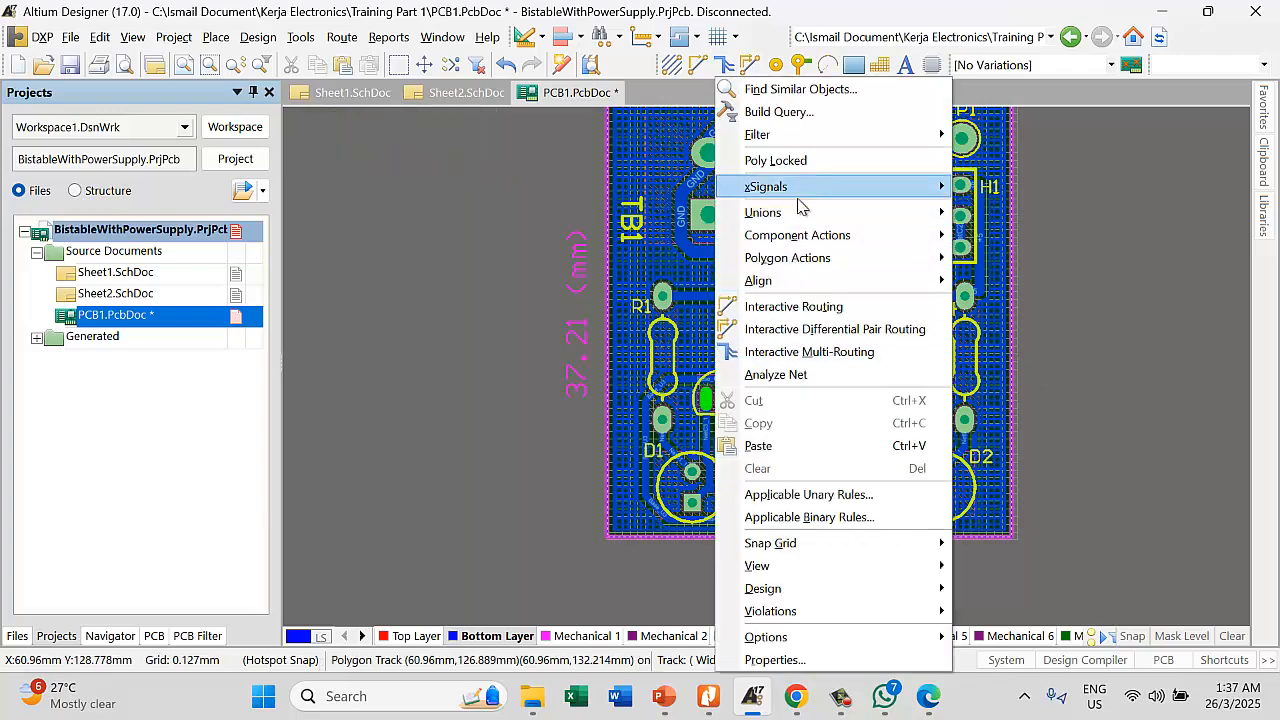
mouse_move(795, 261)
click(1002, 306)
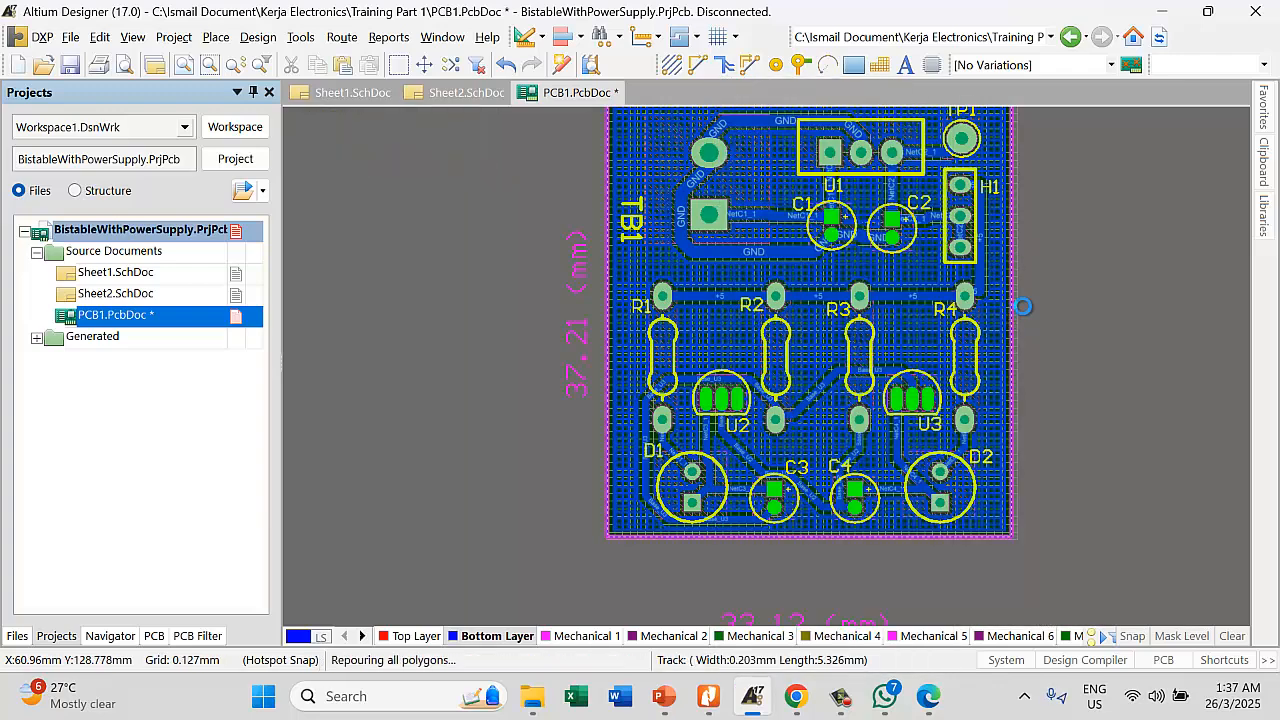
Look over the solid copper pour around the tracks and reset the error markers on the board
ctrl+scroll(653, 368, up, 3)
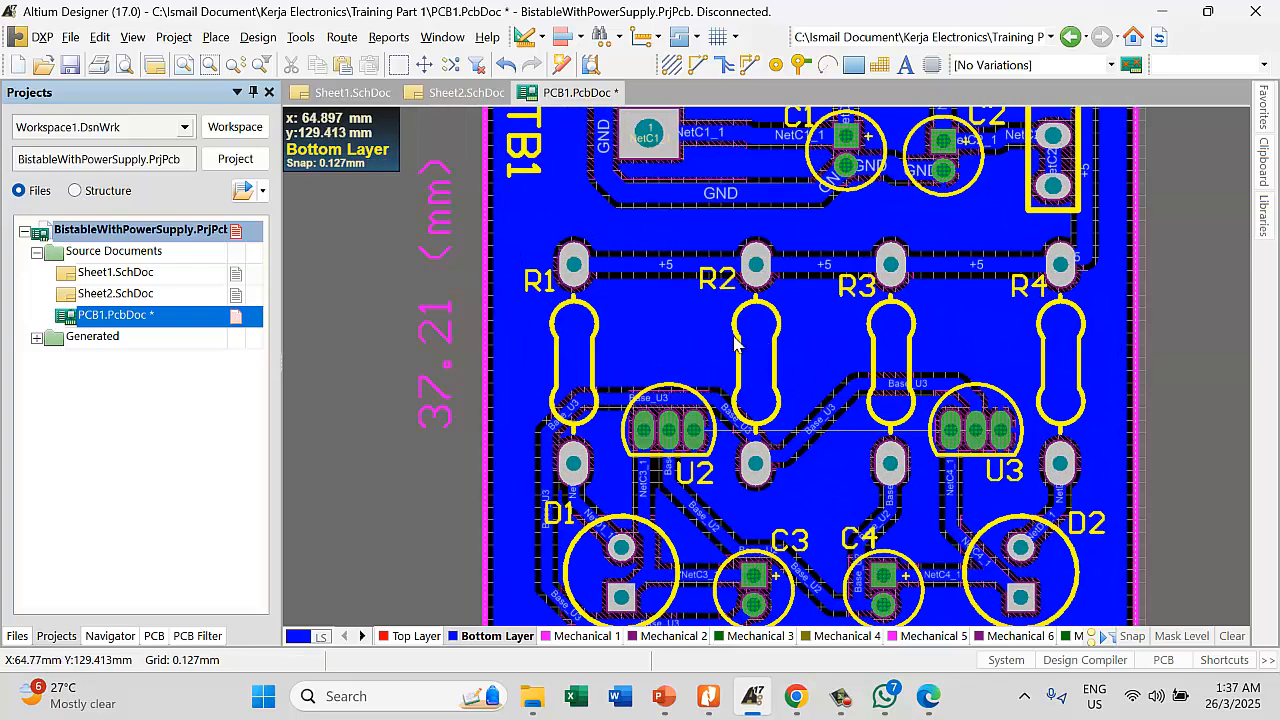
scroll(640, 380, down, 2)
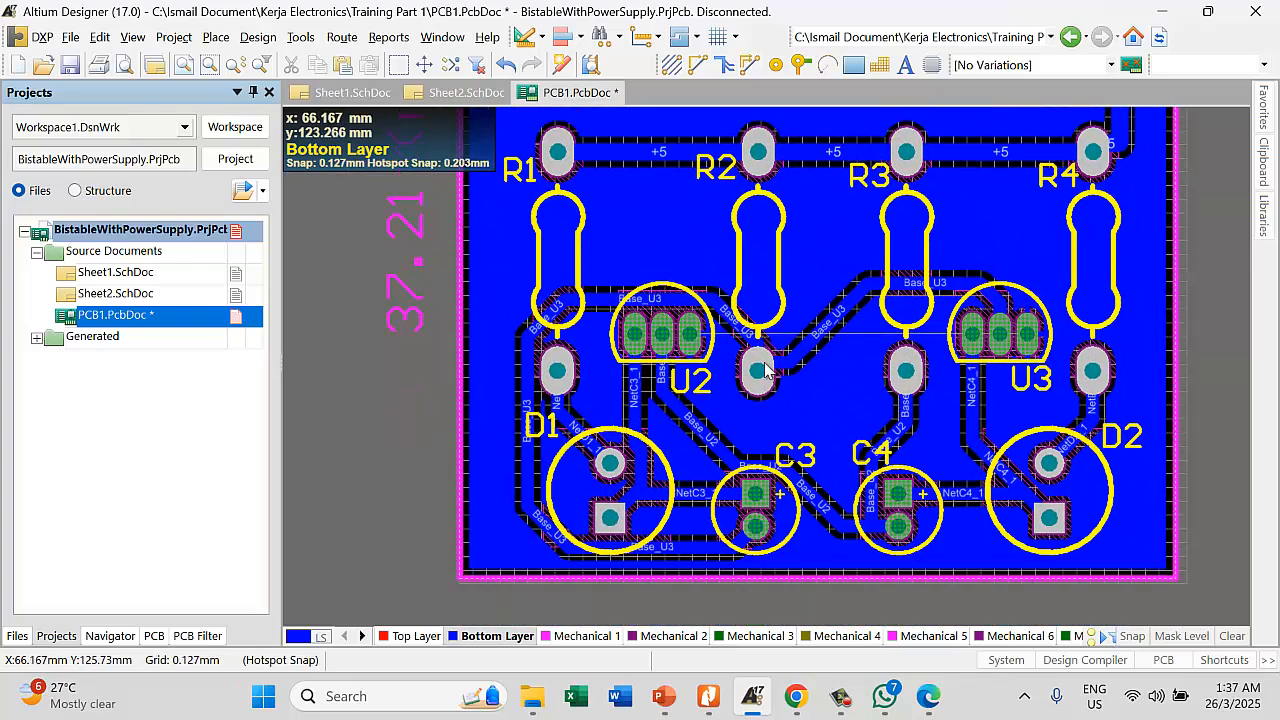
scroll(740, 430, up, 1)
scroll(800, 300, up, 2)
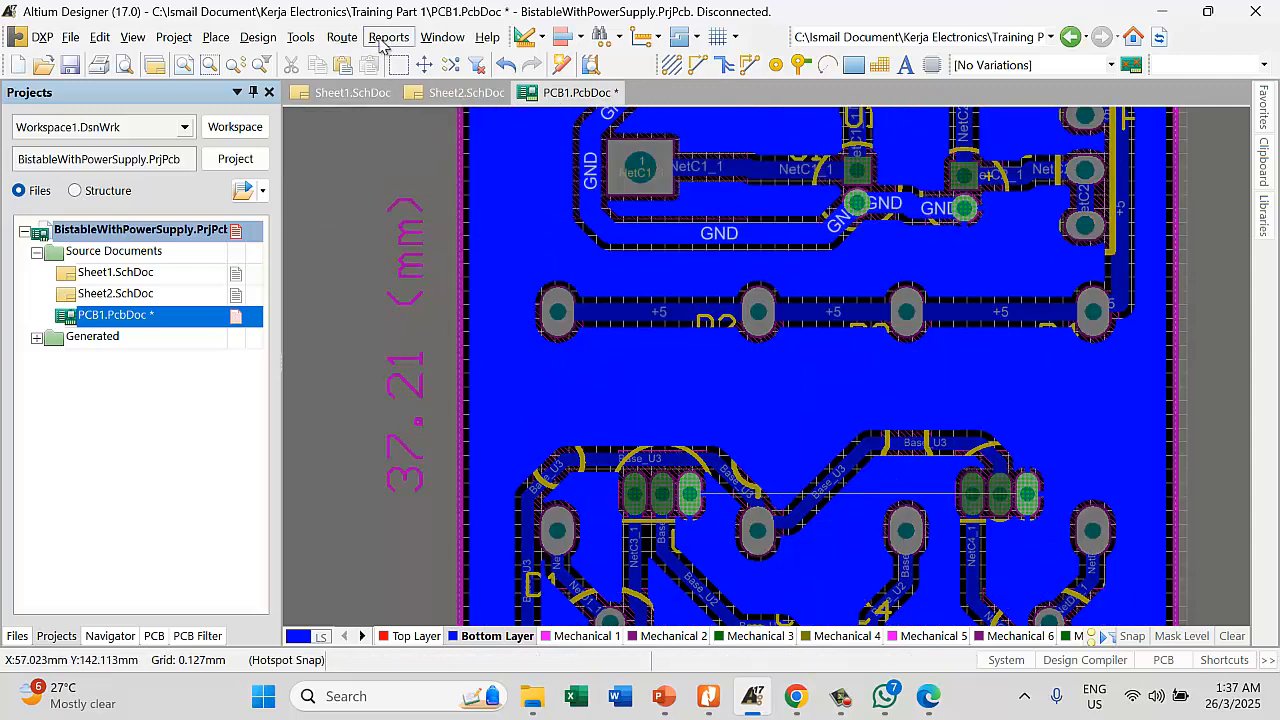
click(388, 37)
mouse_move(300, 37)
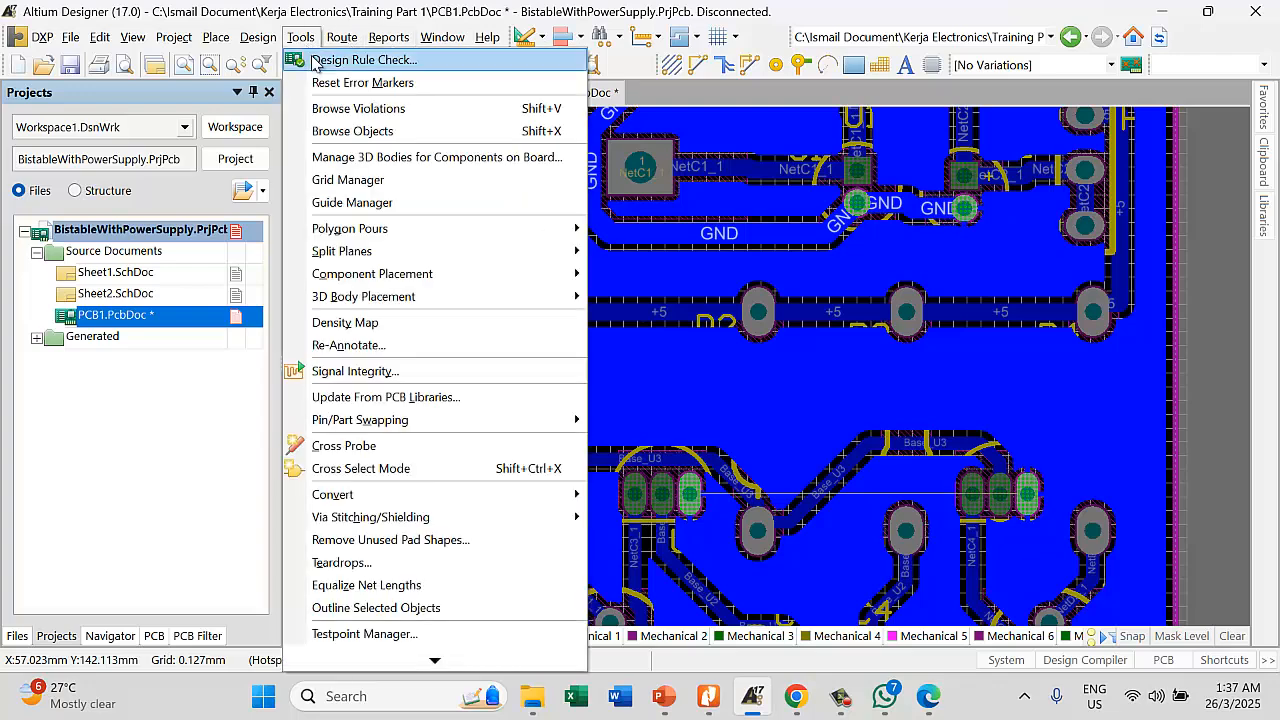
click(340, 82)
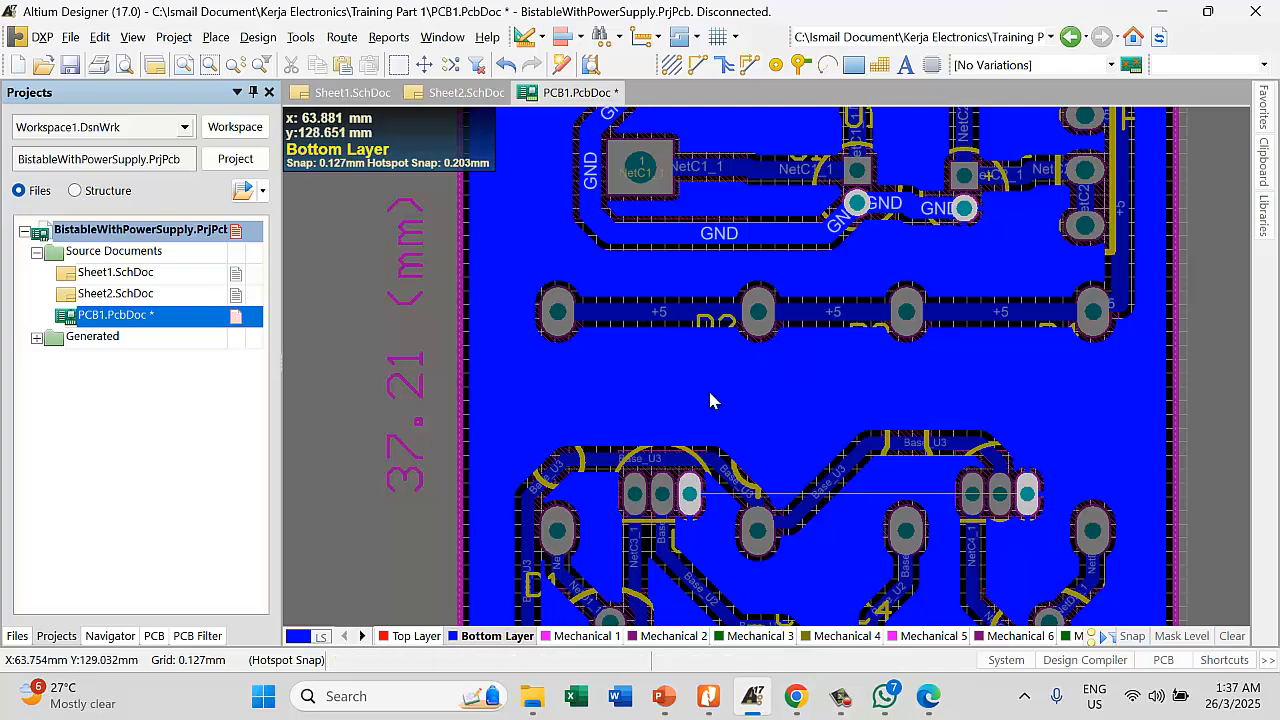
Highlight the NetC4_1, Base_U2, Base_U3 and NetD1_1 nets one after another to check their routed connections
scroll(708, 388, down, 2)
scroll(690, 430, down, 1)
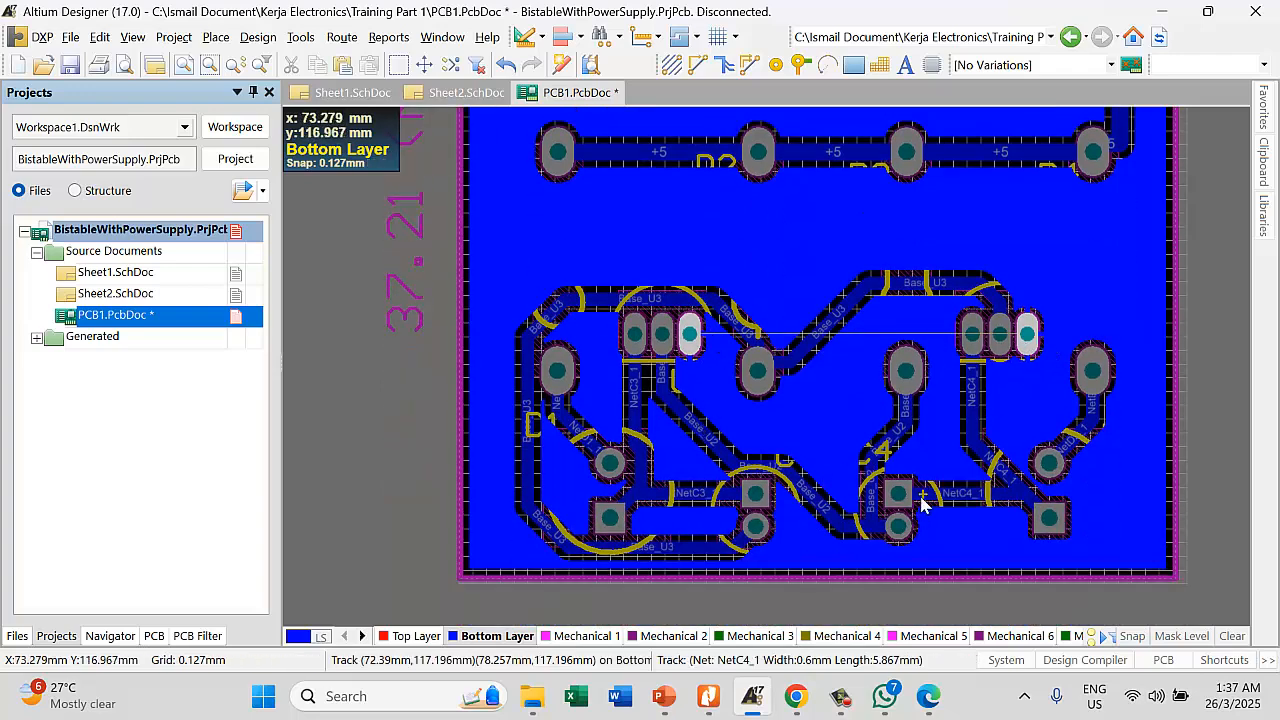
ctrl+scroll(892, 504, up, 1)
ctrl+click(888, 503)
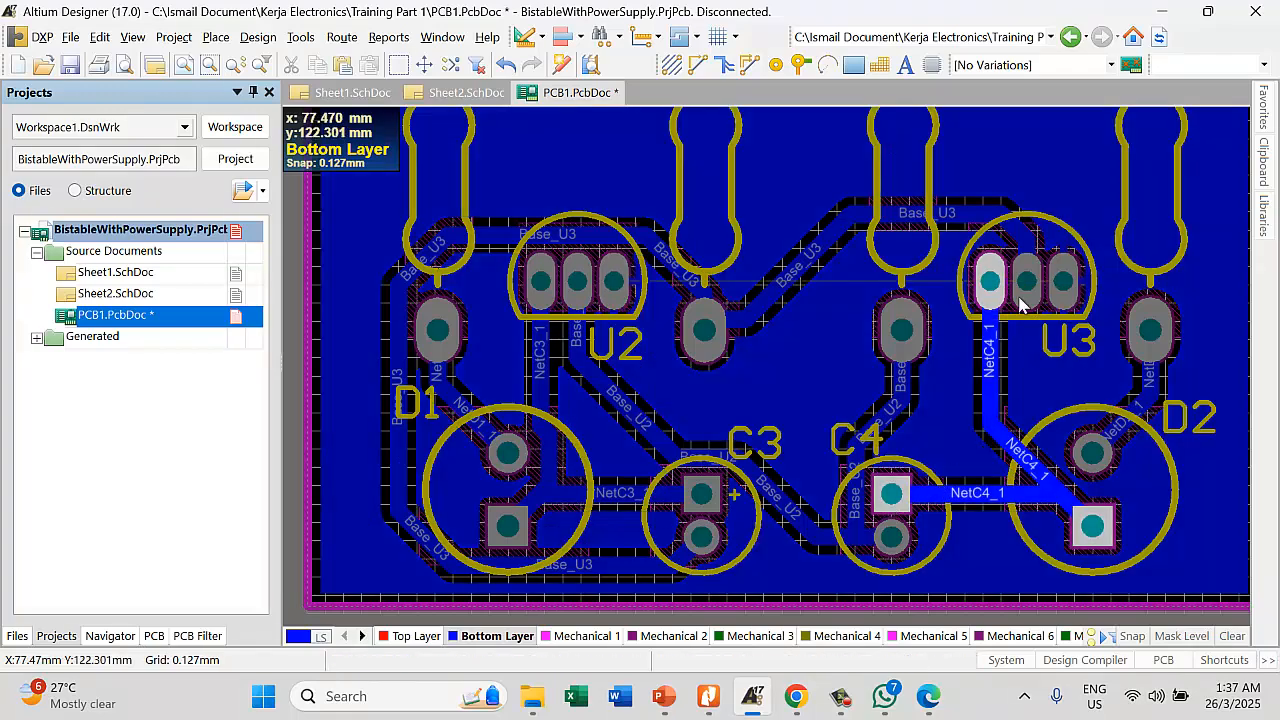
ctrl+click(895, 545)
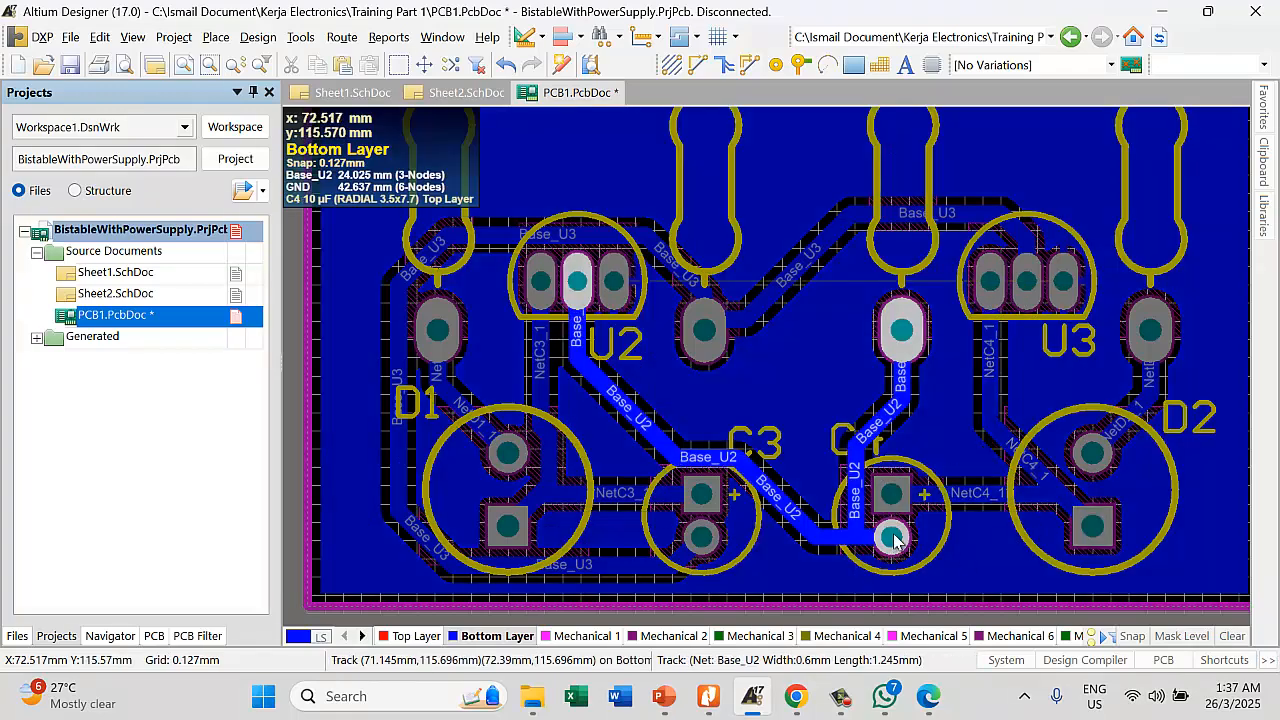
ctrl+click(708, 338)
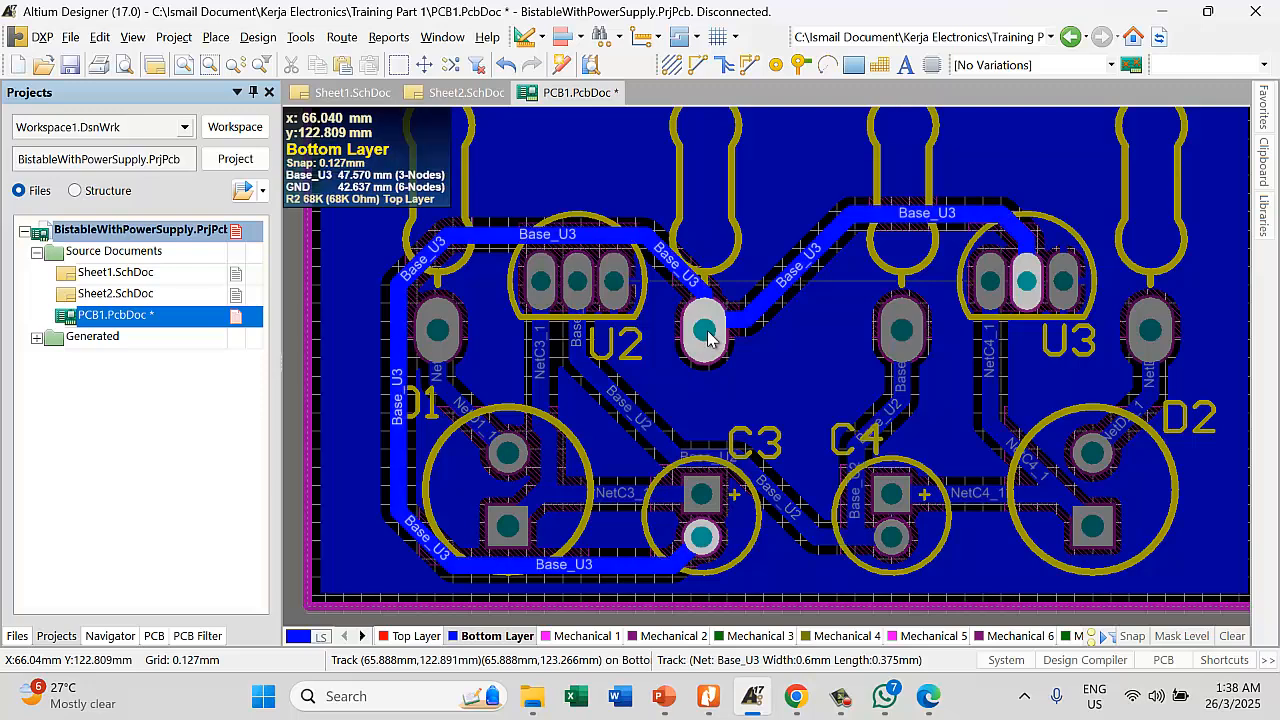
ctrl+click(432, 341)
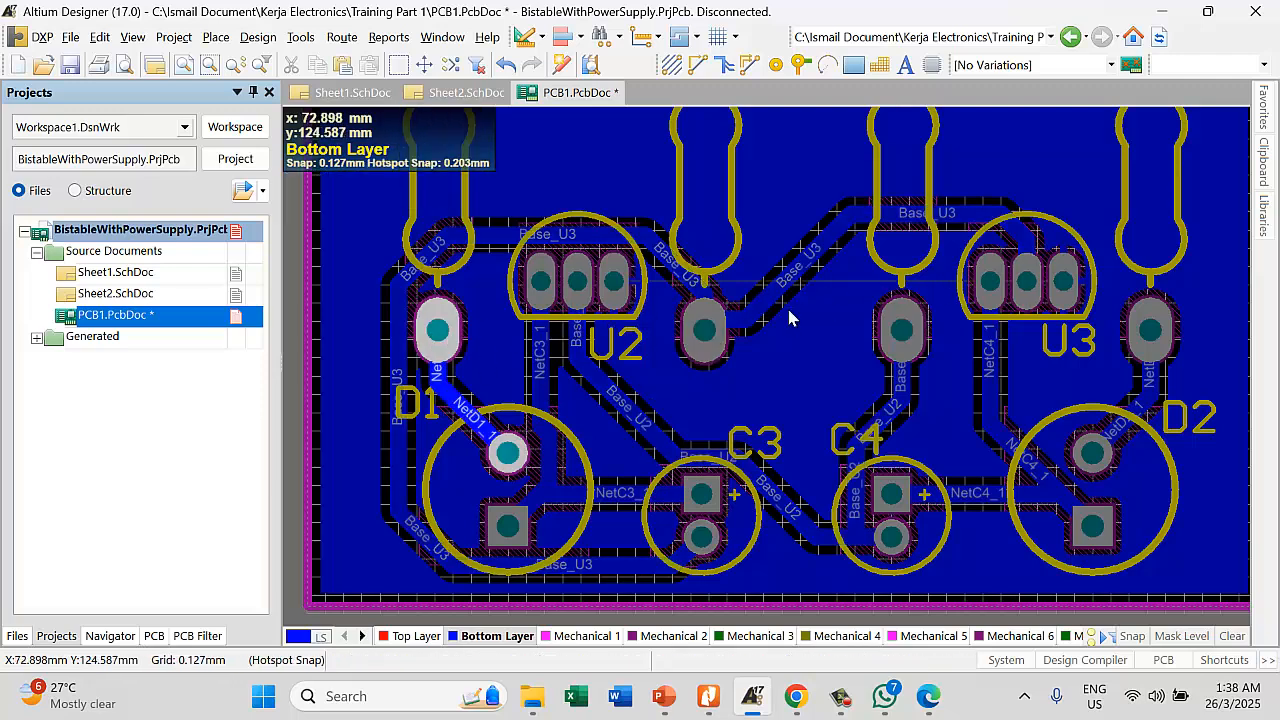
Examine the solid pour and tracks in the power section around C1, C2, U1 and H1
ctrl+scroll(602, 338, down, 1)
scroll(1037, 215, up, 5)
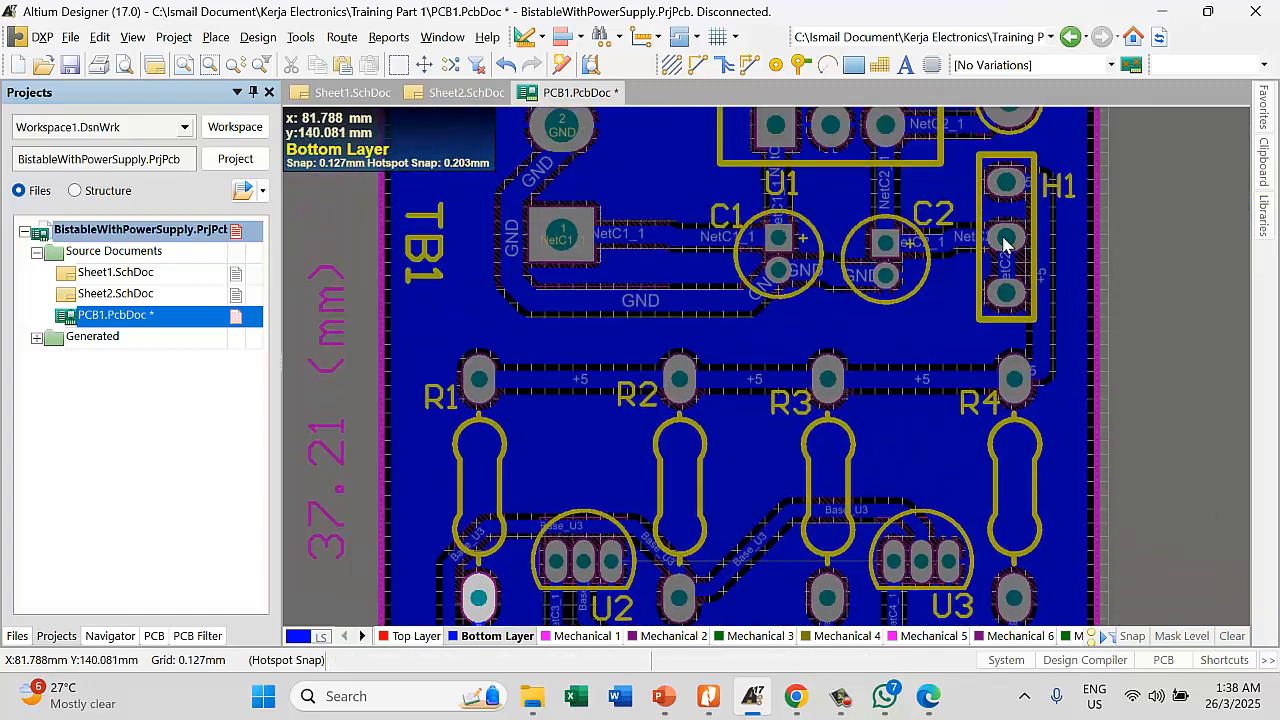
scroll(1000, 250, up, 1)
ctrl+scroll(880, 375, up, 4)
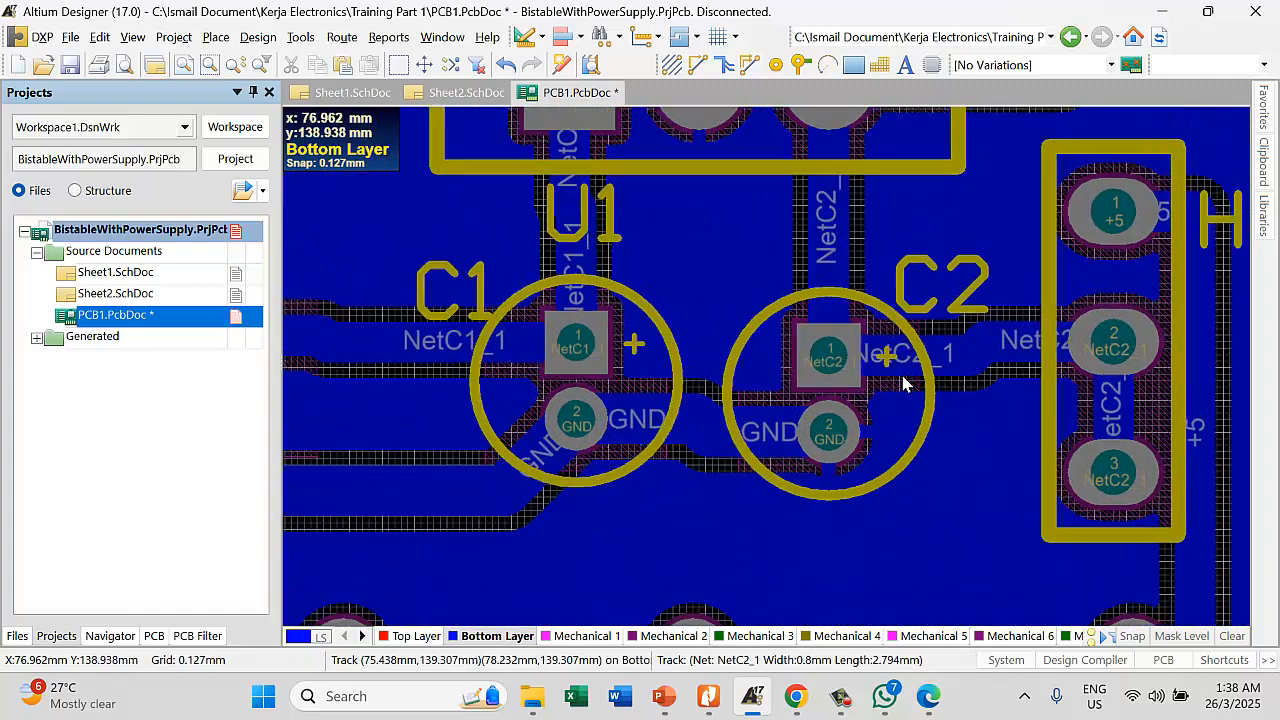
ctrl+scroll(872, 383, up, 1)
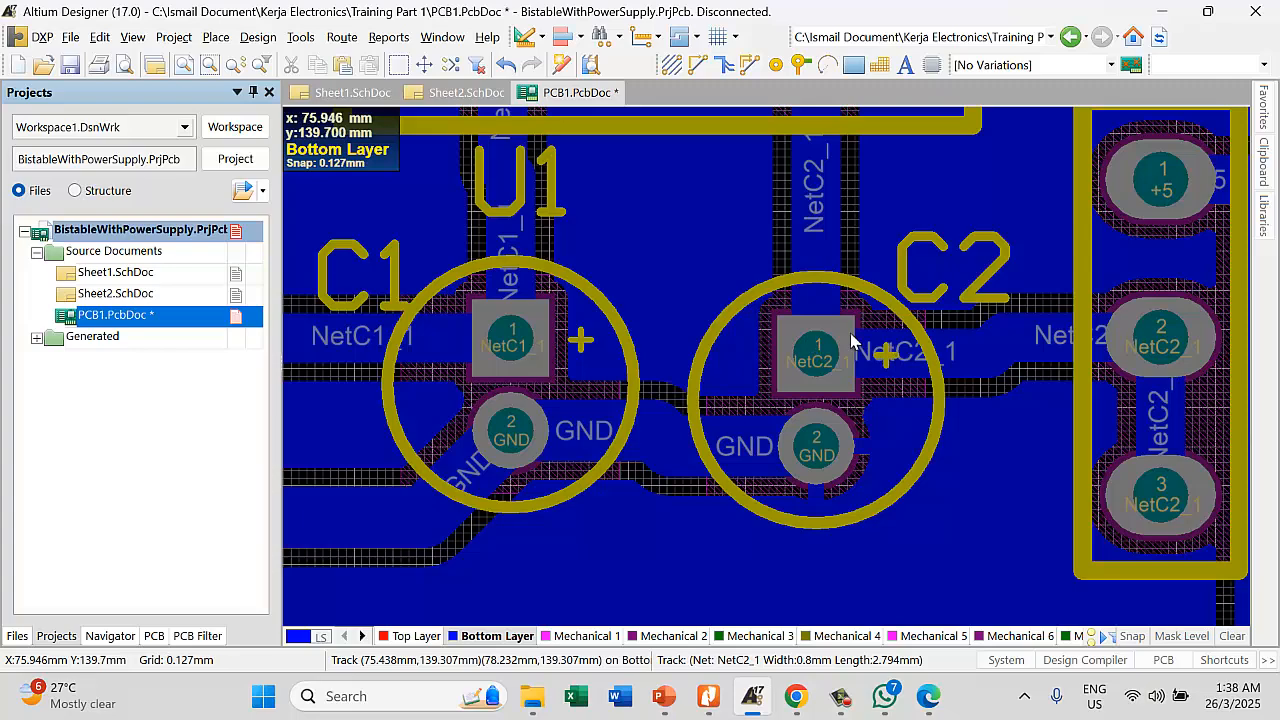
ctrl+scroll(880, 350, down, 3)
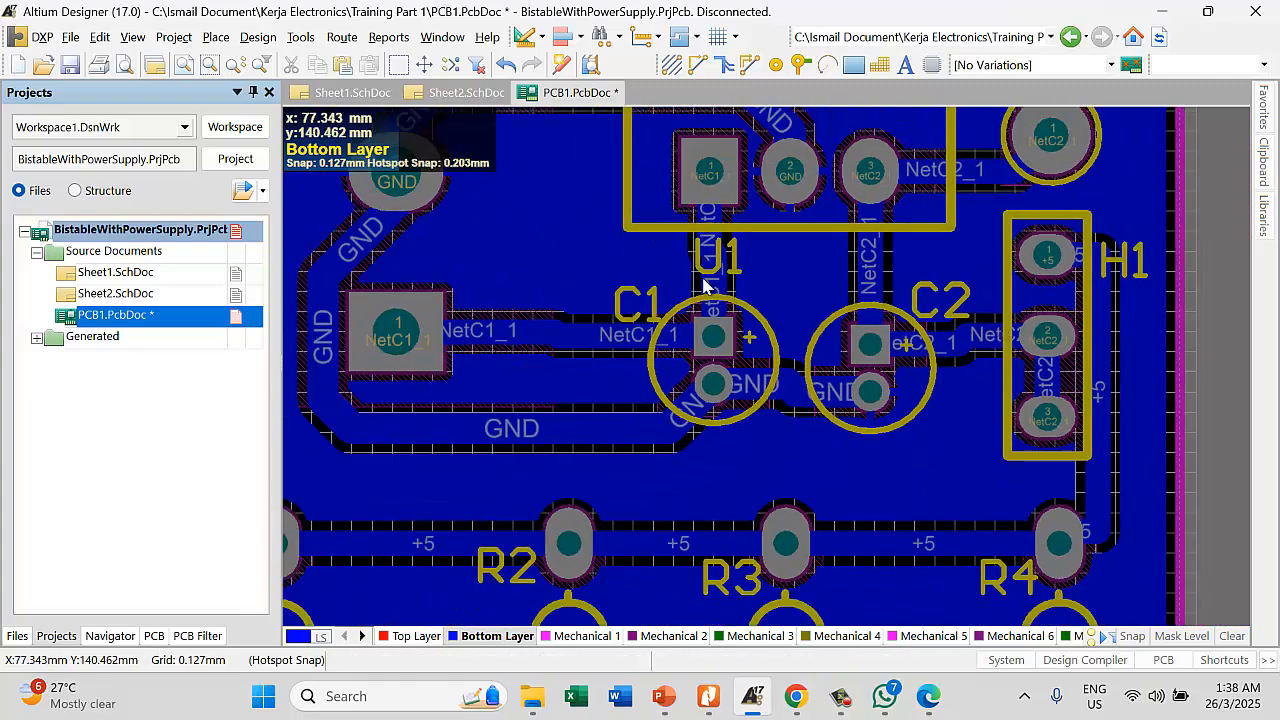
Shift the vertical GND track beside TB1's pad 1 outward, adjust its lower corner, and repour all polygons
ctrl+scroll(704, 287, down, 2)
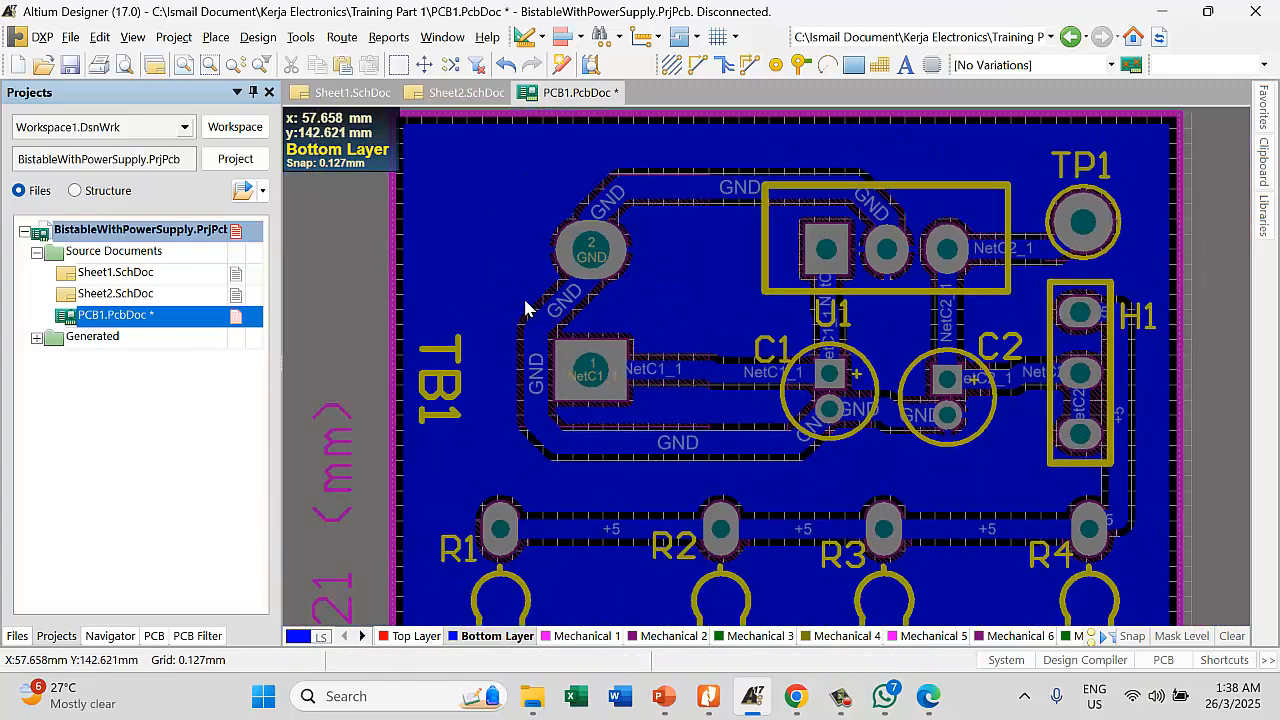
ctrl+scroll(526, 308, up, 1)
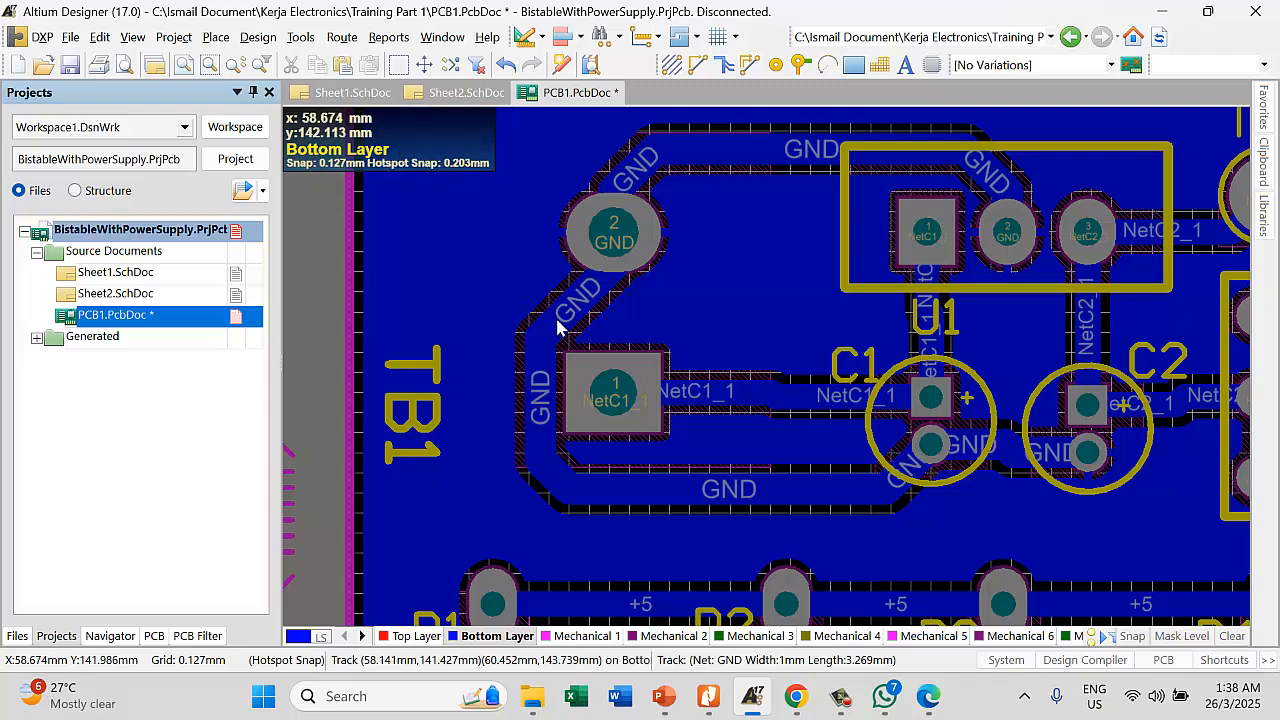
click(542, 406)
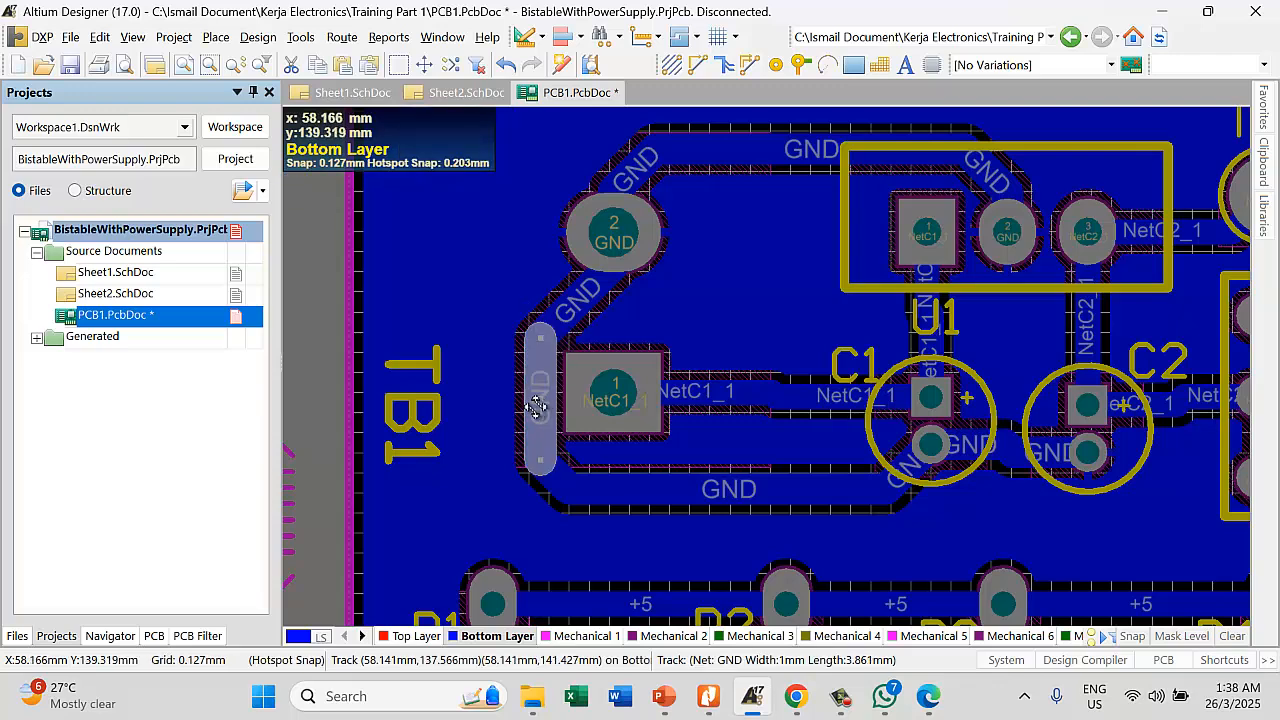
drag(537, 406, 538, 341)
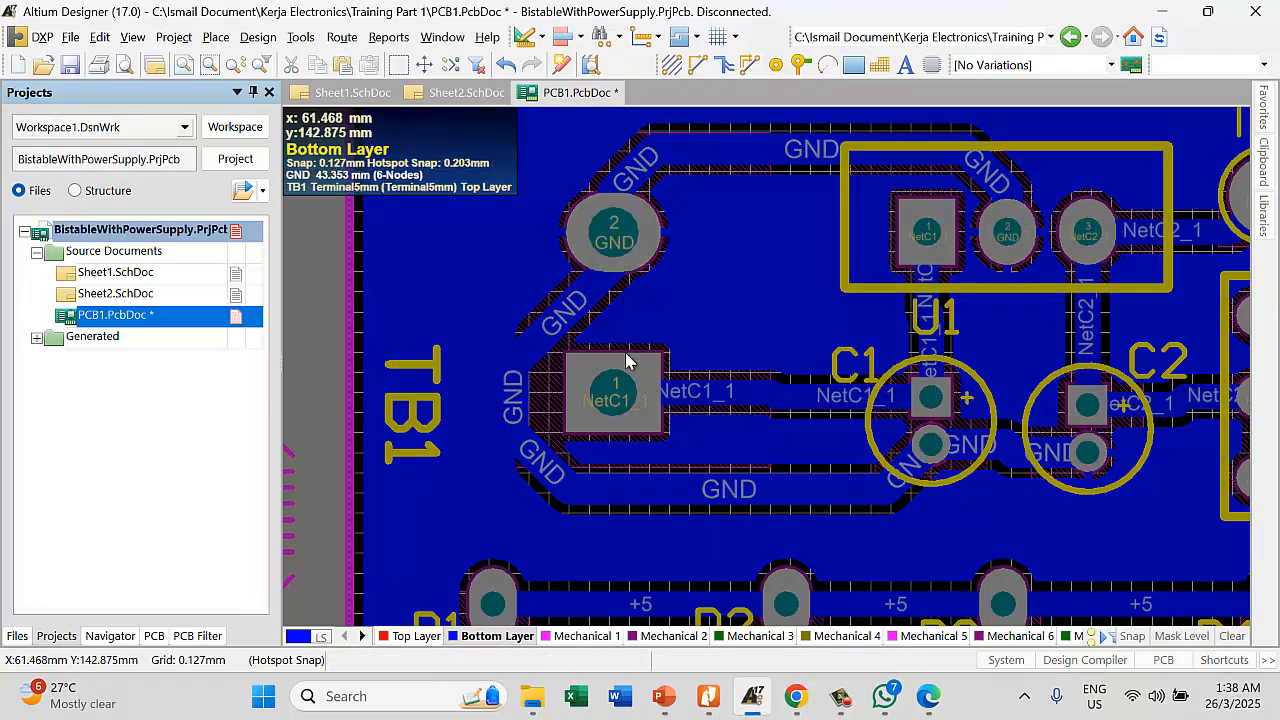
click(547, 473)
drag(547, 470, 529, 477)
right_click(748, 286)
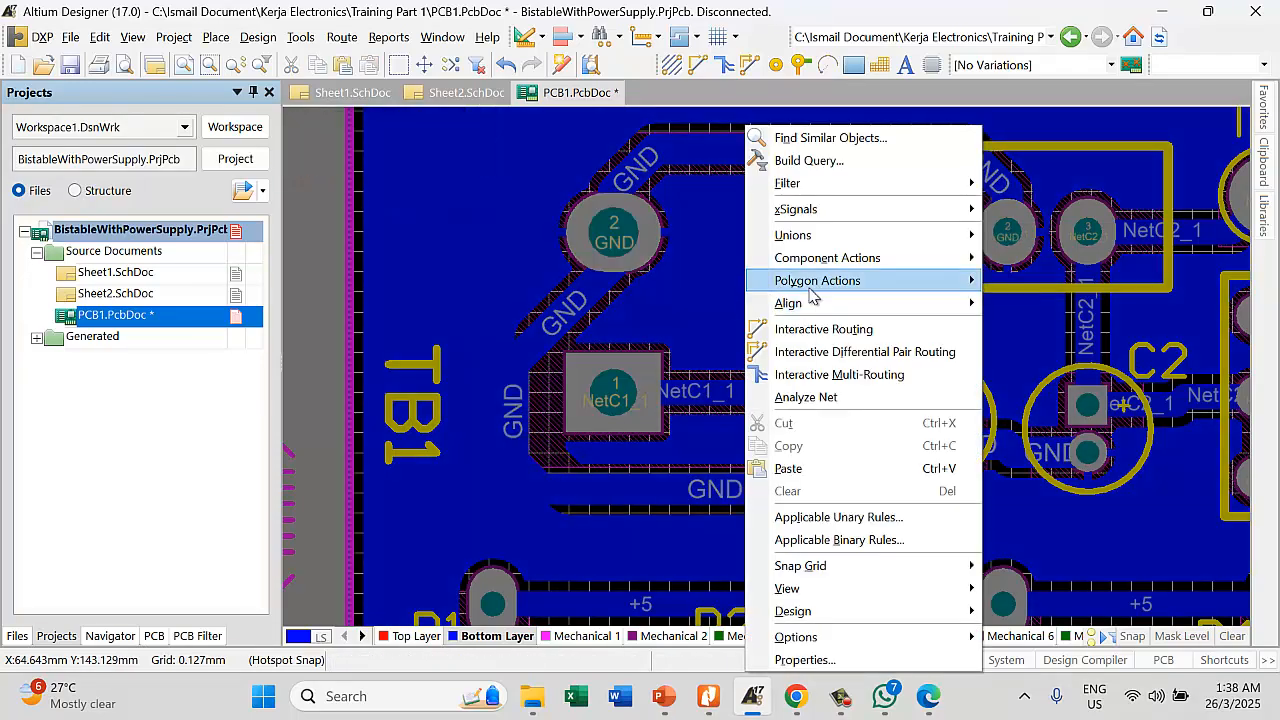
mouse_move(900, 293)
click(1038, 329)
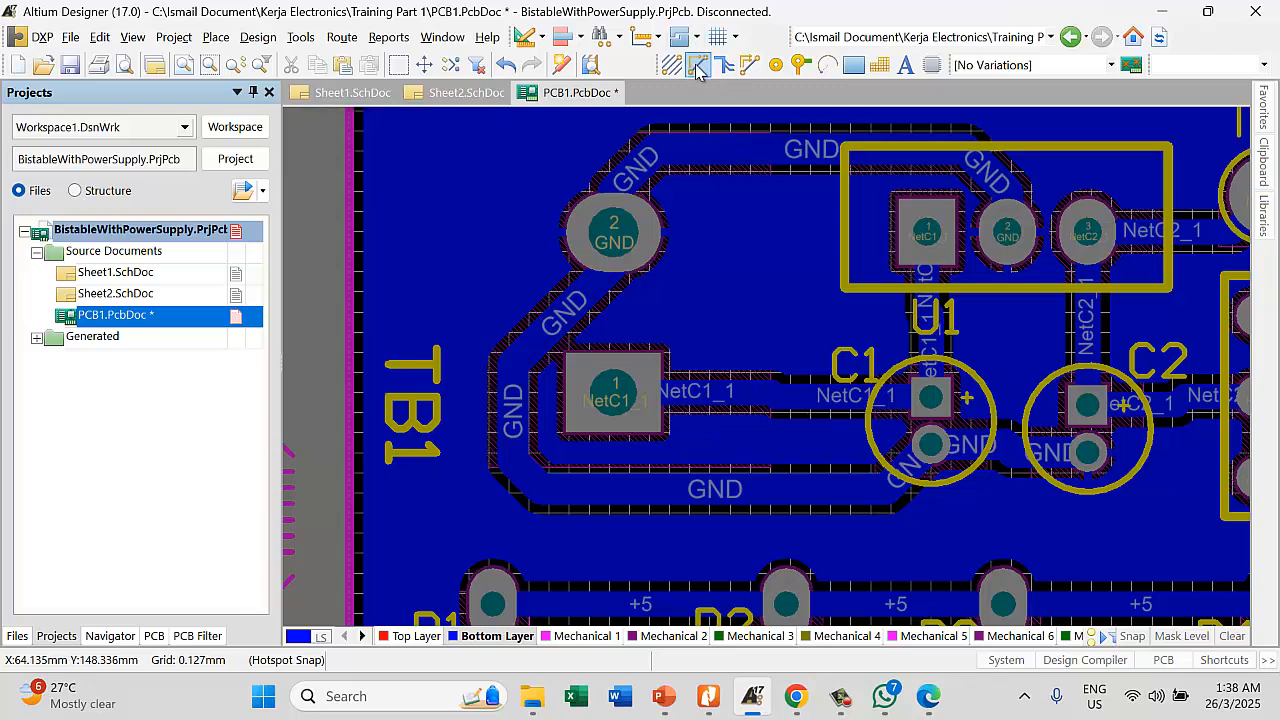
Route a new 1 mm GND track from TB1's pad 2 to the vertical GND track and repour all polygons
key(p)
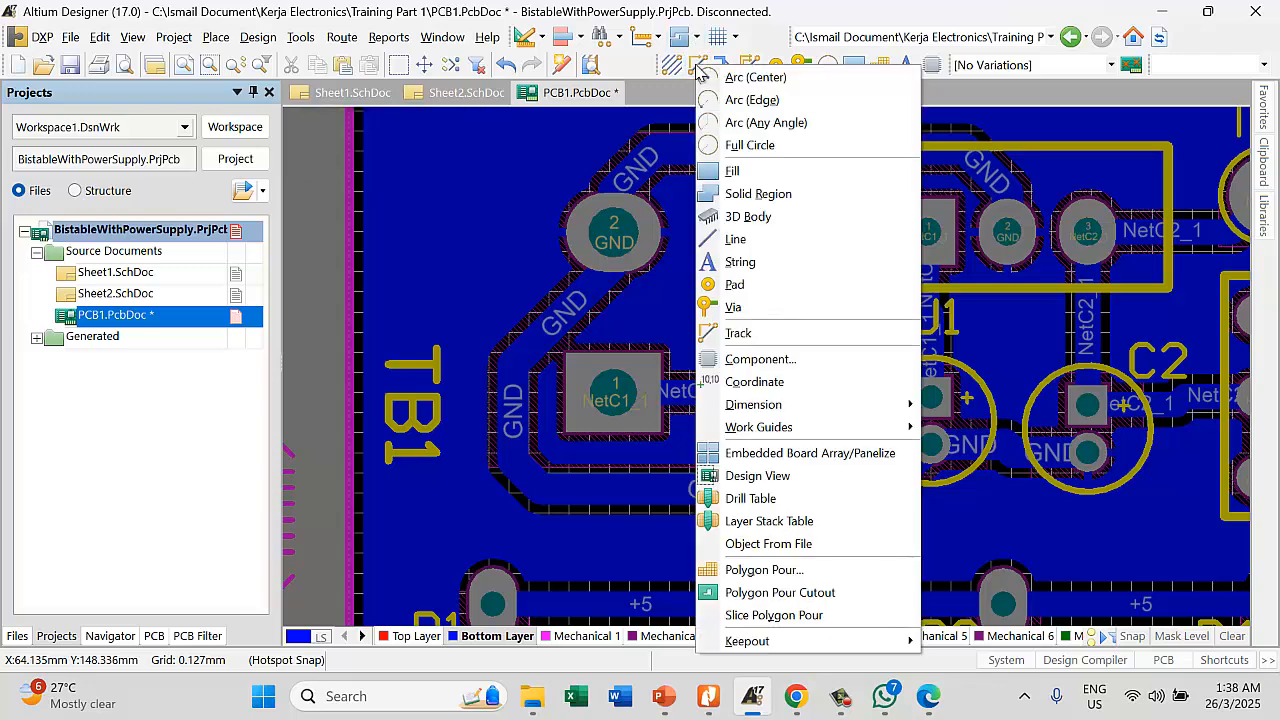
key(t)
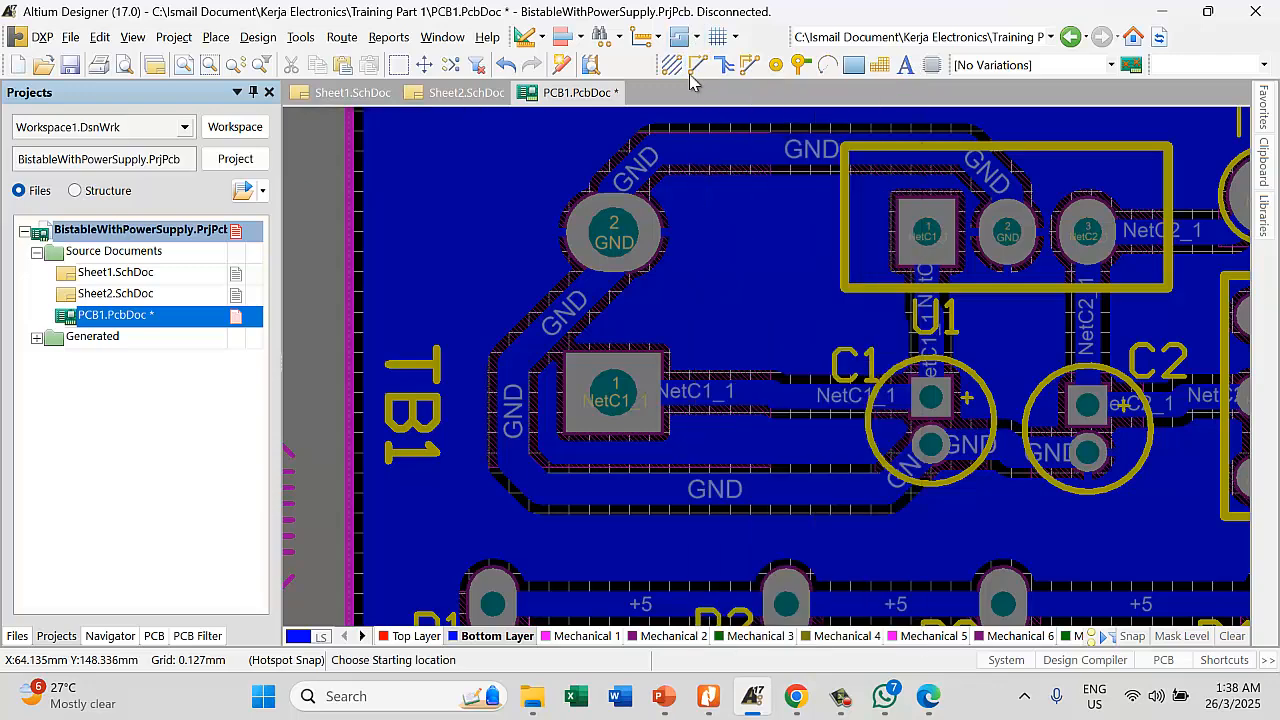
click(609, 240)
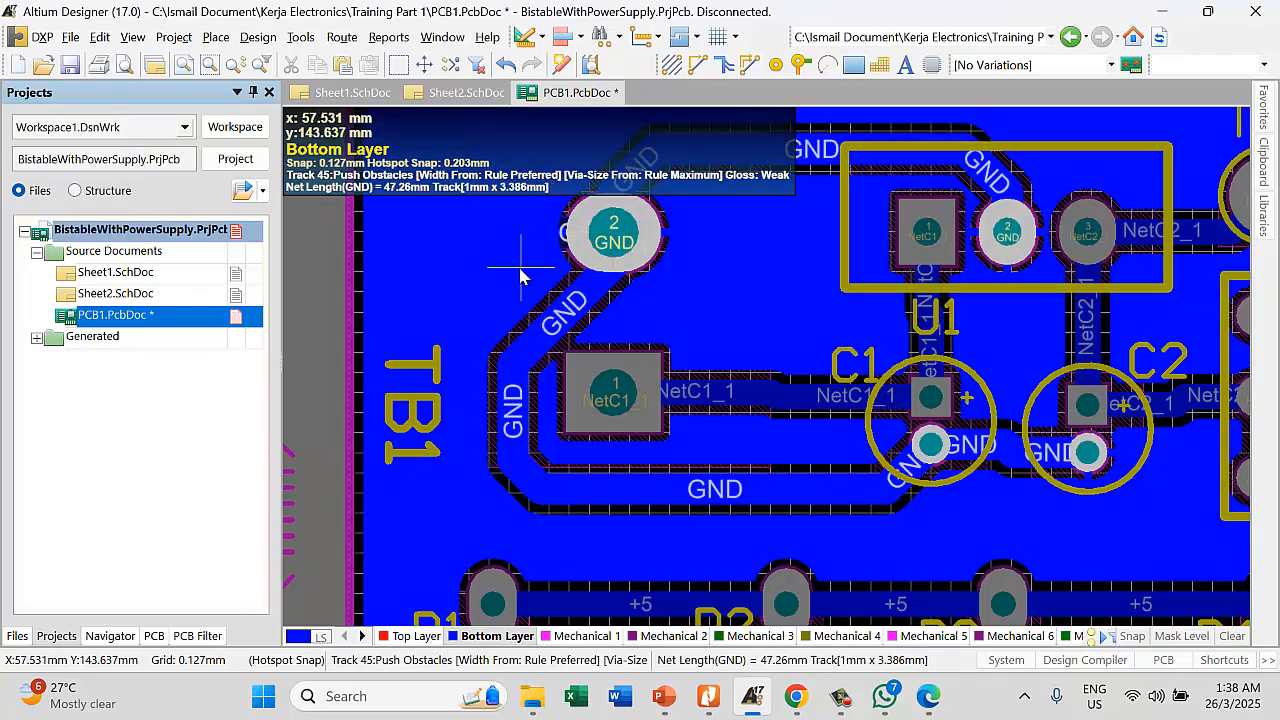
click(511, 386)
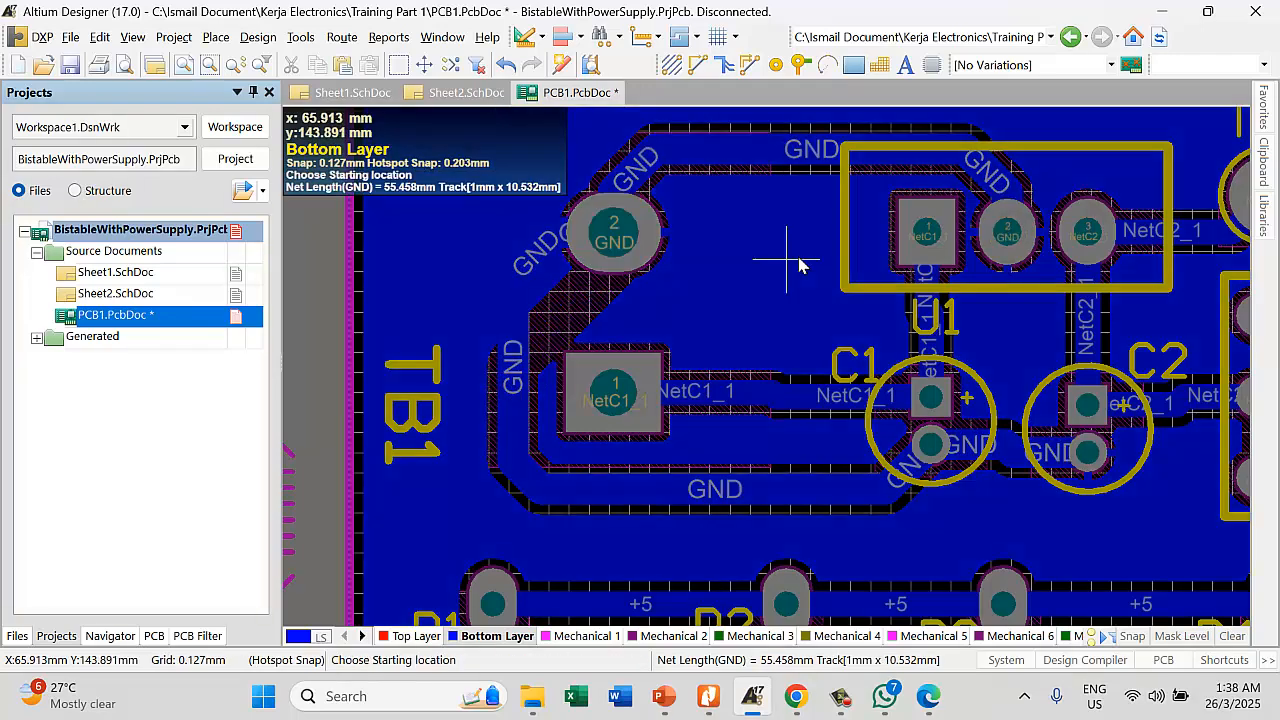
key(Escape)
right_click(798, 265)
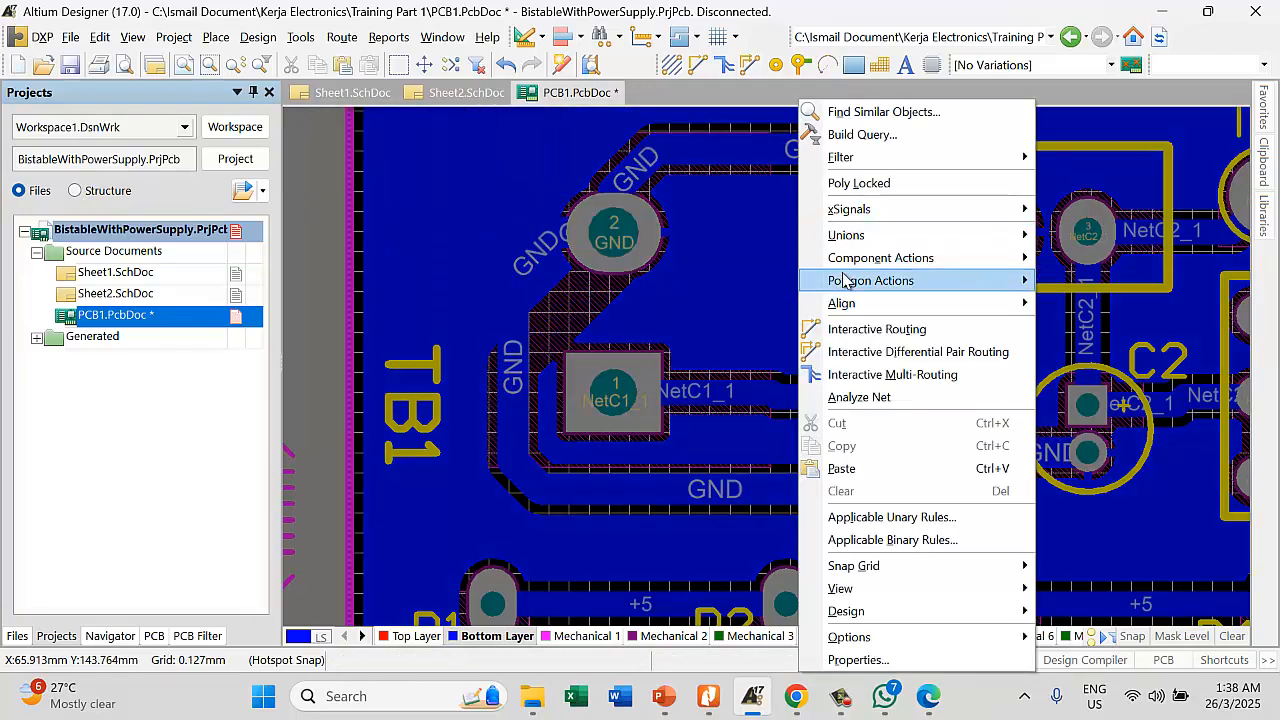
mouse_move(1000, 280)
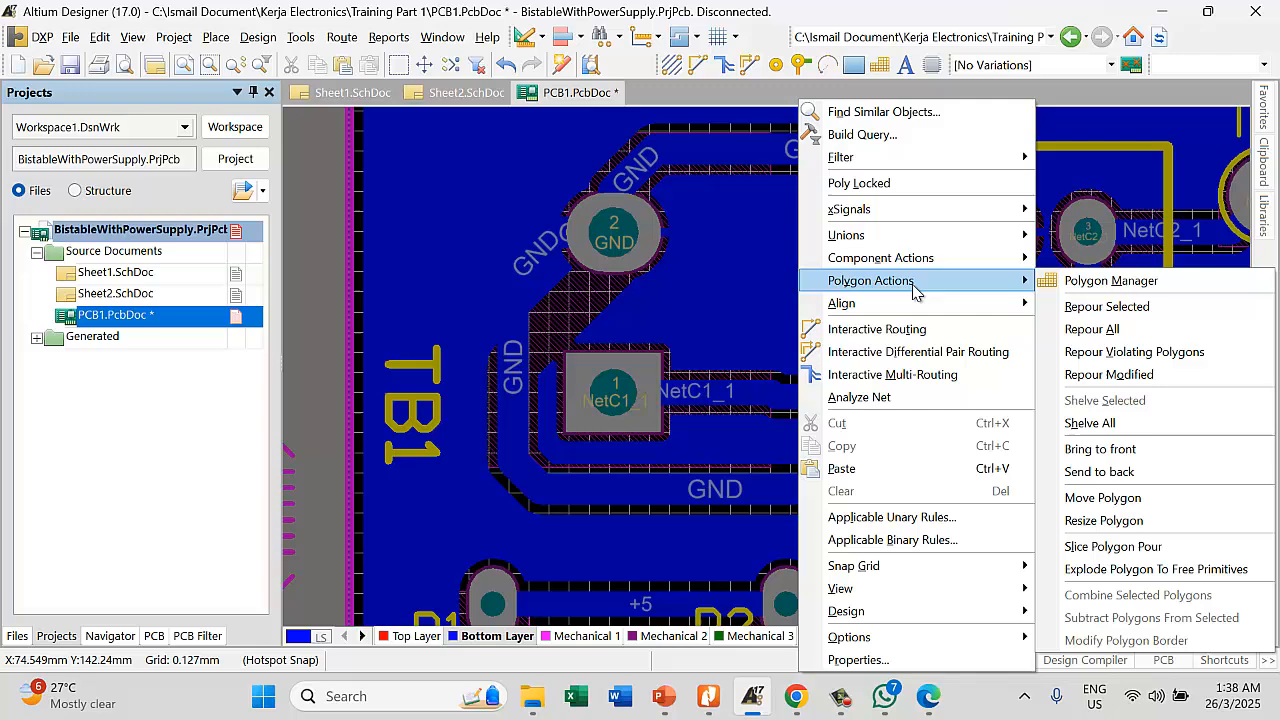
click(1094, 326)
Nudge the vertical GND segment and the diagonal GND segment below TB1's pad 2 slightly outward
scroll(645, 243, up, 1)
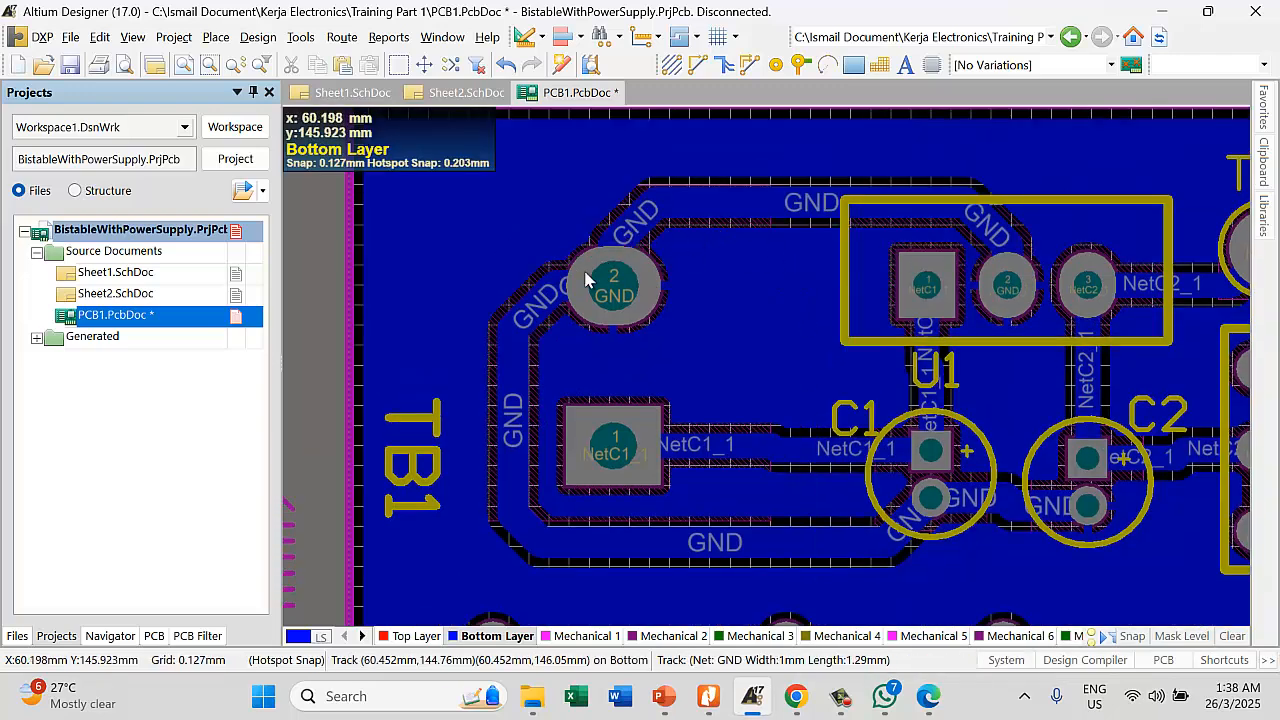
click(525, 332)
click(518, 377)
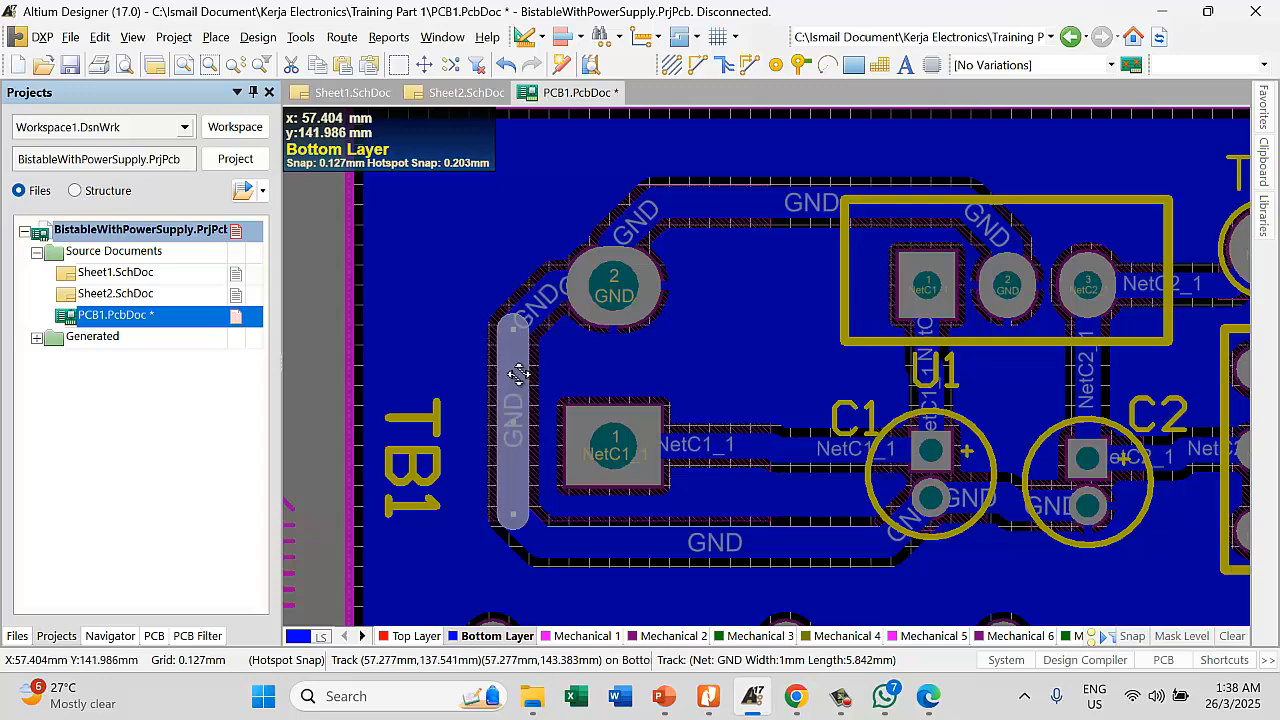
drag(515, 374, 509, 372)
click(530, 303)
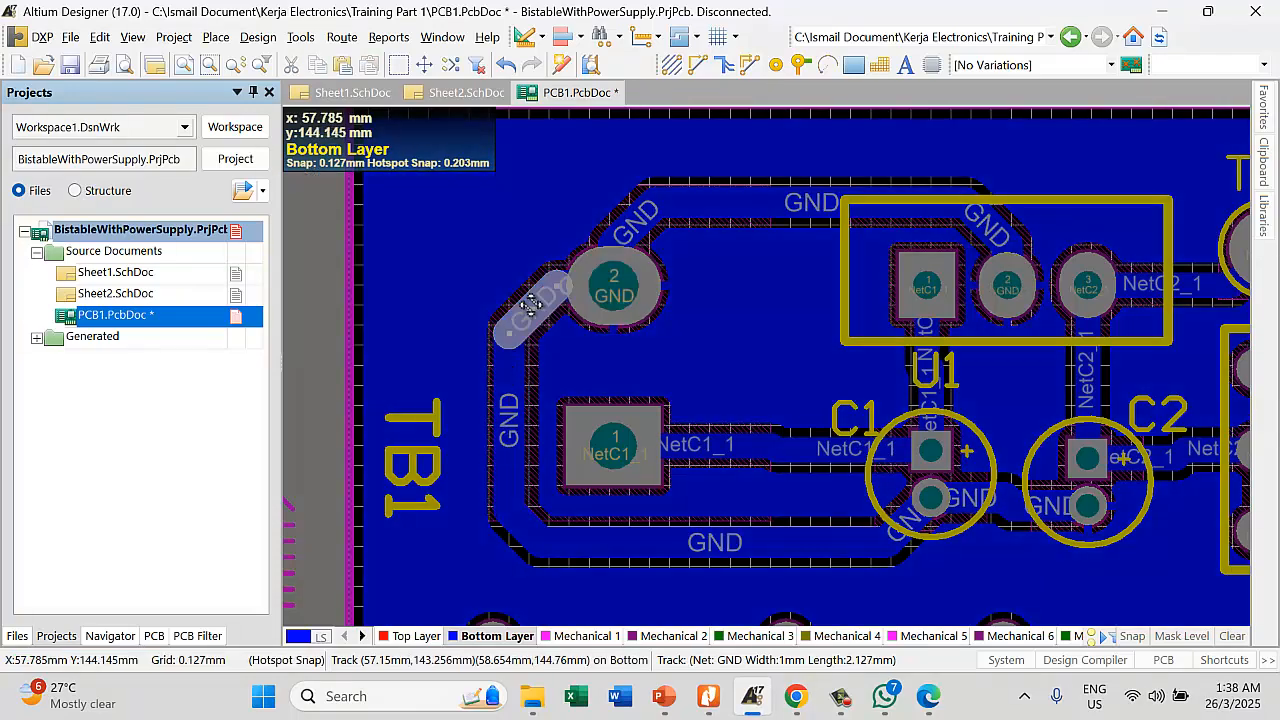
drag(530, 303, 529, 305)
Move the GND segments running from TB1's pad 2 to U1's pin 2 toward the board's upper edge and repour all polygons
click(637, 218)
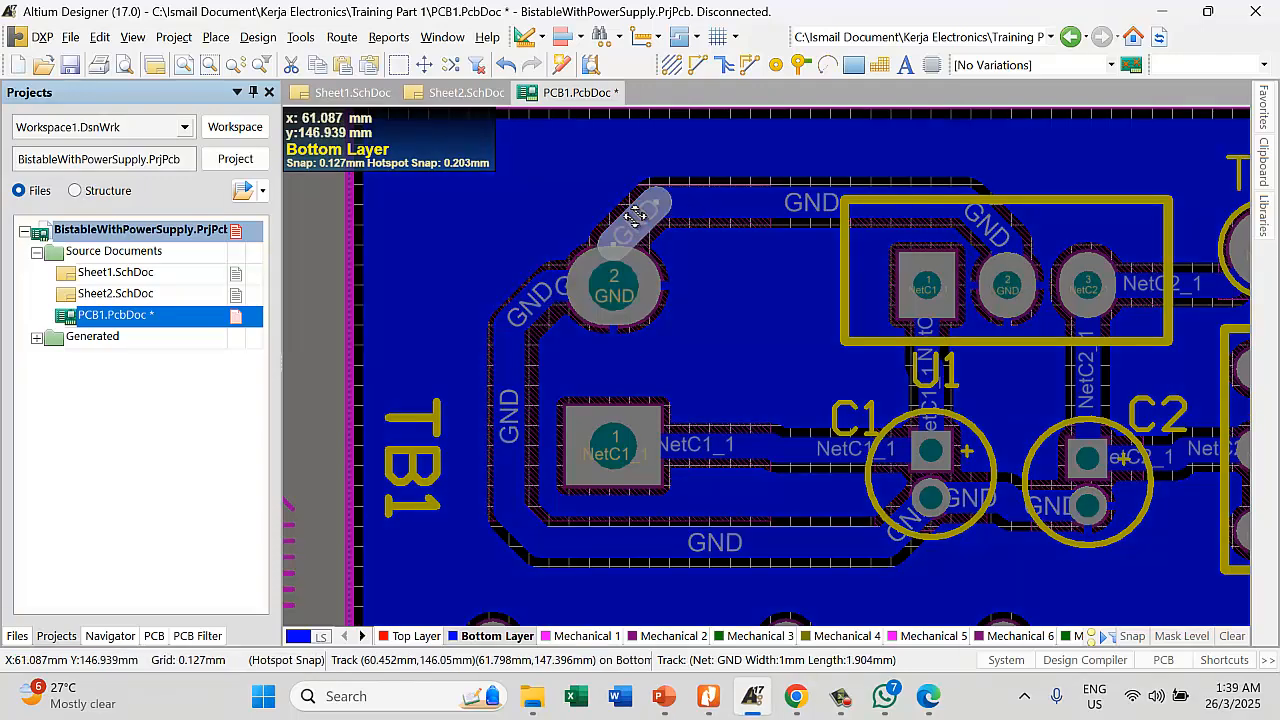
drag(633, 213, 634, 207)
click(798, 200)
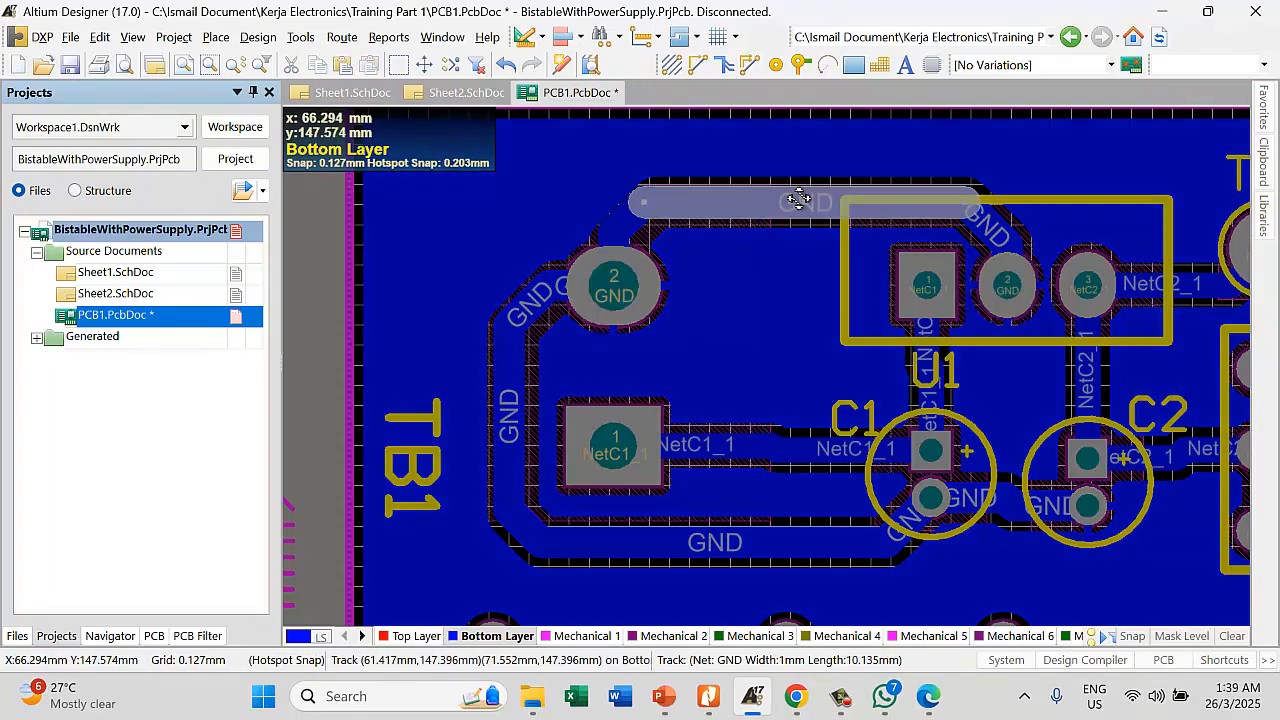
drag(798, 200, 874, 212)
drag(990, 222, 958, 218)
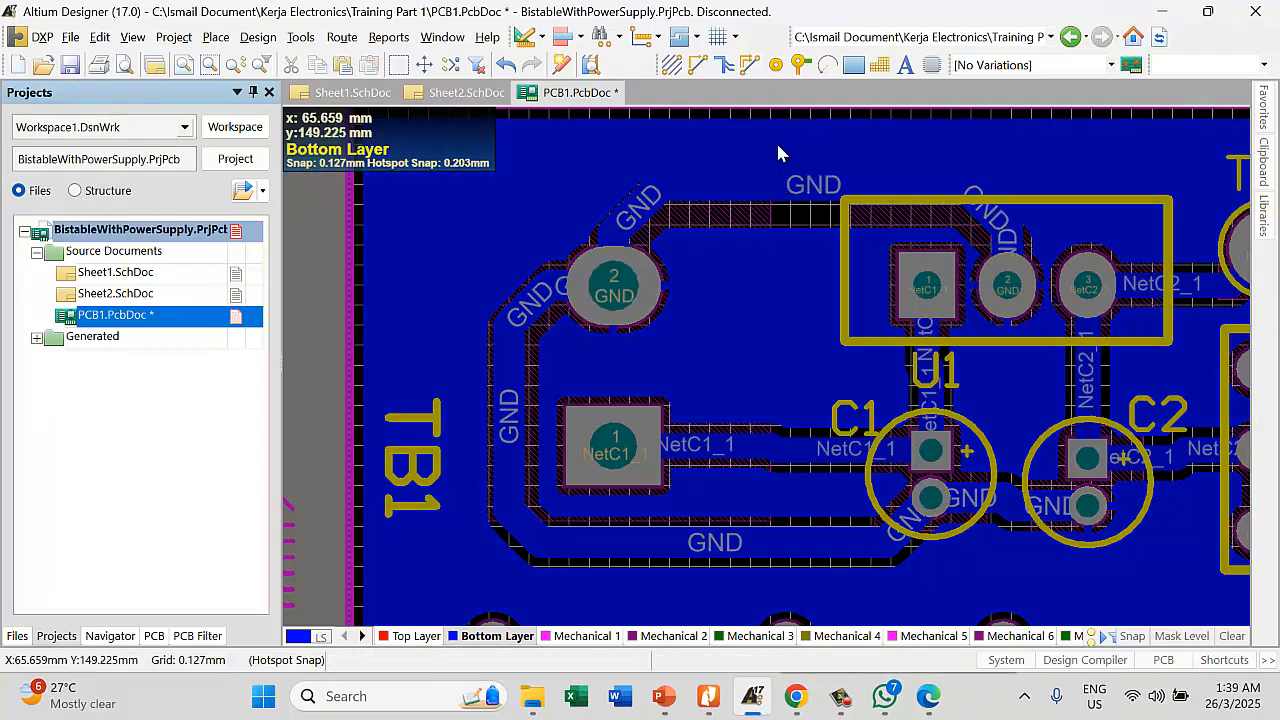
right_click(776, 141)
mouse_move(843, 282)
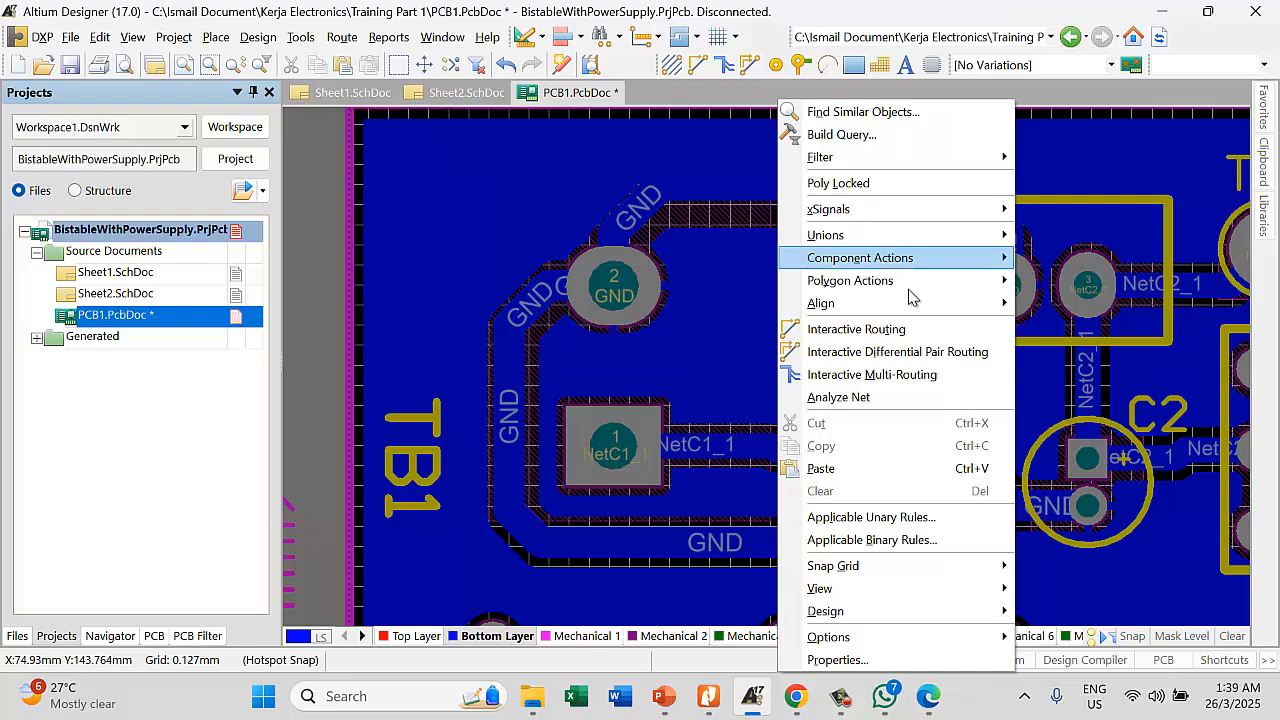
click(1071, 334)
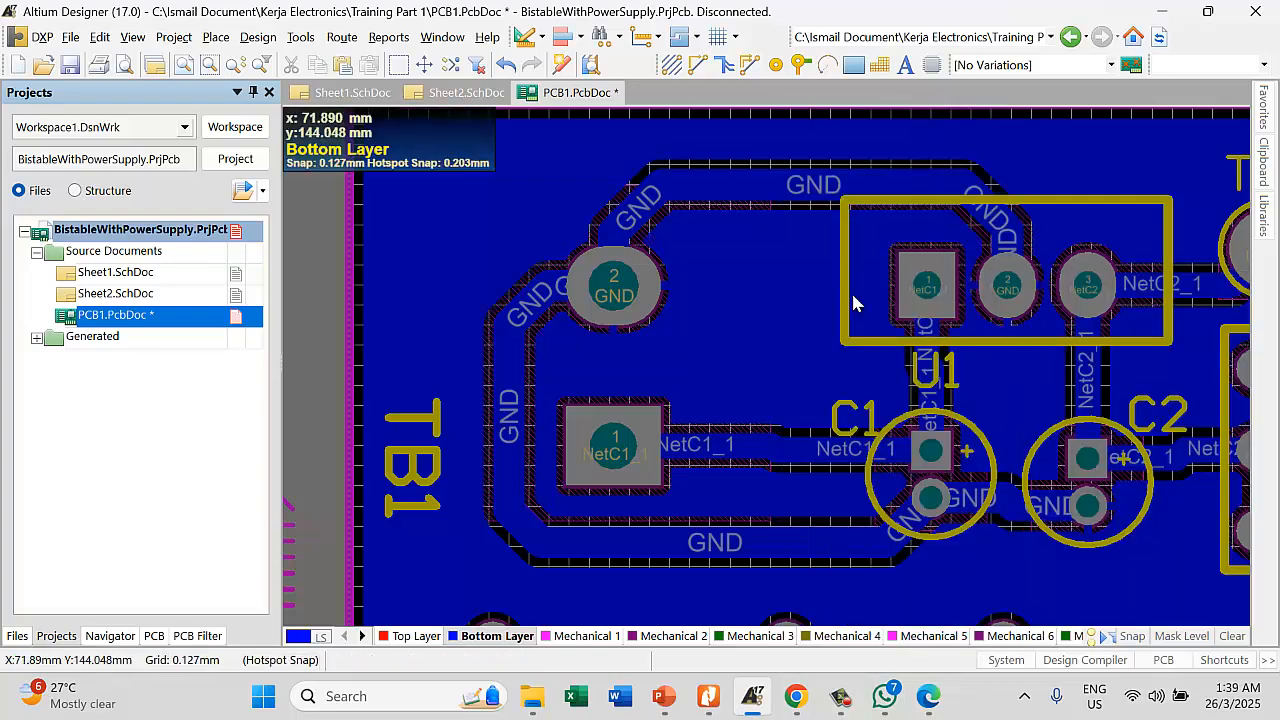
Examine the copper pour and tracks around U1, TP1, C1, C2, H1 and the +5 track at R4
ctrl+scroll(559, 336, down, 2)
ctrl+scroll(850, 285, up, 3)
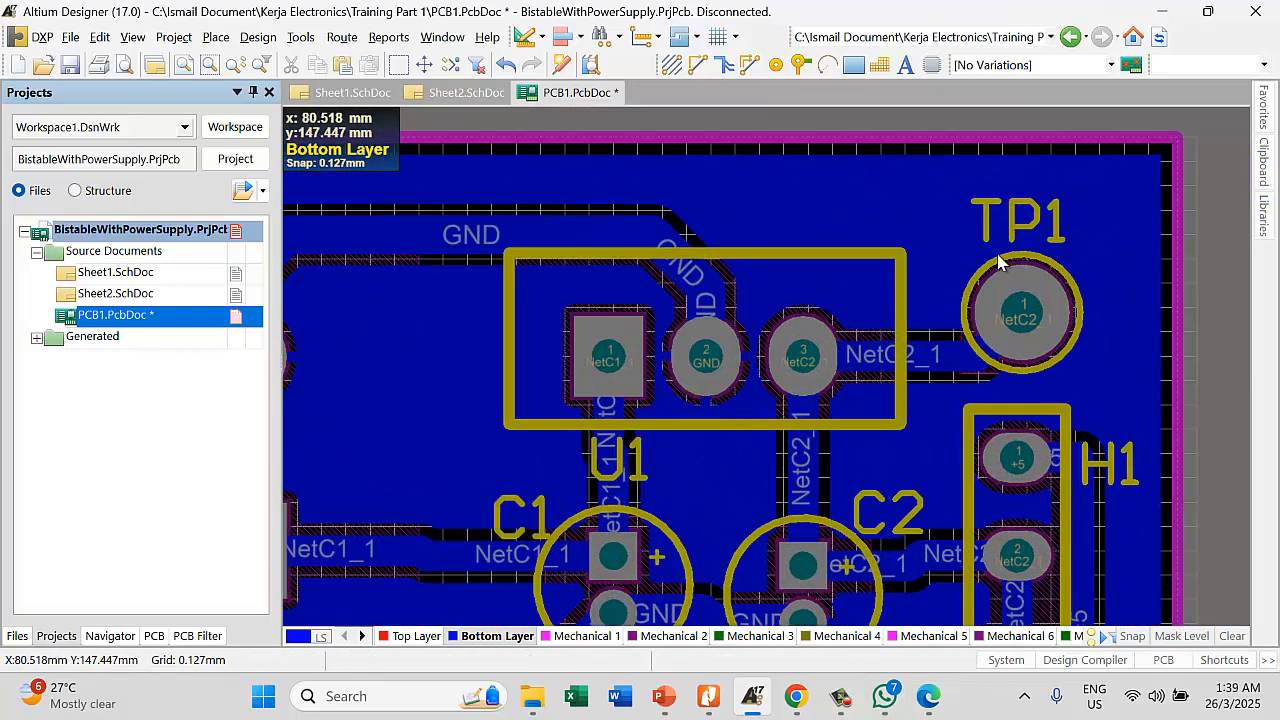
scroll(1020, 252, down, 2)
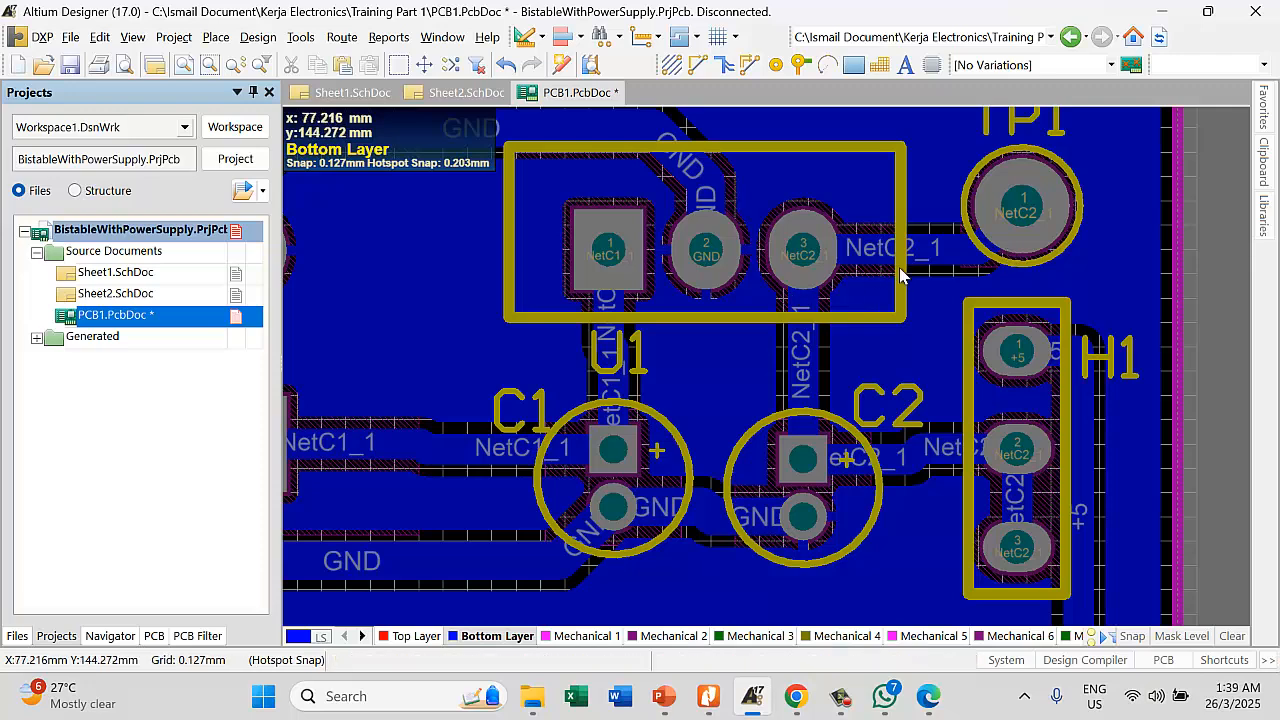
scroll(902, 276, down, 1)
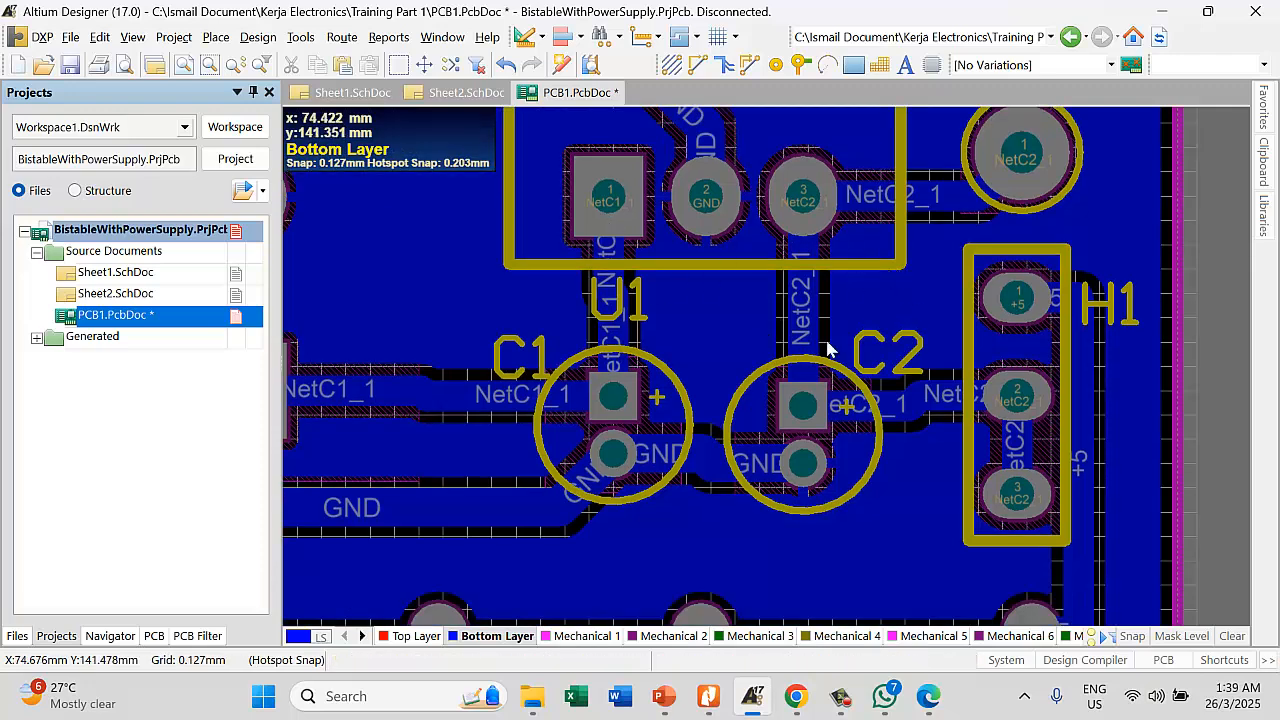
scroll(1095, 322, down, 3)
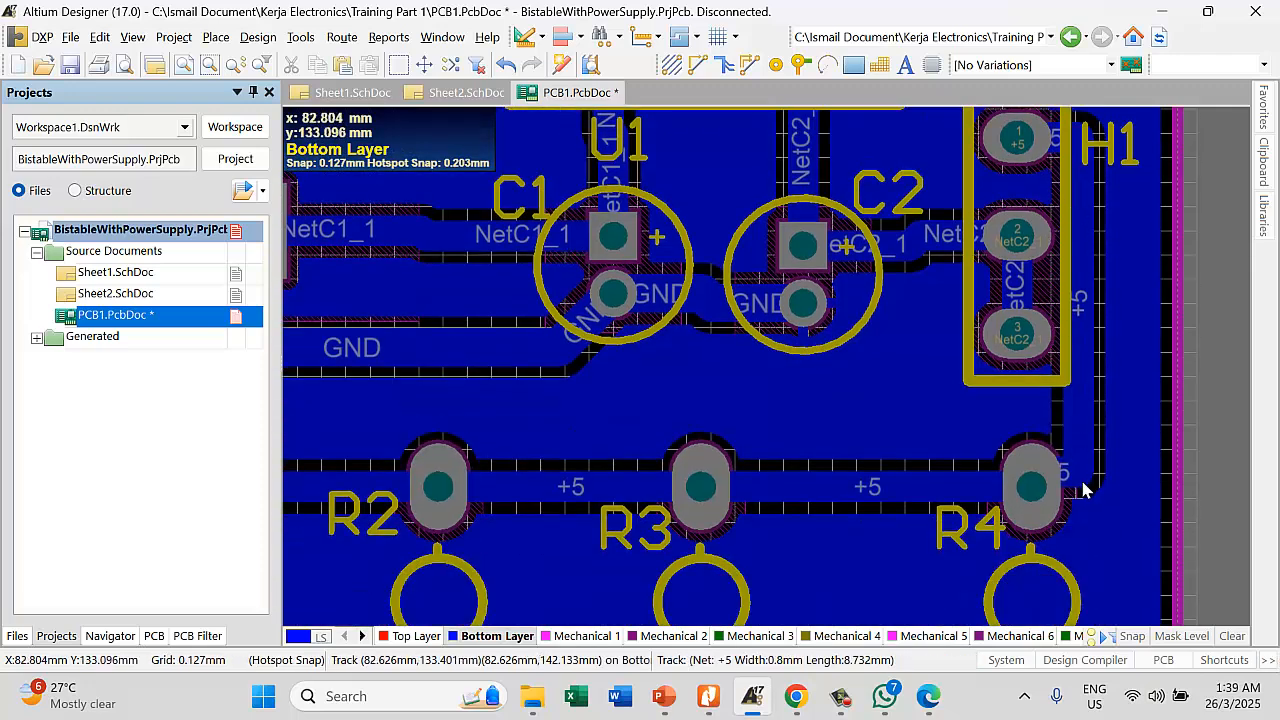
scroll(1088, 385, up, 4)
scroll(1098, 300, down, 2)
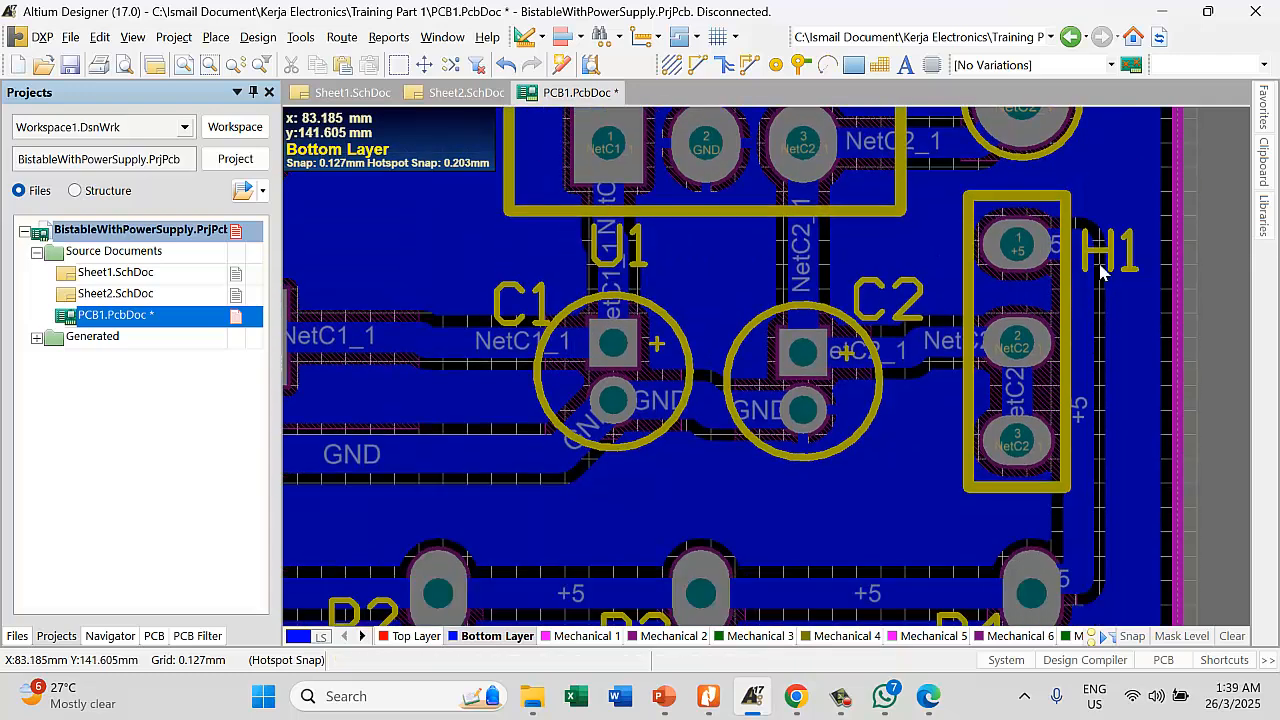
Reroute the 0.8 mm +5 track from H1's pin 1 down the board edge side to R4's pin 2
key(p)
click(1078, 275)
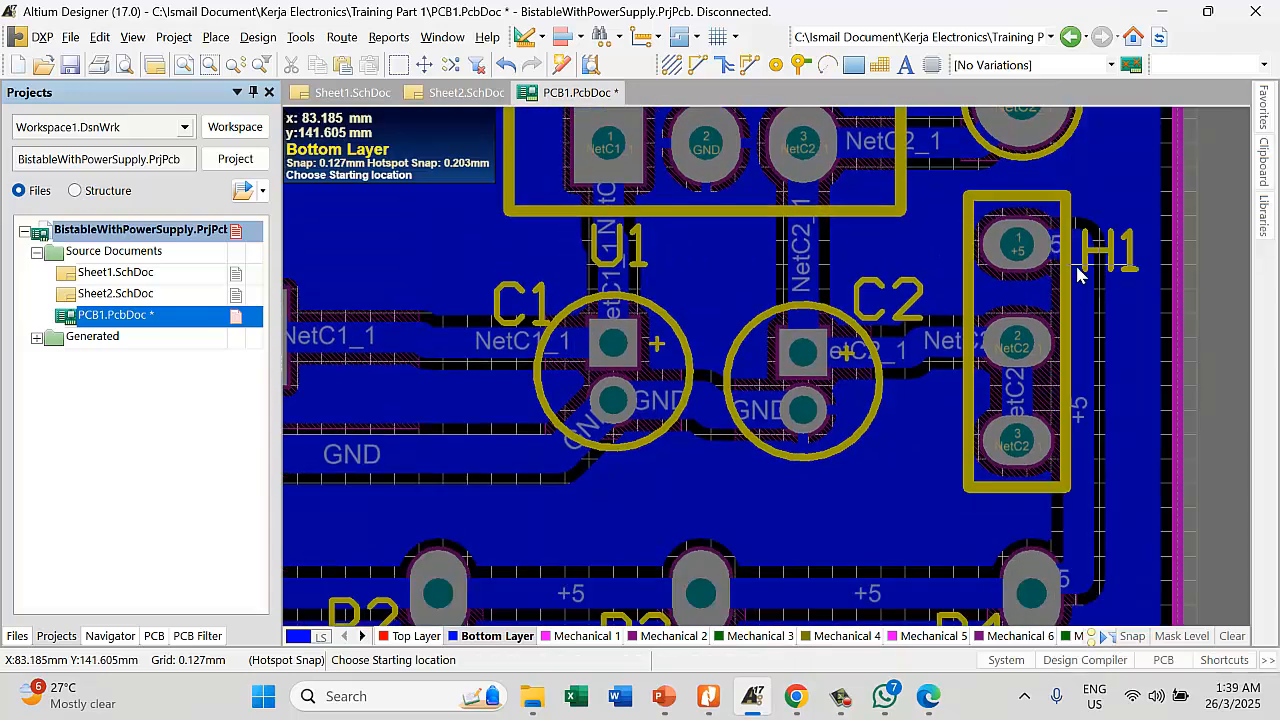
click(1022, 245)
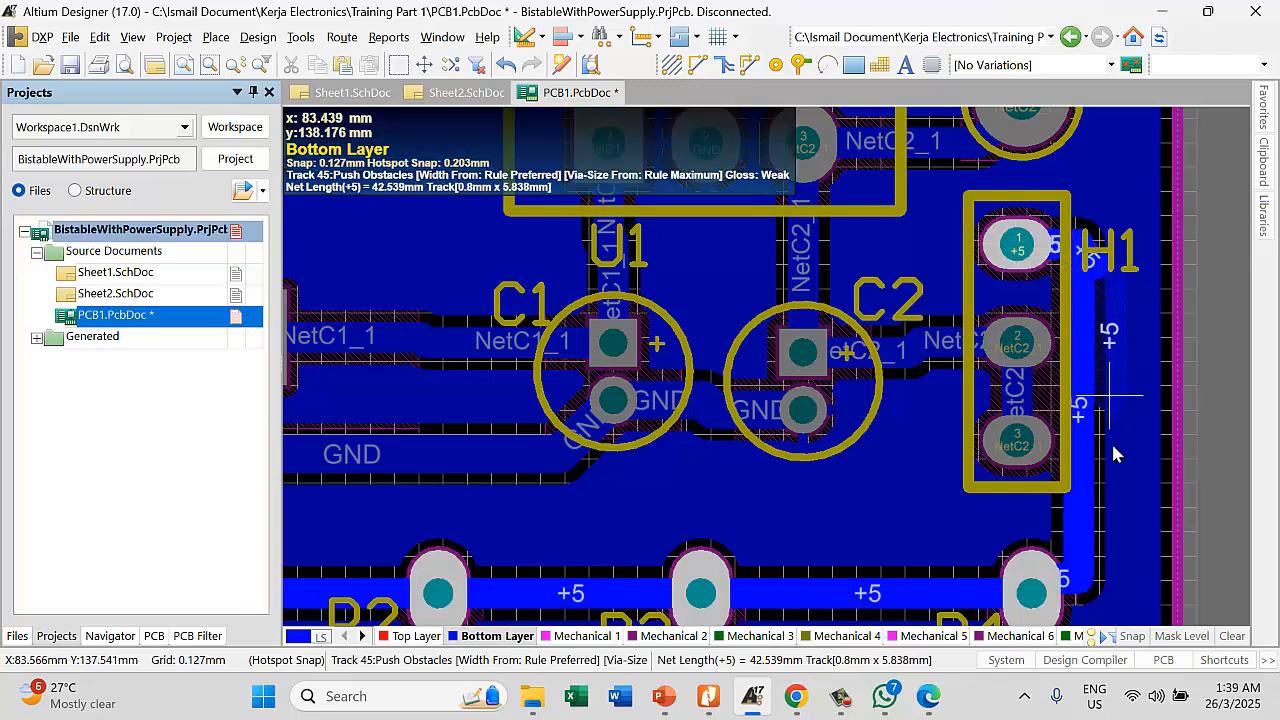
right_click(1088, 577)
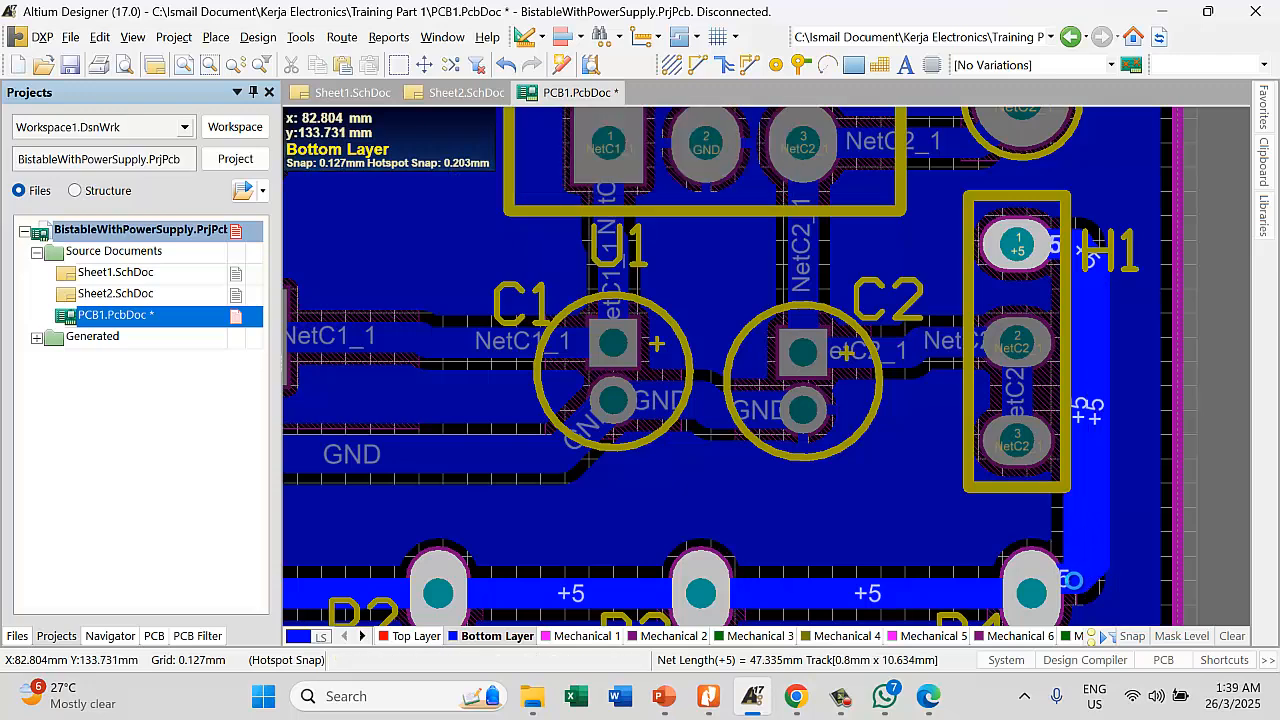
click(1031, 597)
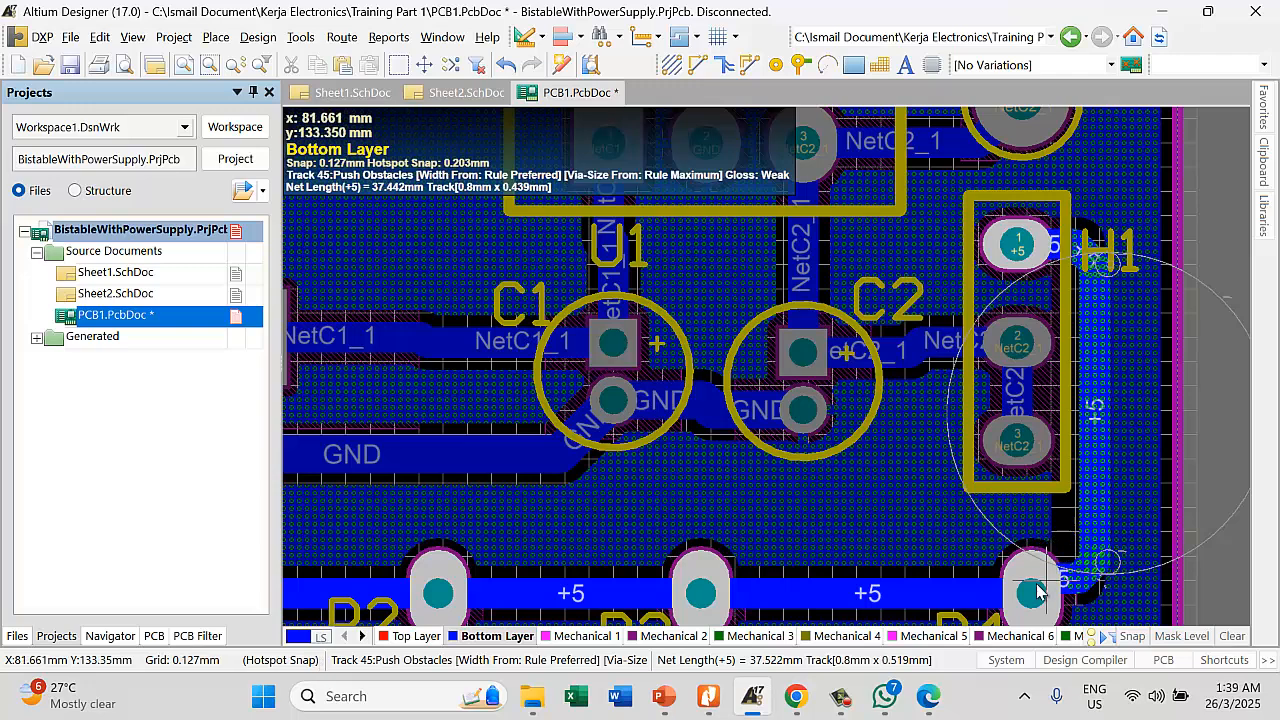
right_click(1095, 484)
right_click(1133, 449)
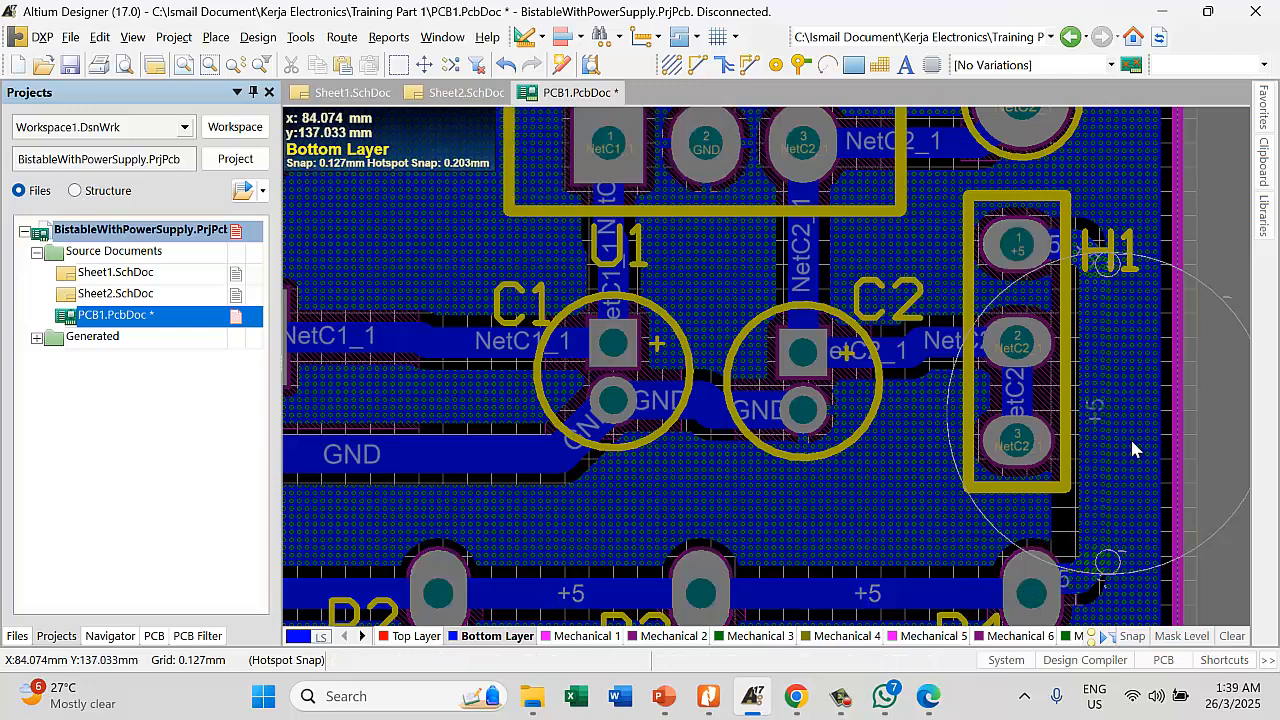
Repour all polygons around the rerouted +5 track
right_click(1127, 449)
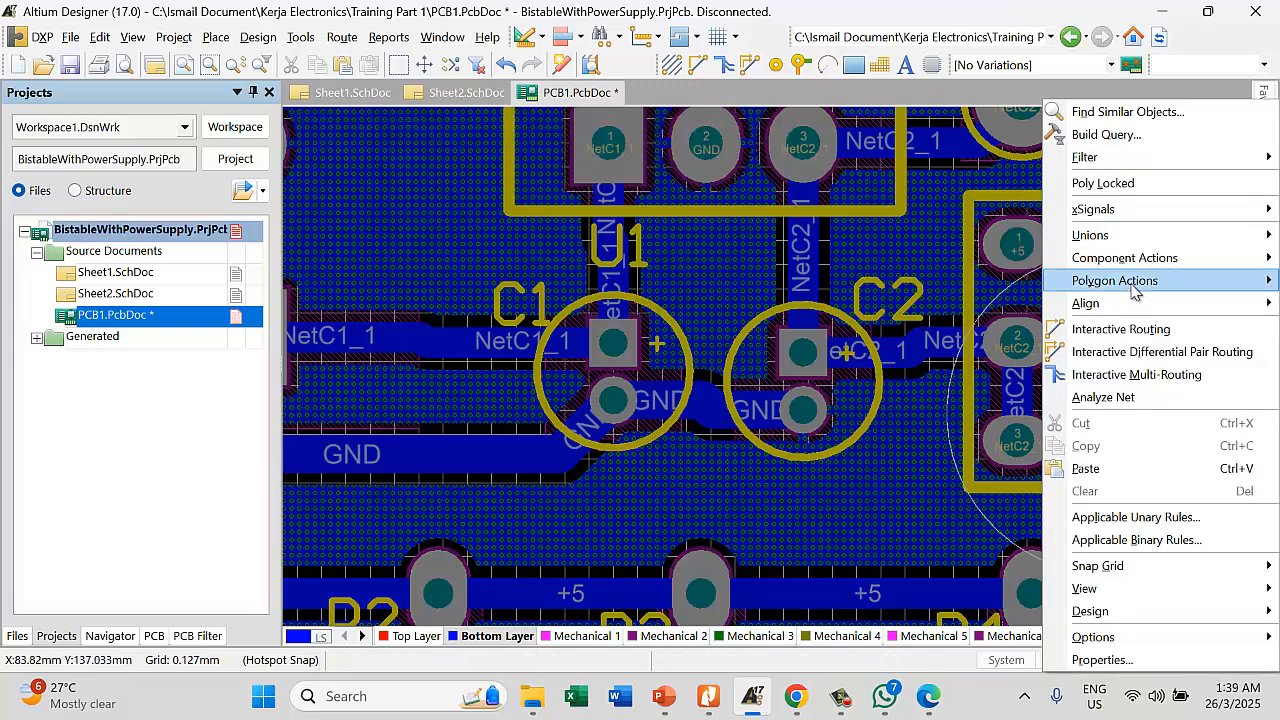
mouse_move(1122, 284)
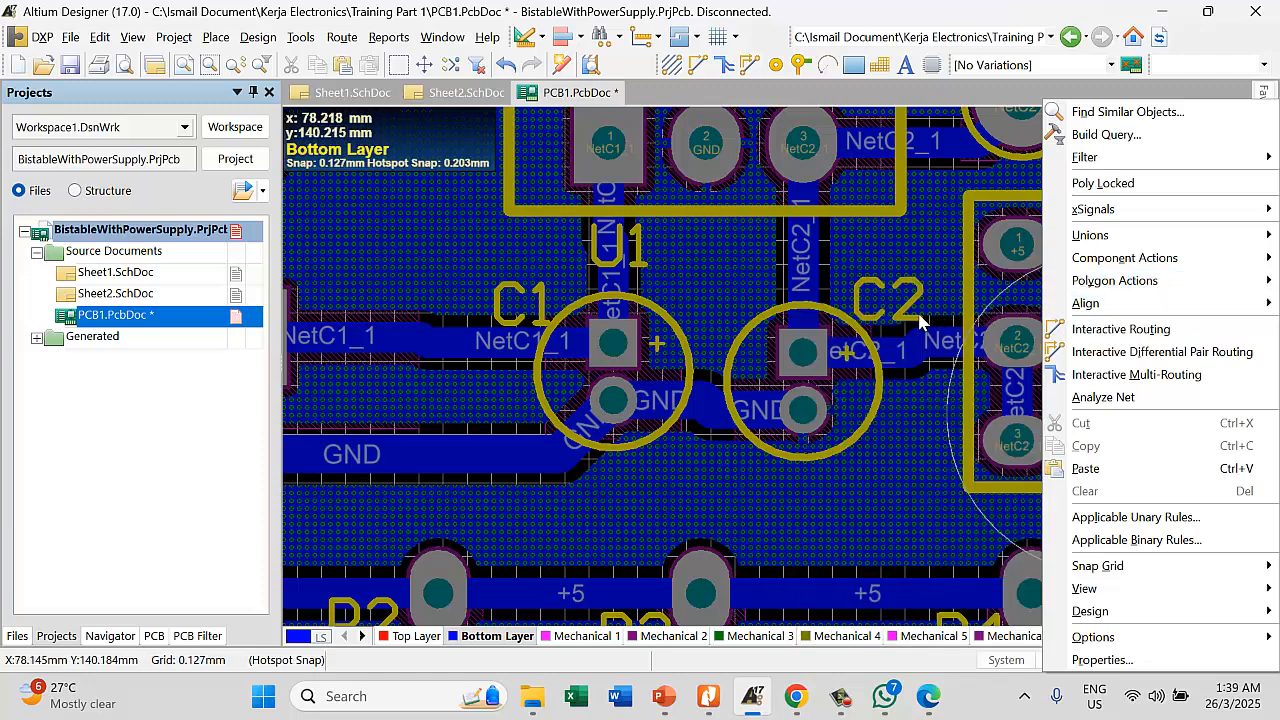
mouse_move(1074, 287)
click(885, 330)
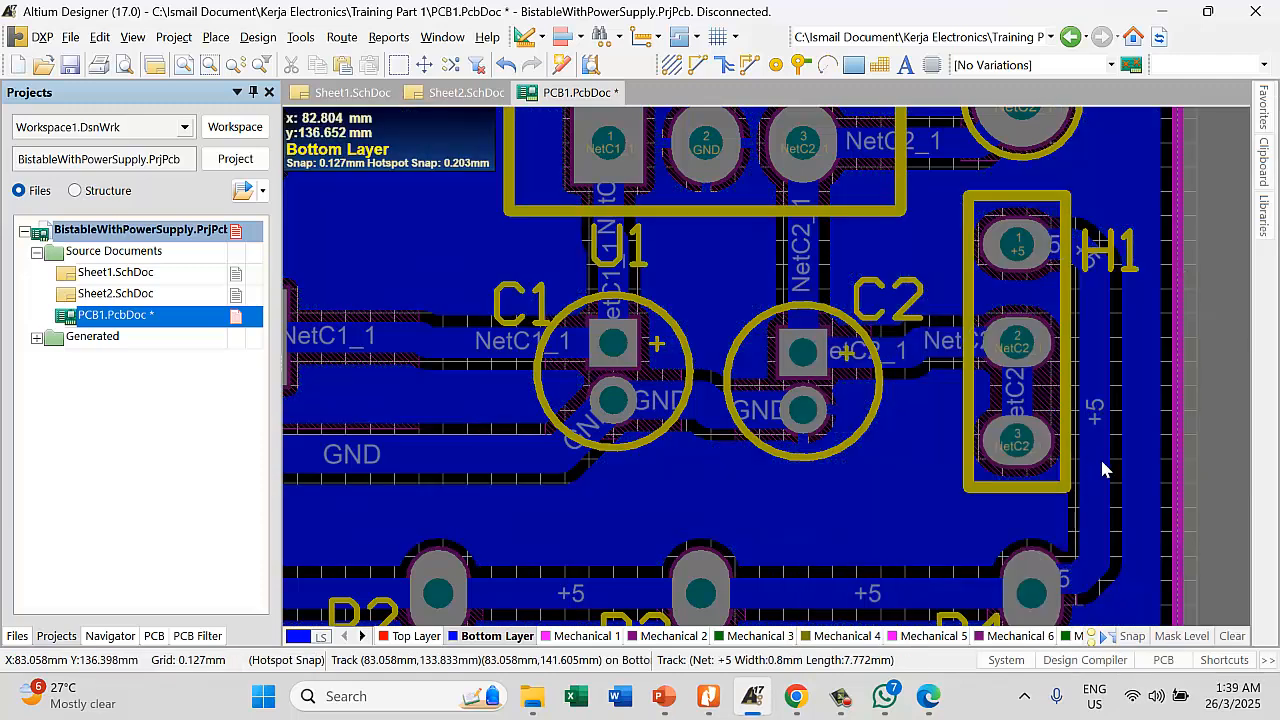
Move the short +5 track segment that enters R4's pin 2 lower, toward the pad's centre line
scroll(1074, 460, down, 5)
ctrl+scroll(1077, 314, up, 4)
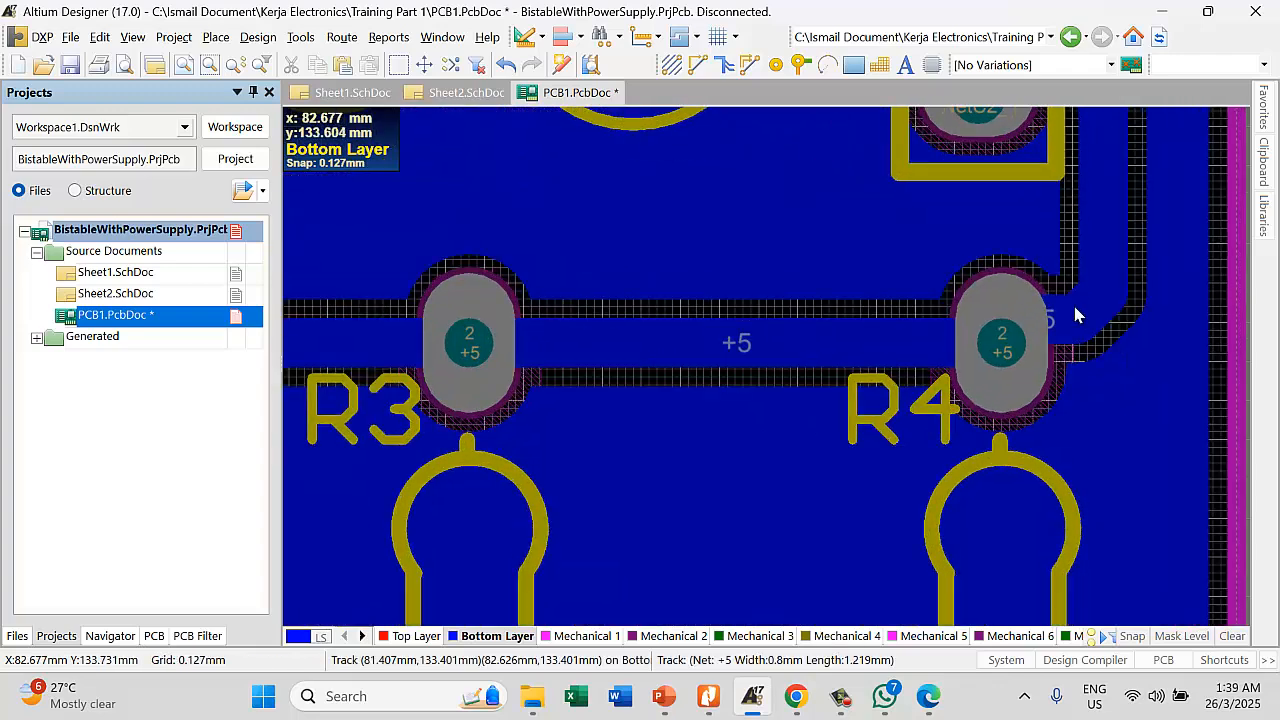
click(1038, 321)
drag(1027, 350, 1006, 358)
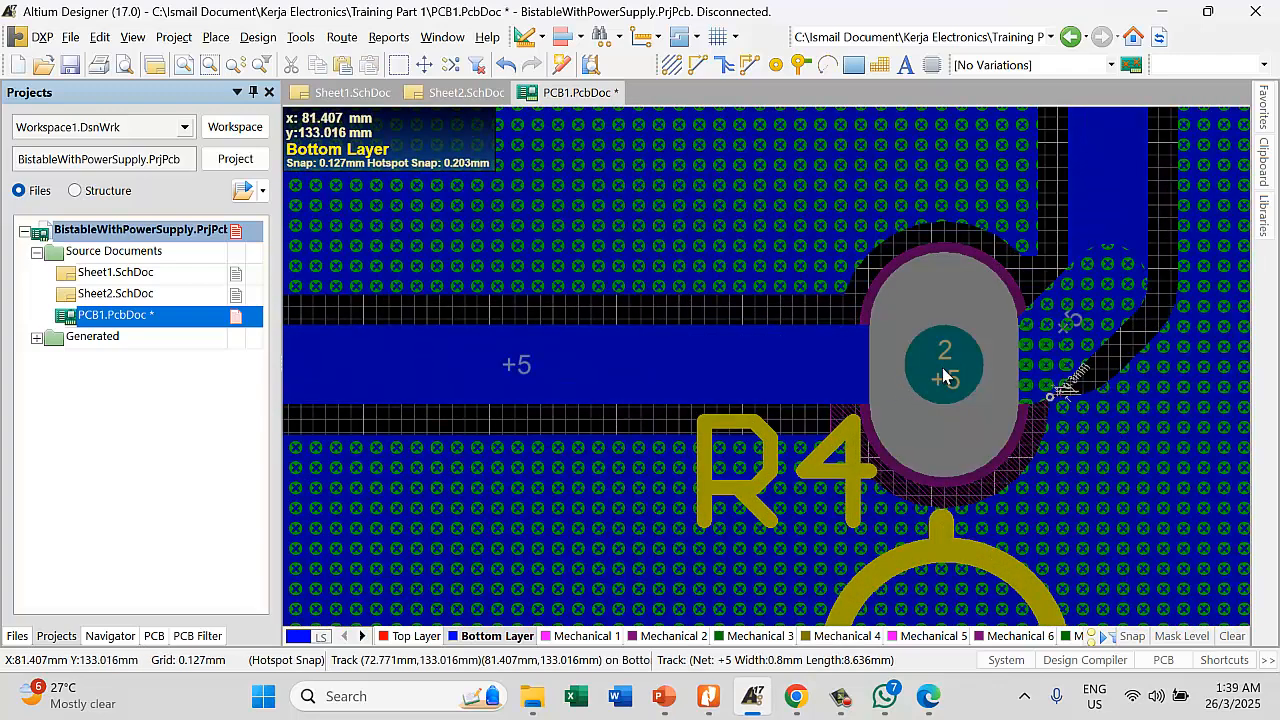
Check the alignment of the short +5 track segments meeting at R4's pin 2 and repour the polygons around them
click(948, 367)
click(1044, 360)
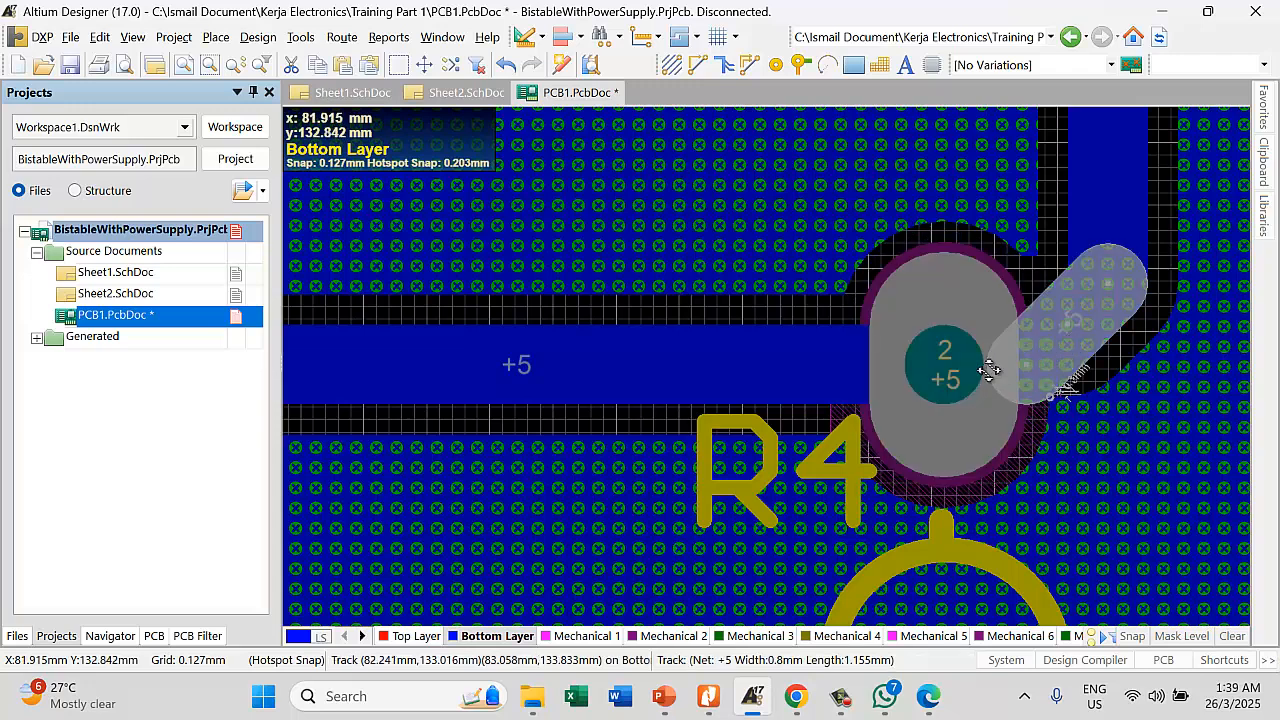
click(971, 328)
click(971, 328)
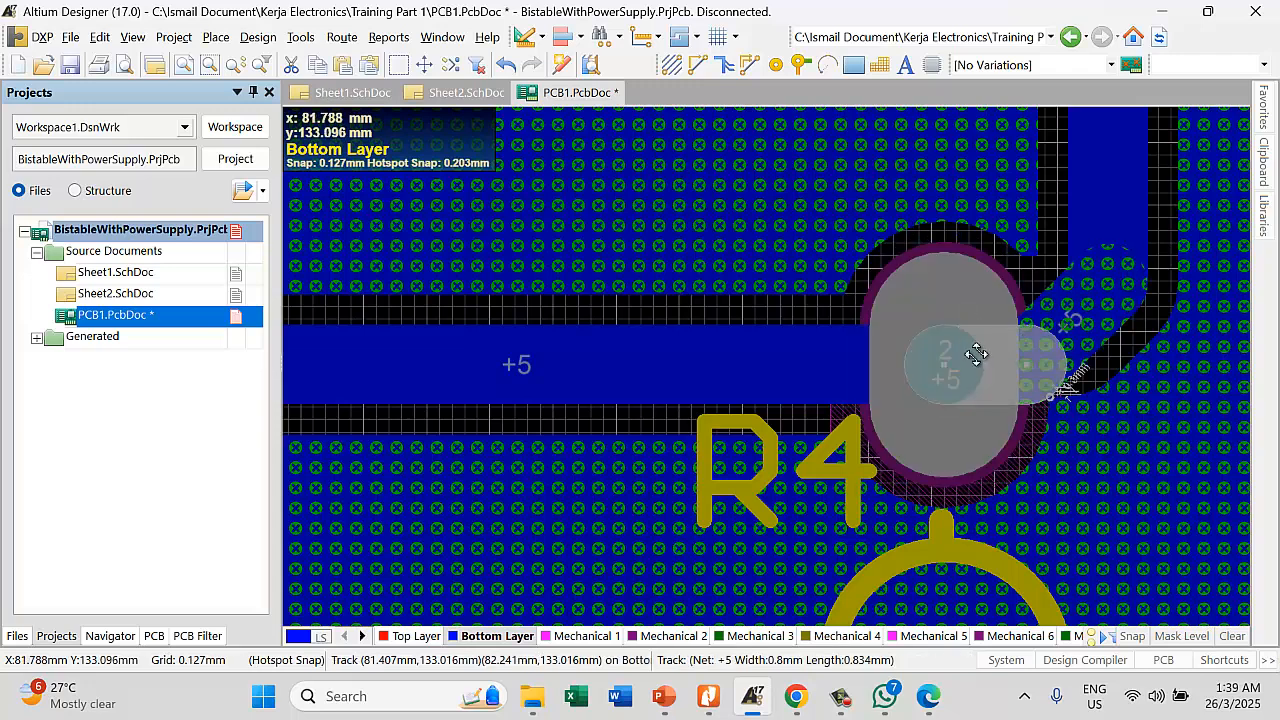
drag(976, 352, 975, 352)
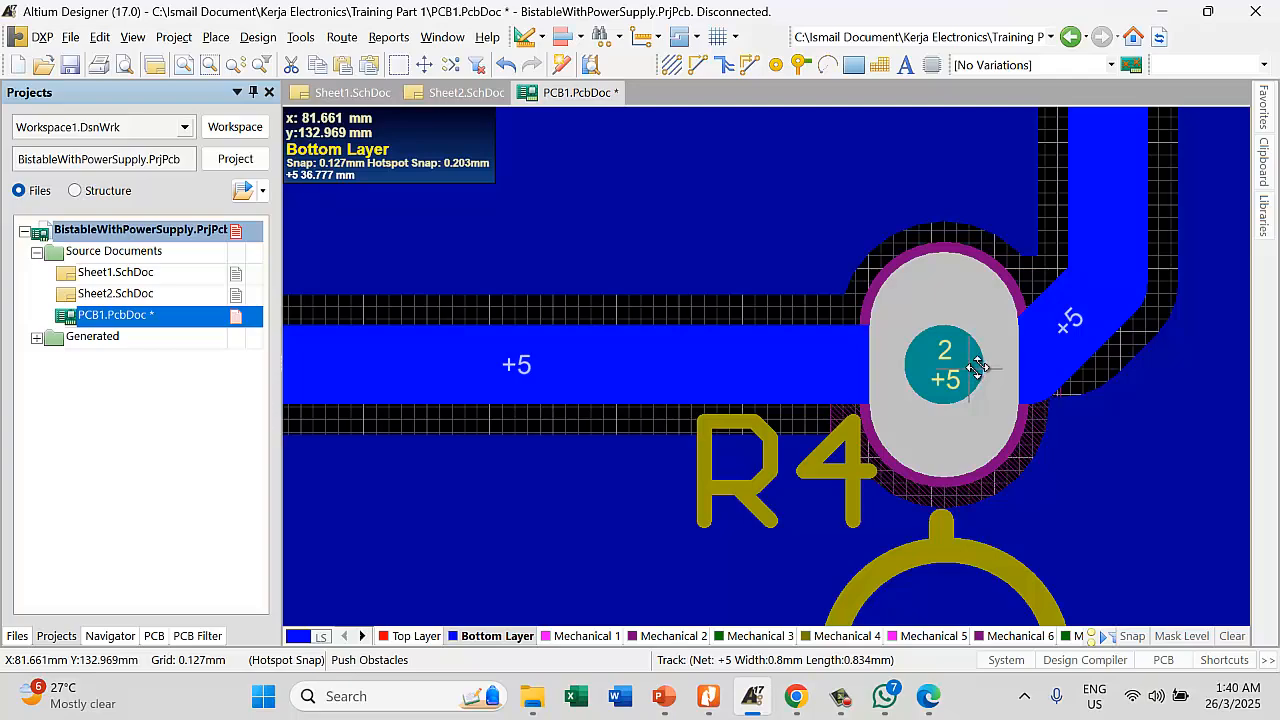
ctrl+scroll(971, 326, down, 2)
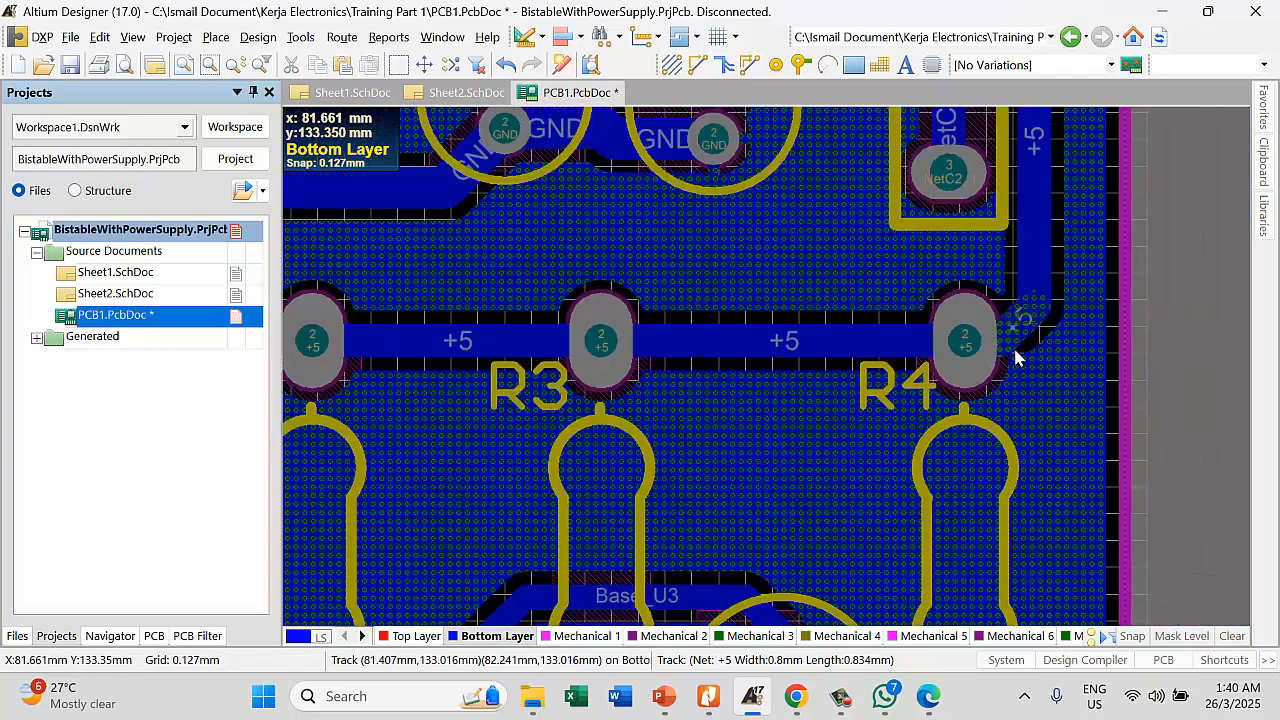
right_click(1041, 340)
mouse_move(1106, 284)
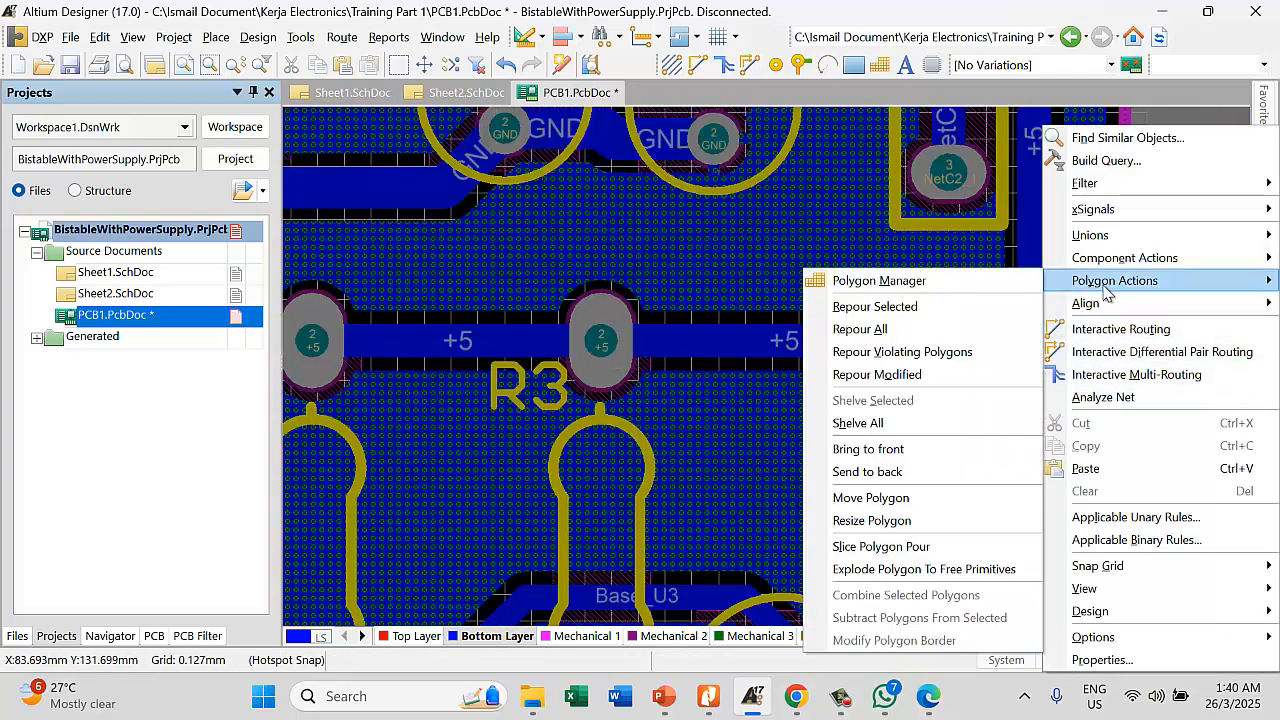
click(935, 306)
scroll(1000, 295, up, 5)
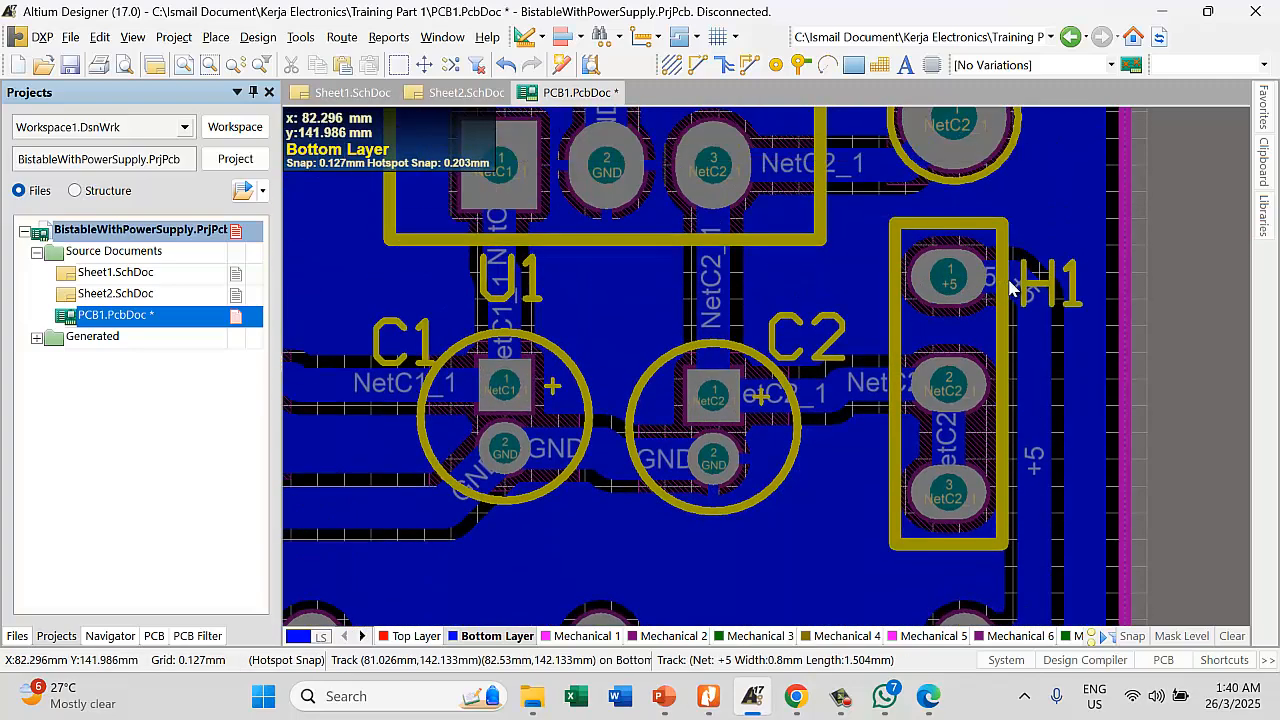
Reroute the 0.6 mm Base_U3 track from R2's lower pin straight up and across to the track feeding U3's middle pin
scroll(995, 245, up, 1)
scroll(1003, 252, down, 5)
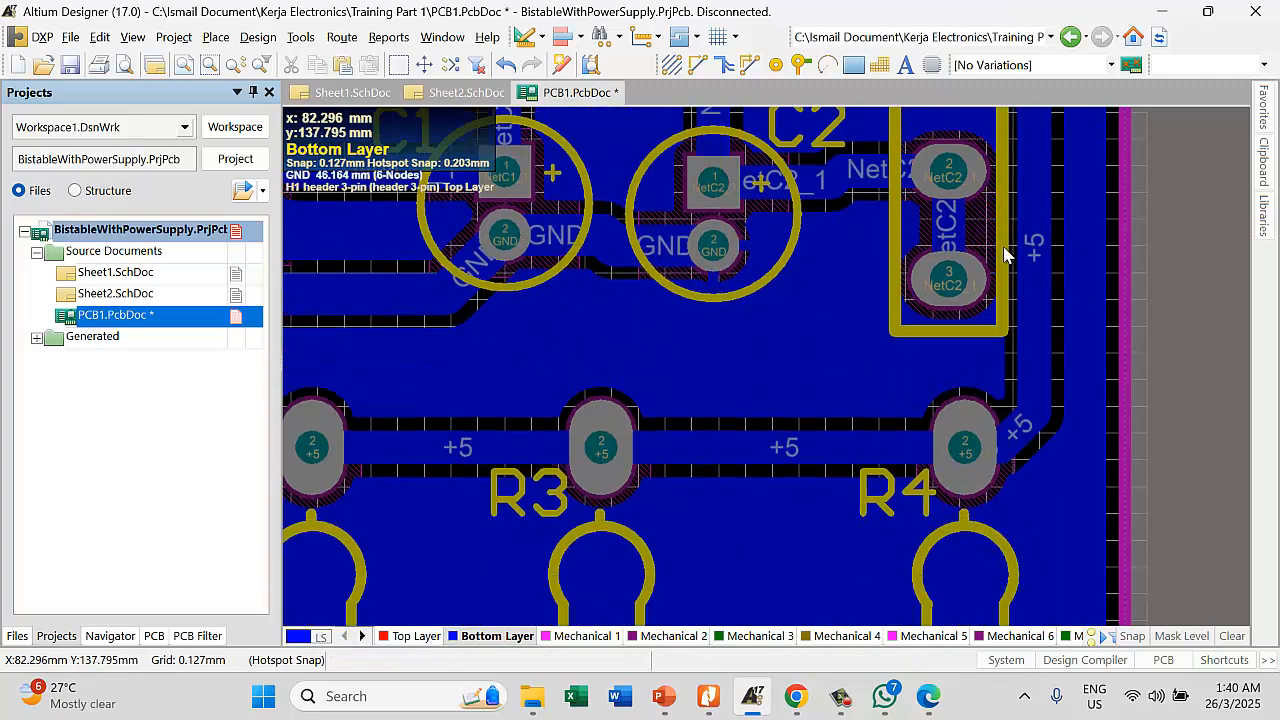
ctrl+scroll(1020, 250, down, 2)
scroll(1018, 260, down, 3)
ctrl+scroll(1014, 272, down, 2)
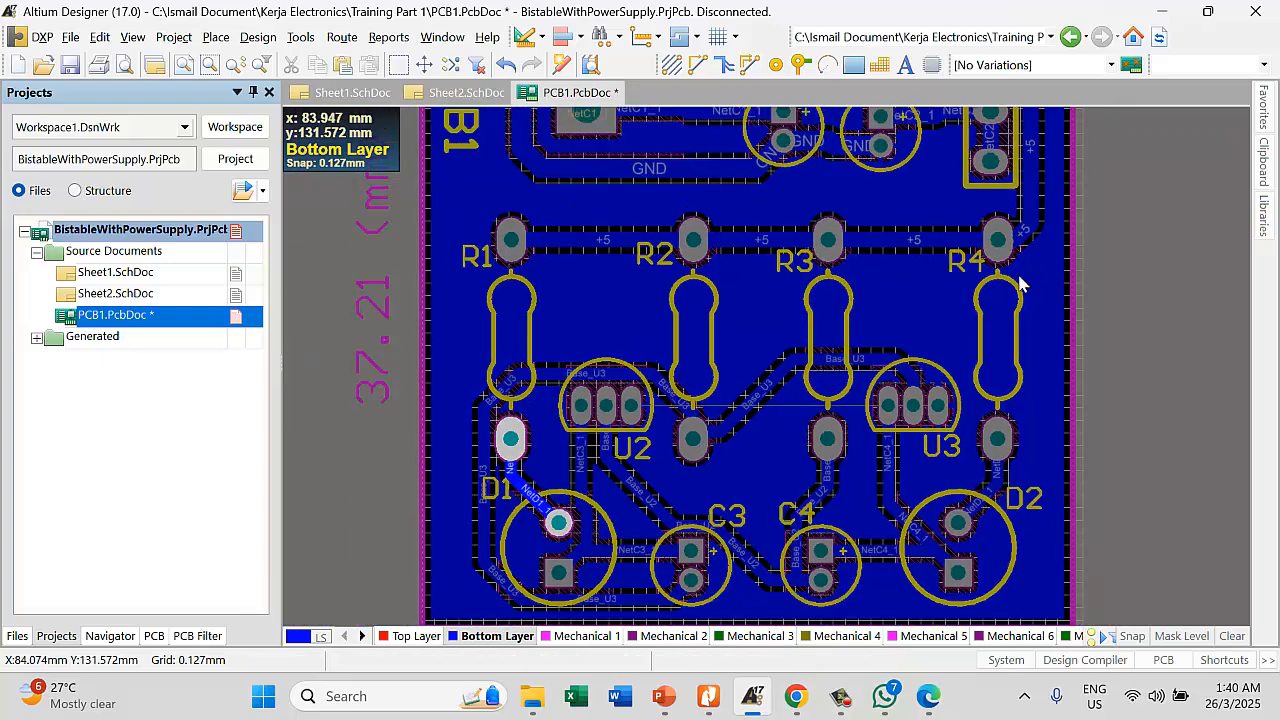
ctrl+scroll(762, 440, up, 3)
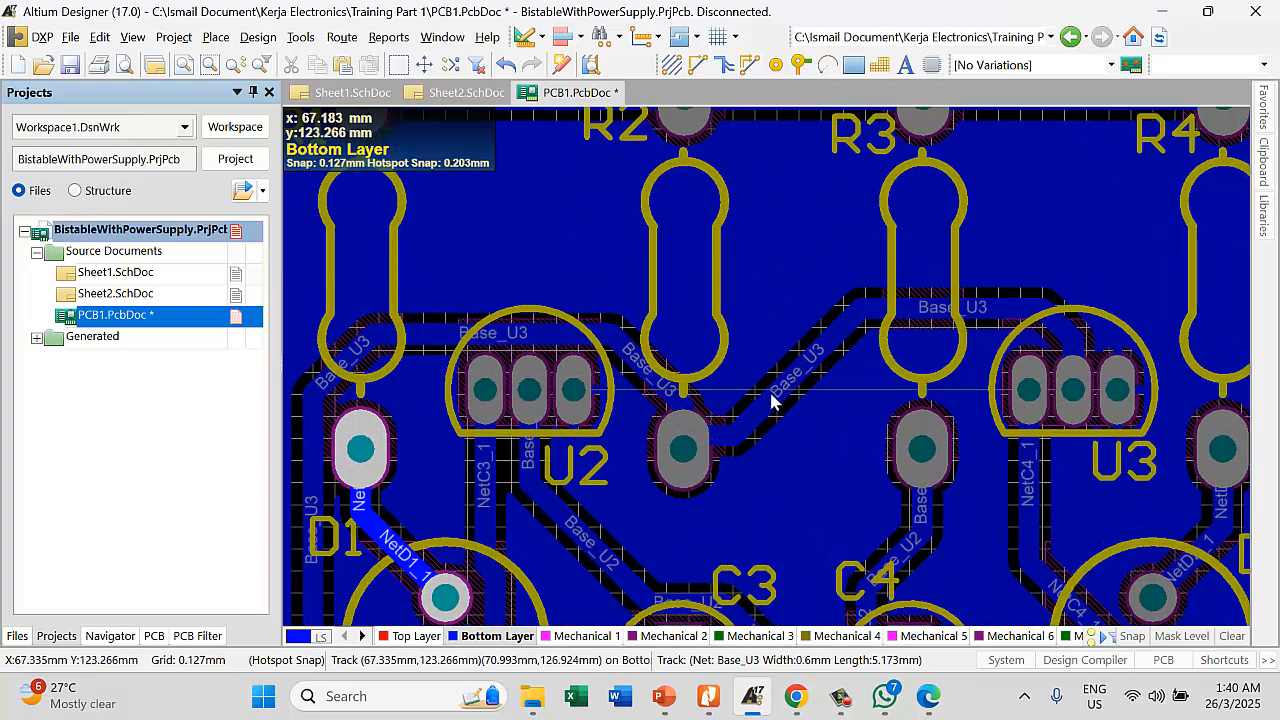
key(p)
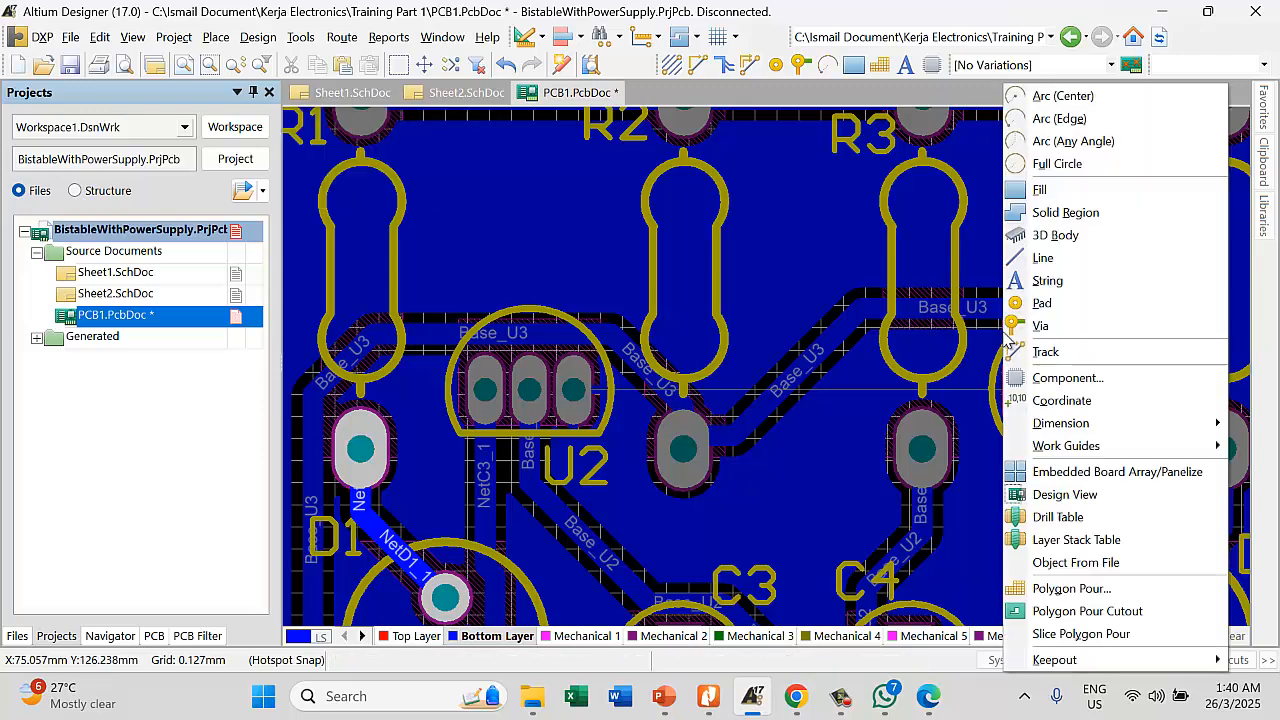
key(t)
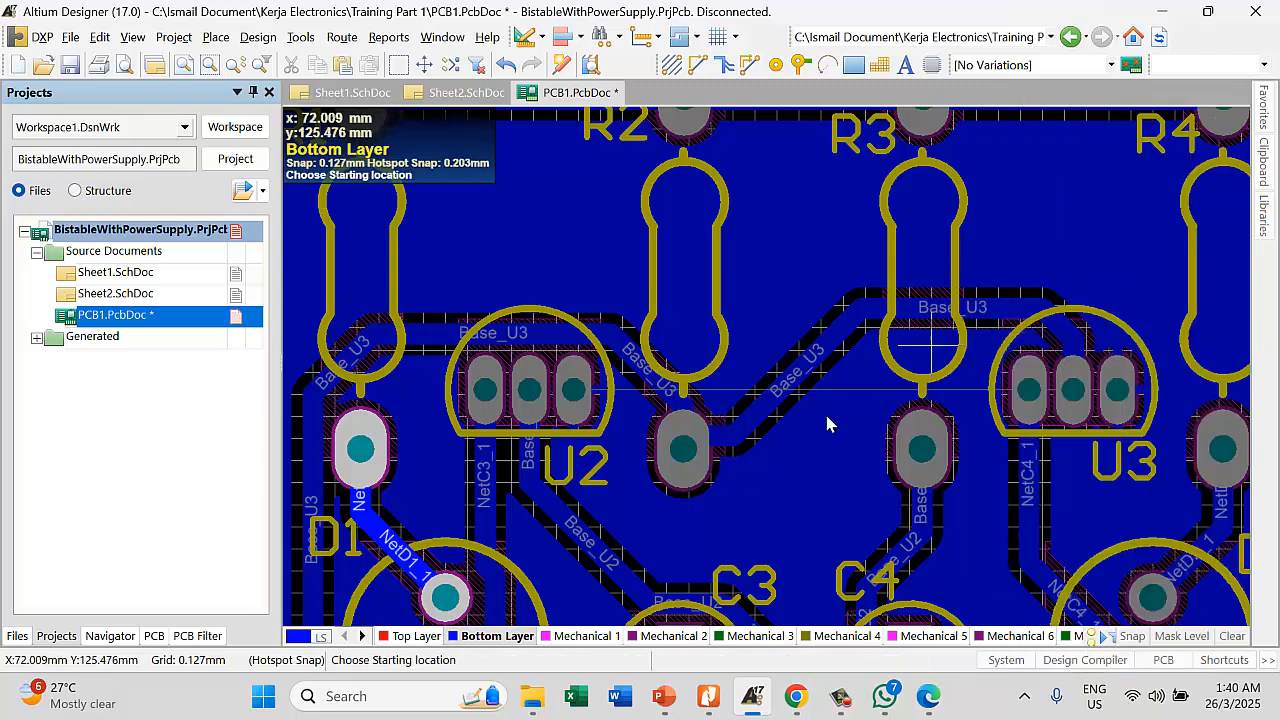
click(683, 450)
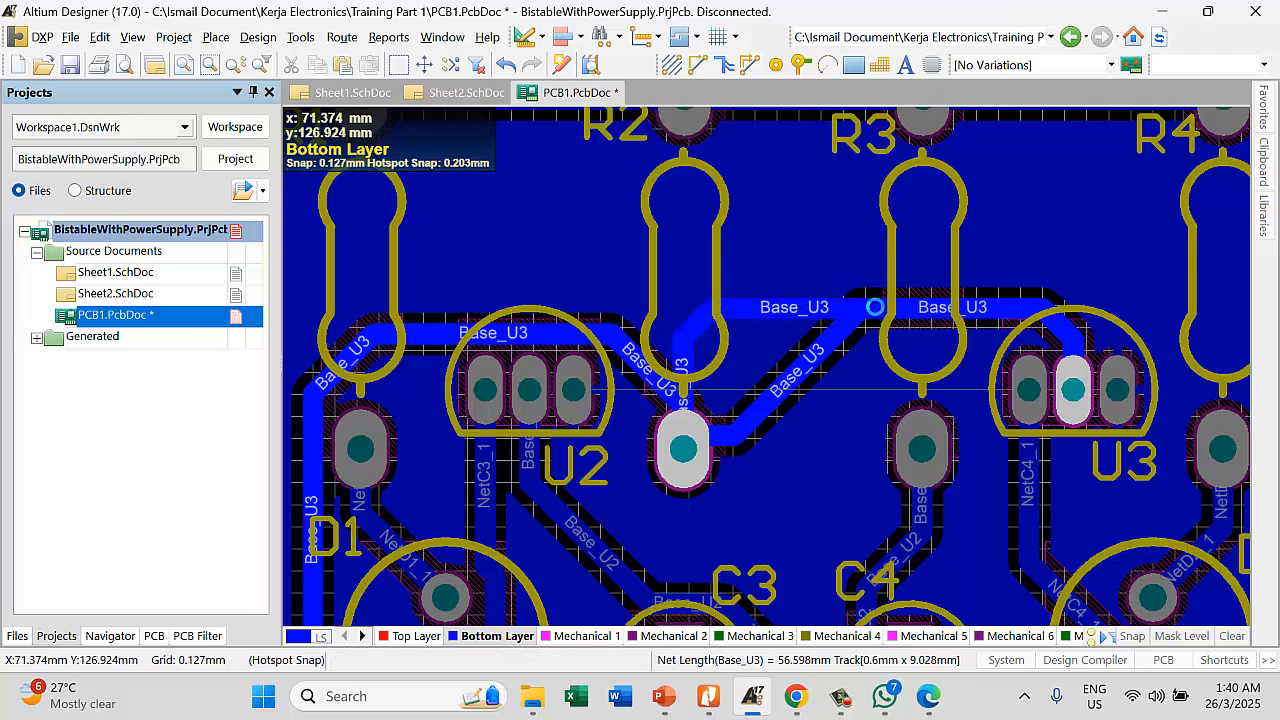
key(Escape)
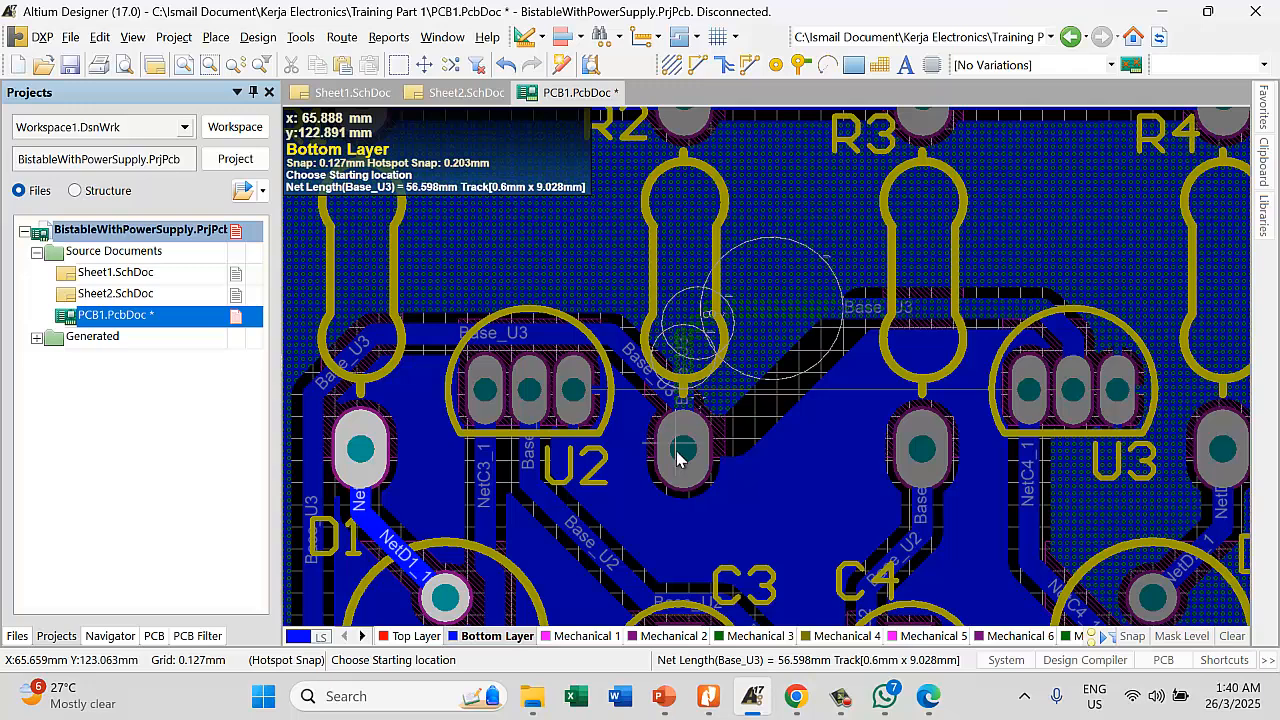
Reroute the 0.6 mm Base_U3 track from above R2's lower pin, over U2 and down past D1 to the existing diagonal near the board's lower corner
click(683, 403)
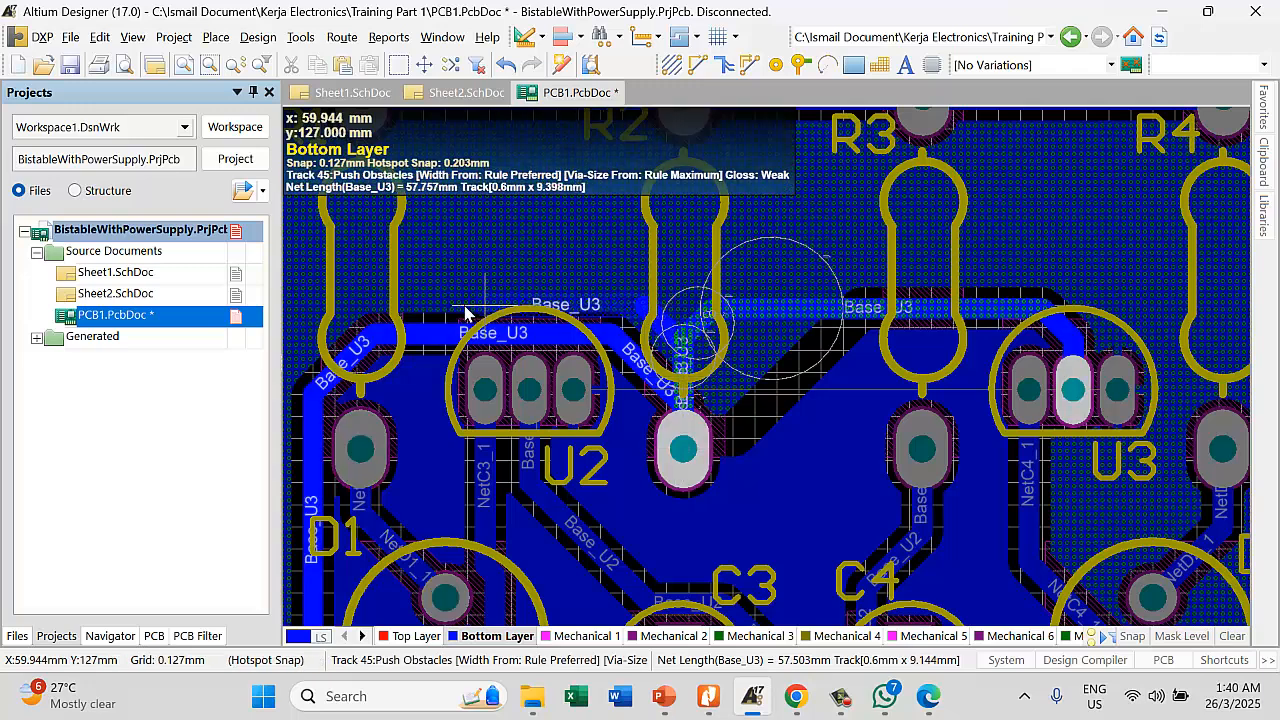
click(377, 308)
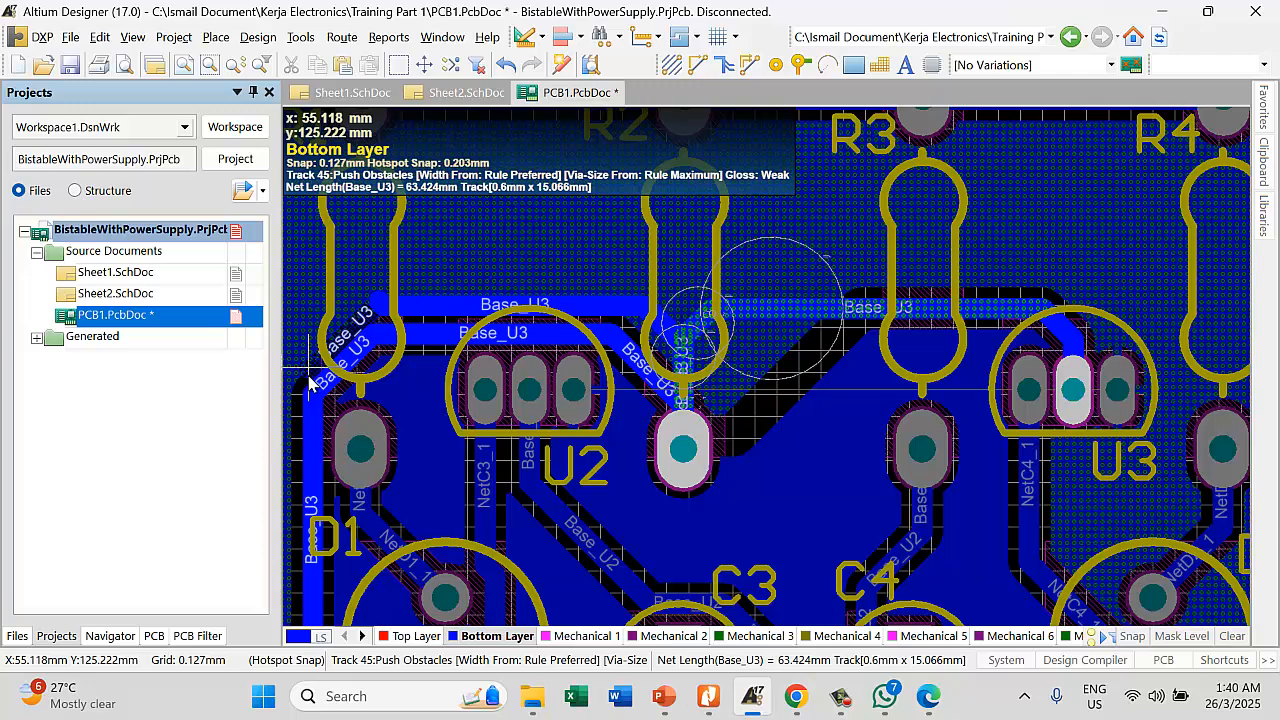
scroll(317, 573, down, 3)
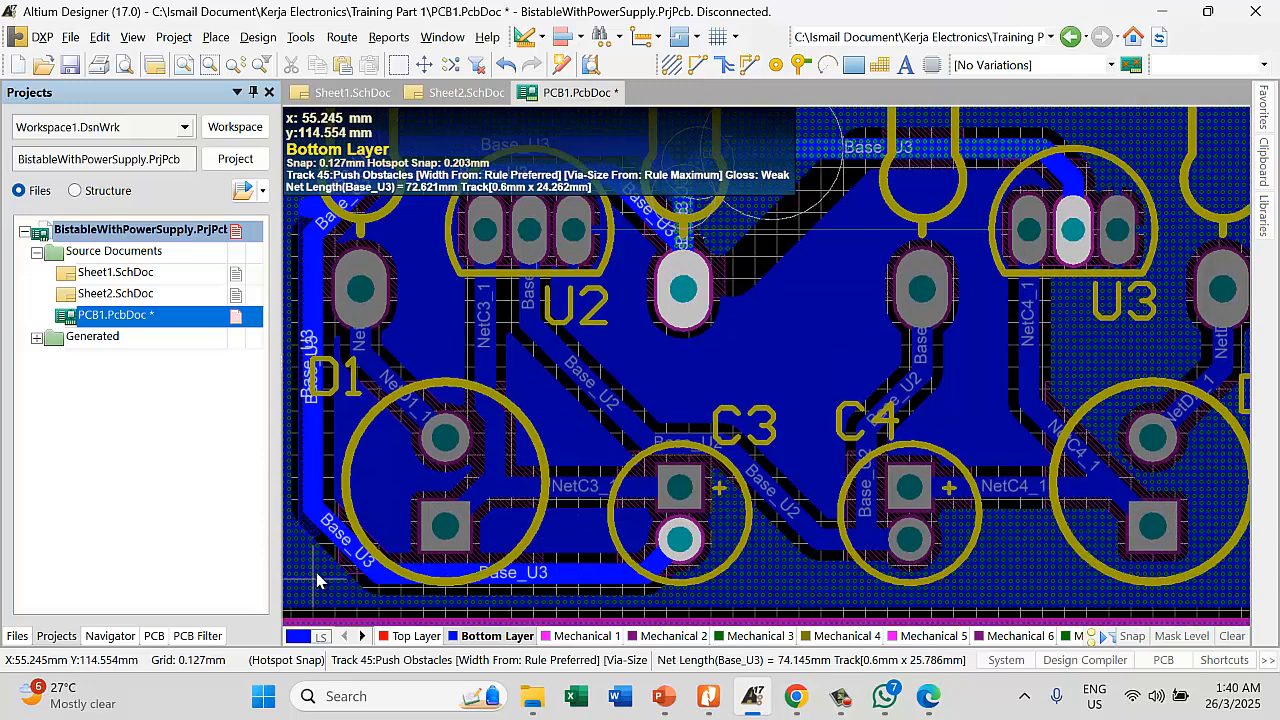
click(317, 515)
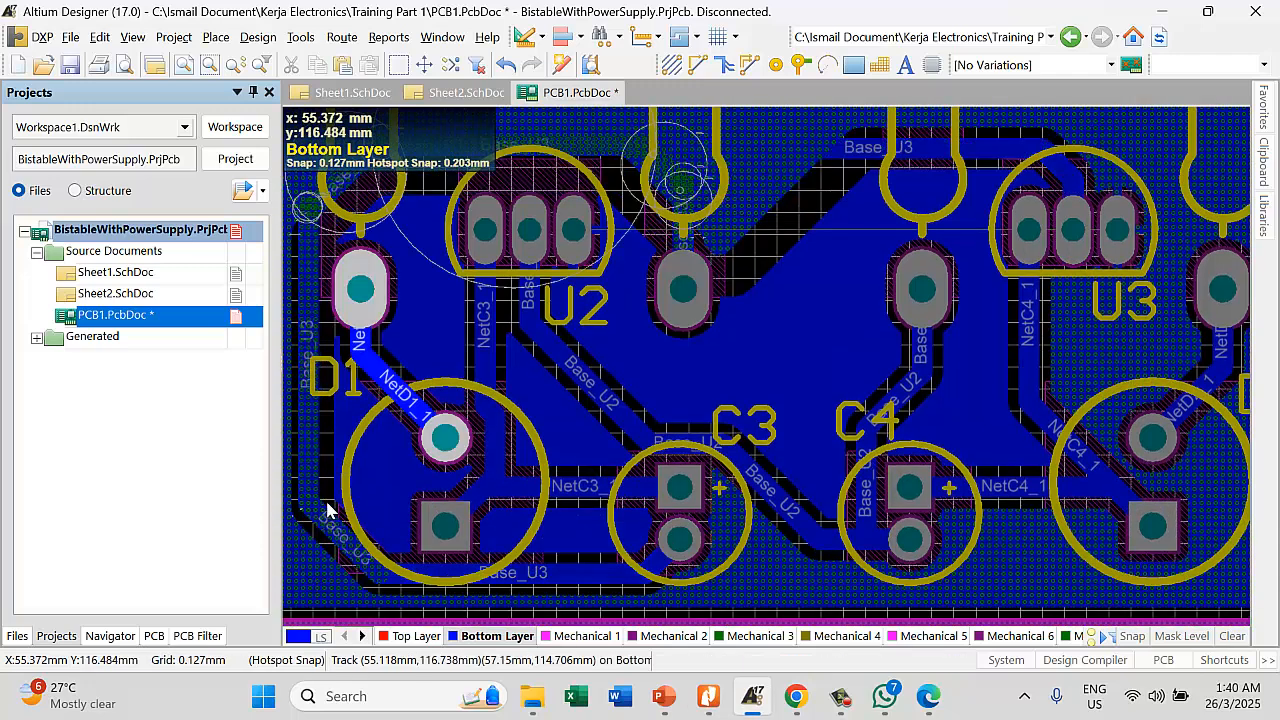
Repour the polygons around the rerouted Base_U3 tracks
right_click(755, 331)
mouse_move(840, 280)
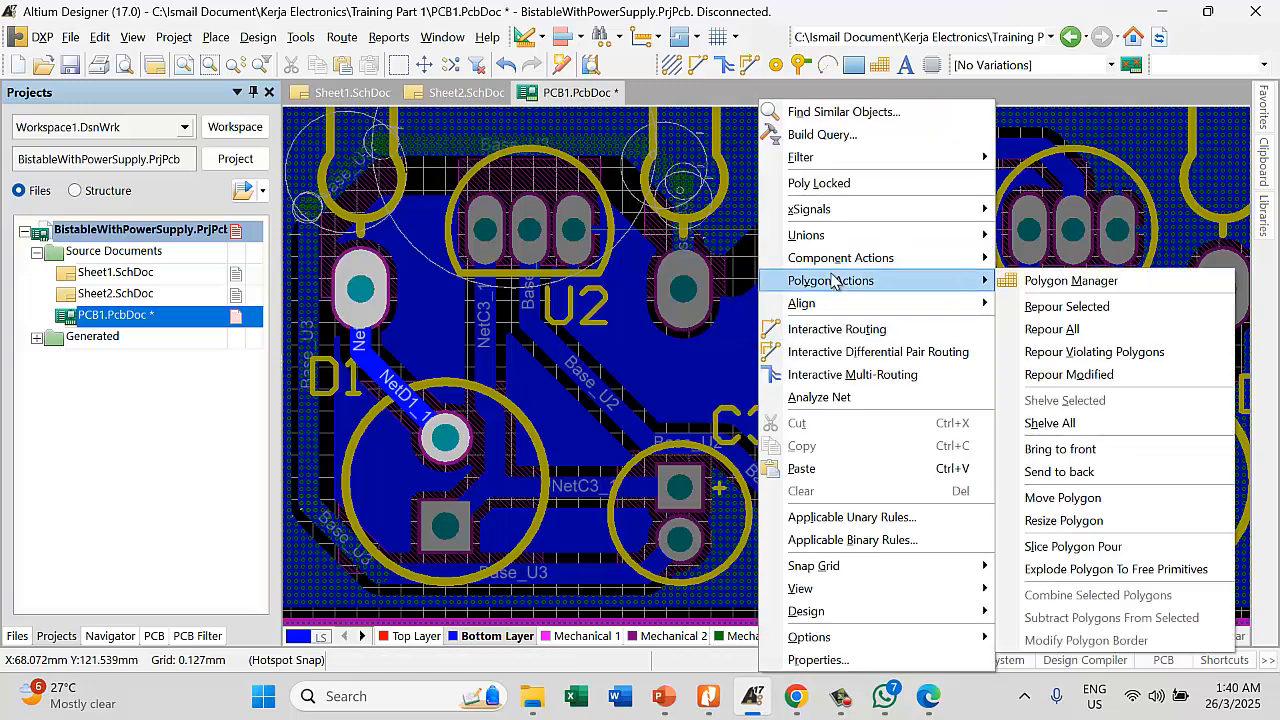
click(1060, 307)
scroll(509, 220, down, 3)
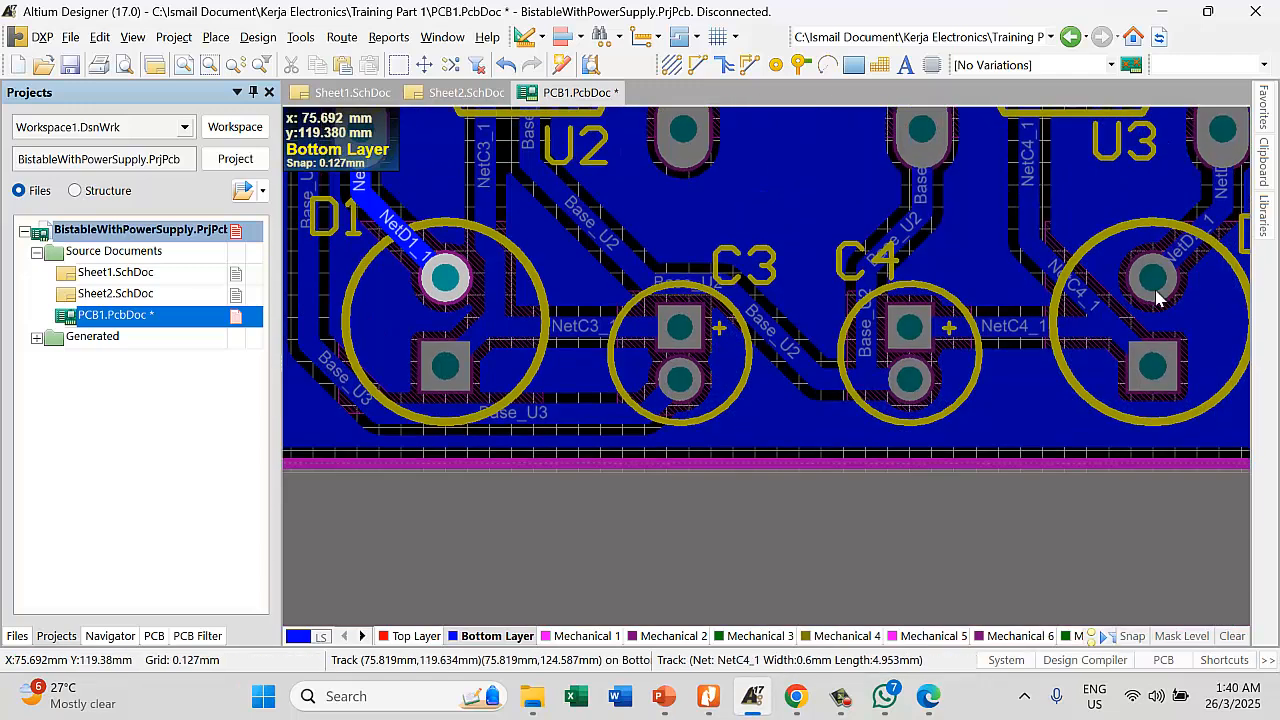
scroll(1040, 378, up, 2)
scroll(1040, 378, up, 2)
ctrl+scroll(521, 233, down, 2)
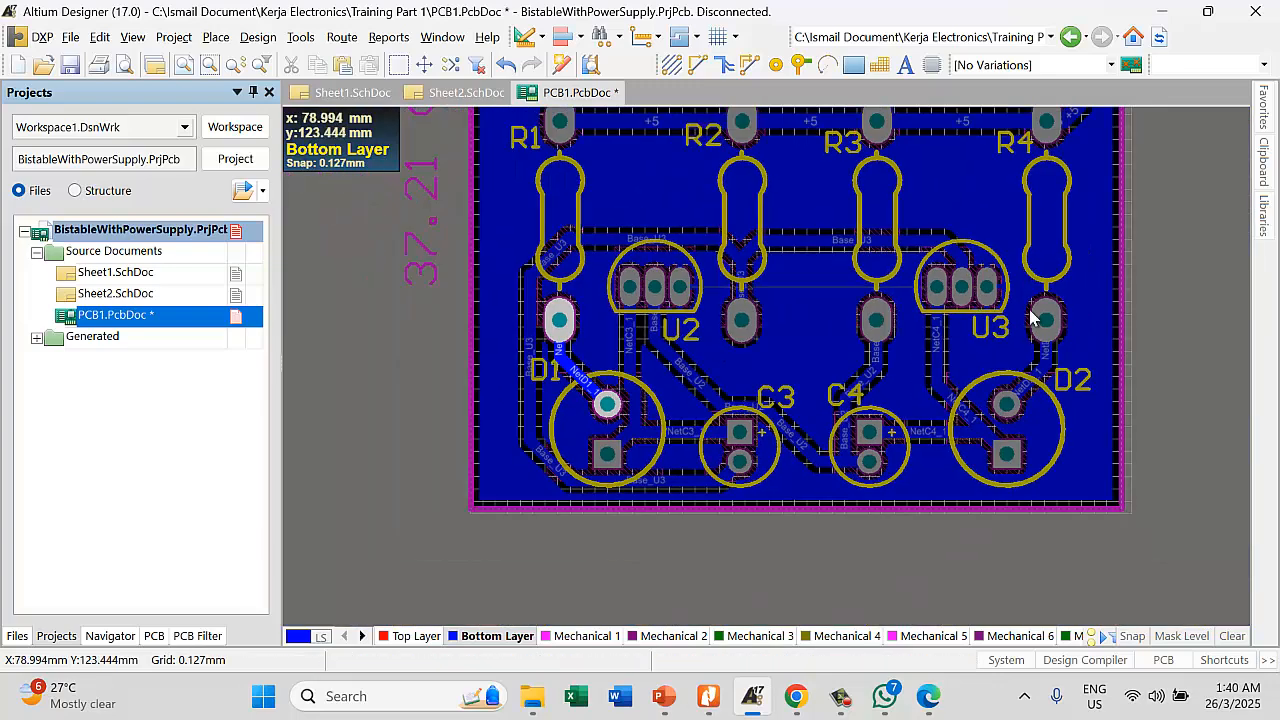
Tidy the small Base_U3 corner segment at R1's lower end and the upper end of the vertical segment beside D1
ctrl+scroll(521, 233, up, 5)
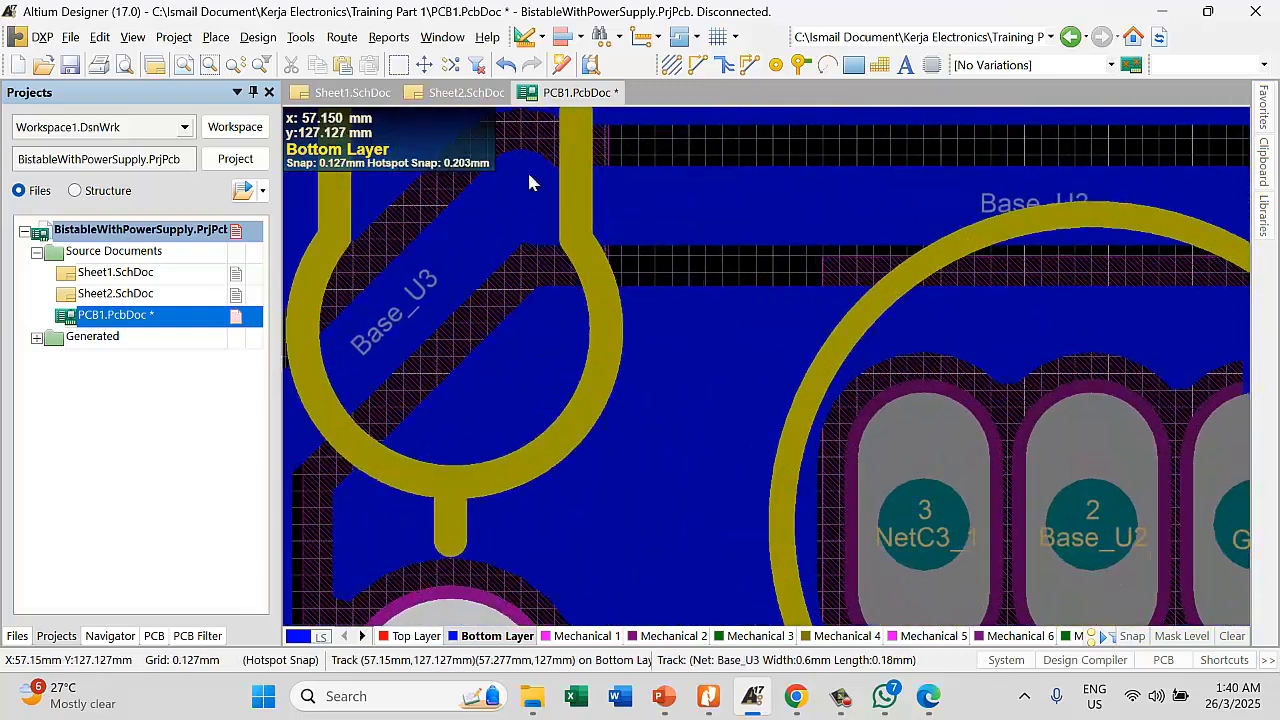
click(524, 171)
click(521, 163)
drag(521, 170, 538, 192)
ctrl+scroll(920, 198, down, 2)
click(493, 343)
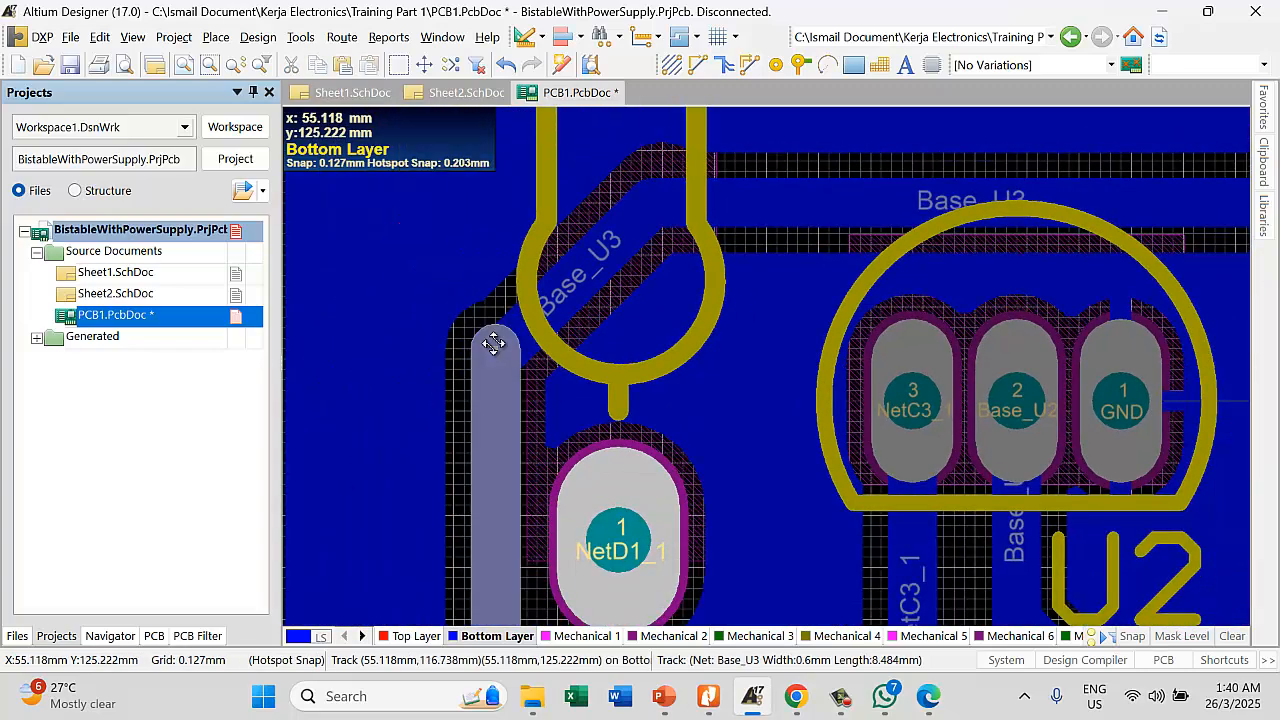
drag(503, 343, 510, 350)
scroll(586, 271, down, 5)
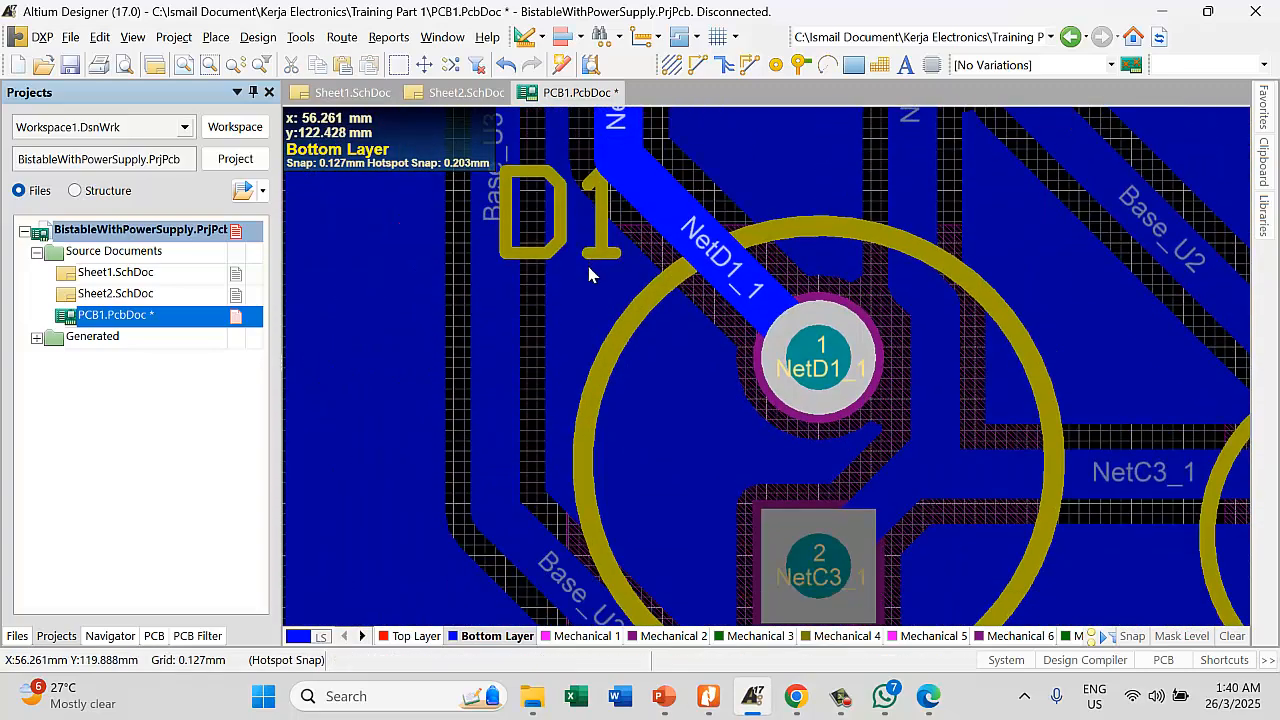
ctrl+scroll(504, 398, down, 6)
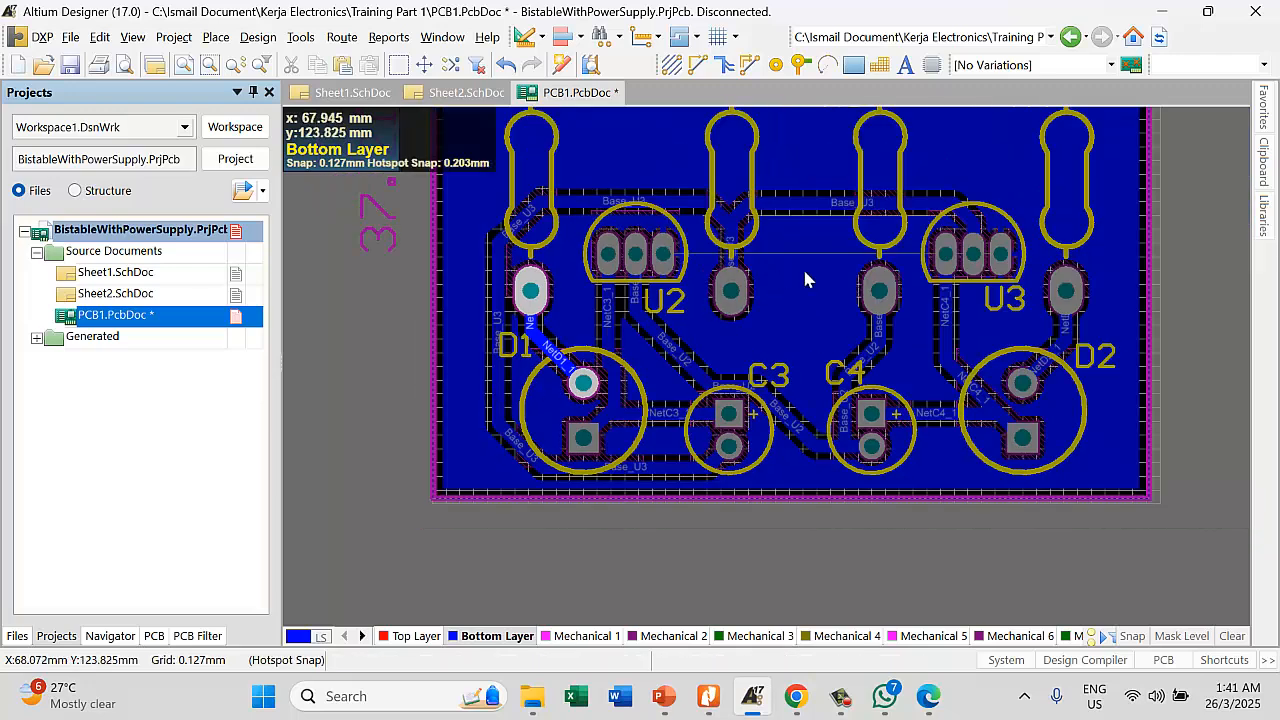
Move the horizontal Base_U2 segment above C3 up to y 119.634 mm and shift the adjoining diagonal segment to meet it
ctrl+scroll(849, 241, up, 2)
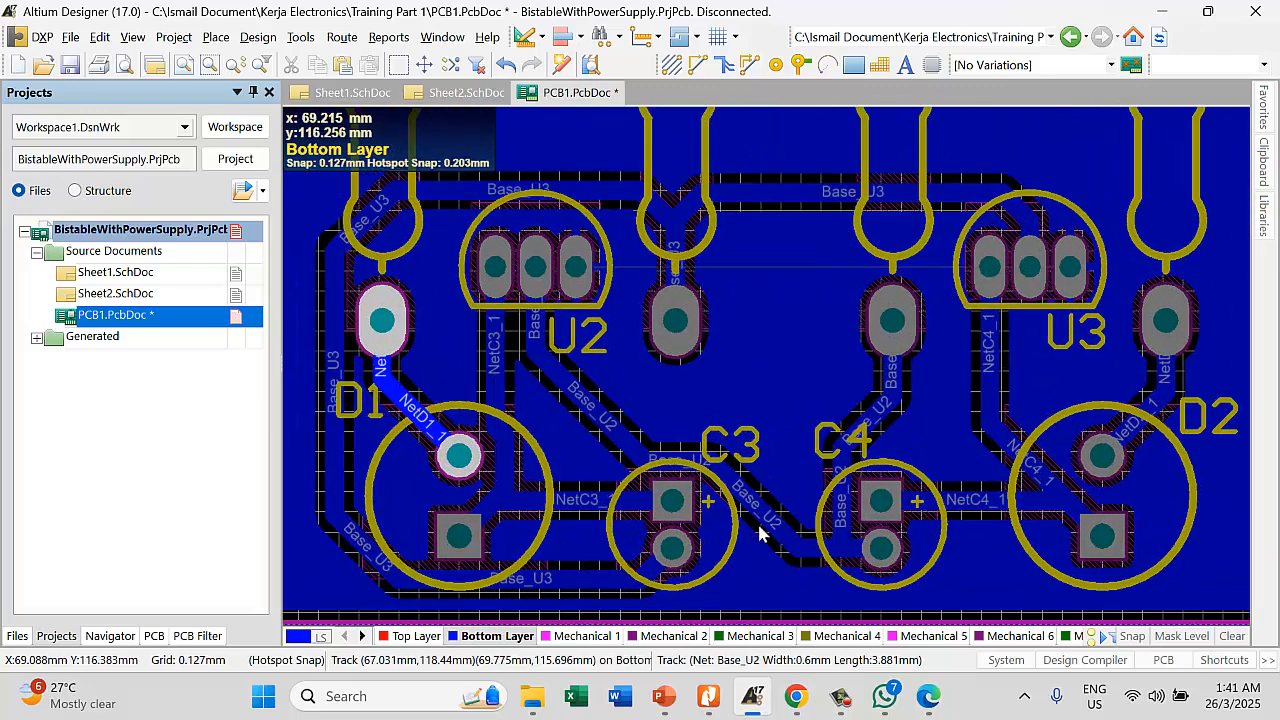
ctrl+scroll(680, 550, up, 2)
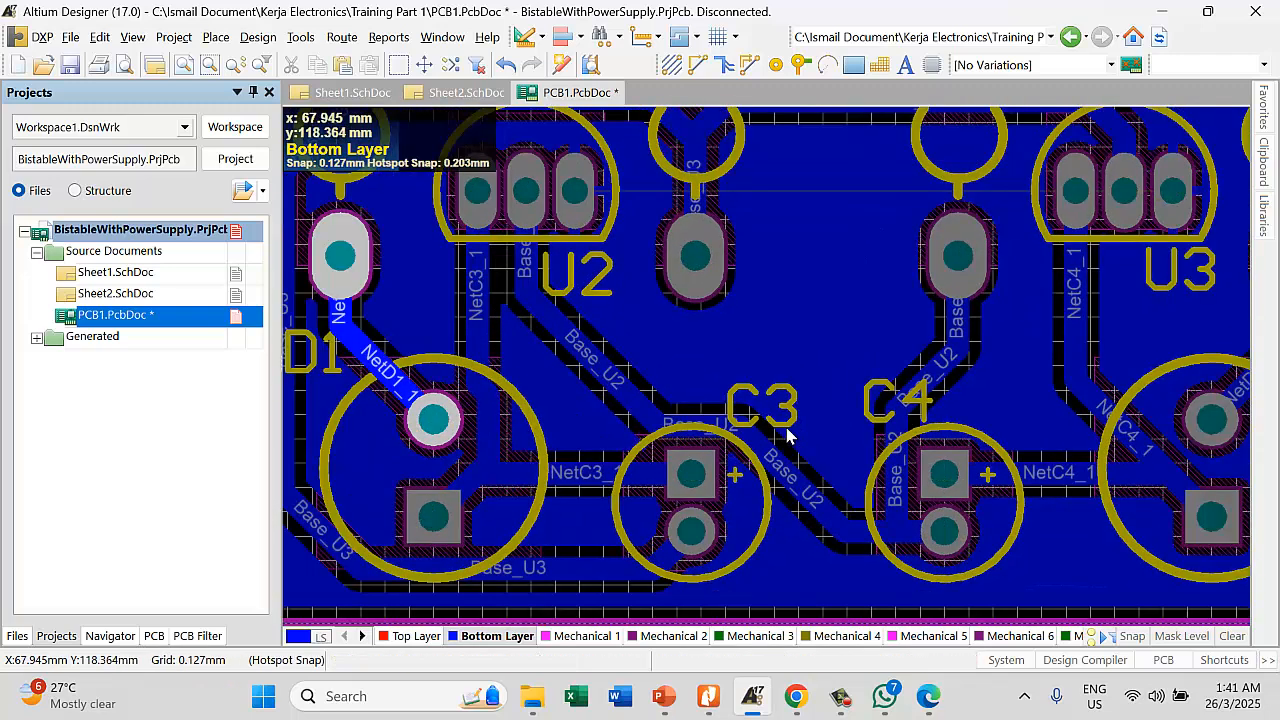
ctrl+scroll(790, 425, down, 2)
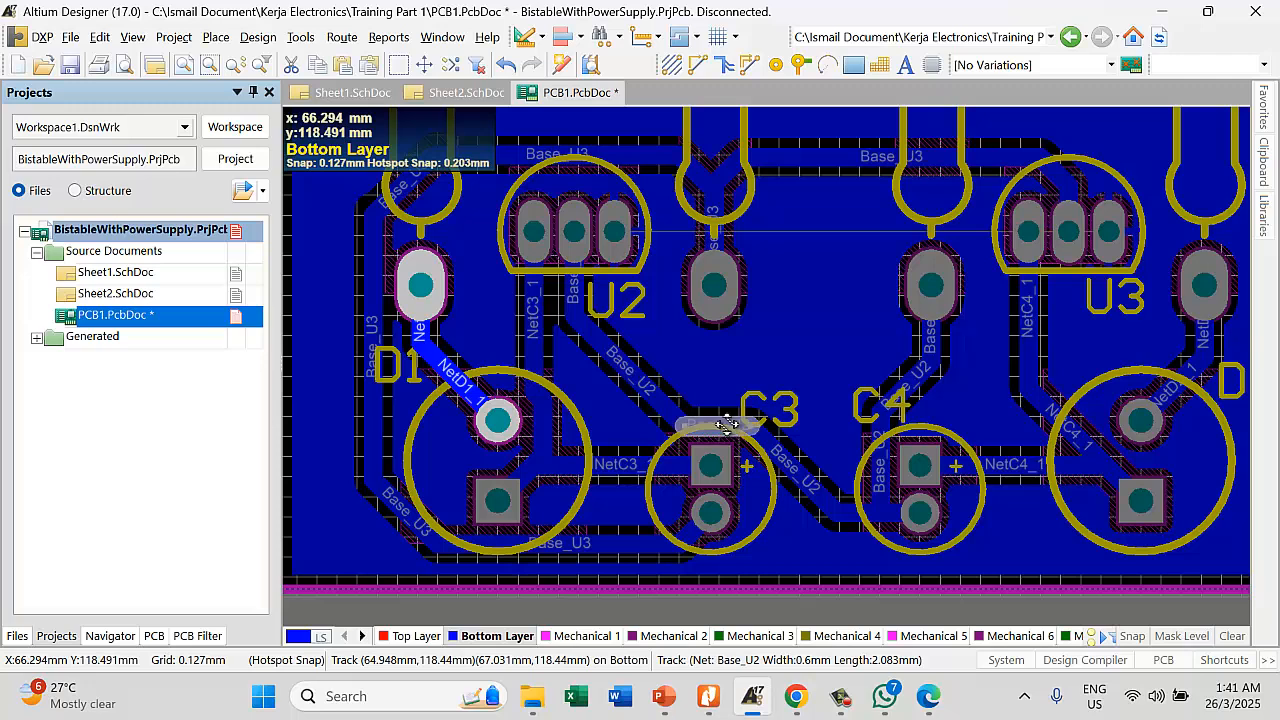
drag(727, 425, 731, 387)
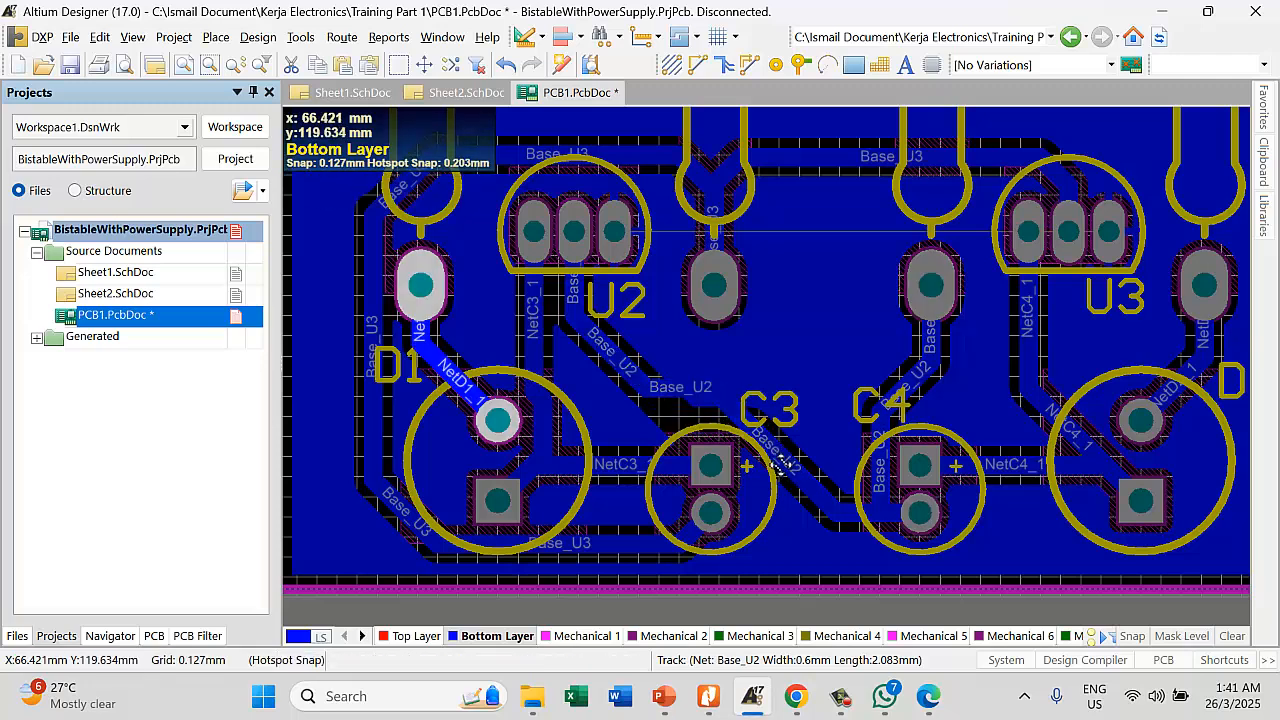
mouse_move(779, 468)
mouse_down()
mouse_move(794, 429)
mouse_move(780, 444)
mouse_up()
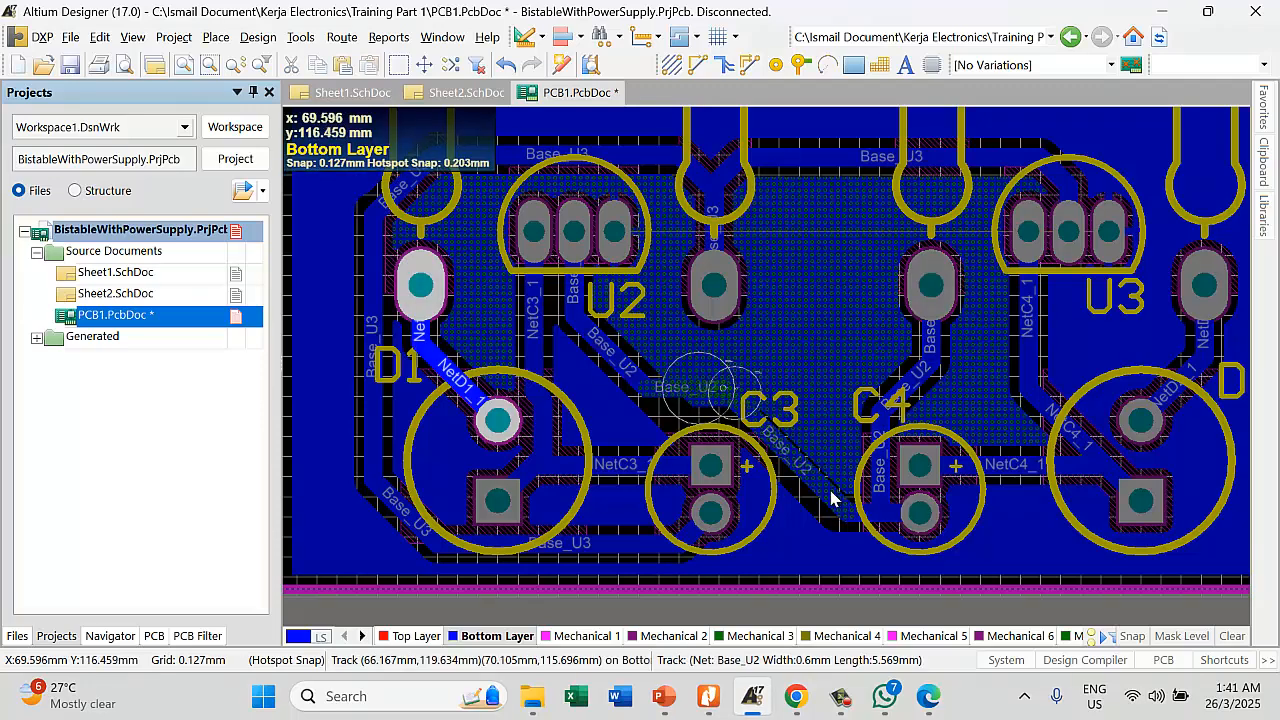
Reroute the 0.6 mm Base_U2 track from the diagonal near C4 vertically up between C3 and C4 to the horizontal segment above C3
key(p)
key(t)
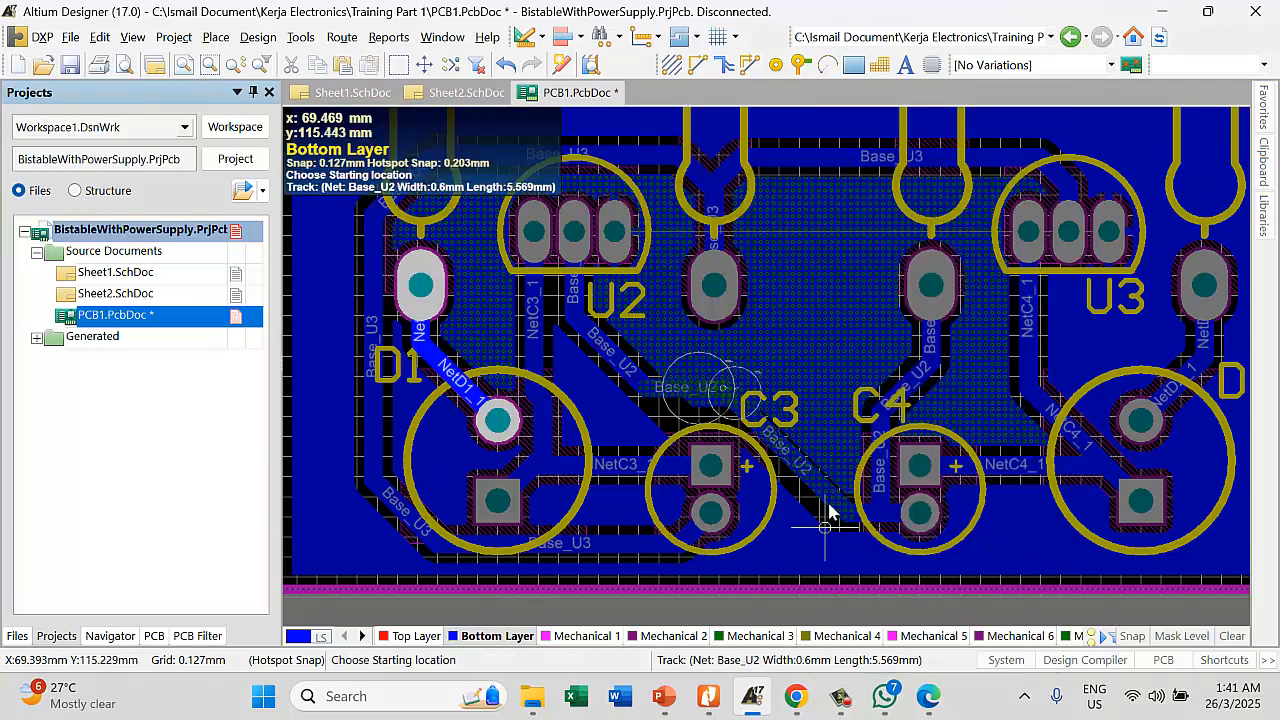
click(822, 490)
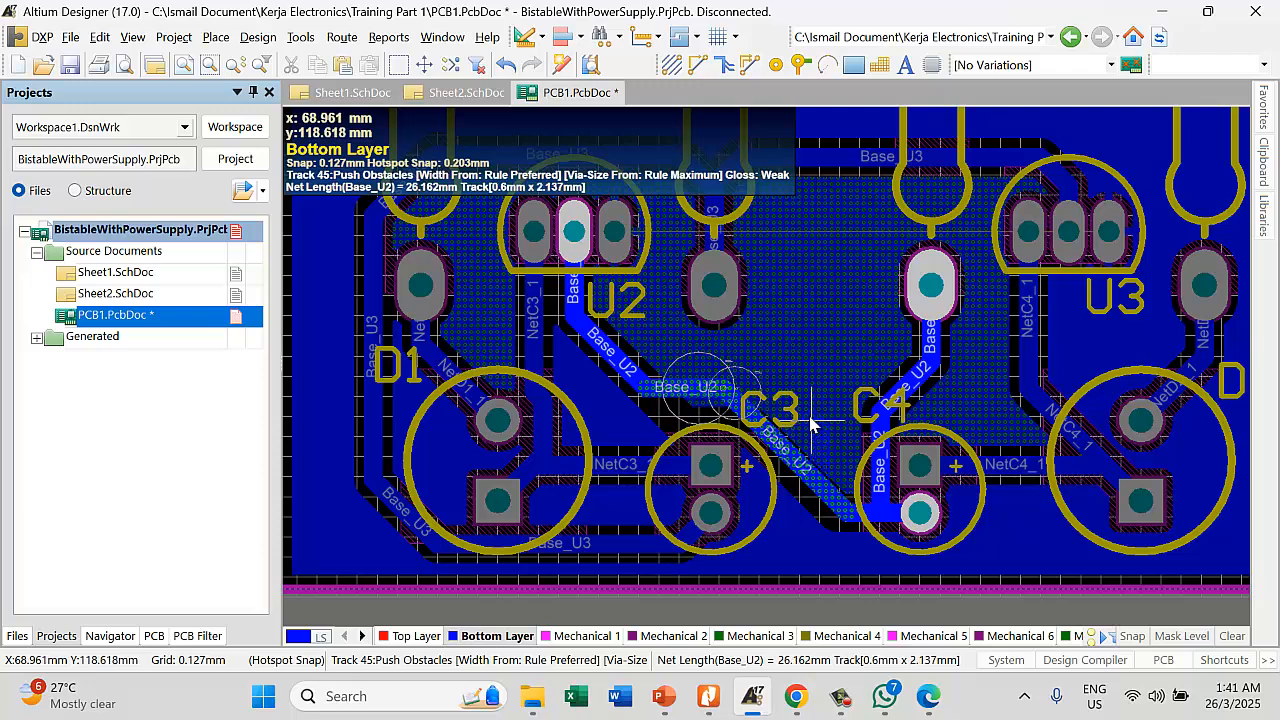
click(718, 390)
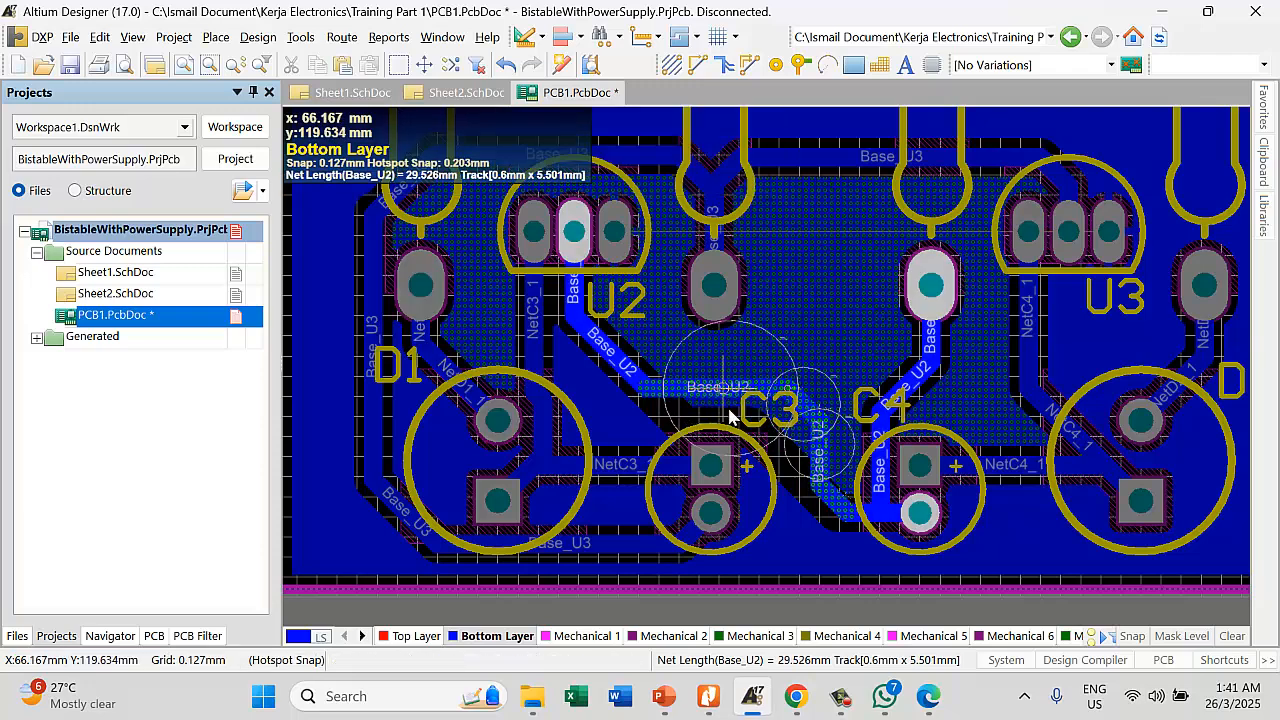
Finish routing and repour all polygons around the new Base_U2 path
right_click(803, 562)
right_click(805, 557)
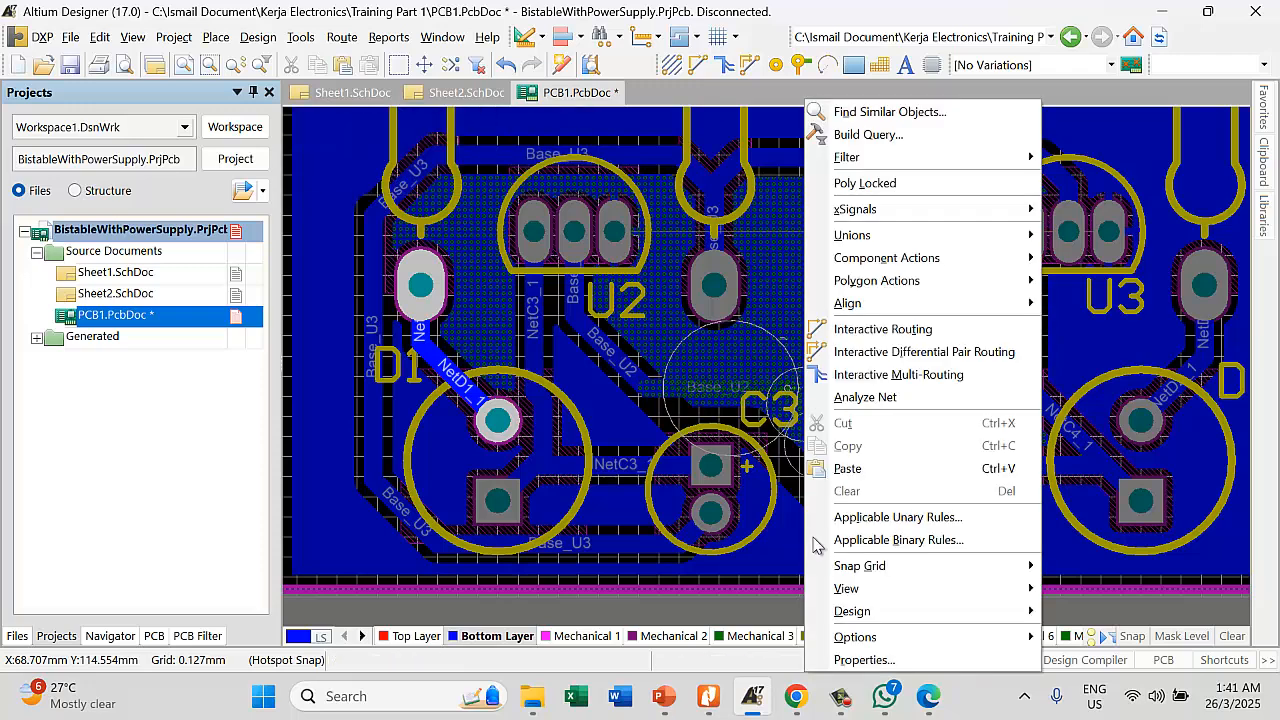
mouse_move(876, 280)
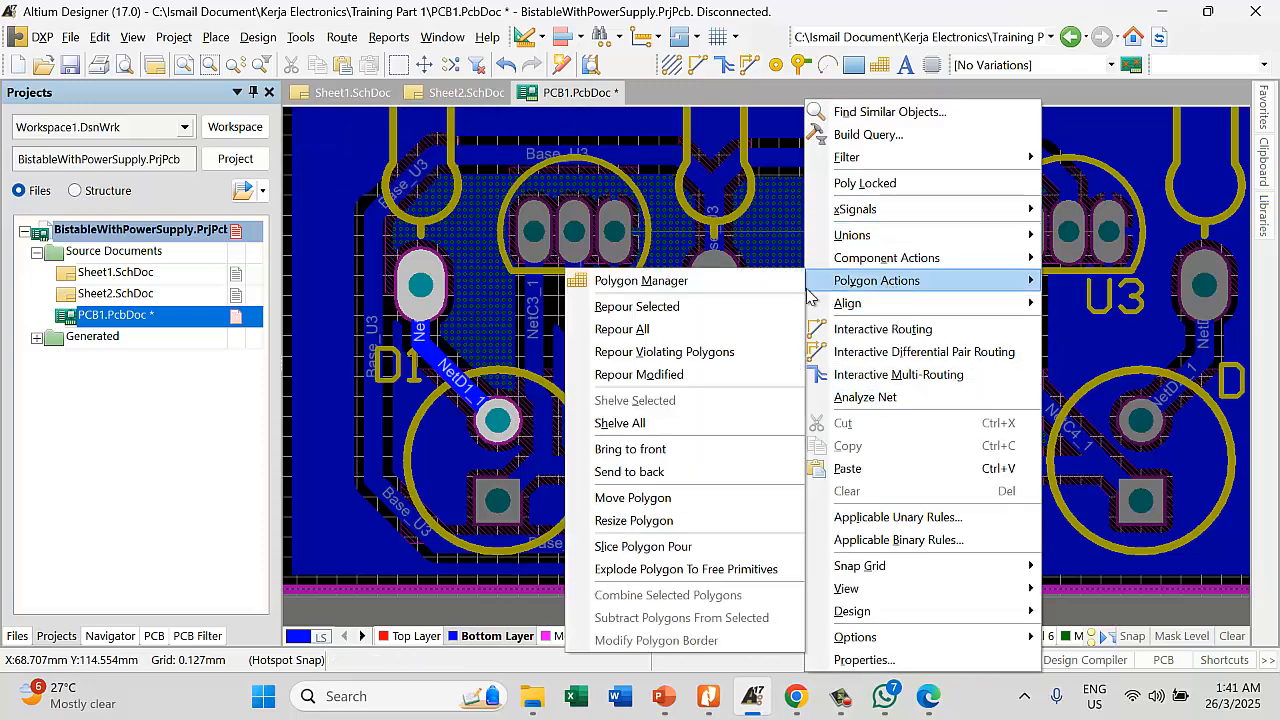
click(648, 331)
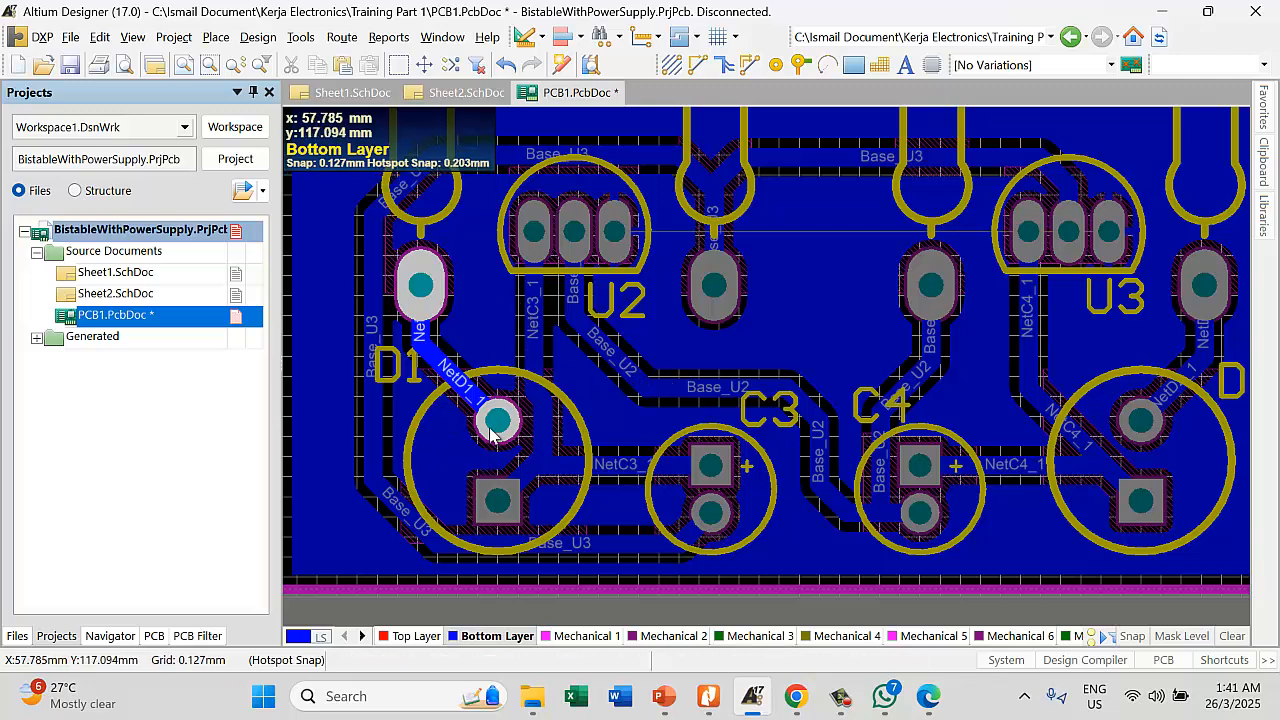
Shift the vertical NetC3_1 segment beside D1 away from the LED pads and delete the short diagonal segment at its lower end
click(543, 421)
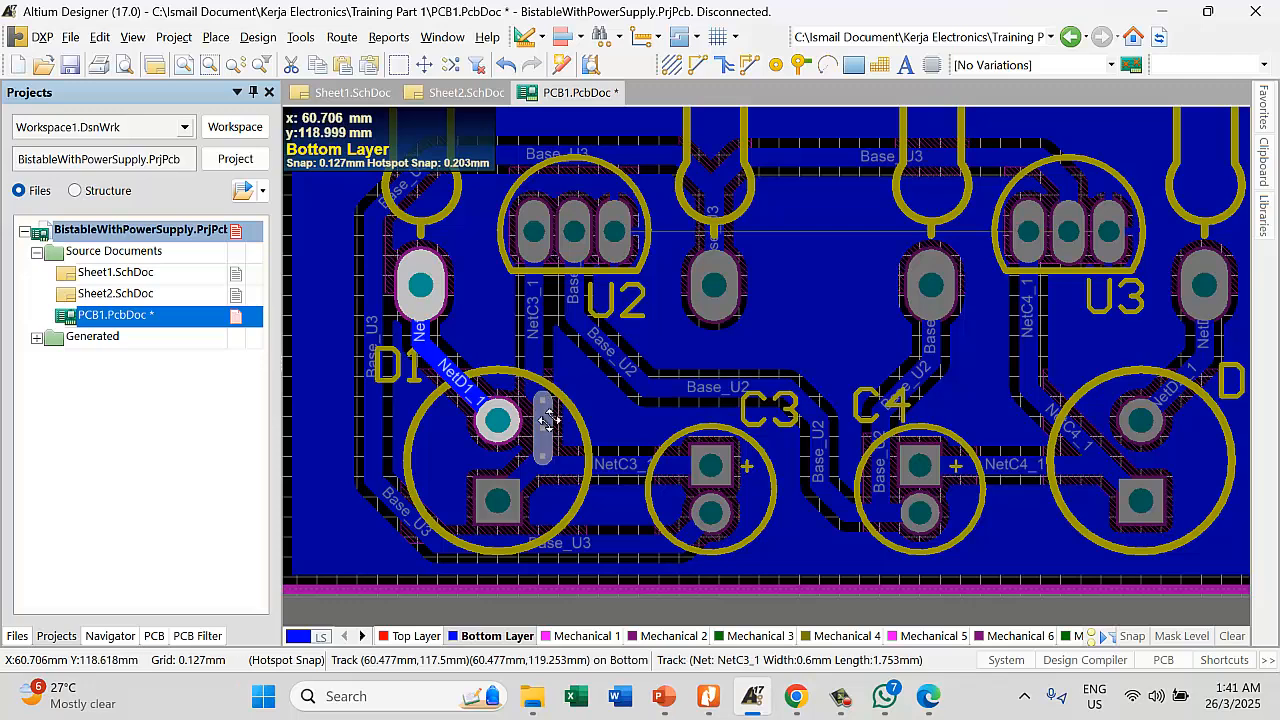
drag(549, 420, 552, 425)
ctrl+scroll(528, 470, up, 1)
ctrl+scroll(528, 470, up, 2)
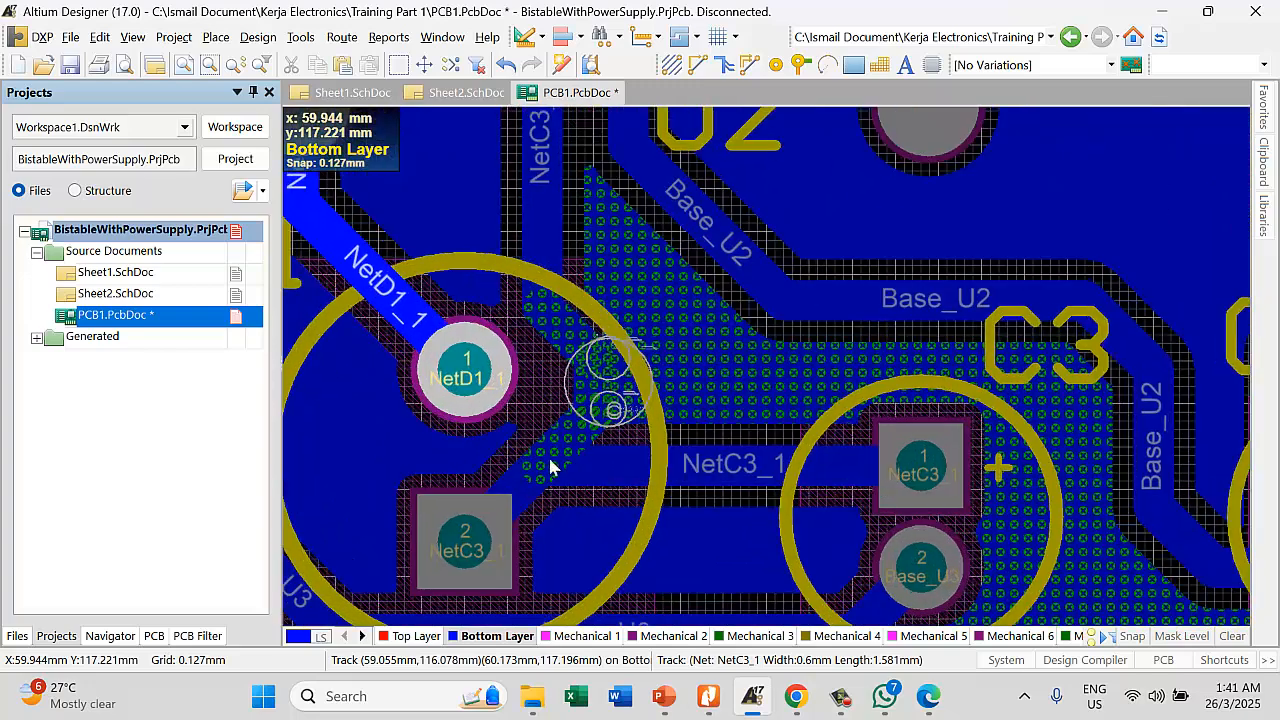
click(553, 453)
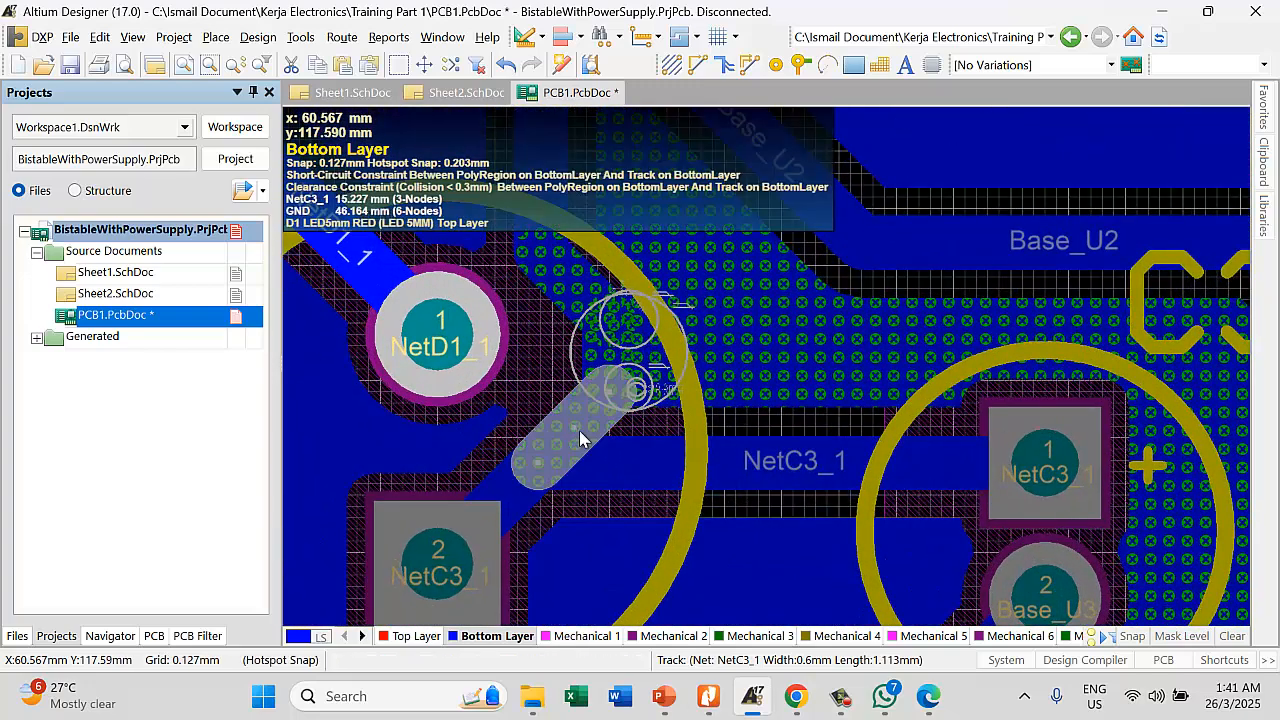
key(Delete)
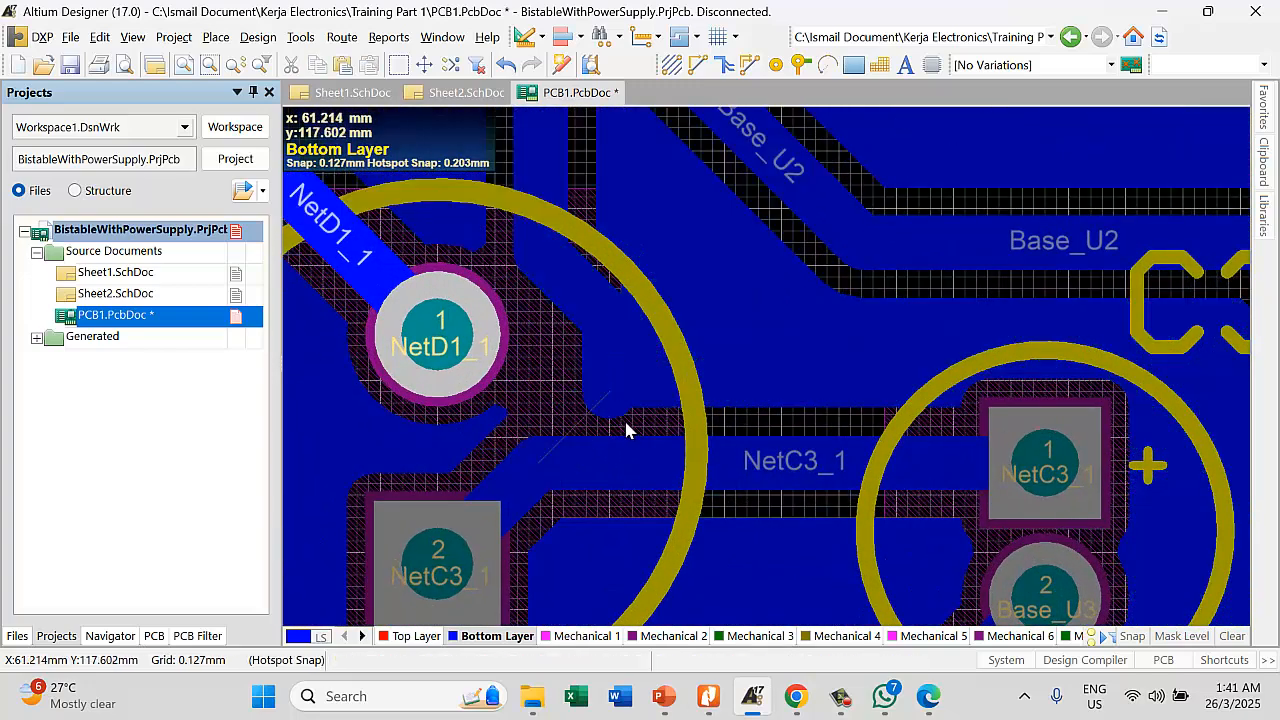
Move the vertical NetC3_1 segment farther from D1 to about x 61.34 mm and connect it straight down to the horizontal track at 0.6 mm width
click(612, 346)
drag(618, 346, 611, 261)
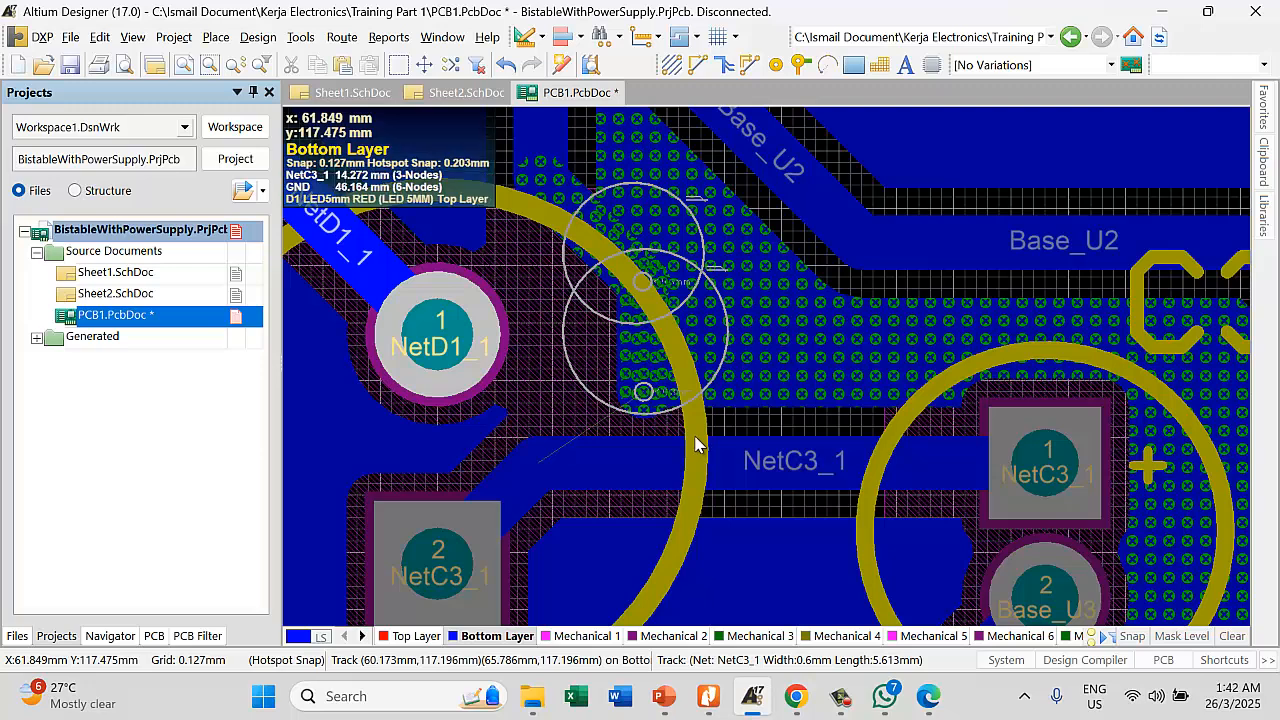
key(p)
key(t)
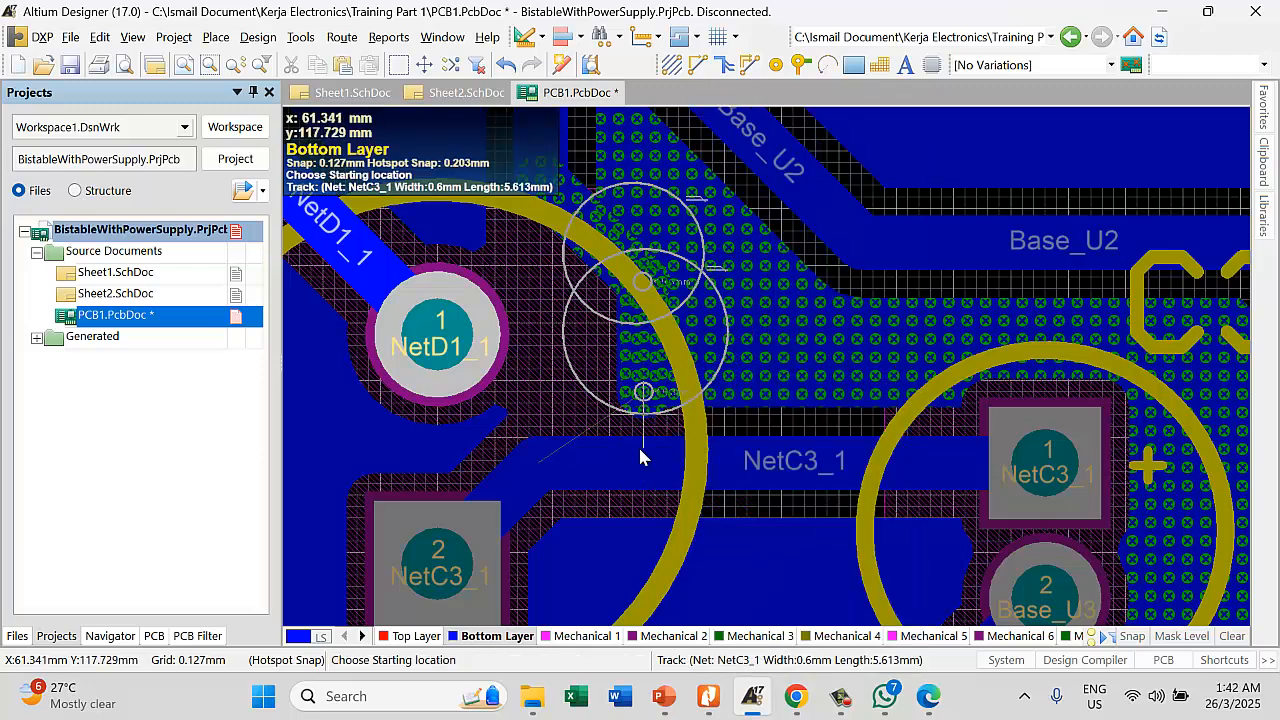
click(641, 469)
click(648, 389)
right_click(648, 389)
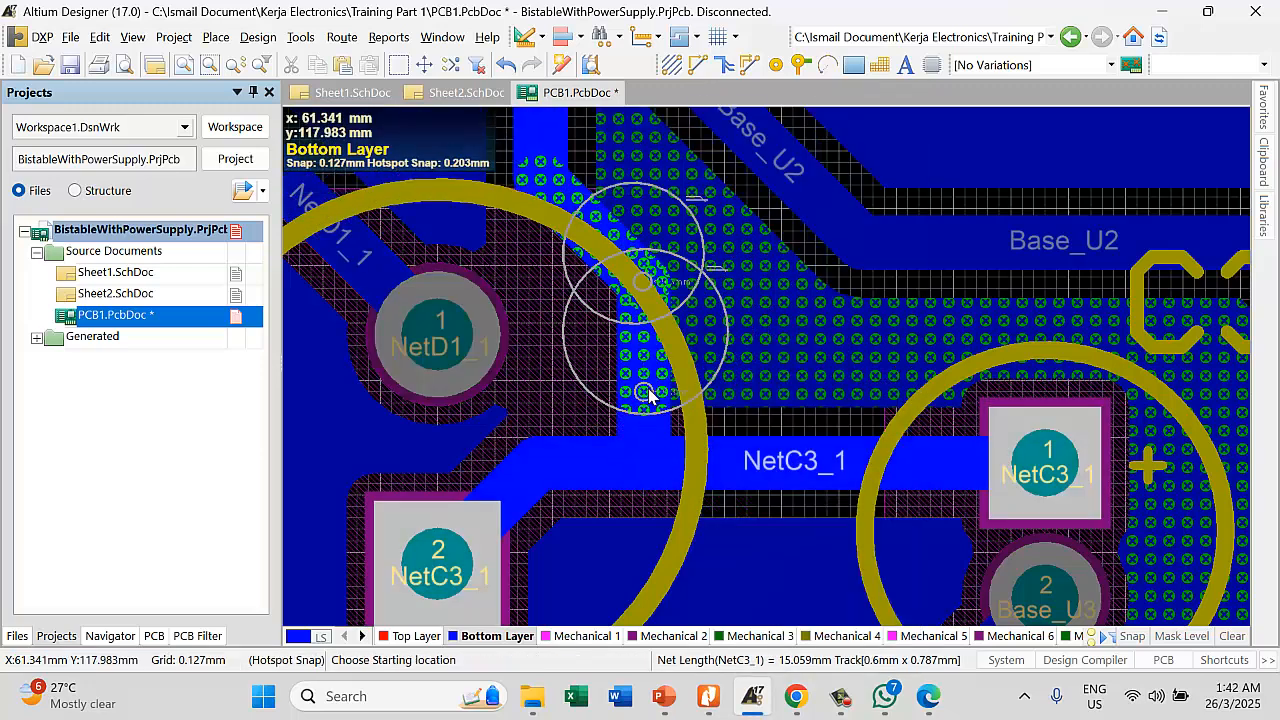
right_click(649, 389)
Repour all polygons around the rerouted NetC3_1 track
right_click(562, 374)
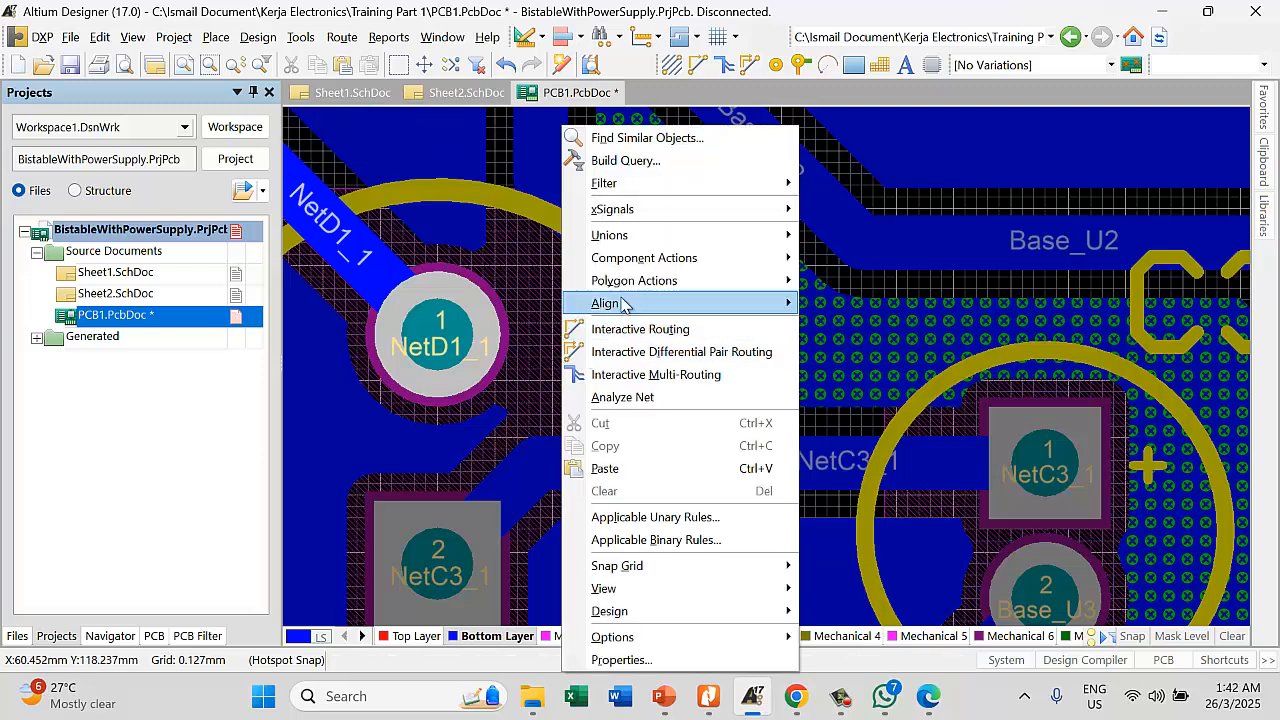
mouse_move(626, 287)
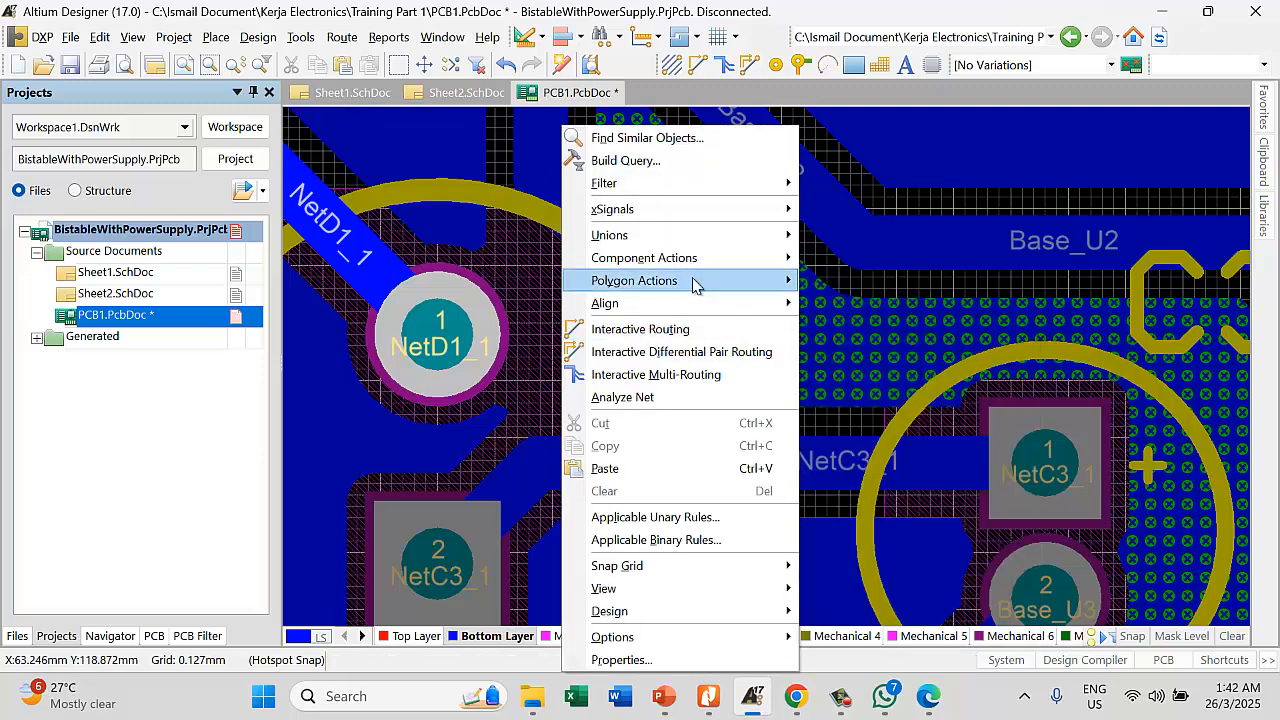
click(846, 329)
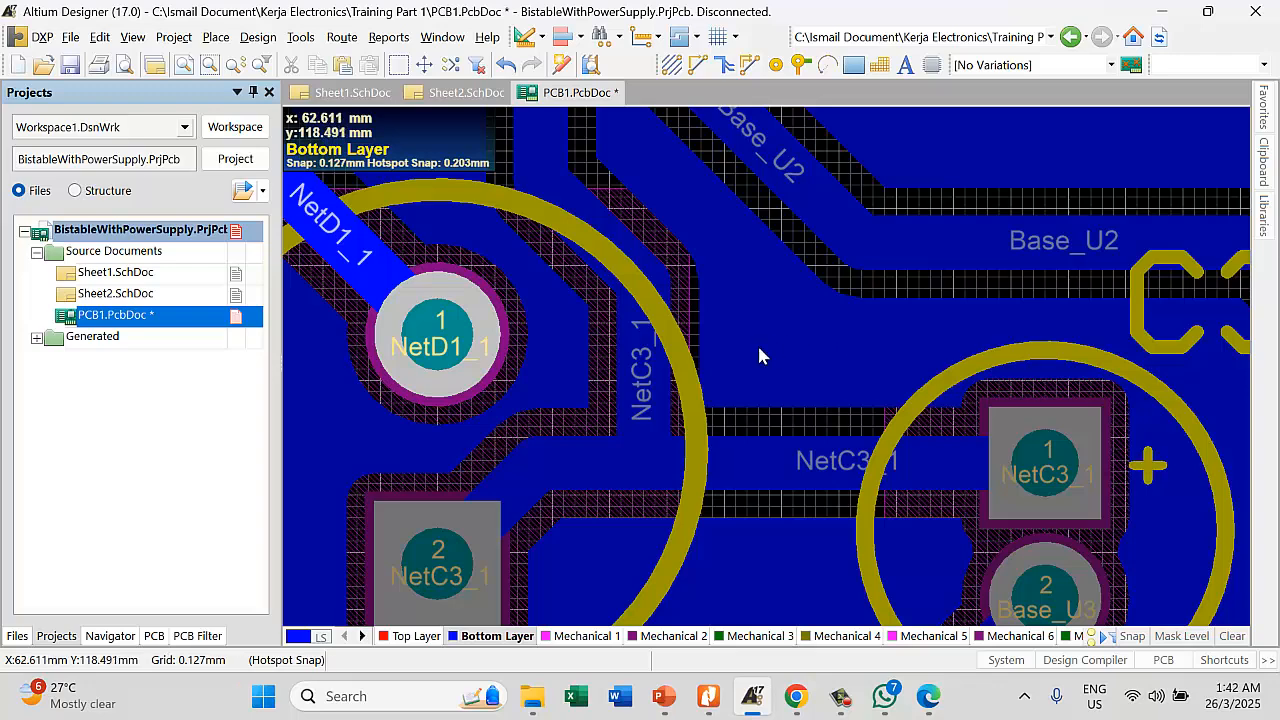
Move the horizontal Base_U3 segment below D1 down to y 114.554 mm and repour all polygons
ctrl+scroll(759, 350, down, 4)
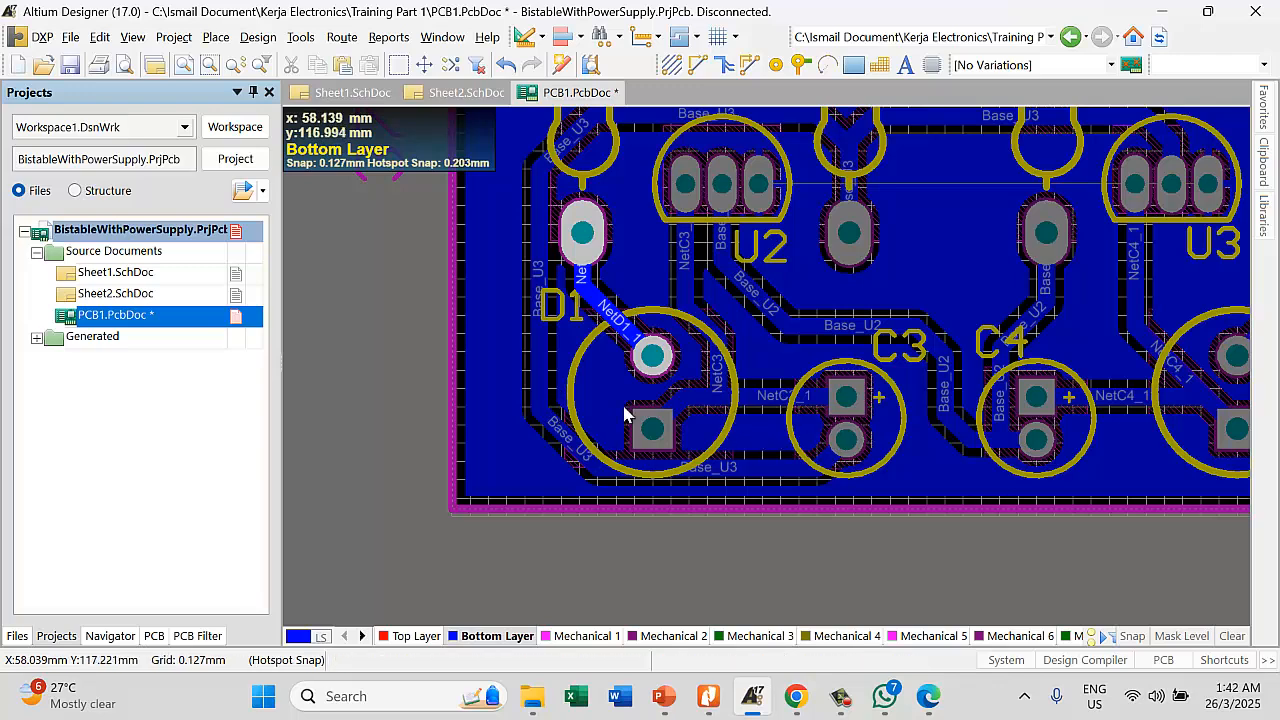
click(743, 468)
drag(738, 467, 736, 472)
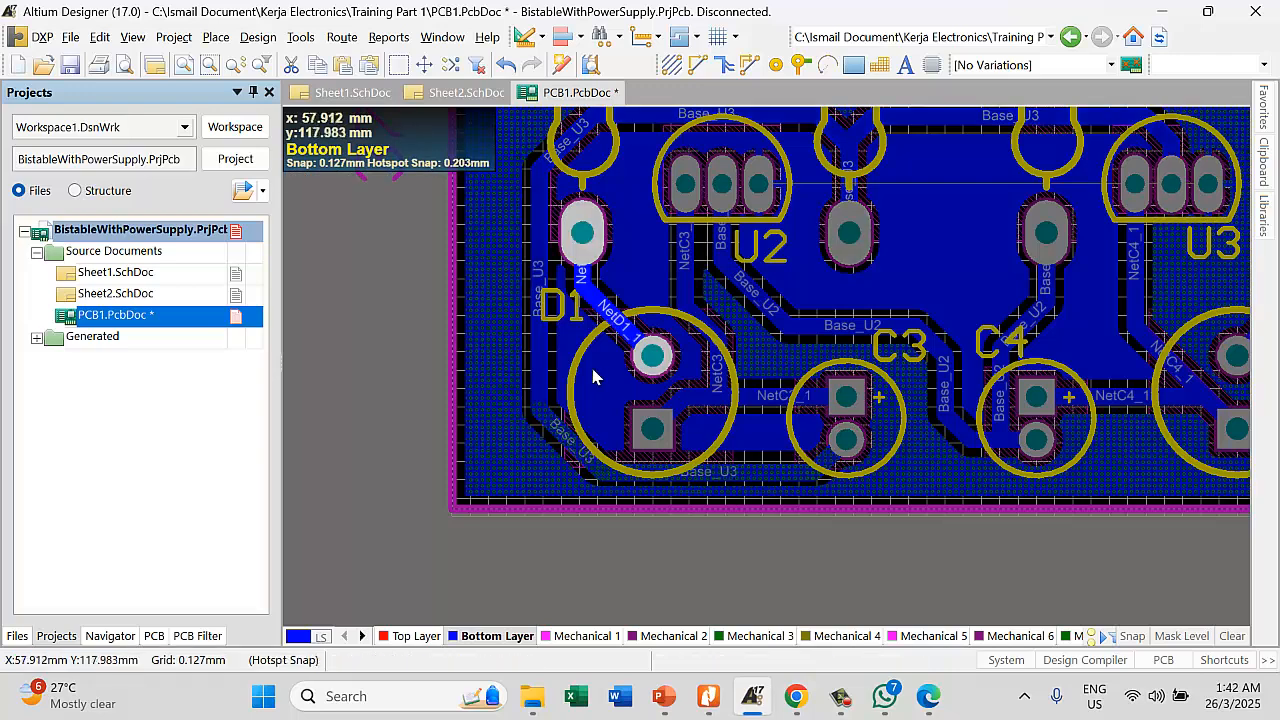
right_click(591, 376)
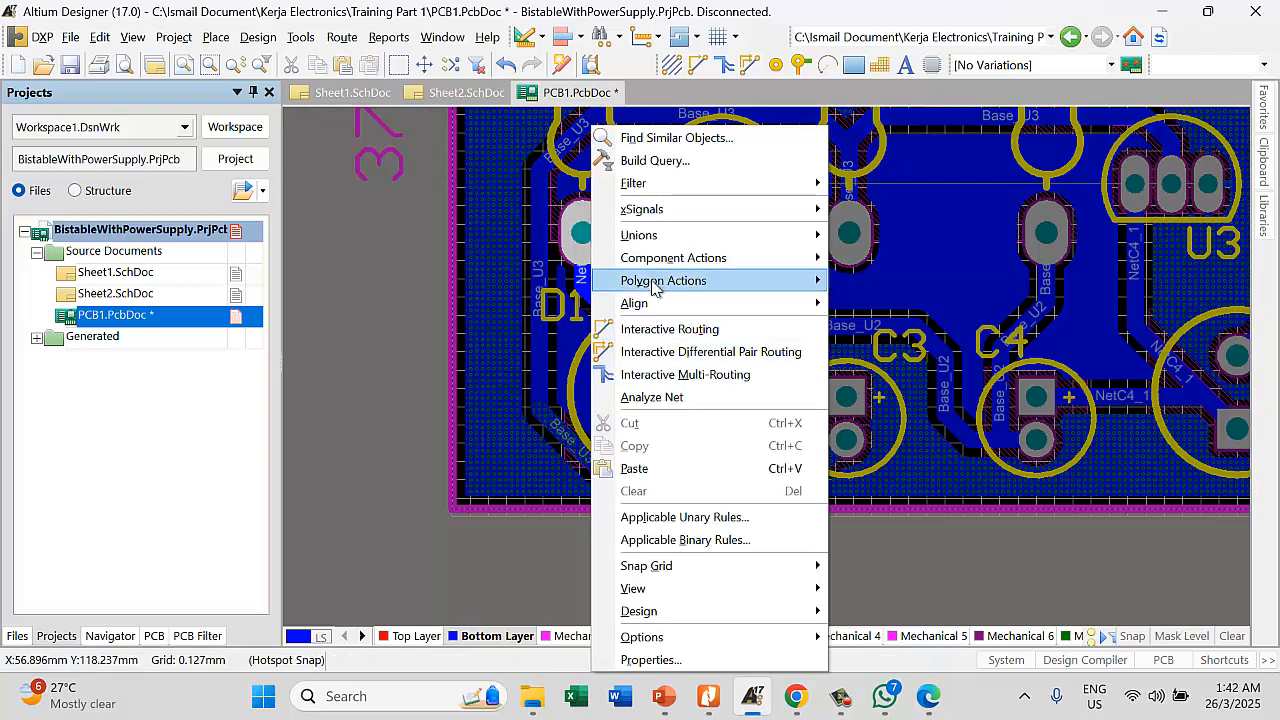
mouse_move(835, 288)
click(885, 329)
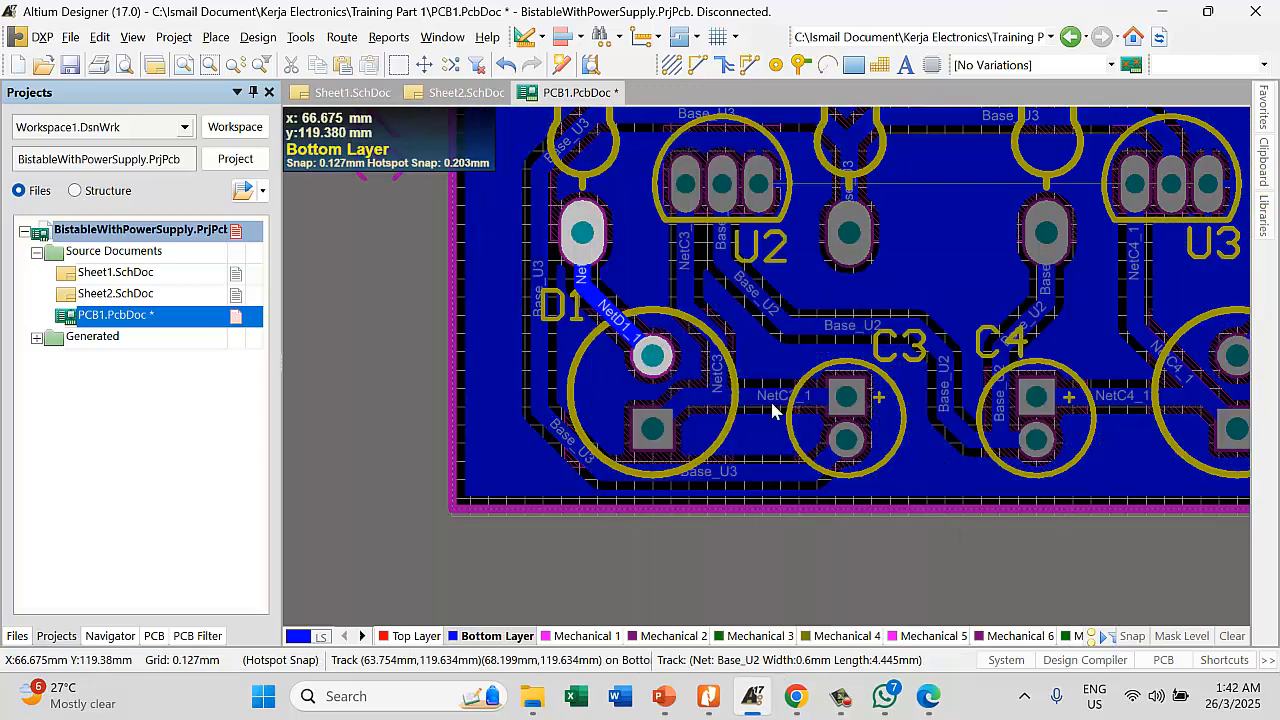
click(707, 472)
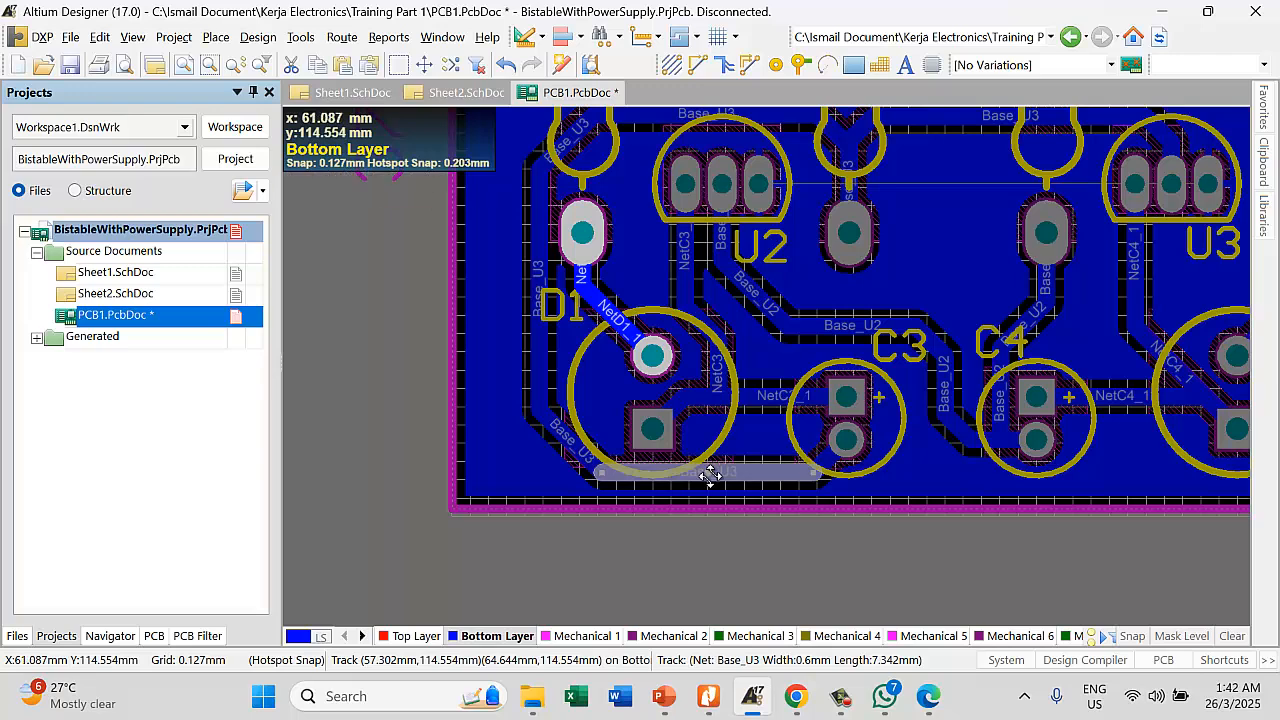
drag(710, 475, 710, 472)
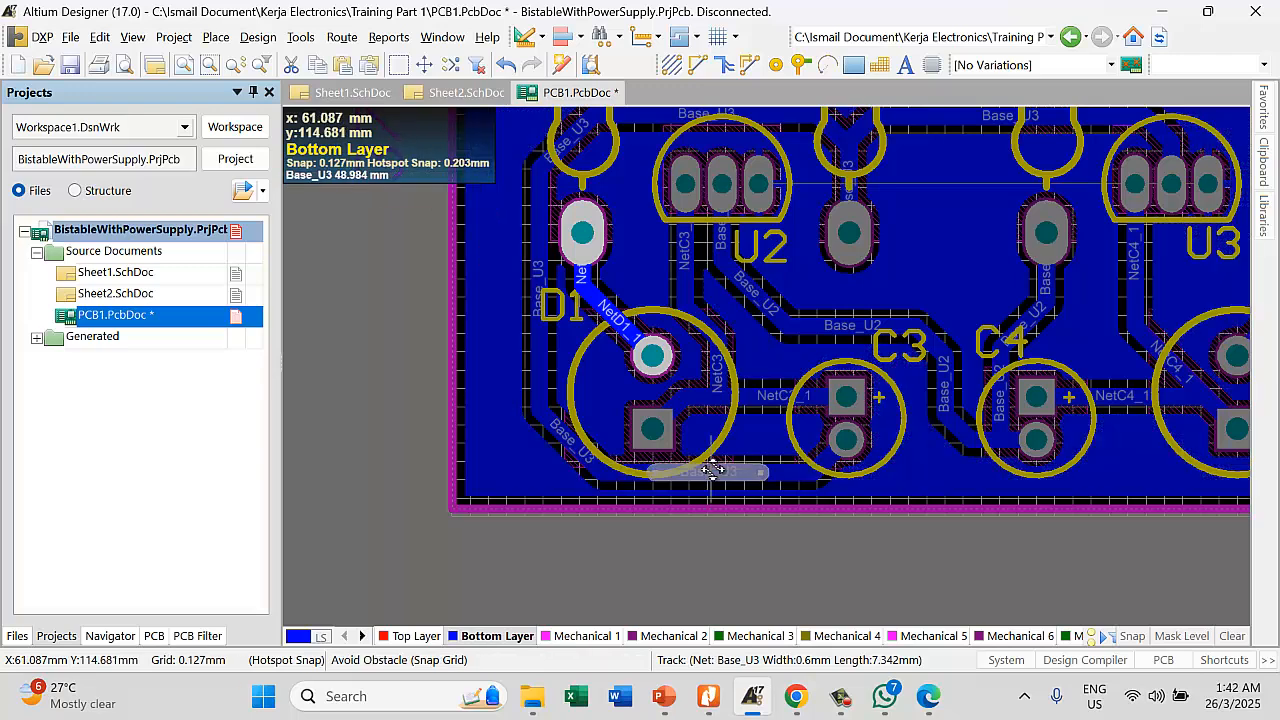
click(917, 470)
click(731, 567)
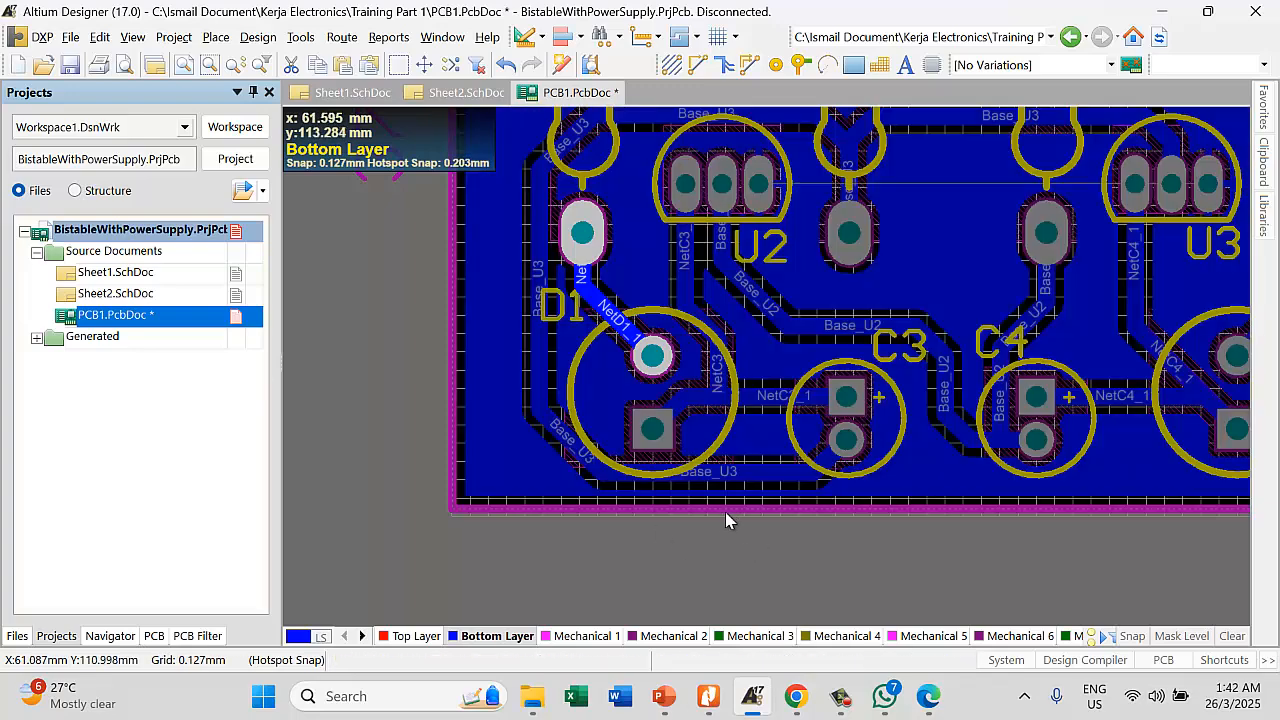
Save PCB1.PcbDoc, the BistableWithPowerSupply project and all of its source documents
ctrl+scroll(627, 521, down, 5)
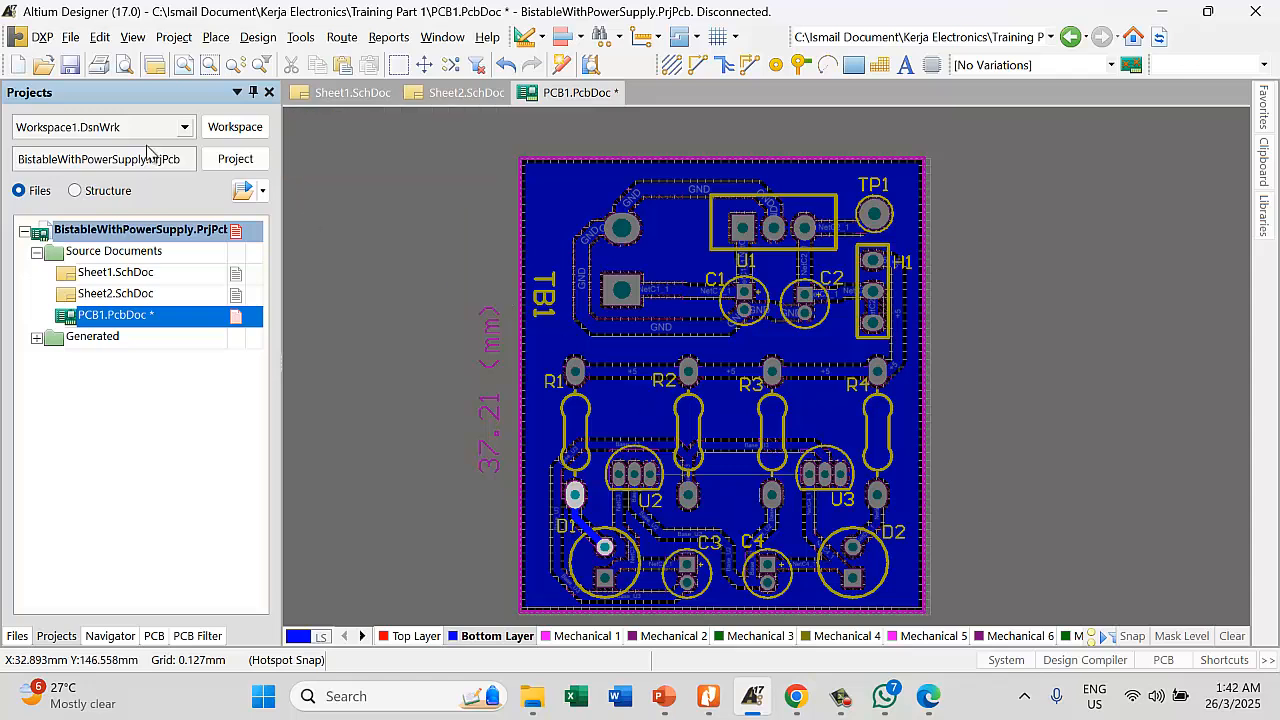
click(69, 64)
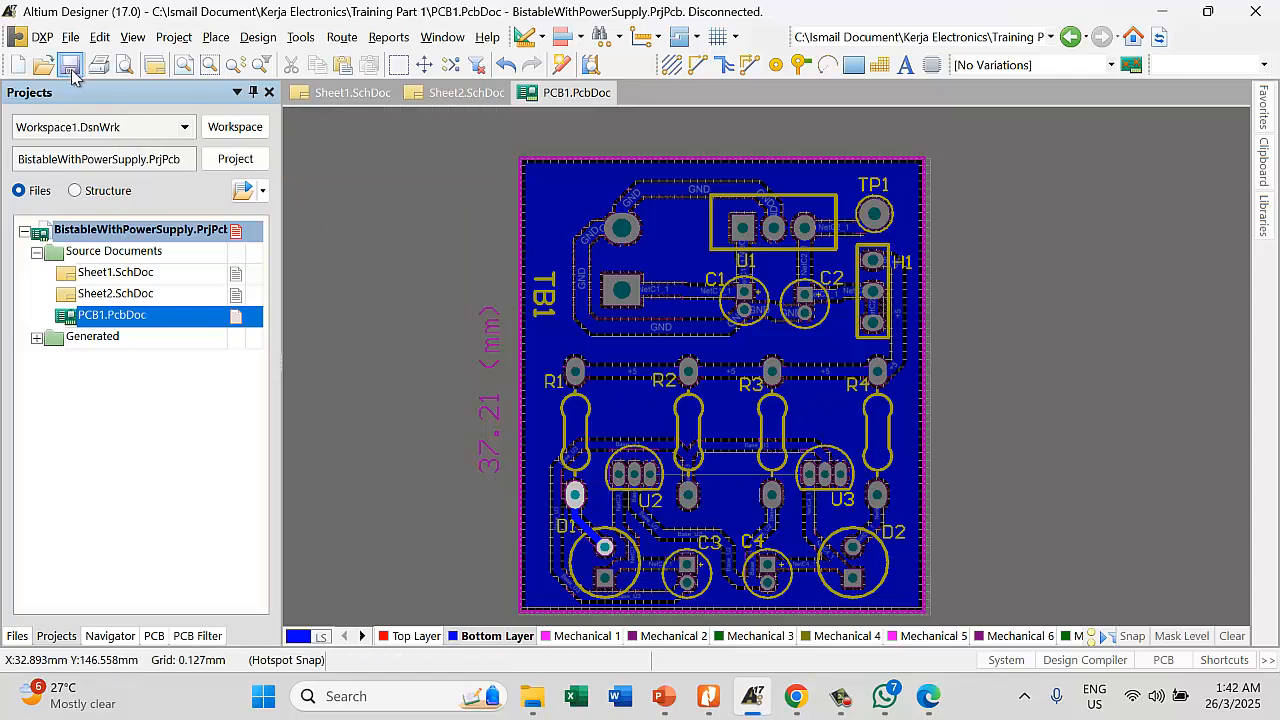
right_click(172, 232)
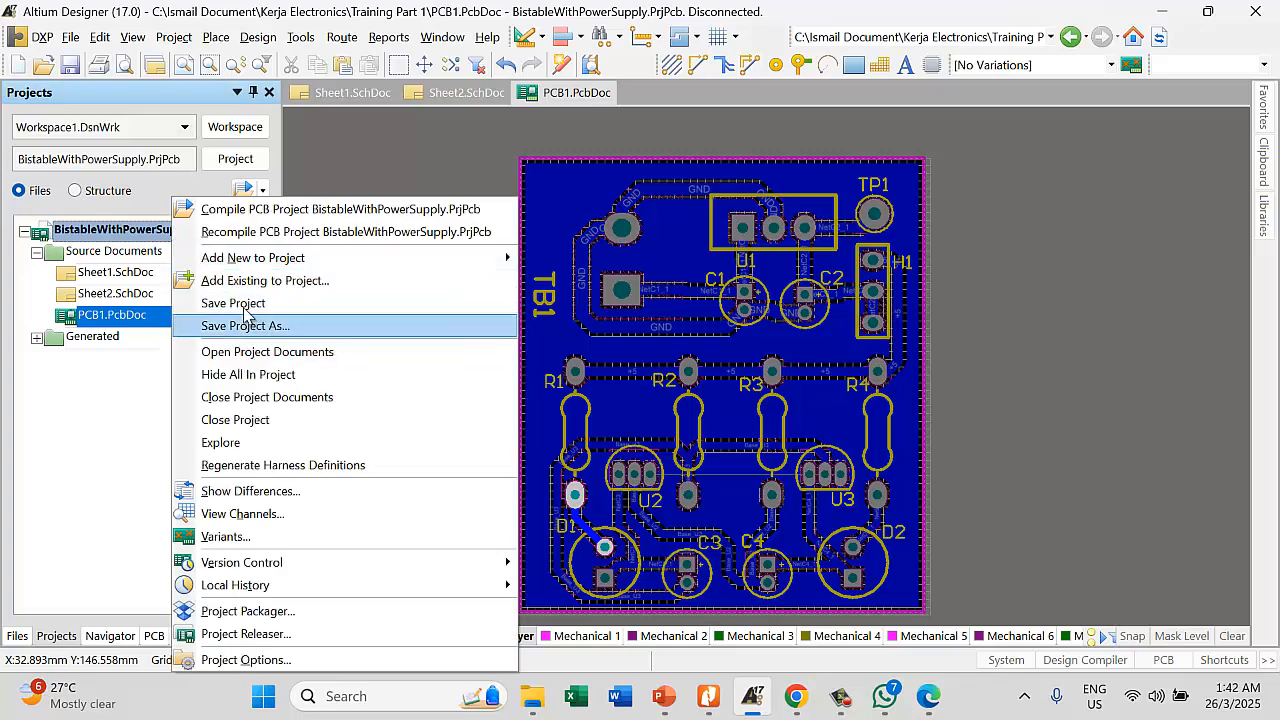
click(245, 305)
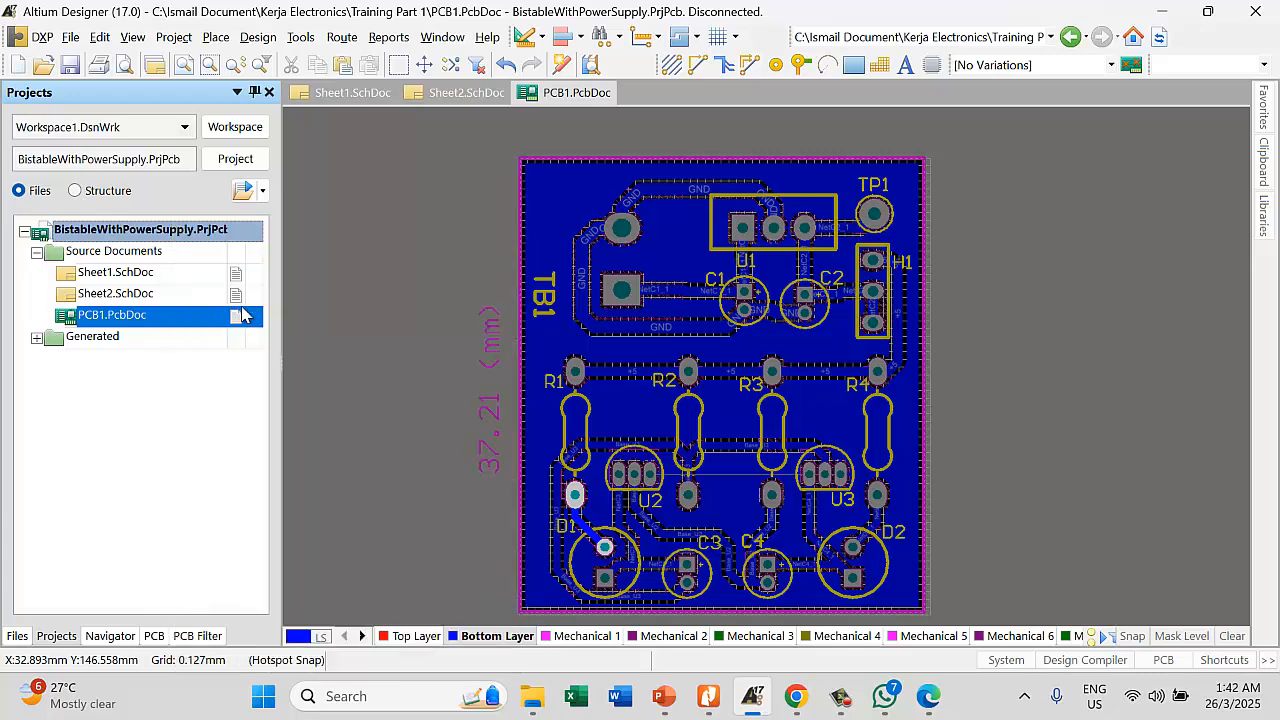
right_click(127, 258)
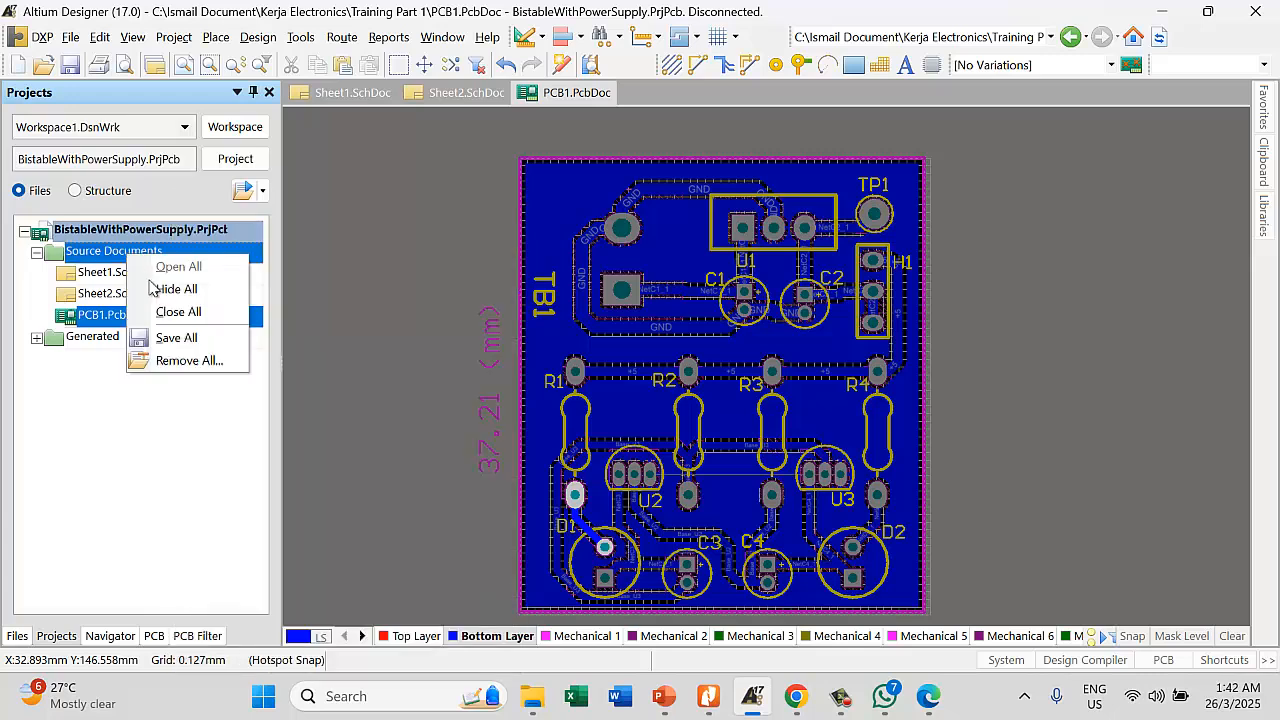
click(164, 337)
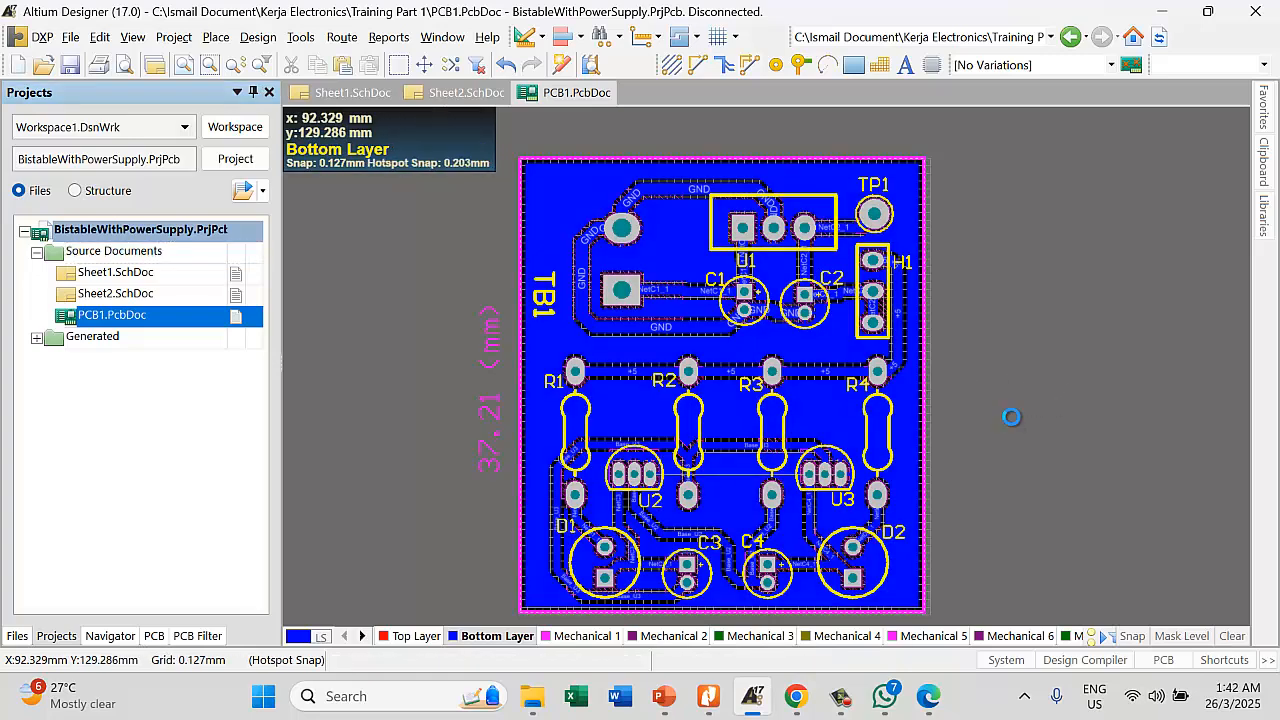
Display the board in 3D and rotate it to examine the component placement from several angles
key(3)
shift+right_drag(655, 400, 883, 374)
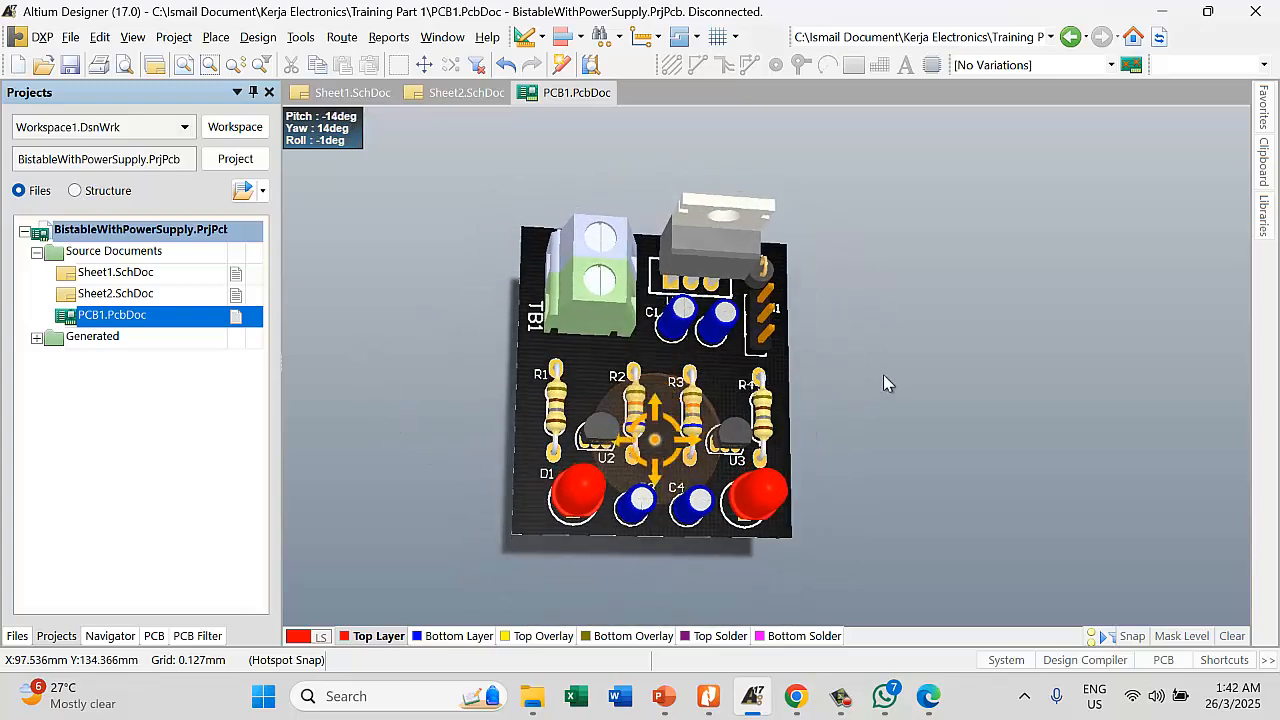
shift+right_drag(722, 378, 592, 400)
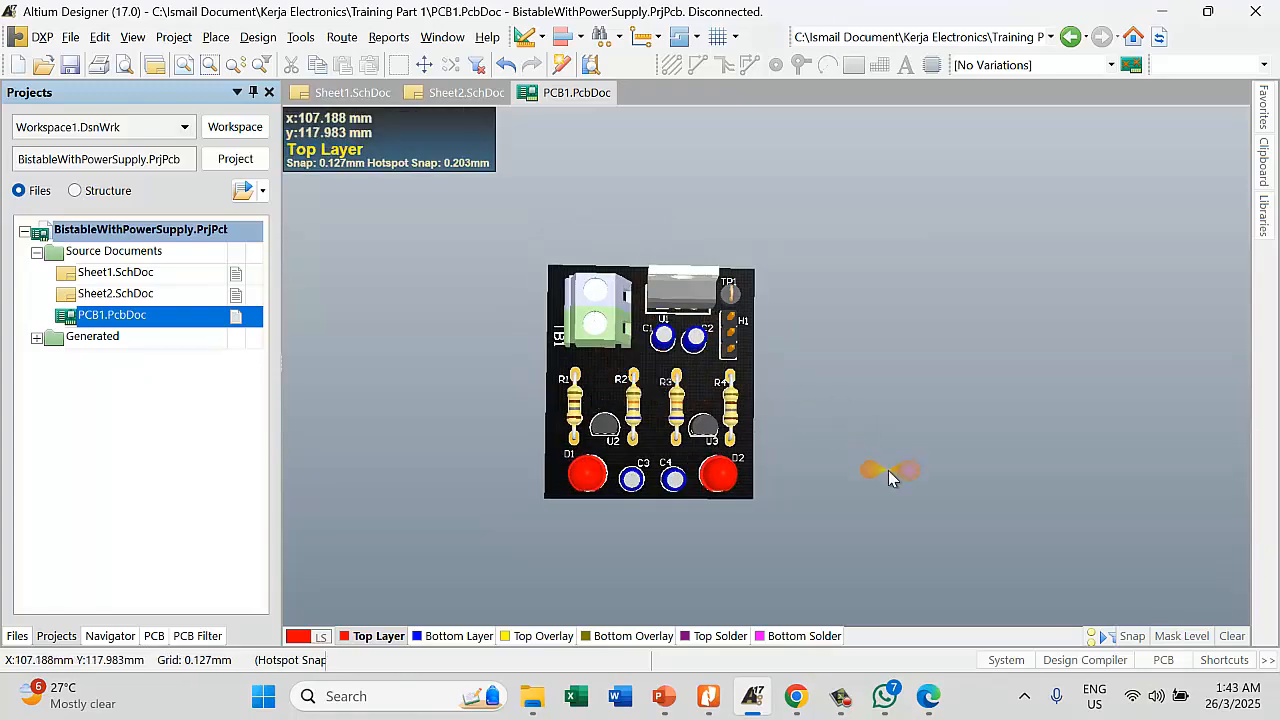